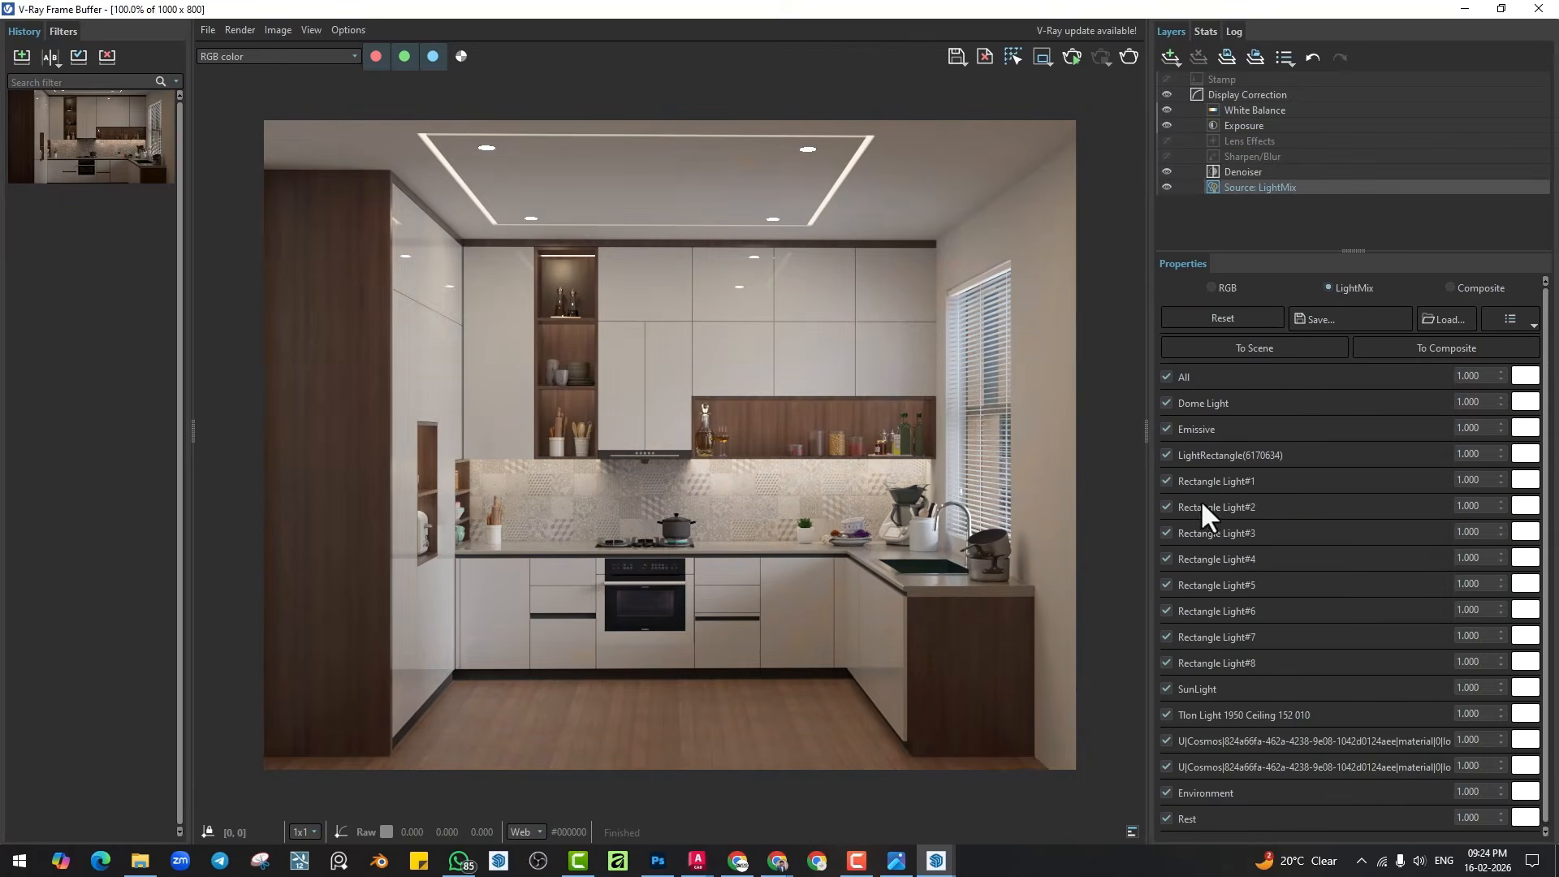
# Open the enhanced kitchen image in ChatGPT full size and display it side by side with the r4.jpg render for comparison.
pyautogui.moveTo(1501, 480); pyautogui.dragTo(1500, 535)
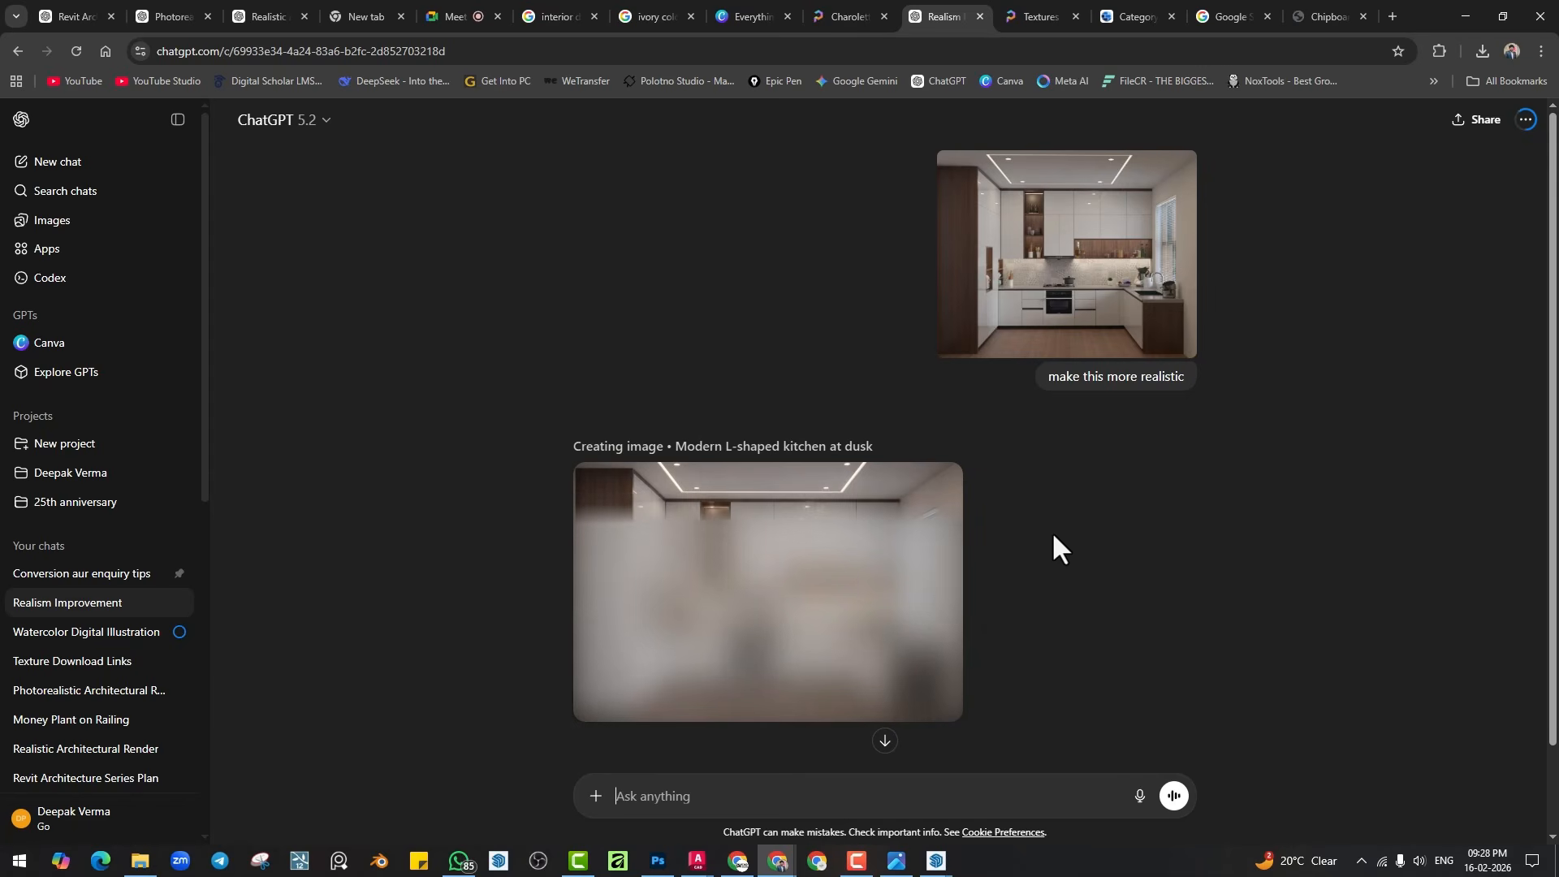
pyautogui.click(886, 574)
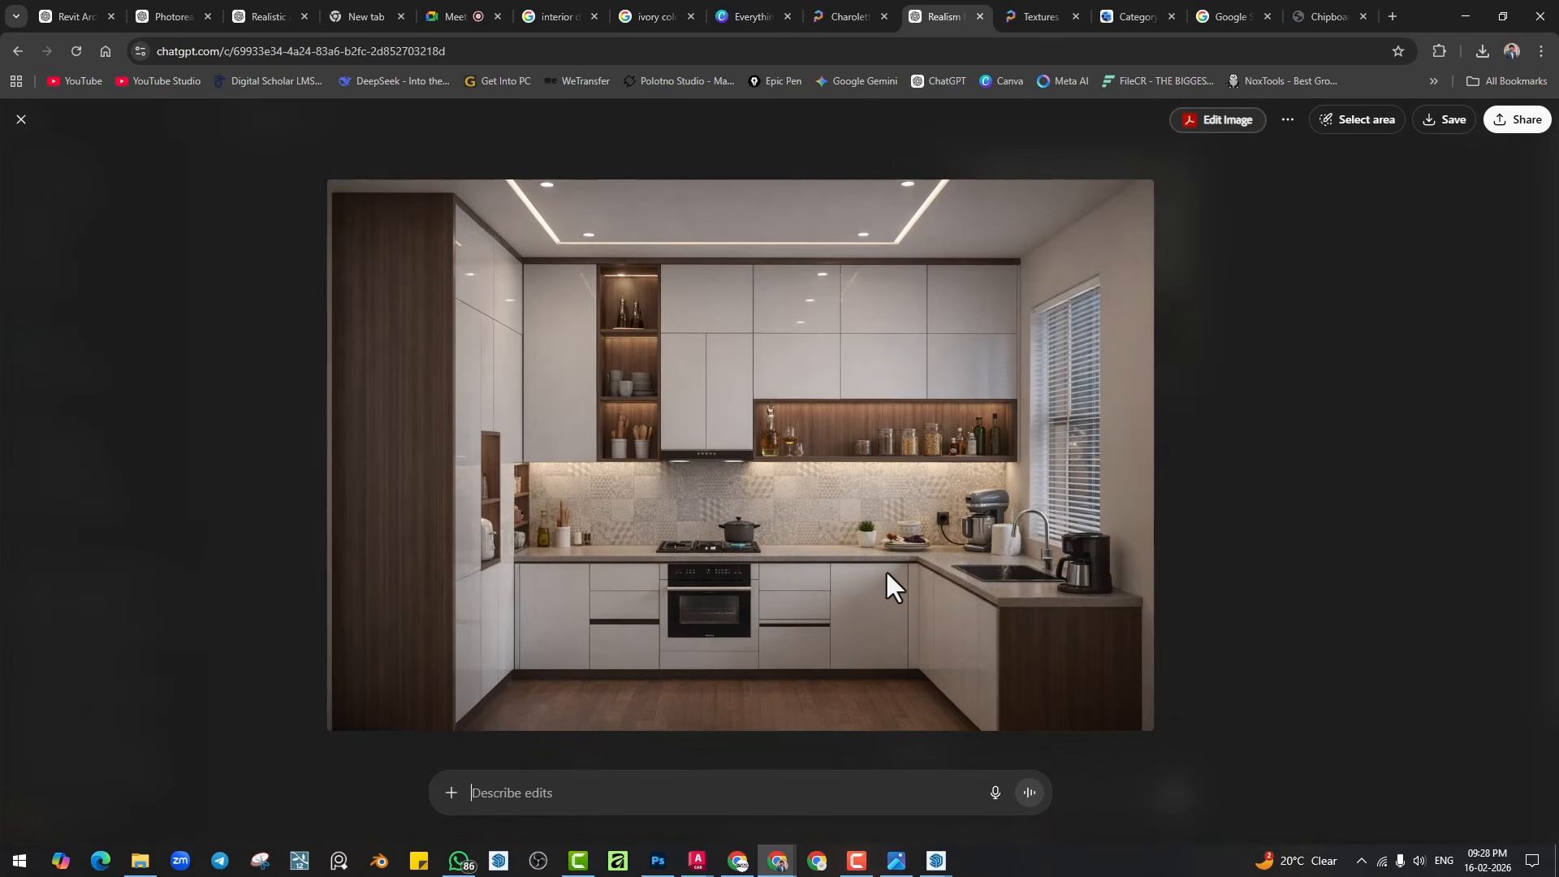
pyautogui.click(141, 860)
pyautogui.doubleClick(580, 491)
pyautogui.click(896, 860)
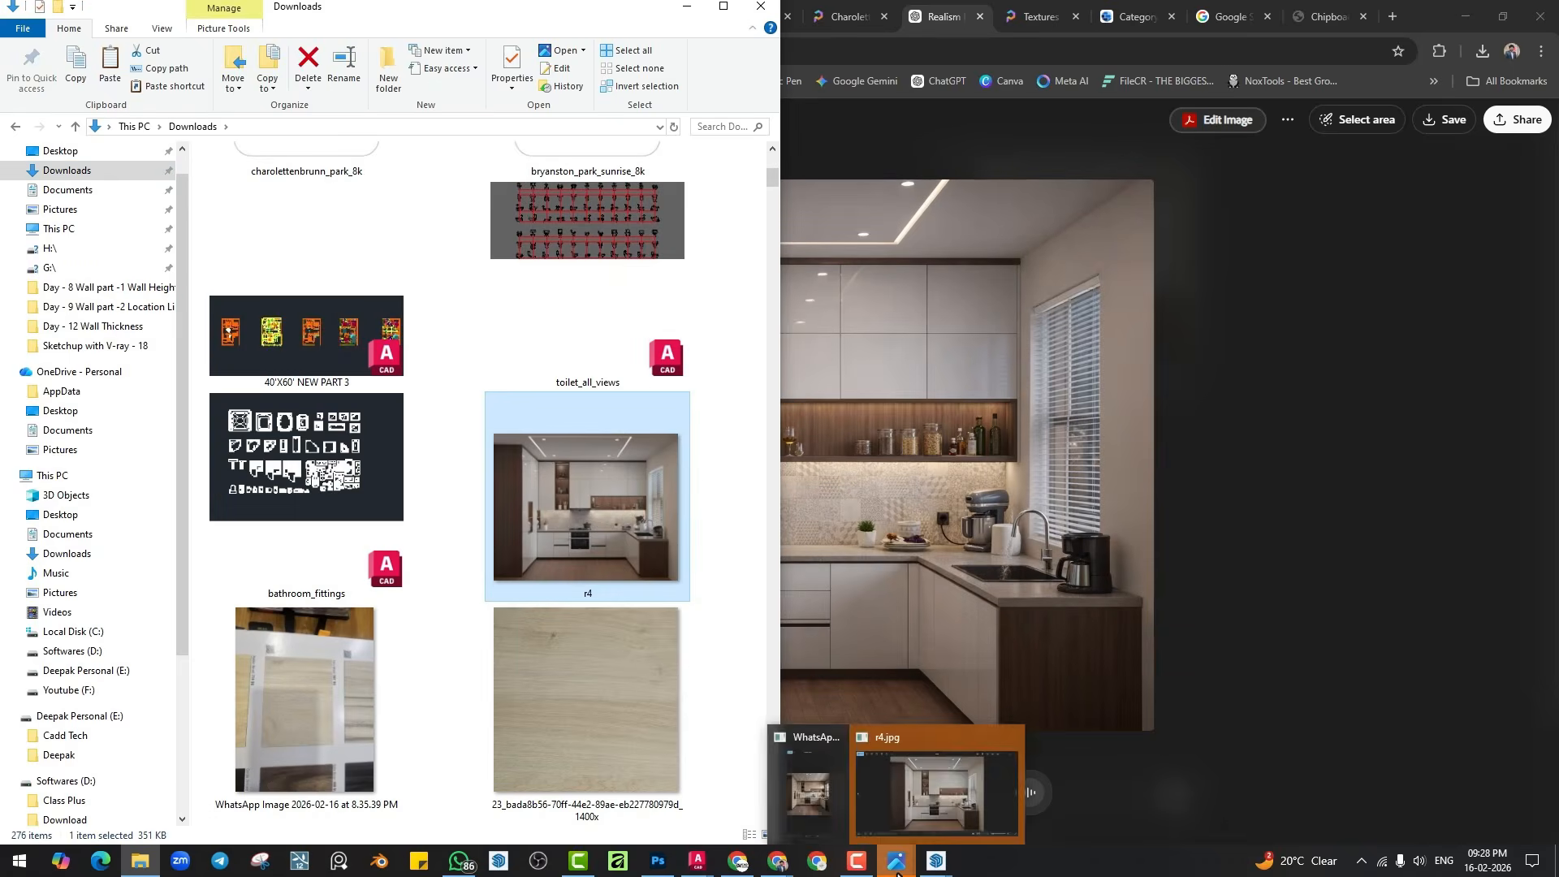
pyautogui.click(937, 796)
pyautogui.press('super+Right')
pyautogui.click(348, 213)
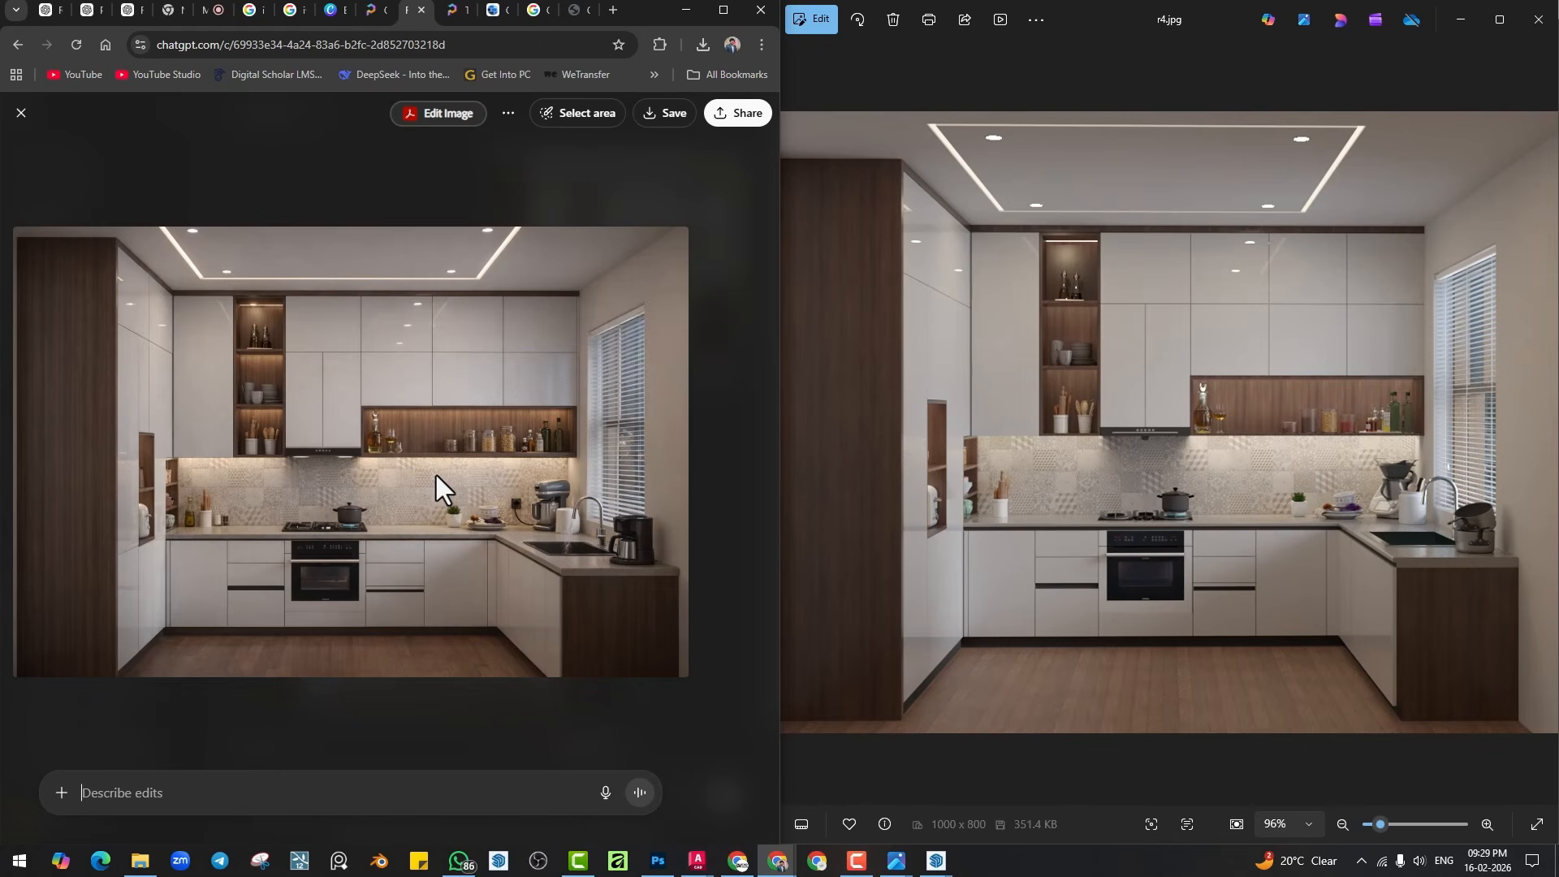
pyautogui.press('super+Up')
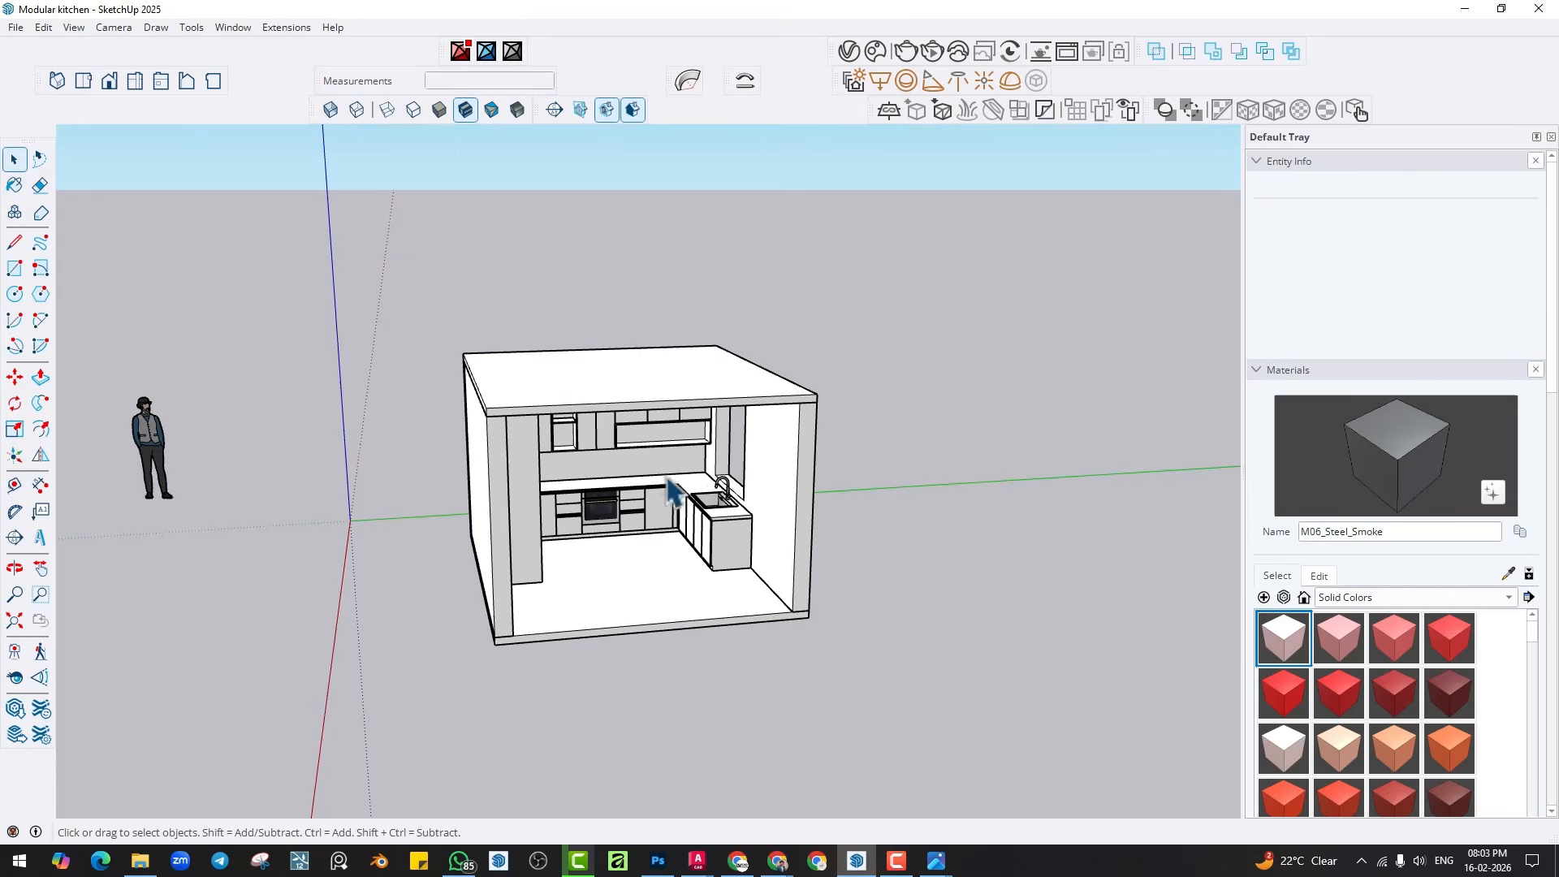
# Place the SketchUp kitchen model beside the reference kitchen photo, giving SketchUp the wider share of the screen.
pyautogui.scroll(3, 713, 463)
pyautogui.scroll(3, 679, 376)
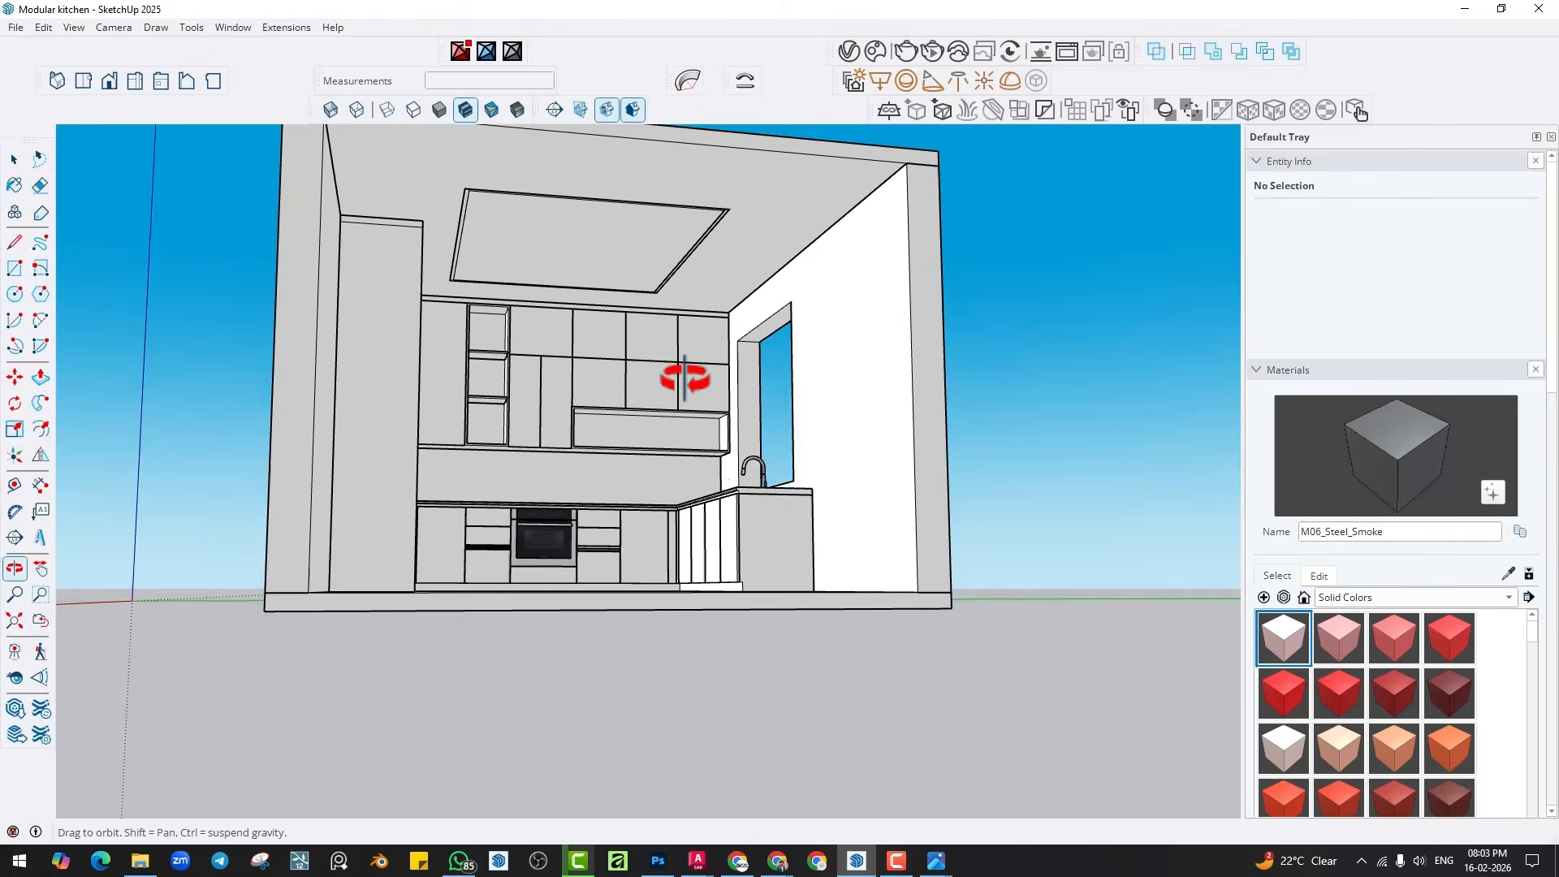
pyautogui.scroll(-3, 678, 375)
pyautogui.moveTo(698, 6); pyautogui.dragTo(2, 17)
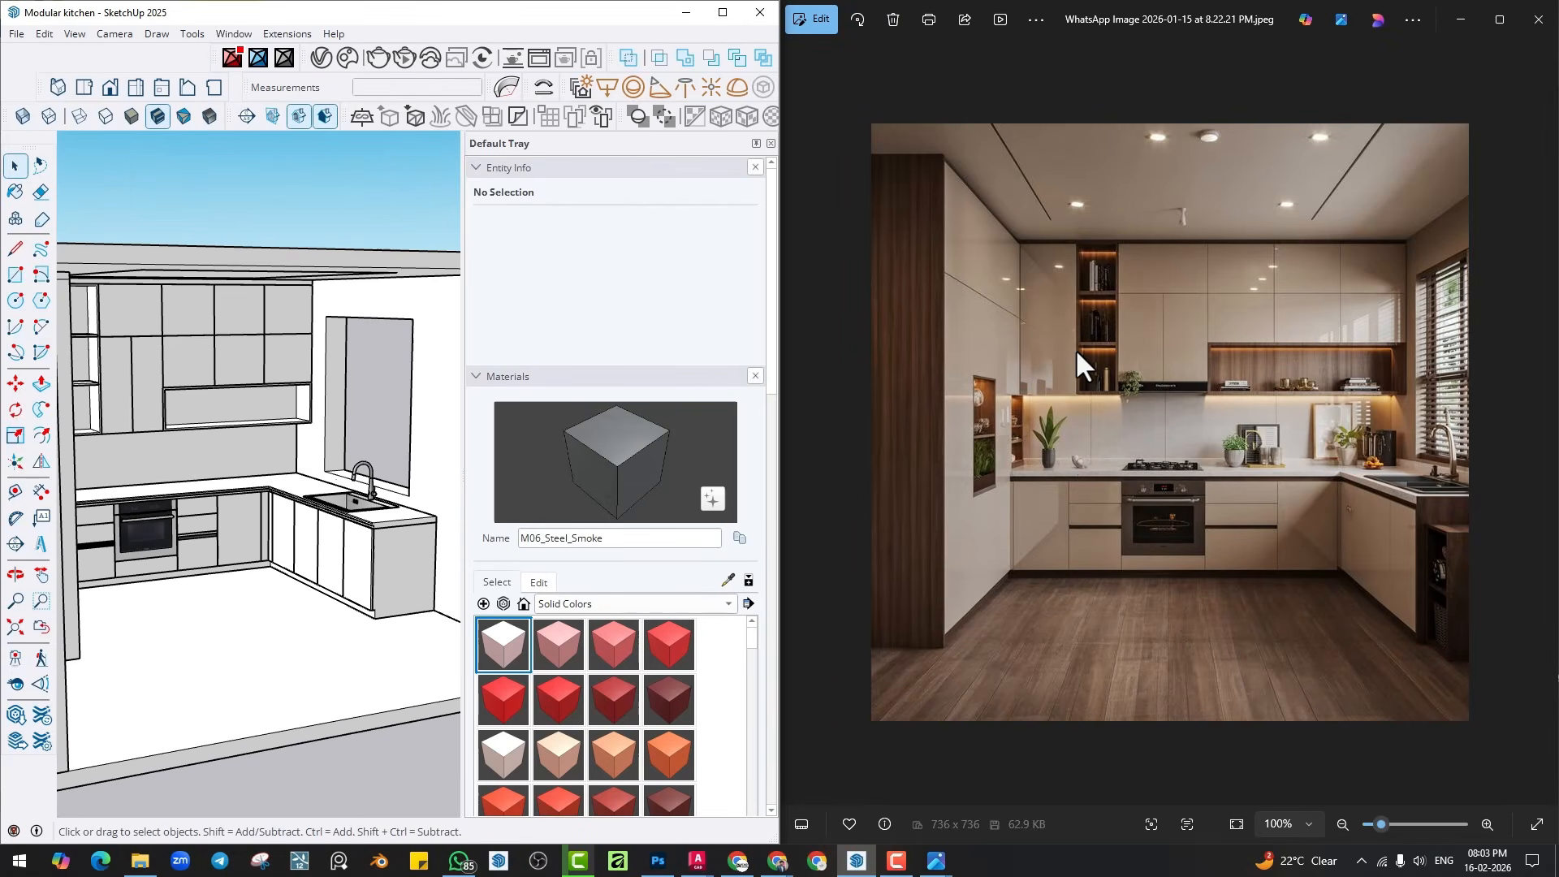
pyautogui.click(1070, 349)
pyautogui.moveTo(778, 301); pyautogui.dragTo(1086, 307)
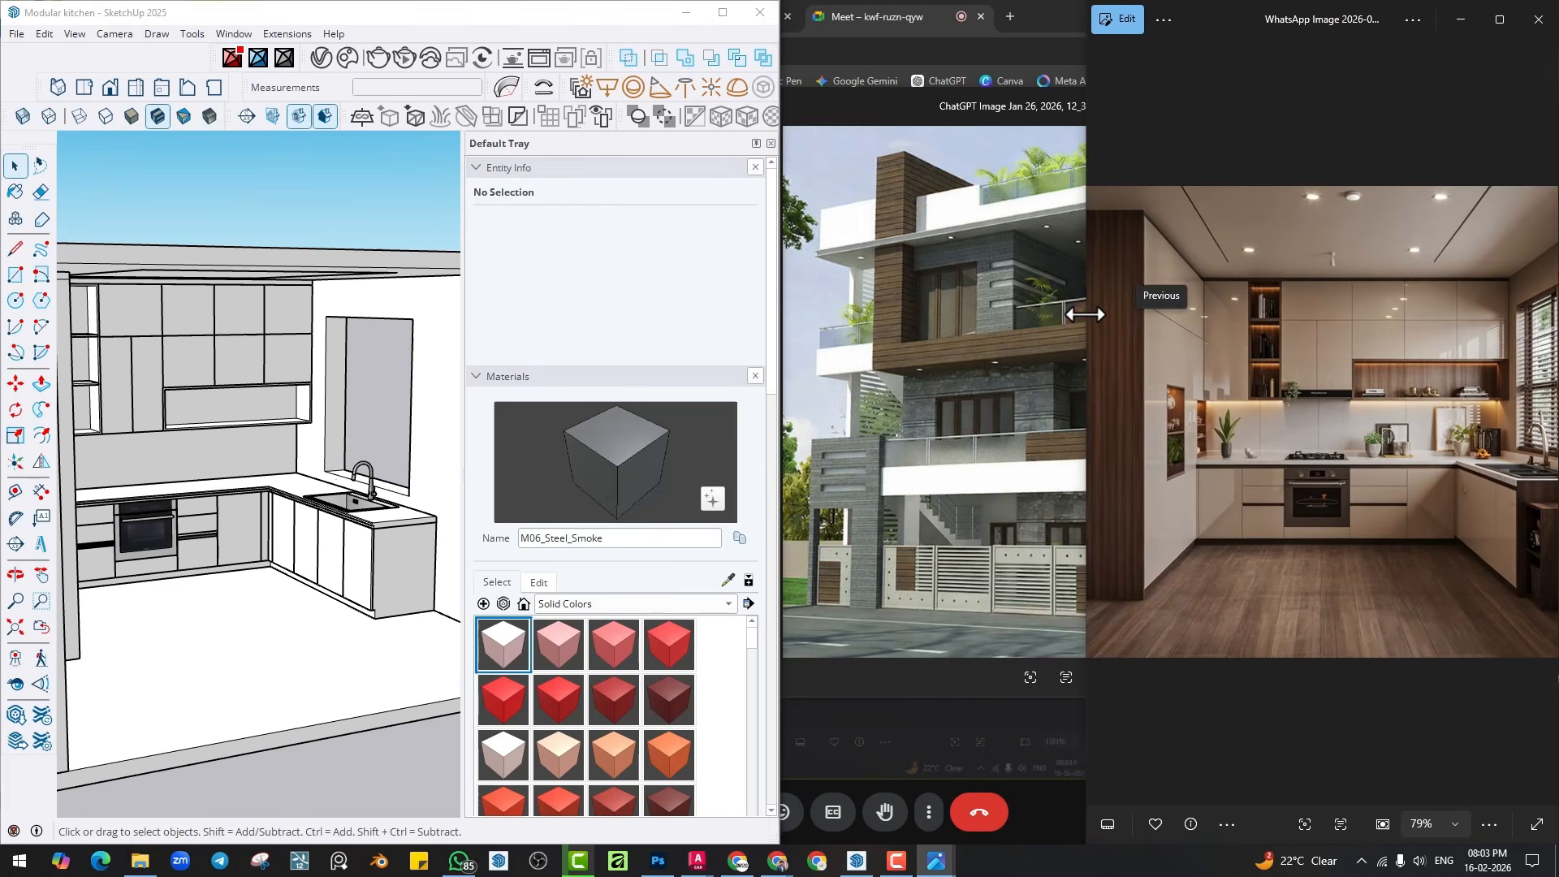
pyautogui.click(802, 320)
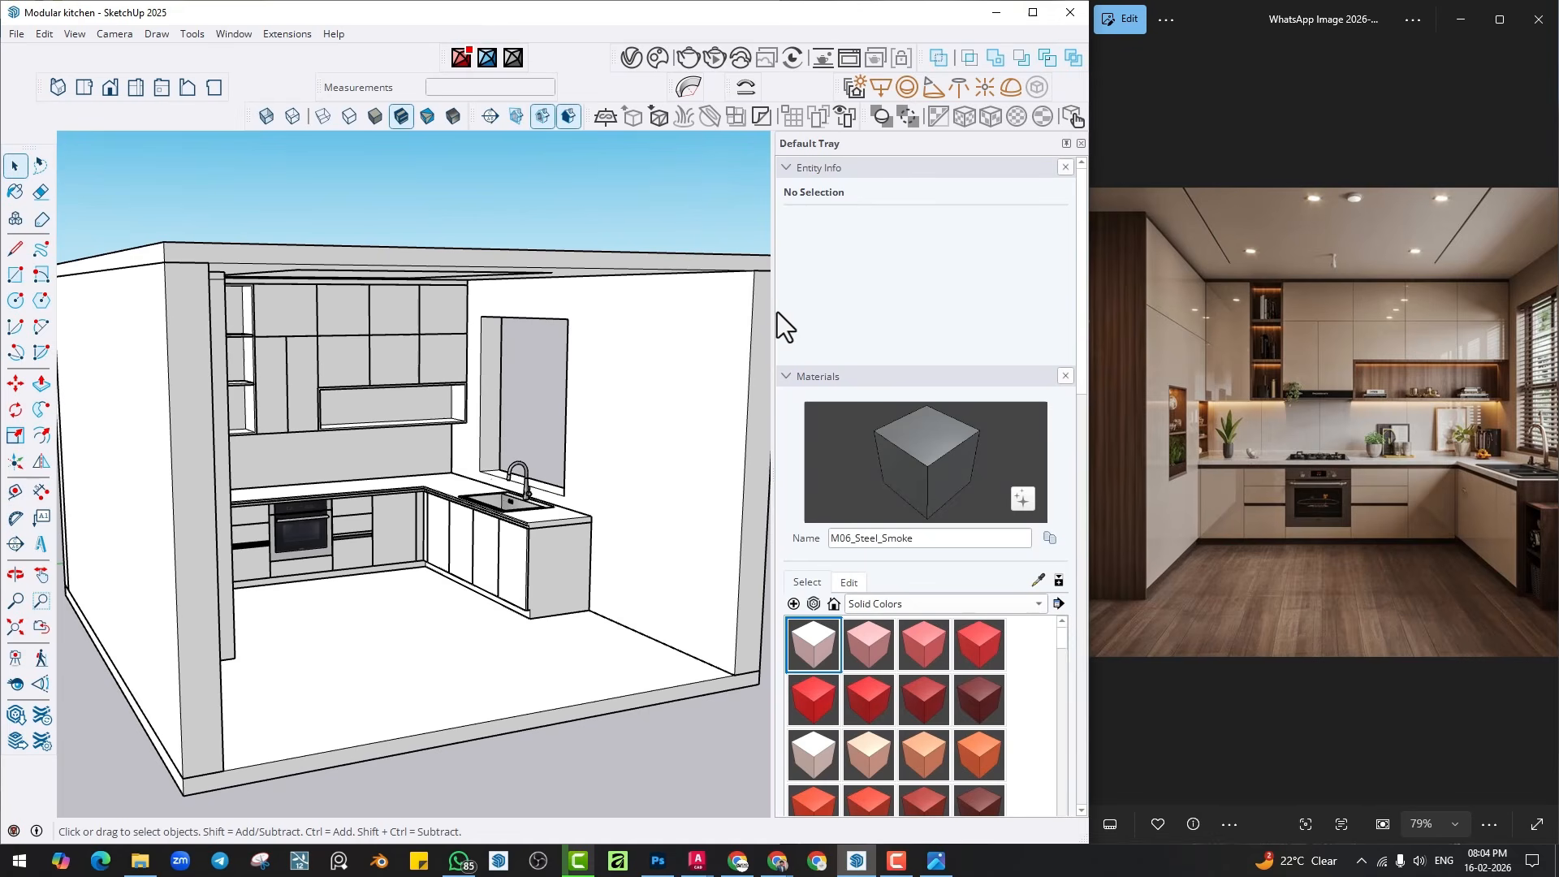
pyautogui.moveTo(772, 306); pyautogui.dragTo(996, 322)
pyautogui.scroll(-2, 558, 494)
pyautogui.moveTo(558, 495); pyautogui.dragTo(561, 562, button='middle')
pyautogui.keyDown('shift'); pyautogui.moveTo(705, 604); pyautogui.dragTo(553, 542, button='middle'); pyautogui.keyUp('shift')
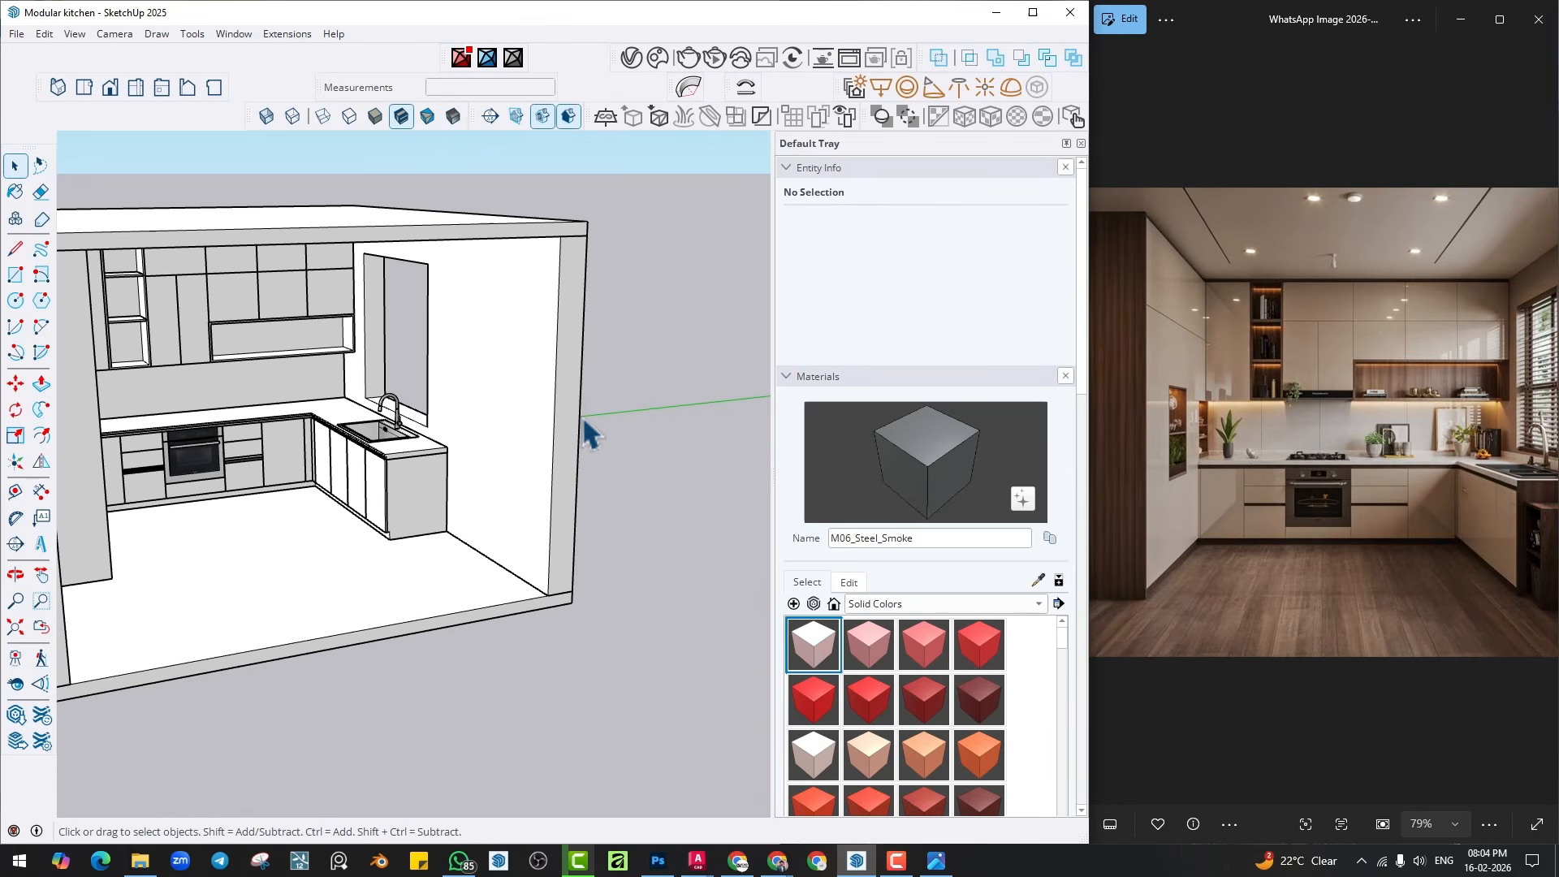
pyautogui.keyDown('shift'); pyautogui.moveTo(430, 425); pyautogui.dragTo(556, 413, button='middle'); pyautogui.keyUp('shift')
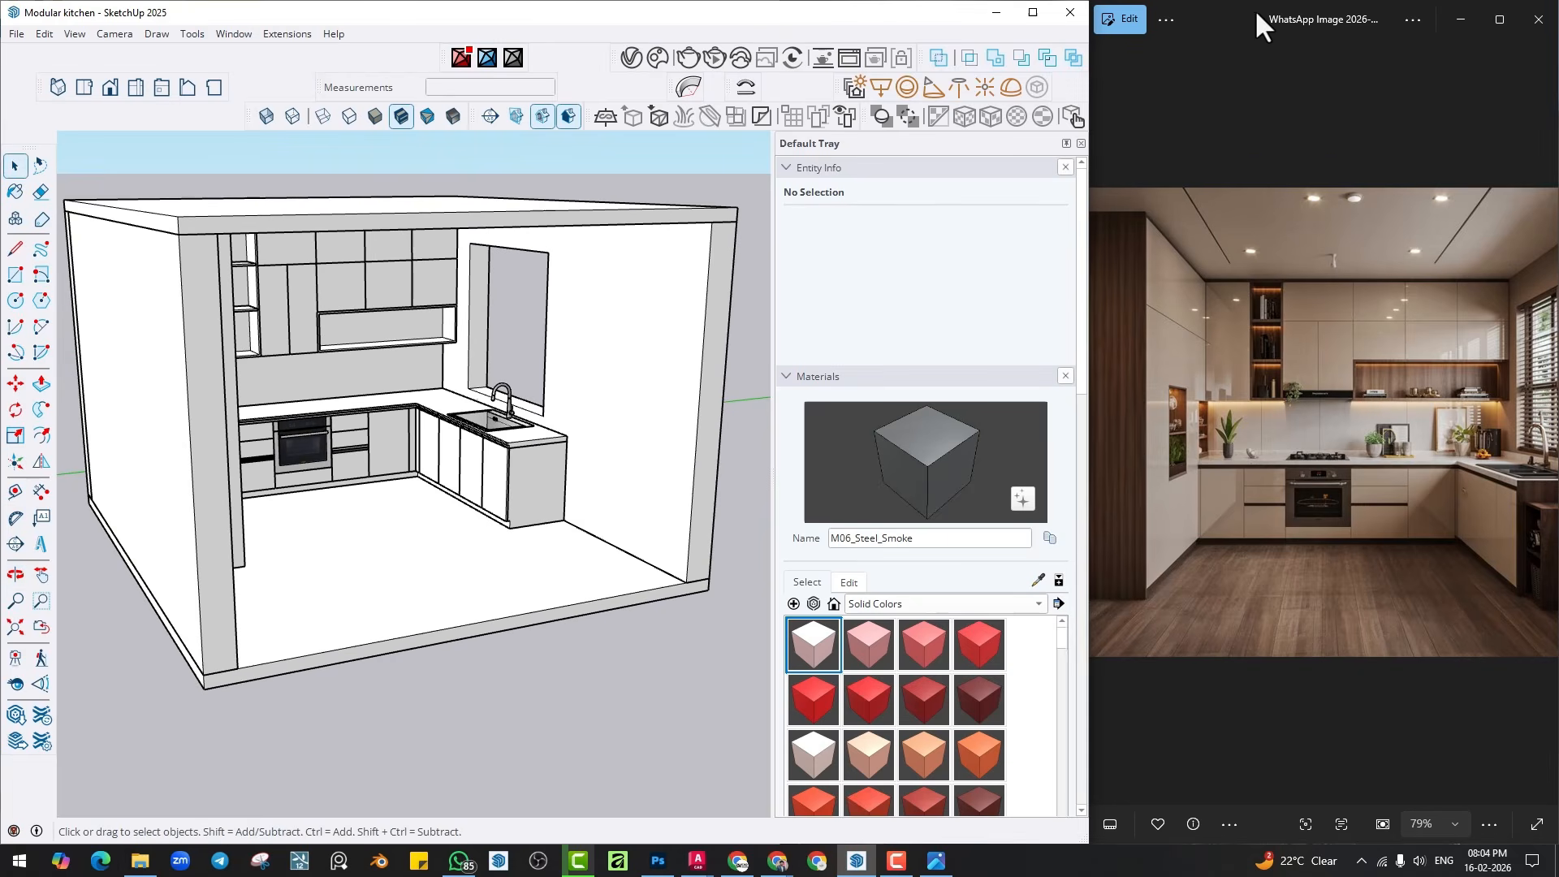
# Swap sides so the reference photo sits left of SketchUp, and narrow the photo to about a quarter of the screen.
pyautogui.moveTo(1256, 11); pyautogui.dragTo(217, 119)
pyautogui.moveTo(630, 18); pyautogui.dragTo(1555, 163)
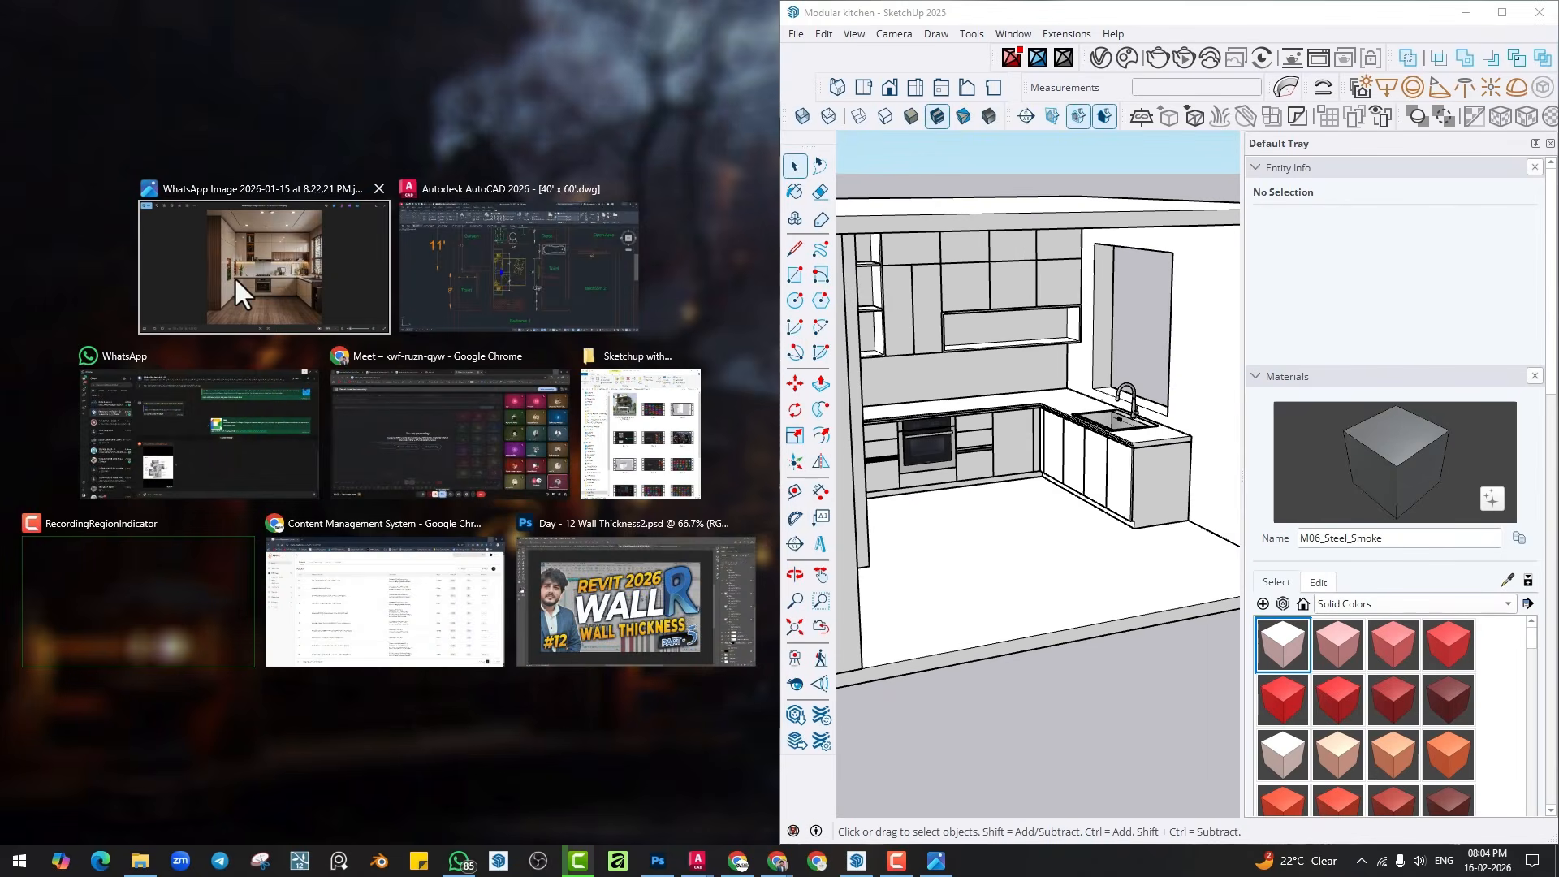
pyautogui.click(236, 276)
pyautogui.click(1238, 382)
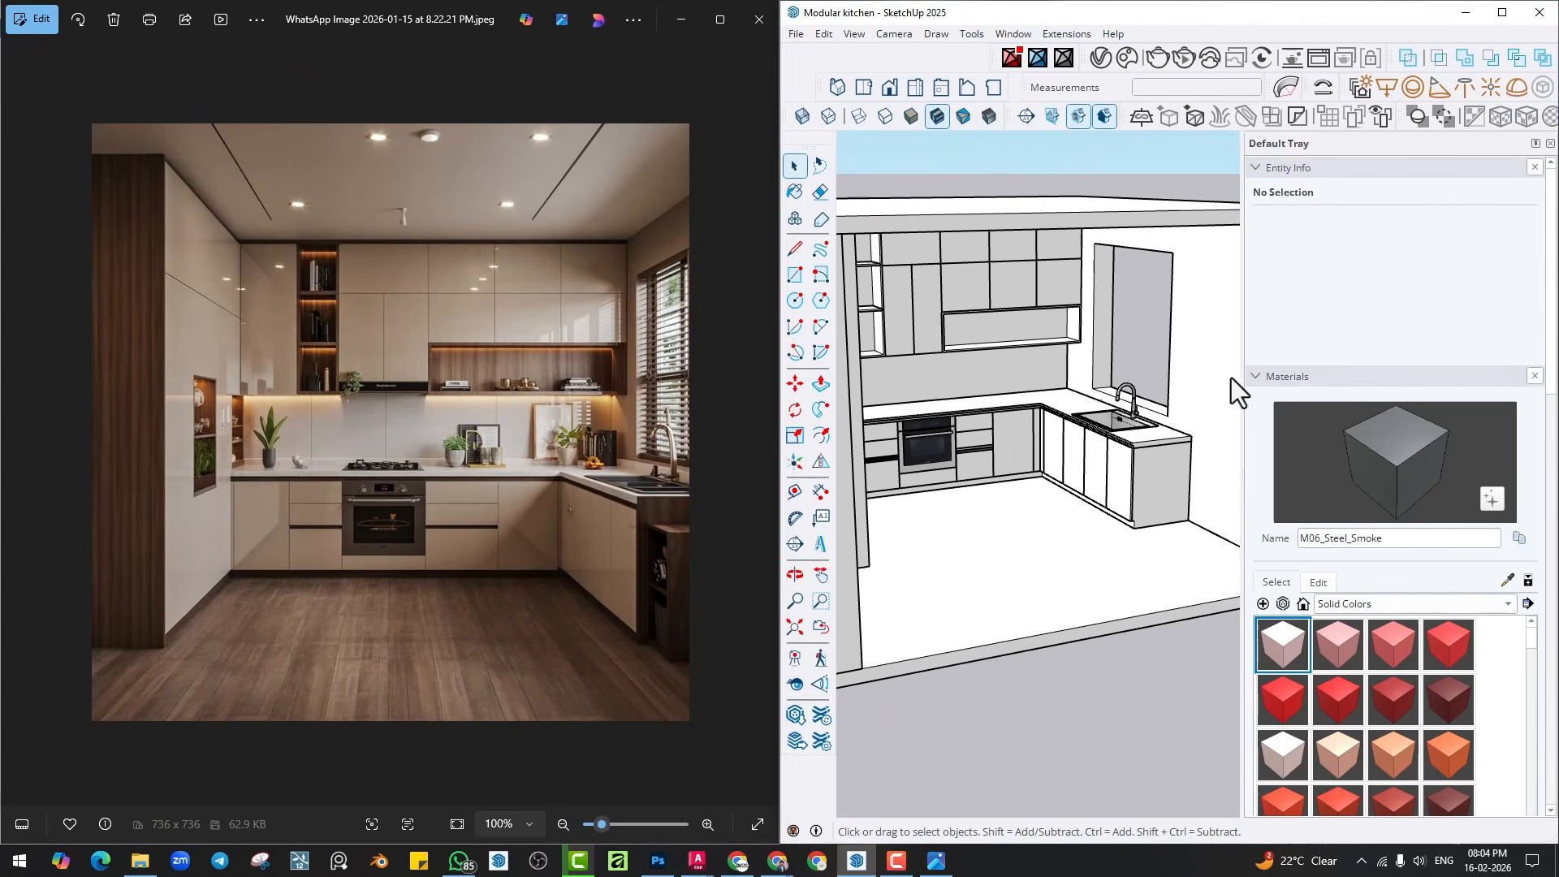
pyautogui.moveTo(773, 391); pyautogui.dragTo(400, 393)
pyautogui.click(753, 398)
pyautogui.moveTo(779, 395); pyautogui.dragTo(400, 406)
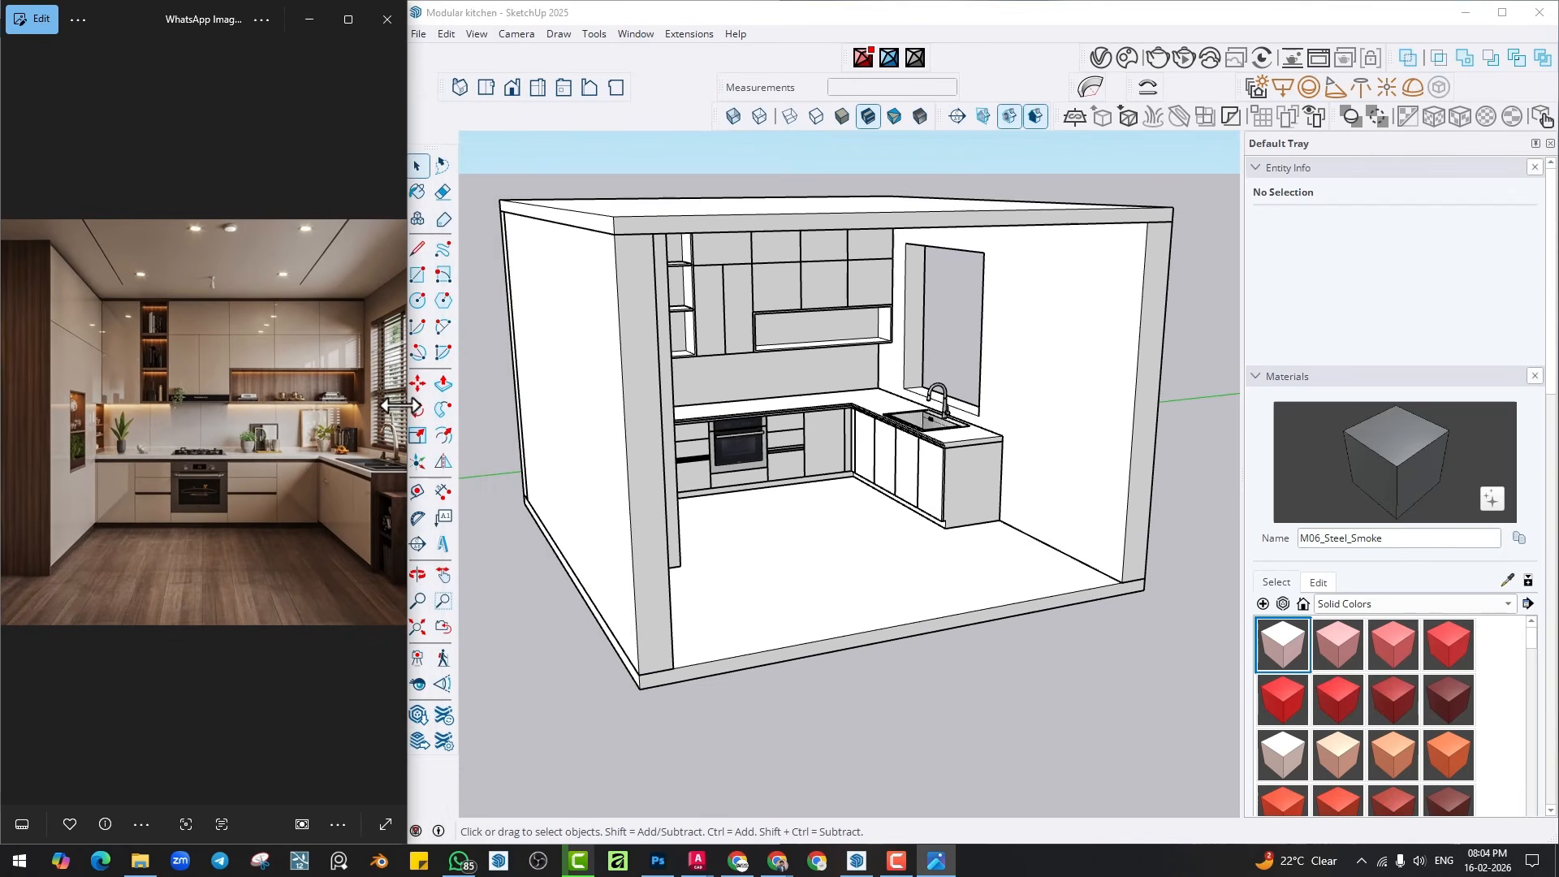
pyautogui.click(497, 400)
pyautogui.moveTo(401, 391)
pyautogui.mouseDown()
pyautogui.moveTo(421, 393)
pyautogui.moveTo(408, 393)
pyautogui.mouseUp()
# Frame the kitchen interior looking straight at the back wall and start an interactive V-Ray render of it.
pyautogui.scroll(2, 940, 523)
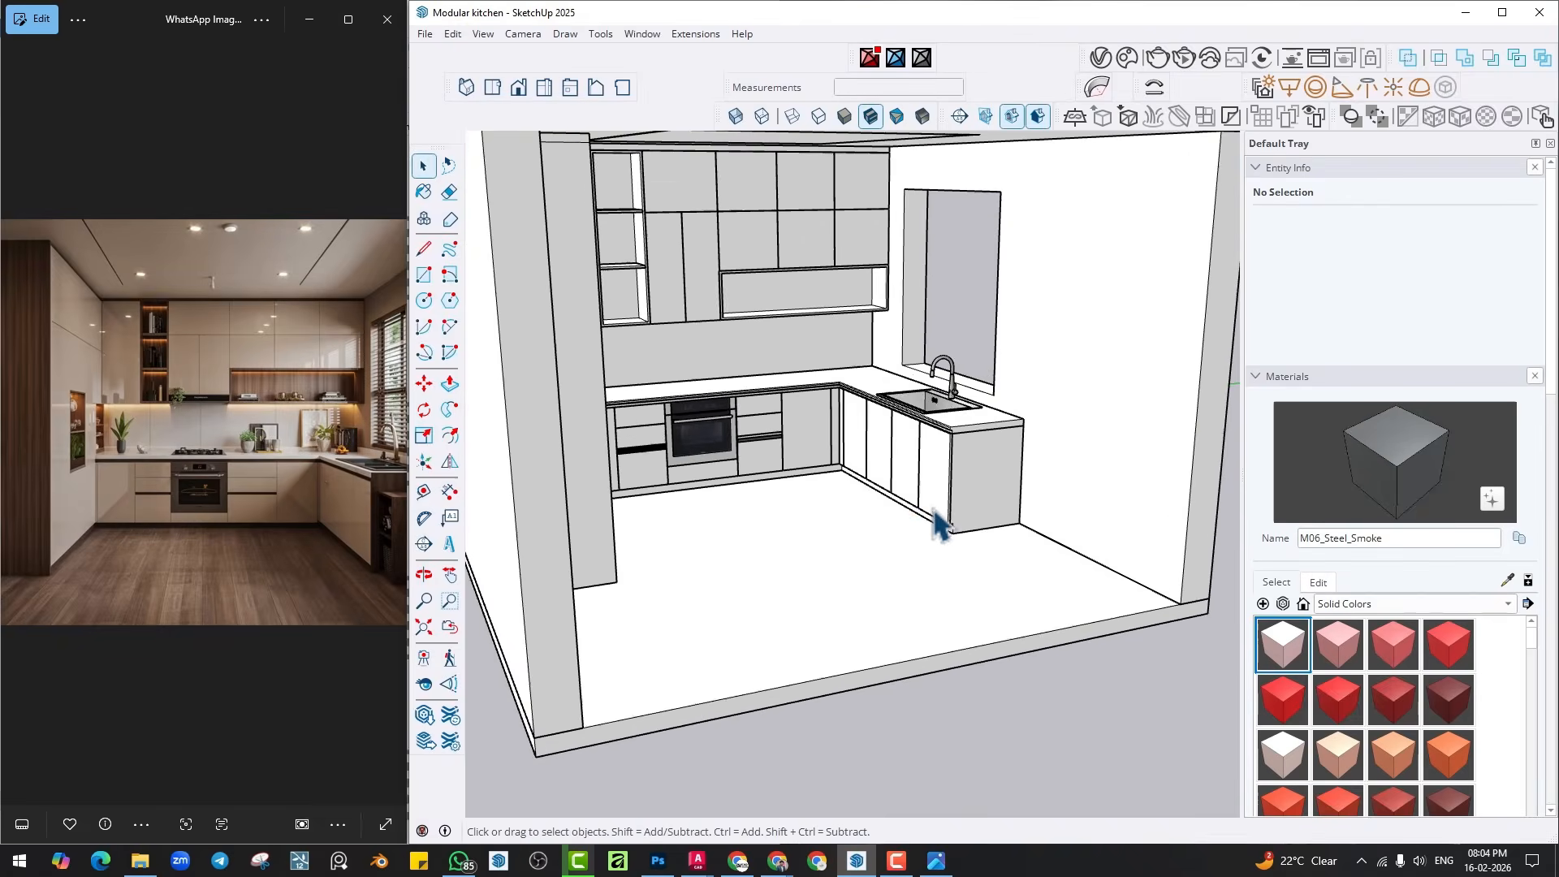
pyautogui.moveTo(937, 522)
pyautogui.mouseDown(button='middle')
pyautogui.moveTo(687, 504)
pyautogui.moveTo(853, 524)
pyautogui.moveTo(758, 435)
pyautogui.moveTo(793, 522)
pyautogui.moveTo(783, 540)
pyautogui.mouseUp(button='middle')
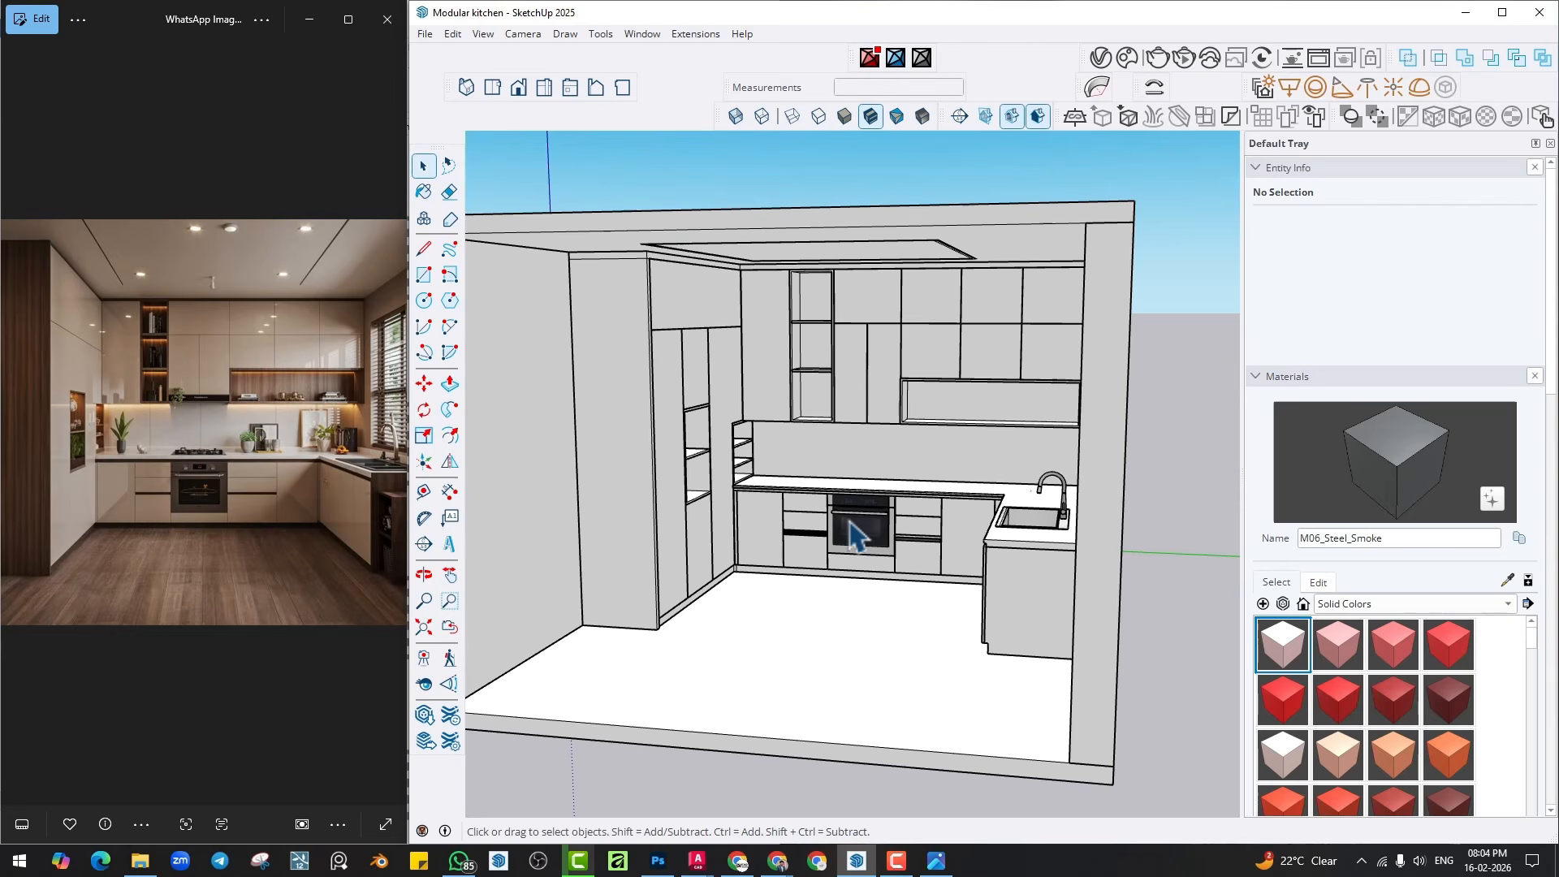
pyautogui.scroll(-3, 810, 532)
pyautogui.moveTo(811, 539)
pyautogui.mouseDown(button='middle')
pyautogui.moveTo(912, 623)
pyautogui.moveTo(870, 533)
pyautogui.moveTo(918, 546)
pyautogui.mouseUp(button='middle')
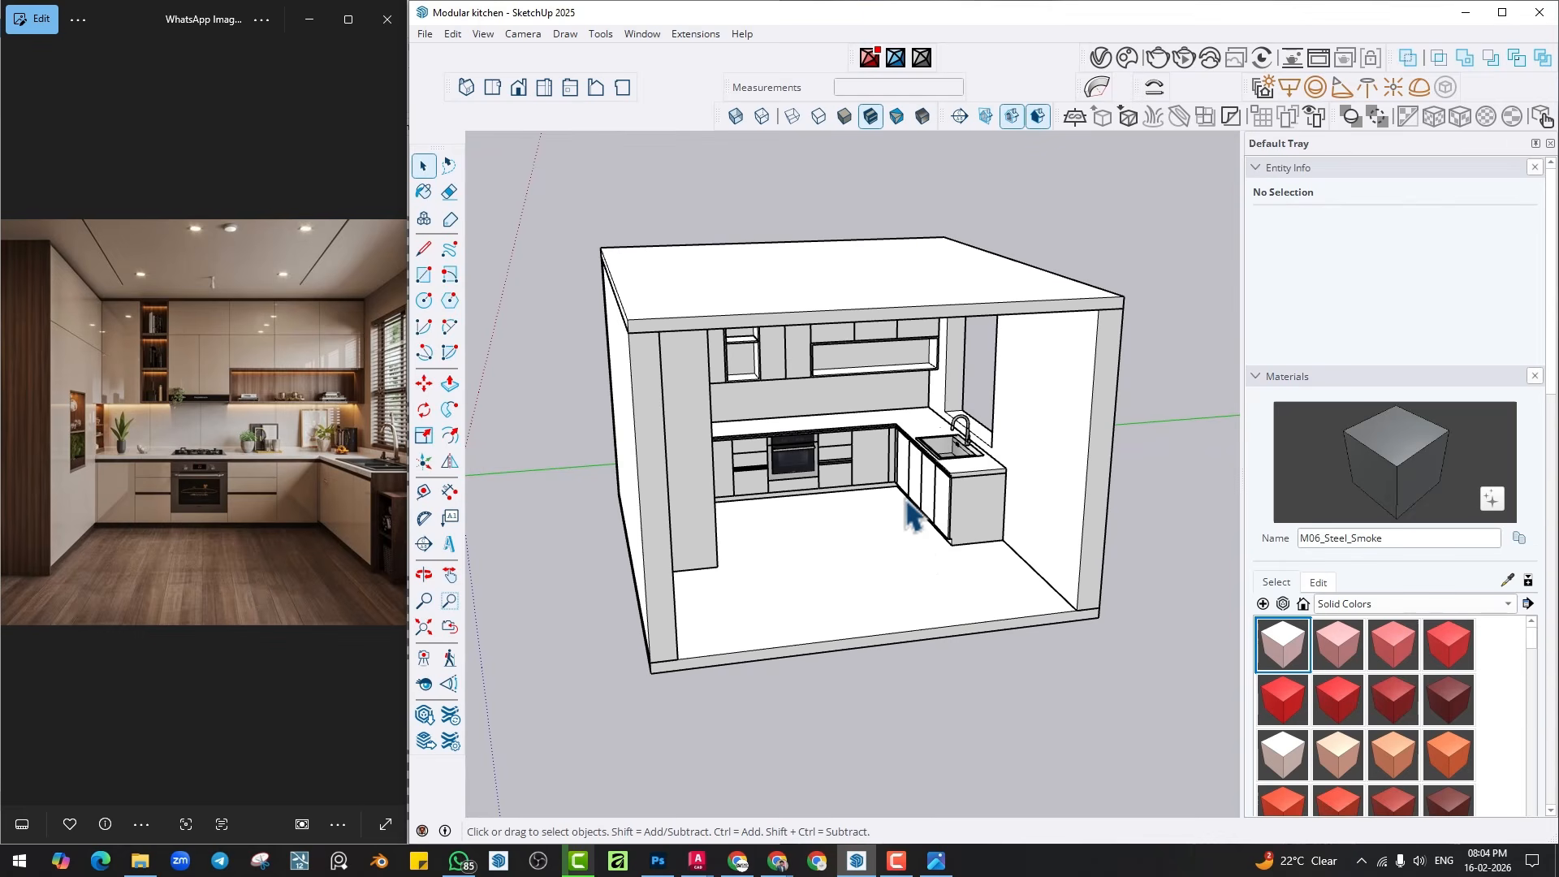
pyautogui.moveTo(893, 536); pyautogui.dragTo(869, 519, button='middle')
pyautogui.scroll(6, 868, 519)
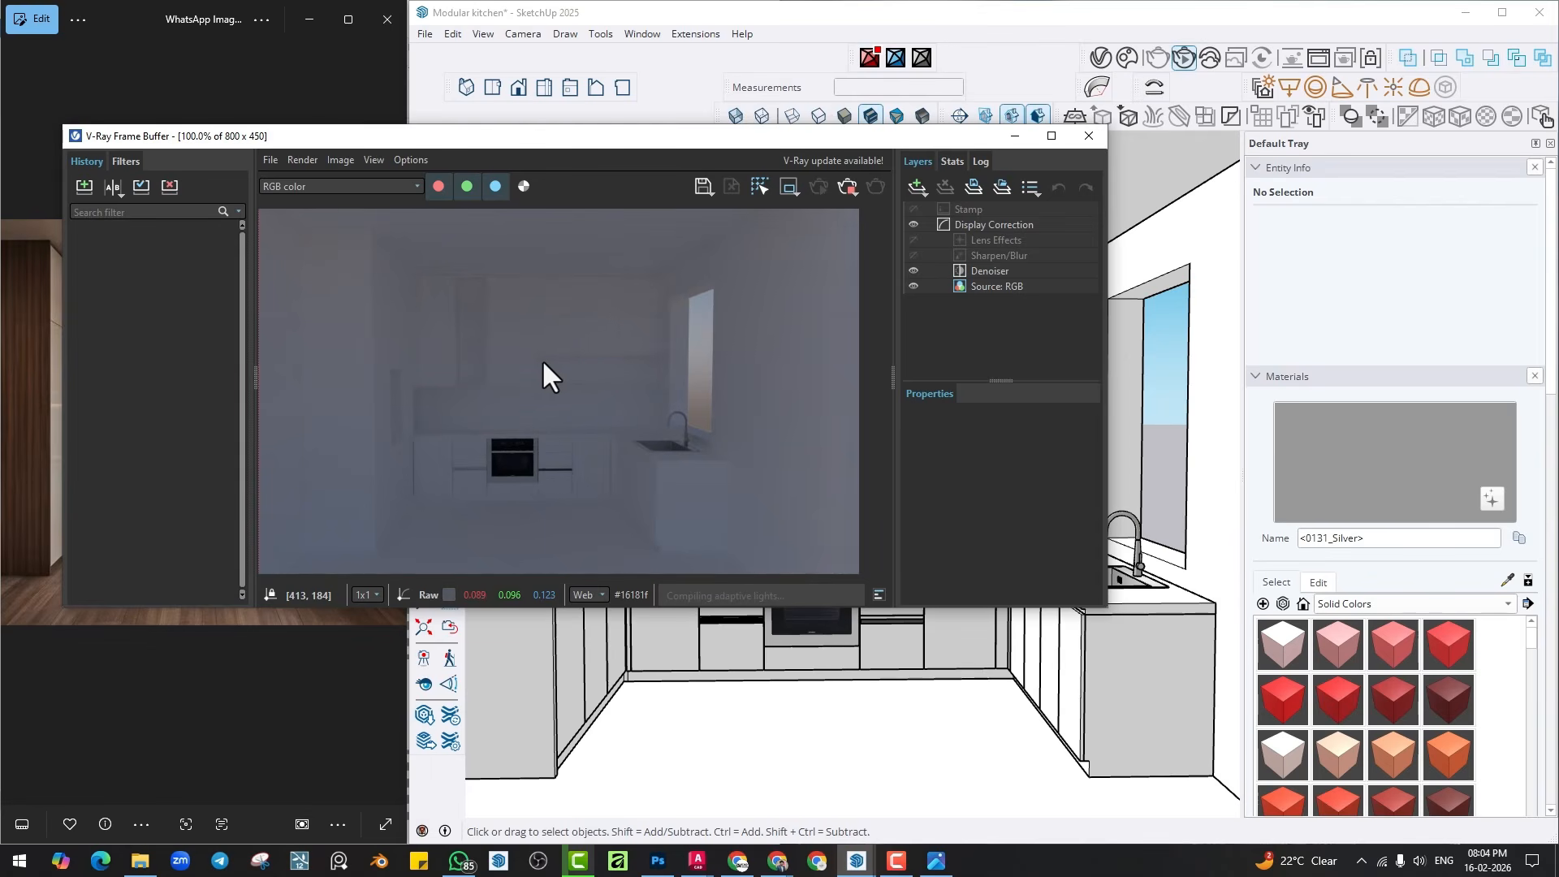
pyautogui.moveTo(700, 133); pyautogui.dragTo(593, 70)
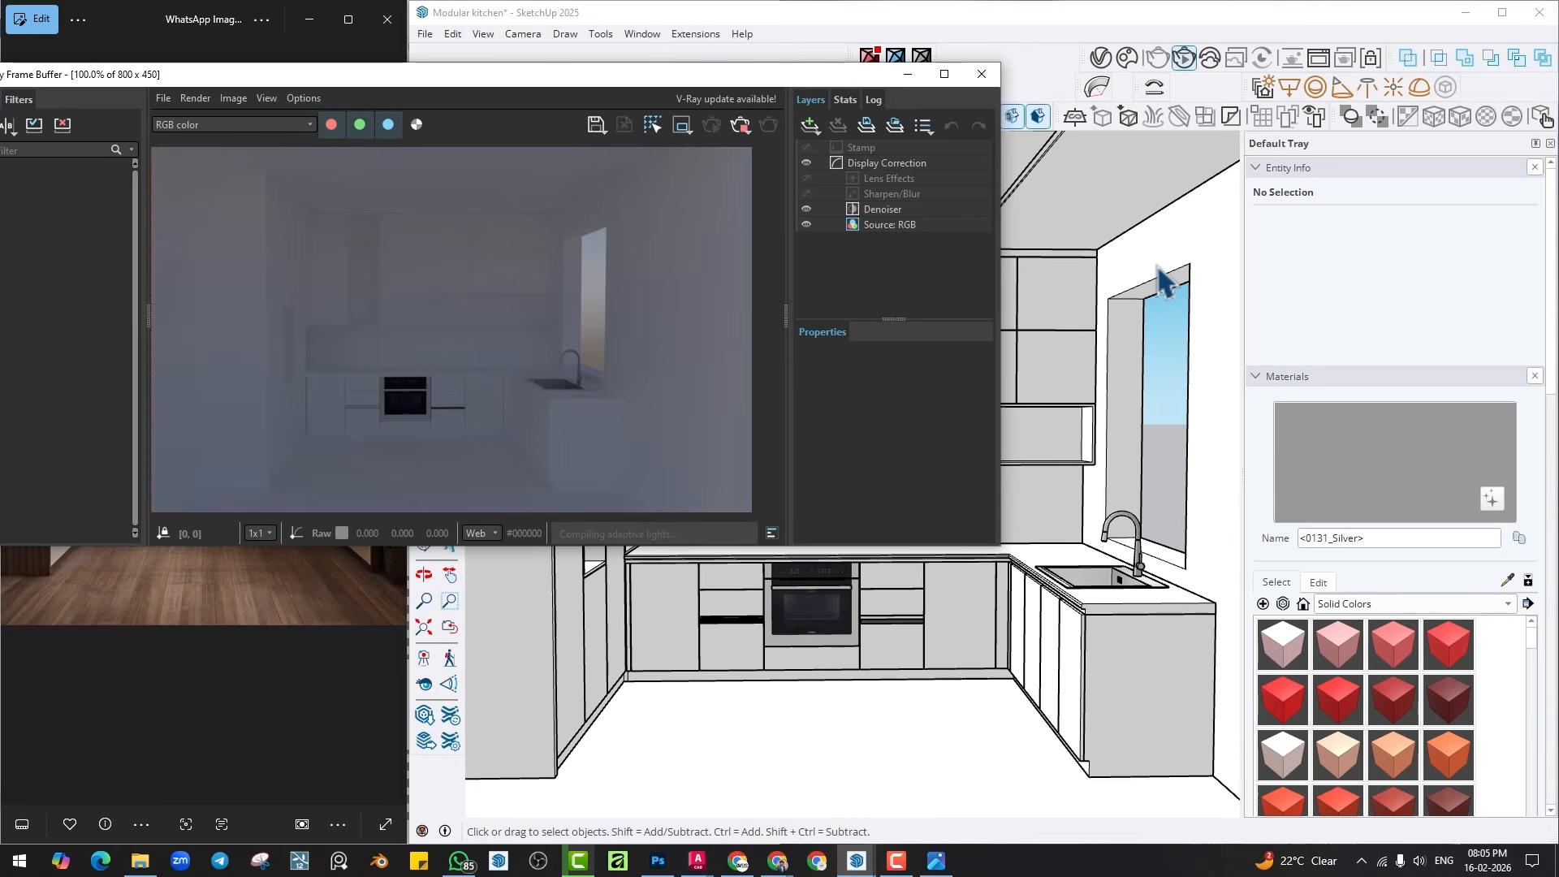
pyautogui.moveTo(755, 79); pyautogui.dragTo(714, 104)
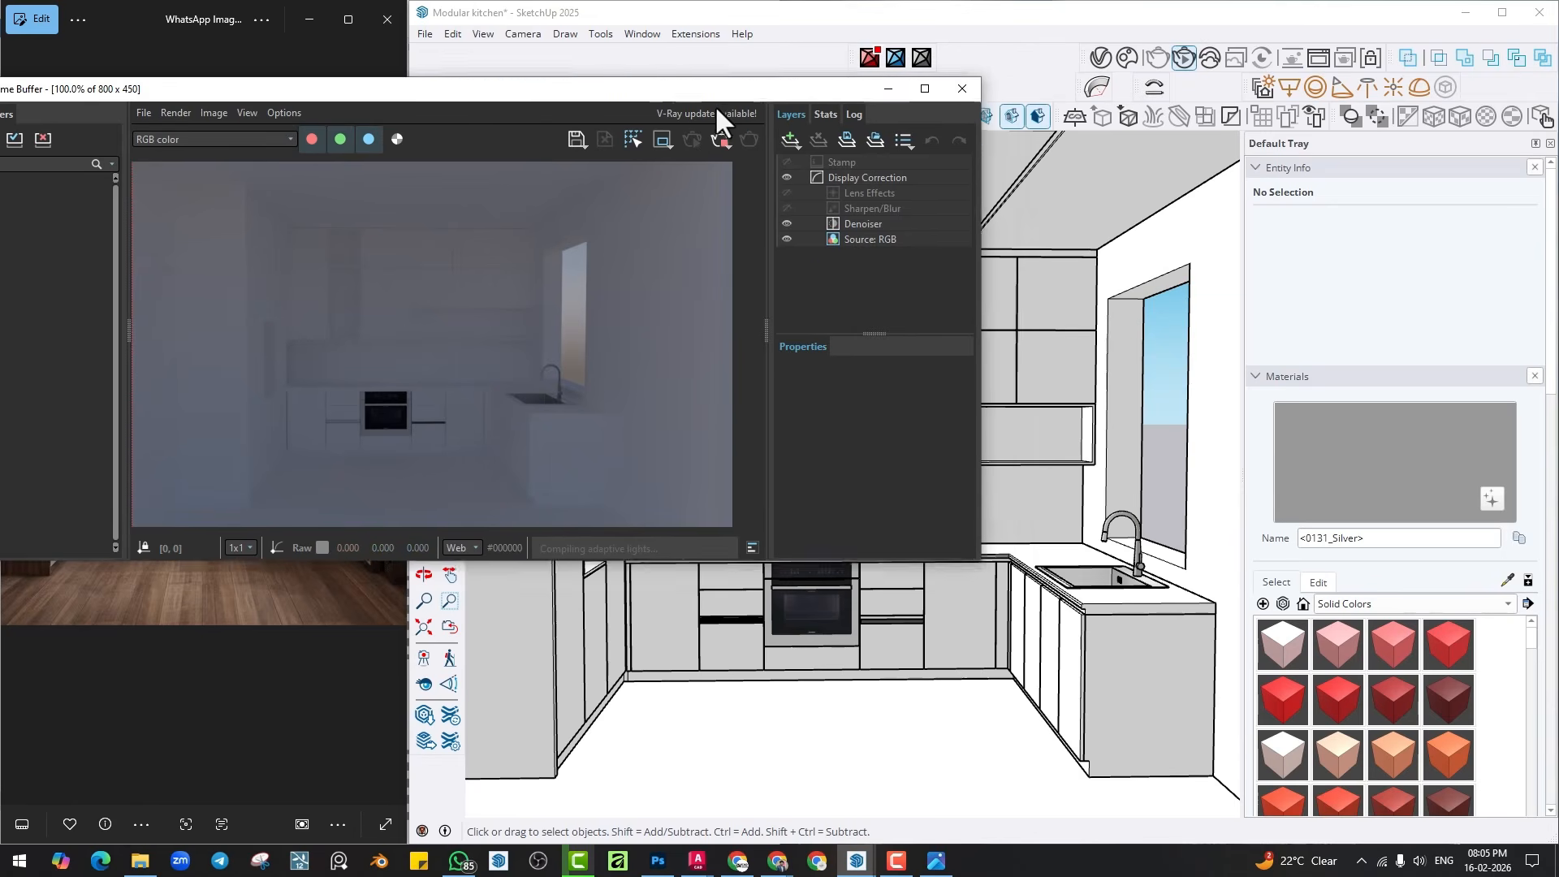
# Open the render settings in the V-Ray Asset Editor and check the aspect ratio options, keeping 16:9 - Widescreen.
pyautogui.click(1097, 59)
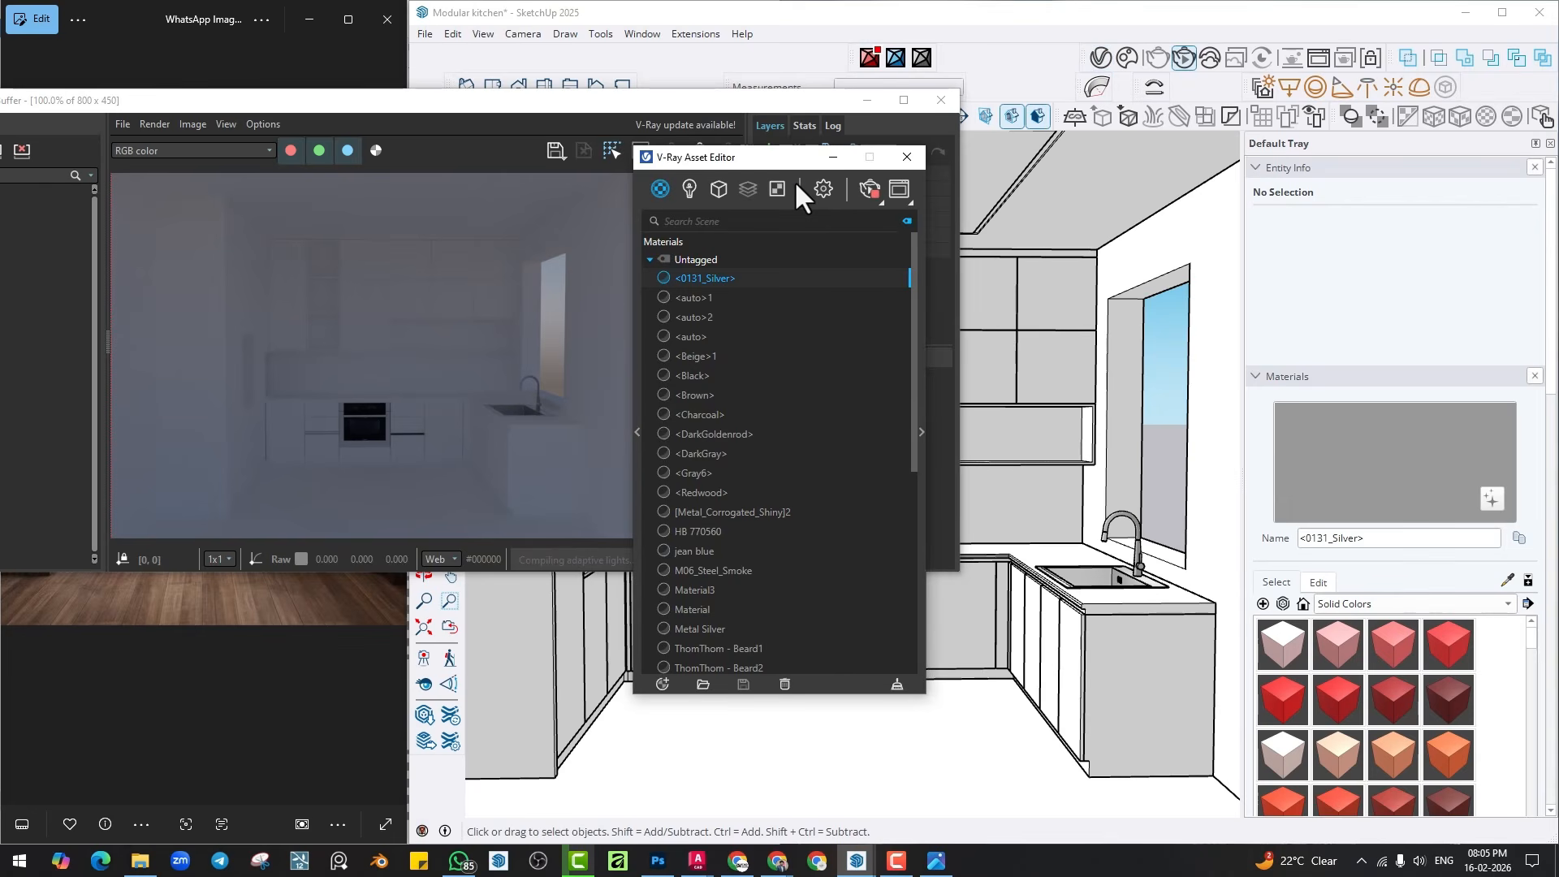
pyautogui.click(821, 188)
pyautogui.moveTo(793, 161); pyautogui.dragTo(886, 117)
pyautogui.click(883, 410)
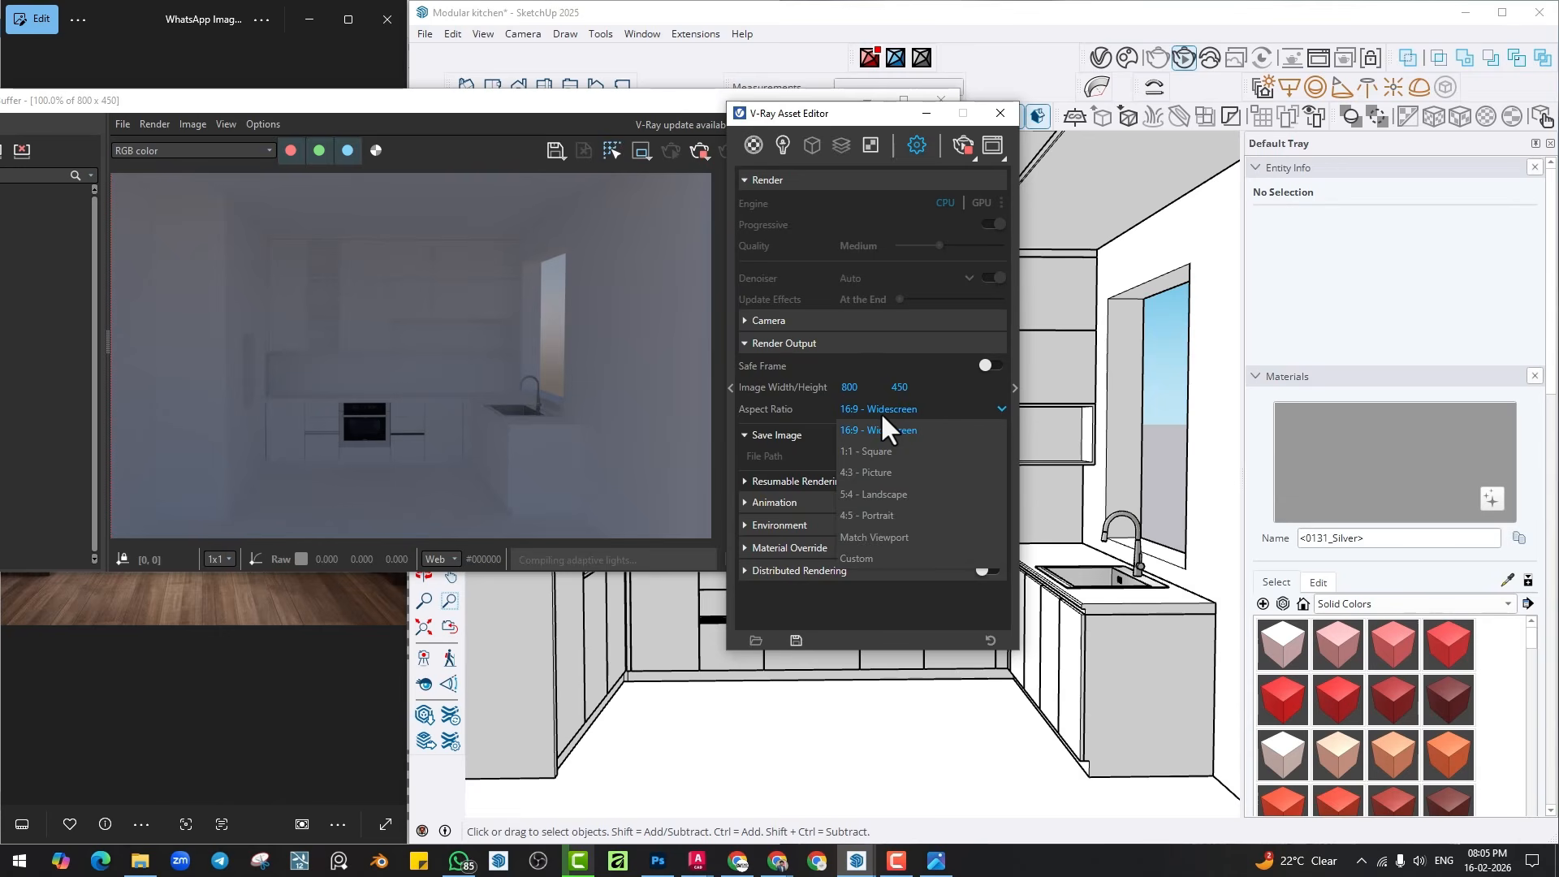
pyautogui.click(881, 414)
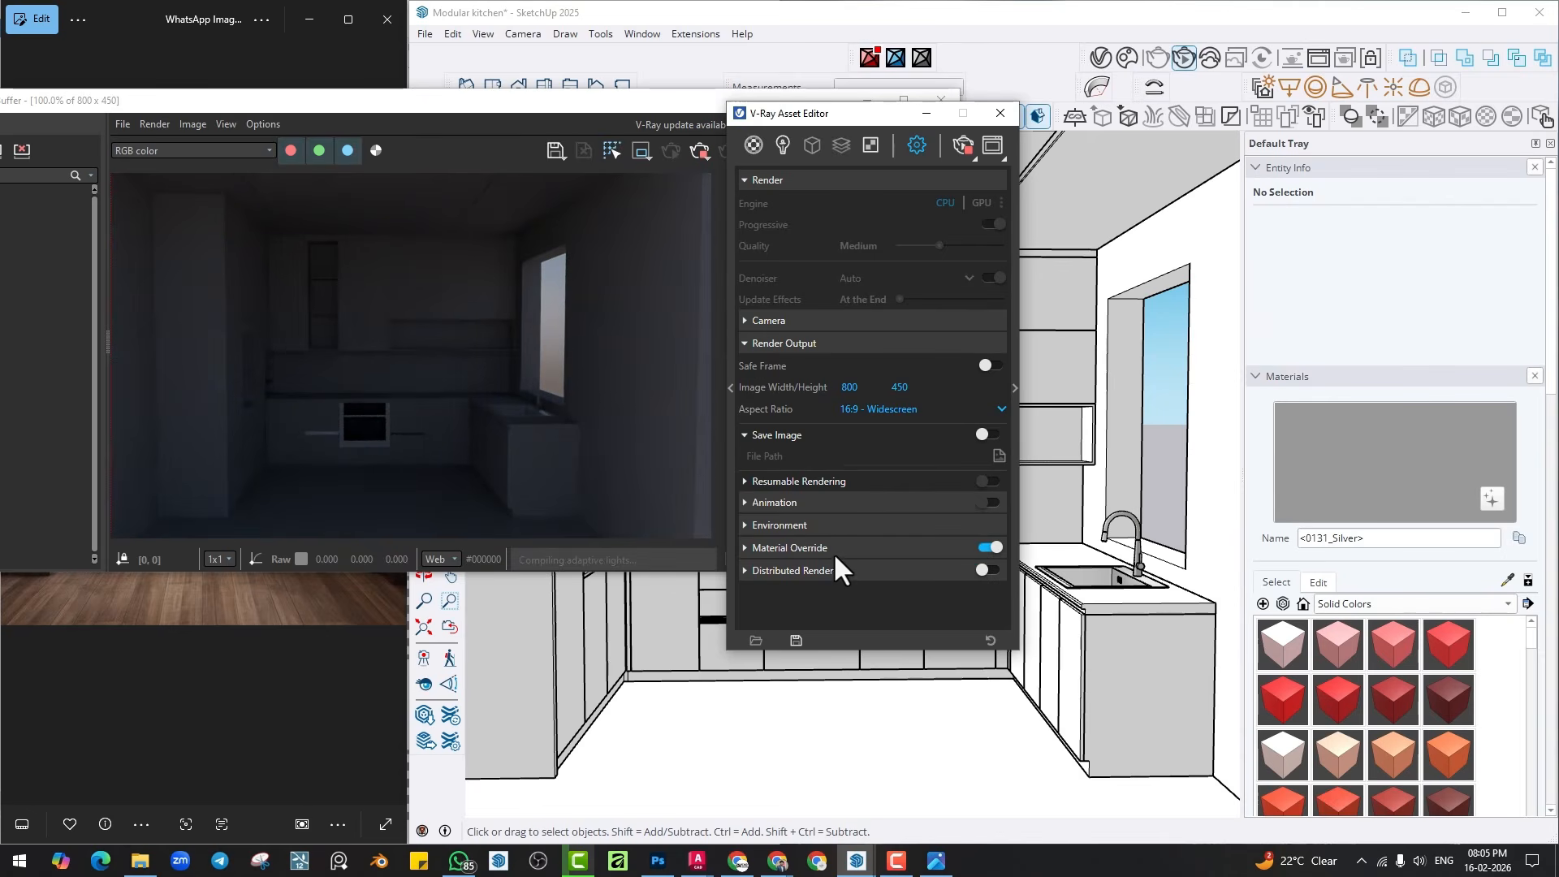
# Expand Material Override and compare the render with the override off and on, leaving it enabled.
pyautogui.click(834, 556)
pyautogui.moveTo(959, 612); pyautogui.dragTo(960, 613)
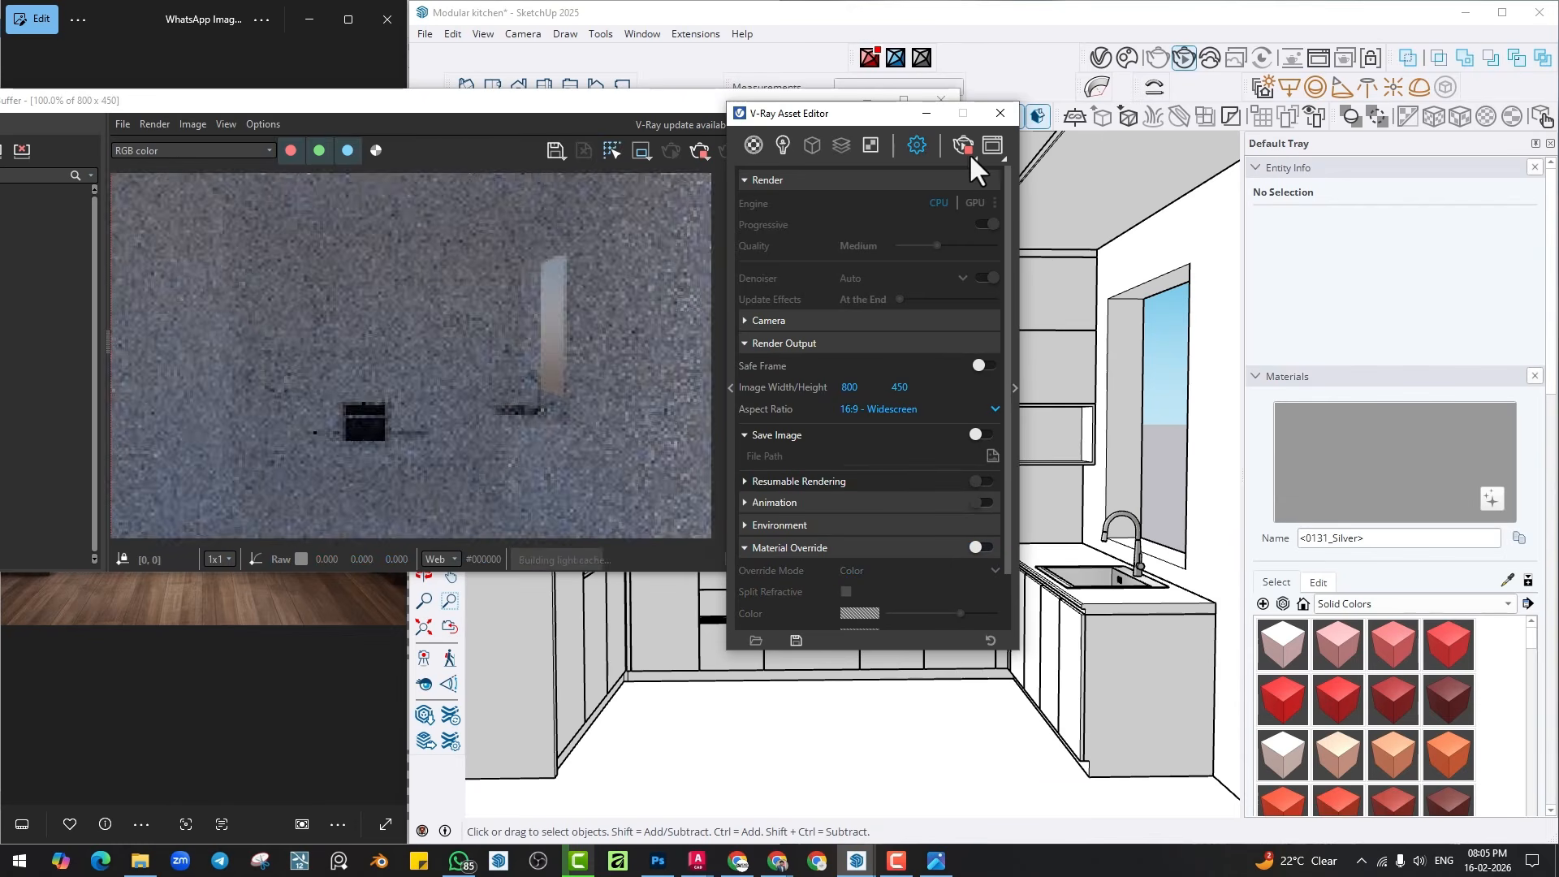
pyautogui.click(981, 546)
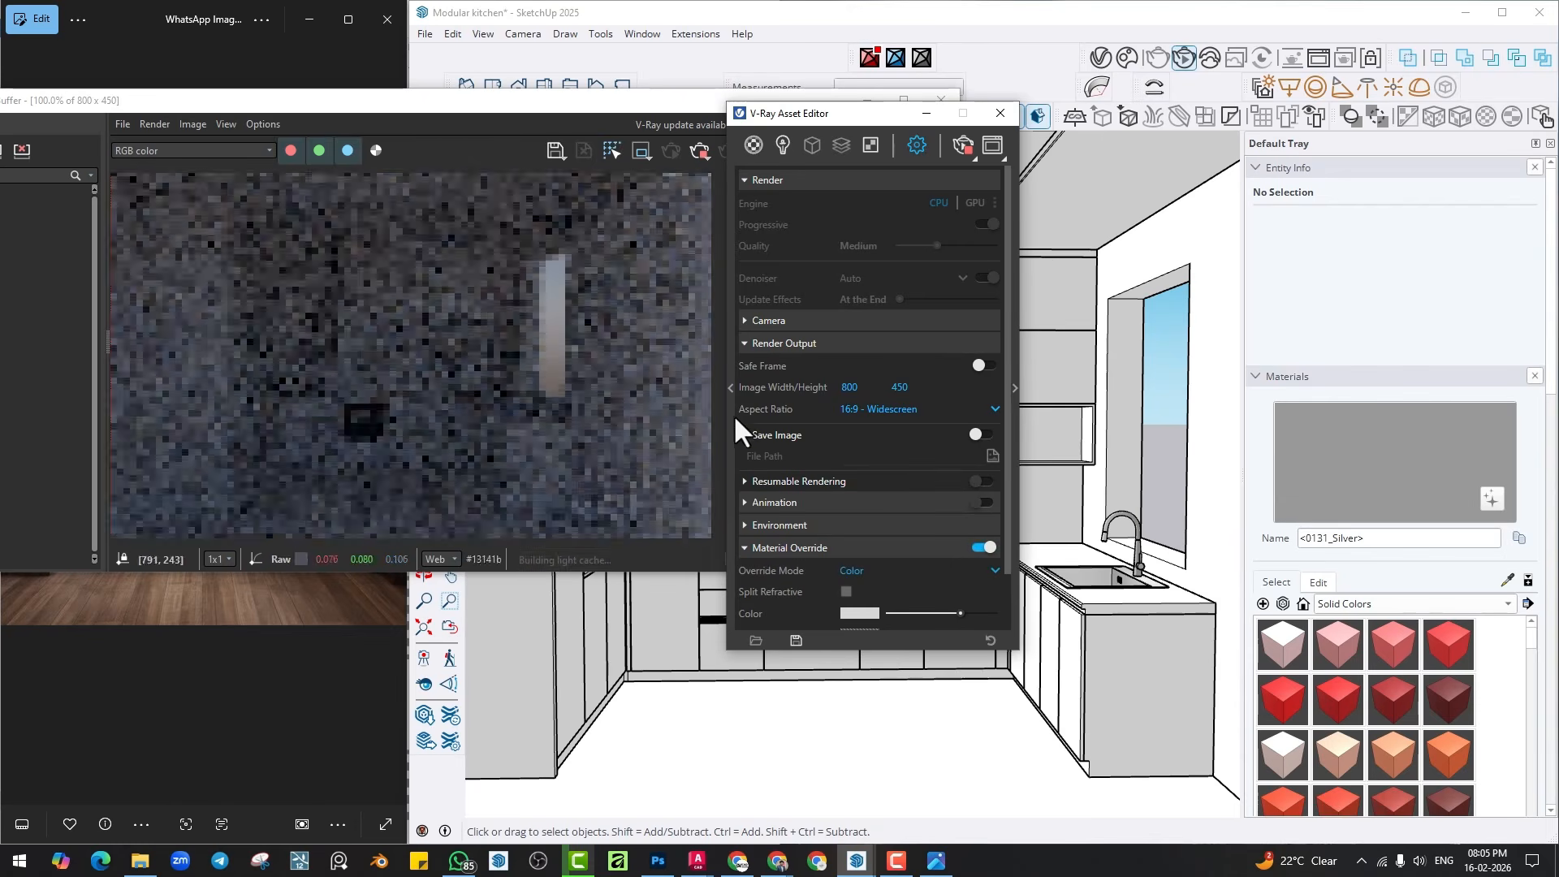
# Enable Custom Orientation for the SunLight and set its vertical angle to 24.6 and its horizontal angle to 1.3.
pyautogui.click(779, 146)
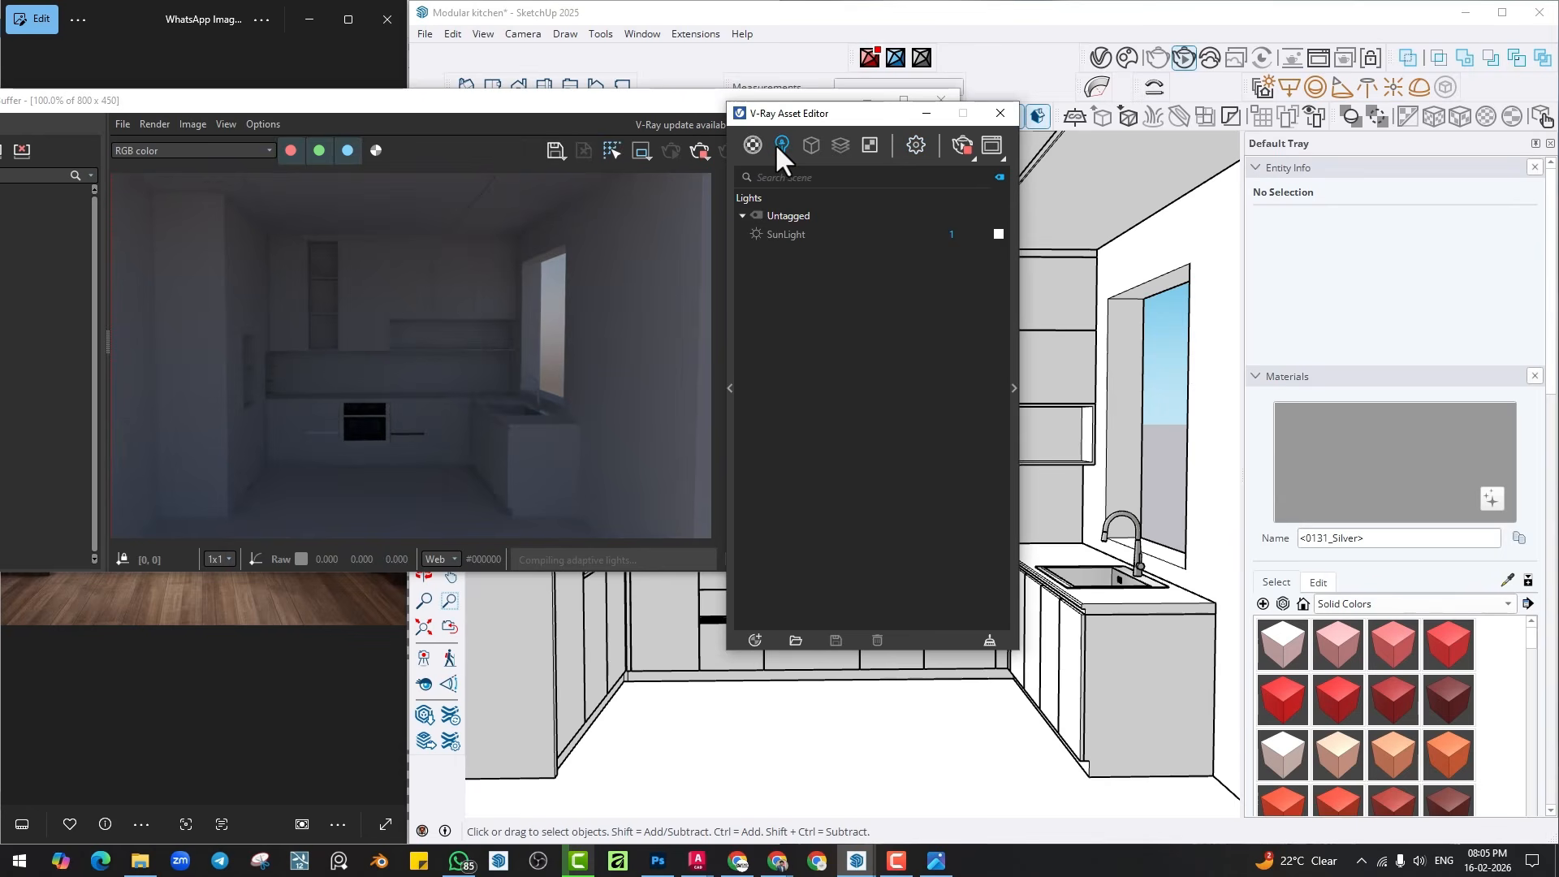
pyautogui.click(787, 235)
pyautogui.click(1016, 347)
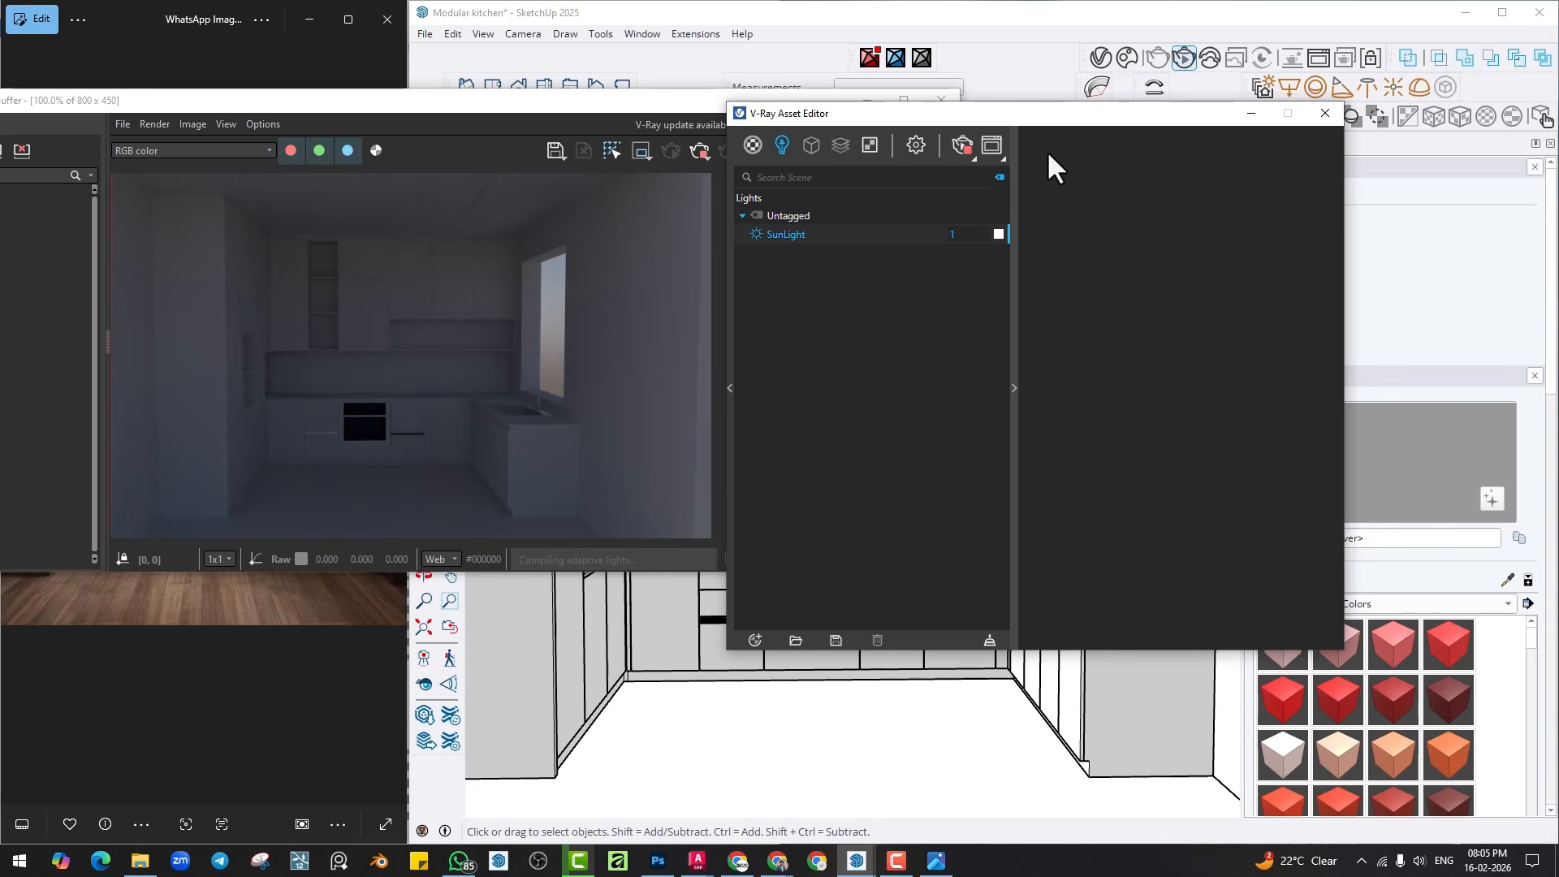
pyautogui.moveTo(1000, 109); pyautogui.dragTo(944, 92)
pyautogui.click(1254, 406)
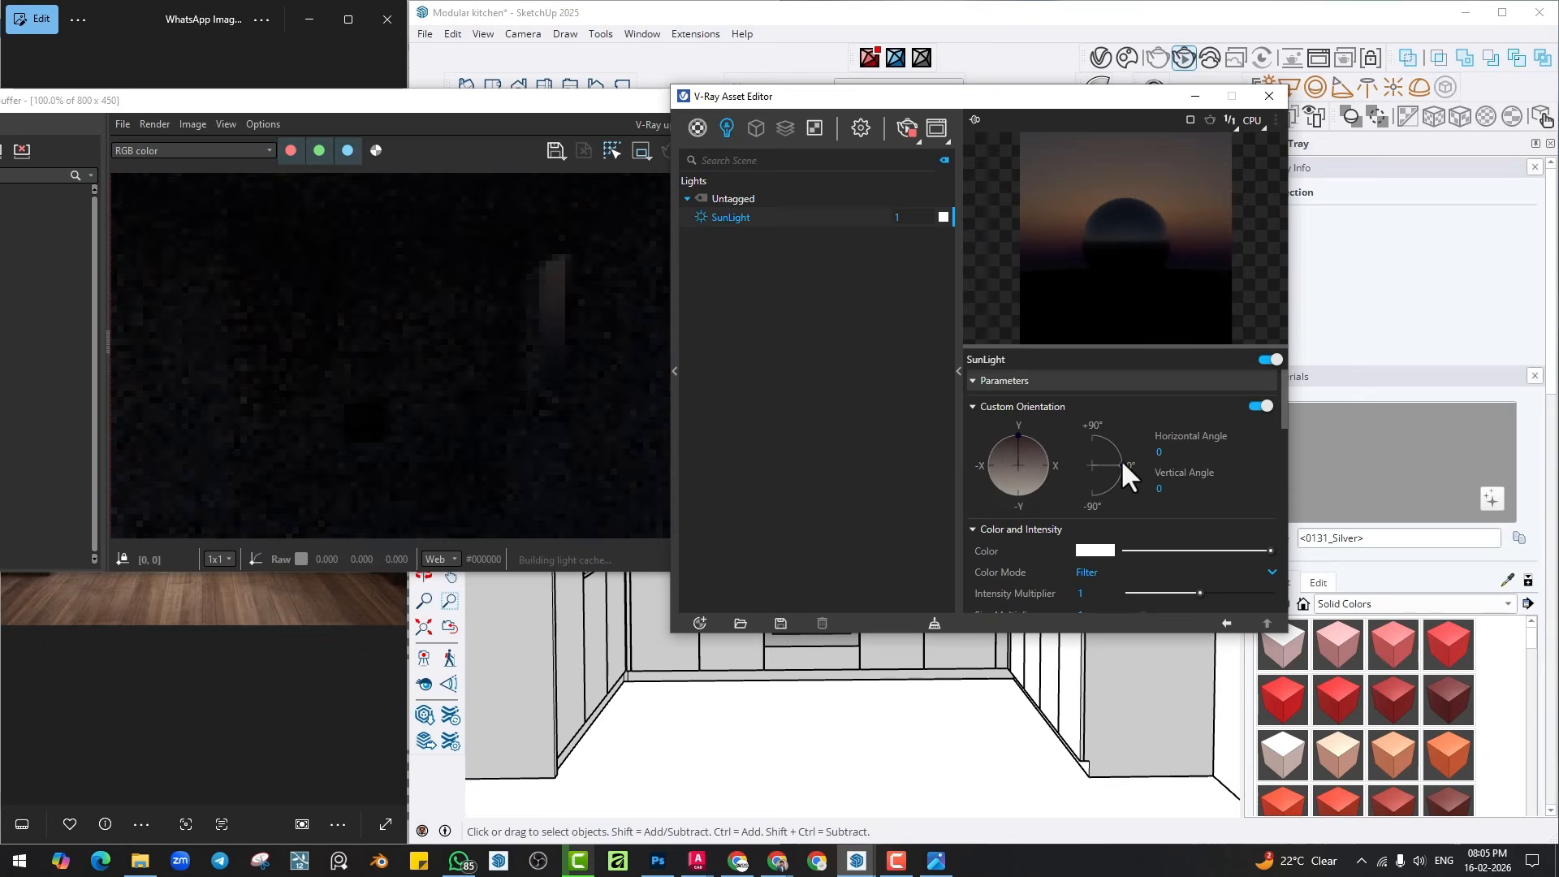
pyautogui.moveTo(1120, 460); pyautogui.dragTo(1121, 449)
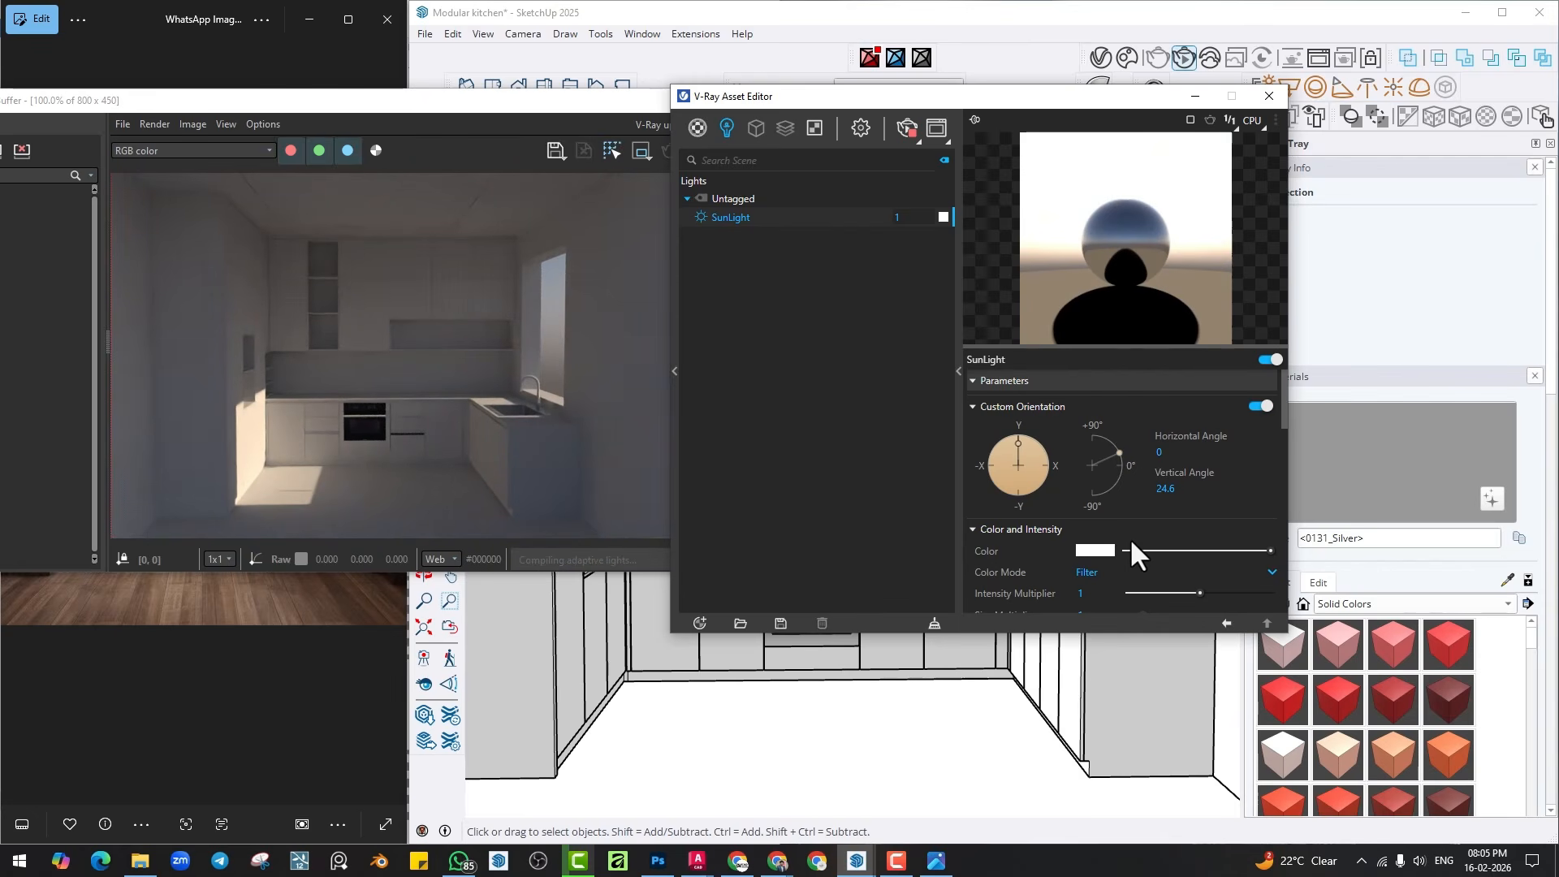
pyautogui.click(1028, 450)
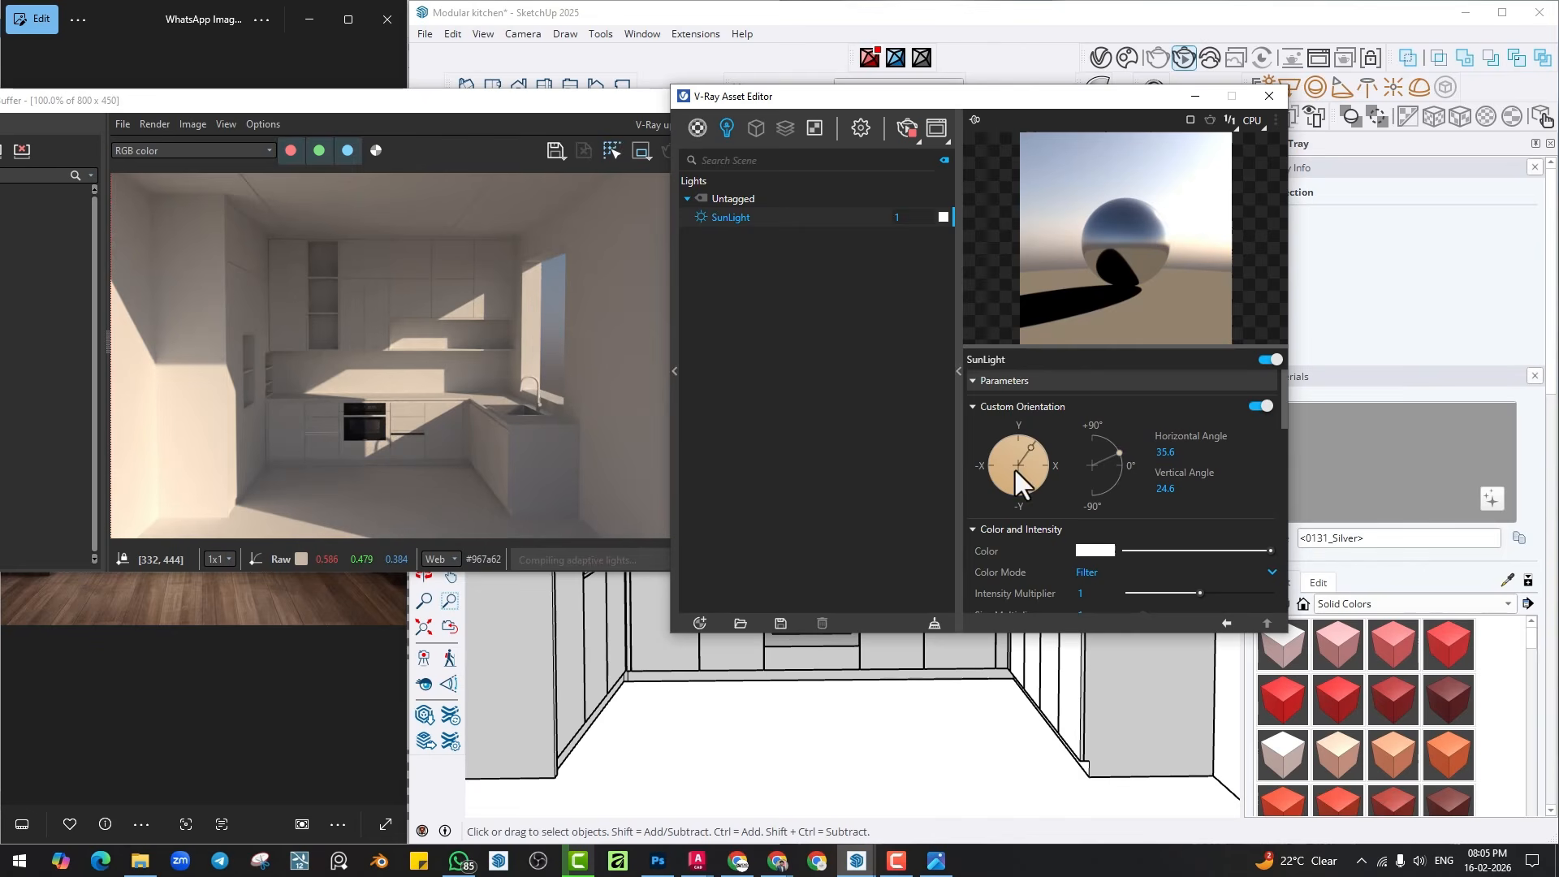
pyautogui.click(1020, 440)
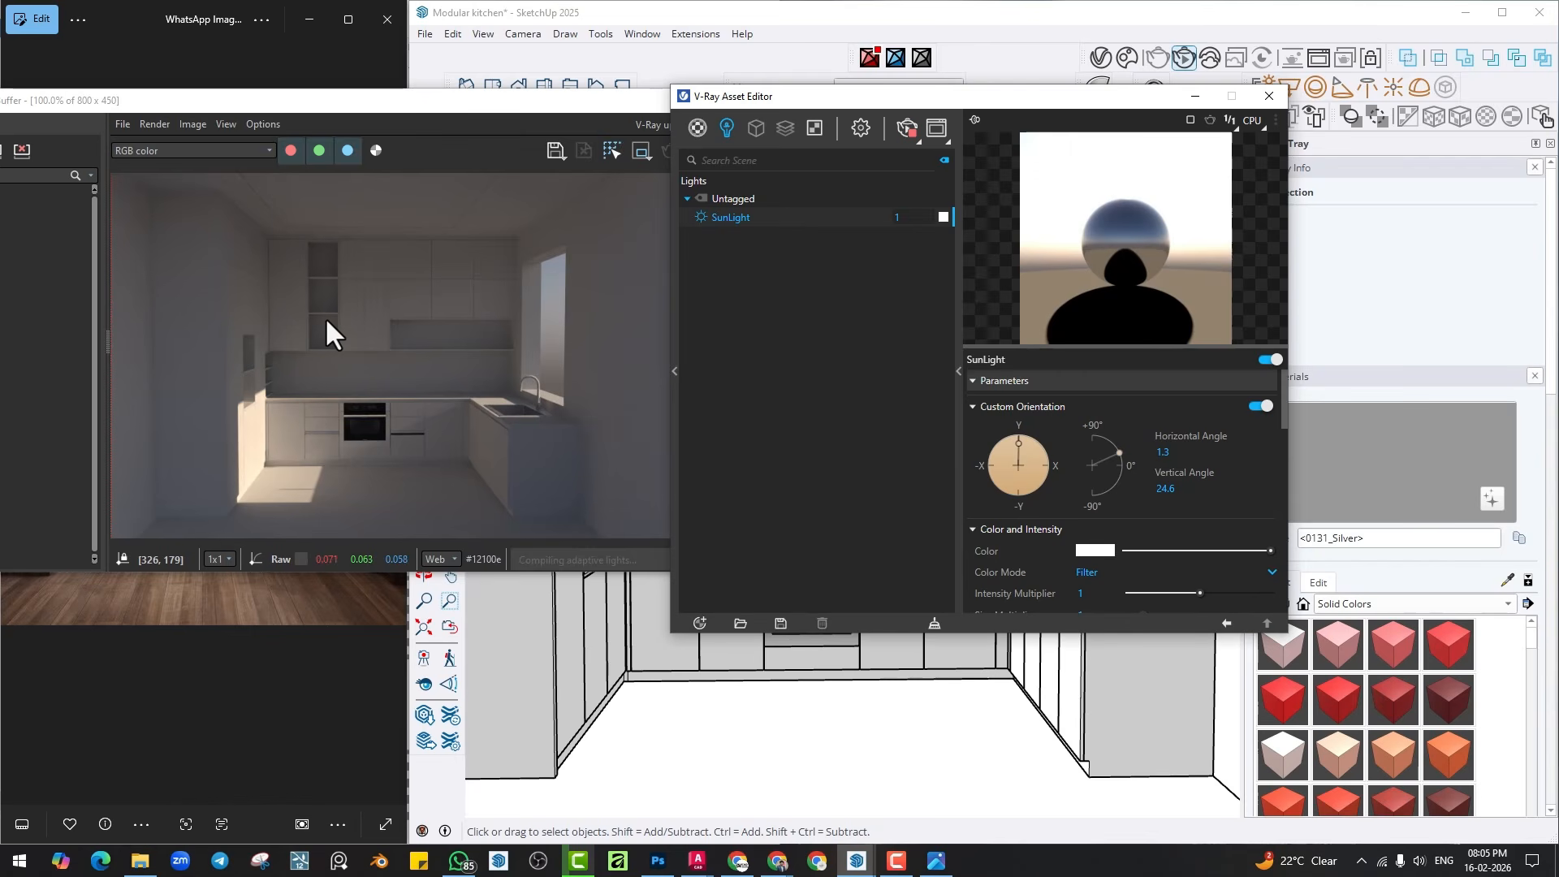
# Check the render against the reference photo, stop rendering, and close the V-Ray Frame Buffer and Asset Editor.
pyautogui.click(266, 633)
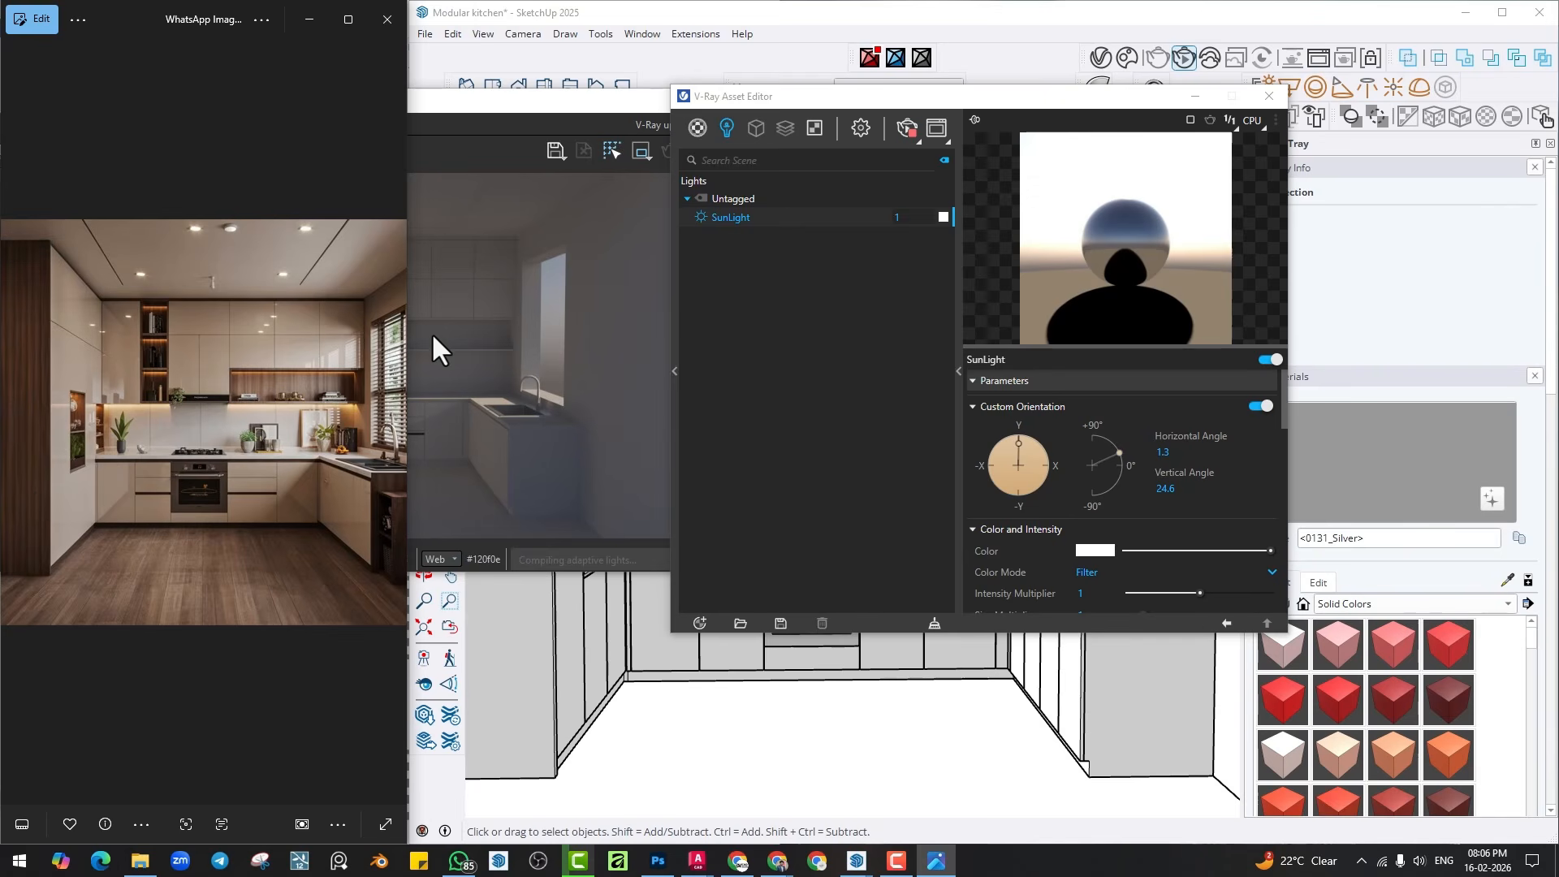
pyautogui.click(474, 319)
pyautogui.click(699, 152)
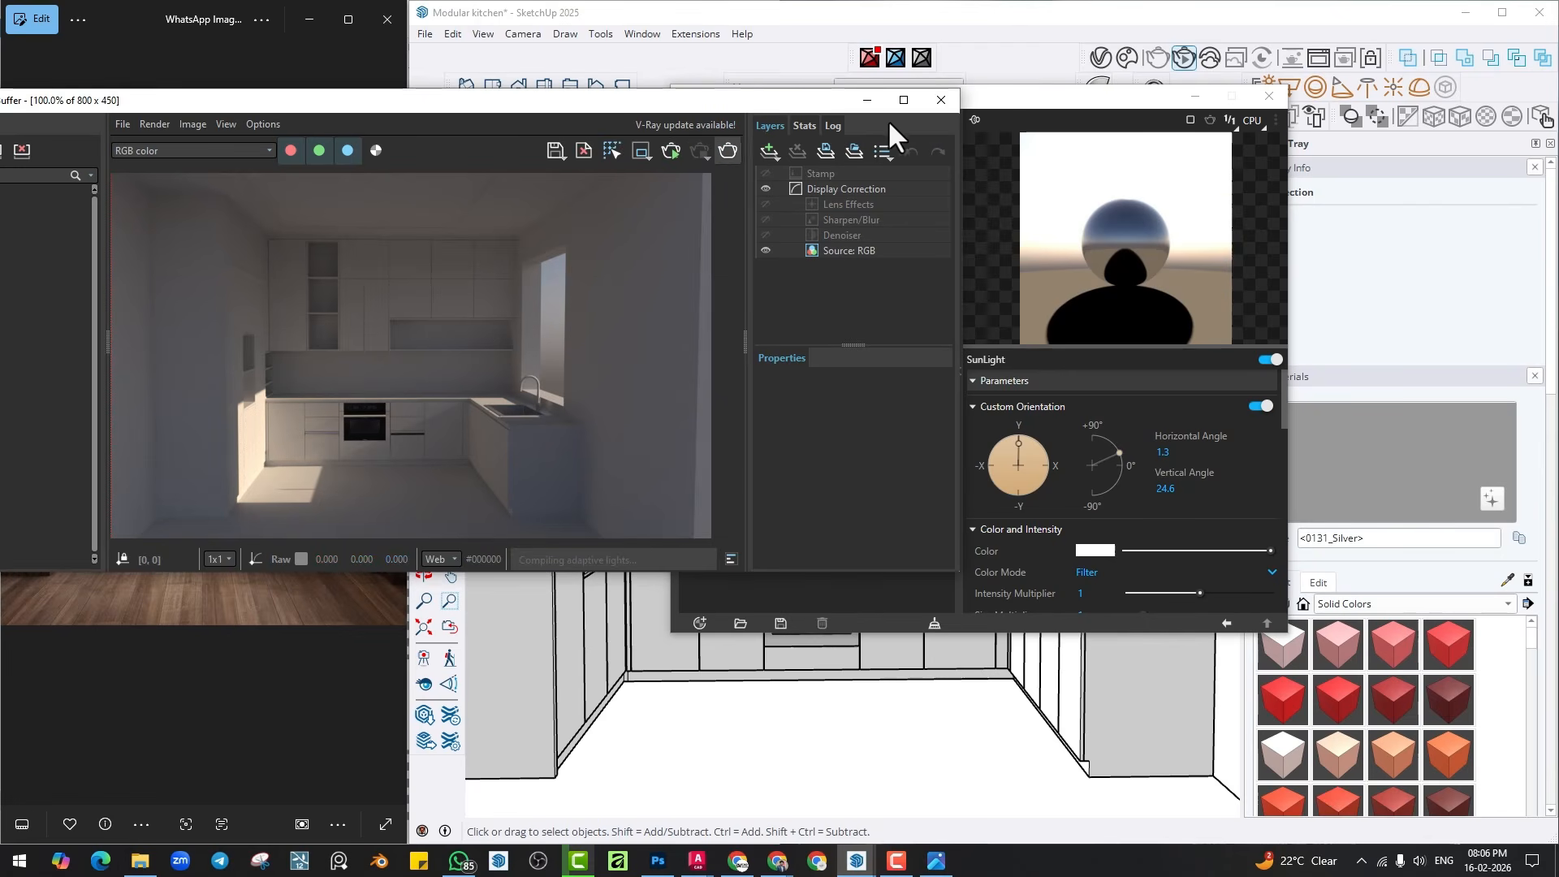
pyautogui.click(939, 102)
pyautogui.click(1270, 97)
# Draw a rectangle across the room's open front, extrude it into a thin closing wall, and group the wall.
pyautogui.scroll(-5, 844, 434)
pyautogui.moveTo(793, 452); pyautogui.dragTo(957, 654, button='middle')
pyautogui.press('r')
pyautogui.click(737, 352)
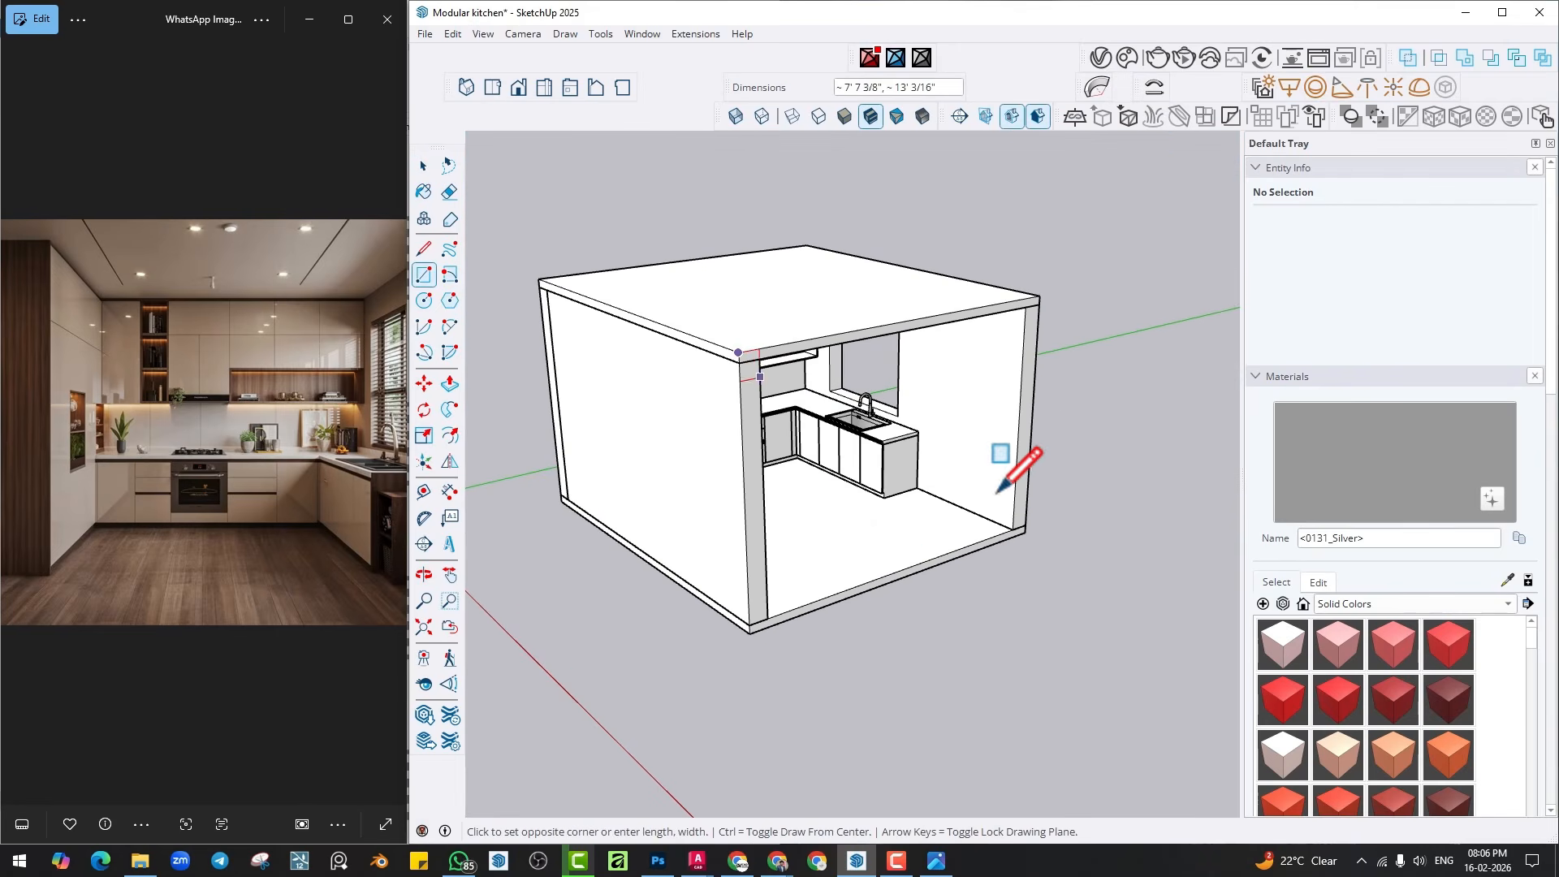
pyautogui.click(1025, 531)
pyautogui.press('p')
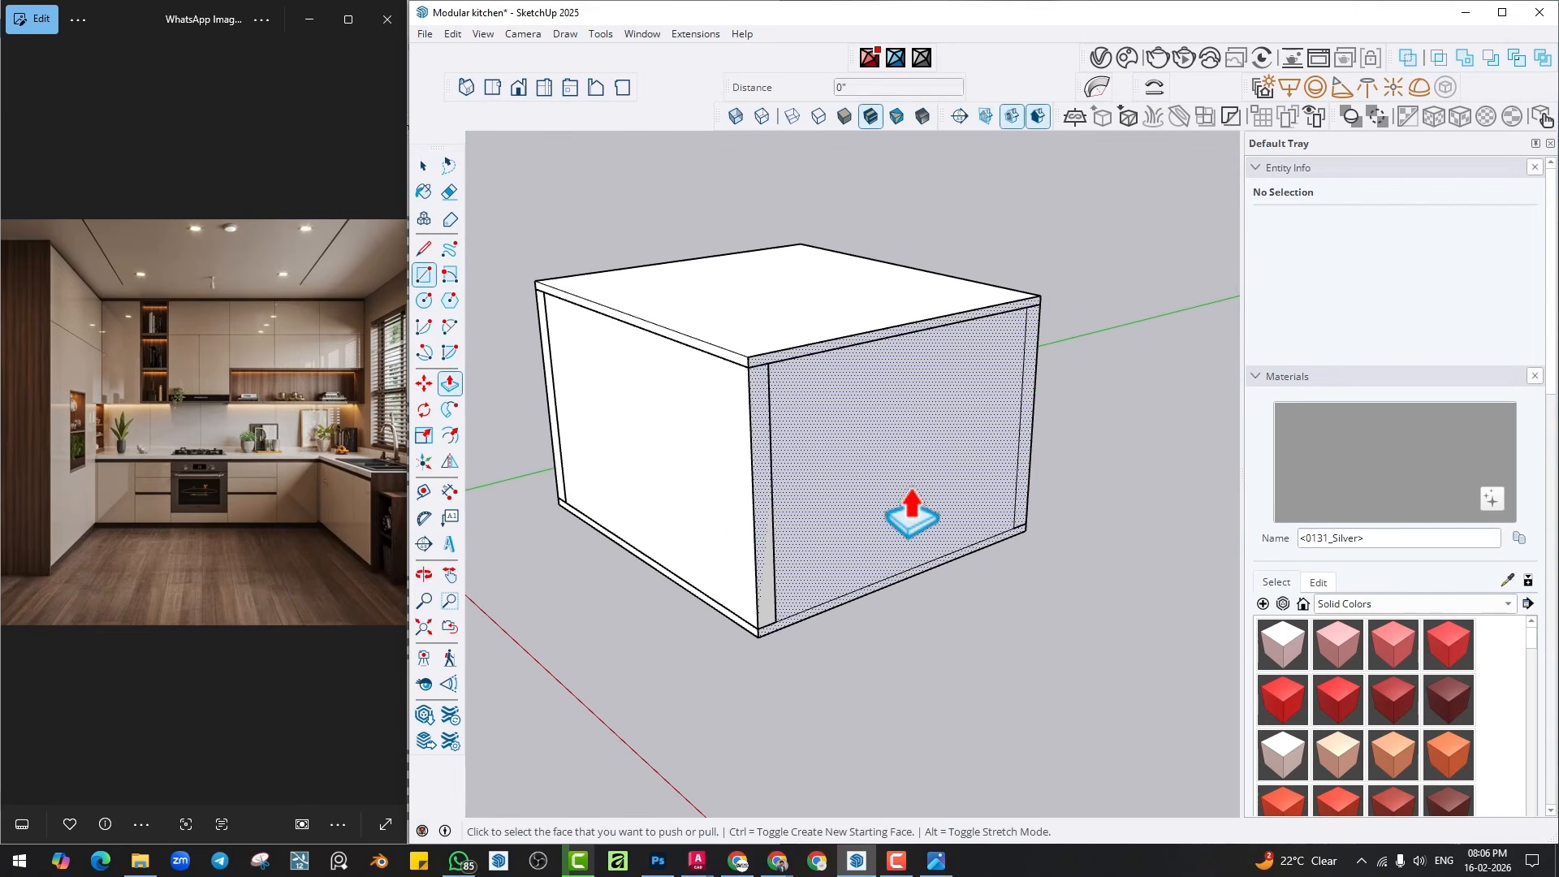
pyautogui.press('space')
pyautogui.doubleClick(901, 486)
pyautogui.rightClick(898, 487)
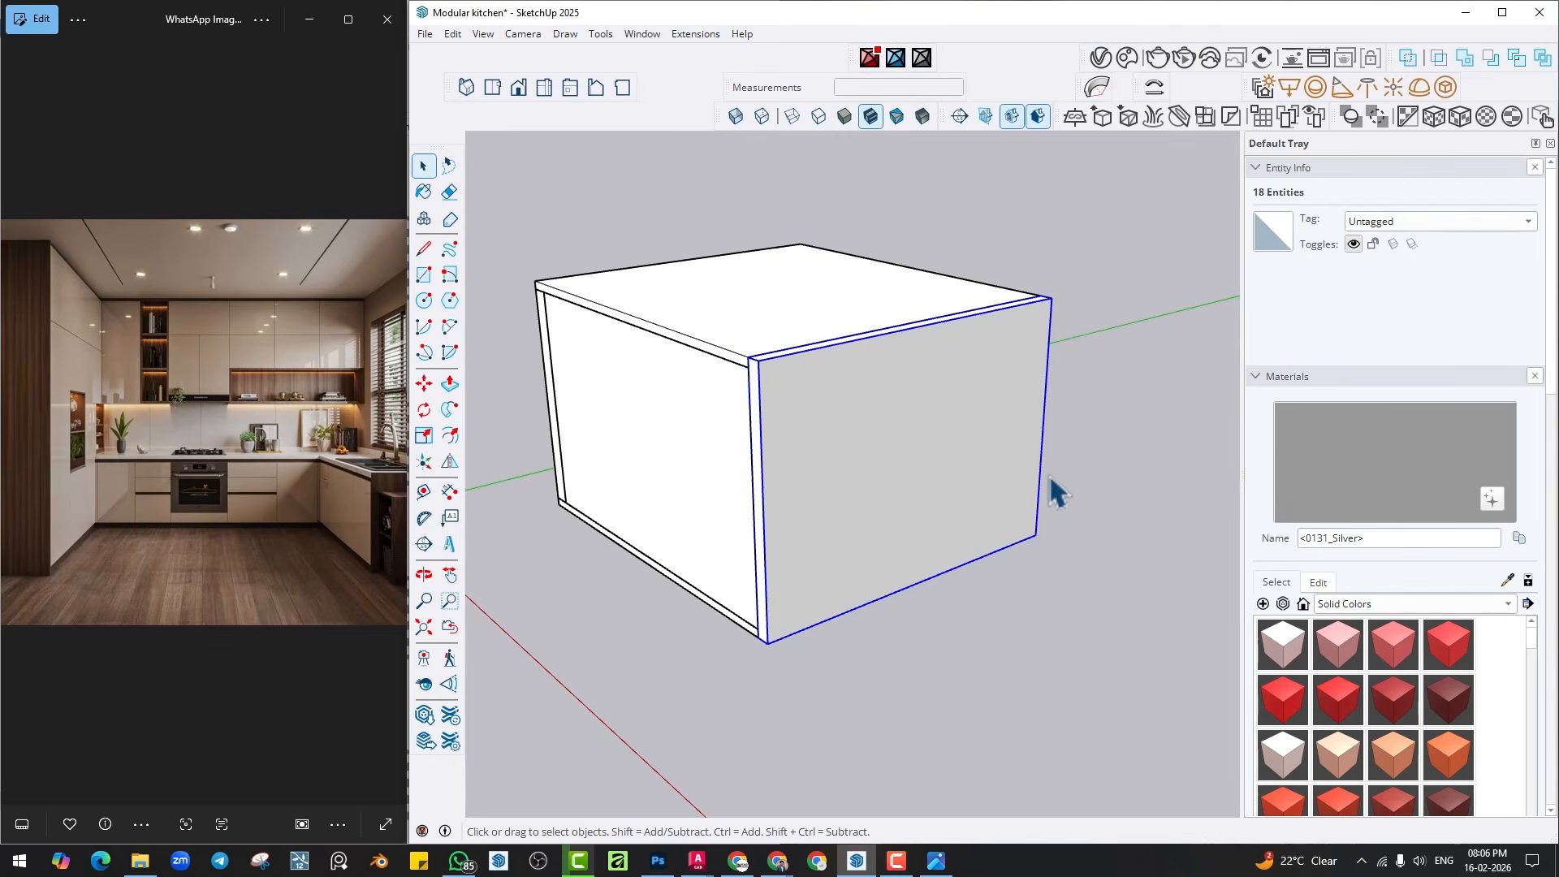
pyautogui.click(1050, 487)
# Examine the closed room from outside and inside using the Zoom tool, returning to a view of the whole model.
pyautogui.moveTo(1050, 487); pyautogui.dragTo(967, 463, button='middle')
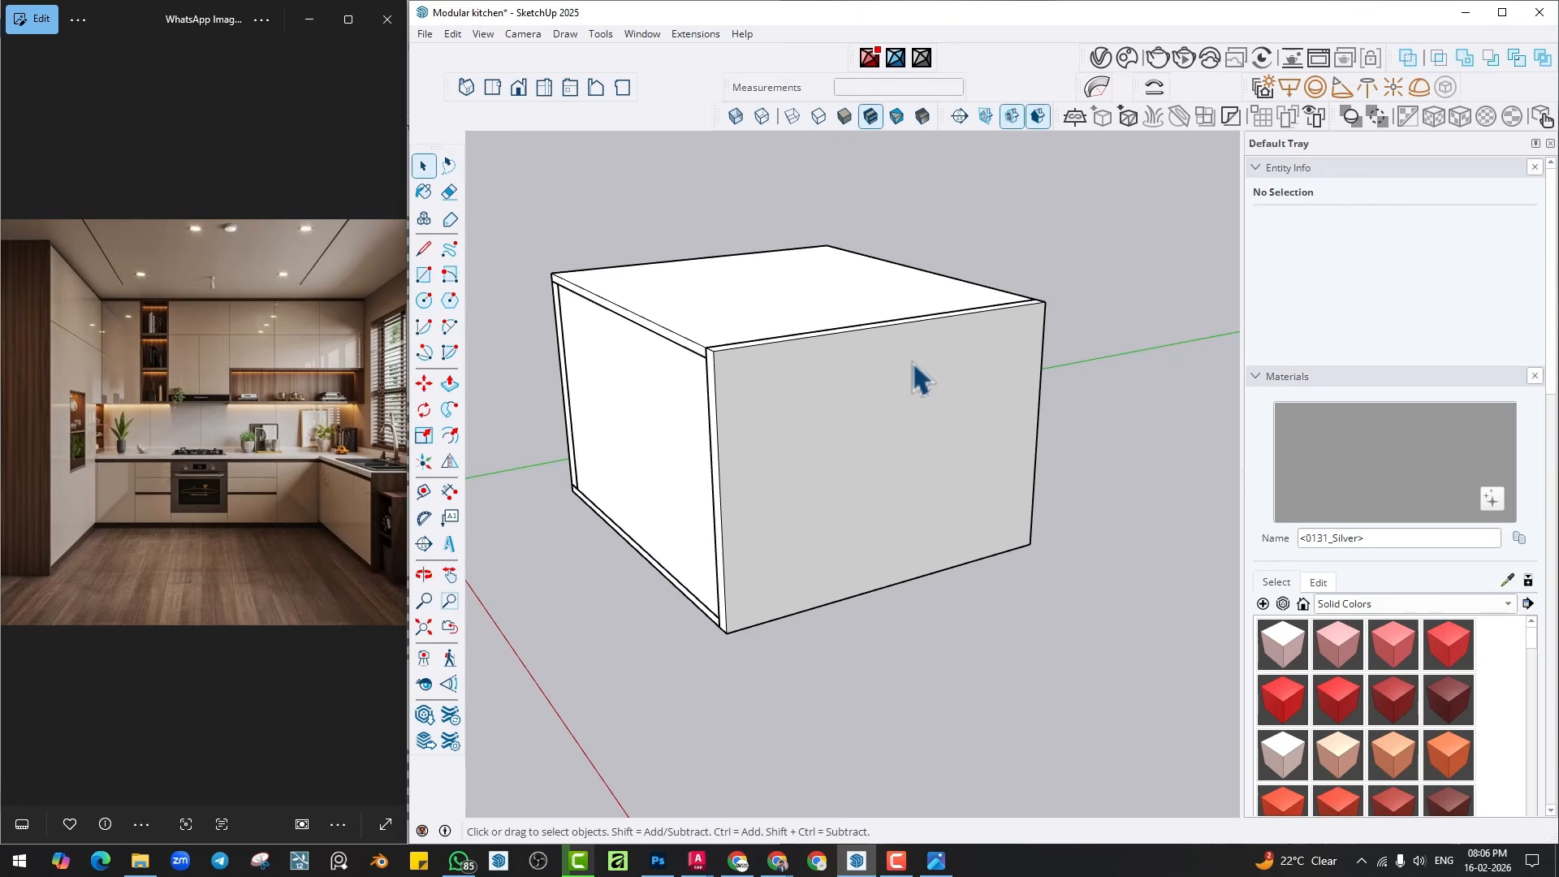
pyautogui.moveTo(957, 398); pyautogui.dragTo(851, 418, button='middle')
pyautogui.press('space')
pyautogui.scroll(8, 887, 520)
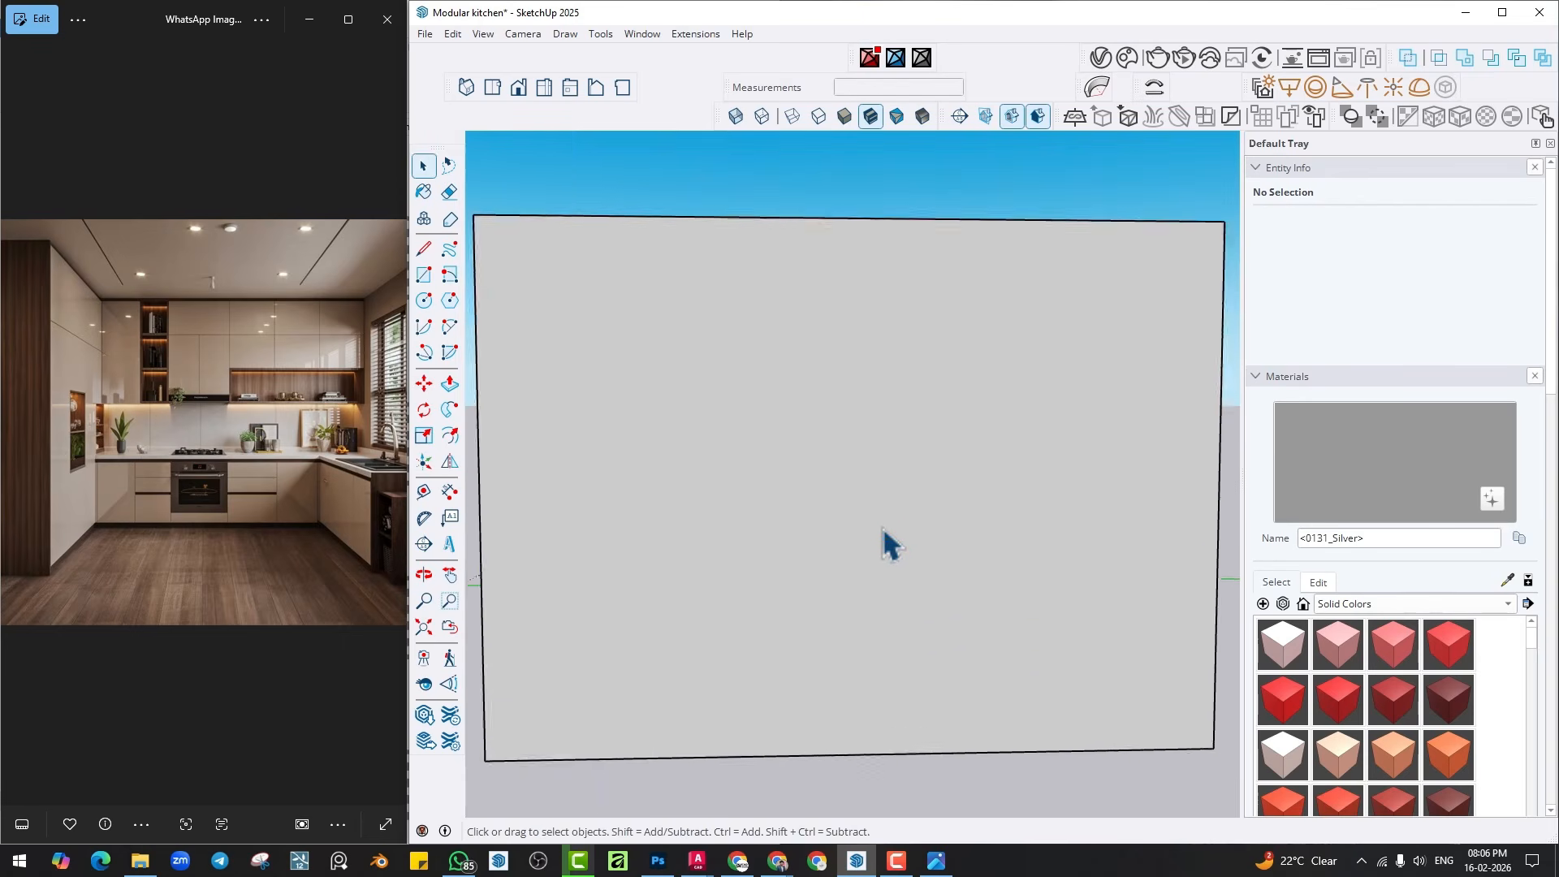
pyautogui.click(423, 601)
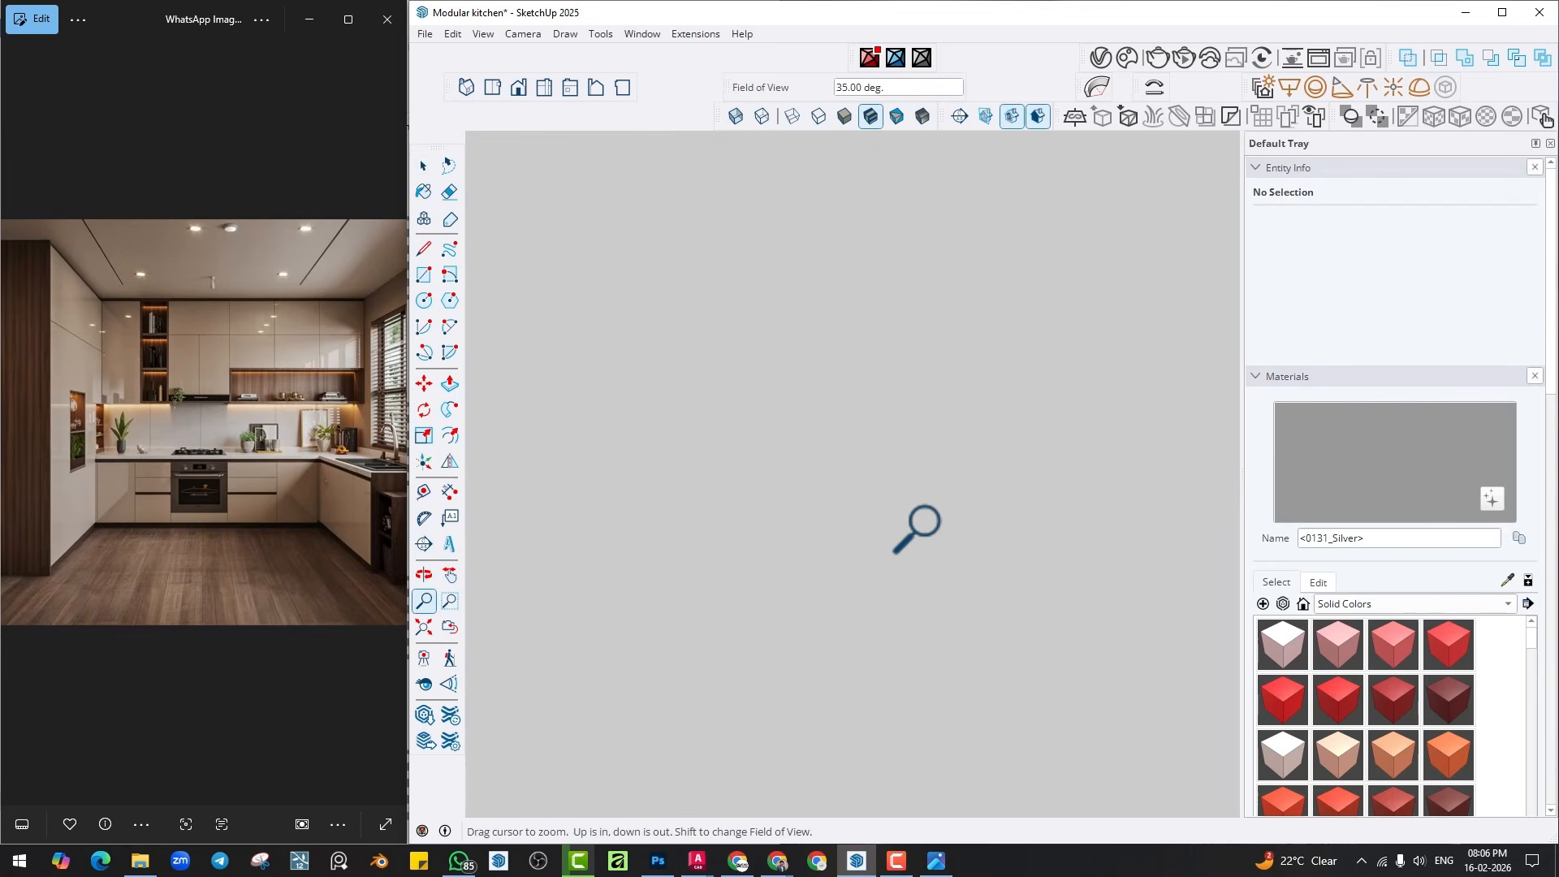
pyautogui.moveTo(913, 527); pyautogui.dragTo(865, 297)
pyautogui.moveTo(907, 506); pyautogui.dragTo(897, 319)
pyautogui.moveTo(899, 471)
pyautogui.mouseDown()
pyautogui.moveTo(881, 390)
pyautogui.moveTo(884, 497)
pyautogui.moveTo(874, 487)
pyautogui.mouseUp()
pyautogui.moveTo(844, 398); pyautogui.dragTo(853, 475)
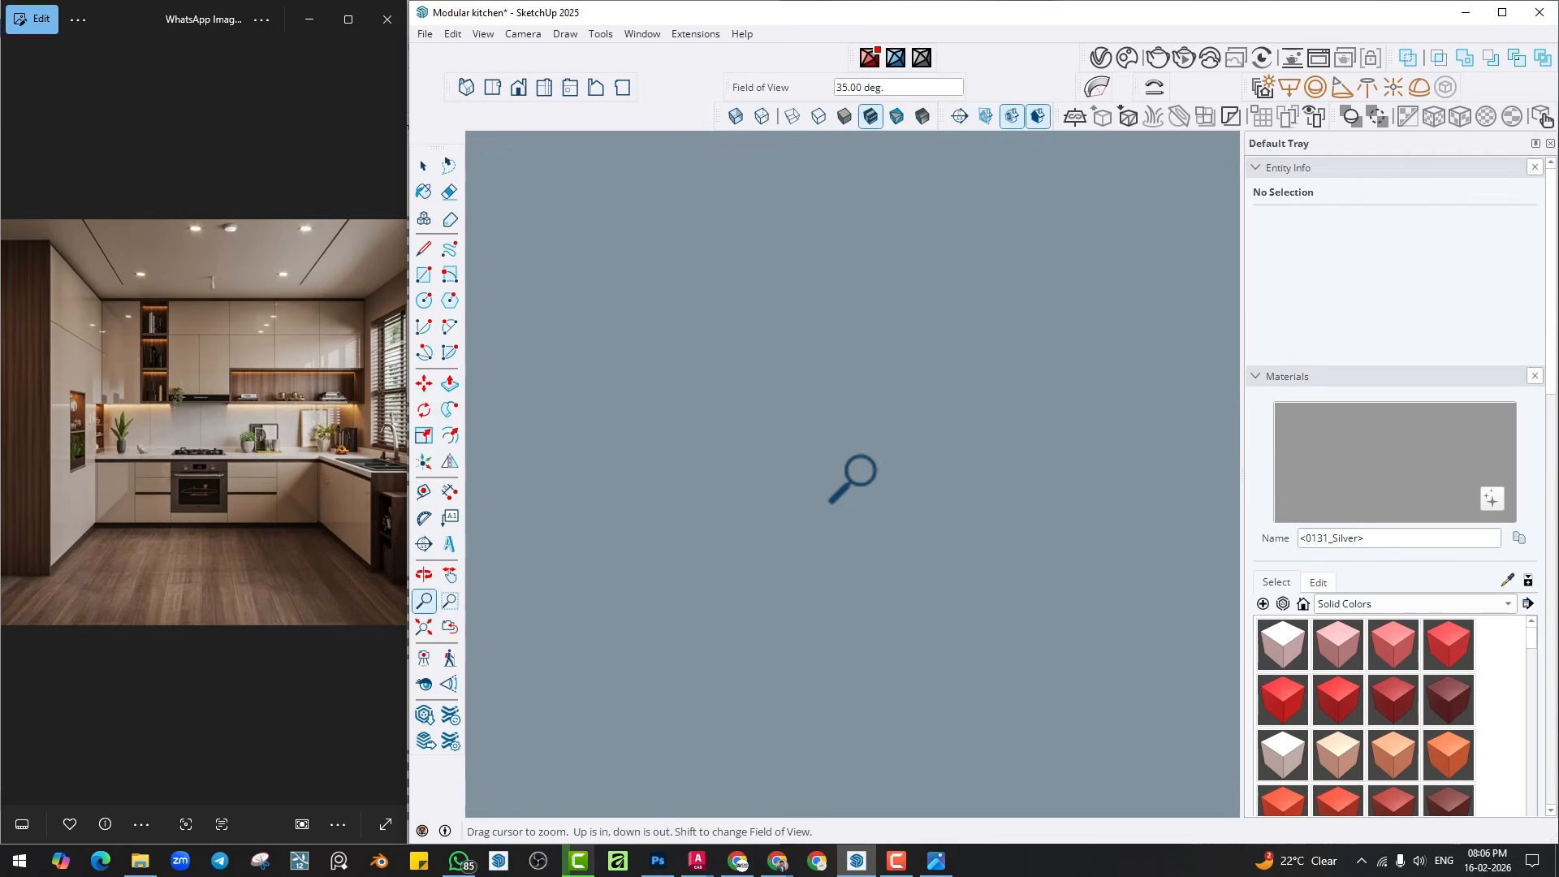
pyautogui.moveTo(844, 357); pyautogui.dragTo(858, 458)
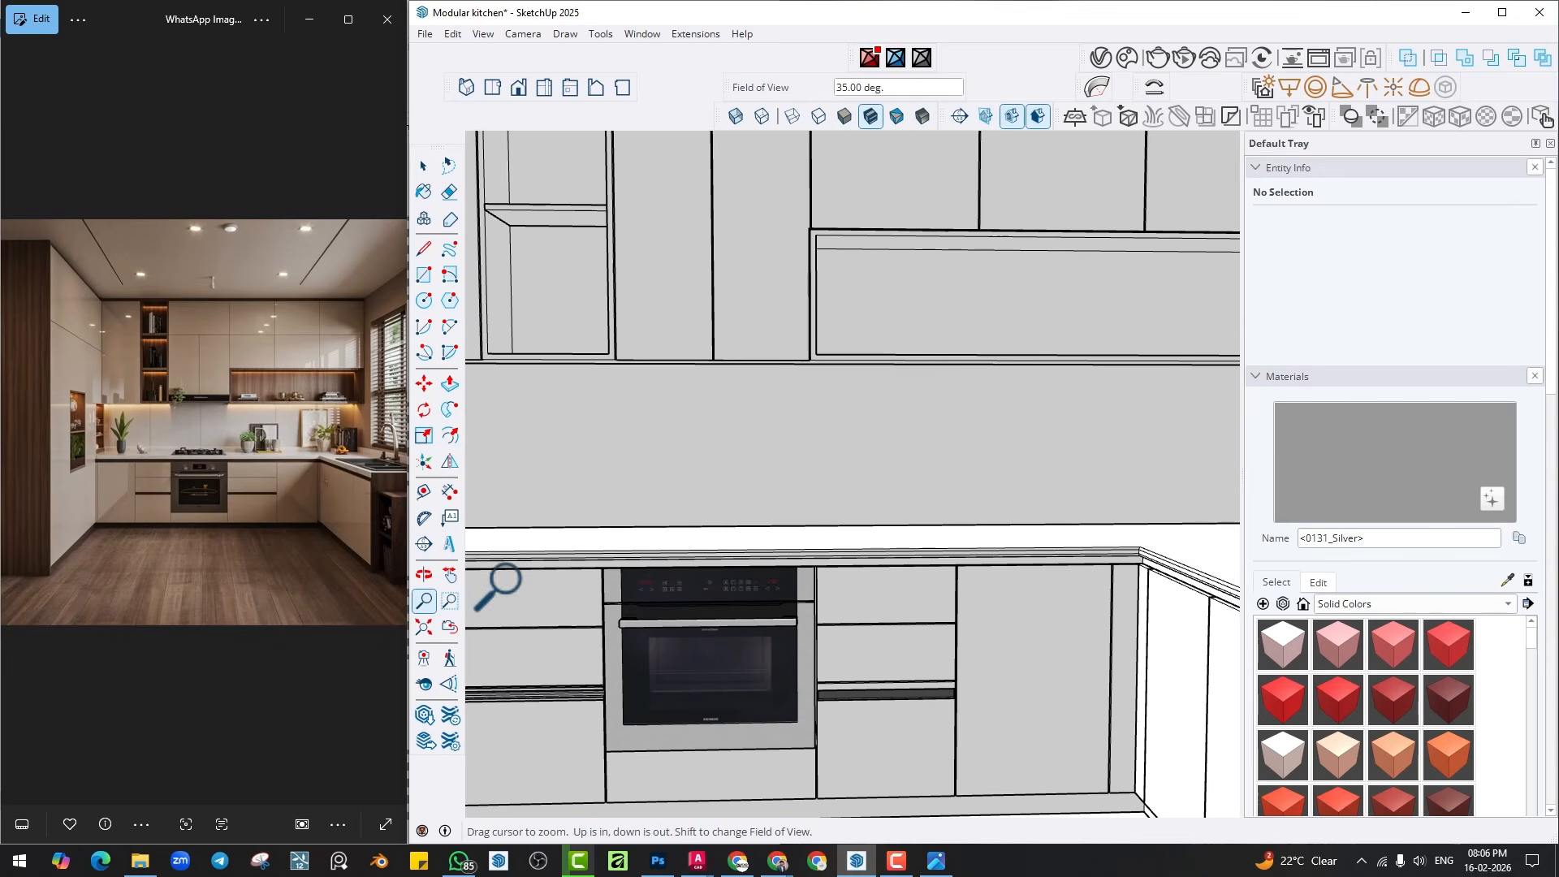
pyautogui.click(423, 626)
pyautogui.moveTo(692, 457); pyautogui.dragTo(769, 573, button='middle')
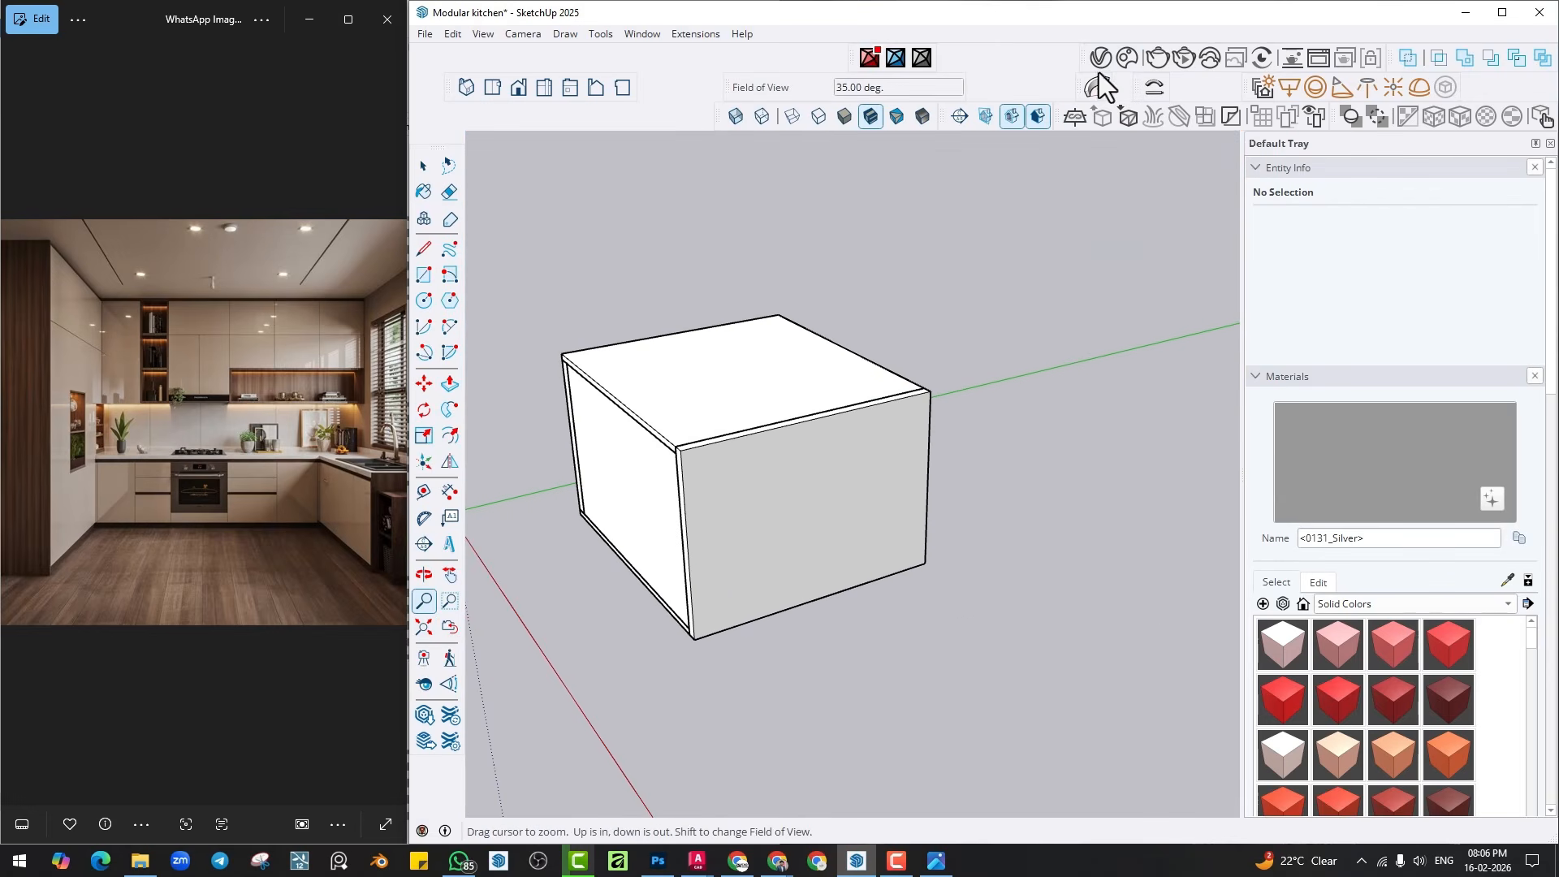
# Place a section plane on the front wall and move it about 1' 8" into the room to expose the kitchen.
pyautogui.click(923, 116)
pyautogui.click(960, 116)
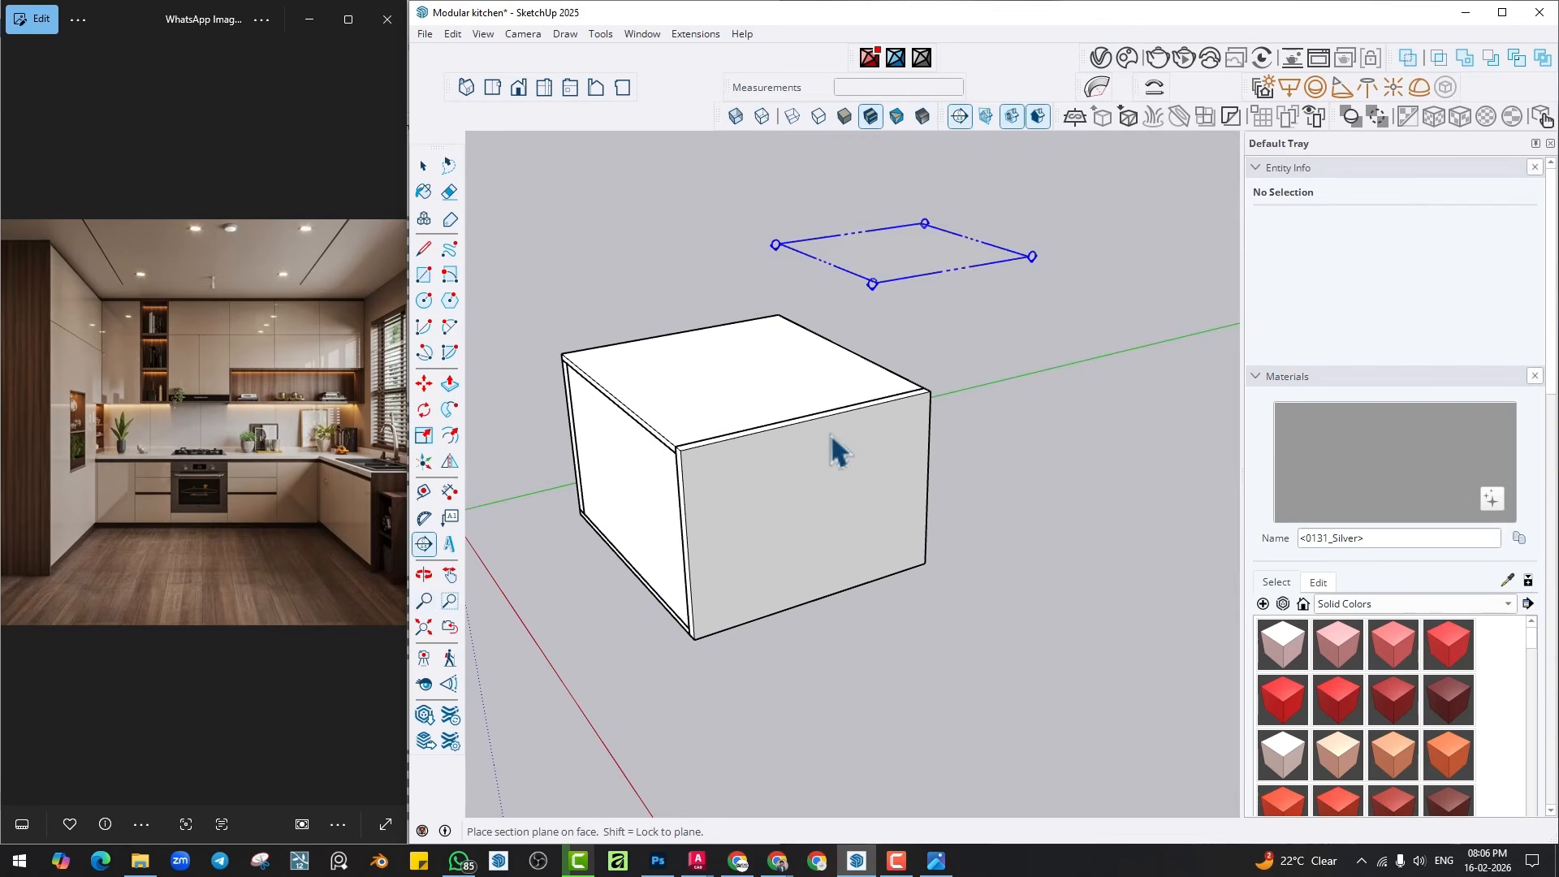
pyautogui.click(825, 465)
pyautogui.click(848, 470)
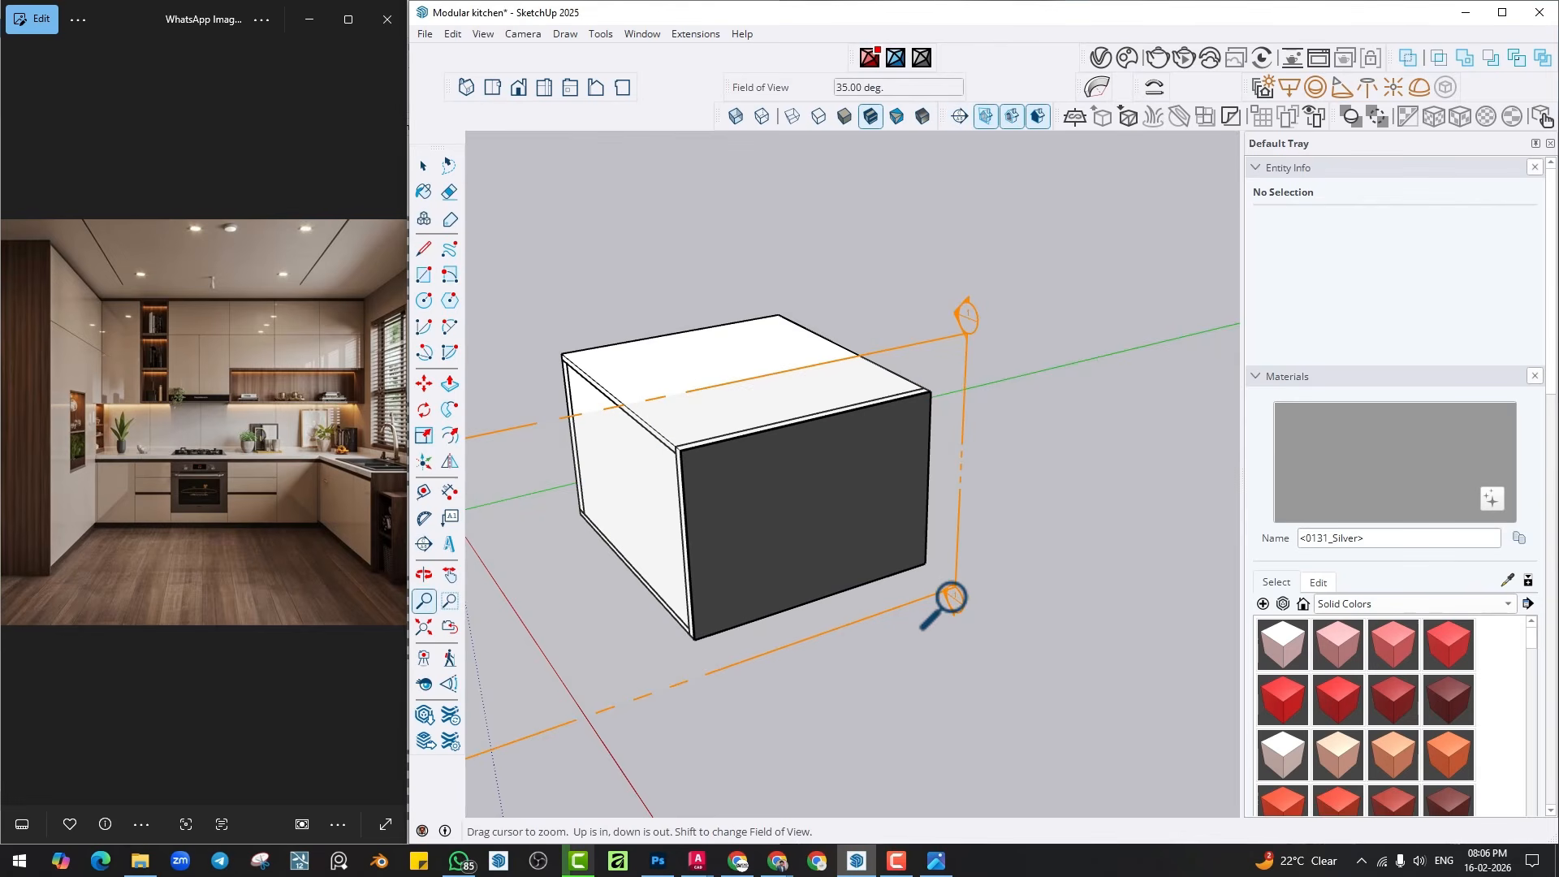
pyautogui.press('m')
pyautogui.click(951, 599)
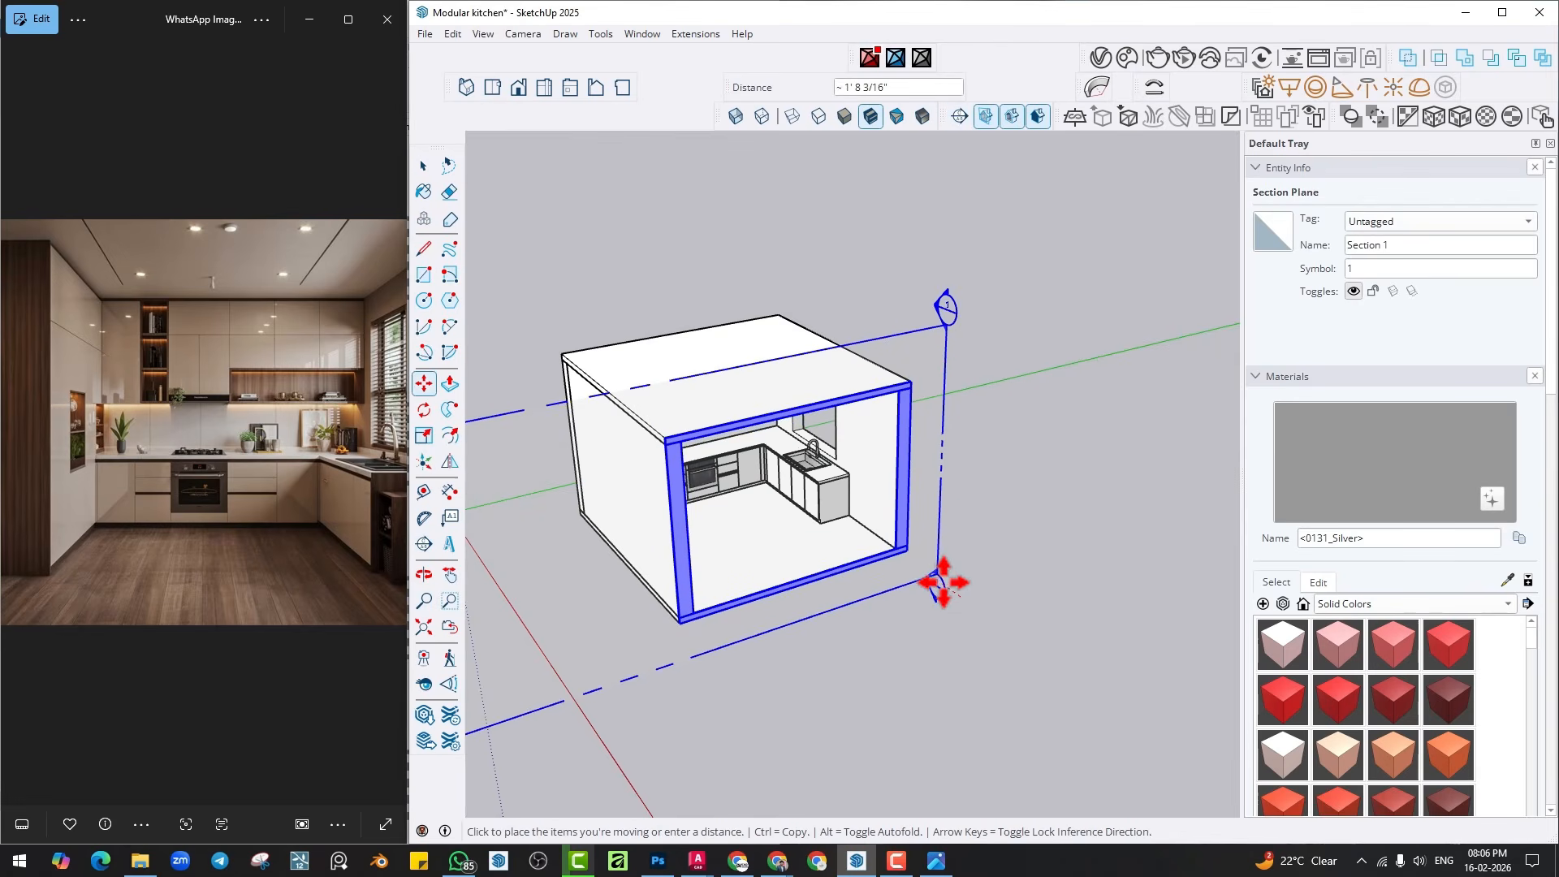
pyautogui.click(932, 586)
# Frame the kitchen interior through the section cut and open the render output settings in the V-Ray Asset Editor.
pyautogui.moveTo(1019, 598); pyautogui.dragTo(860, 471, button='middle')
pyautogui.scroll(5, 862, 467)
pyautogui.scroll(3, 867, 475)
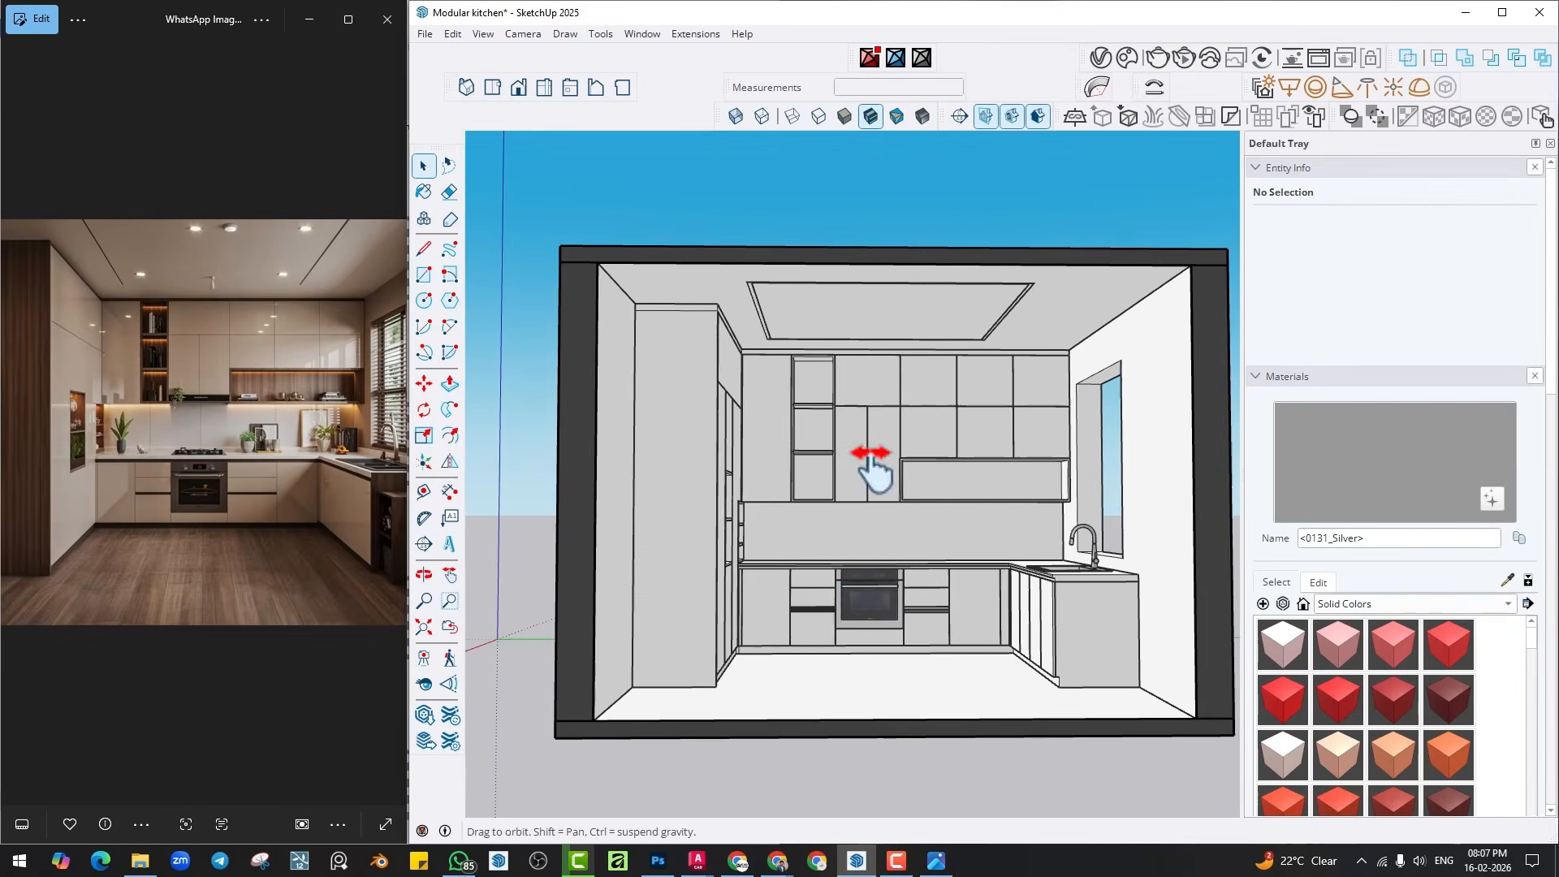
pyautogui.scroll(-6, 885, 500)
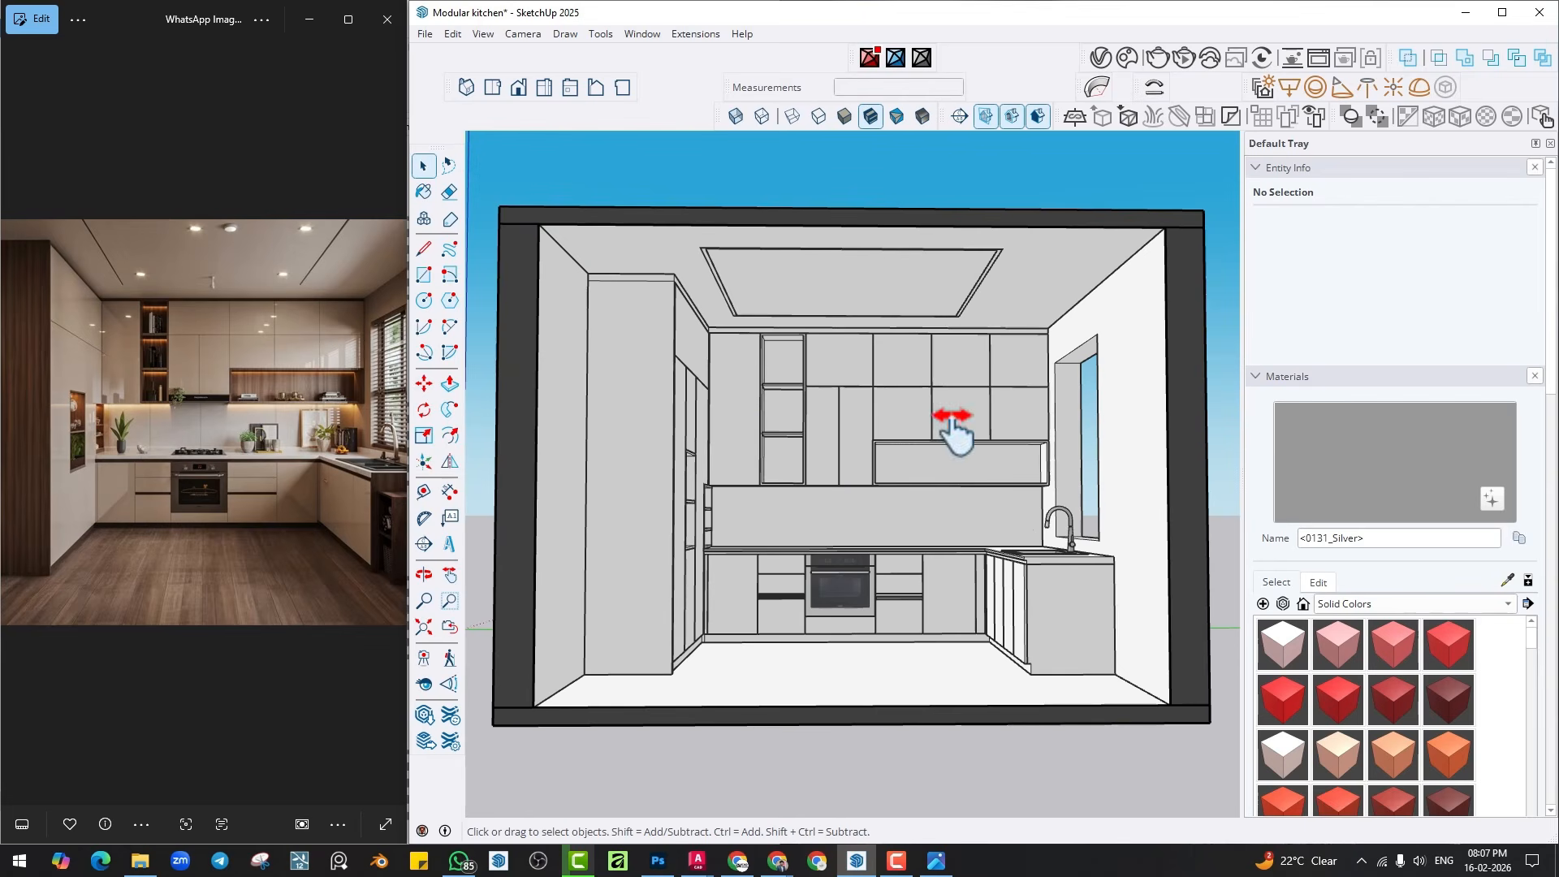
pyautogui.moveTo(950, 435); pyautogui.dragTo(1015, 348, button='middle')
pyautogui.click(1100, 57)
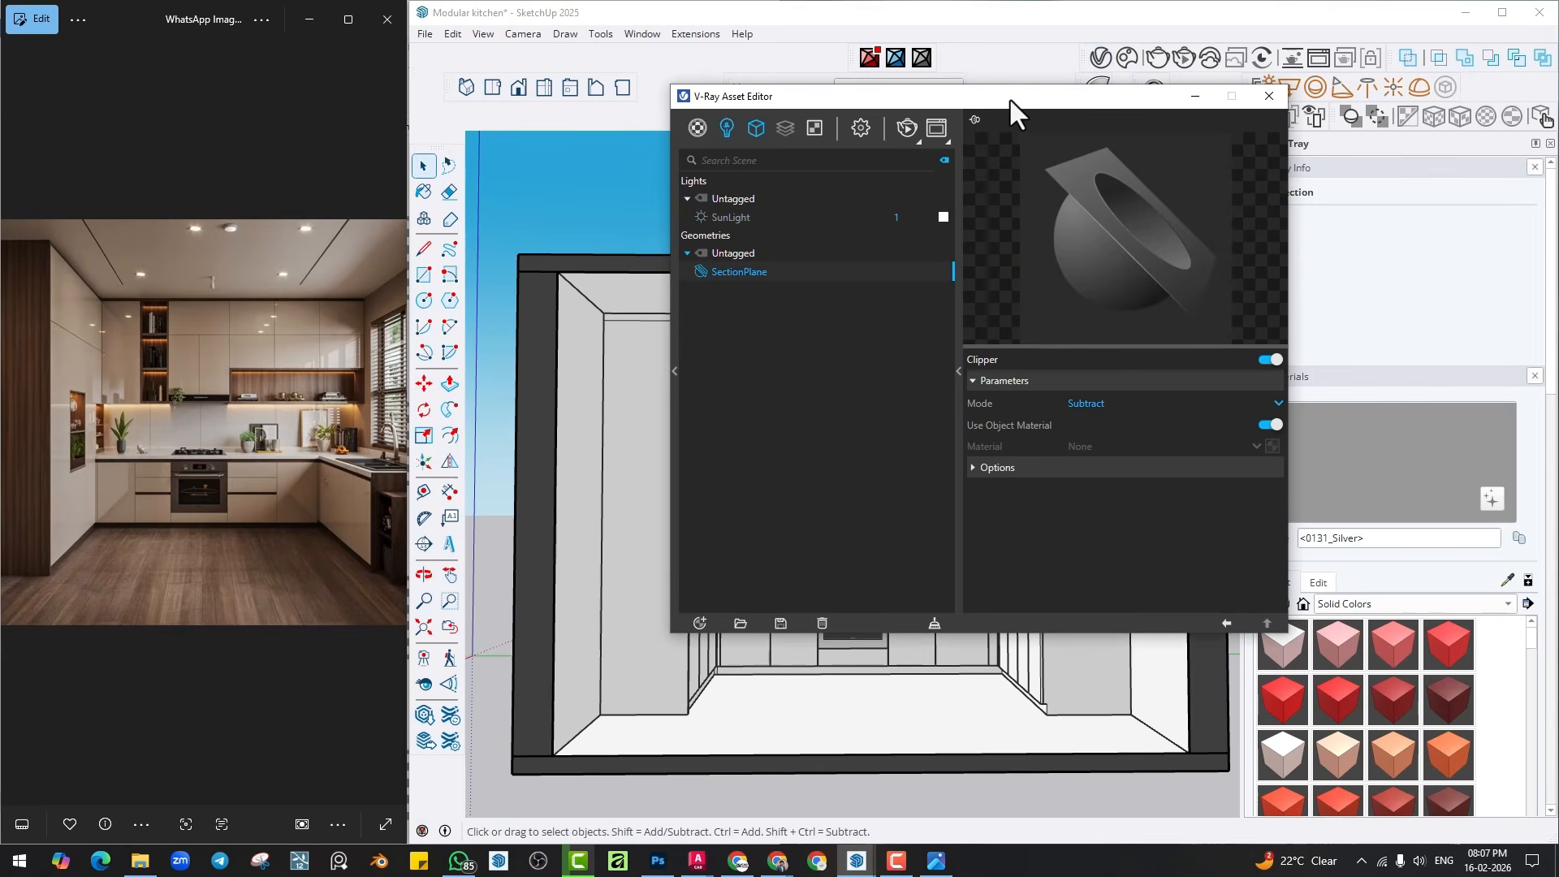
pyautogui.moveTo(879, 121); pyautogui.dragTo(947, 114)
pyautogui.click(932, 118)
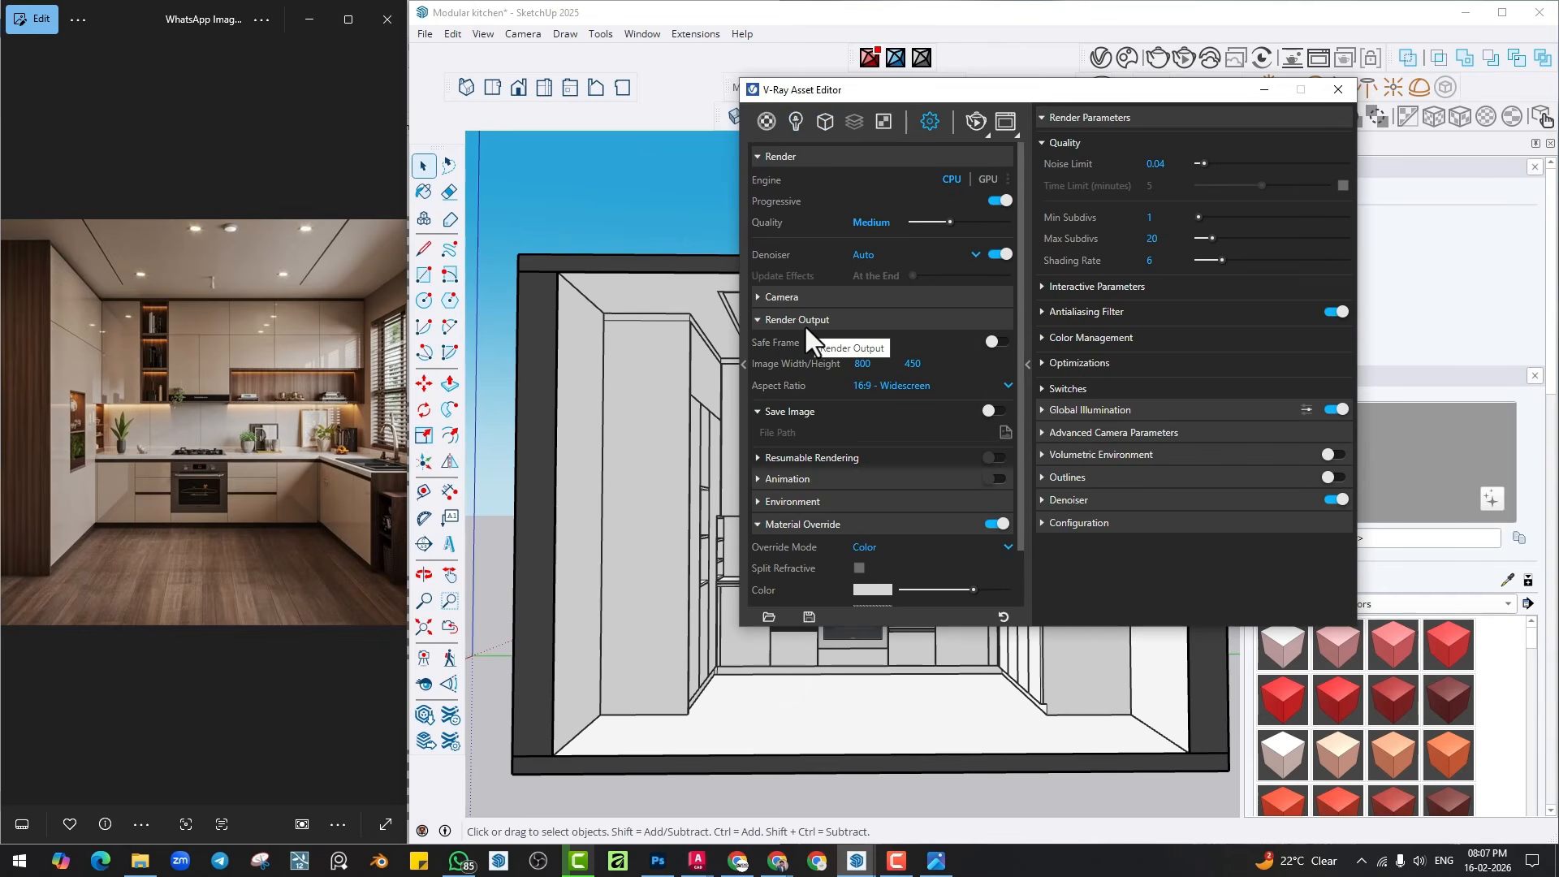
pyautogui.click(856, 363)
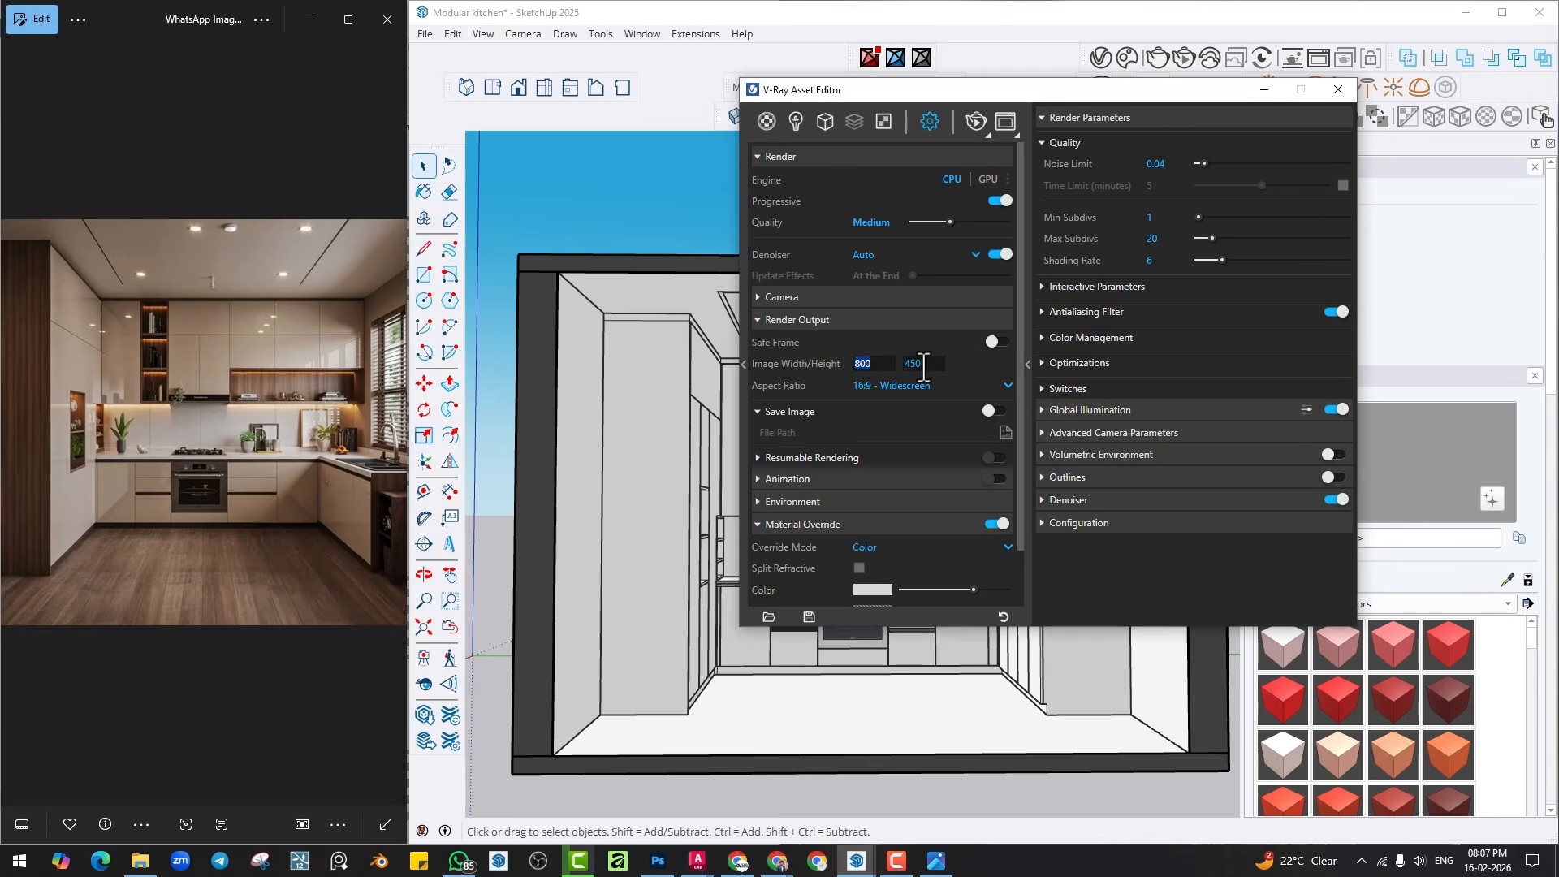
# Switch to Chrome and search Google Images for "interior design".
pyautogui.moveTo(776, 861)
pyautogui.click(690, 783)
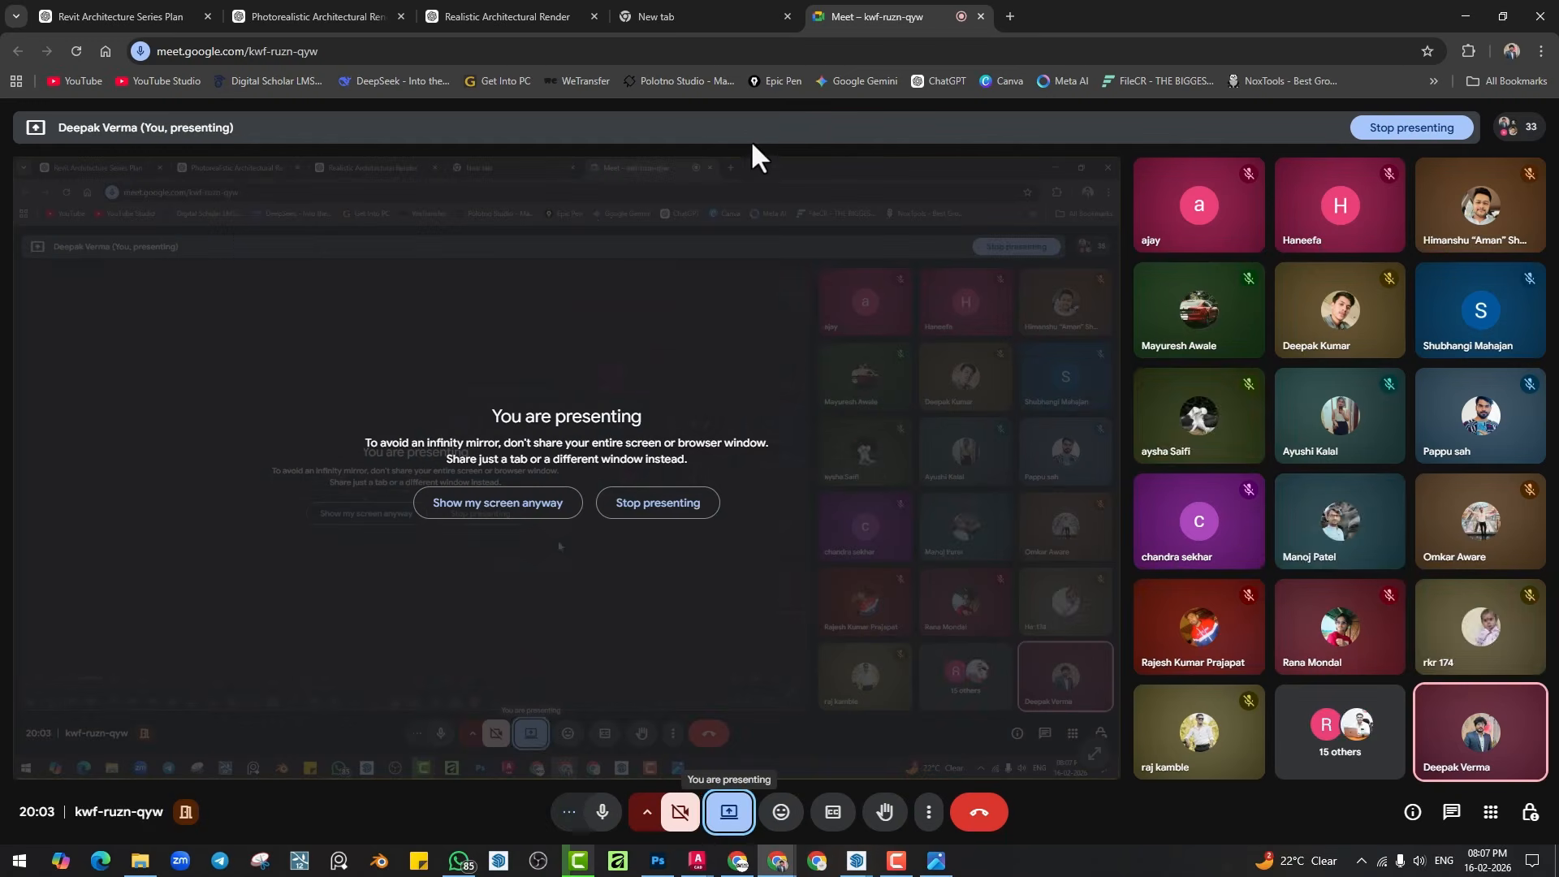
pyautogui.click(1009, 16)
pyautogui.click(819, 333)
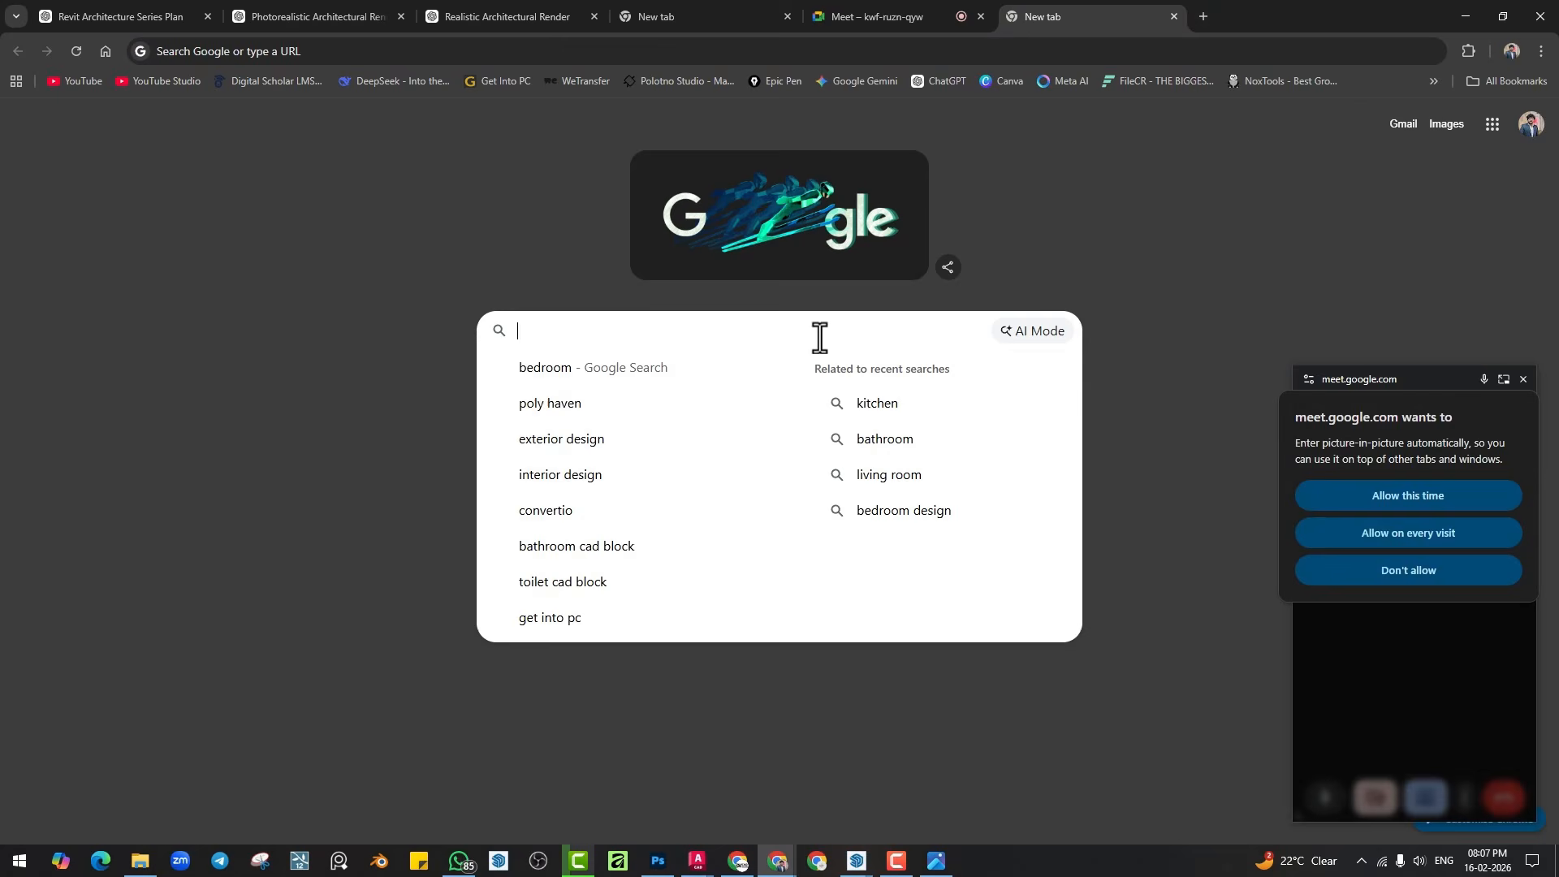
pyautogui.write('interior design')
pyautogui.click(621, 370)
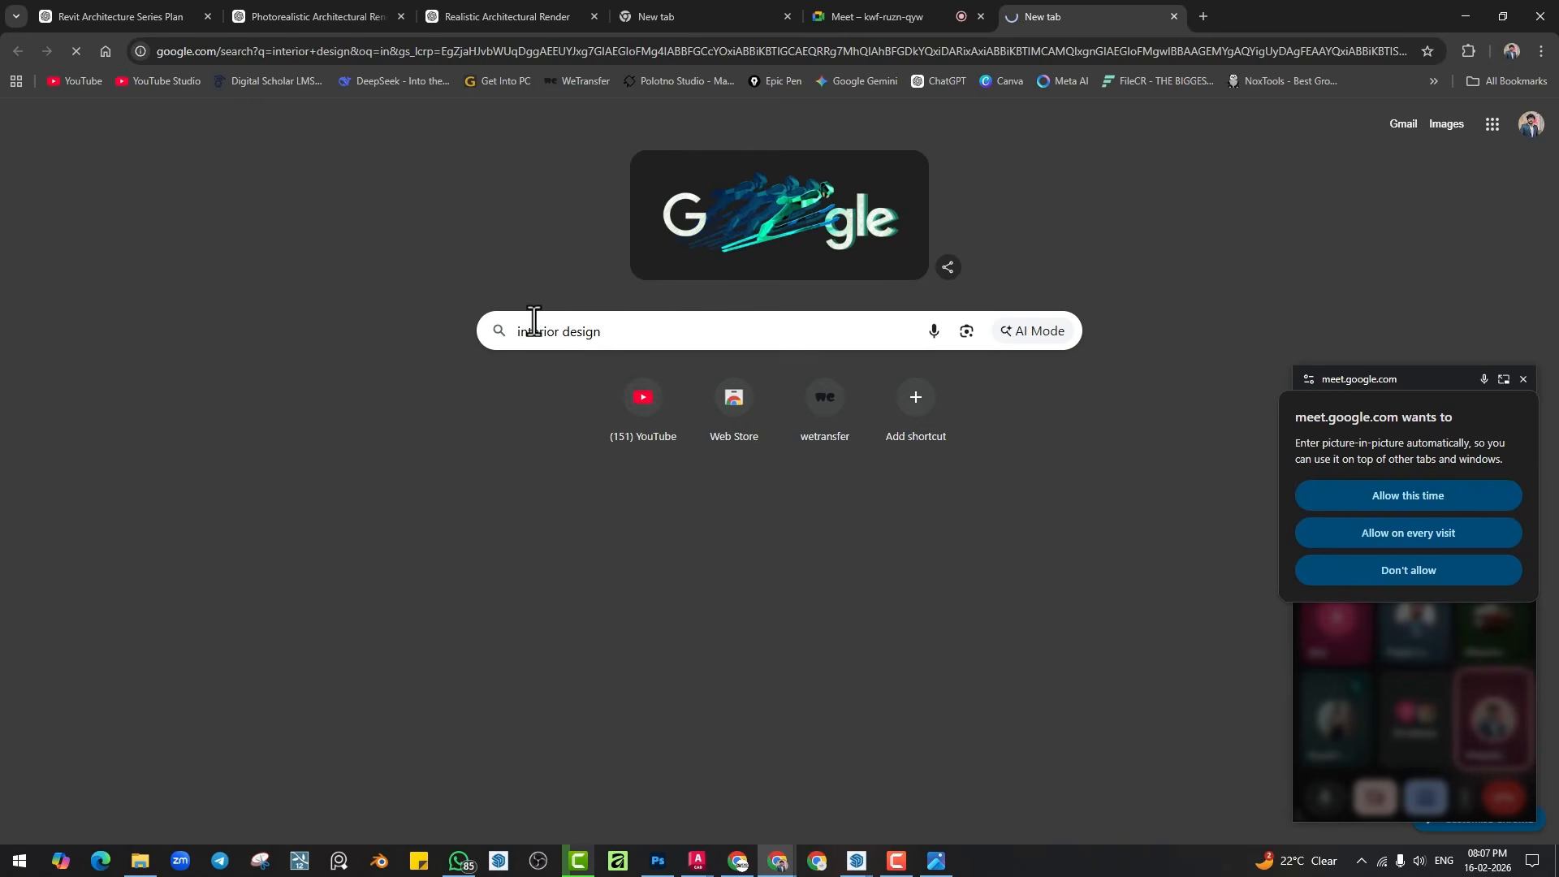
pyautogui.click(296, 199)
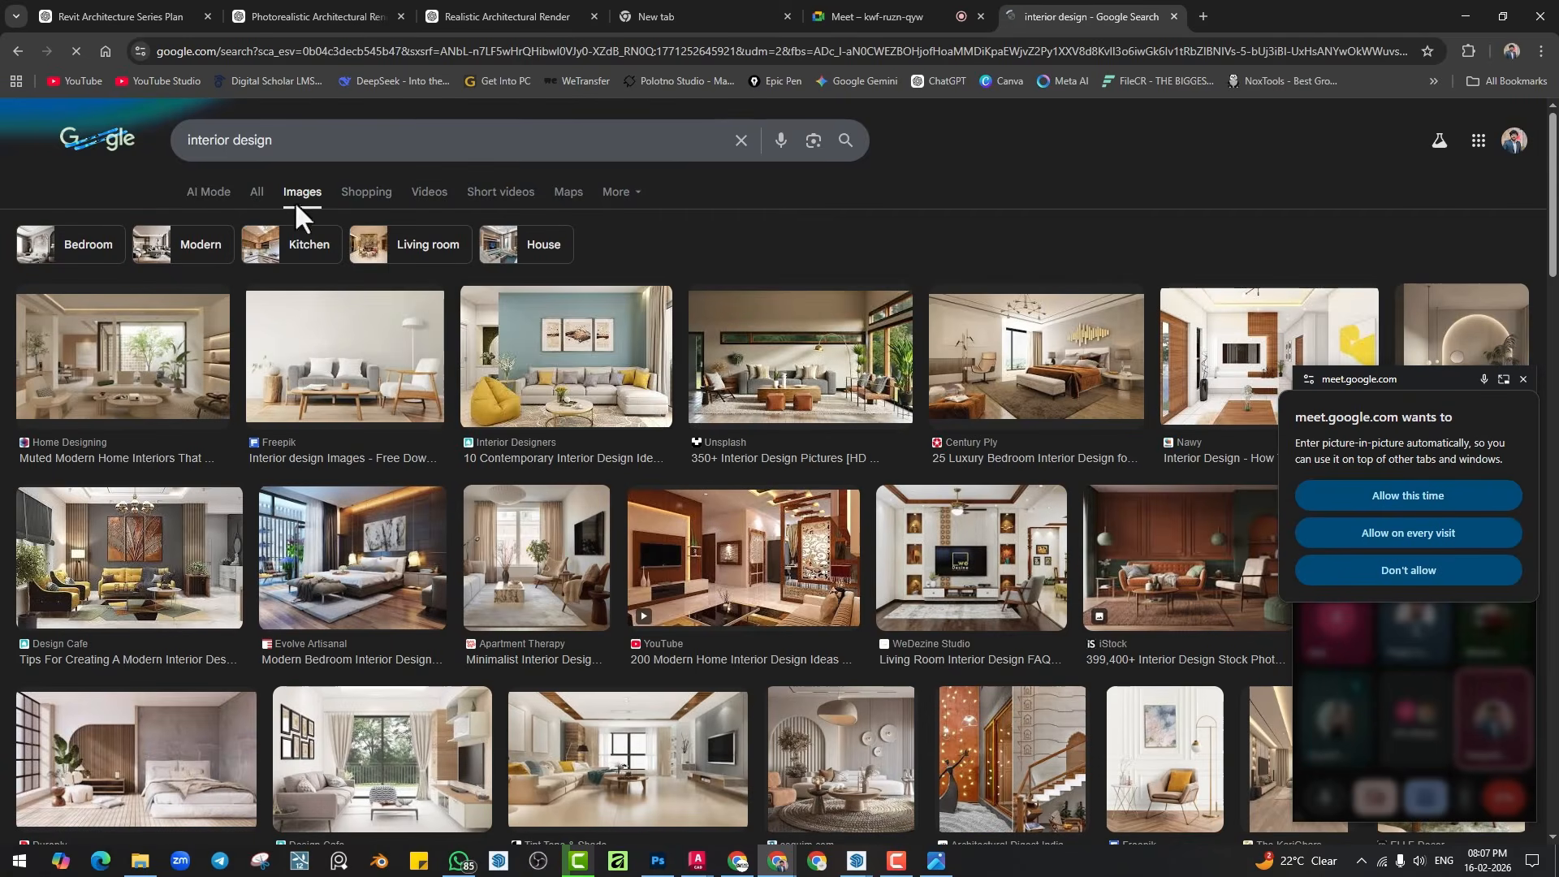
# Examine the framing and proportions of several interior design photos in the image results, dismissing the meeting pop-up, and return to SketchUp.
pyautogui.click(134, 378)
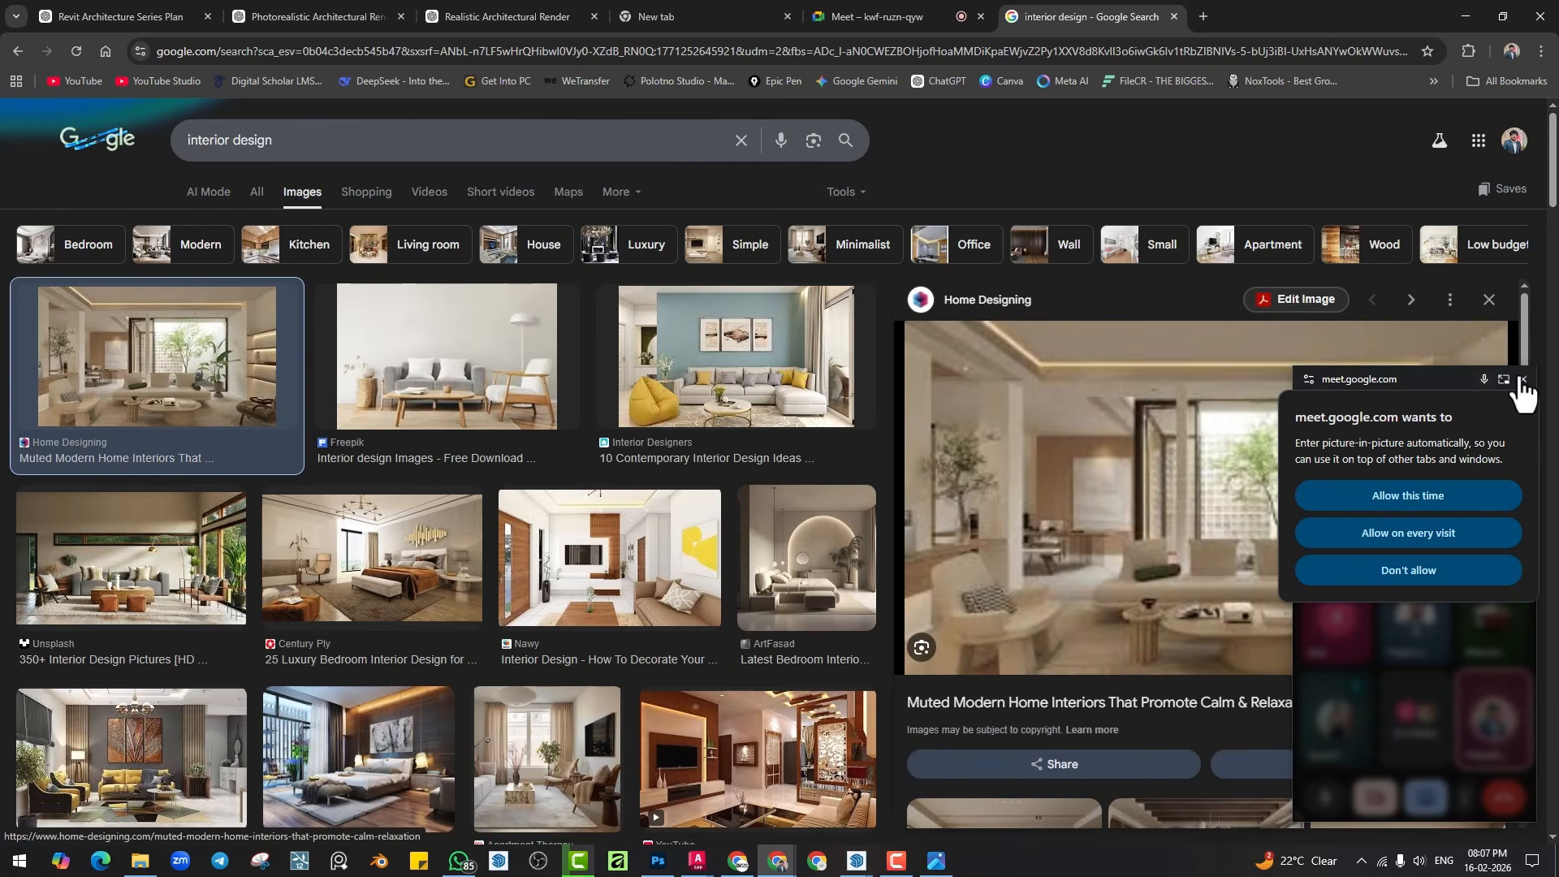
pyautogui.click(1522, 379)
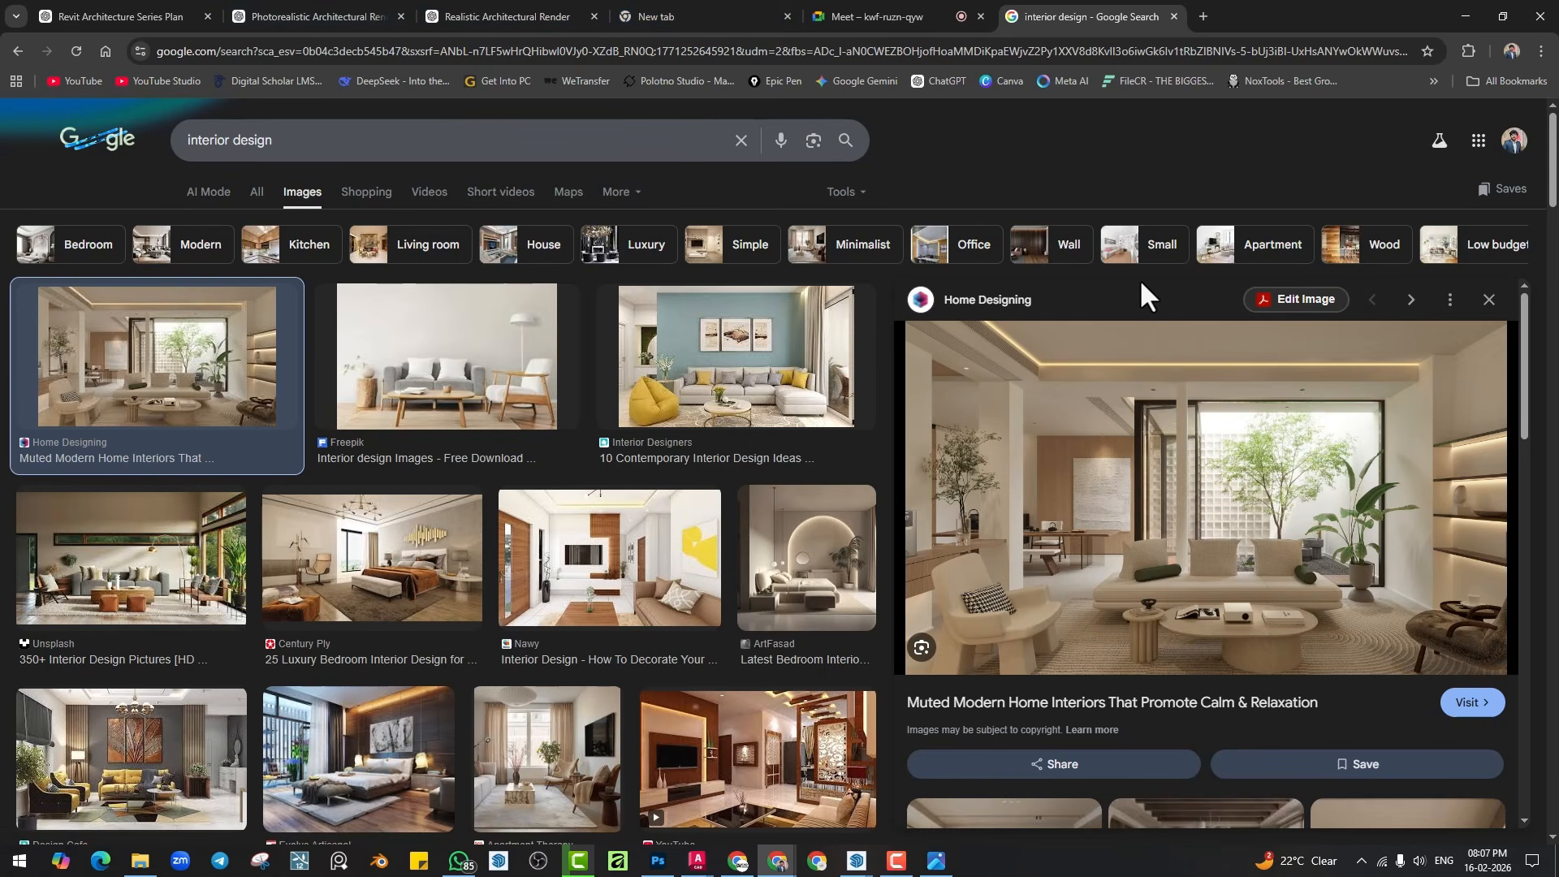
pyautogui.click(452, 348)
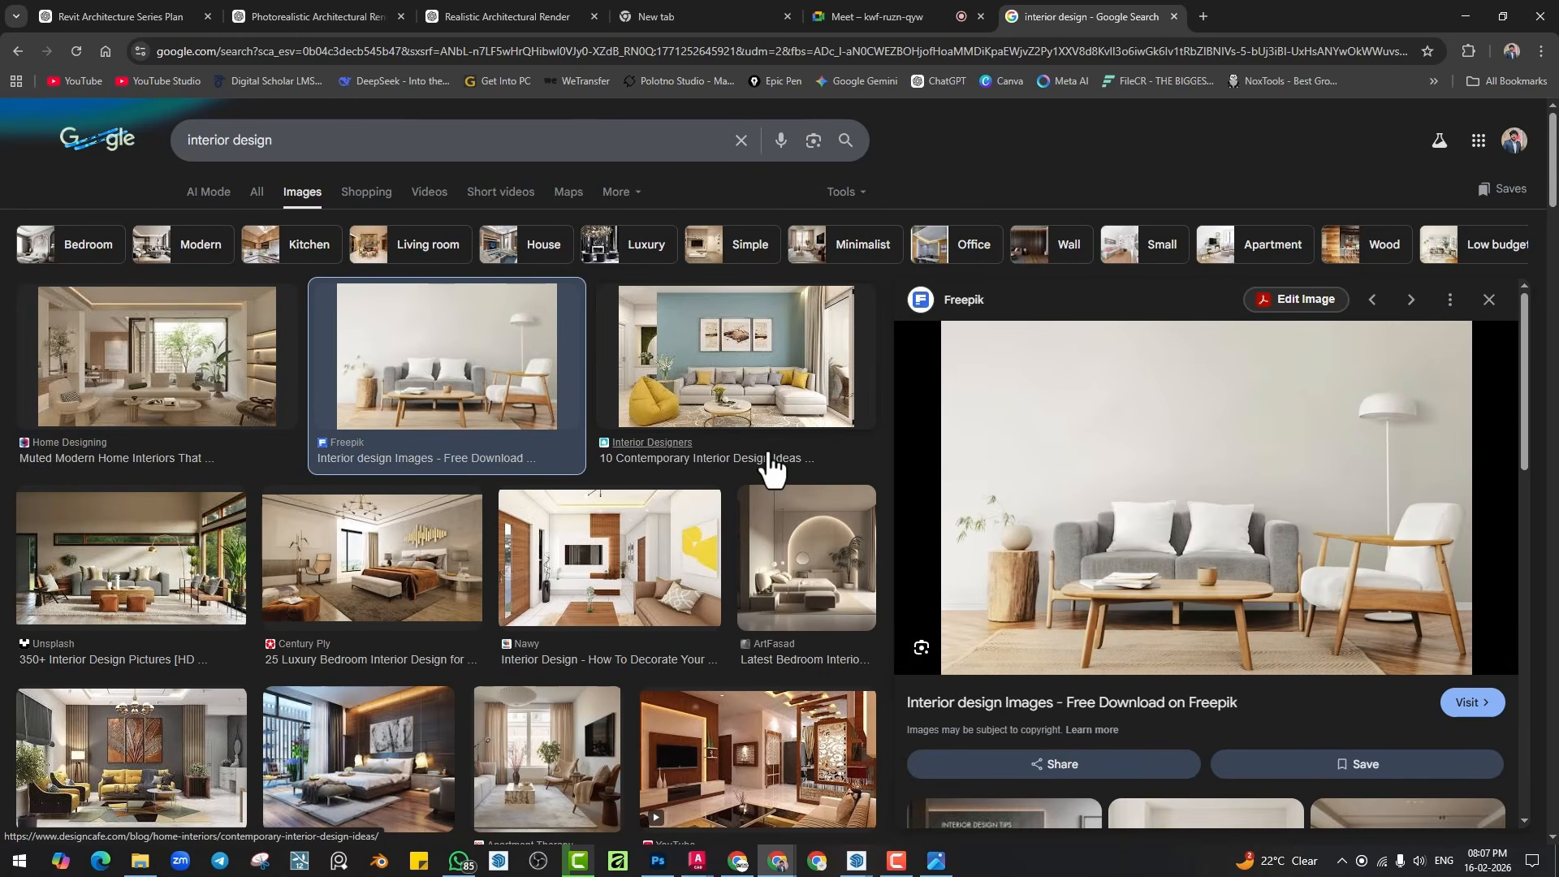
pyautogui.press('Right')
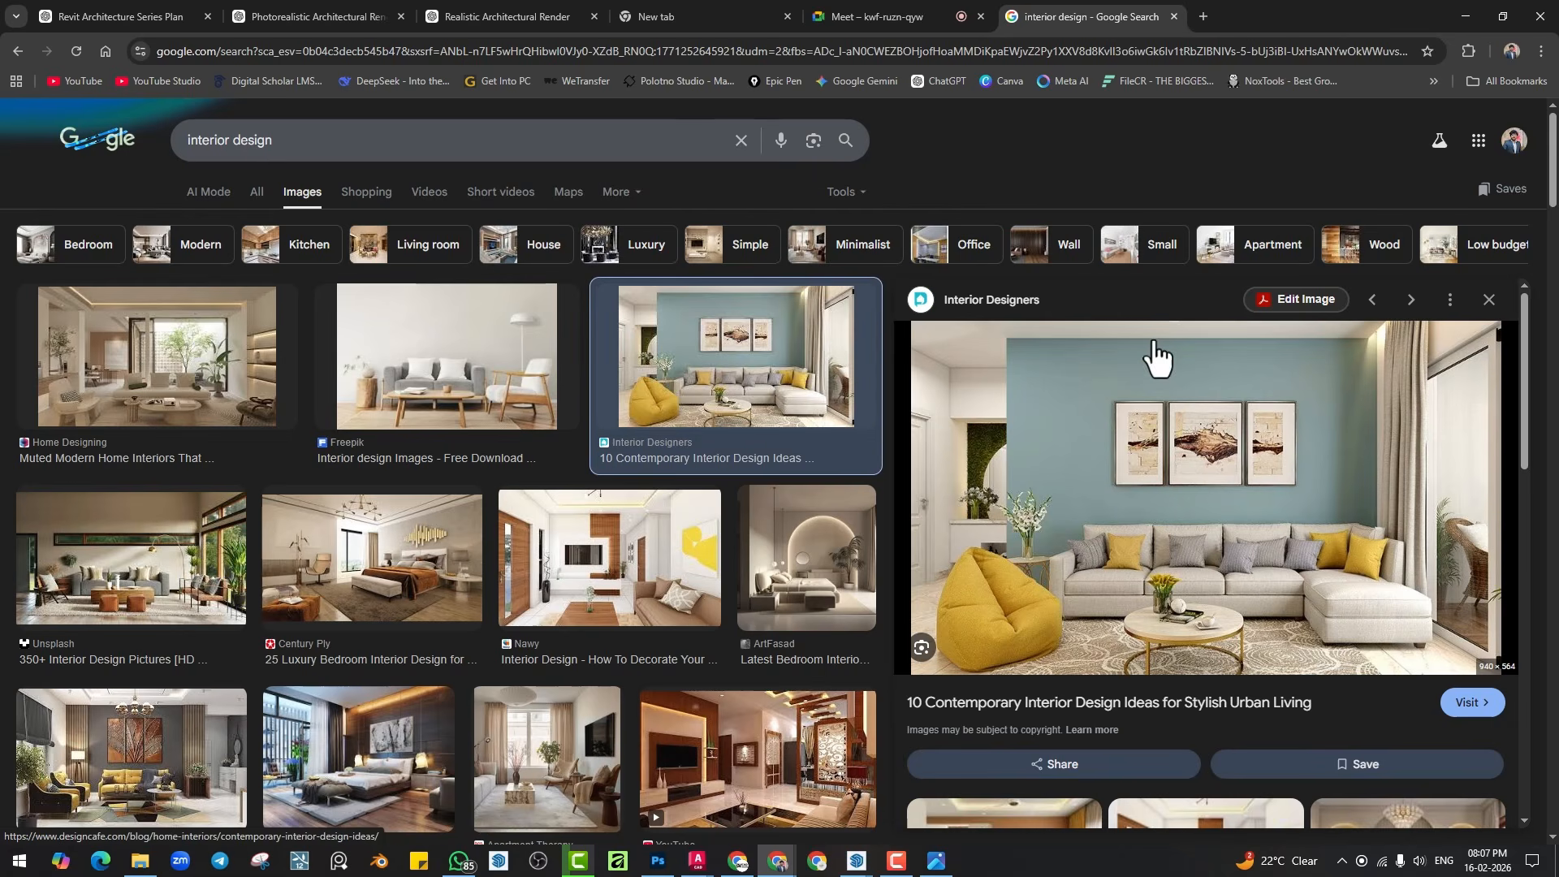
pyautogui.click(846, 559)
pyautogui.scroll(-2, 462, 574)
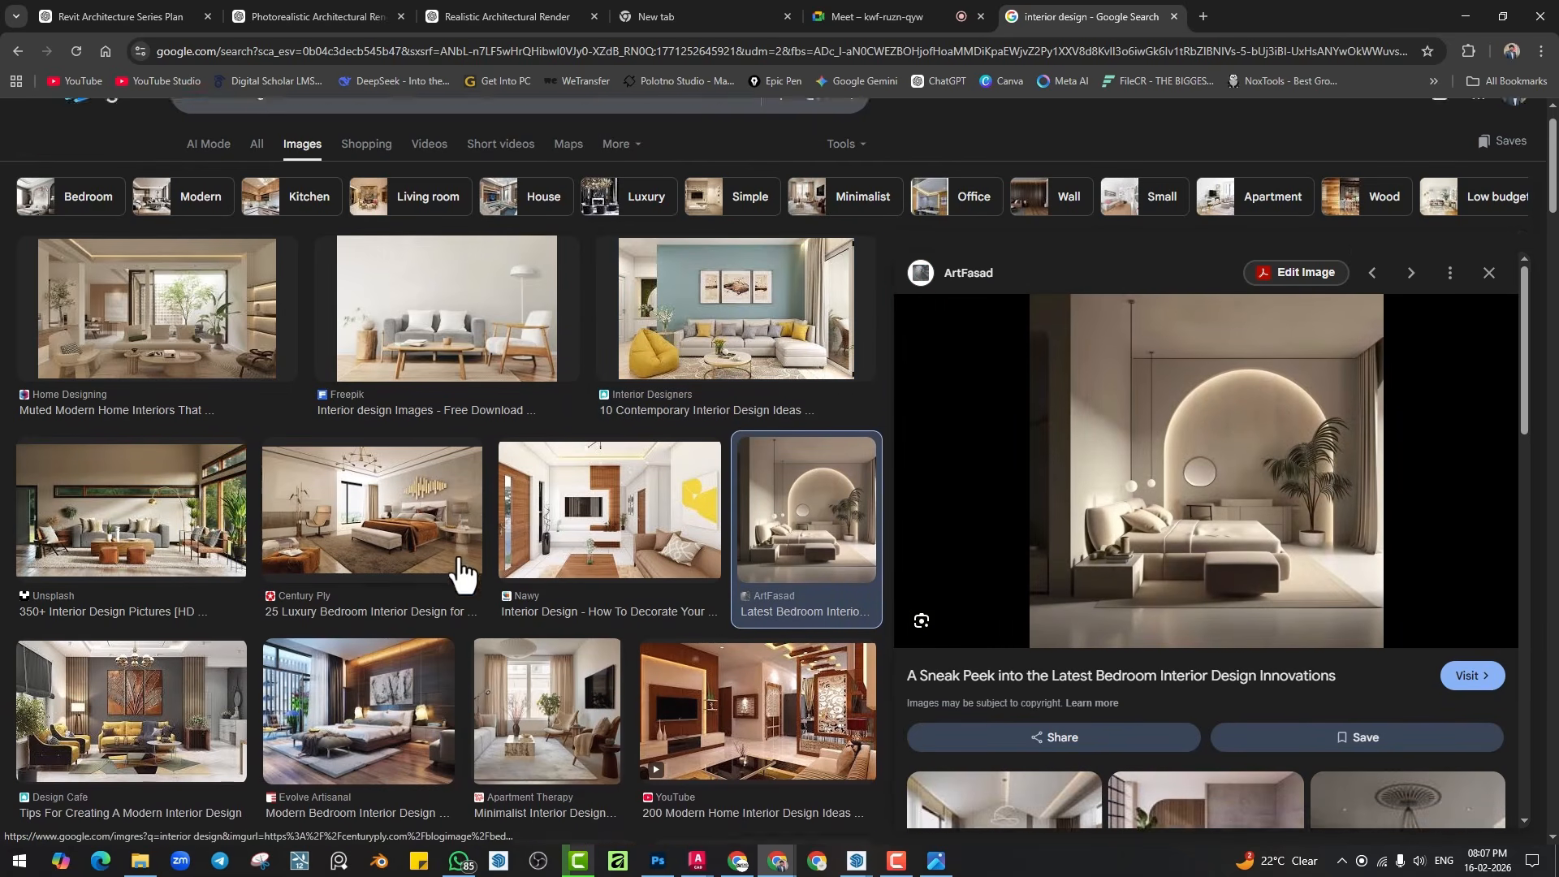
pyautogui.click(528, 621)
pyautogui.scroll(-7, 544, 382)
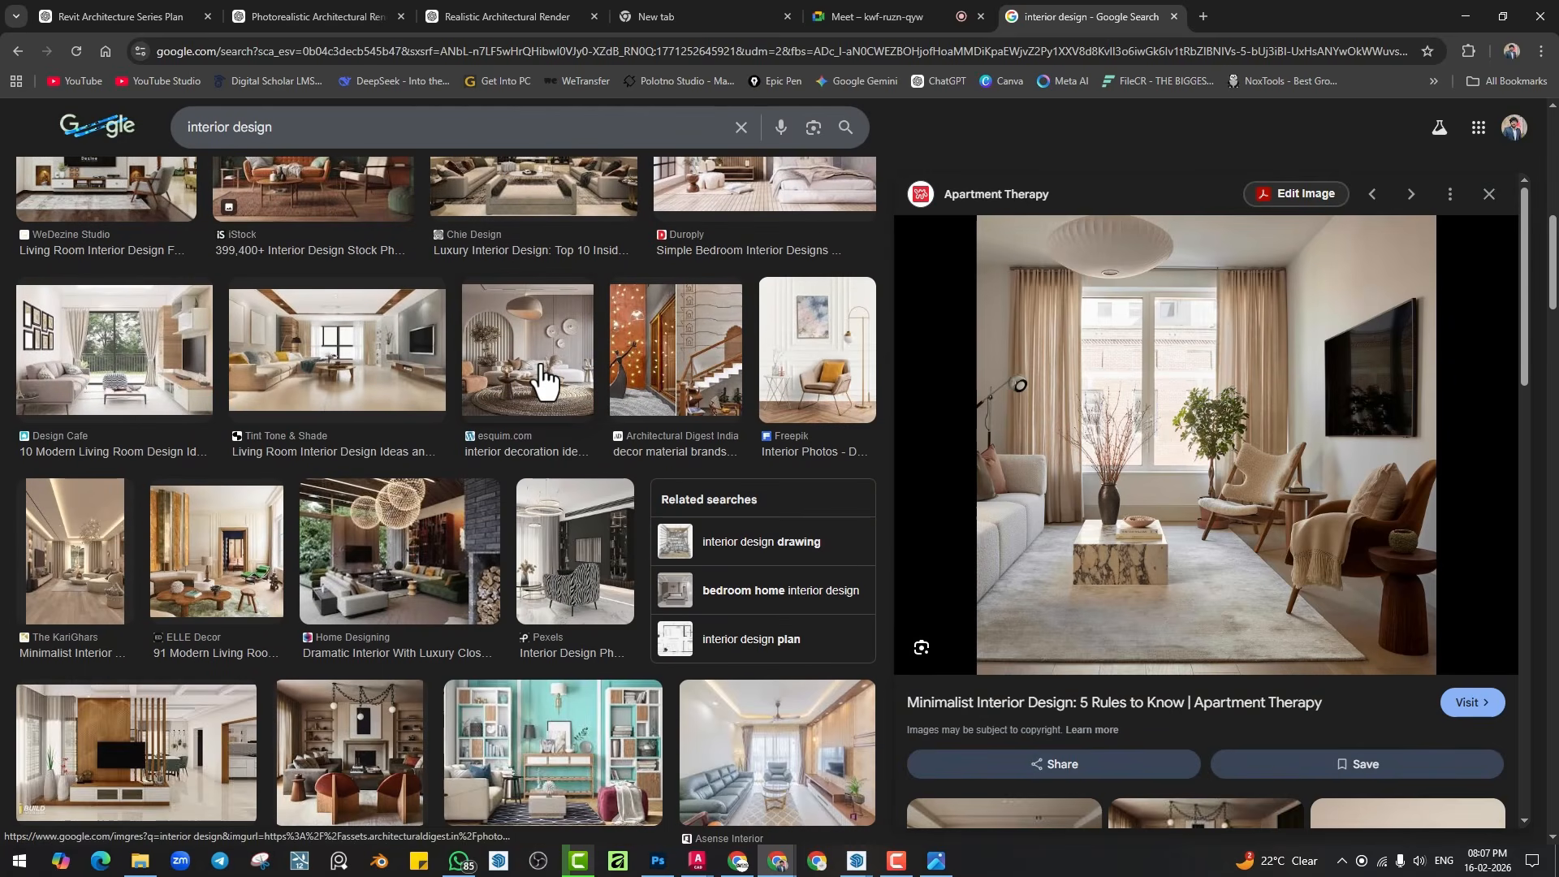
pyautogui.scroll(-2, 557, 470)
pyautogui.click(557, 422)
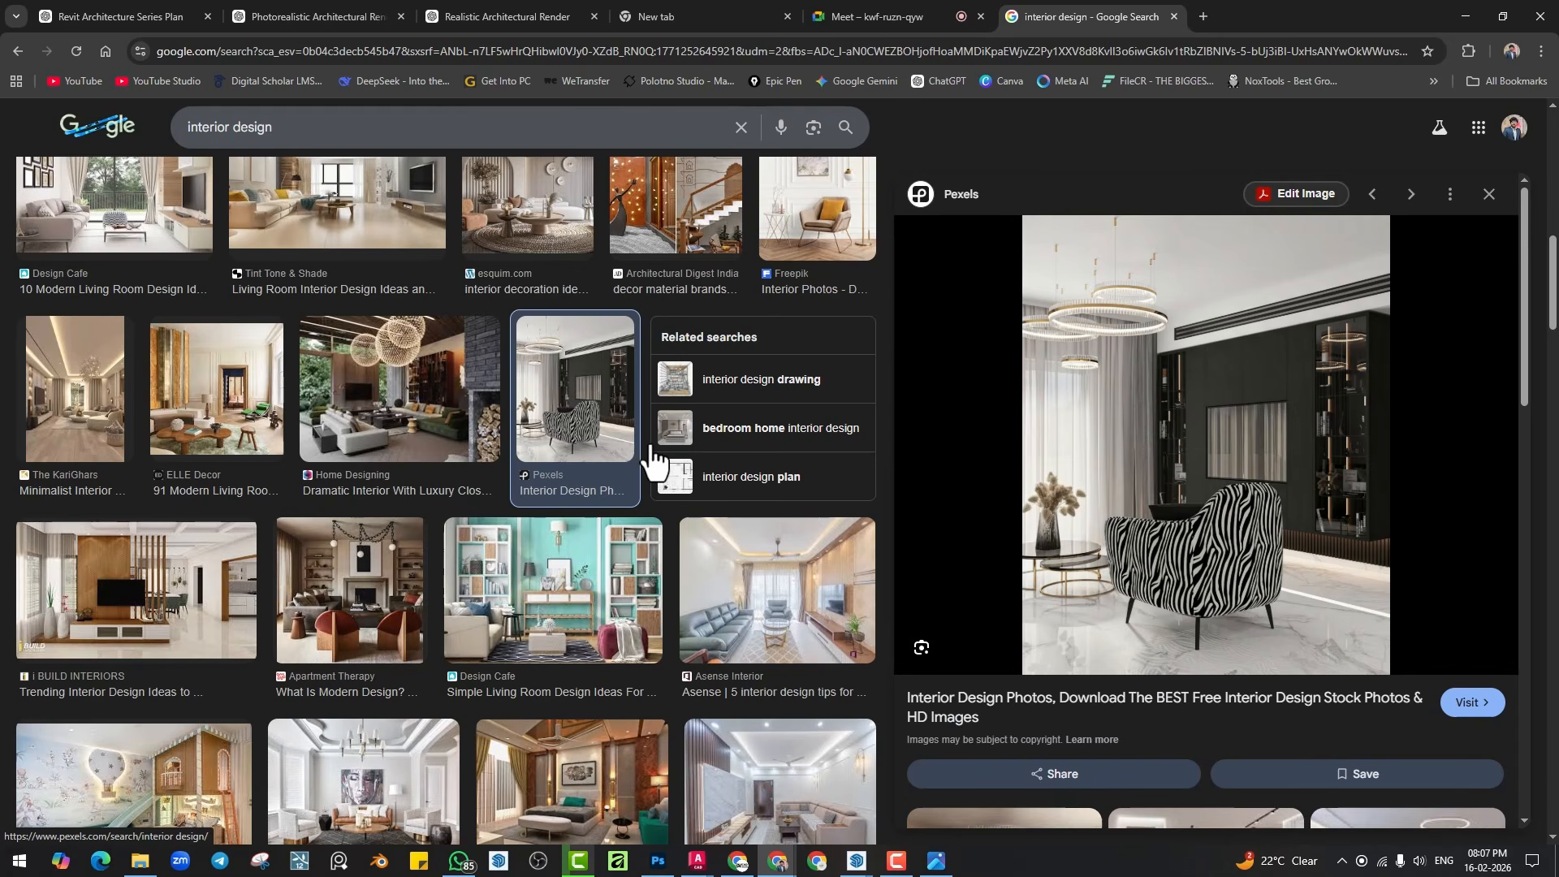
pyautogui.scroll(4, 649, 459)
pyautogui.click(1471, 5)
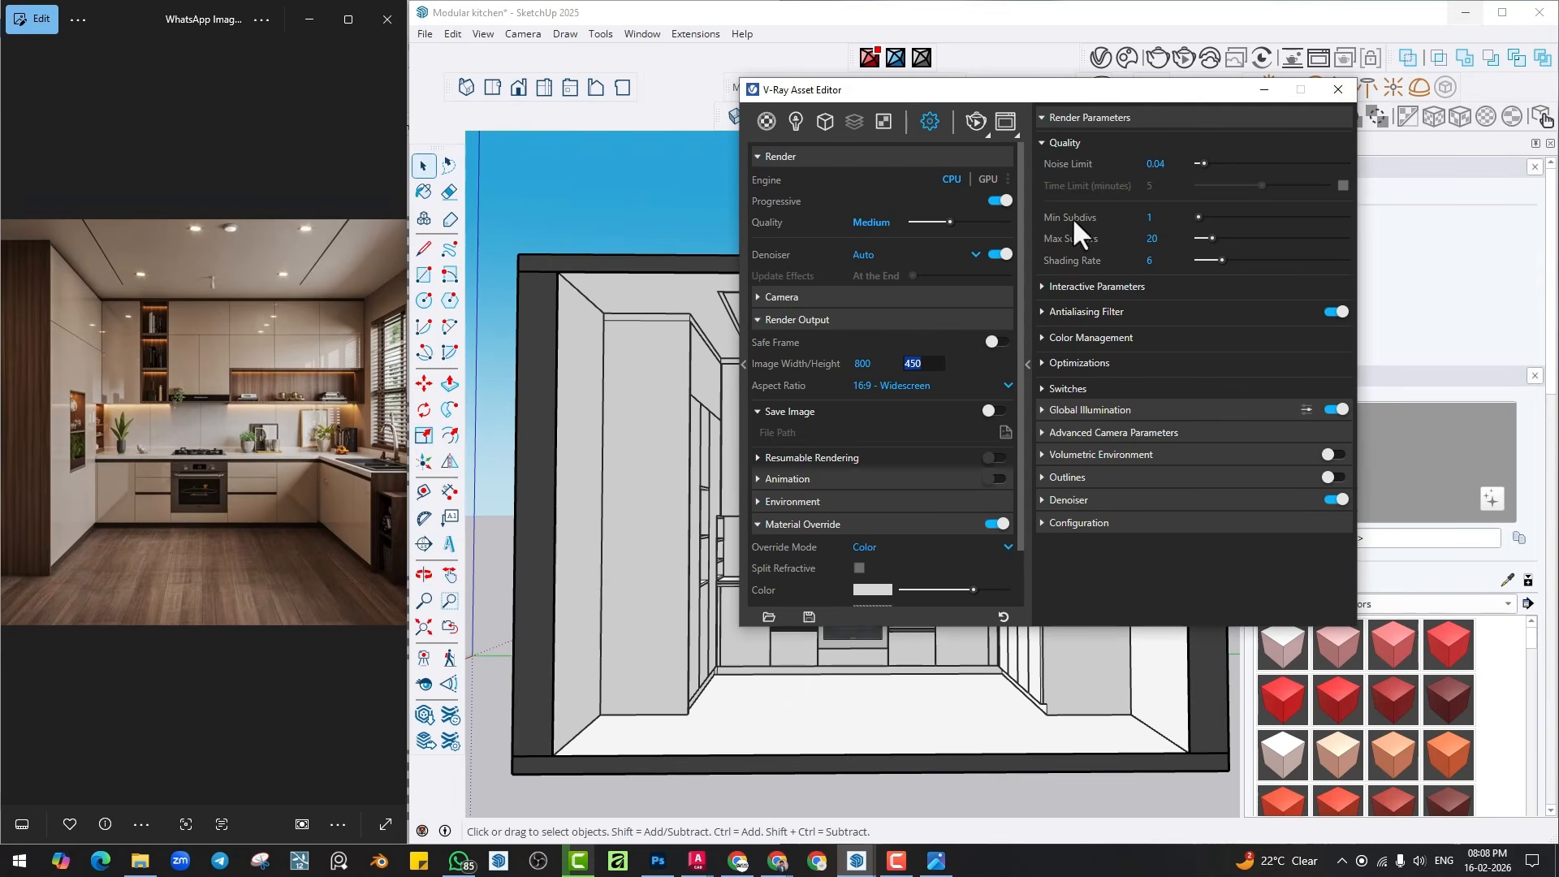
# Review the aspect ratio options, keep 16:9 - Widescreen, enable Safe Frame, and close the V-Ray Asset Editor.
pyautogui.click(878, 398)
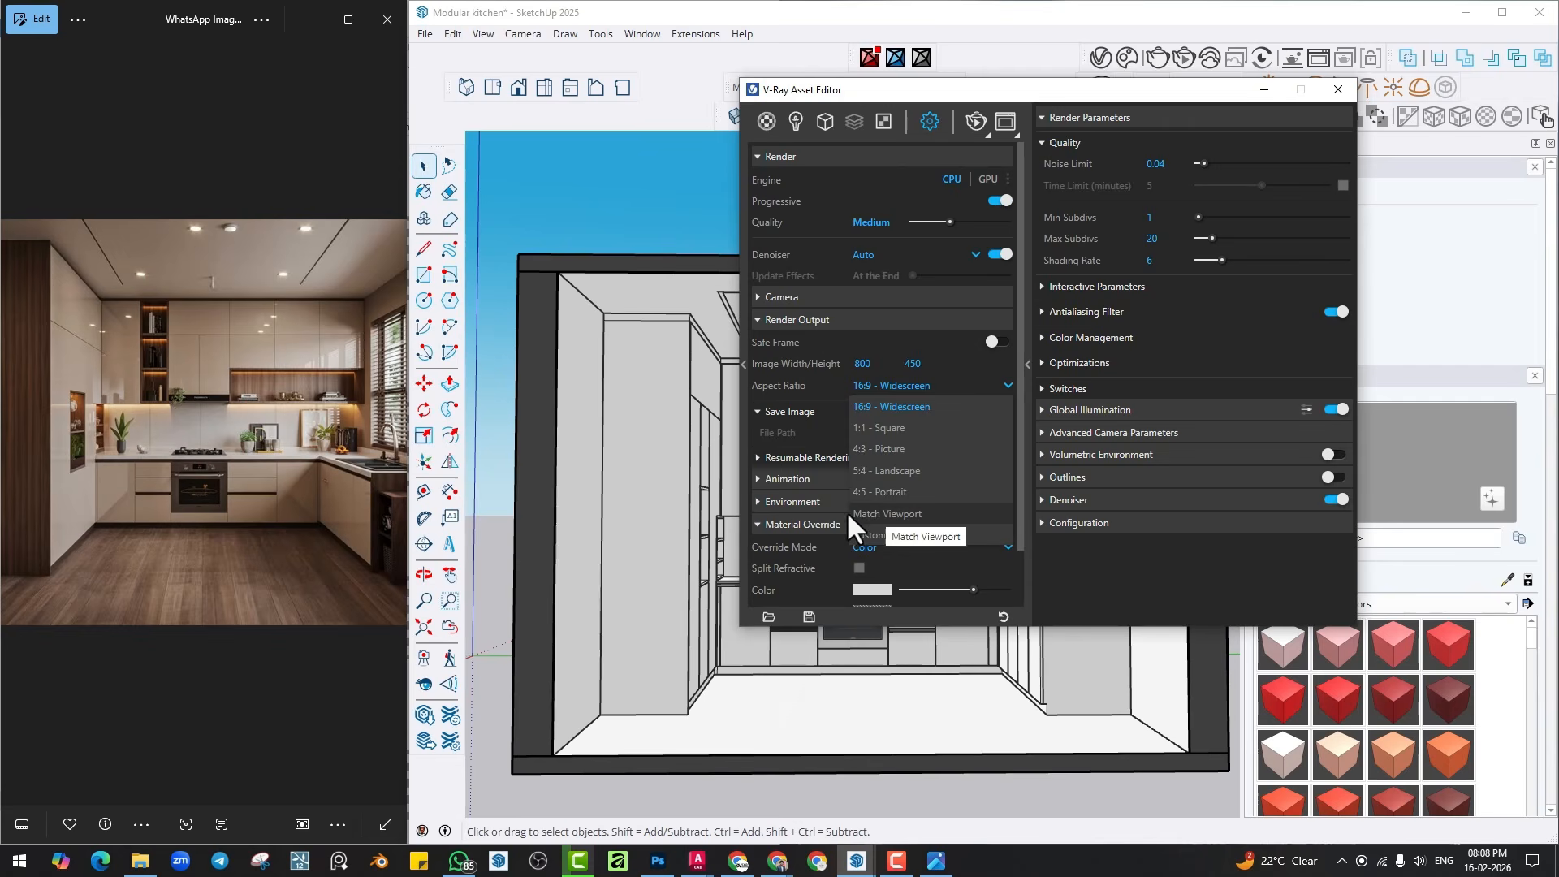
pyautogui.moveTo(884, 106); pyautogui.dragTo(1119, 115)
pyautogui.click(1117, 416)
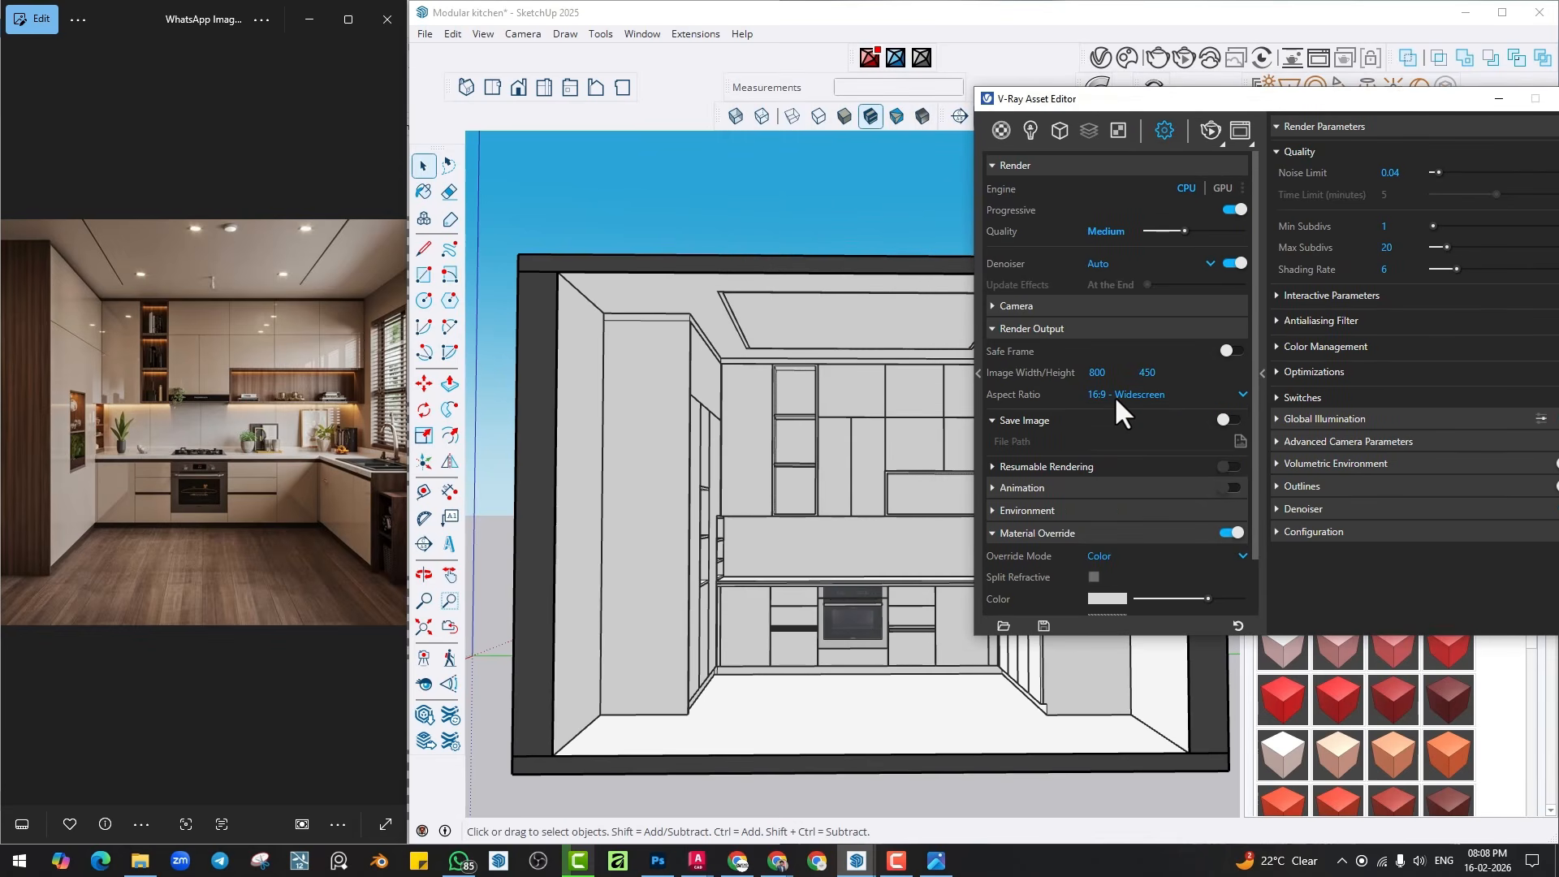
pyautogui.click(1232, 354)
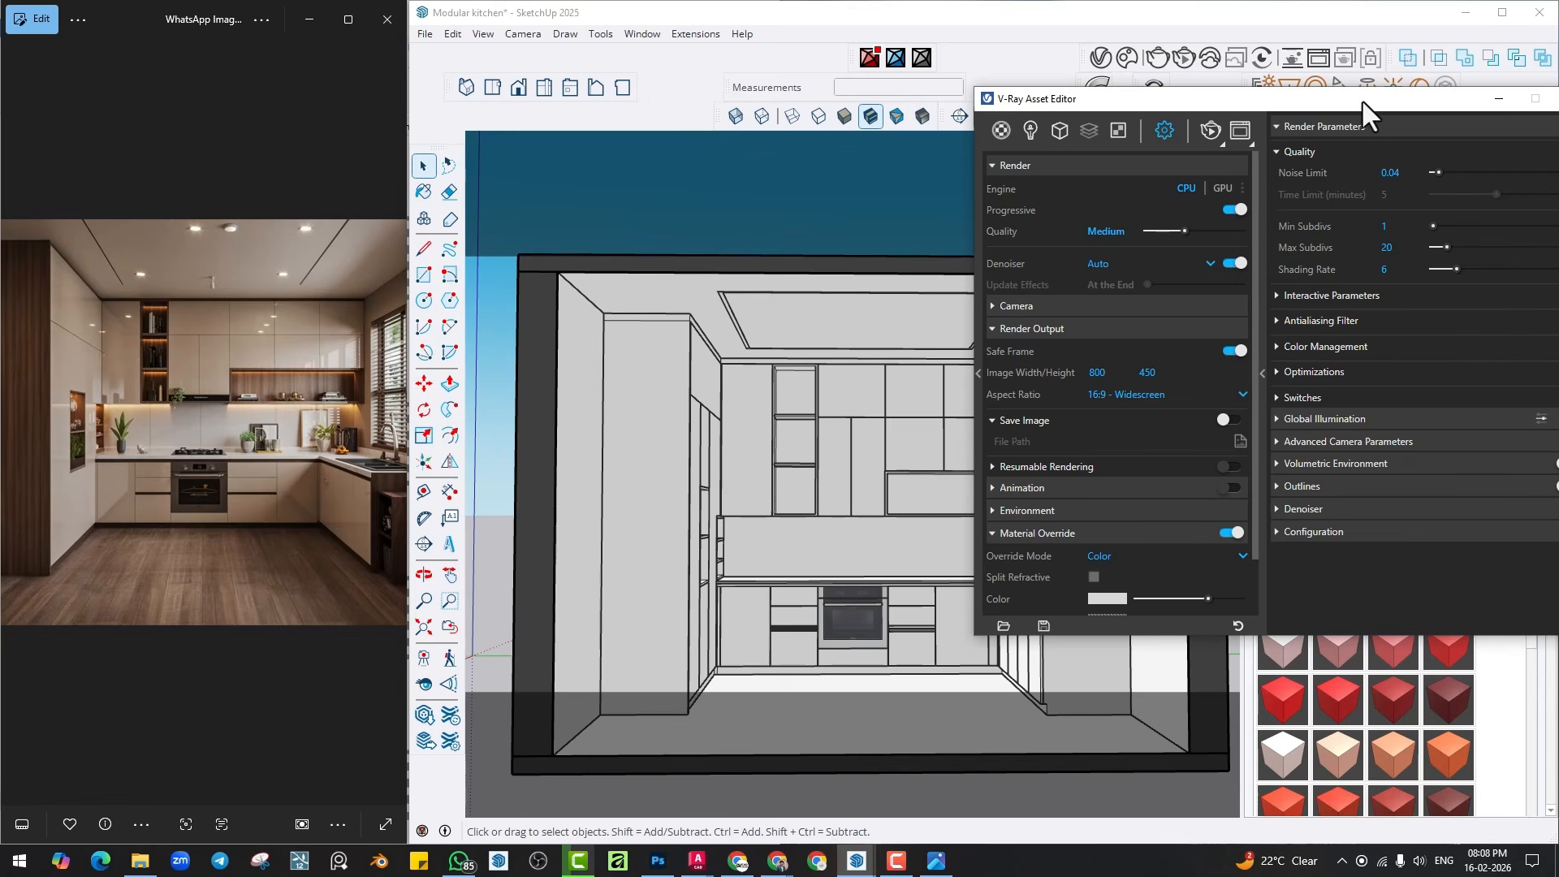
pyautogui.moveTo(1361, 100); pyautogui.dragTo(1228, 96)
pyautogui.click(1440, 95)
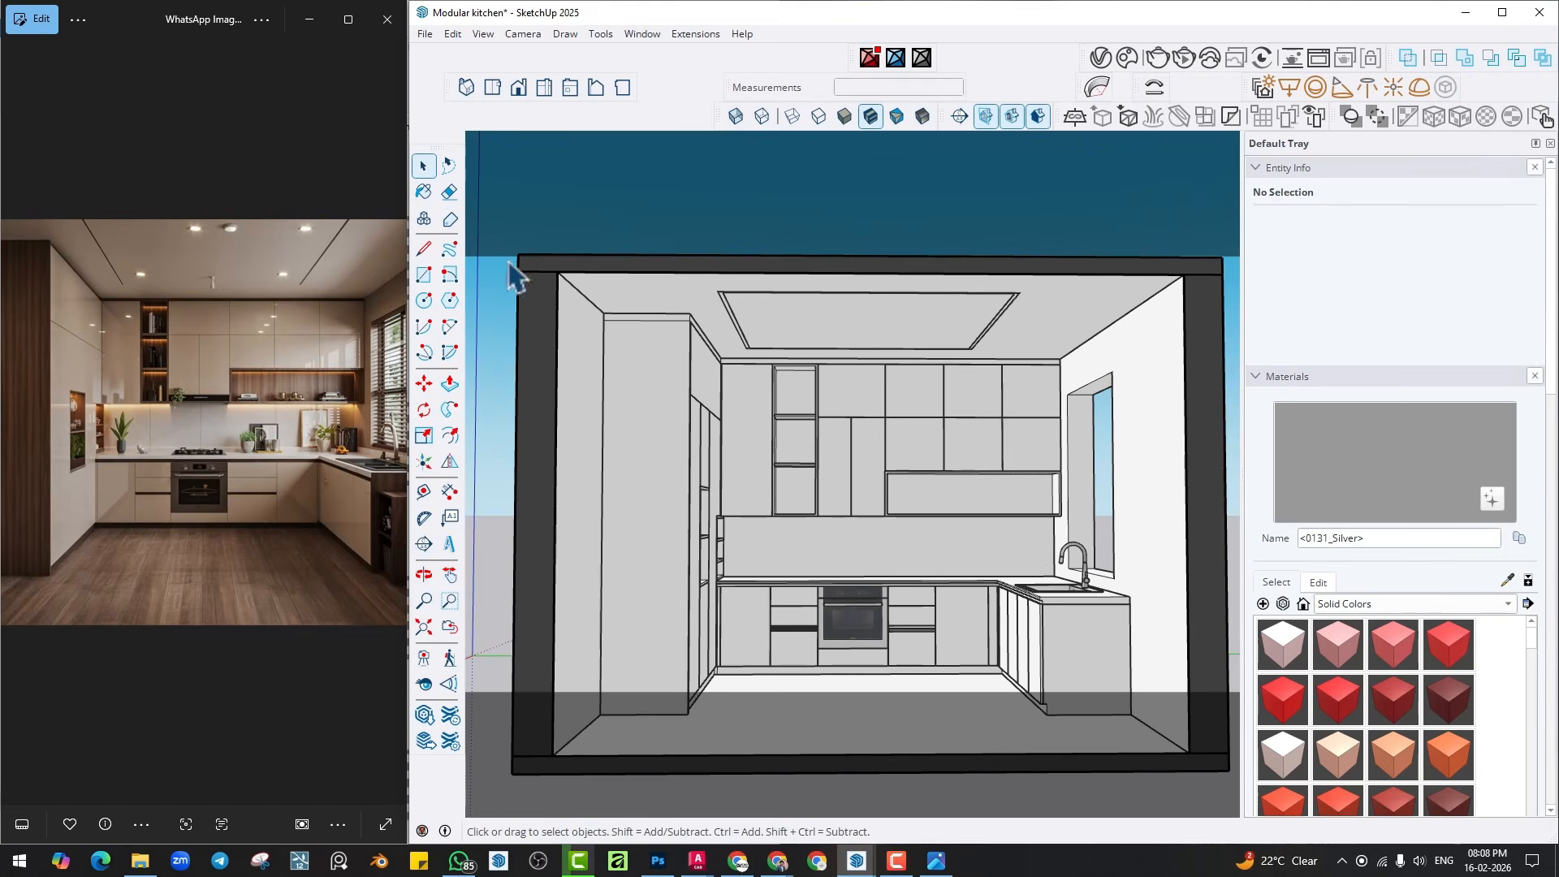
# Adjust the view of the sectioned kitchen to check how the interior fits within the safe frame.
pyautogui.scroll(2, 897, 484)
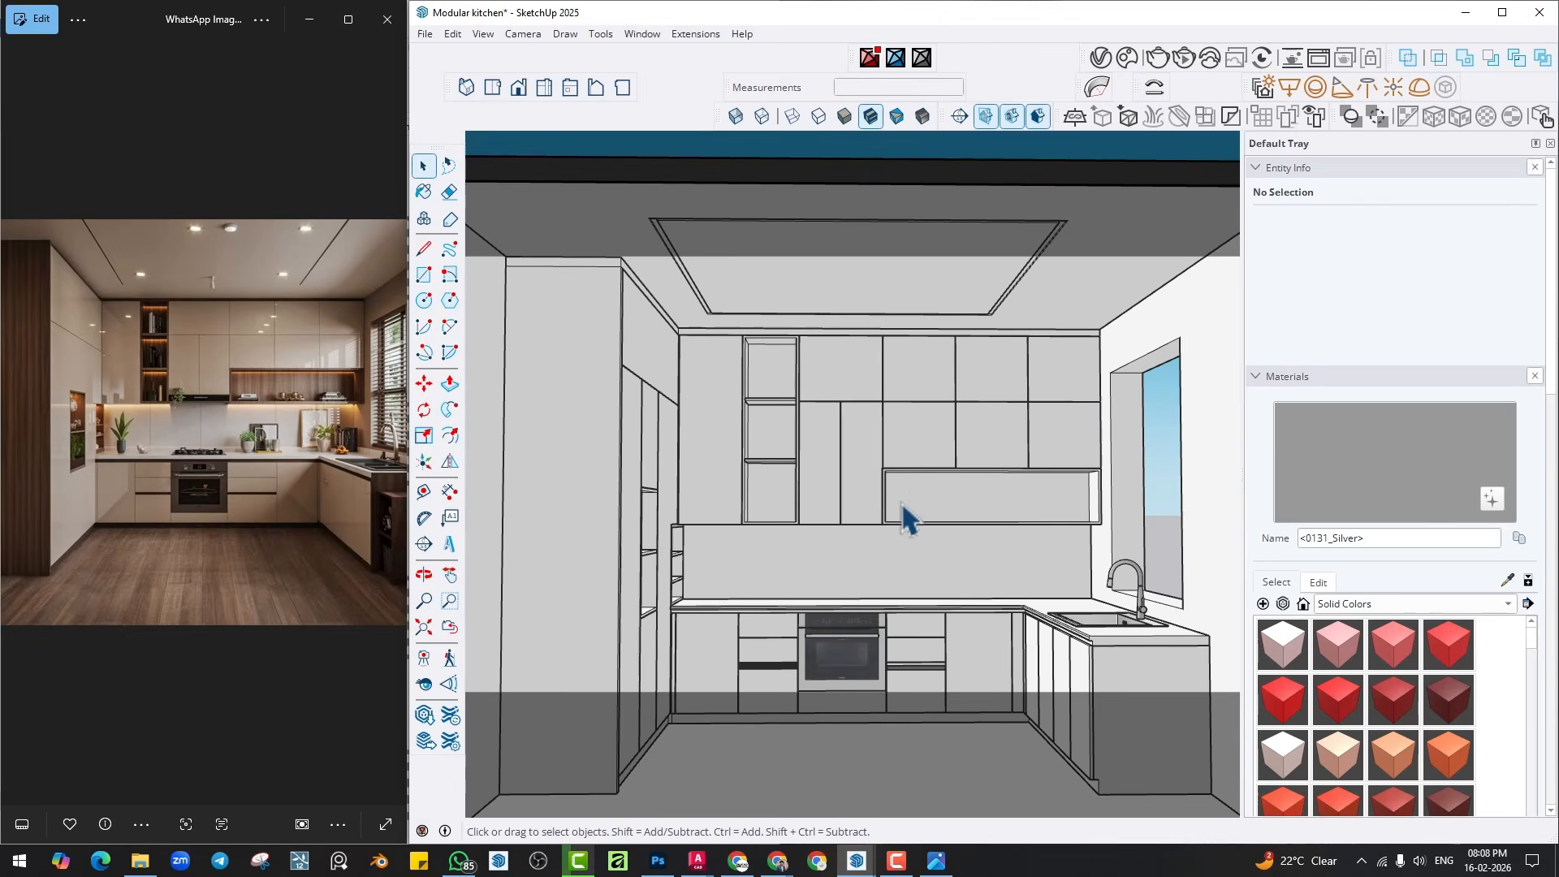
pyautogui.keyDown('shift'); pyautogui.moveTo(901, 504); pyautogui.dragTo(895, 440, button='middle'); pyautogui.keyUp('shift')
pyautogui.scroll(-2, 895, 439)
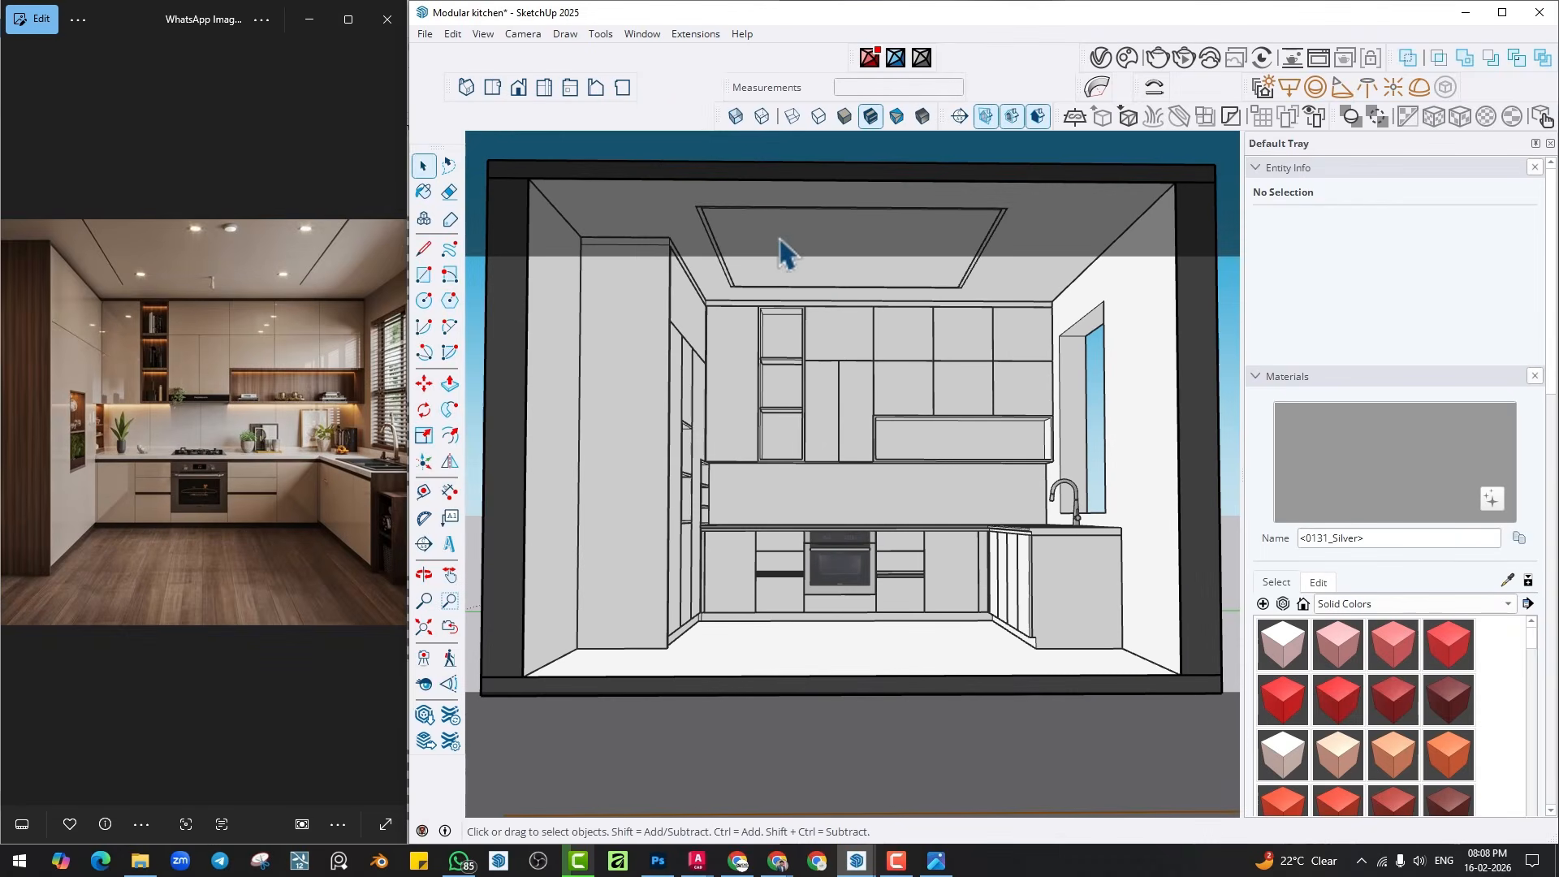
pyautogui.moveTo(745, 139); pyautogui.dragTo(757, 153, button='middle')
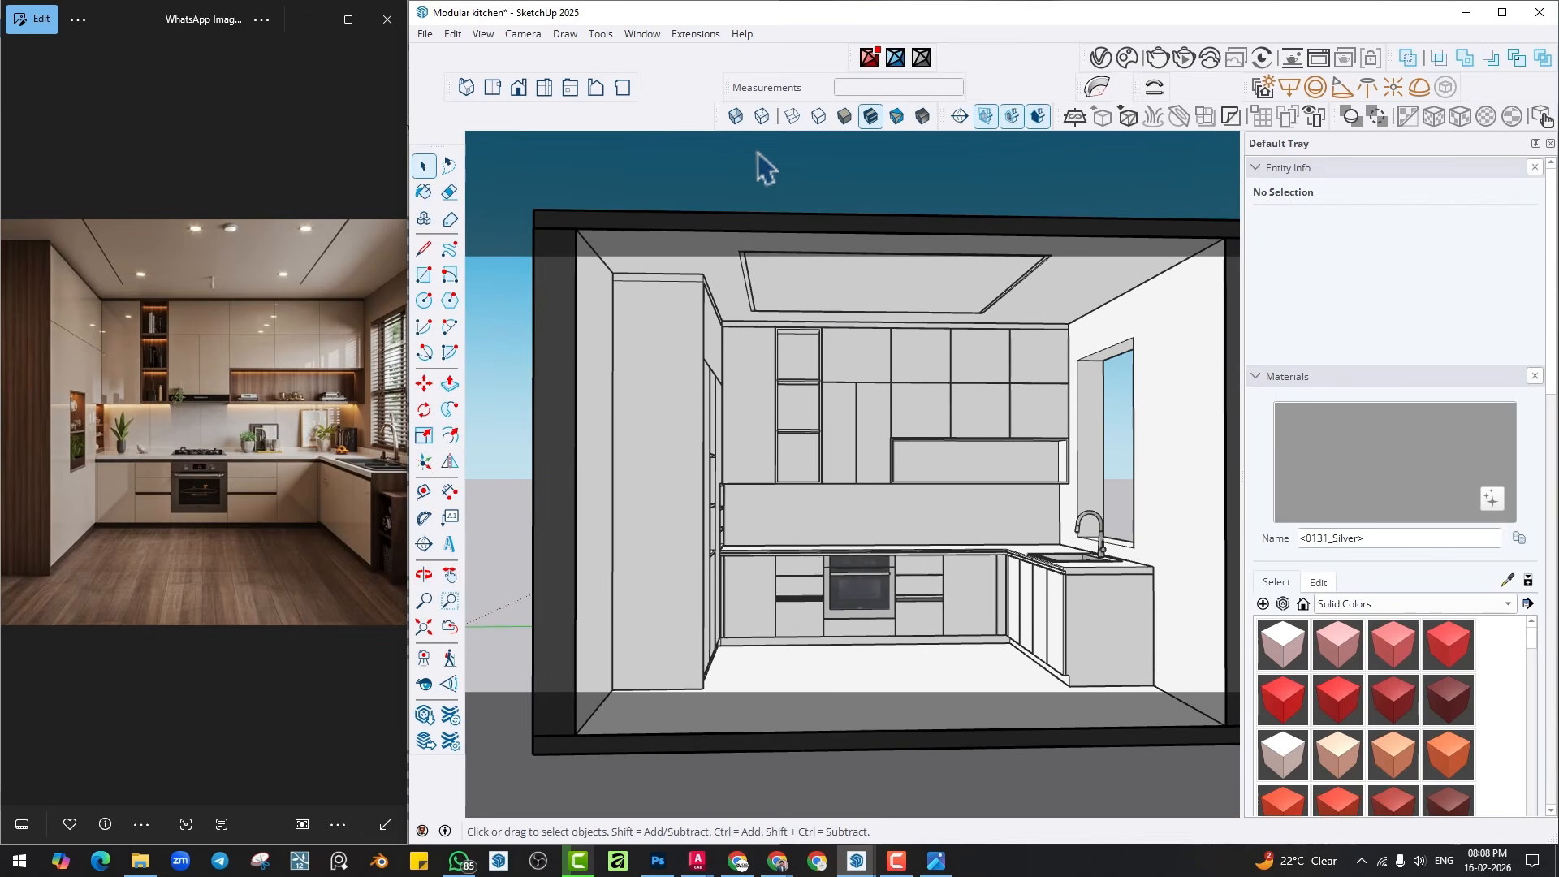
# Compare the safe frame with the SketchUp window maximized, narrowed and restored beside the reference photo, and reframe the kitchen inside it.
pyautogui.click(1501, 13)
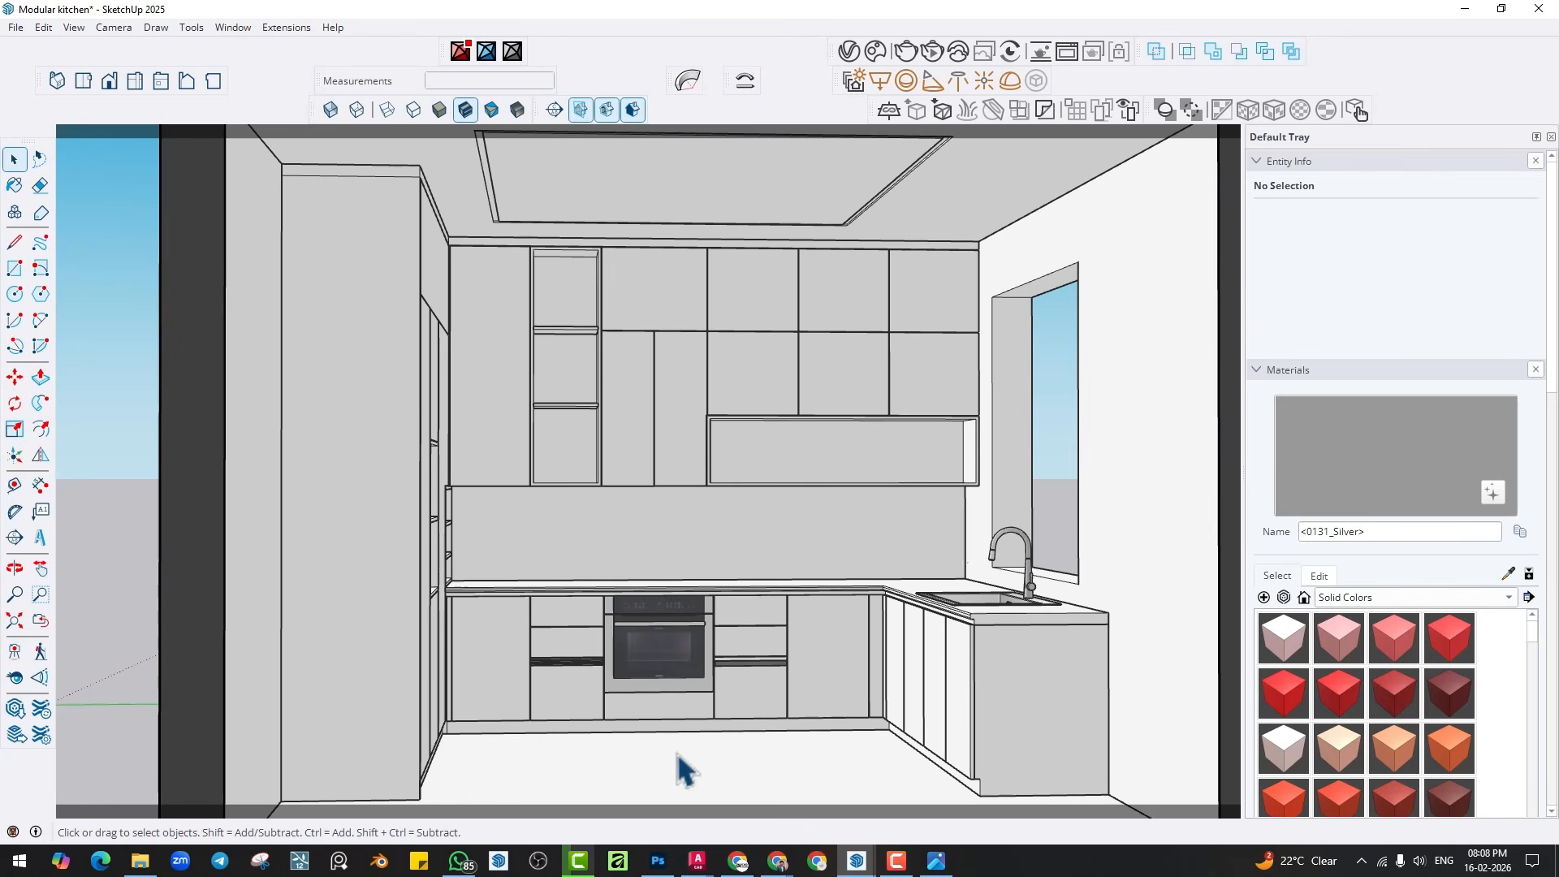
pyautogui.click(1501, 9)
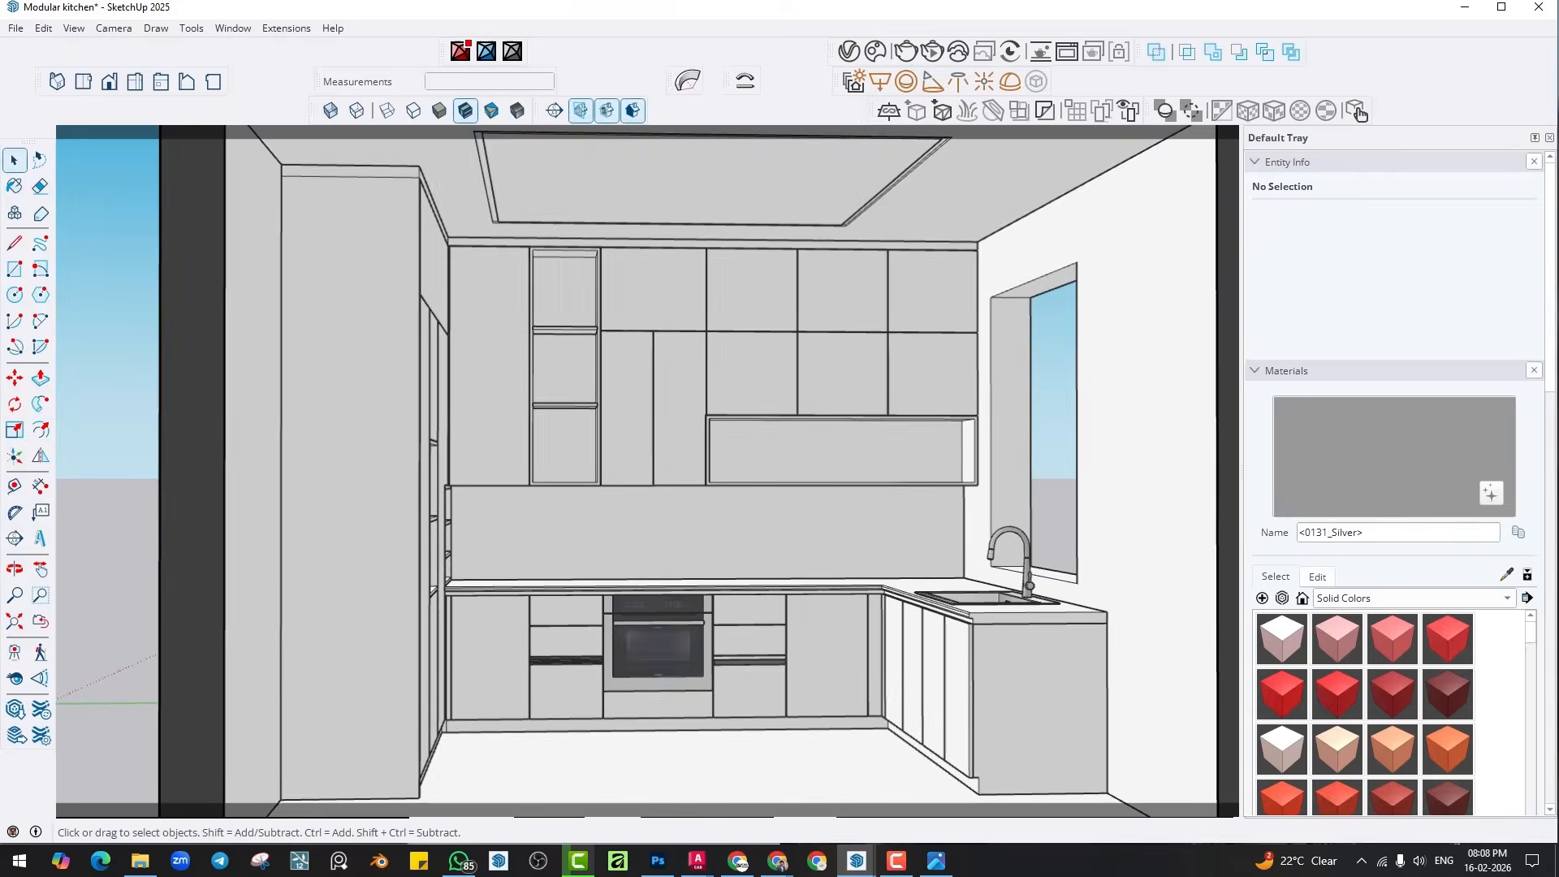
pyautogui.moveTo(404, 329); pyautogui.dragTo(770, 330)
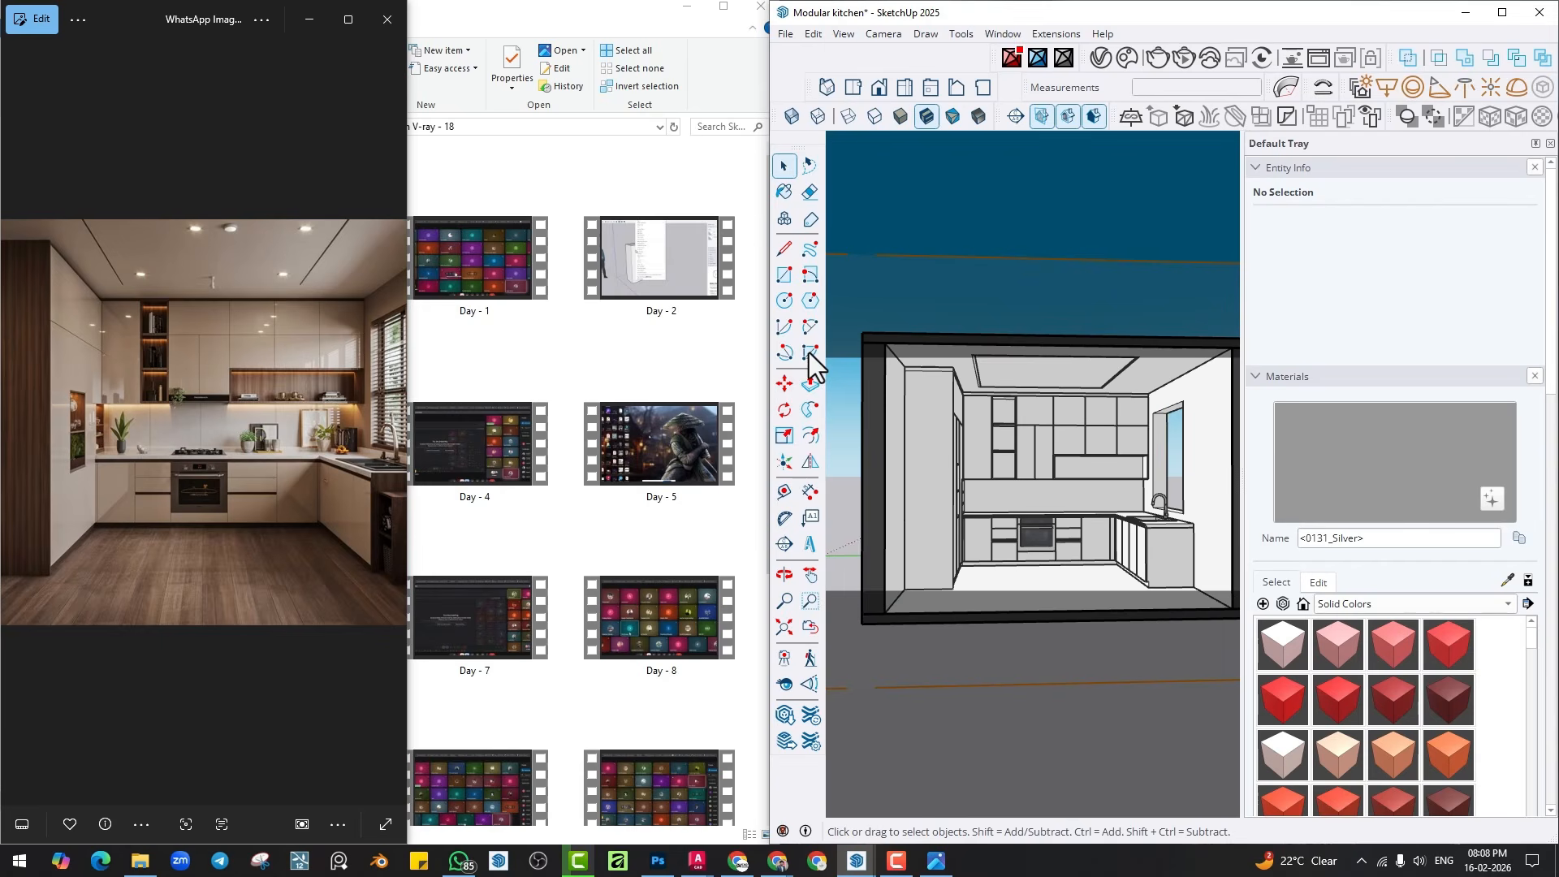
pyautogui.moveTo(768, 340); pyautogui.dragTo(407, 339)
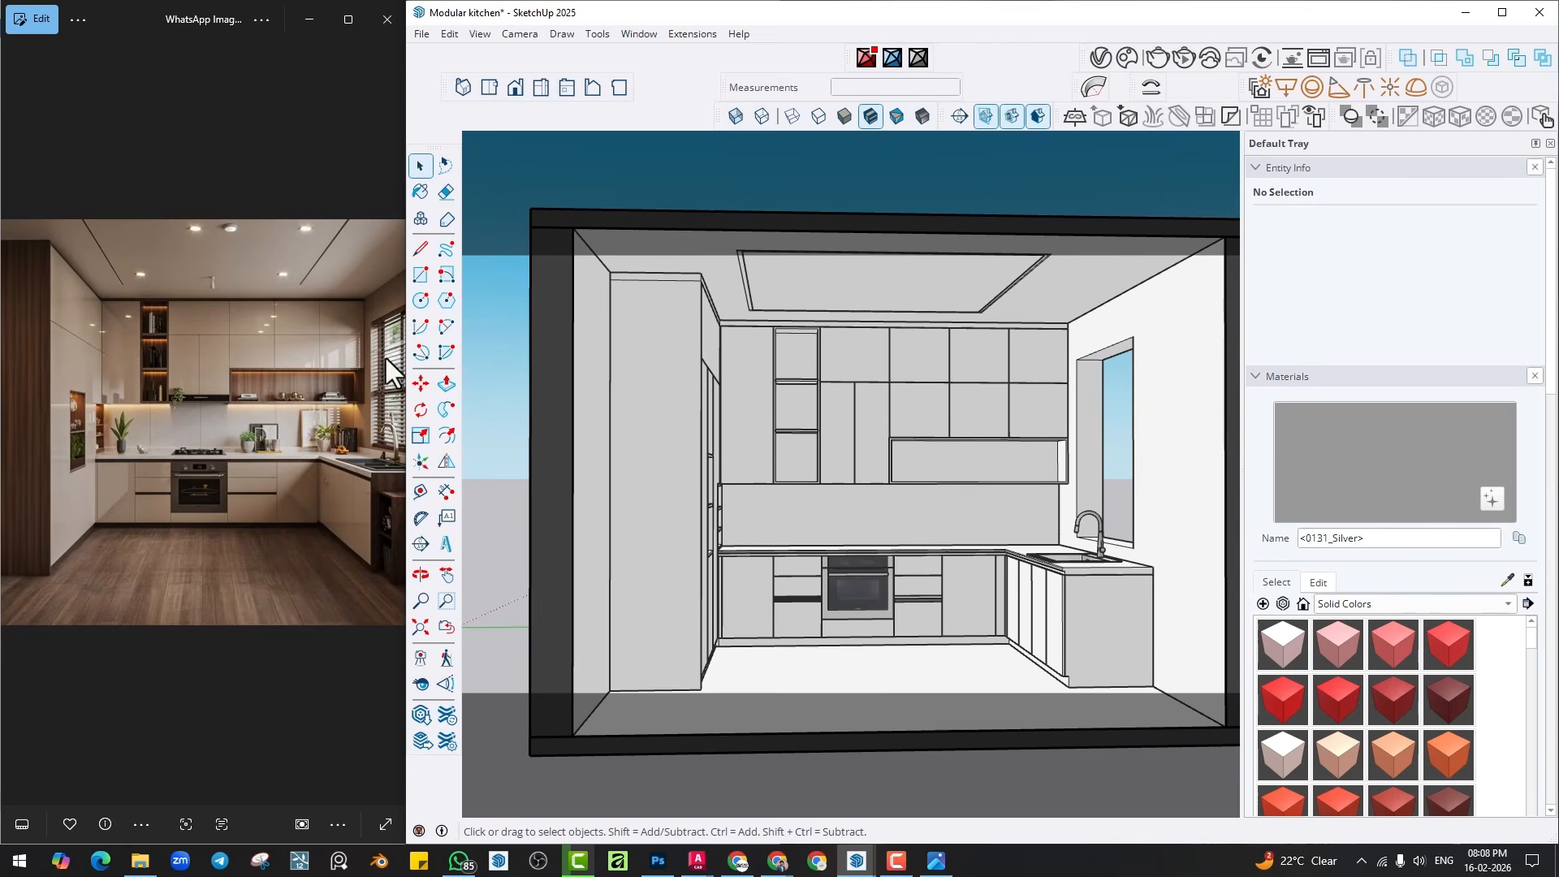
pyautogui.scroll(-1, 479, 305)
pyautogui.scroll(1, 1021, 472)
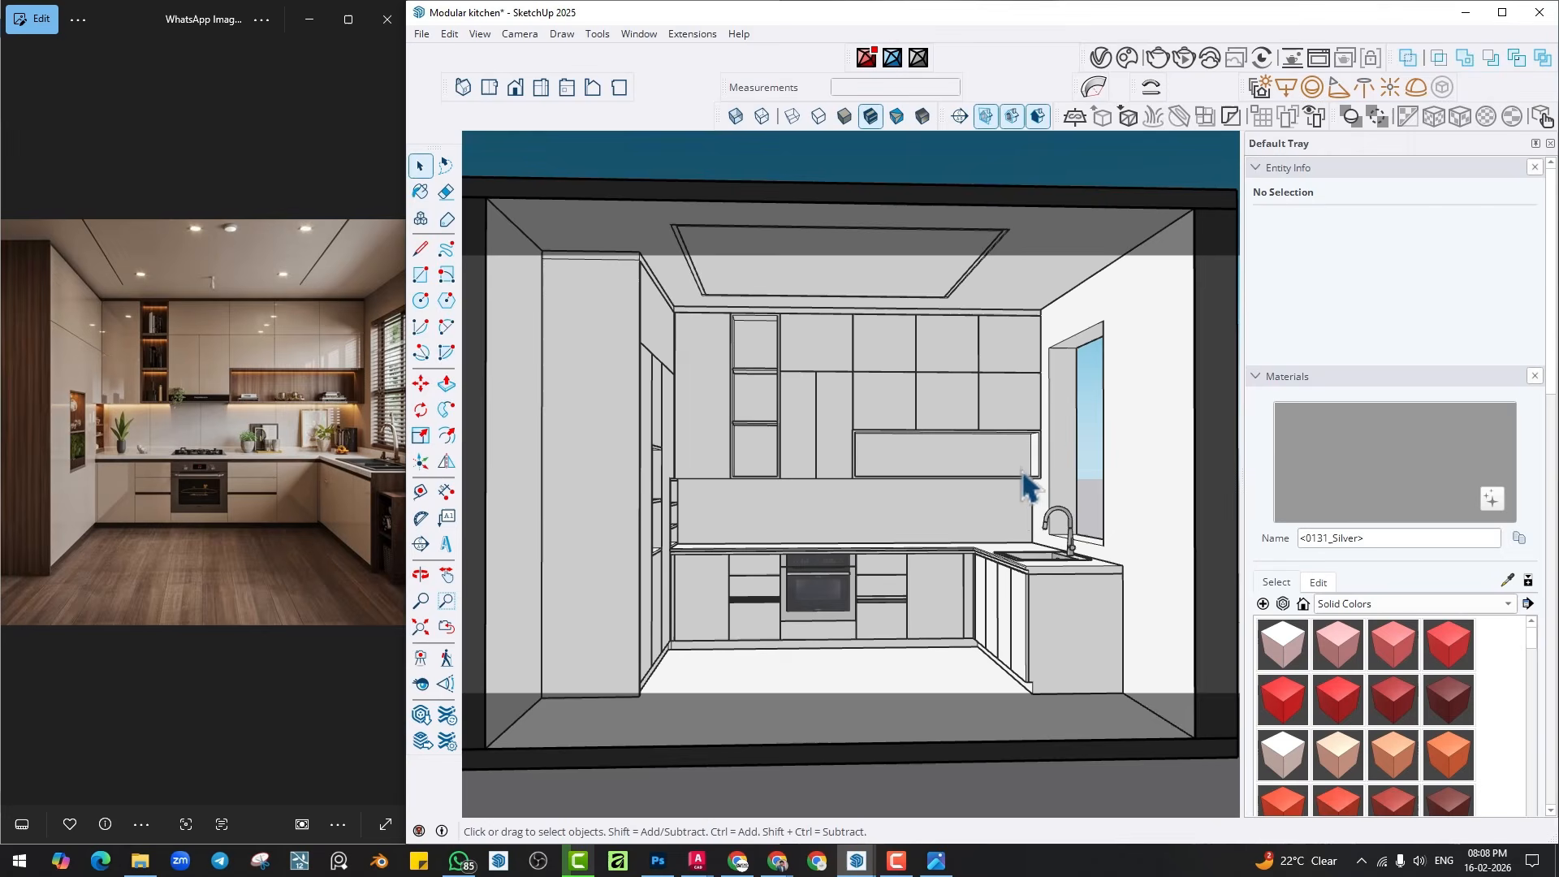
pyautogui.scroll(1, 989, 501)
pyautogui.keyDown('shift'); pyautogui.moveTo(933, 486); pyautogui.dragTo(937, 479, button='middle'); pyautogui.keyUp('shift')
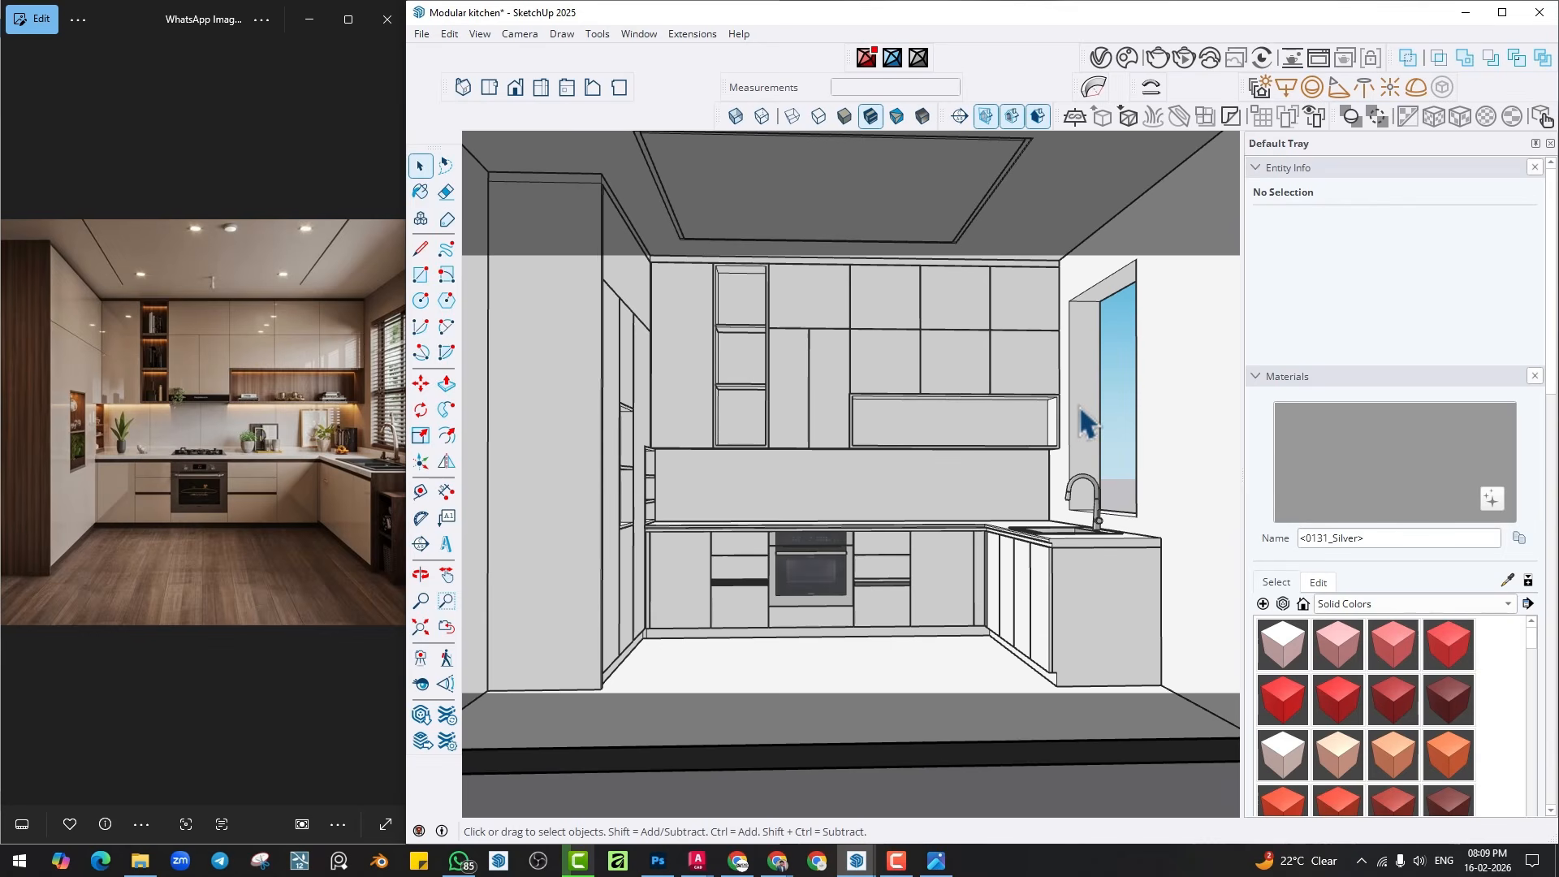
# Set the camera's field of view to 90 degrees and examine the kitchen interior in the wide-angle view.
pyautogui.click(421, 601)
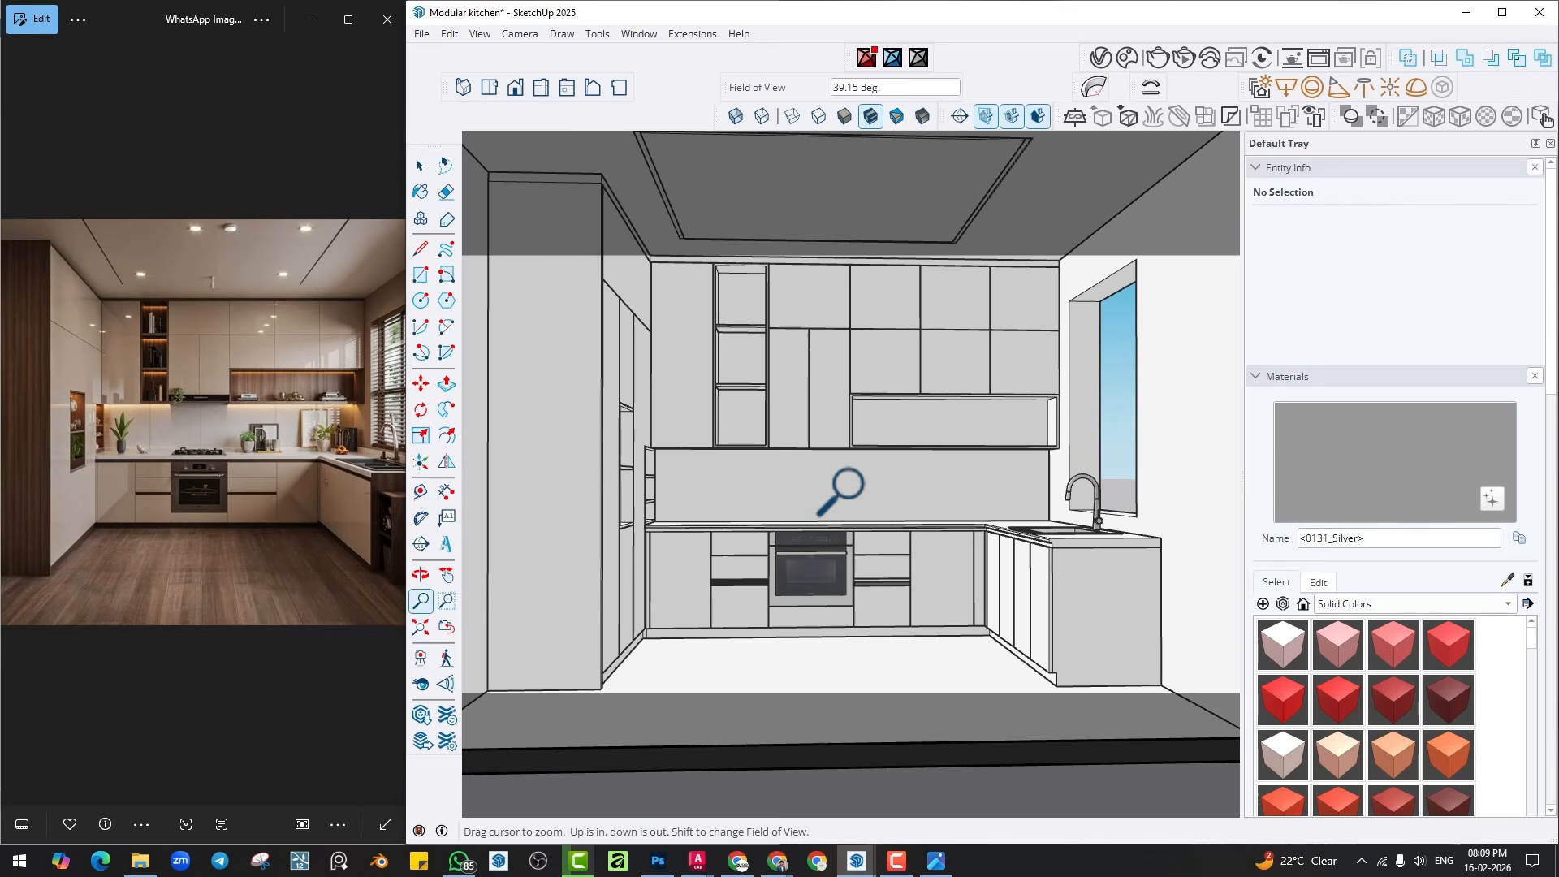
pyautogui.press('Return')
pyautogui.scroll(5, 800, 452)
pyautogui.moveTo(865, 456); pyautogui.dragTo(995, 533, button='middle')
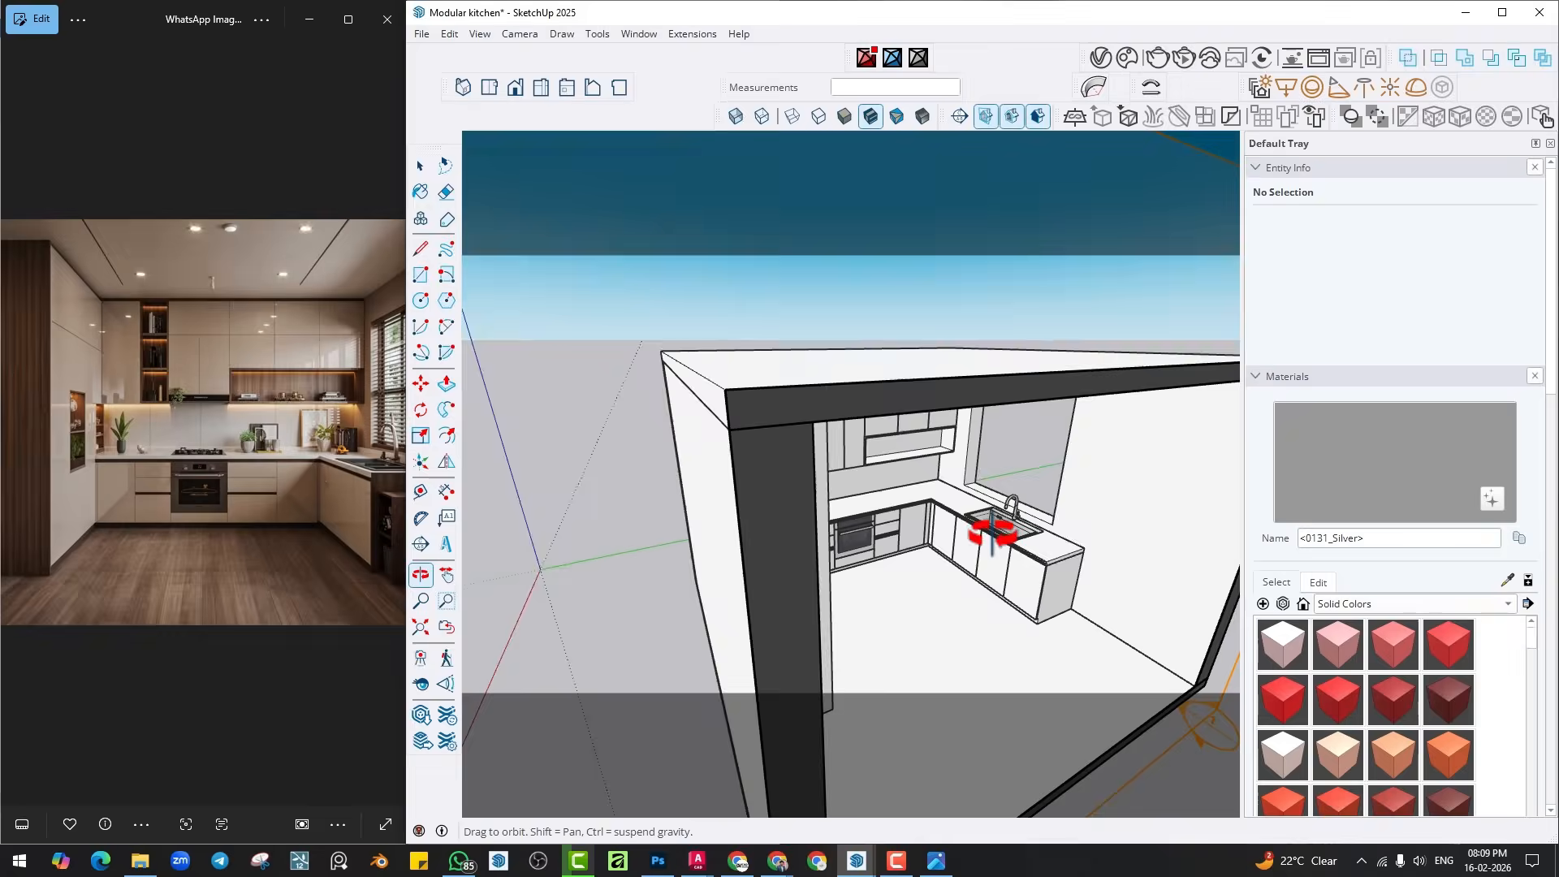
pyautogui.scroll(5, 879, 489)
pyautogui.moveTo(878, 489); pyautogui.dragTo(817, 480, button='middle')
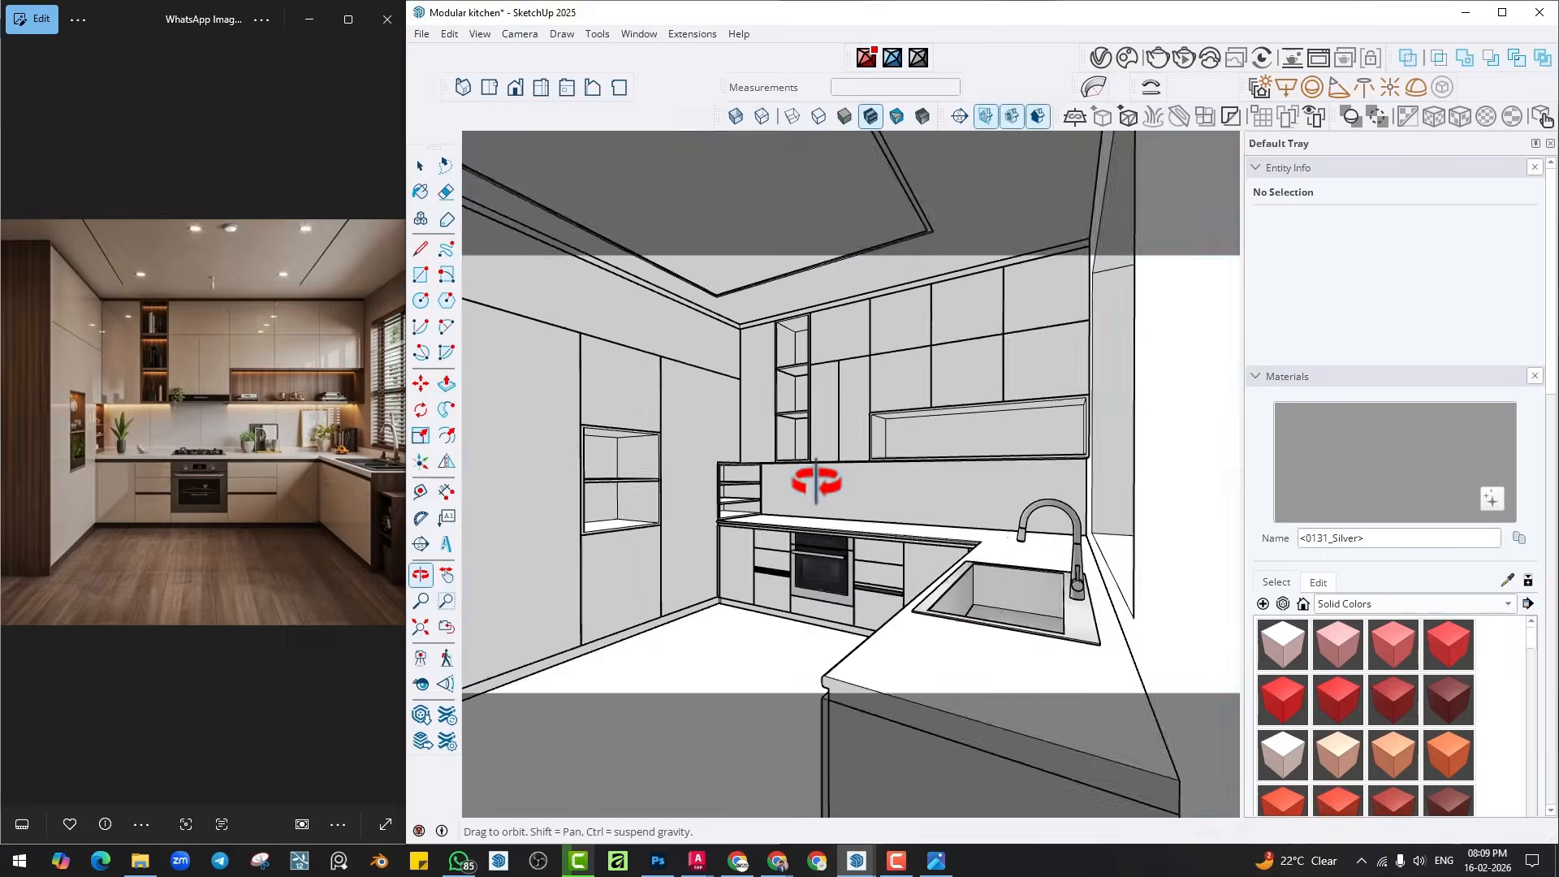
pyautogui.scroll(3, 1017, 490)
pyautogui.scroll(-2, 1017, 491)
pyautogui.scroll(-1, 796, 576)
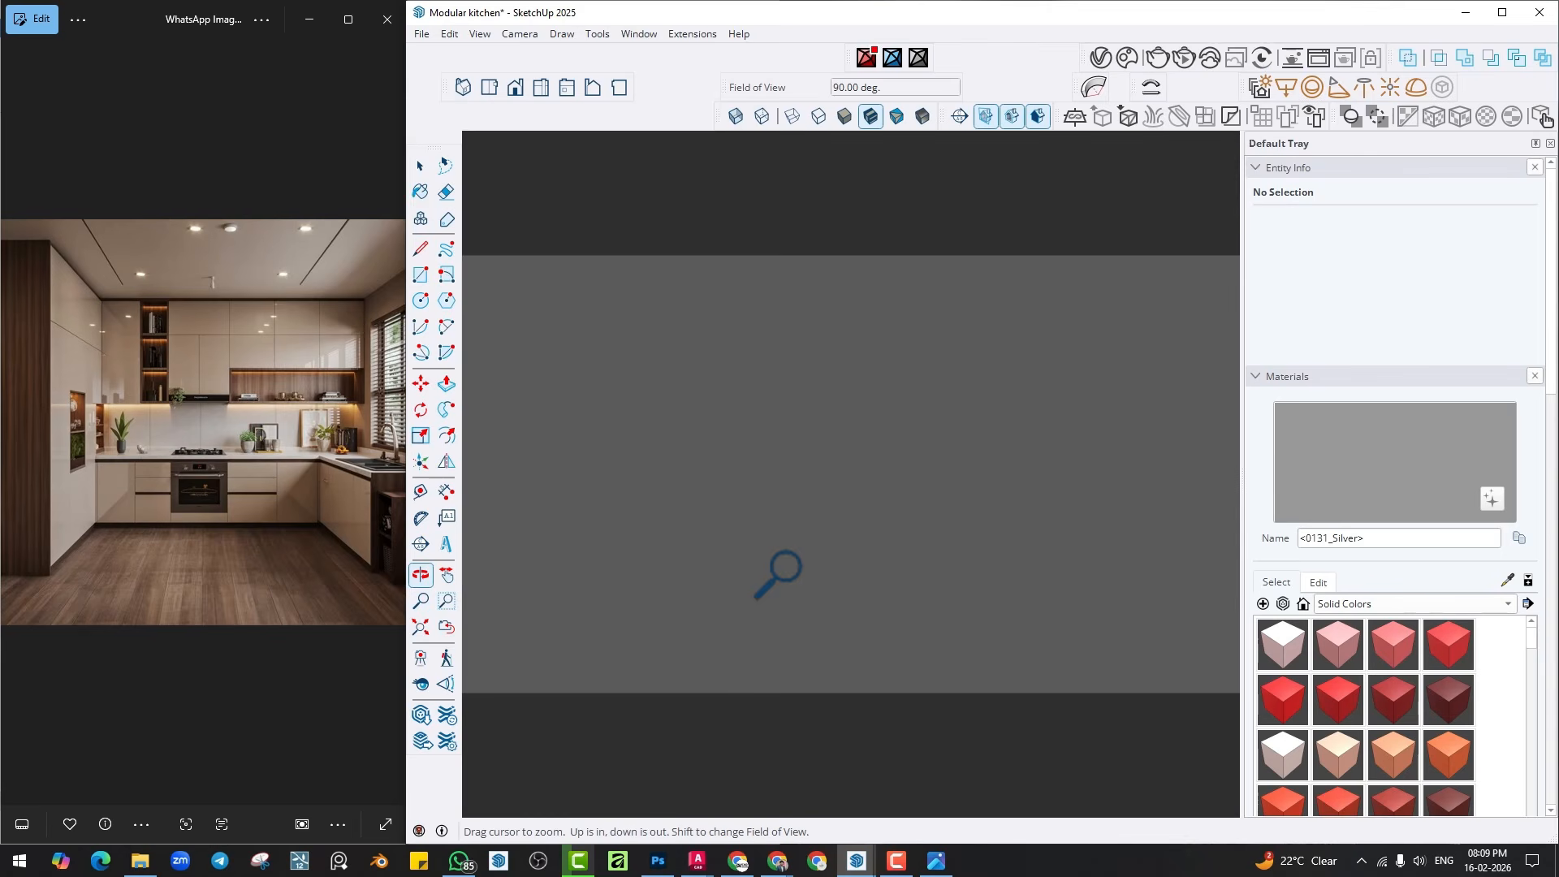
# Bring the whole model back into view and set the camera's field of view to 35 degrees.
pyautogui.click(420, 626)
pyautogui.scroll(1, 1088, 459)
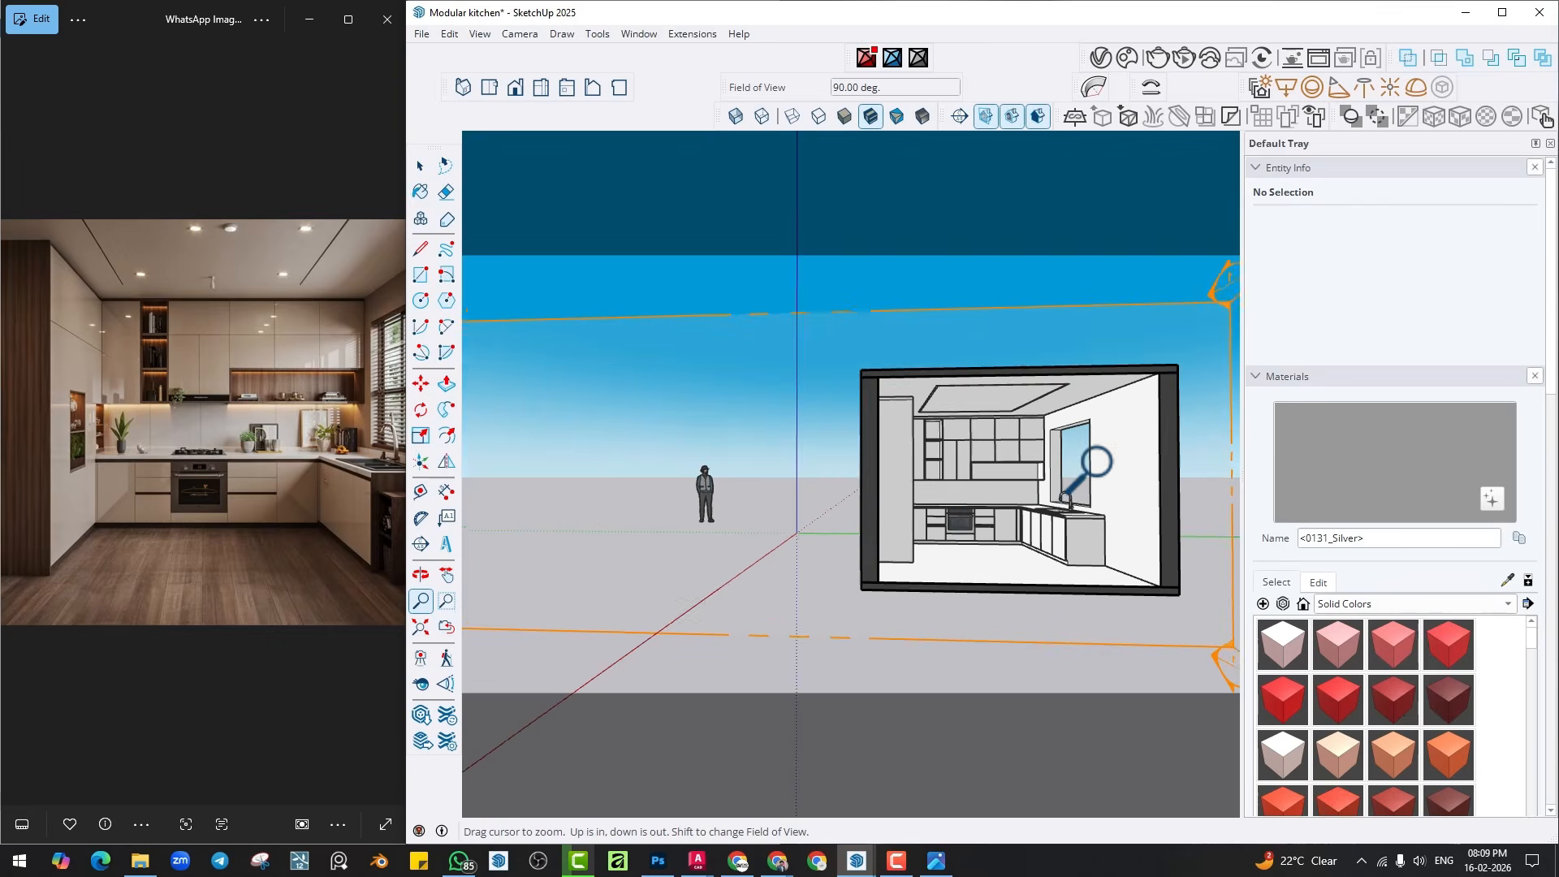
pyautogui.moveTo(1088, 458); pyautogui.dragTo(777, 540, button='middle')
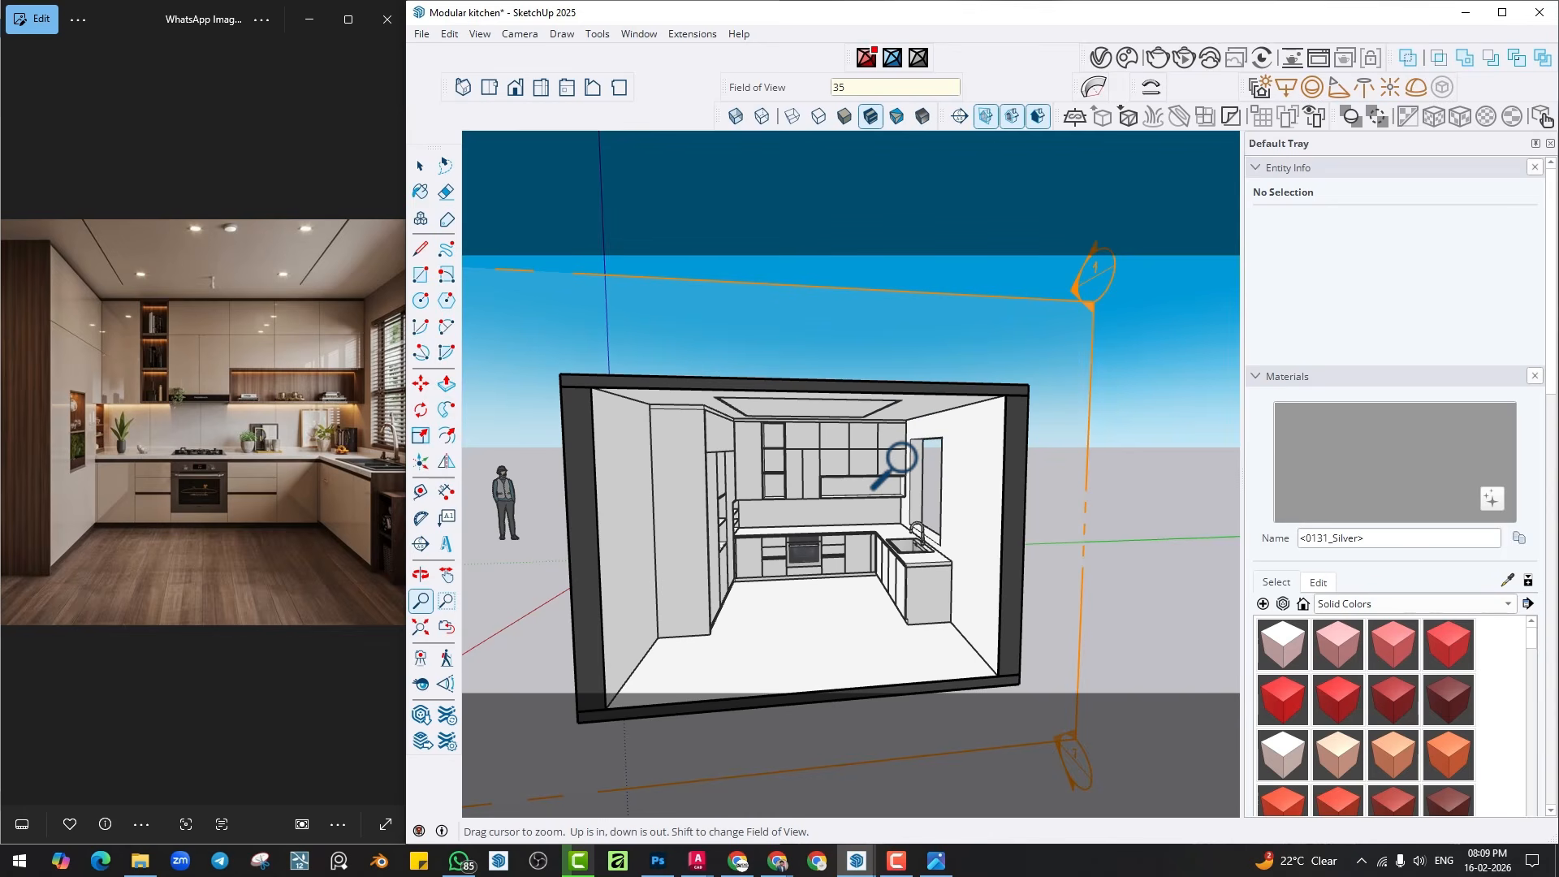
pyautogui.write('90')
pyautogui.press('Return')
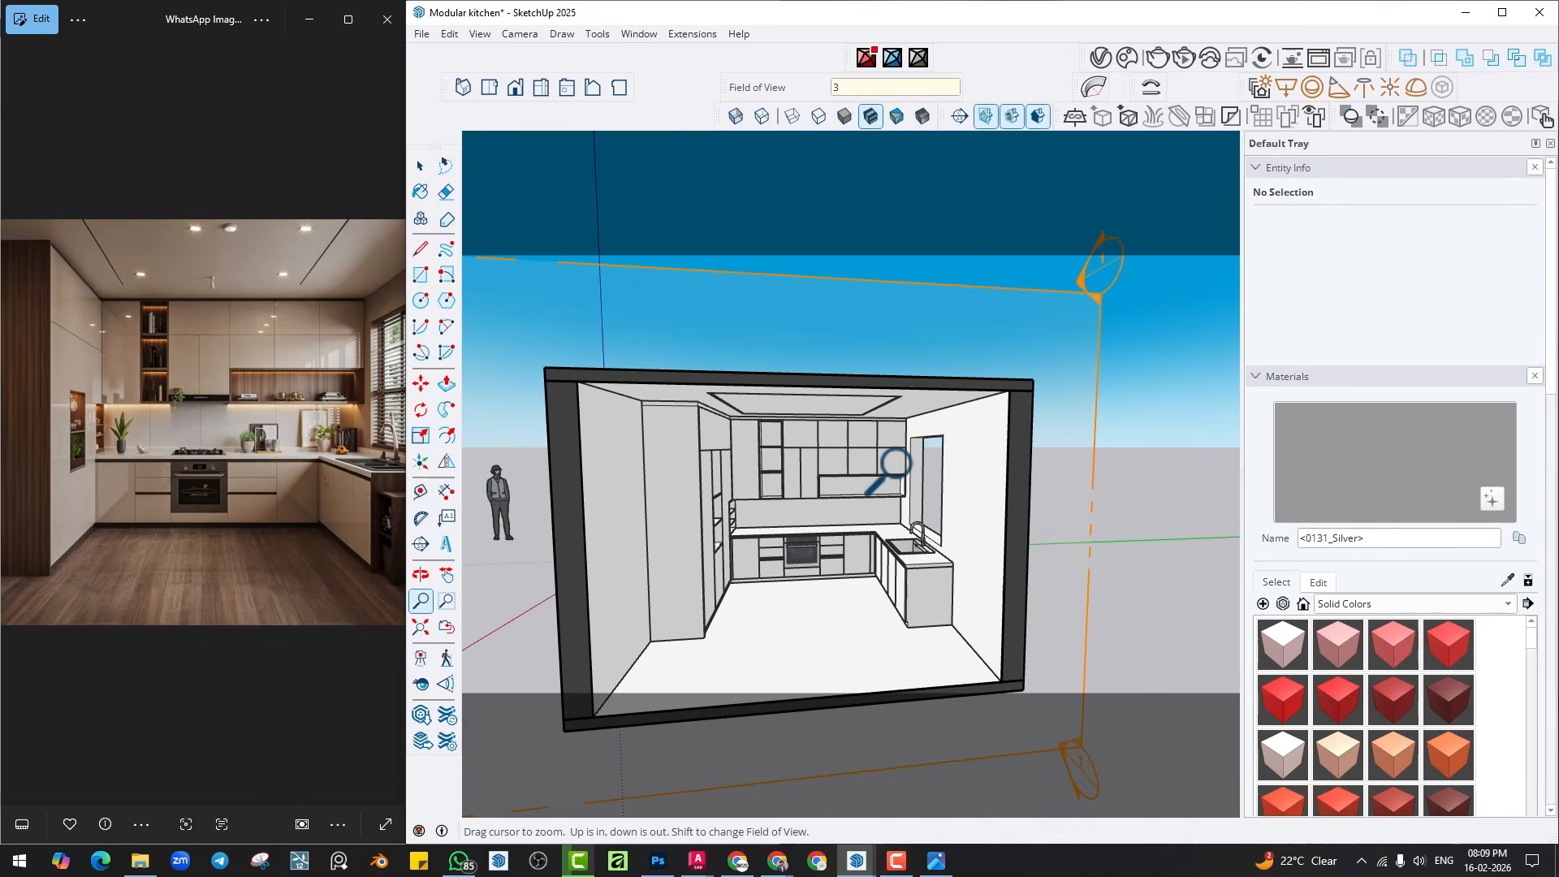
pyautogui.press('Return')
pyautogui.scroll(-3, 888, 457)
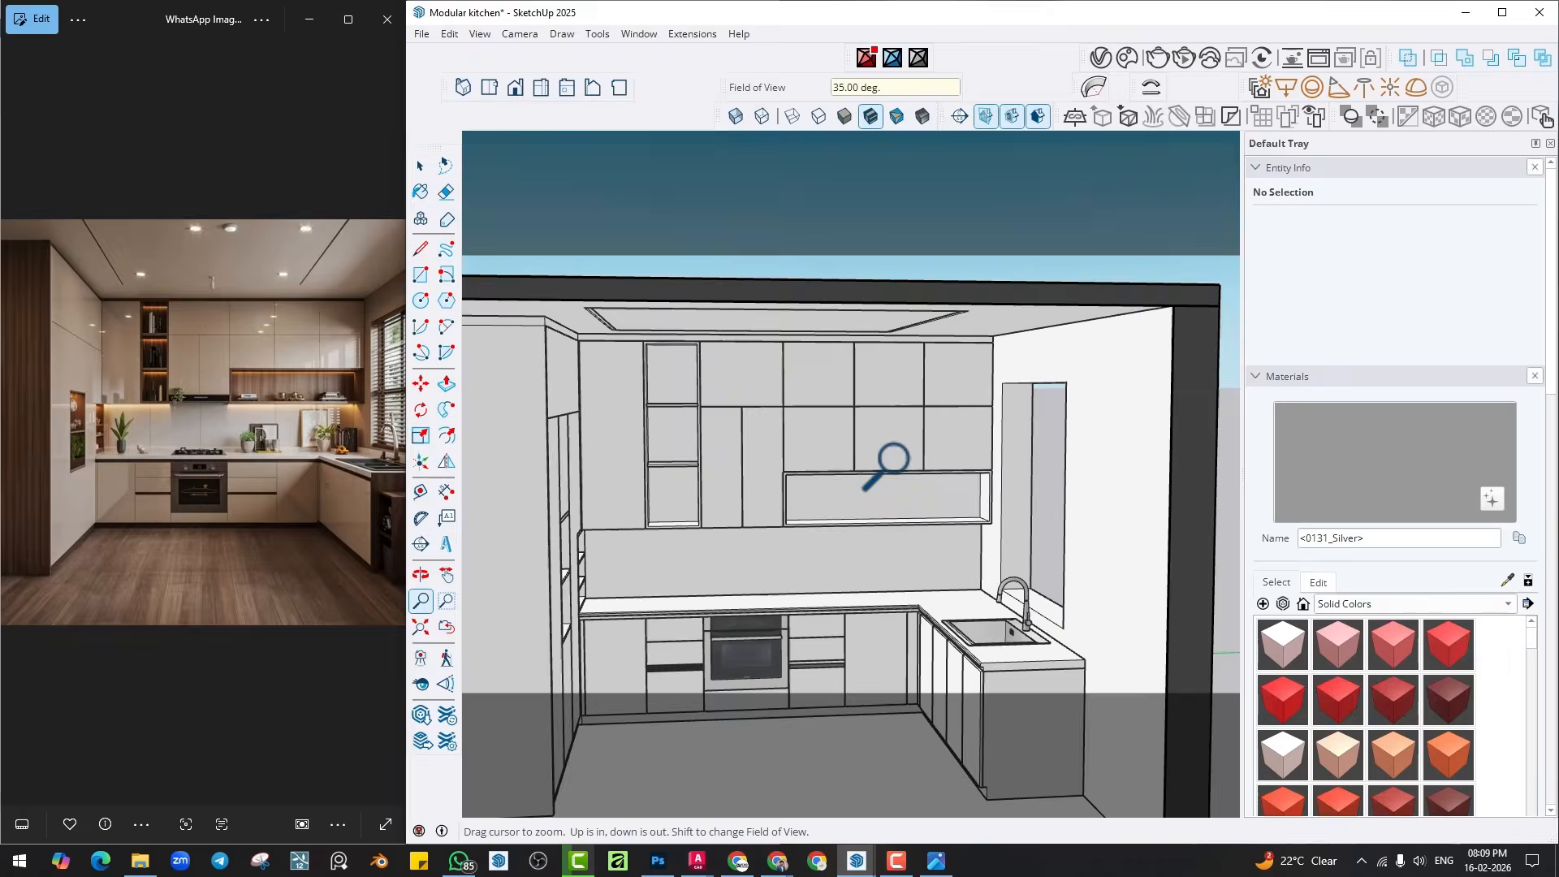
# Delete the section plane that cuts through the front of the kitchen room.
pyautogui.moveTo(978, 478)
pyautogui.mouseDown(button='middle')
pyautogui.moveTo(1038, 439)
pyautogui.moveTo(958, 460)
pyautogui.moveTo(918, 508)
pyautogui.moveTo(849, 537)
pyautogui.mouseUp(button='middle')
pyautogui.scroll(-2, 1036, 441)
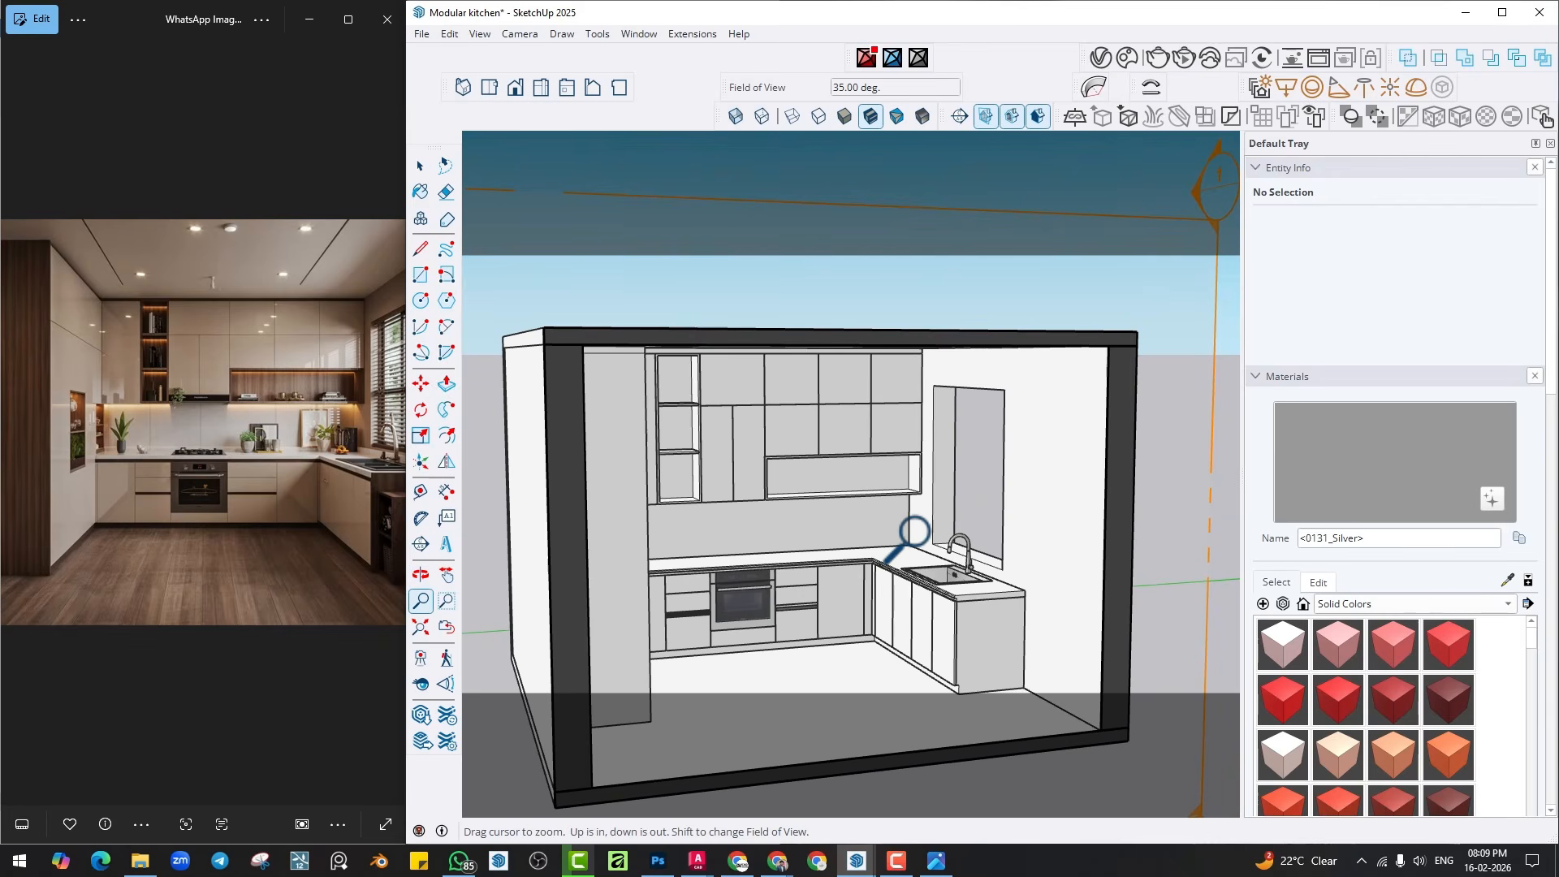
pyautogui.moveTo(925, 537); pyautogui.dragTo(1132, 572, button='middle')
pyautogui.scroll(-5, 912, 511)
pyautogui.press('space')
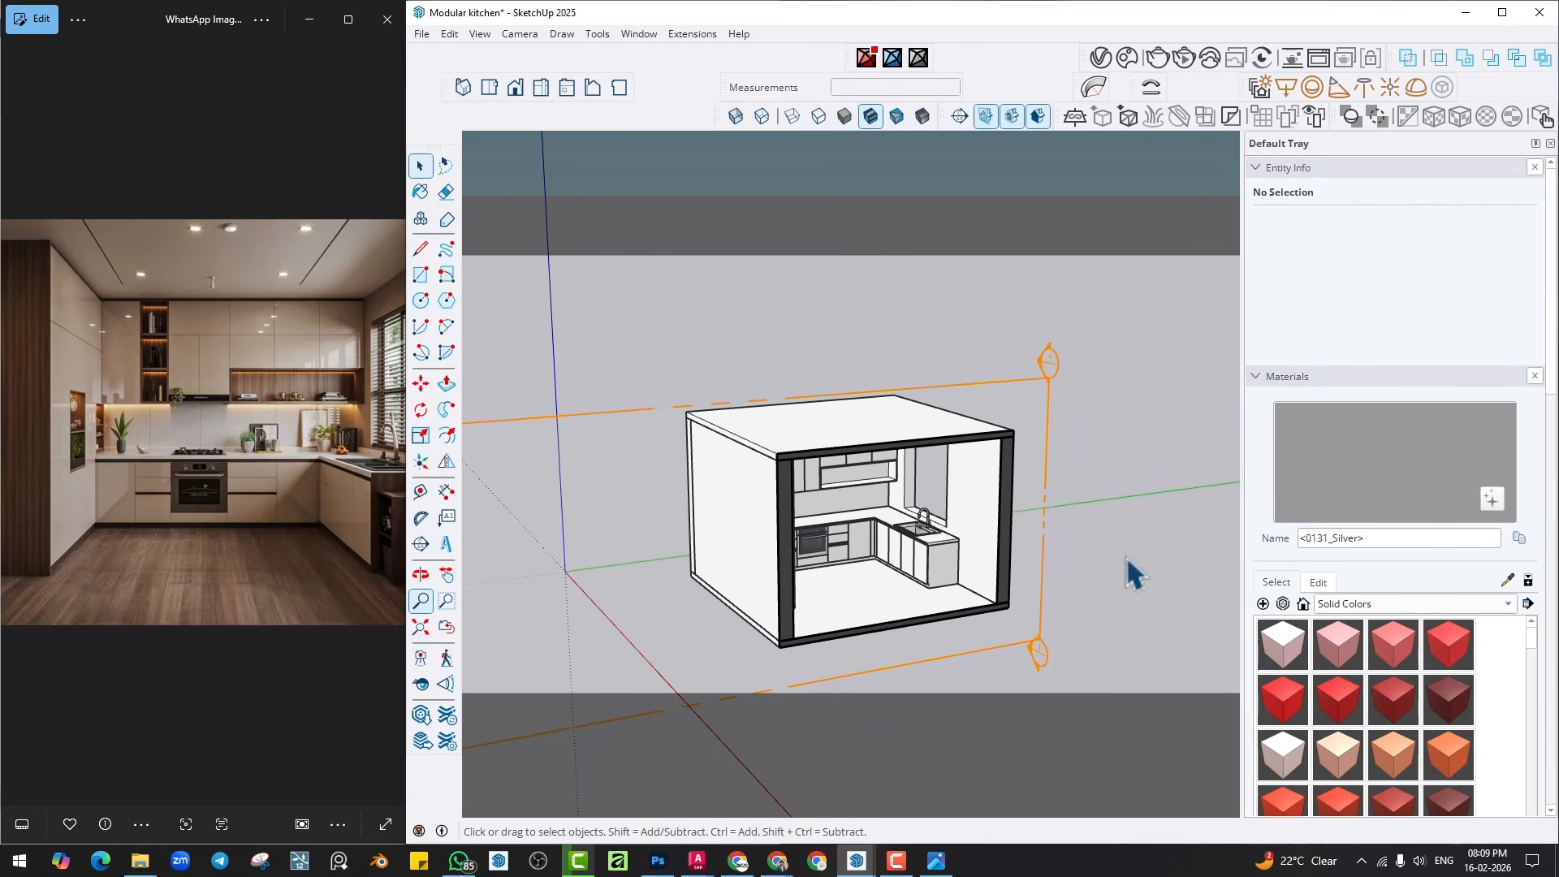
pyautogui.click(1044, 505)
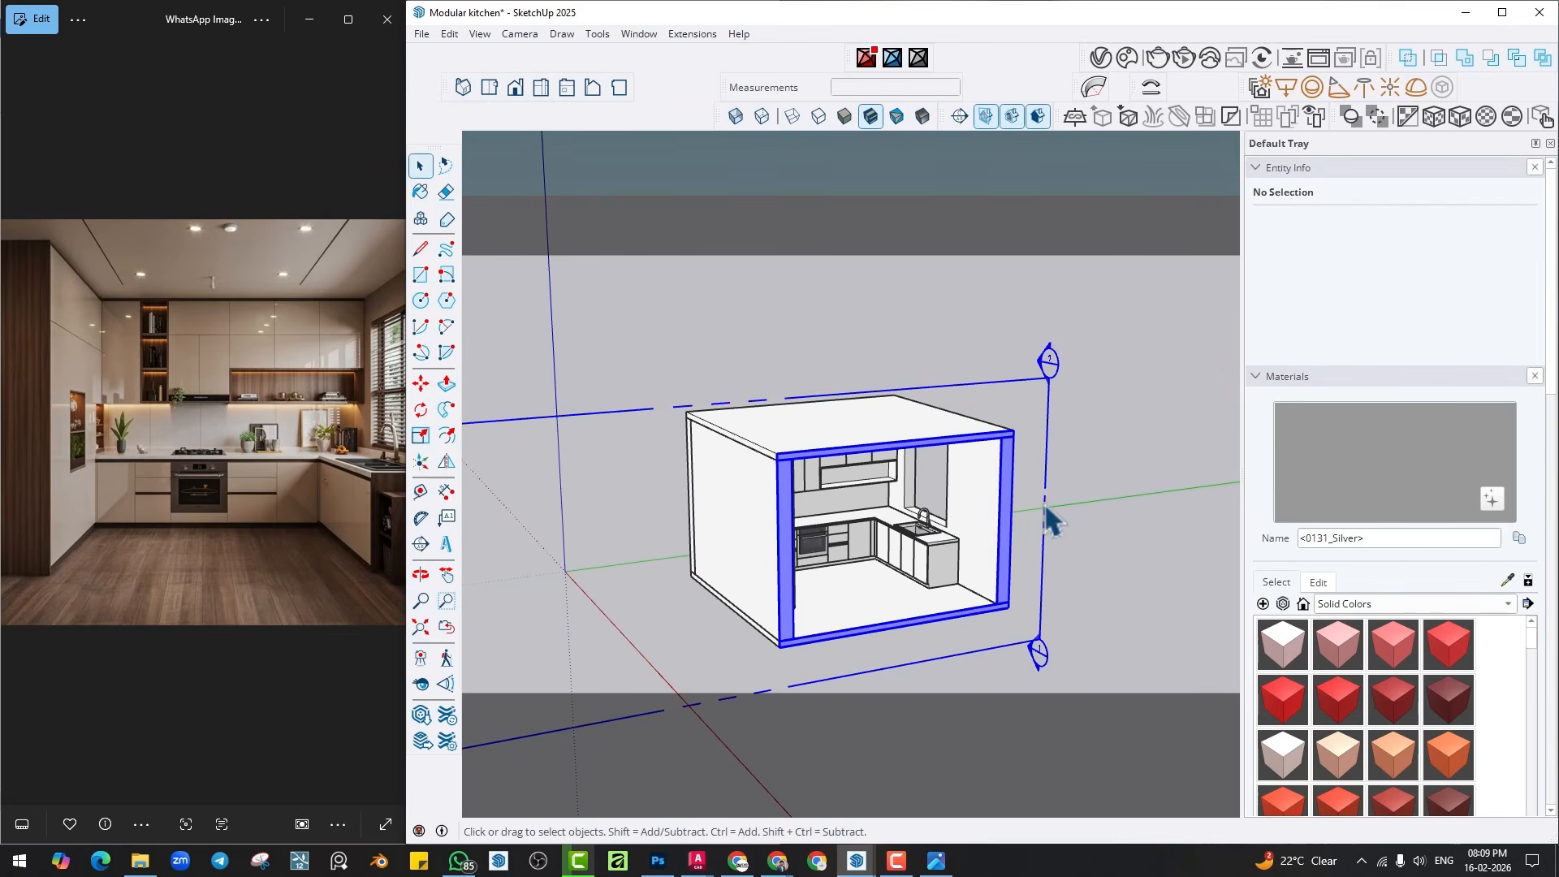
pyautogui.press('Delete')
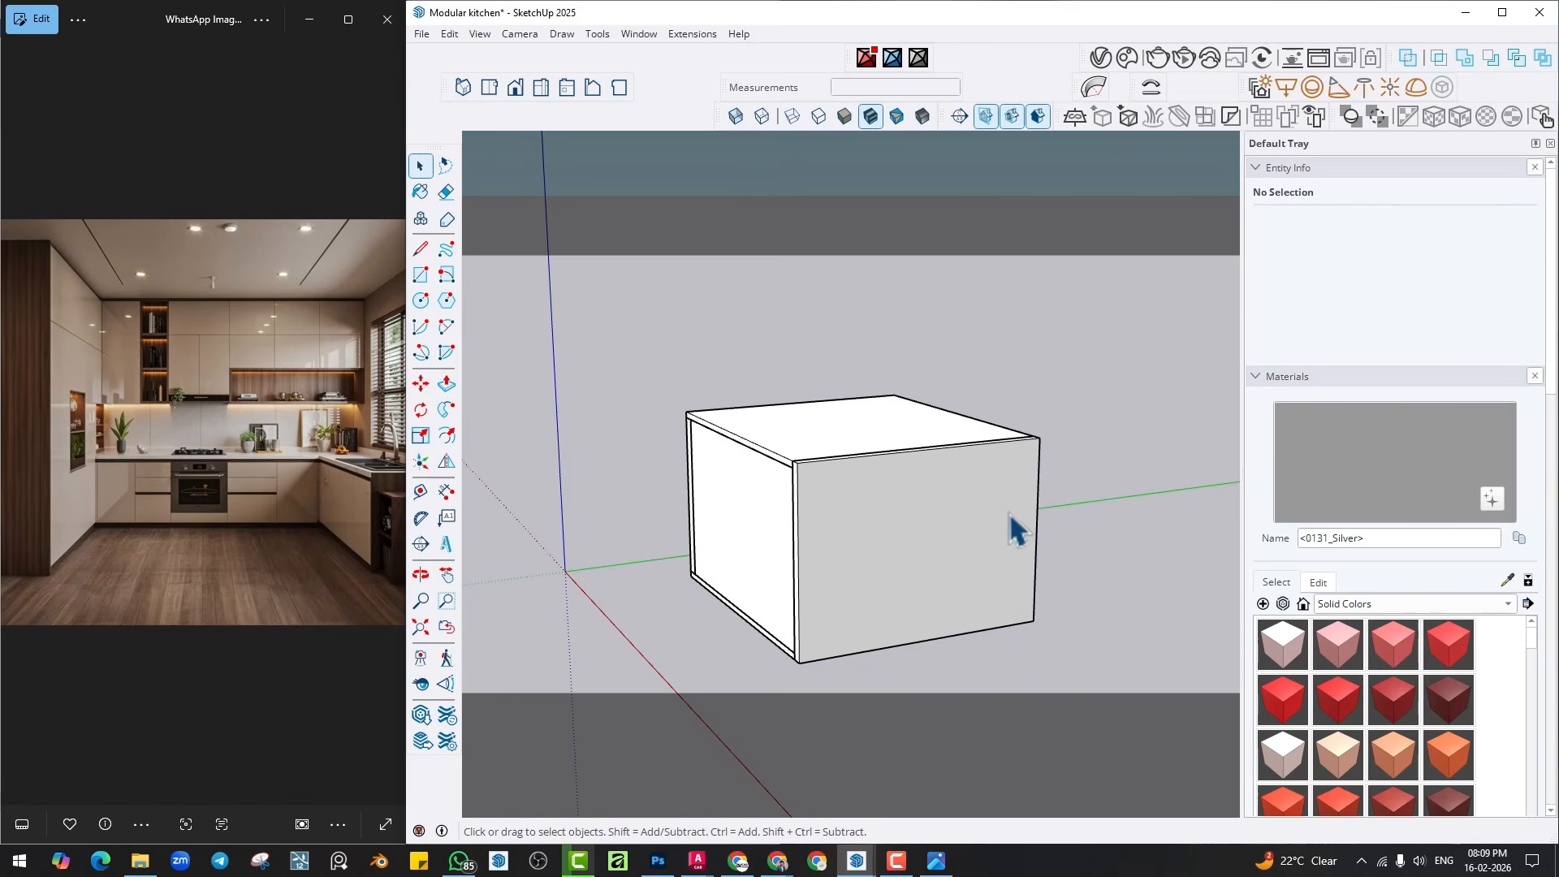
# Delete the front wall group so the kitchen room is open on that side.
pyautogui.moveTo(968, 546); pyautogui.dragTo(948, 576, button='middle')
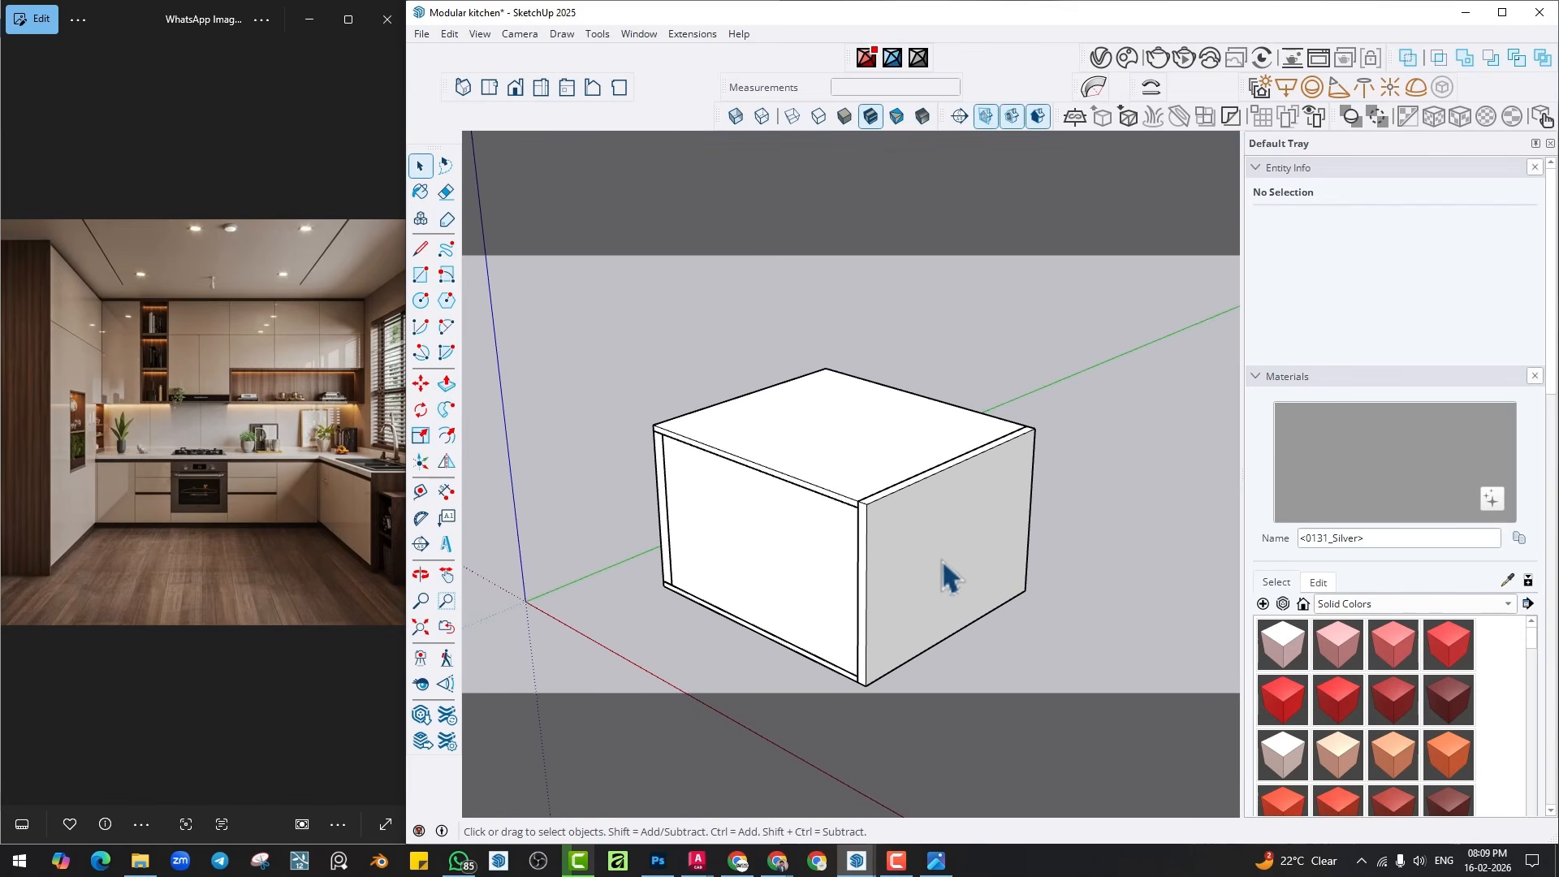
pyautogui.click(933, 564)
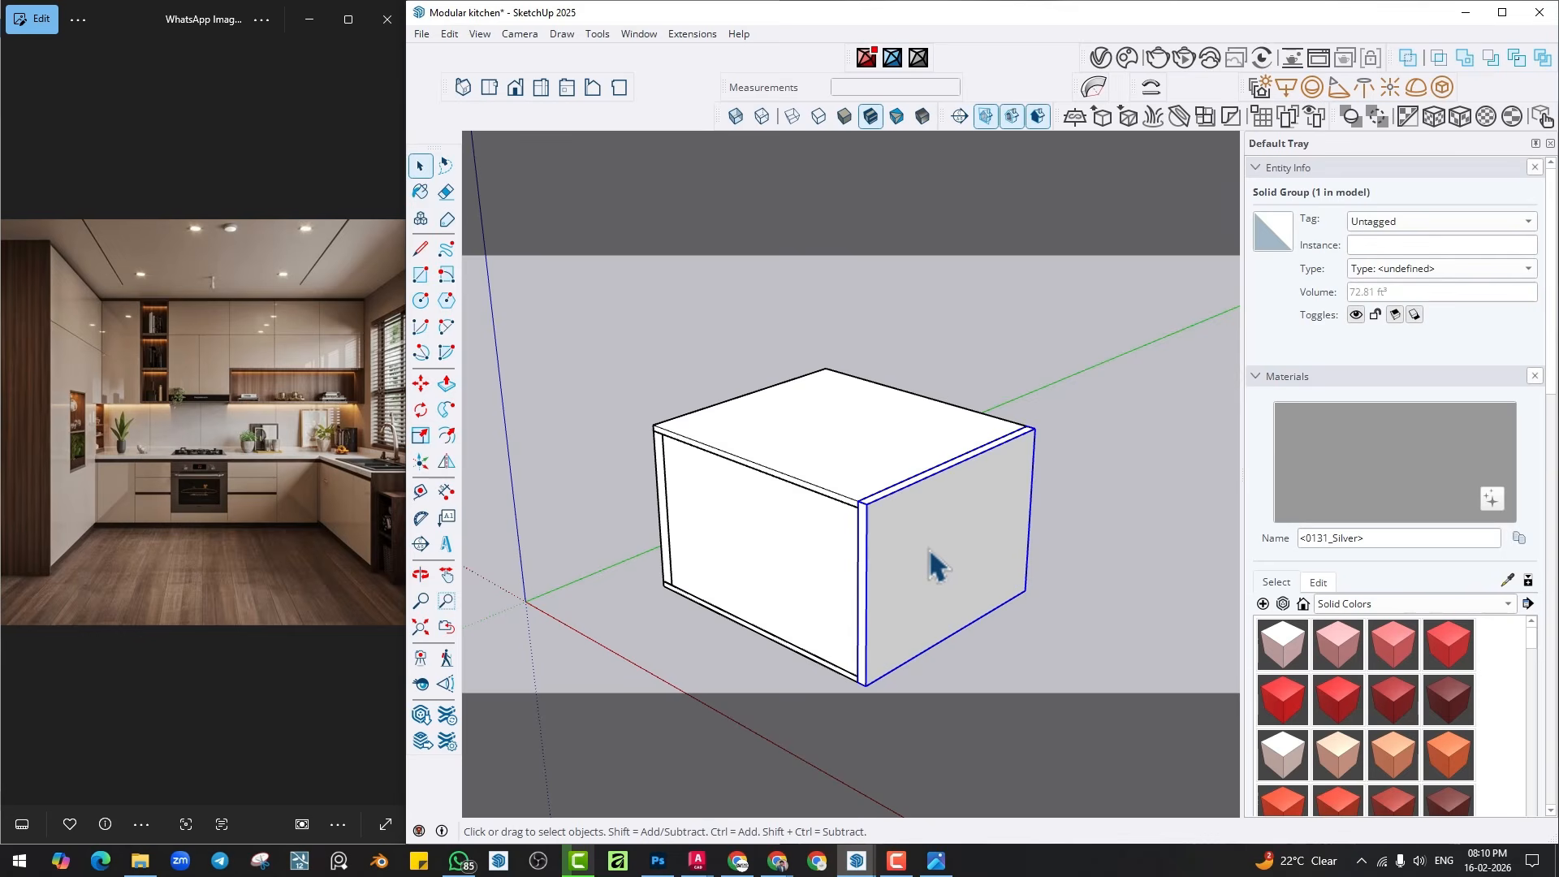
pyautogui.press('Delete')
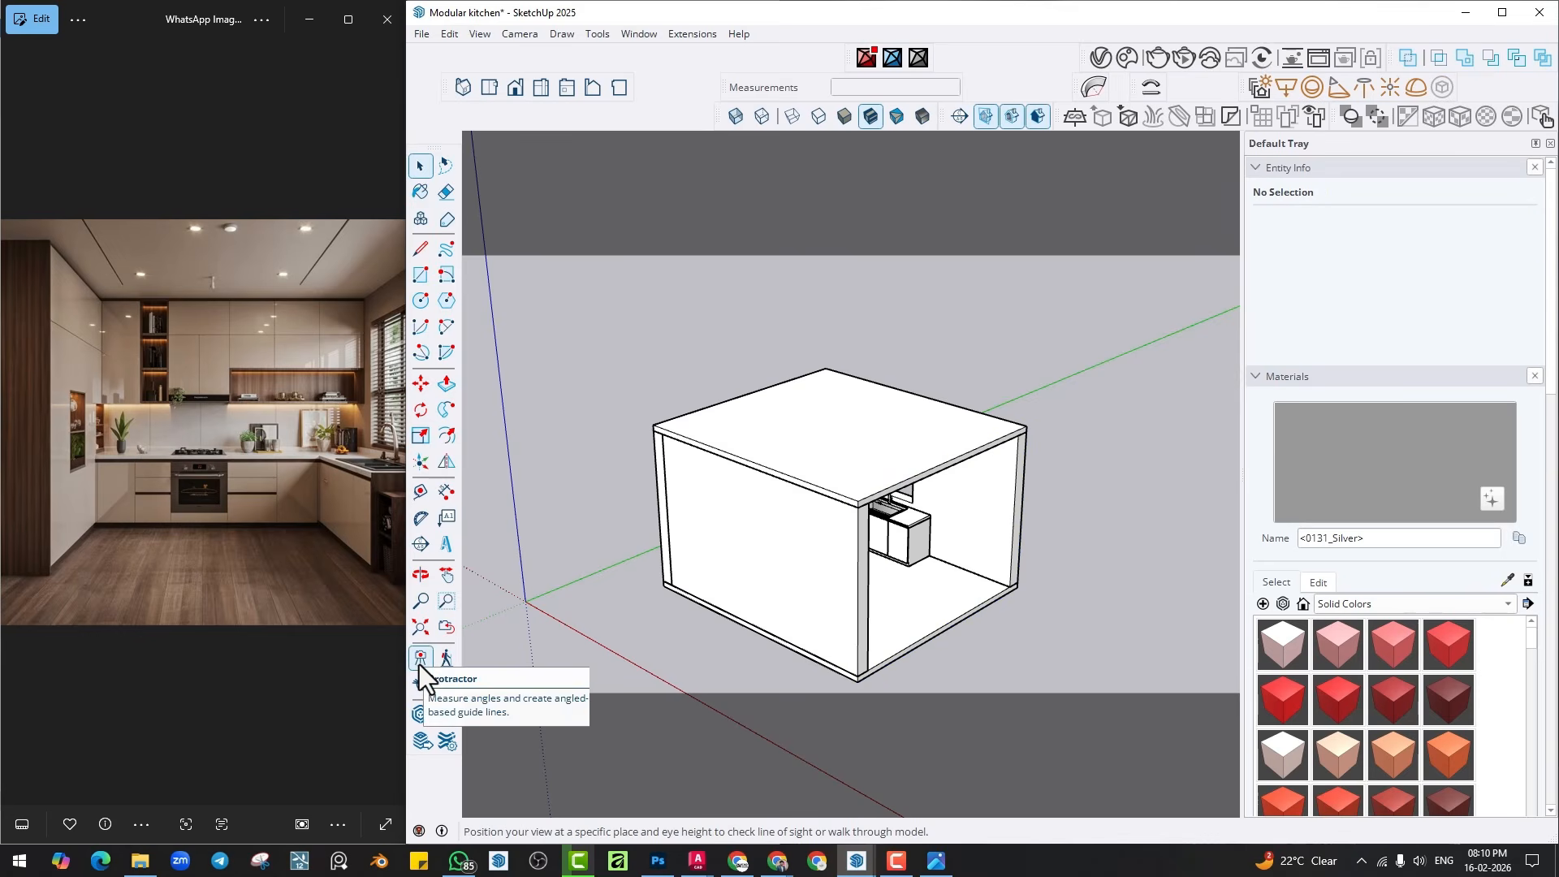
# Try to position the camera on the floor inside the open side and turn the view toward the cabinets.
pyautogui.click(420, 660)
pyautogui.scroll(3, 944, 593)
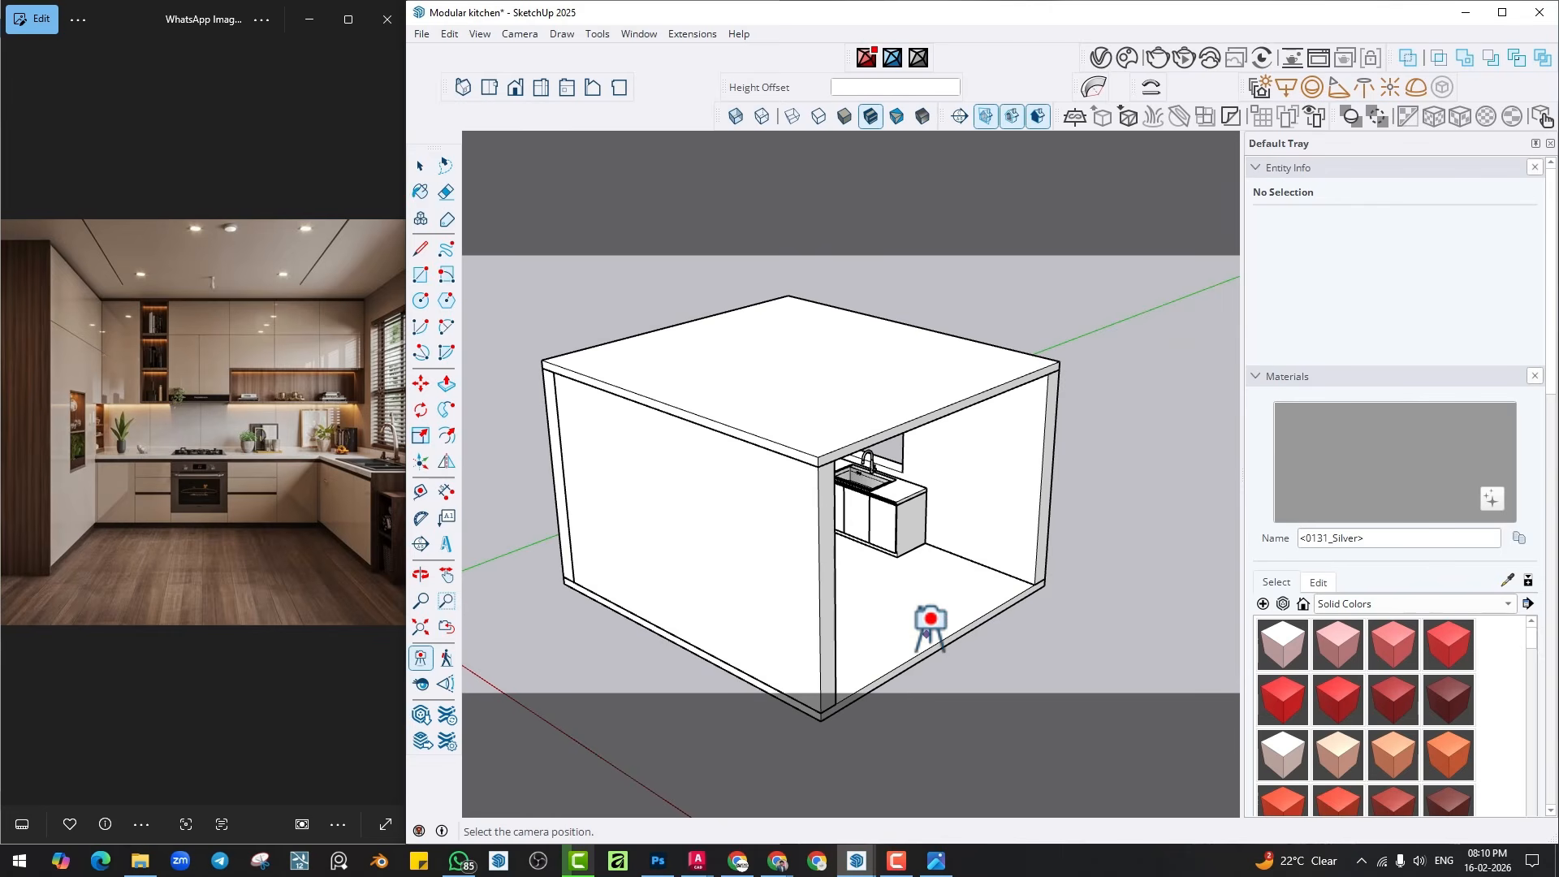
pyautogui.click(927, 632)
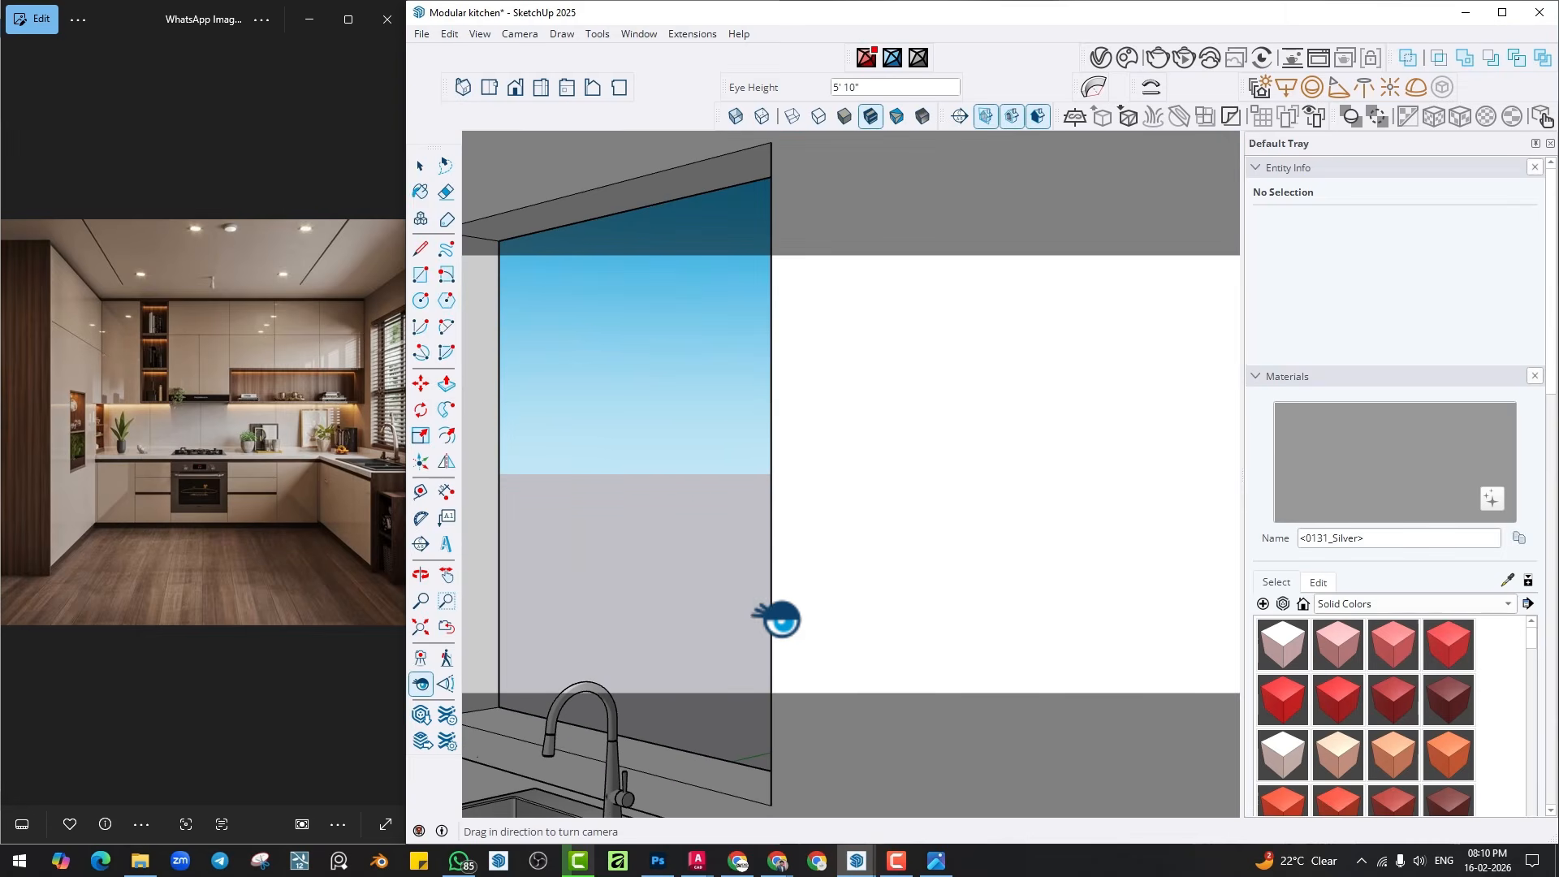
pyautogui.moveTo(781, 620); pyautogui.dragTo(831, 557, button='middle')
pyautogui.moveTo(1126, 547); pyautogui.dragTo(876, 536, button='middle')
pyautogui.moveTo(877, 536)
pyautogui.keyDown('shift'); pyautogui.mouseDown(button='middle')
pyautogui.moveTo(814, 532)
pyautogui.moveTo(883, 550)
pyautogui.mouseUp(button='middle'); pyautogui.keyUp('shift')
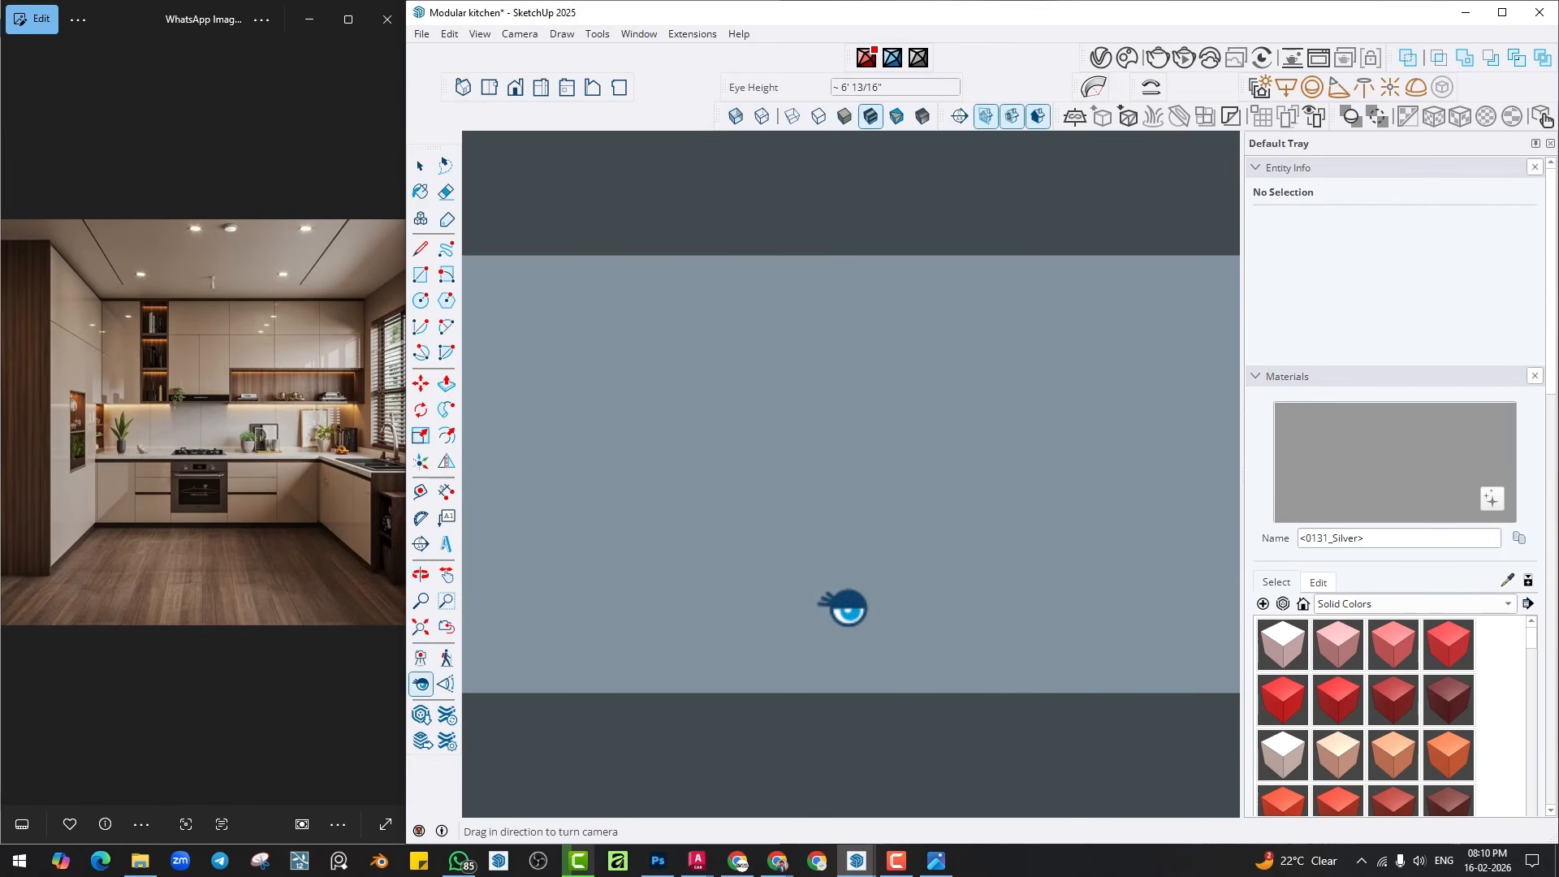
pyautogui.moveTo(844, 605); pyautogui.dragTo(866, 564, button='middle')
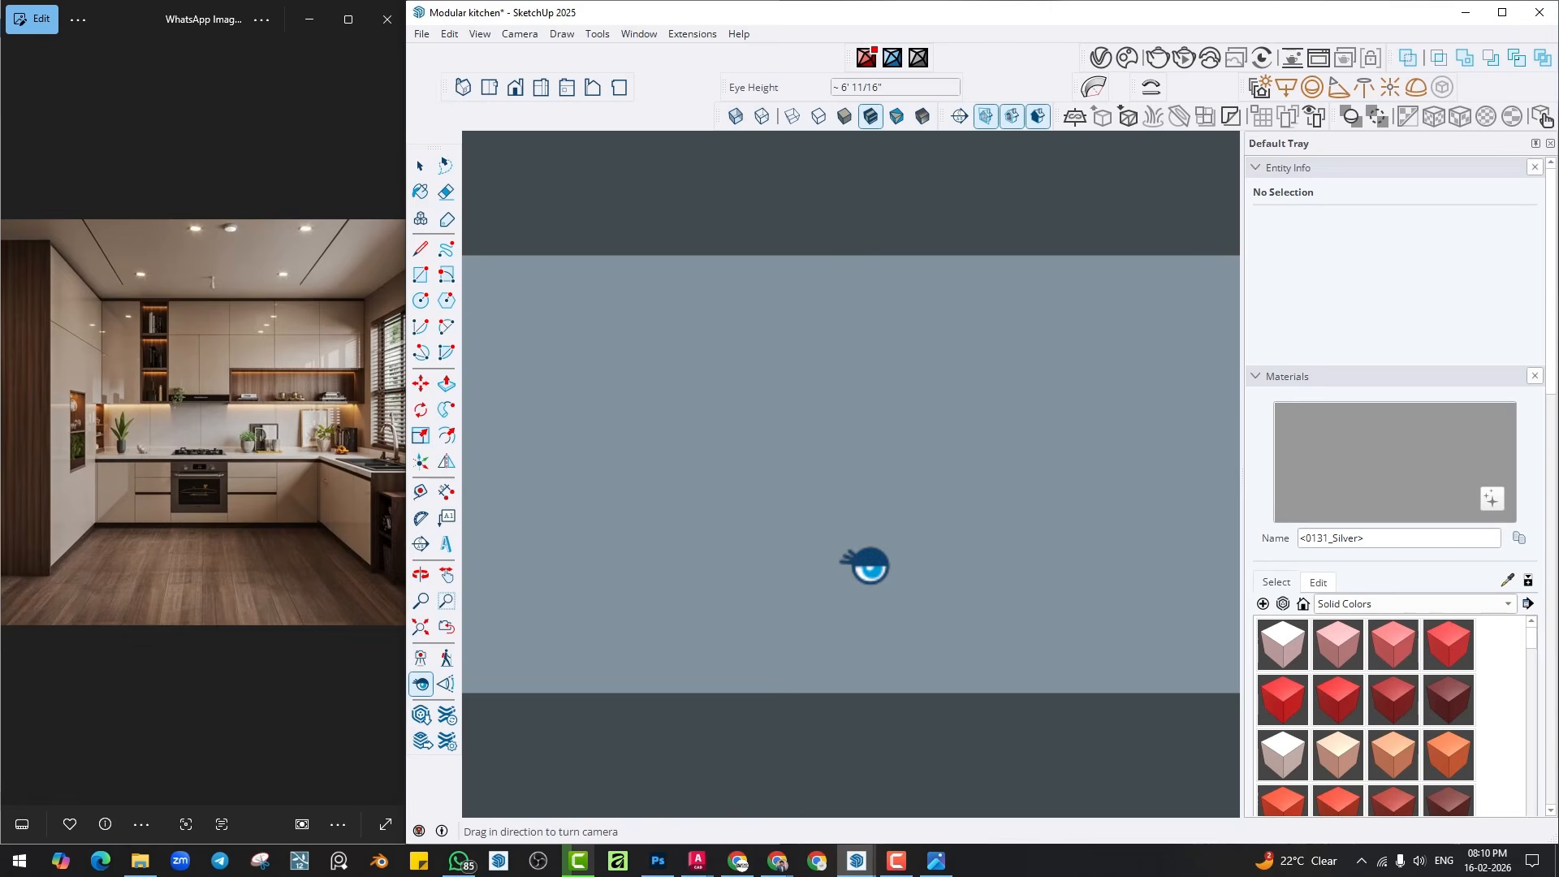
pyautogui.scroll(-2, 876, 562)
pyautogui.scroll(2, 876, 562)
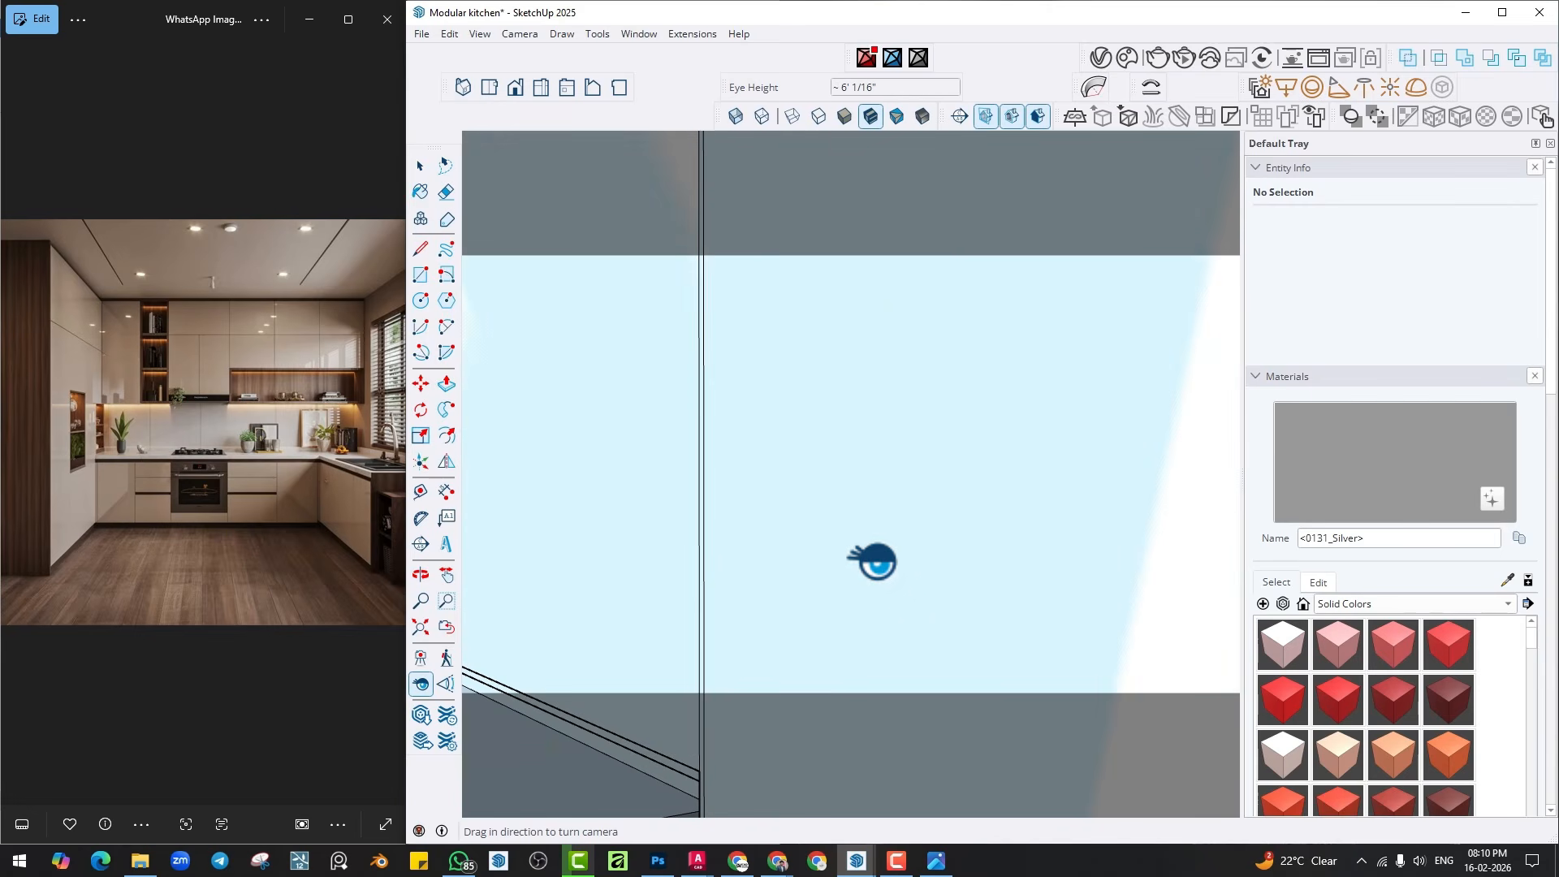
pyautogui.scroll(2, 873, 562)
pyautogui.scroll(-4, 873, 562)
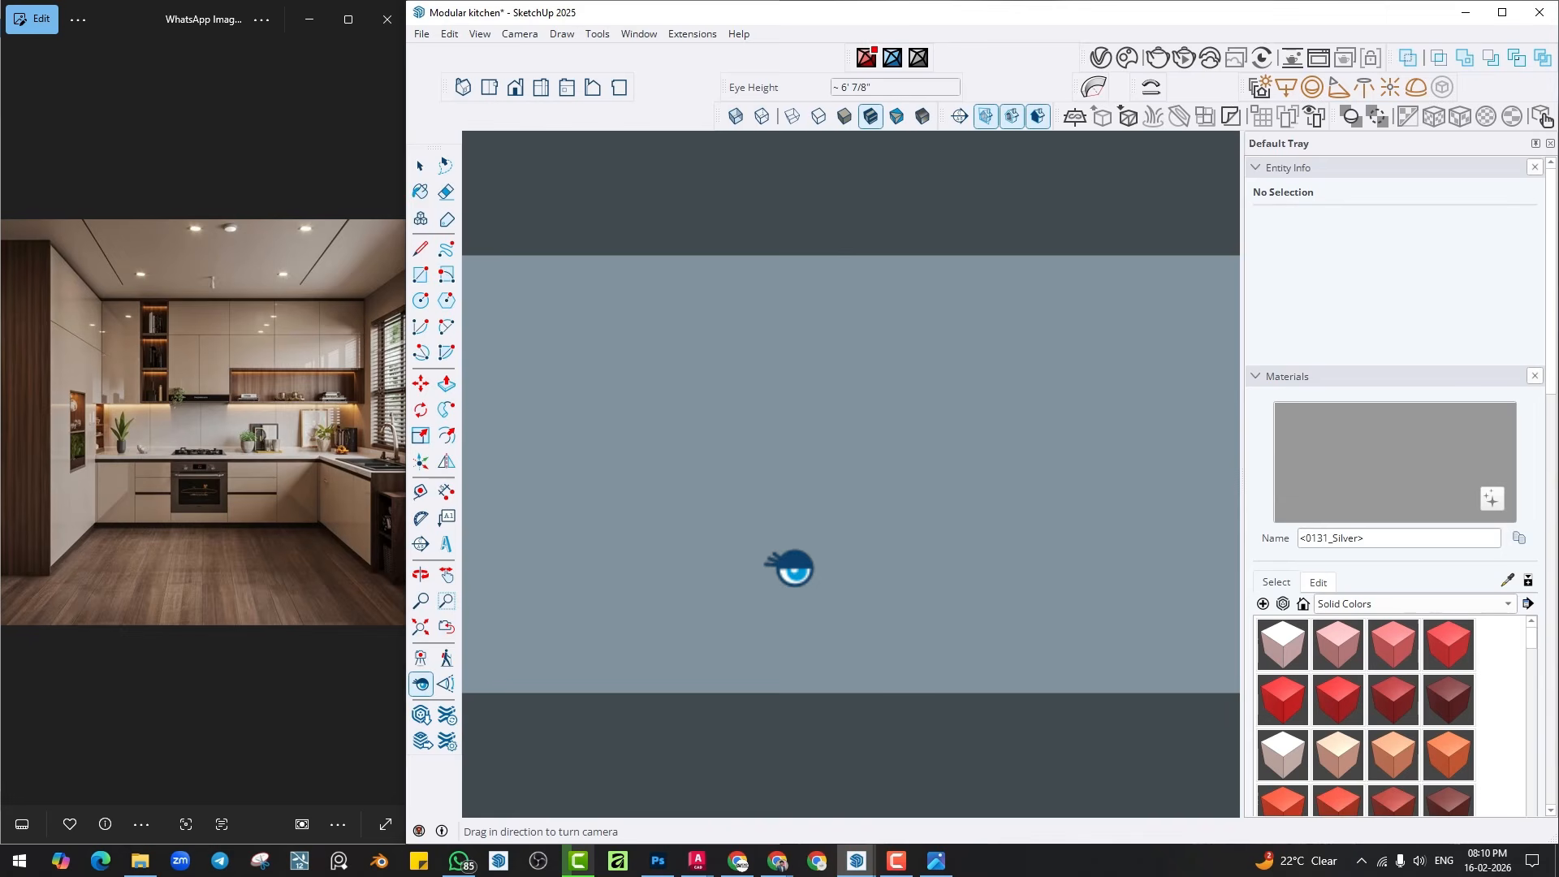
pyautogui.moveTo(791, 568); pyautogui.dragTo(1169, 570, button='middle')
pyautogui.moveTo(897, 619); pyautogui.dragTo(937, 614, button='middle')
pyautogui.moveTo(646, 517); pyautogui.dragTo(880, 554, button='middle')
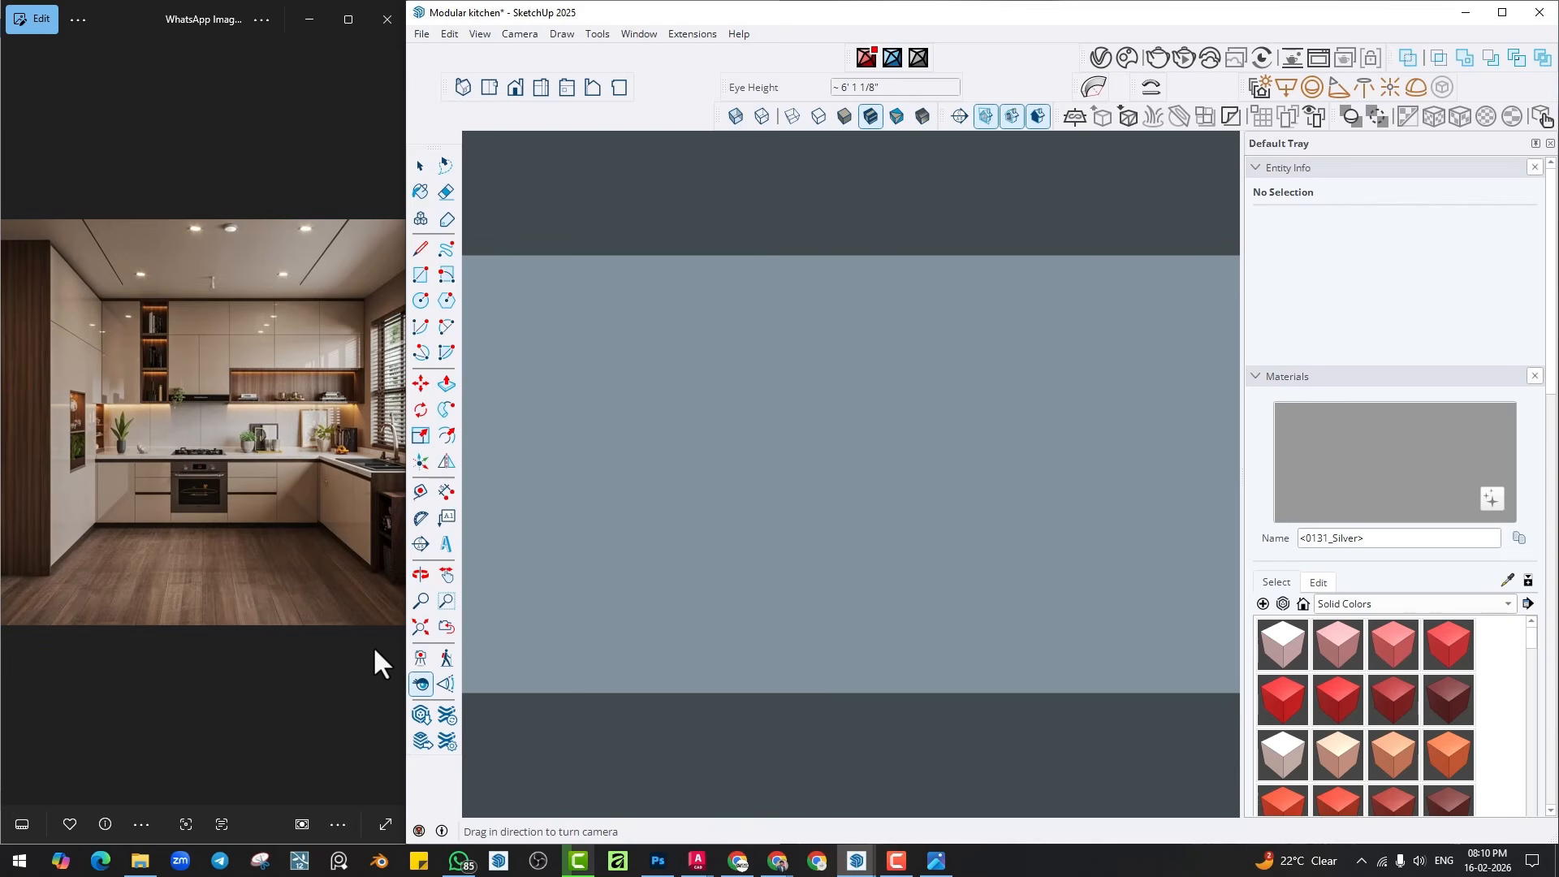
# Restore the full model view and position the camera on the floor near the open side, facing the oven wall straight on.
pyautogui.click(421, 628)
pyautogui.scroll(3, 936, 601)
pyautogui.moveTo(1100, 544); pyautogui.dragTo(863, 573, button='middle')
pyautogui.click(421, 659)
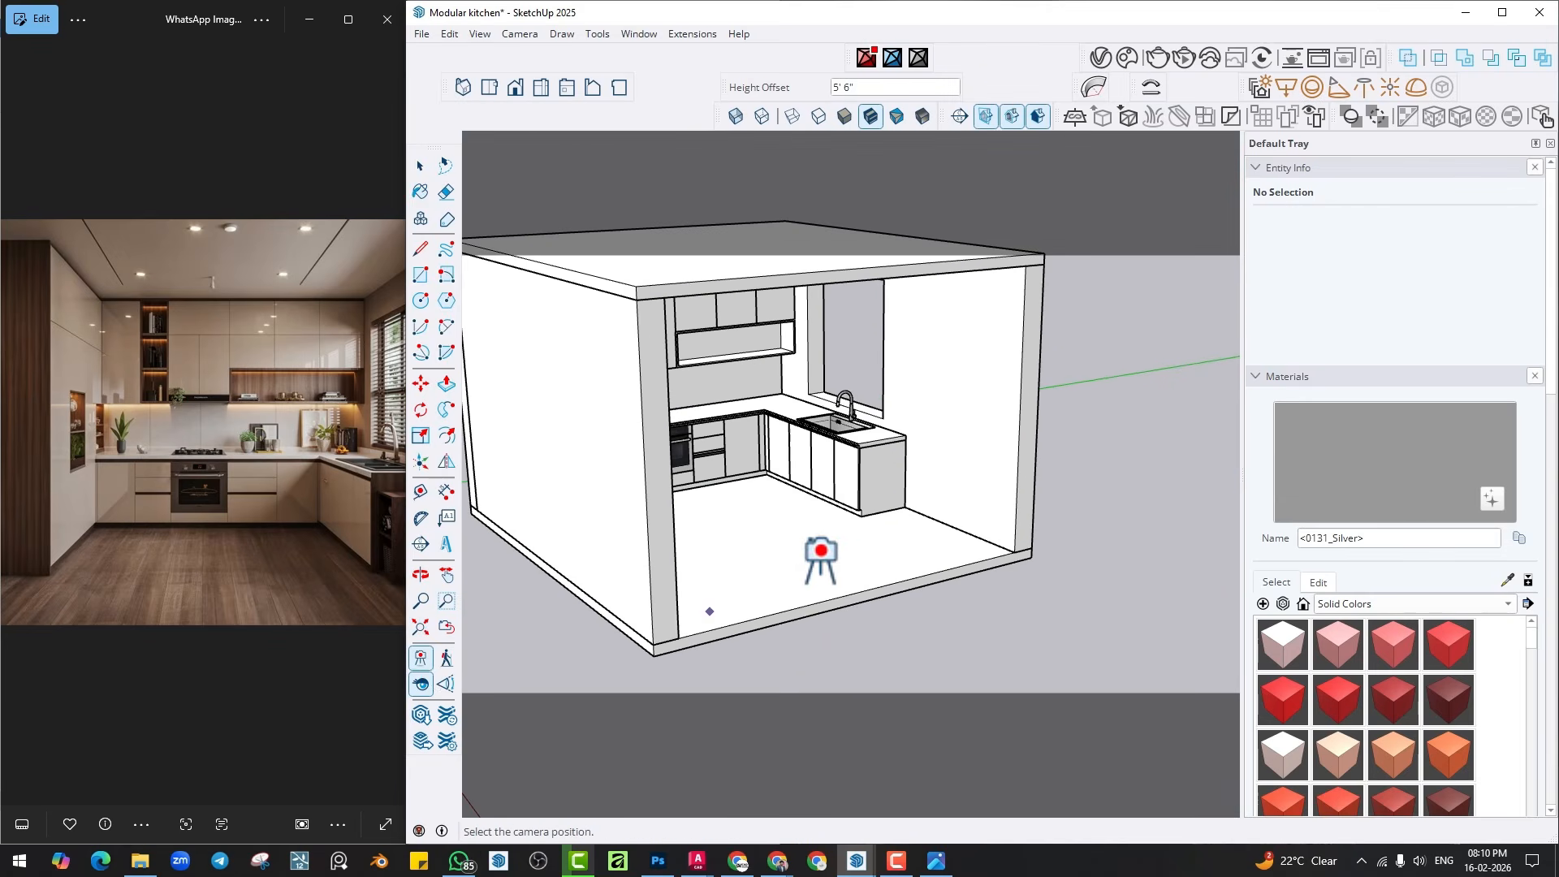
pyautogui.moveTo(817, 552)
pyautogui.mouseDown()
pyautogui.moveTo(733, 502)
pyautogui.moveTo(790, 400)
pyautogui.moveTo(793, 703)
pyautogui.moveTo(758, 539)
pyautogui.moveTo(806, 562)
pyautogui.mouseUp()
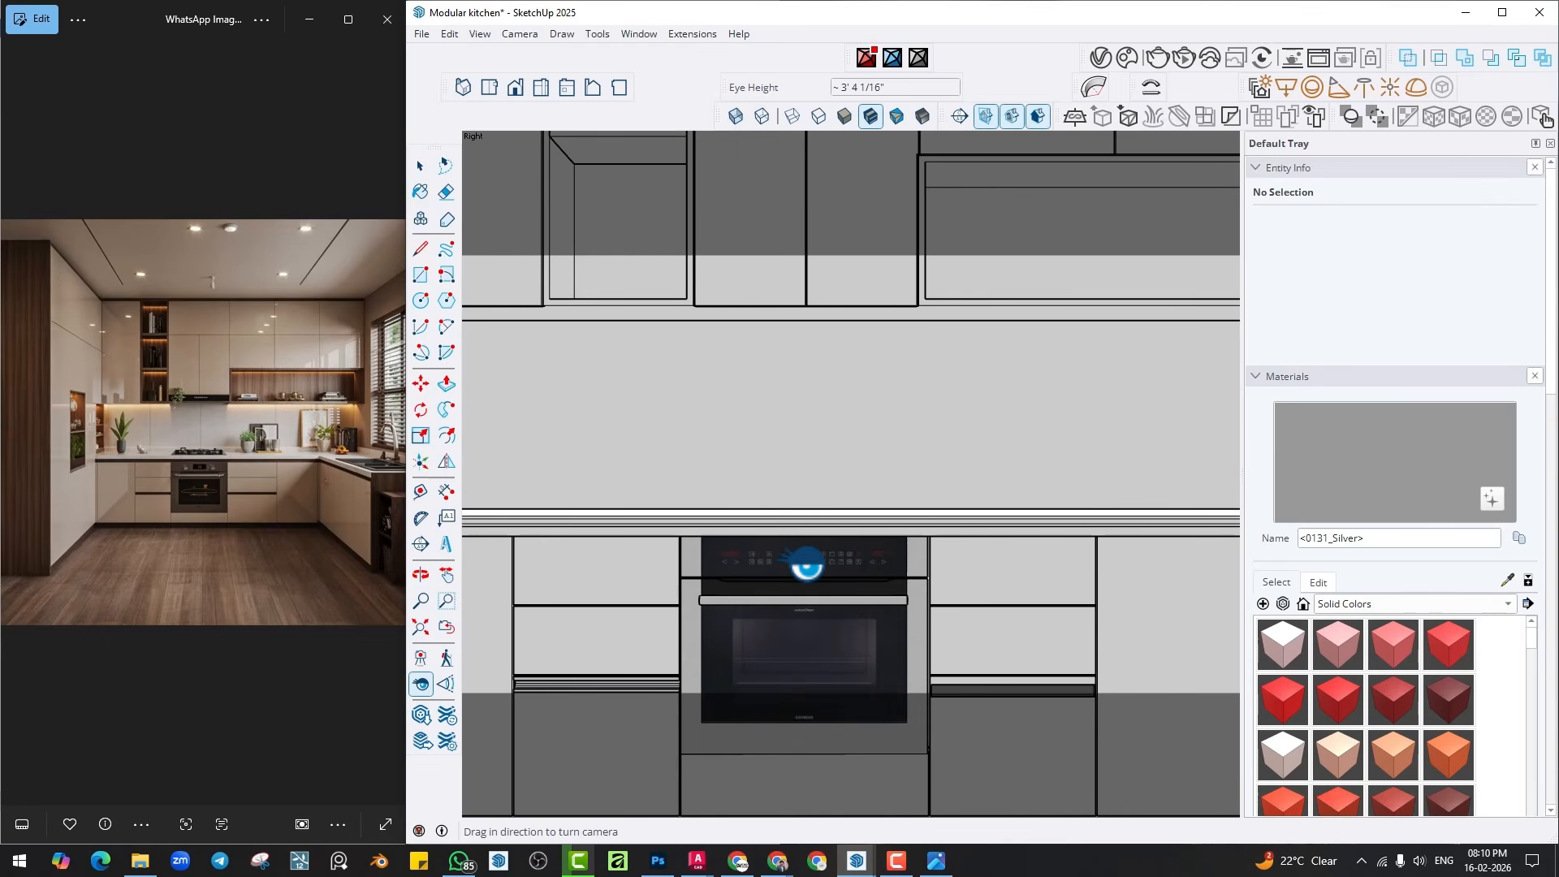
# Try camera fields of view of 50, 60, 70 and 80 degrees on the kitchen and restore 35 degrees.
pyautogui.click(421, 601)
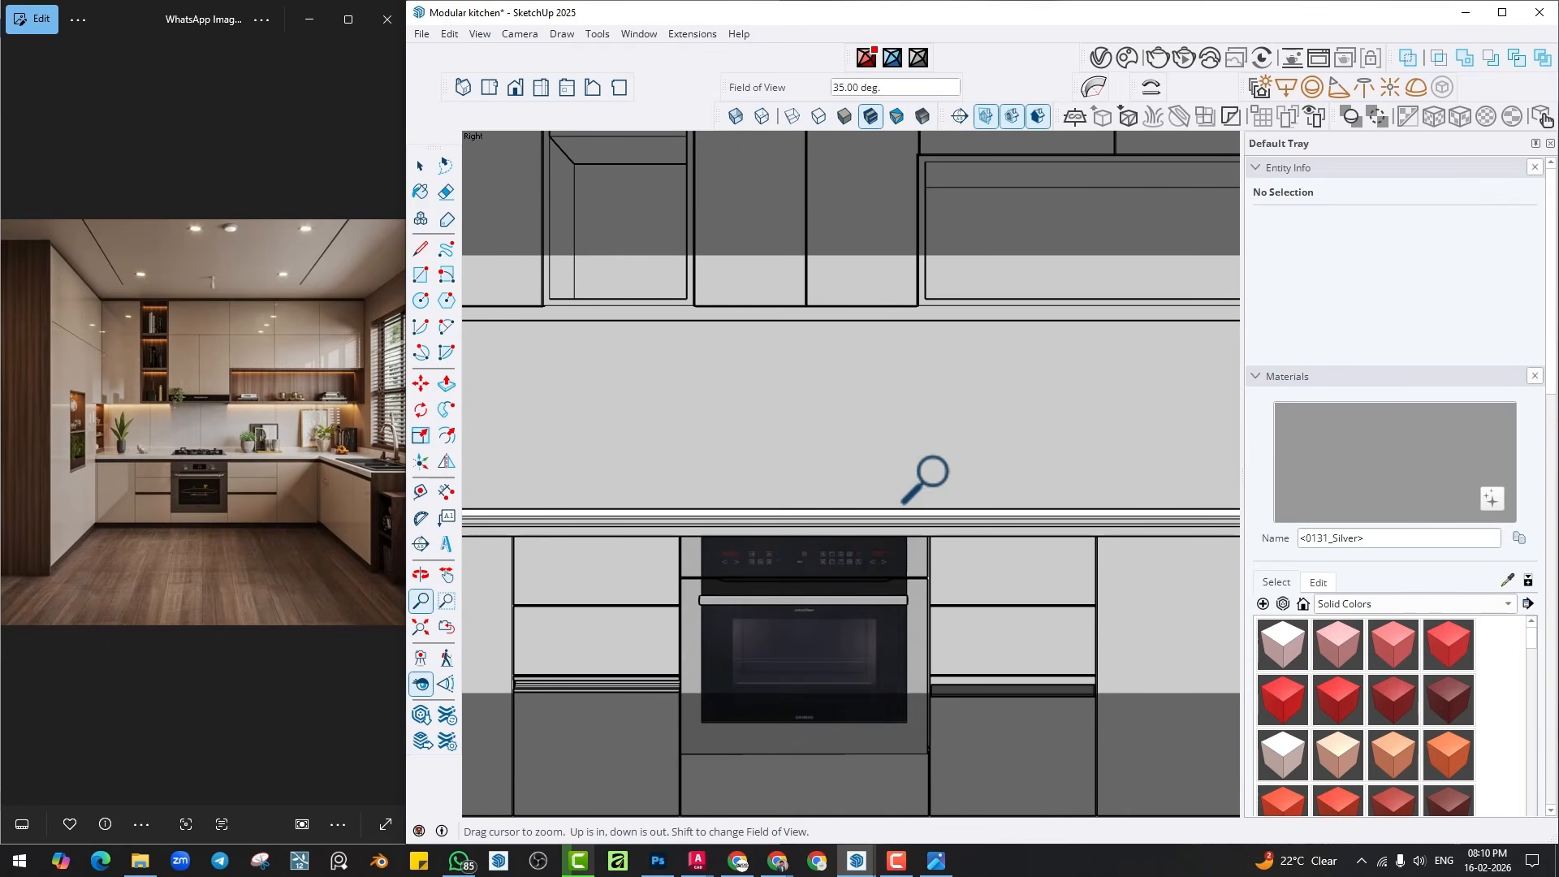
pyautogui.scroll(-1, 940, 479)
pyautogui.moveTo(940, 479)
pyautogui.mouseDown()
pyautogui.moveTo(940, 549)
pyautogui.moveTo(926, 452)
pyautogui.moveTo(936, 505)
pyautogui.moveTo(925, 463)
pyautogui.moveTo(926, 480)
pyautogui.mouseUp()
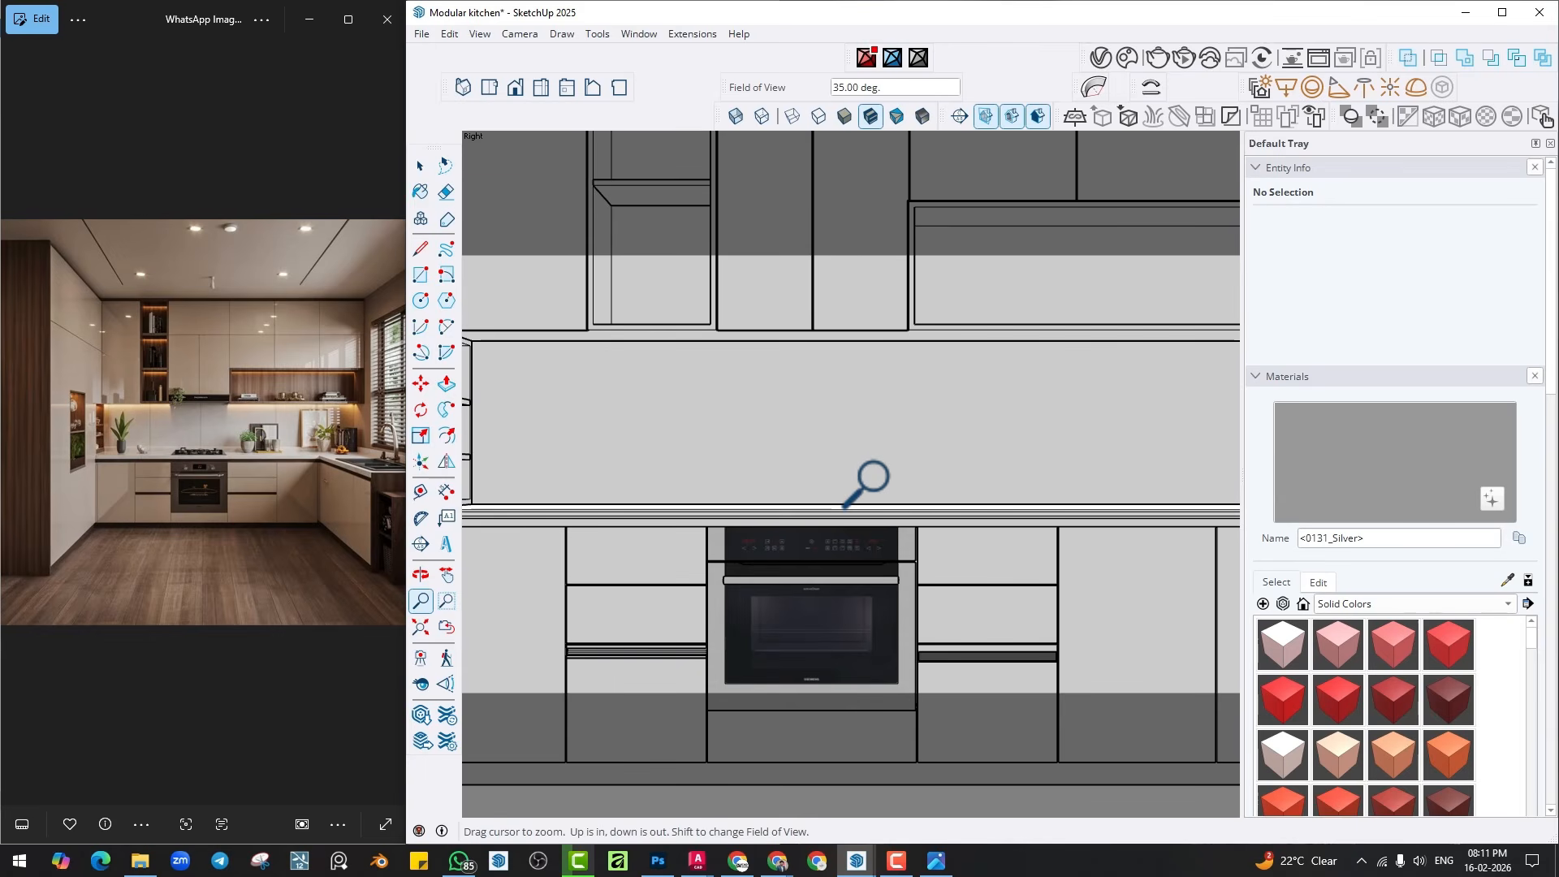
pyautogui.write('50')
pyautogui.press('Return')
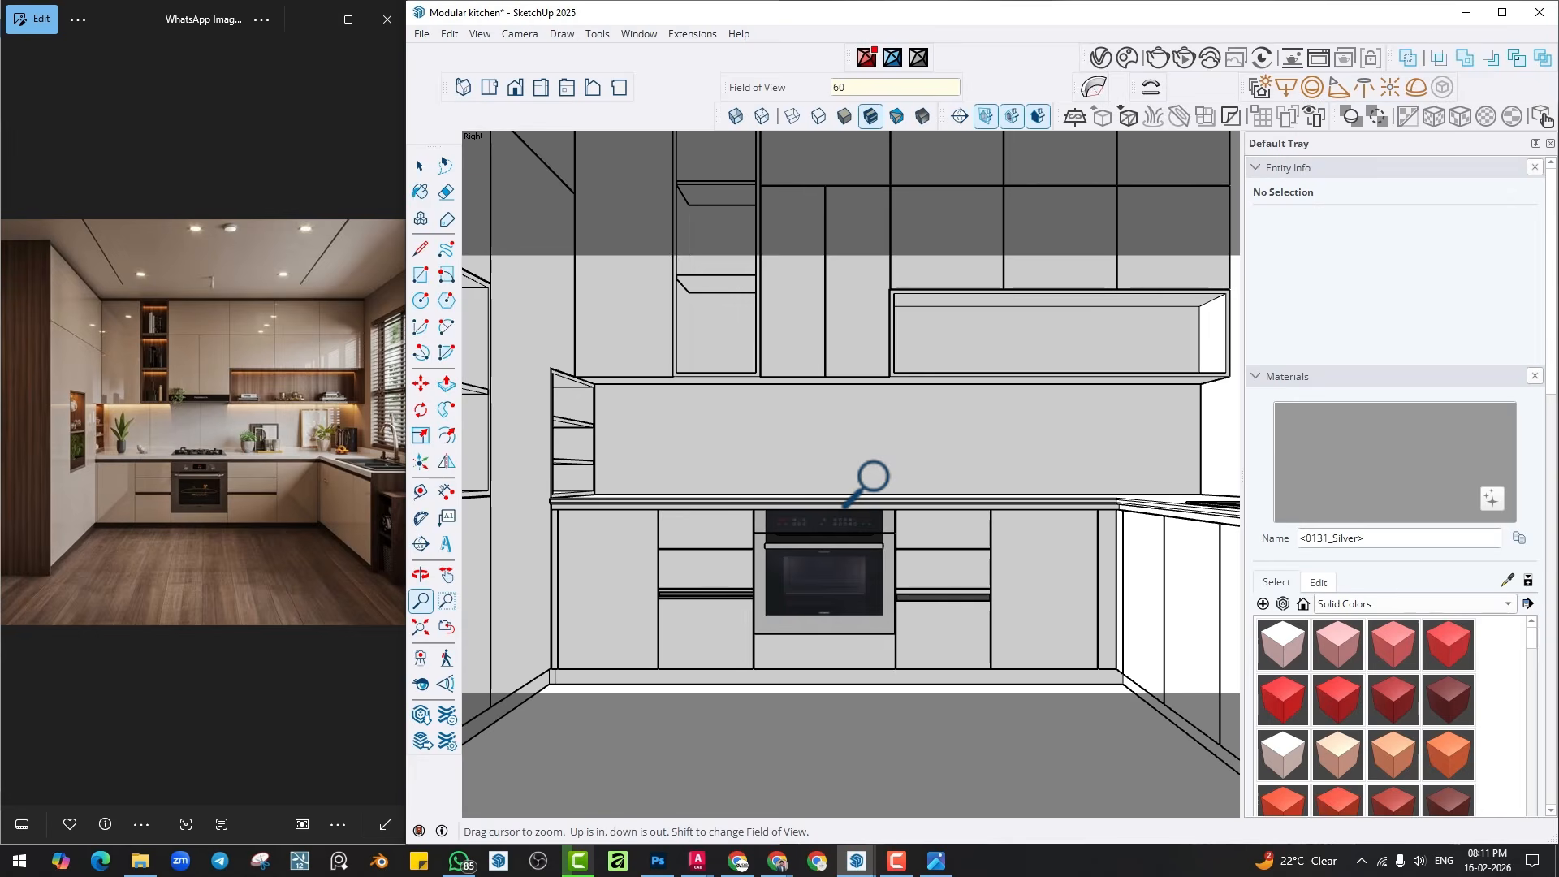
pyautogui.press('Return')
pyautogui.press('Return')
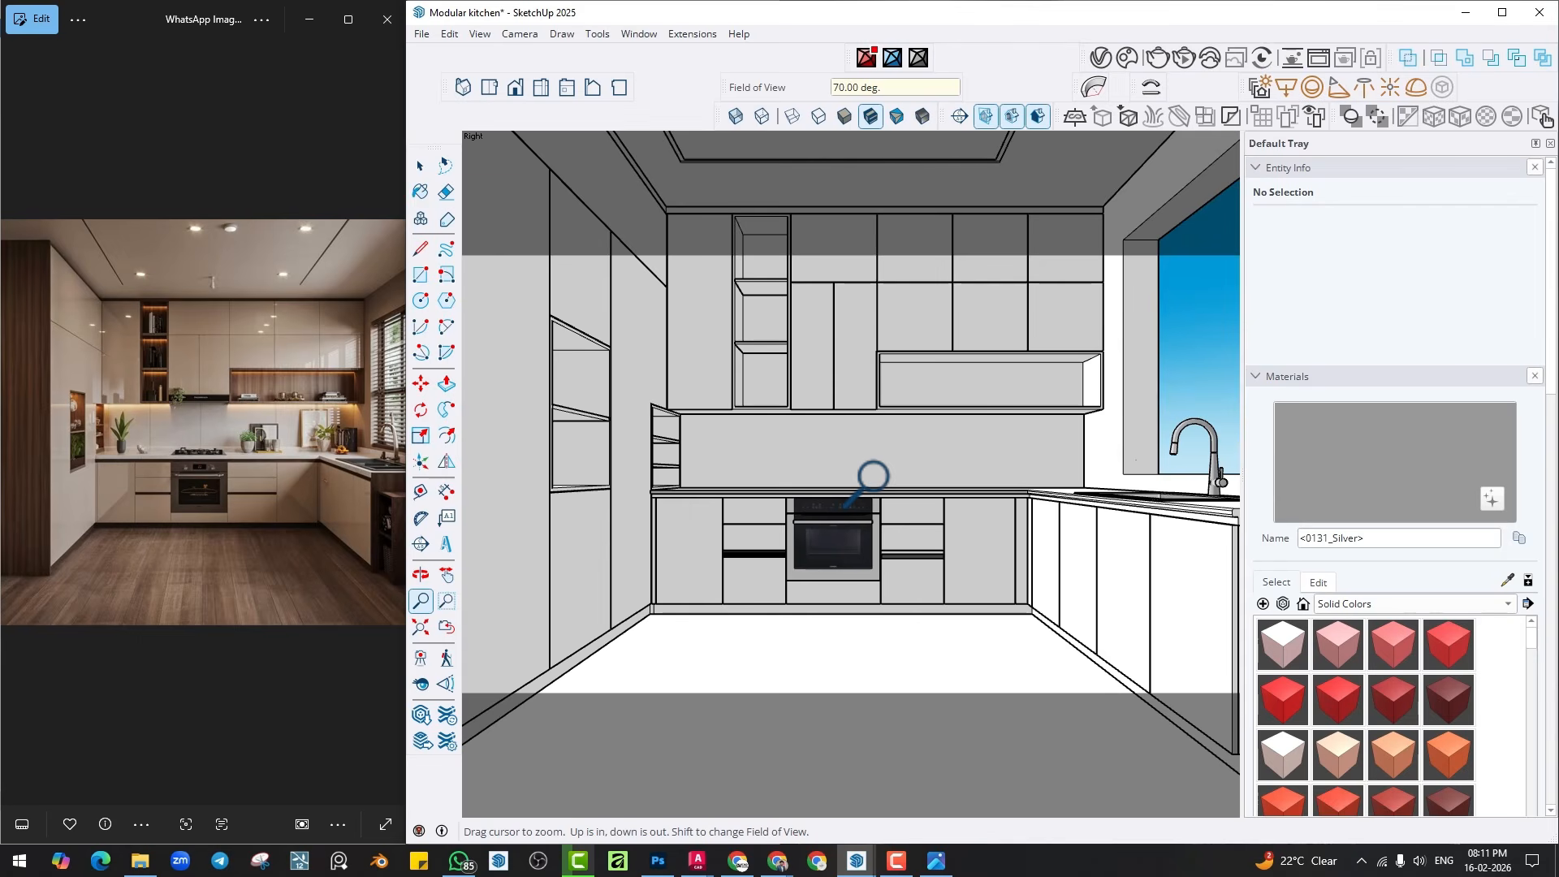
pyautogui.write('80')
pyautogui.press('Return')
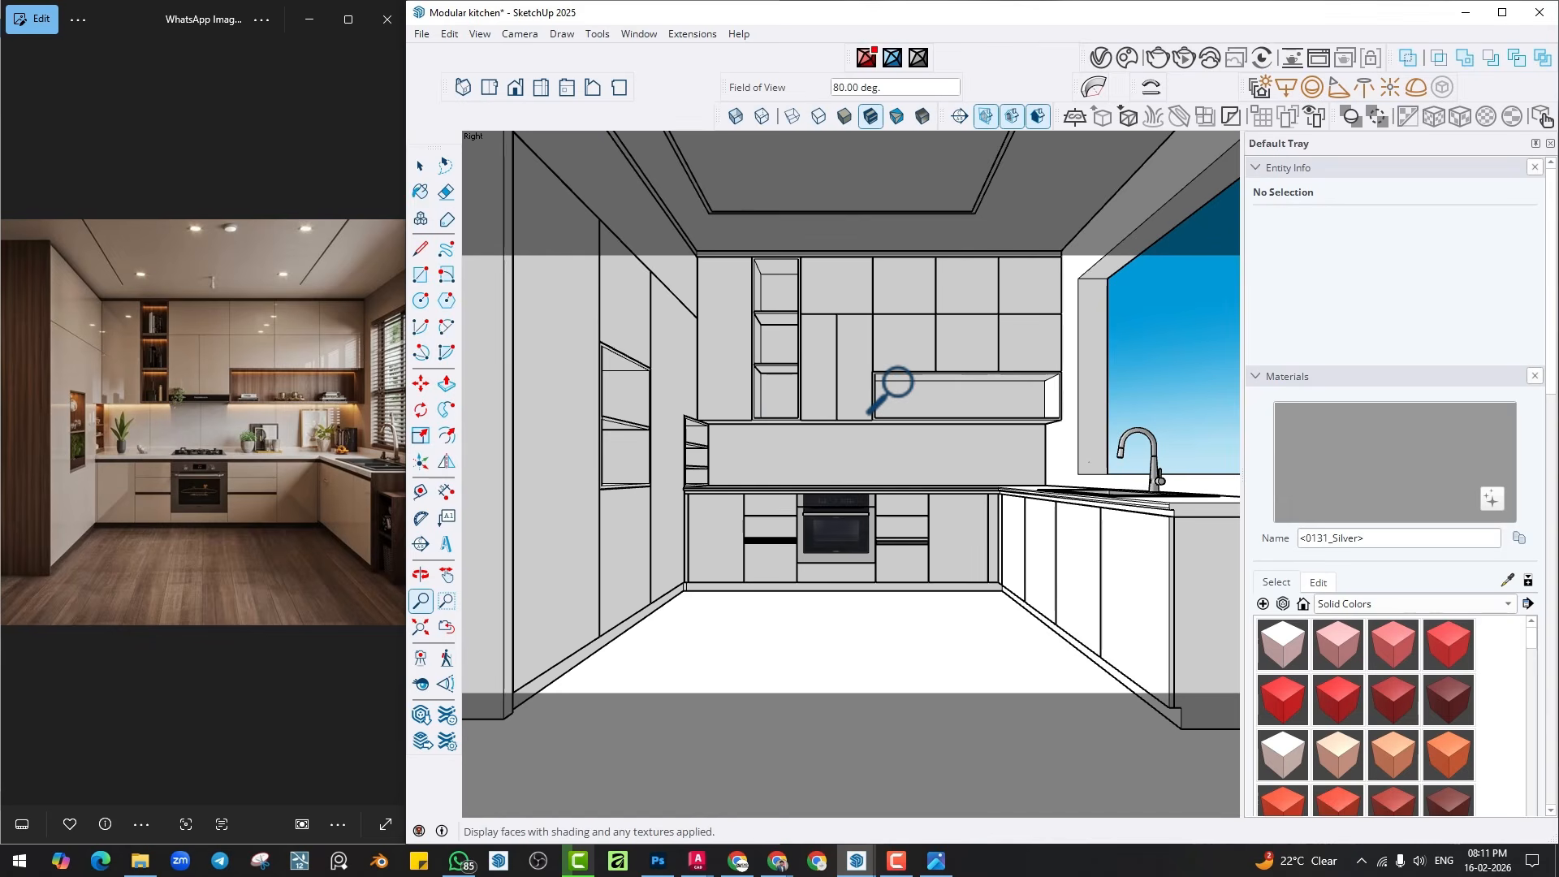
pyautogui.write('35')
pyautogui.press('Return')
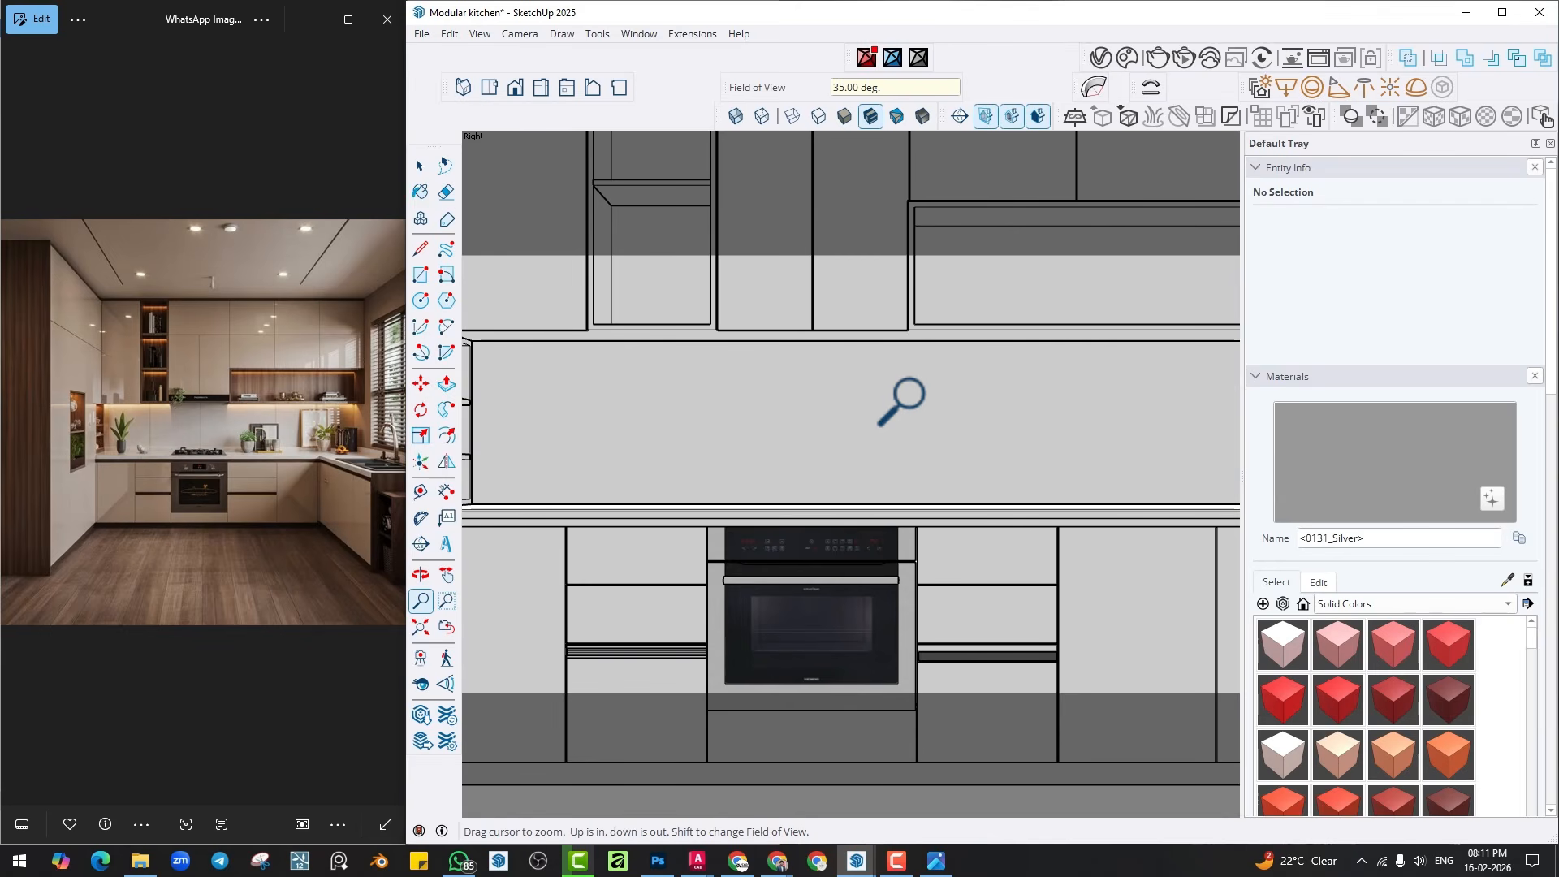
# Place a section plane on the outer face of the wall blocking the kitchen view, accepting its default name.
pyautogui.scroll(-3, 852, 443)
pyautogui.scroll(-6, 834, 470)
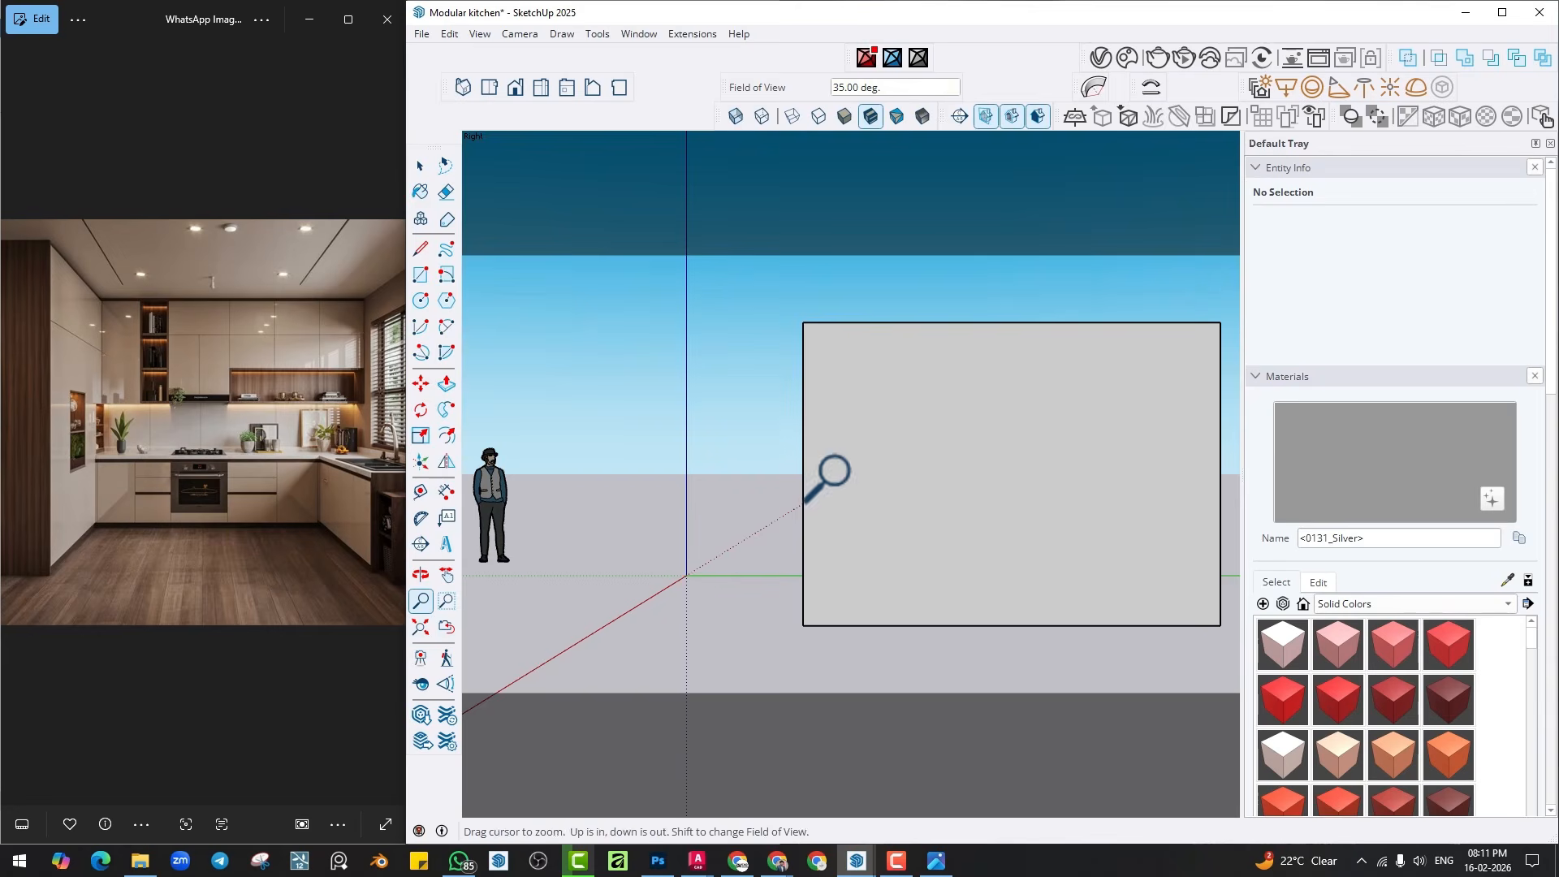
pyautogui.moveTo(834, 470); pyautogui.dragTo(934, 552, button='middle')
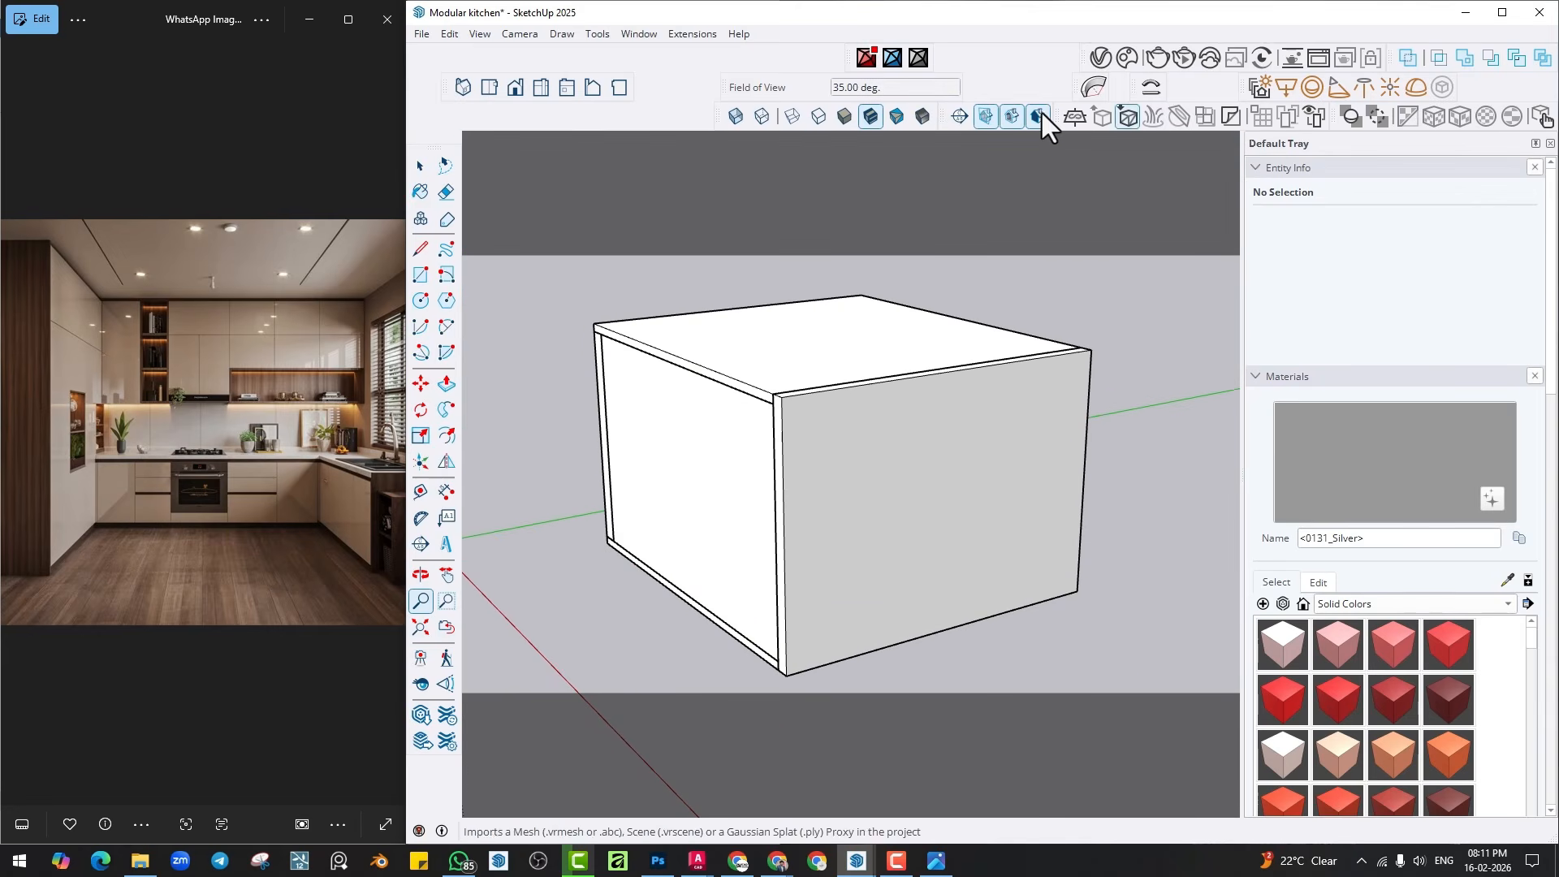
pyautogui.click(960, 117)
pyautogui.click(1080, 564)
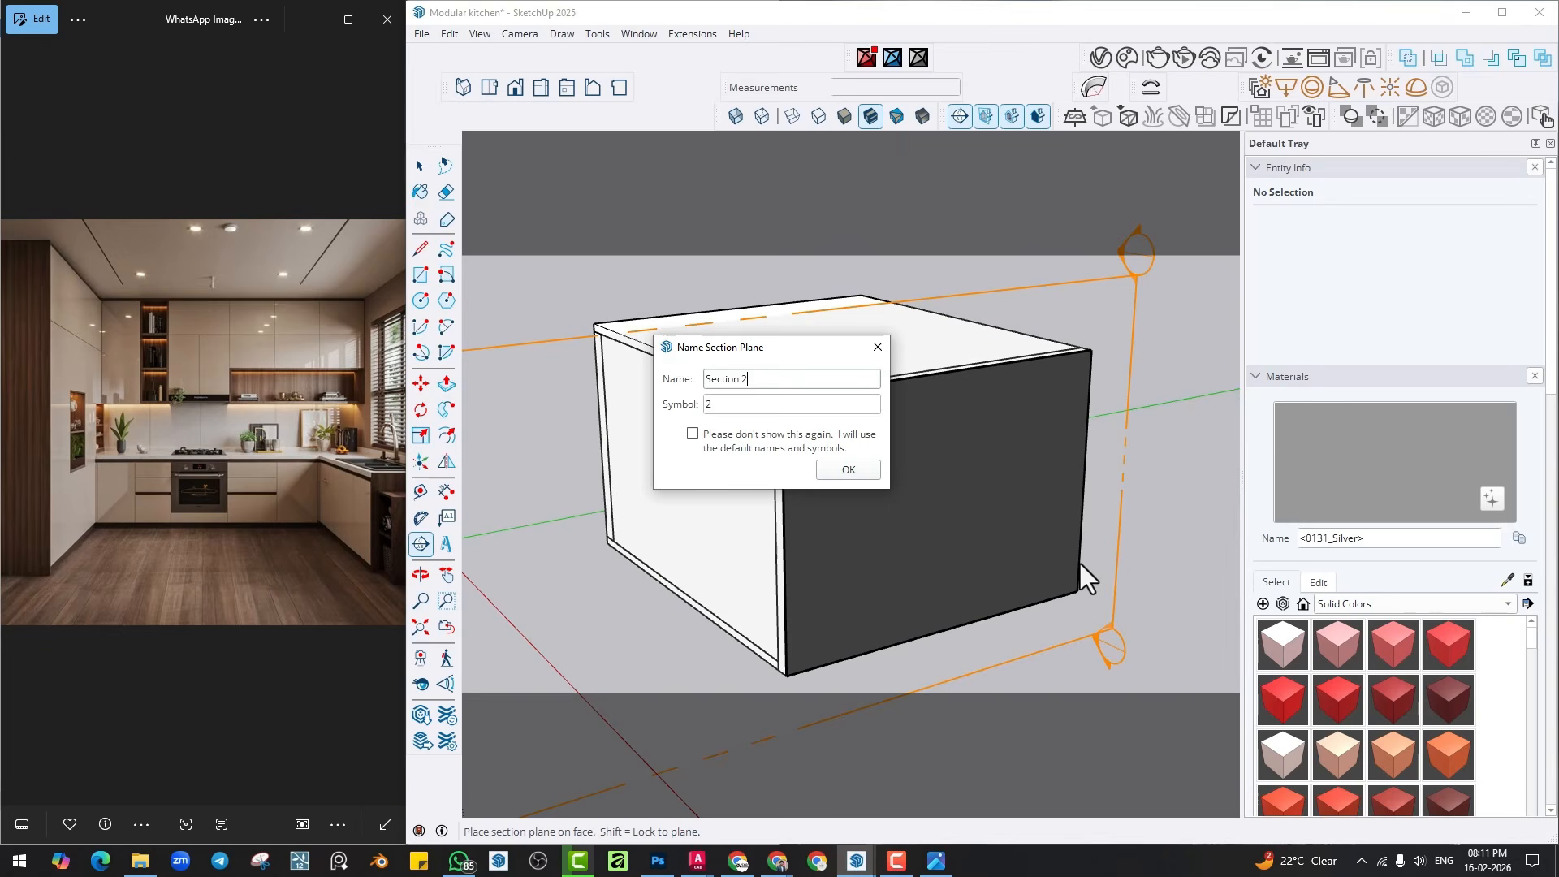
pyautogui.click(847, 470)
# Move the section plane inward past the wall and face the kitchen interior through the cut.
pyautogui.click(1105, 643)
pyautogui.press('m')
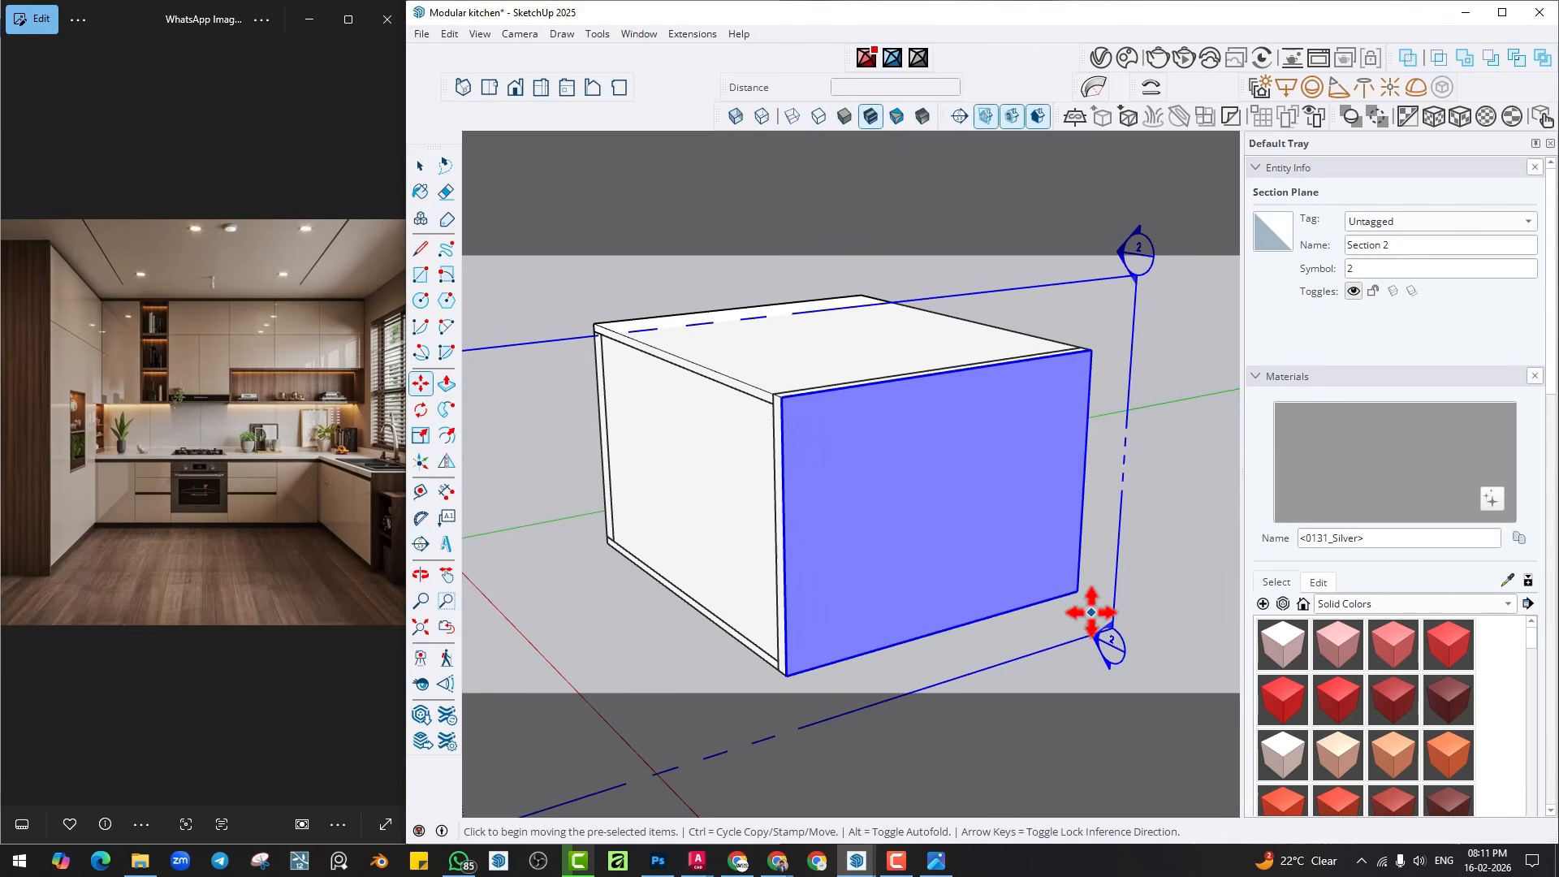
pyautogui.click(1131, 637)
pyautogui.click(1084, 614)
pyautogui.press('space')
pyautogui.click(1145, 598)
pyautogui.moveTo(973, 511); pyautogui.dragTo(889, 446, button='middle')
pyautogui.scroll(3, 801, 417)
pyautogui.scroll(2, 815, 444)
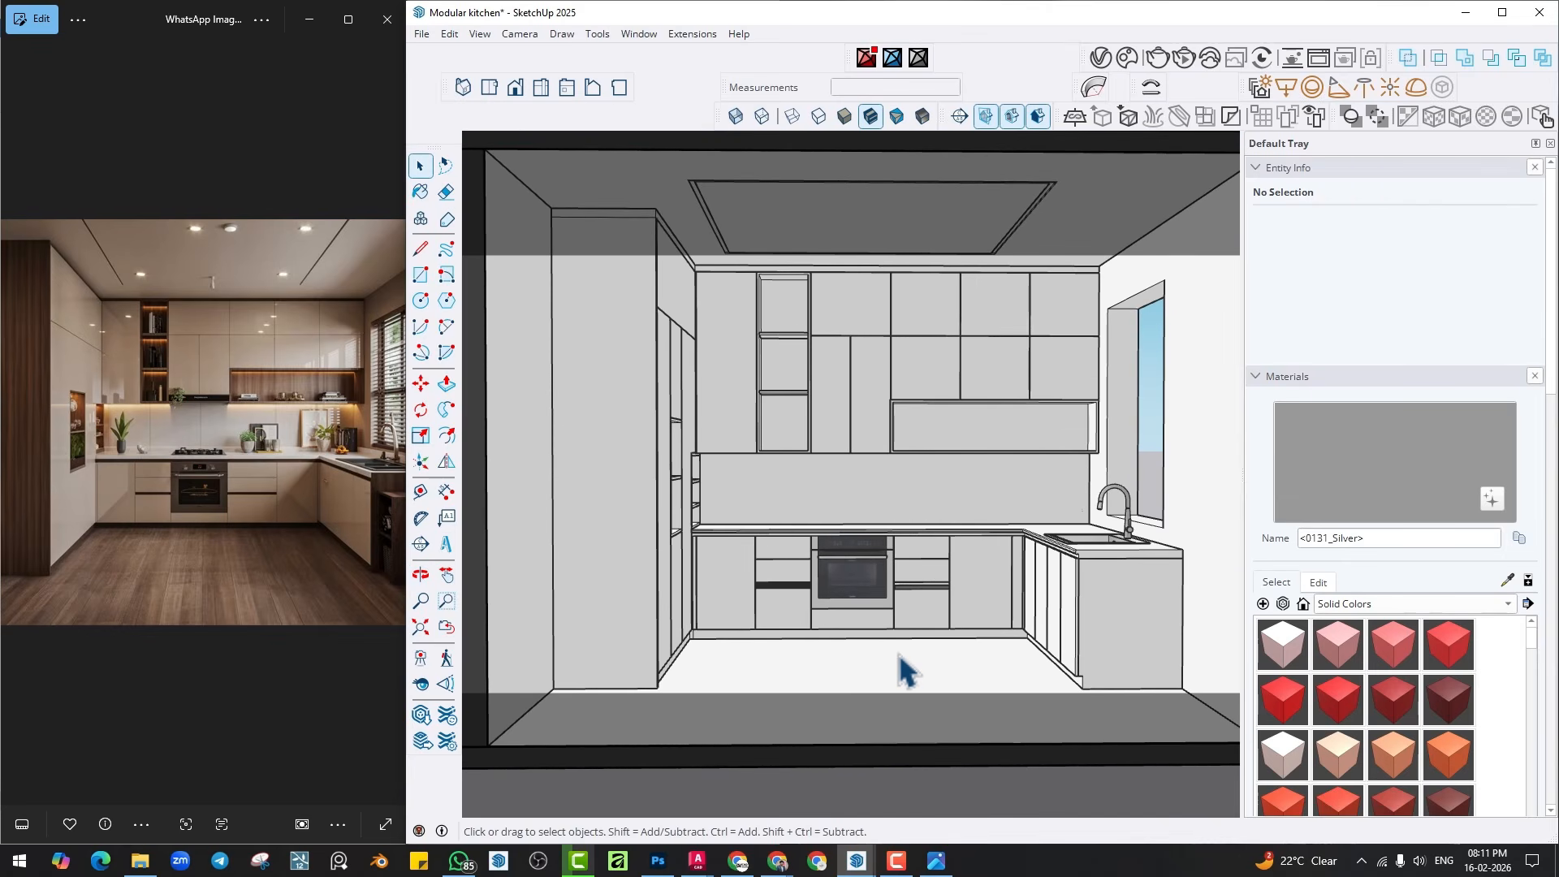
# Set the V-Ray render output aspect ratio to 1:1 Square and frame the kitchen within the safe frame.
pyautogui.click(1099, 57)
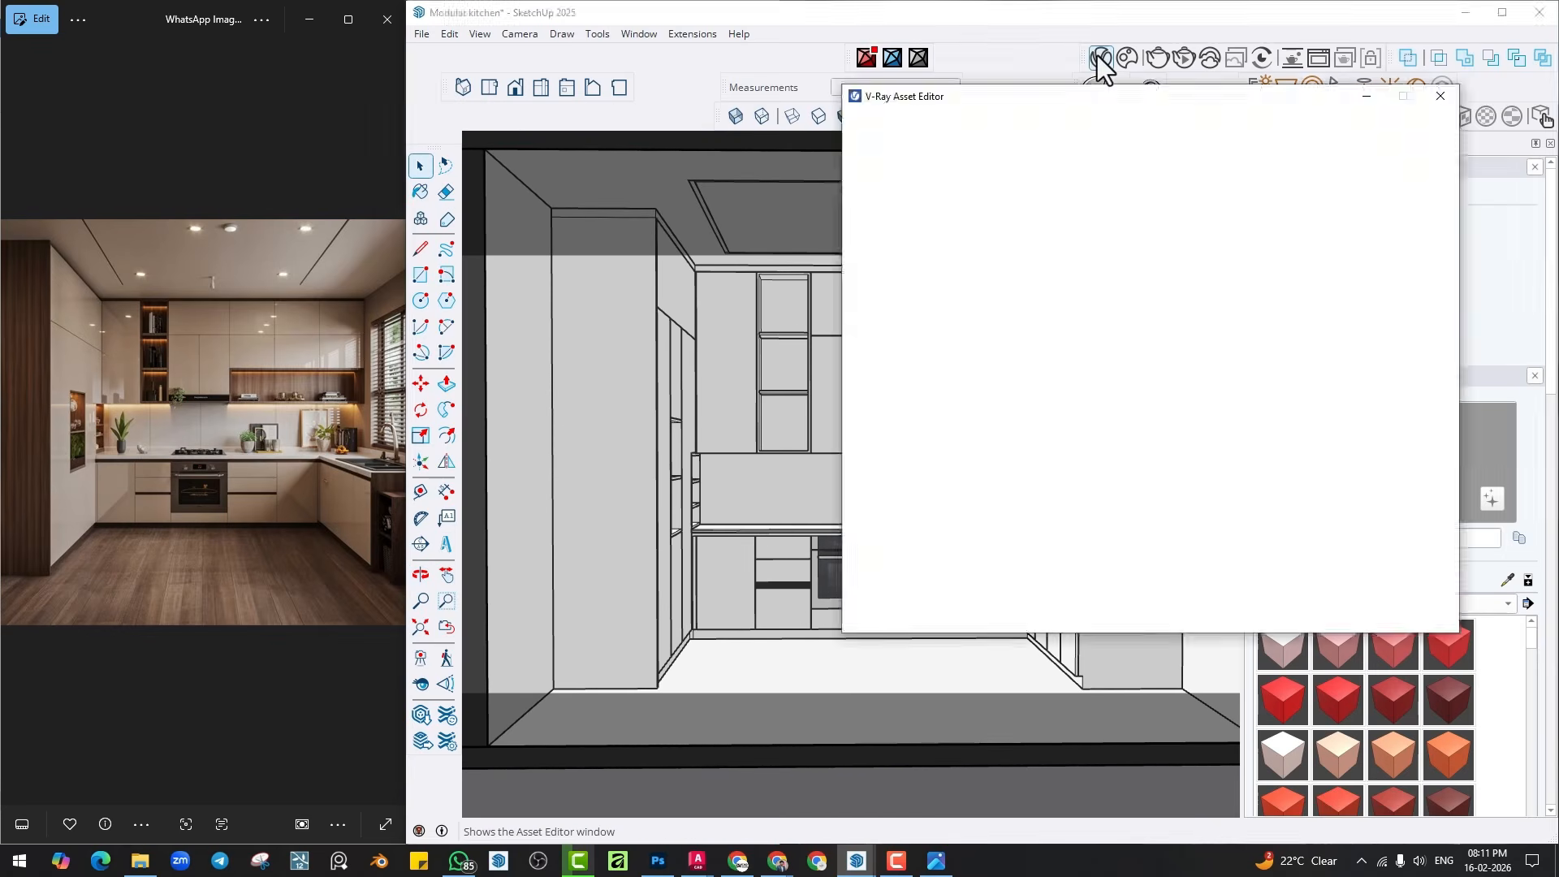
pyautogui.click(1029, 128)
pyautogui.click(1017, 392)
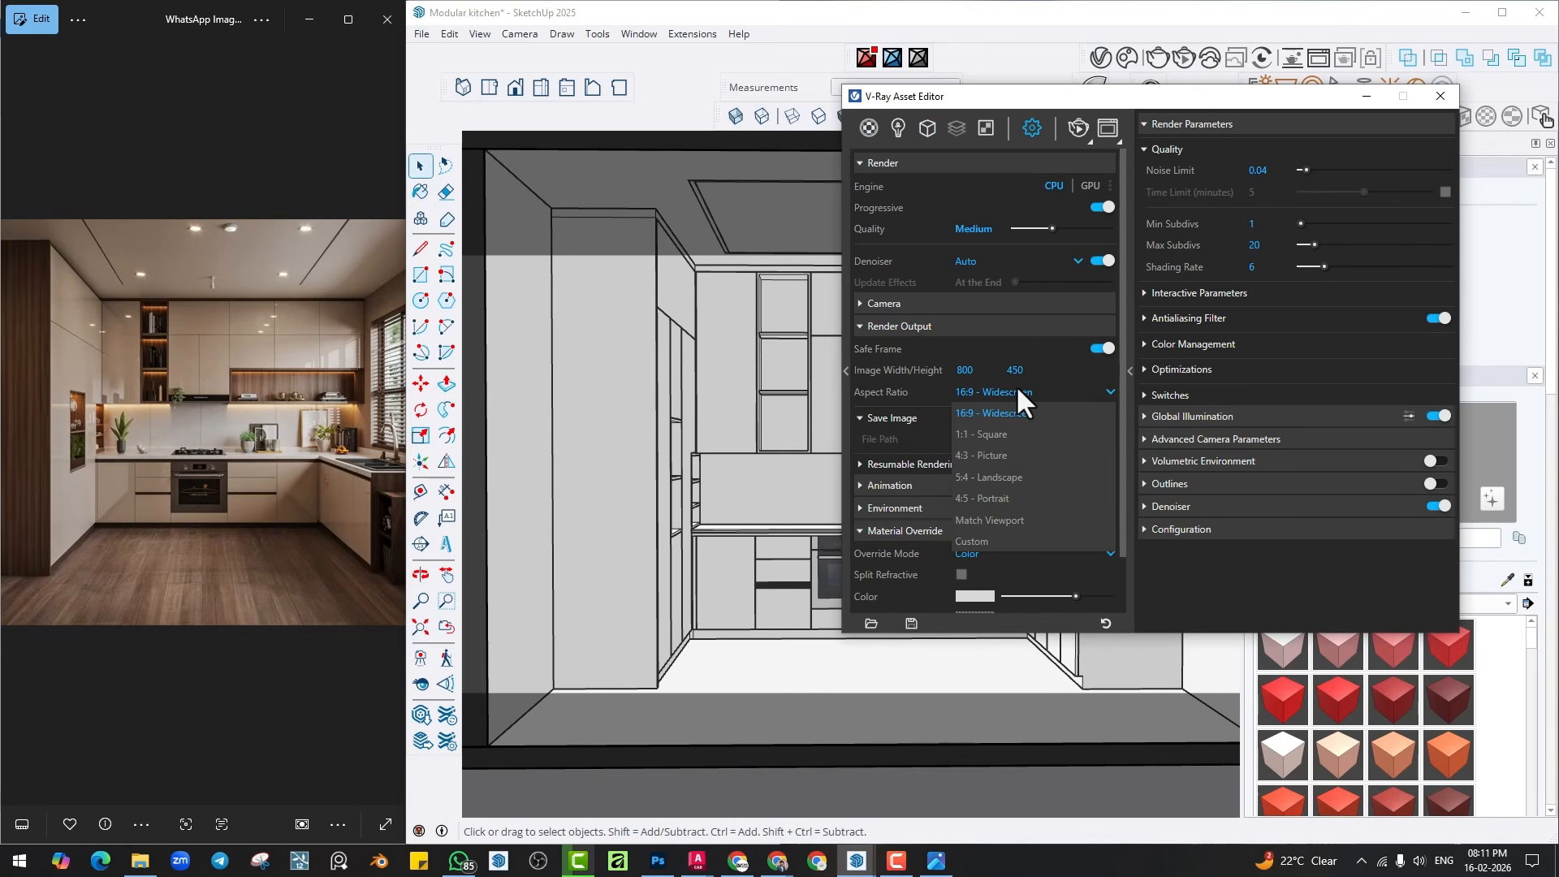
pyautogui.click(990, 436)
pyautogui.moveTo(1137, 96)
pyautogui.mouseDown()
pyautogui.moveTo(1238, 131)
pyautogui.moveTo(1504, 149)
pyautogui.mouseUp()
pyautogui.scroll(1, 973, 410)
pyautogui.scroll(1, 973, 412)
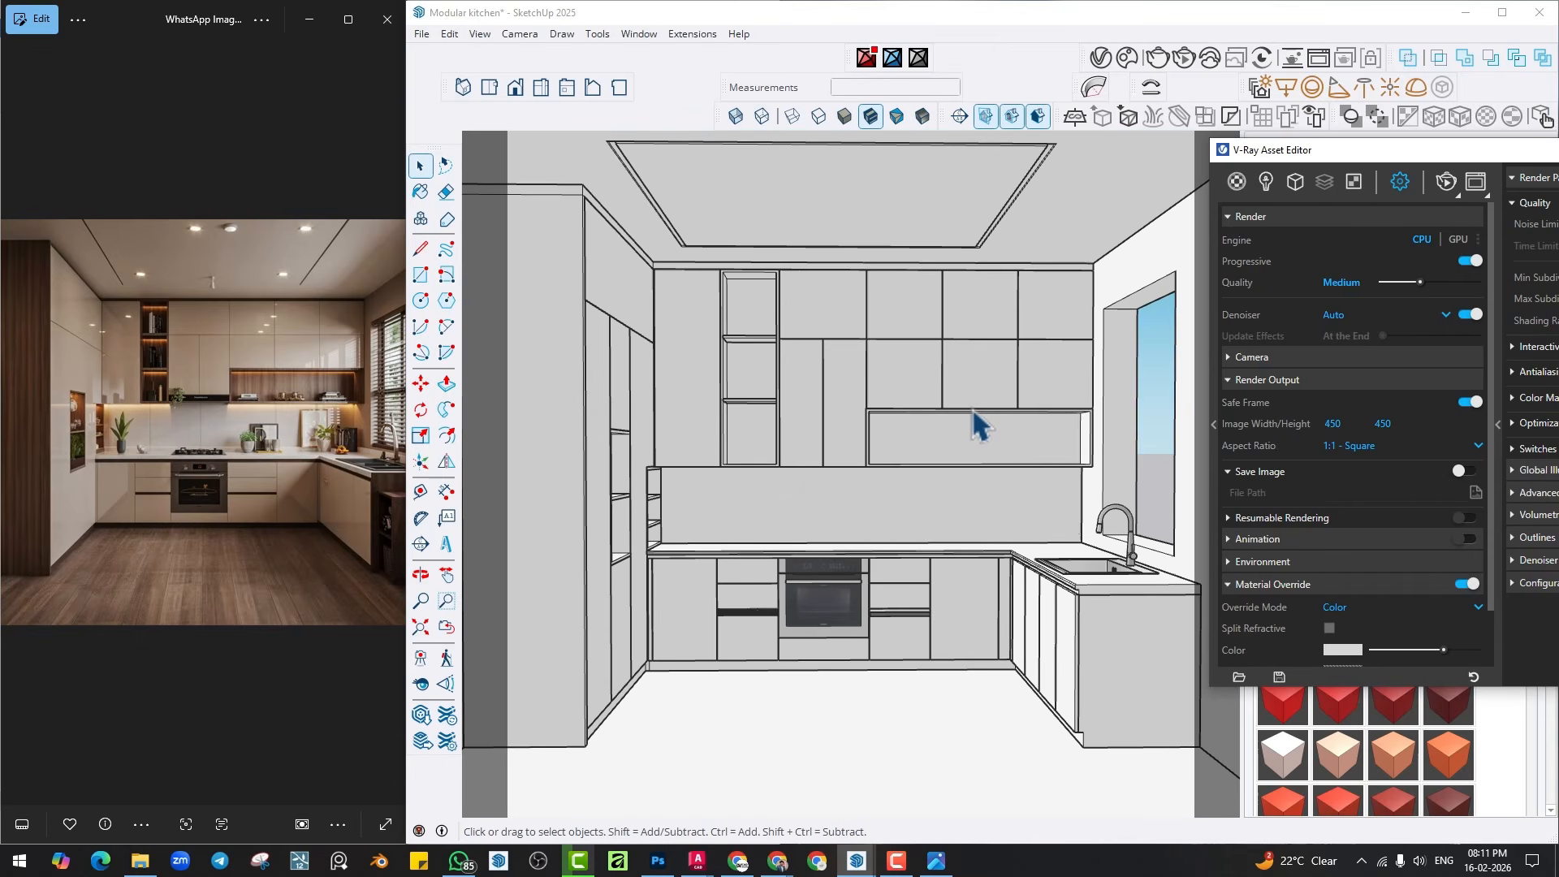
pyautogui.moveTo(980, 428); pyautogui.dragTo(954, 400, button='middle')
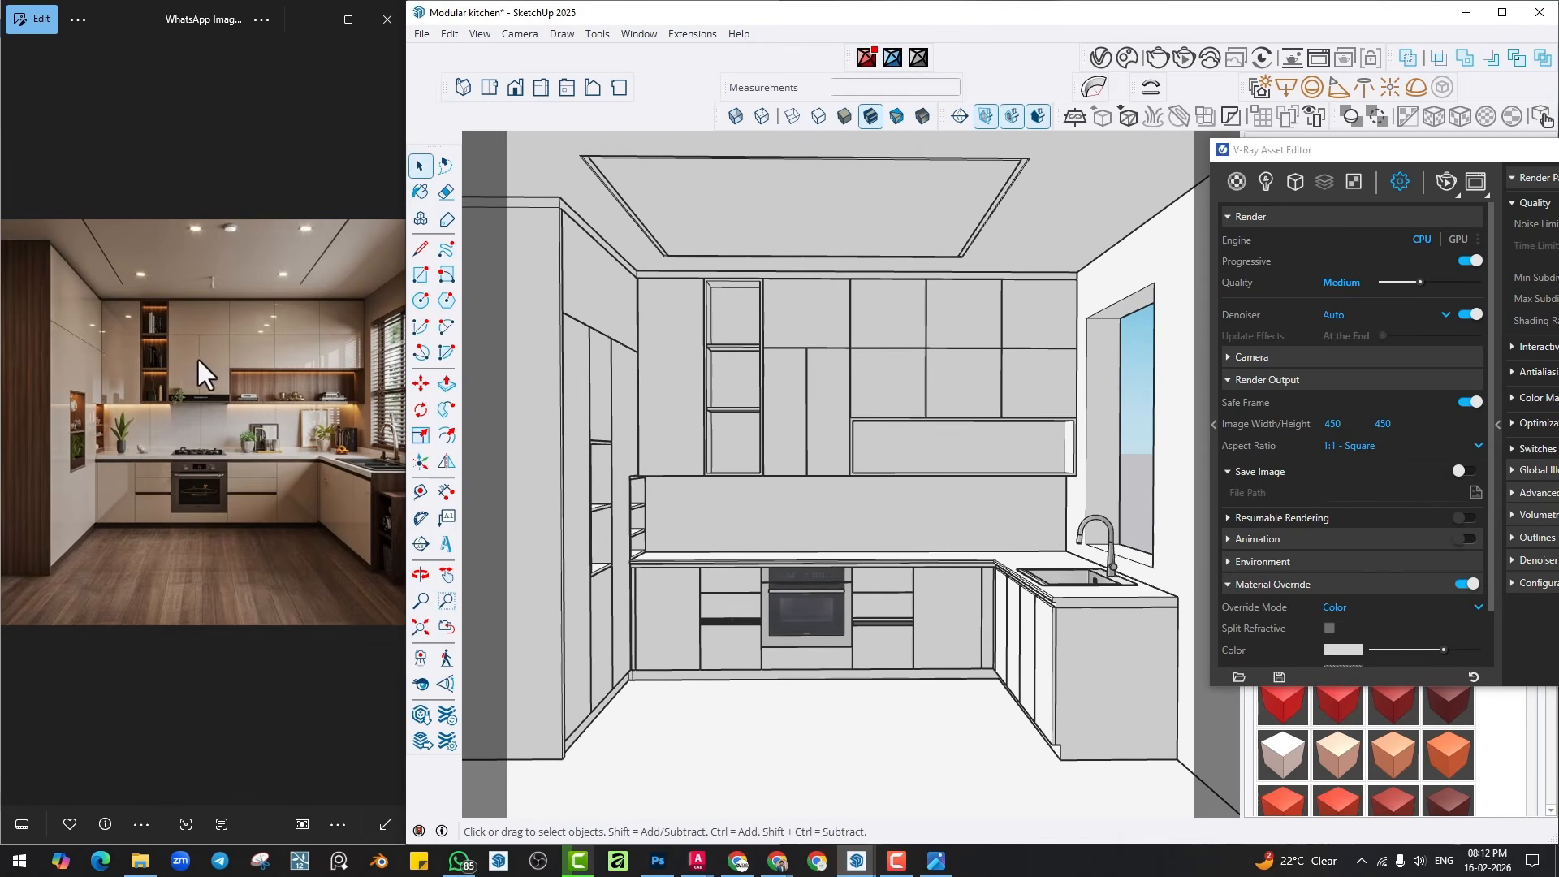
# Try the 4:3 Picture, 5:4 Landscape, 4:5 Portrait, Match Viewport and Custom aspect ratios for the render output.
pyautogui.click(1346, 445)
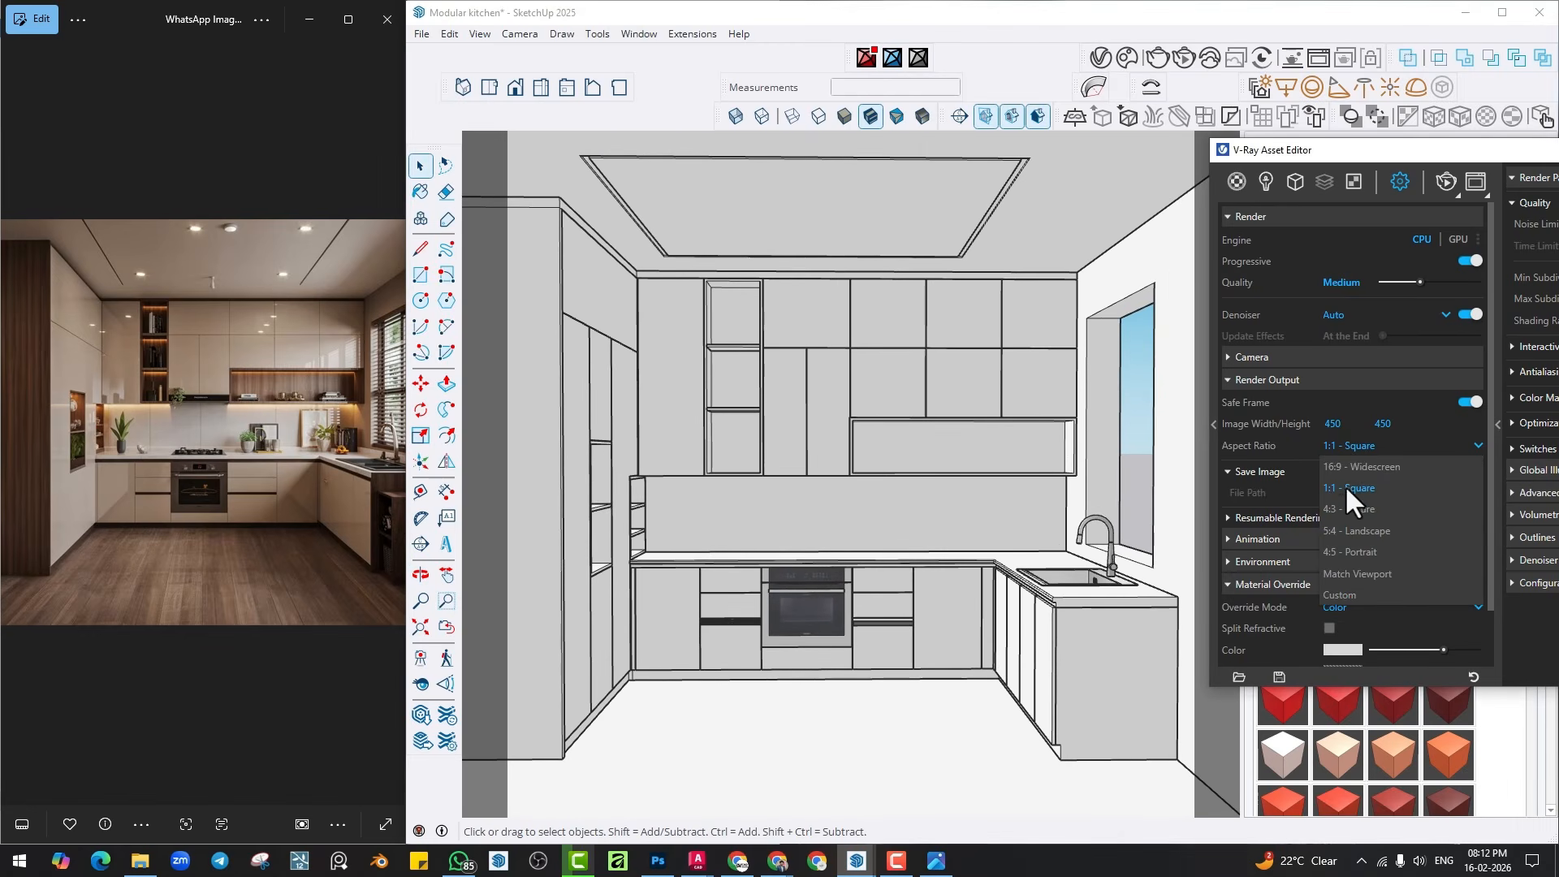
pyautogui.click(1333, 507)
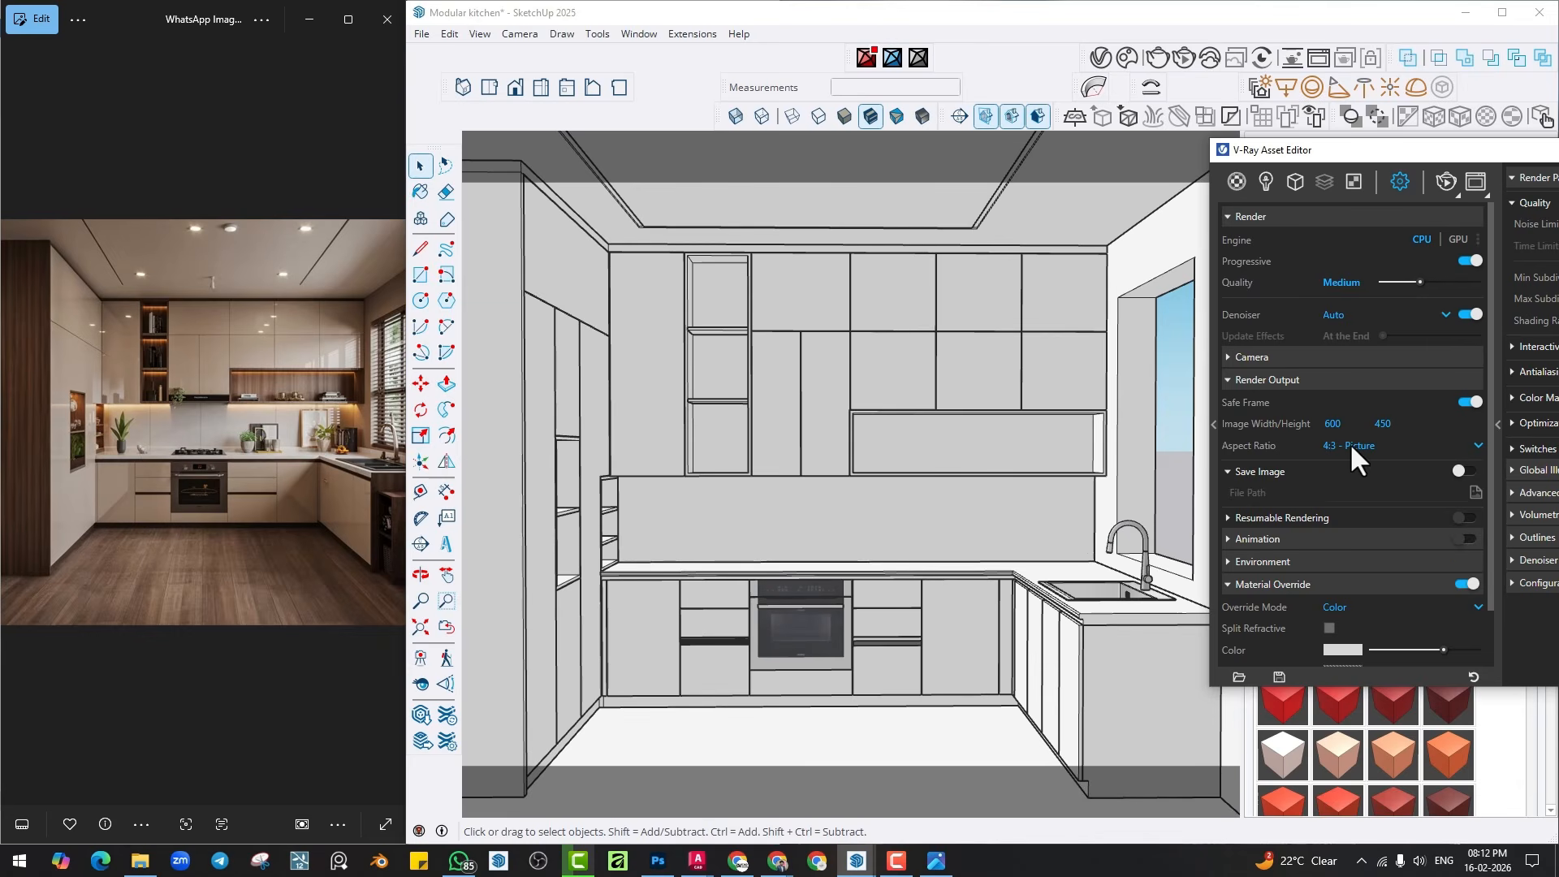
pyautogui.click(1350, 446)
pyautogui.click(1357, 527)
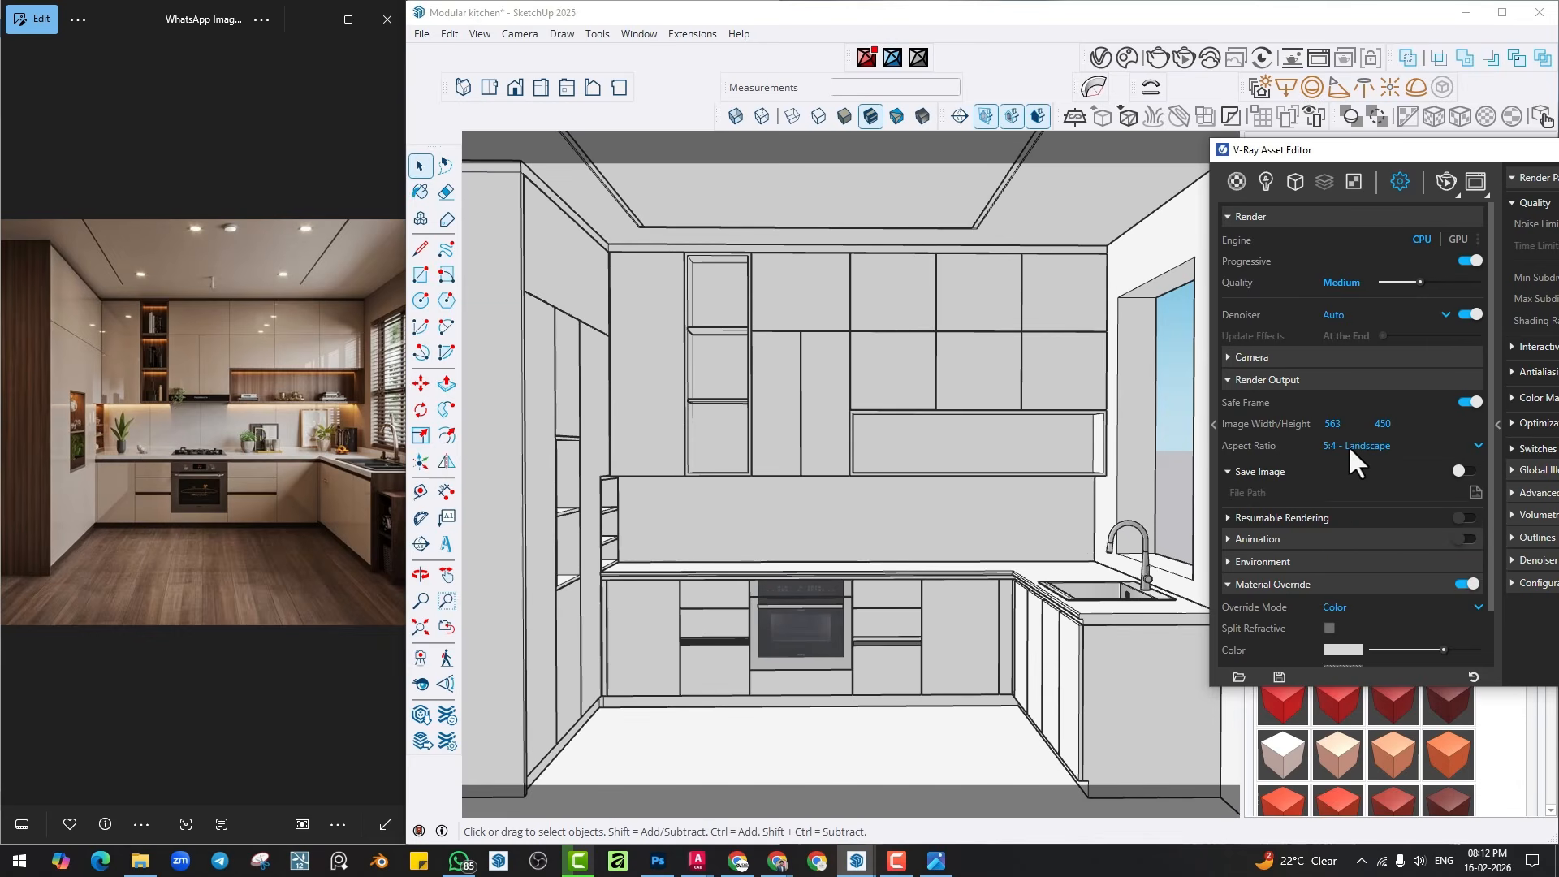
pyautogui.click(1347, 445)
pyautogui.click(1347, 557)
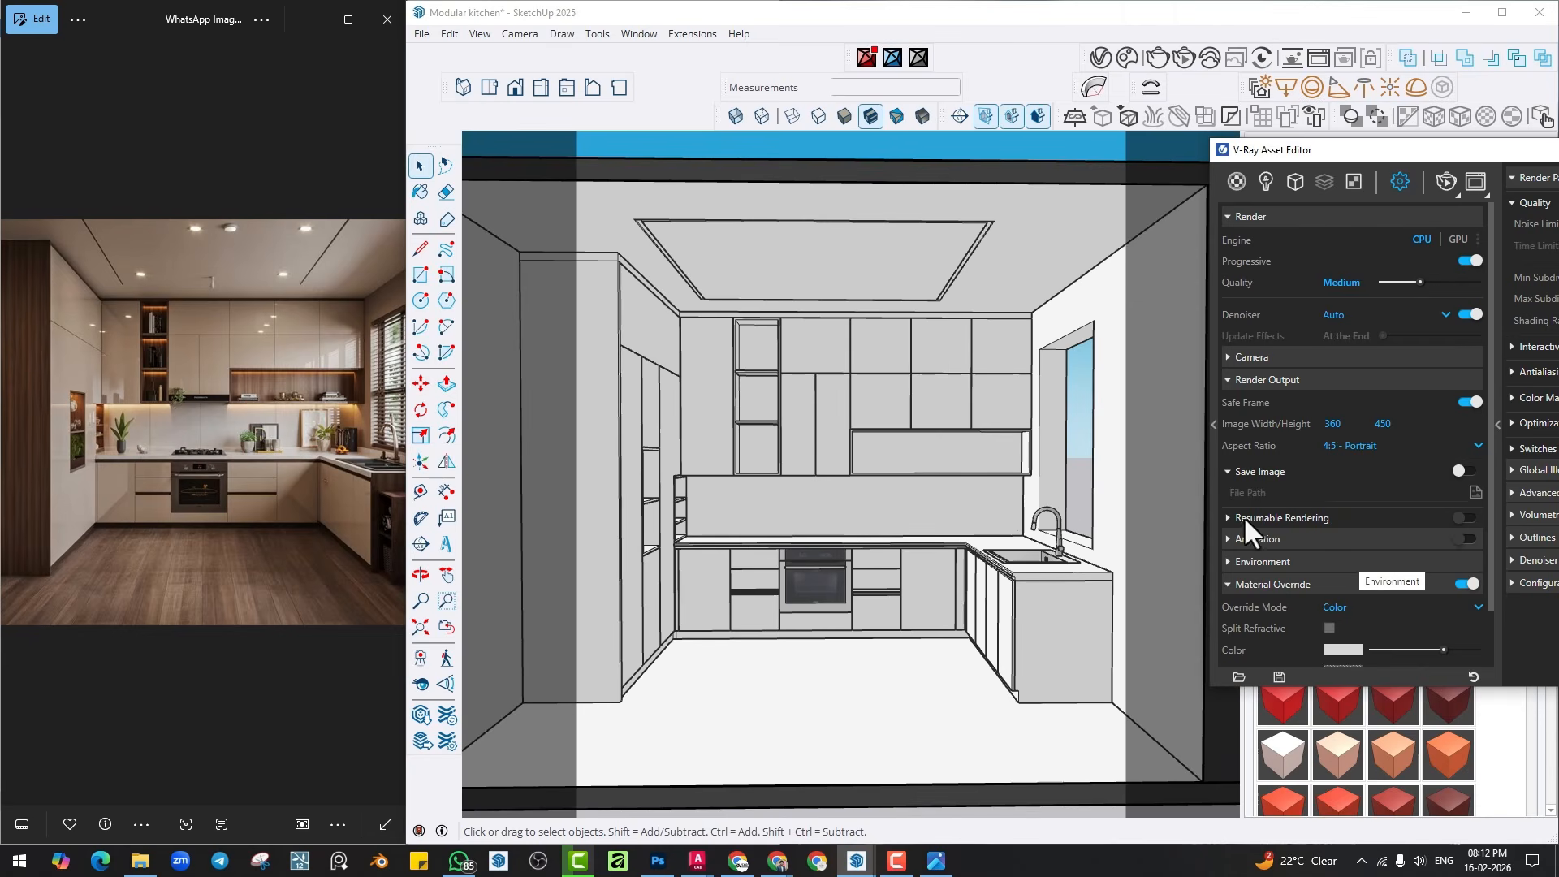
pyautogui.click(1341, 446)
pyautogui.click(1343, 573)
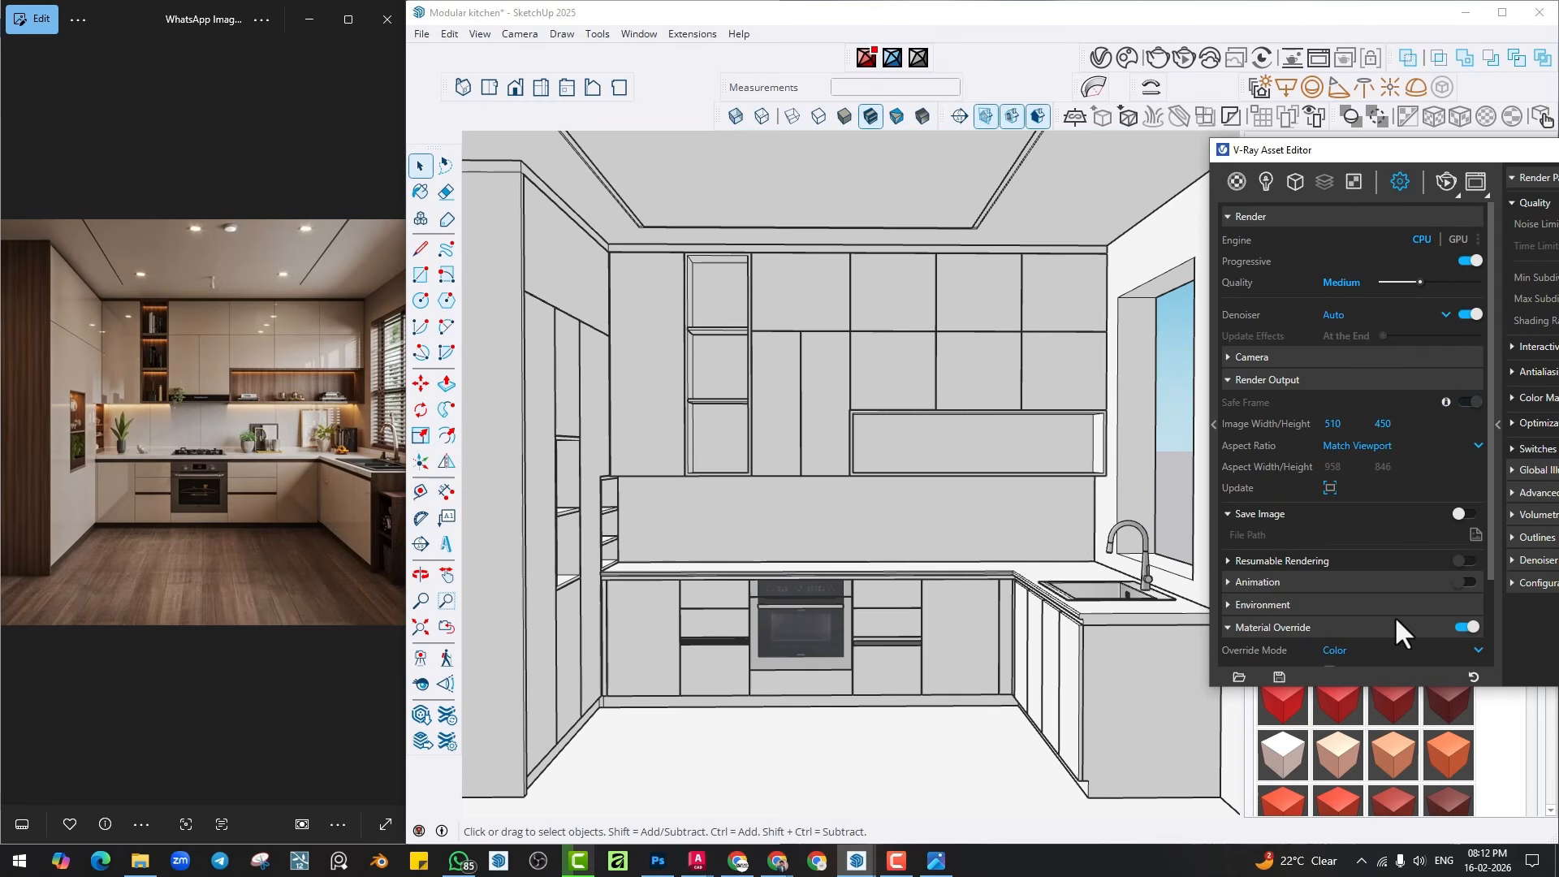
pyautogui.click(1371, 445)
pyautogui.click(1341, 595)
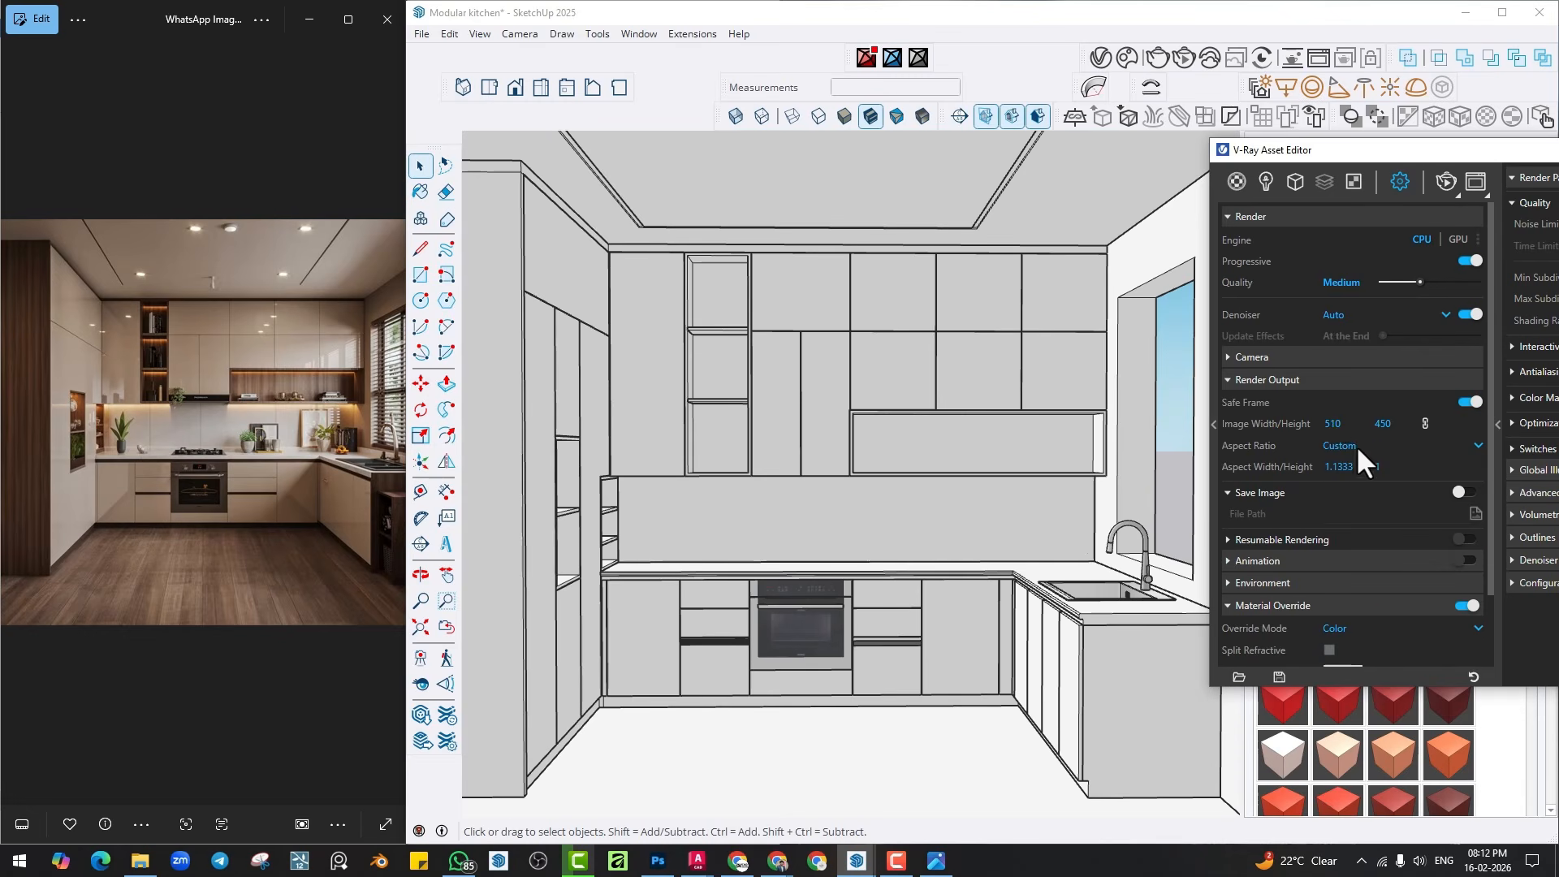
# Set the render aspect ratio to 4:3 Picture and pull the camera back to show more of the kitchen.
pyautogui.moveTo(1347, 423); pyautogui.dragTo(1313, 424)
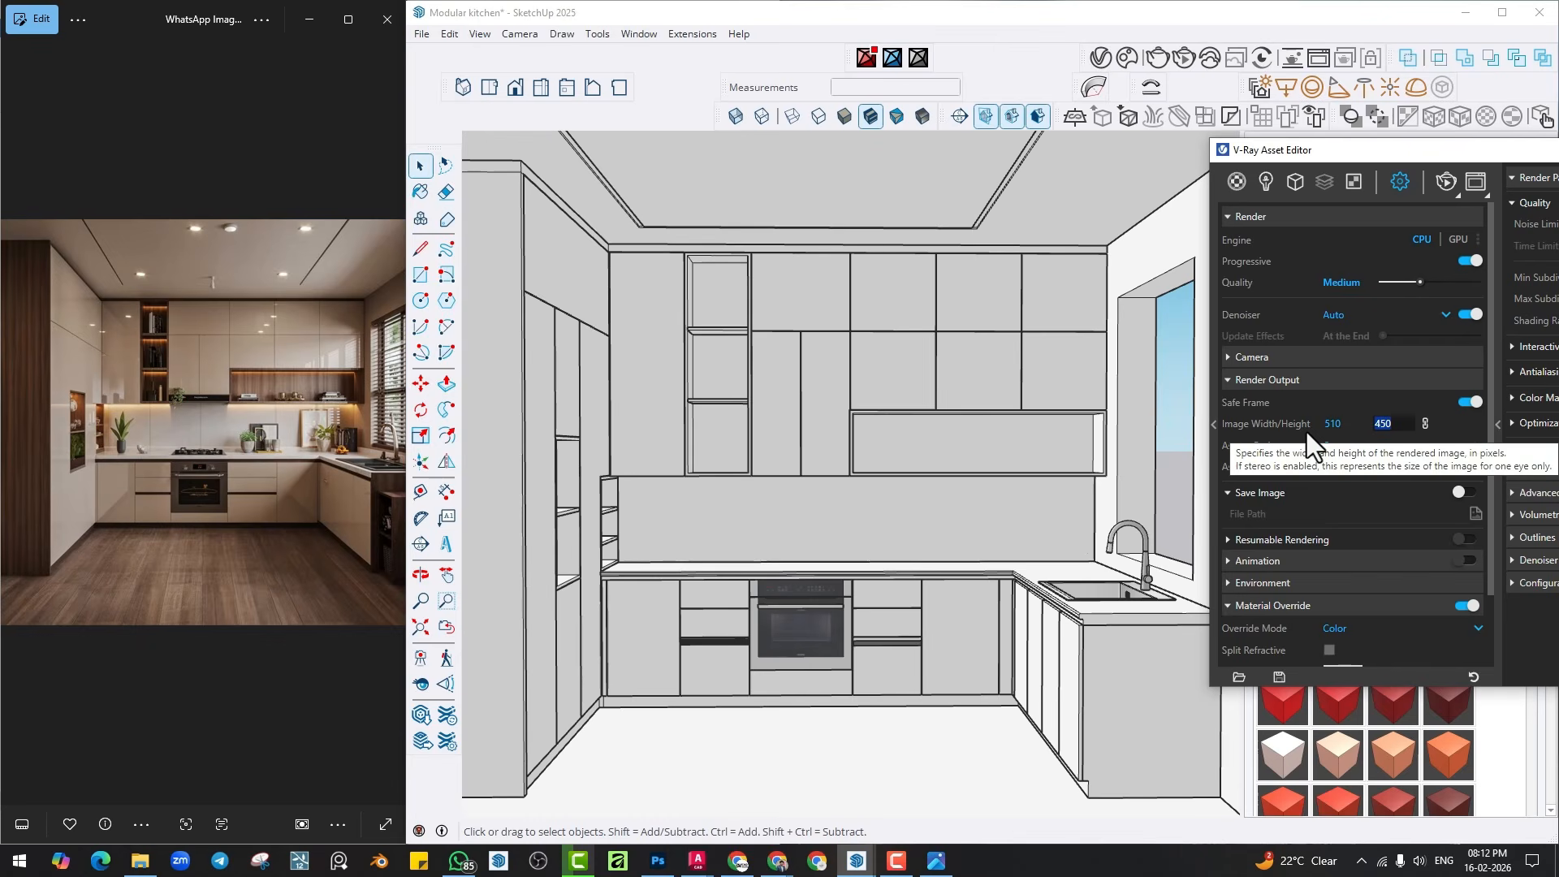
pyautogui.click(1341, 445)
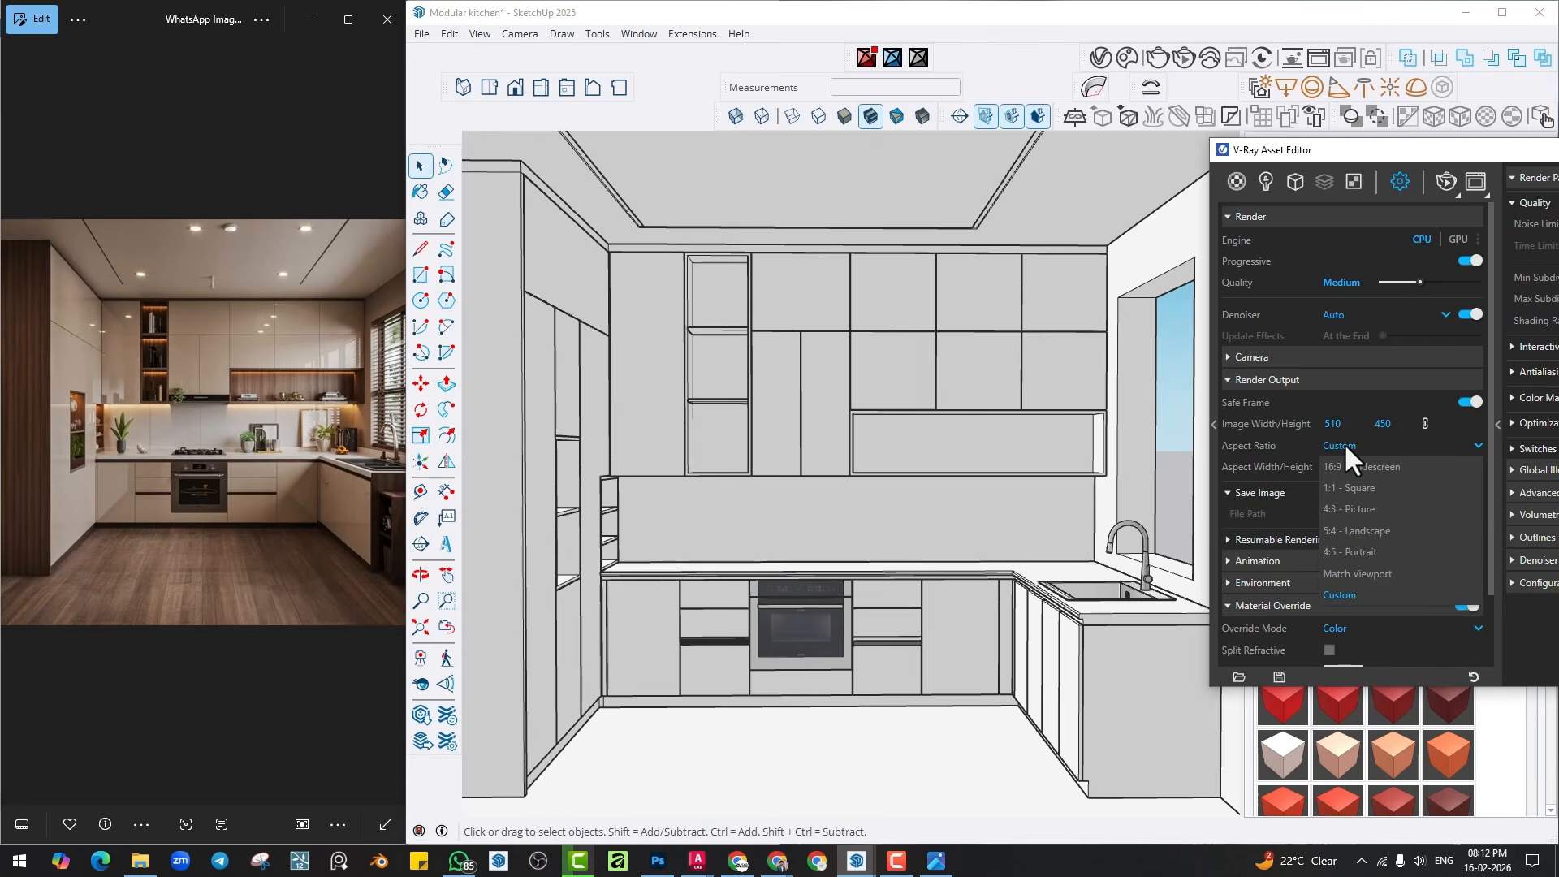
pyautogui.click(1339, 511)
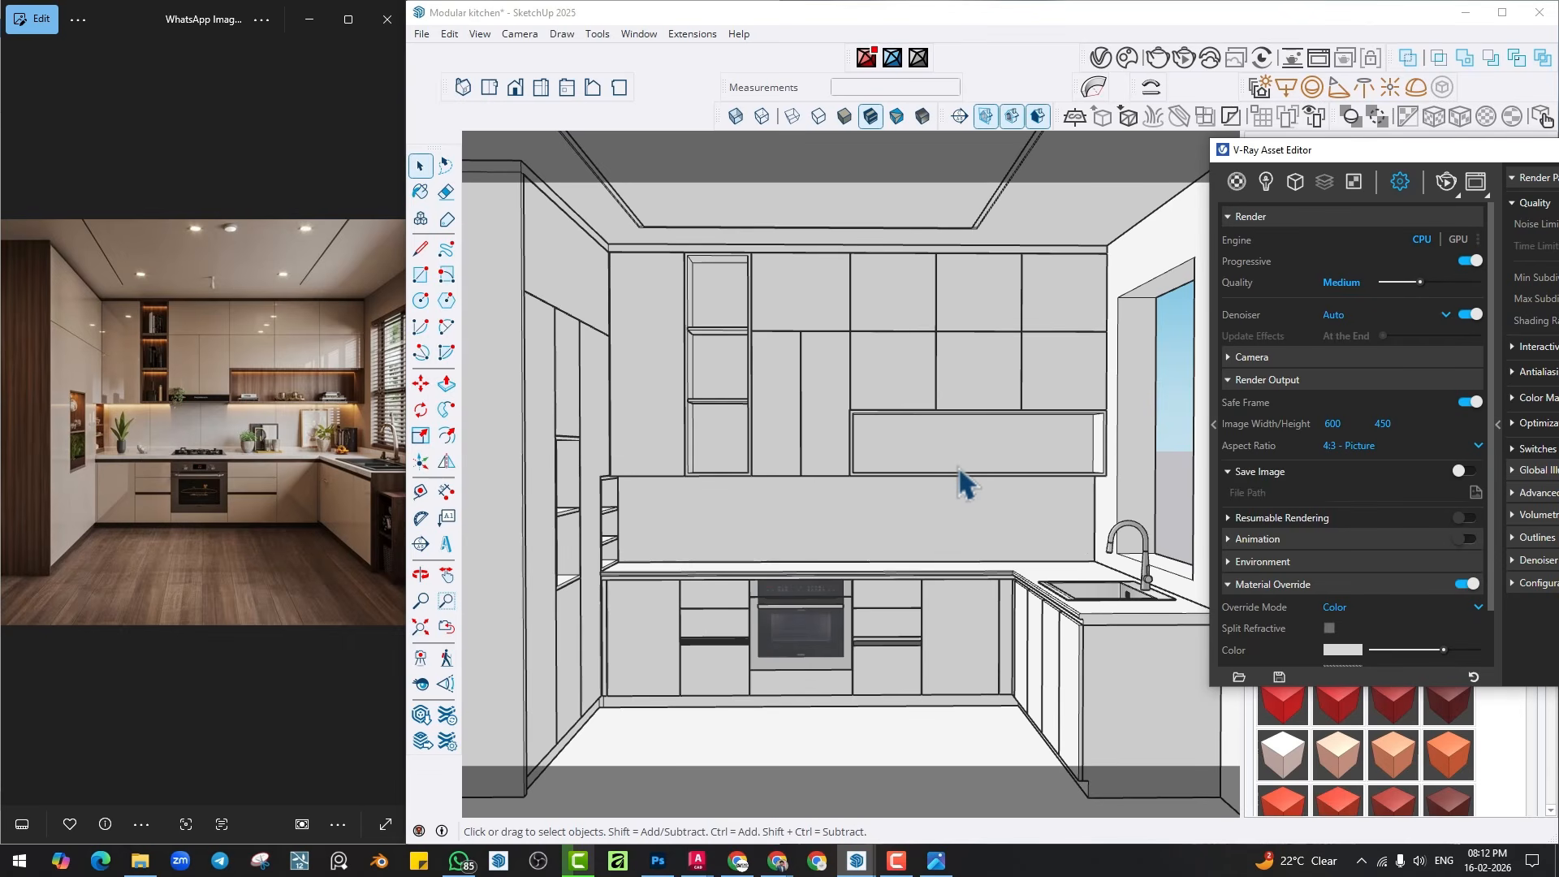
pyautogui.click(420, 601)
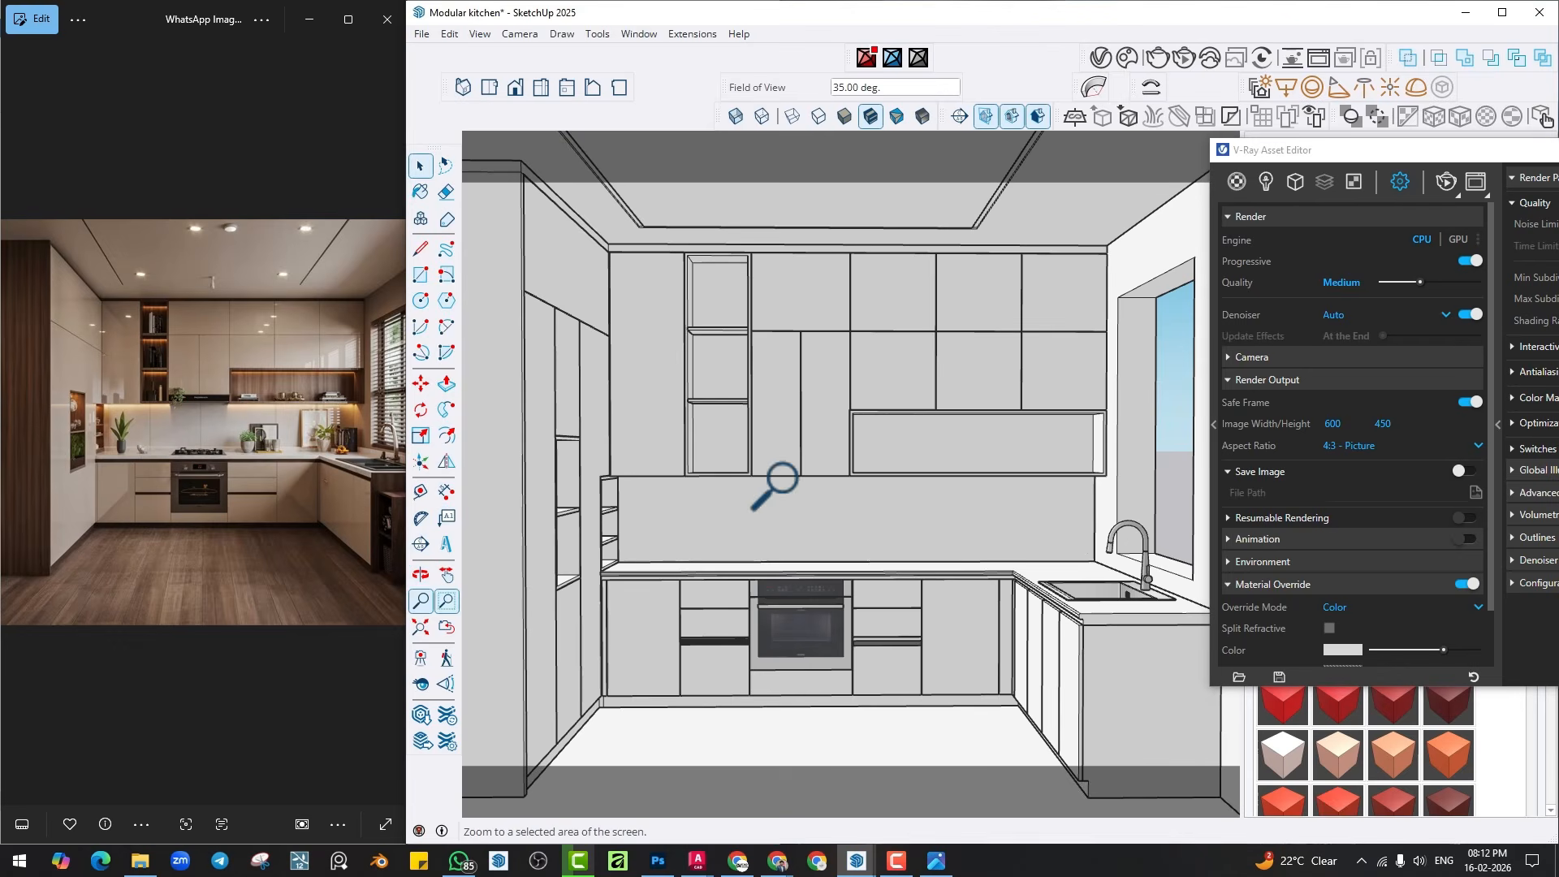
pyautogui.moveTo(775, 483); pyautogui.dragTo(793, 452)
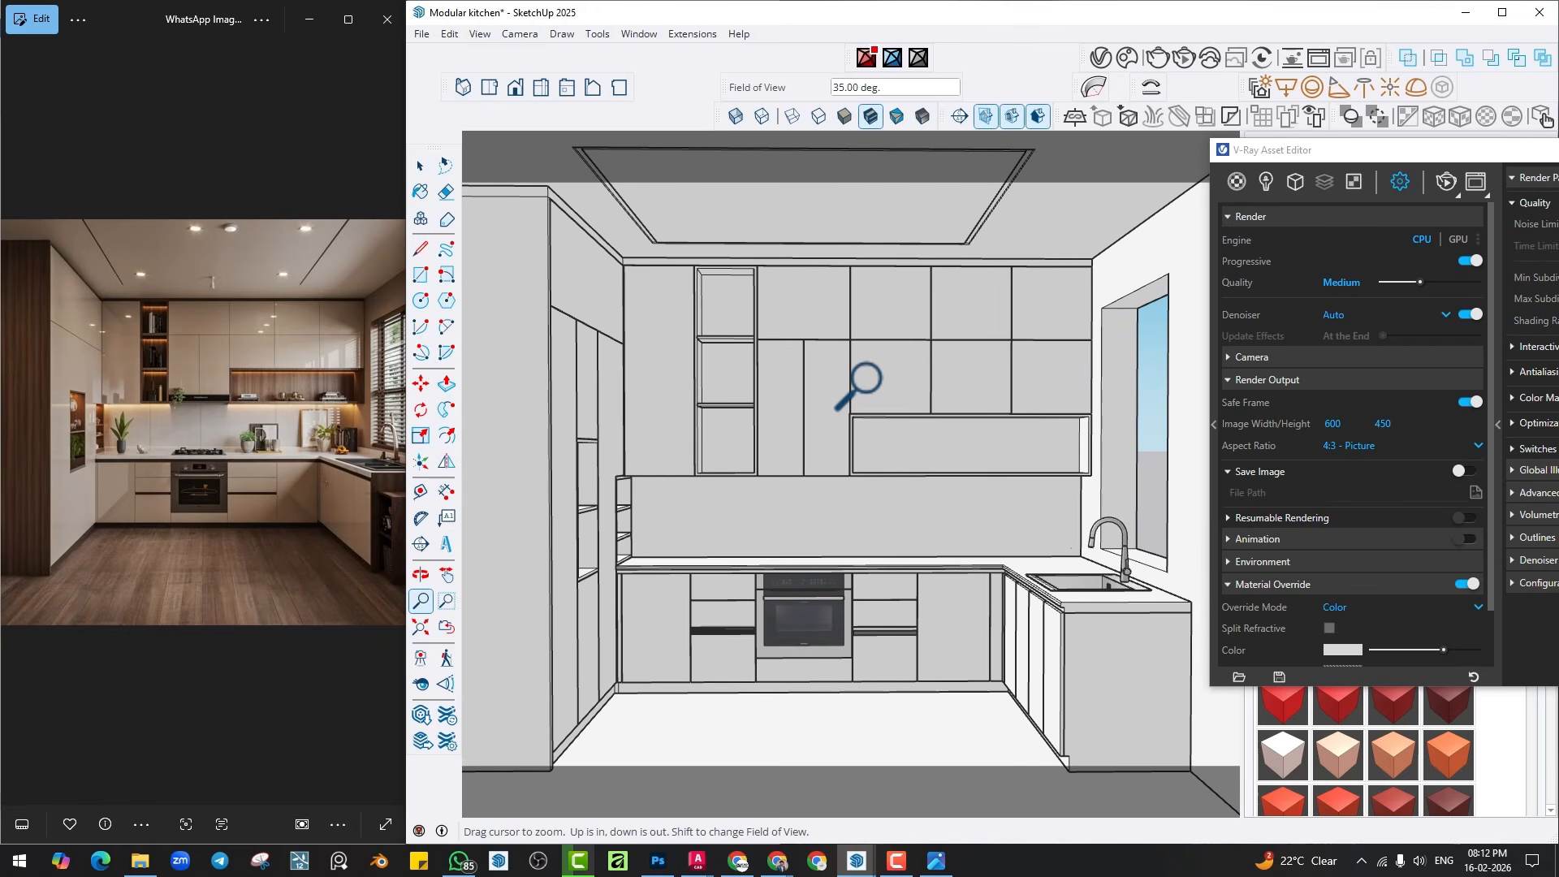
pyautogui.moveTo(866, 378); pyautogui.dragTo(866, 372)
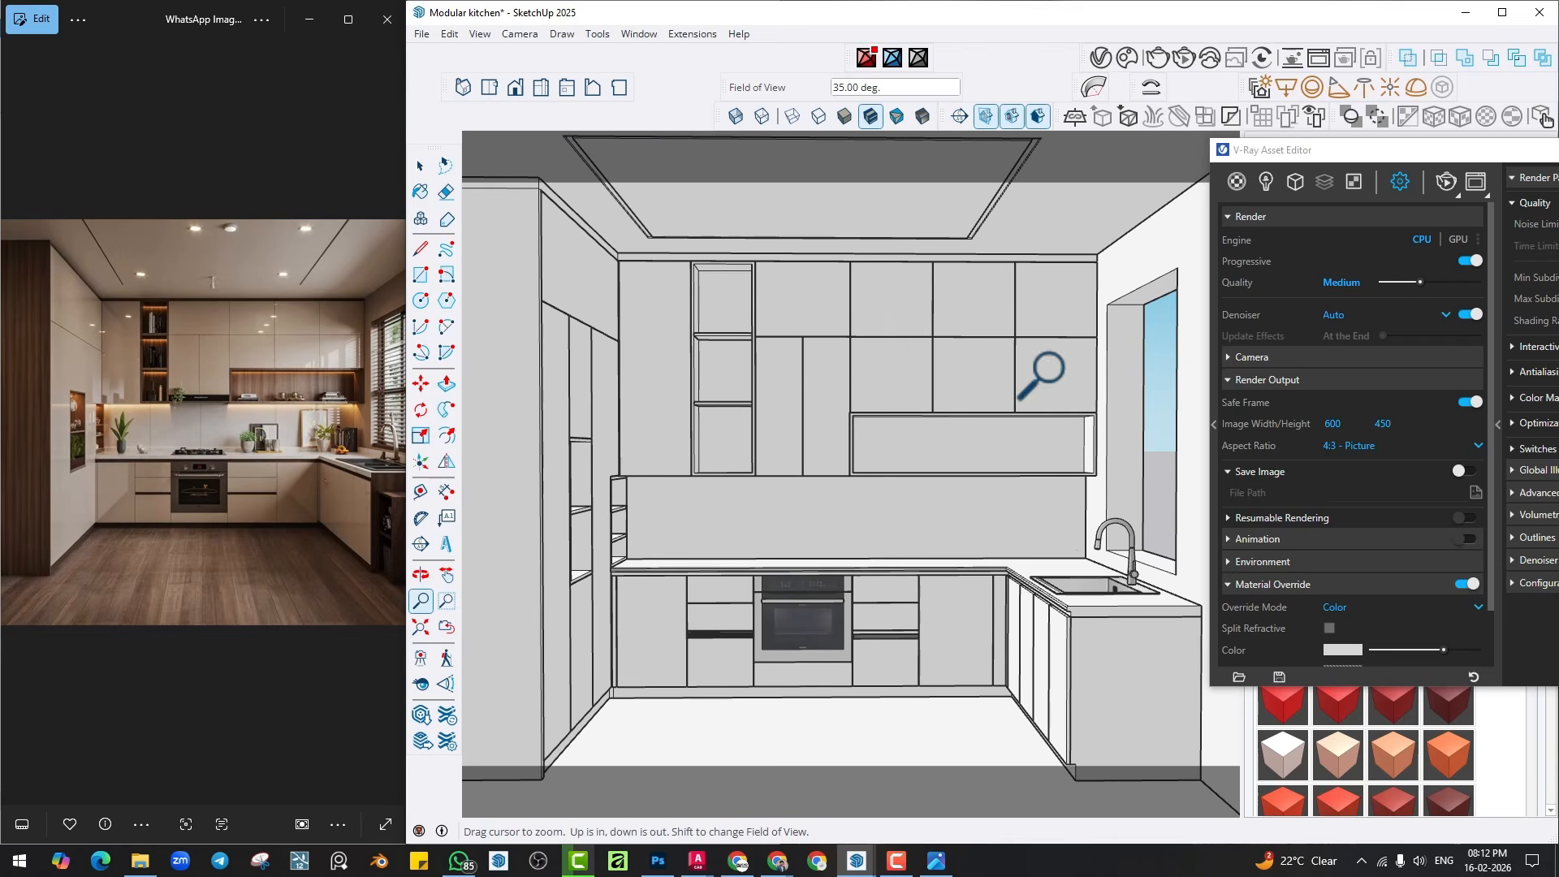
# Change the render aspect ratio to 5:4 Landscape and fine-tune the camera distance so the kitchen fits the frame.
pyautogui.click(1365, 443)
pyautogui.click(1349, 530)
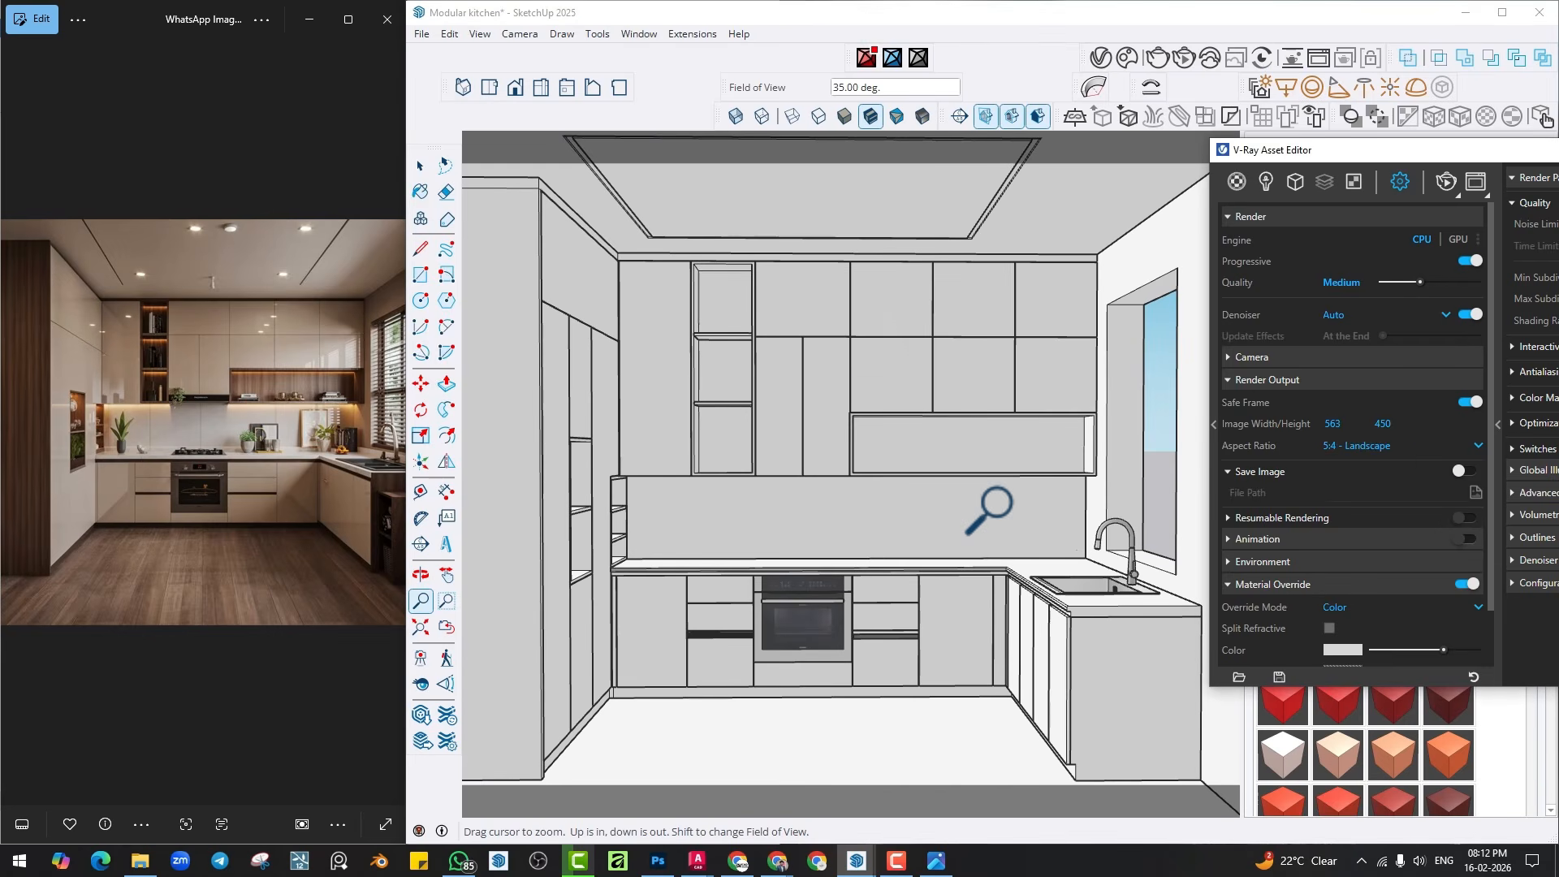
pyautogui.moveTo(950, 505); pyautogui.dragTo(950, 508)
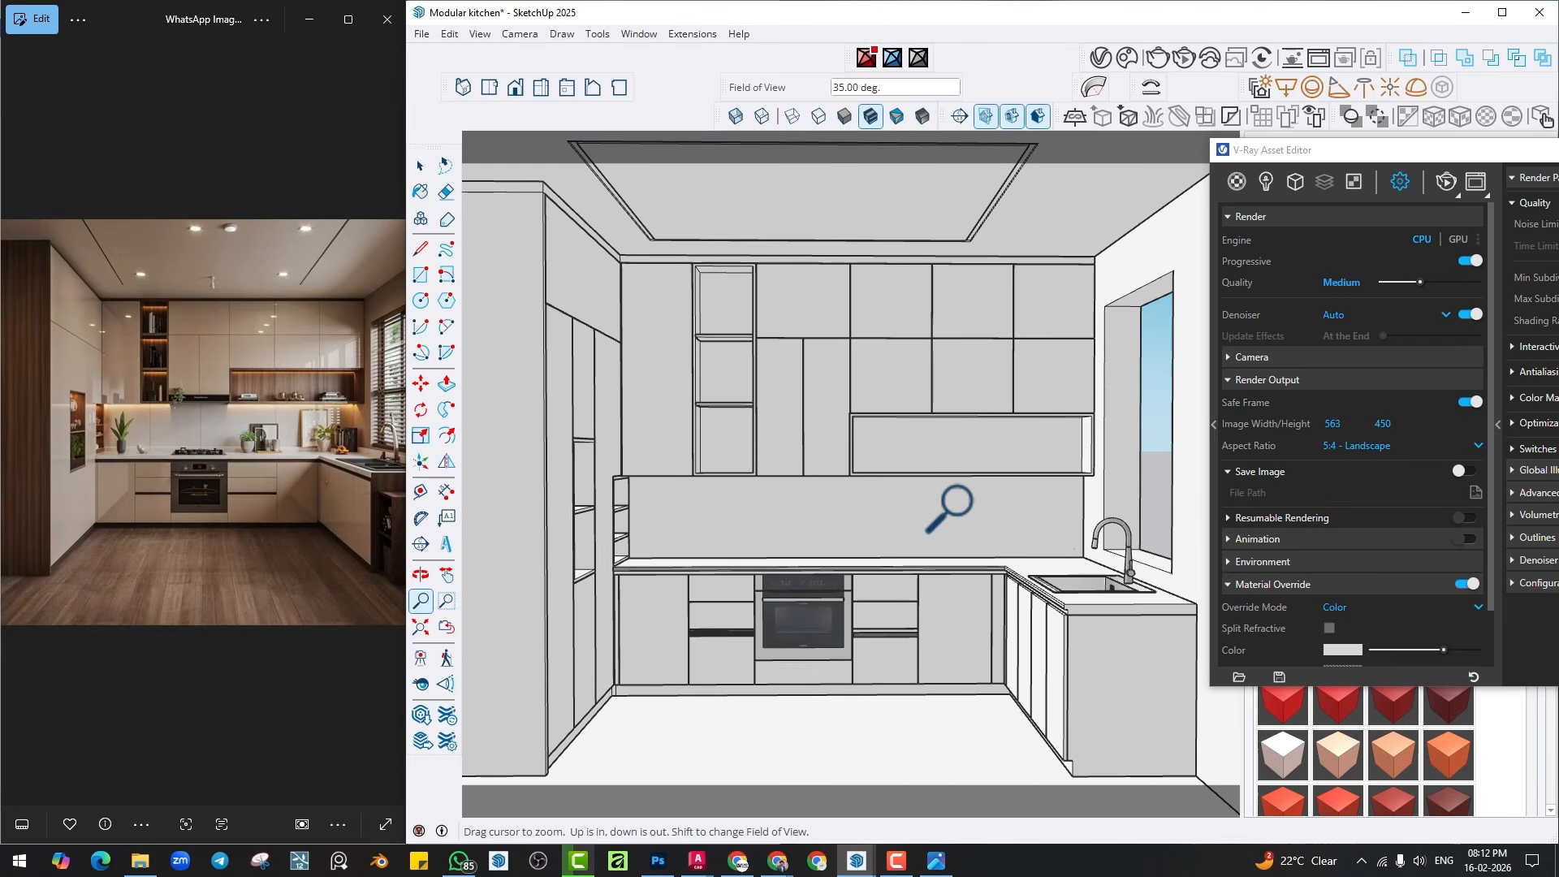
pyautogui.moveTo(1320, 154); pyautogui.dragTo(1401, 167)
pyautogui.moveTo(1009, 411); pyautogui.dragTo(922, 454)
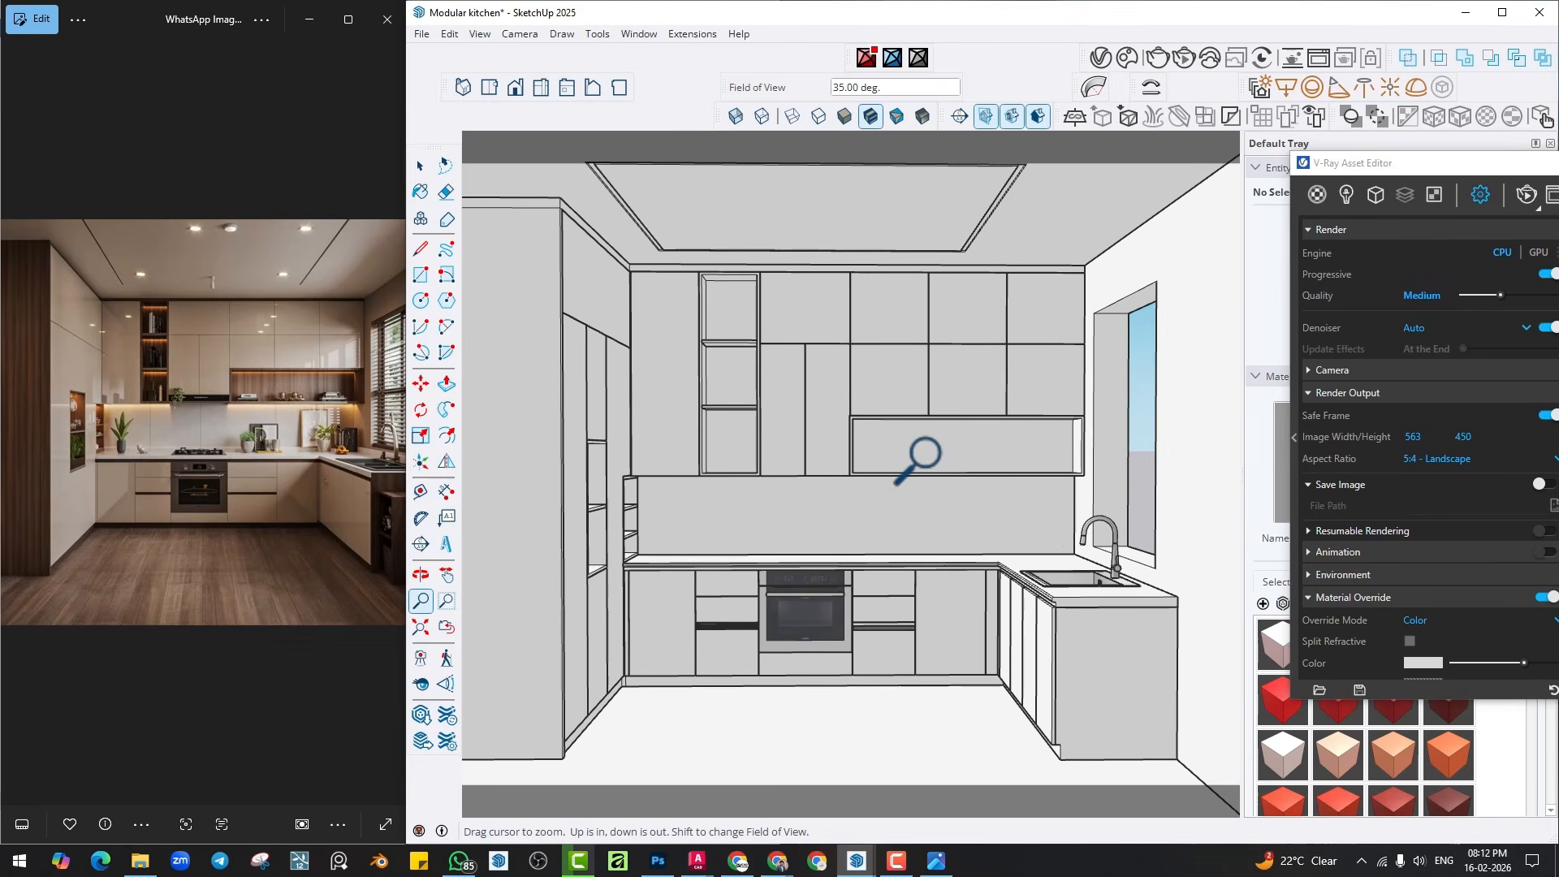
# Switch the camera to Two-Point Perspective and shift the view slightly to recenter the kitchen vertically.
pyautogui.click(518, 34)
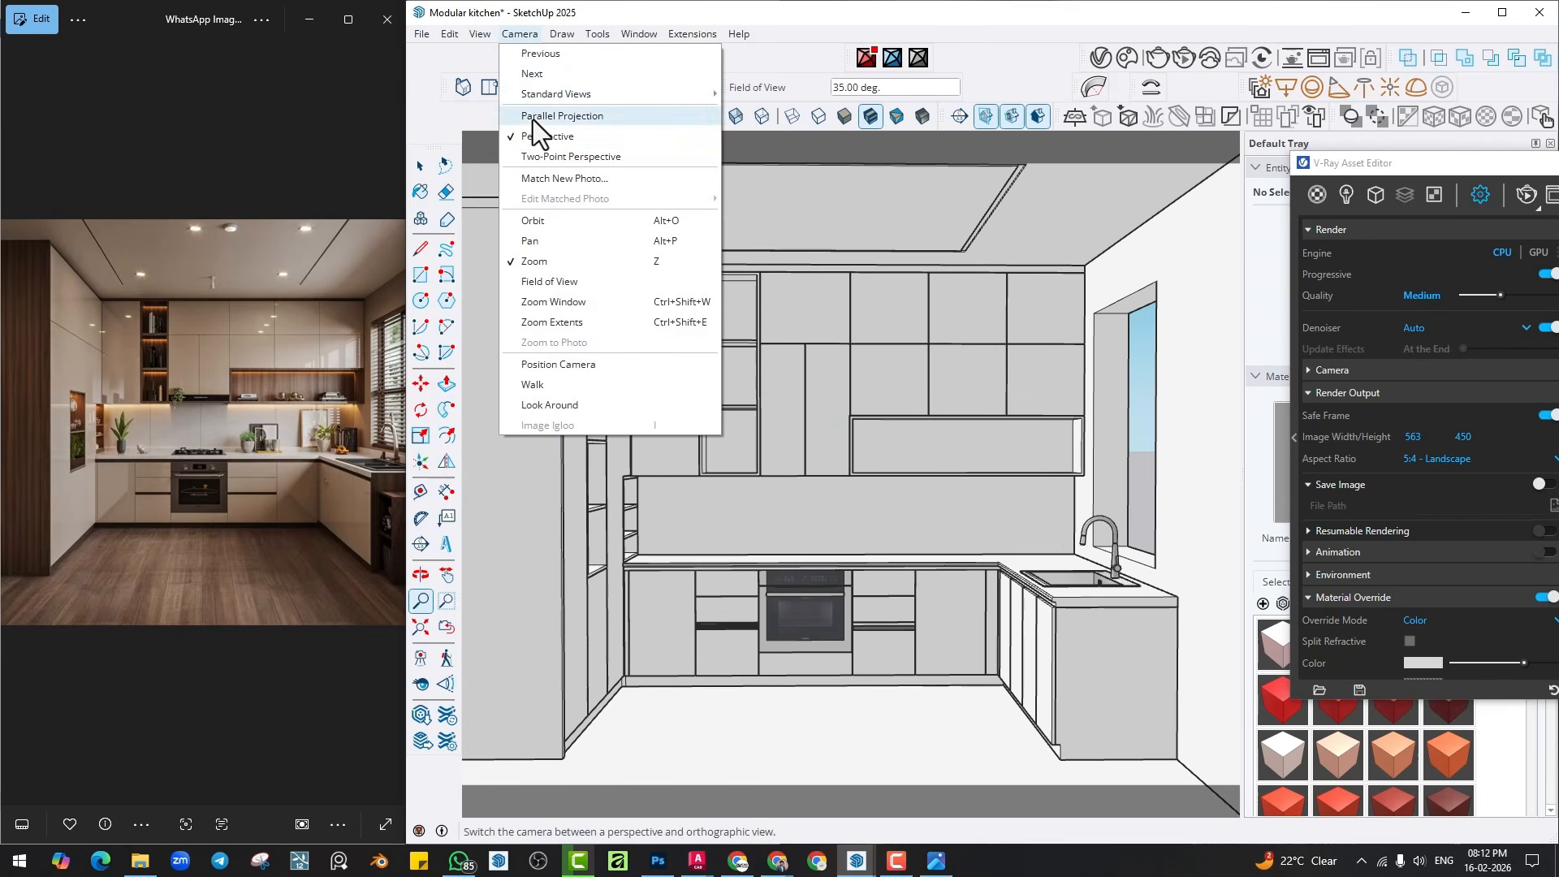
pyautogui.click(540, 157)
pyautogui.moveTo(796, 457); pyautogui.dragTo(801, 446)
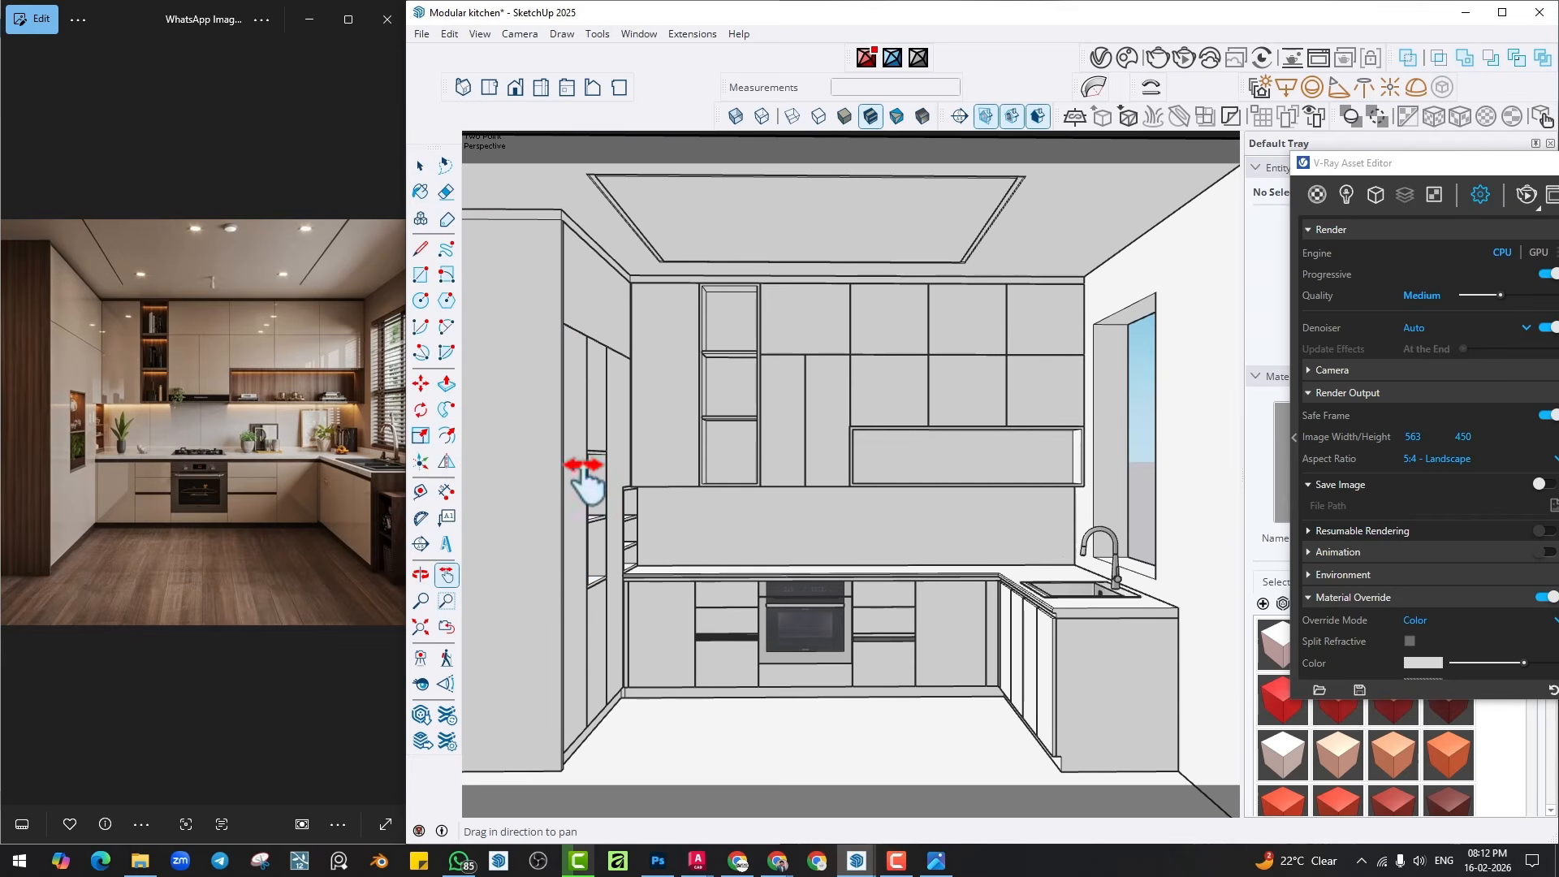
# Add a scene from the current camera view, saving the style changes as a new style.
pyautogui.click(489, 34)
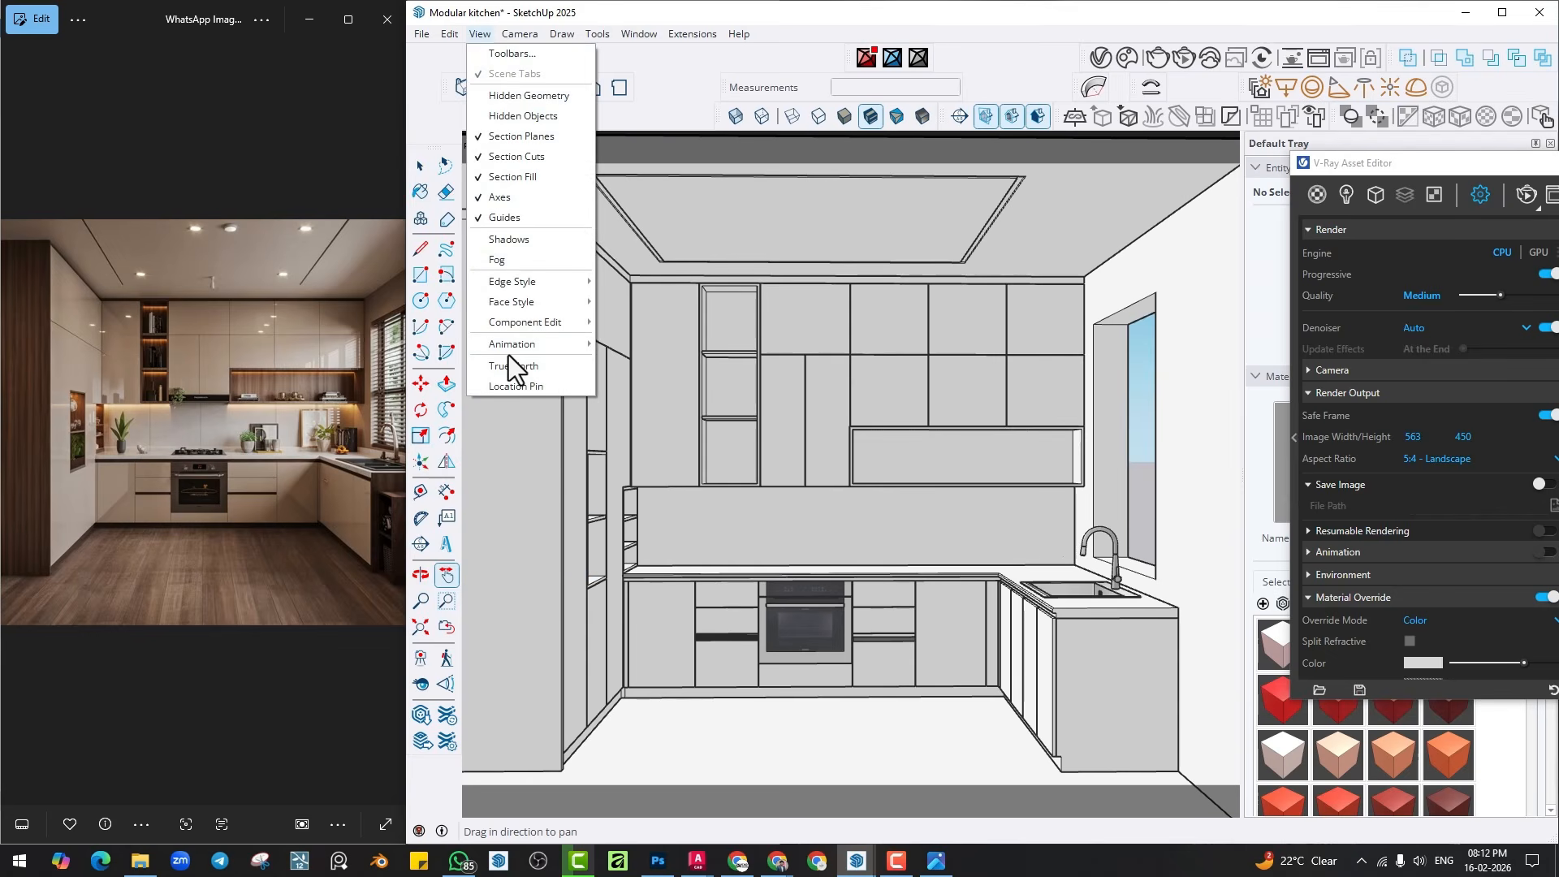
pyautogui.moveTo(509, 351)
pyautogui.click(622, 344)
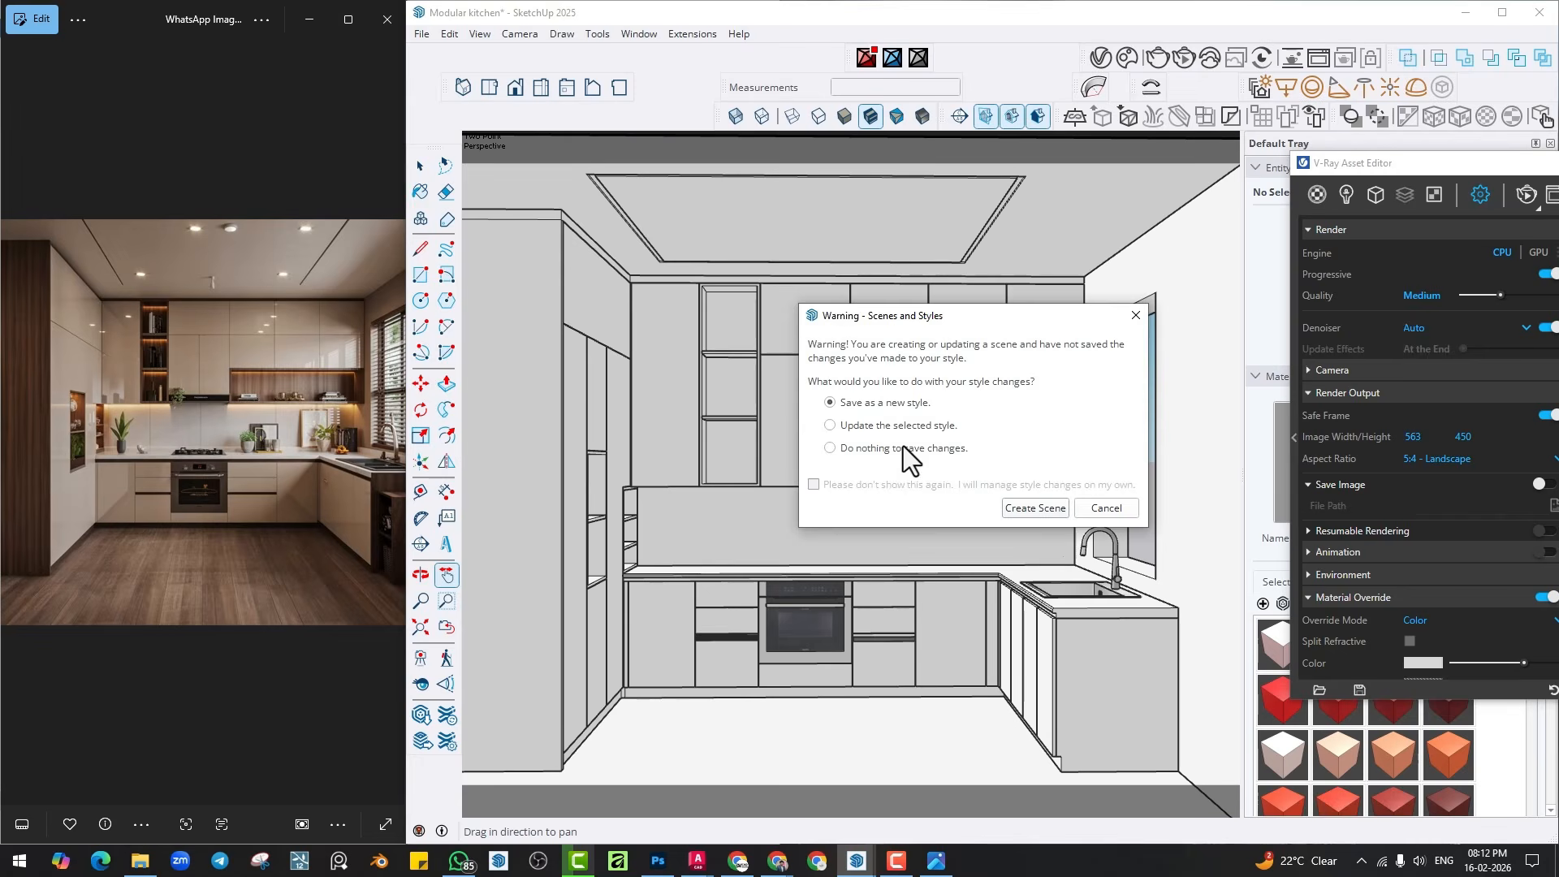
pyautogui.click(1026, 514)
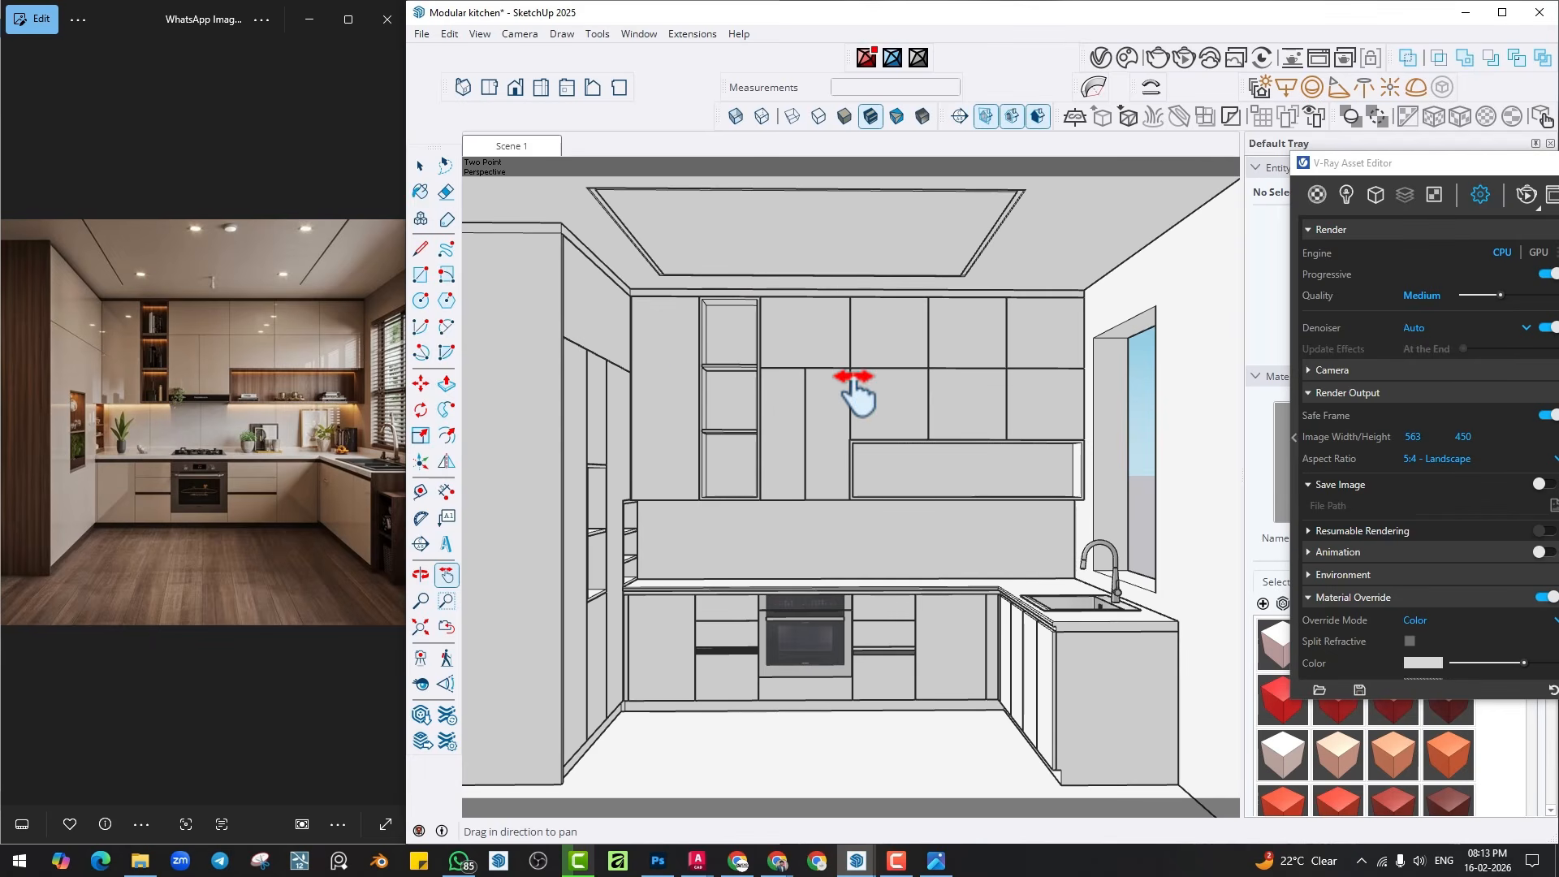
# Shift the camera view slightly sideways and update Scene 1 with the new framing.
pyautogui.moveTo(784, 455); pyautogui.dragTo(805, 455, button='middle')
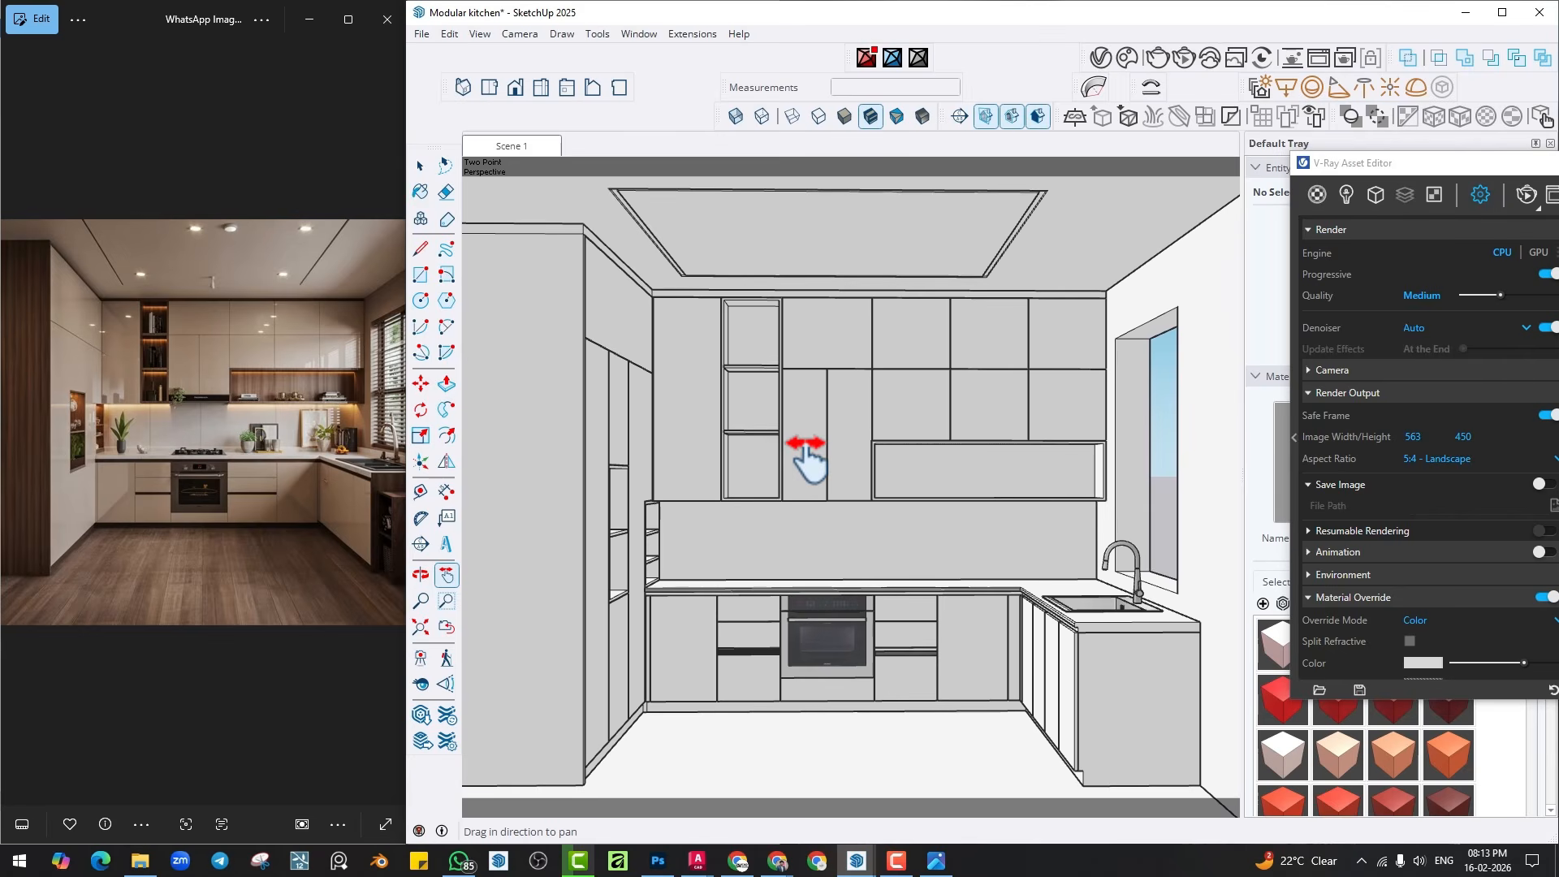
pyautogui.rightClick(517, 149)
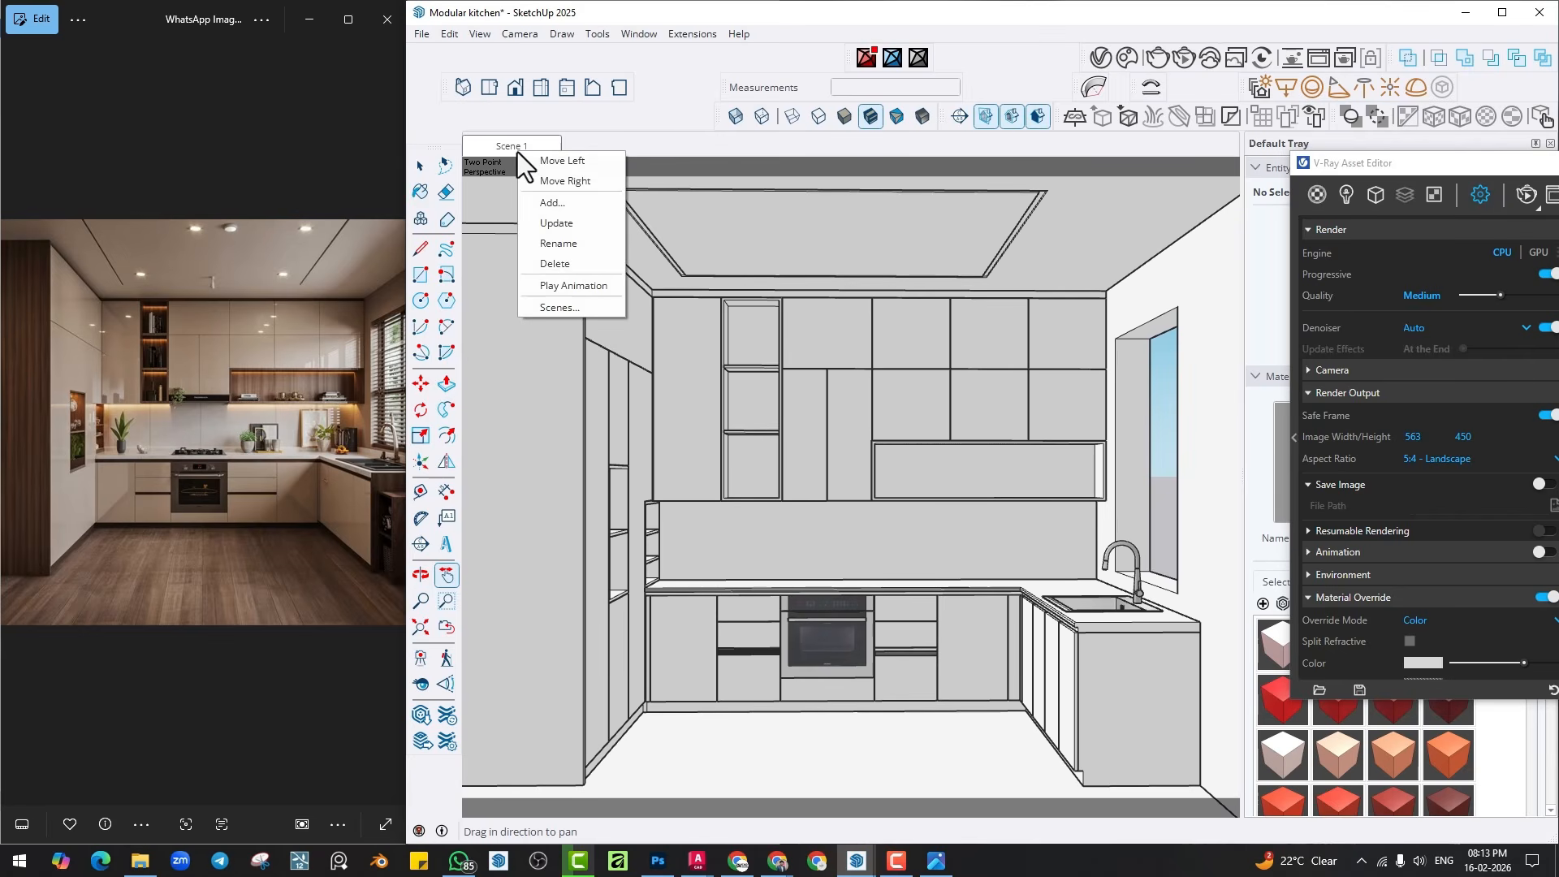
pyautogui.click(542, 226)
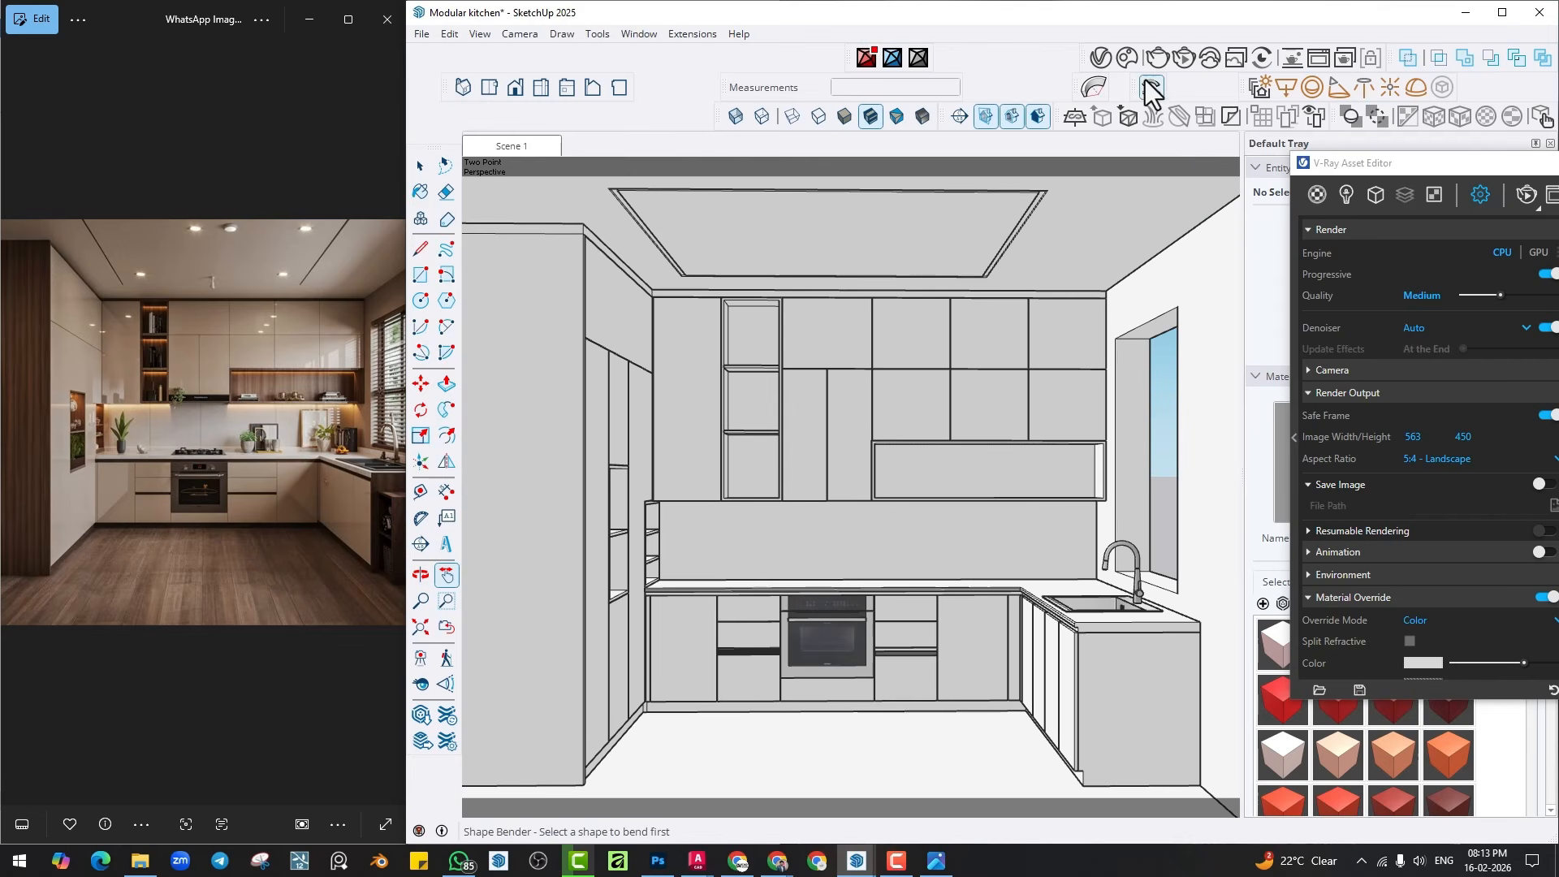
# Start an interactive V-Ray render and set the SunLight's horizontal angle to 31.4.
pyautogui.click(1183, 57)
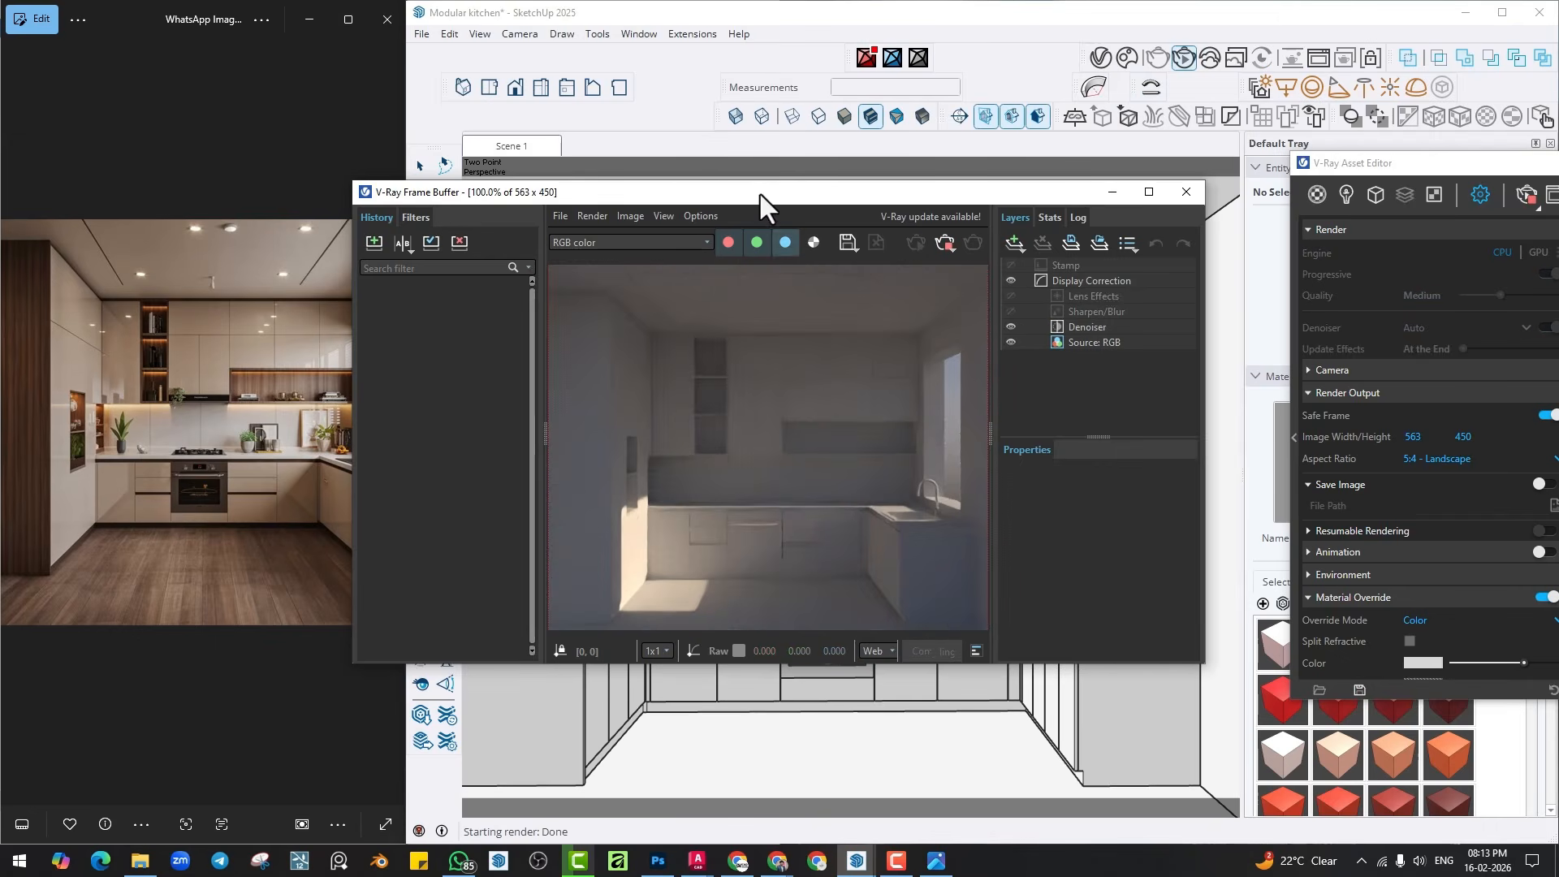
pyautogui.moveTo(762, 195); pyautogui.dragTo(575, 181)
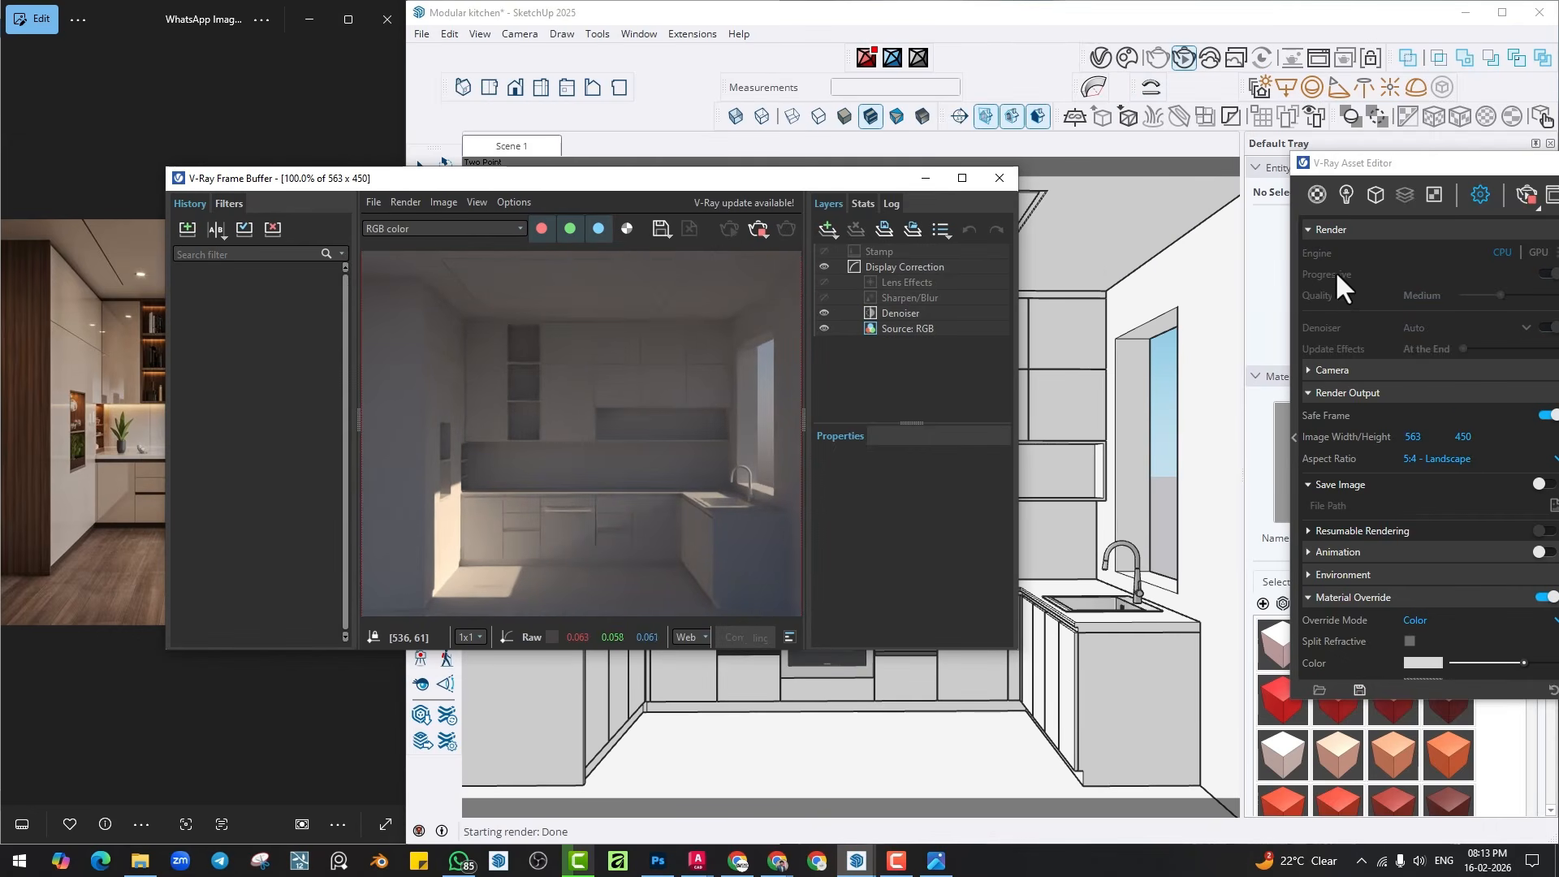
pyautogui.click(1346, 194)
pyautogui.moveTo(1359, 165); pyautogui.dragTo(1033, 121)
pyautogui.click(1083, 251)
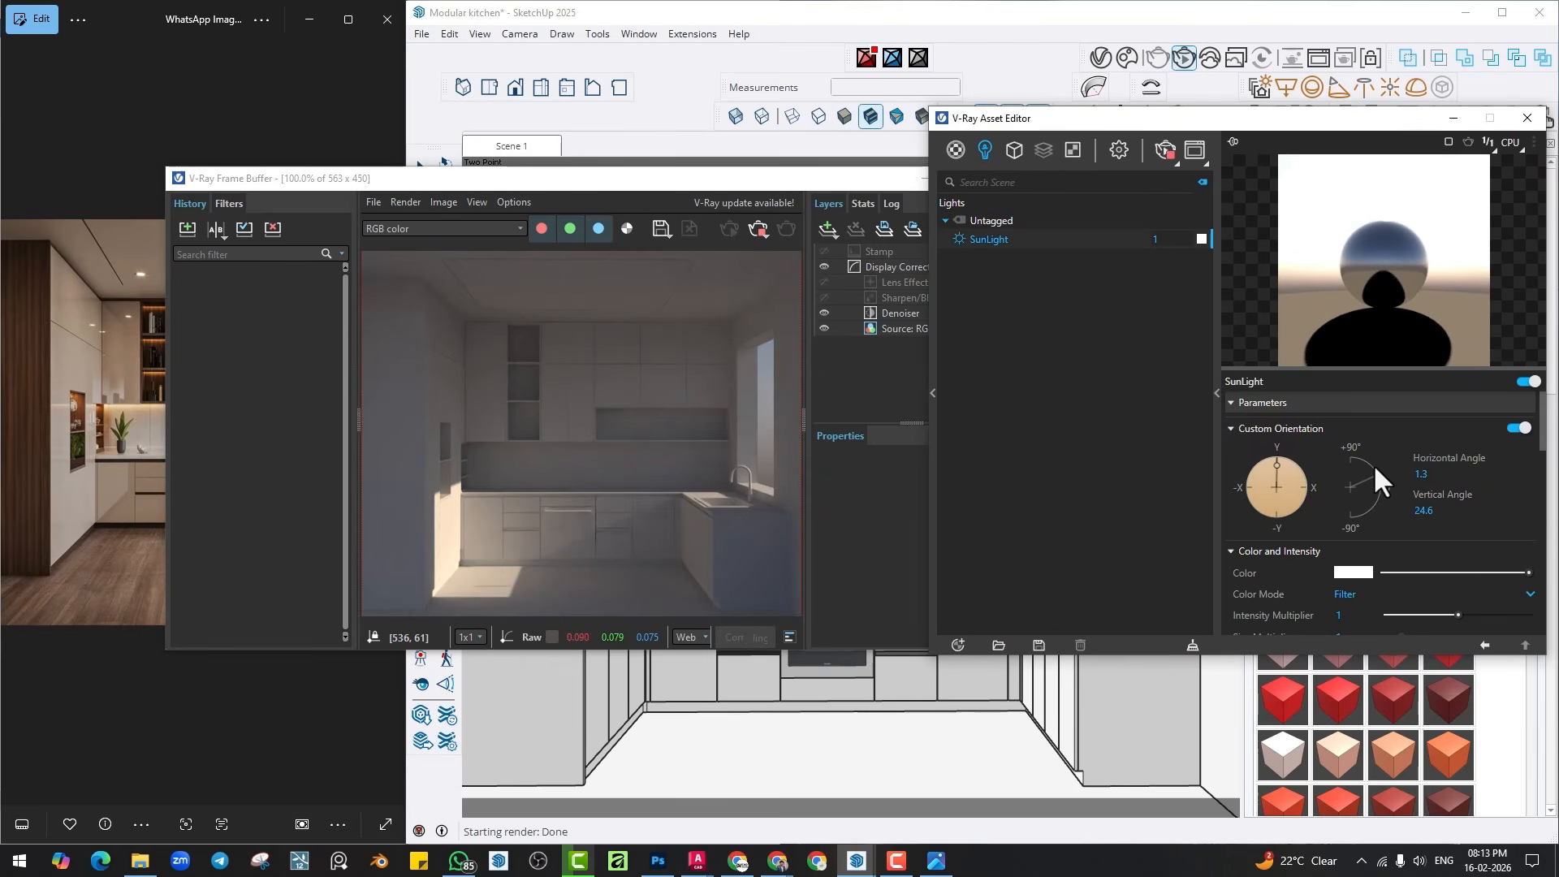
pyautogui.click(1289, 467)
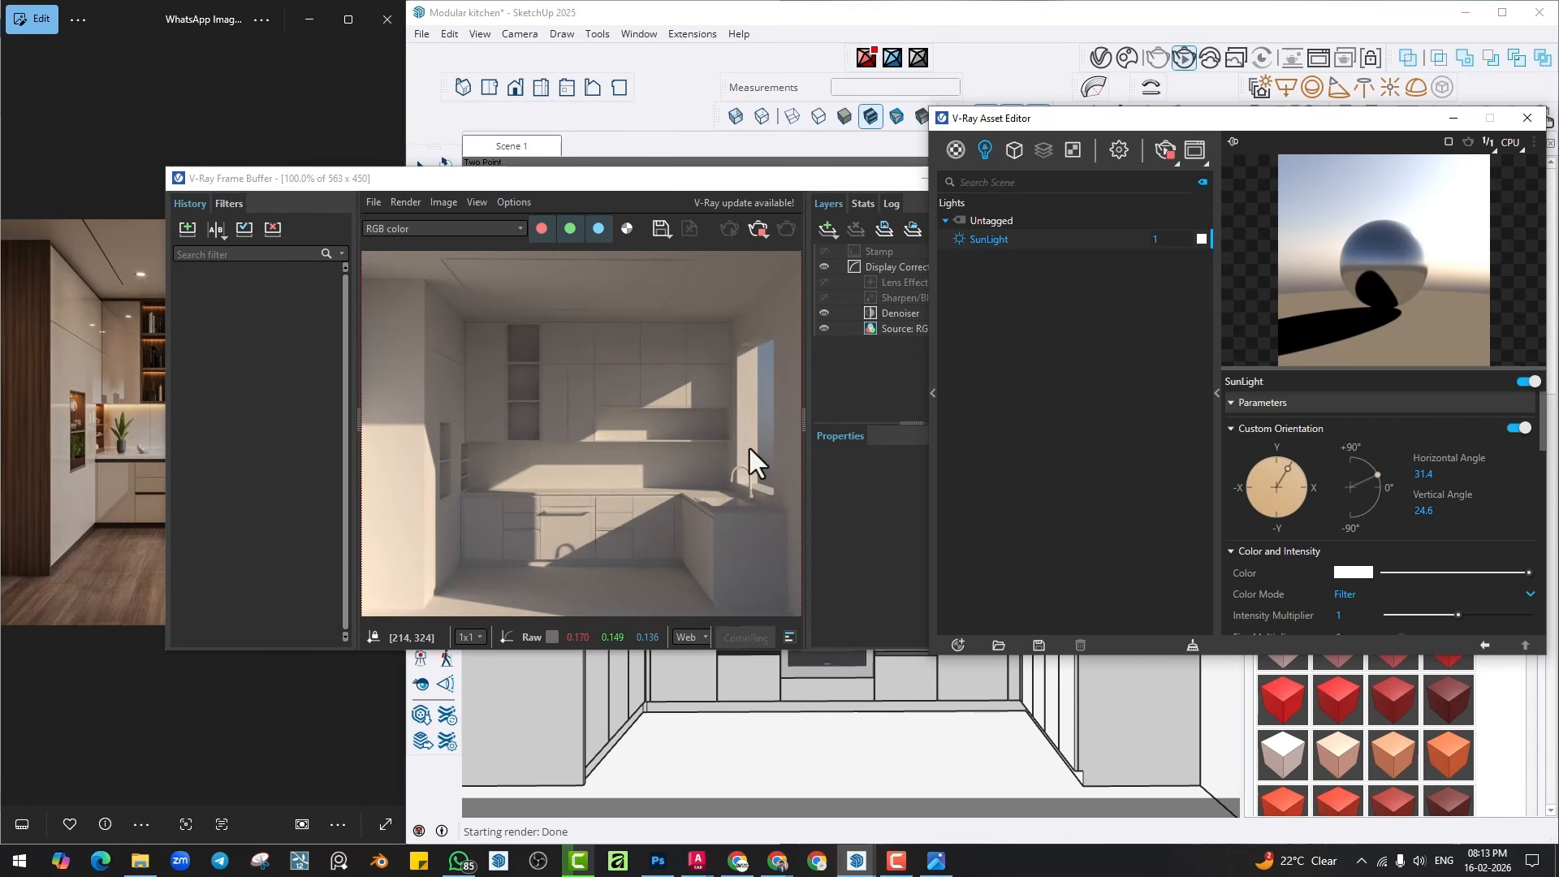
# For the SectionPlane clipper, turn off Affect Light and enable Camera Rays Only.
pyautogui.click(1011, 149)
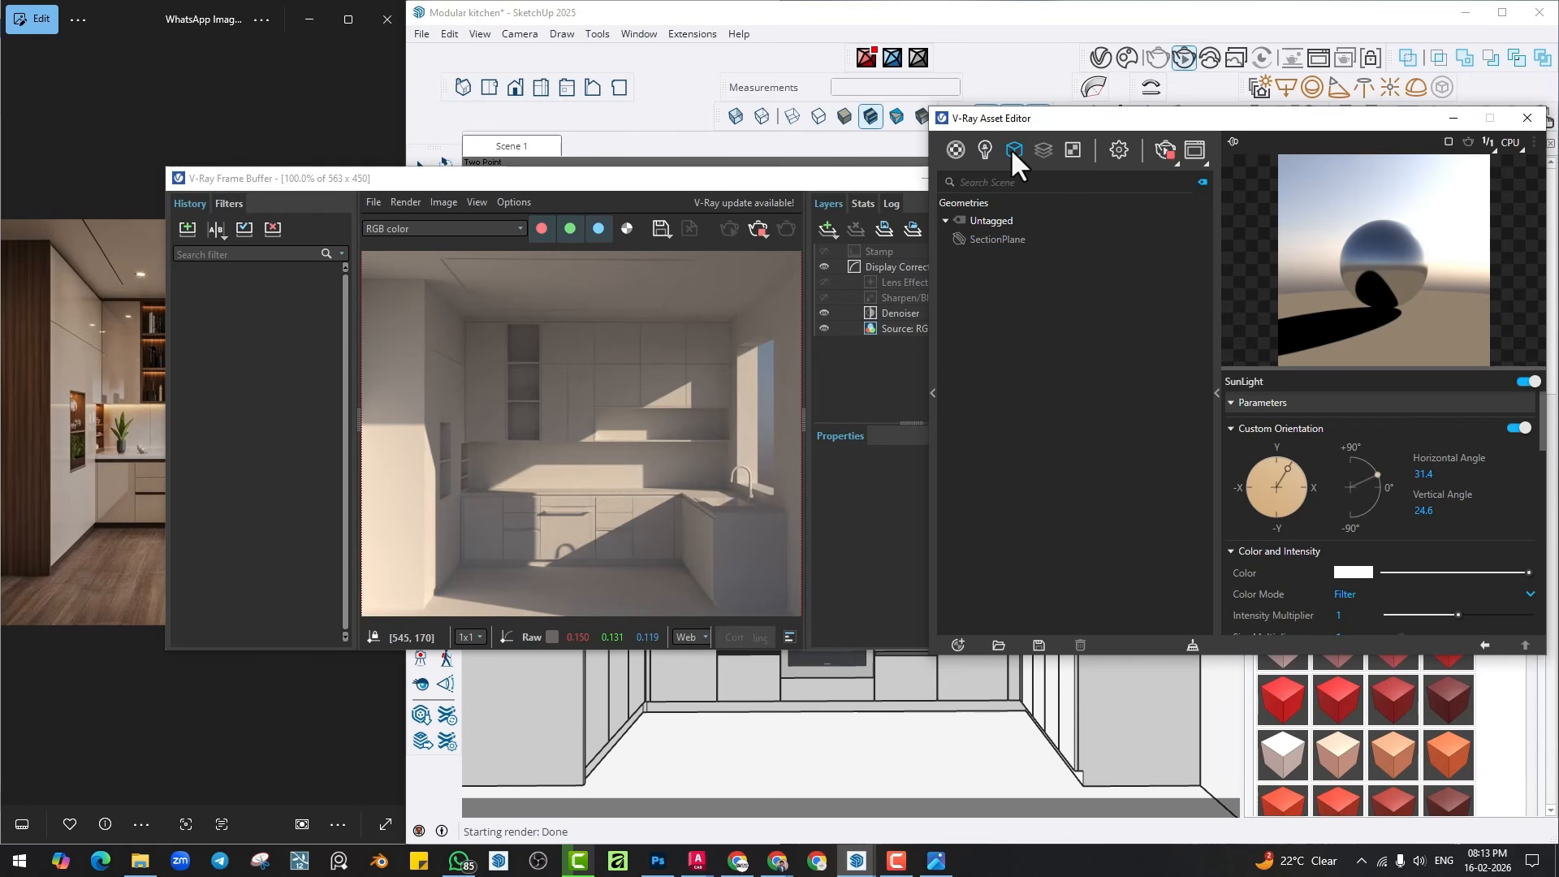
pyautogui.click(983, 240)
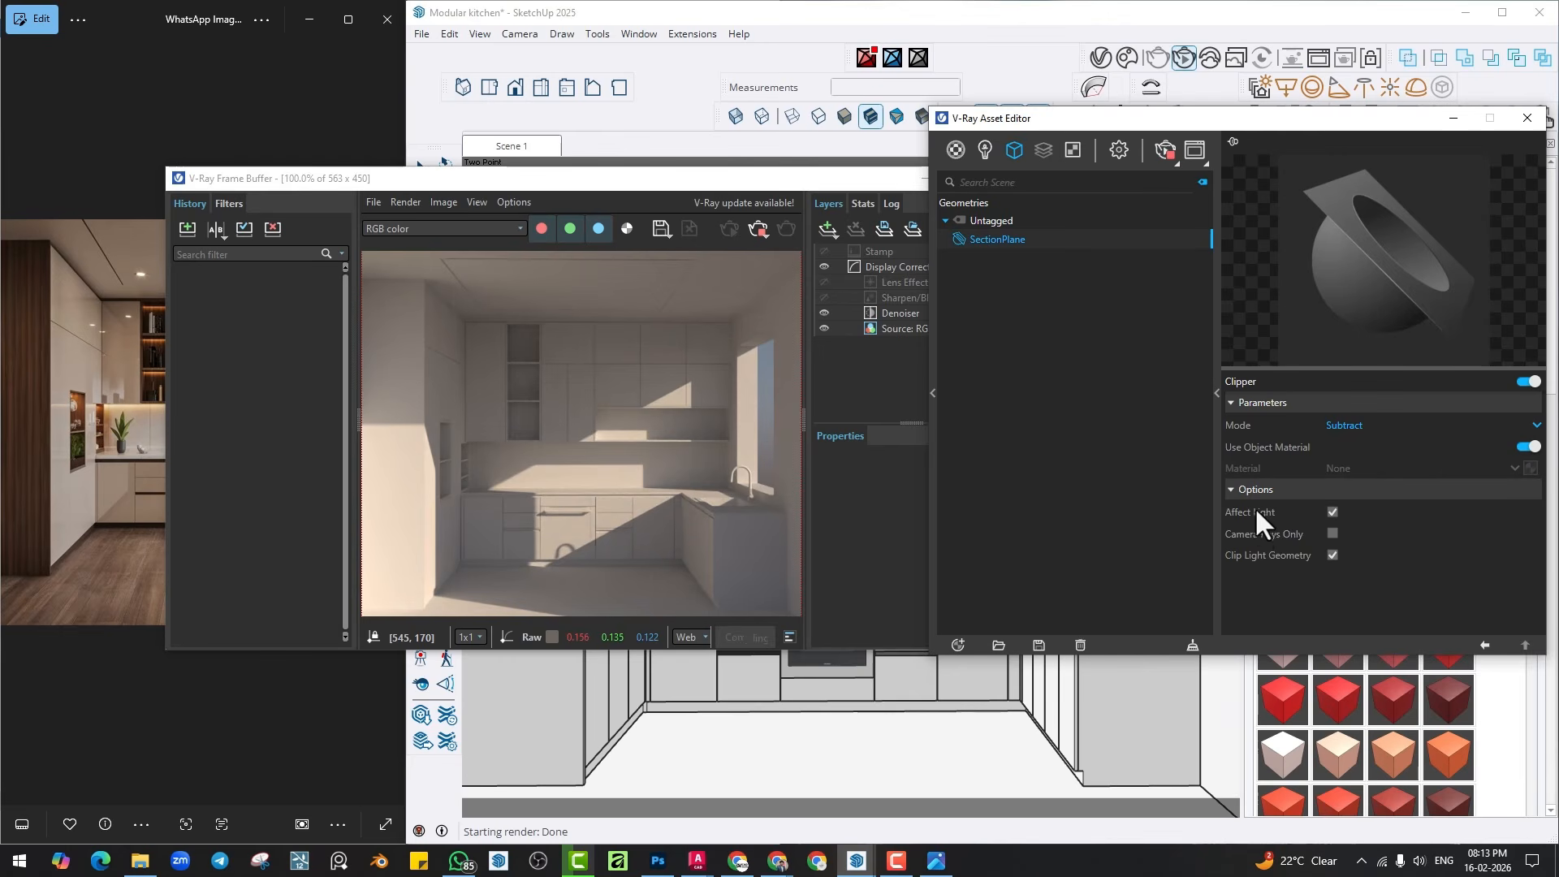
pyautogui.click(1332, 512)
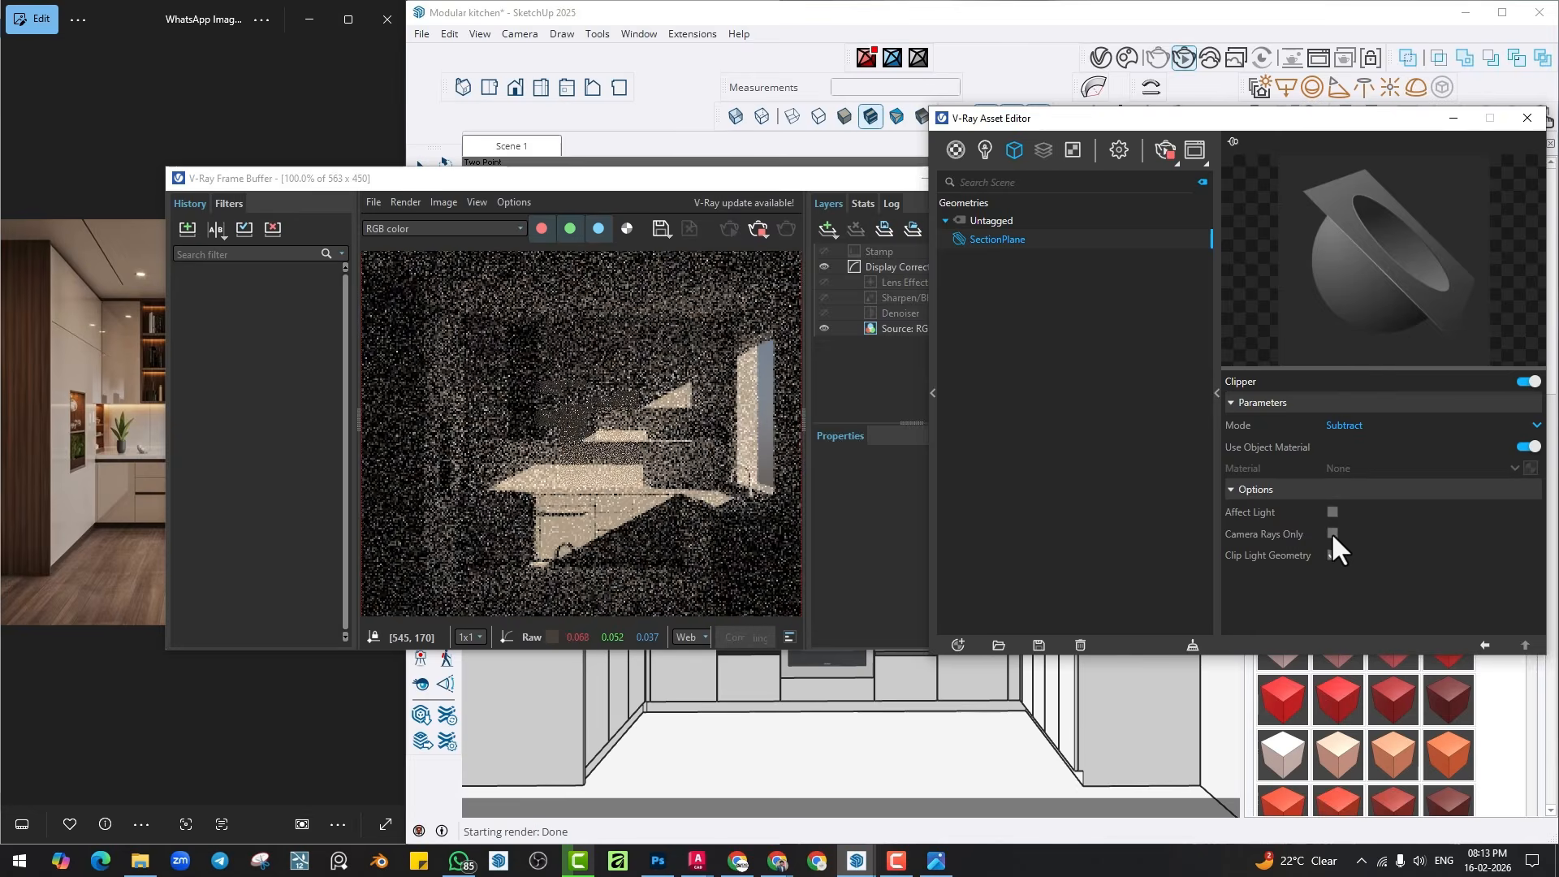
pyautogui.click(1331, 533)
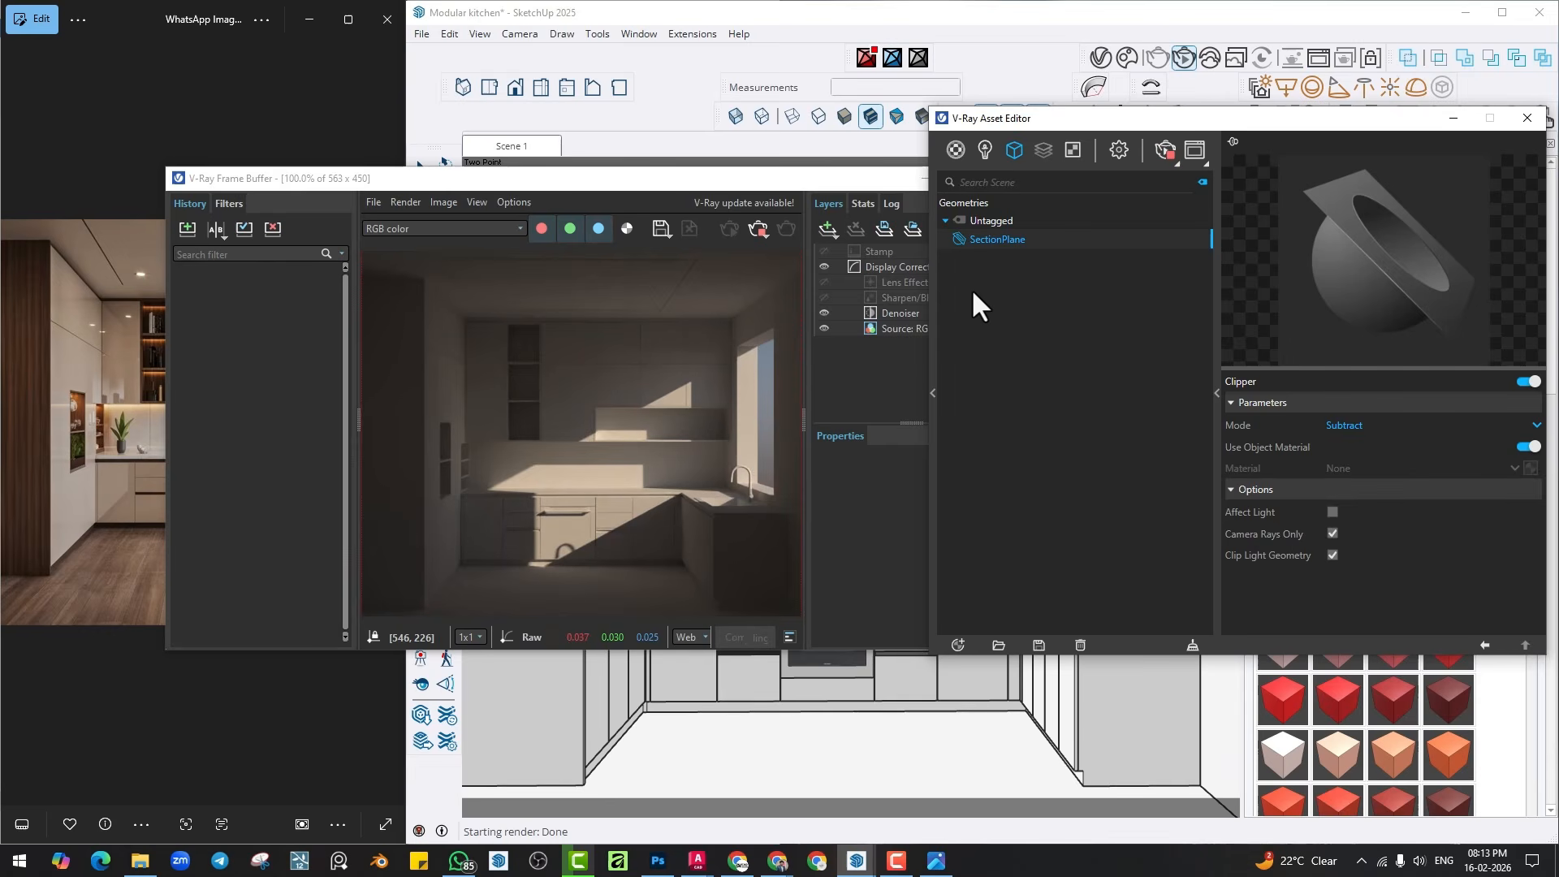
# Set the SunLight's custom orientation to a vertical angle of 22.6 and a horizontal angle of 15.4.
pyautogui.click(984, 150)
pyautogui.click(990, 238)
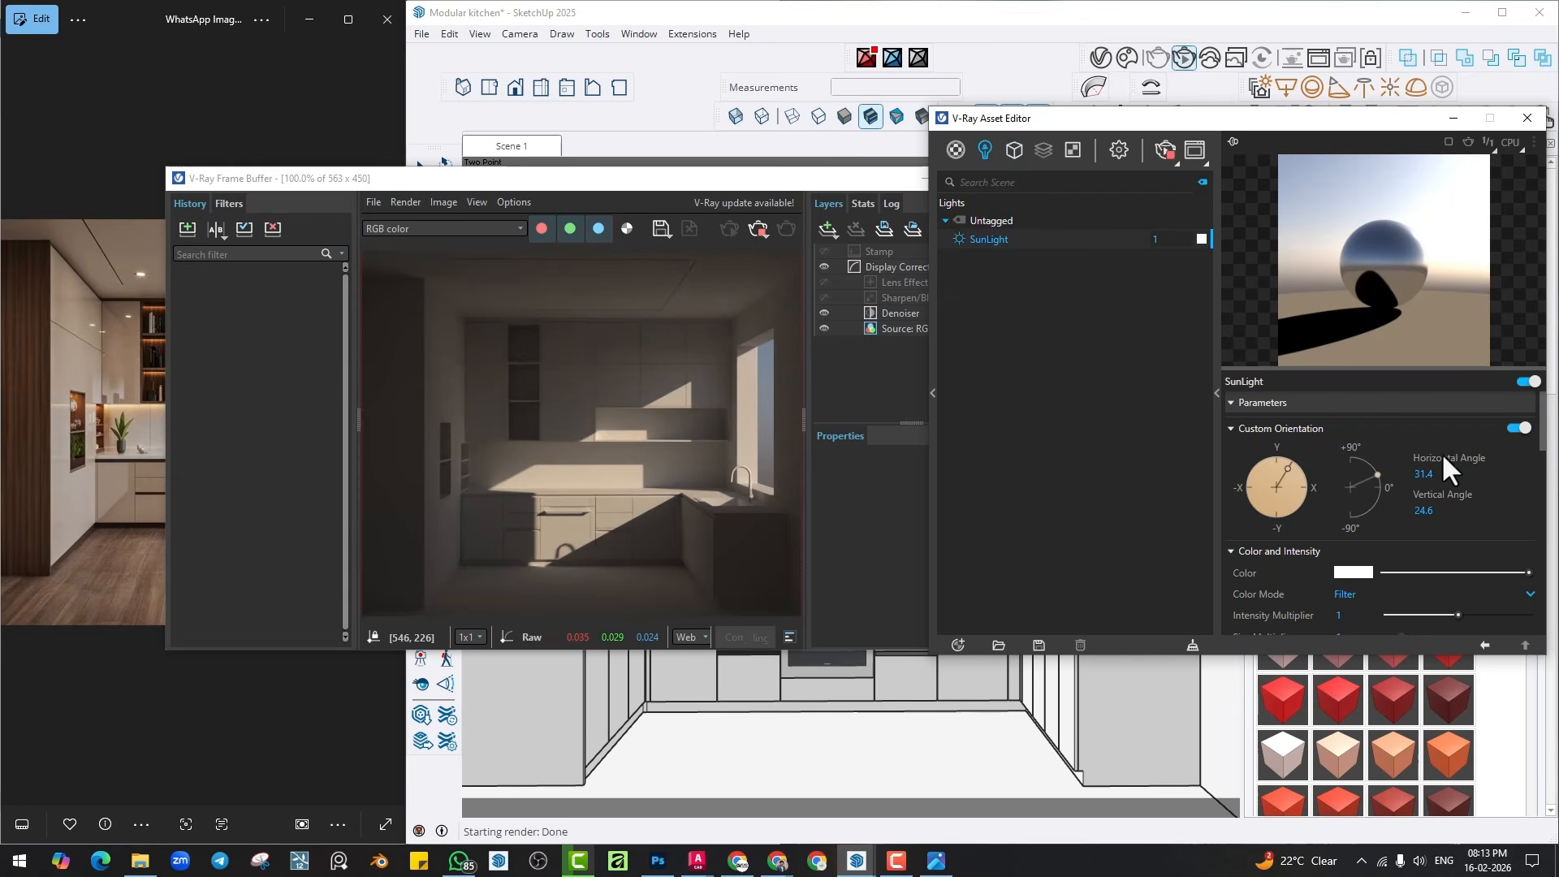
pyautogui.moveTo(1376, 472); pyautogui.dragTo(1376, 474)
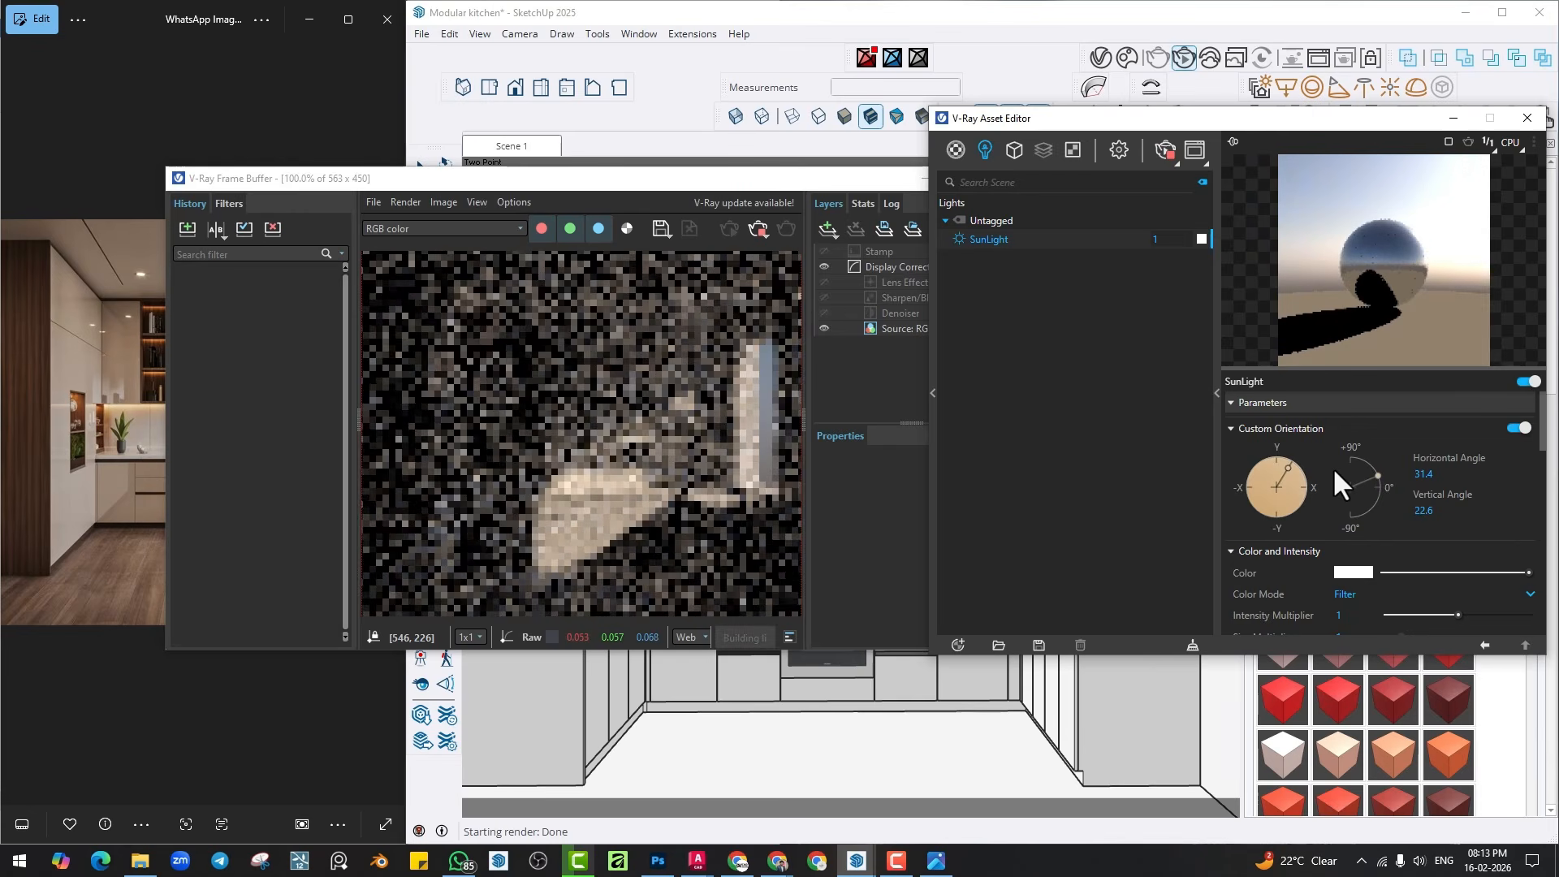
pyautogui.click(1283, 463)
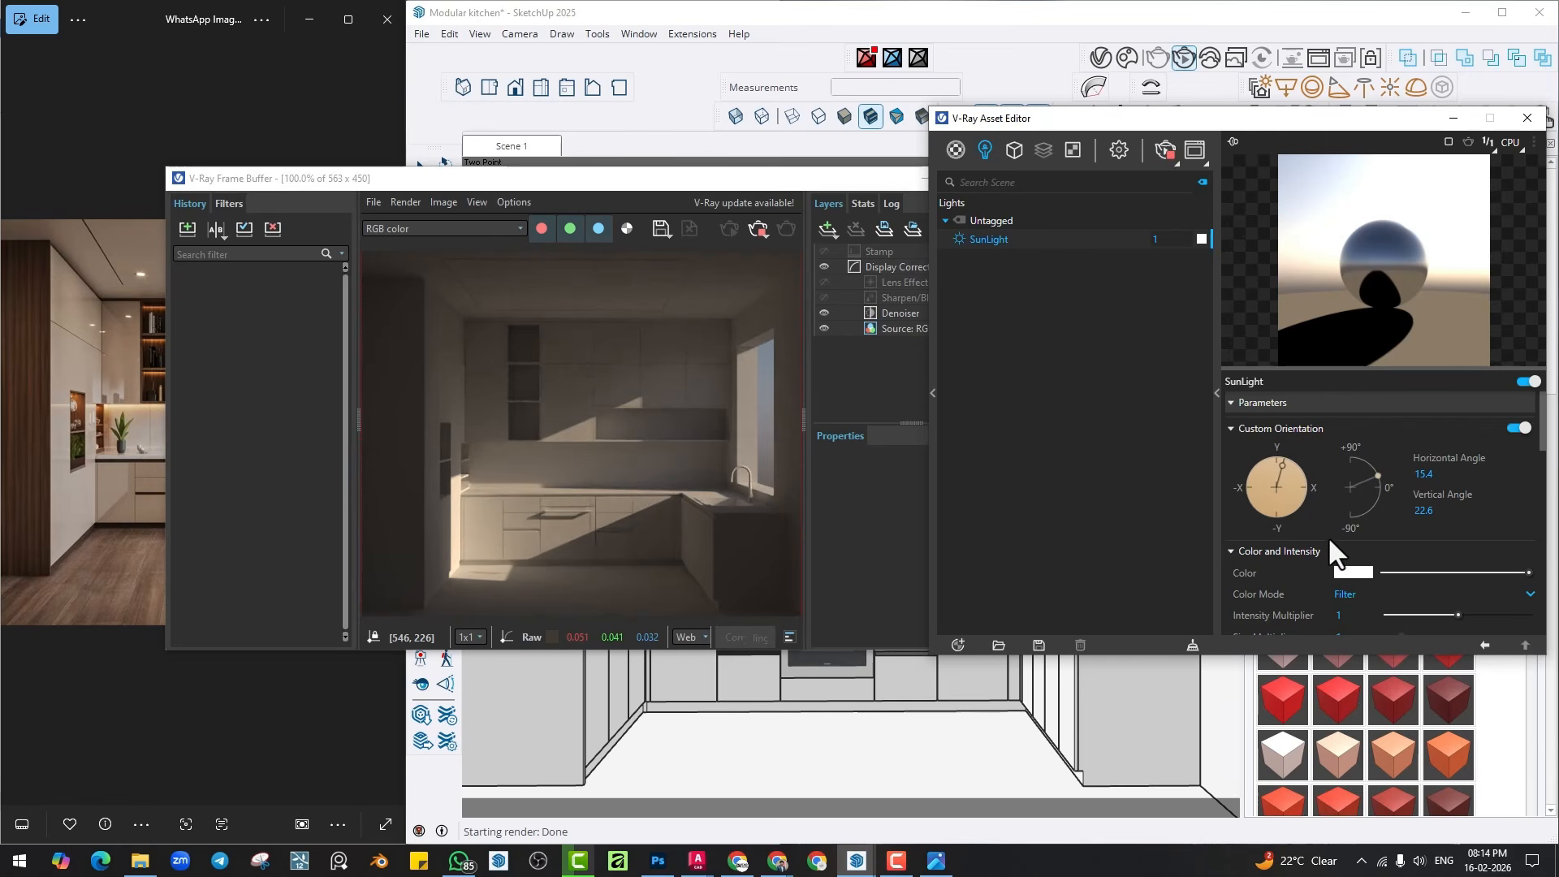
# Set the SunLight's size multiplier to 40 and its color mode to Override.
pyautogui.moveTo(1256, 654); pyautogui.dragTo(1254, 816)
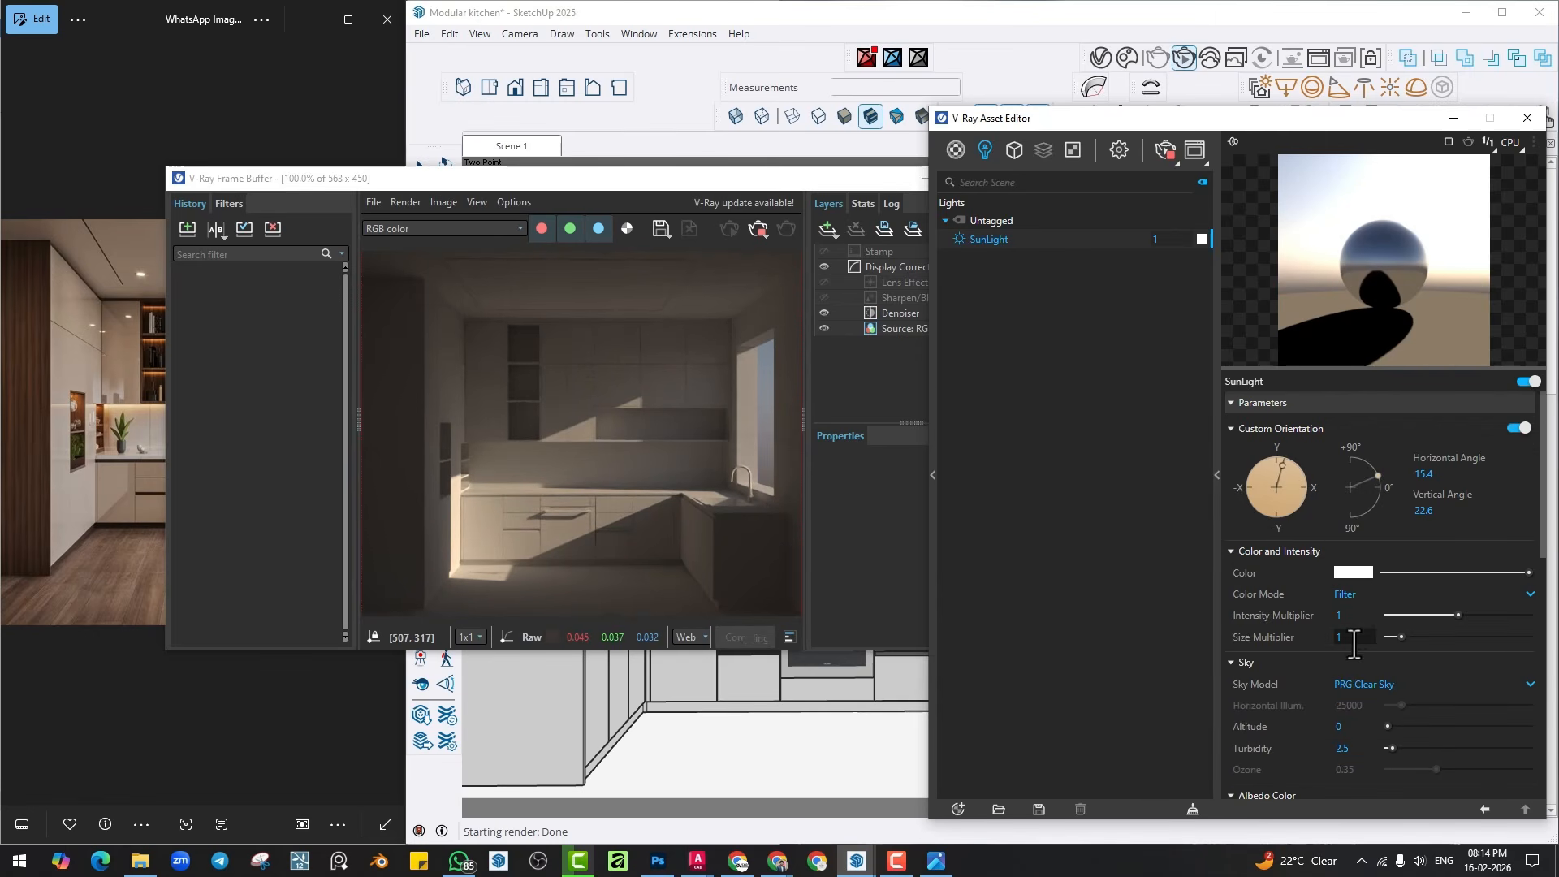
pyautogui.write('40')
pyautogui.press('Return')
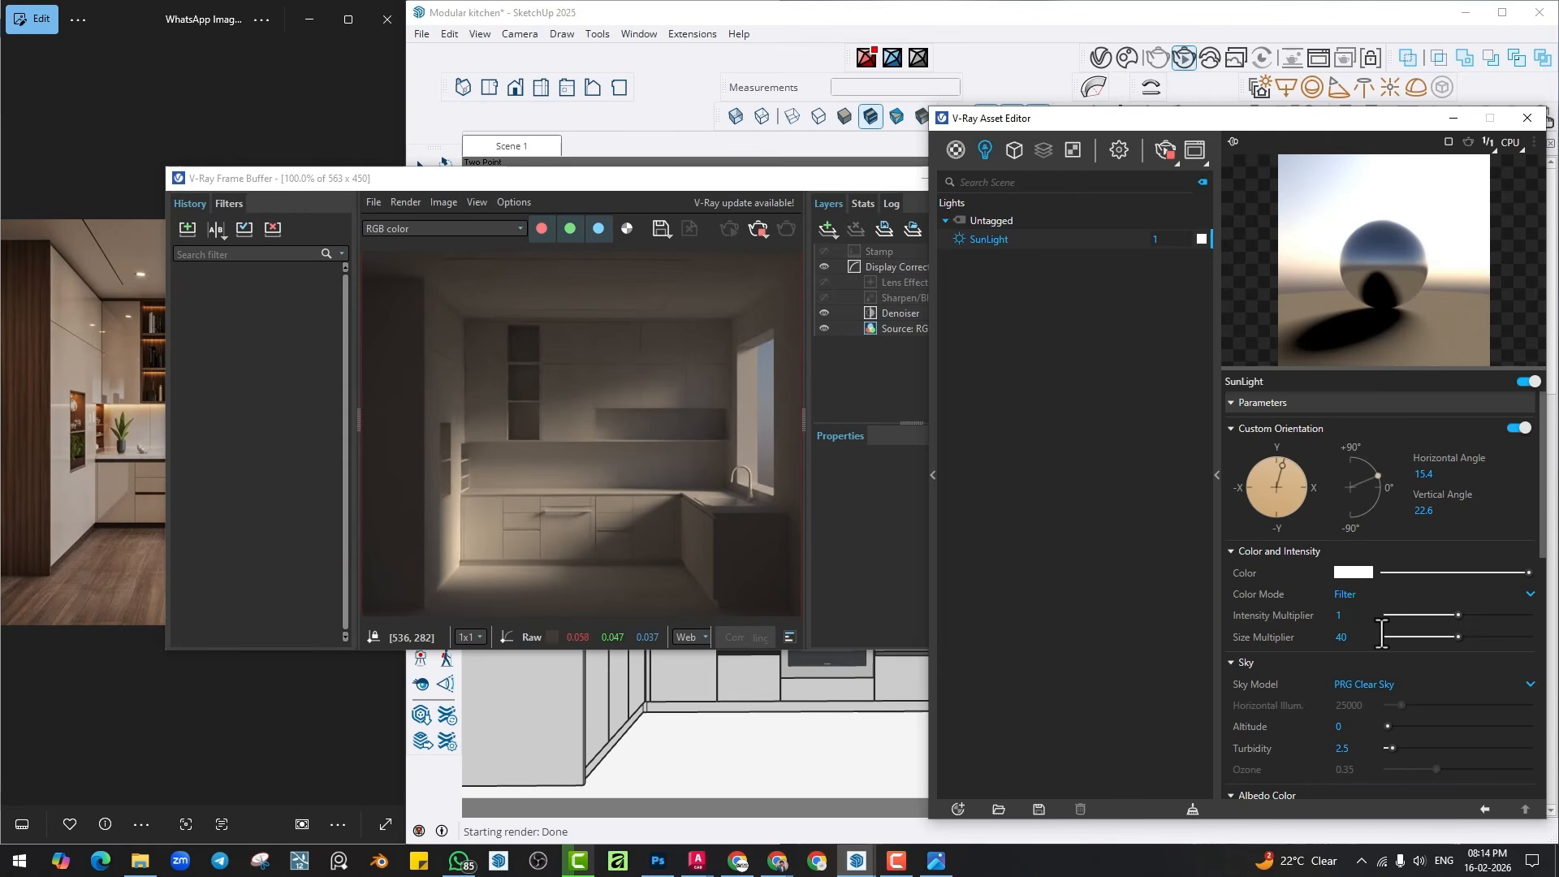
pyautogui.click(1361, 593)
pyautogui.click(1354, 635)
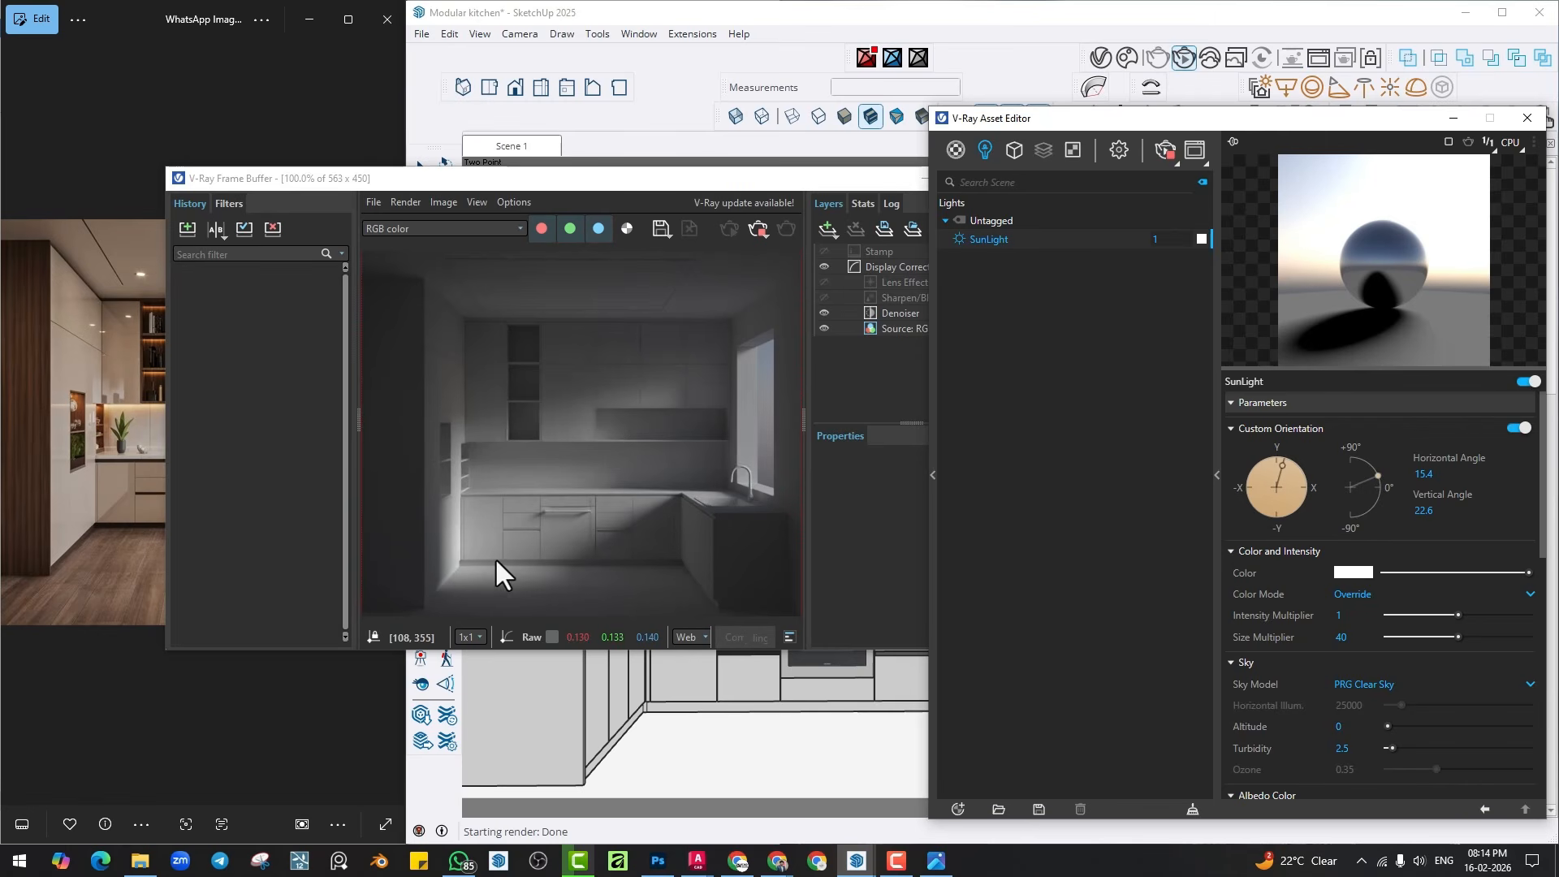
# Close the render frame buffer and view the kitchen's window opening from outside the wall.
pyautogui.click(896, 206)
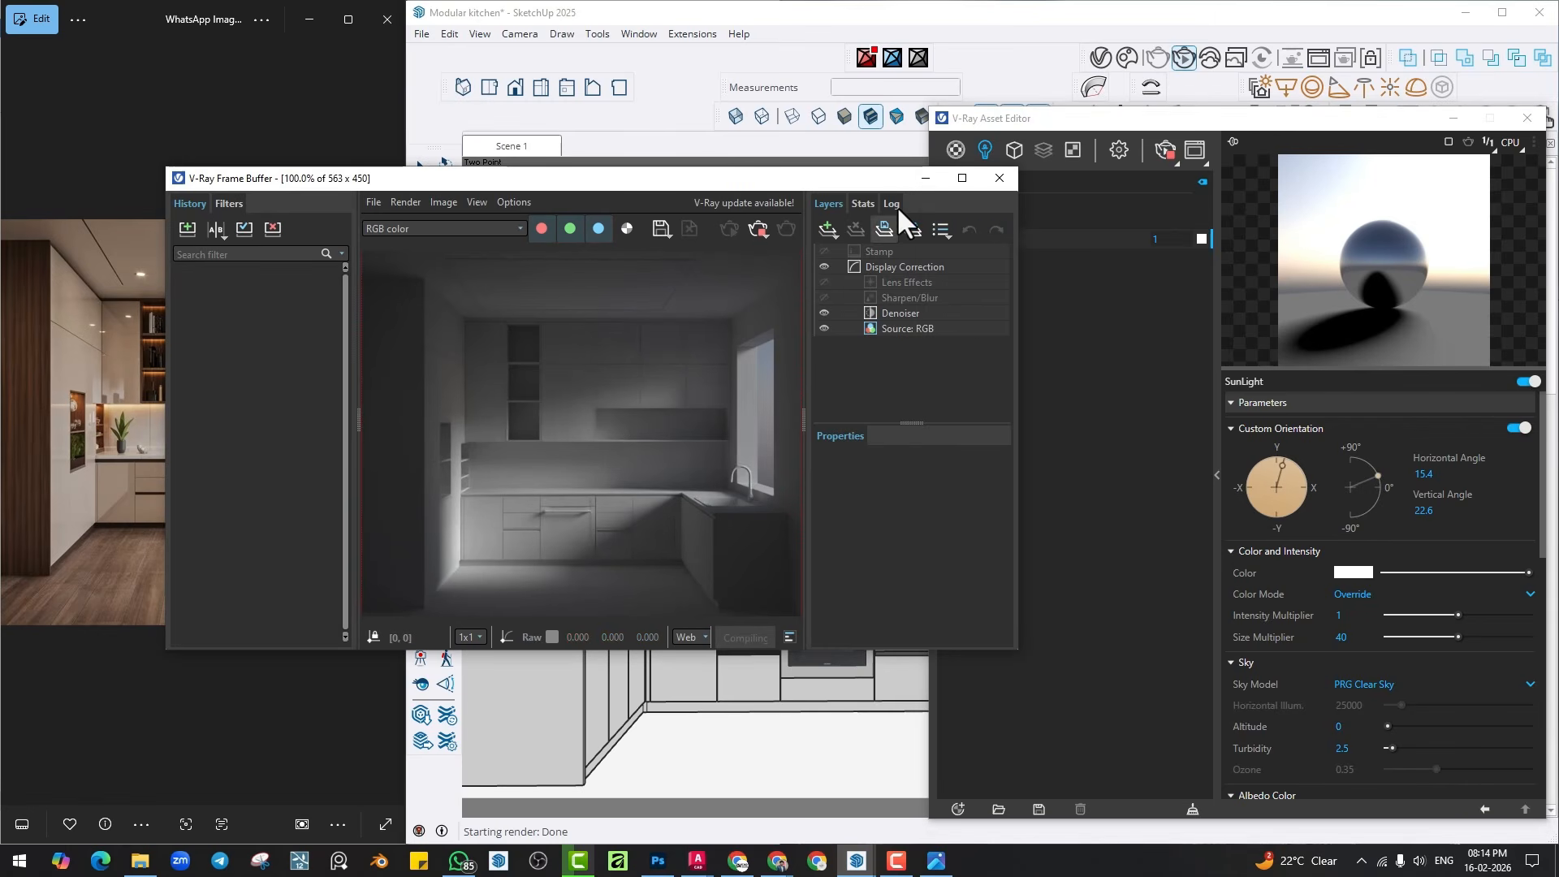
pyautogui.click(998, 178)
pyautogui.scroll(-5, 842, 312)
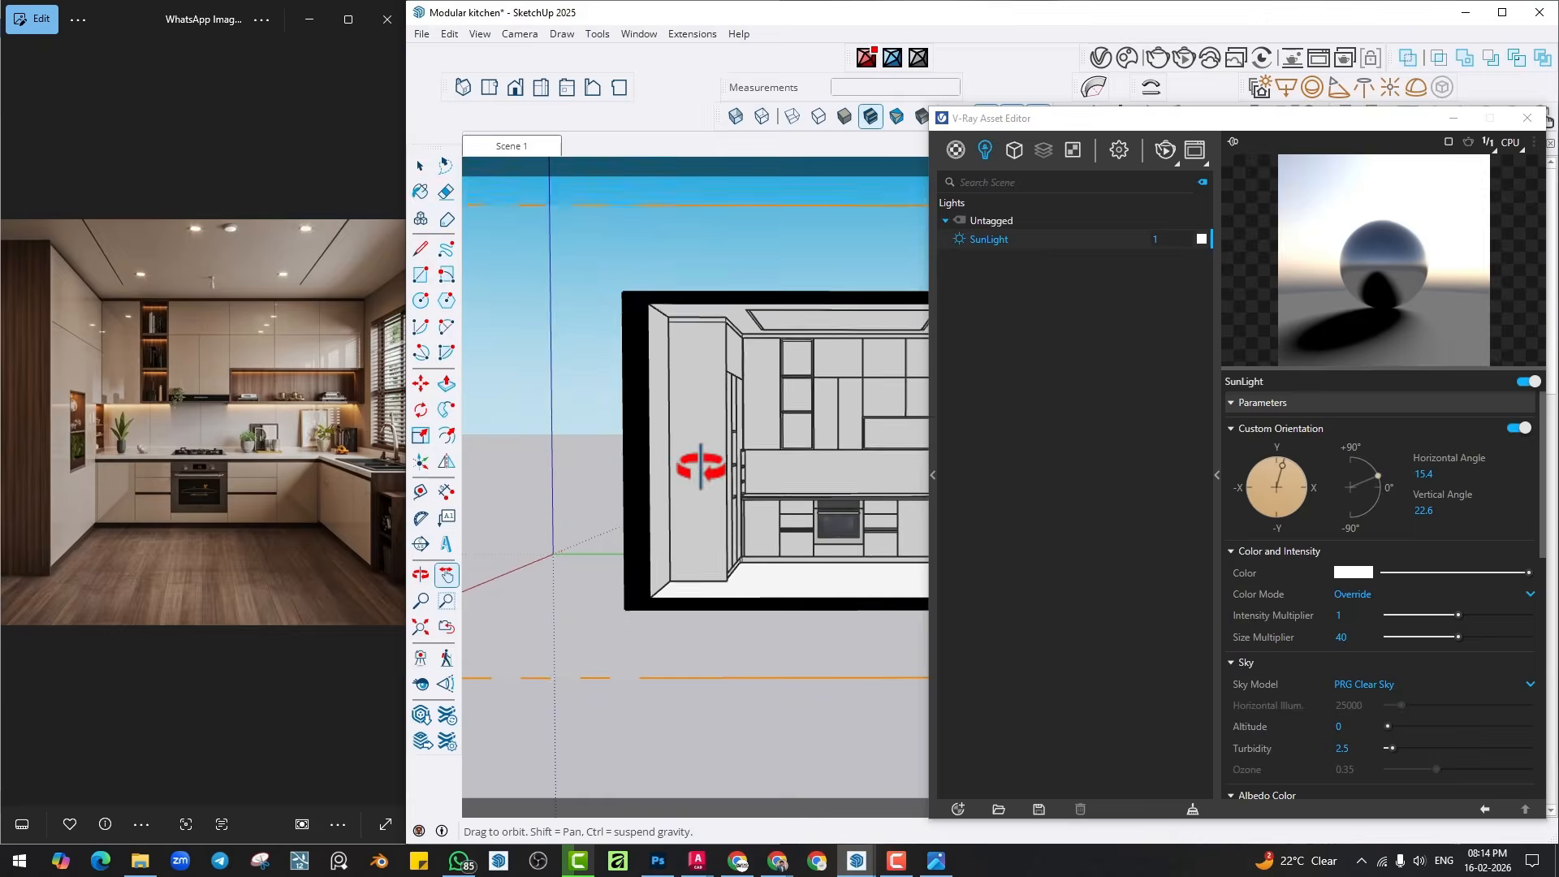
pyautogui.moveTo(700, 466); pyautogui.dragTo(584, 501, button='middle')
pyautogui.moveTo(836, 495); pyautogui.dragTo(708, 519, button='middle')
pyautogui.scroll(2, 704, 520)
pyautogui.scroll(3, 704, 519)
pyautogui.press('r')
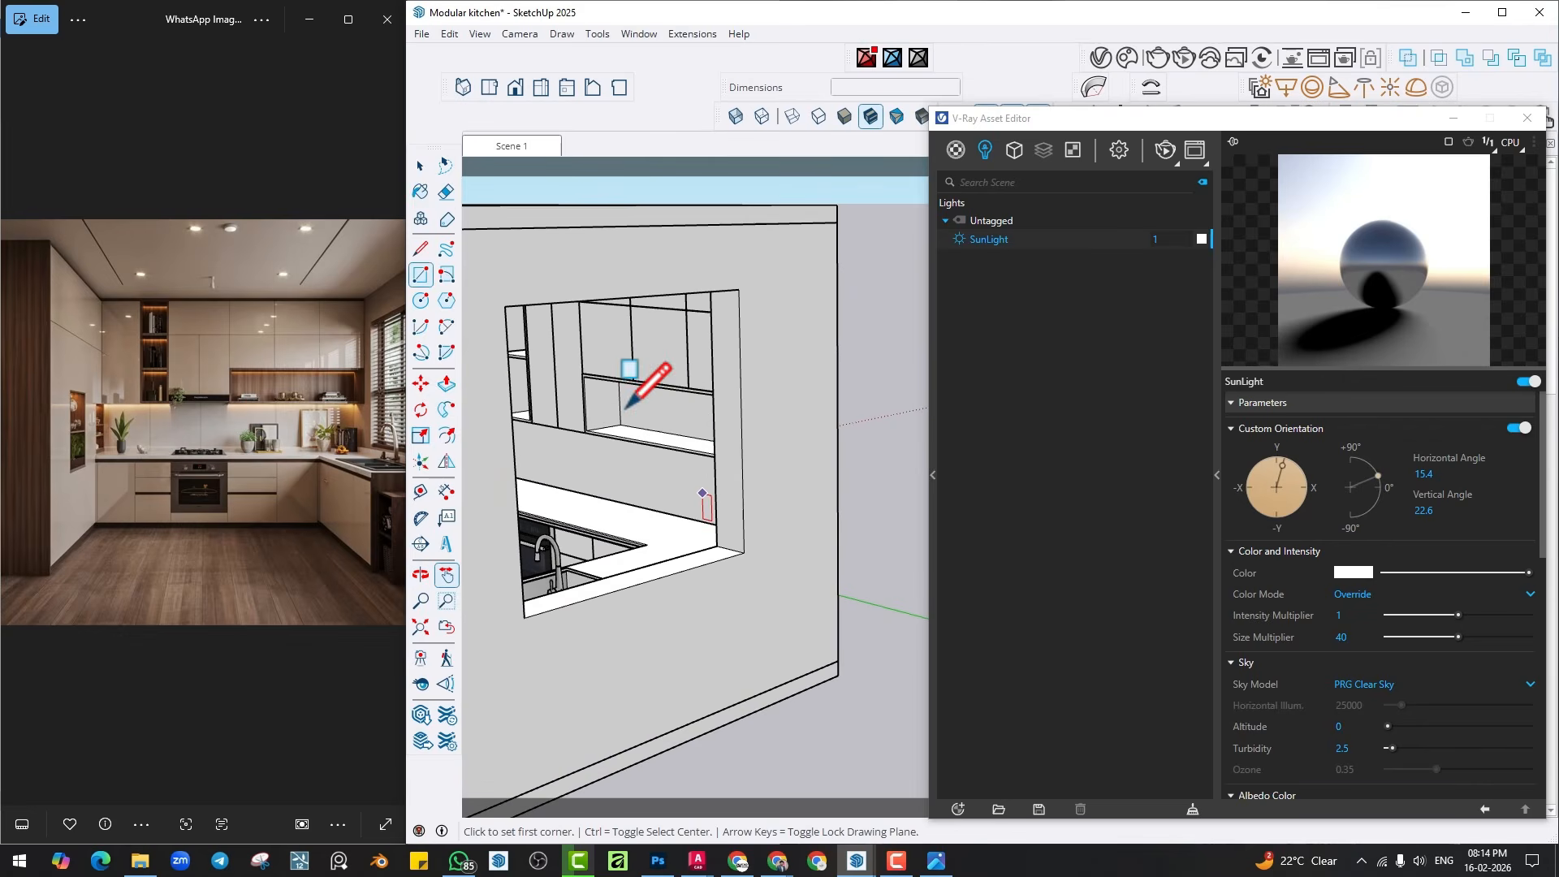
pyautogui.click(504, 306)
pyautogui.click(744, 554)
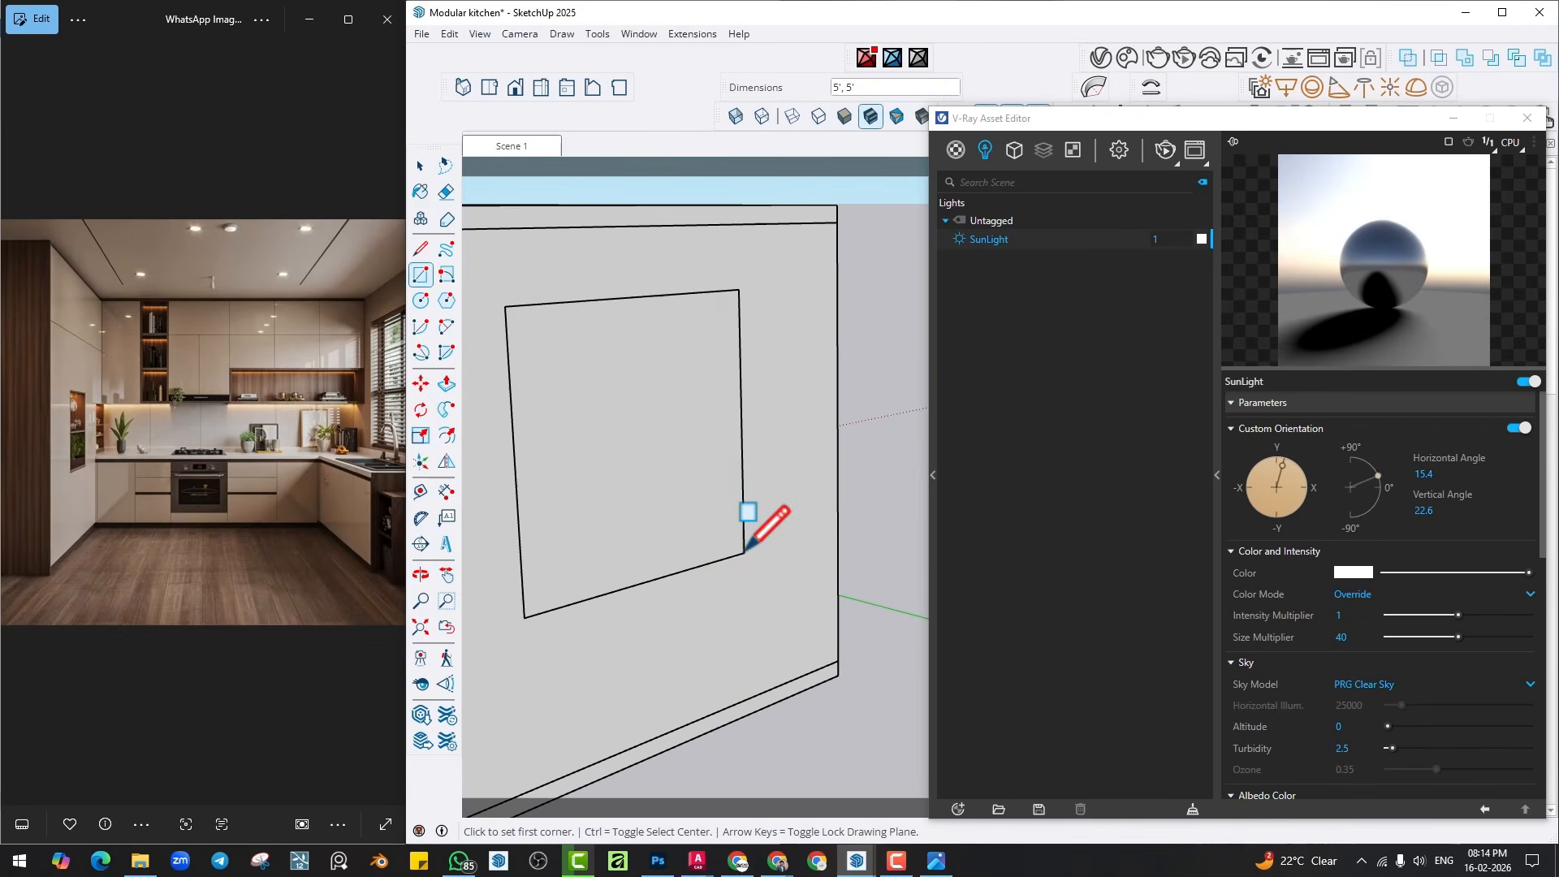
pyautogui.hotkey('ctrl', 'z')
pyautogui.moveTo(677, 525); pyautogui.dragTo(708, 543, button='middle')
pyautogui.moveTo(1100, 124); pyautogui.dragTo(1122, 225)
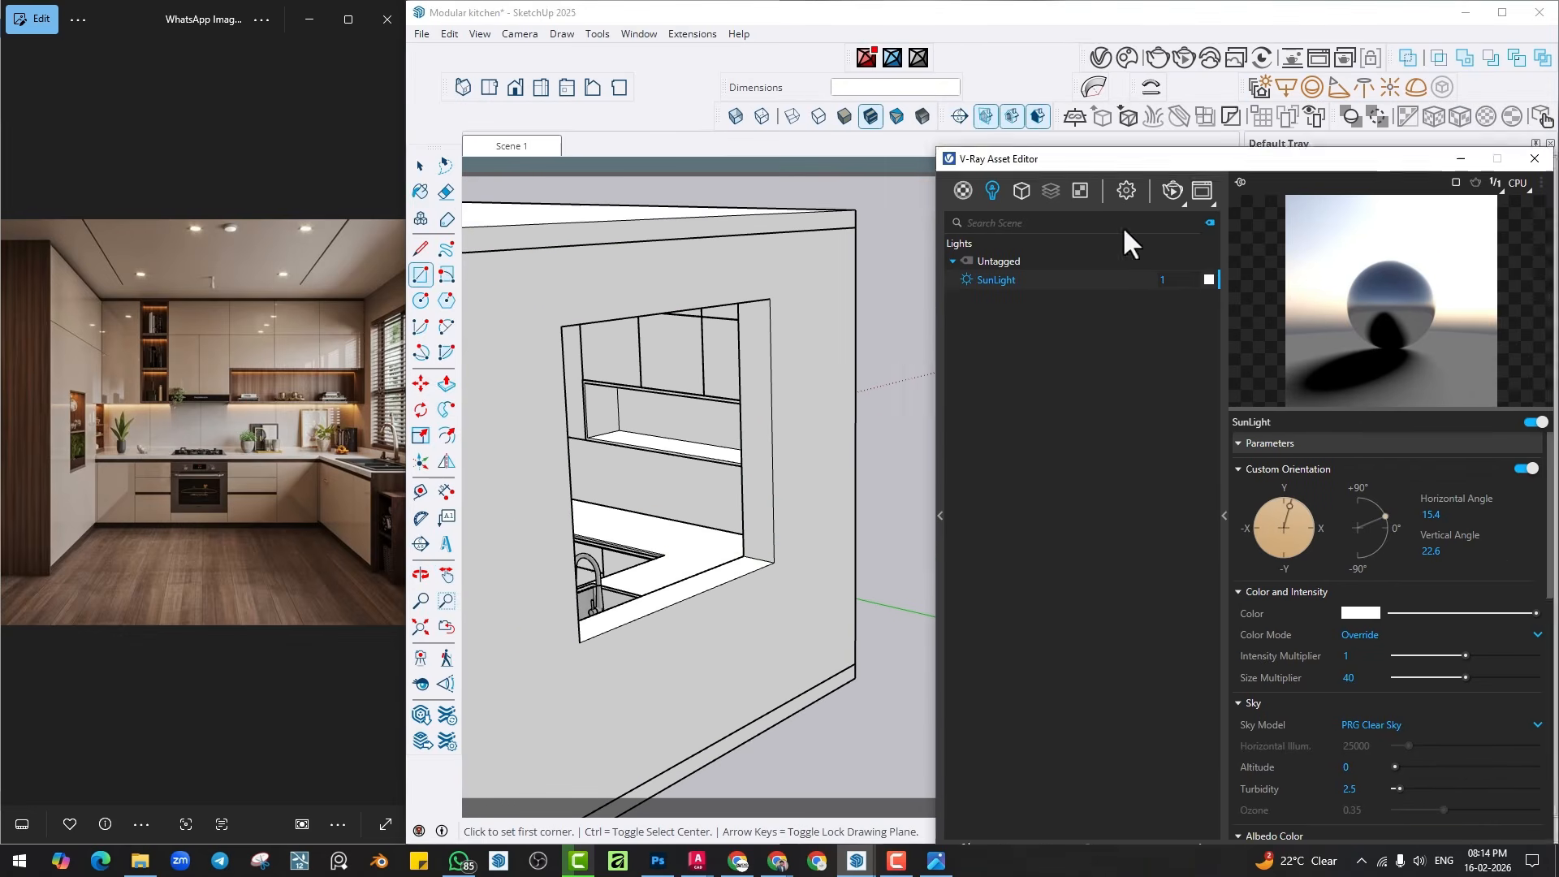
pyautogui.click(1285, 87)
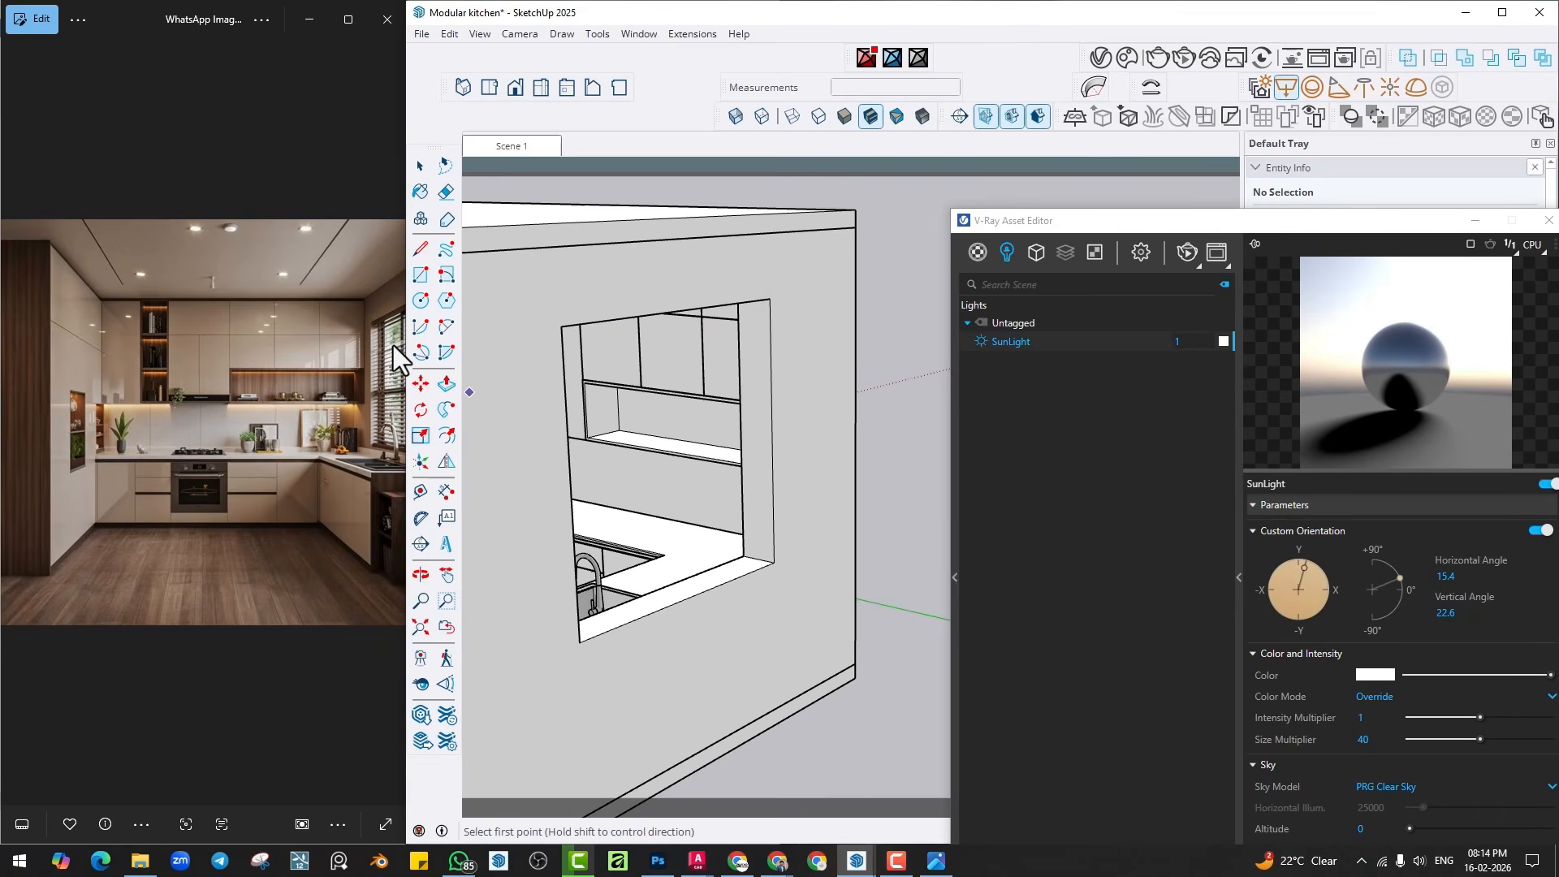
pyautogui.moveTo(714, 539); pyautogui.dragTo(685, 508, button='middle')
pyautogui.moveTo(825, 532); pyautogui.dragTo(645, 136, button='middle')
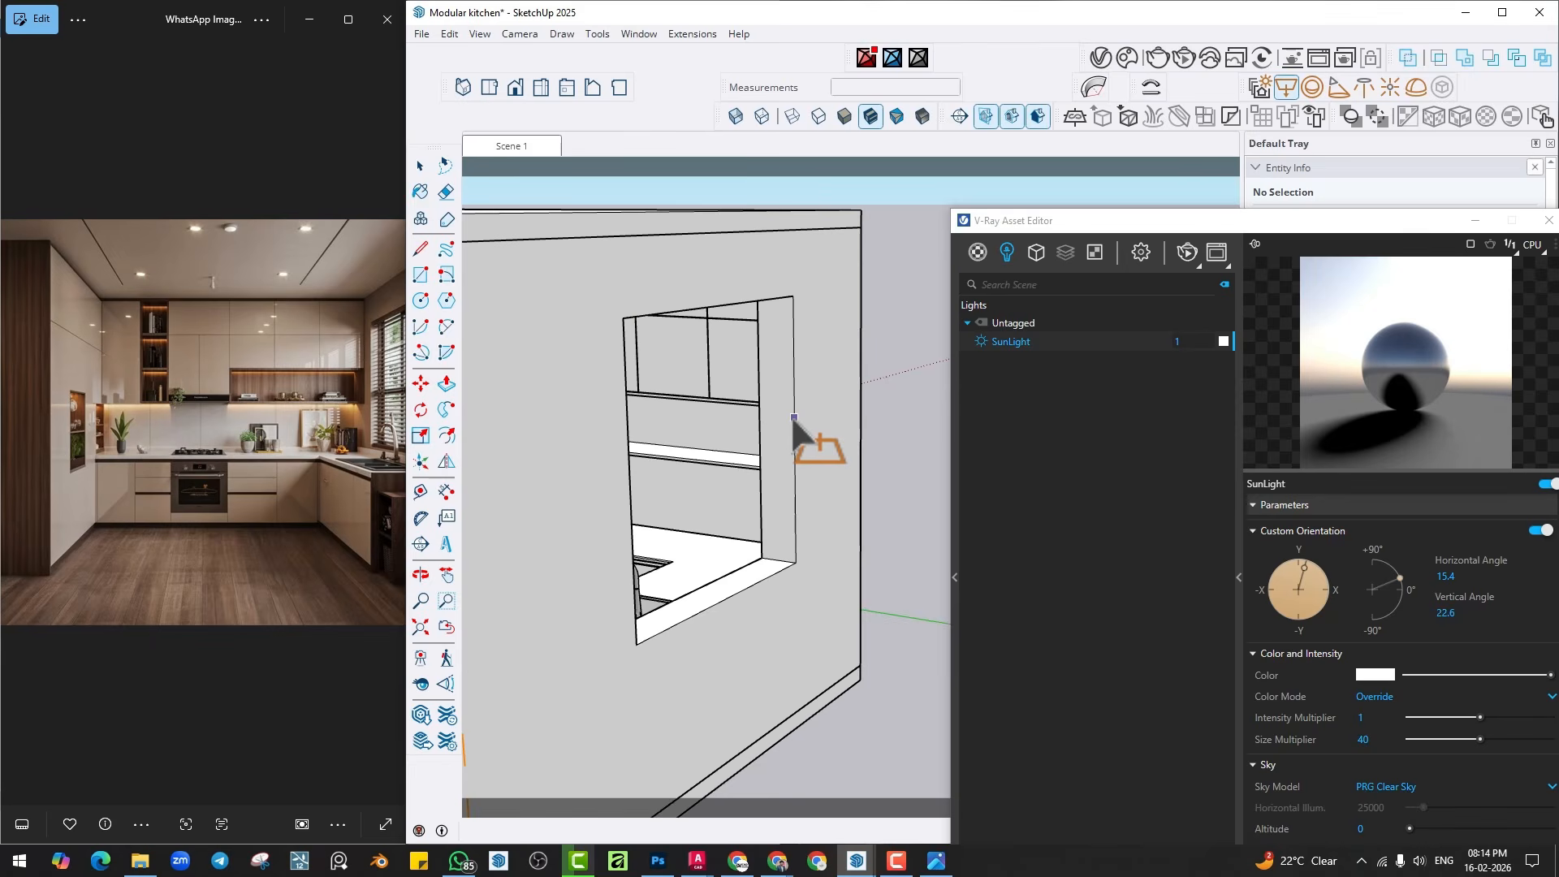
pyautogui.moveTo(799, 451); pyautogui.dragTo(742, 472, button='middle')
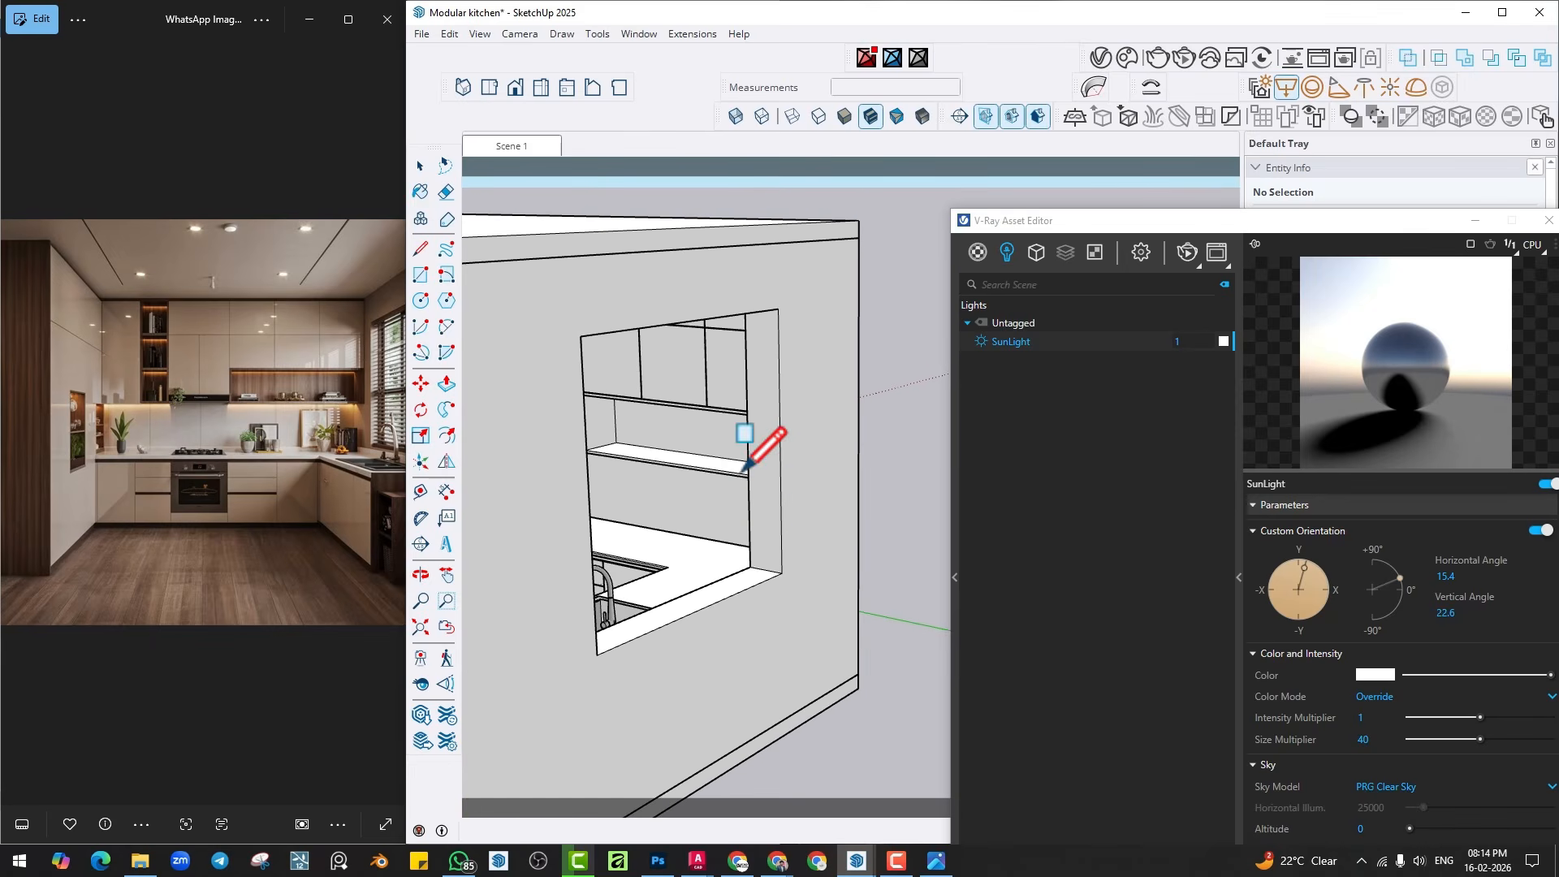
# Draw a 5' by 5' rectangle filling the window opening on the outer wall face.
pyautogui.click(580, 335)
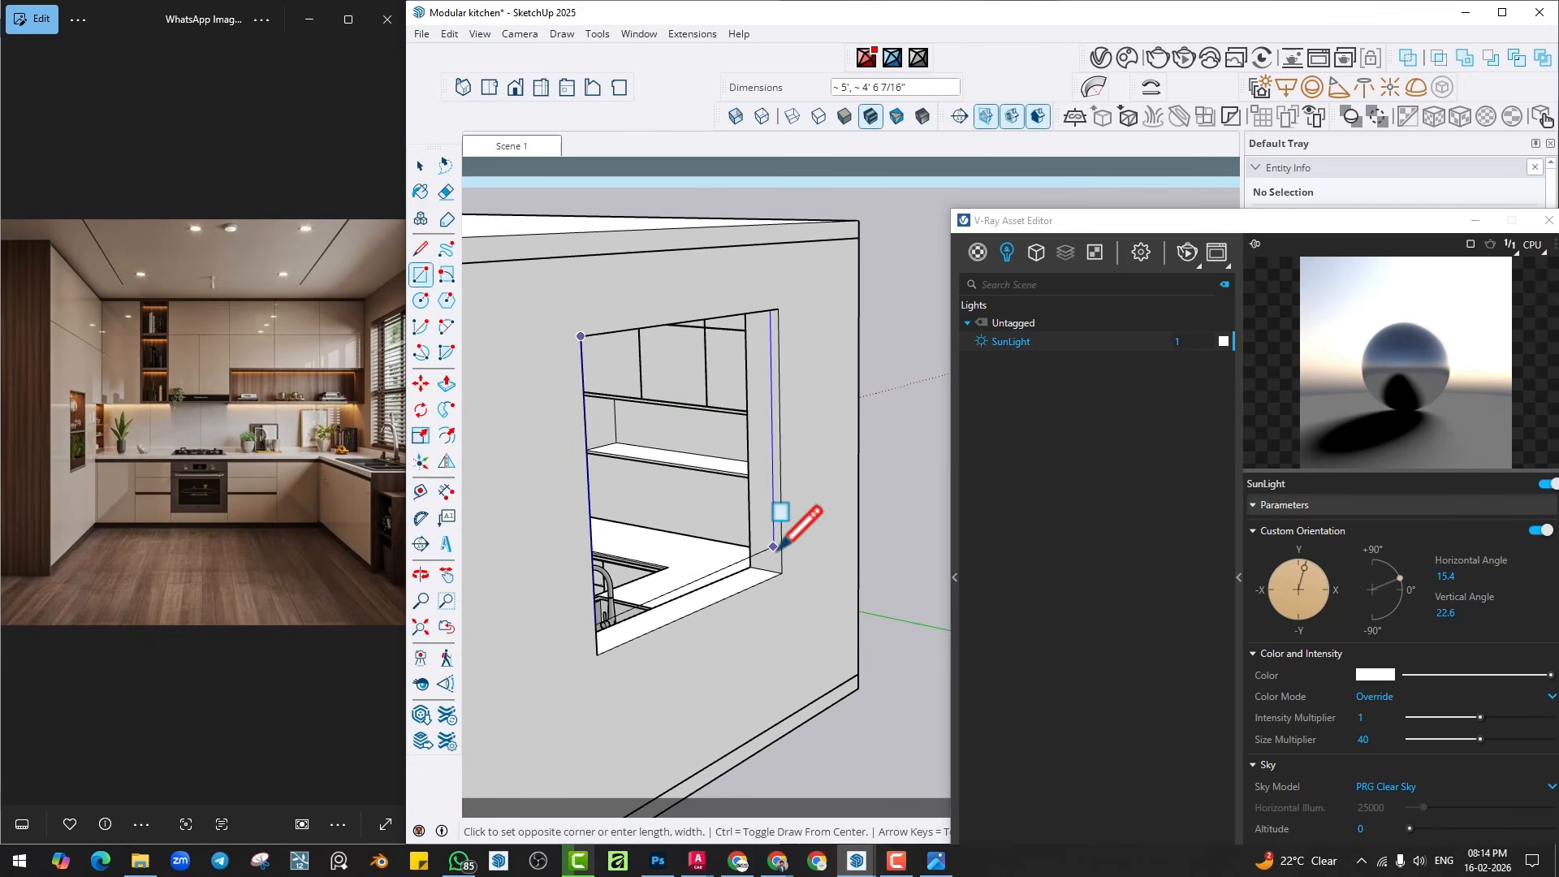
pyautogui.write('5,5')
pyautogui.press('Return')
pyautogui.press('space')
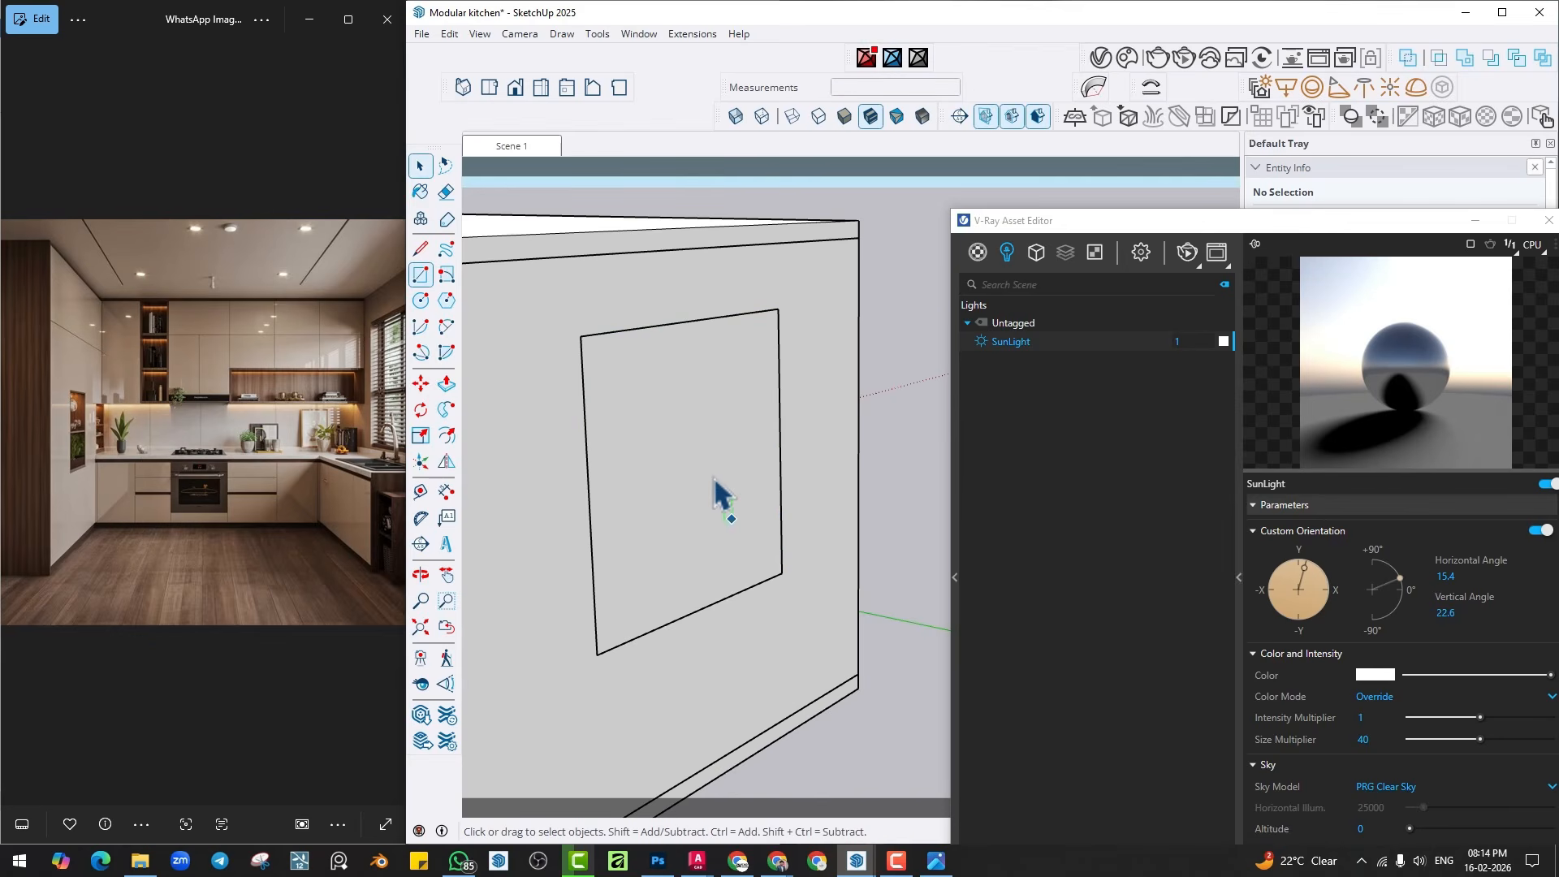
# Divide the window rectangle into four equal columns with three vertical lines, placed at the midpoint and quarter points.
pyautogui.moveTo(709, 456); pyautogui.dragTo(626, 460, button='middle')
pyautogui.press('l')
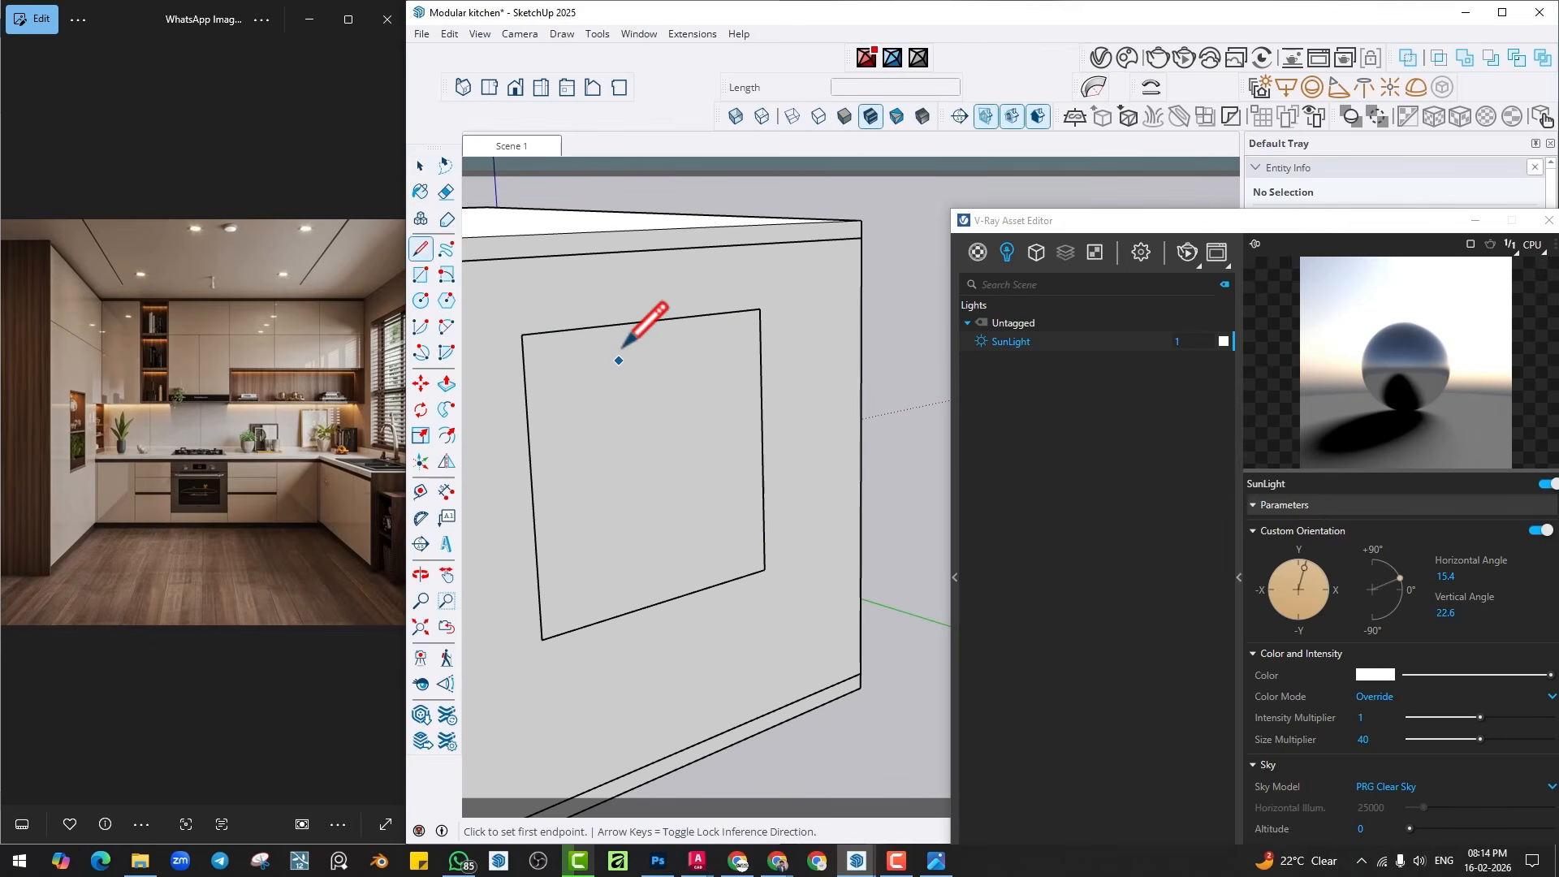
pyautogui.click(661, 602)
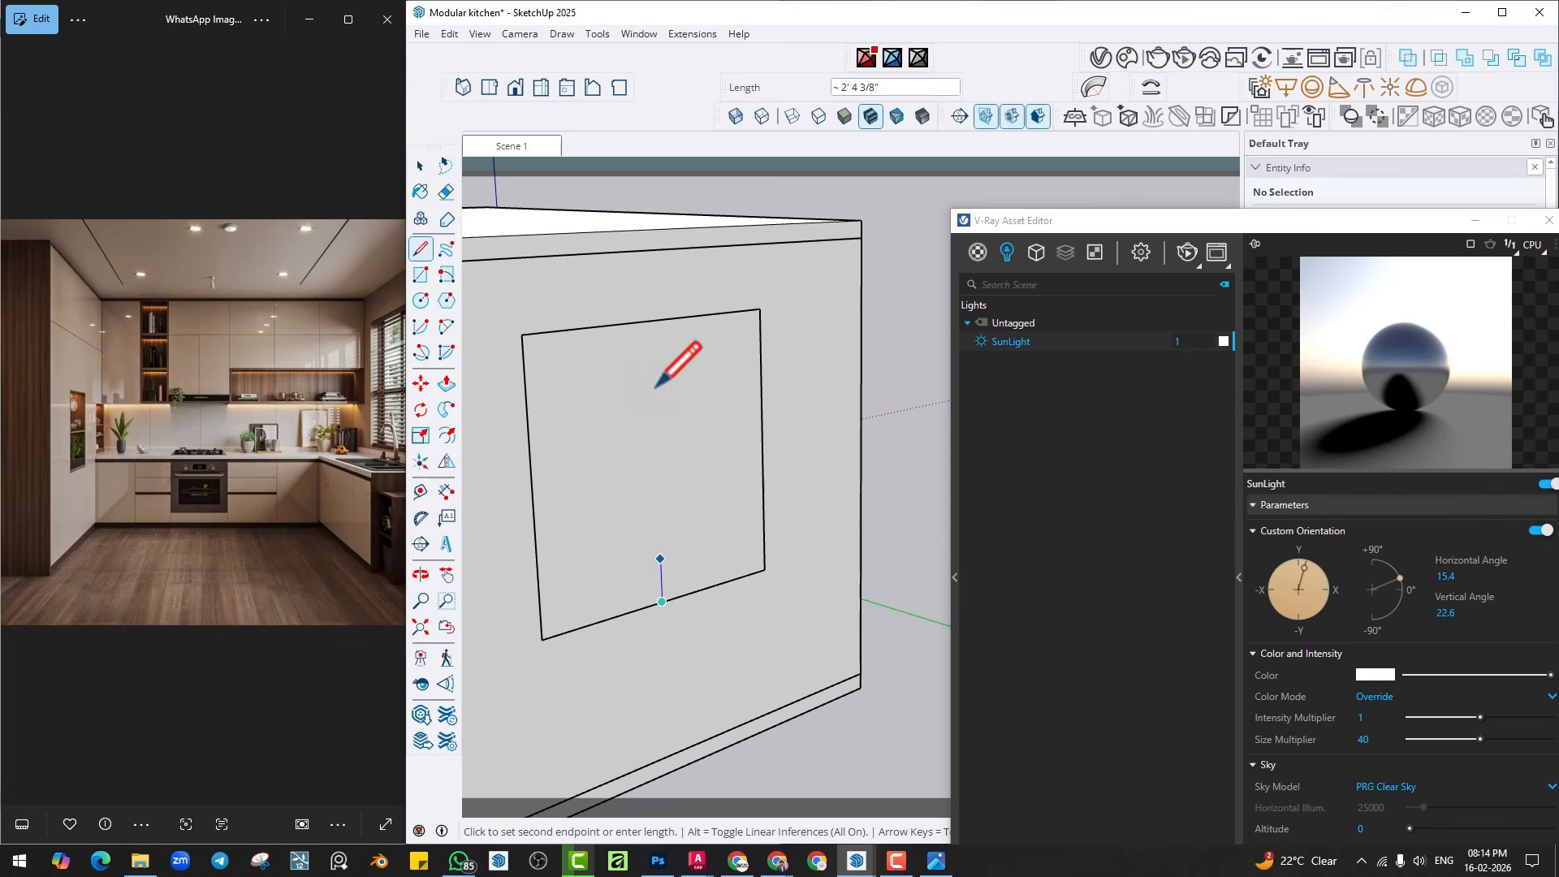
pyautogui.click(624, 321)
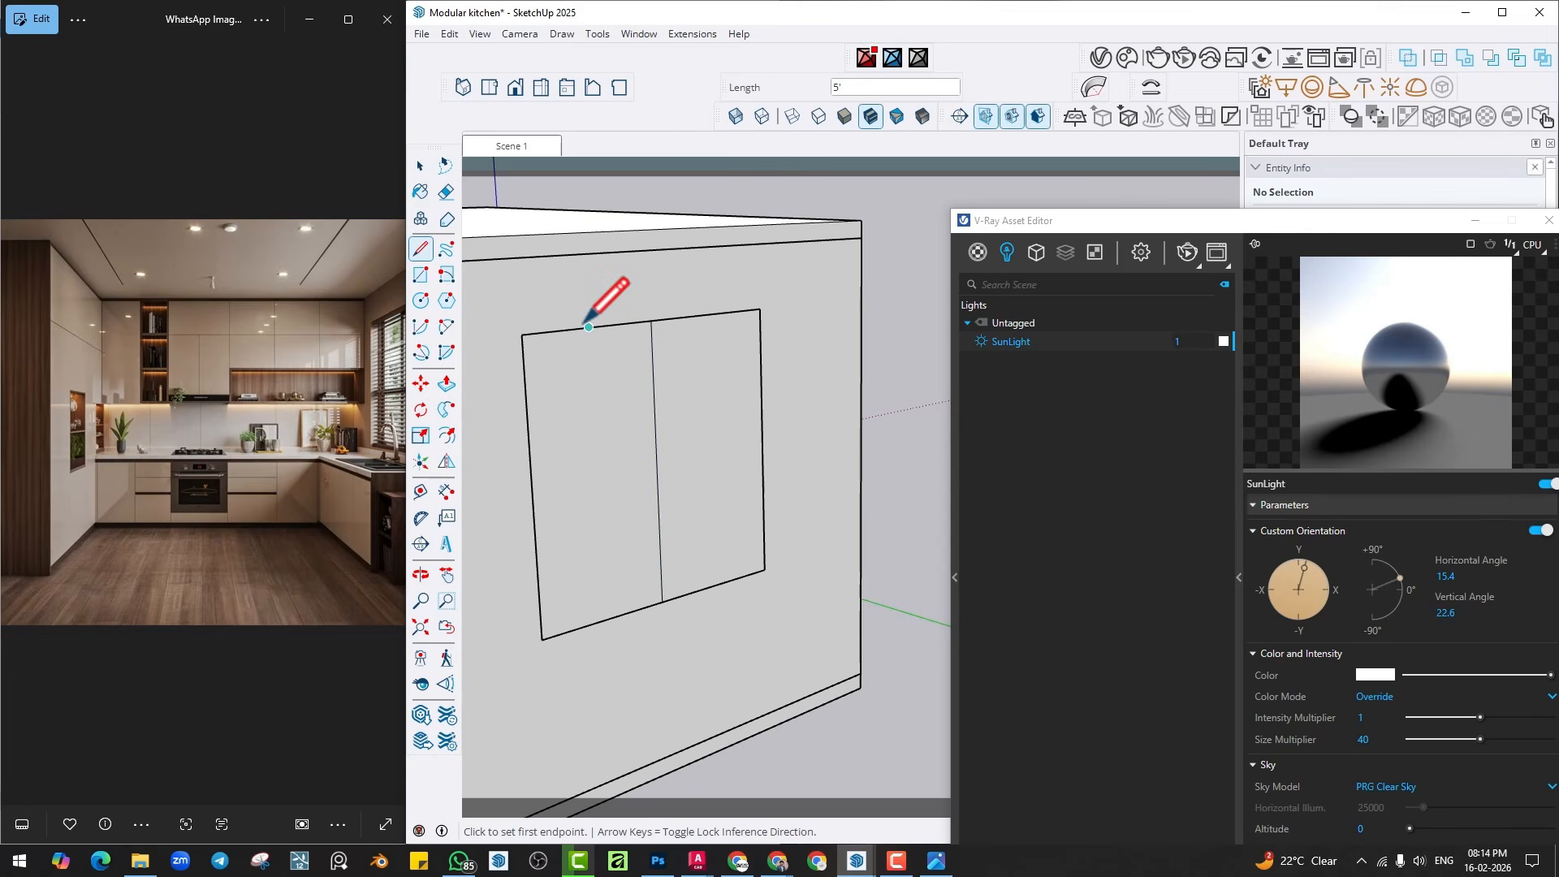
pyautogui.click(590, 328)
pyautogui.click(604, 620)
pyautogui.click(708, 315)
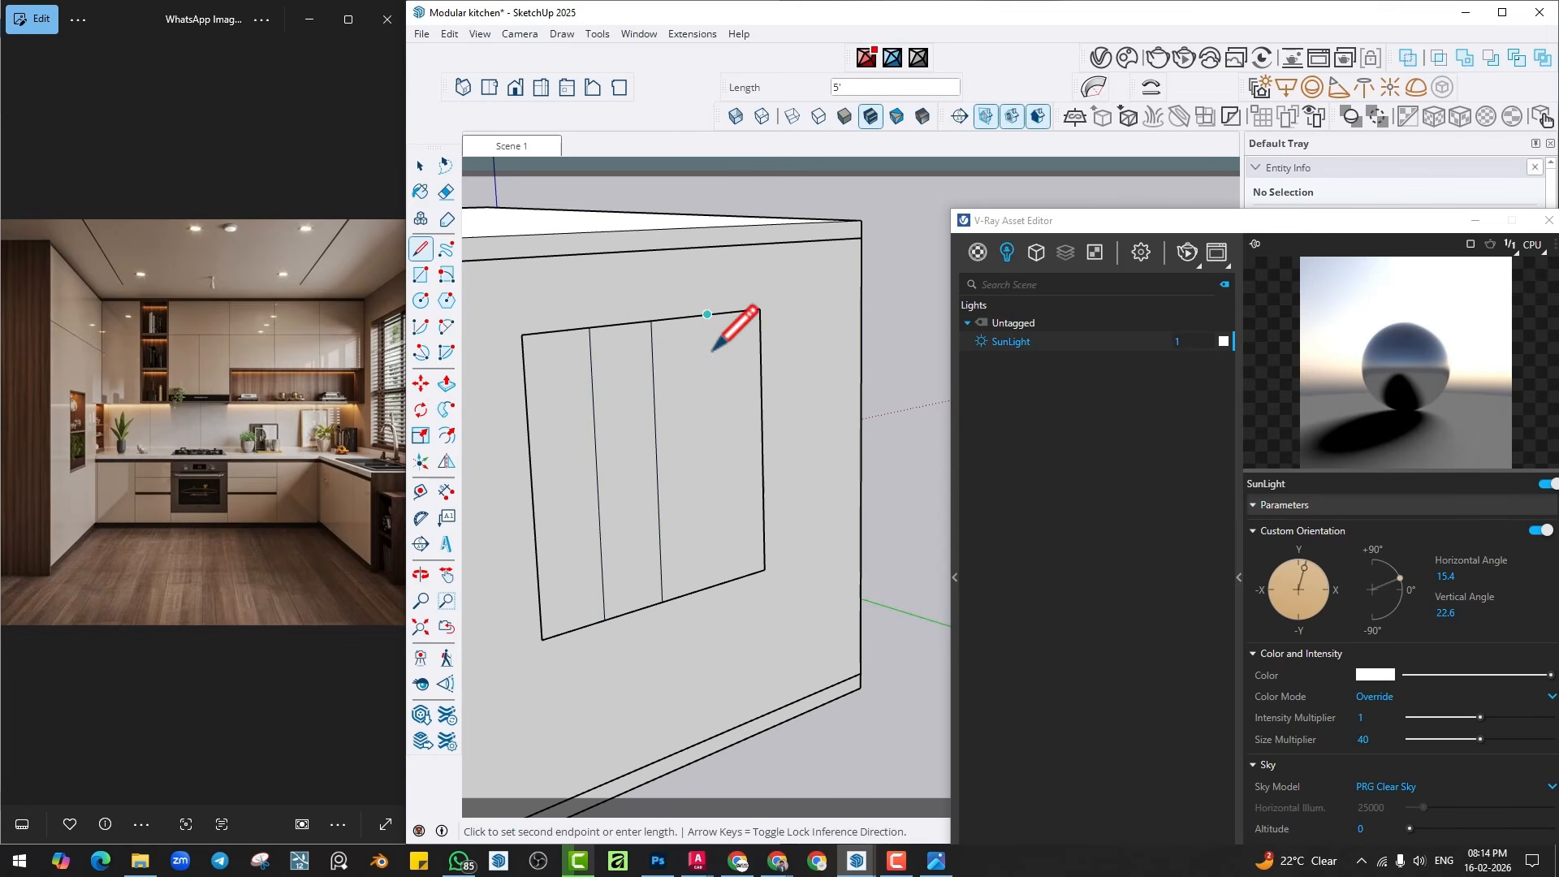
pyautogui.click(715, 585)
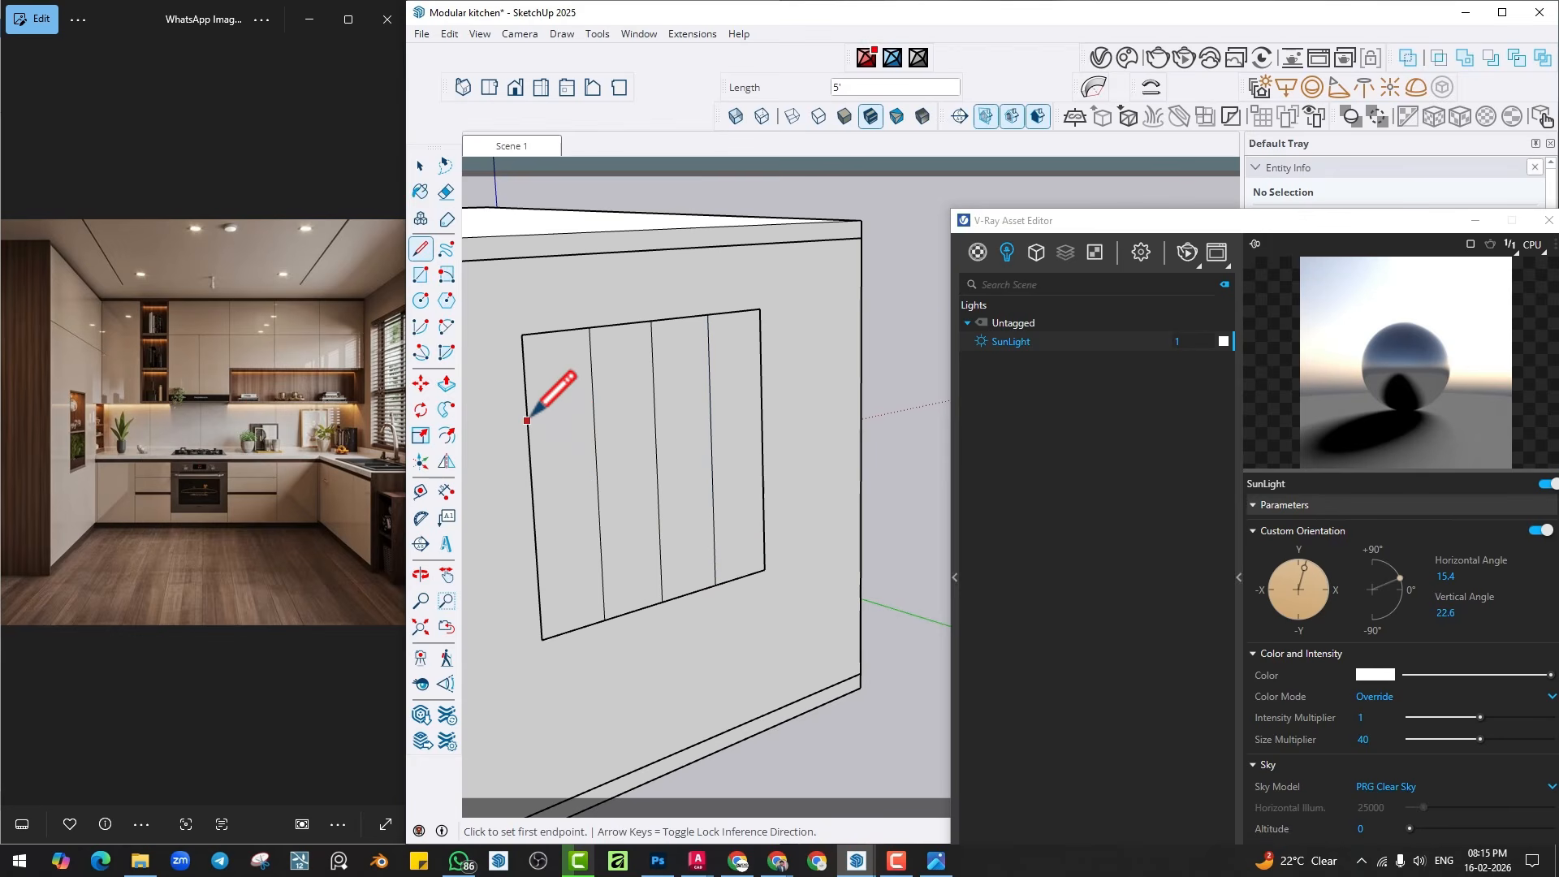
# Split the window rectangle into two rows with a horizontal line across its mid-height.
pyautogui.click(532, 492)
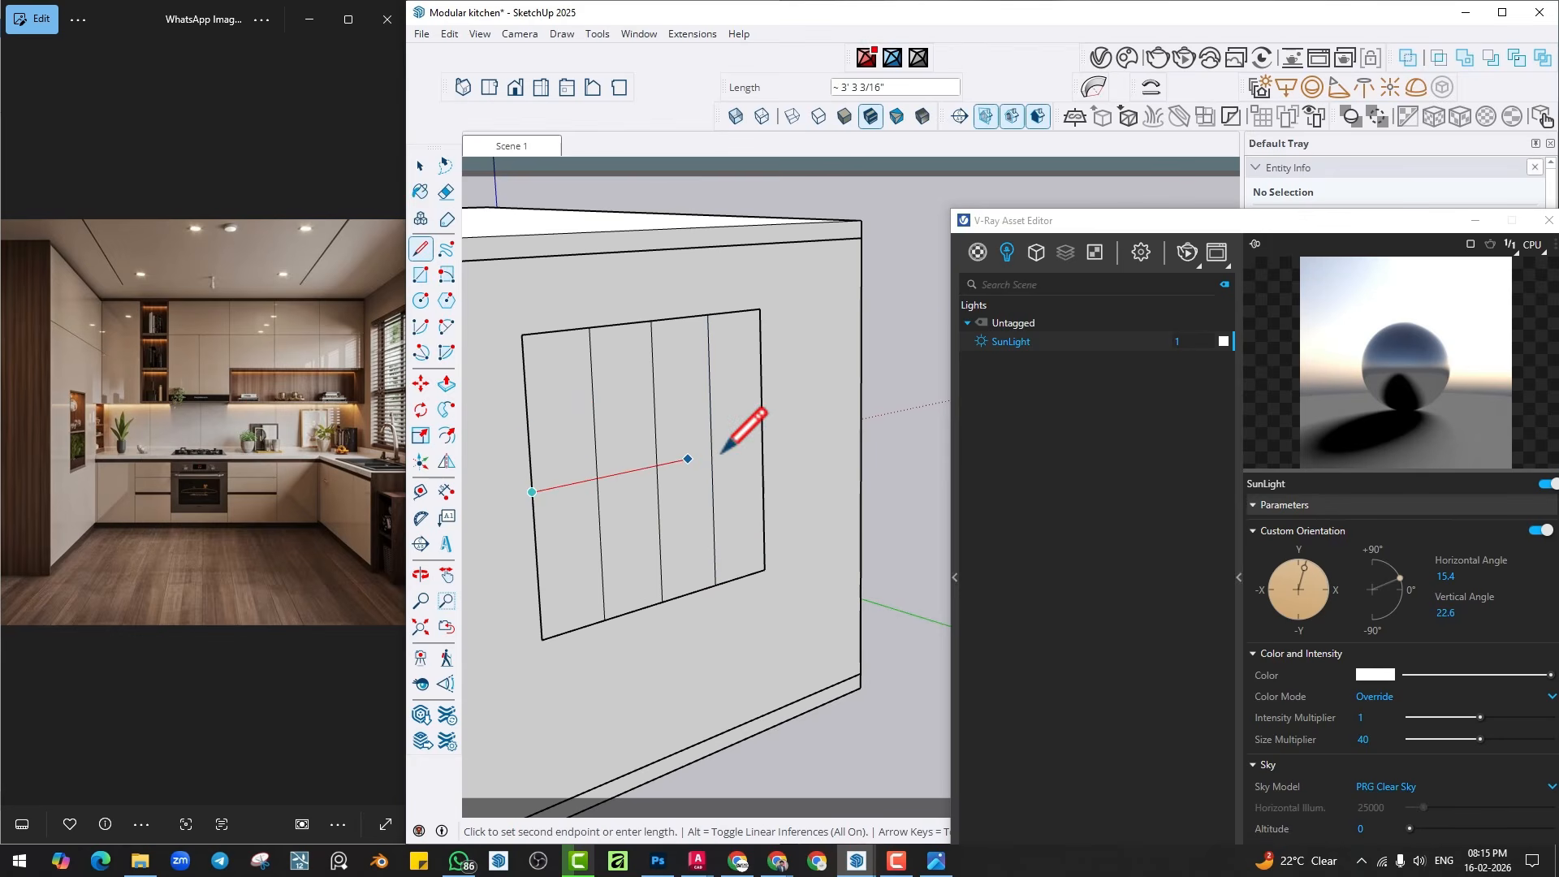
pyautogui.click(761, 442)
pyautogui.press('space')
# Select all faces and edges of the divided window rectangle and show the 1001bit tools.
pyautogui.scroll(1, 720, 452)
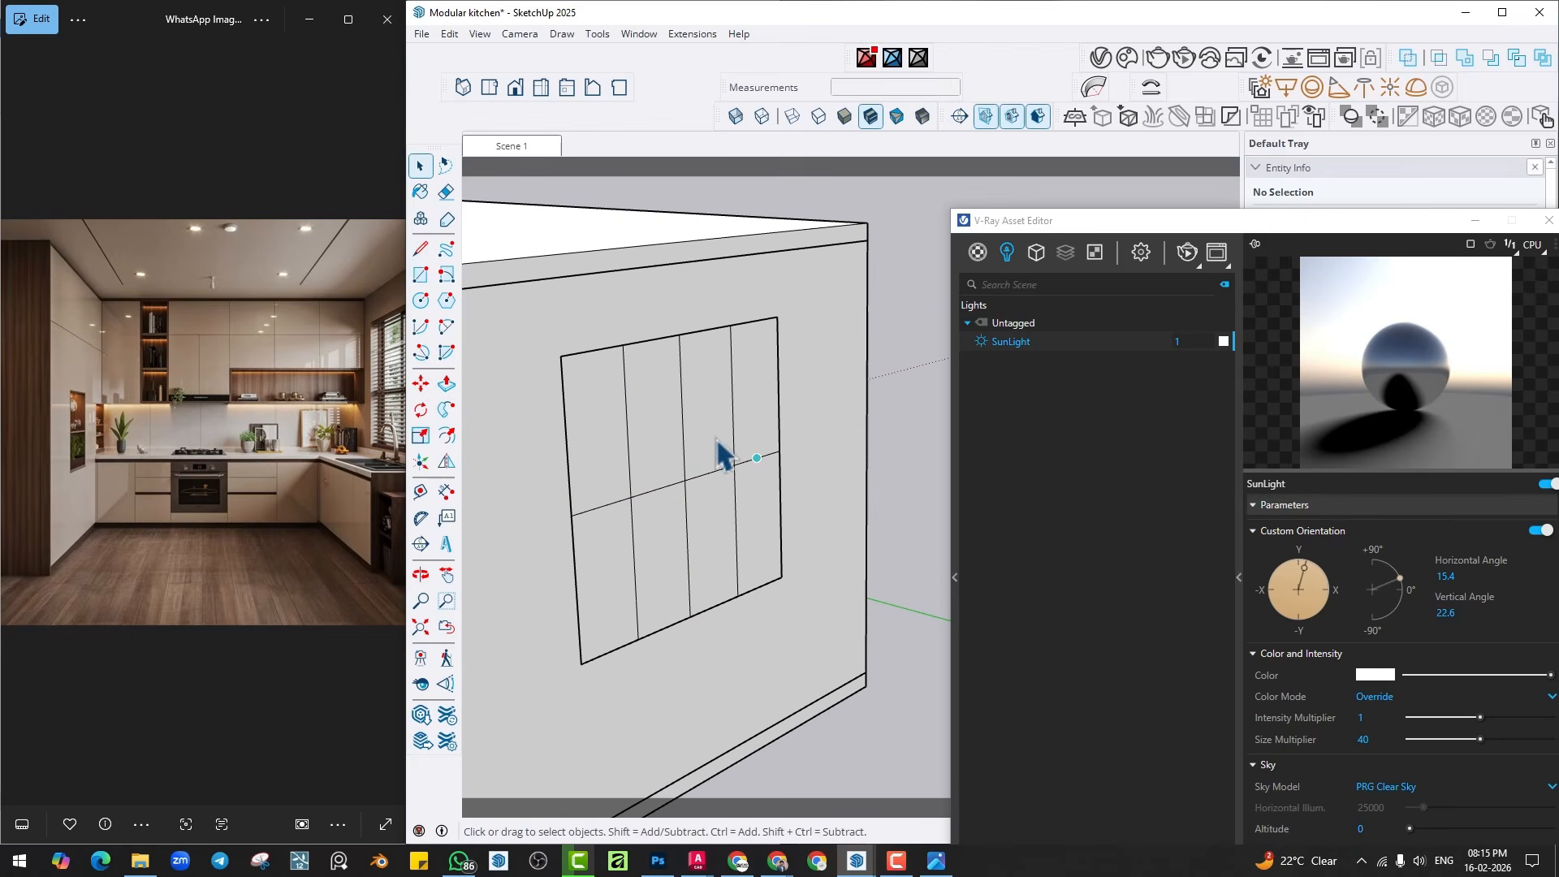
pyautogui.tripleClick(721, 452)
pyautogui.rightClick(1020, 81)
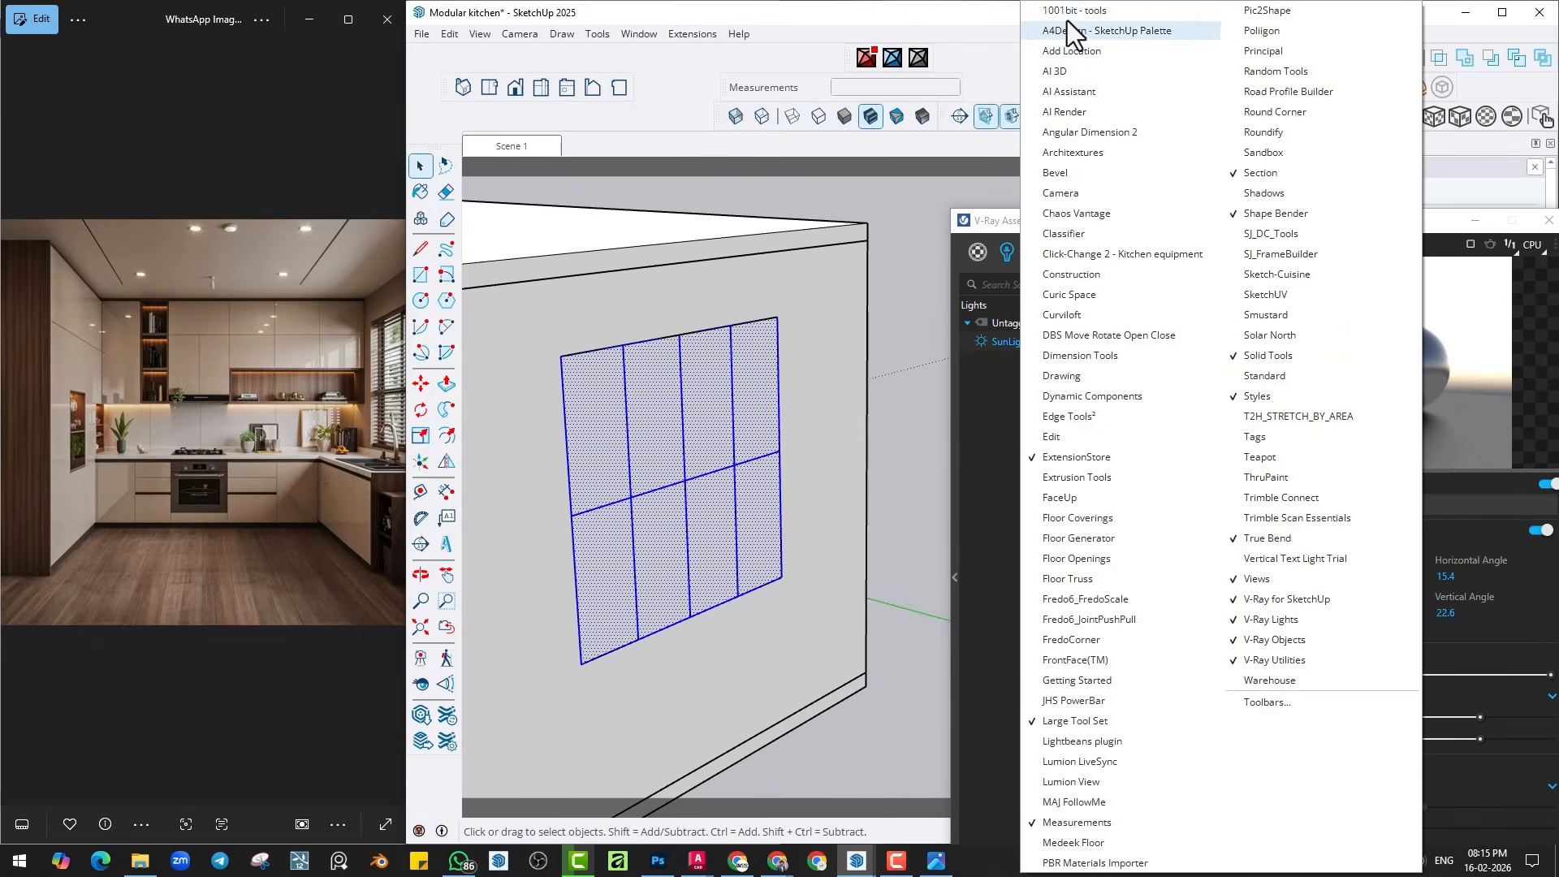
pyautogui.click(1067, 17)
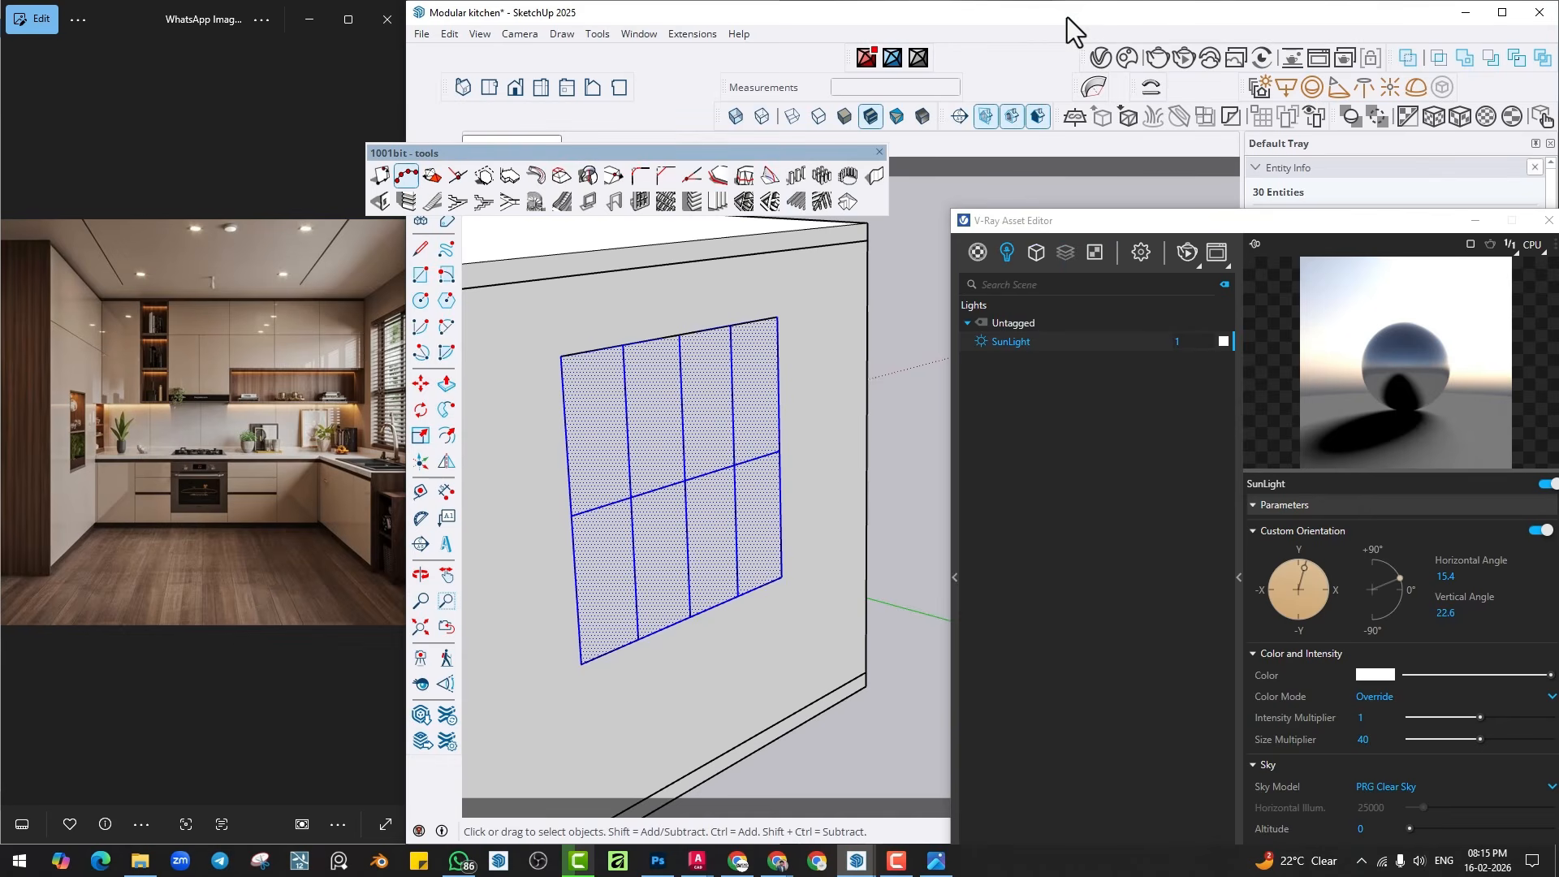
# Try a 1001bit Grille with a 2" wide and 4" high section on the window grid and undo it.
pyautogui.click(739, 202)
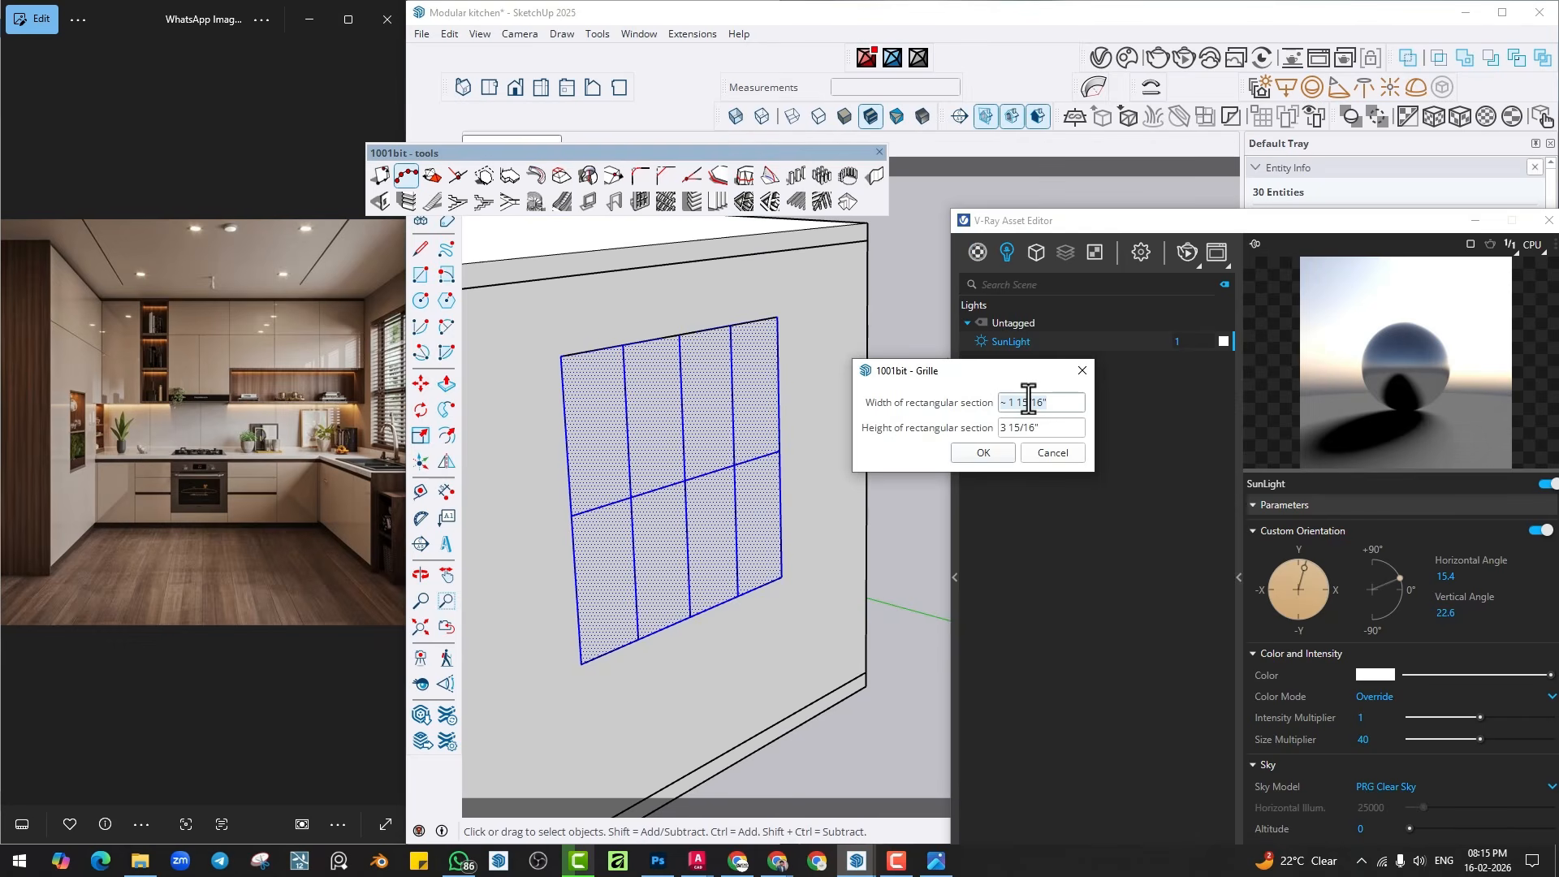
pyautogui.write('2')
pyautogui.press('Tab')
pyautogui.write('4')
pyautogui.click(981, 453)
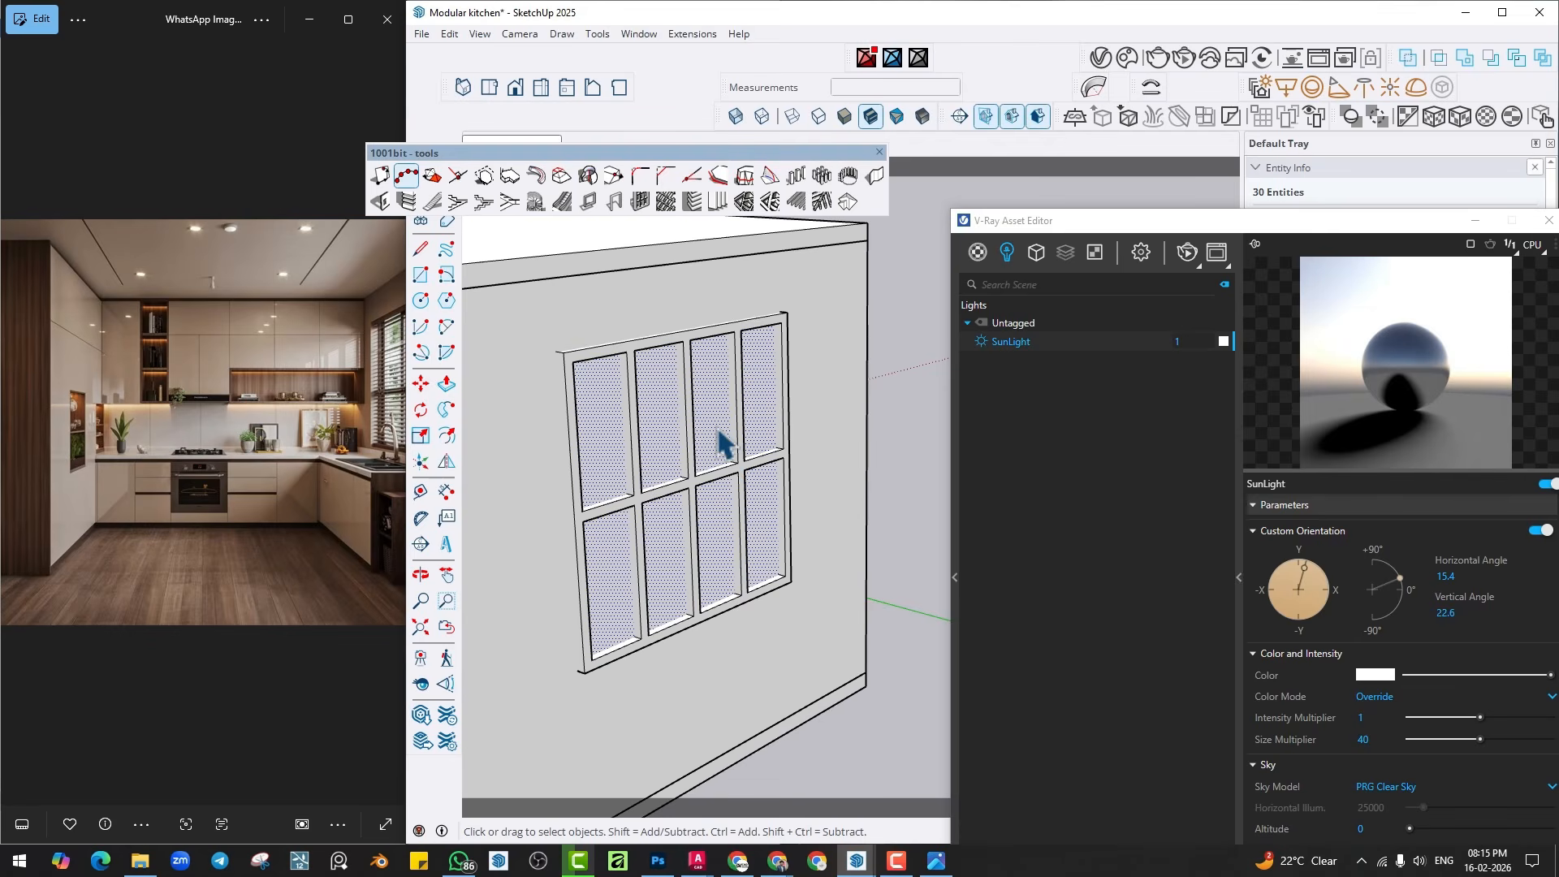
pyautogui.hotkey('ctrl', 'z')
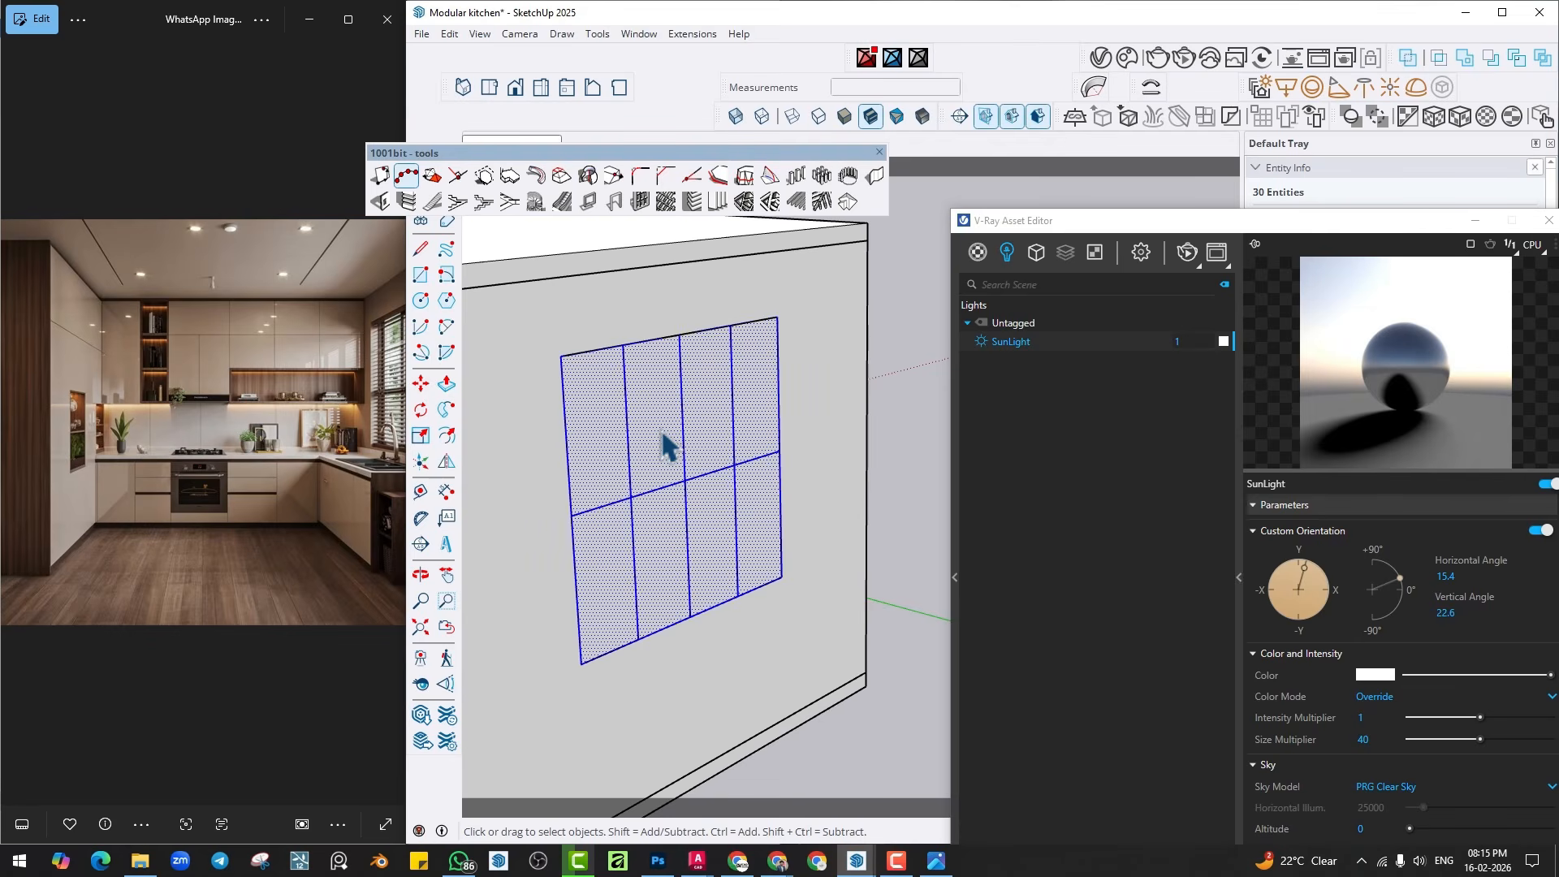
pyautogui.click(638, 201)
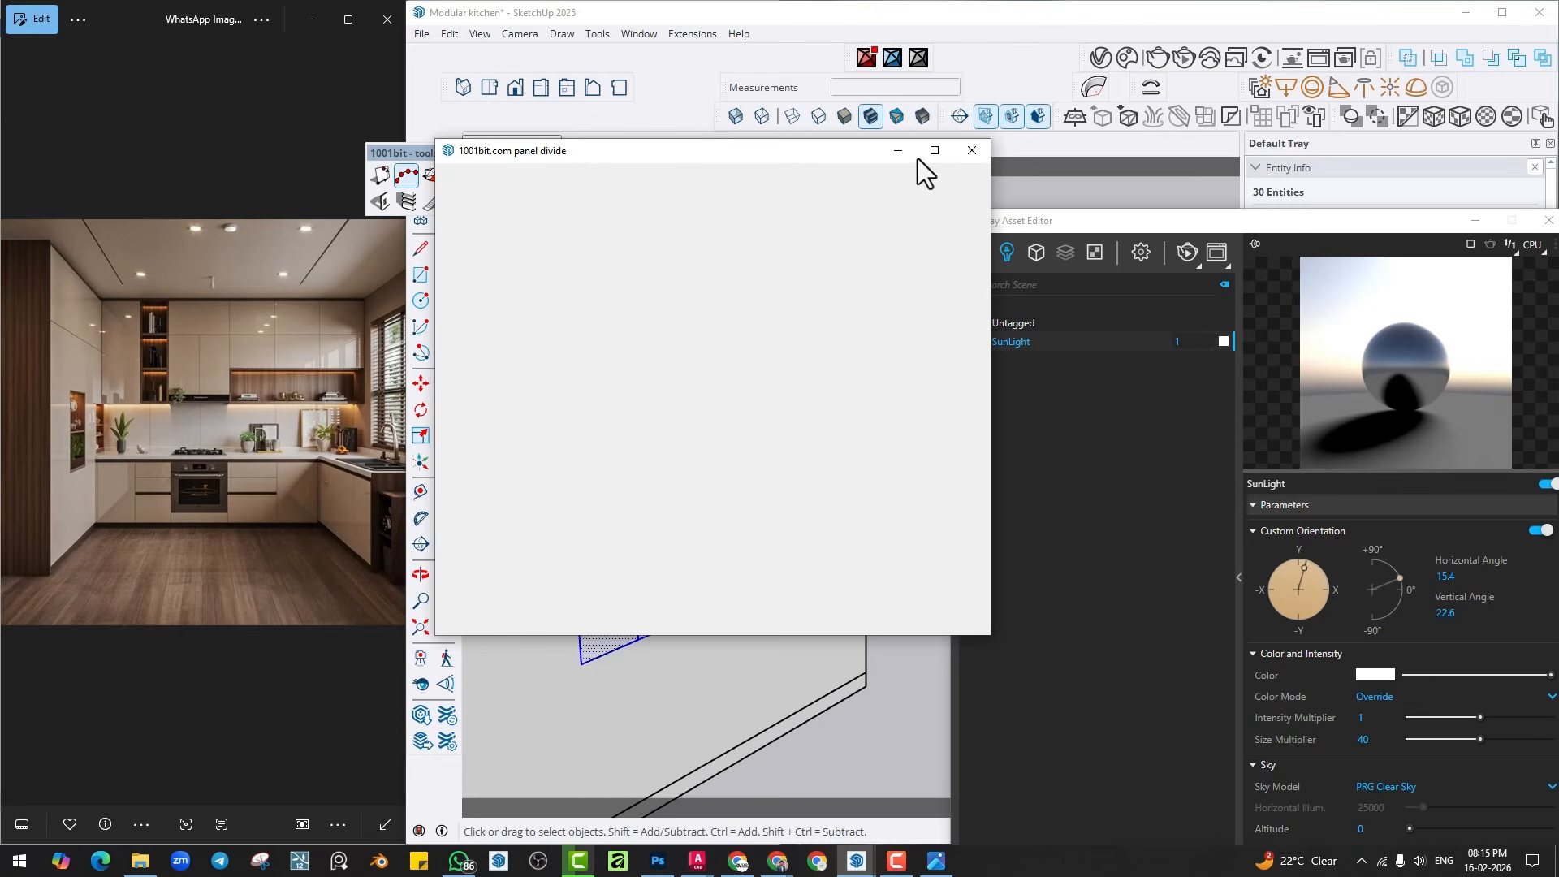
pyautogui.click(971, 150)
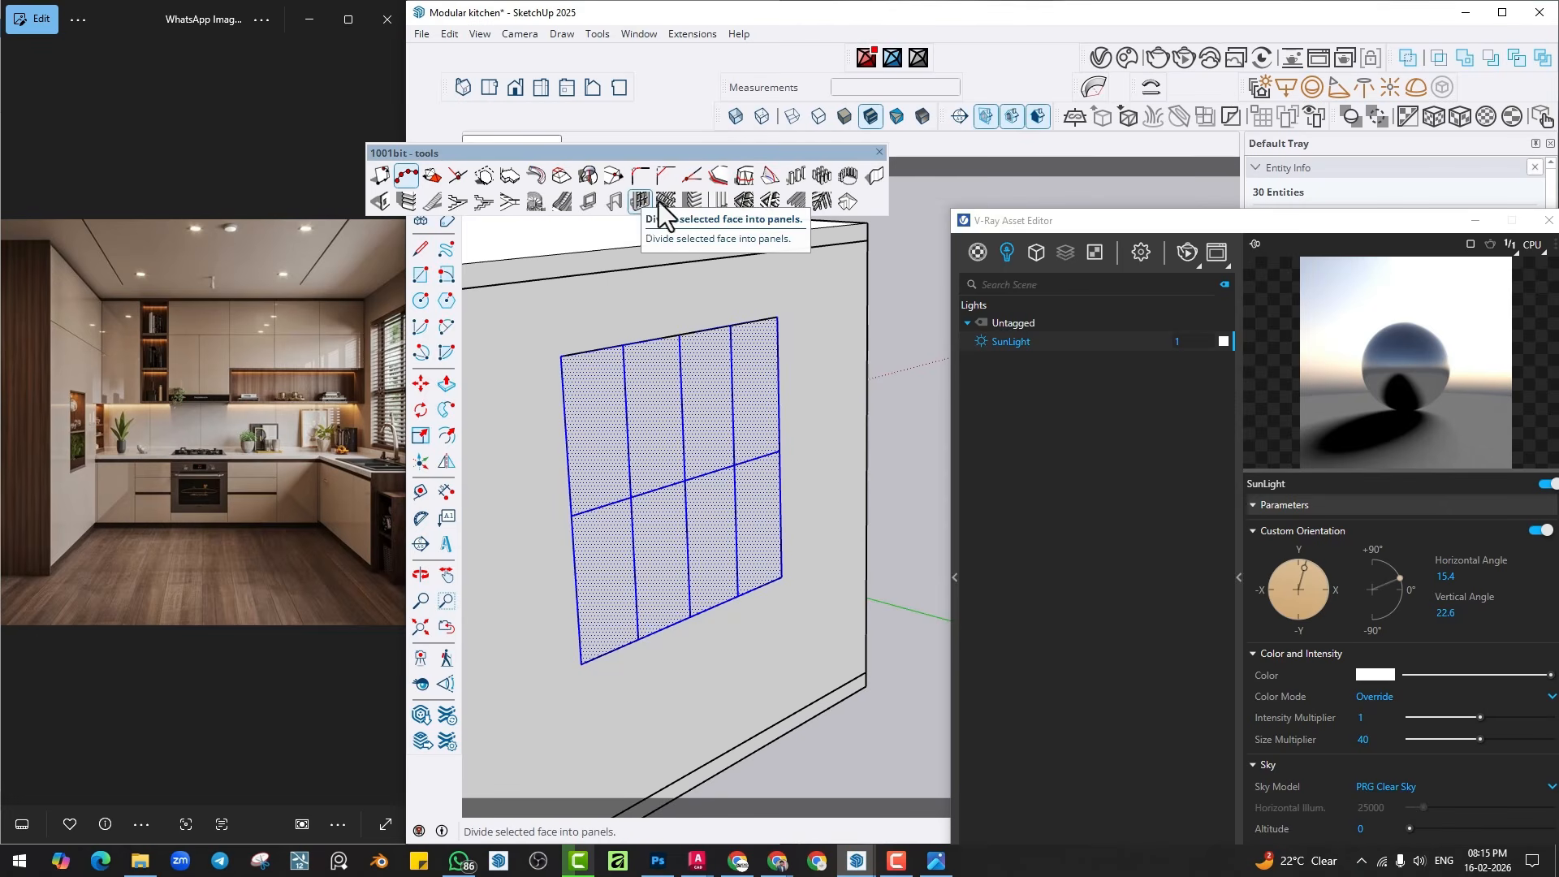
pyautogui.click(666, 201)
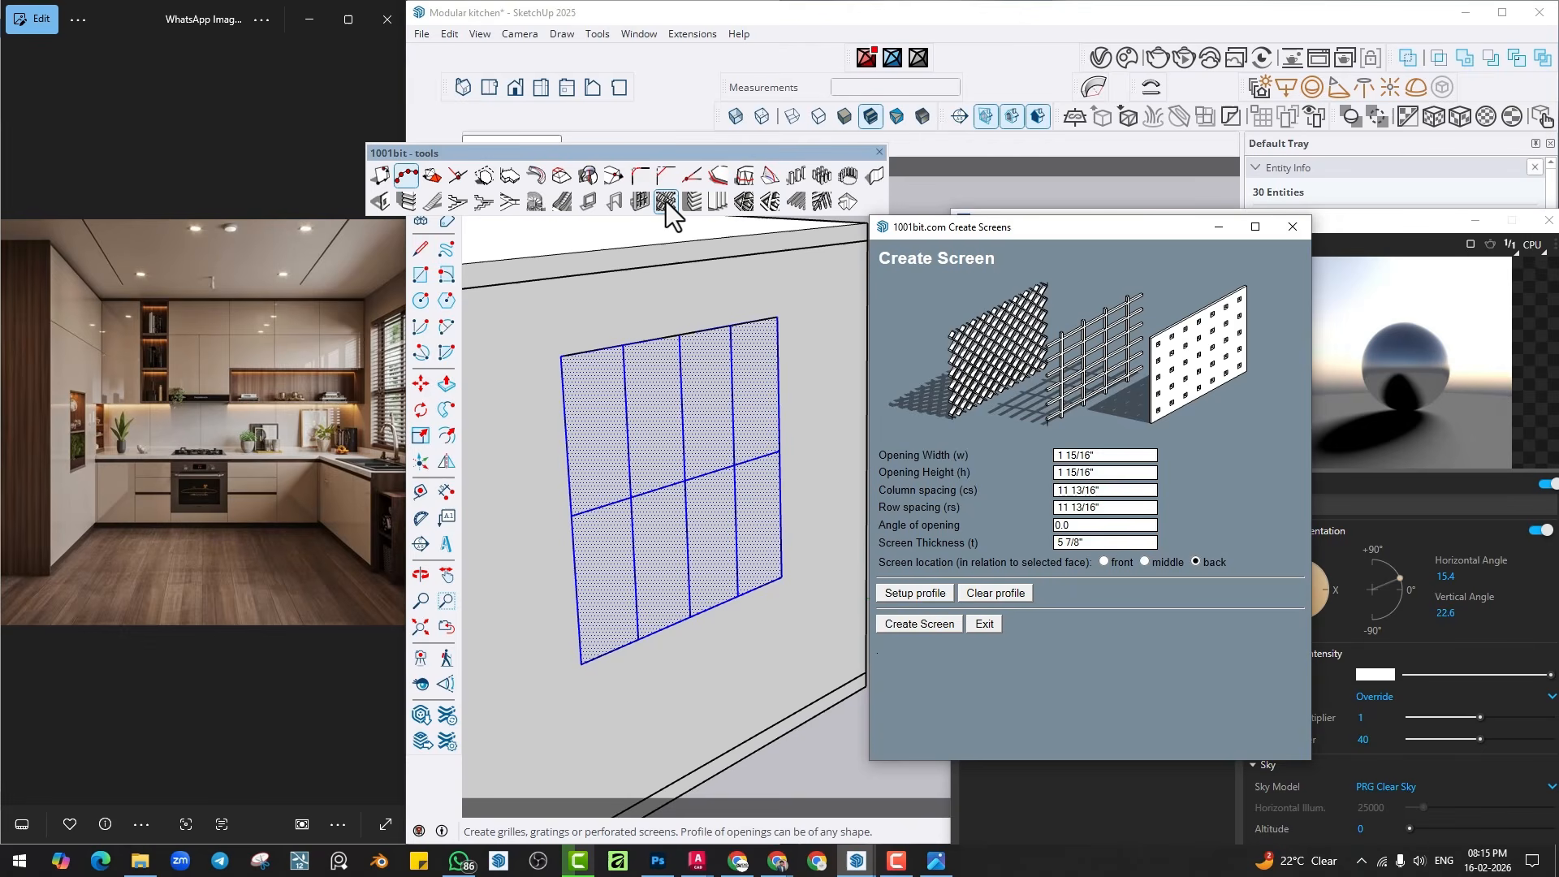
pyautogui.click(1292, 226)
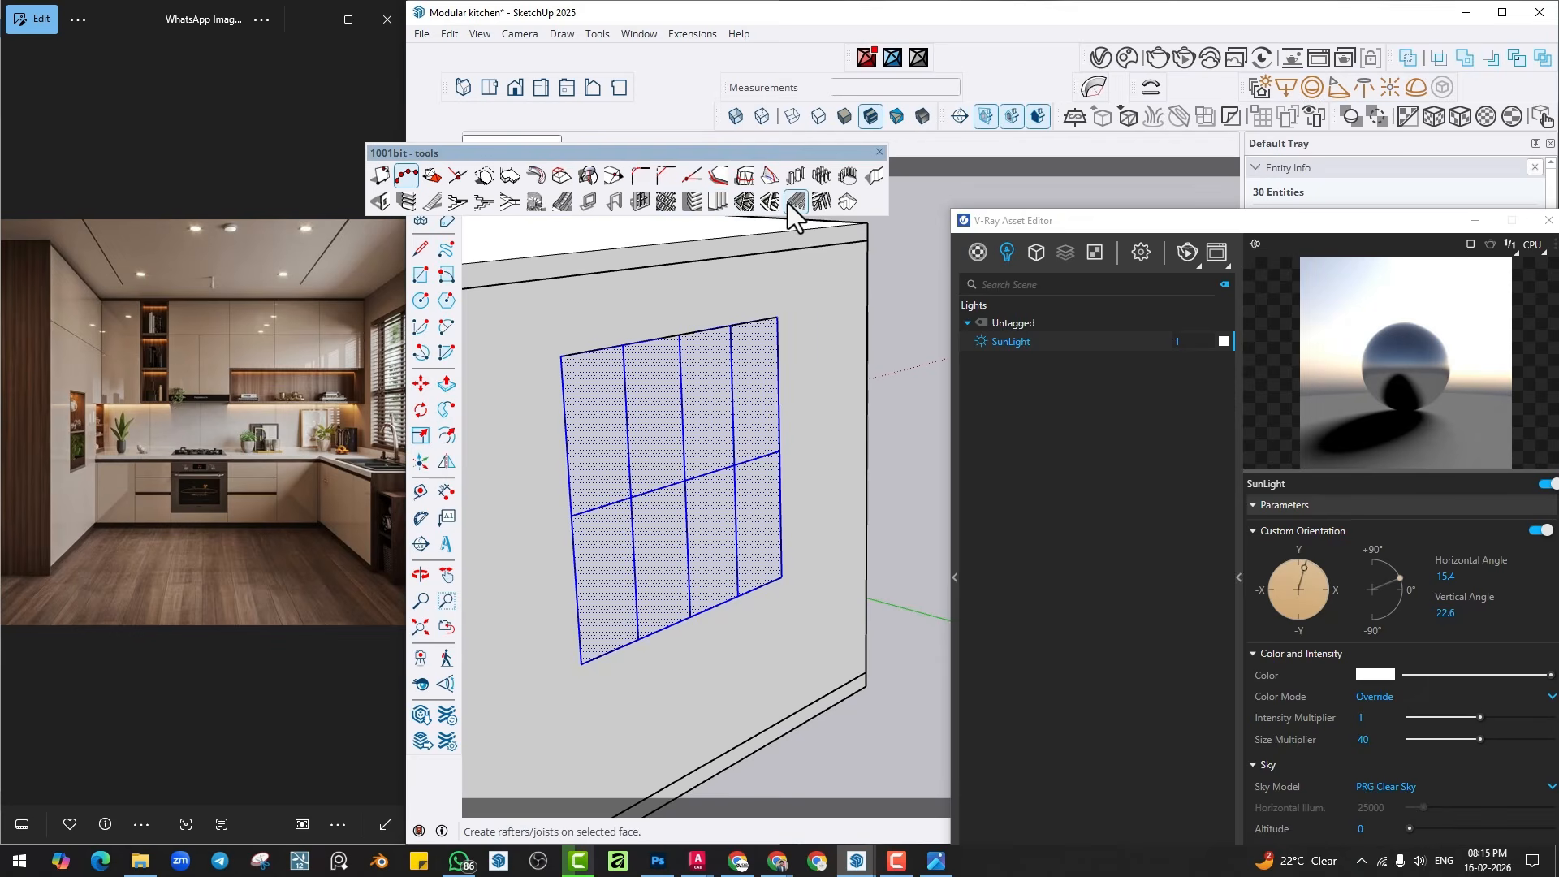
# Create a 1001bit Grille on the window grid with a rectangular section 2" wide and 4" high.
pyautogui.click(742, 202)
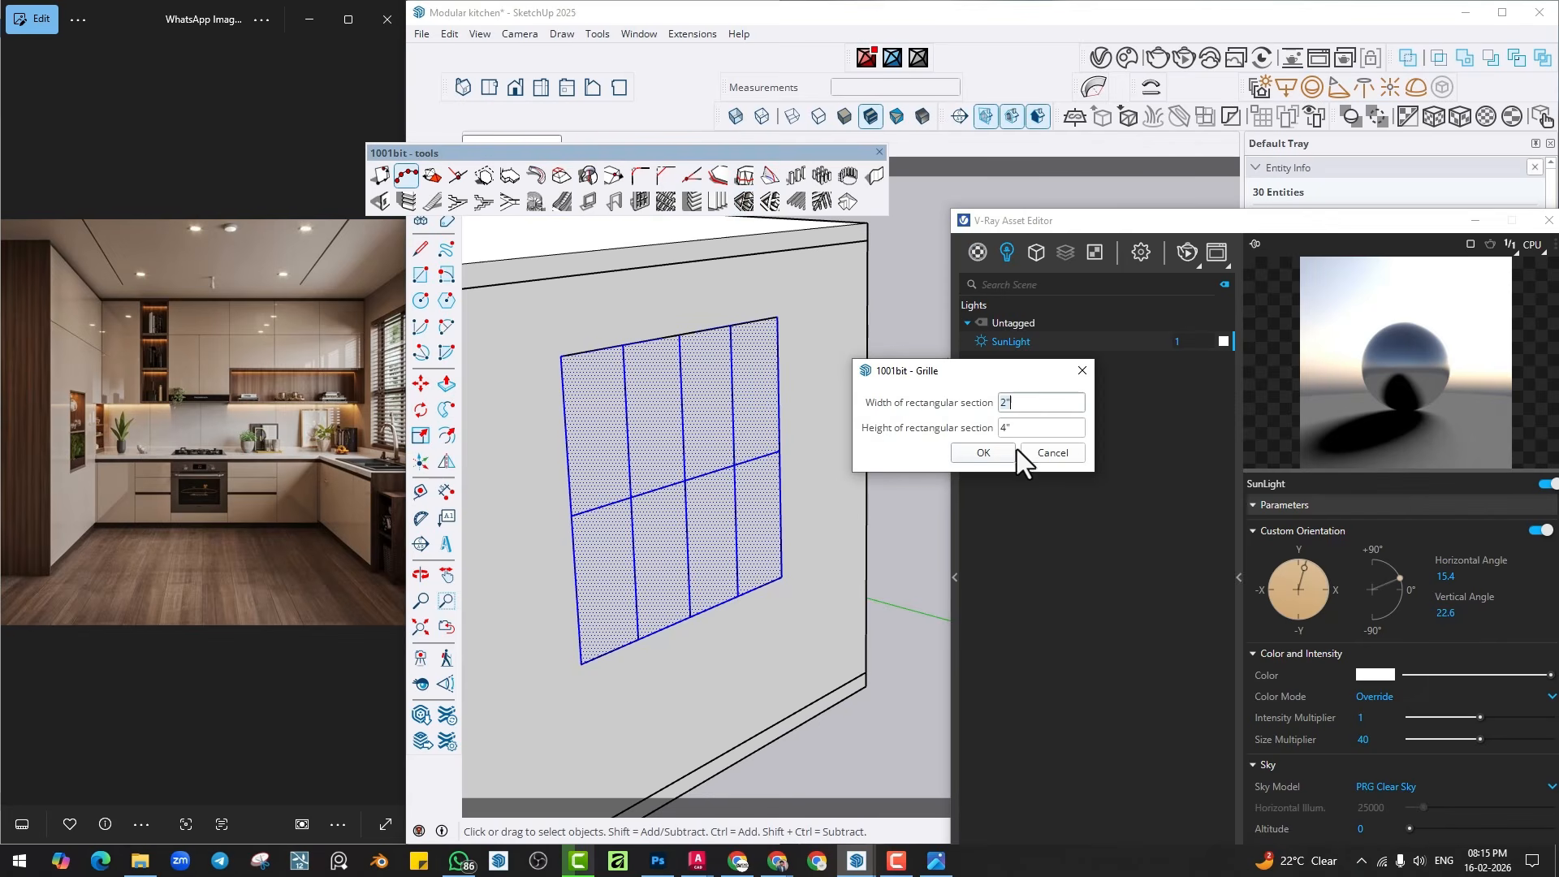
pyautogui.click(981, 453)
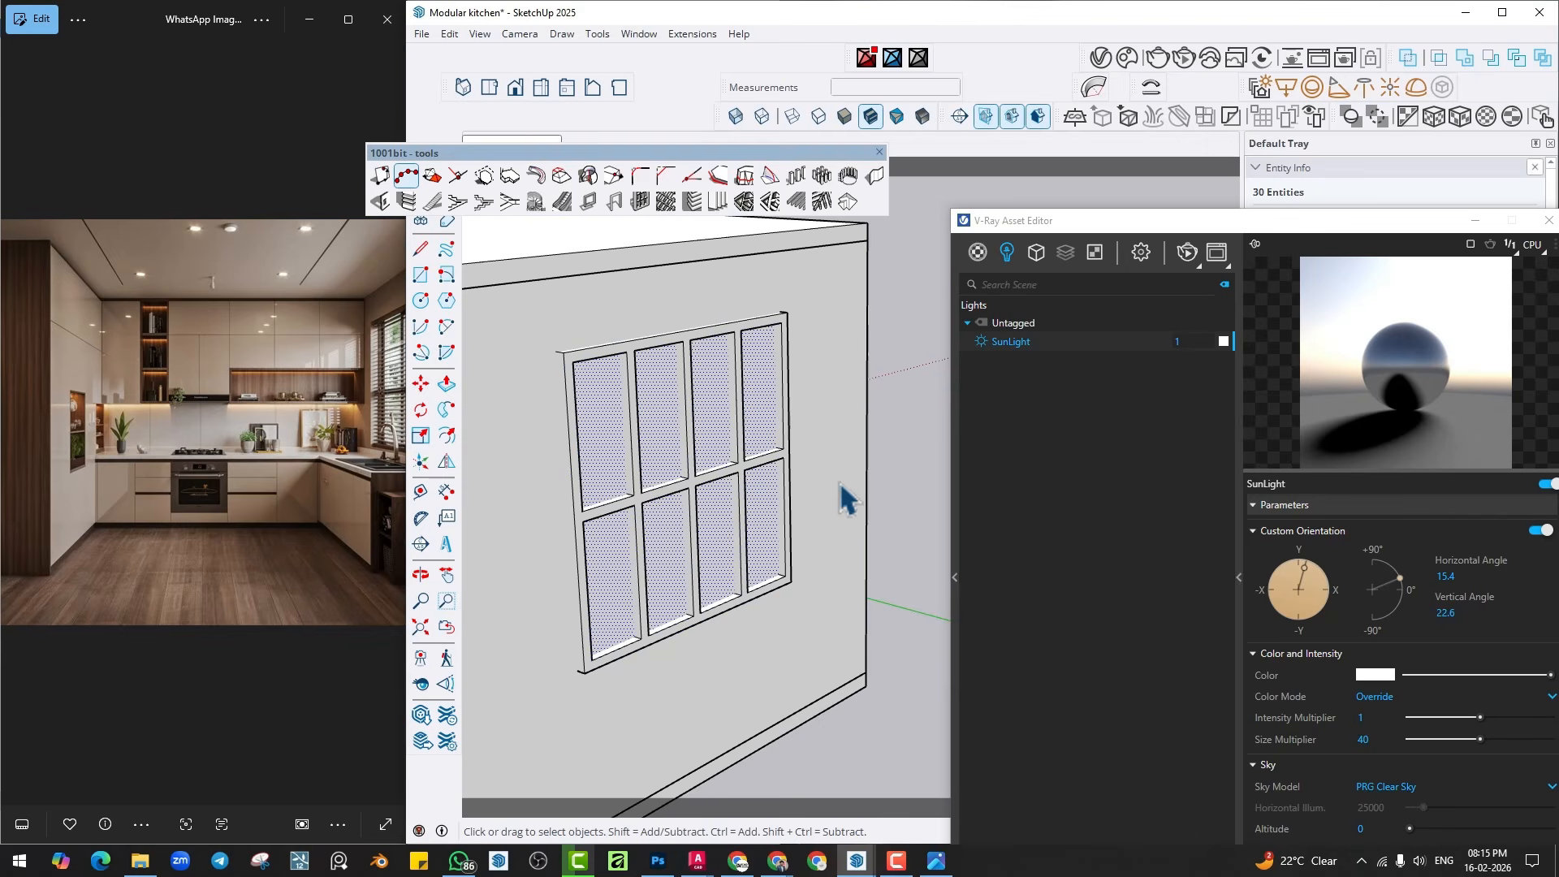
pyautogui.scroll(2, 600, 674)
pyautogui.scroll(-2, 606, 694)
# Select the grille together with the window panes and move them about 2 7/16" to fit the opening's lower corner.
pyautogui.click(599, 676)
pyautogui.scroll(3, 598, 678)
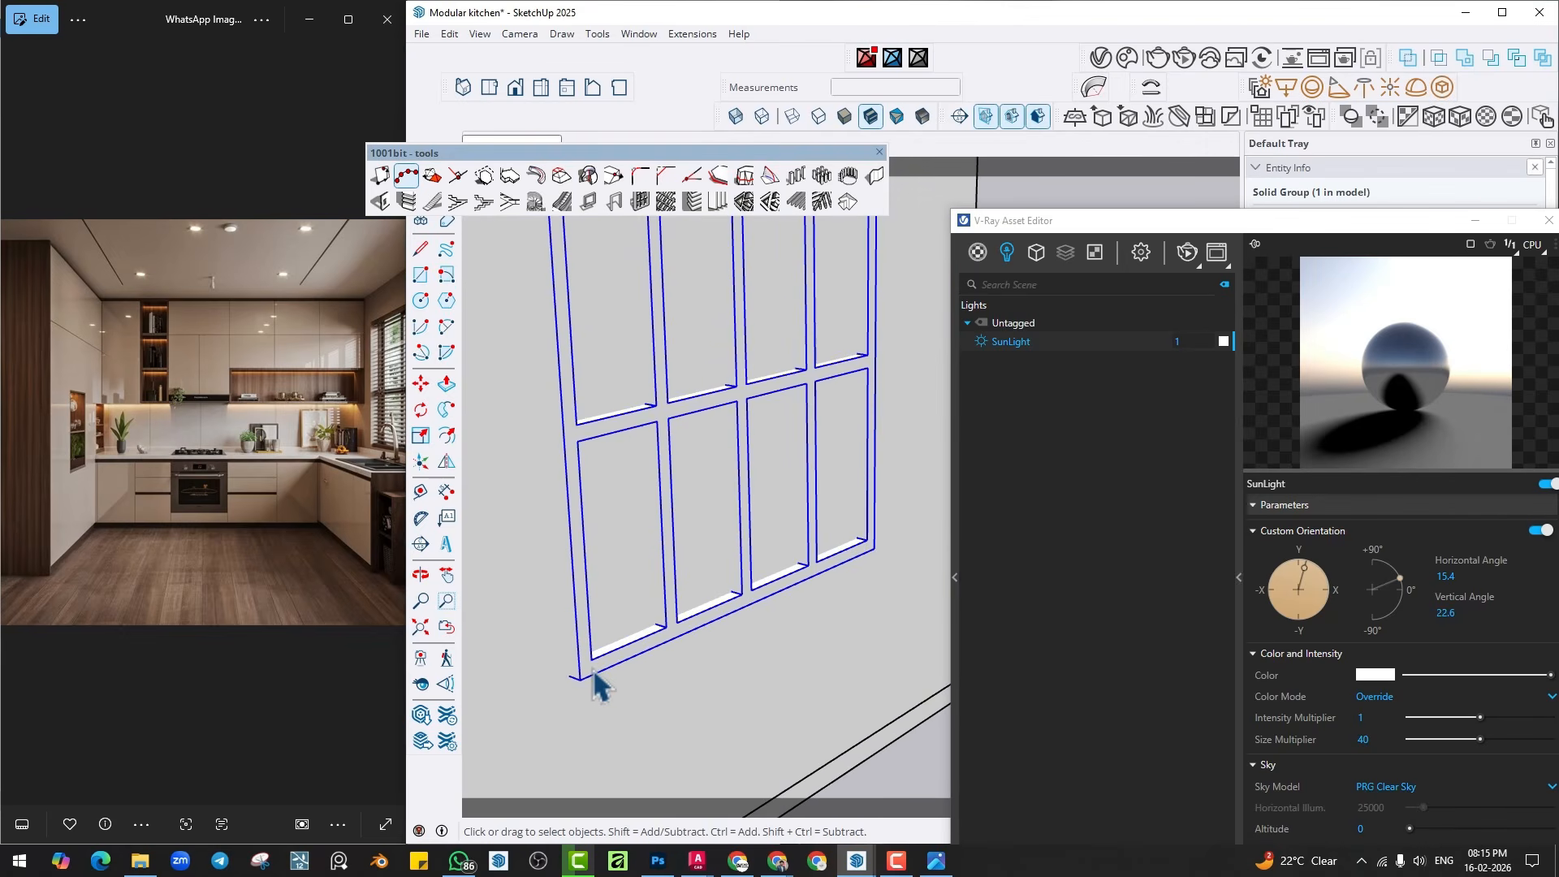
pyautogui.press('m')
pyautogui.press('space')
pyautogui.keyDown('ctrl'); pyautogui.click(640, 568); pyautogui.keyUp('ctrl')
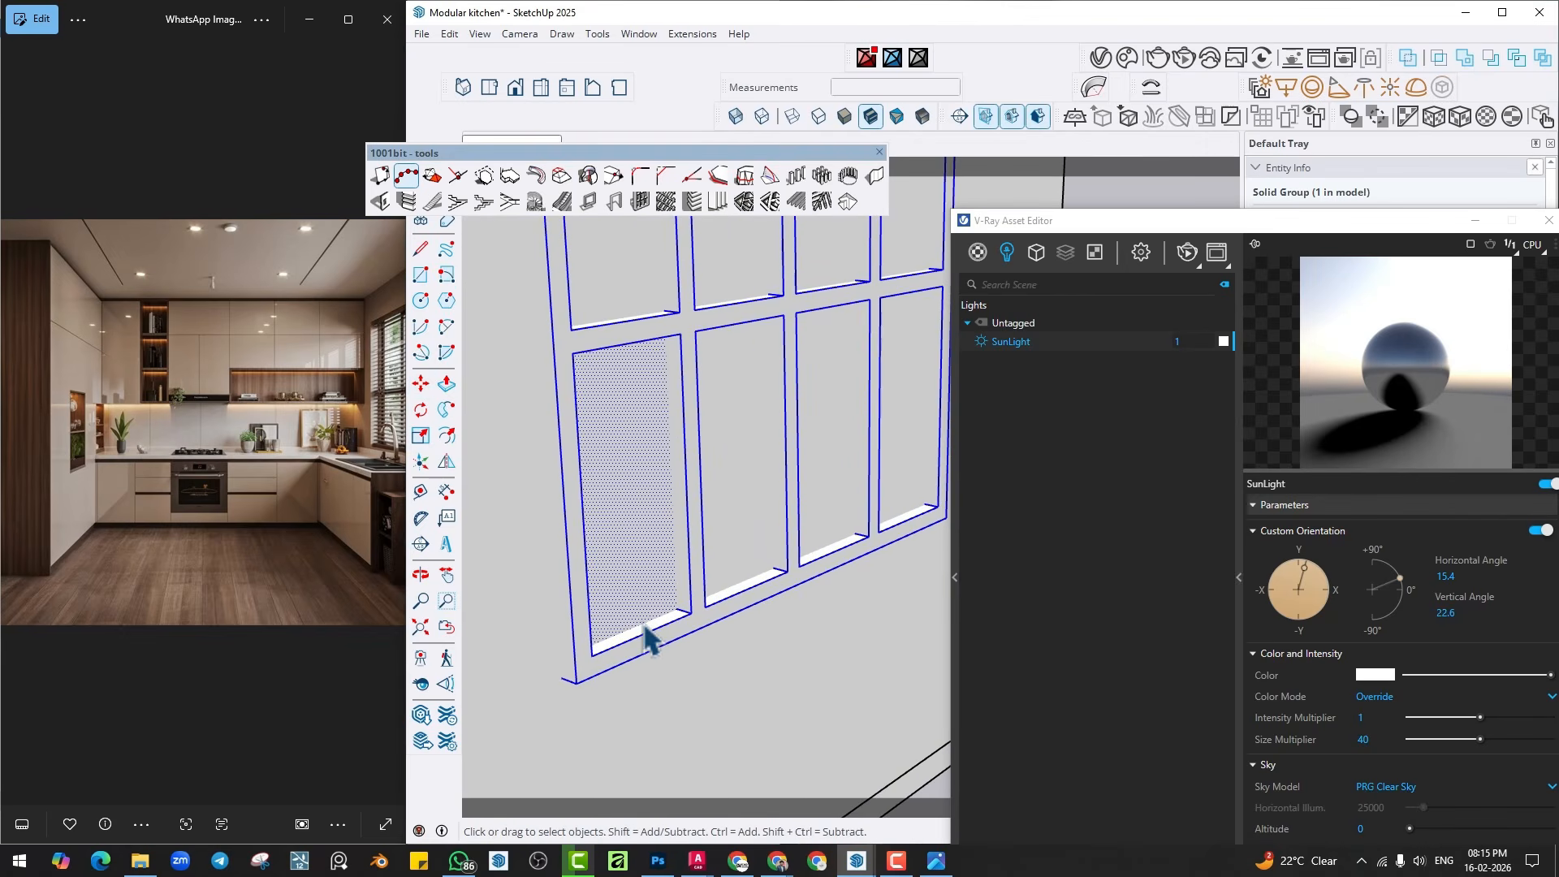
pyautogui.doubleClick(635, 592)
pyautogui.tripleClick(650, 667)
pyautogui.press('m')
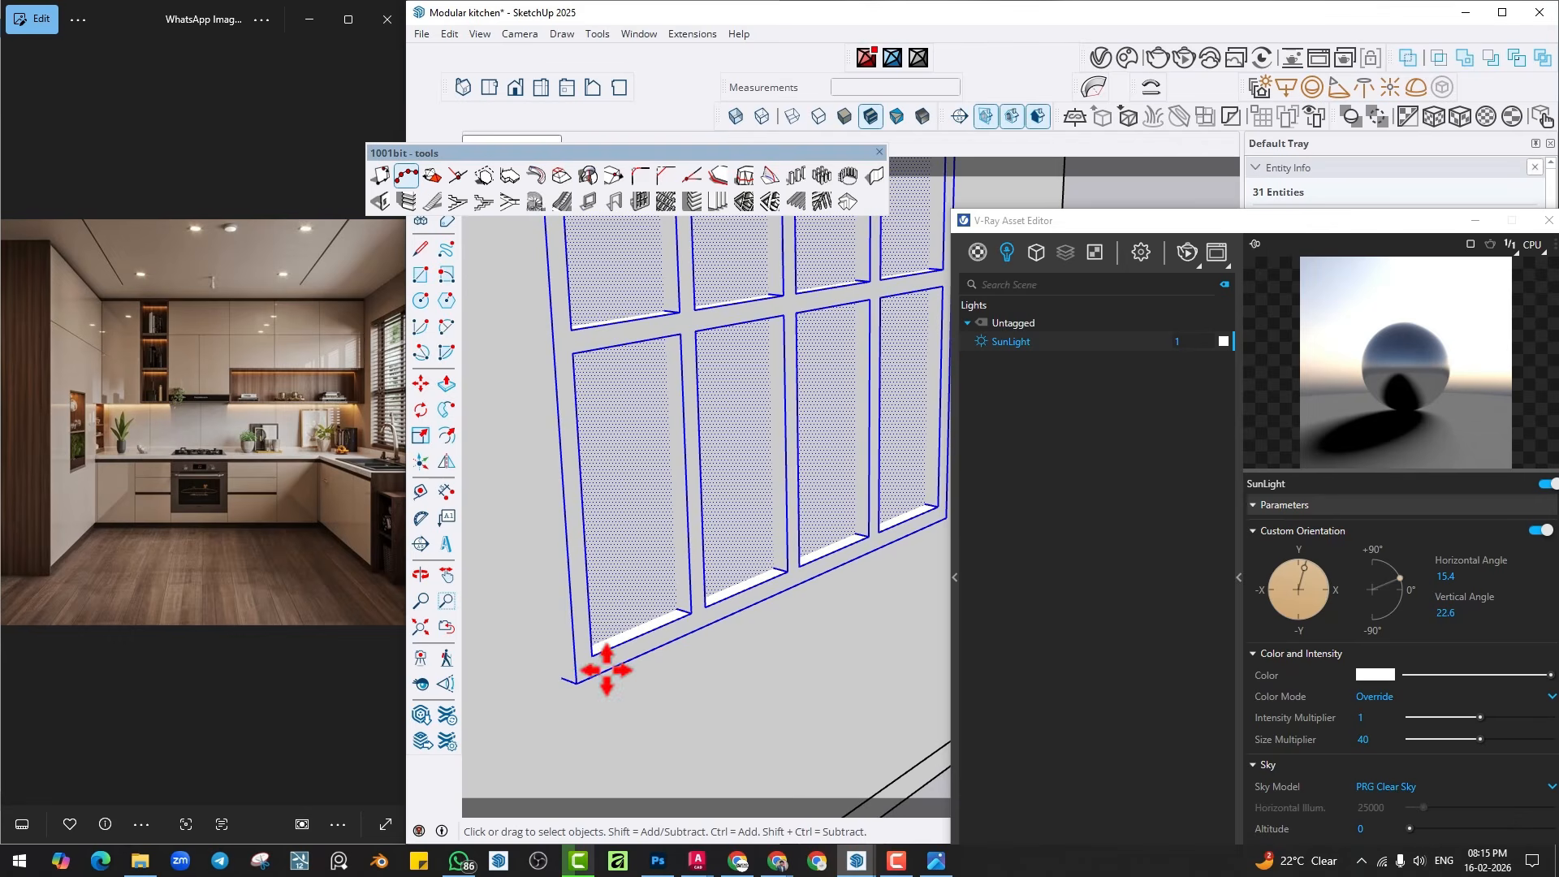
pyautogui.click(576, 680)
pyautogui.click(574, 656)
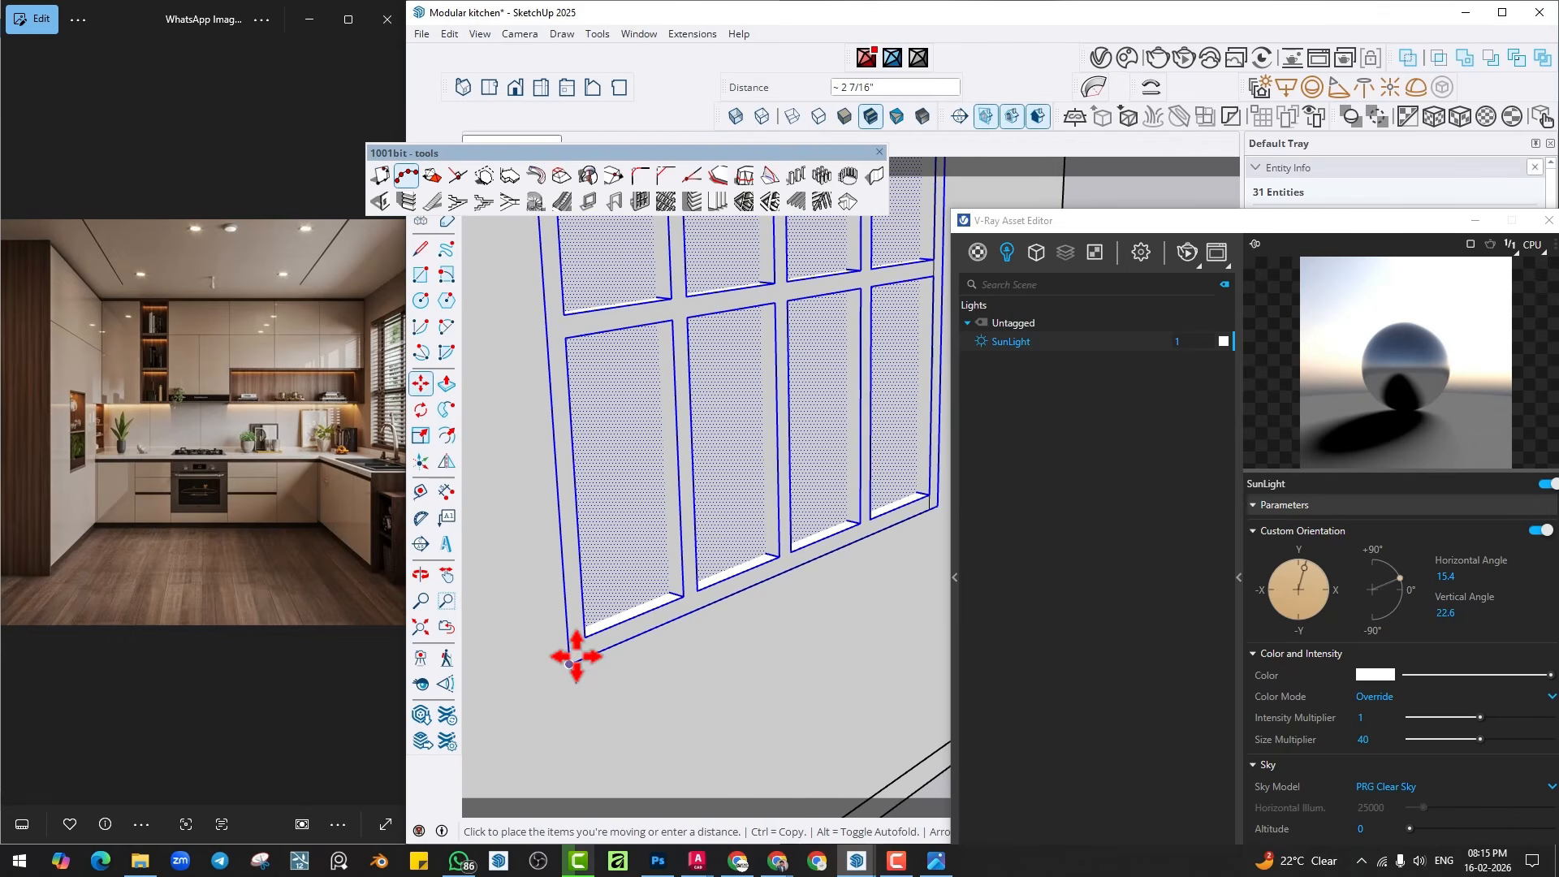
# Scale the grille and panes to about 0.96 in width and 0.97 in height to fit the wall opening.
pyautogui.scroll(-3, 695, 605)
pyautogui.moveTo(693, 654); pyautogui.dragTo(694, 659, button='middle')
pyautogui.scroll(5, 738, 637)
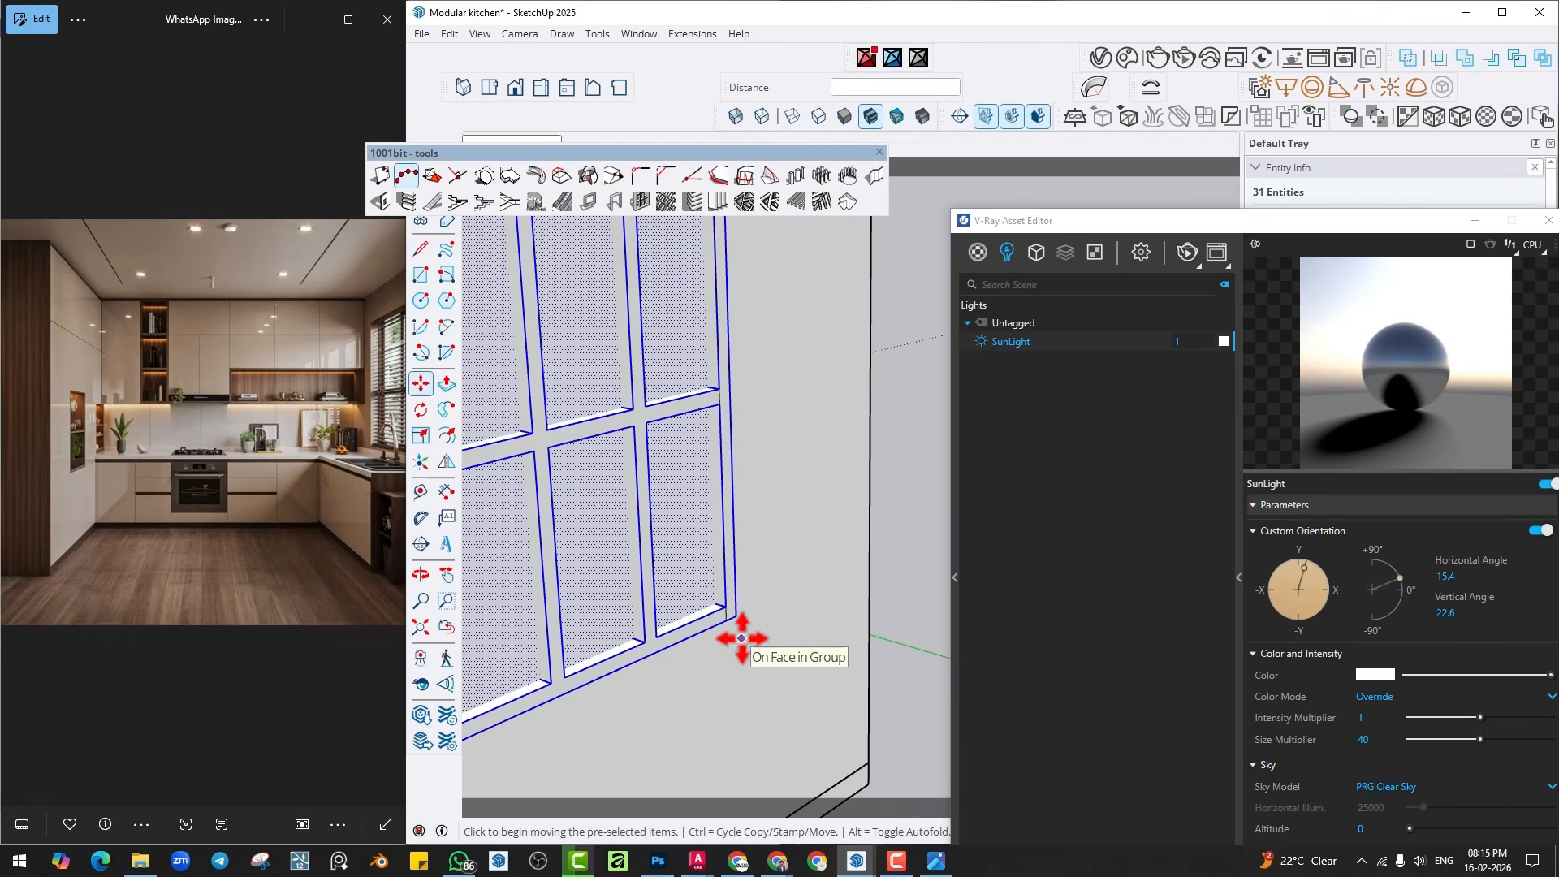
pyautogui.press('s')
pyautogui.click(727, 395)
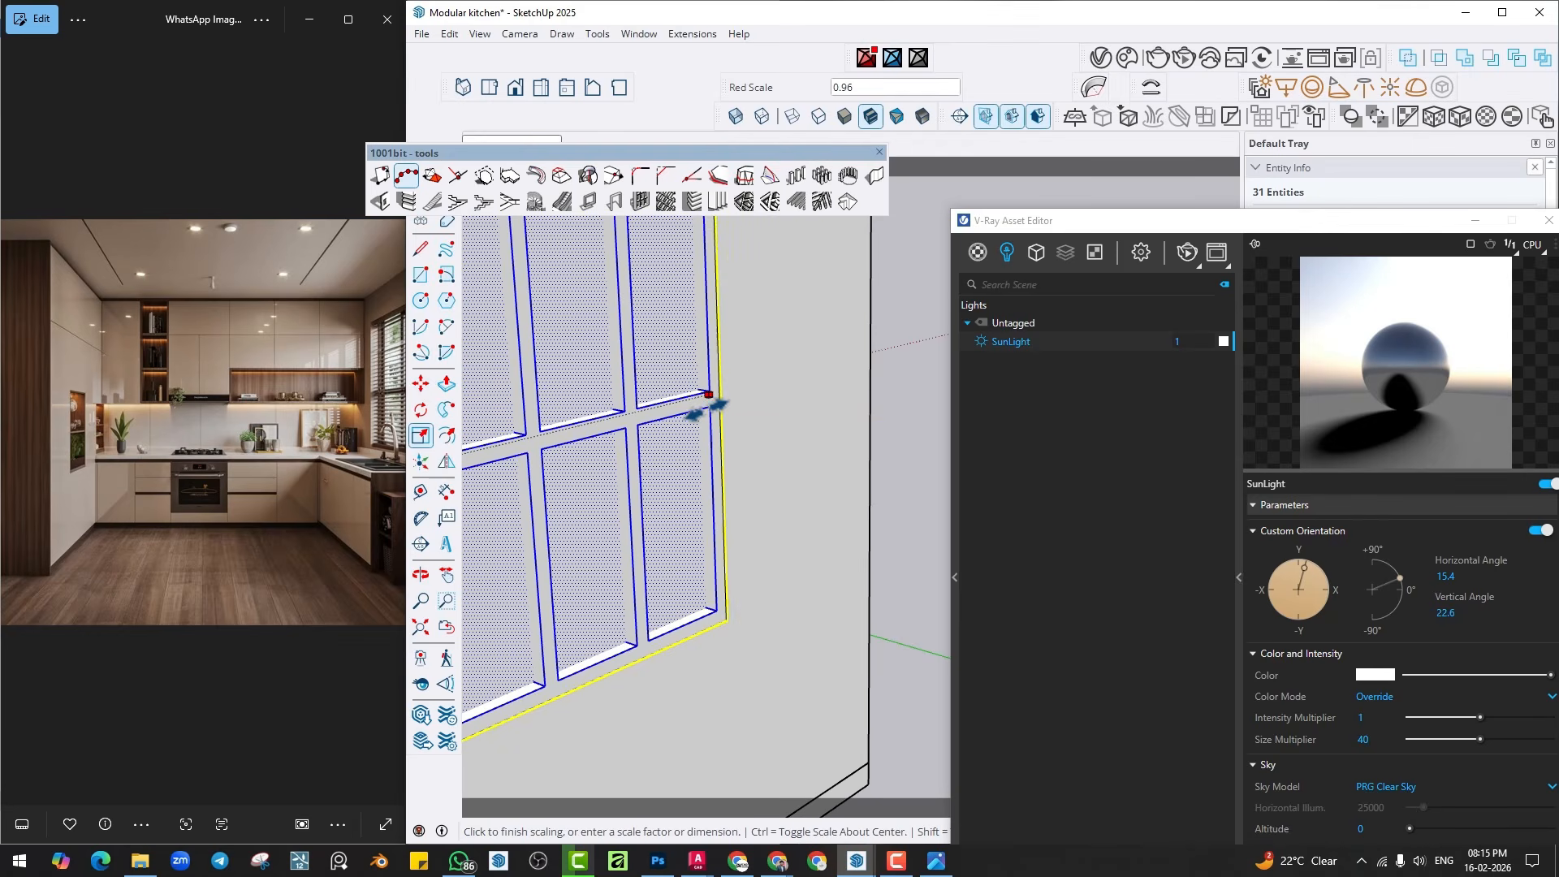
pyautogui.click(716, 410)
pyautogui.scroll(-2, 735, 434)
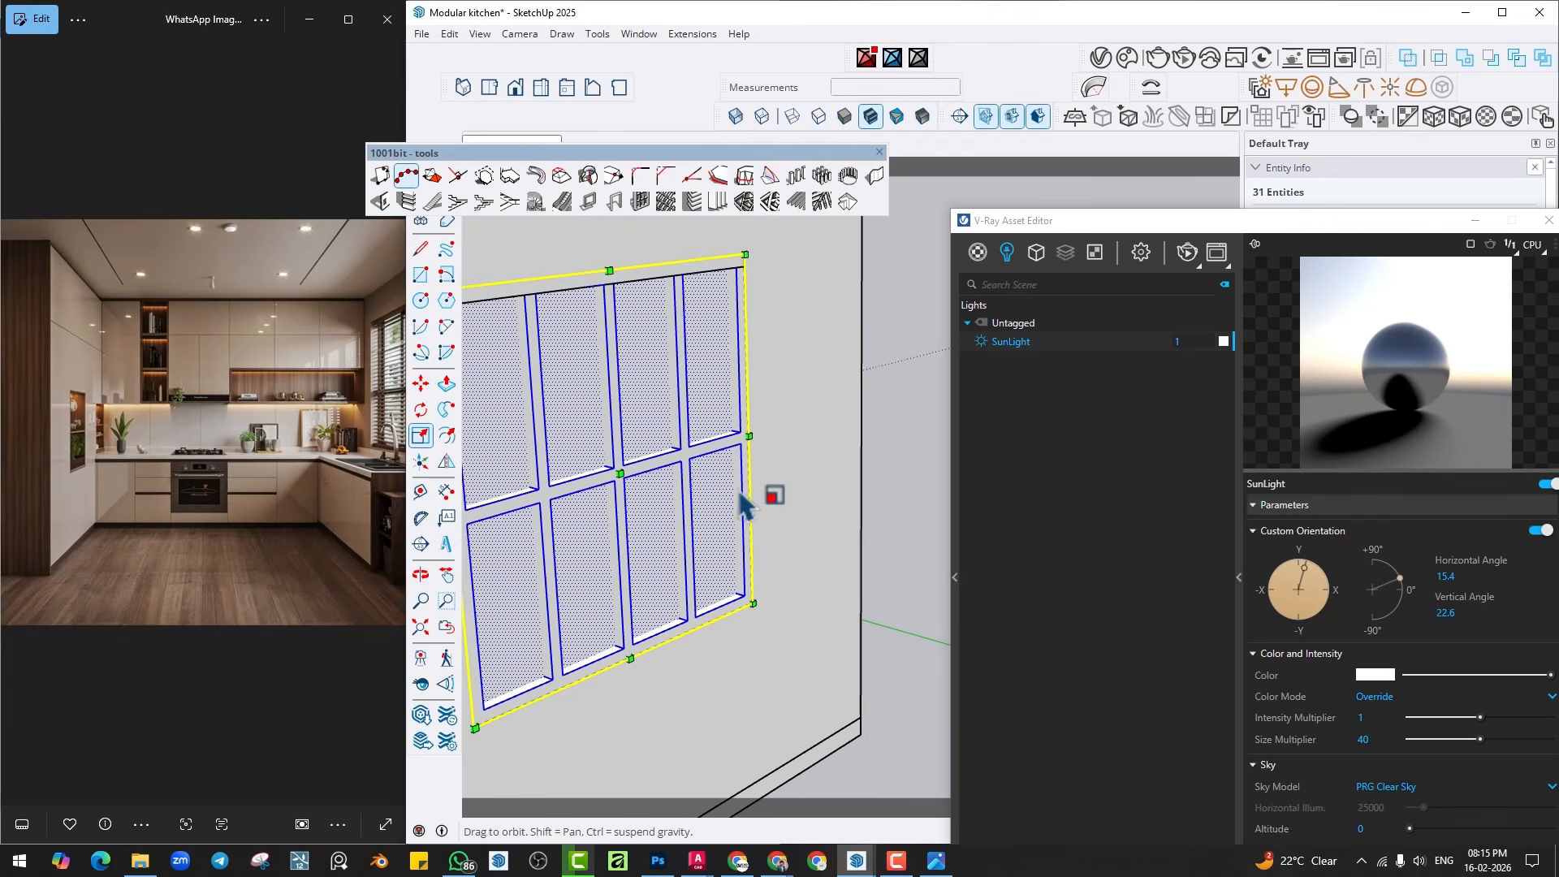
pyautogui.keyDown('shift'); pyautogui.moveTo(741, 508); pyautogui.dragTo(816, 565, button='middle'); pyautogui.keyUp('shift')
pyautogui.click(679, 339)
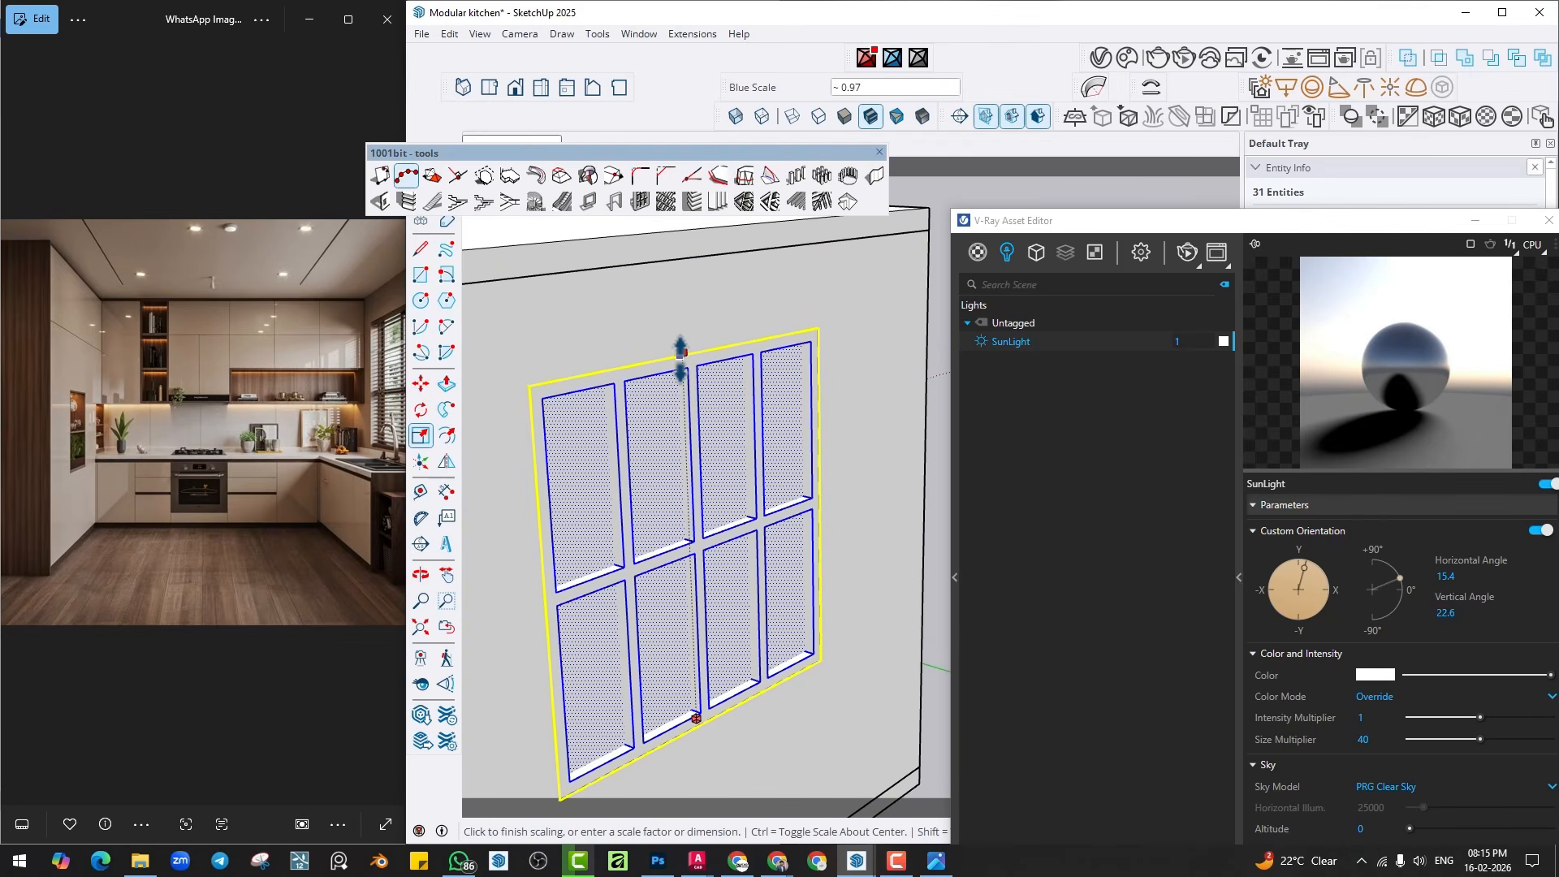
pyautogui.click(679, 354)
pyautogui.press('space')
pyautogui.scroll(-1, 687, 491)
pyautogui.moveTo(682, 483); pyautogui.dragTo(687, 497, button='middle')
pyautogui.scroll(-1, 688, 510)
# Minimize the V-Ray Asset Editor and paint all window panes with the first blue translucent Glass material.
pyautogui.click(688, 510)
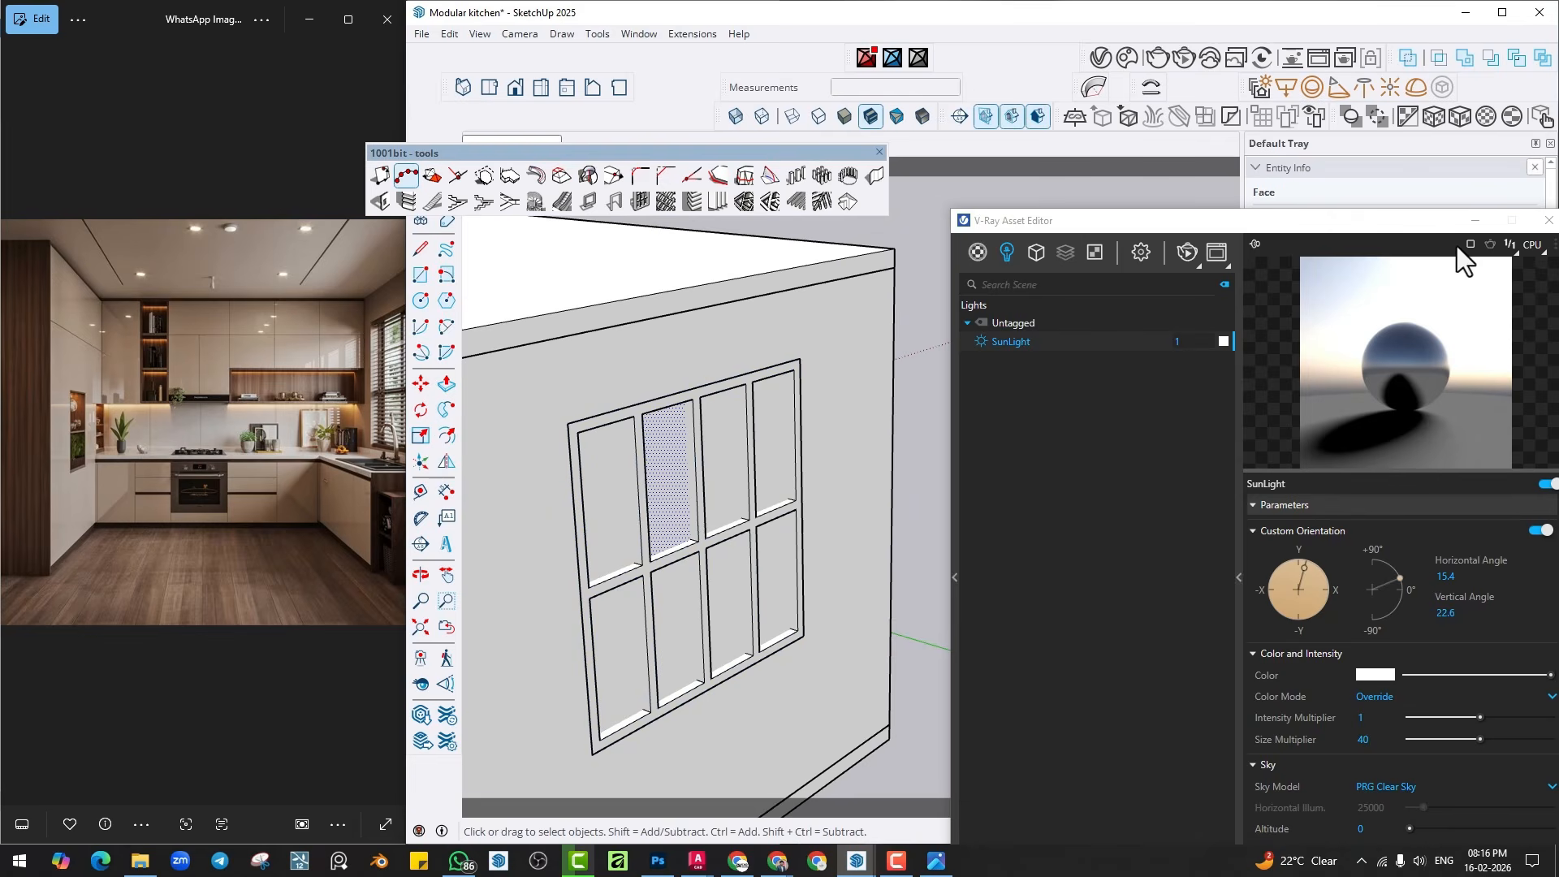
pyautogui.click(1475, 220)
pyautogui.tripleClick(696, 473)
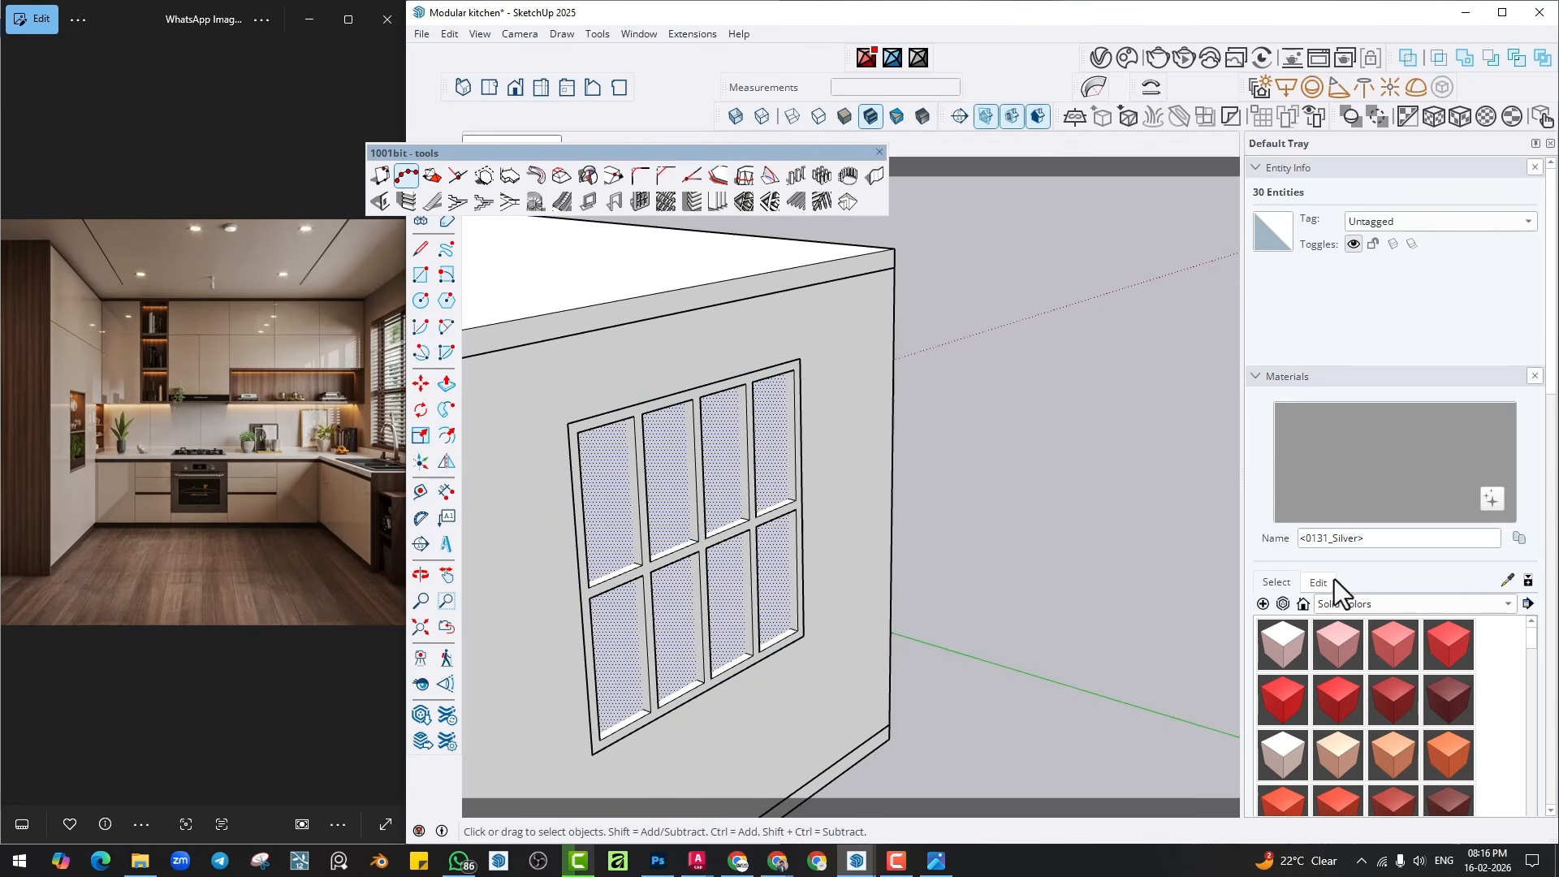
pyautogui.click(1333, 602)
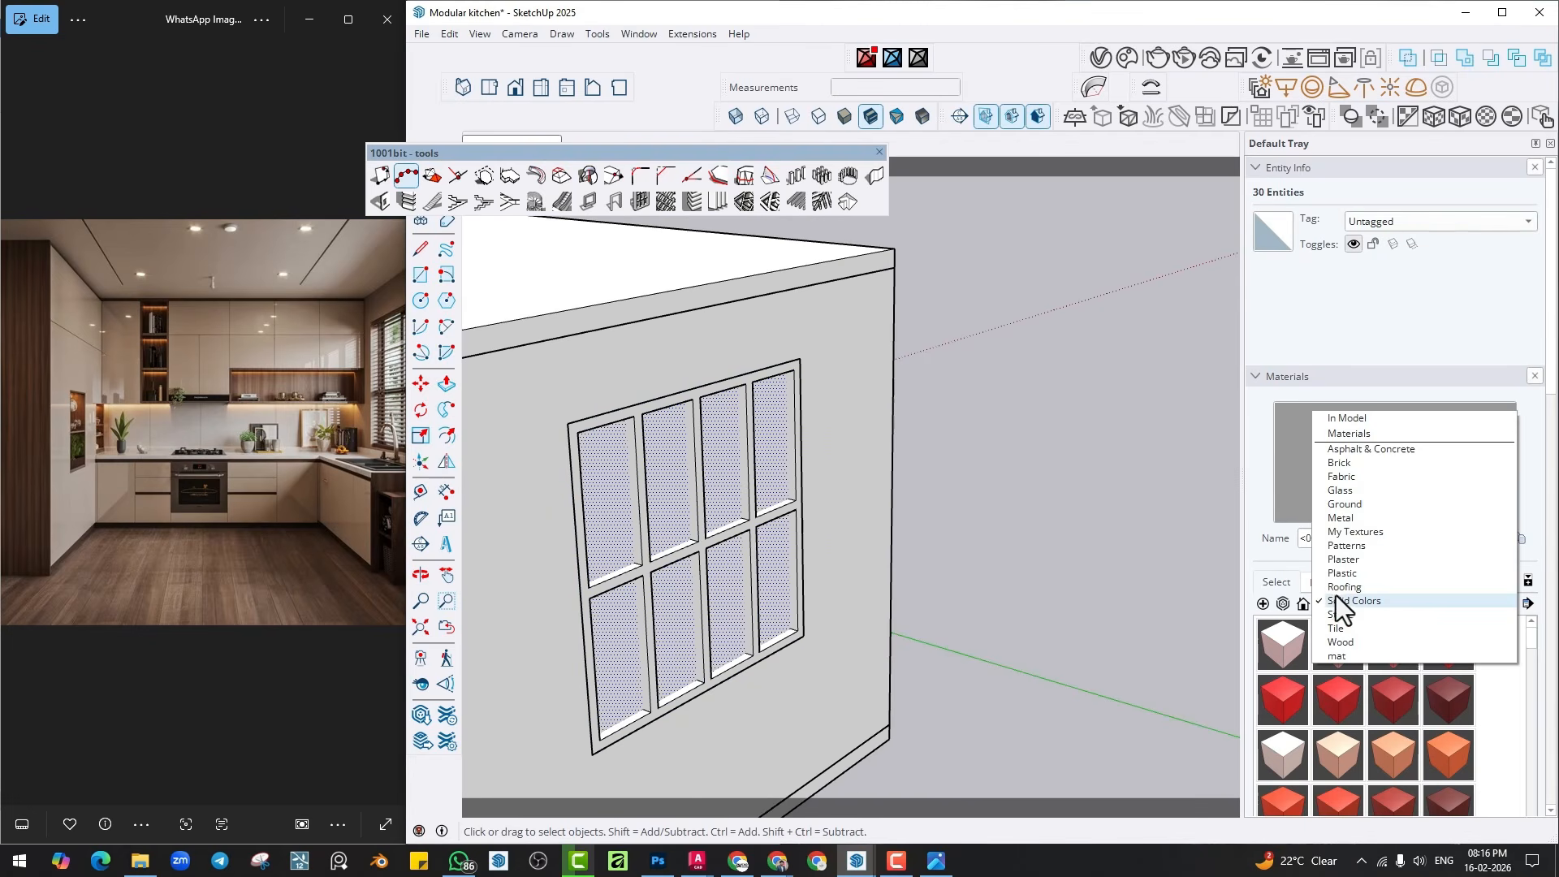
pyautogui.click(1339, 491)
pyautogui.click(1288, 635)
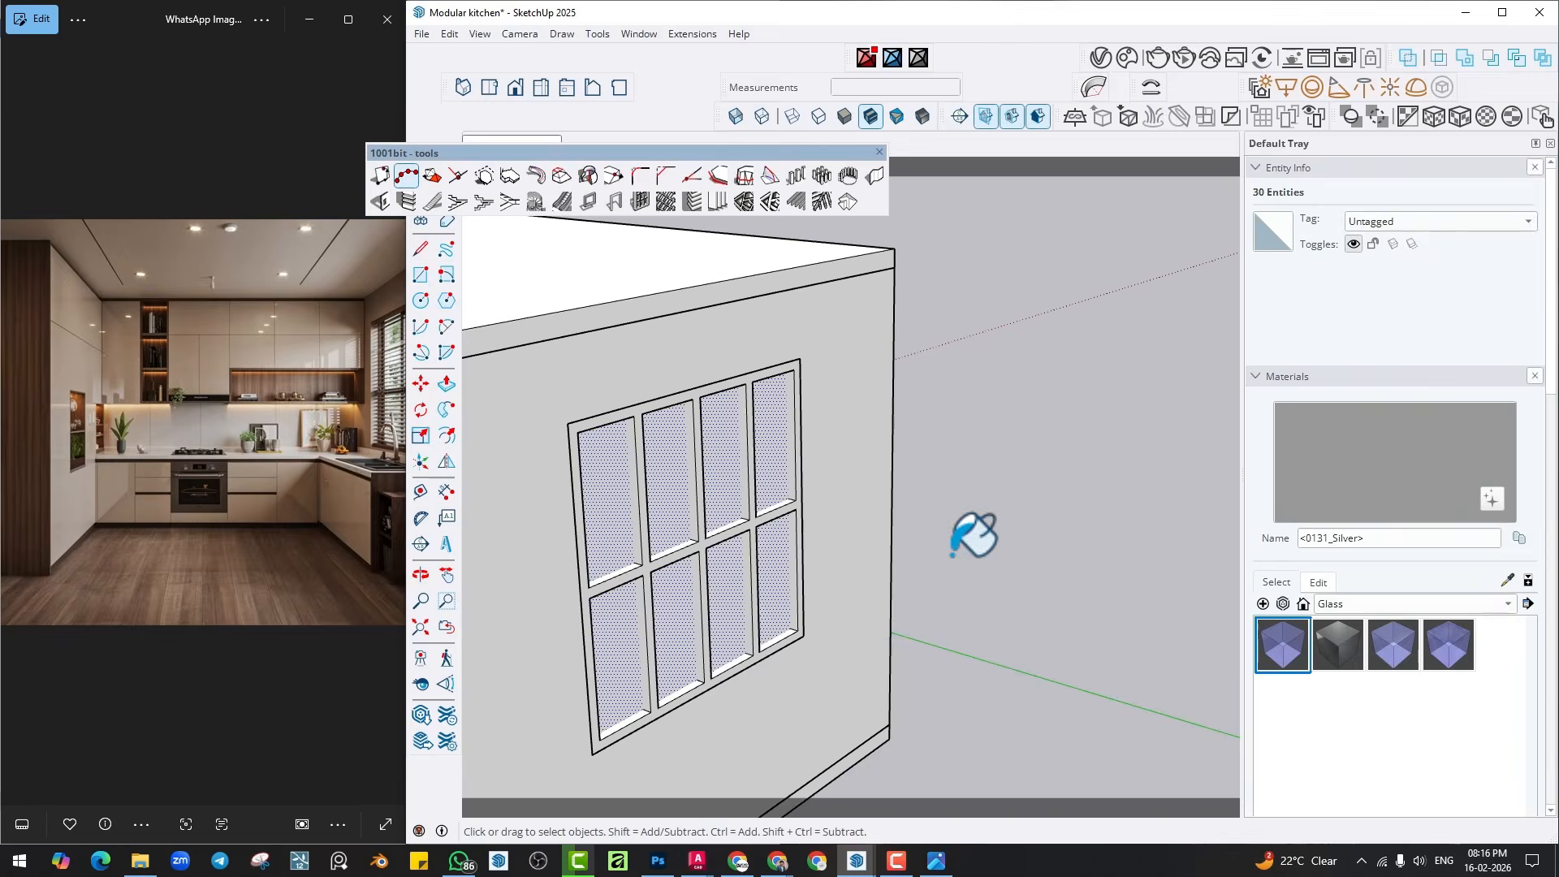
pyautogui.click(741, 431)
pyautogui.keyDown('shift'); pyautogui.moveTo(807, 461); pyautogui.dragTo(845, 438, button='middle'); pyautogui.keyUp('shift')
pyautogui.press('space')
pyautogui.click(1015, 483)
# Paint the window grille with the Plywood_01_1K material from the Wood collection.
pyautogui.click(1343, 537)
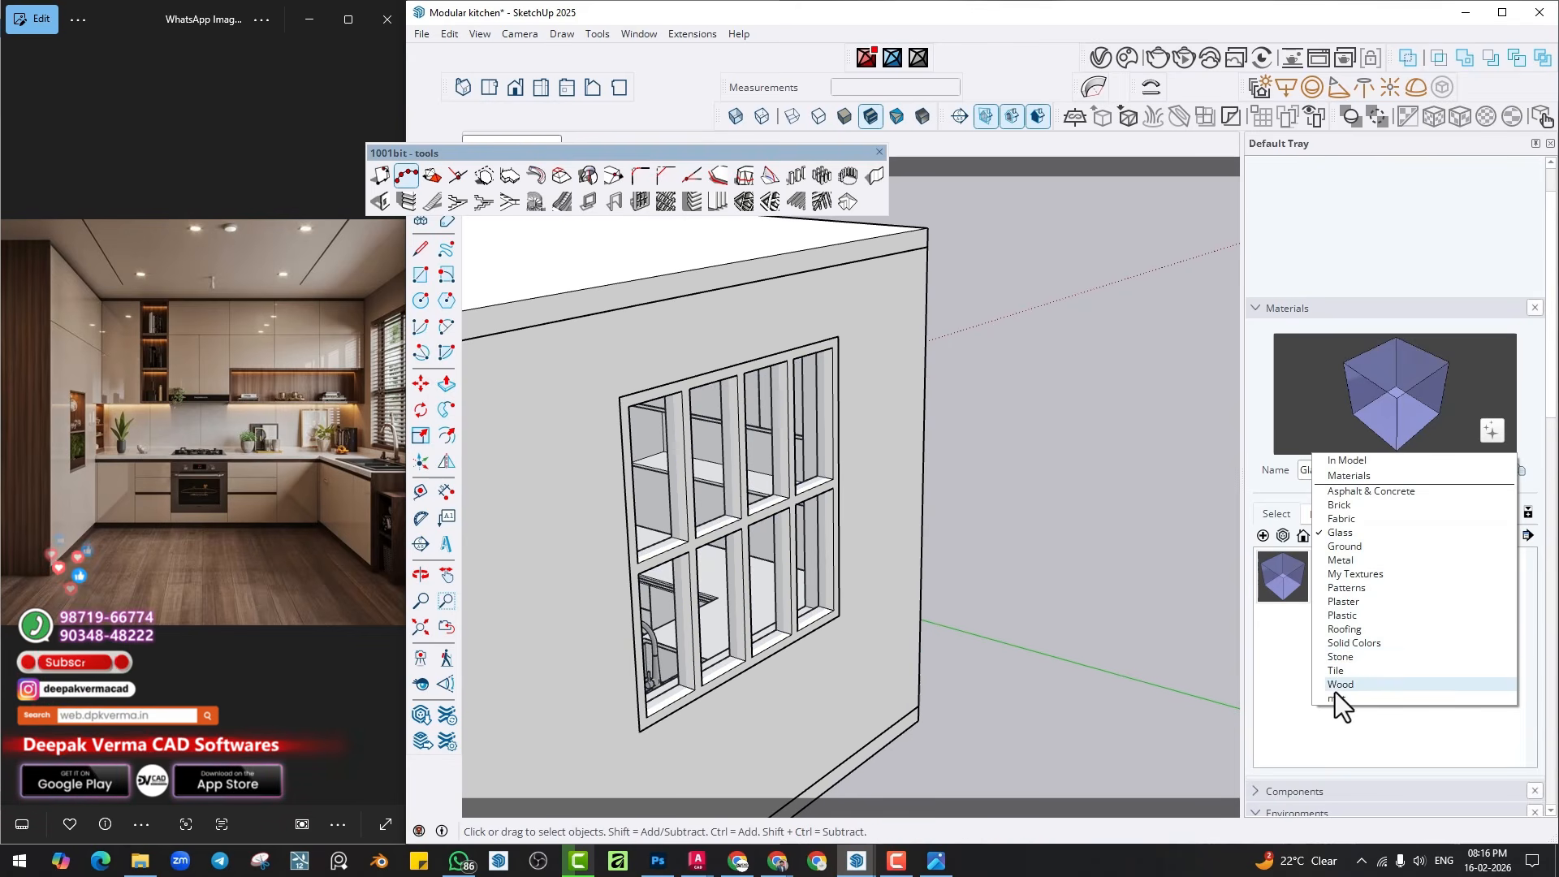
pyautogui.click(1334, 686)
pyautogui.click(1265, 577)
pyautogui.scroll(3, 966, 414)
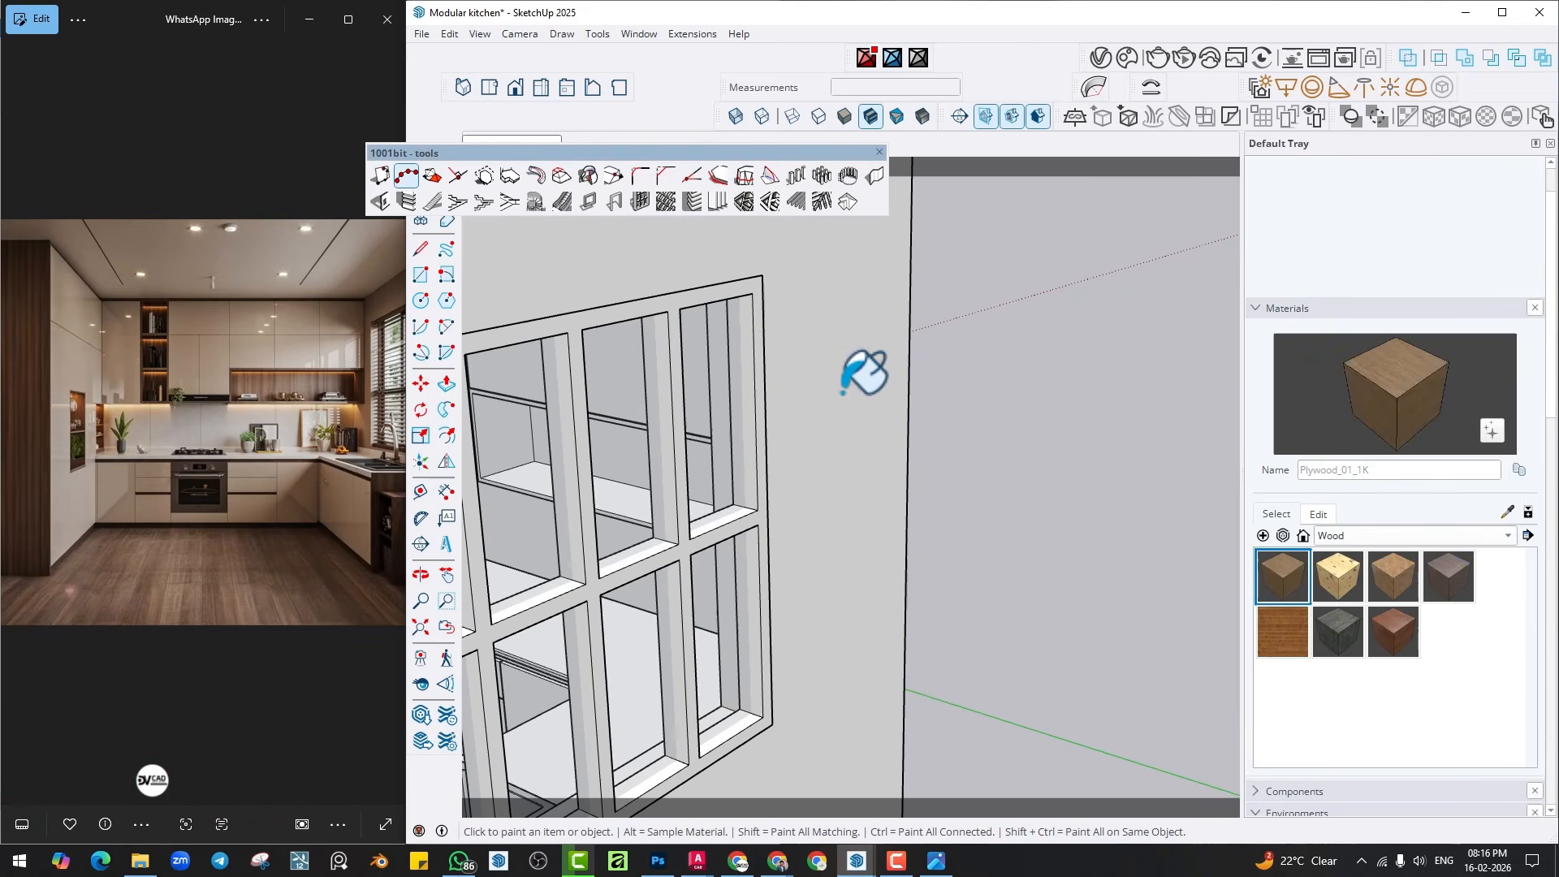
pyautogui.click(756, 348)
pyautogui.press('space')
pyautogui.scroll(-5, 1031, 455)
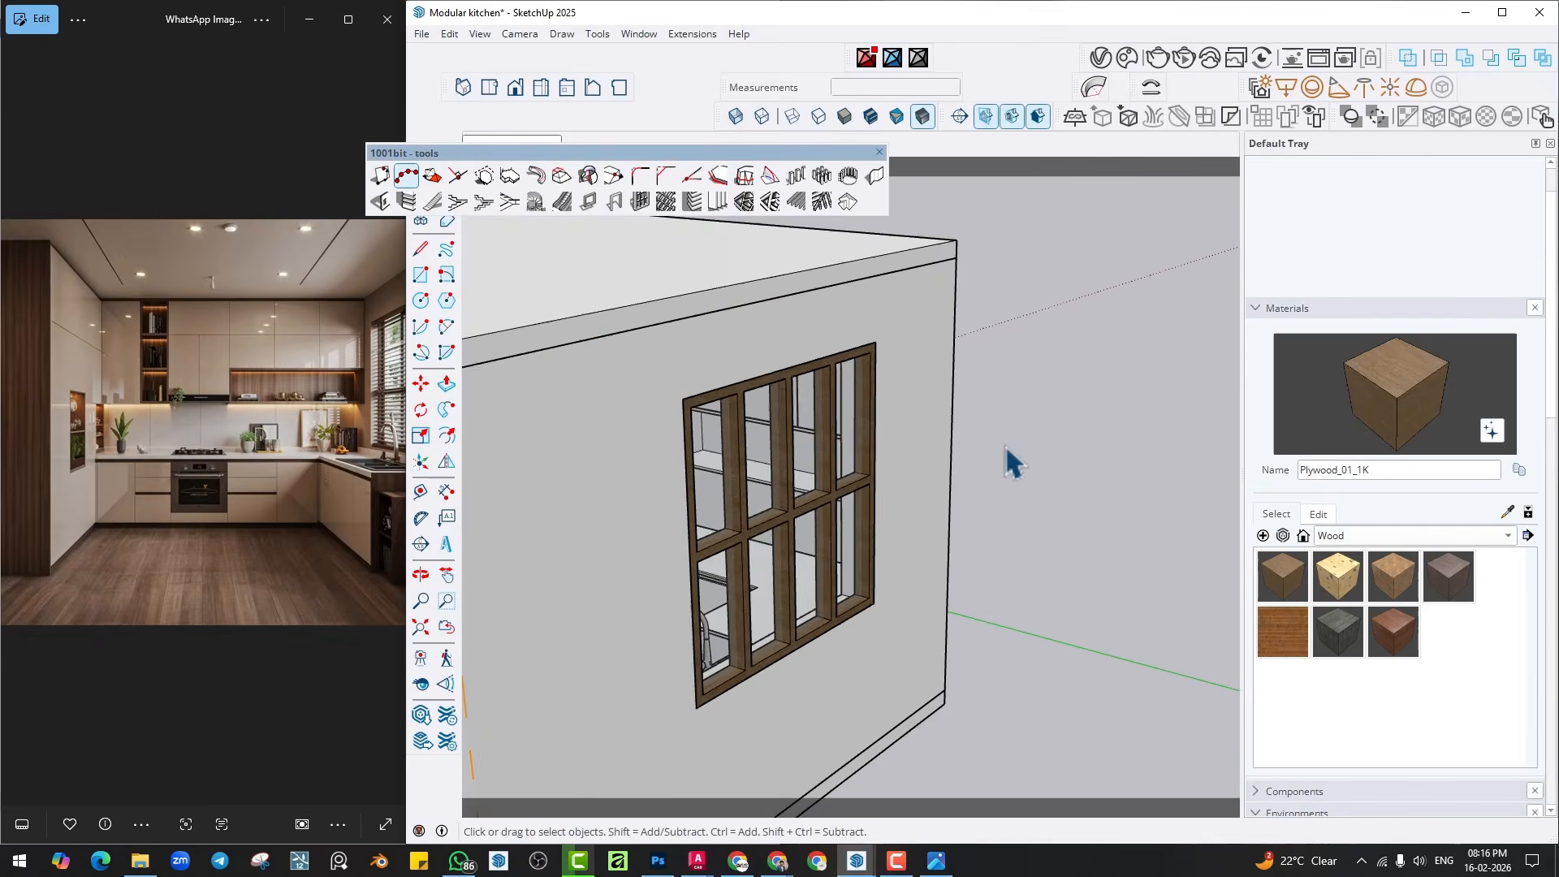
# Open the grille group and remove the two outer vertical bars of its upper row with Push/Pull, keeping the middle bar.
pyautogui.moveTo(1012, 463)
pyautogui.mouseDown(button='middle')
pyautogui.moveTo(923, 494)
pyautogui.moveTo(1207, 457)
pyautogui.mouseUp(button='middle')
pyautogui.scroll(3, 1105, 510)
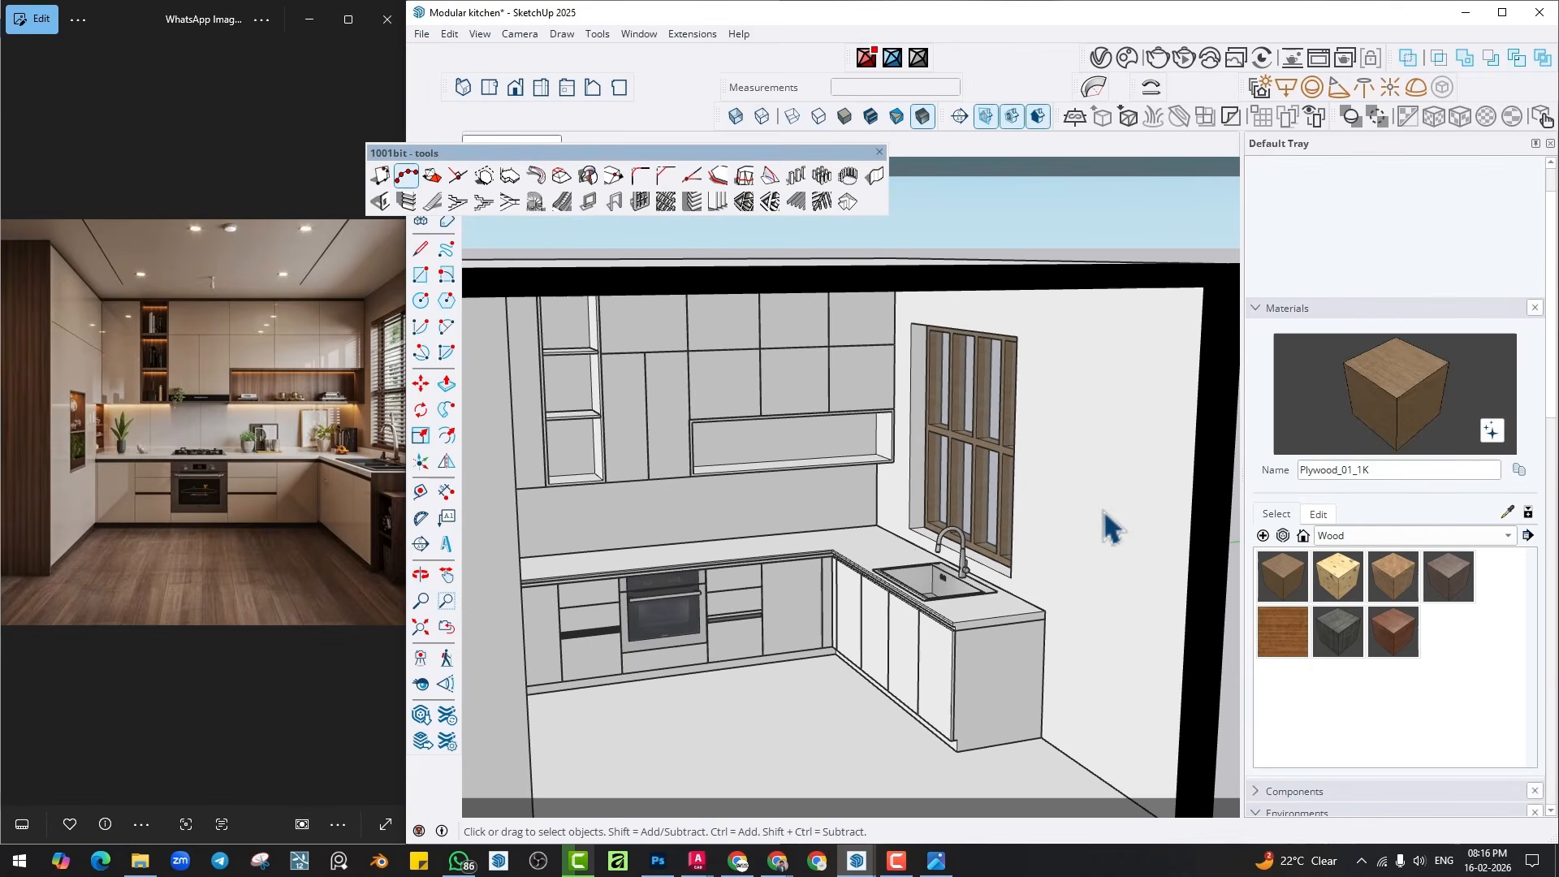
pyautogui.moveTo(1057, 508); pyautogui.dragTo(720, 556, button='middle')
pyautogui.scroll(2, 1033, 487)
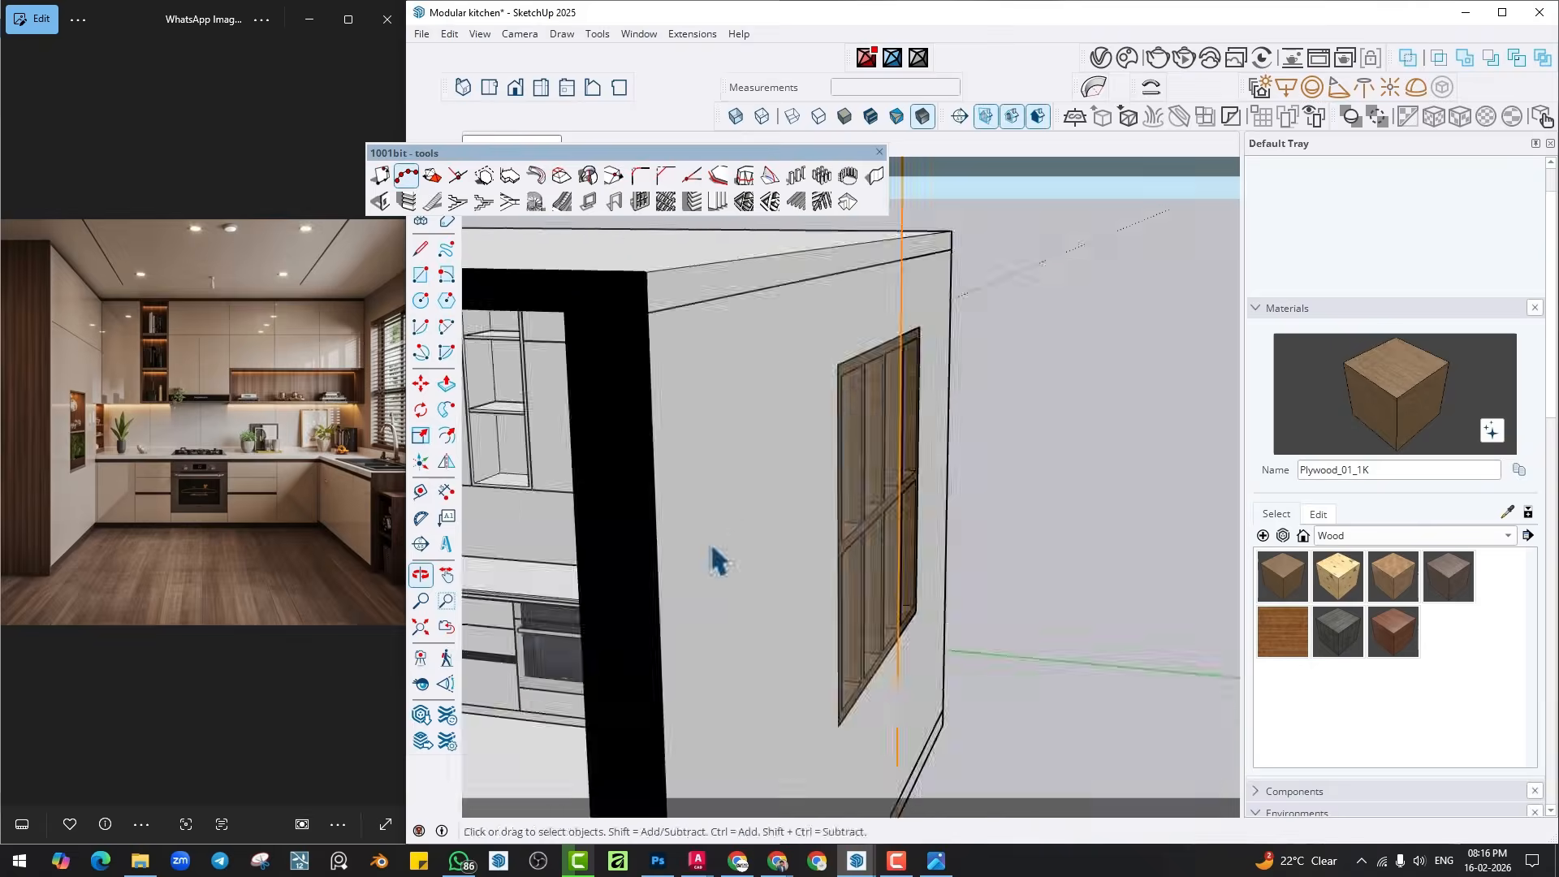
pyautogui.scroll(5, 852, 443)
pyautogui.moveTo(916, 470); pyautogui.dragTo(939, 494, button='middle')
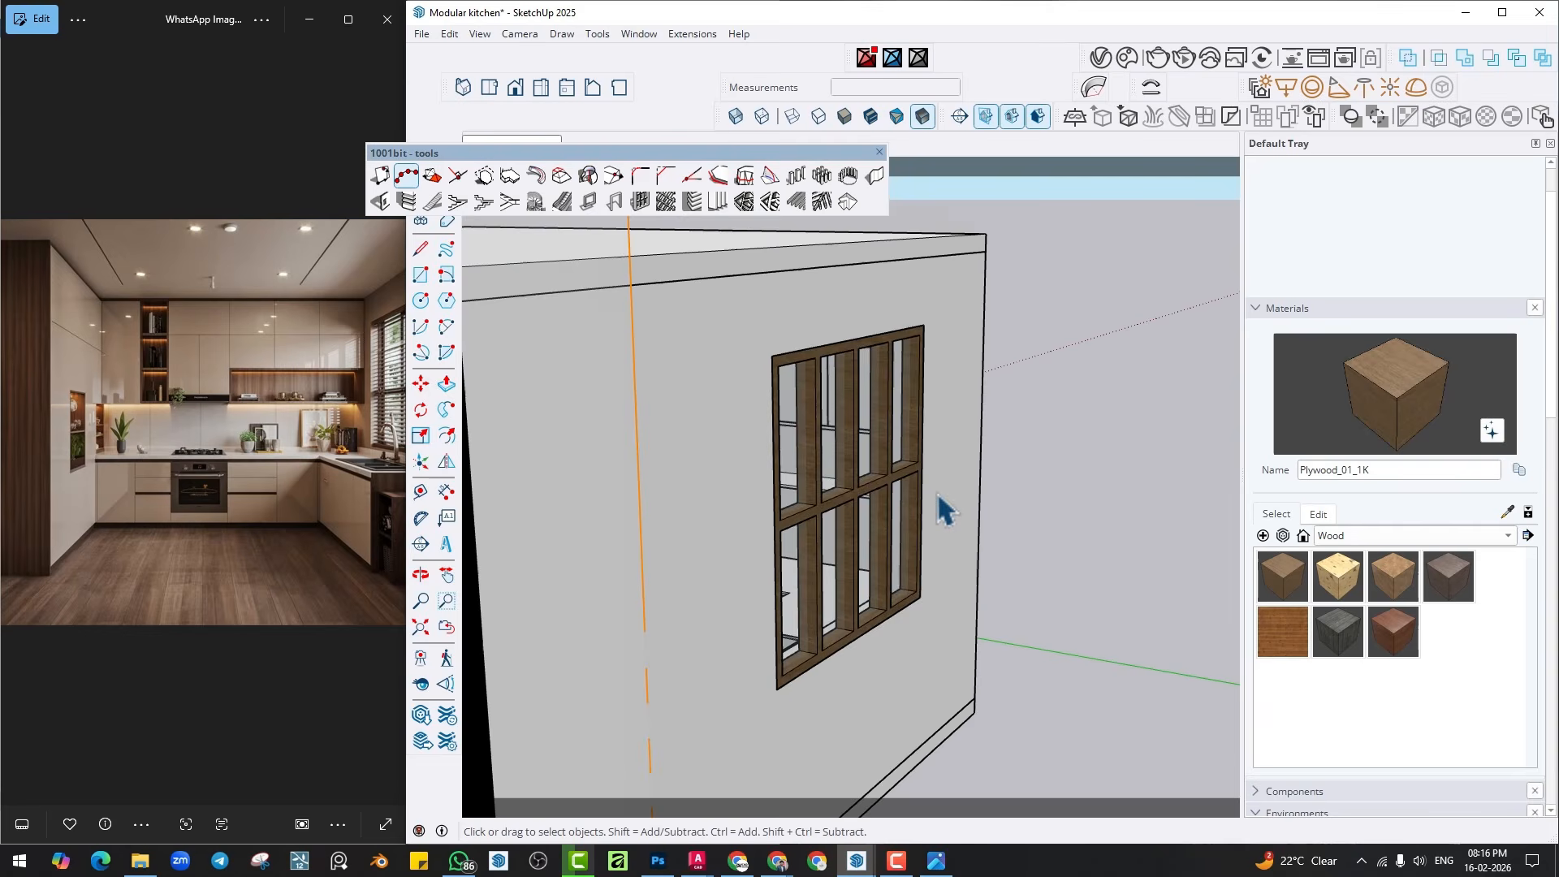
pyautogui.scroll(4, 875, 487)
pyautogui.doubleClick(871, 465)
pyautogui.scroll(2, 872, 465)
pyautogui.press('p')
pyautogui.click(874, 440)
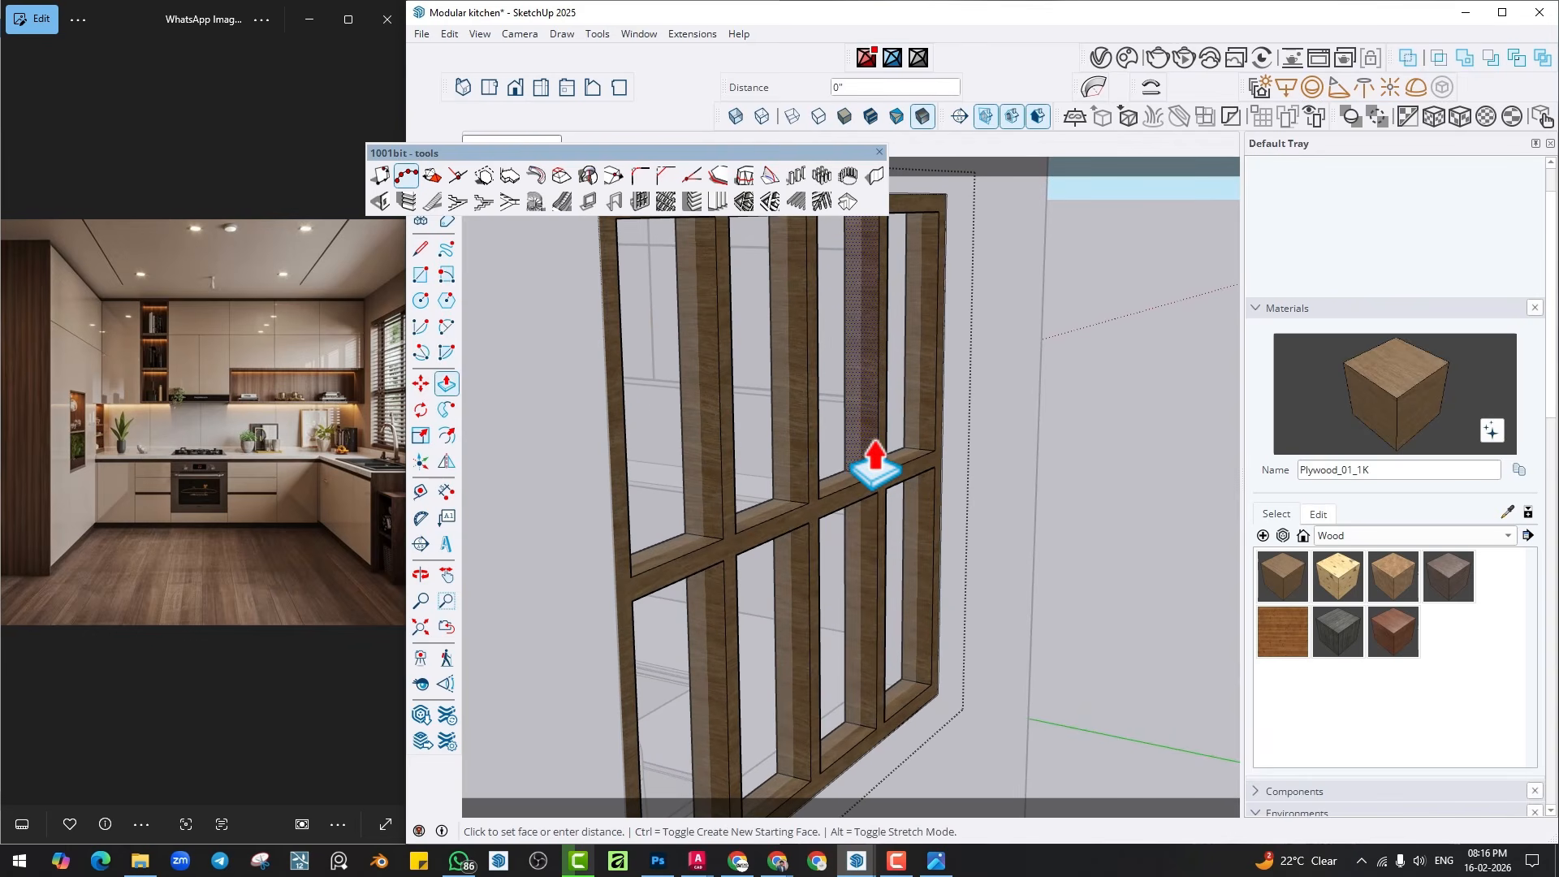
pyautogui.click(888, 454)
pyautogui.click(718, 504)
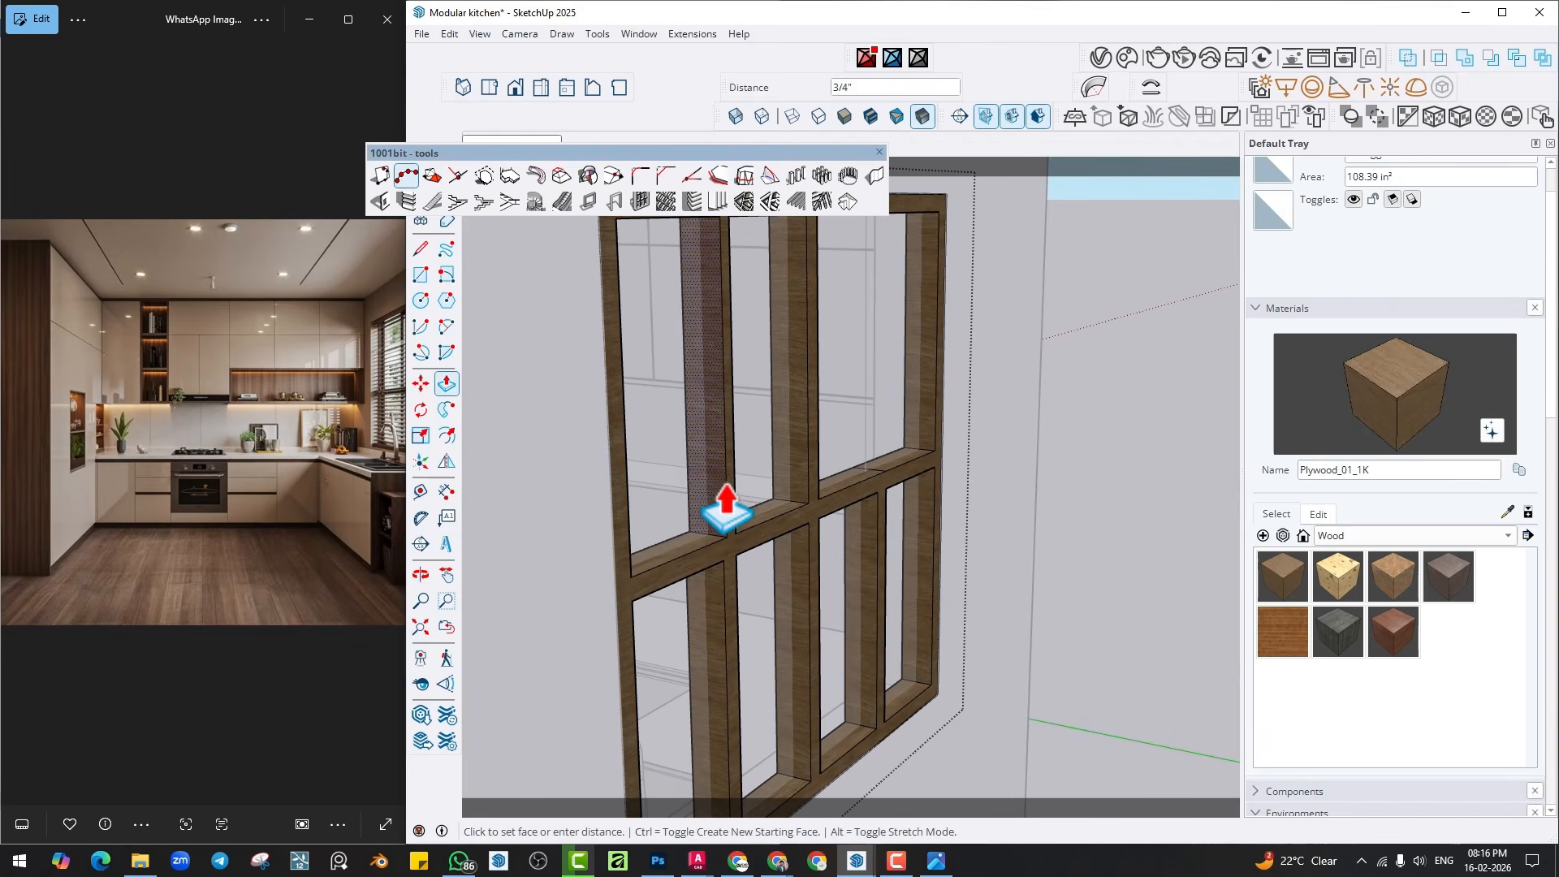
pyautogui.click(971, 505)
# Remove the middle vertical bar from the grille's lower row by pushing its side face about 1 15/16".
pyautogui.scroll(-3, 947, 592)
pyautogui.scroll(4, 923, 602)
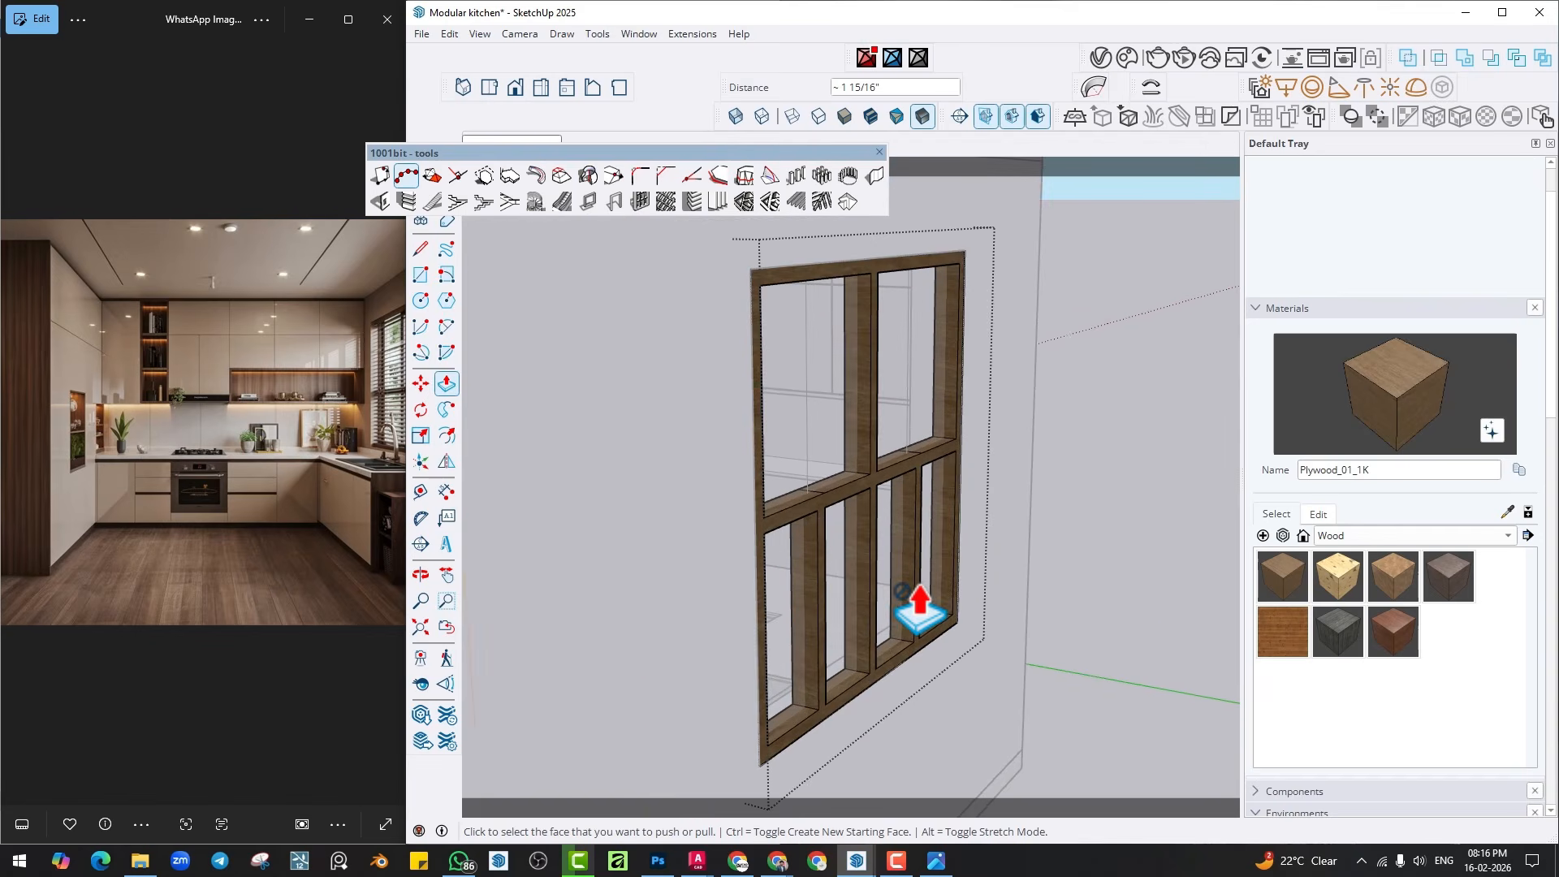
pyautogui.click(852, 601)
pyautogui.click(857, 581)
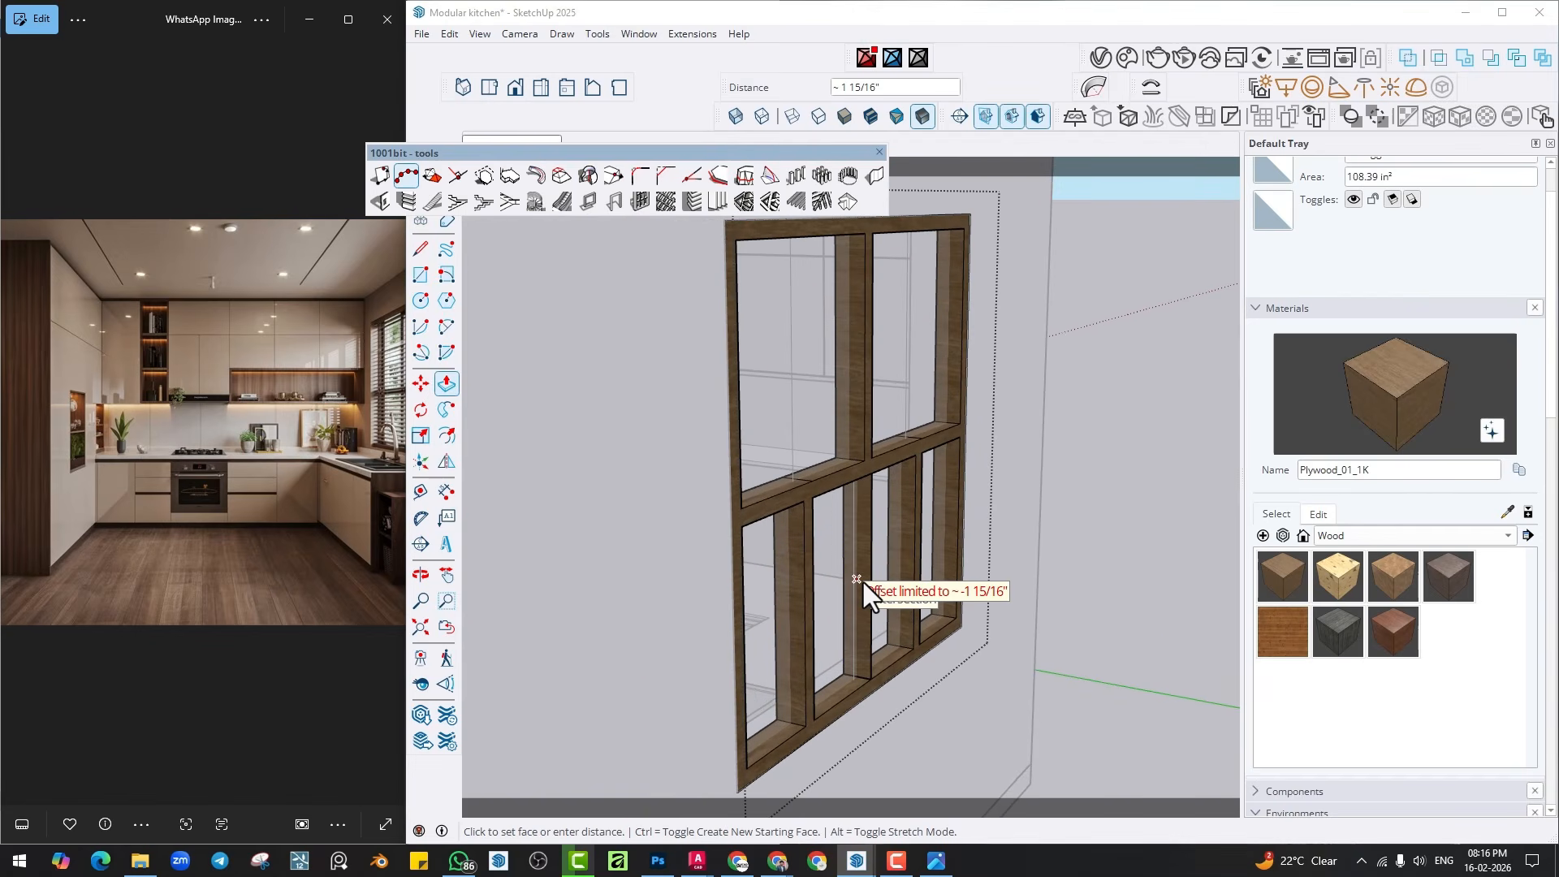
pyautogui.scroll(-5, 1142, 556)
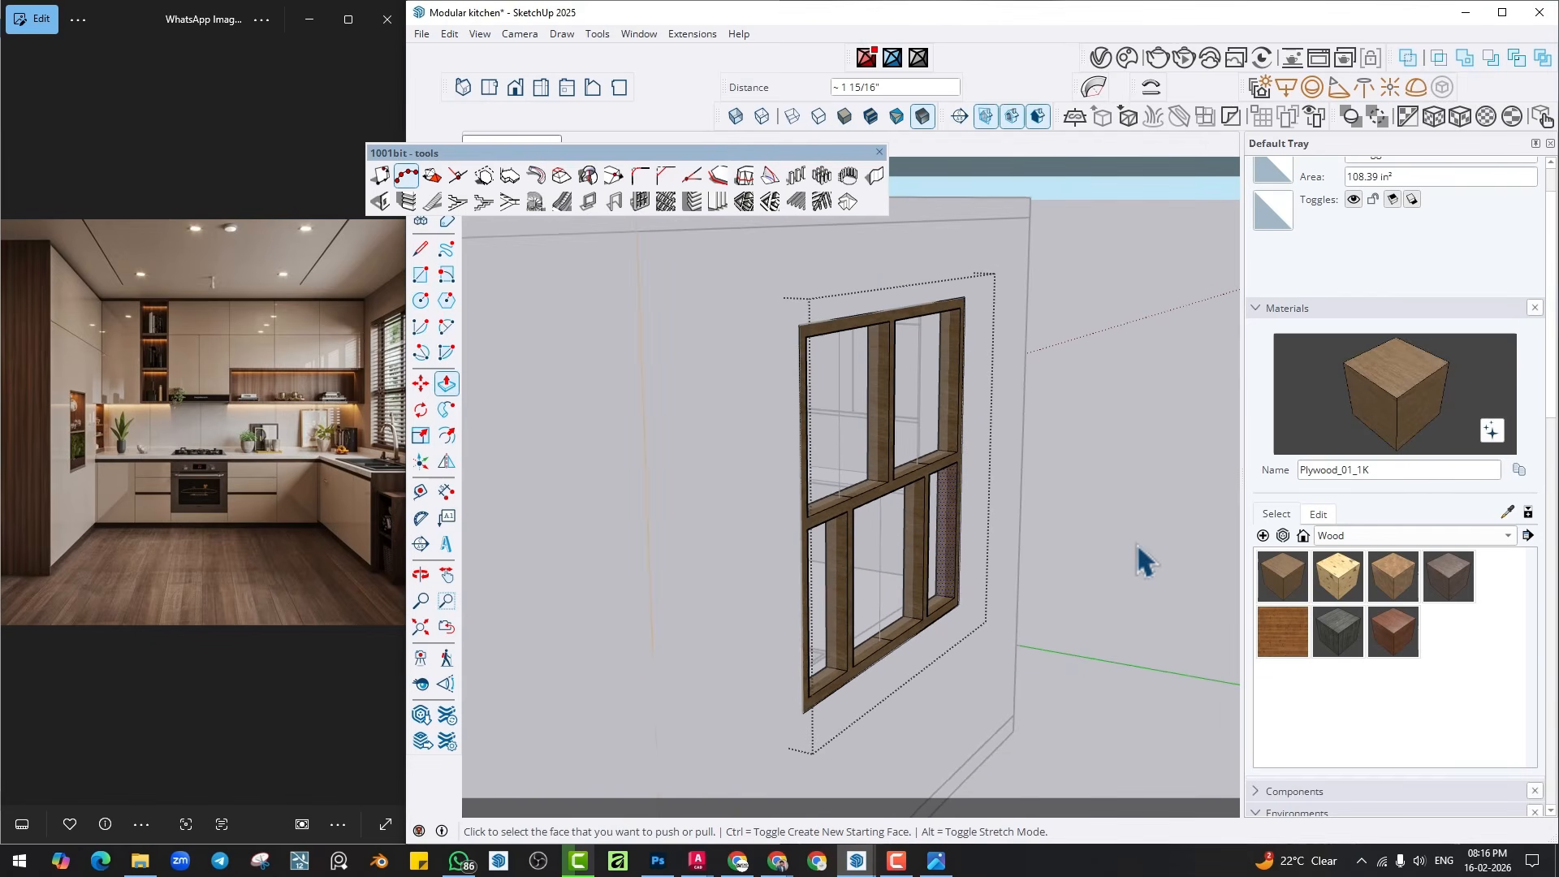
# Look over the finished grille and search 3D Warehouse models for "BLIND".
pyautogui.moveTo(1142, 546); pyautogui.dragTo(932, 539, button='middle')
pyautogui.scroll(3, 740, 524)
pyautogui.scroll(3, 741, 535)
pyautogui.moveTo(695, 533); pyautogui.dragTo(989, 480, button='middle')
pyautogui.scroll(-4, 984, 468)
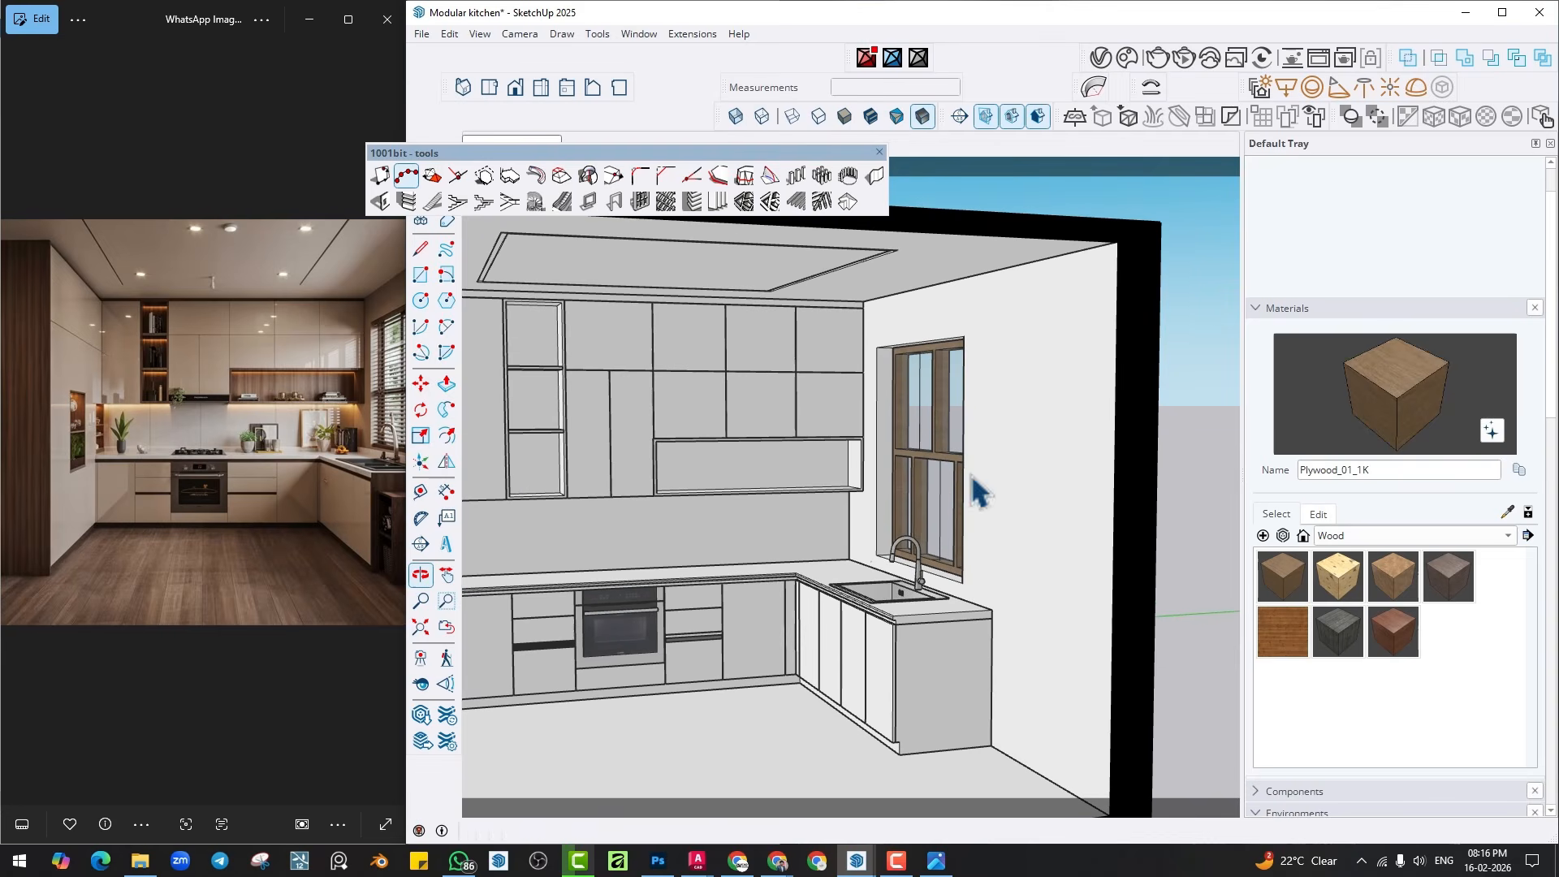
pyautogui.click(646, 36)
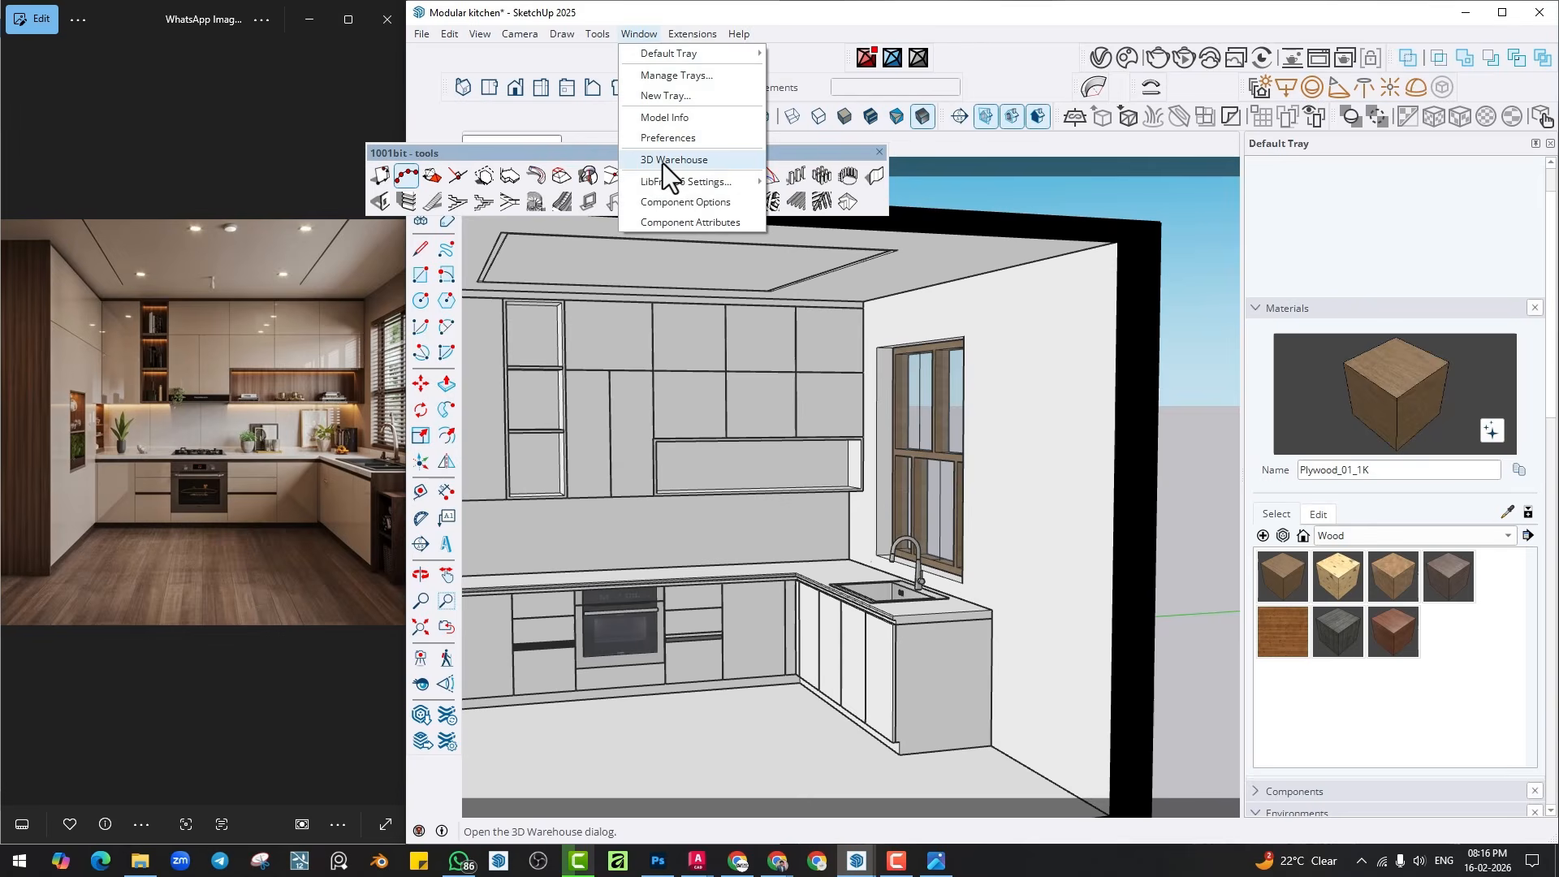
pyautogui.click(663, 163)
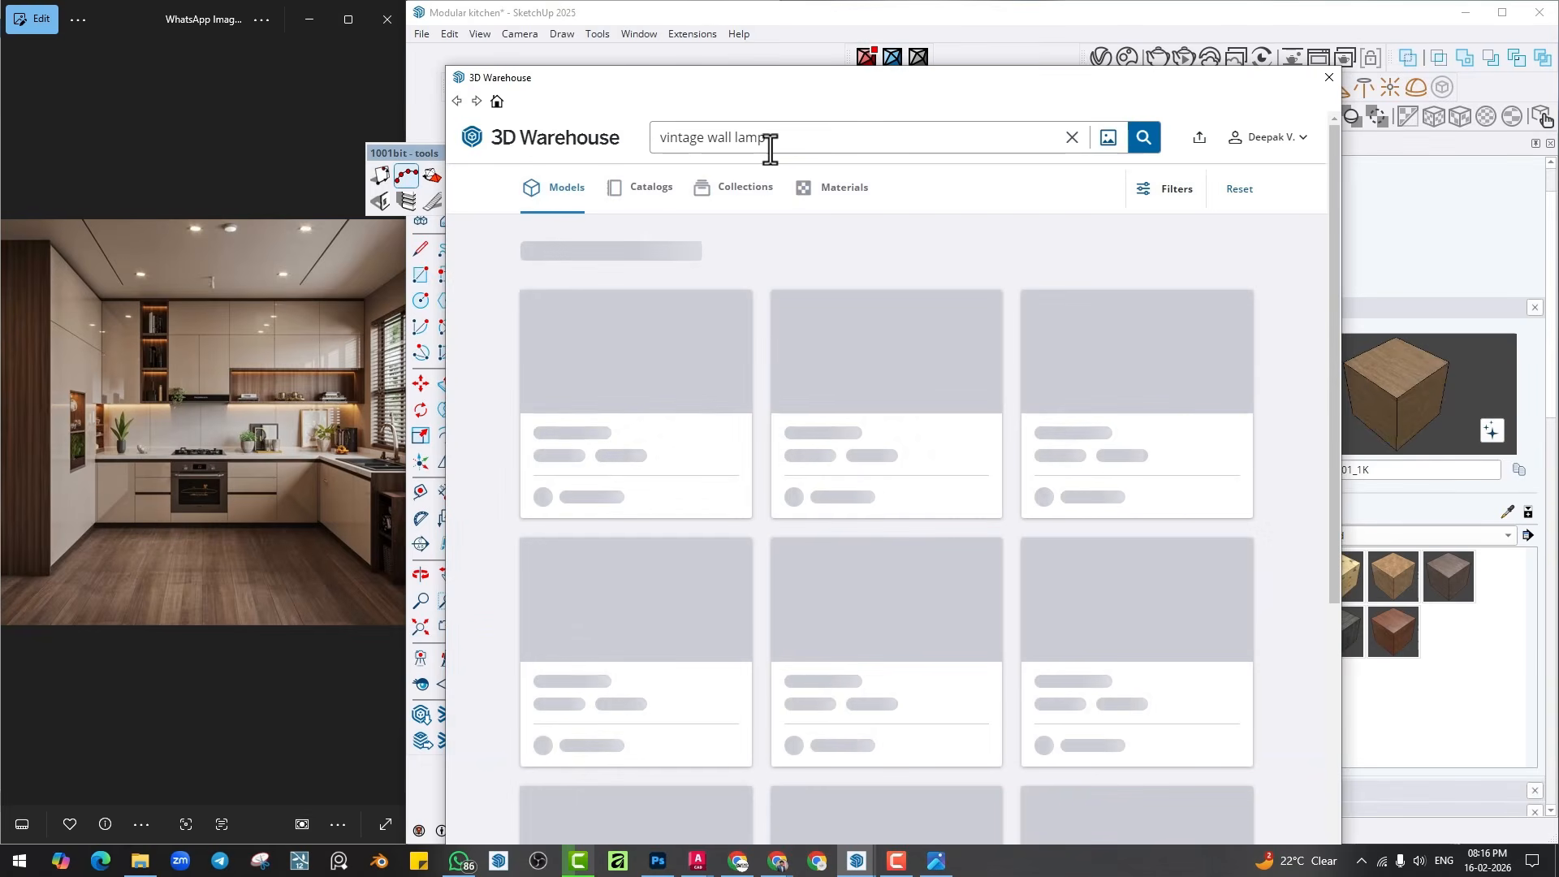
pyautogui.hotkey('ctrl', 'a')
pyautogui.write('BLIND')
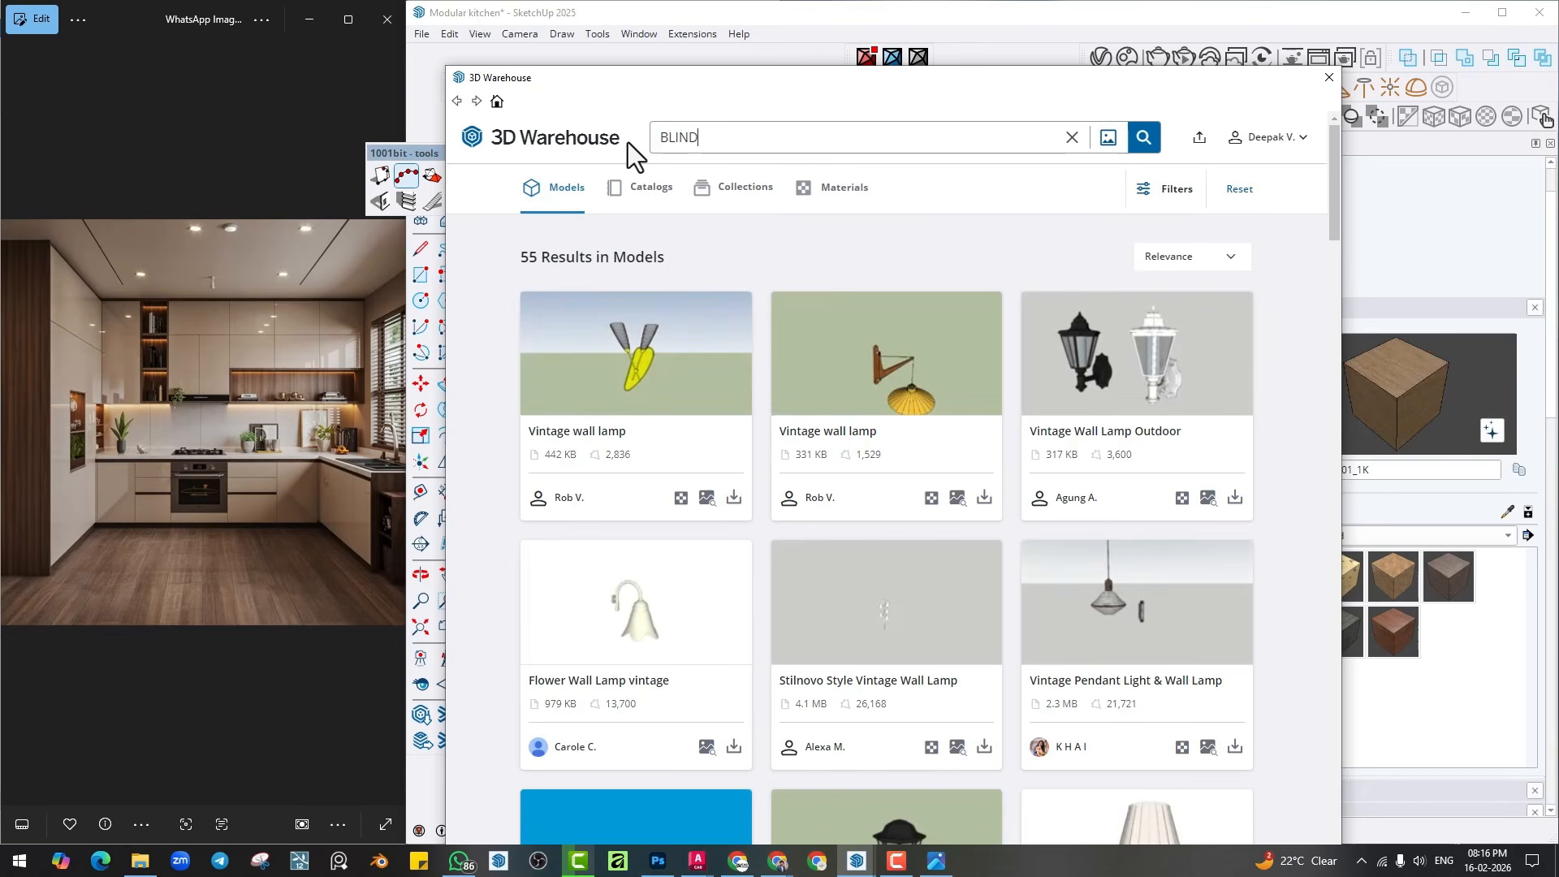
pyautogui.press('Return')
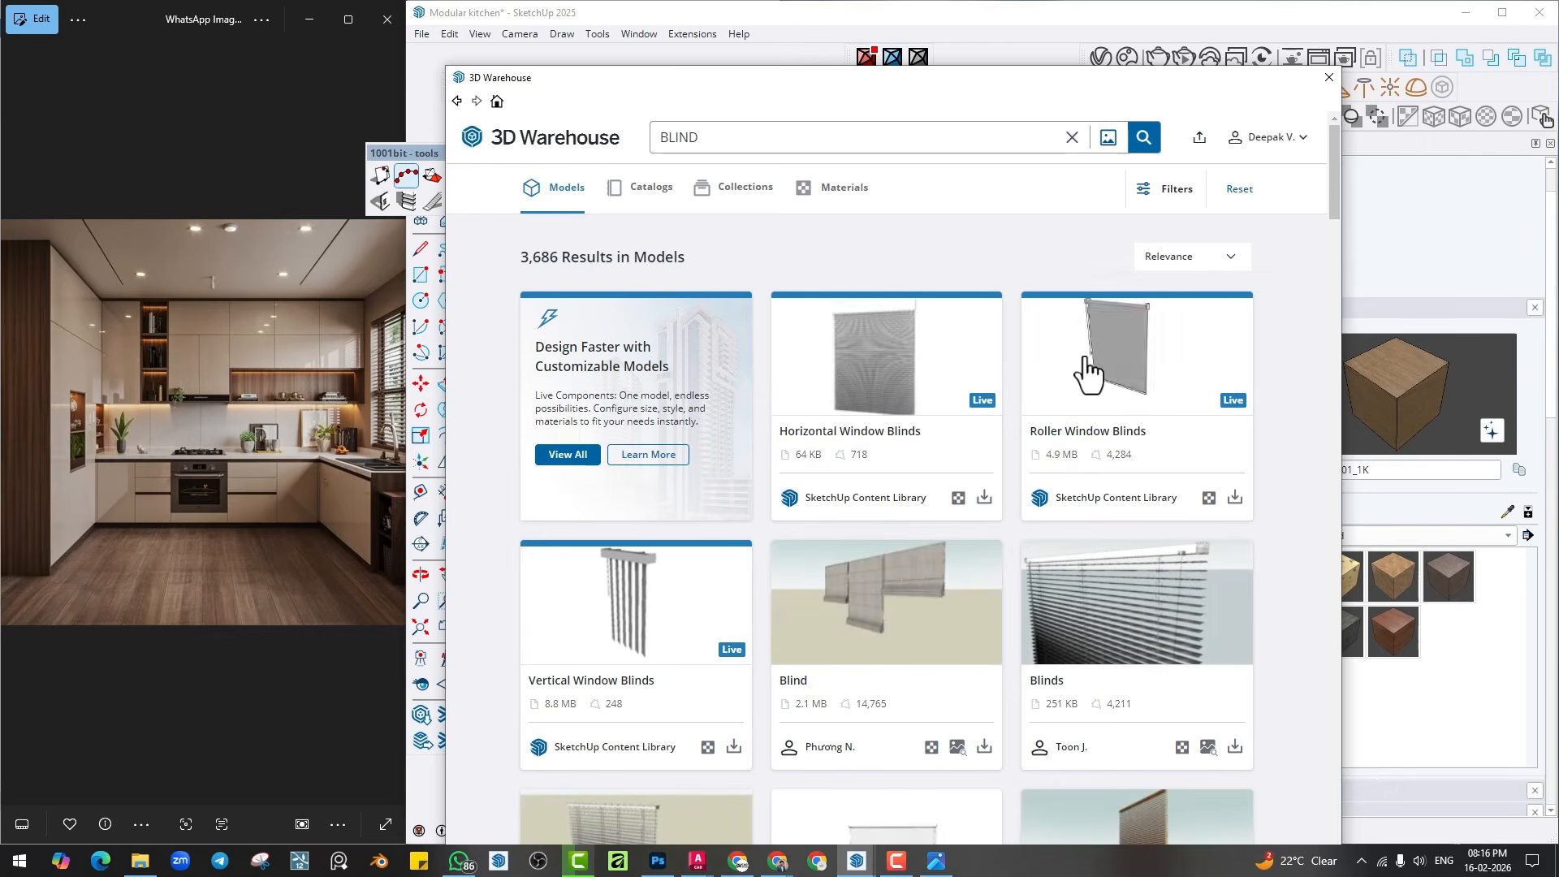
# Download the 144 KB brown wooden Blind model from the search results and place it outside the room on the window side.
pyautogui.scroll(-2, 1064, 365)
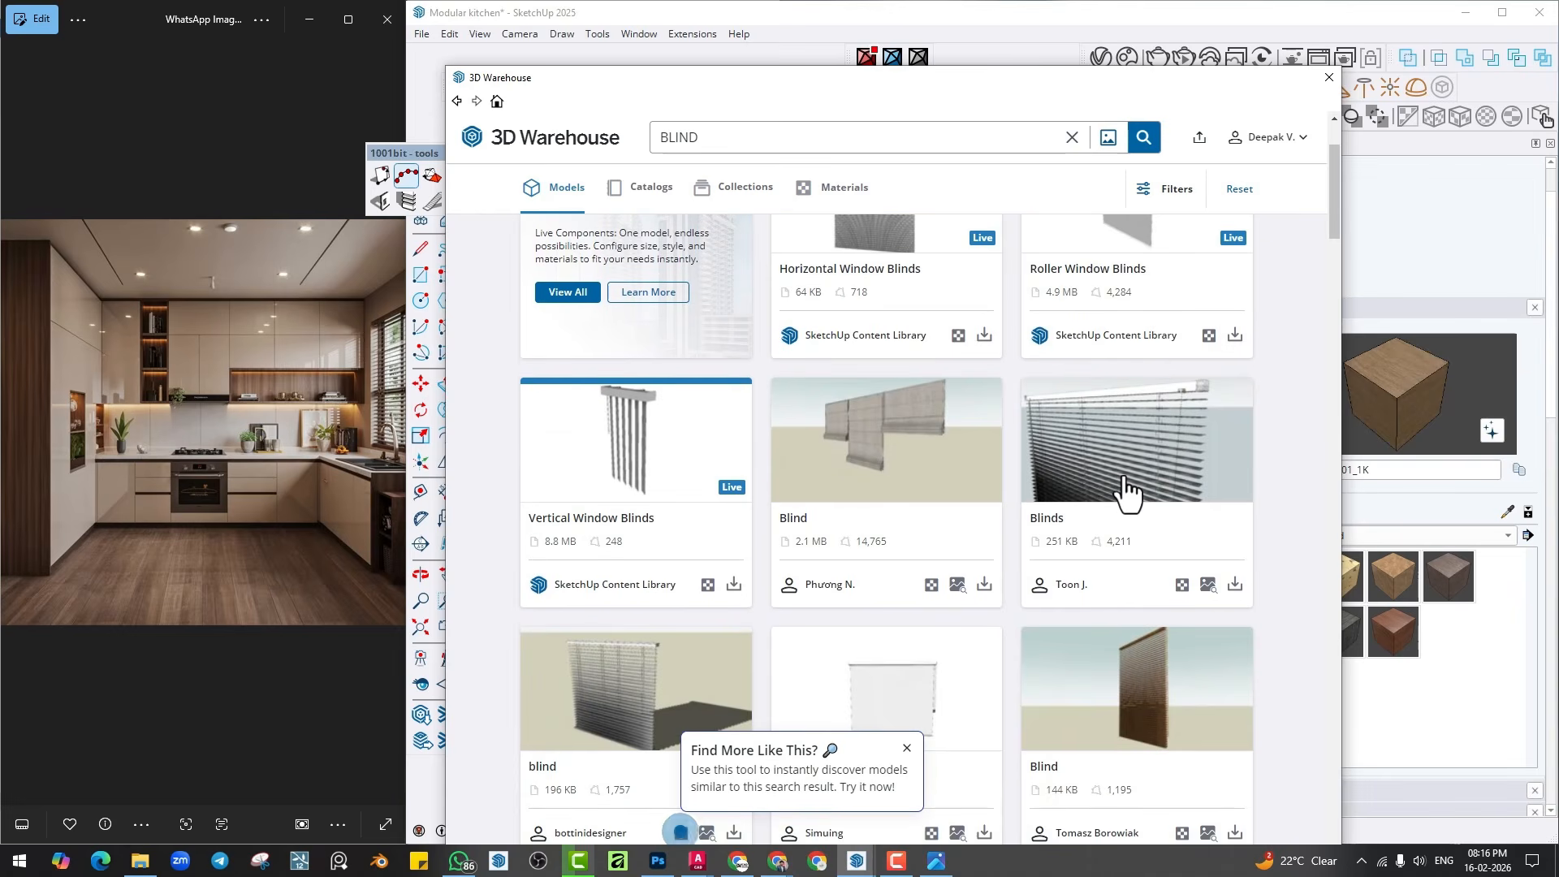
pyautogui.scroll(-2, 1125, 491)
pyautogui.scroll(-2, 1169, 512)
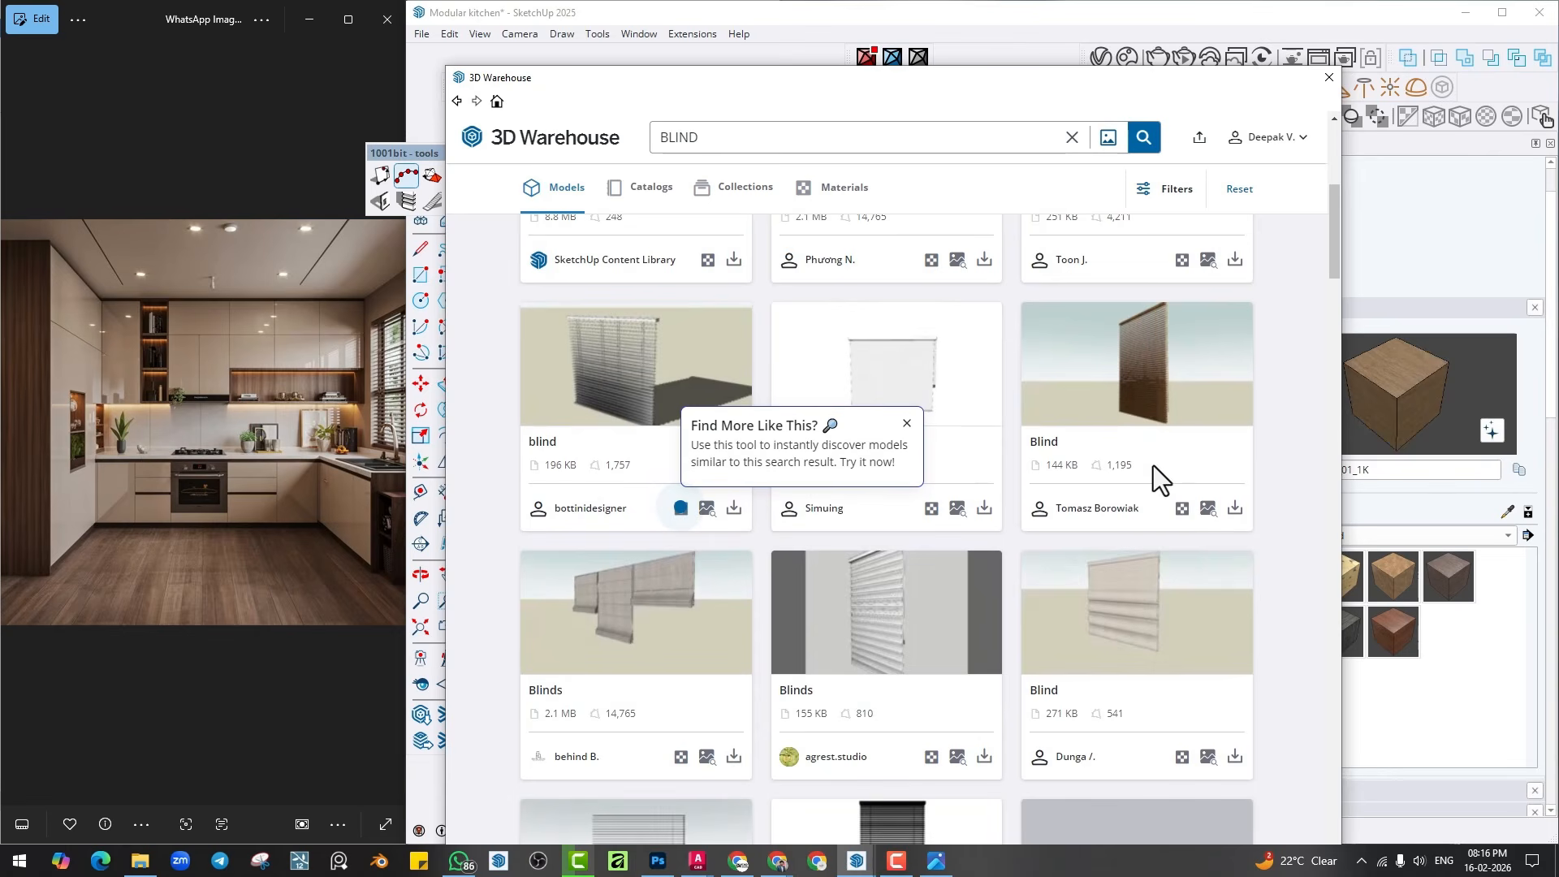
pyautogui.click(1235, 497)
pyautogui.click(837, 499)
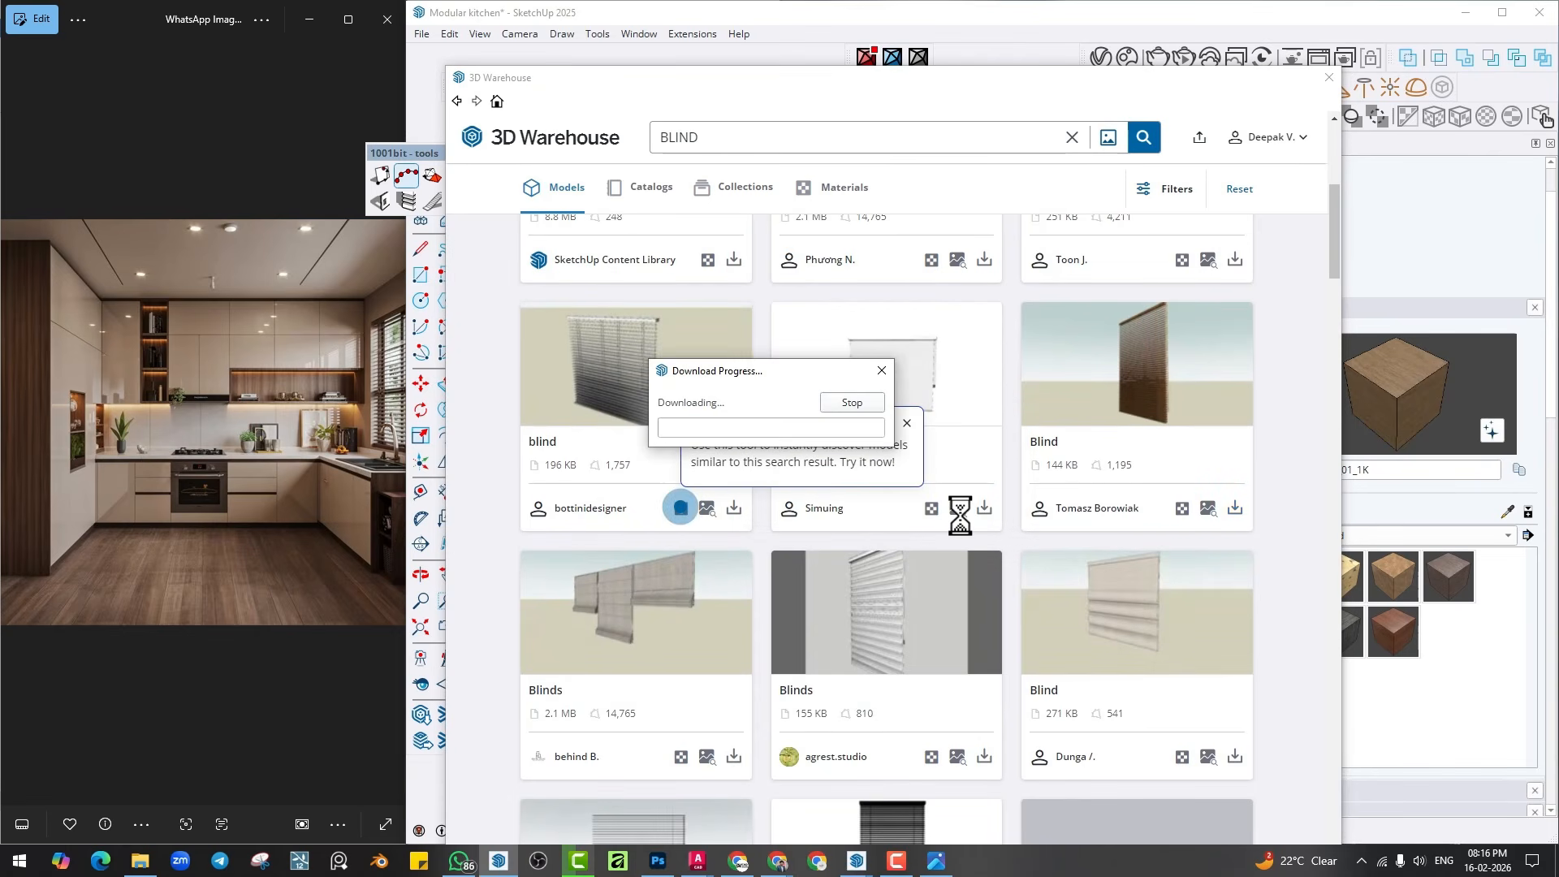
pyautogui.scroll(-5, 880, 559)
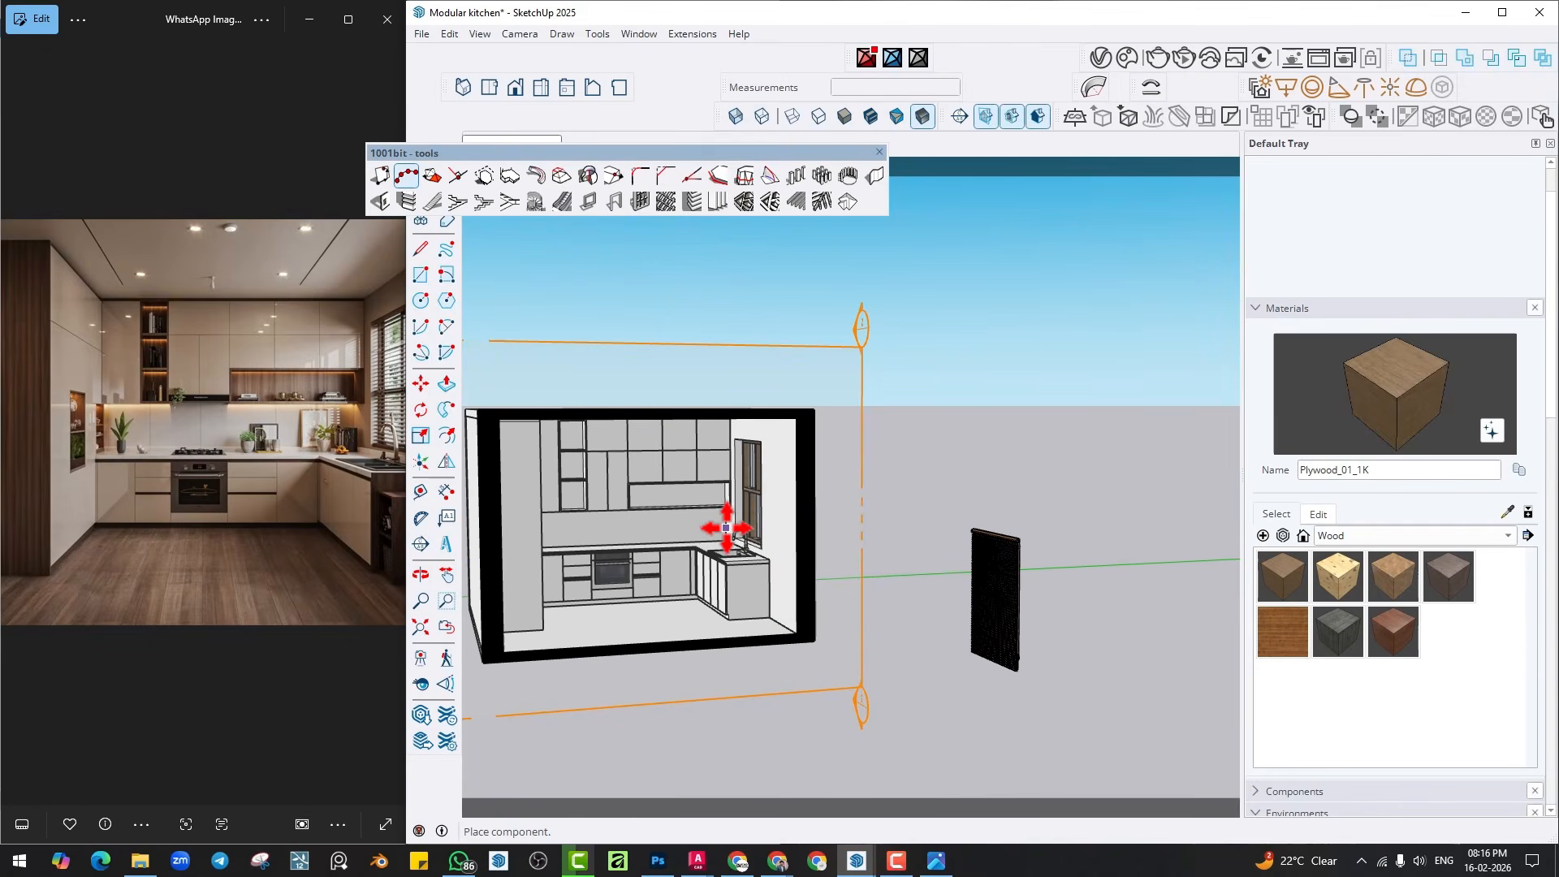
pyautogui.click(985, 671)
# Move the blind by its lower corner onto the matching lower corner of the window opening above the sink.
pyautogui.scroll(5, 995, 671)
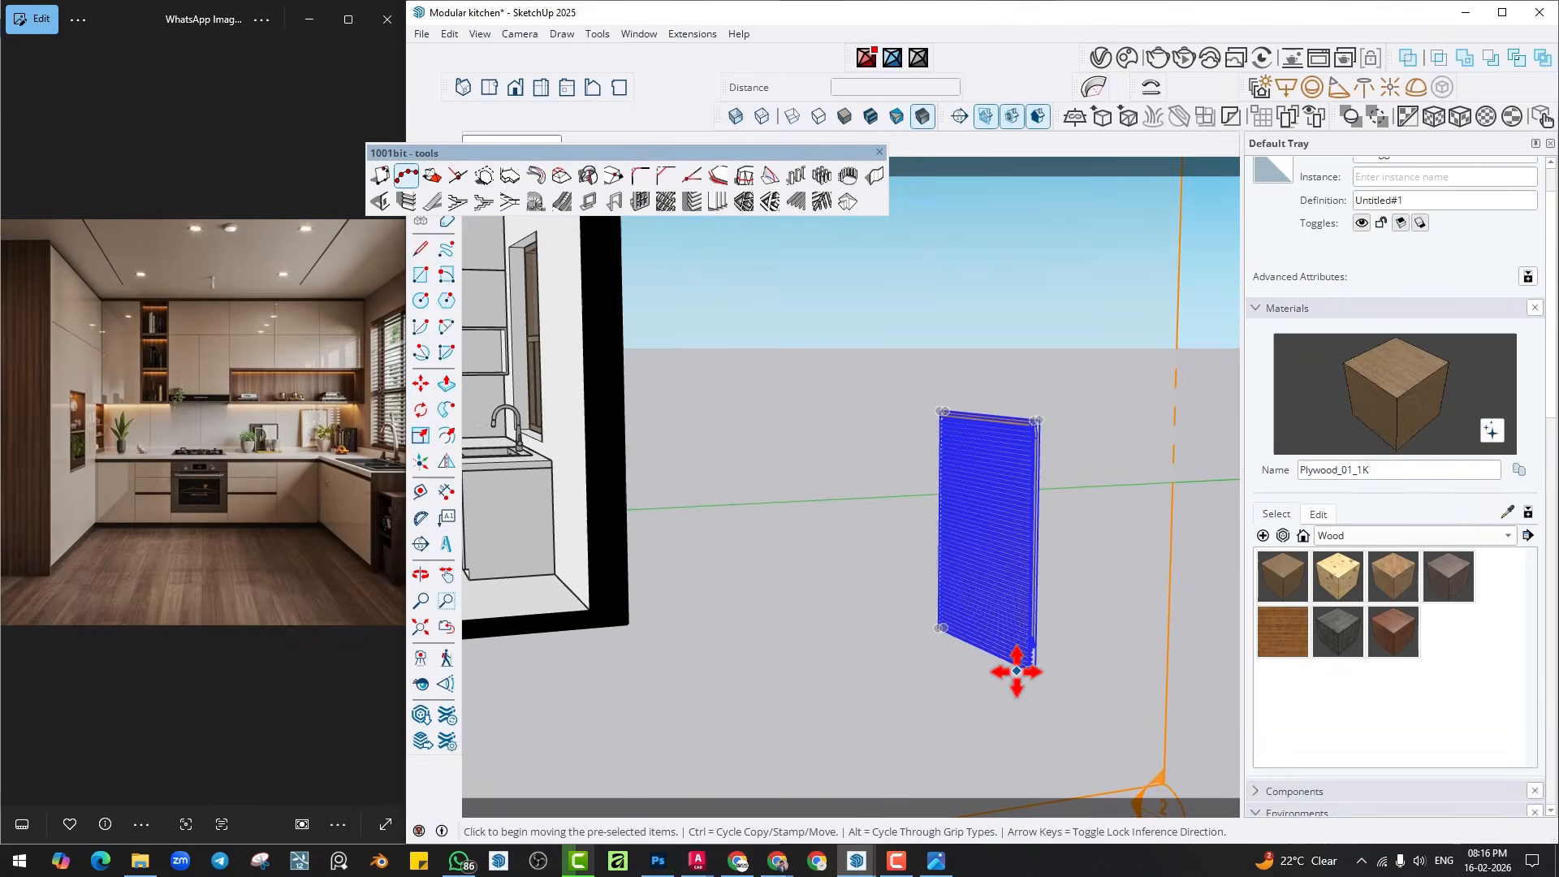
pyautogui.click(1017, 671)
pyautogui.scroll(6, 1024, 675)
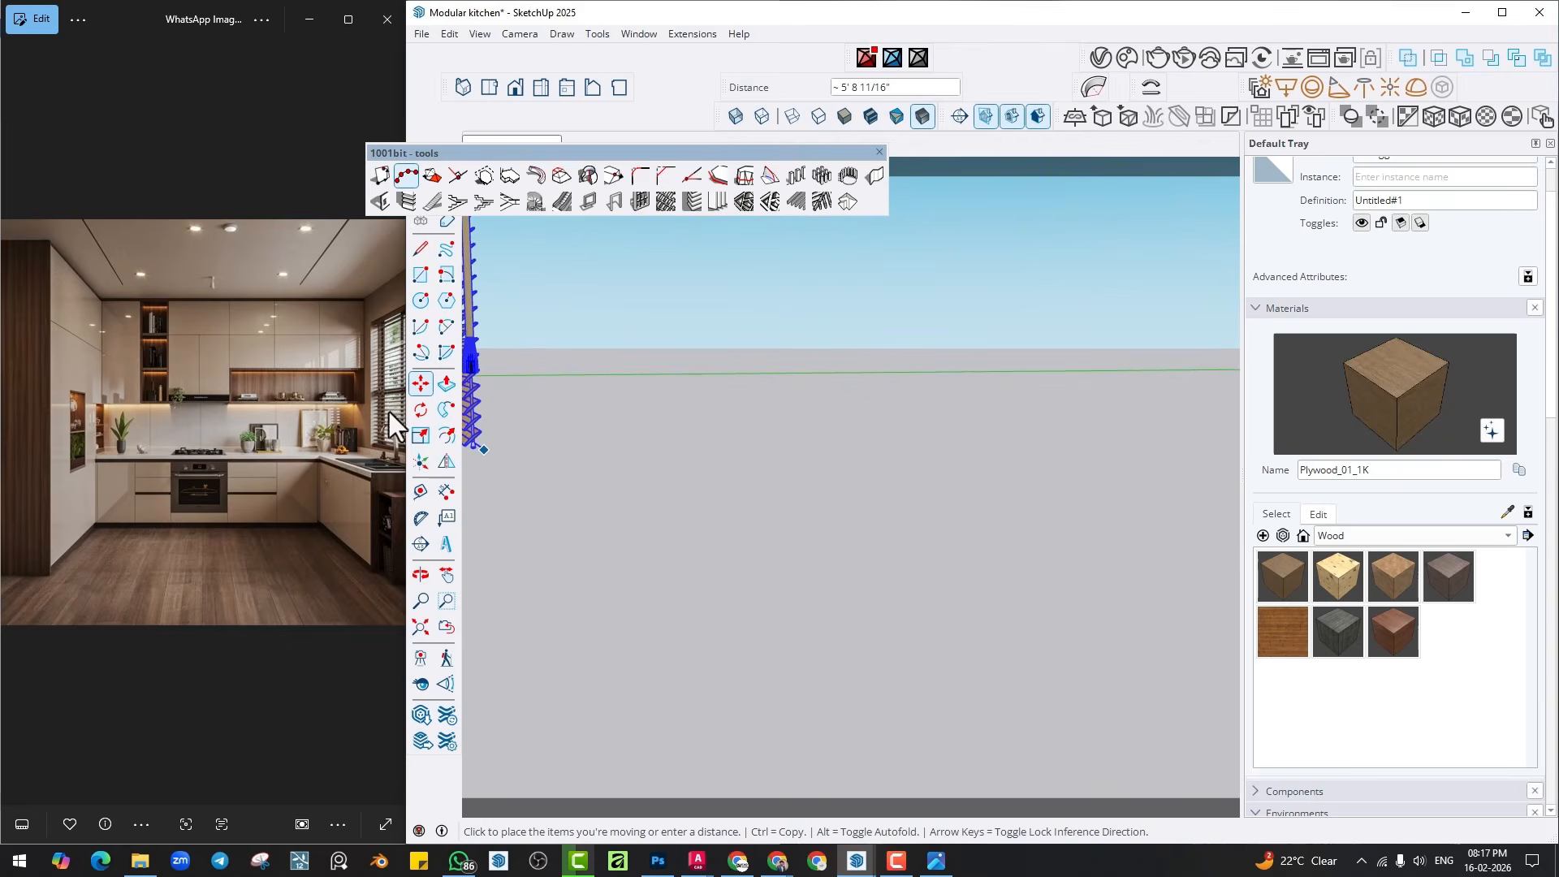
pyautogui.scroll(-6, 741, 497)
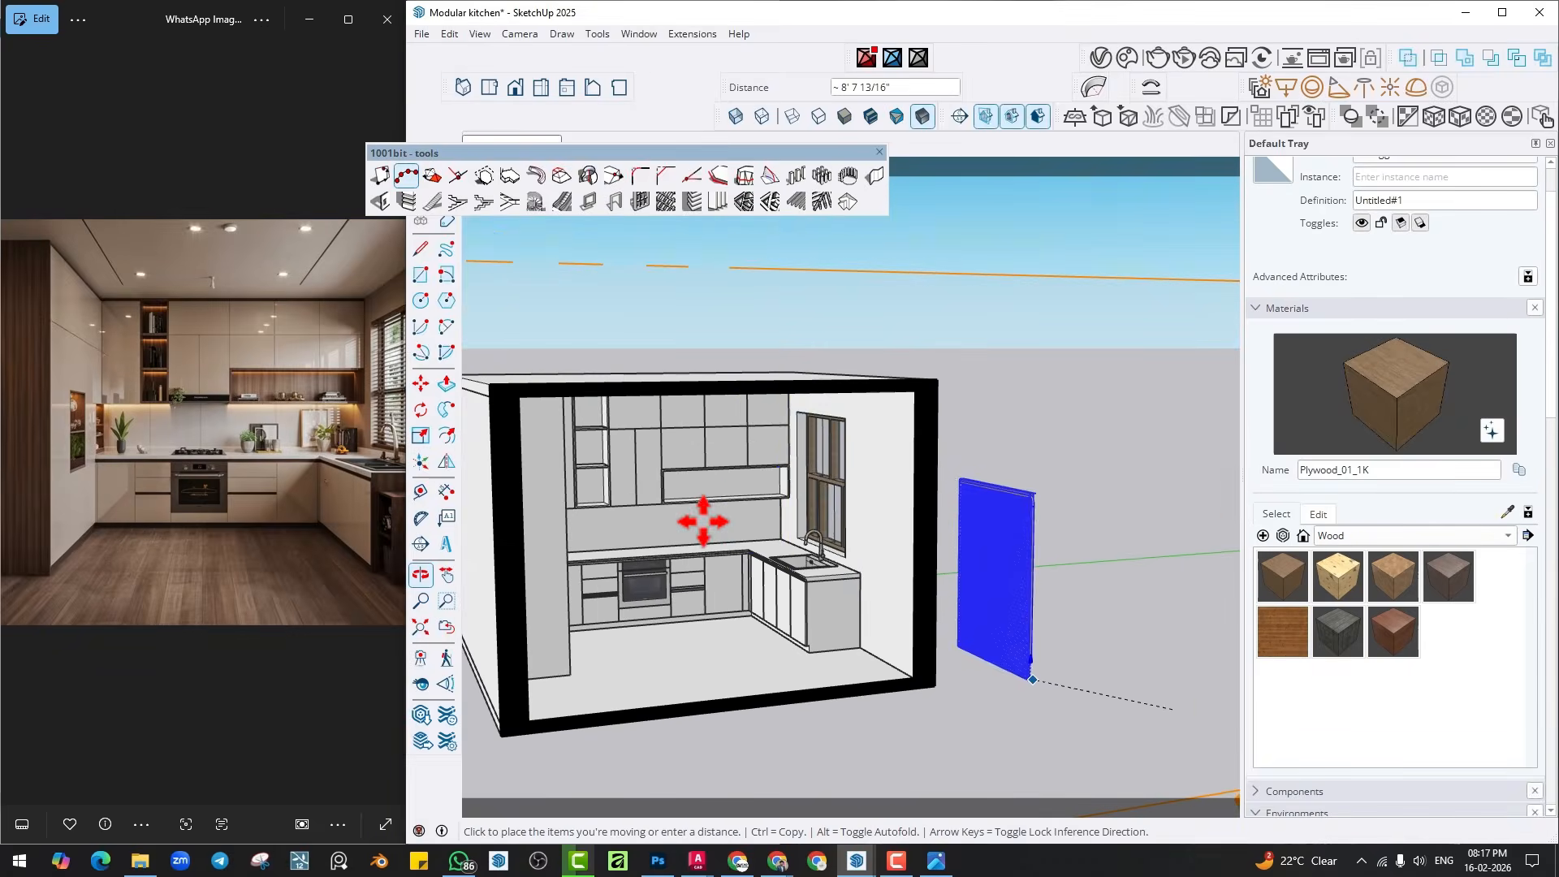
pyautogui.scroll(8, 887, 557)
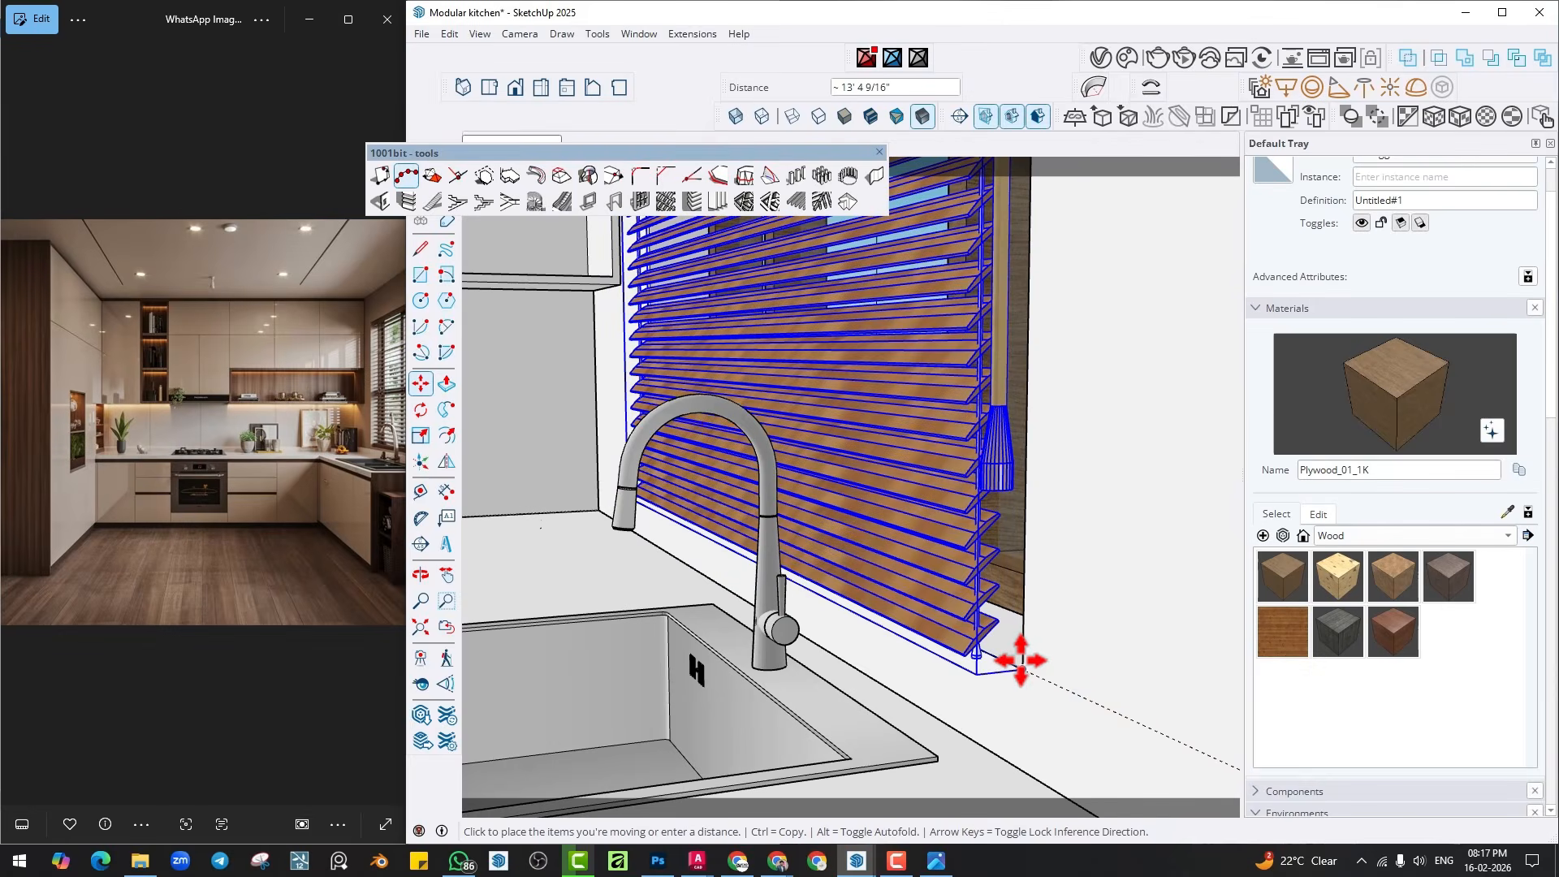
pyautogui.scroll(3, 1021, 662)
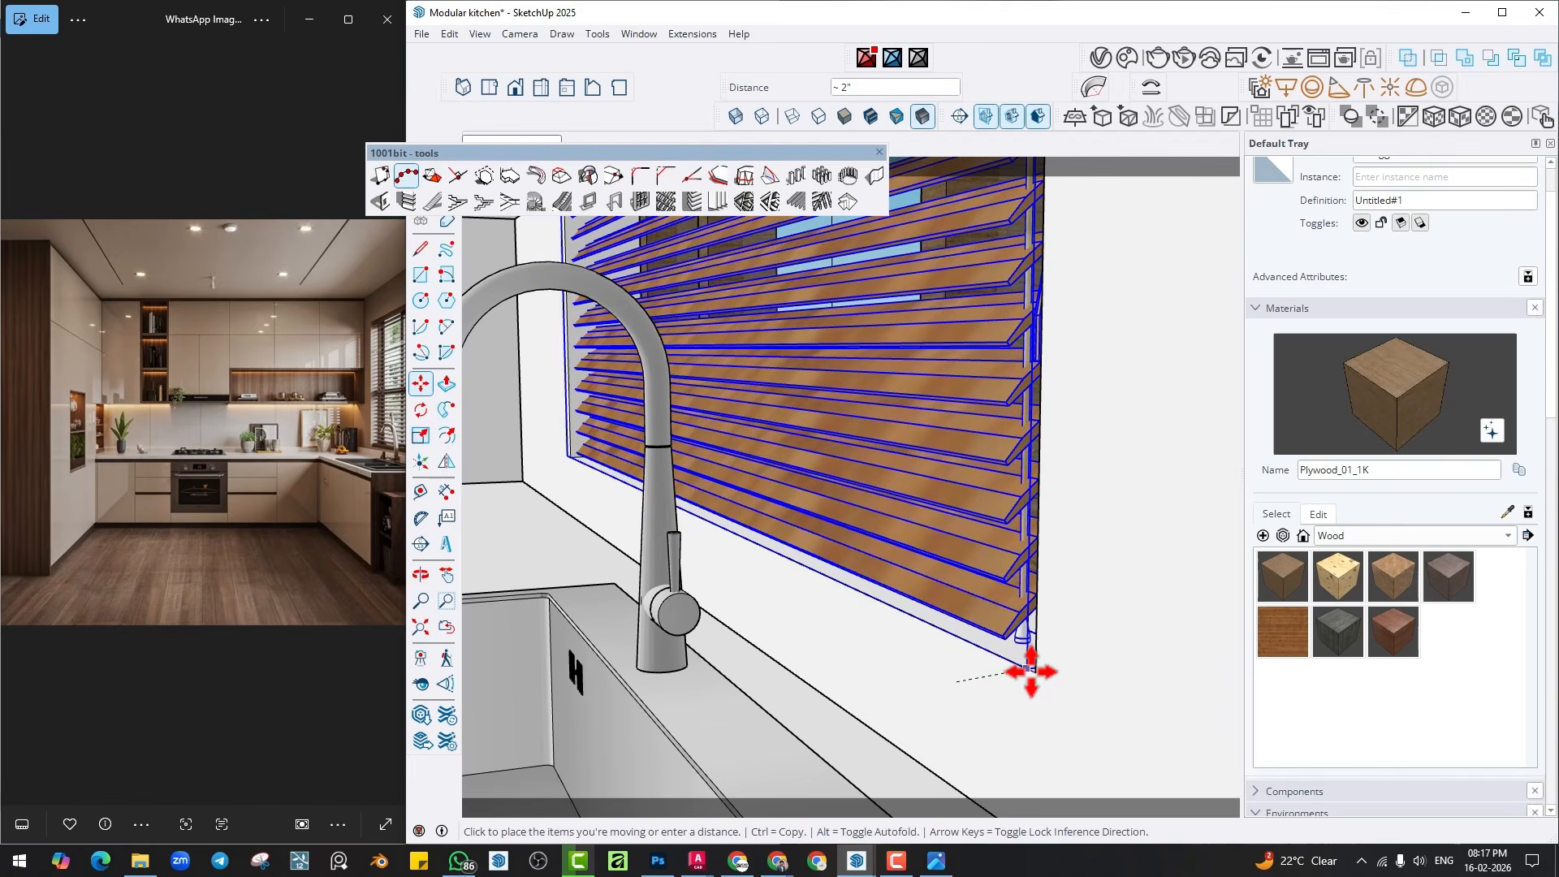
pyautogui.click(1020, 664)
pyautogui.moveTo(1019, 664); pyautogui.dragTo(913, 630, button='middle')
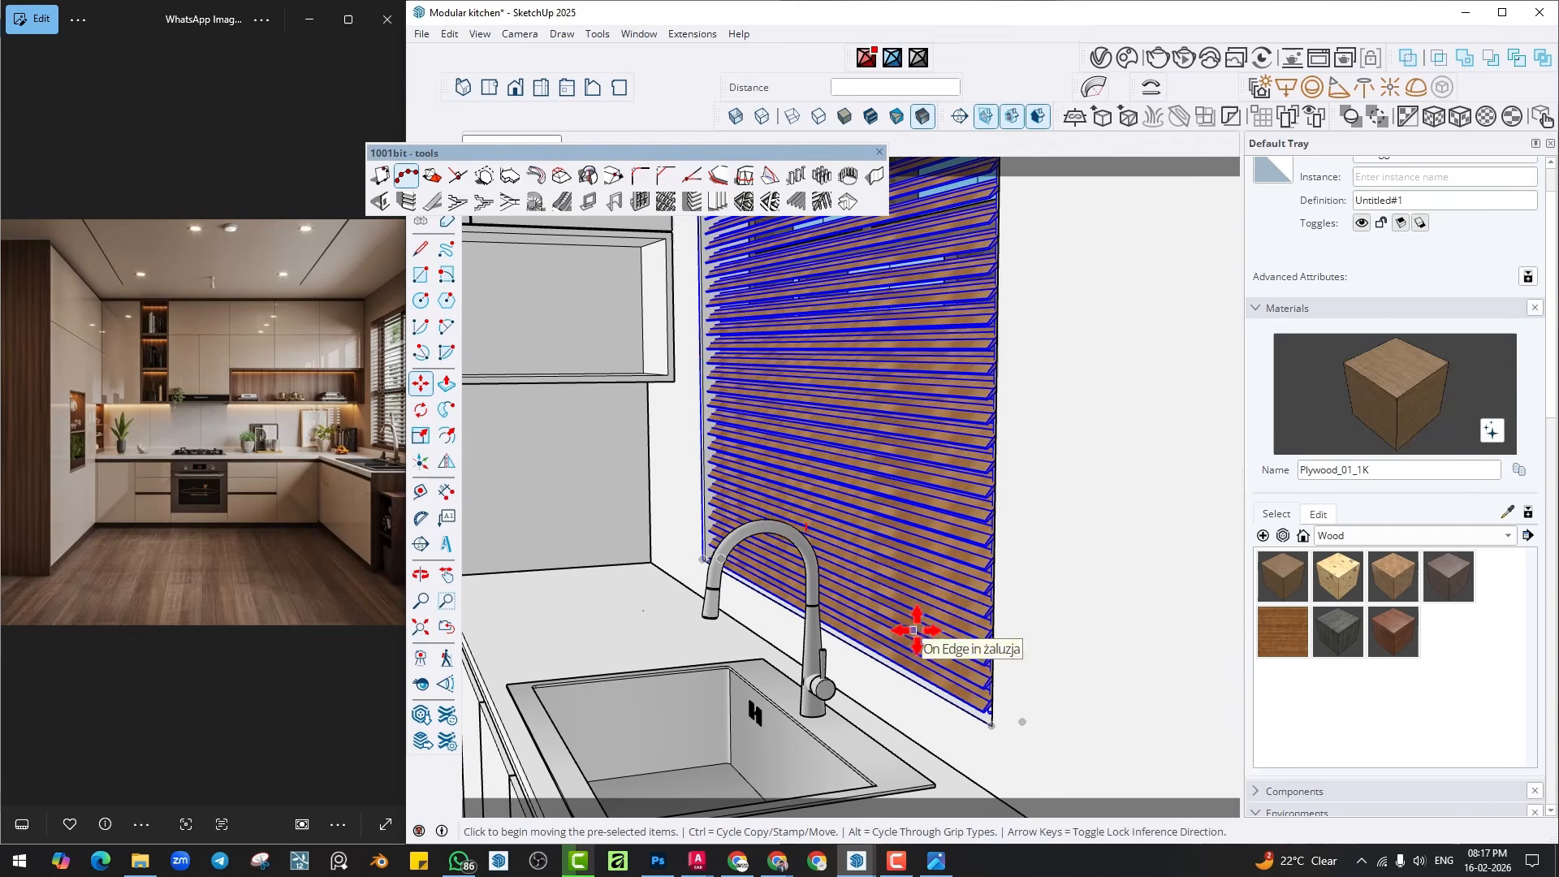
# Show the model in X-ray and scale the blind's height to about 0.80, level with the window's upper edge.
pyautogui.scroll(-6, 918, 630)
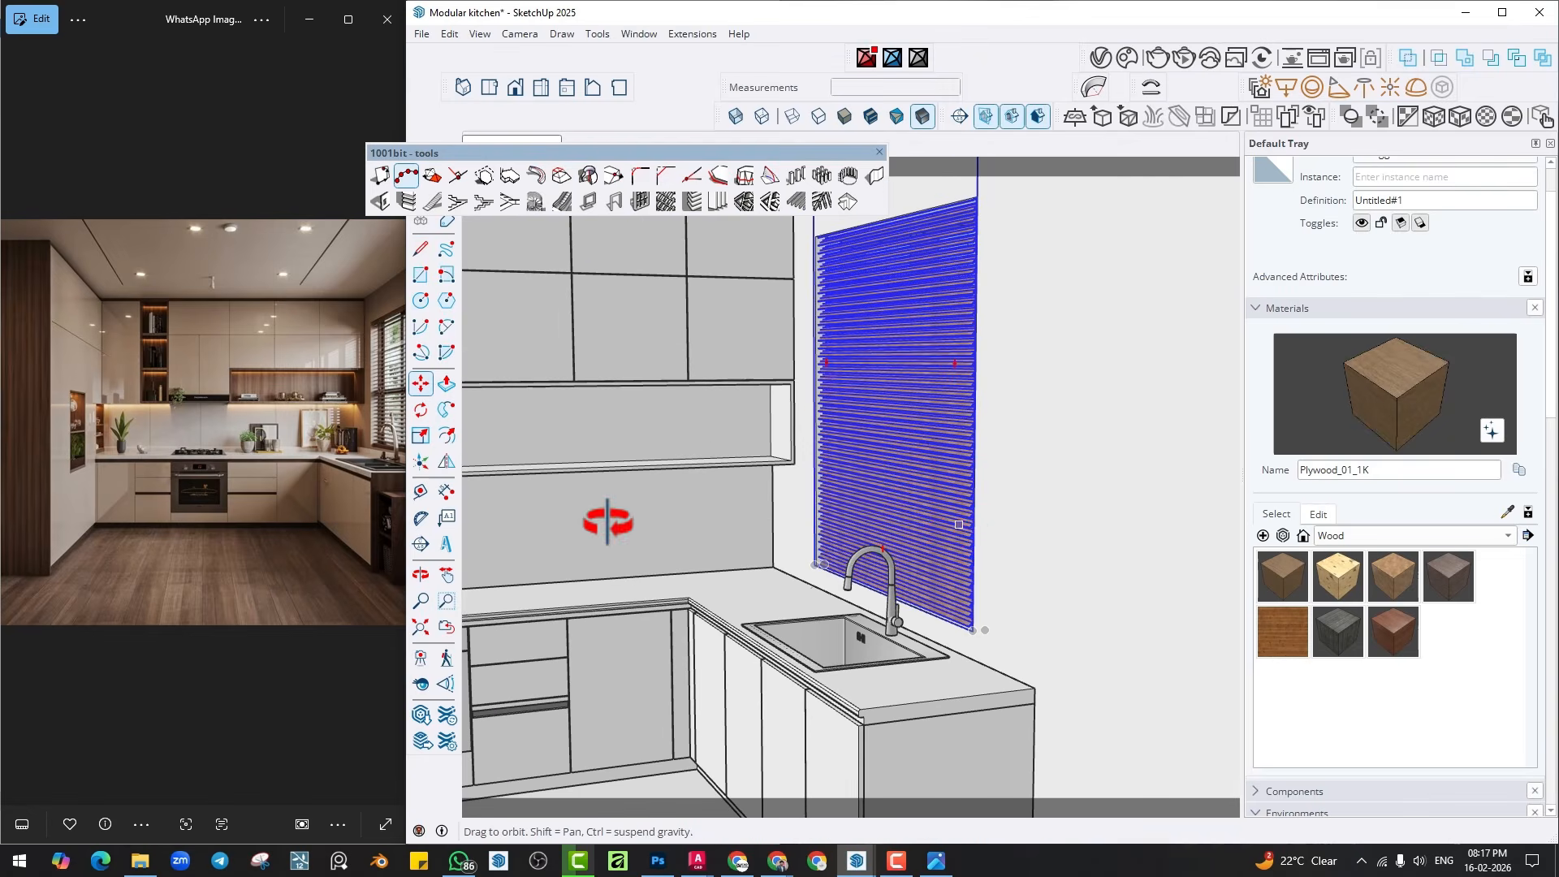
pyautogui.moveTo(608, 522); pyautogui.dragTo(795, 594, button='middle')
pyautogui.scroll(-2, 794, 595)
pyautogui.click(736, 117)
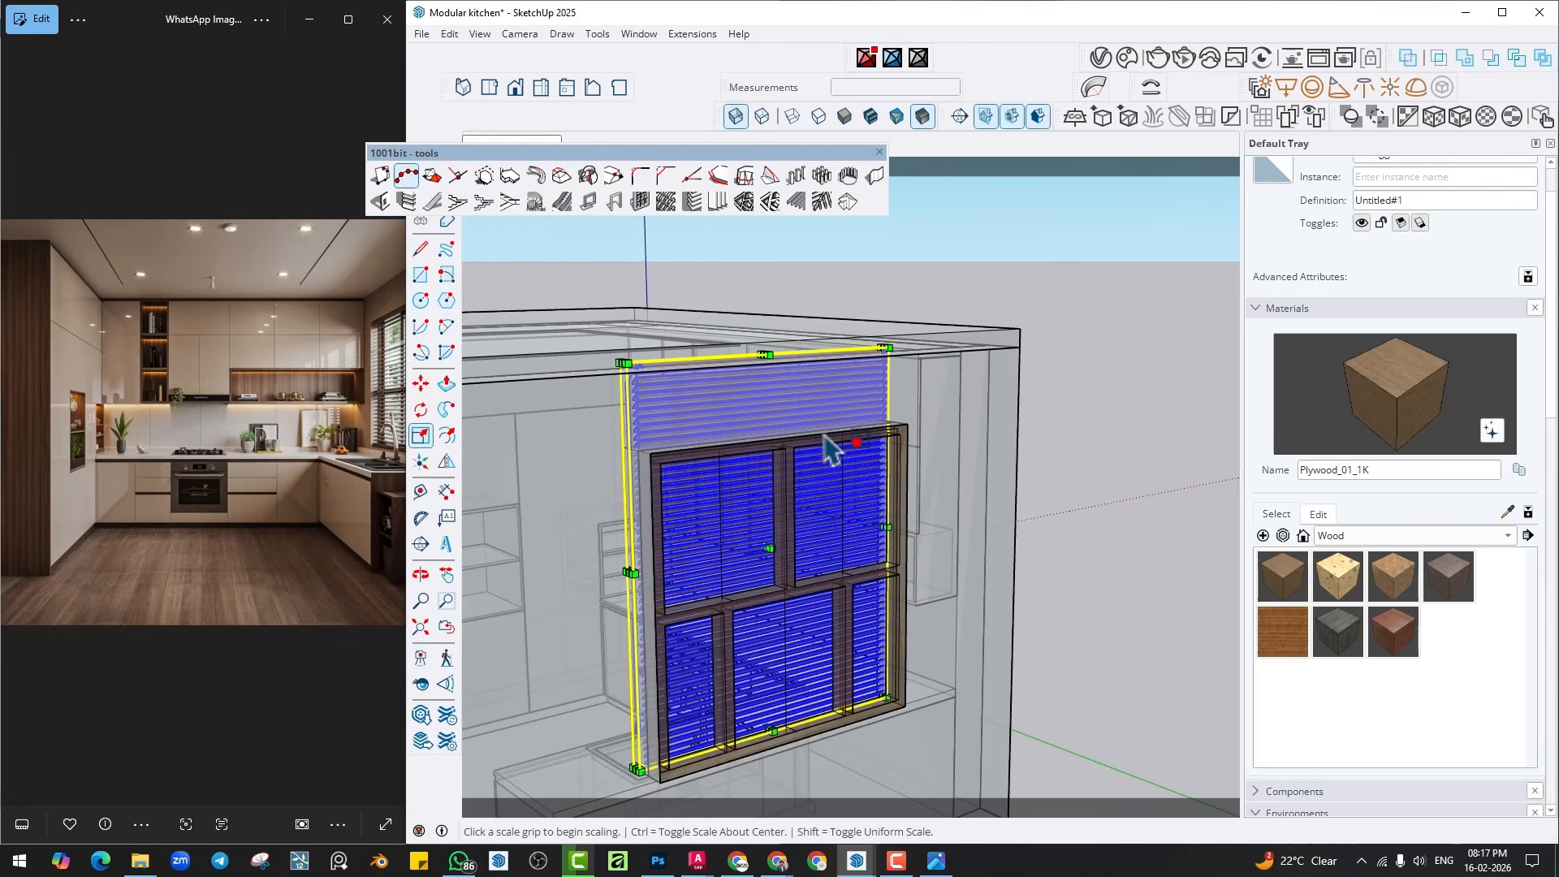
pyautogui.click(759, 355)
pyautogui.scroll(5, 617, 445)
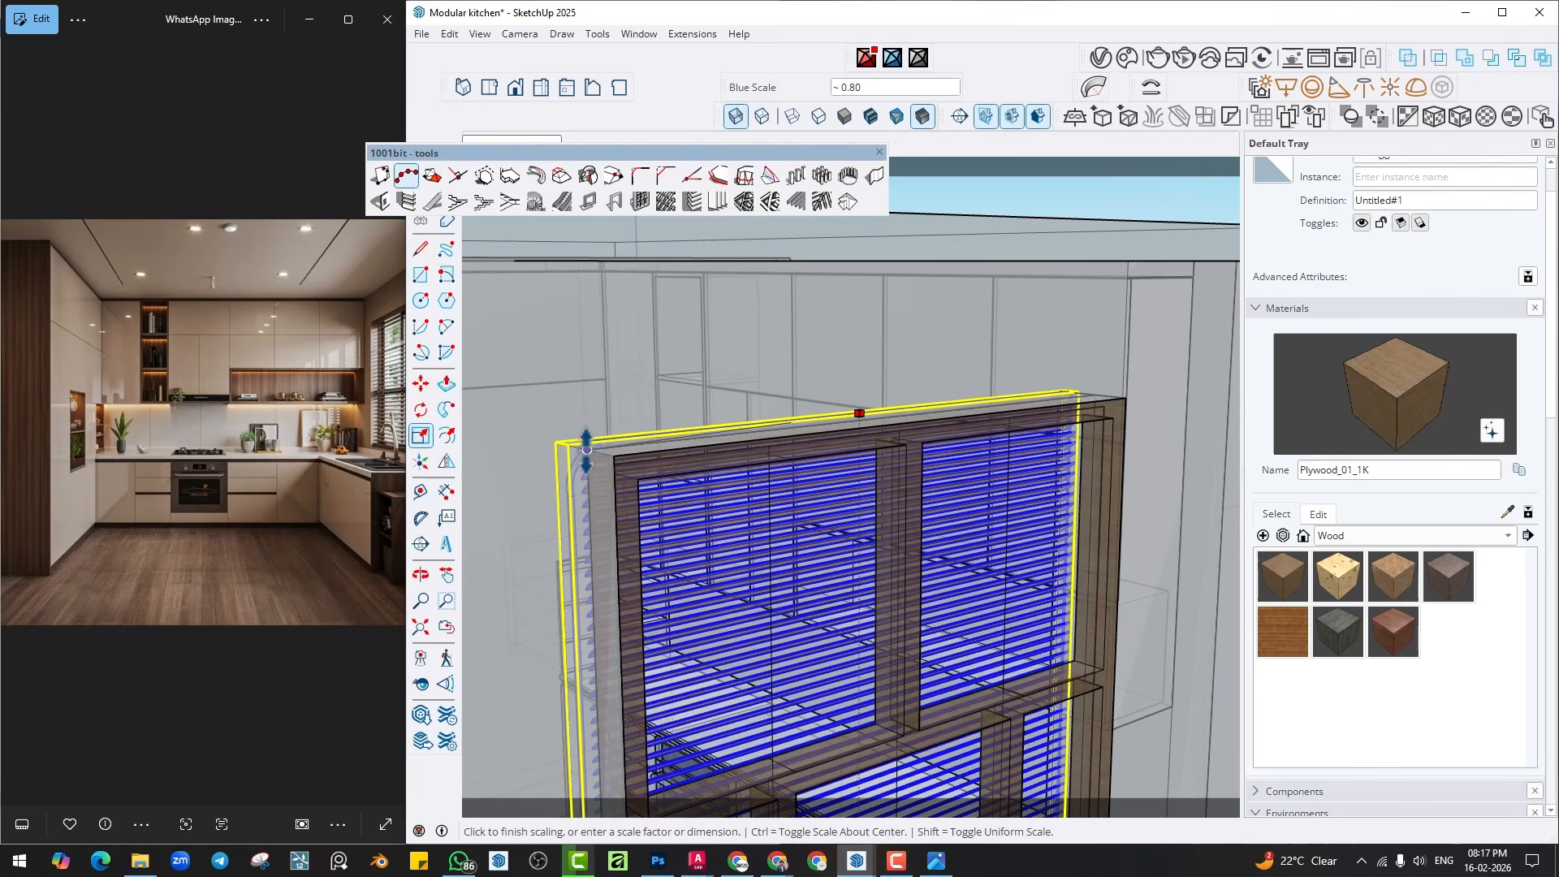
pyautogui.click(589, 444)
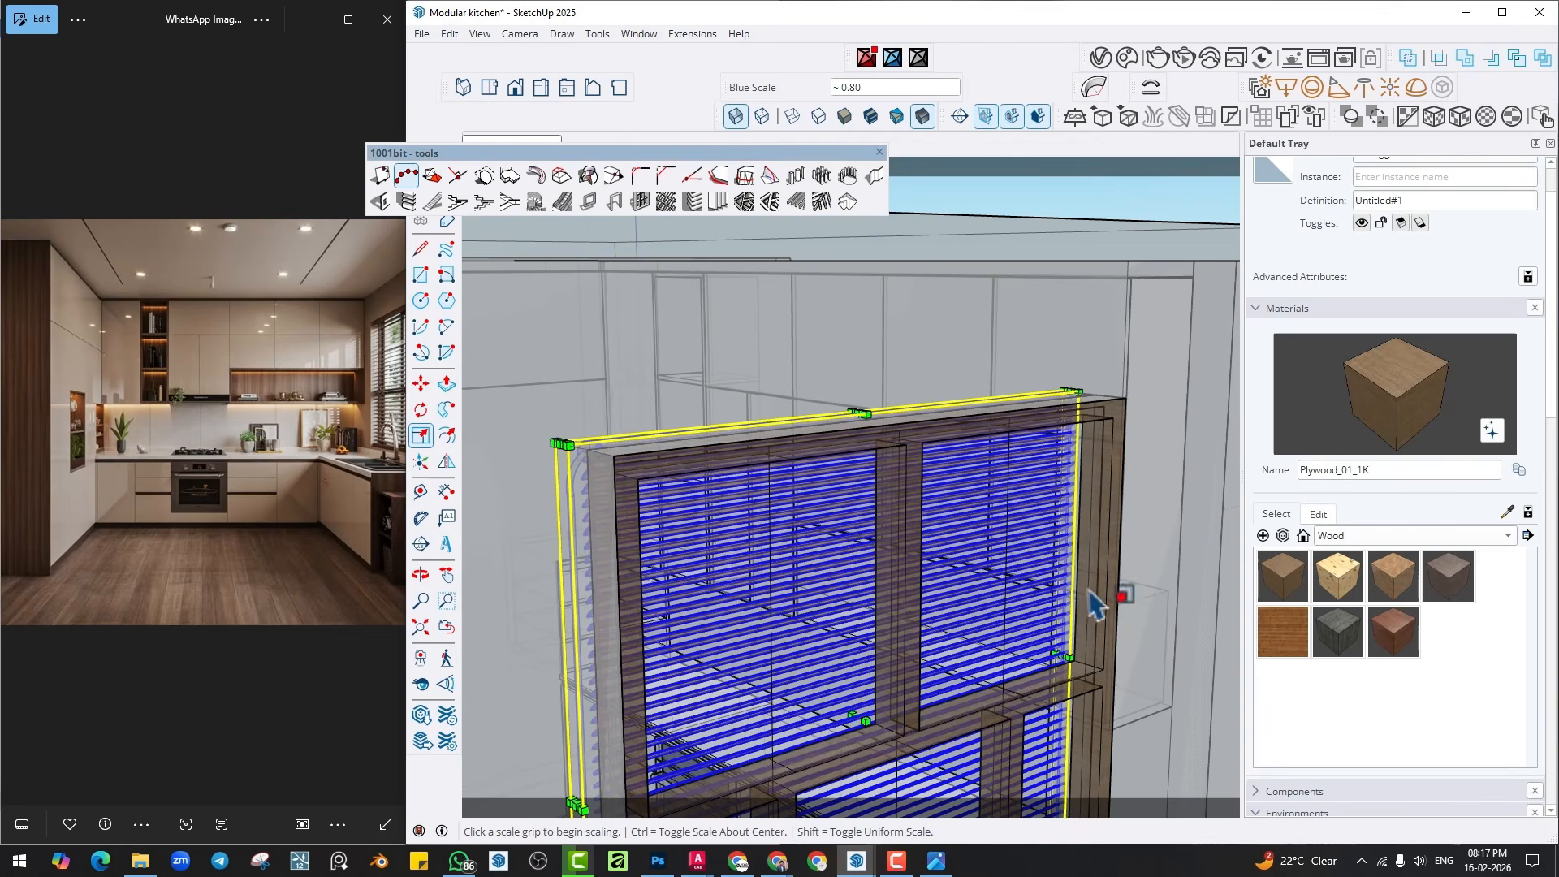
# Scale the blind along the red axis to about 1.18 so its side reaches the window's outer edge.
pyautogui.scroll(3, 1051, 650)
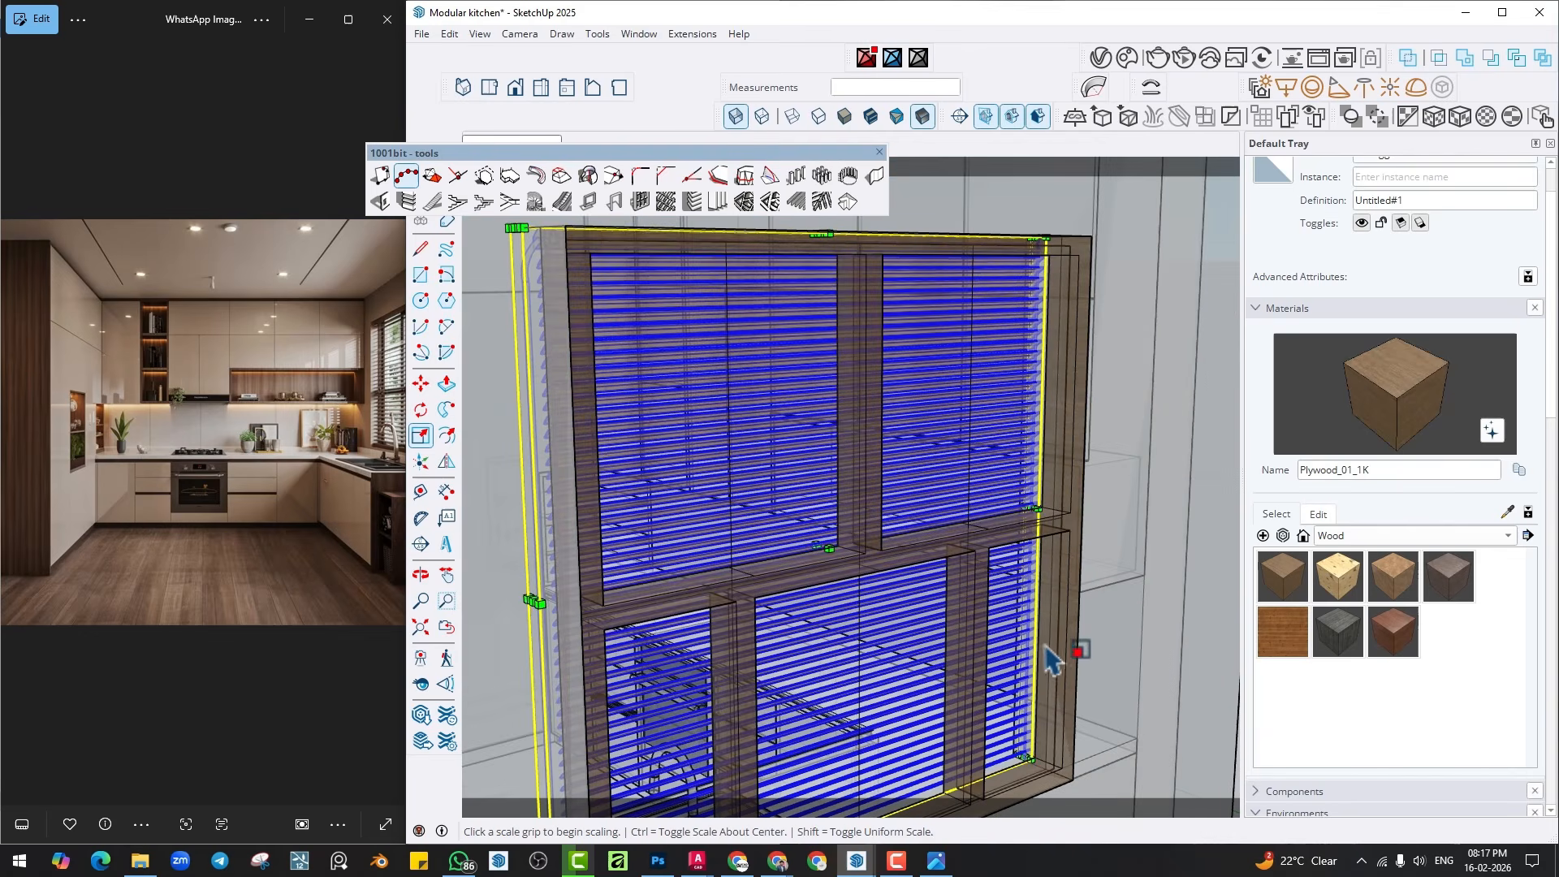
pyautogui.click(1036, 512)
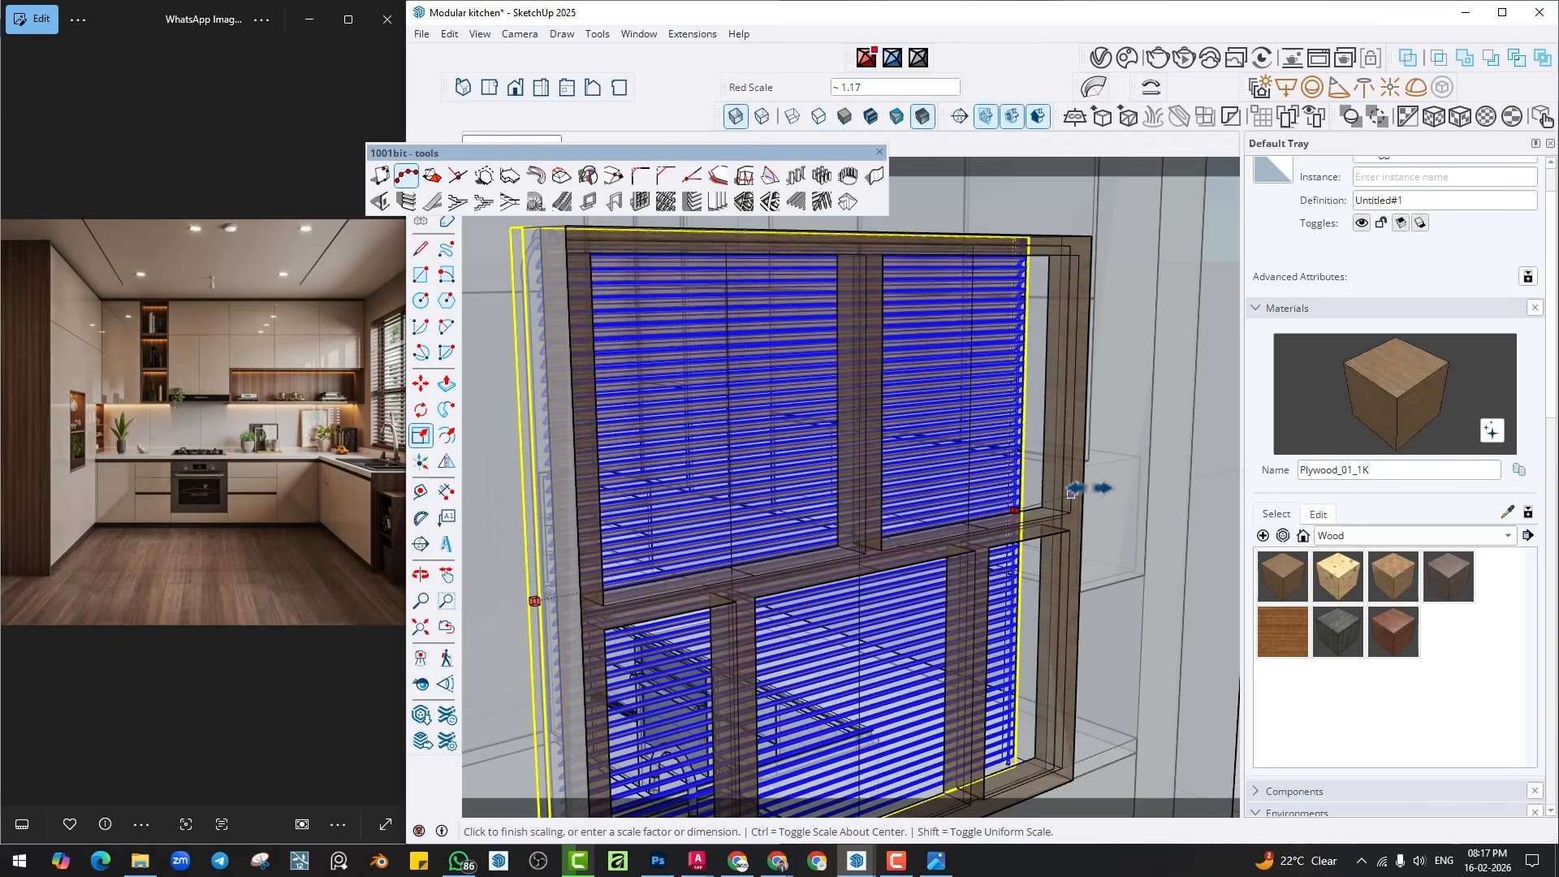
pyautogui.scroll(-5, 1134, 486)
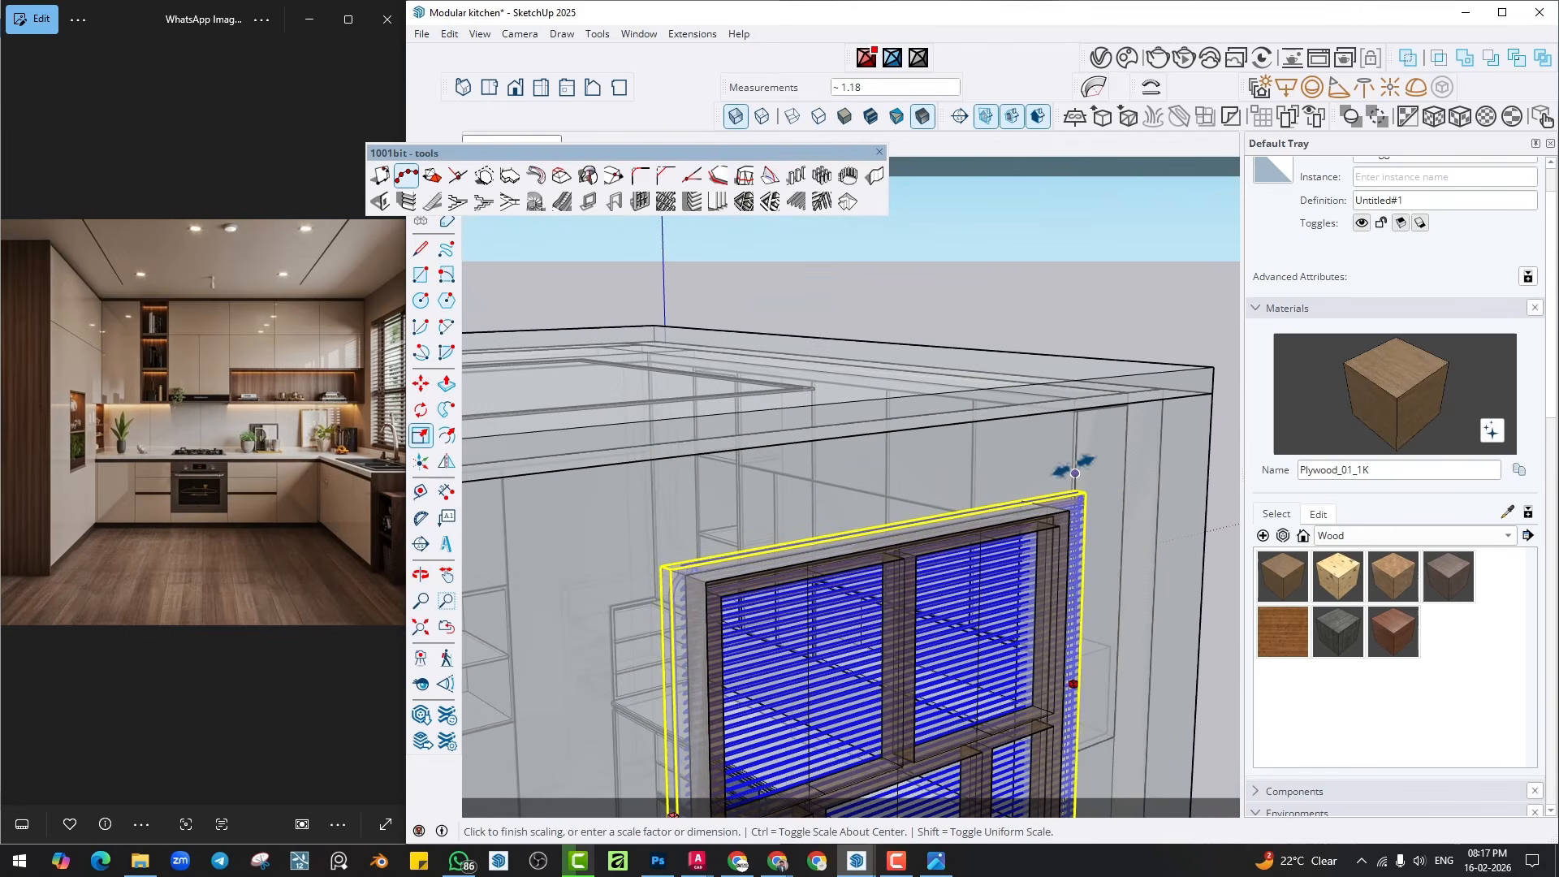
pyautogui.click(1075, 479)
pyautogui.scroll(-6, 1066, 505)
pyautogui.moveTo(1036, 580); pyautogui.dragTo(1245, 586, button='middle')
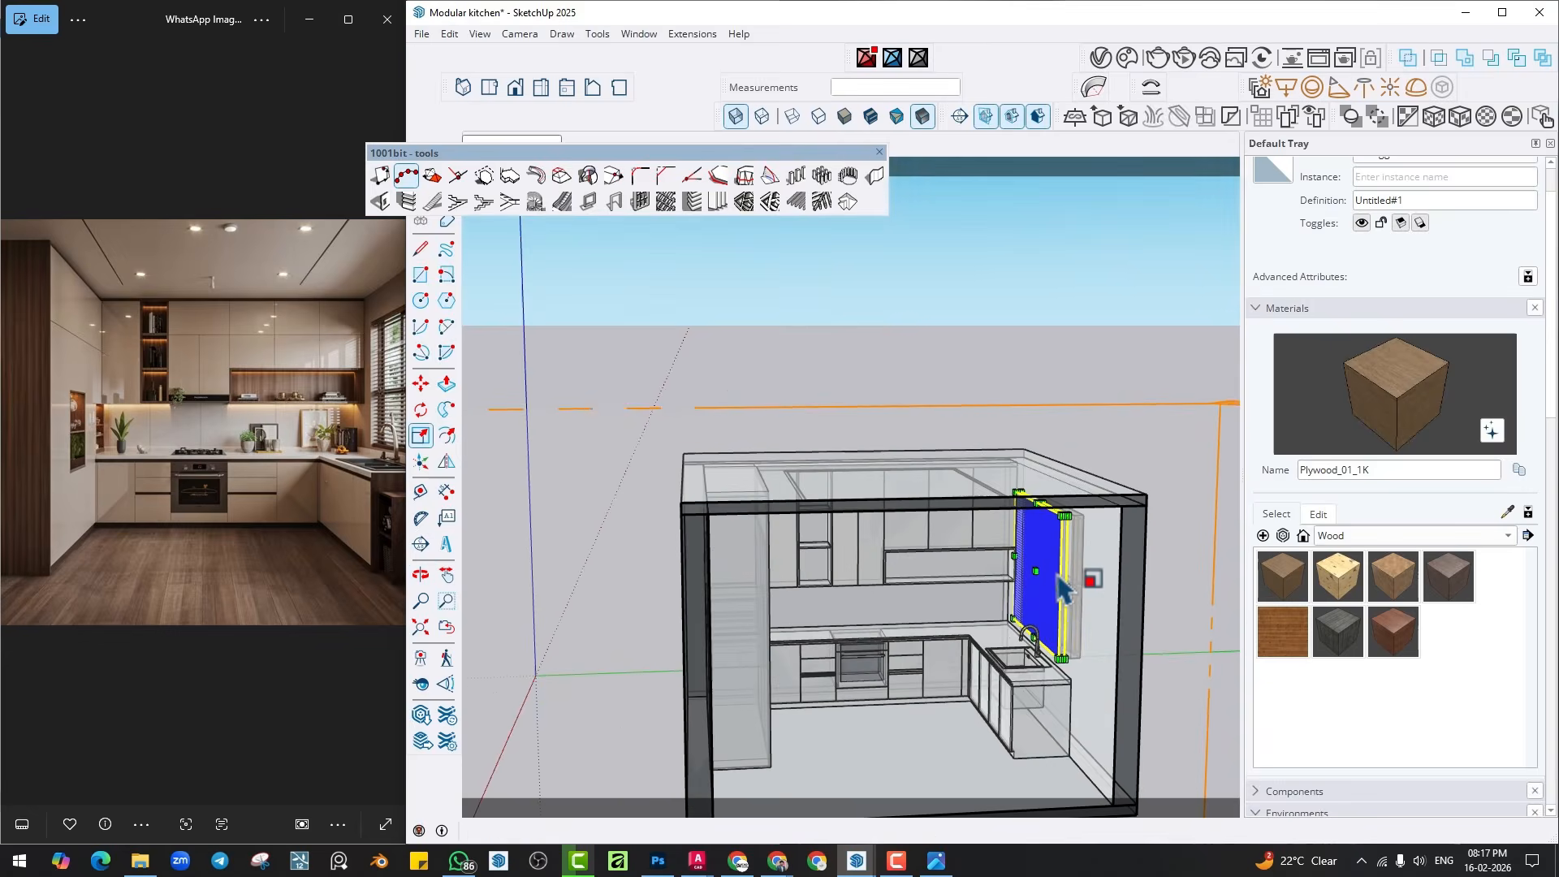
# Reselect the blind and scale its side nearest the wall cabinets inward to the edge of the window opening.
pyautogui.scroll(3, 1054, 572)
pyautogui.press('space')
pyautogui.click(1039, 279)
pyautogui.scroll(8, 1030, 647)
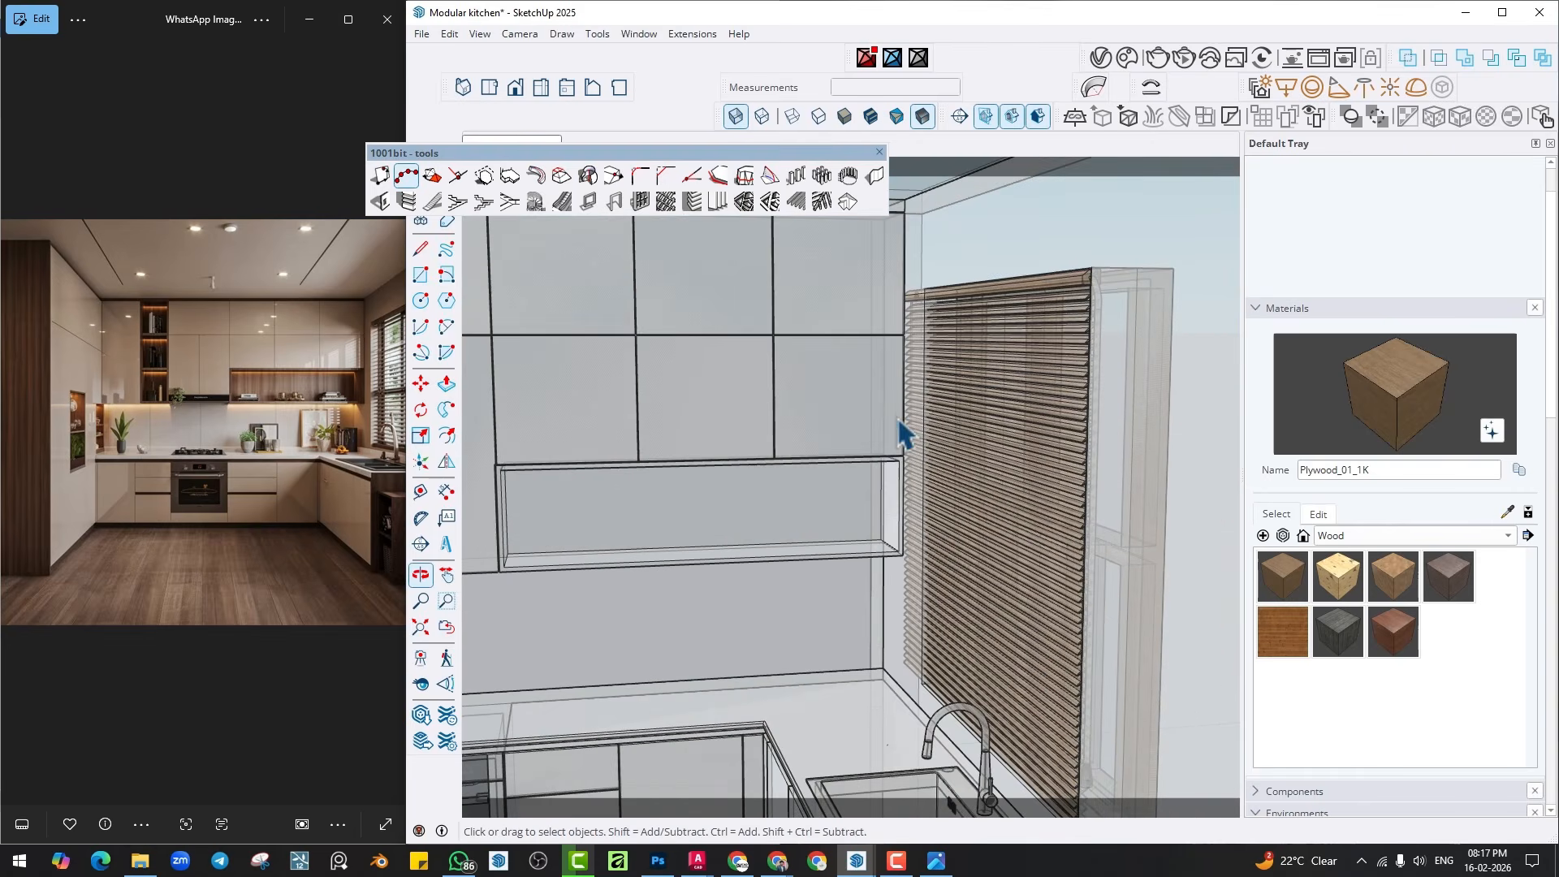
pyautogui.moveTo(1025, 738); pyautogui.dragTo(929, 504, button='middle')
pyautogui.click(842, 498)
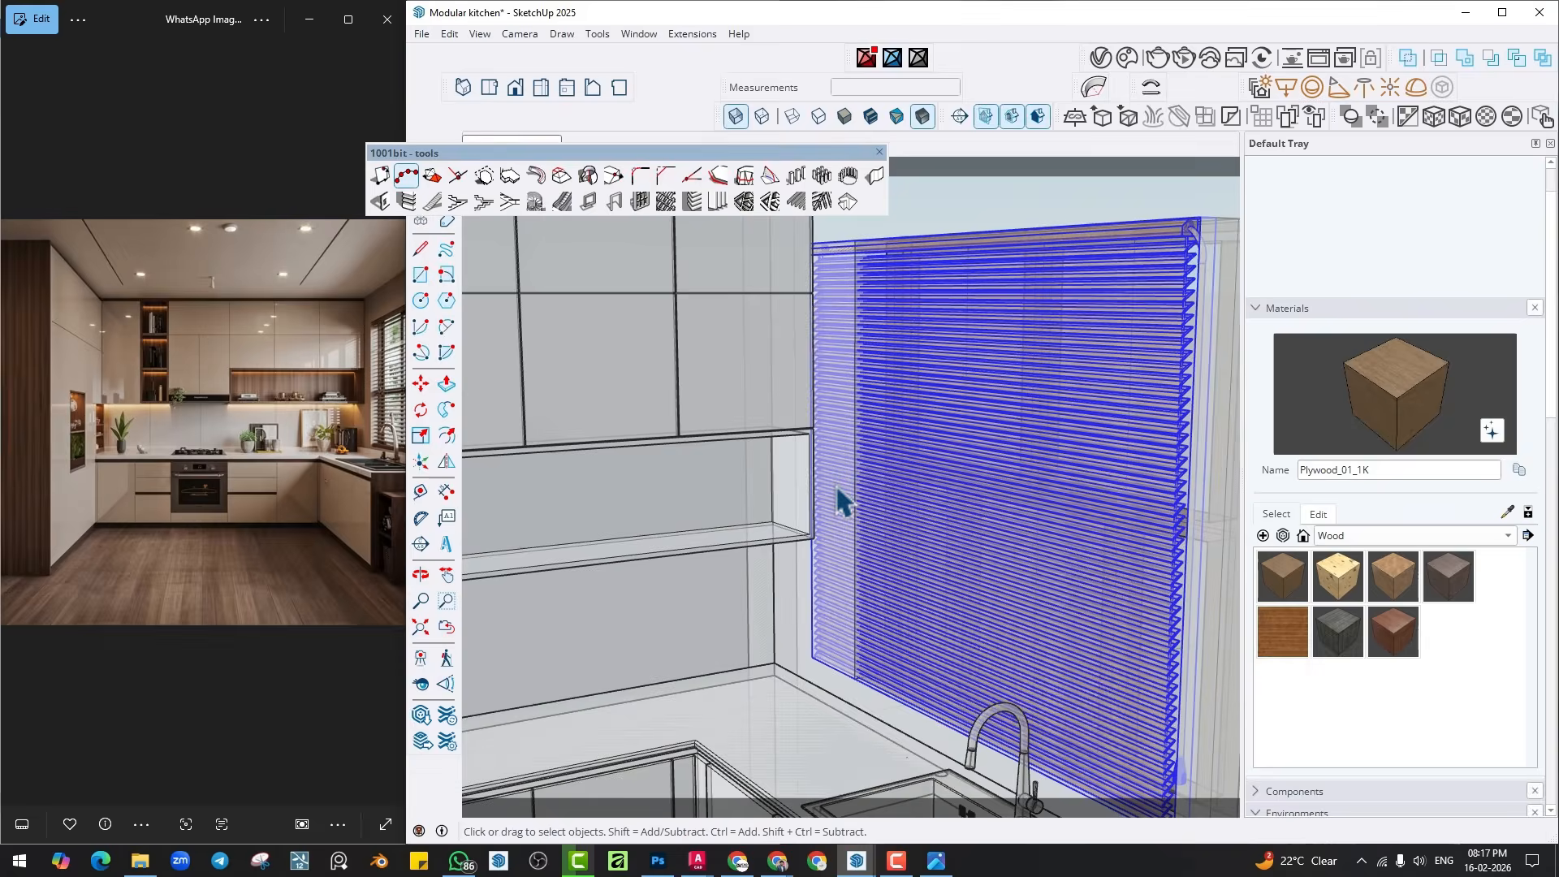
pyautogui.scroll(3, 840, 520)
pyautogui.press('s')
pyautogui.moveTo(811, 449); pyautogui.dragTo(867, 449)
pyautogui.scroll(-4, 918, 512)
pyautogui.moveTo(933, 550); pyautogui.dragTo(864, 546, button='middle')
pyautogui.scroll(-2, 863, 542)
pyautogui.press('space')
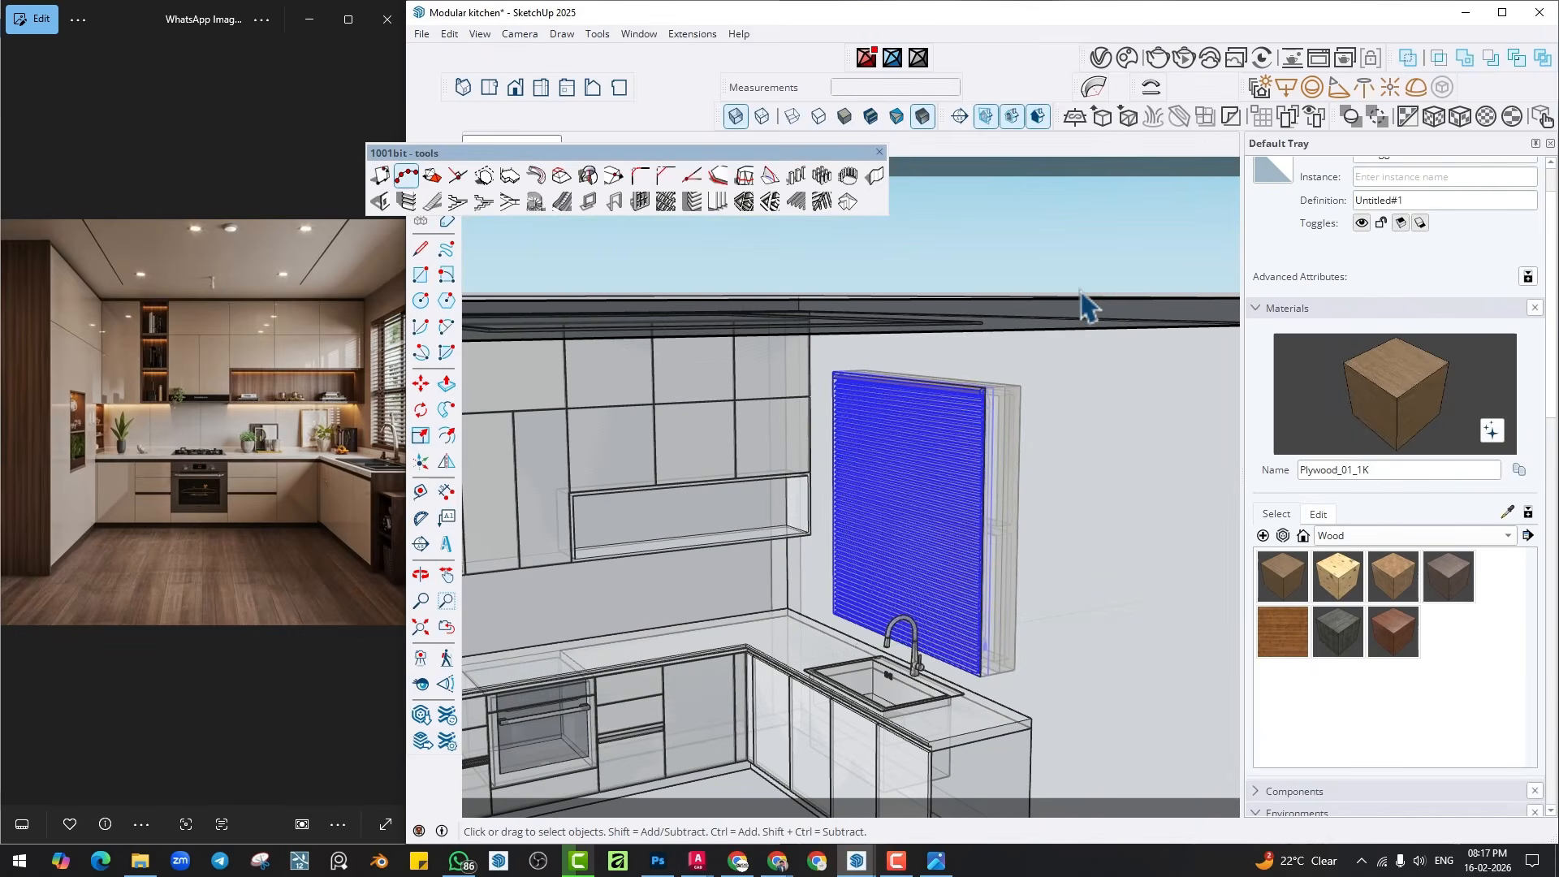
# Return to the Scene 1 view, then open the model's scene transition settings and close them.
pyautogui.click(1080, 299)
pyautogui.click(535, 145)
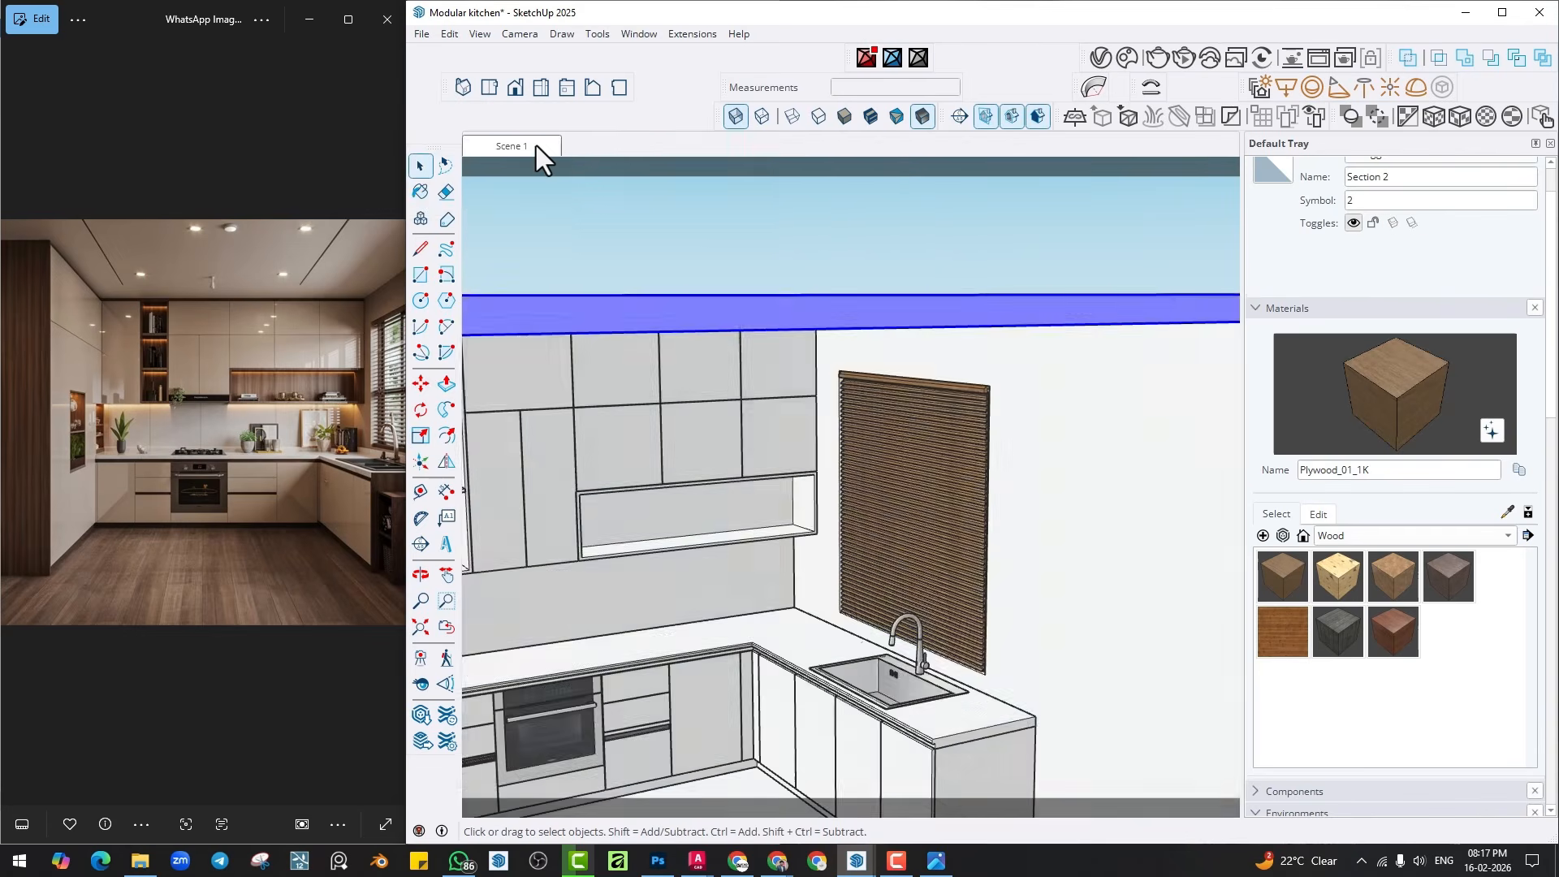
pyautogui.click(479, 34)
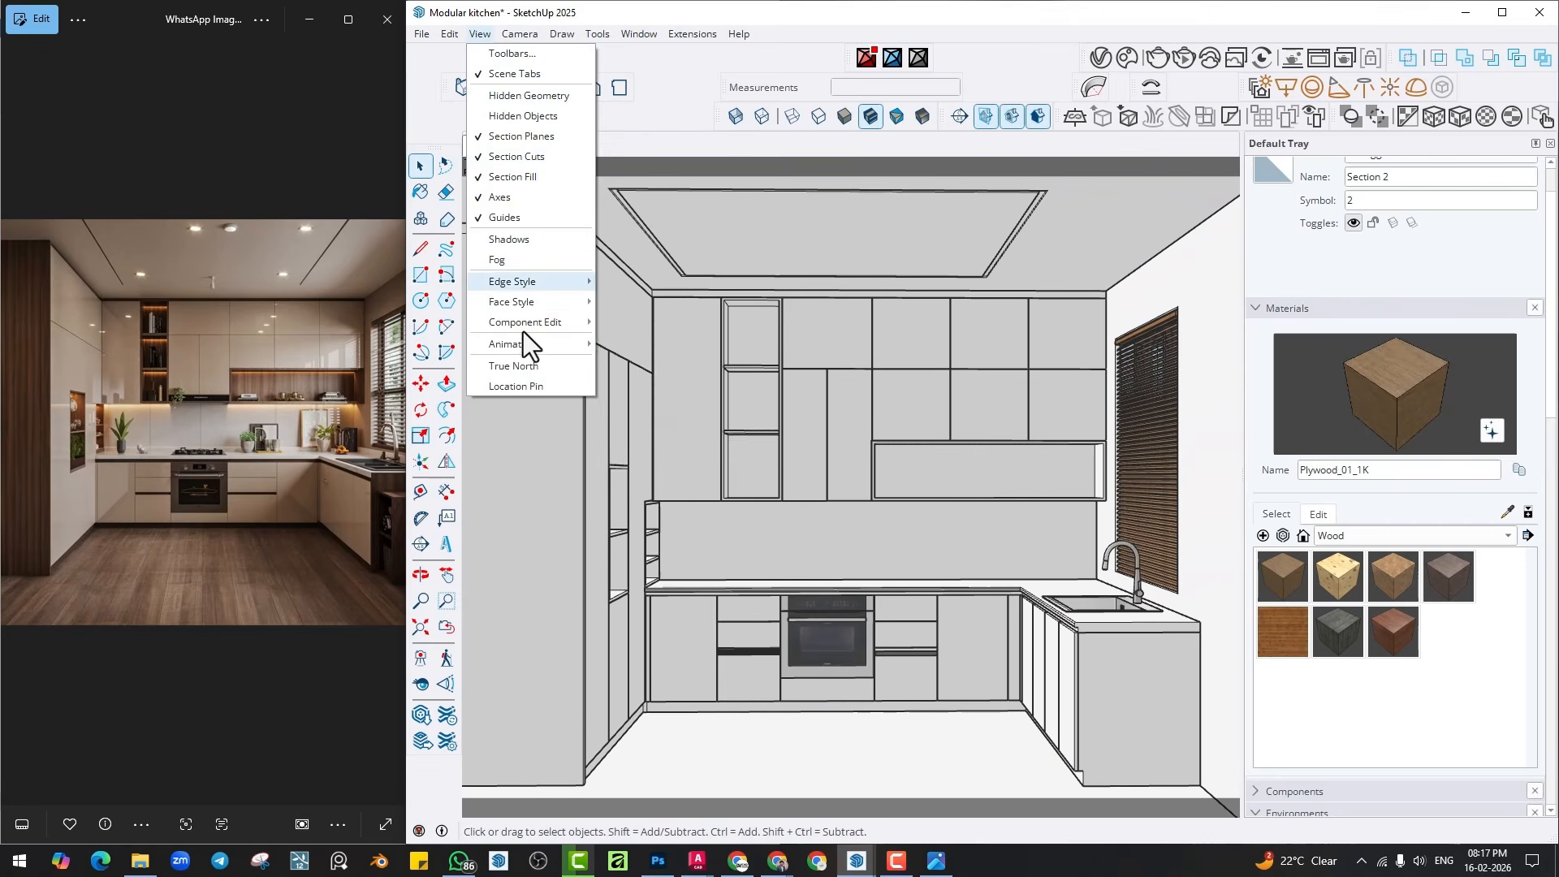
pyautogui.moveTo(560, 341)
pyautogui.click(626, 465)
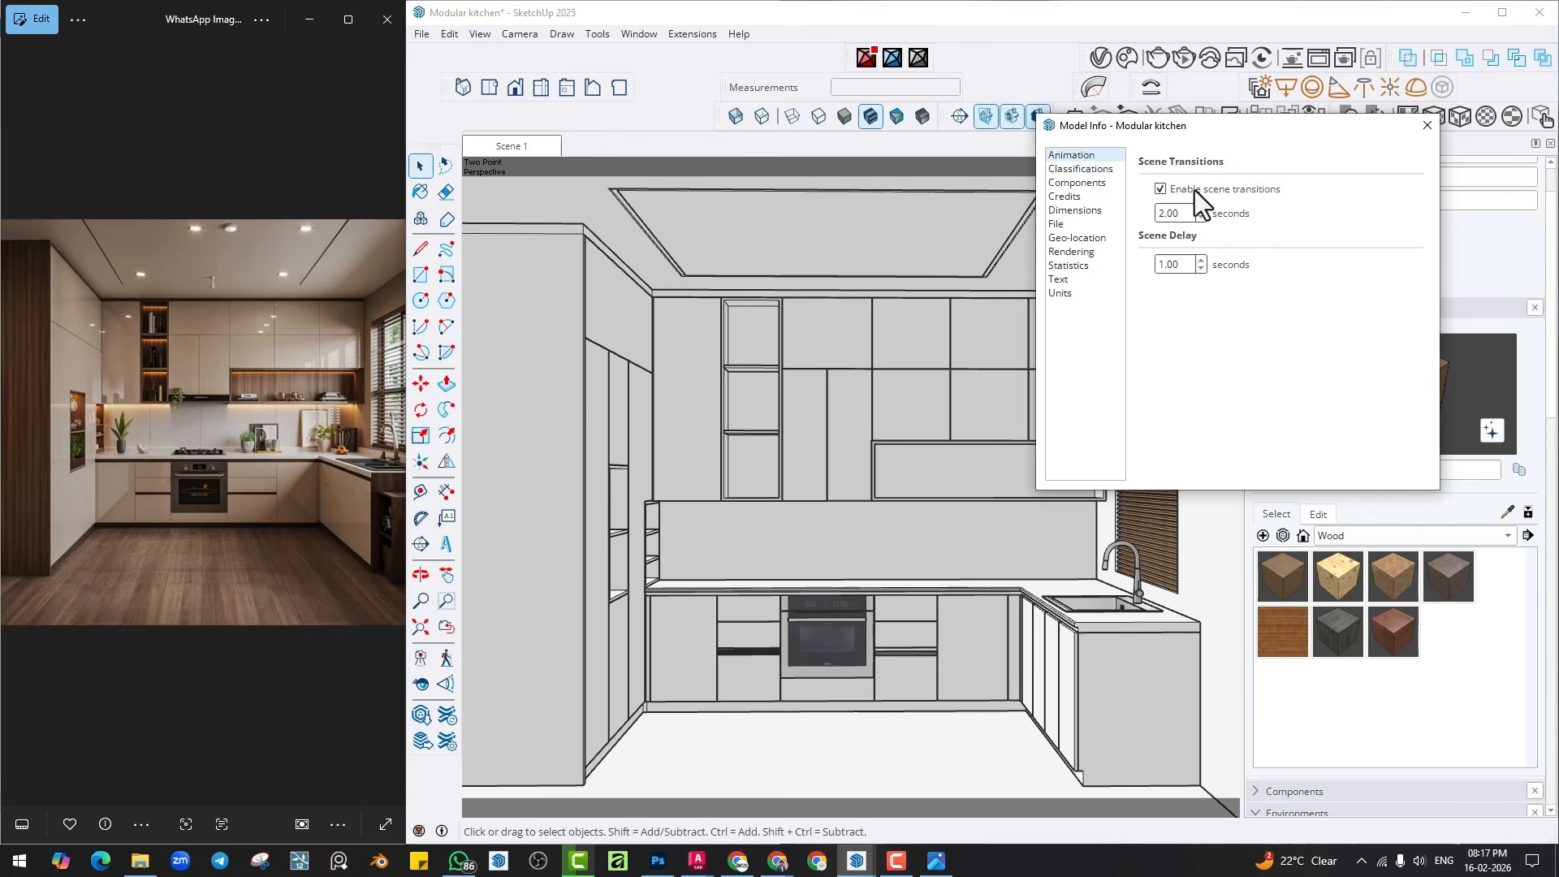
pyautogui.click(1421, 126)
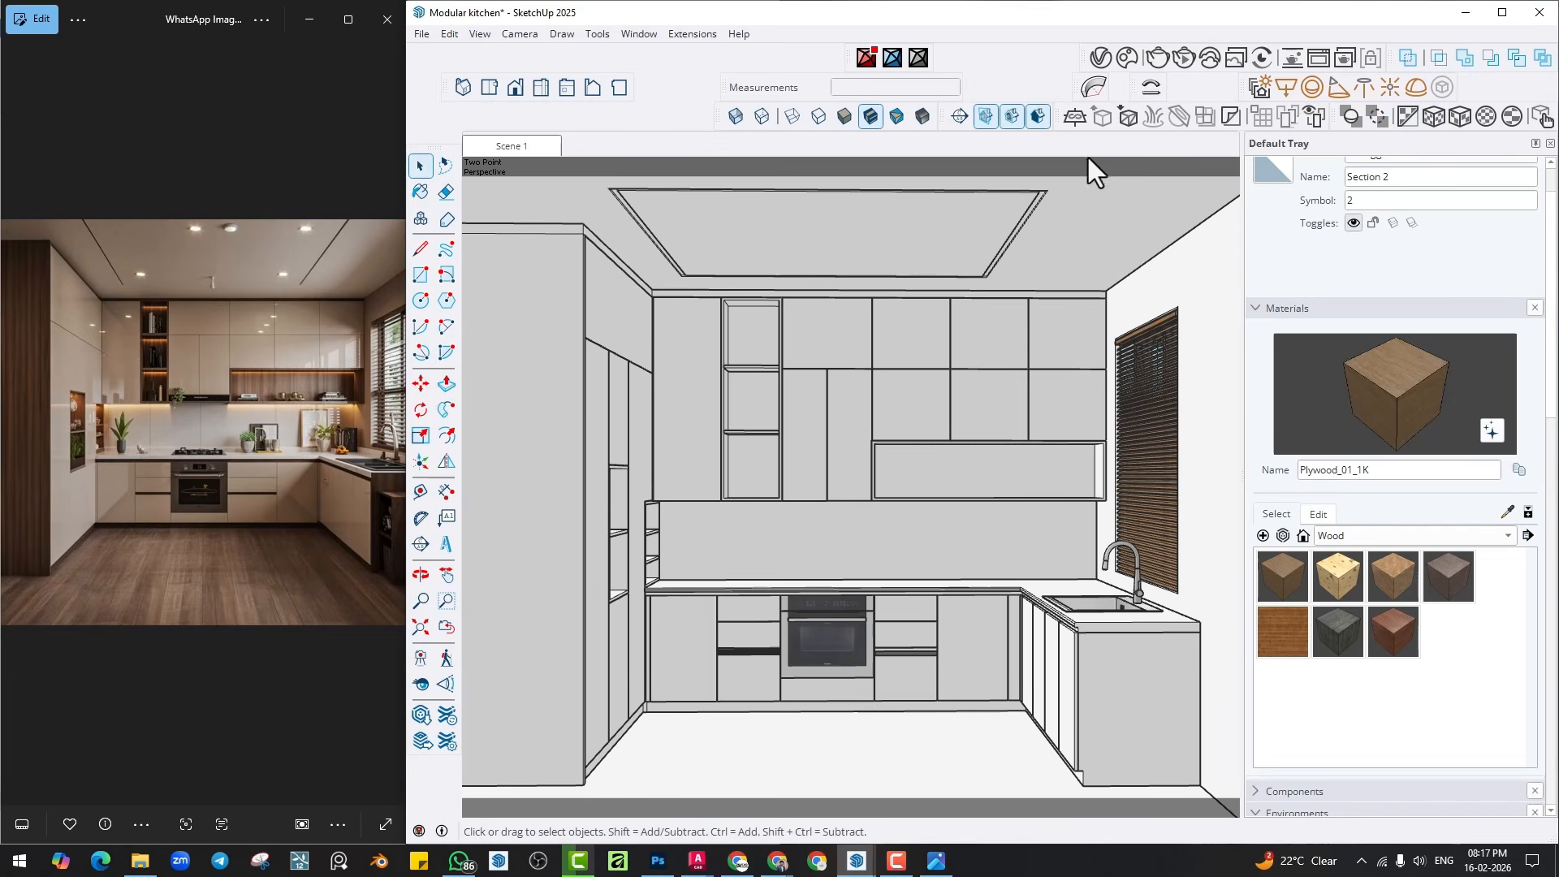
# Start an interactive V-Ray render, move the Frame Buffer aside and zoom the model out and back in to check the render.
pyautogui.click(1184, 58)
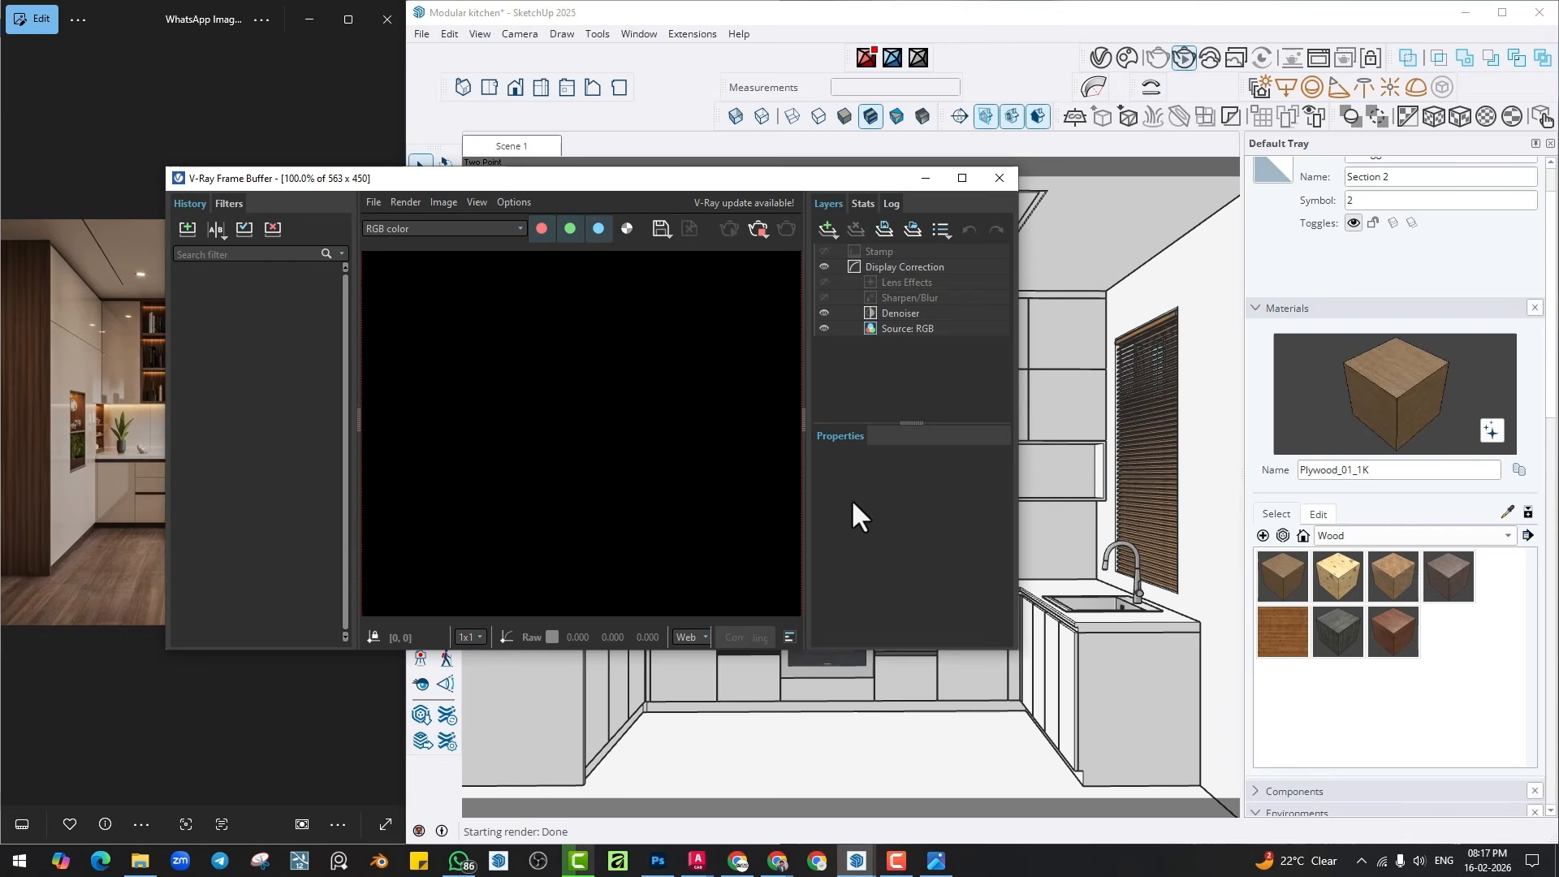
pyautogui.moveTo(748, 178); pyautogui.dragTo(656, 230)
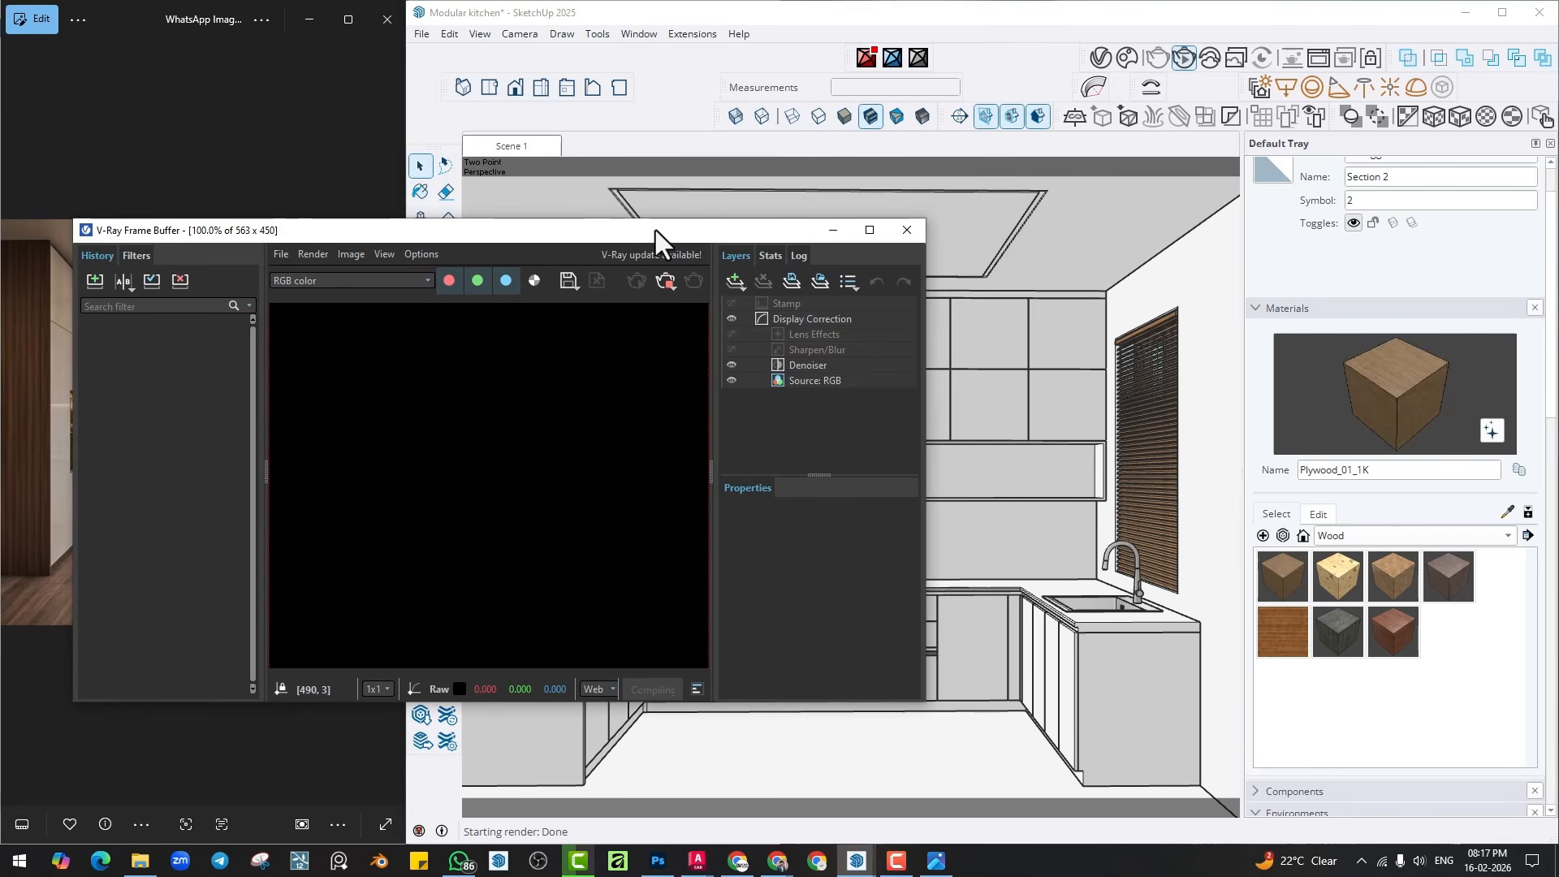
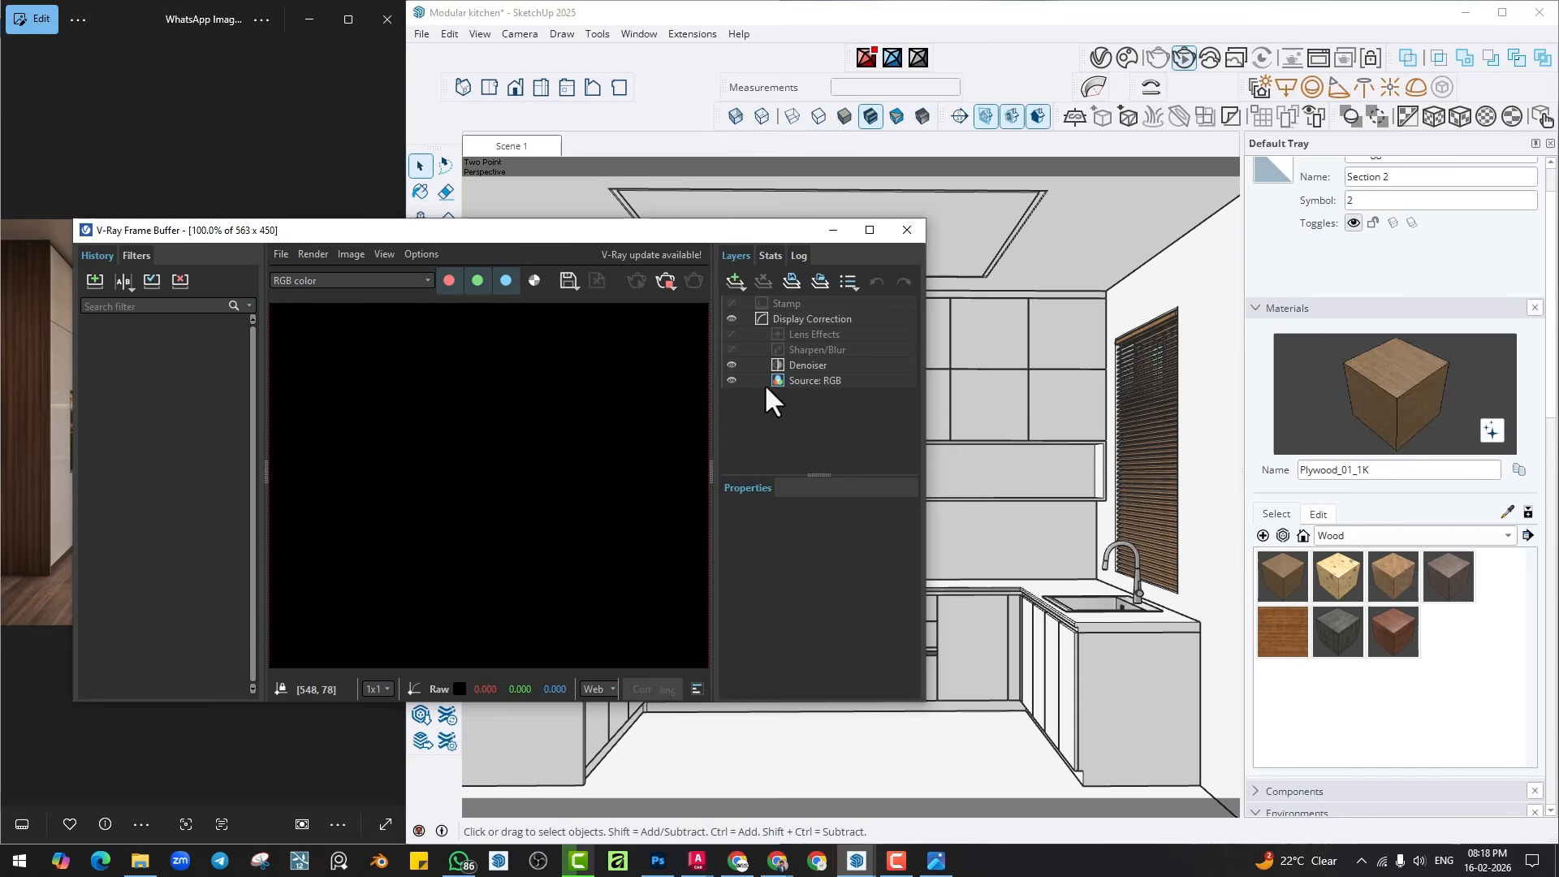
pyautogui.scroll(-3, 1039, 448)
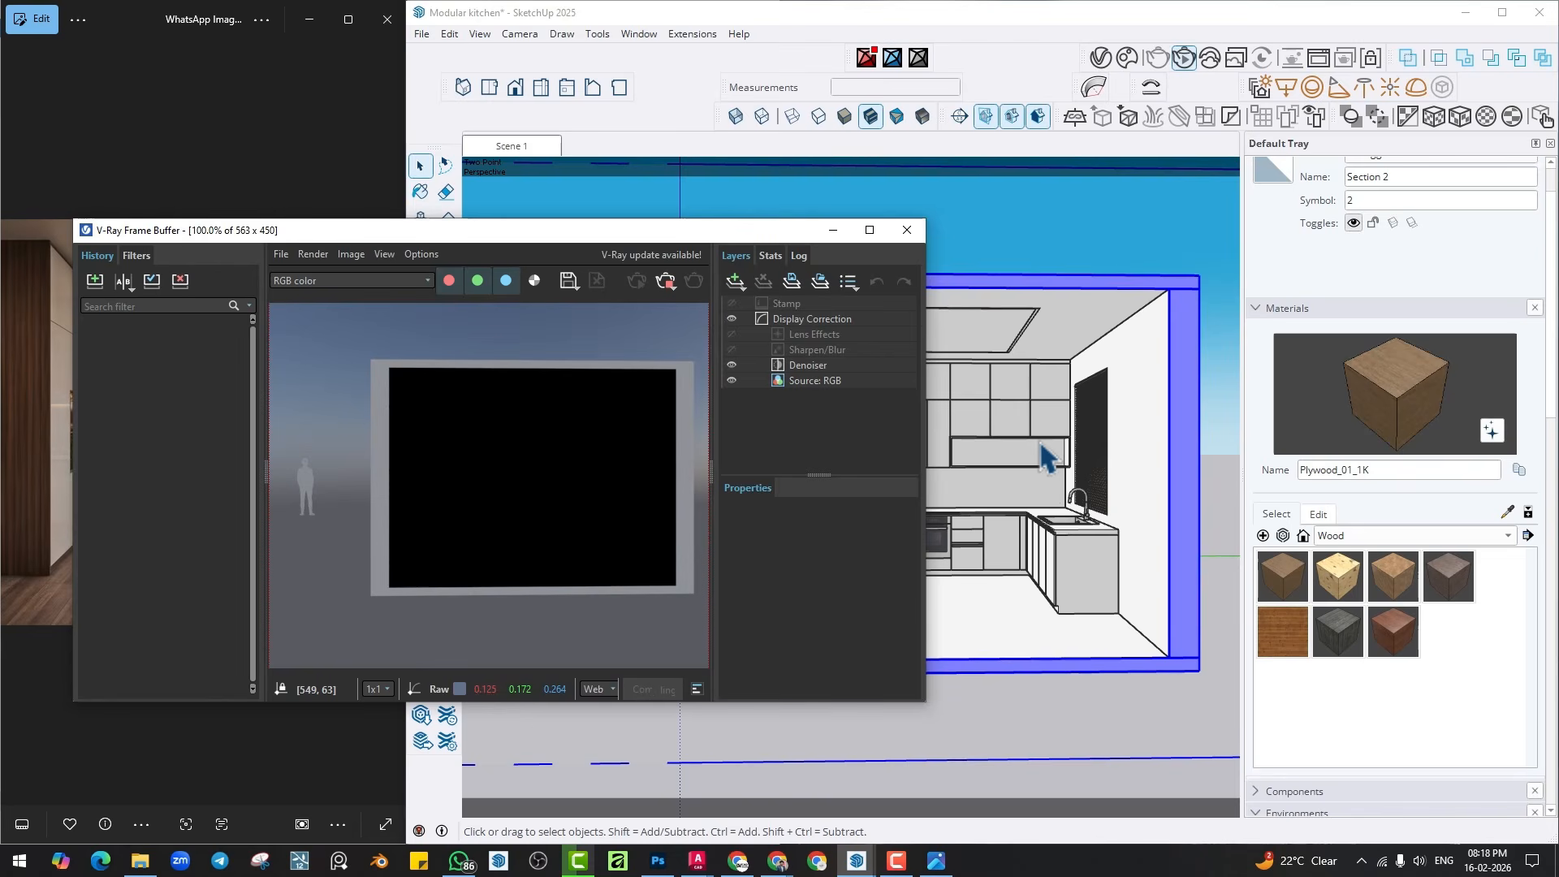
pyautogui.scroll(5, 1104, 445)
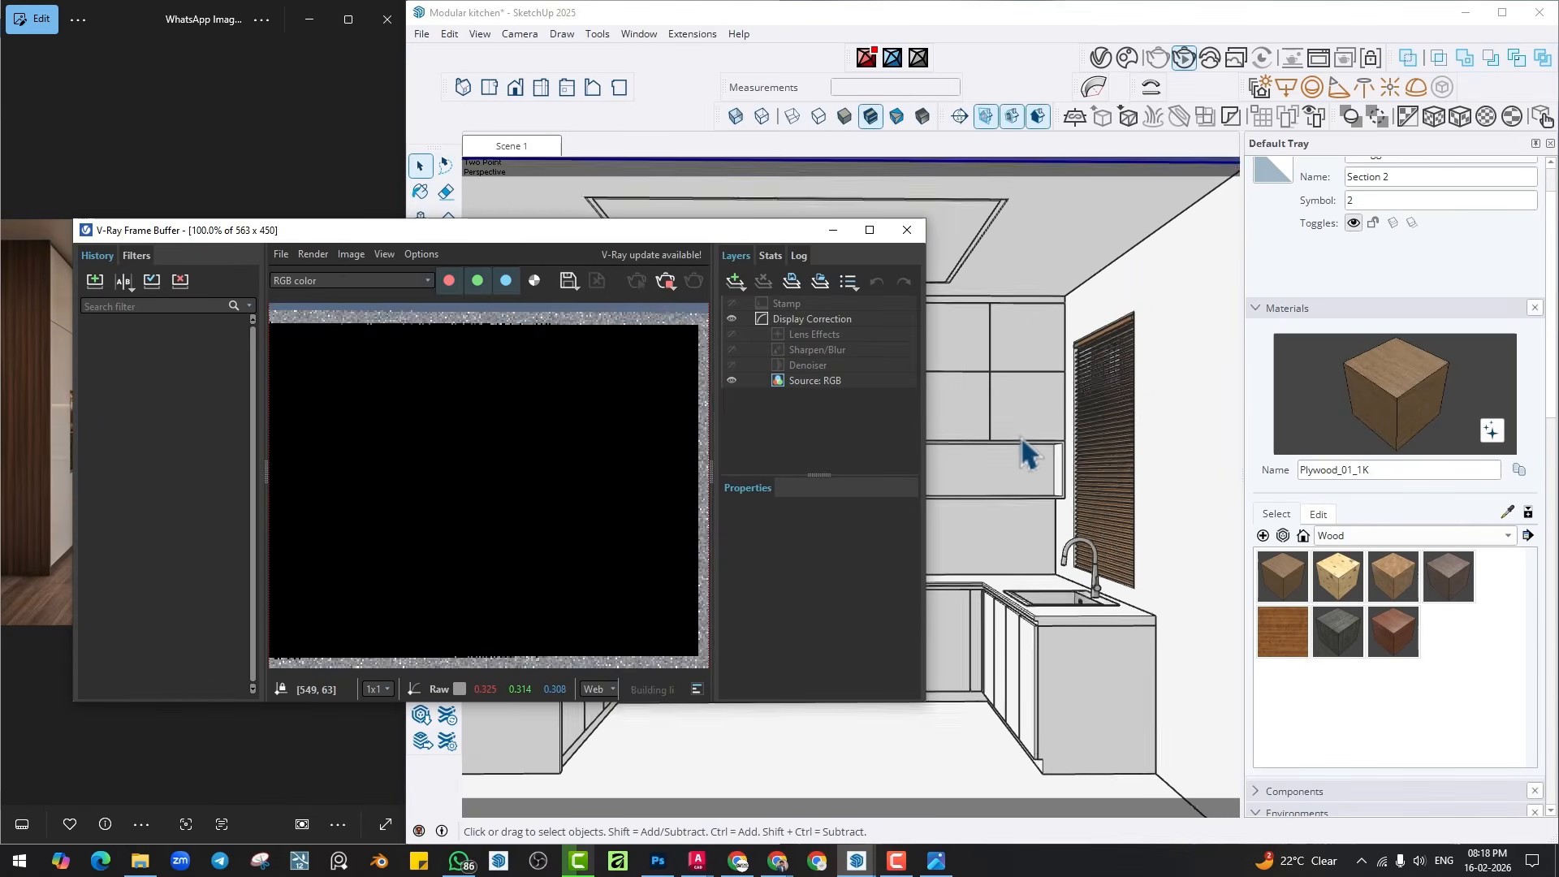
# Open the V-Ray Asset Editor and close the Frame Buffer to end the interactive render.
pyautogui.click(1100, 57)
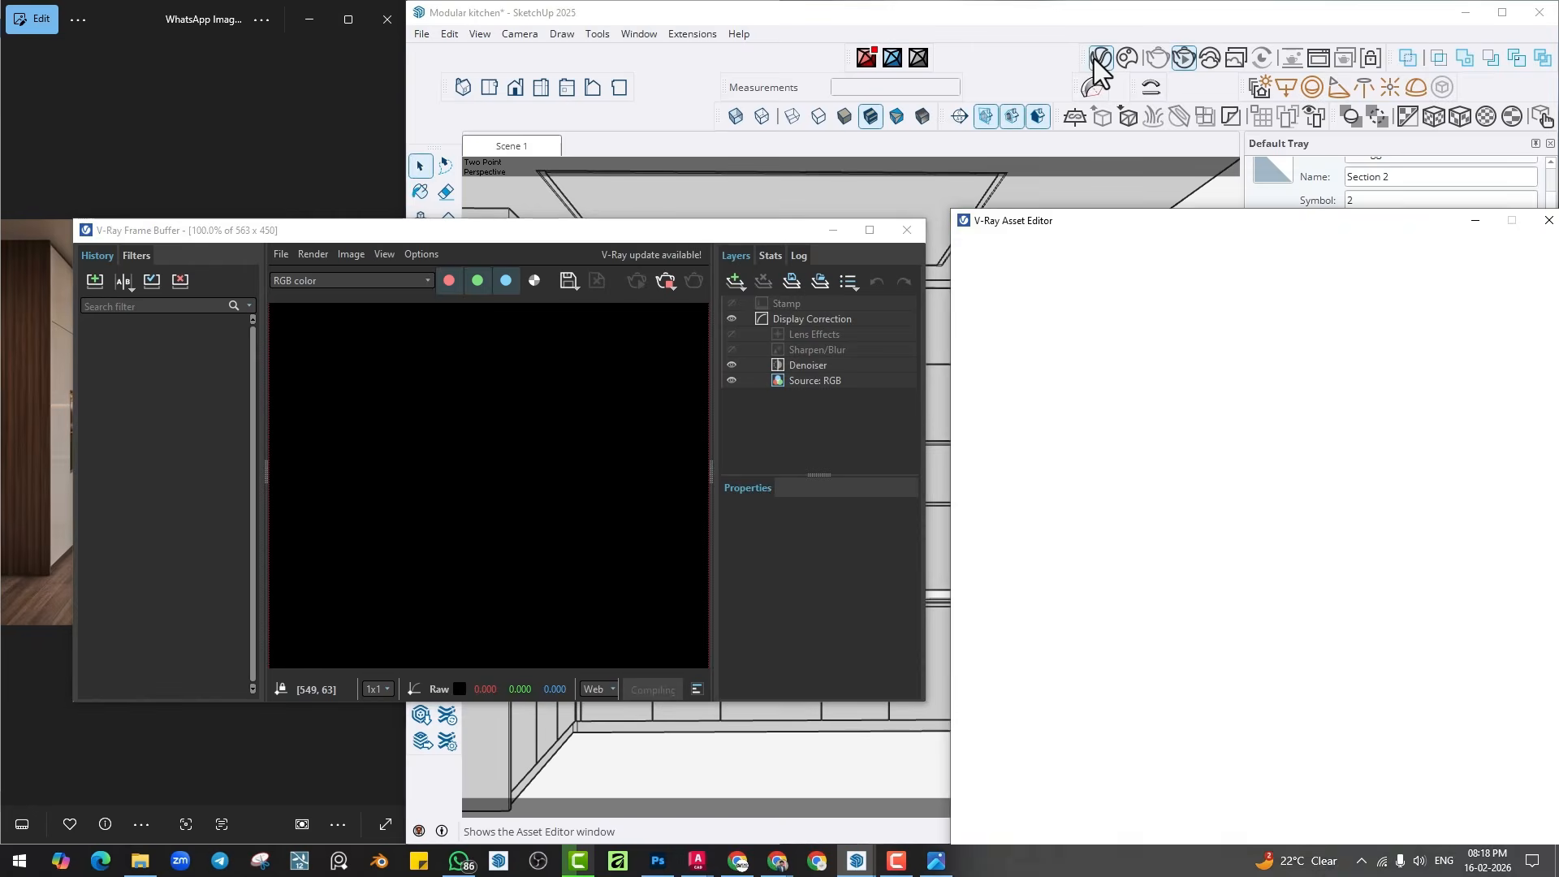
pyautogui.moveTo(765, 235); pyautogui.dragTo(639, 186)
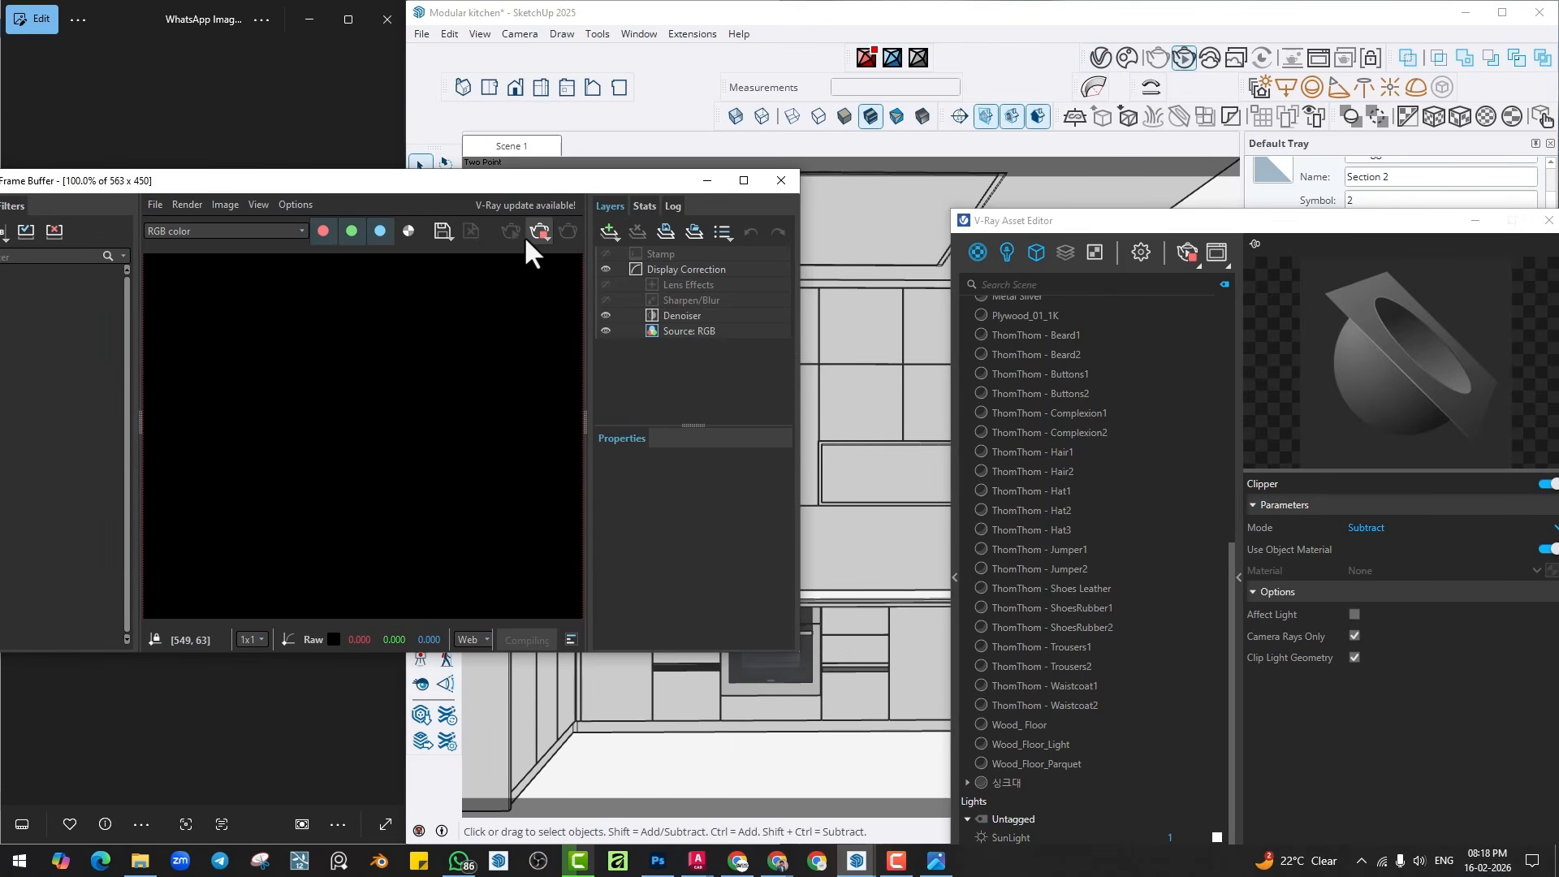
pyautogui.click(781, 180)
# Check the Material Override section in the V-Ray render settings, then go back to the materials list.
pyautogui.scroll(-6, 755, 442)
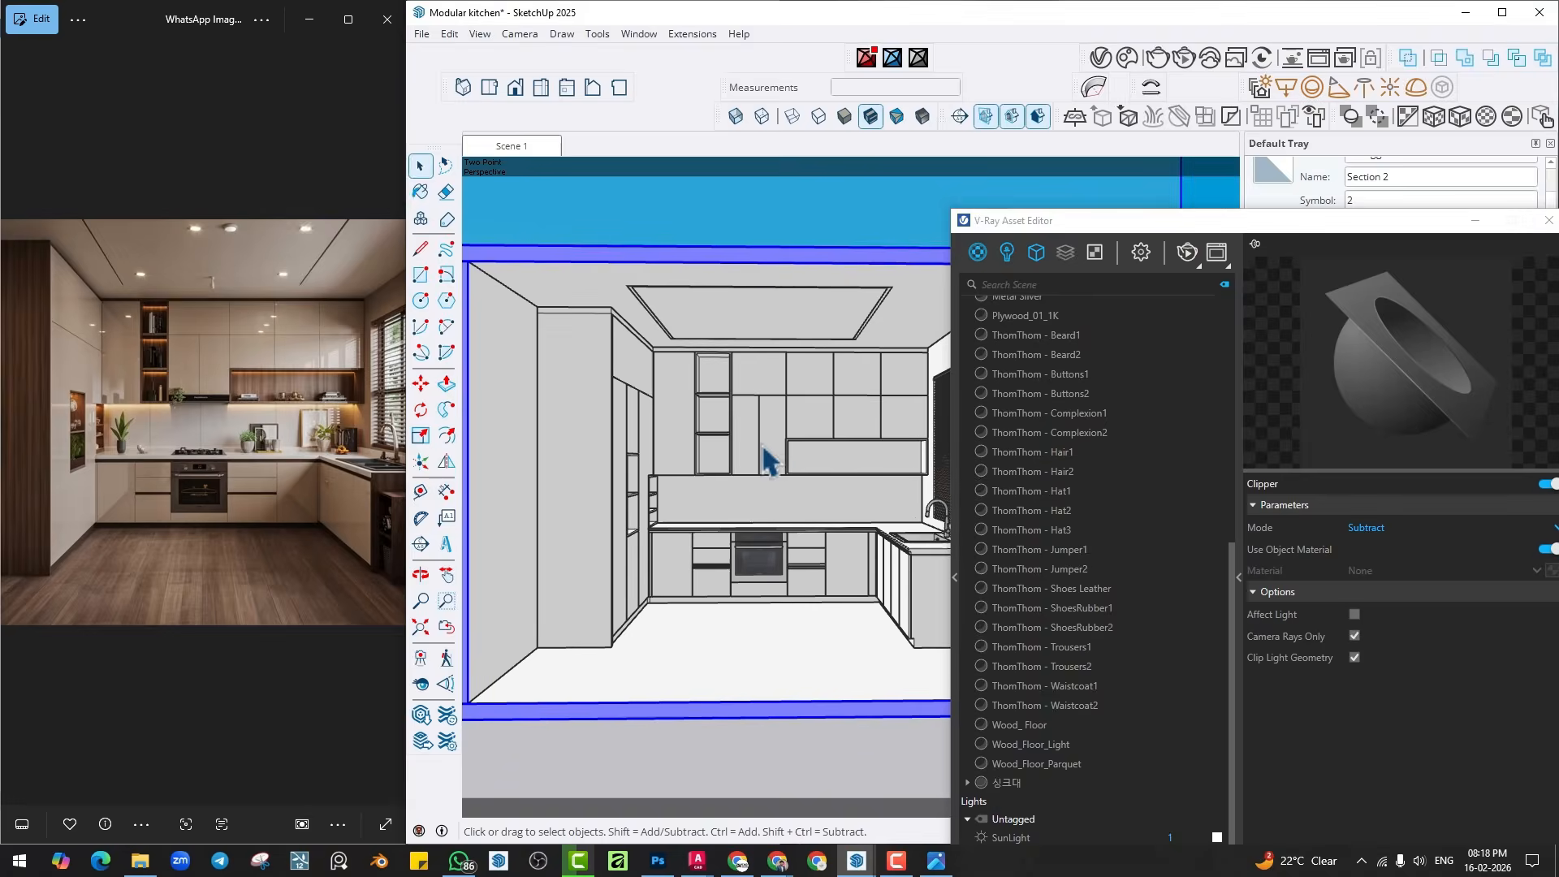
pyautogui.press('space')
pyautogui.moveTo(664, 512); pyautogui.dragTo(685, 487, button='middle')
pyautogui.scroll(8, 686, 487)
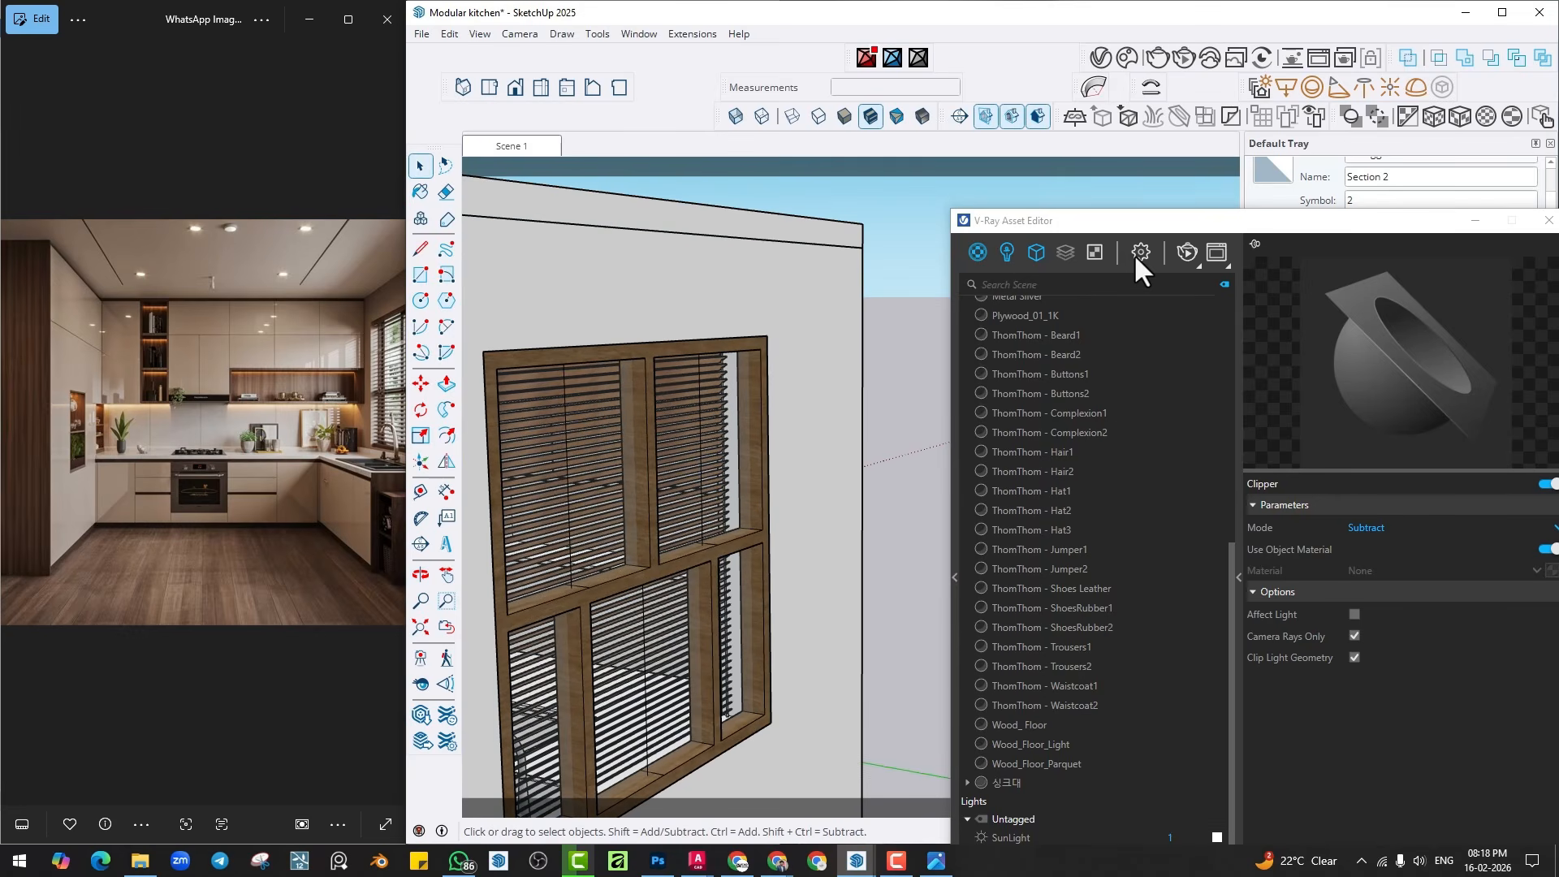
pyautogui.click(1138, 254)
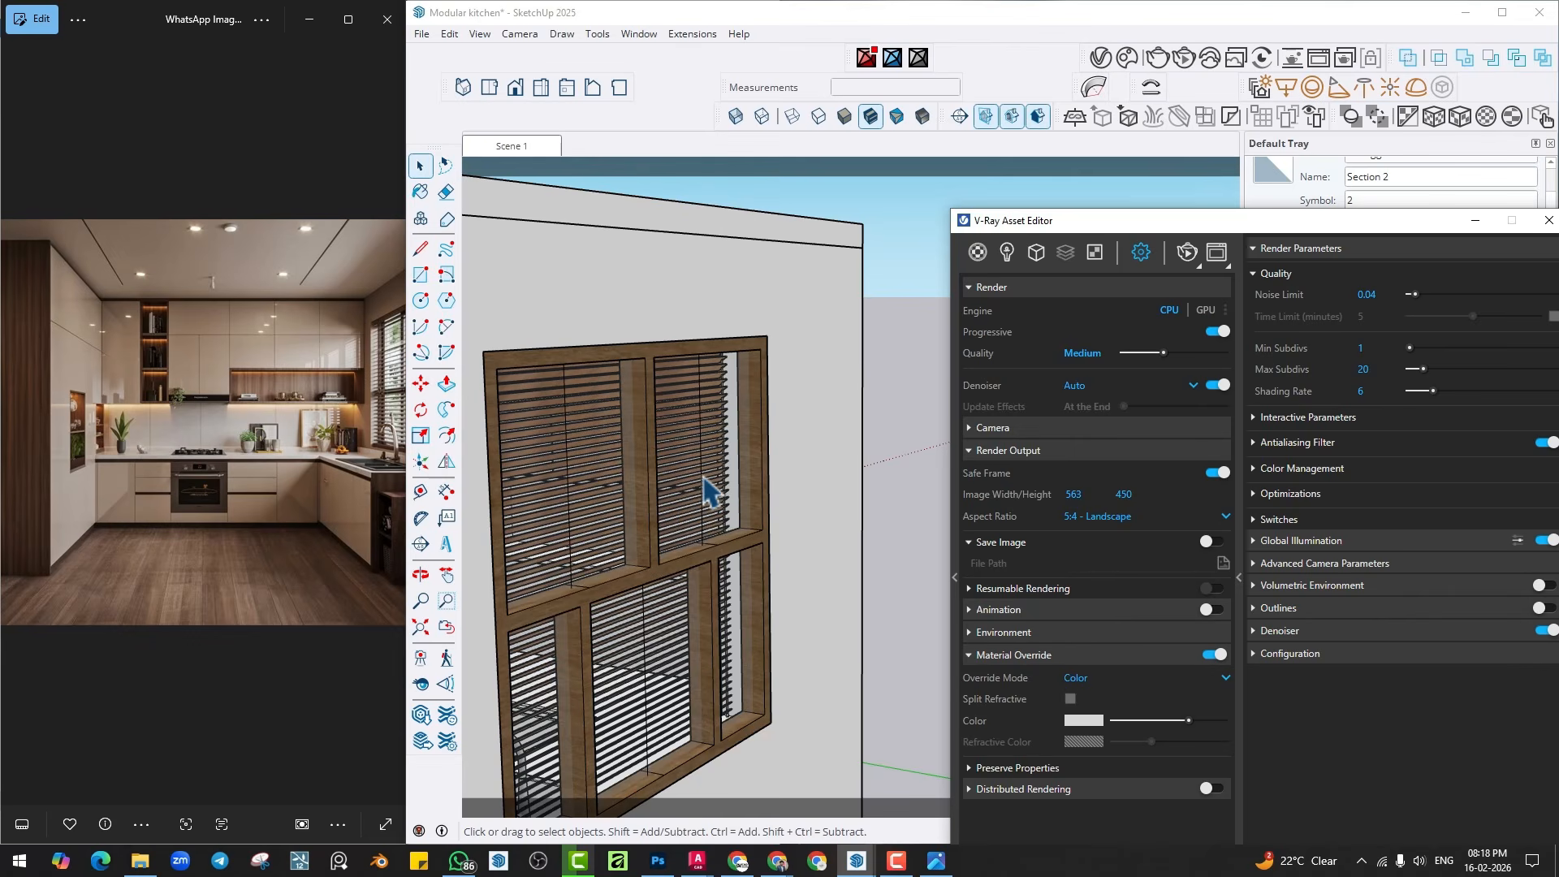
pyautogui.click(977, 250)
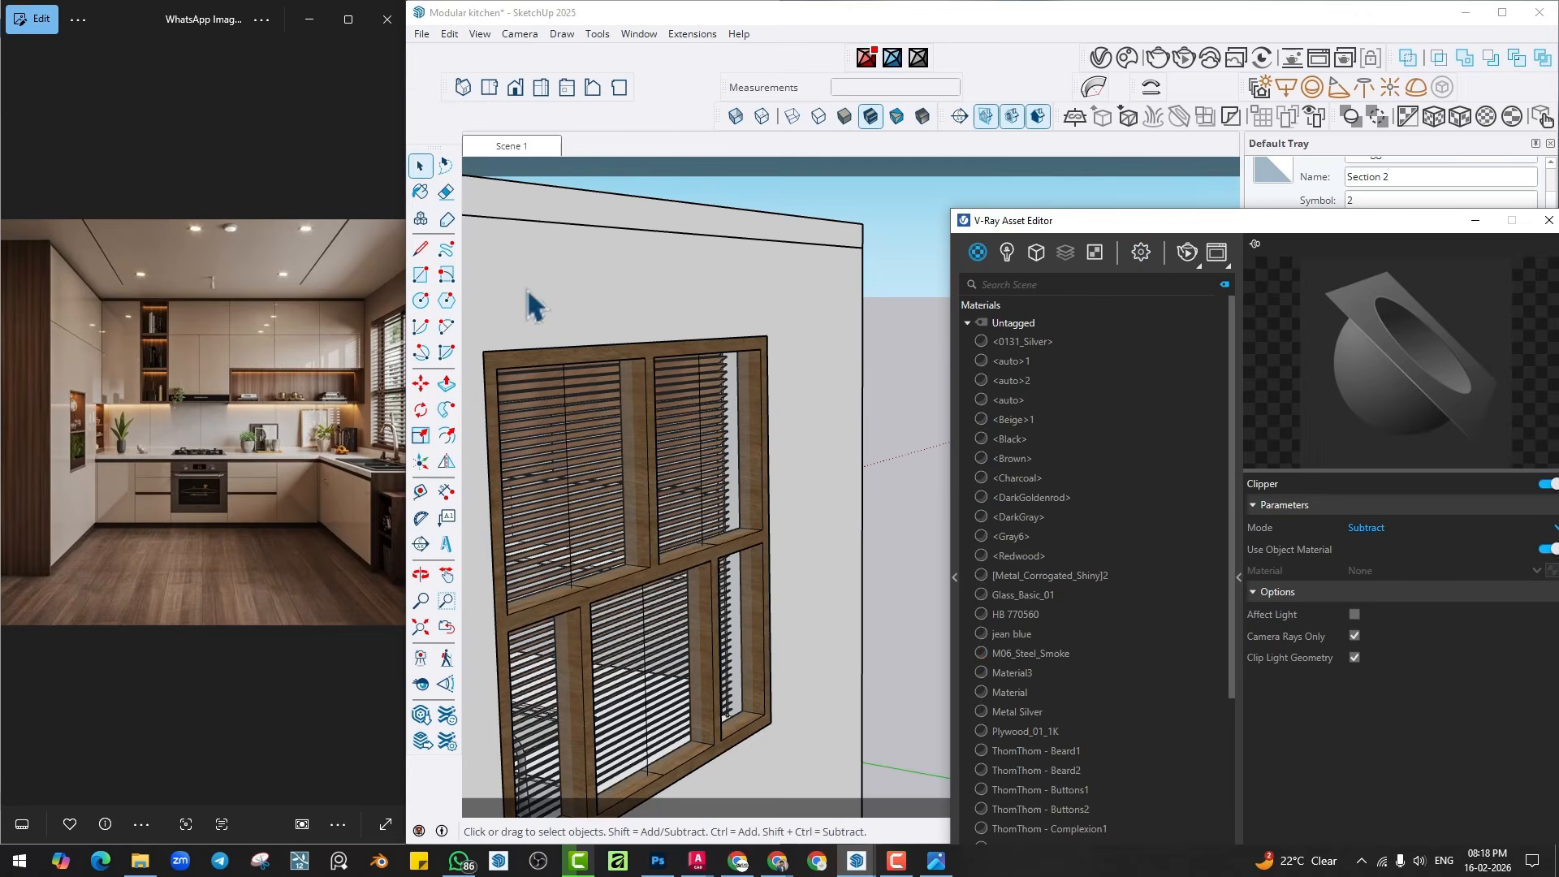
# Sample the window's glass material, open it for editing in V-Ray, turn off Can be Overridden and expand its refraction and reflection settings.
pyautogui.press('b')
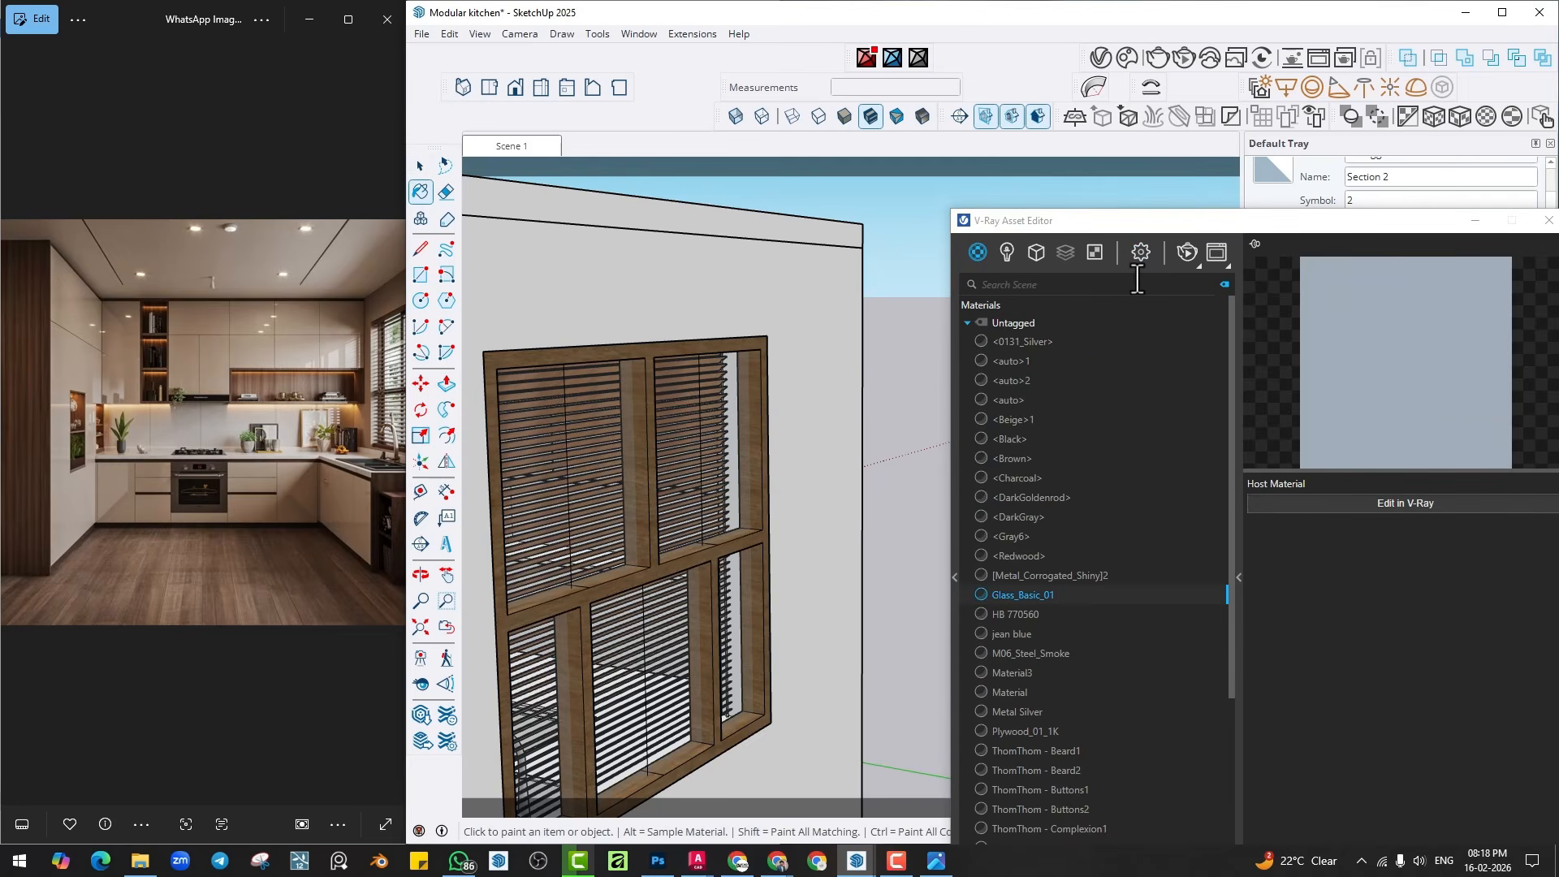
pyautogui.moveTo(1148, 216); pyautogui.dragTo(1063, 115)
pyautogui.click(1322, 400)
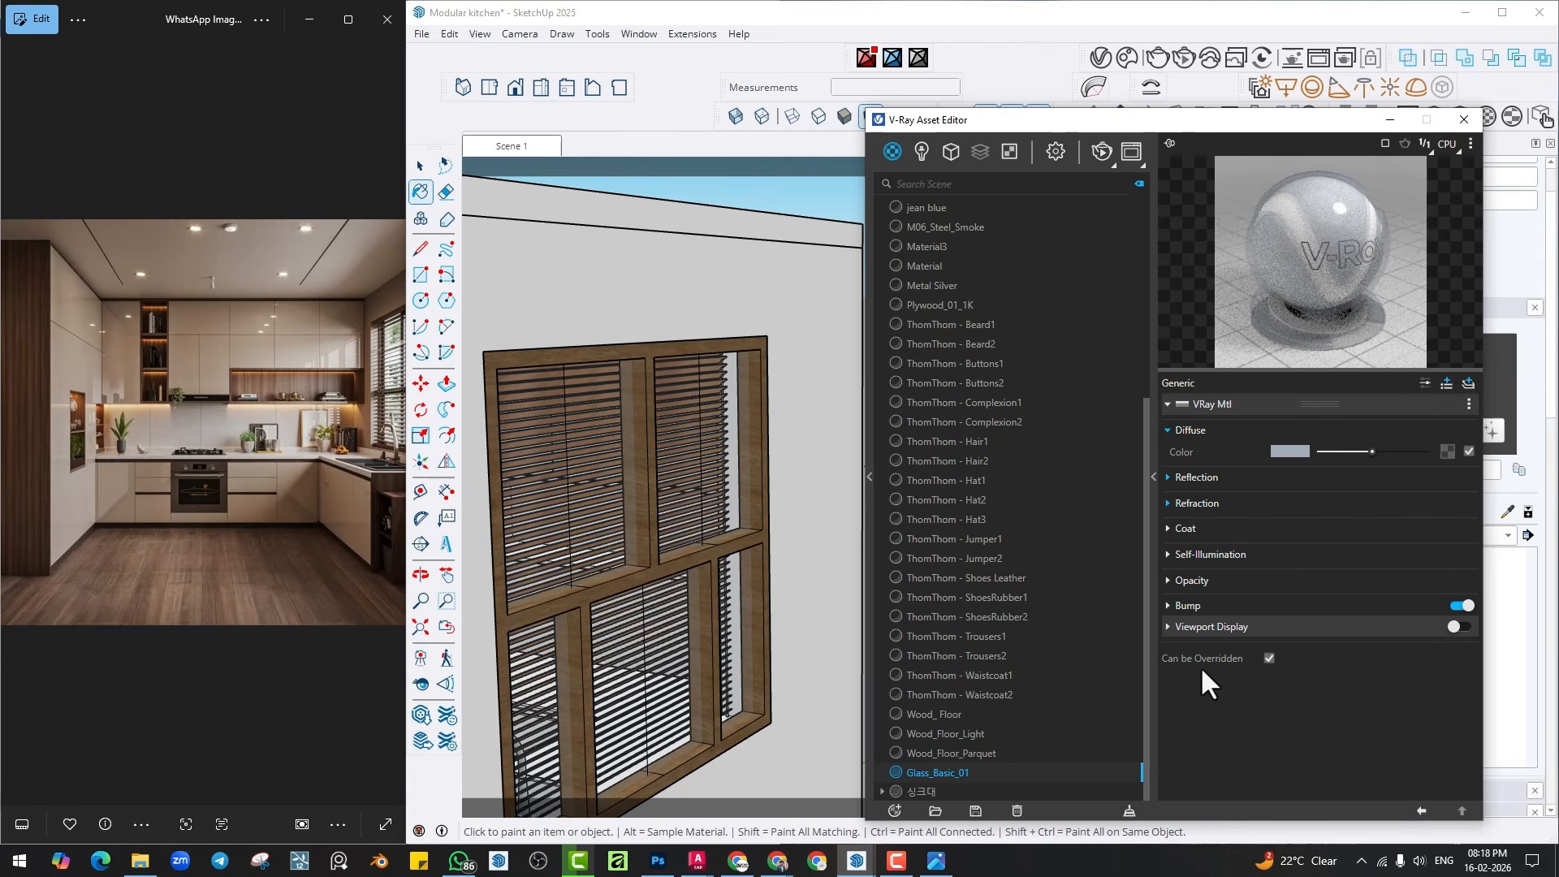
pyautogui.click(1268, 660)
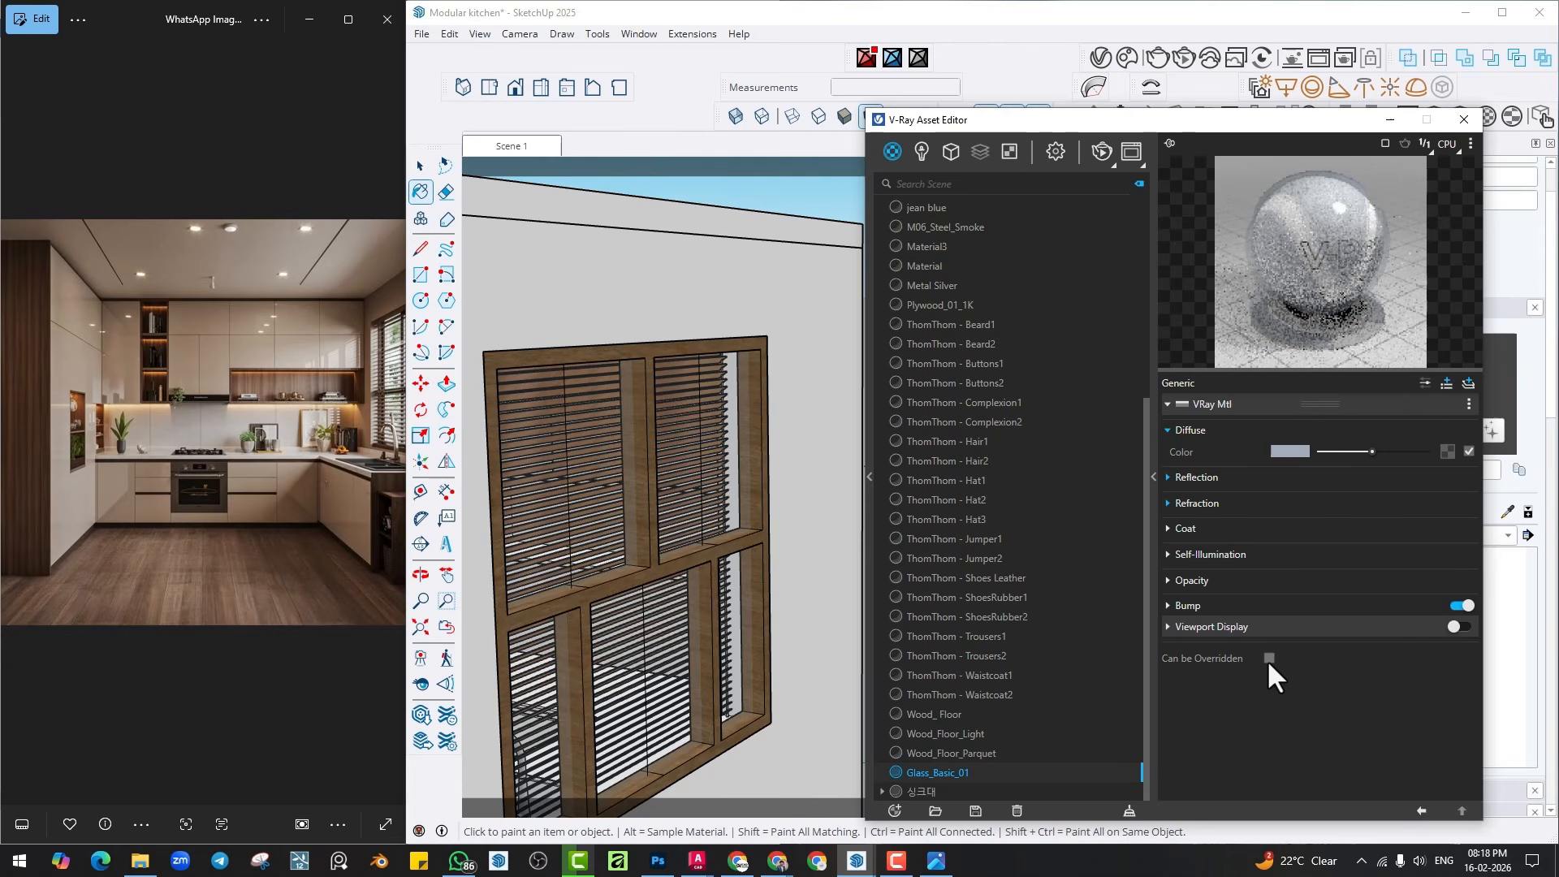
pyautogui.click(1195, 503)
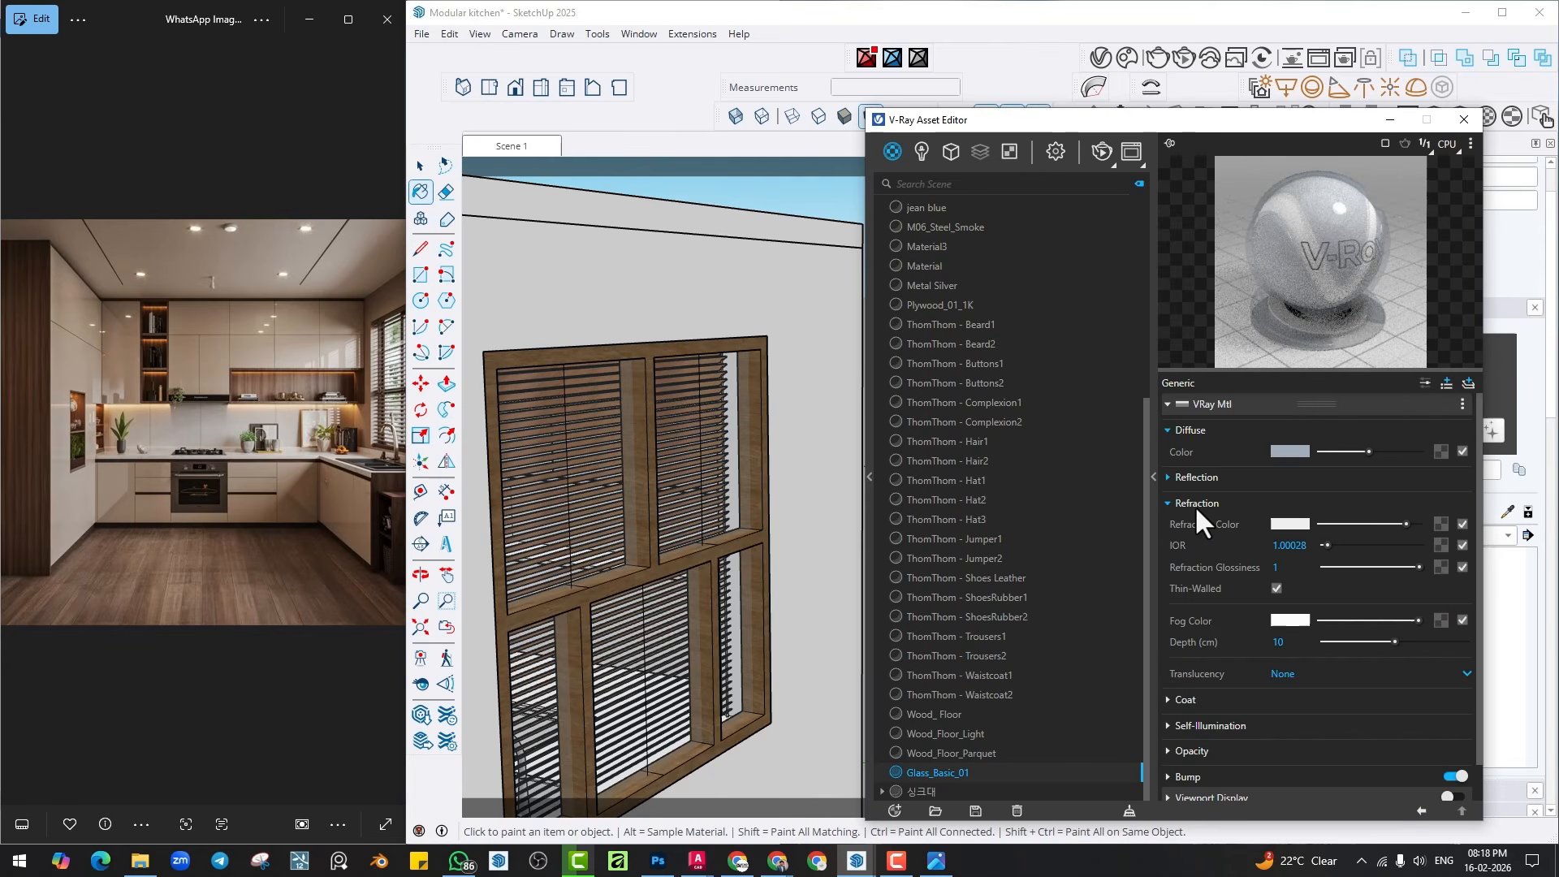
pyautogui.click(1211, 476)
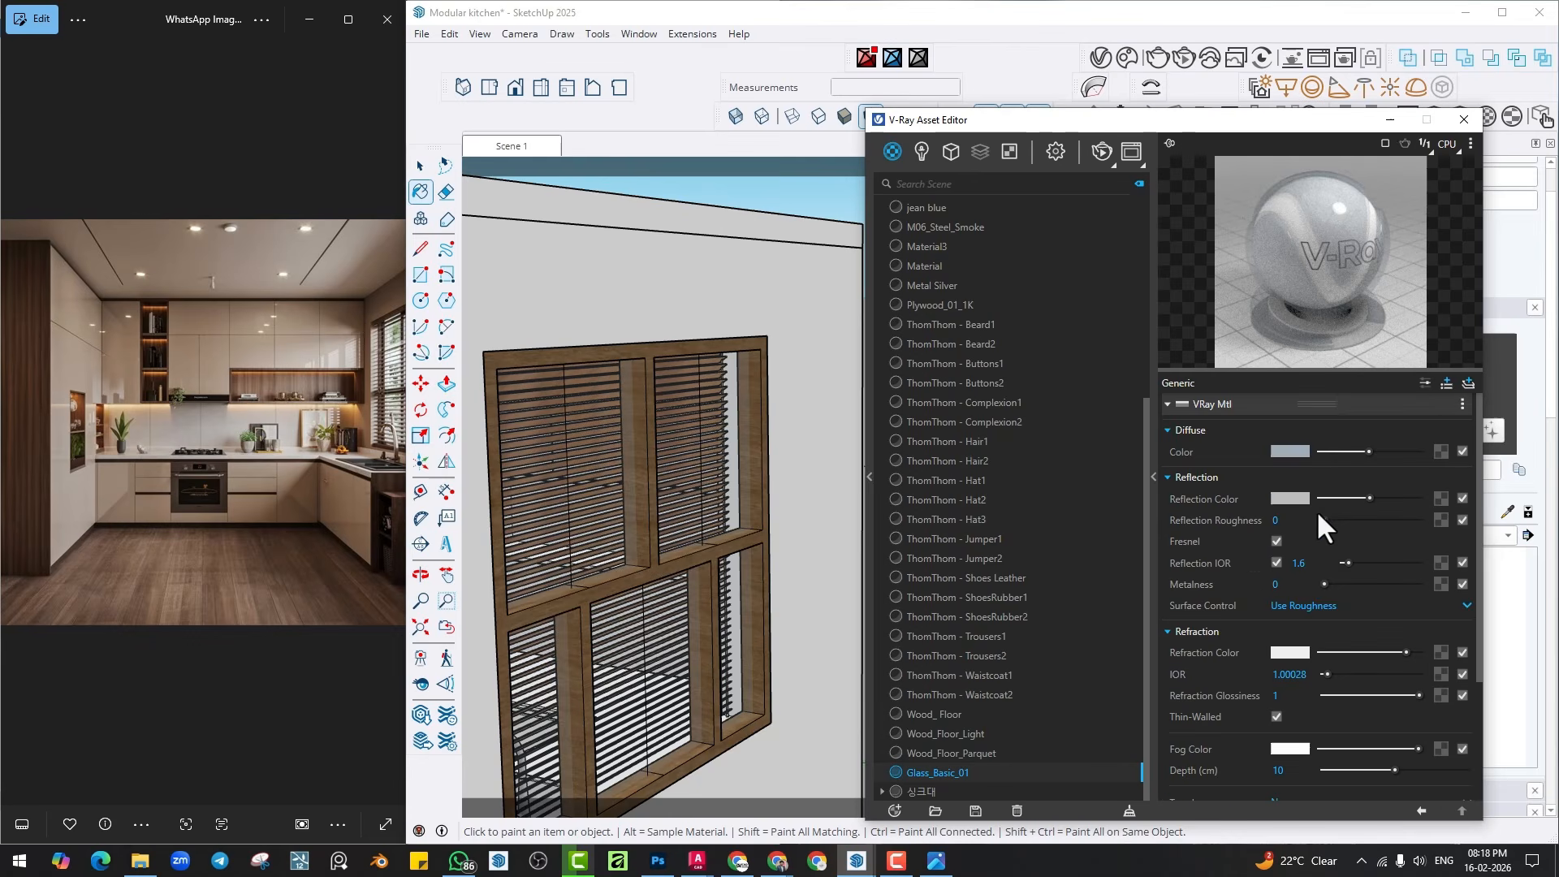
# Return to the Scene 1 view, run an interactive V-Ray render to check the window's daylight, and close the Frame Buffer.
pyautogui.click(509, 144)
pyautogui.click(1097, 148)
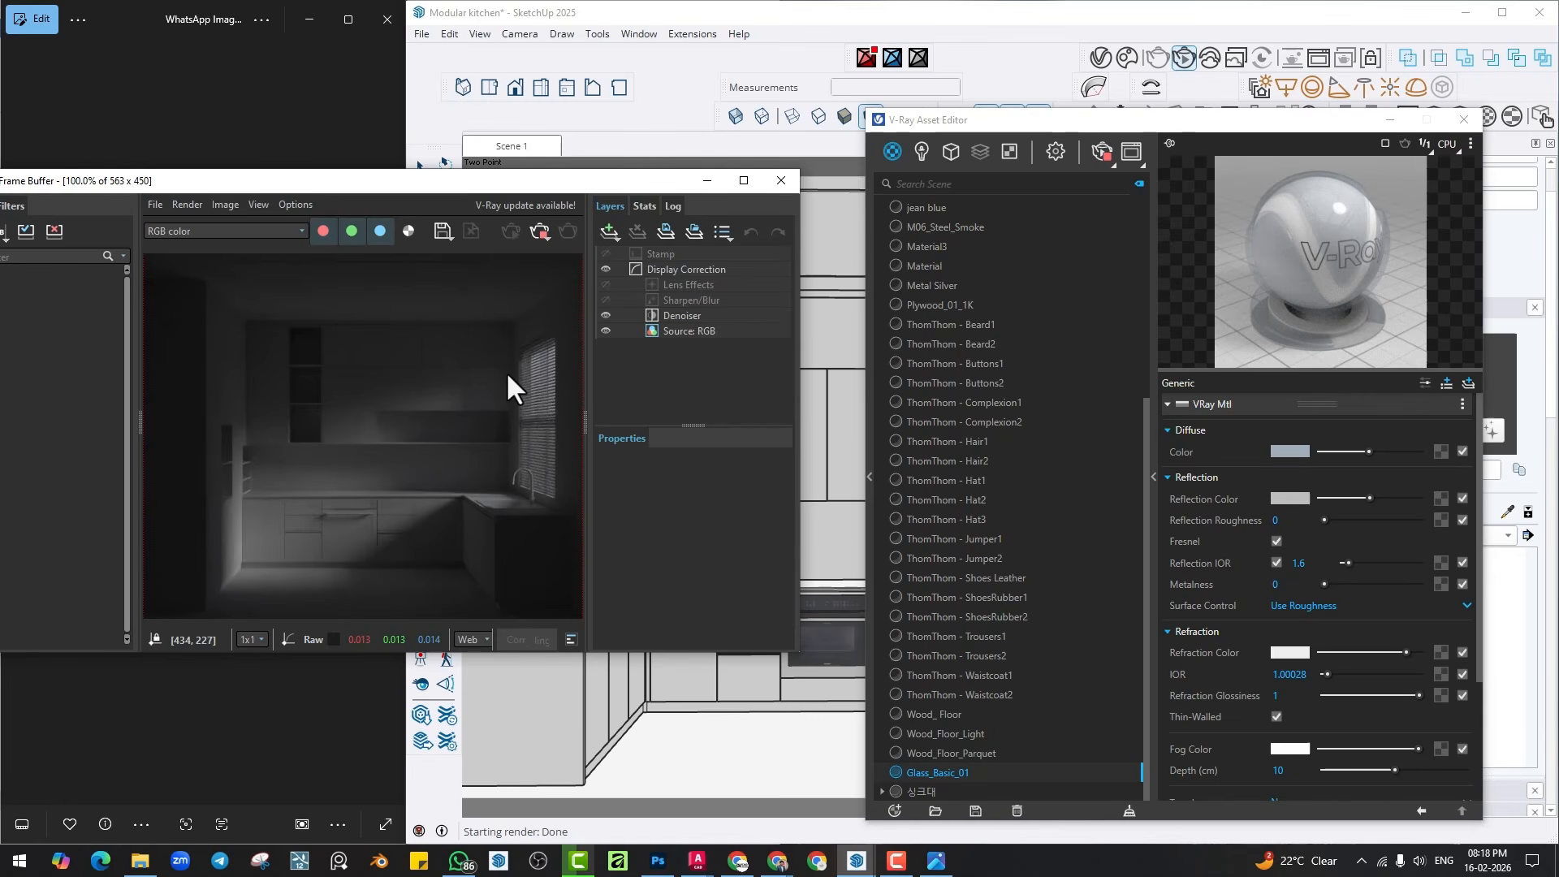
pyautogui.click(781, 181)
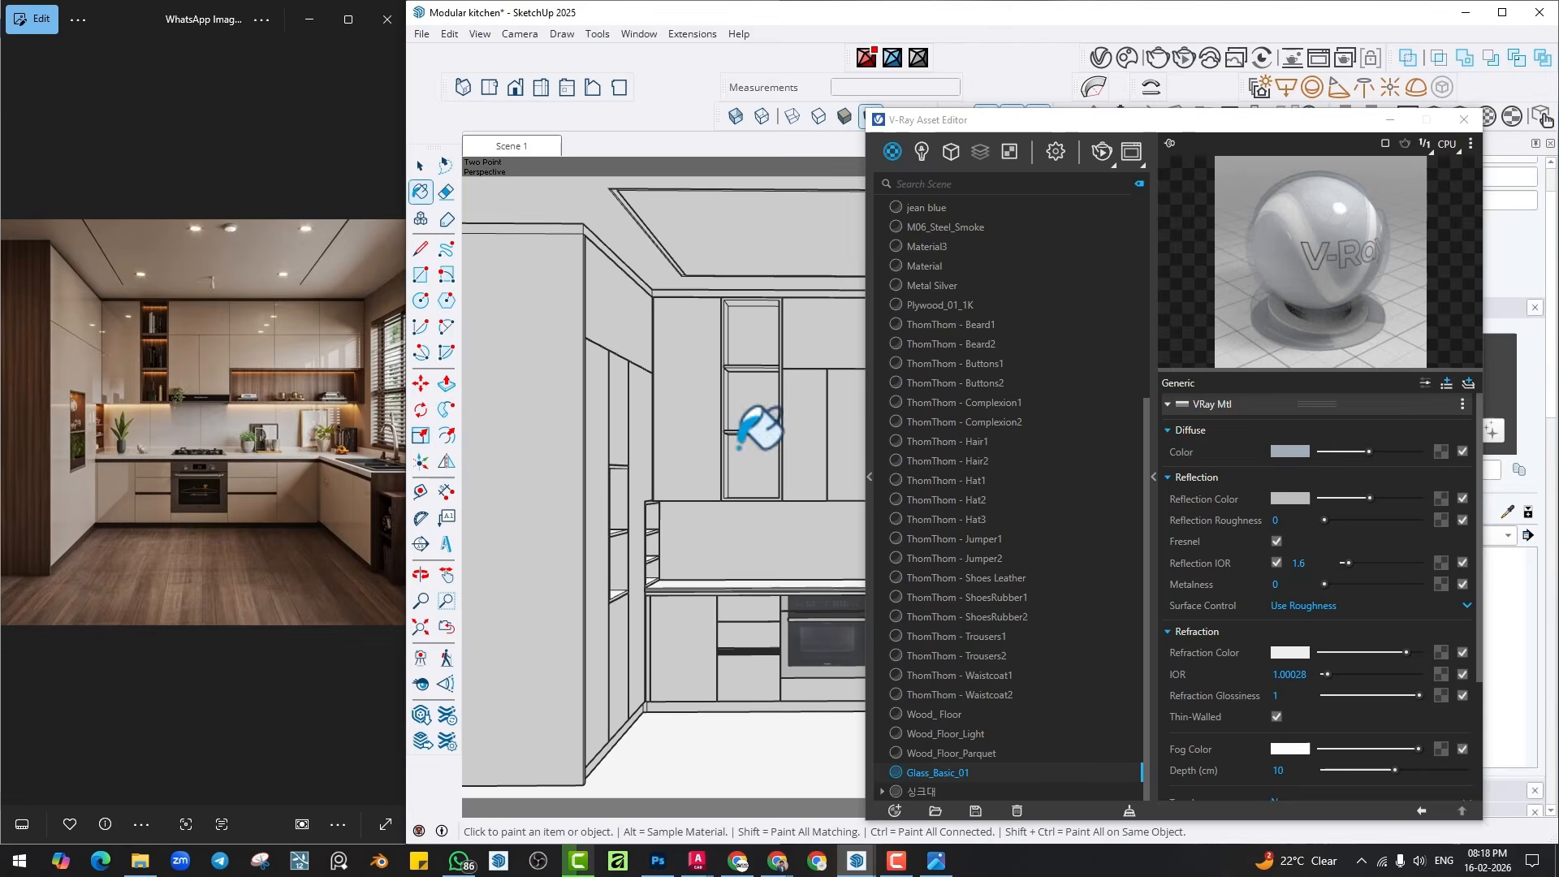
# Draw a V-Ray rectangle light over the outside of the wood-framed window, from its upper corner to the opposite lower corner.
pyautogui.moveTo(1271, 142); pyautogui.dragTo(1433, 153)
pyautogui.scroll(-3, 888, 407)
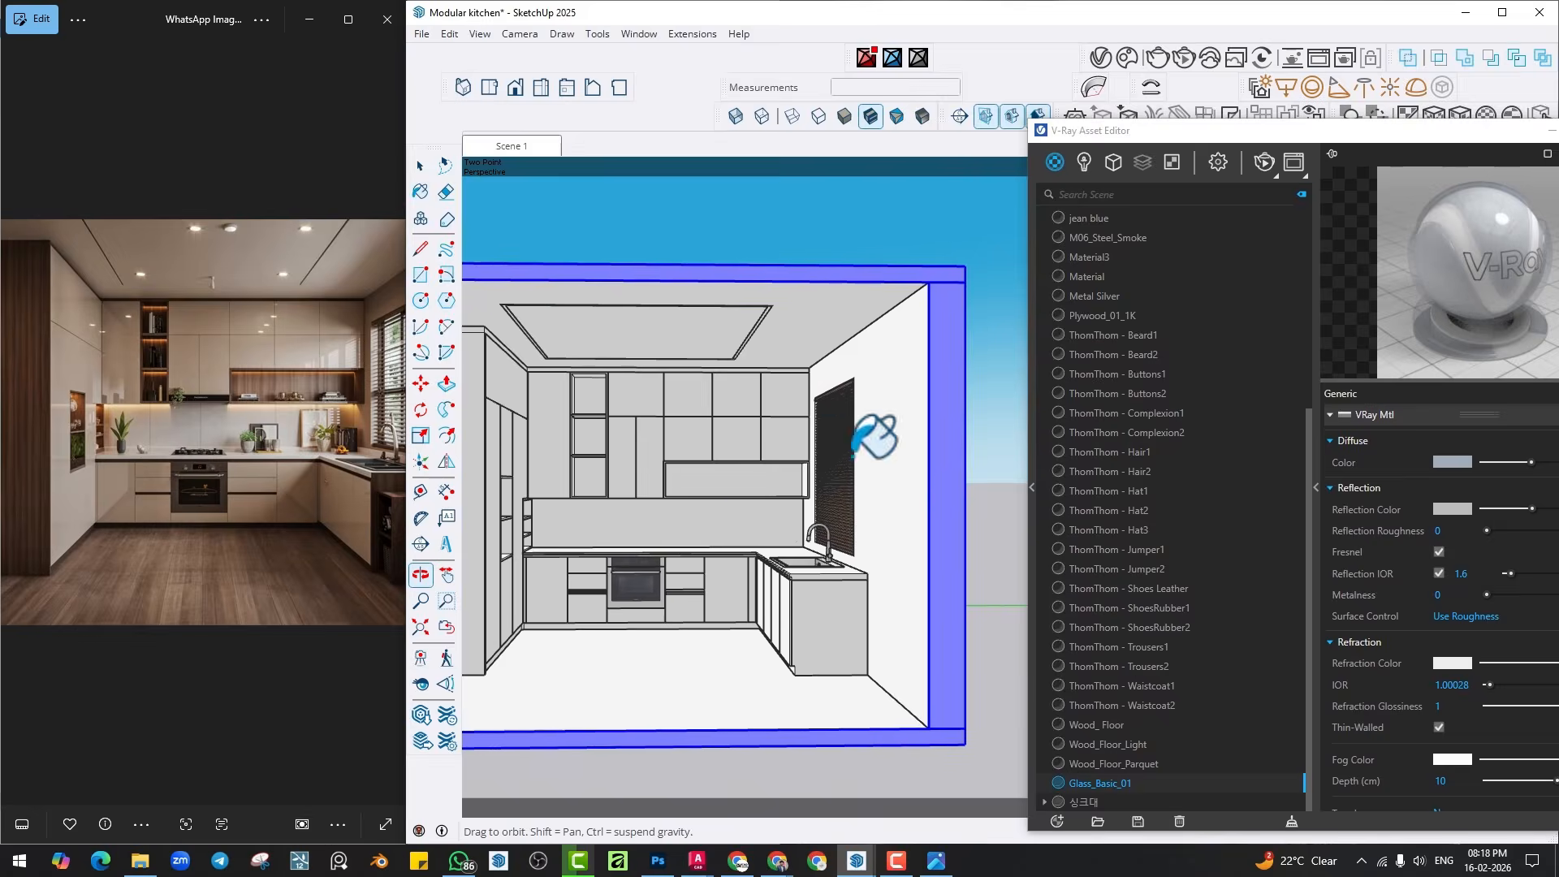
pyautogui.moveTo(869, 435)
pyautogui.mouseDown(button='middle')
pyautogui.moveTo(794, 504)
pyautogui.moveTo(873, 487)
pyautogui.mouseUp(button='middle')
pyautogui.scroll(5, 873, 487)
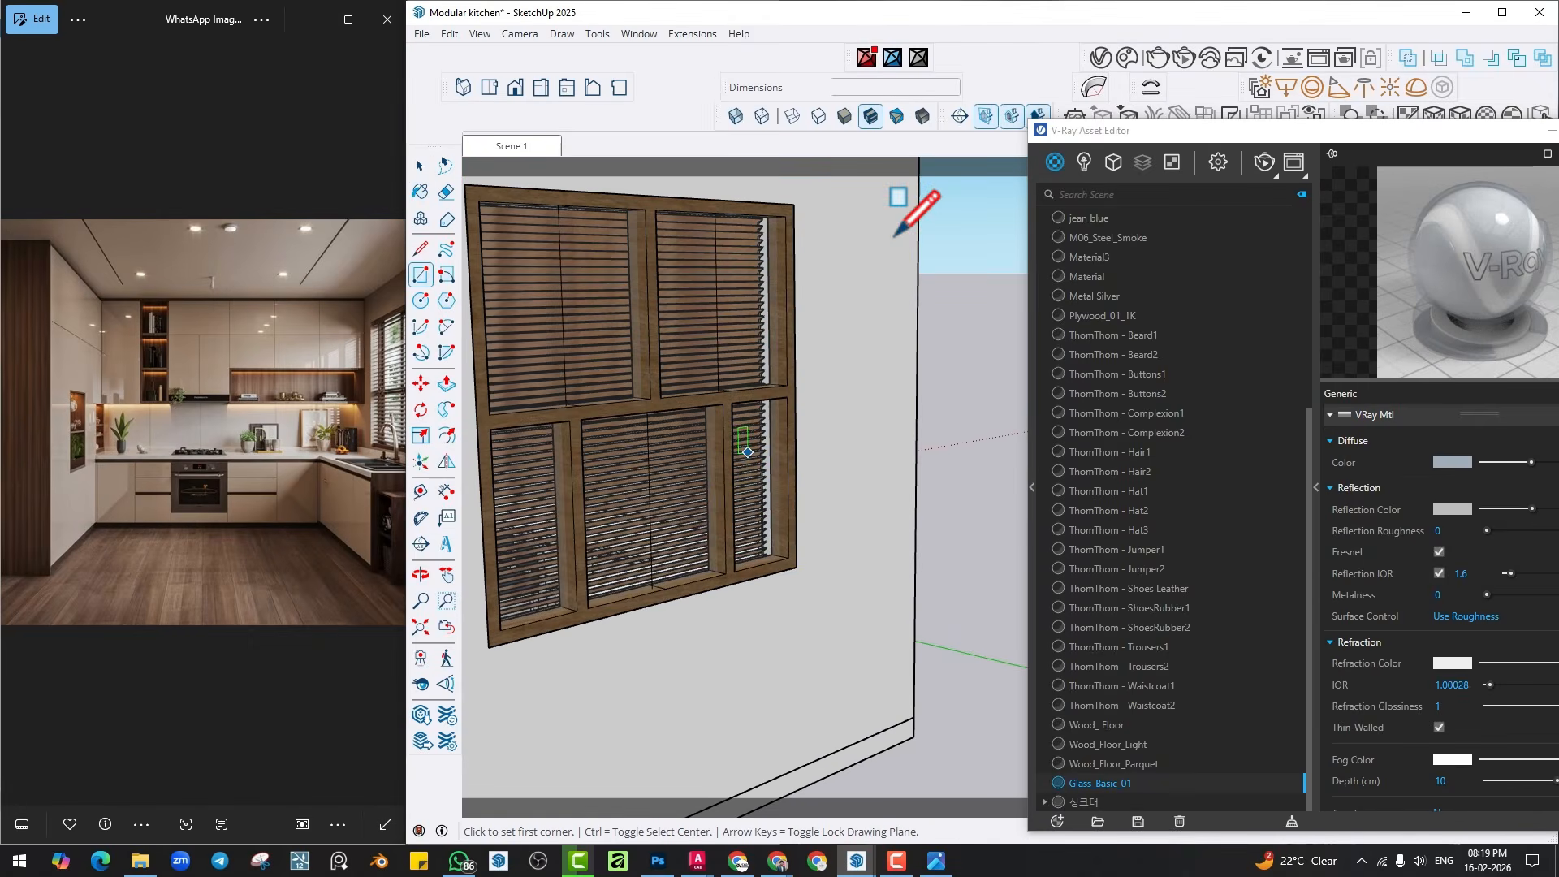
pyautogui.press('r')
pyautogui.scroll(-2, 557, 325)
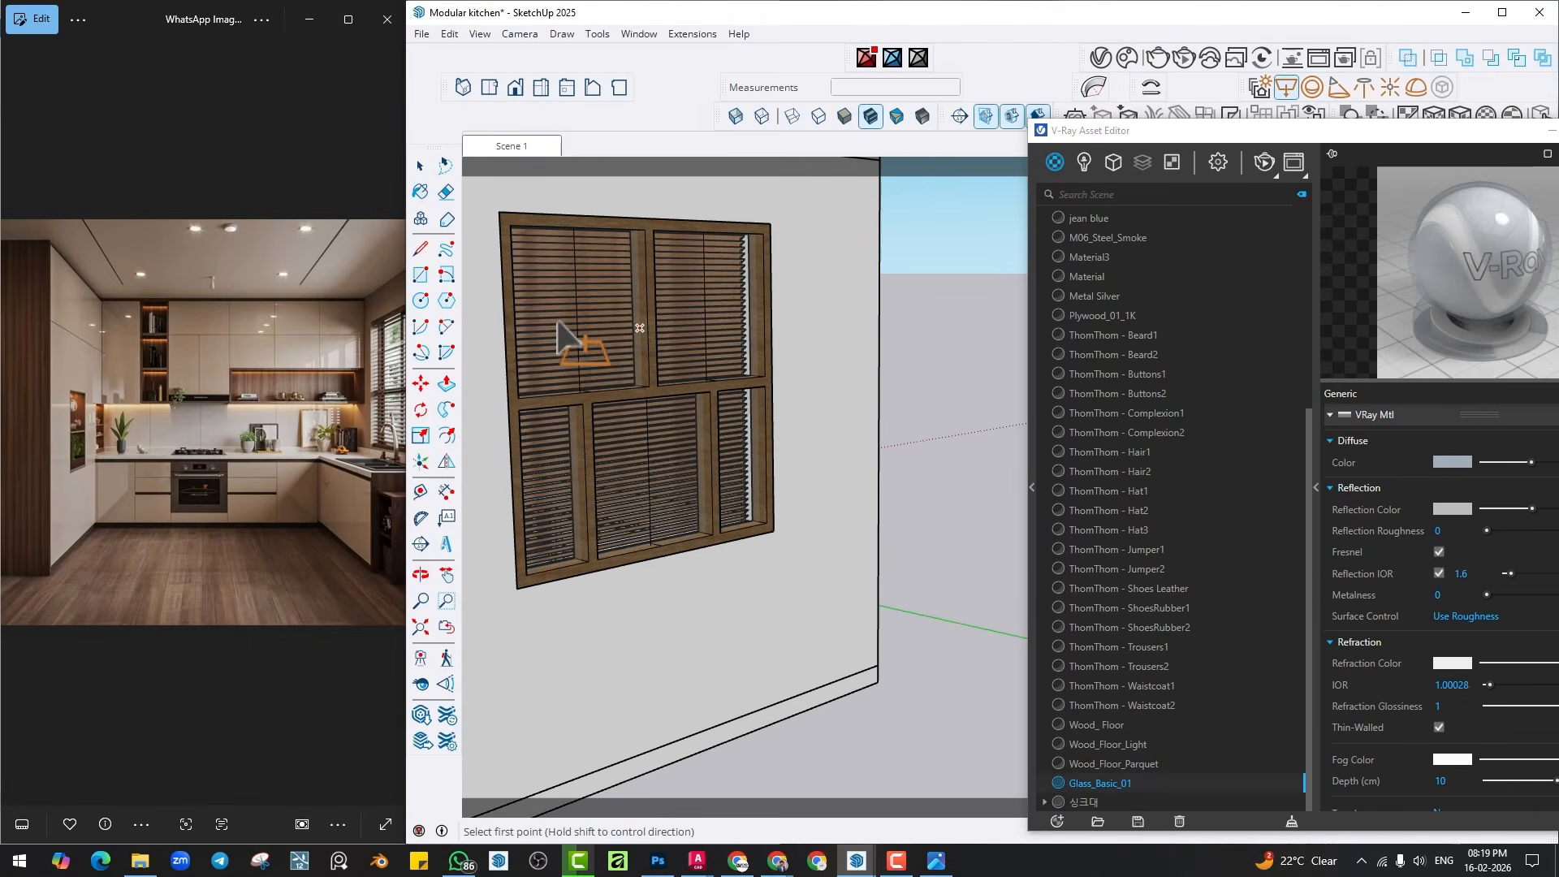
pyautogui.click(498, 213)
pyautogui.click(773, 529)
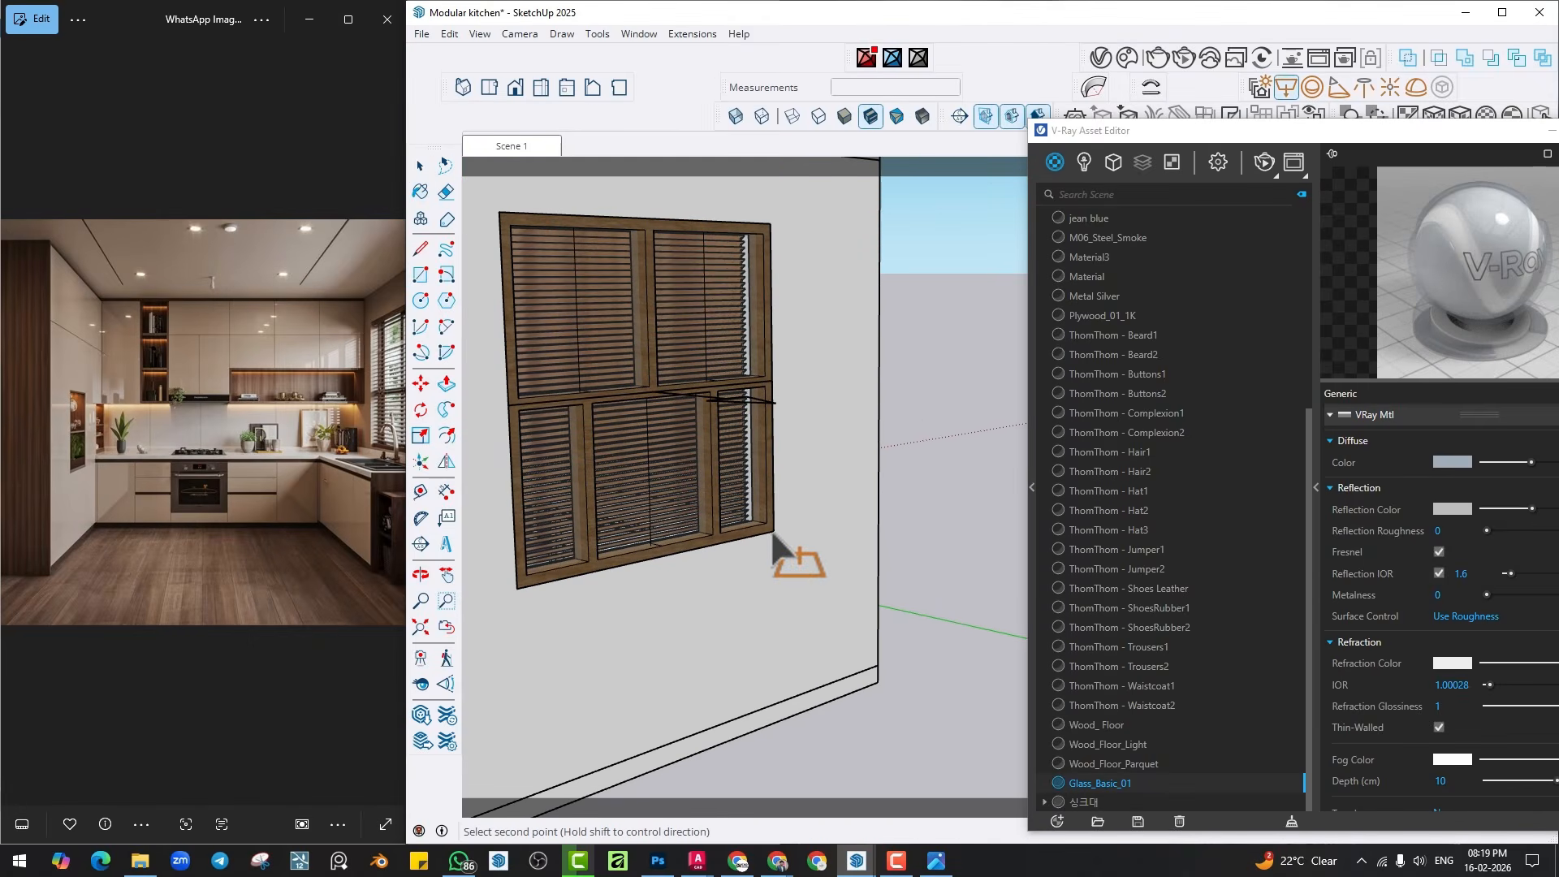
# Select the rectangle light and move it a short distance outward, off the exterior window wall.
pyautogui.moveTo(773, 527); pyautogui.dragTo(698, 696, button='middle')
pyautogui.press('m')
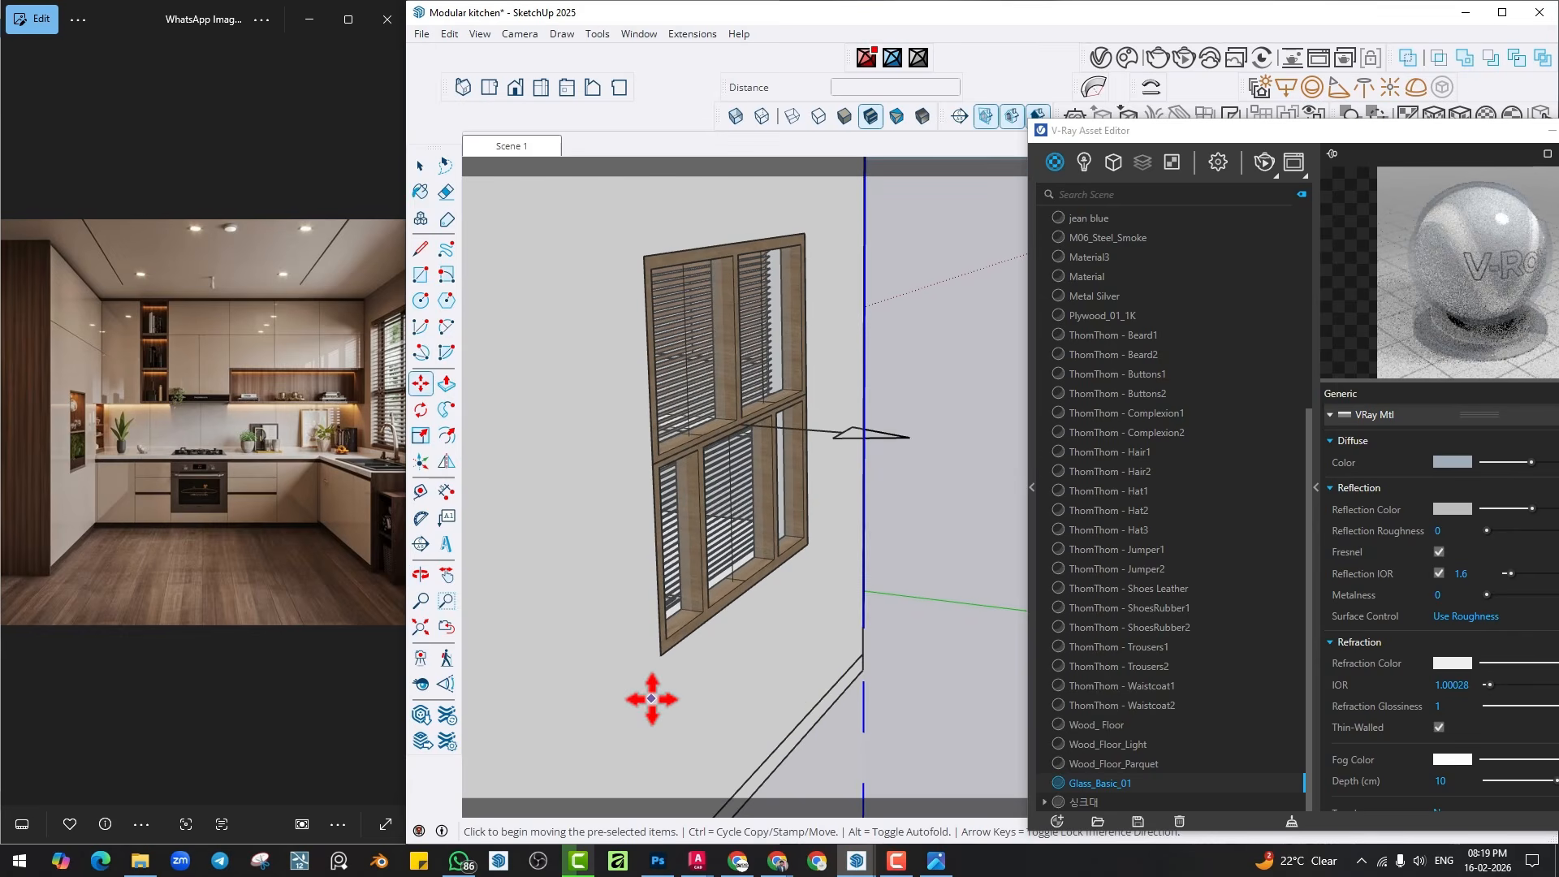
pyautogui.click(650, 698)
pyautogui.press('space')
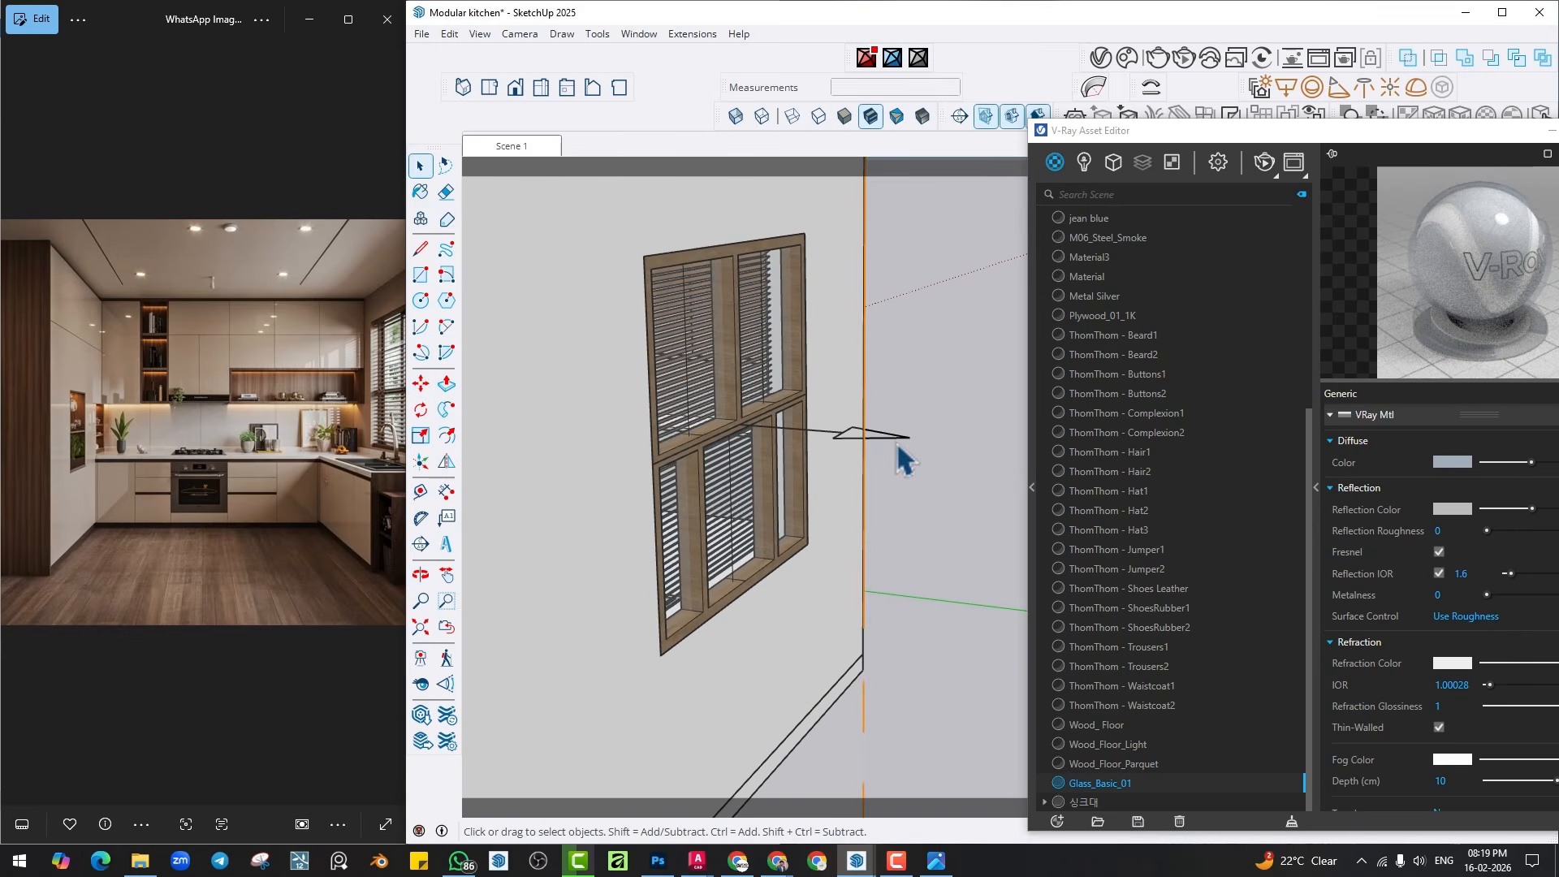
pyautogui.click(896, 448)
pyautogui.press('m')
pyautogui.click(658, 692)
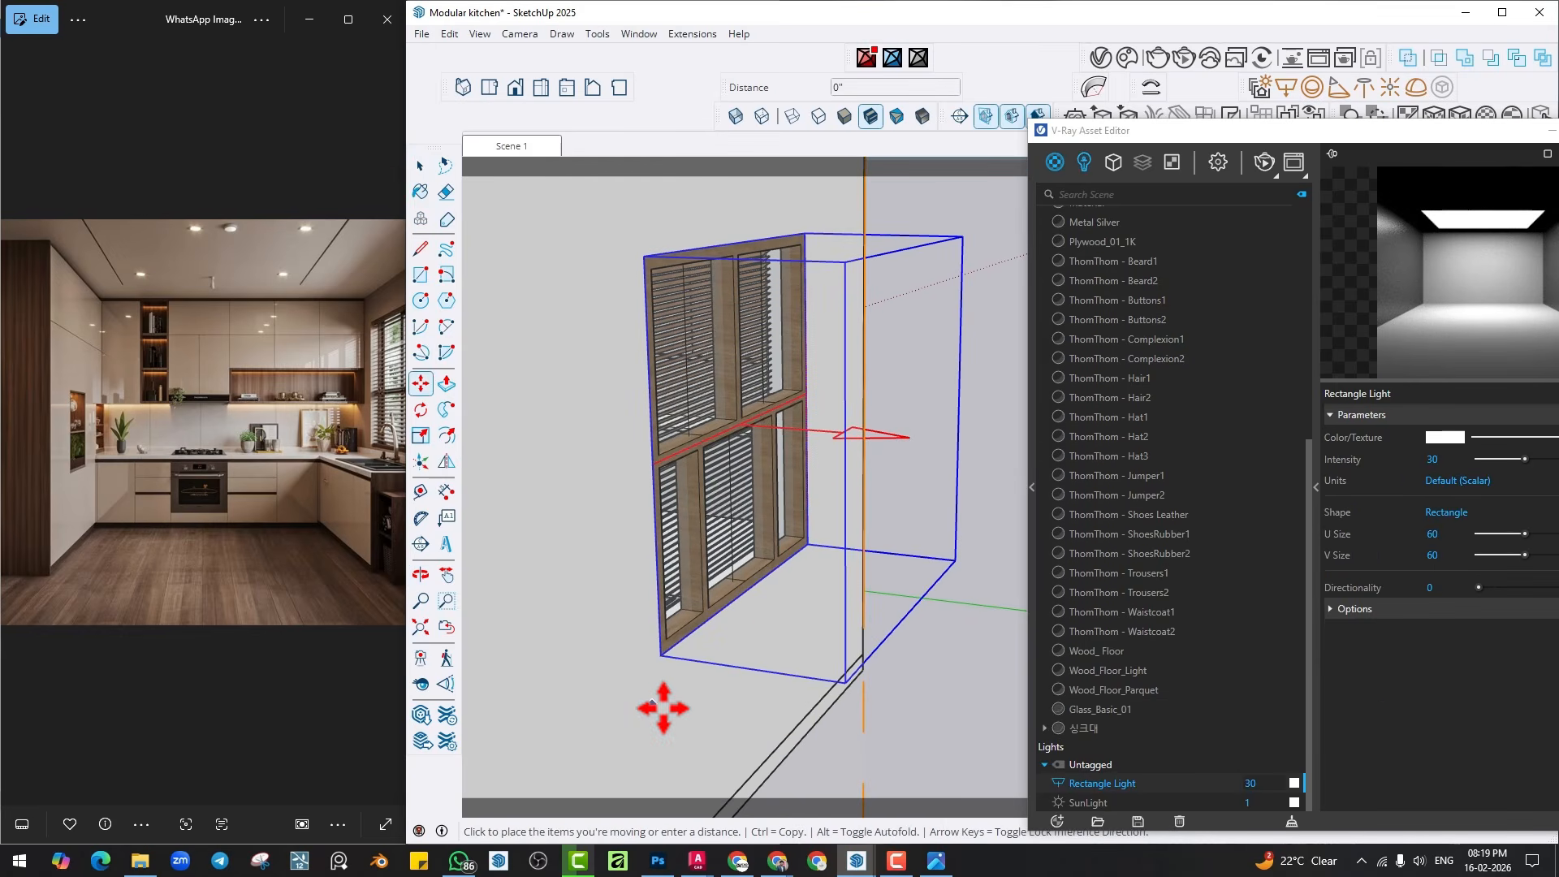
pyautogui.click(800, 647)
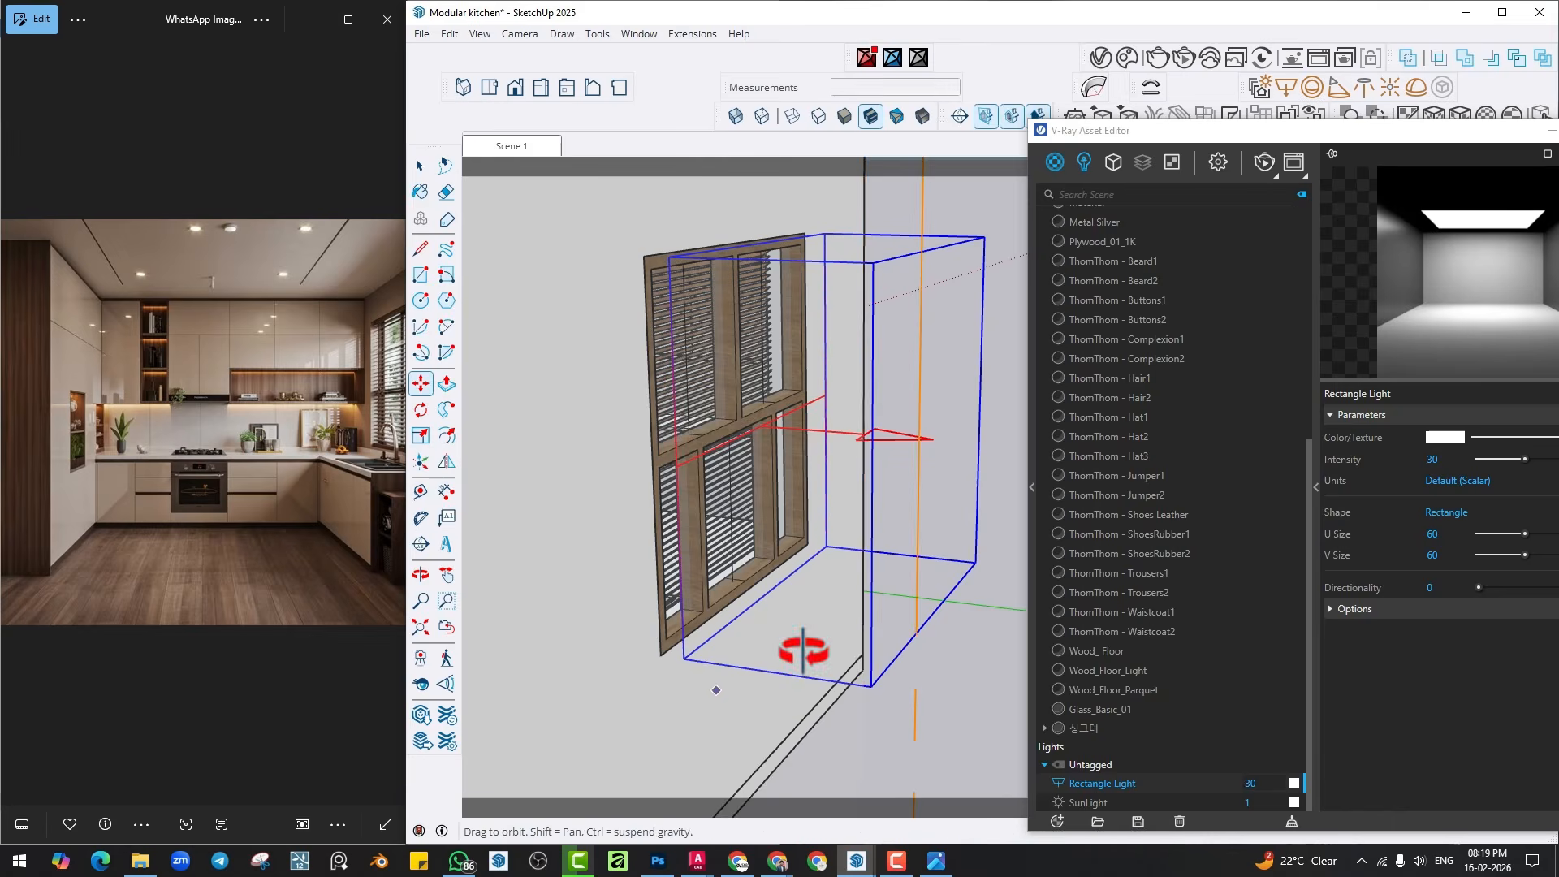
# Move the rectangle light about 8" farther out from the window along the green axis.
pyautogui.moveTo(801, 647); pyautogui.dragTo(772, 598, button='middle')
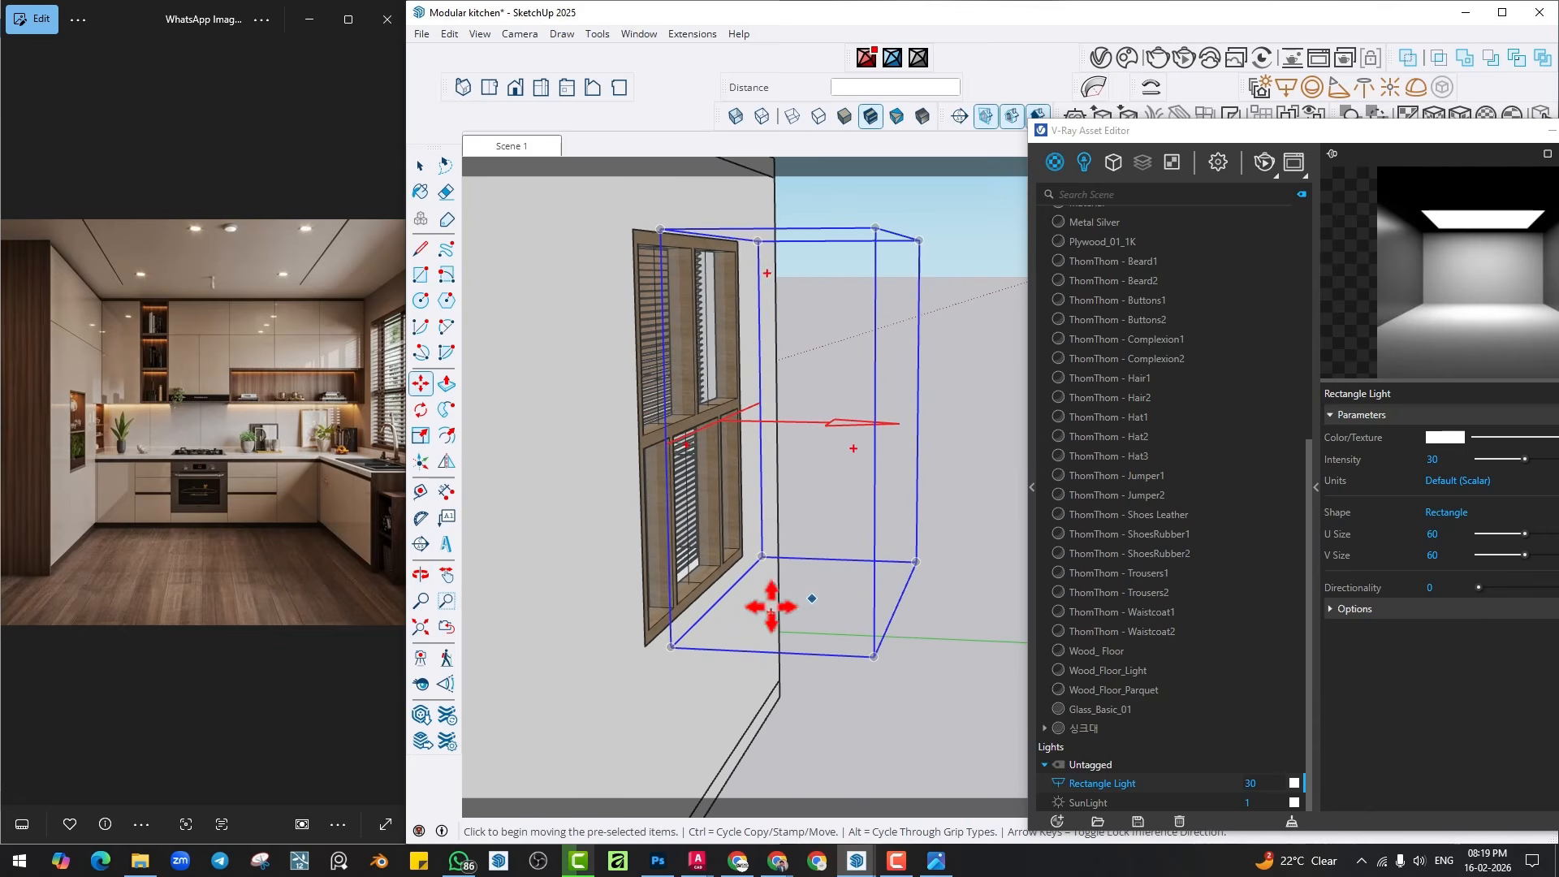
pyautogui.click(658, 716)
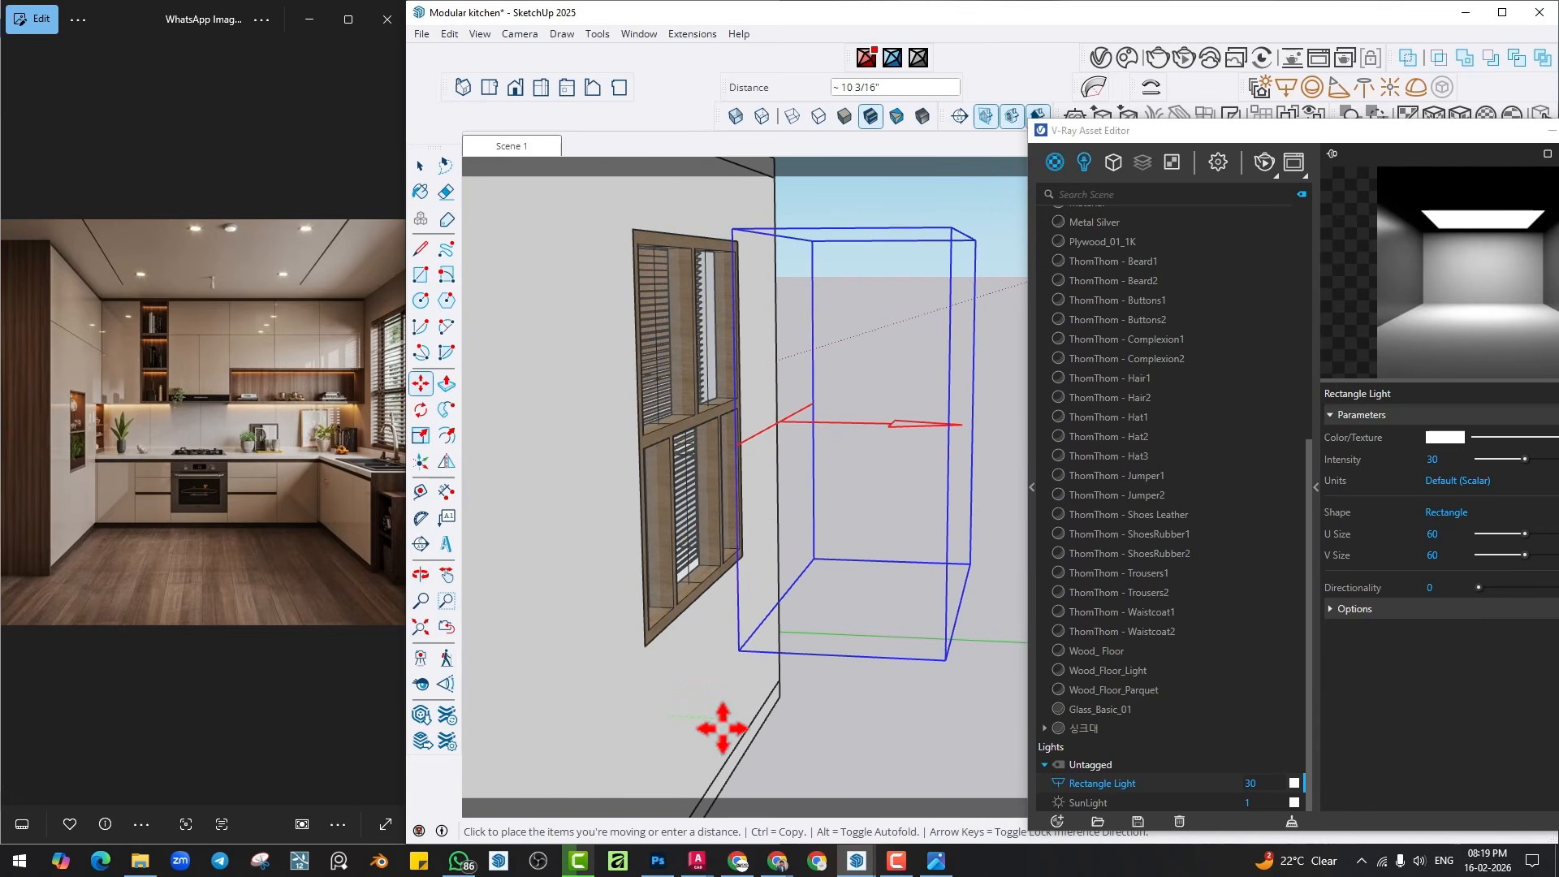
pyautogui.click(710, 720)
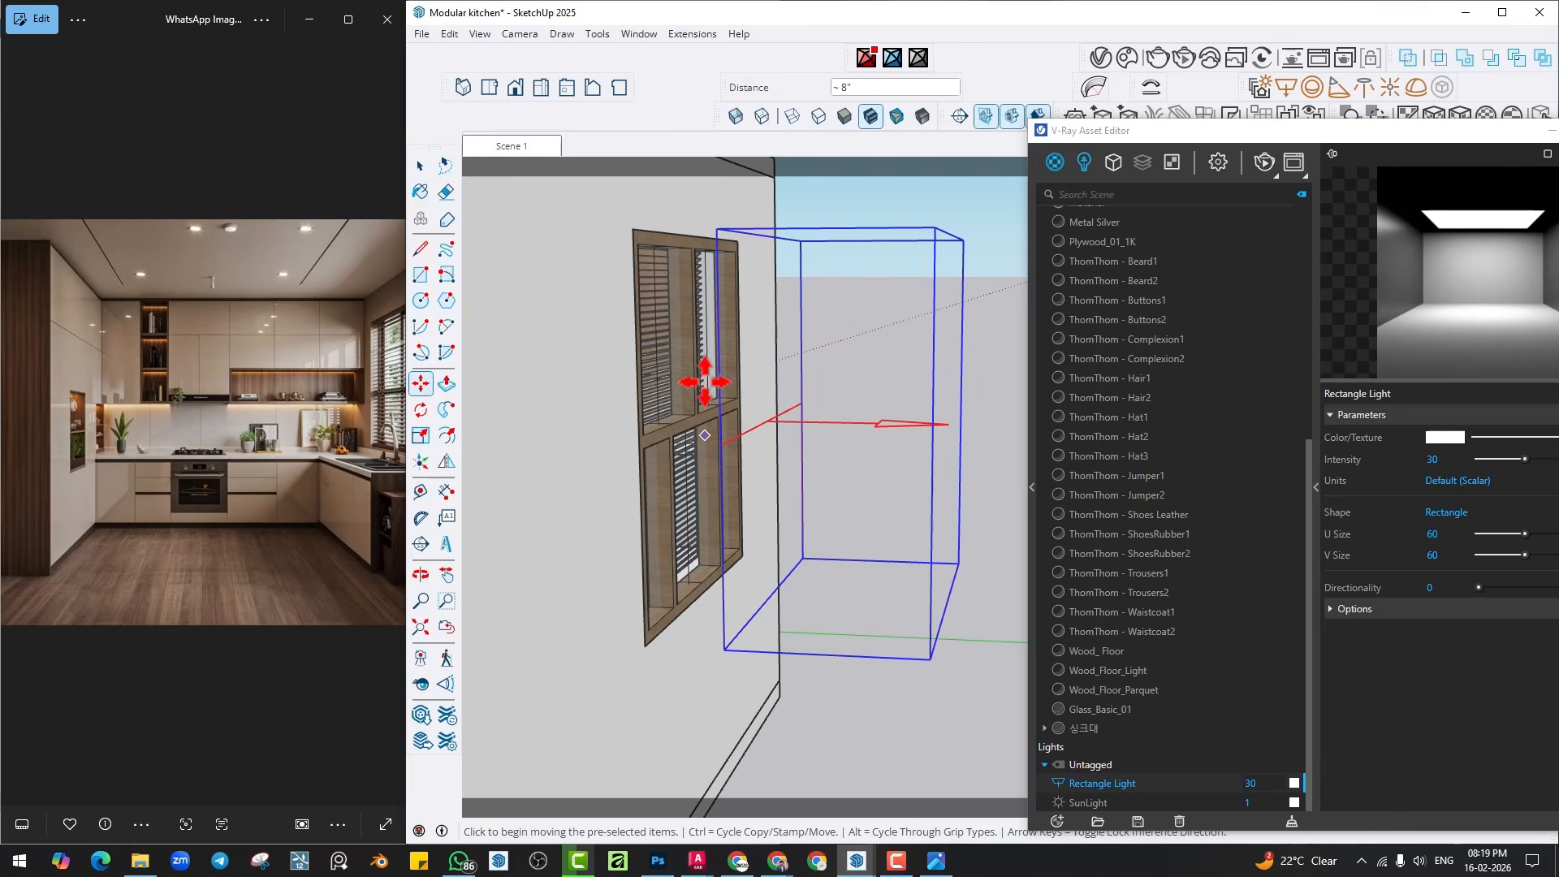
# Rotate the rectangle light about its lower edge by about 15.6 degrees so that its upper edge tilts toward the window wall.
pyautogui.scroll(5, 706, 382)
pyautogui.scroll(2, 624, 305)
pyautogui.scroll(-5, 557, 285)
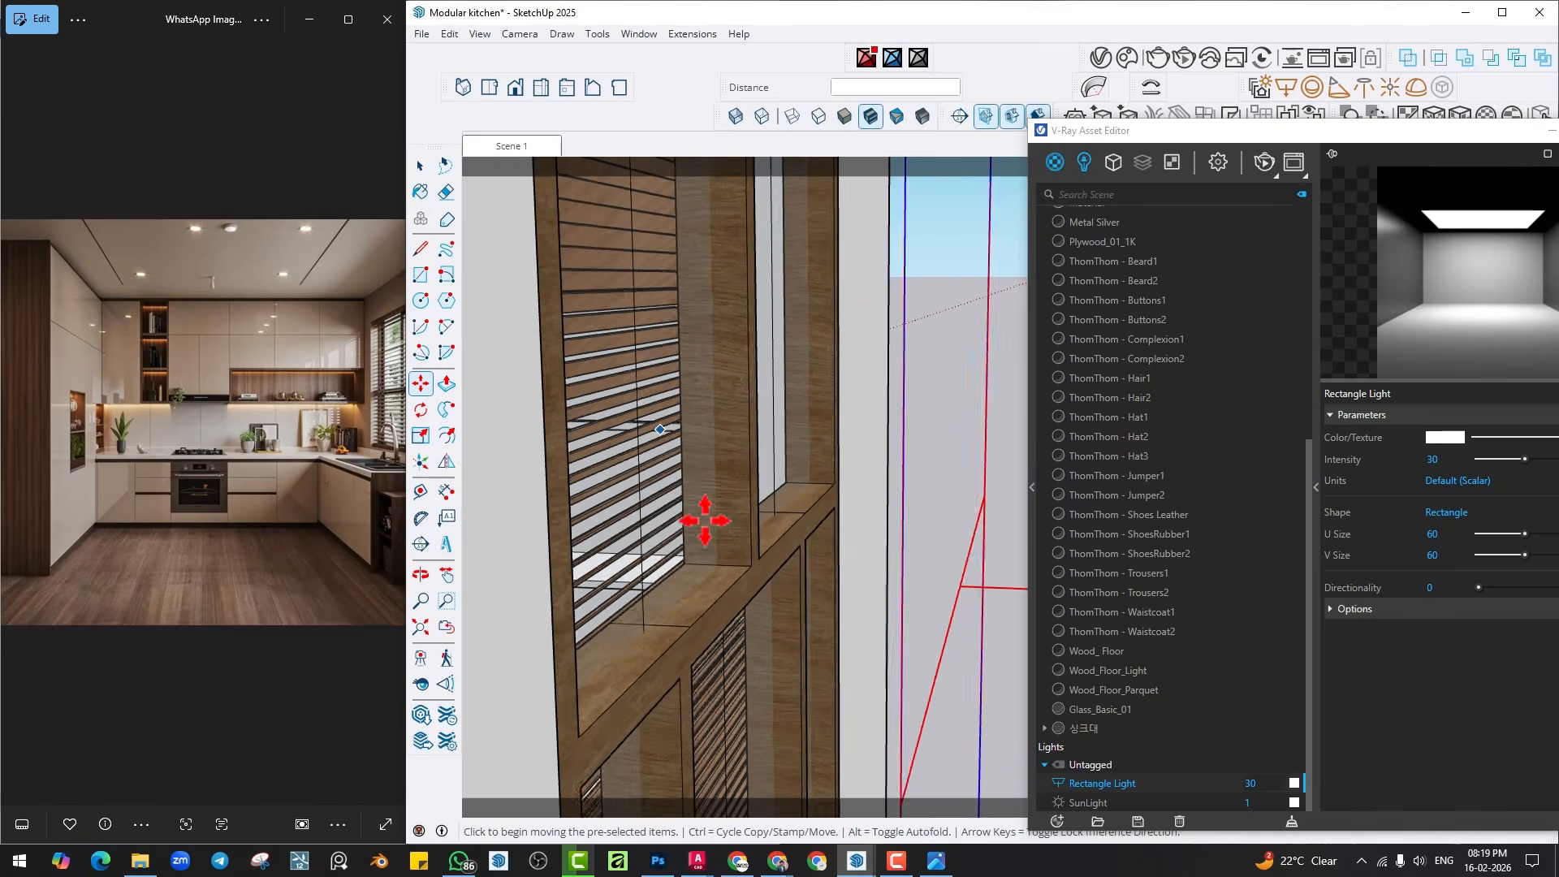
pyautogui.keyDown('shift'); pyautogui.moveTo(811, 624); pyautogui.dragTo(820, 405, button='middle'); pyautogui.keyUp('shift')
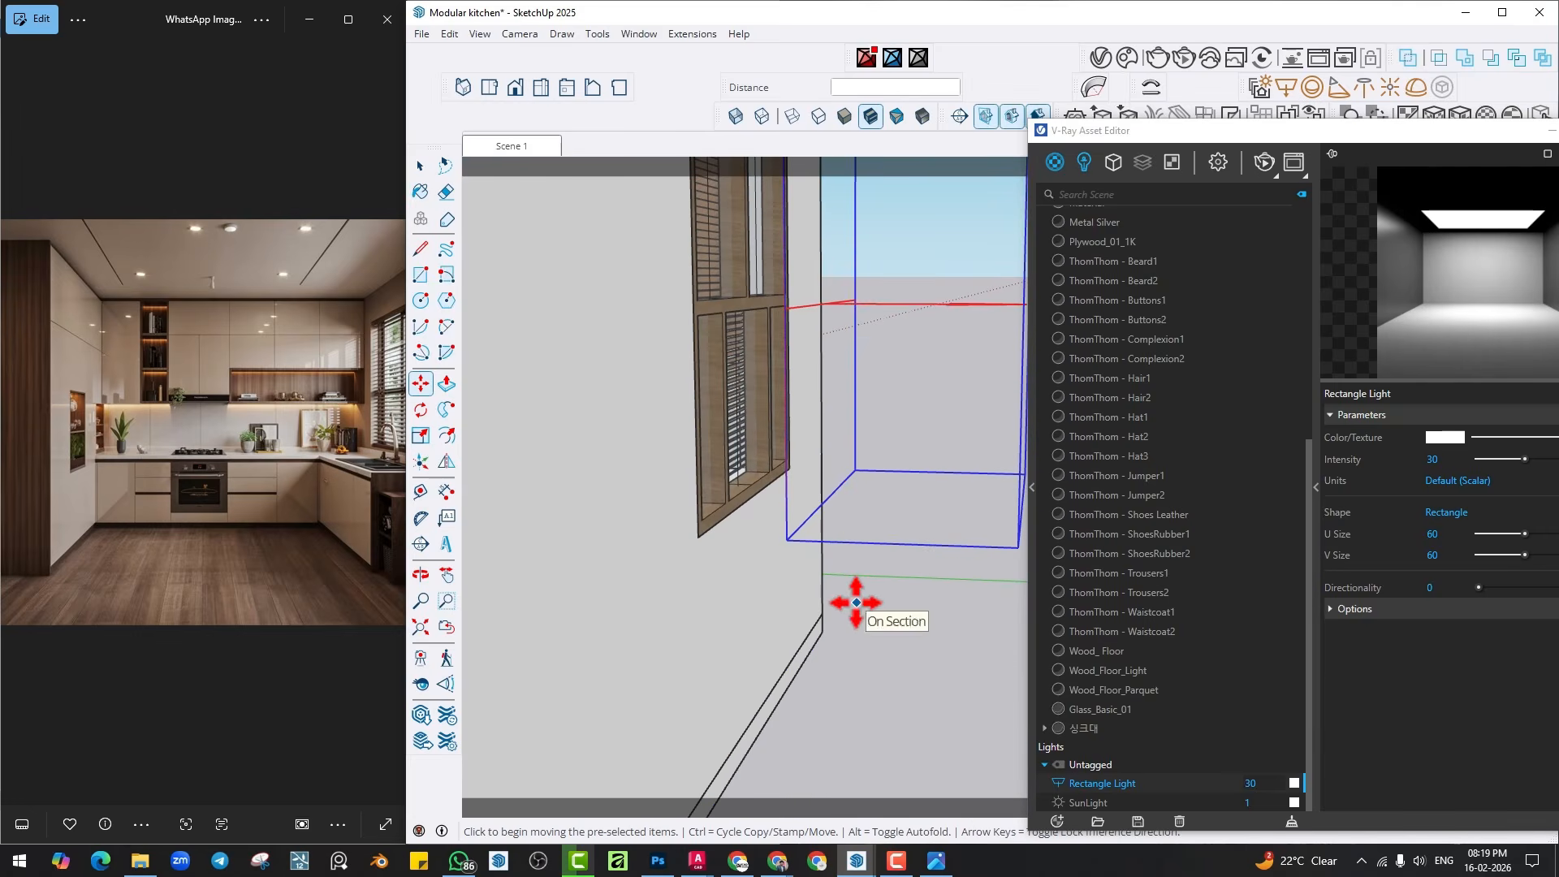
pyautogui.press('q')
pyautogui.scroll(1, 784, 537)
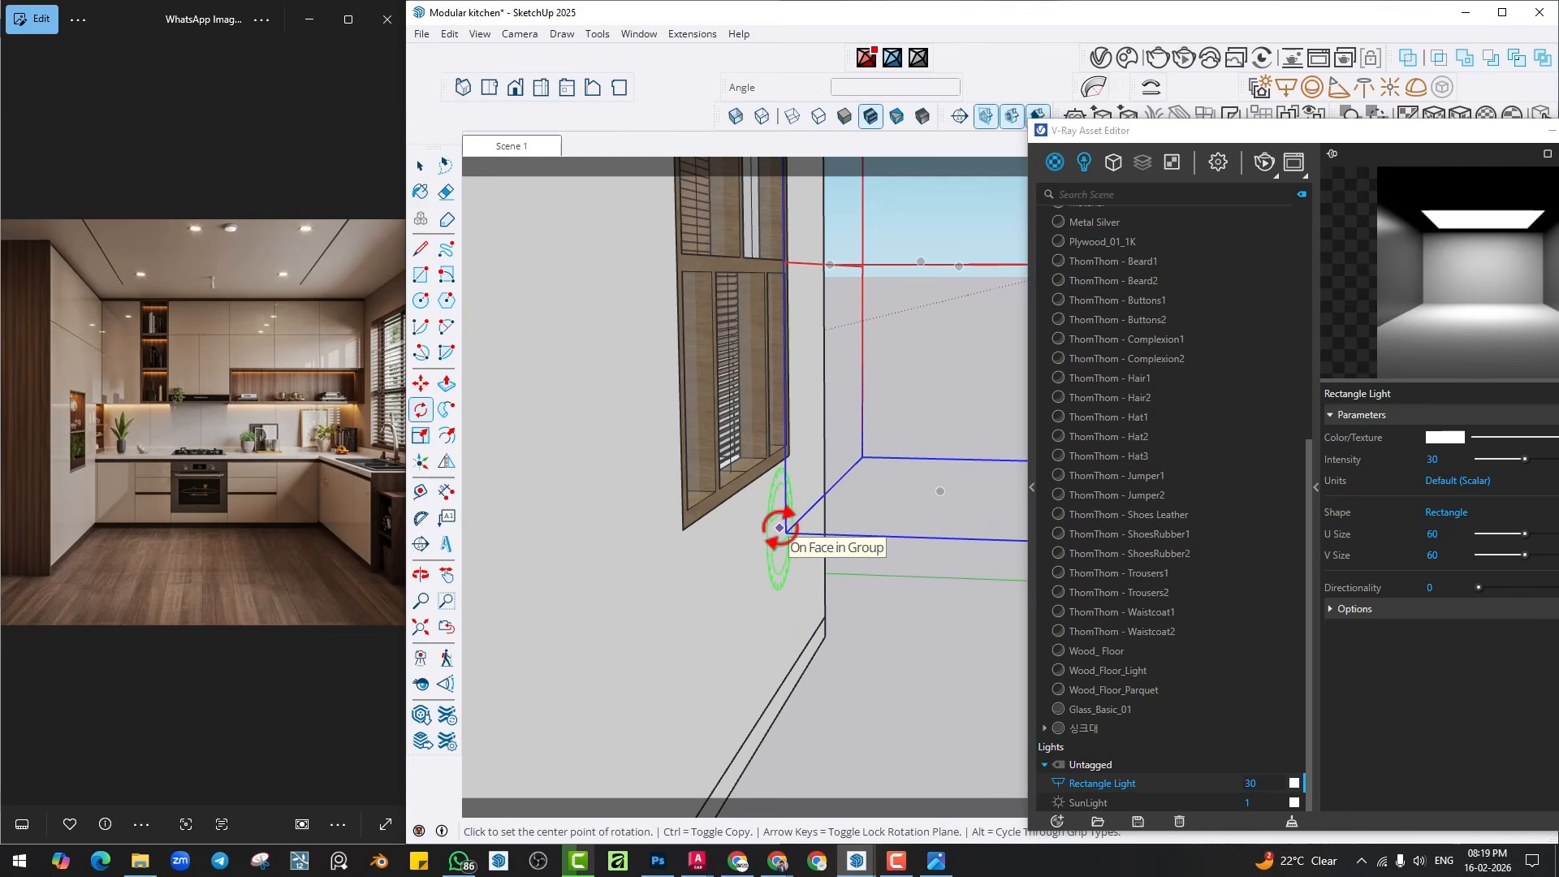
pyautogui.click(785, 532)
pyautogui.moveTo(772, 280); pyautogui.dragTo(794, 558, button='middle')
pyautogui.moveTo(799, 491); pyautogui.dragTo(853, 484, button='middle')
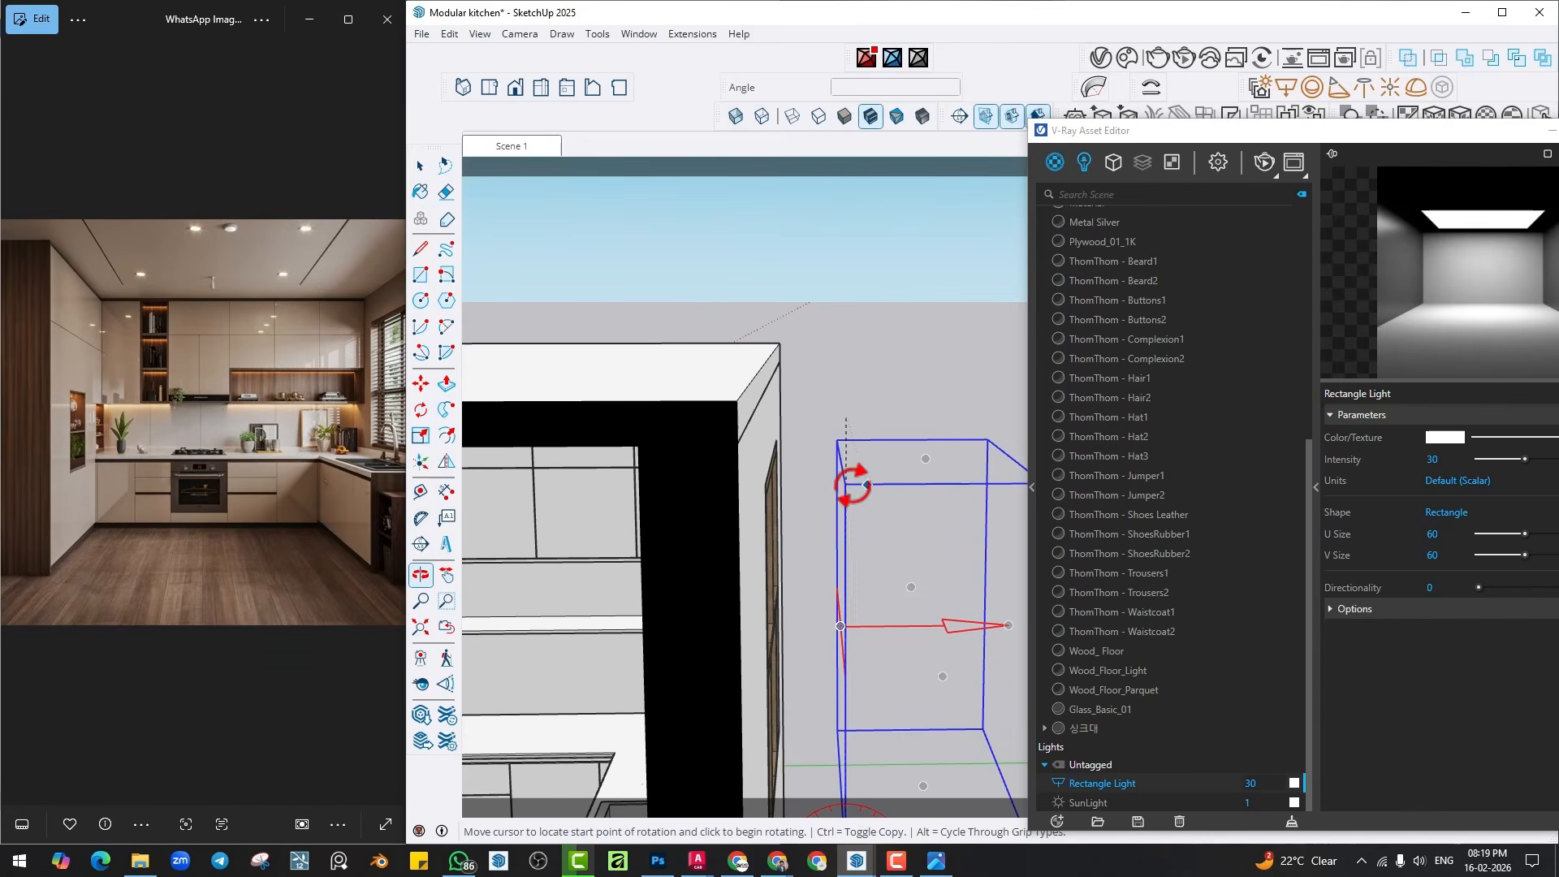
pyautogui.click(845, 484)
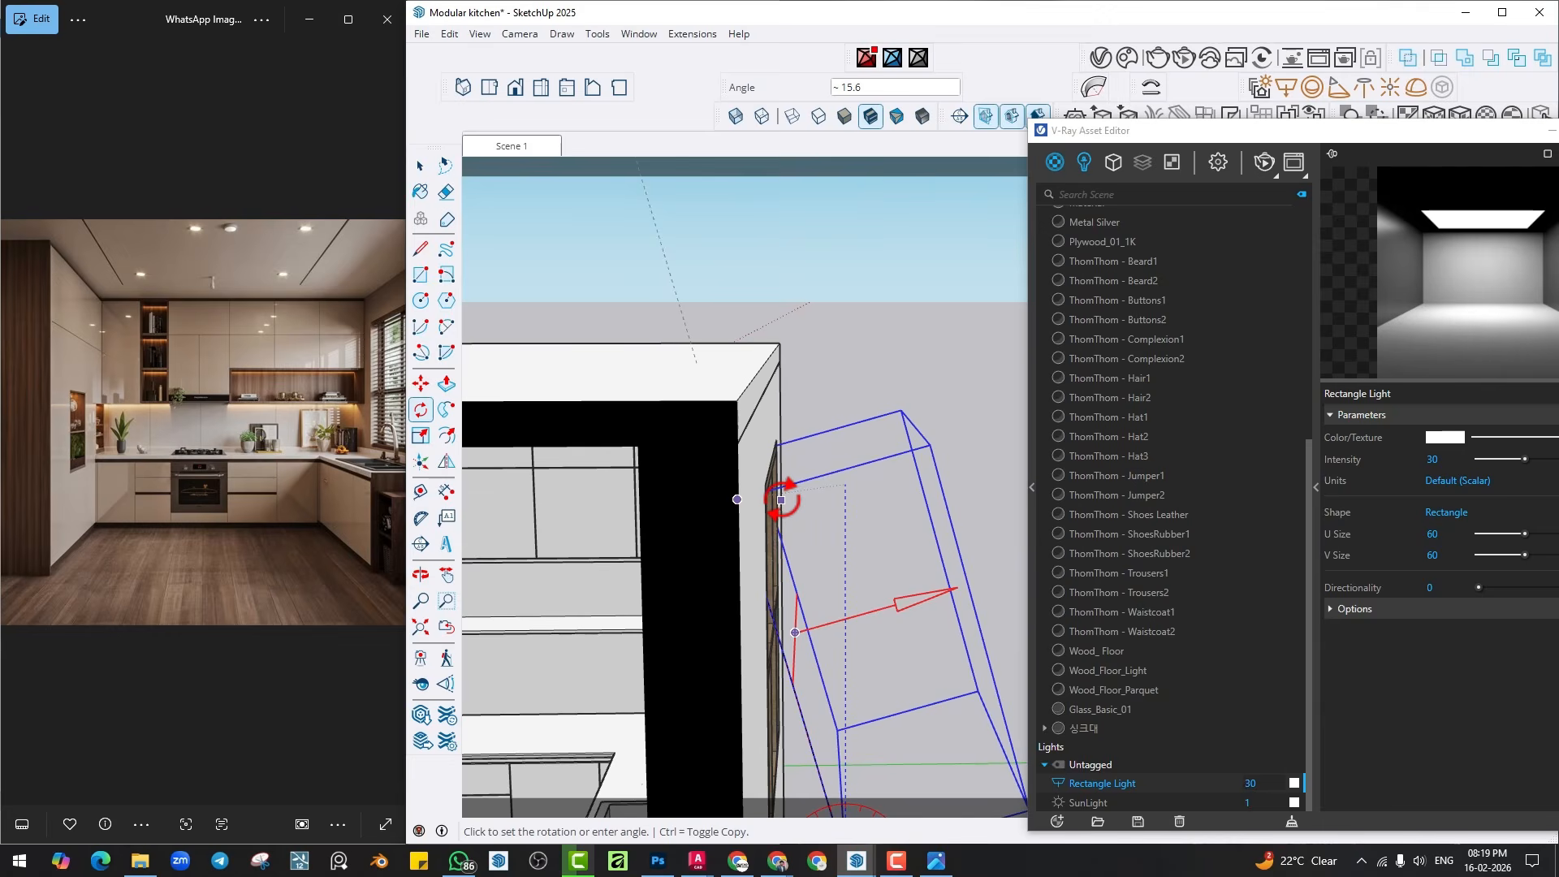
pyautogui.click(781, 499)
# Flip the tilted rectangle light so that its direction arrow points in through the window.
pyautogui.scroll(-2, 849, 646)
pyautogui.moveTo(852, 651); pyautogui.dragTo(726, 588, button='middle')
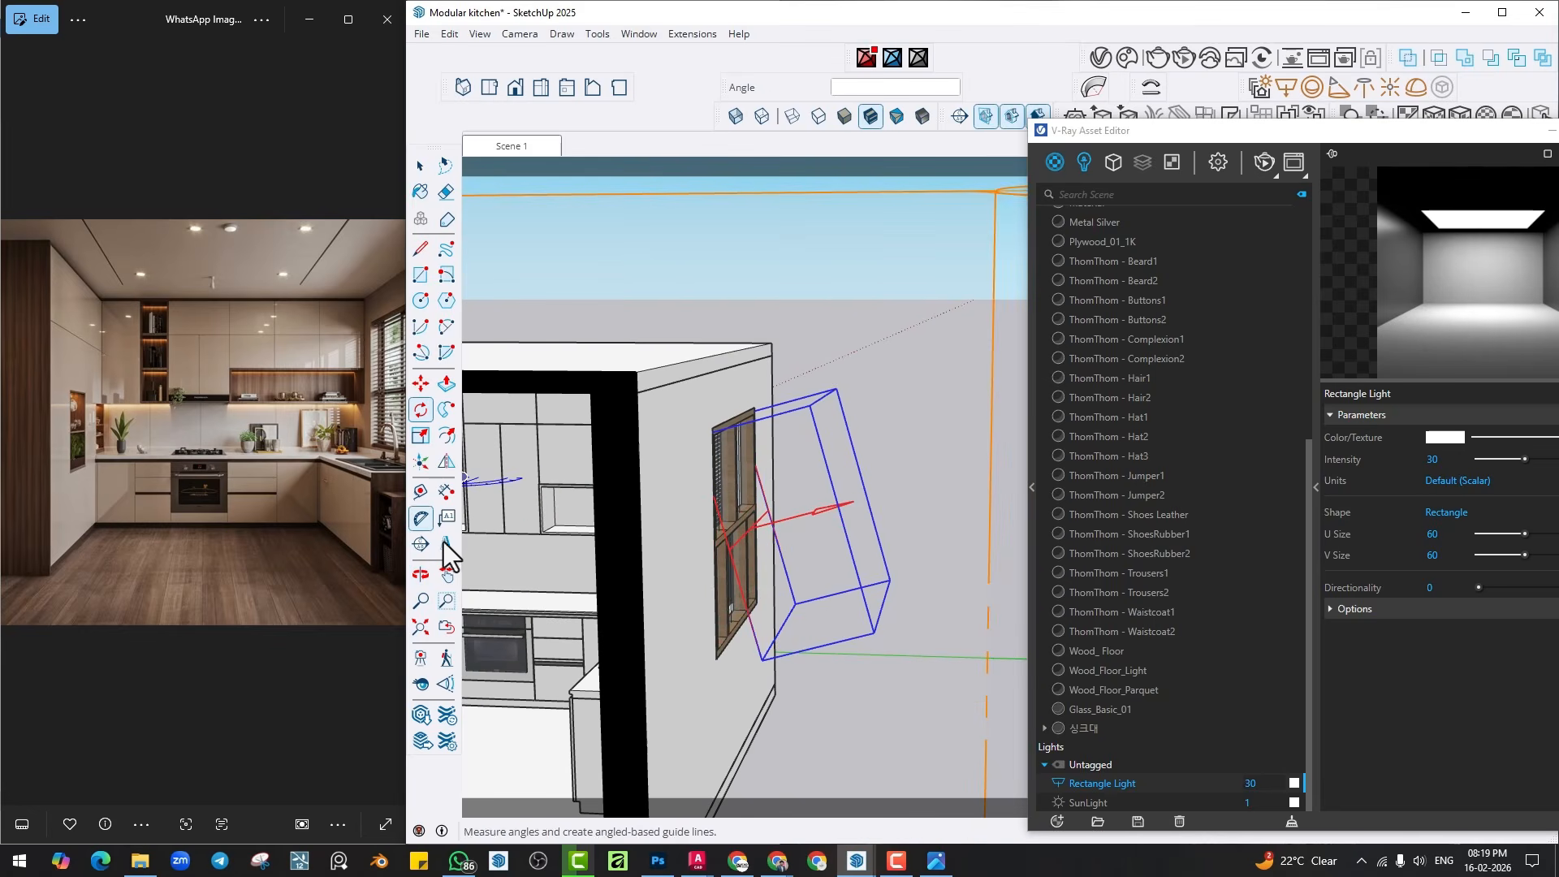
pyautogui.click(446, 461)
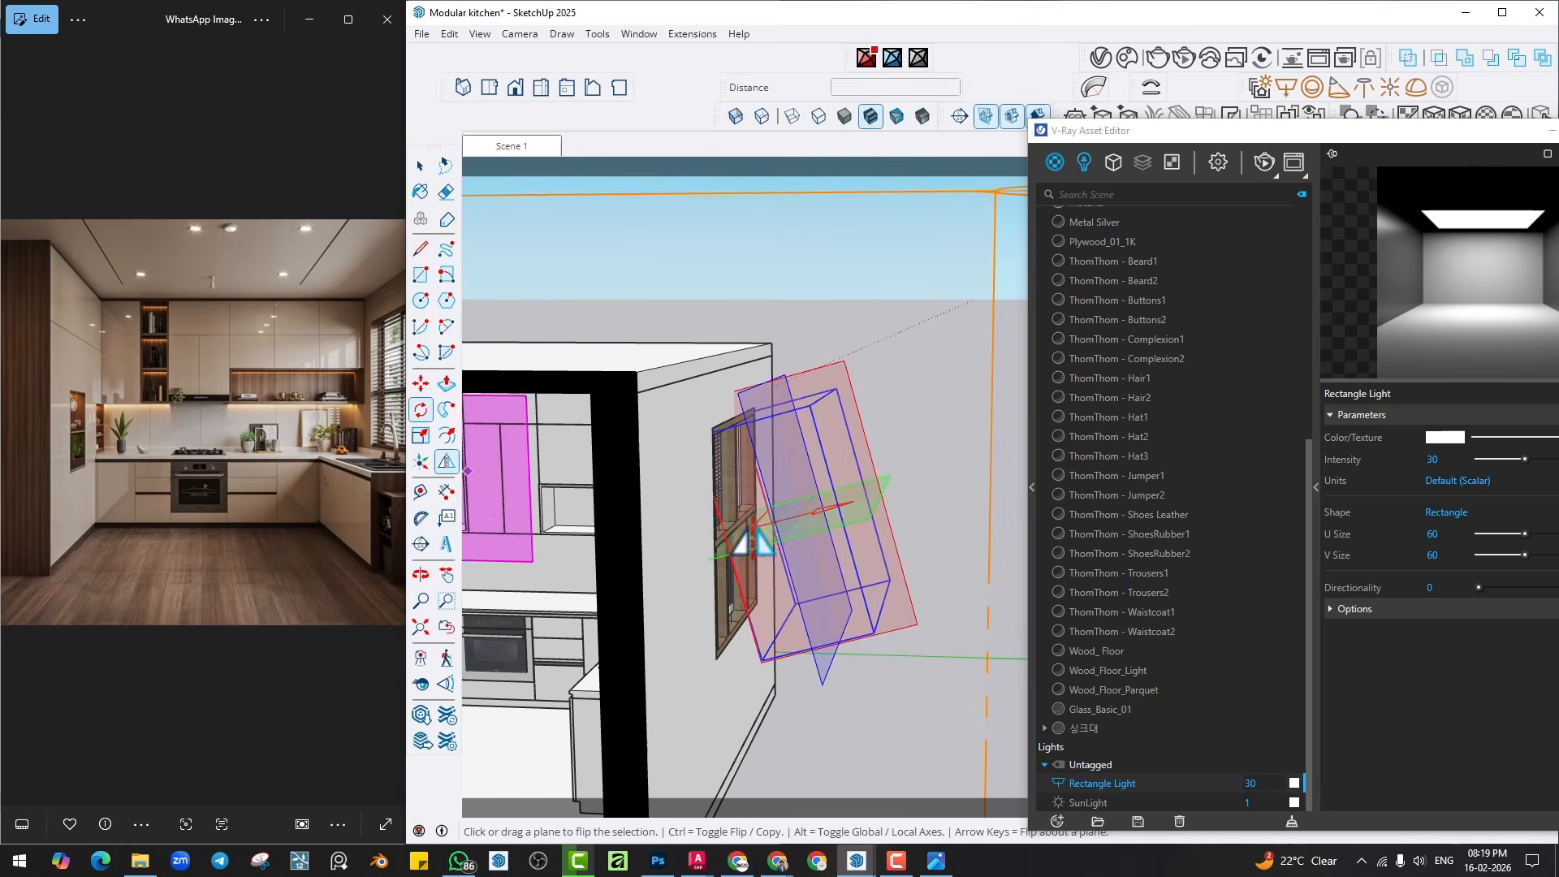
pyautogui.click(784, 495)
# Move the flipped rectangle light about 1' 6" toward the window along the green axis, then bring the Asset Editor fully into view.
pyautogui.scroll(3, 885, 626)
pyautogui.press('m')
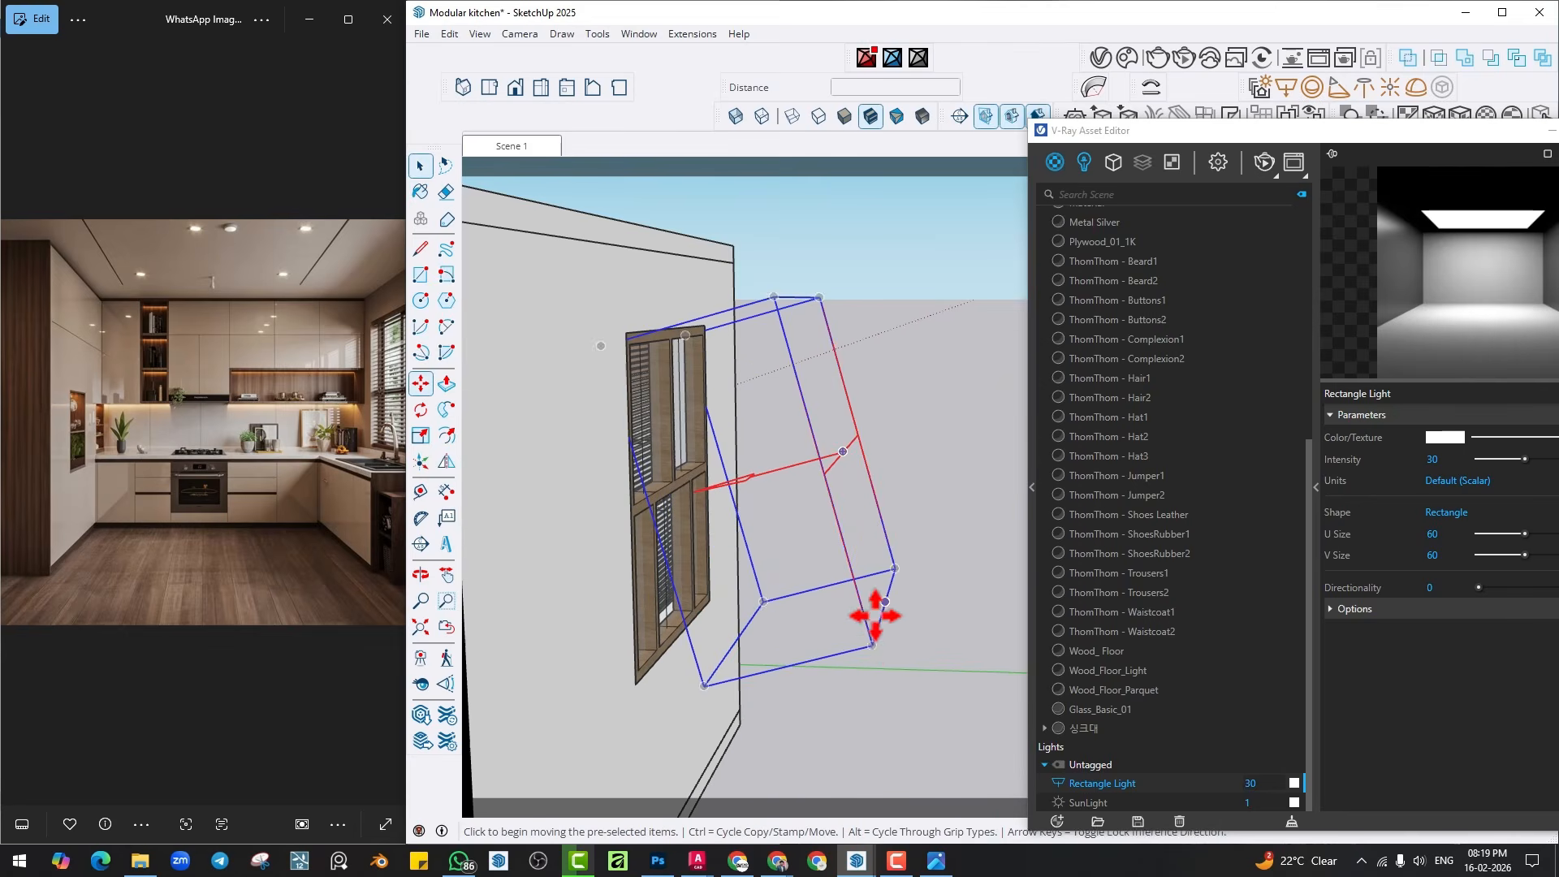
pyautogui.click(873, 644)
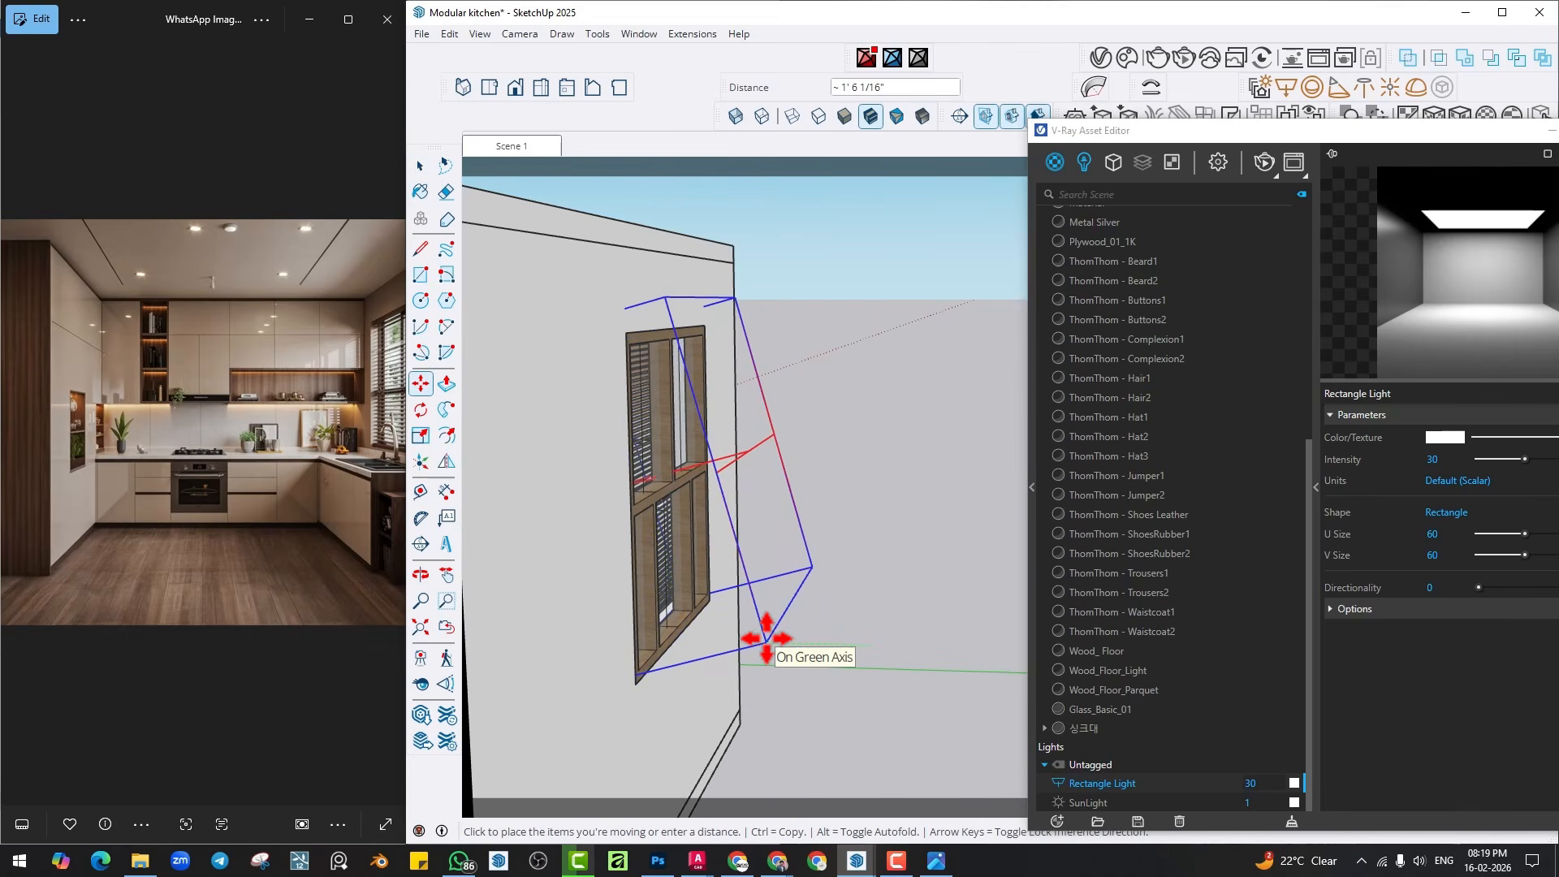
pyautogui.scroll(-2, 787, 640)
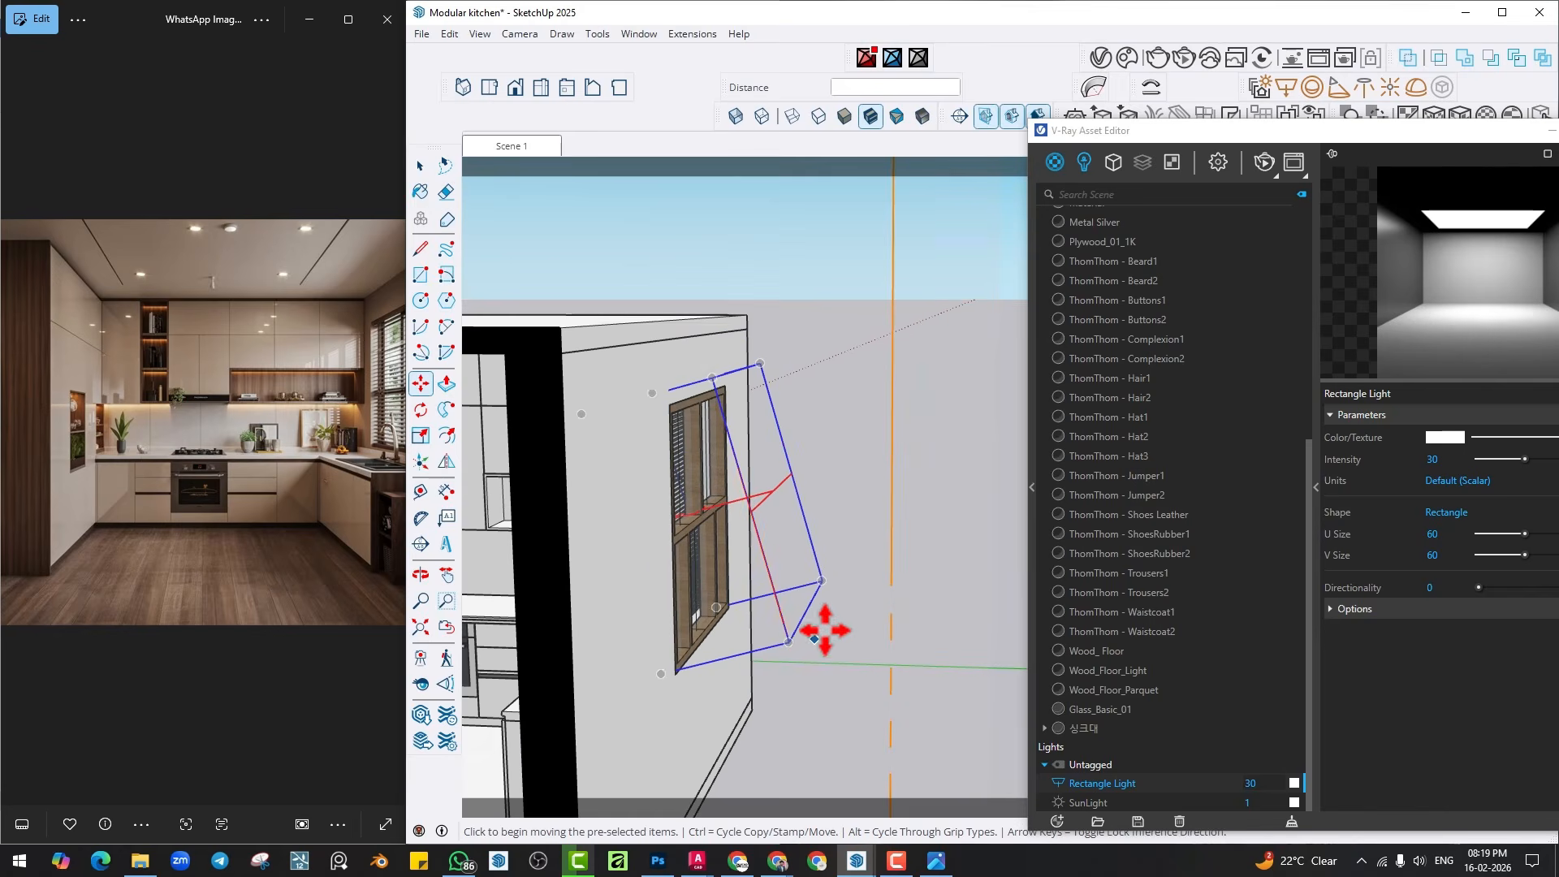
pyautogui.click(824, 626)
pyautogui.moveTo(1120, 129); pyautogui.dragTo(884, 31)
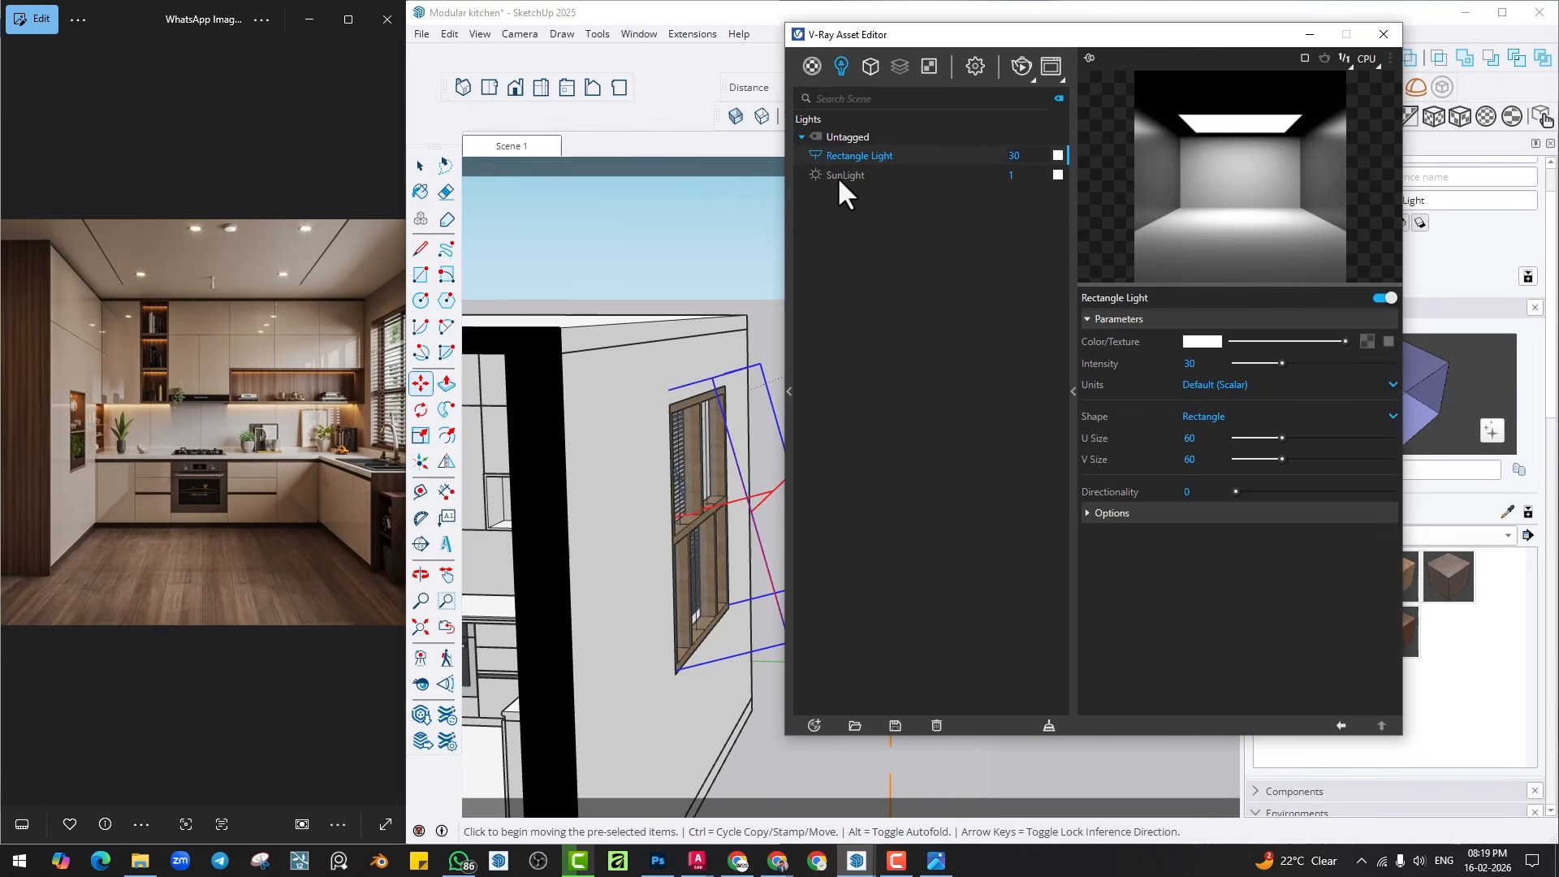
# Set the window rectangle light's directionality to 0.24 and its intensity to 83.9.
pyautogui.click(1124, 513)
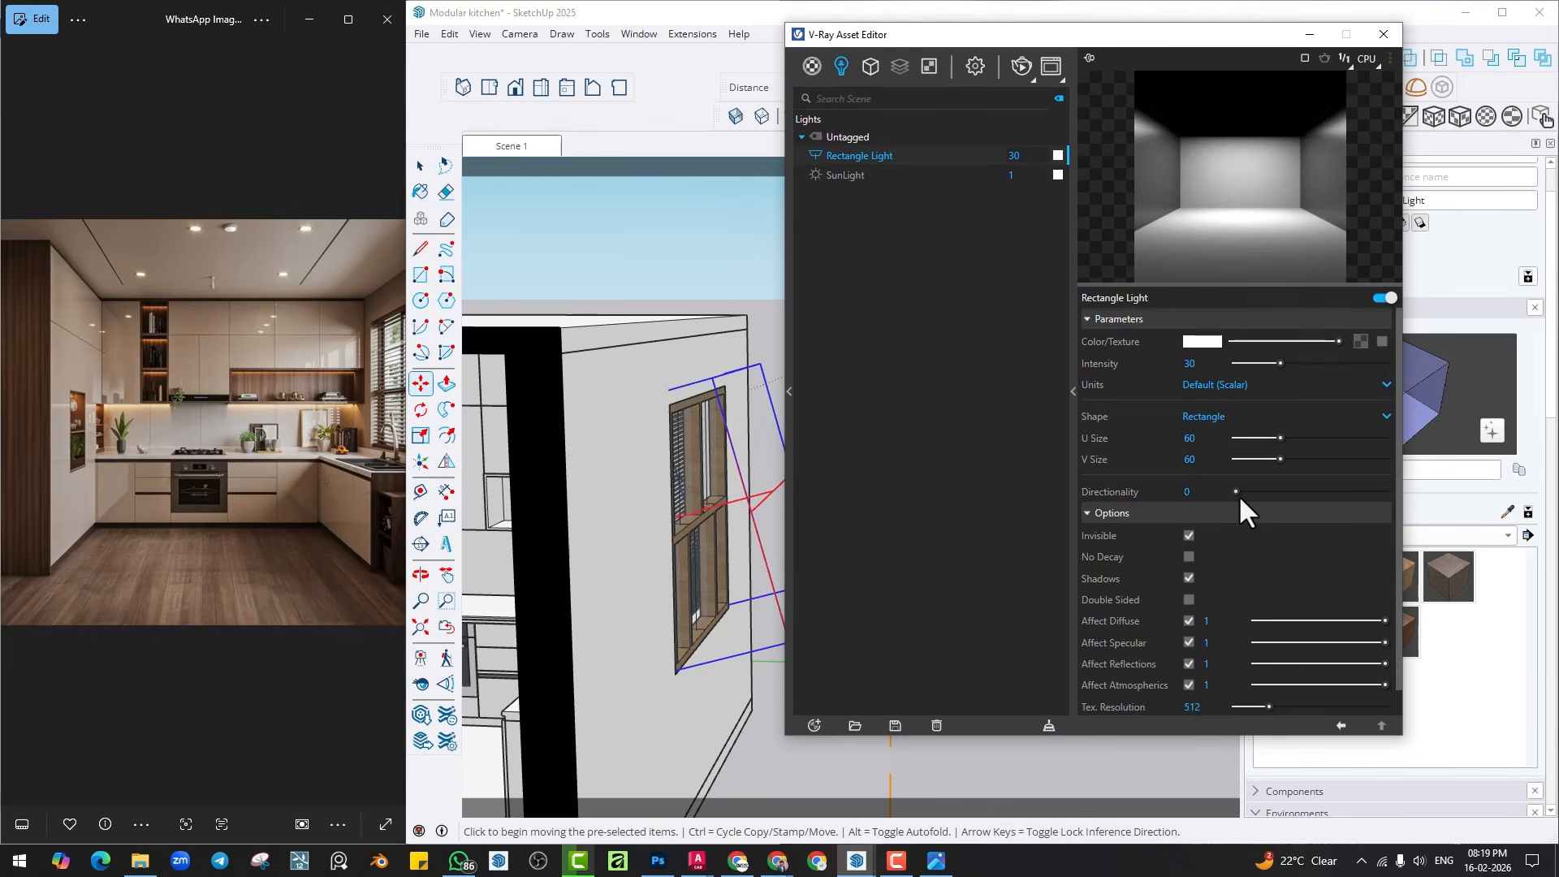
pyautogui.moveTo(1254, 492); pyautogui.dragTo(1271, 492)
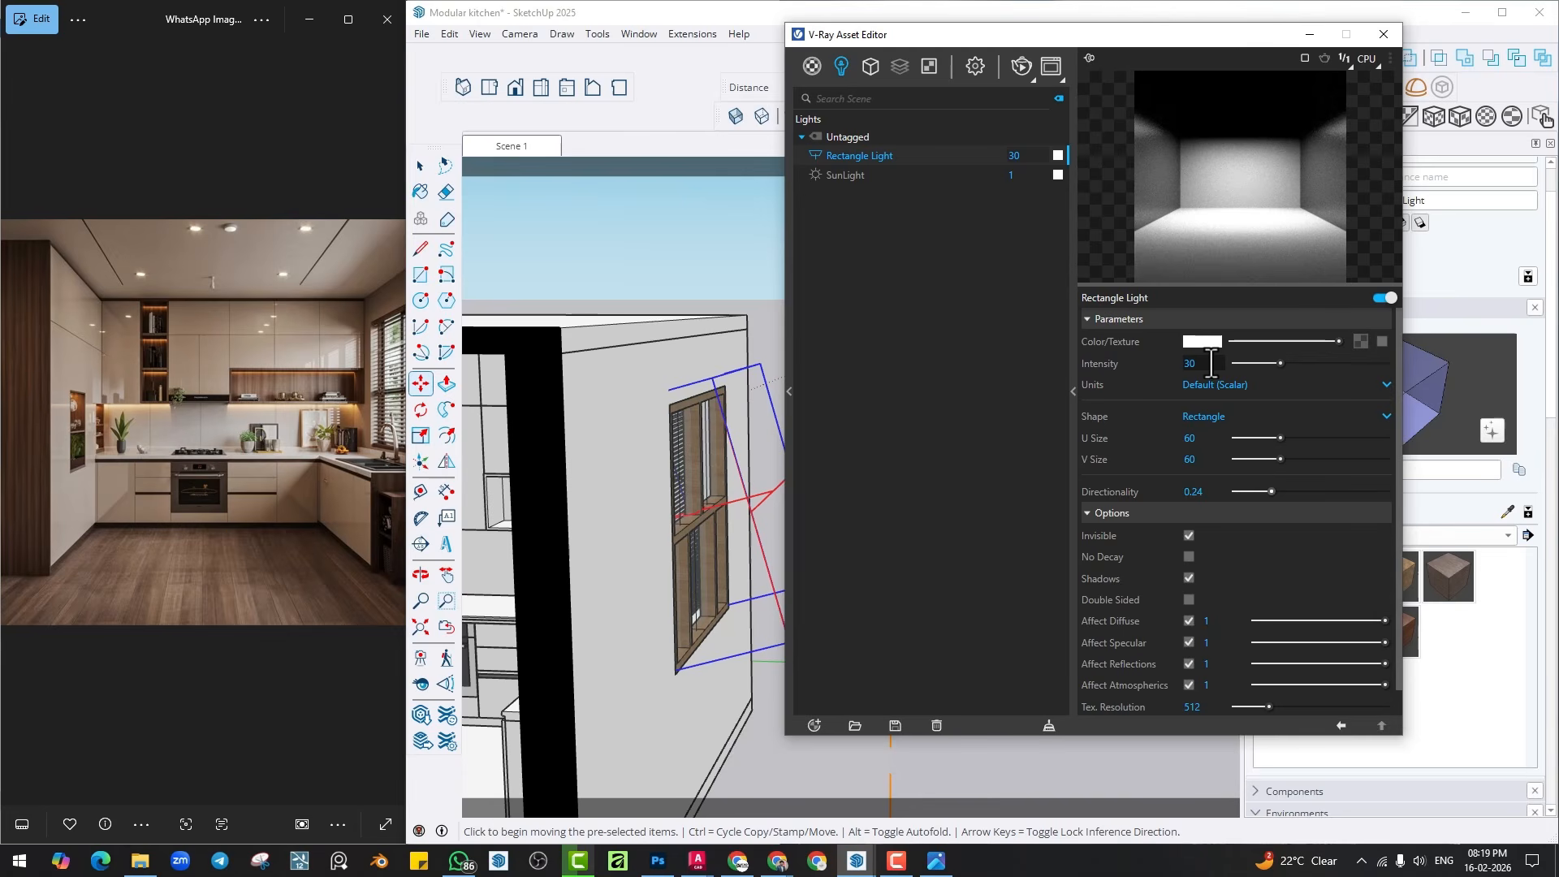
pyautogui.moveTo(1331, 362); pyautogui.dragTo(1360, 362)
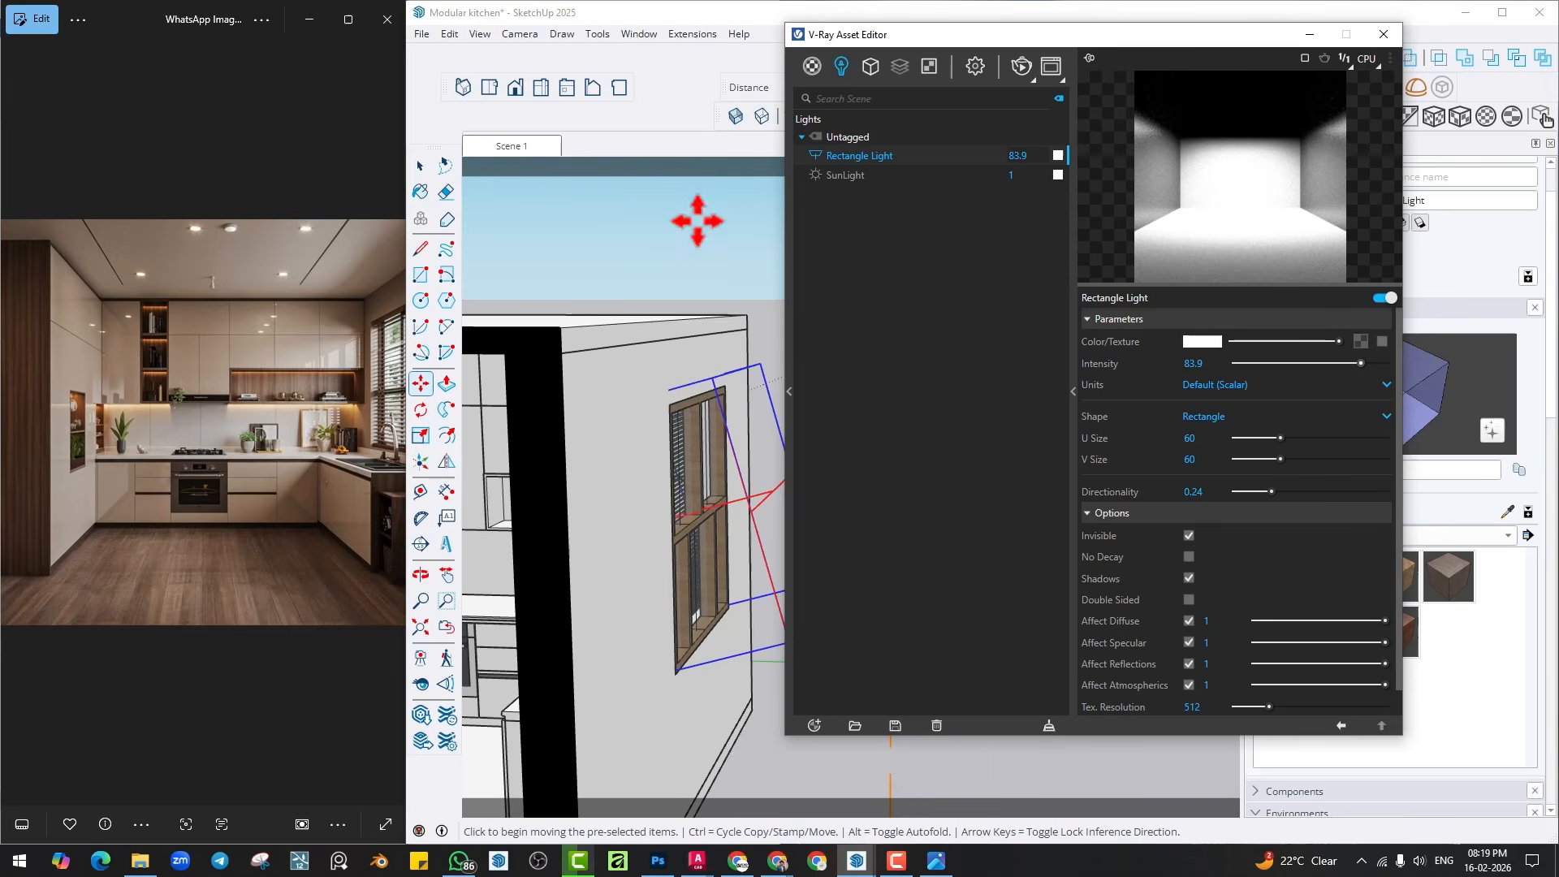
# Render the Scene 1 view and turn off Material Override during the render, then close the V-Ray windows.
pyautogui.click(517, 149)
pyautogui.click(1020, 66)
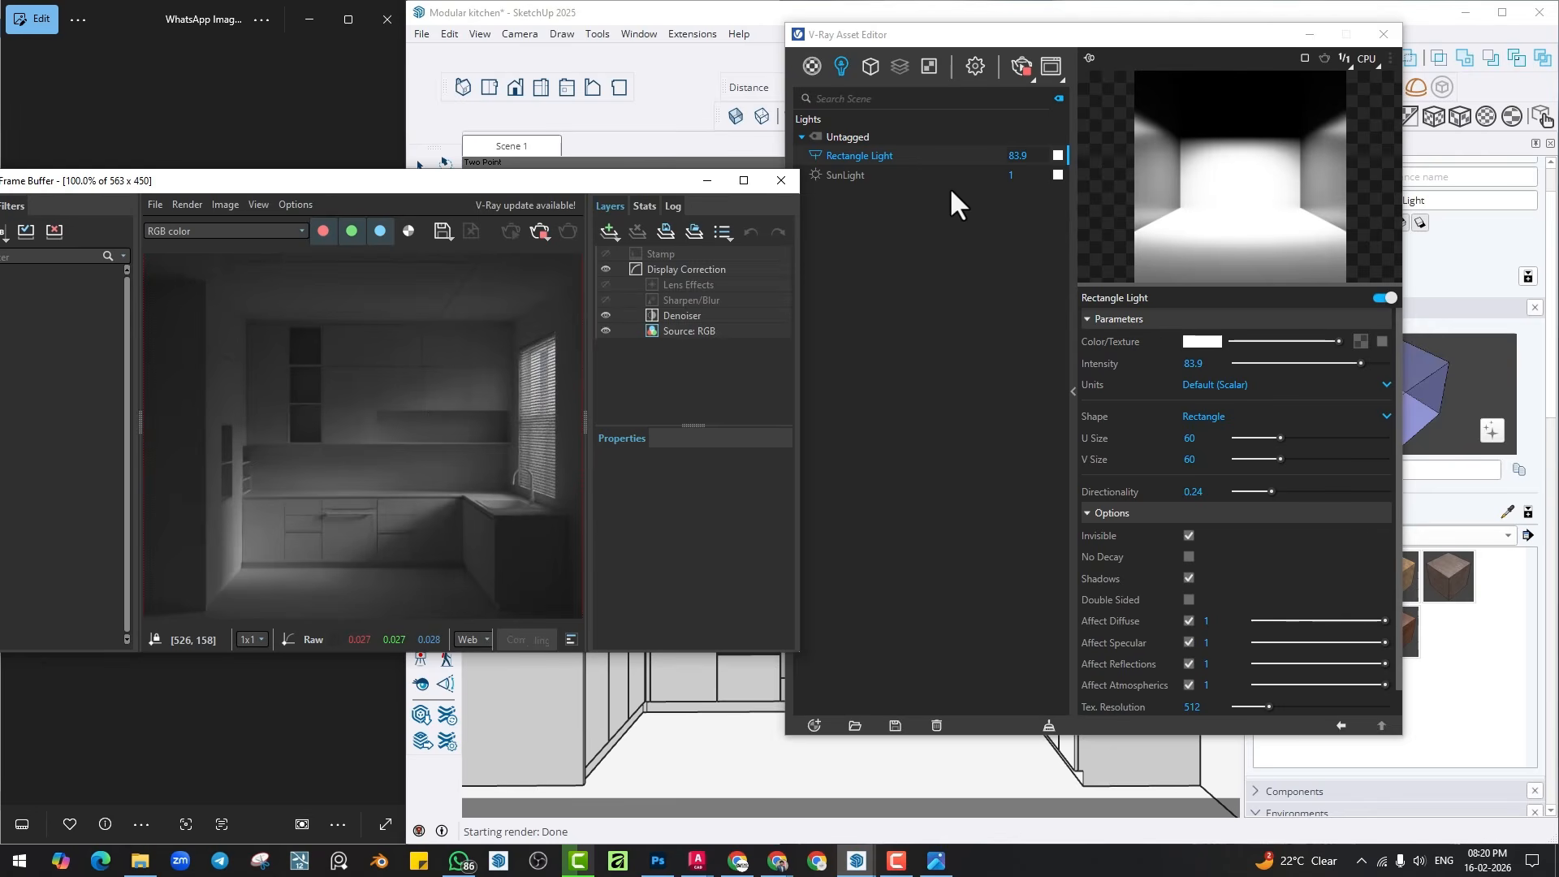
pyautogui.click(976, 65)
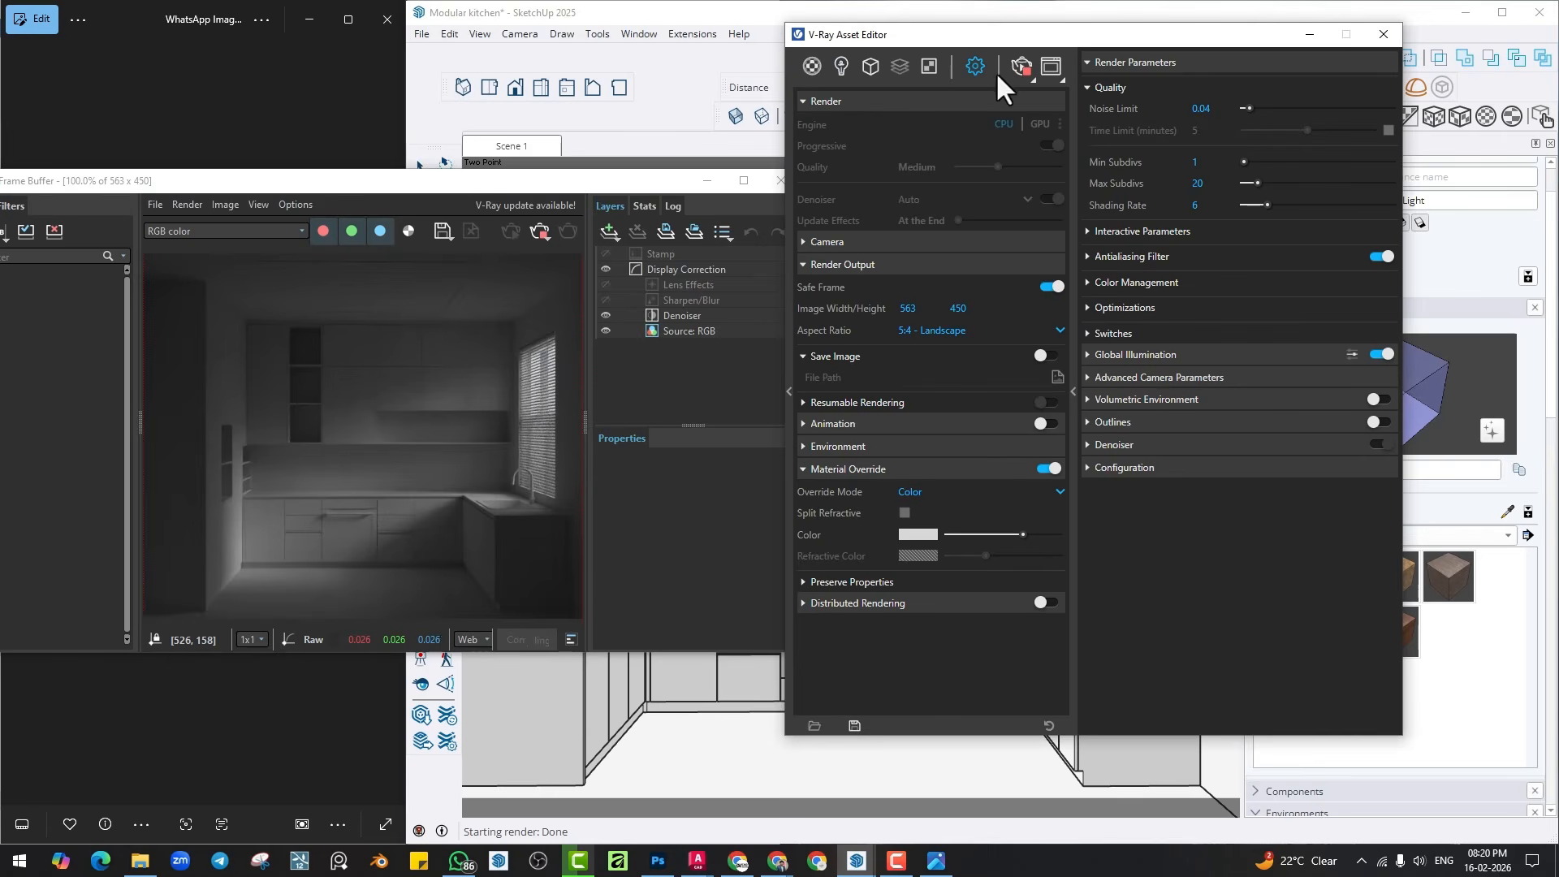
pyautogui.click(1046, 474)
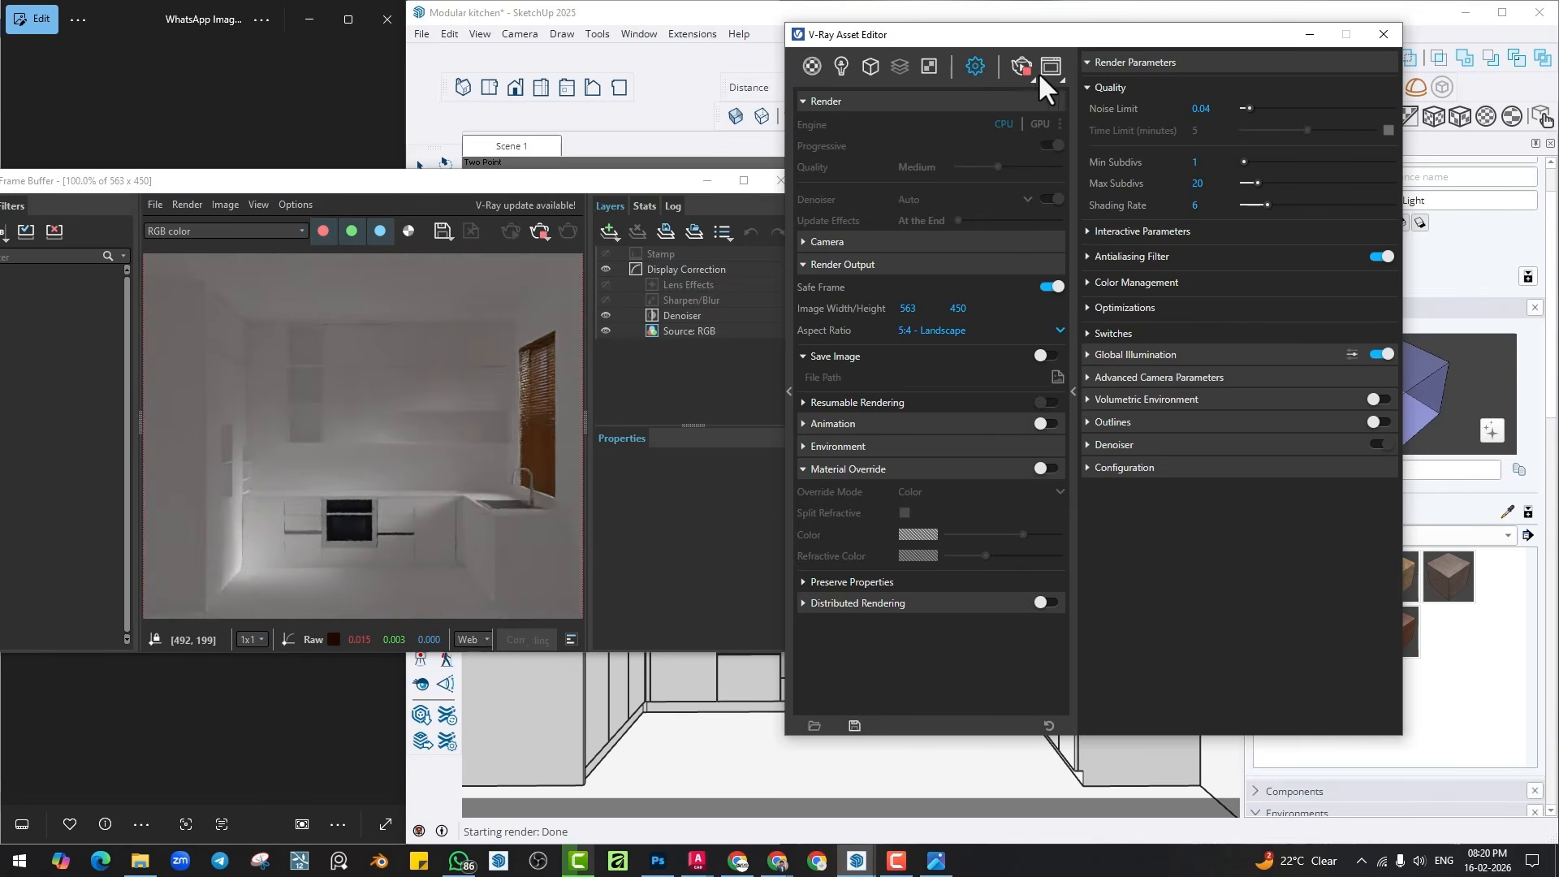
pyautogui.click(1383, 35)
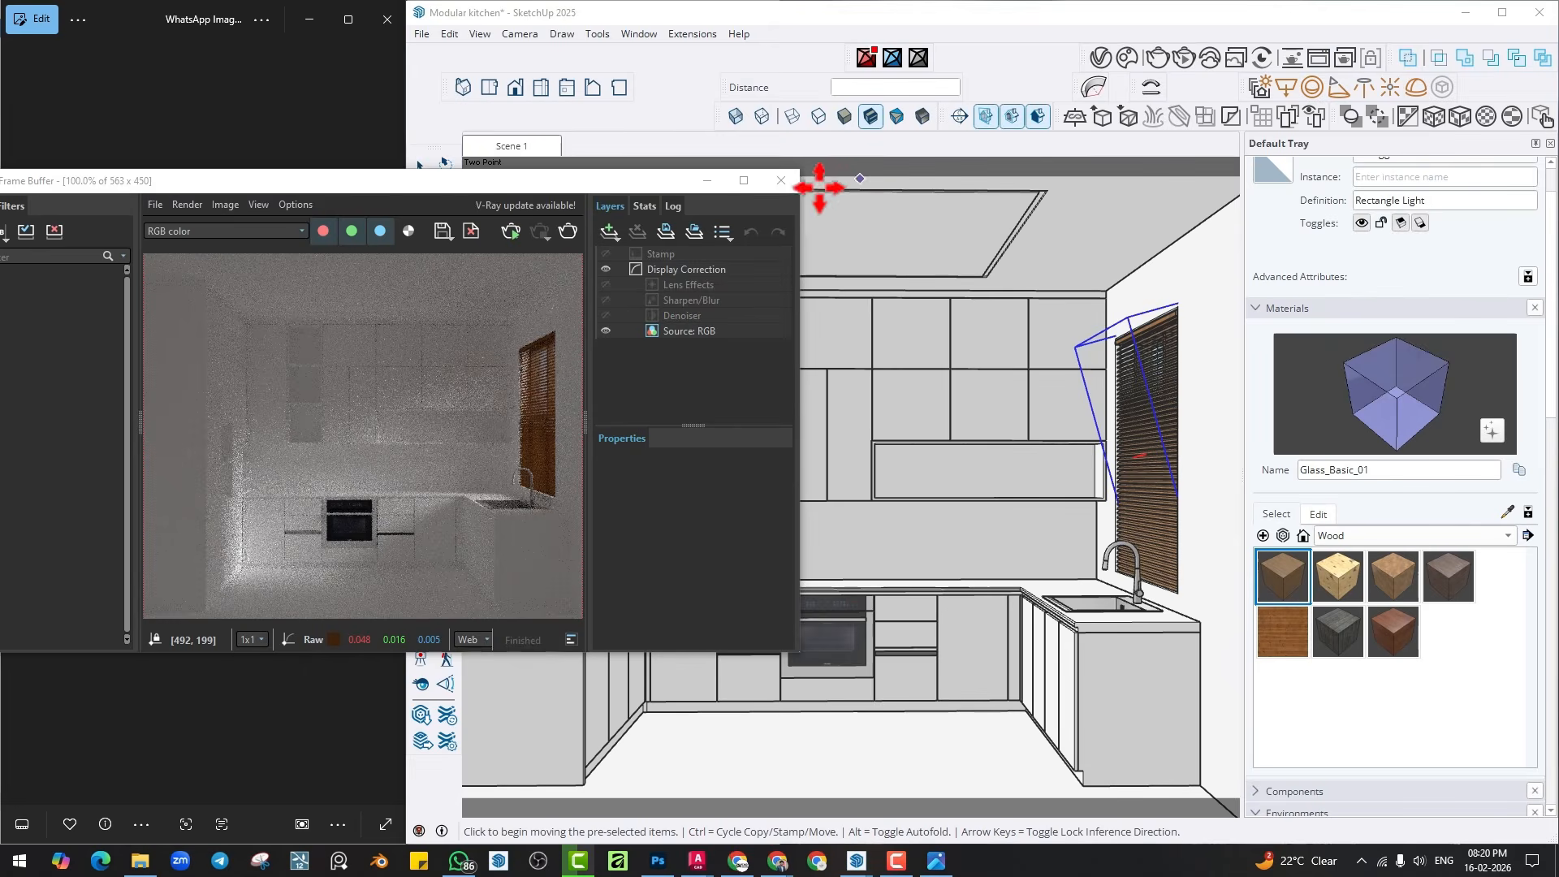
pyautogui.click(778, 181)
pyautogui.press('space')
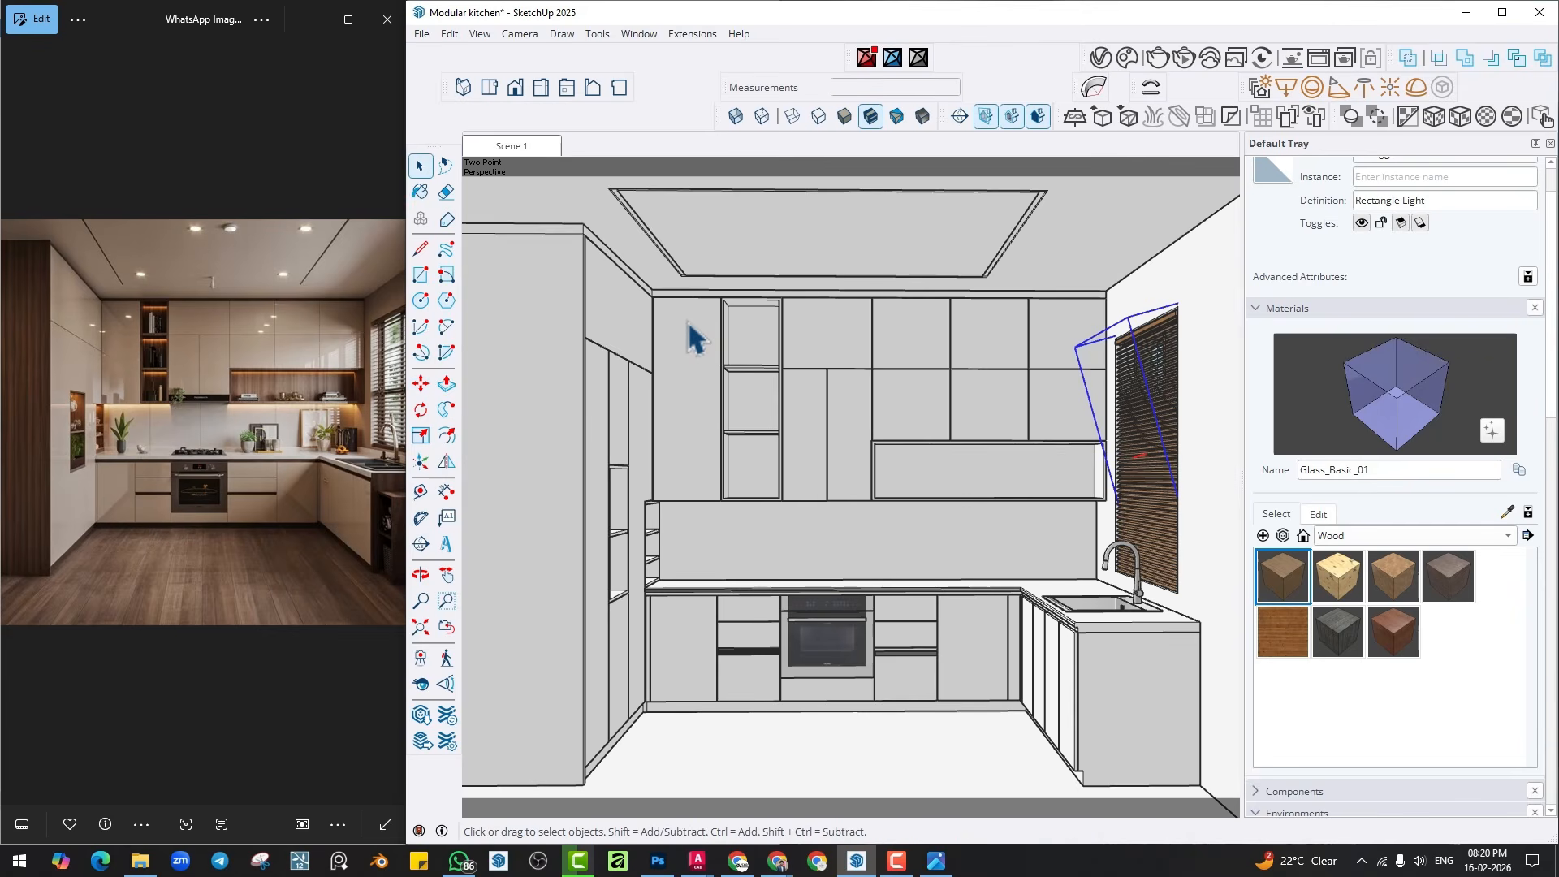
# Select the kitchen floor face and import Wood Planks C01 100cm from Chaos Cosmos, searching "wood" filtered to Standard materials.
pyautogui.moveTo(845, 597)
pyautogui.mouseDown(button='middle')
pyautogui.moveTo(888, 539)
pyautogui.moveTo(918, 626)
pyautogui.mouseUp(button='middle')
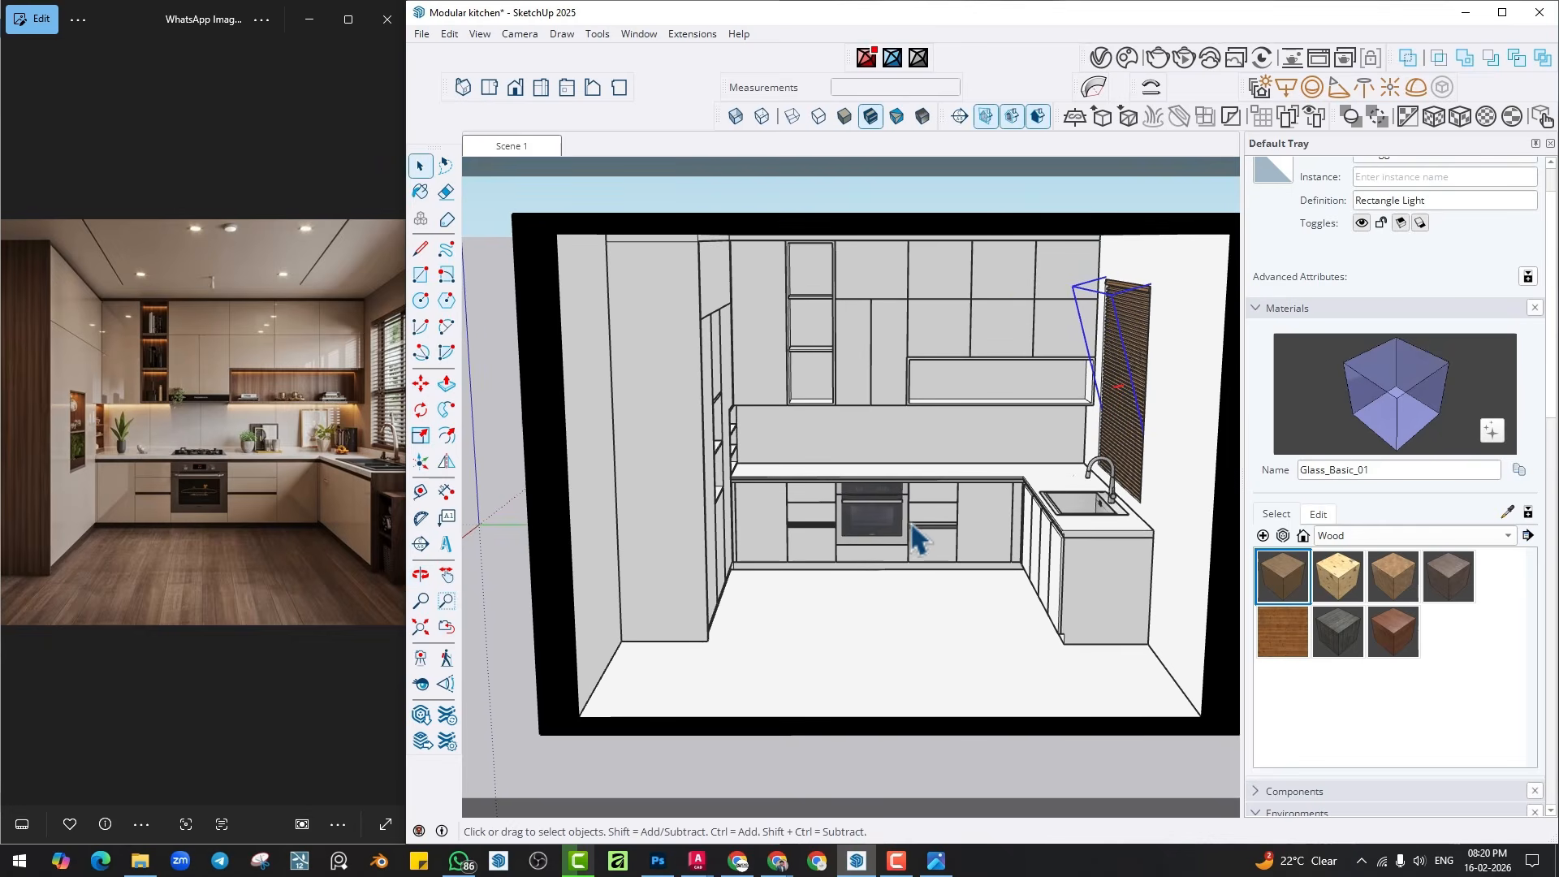
pyautogui.scroll(10, 882, 569)
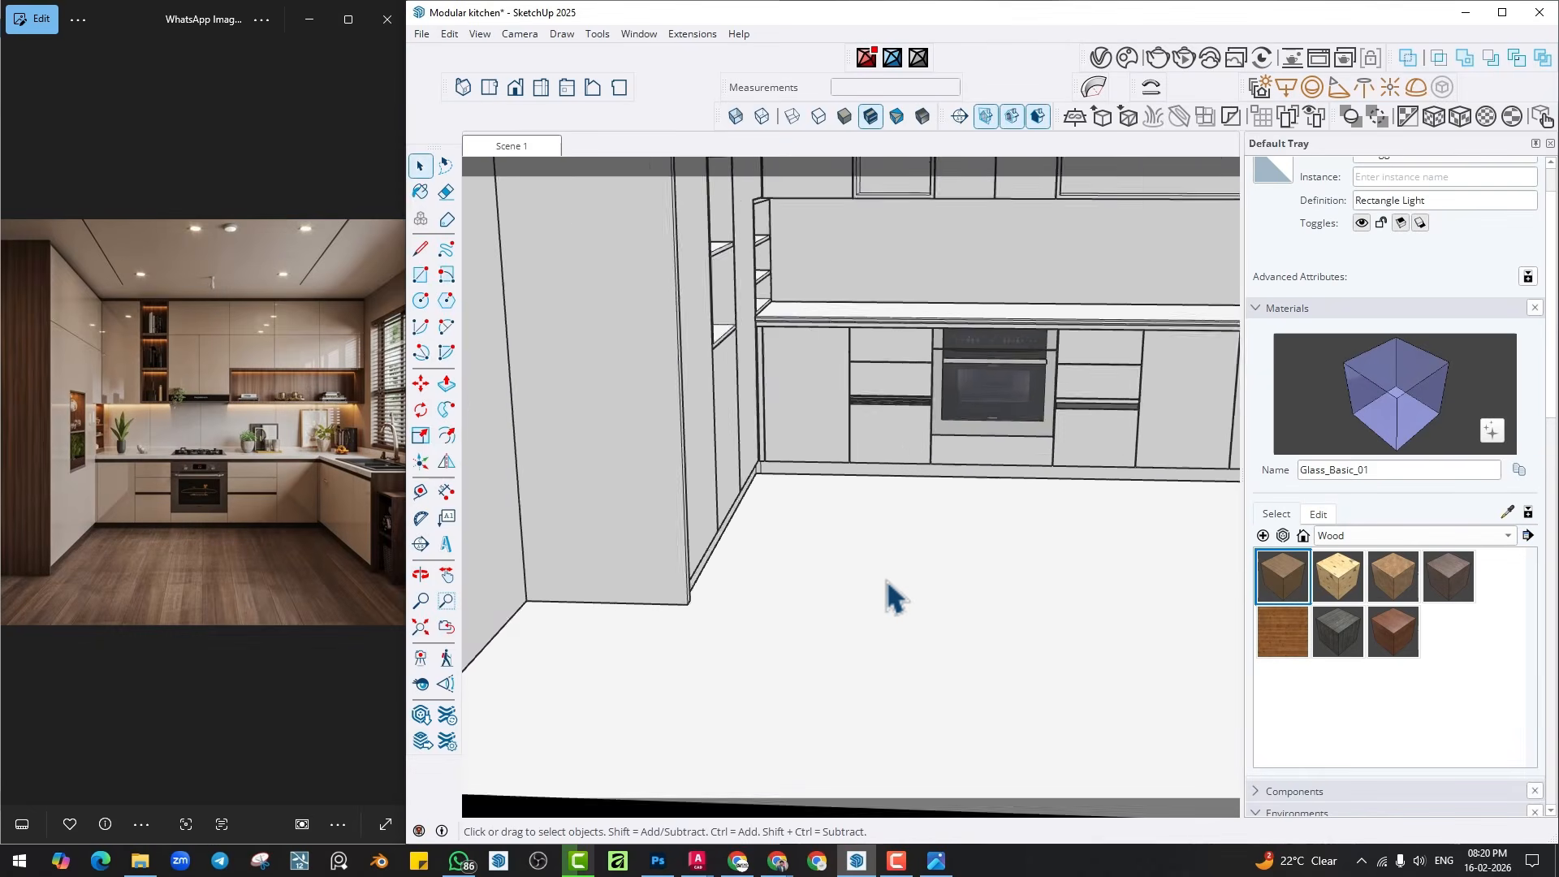
pyautogui.click(885, 568)
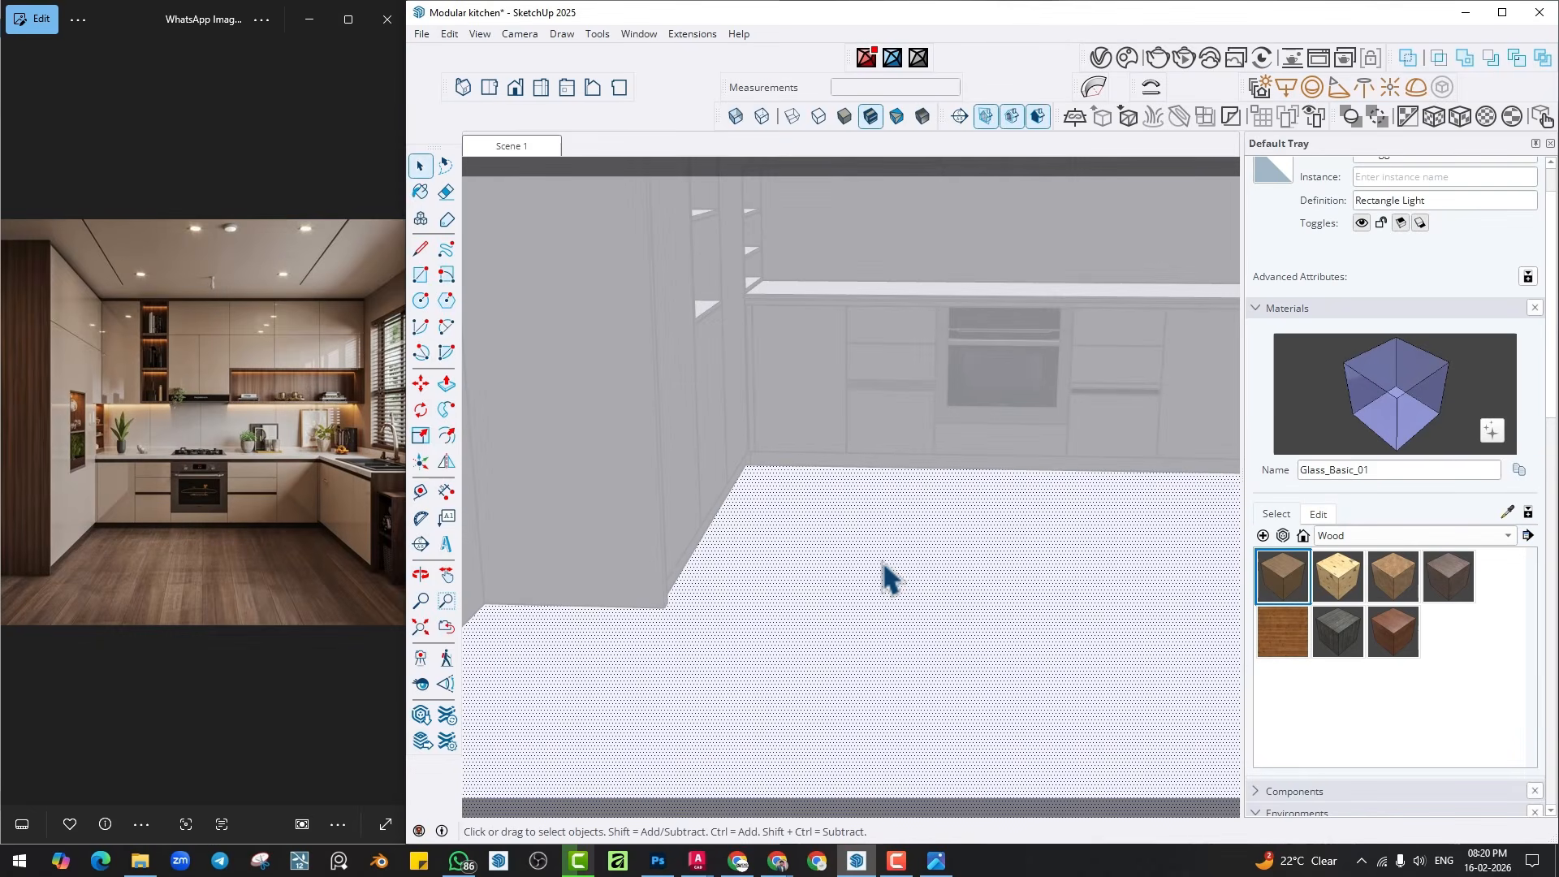
pyautogui.click(1126, 59)
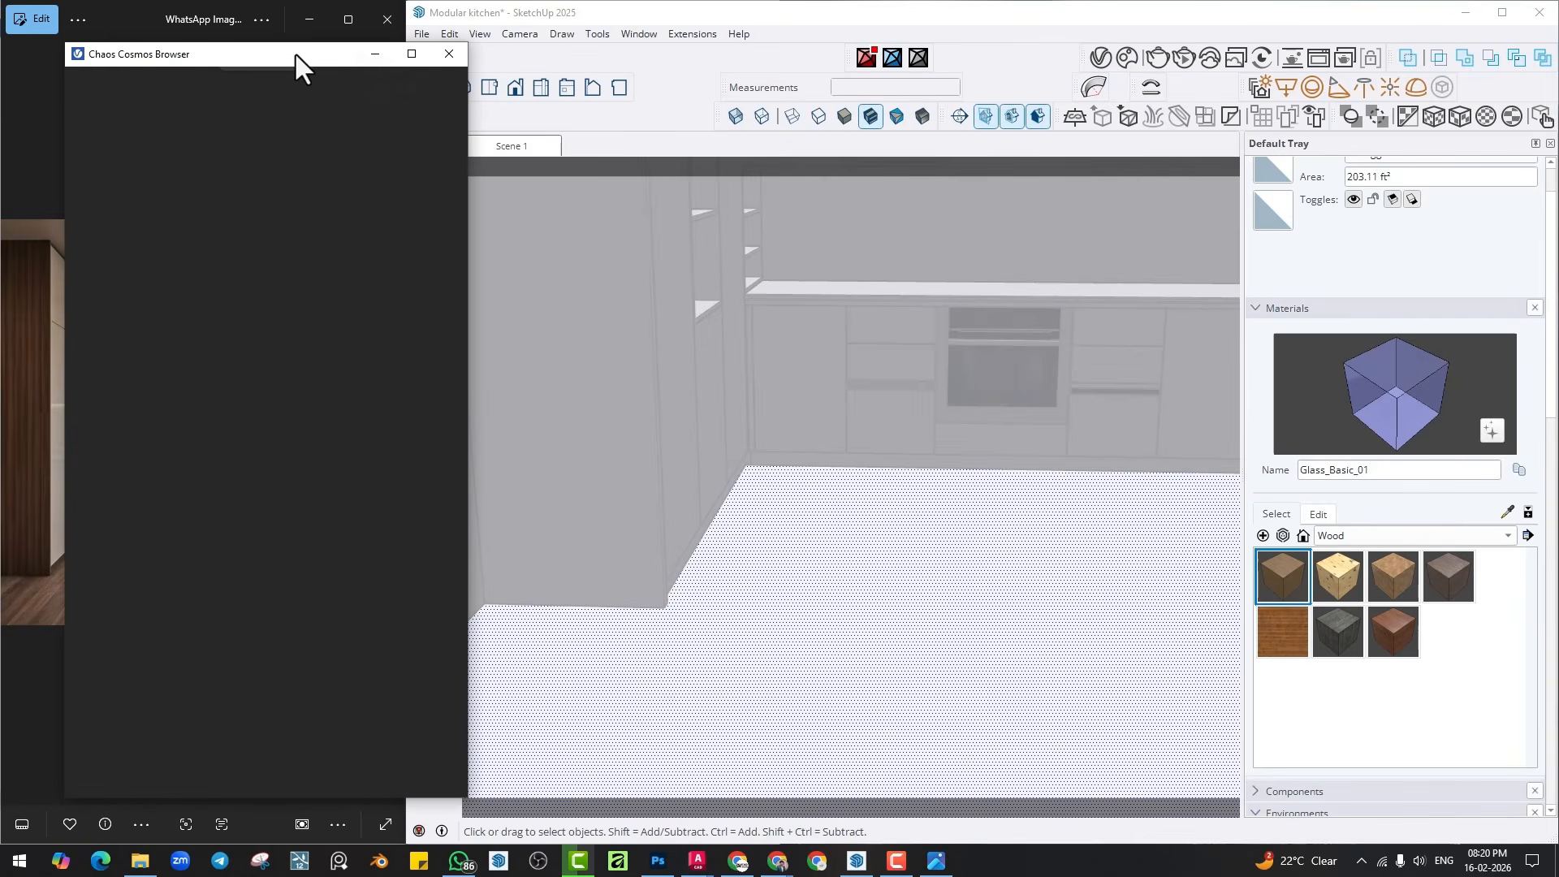
pyautogui.moveTo(295, 52); pyautogui.dragTo(605, 54)
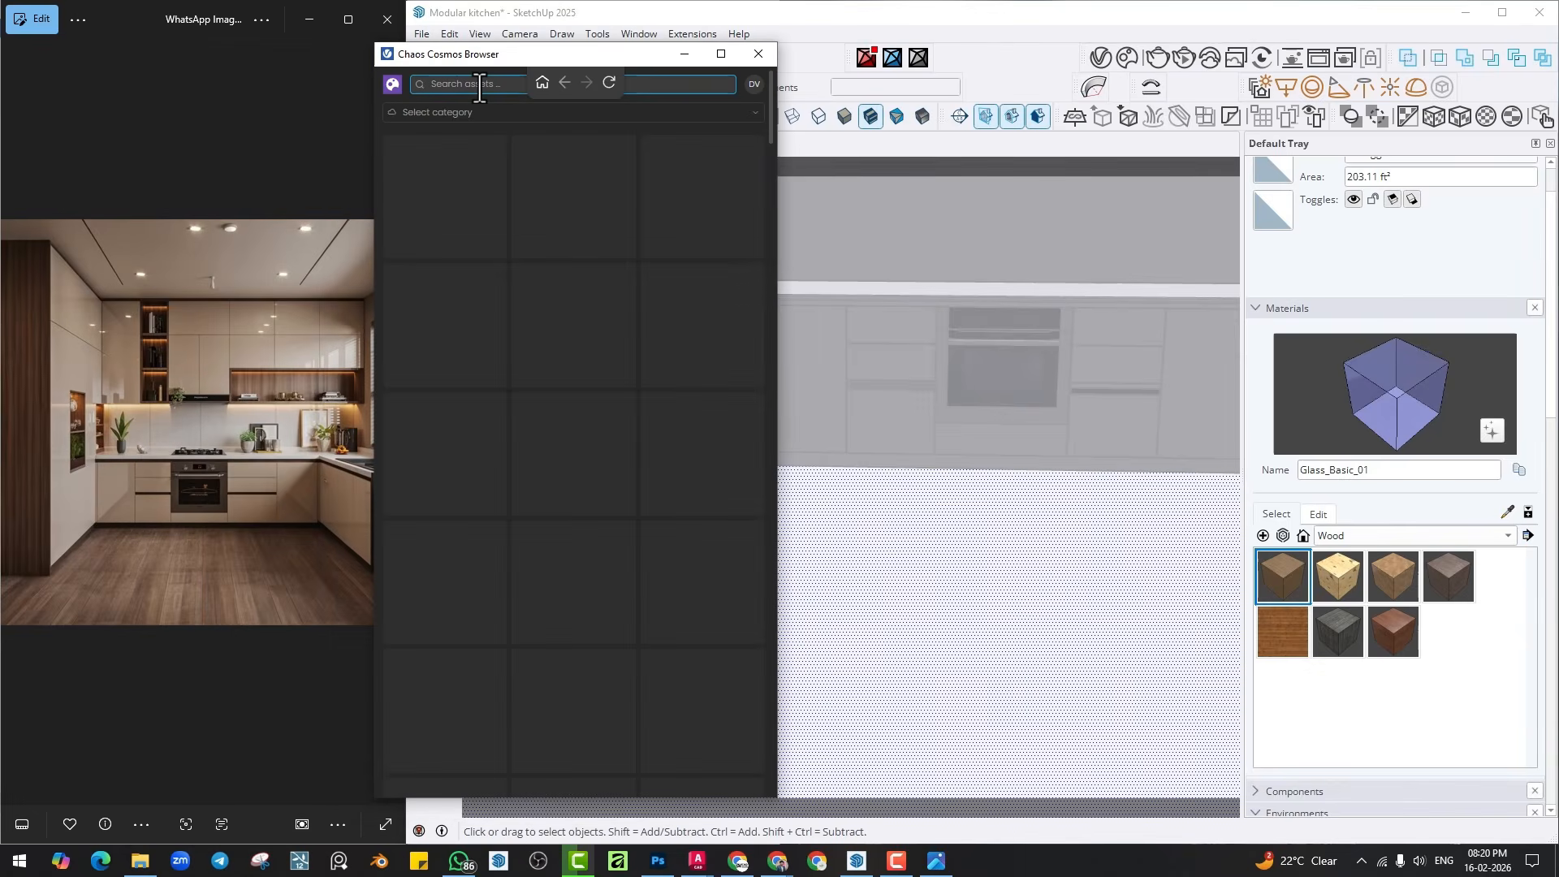
pyautogui.write('wood')
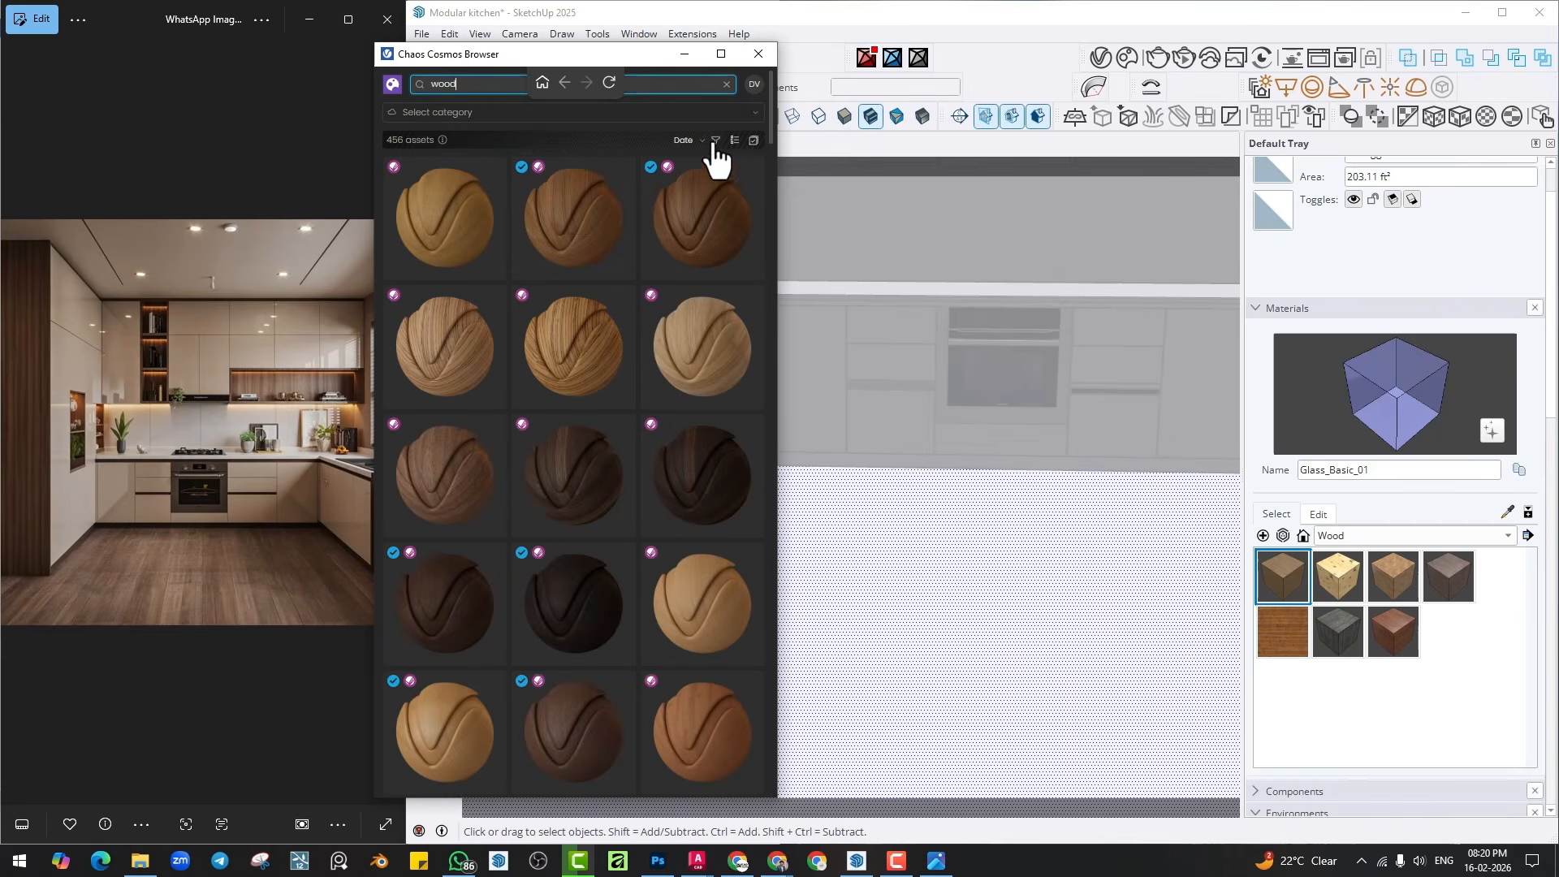
pyautogui.click(715, 139)
pyautogui.click(506, 305)
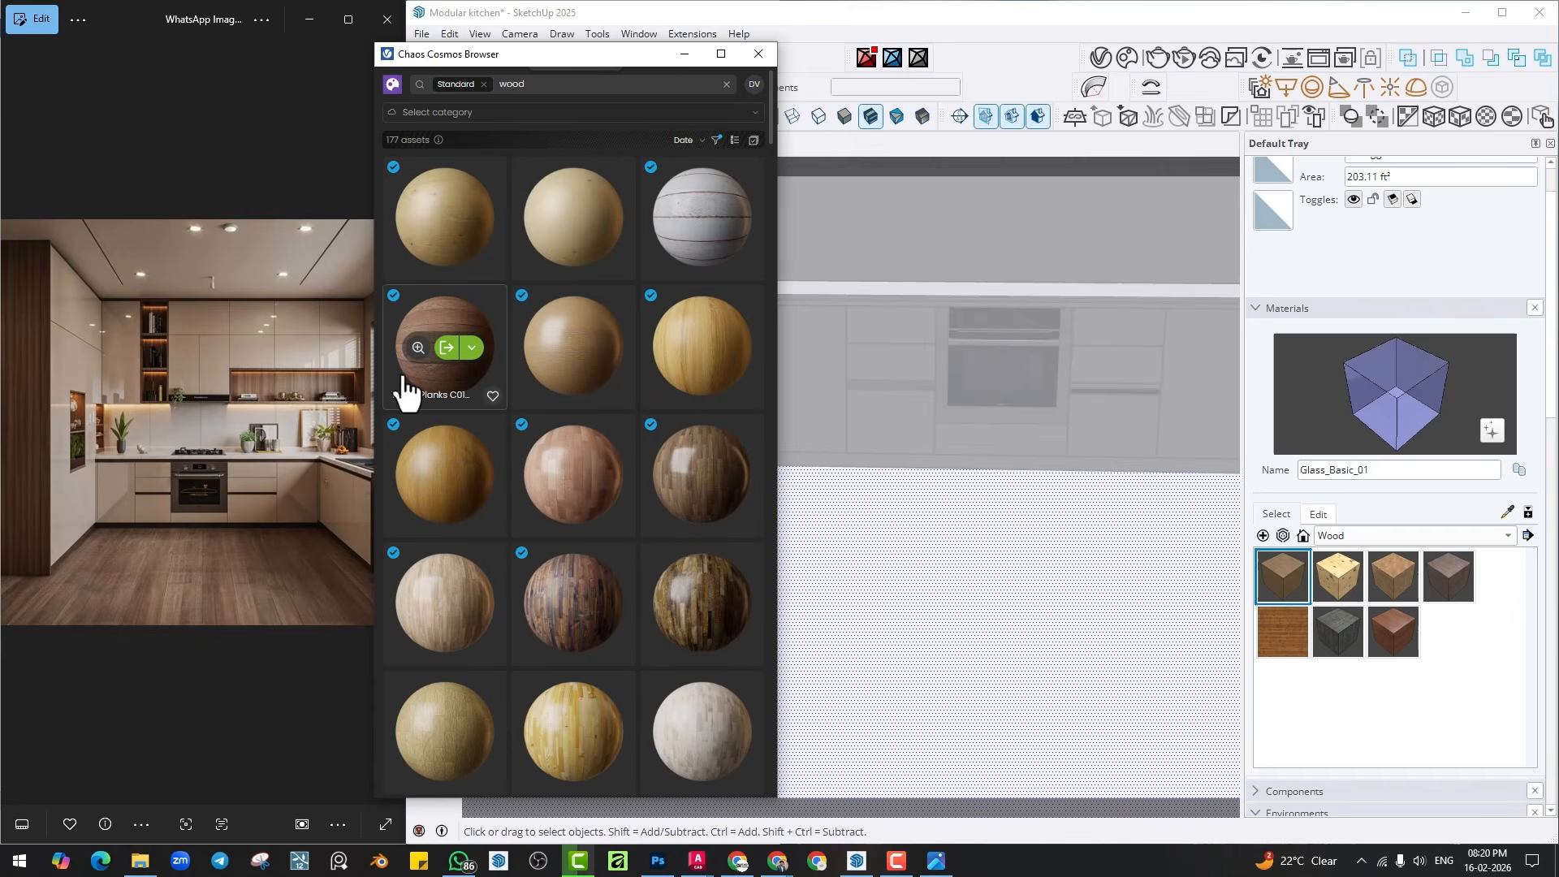
pyautogui.click(446, 349)
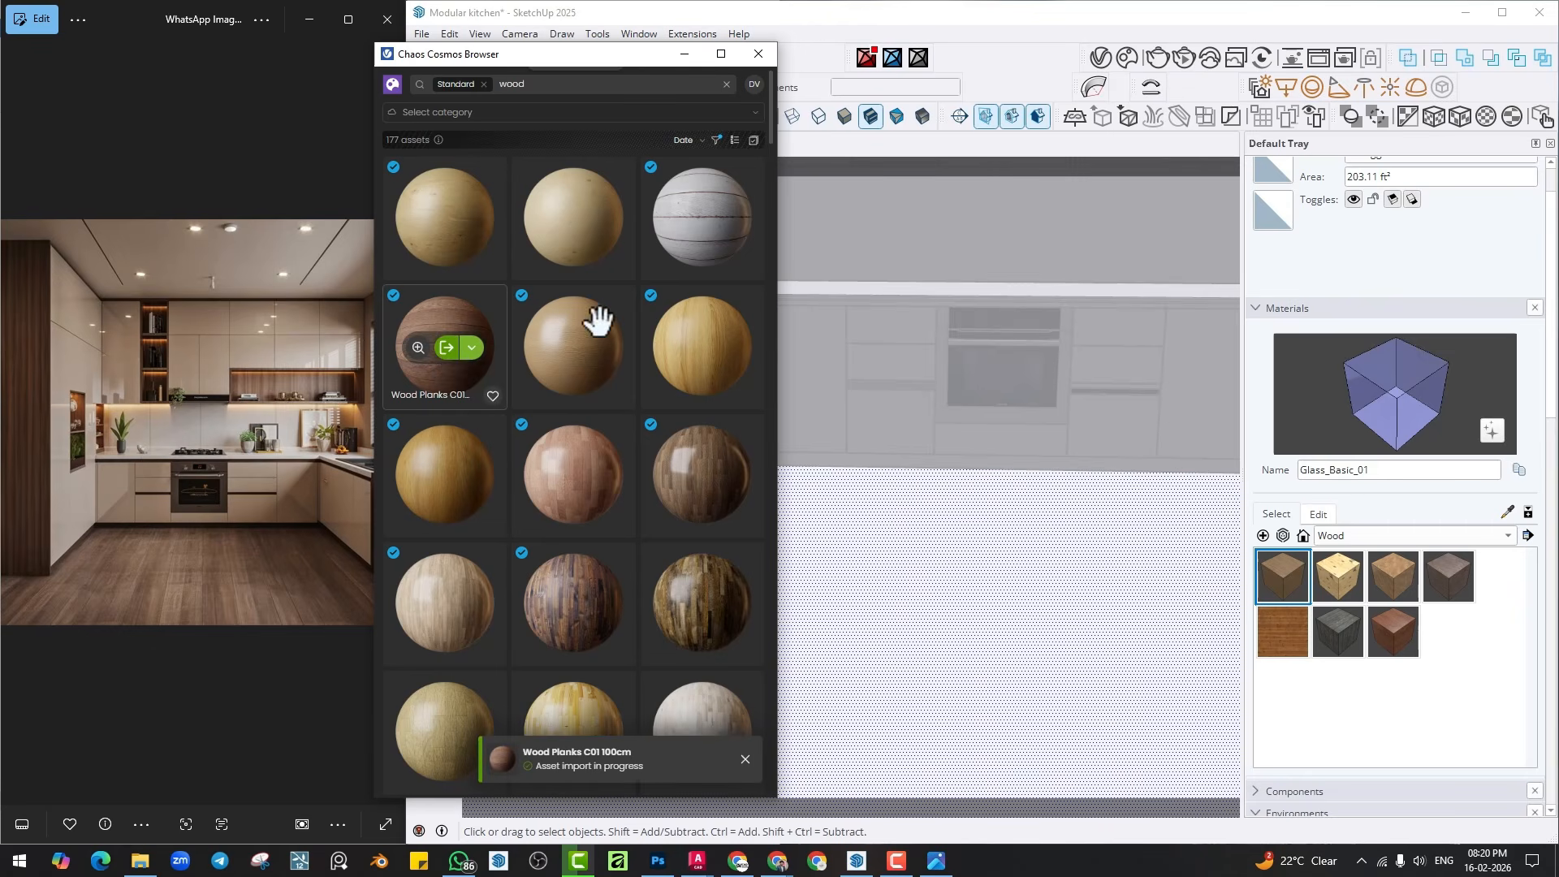
# Apply the imported Wood Planks C01 100cm material to the selected floor face through the V-Ray Asset Editor.
pyautogui.click(1099, 57)
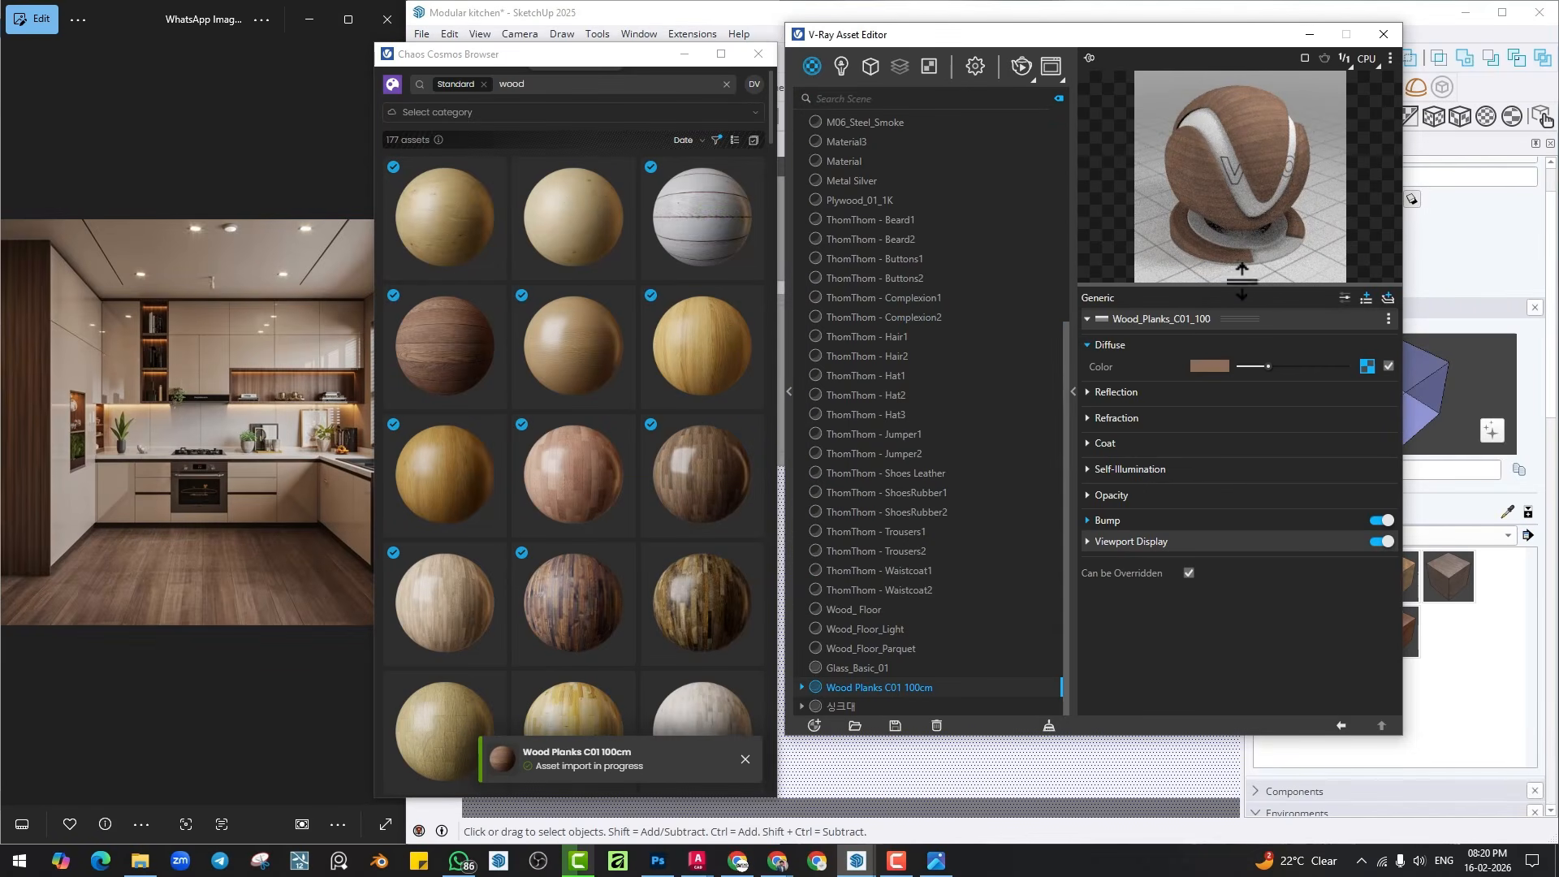
pyautogui.click(758, 53)
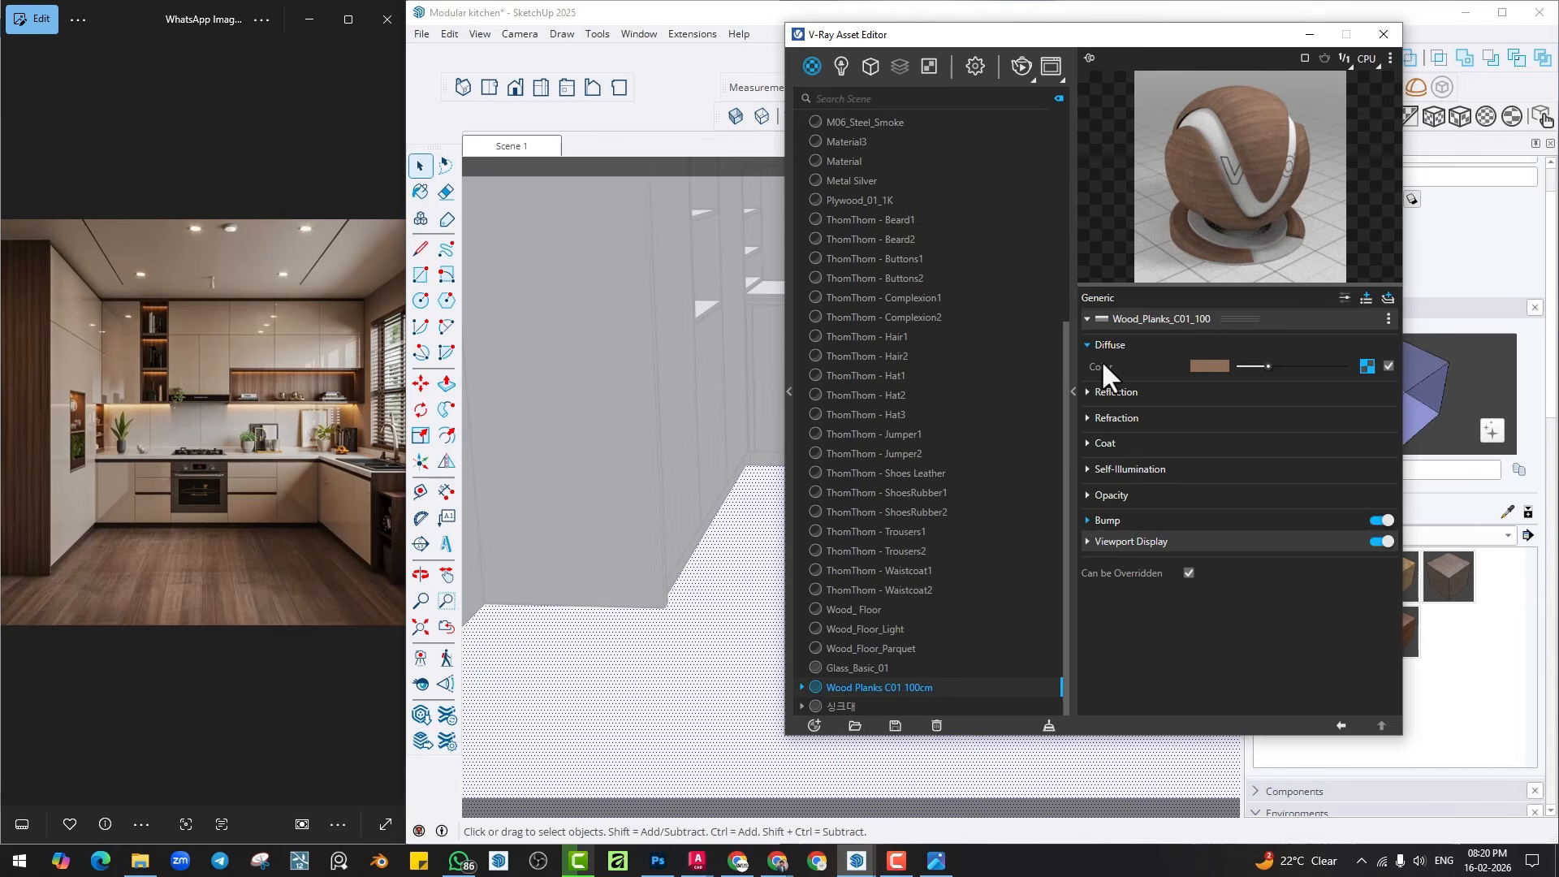
pyautogui.rightClick(878, 687)
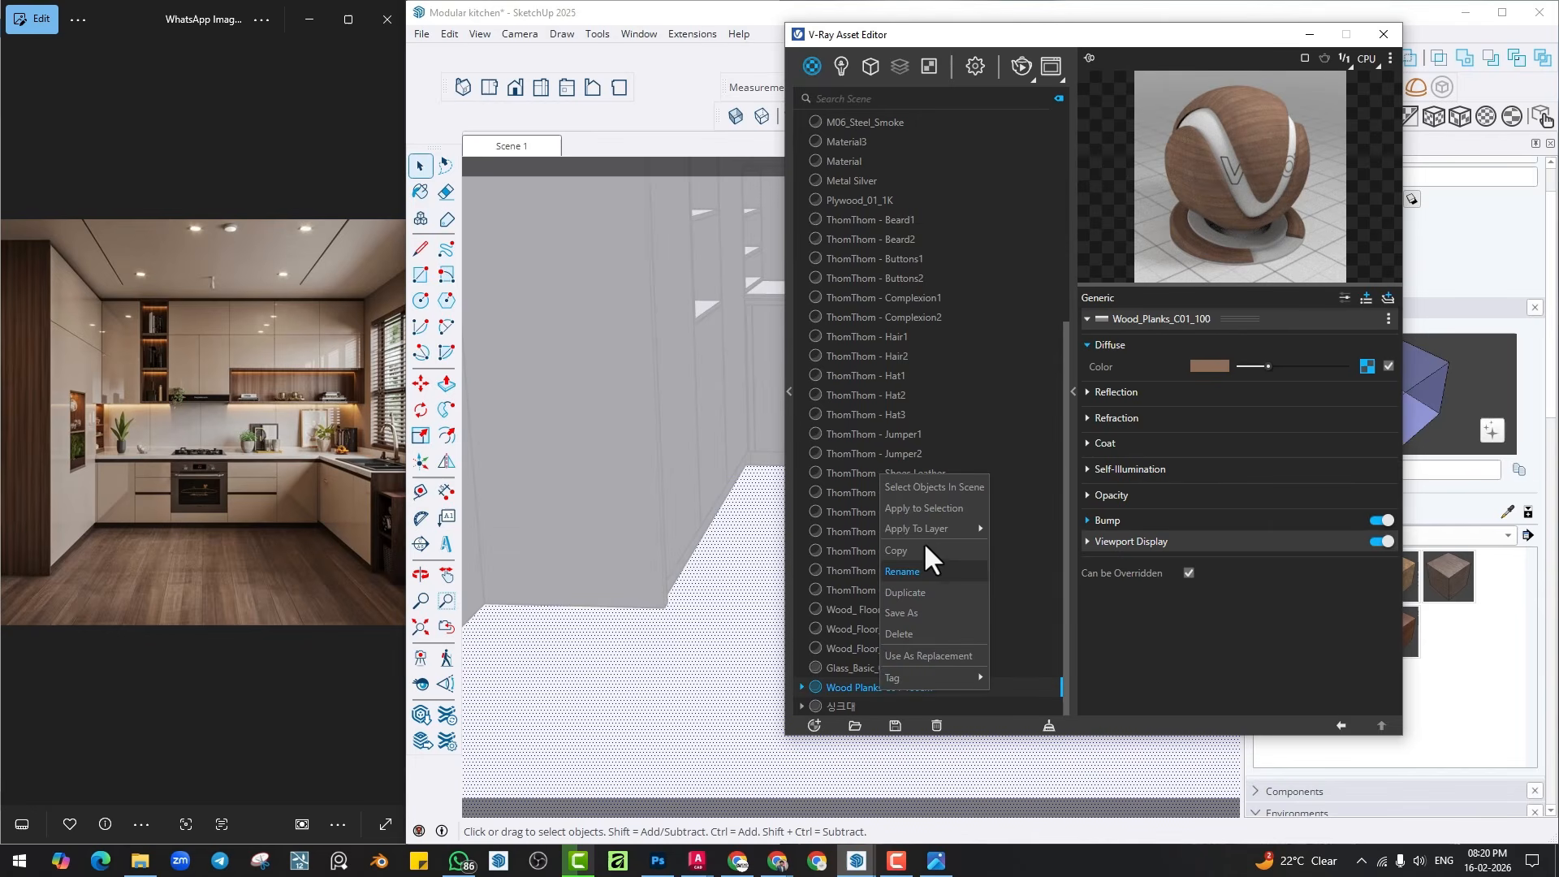
pyautogui.click(917, 511)
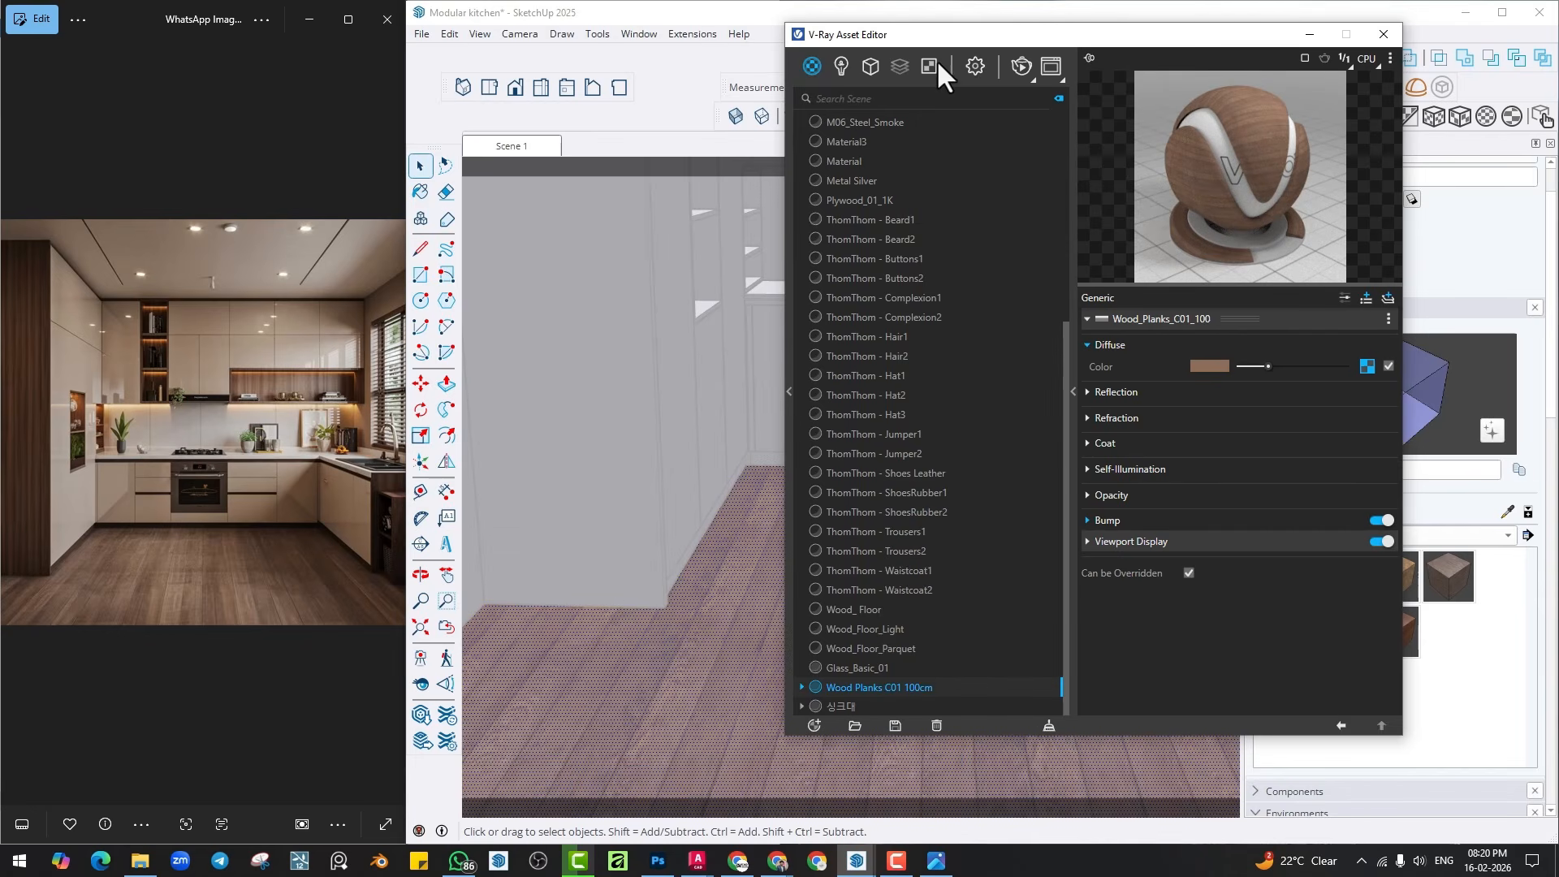
# Place a guide line on the floor, 3" in from and parallel to its edge along the side wall.
pyautogui.moveTo(924, 41); pyautogui.dragTo(1214, 75)
pyautogui.moveTo(859, 529)
pyautogui.mouseDown(button='middle')
pyautogui.moveTo(910, 554)
pyautogui.moveTo(675, 680)
pyautogui.mouseUp(button='middle')
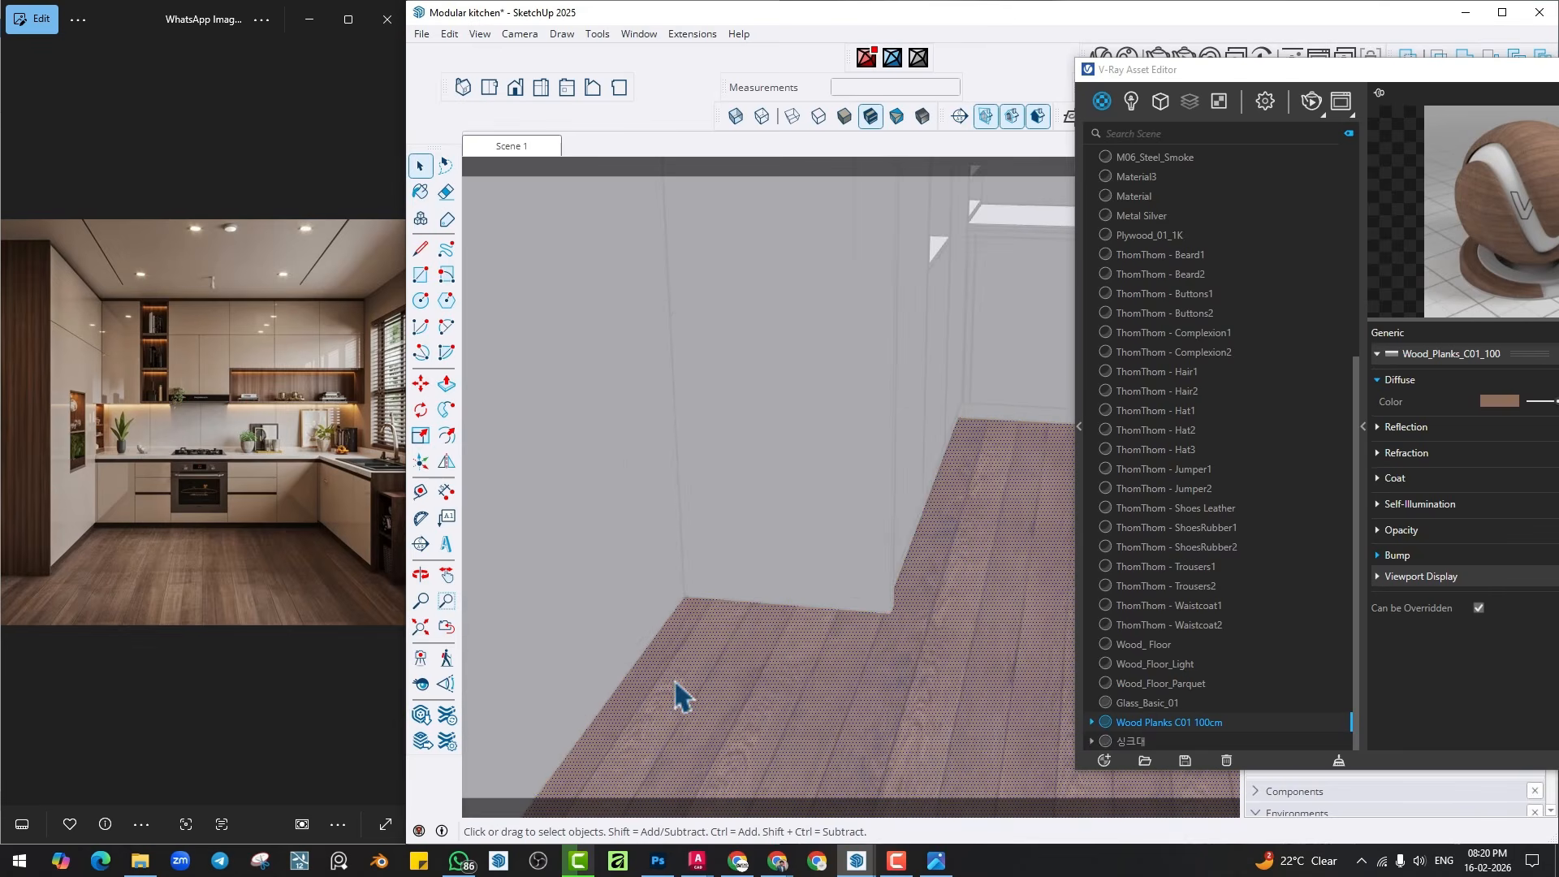
pyautogui.click(420, 492)
pyautogui.click(605, 685)
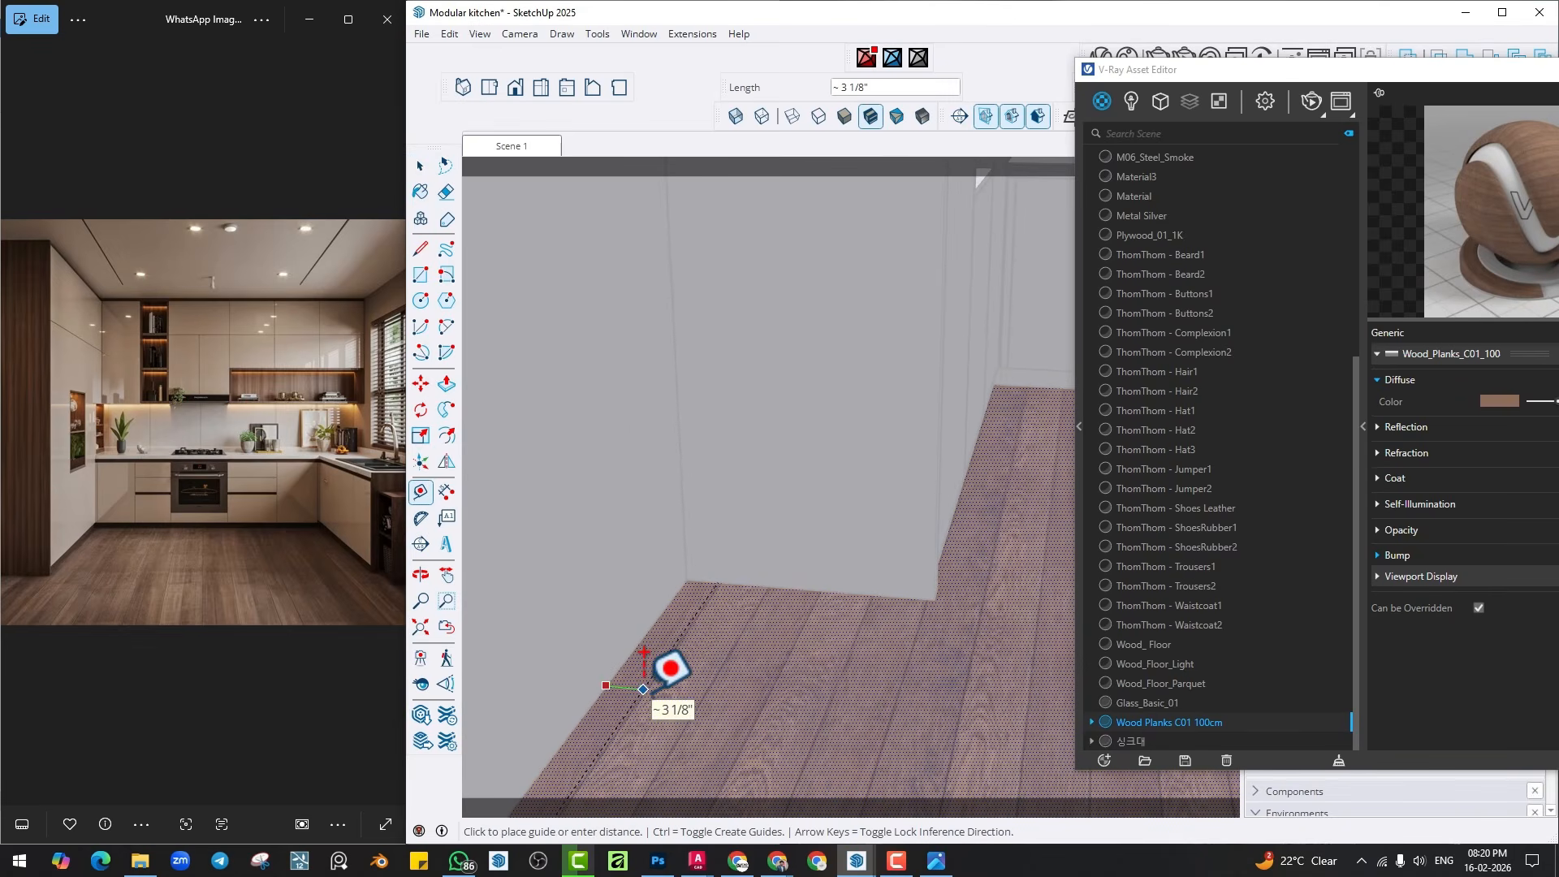
pyautogui.write('3')
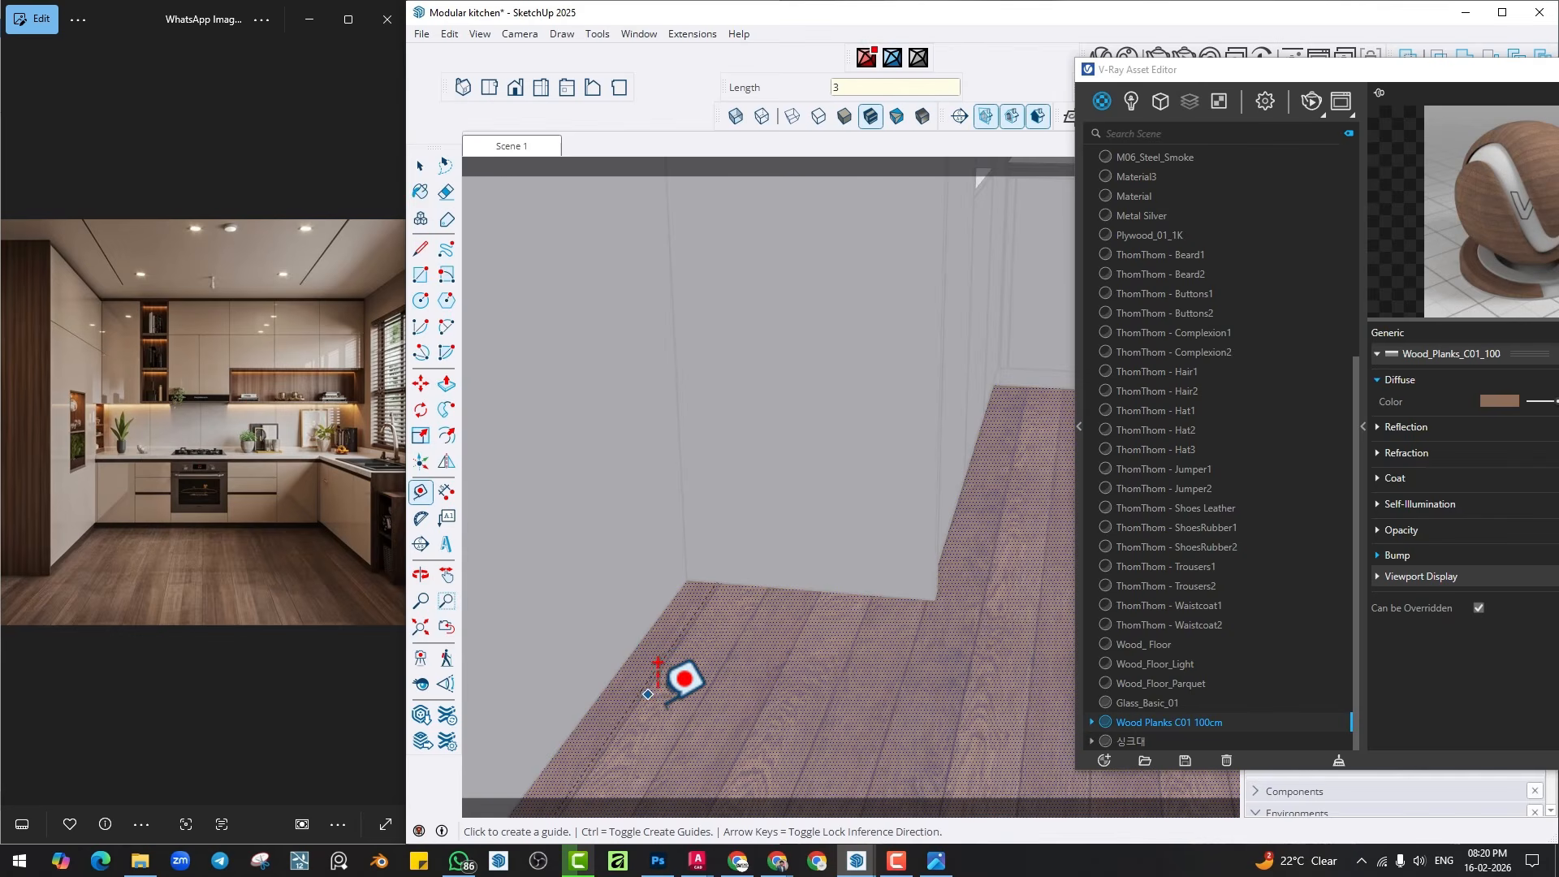
pyautogui.press('space')
# Sample the floor's Wood Planks C01 100cm material for editing and set its texture width to 3'.
pyautogui.moveTo(708, 695); pyautogui.dragTo(1035, 560, button='middle')
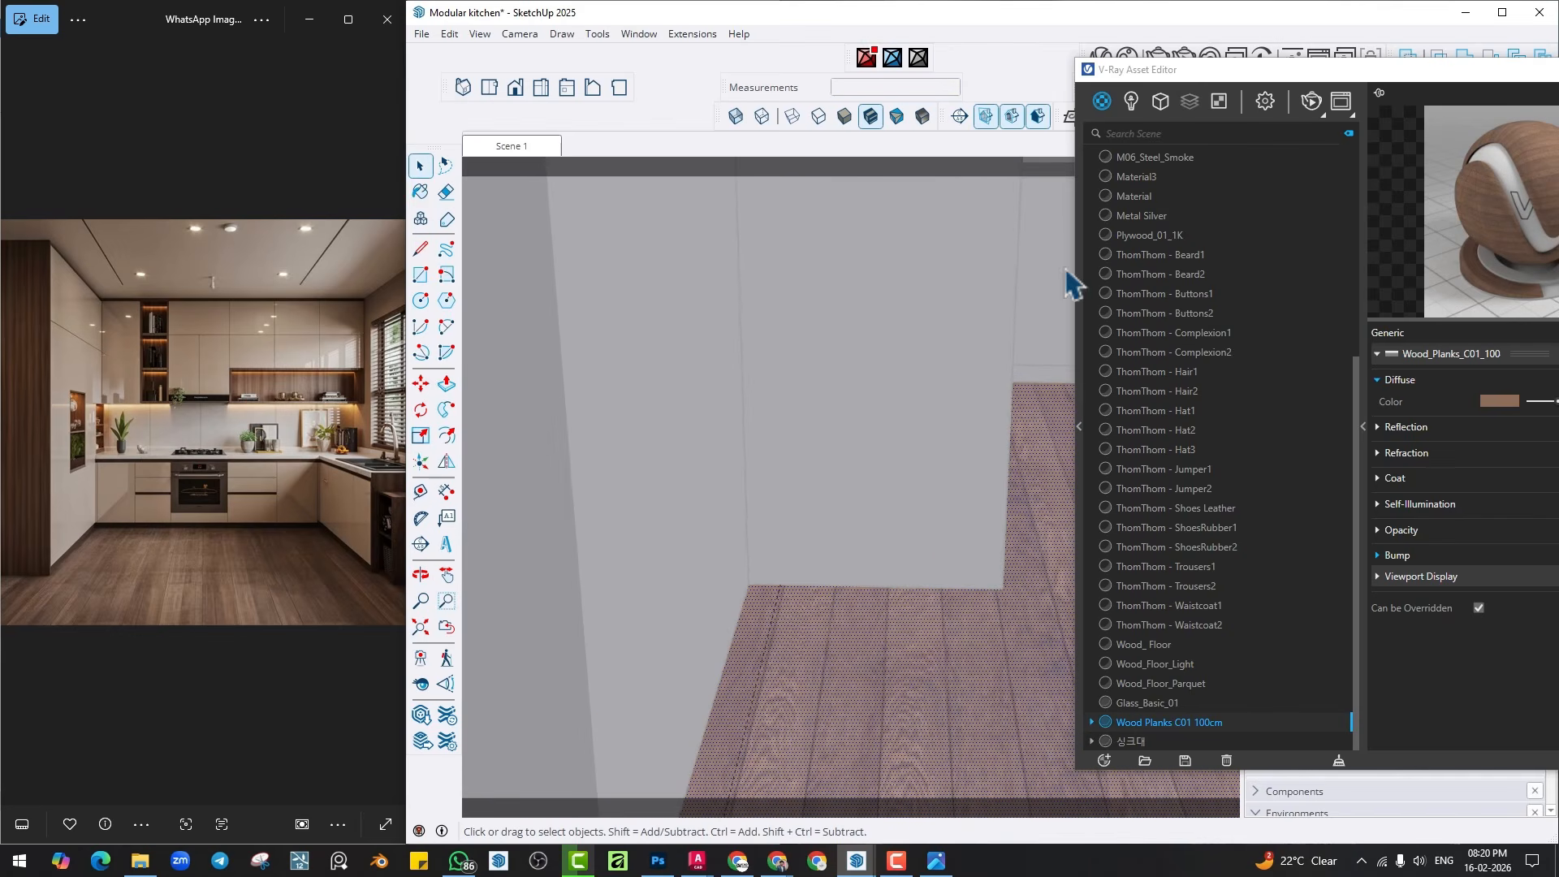
pyautogui.moveTo(1195, 78); pyautogui.dragTo(443, 68)
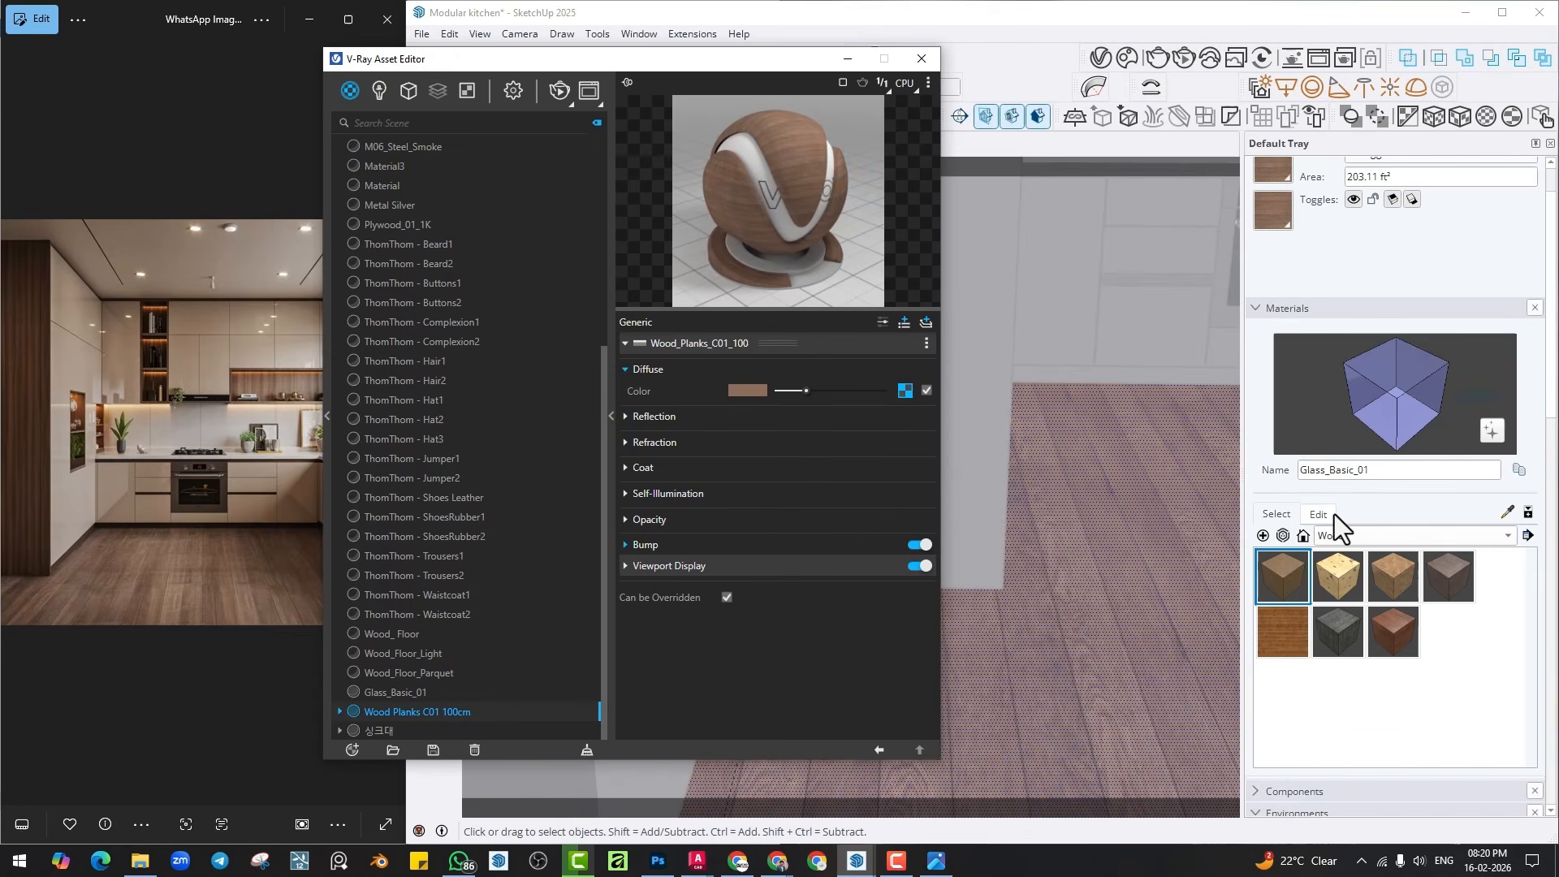
pyautogui.click(1331, 514)
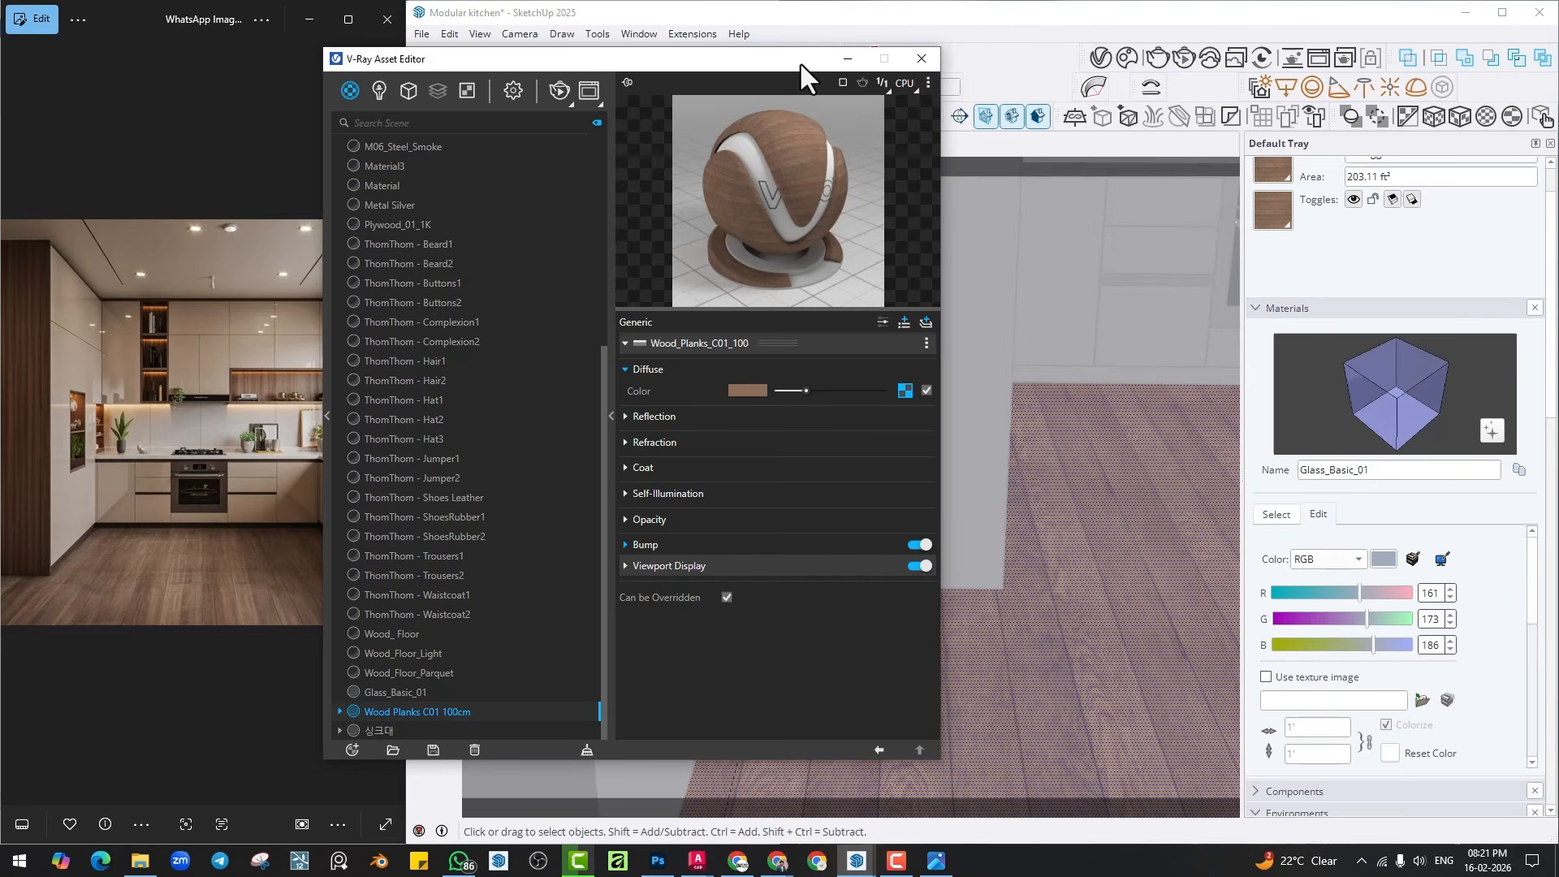
pyautogui.moveTo(801, 64)
pyautogui.mouseDown()
pyautogui.moveTo(595, 91)
pyautogui.moveTo(381, 87)
pyautogui.mouseUp()
pyautogui.click(1268, 213)
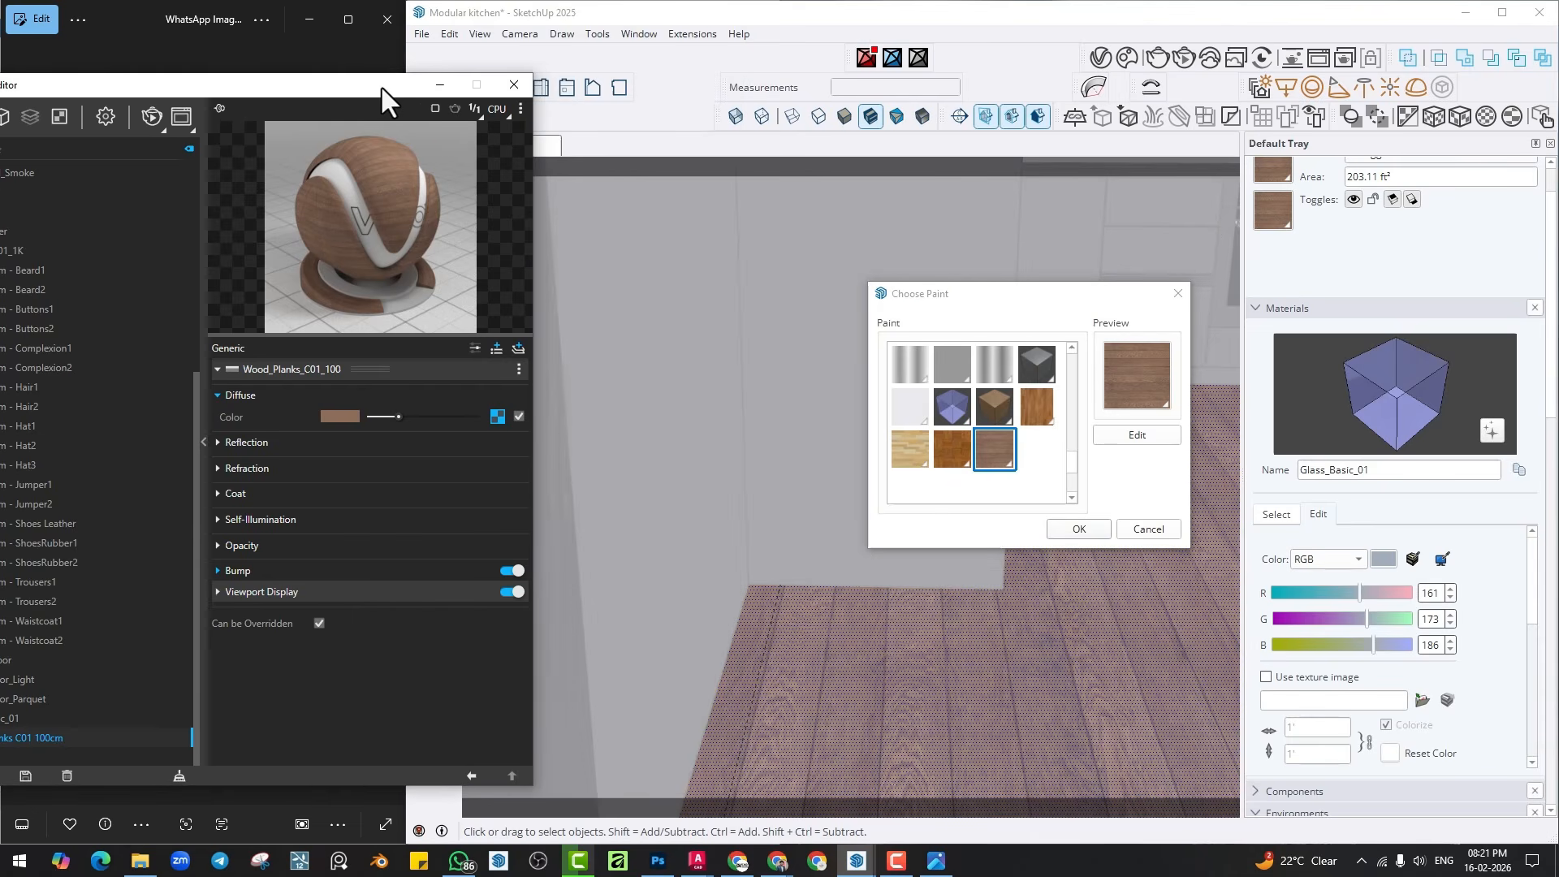
pyautogui.click(1178, 293)
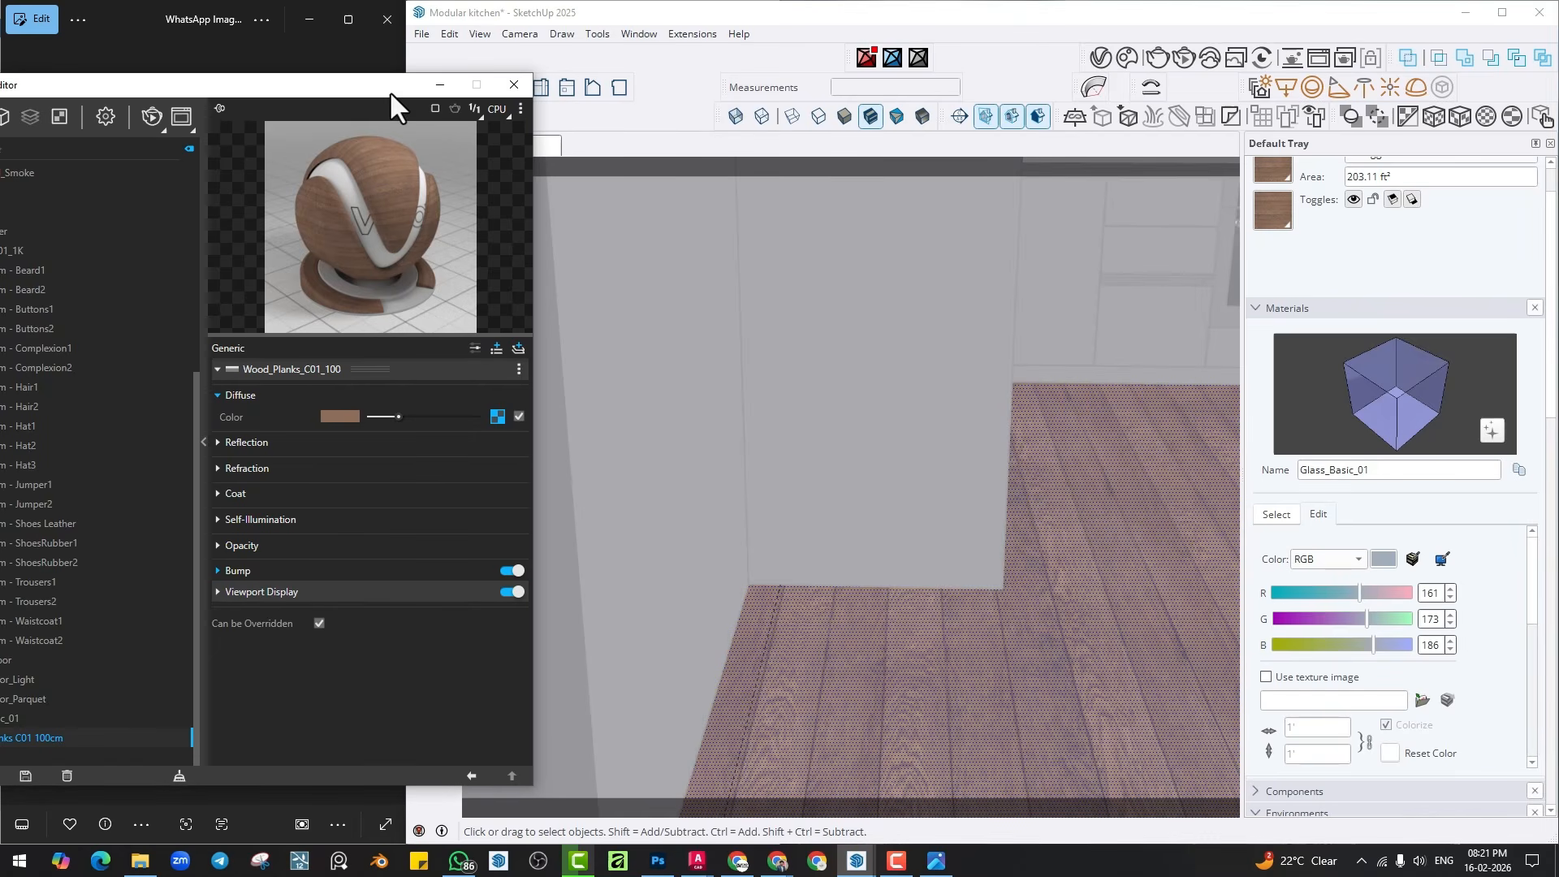
pyautogui.moveTo(384, 92); pyautogui.dragTo(284, 273)
pyautogui.click(420, 192)
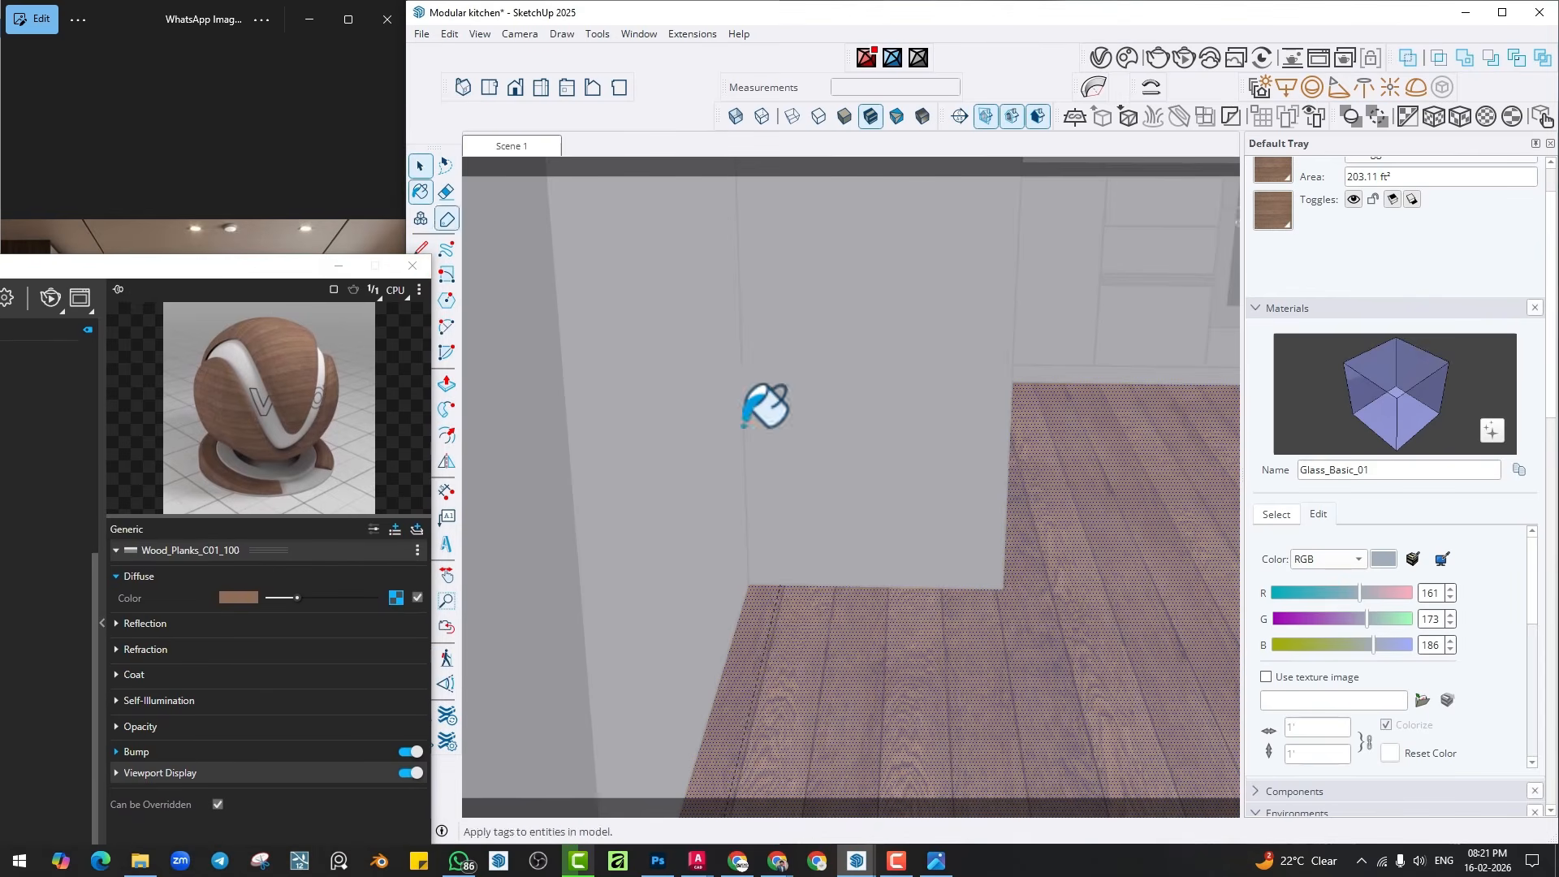
pyautogui.keyDown('alt'); pyautogui.click(950, 640); pyautogui.keyUp('alt')
pyautogui.click(1302, 726)
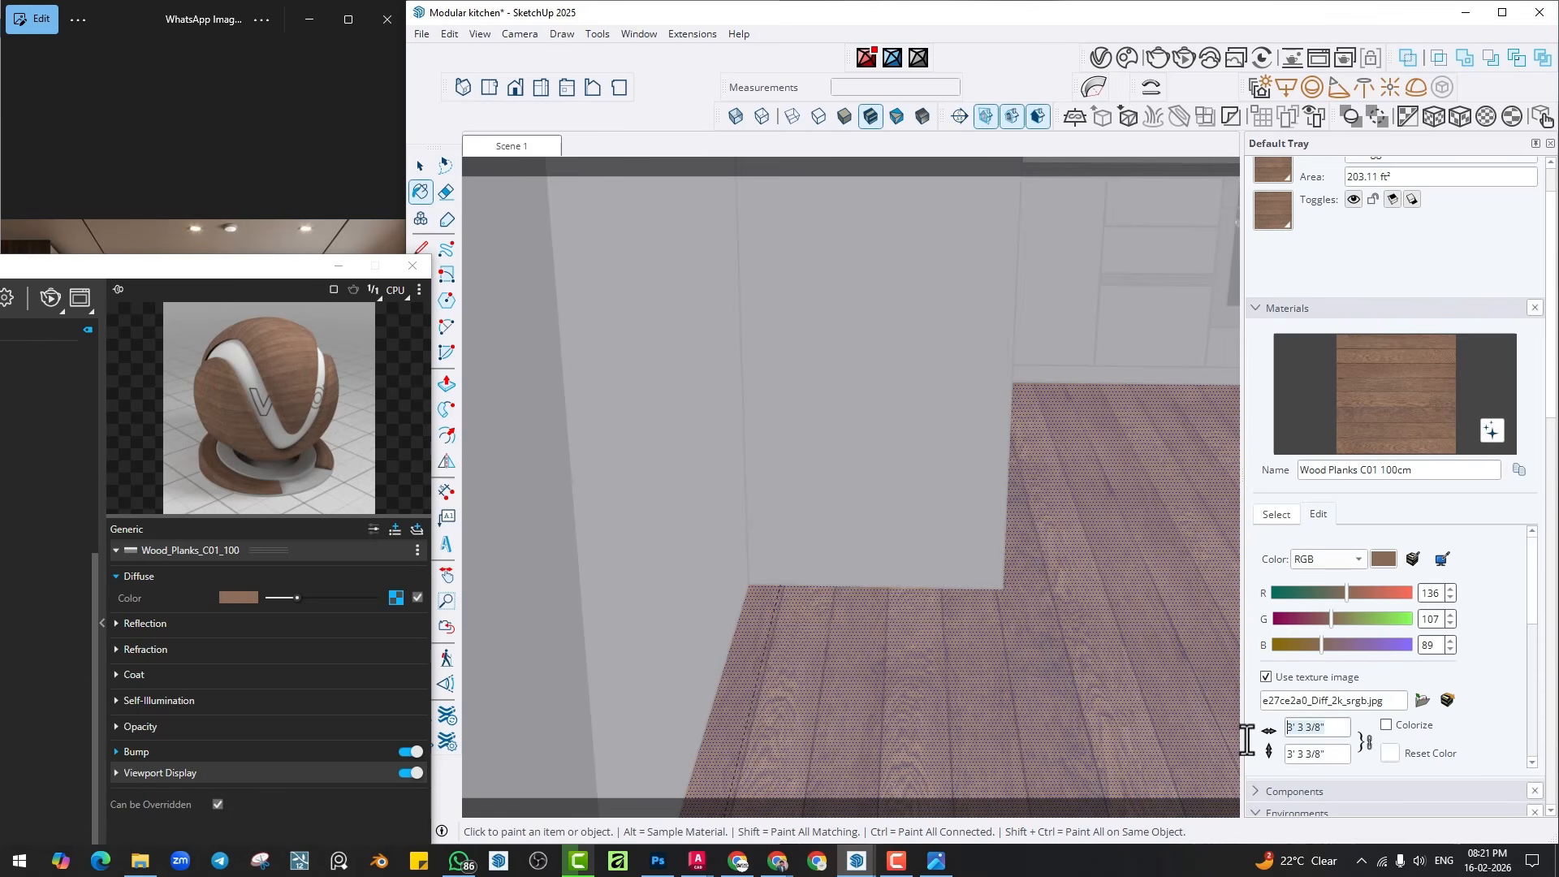
pyautogui.write('3')
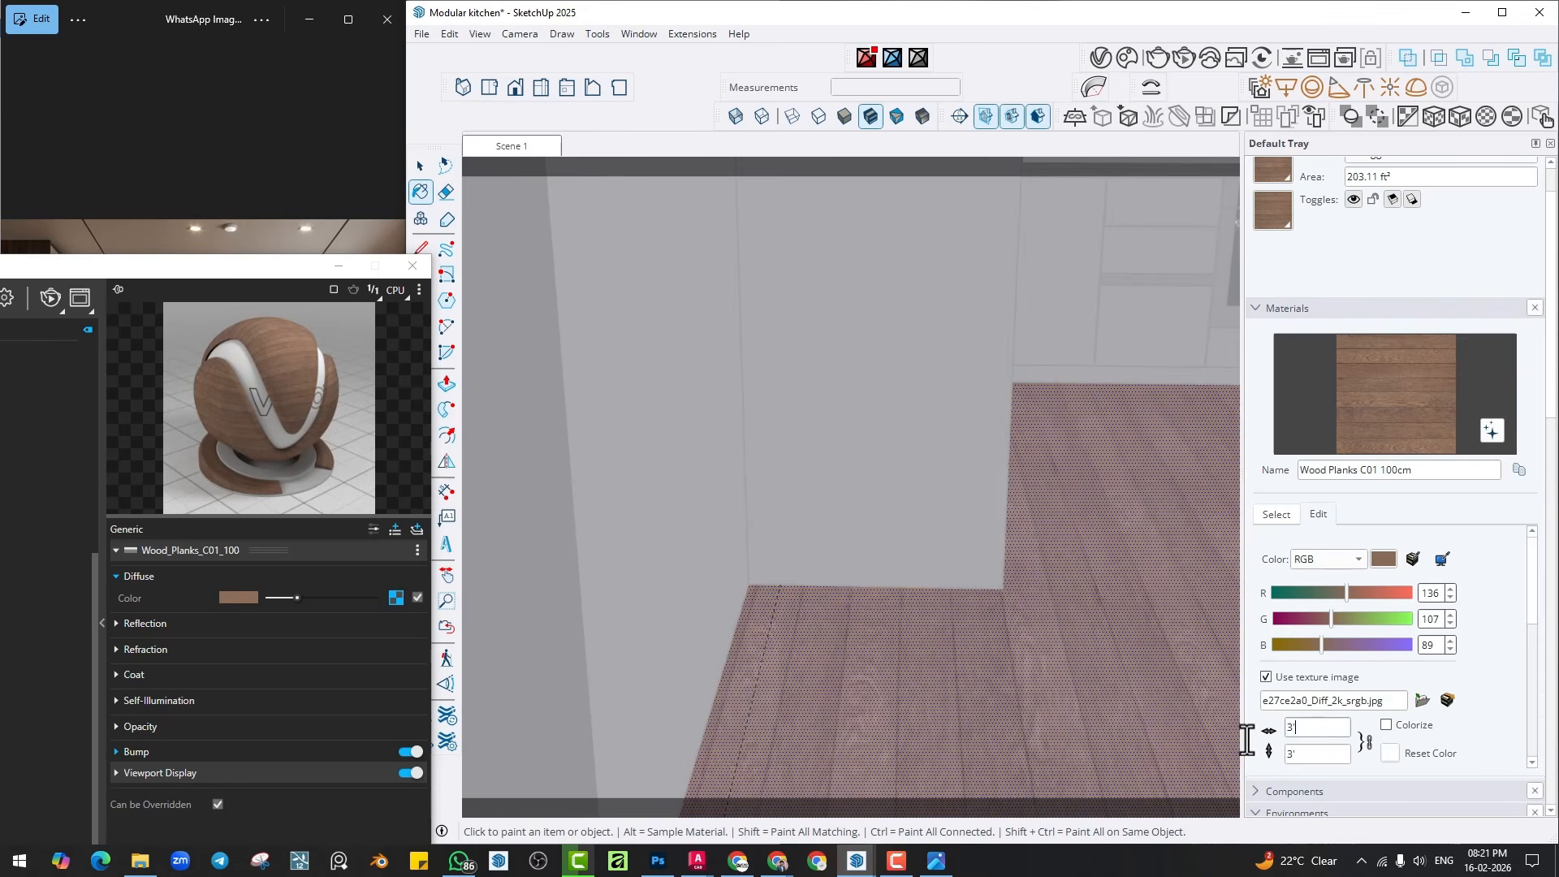
# Open texture positioning on the selected floor face and shift the wood plank texture slightly.
pyautogui.rightClick(900, 698)
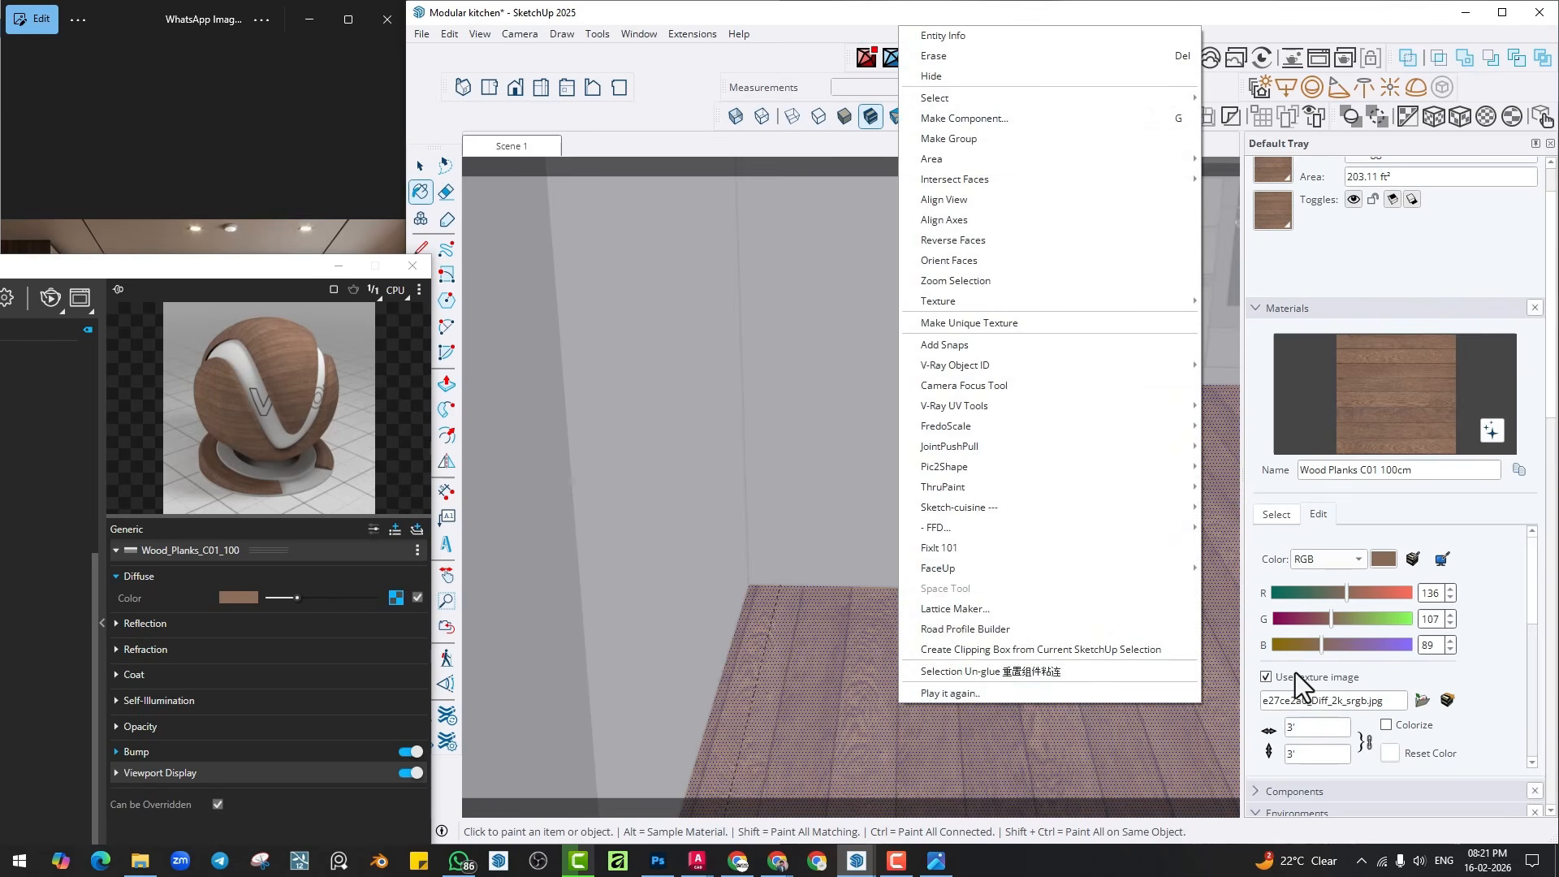
pyautogui.click(1309, 729)
pyautogui.rightClick(901, 720)
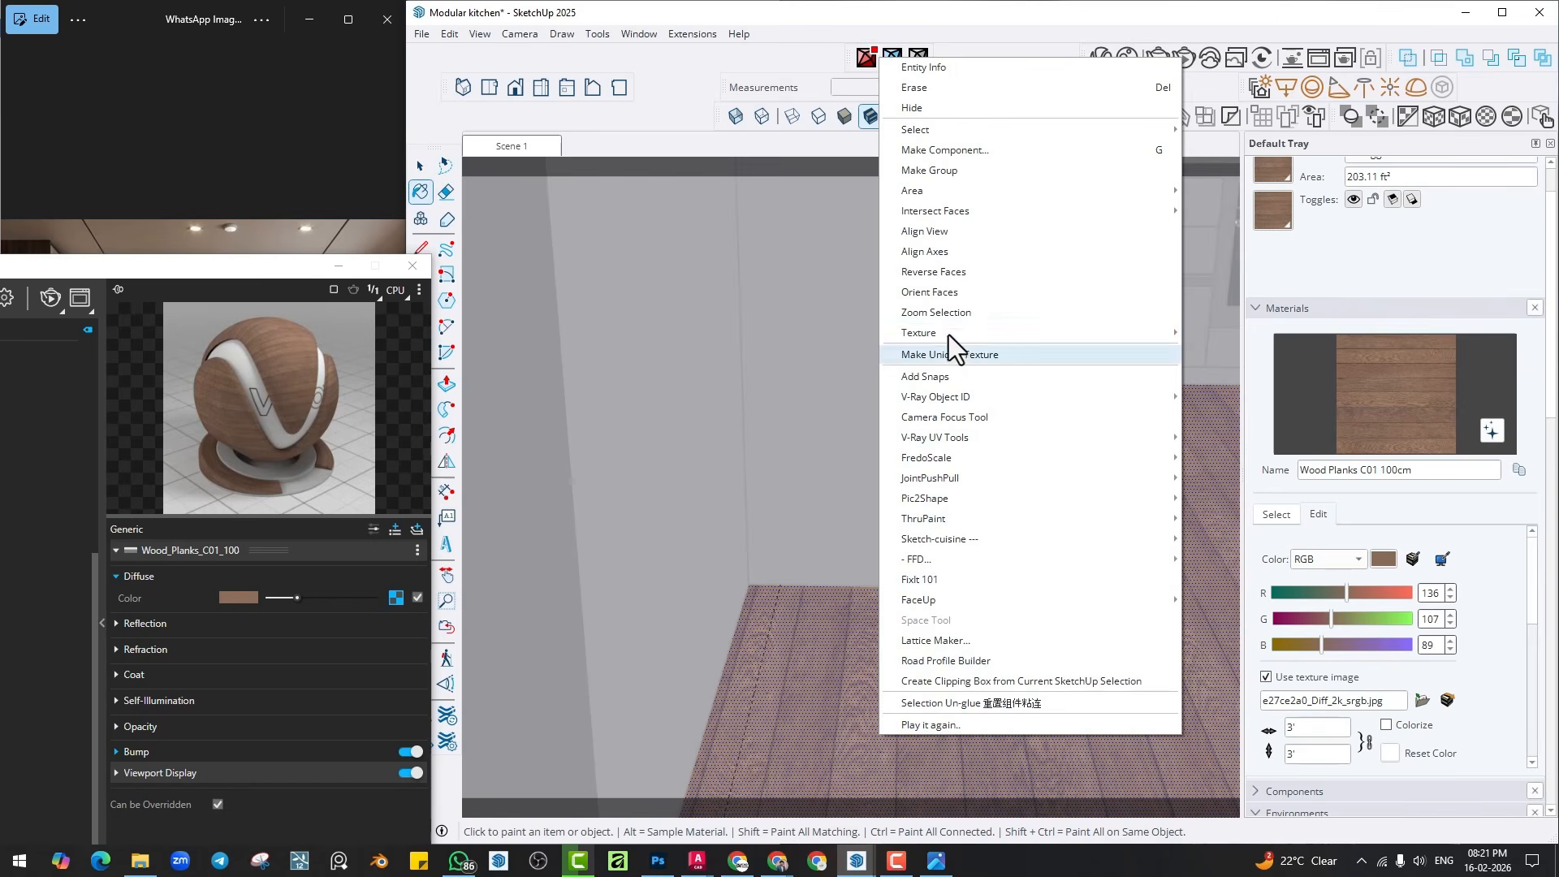
pyautogui.click(1216, 334)
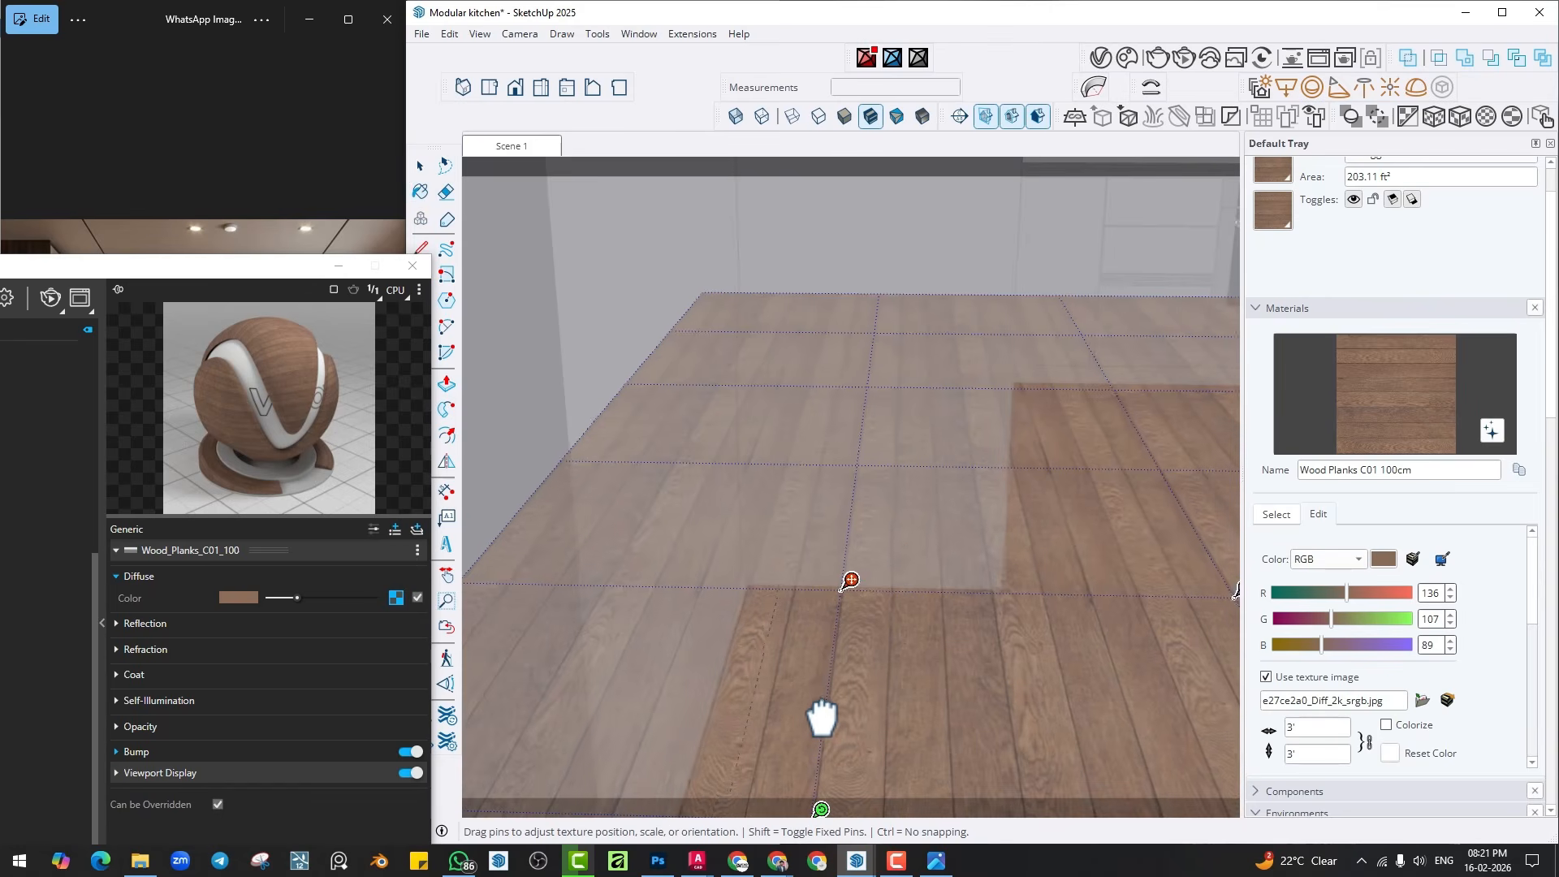
pyautogui.moveTo(821, 717)
pyautogui.mouseDown()
pyautogui.moveTo(768, 709)
pyautogui.moveTo(821, 709)
pyautogui.mouseUp()
# Set the texture width of the floor's Wood Planks C01 100cm material to 2'.
pyautogui.click(1295, 728)
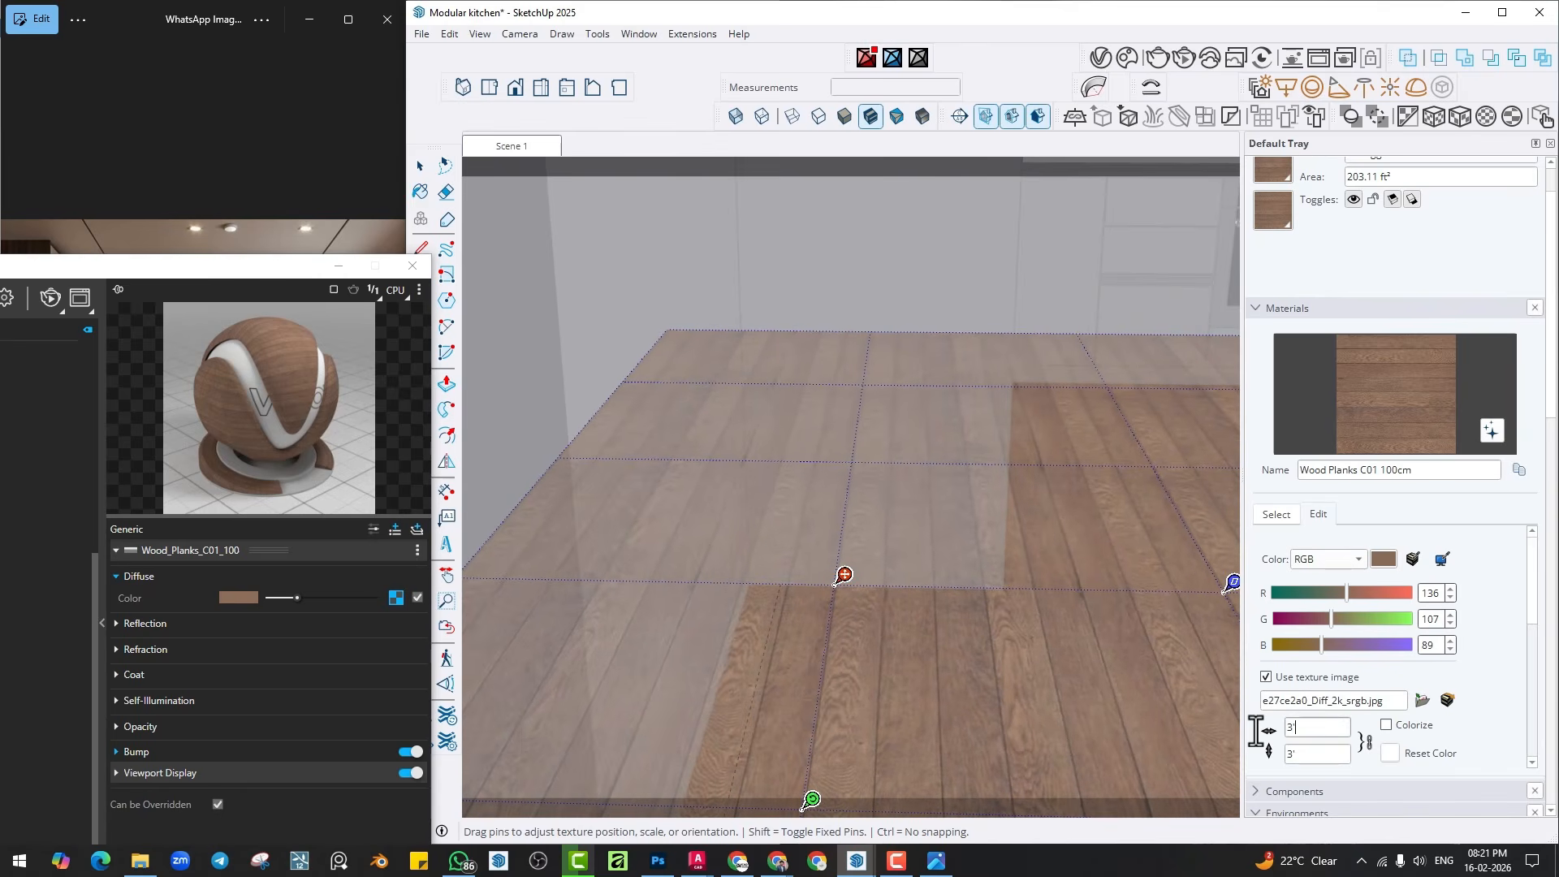
pyautogui.write('2')
pyautogui.press('Return')
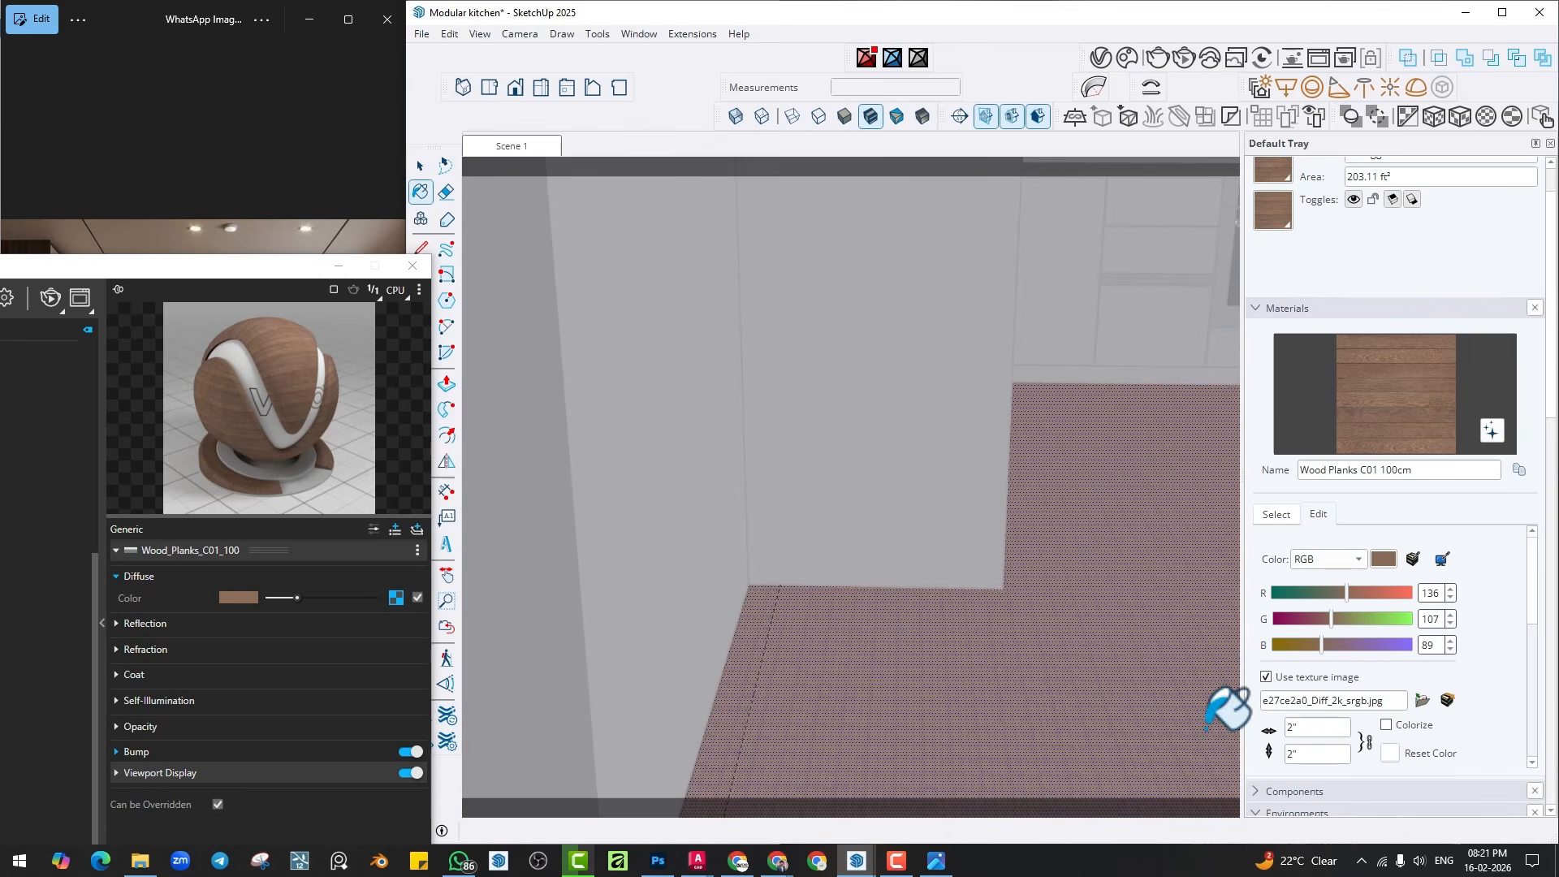
pyautogui.click(1307, 727)
pyautogui.write("'")
pyautogui.press('Return')
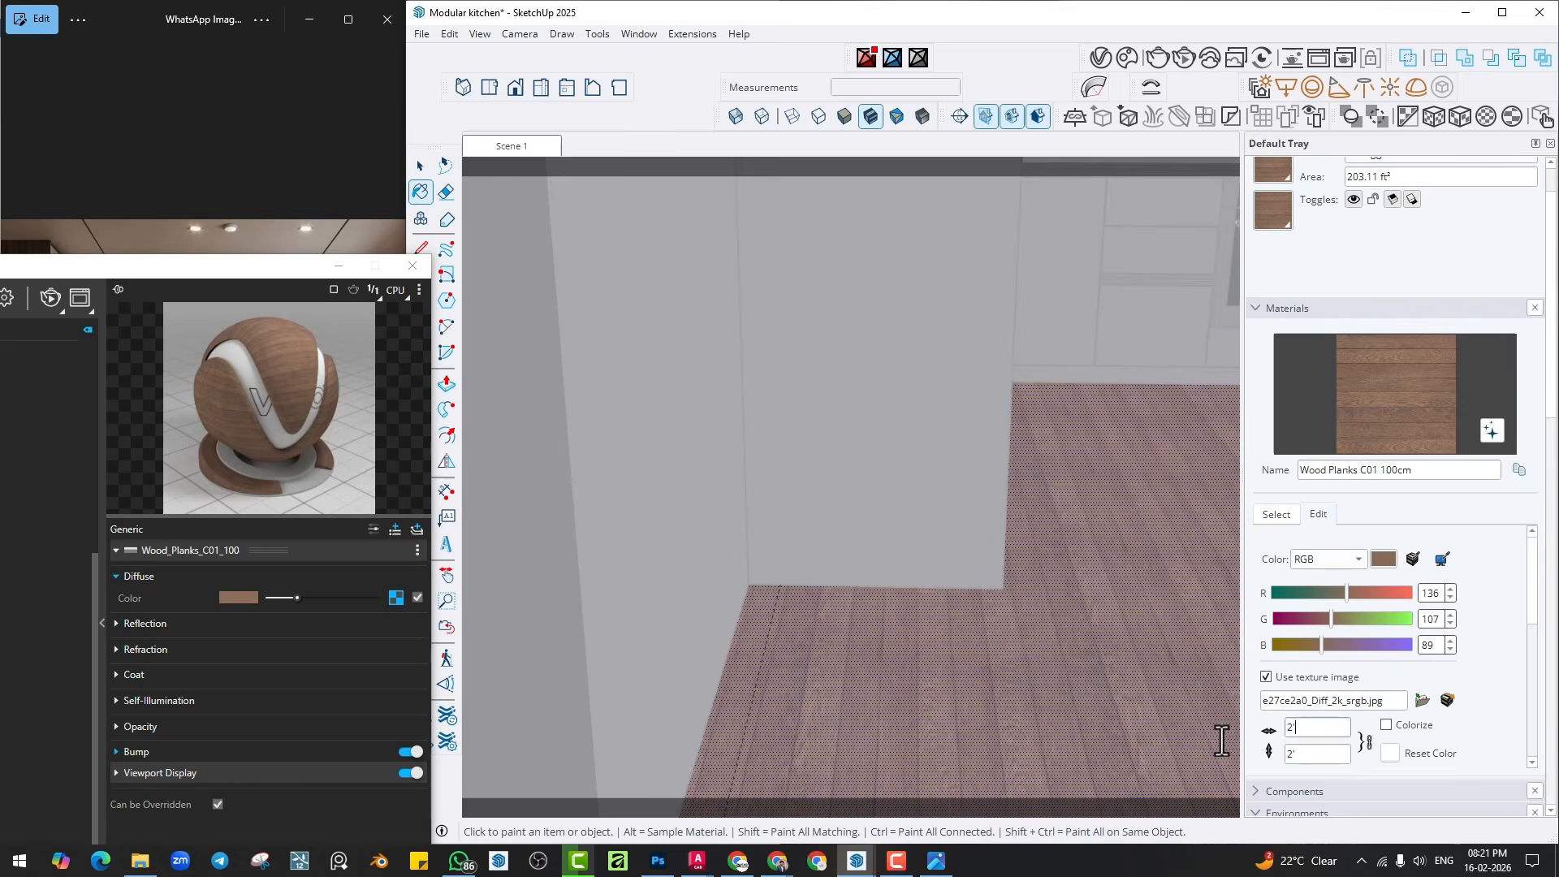
# Check the resized plank texture's placement on the floor in texture positioning mode, returning to the Scene 1 view.
pyautogui.rightClick(947, 710)
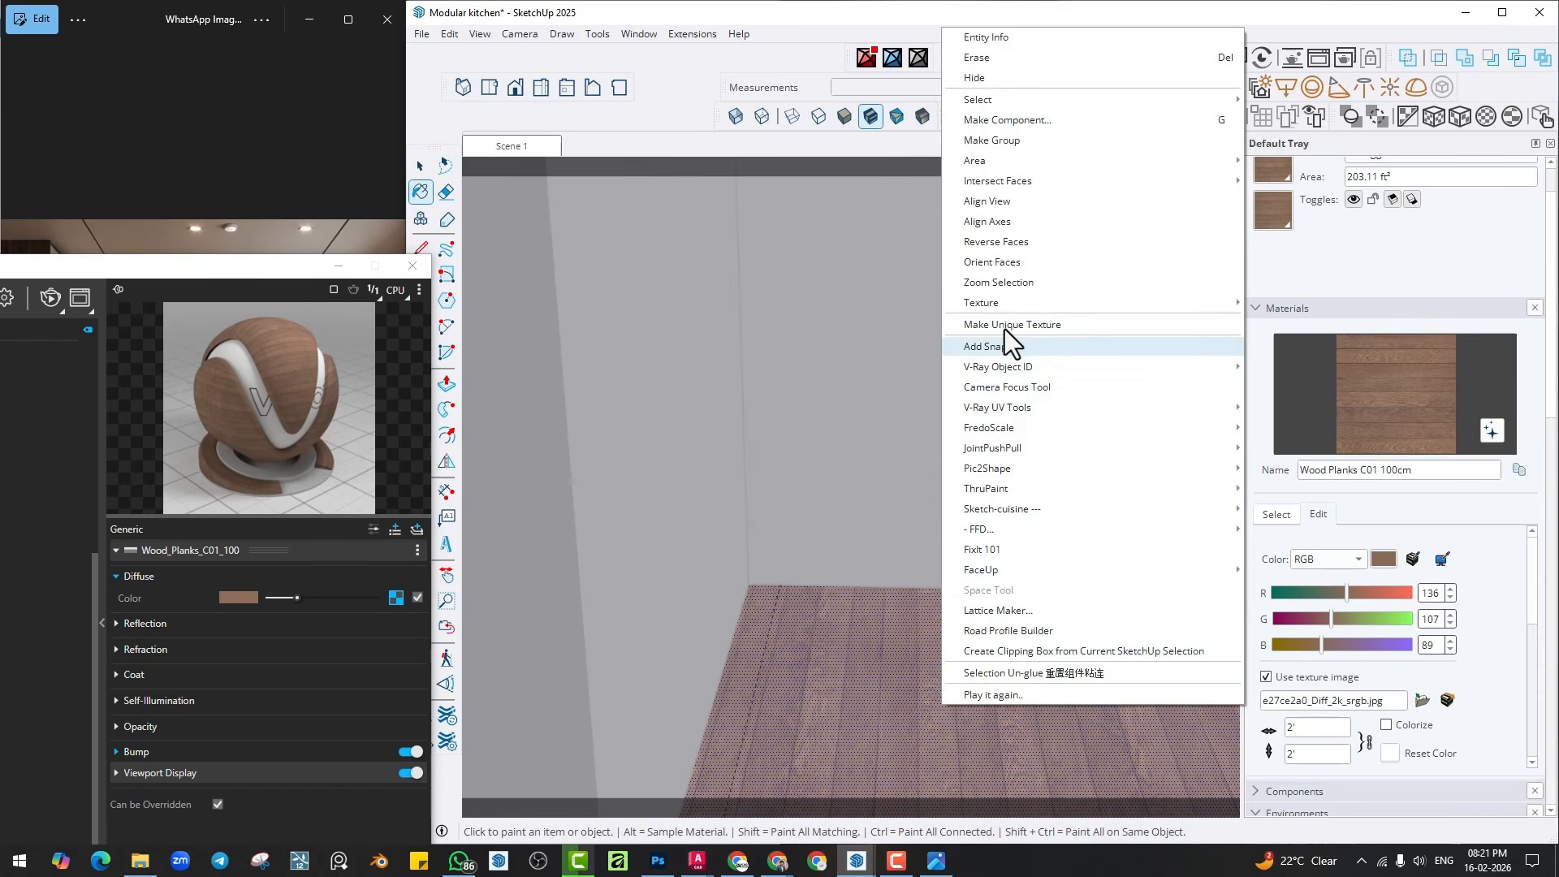
pyautogui.moveTo(1133, 307)
pyautogui.click(1268, 304)
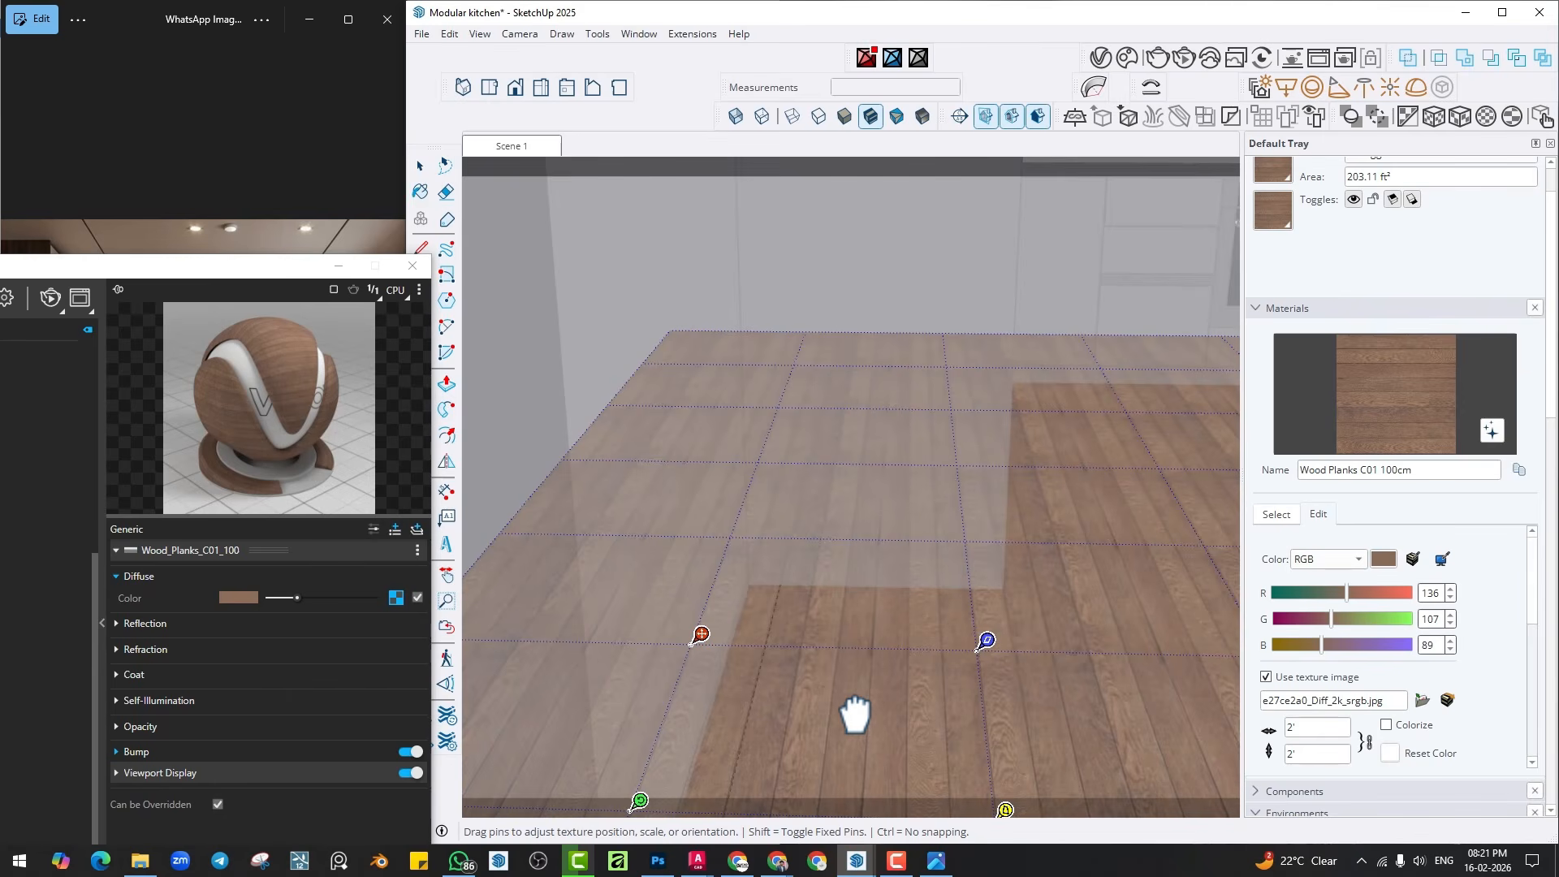
pyautogui.click(520, 151)
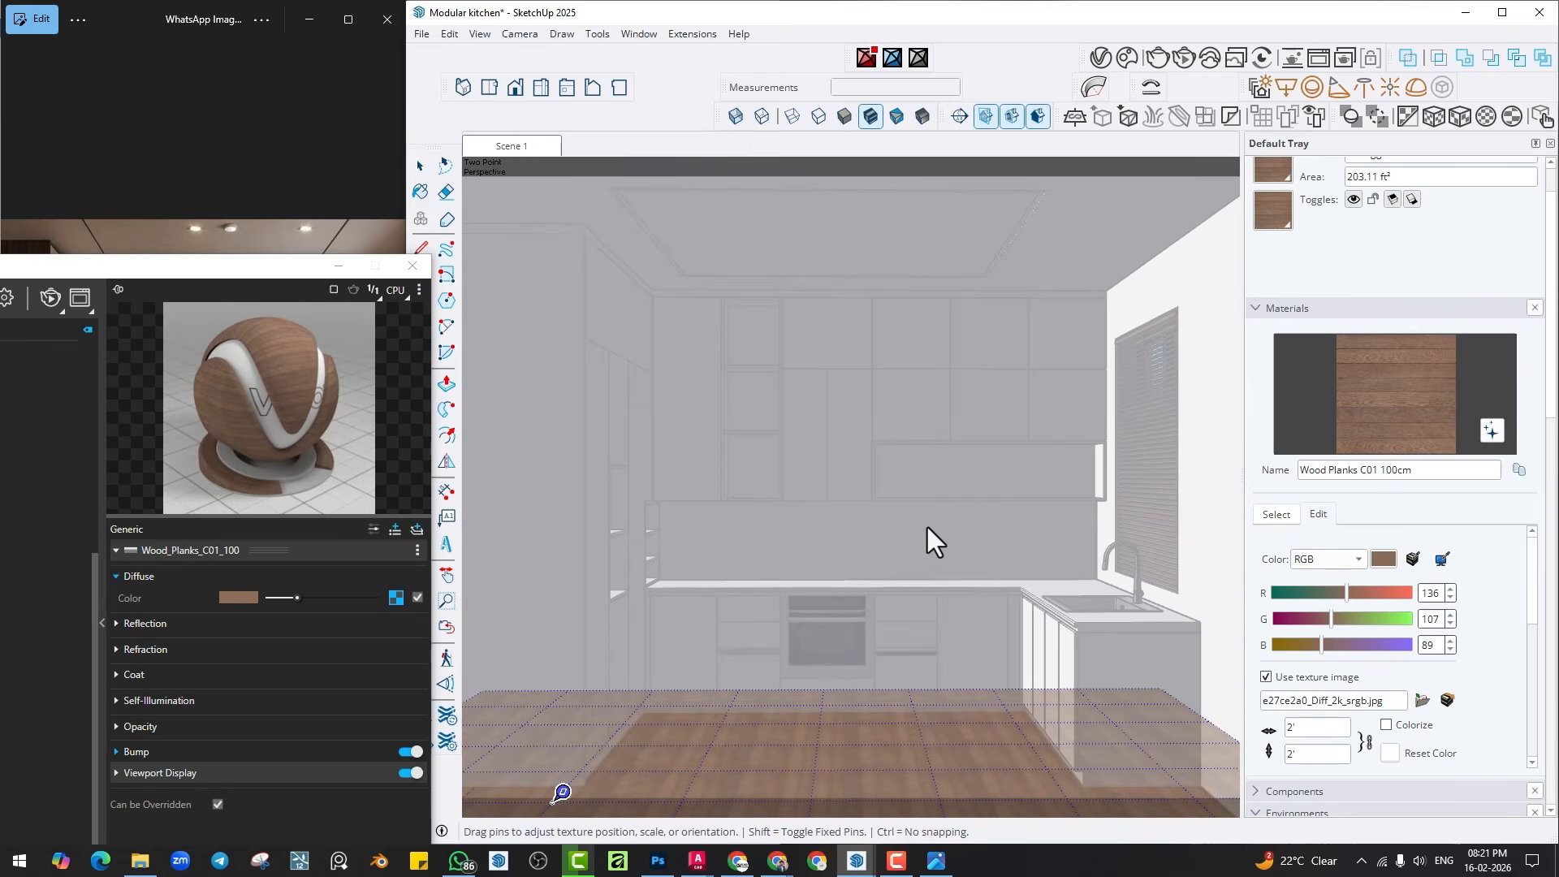
pyautogui.click(860, 450)
# Review the Wood Planks material's reflection settings in the V-Ray Asset Editor and start an interactive render of Scene 1.
pyautogui.moveTo(250, 269); pyautogui.dragTo(840, 163)
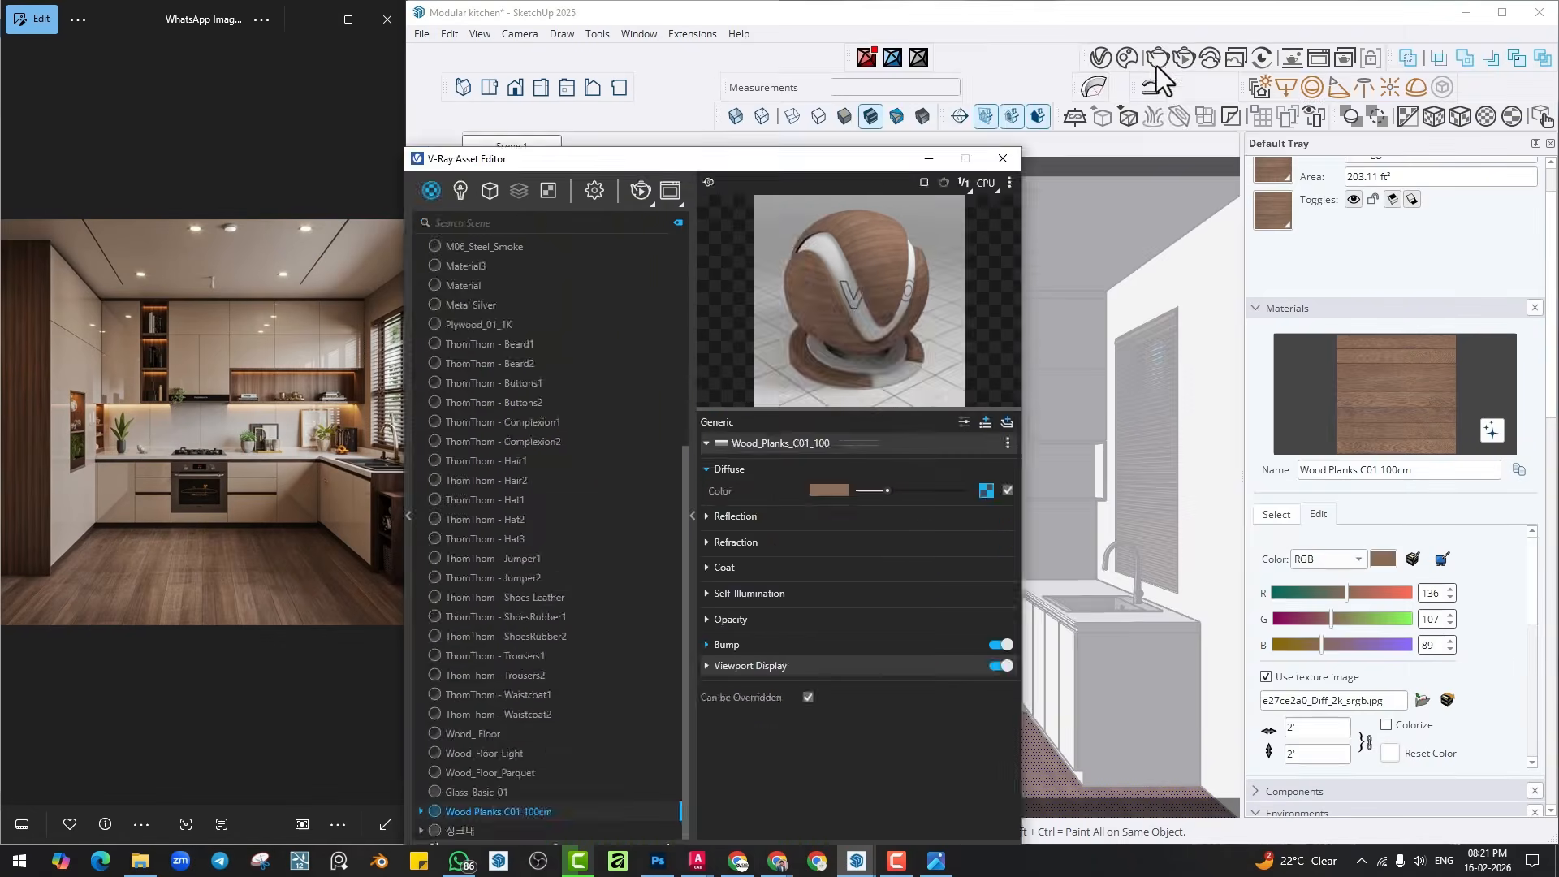
pyautogui.moveTo(1156, 65); pyautogui.dragTo(1205, 30)
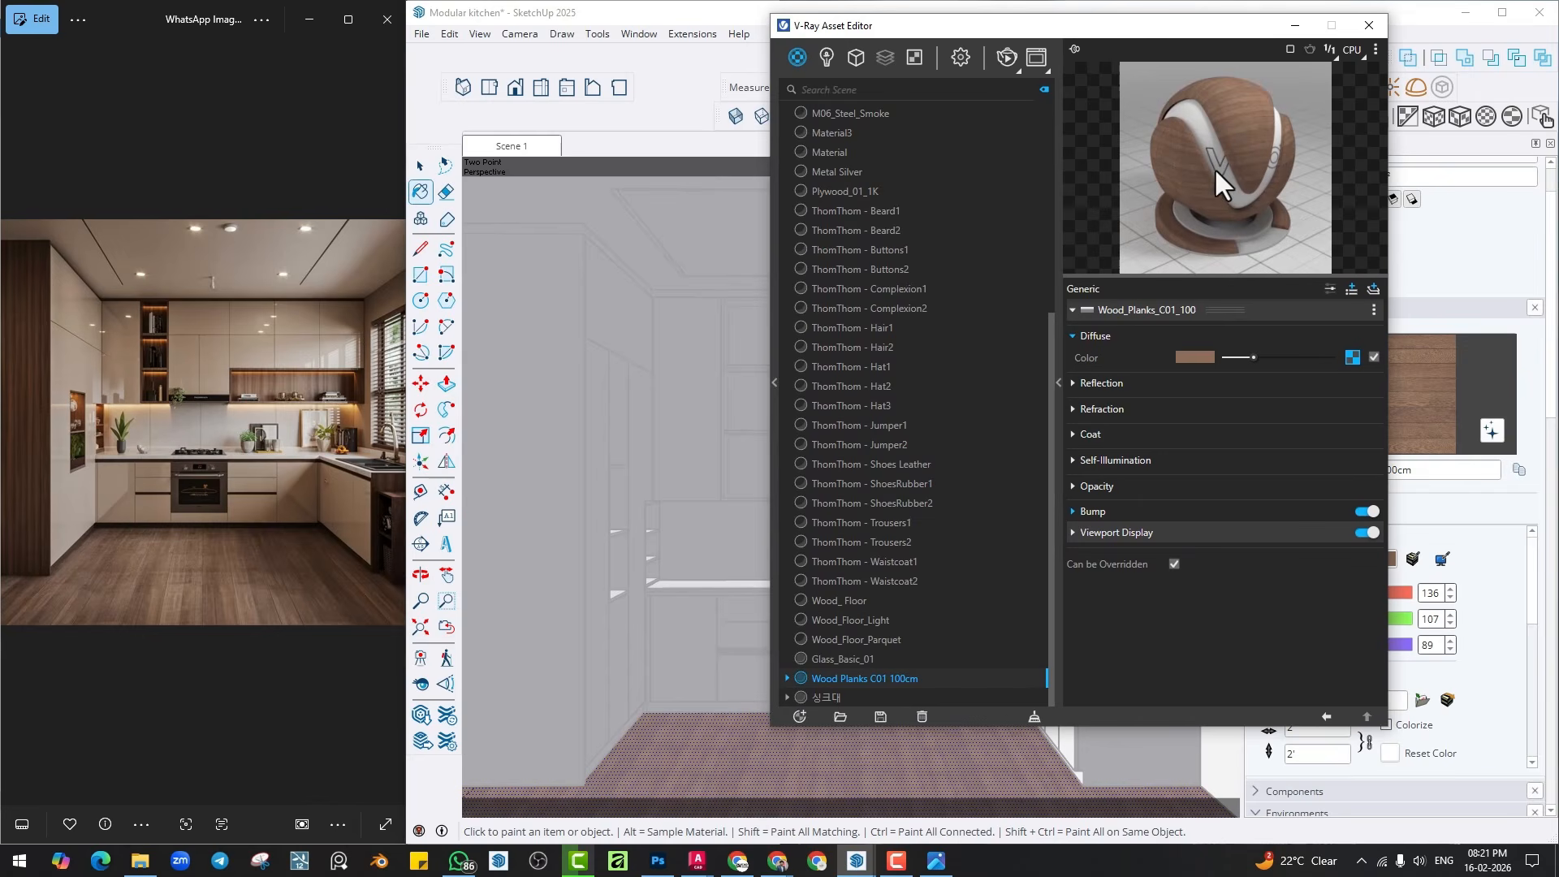
pyautogui.click(1101, 383)
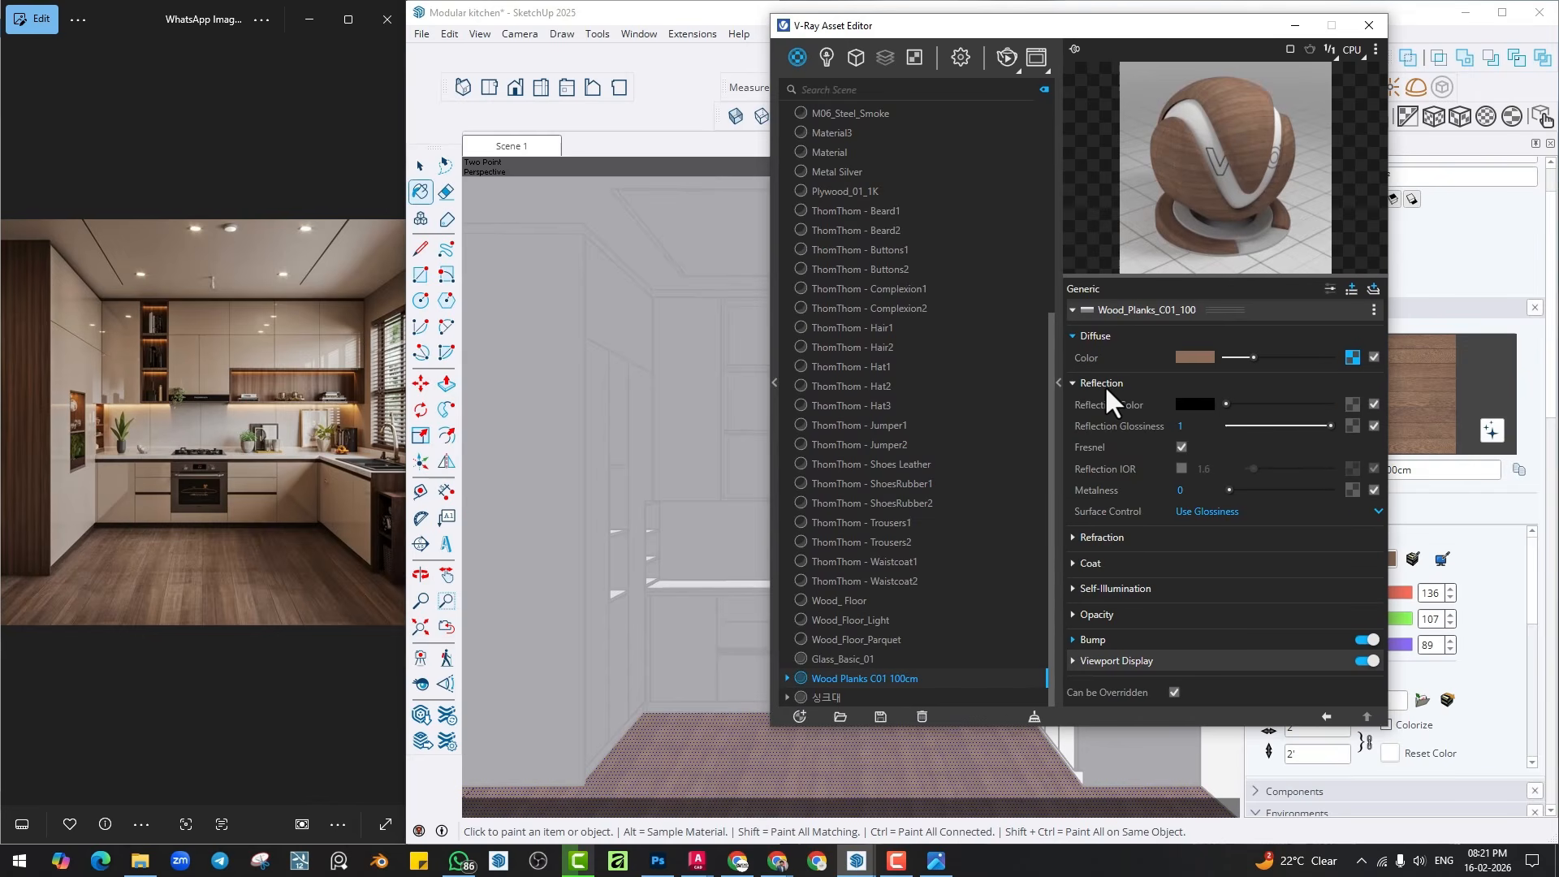
pyautogui.click(1104, 384)
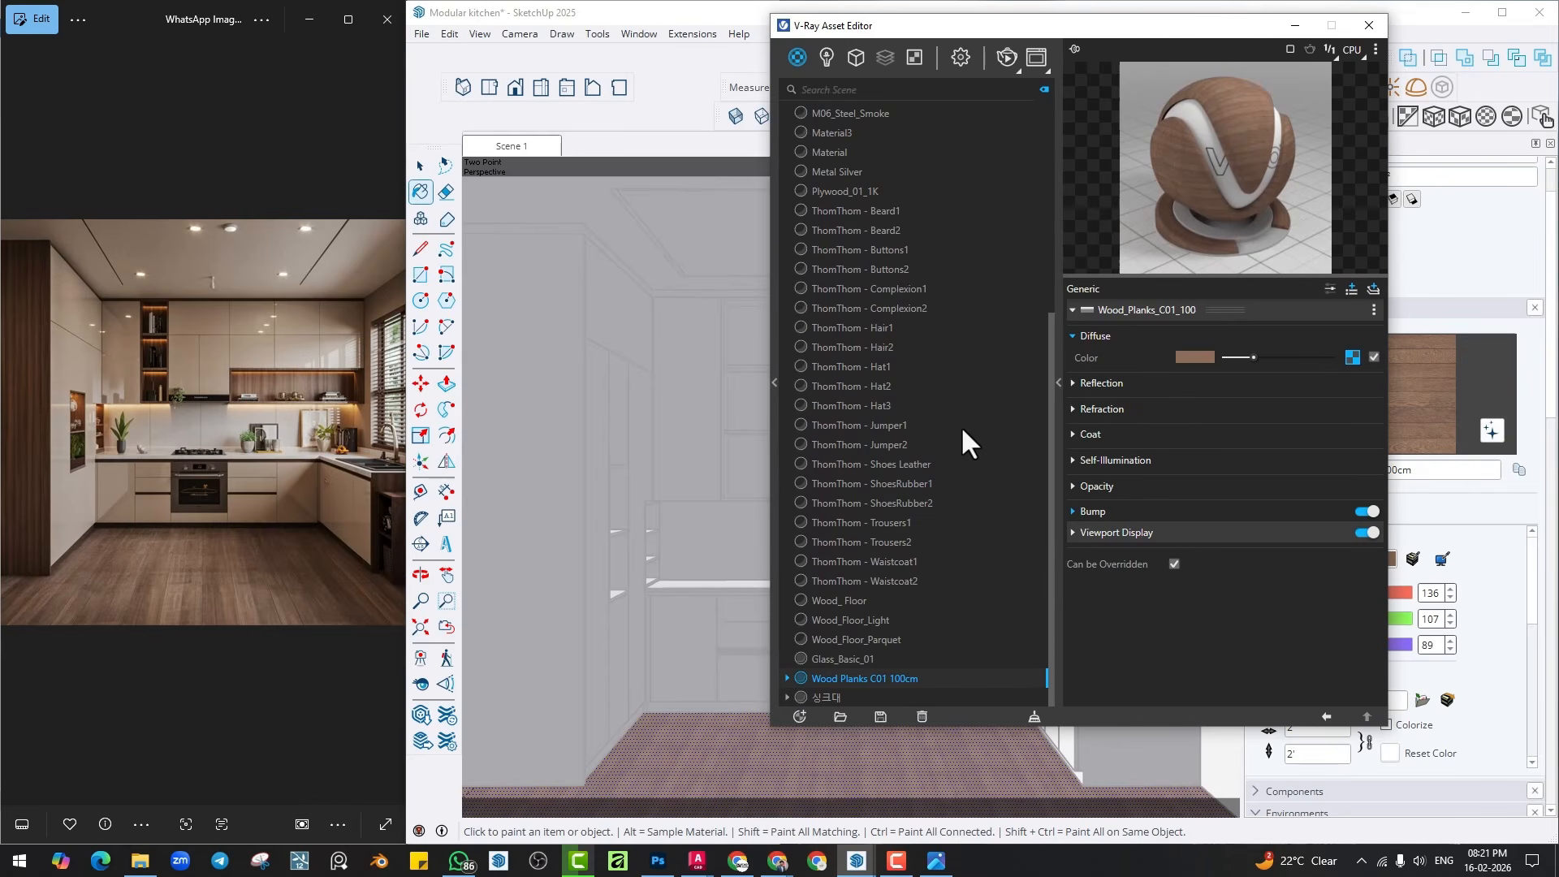
pyautogui.press('space')
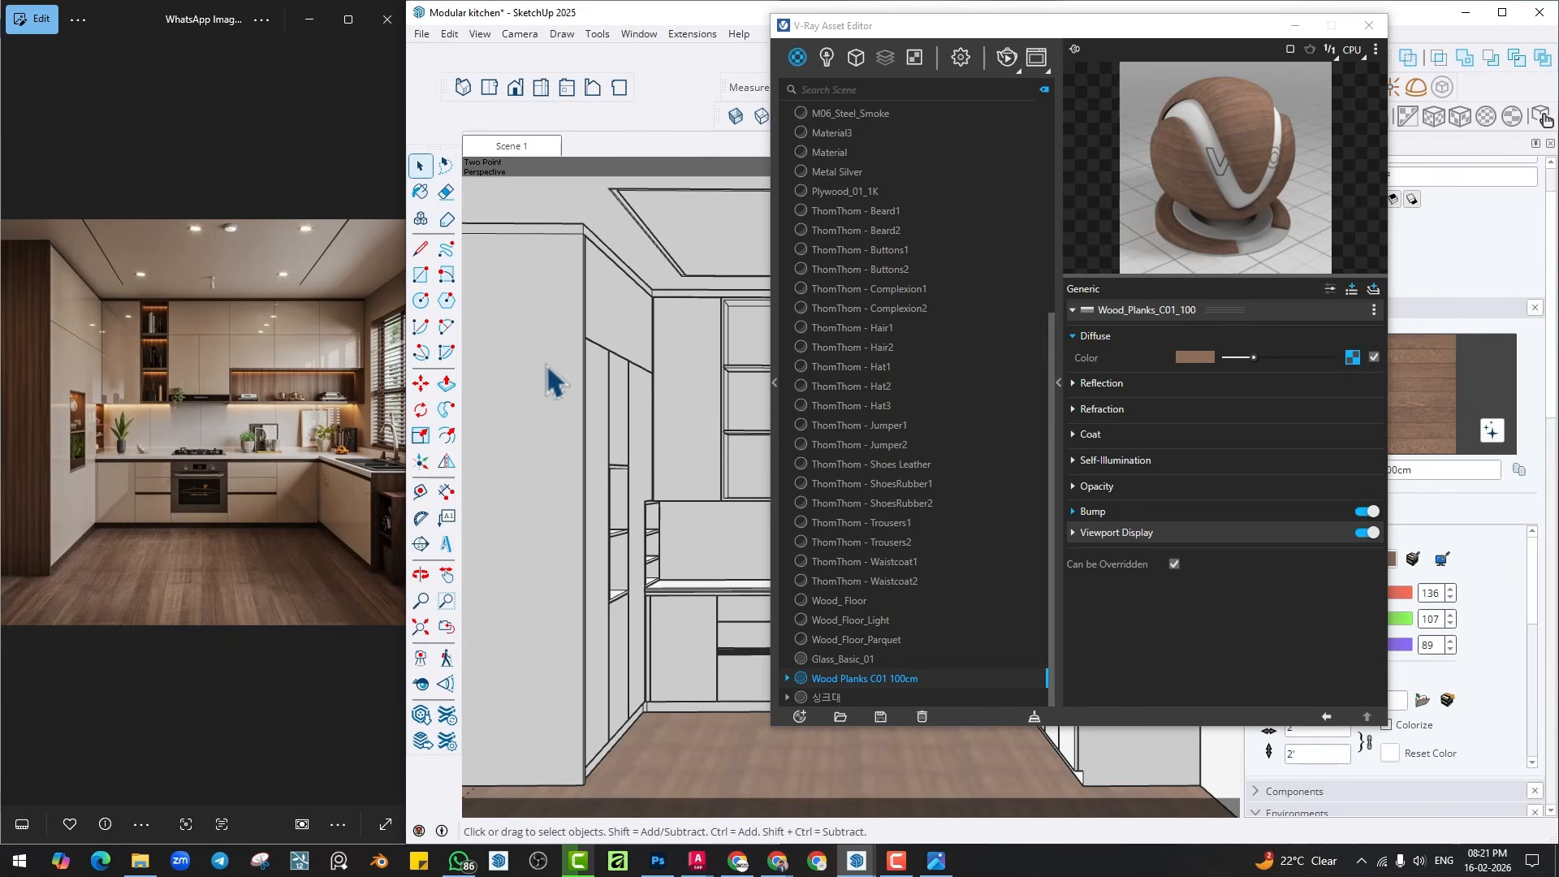
pyautogui.moveTo(703, 733)
pyautogui.mouseDown(button='middle')
pyautogui.moveTo(696, 748)
pyautogui.moveTo(678, 706)
pyautogui.mouseUp(button='middle')
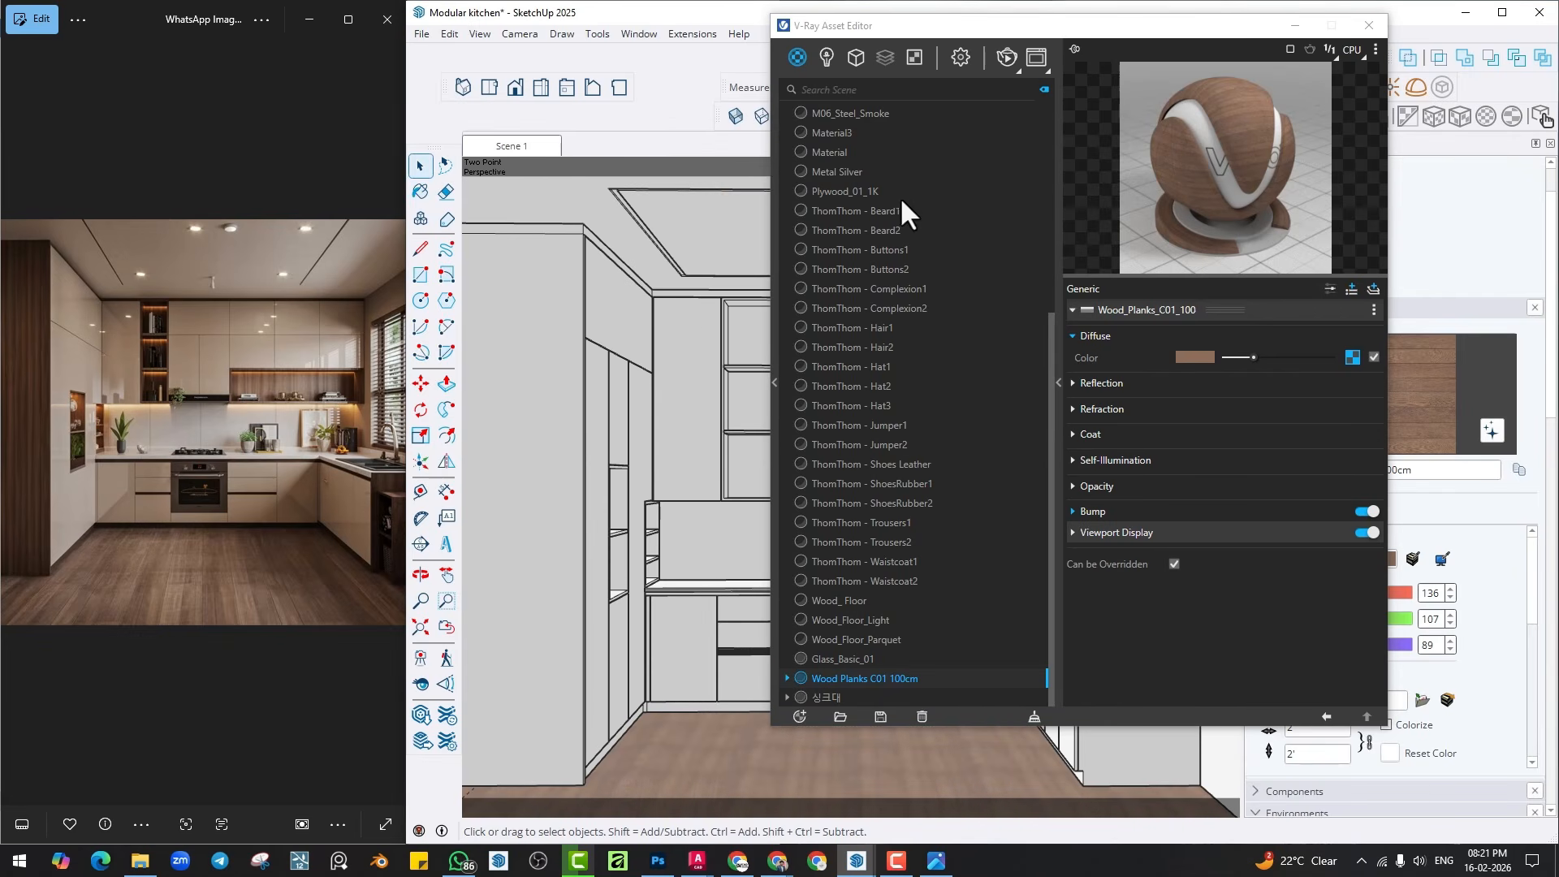
pyautogui.moveTo(1161, 38); pyautogui.dragTo(1089, 33)
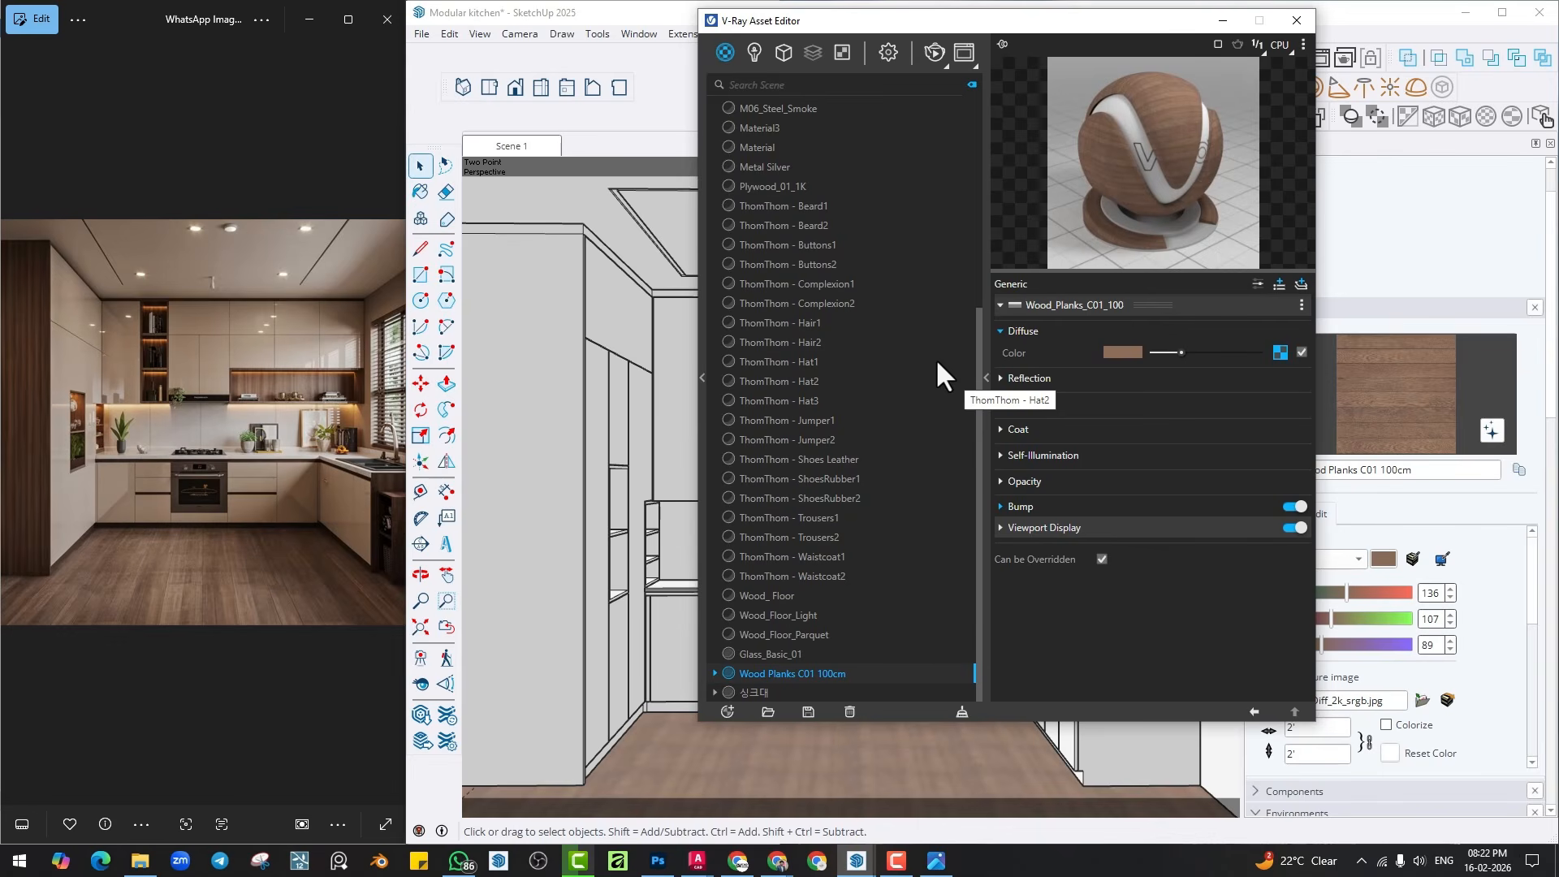
pyautogui.click(925, 53)
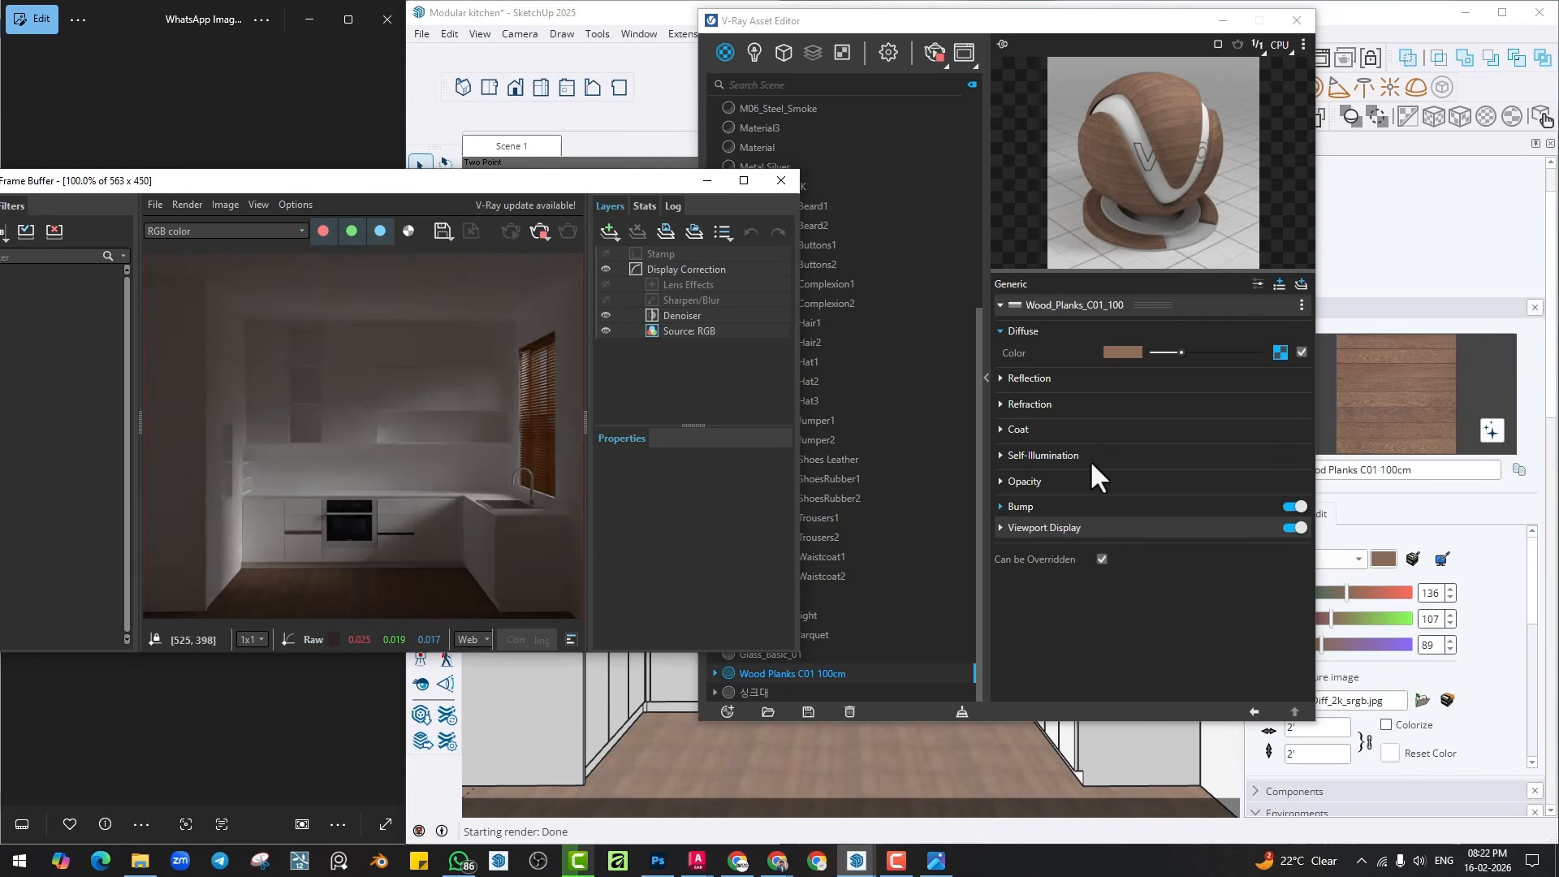
# Brighten the Wood Planks C01 100cm reflection color to near white and set its reflection glossiness to 0.84.
pyautogui.click(1113, 378)
pyautogui.moveTo(1159, 397); pyautogui.dragTo(1237, 399)
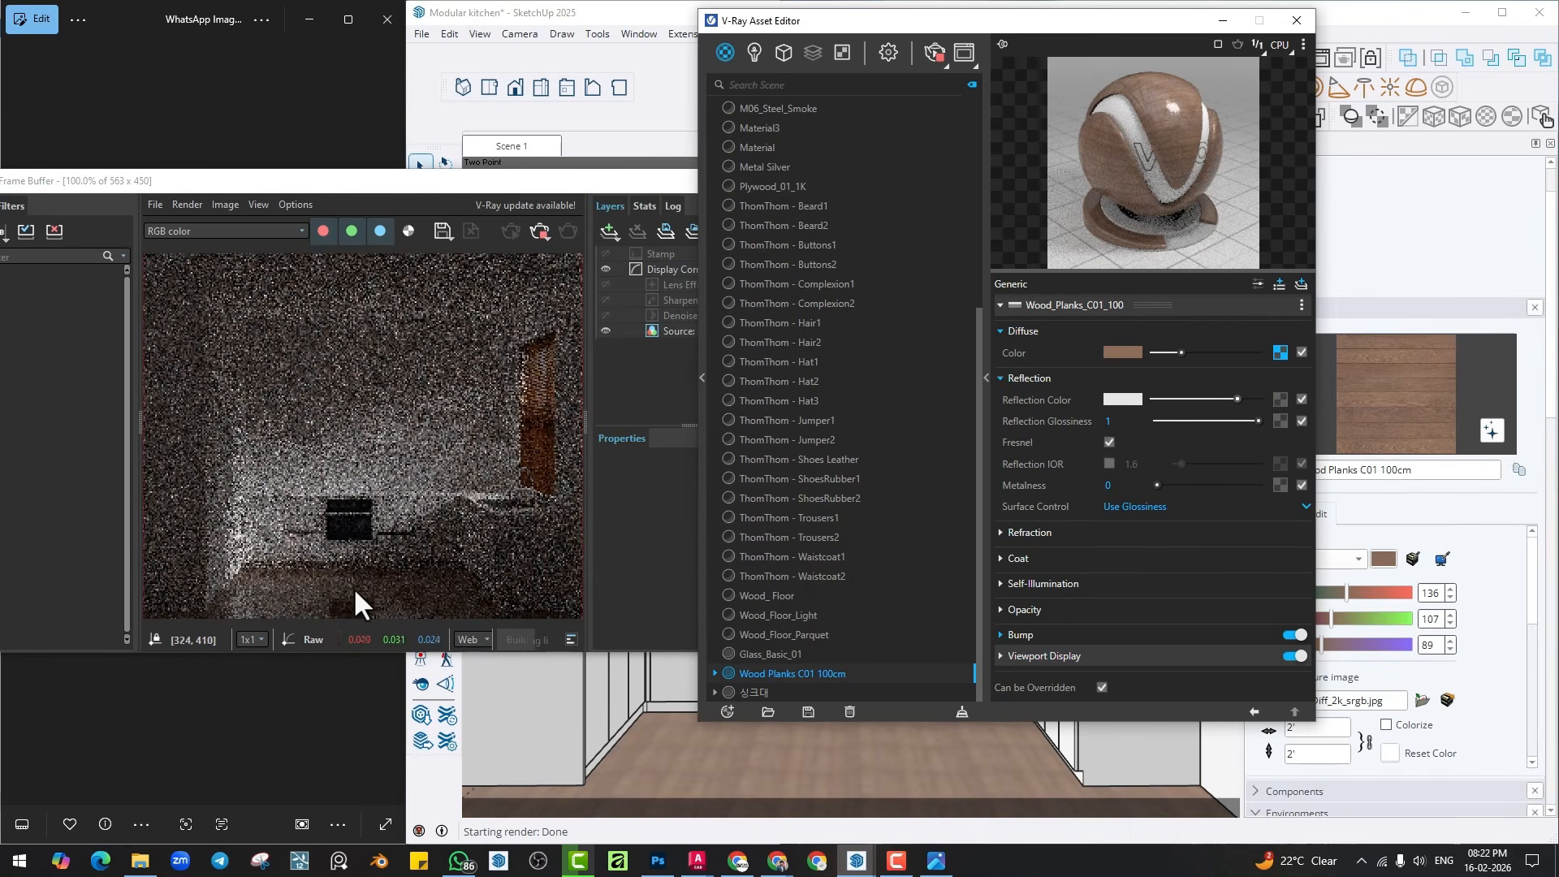
pyautogui.moveTo(1250, 420)
pyautogui.mouseDown()
pyautogui.moveTo(1219, 421)
pyautogui.moveTo(1242, 420)
pyautogui.mouseUp()
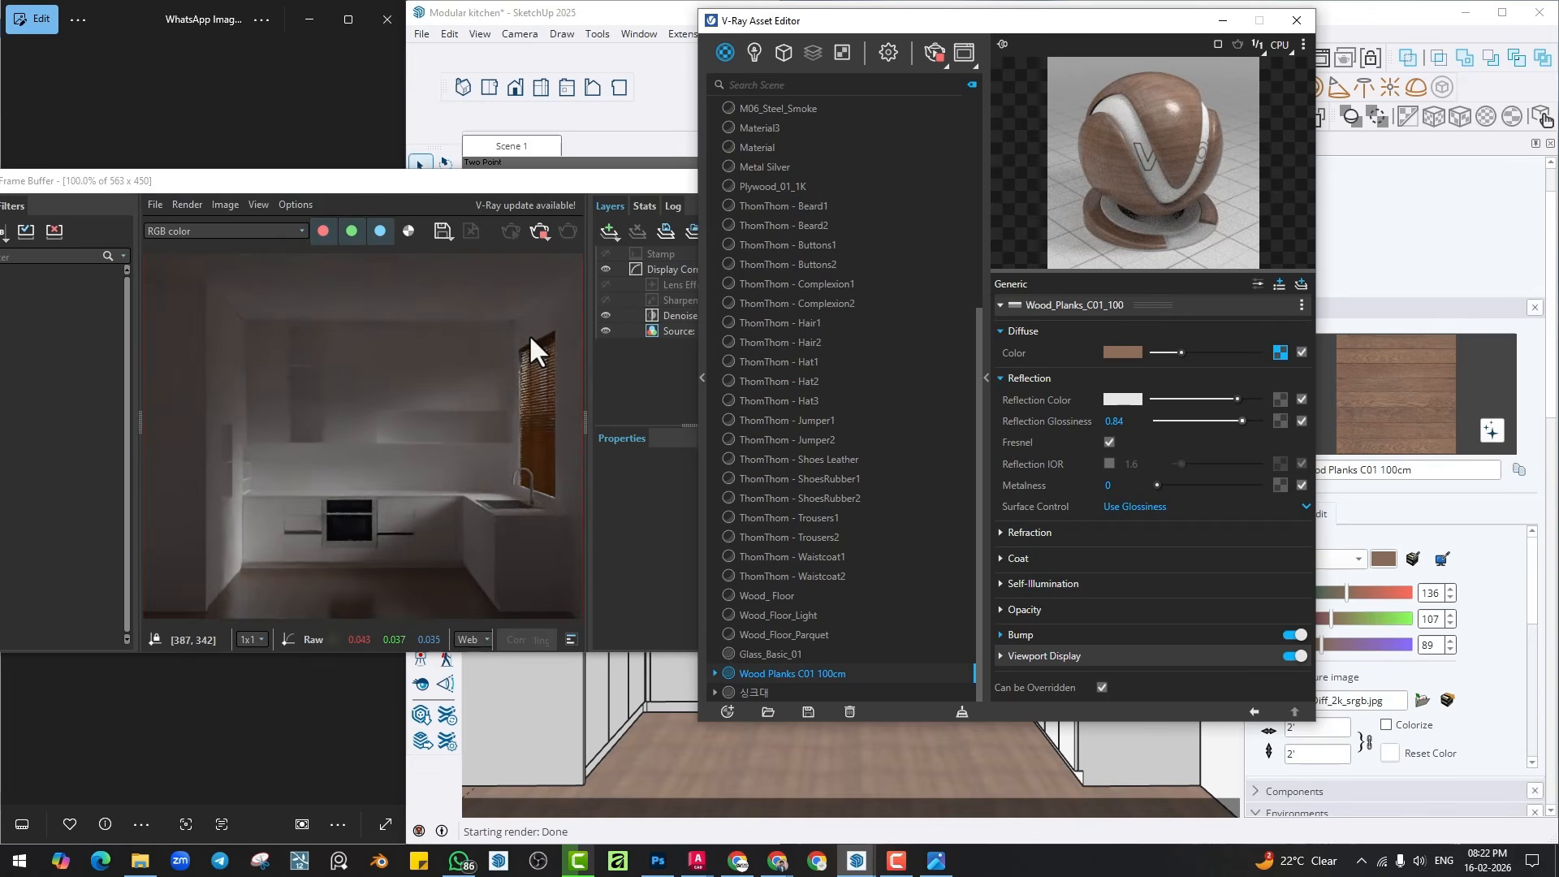
# Stop the interactive render and close the V-Ray Frame Buffer and Asset Editor.
pyautogui.click(548, 230)
pyautogui.click(786, 180)
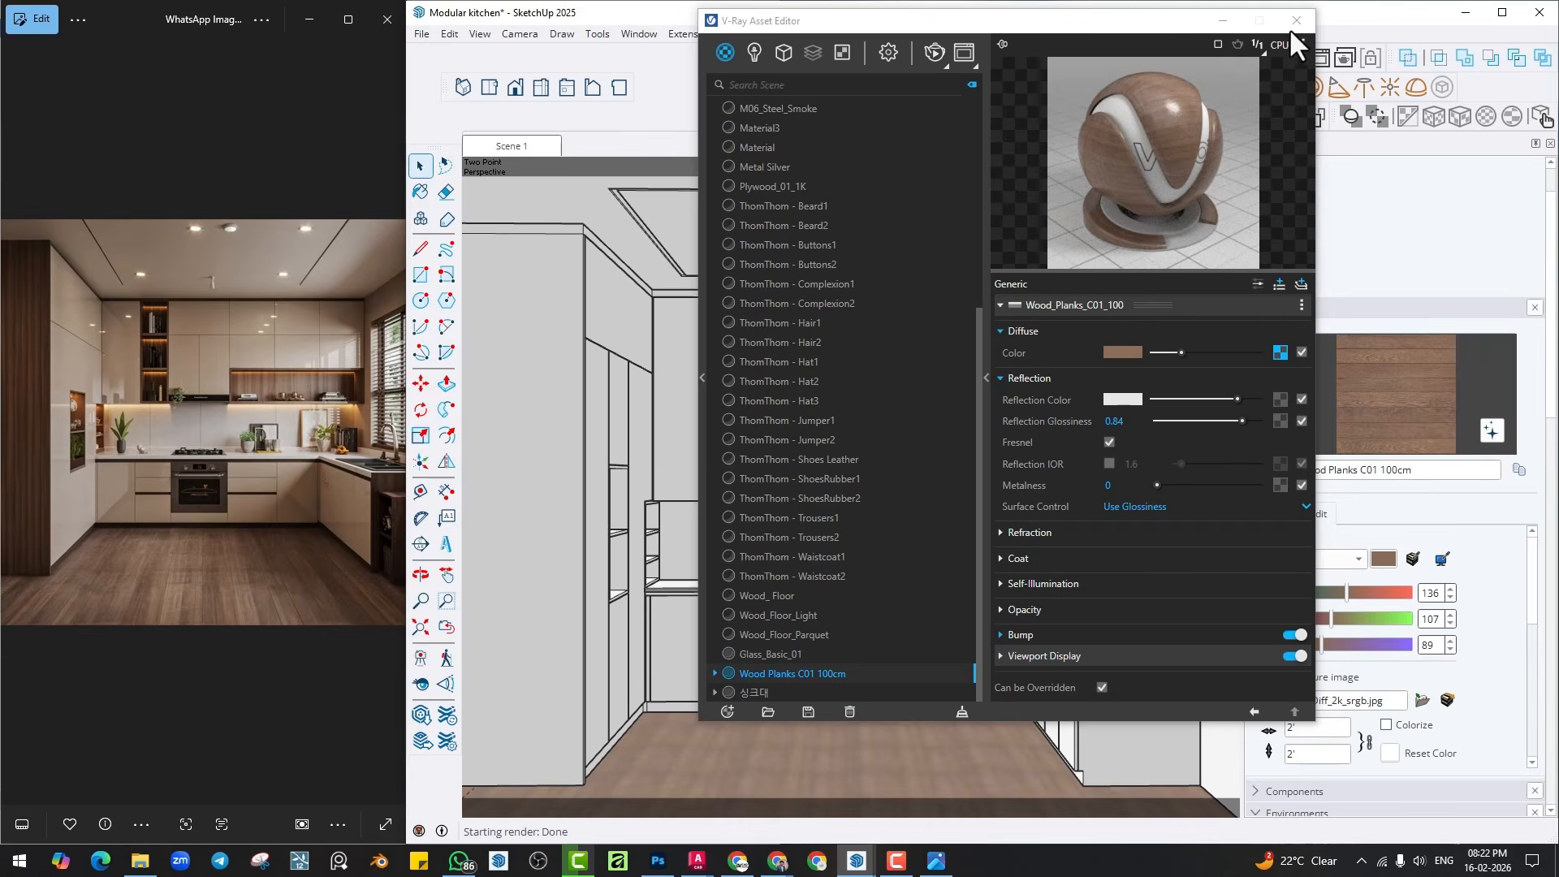
pyautogui.click(1295, 22)
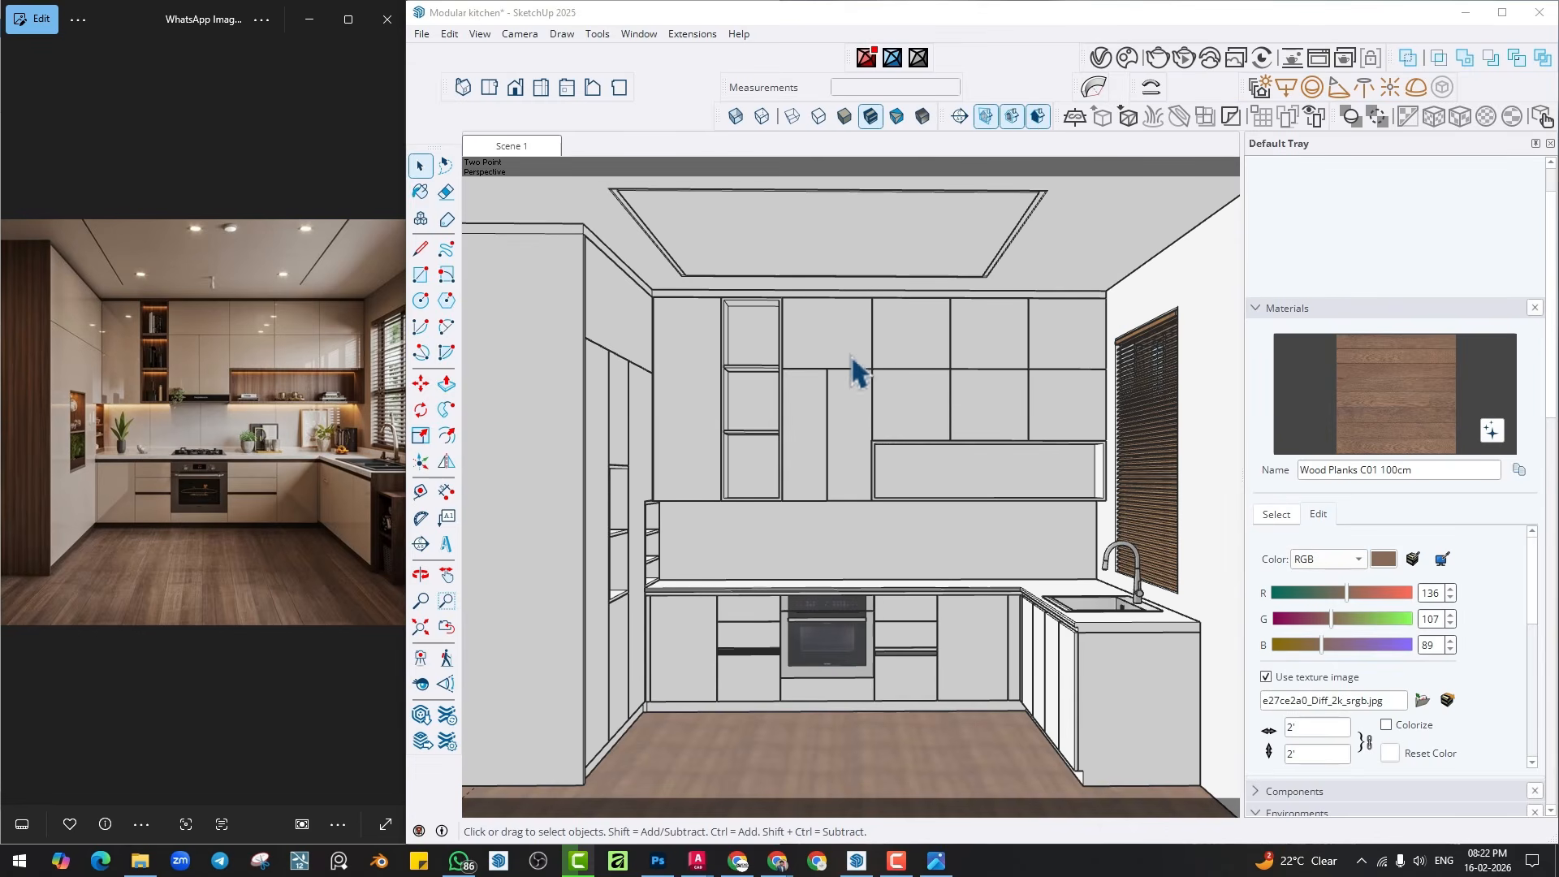
# Create a new Generic V-Ray material in the Asset Editor and open its name for editing.
pyautogui.click(1100, 57)
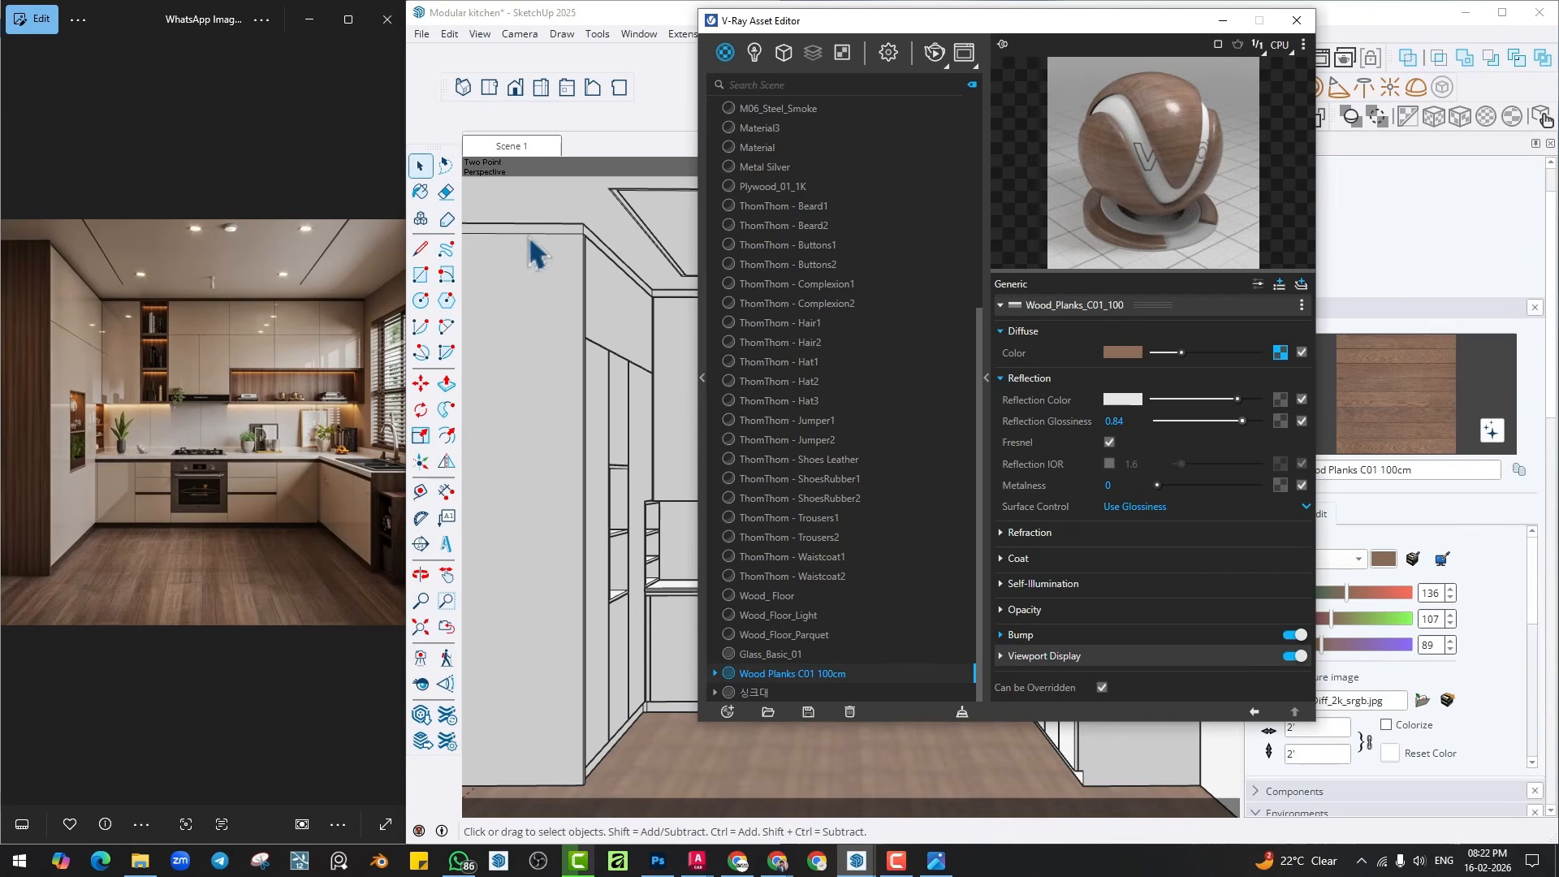
pyautogui.moveTo(883, 24); pyautogui.dragTo(1004, 60)
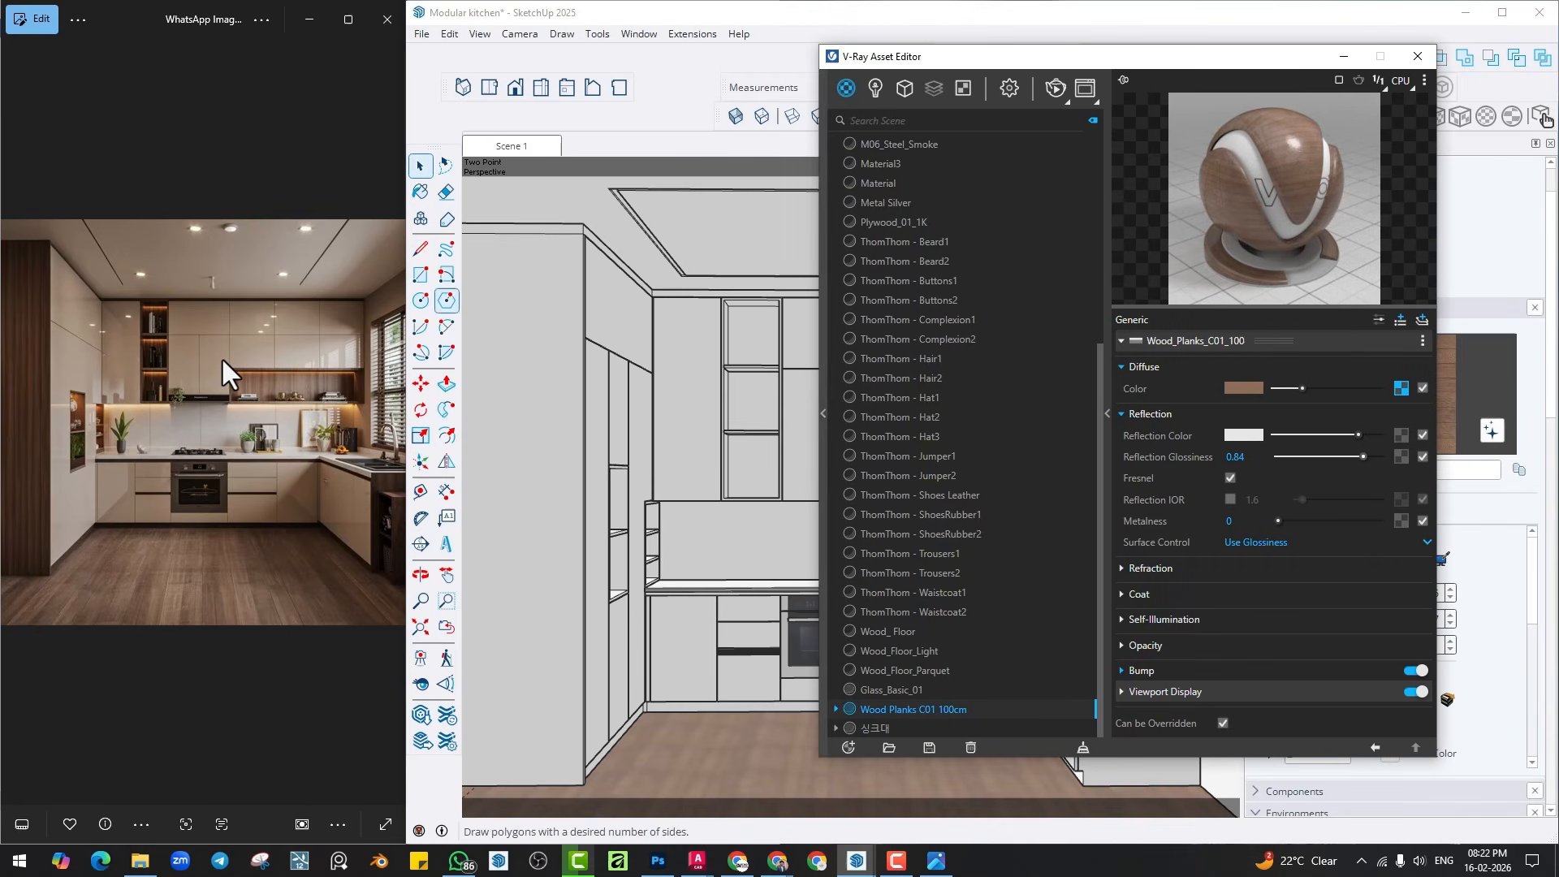
pyautogui.press('space')
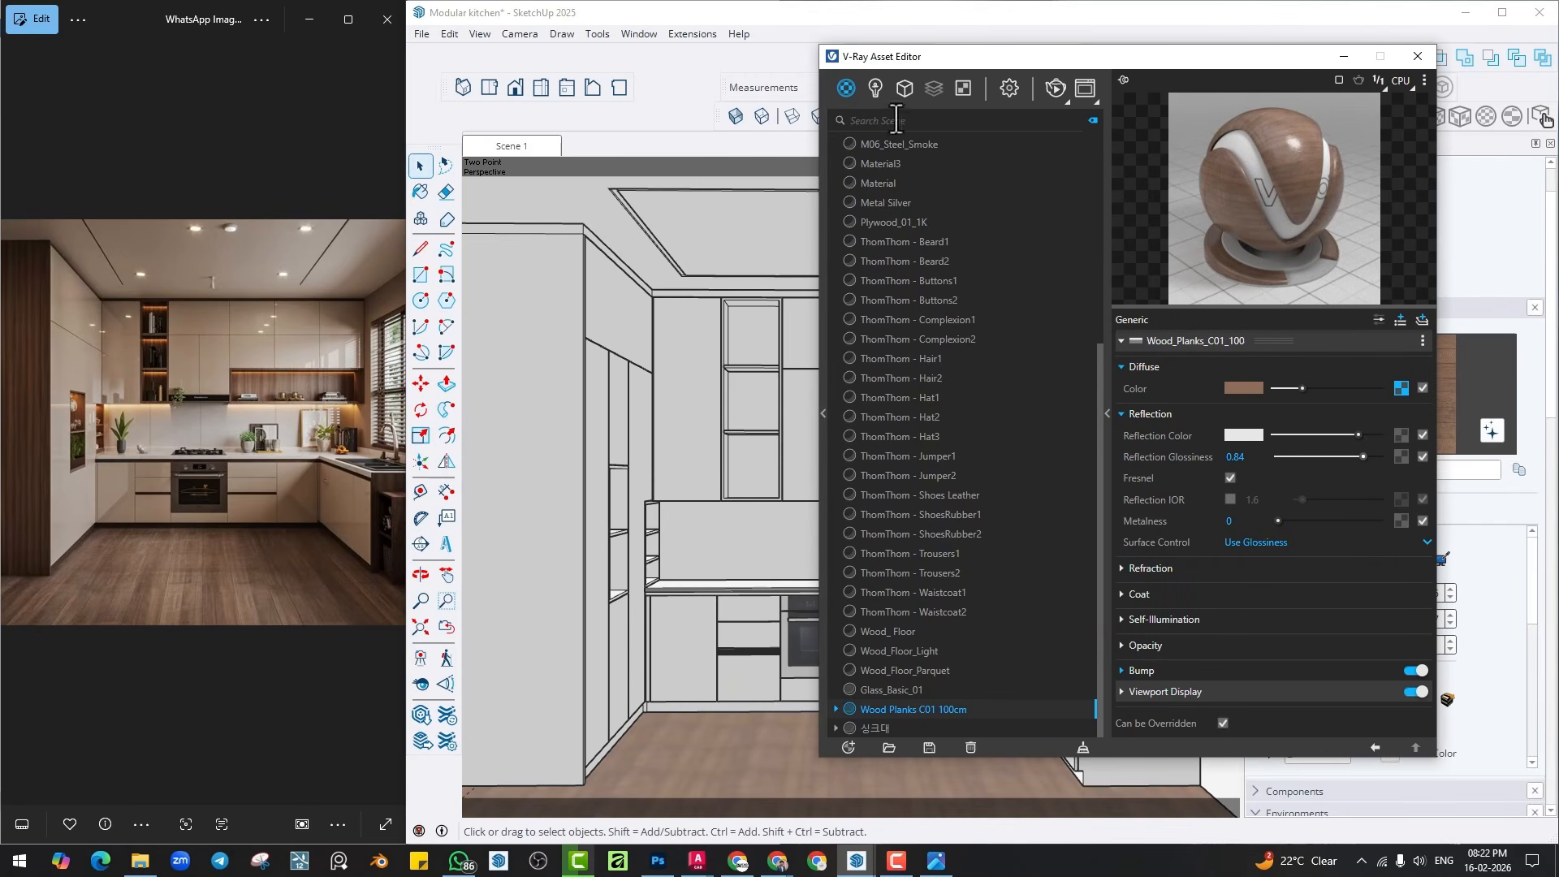
pyautogui.click(844, 89)
pyautogui.click(877, 129)
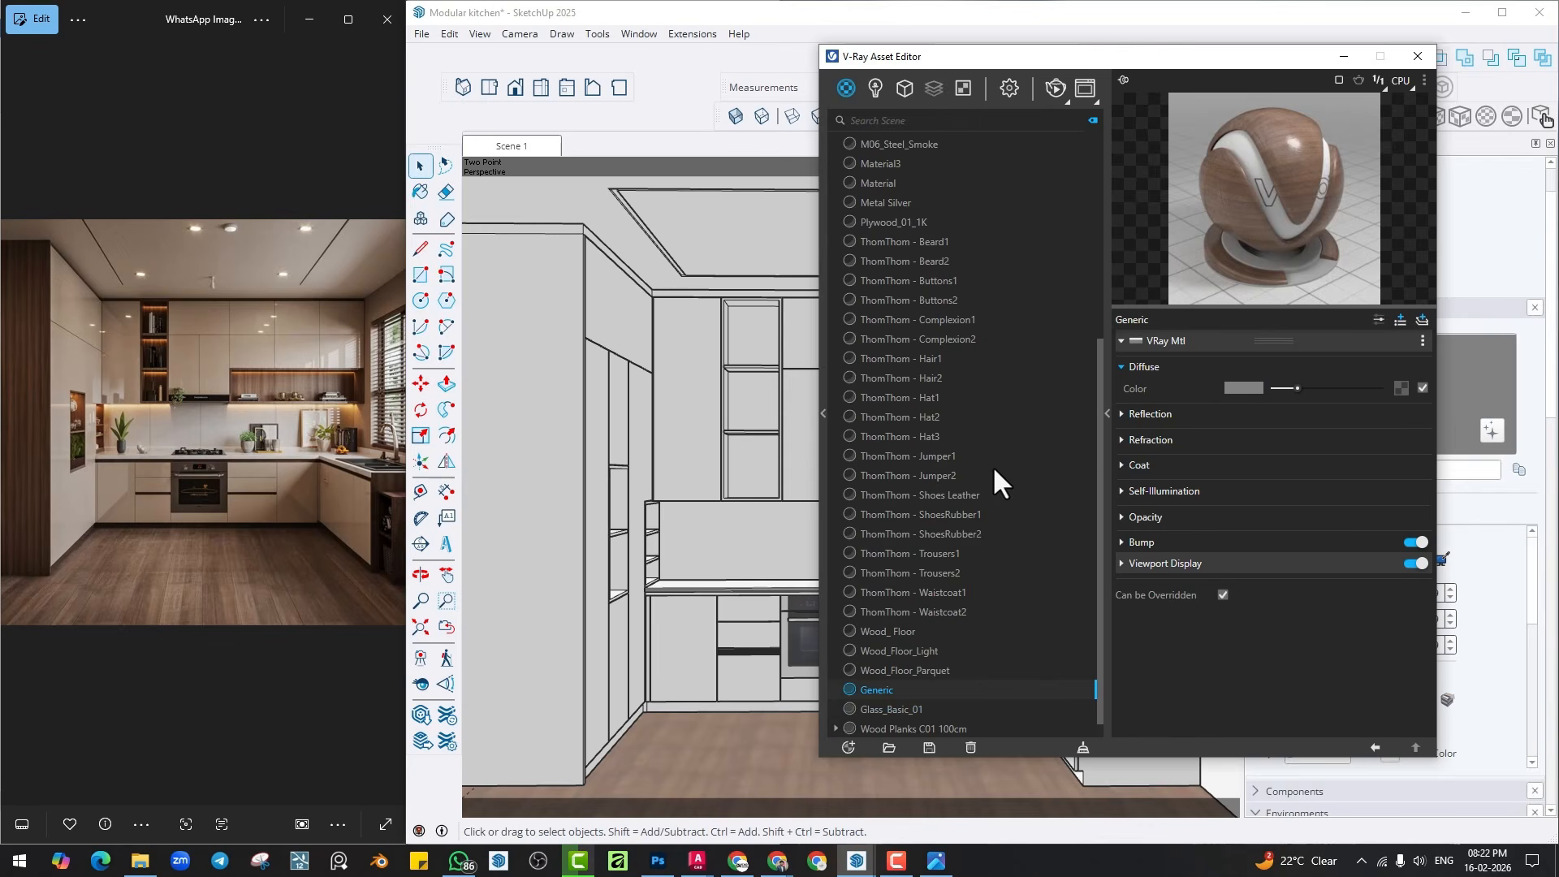
pyautogui.doubleClick(881, 689)
pyautogui.moveTo(917, 691); pyautogui.dragTo(833, 690)
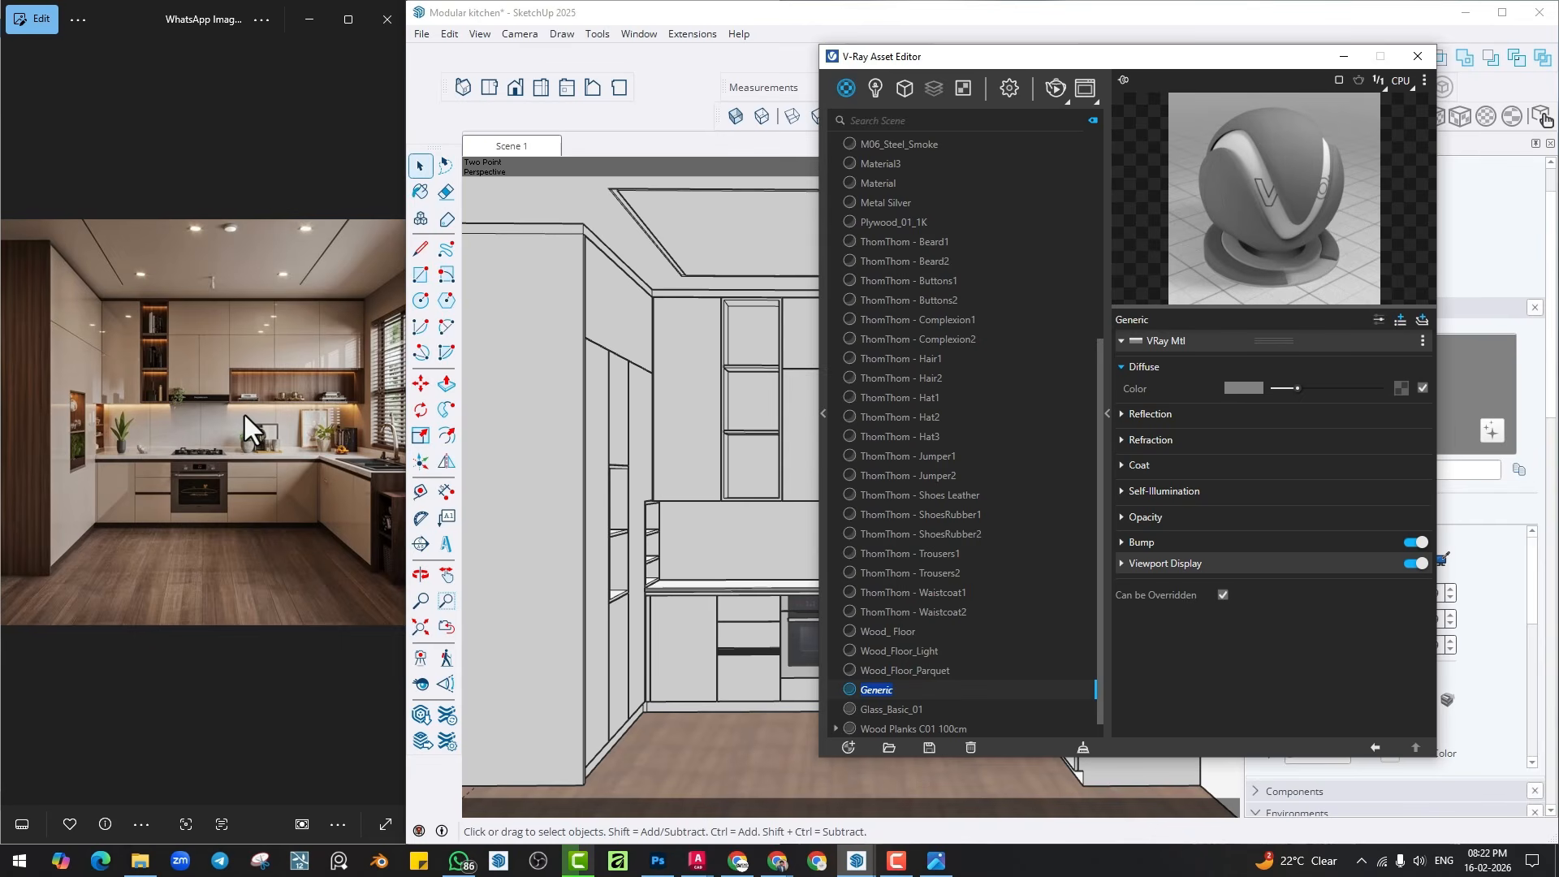
# Switch to Chrome and open a new tab ready for a Google search.
pyautogui.moveTo(743, 858)
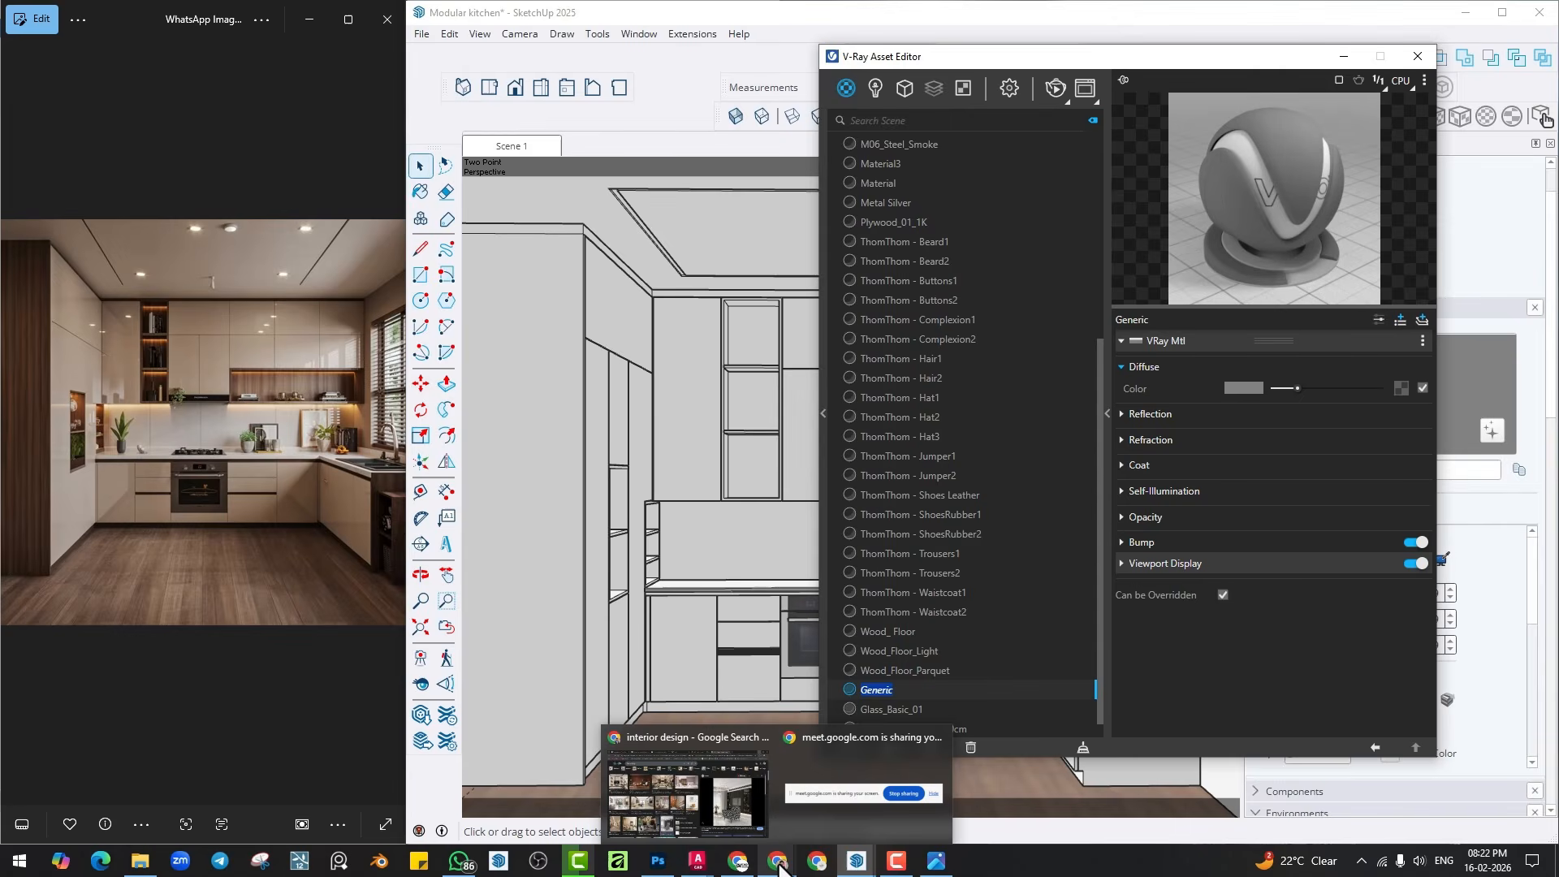
pyautogui.click(734, 814)
pyautogui.click(1203, 16)
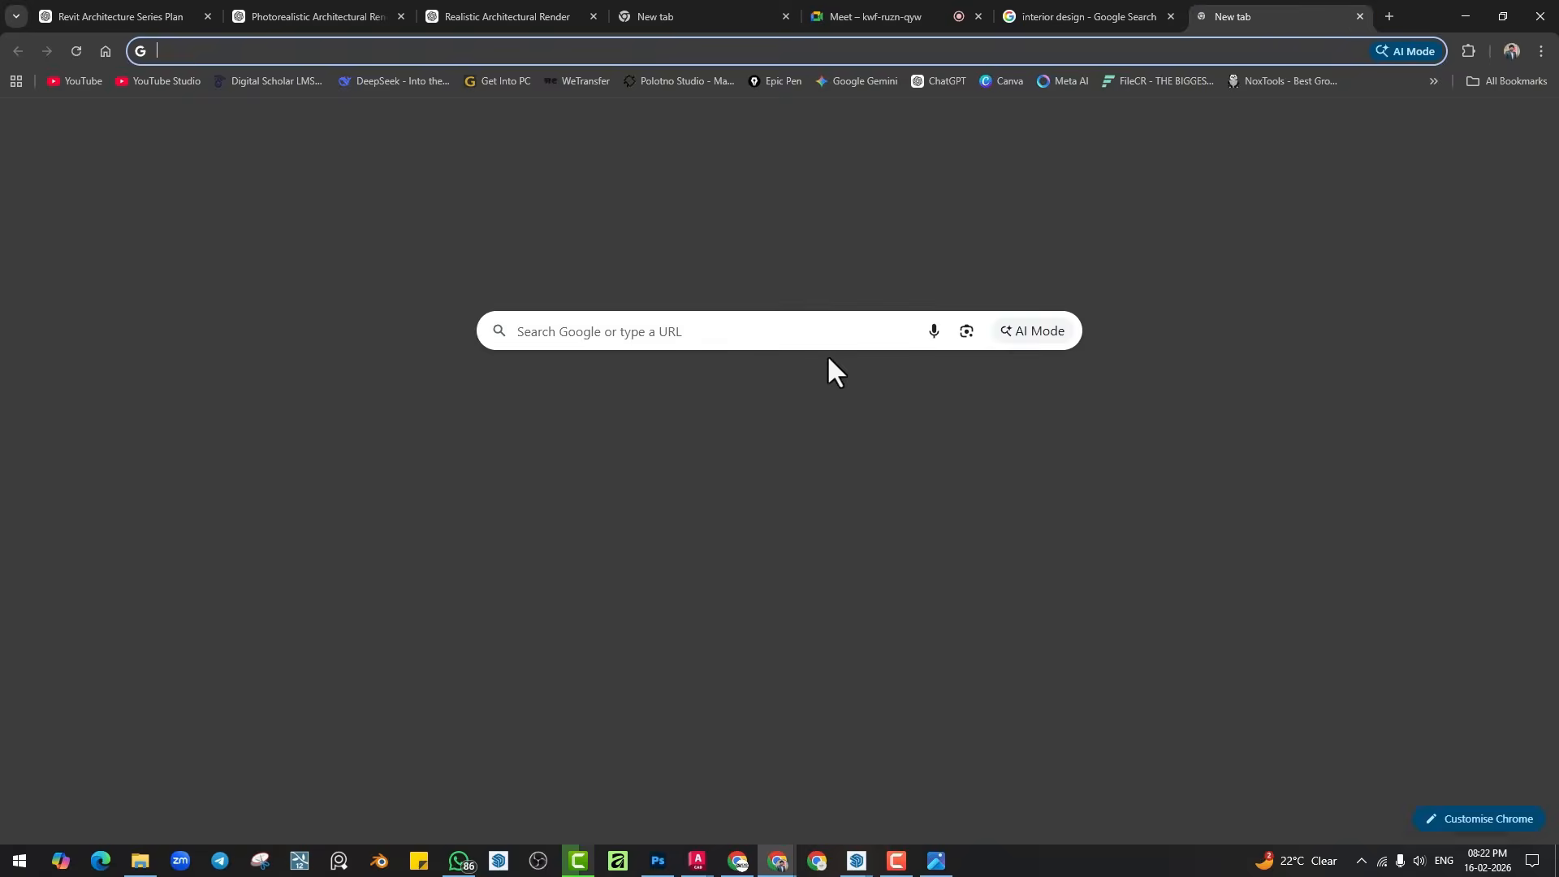
pyautogui.click(802, 328)
pyautogui.write('BEGG')
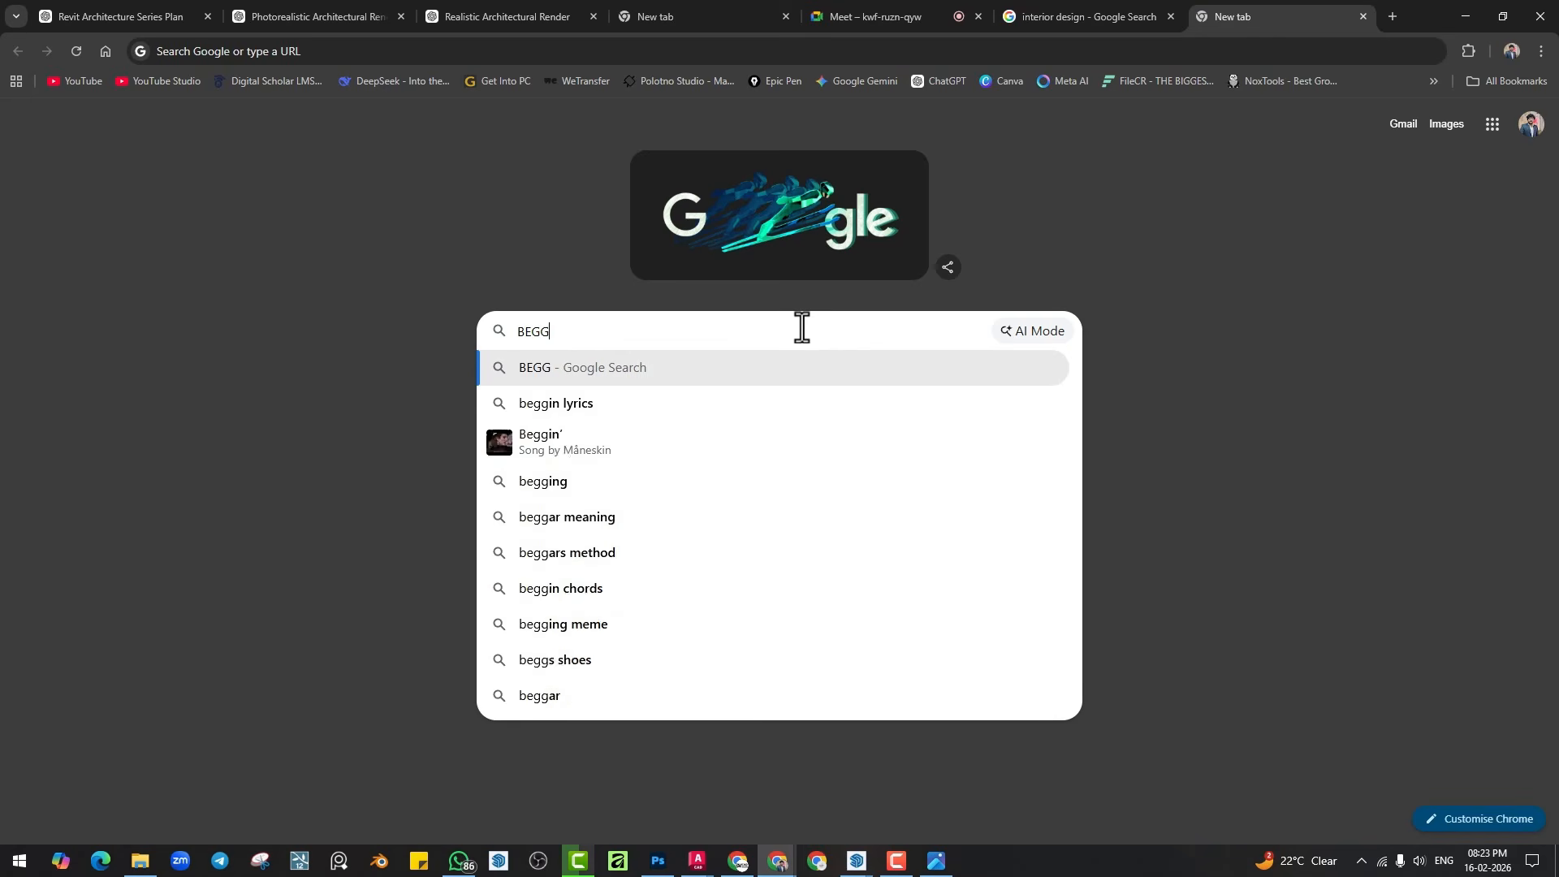
pyautogui.write('Y C')
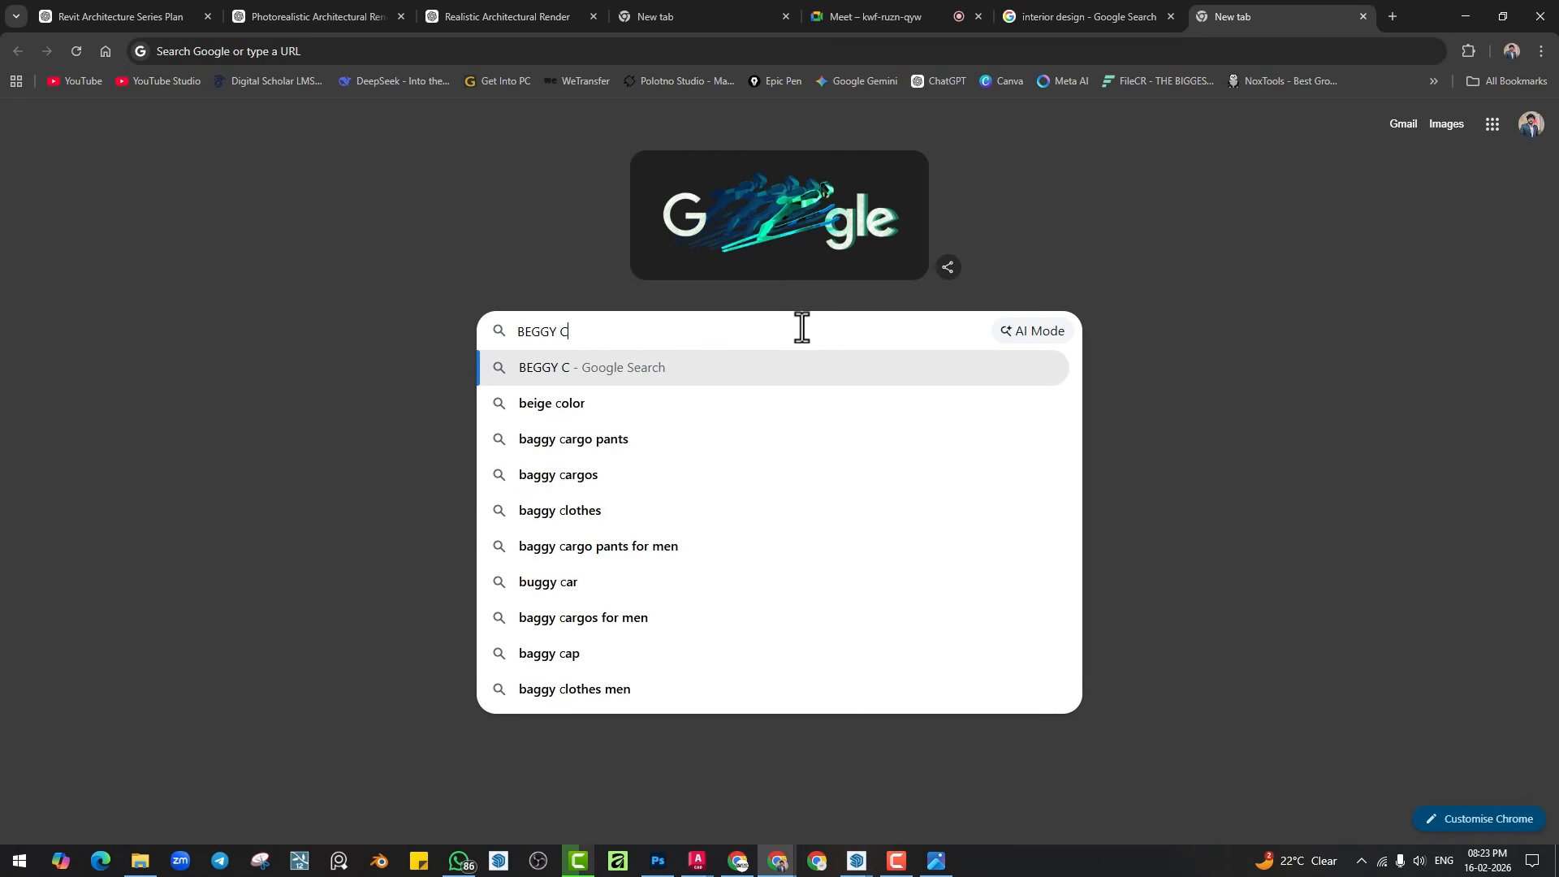
pyautogui.press('BackSpace')
pyautogui.press('BackSpace')
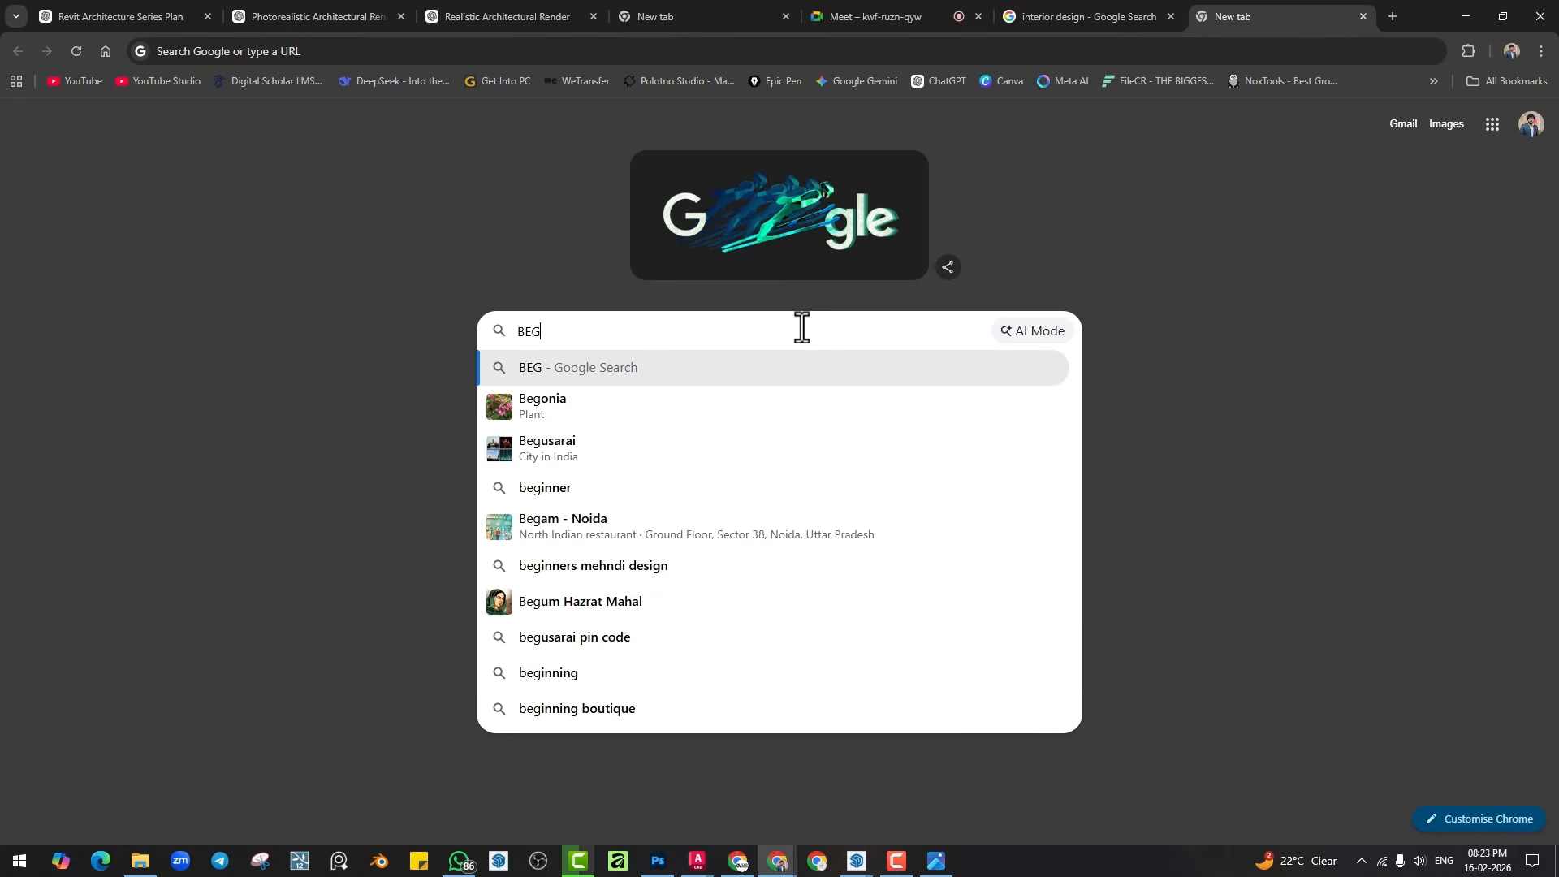
pyautogui.press('BackSpace')
pyautogui.press('BackSpace')
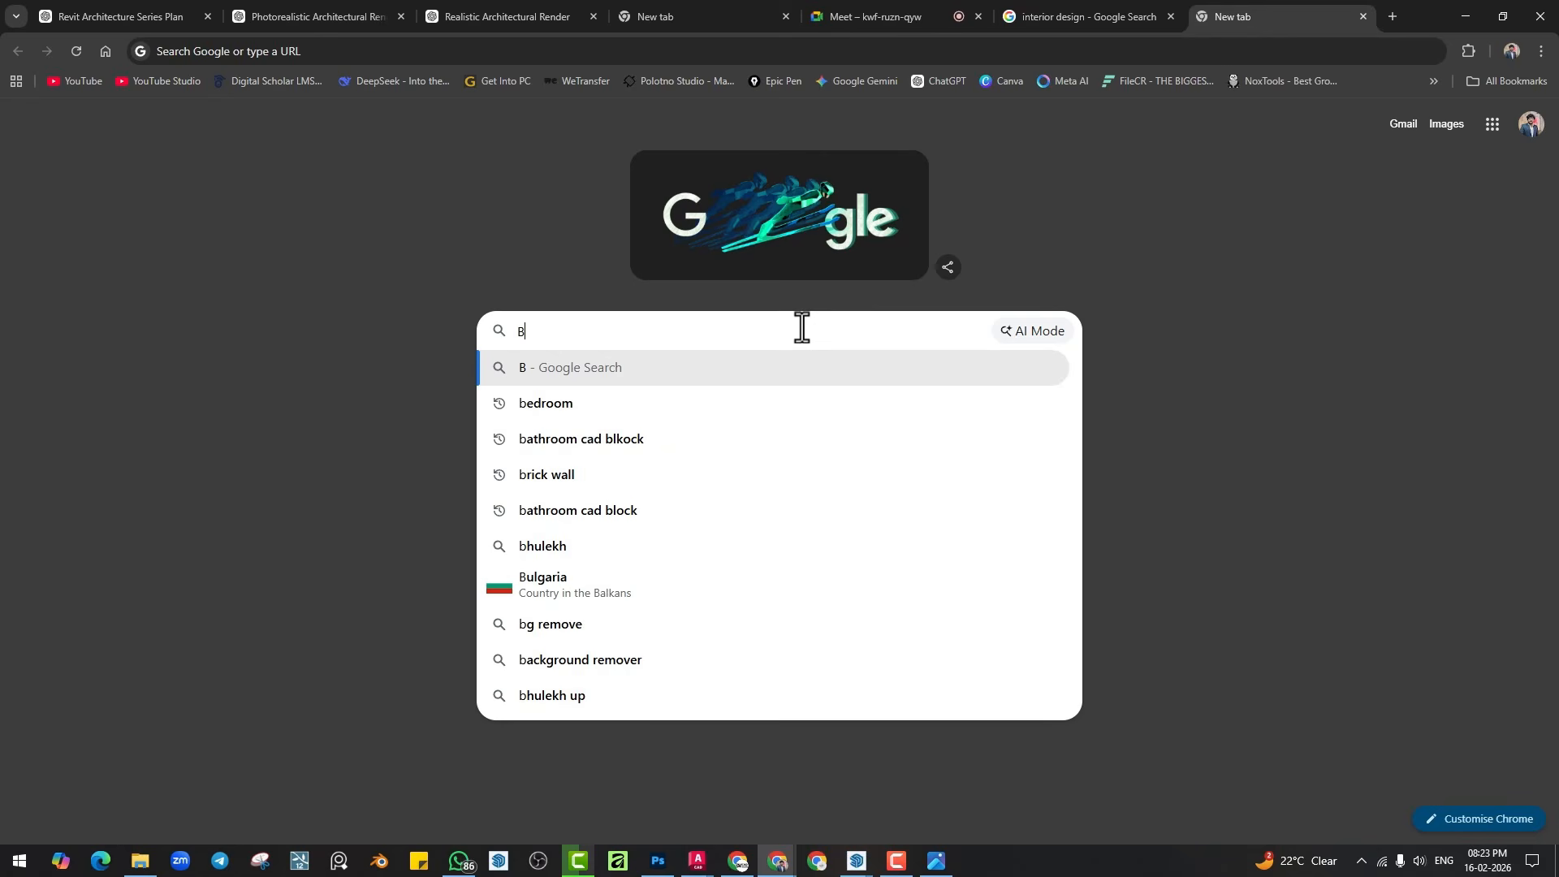
pyautogui.press('BackSpace')
# Search Google for "snow white color code" and preview the Figma Snow swatch from the image results.
pyautogui.write('NOW WH')
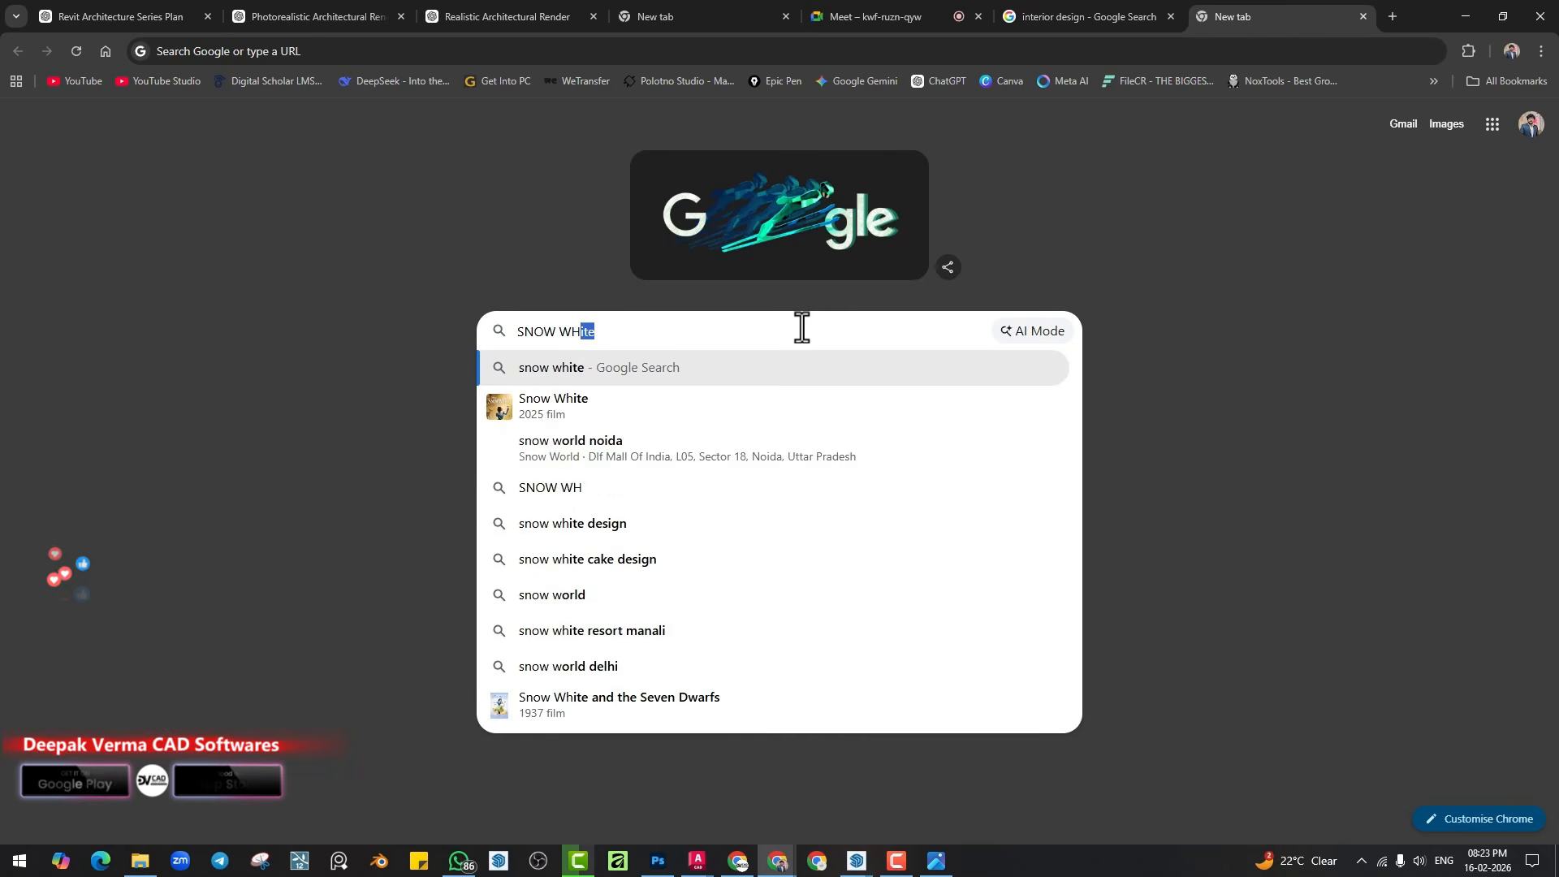
pyautogui.write('ITE COLOR C')
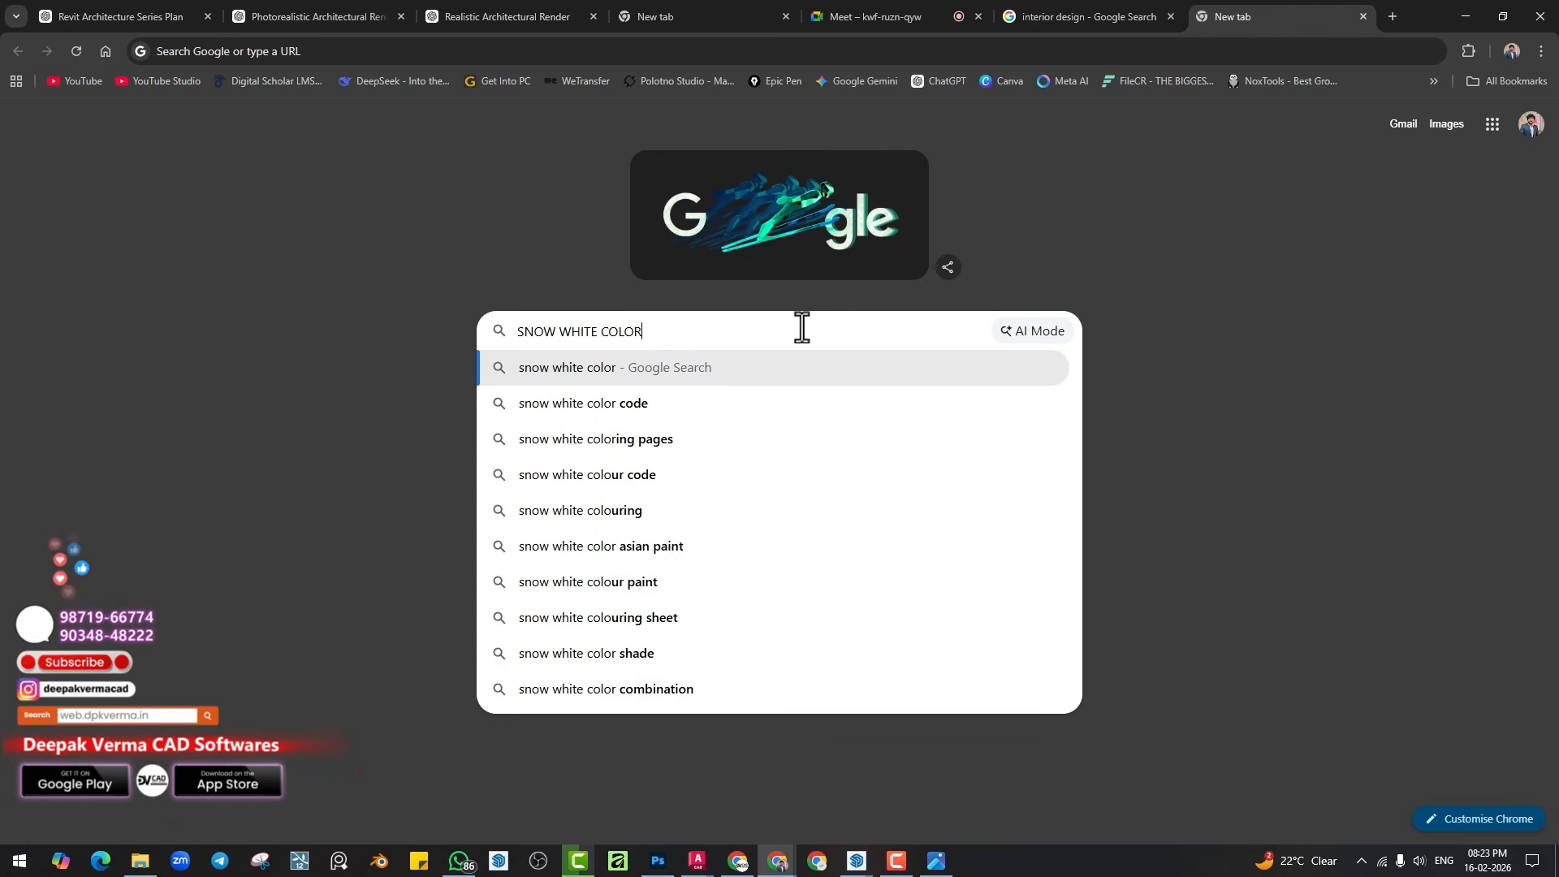
pyautogui.press('Down')
pyautogui.press('Down')
pyautogui.press('Return')
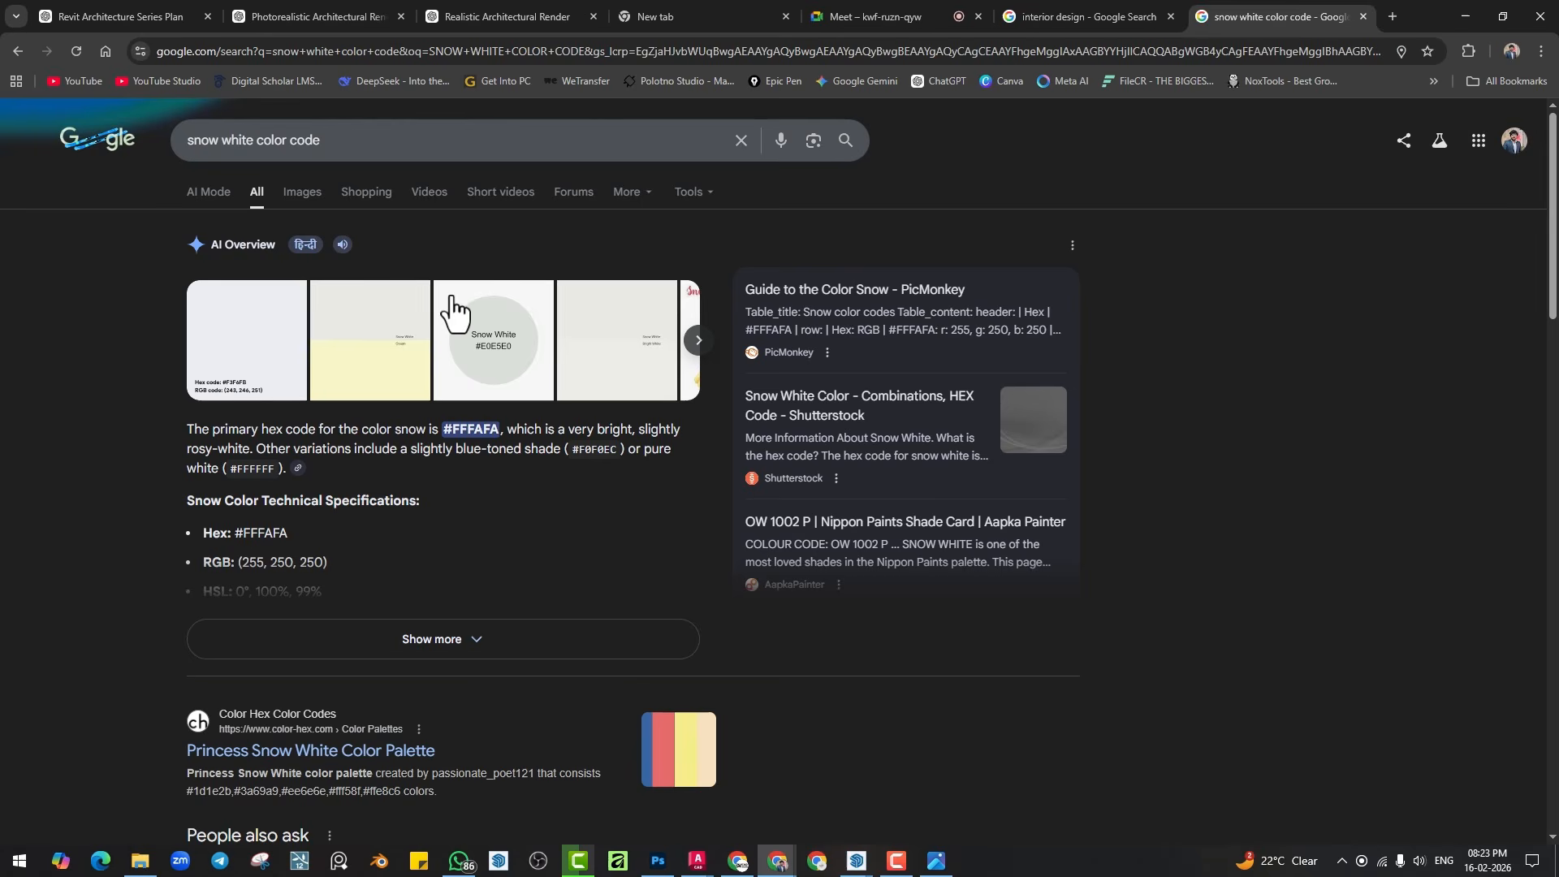
pyautogui.click(297, 201)
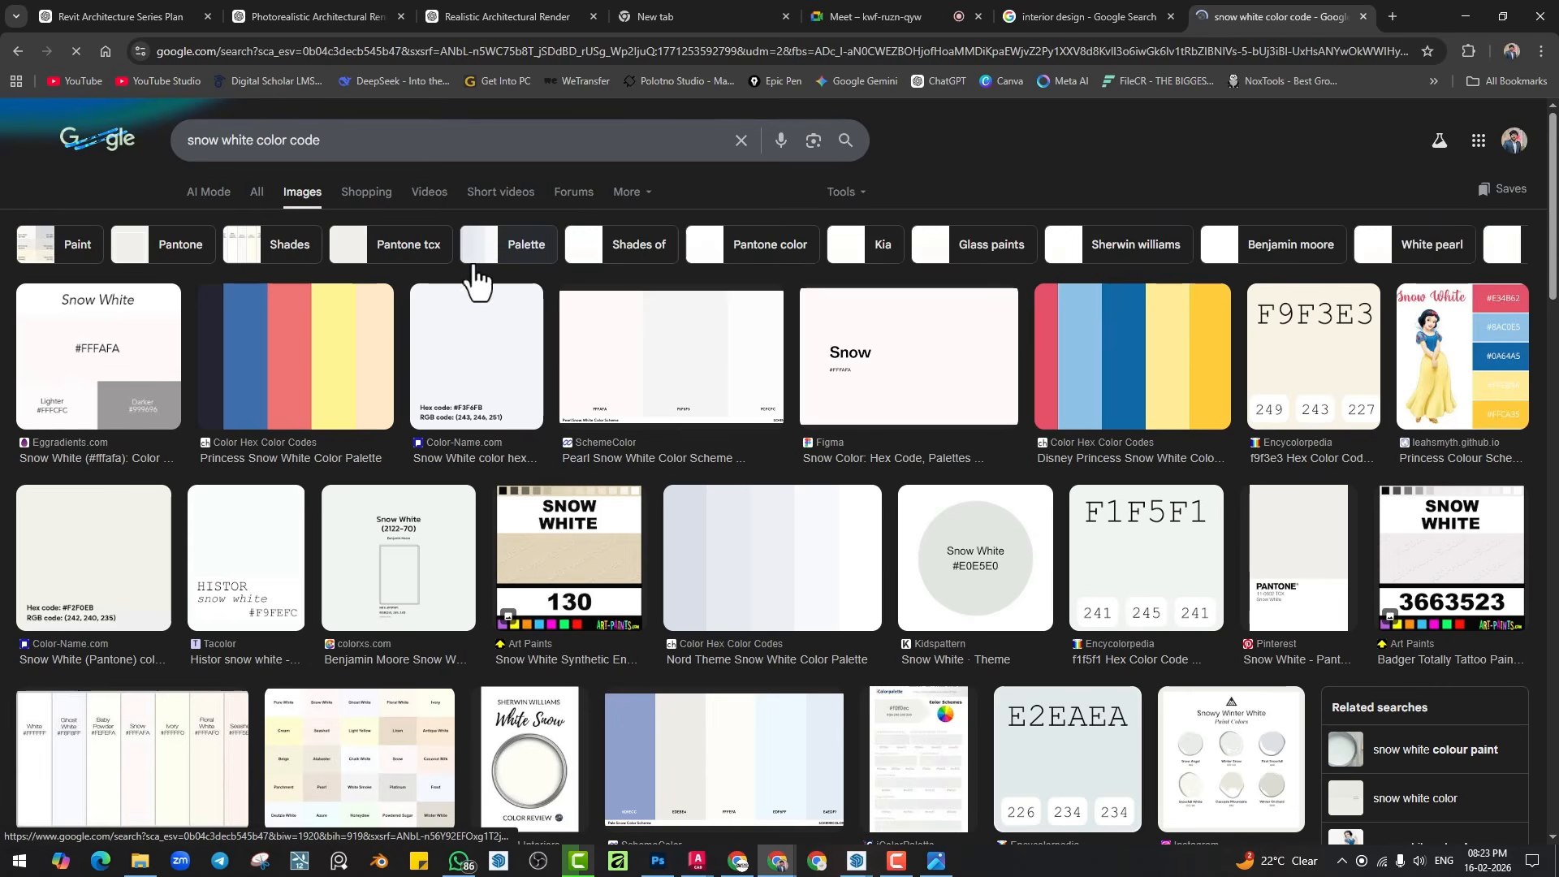
pyautogui.click(942, 358)
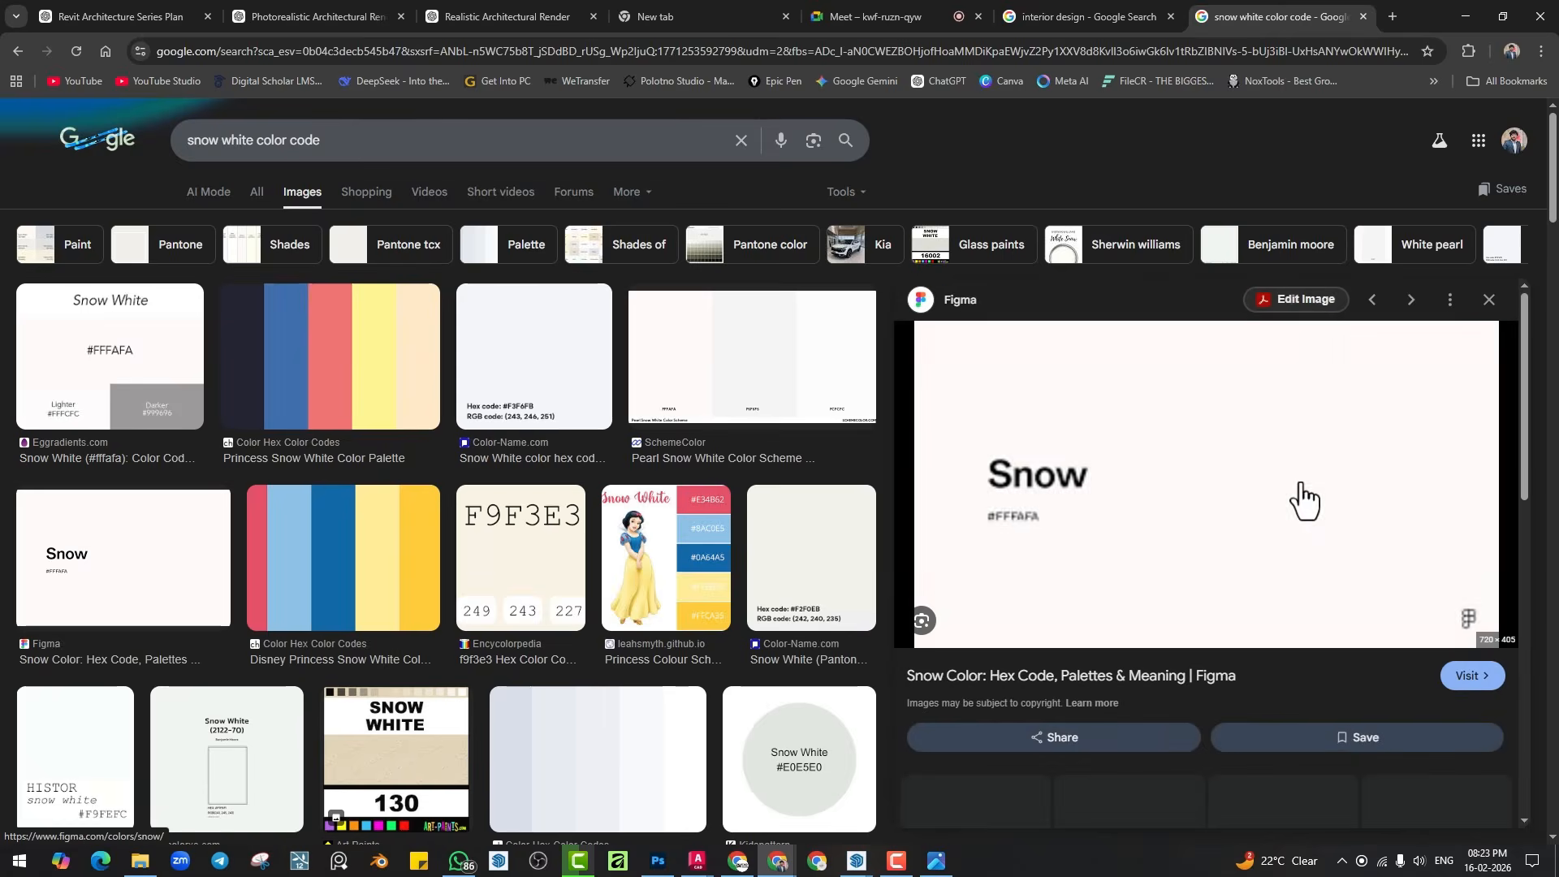
# Compare the Encycolorpedia F9F3E3 and Figma Snow swatches among the snow white color code image results.
pyautogui.click(555, 566)
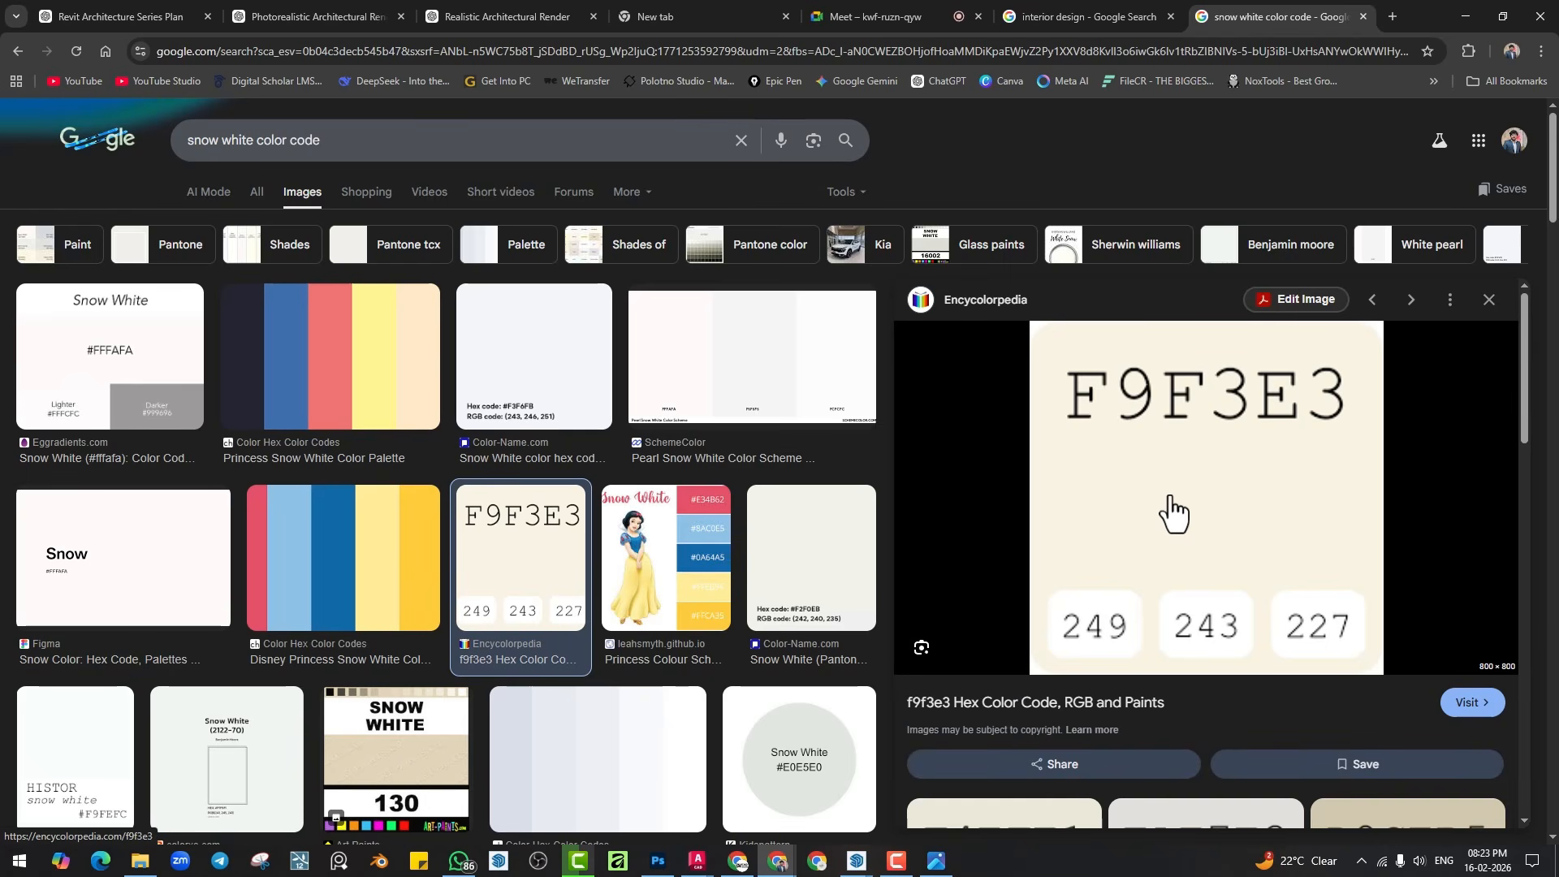
pyautogui.click(192, 570)
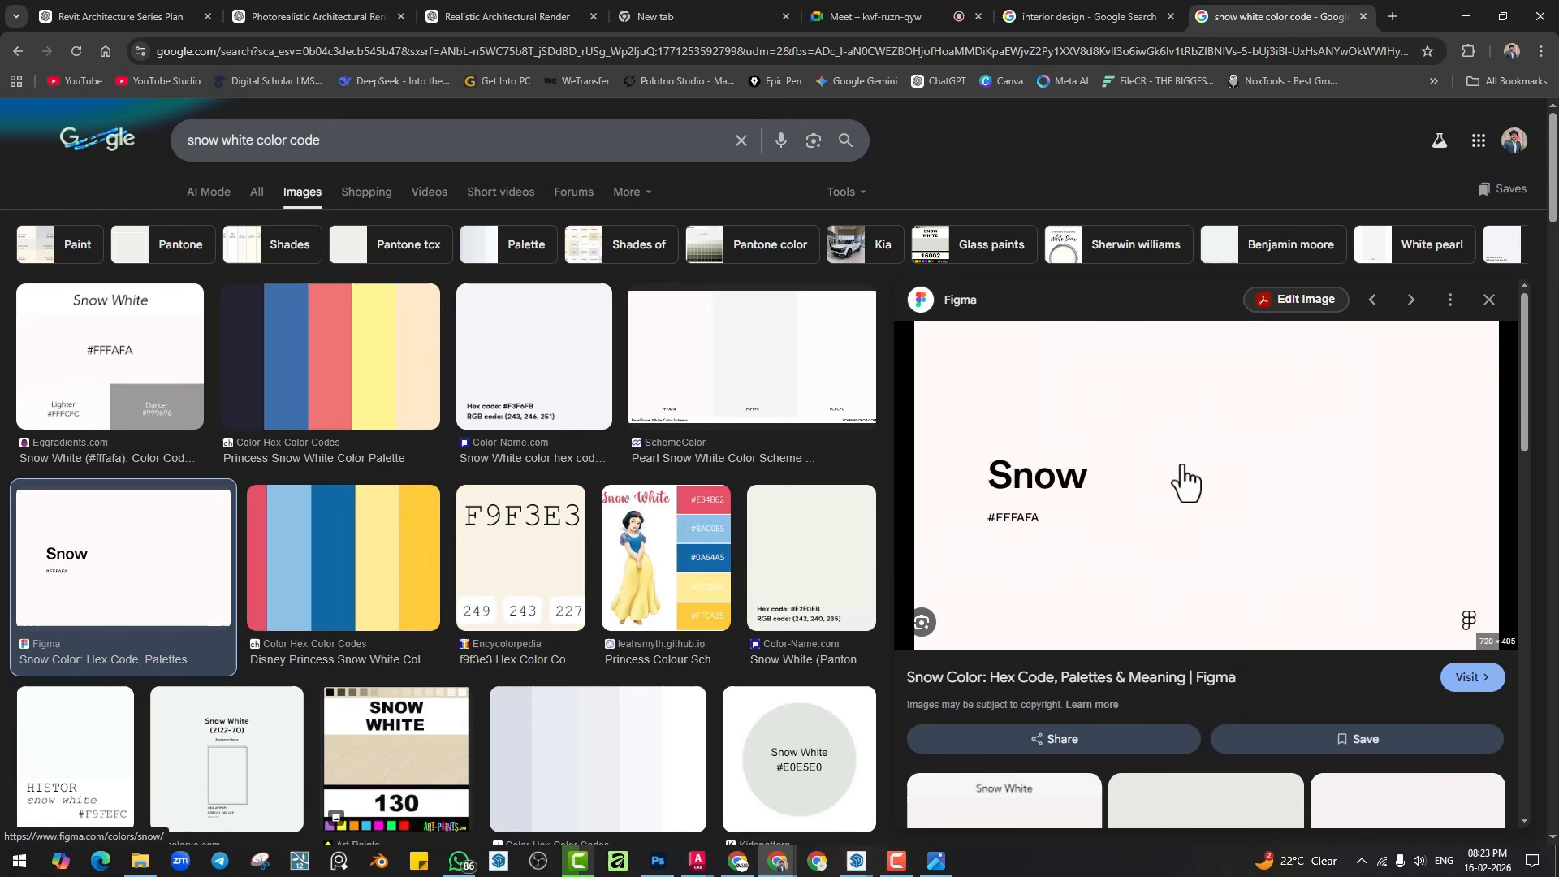
pyautogui.click(539, 557)
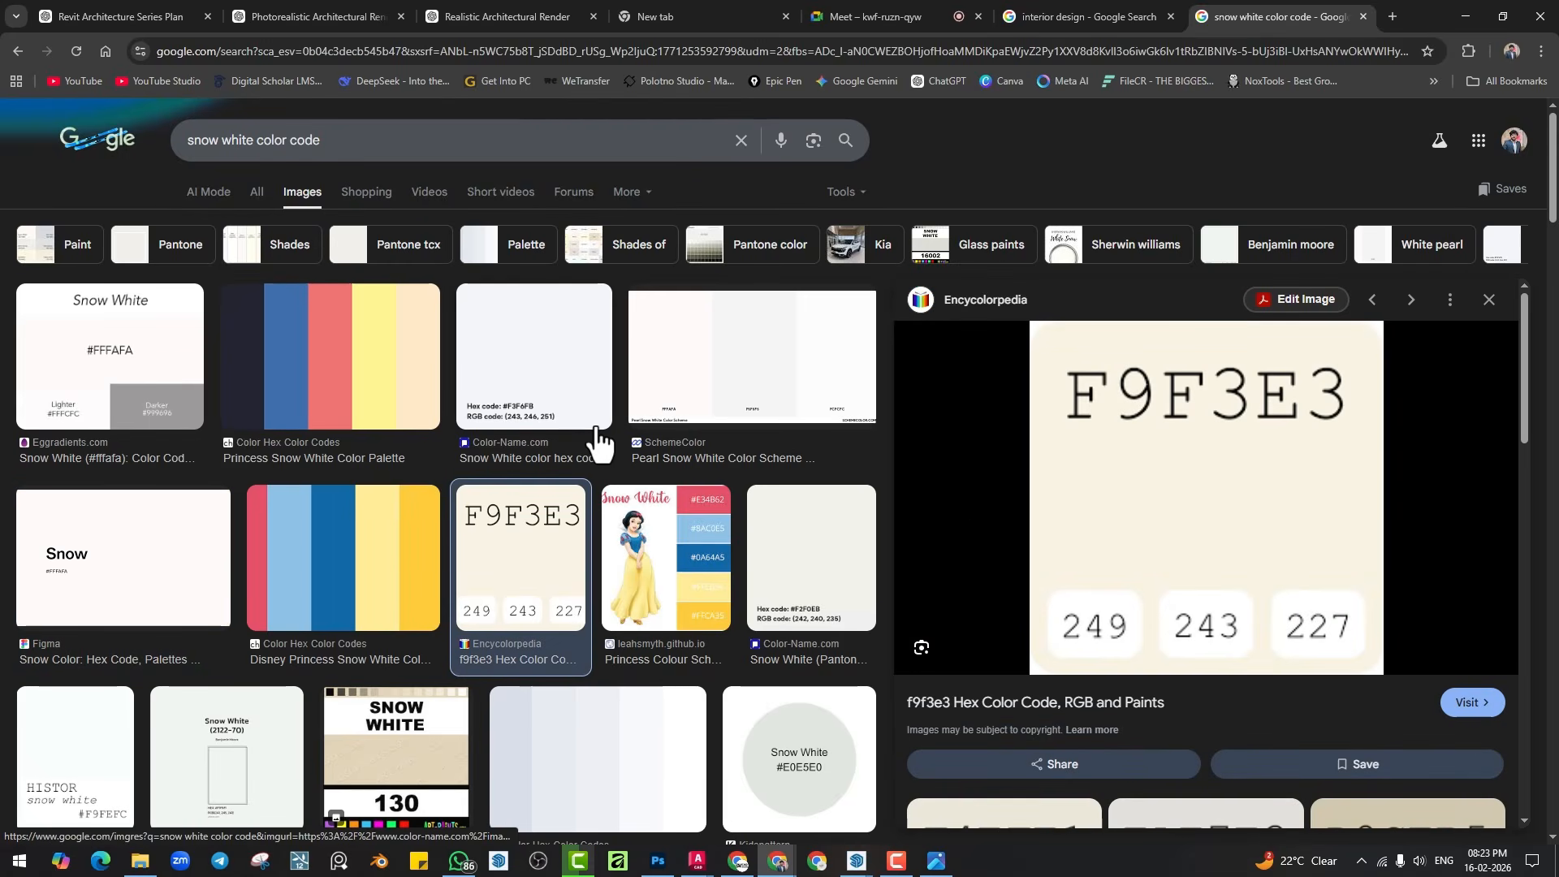
pyautogui.scroll(-2, 568, 446)
pyautogui.scroll(2, 527, 438)
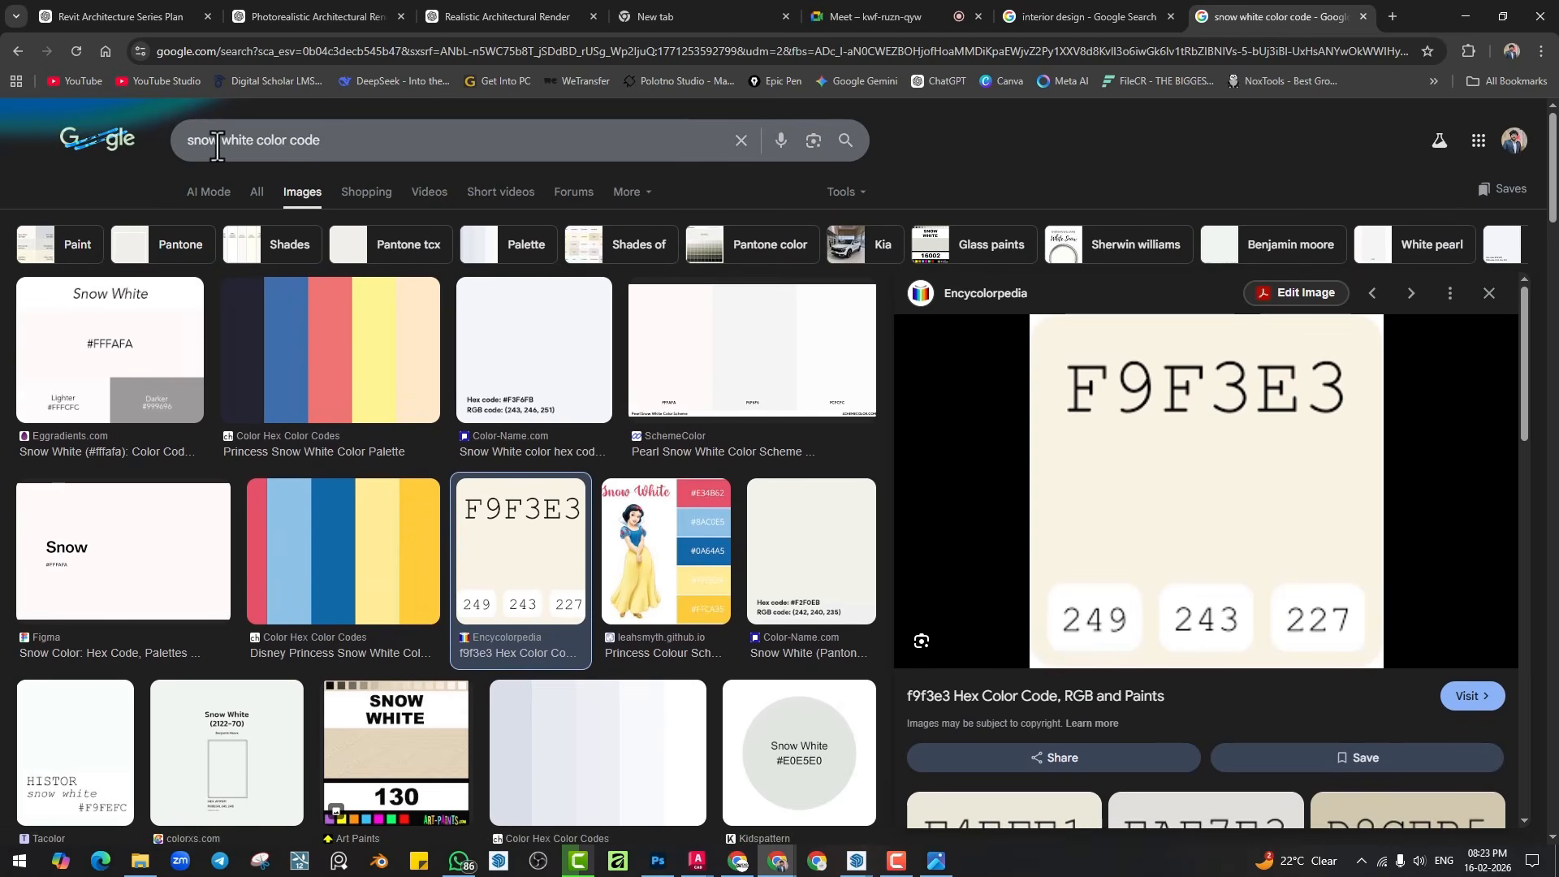
# Search images for "IVORY color code" and preview the Figma, Canva and Color-Name.com ivory swatches.
pyautogui.moveTo(249, 140); pyautogui.dragTo(162, 145)
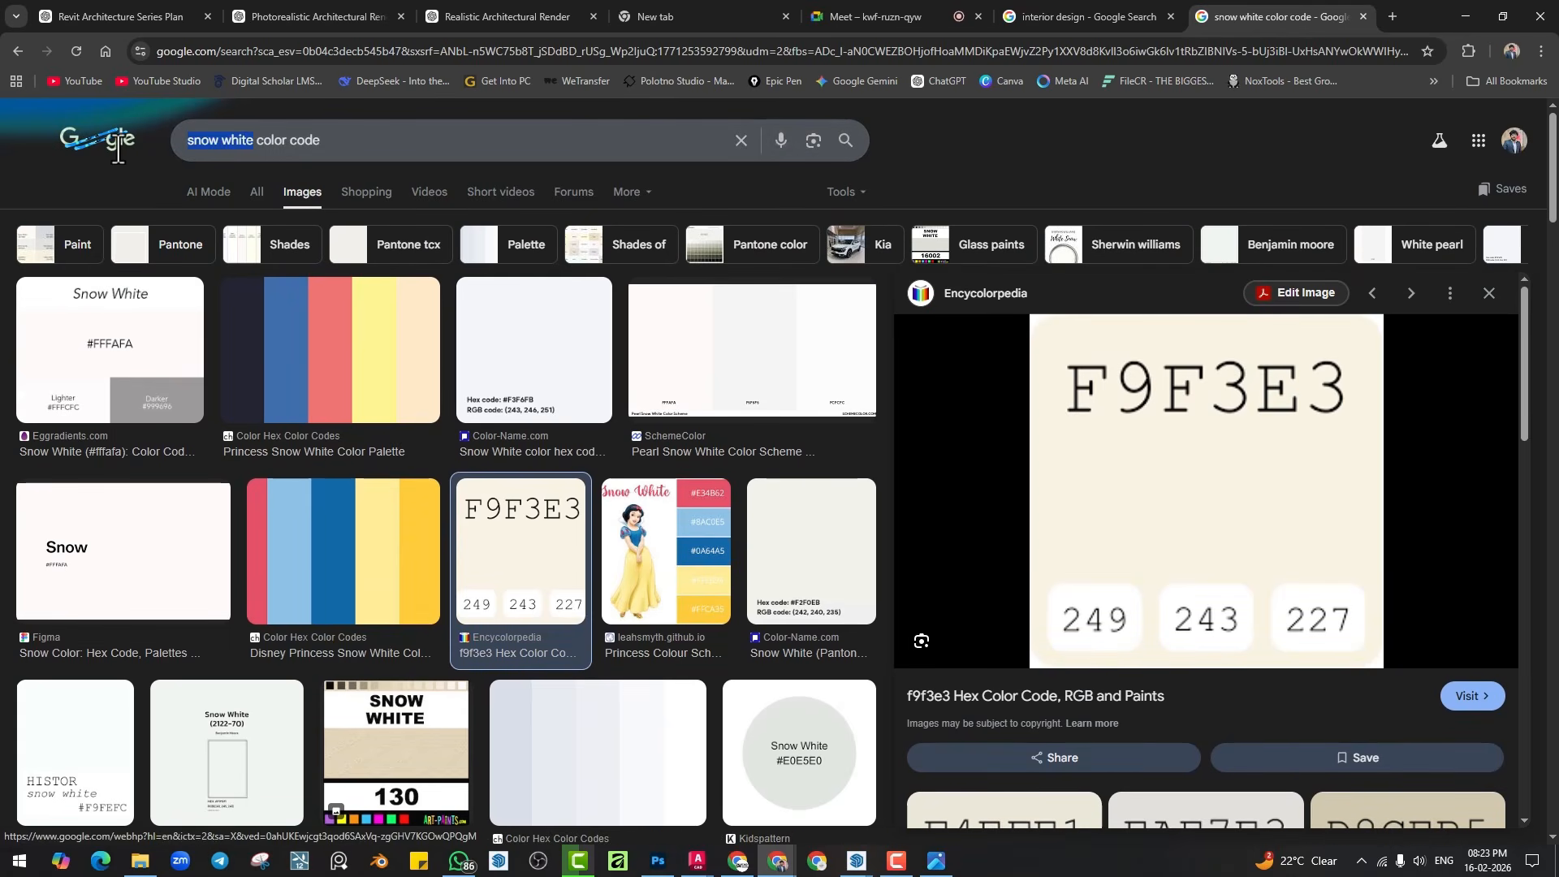
pyautogui.write('IVORY')
pyautogui.press('Return')
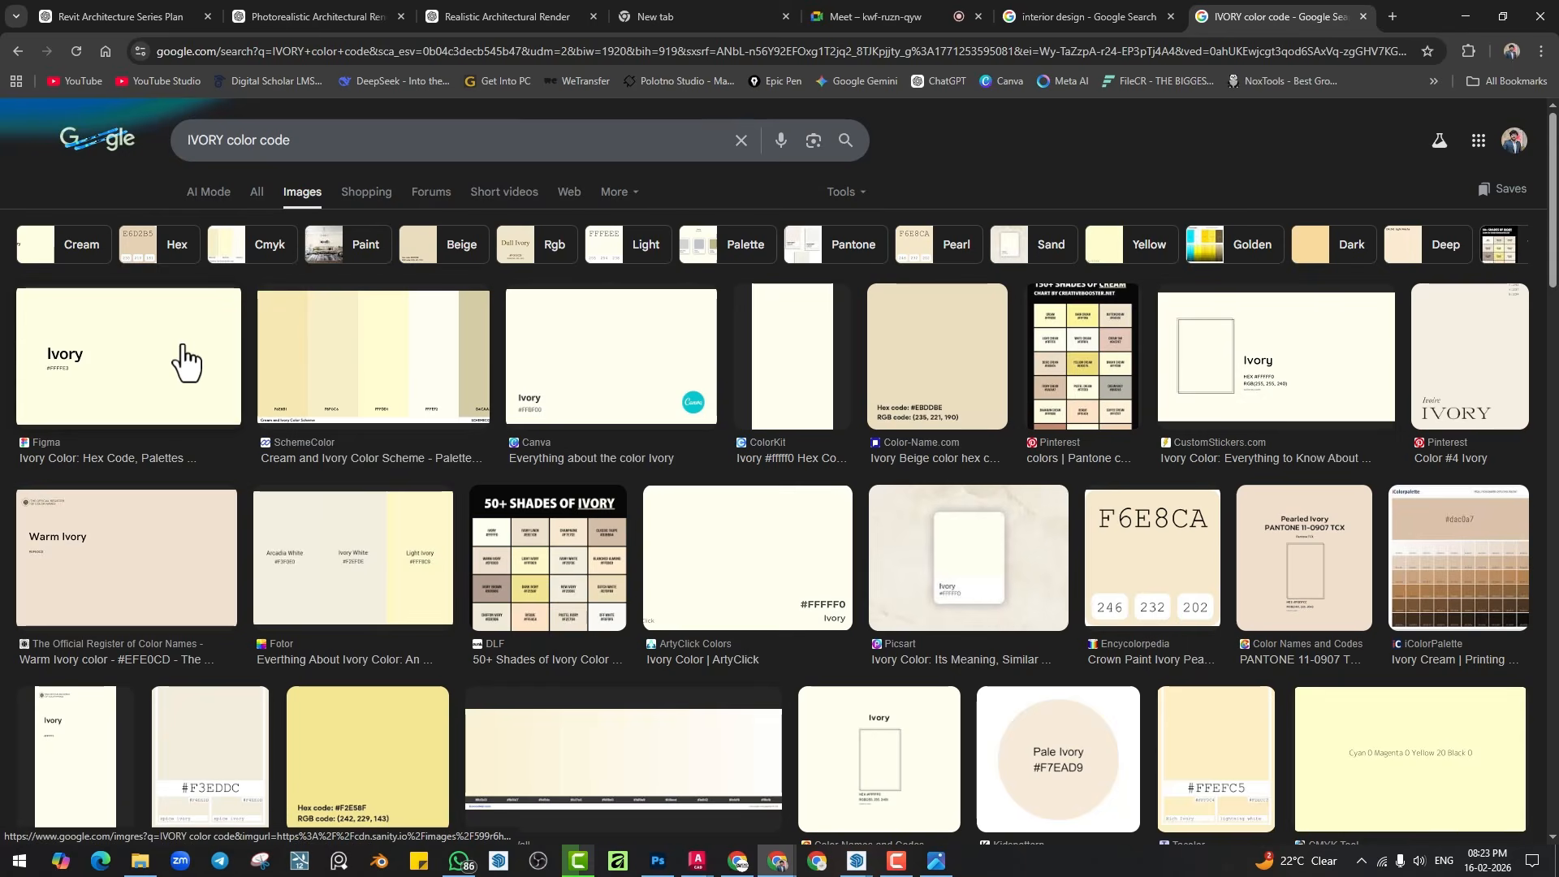
pyautogui.click(186, 361)
pyautogui.click(620, 376)
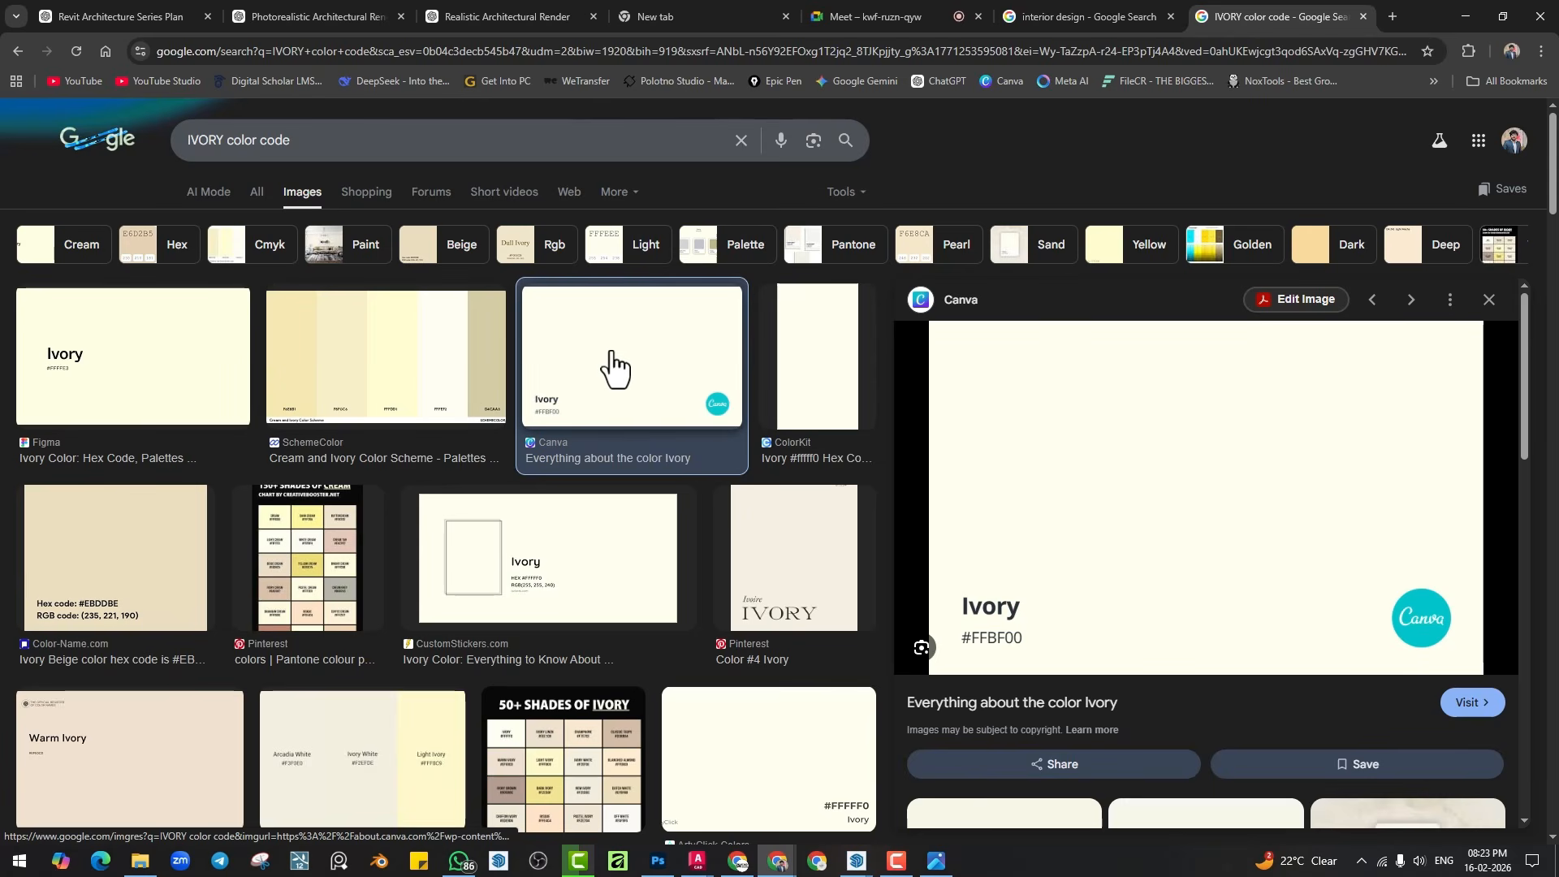
pyautogui.click(120, 560)
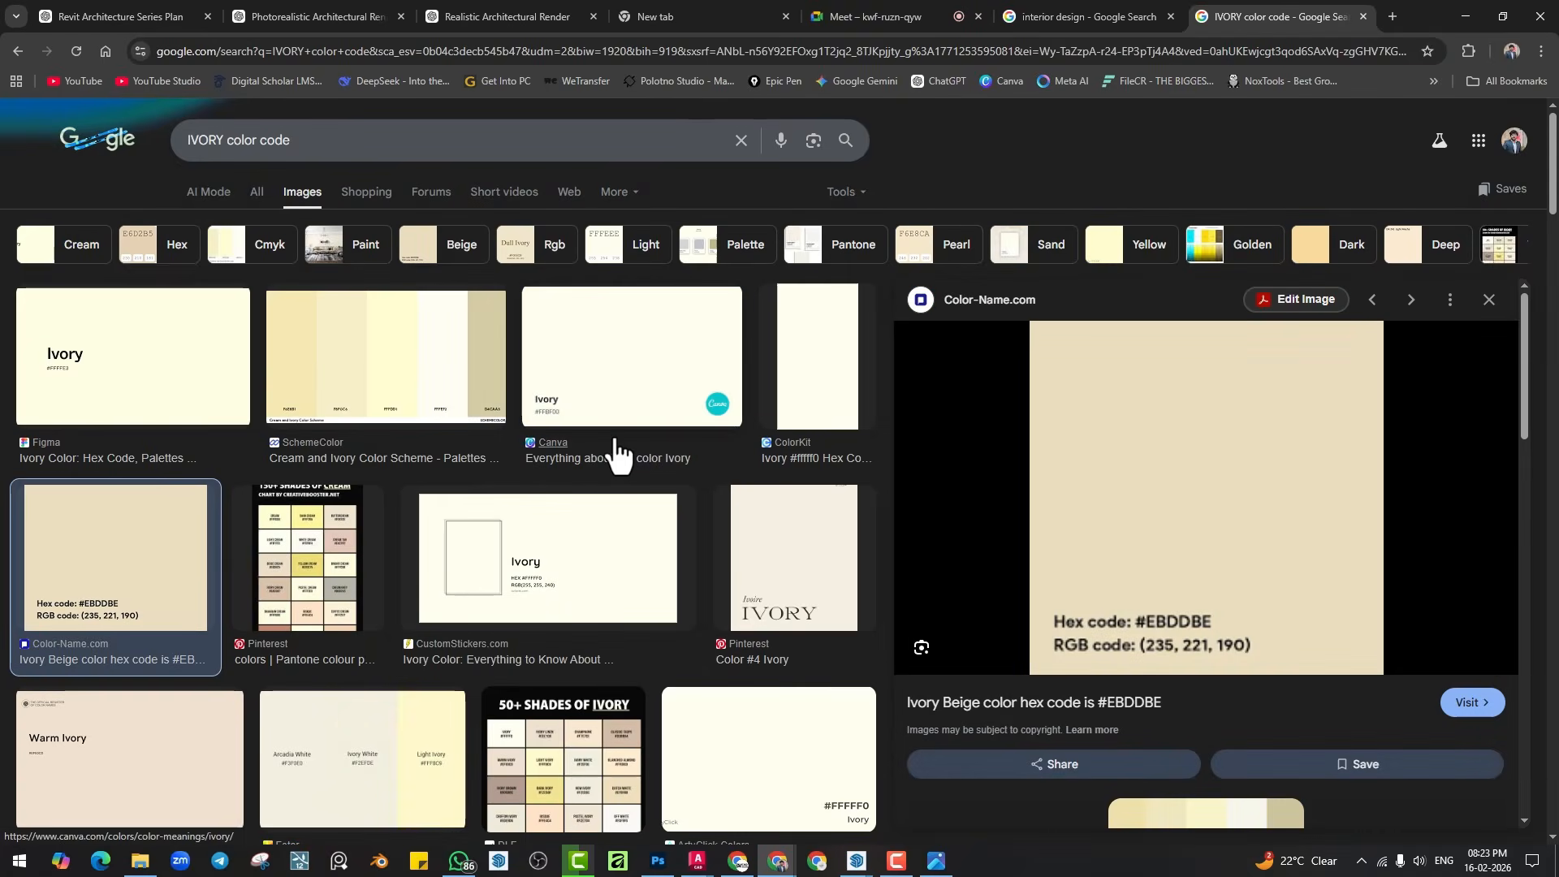
pyautogui.click(612, 454)
pyautogui.click(1120, 17)
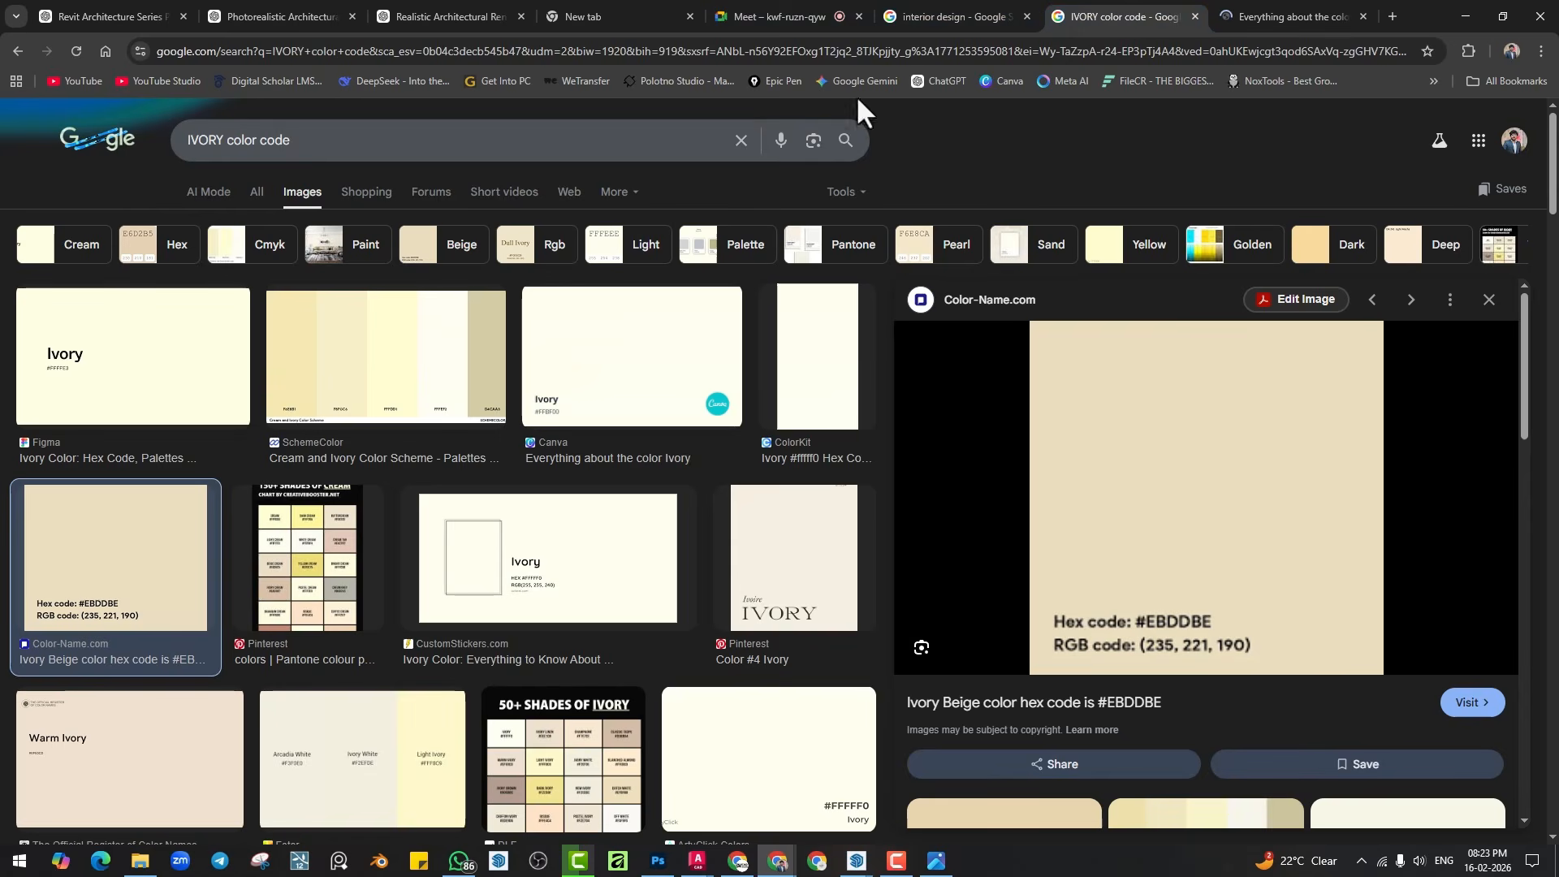
# Search images for "ivory color code rgb" and preview the Encycolorpedia FFFFF0 swatch.
pyautogui.click(346, 150)
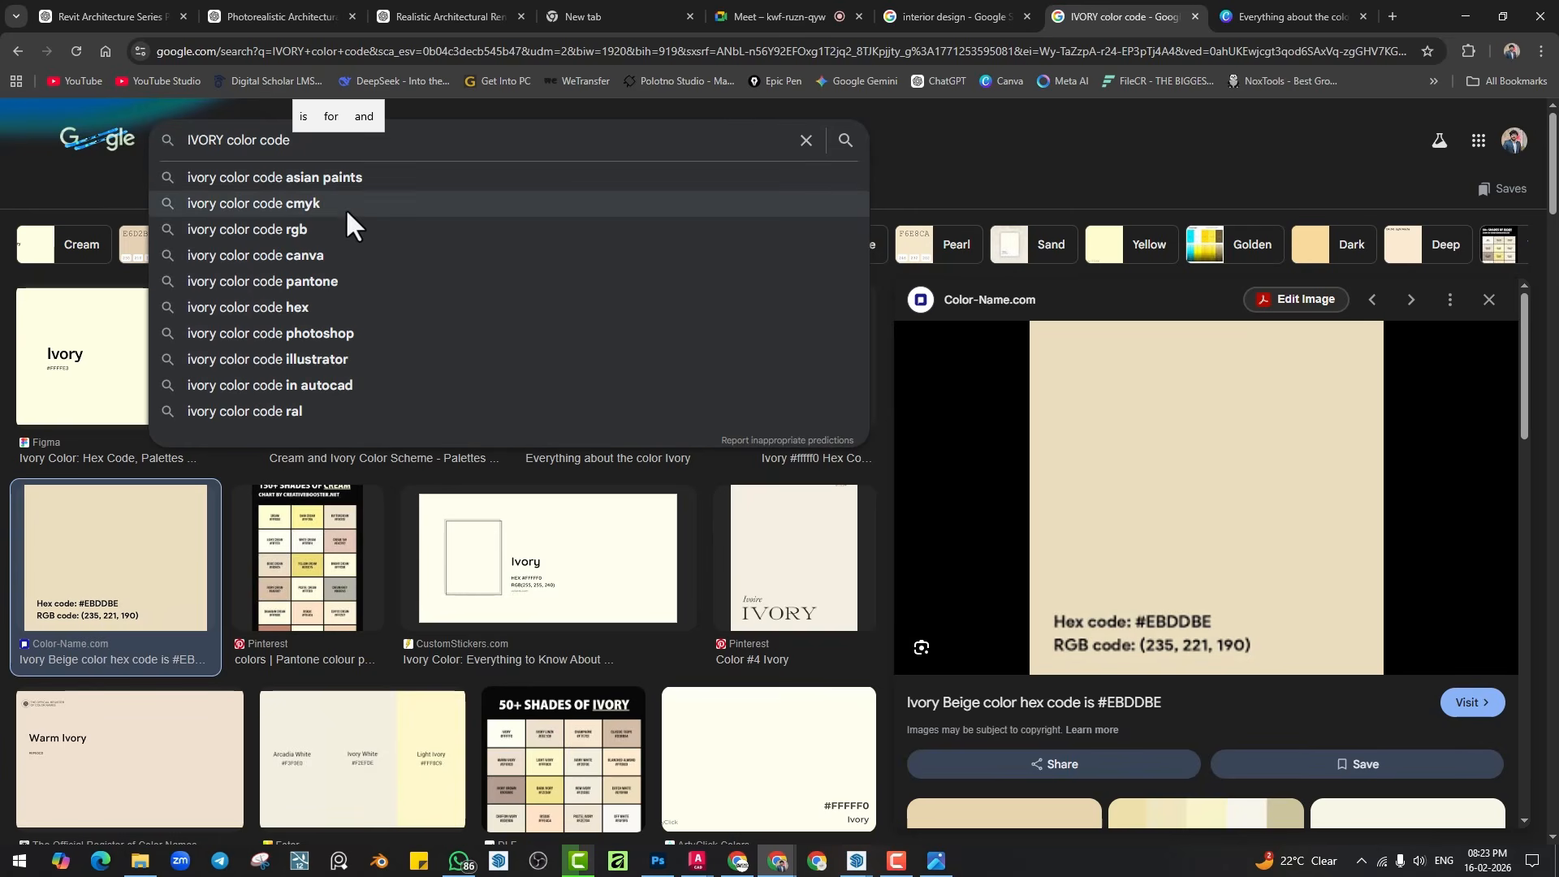
pyautogui.click(357, 229)
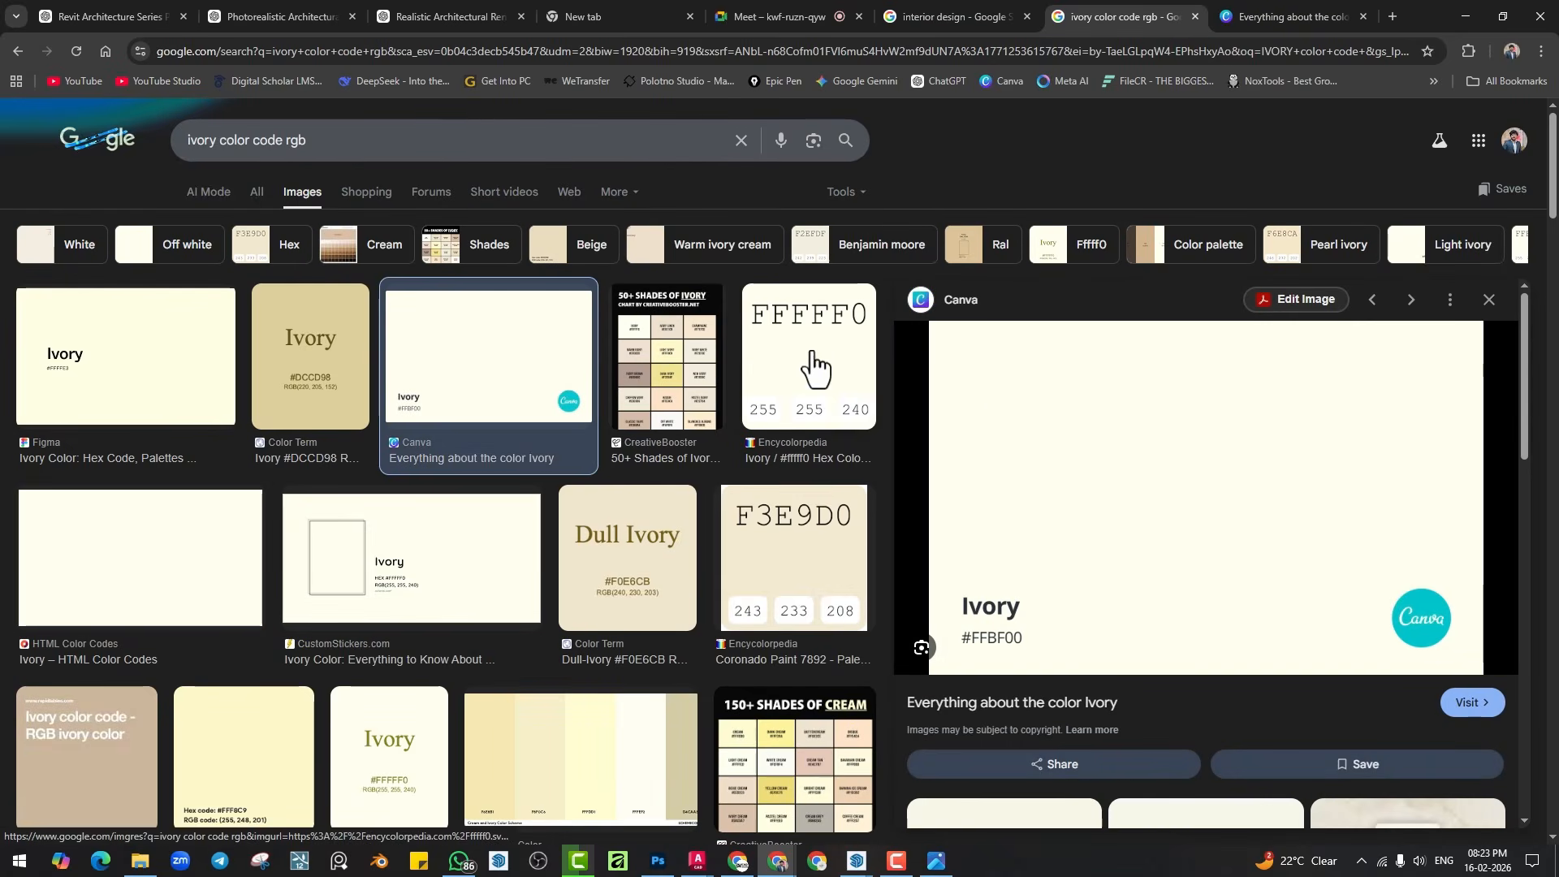
pyautogui.click(816, 367)
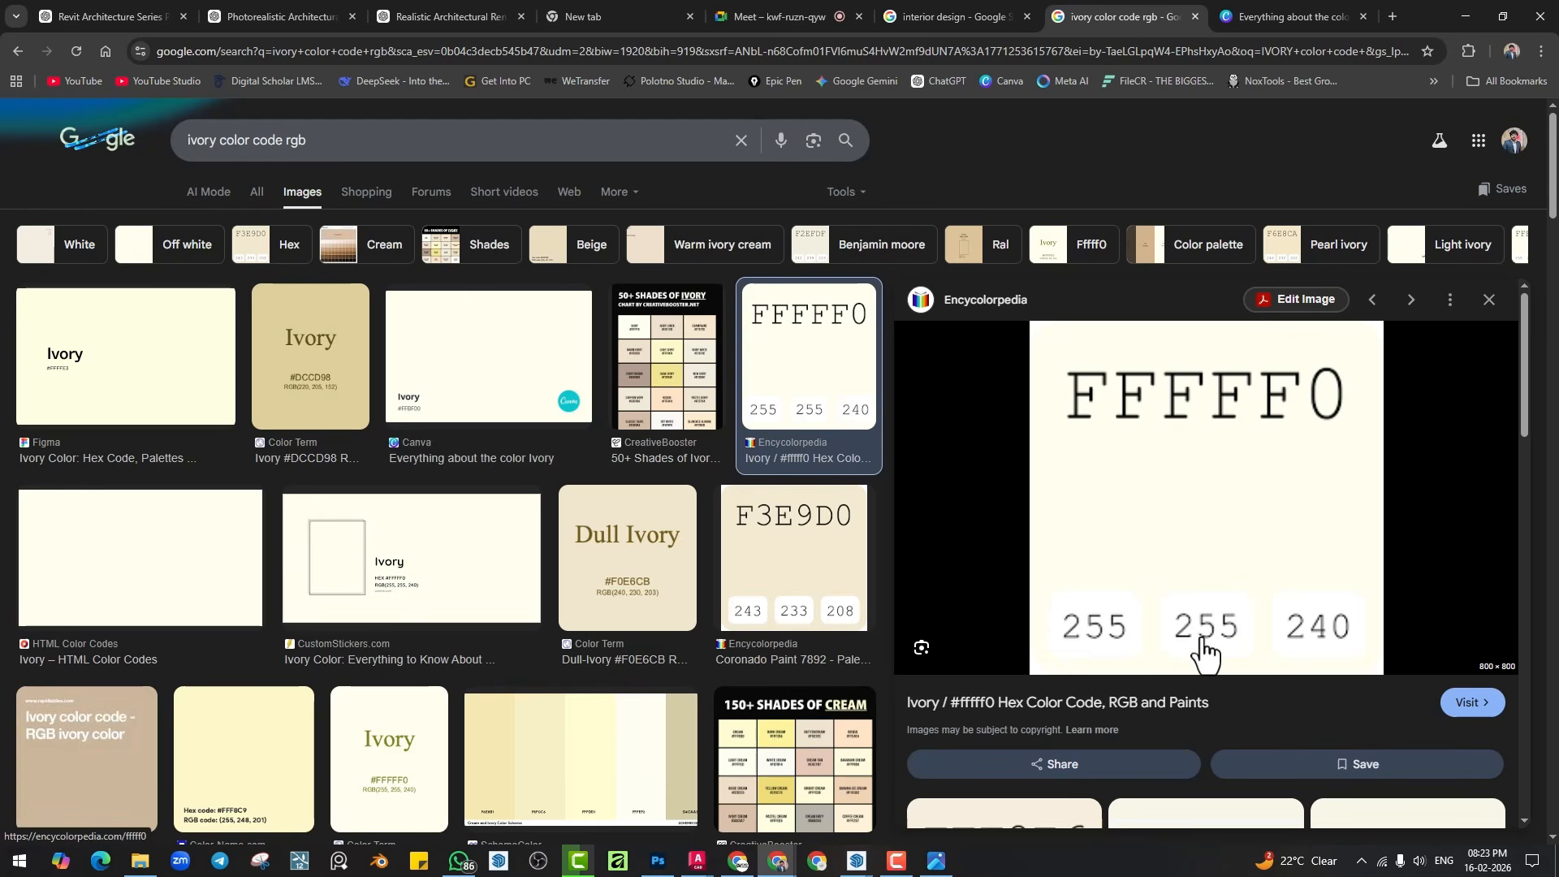
# Switch to SketchUp and set the Generic V-Ray material's diffuse color to RGB 255, 255, 240 in the 0 to 255 range.
pyautogui.click(1464, 16)
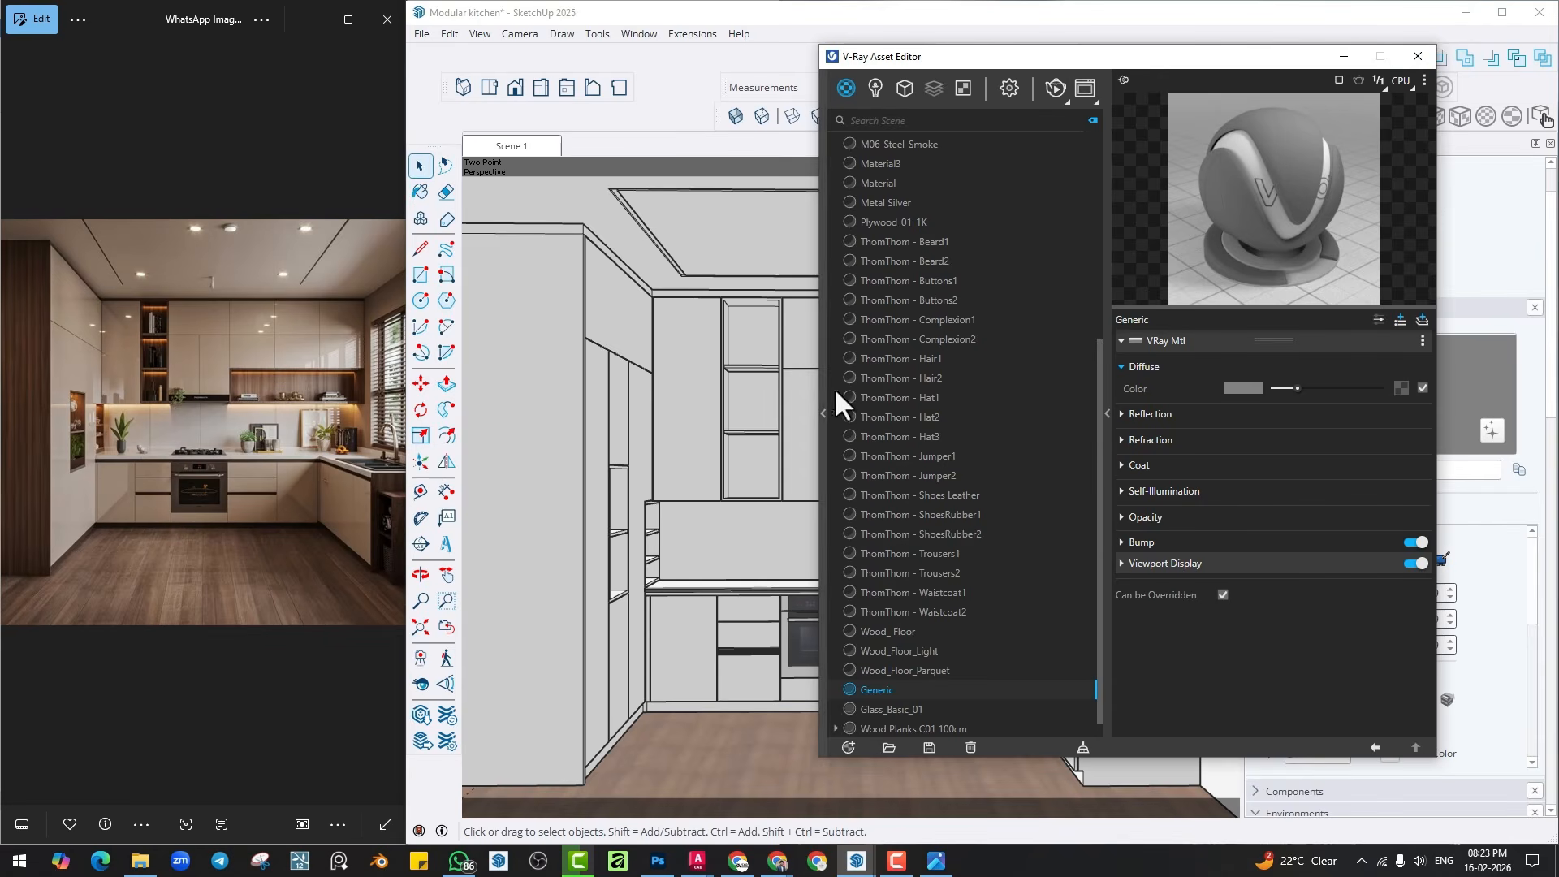
pyautogui.click(1242, 389)
pyautogui.click(879, 334)
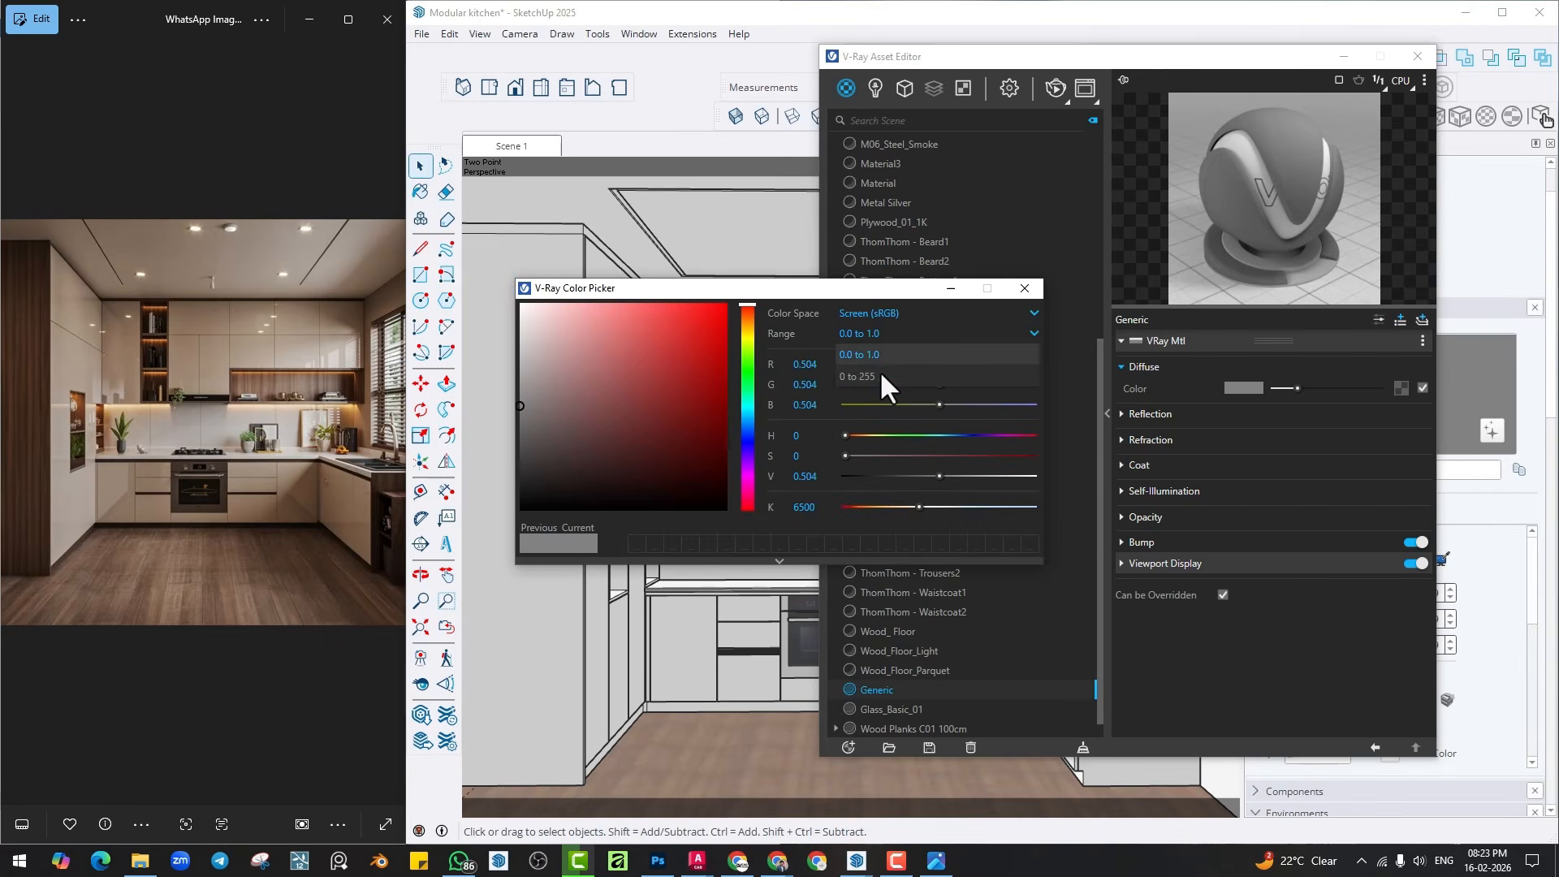
pyautogui.click(879, 370)
pyautogui.write('255')
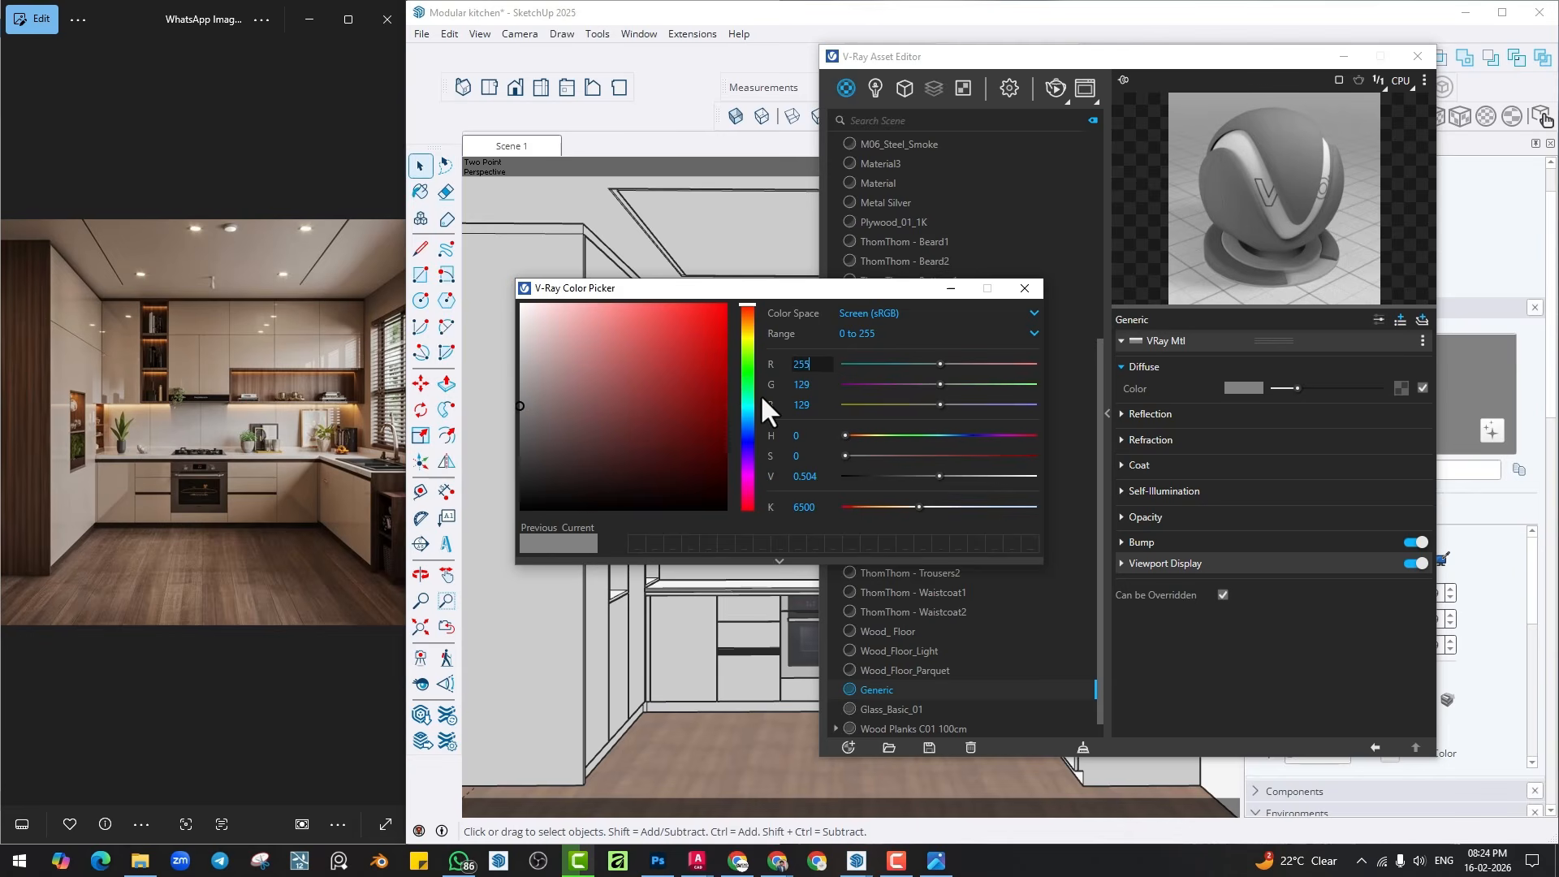
pyautogui.press('Tab')
pyautogui.write('255')
pyautogui.press('Tab')
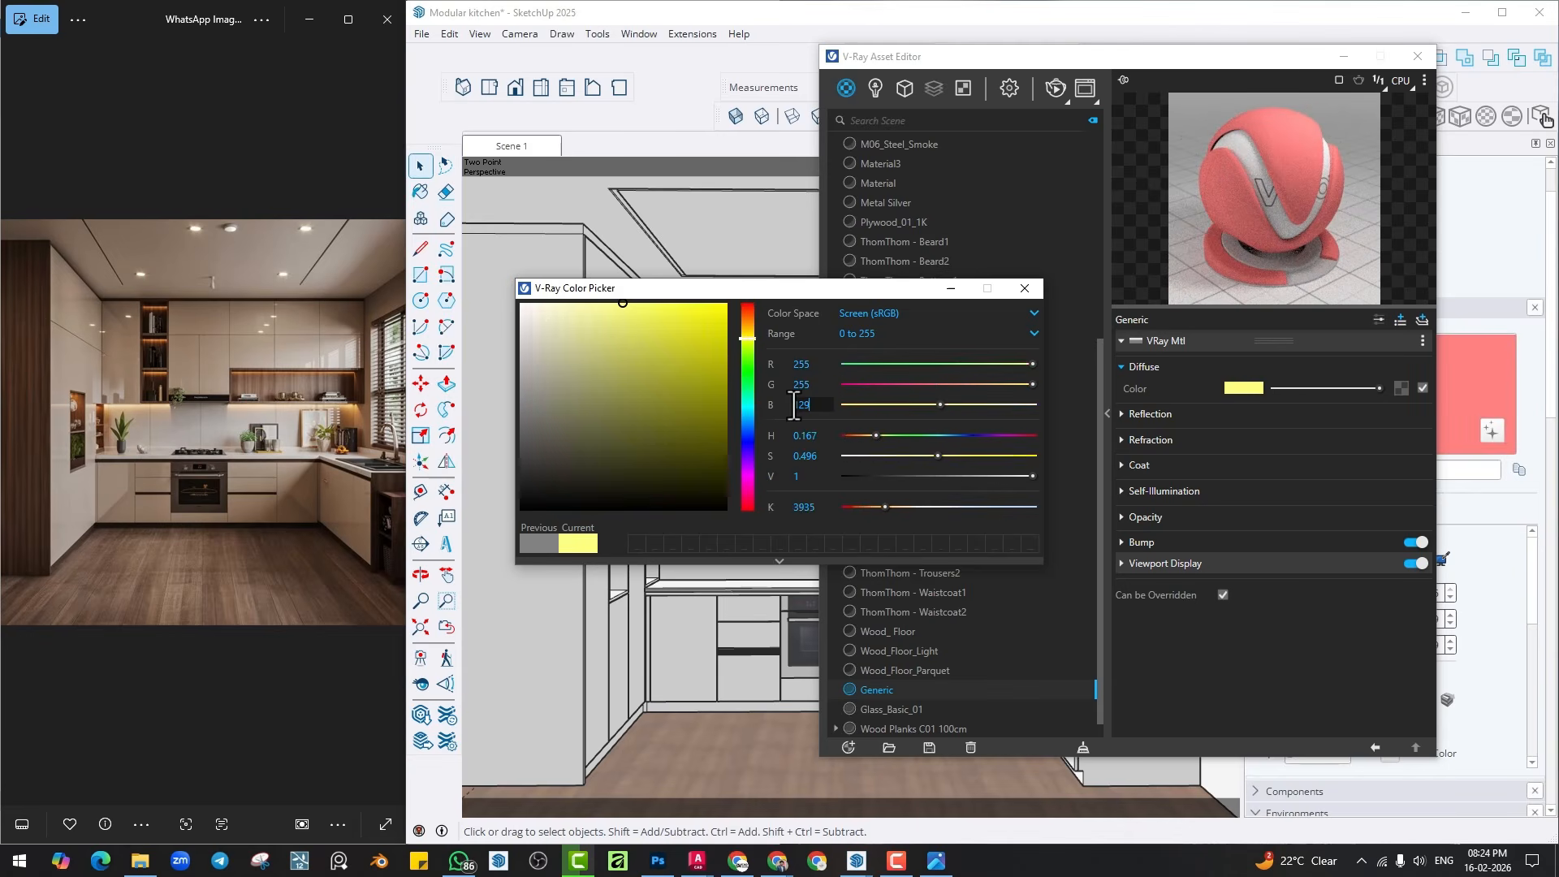
pyautogui.write('240')
pyautogui.click(824, 383)
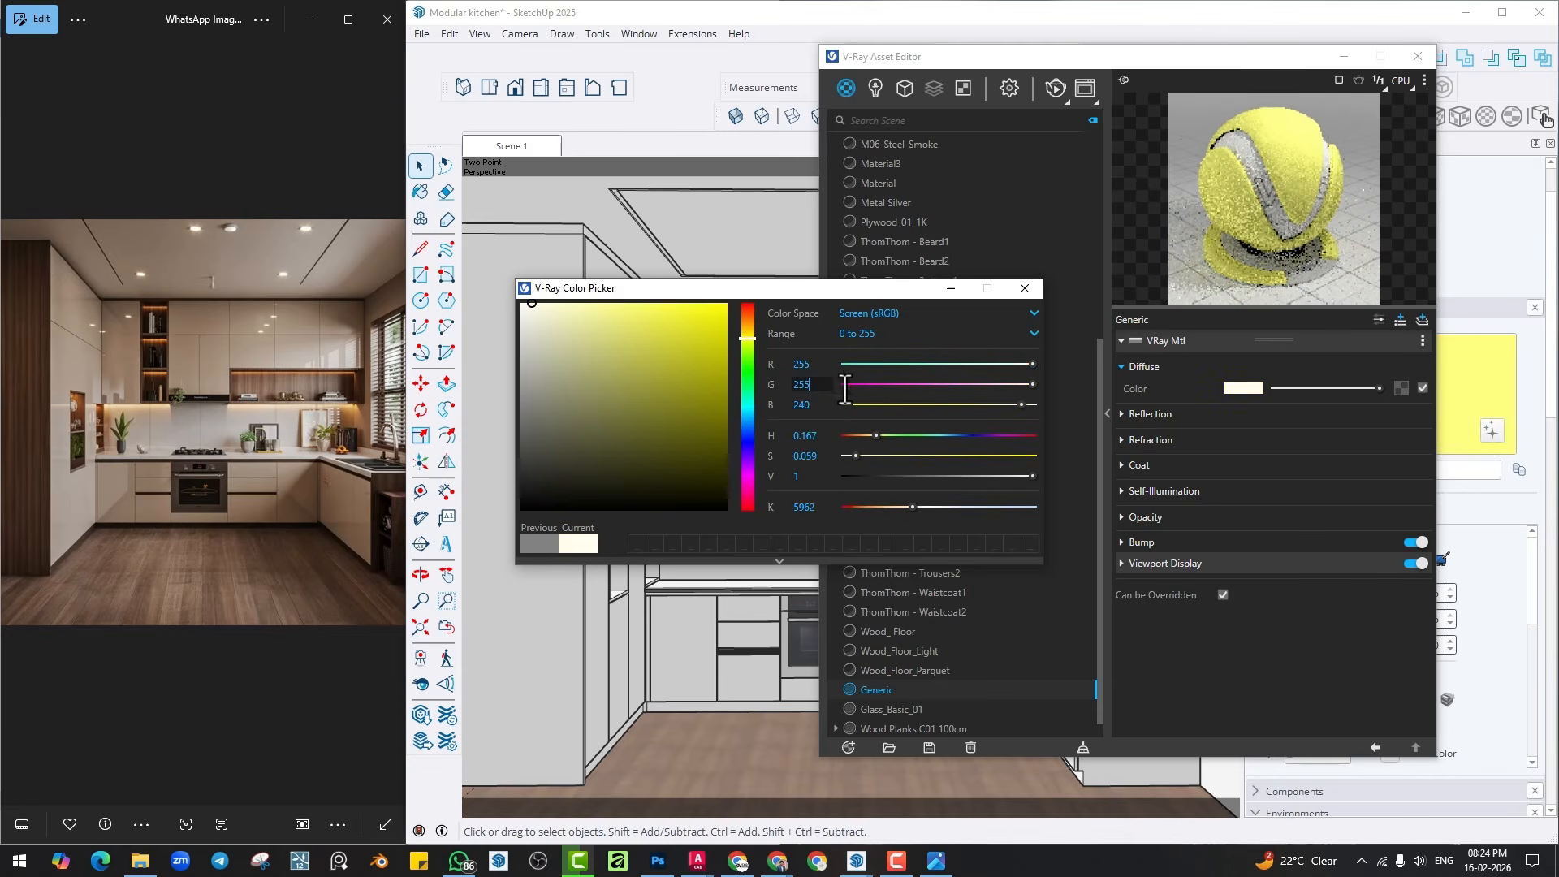
pyautogui.click(1024, 289)
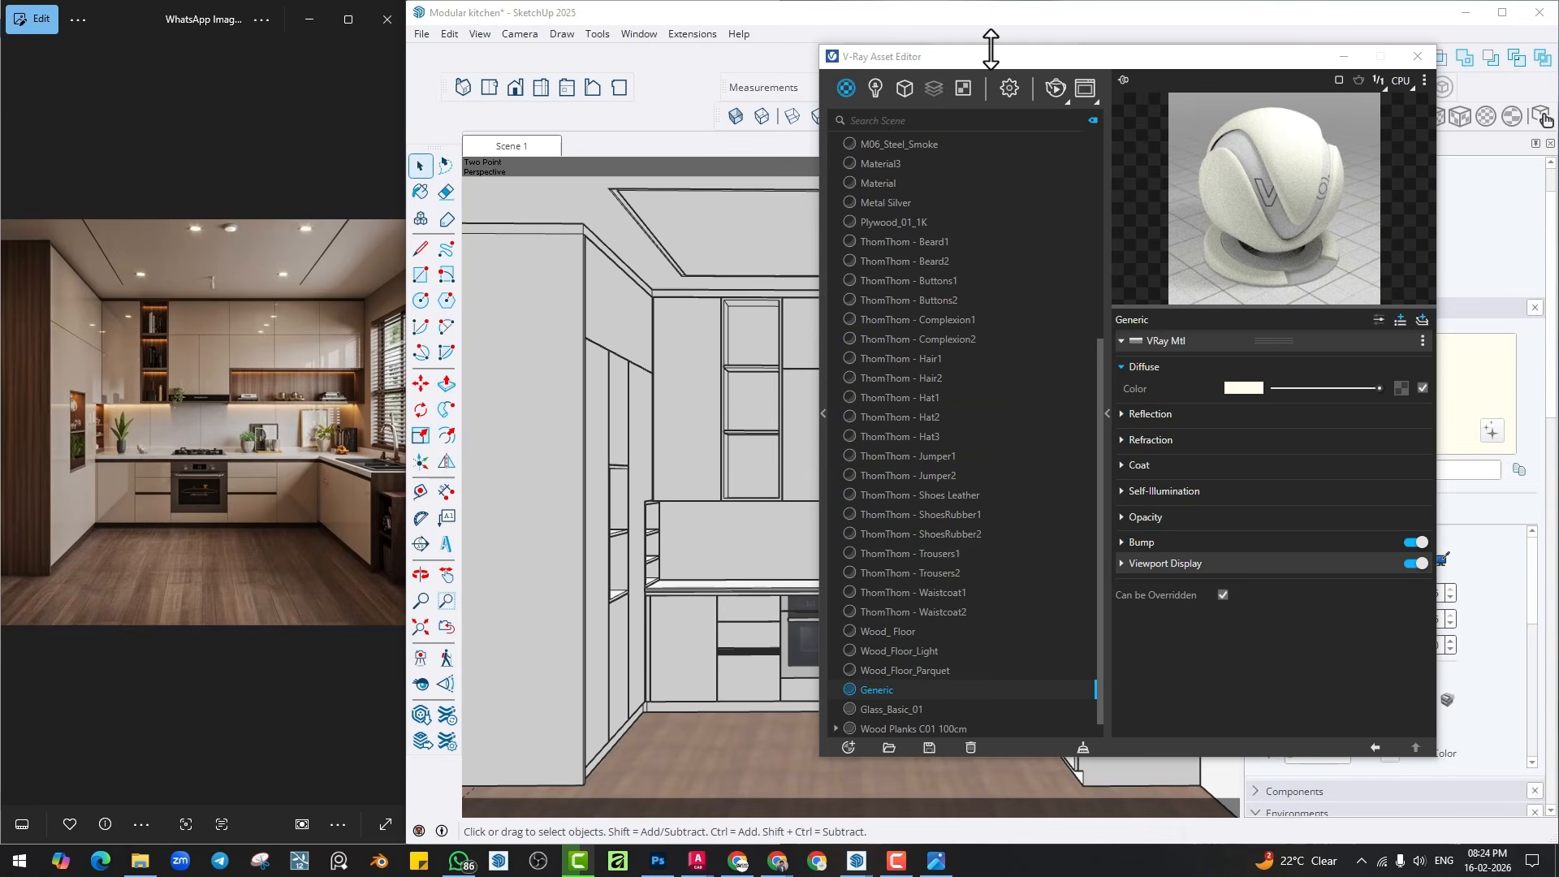
# Apply the Generic material to the upper cabinet fronts and paint the lower cabinet fronts with it.
pyautogui.moveTo(989, 52); pyautogui.dragTo(1142, 89)
pyautogui.click(668, 392)
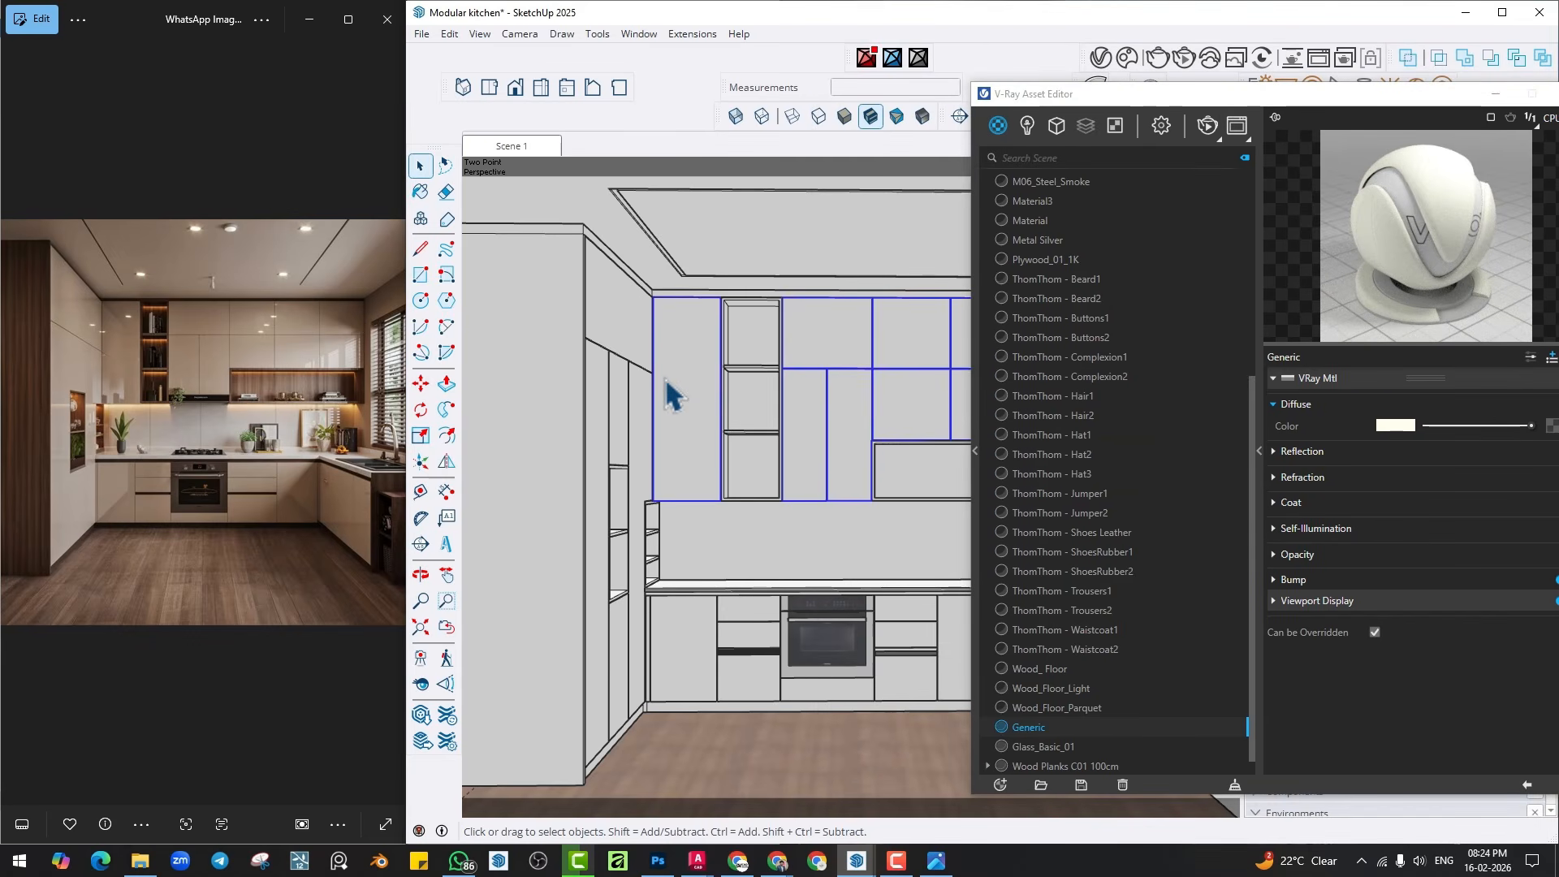
pyautogui.rightClick(1034, 725)
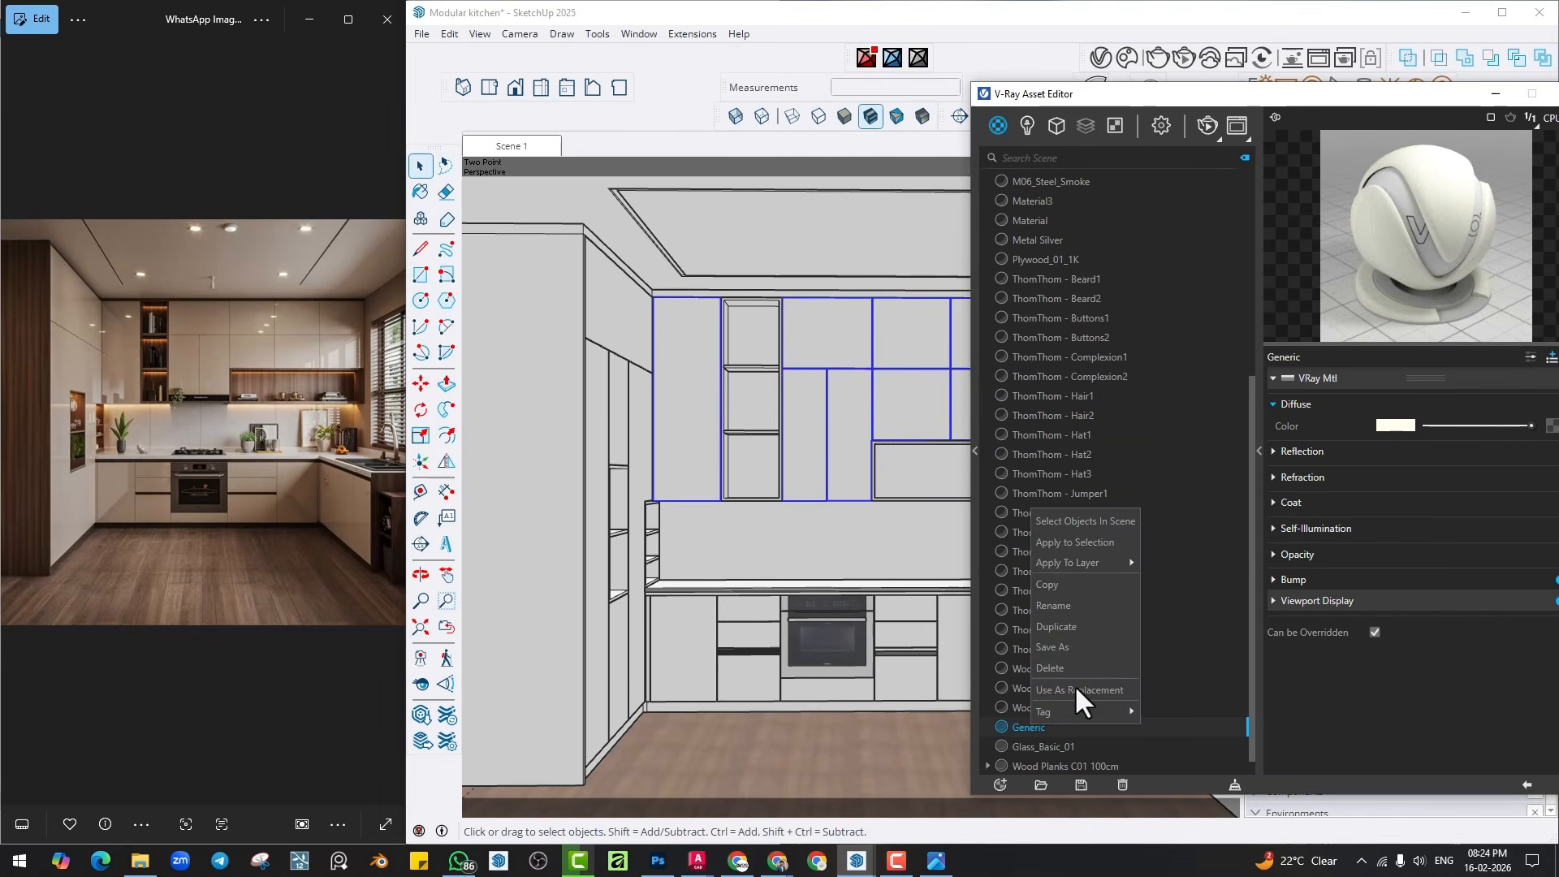
pyautogui.click(1069, 539)
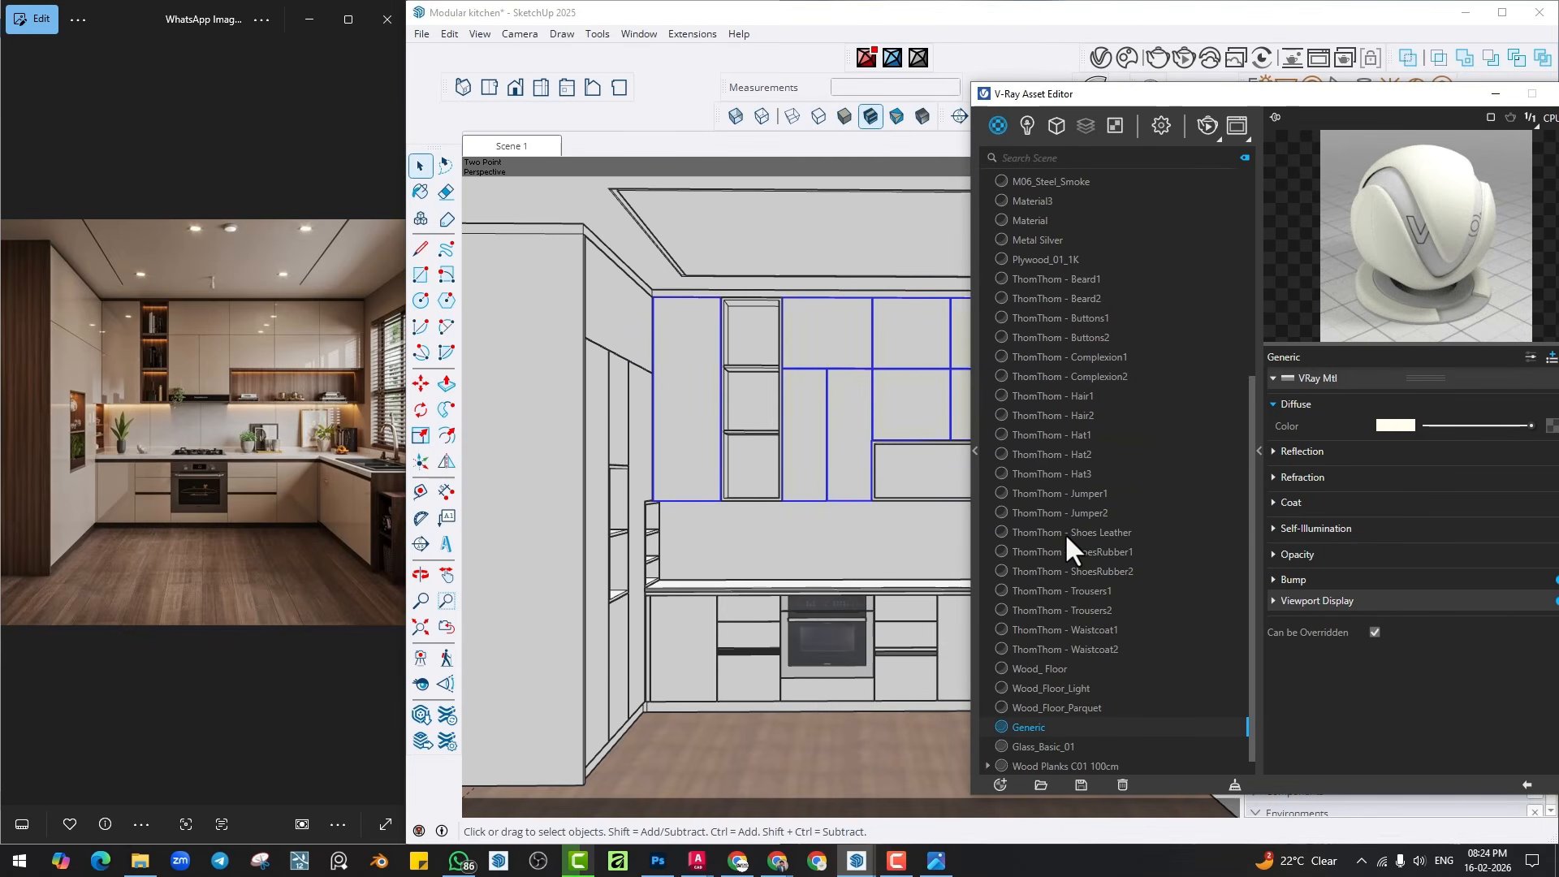
pyautogui.click(420, 192)
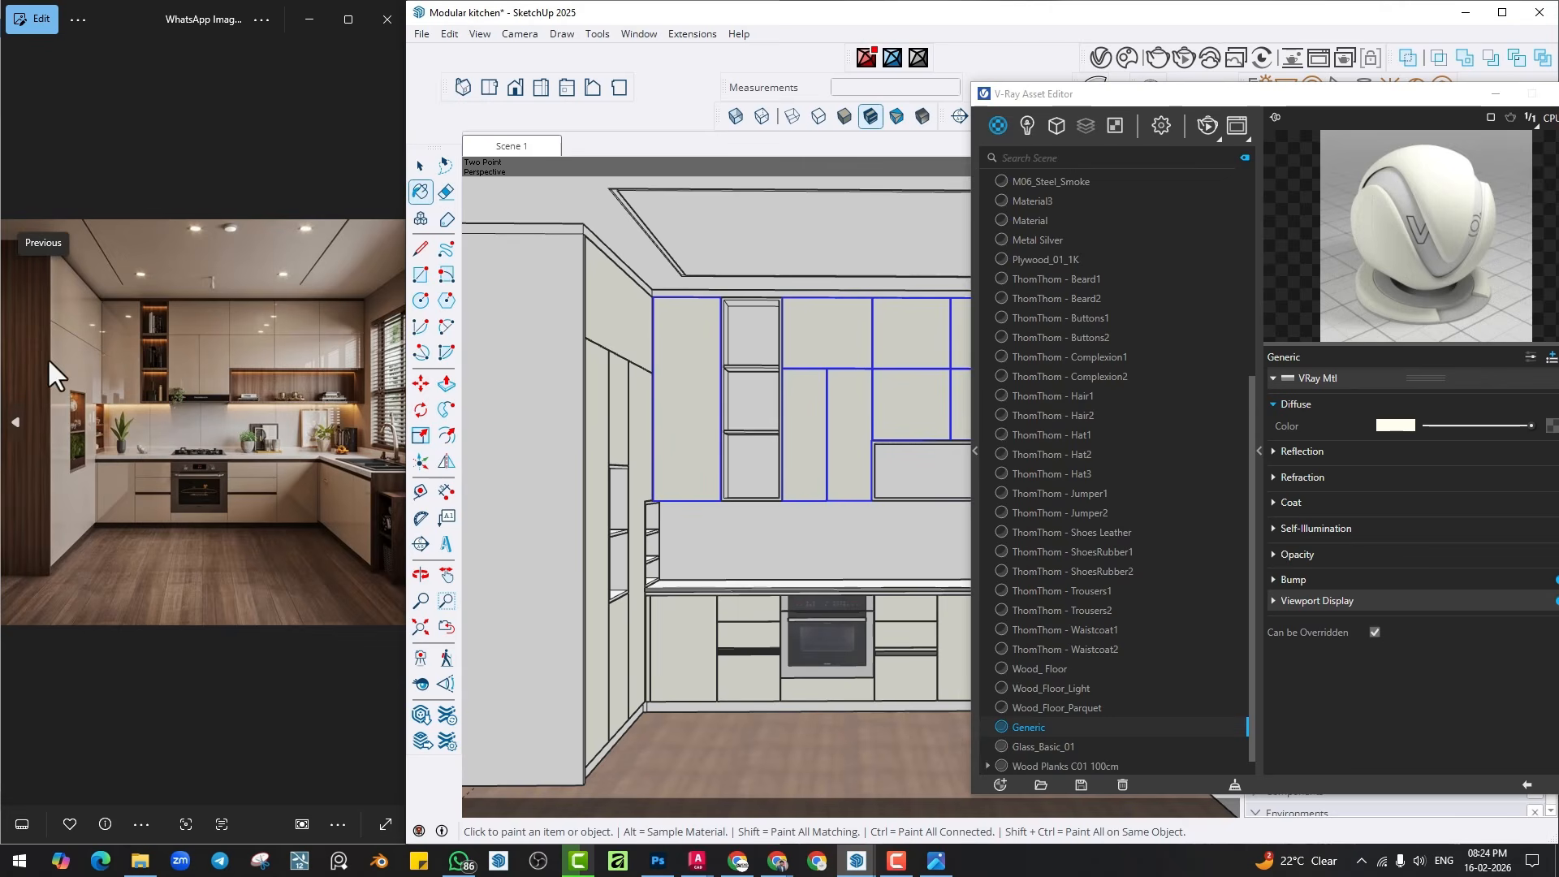
# Browse the wood materials in Chaos Cosmos and search its library for "ply".
pyautogui.moveTo(1046, 95); pyautogui.dragTo(1050, 97)
pyautogui.click(1127, 57)
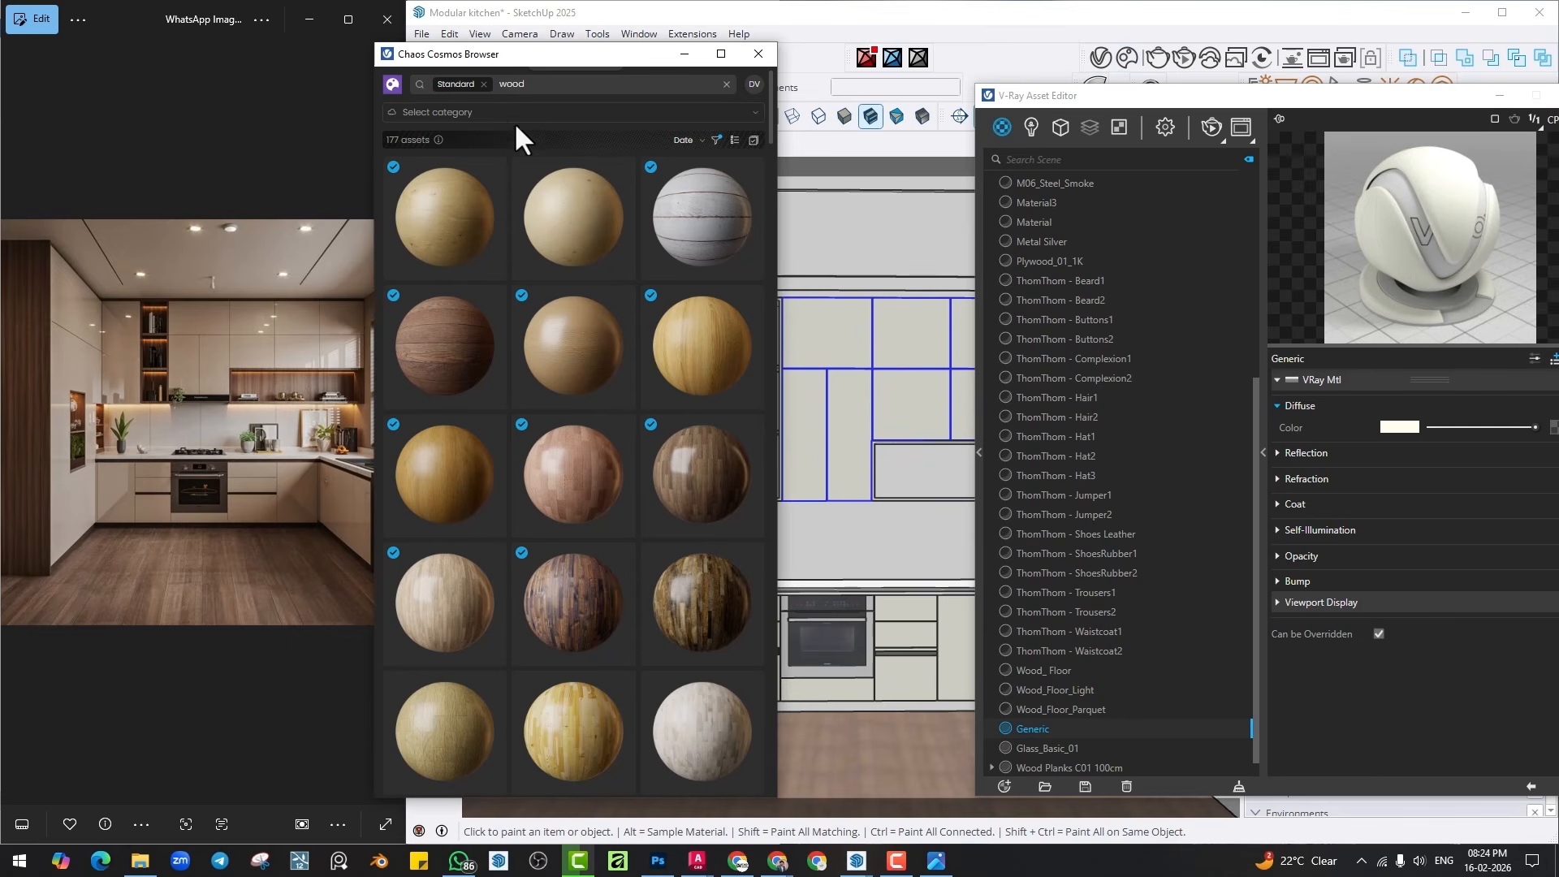
pyautogui.scroll(-10, 552, 487)
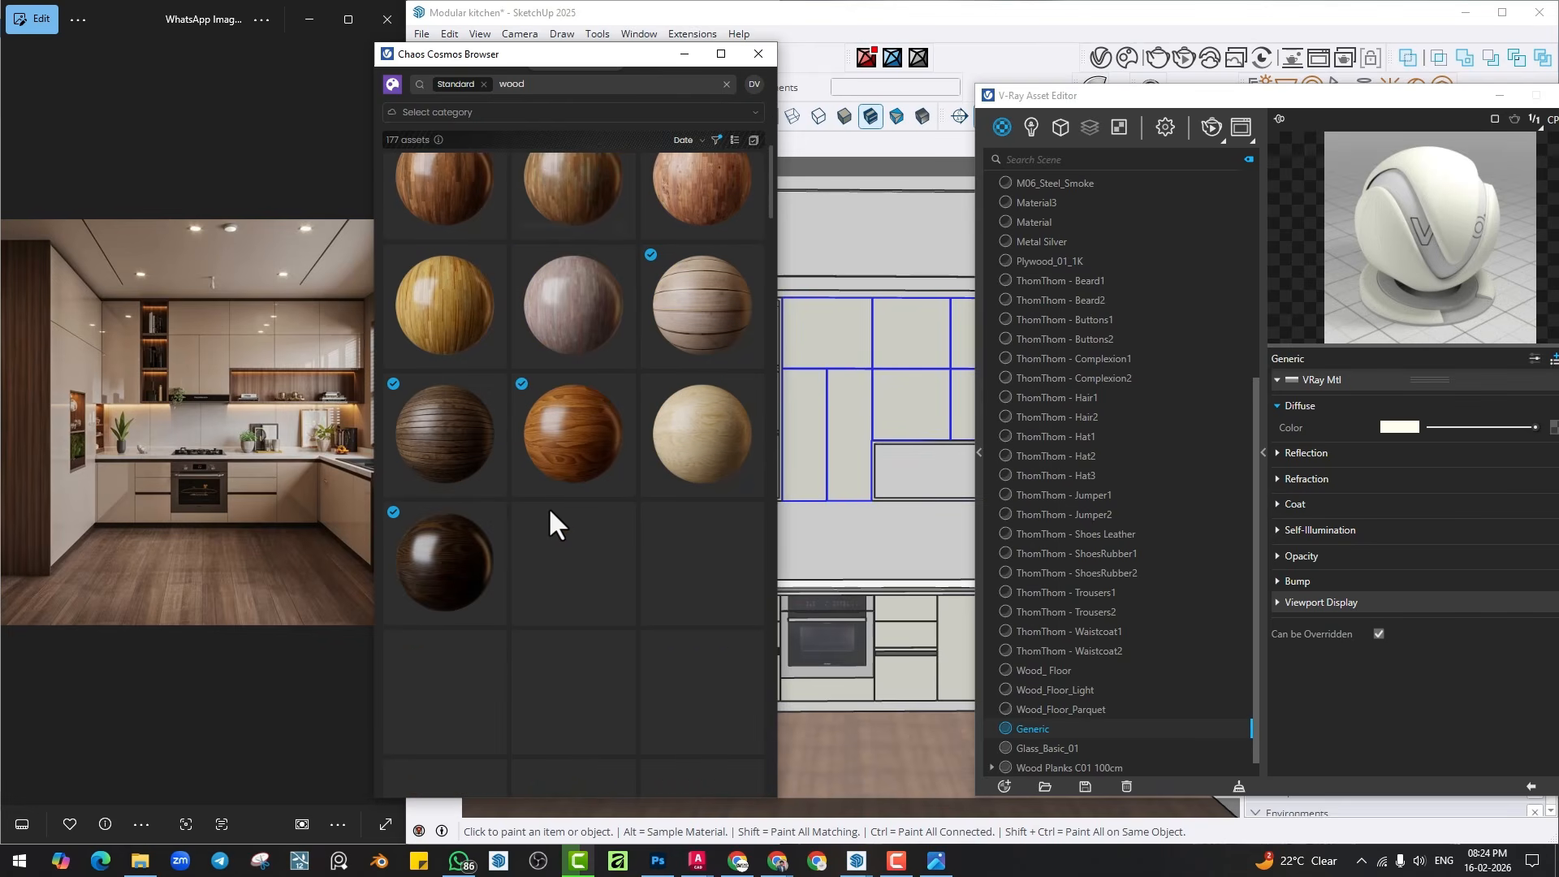
pyautogui.scroll(10, 568, 398)
pyautogui.click(497, 86)
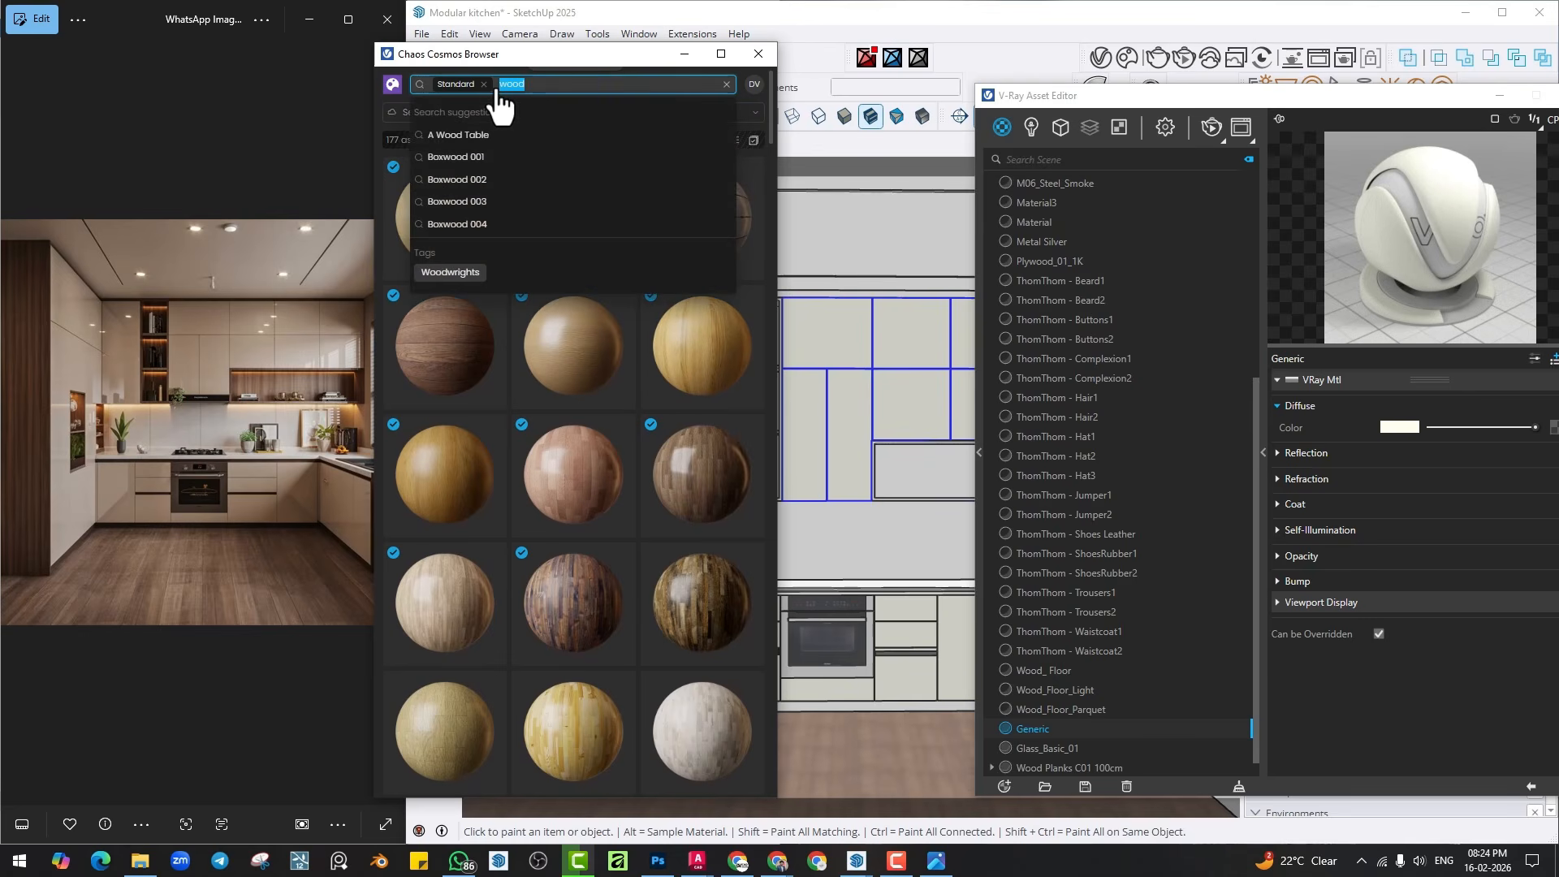
pyautogui.write('ply')
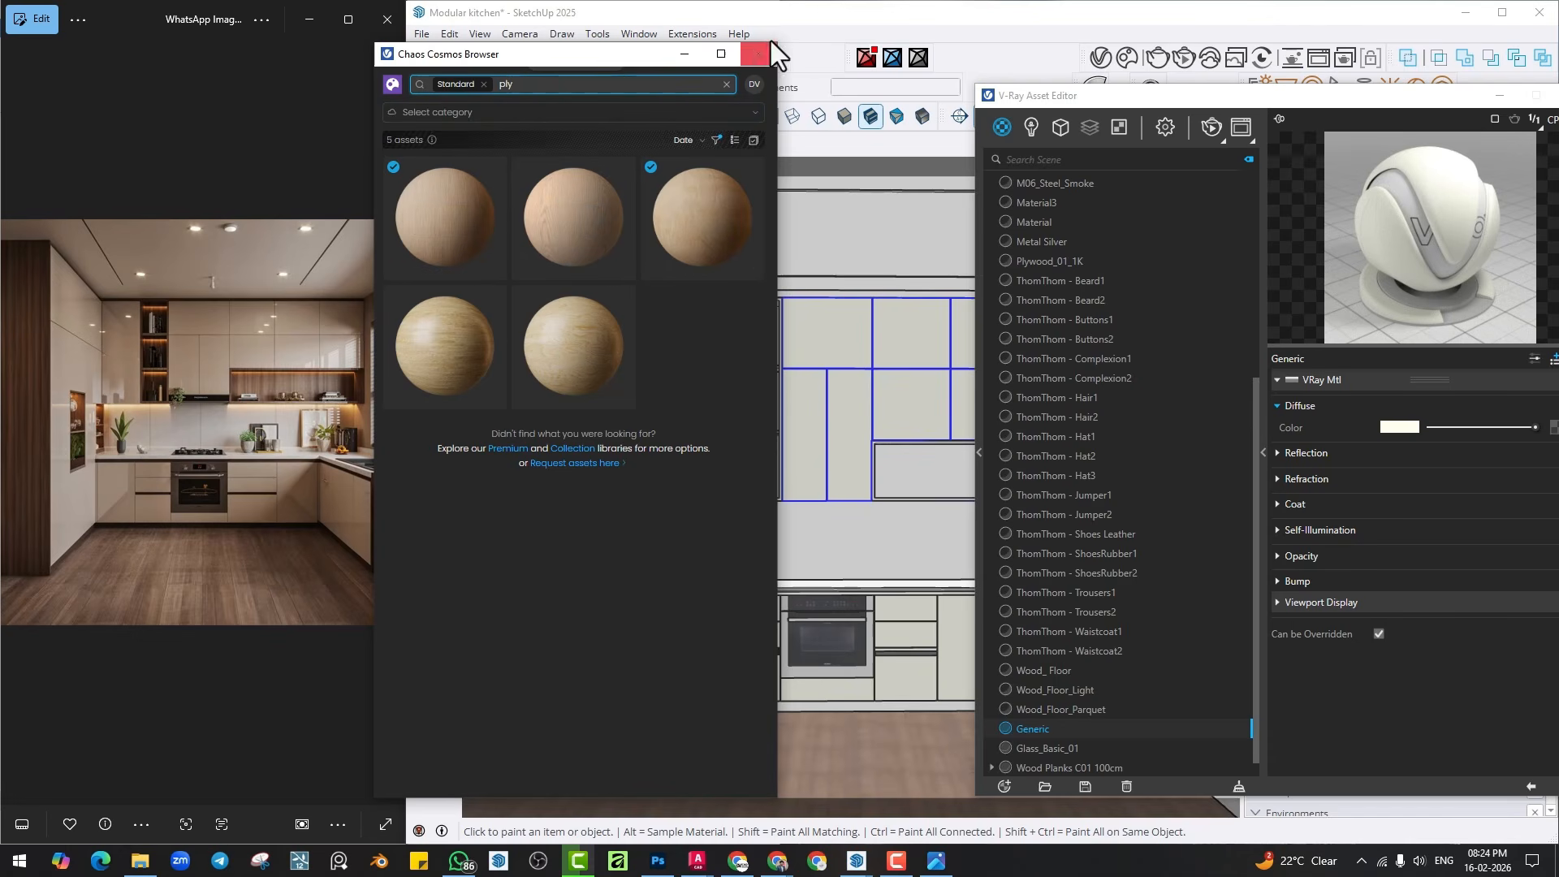
pyautogui.click(753, 54)
# Search the 3D Warehouse materials for "PLY".
pyautogui.click(638, 34)
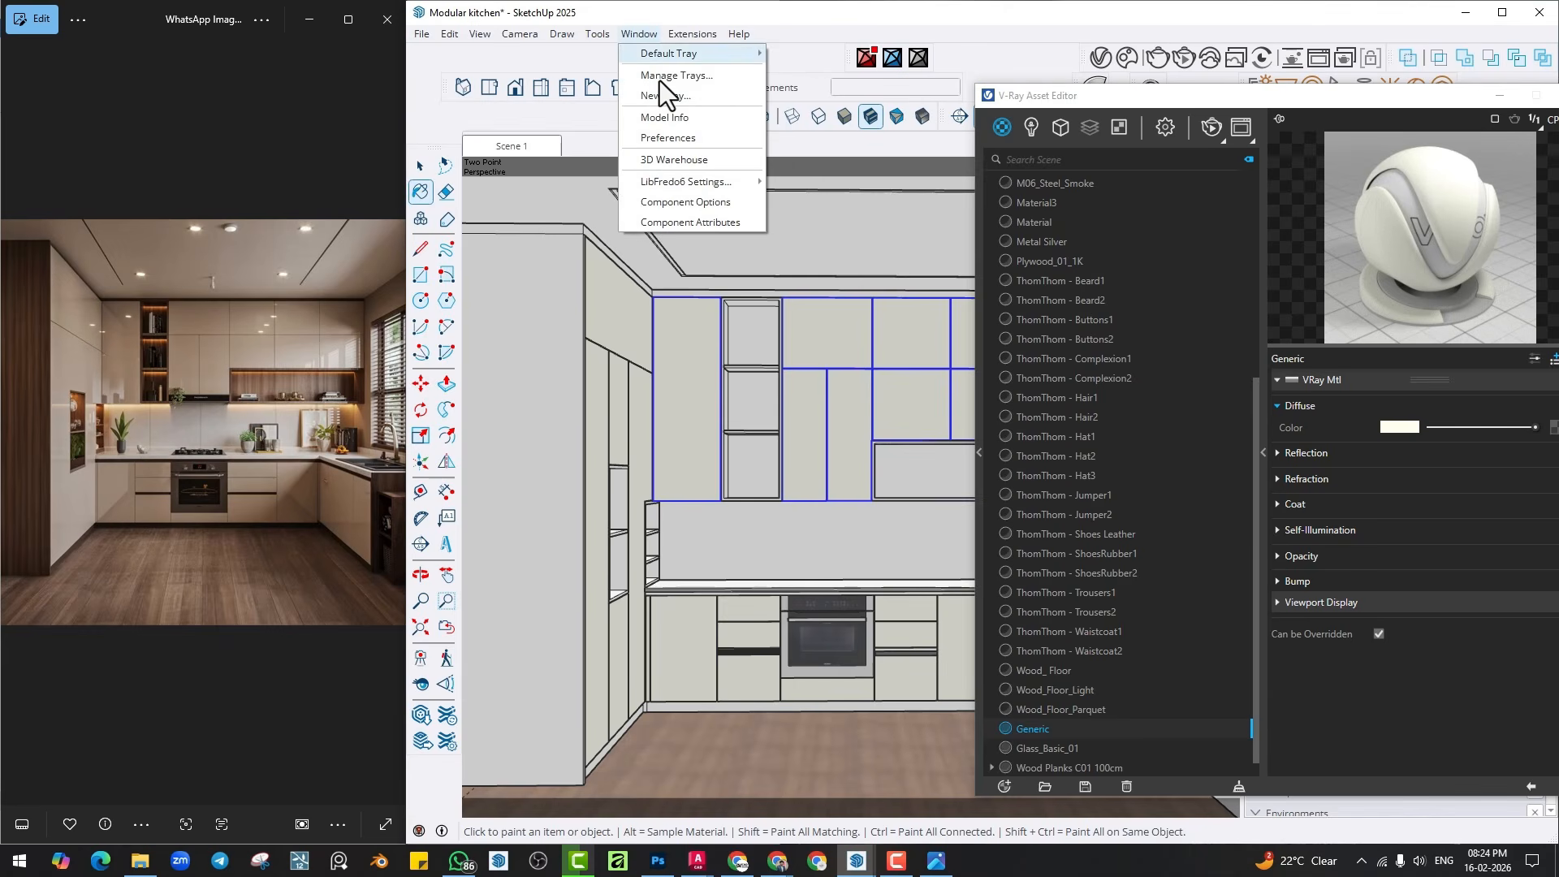
pyautogui.click(661, 158)
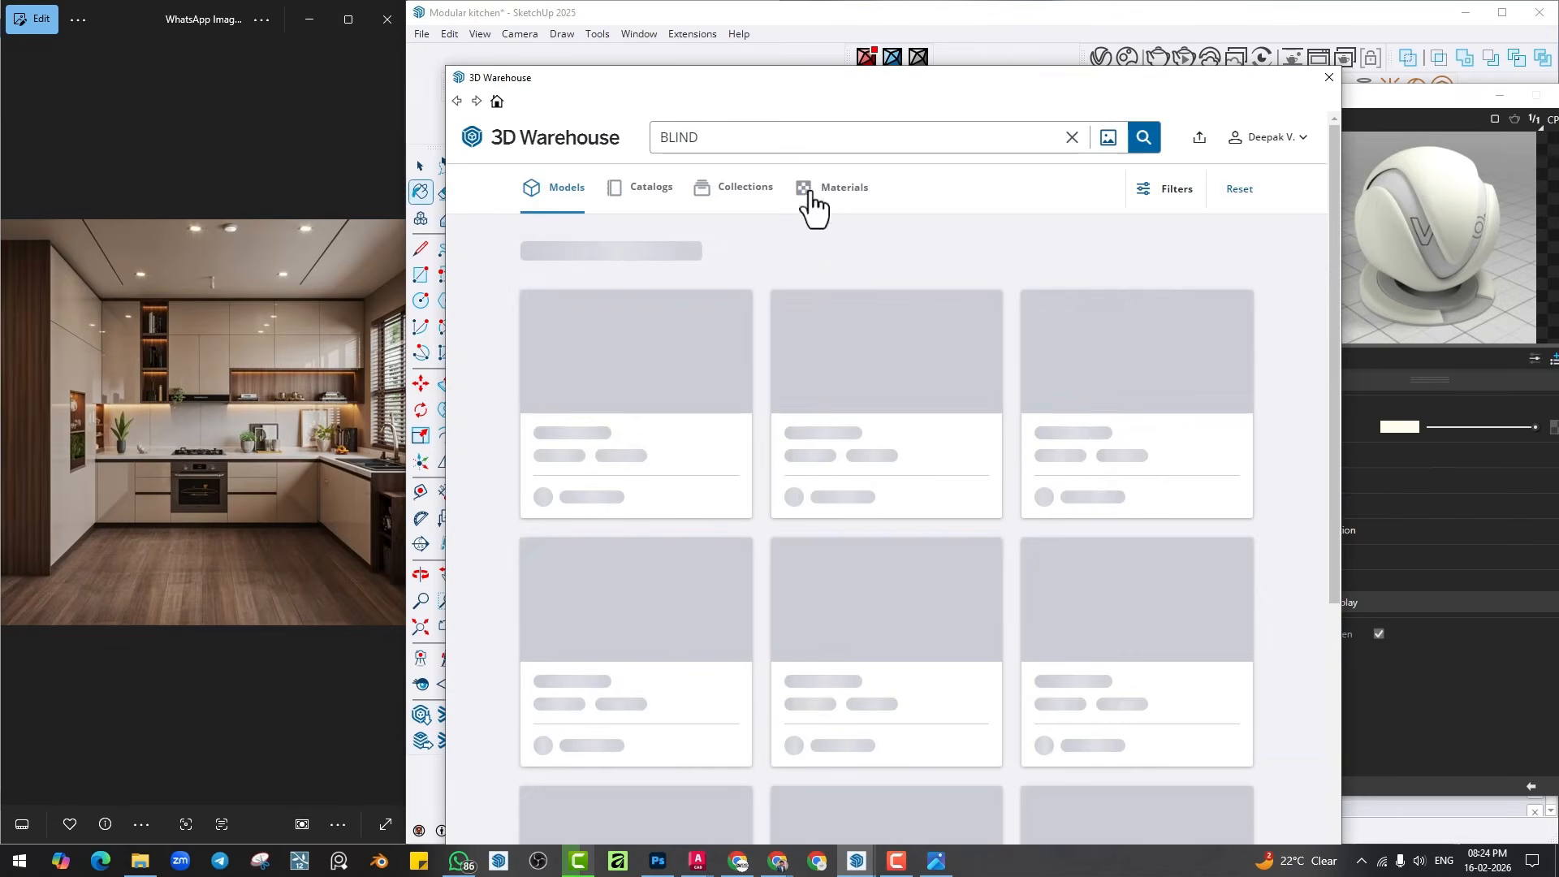
pyautogui.moveTo(706, 141); pyautogui.dragTo(608, 141)
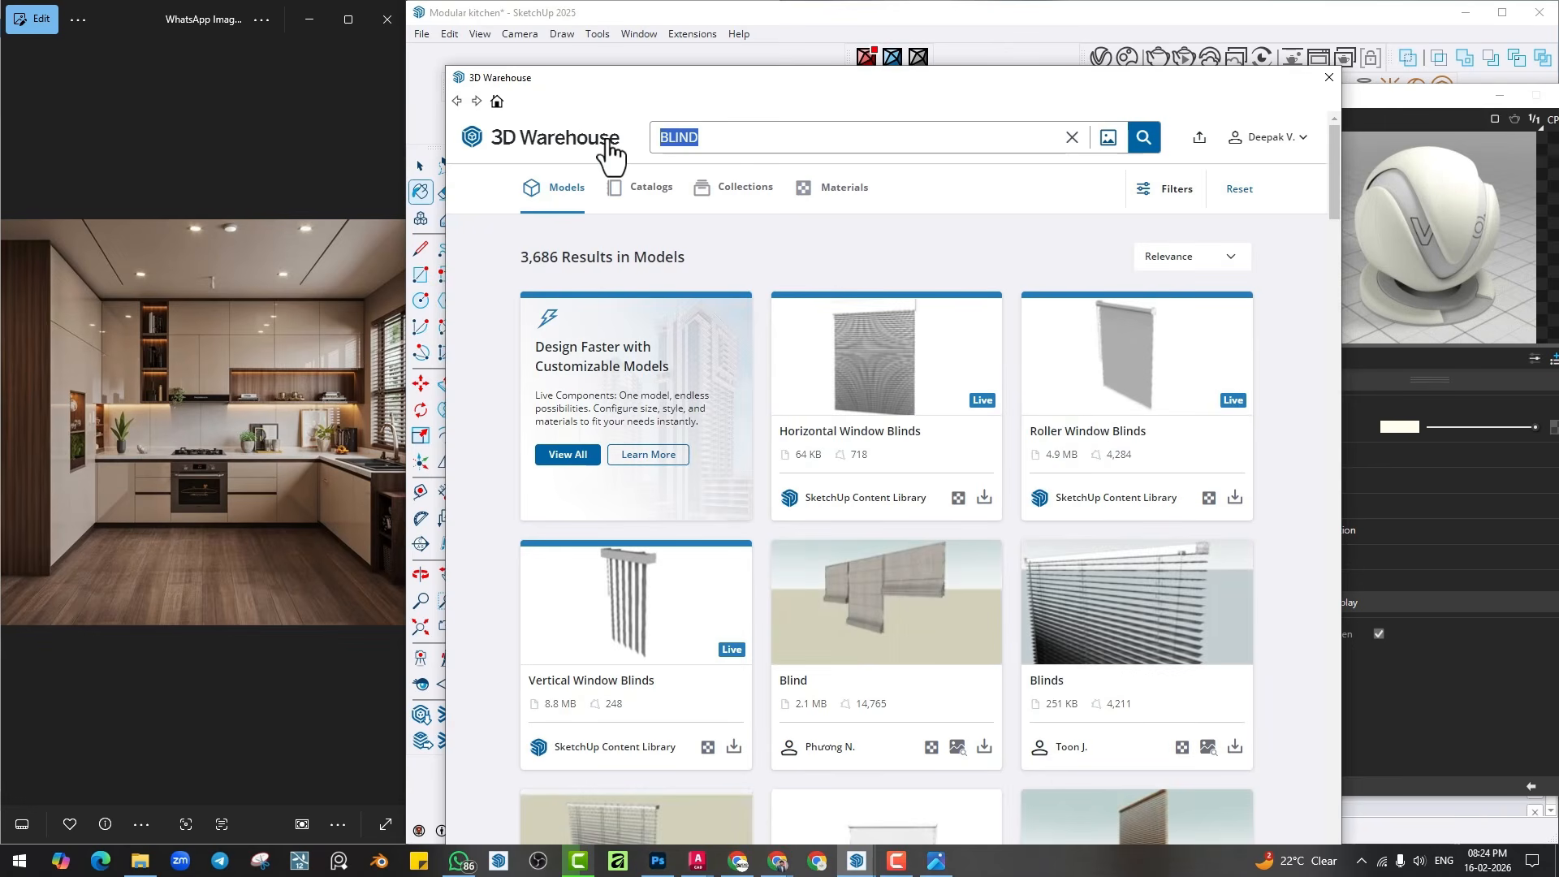
pyautogui.write('PLY')
pyautogui.press('Return')
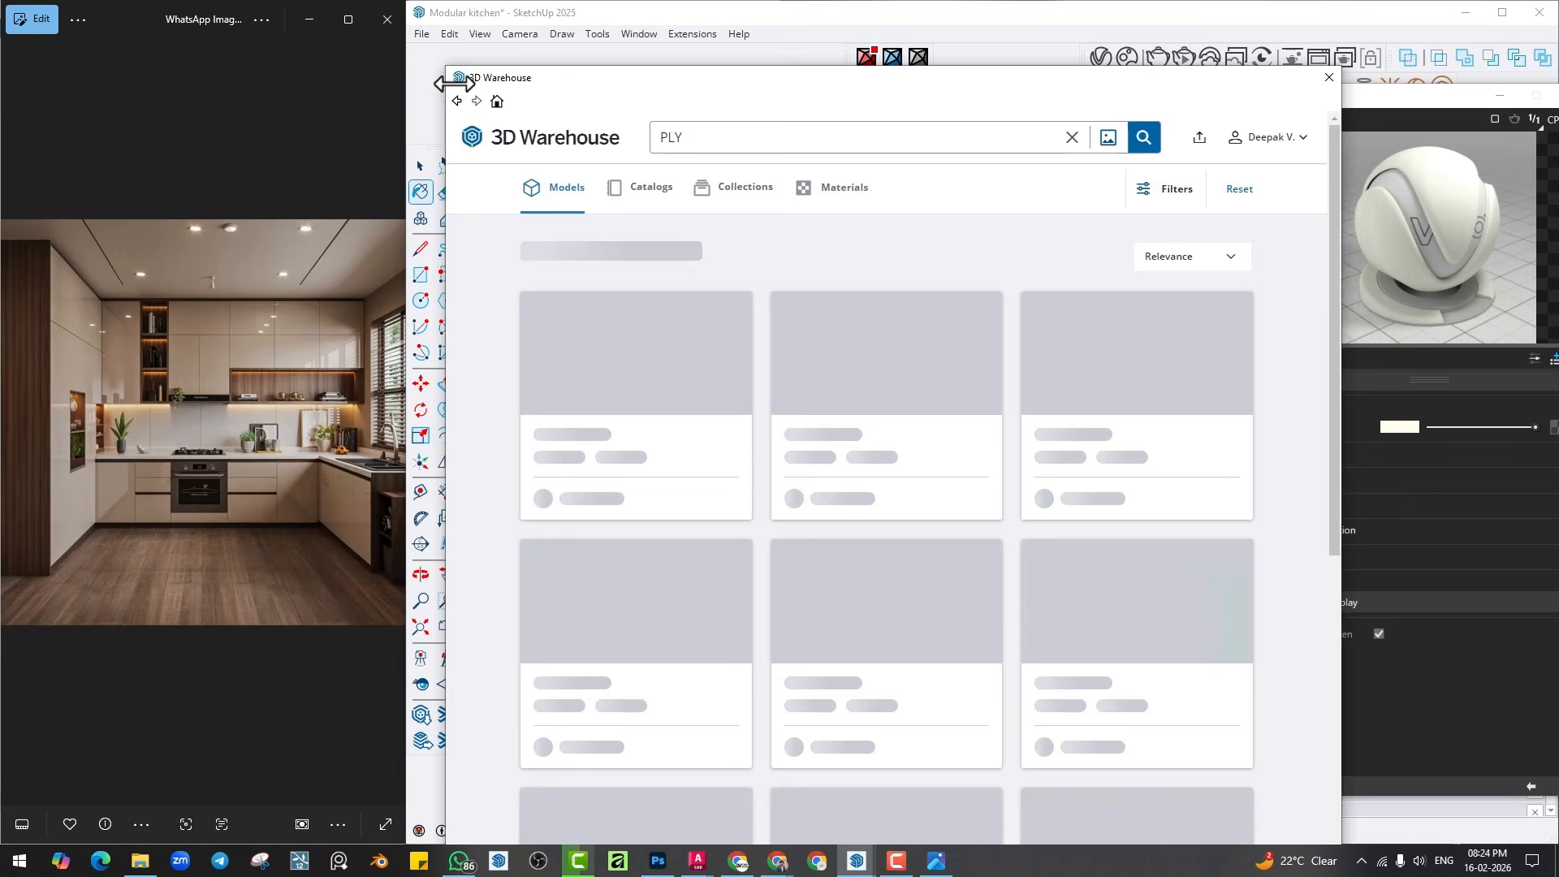
pyautogui.click(838, 192)
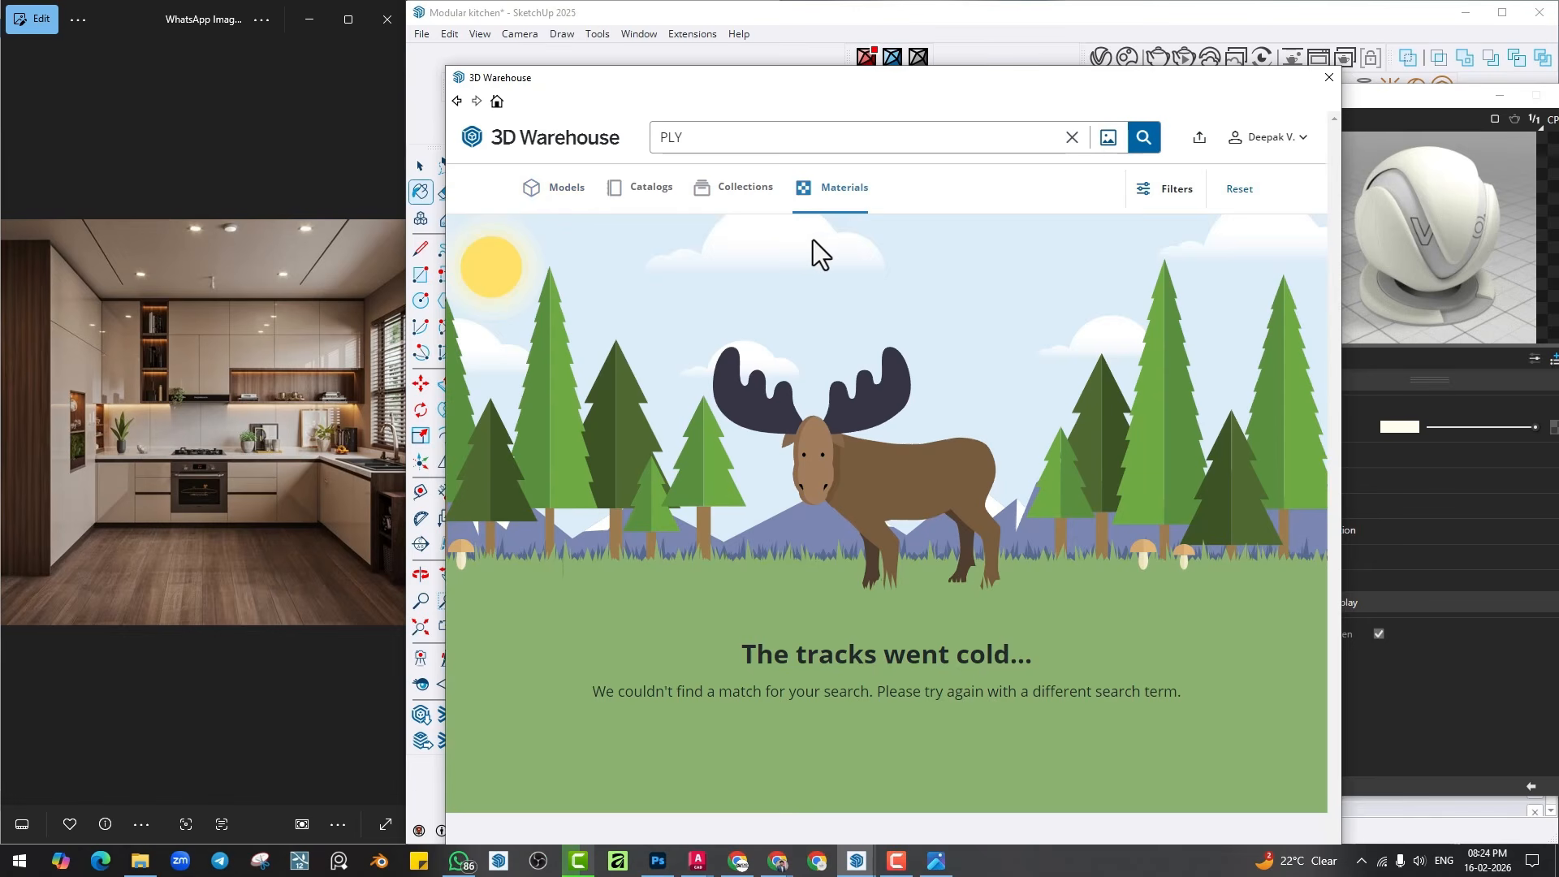
# Search the 3D Warehouse materials for "MICA" and for "WOOD", showing the wood results as flat texture images.
pyautogui.write('M')
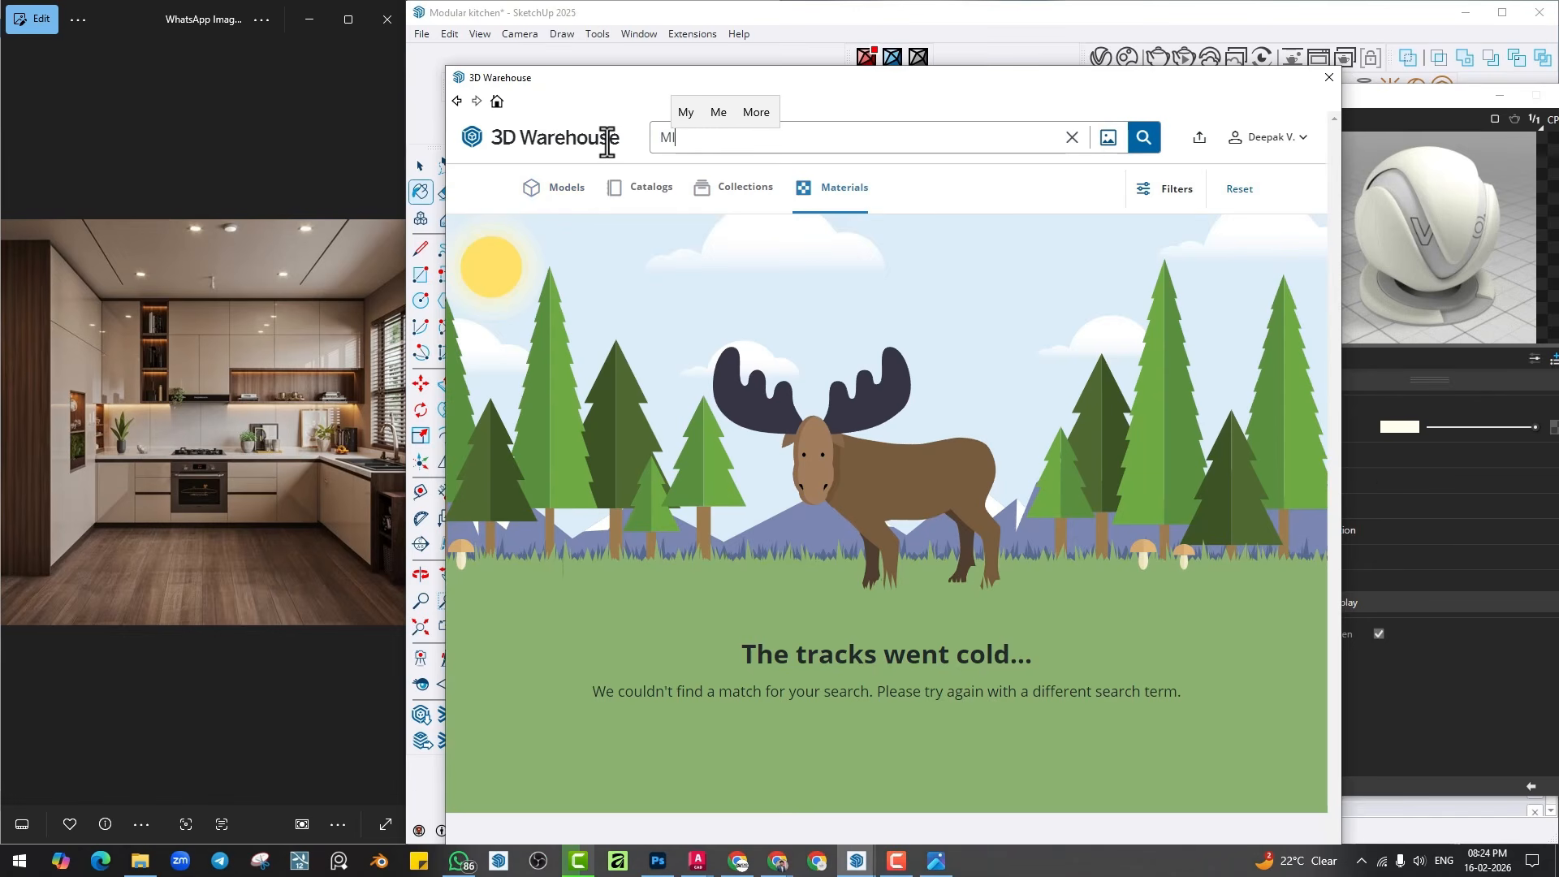
pyautogui.write('ICA')
pyautogui.press('Return')
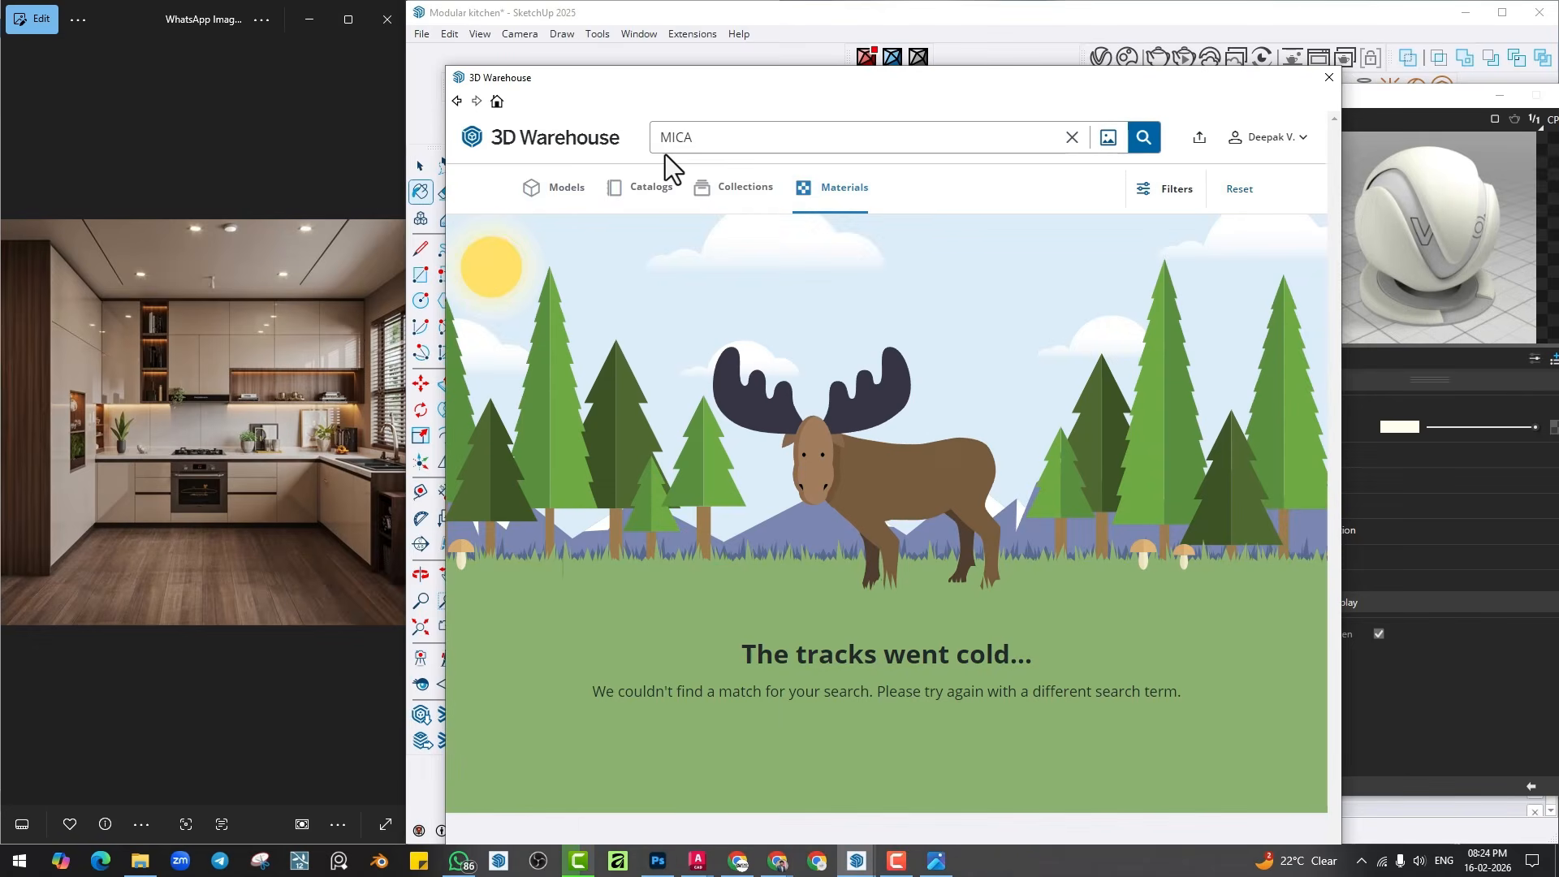
pyautogui.write('WOOD')
pyautogui.press('Return')
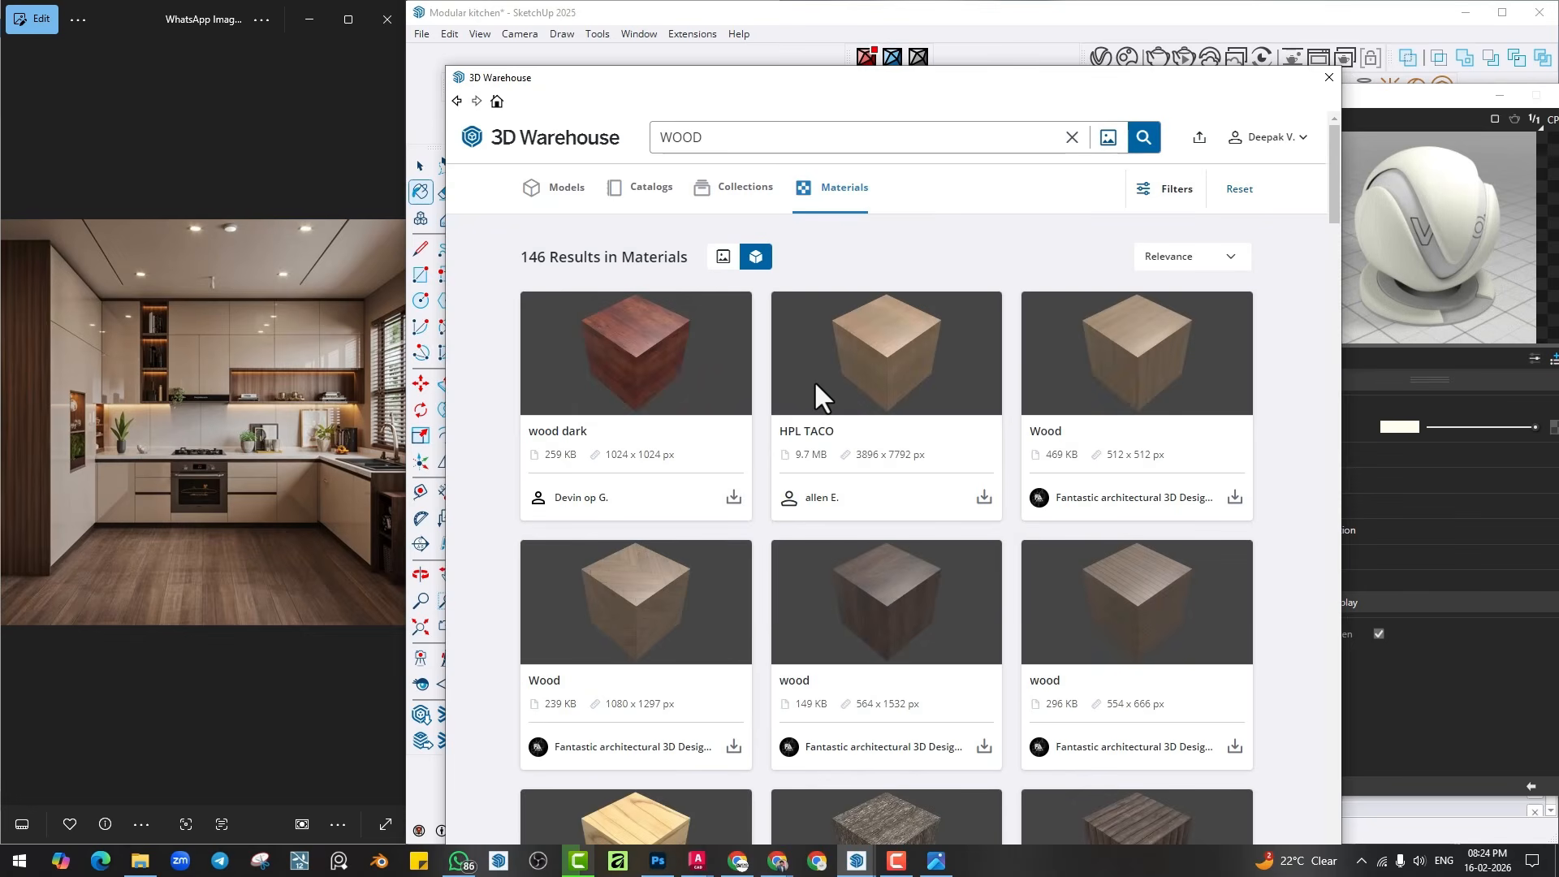
pyautogui.click(722, 260)
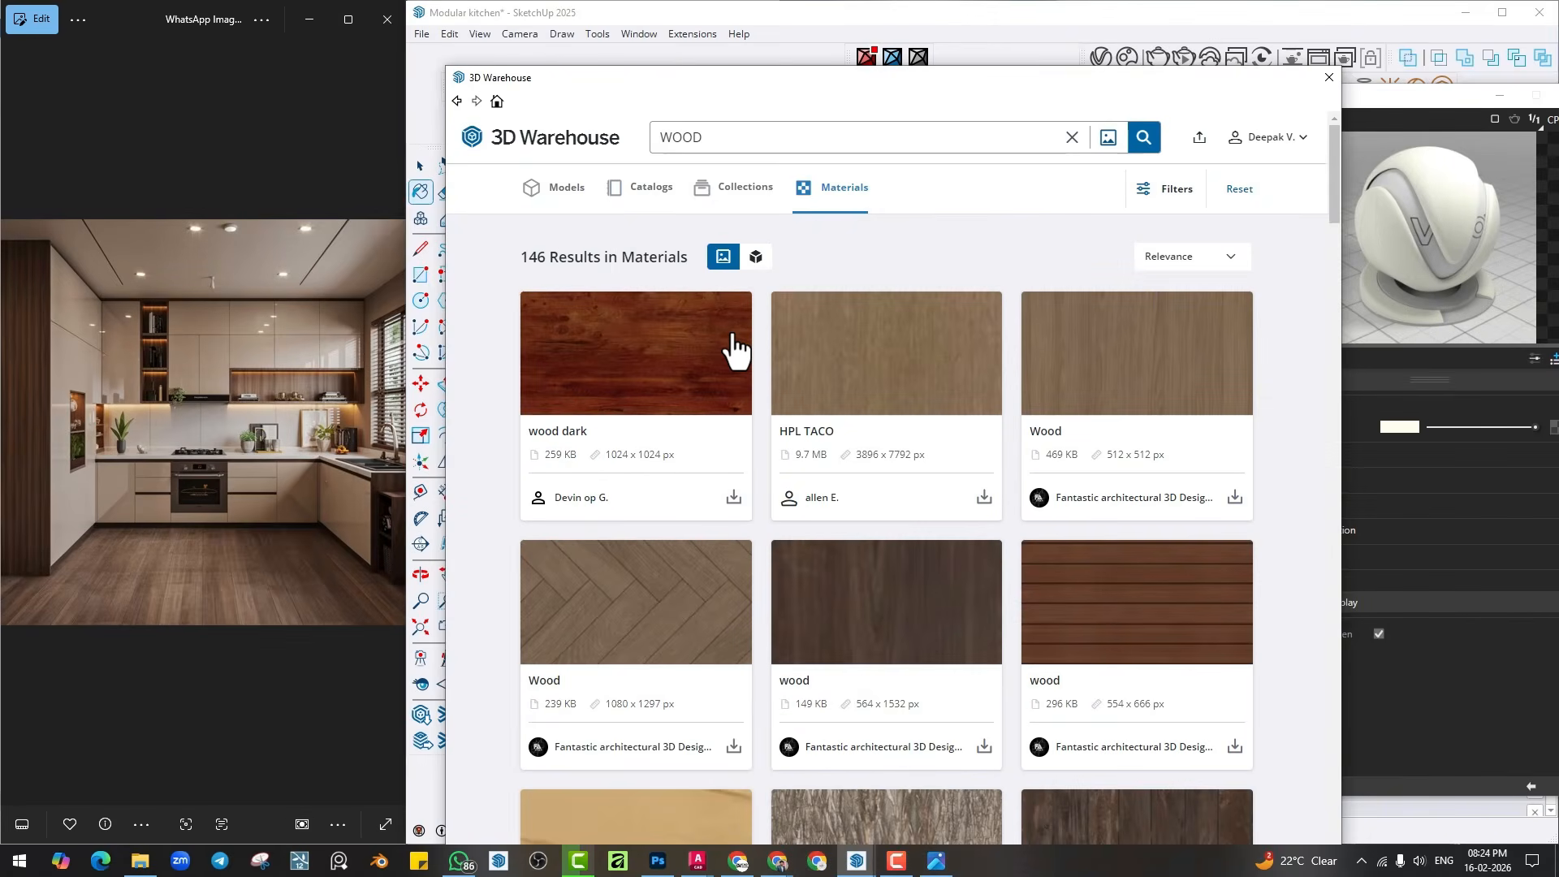
# Browse the wood textures in the 3D Warehouse results for one matching the reference image, and close the library.
pyautogui.scroll(-20, 742, 365)
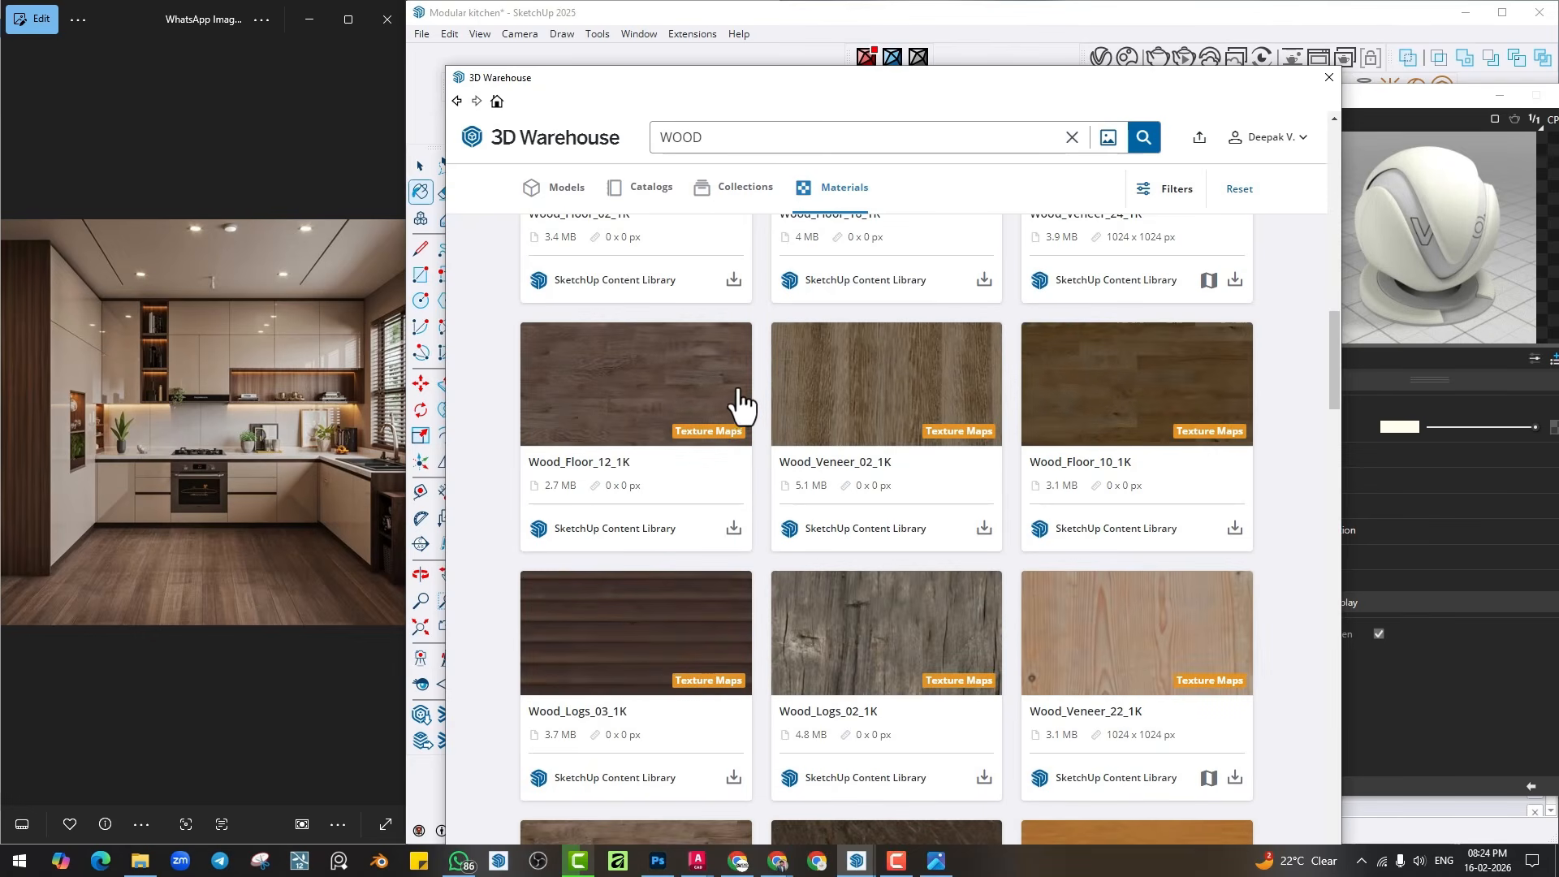
pyautogui.scroll(-10, 716, 409)
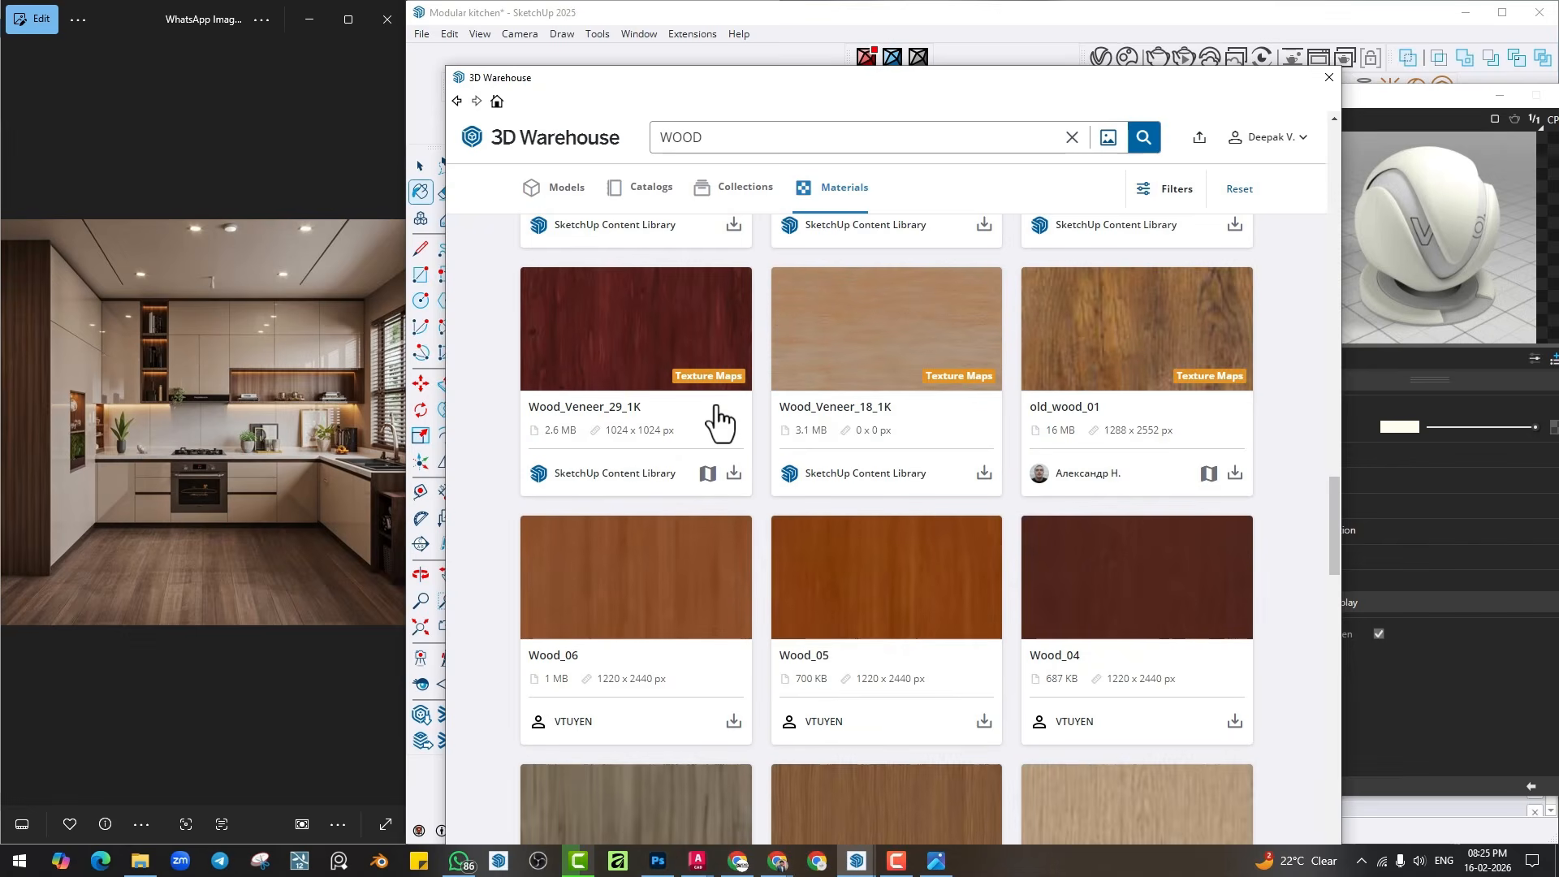
pyautogui.scroll(-10, 706, 430)
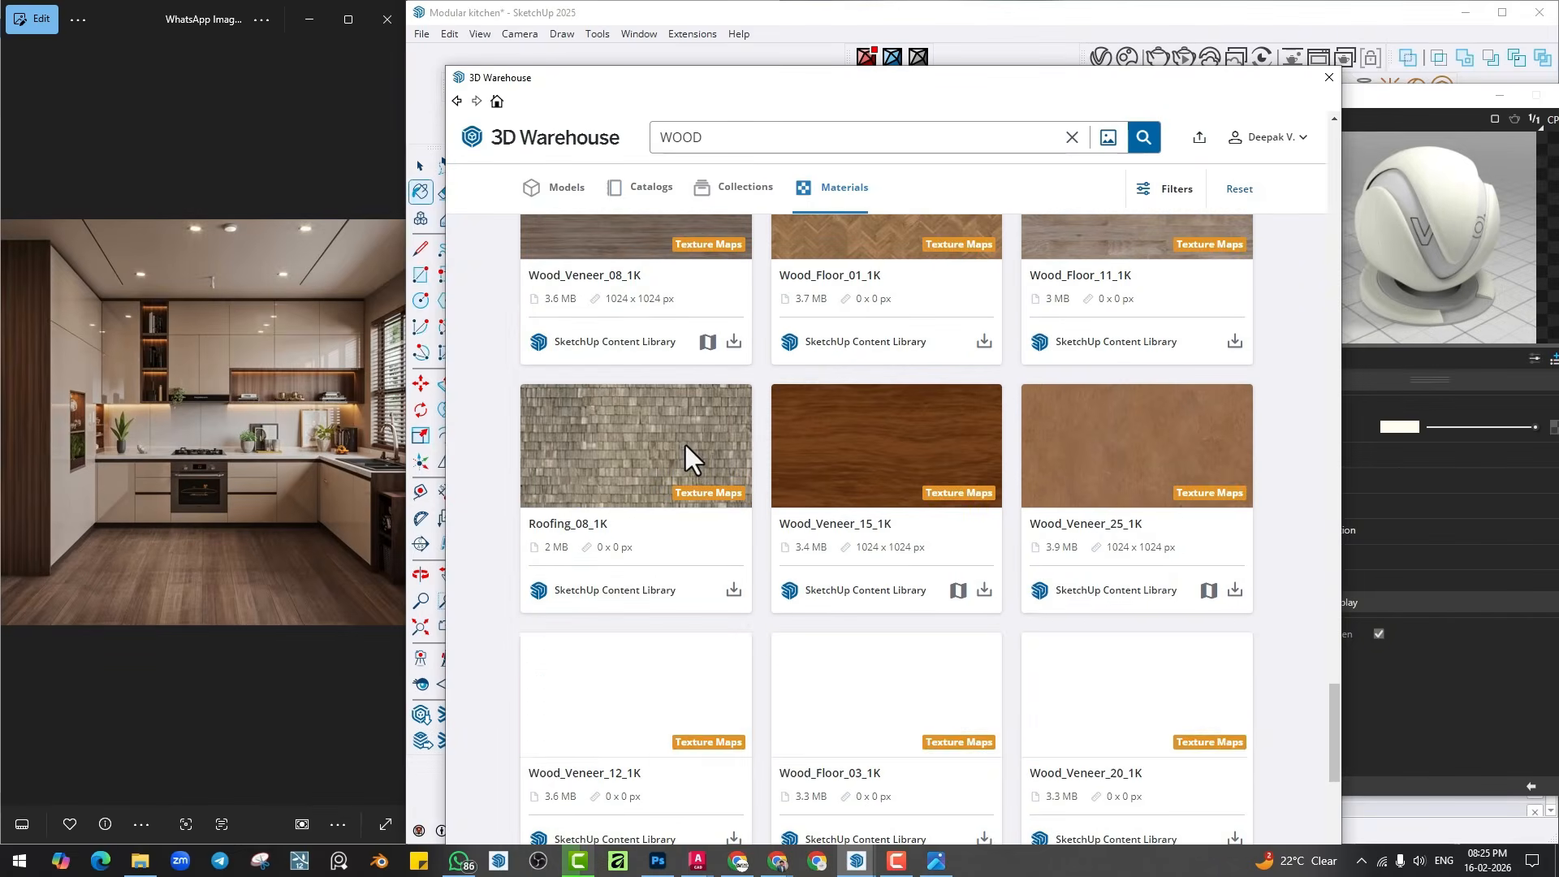
pyautogui.scroll(5, 683, 441)
pyautogui.scroll(-10, 682, 461)
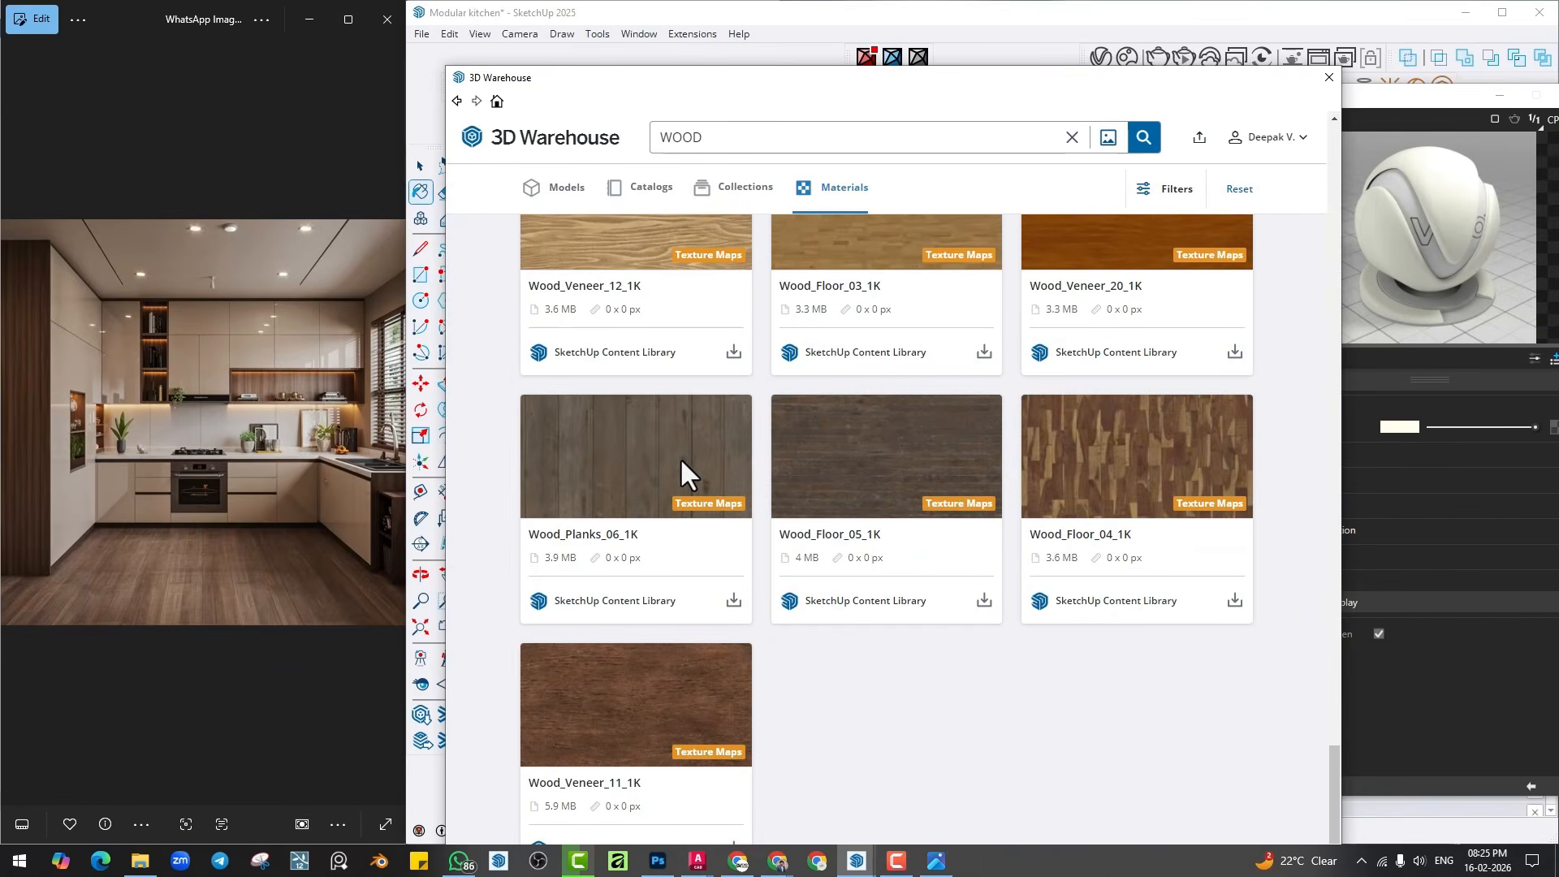
pyautogui.scroll(-3, 680, 467)
pyautogui.click(860, 783)
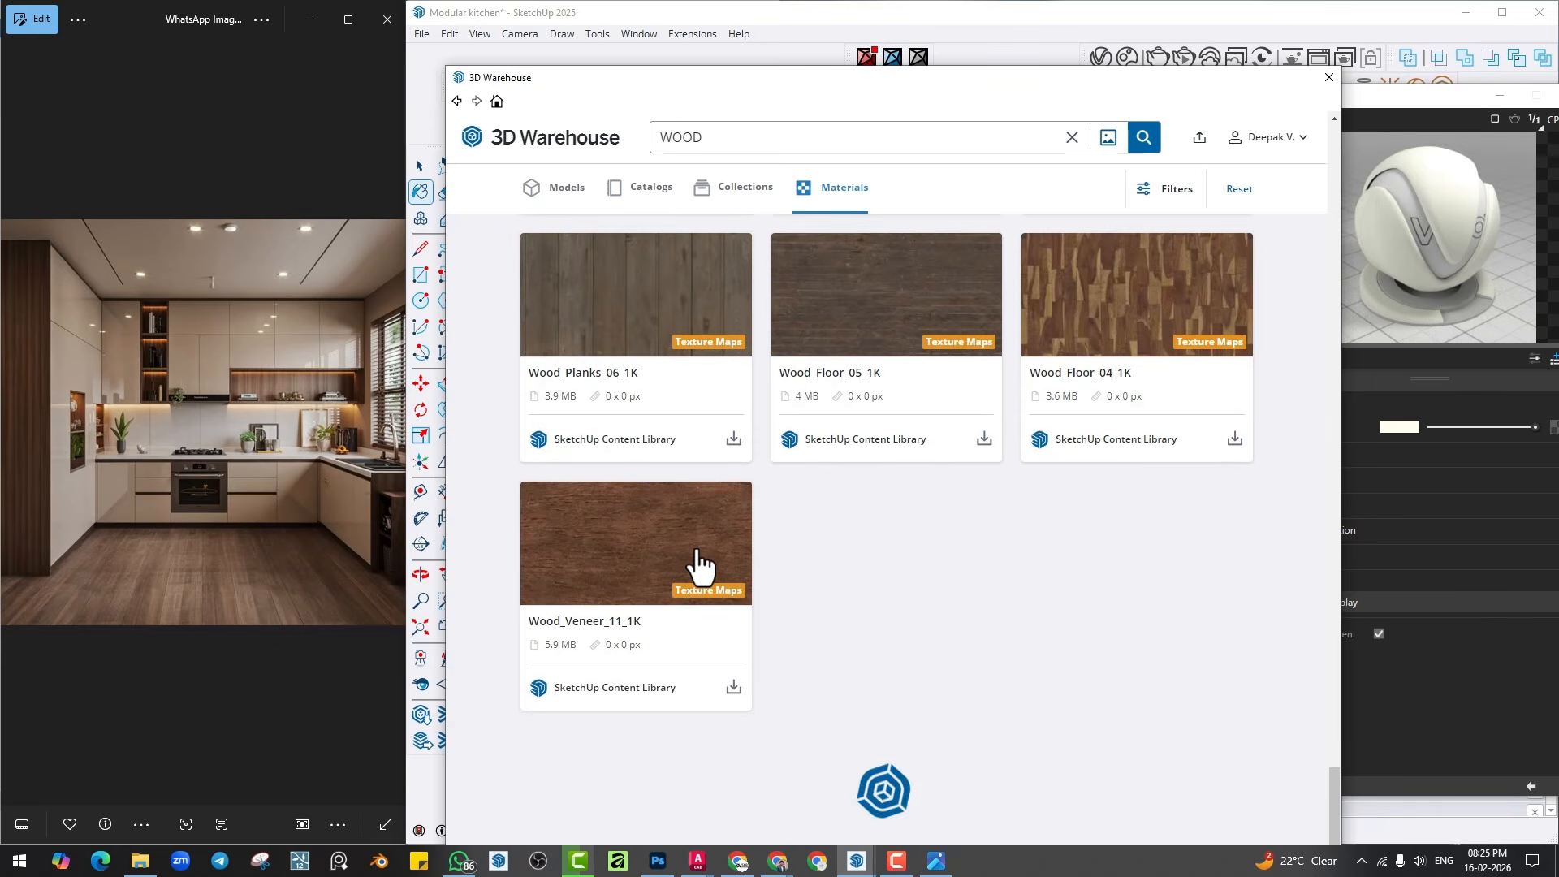
pyautogui.scroll(-6, 695, 550)
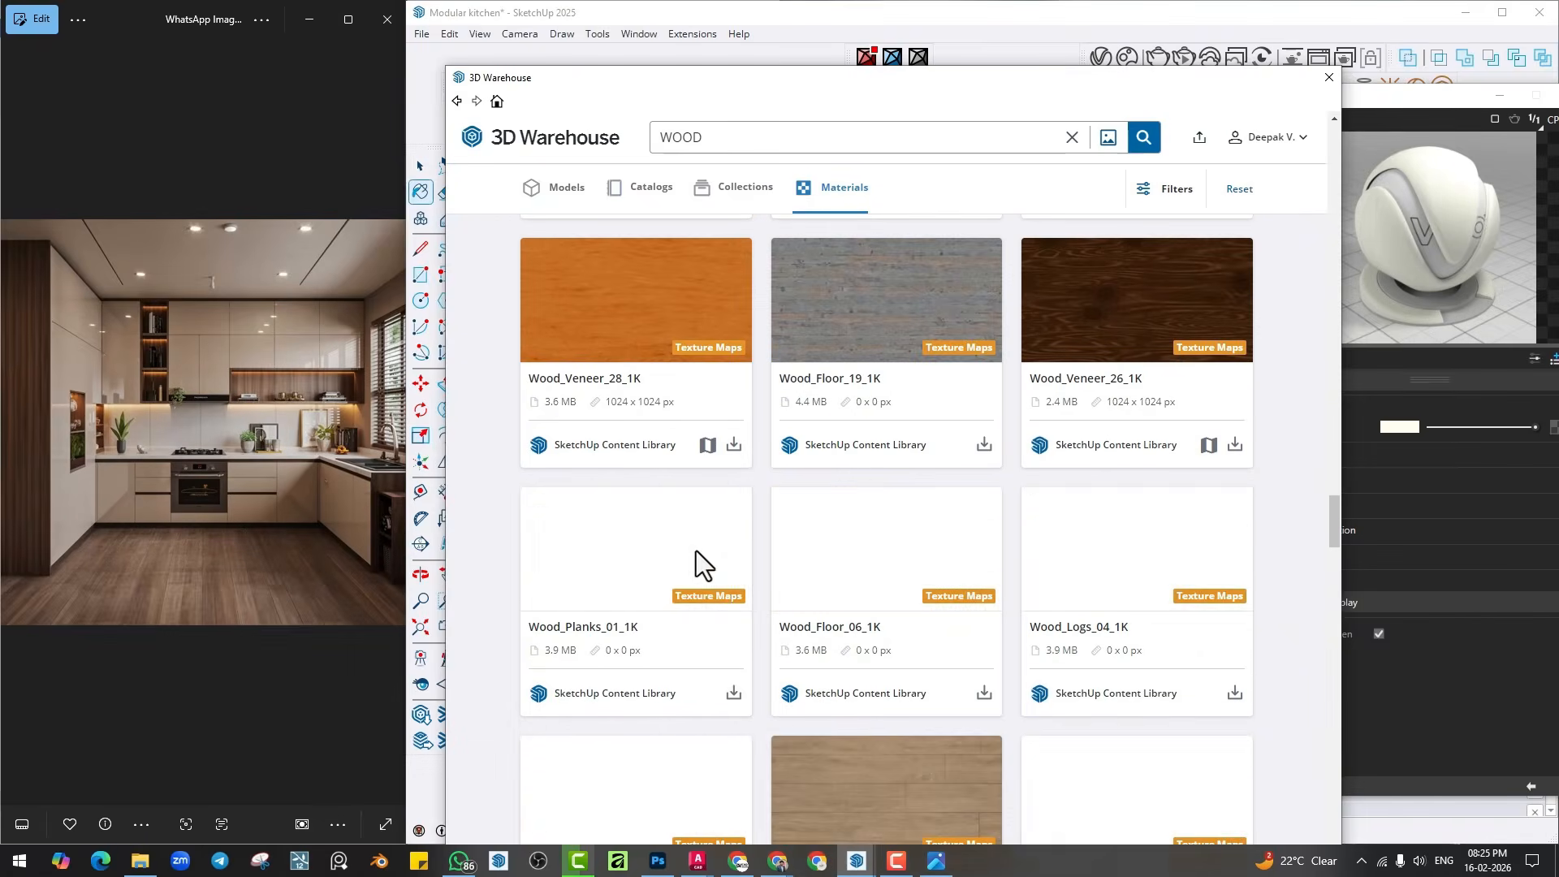
pyautogui.scroll(-4, 692, 542)
pyautogui.scroll(-12, 690, 539)
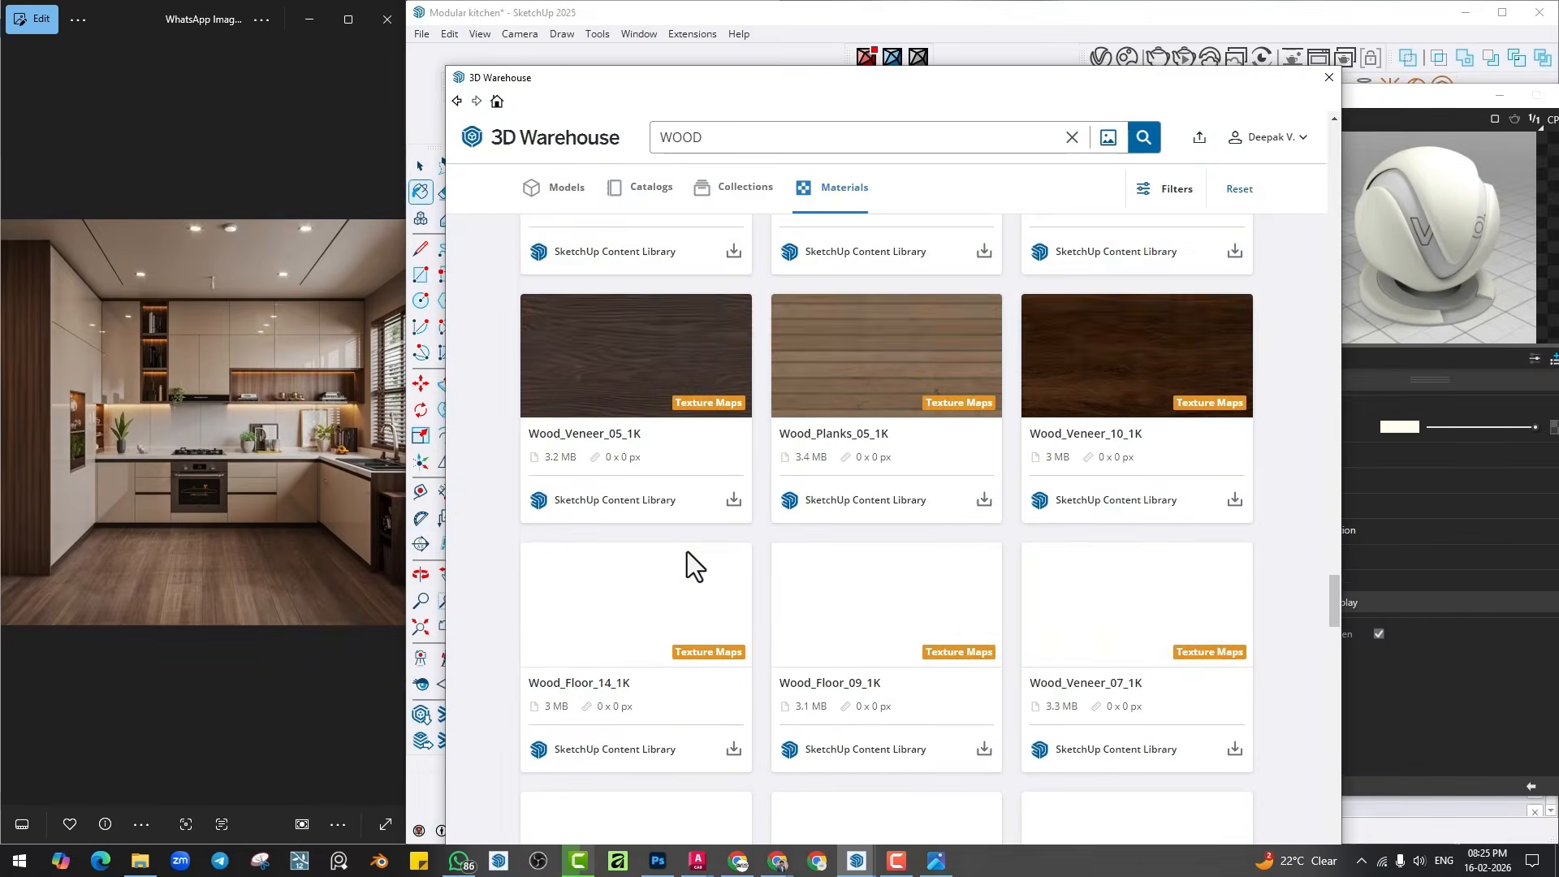
pyautogui.scroll(-3, 686, 558)
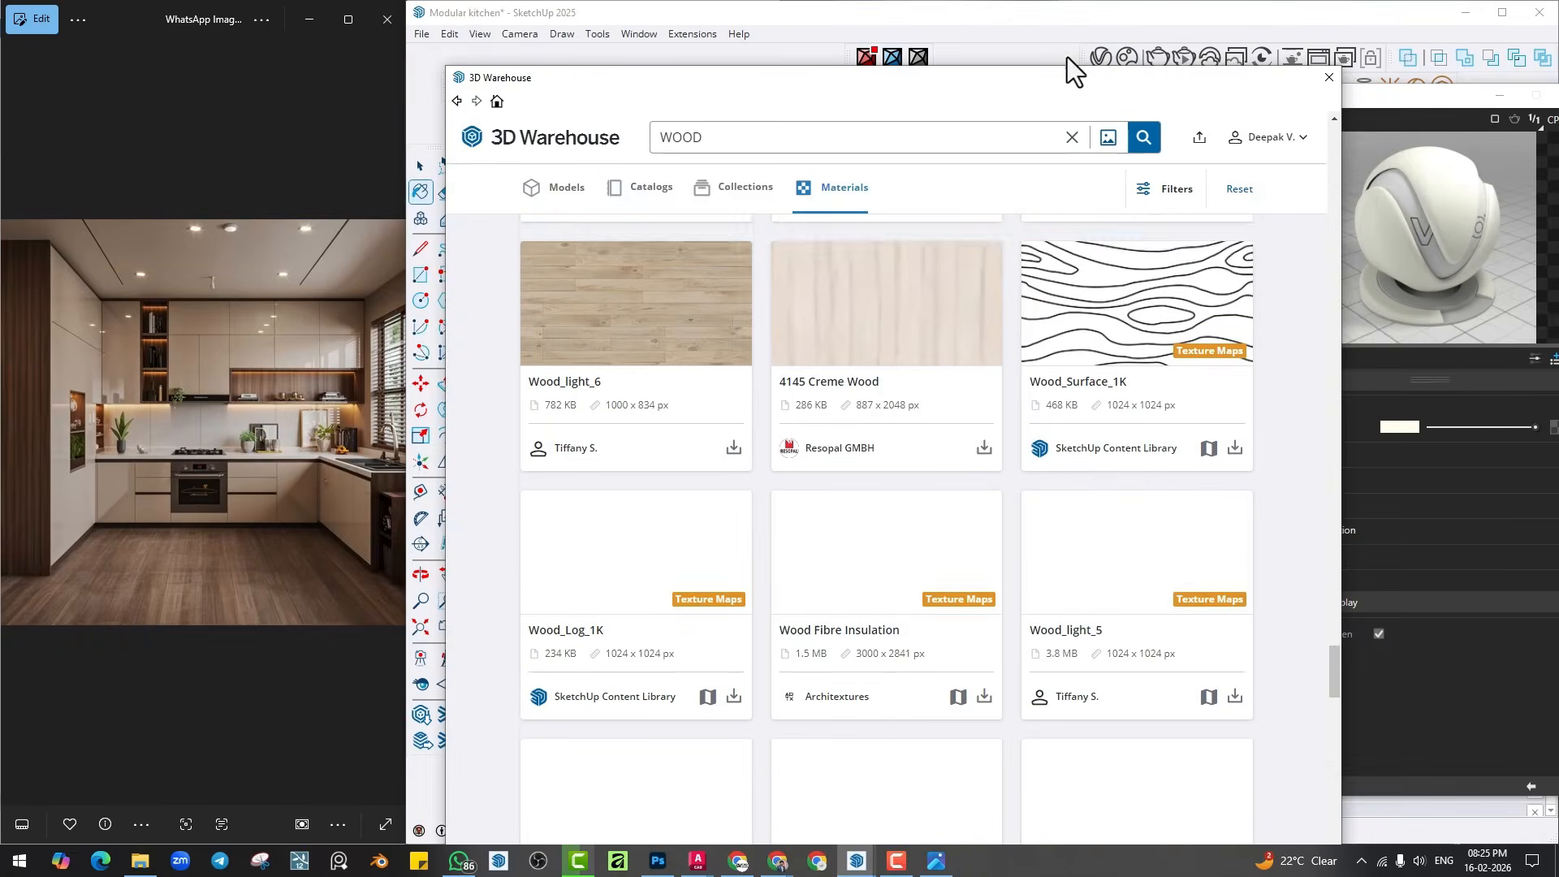
pyautogui.click(1328, 78)
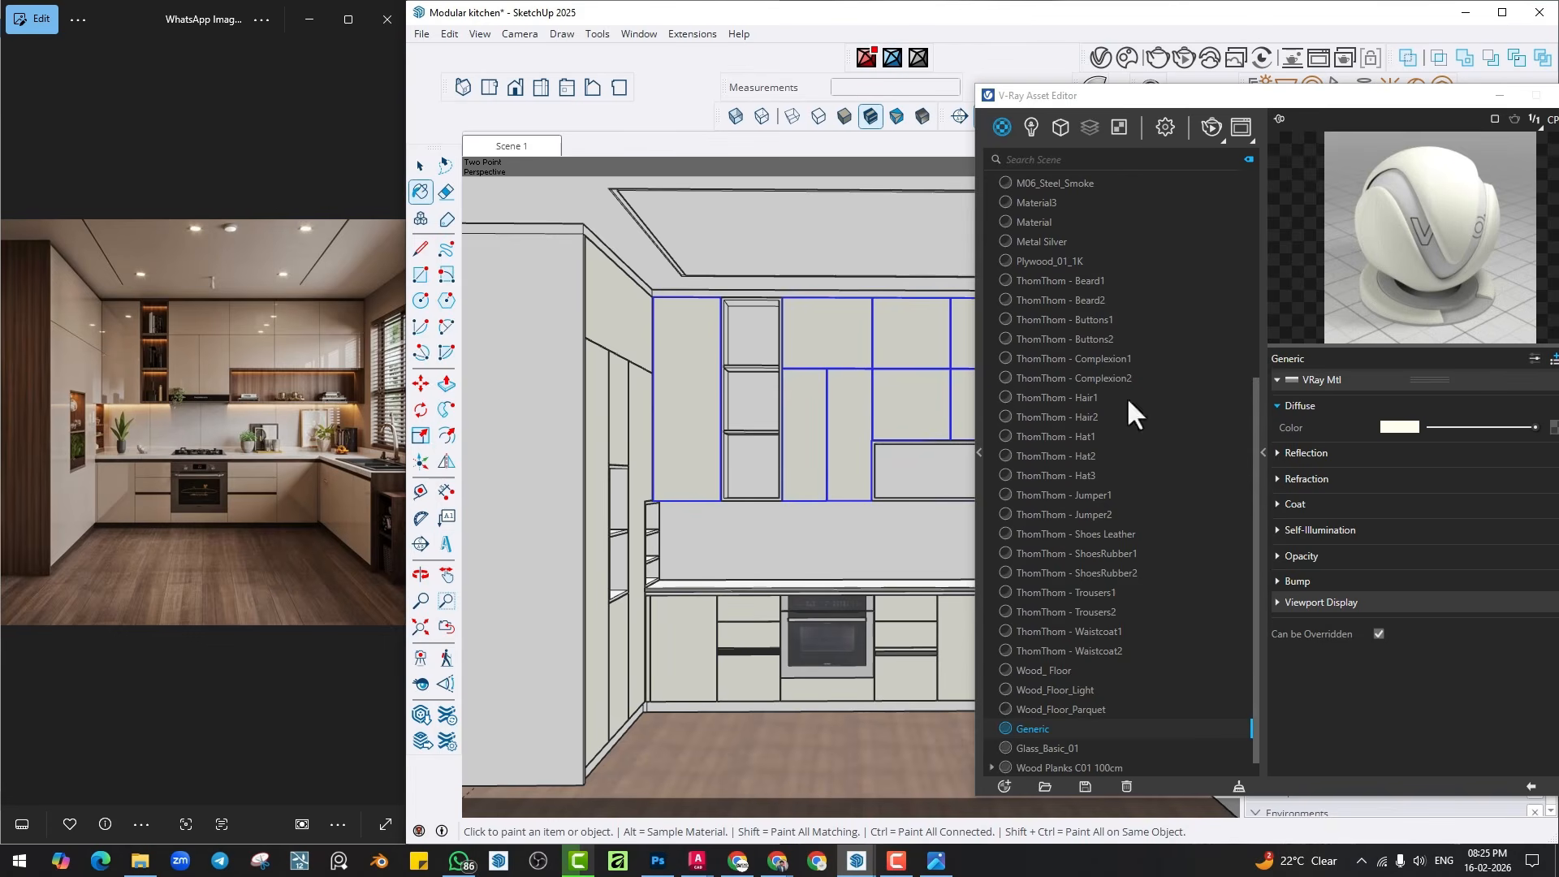
# Create a new Generic V-Ray material for the wood finish in the Asset Editor.
pyautogui.click(1006, 128)
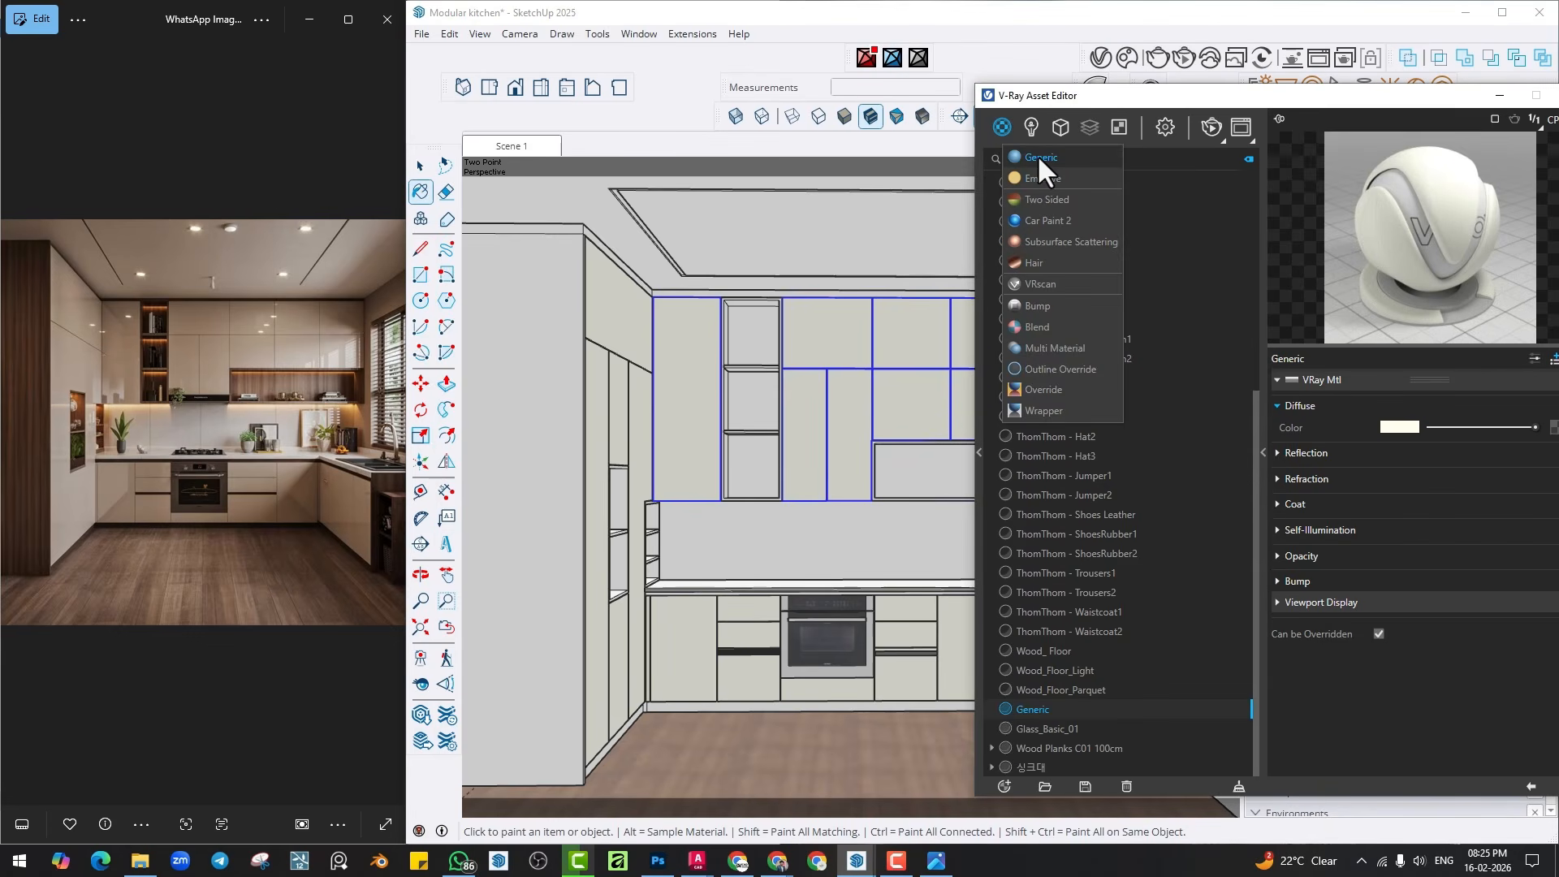
pyautogui.click(1031, 715)
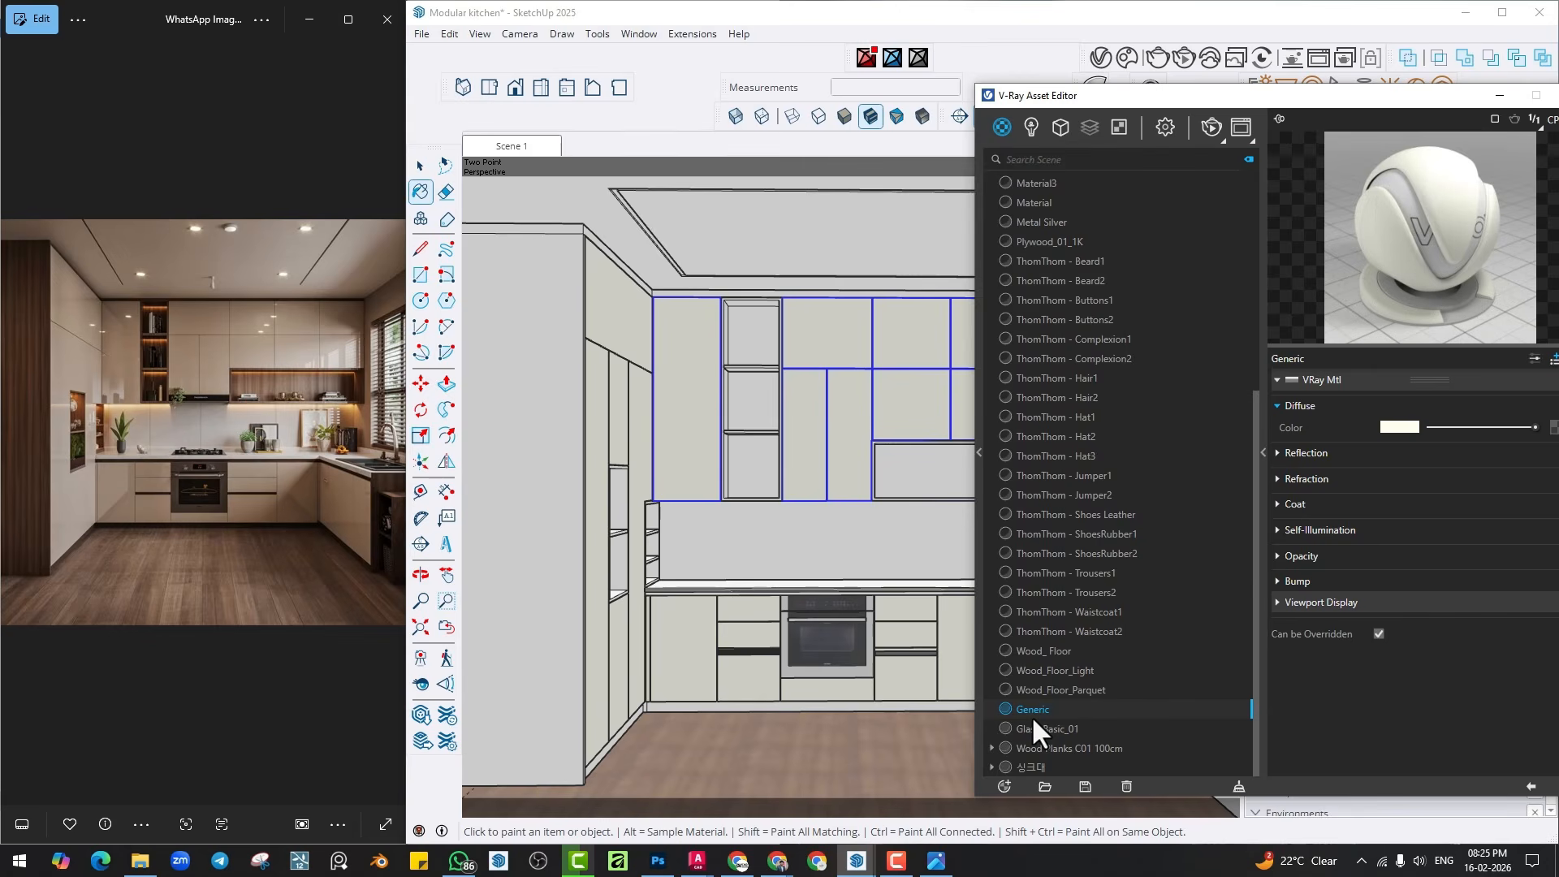
pyautogui.doubleClick(1041, 708)
pyautogui.click(1005, 122)
pyautogui.click(1056, 157)
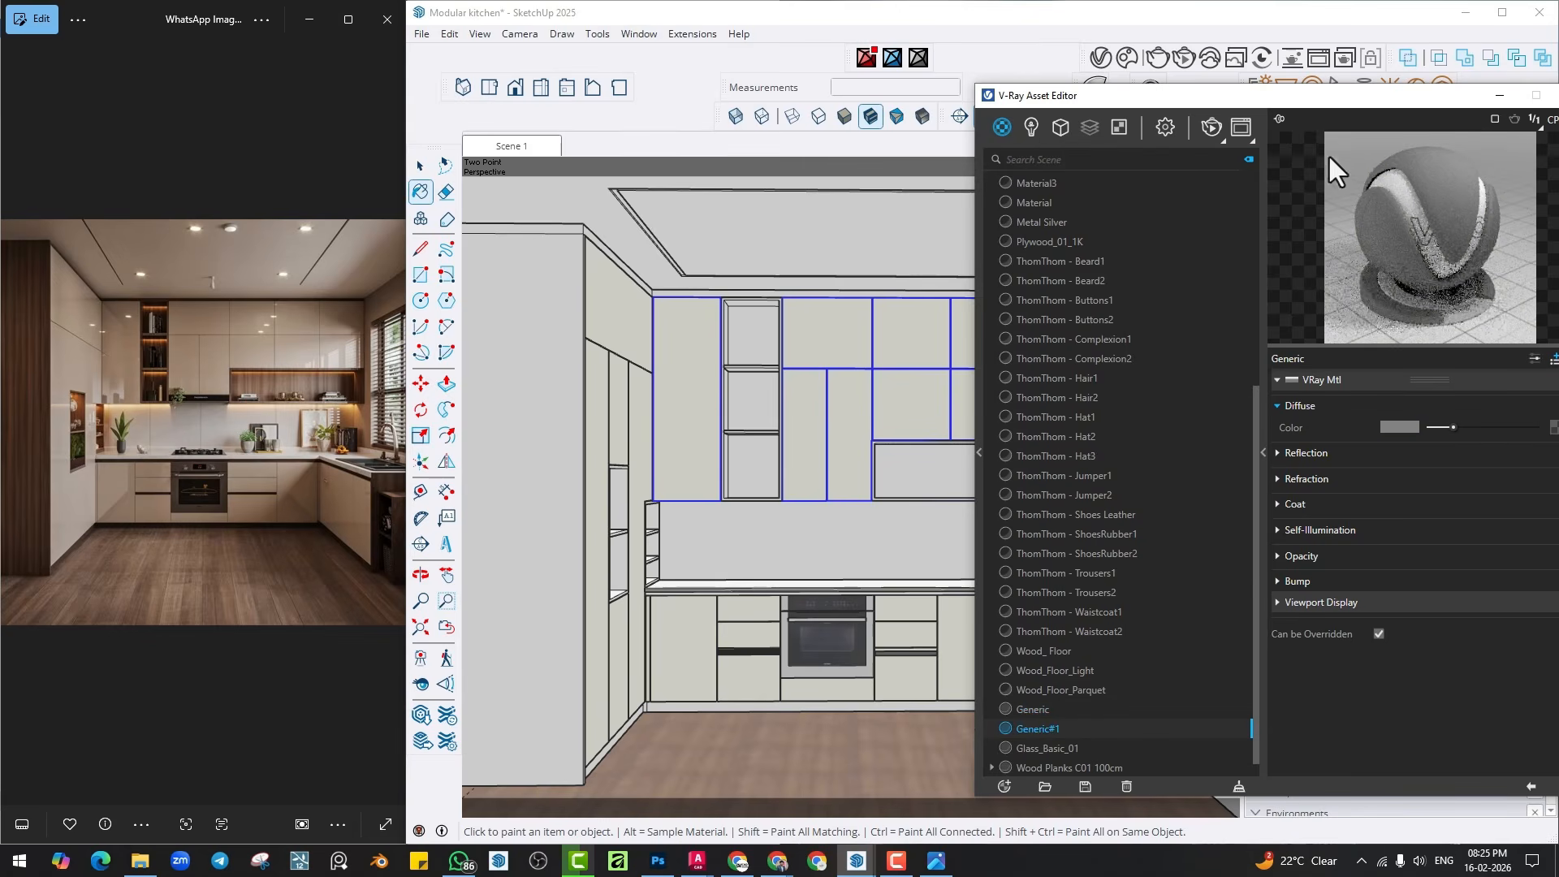
pyautogui.moveTo(1293, 100); pyautogui.dragTo(1043, 87)
# Load the brown wood image 1cdac0f3c70835fe046c0fdb965b896d.jpg from the Practice\Texture folder as the new material's diffuse bitmap.
pyautogui.click(1307, 412)
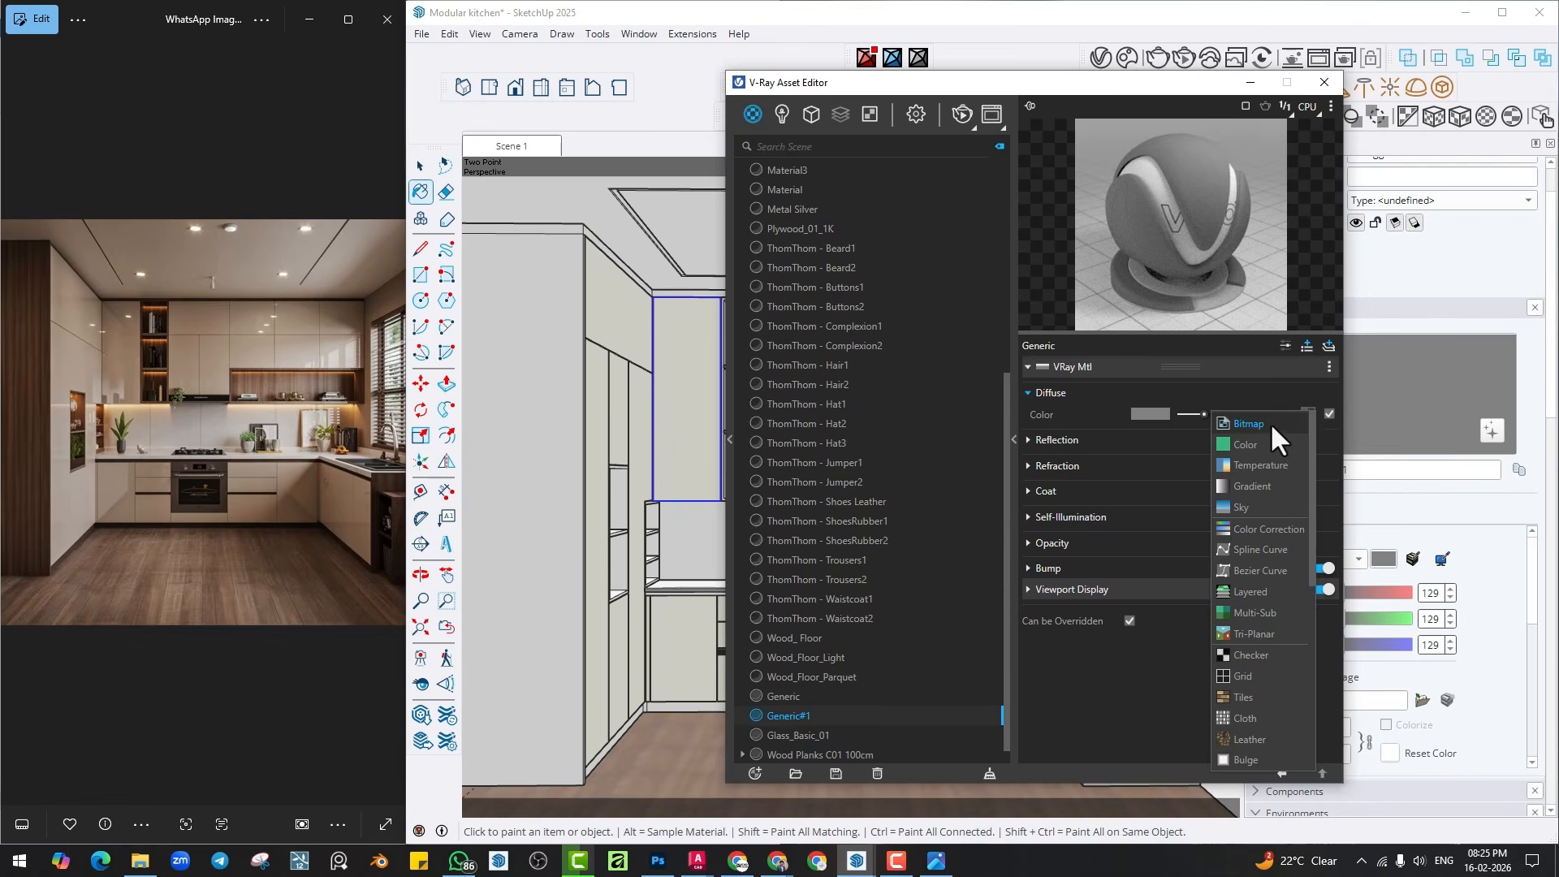
pyautogui.click(1269, 423)
pyautogui.scroll(-10, 837, 423)
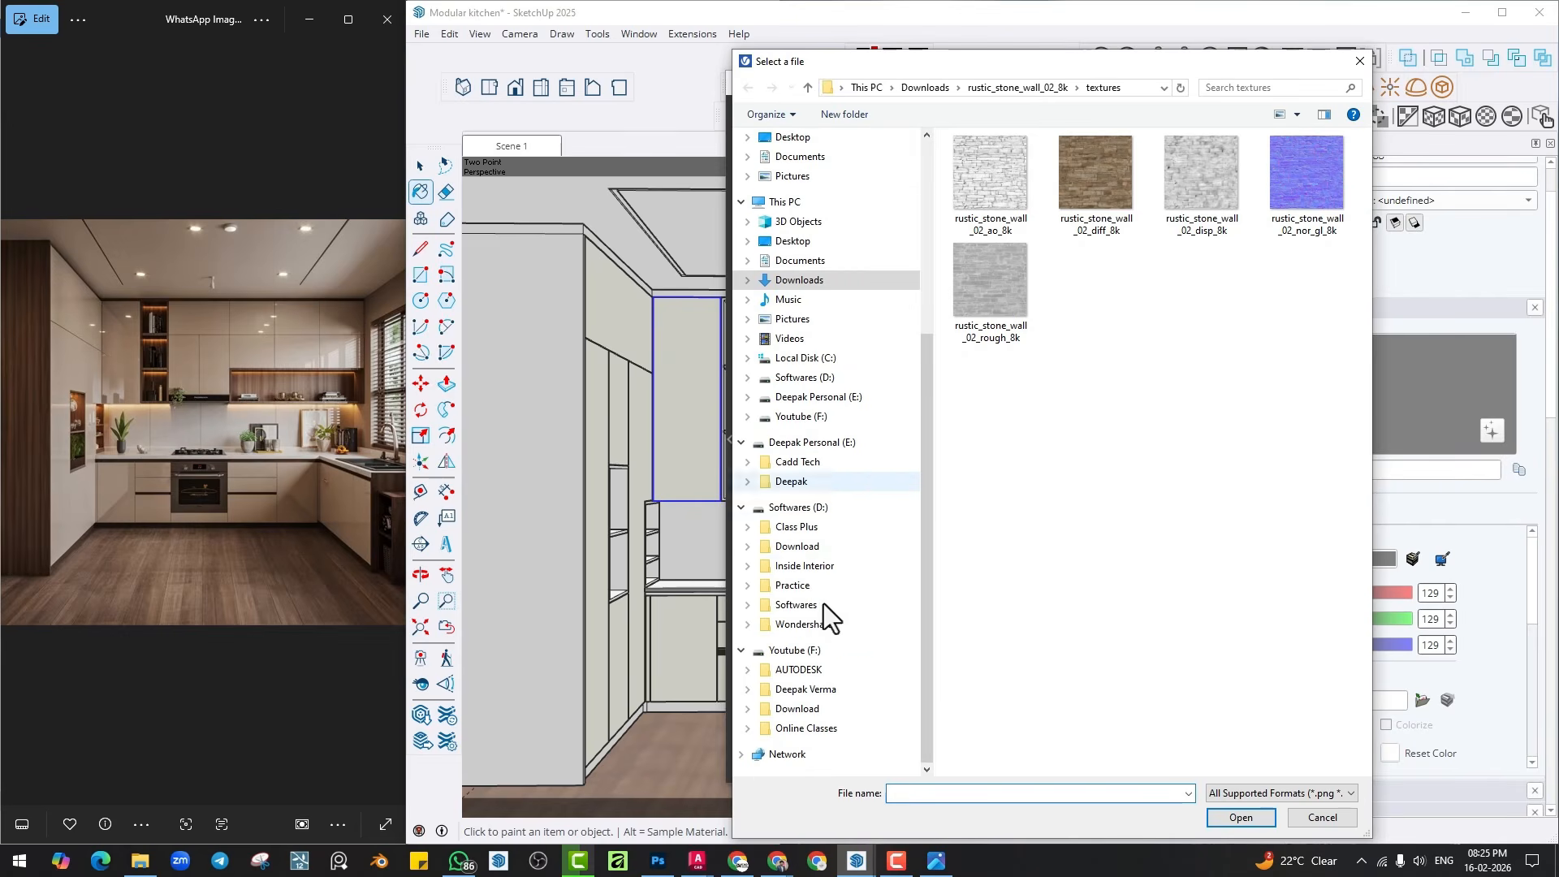
pyautogui.click(792, 586)
pyautogui.doubleClick(992, 422)
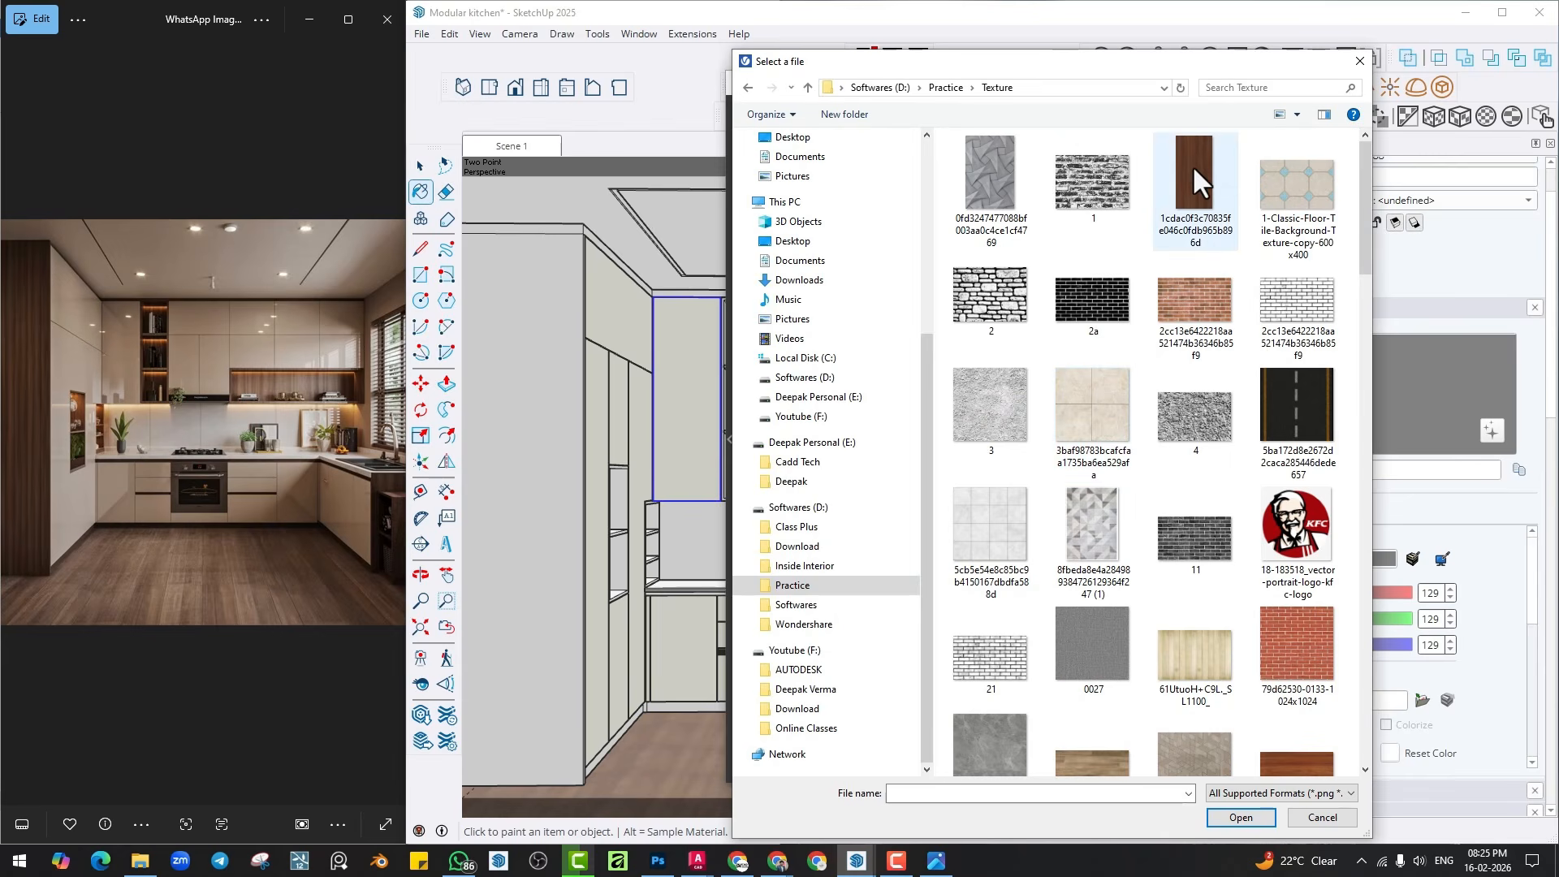
pyautogui.click(1192, 164)
pyautogui.doubleClick(1192, 164)
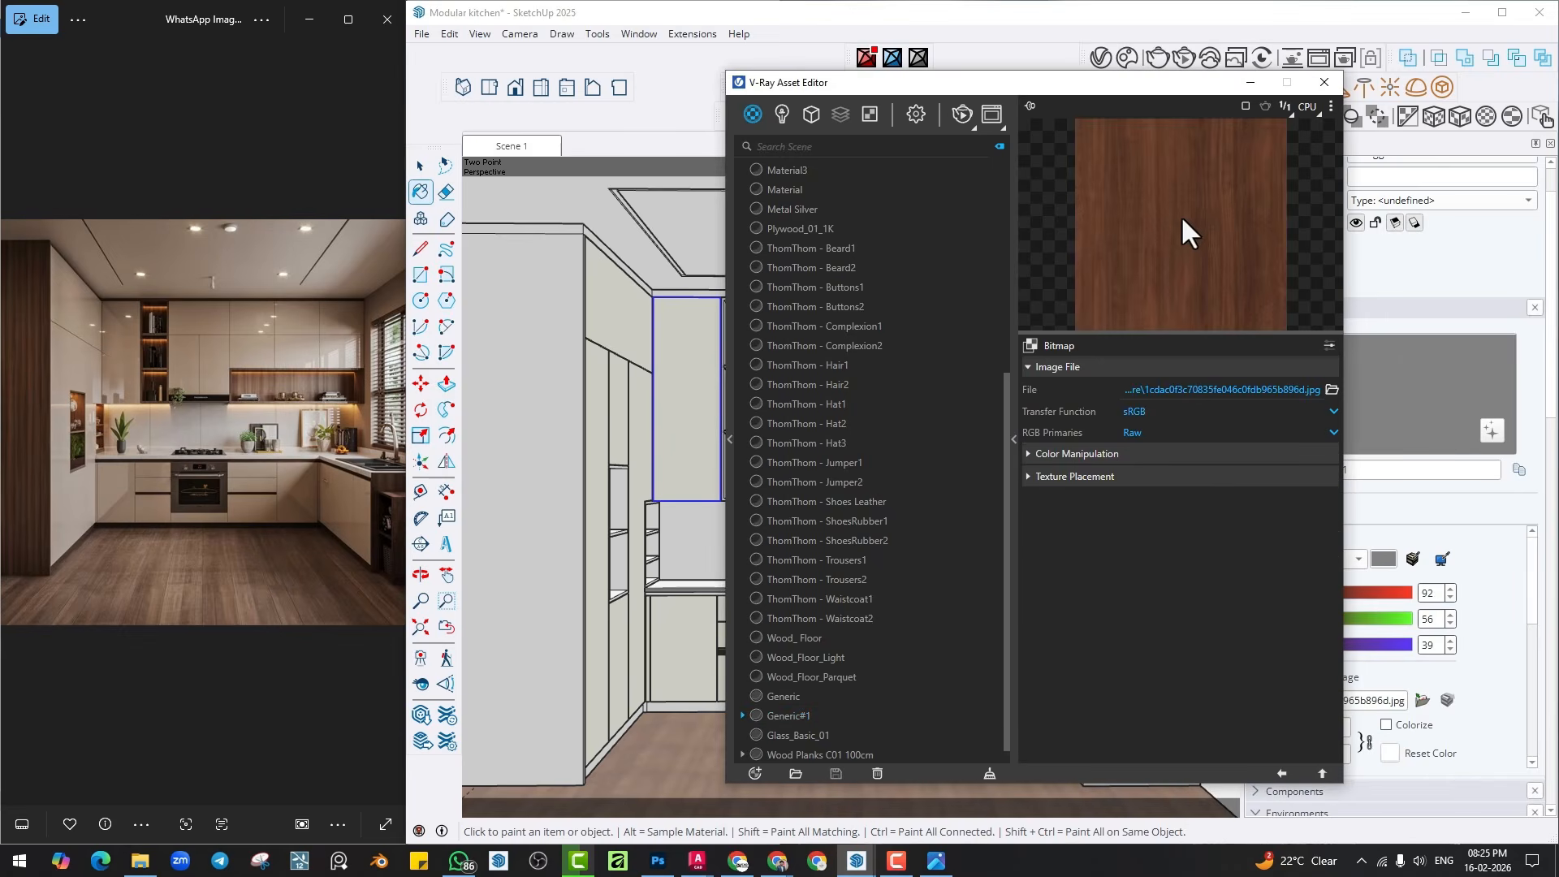
pyautogui.click(1281, 772)
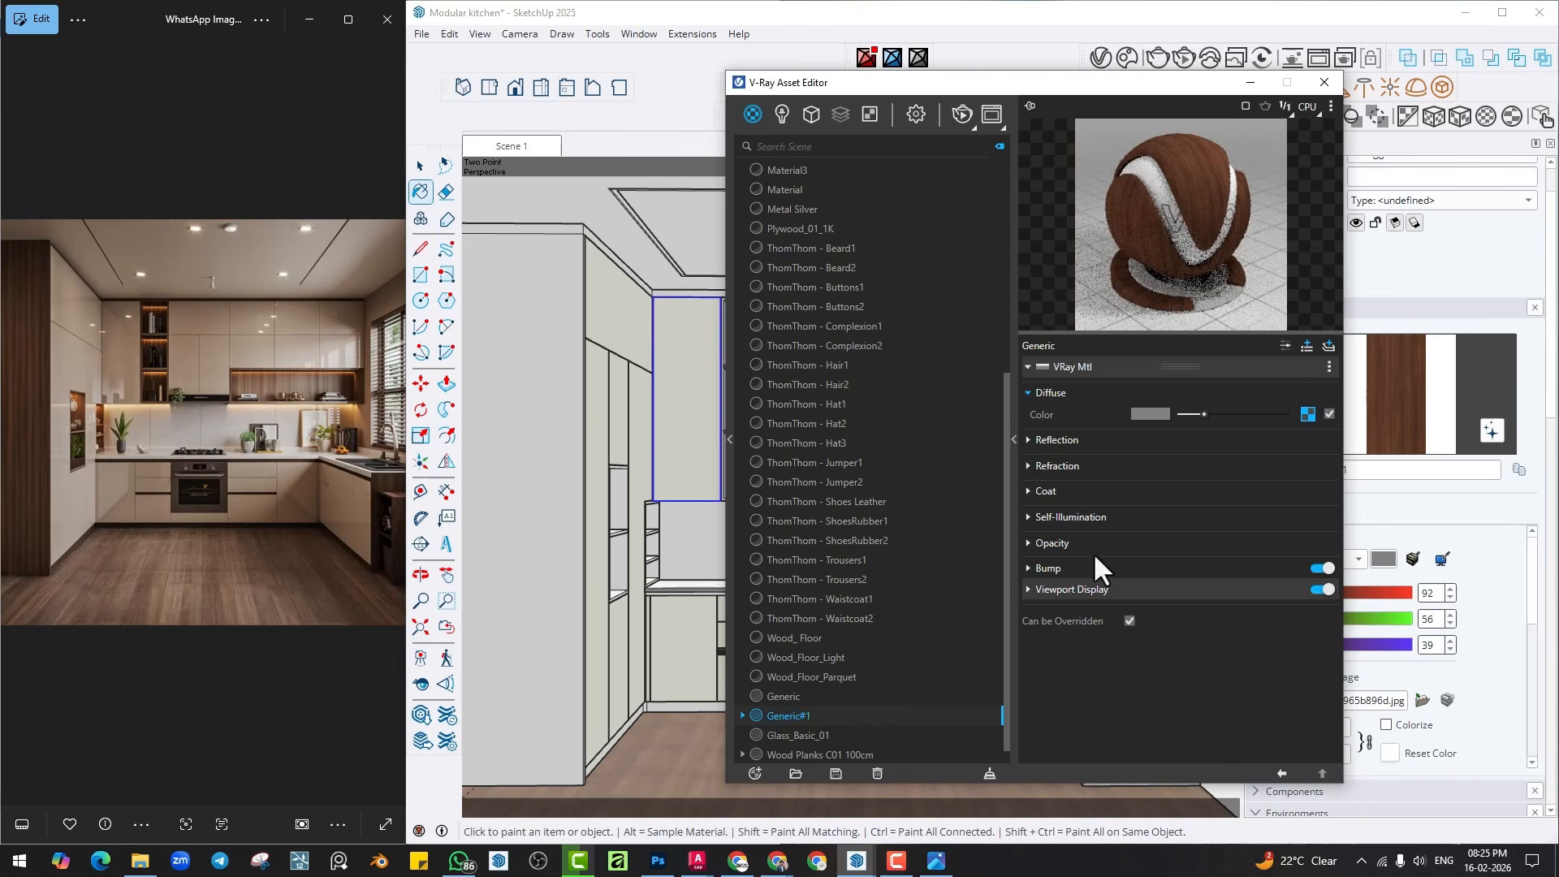
# Give the wood material a light grey reflection with 0.65 glossiness, and the ivory Generic material a white reflection with 0.91 glossiness.
pyautogui.click(1063, 441)
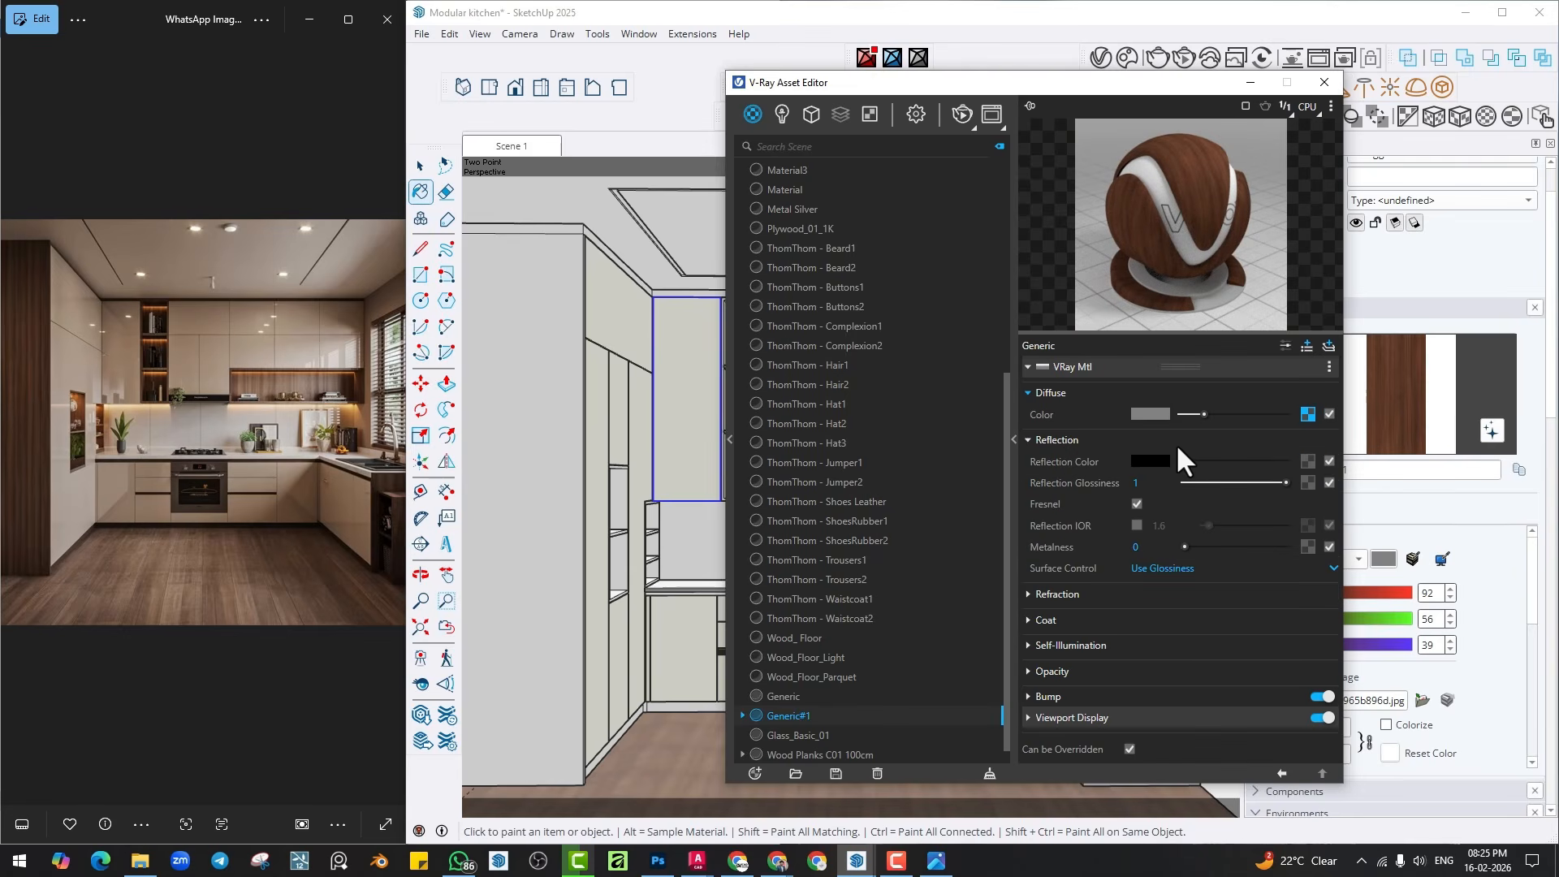
pyautogui.moveTo(1182, 458); pyautogui.dragTo(1250, 481)
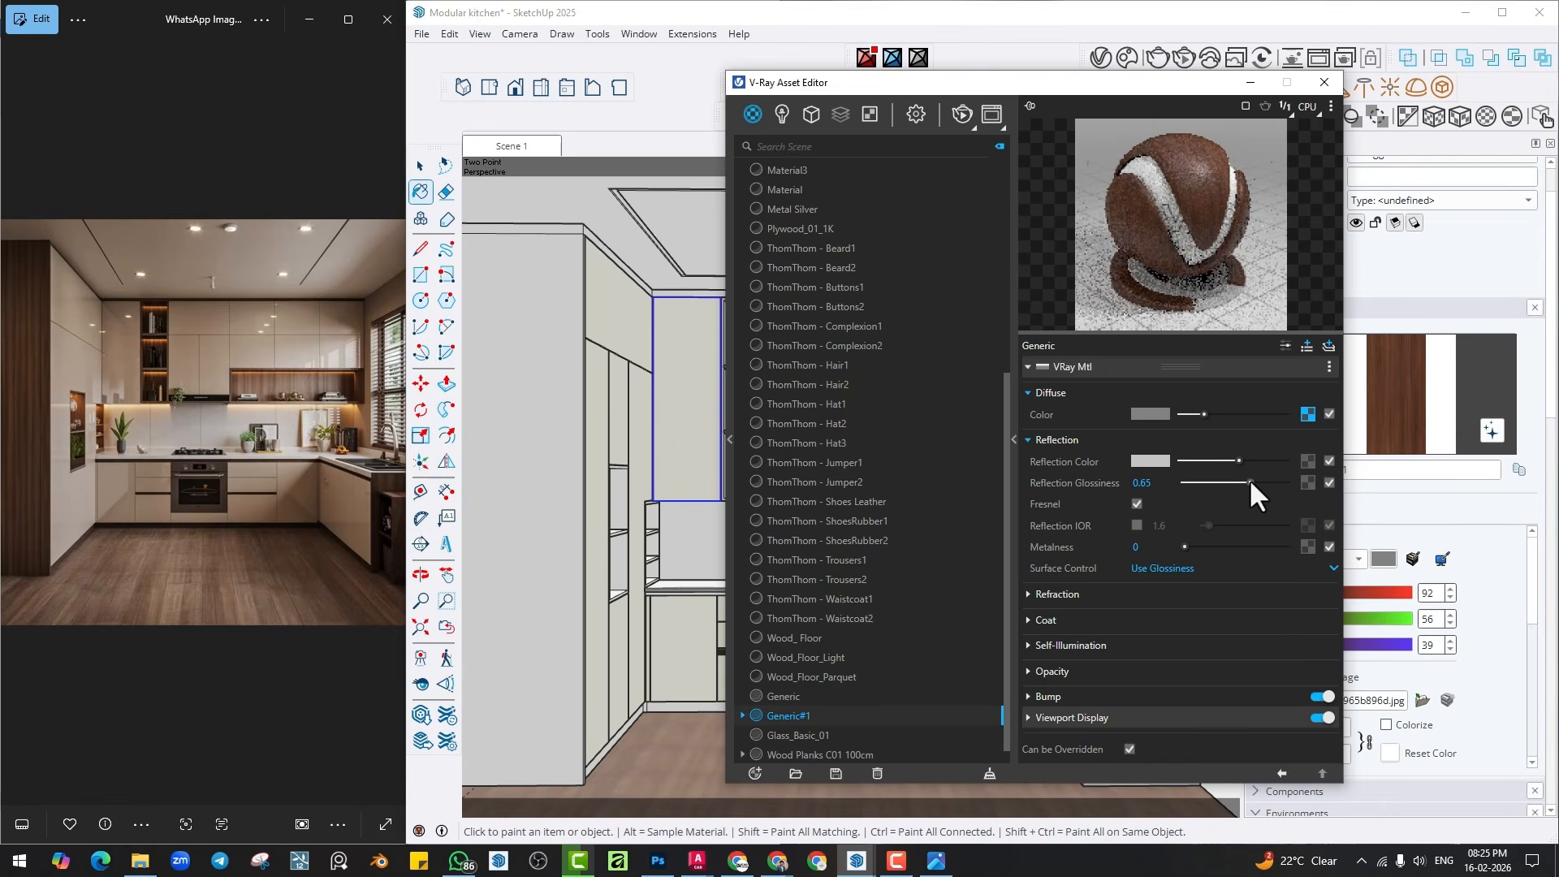
pyautogui.click(791, 695)
pyautogui.click(1078, 442)
pyautogui.moveTo(1180, 460); pyautogui.dragTo(1326, 459)
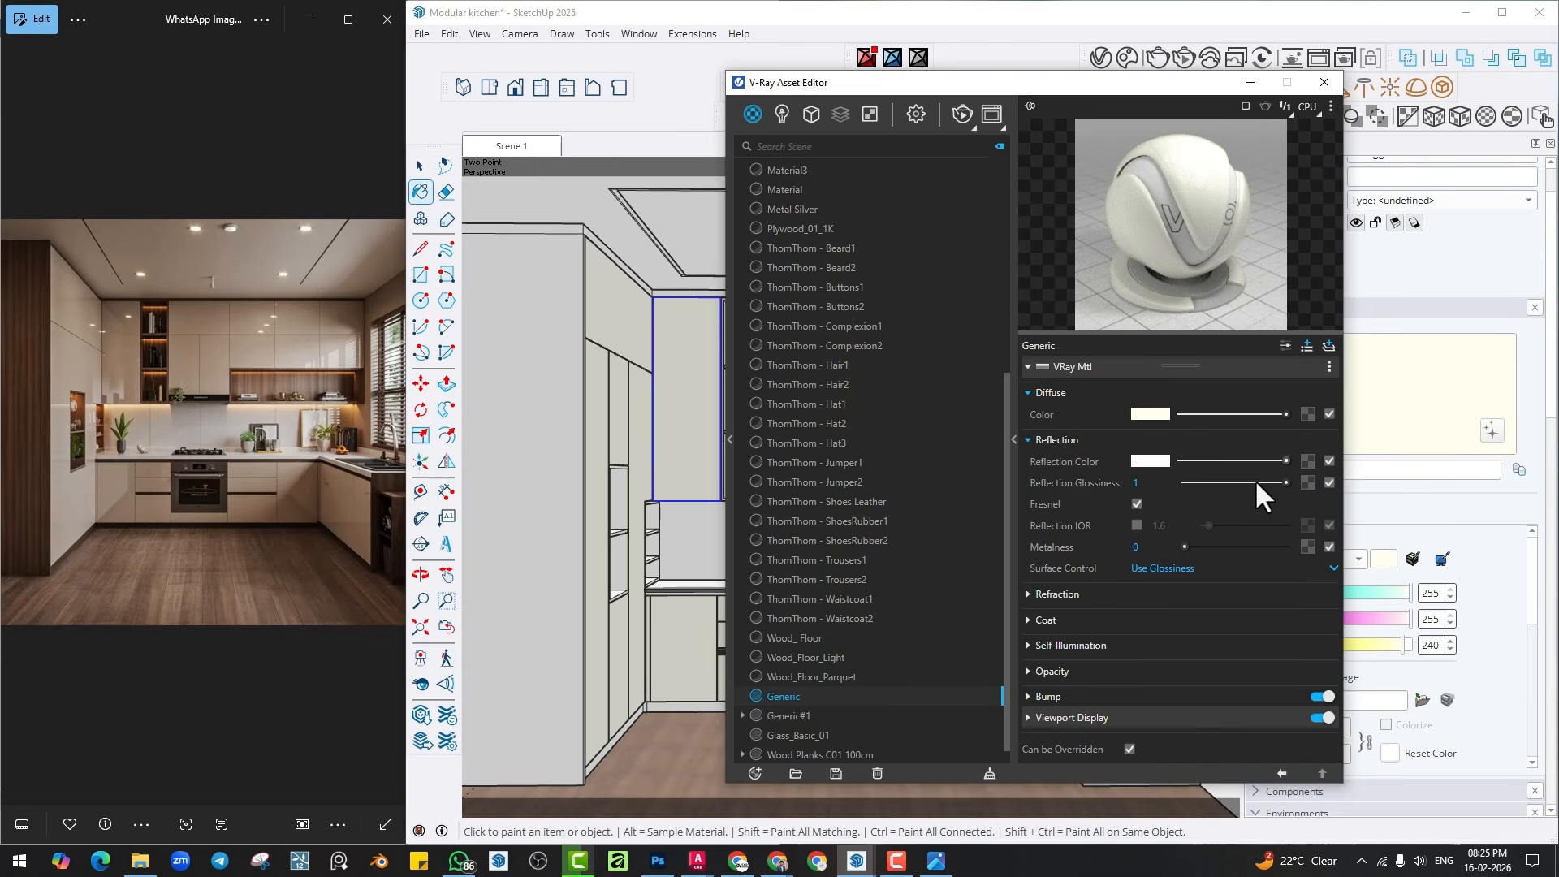
pyautogui.moveTo(1282, 482); pyautogui.dragTo(1275, 482)
pyautogui.moveTo(1142, 75); pyautogui.dragTo(1316, 154)
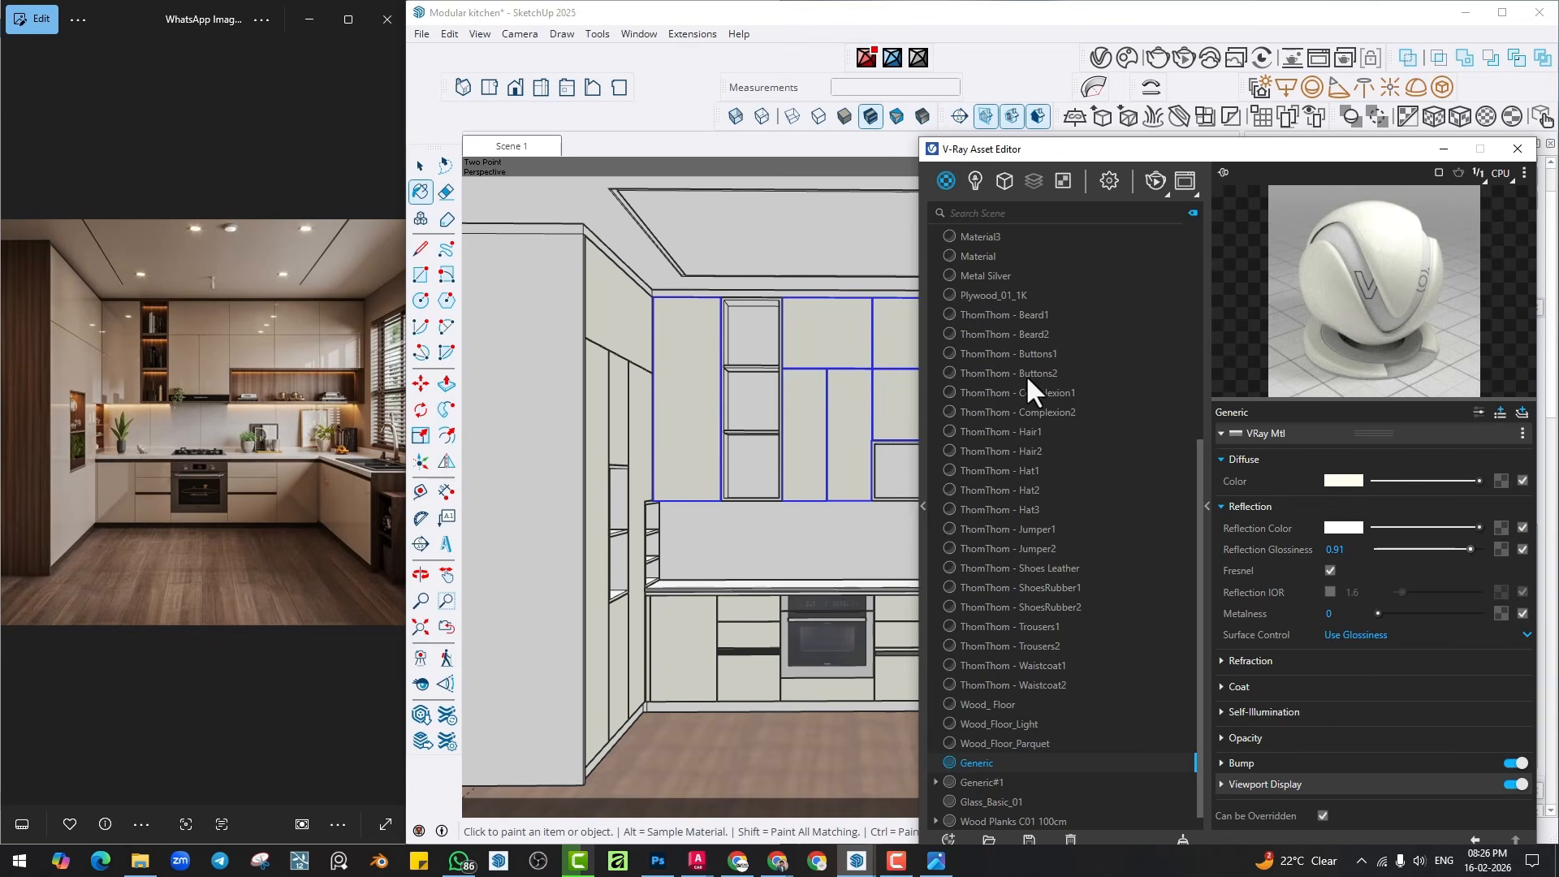
# Paint the tall cabinet's niche and the upper open shelf unit, including its shelf boards, with the Generic#1 wood material.
pyautogui.click(985, 778)
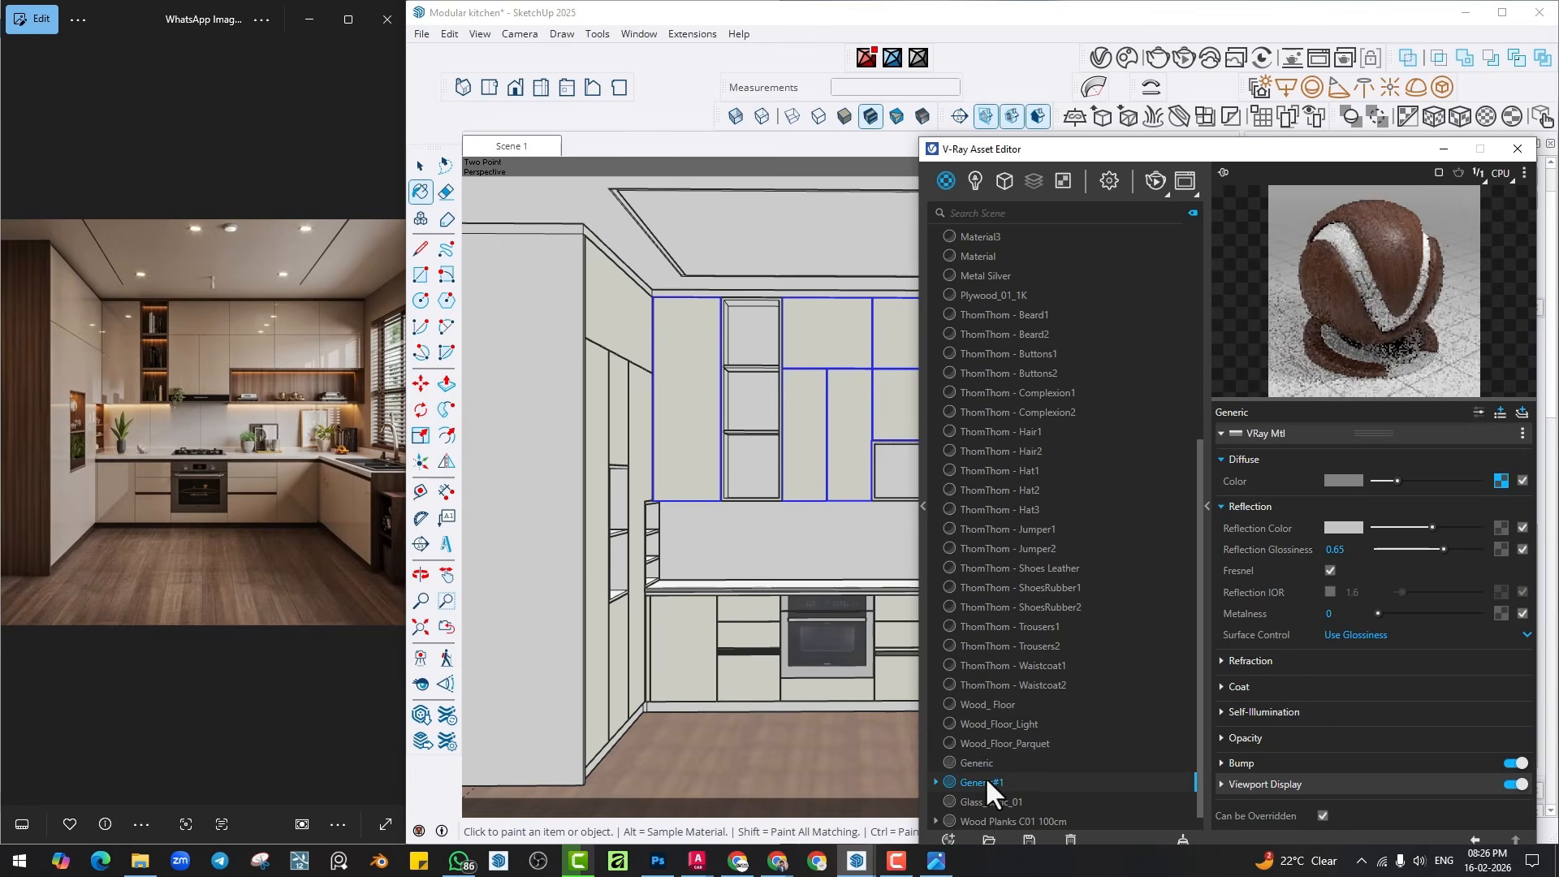
pyautogui.scroll(3, 642, 479)
pyautogui.click(626, 495)
pyautogui.scroll(-3, 734, 522)
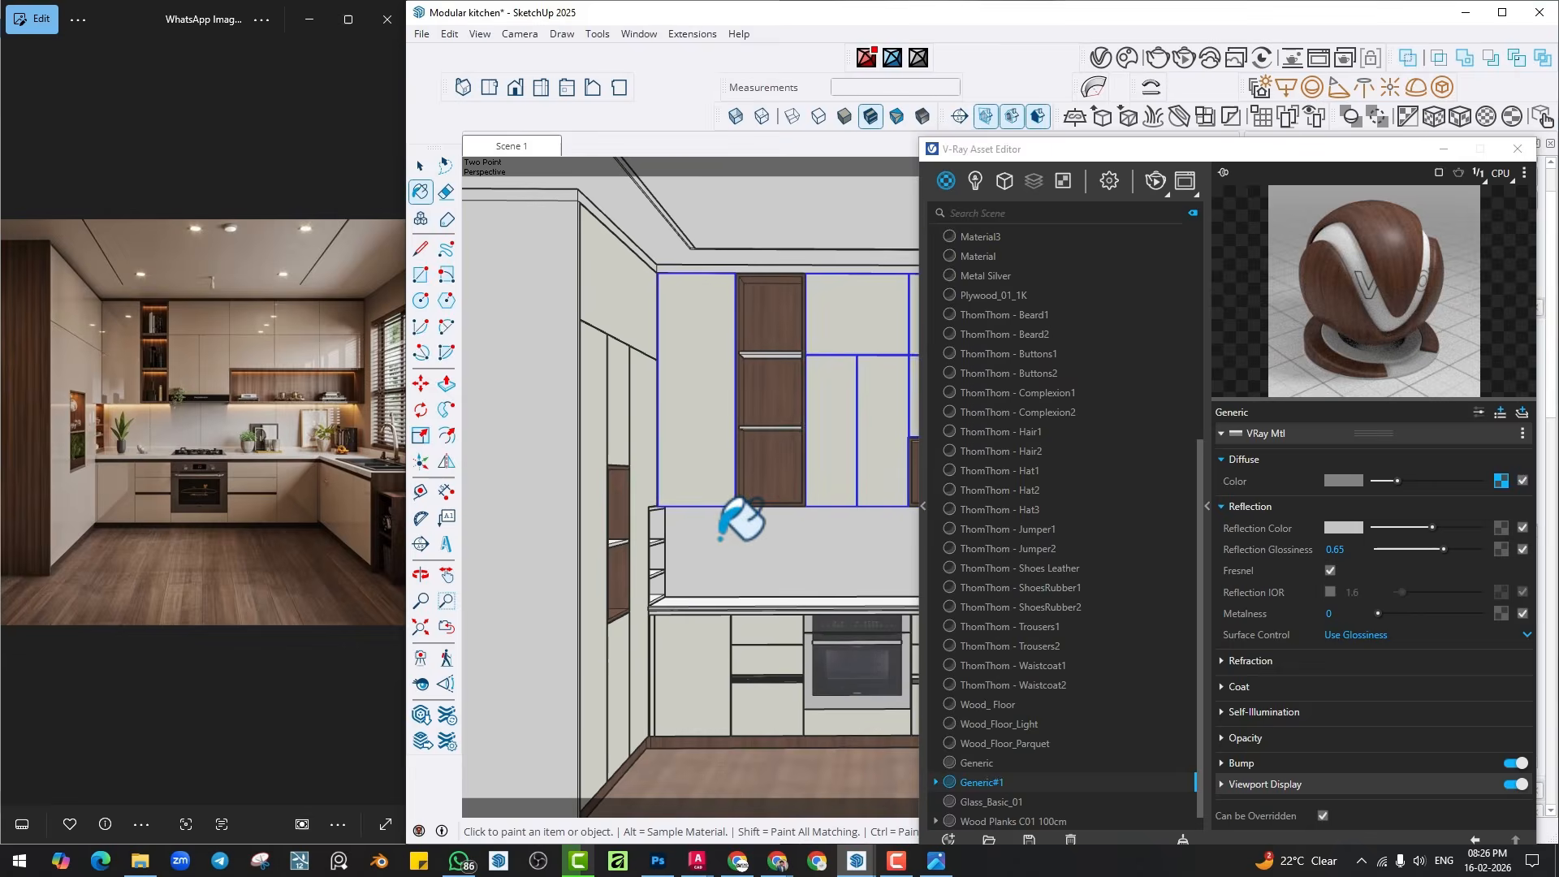
pyautogui.scroll(4, 759, 393)
pyautogui.click(753, 381)
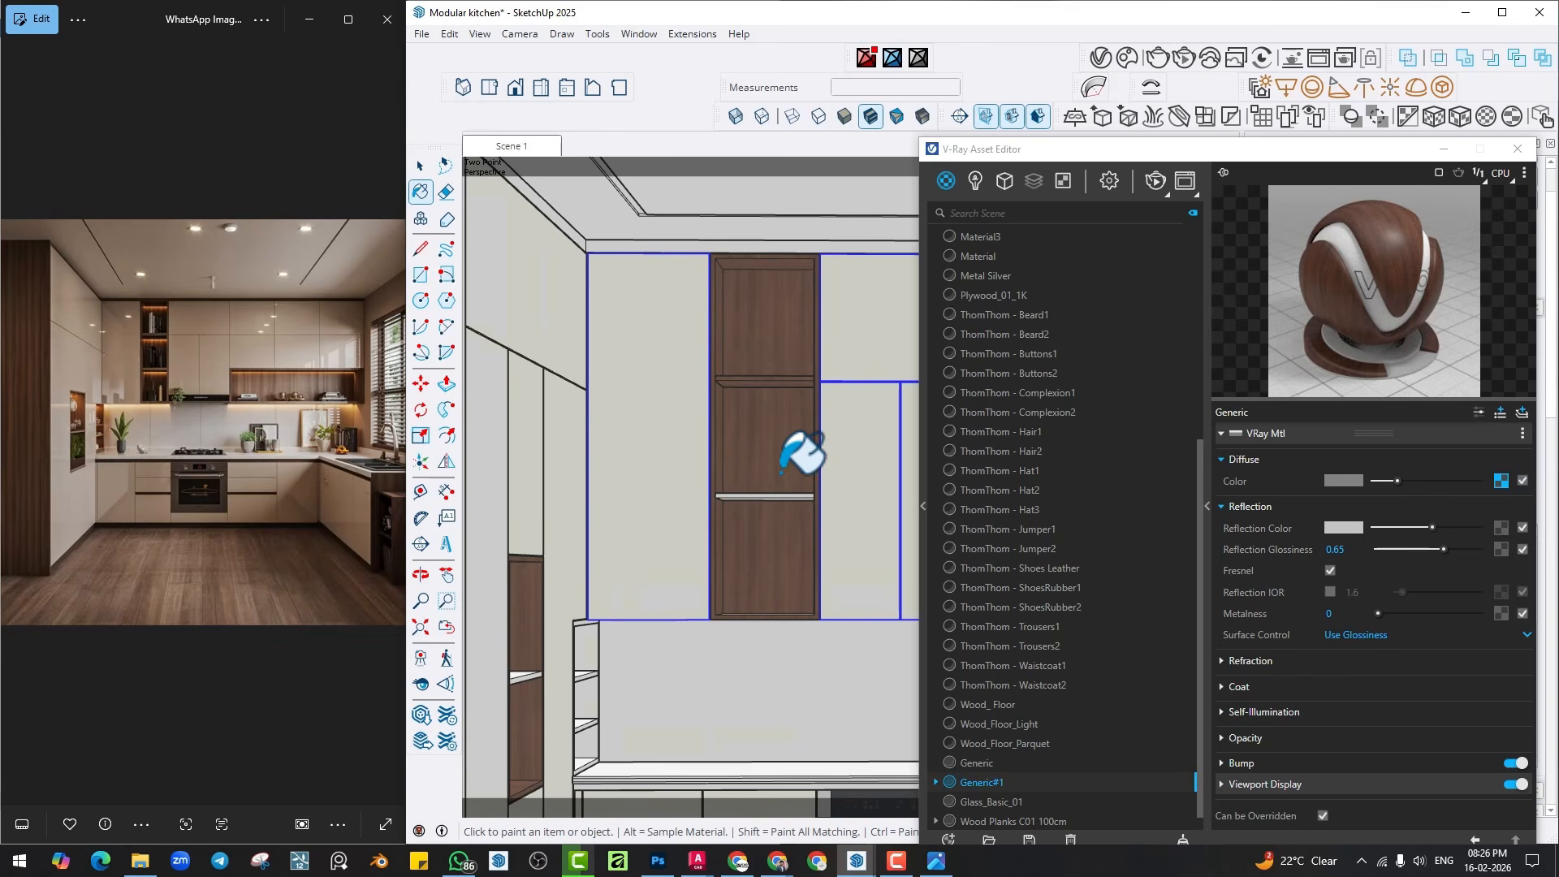
pyautogui.click(775, 493)
# Paint the small open shelf unit above the countertop, beside the tall cabinets, with the Generic#1 wood material.
pyautogui.scroll(-2, 690, 613)
pyautogui.scroll(2, 568, 662)
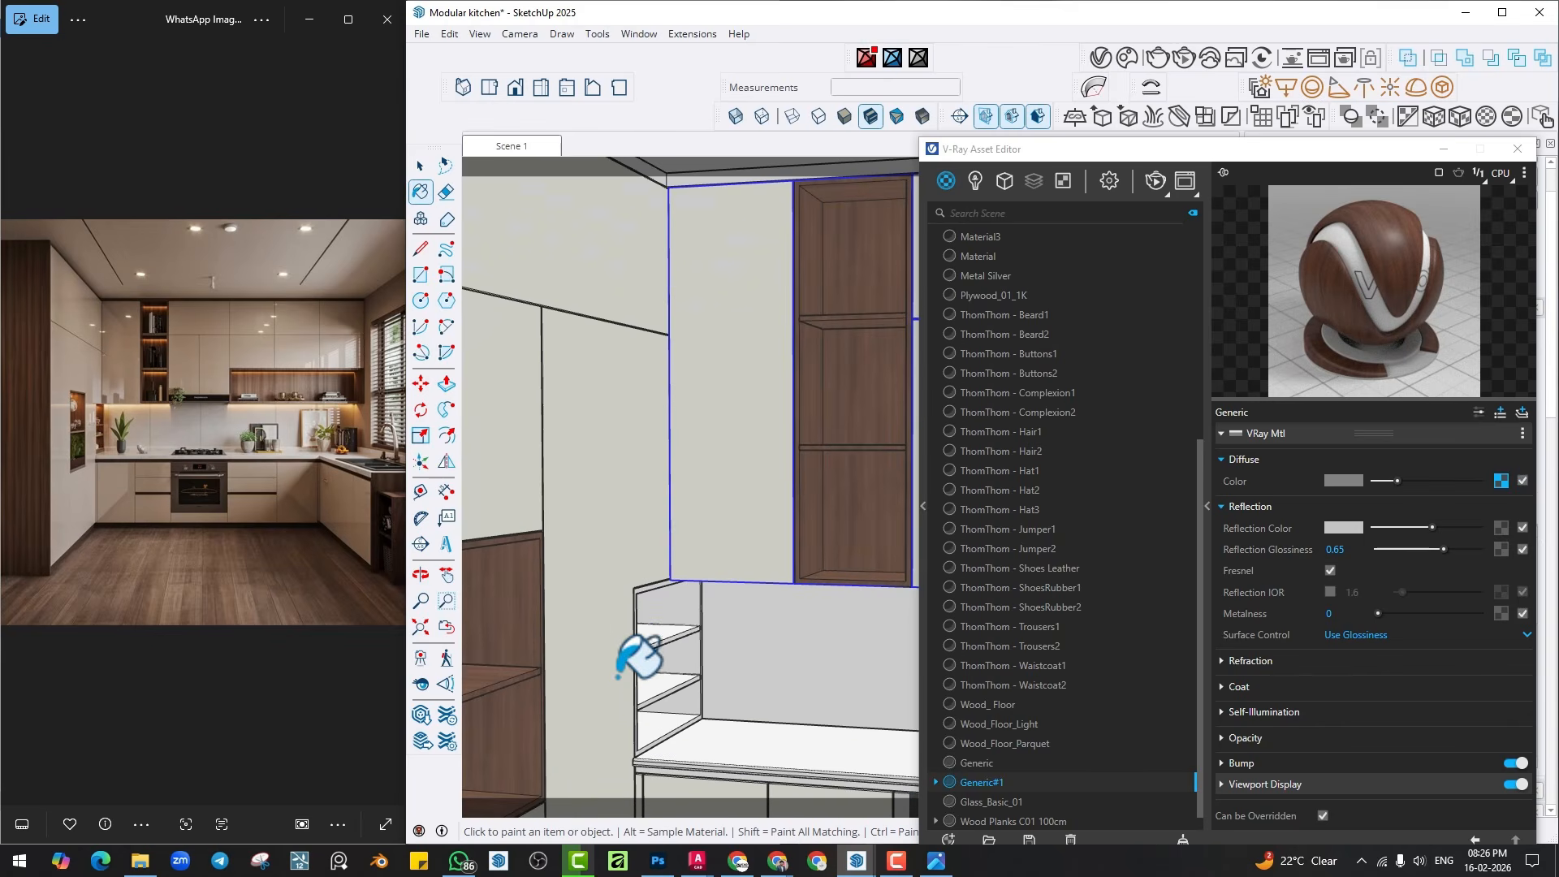
pyautogui.scroll(2, 682, 621)
pyautogui.click(664, 613)
pyautogui.click(660, 608)
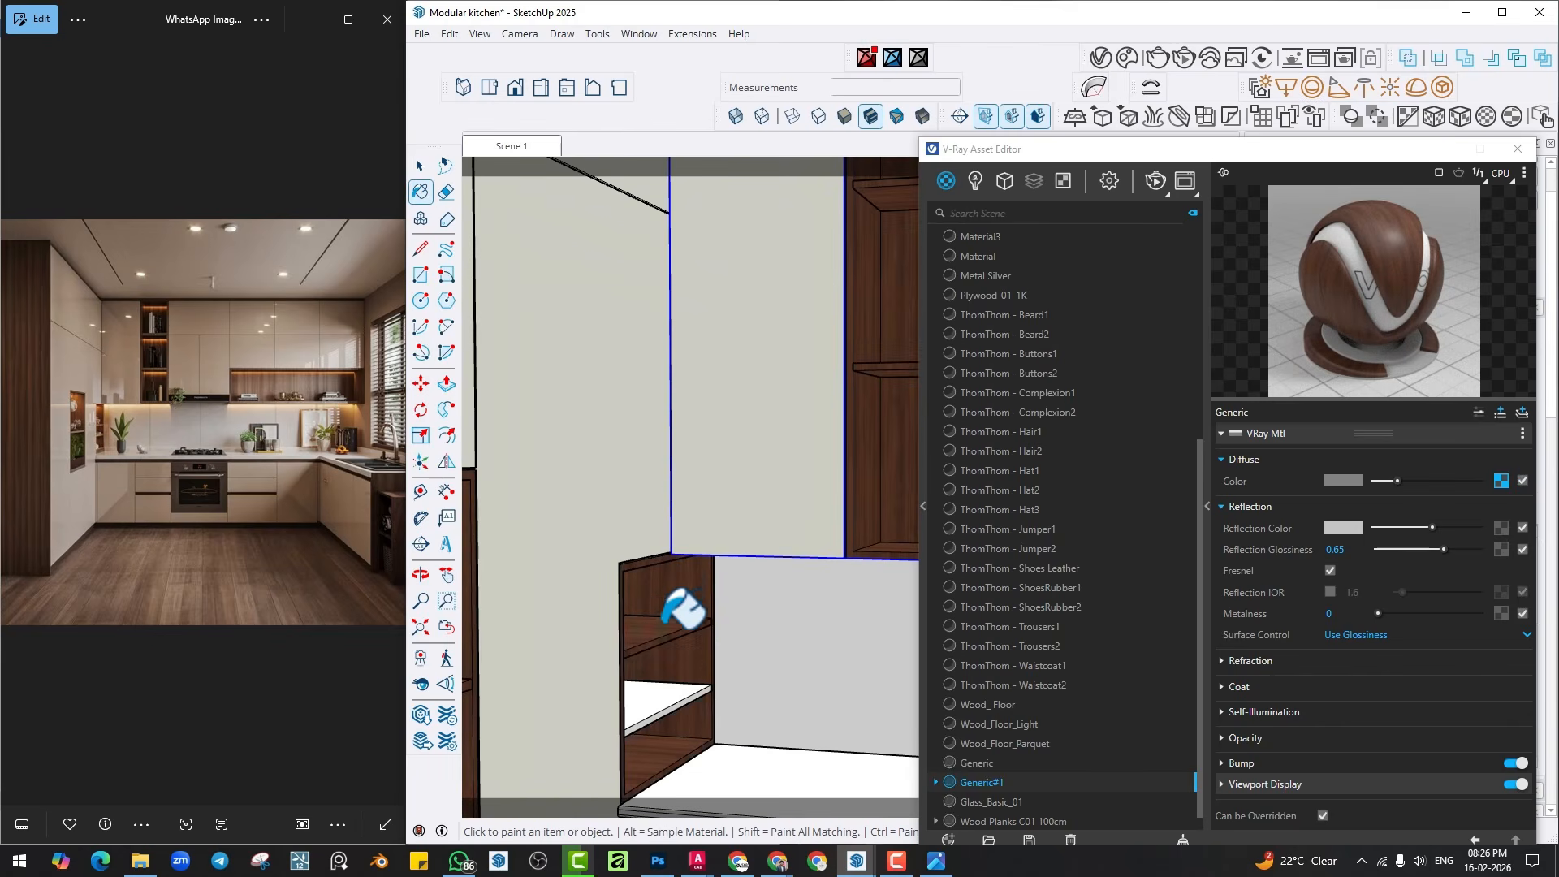
# Examine the wood grain on the long open niche below the upper cabinets.
pyautogui.scroll(-3, 656, 680)
pyautogui.moveTo(754, 614)
pyautogui.mouseDown(button='middle')
pyautogui.moveTo(680, 565)
pyautogui.moveTo(720, 550)
pyautogui.moveTo(714, 522)
pyautogui.moveTo(797, 549)
pyautogui.moveTo(763, 503)
pyautogui.moveTo(740, 560)
pyautogui.mouseUp(button='middle')
pyautogui.scroll(2, 763, 510)
pyautogui.scroll(-1, 759, 531)
pyautogui.scroll(5, 635, 489)
pyautogui.keyDown('shift'); pyautogui.moveTo(605, 501); pyautogui.dragTo(668, 519, button='middle'); pyautogui.keyUp('shift')
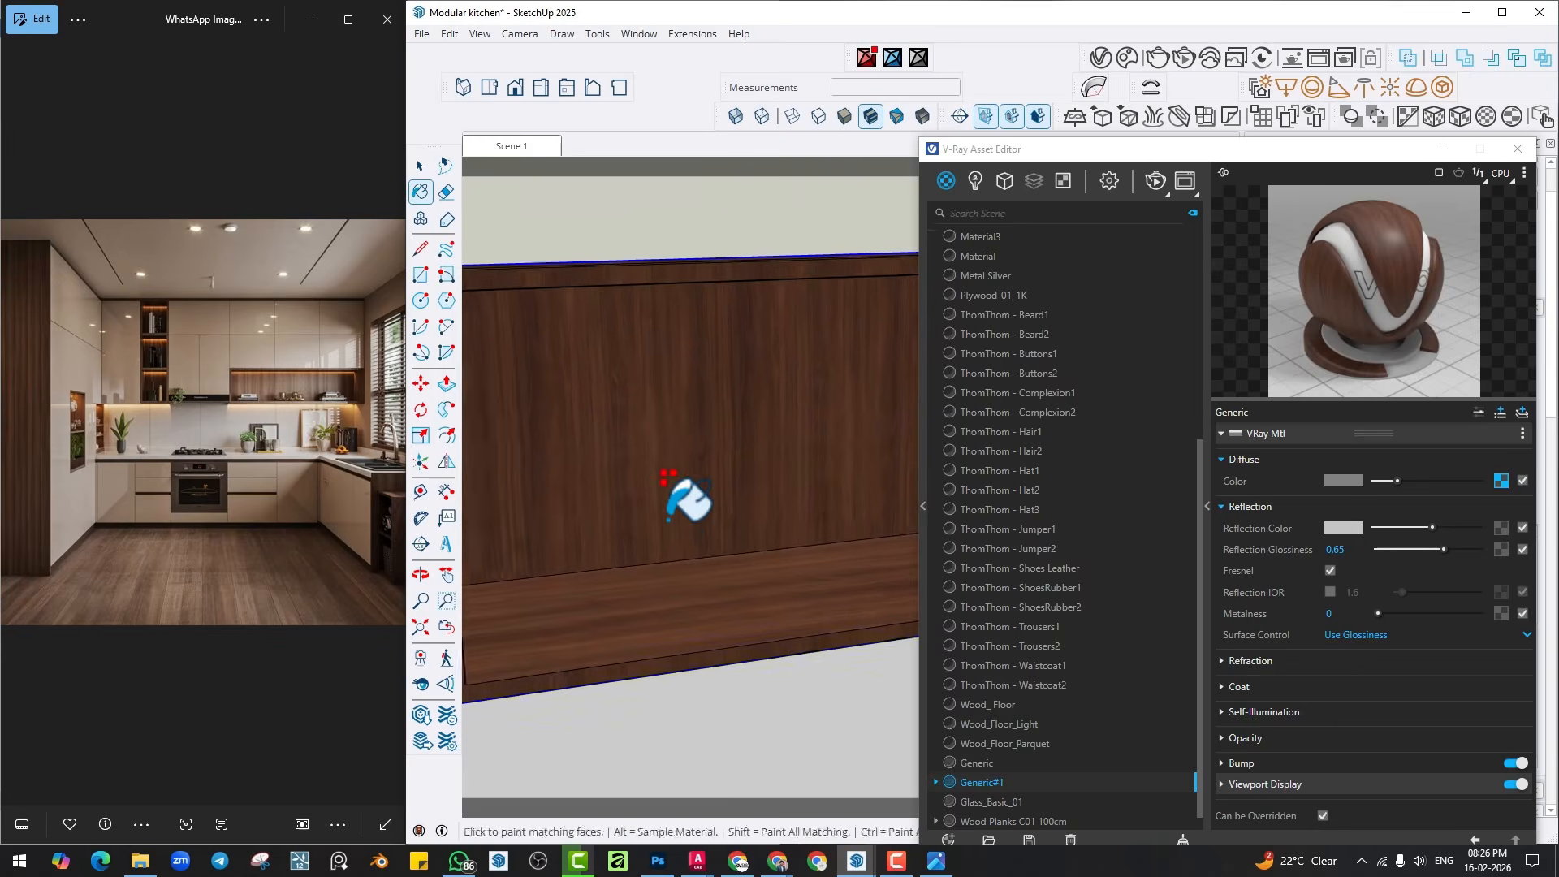
pyautogui.scroll(2, 662, 513)
pyautogui.press('space')
pyautogui.scroll(-1, 627, 398)
pyautogui.moveTo(625, 398); pyautogui.dragTo(641, 313, button='middle')
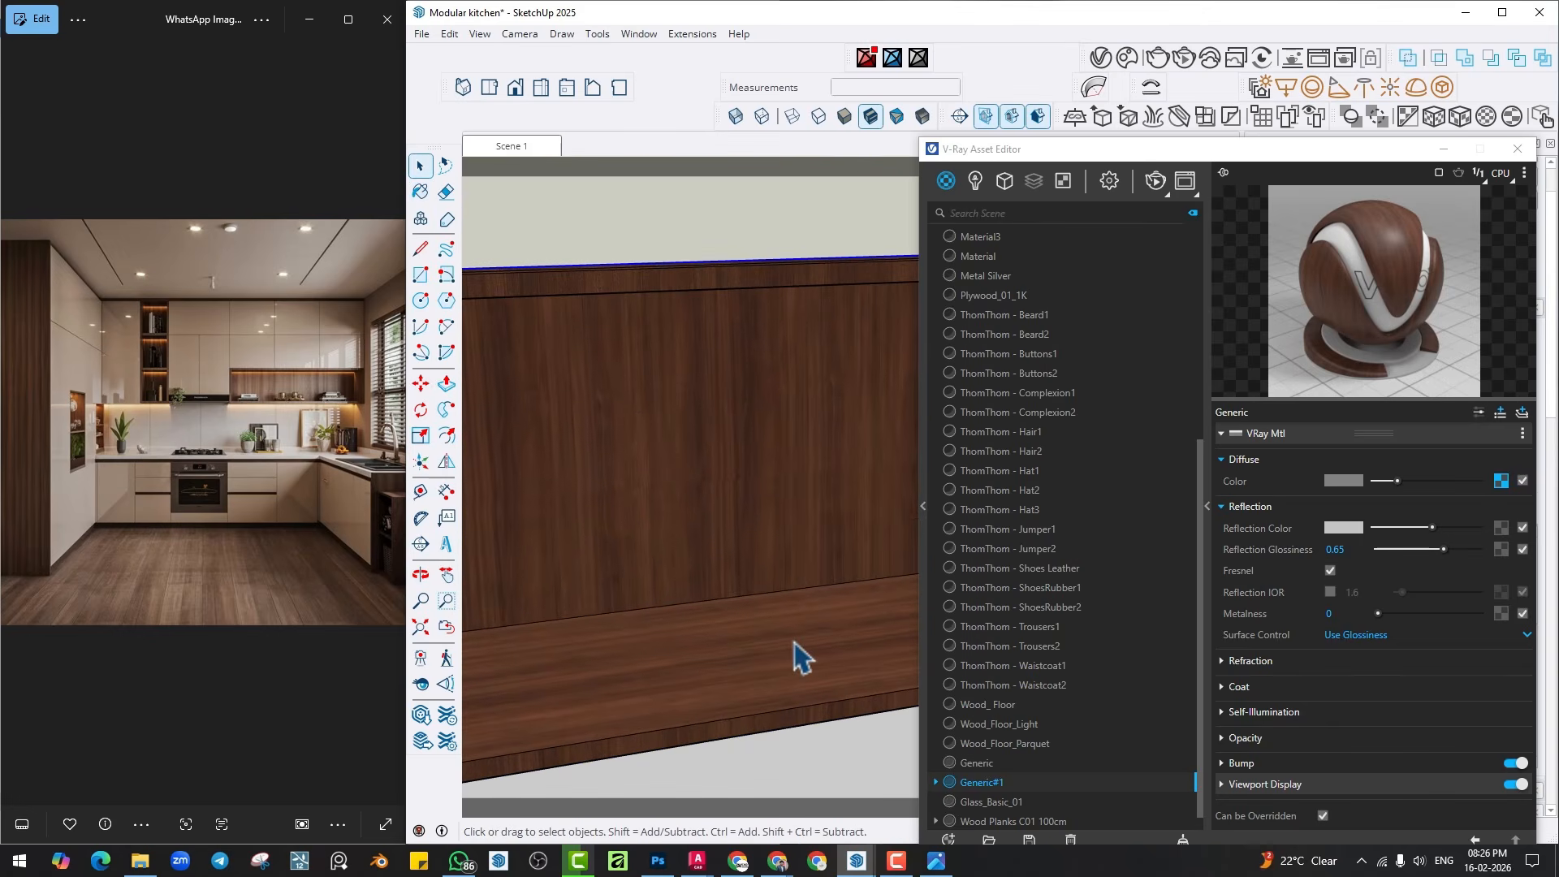
pyautogui.scroll(-3, 800, 658)
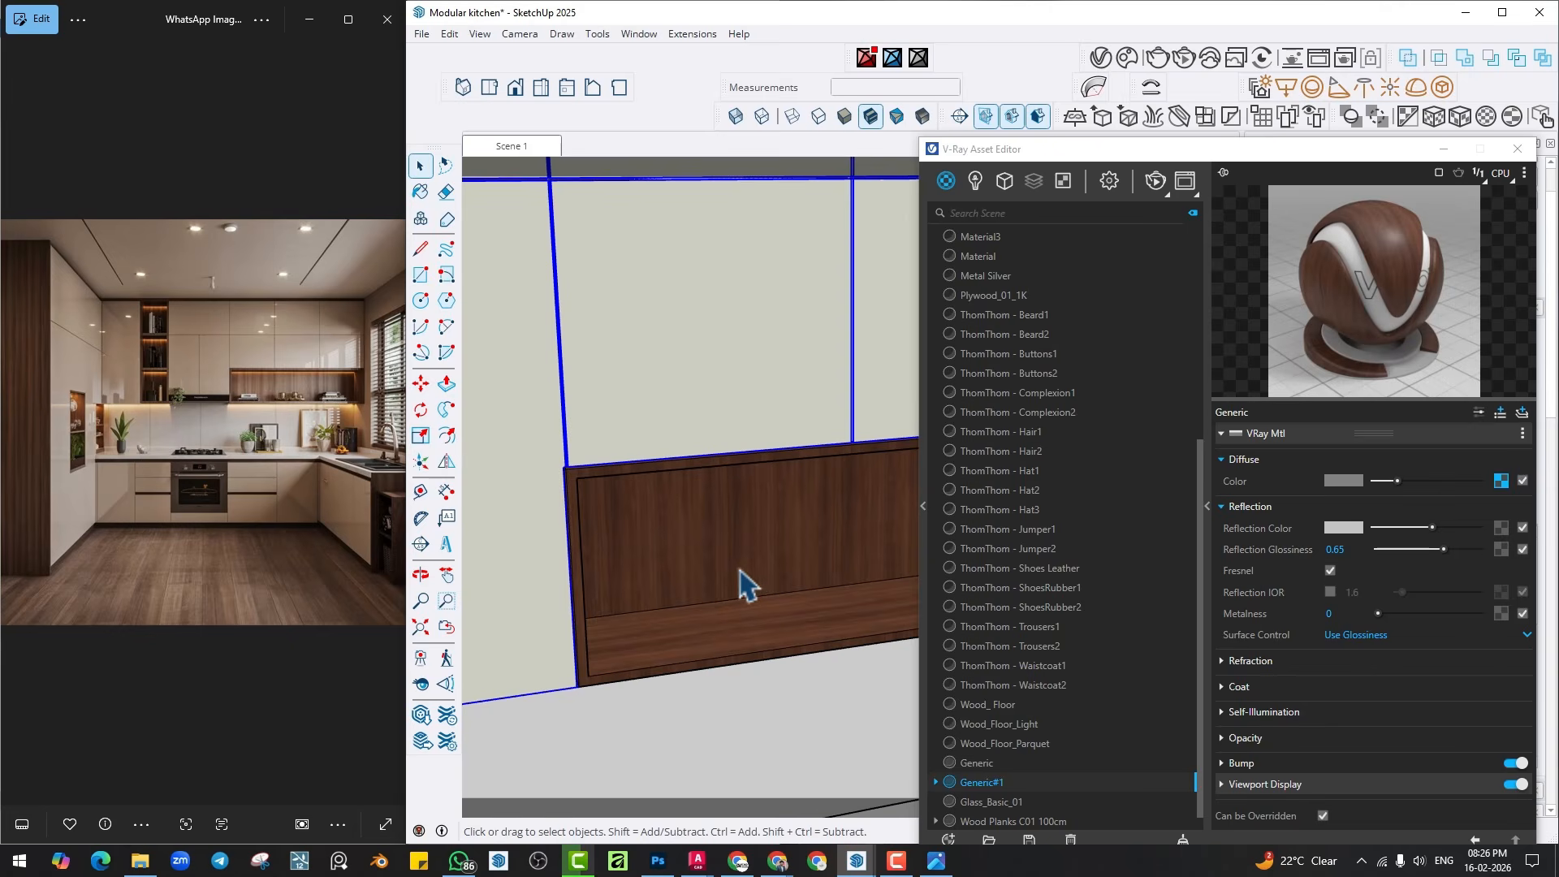
pyautogui.scroll(-3, 698, 513)
pyautogui.moveTo(718, 613)
pyautogui.mouseDown(button='middle')
pyautogui.moveTo(741, 476)
pyautogui.moveTo(753, 509)
pyautogui.moveTo(731, 498)
pyautogui.moveTo(681, 539)
pyautogui.moveTo(748, 463)
pyautogui.moveTo(761, 501)
pyautogui.mouseUp(button='middle')
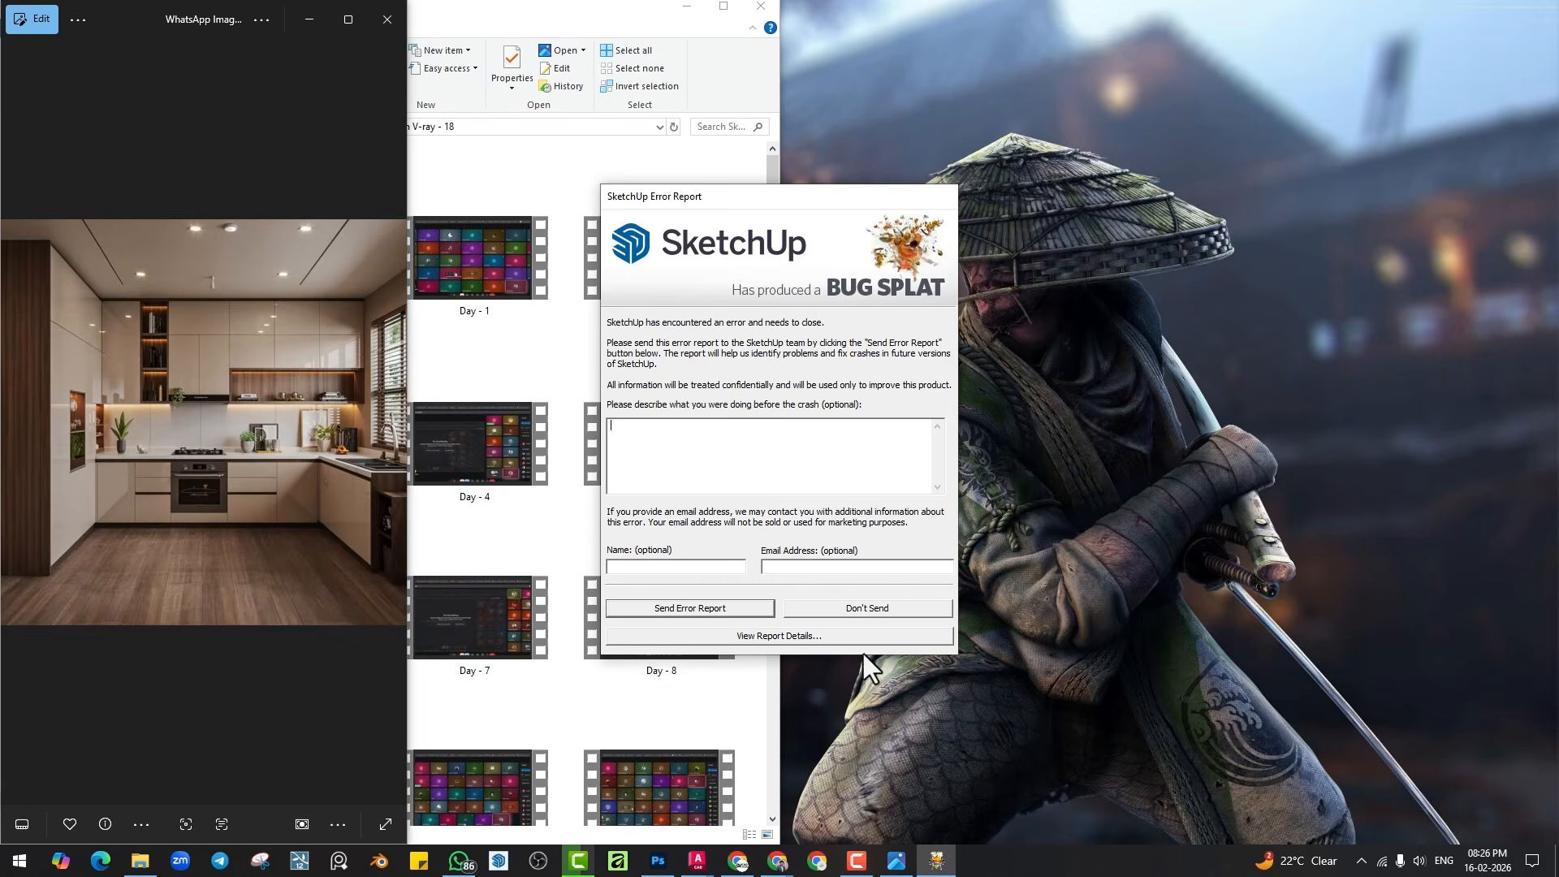
# Dismiss the crash report without sending it, restart SketchUp and open the recovered Modular kitchen model.
pyautogui.click(862, 610)
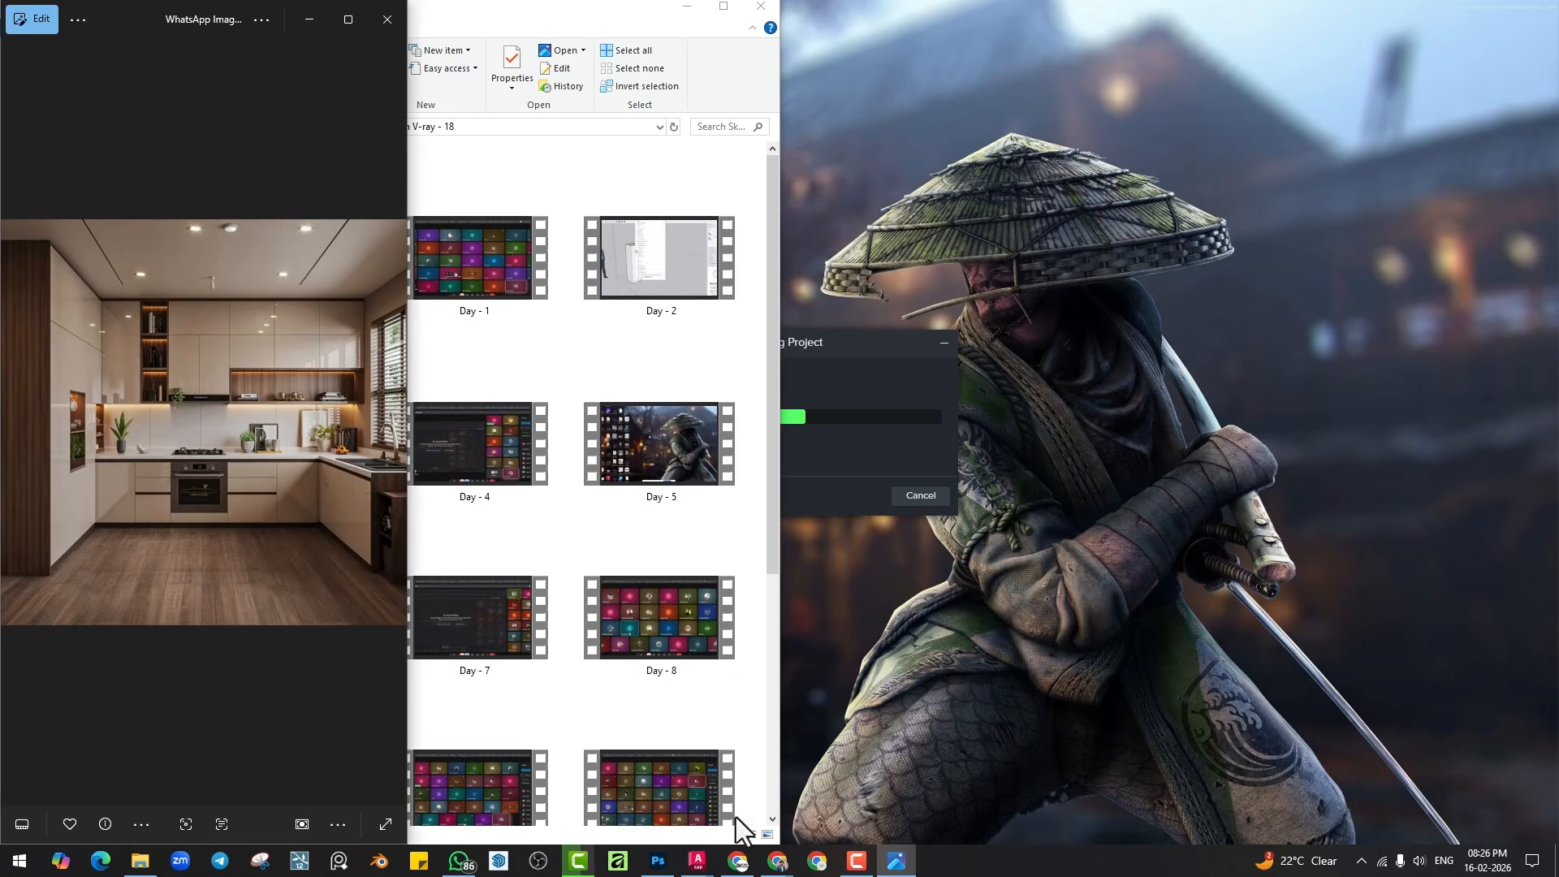
pyautogui.rightClick(996, 81)
pyautogui.click(1040, 126)
pyautogui.click(703, 22)
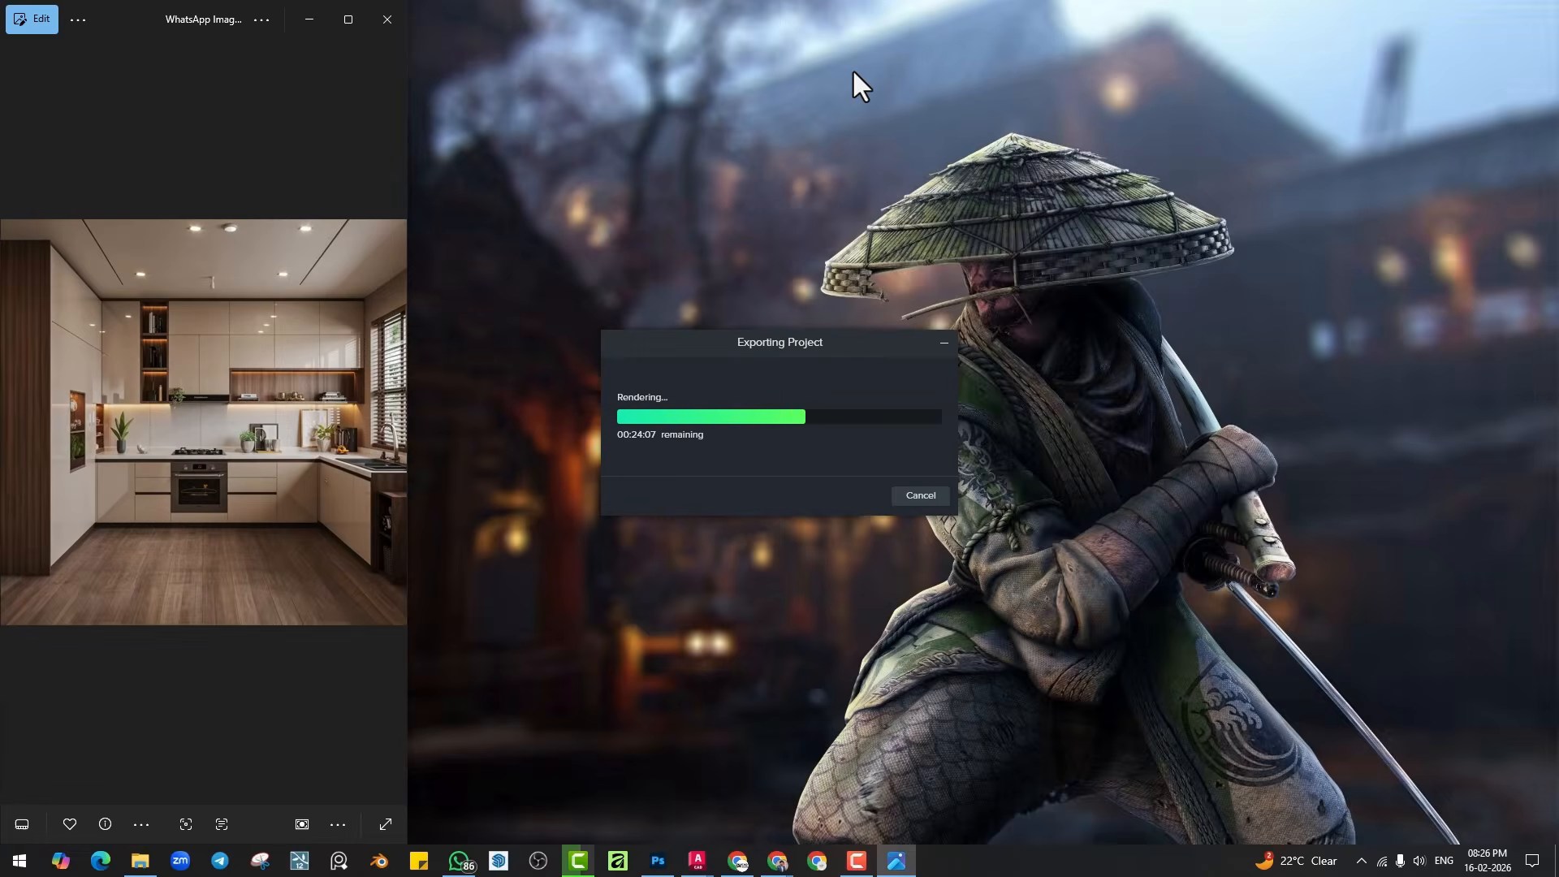
pyautogui.rightClick(850, 68)
pyautogui.click(885, 119)
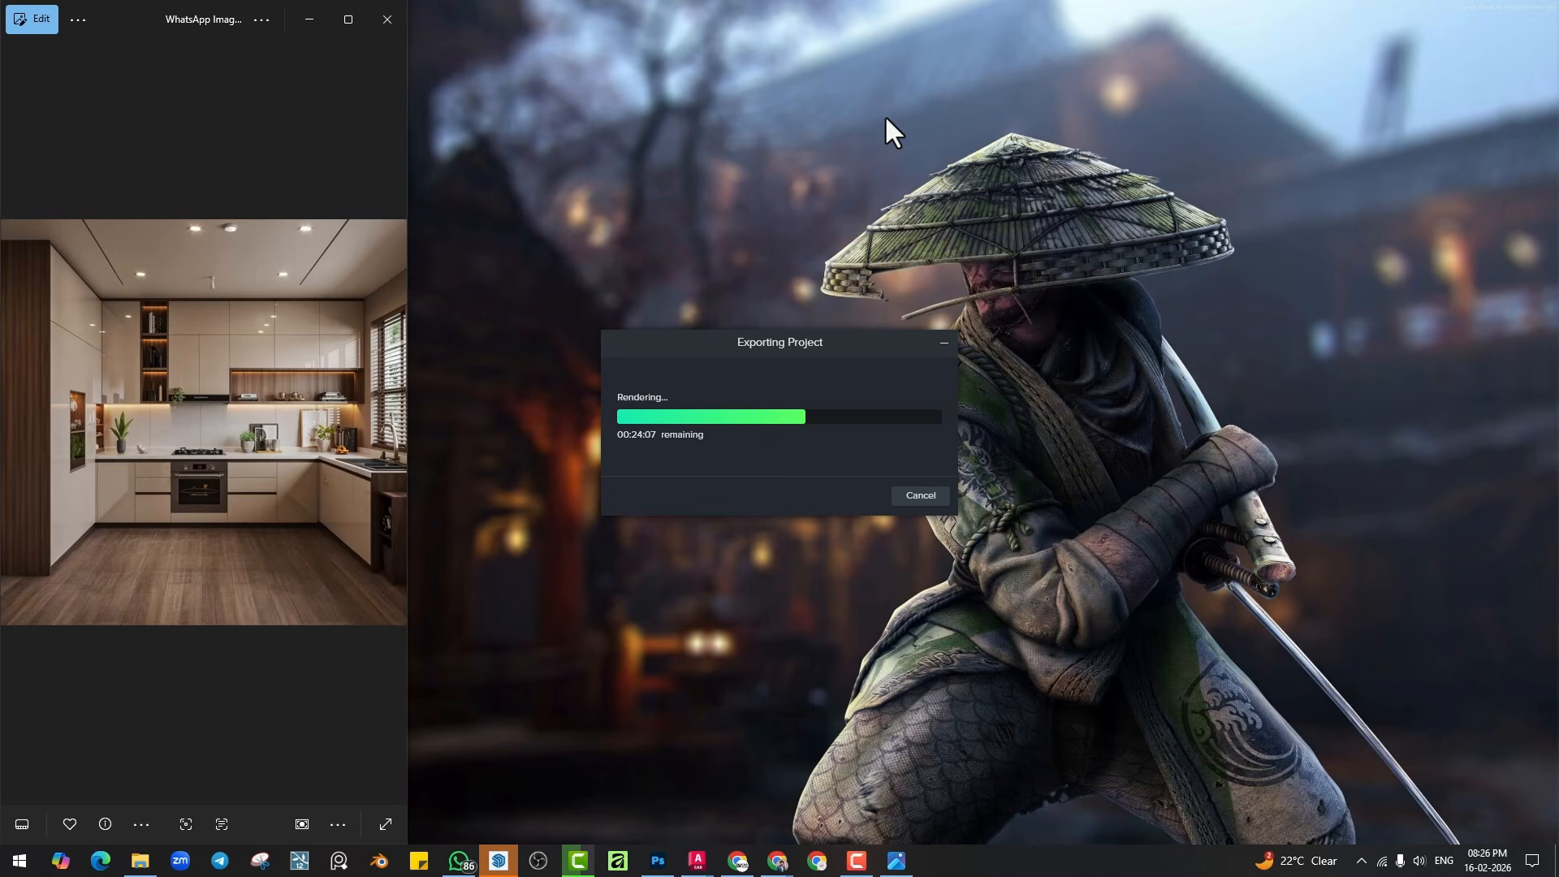
pyautogui.rightClick(884, 114)
pyautogui.click(913, 161)
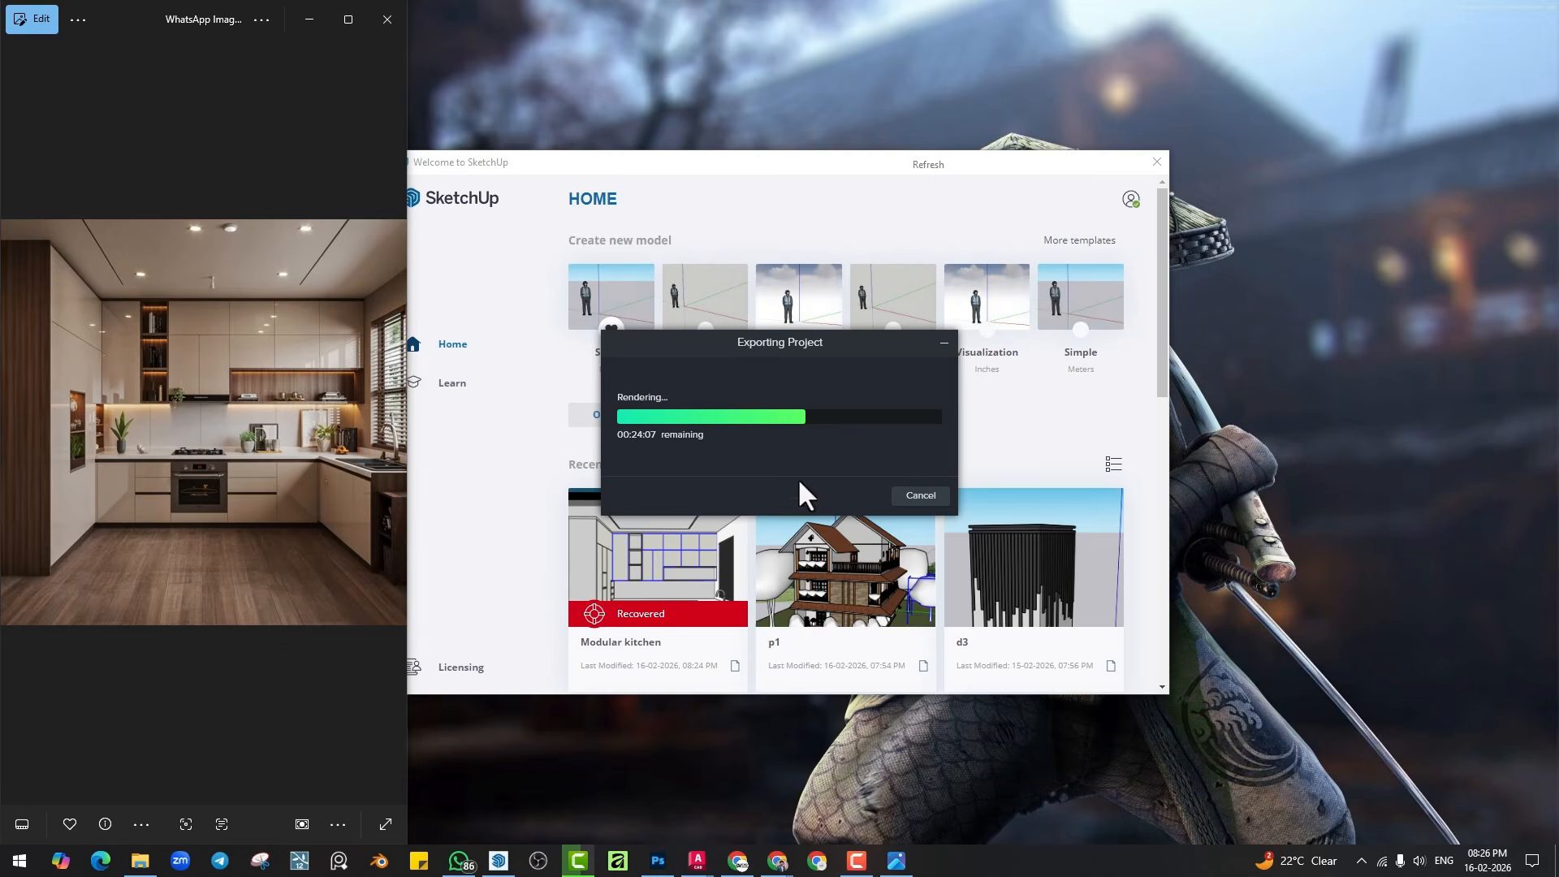
pyautogui.click(656, 596)
pyautogui.click(682, 461)
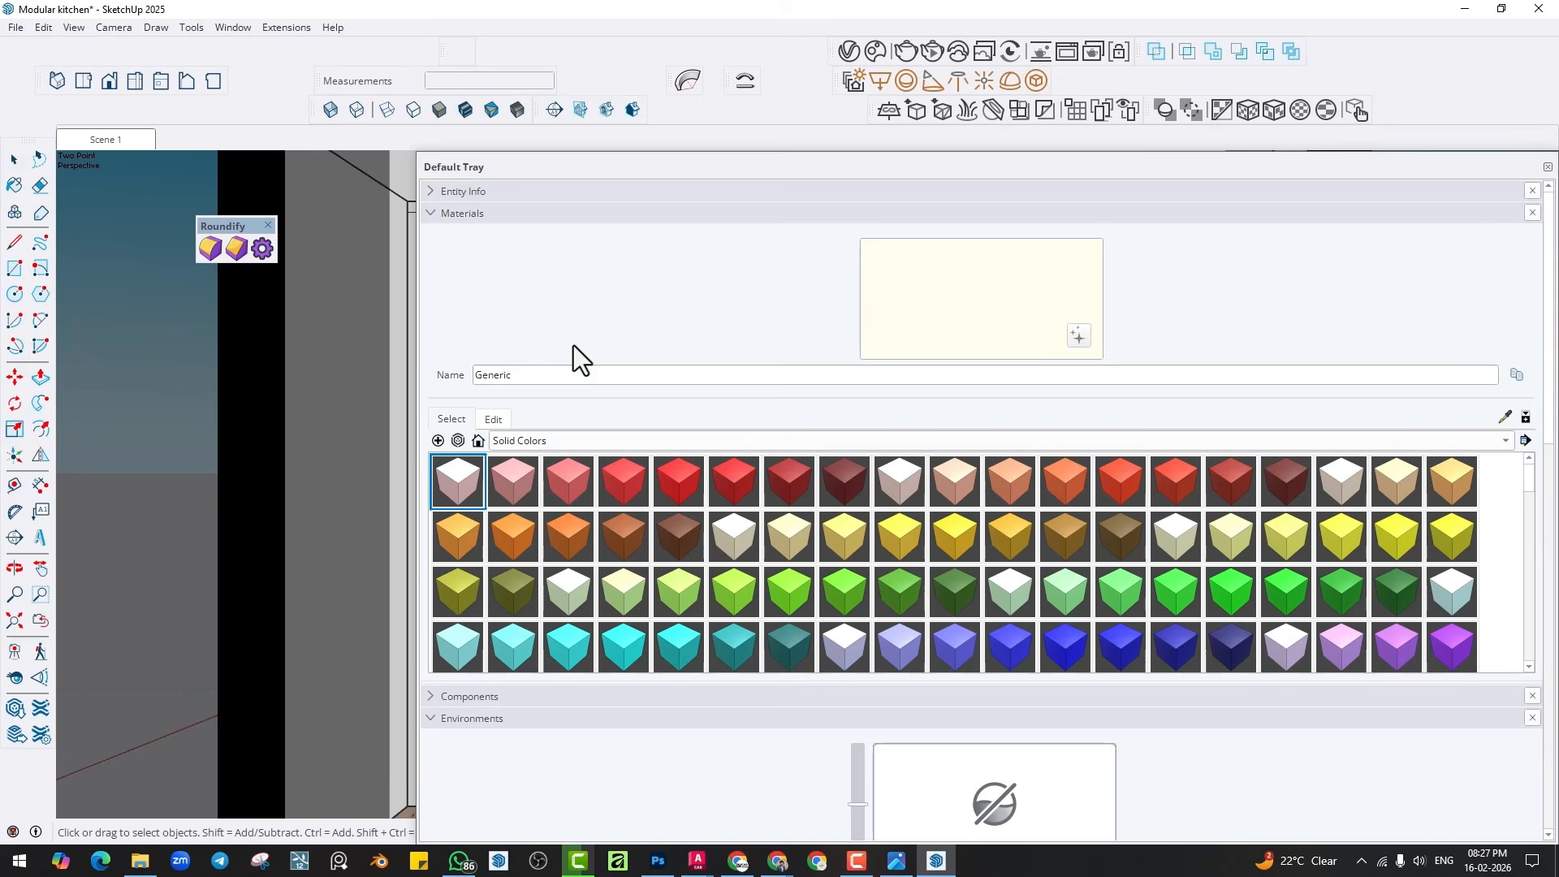
# Narrow the Default Tray and dock it at the window's edge so the kitchen model is fully visible.
pyautogui.moveTo(416, 299); pyautogui.dragTo(1241, 294)
pyautogui.moveTo(1435, 172); pyautogui.dragTo(1557, 180)
pyautogui.doubleClick(917, 11)
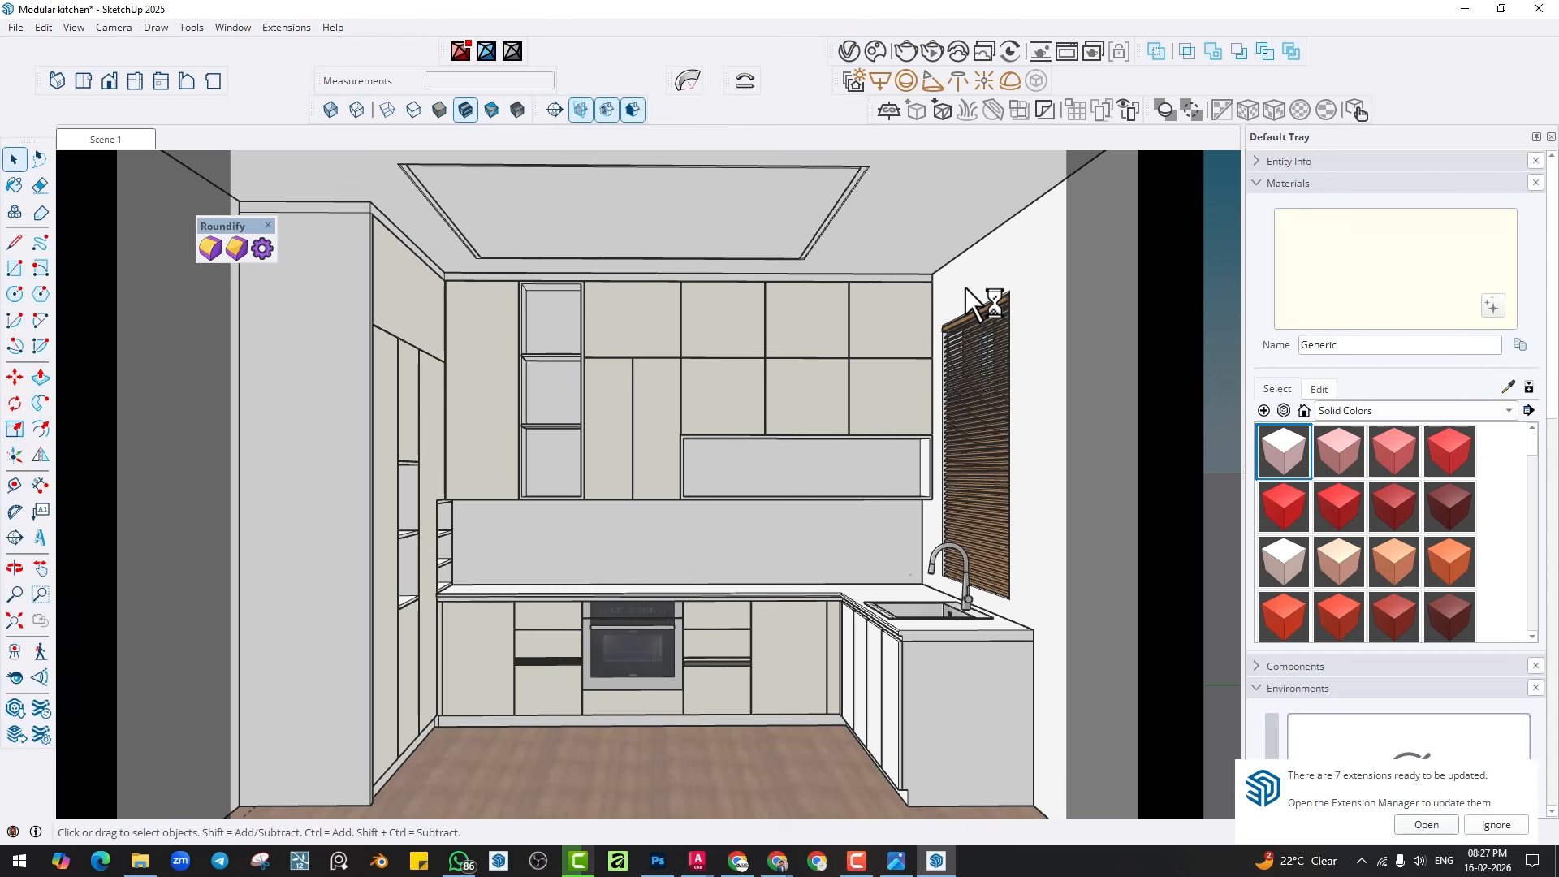
# Create a new generic V-Ray material in the Asset Editor.
pyautogui.moveTo(762, 163); pyautogui.dragTo(1124, 162)
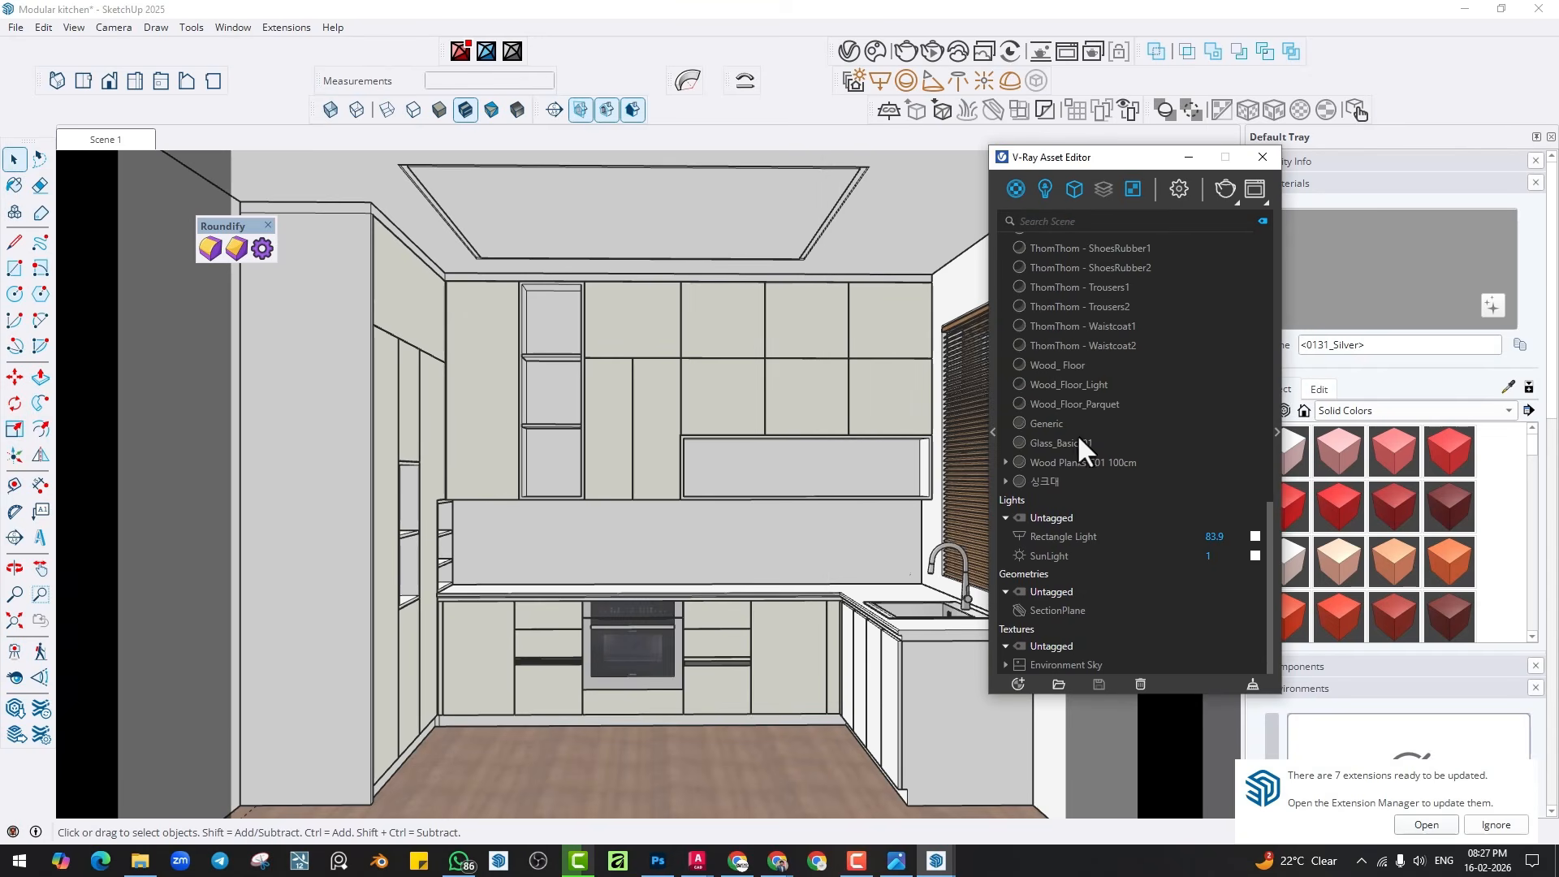
pyautogui.scroll(3, 1083, 343)
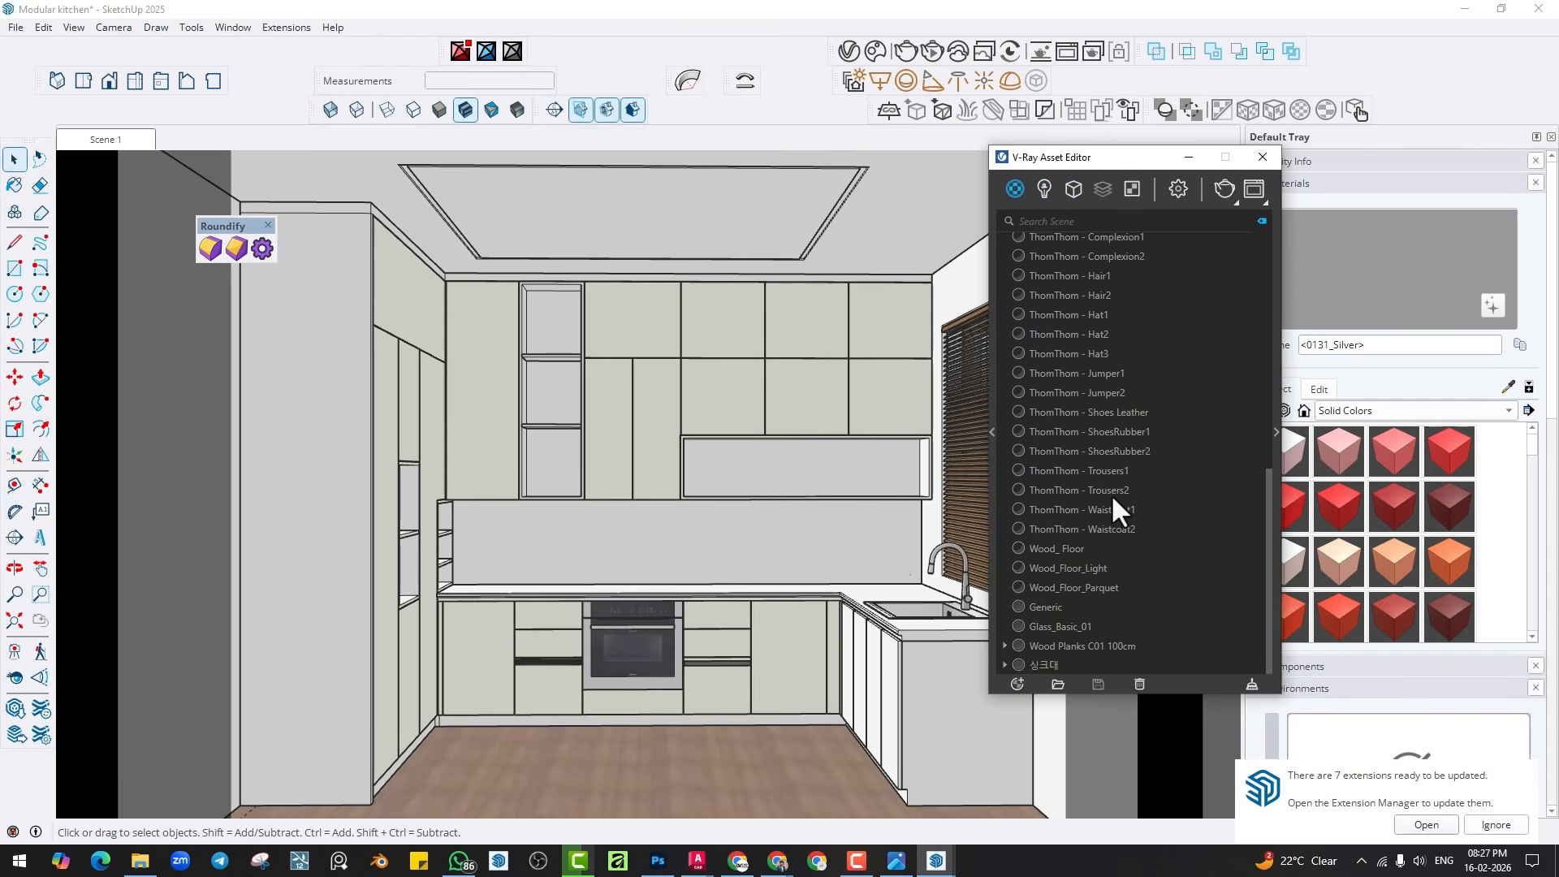
pyautogui.click(1047, 607)
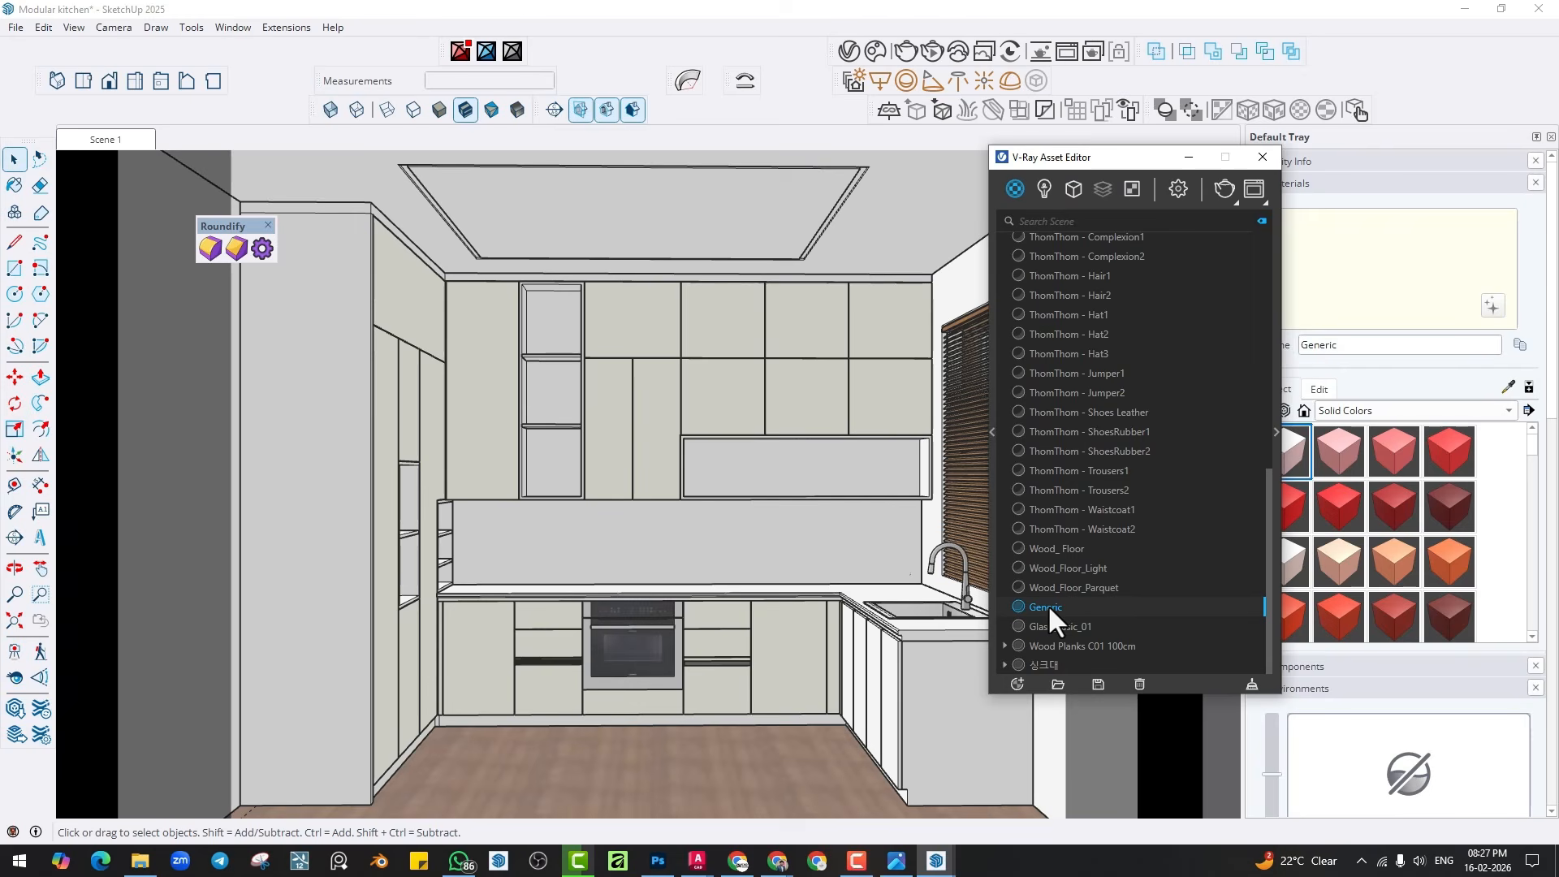
pyautogui.click(1020, 202)
pyautogui.click(1030, 209)
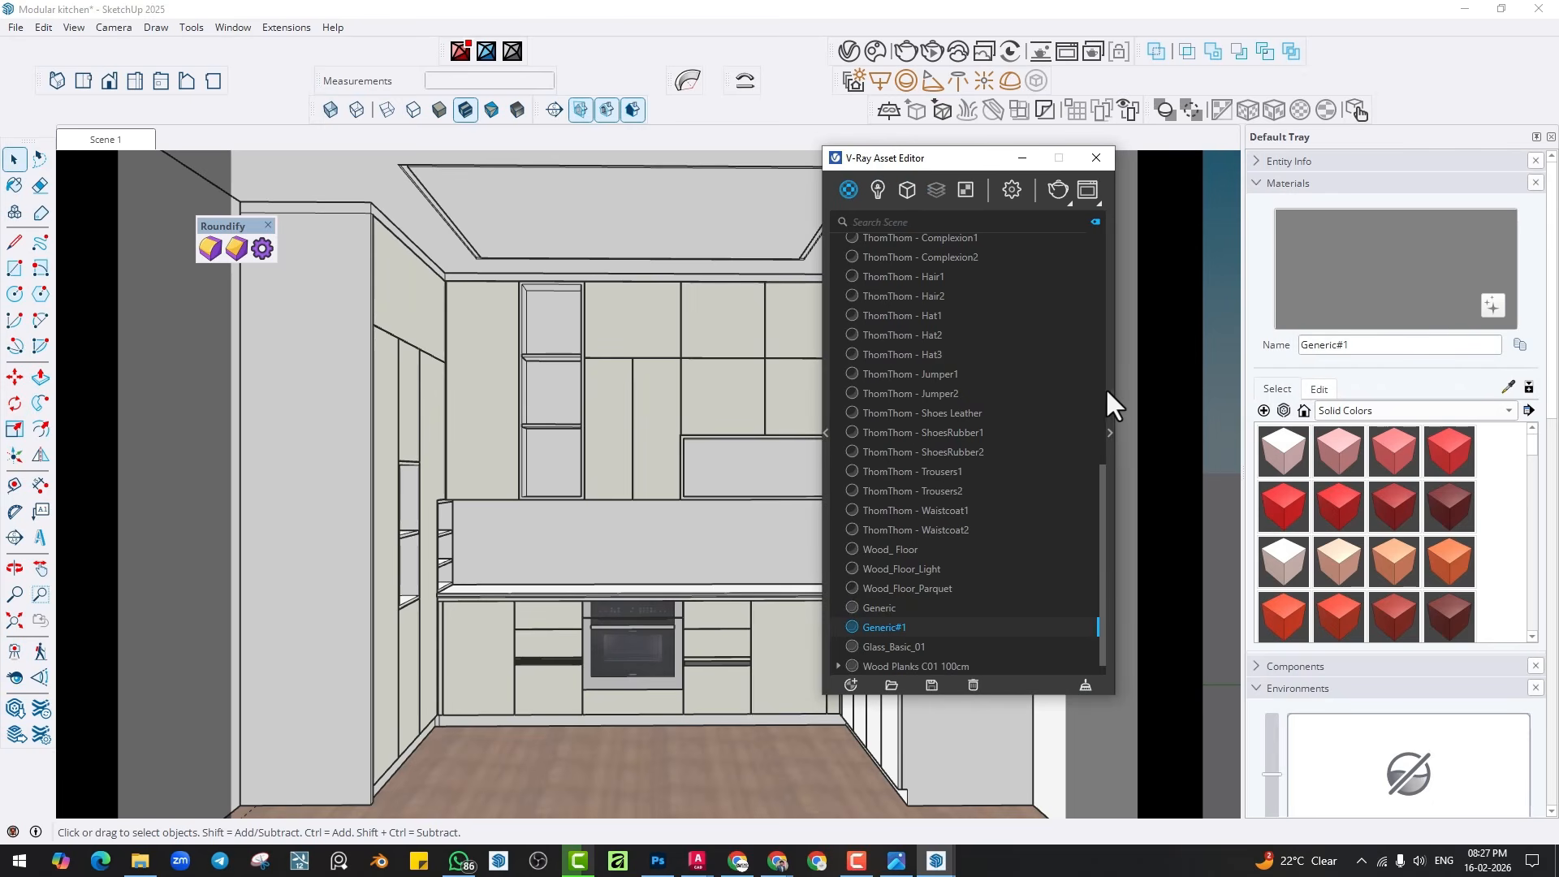
# Give Generic#1 the dark brown wood image as diffuse texture, with white reflection color and 0.78 reflection glossiness.
pyautogui.click(1107, 392)
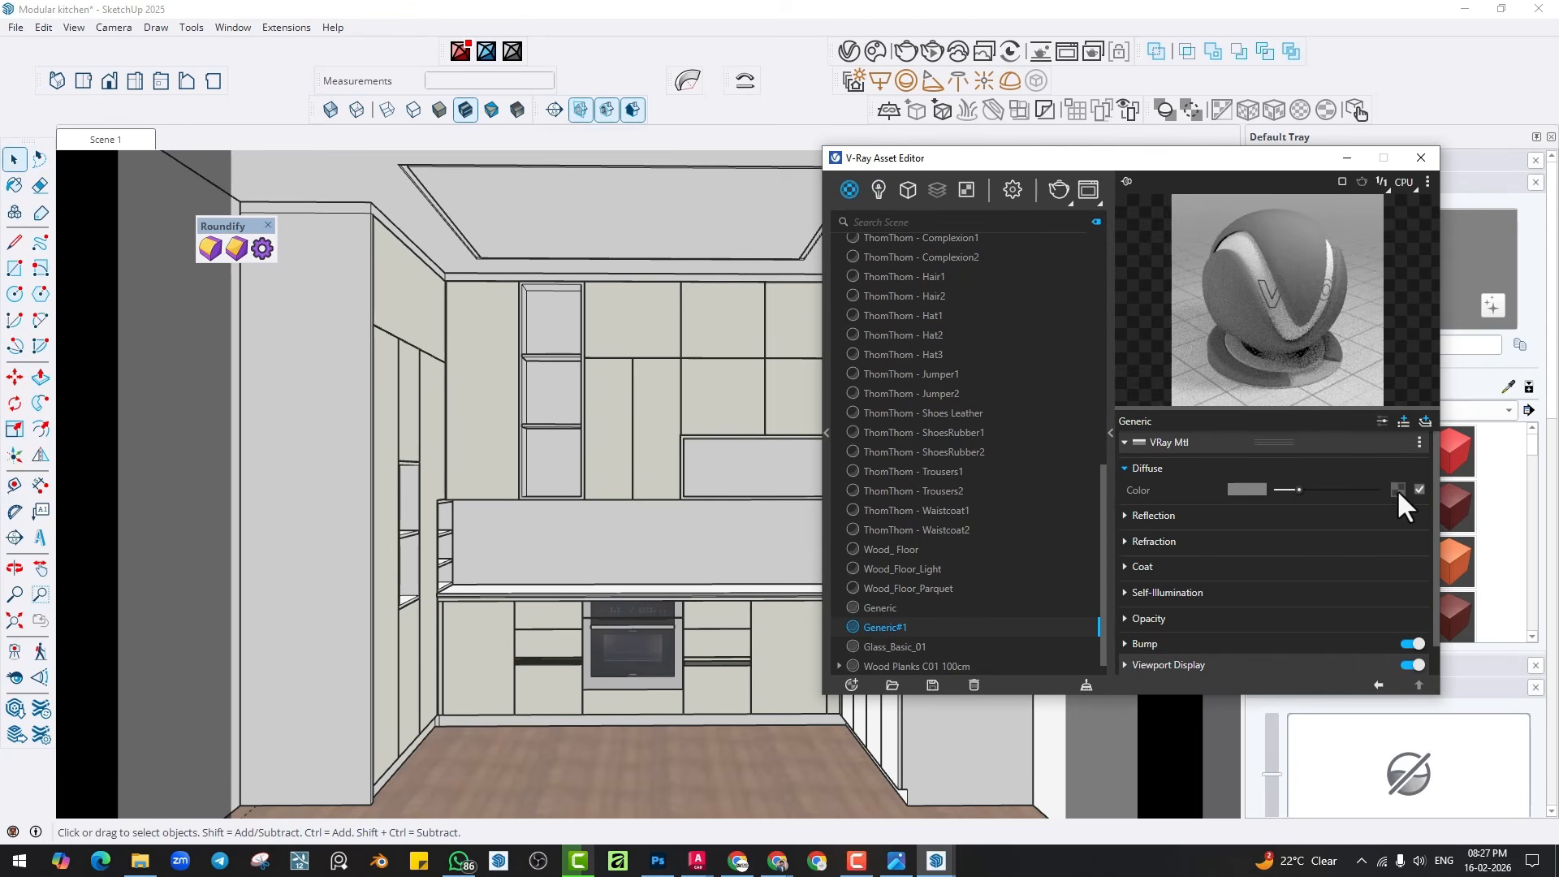
pyautogui.click(1397, 489)
pyautogui.click(1346, 202)
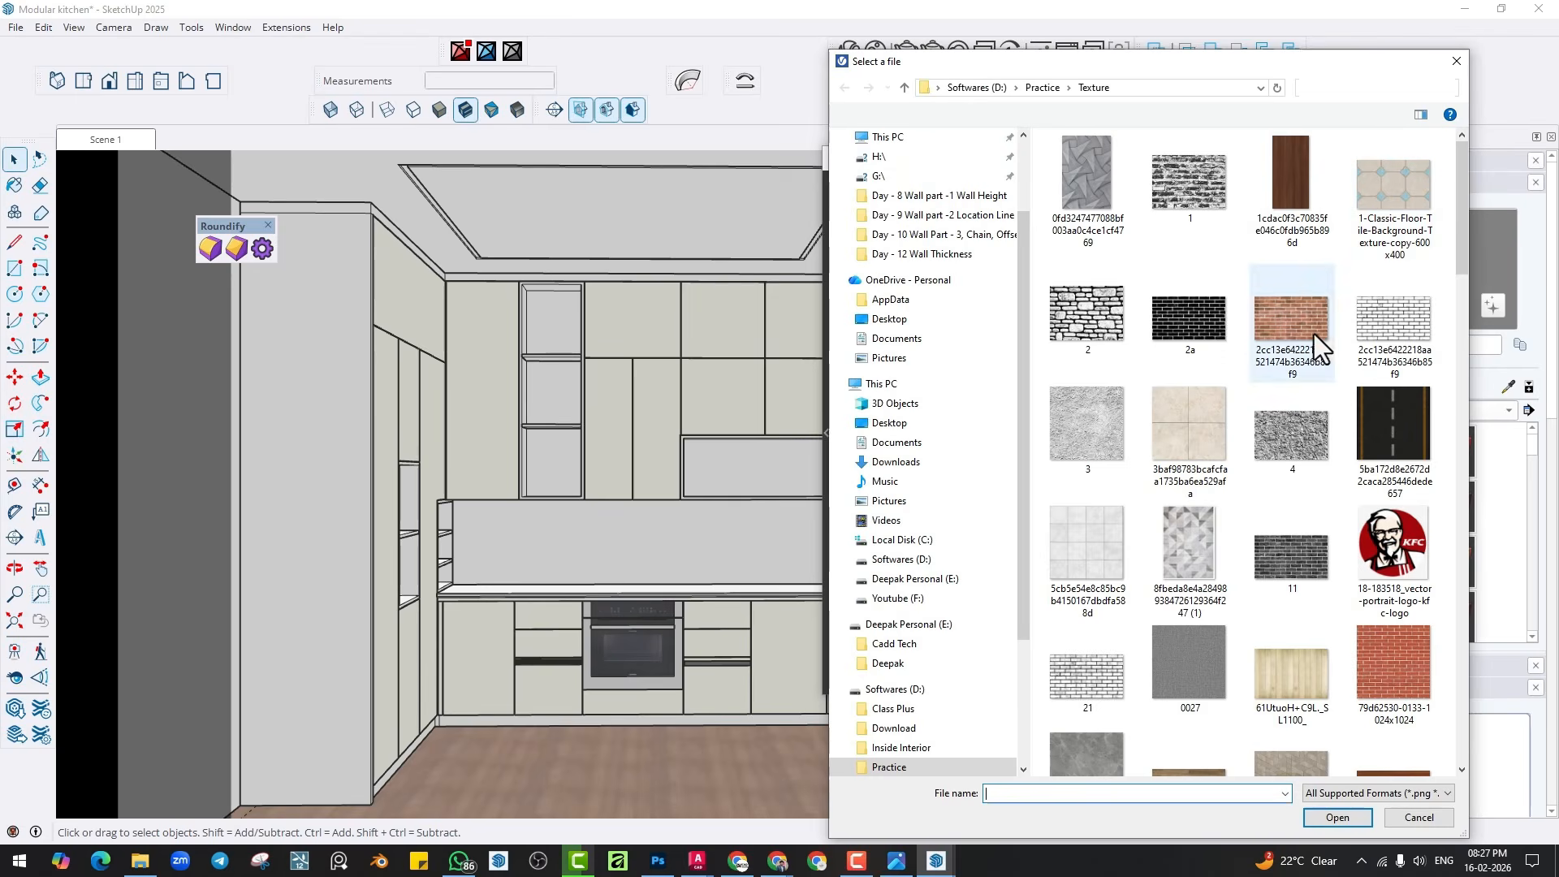
pyautogui.doubleClick(1273, 182)
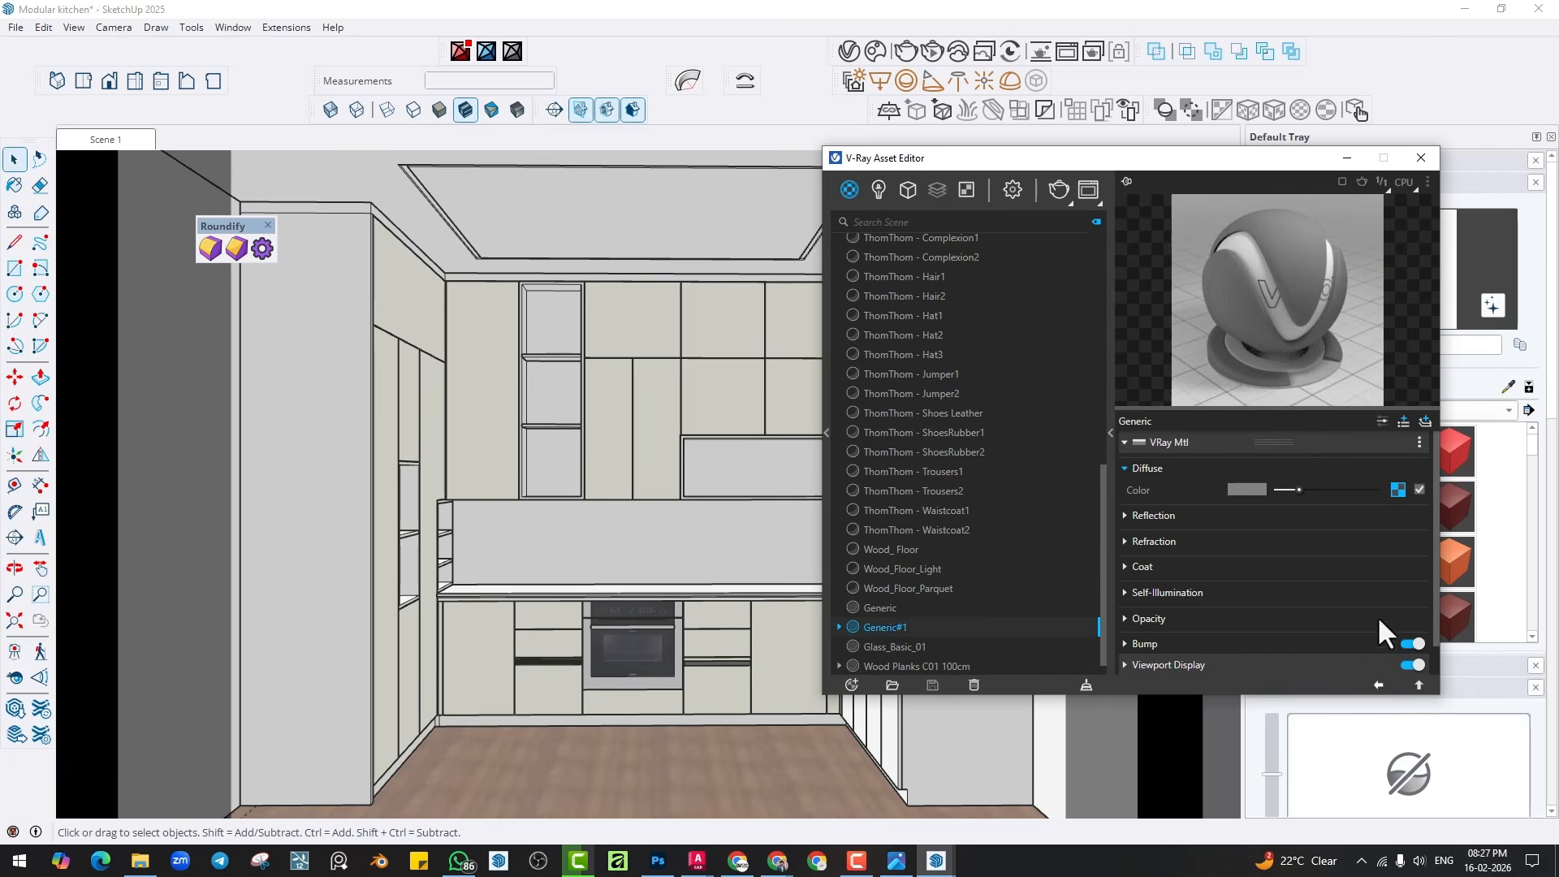
pyautogui.click(1169, 516)
pyautogui.moveTo(1345, 536)
pyautogui.mouseDown()
pyautogui.moveTo(1375, 537)
pyautogui.moveTo(1354, 558)
pyautogui.mouseUp()
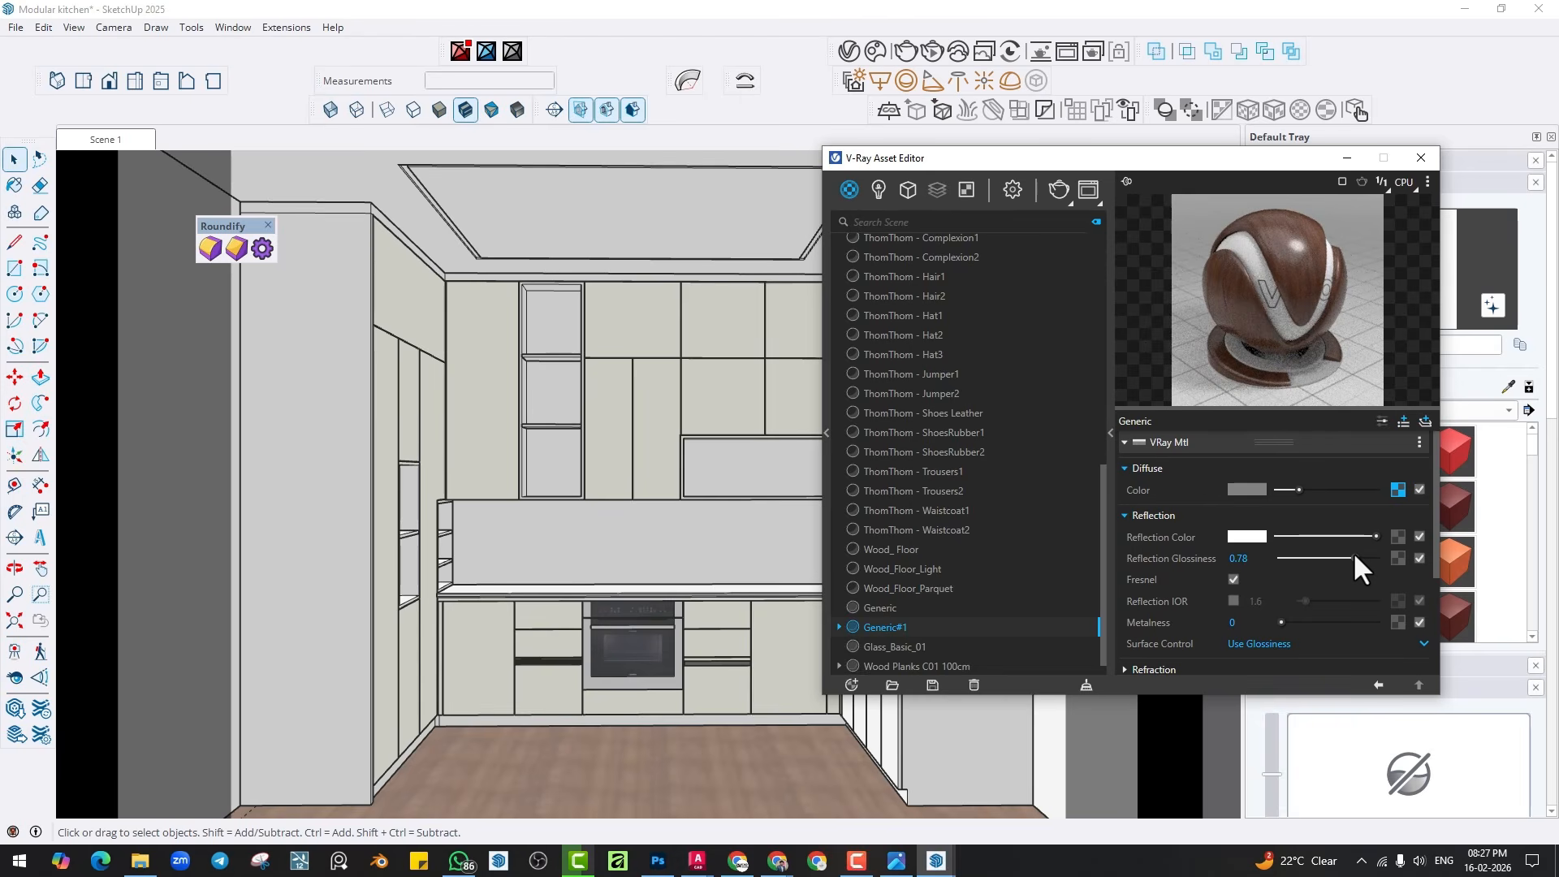
# Set the ivory Generic material's reflection color to white and its reflection glossiness to 0.93.
pyautogui.click(877, 607)
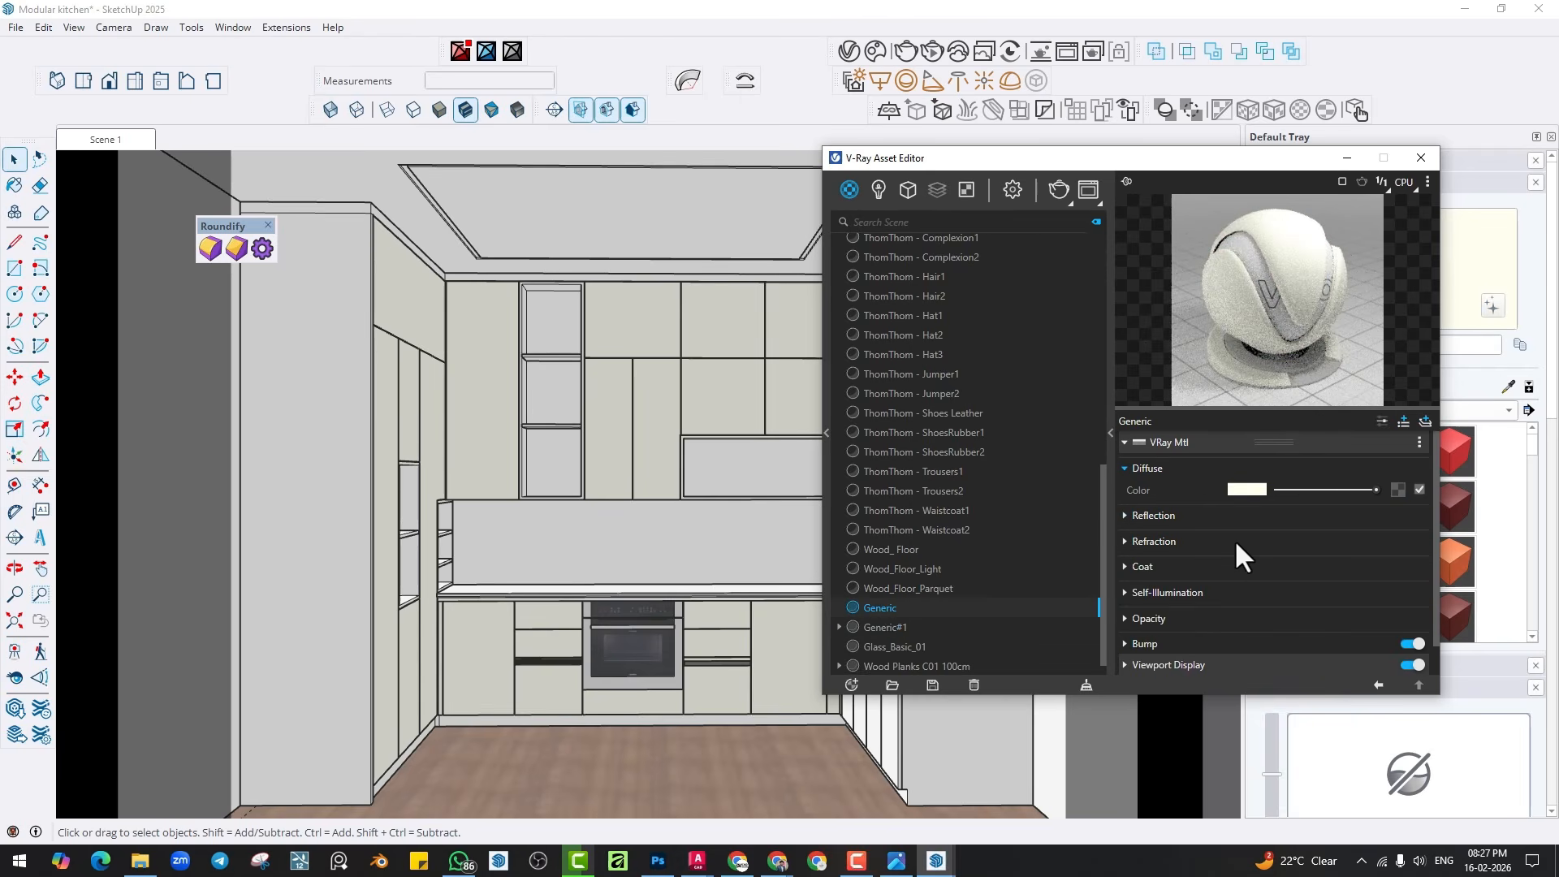
pyautogui.click(1209, 518)
pyautogui.click(1213, 518)
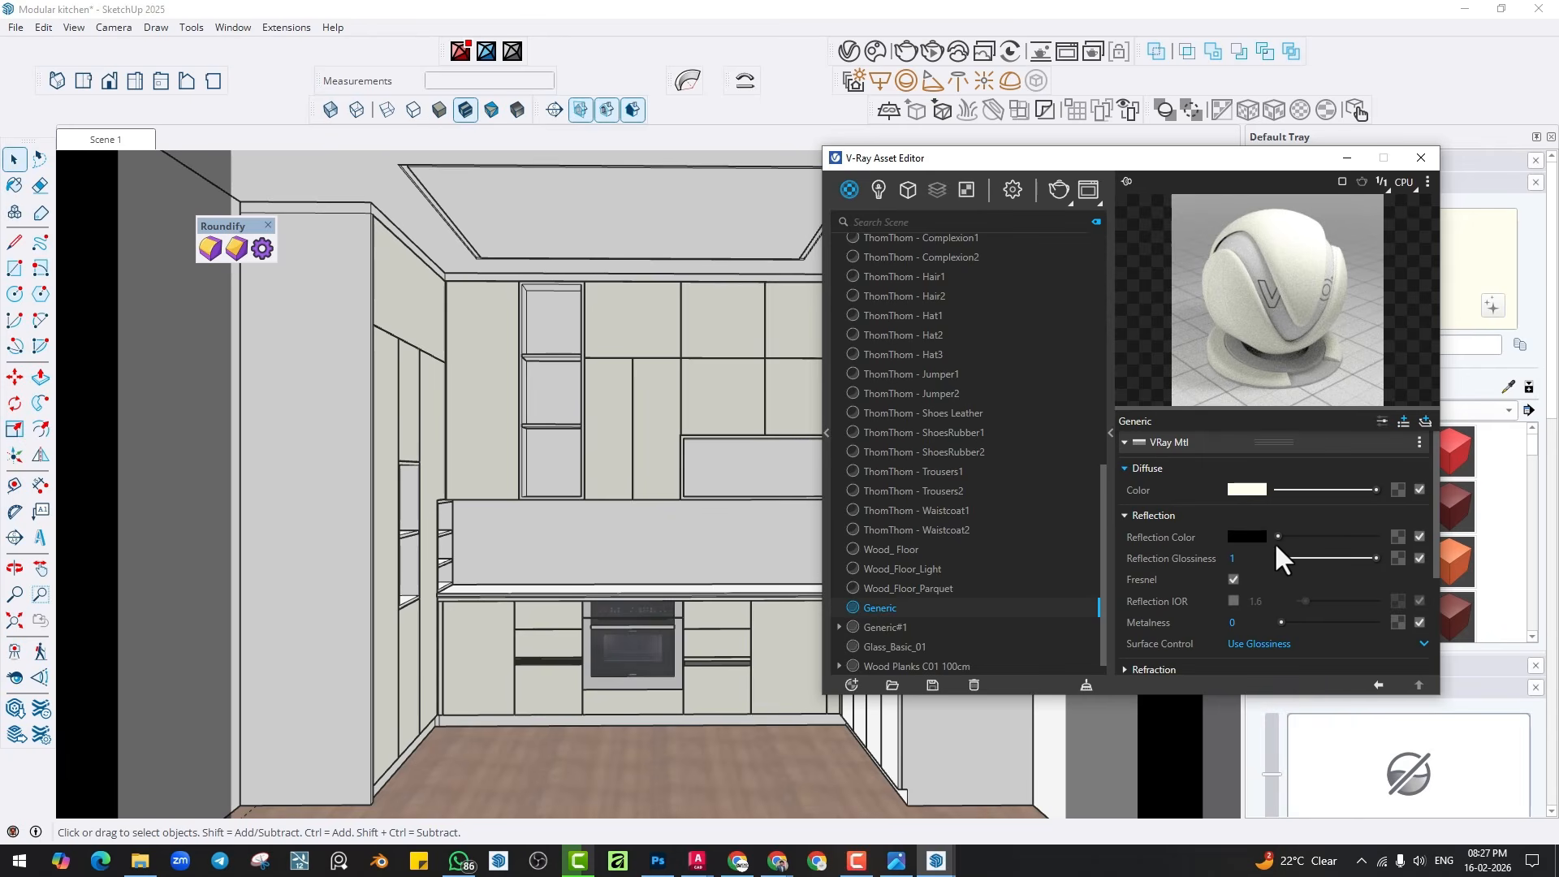
pyautogui.moveTo(1277, 536); pyautogui.dragTo(1406, 555)
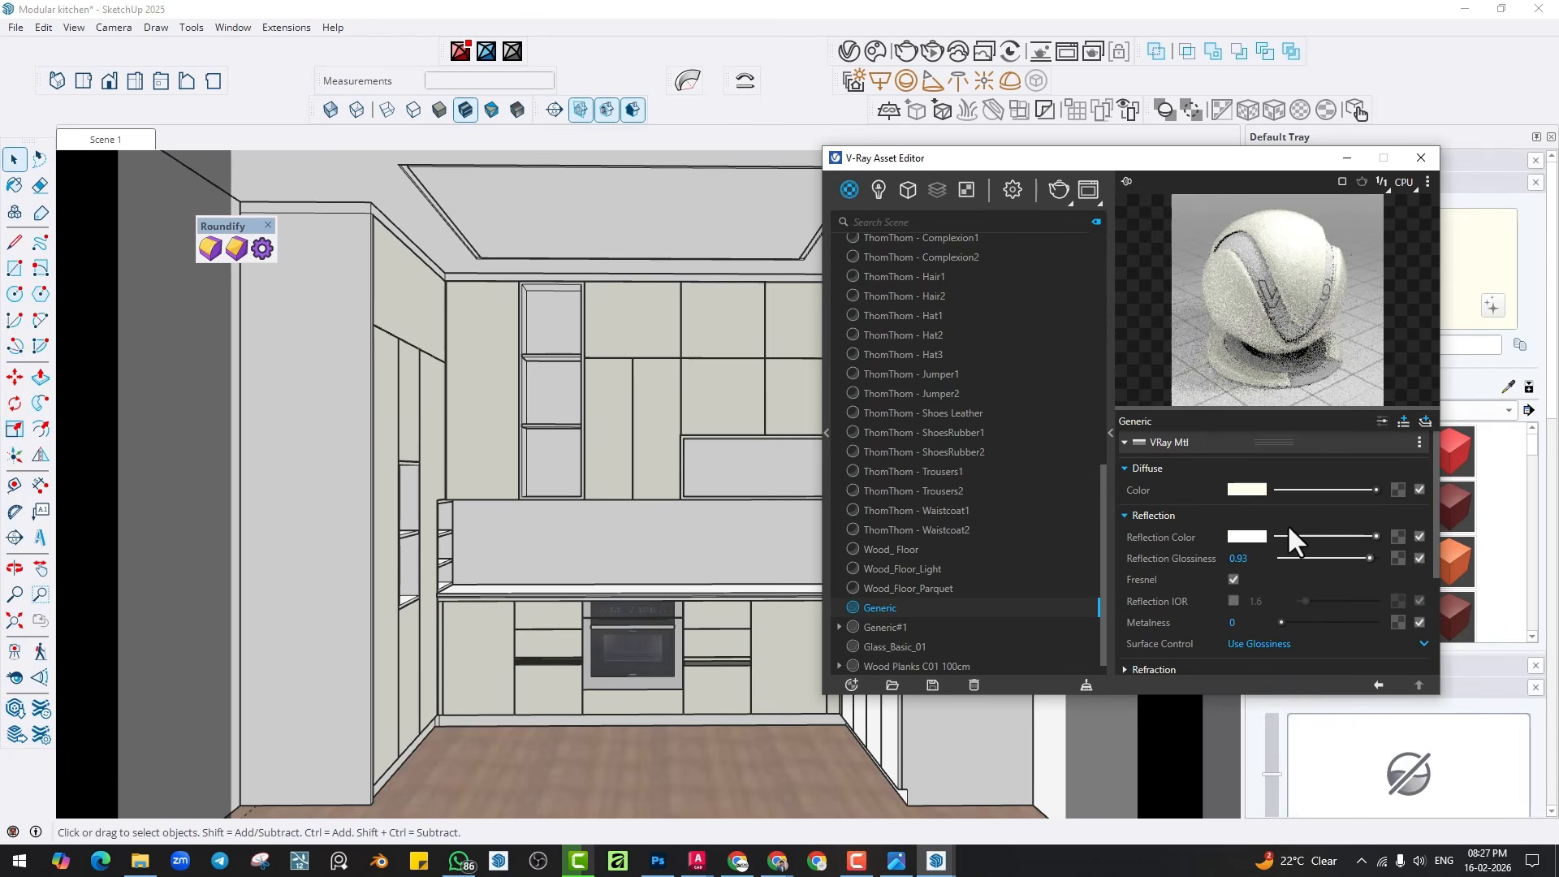
# Paint the open niches, the plinth and the end panel of the sink counter with the Generic#1 wood material.
pyautogui.click(885, 627)
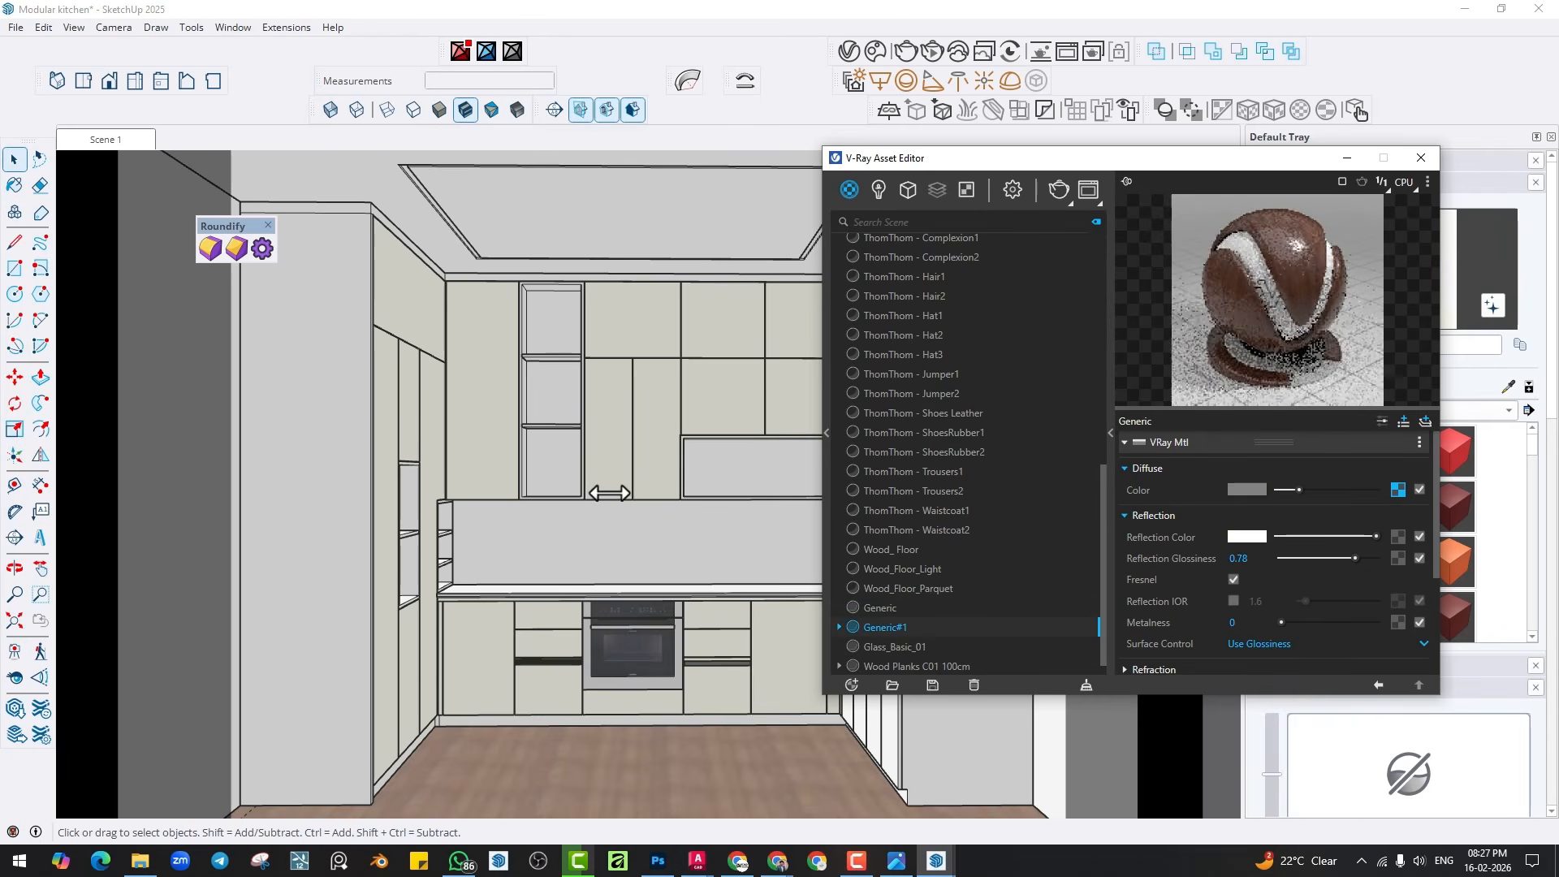
pyautogui.click(14, 185)
pyautogui.click(412, 487)
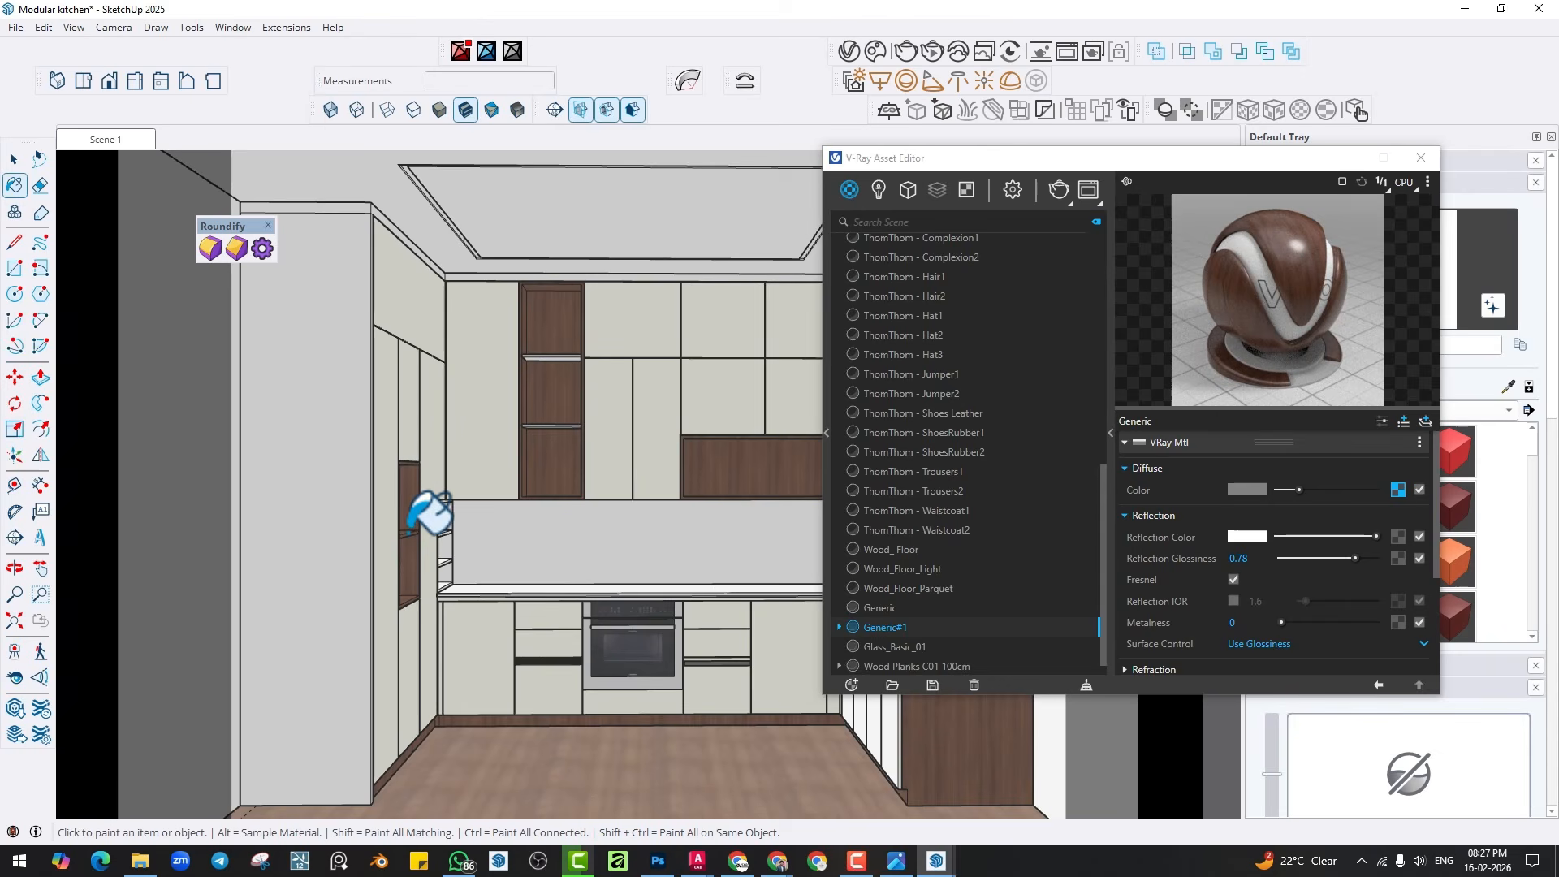
# Save the model as Modular kitchen 2 in the Sketchup with V-ray - 18 folder.
pyautogui.click(16, 27)
pyautogui.click(48, 127)
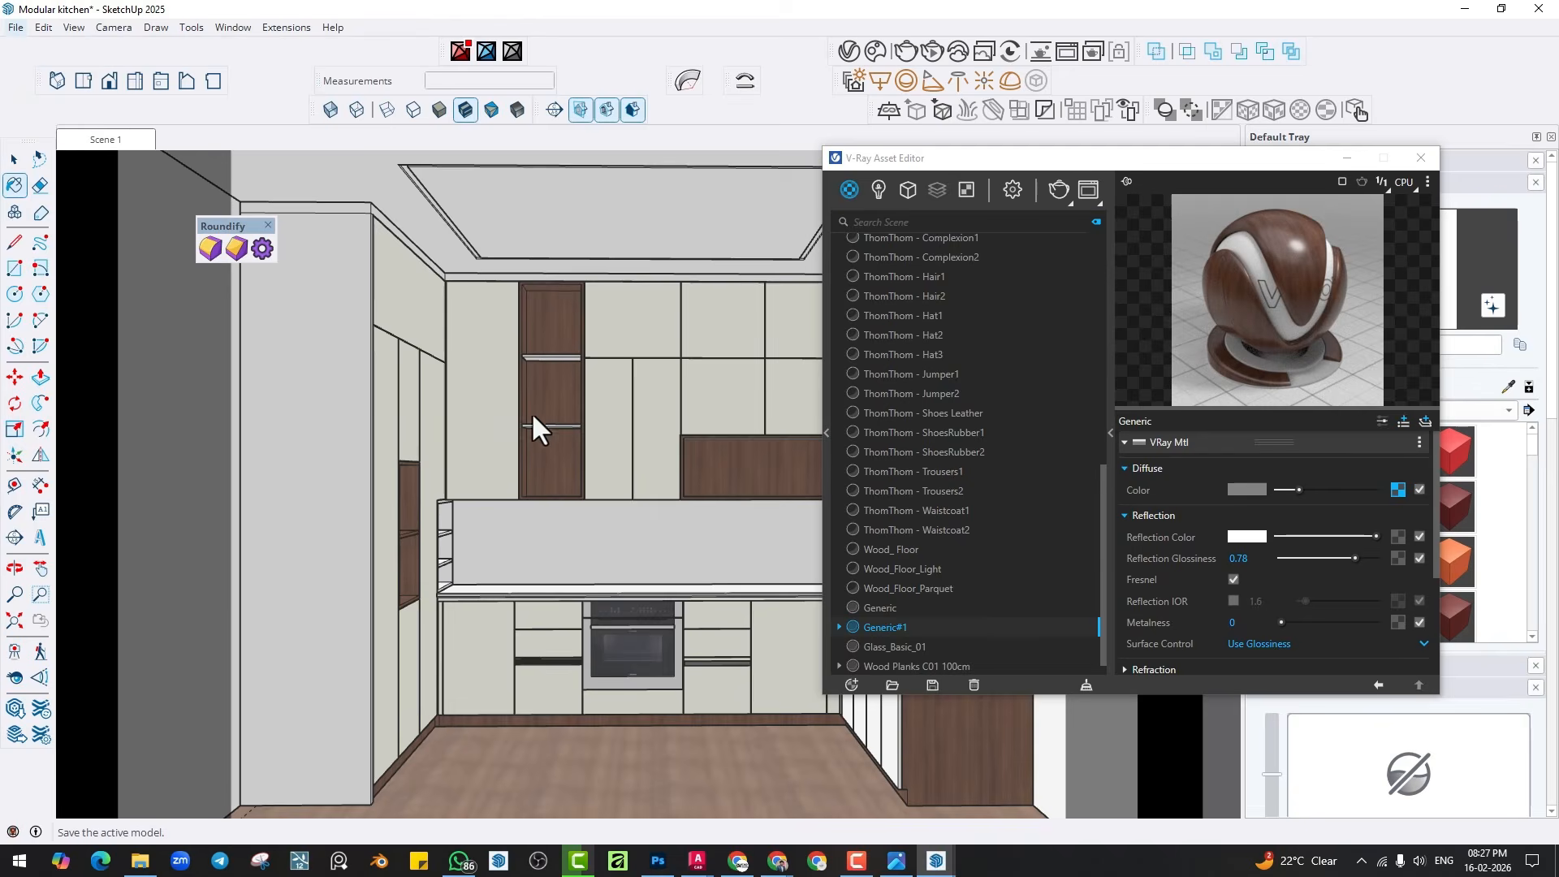
pyautogui.click(81, 160)
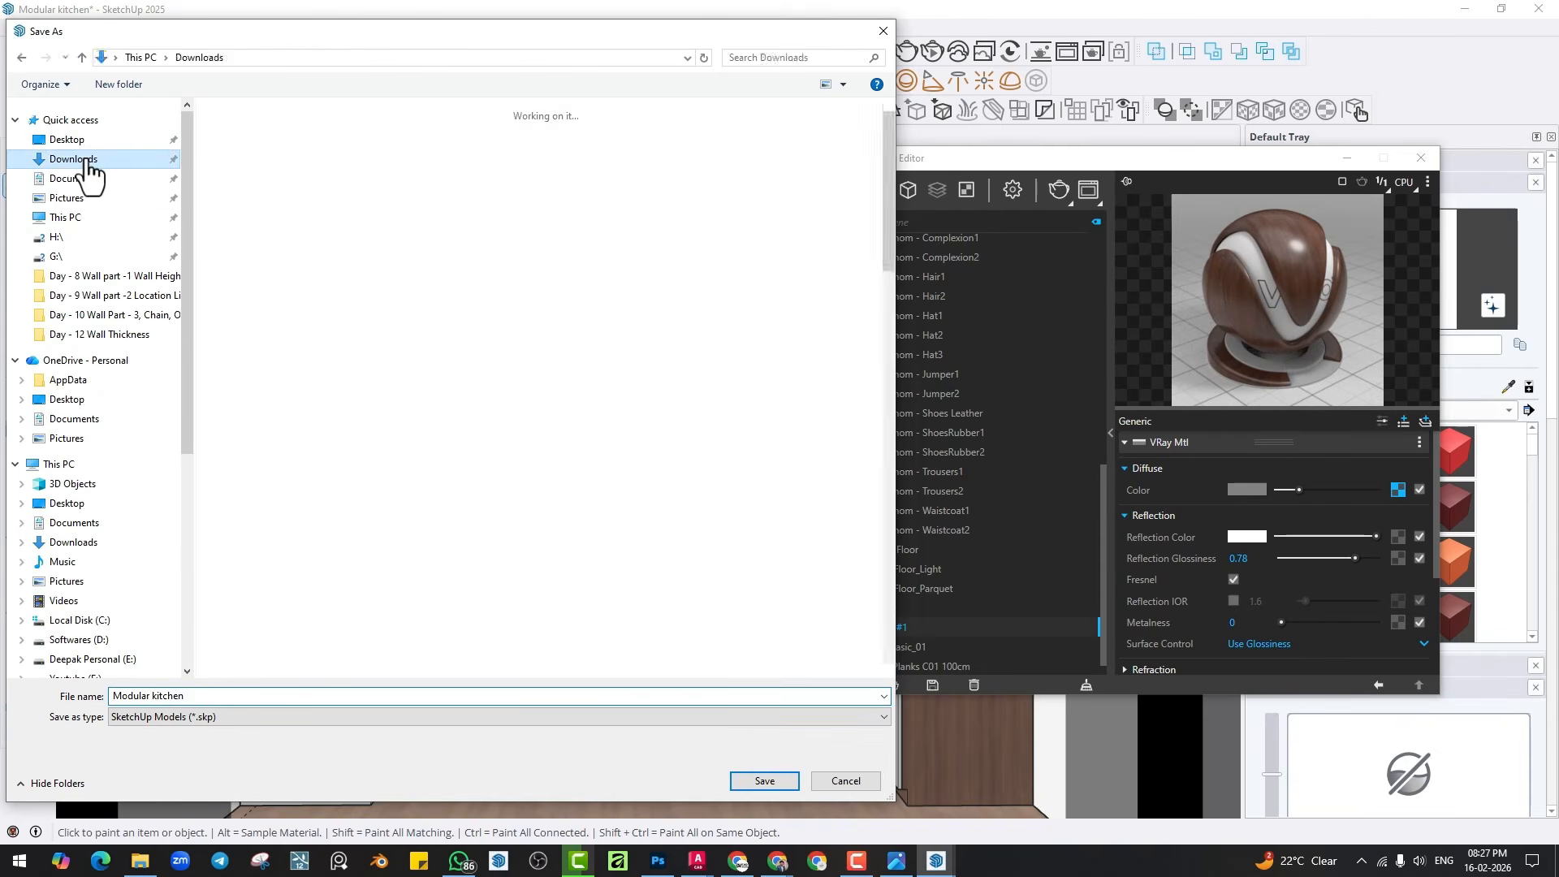
pyautogui.click(23, 60)
pyautogui.click(339, 164)
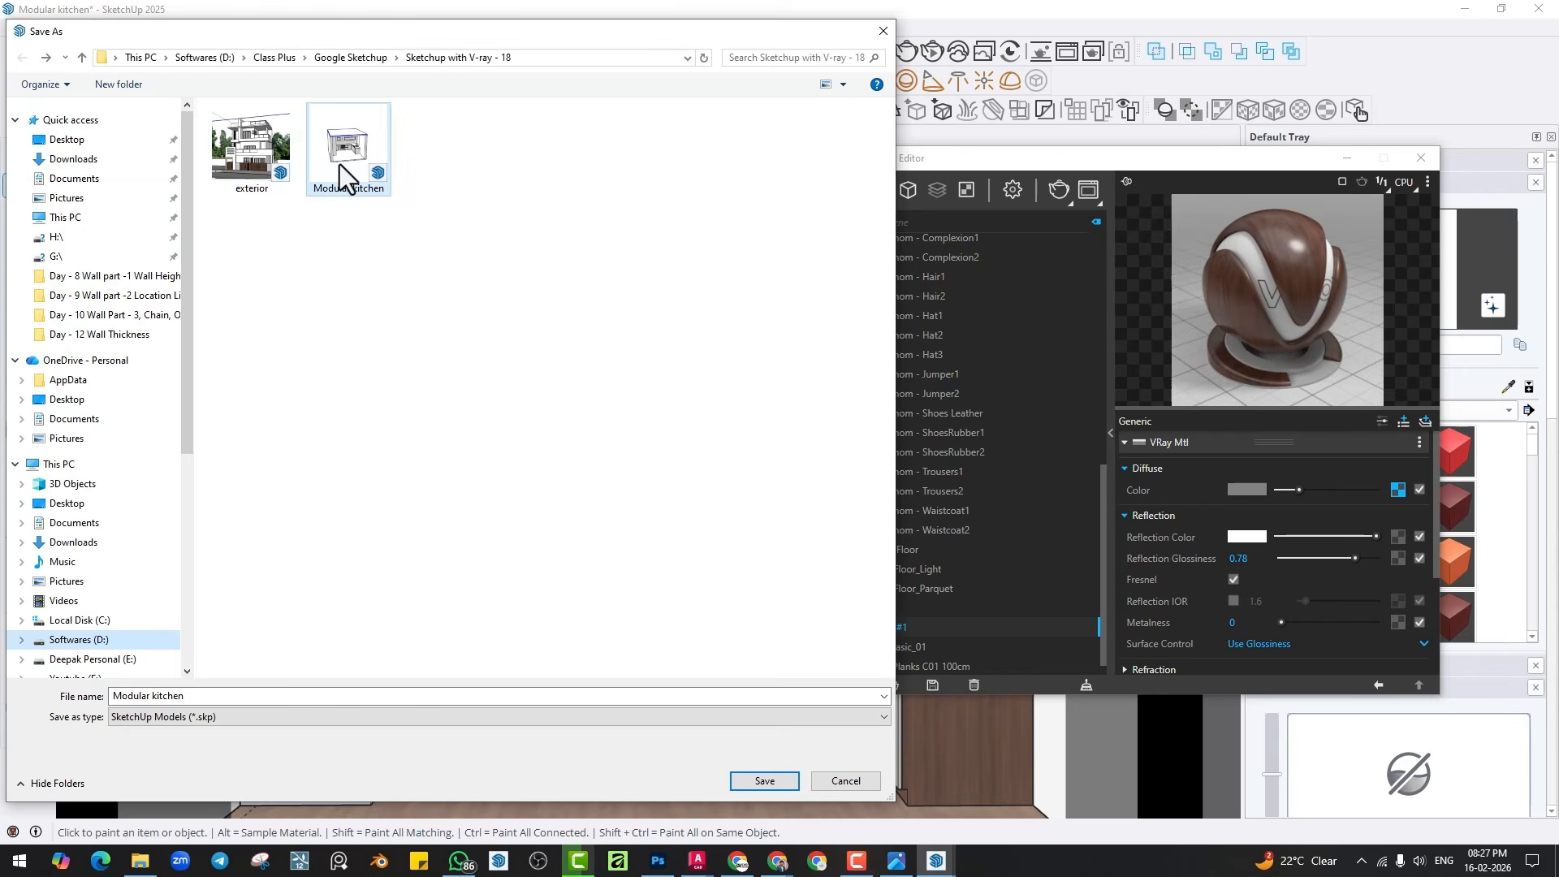
pyautogui.click(203, 695)
pyautogui.write('2')
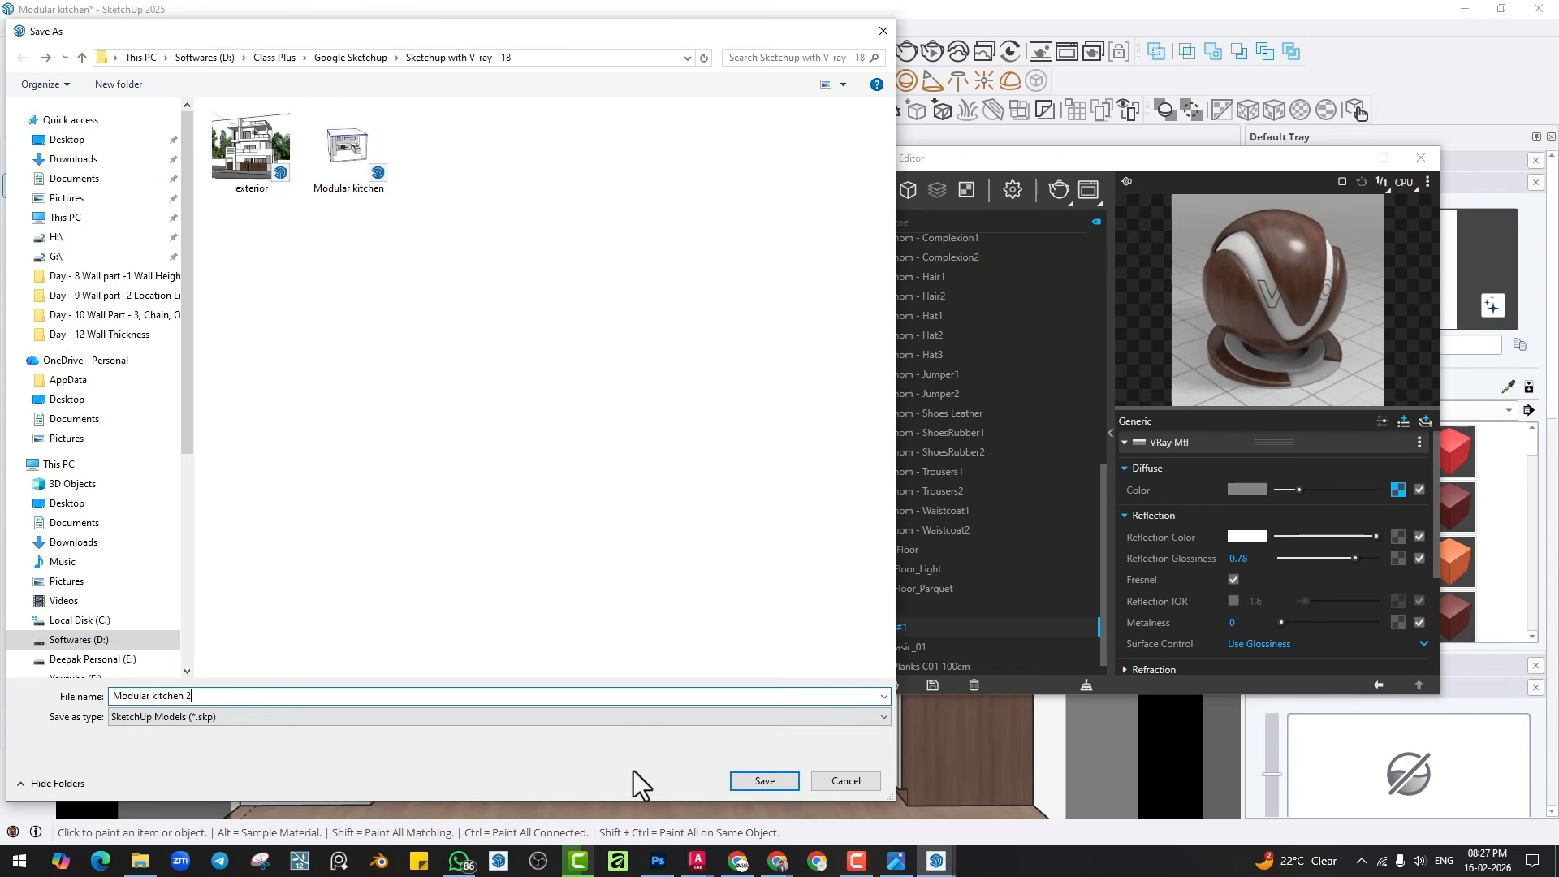
pyautogui.click(763, 781)
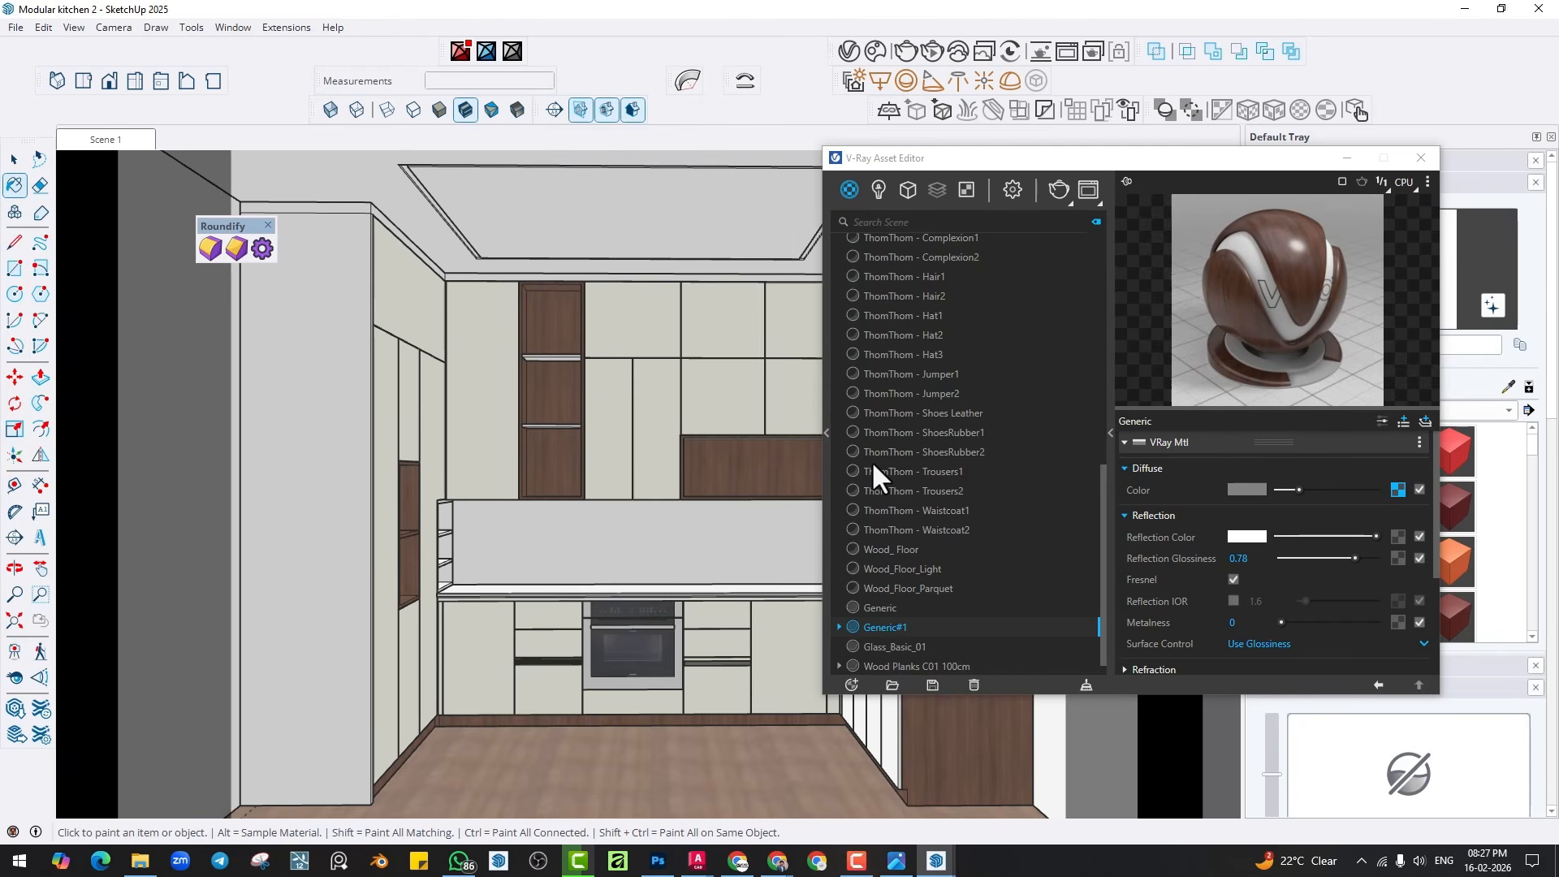
# Paint the upper unit's shelf boards and the small open shelf unit above the countertop with Generic#1, and restore the Scene 1 view.
pyautogui.click(549, 360)
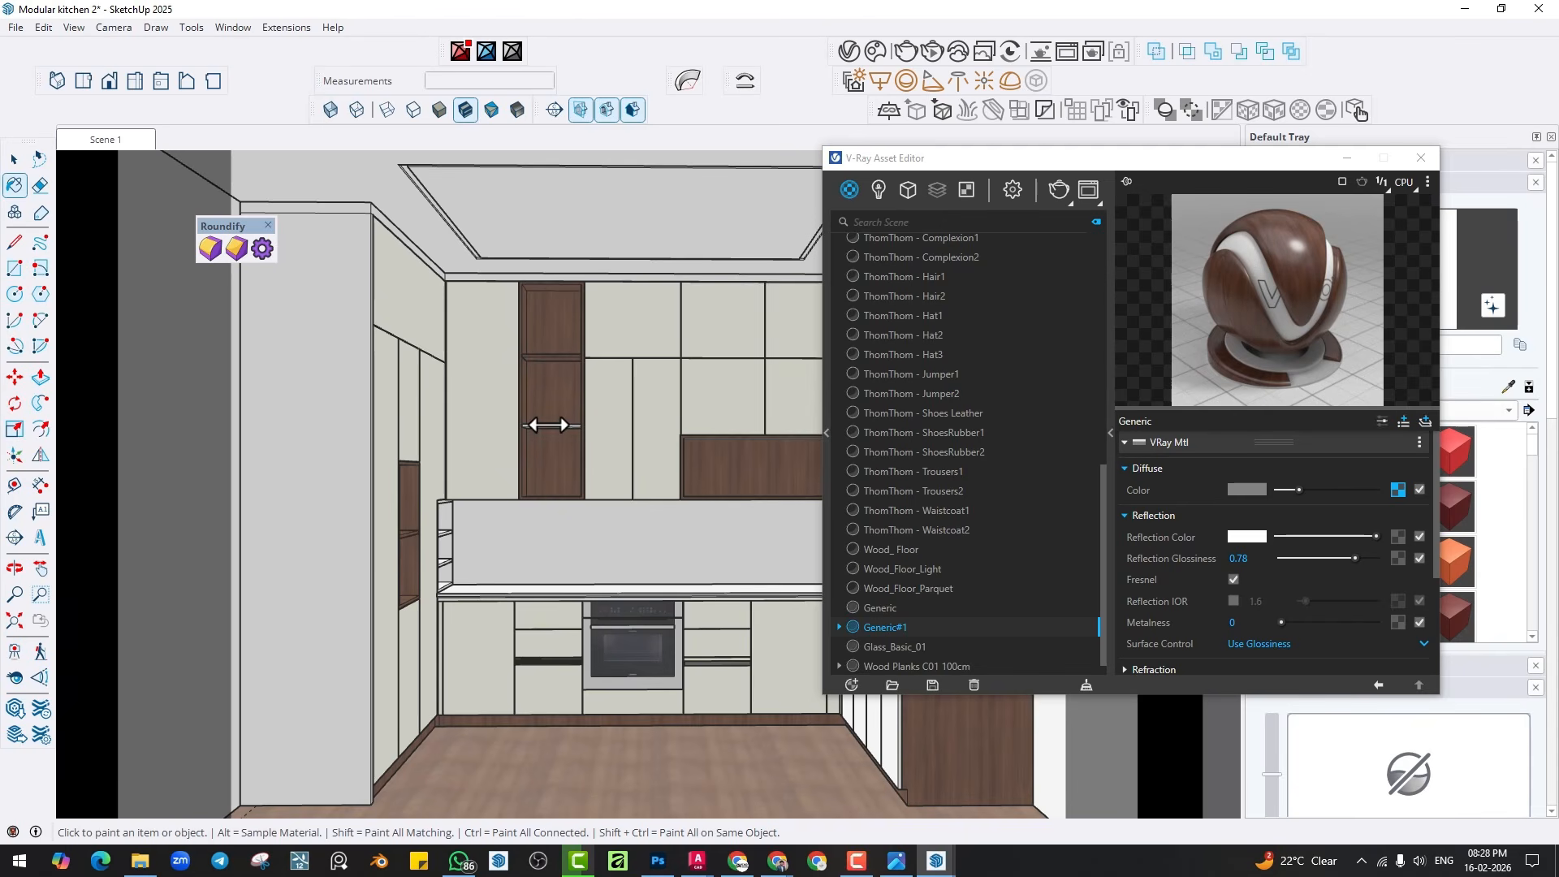
pyautogui.scroll(5, 473, 538)
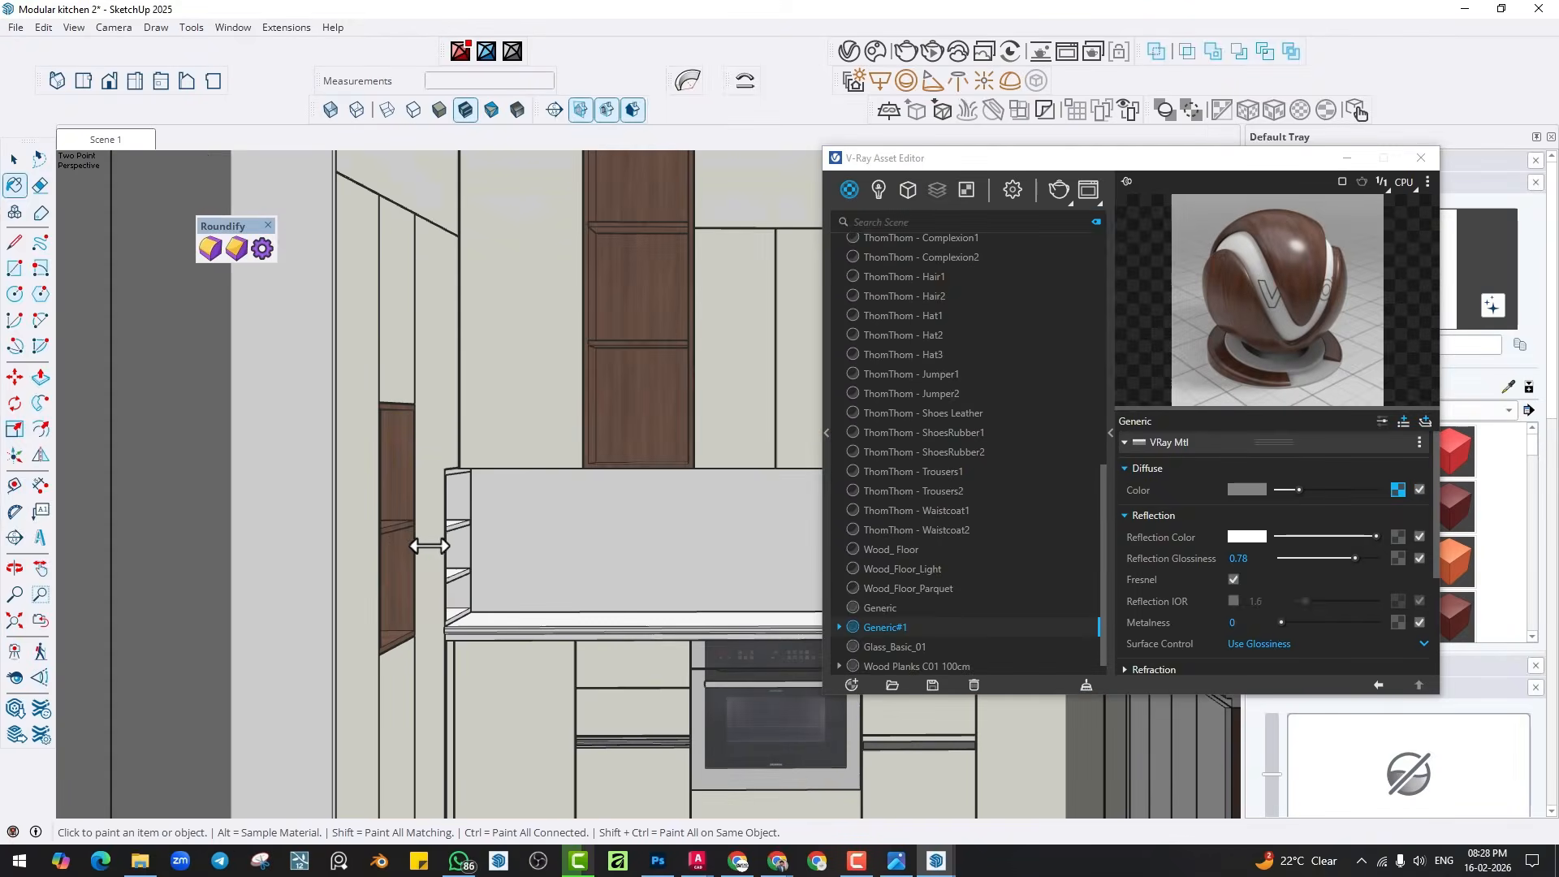
pyautogui.moveTo(469, 562)
pyautogui.mouseDown(button='middle')
pyautogui.moveTo(470, 609)
pyautogui.moveTo(586, 478)
pyautogui.moveTo(526, 460)
pyautogui.moveTo(591, 480)
pyautogui.moveTo(504, 538)
pyautogui.mouseUp(button='middle')
pyautogui.scroll(-3, 591, 480)
pyautogui.scroll(-3, 505, 538)
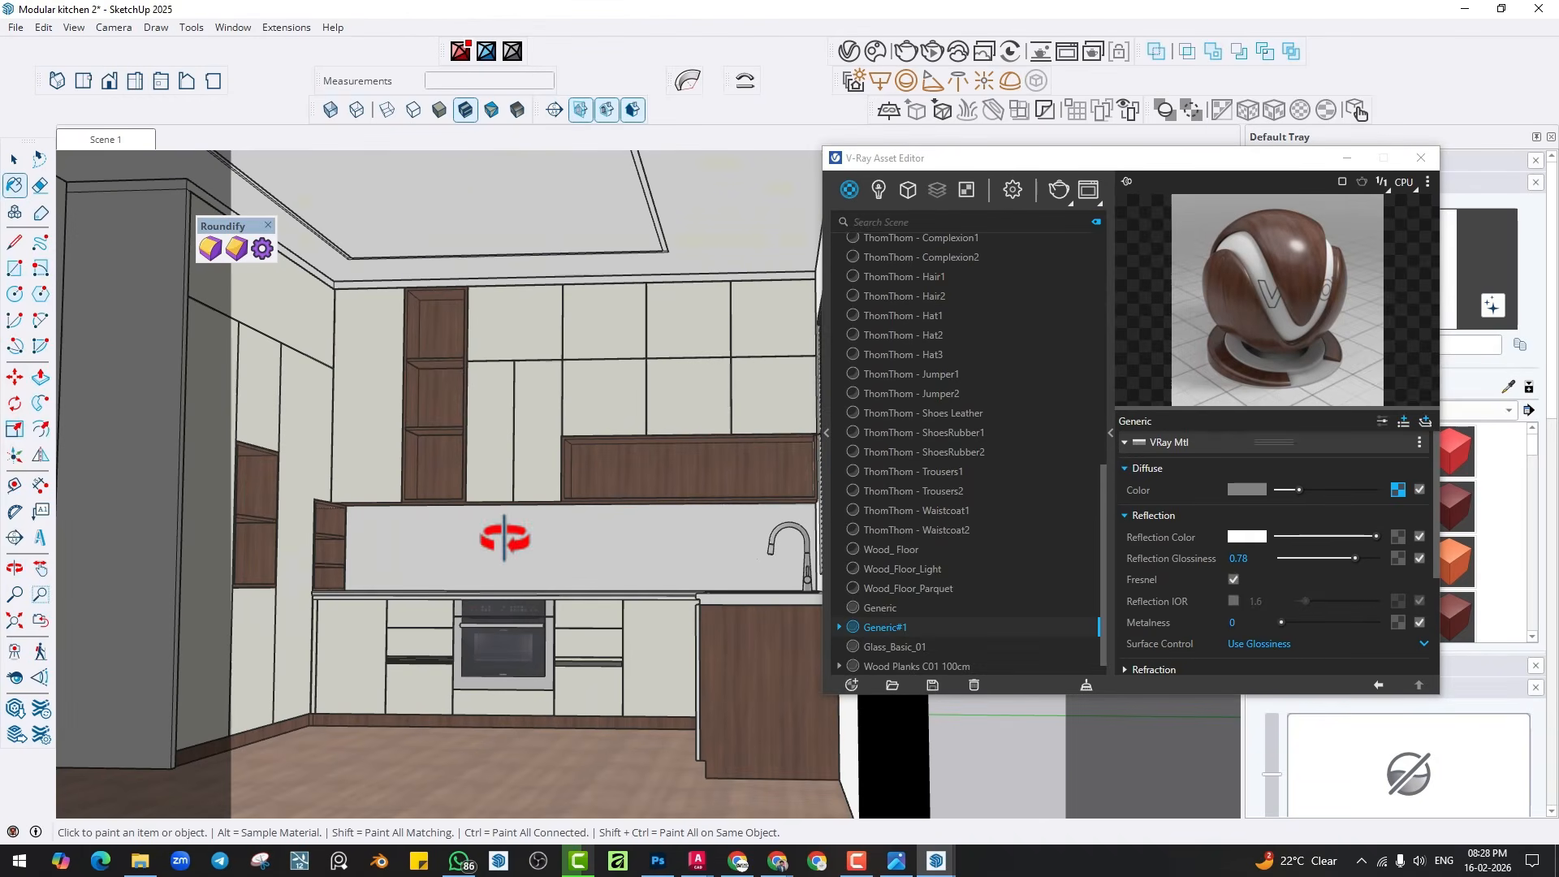
pyautogui.click(105, 143)
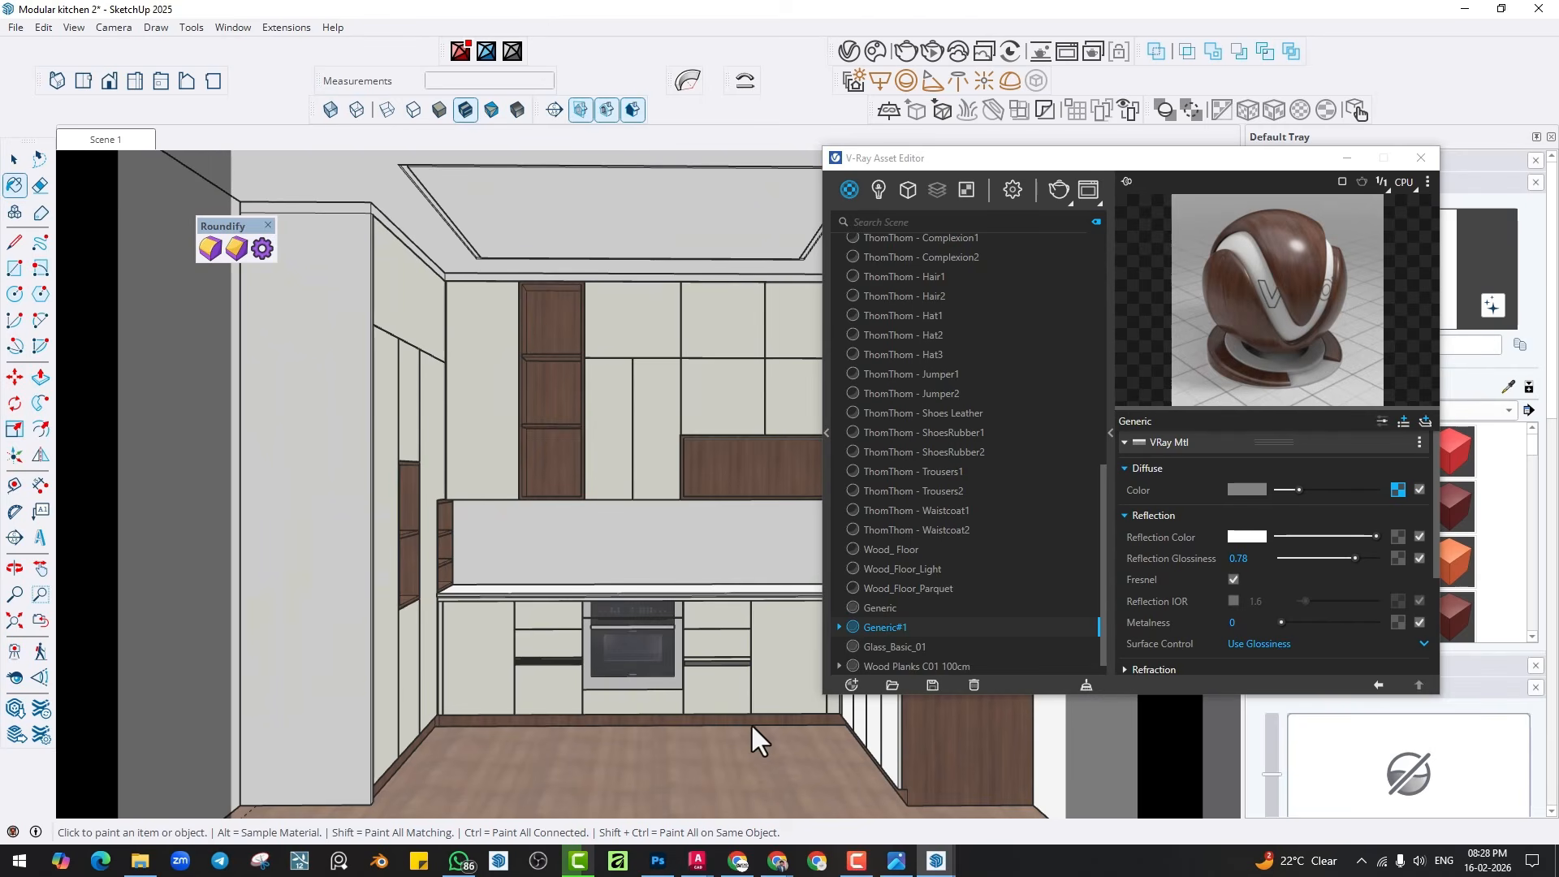
# Sample the ivory Generic material from a cabinet front and paint the base cabinet fronts below the sink with it.
pyautogui.click(40, 185)
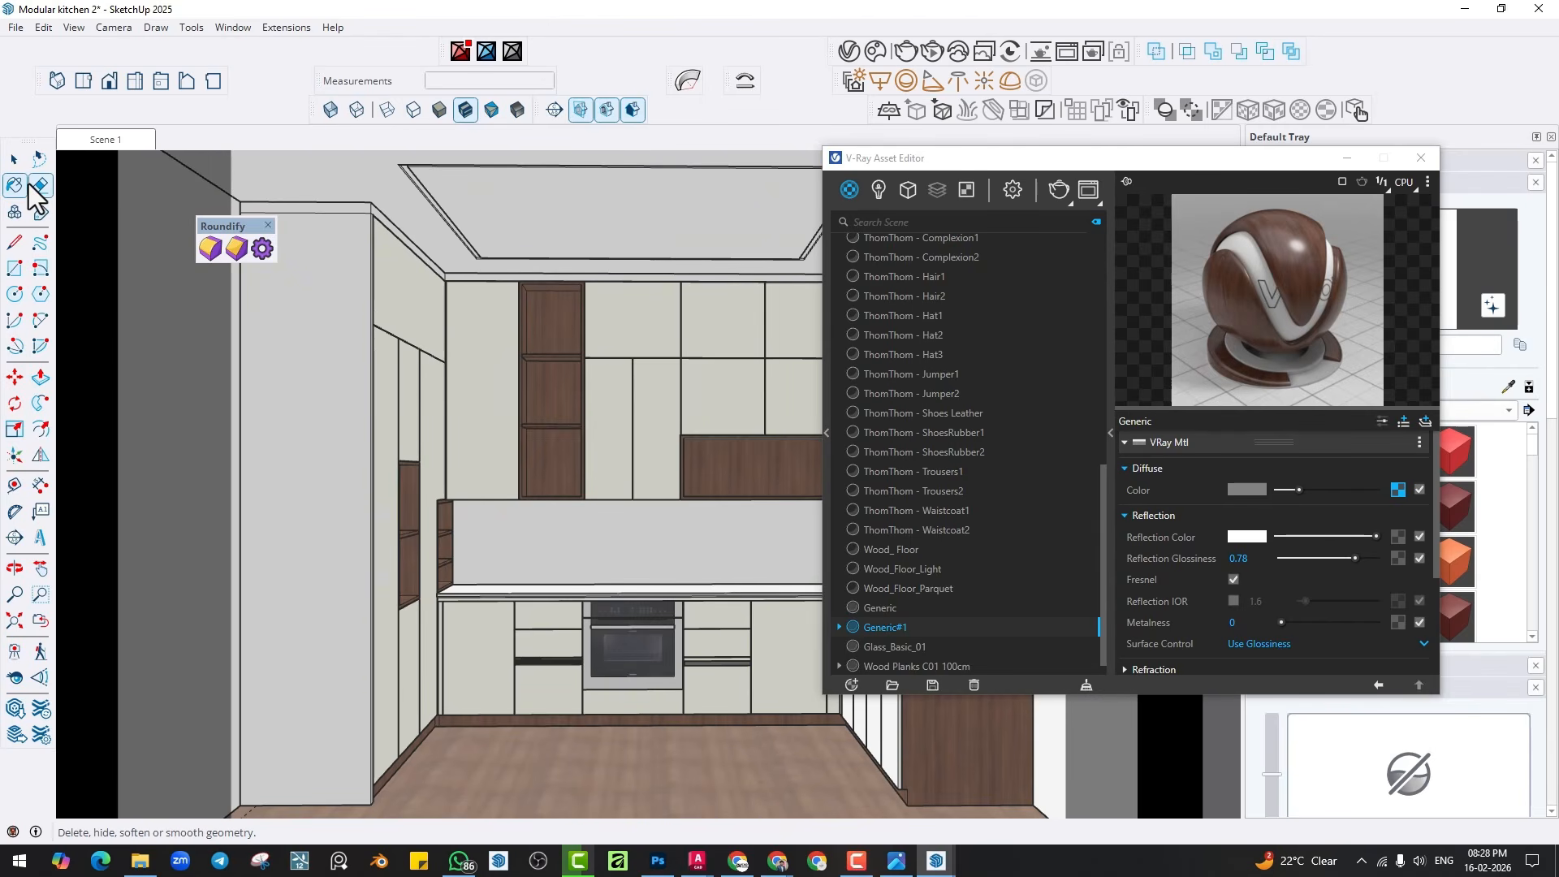
pyautogui.click(14, 185)
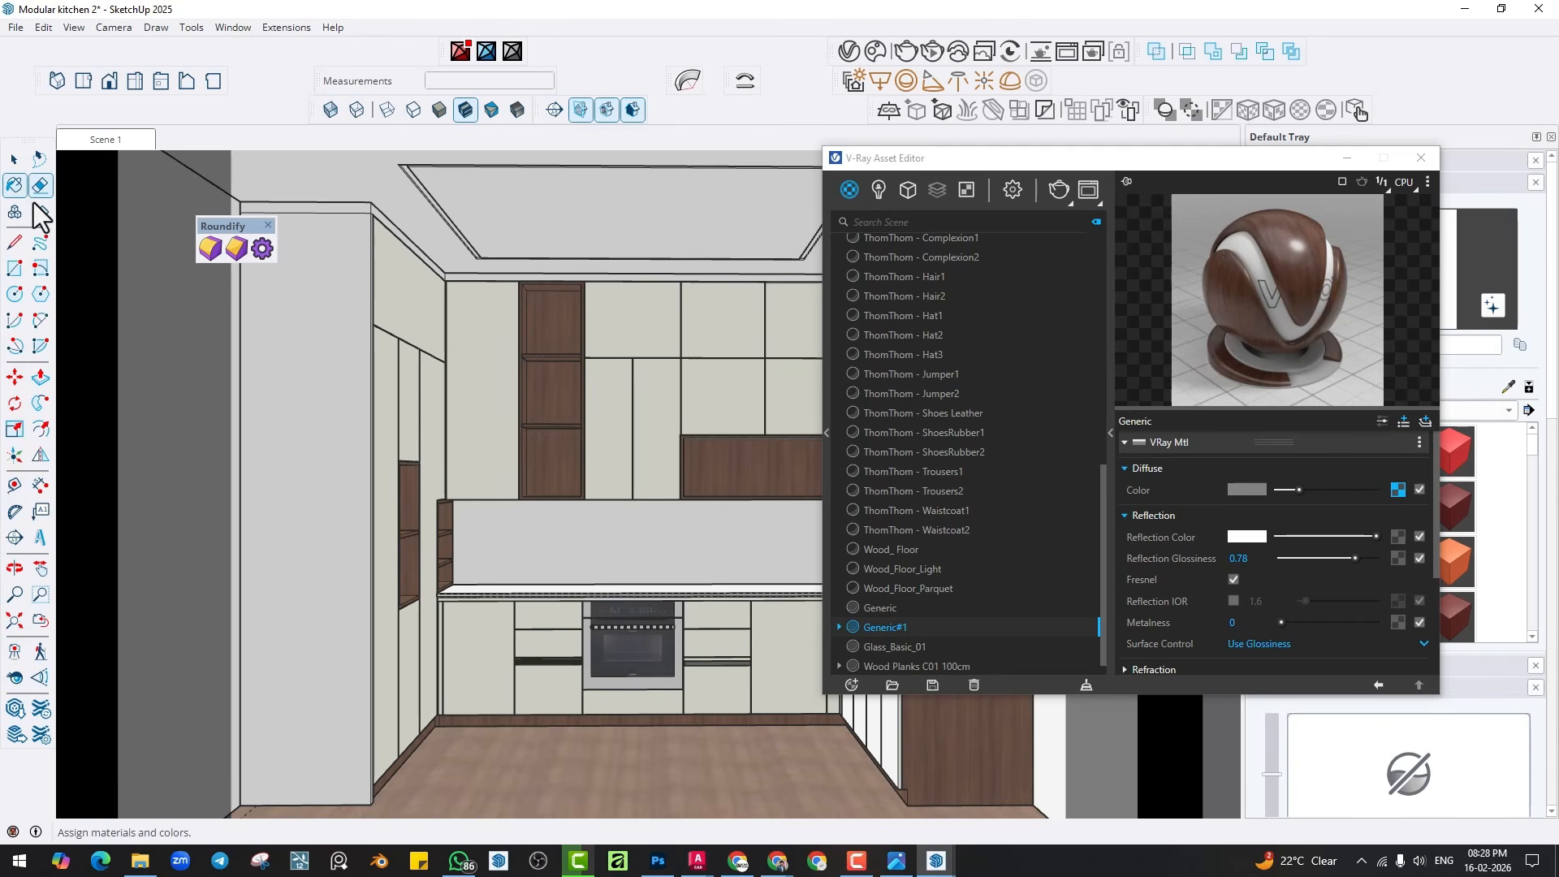
pyautogui.keyDown('alt'); pyautogui.click(624, 454); pyautogui.keyUp('alt')
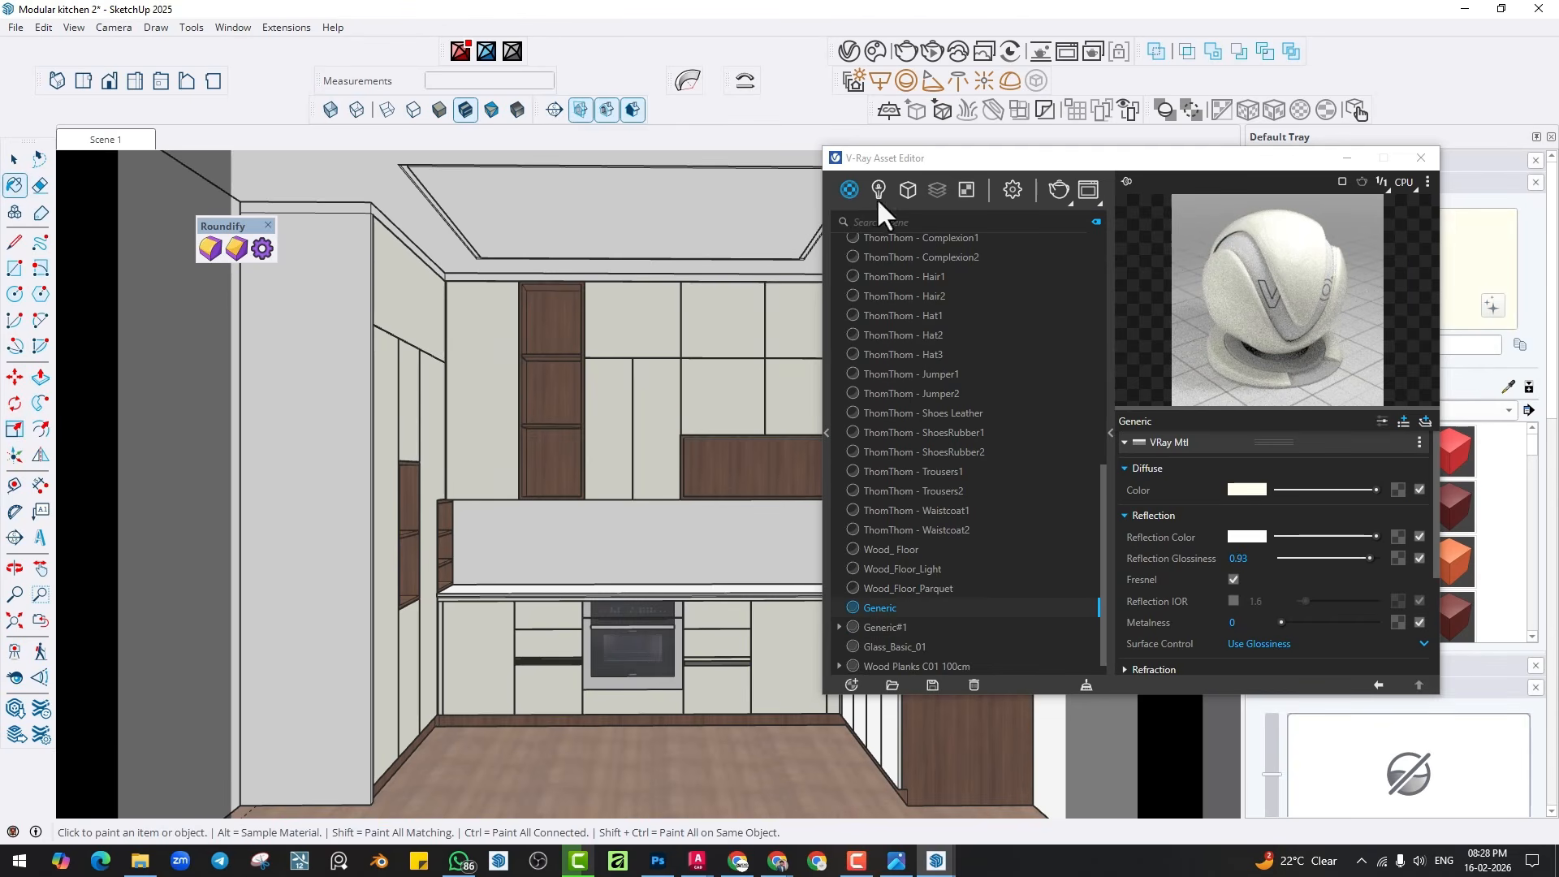
pyautogui.moveTo(1008, 156); pyautogui.dragTo(1285, 207)
pyautogui.keyDown('alt'); pyautogui.click(856, 707); pyautogui.keyUp('alt')
pyautogui.press('space')
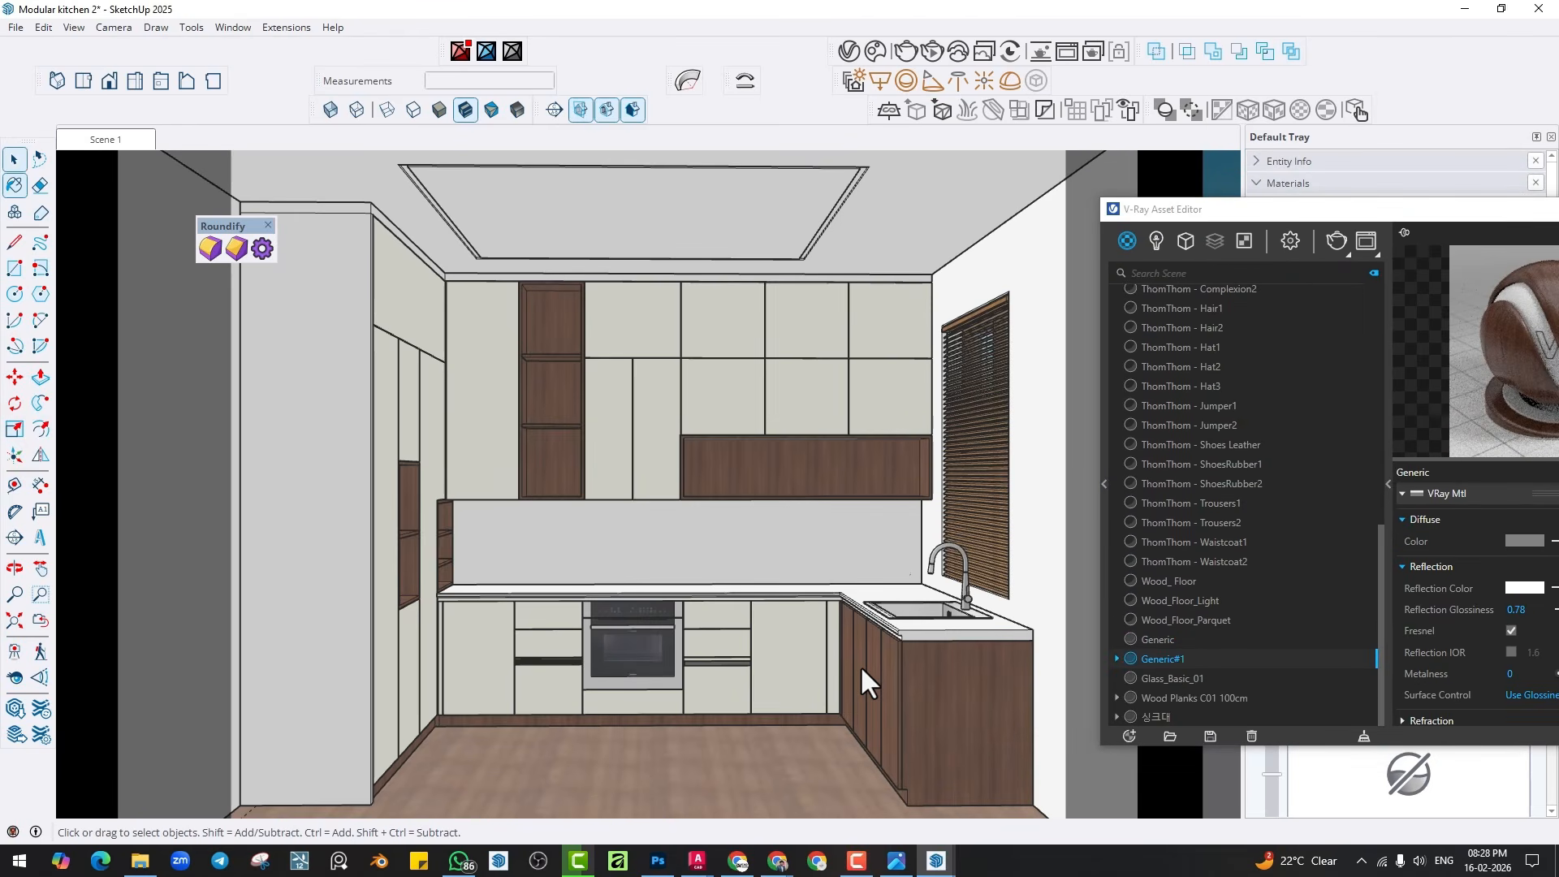
pyautogui.press('b')
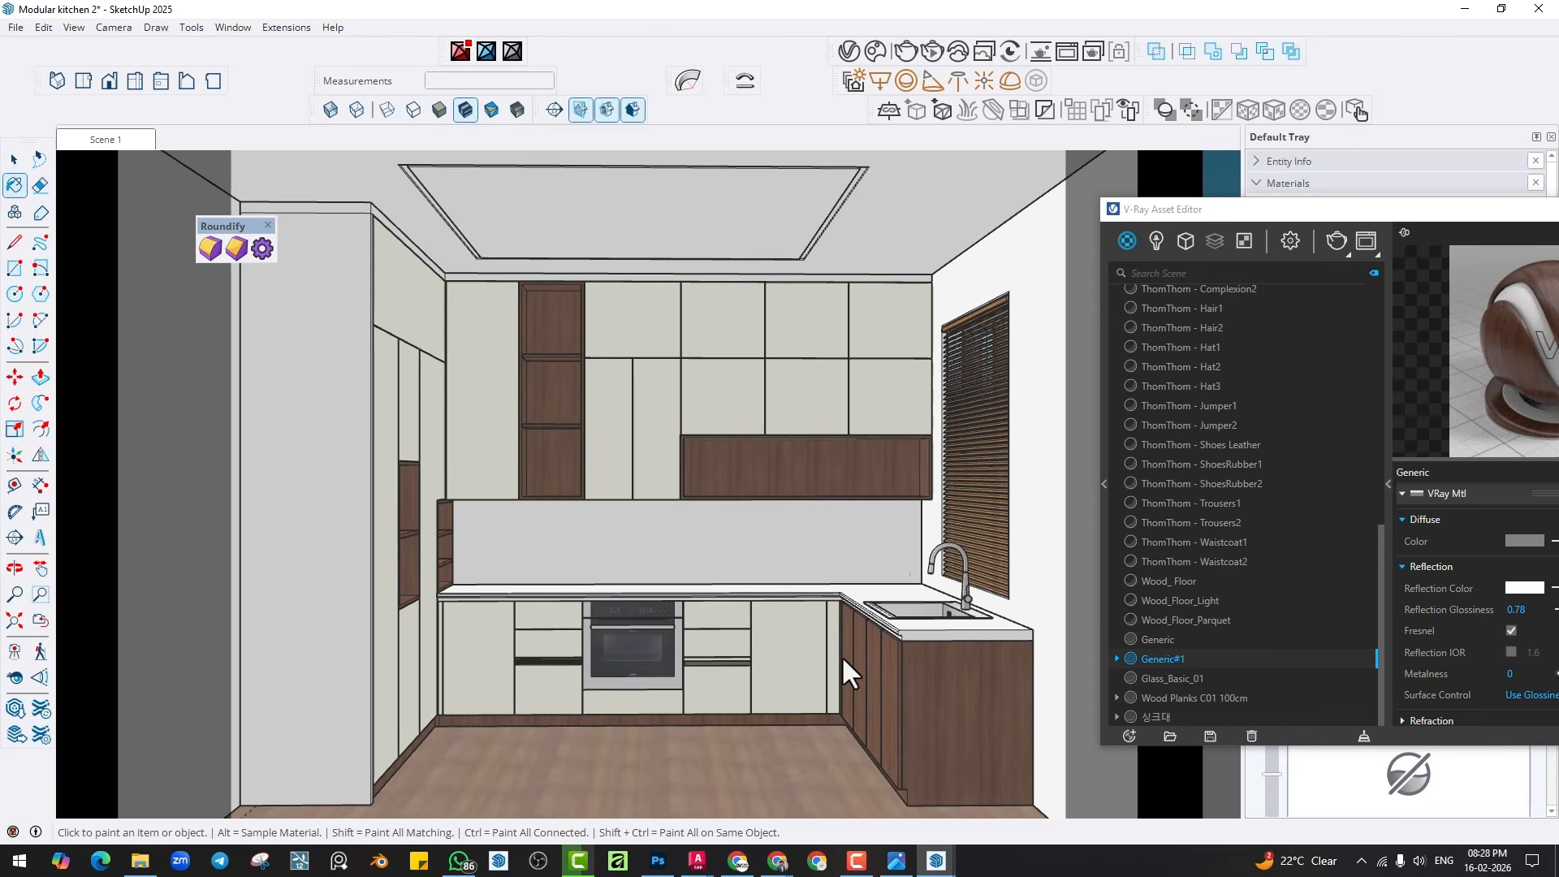
pyautogui.keyDown('alt'); pyautogui.click(831, 660); pyautogui.keyUp('alt')
pyautogui.click(893, 668)
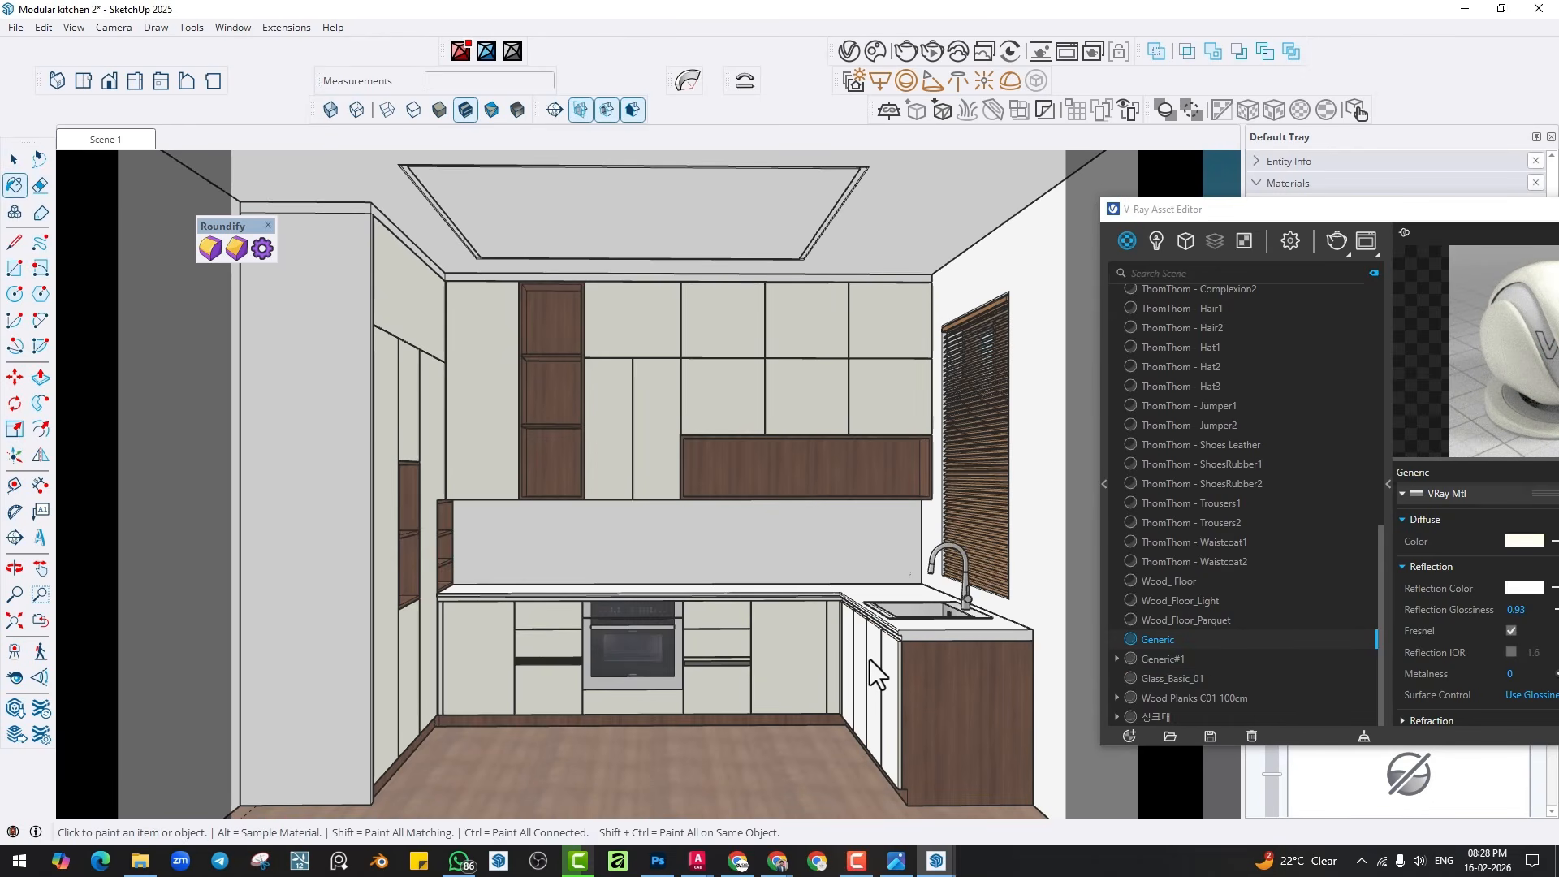
# Arrange the SketchUp window beside the kitchen reference image, with the countertop in close view.
pyautogui.scroll(6, 892, 647)
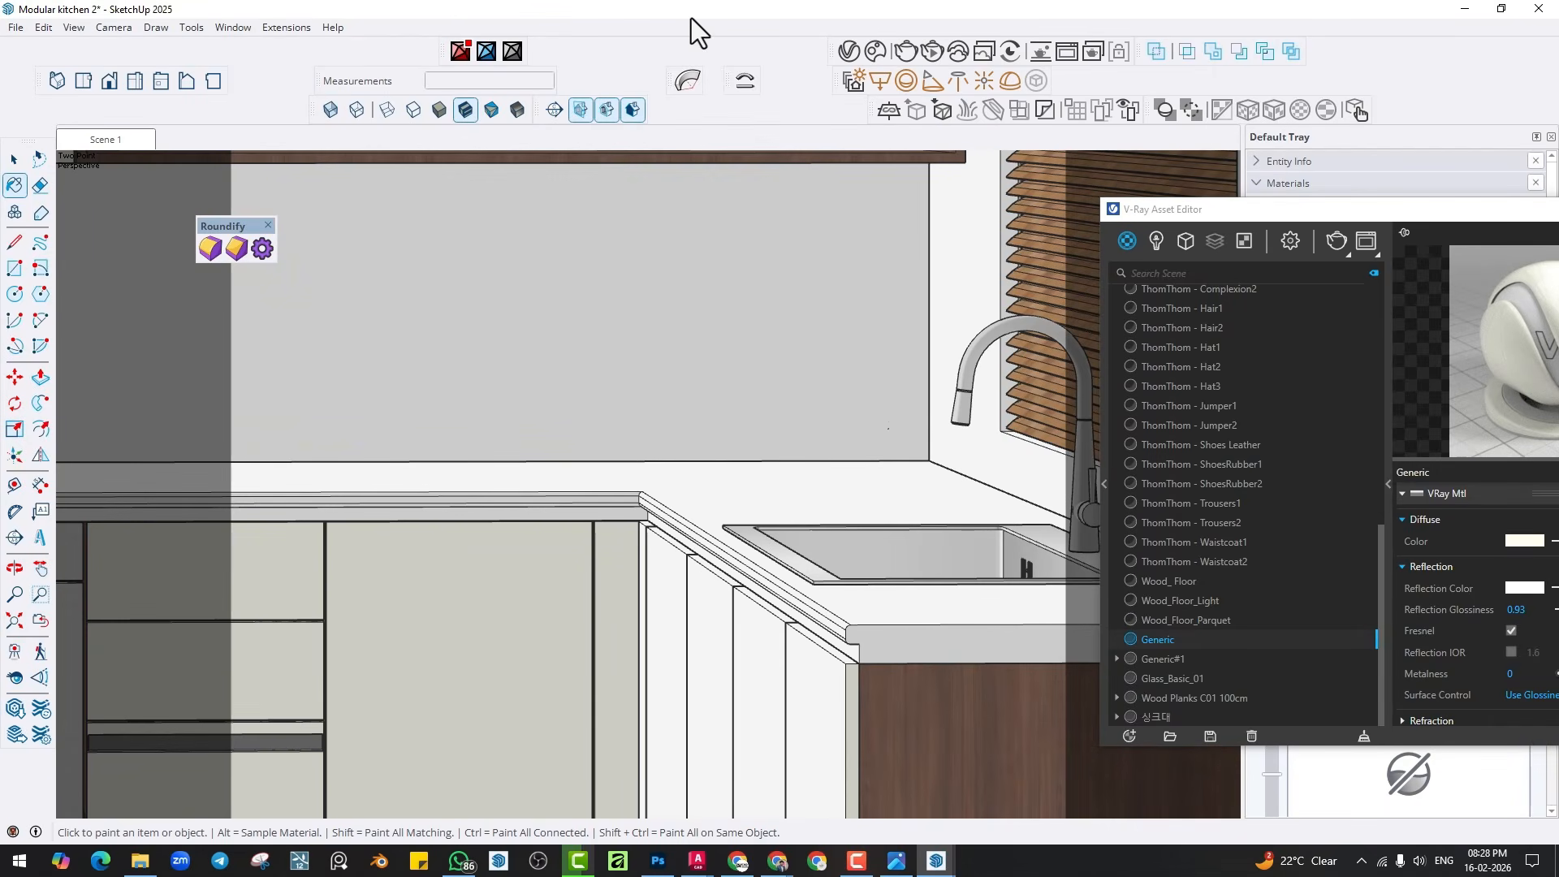
pyautogui.moveTo(690, 18); pyautogui.dragTo(1556, 6)
pyautogui.press('super+Down')
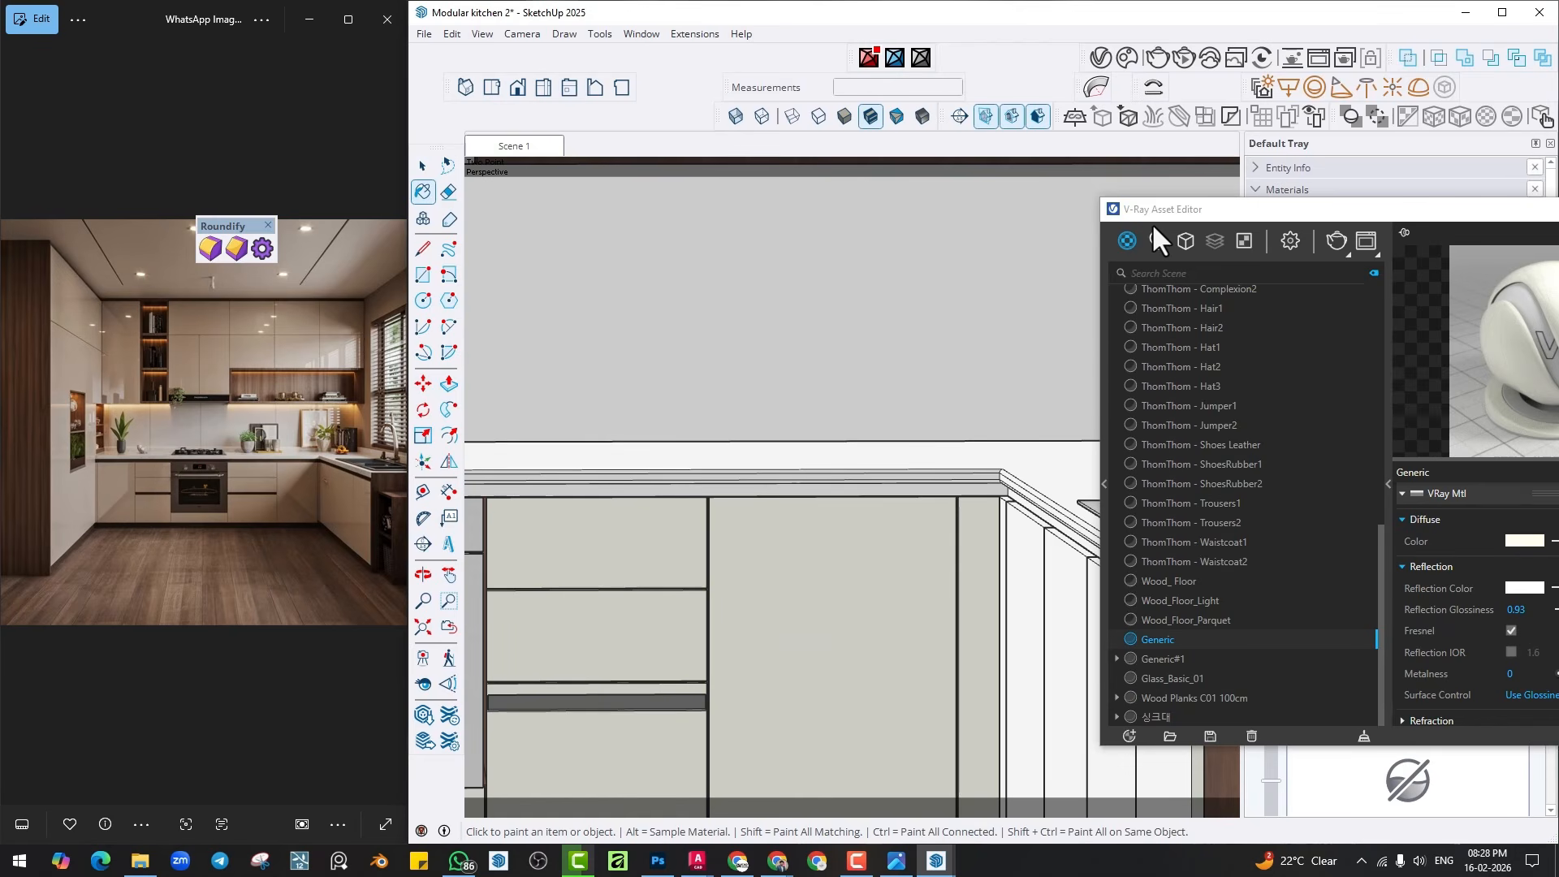
# Open the Chaos Cosmos Browser beside the reference image and search its assets for "stone".
pyautogui.click(1126, 57)
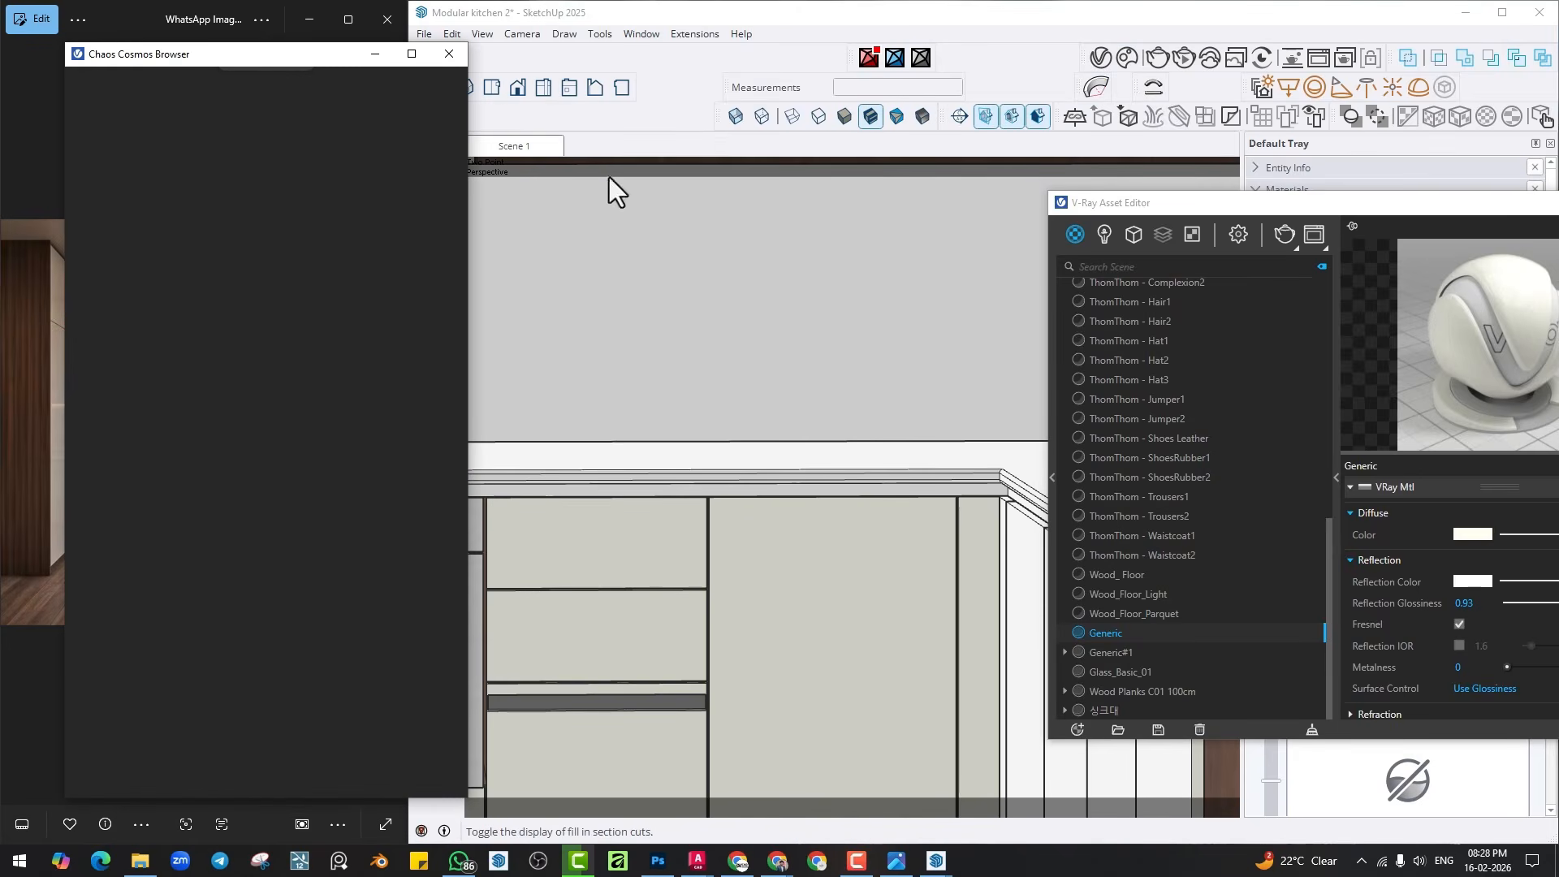
pyautogui.moveTo(220, 59); pyautogui.dragTo(659, 67)
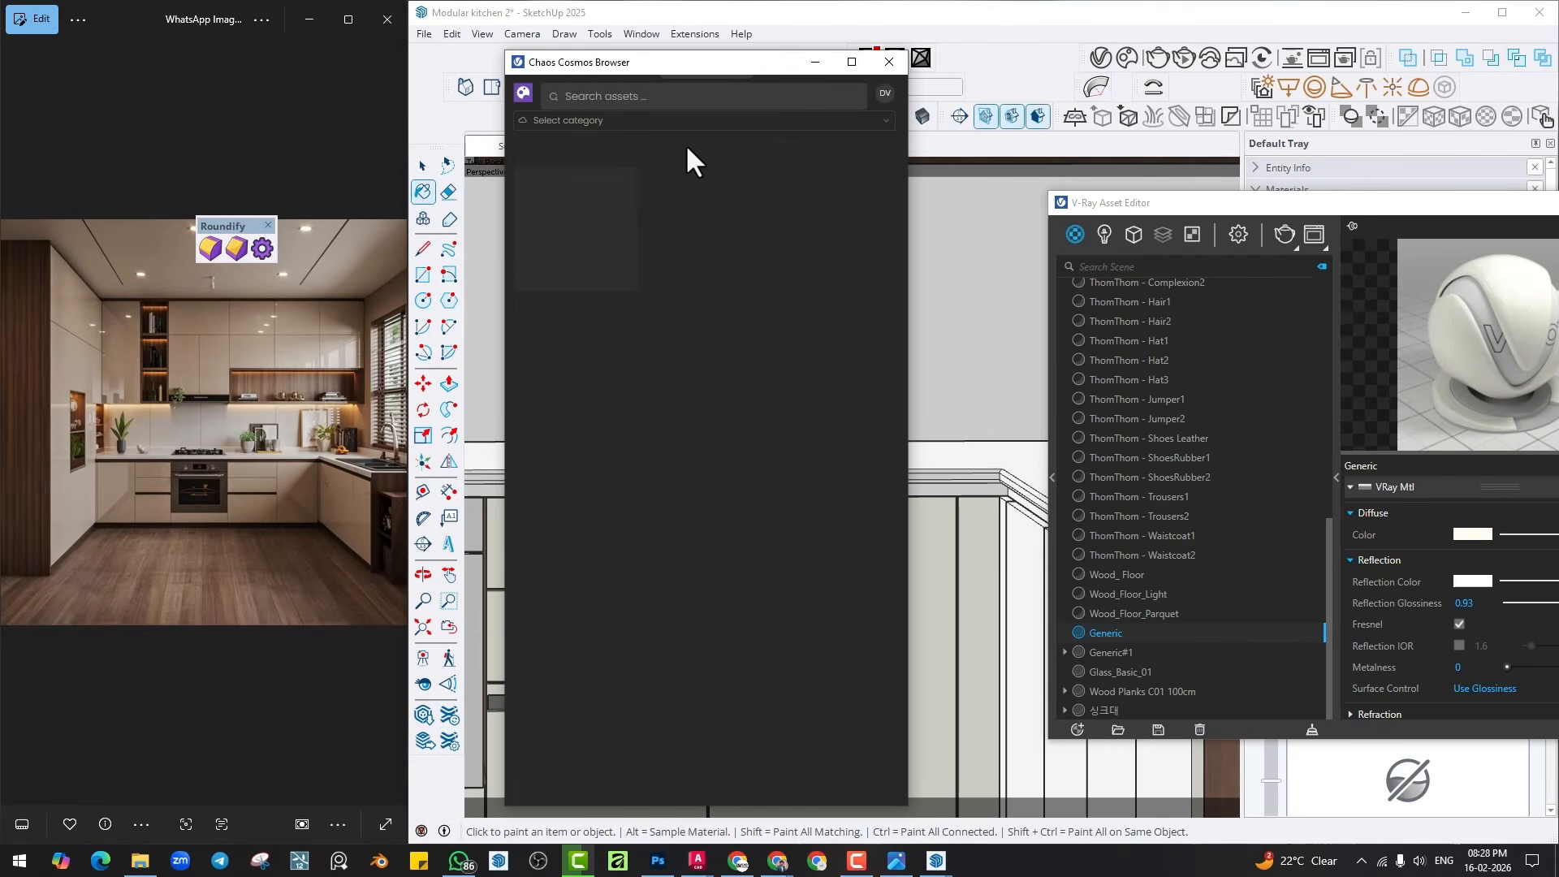
pyautogui.click(622, 95)
pyautogui.write('sto')
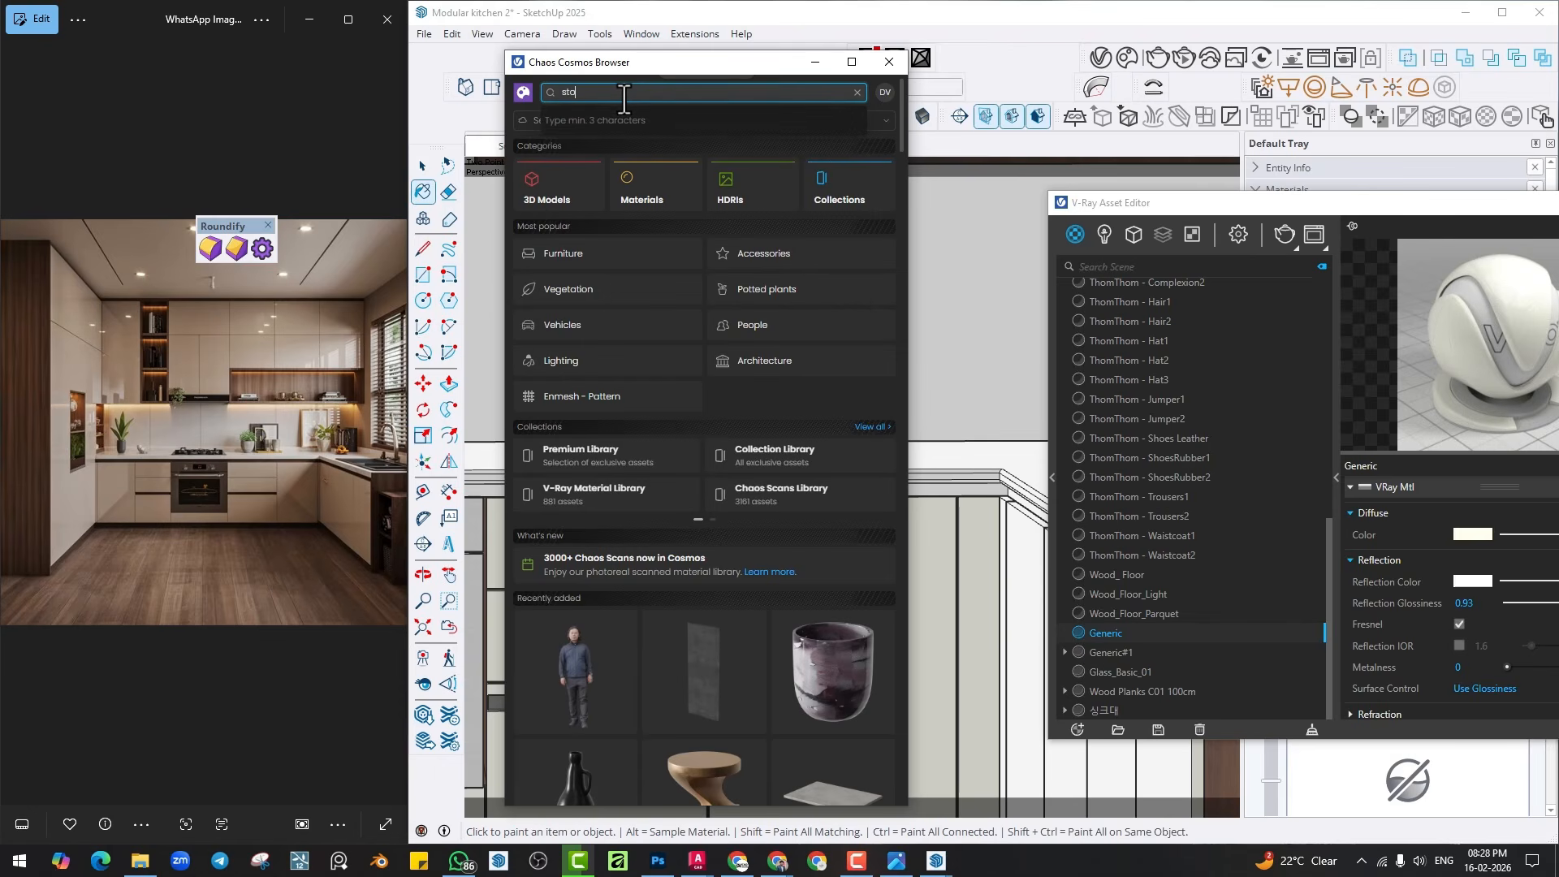
pyautogui.write('ne')
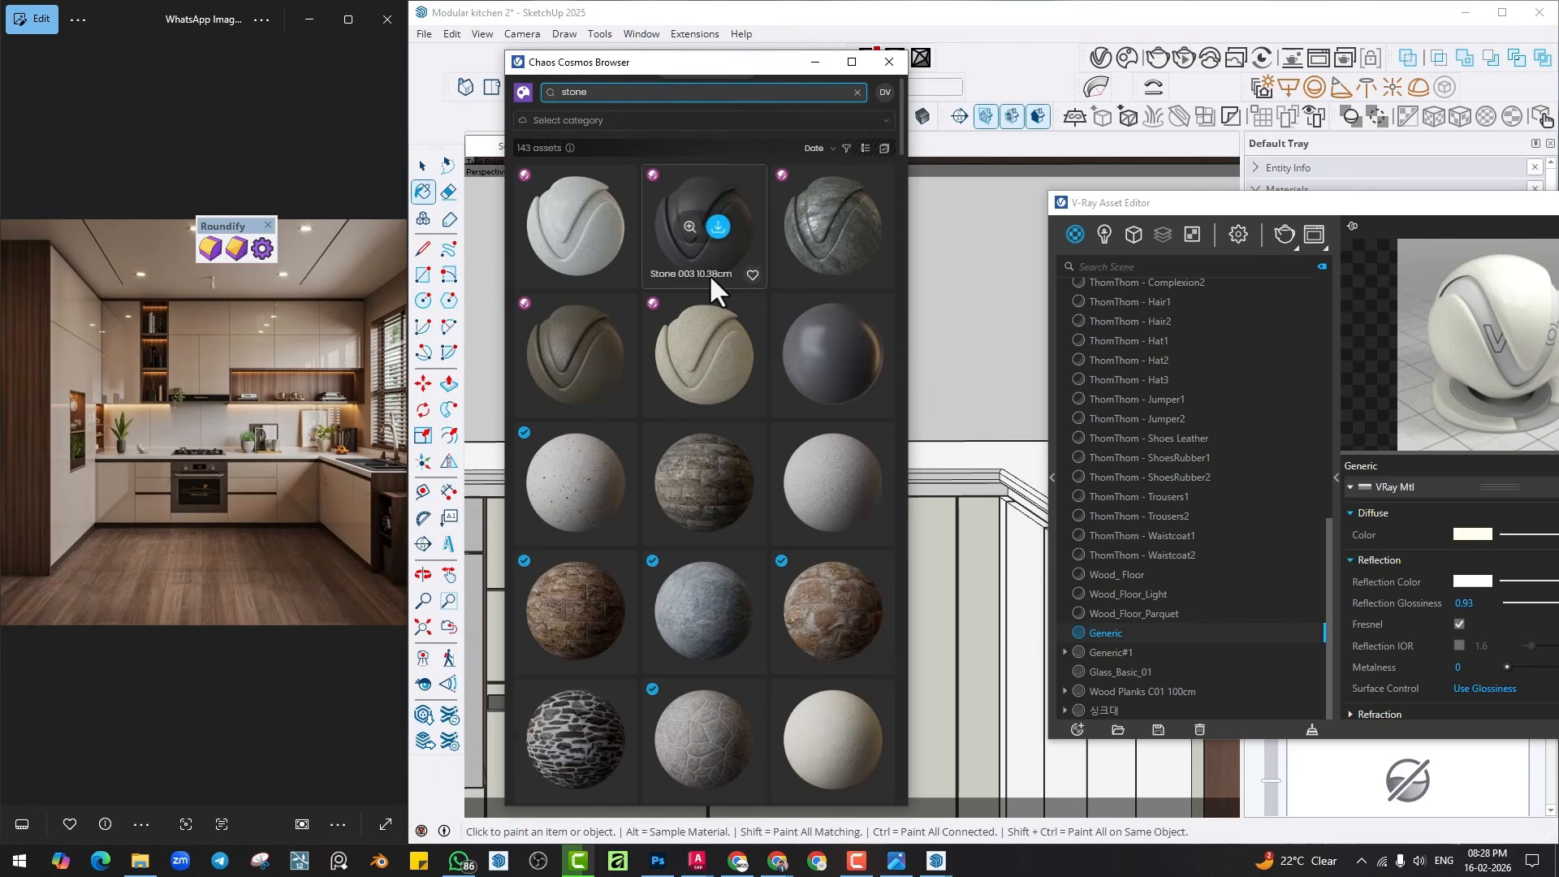
# Filter the stone assets to the Standard material type, import Marble Crema Marfil 150cm, and close the asset browser.
pyautogui.click(846, 147)
pyautogui.click(626, 320)
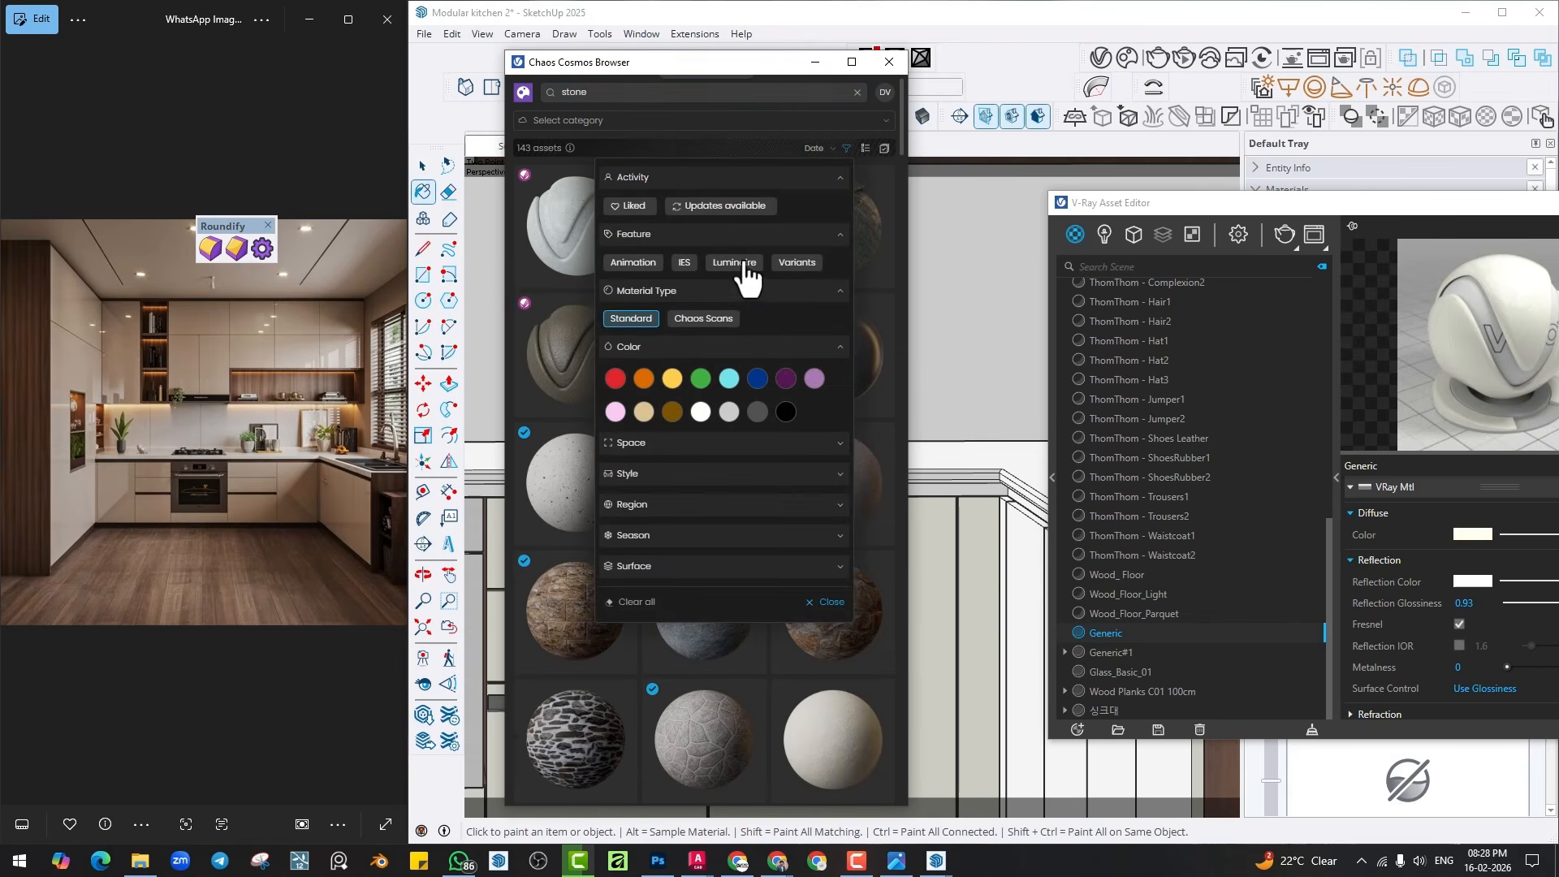
pyautogui.click(846, 148)
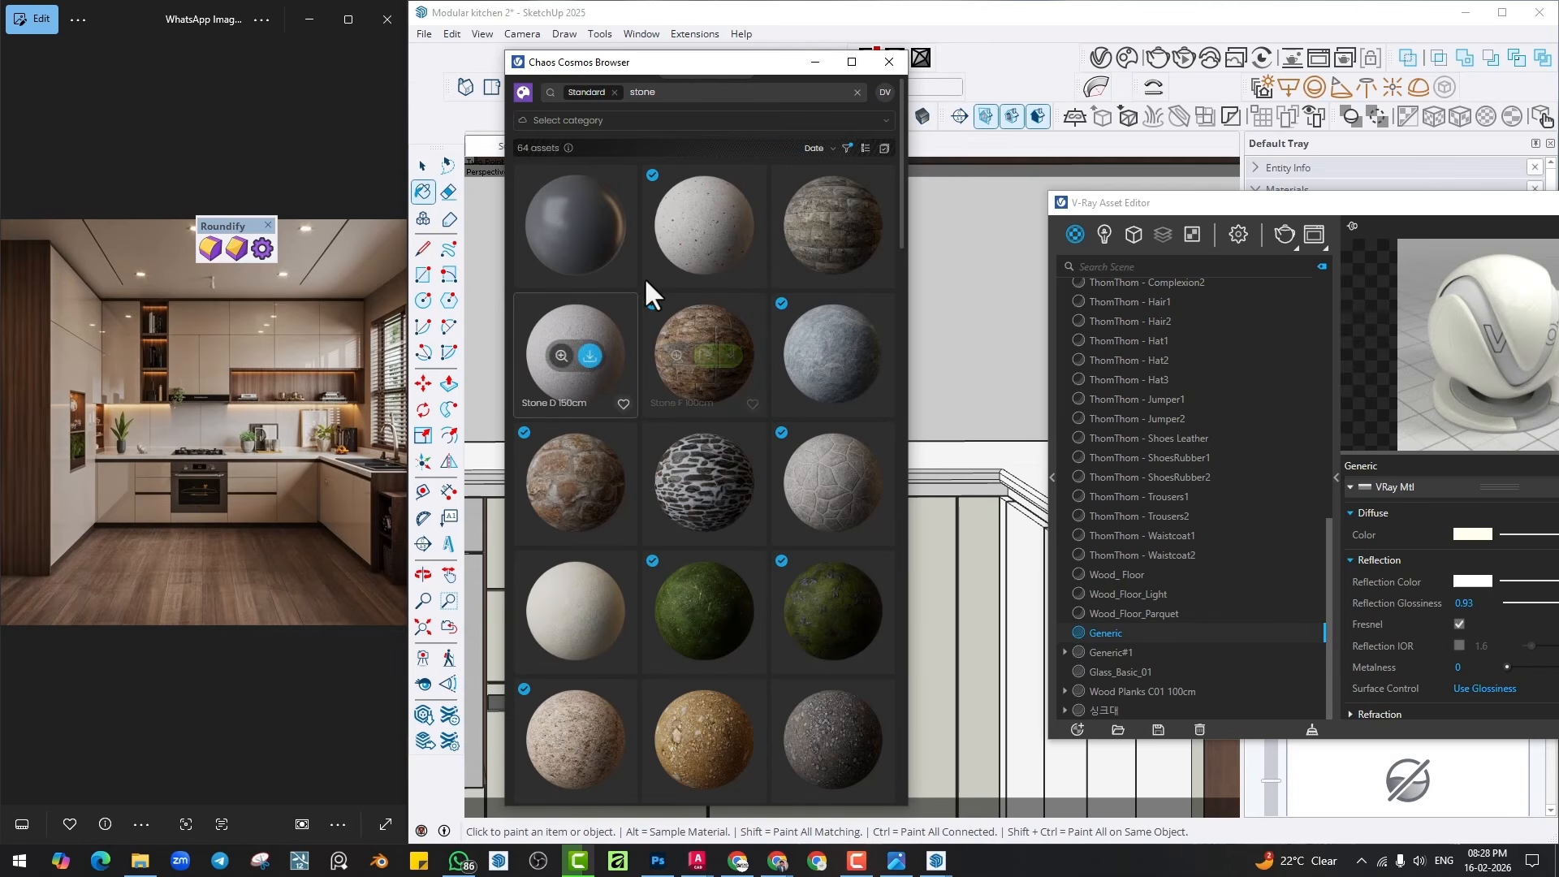
pyautogui.moveTo(584, 361)
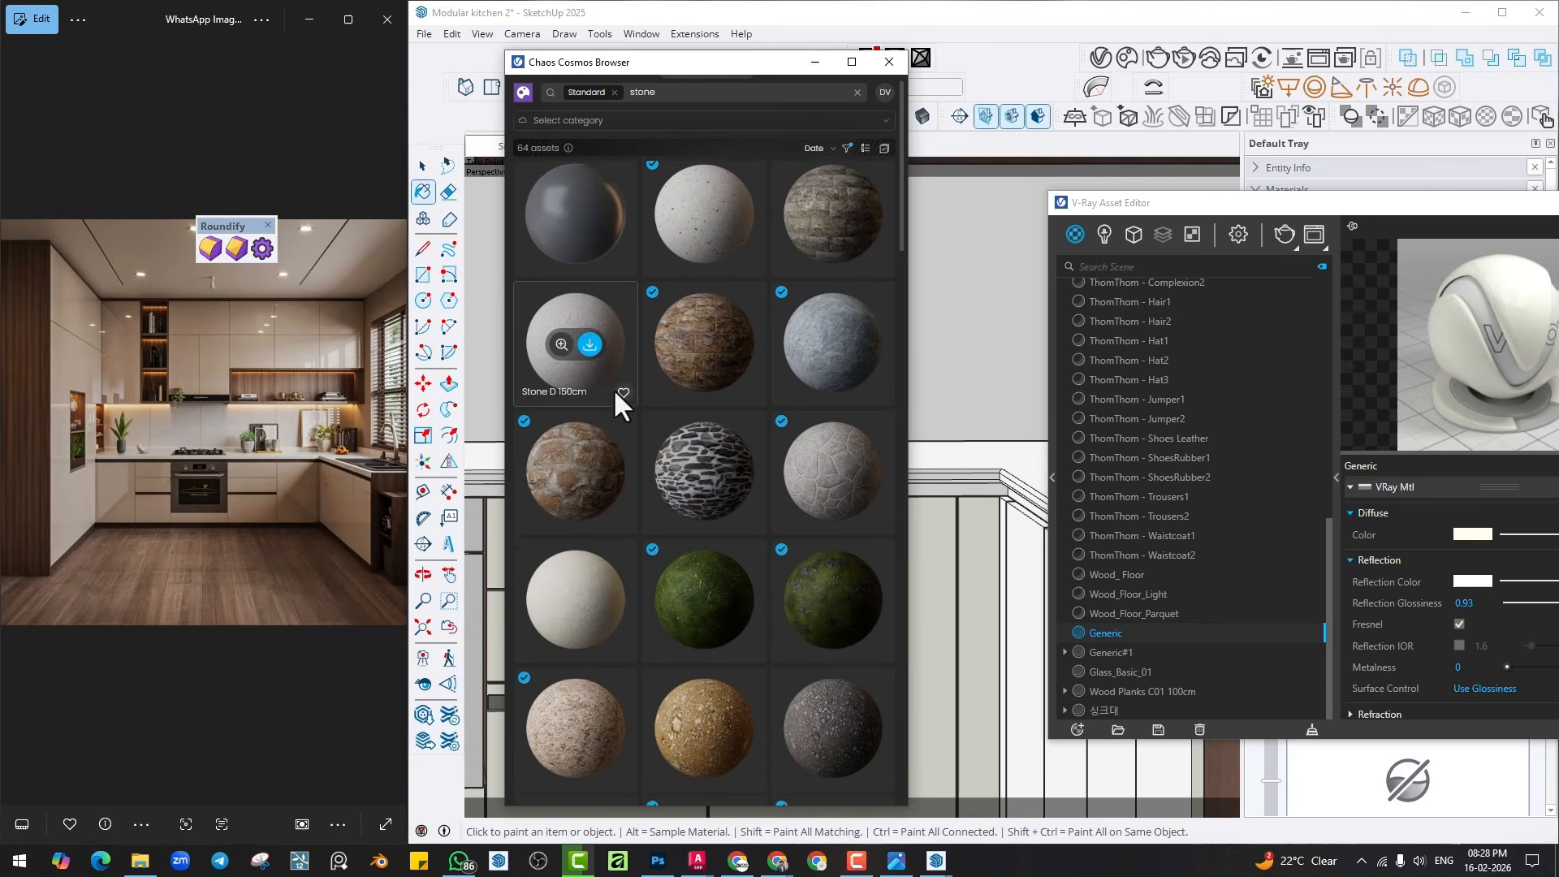
pyautogui.scroll(-15, 612, 388)
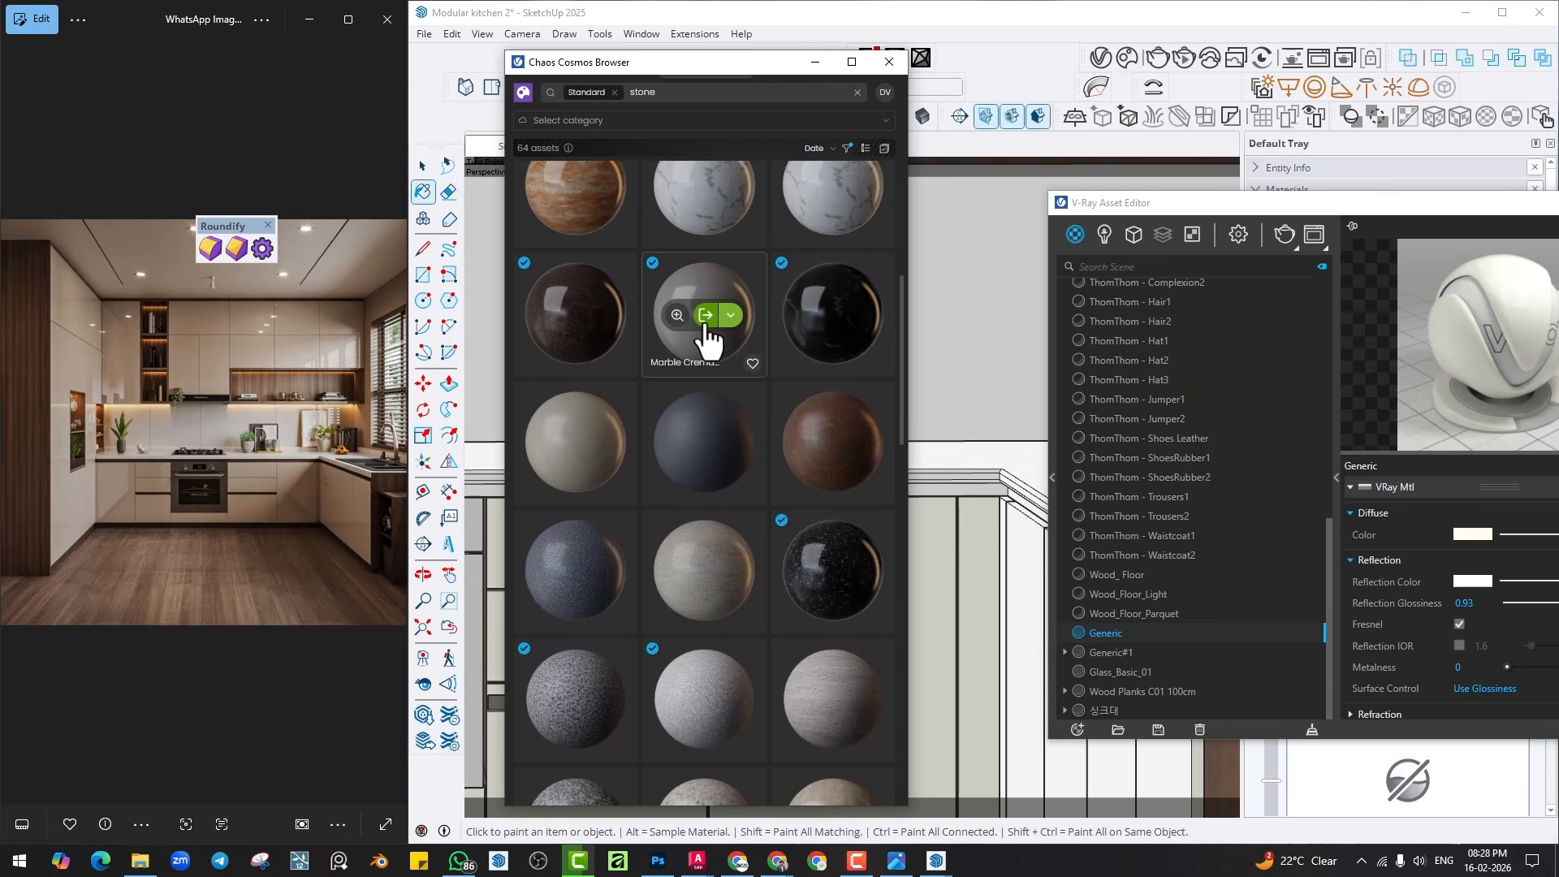
pyautogui.click(704, 320)
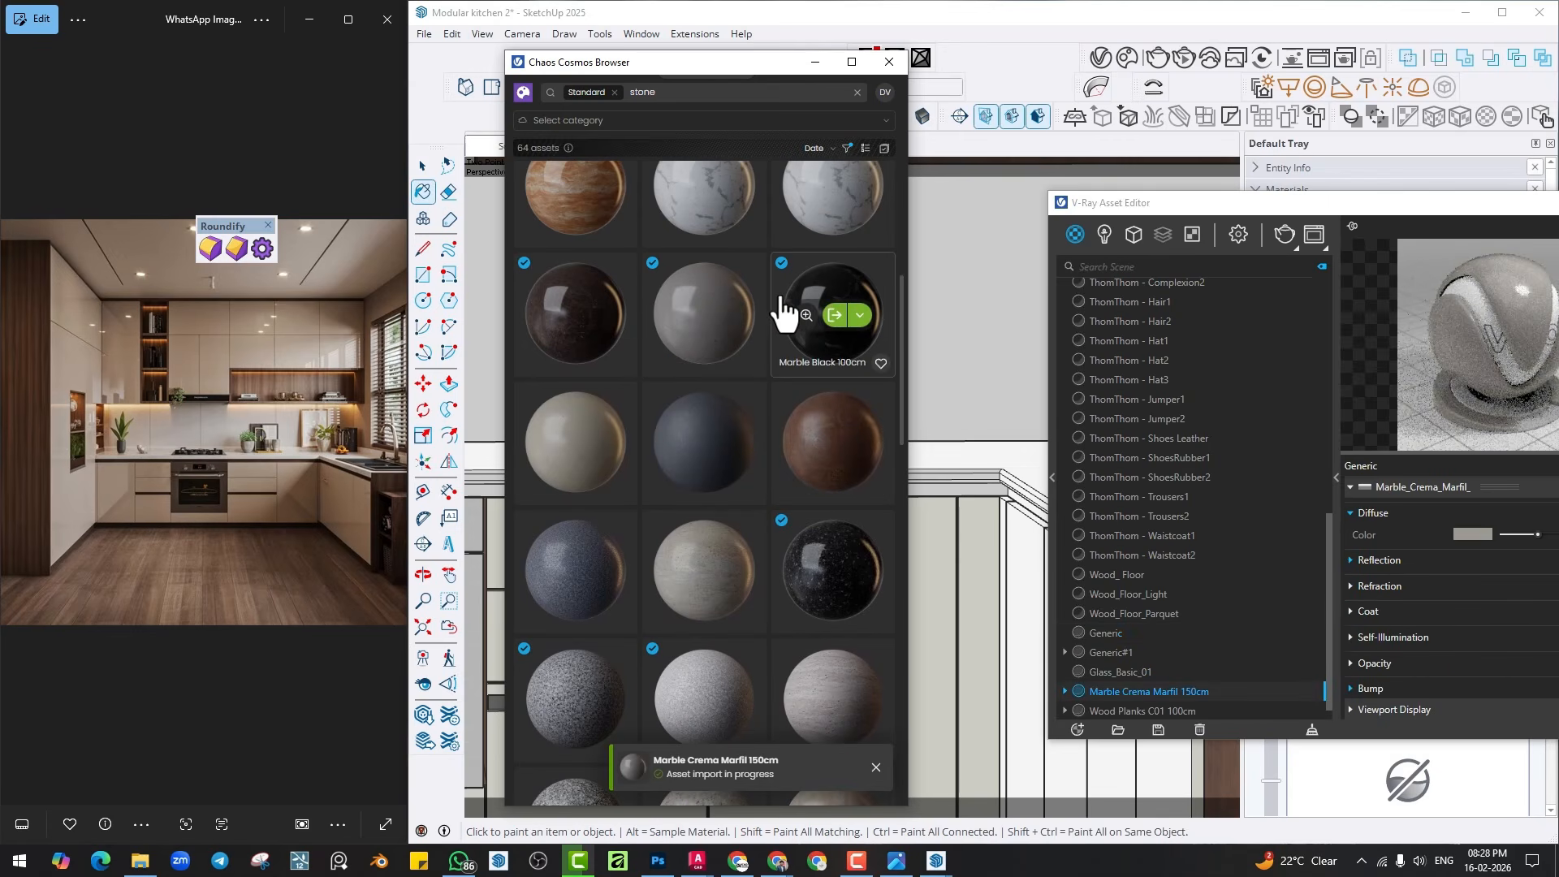
pyautogui.moveTo(604, 445)
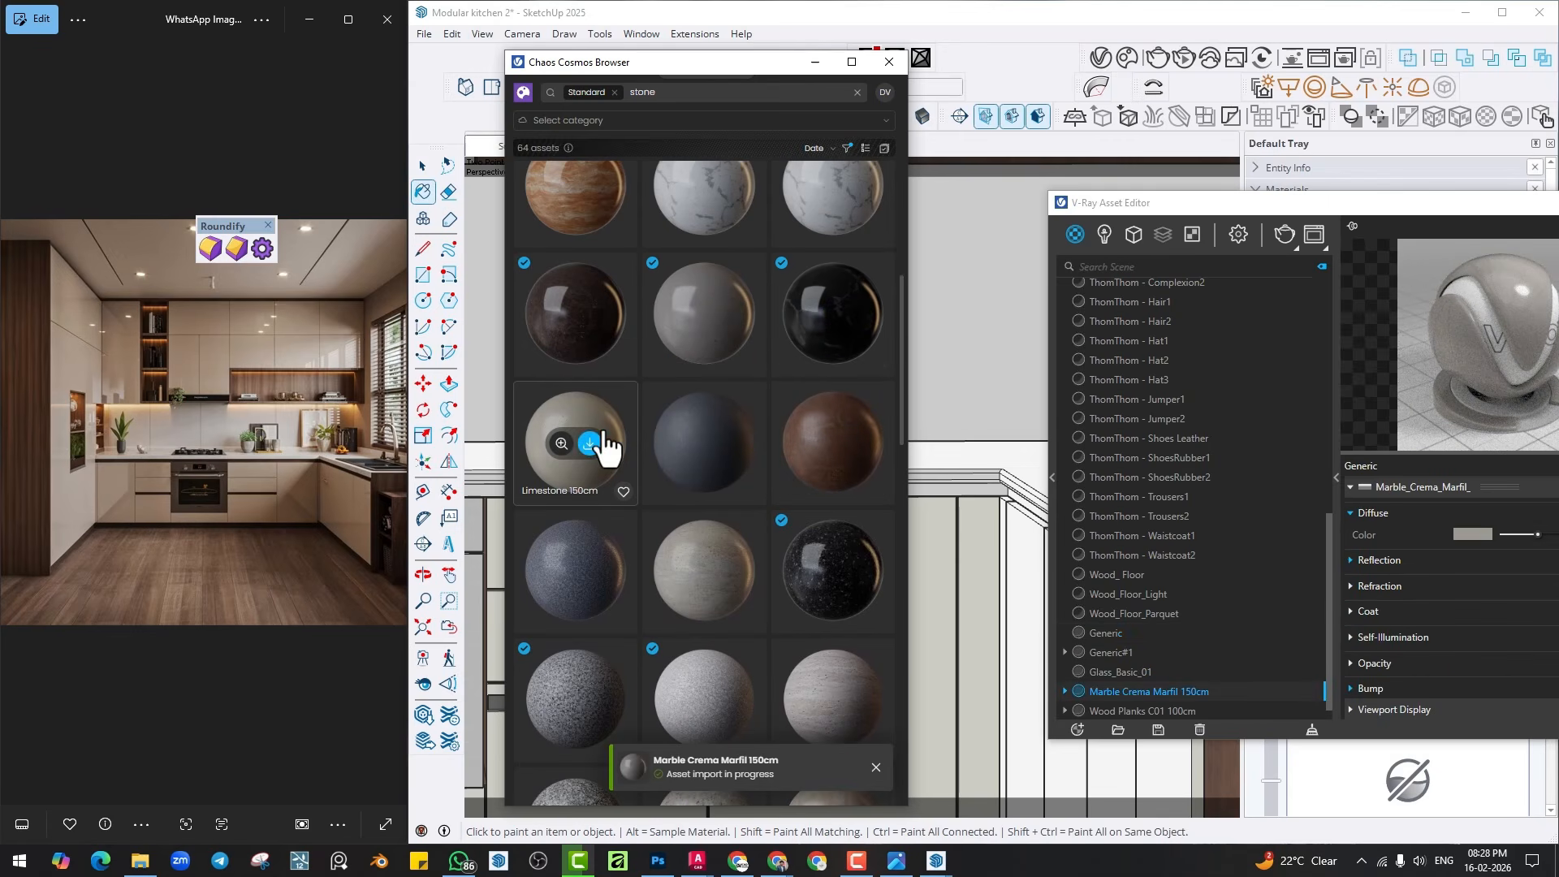
pyautogui.click(888, 62)
# Apply the Marble Crema Marfil 150cm material to the whole L-shaped countertop.
pyautogui.moveTo(722, 607)
pyautogui.mouseDown(button='middle')
pyautogui.moveTo(799, 473)
pyautogui.moveTo(813, 485)
pyautogui.mouseUp(button='middle')
pyautogui.doubleClick(812, 468)
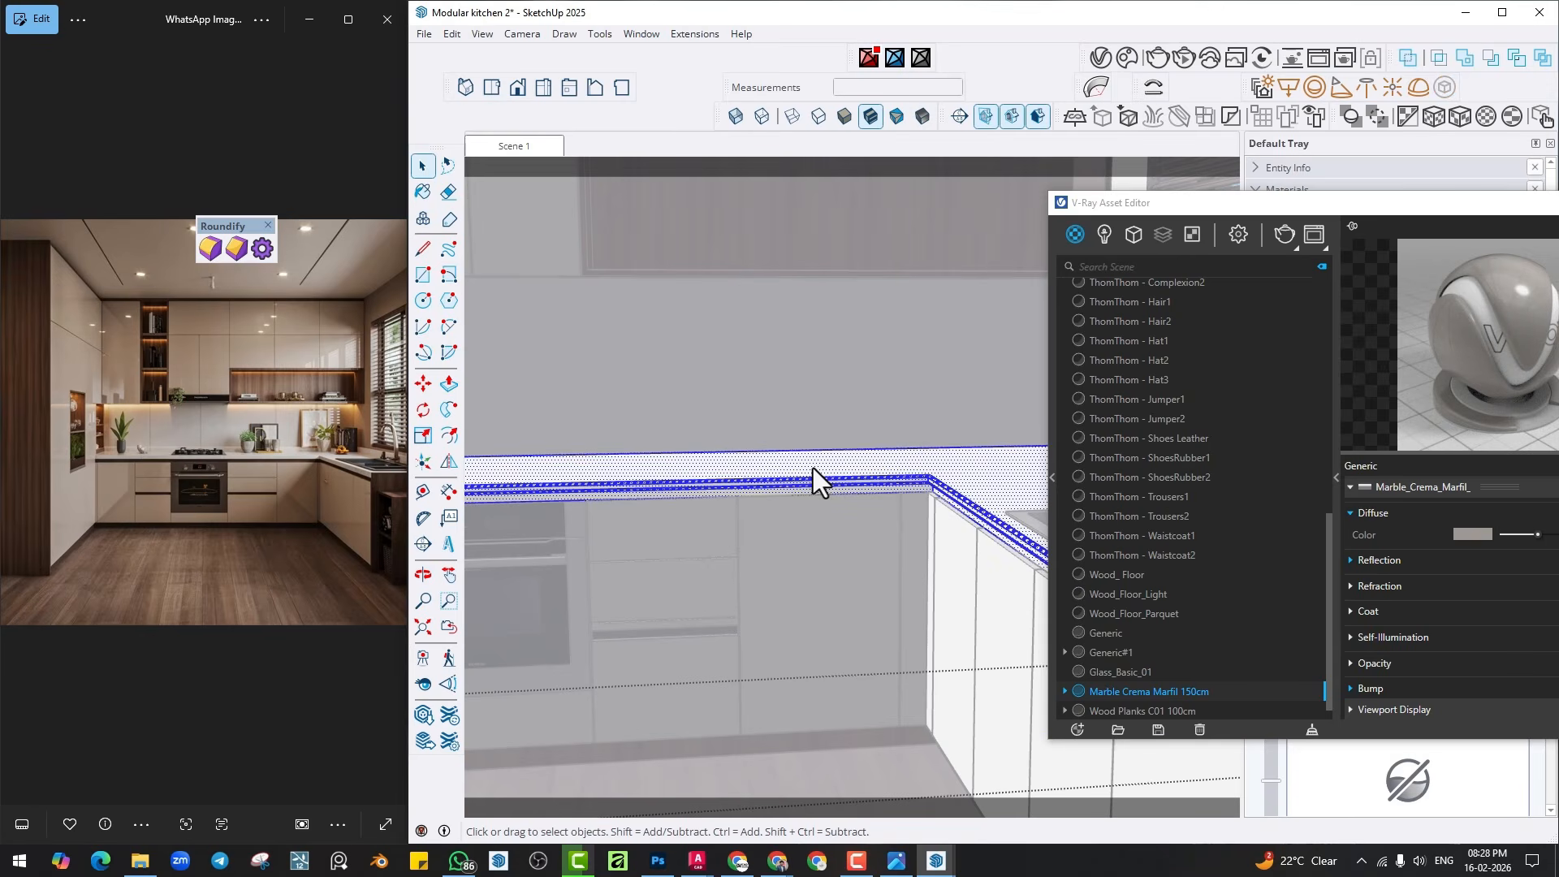
pyautogui.rightClick(1167, 691)
pyautogui.click(1191, 506)
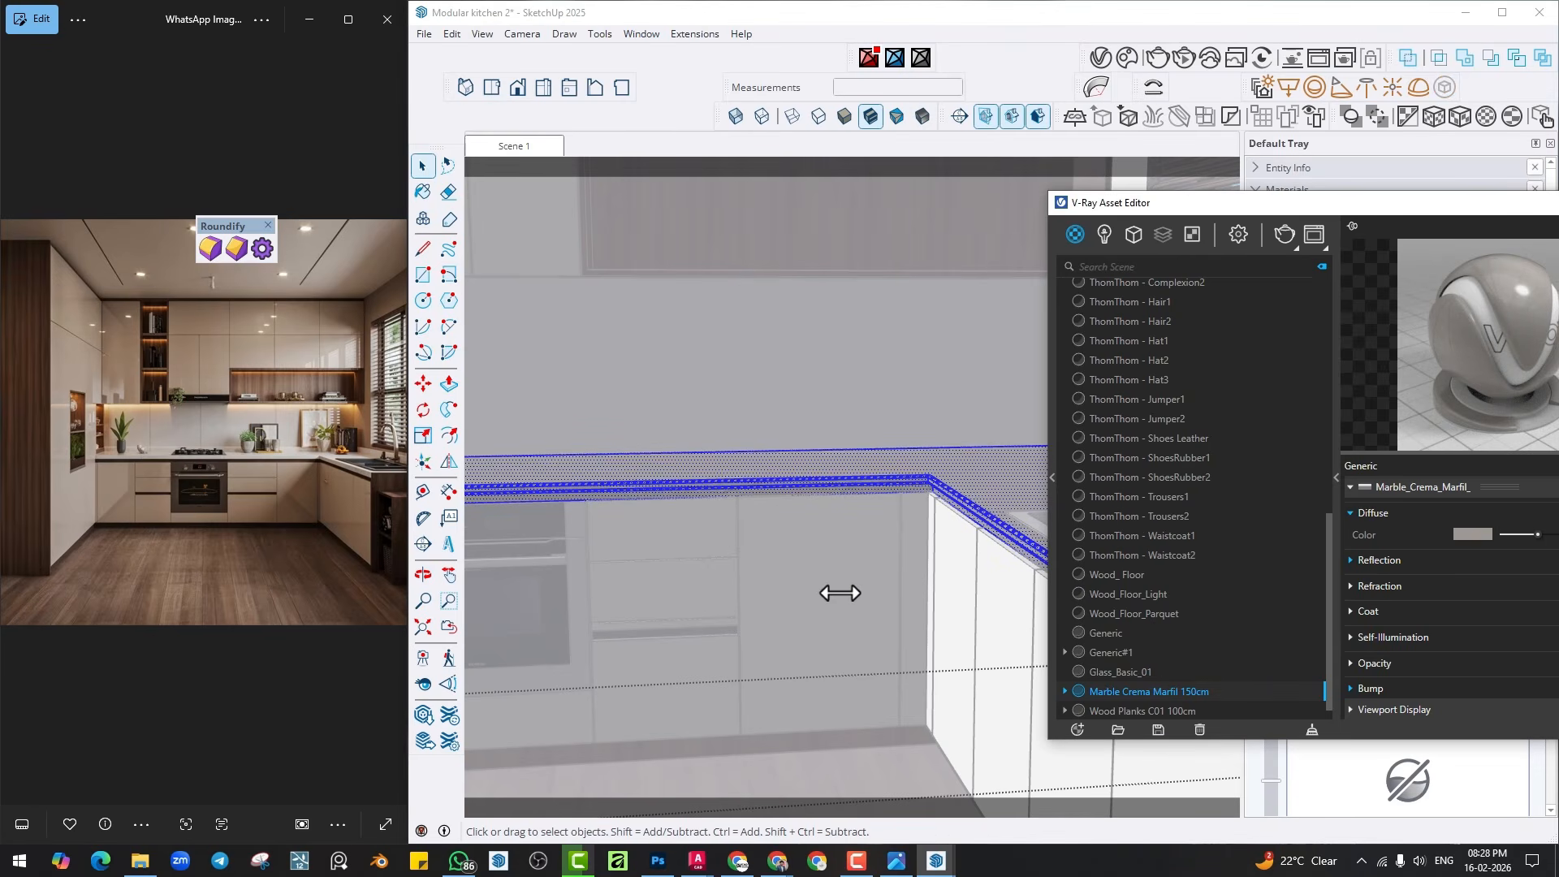
pyautogui.click(848, 585)
pyautogui.scroll(-2, 868, 572)
# Create a new Generic V-Ray material and apply it to the recessed strip under the countertop edge along the sink cabinets.
pyautogui.keyDown('shift'); pyautogui.moveTo(1007, 571); pyautogui.dragTo(775, 557, button='middle'); pyautogui.keyUp('shift')
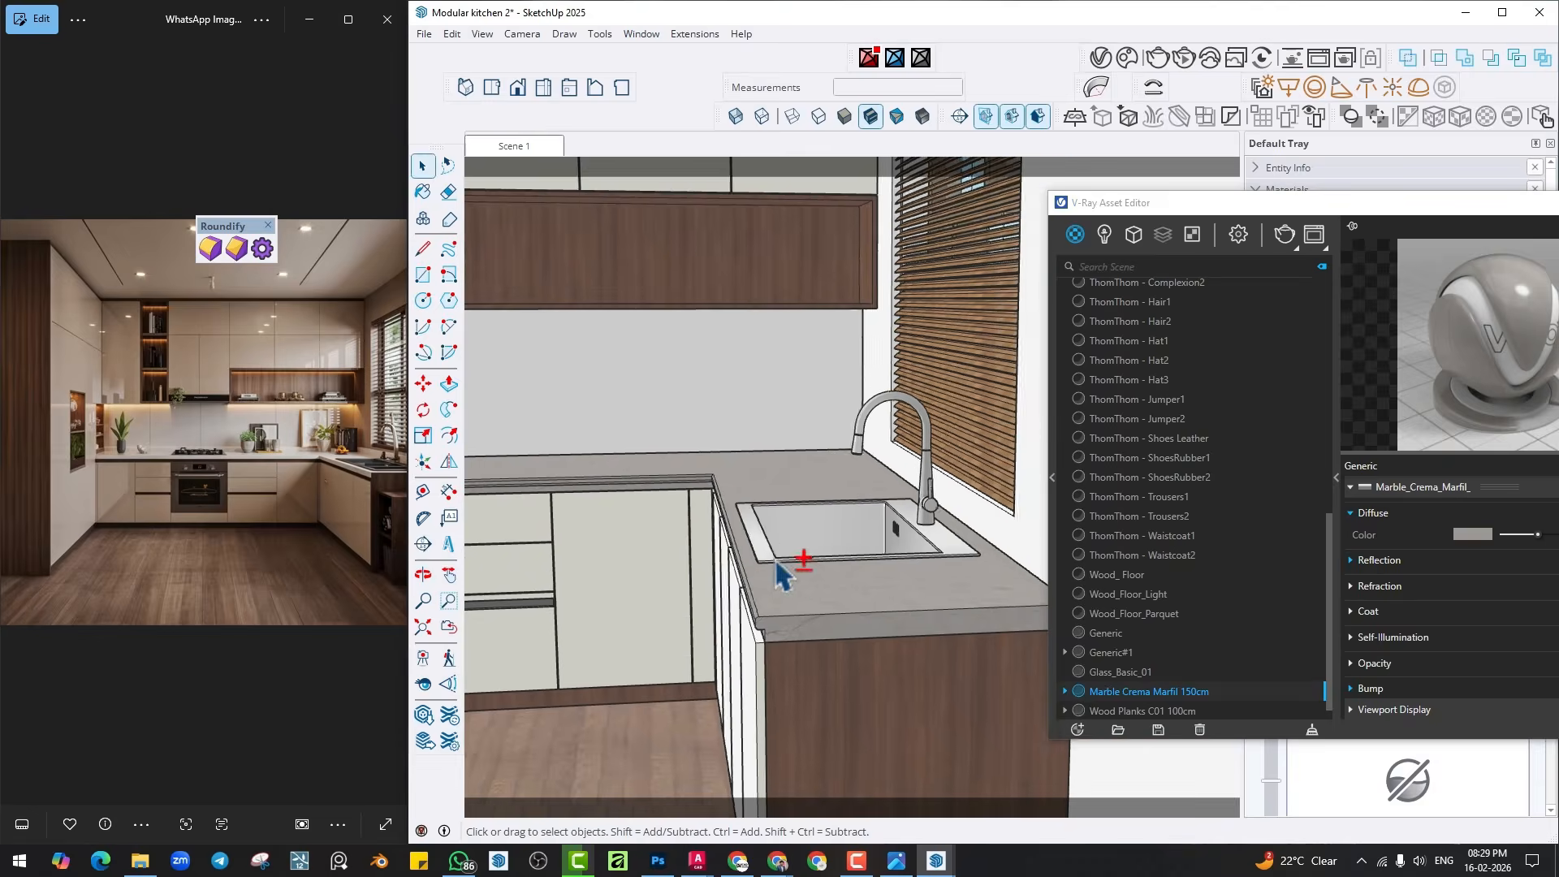
pyautogui.scroll(-1, 775, 558)
pyautogui.moveTo(908, 536); pyautogui.dragTo(938, 495, button='middle')
pyautogui.scroll(-3, 938, 499)
pyautogui.scroll(2, 841, 616)
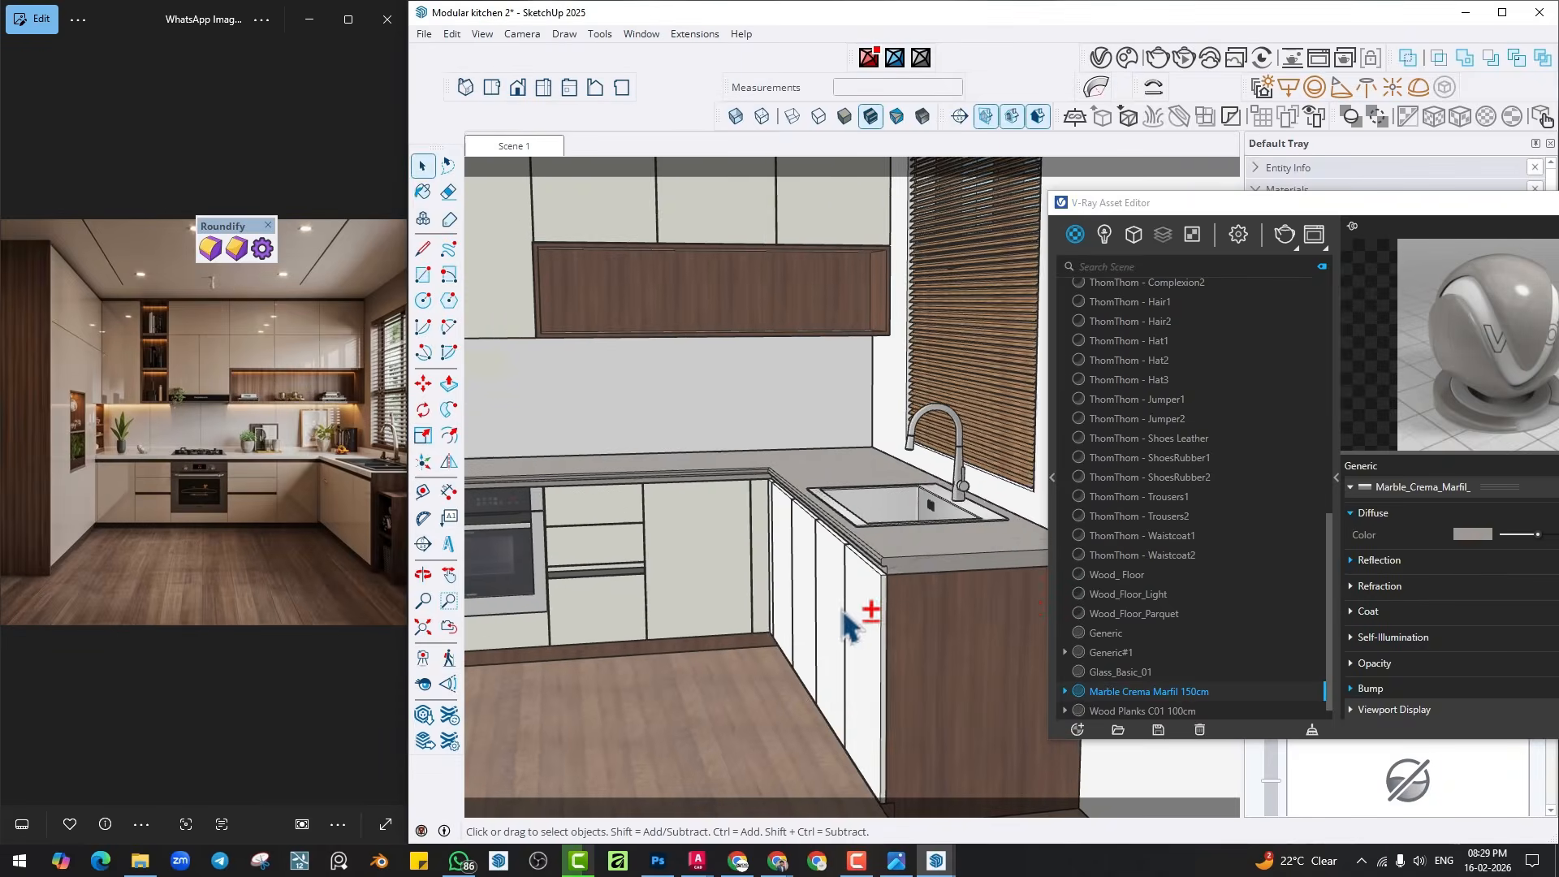
pyautogui.moveTo(841, 616); pyautogui.dragTo(844, 536, button='middle')
pyautogui.scroll(5, 974, 536)
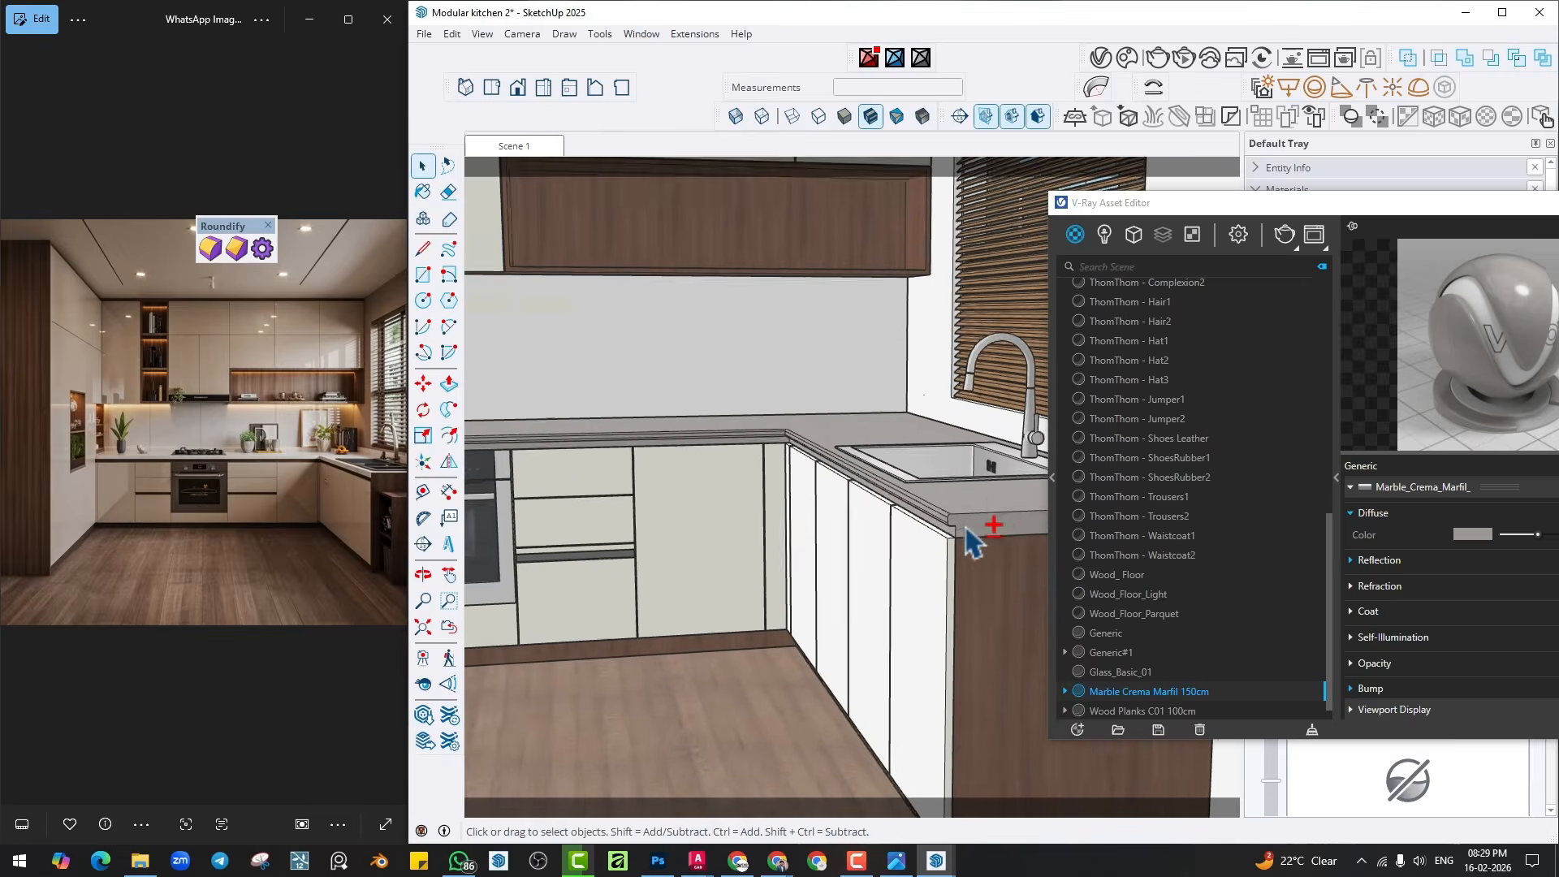
pyautogui.scroll(3, 958, 556)
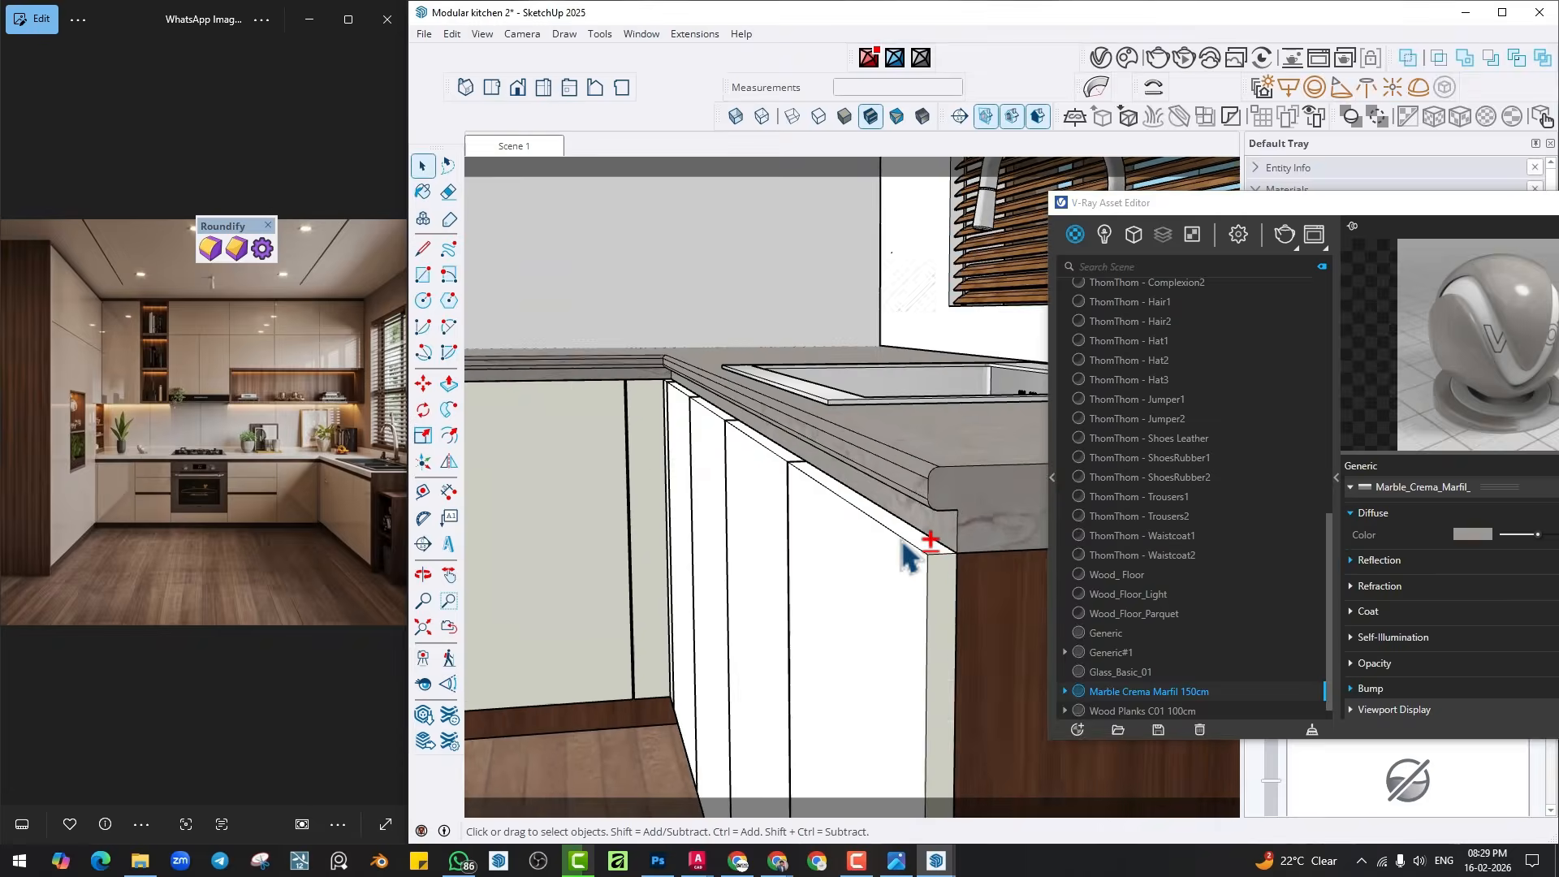
pyautogui.tripleClick(922, 520)
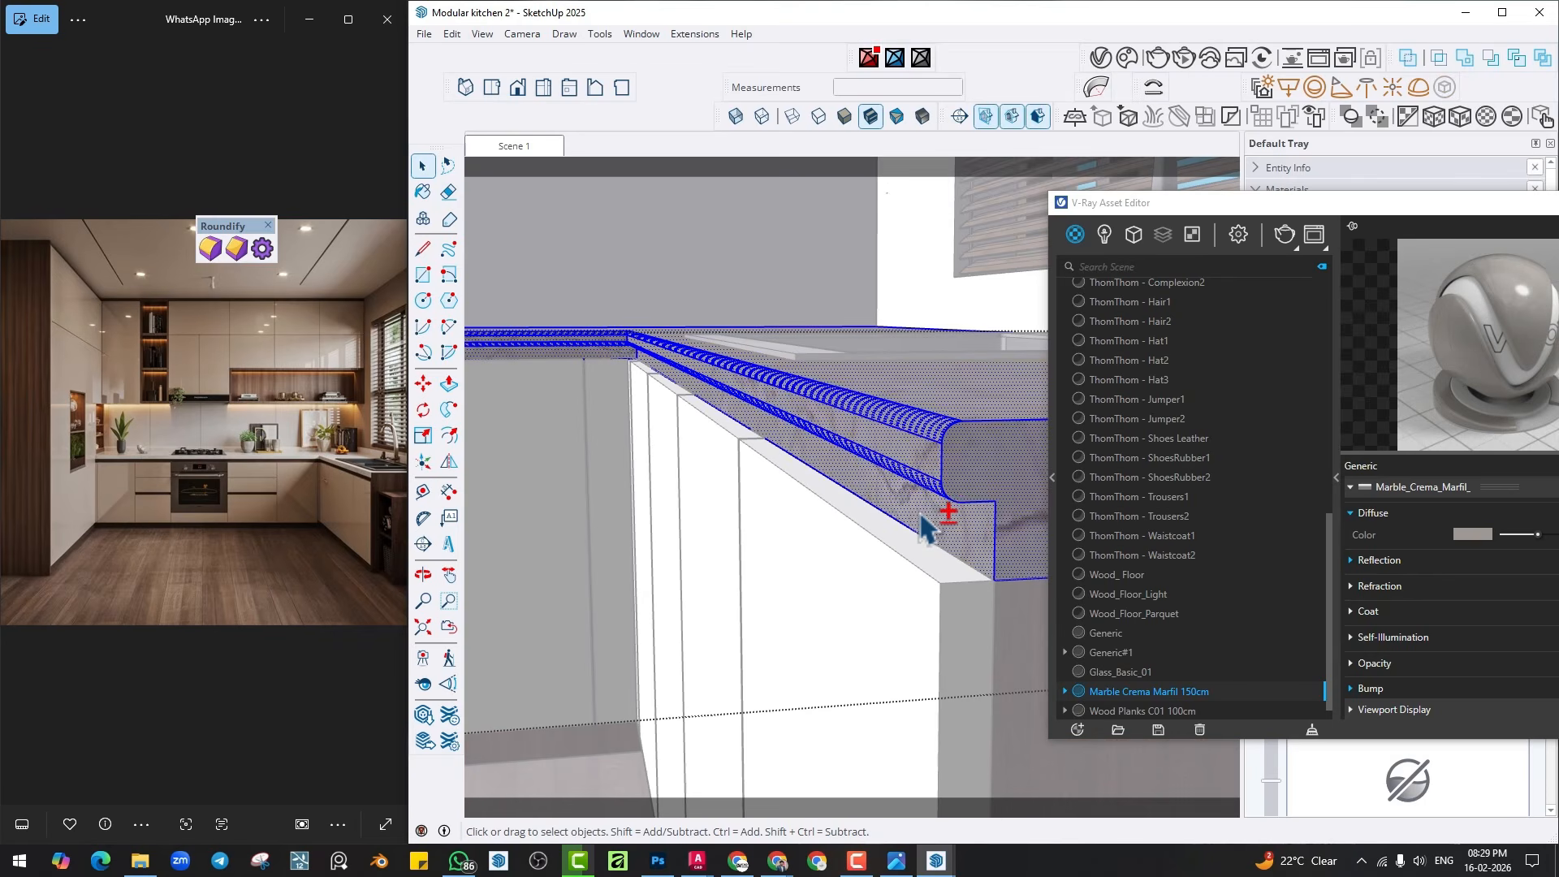
pyautogui.click(891, 507)
pyautogui.click(1080, 239)
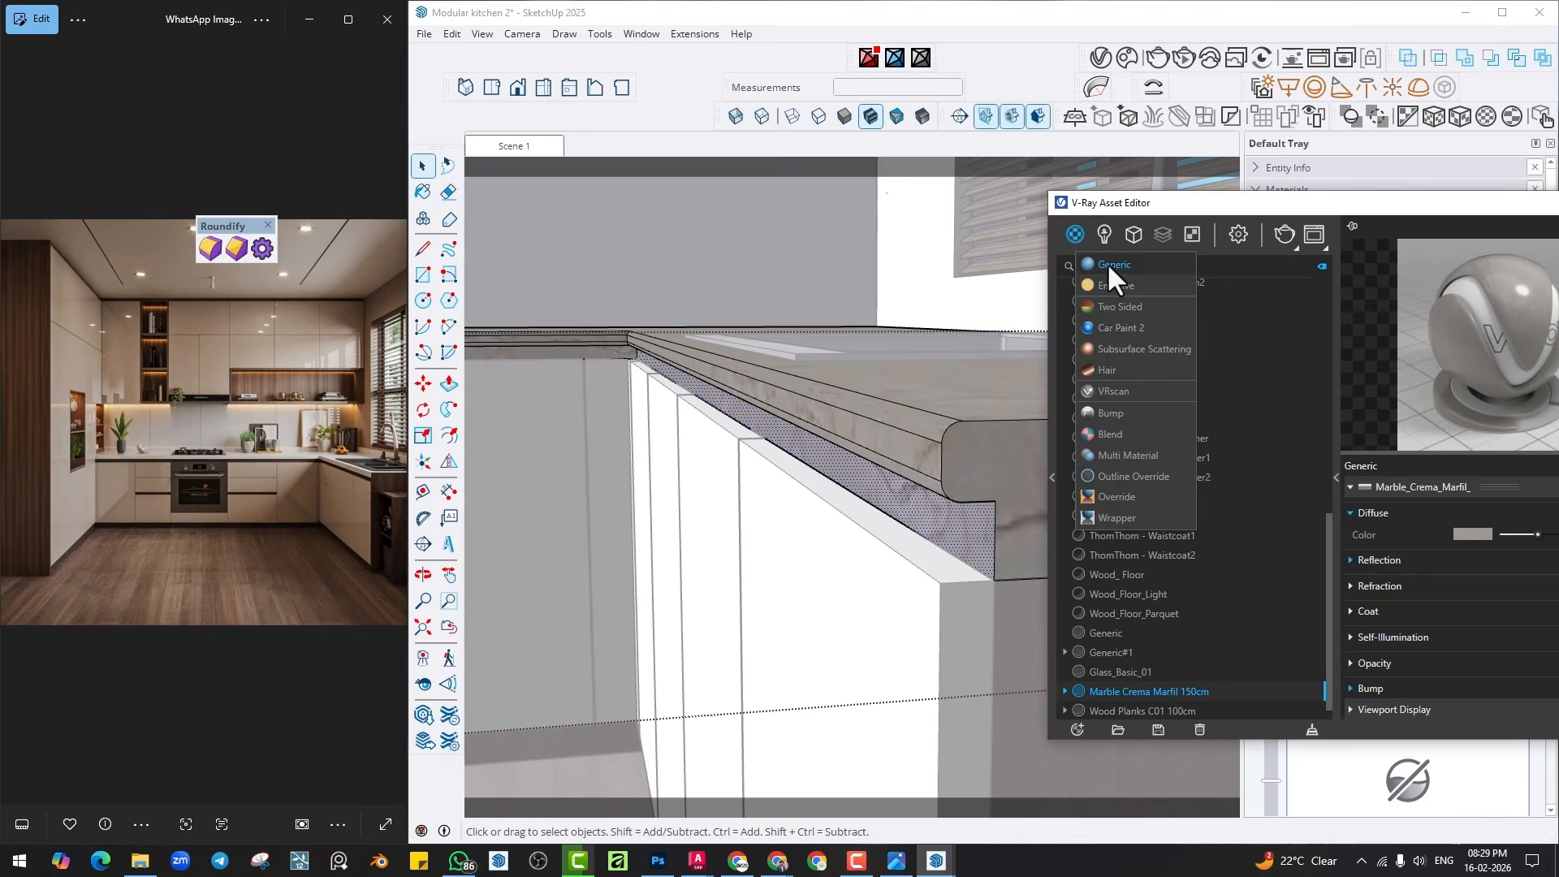
pyautogui.click(1107, 262)
pyautogui.rightClick(1107, 670)
pyautogui.click(1145, 493)
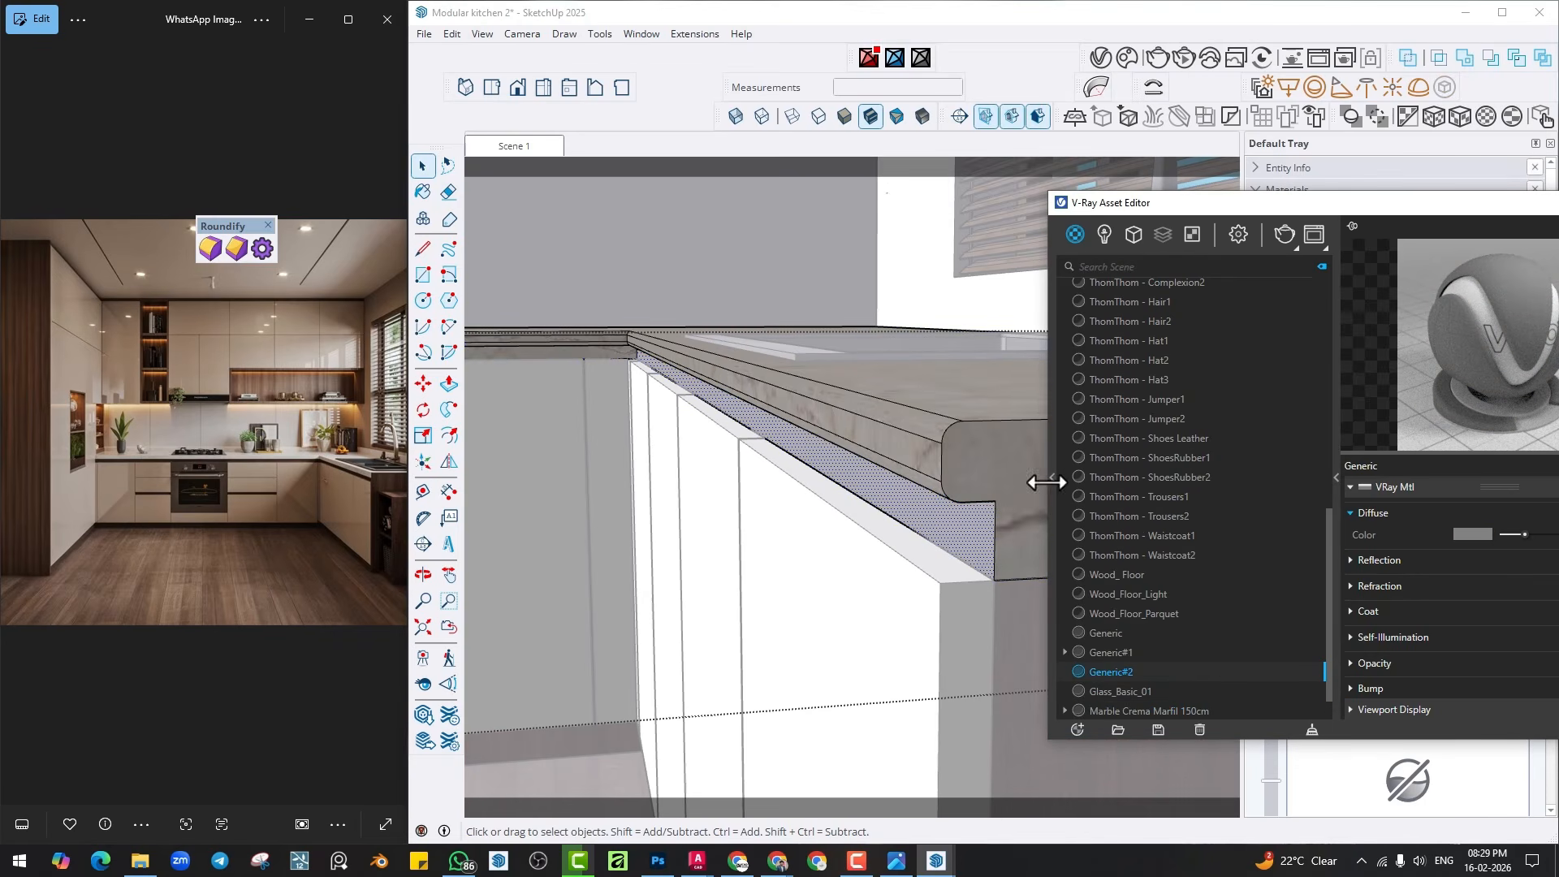
# Darken Generic#2's diffuse color to dark grey and paint the recessed strip under the back countertop with it.
pyautogui.moveTo(1521, 534); pyautogui.dragTo(1508, 534)
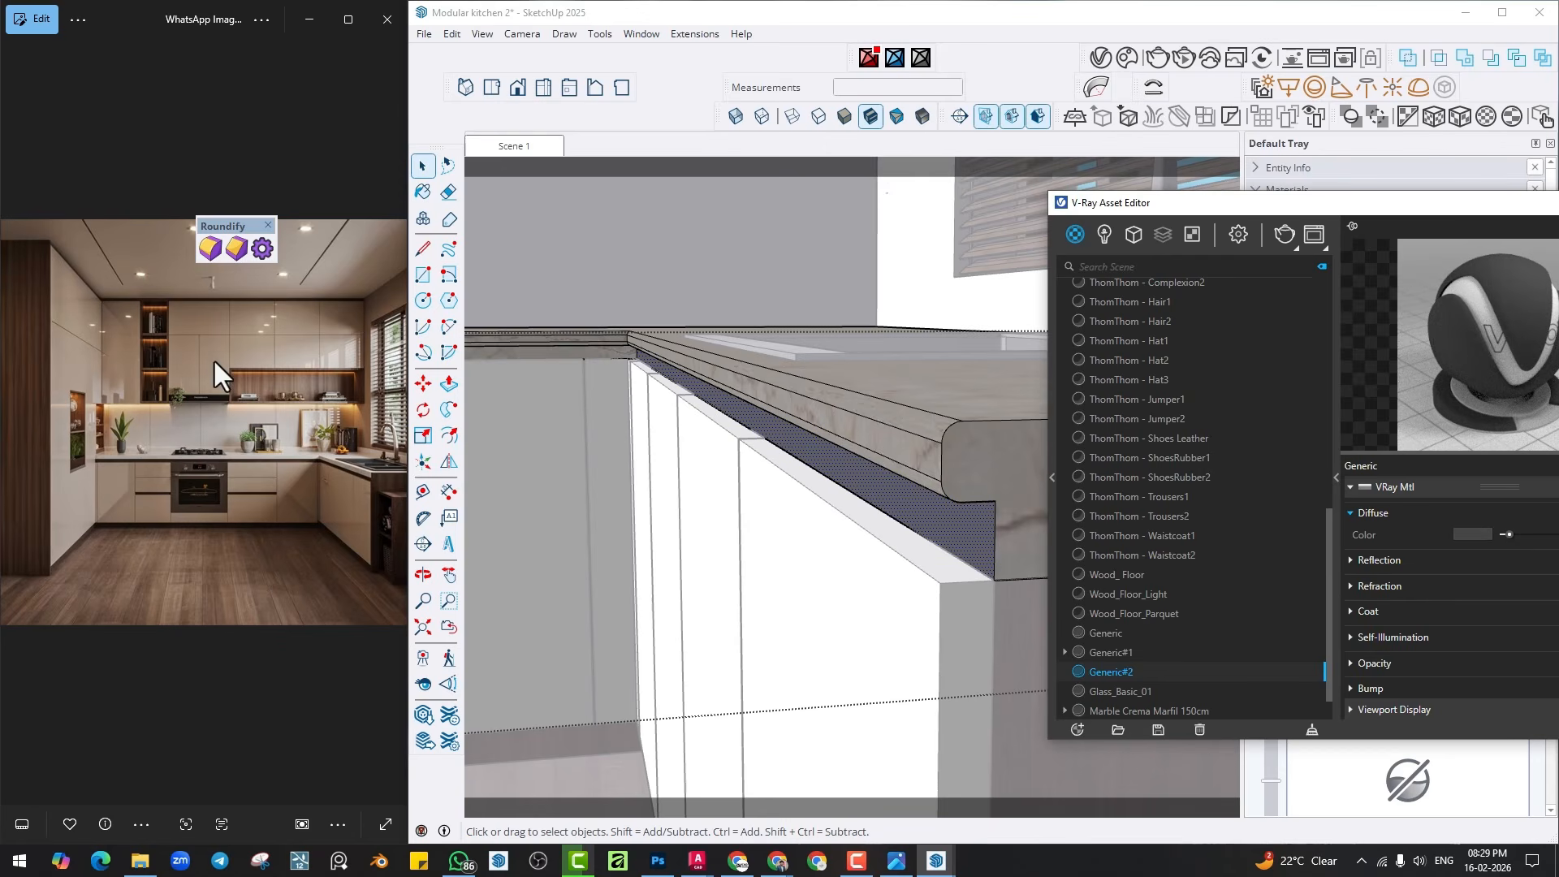
pyautogui.click(422, 192)
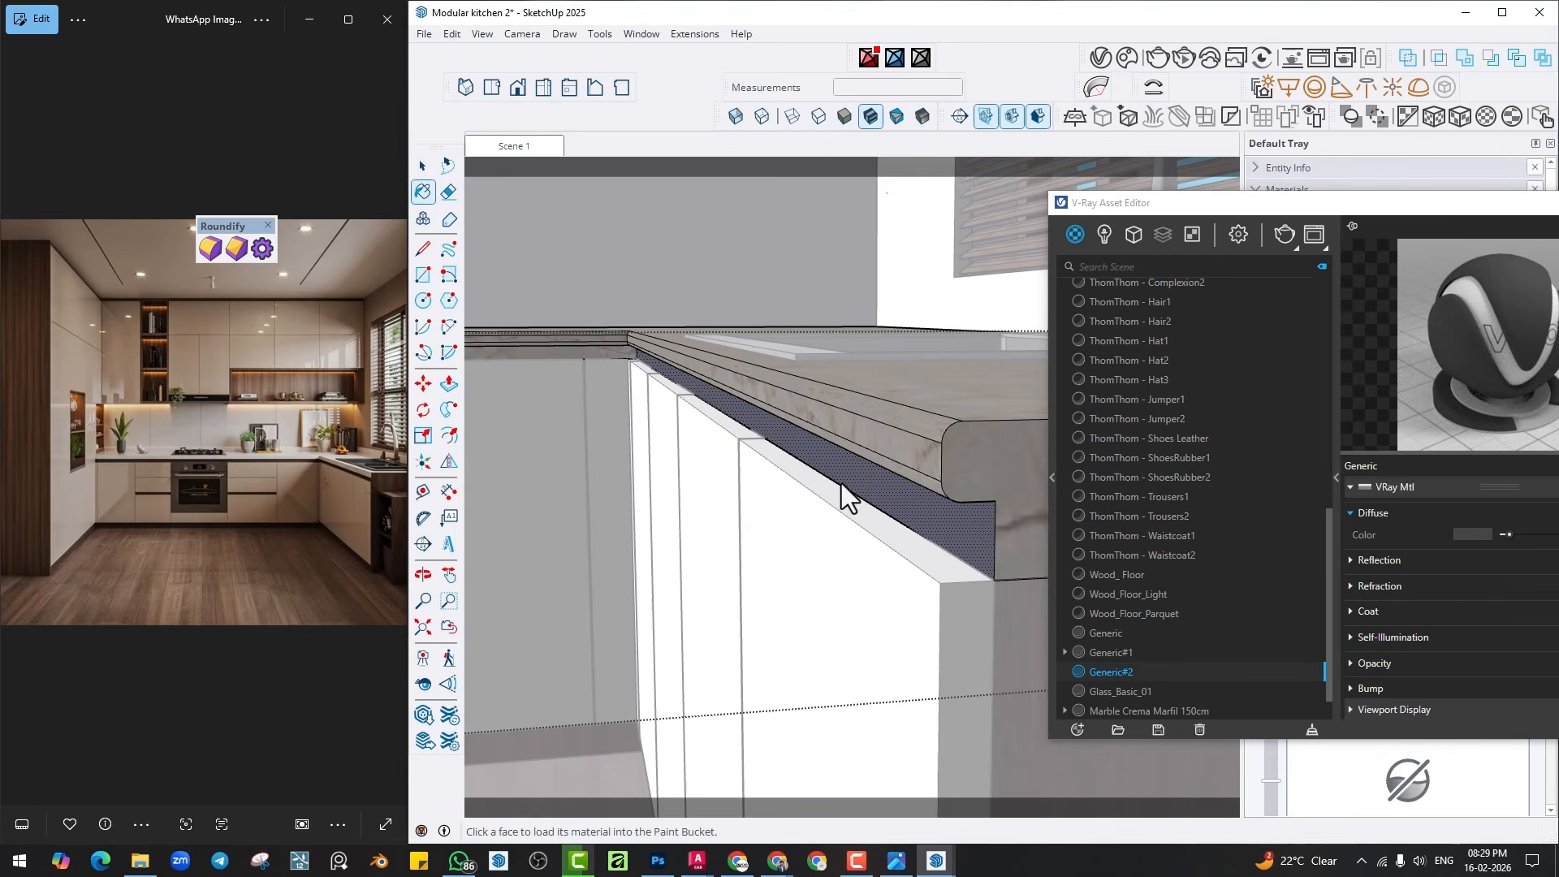
pyautogui.scroll(4, 585, 372)
pyautogui.click(633, 354)
pyautogui.scroll(-4, 660, 400)
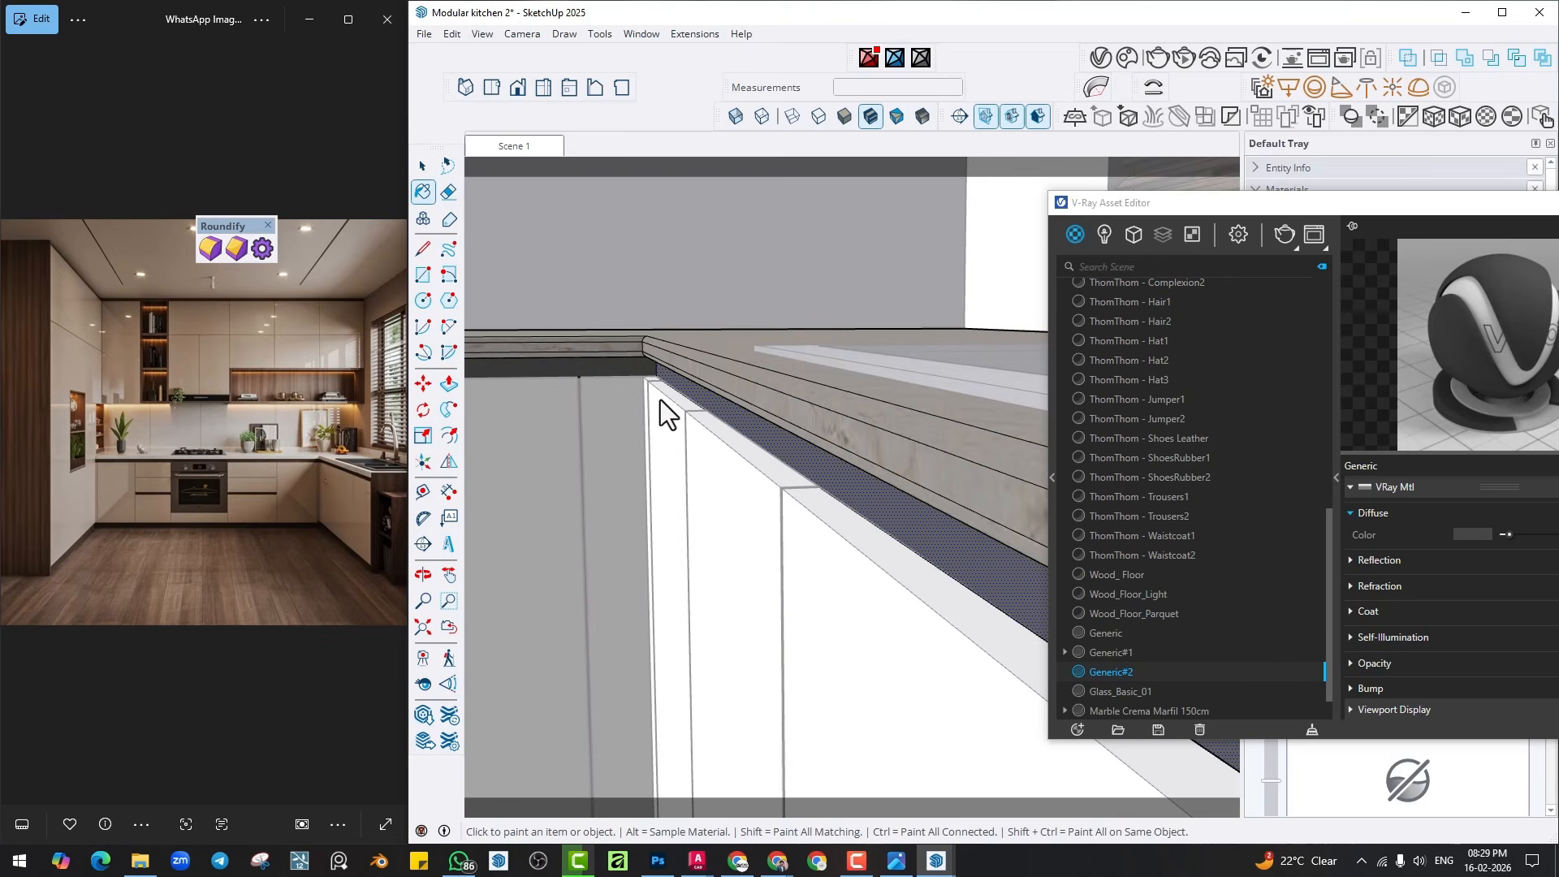
pyautogui.moveTo(544, 443); pyautogui.dragTo(730, 542, button='middle')
pyautogui.press('space')
pyautogui.click(759, 591)
# Open the drawer cabinet right of the oven and sample the M06_Steel_Smoke material from its dark handle strip.
pyautogui.scroll(8, 731, 542)
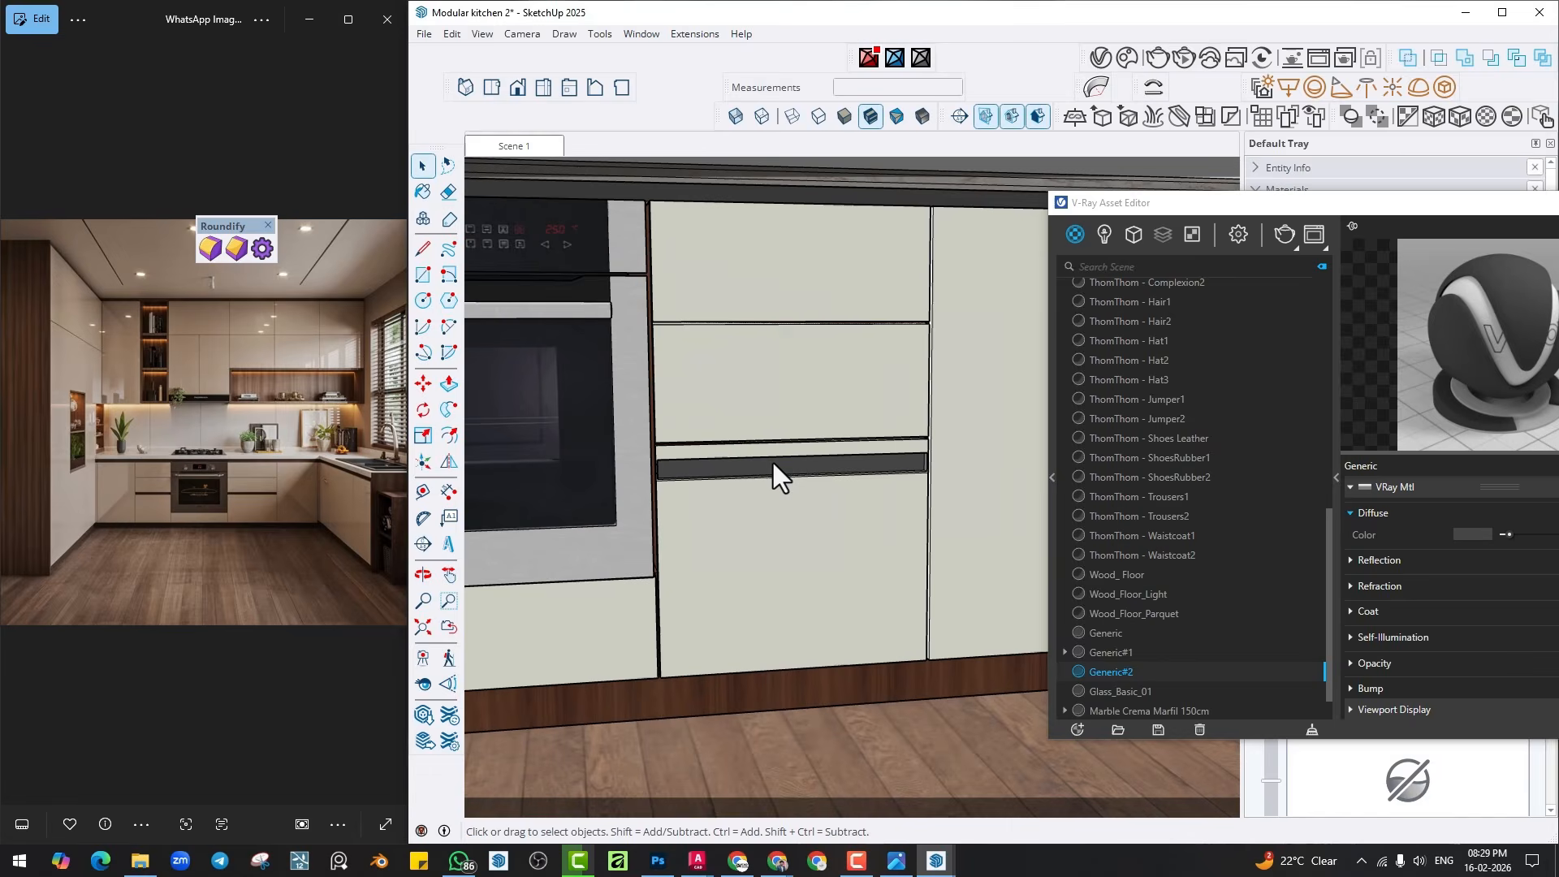
pyautogui.click(423, 192)
pyautogui.scroll(4, 704, 367)
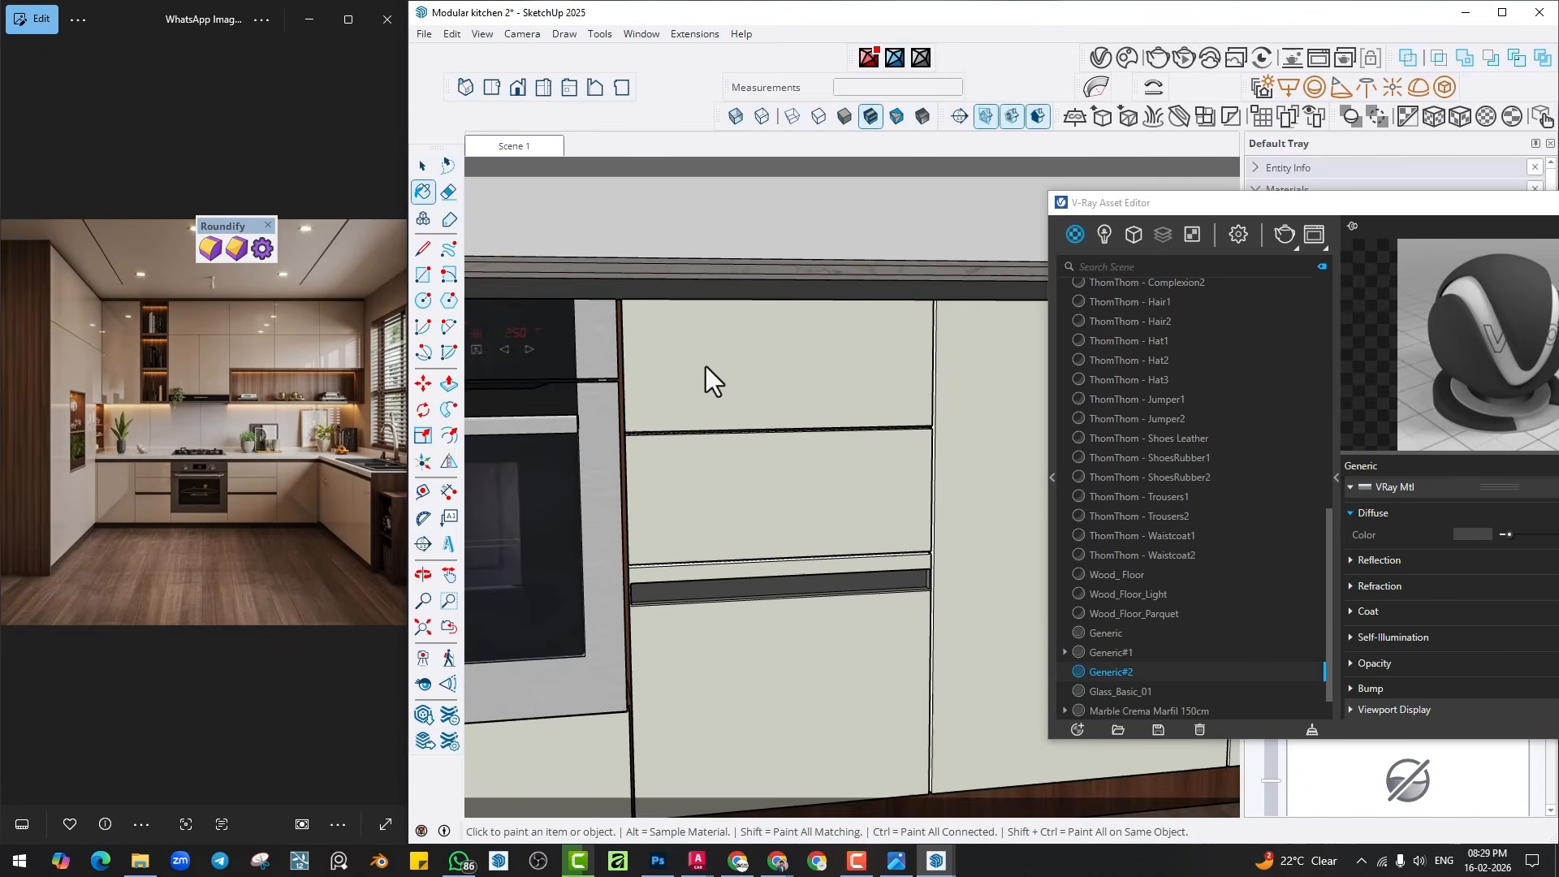
pyautogui.press('space')
pyautogui.doubleClick(735, 640)
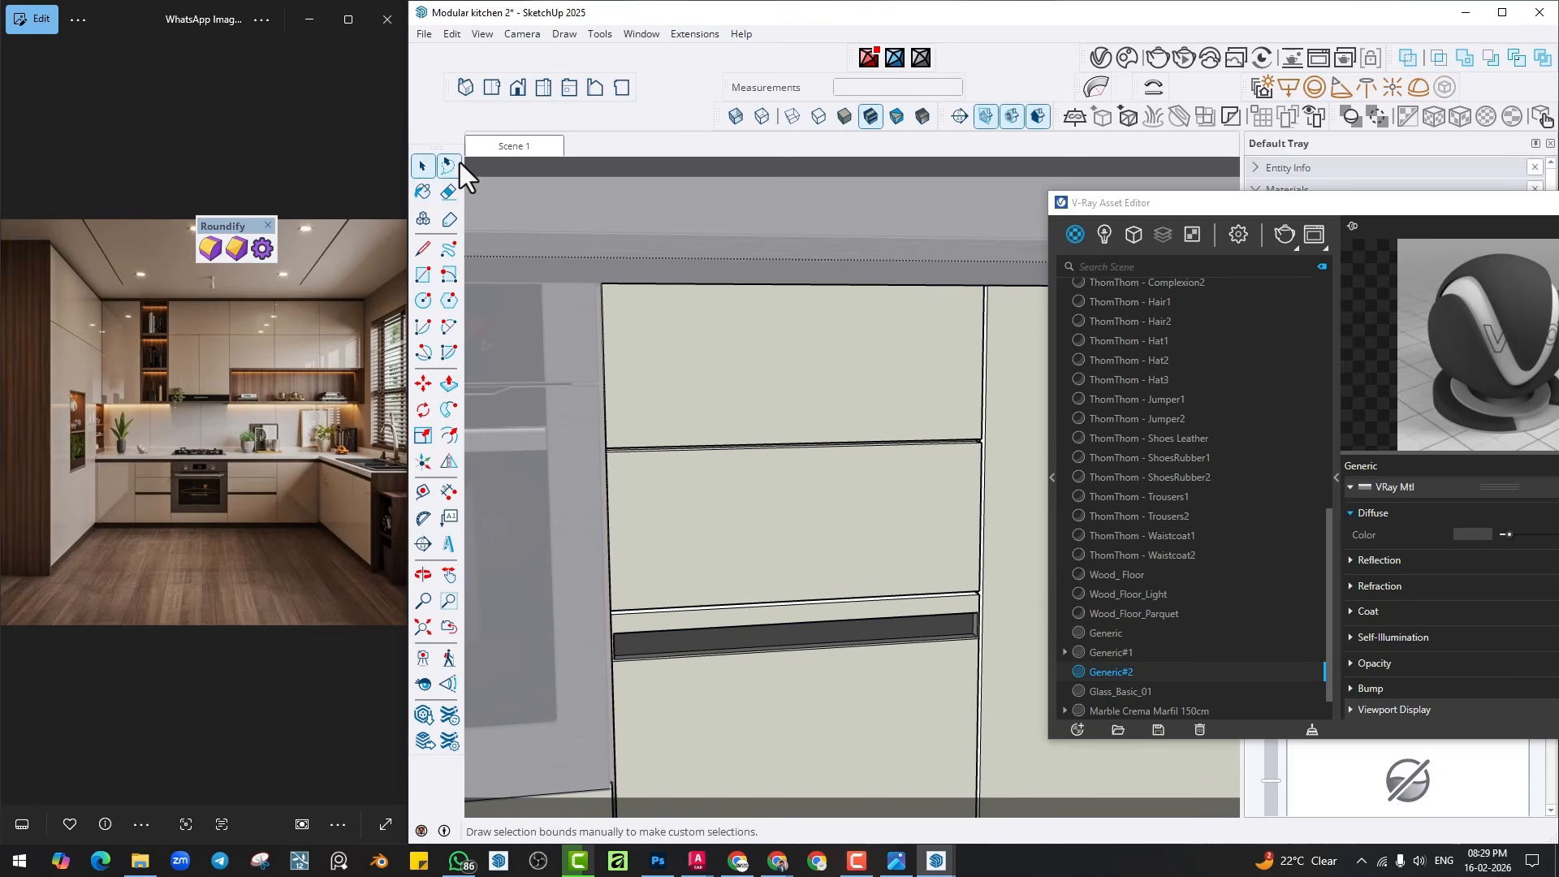
pyautogui.click(421, 193)
pyautogui.keyDown('alt'); pyautogui.click(767, 641); pyautogui.keyUp('alt')
pyautogui.scroll(-3, 796, 617)
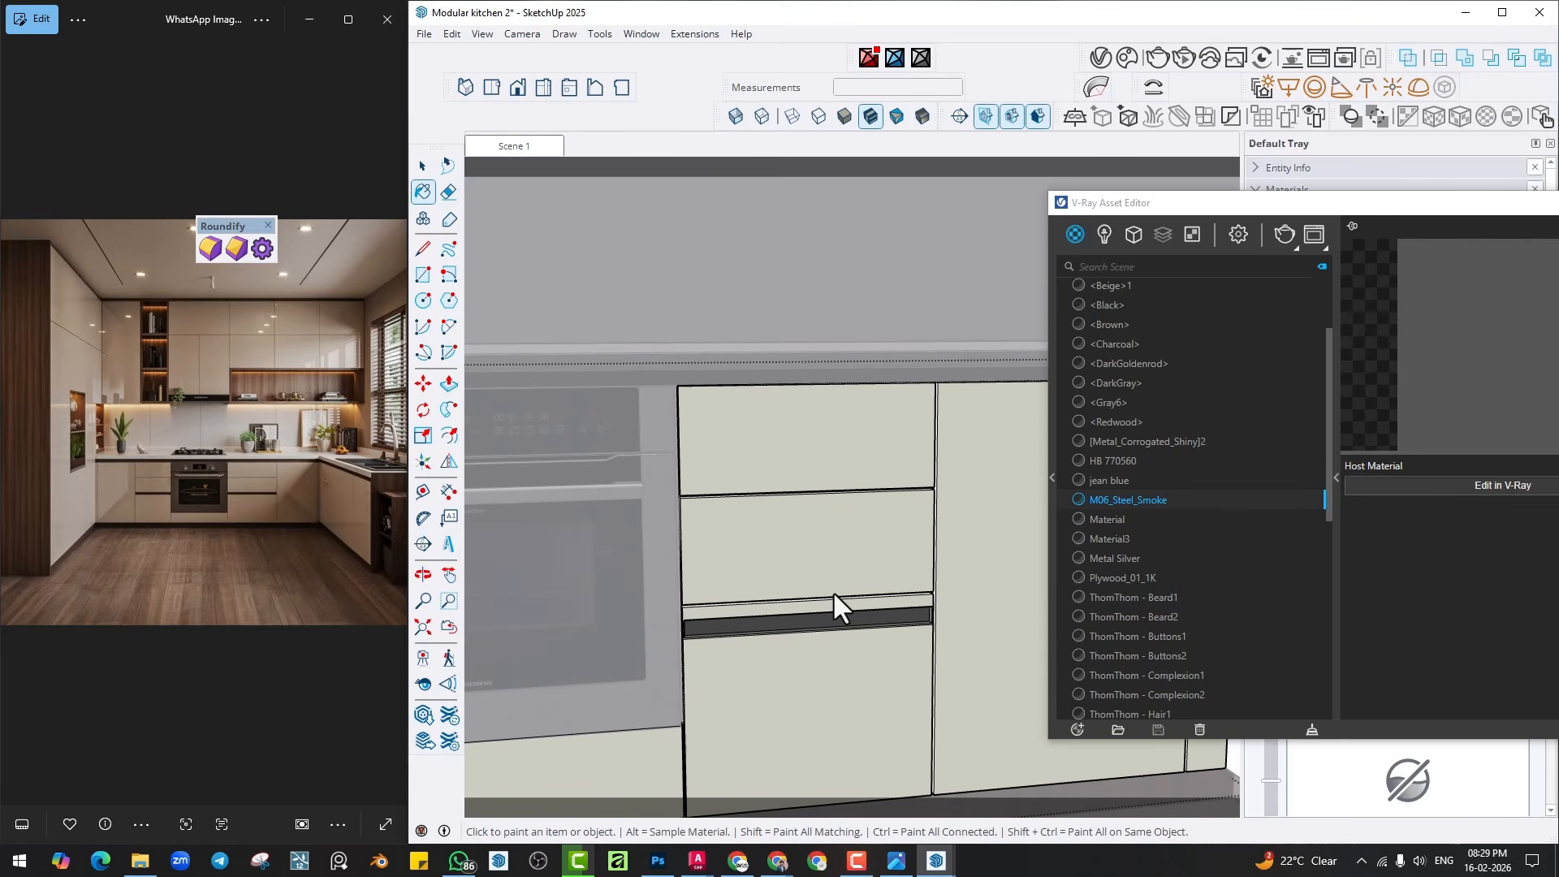
pyautogui.scroll(2, 787, 520)
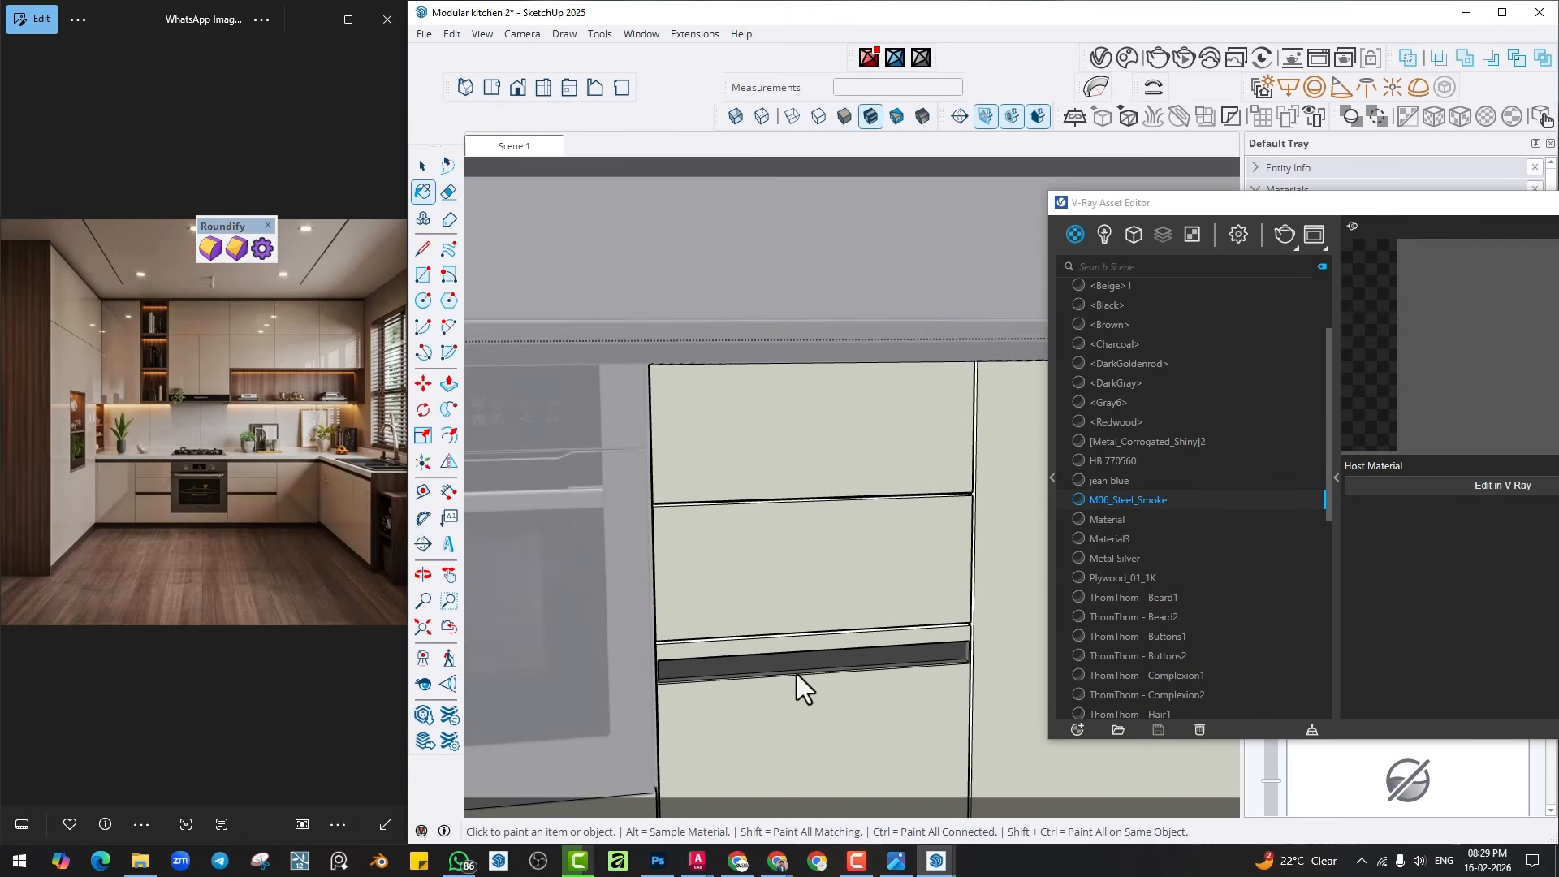
# Open the drawer handle profile left of the oven for editing, and return to the model around the oven.
pyautogui.scroll(-2, 791, 660)
pyautogui.keyDown('shift'); pyautogui.moveTo(881, 609); pyautogui.dragTo(1043, 597, button='middle'); pyautogui.keyUp('shift')
pyautogui.keyDown('shift'); pyautogui.moveTo(519, 650); pyautogui.dragTo(998, 598, button='middle'); pyautogui.keyUp('shift')
pyautogui.scroll(2, 796, 611)
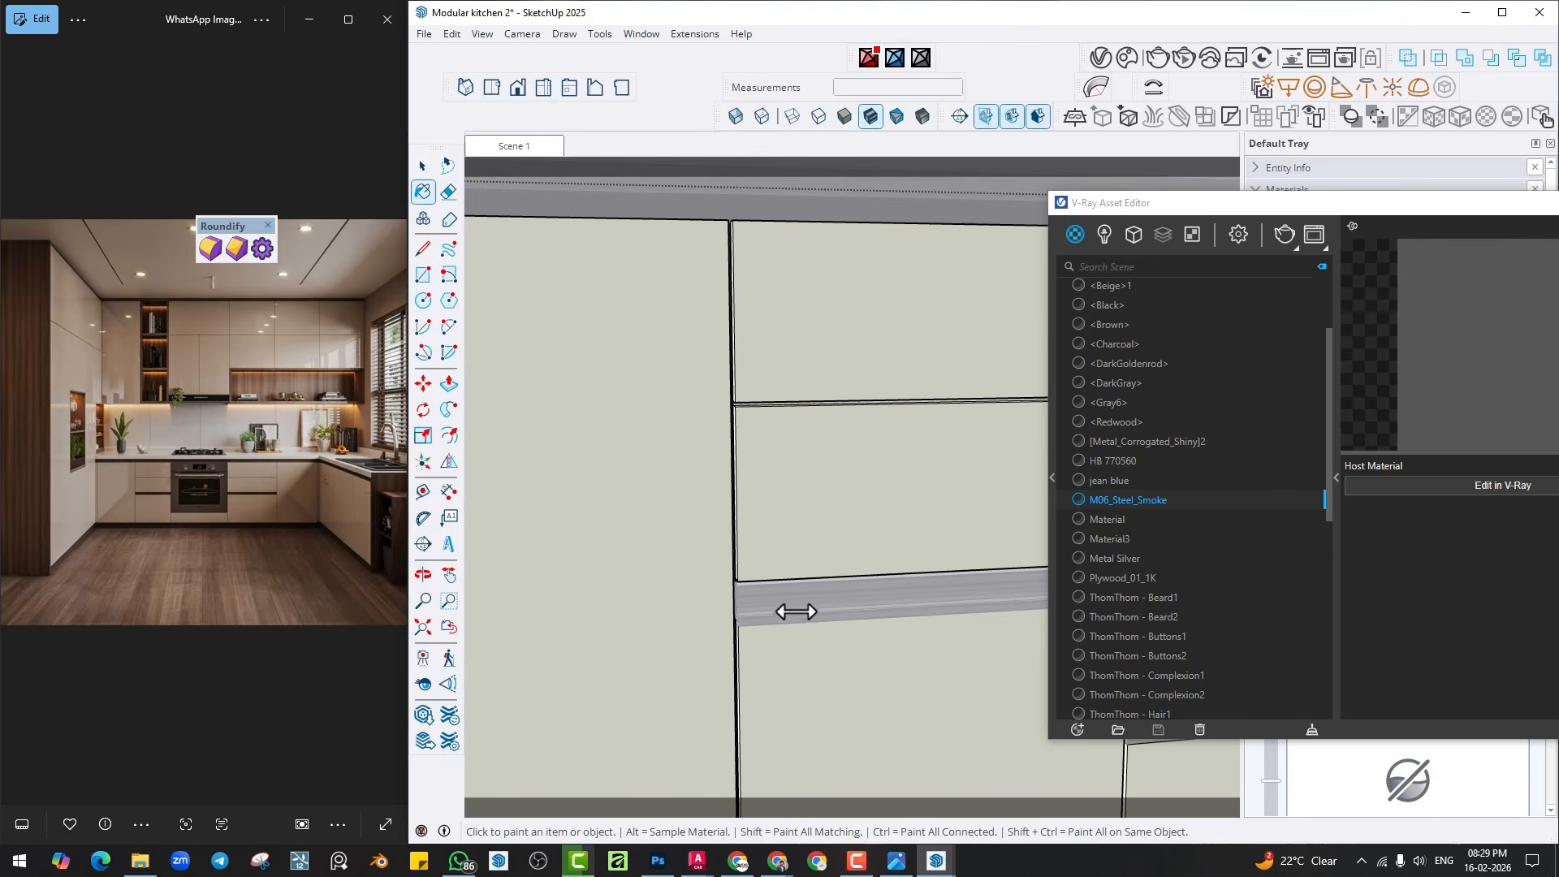
pyautogui.scroll(3, 816, 599)
pyautogui.press('space')
pyautogui.doubleClick(801, 593)
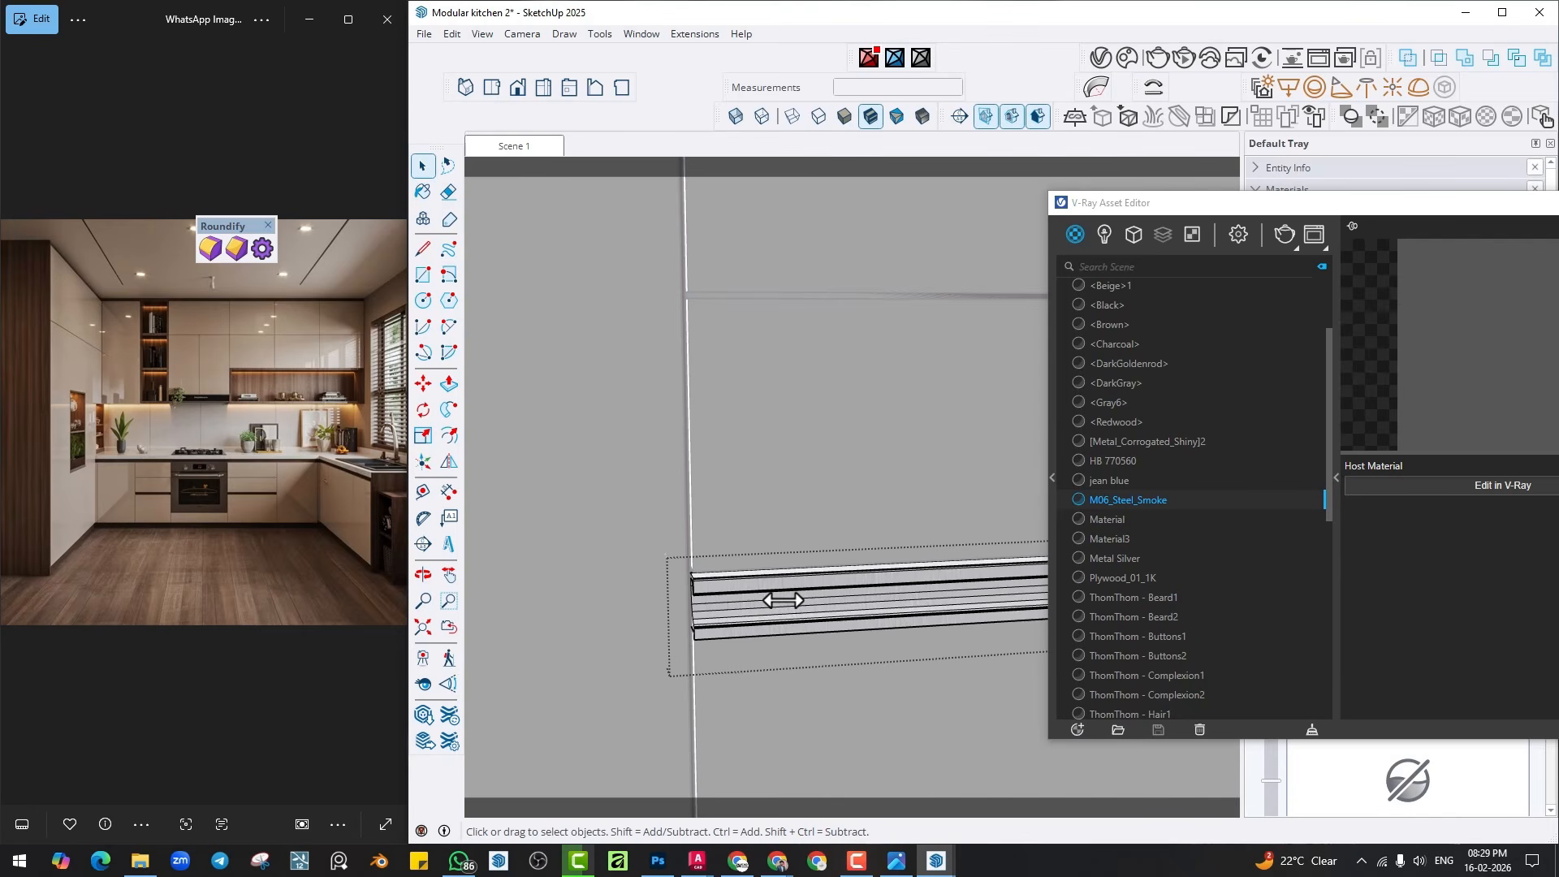
pyautogui.scroll(-5, 781, 604)
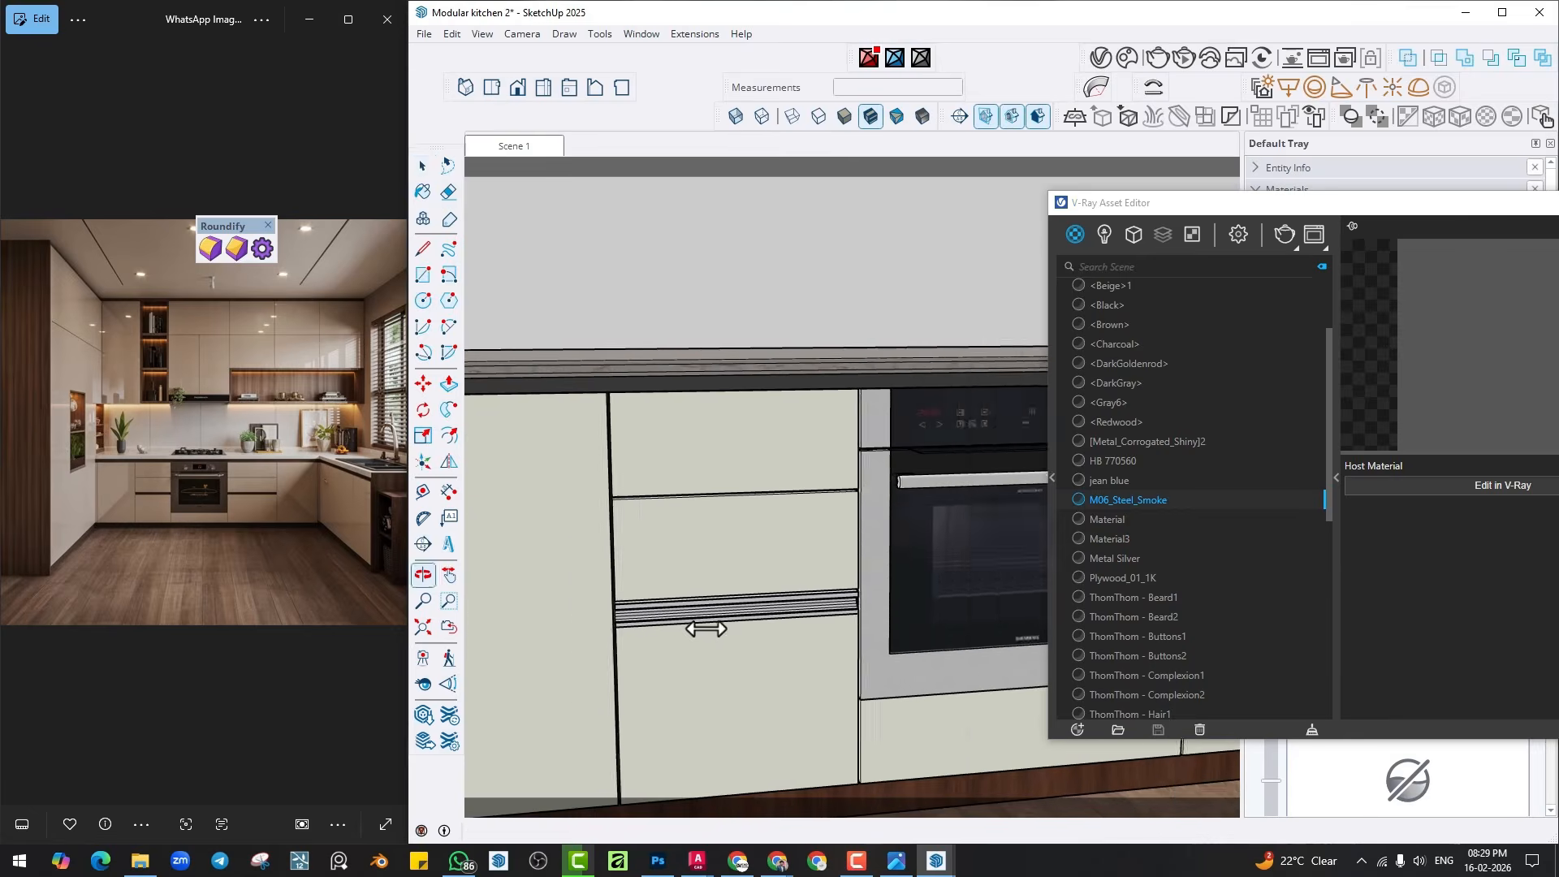
pyautogui.keyDown('shift'); pyautogui.moveTo(706, 628); pyautogui.dragTo(642, 633, button='middle'); pyautogui.keyUp('shift')
pyautogui.scroll(-3, 860, 638)
pyautogui.keyDown('shift'); pyautogui.moveTo(888, 640); pyautogui.dragTo(723, 641, button='middle'); pyautogui.keyUp('shift')
pyautogui.doubleClick(893, 634)
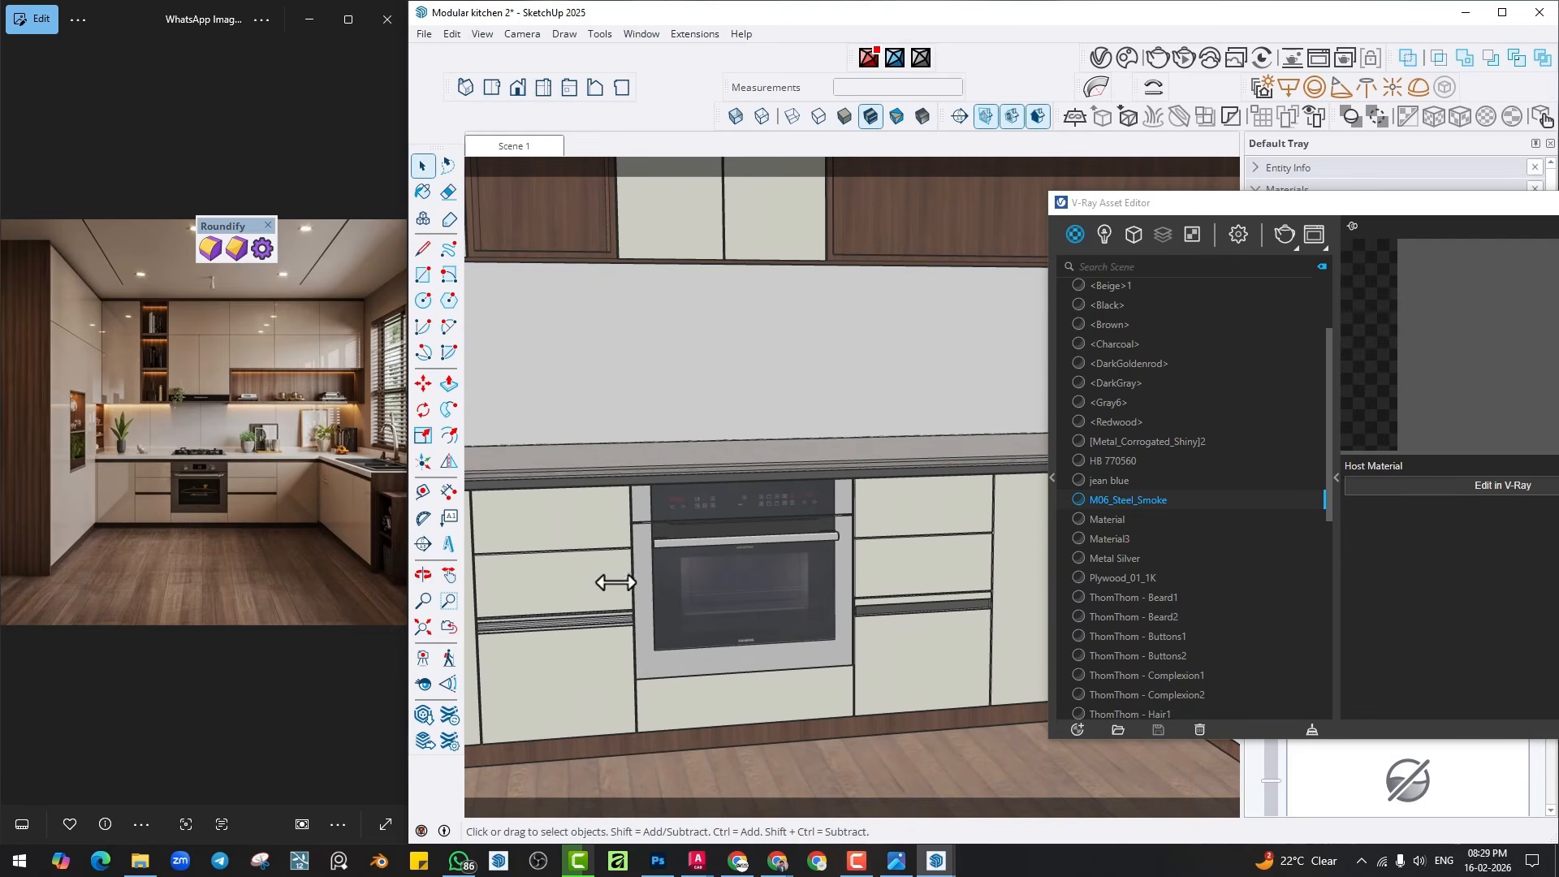
# Create a new Generic V-Ray material named wALL and brighten its diffuse color to near white.
pyautogui.moveTo(615, 582)
pyautogui.mouseDown(button='middle')
pyautogui.moveTo(977, 567)
pyautogui.moveTo(800, 609)
pyautogui.moveTo(835, 599)
pyautogui.moveTo(825, 574)
pyautogui.moveTo(698, 593)
pyautogui.moveTo(772, 599)
pyautogui.moveTo(724, 519)
pyautogui.moveTo(758, 560)
pyautogui.moveTo(797, 491)
pyautogui.moveTo(713, 550)
pyautogui.moveTo(723, 528)
pyautogui.moveTo(787, 522)
pyautogui.mouseUp(button='middle')
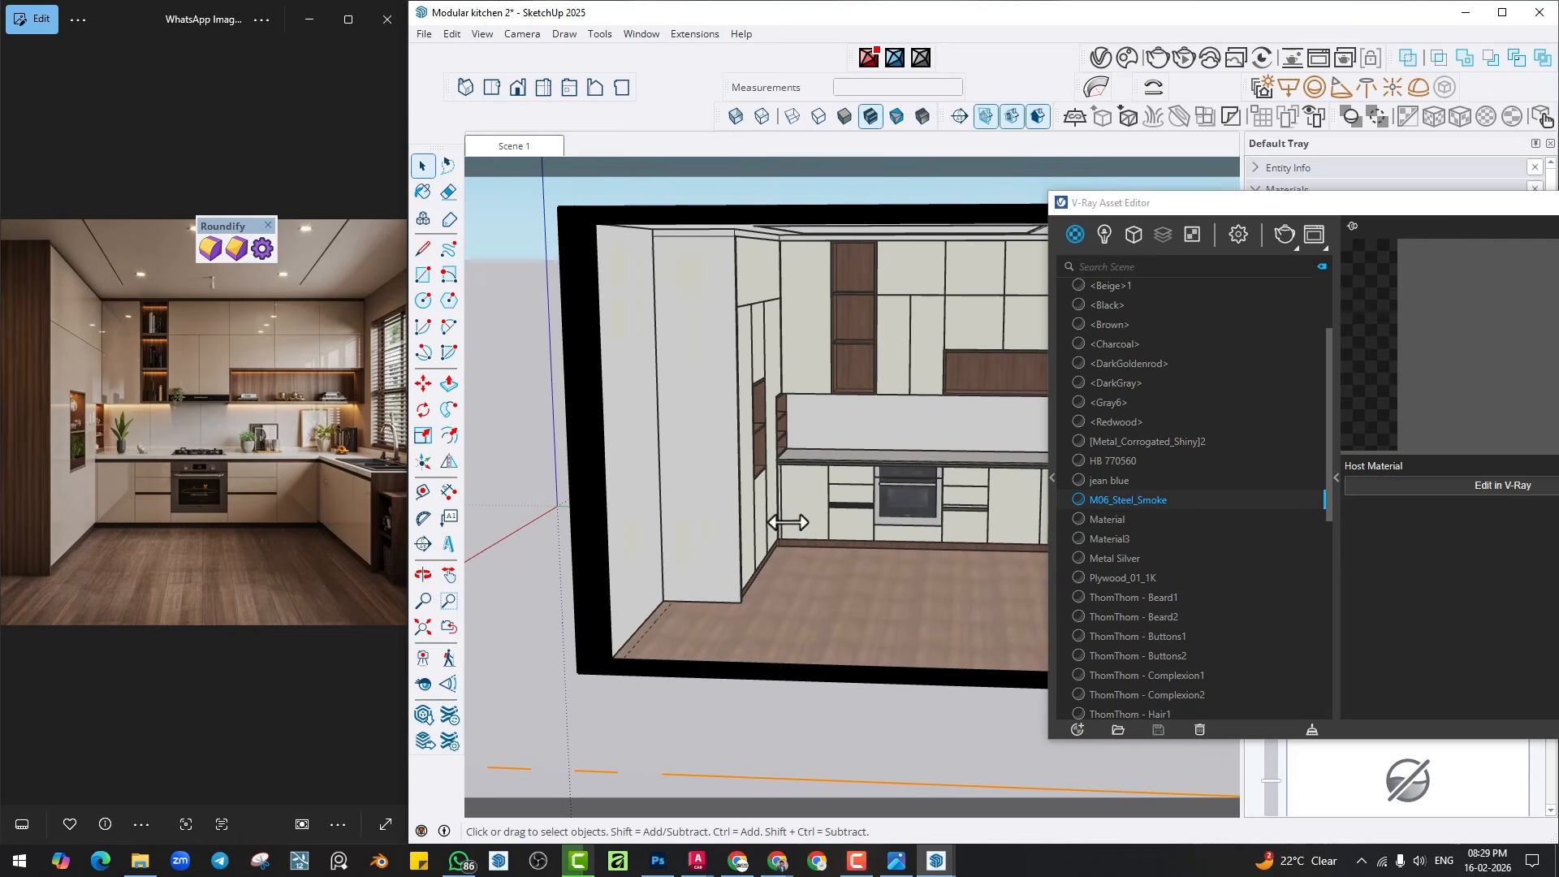
pyautogui.click(1067, 240)
pyautogui.click(1093, 265)
pyautogui.moveTo(1128, 198); pyautogui.dragTo(934, 107)
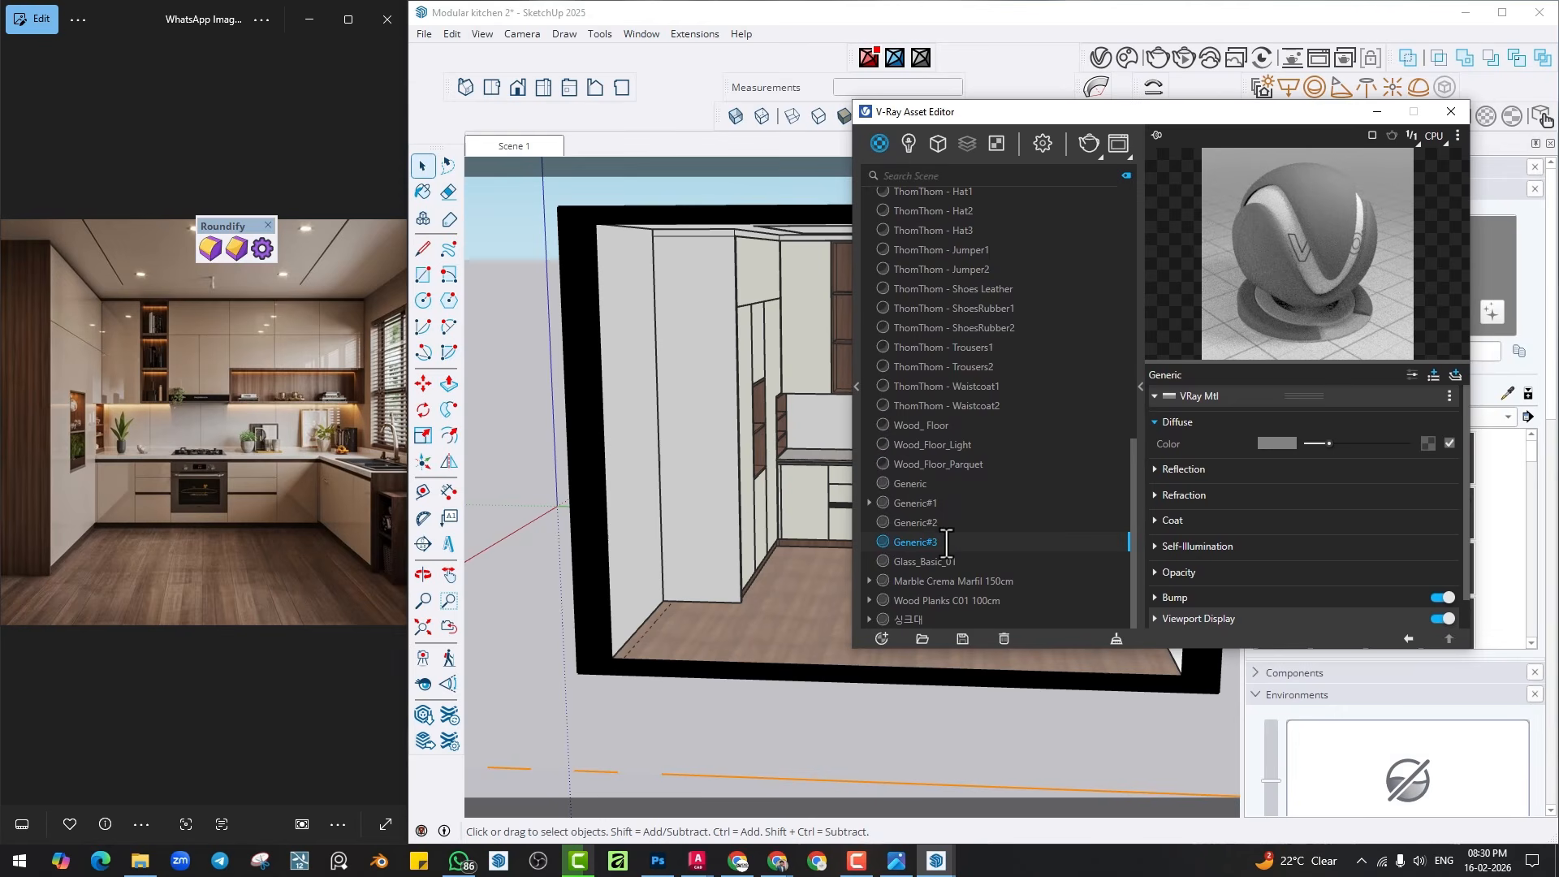
pyautogui.write('wALL')
pyautogui.press('Return')
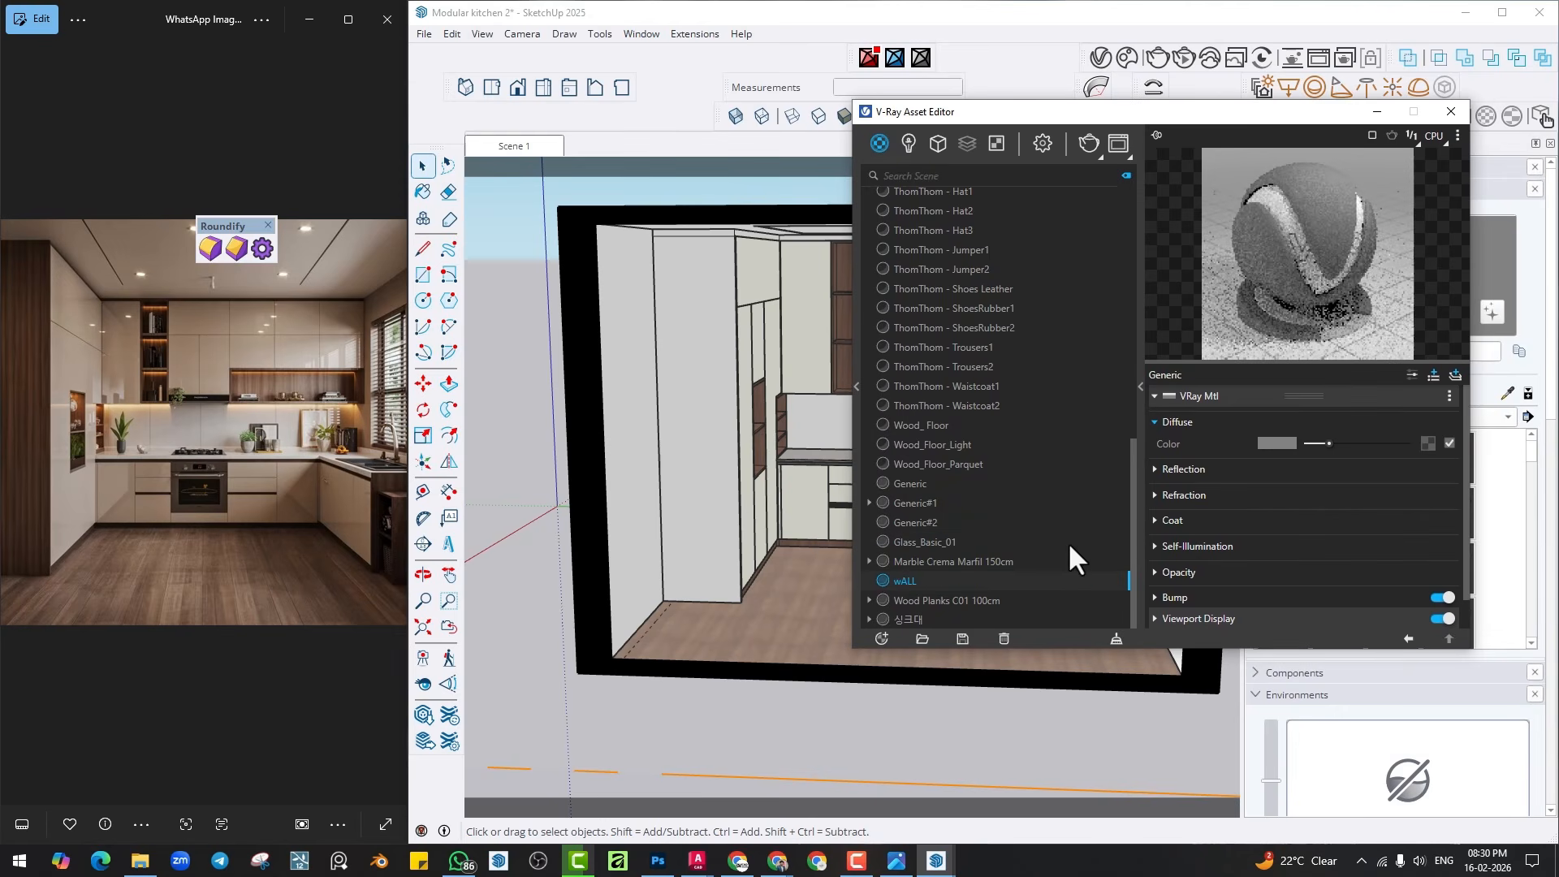
pyautogui.moveTo(1362, 443); pyautogui.dragTo(1376, 443)
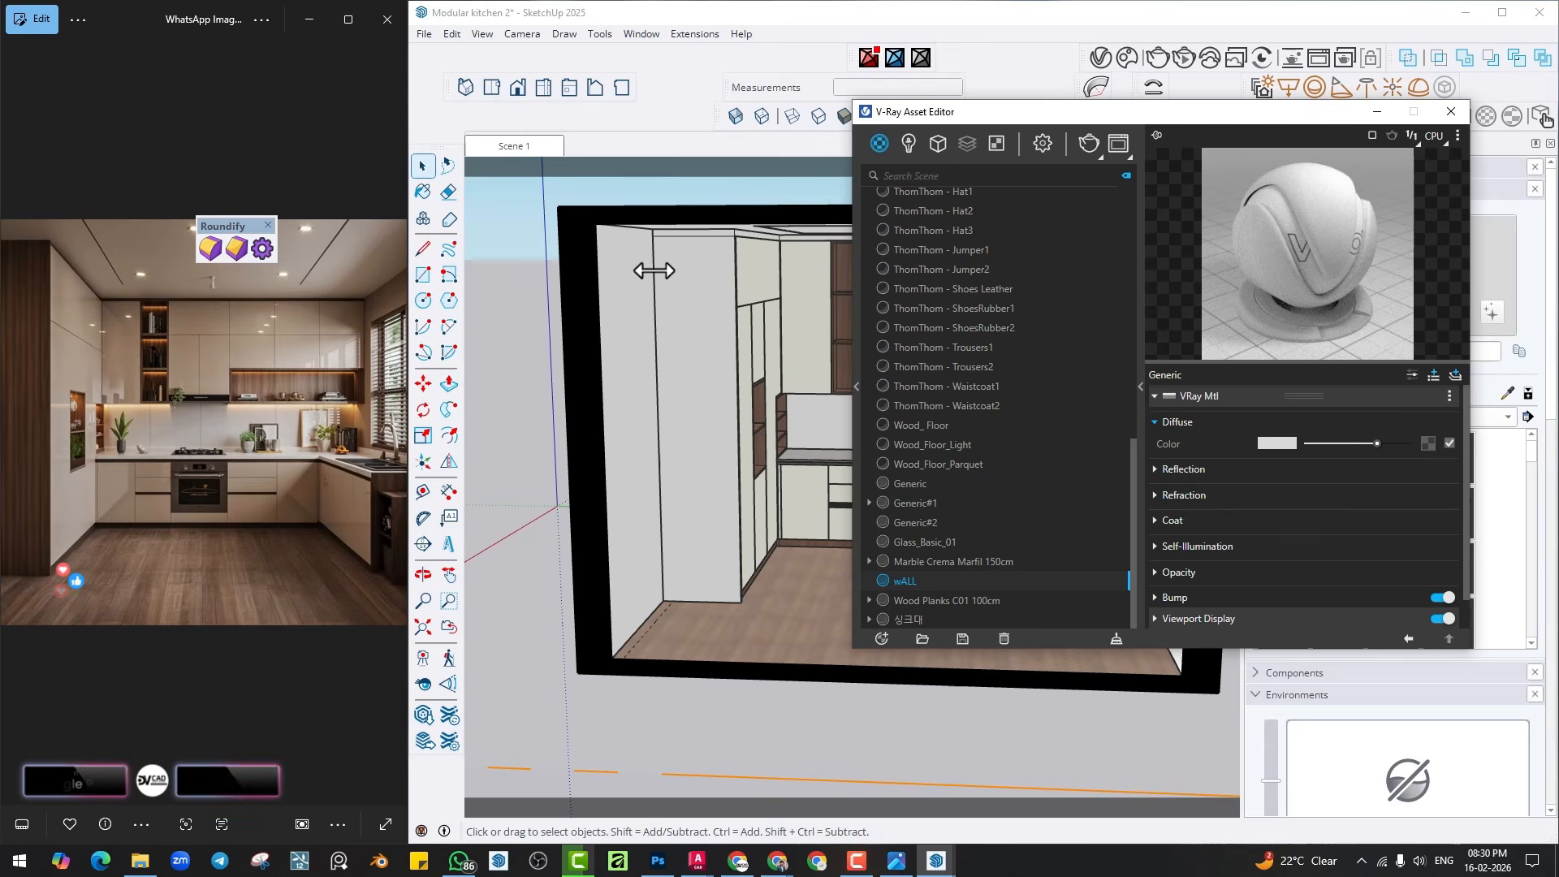
# Paint the room's wall and ceiling shell with the wALL material.
pyautogui.click(641, 323)
pyautogui.press('b')
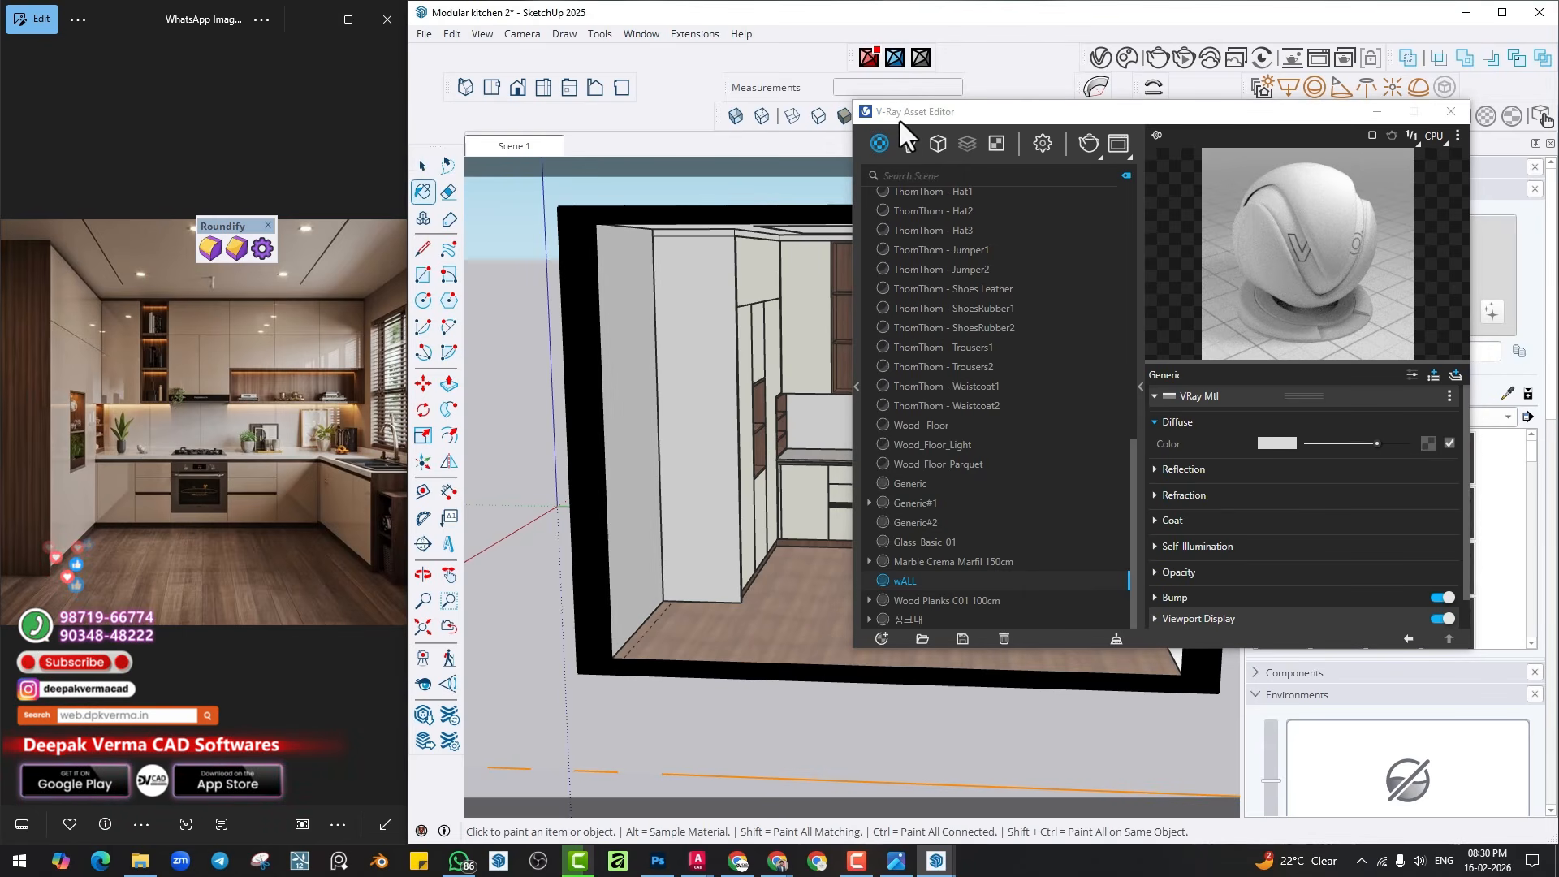
pyautogui.moveTo(898, 118); pyautogui.dragTo(1122, 142)
pyautogui.moveTo(934, 405)
pyautogui.mouseDown(button='middle')
pyautogui.moveTo(857, 549)
pyautogui.moveTo(941, 376)
pyautogui.moveTo(832, 333)
pyautogui.mouseUp(button='middle')
pyautogui.click(831, 332)
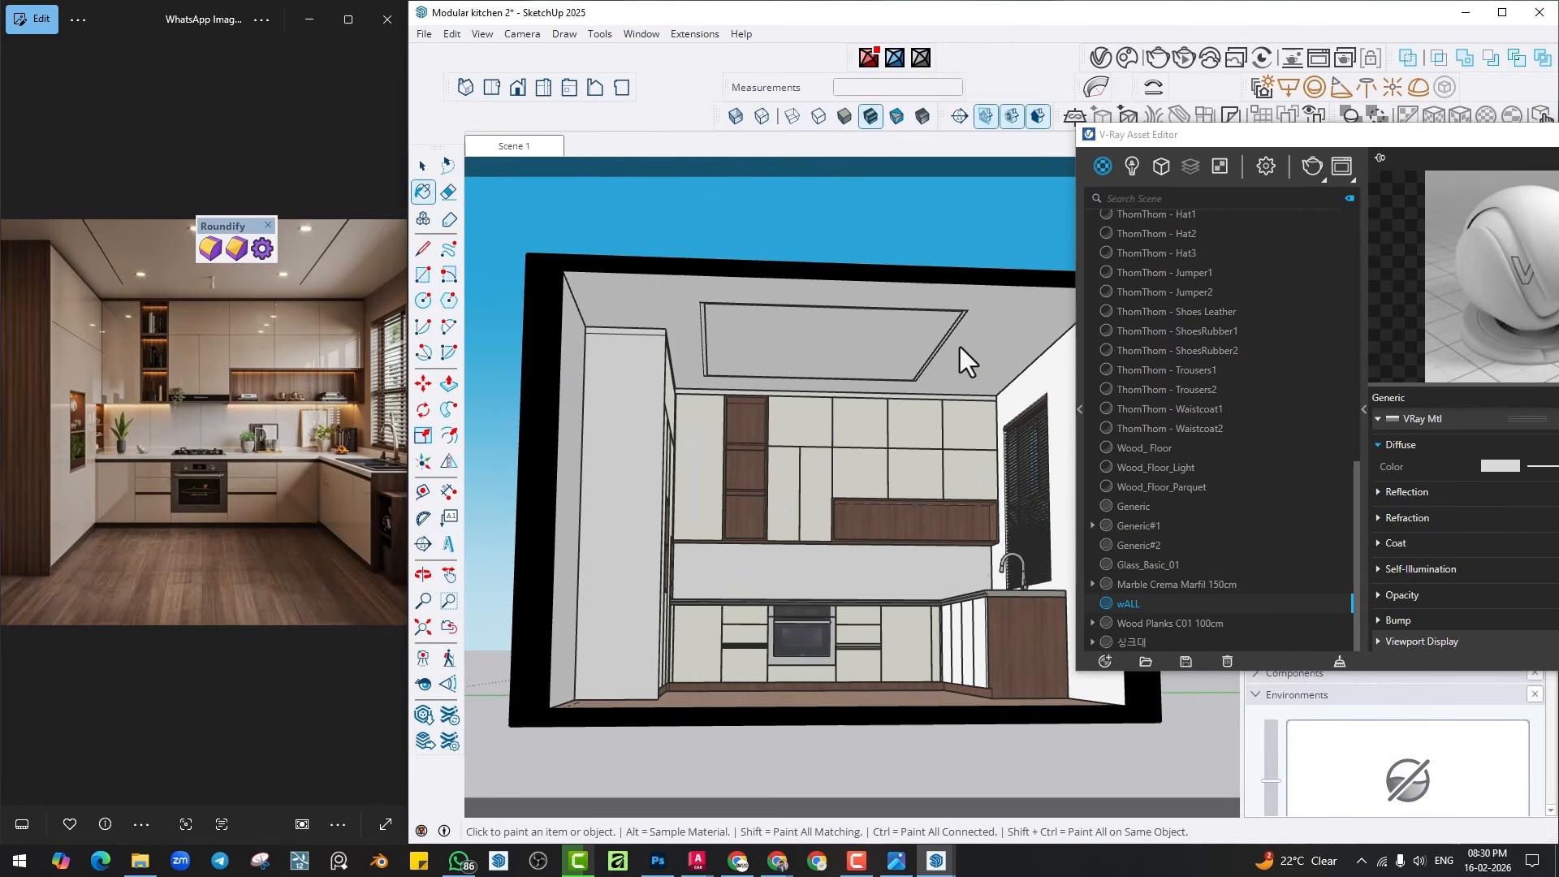
# Hide the section plane outline around the room.
pyautogui.moveTo(1039, 395)
pyautogui.mouseDown(button='middle')
pyautogui.moveTo(1047, 500)
pyautogui.moveTo(790, 470)
pyautogui.mouseUp(button='middle')
pyautogui.scroll(-5, 864, 510)
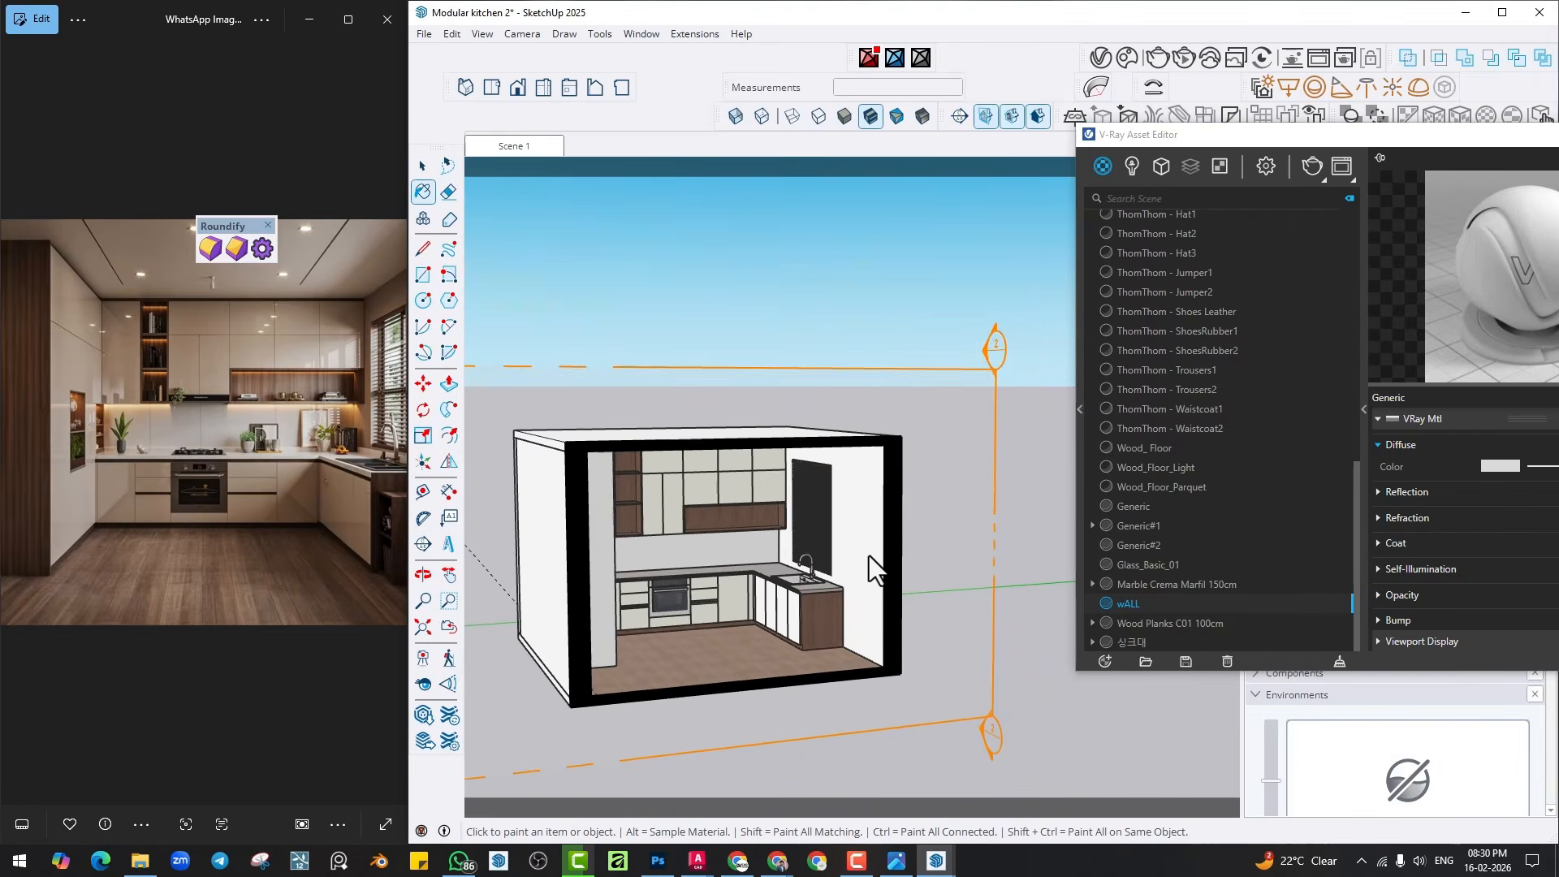
pyautogui.click(986, 116)
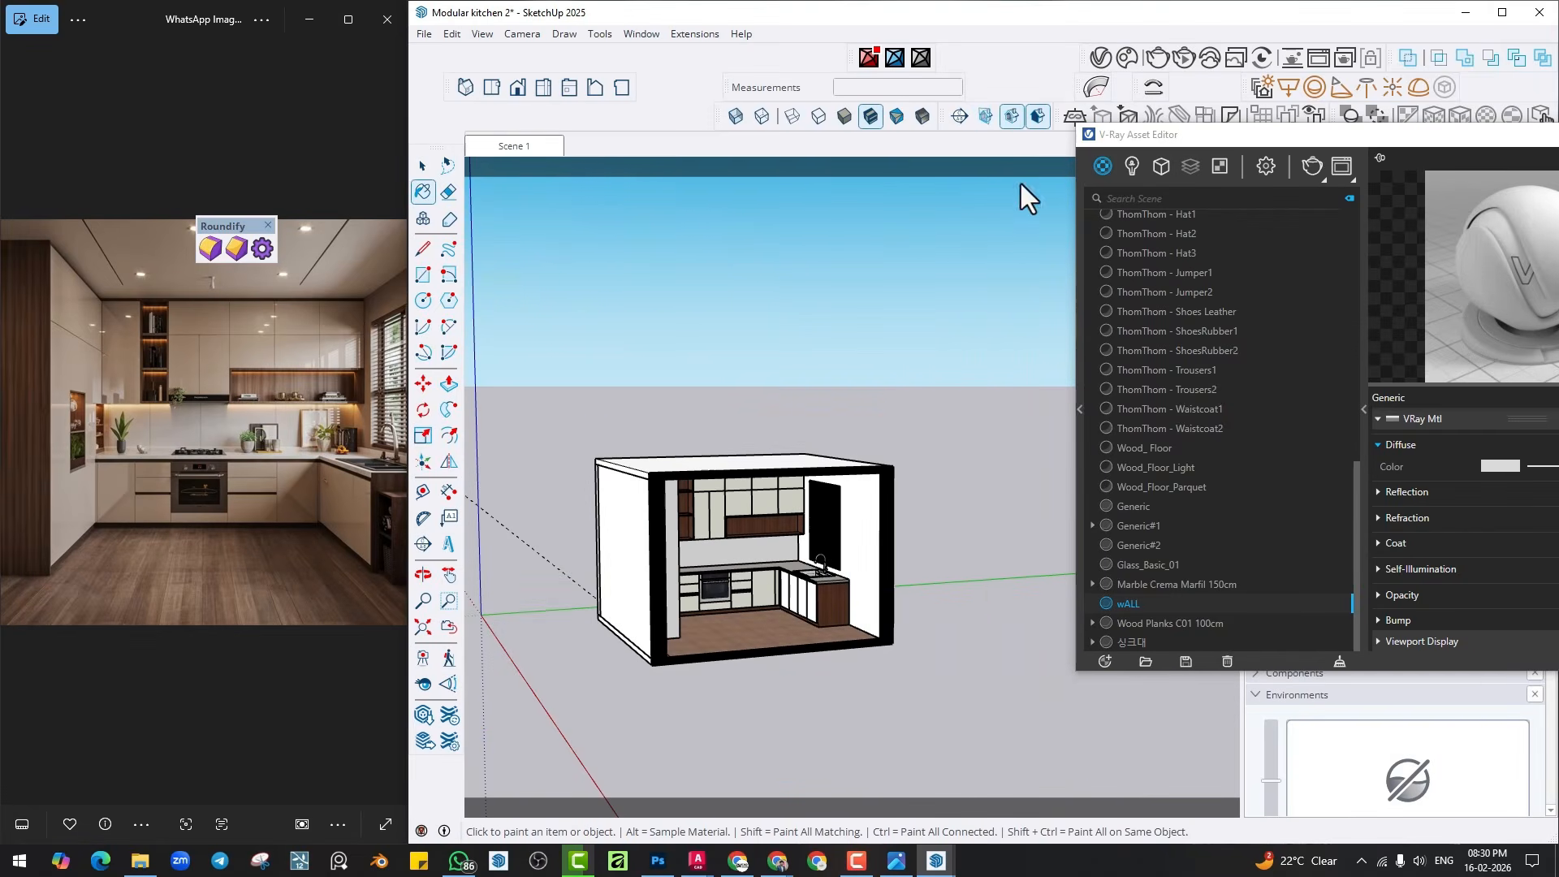
pyautogui.click(1010, 116)
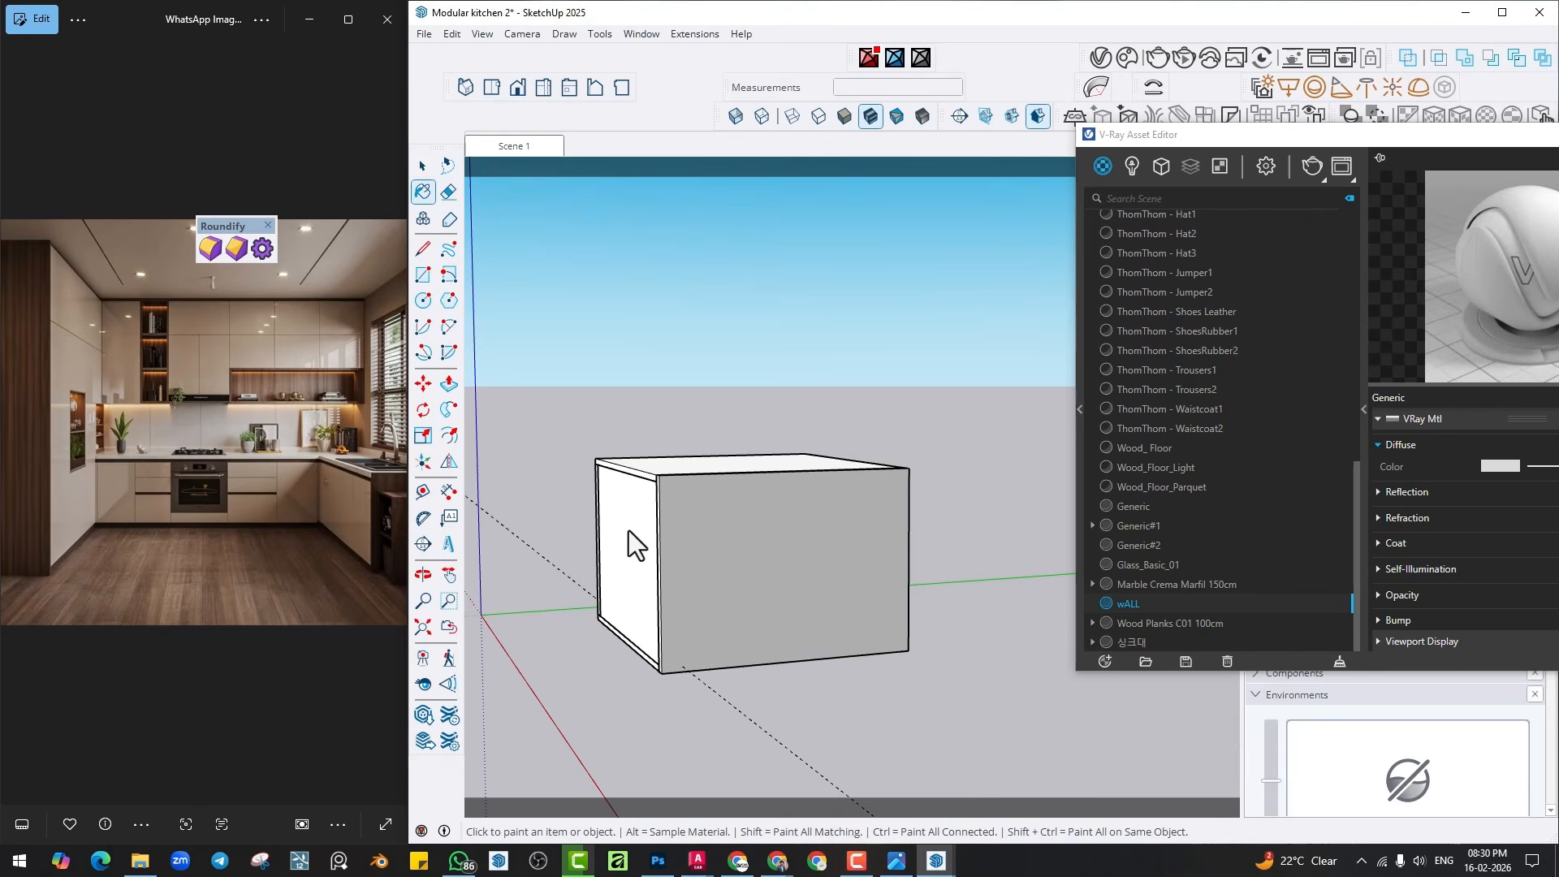
pyautogui.moveTo(628, 530)
pyautogui.mouseDown(button='middle')
pyautogui.moveTo(698, 593)
pyautogui.moveTo(716, 490)
pyautogui.moveTo(811, 504)
pyautogui.moveTo(975, 172)
pyautogui.mouseUp(button='middle')
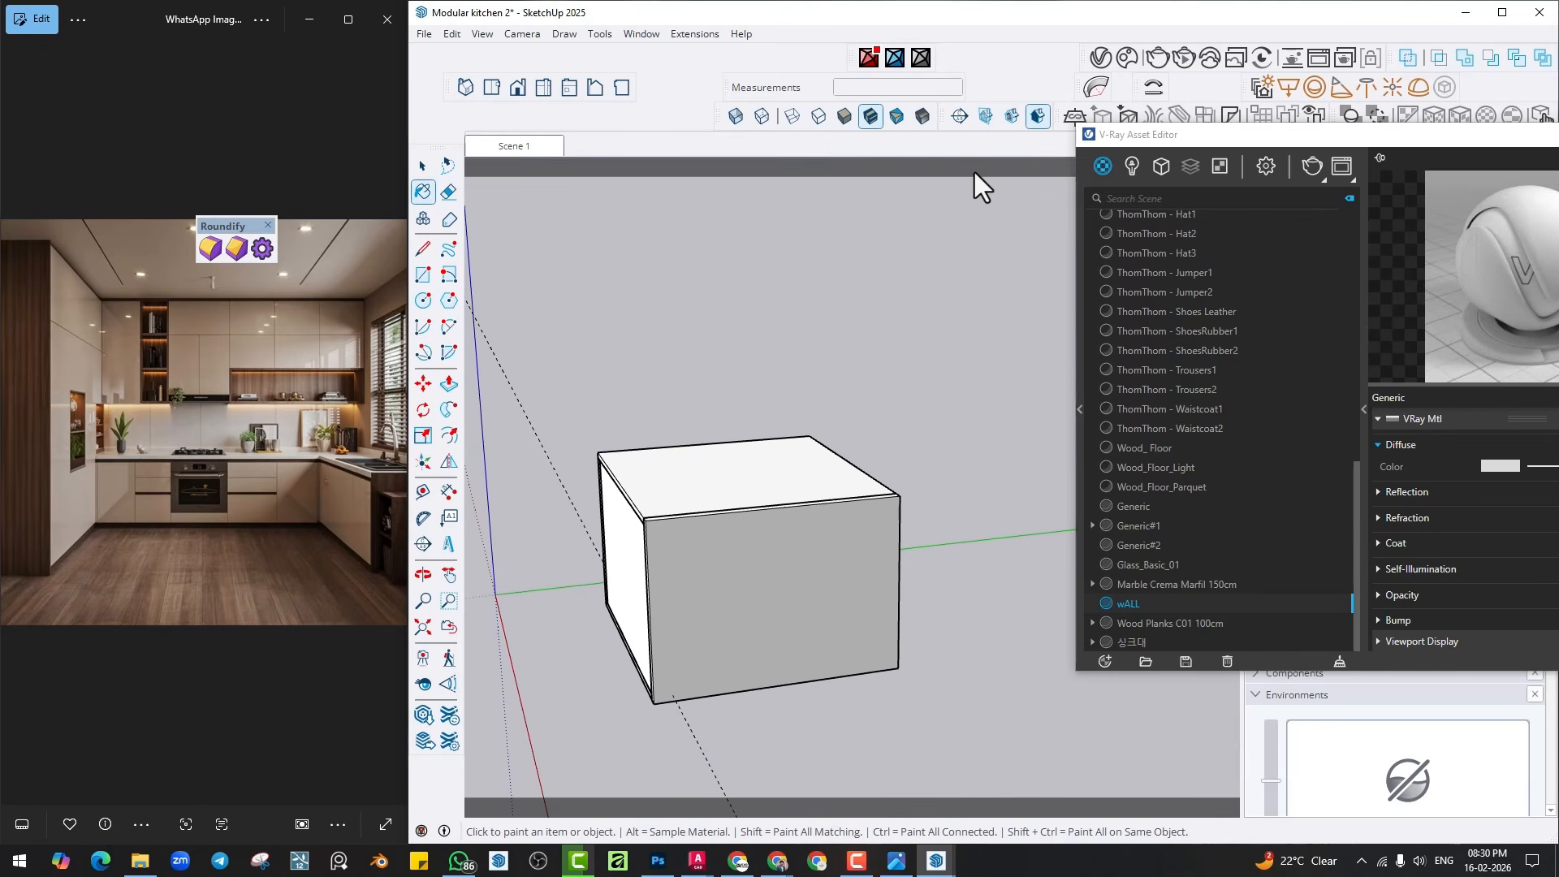
pyautogui.click(1010, 116)
# Apply the dark Generic#2 material to the narrow groove face around the recessed ceiling panel.
pyautogui.press('space')
pyautogui.moveTo(783, 587); pyautogui.dragTo(913, 349, button='middle')
pyautogui.scroll(5, 748, 587)
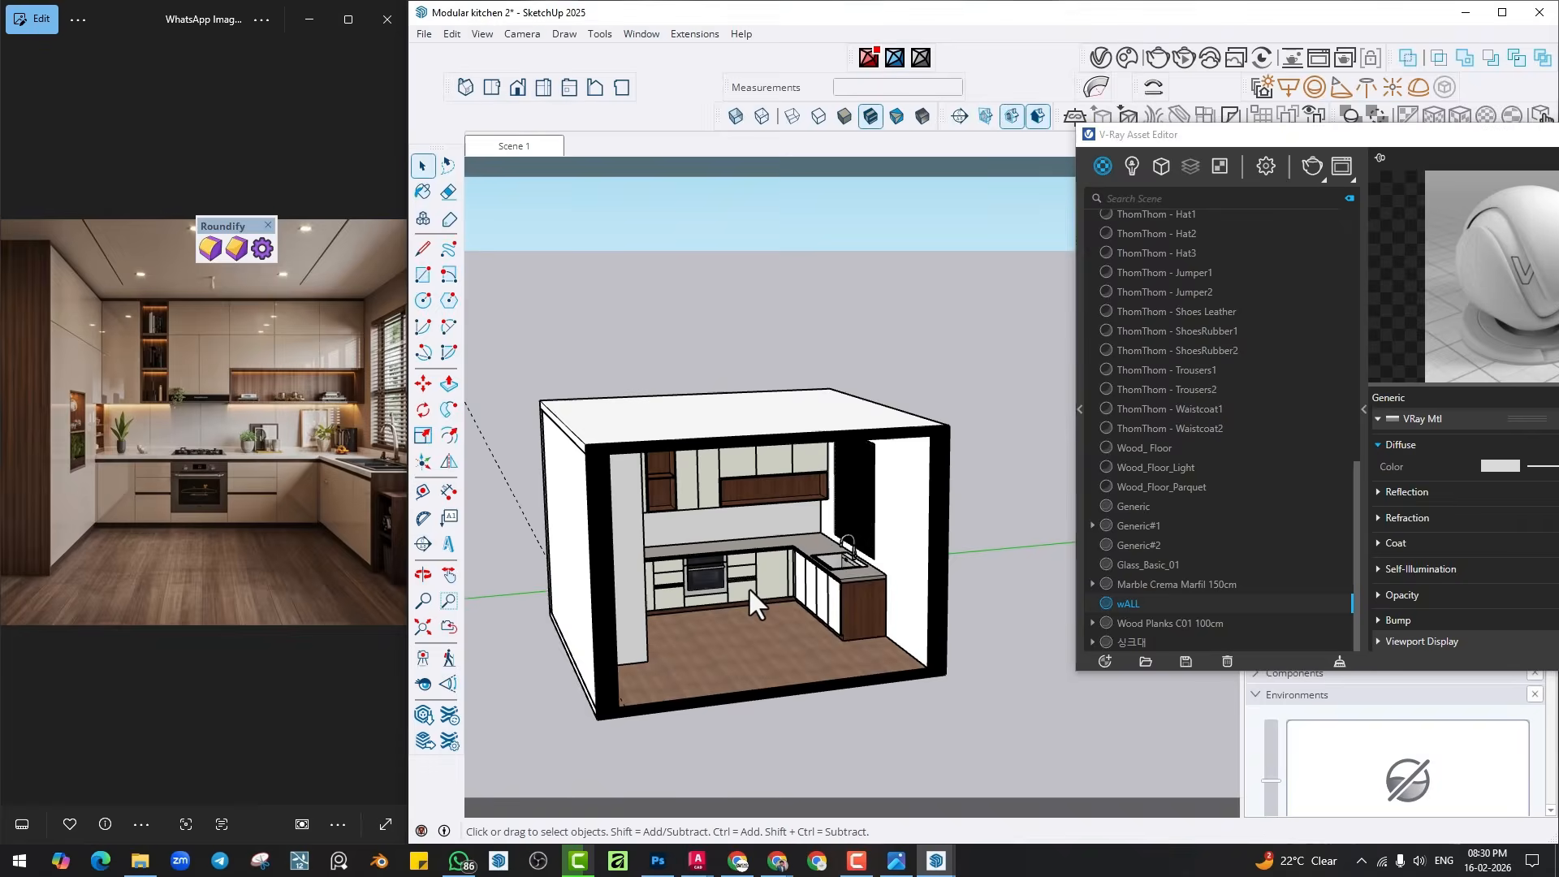
pyautogui.moveTo(763, 599)
pyautogui.mouseDown(button='middle')
pyautogui.moveTo(664, 479)
pyautogui.moveTo(730, 480)
pyautogui.moveTo(743, 463)
pyautogui.moveTo(721, 401)
pyautogui.moveTo(713, 425)
pyautogui.mouseUp(button='middle')
pyautogui.scroll(10, 633, 449)
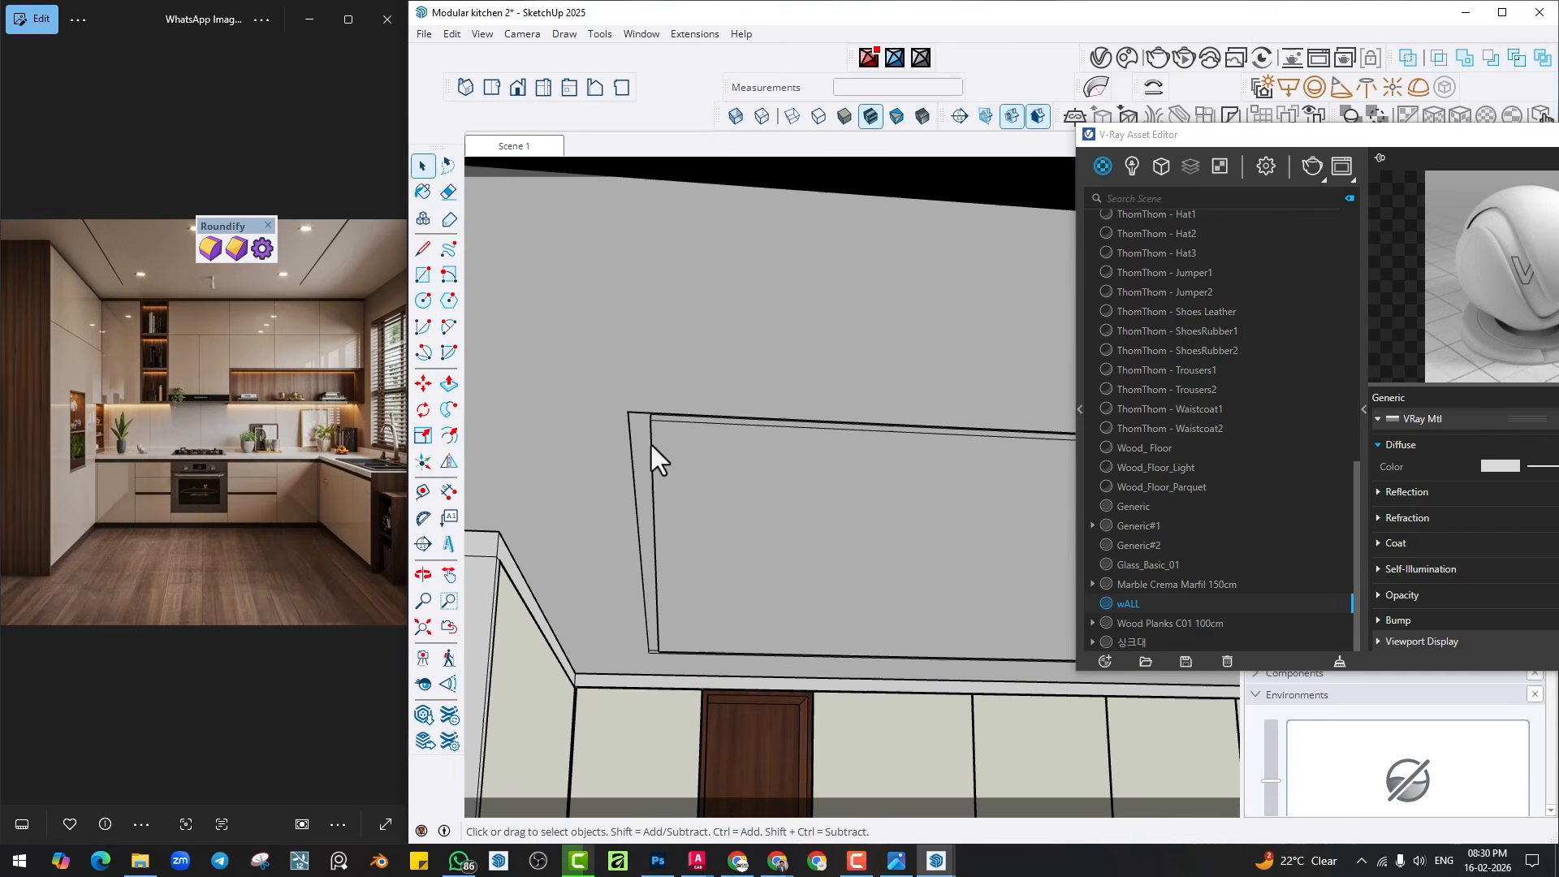
pyautogui.scroll(3, 652, 430)
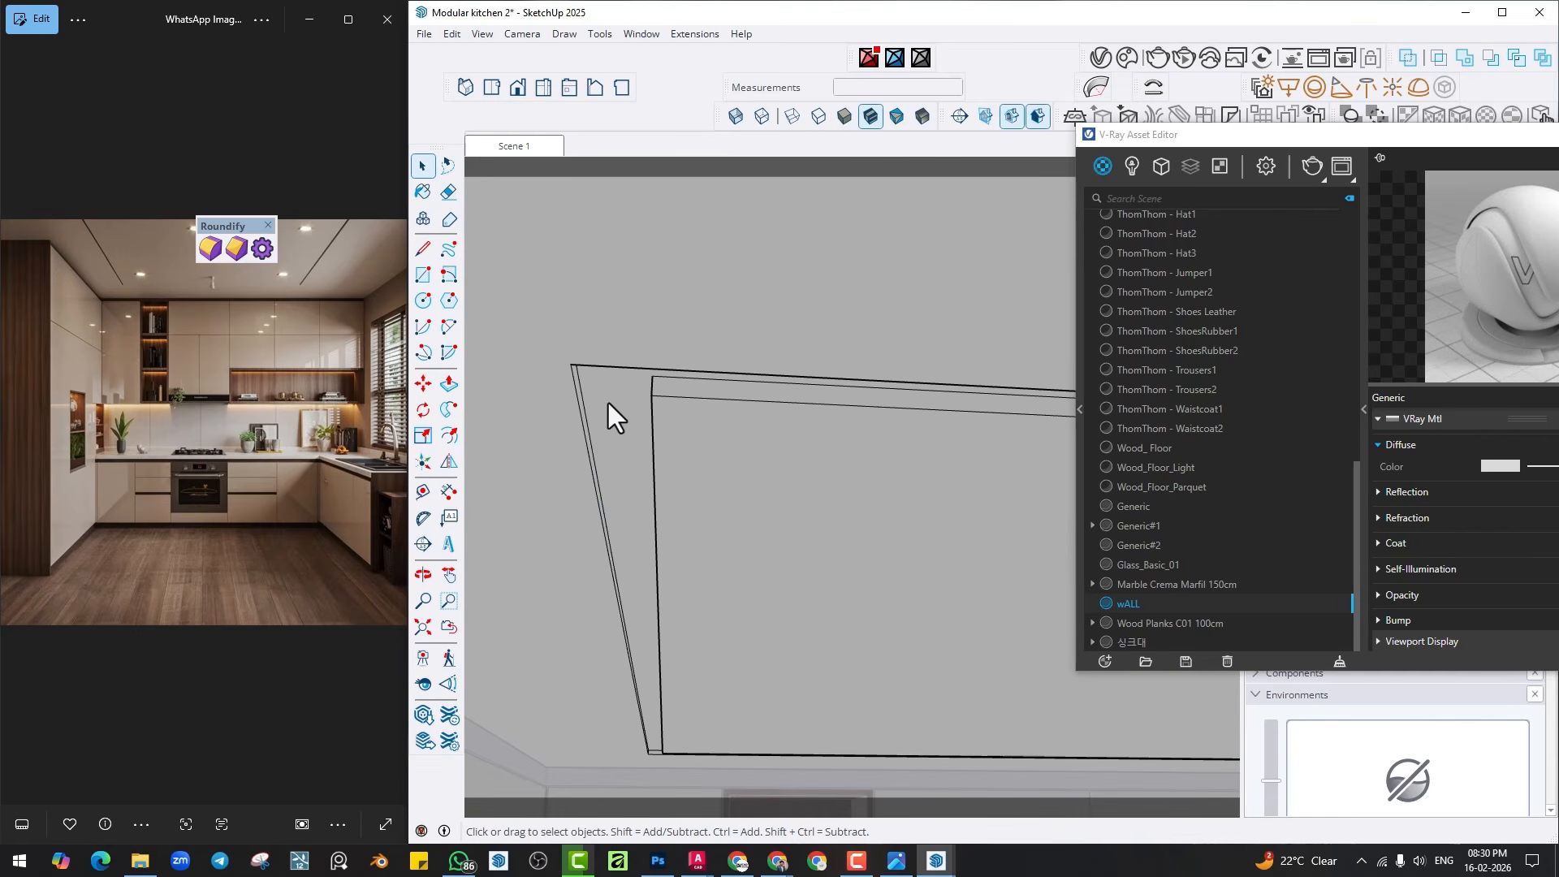
pyautogui.keyDown('shift'); pyautogui.moveTo(607, 403); pyautogui.dragTo(577, 419, button='middle'); pyautogui.keyUp('shift')
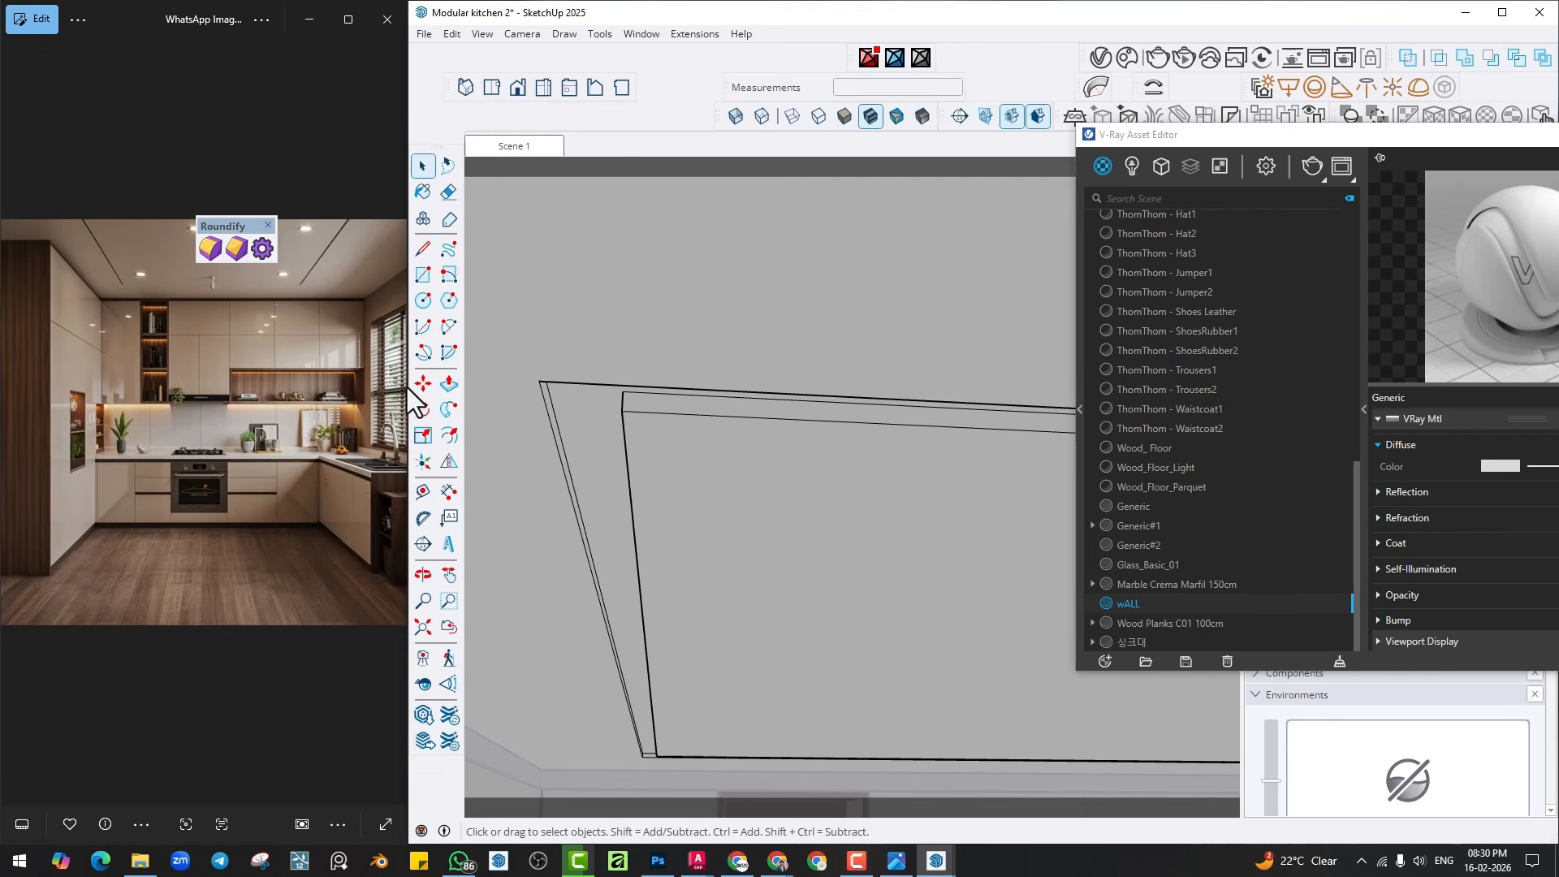
pyautogui.click(574, 437)
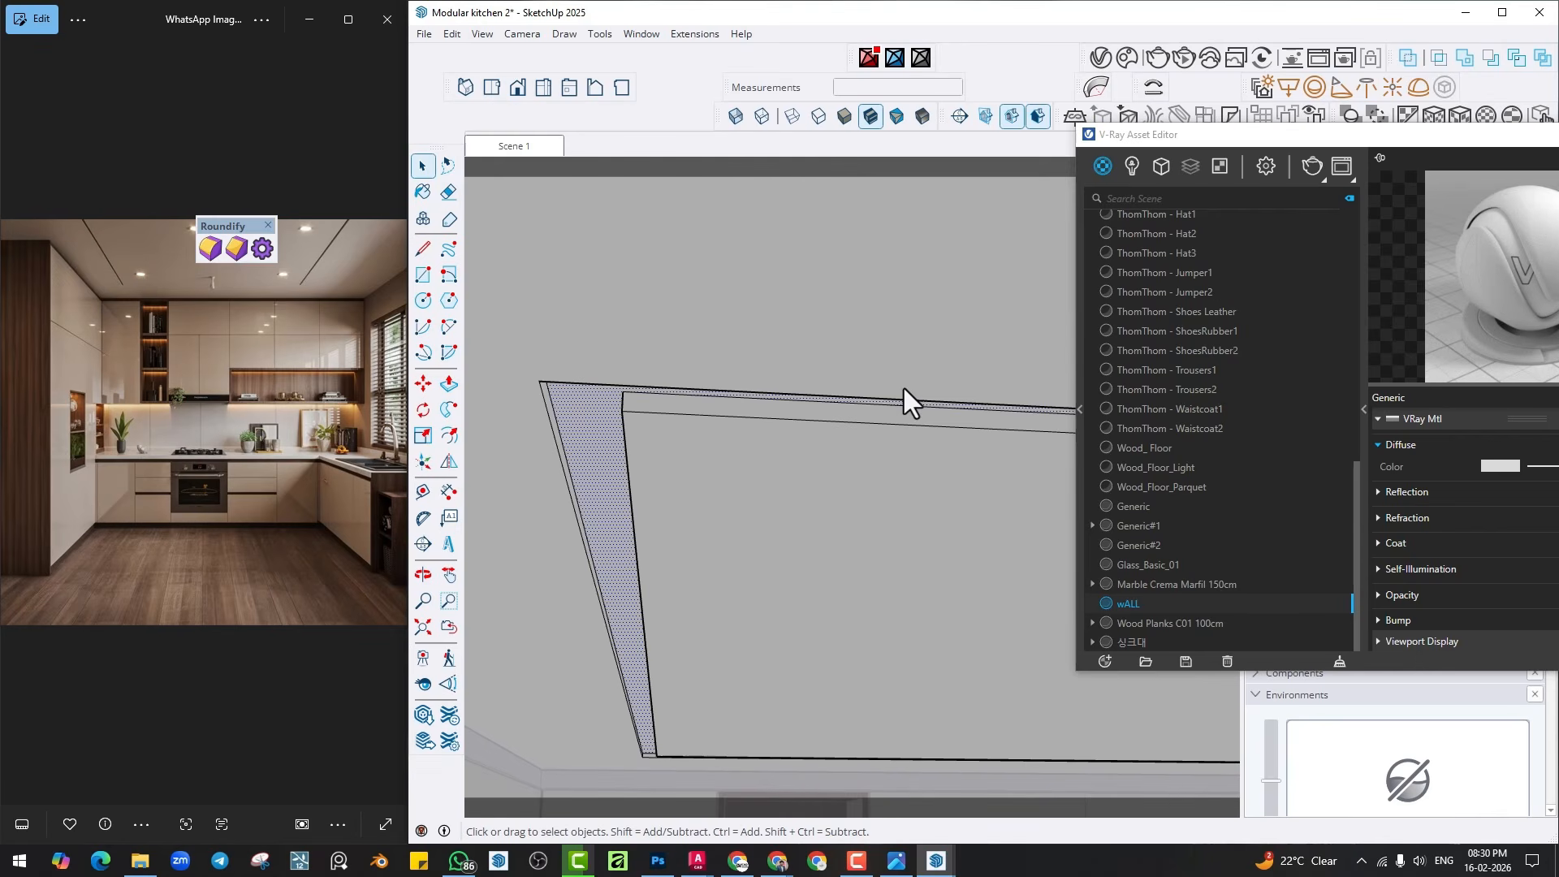
pyautogui.click(1135, 542)
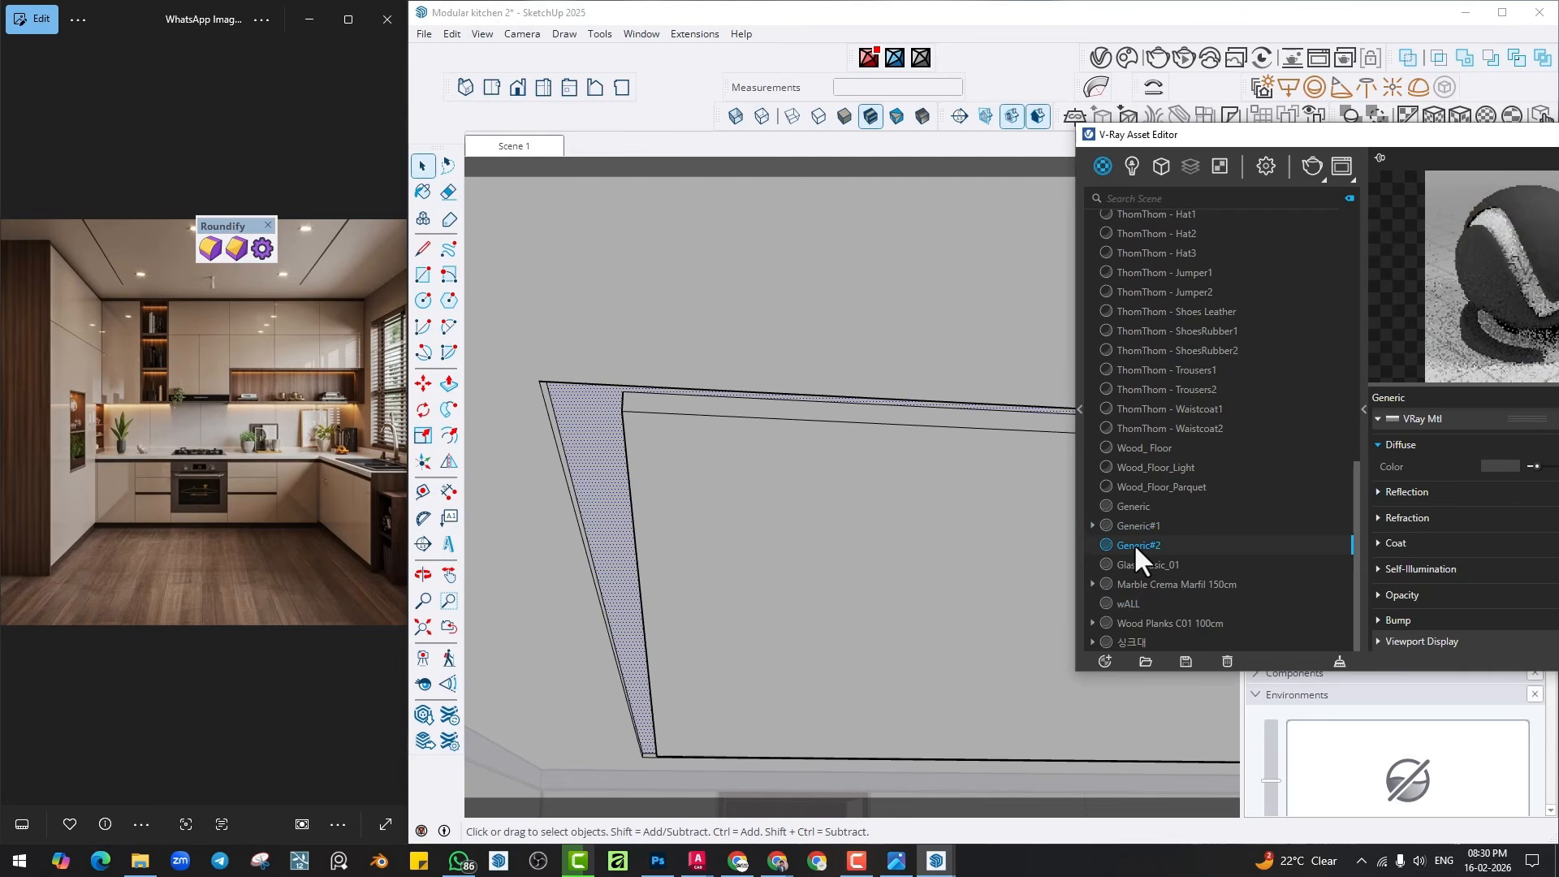
pyautogui.rightClick(1133, 543)
pyautogui.click(1192, 367)
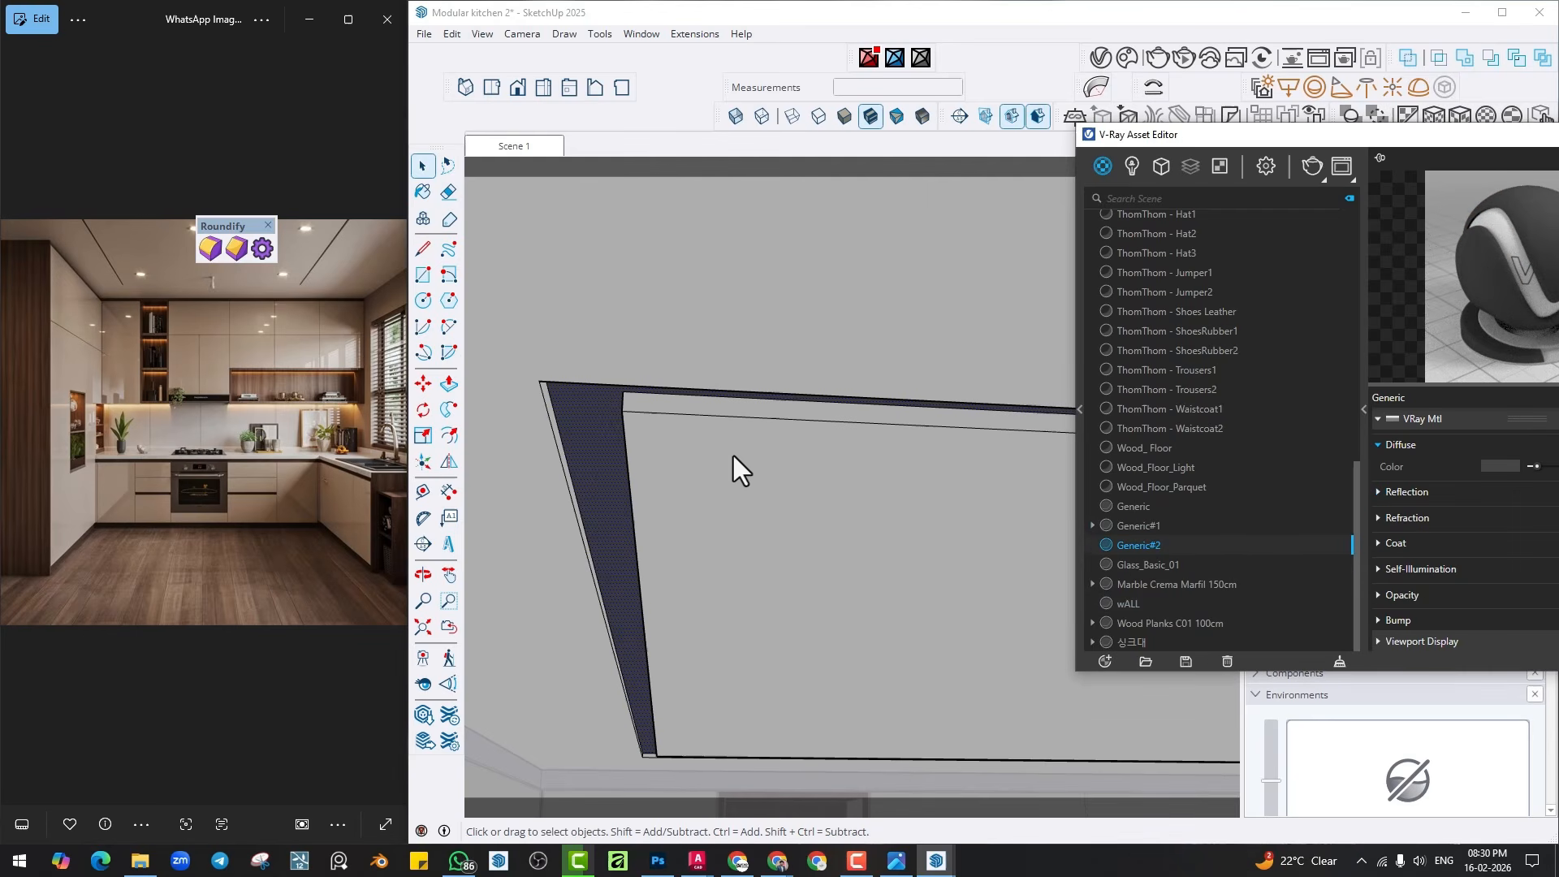
# Close the Roundify toolbar covering the reference image and the V-Ray Asset Editor, keeping the ceiling recess in view.
pyautogui.moveTo(733, 456)
pyautogui.mouseDown(button='middle')
pyautogui.moveTo(699, 494)
pyautogui.moveTo(669, 493)
pyautogui.moveTo(714, 524)
pyautogui.moveTo(703, 373)
pyautogui.moveTo(731, 560)
pyautogui.mouseUp(button='middle')
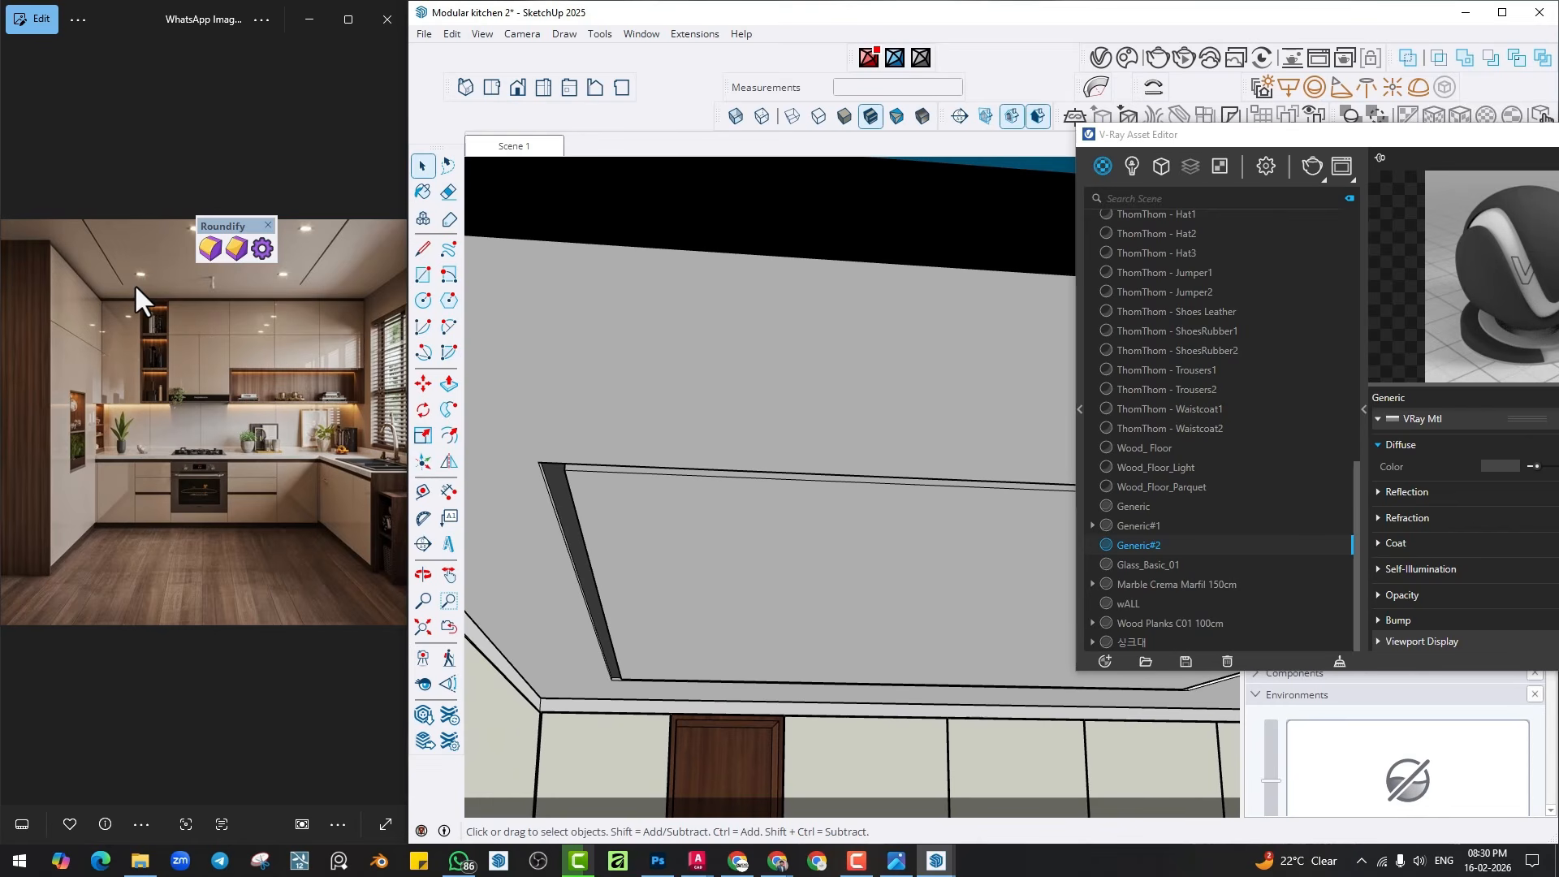
pyautogui.click(268, 227)
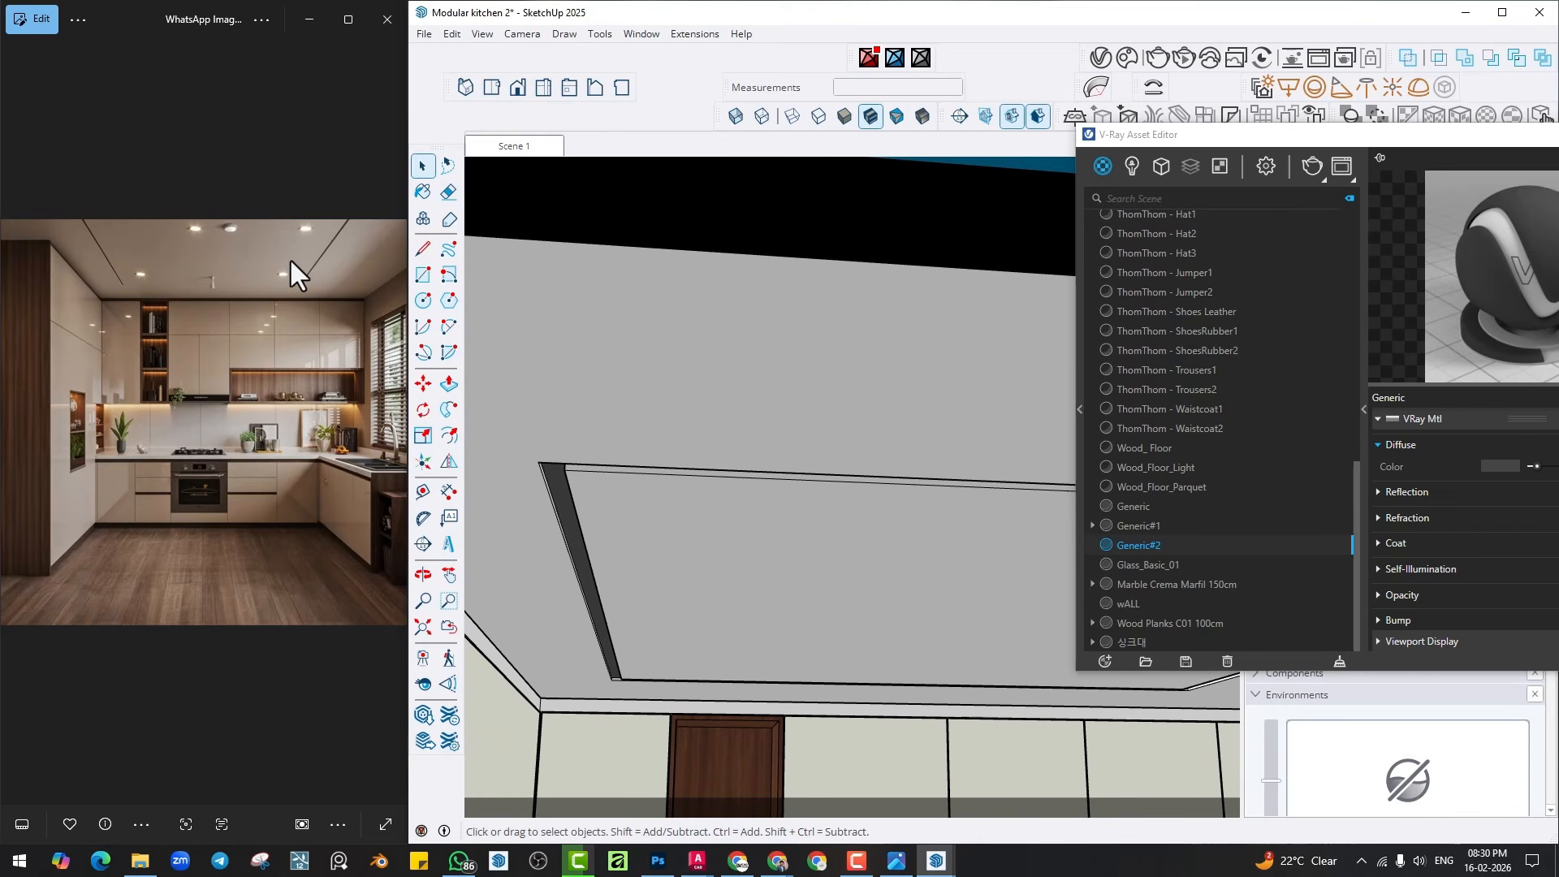
pyautogui.scroll(-2, 831, 539)
pyautogui.moveTo(831, 539)
pyautogui.mouseDown(button='middle')
pyautogui.moveTo(685, 581)
pyautogui.moveTo(727, 497)
pyautogui.mouseUp(button='middle')
pyautogui.moveTo(1536, 142); pyautogui.dragTo(1270, 141)
pyautogui.click(1317, 137)
pyautogui.moveTo(764, 451); pyautogui.dragTo(749, 398, button='middle')
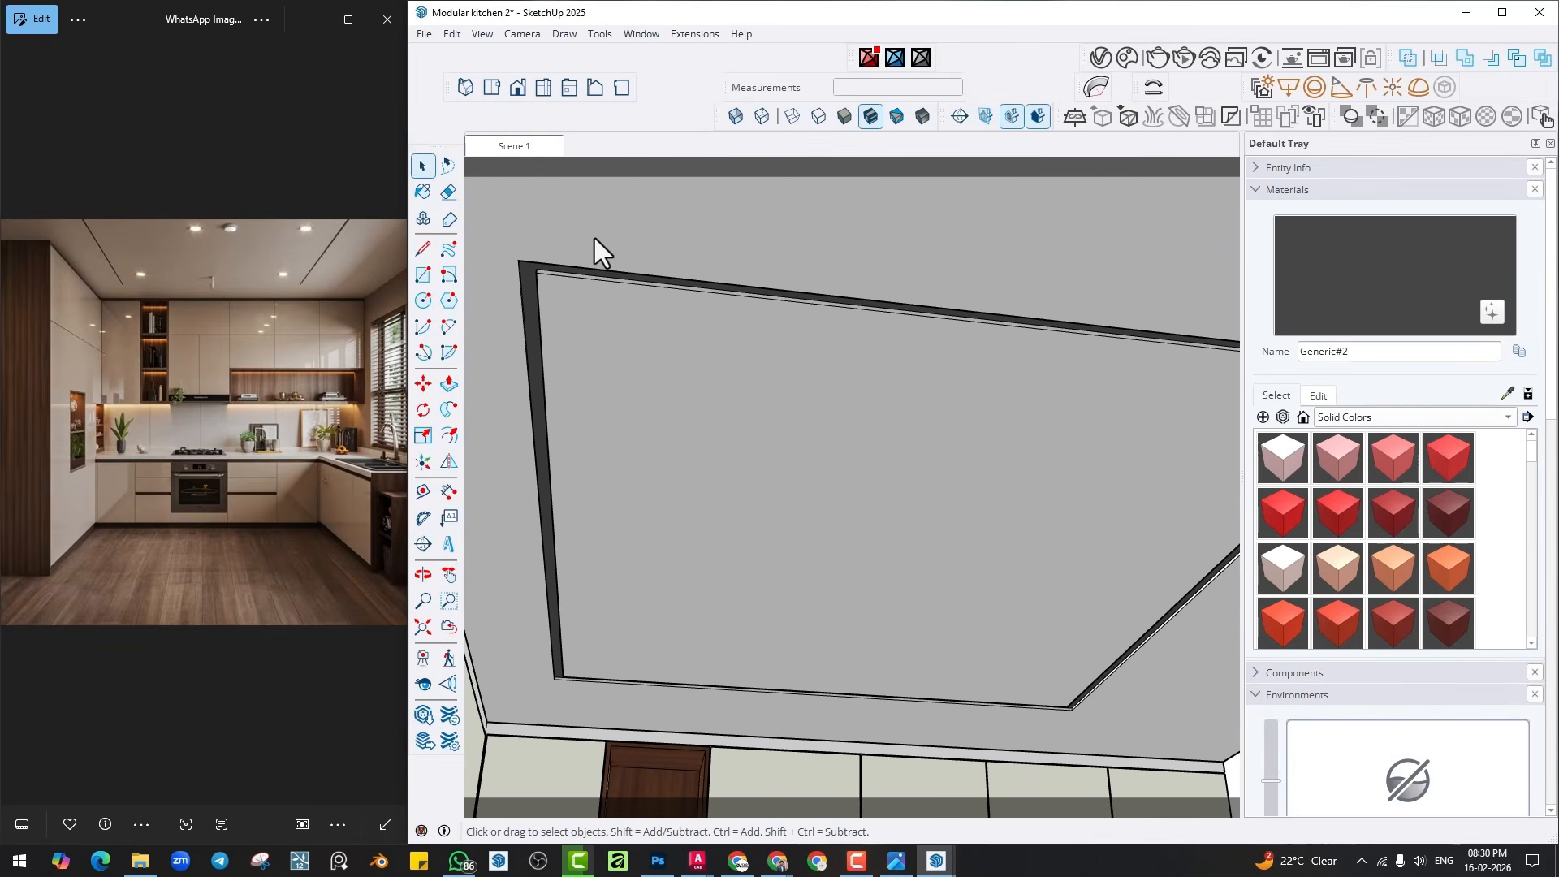
# Open the Chaos Cosmos library and search all its assets for "ceiling light".
pyautogui.click(1125, 57)
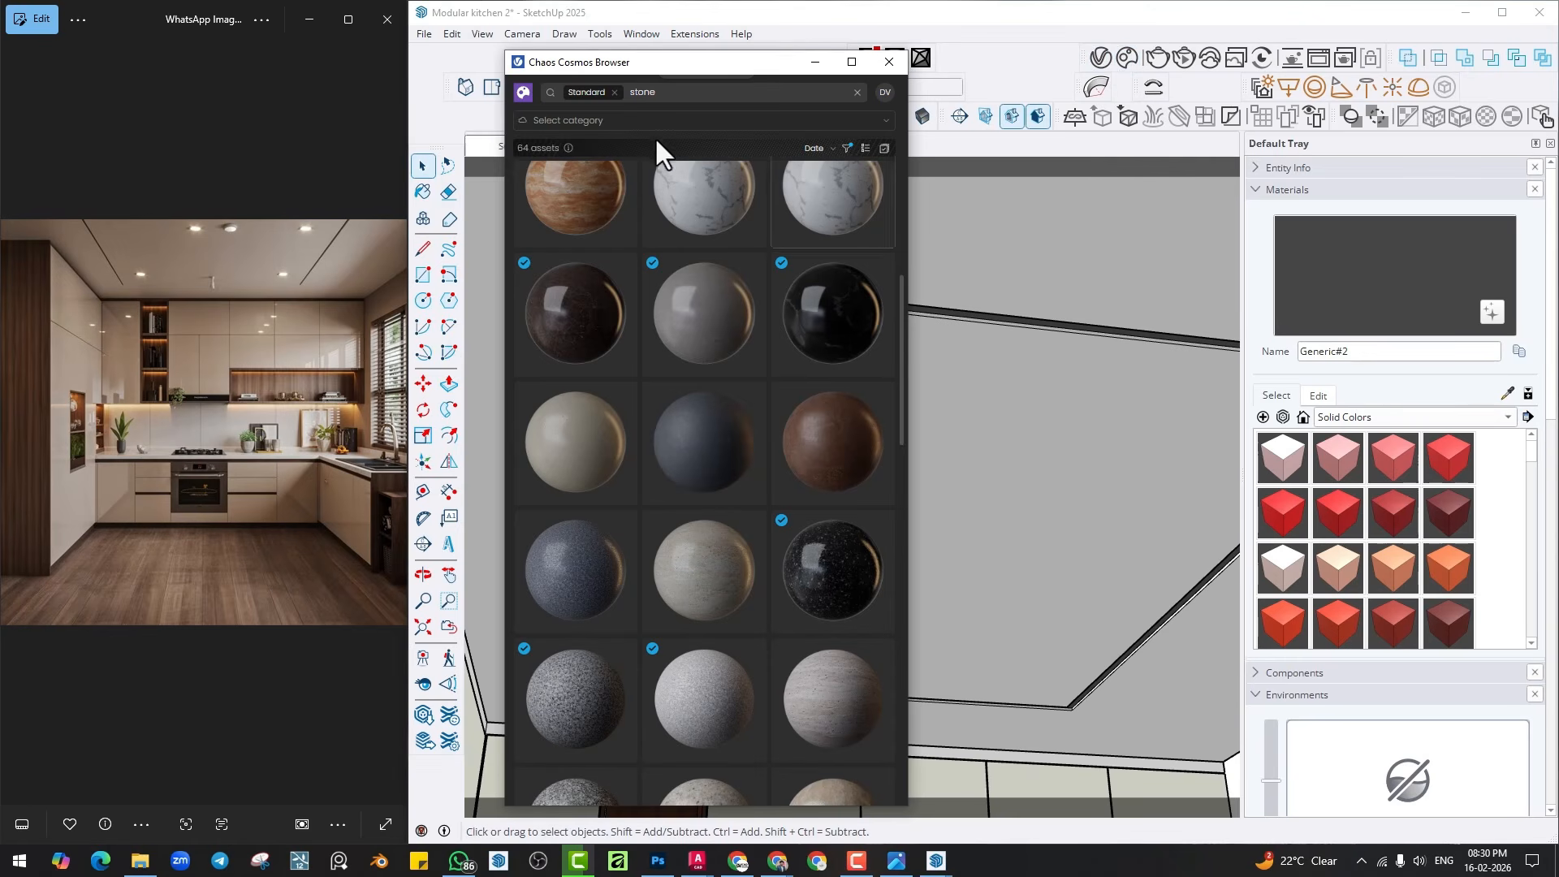
pyautogui.click(520, 94)
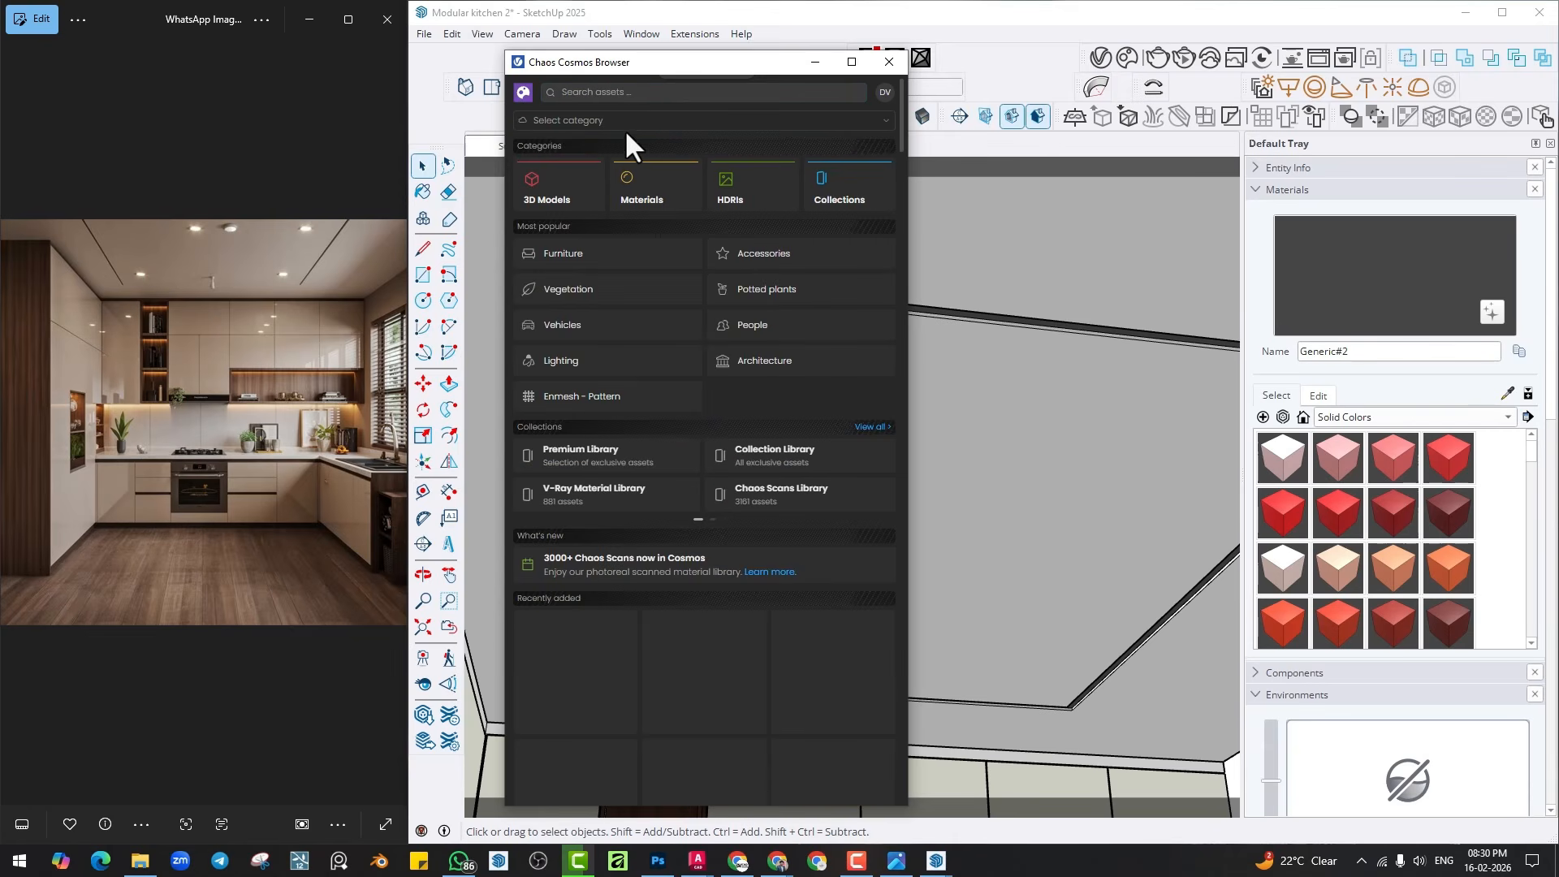
pyautogui.click(632, 92)
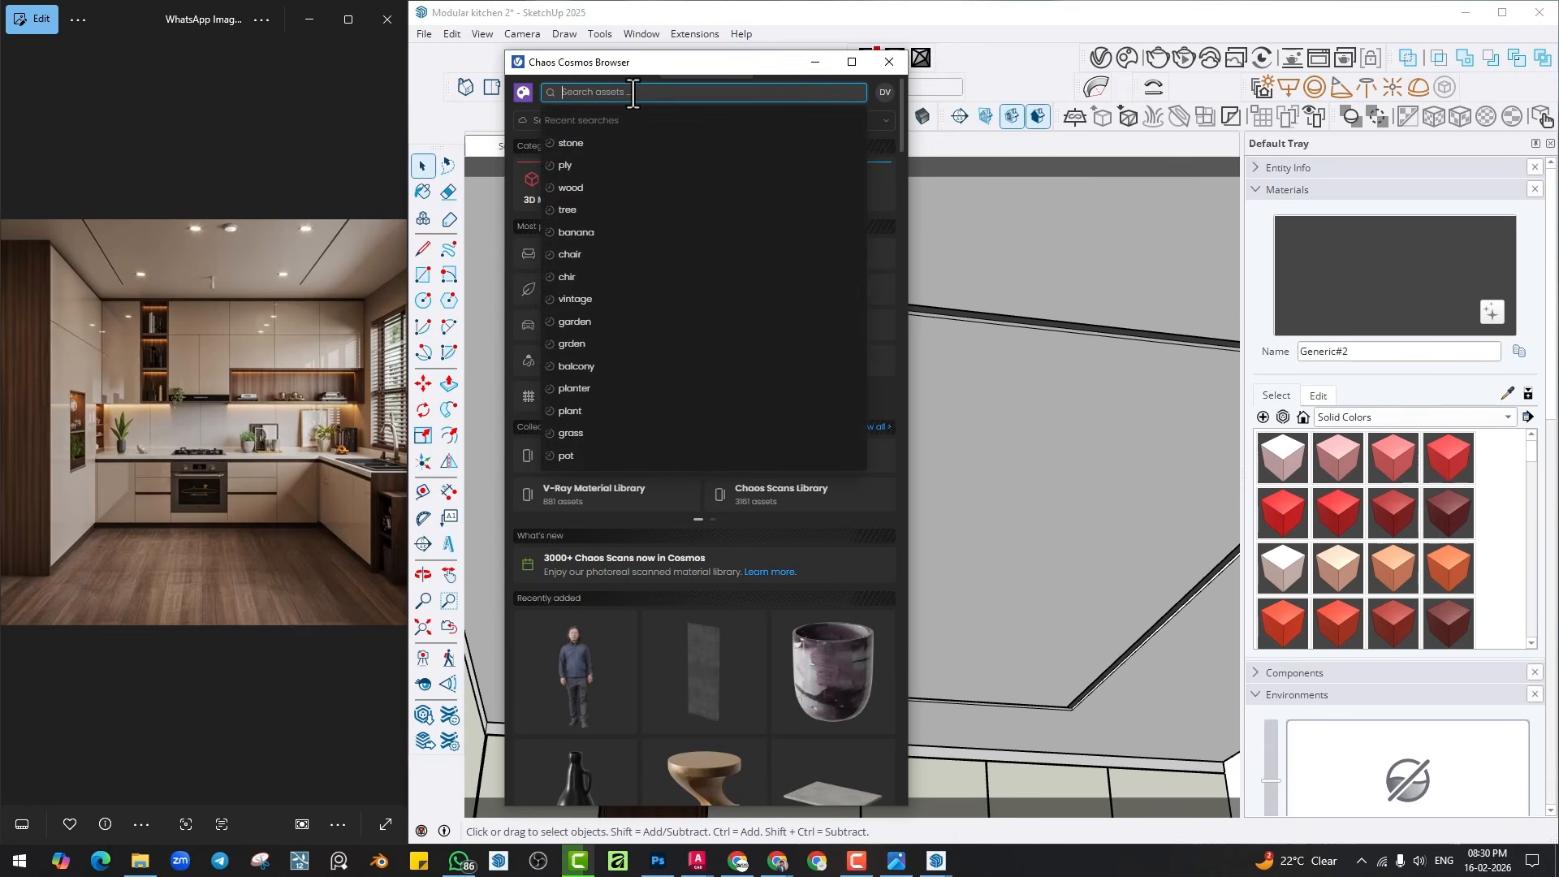
pyautogui.write('ceiling l')
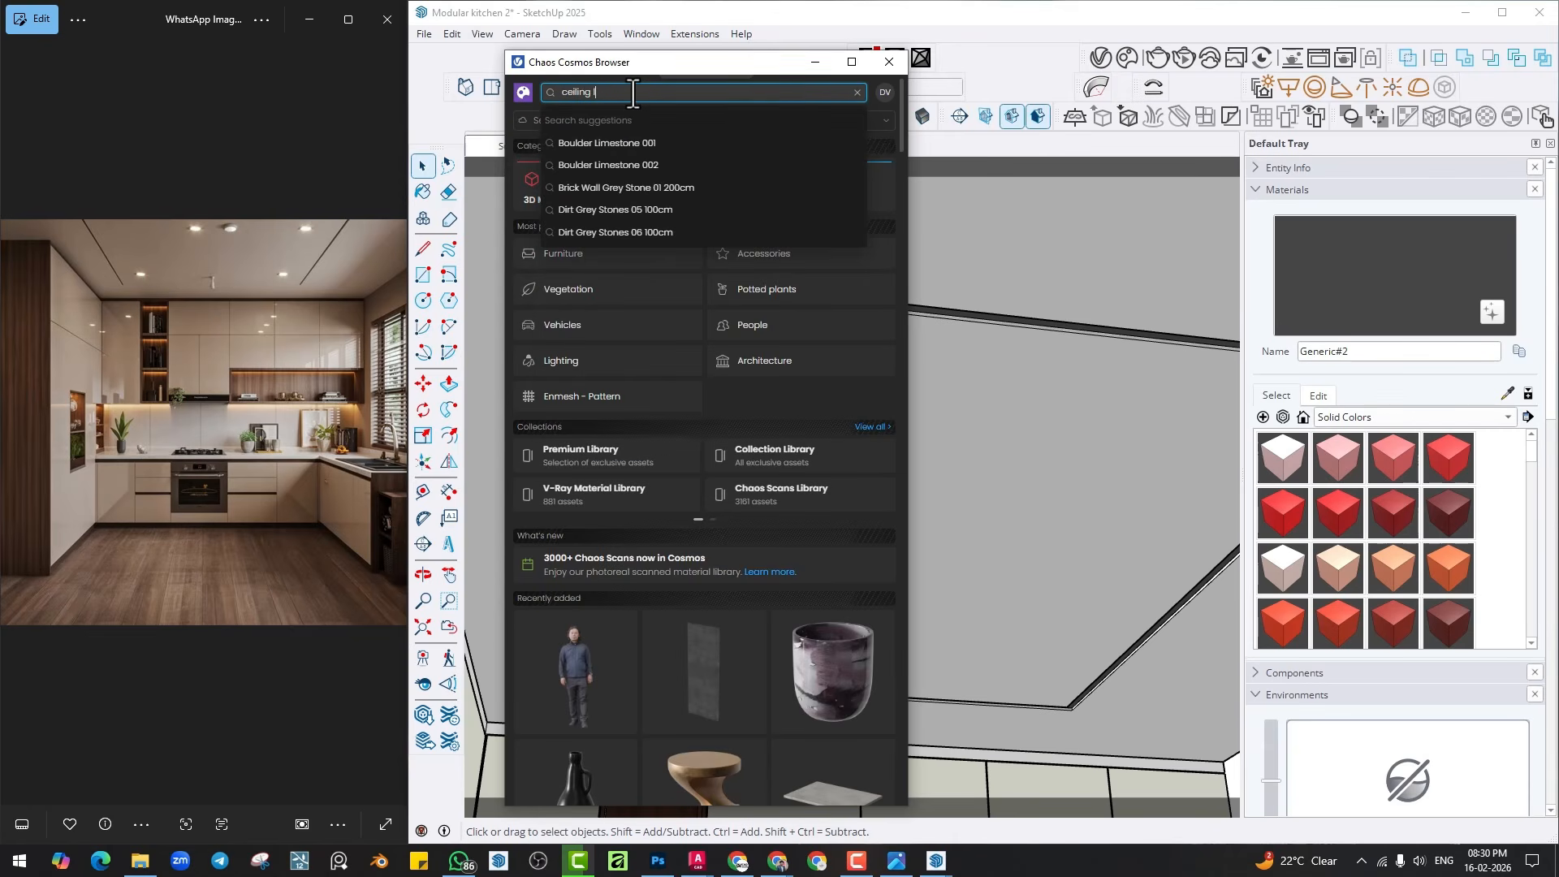
pyautogui.write('ight')
pyautogui.press('Return')
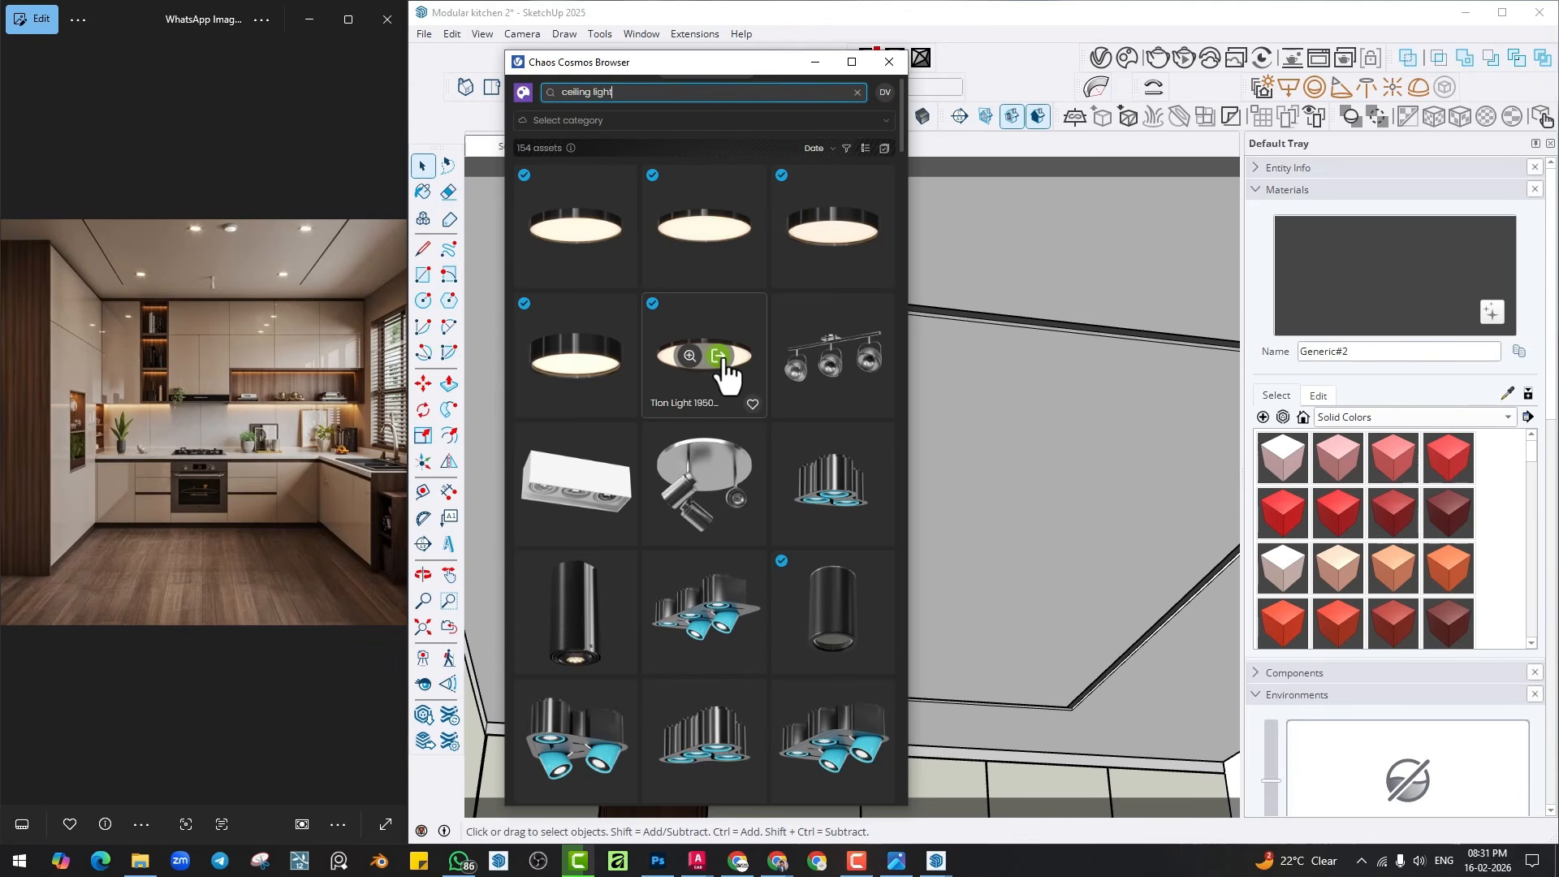
# Import the slim round Tlon Light 1950 Ceiling 152 010, place it below the ceiling recess, and close the asset library.
pyautogui.click(718, 357)
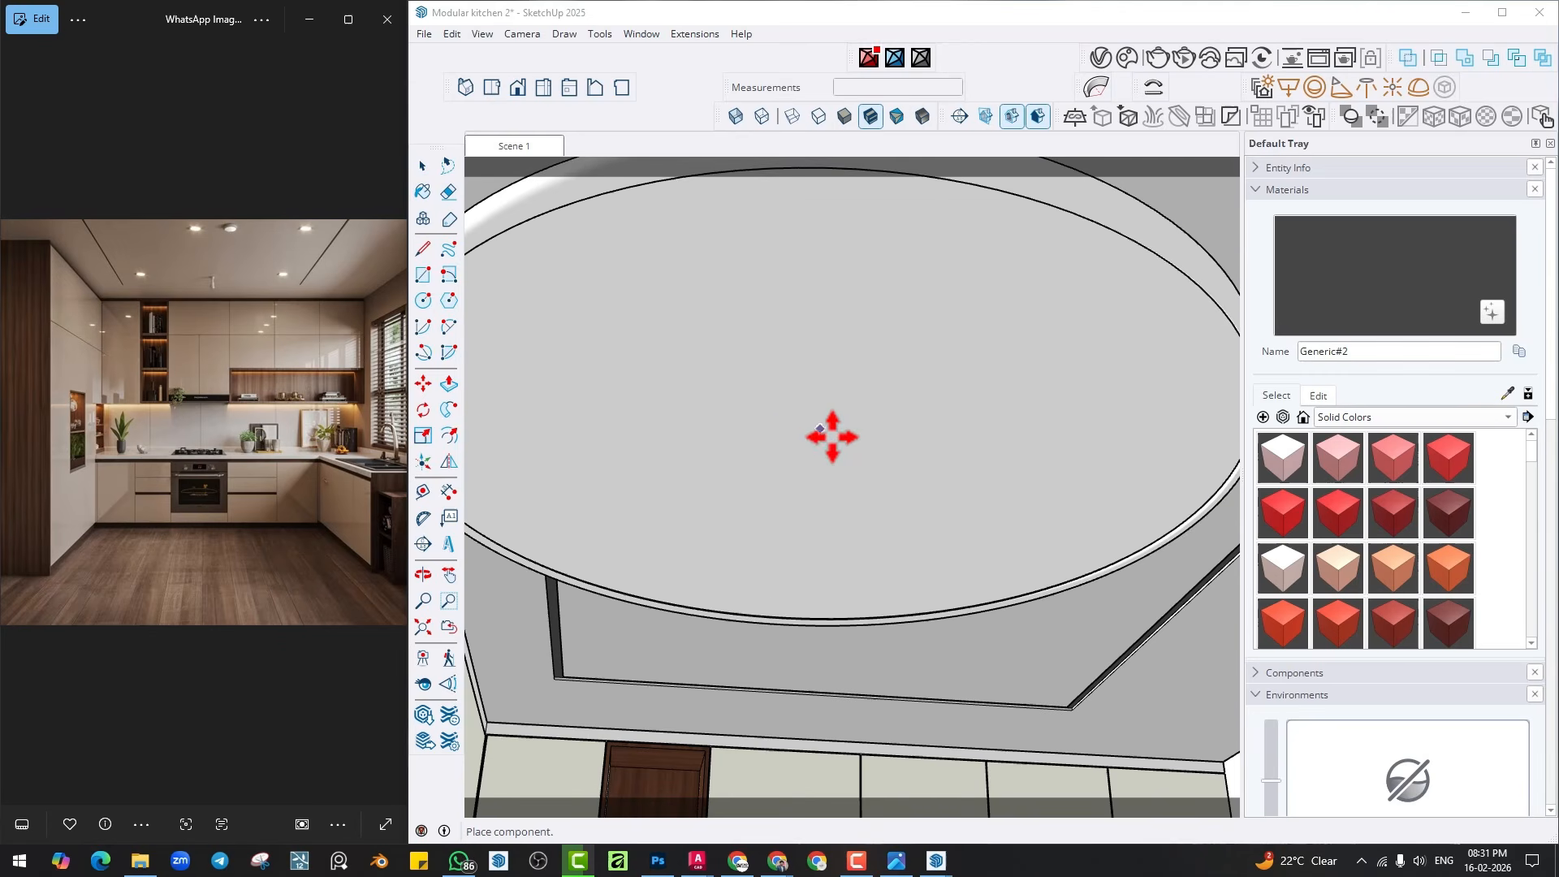
pyautogui.click(424, 169)
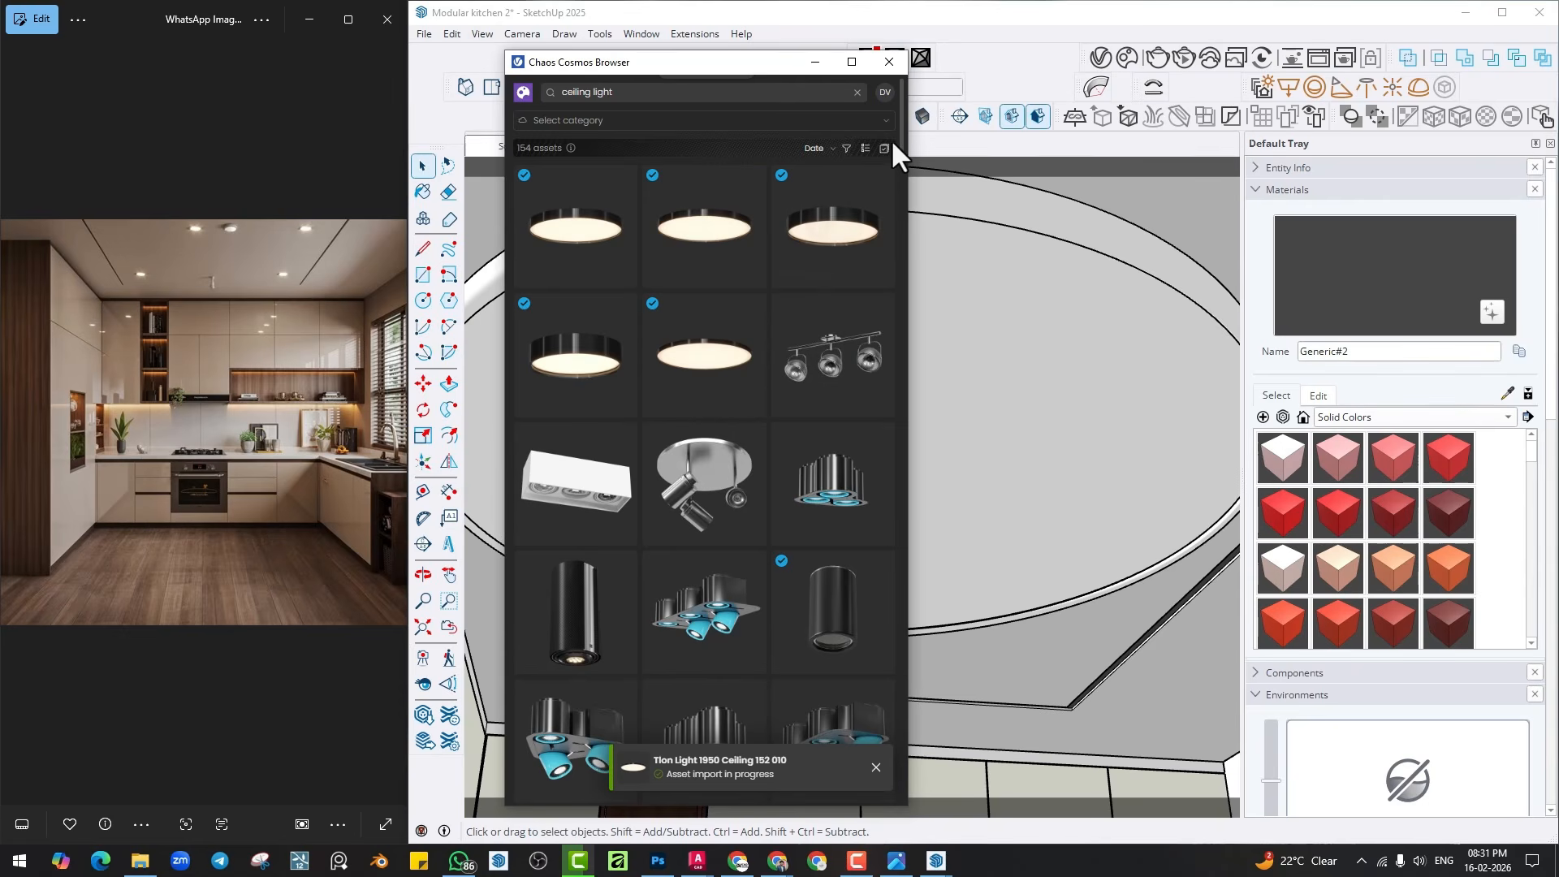
pyautogui.click(890, 62)
# Scale the imported ceiling light down uniformly in two passes to the size of a small downlight.
pyautogui.click(912, 425)
pyautogui.press('s')
pyautogui.scroll(-2, 1056, 344)
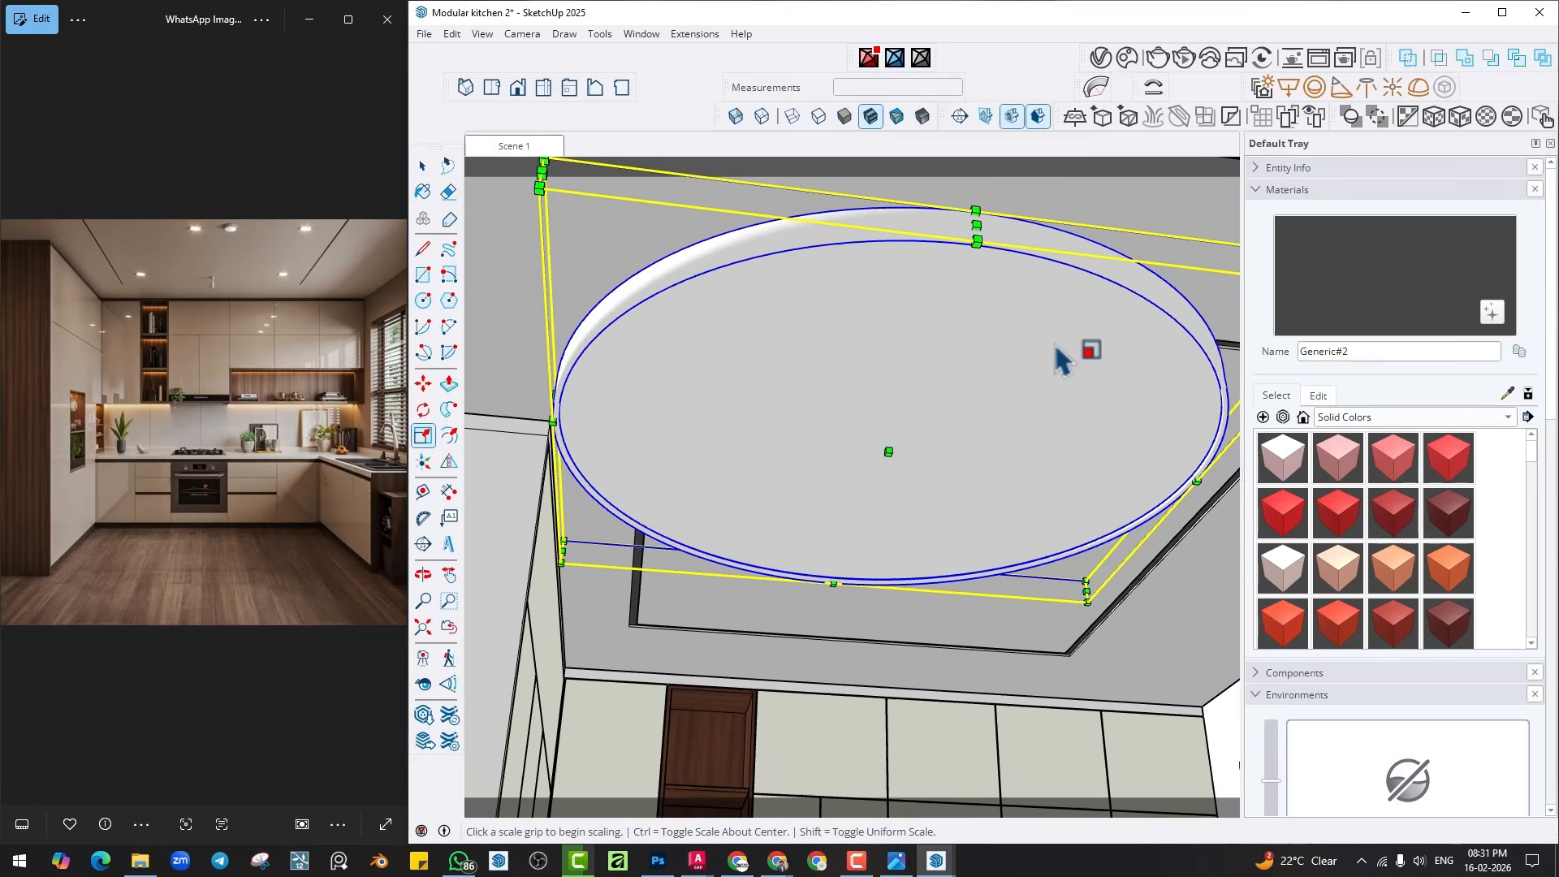
pyautogui.click(662, 229)
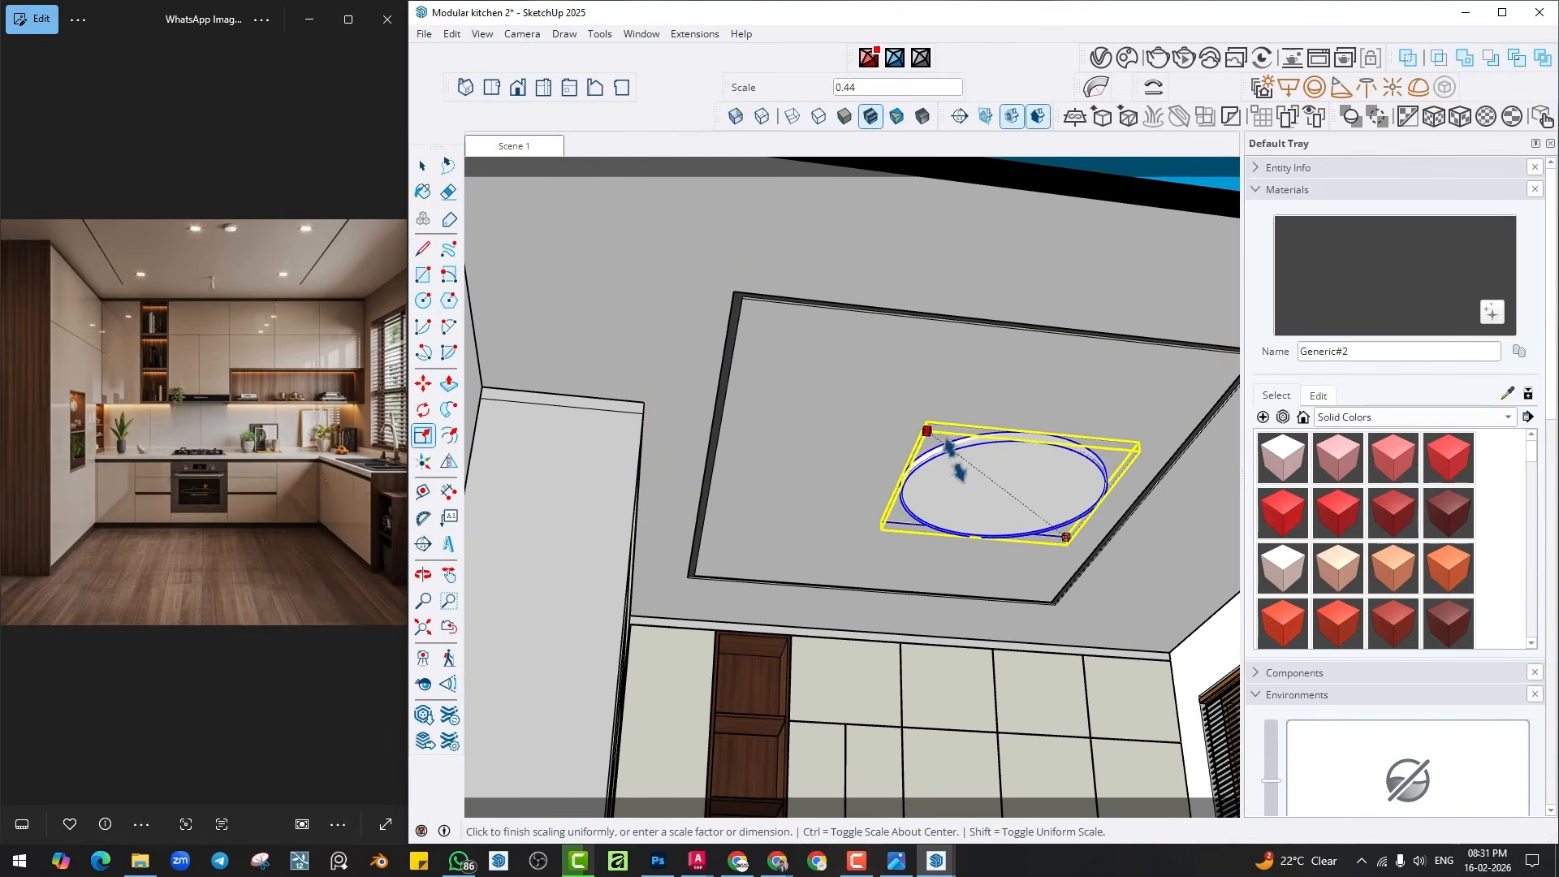
pyautogui.click(1054, 529)
pyautogui.scroll(5, 1047, 523)
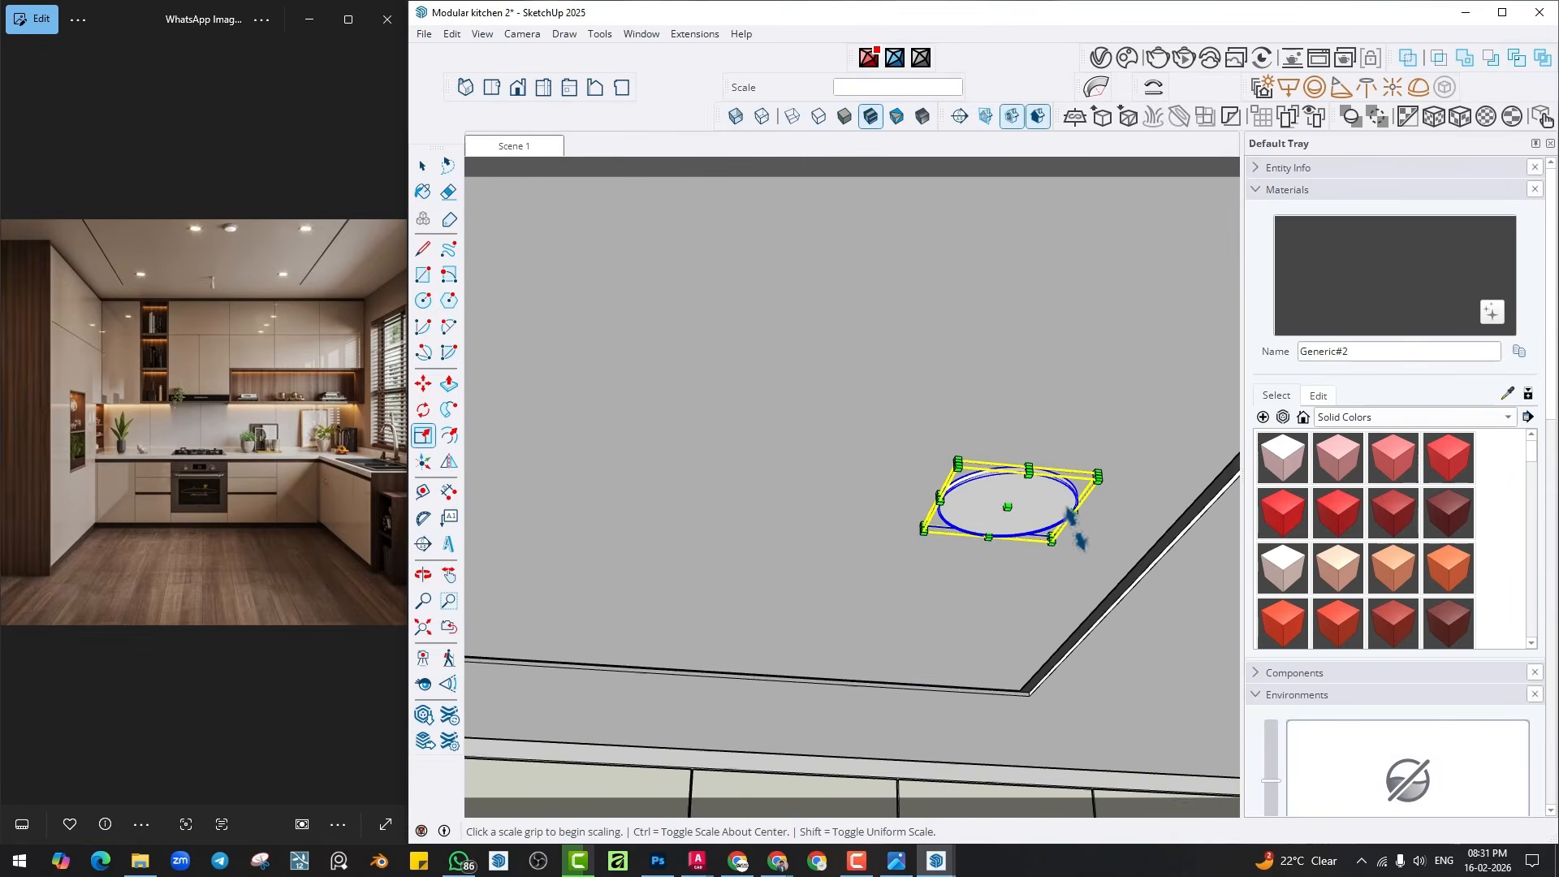
pyautogui.click(893, 431)
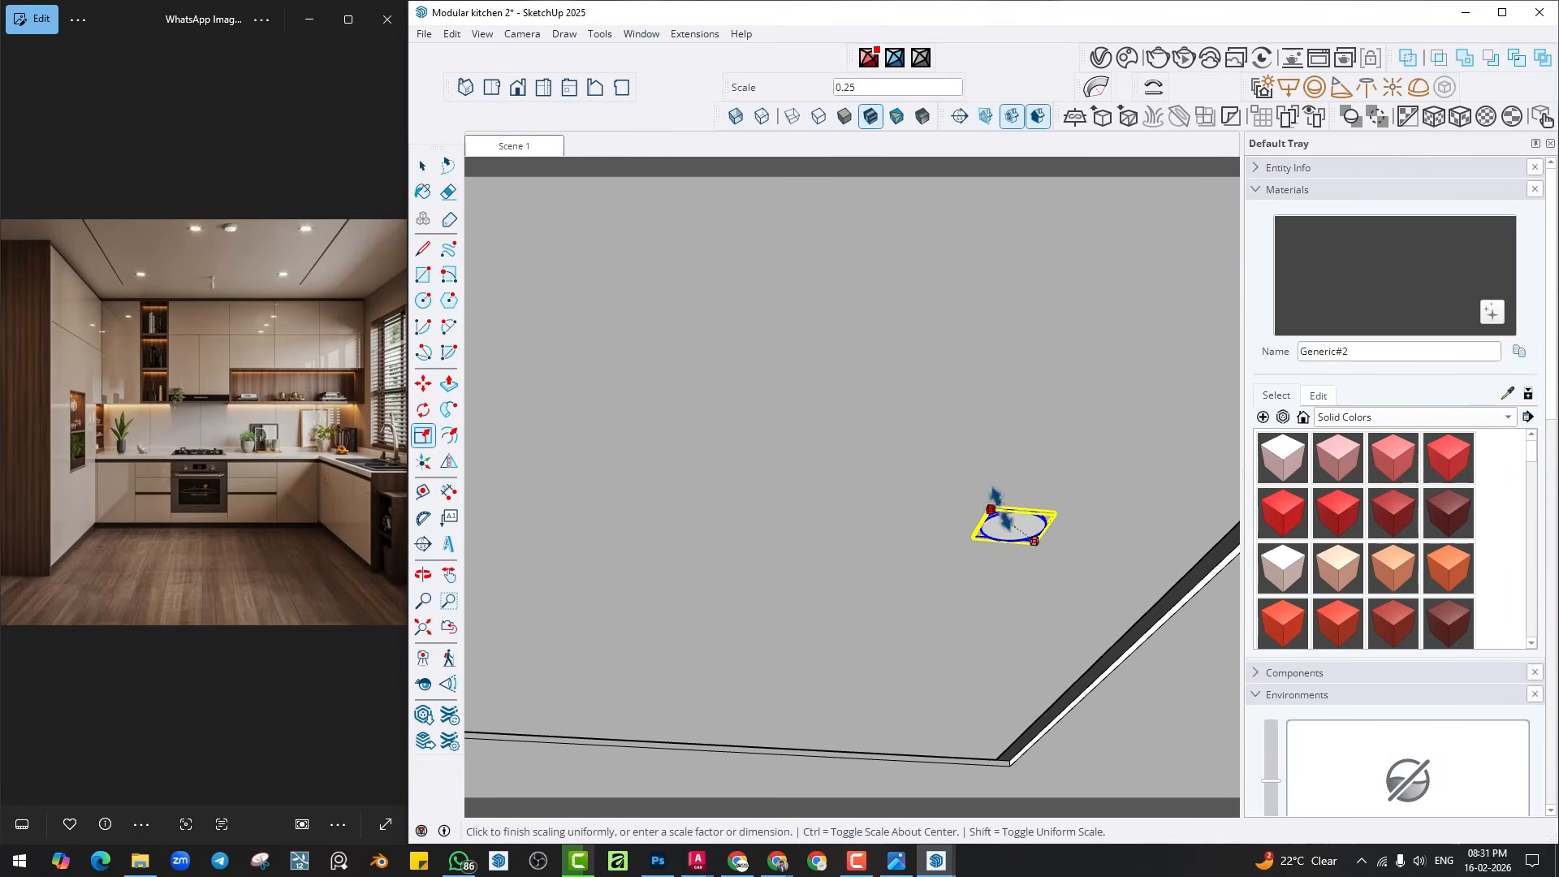
pyautogui.click(983, 487)
pyautogui.scroll(-5, 870, 508)
pyautogui.press('space')
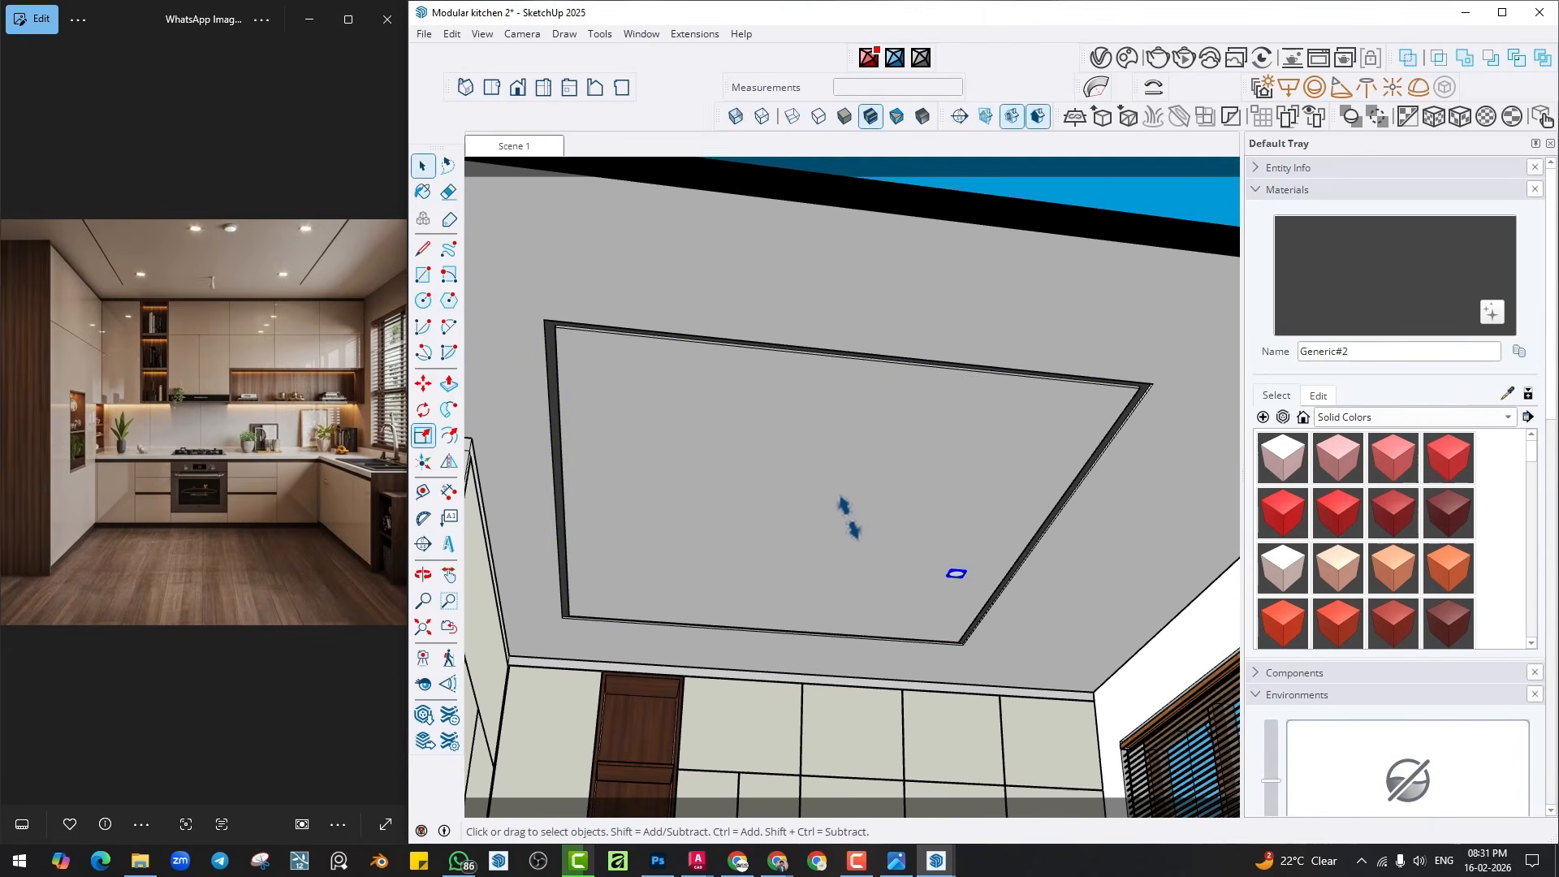
# Offset the edges of the recessed ceiling panel inward by about 8 7/16" as a guide rectangle, and leave the ceiling group.
pyautogui.click(793, 503)
pyautogui.scroll(1, 635, 408)
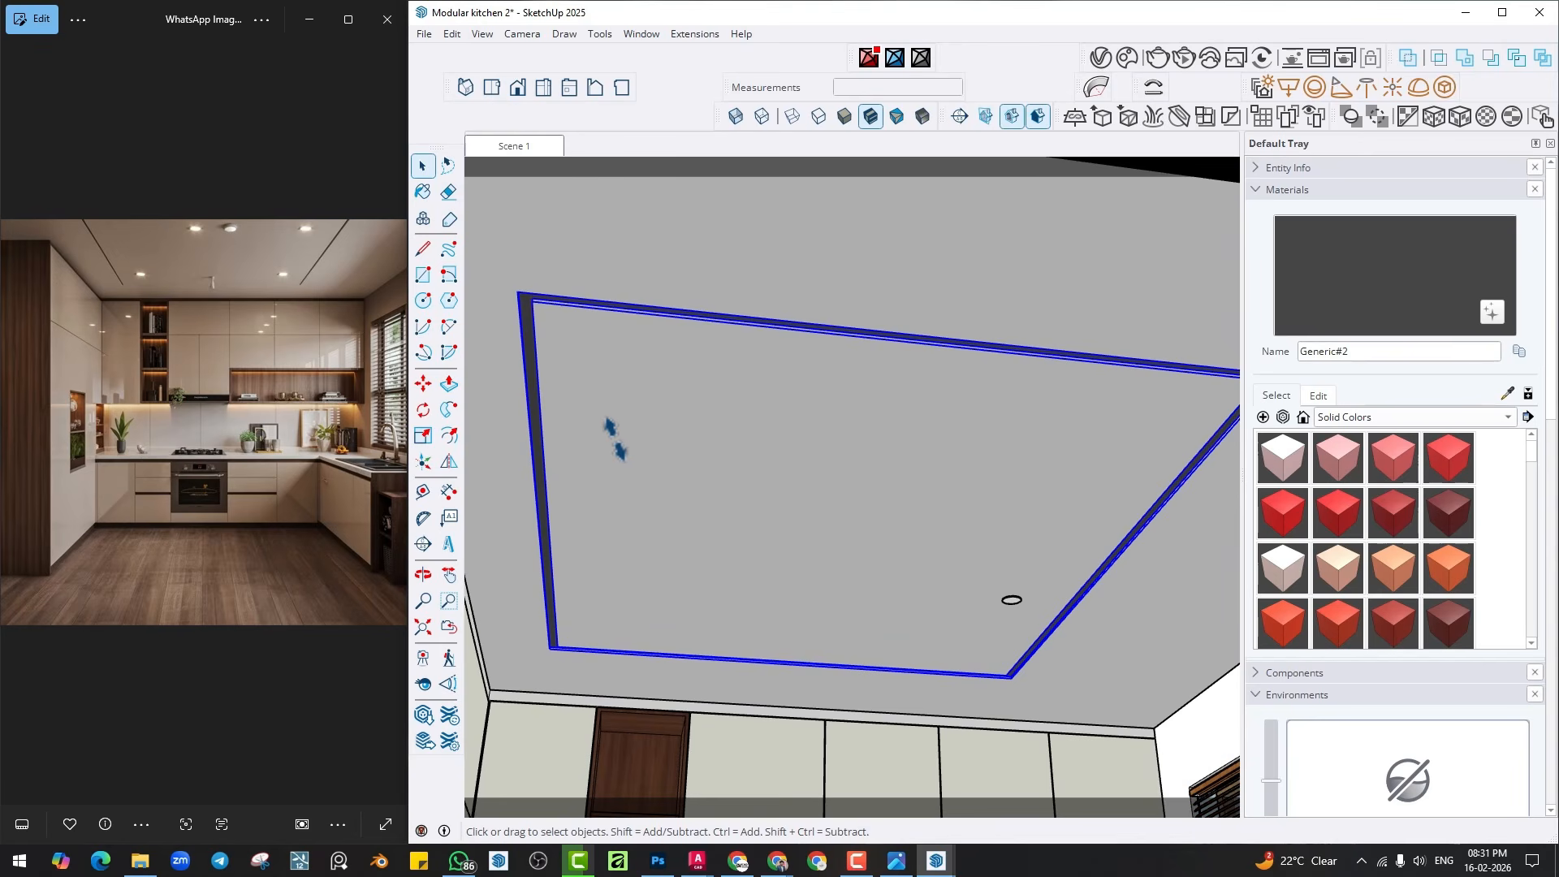
pyautogui.doubleClick(617, 439)
pyautogui.click(449, 436)
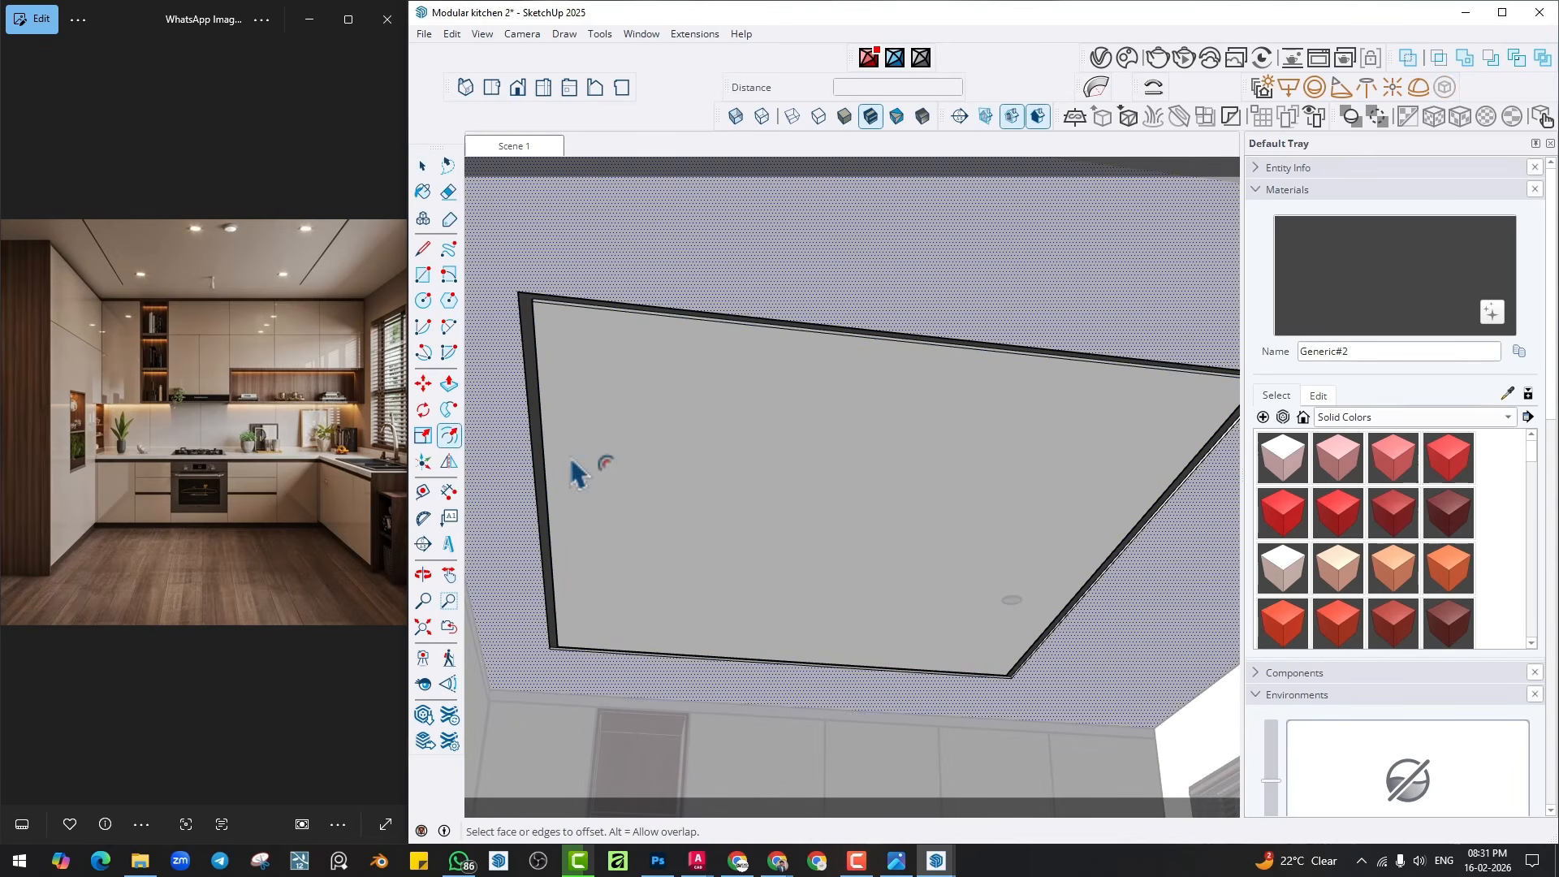
pyautogui.click(542, 451)
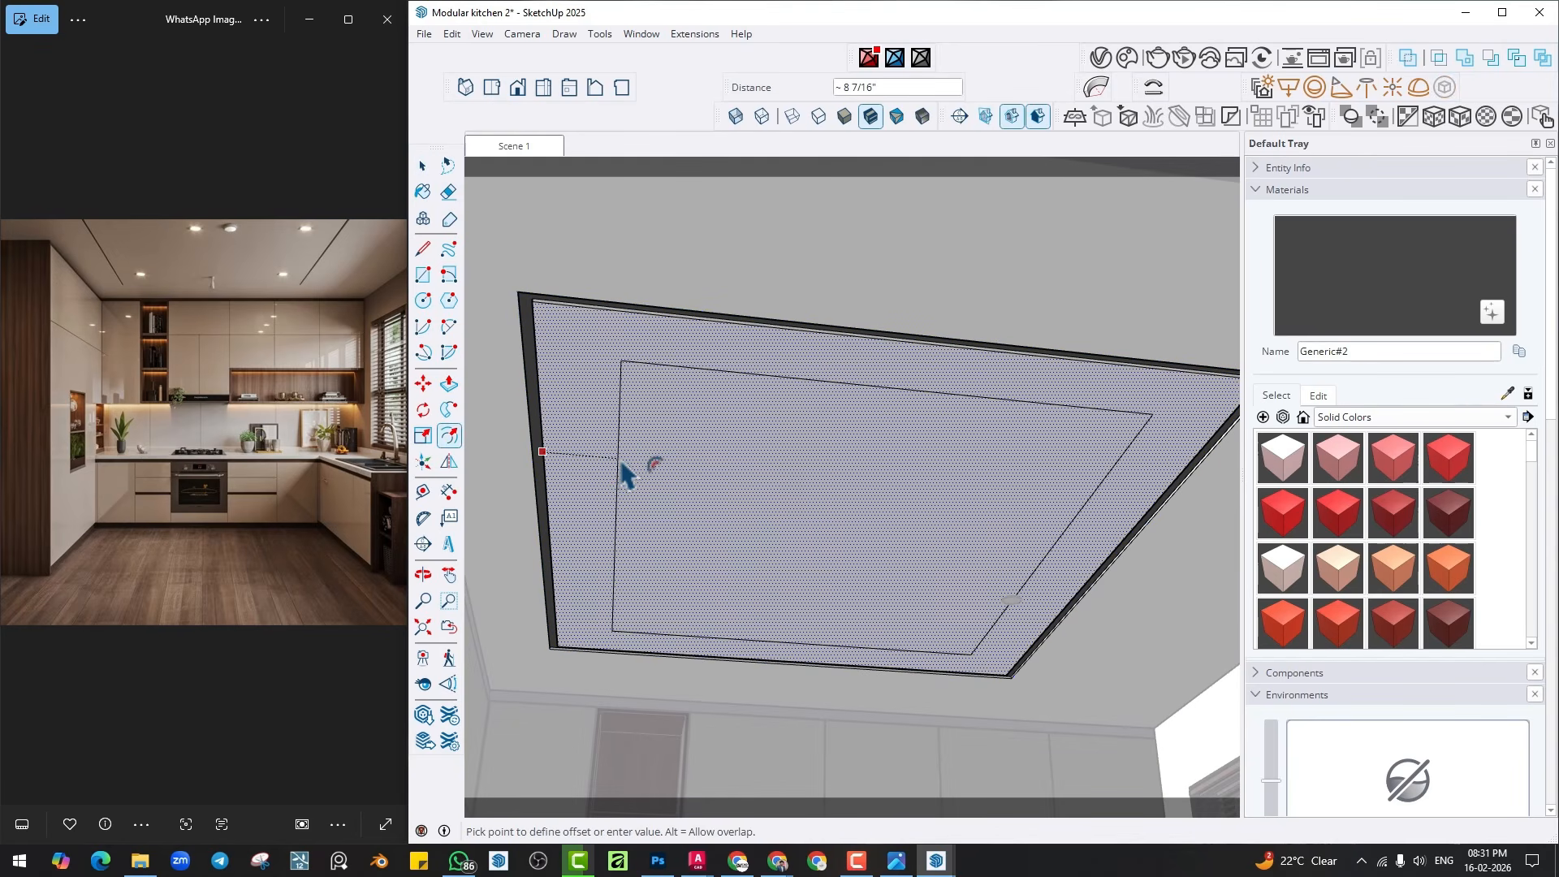
pyautogui.click(620, 460)
pyautogui.press('space')
pyautogui.press('Escape')
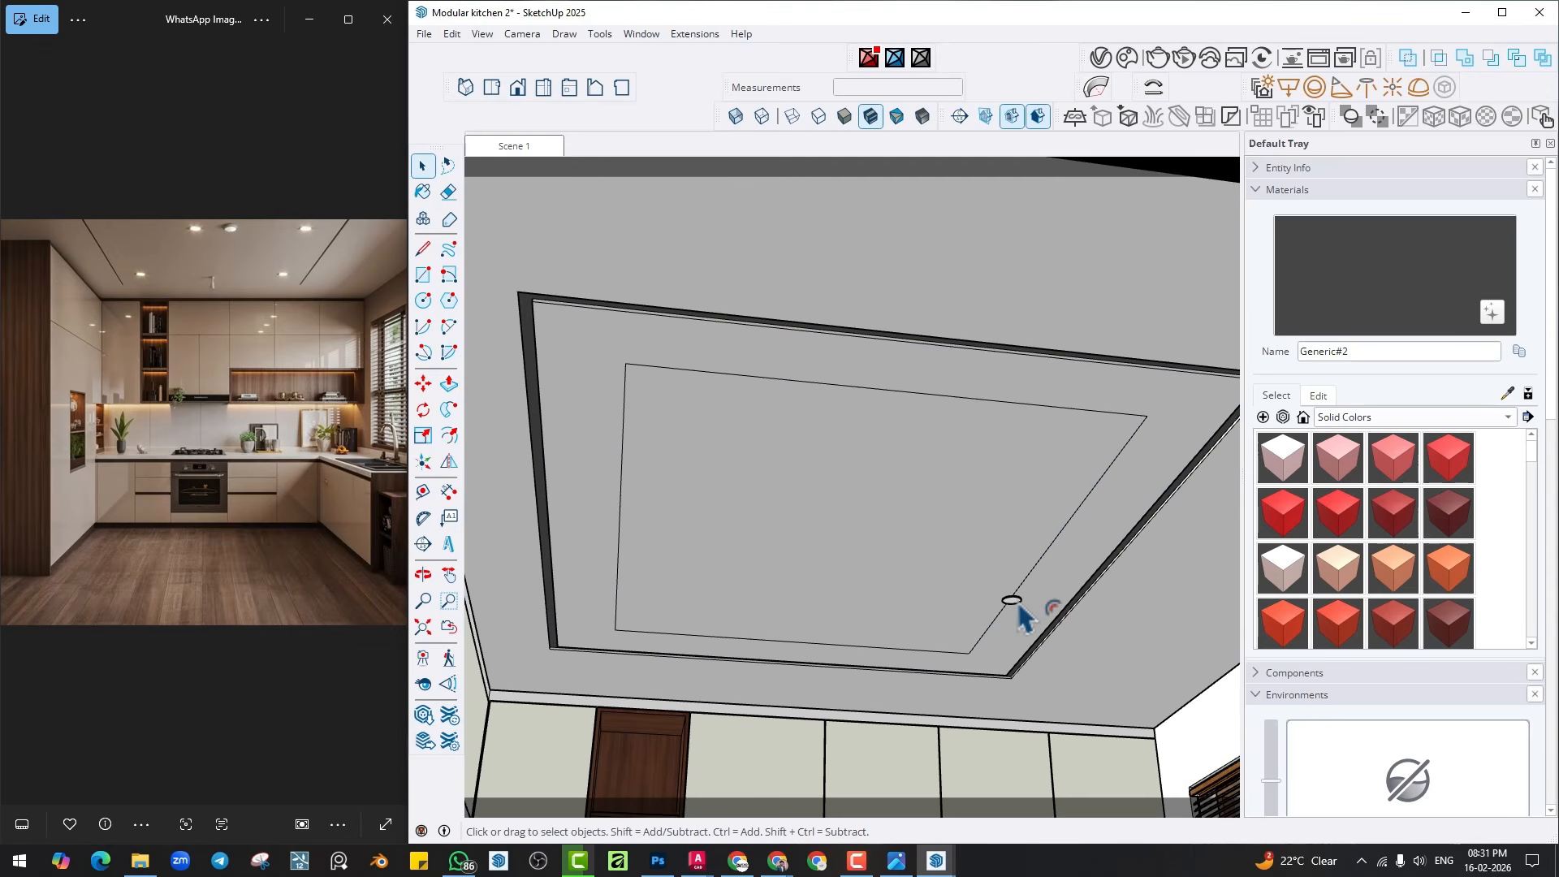
# Move the downlight by its center onto the guide rectangle's corner diagonally opposite, on the side away from the wall cabinets.
pyautogui.scroll(5, 1021, 620)
pyautogui.press('m')
pyautogui.click(923, 565)
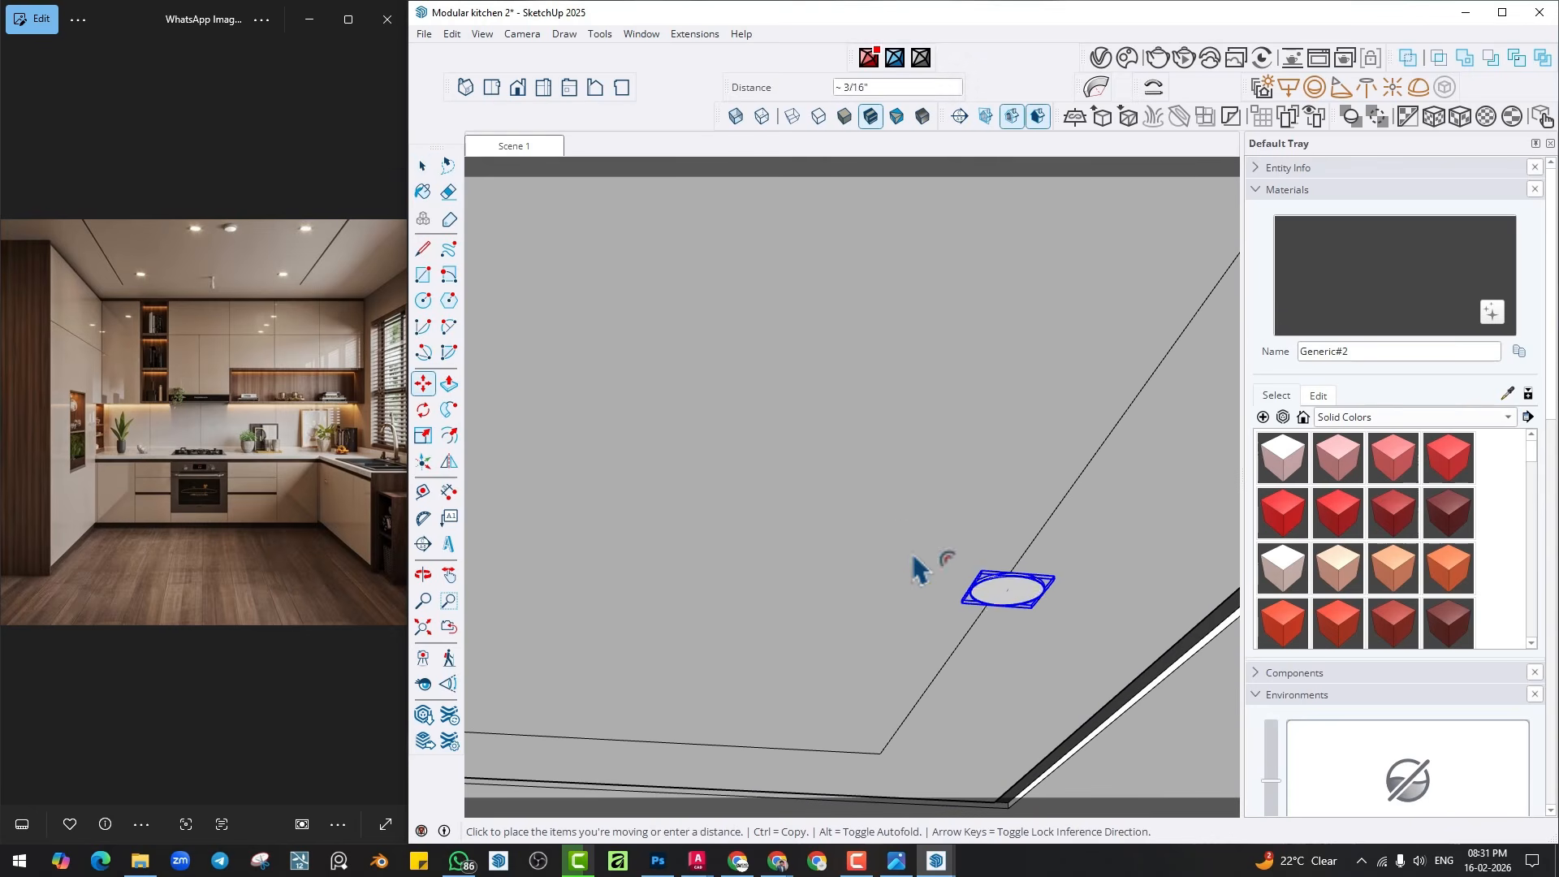
pyautogui.scroll(-4, 975, 560)
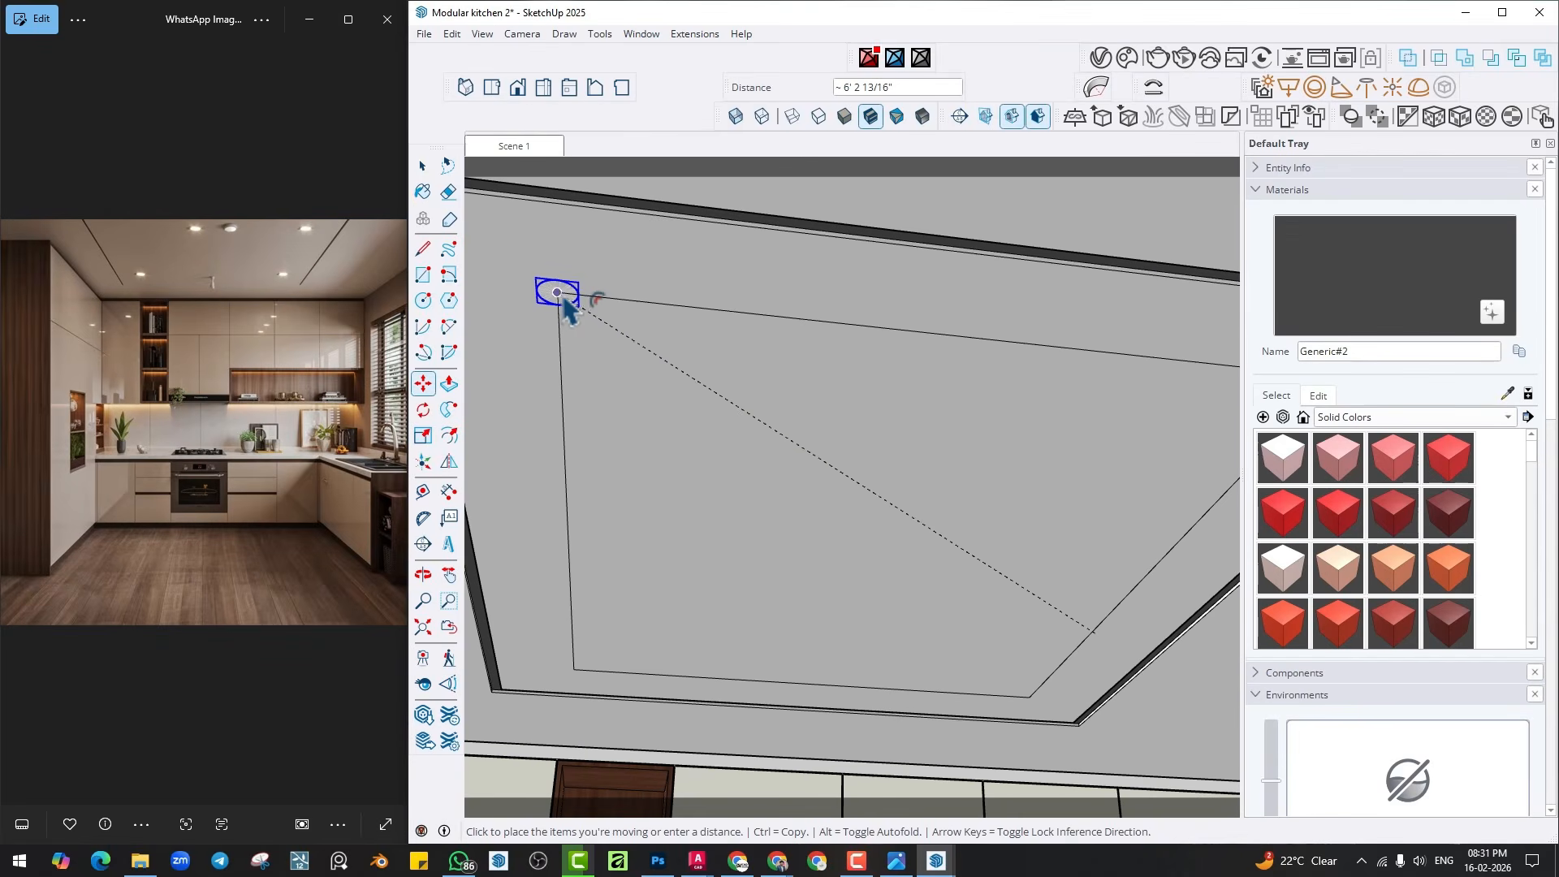
pyautogui.click(569, 309)
# Adjust the downlight's height along the vertical axis at the guide rectangle's corner.
pyautogui.scroll(5, 585, 308)
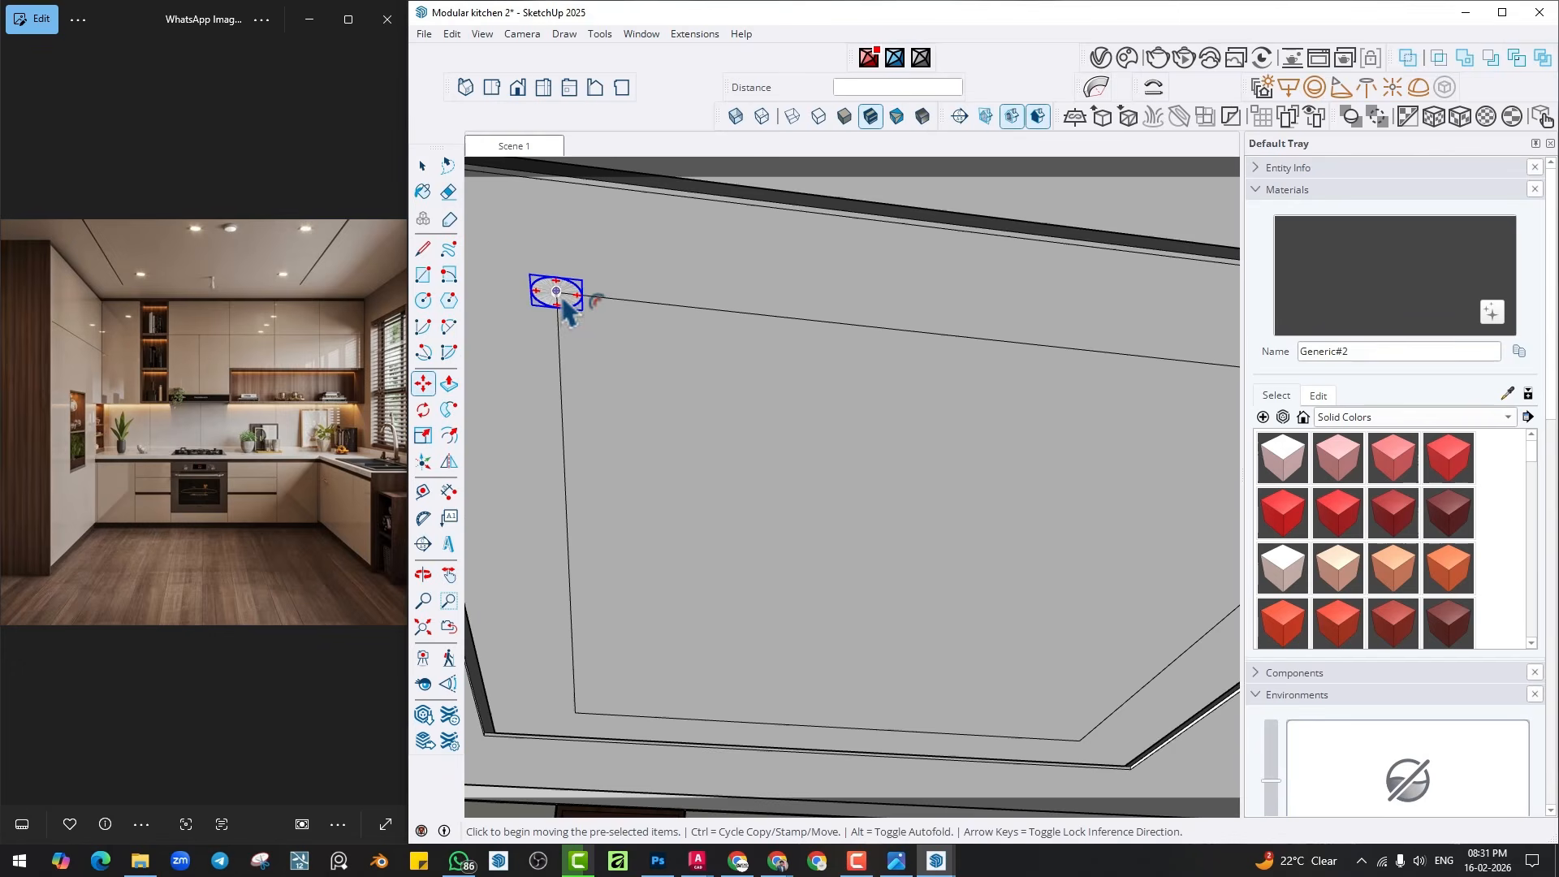
pyautogui.click(639, 276)
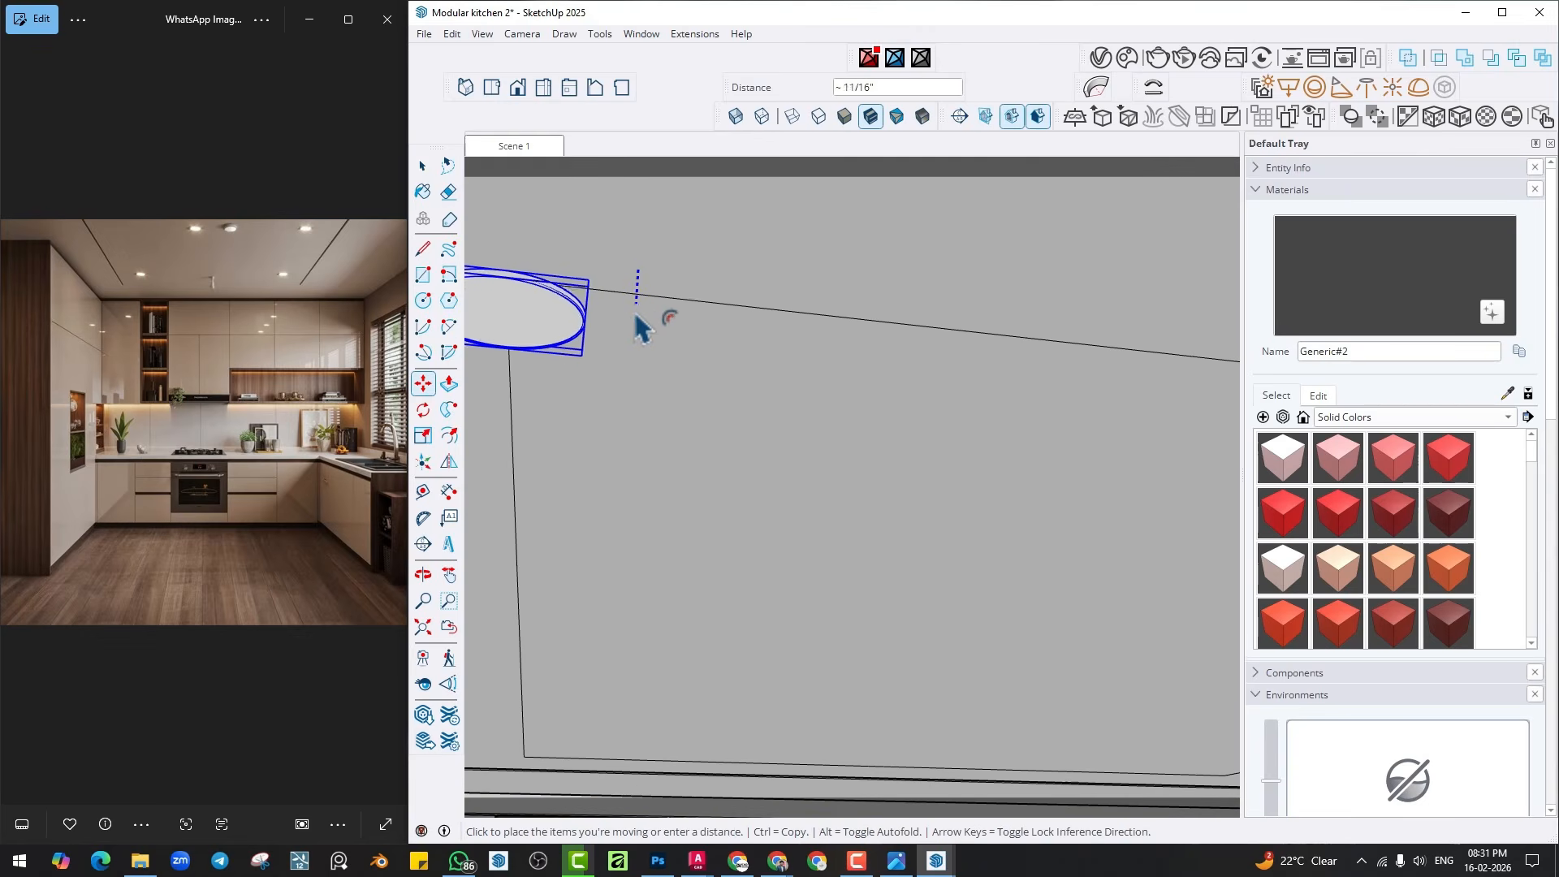
pyautogui.scroll(1, 604, 309)
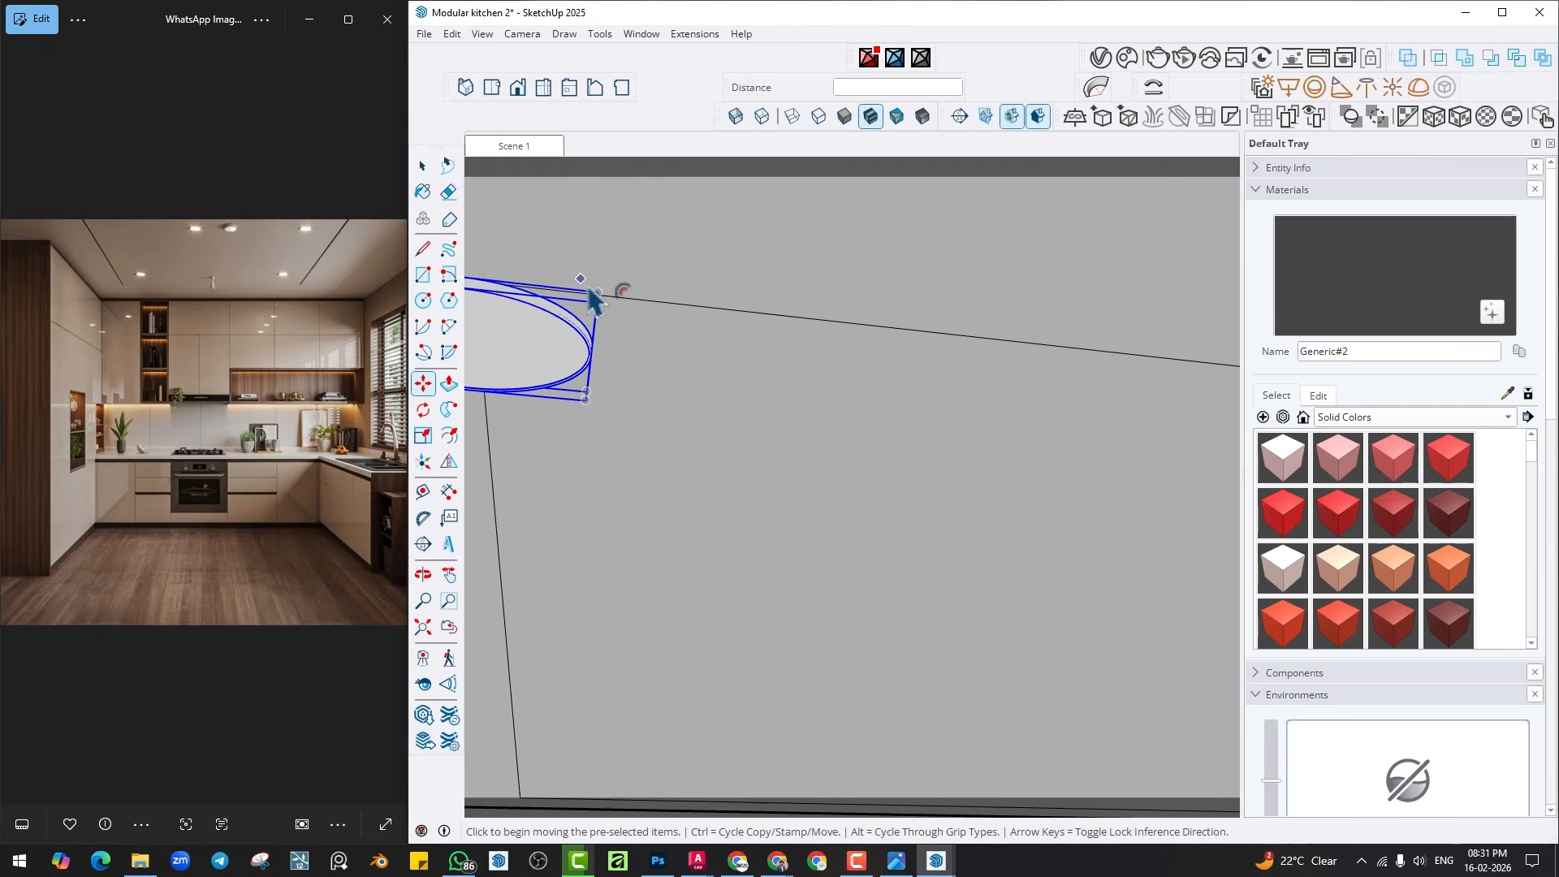
pyautogui.click(601, 236)
# Mirror a copy of the downlight to the guide rectangle's corner nearest the tall wood niche, using the Flip tool.
pyautogui.scroll(-4, 711, 430)
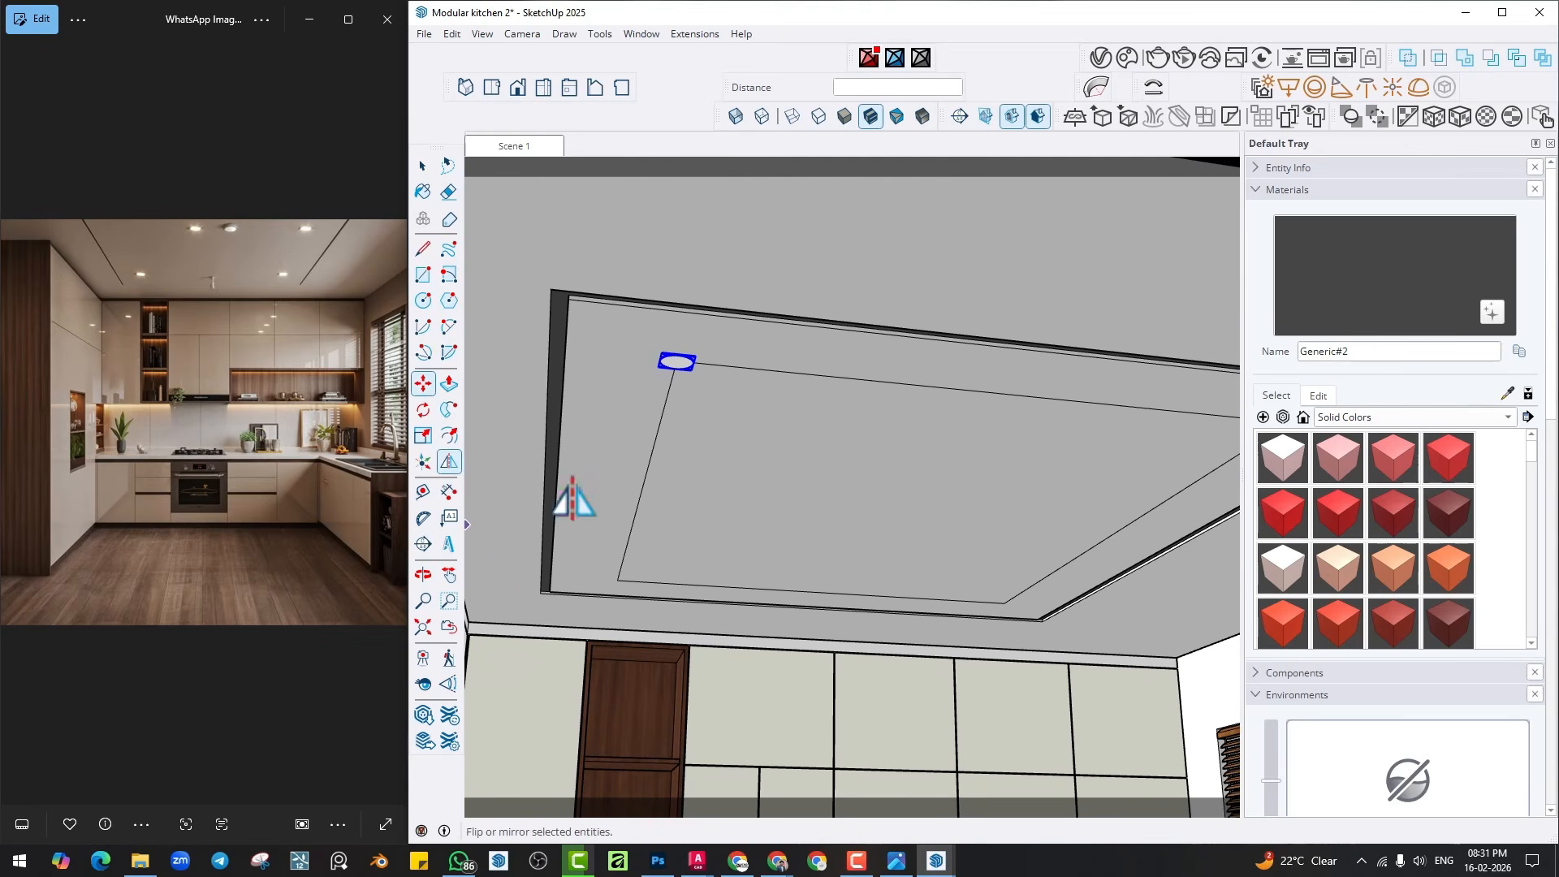
pyautogui.moveTo(718, 474); pyautogui.dragTo(699, 451, button='middle')
pyautogui.press('ctrl')
pyautogui.moveTo(601, 324); pyautogui.dragTo(593, 455)
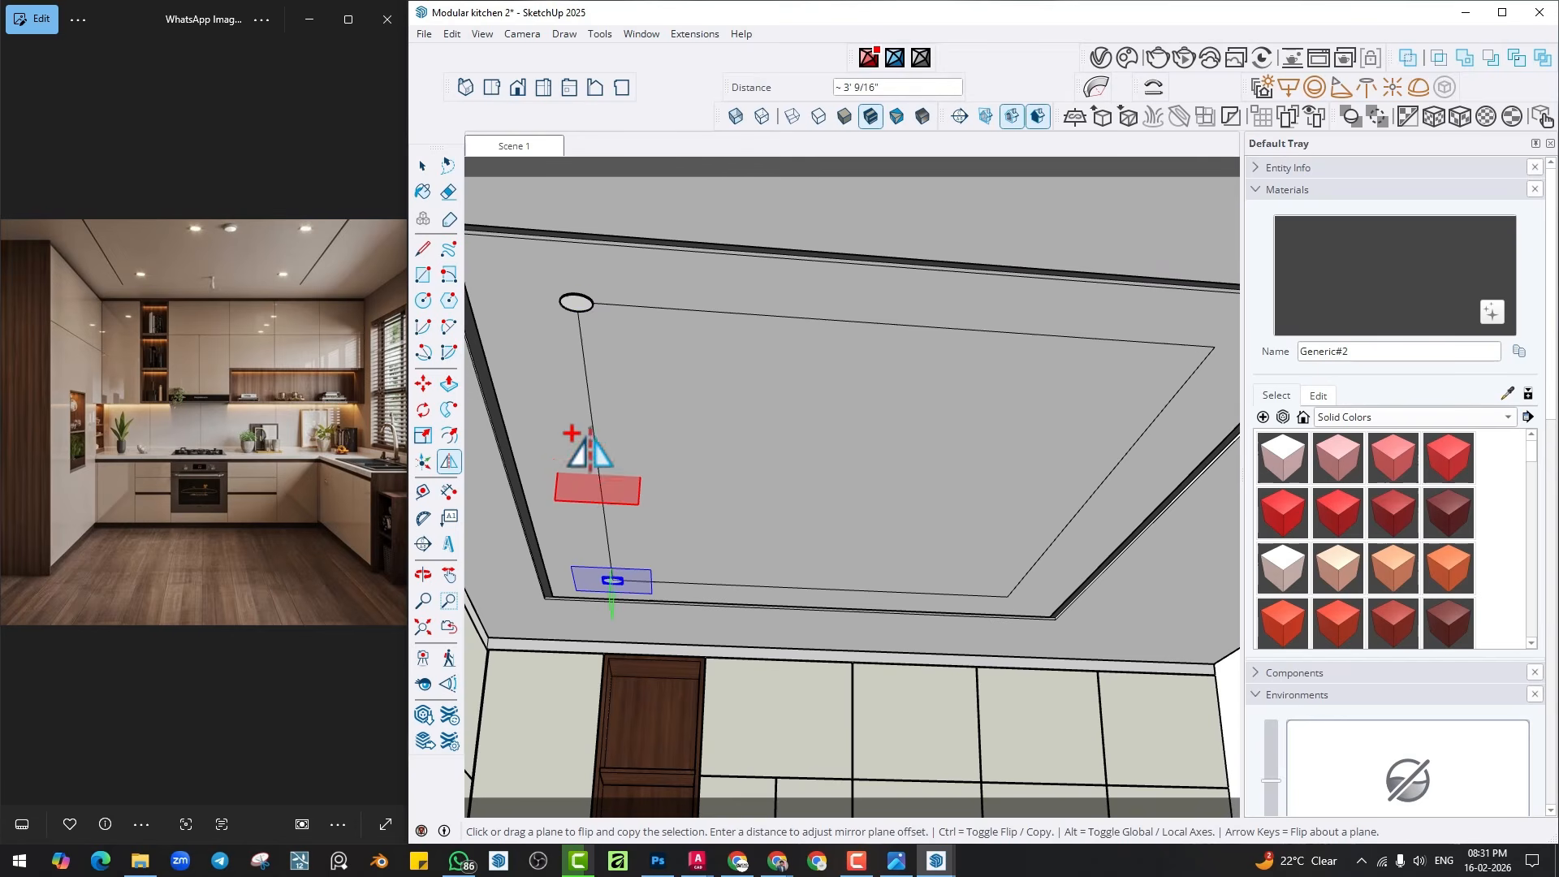
# Mirror copies of the two downlights with the Flip tool onto the guide rectangle's two remaining corners.
pyautogui.press('space')
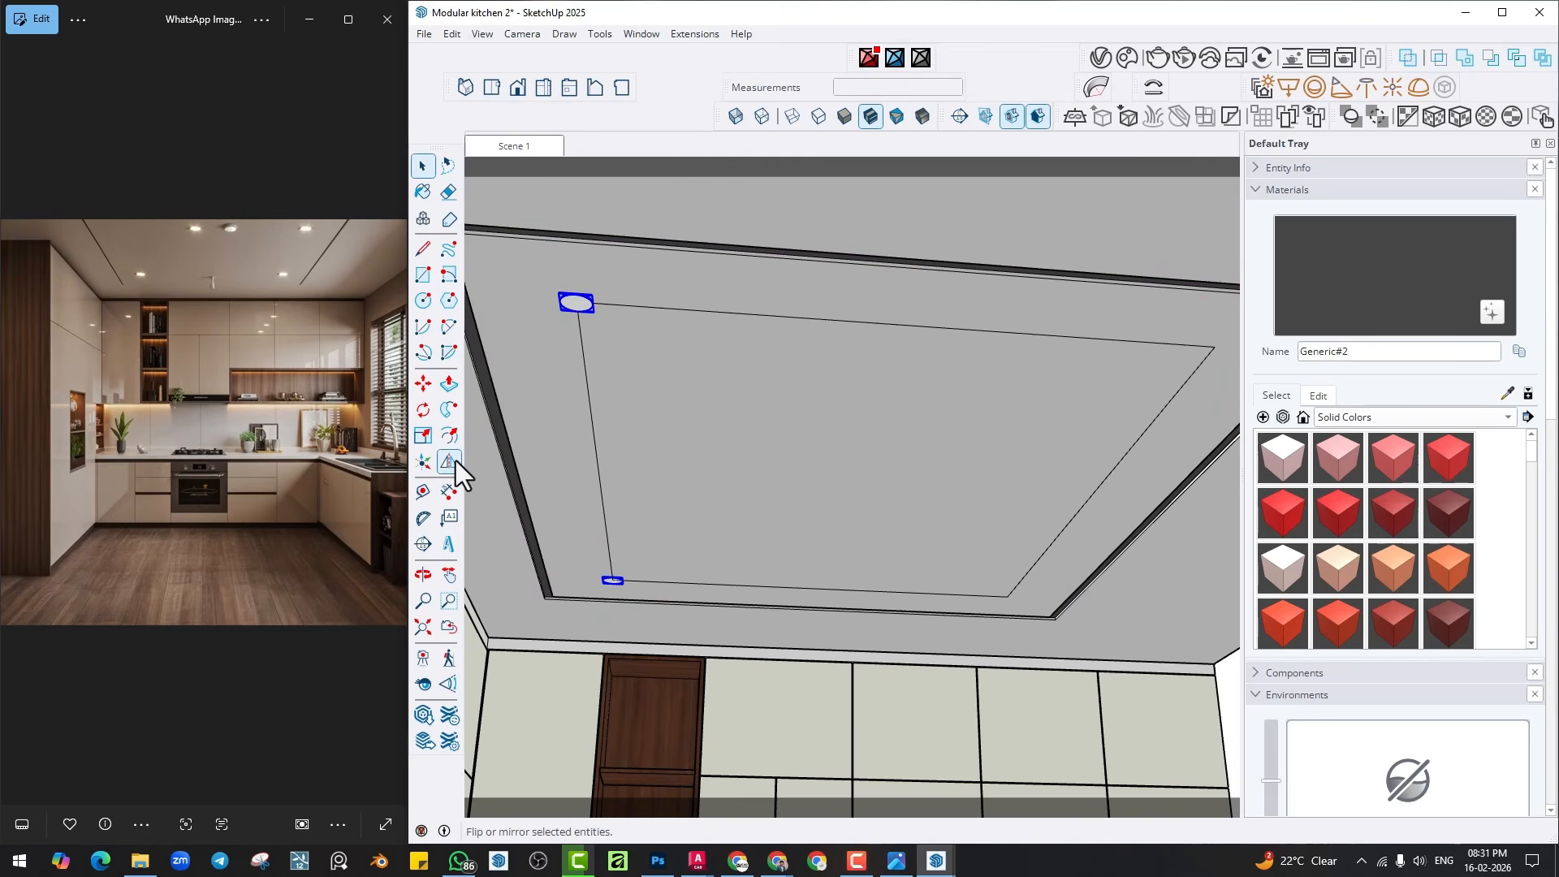
pyautogui.click(454, 460)
pyautogui.press('ctrl')
pyautogui.moveTo(591, 451); pyautogui.dragTo(900, 325)
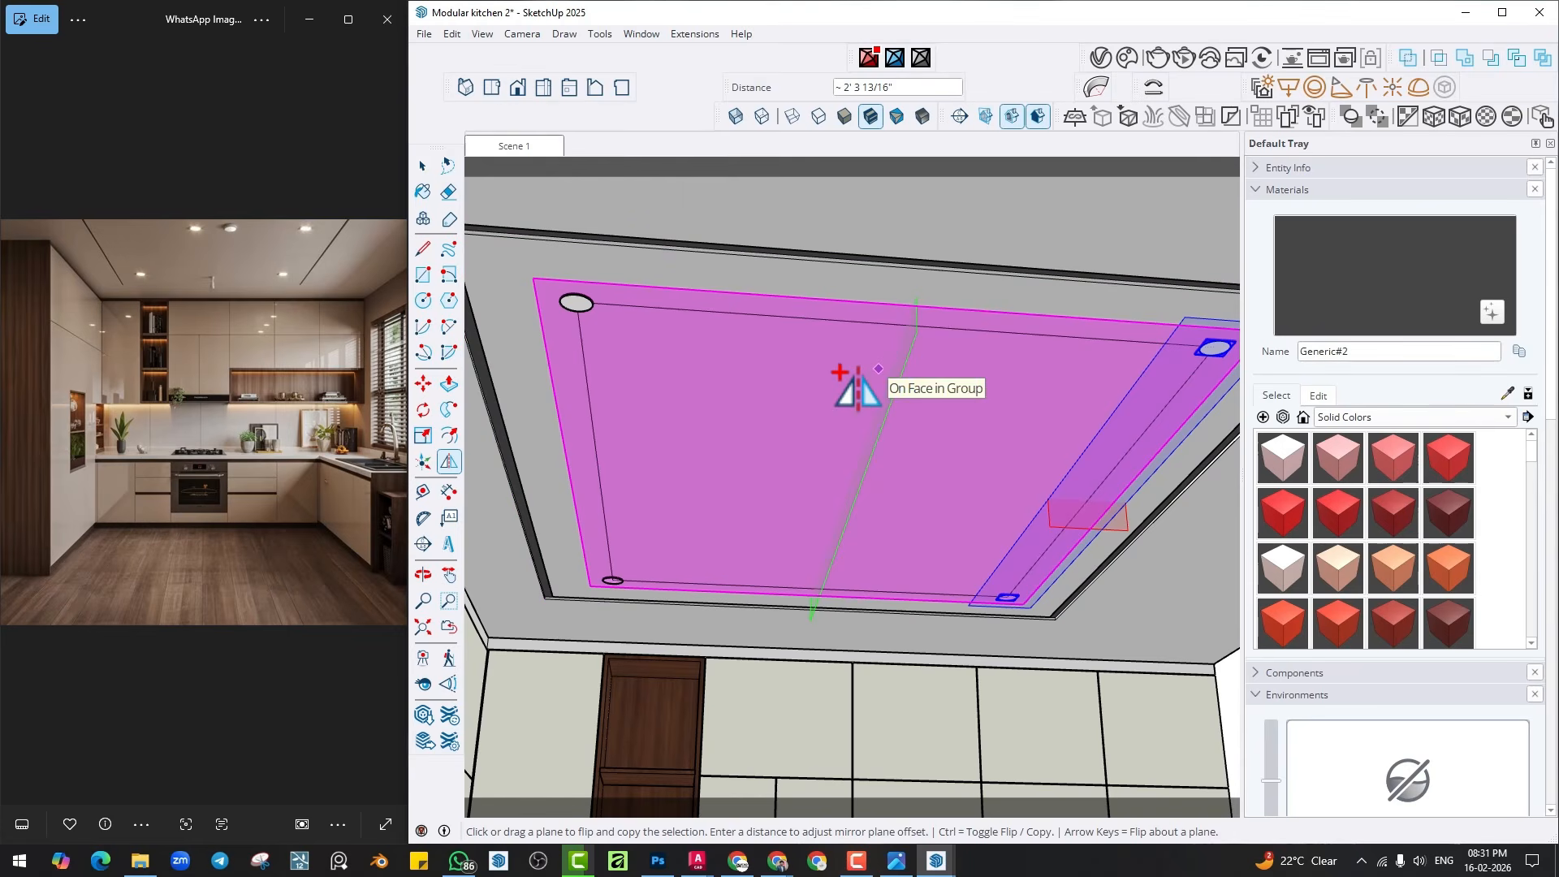
pyautogui.press('space')
# Delete the guide rectangle between the downlights inside the ceiling group and leave the group.
pyautogui.scroll(3, 654, 251)
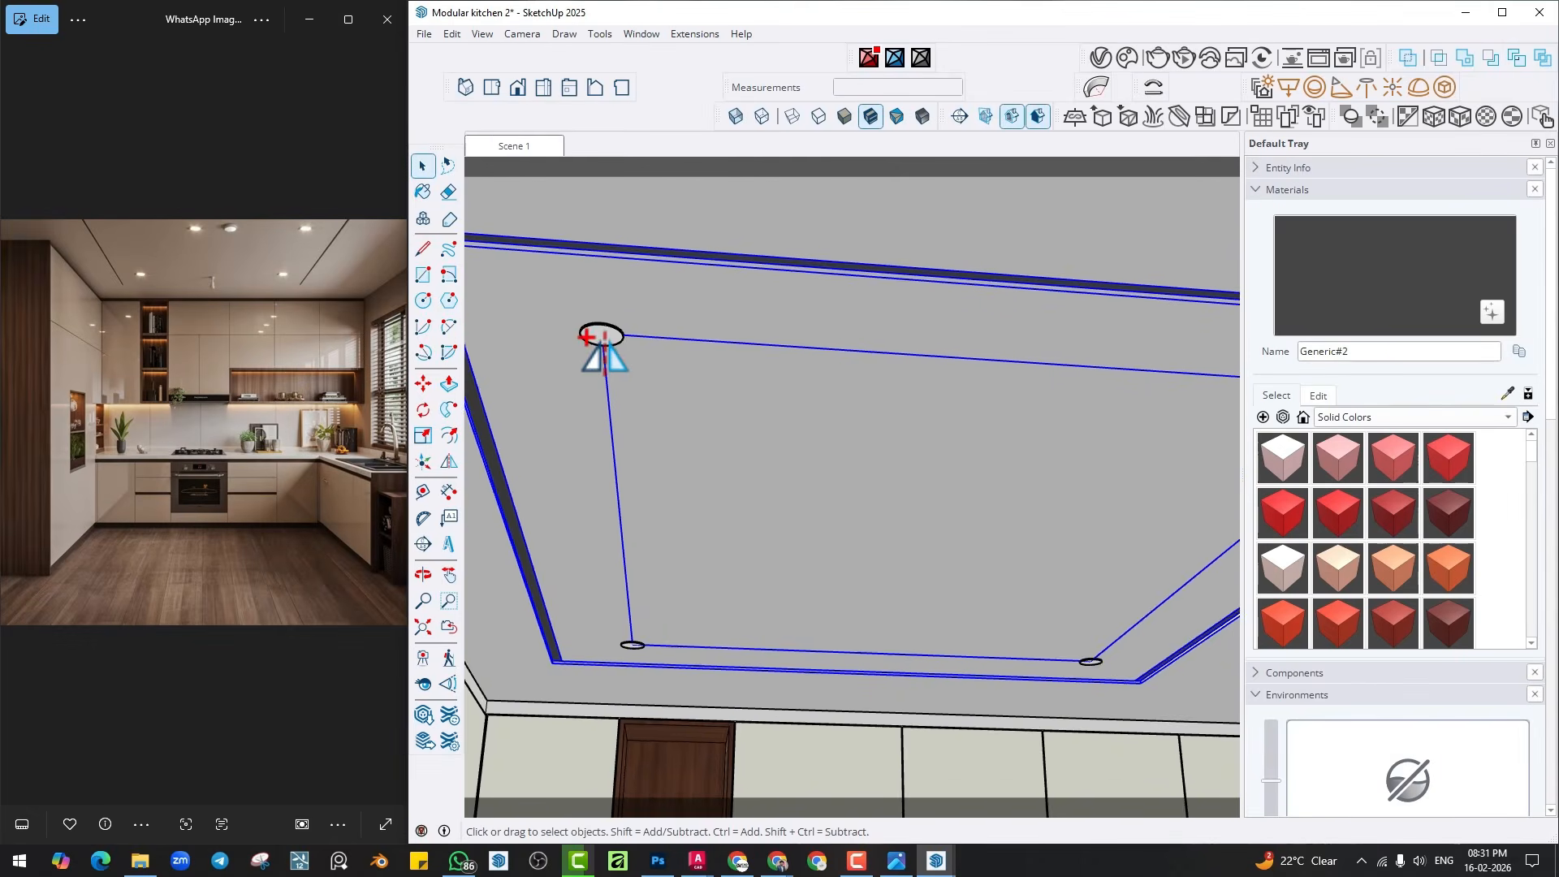
pyautogui.scroll(1, 601, 347)
pyautogui.doubleClick(744, 409)
pyautogui.scroll(-3, 750, 416)
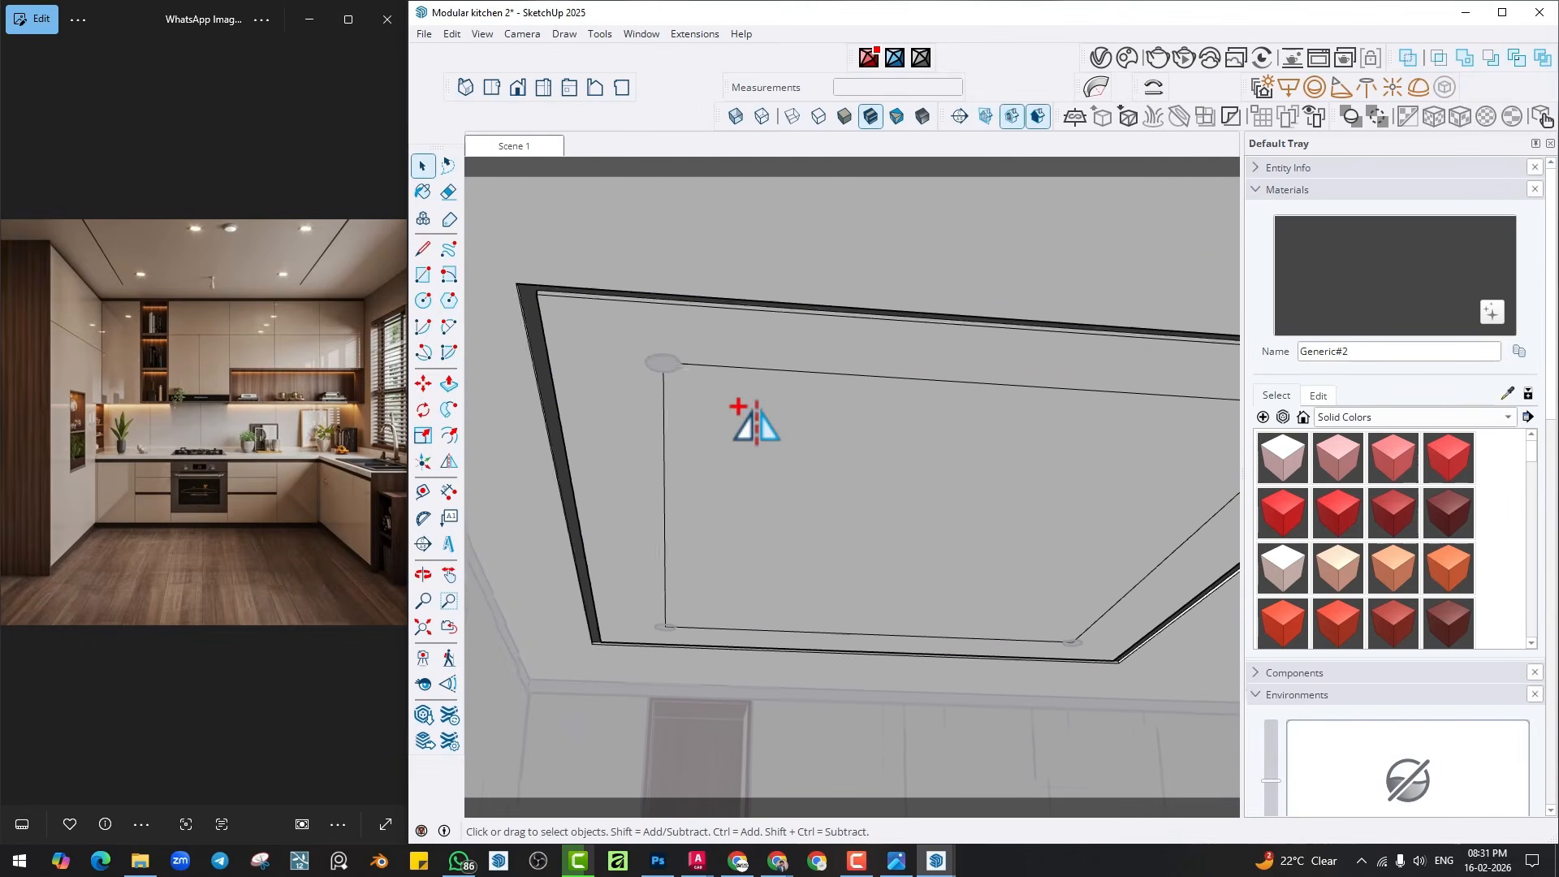
pyautogui.click(788, 453)
pyautogui.press('Escape')
pyautogui.press('Escape')
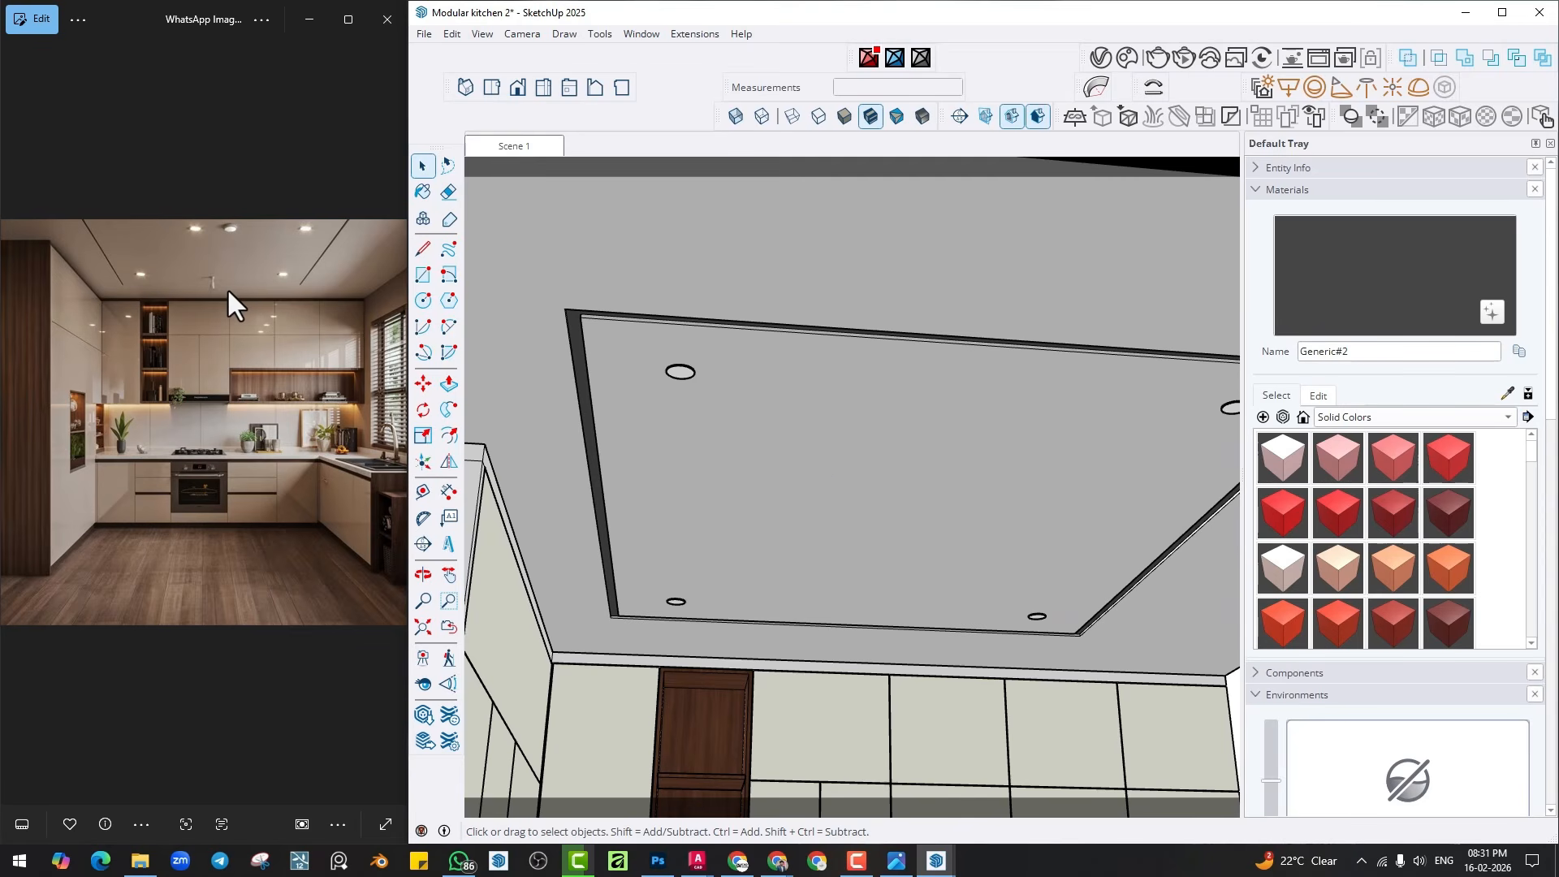
# Search 3D Warehouse for "CHIMNEY" models to fit below the two narrow wall cabinet doors.
pyautogui.moveTo(762, 414)
pyautogui.mouseDown(button='middle')
pyautogui.moveTo(742, 560)
pyautogui.moveTo(824, 751)
pyautogui.moveTo(782, 536)
pyautogui.moveTo(717, 606)
pyautogui.moveTo(783, 563)
pyautogui.moveTo(763, 560)
pyautogui.mouseUp(button='middle')
pyautogui.scroll(3, 776, 545)
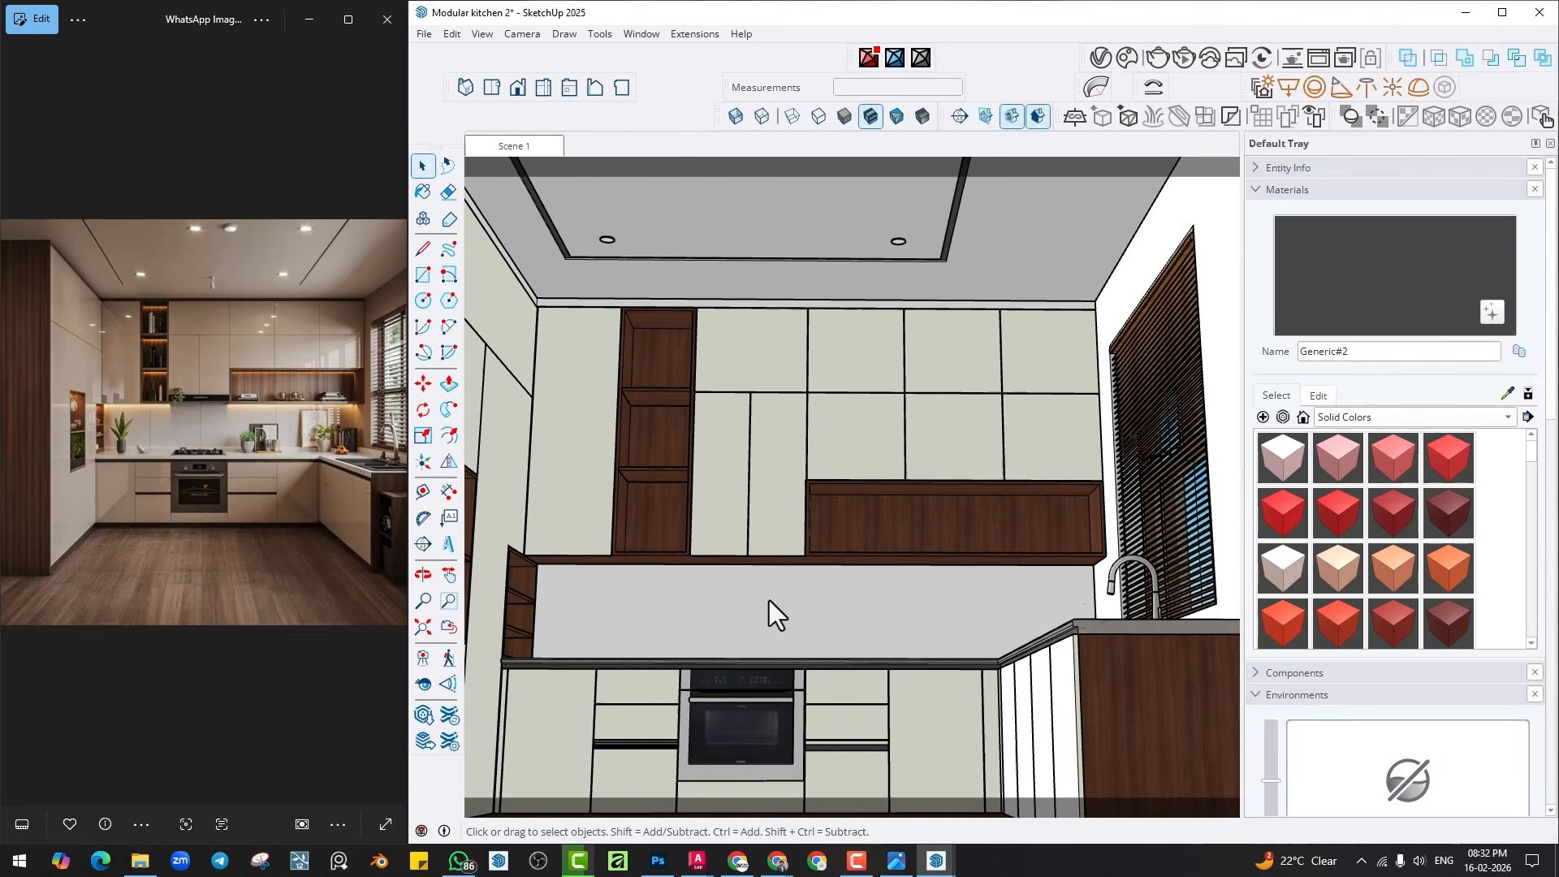
pyautogui.scroll(5, 757, 573)
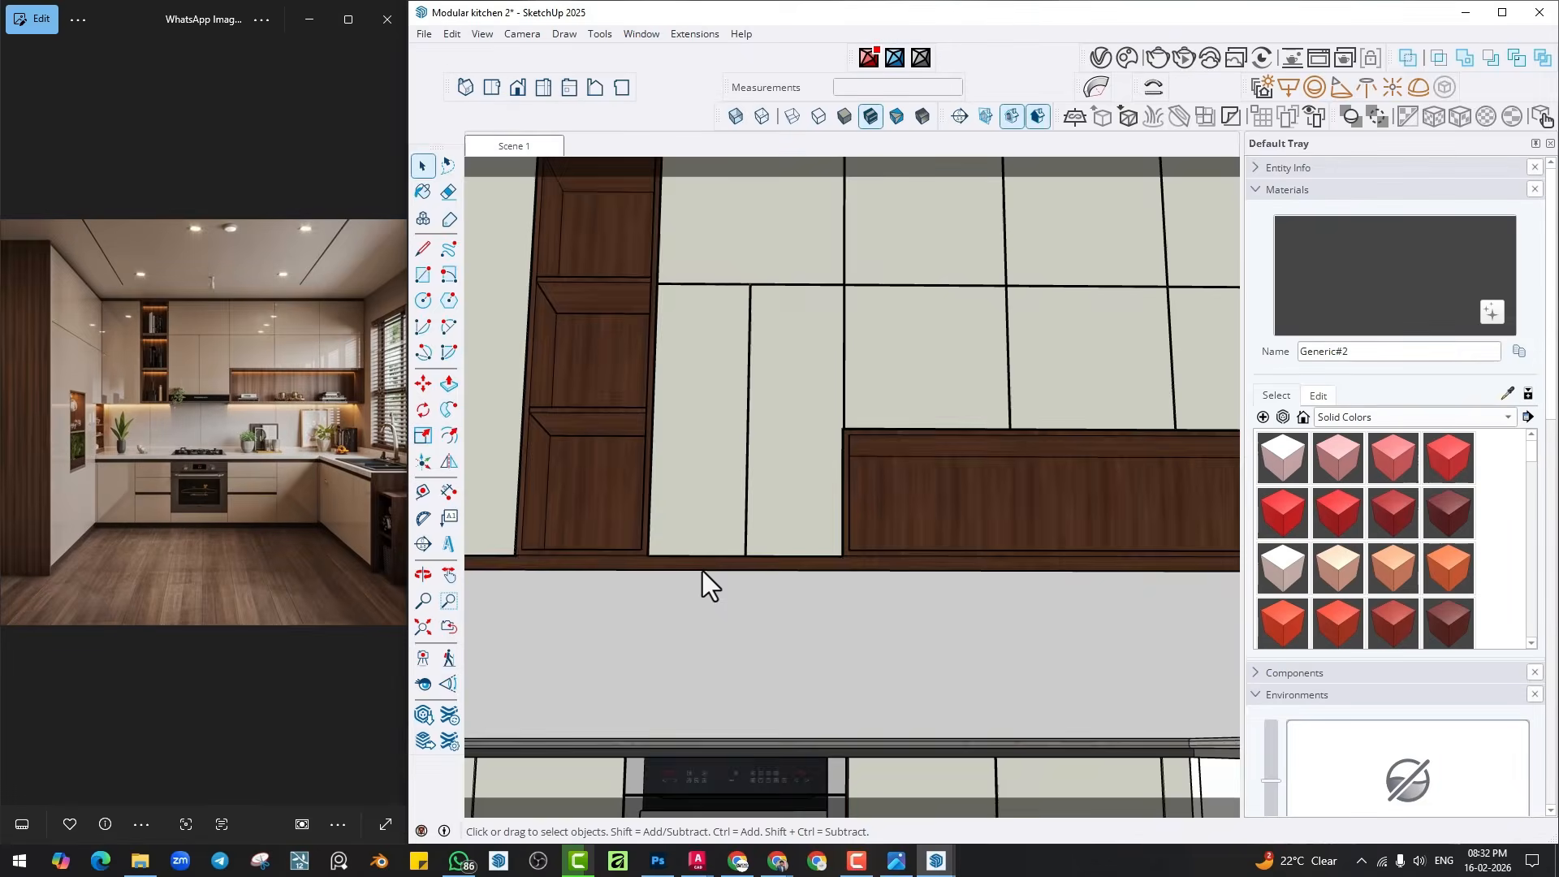
pyautogui.moveTo(703, 584)
pyautogui.mouseDown(button='middle')
pyautogui.moveTo(852, 696)
pyautogui.moveTo(685, 404)
pyautogui.moveTo(811, 557)
pyautogui.moveTo(719, 593)
pyautogui.mouseUp(button='middle')
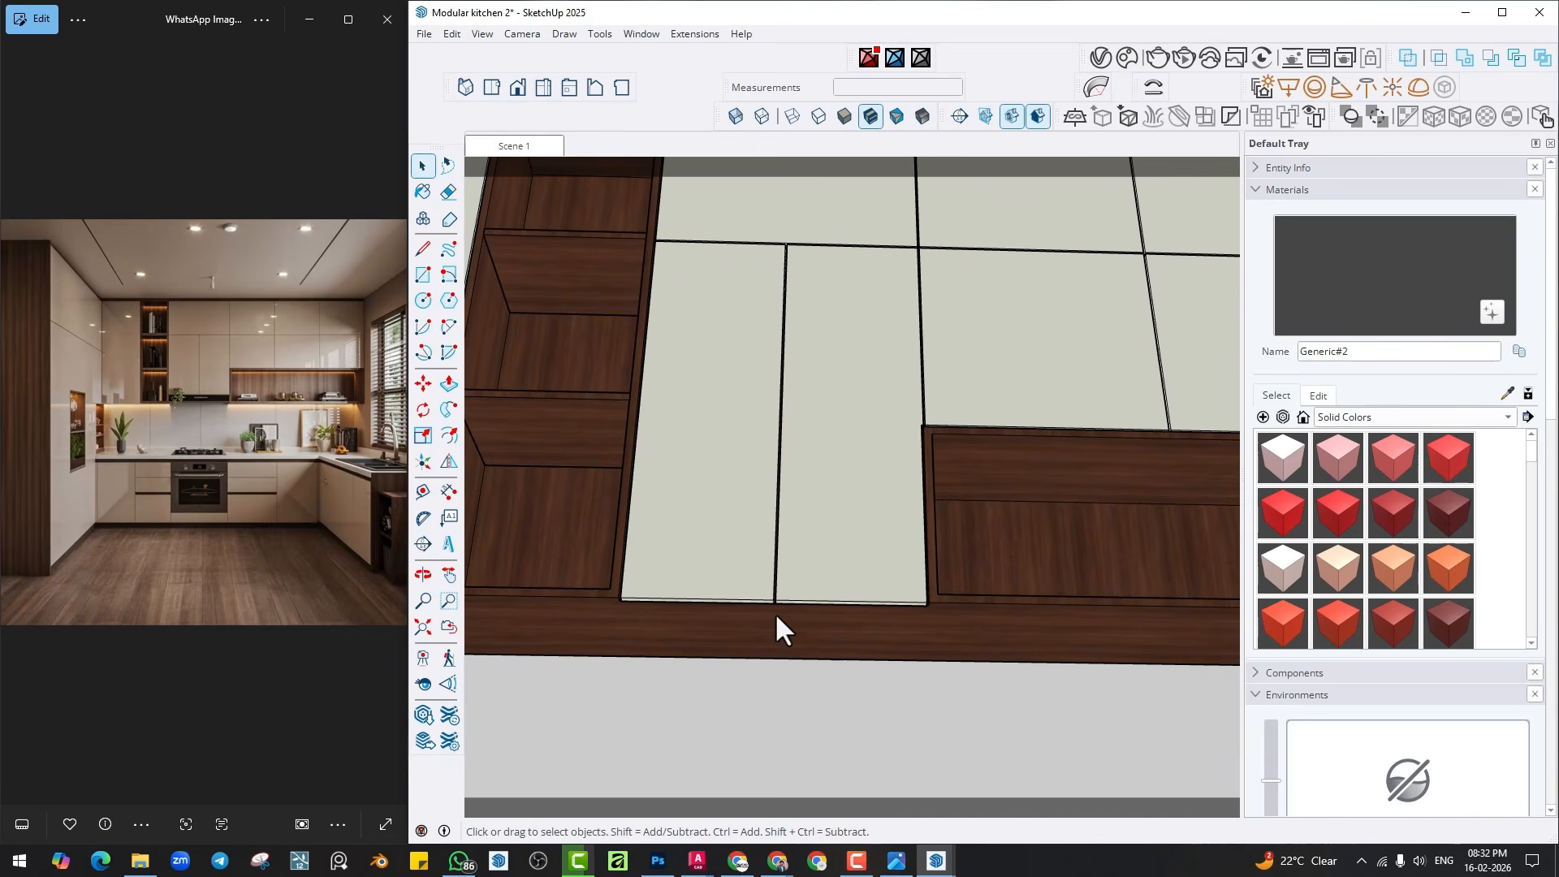
pyautogui.click(641, 34)
pyautogui.click(671, 164)
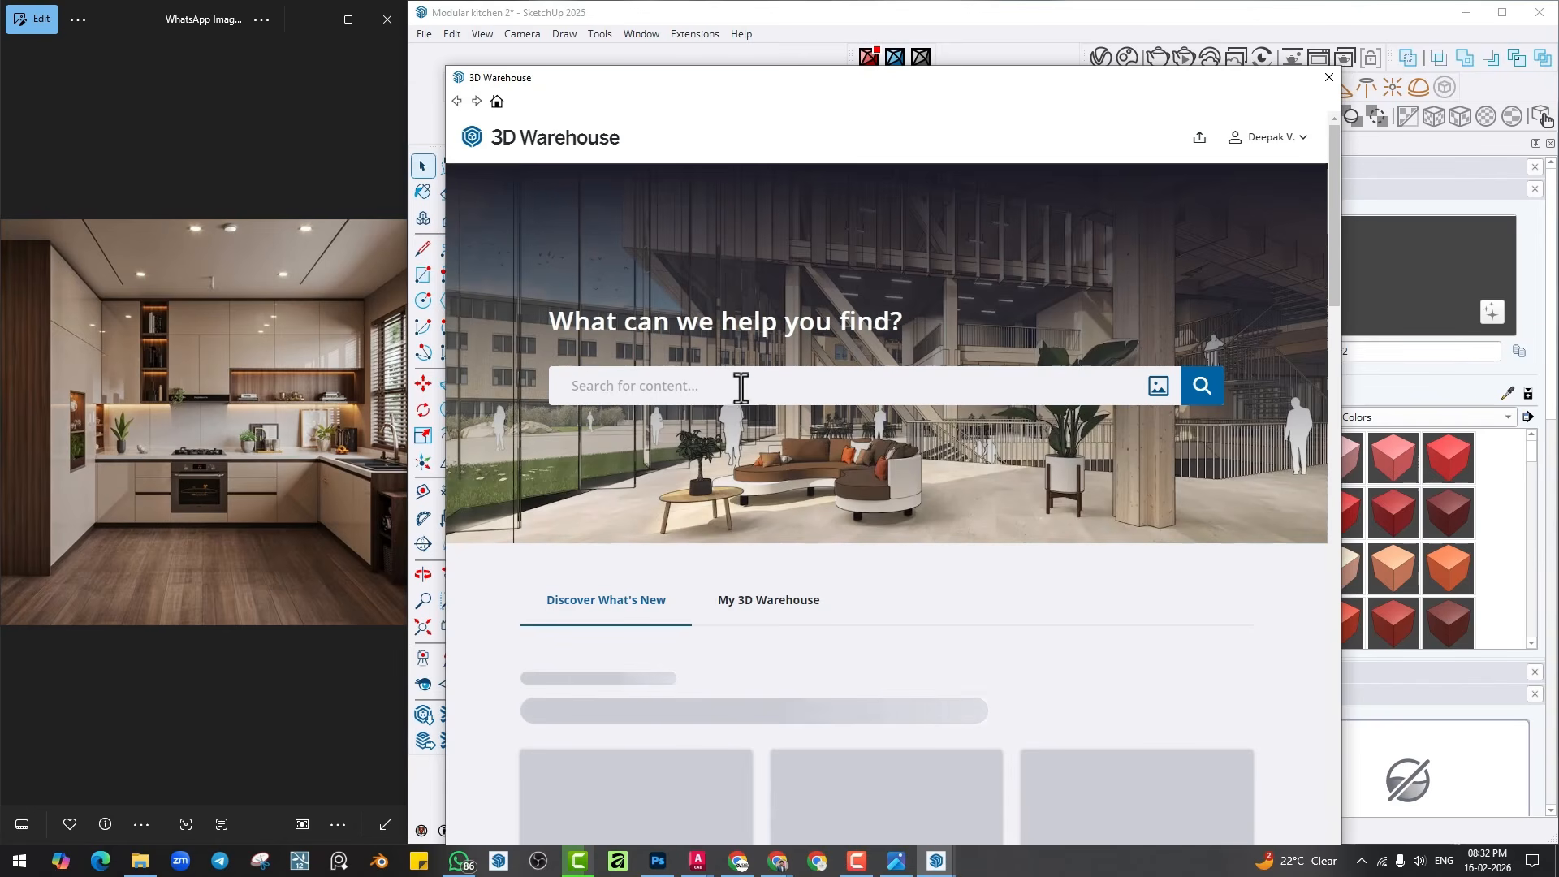
pyautogui.write('CHIMN')
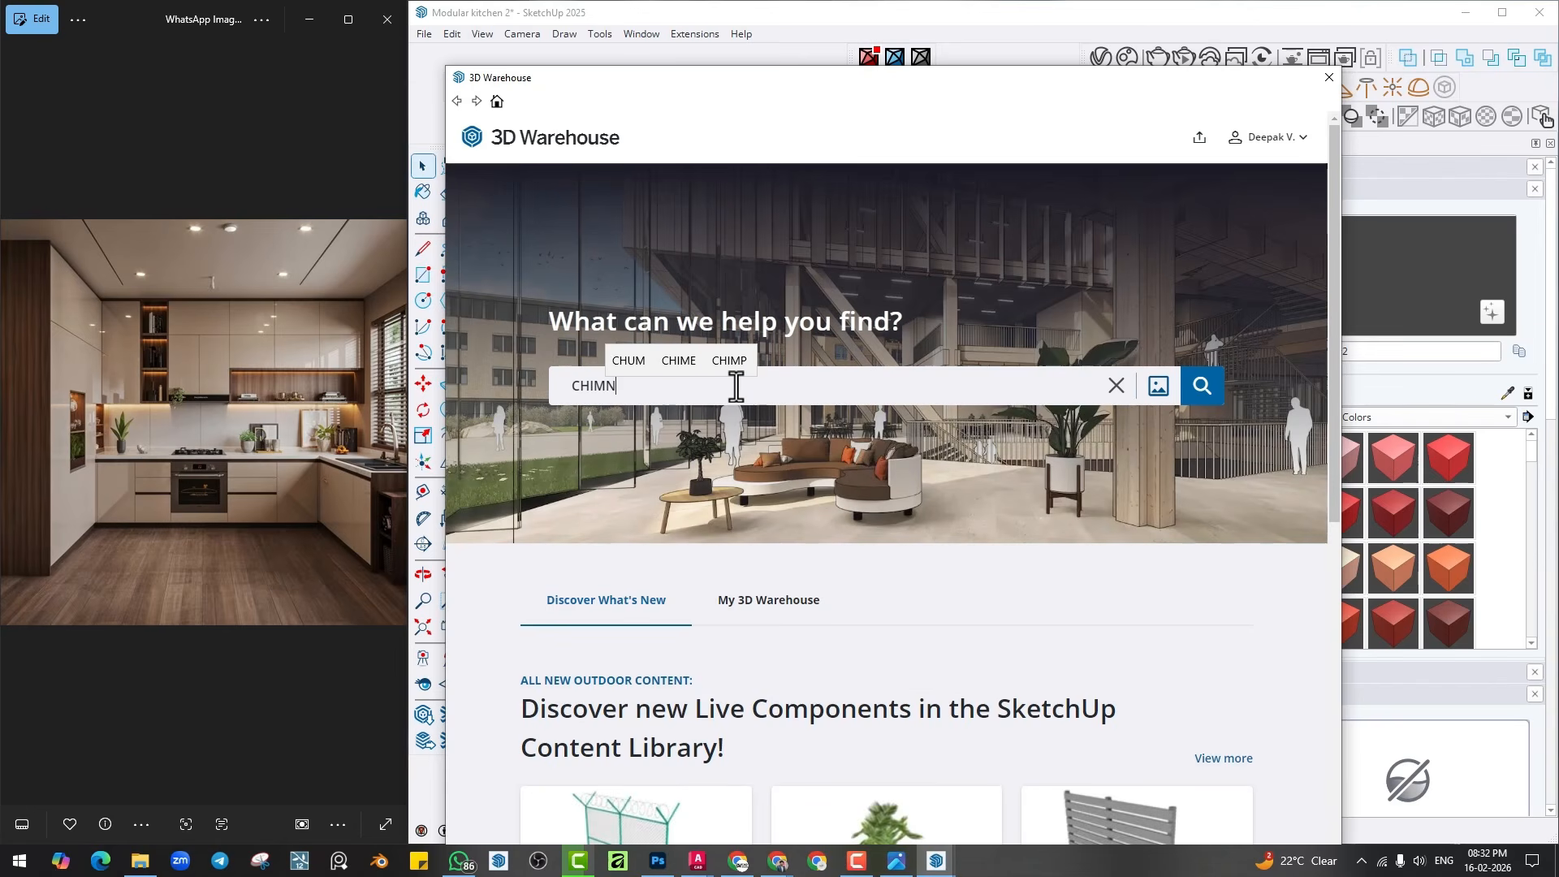
pyautogui.write('EY')
pyautogui.press('Return')
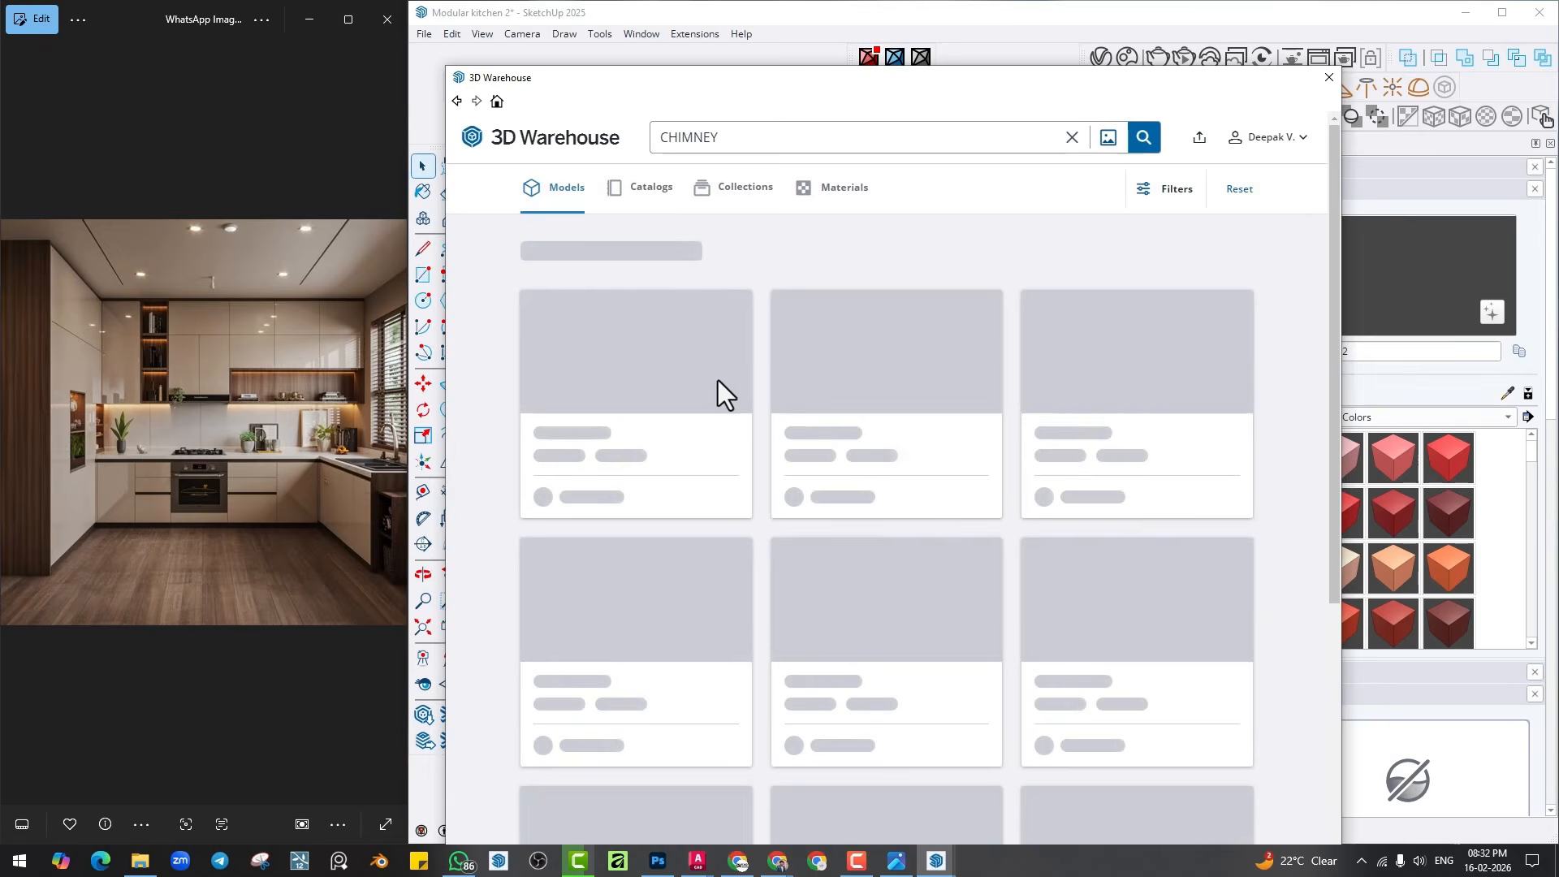
# Browse the chimney results and load the dark box-shaped kitchen "Chimney" (1.4 MB) directly into the model.
pyautogui.scroll(-8, 939, 428)
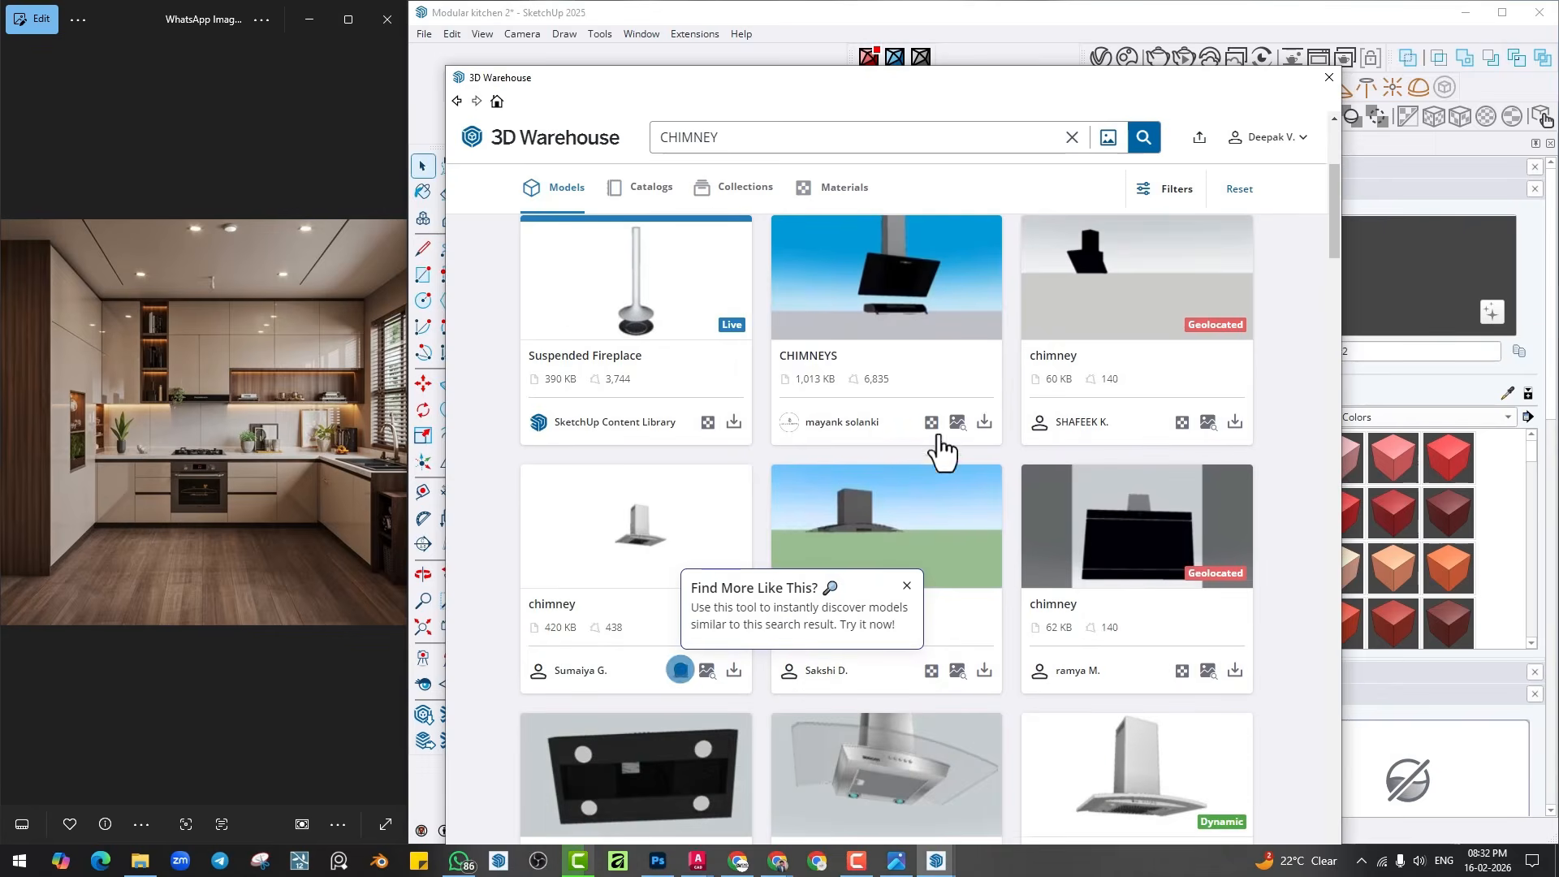
pyautogui.scroll(-8, 1172, 511)
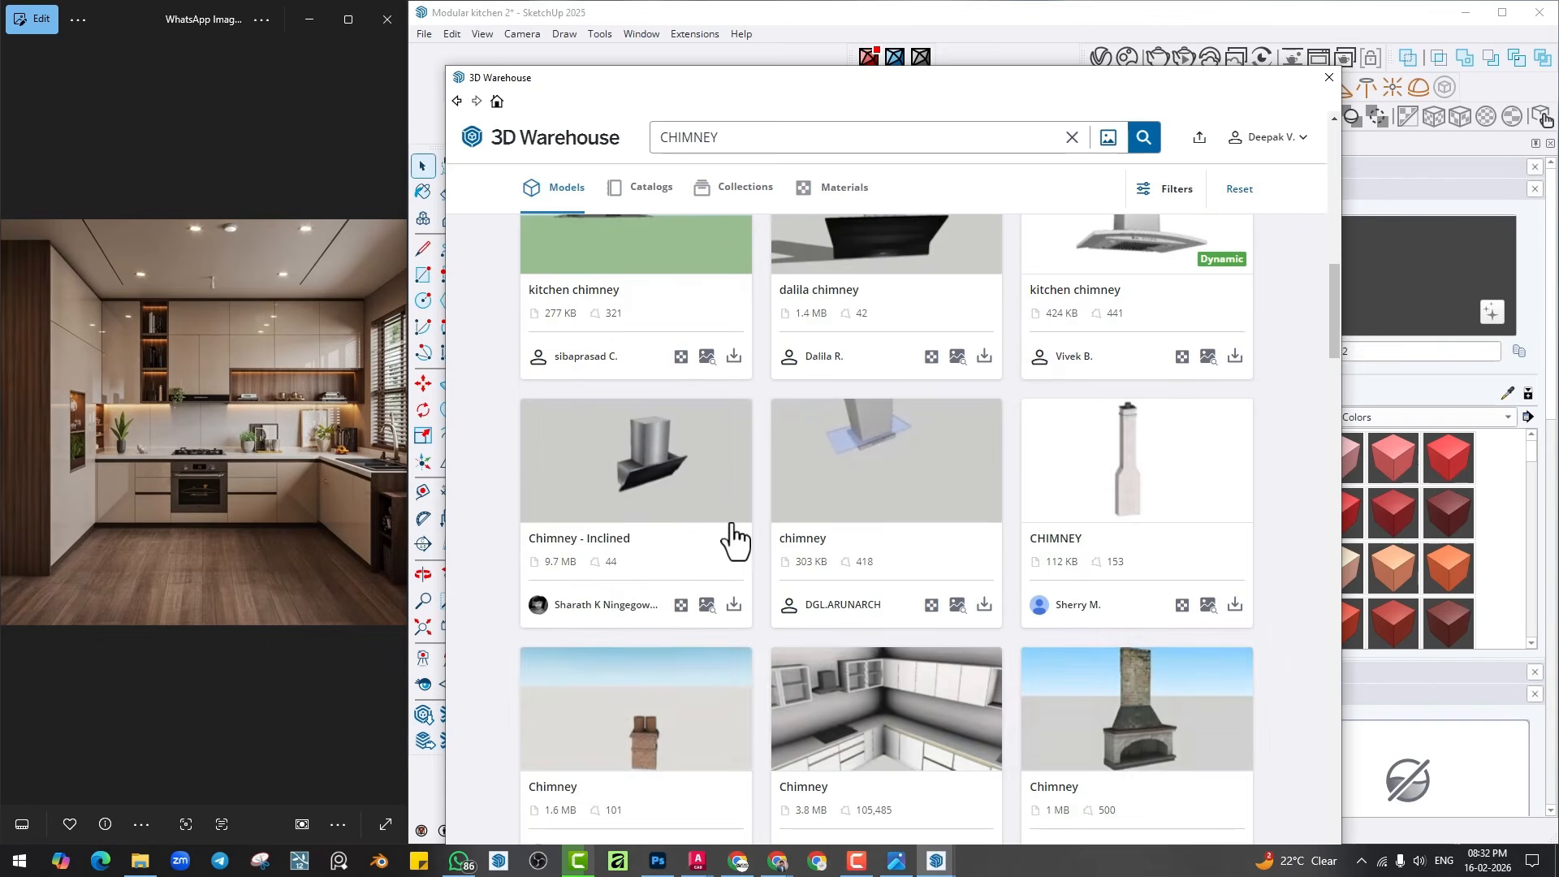
pyautogui.scroll(-9, 1007, 491)
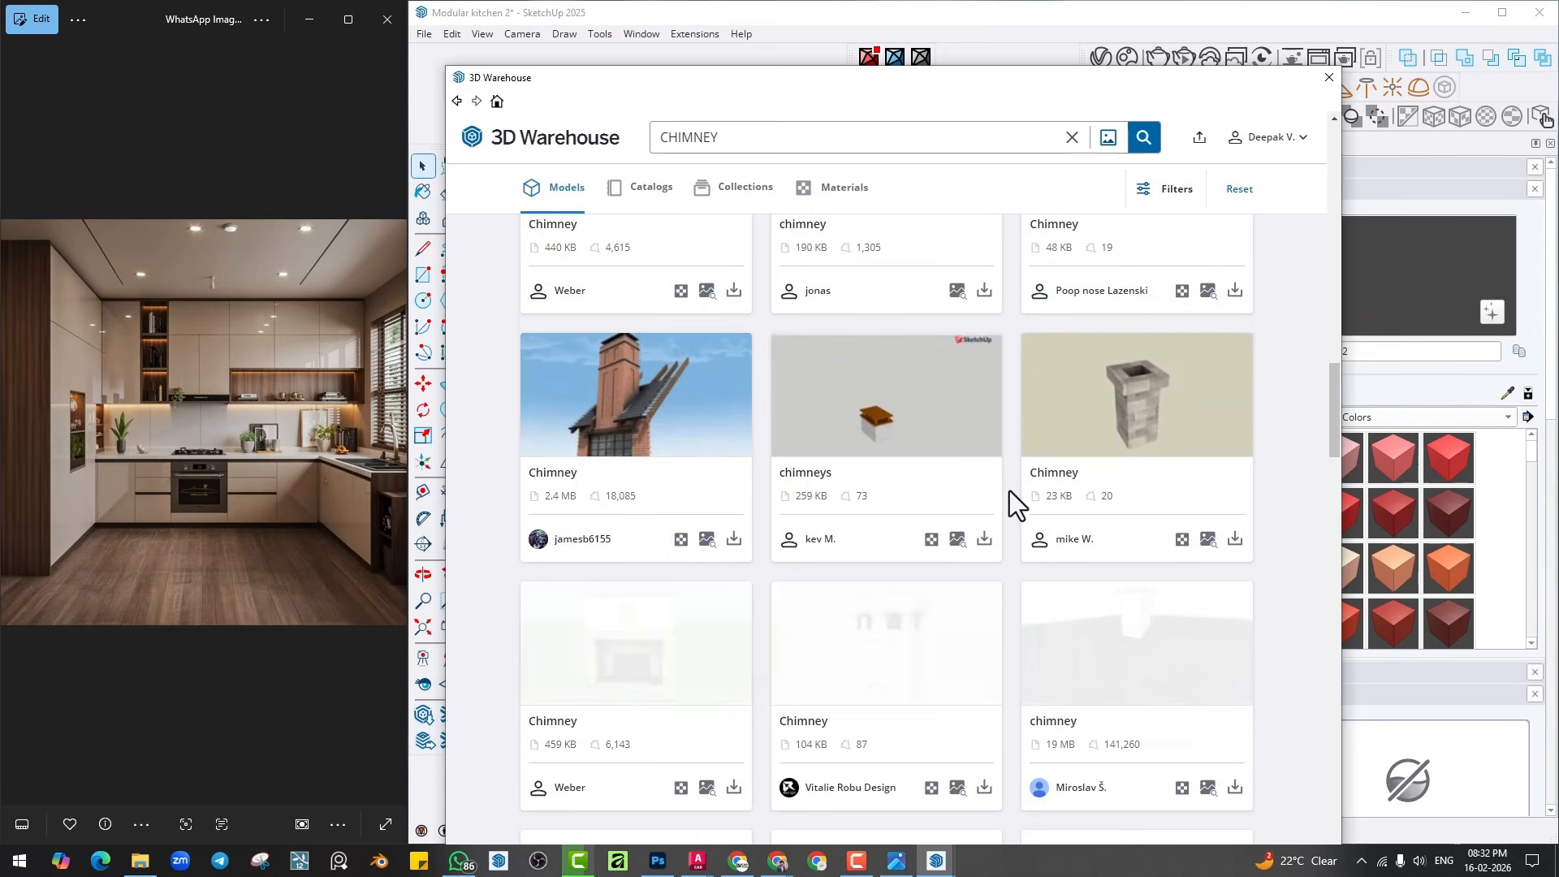
pyautogui.scroll(-7, 1010, 490)
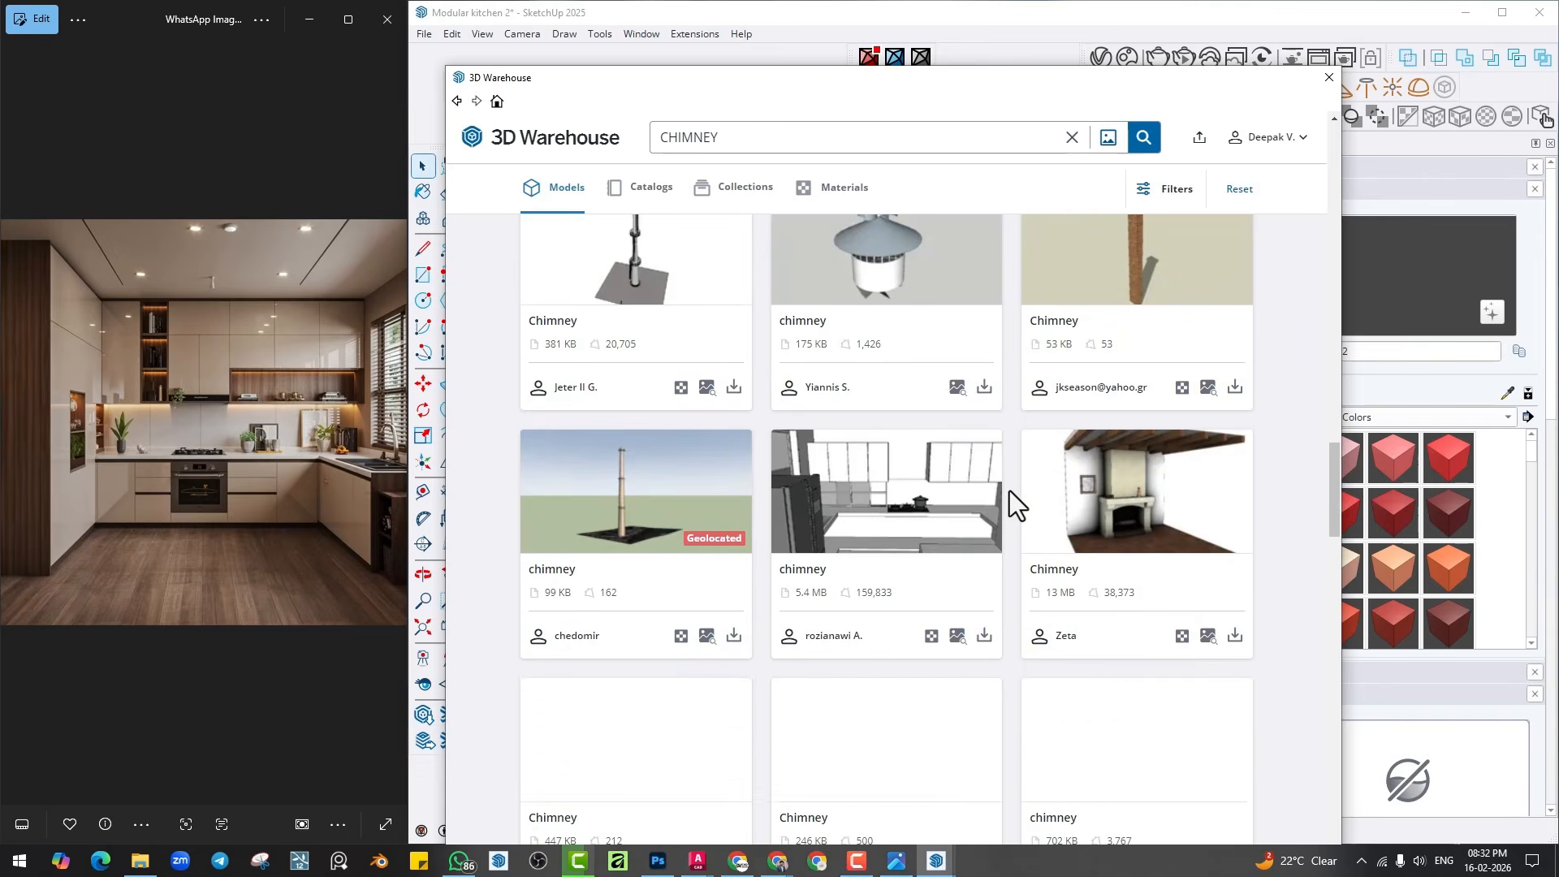
pyautogui.scroll(-8, 1010, 497)
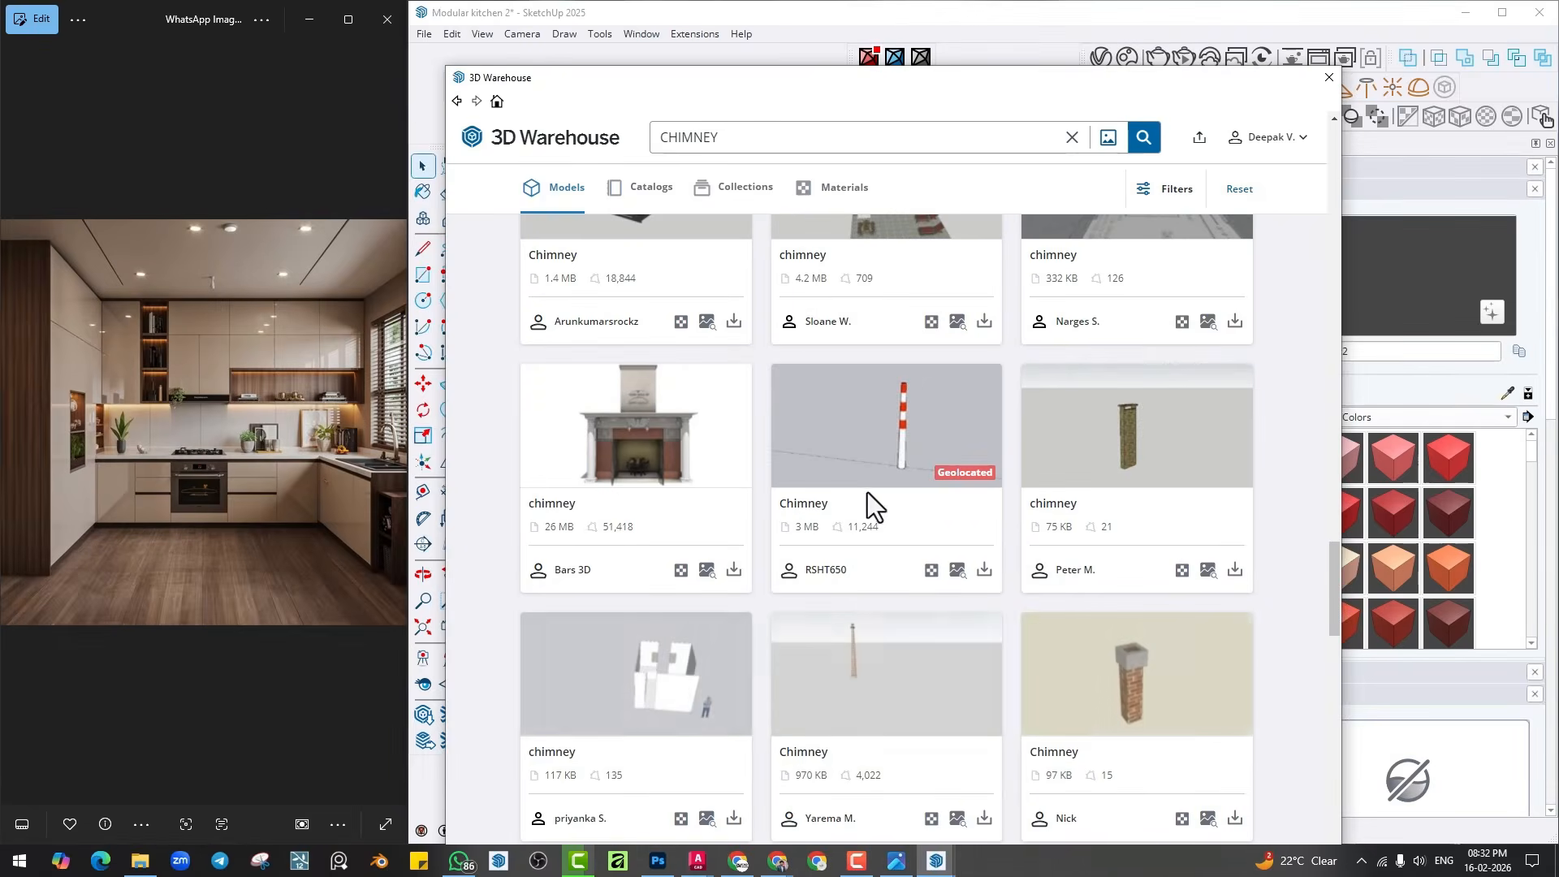
pyautogui.scroll(4, 867, 492)
pyautogui.click(734, 646)
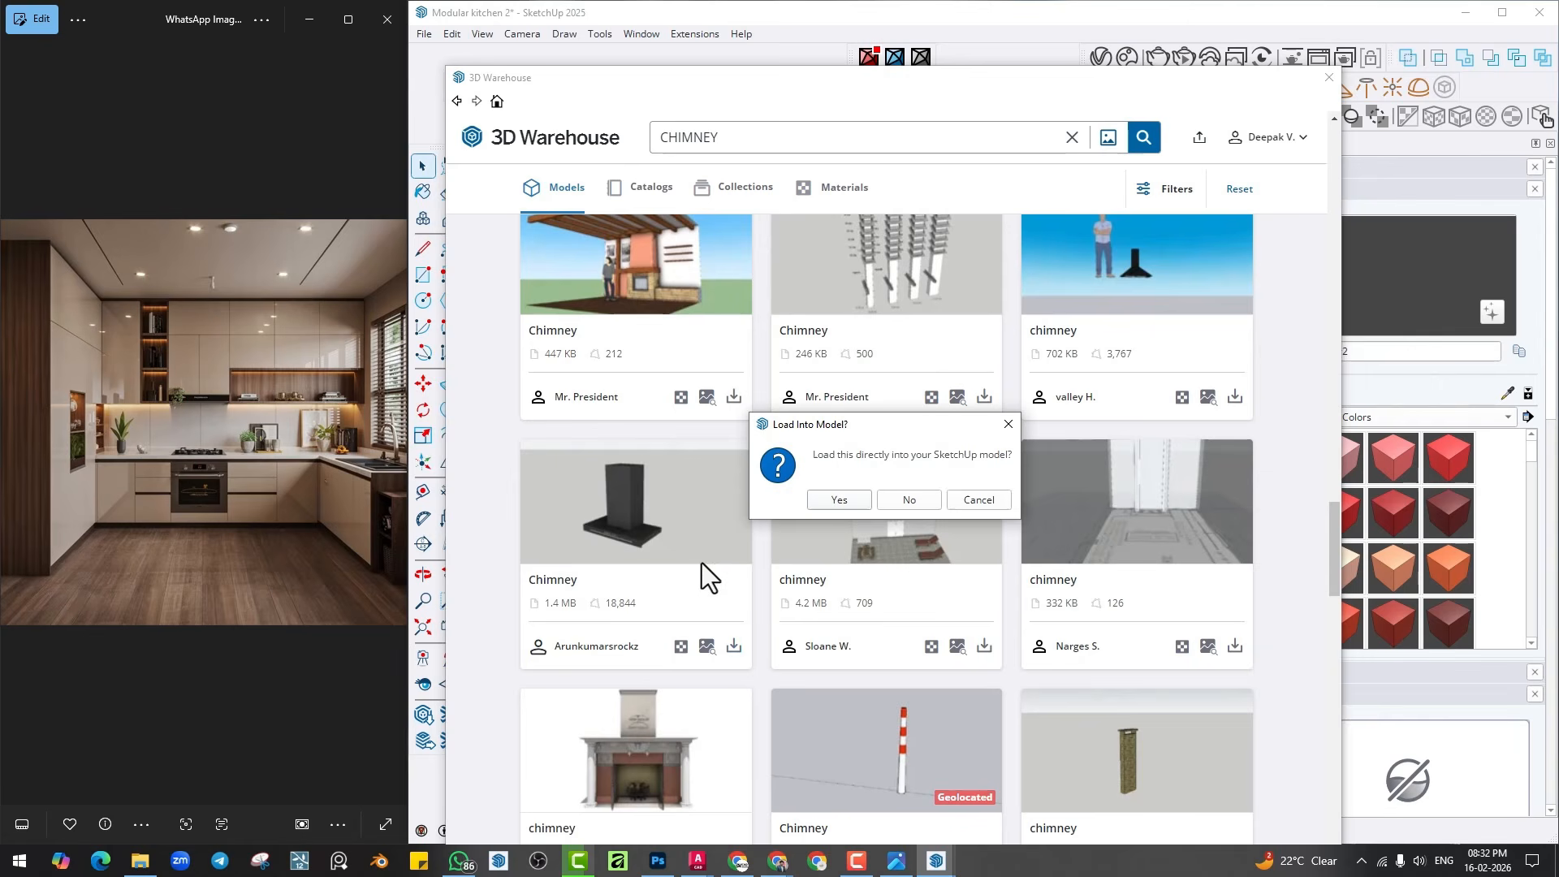
pyautogui.click(836, 500)
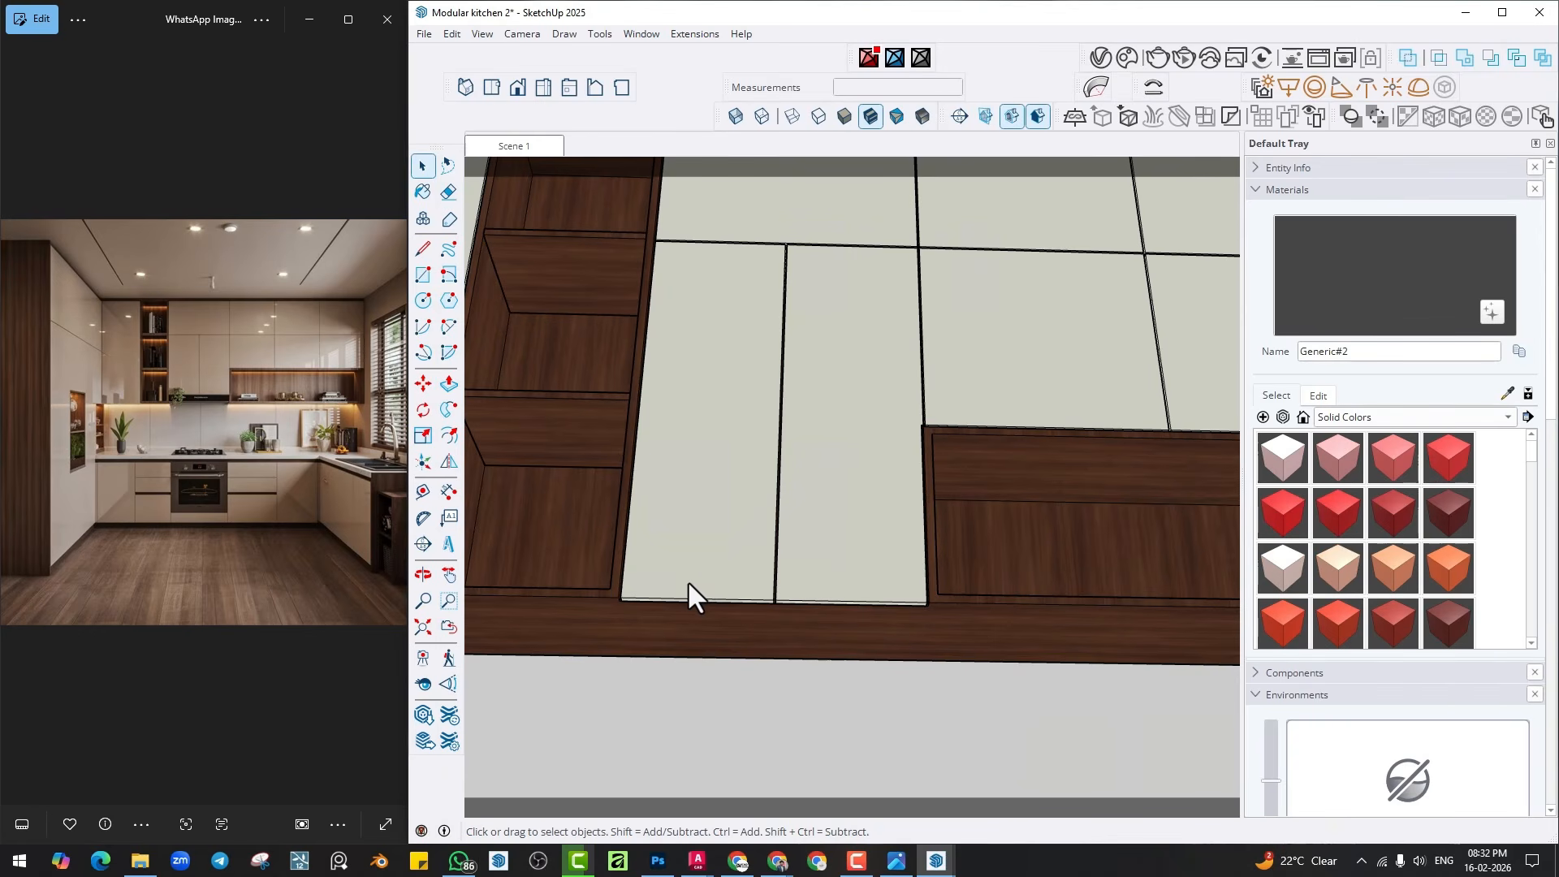
# Place the chimney on the countertop above the built-in oven.
pyautogui.scroll(-3, 686, 638)
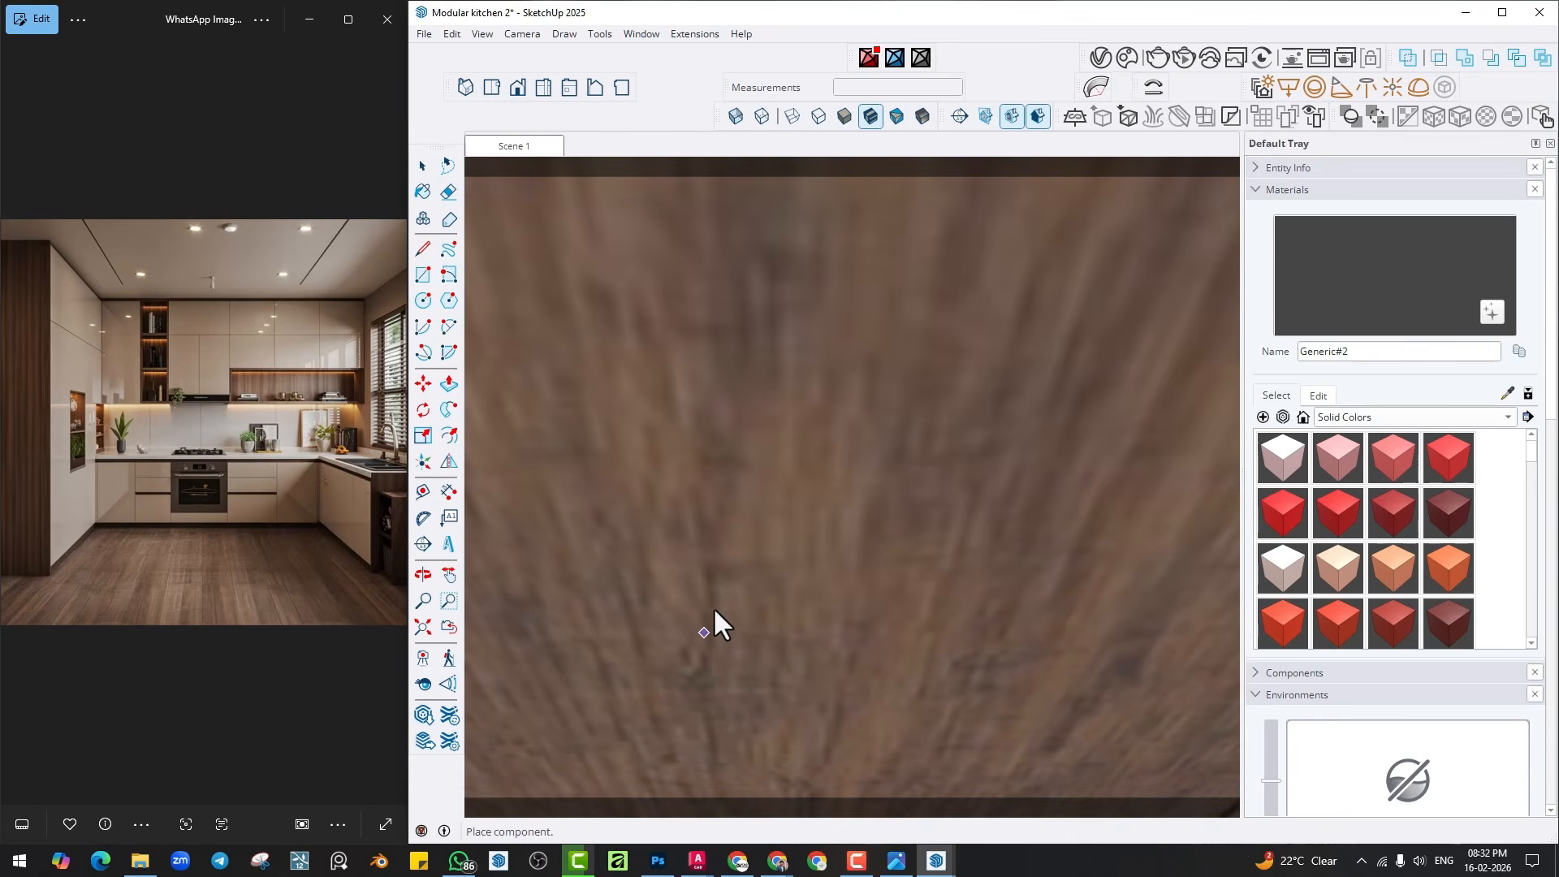
pyautogui.moveTo(731, 549); pyautogui.dragTo(743, 779, button='middle')
pyautogui.keyDown('shift'); pyautogui.moveTo(788, 407); pyautogui.dragTo(772, 479, button='middle'); pyautogui.keyUp('shift')
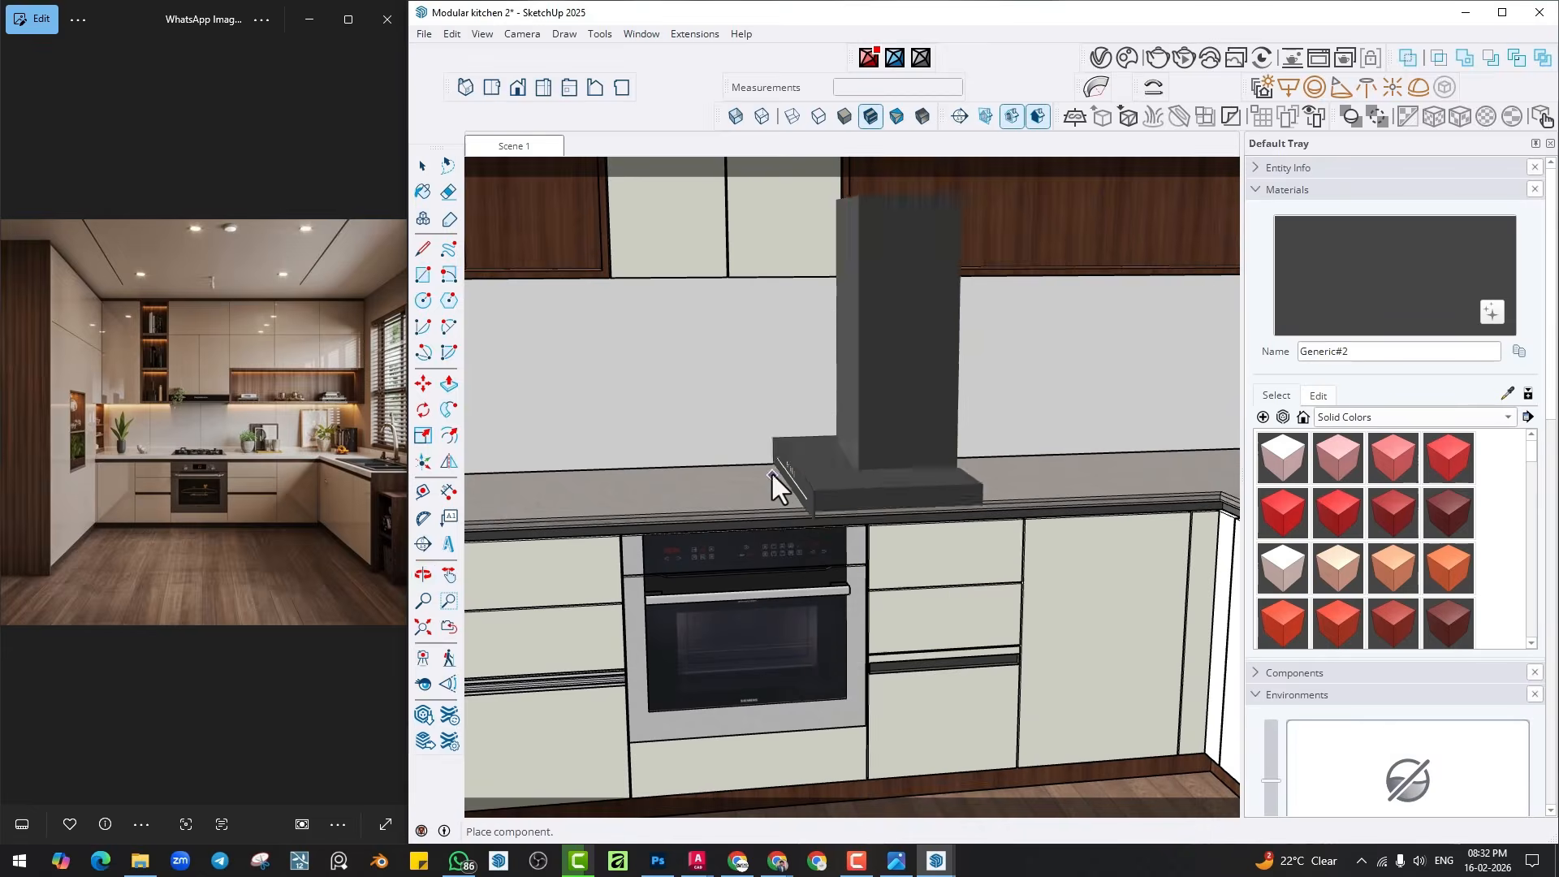
pyautogui.scroll(4, 759, 526)
pyautogui.click(729, 515)
# Rotate the chimney 90 degrees about the vertical axis so its control panel faces the room.
pyautogui.press('q')
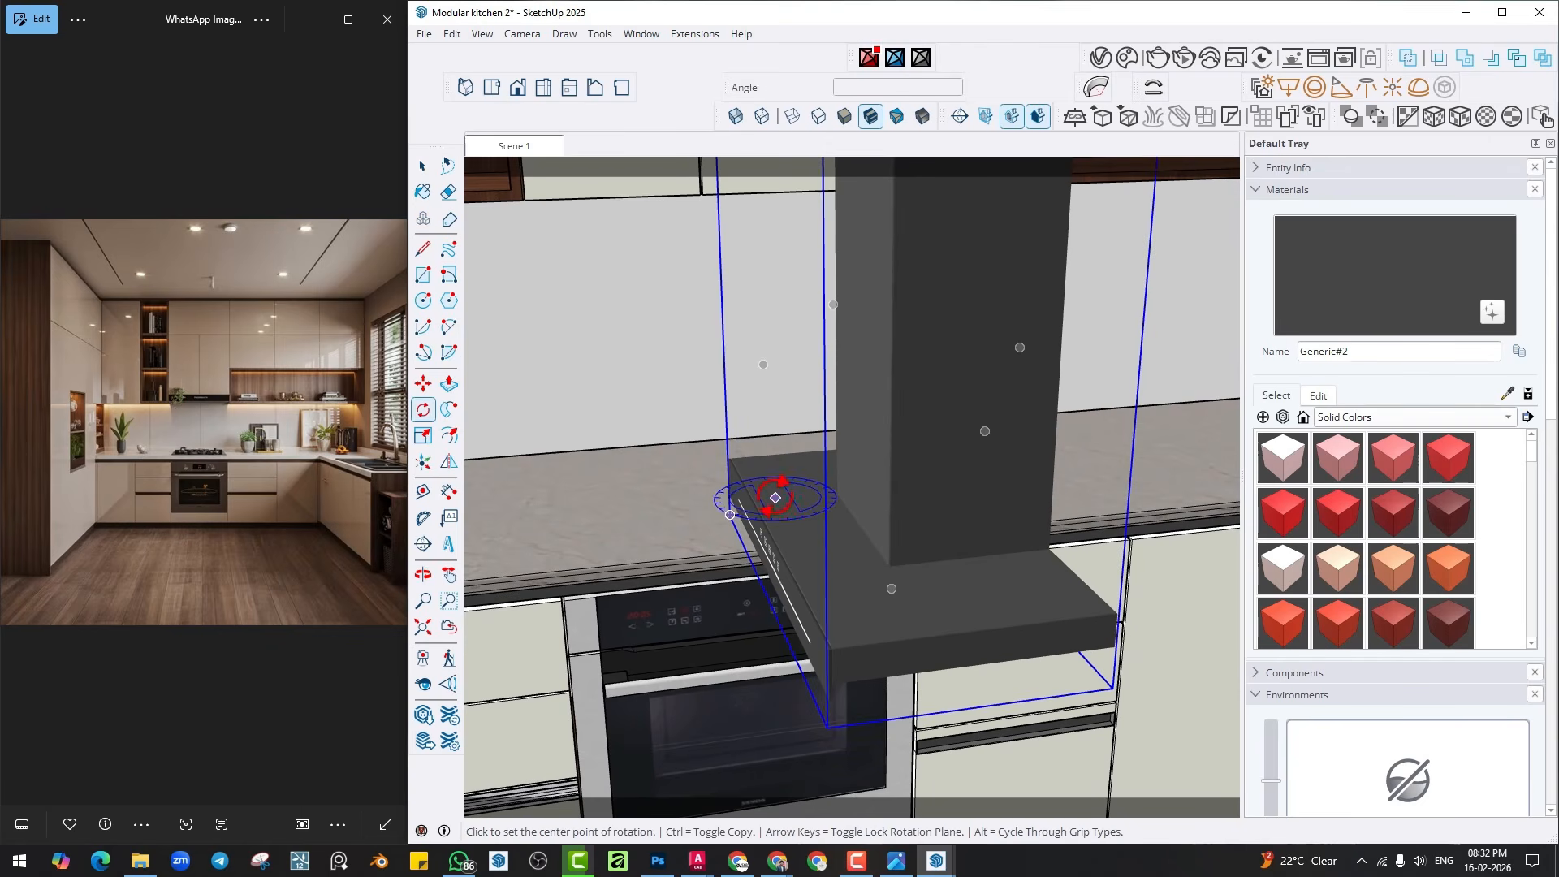
pyautogui.click(776, 496)
pyautogui.click(801, 493)
pyautogui.write('90')
pyautogui.press('Return')
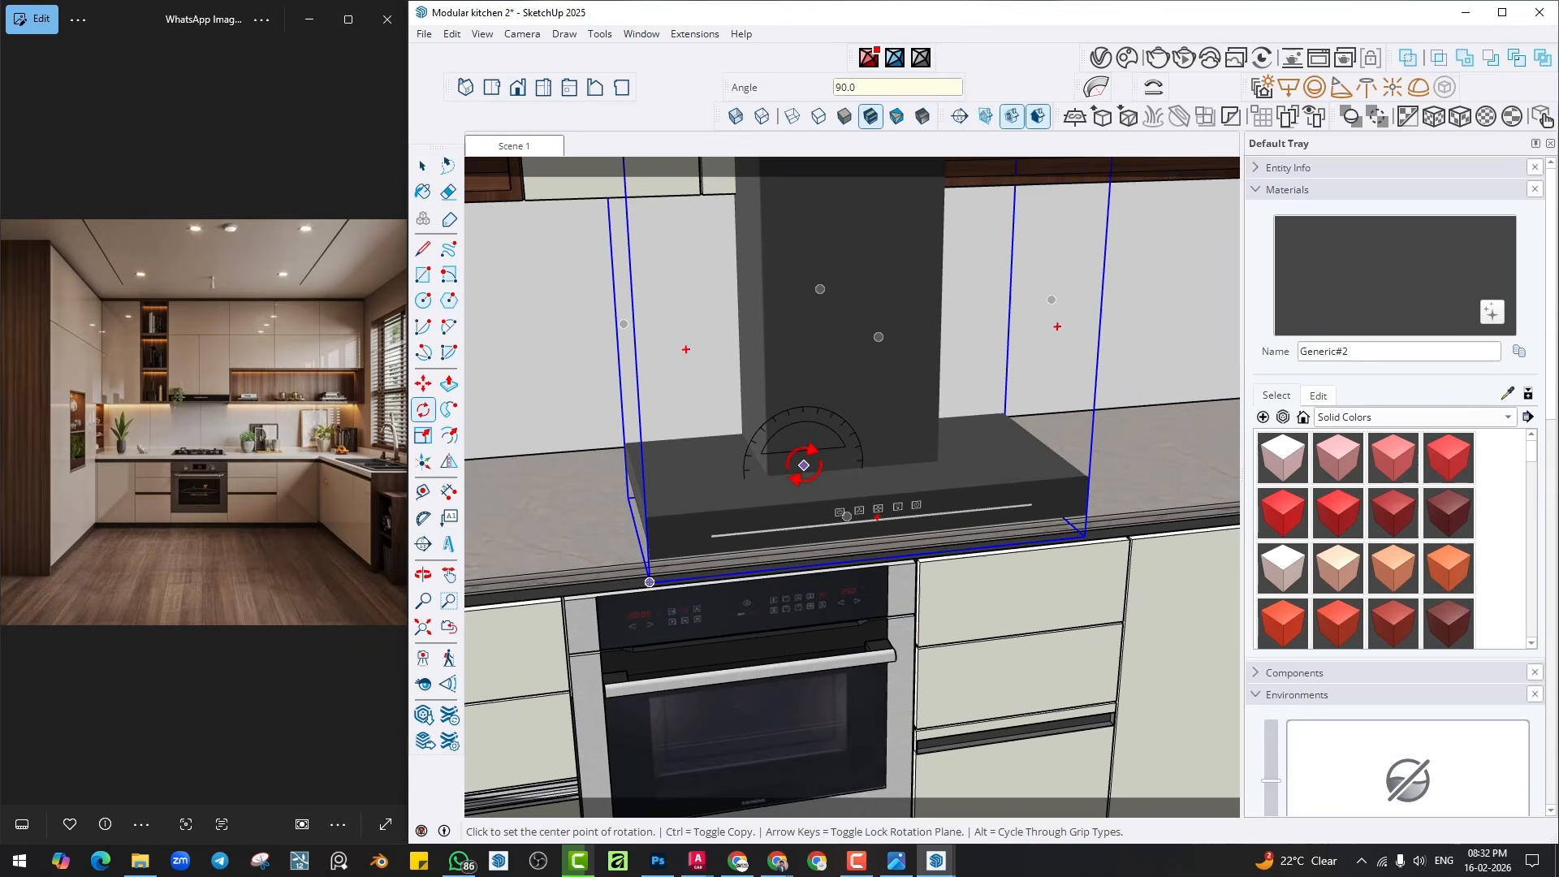
# Shorten the two narrow wall cabinet doors above the chimney by moving their bottom edge up, and leave the cabinet group.
pyautogui.scroll(-5, 812, 497)
pyautogui.moveTo(789, 434); pyautogui.dragTo(819, 480, button='middle')
pyautogui.press('space')
pyautogui.doubleClick(734, 370)
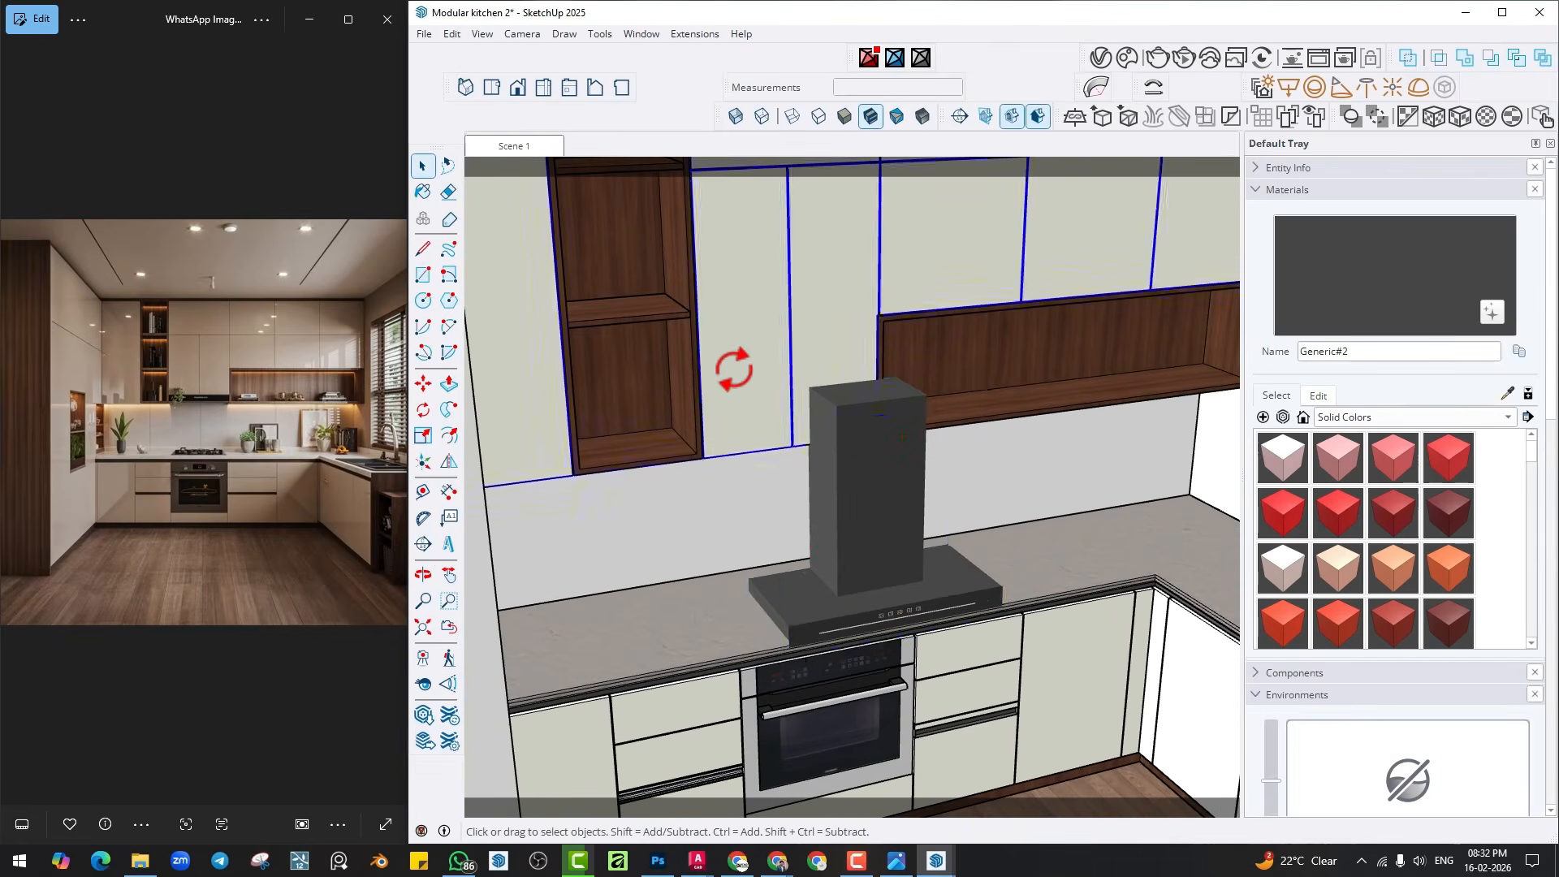
pyautogui.scroll(4, 737, 431)
pyautogui.moveTo(737, 431); pyautogui.dragTo(778, 199, button='middle')
pyautogui.moveTo(762, 312); pyautogui.dragTo(909, 580, button='middle')
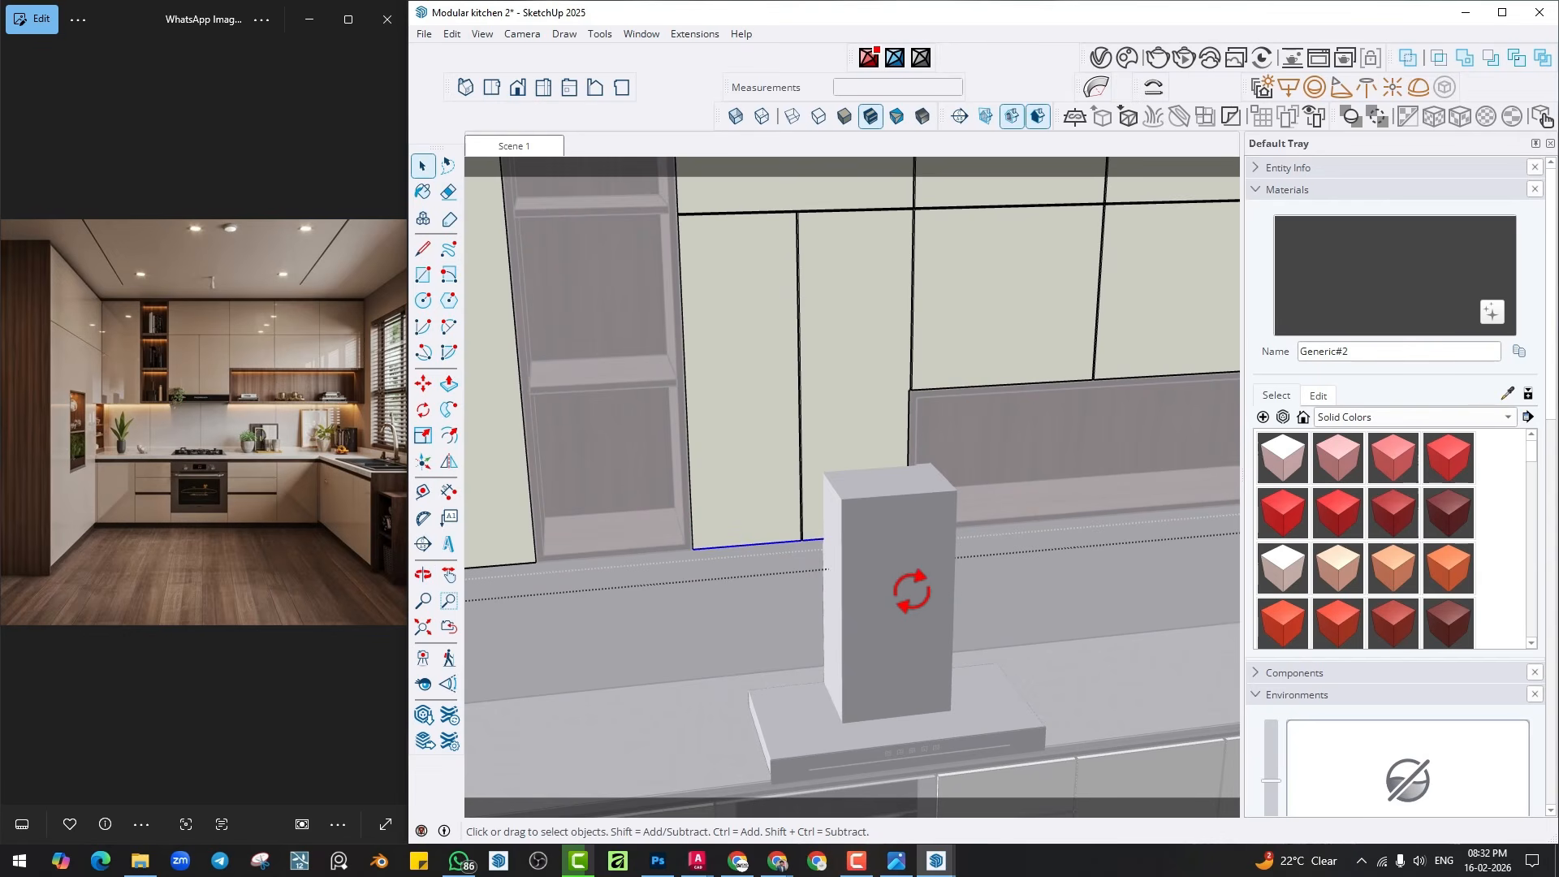
pyautogui.press('m')
pyautogui.click(751, 495)
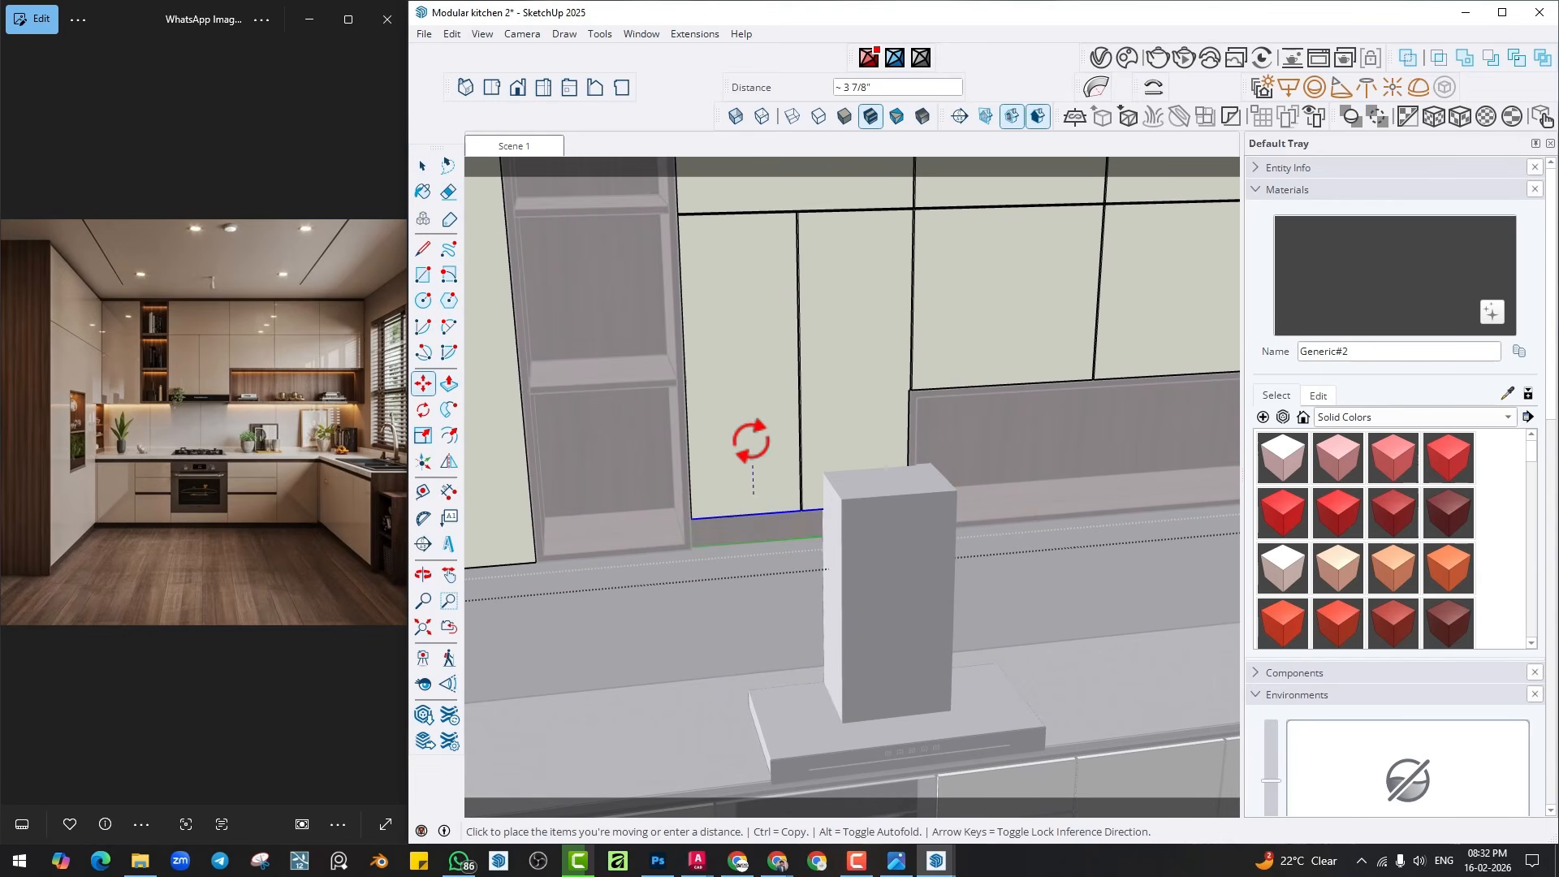
pyautogui.click(748, 371)
pyautogui.moveTo(852, 577); pyautogui.dragTo(894, 620, button='middle')
pyautogui.press('space')
pyautogui.click(891, 620)
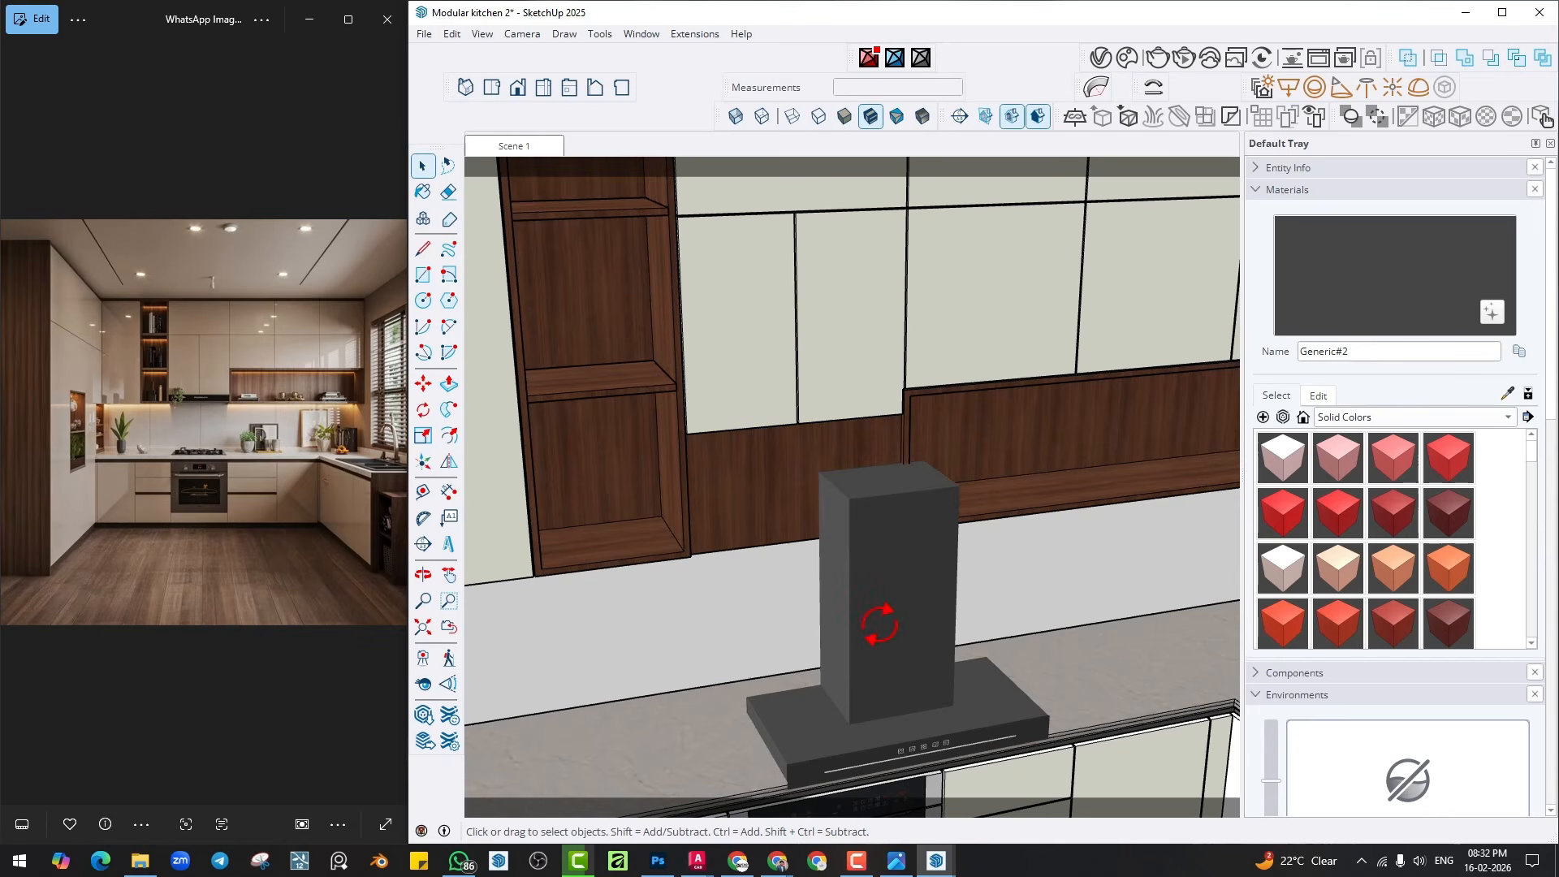
pyautogui.click(877, 623)
pyautogui.press('m')
pyautogui.scroll(8, 1041, 746)
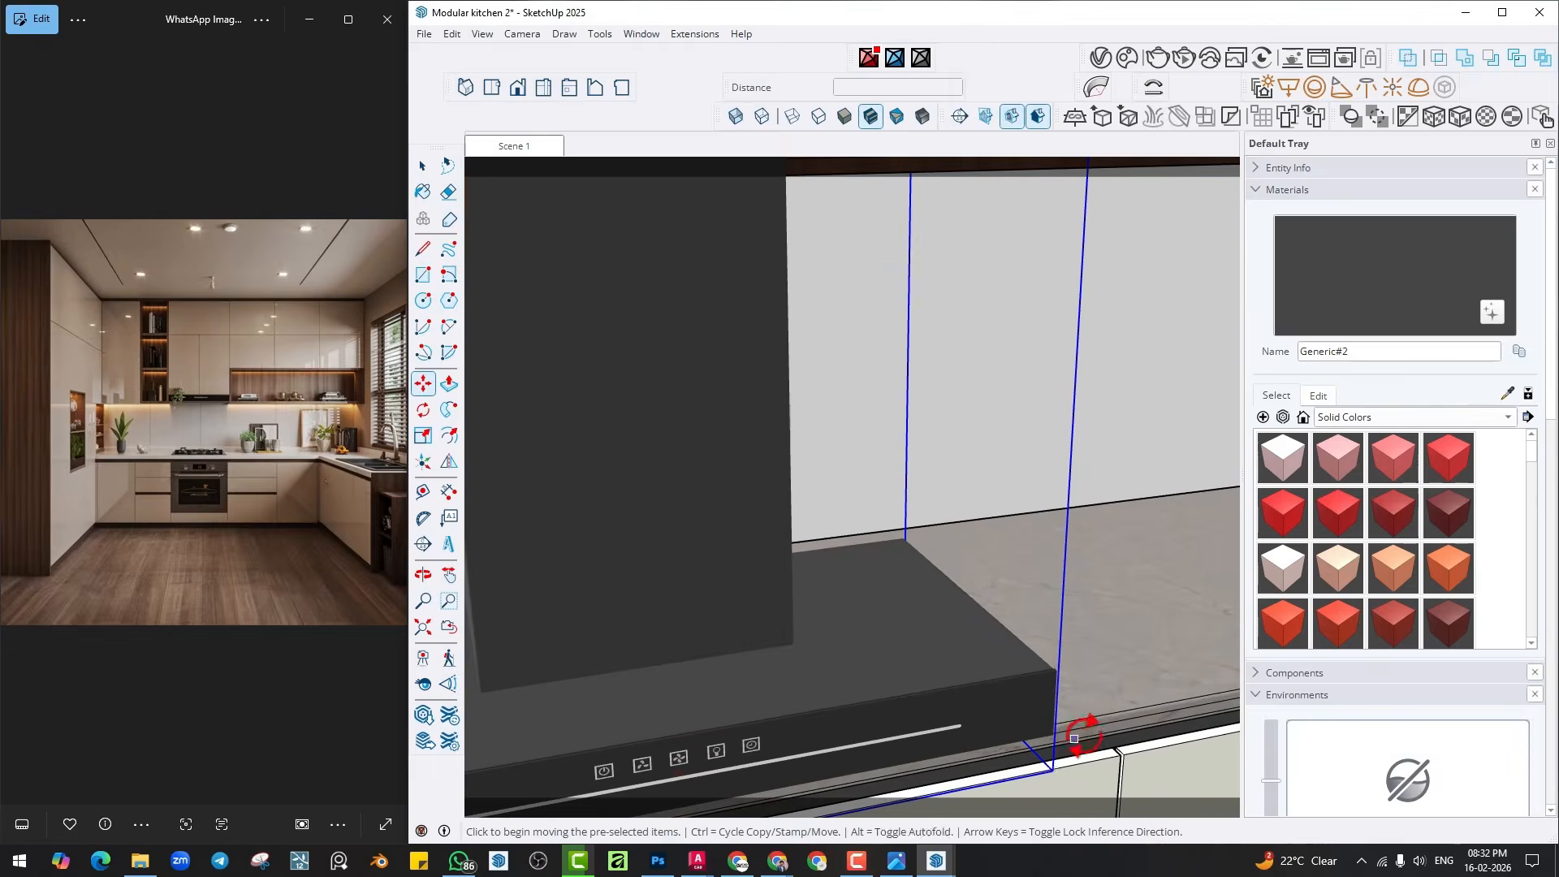
pyautogui.scroll(-10, 1031, 733)
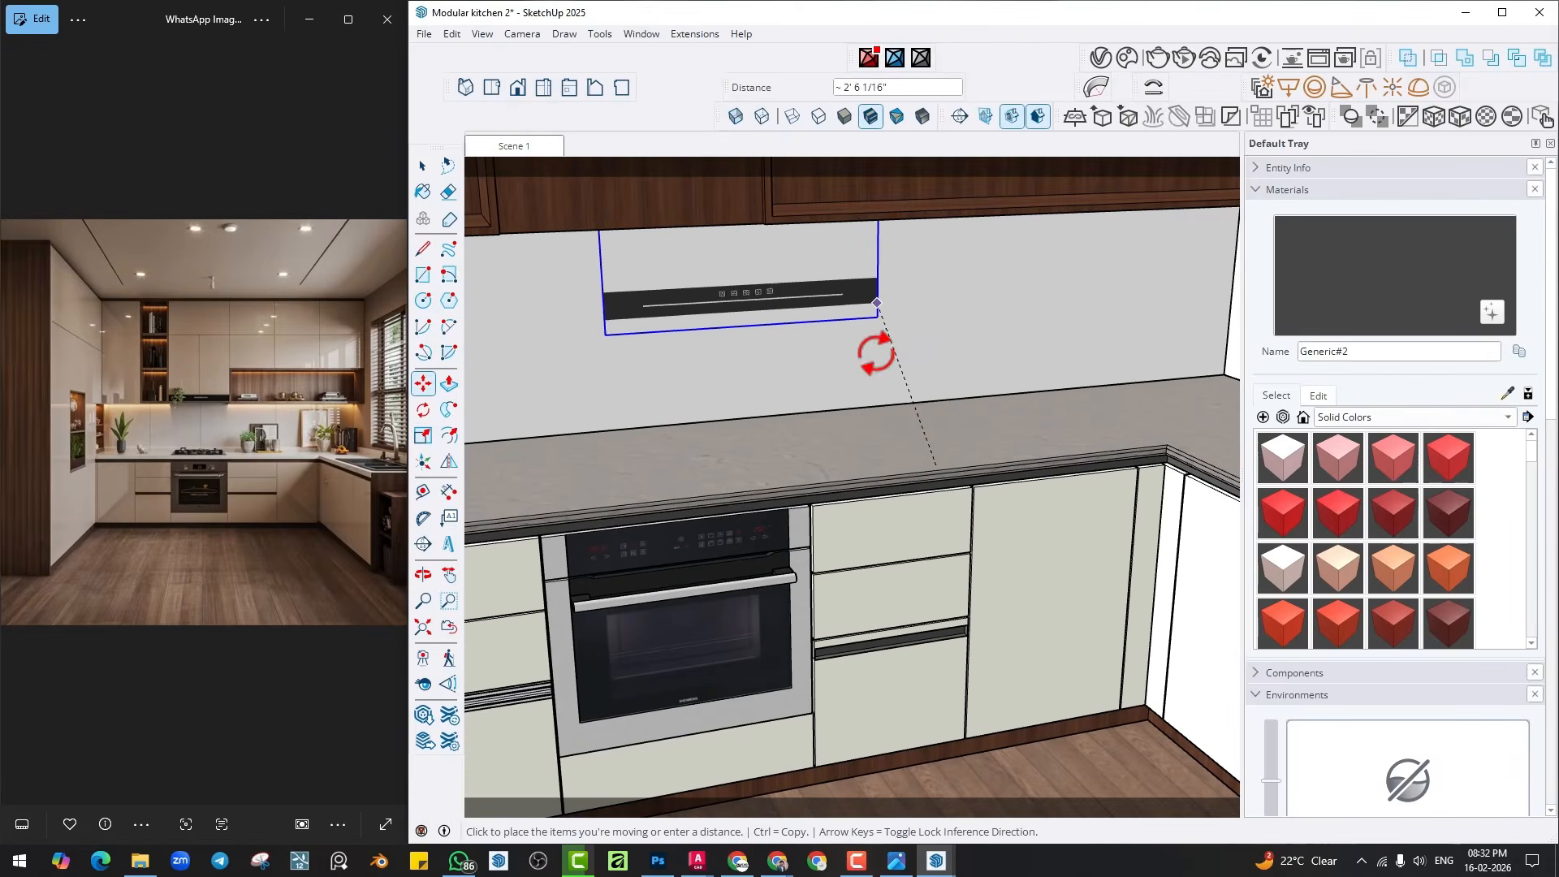
pyautogui.click(877, 352)
pyautogui.moveTo(841, 631); pyautogui.dragTo(800, 644, button='middle')
pyautogui.scroll(-10, 800, 645)
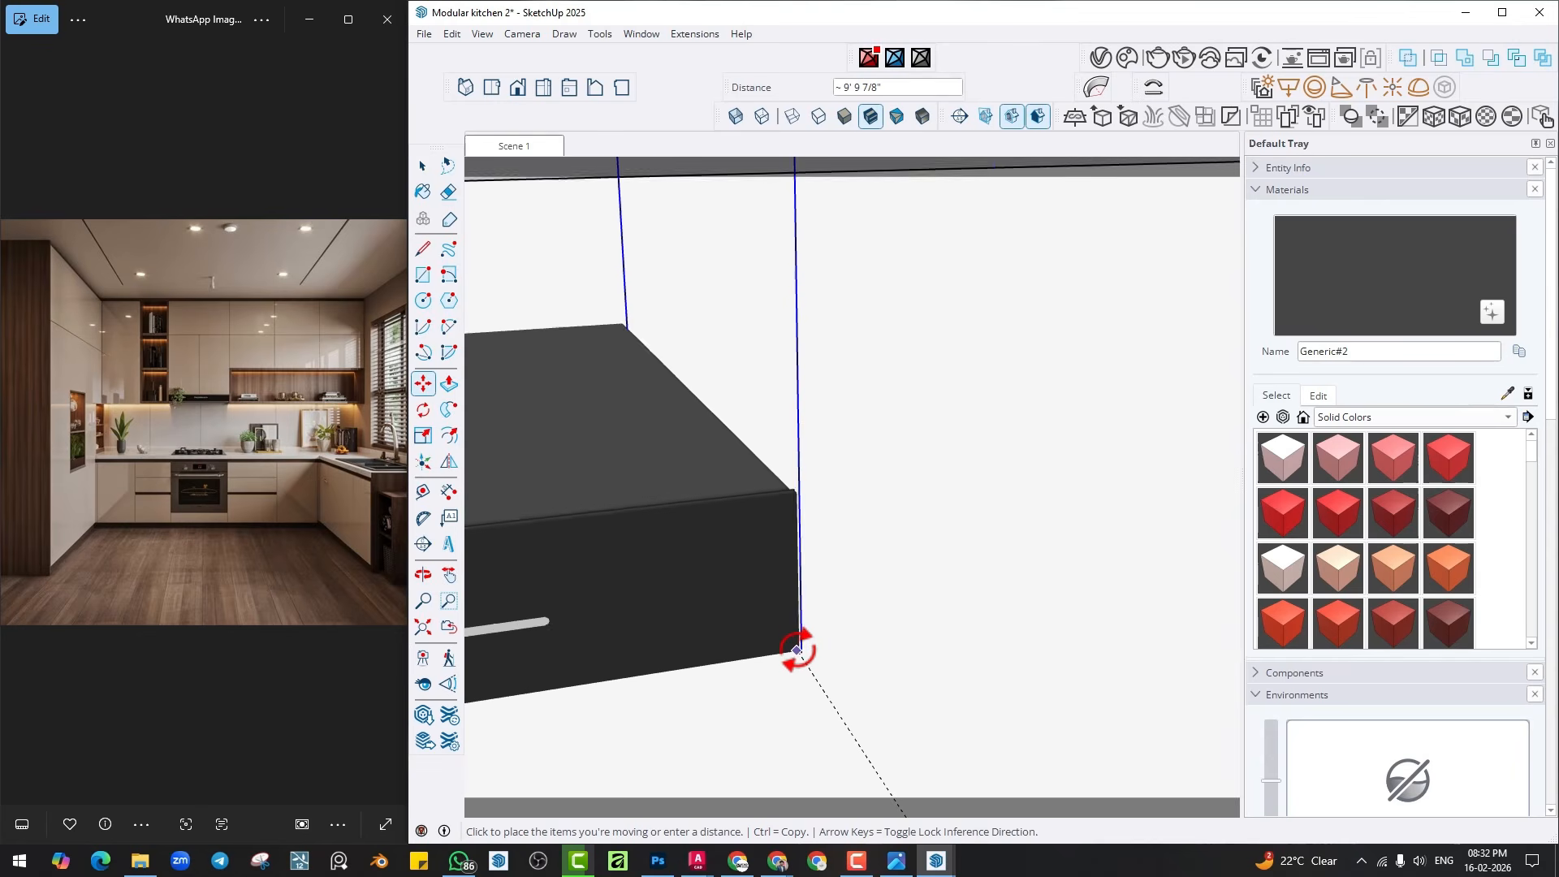
pyautogui.press('space')
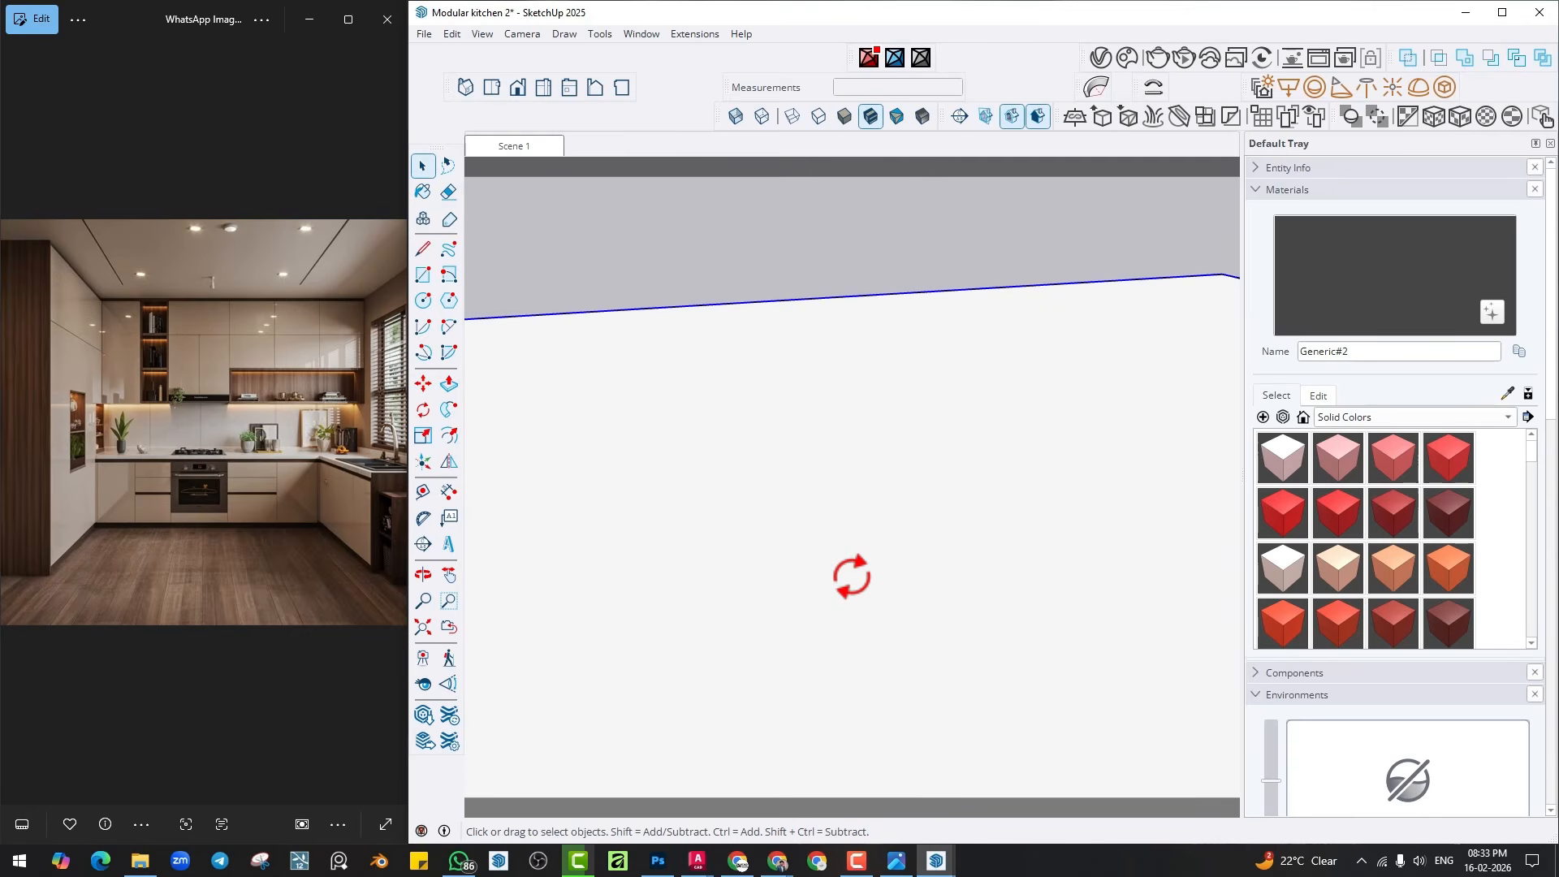
# Raise the chimney from the countertop so the corner of its front panel meets the lower corner of the narrow wall cabinet doors.
pyautogui.moveTo(850, 576); pyautogui.dragTo(636, 664, button='middle')
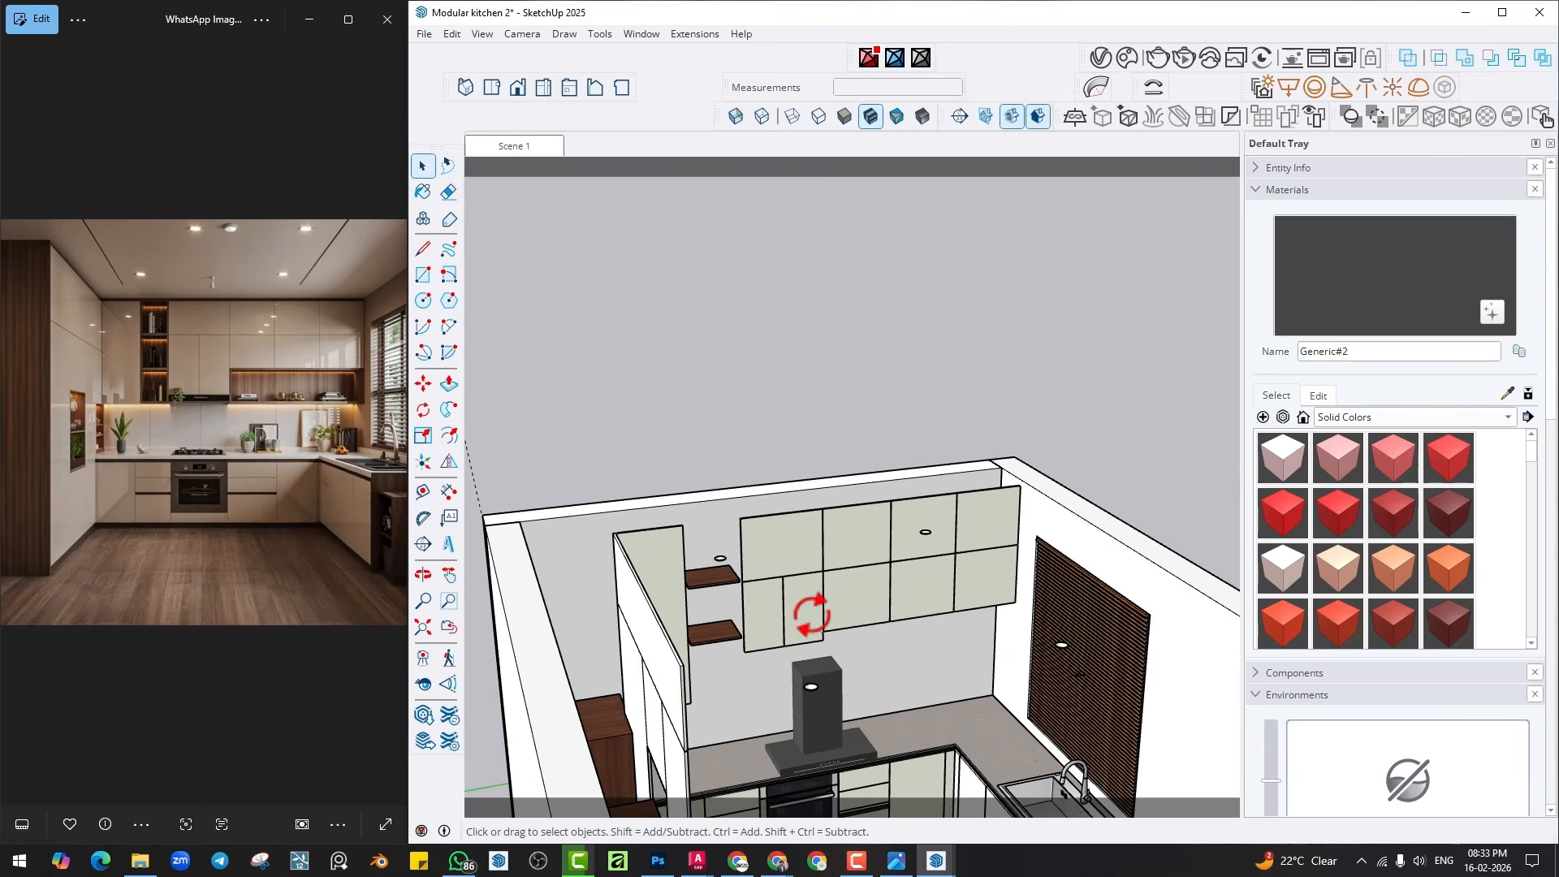
pyautogui.scroll(5, 810, 615)
pyautogui.scroll(5, 905, 751)
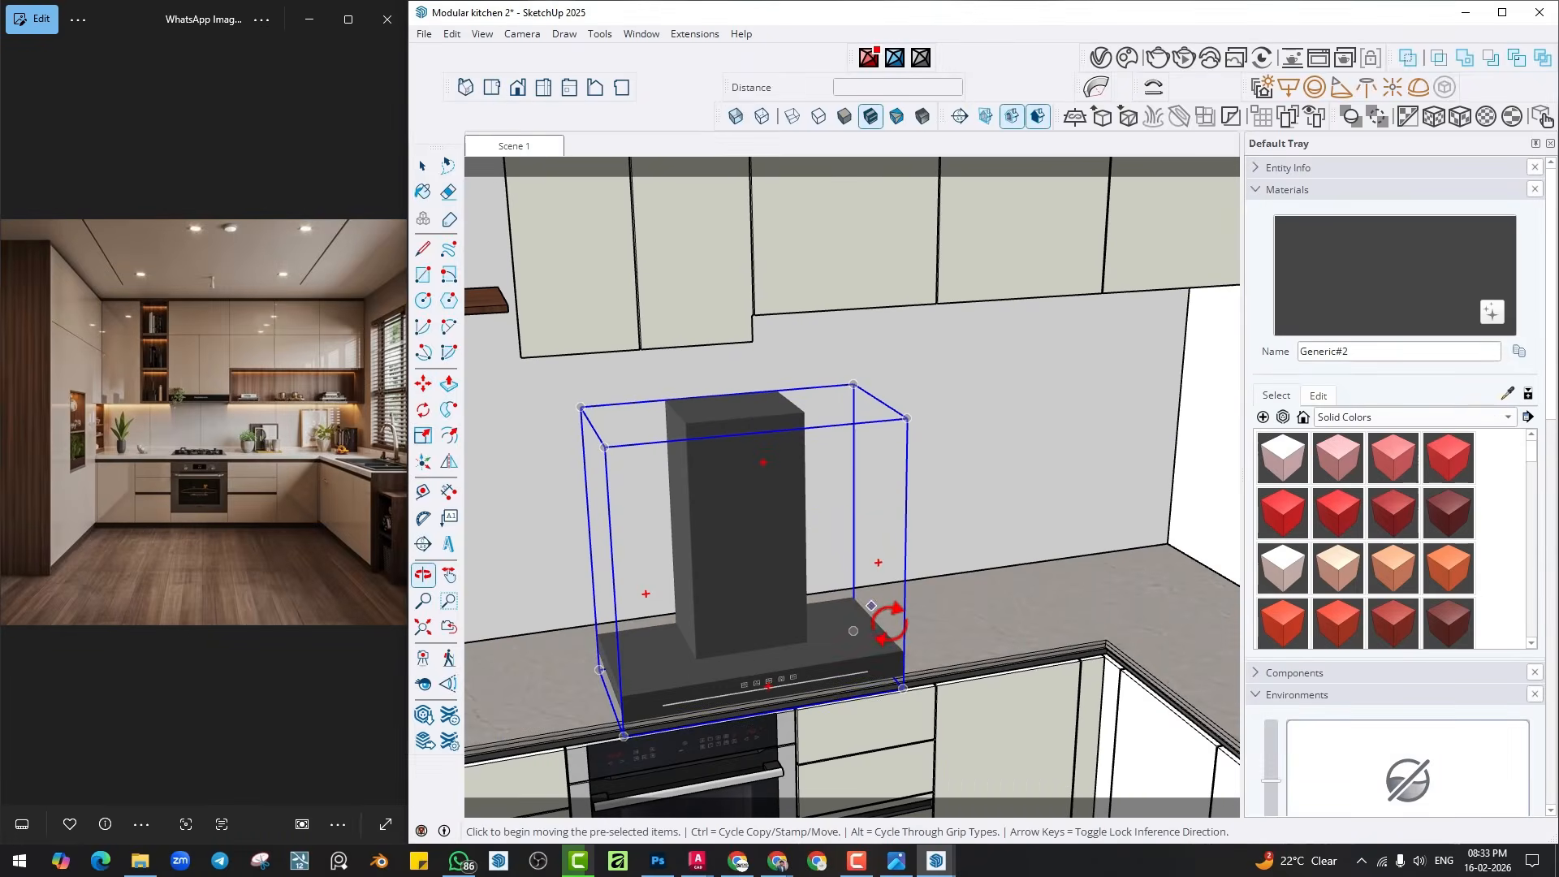
pyautogui.scroll(4, 909, 667)
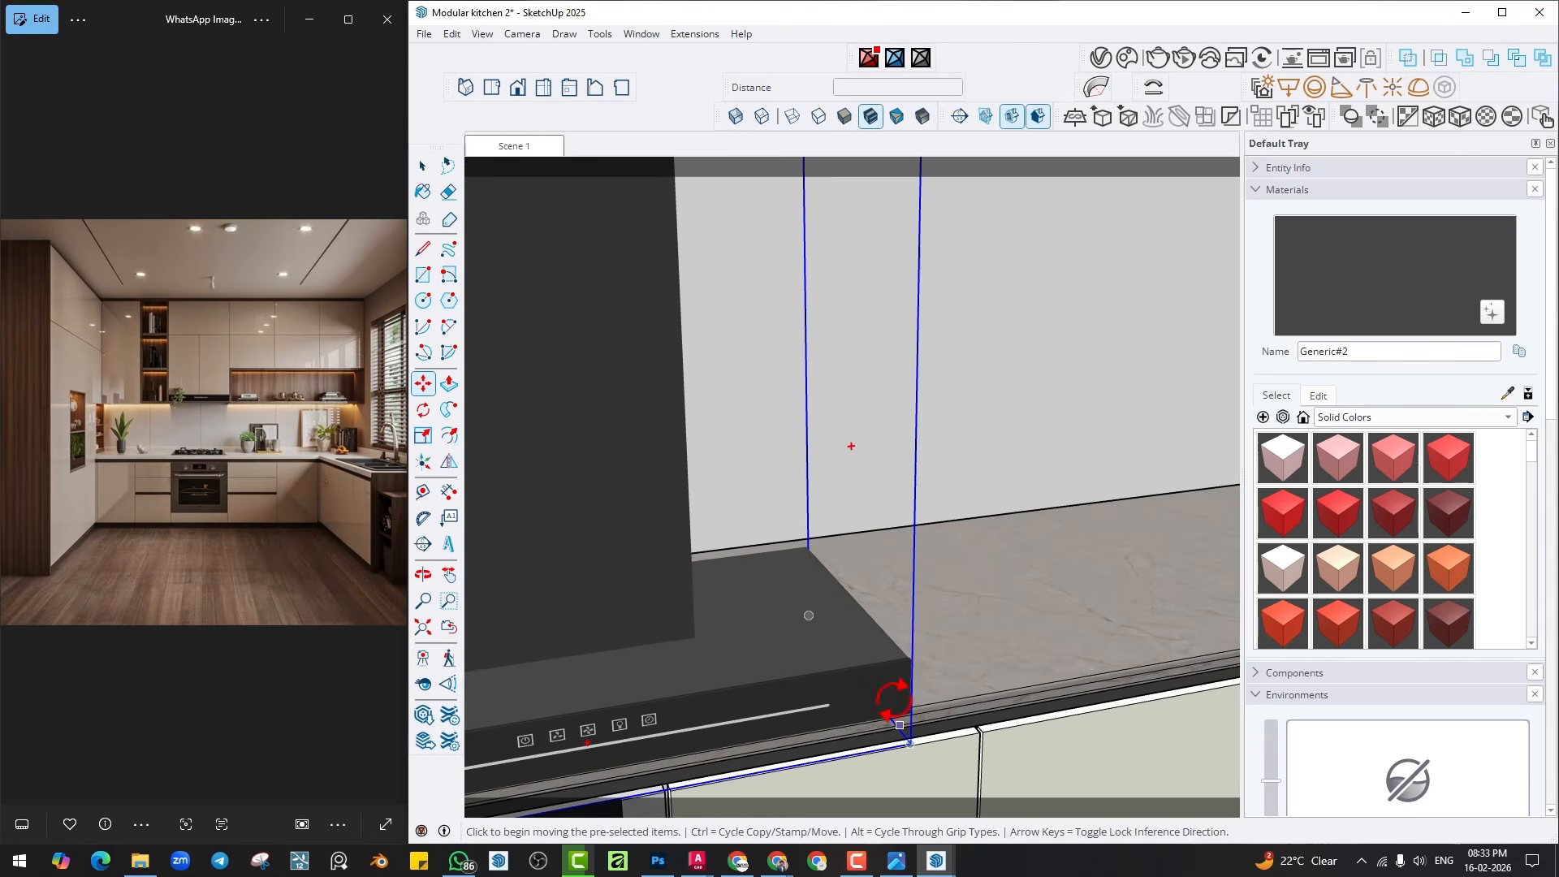
pyautogui.scroll(3, 915, 626)
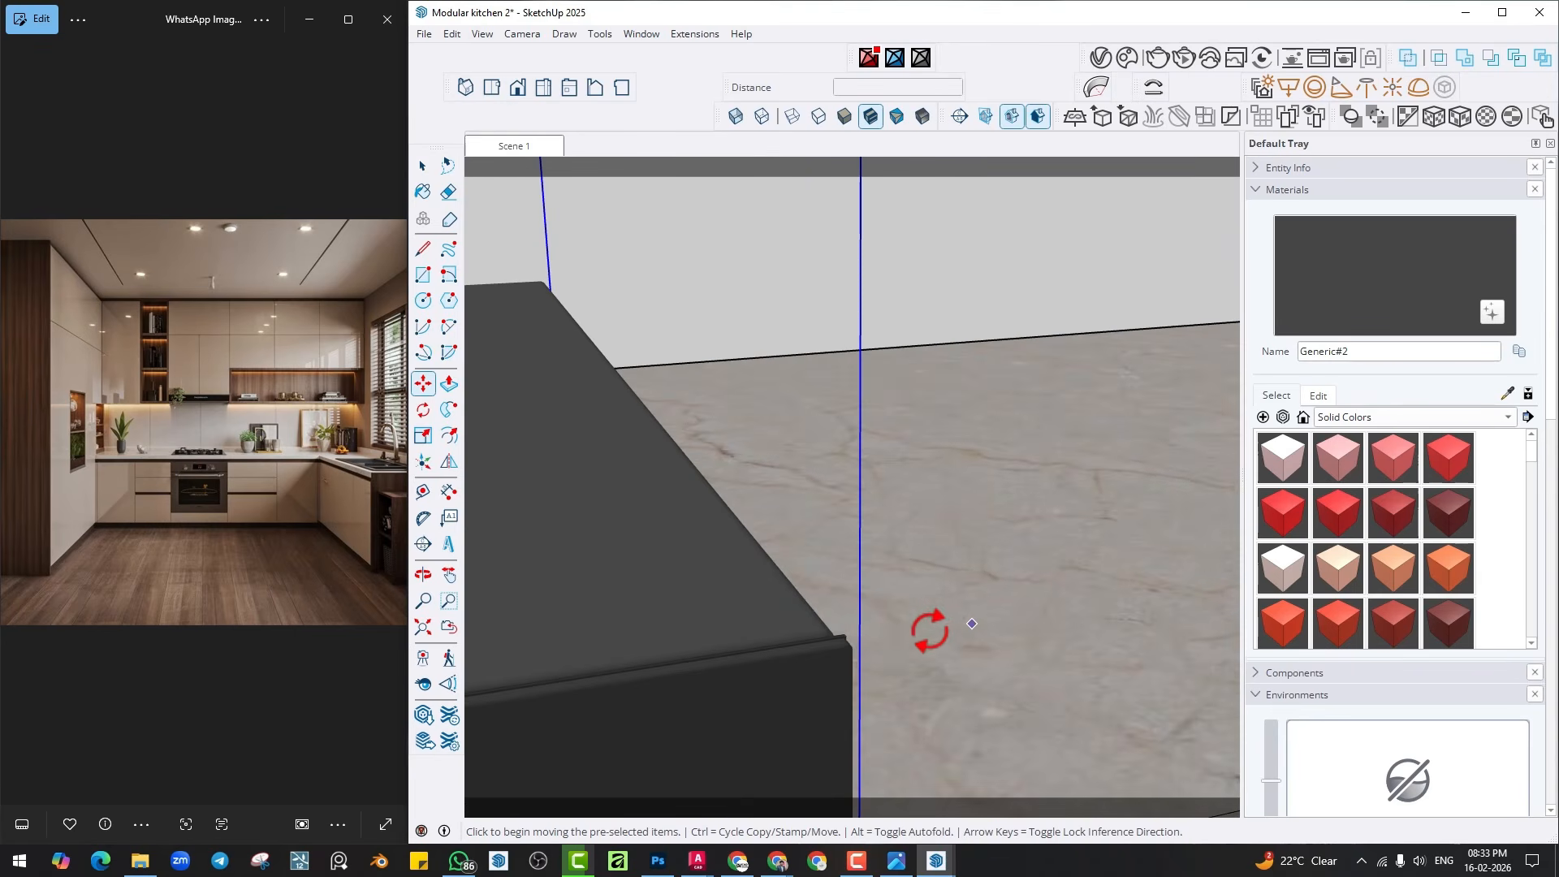
pyautogui.click(845, 637)
pyautogui.scroll(-10, 723, 404)
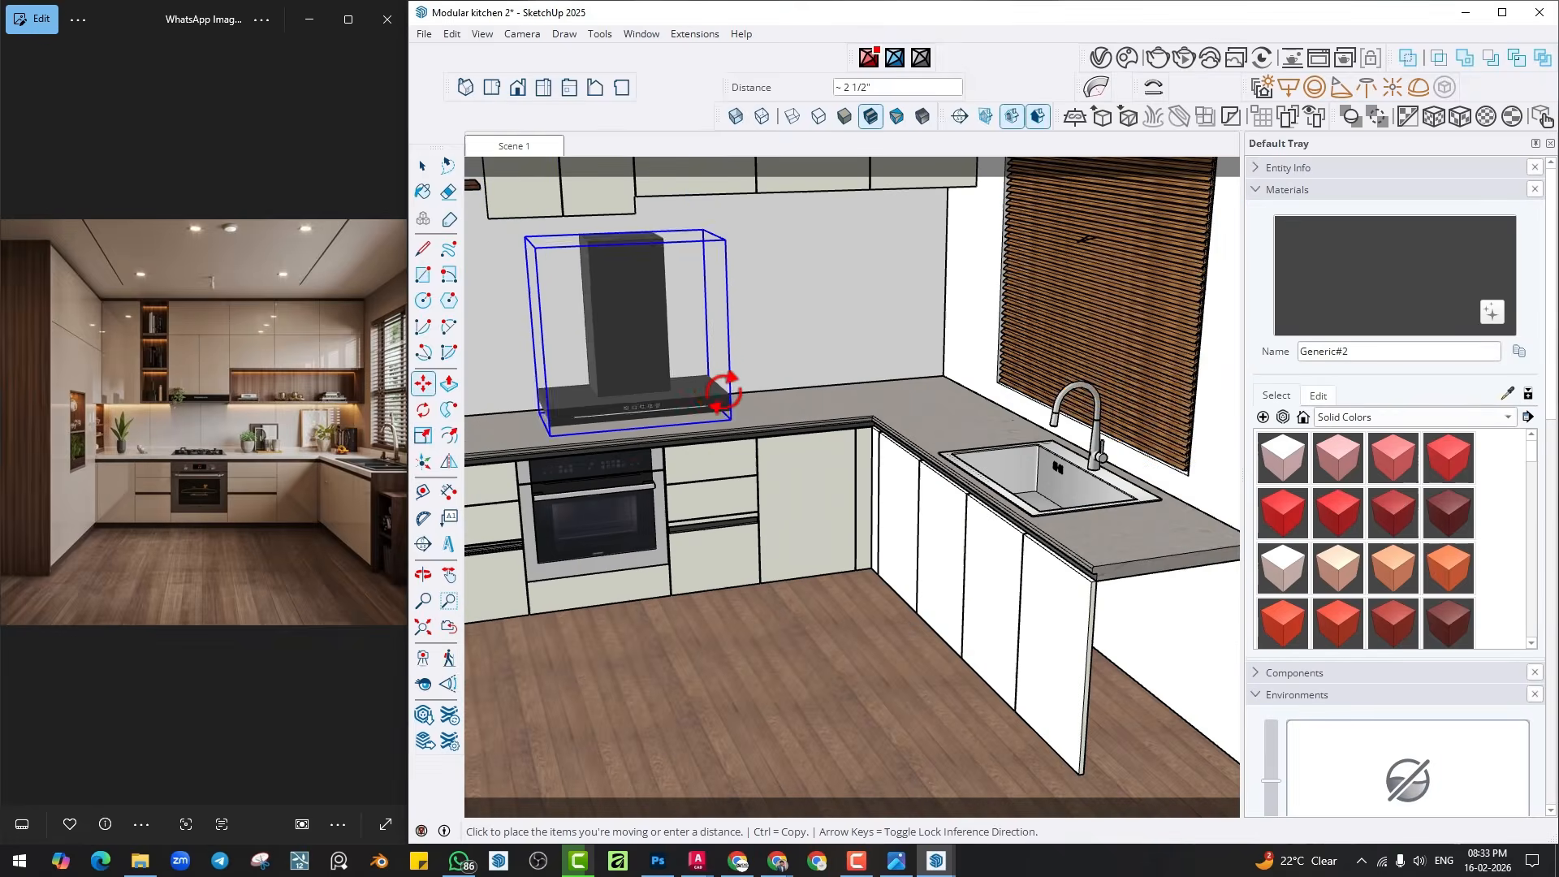
pyautogui.moveTo(723, 391); pyautogui.dragTo(837, 544, button='middle')
pyautogui.scroll(6, 868, 520)
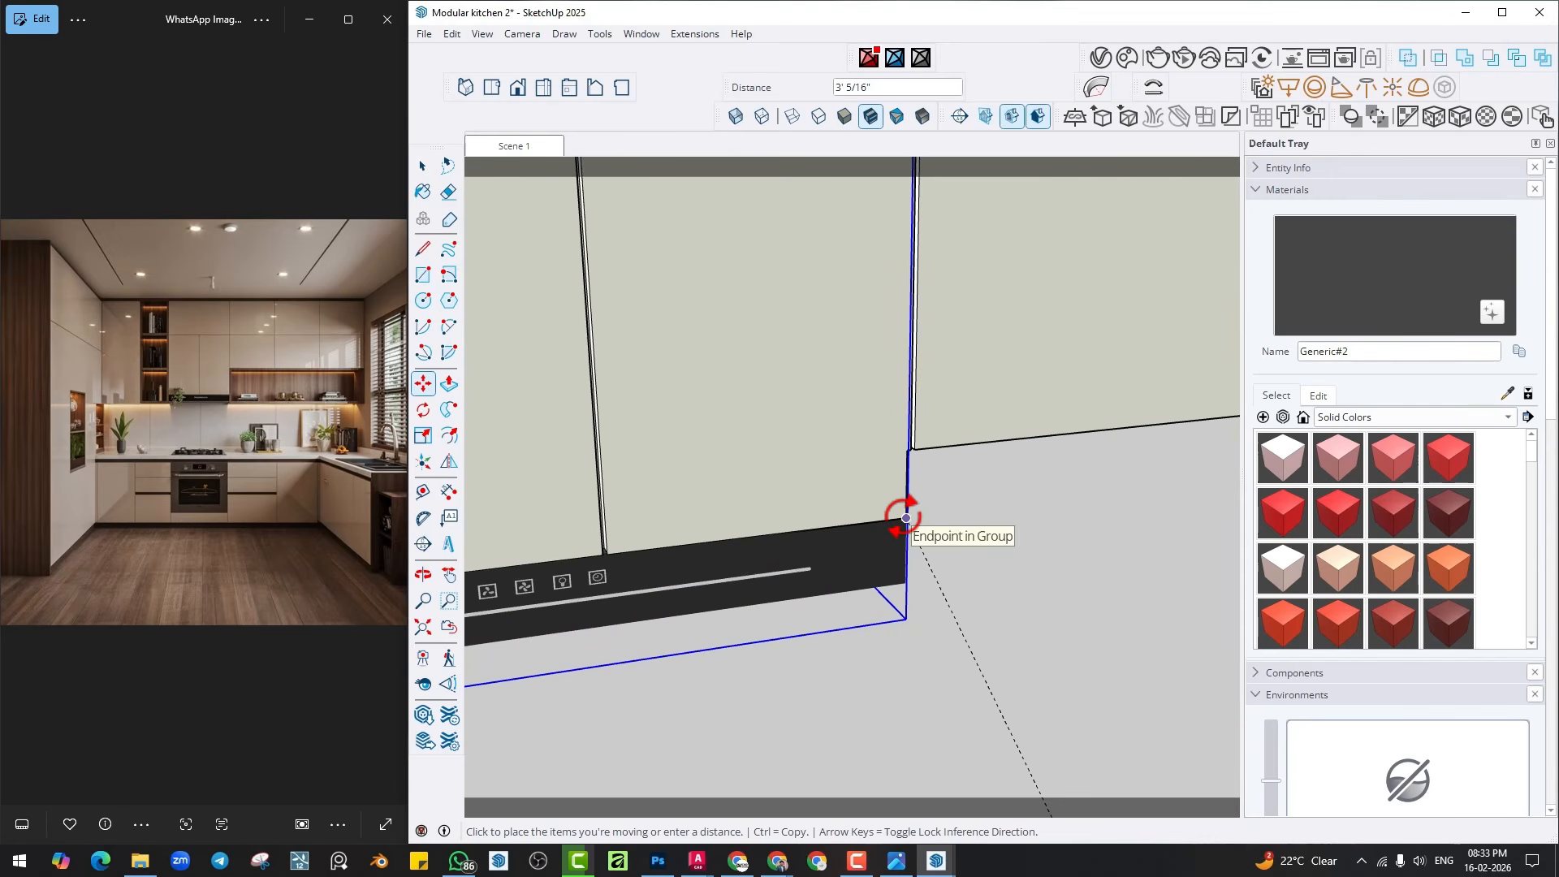
pyautogui.click(909, 517)
pyautogui.scroll(-5, 941, 563)
# Scale the chimney uniformly to 0.80, keeping the corner at the door edge fixed, so it fits the width of the two narrow doors.
pyautogui.moveTo(807, 566); pyautogui.dragTo(745, 595, button='middle')
pyautogui.press('s')
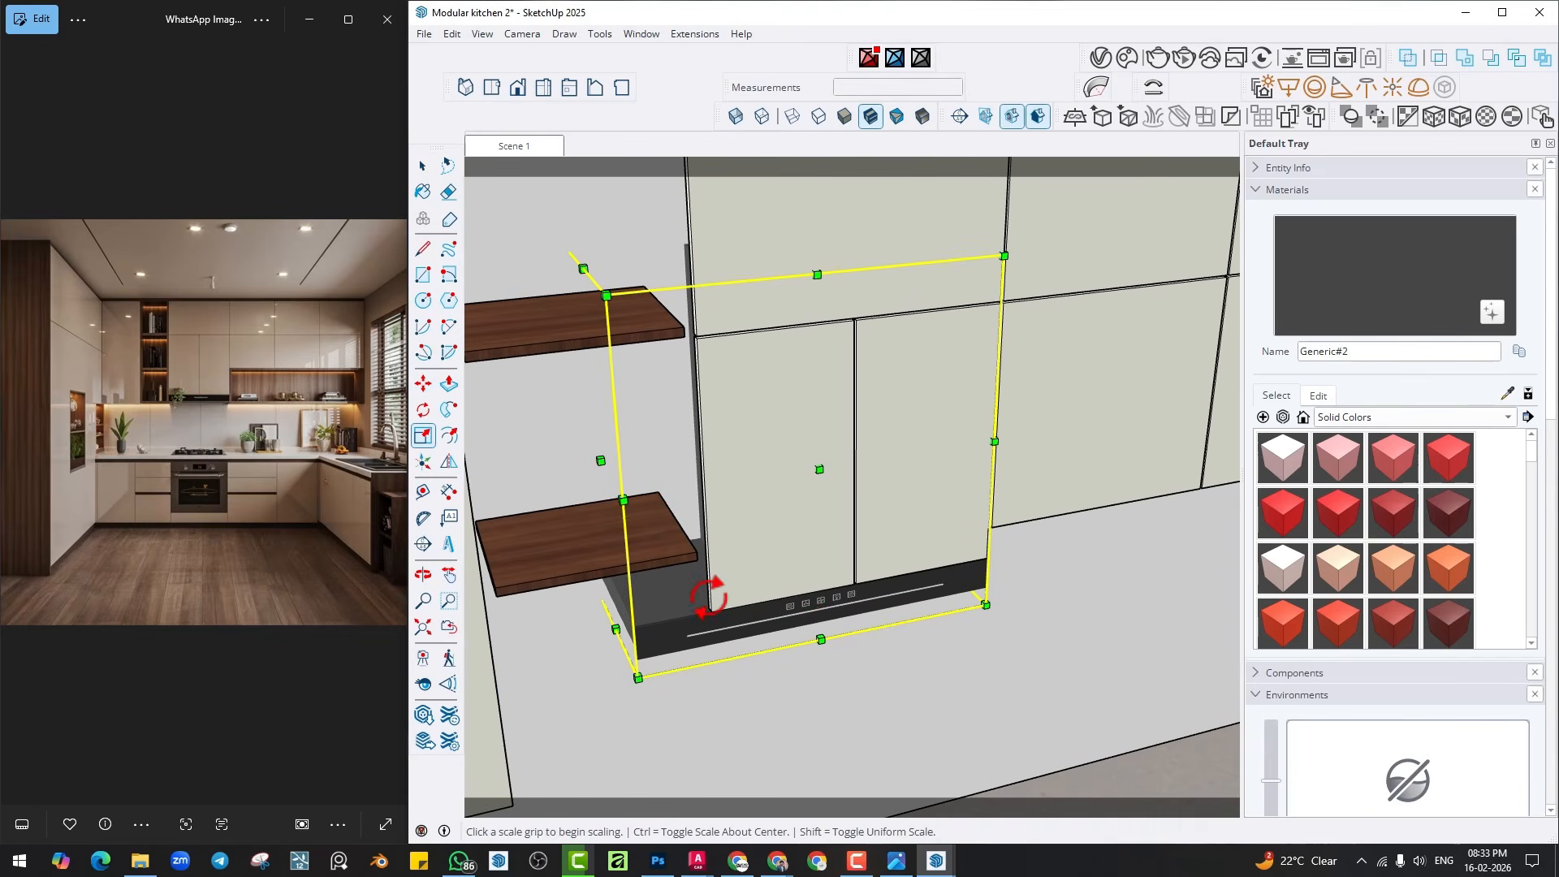
pyautogui.click(639, 675)
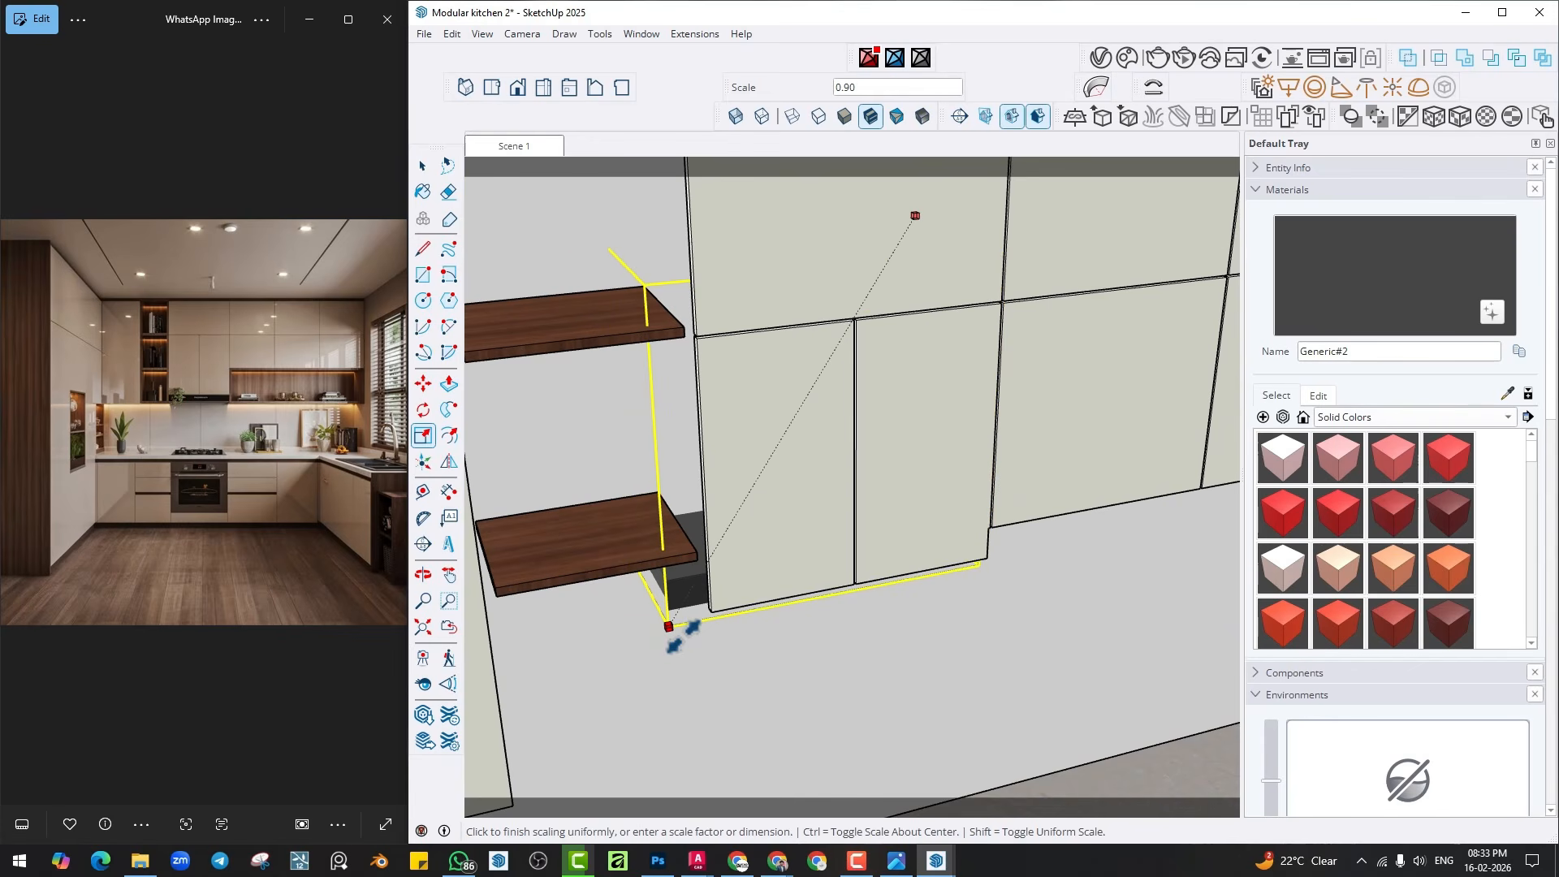
pyautogui.press('Escape')
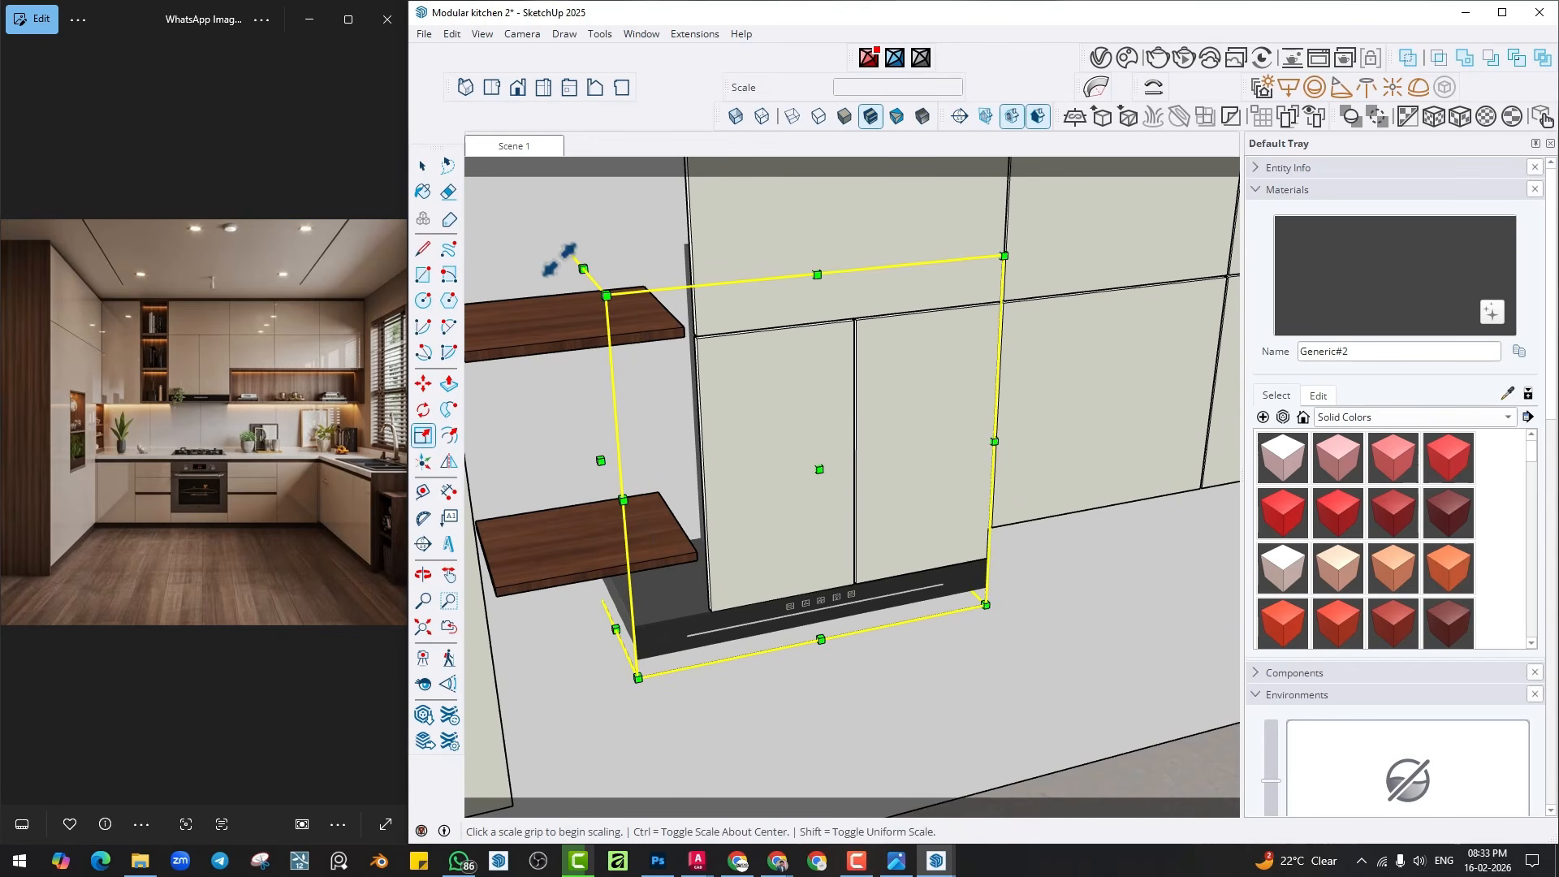
pyautogui.click(583, 268)
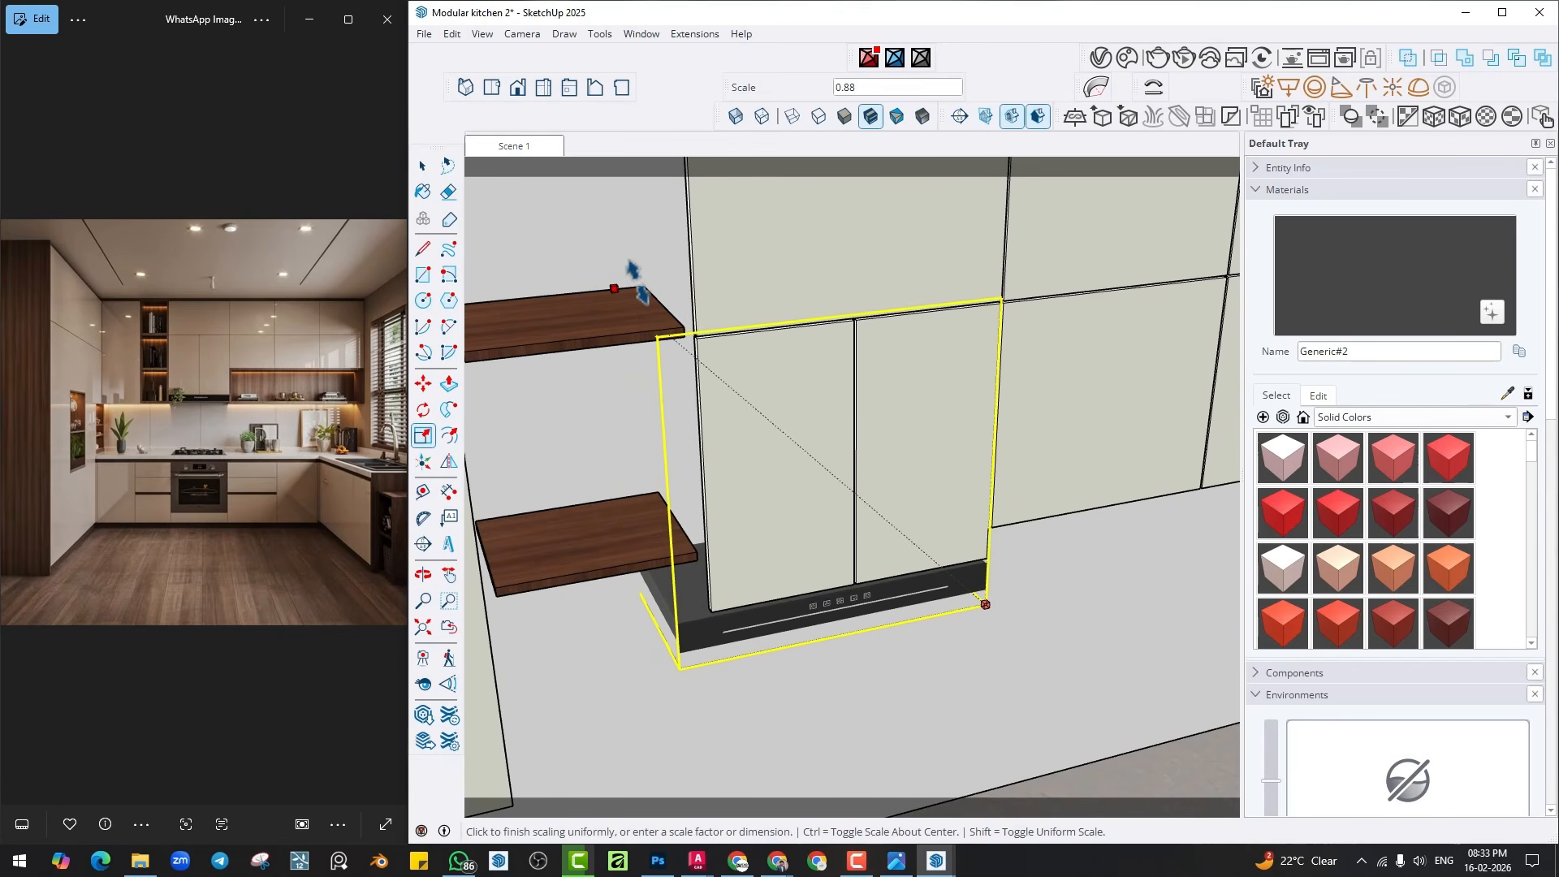
pyautogui.click(670, 295)
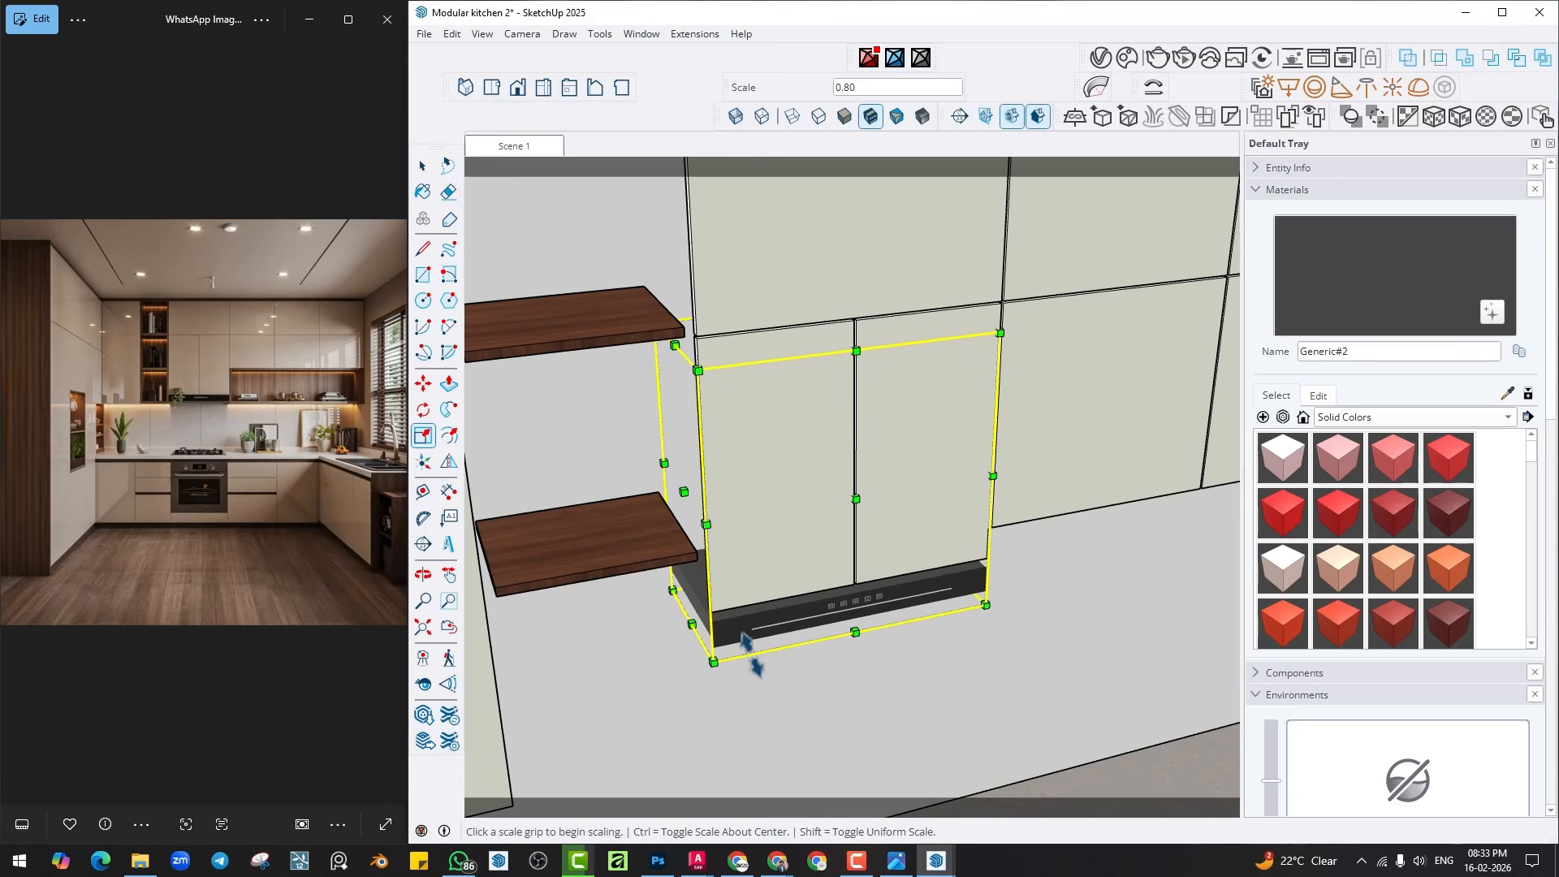
# Return to the front scene view and lower the chimney vertically until its control panel sits at the base of the wooden back panel.
pyautogui.scroll(4, 837, 616)
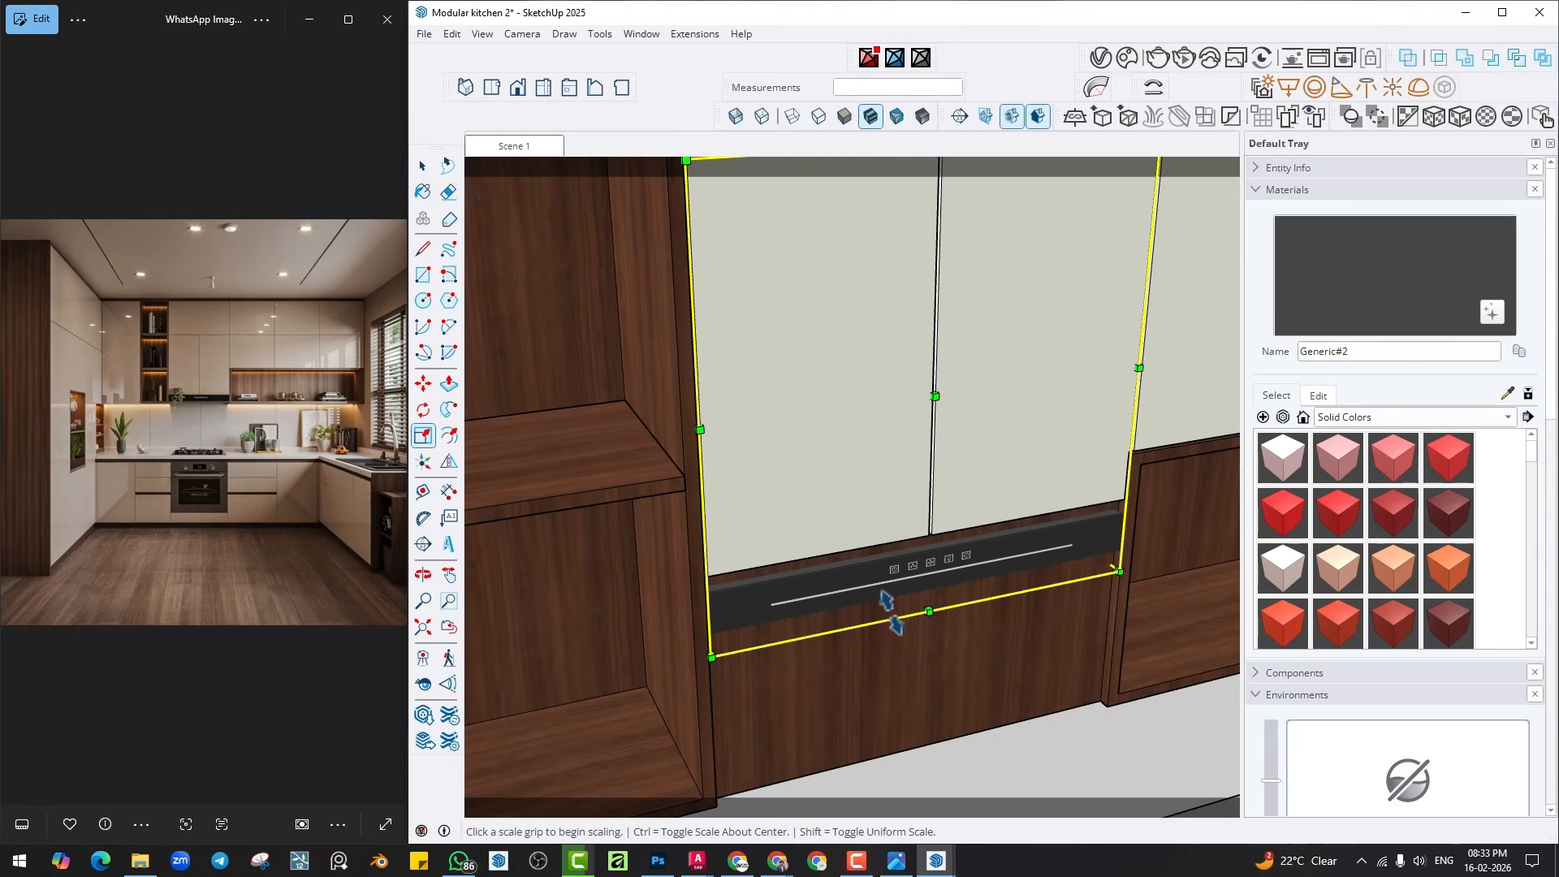
pyautogui.click(527, 141)
pyautogui.scroll(6, 834, 461)
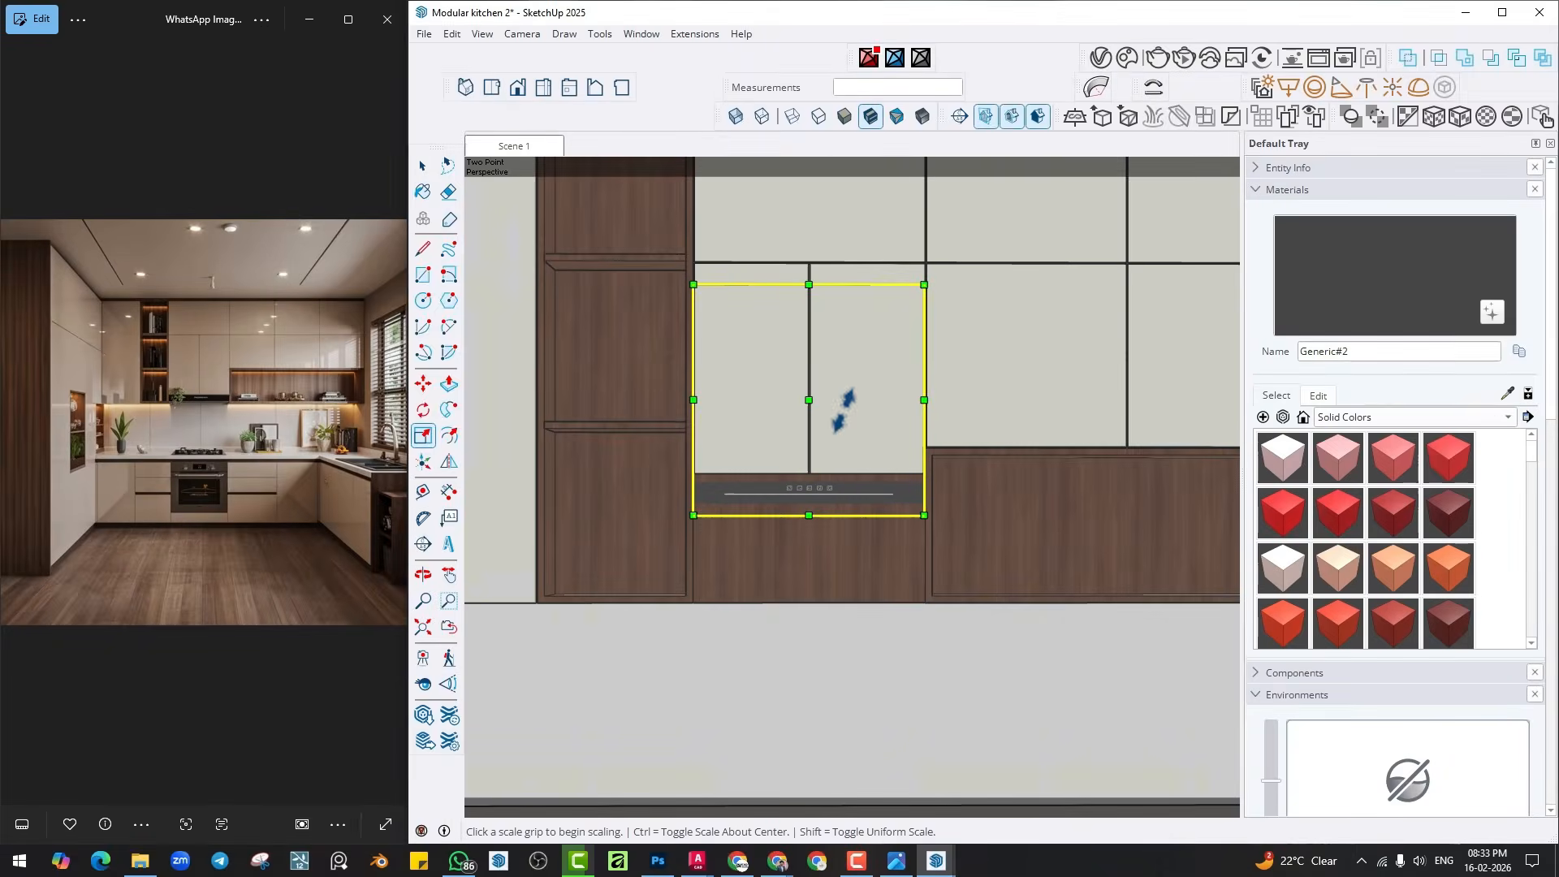
pyautogui.scroll(-3, 998, 572)
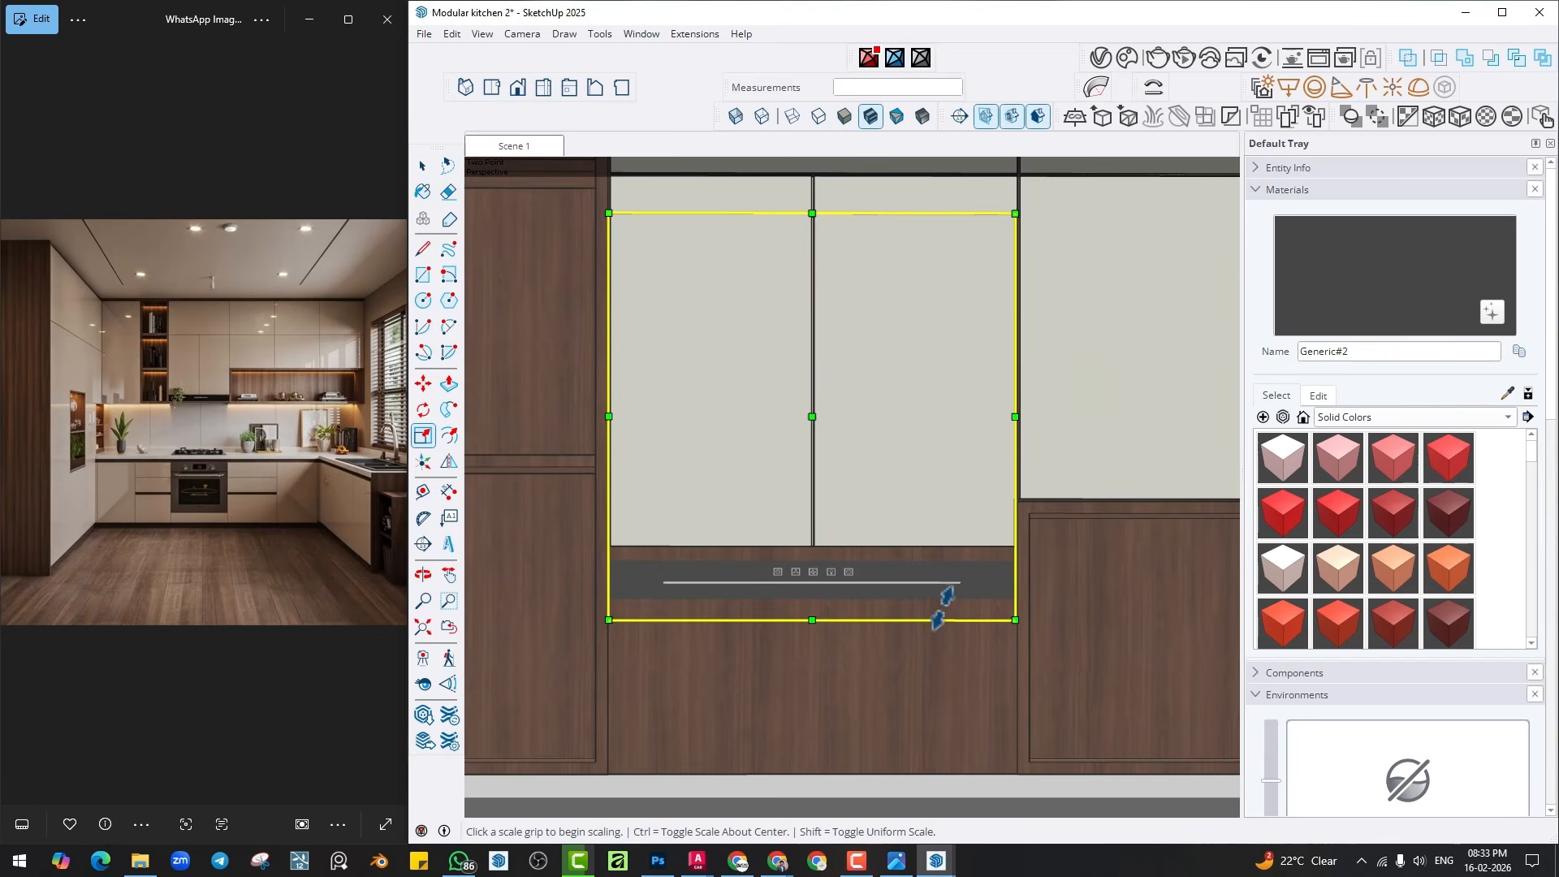
pyautogui.keyDown('shift'); pyautogui.moveTo(939, 602); pyautogui.dragTo(922, 487, button='middle'); pyautogui.keyUp('shift')
pyautogui.press('m')
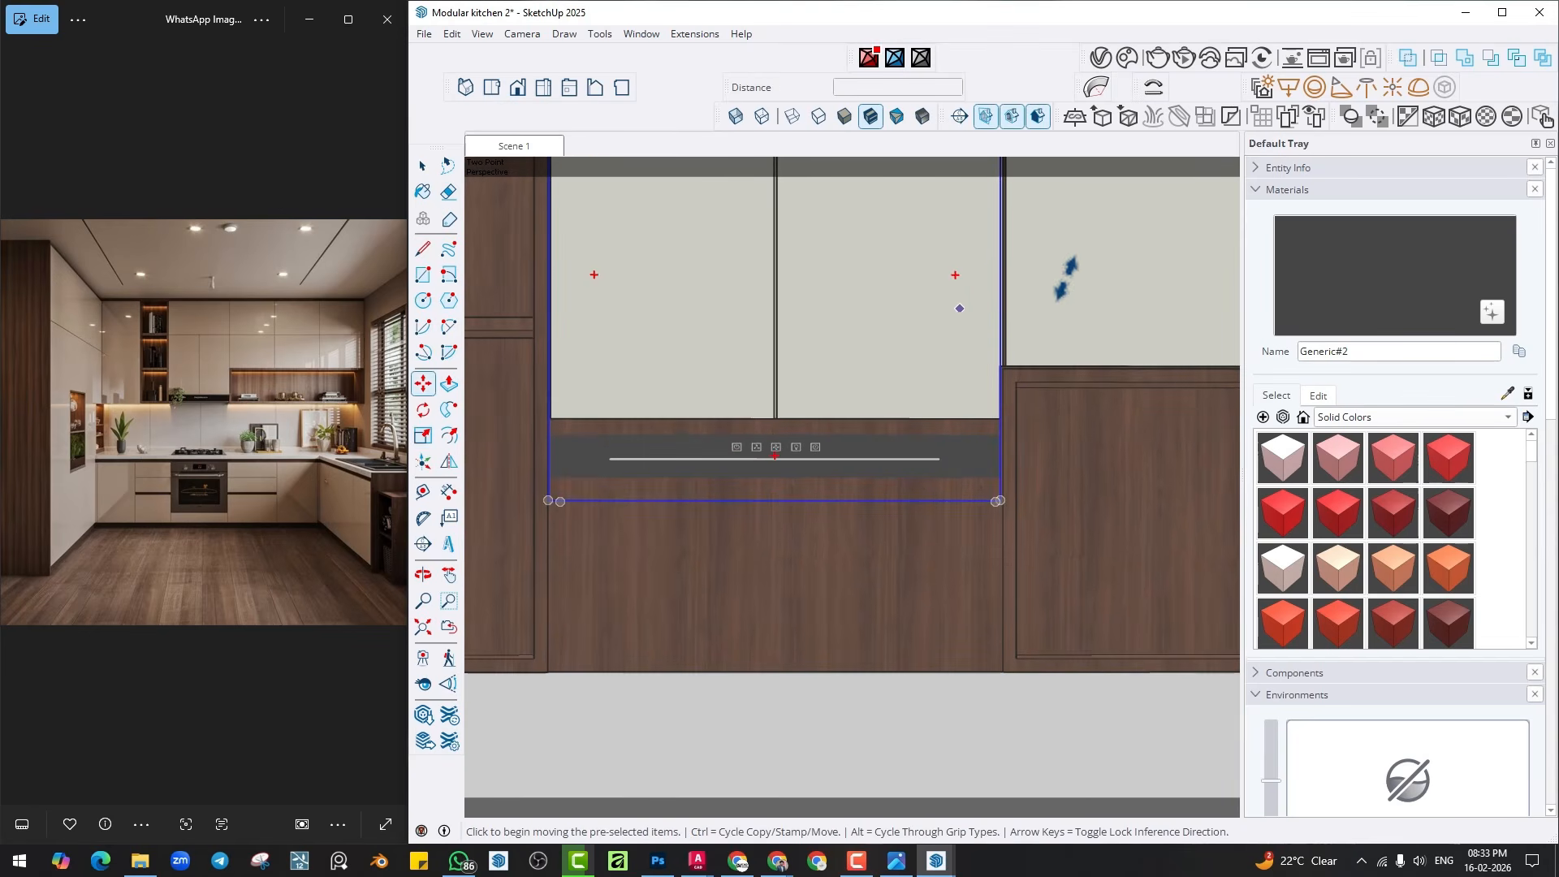
pyautogui.click(1100, 421)
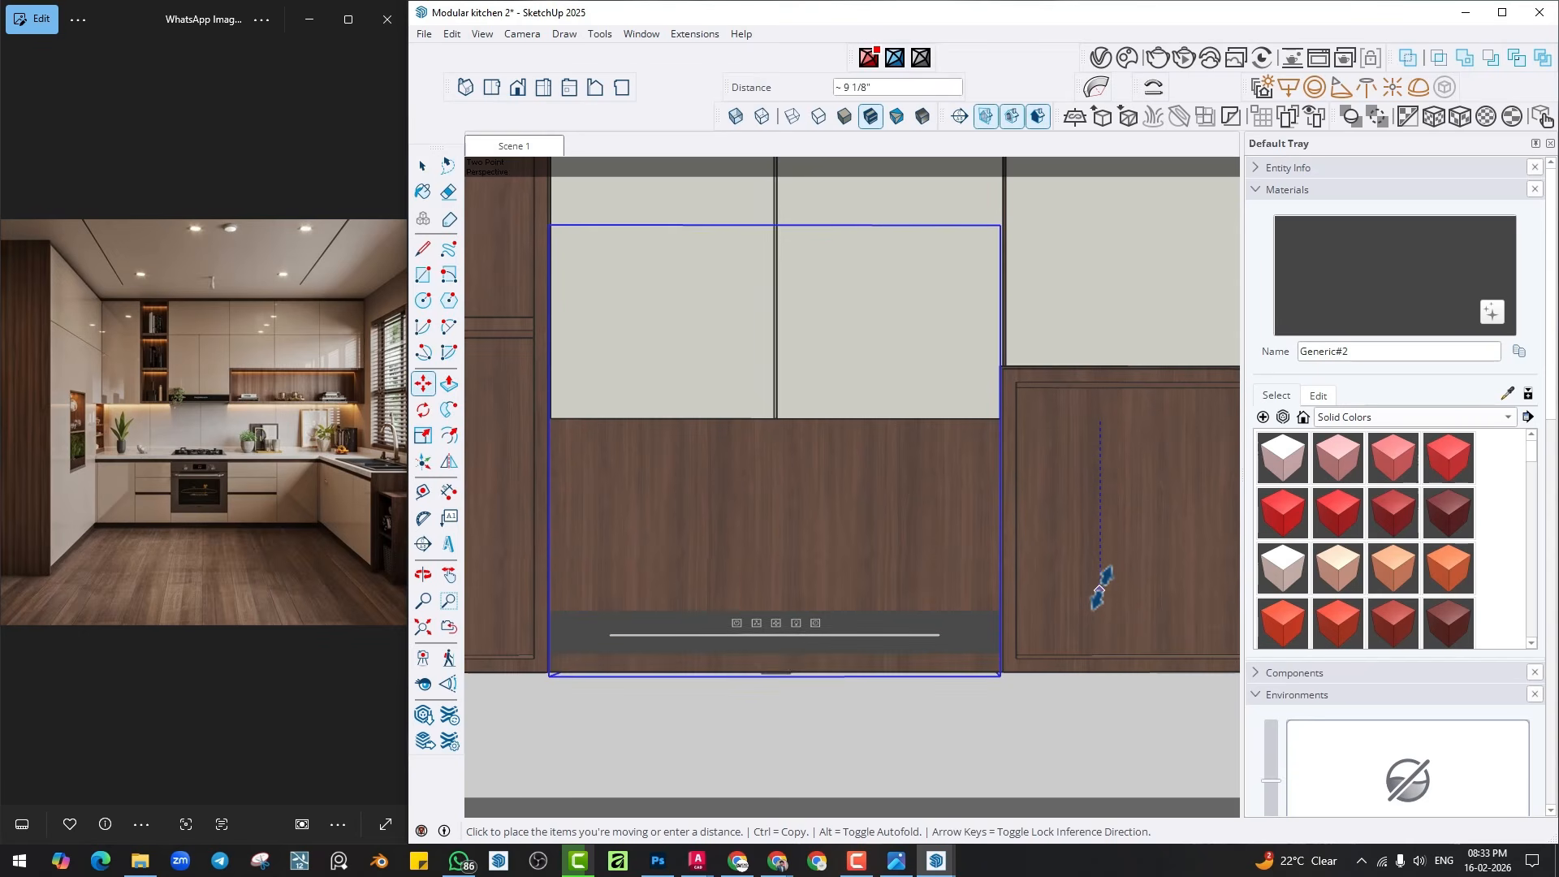
pyautogui.click(1064, 619)
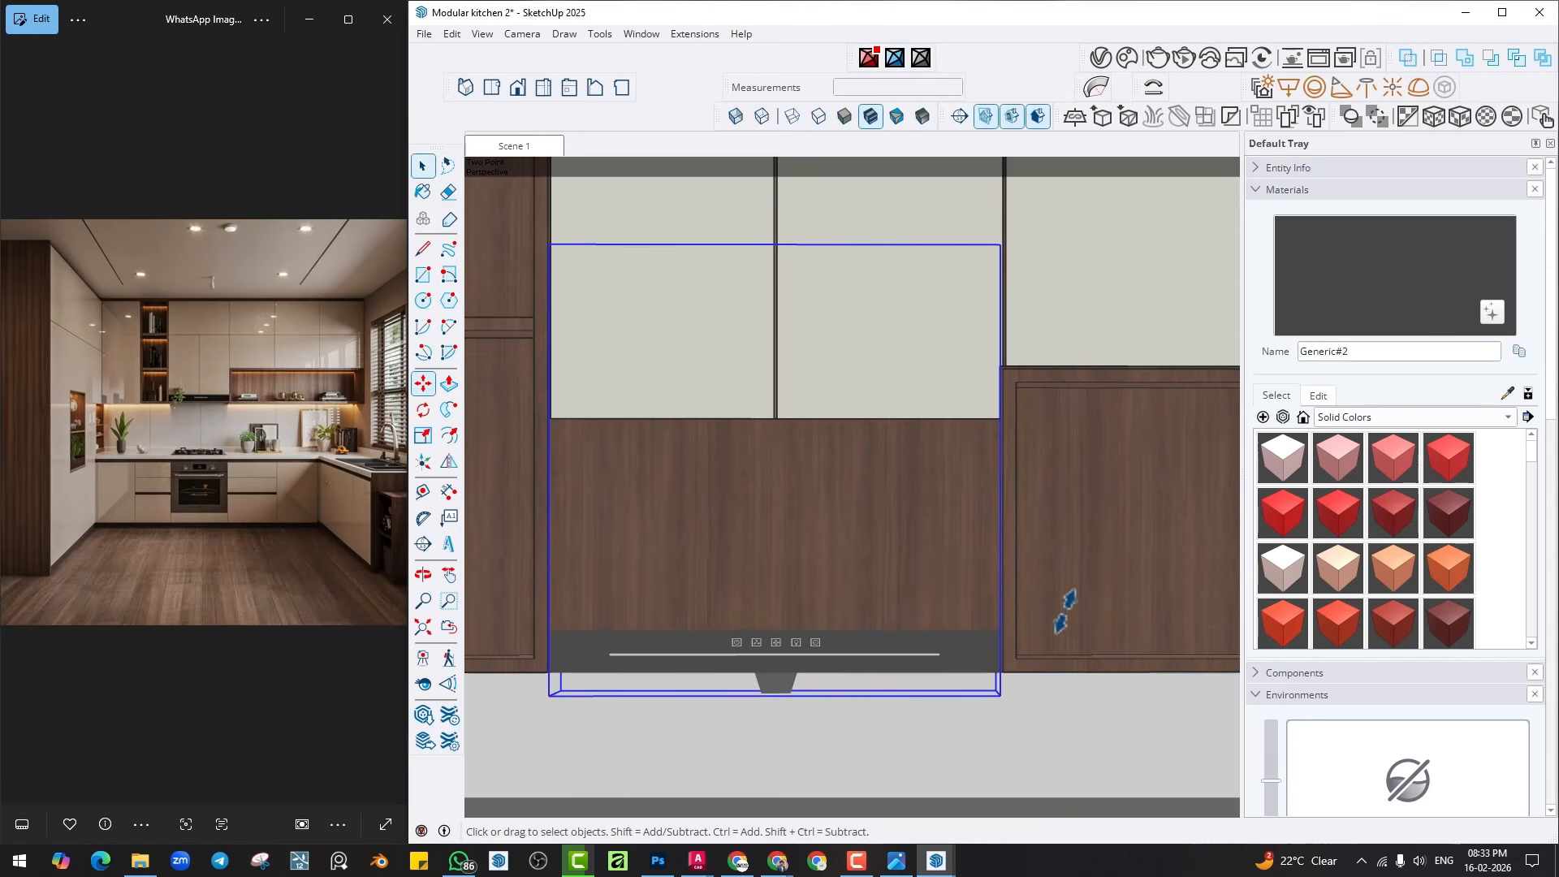
pyautogui.moveTo(977, 682); pyautogui.dragTo(783, 637, button='middle')
pyautogui.tripleClick(784, 681)
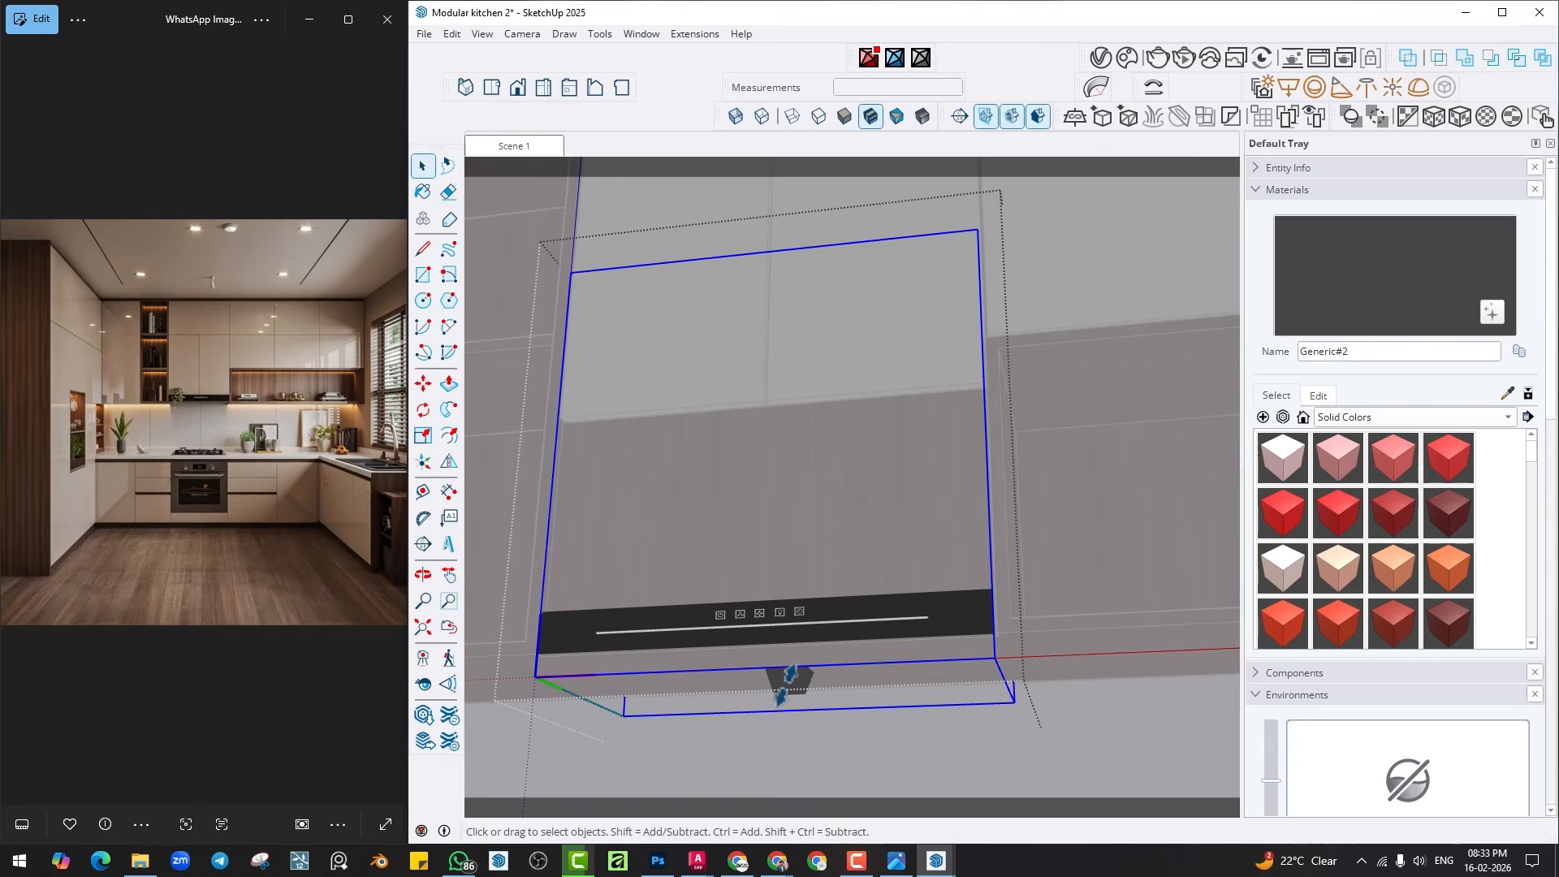
pyautogui.scroll(3, 785, 681)
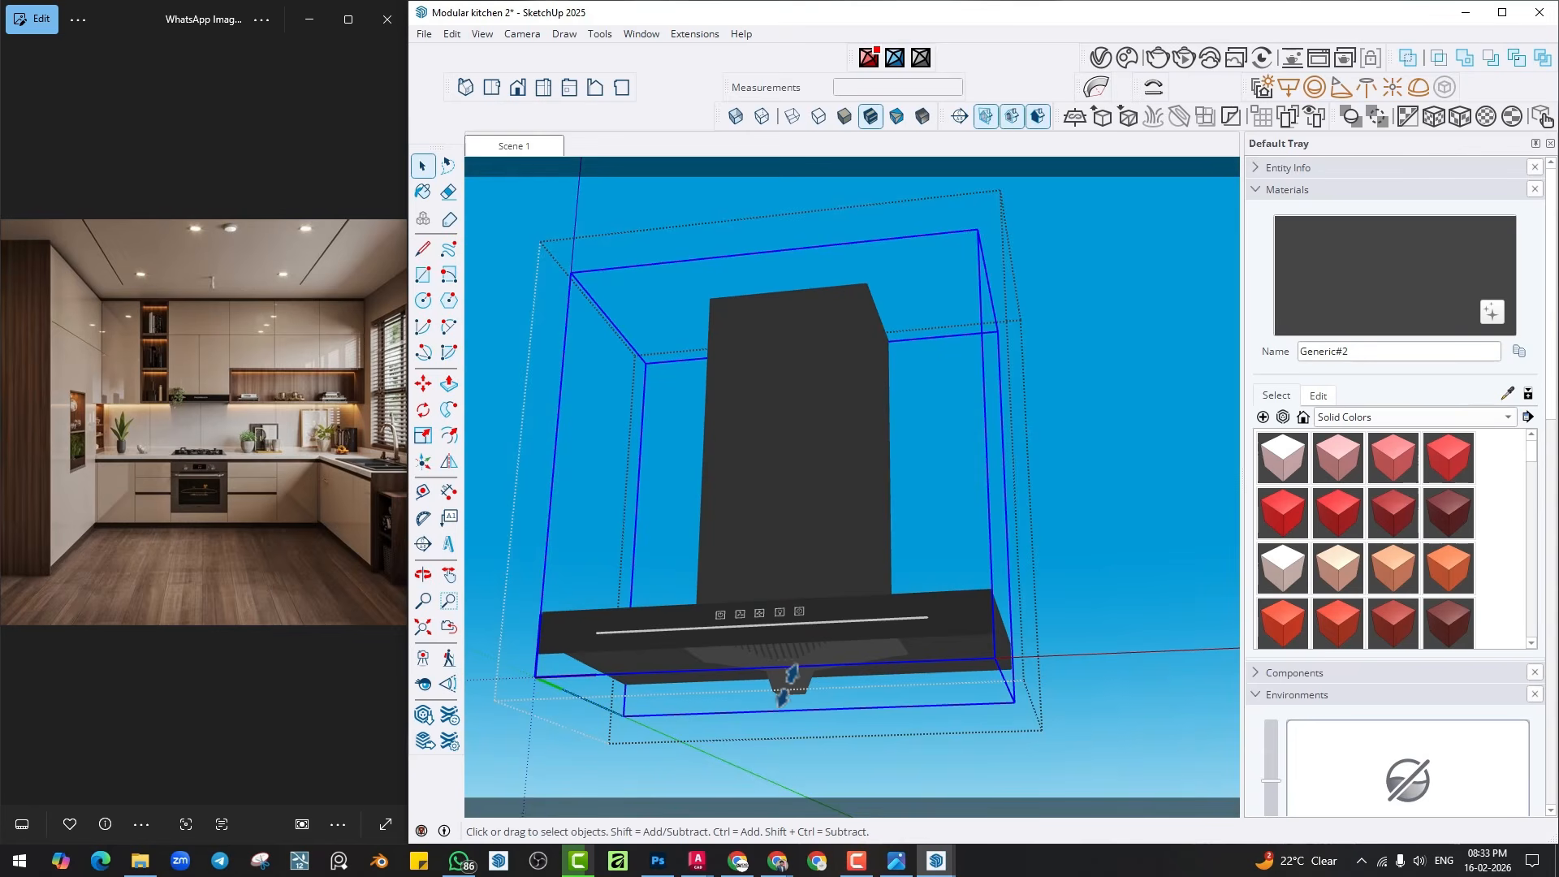
pyautogui.moveTo(793, 685); pyautogui.dragTo(836, 694, button='middle')
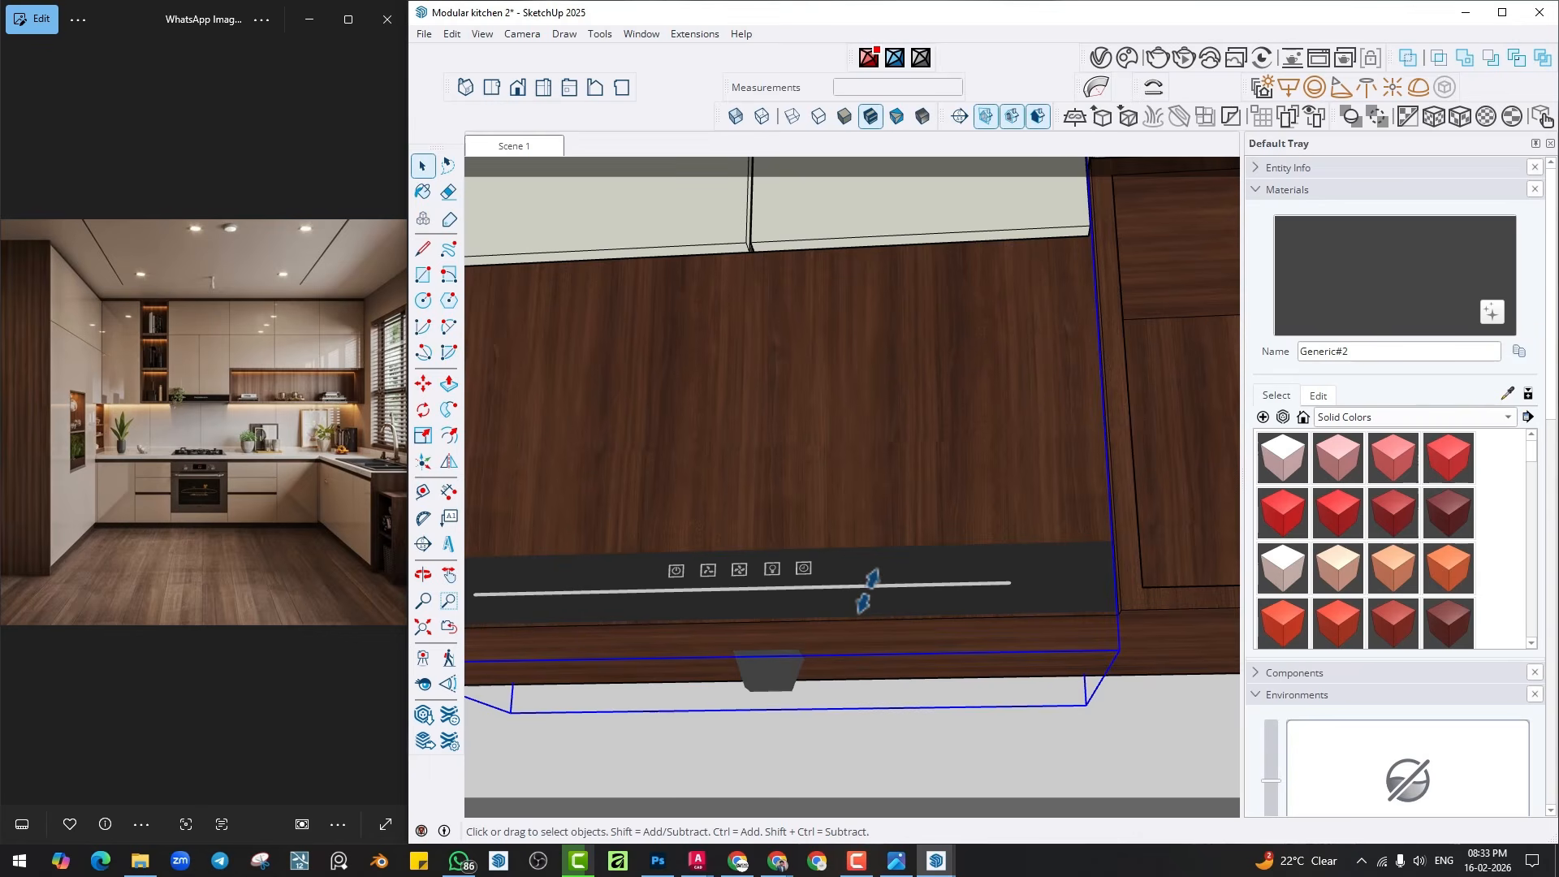
pyautogui.press('m')
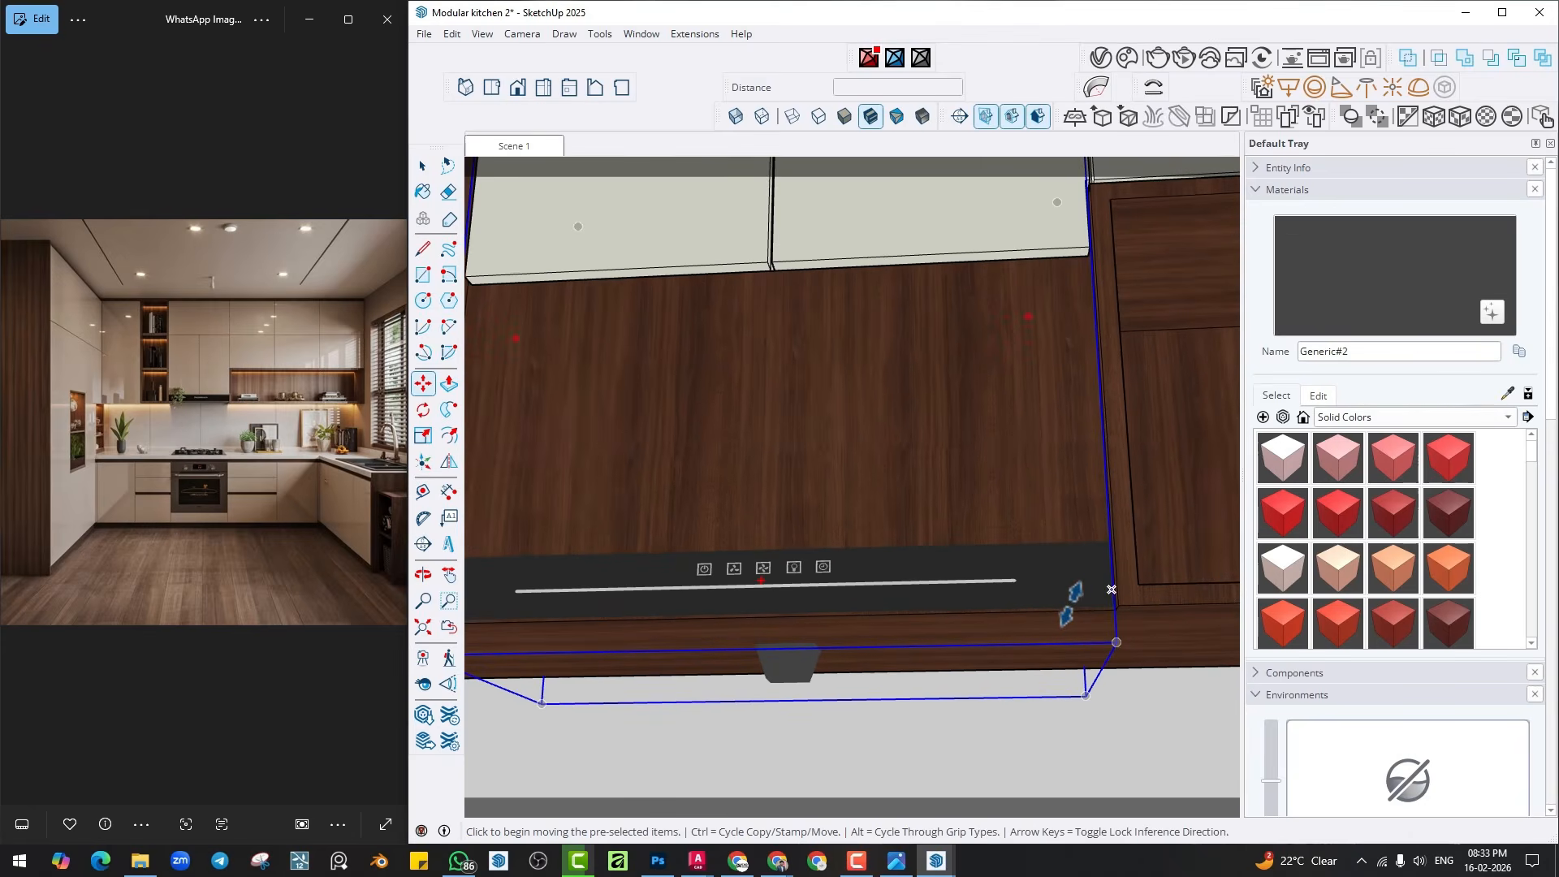
pyautogui.scroll(-2, 978, 637)
pyautogui.press('space')
# Open the wooden wall unit for editing and draw a line about 1' long across its underside at one end of the chimney.
pyautogui.doubleClick(946, 647)
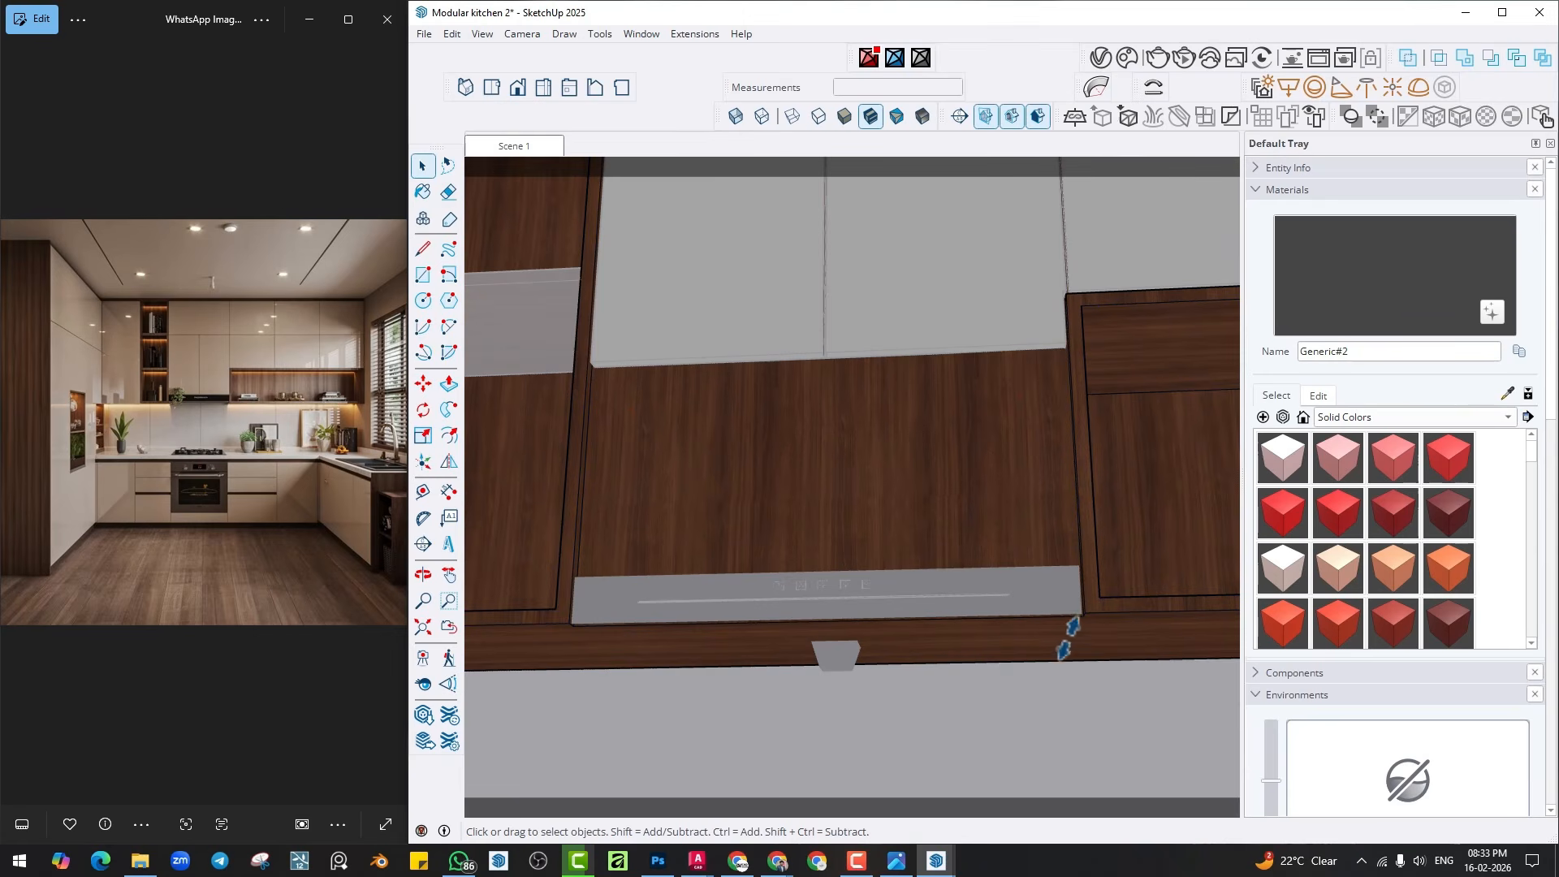
pyautogui.moveTo(1061, 633)
pyautogui.mouseDown(button='middle')
pyautogui.moveTo(963, 647)
pyautogui.moveTo(988, 647)
pyautogui.moveTo(863, 636)
pyautogui.mouseUp(button='middle')
pyautogui.press('l')
pyautogui.scroll(5, 932, 574)
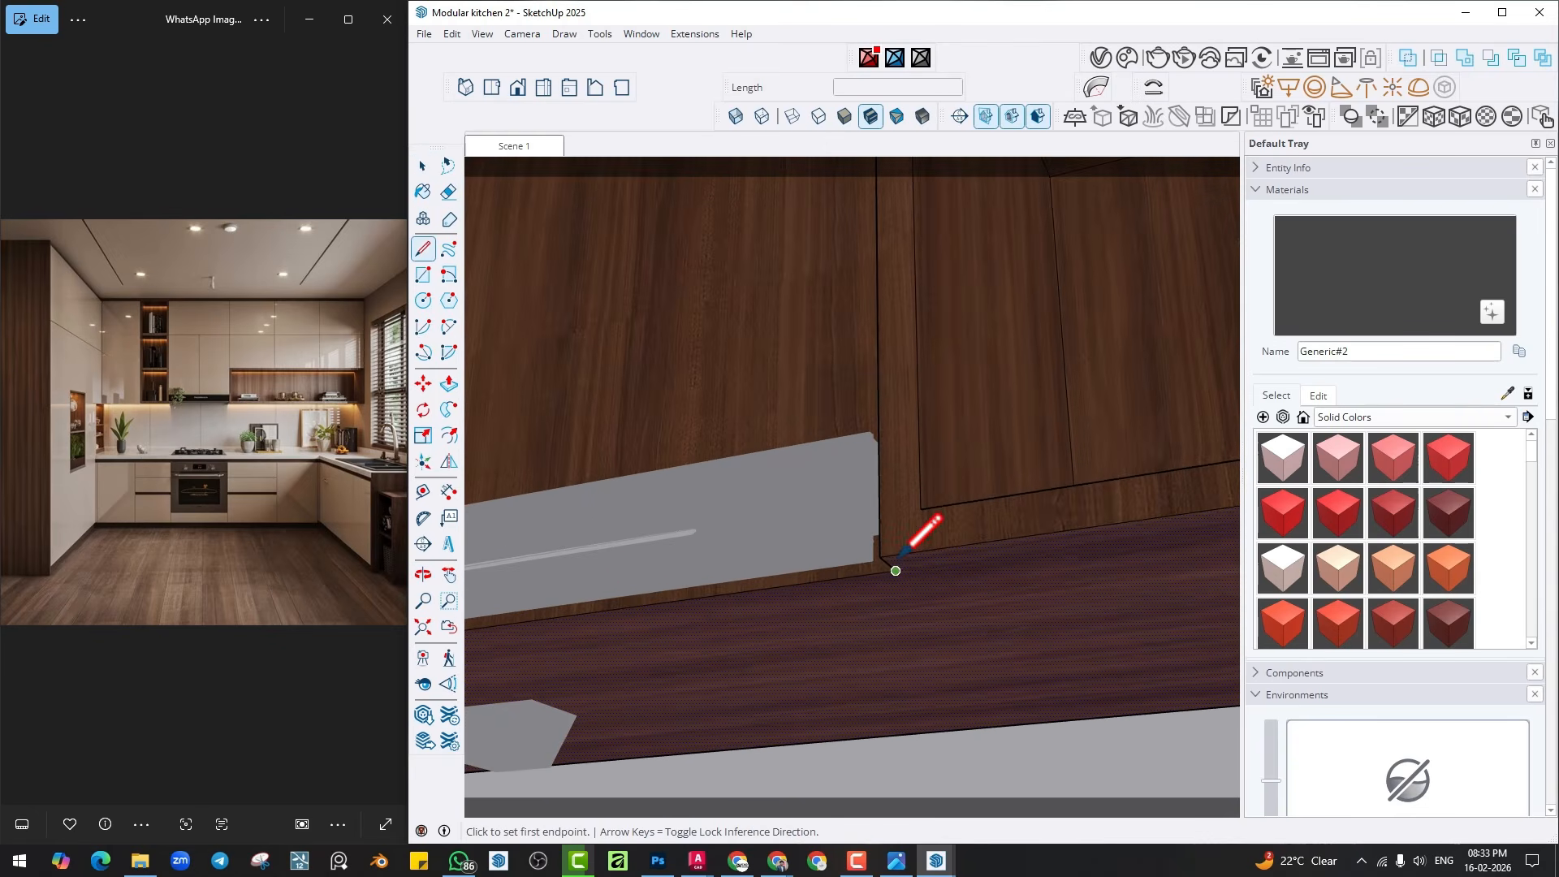
pyautogui.click(893, 573)
pyautogui.scroll(-2, 1003, 677)
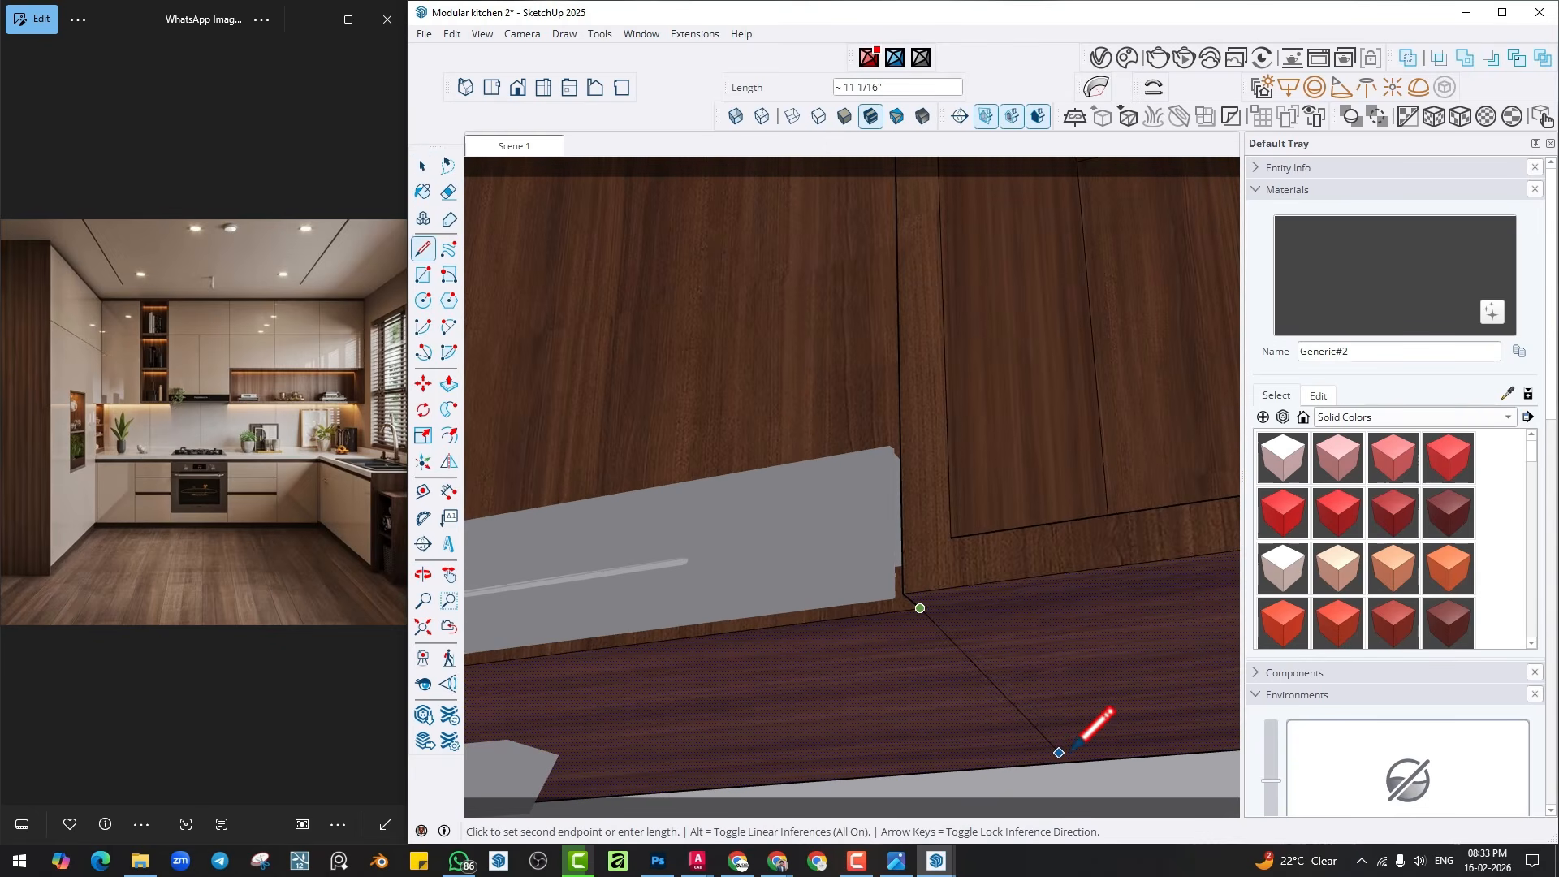
pyautogui.click(1109, 755)
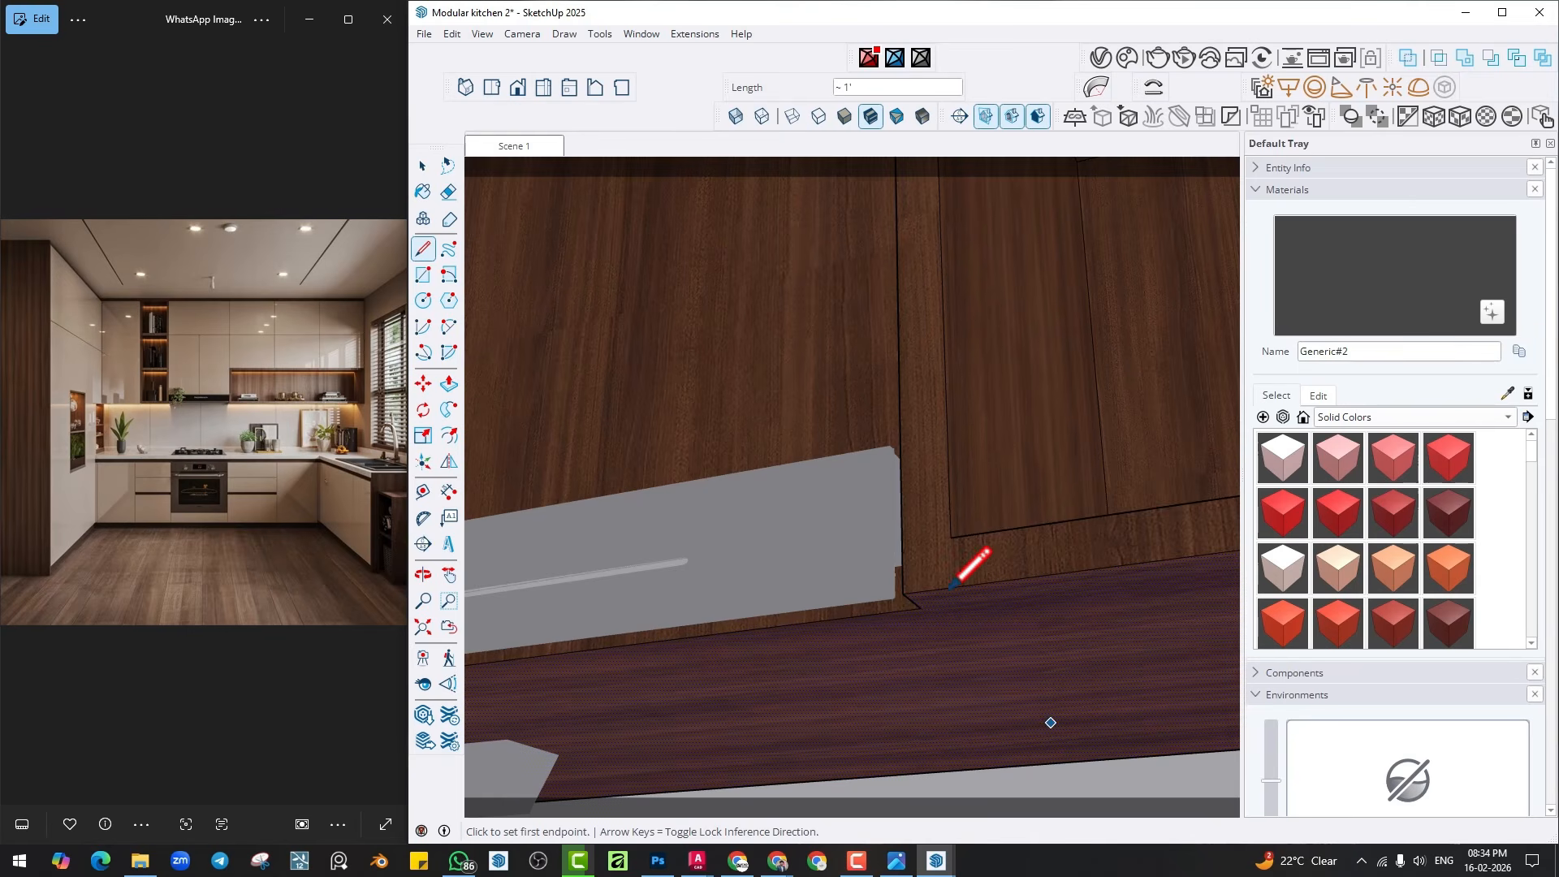
pyautogui.click(920, 608)
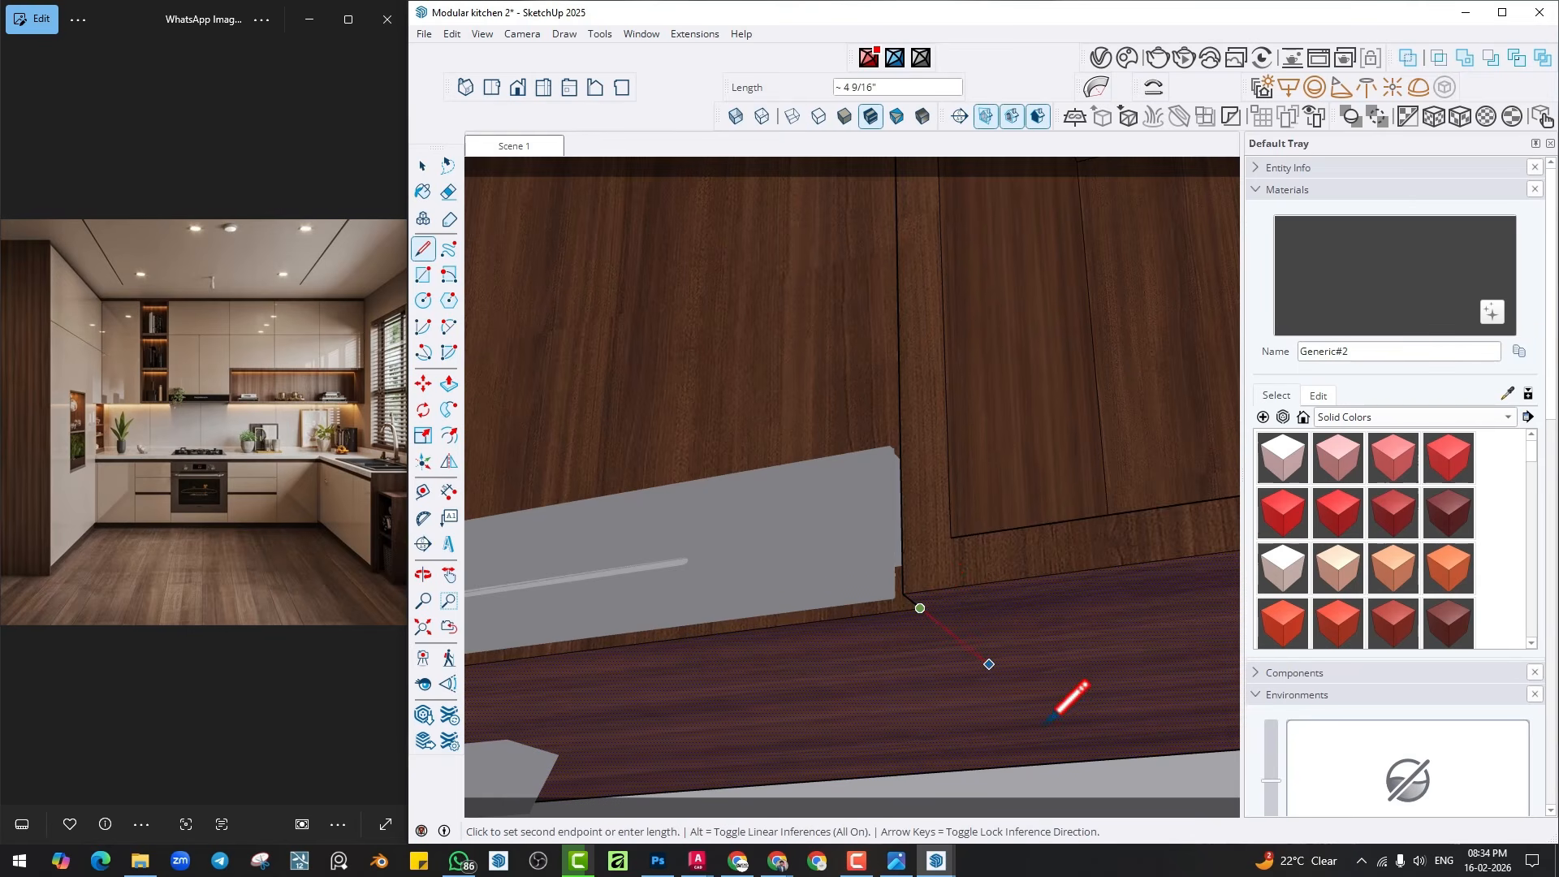
pyautogui.click(1105, 758)
# Draw a matching line across the wooden unit's underside at the opposite end of the chimney, from the front corner to the rear edge.
pyautogui.moveTo(1051, 671); pyautogui.dragTo(737, 489, button='middle')
pyautogui.scroll(-2, 734, 493)
pyautogui.scroll(2, 598, 396)
pyautogui.click(588, 386)
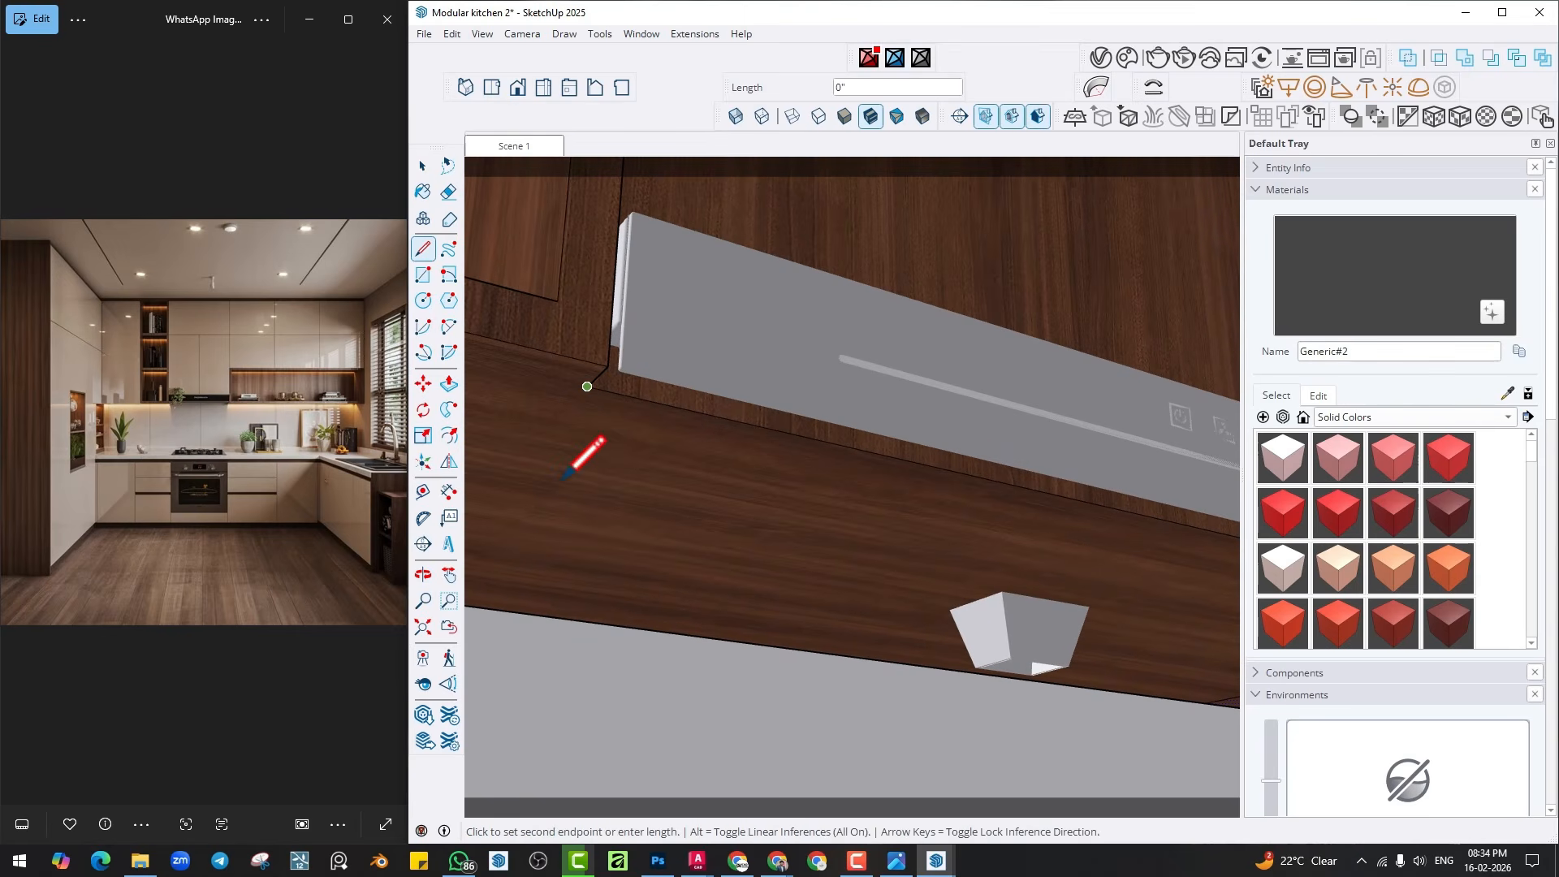
pyautogui.moveTo(548, 498); pyautogui.dragTo(583, 478, button='middle')
pyautogui.moveTo(525, 526); pyautogui.dragTo(641, 501, button='middle')
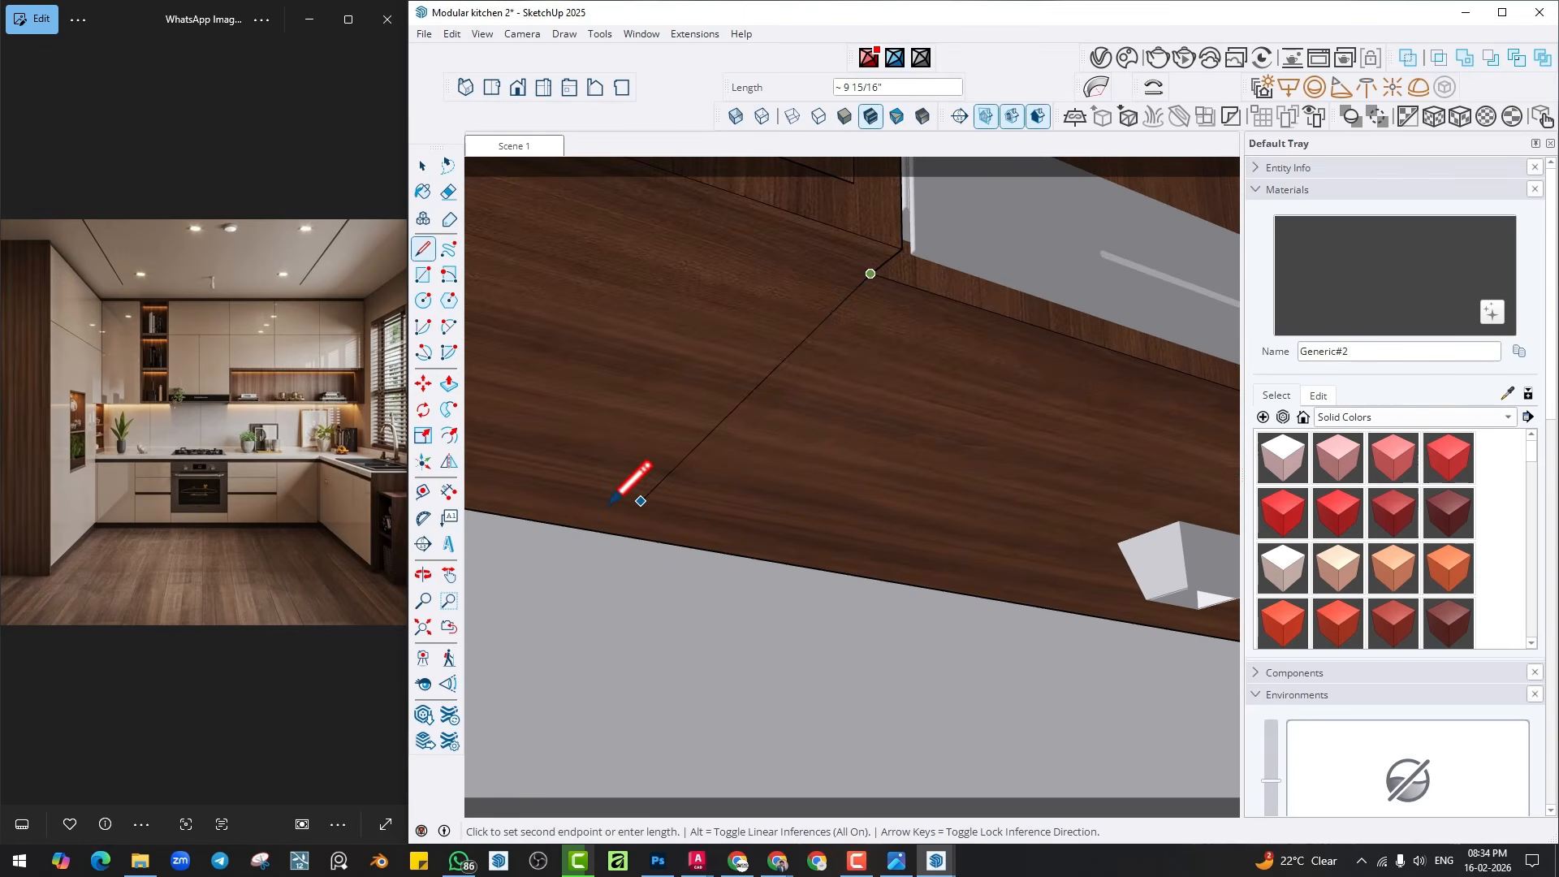
pyautogui.click(555, 522)
pyautogui.moveTo(555, 523); pyautogui.dragTo(731, 592, button='middle')
# Push the underside face between the two lines up about 2 3/16" to recess it around the chimney, and leave the wooden group.
pyautogui.press('space')
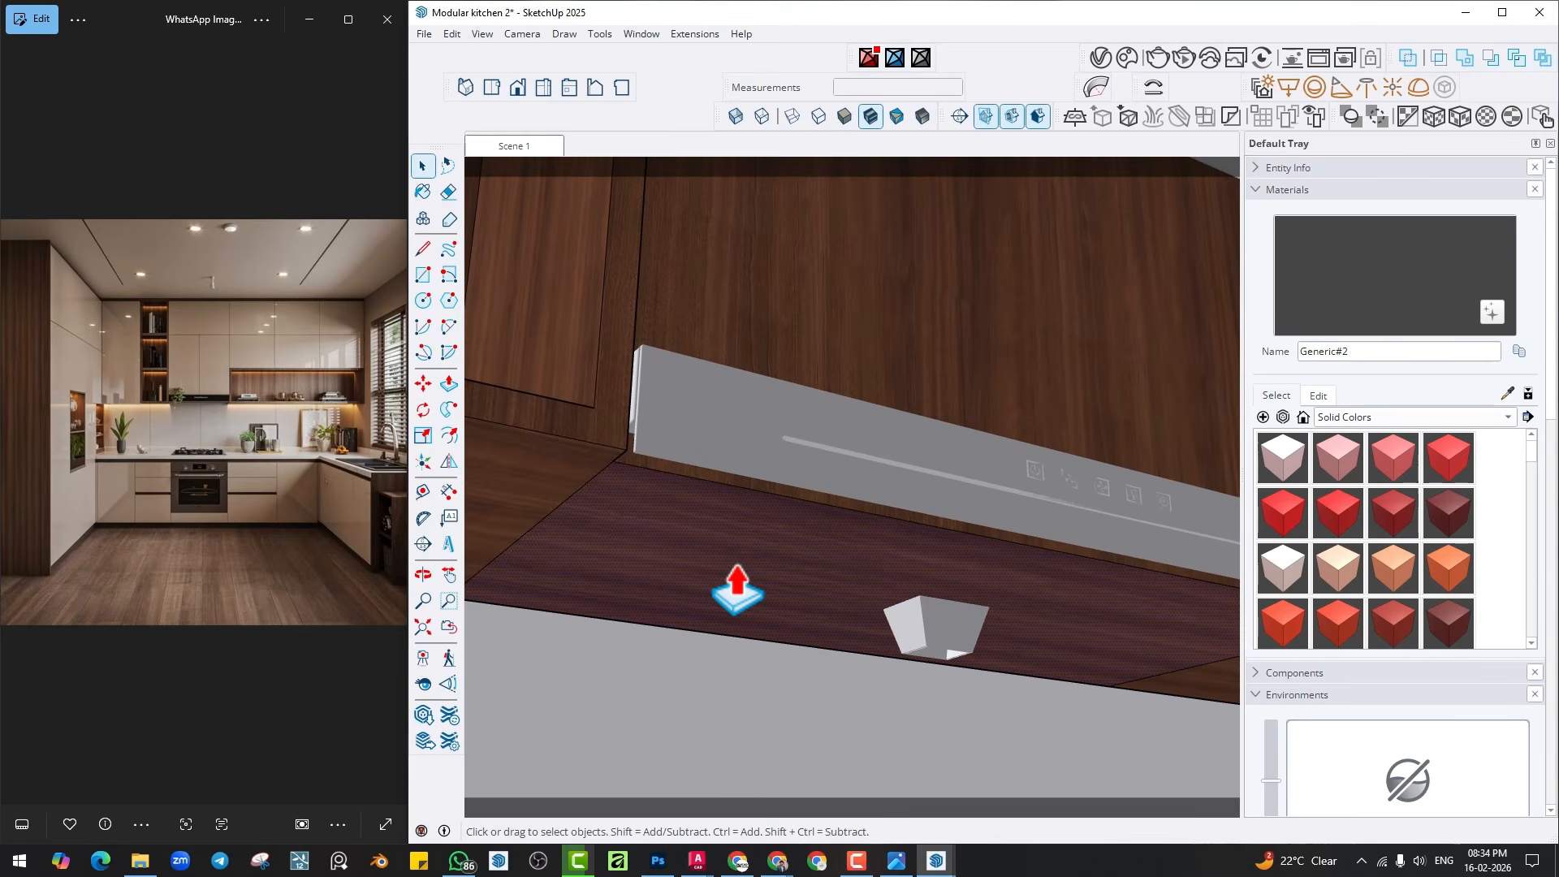
pyautogui.press('f')
pyautogui.click(738, 578)
pyautogui.click(727, 550)
pyautogui.press('p')
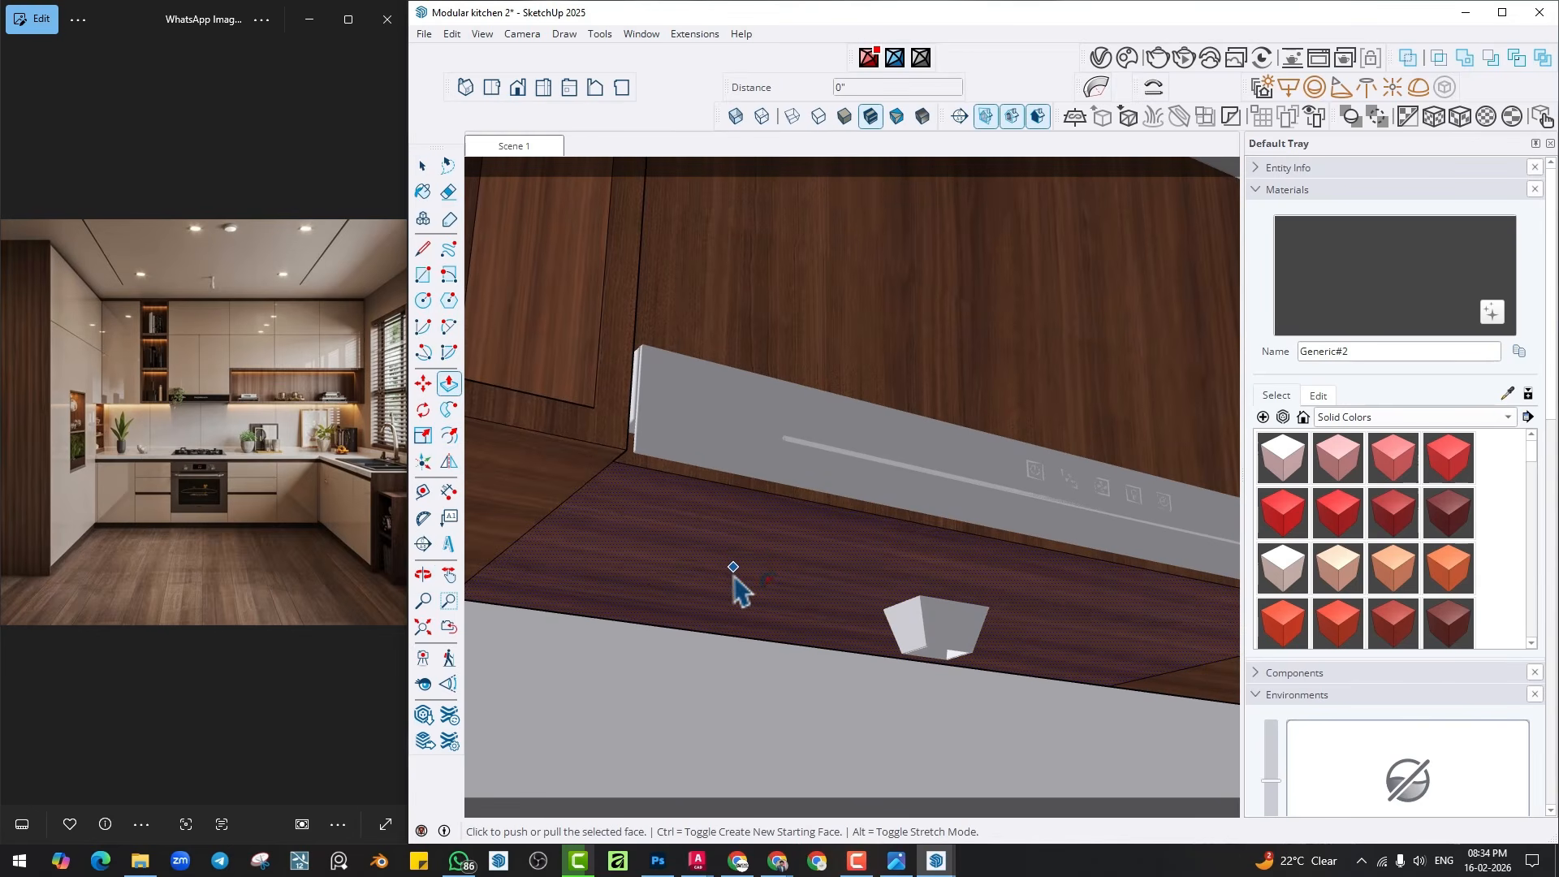
pyautogui.click(727, 548)
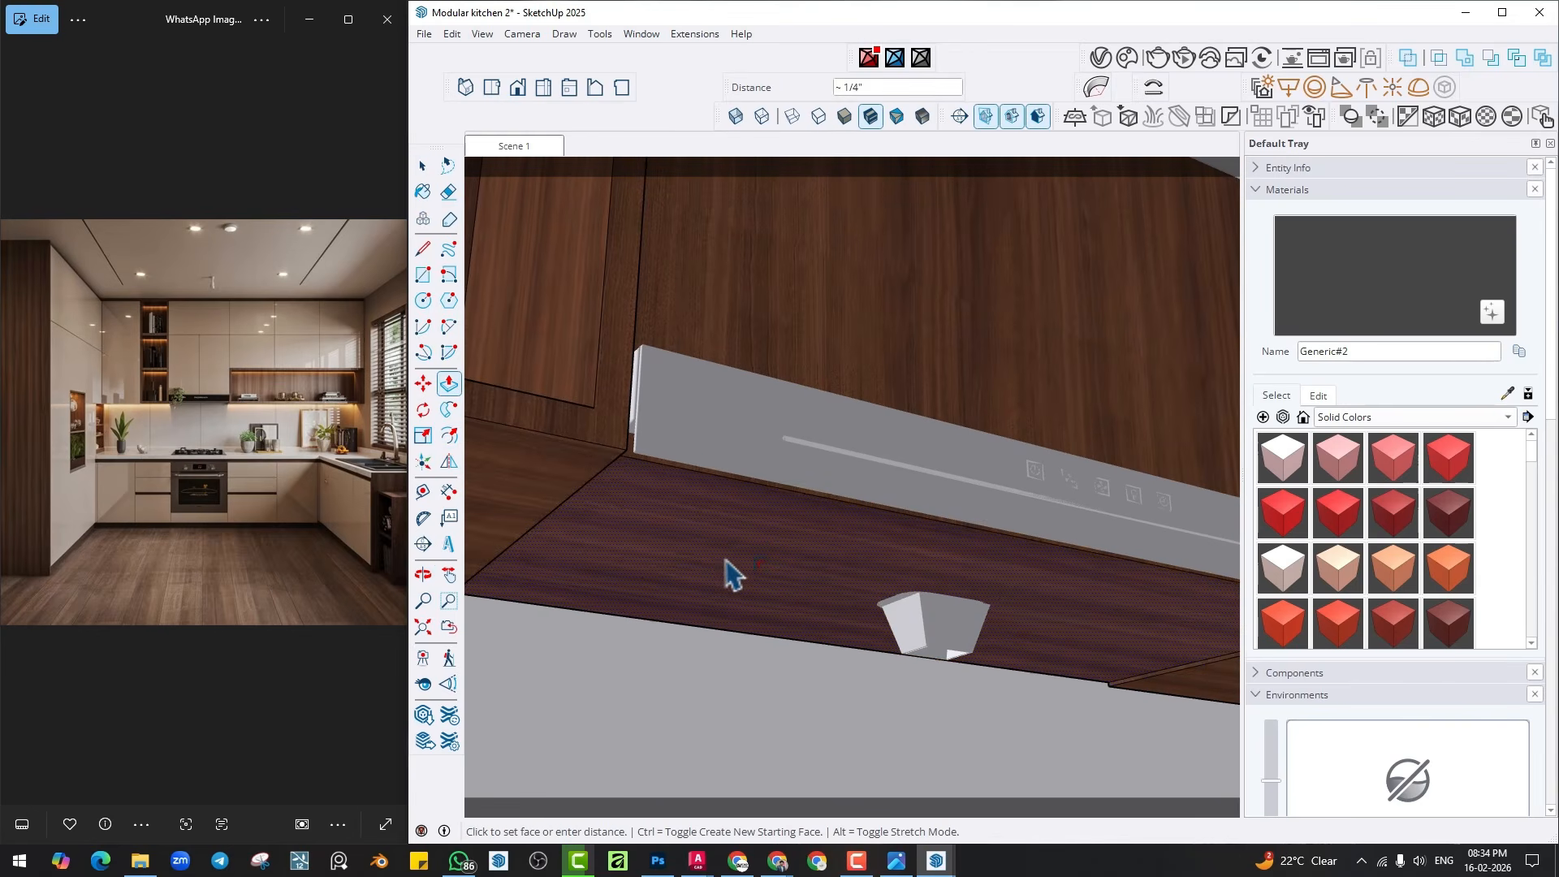
pyautogui.click(690, 367)
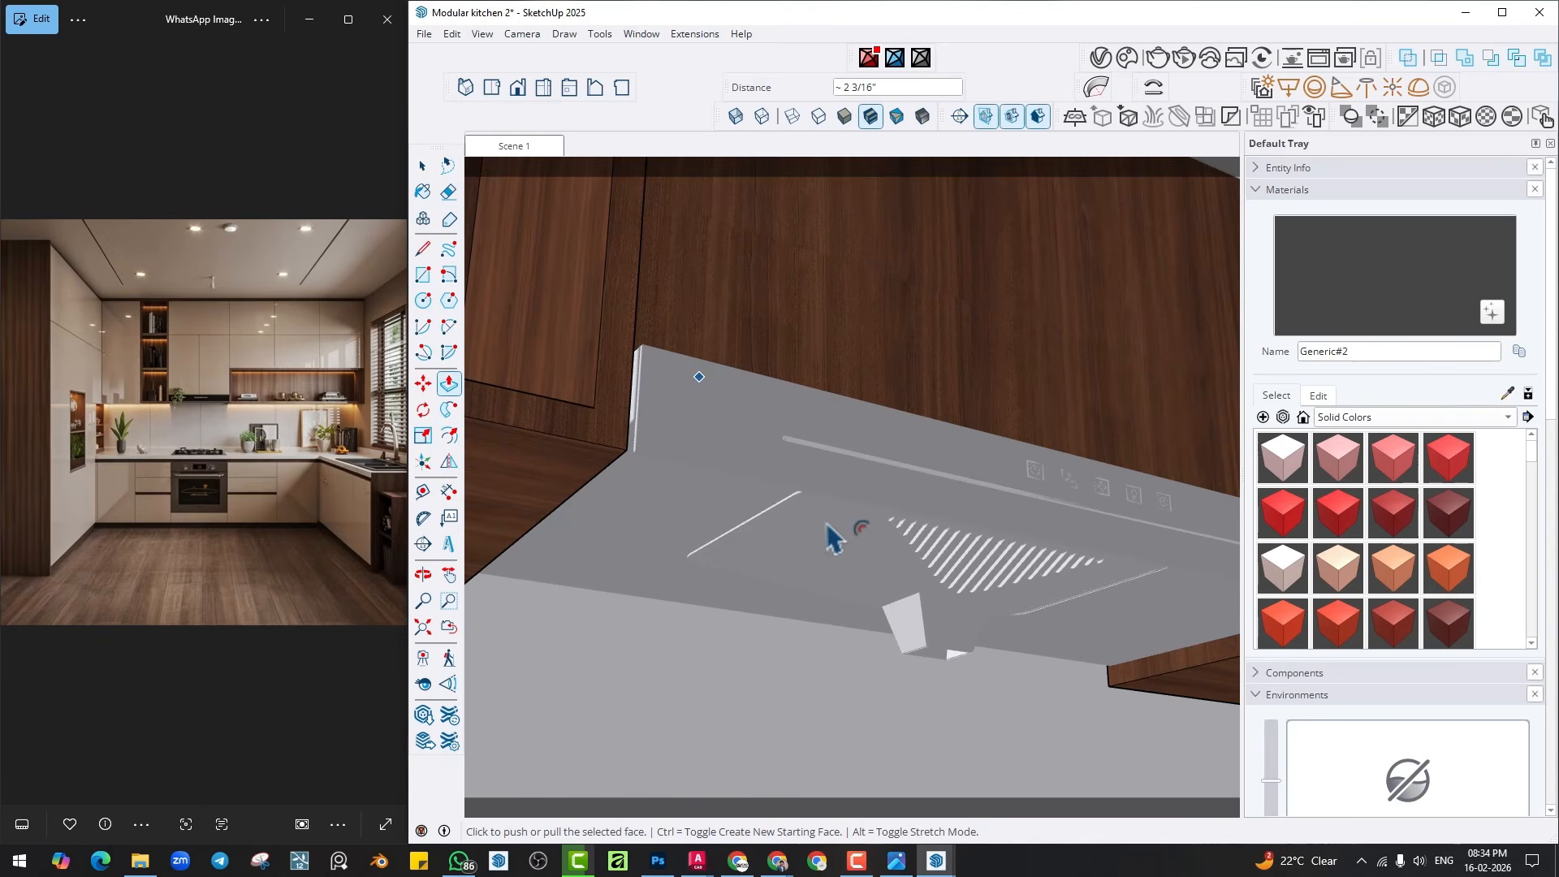
pyautogui.scroll(-2, 823, 524)
pyautogui.press('space')
pyautogui.click(850, 667)
# Open the cream cabinet shutter group above the chimney for editing from a front view of the wall units.
pyautogui.moveTo(850, 609); pyautogui.dragTo(650, 637, button='middle')
pyautogui.scroll(-5, 918, 647)
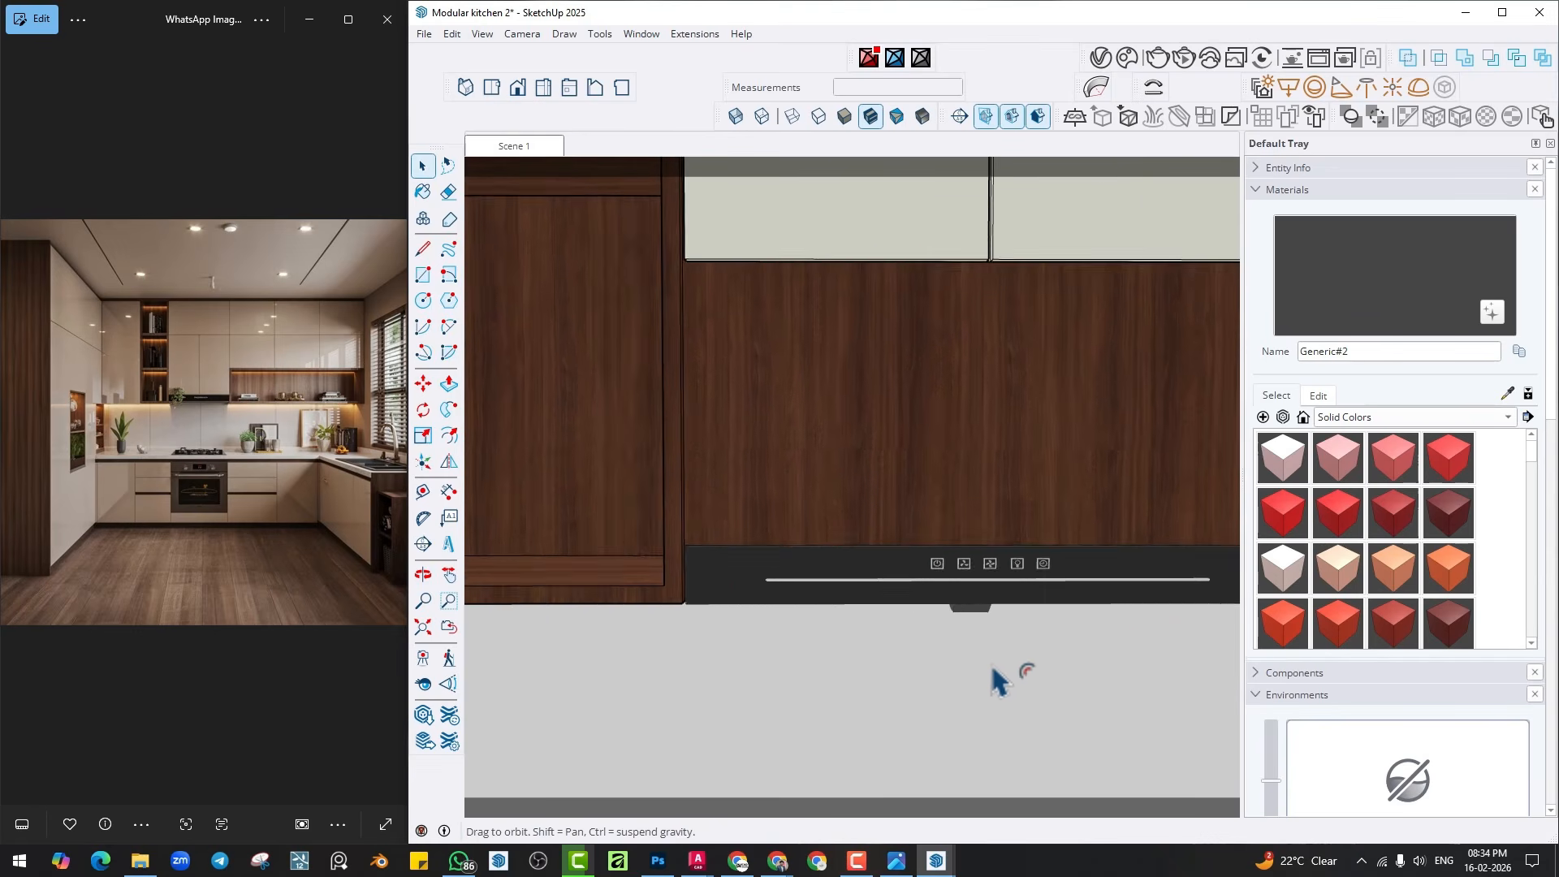
pyautogui.moveTo(859, 621); pyautogui.dragTo(853, 400, button='middle')
pyautogui.doubleClick(854, 400)
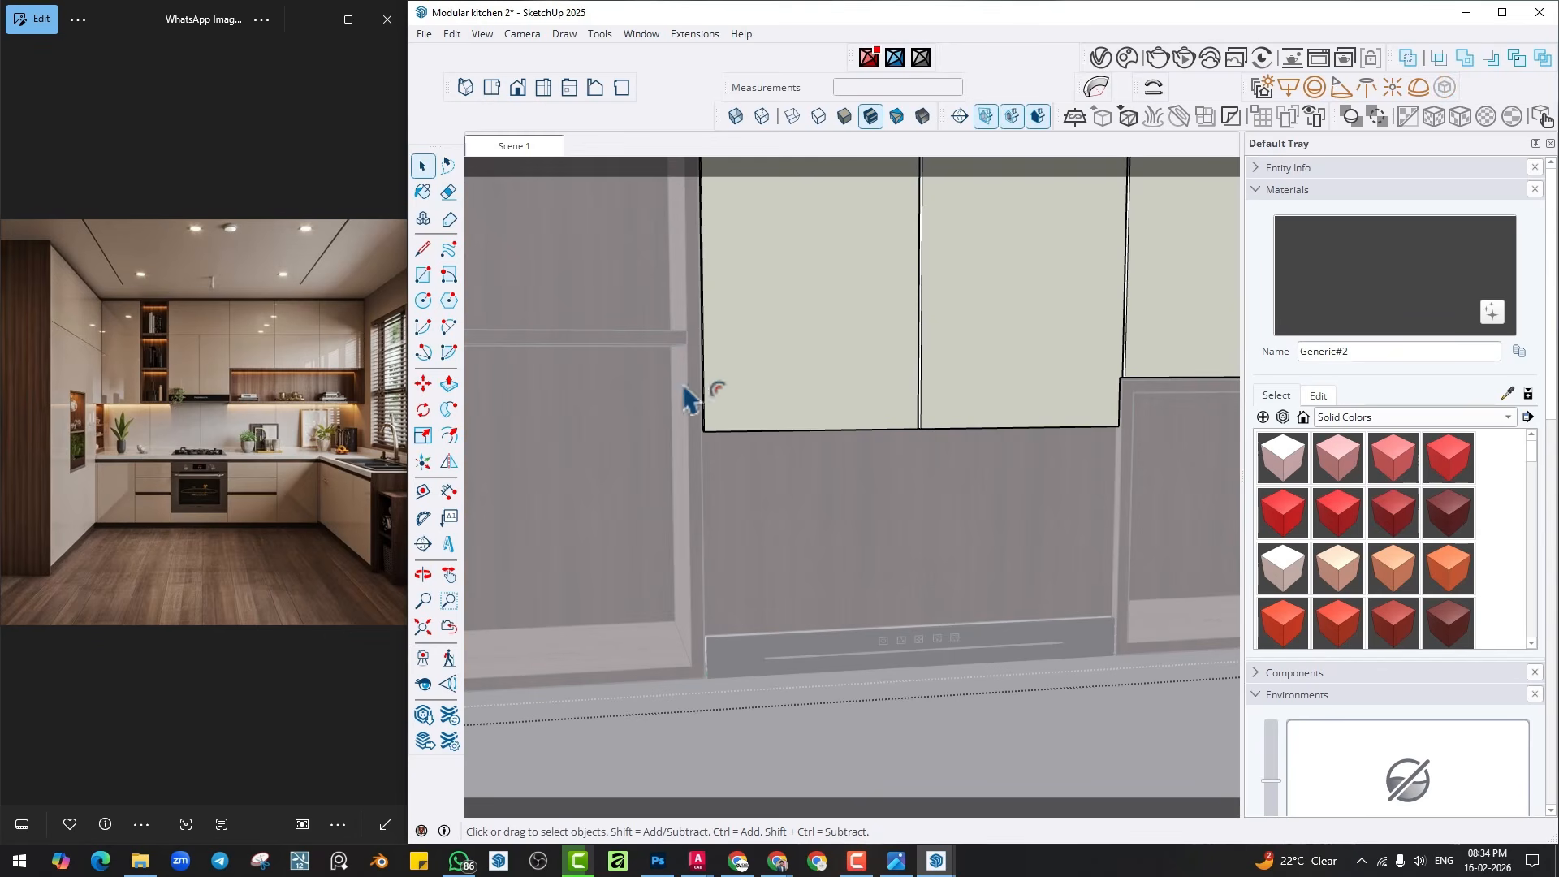
# Try to move the bottom face of the cream shutters above the chimney down to the chimney panel, and undo the move.
pyautogui.click(995, 427)
pyautogui.scroll(3, 995, 438)
pyautogui.press('m')
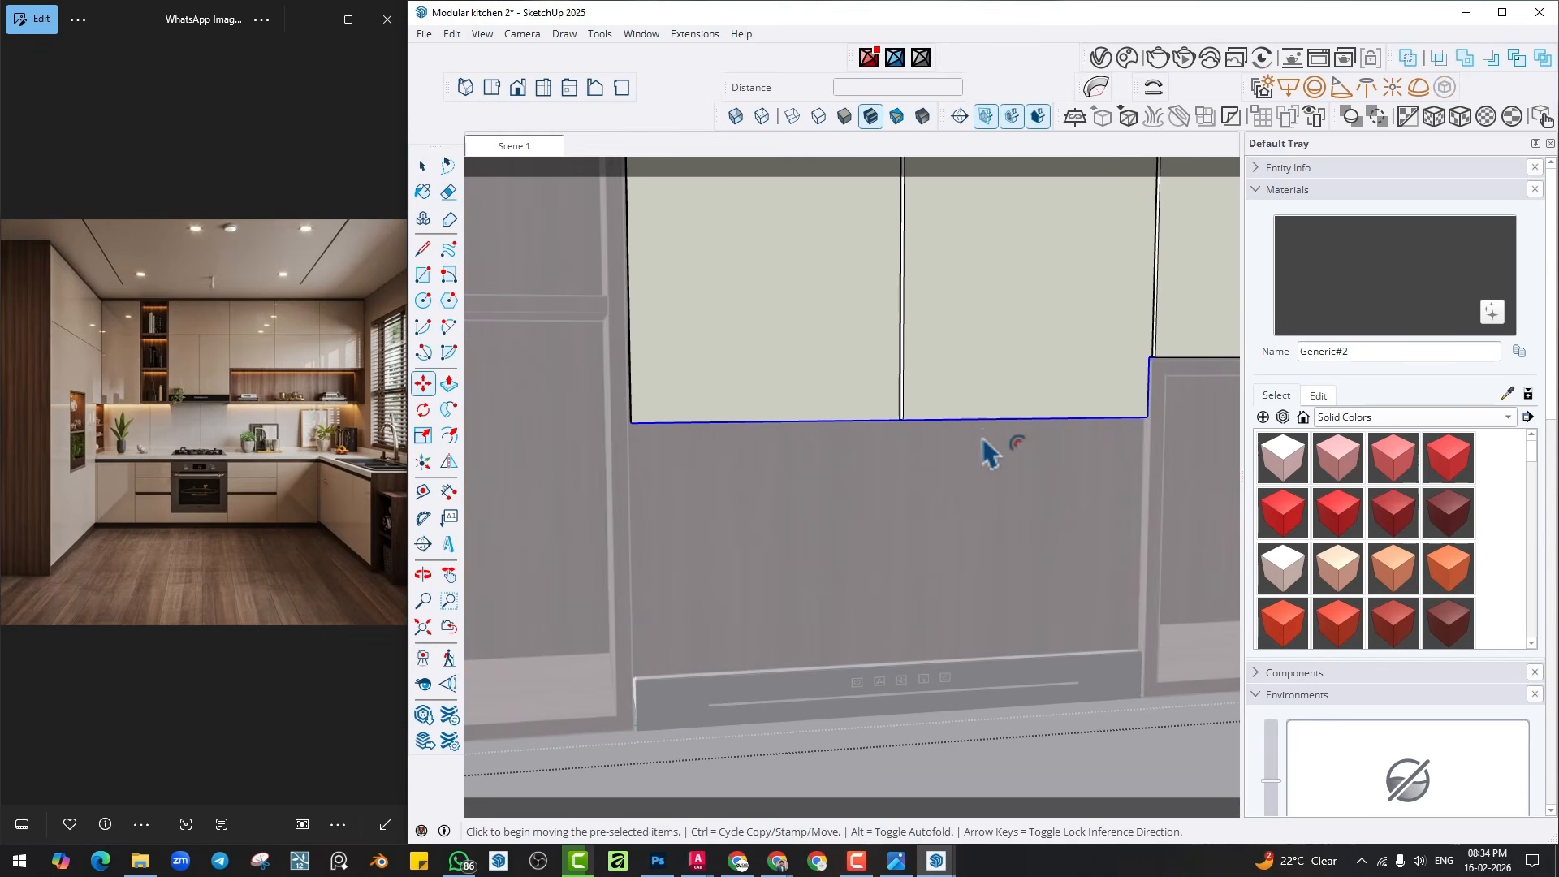
pyautogui.click(981, 420)
pyautogui.click(975, 663)
pyautogui.hotkey('shift', 'space')
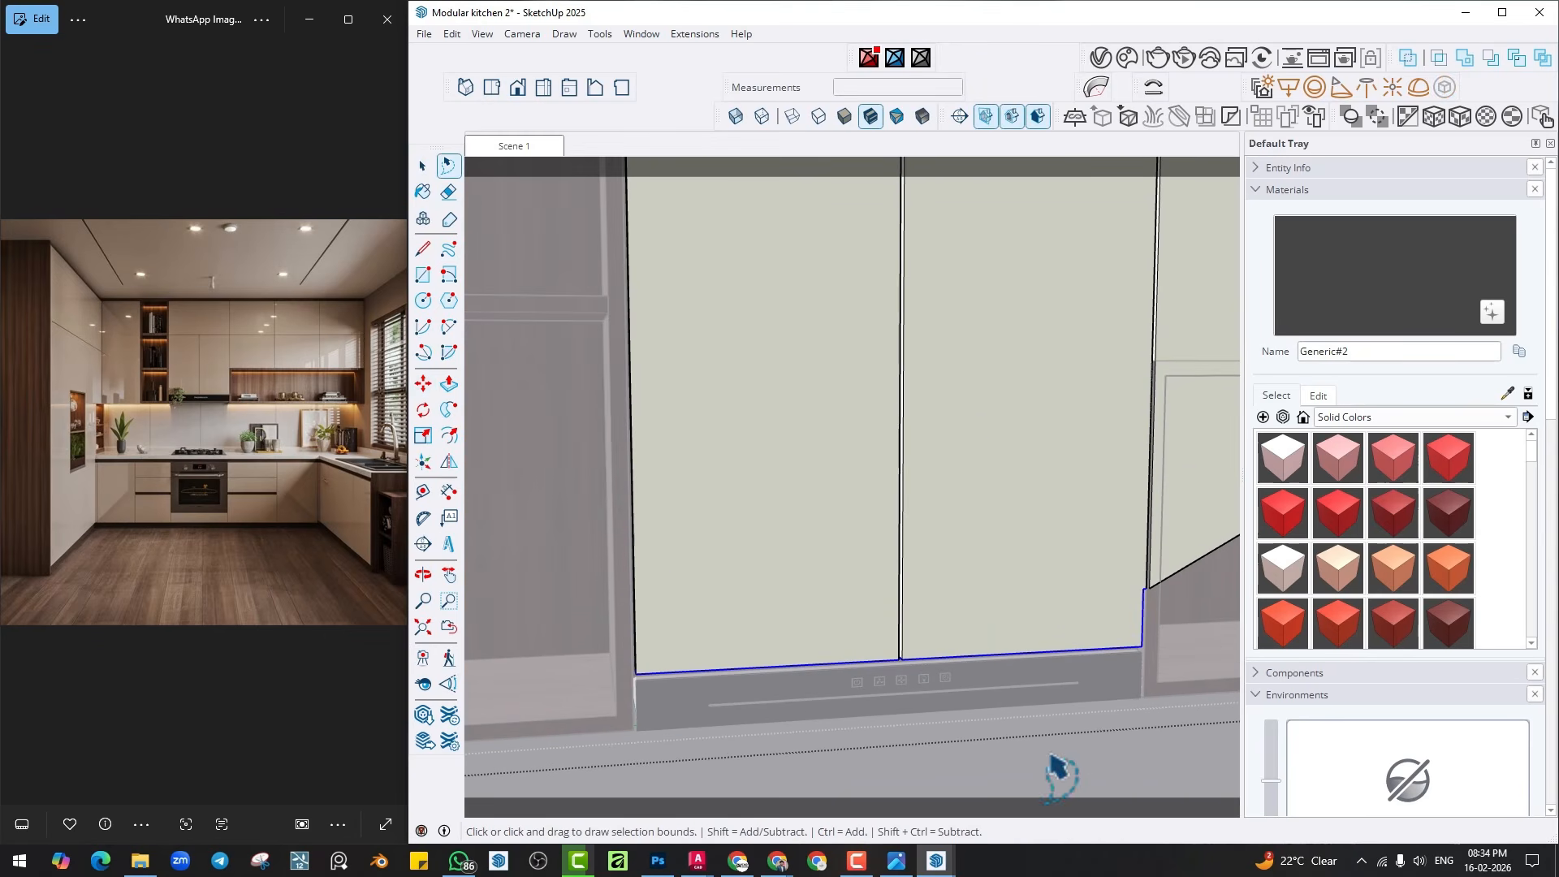
pyautogui.click(1049, 756)
pyautogui.scroll(-4, 920, 633)
pyautogui.moveTo(818, 629); pyautogui.dragTo(810, 629, button='middle')
pyautogui.doubleClick(809, 629)
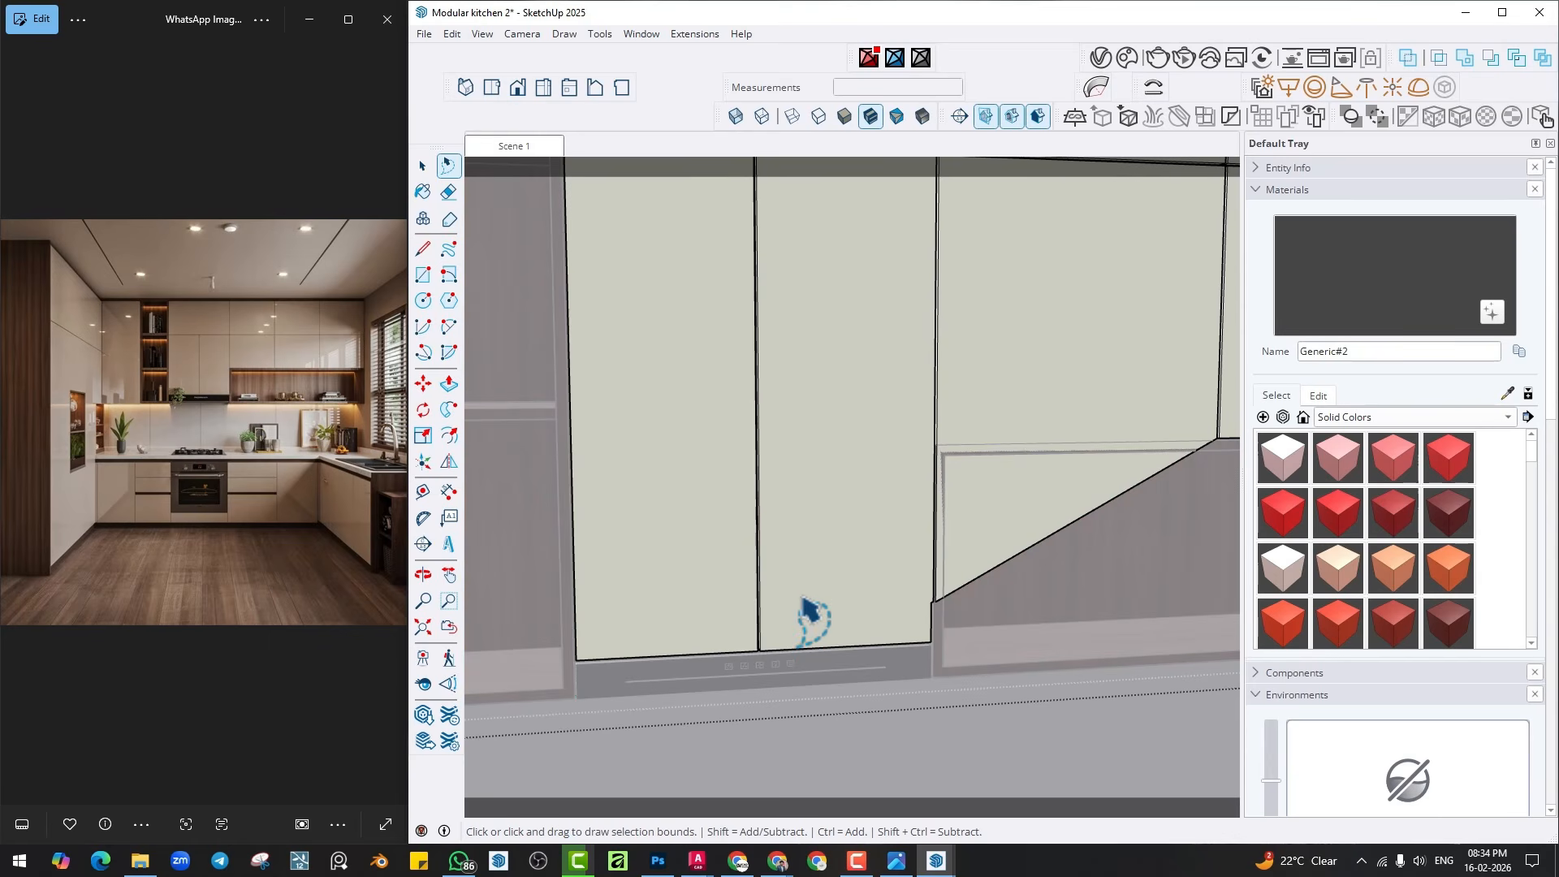
pyautogui.hotkey('ctrl', 'z')
# Lower only the bottom edges of the two shutters above the chimney about 11" to meet its control panel, and leave the group.
pyautogui.moveTo(530, 465); pyautogui.dragTo(953, 549)
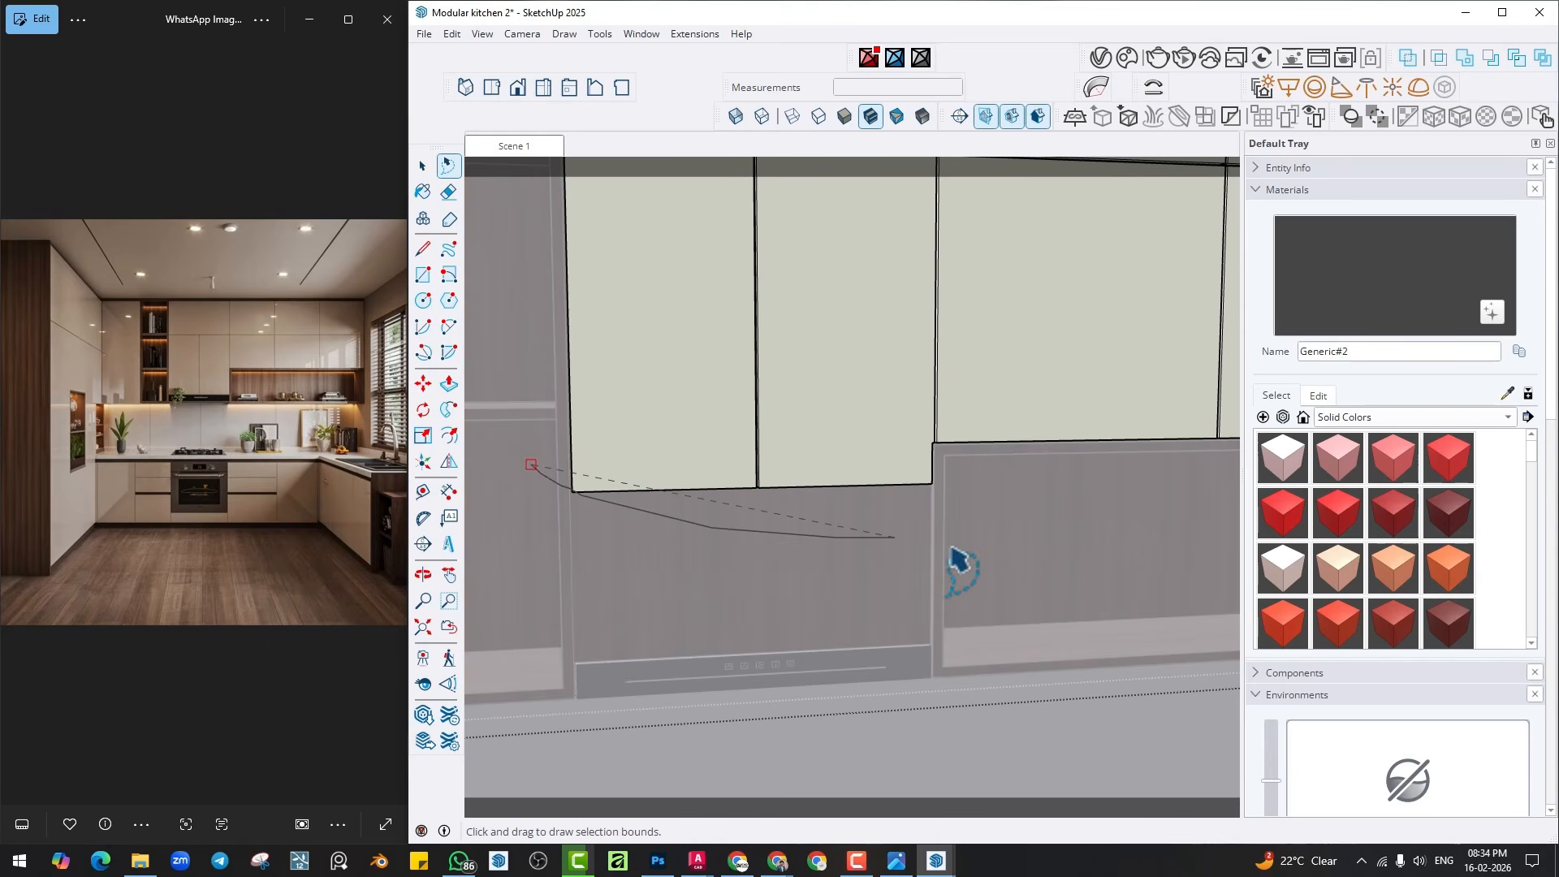
pyautogui.moveTo(569, 487); pyautogui.dragTo(570, 490)
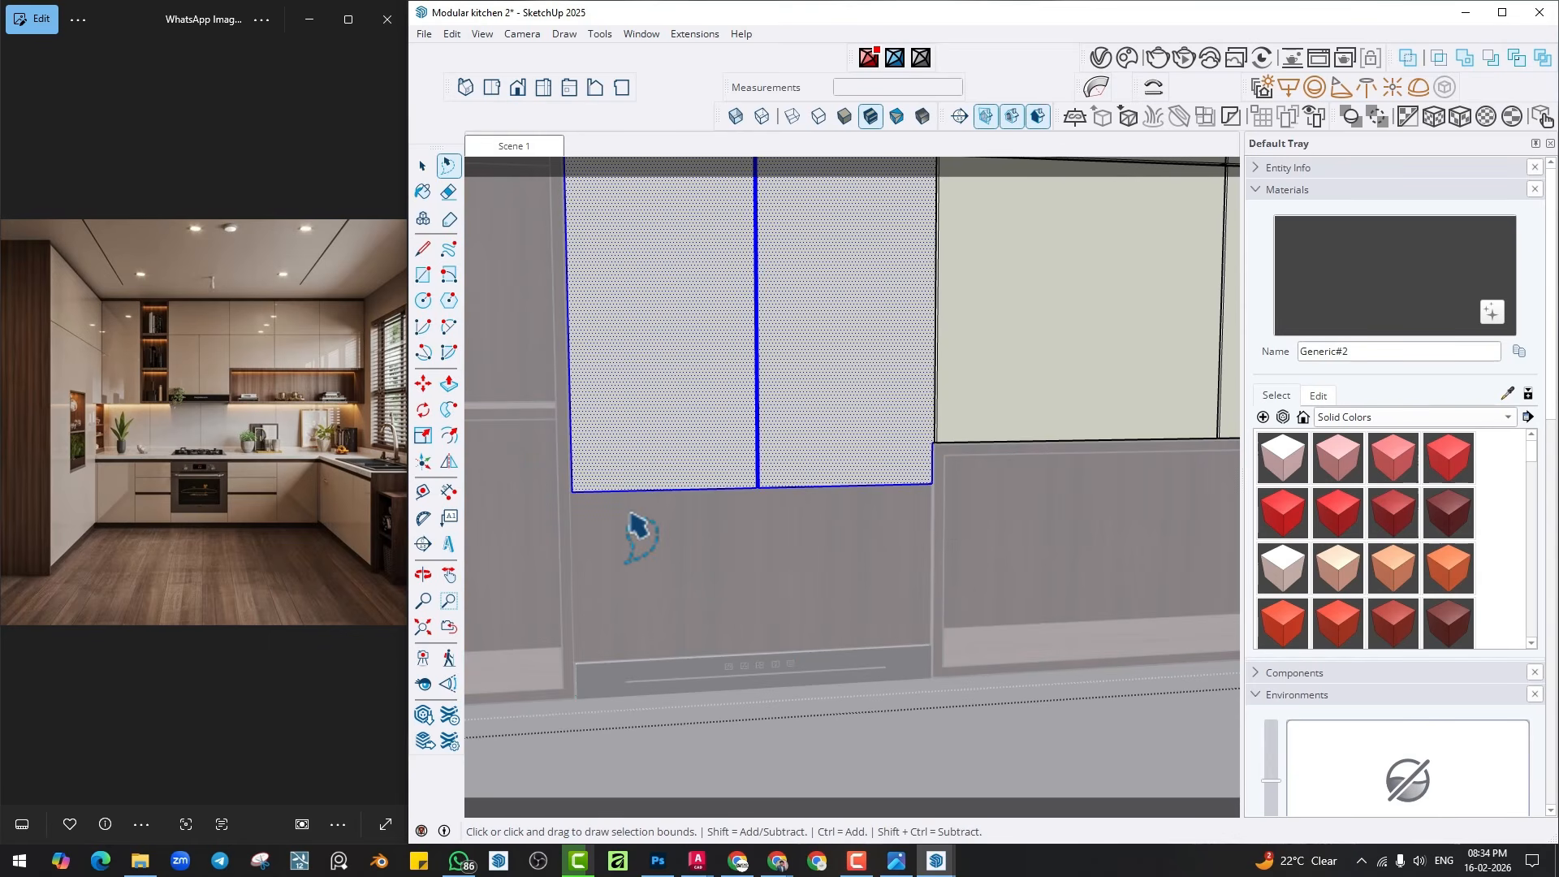
pyautogui.press('space')
pyautogui.press('m')
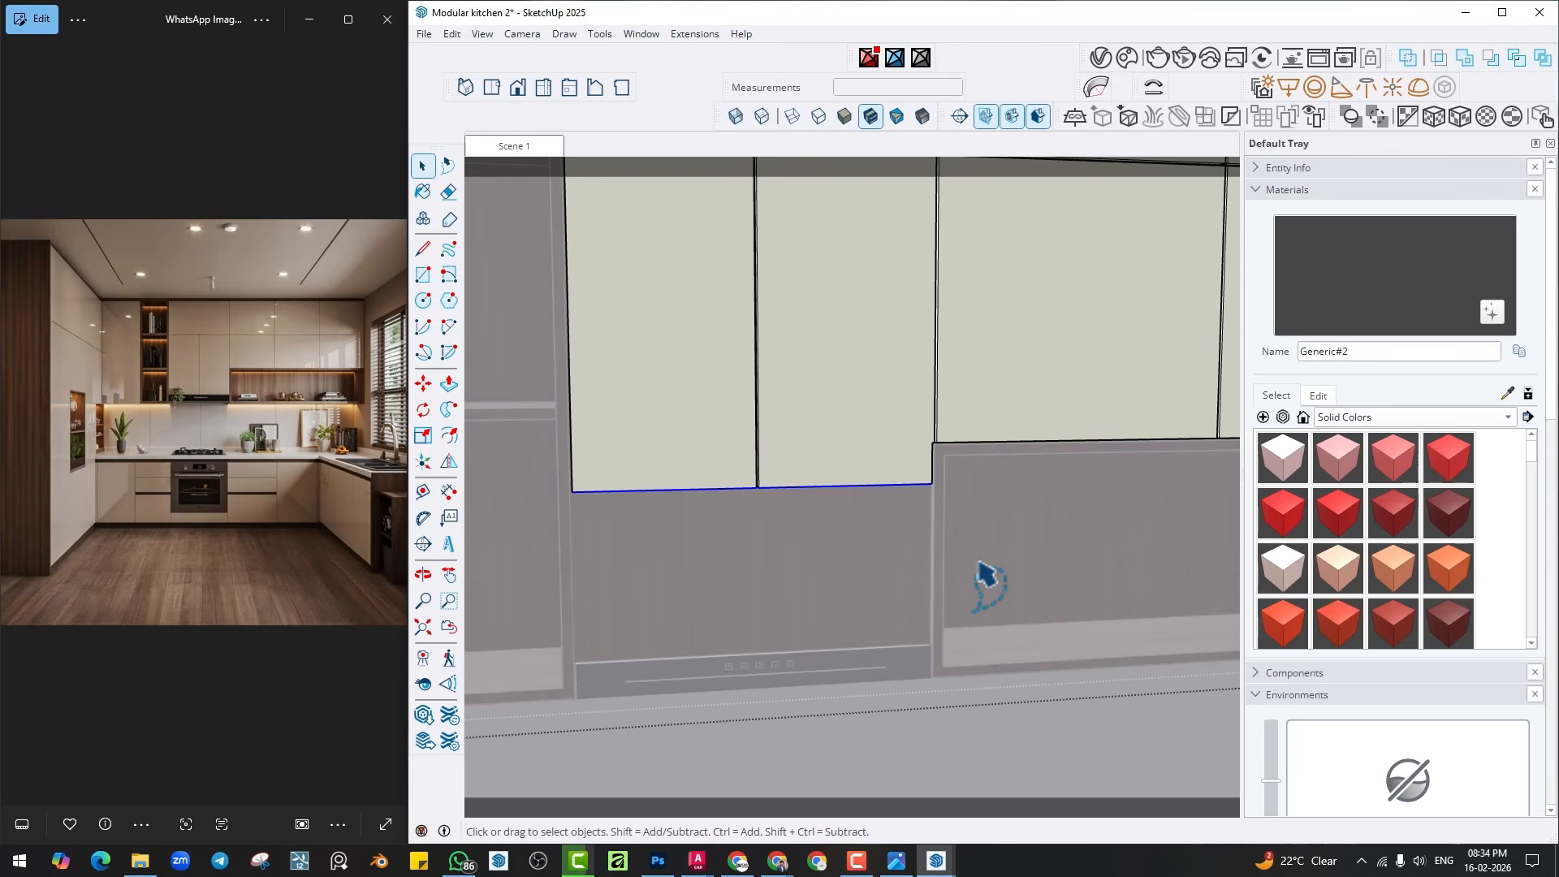
pyautogui.click(843, 491)
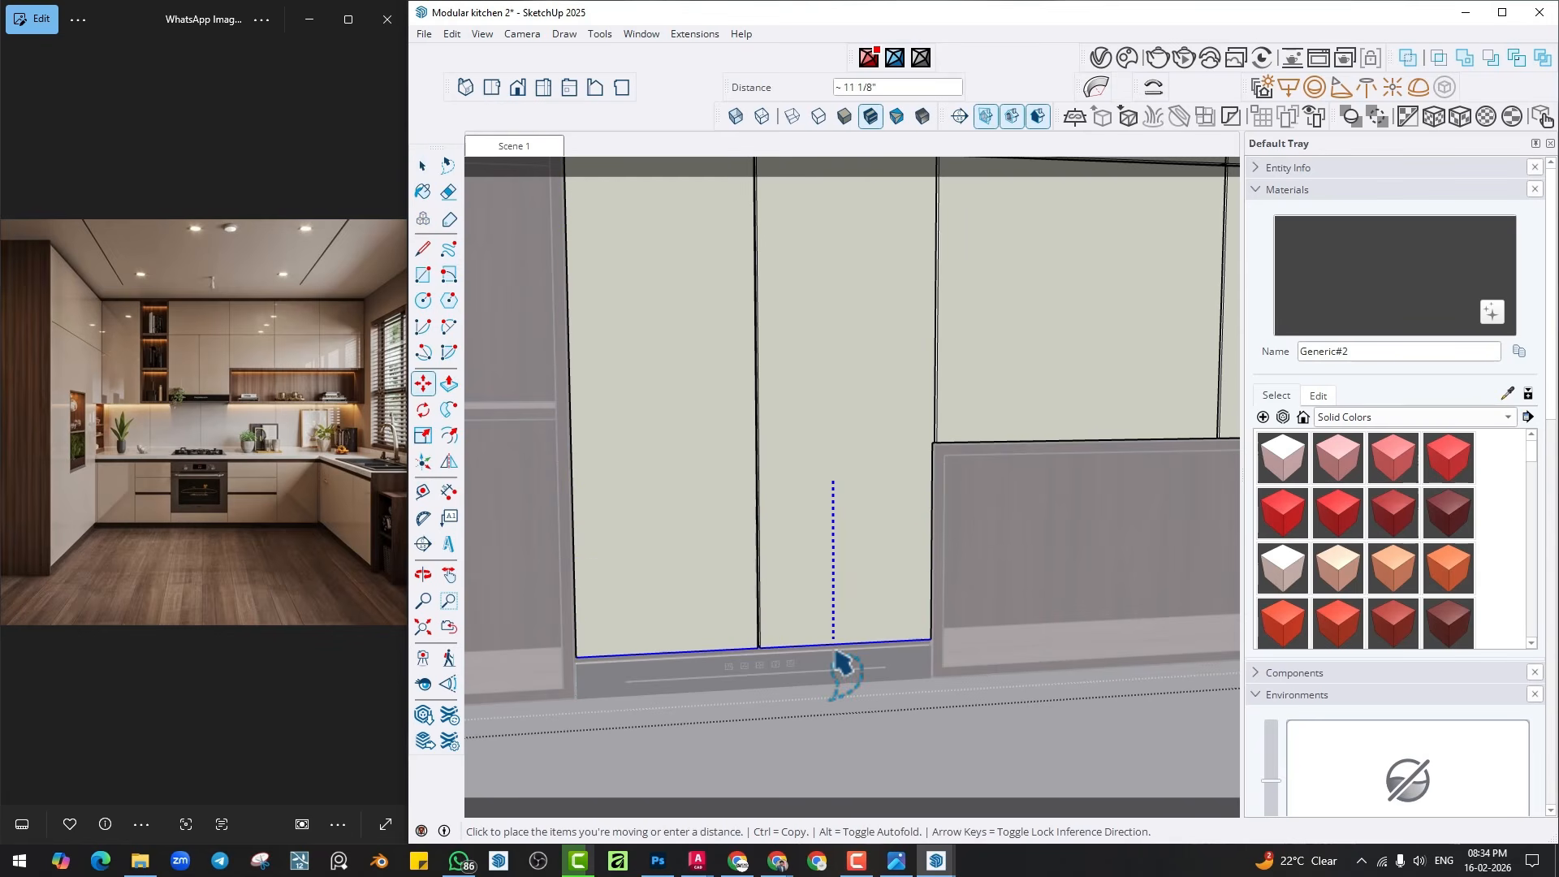
pyautogui.click(836, 642)
pyautogui.press('space')
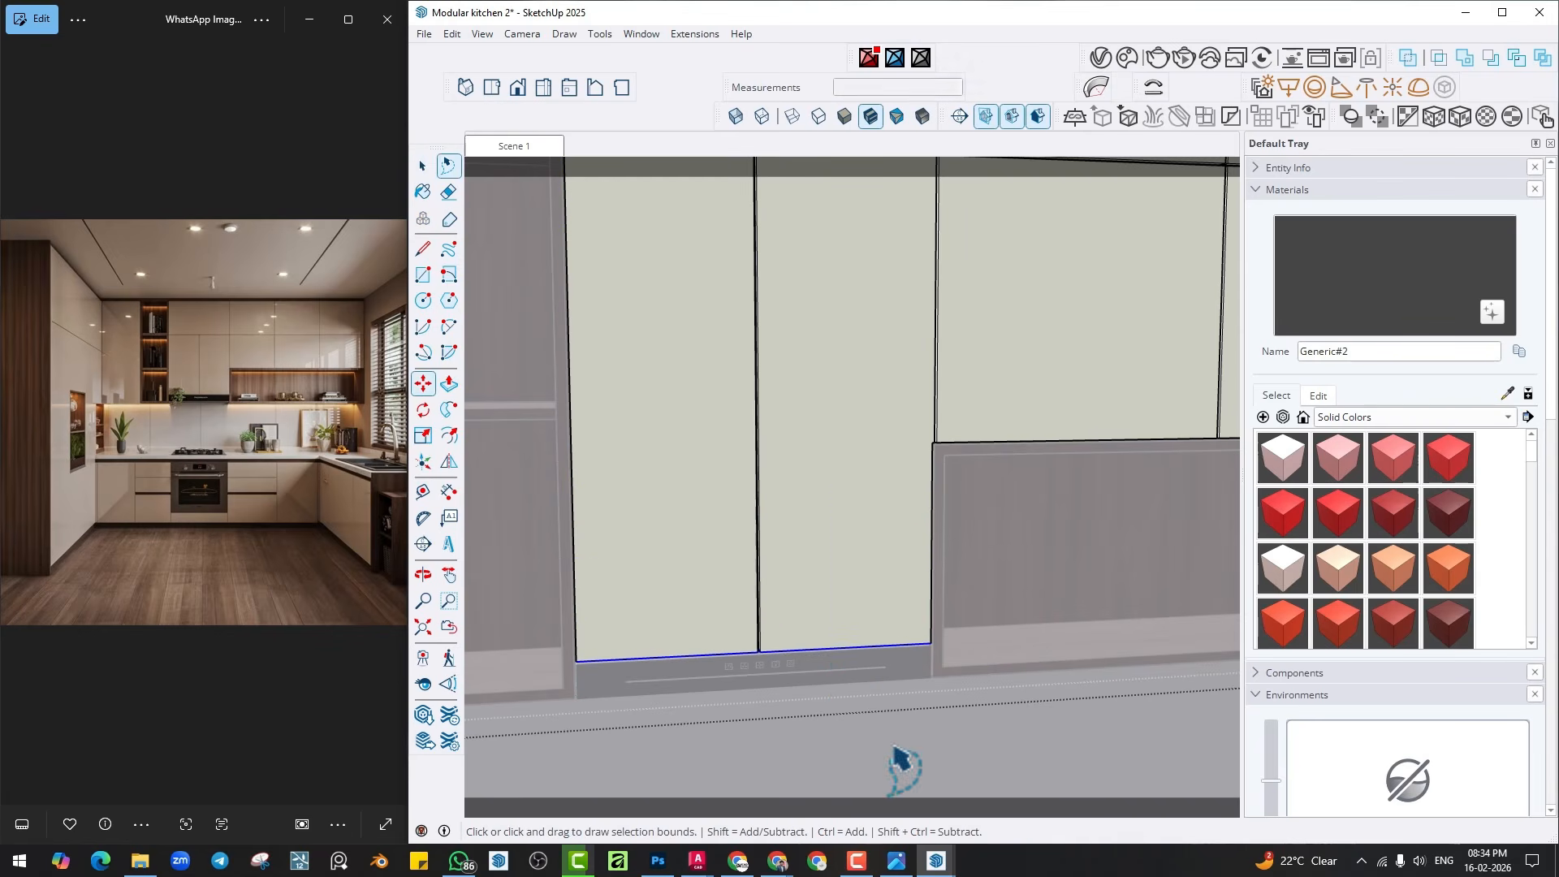
pyautogui.click(892, 746)
pyautogui.scroll(-2, 841, 651)
pyautogui.moveTo(846, 646); pyautogui.dragTo(751, 615, button='middle')
pyautogui.scroll(-2, 751, 615)
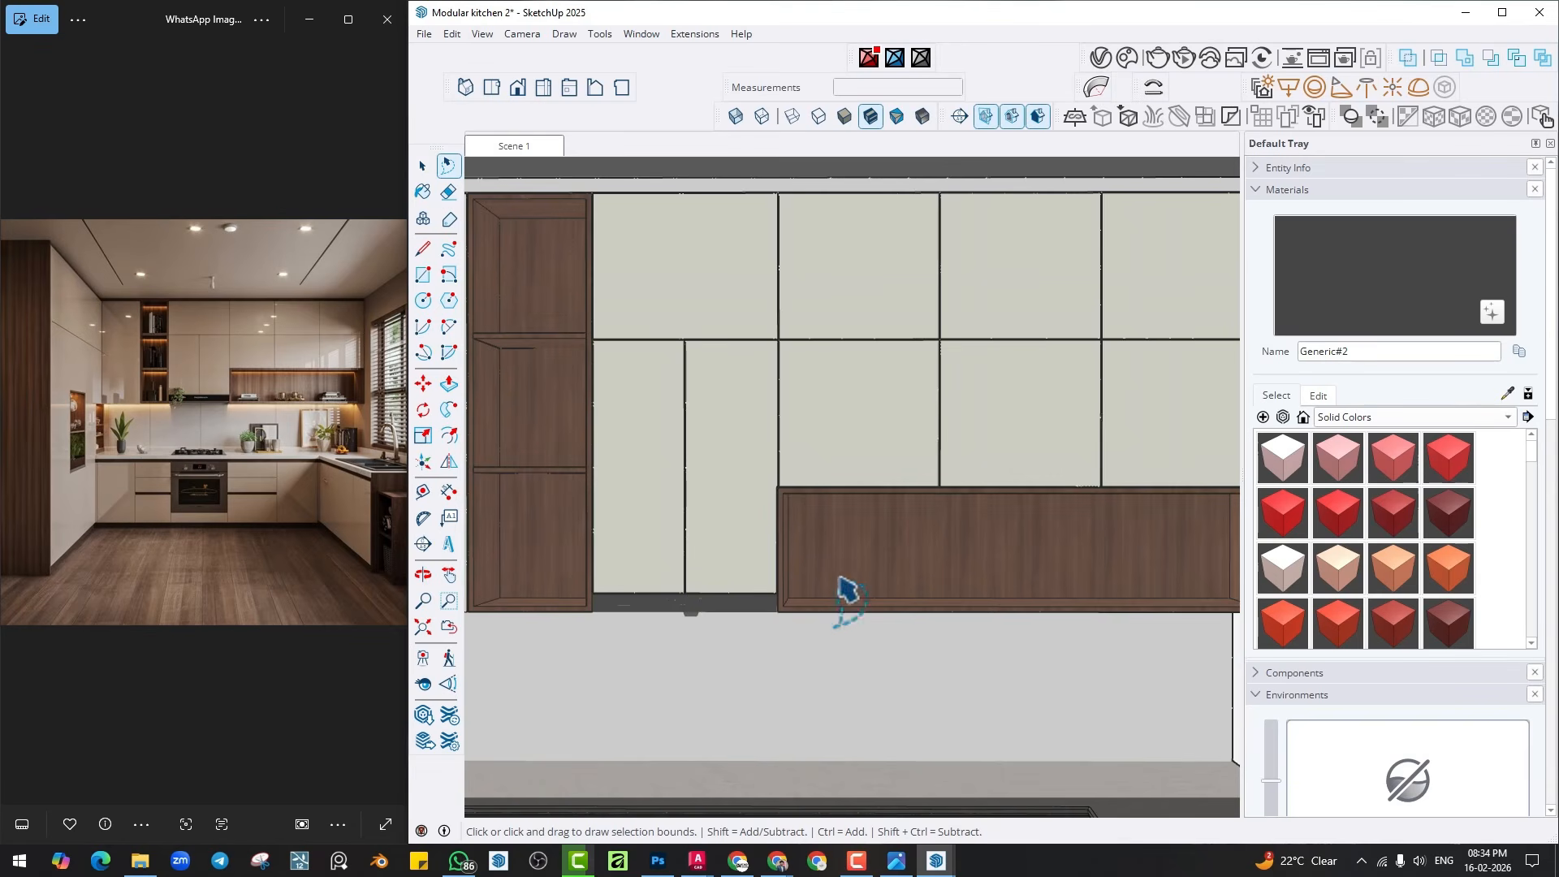
pyautogui.scroll(-2, 844, 589)
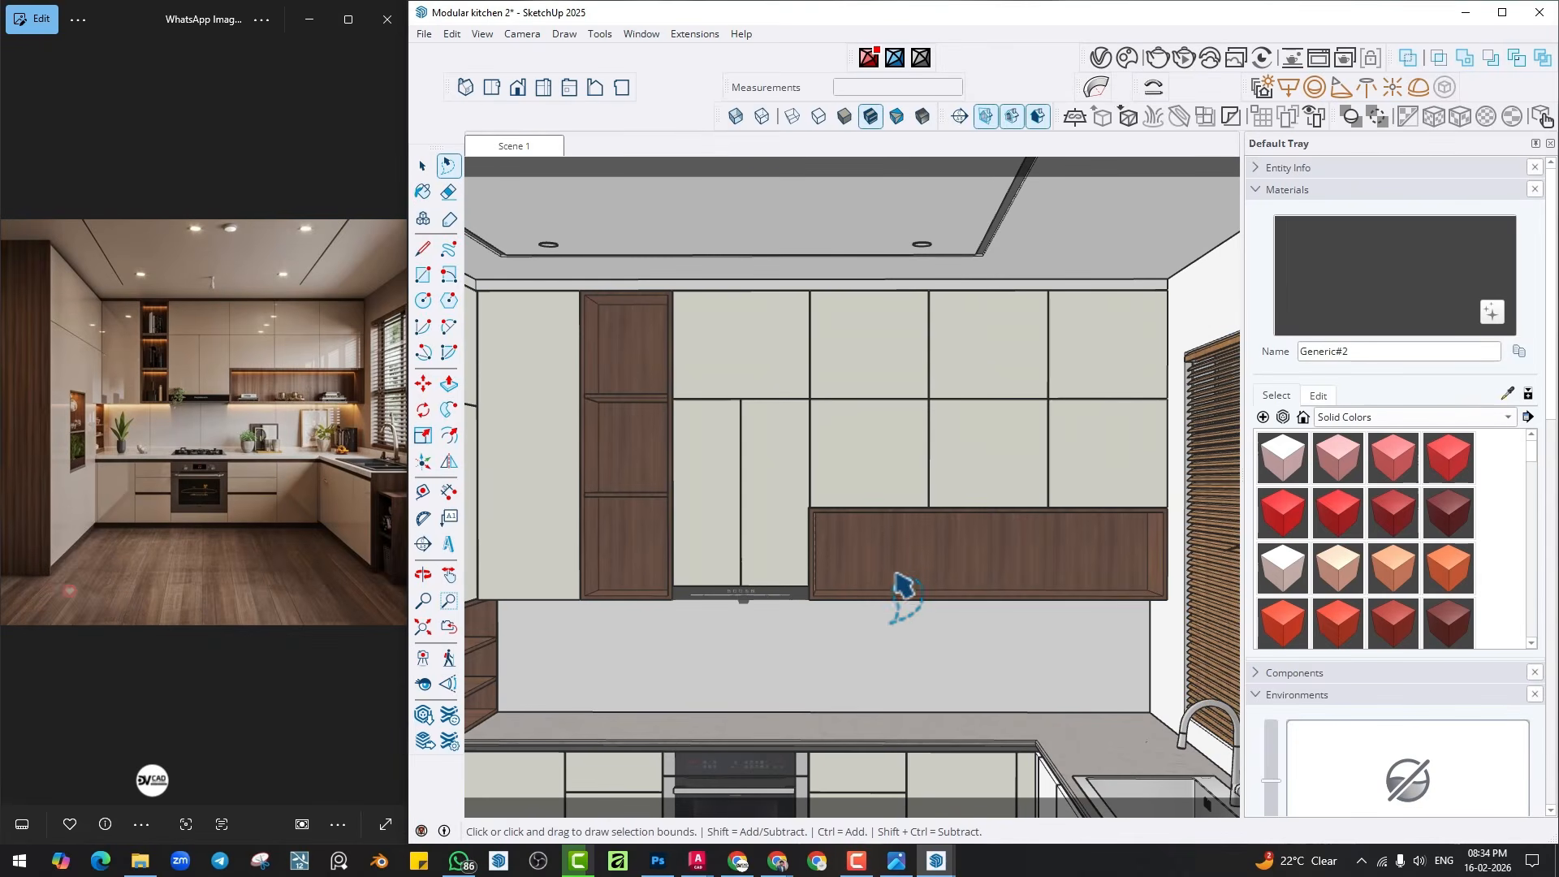
# Turn off the section plane display and draw a V-Ray rectangle light across the underside of the wooden niche's top panel.
pyautogui.click(985, 116)
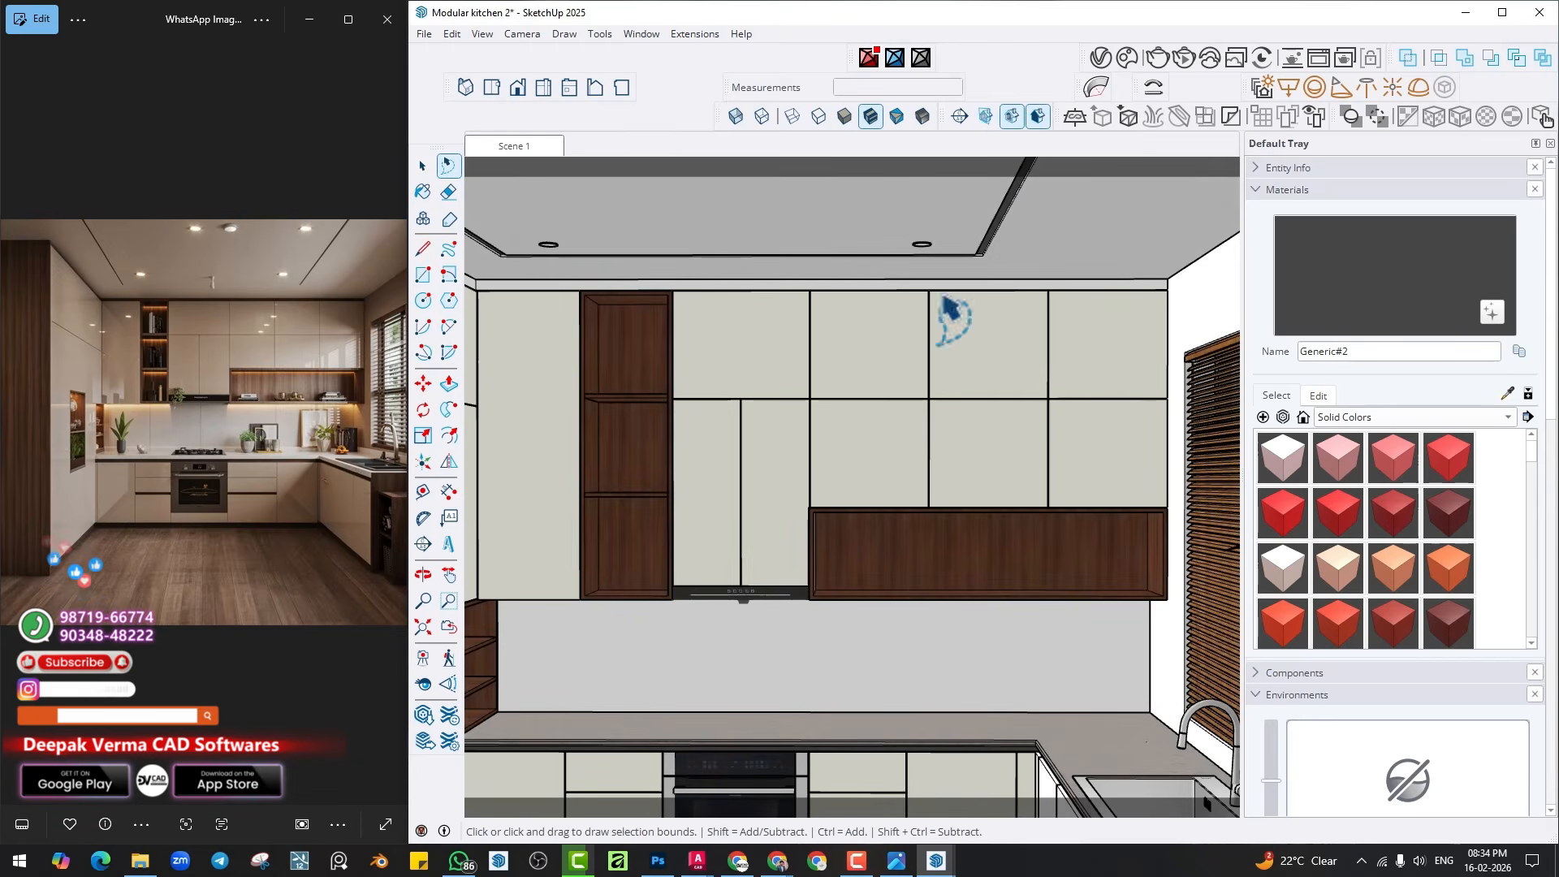
pyautogui.scroll(4, 897, 550)
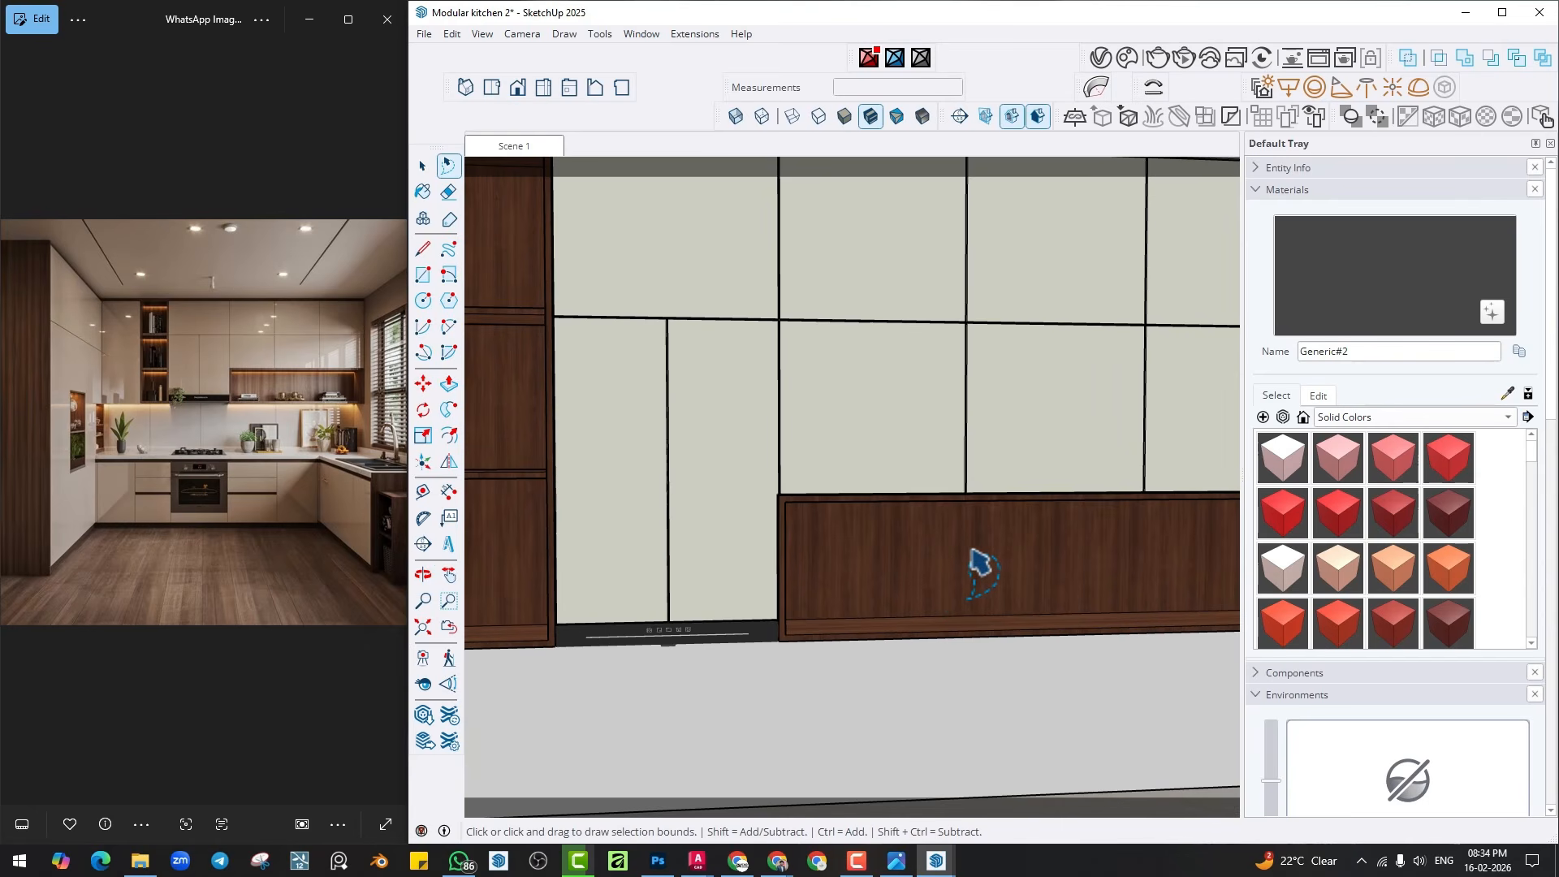
pyautogui.scroll(-3, 881, 560)
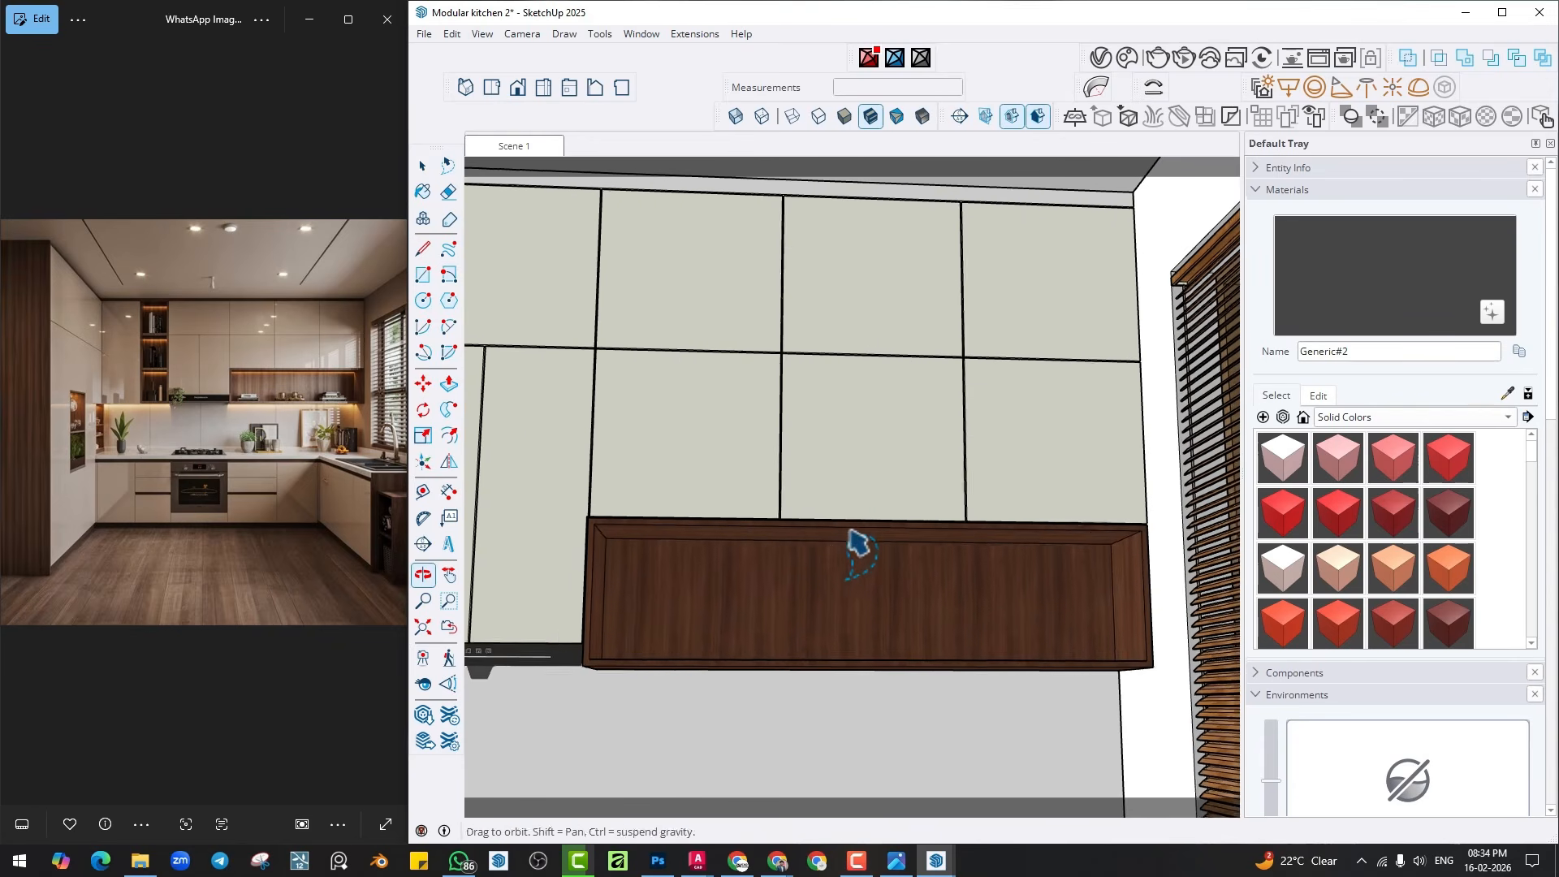
pyautogui.press('space')
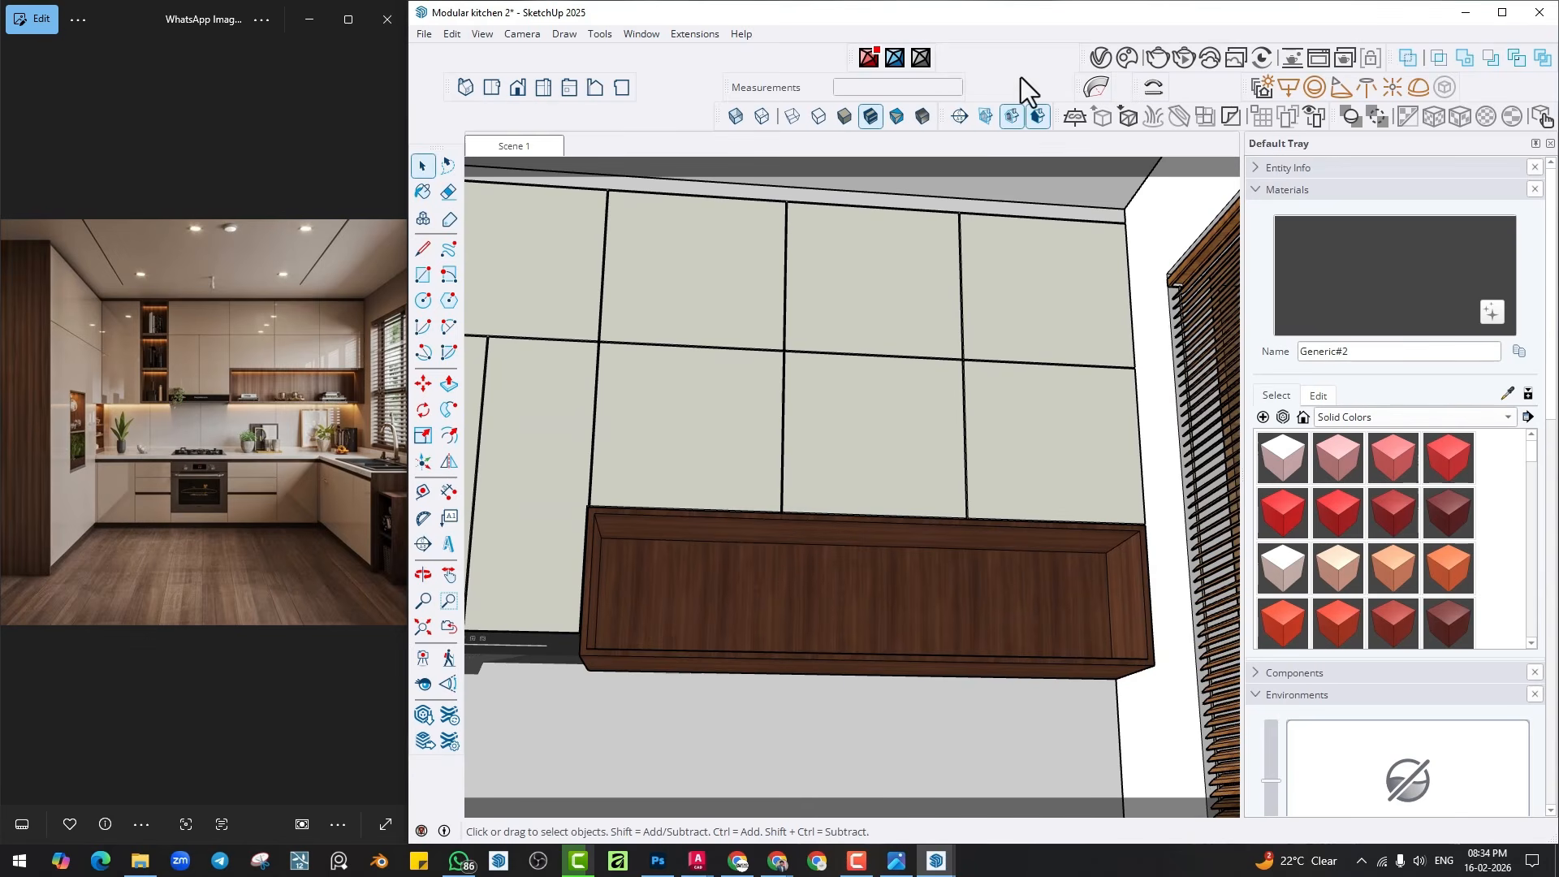
pyautogui.click(1286, 84)
pyautogui.moveTo(696, 557); pyautogui.dragTo(635, 546, button='middle')
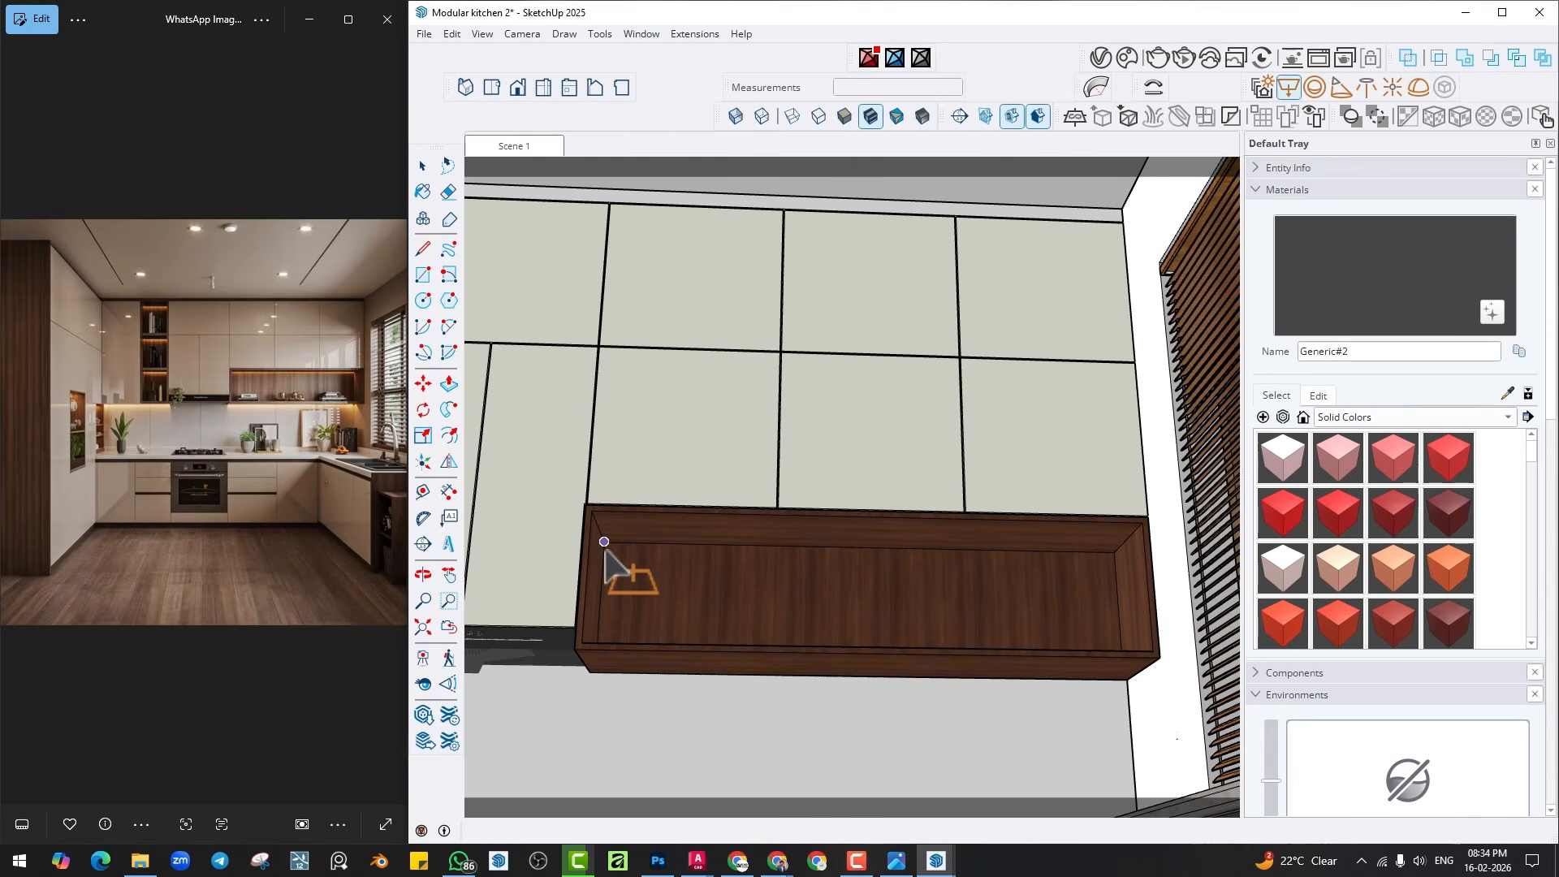
pyautogui.click(603, 542)
pyautogui.scroll(3, 1089, 599)
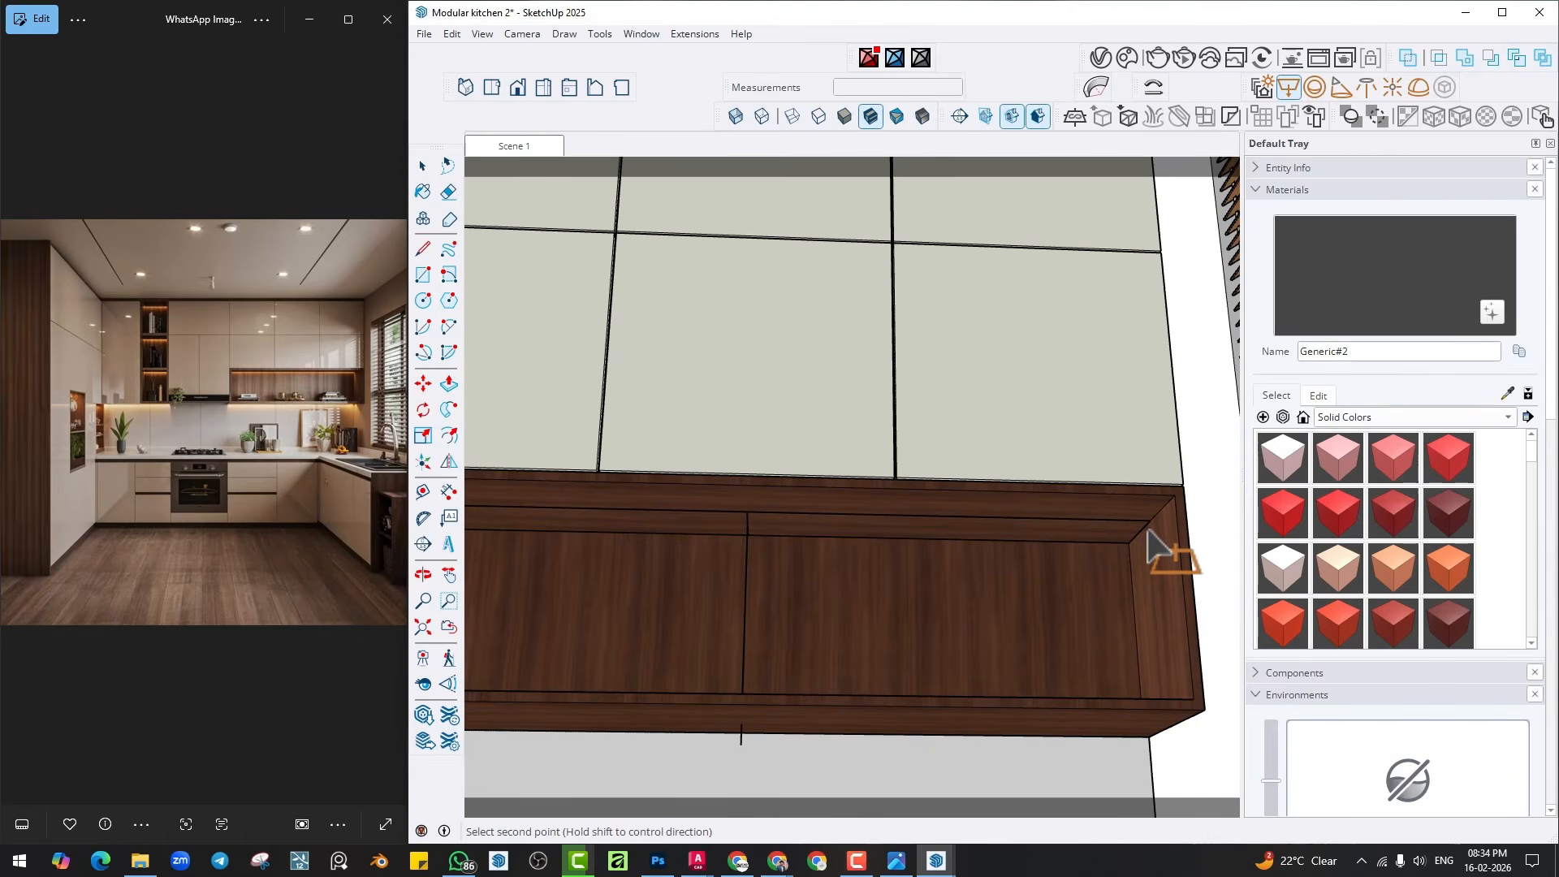
pyautogui.press('Escape')
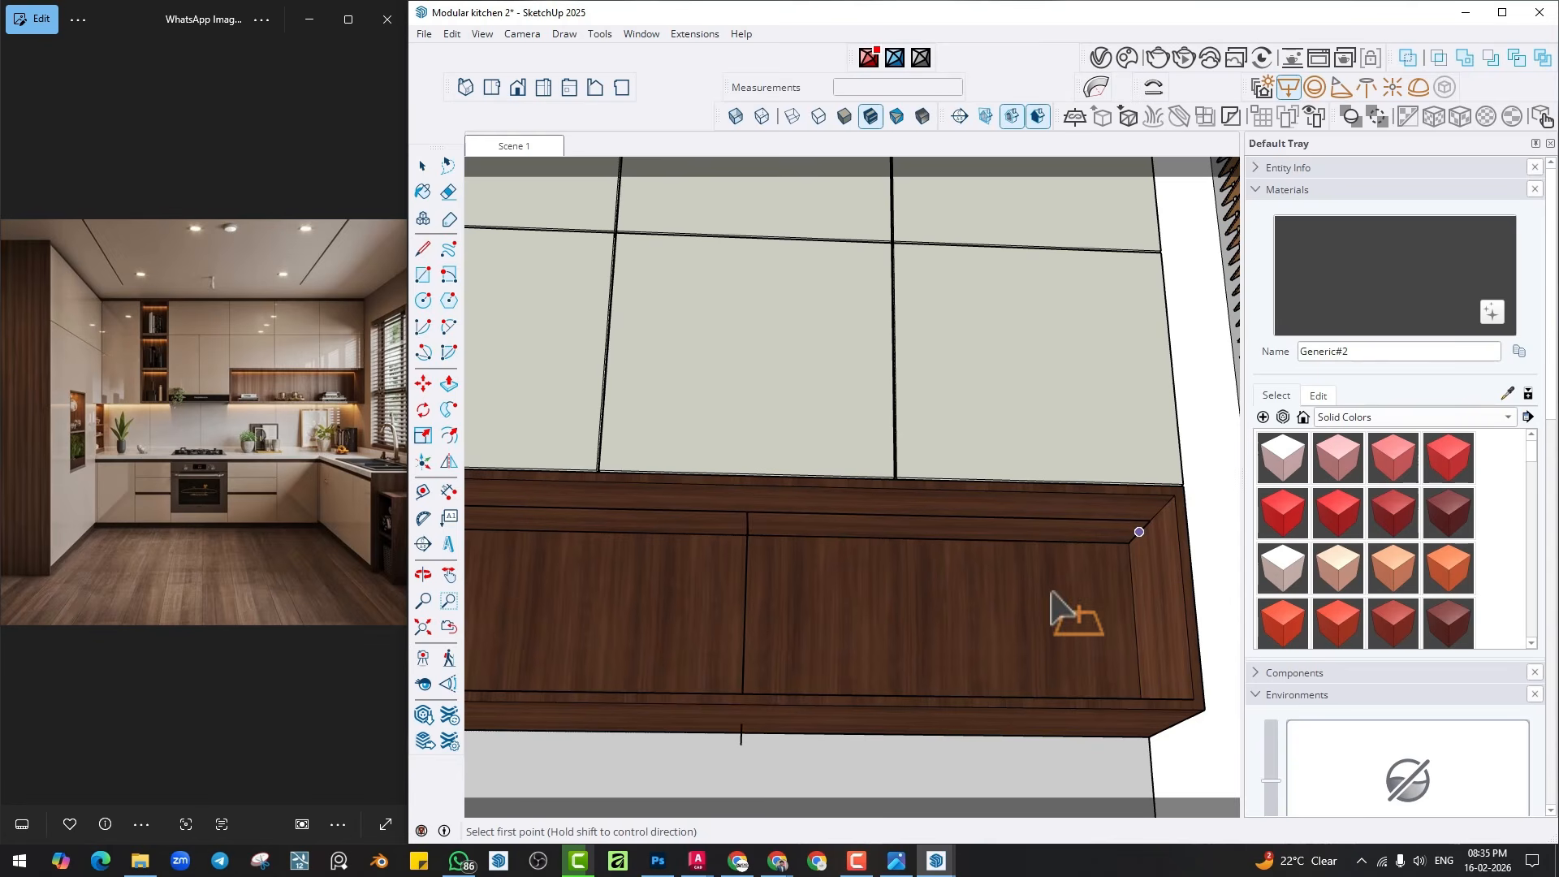
pyautogui.moveTo(1050, 592); pyautogui.dragTo(900, 552, button='middle')
pyautogui.press('space')
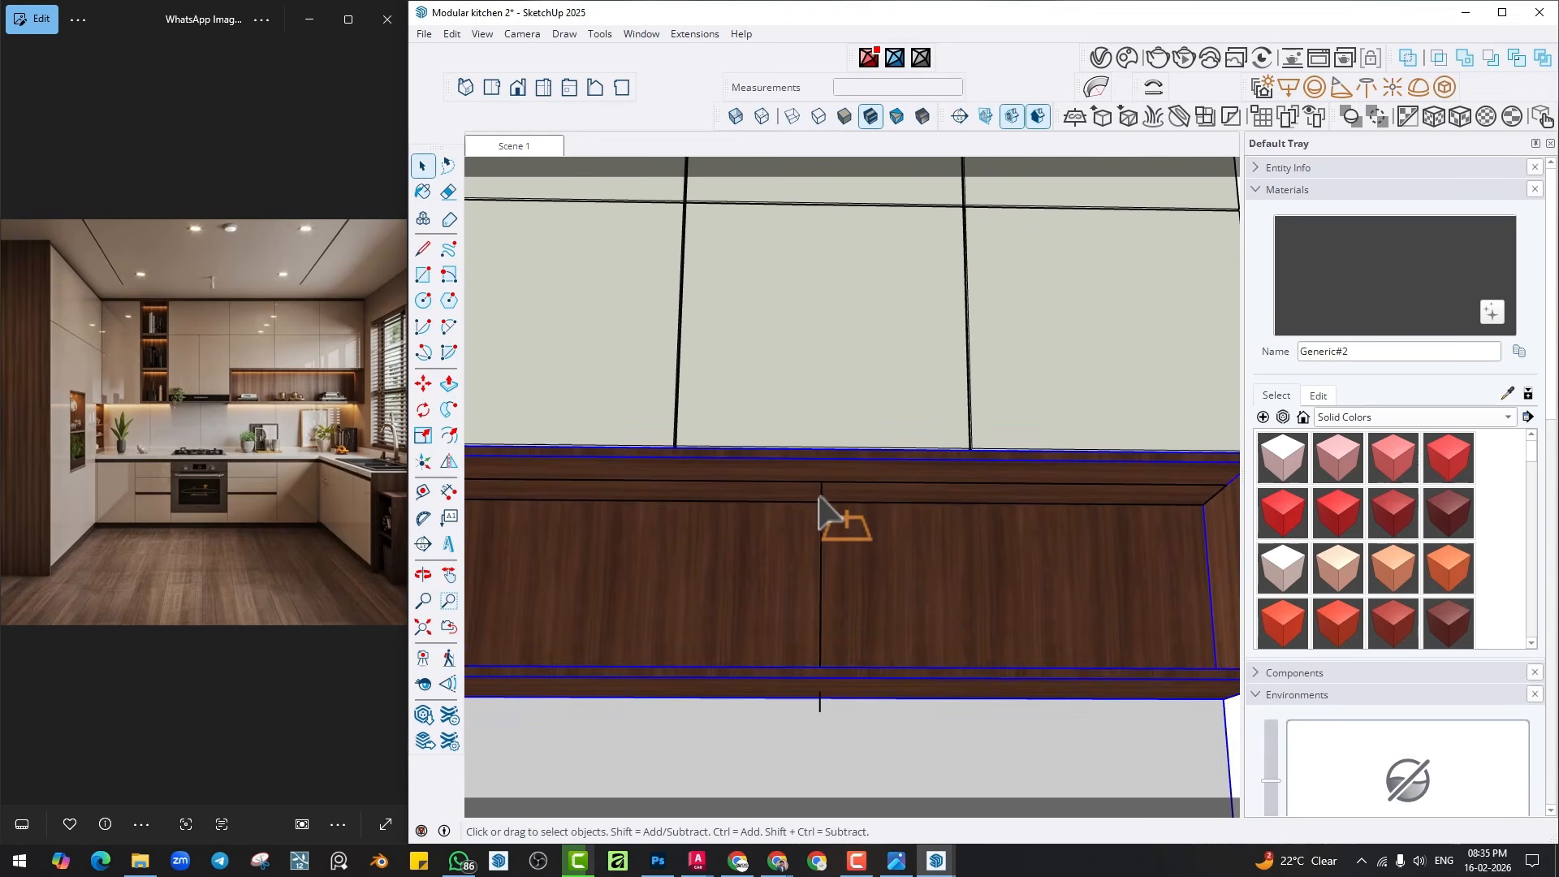
# Make the niche's rectangle light invisible in the V-Ray Asset Editor and set its directionality to 0.67.
pyautogui.click(1092, 83)
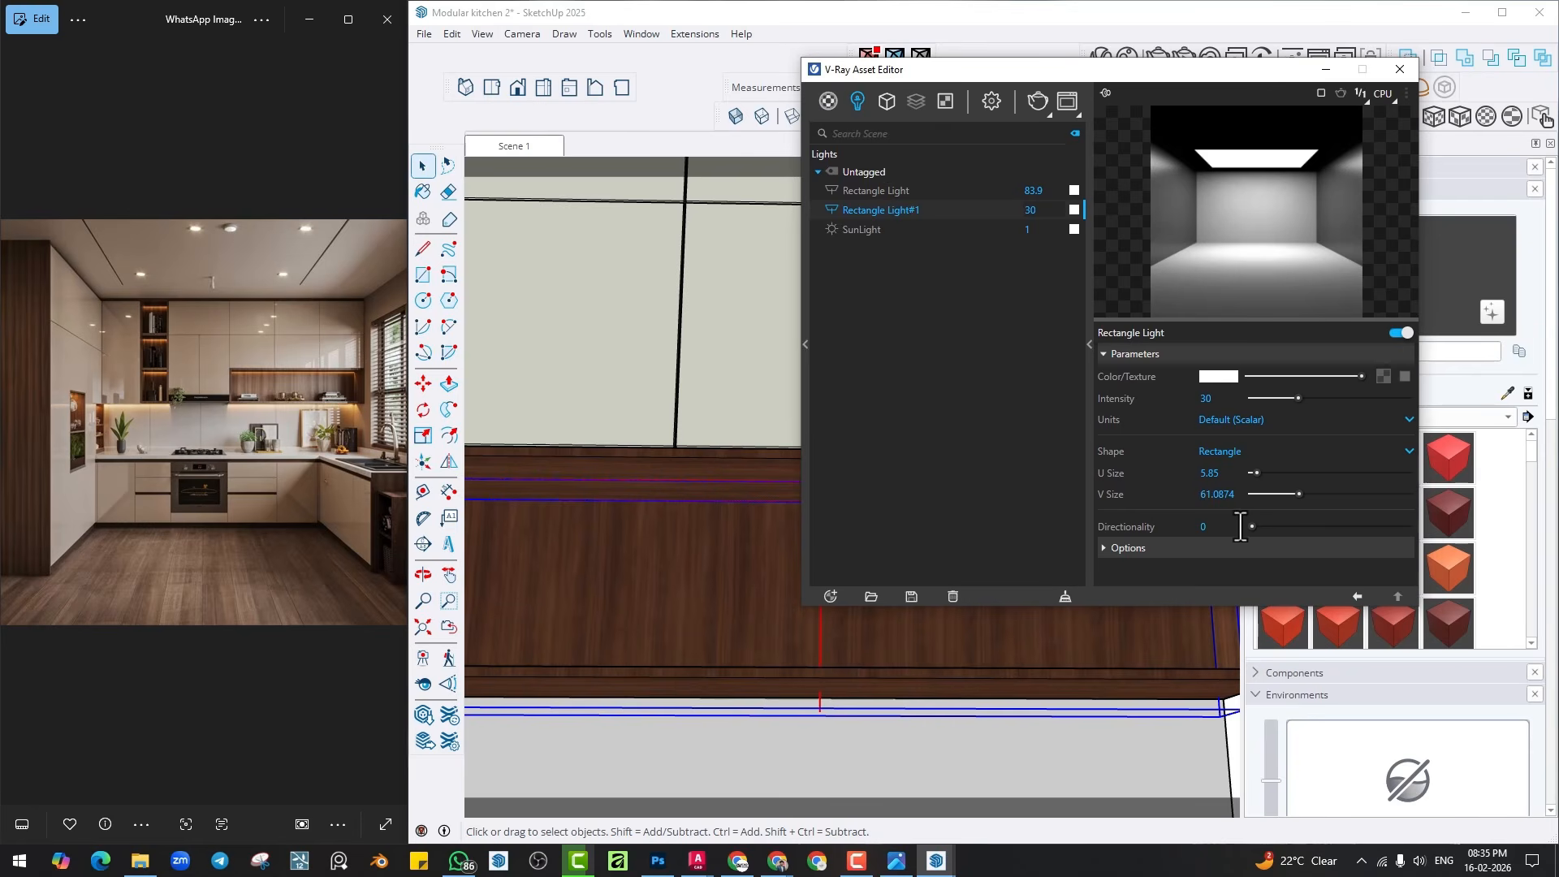
pyautogui.moveTo(1141, 604); pyautogui.dragTo(1153, 724)
pyautogui.click(1204, 570)
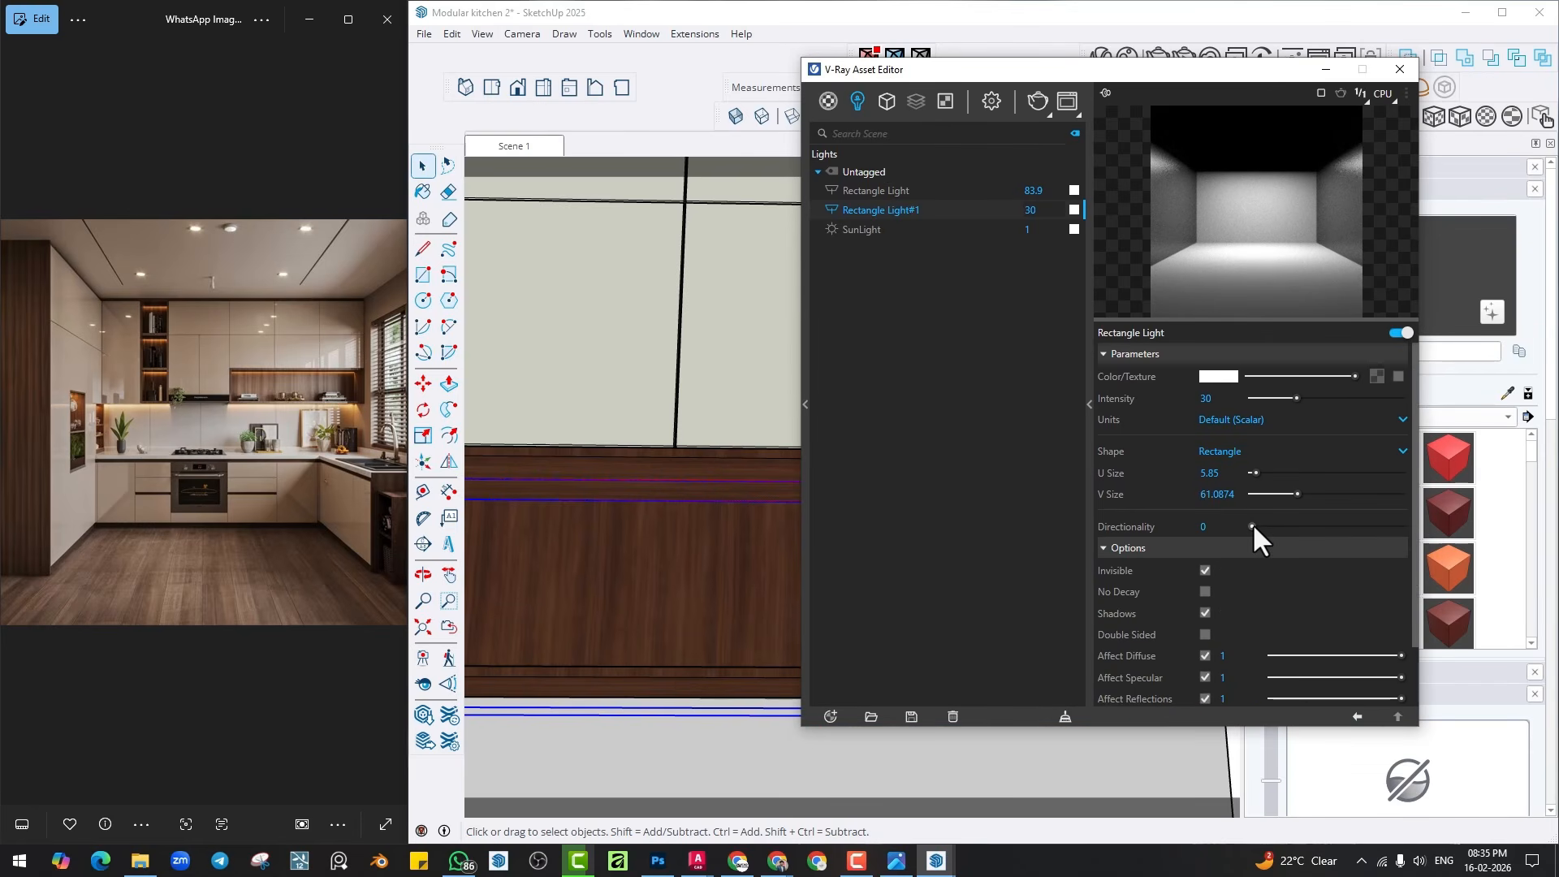
pyautogui.moveTo(1252, 526); pyautogui.dragTo(1351, 528)
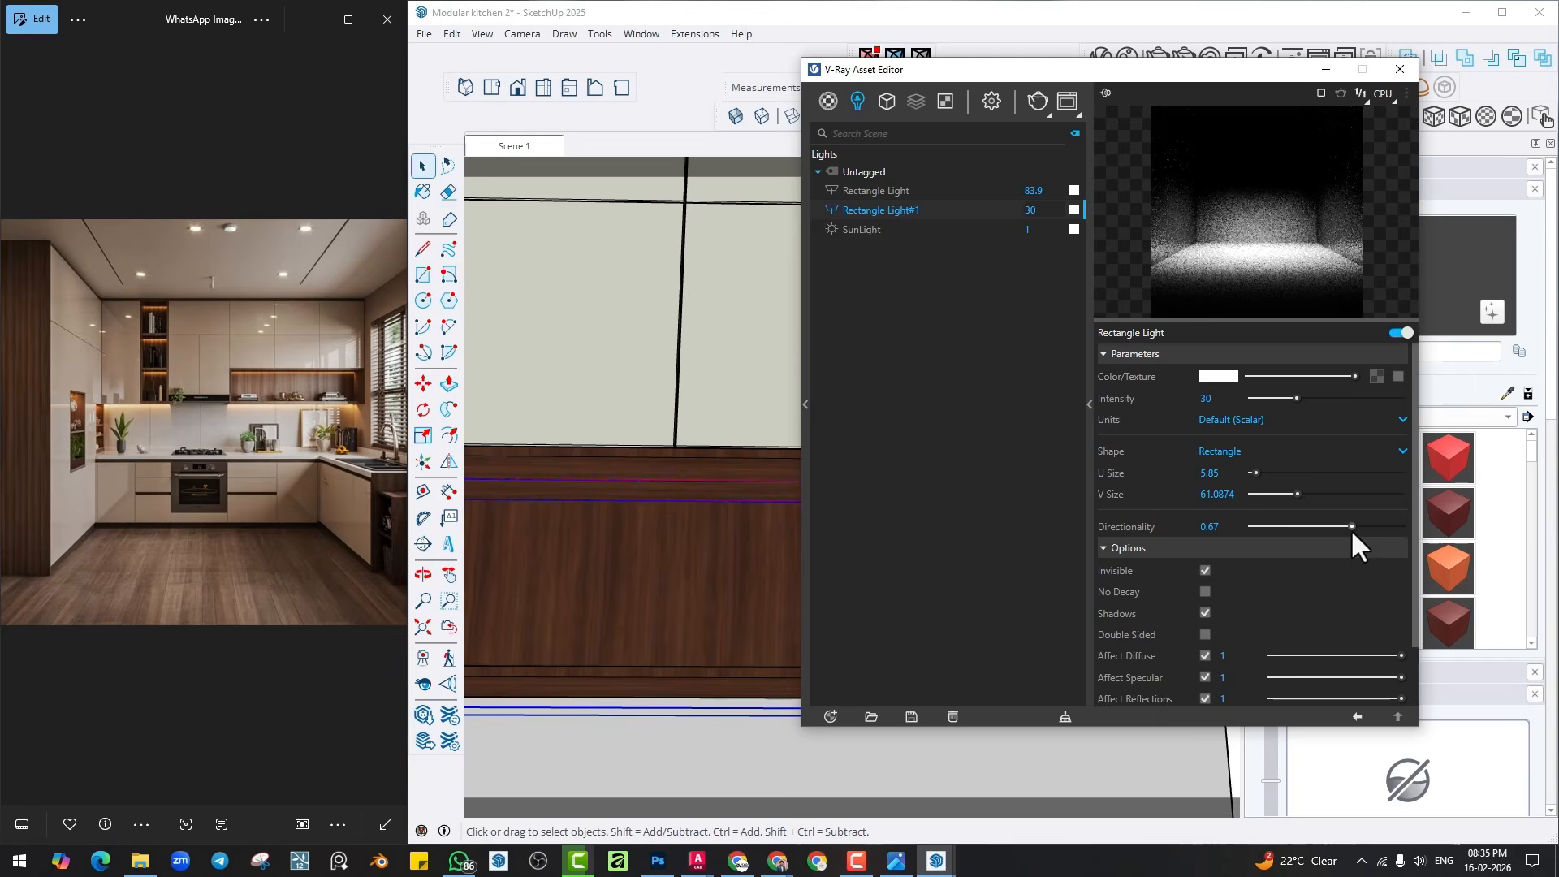
# Give the niche light a warm 4500 K colour temperature and an intensity of 50, and close the V-Ray Asset Editor.
pyautogui.click(1217, 376)
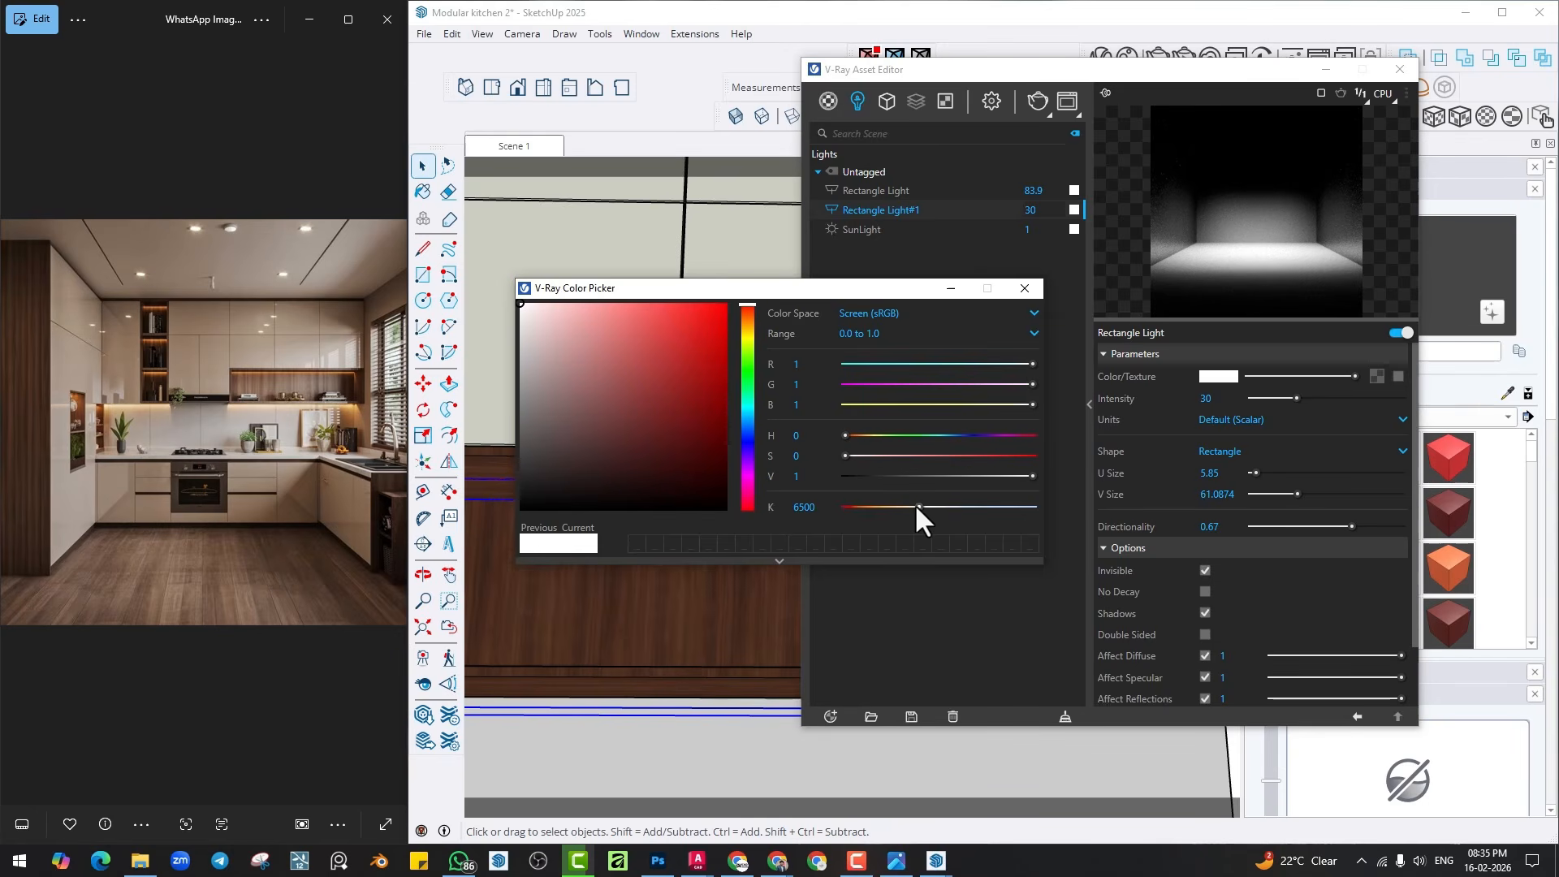
pyautogui.moveTo(918, 506); pyautogui.dragTo(896, 507)
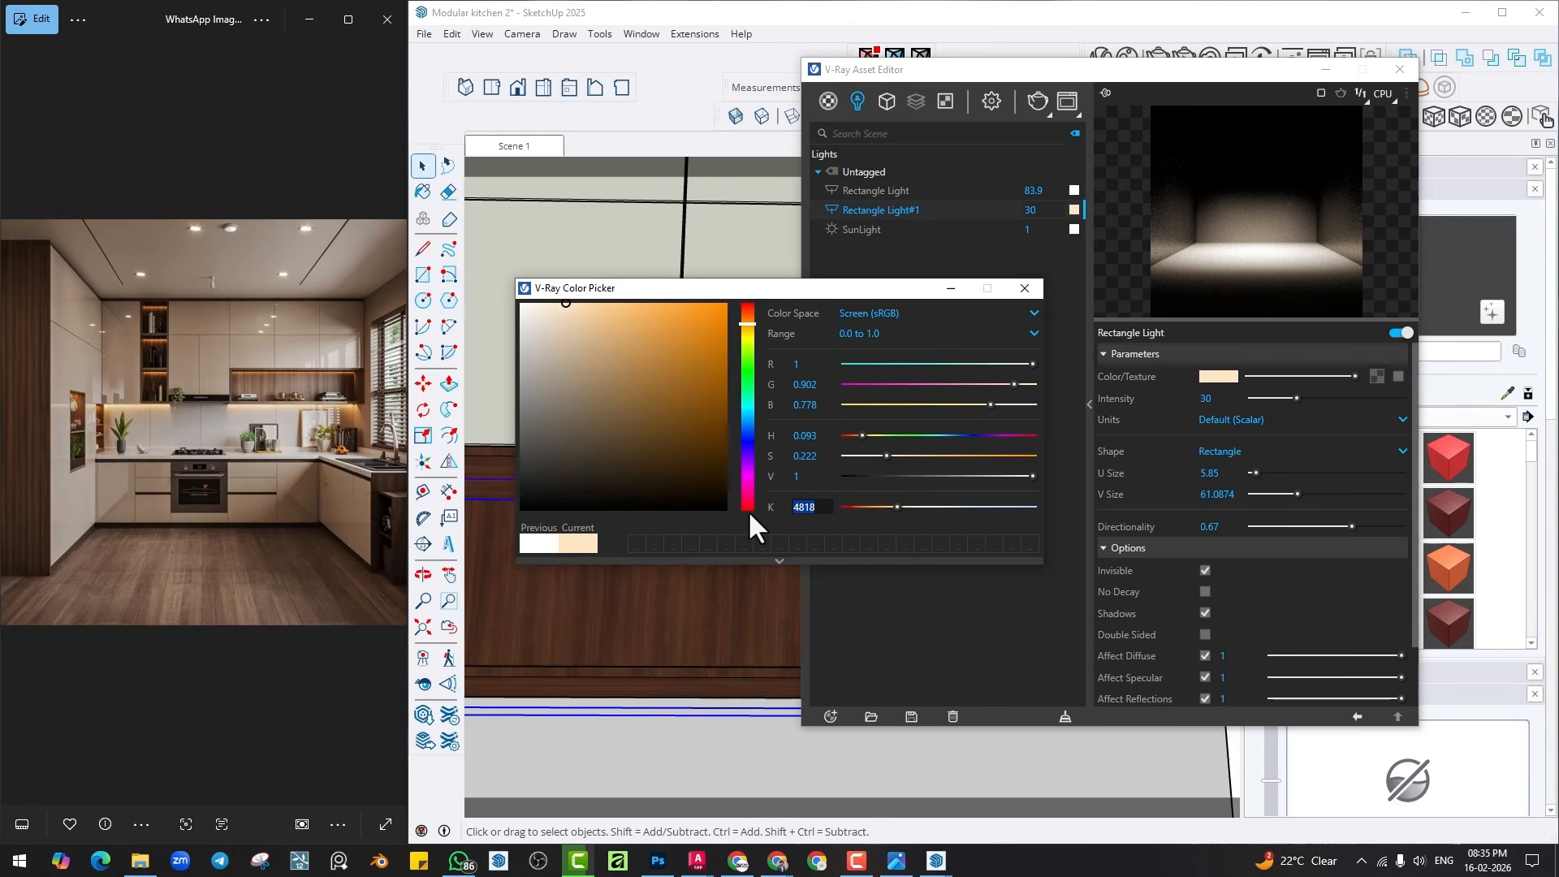
pyautogui.write('4500')
pyautogui.click(1023, 287)
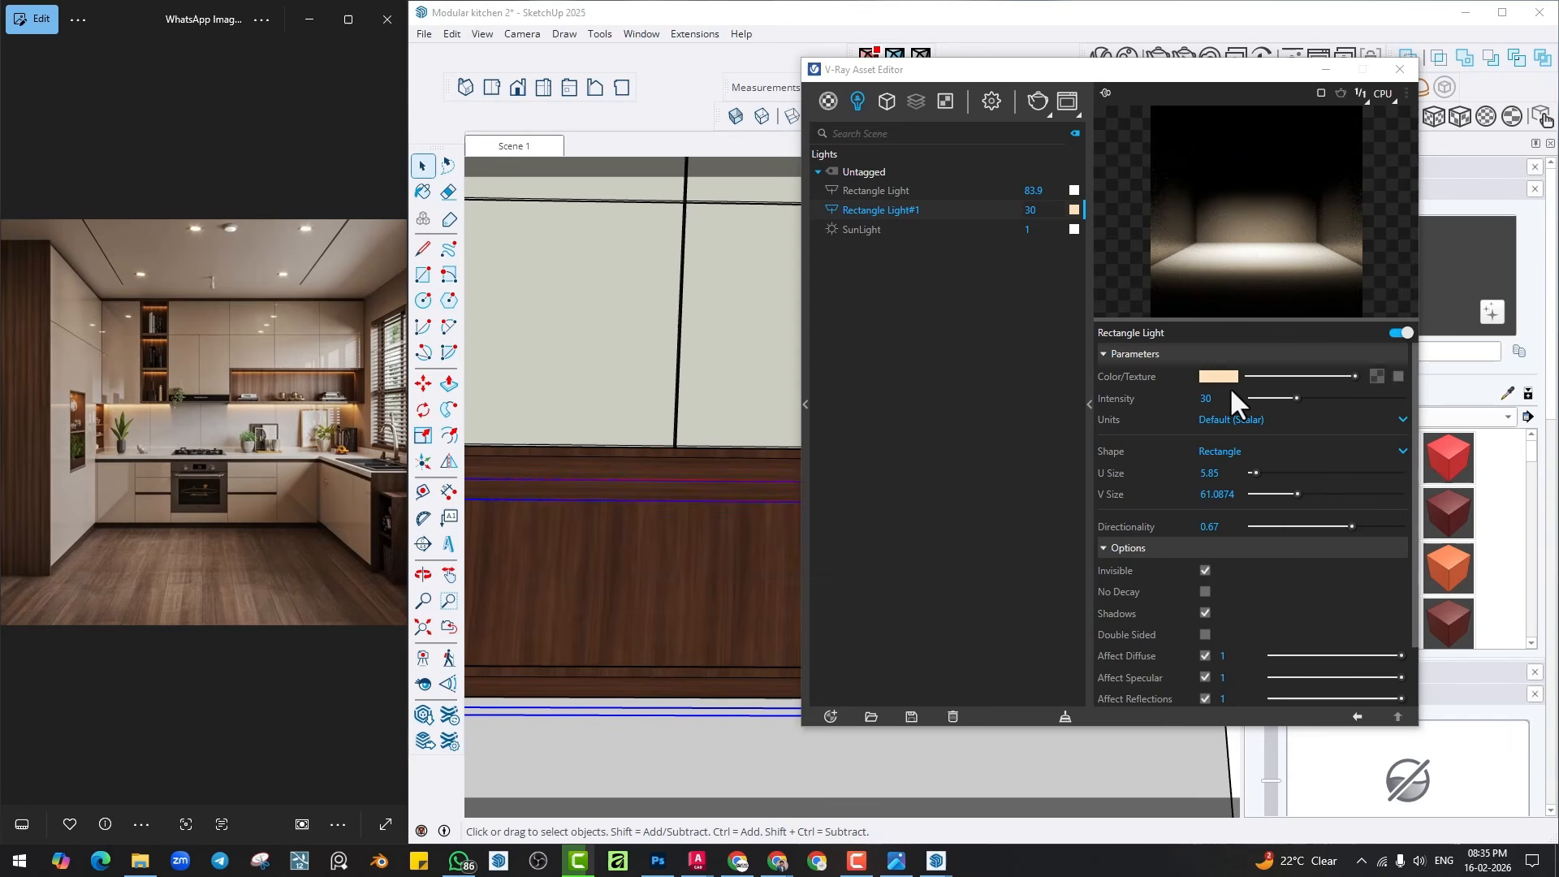
pyautogui.write('50')
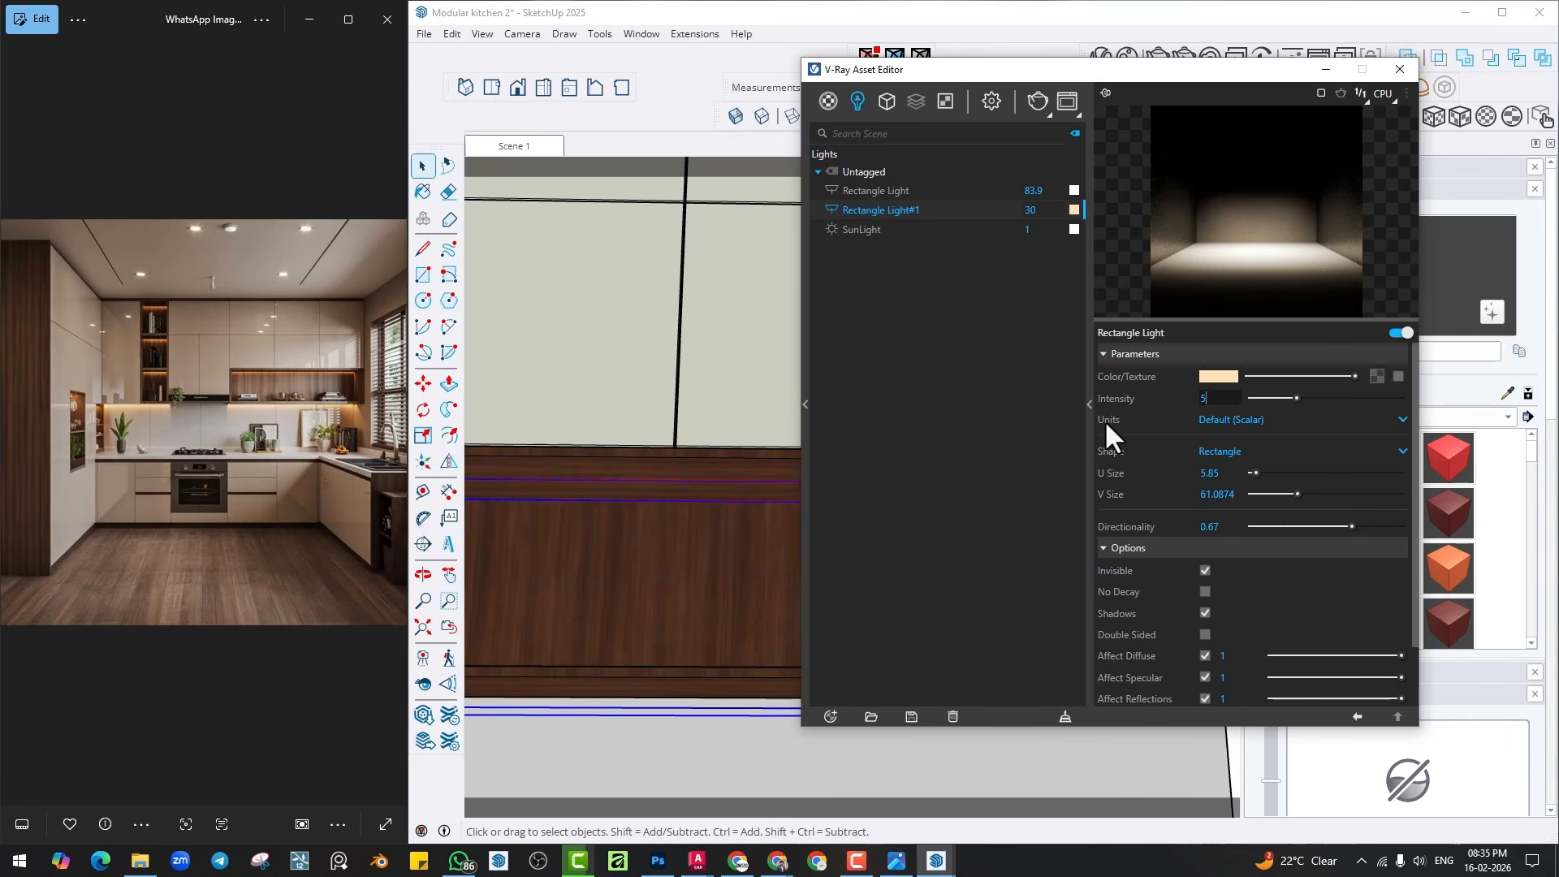
pyautogui.press('Return')
pyautogui.click(1395, 70)
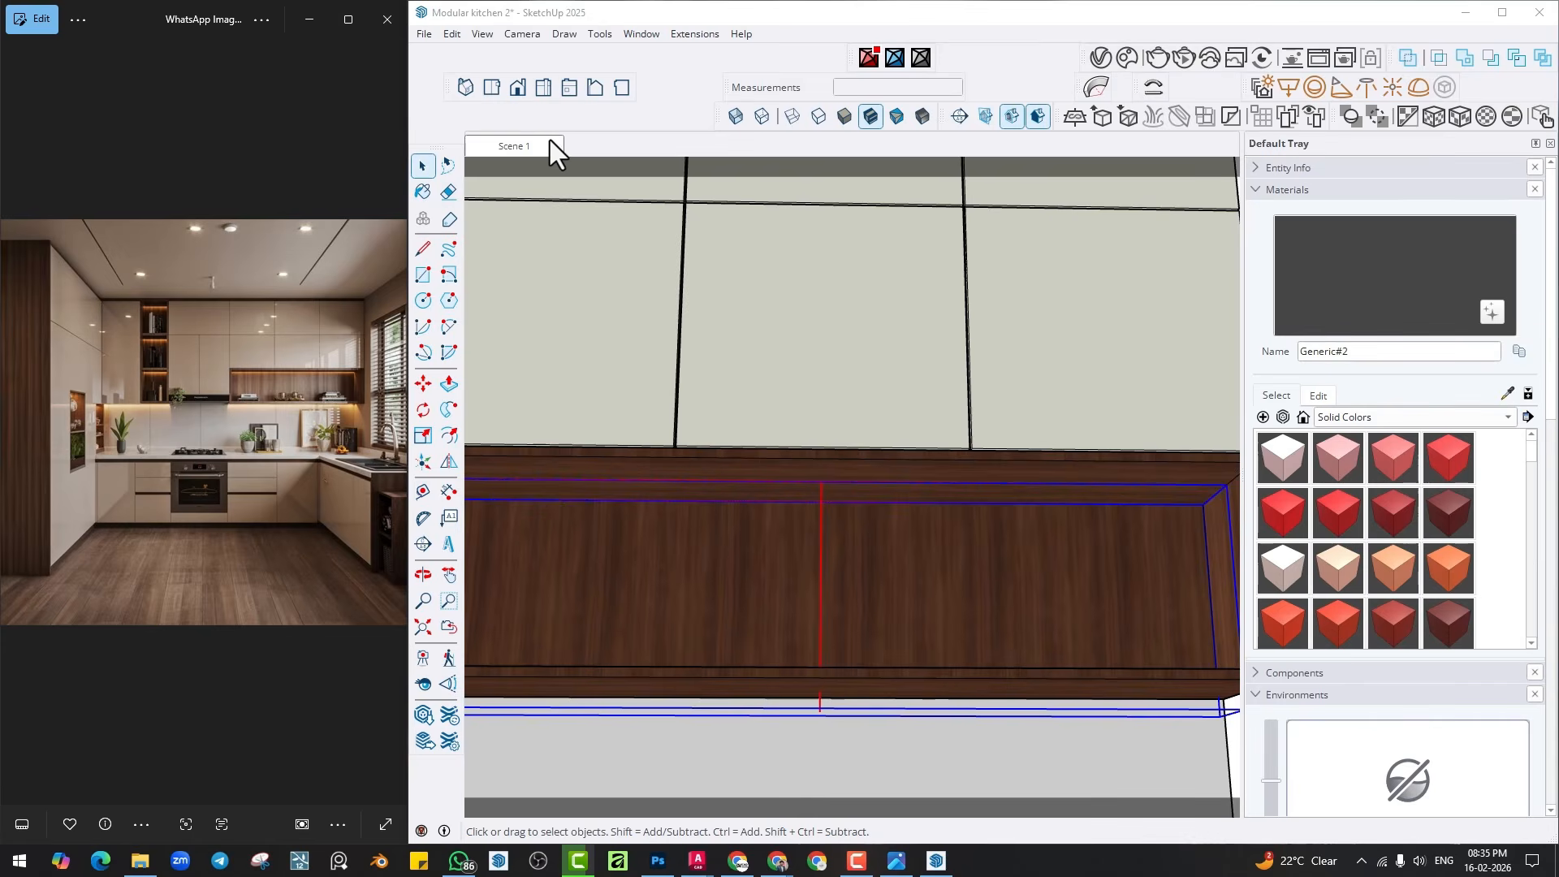
# Return to Scene 1, run a V-Ray test render to check the niche lighting, and close the frame buffer.
pyautogui.click(547, 143)
pyautogui.click(1186, 61)
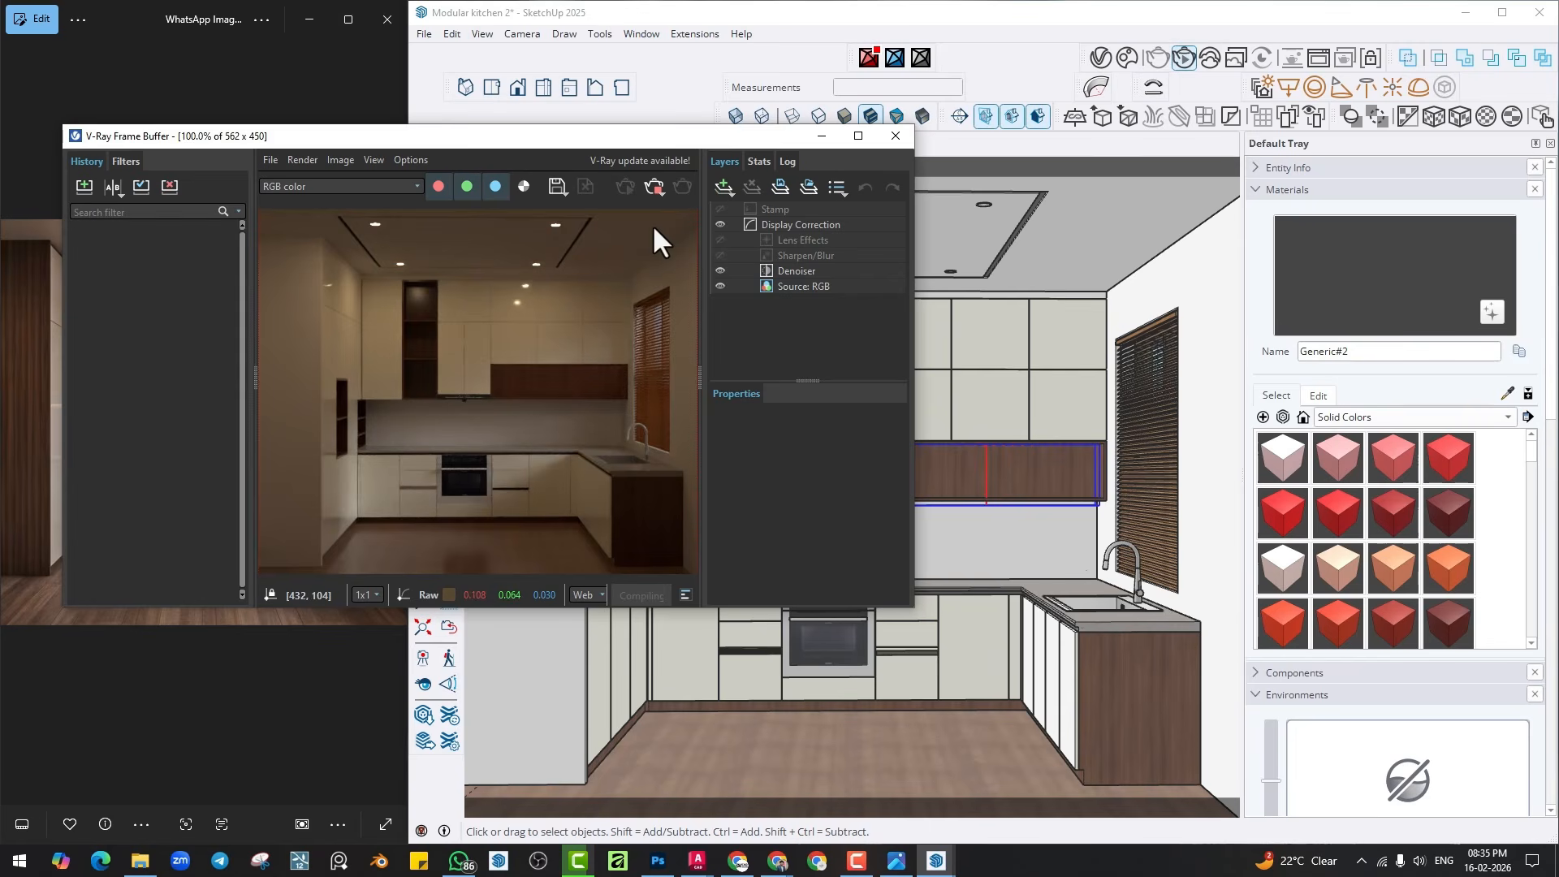
pyautogui.click(896, 136)
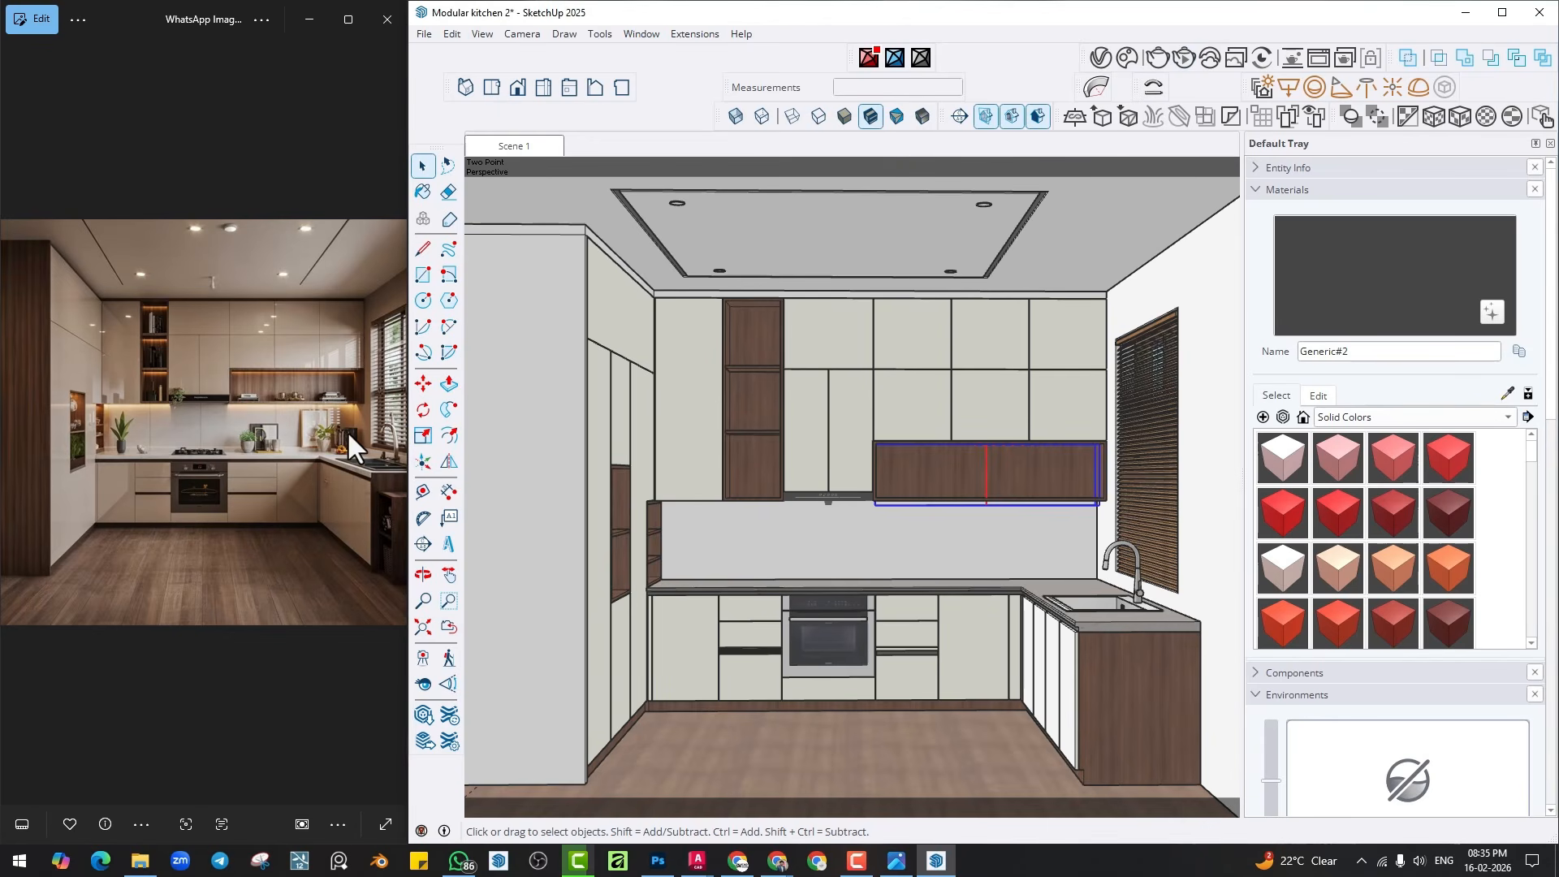
# Search the Chaos Cosmos library for "tile", filter to Standard materials, and import the Tiles K05 100cm material into the scene.
pyautogui.click(1121, 80)
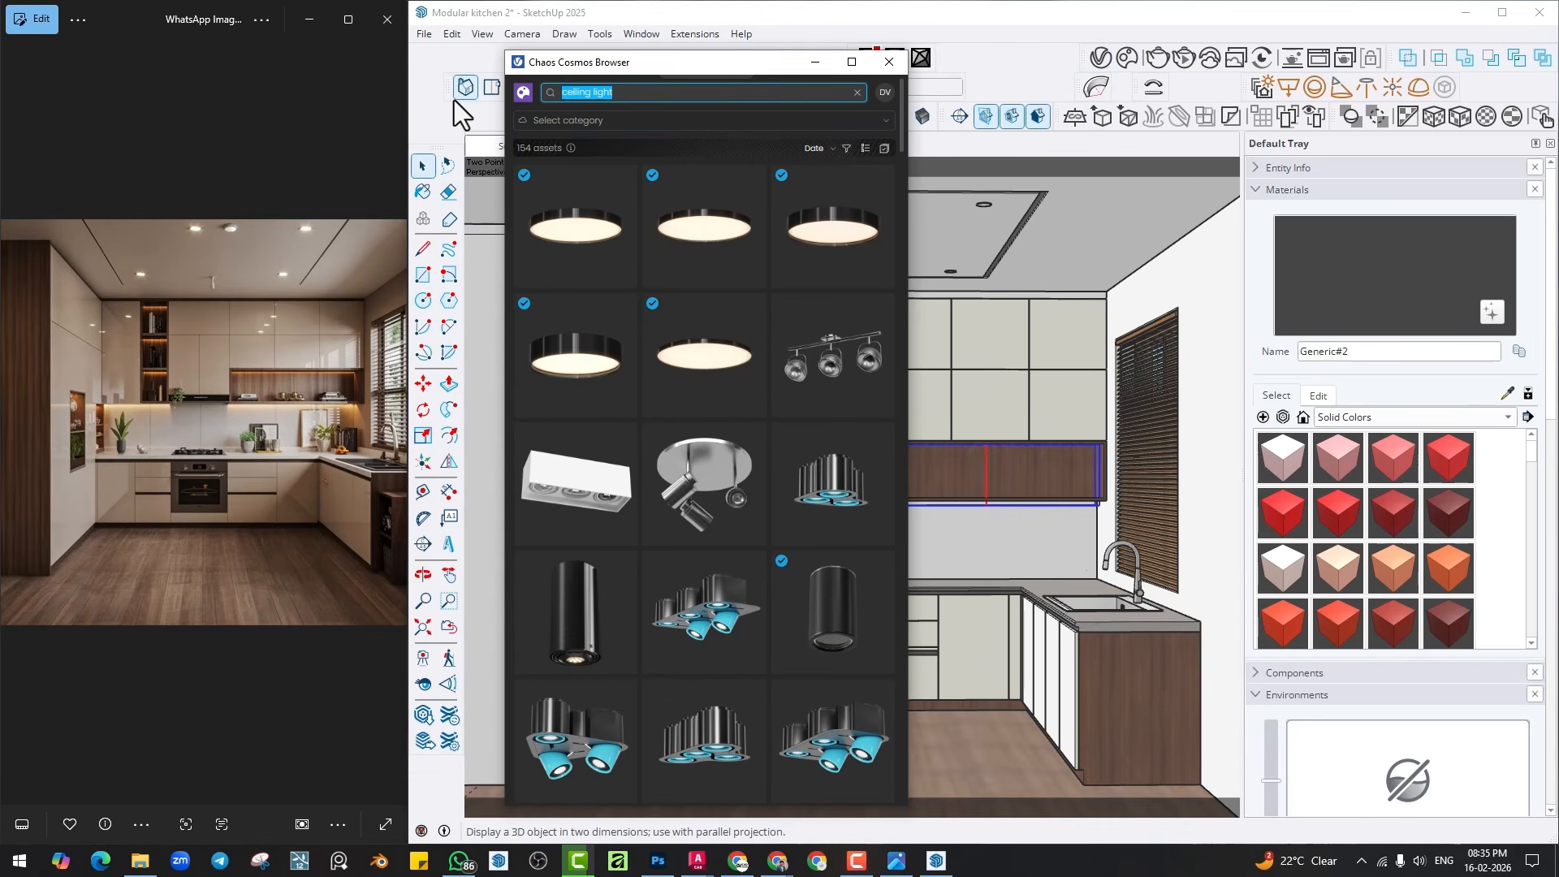
pyautogui.write('tile')
pyautogui.moveTo(581, 302)
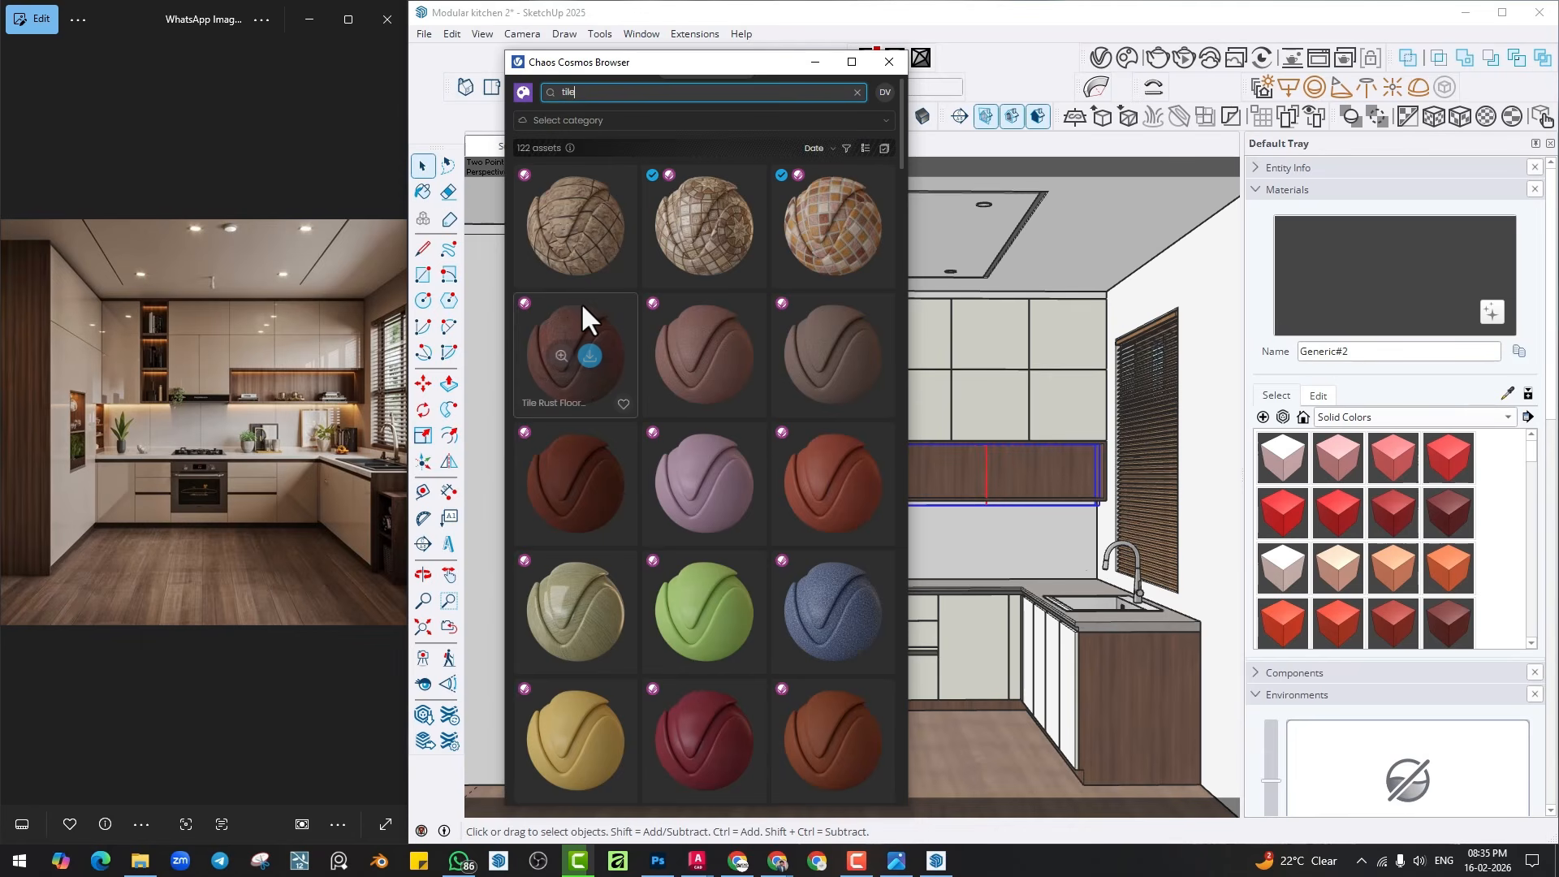
pyautogui.click(846, 147)
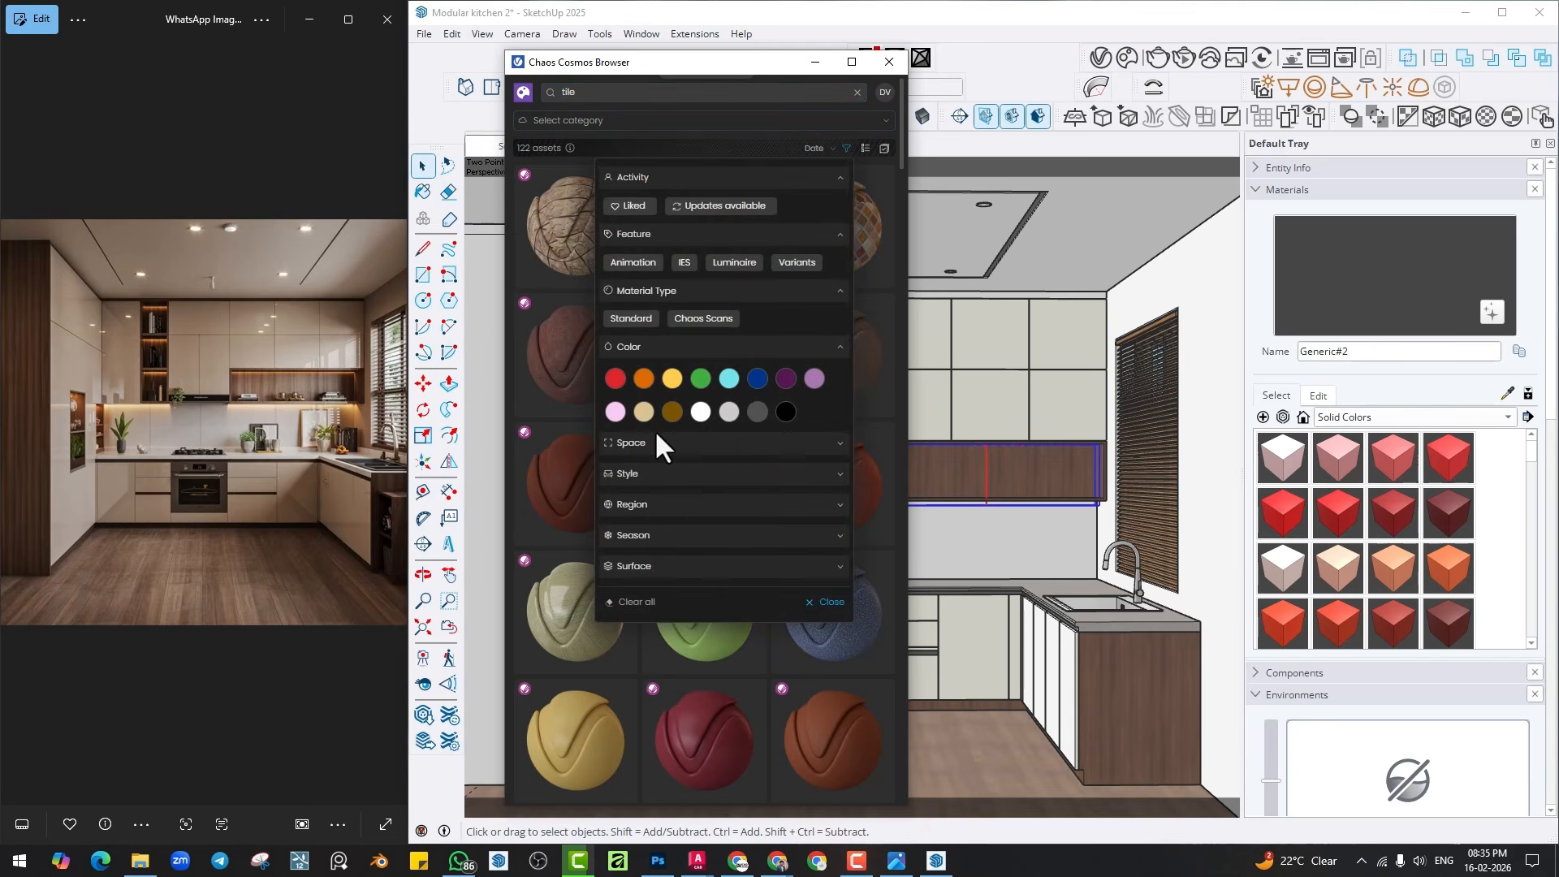
pyautogui.click(847, 146)
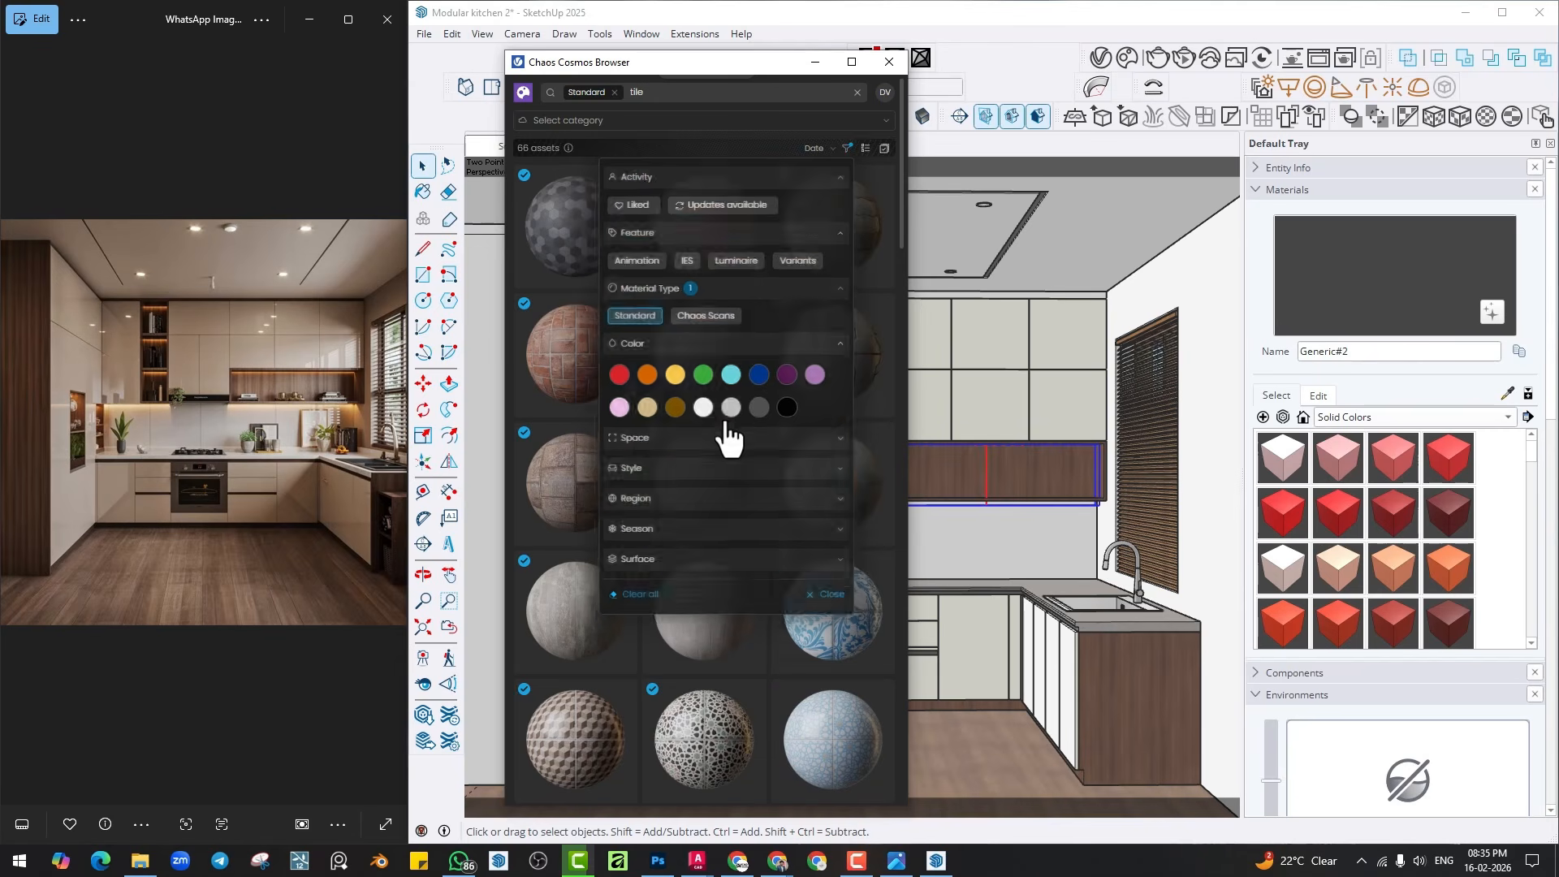
pyautogui.moveTo(716, 421)
pyautogui.scroll(-5, 719, 430)
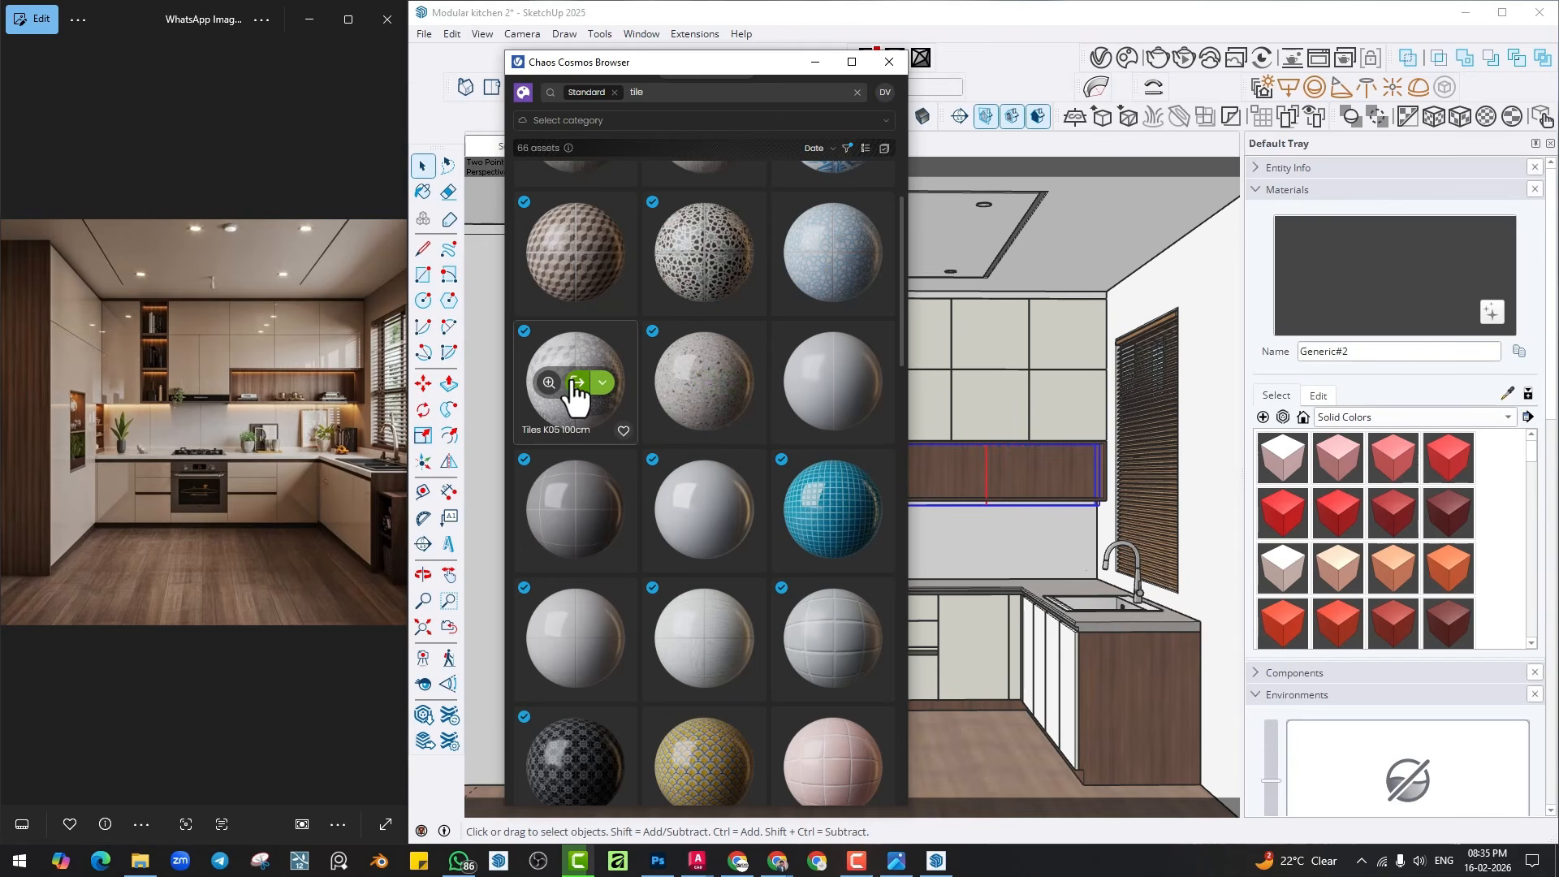
pyautogui.click(573, 380)
pyautogui.click(815, 62)
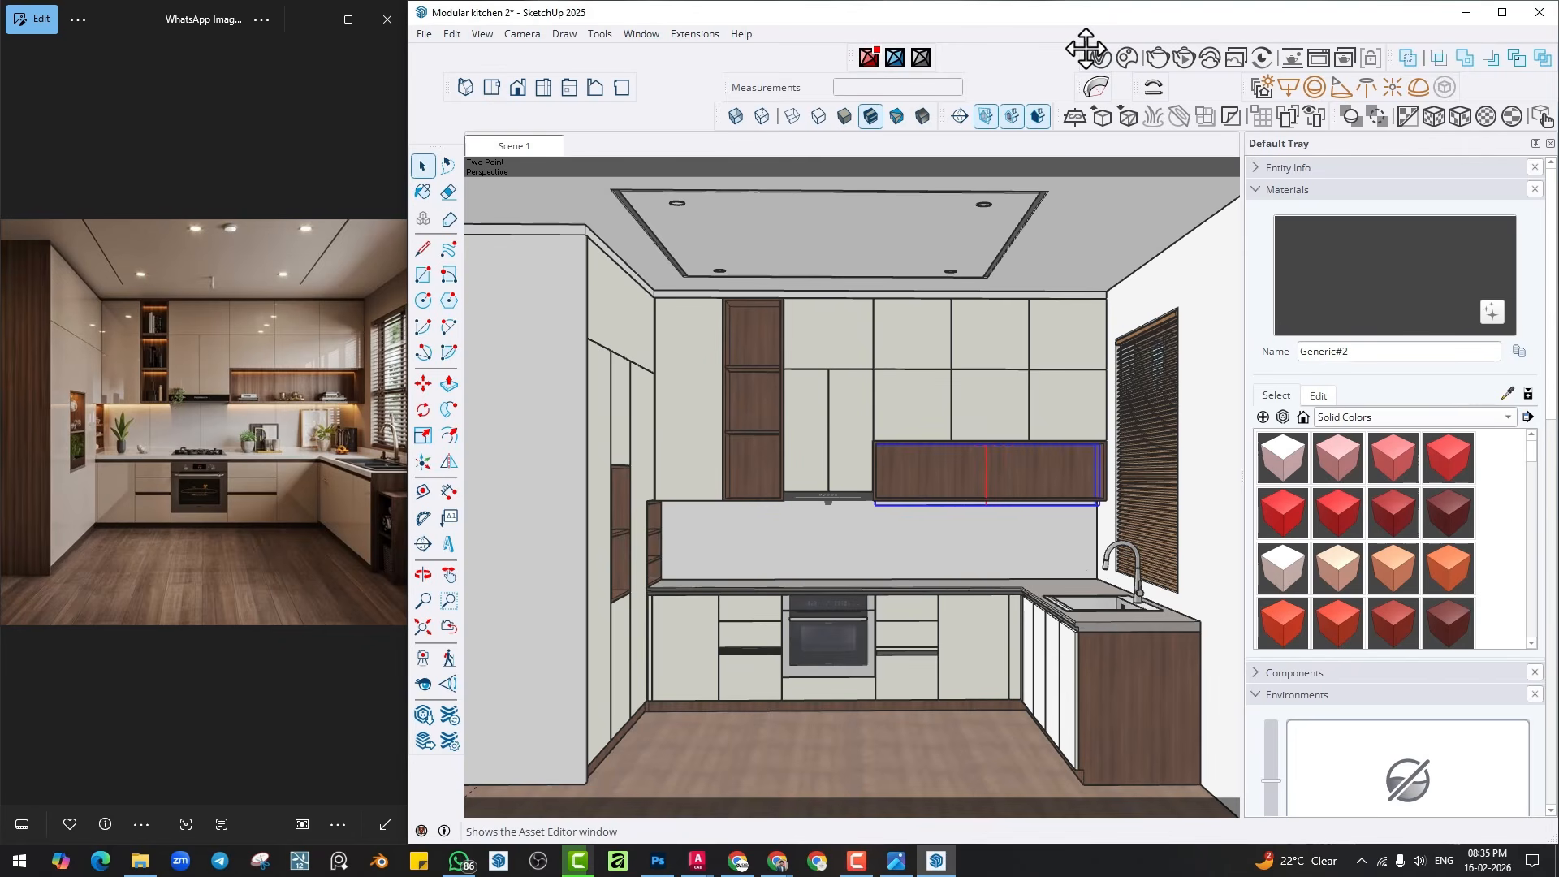
# Open the back wall for editing and select its kitchen-side face, keeping the surrounding cabinets displayed for reference.
pyautogui.click(1100, 59)
pyautogui.moveTo(927, 73); pyautogui.dragTo(1113, 95)
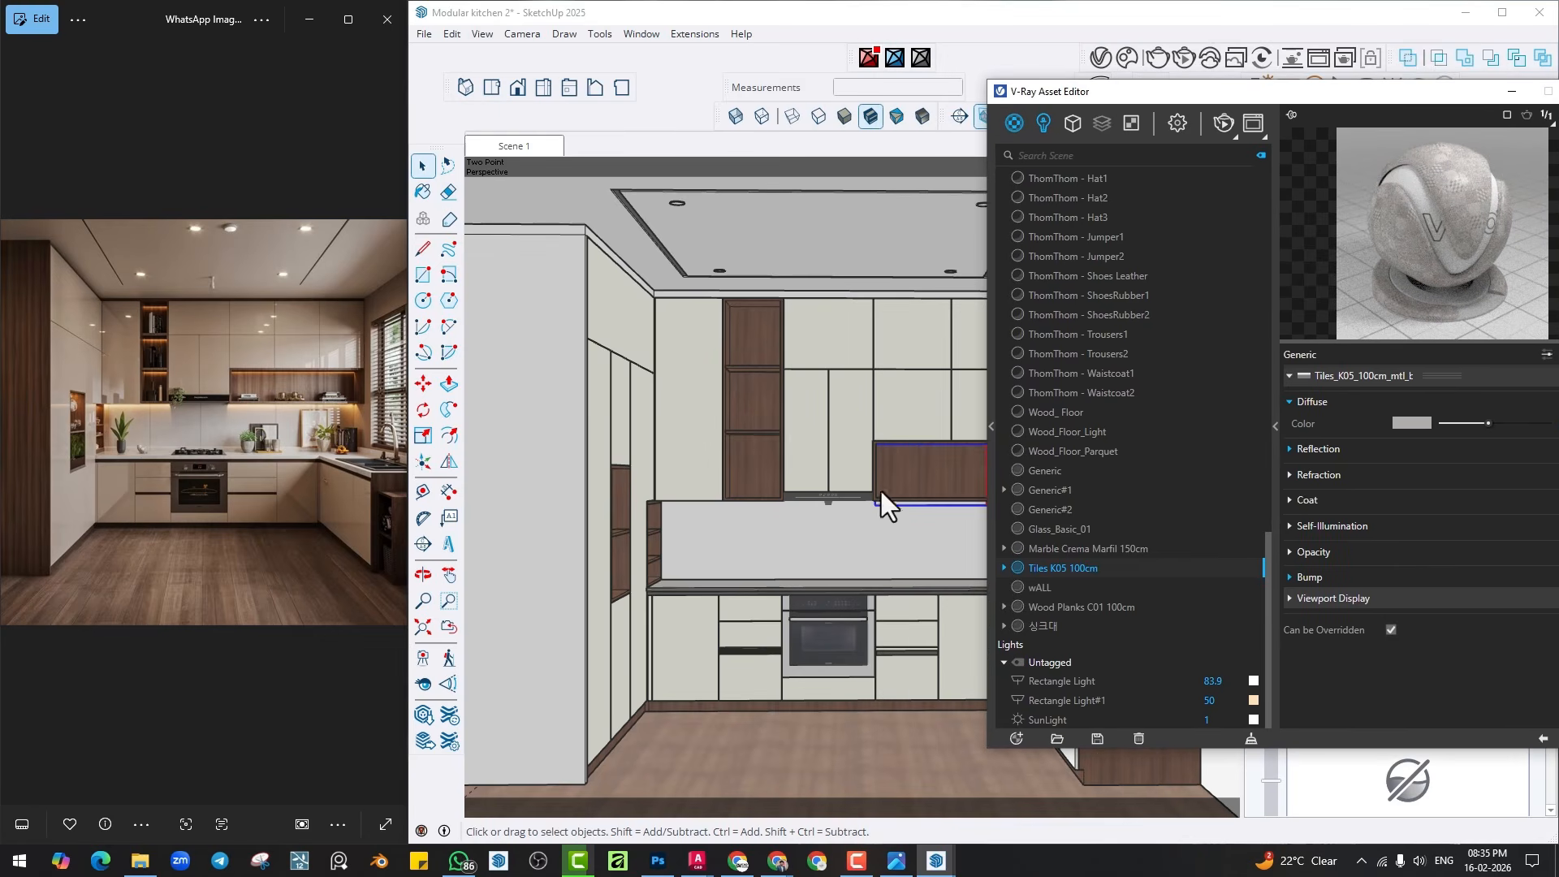
pyautogui.doubleClick(810, 554)
pyautogui.click(835, 542)
pyautogui.press('i')
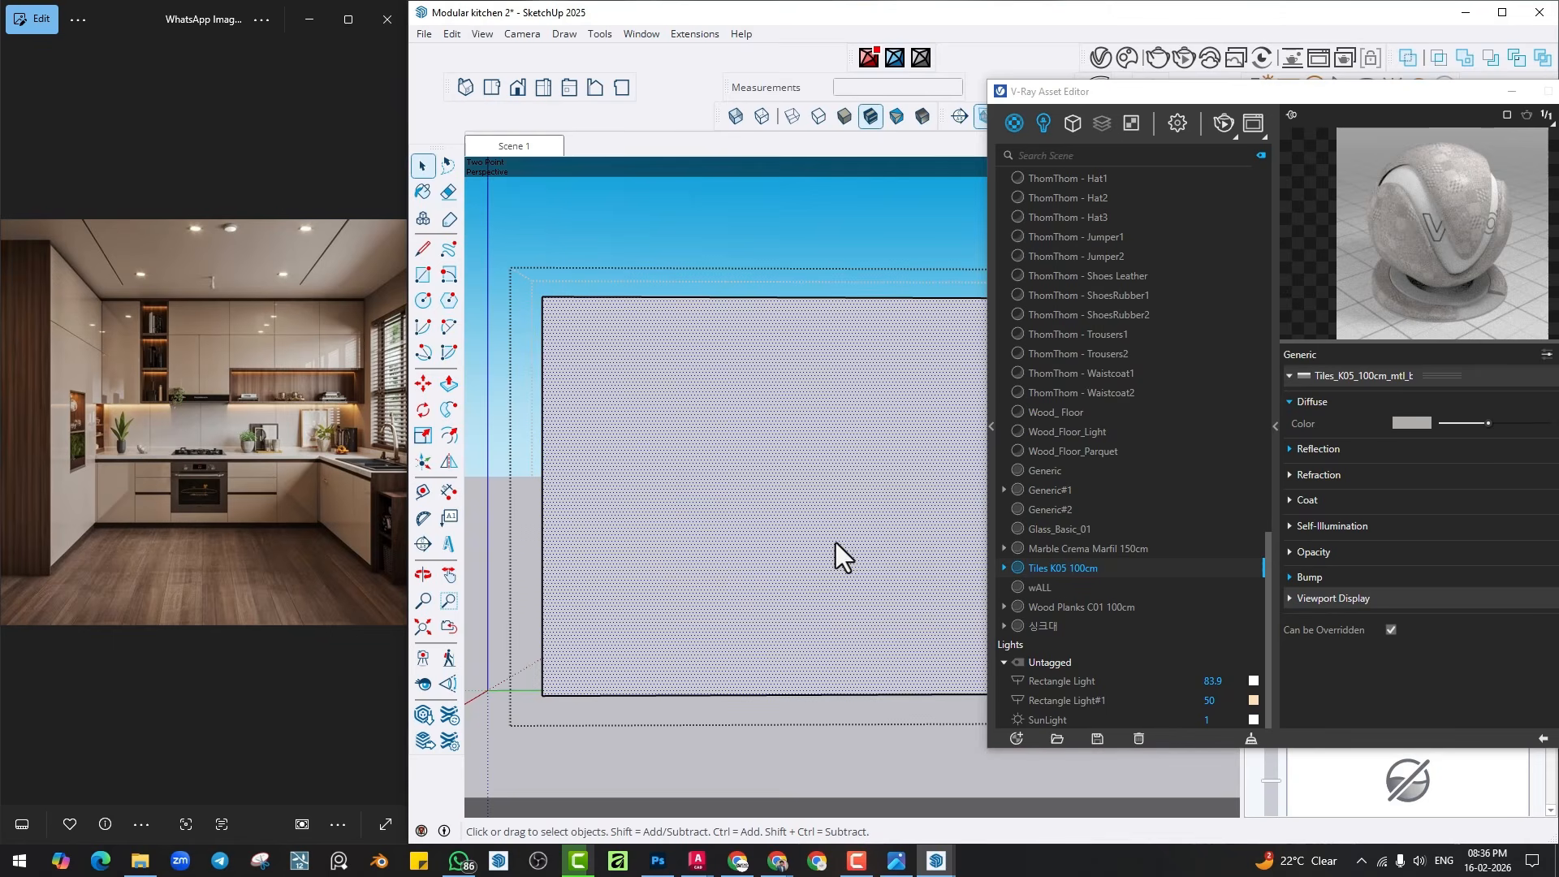
pyautogui.scroll(-2, 836, 542)
pyautogui.keyDown('shift'); pyautogui.moveTo(836, 542); pyautogui.dragTo(568, 540, button='middle'); pyautogui.keyUp('shift')
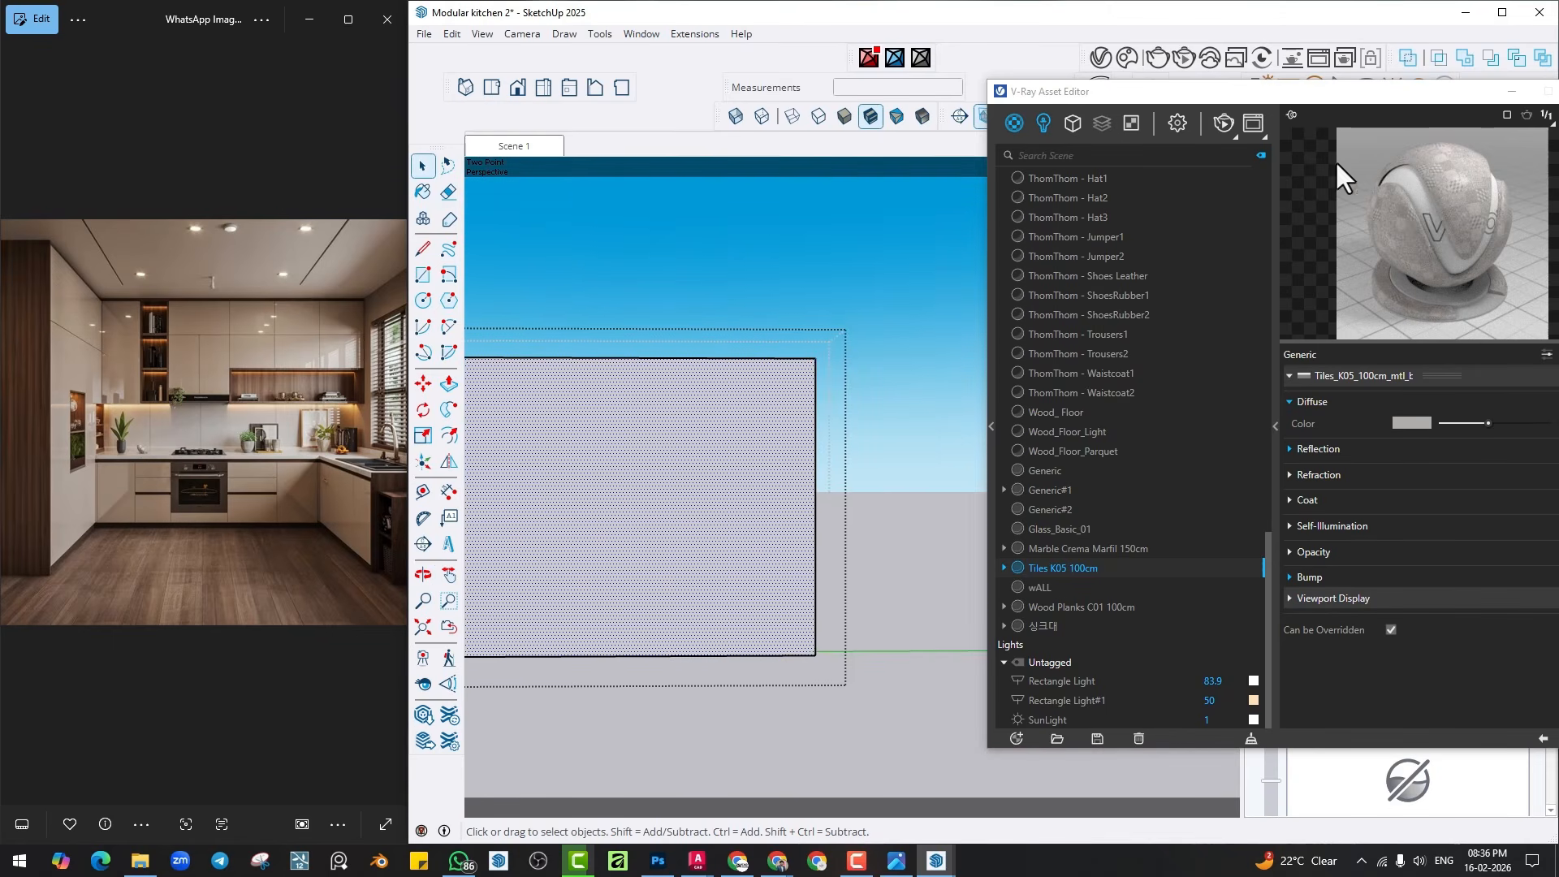
pyautogui.click(1504, 91)
pyautogui.press('i')
pyautogui.scroll(-4, 877, 519)
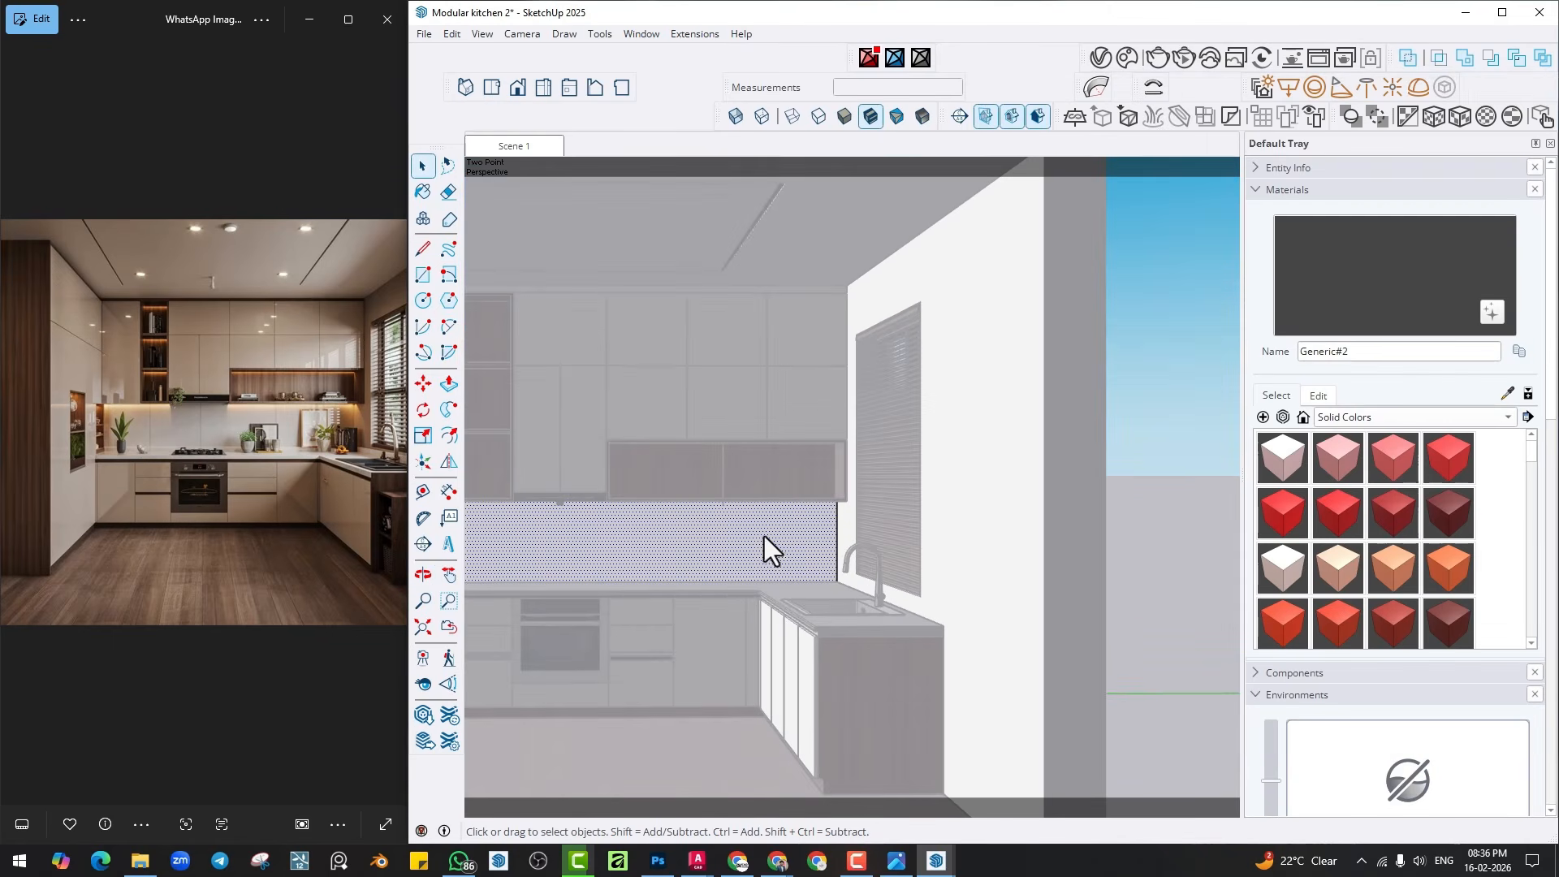
# Place a Tape Measure guide on the back wall along the rear edge of the countertop.
pyautogui.scroll(2, 763, 535)
pyautogui.scroll(6, 797, 587)
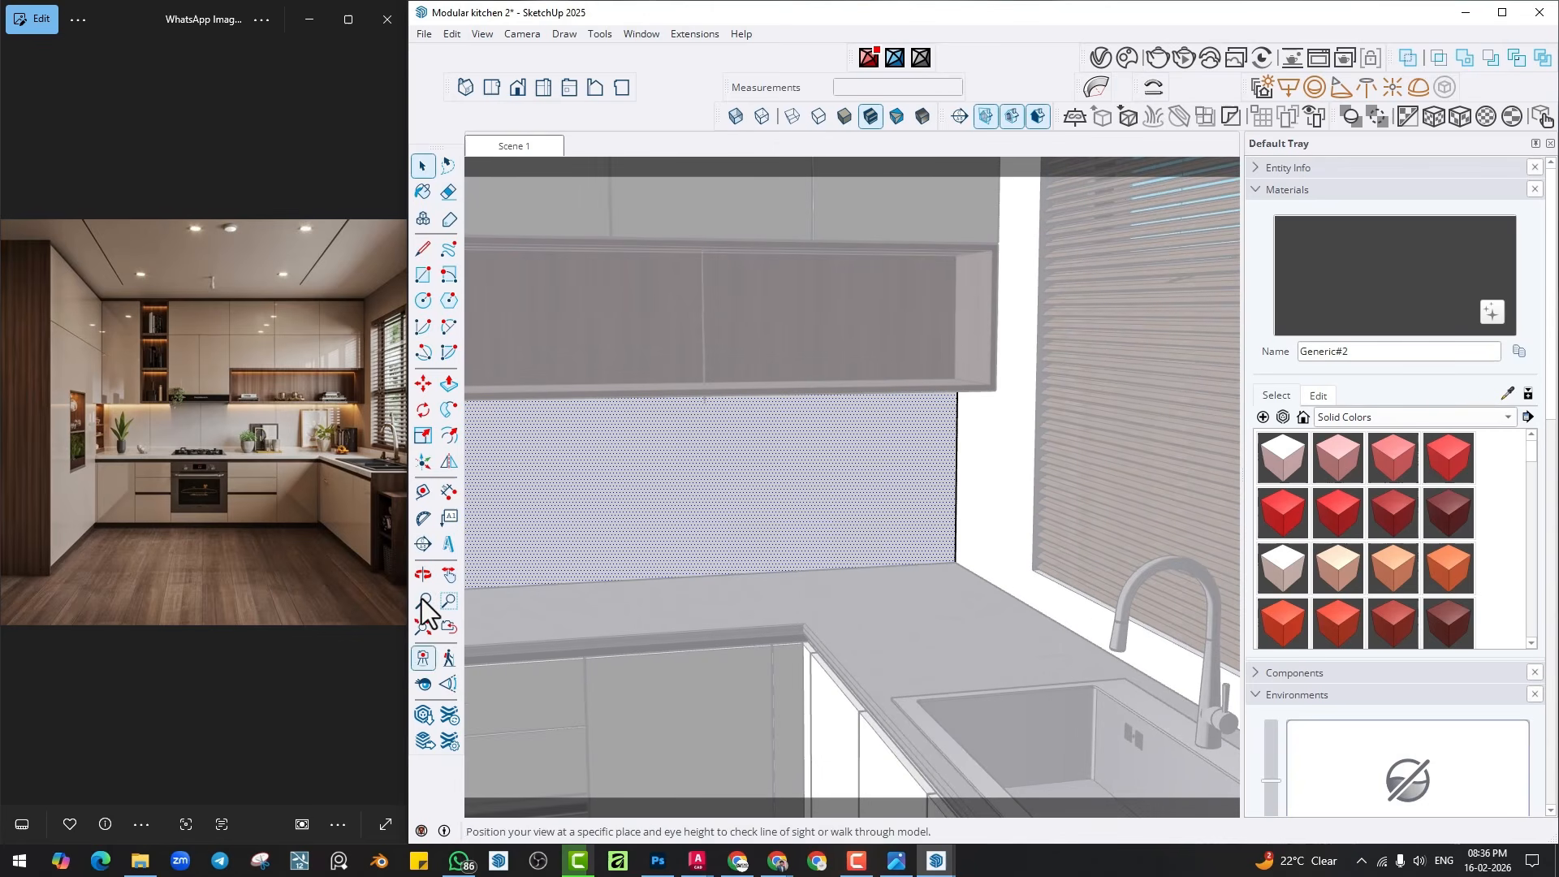
pyautogui.click(422, 491)
pyautogui.click(648, 573)
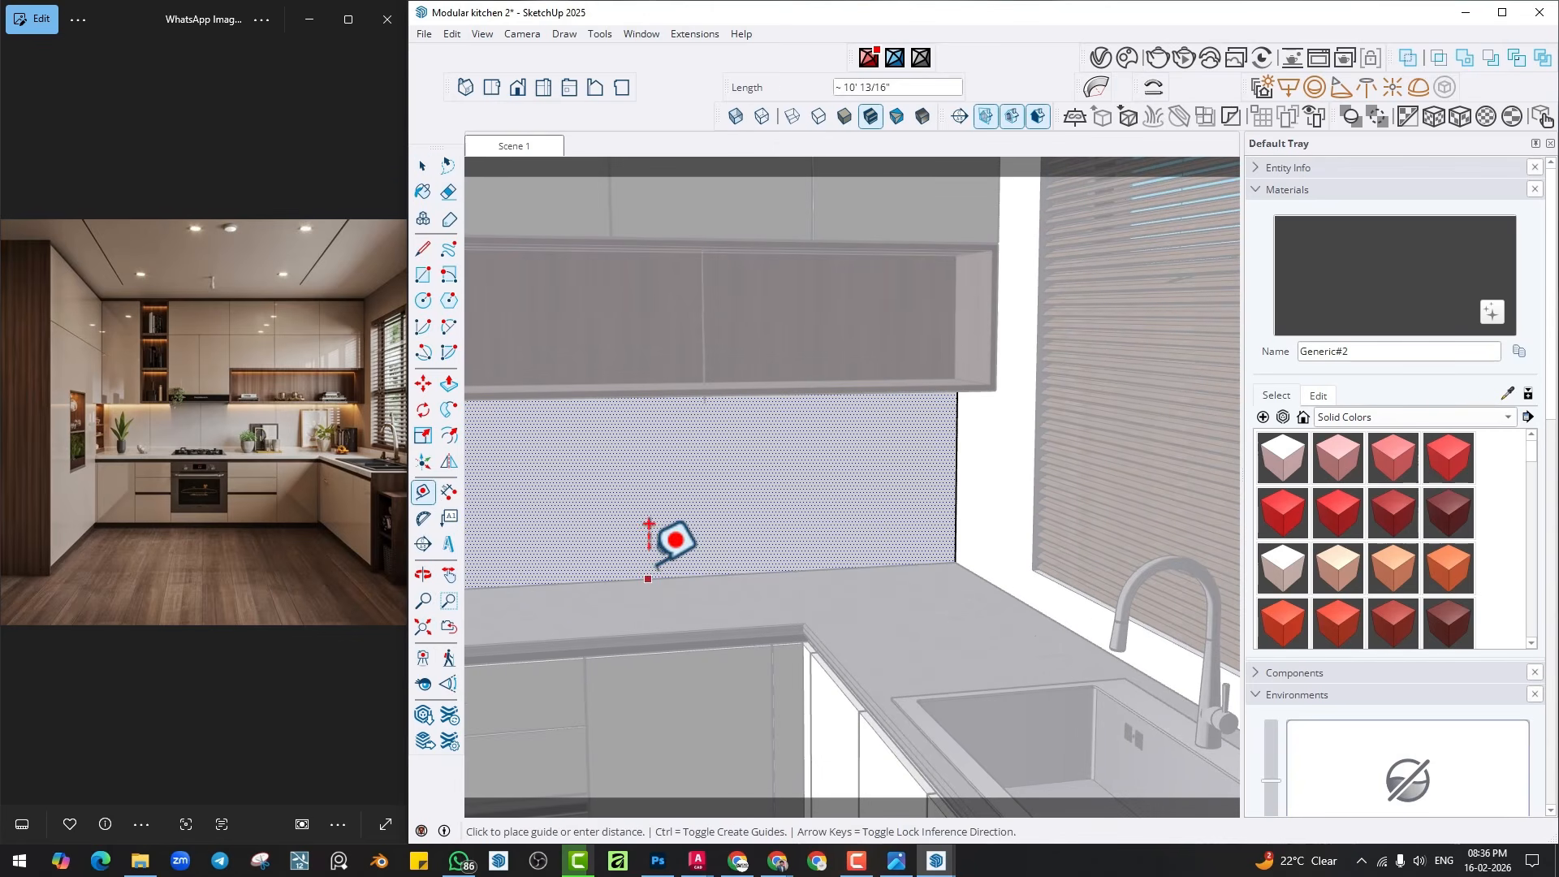
pyautogui.click(658, 578)
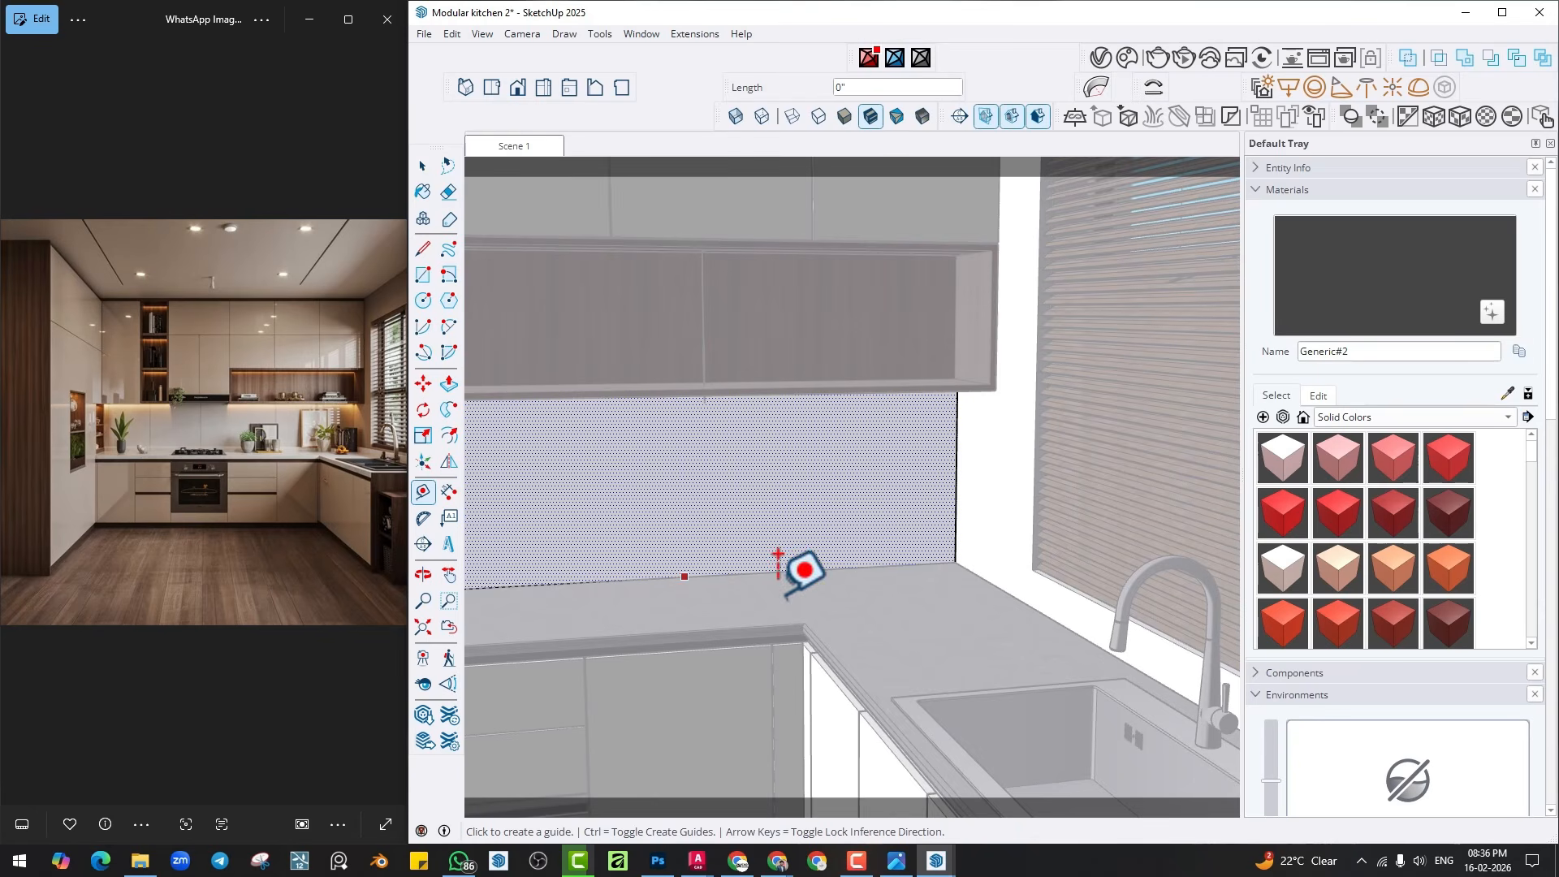
pyautogui.scroll(2, 854, 613)
pyautogui.scroll(2, 844, 541)
pyautogui.click(826, 560)
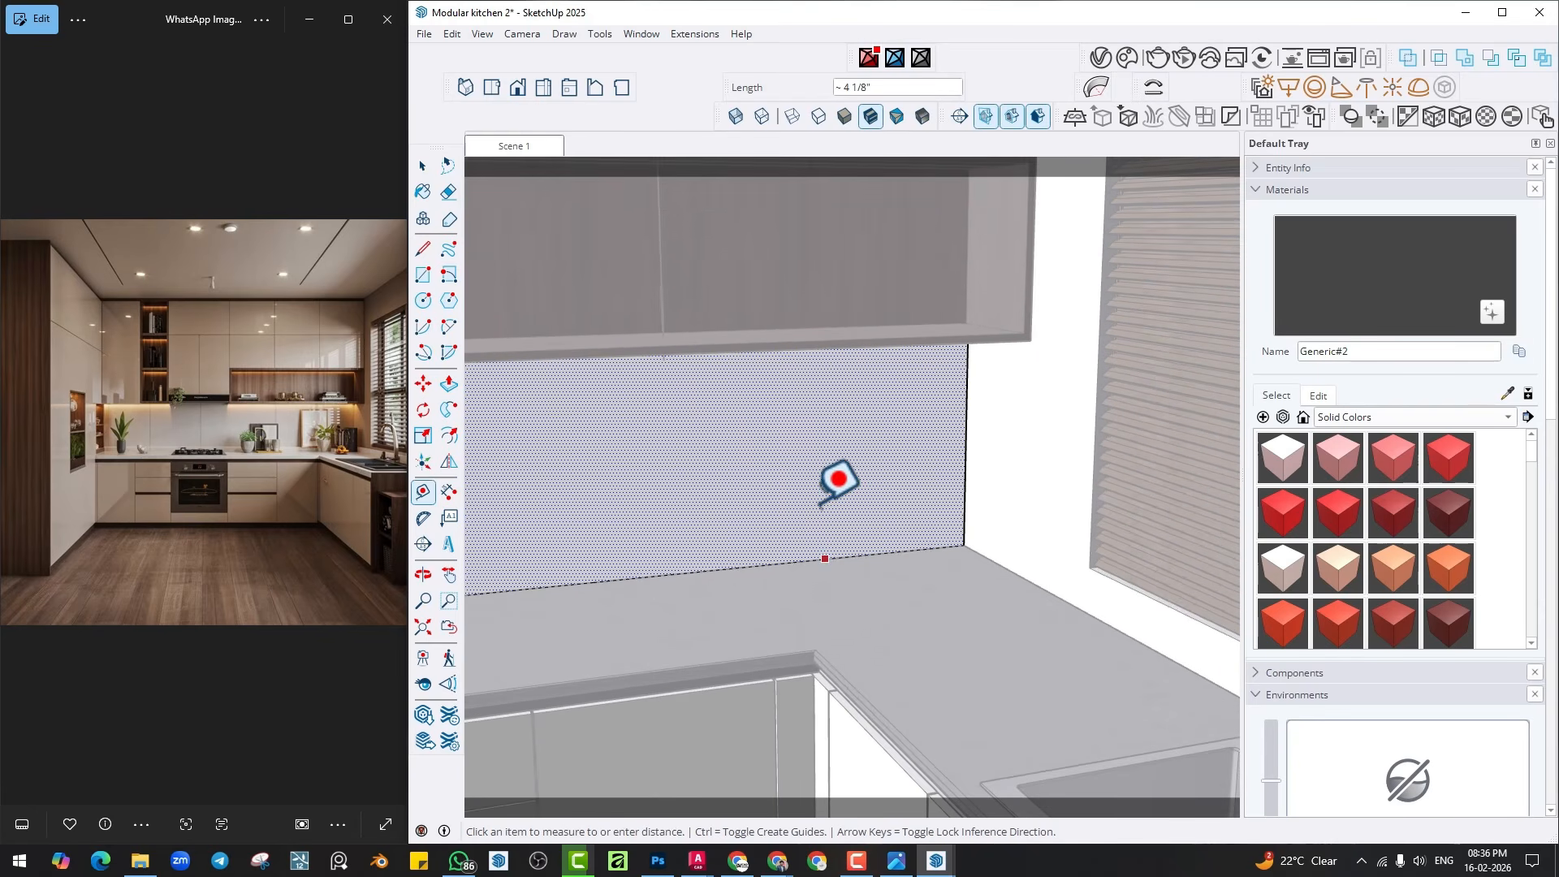
pyautogui.press('Escape')
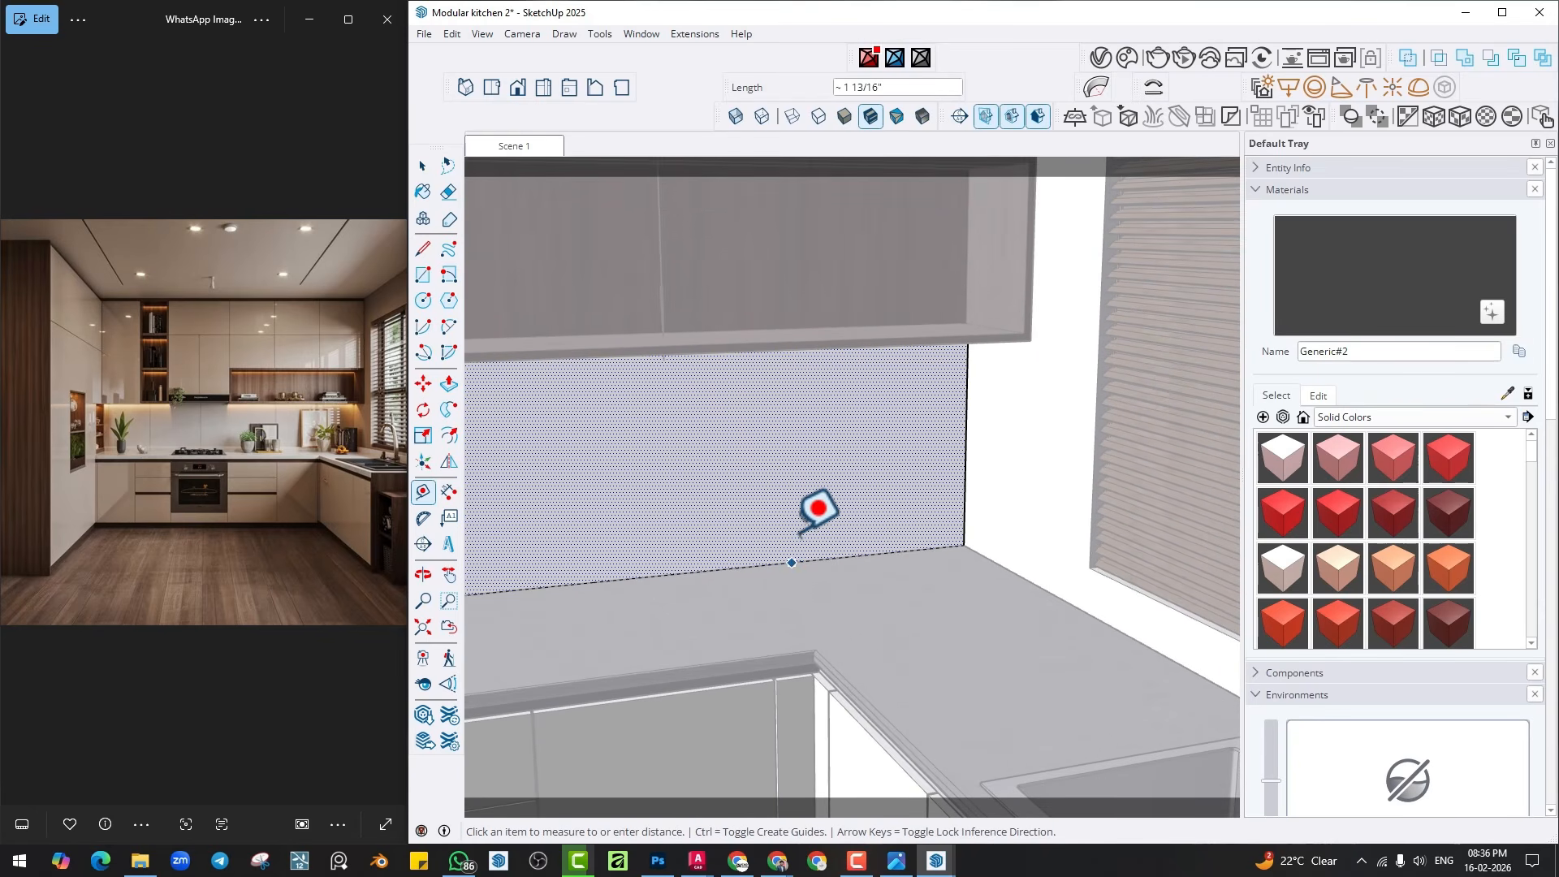
# Hide the rest of the model and draw a line across the back wall's full width along the countertop guide.
pyautogui.scroll(3, 820, 500)
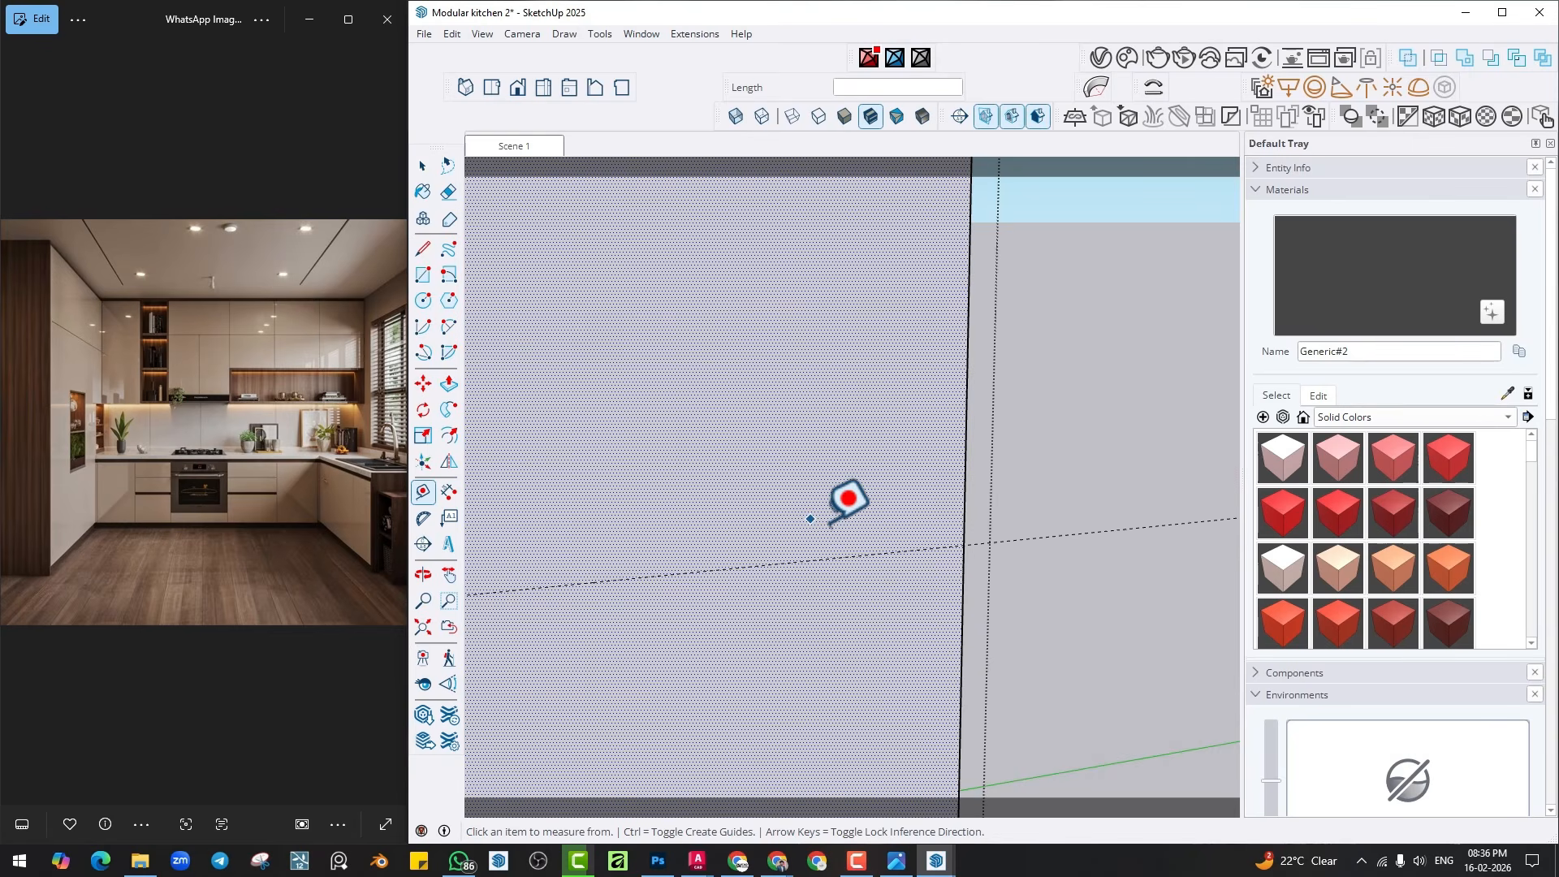
pyautogui.scroll(-2, 833, 526)
pyautogui.press('l')
pyautogui.click(927, 543)
pyautogui.scroll(-2, 847, 550)
pyautogui.moveTo(650, 568); pyautogui.dragTo(650, 525, button='middle')
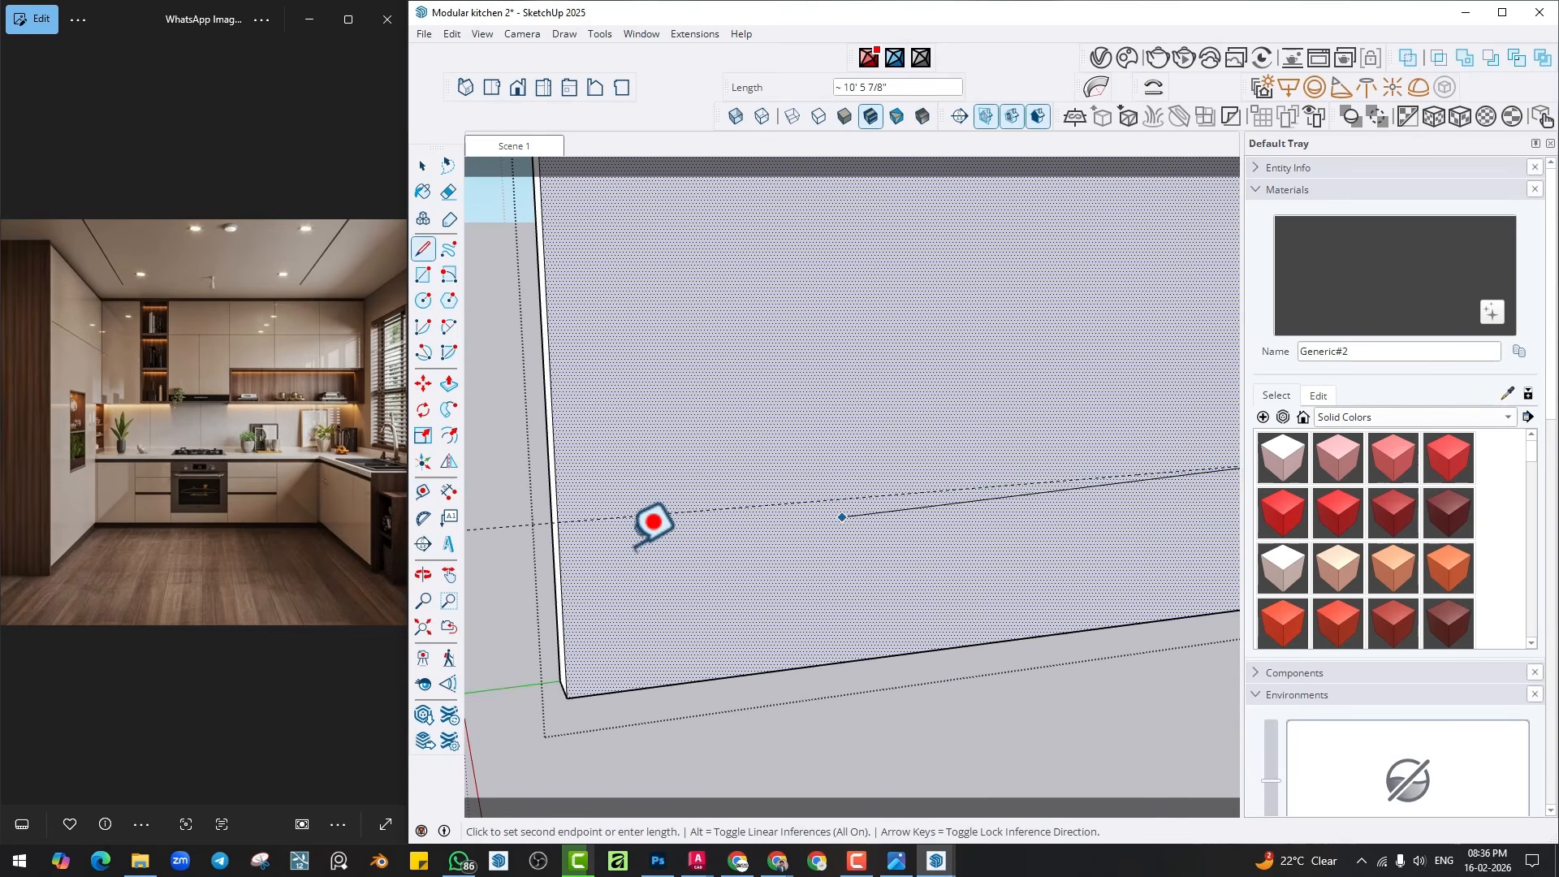
pyautogui.click(557, 513)
pyautogui.scroll(-3, 560, 517)
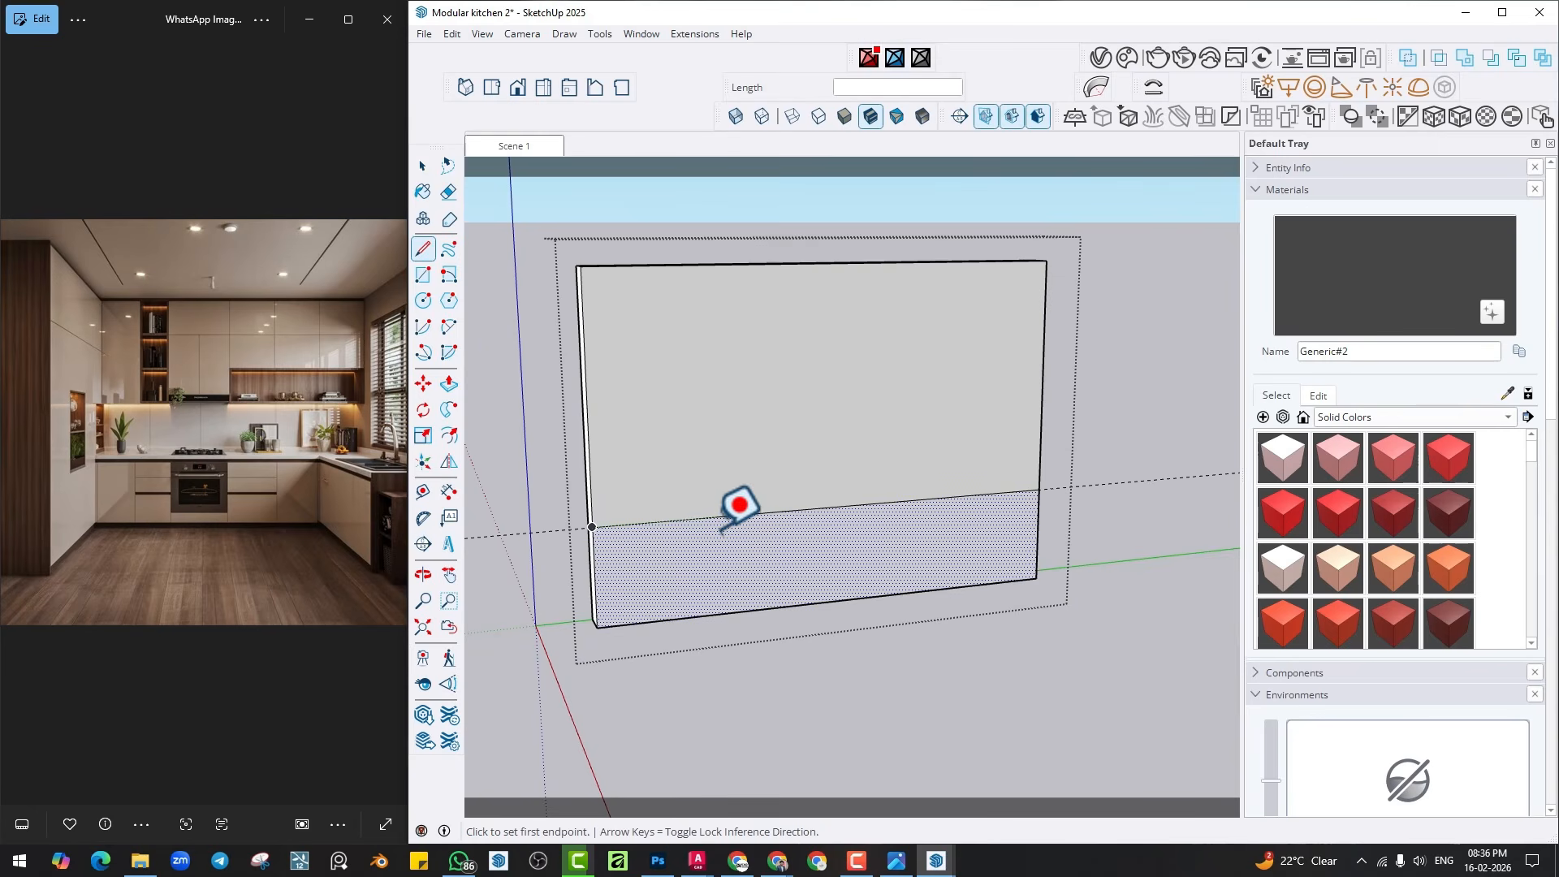
# Copy the horizontal line 2 feet up the back wall to bound the backsplash strip, and leave the wall group.
pyautogui.press('space')
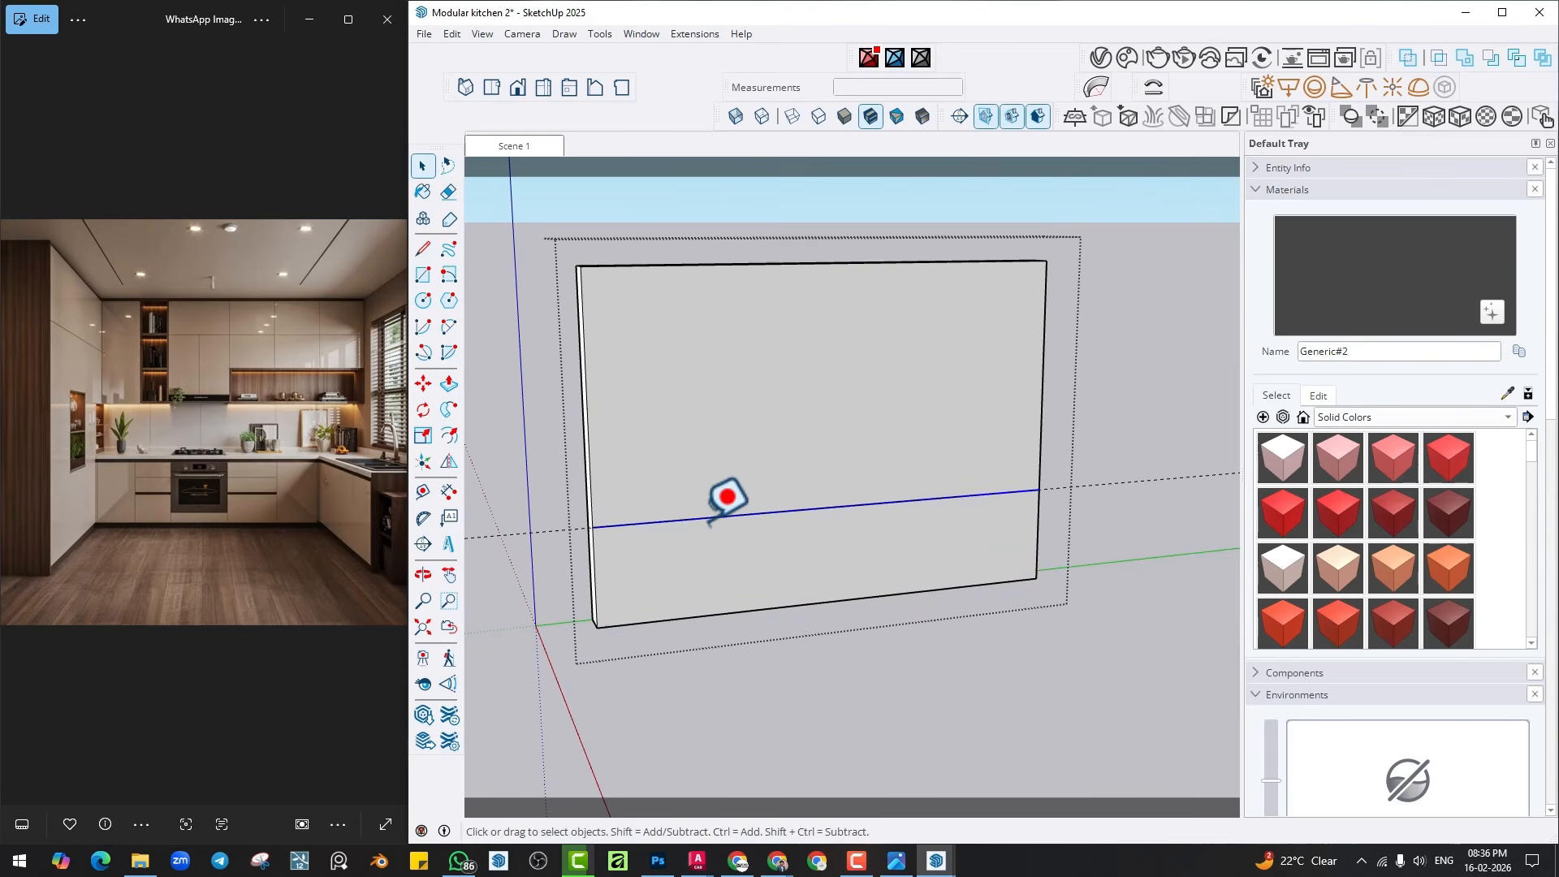
pyautogui.press('m')
pyautogui.press('ctrl')
pyautogui.click(705, 518)
pyautogui.write('2')
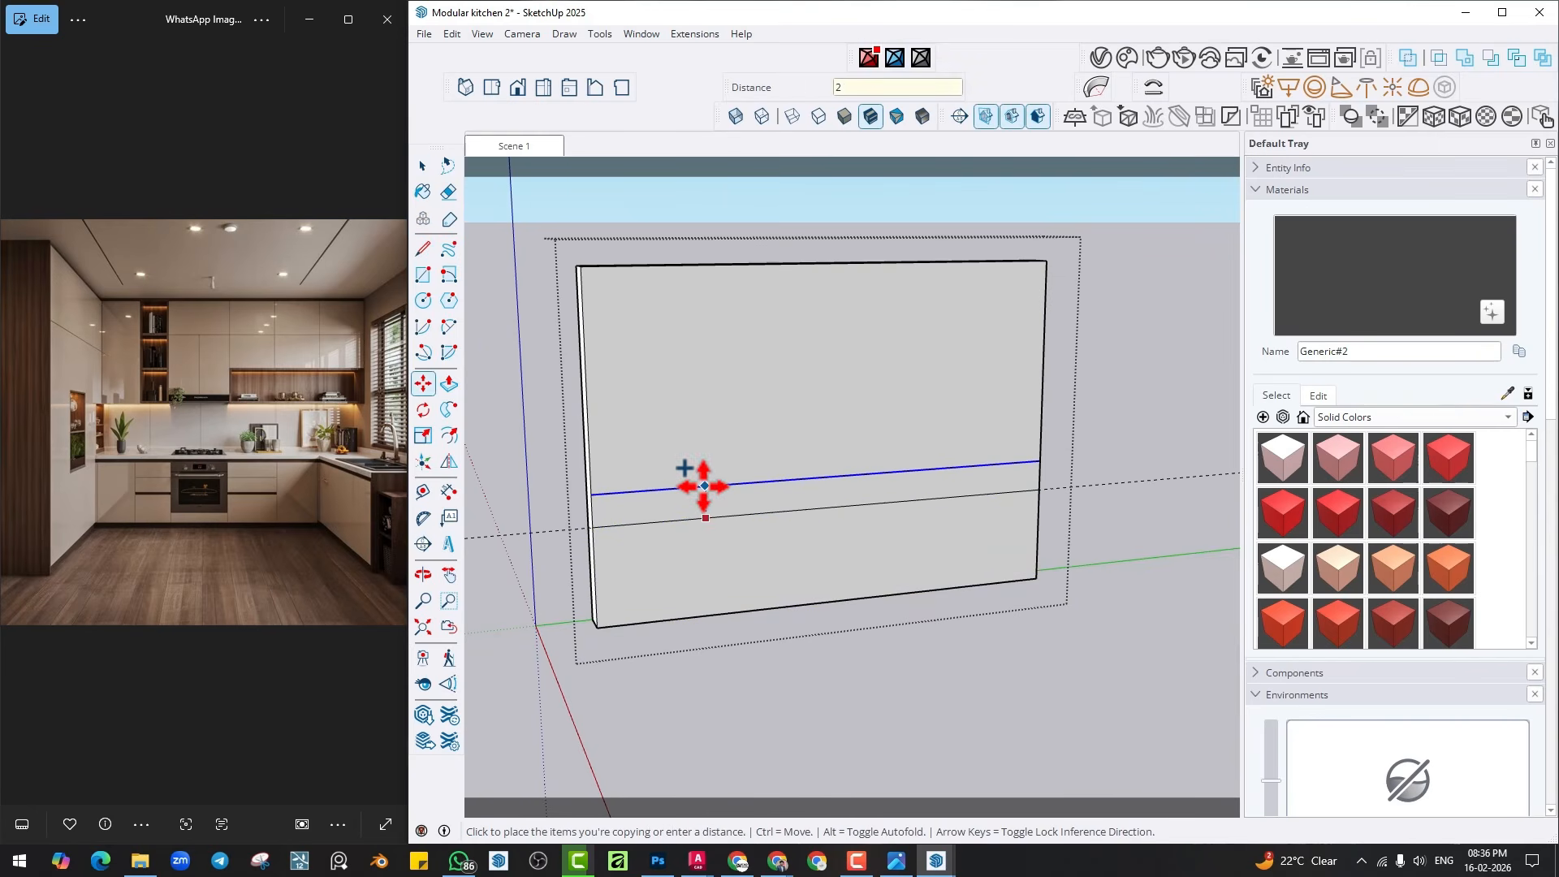
pyautogui.press('Return')
pyautogui.press('space')
pyautogui.press('Escape')
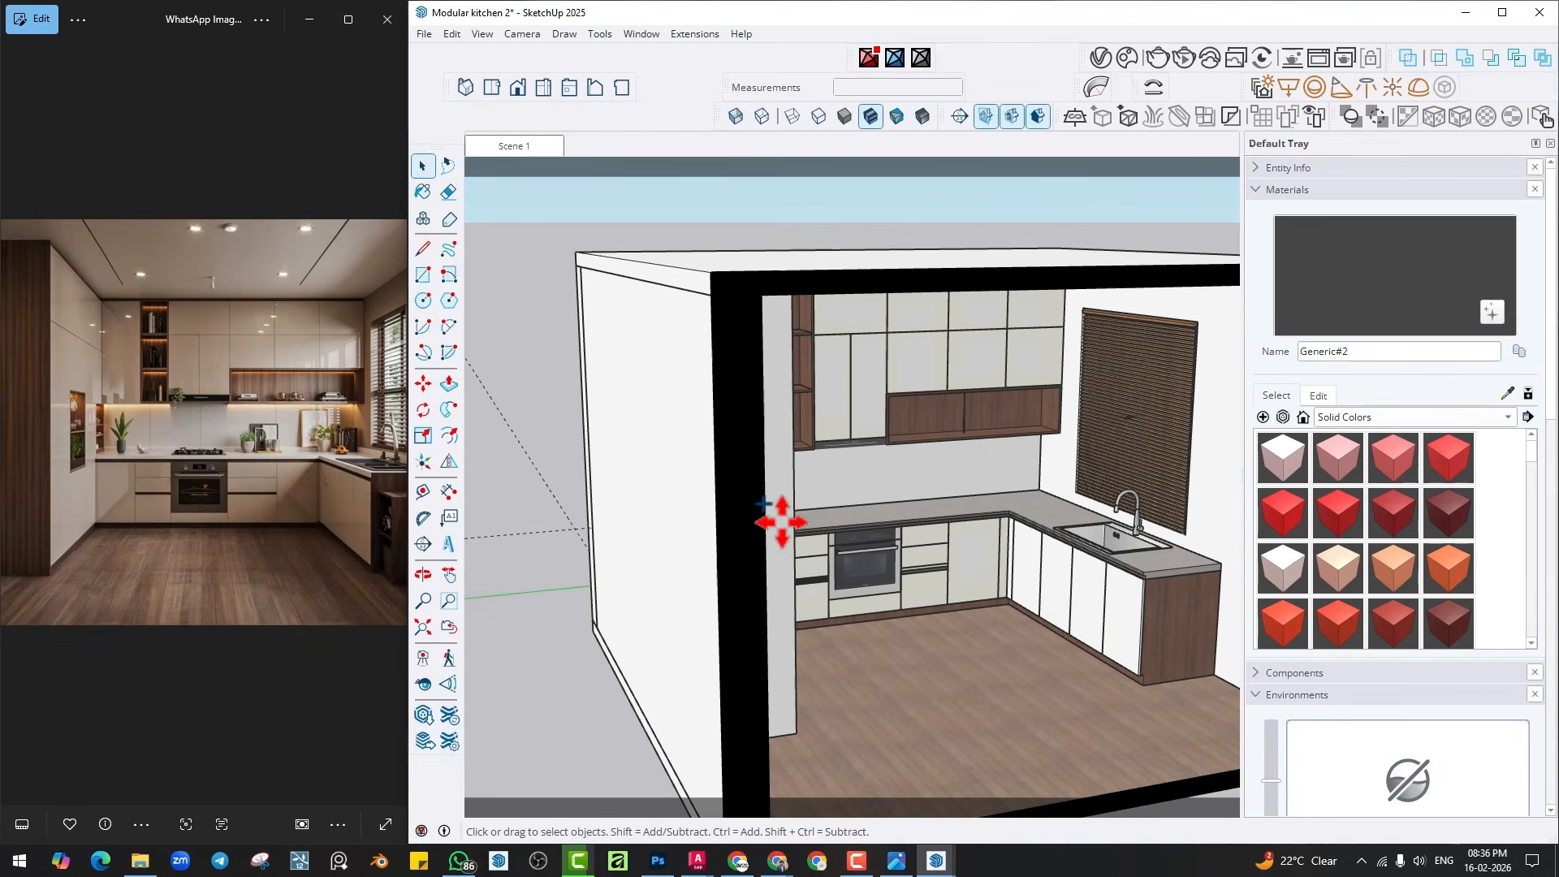
# Reopen the back wall and apply the Tiles K05 100cm material to the backsplash strip with the V-Ray Asset Editor.
pyautogui.doubleClick(901, 483)
pyautogui.moveTo(901, 483); pyautogui.dragTo(812, 516, button='middle')
pyautogui.click(812, 511)
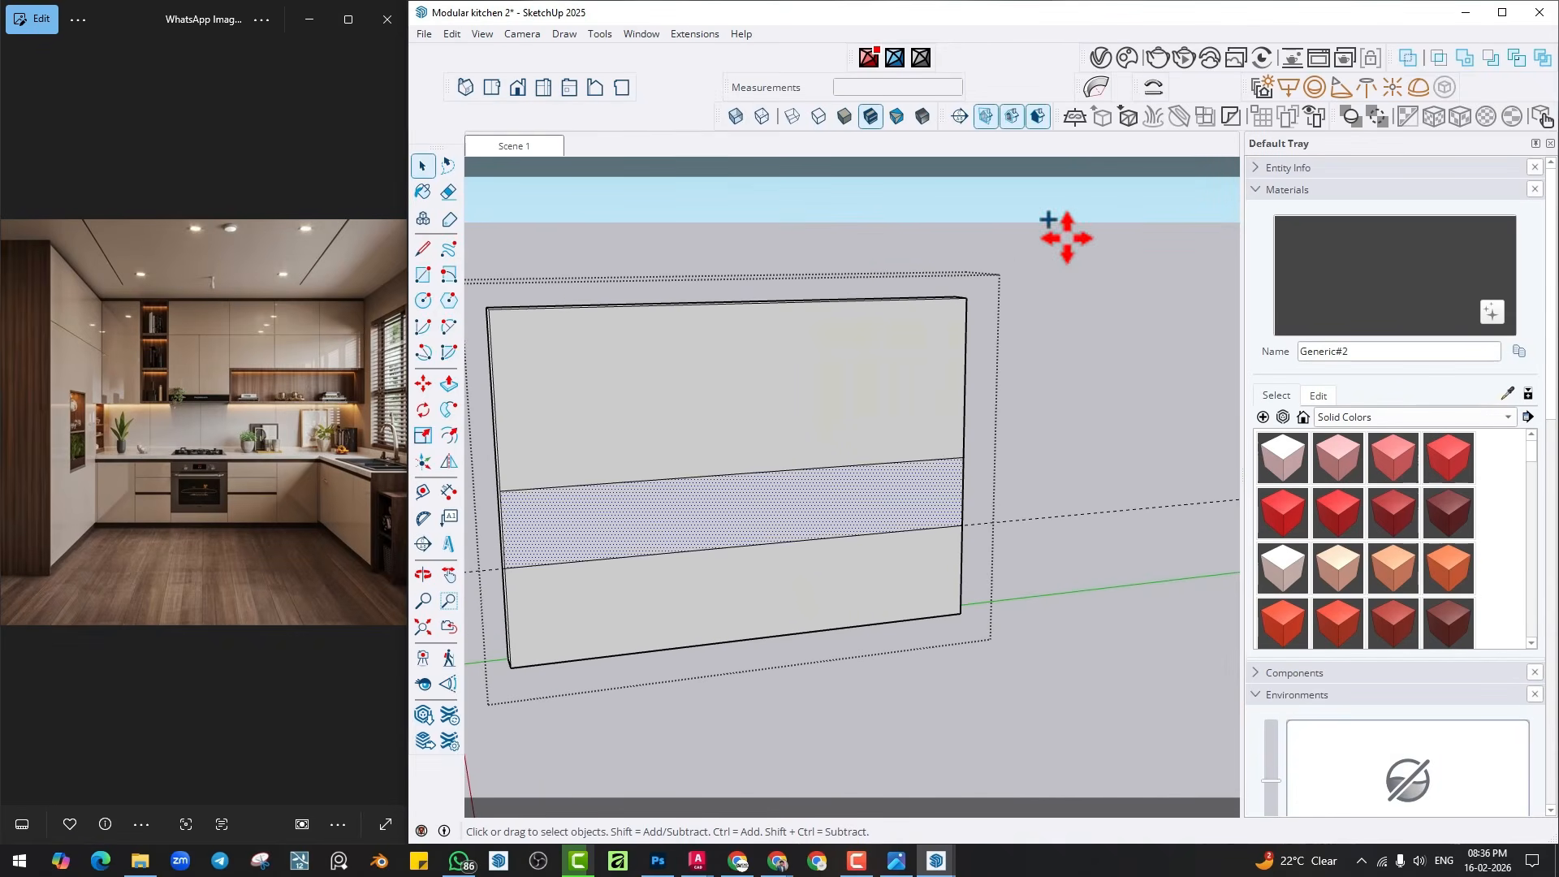
pyautogui.click(1101, 61)
pyautogui.rightClick(1056, 567)
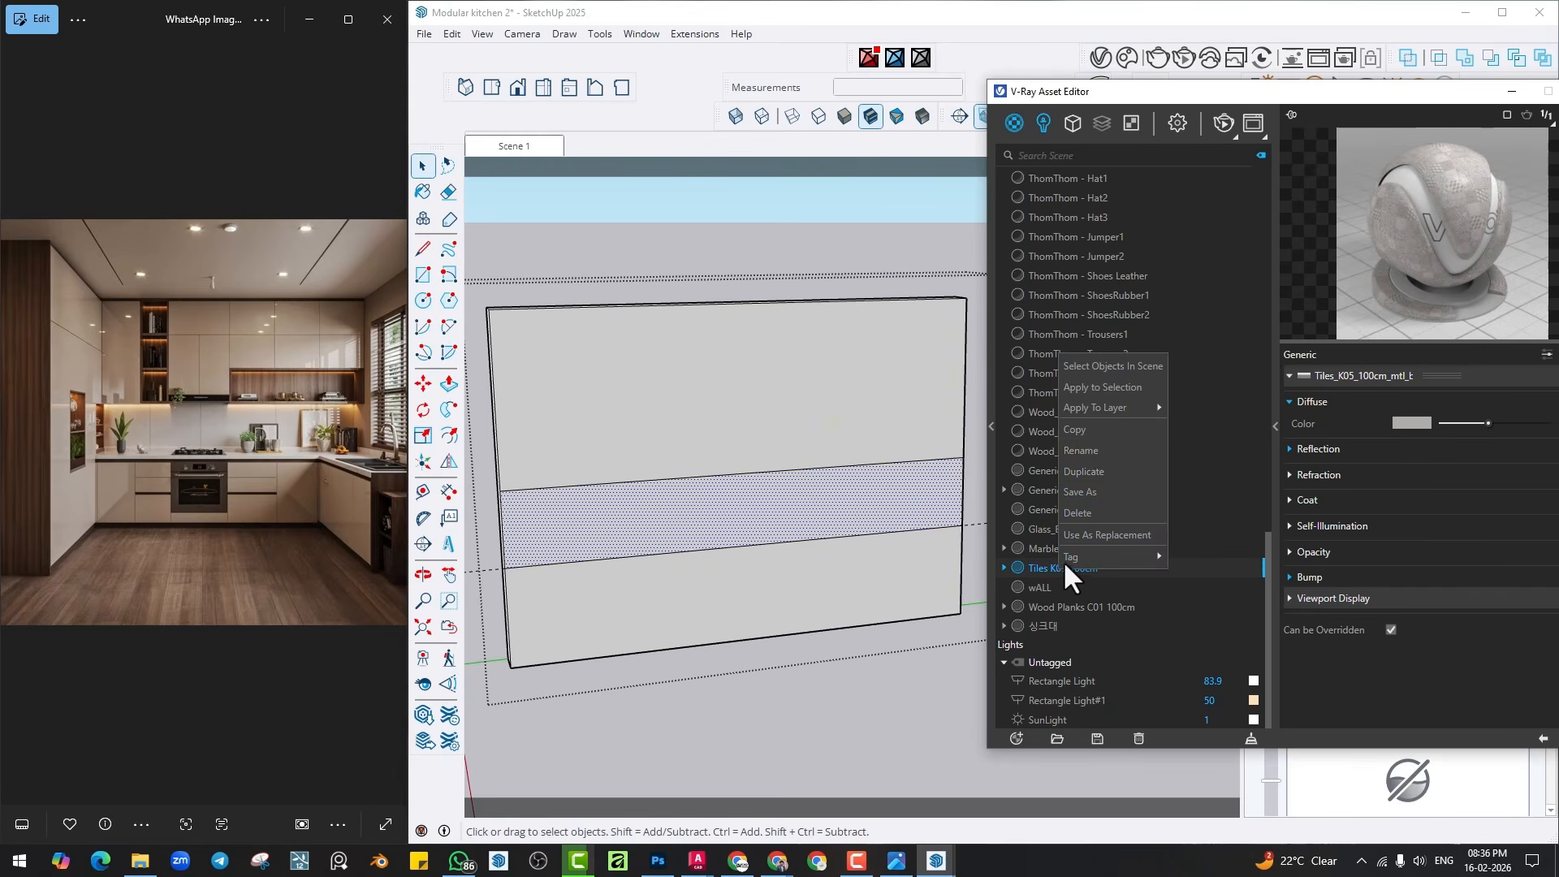
pyautogui.click(1075, 394)
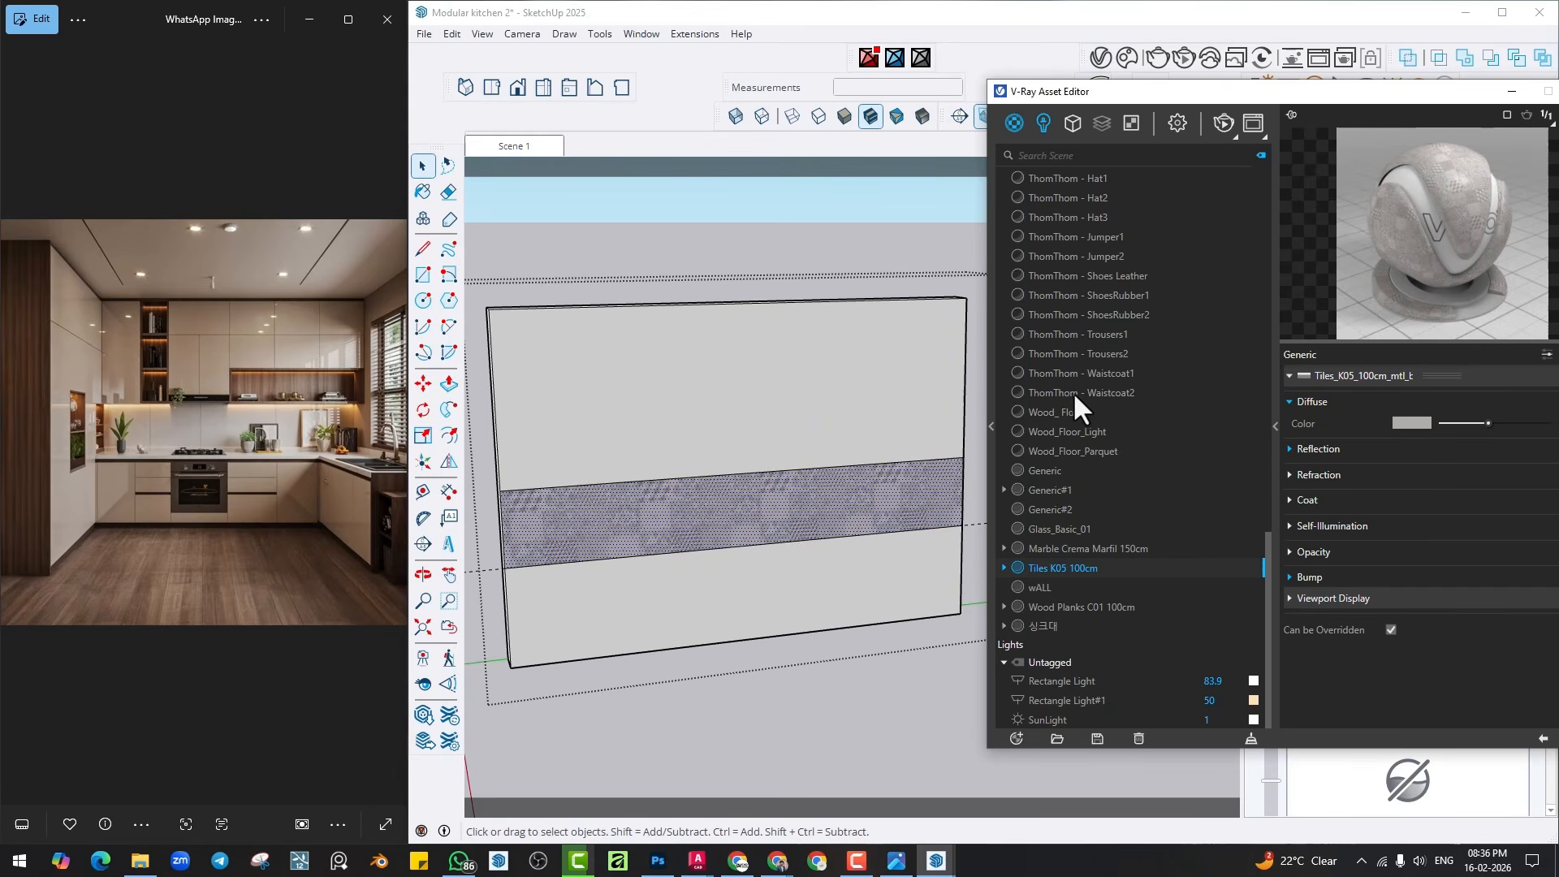
pyautogui.click(1512, 94)
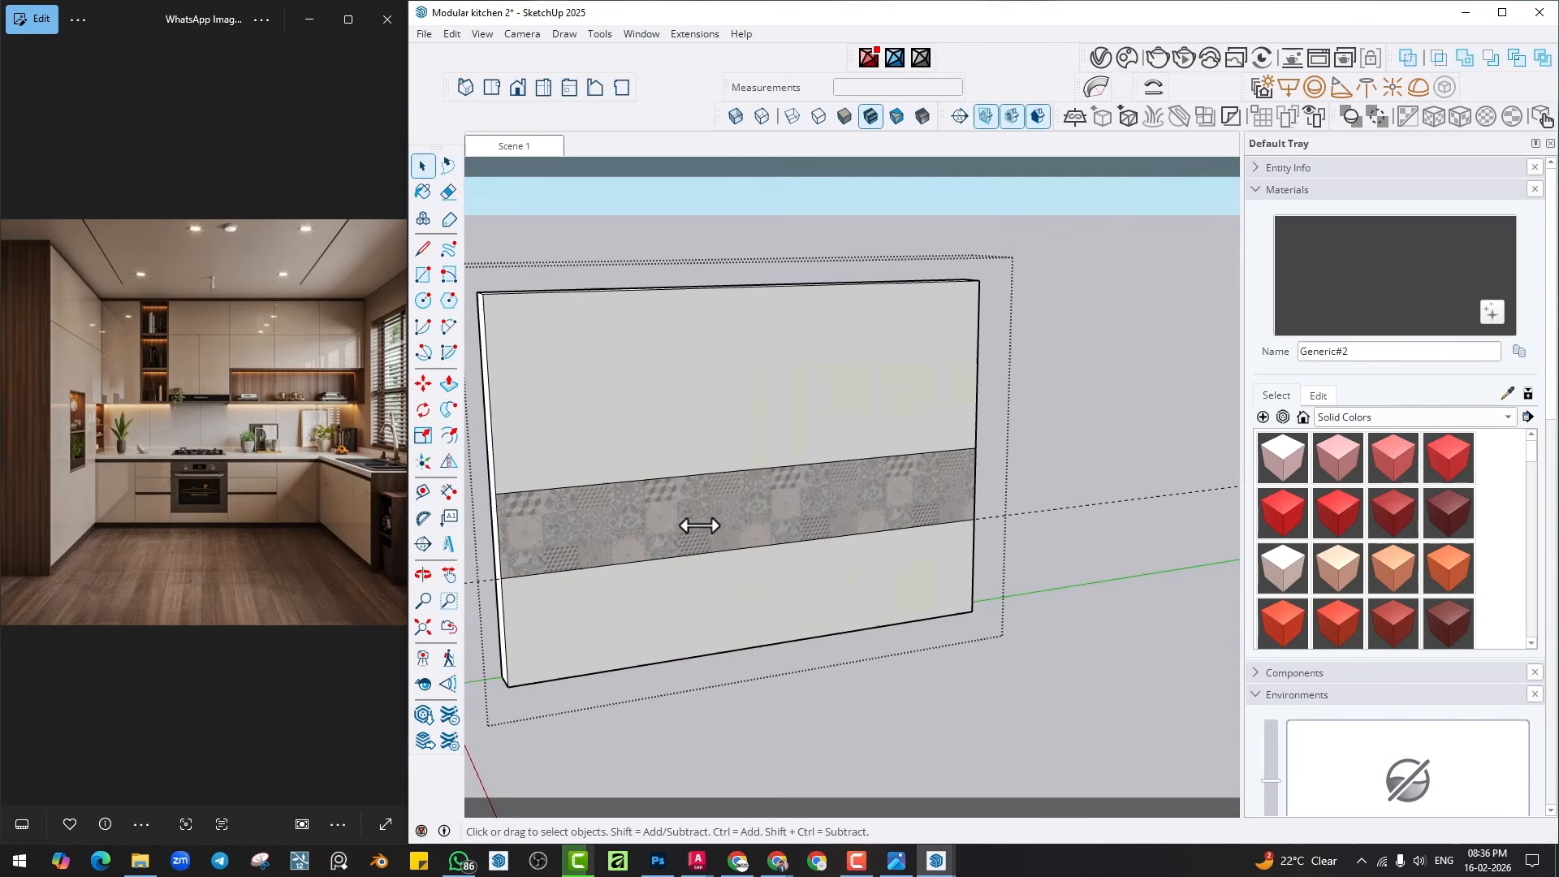
# Sample the tile material from the backsplash strip and set its texture size to 4' by 4'.
pyautogui.scroll(2, 699, 526)
pyautogui.scroll(2, 661, 539)
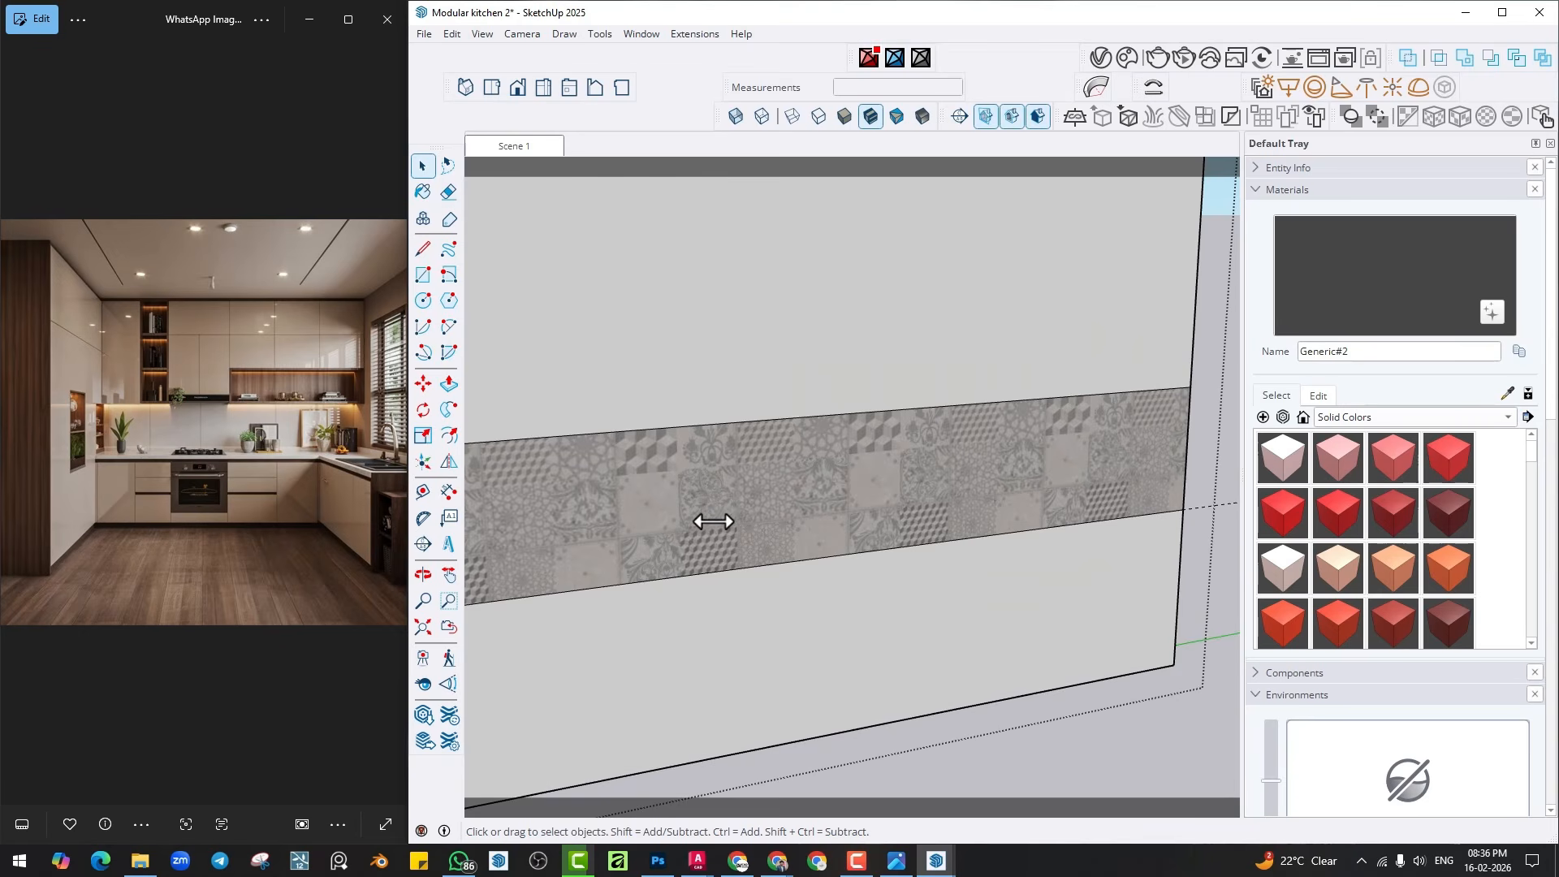
pyautogui.scroll(-2, 707, 512)
pyautogui.click(734, 494)
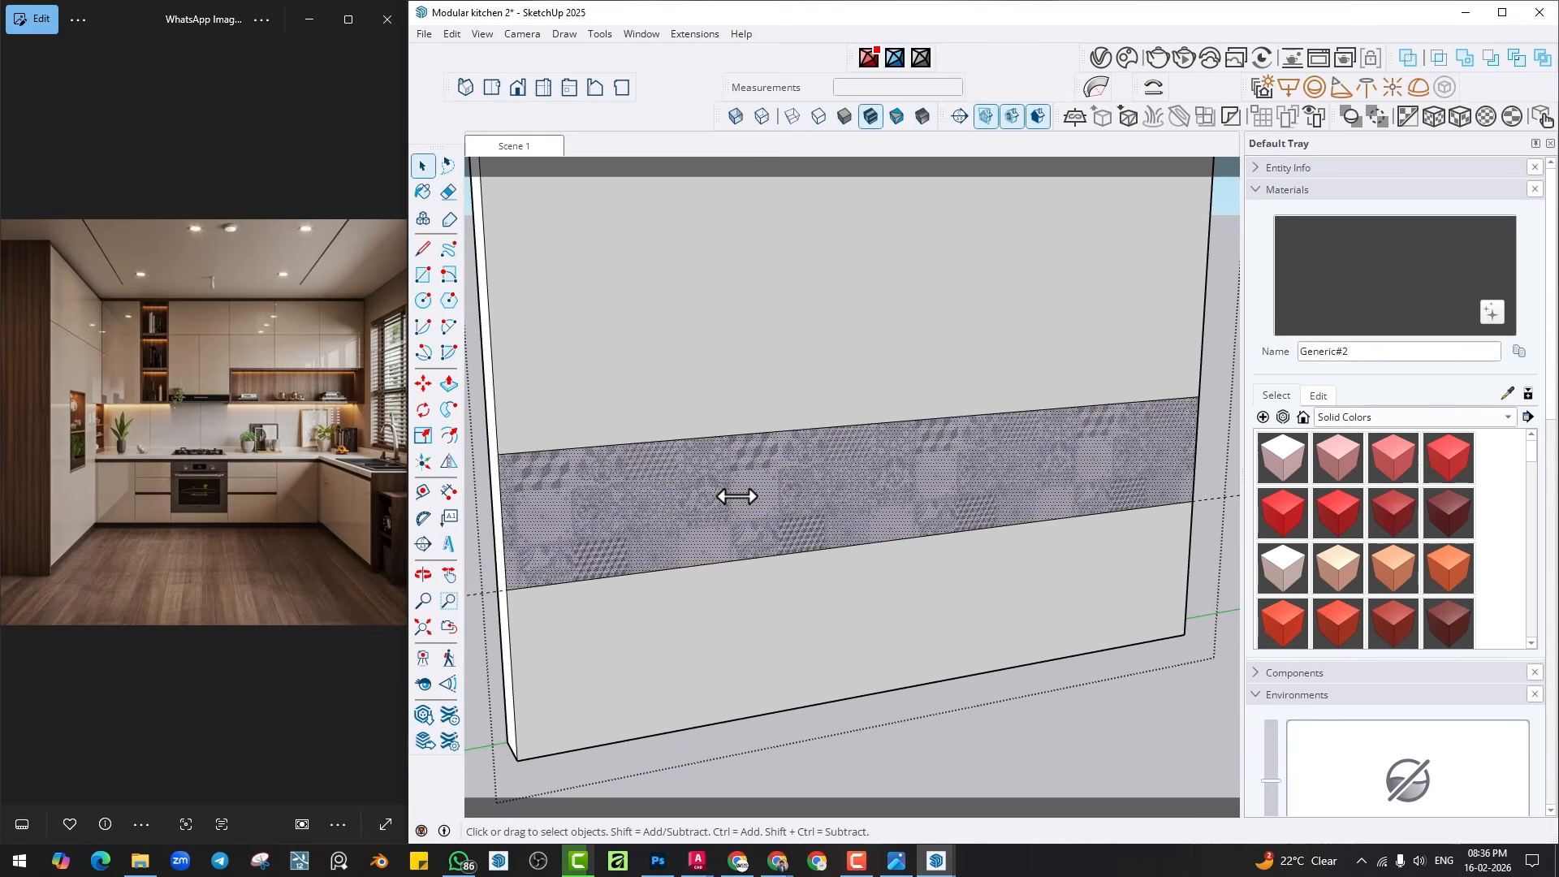
pyautogui.click(1323, 396)
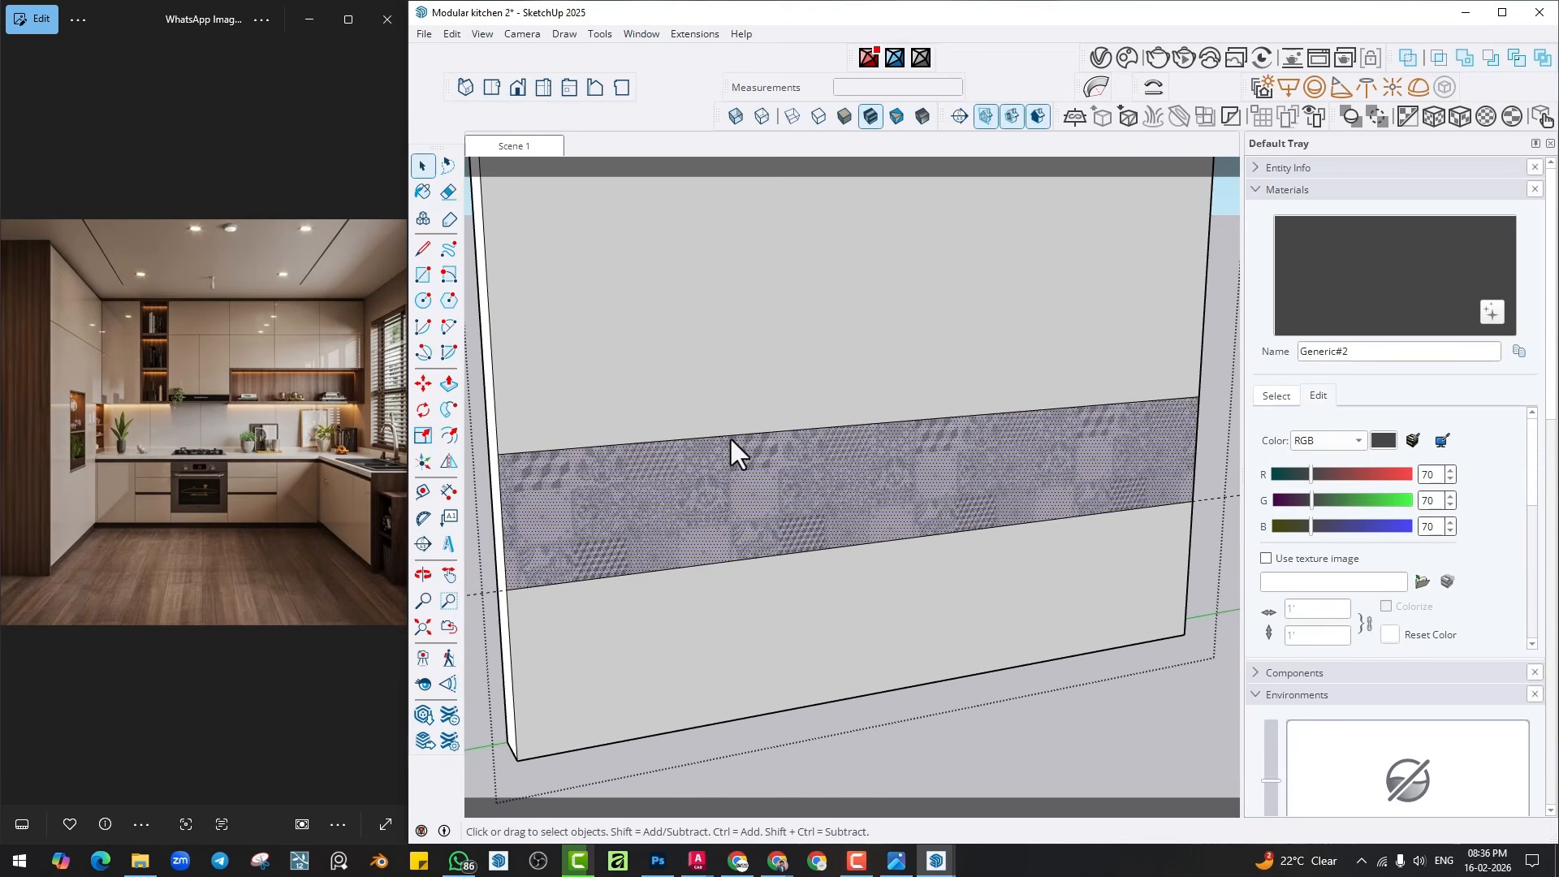
pyautogui.click(422, 192)
pyautogui.keyDown('alt'); pyautogui.click(724, 463); pyautogui.keyUp('alt')
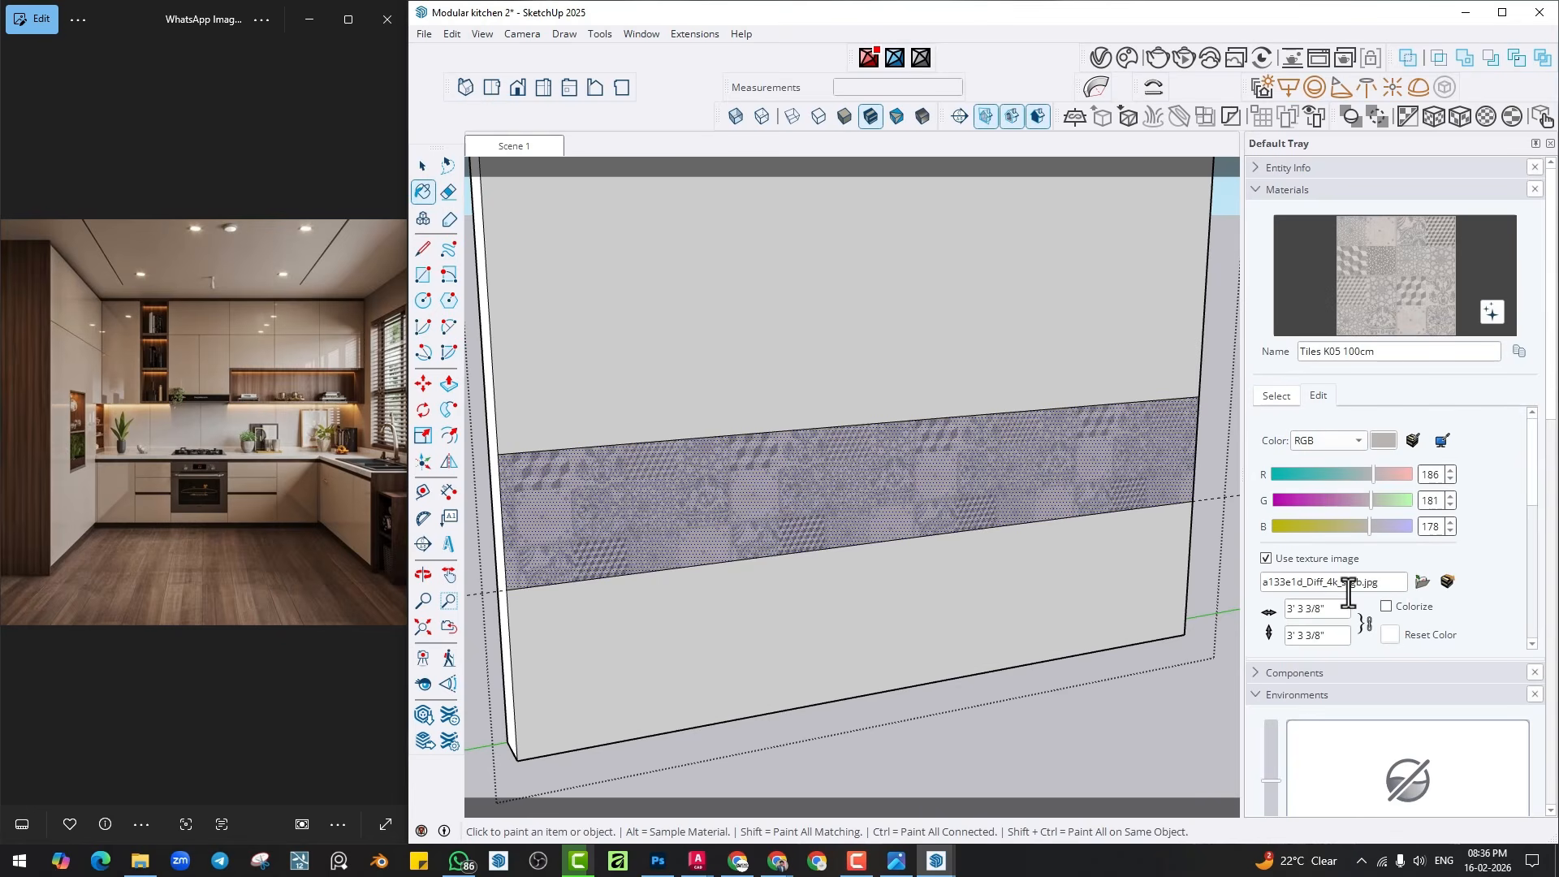
pyautogui.click(1335, 614)
pyautogui.write("4'")
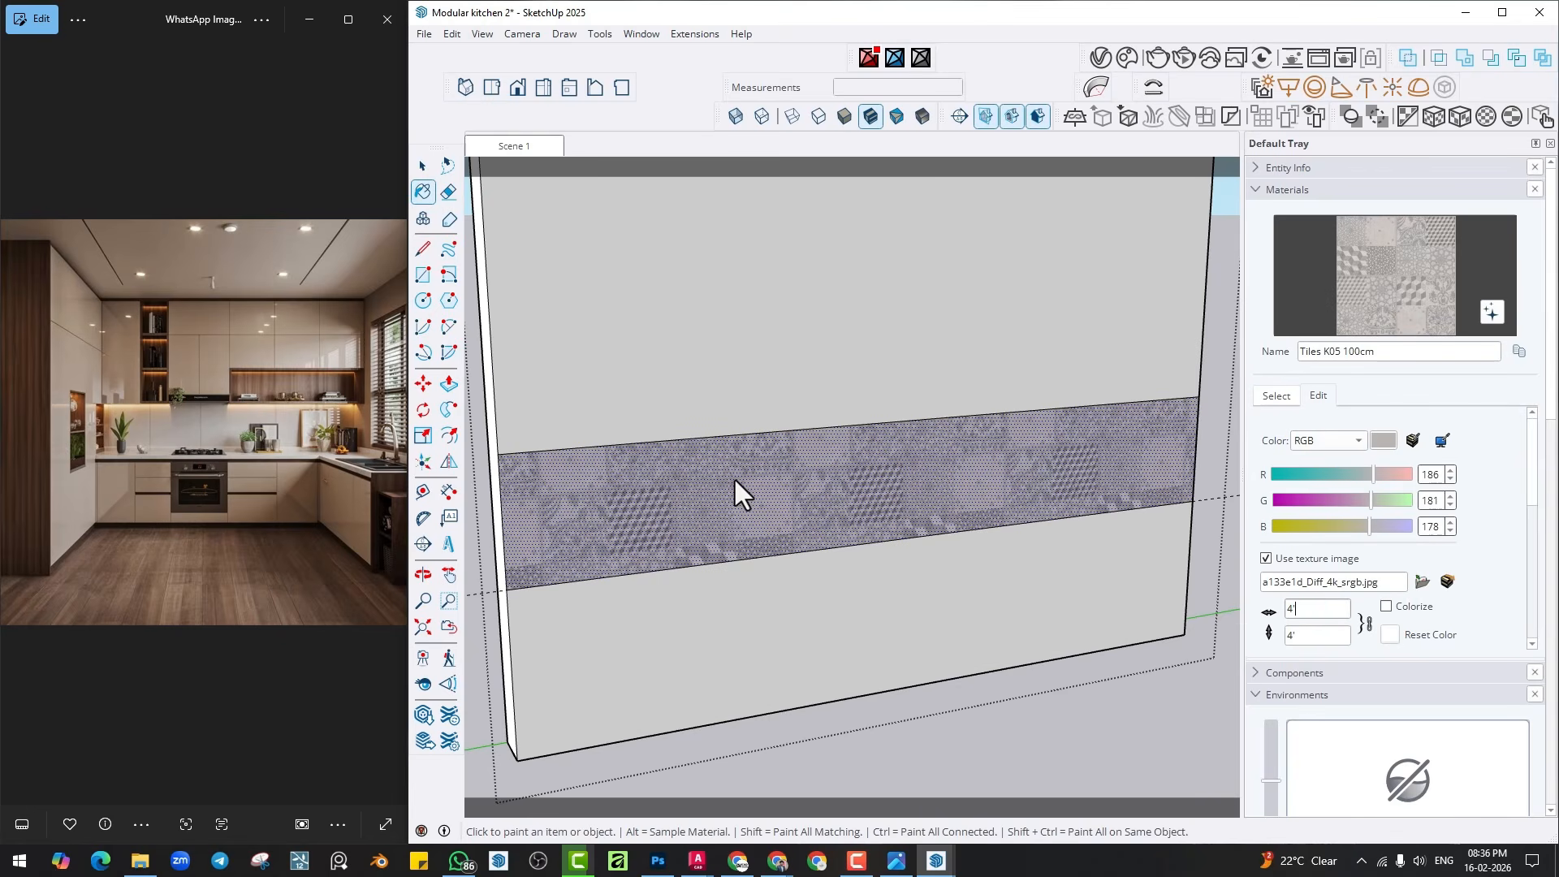
# Apply V-Ray tri-planar projection to the tiled backsplash face and leave the wall group.
pyautogui.scroll(2, 748, 505)
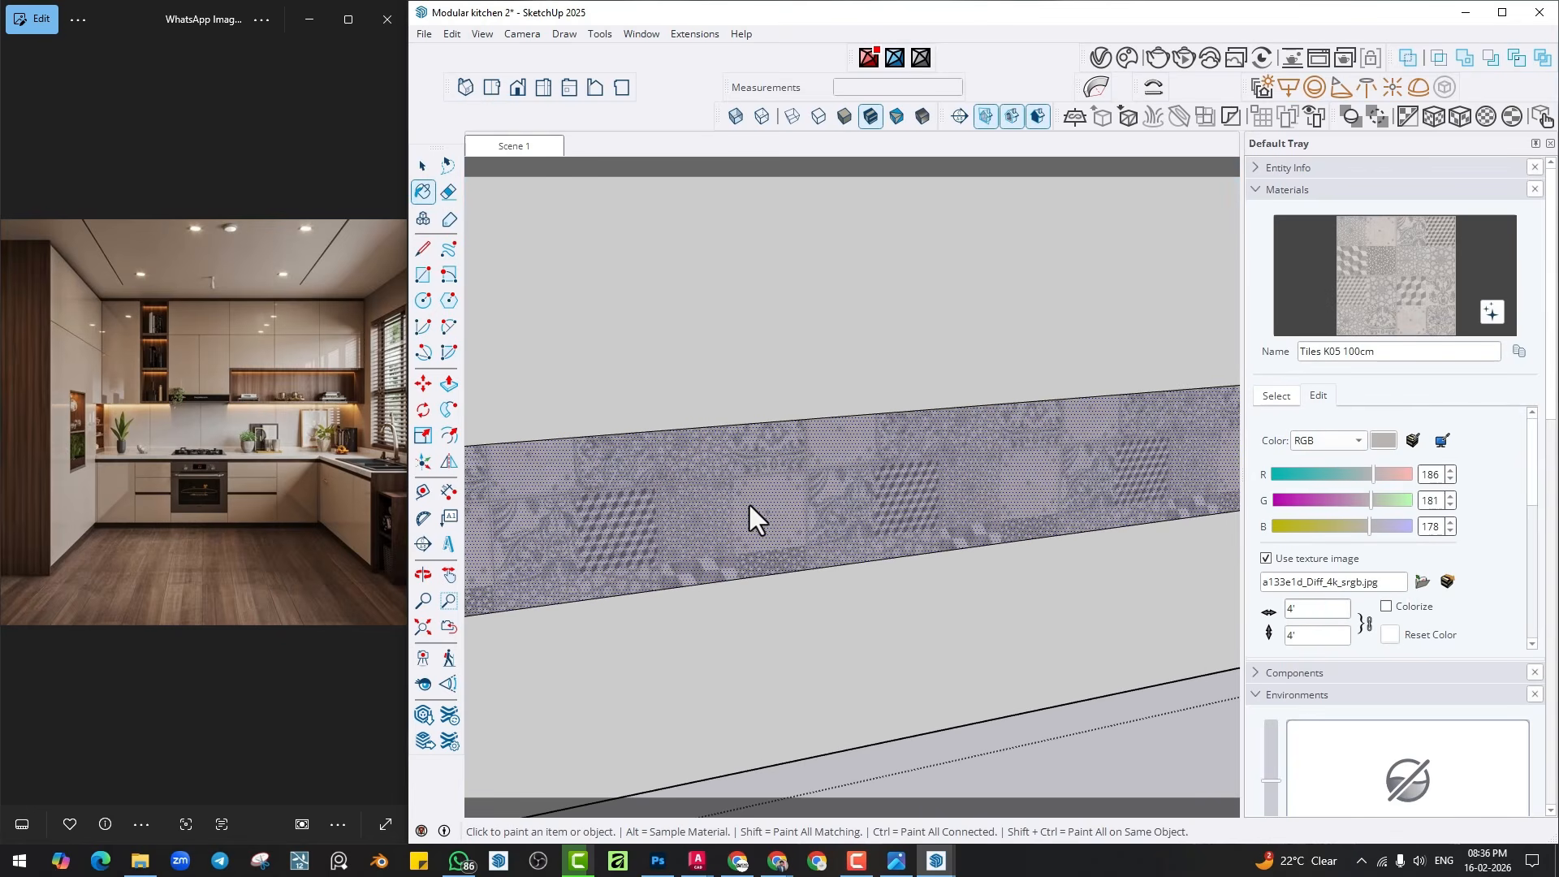
pyautogui.click(1434, 120)
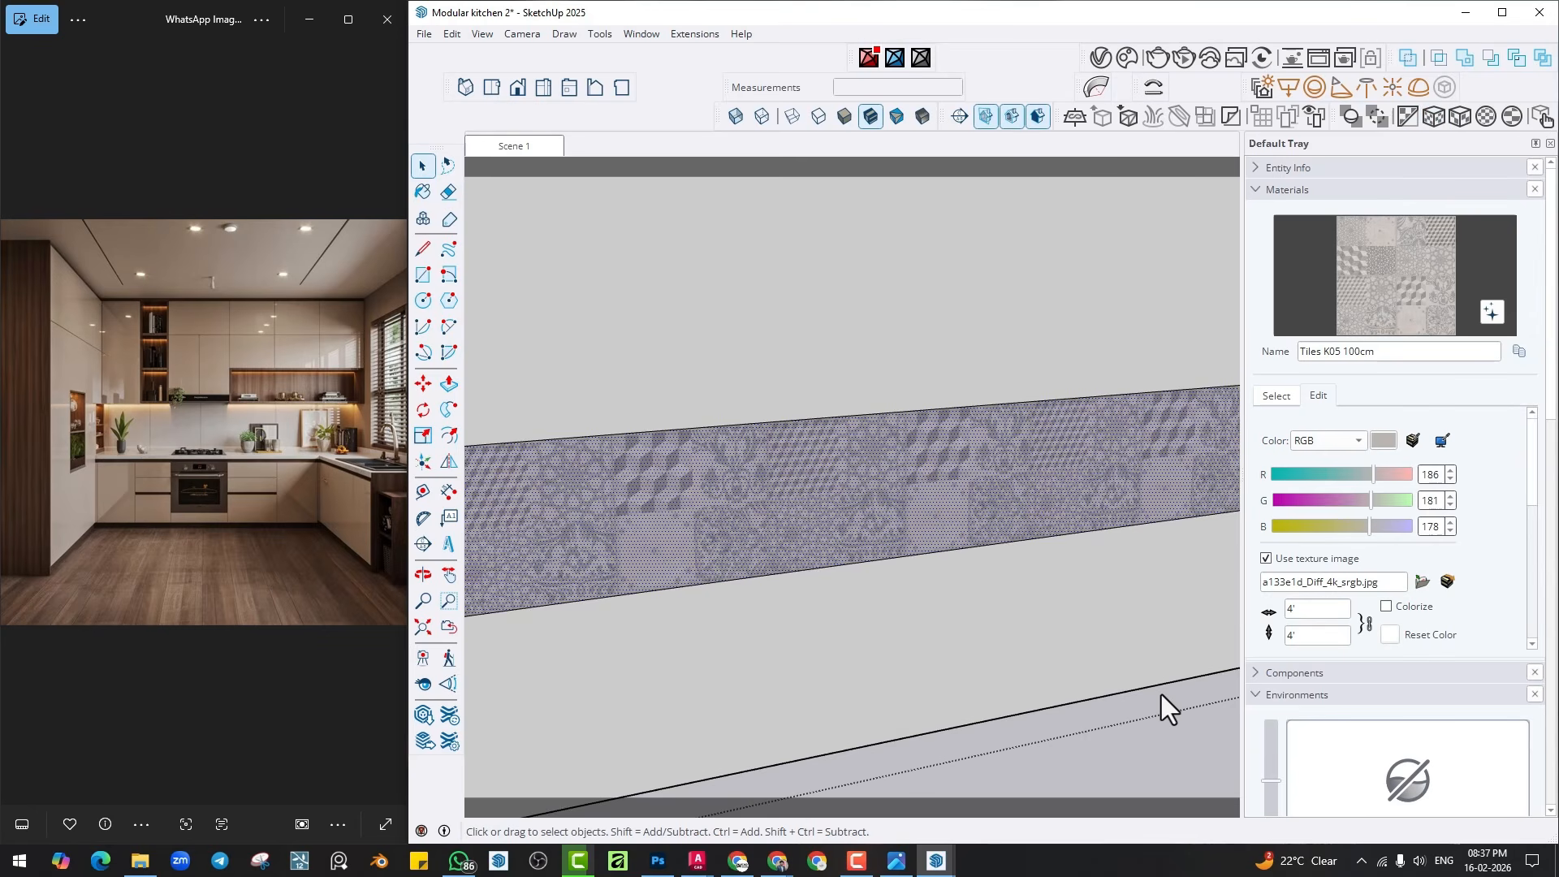
pyautogui.click(1144, 727)
# Hide the tall unit and wooden panels that block the view of the tiled backsplash.
pyautogui.click(930, 573)
pyautogui.press('h')
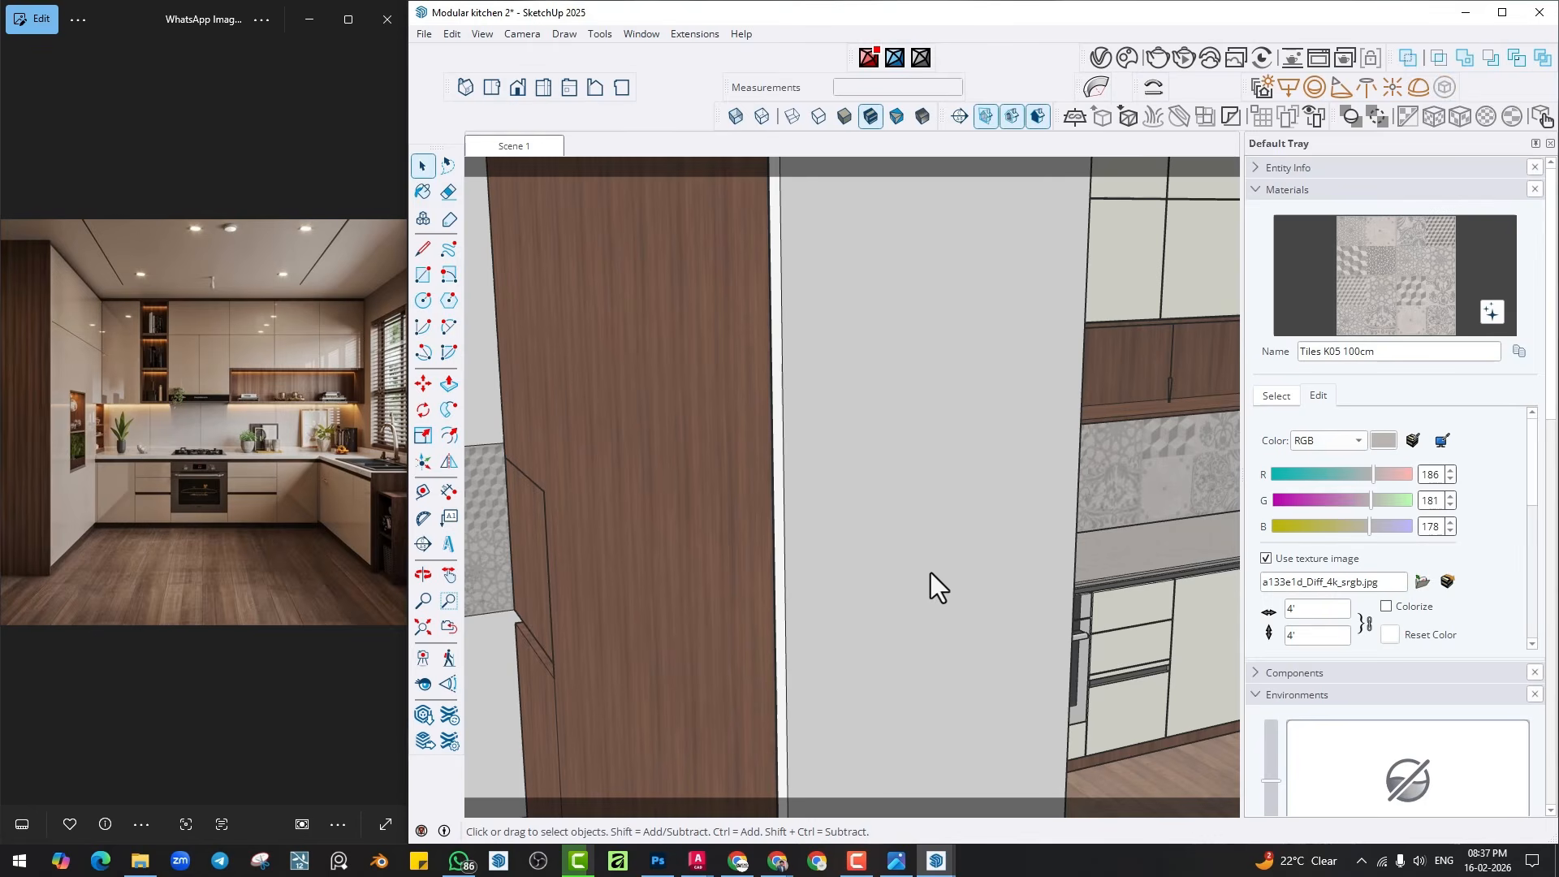
pyautogui.click(924, 523)
pyautogui.press('h')
pyautogui.click(1024, 504)
pyautogui.press('h')
pyautogui.click(1049, 494)
pyautogui.press('h')
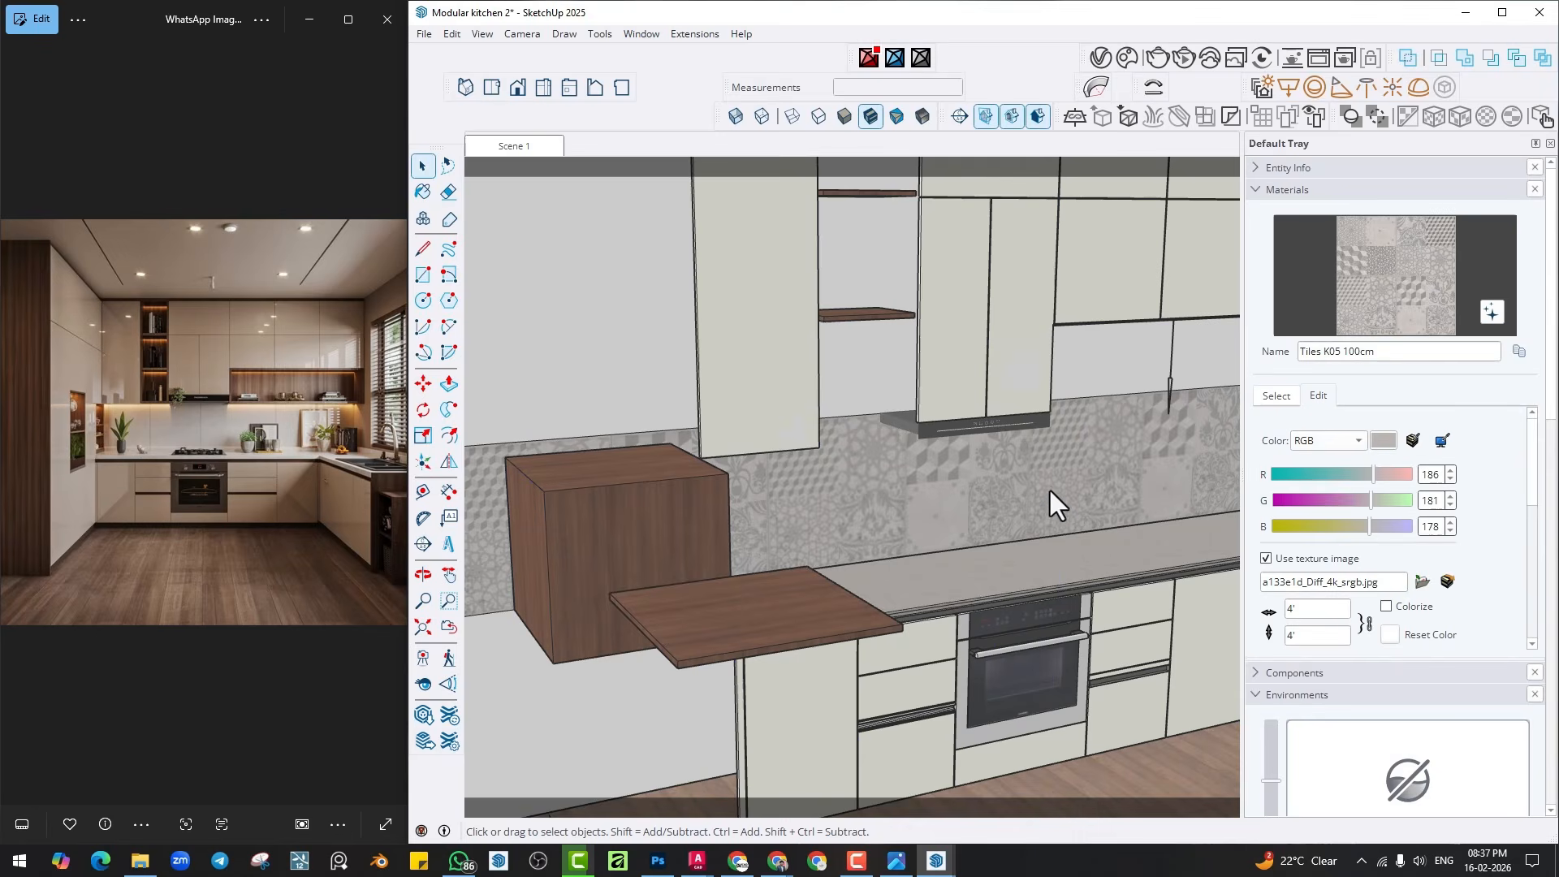
# Reopen the tiled back wall and try texture sizes of 6' and 1' for the Tiles K05 100cm material.
pyautogui.scroll(5, 992, 470)
pyautogui.moveTo(977, 472); pyautogui.dragTo(641, 485, button='middle')
pyautogui.doubleClick(882, 490)
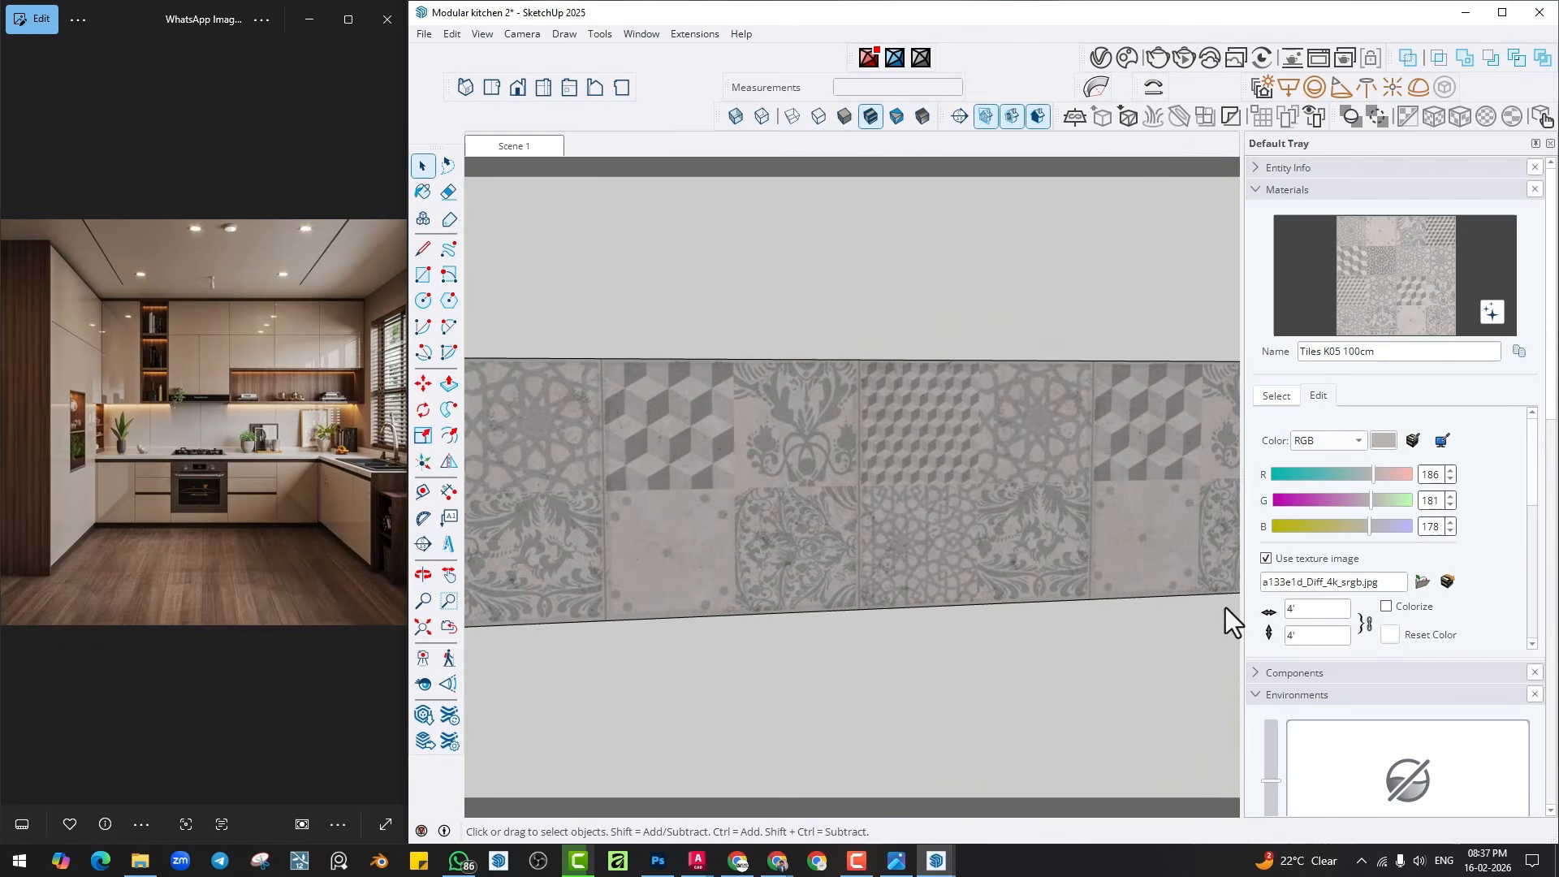
pyautogui.click(422, 191)
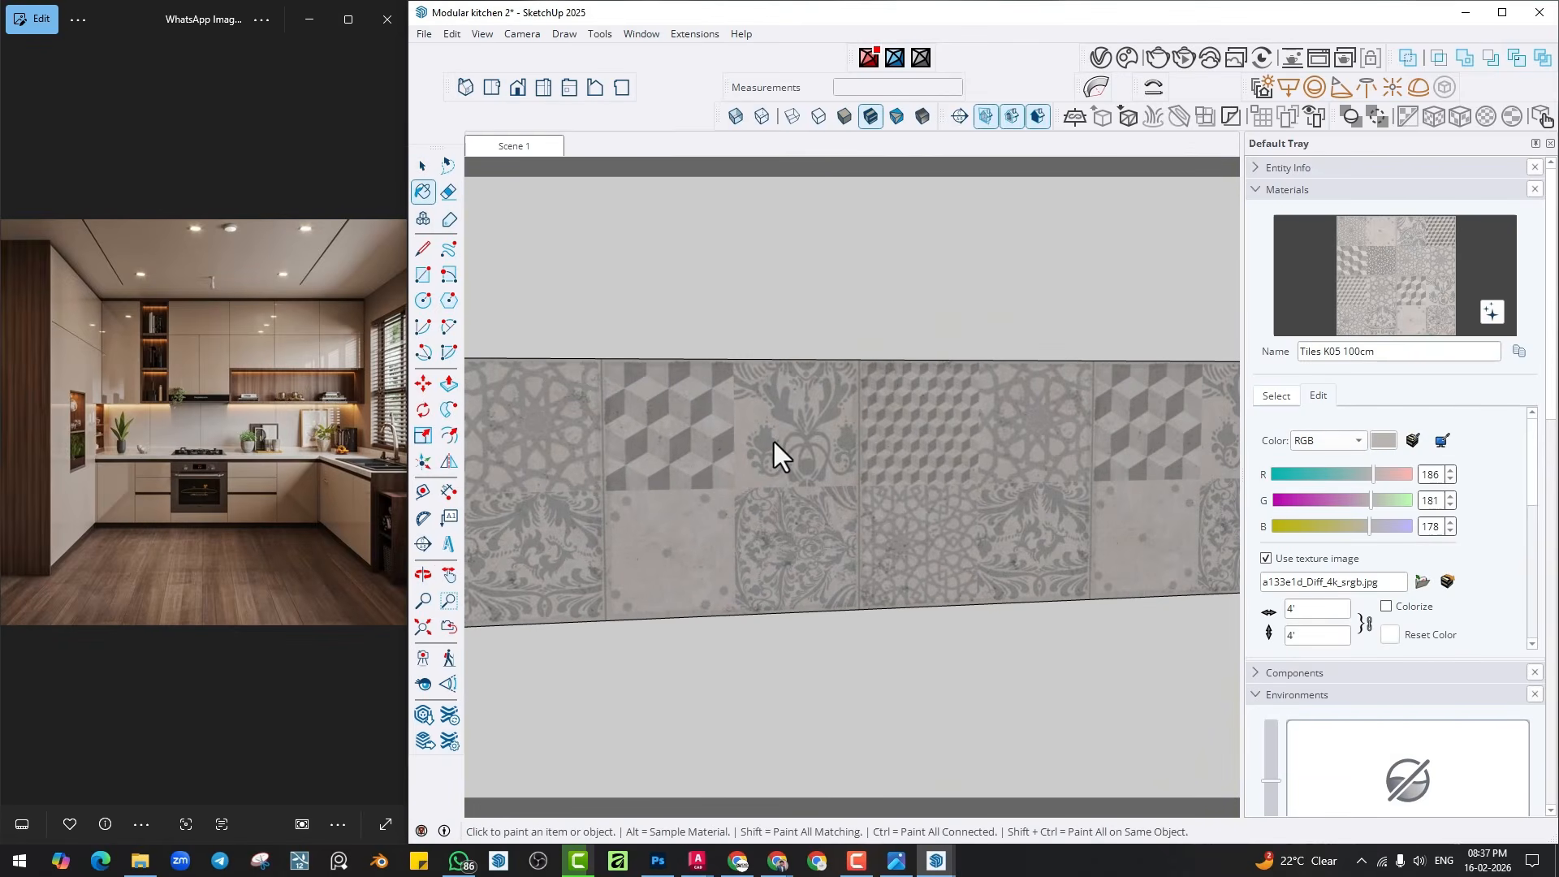
pyautogui.click(1319, 609)
pyautogui.write("6'")
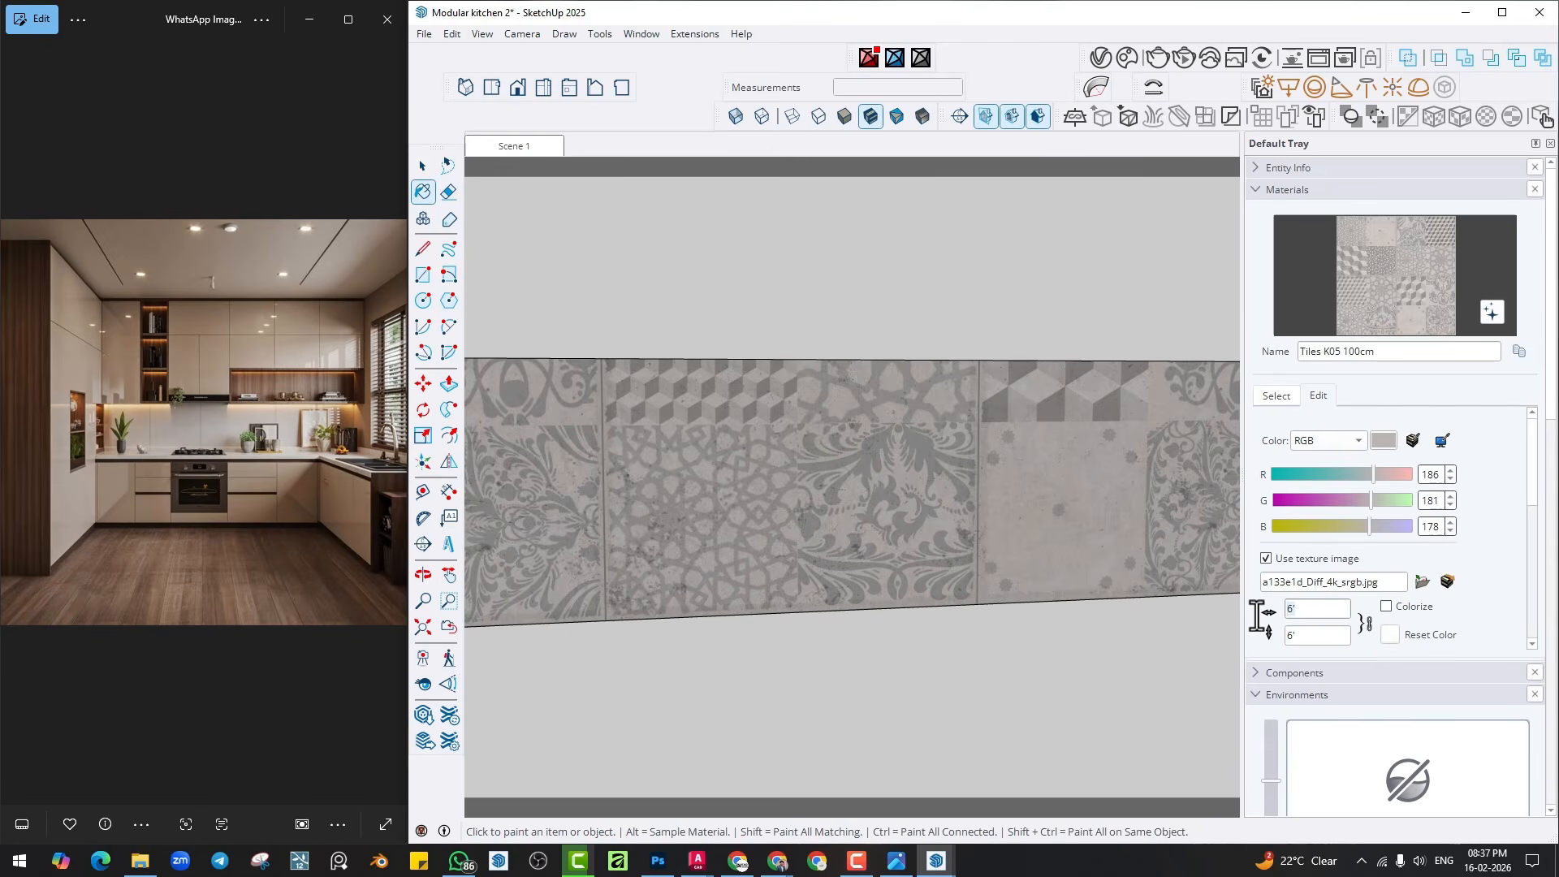
pyautogui.write("1'")
pyautogui.press('Return')
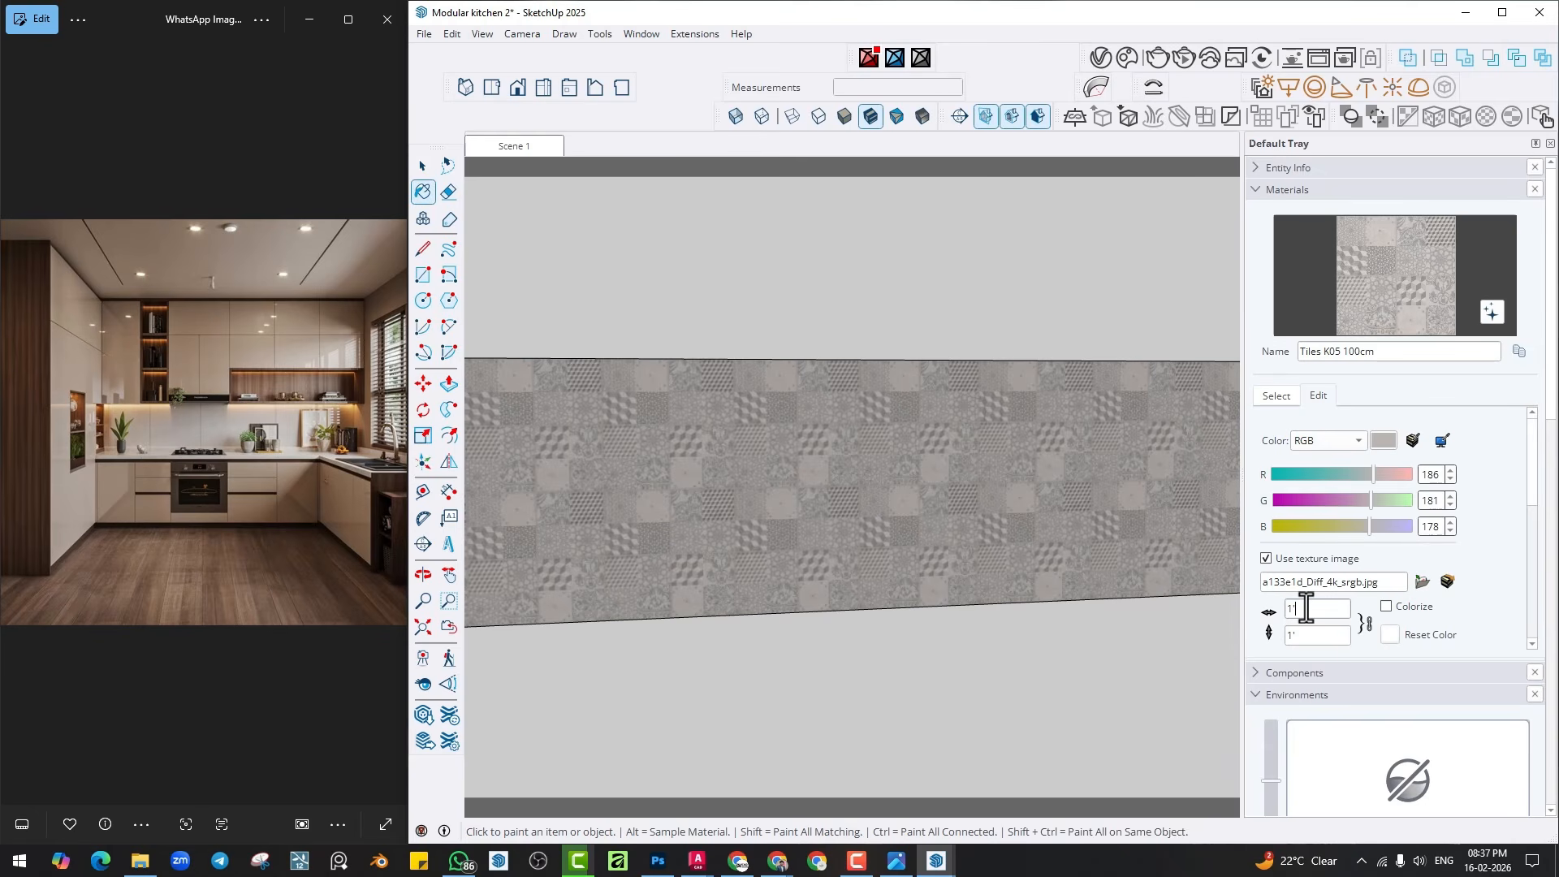
# Set the backsplash tile's texture size to 2' and select the tiled face.
pyautogui.moveTo(1305, 606); pyautogui.dragTo(1226, 617)
pyautogui.write("2'")
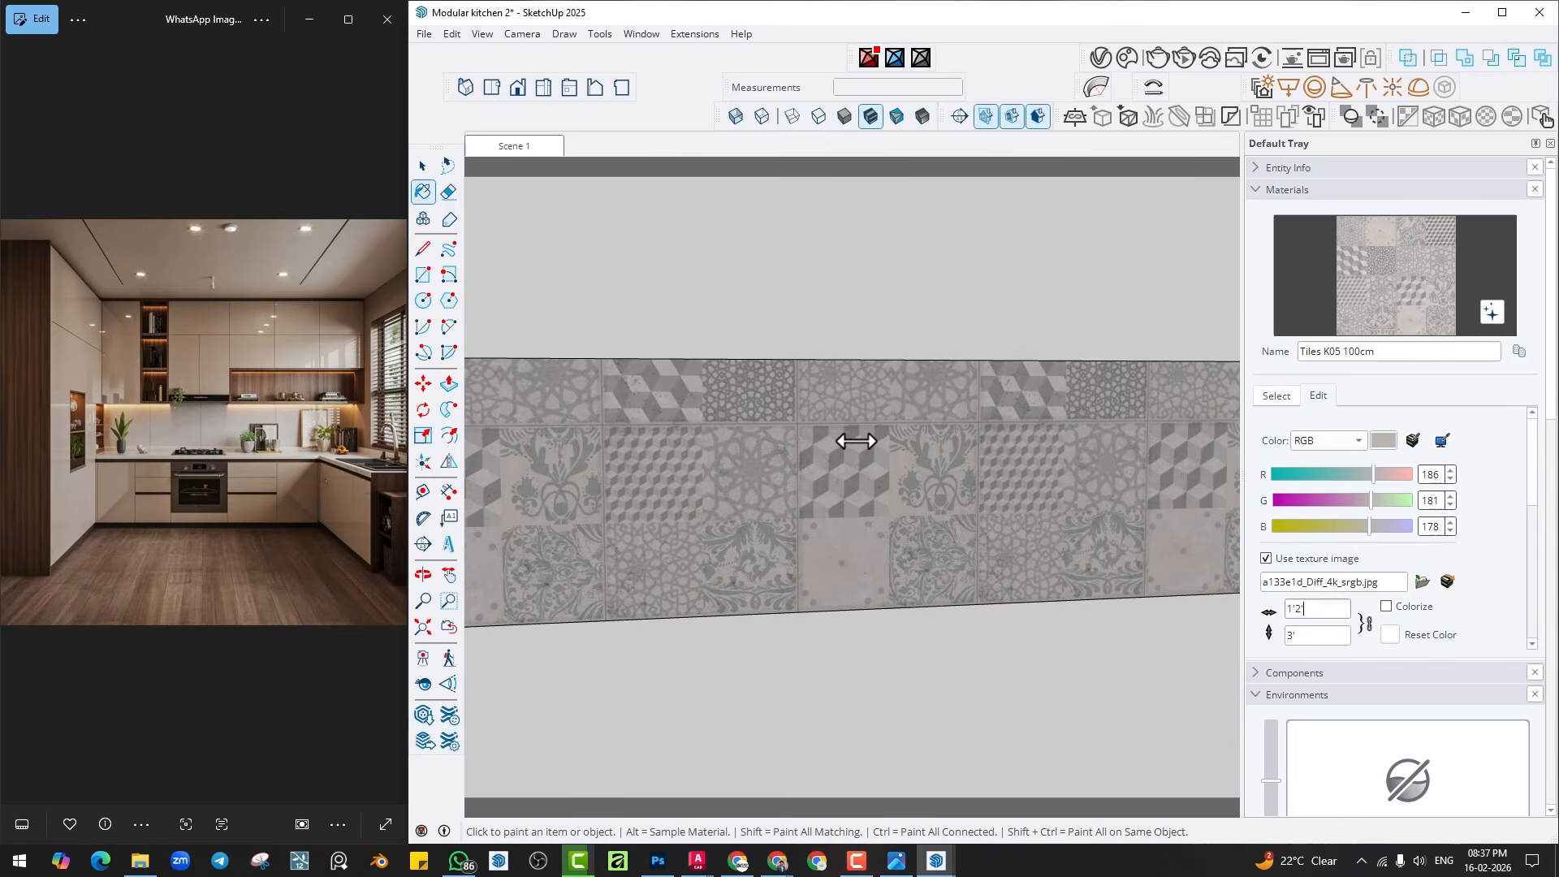
pyautogui.click(424, 166)
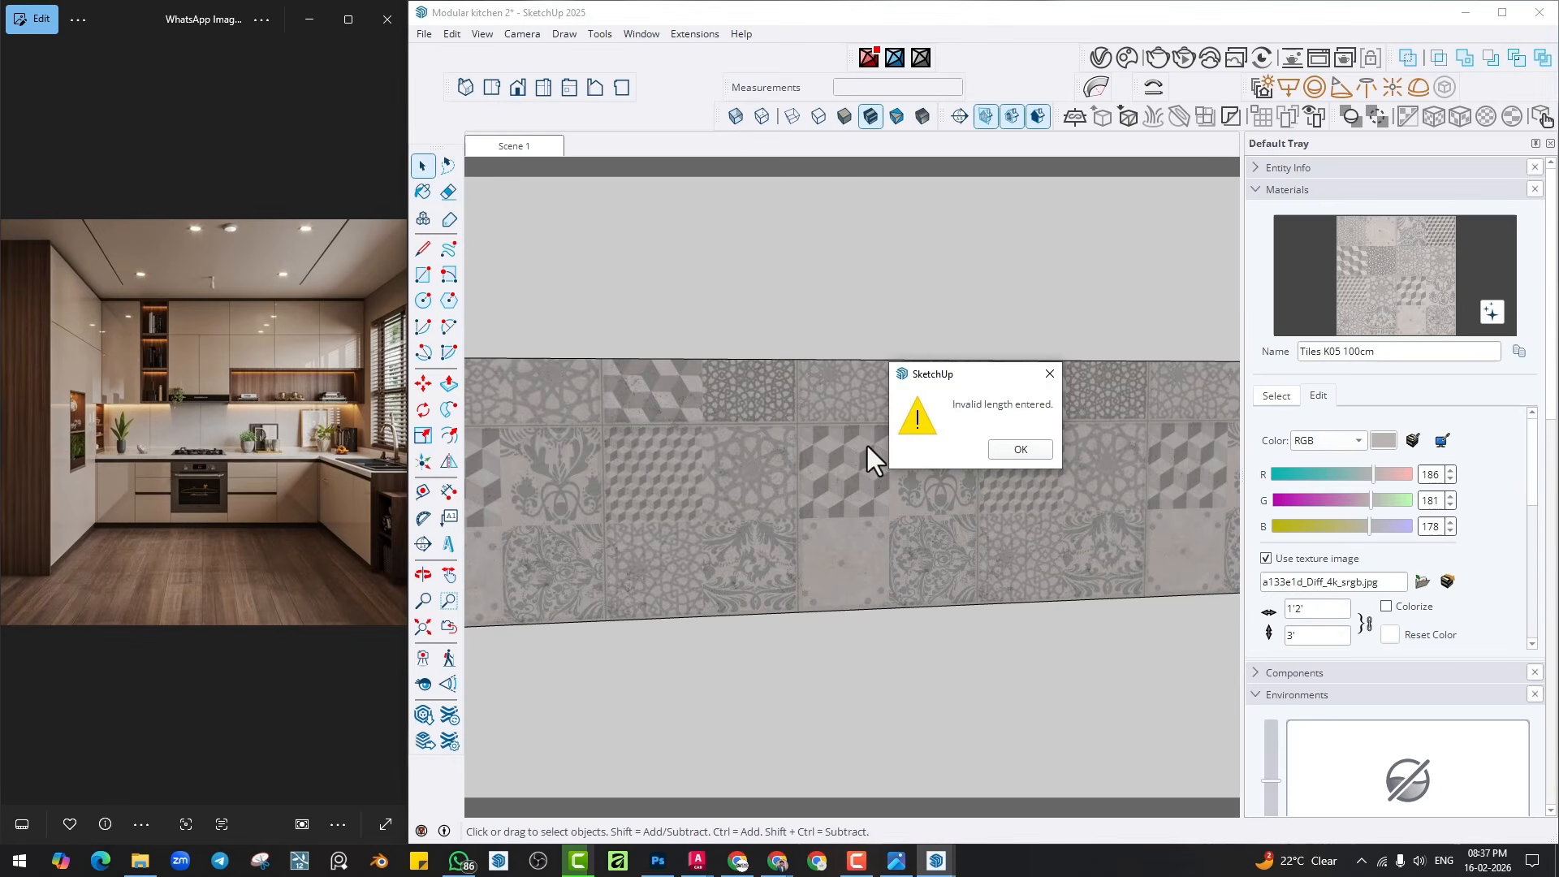
pyautogui.click(1003, 449)
pyautogui.click(706, 431)
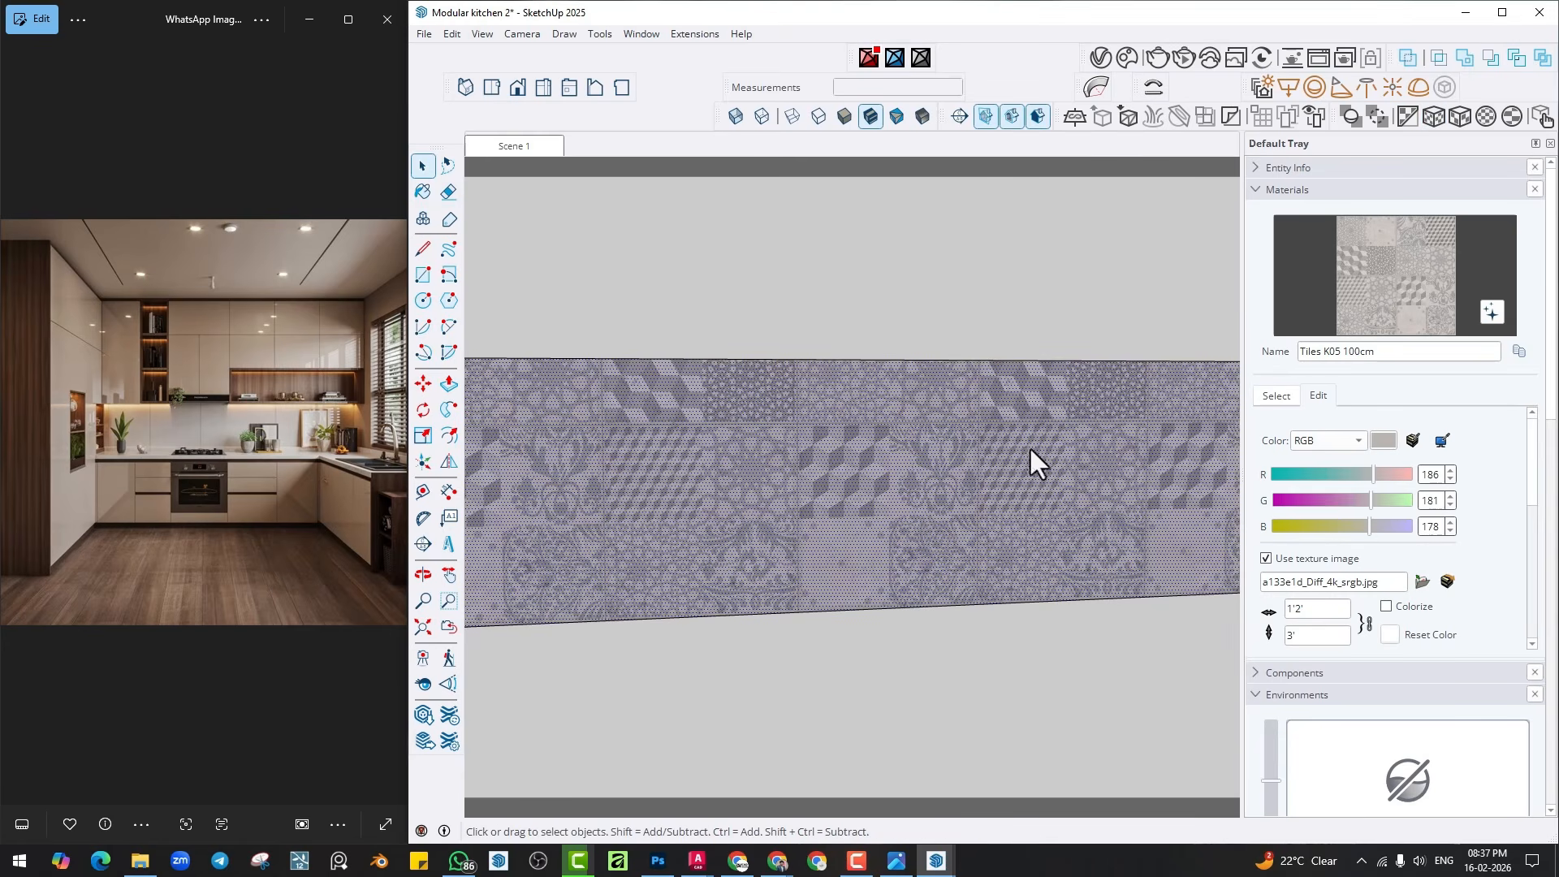
pyautogui.doubleClick(1299, 608)
pyautogui.write("2'")
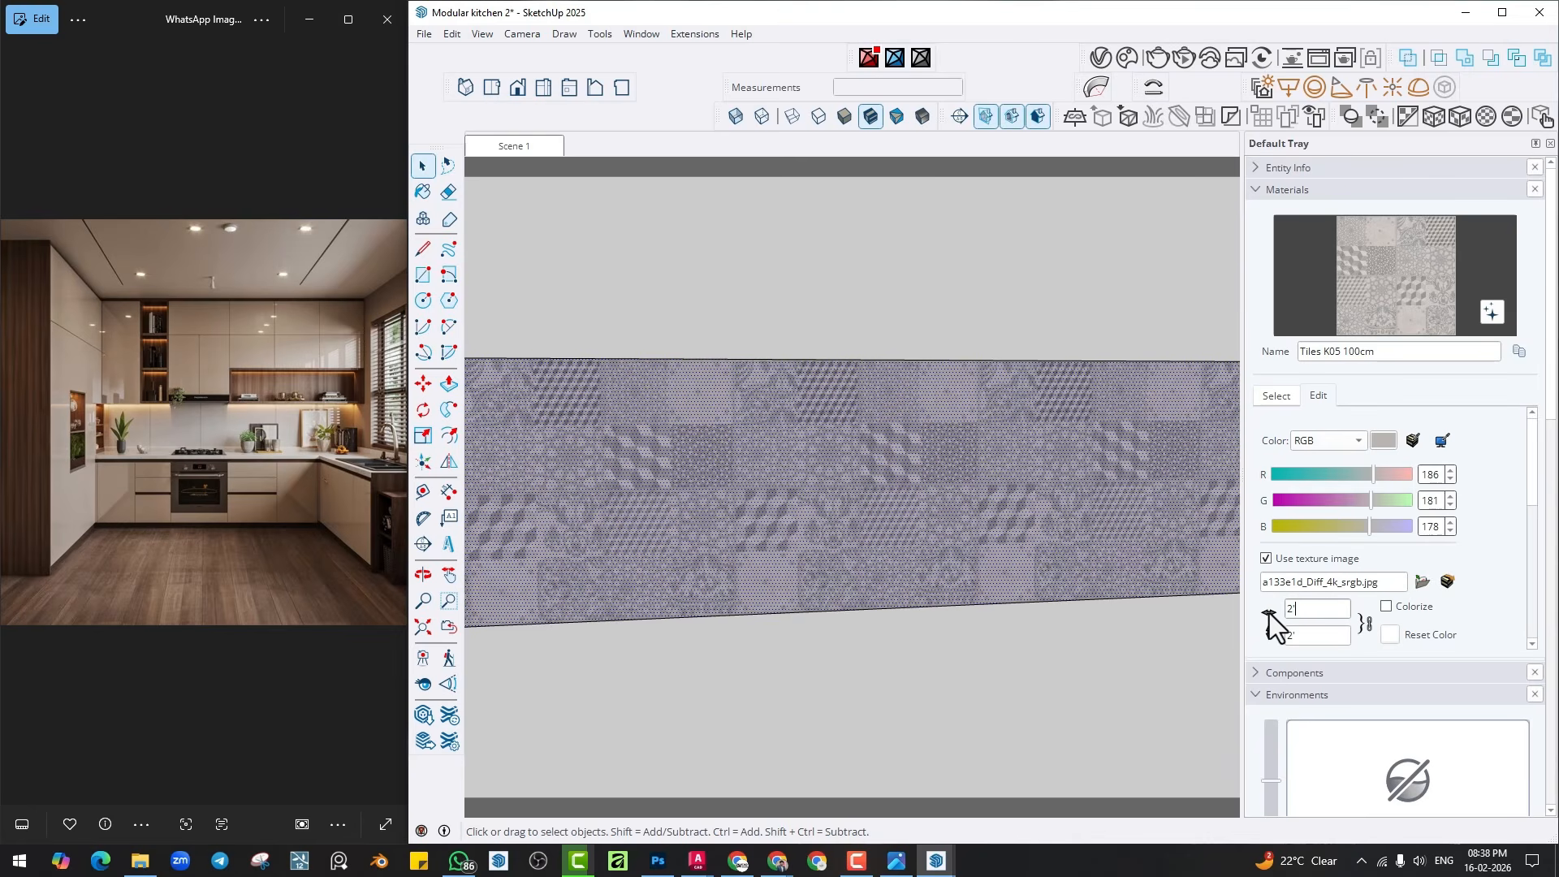
# Try a 16" texture size on the backsplash tile, then 2", and set it back to 2'.
pyautogui.click(1306, 636)
pyautogui.moveTo(1315, 609); pyautogui.dragTo(1275, 609)
pyautogui.write('16')
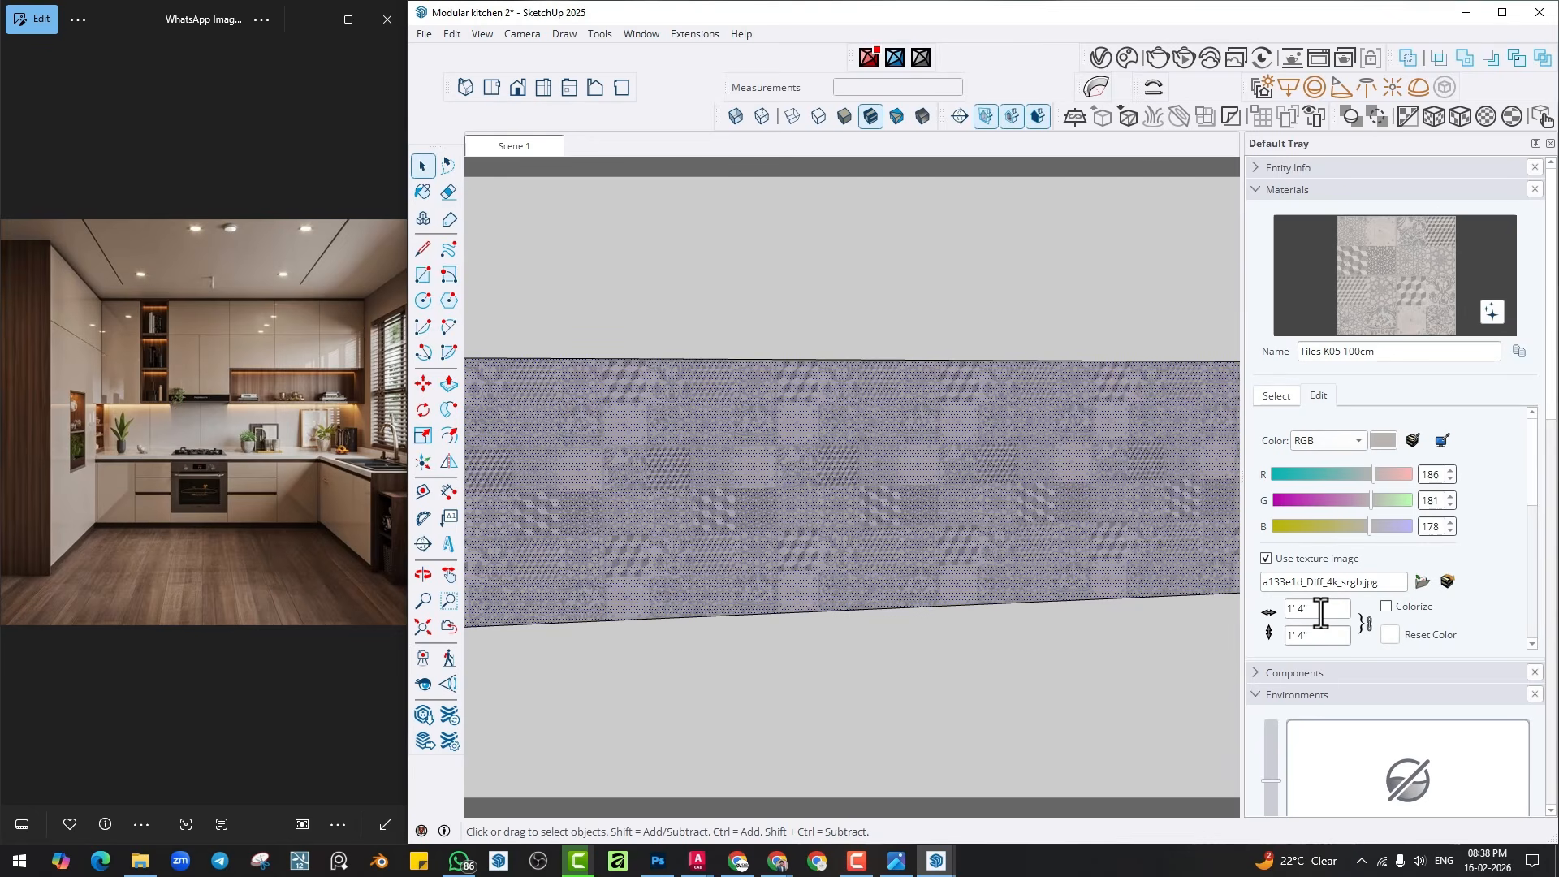
pyautogui.press('Return')
pyautogui.write('2')
pyautogui.click(1322, 636)
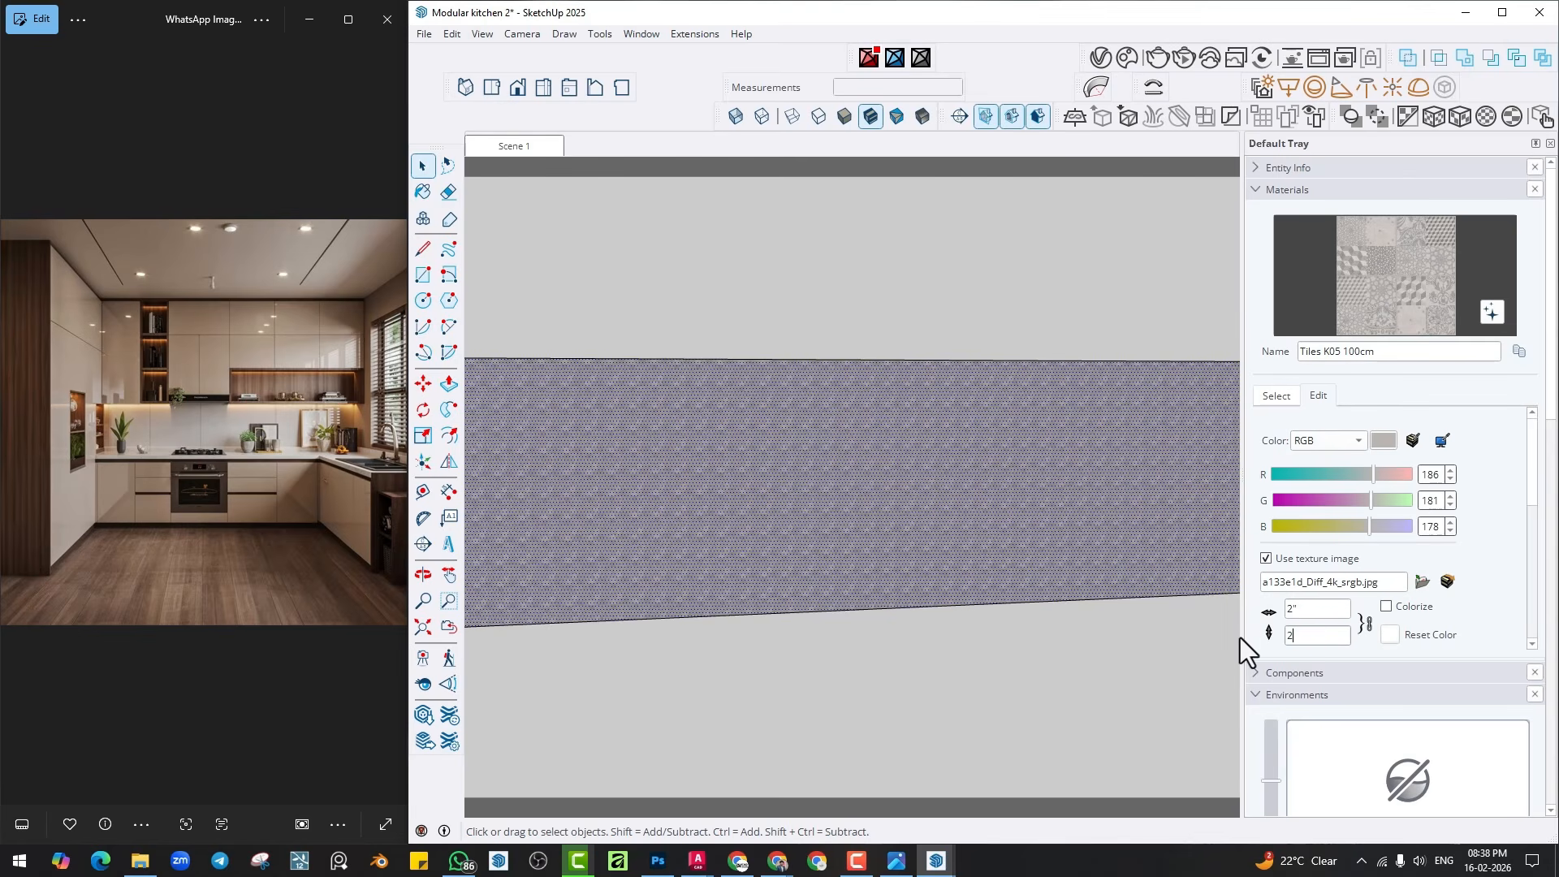
pyautogui.write("'")
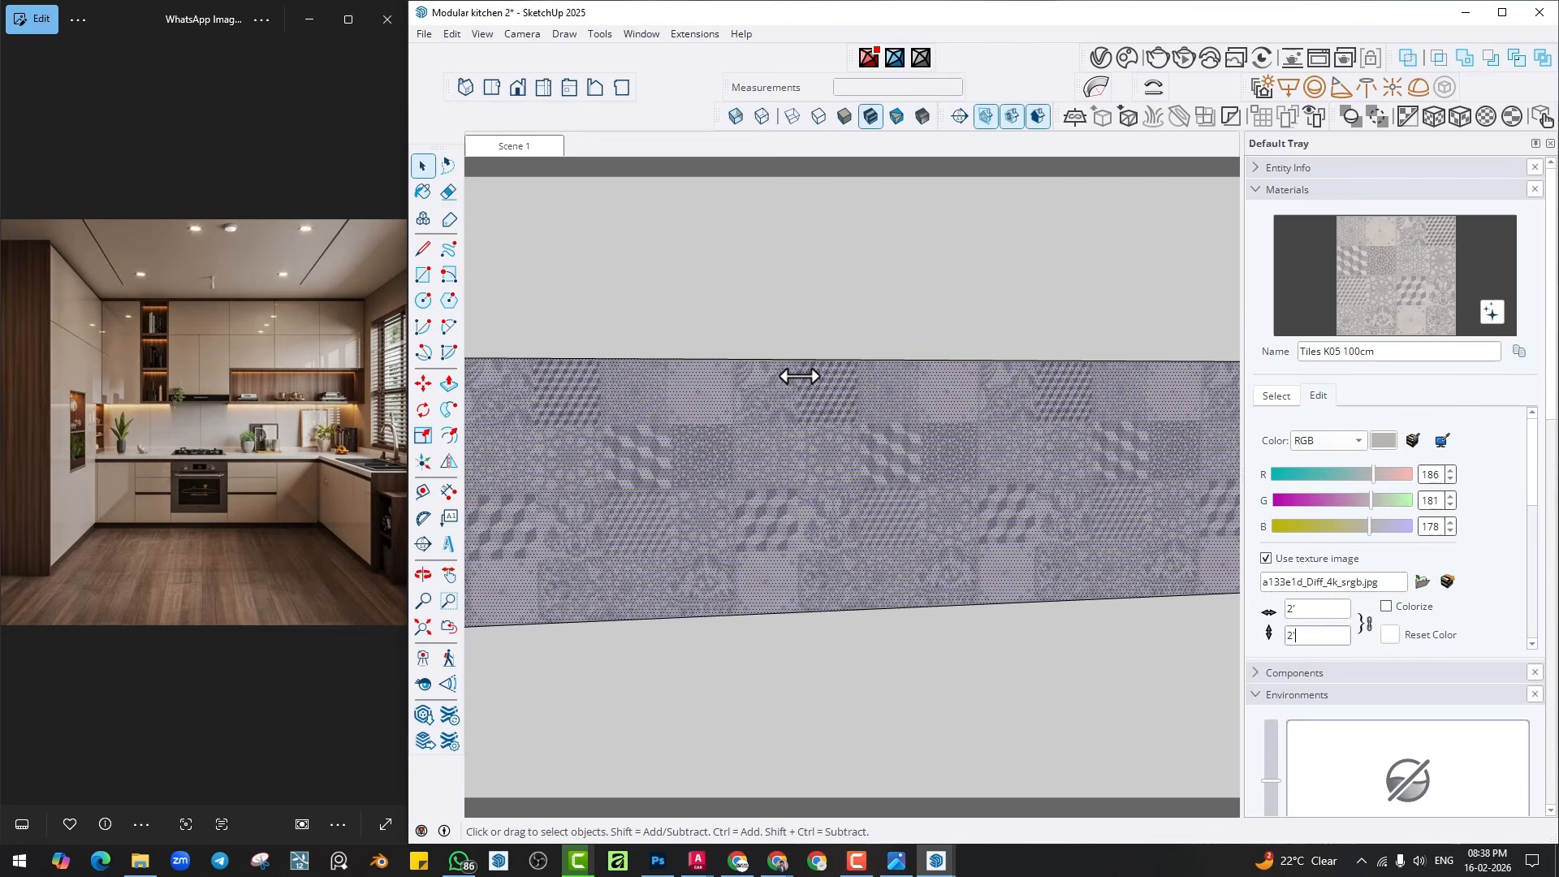
# Try a 32" texture size on the backsplash tile and deselect the tiled face.
pyautogui.write("'")
pyautogui.write('32')
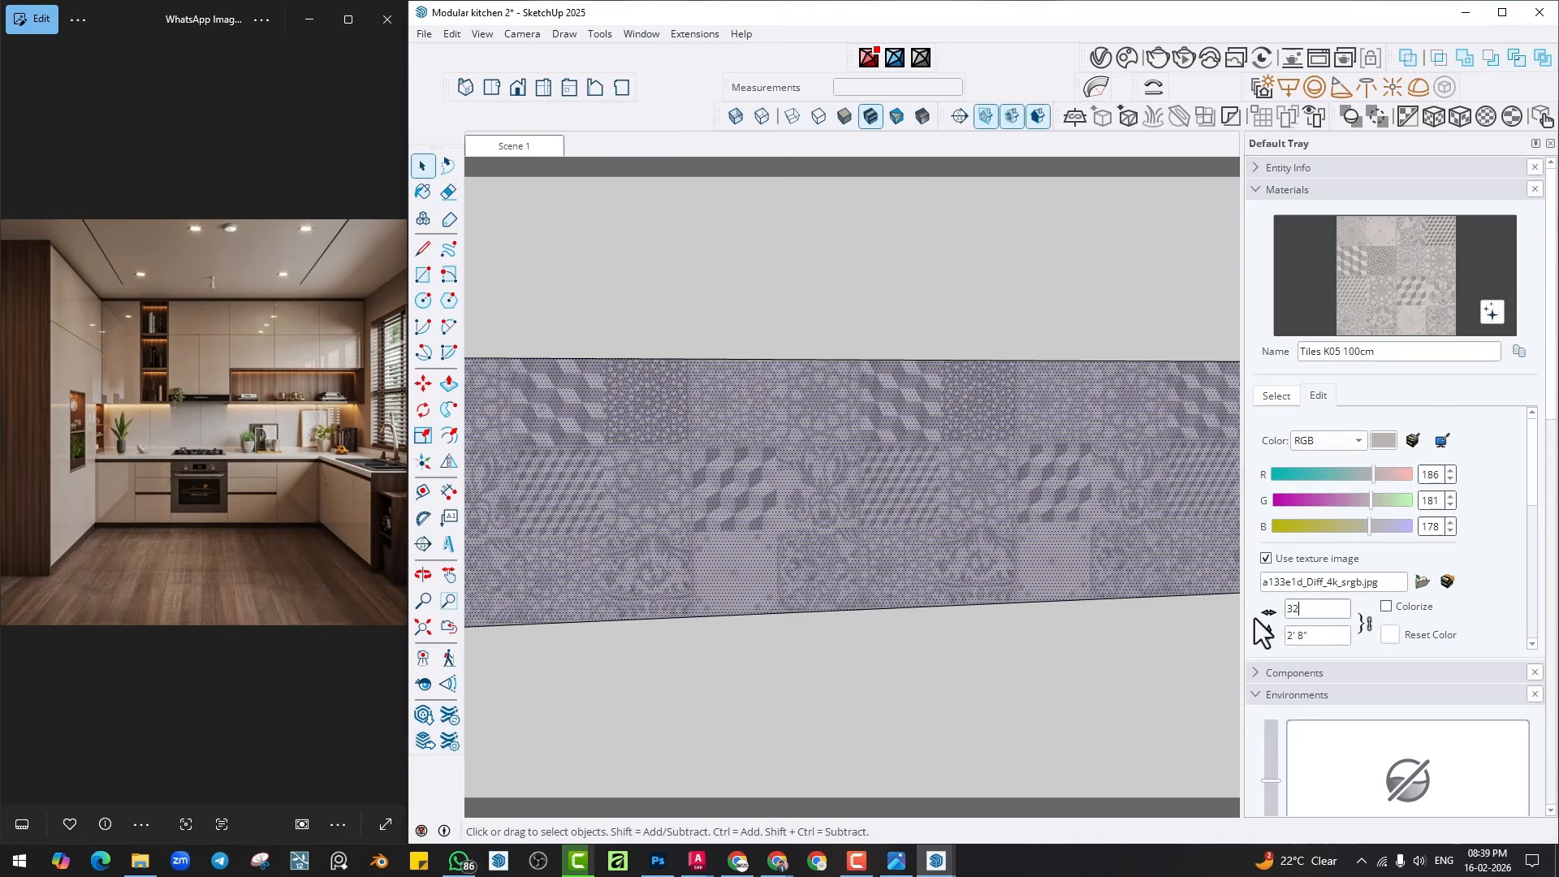
pyautogui.click(1299, 635)
pyautogui.click(763, 671)
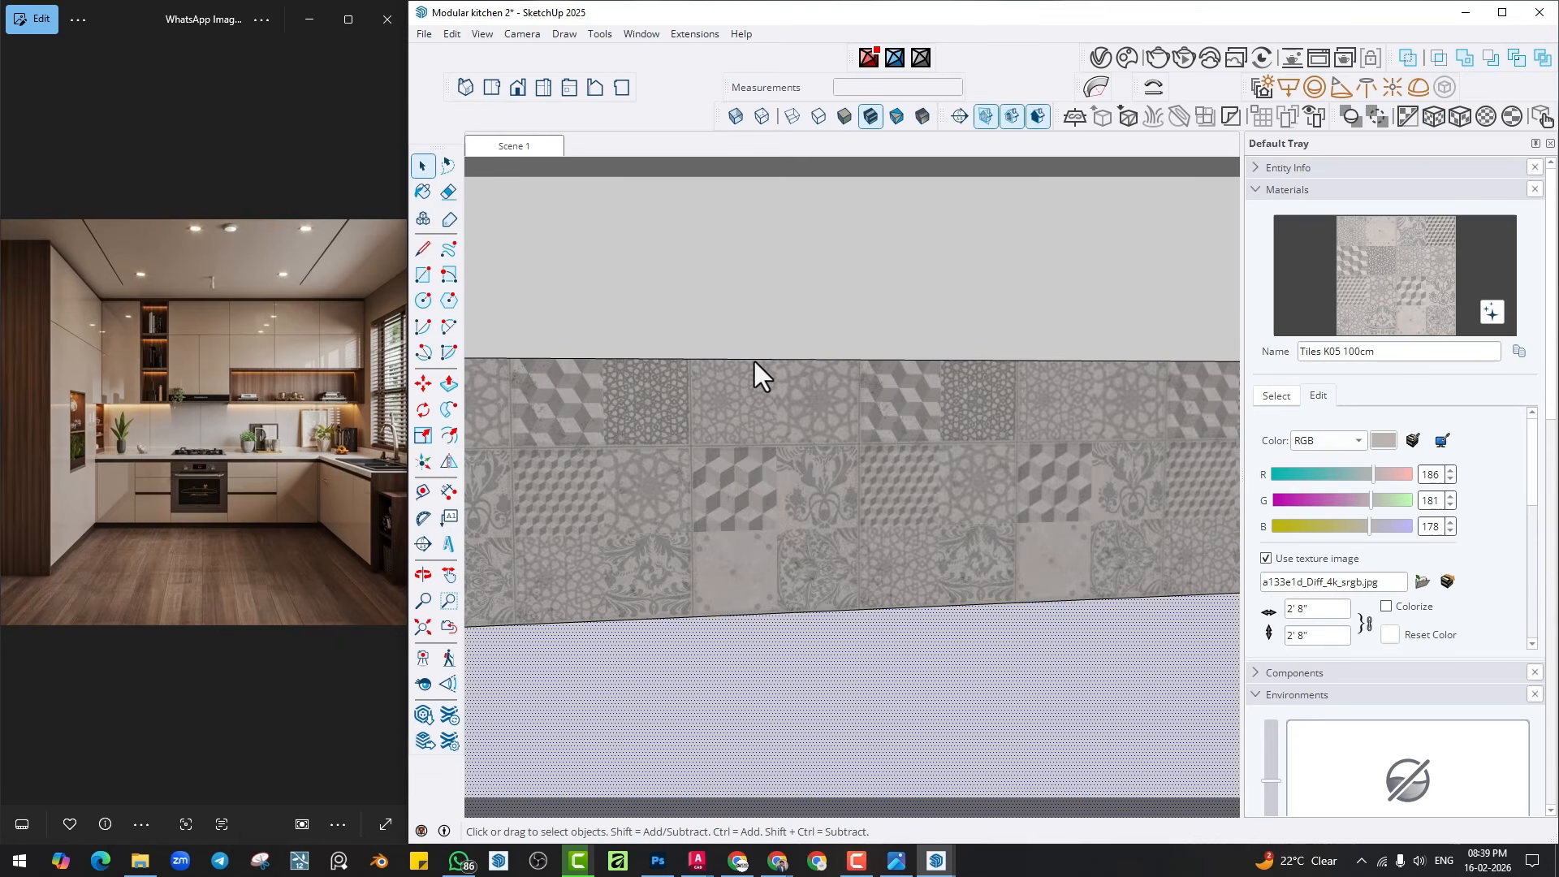
# Set the backsplash tile's texture size to 2' by 2' and return to the Scene 1 view.
pyautogui.click(1330, 609)
pyautogui.press('BackSpace')
pyautogui.press('BackSpace')
pyautogui.press('BackSpace')
pyautogui.press('Return')
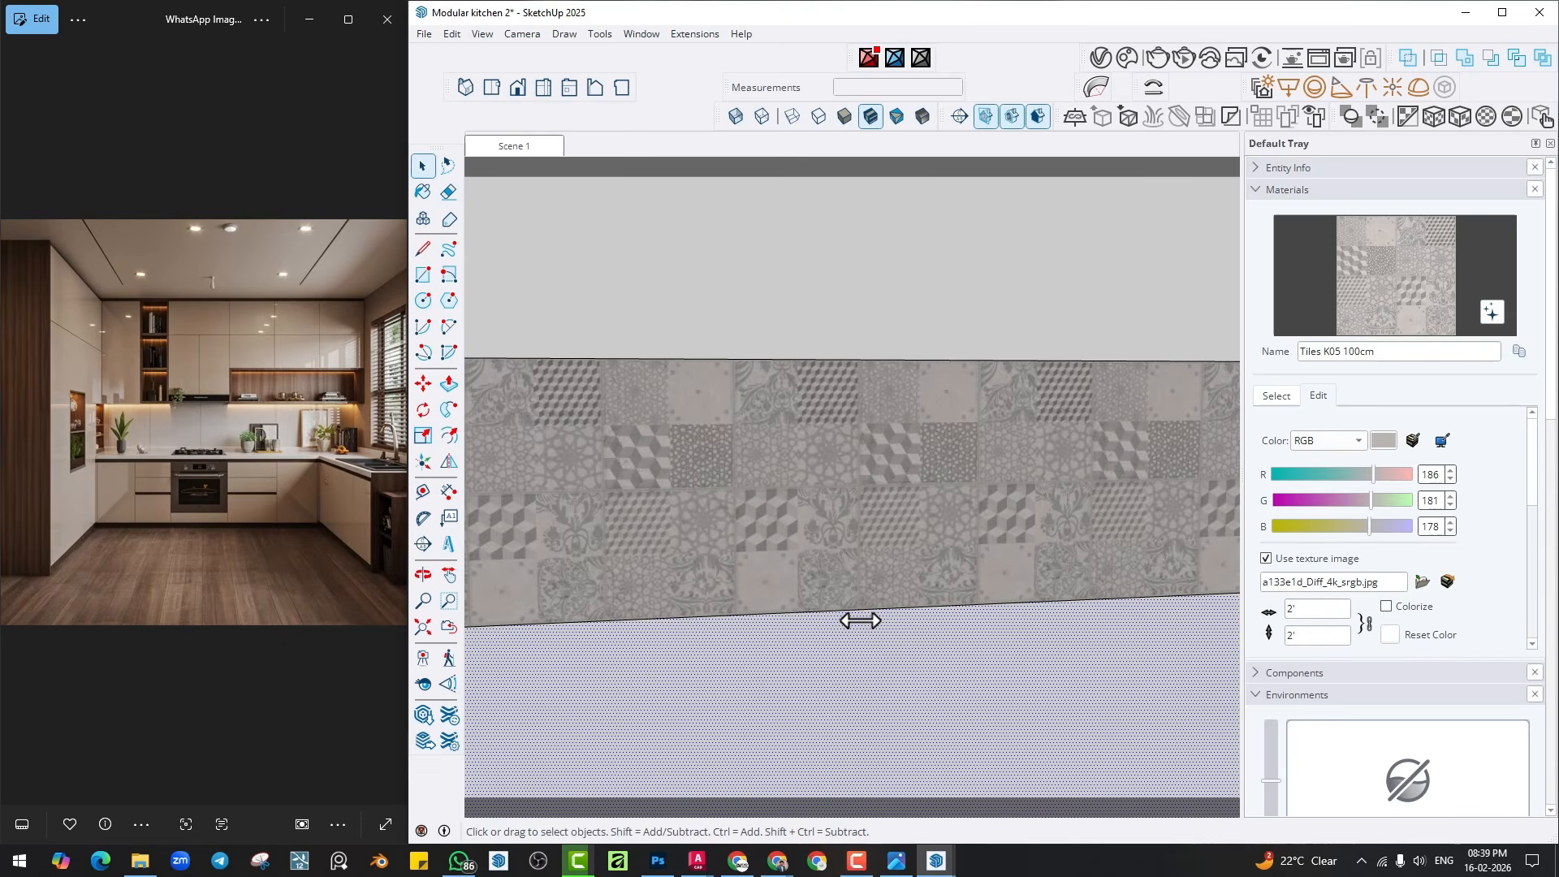
pyautogui.scroll(-6, 859, 622)
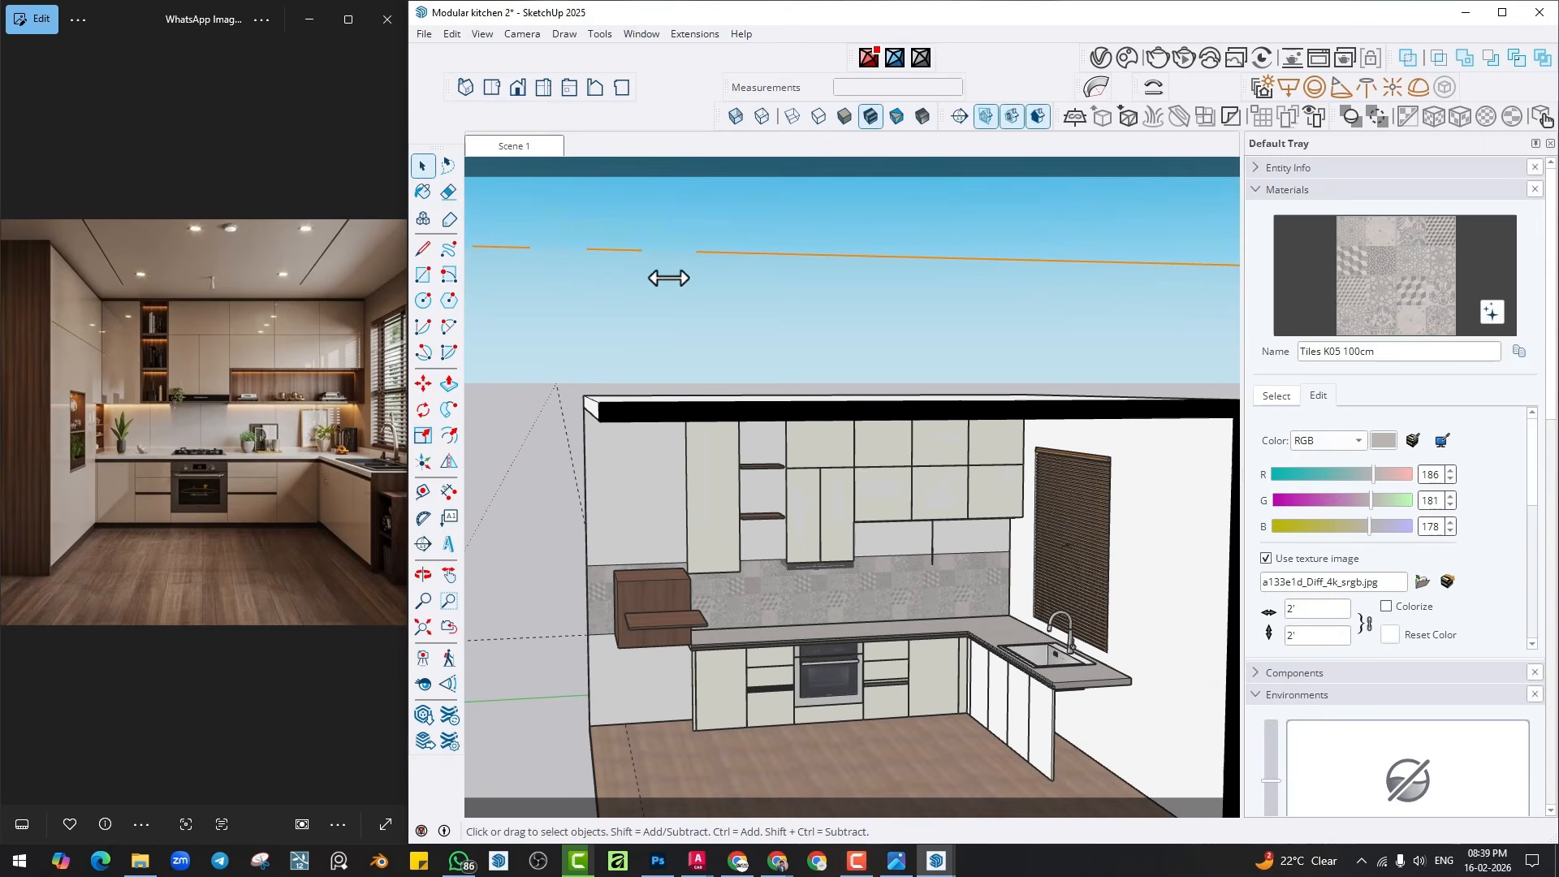
pyautogui.click(526, 152)
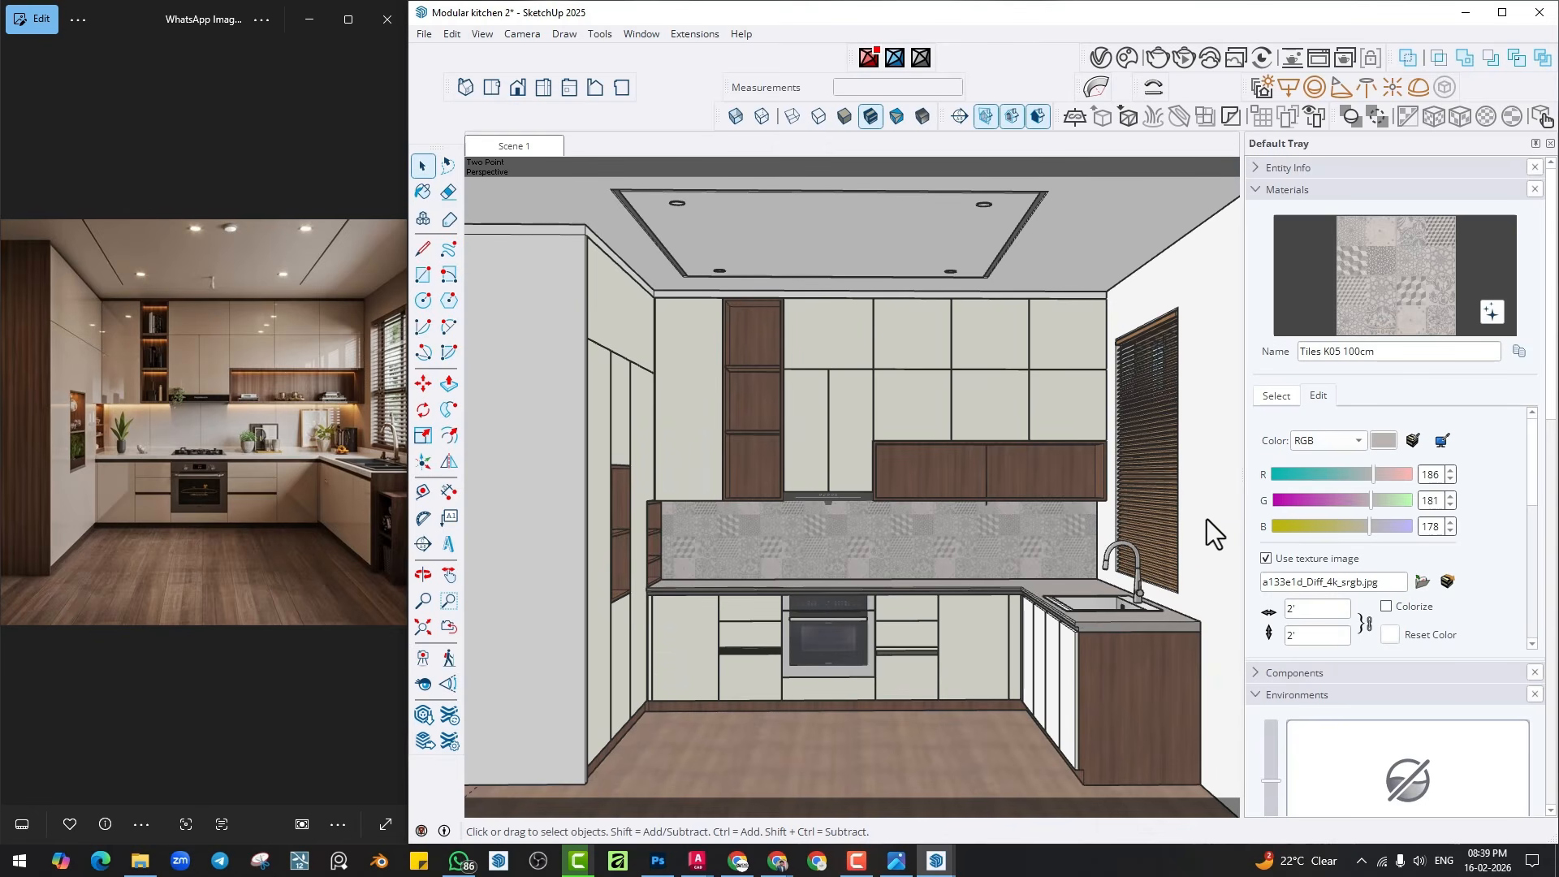
# Open the Chaos Cosmos asset library and search all assets for "kitchen".
pyautogui.moveTo(1198, 622); pyautogui.dragTo(1065, 606, button='middle')
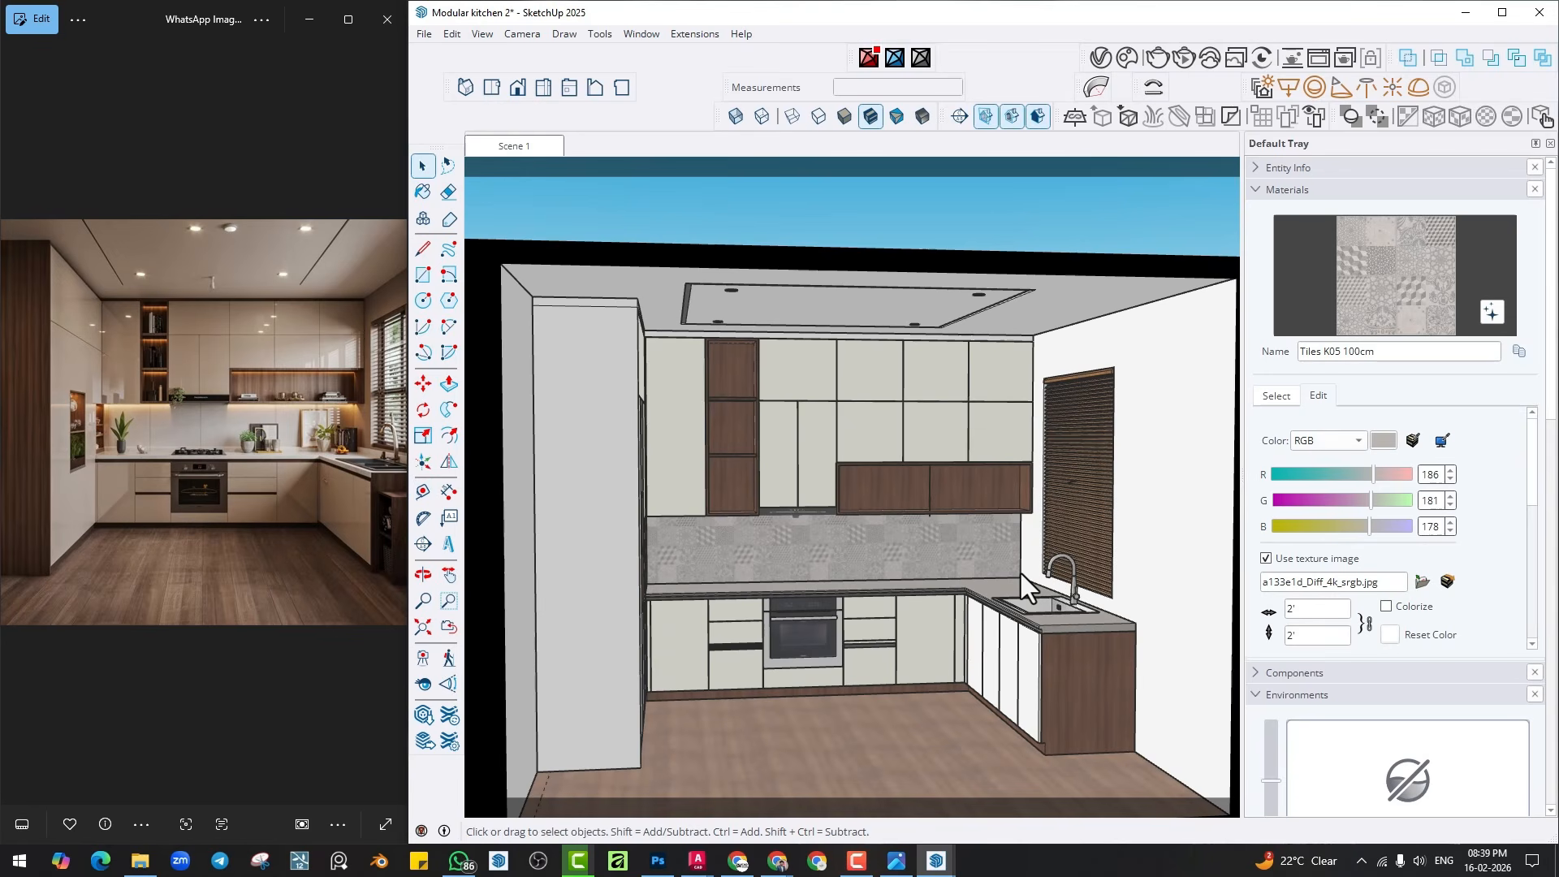
pyautogui.scroll(3, 938, 616)
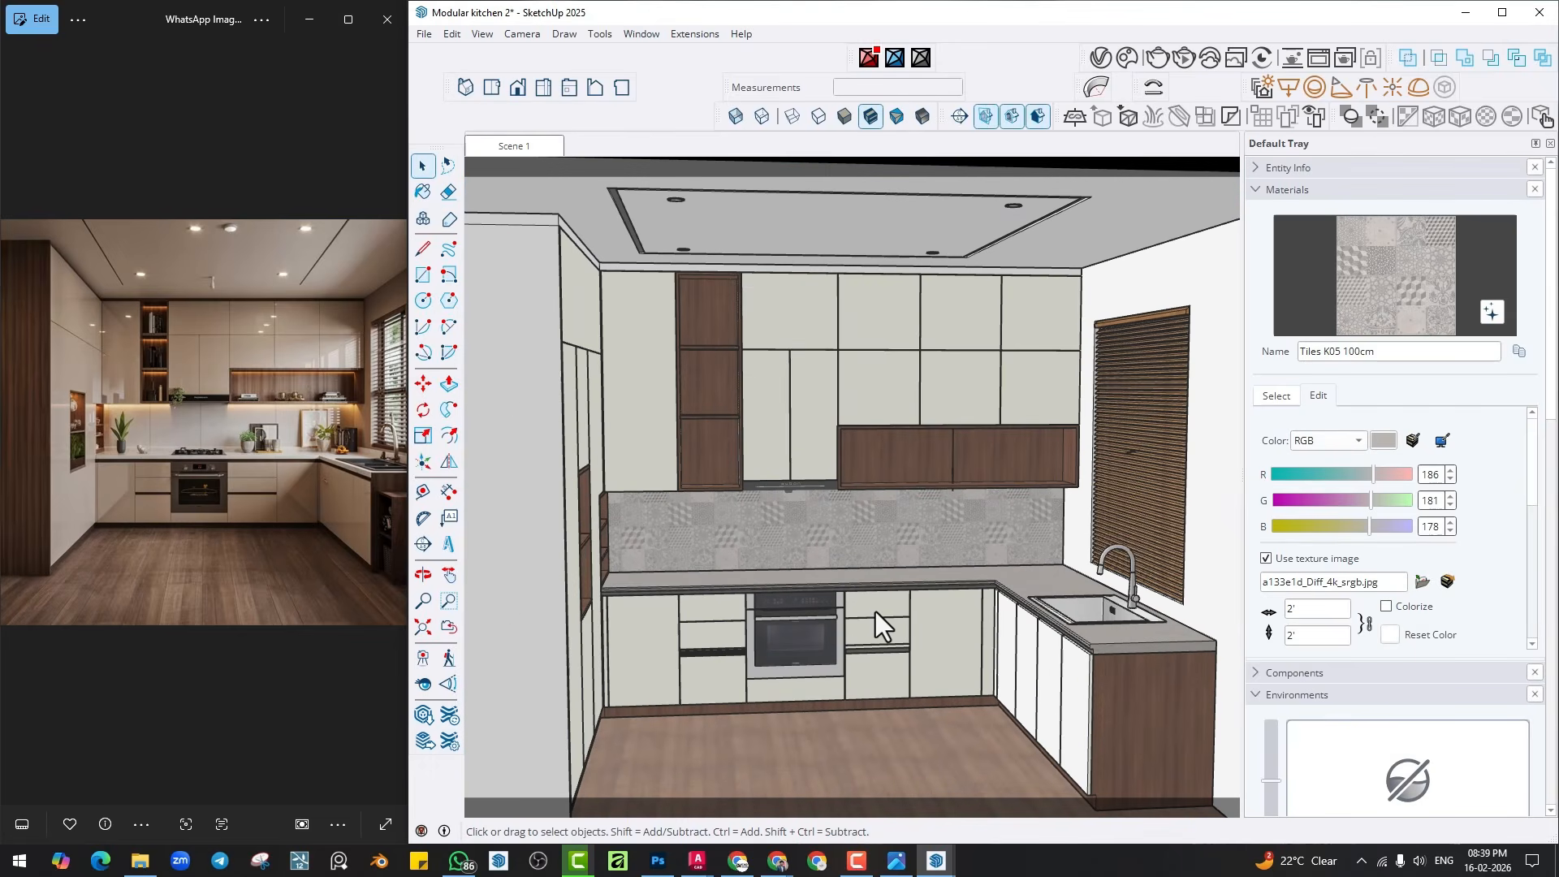
pyautogui.scroll(3, 875, 611)
pyautogui.moveTo(703, 573); pyautogui.dragTo(696, 630, button='middle')
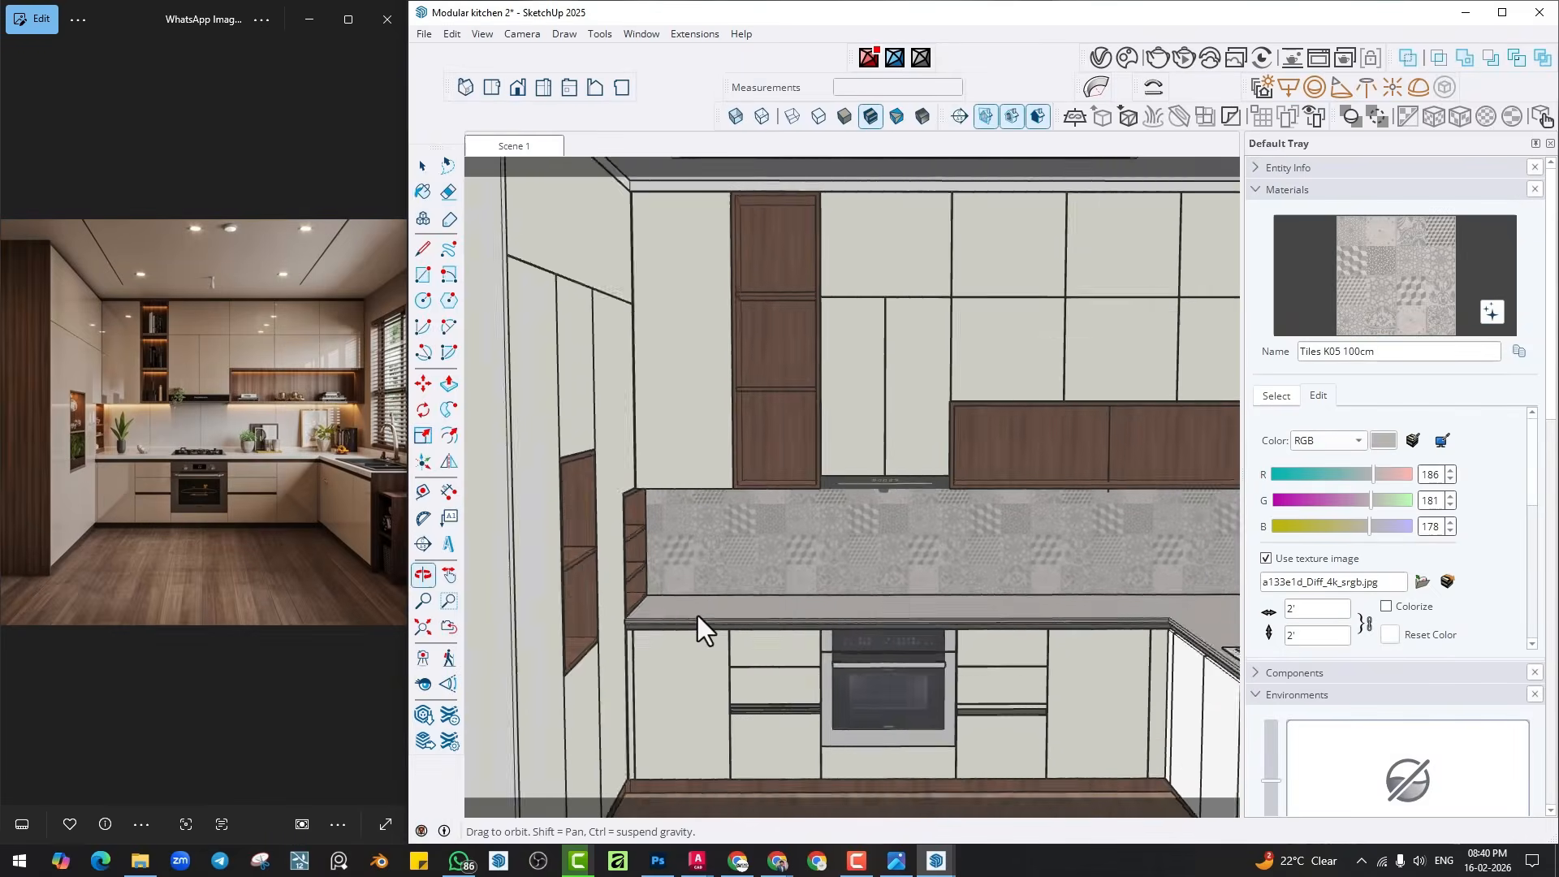
pyautogui.scroll(5, 787, 613)
pyautogui.click(1127, 58)
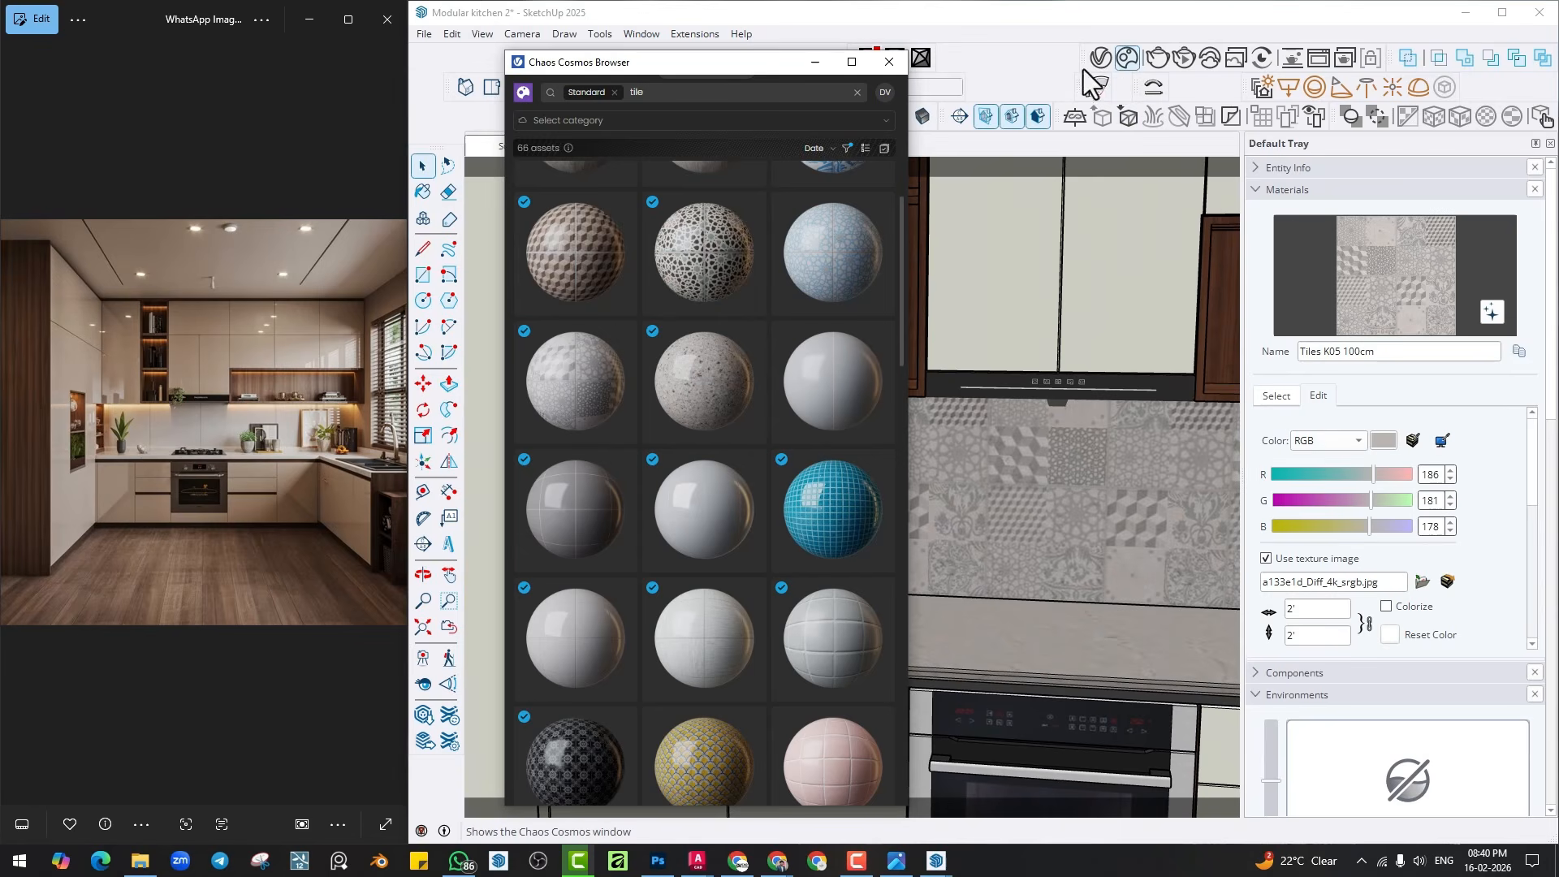
pyautogui.moveTo(769, 71); pyautogui.dragTo(1324, 112)
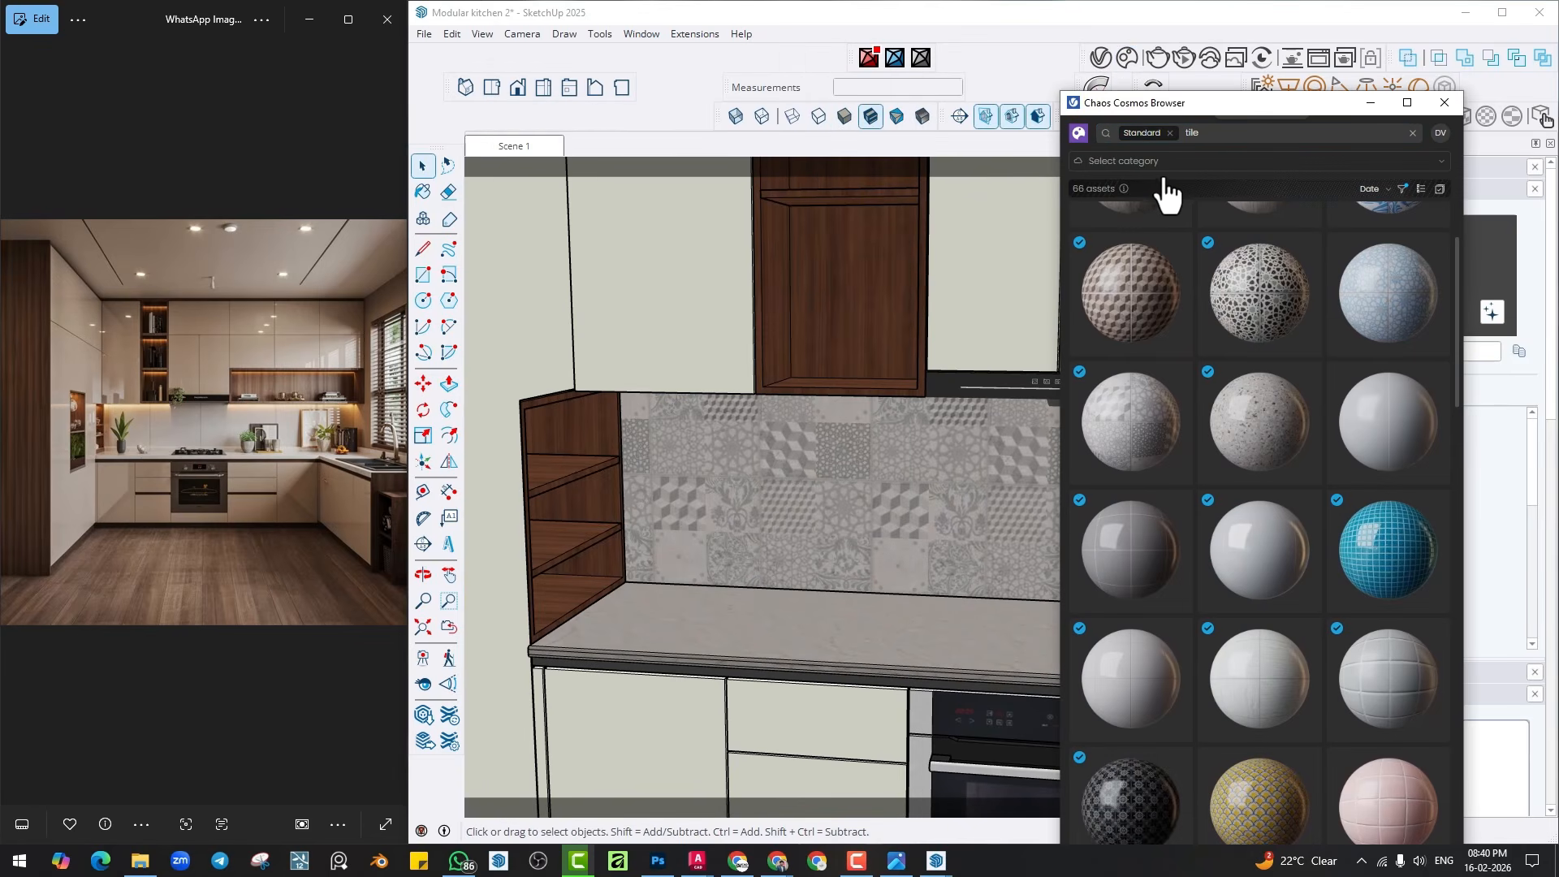
pyautogui.click(1174, 160)
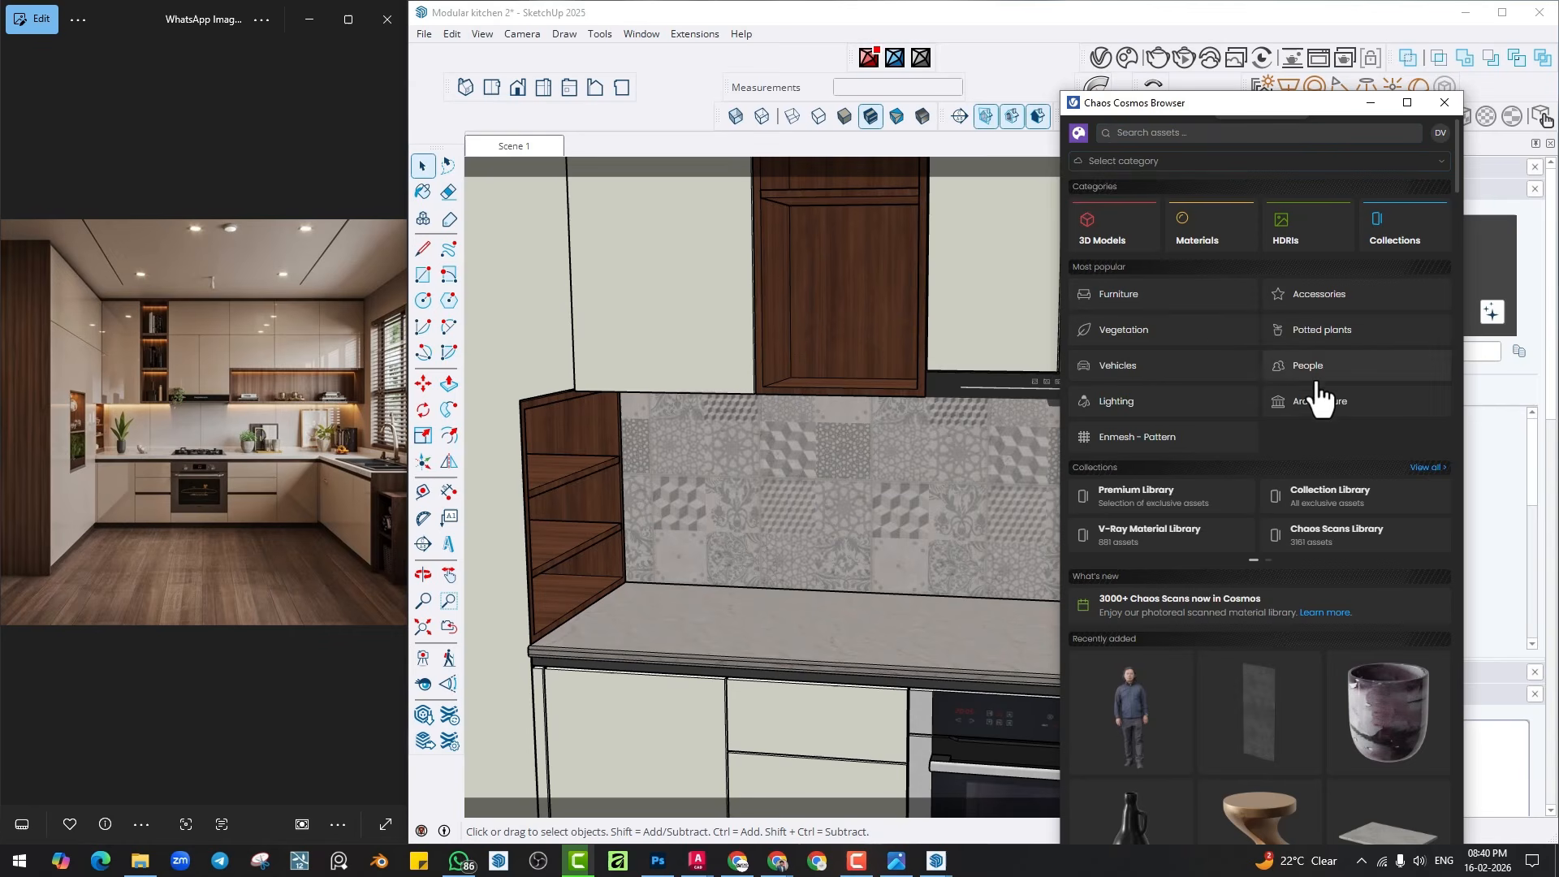
pyautogui.click(1169, 128)
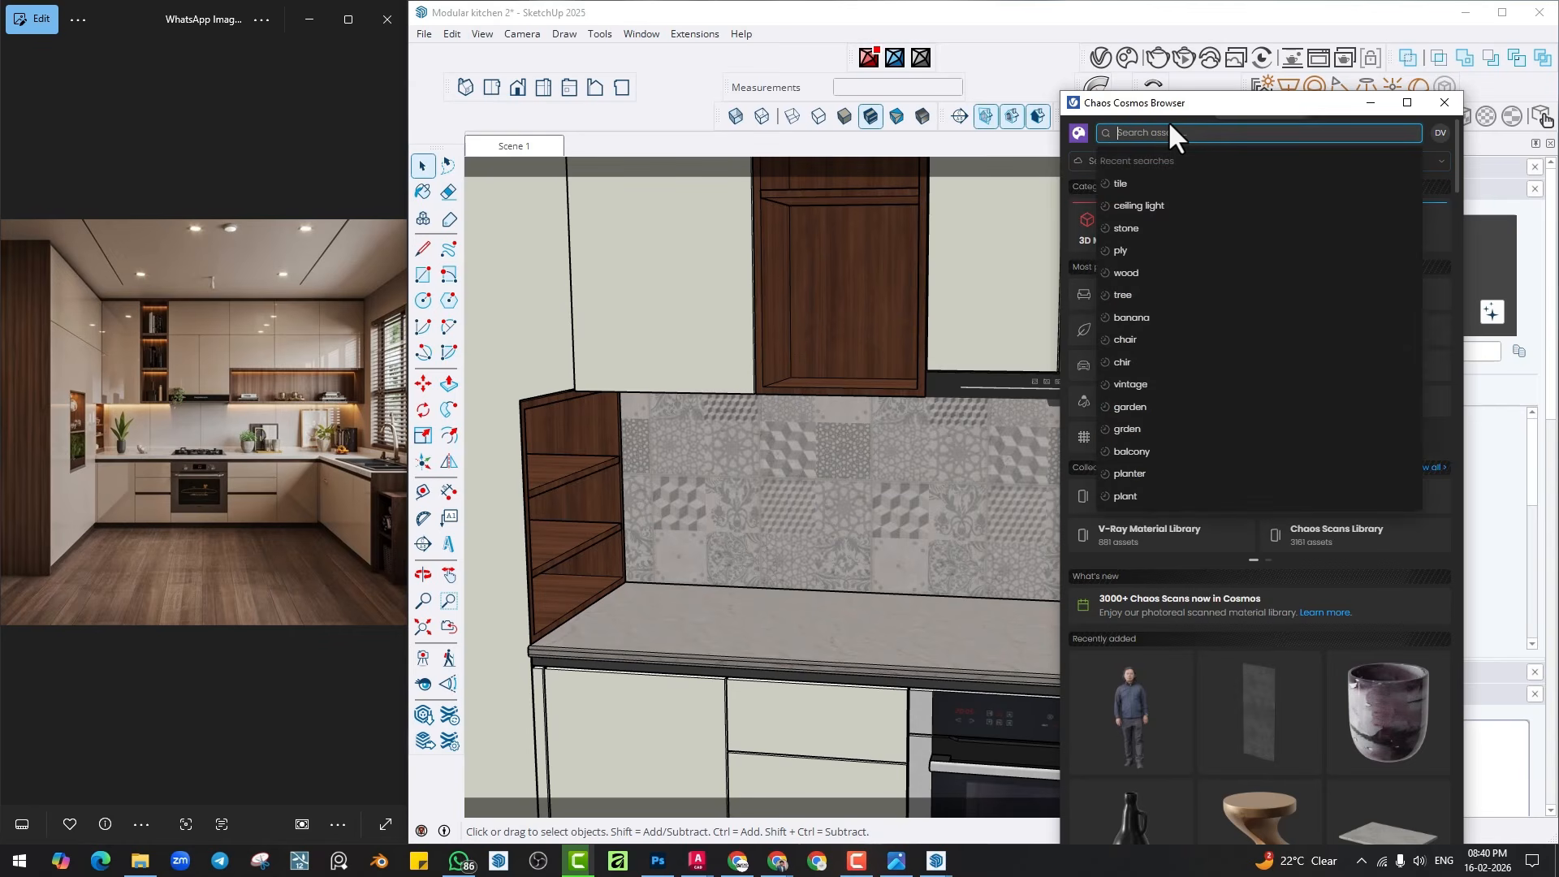
pyautogui.write('kitchen')
pyautogui.press('Return')
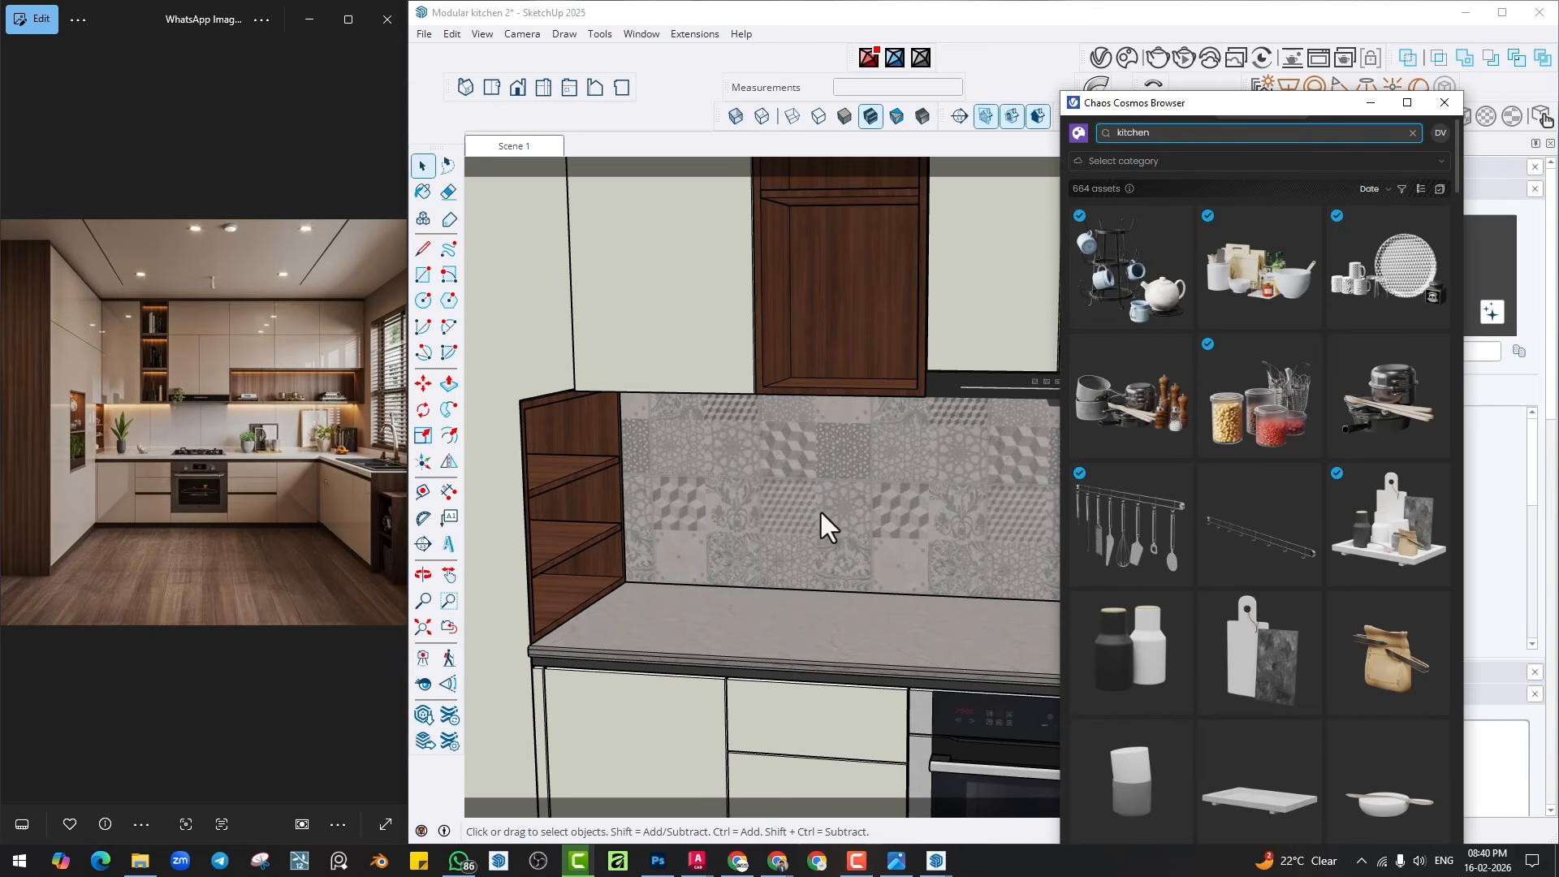
# Import the Kitchen Props 134 007 asset and place it on the top shelf of the open wooden corner unit.
pyautogui.moveTo(820, 509)
pyautogui.mouseDown(button='middle')
pyautogui.moveTo(703, 612)
pyautogui.moveTo(778, 611)
pyautogui.moveTo(692, 574)
pyautogui.moveTo(800, 606)
pyautogui.moveTo(682, 568)
pyautogui.moveTo(1072, 443)
pyautogui.mouseUp(button='middle')
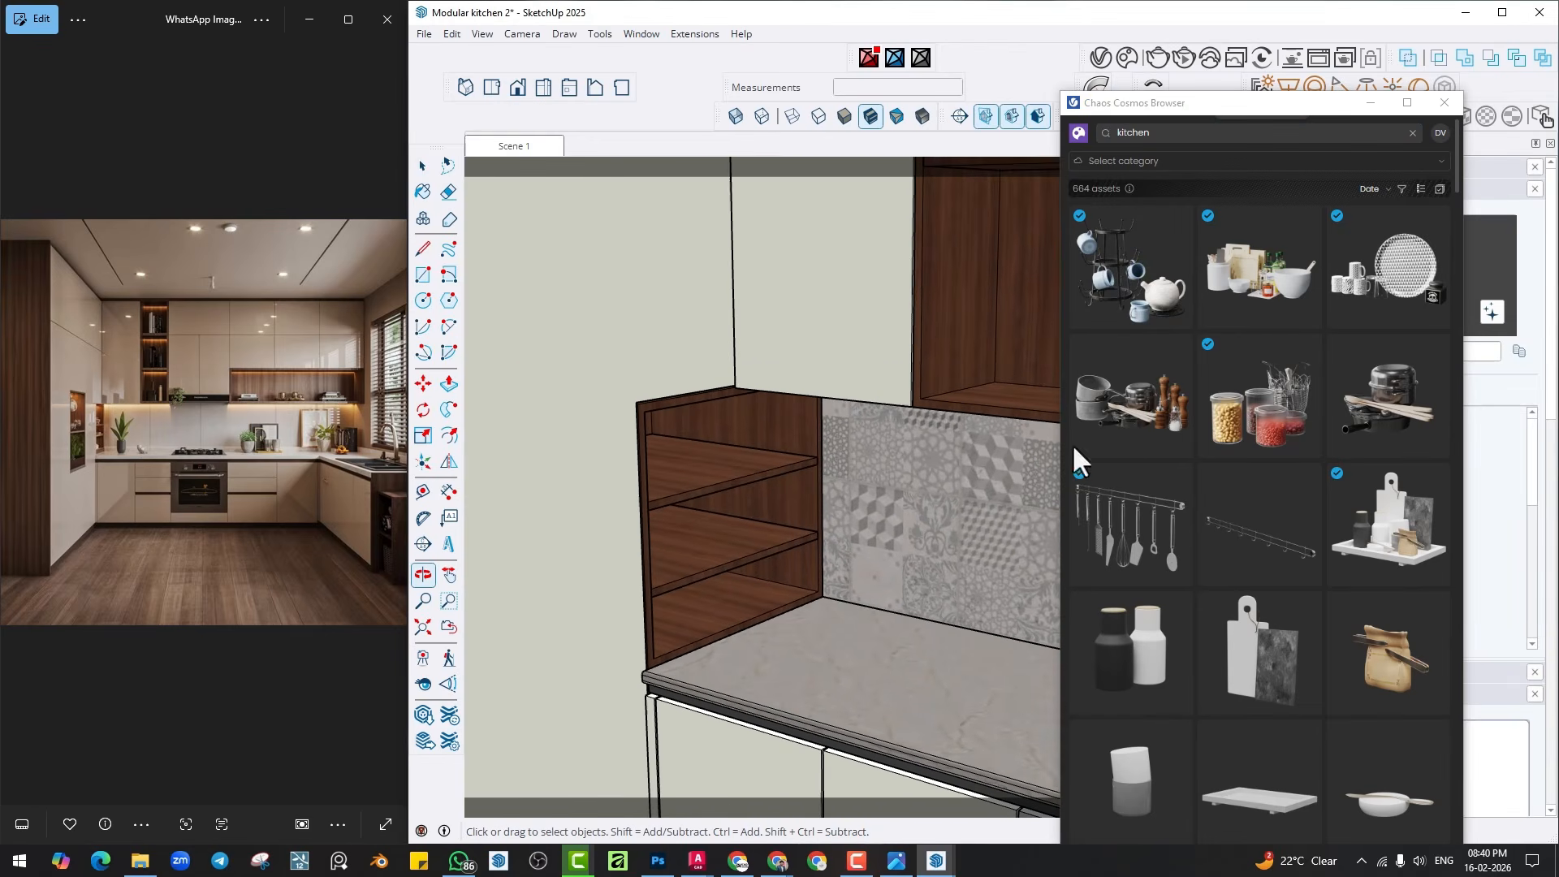
pyautogui.click(1286, 402)
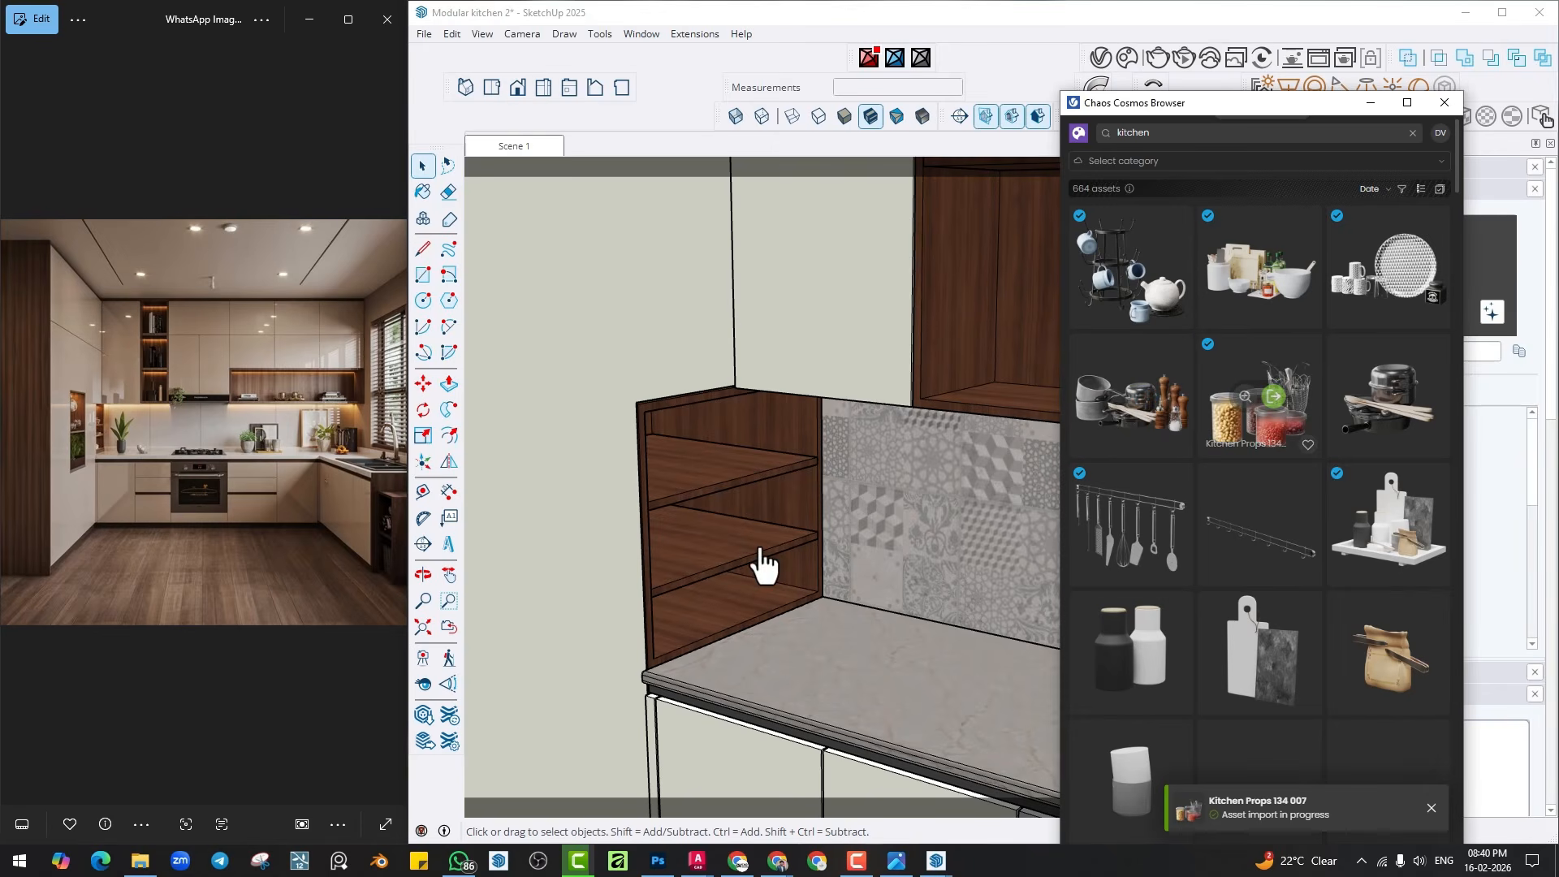
pyautogui.scroll(3, 733, 564)
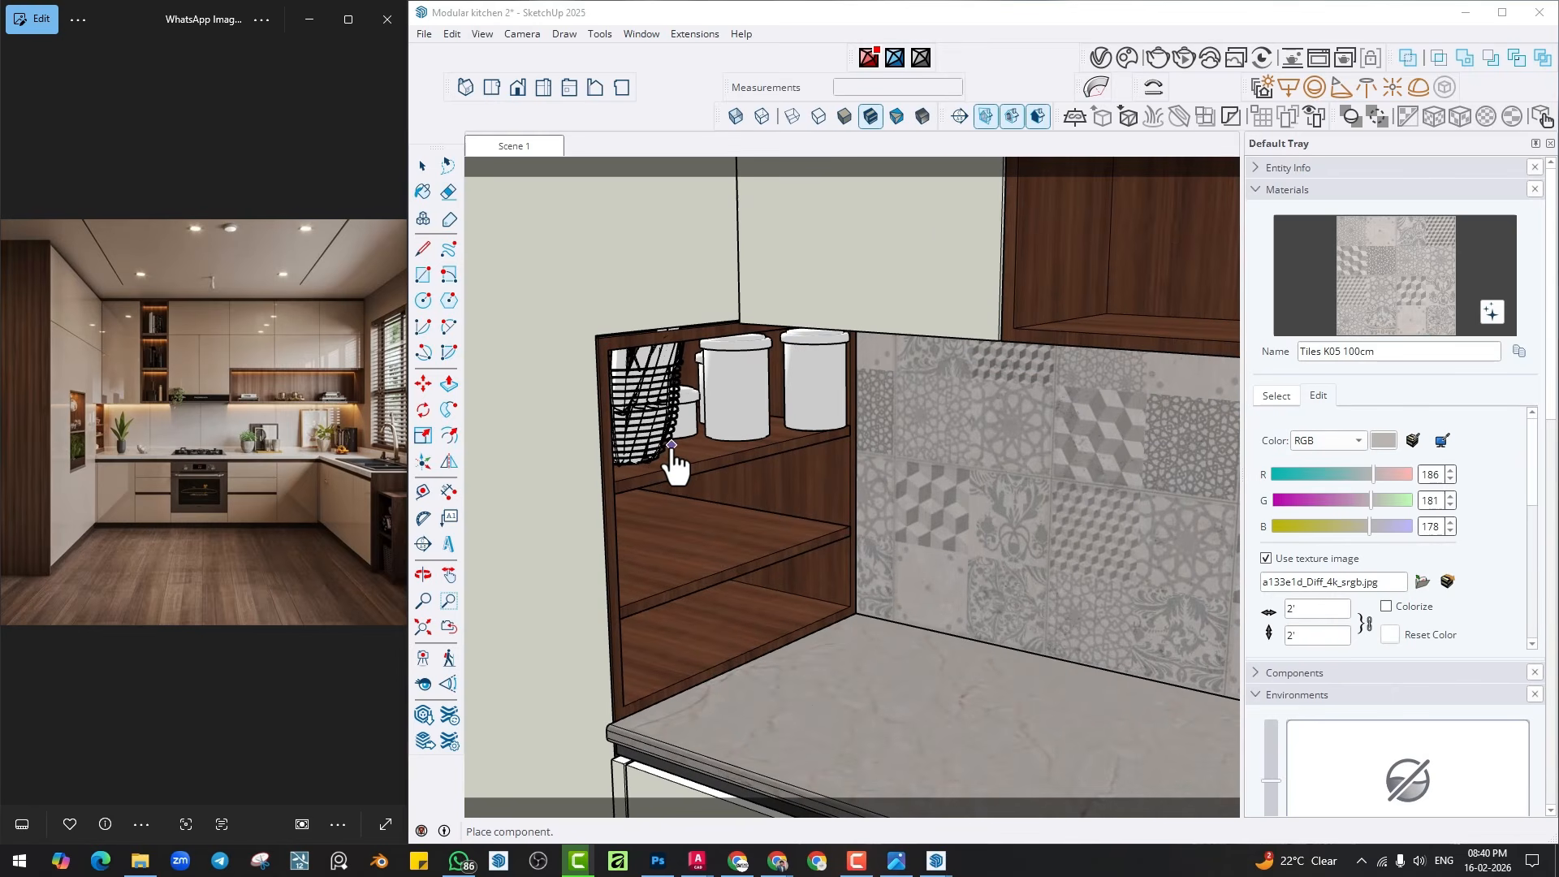
pyautogui.click(673, 464)
# Scale the kitchen props down uniformly to about 0.73 and move them slightly to sit within the top shelf.
pyautogui.press('s')
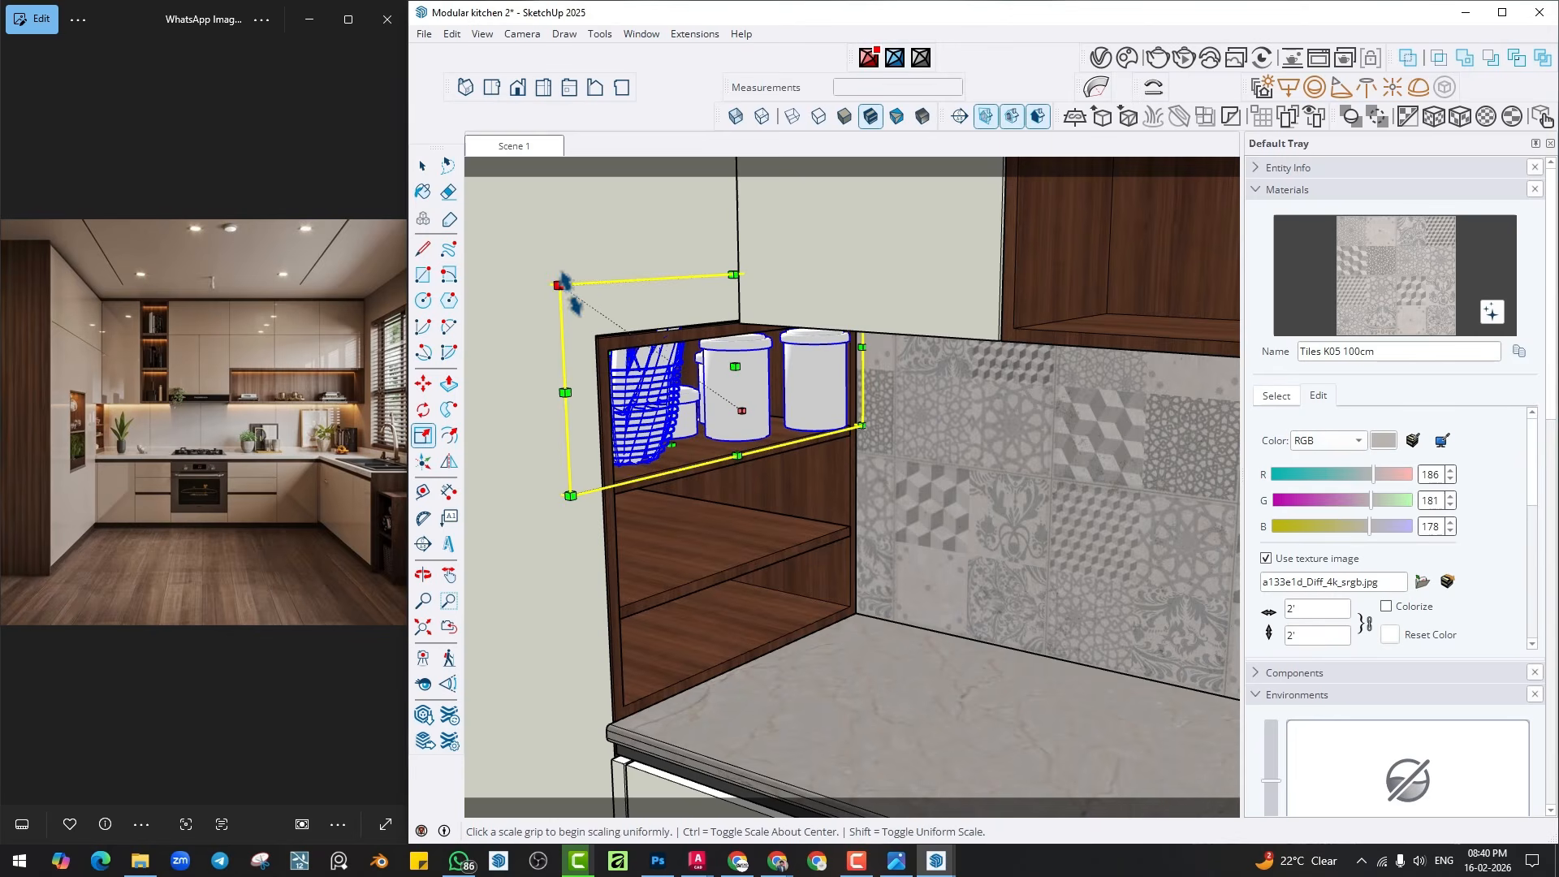
pyautogui.moveTo(562, 283); pyautogui.dragTo(625, 341)
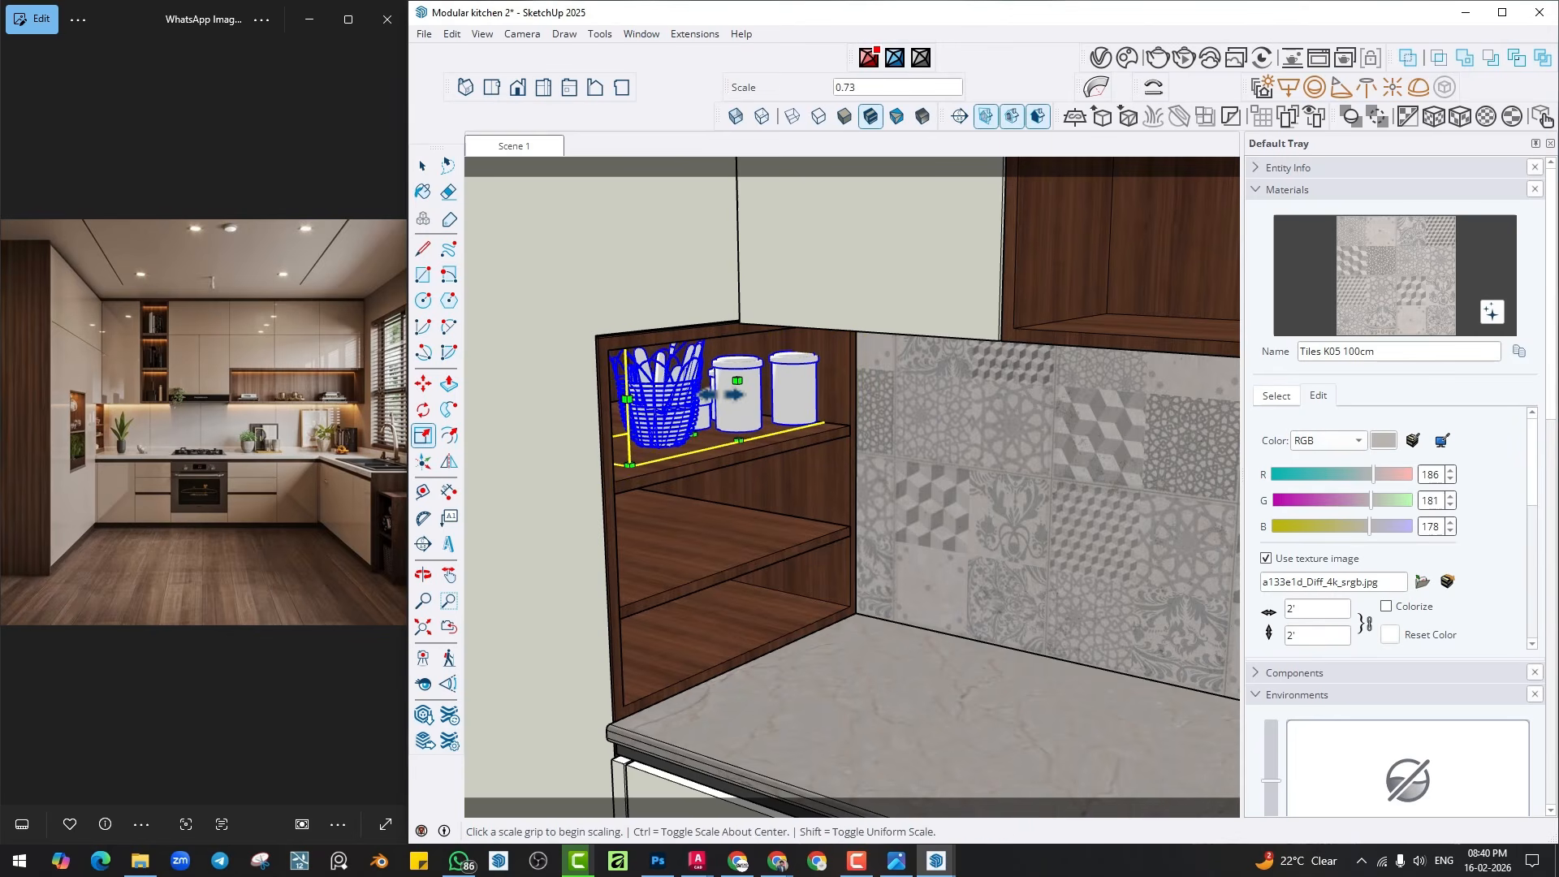
pyautogui.scroll(2, 719, 395)
pyautogui.press('m')
pyautogui.click(702, 449)
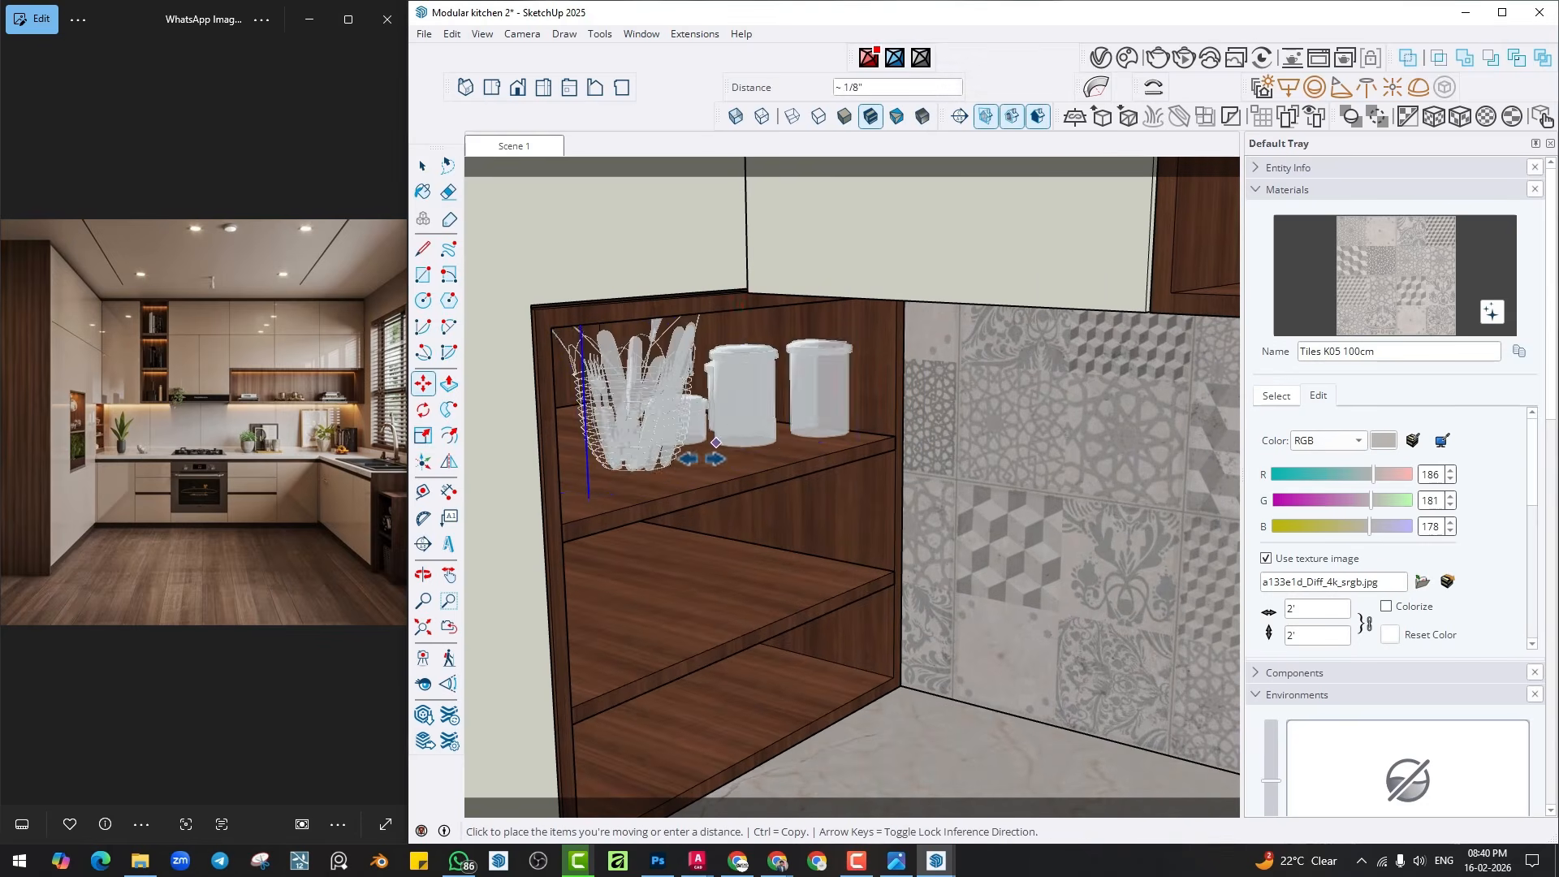
pyautogui.click(692, 453)
# Import the Kitchen Utensils 01 92-03 asset from Chaos Cosmos and place it on the countertop beside the open shelf unit.
pyautogui.scroll(-3, 777, 490)
pyautogui.moveTo(794, 532); pyautogui.dragTo(706, 495, button='middle')
pyautogui.click(1126, 58)
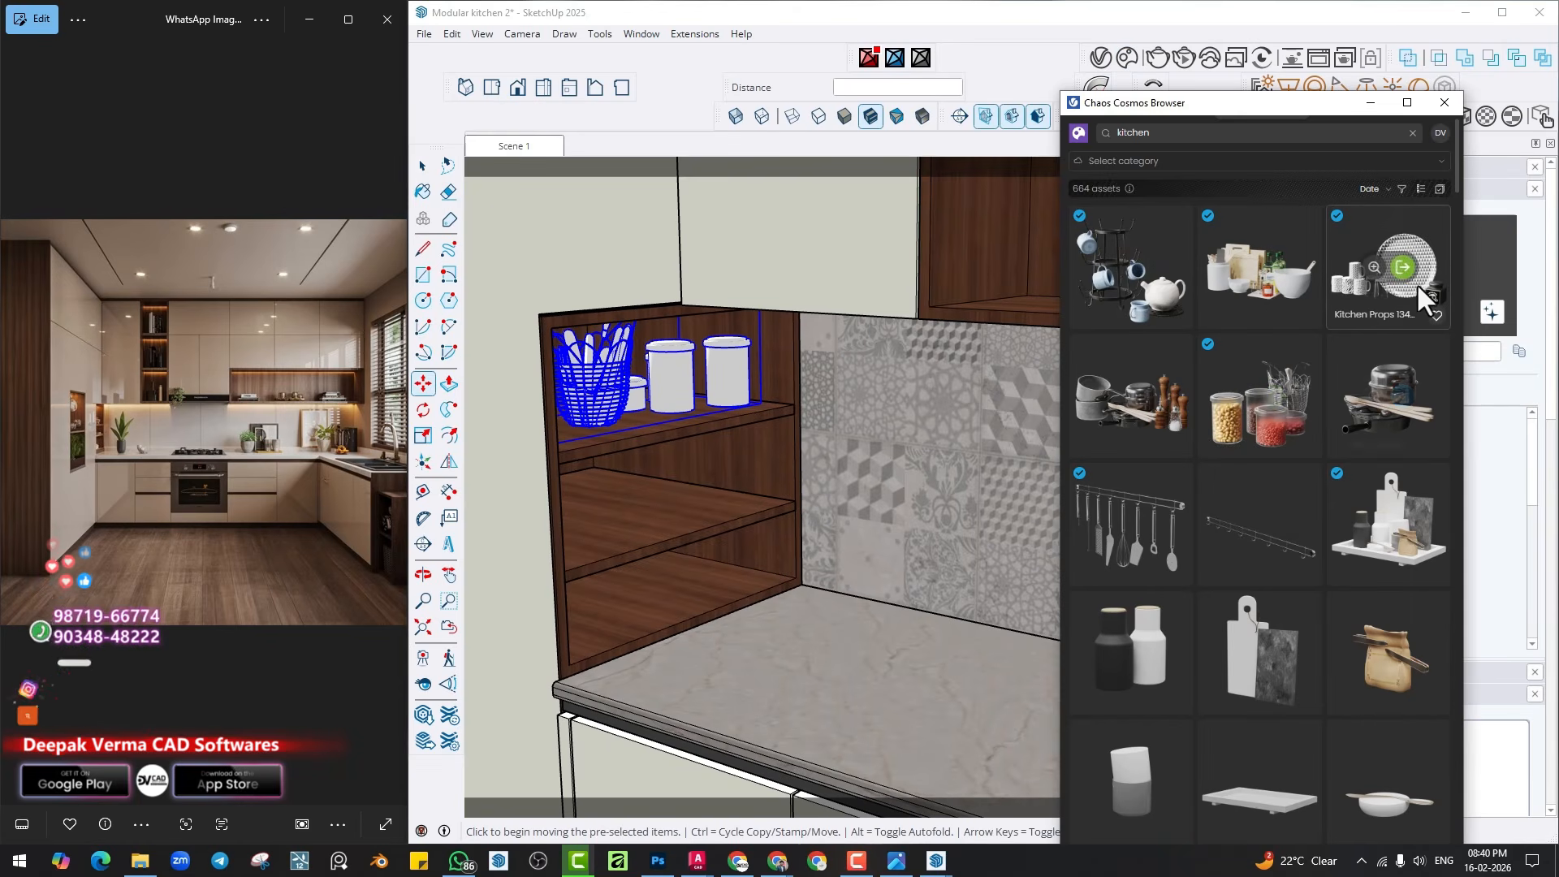
pyautogui.scroll(-2, 1353, 440)
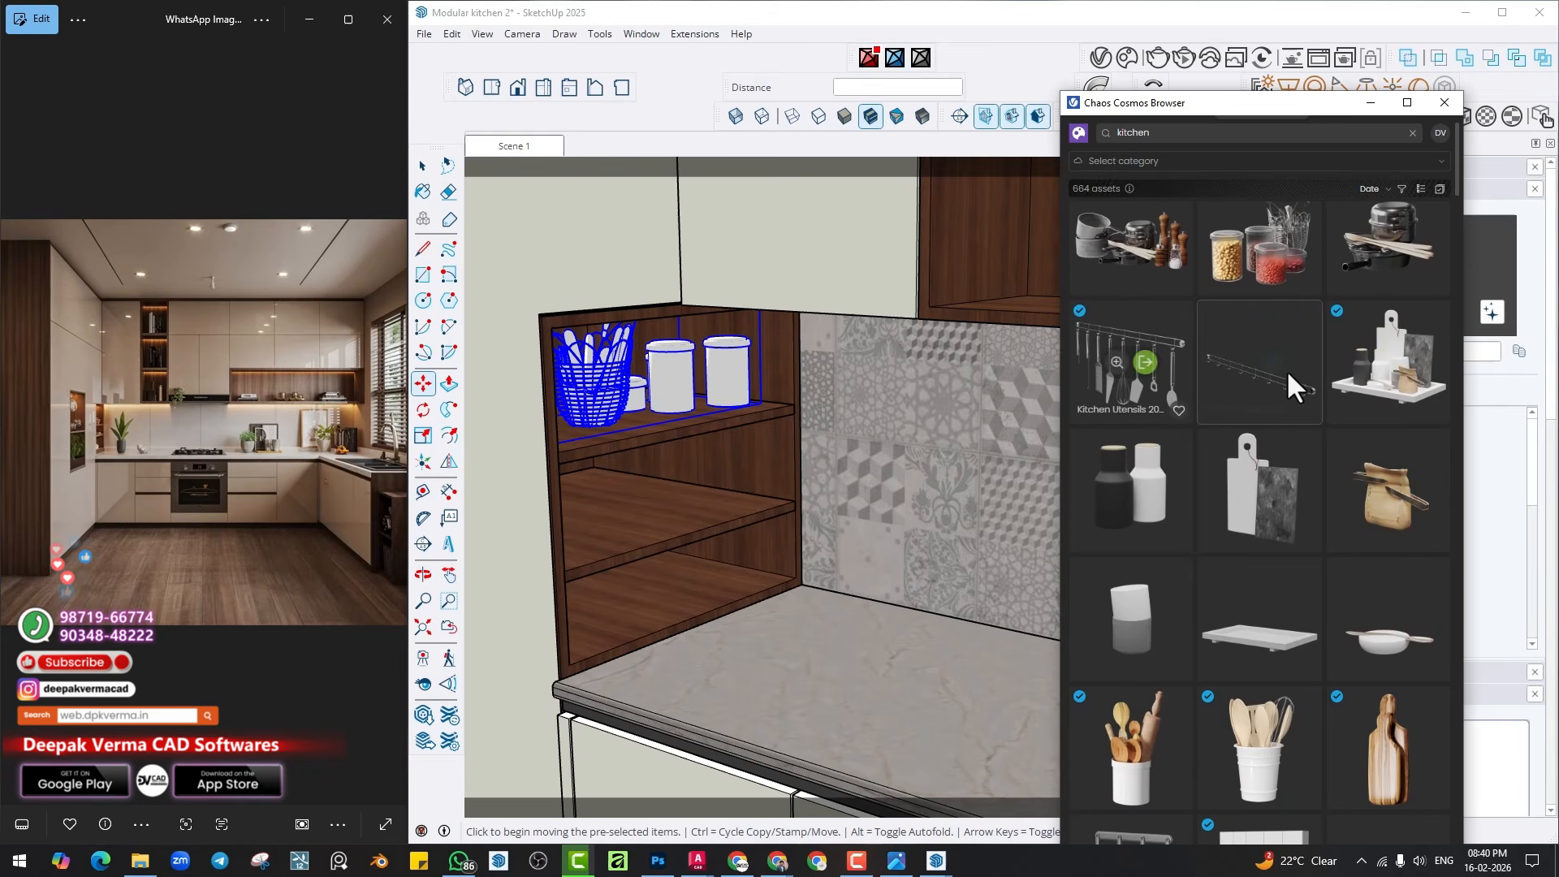
pyautogui.scroll(-5, 1286, 368)
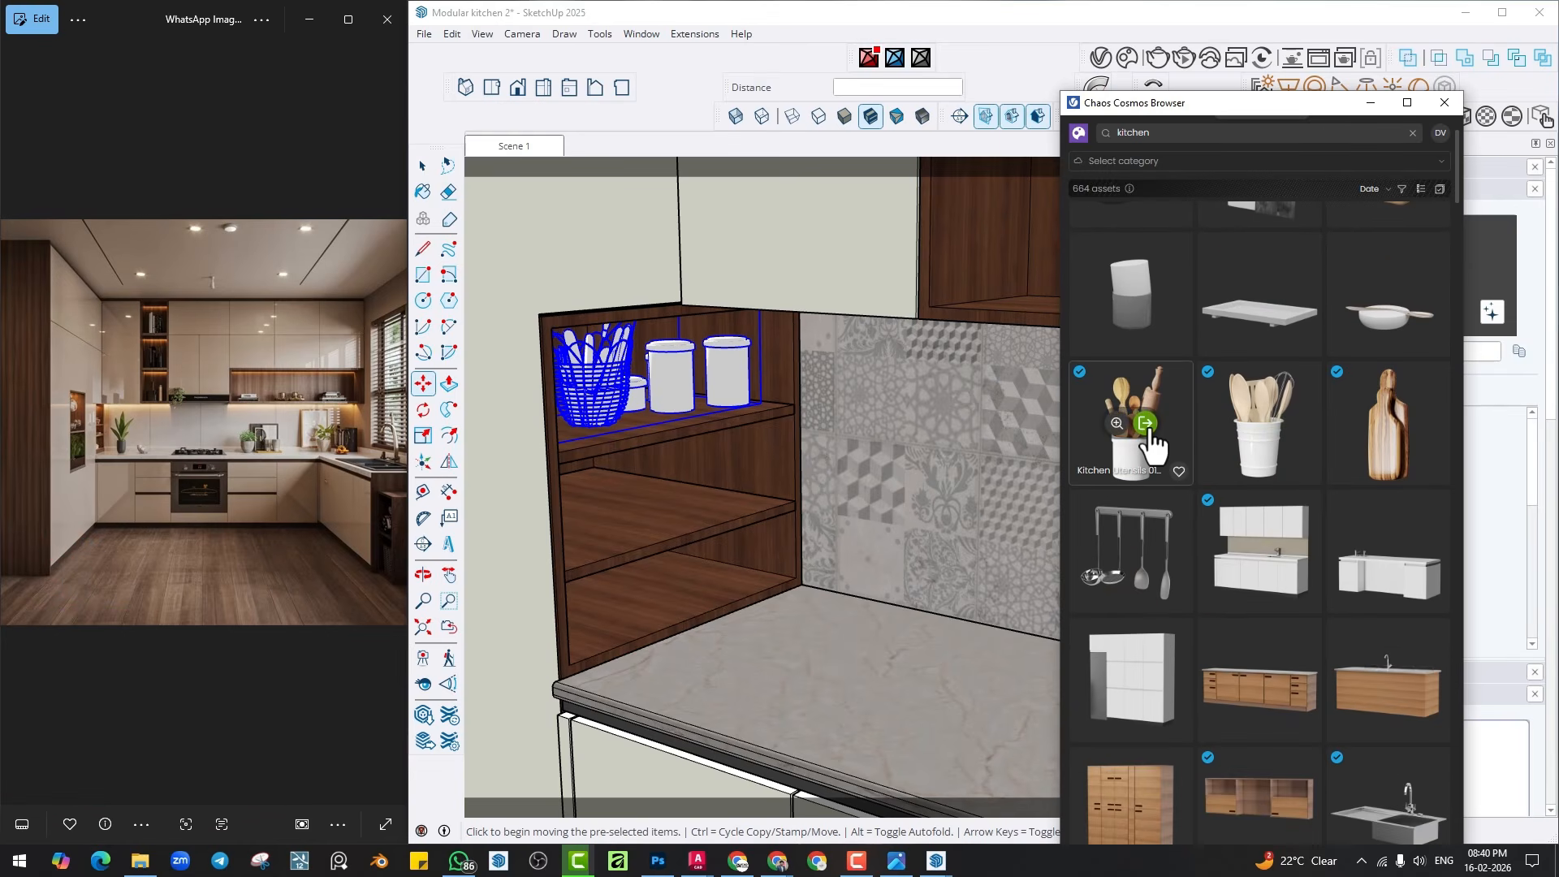
pyautogui.click(1146, 425)
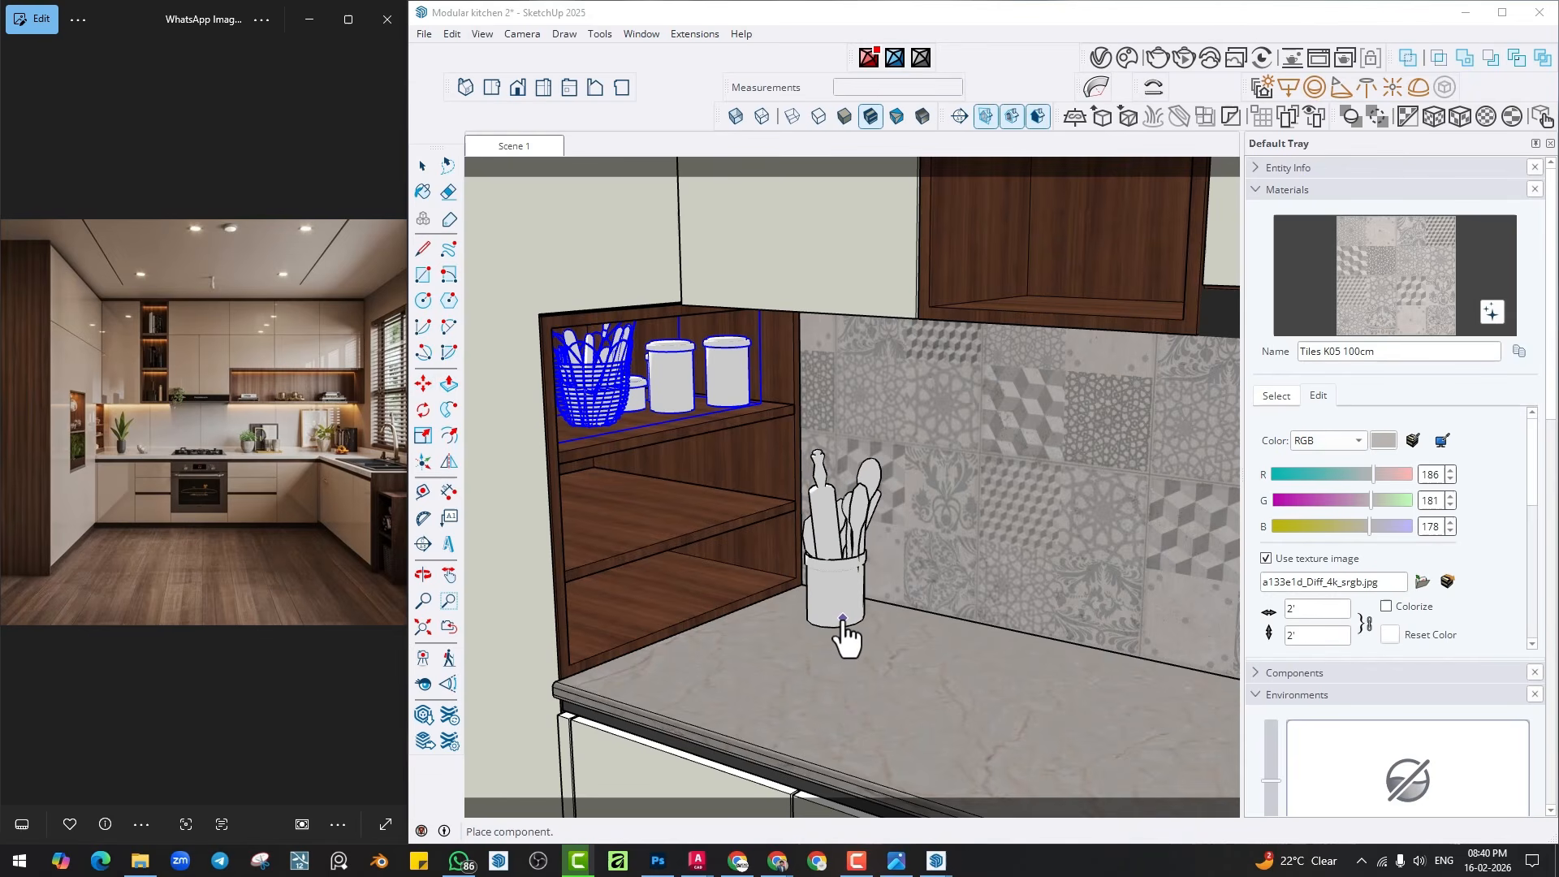
pyautogui.click(843, 623)
# Download and import the Kitchen Robot 300 013 asset and position it on the countertop corner near the window.
pyautogui.click(1126, 60)
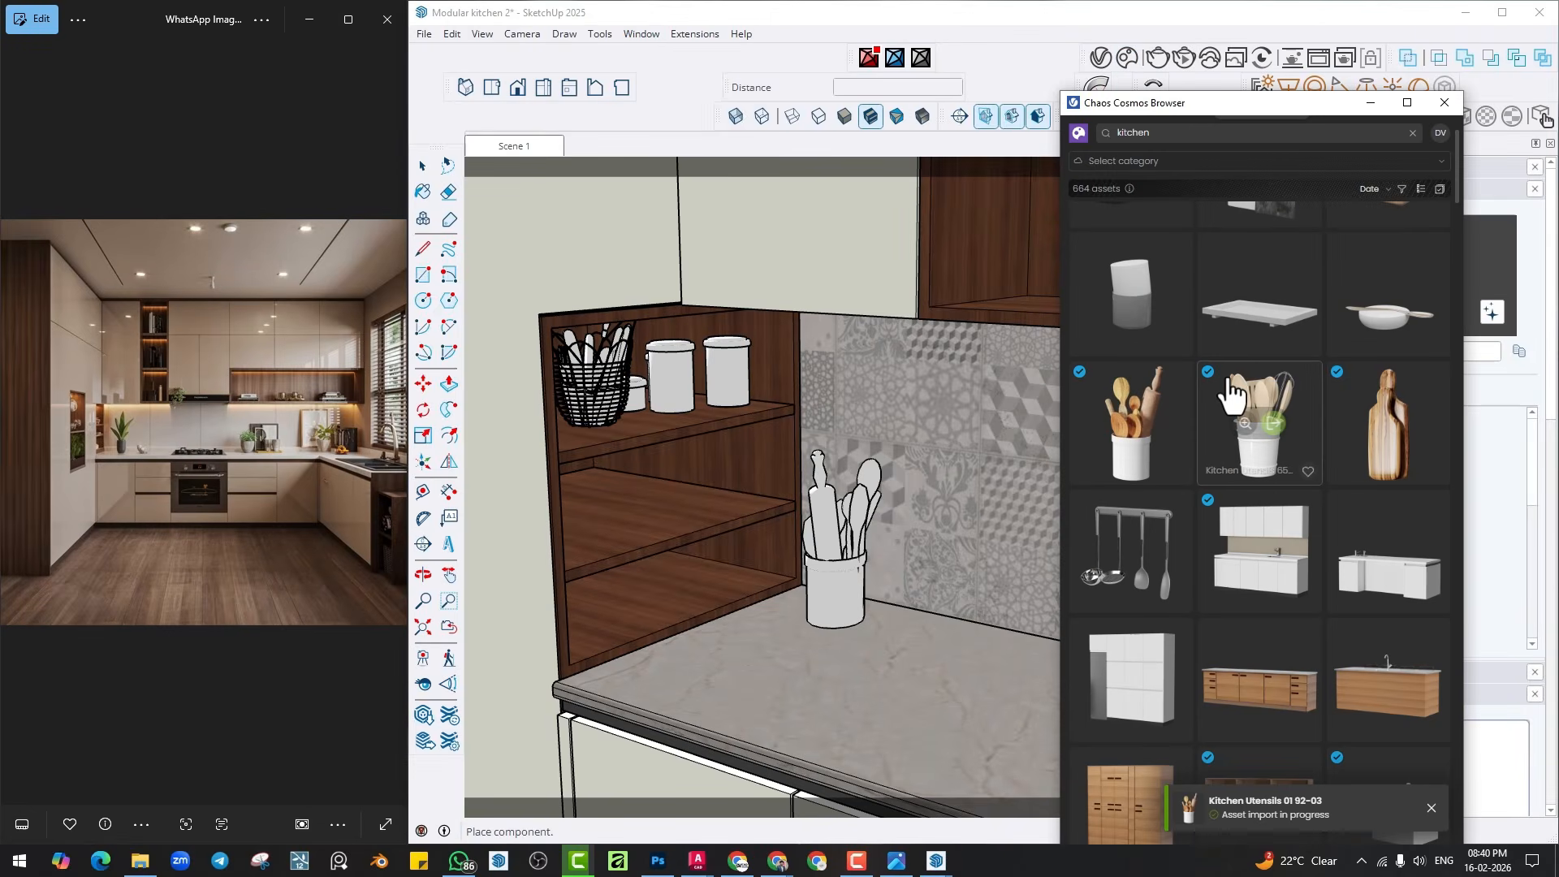
pyautogui.scroll(-7, 1234, 398)
pyautogui.scroll(-6, 1225, 383)
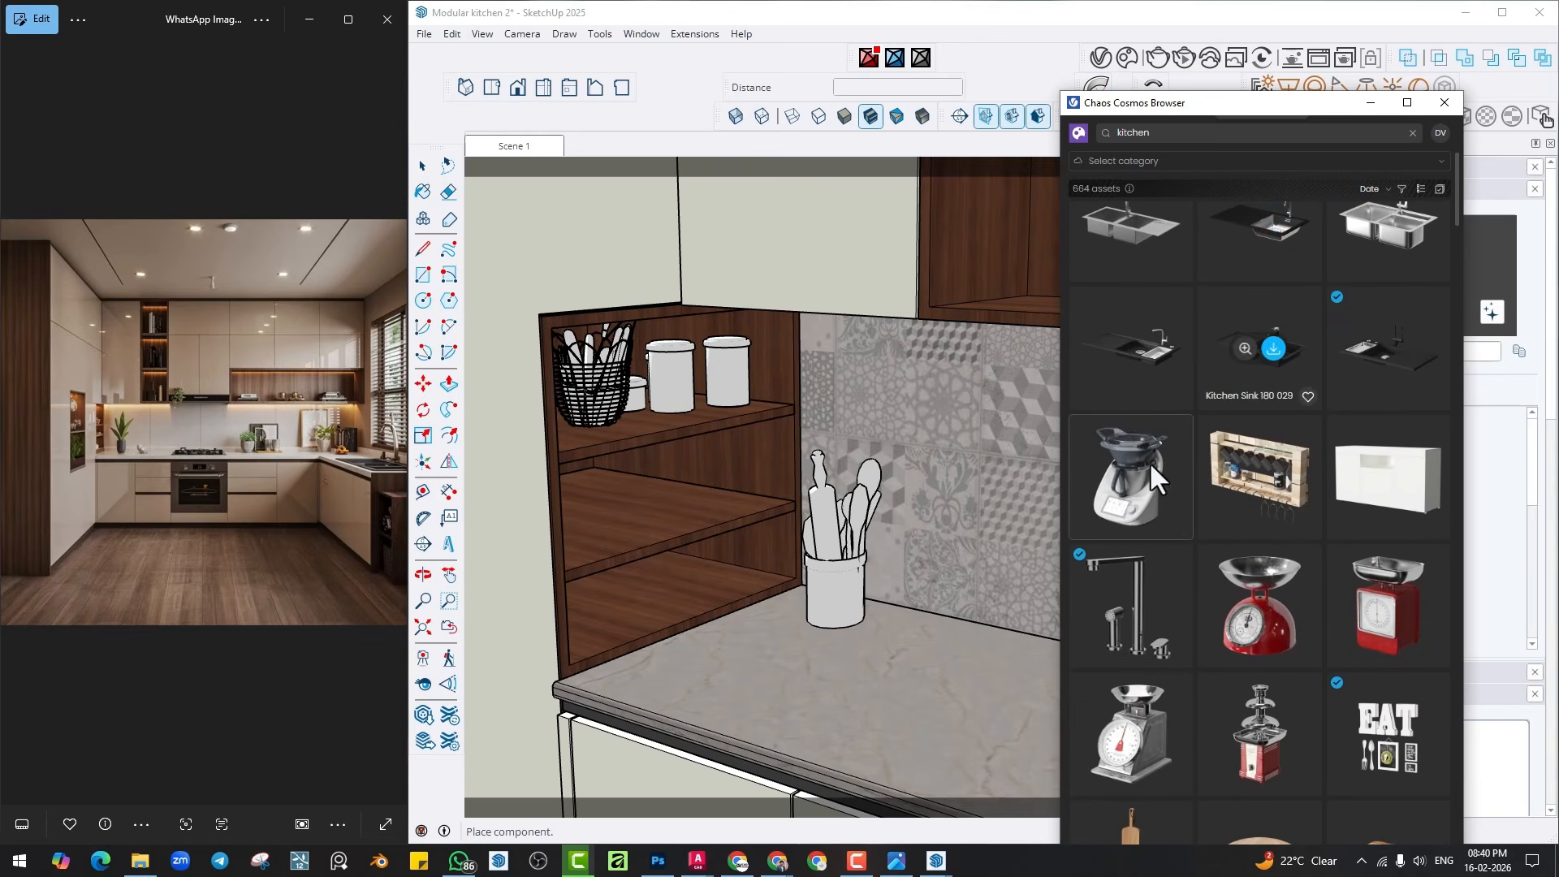
pyautogui.click(1145, 478)
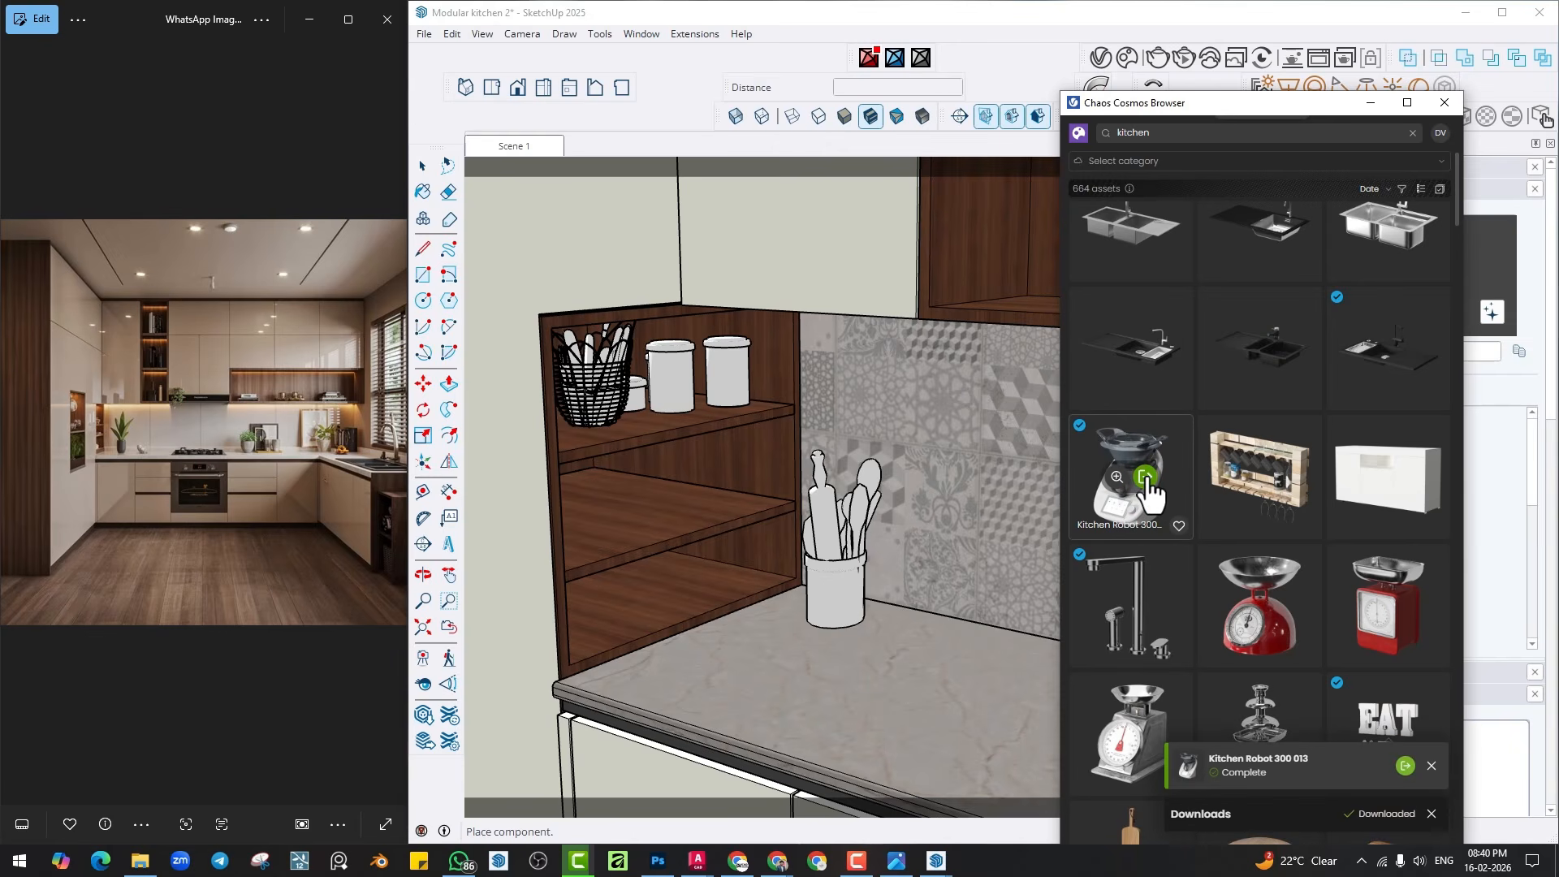
pyautogui.click(1146, 478)
pyautogui.scroll(-4, 800, 577)
pyautogui.moveTo(776, 593); pyautogui.dragTo(636, 574, button='middle')
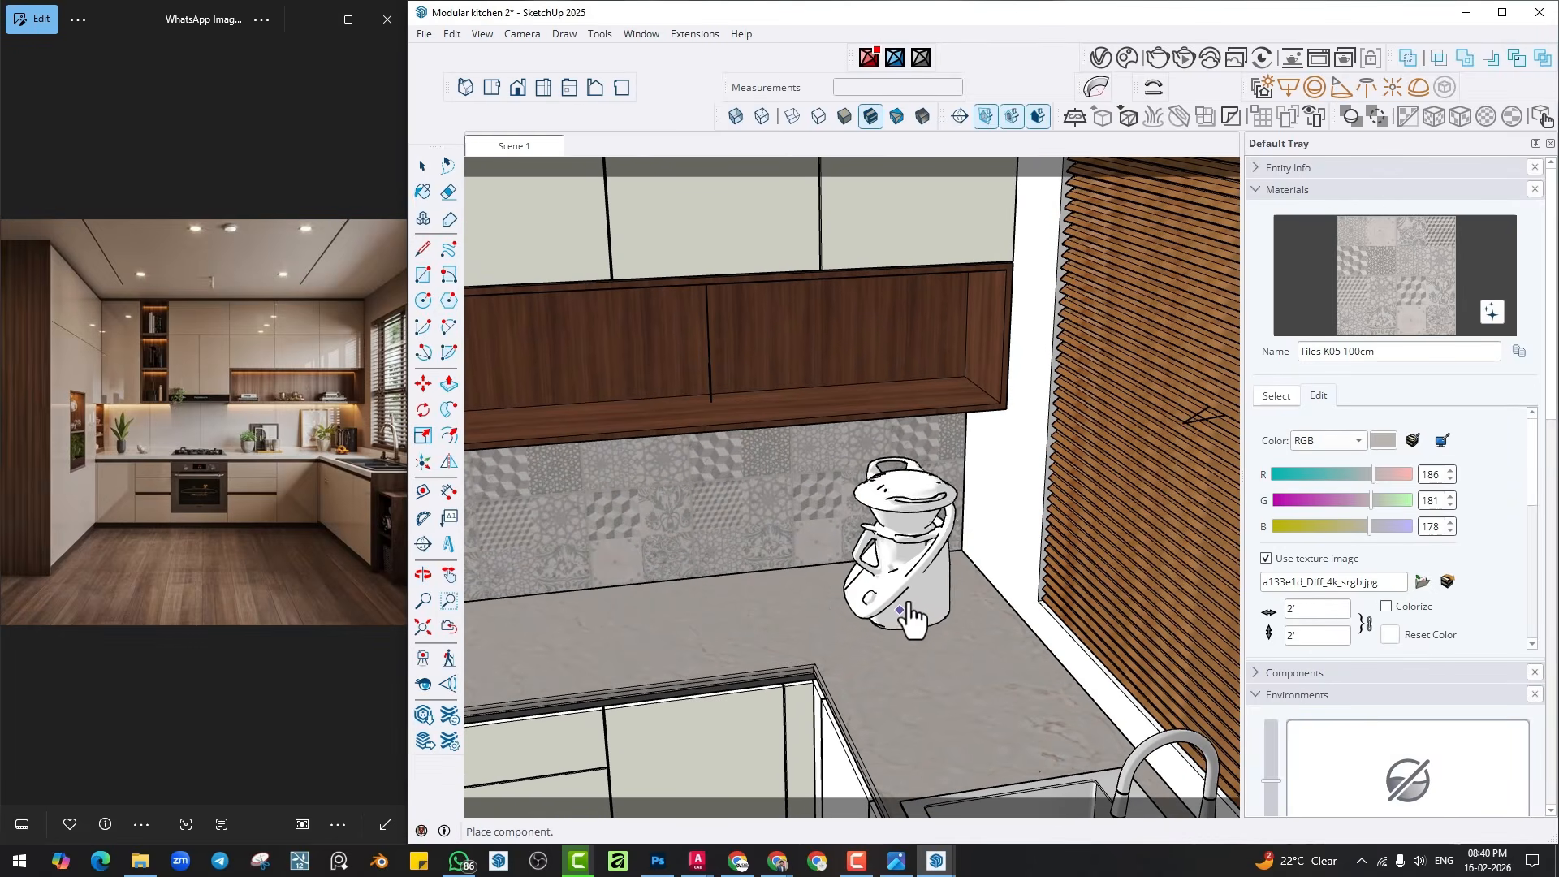
# Place the food processor on the countertop near the window-side corner and rotate it about its vertical axis.
pyautogui.click(926, 609)
pyautogui.press('q')
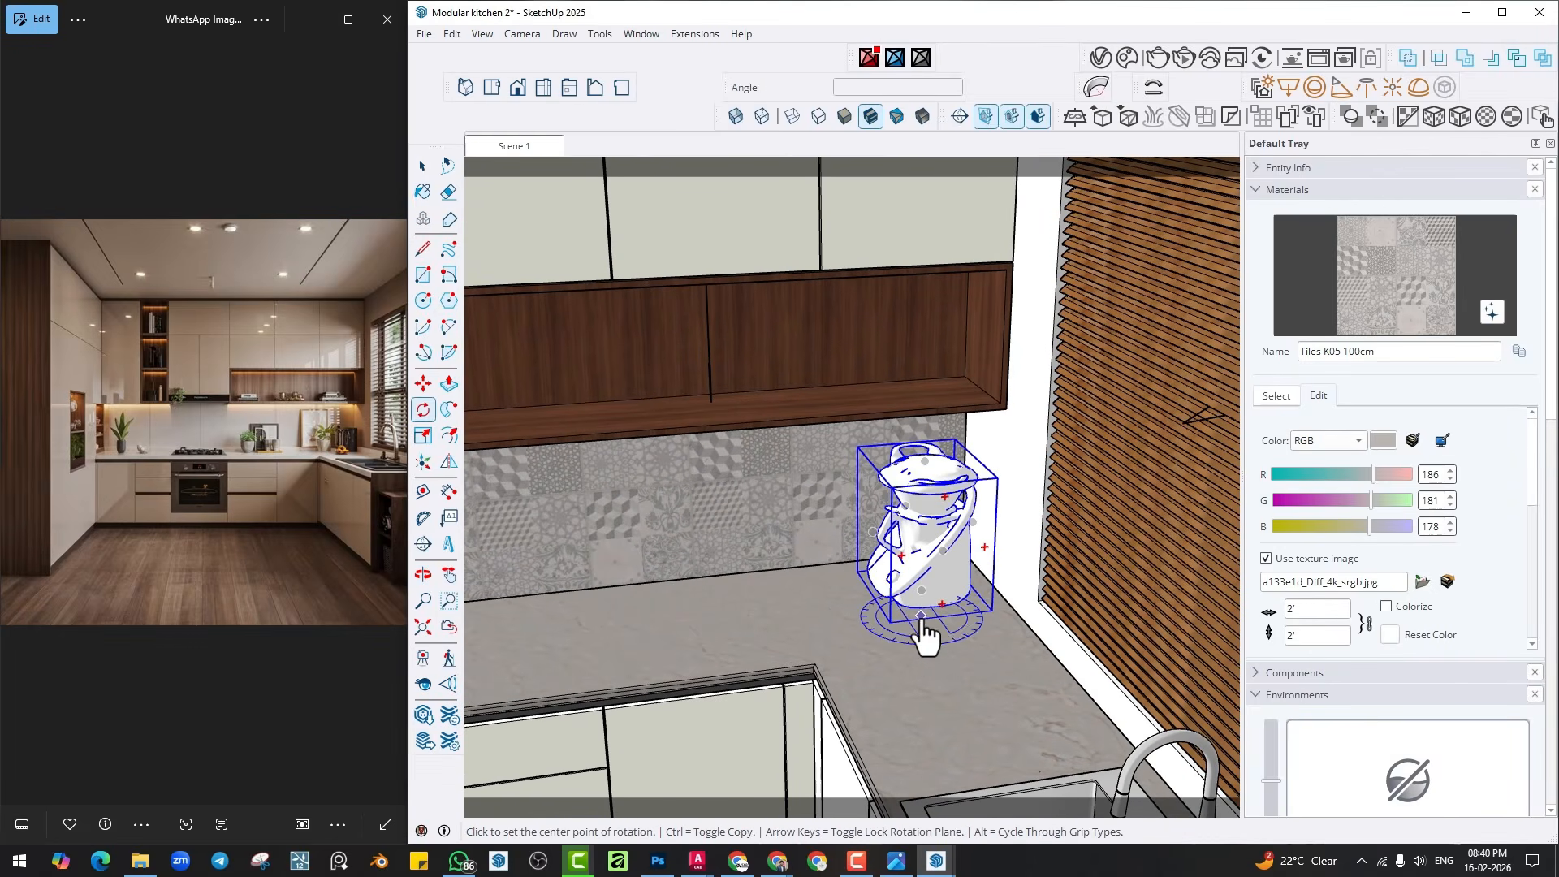
pyautogui.click(922, 618)
pyautogui.click(962, 610)
pyautogui.click(964, 591)
# Move the food processor about 5 3/8" along the countertop, closer to the window-side corner.
pyautogui.press('m')
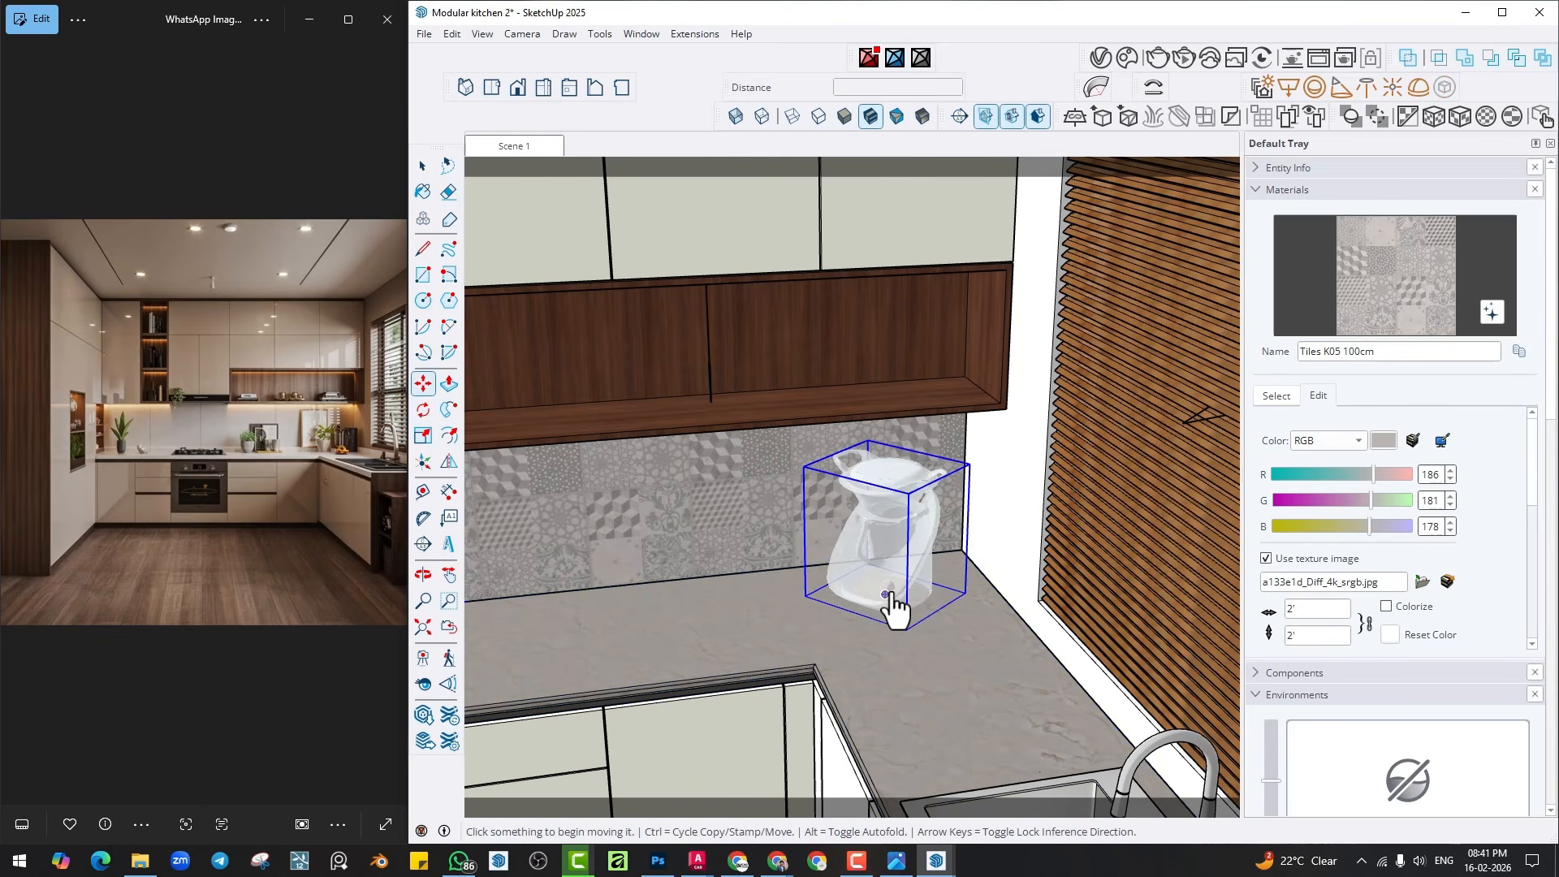
pyautogui.click(921, 649)
pyautogui.click(964, 627)
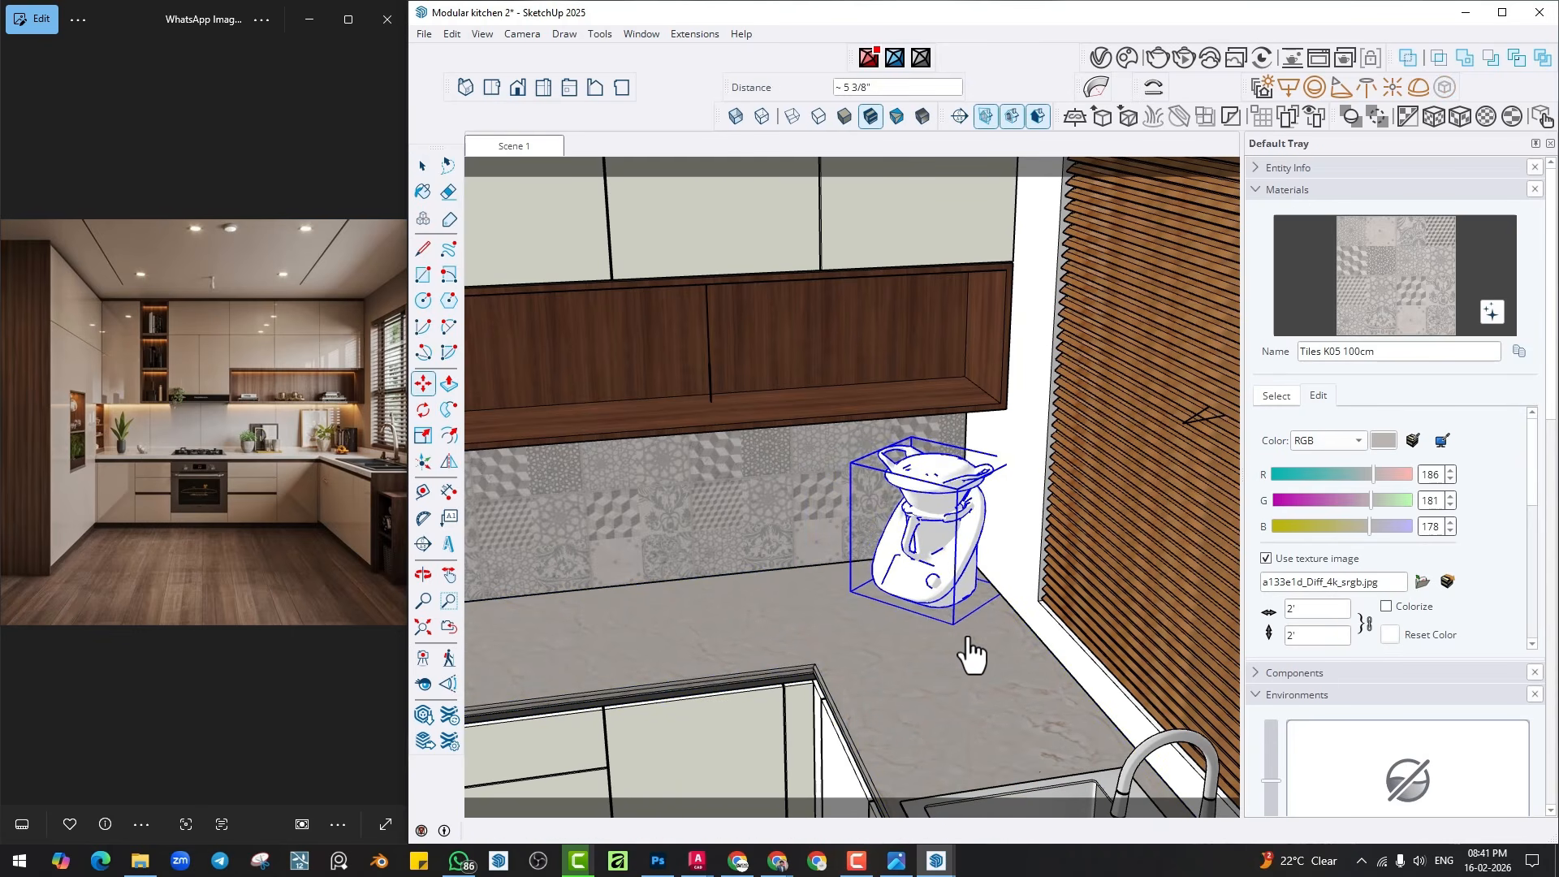
pyautogui.scroll(-2, 903, 624)
pyautogui.keyDown('shift'); pyautogui.moveTo(726, 627); pyautogui.dragTo(942, 528, button='middle'); pyautogui.keyUp('shift')
pyautogui.scroll(5, 699, 591)
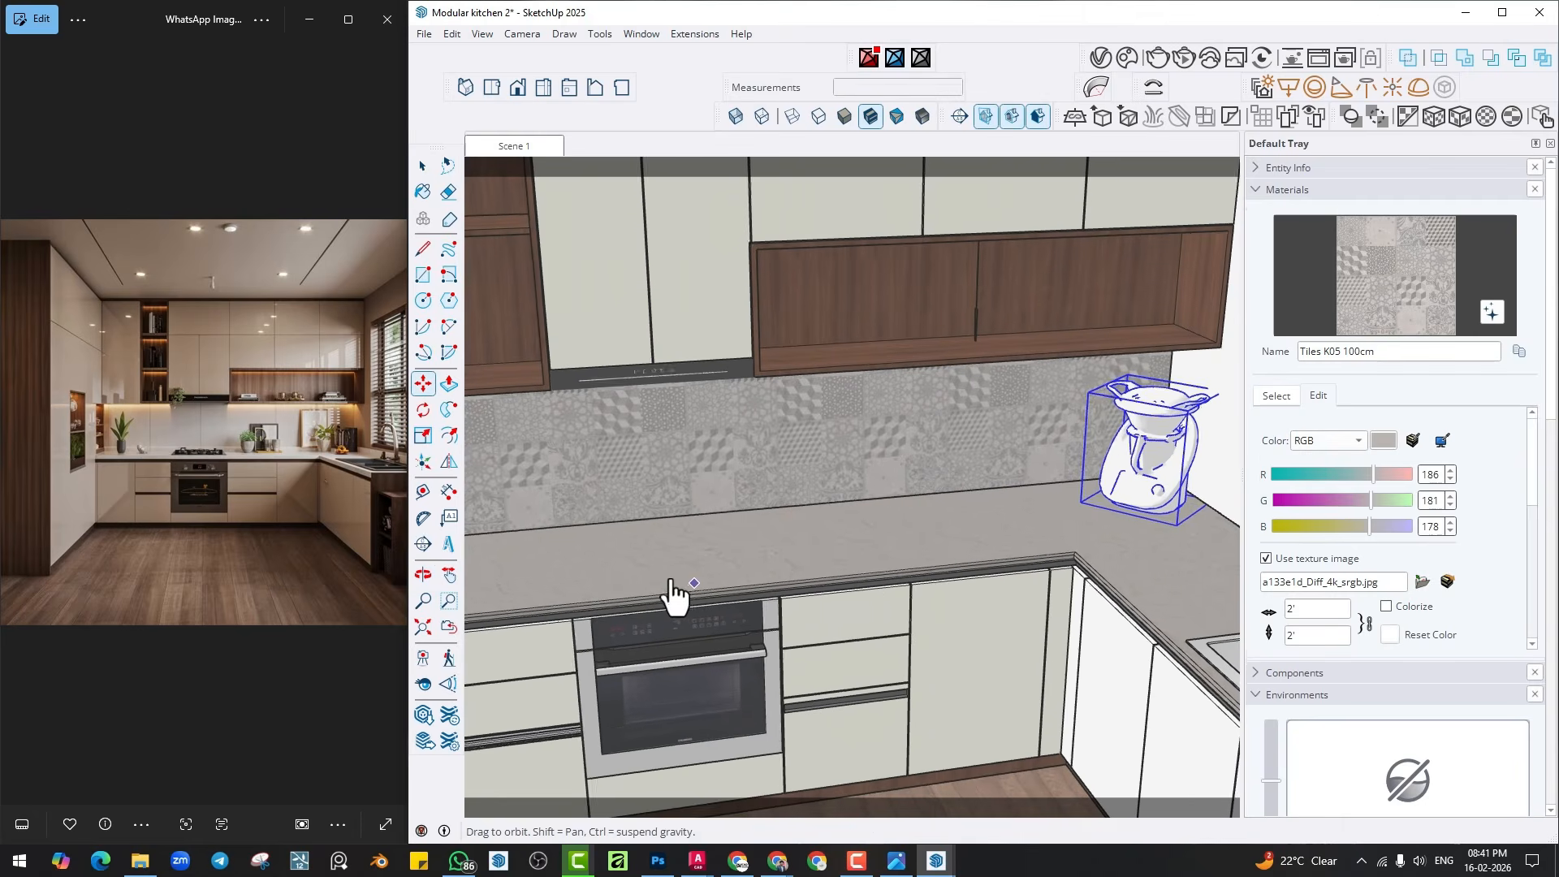
pyautogui.click(645, 34)
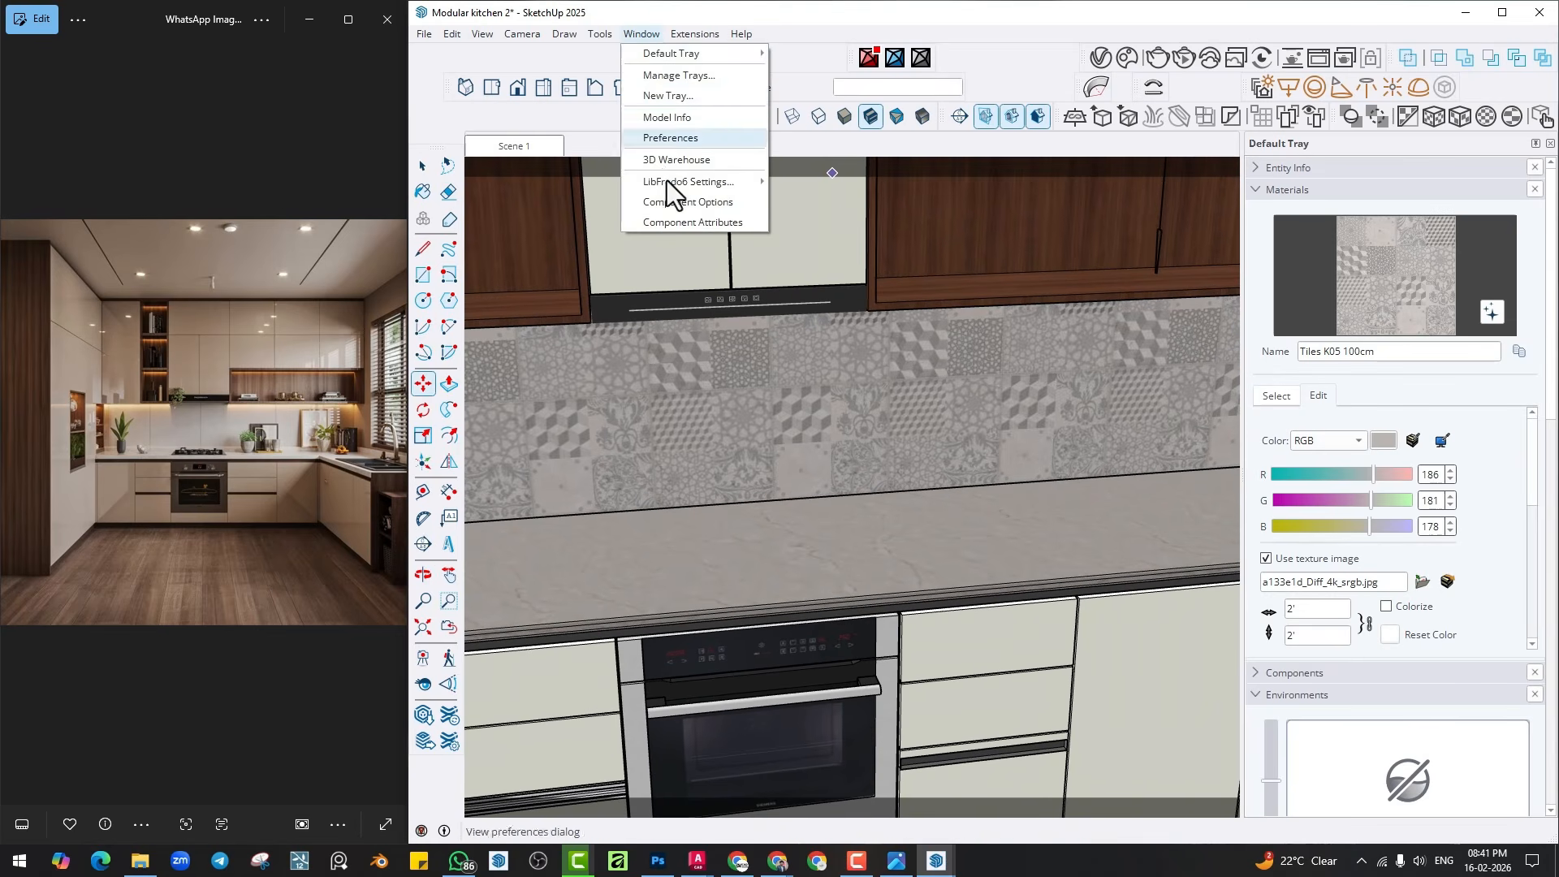
pyautogui.click(669, 163)
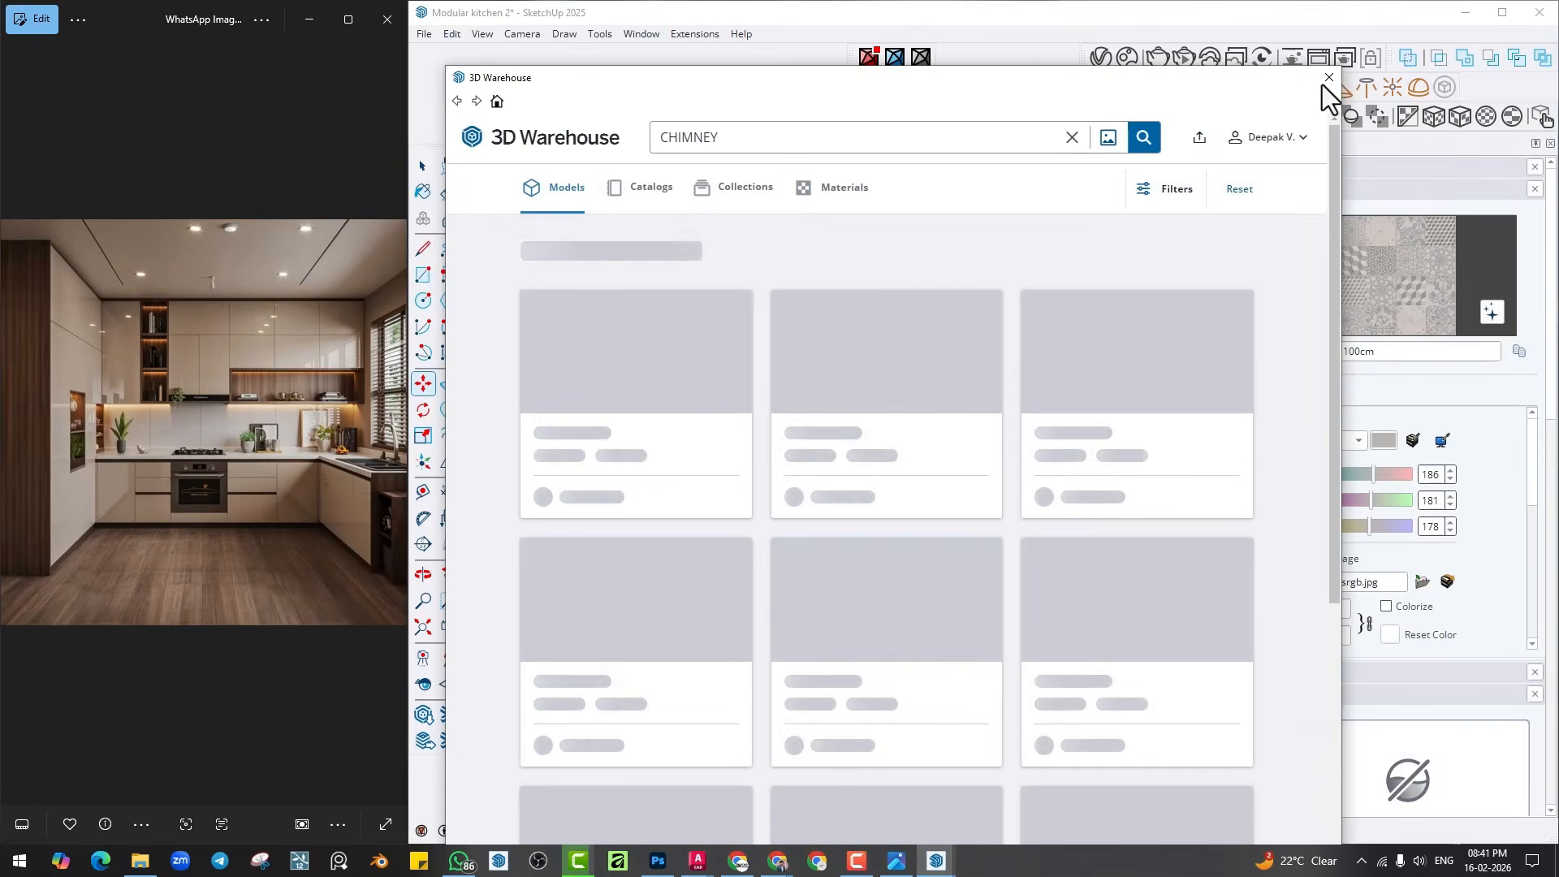
pyautogui.click(1329, 78)
# Search the Chaos Cosmos asset library for "hob" and check the induction hob models.
pyautogui.click(1127, 59)
pyautogui.click(1179, 135)
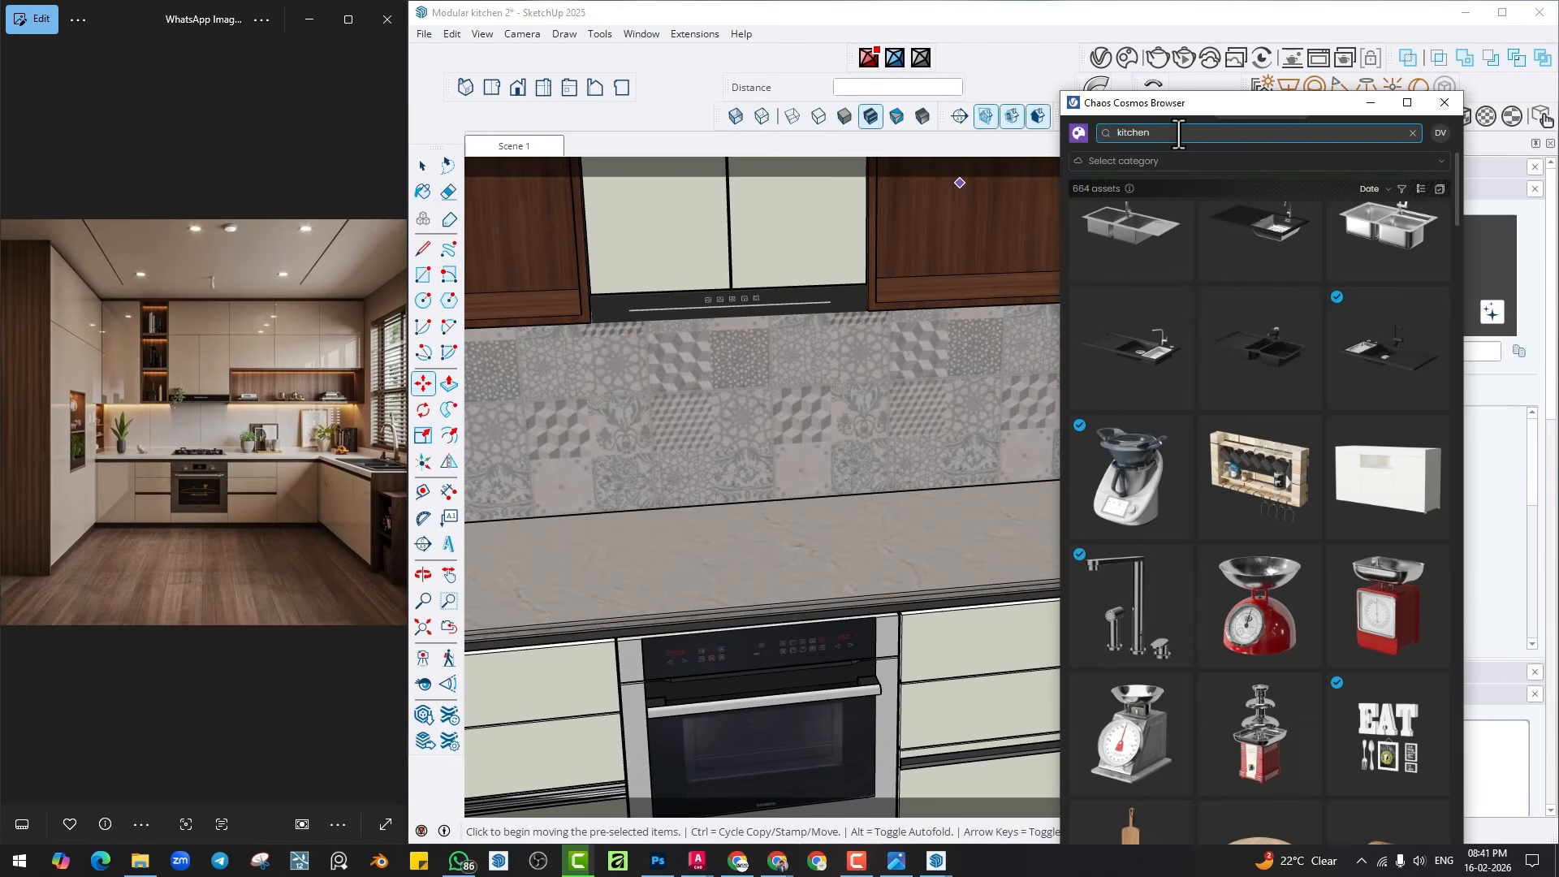
pyautogui.scroll(-6, 1347, 371)
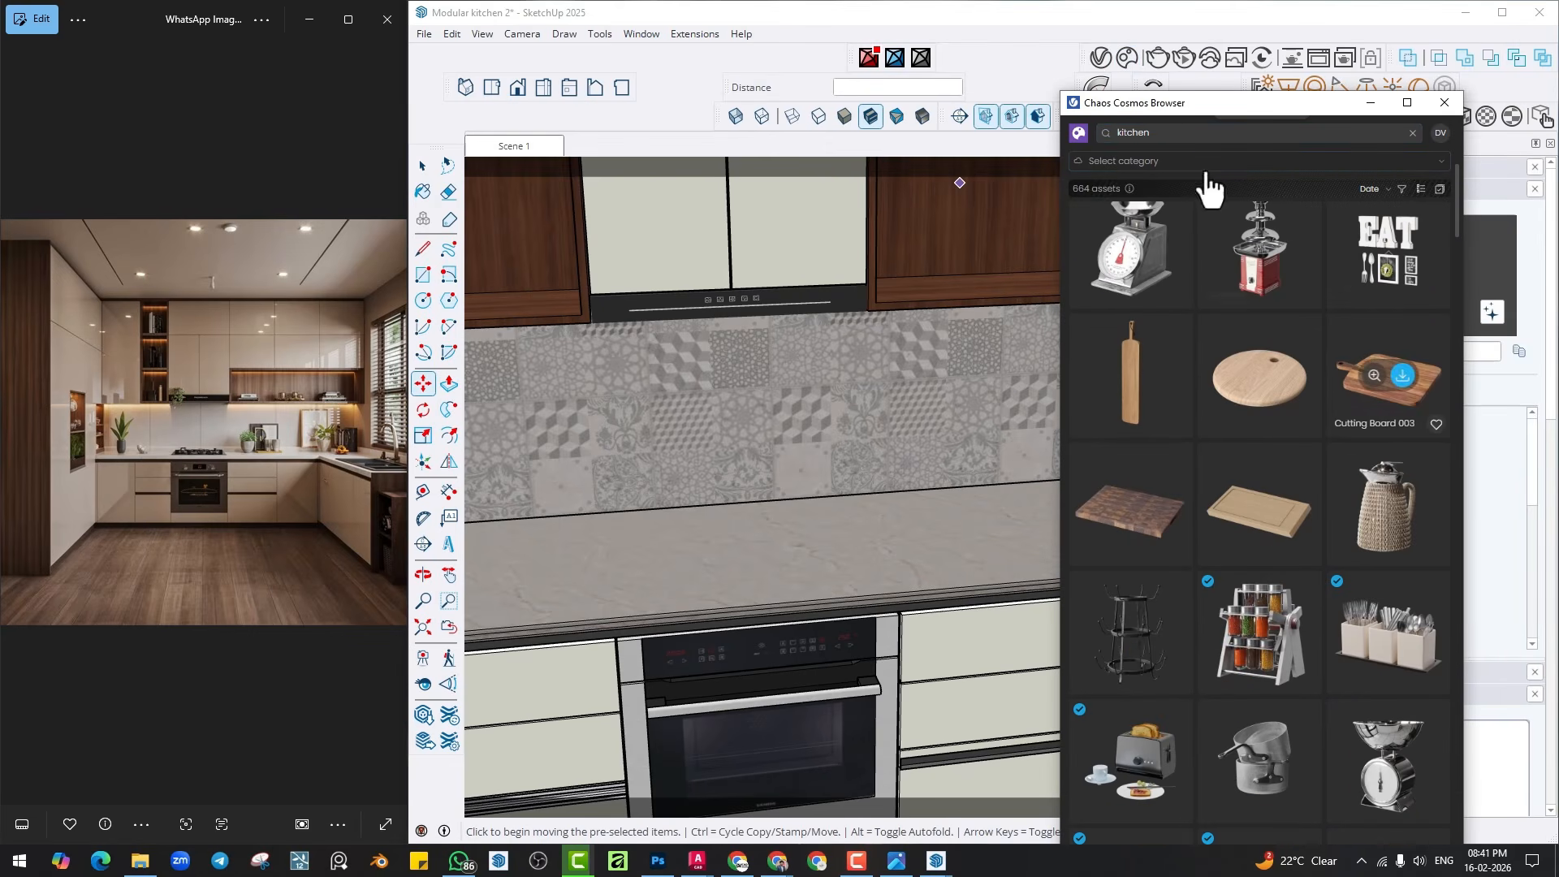
pyautogui.moveTo(1173, 133); pyautogui.dragTo(1048, 133)
pyautogui.write('hob')
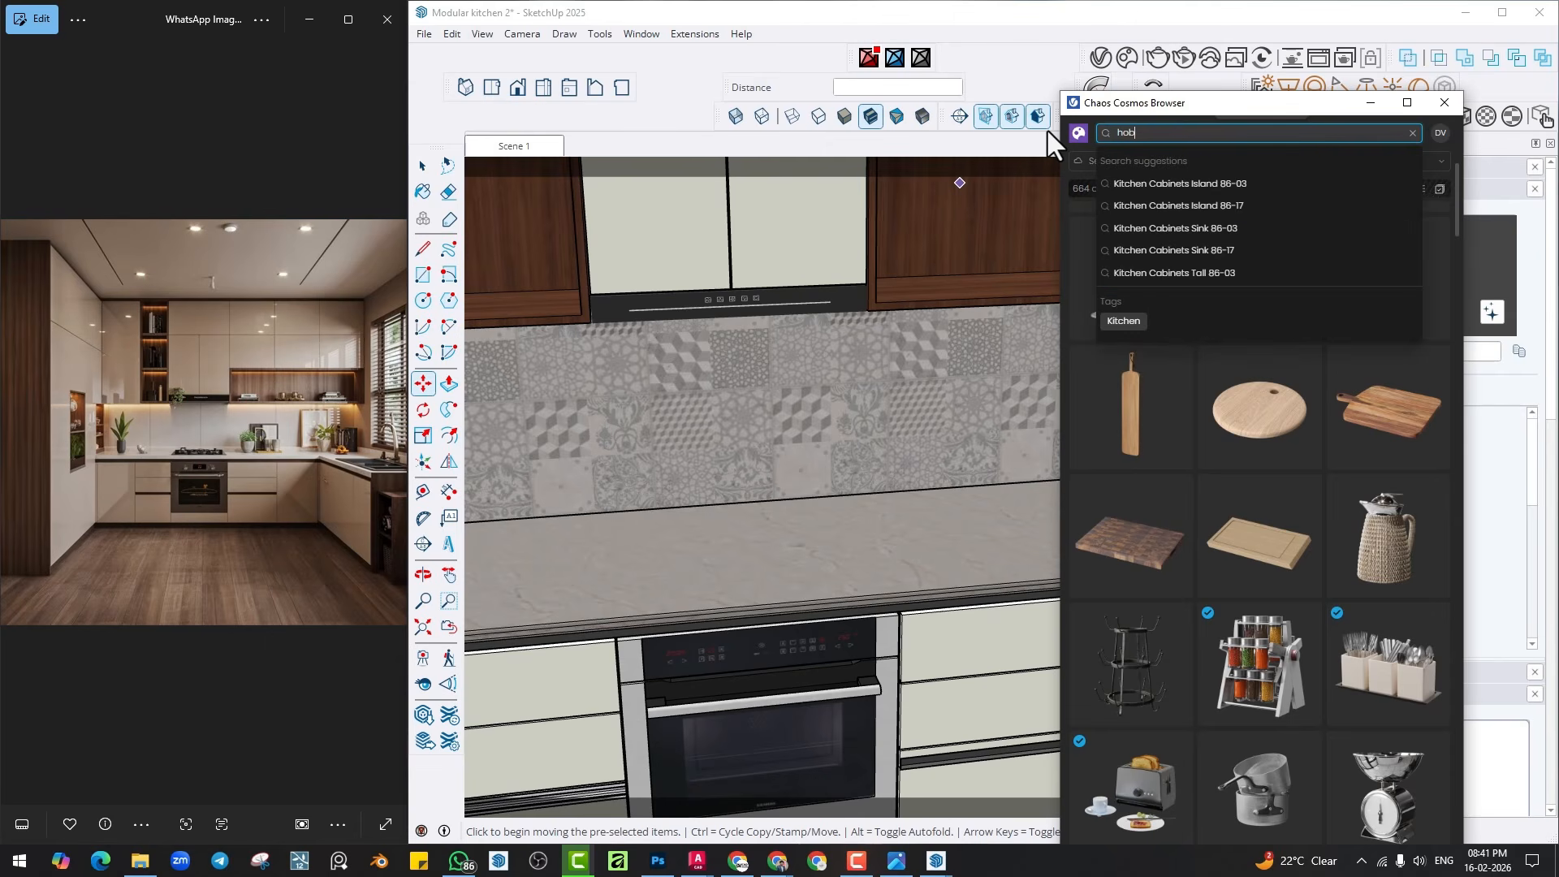
pyautogui.press('Return')
pyautogui.moveTo(1305, 301)
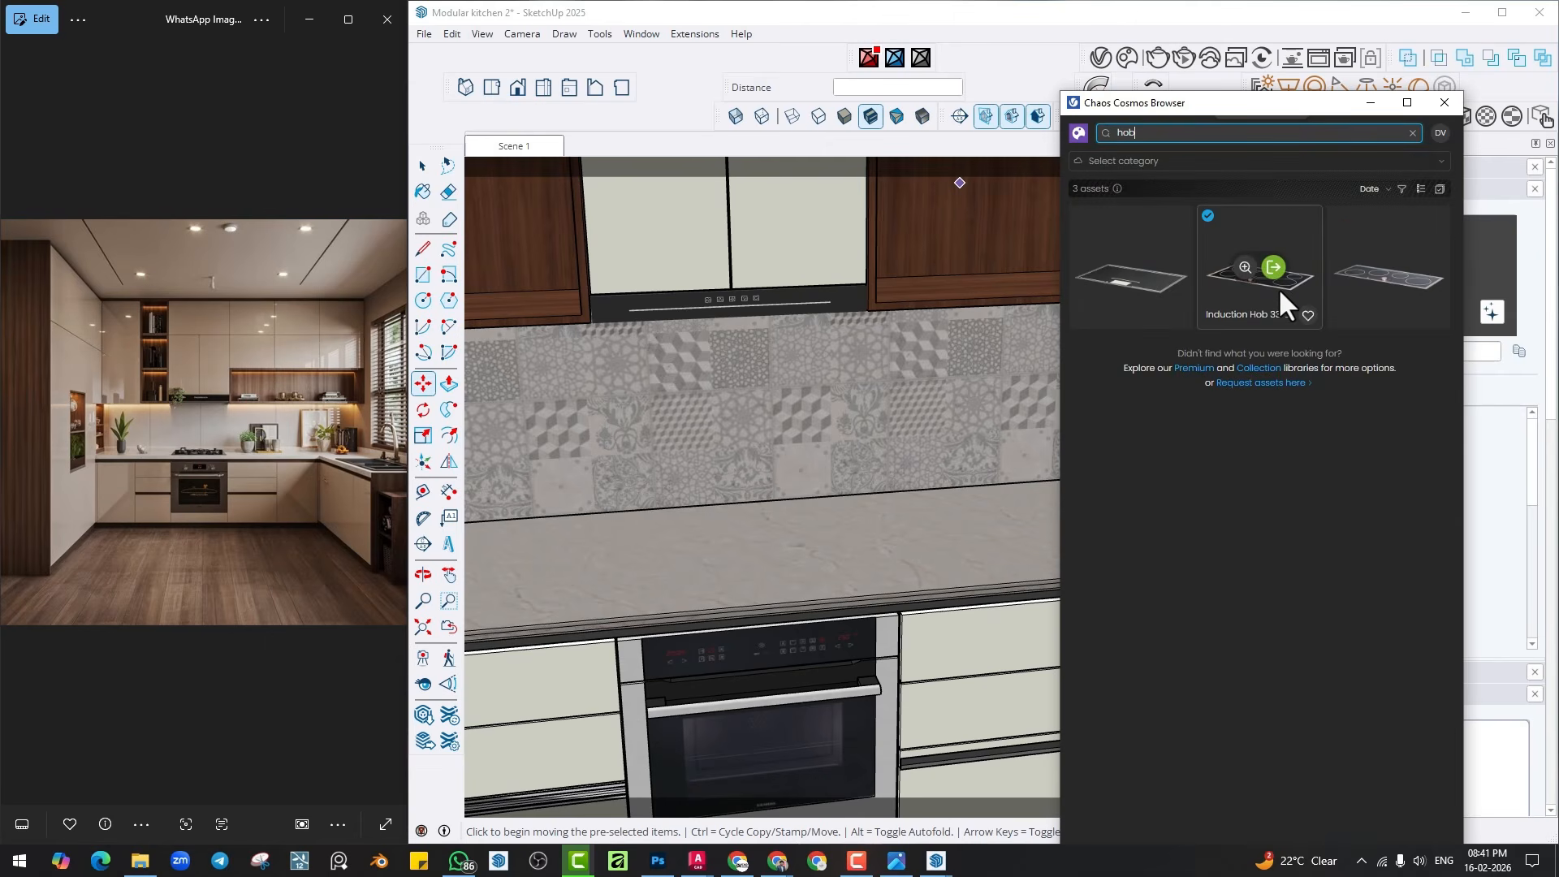
# Switch to 3D Warehouse and search its models for "HOB".
pyautogui.click(627, 37)
pyautogui.click(661, 157)
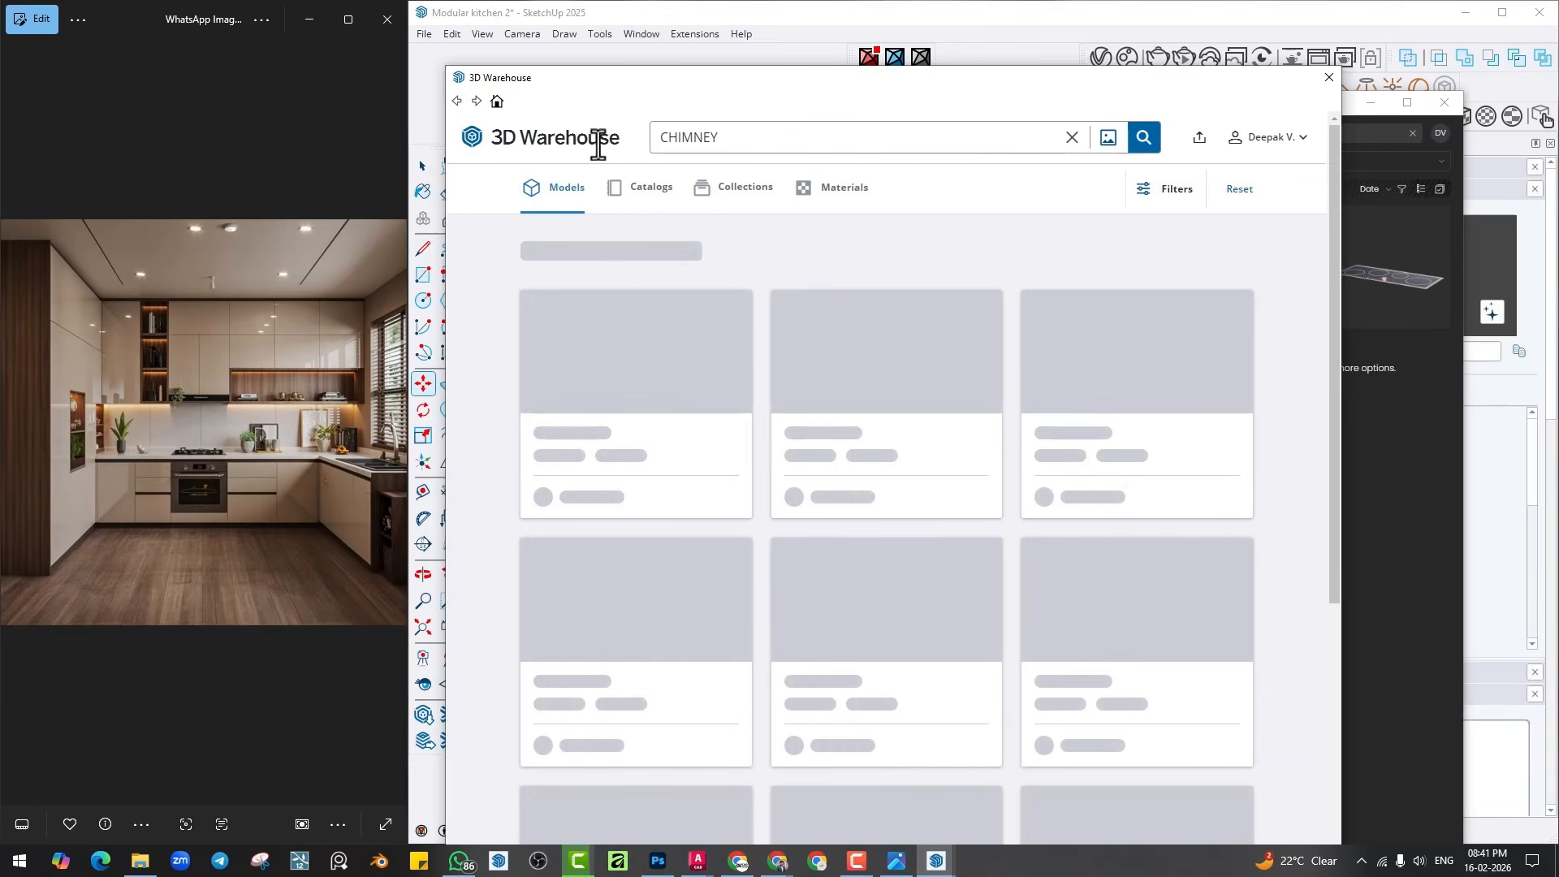
pyautogui.write('HOB')
pyautogui.press('Return')
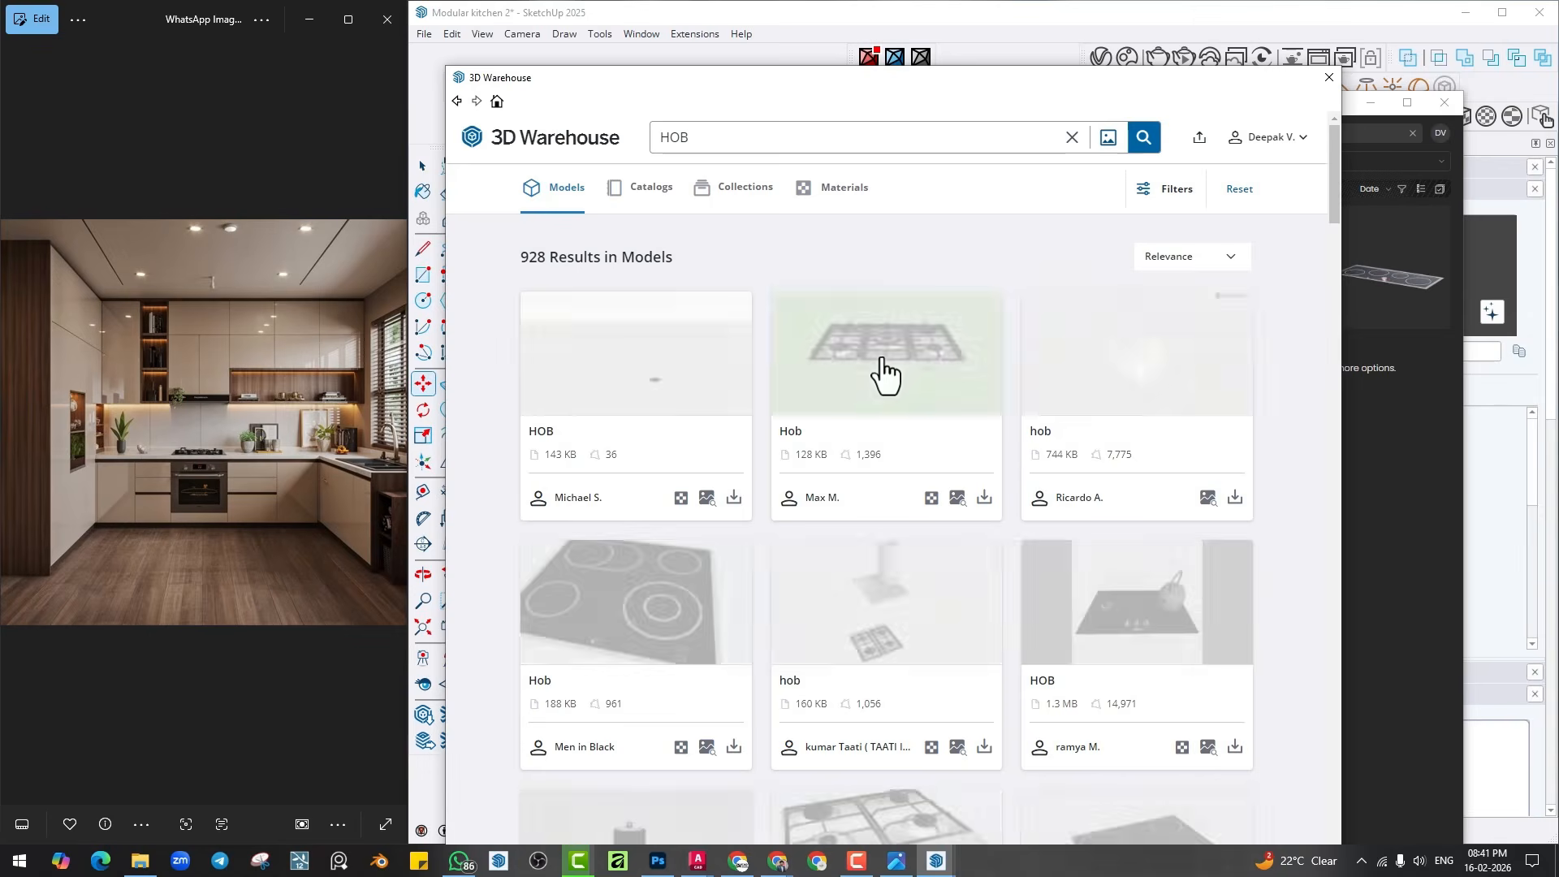
# Find the TEKA Gas On Glass Built-In Hob among the search results and load it directly into the model.
pyautogui.scroll(-2, 883, 374)
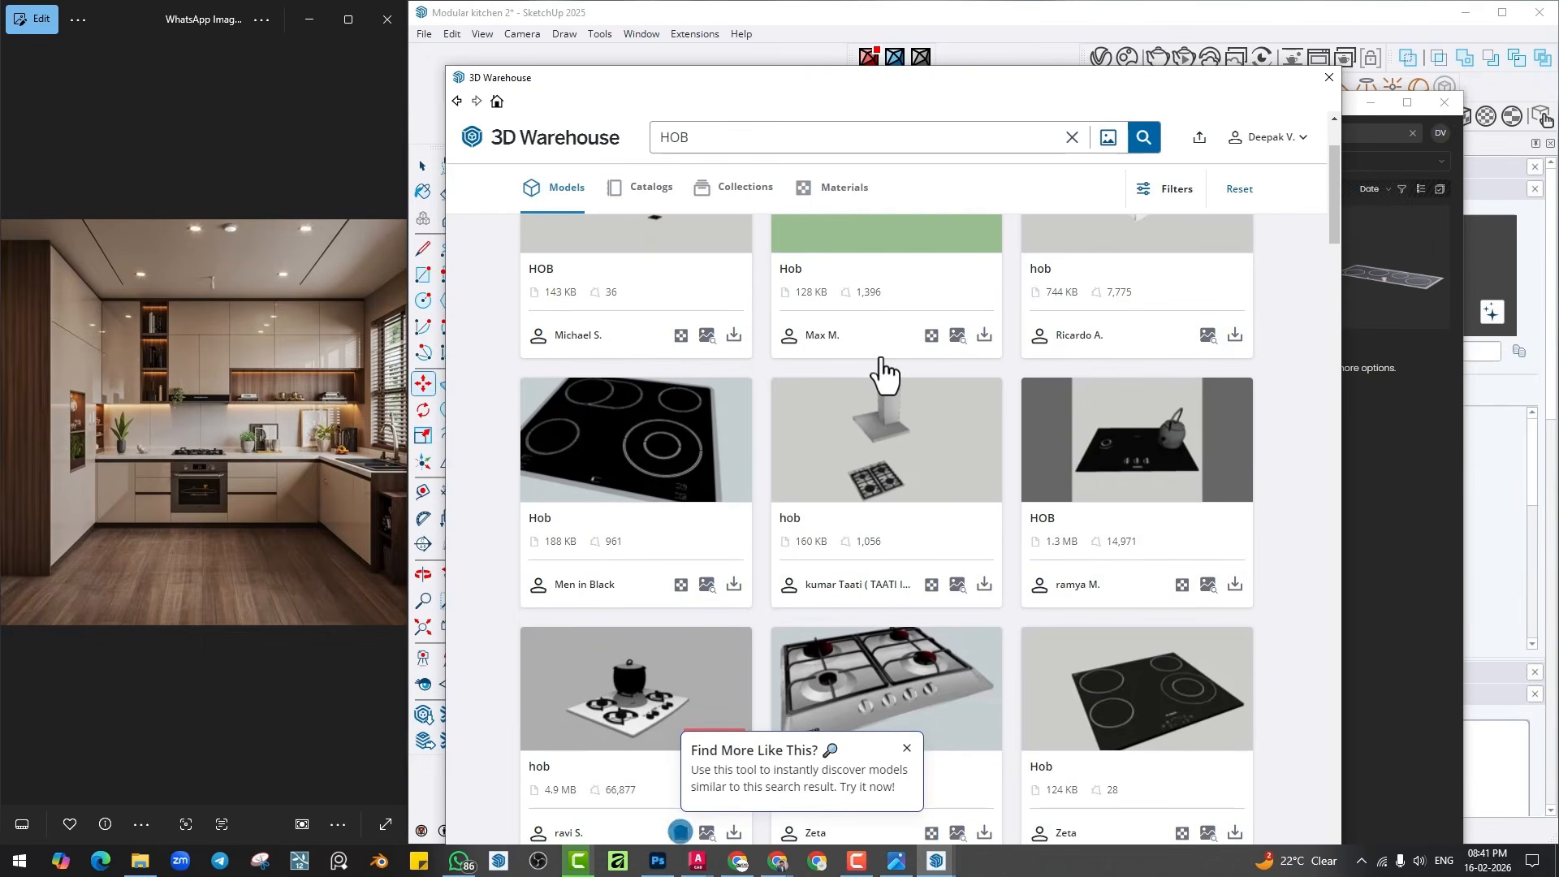
pyautogui.scroll(-9, 884, 372)
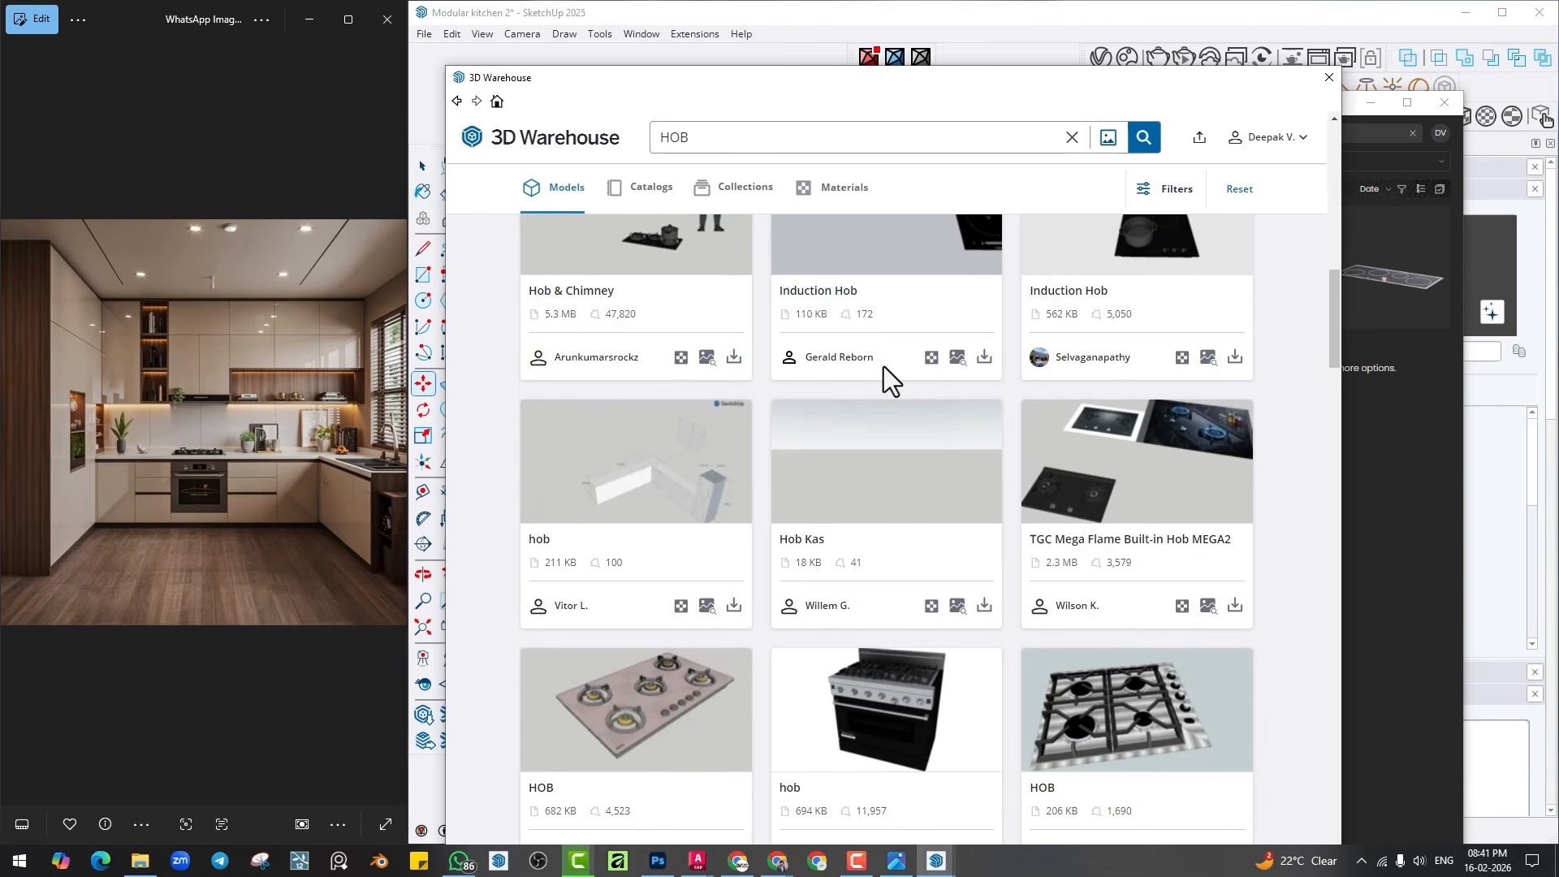
pyautogui.scroll(-4, 885, 377)
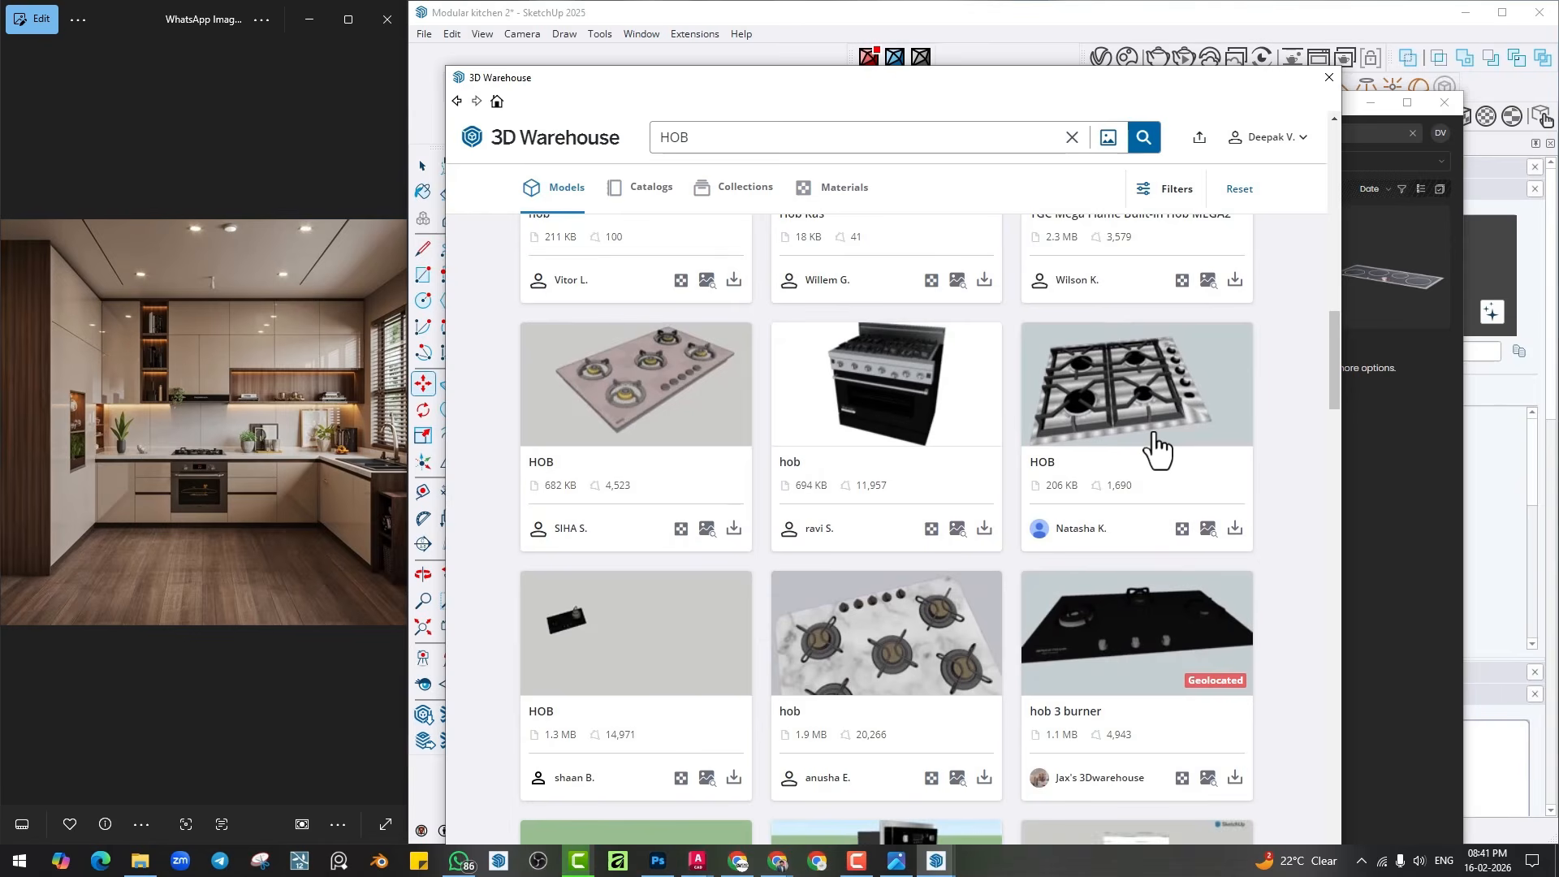
pyautogui.scroll(-2, 1157, 449)
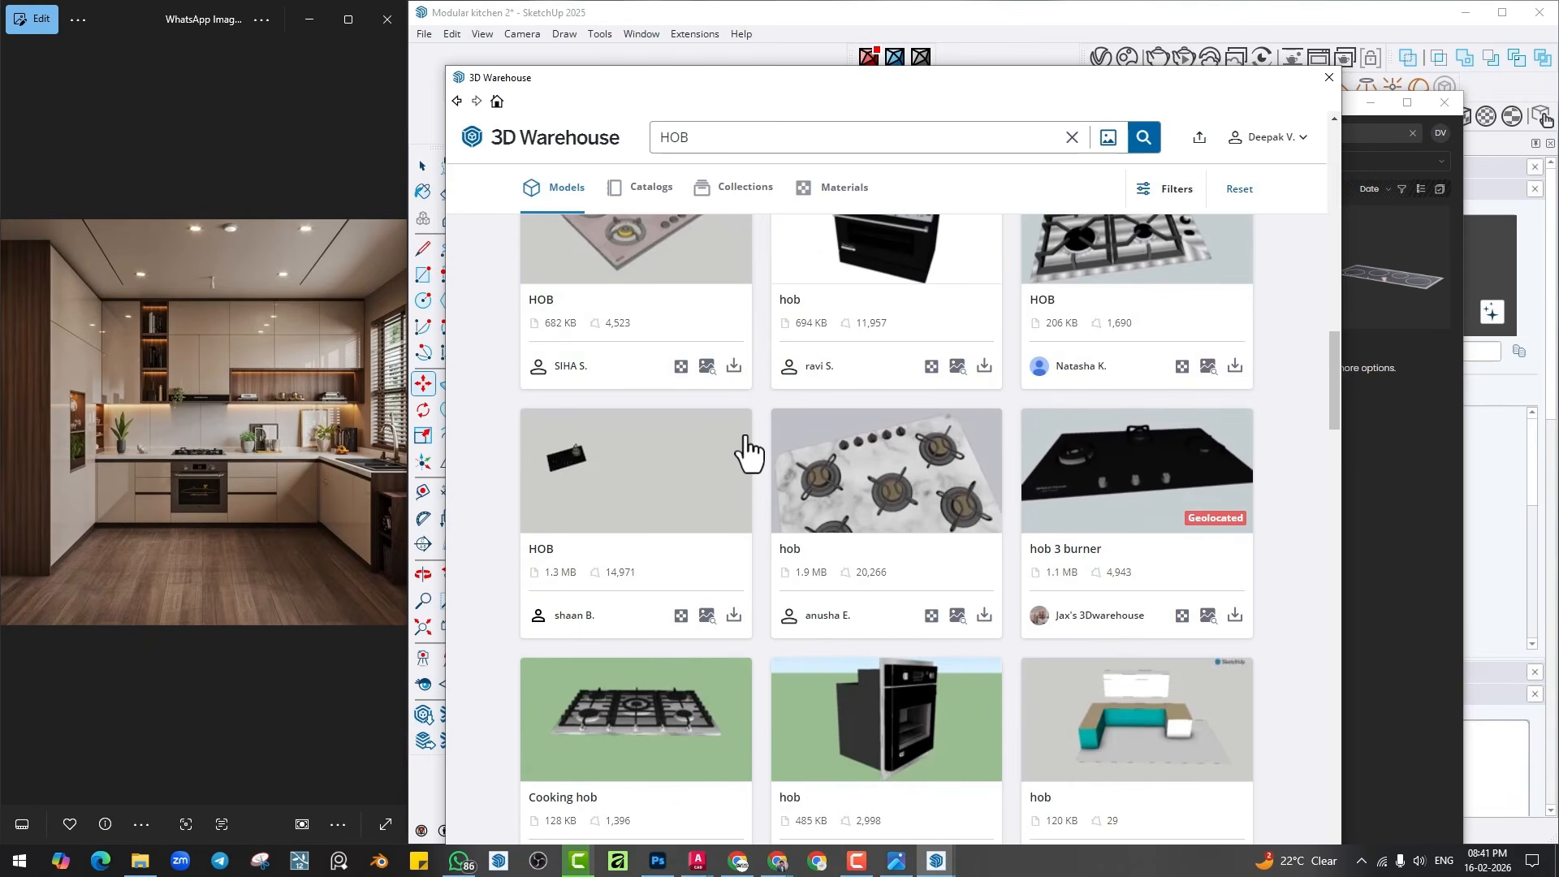
pyautogui.scroll(-8, 1085, 390)
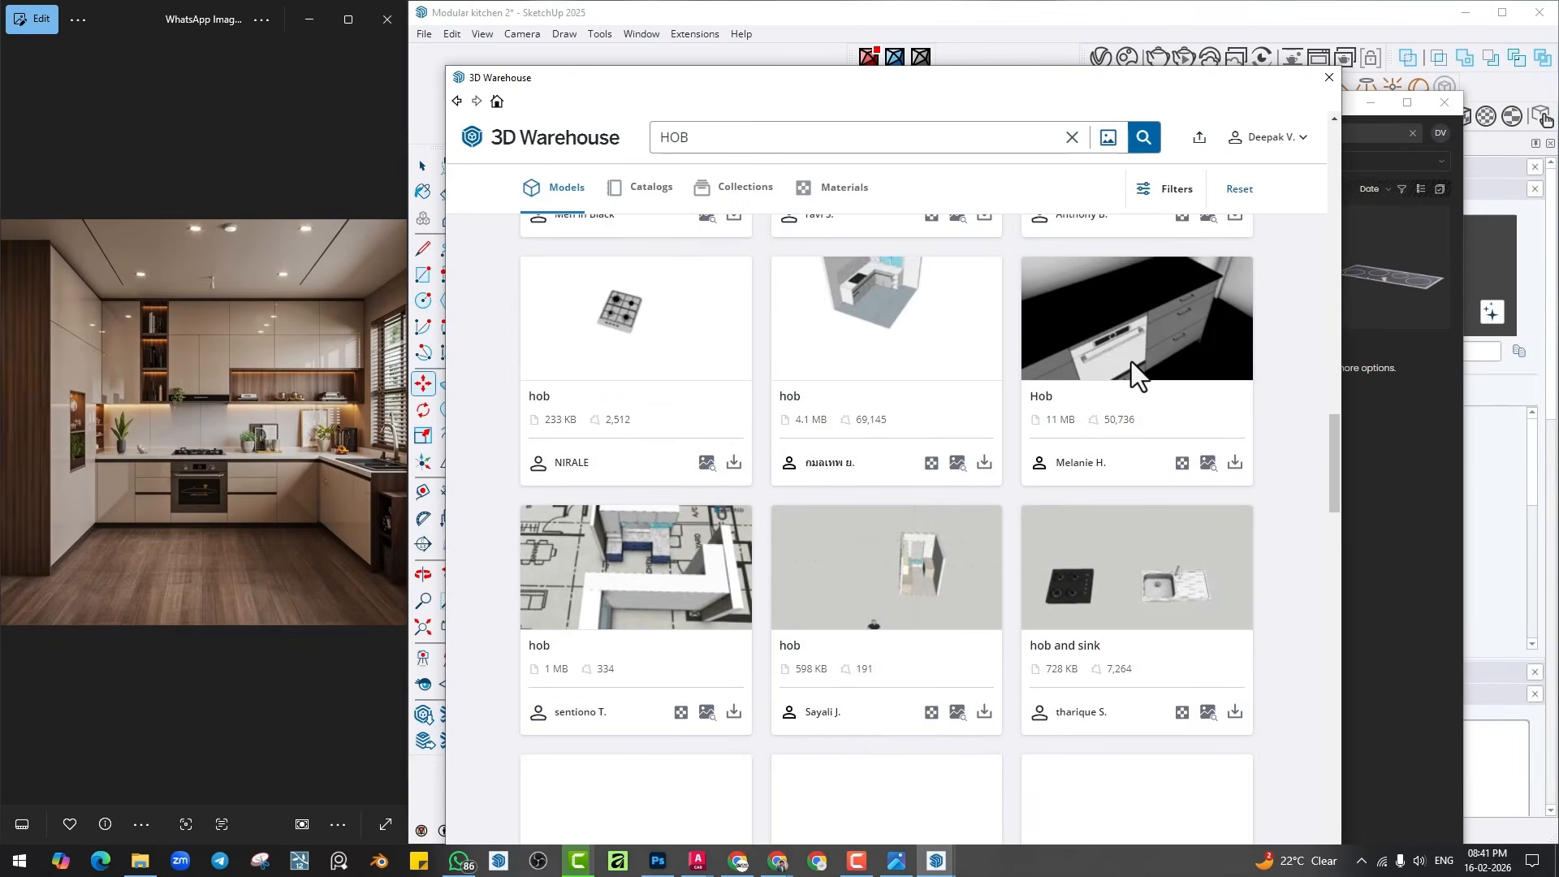
pyautogui.scroll(-4, 1131, 362)
pyautogui.scroll(-2, 1133, 376)
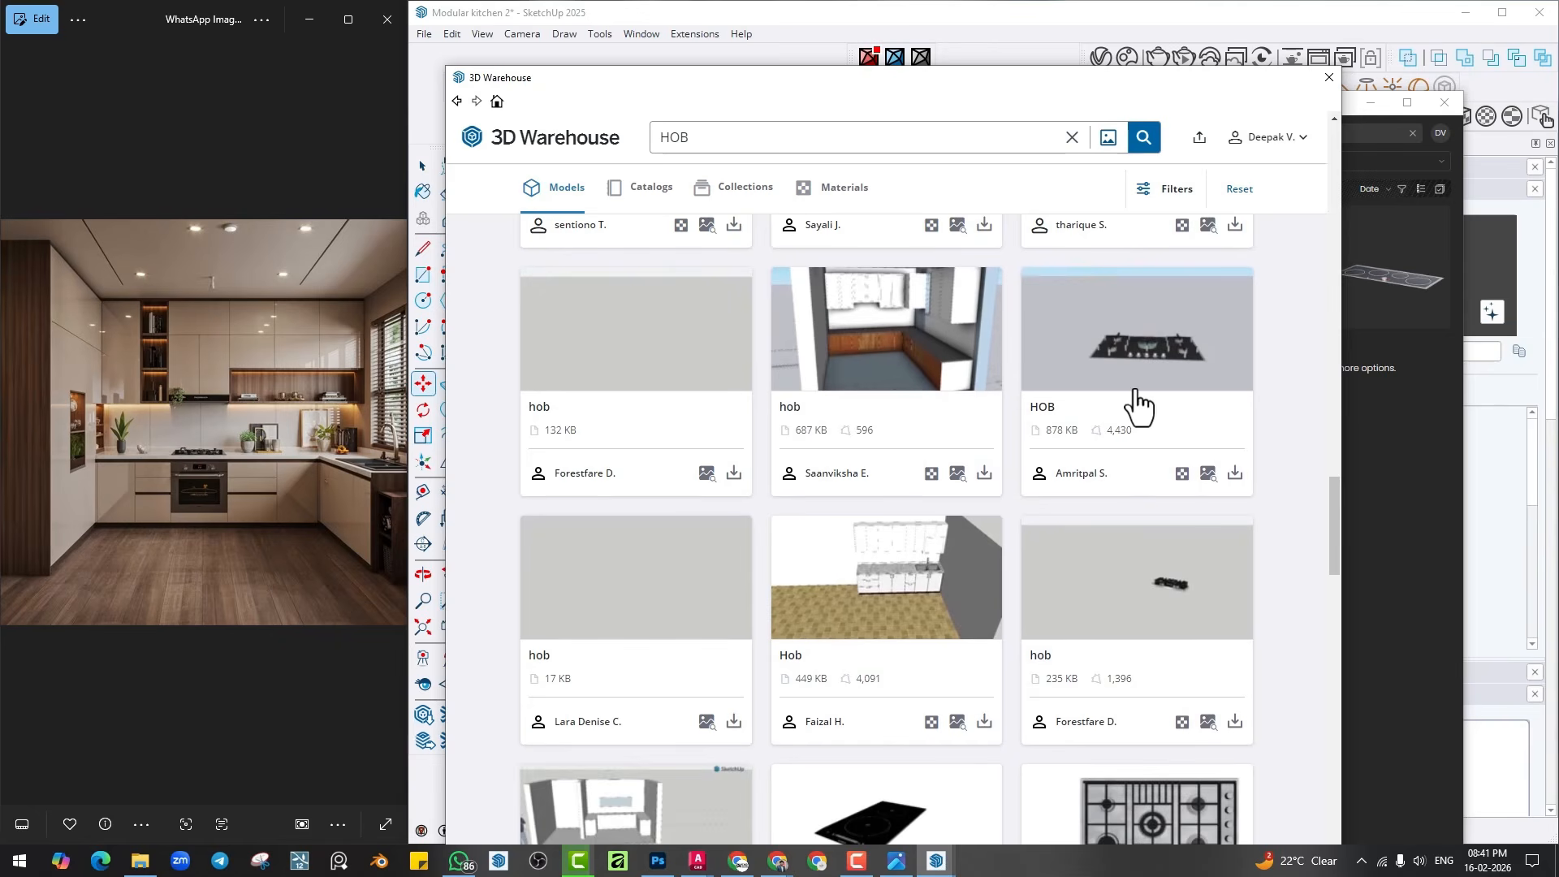
pyautogui.scroll(-8, 1138, 361)
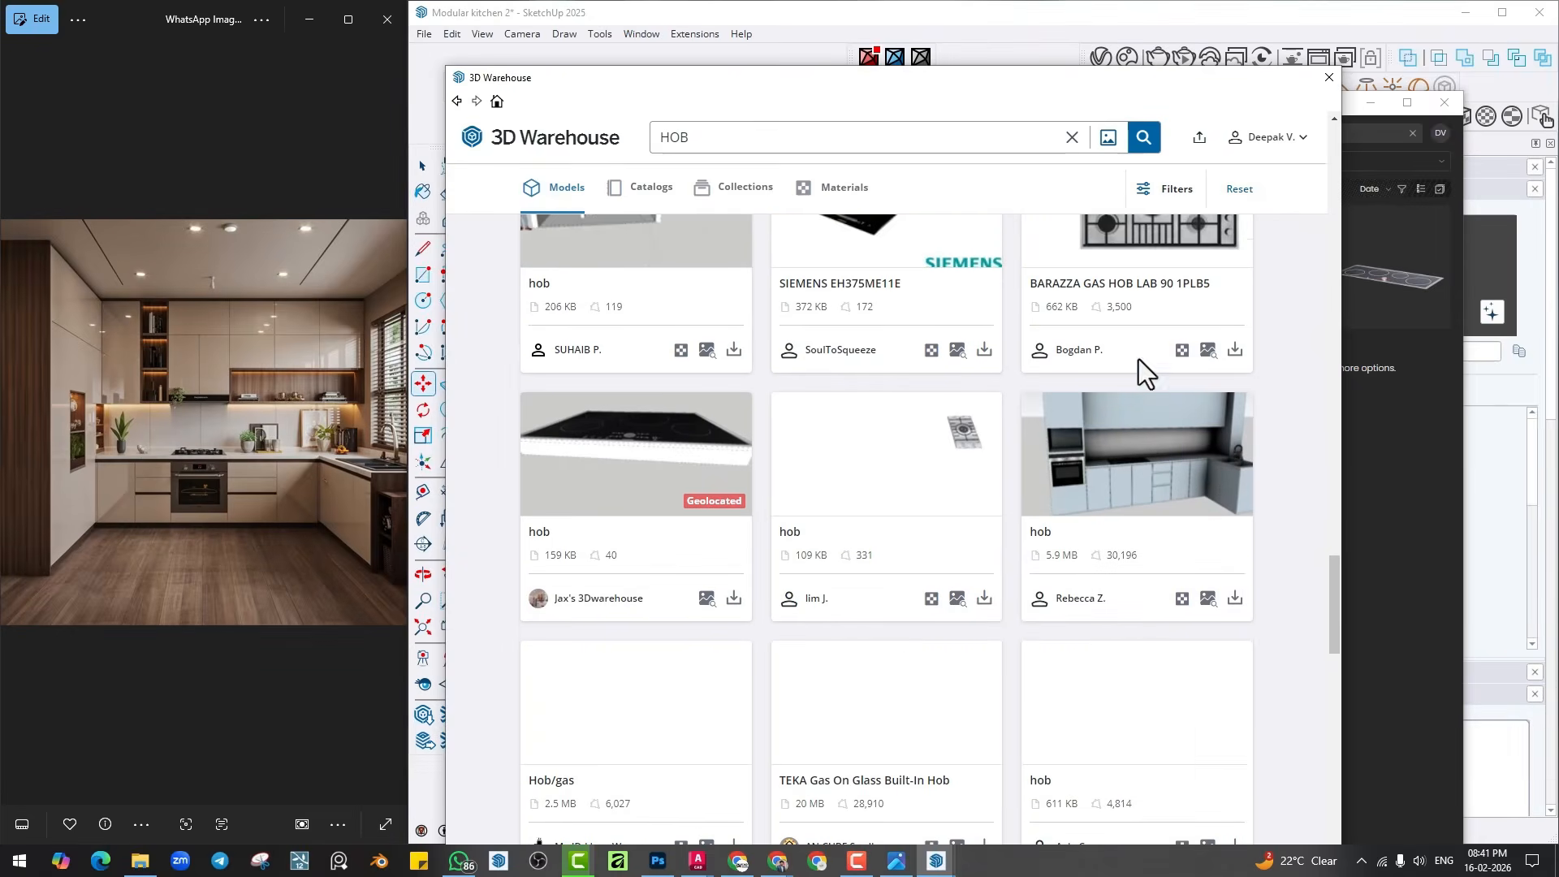
pyautogui.scroll(-2, 1033, 439)
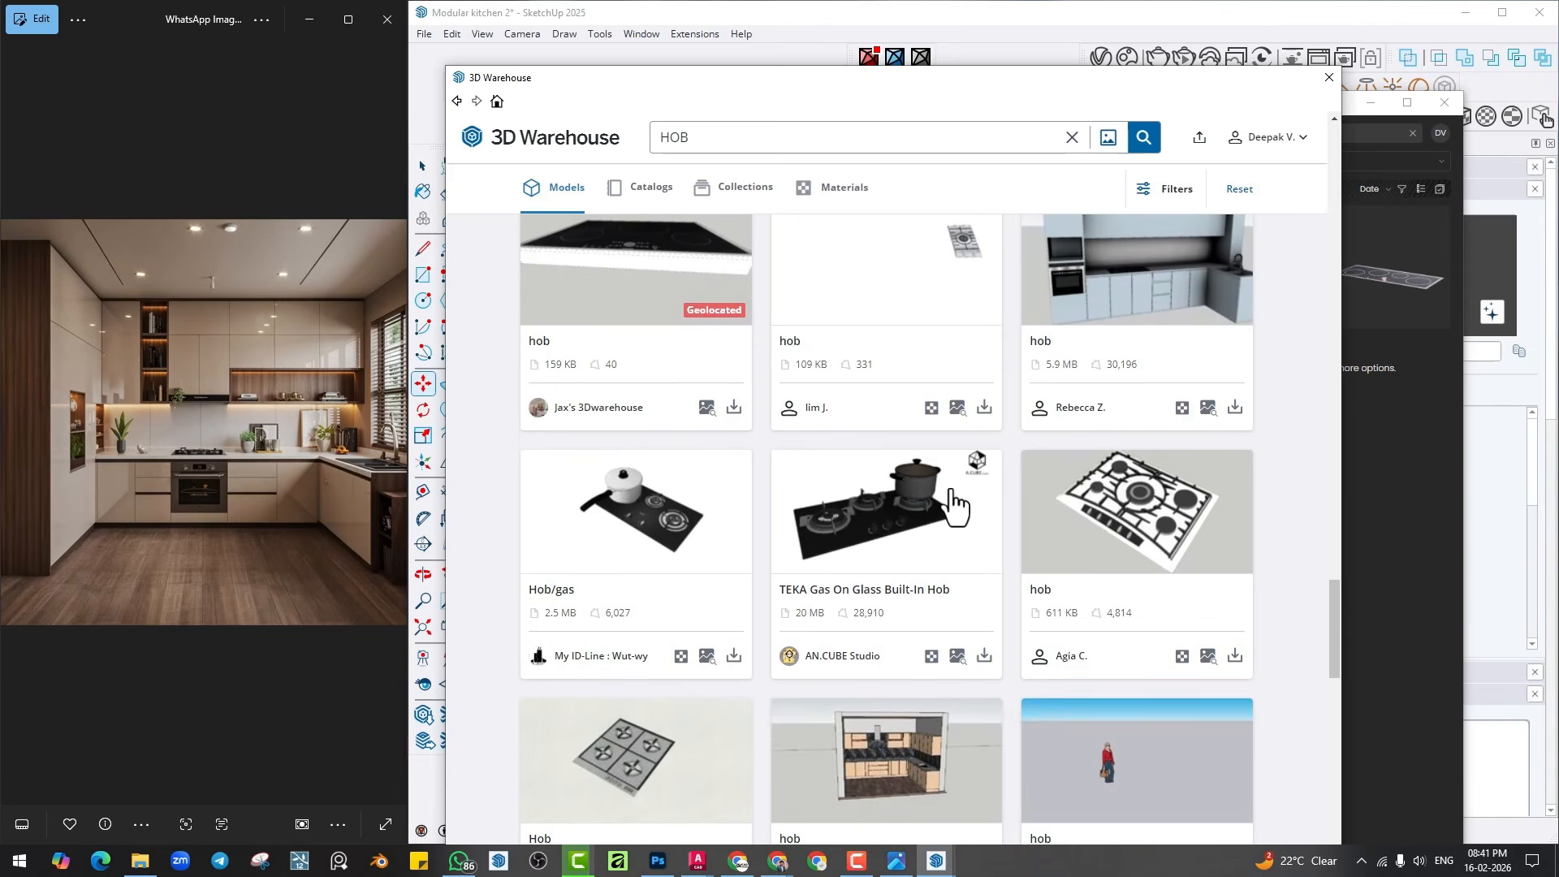
pyautogui.scroll(-2, 954, 505)
pyautogui.click(983, 494)
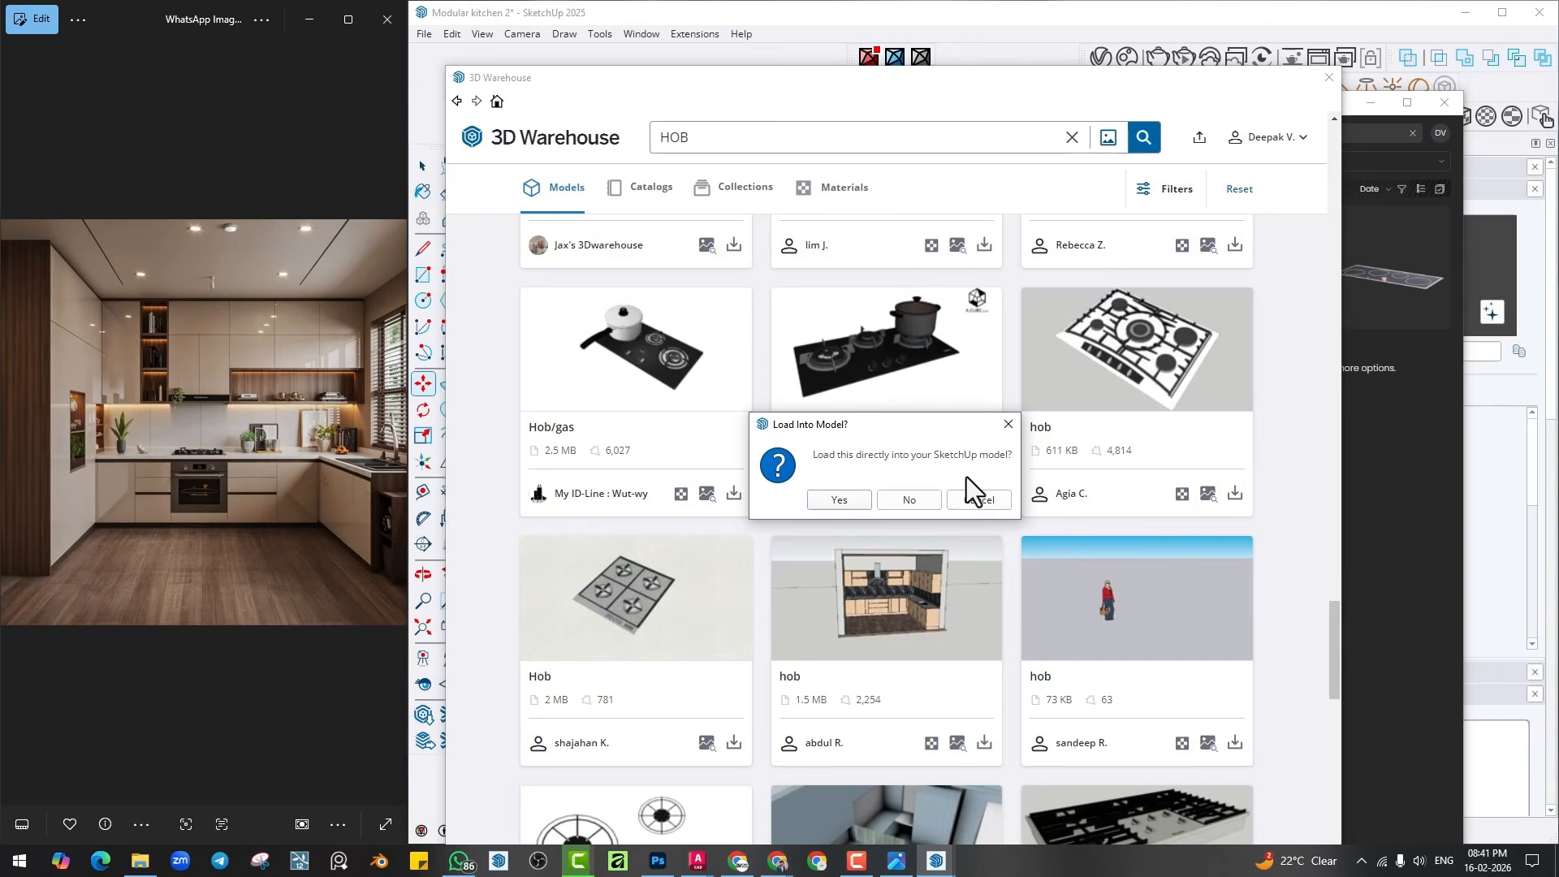
pyautogui.click(839, 501)
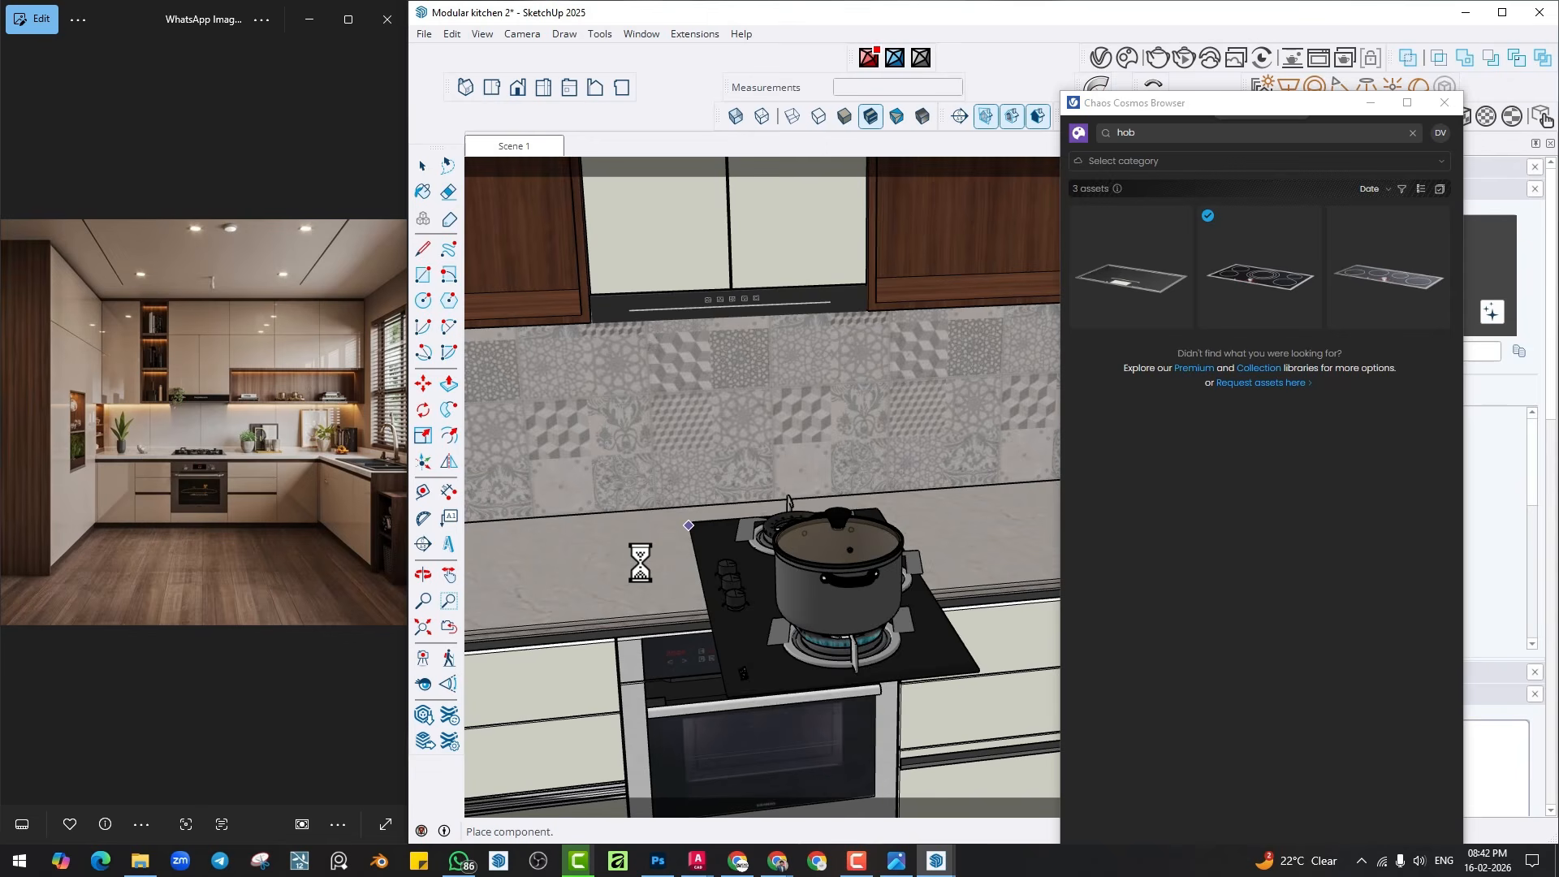
# Place the gas hob on the countertop above the oven and rotate it 90 degrees to run along the wall.
pyautogui.click(624, 526)
pyautogui.press('q')
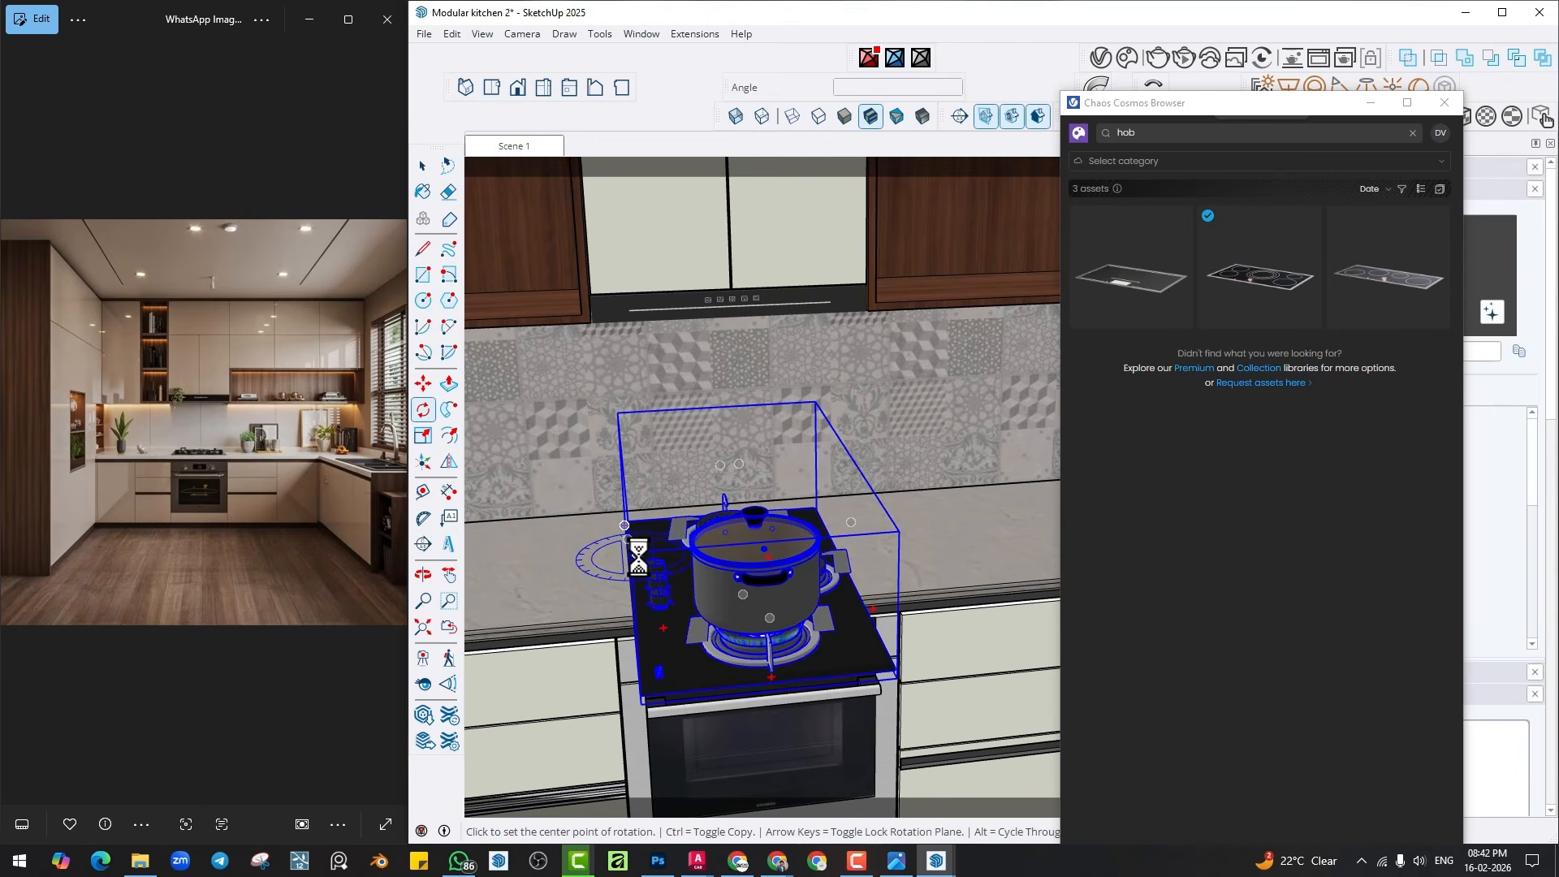
pyautogui.click(638, 557)
pyautogui.click(657, 554)
pyautogui.write('90')
pyautogui.press('Return')
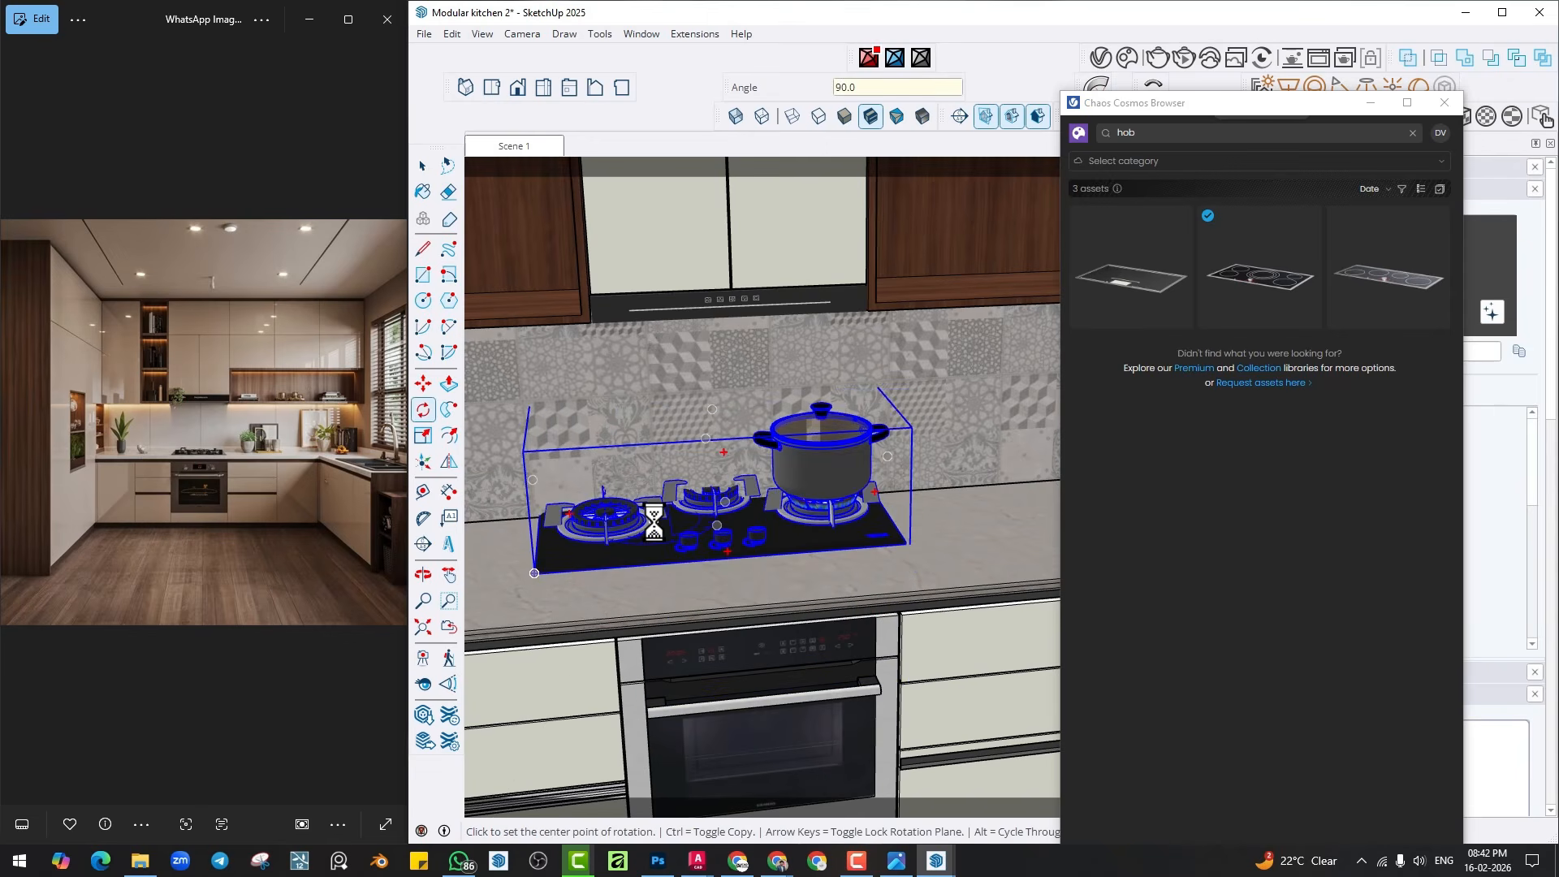
# Create a vertical guide on the backsplash about 2' 10 5/16" from the open shelf unit, at the chimney's left edge.
pyautogui.press('m')
pyautogui.scroll(3, 836, 574)
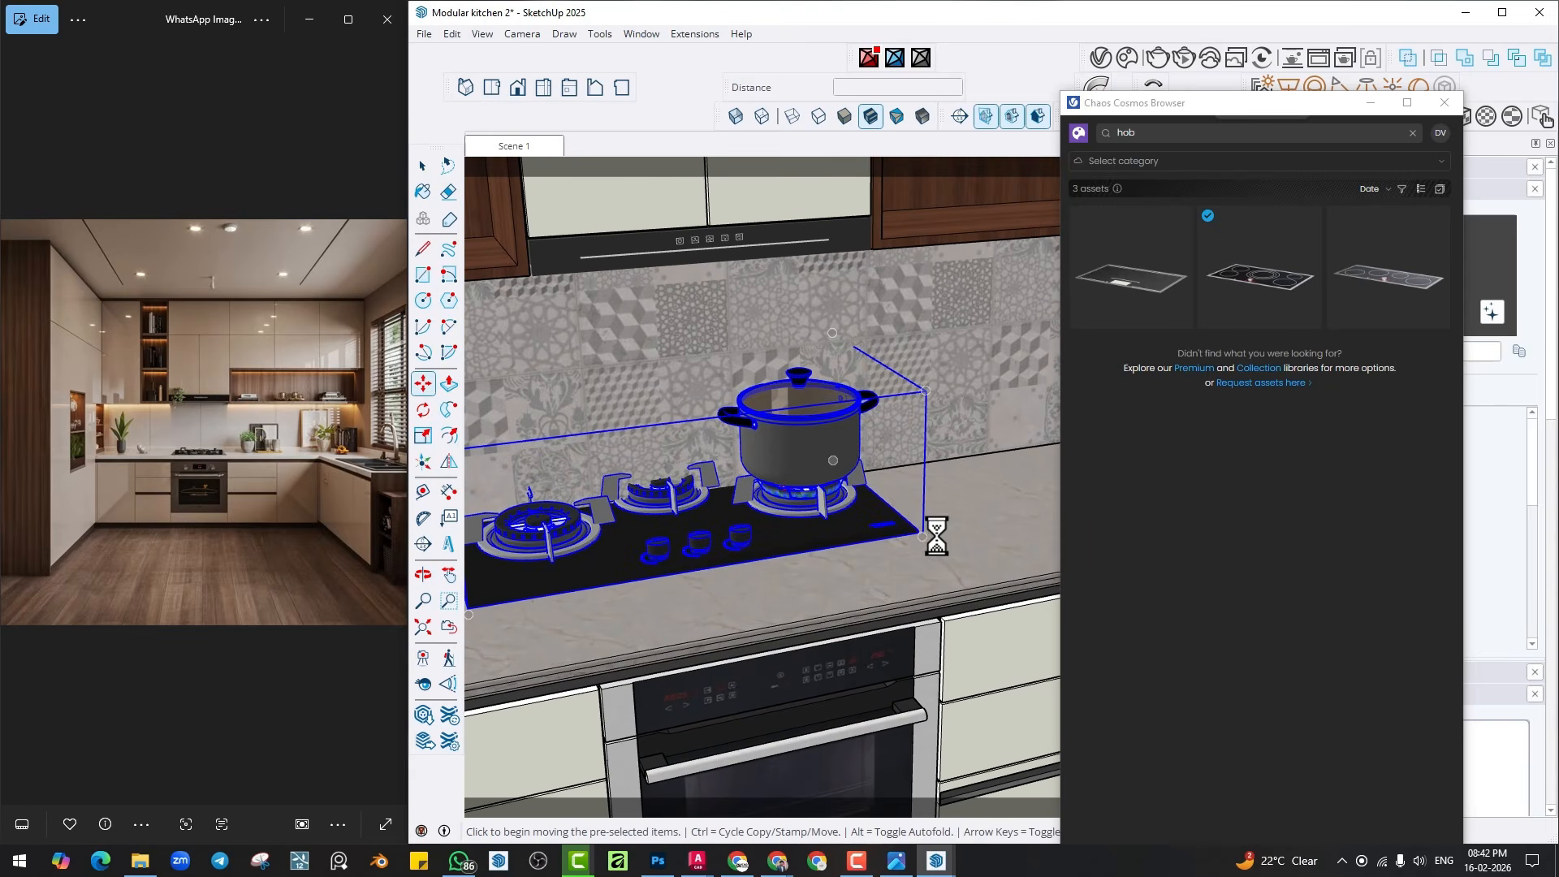
pyautogui.moveTo(919, 534); pyautogui.dragTo(704, 340, button='middle')
pyautogui.scroll(2, 699, 373)
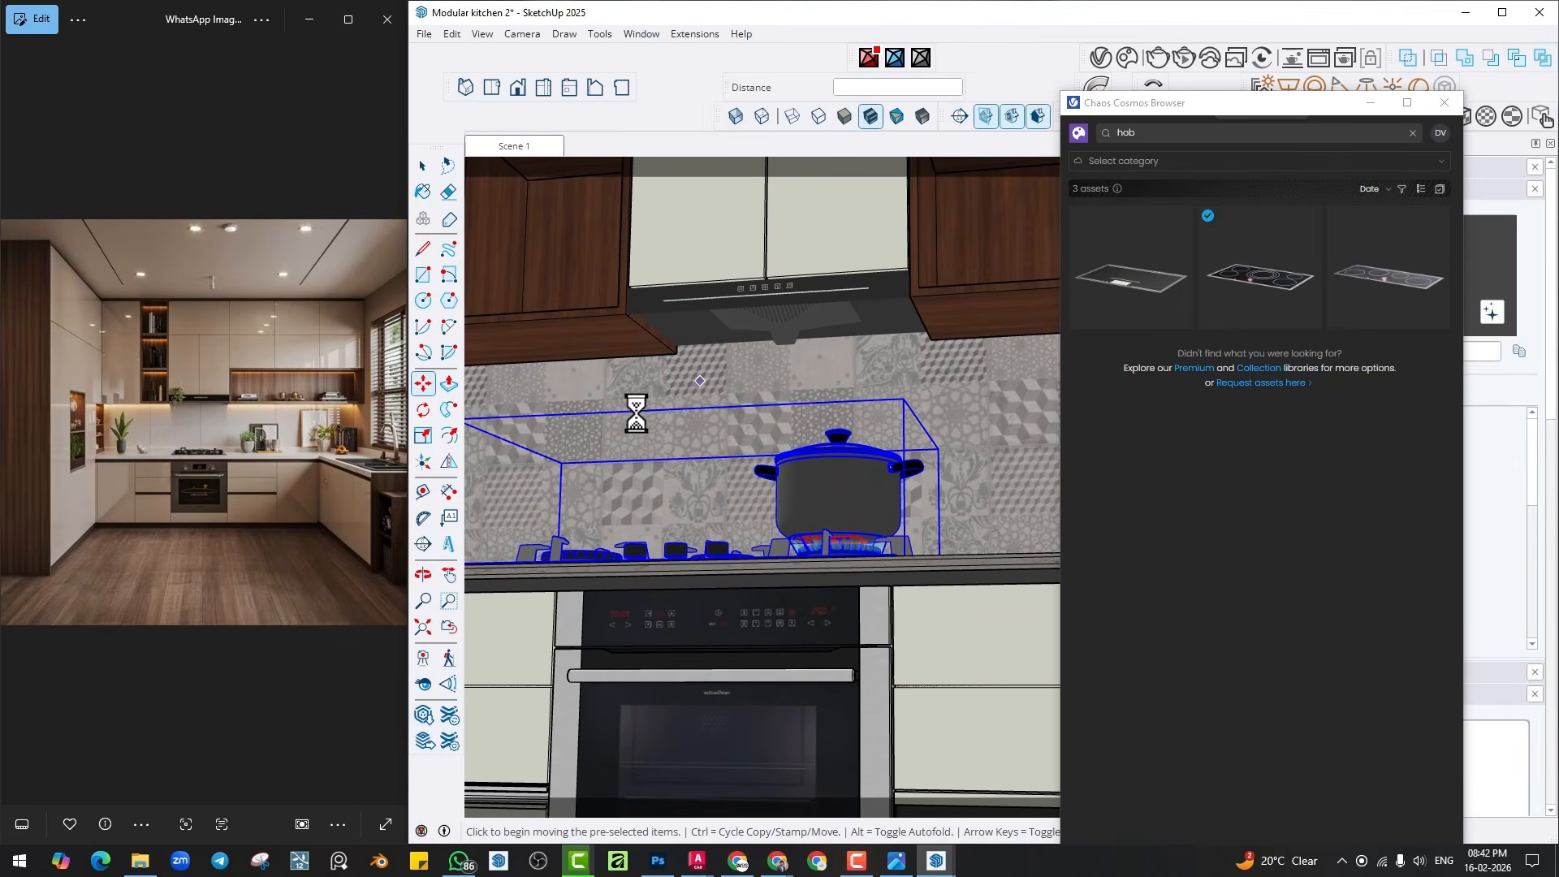
pyautogui.click(422, 491)
pyautogui.scroll(3, 633, 373)
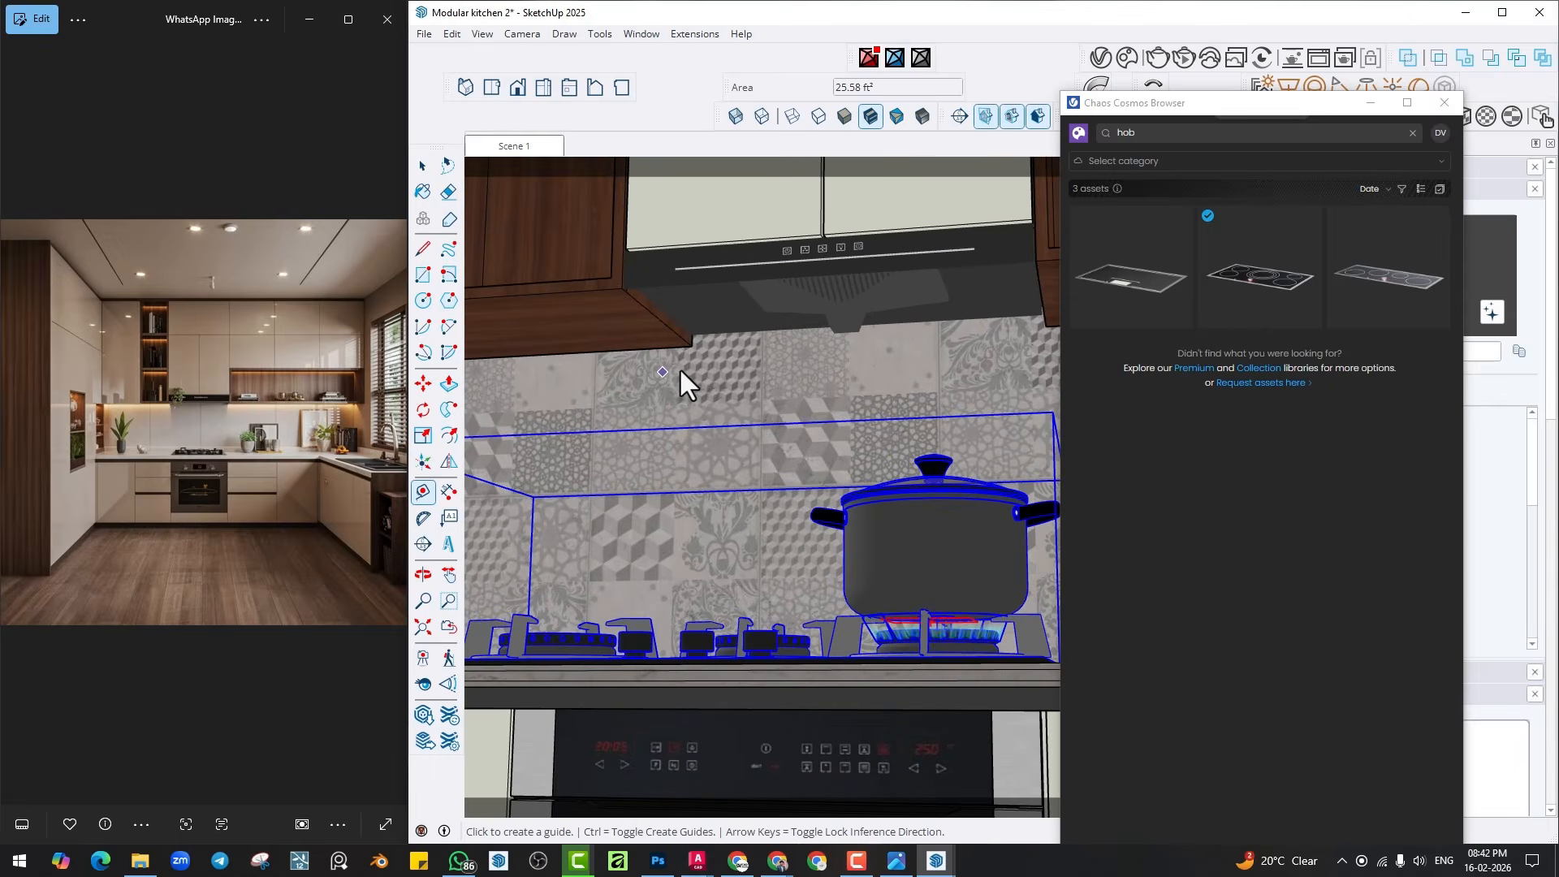
pyautogui.scroll(-2, 690, 398)
pyautogui.scroll(-2, 695, 411)
pyautogui.keyDown('shift'); pyautogui.moveTo(496, 424); pyautogui.dragTo(723, 430, button='middle'); pyautogui.keyUp('shift')
pyautogui.scroll(2, 703, 417)
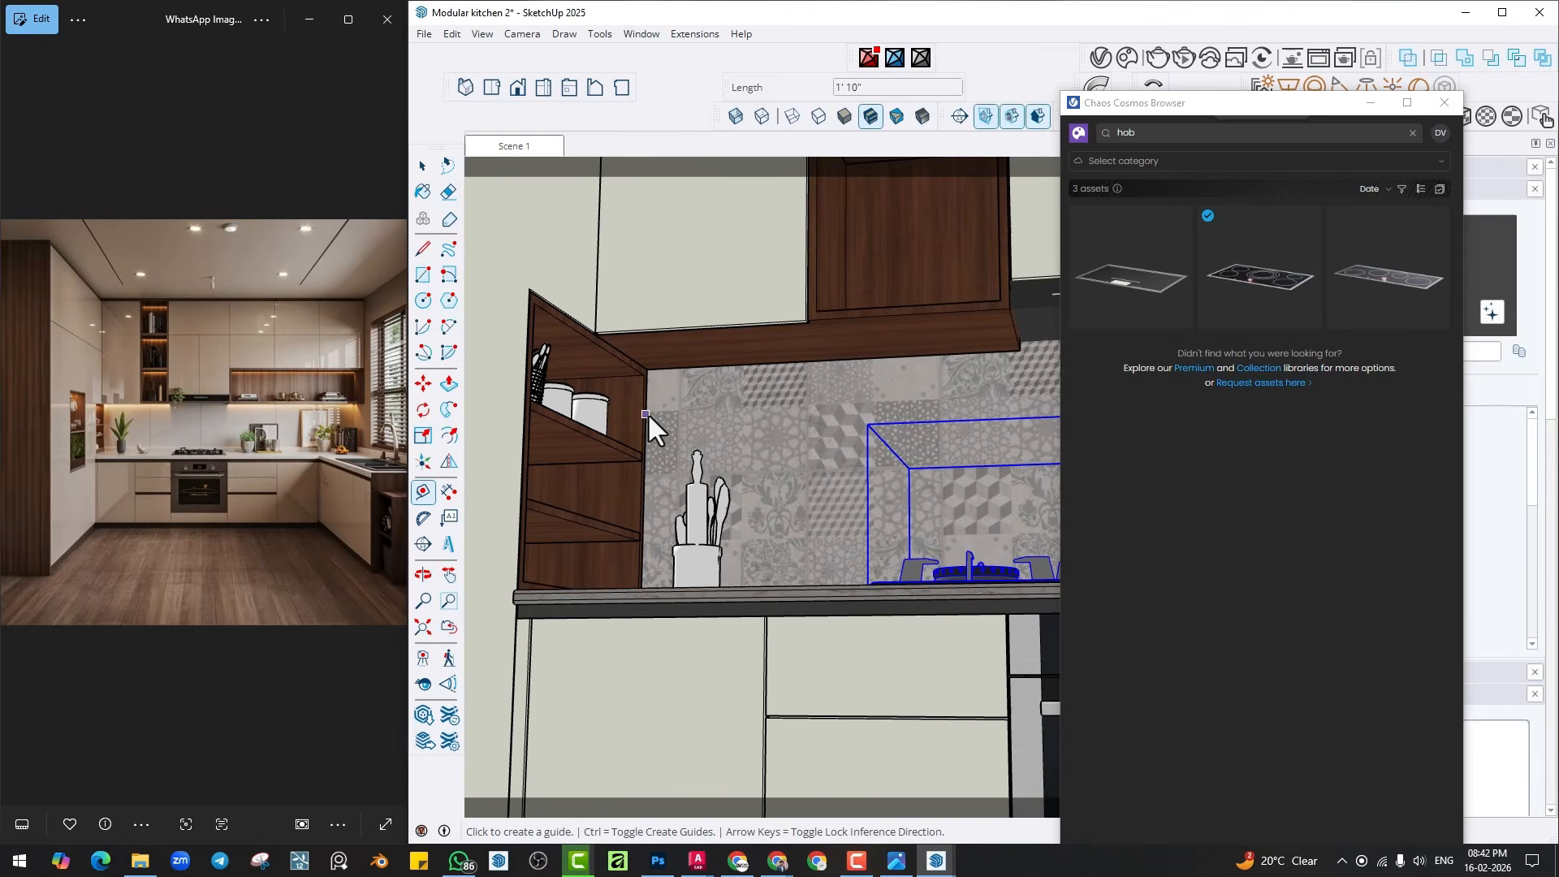
pyautogui.click(646, 413)
pyautogui.keyDown('shift'); pyautogui.moveTo(990, 402); pyautogui.dragTo(707, 406, button='middle'); pyautogui.keyUp('shift')
pyautogui.scroll(2, 774, 377)
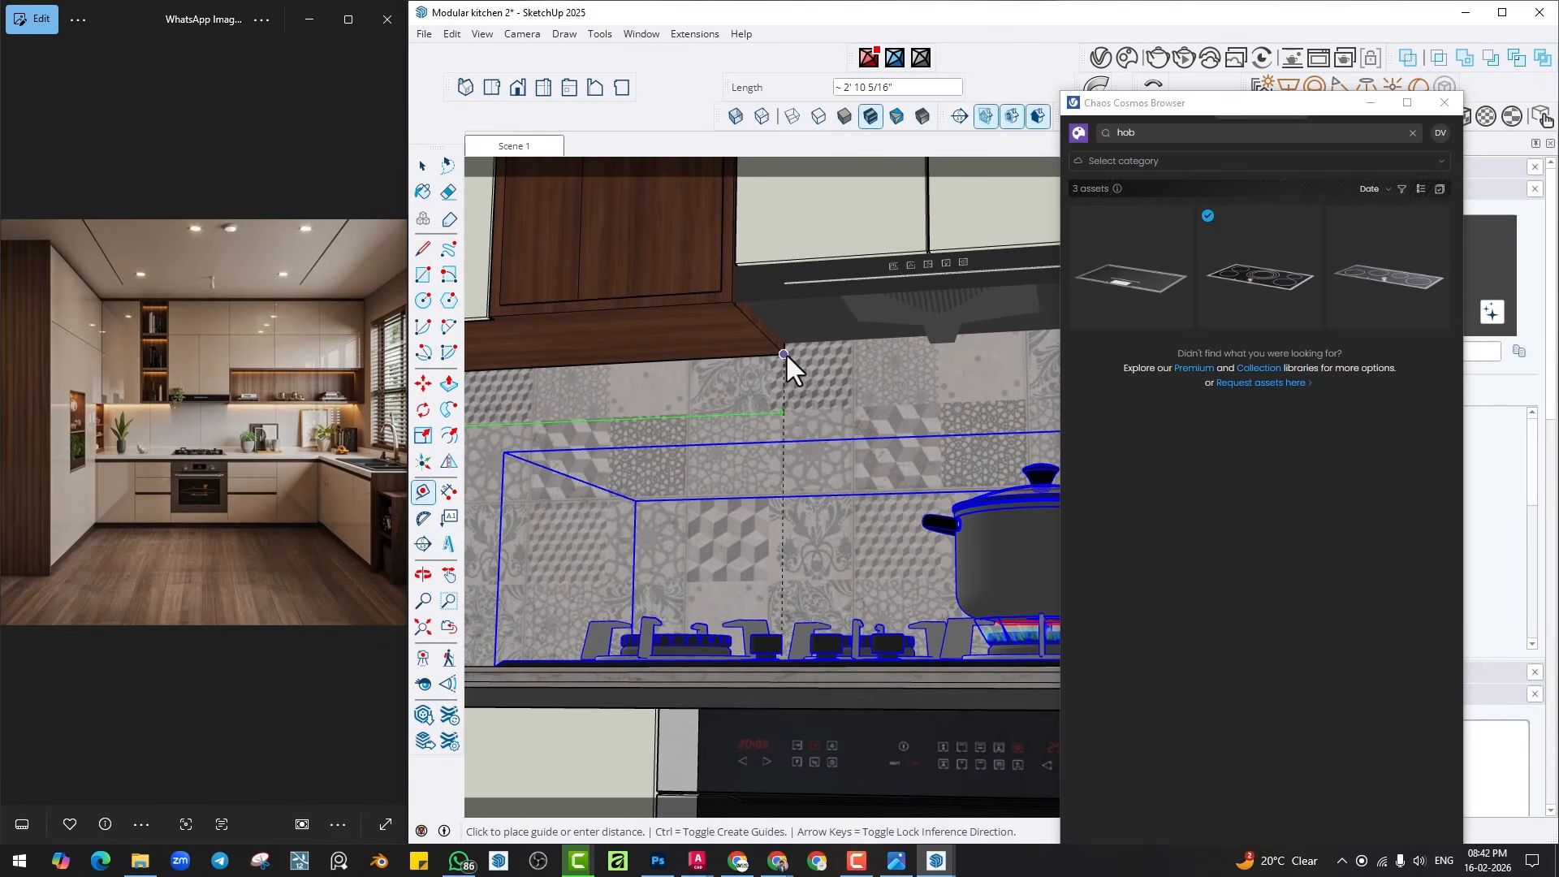
pyautogui.click(785, 352)
# Create a second vertical guide on the backsplash 2' from the first, at the chimney's right edge.
pyautogui.click(783, 391)
pyautogui.scroll(-2, 940, 403)
pyautogui.keyDown('shift'); pyautogui.moveTo(1043, 392); pyautogui.dragTo(868, 388, button='middle'); pyautogui.keyUp('shift')
pyautogui.scroll(2, 884, 385)
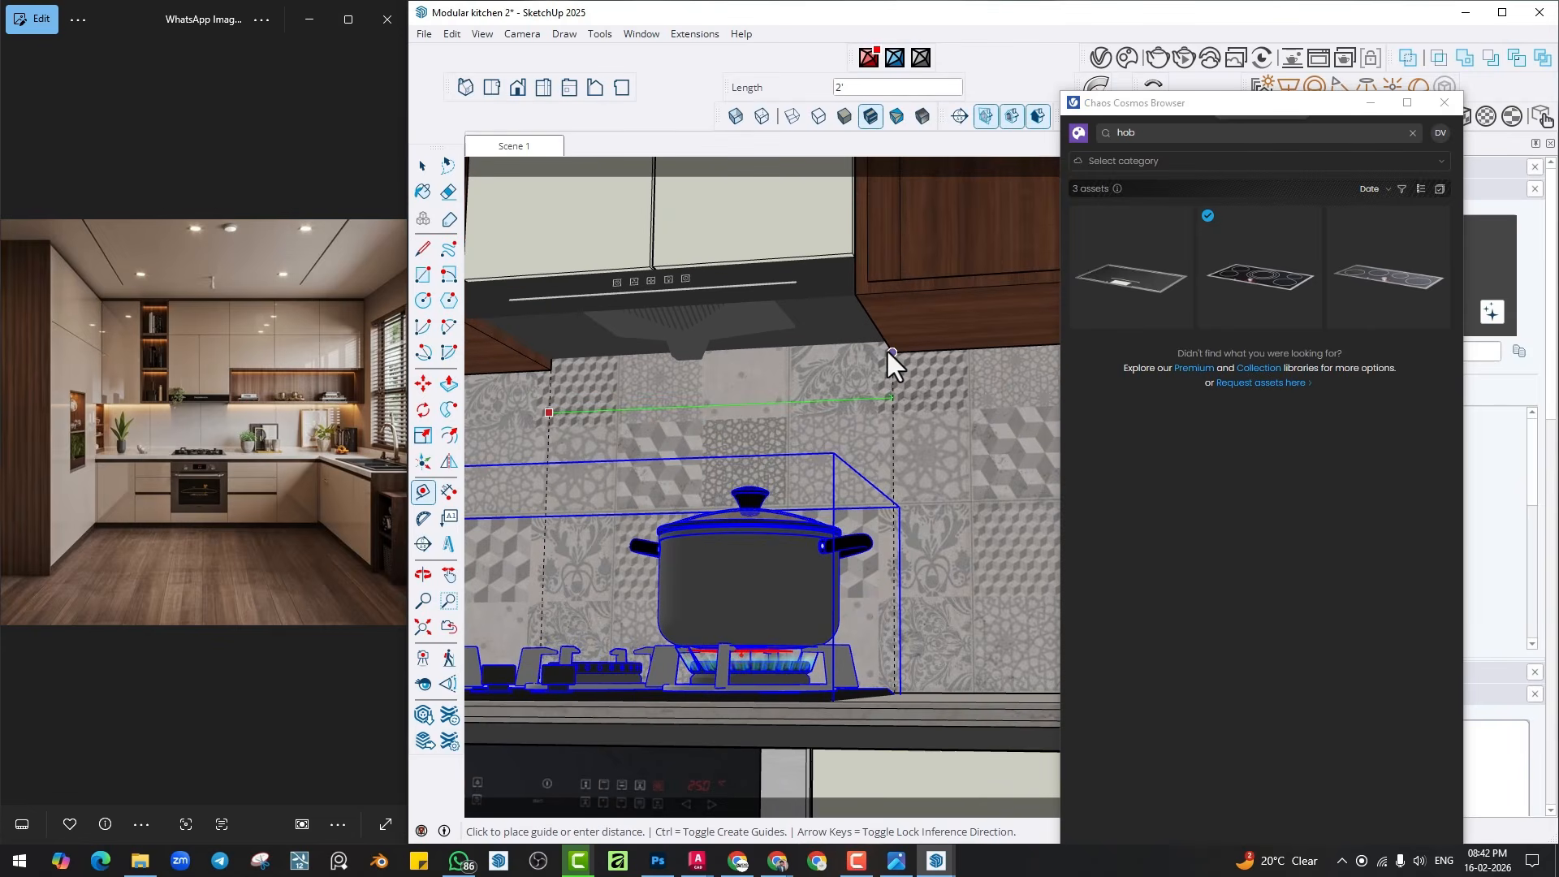
pyautogui.click(890, 352)
# Scale the gas hob down uniformly from its front left upper corner to suit the chimney guides.
pyautogui.moveTo(767, 406); pyautogui.dragTo(823, 582, button='middle')
pyautogui.press('s')
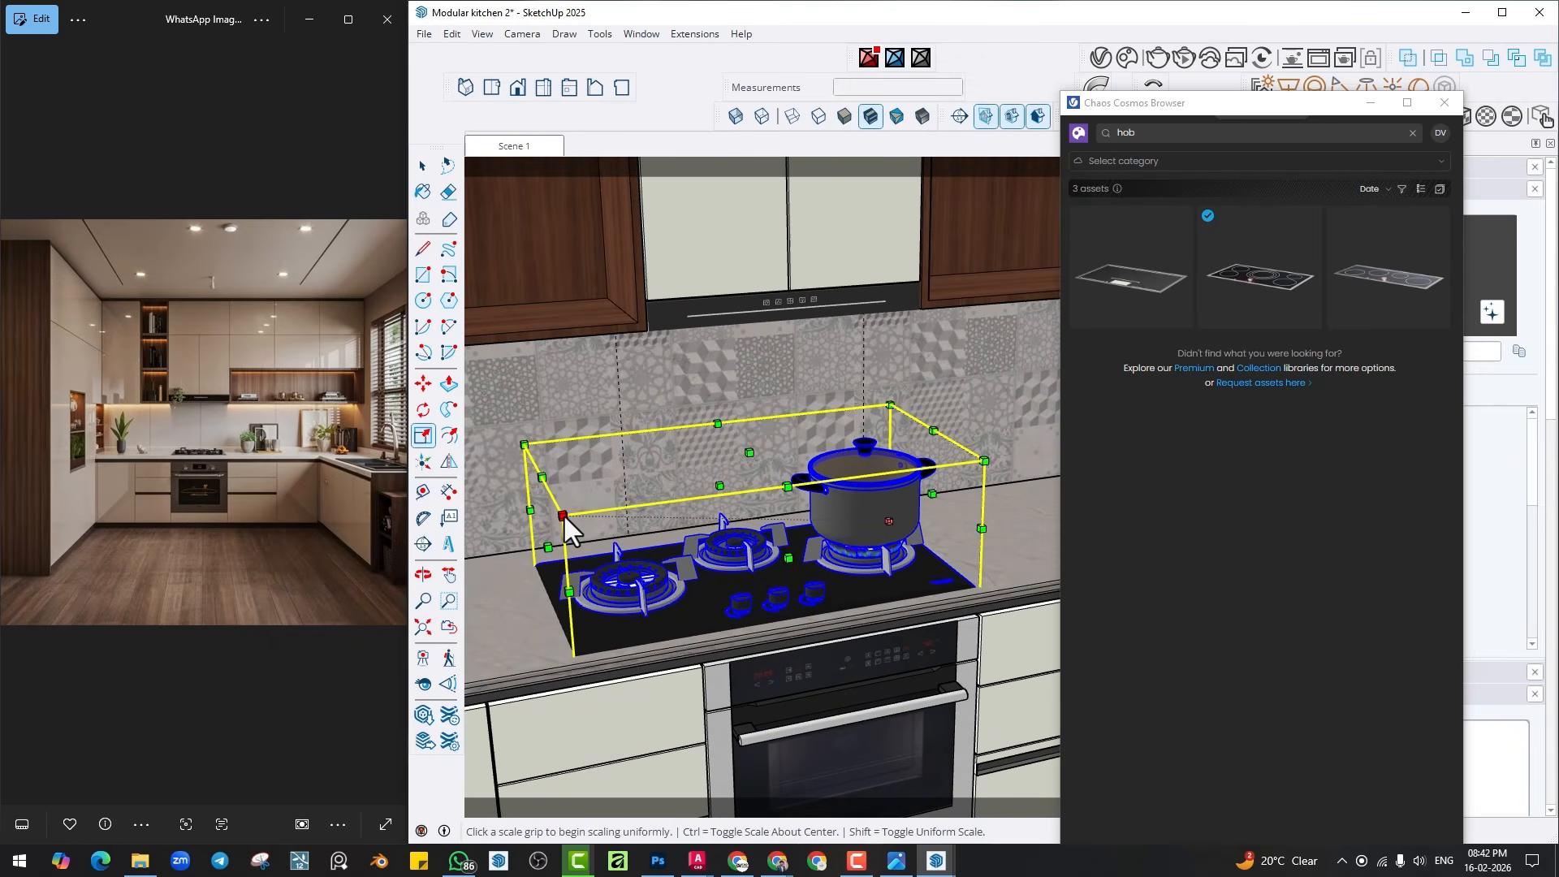
pyautogui.moveTo(563, 516); pyautogui.dragTo(665, 513)
# Move the scaled hob back on the countertop so it sits beneath the chimney and above the oven.
pyautogui.scroll(1, 768, 581)
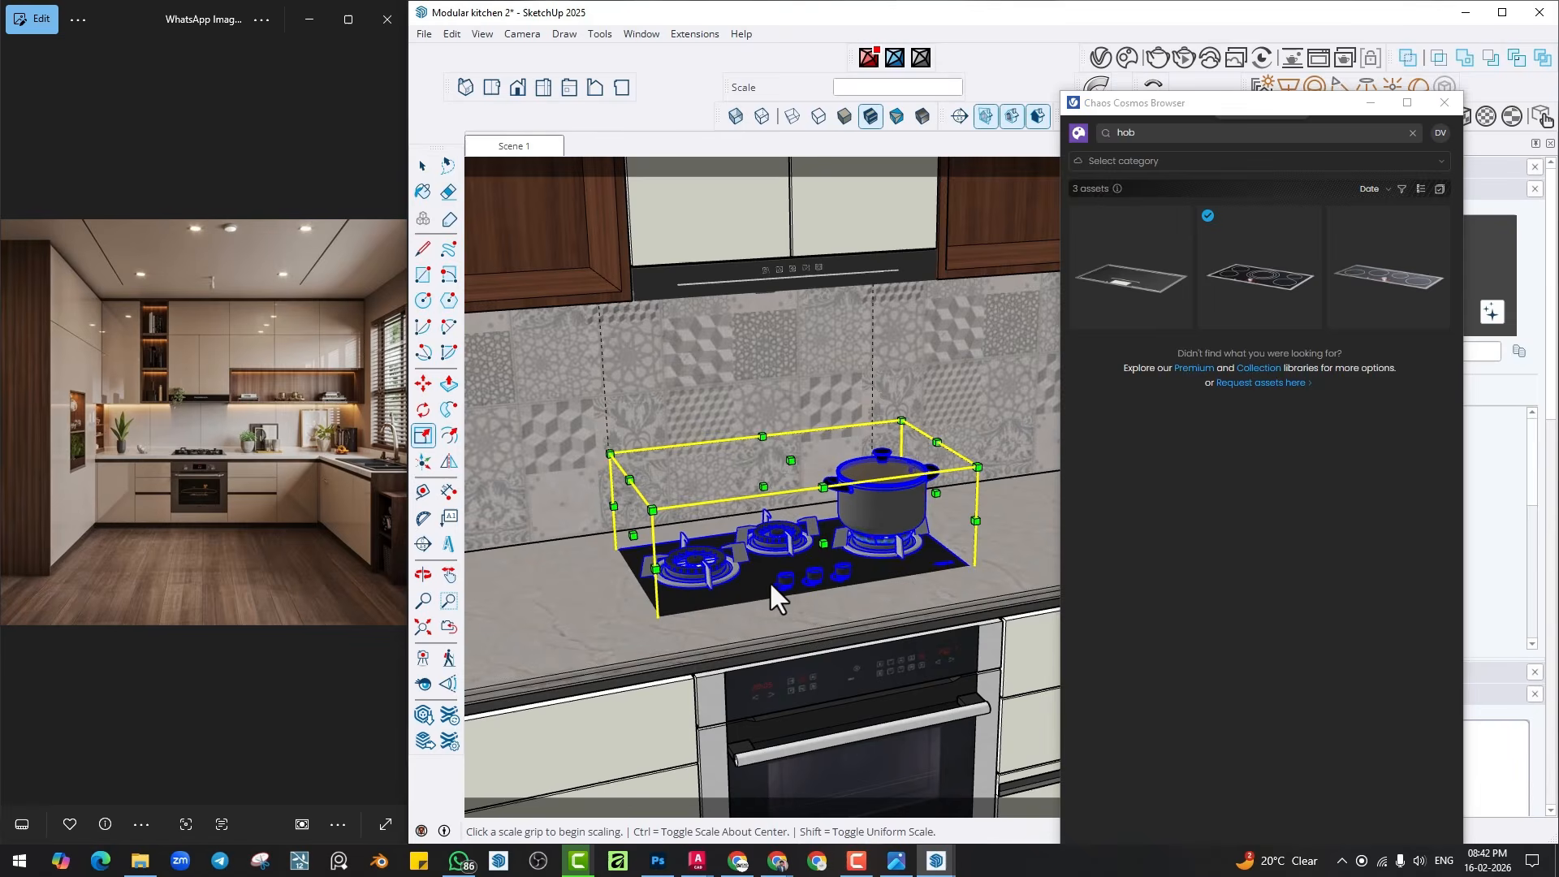
pyautogui.scroll(3, 884, 637)
pyautogui.press('m')
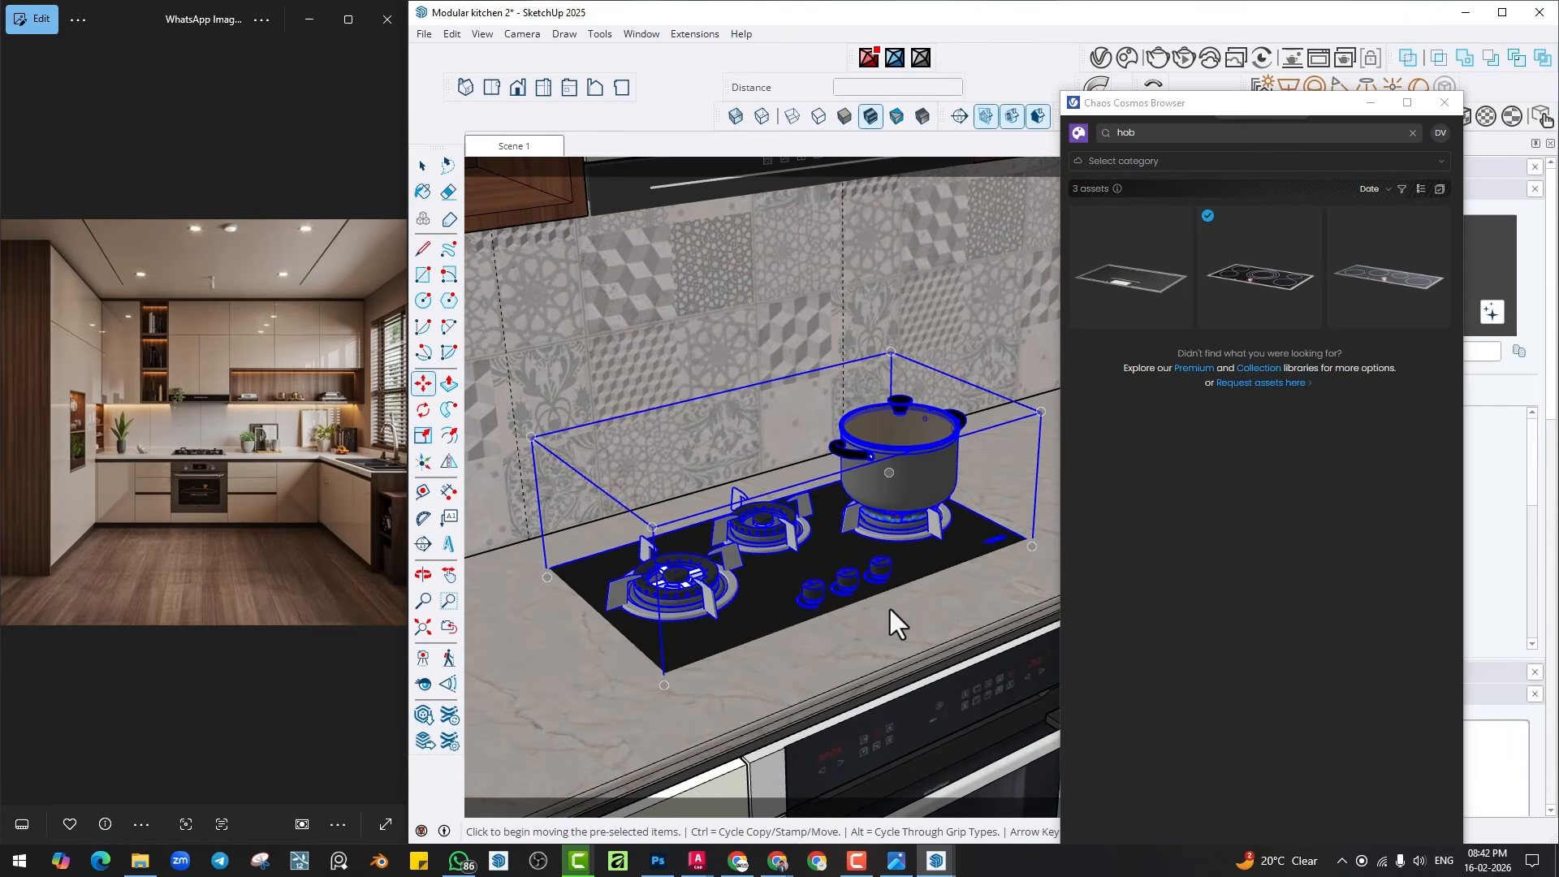
pyautogui.click(890, 608)
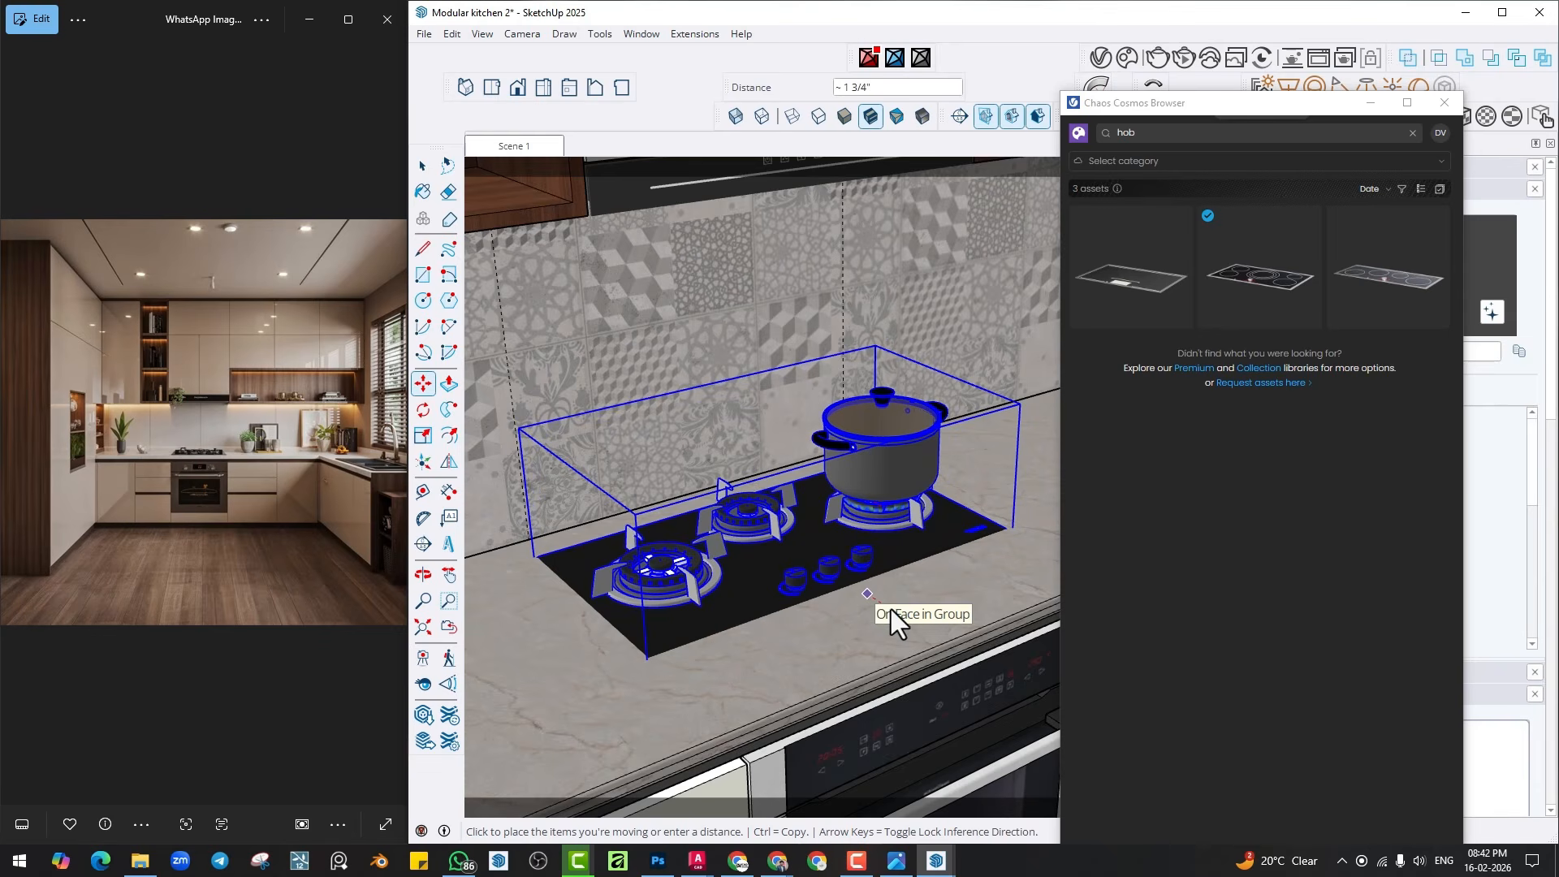
pyautogui.click(855, 541)
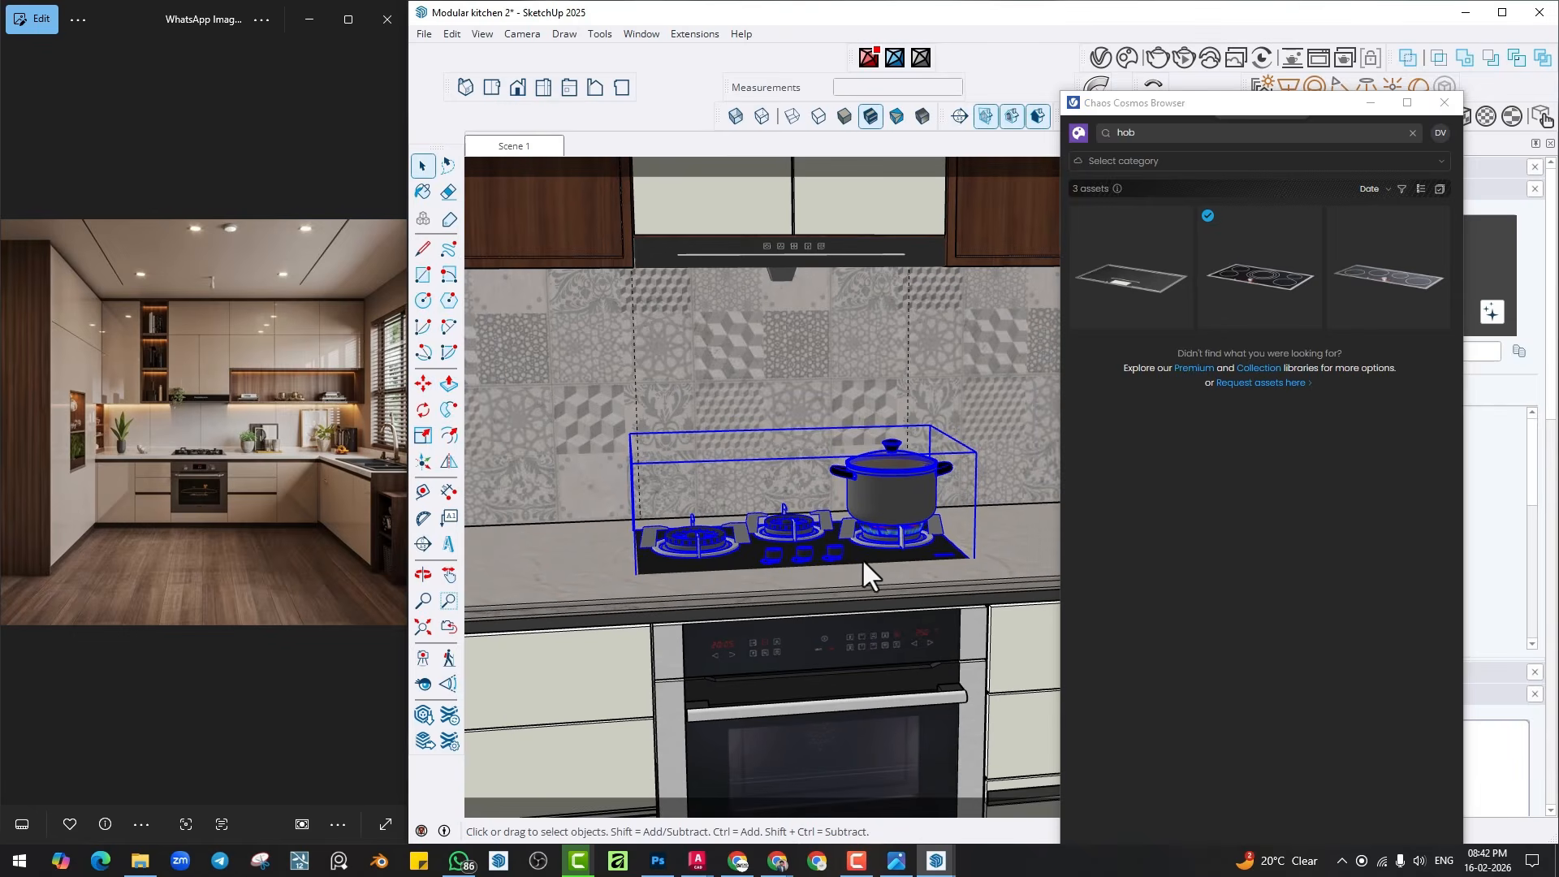
# Search the Chaos Cosmos library for "kitchen" assets.
pyautogui.moveTo(860, 558); pyautogui.dragTo(573, 561, button='middle')
pyautogui.scroll(-6, 617, 573)
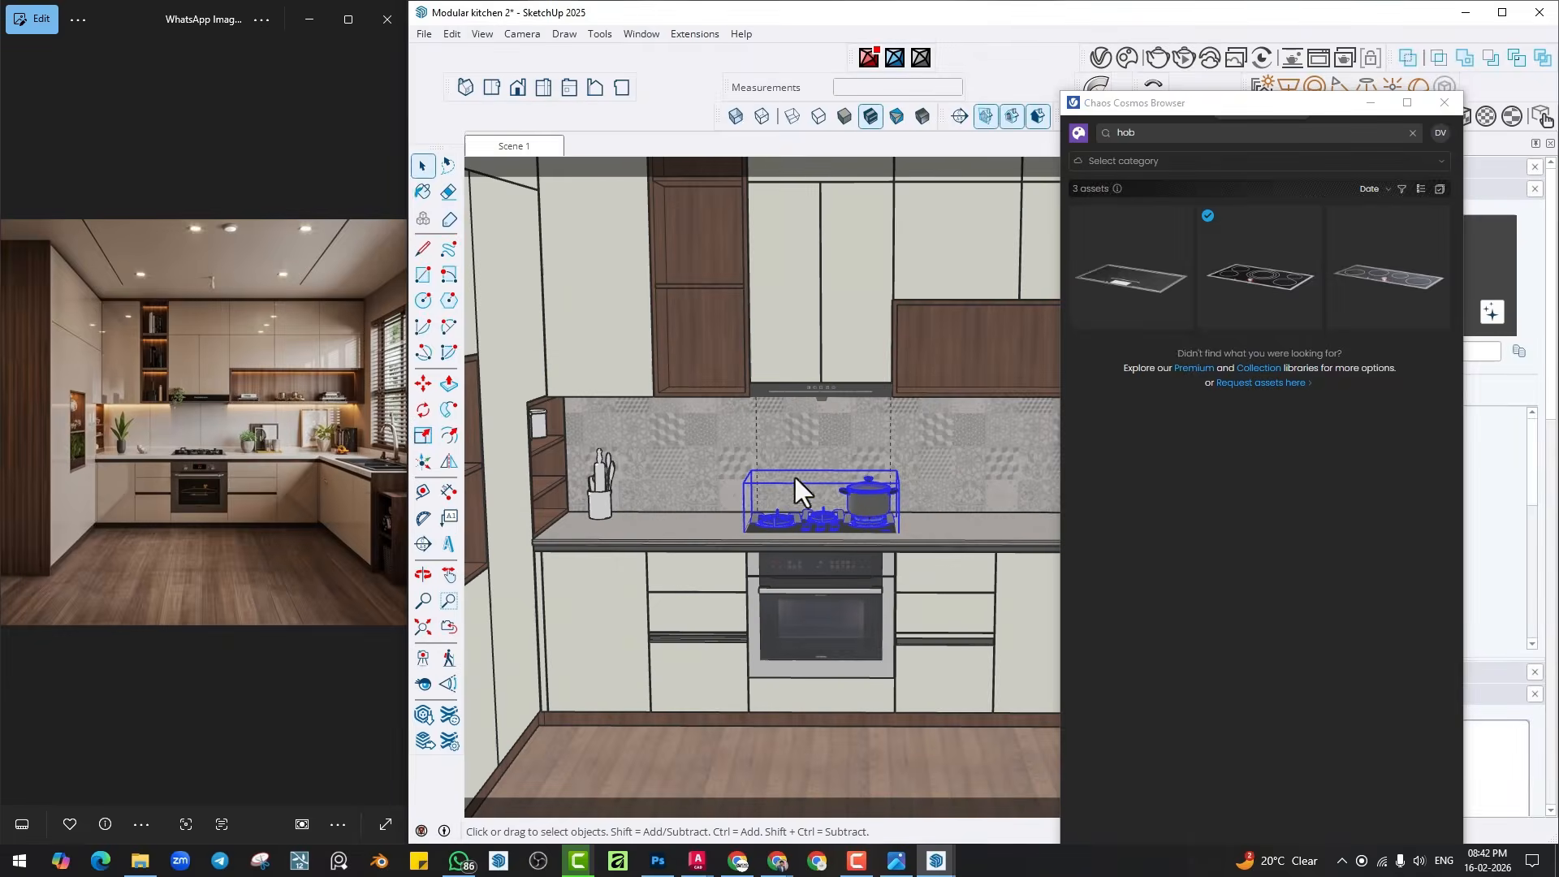
pyautogui.scroll(-2, 791, 474)
pyautogui.click(825, 612)
pyautogui.moveTo(901, 556); pyautogui.dragTo(912, 500, button='middle')
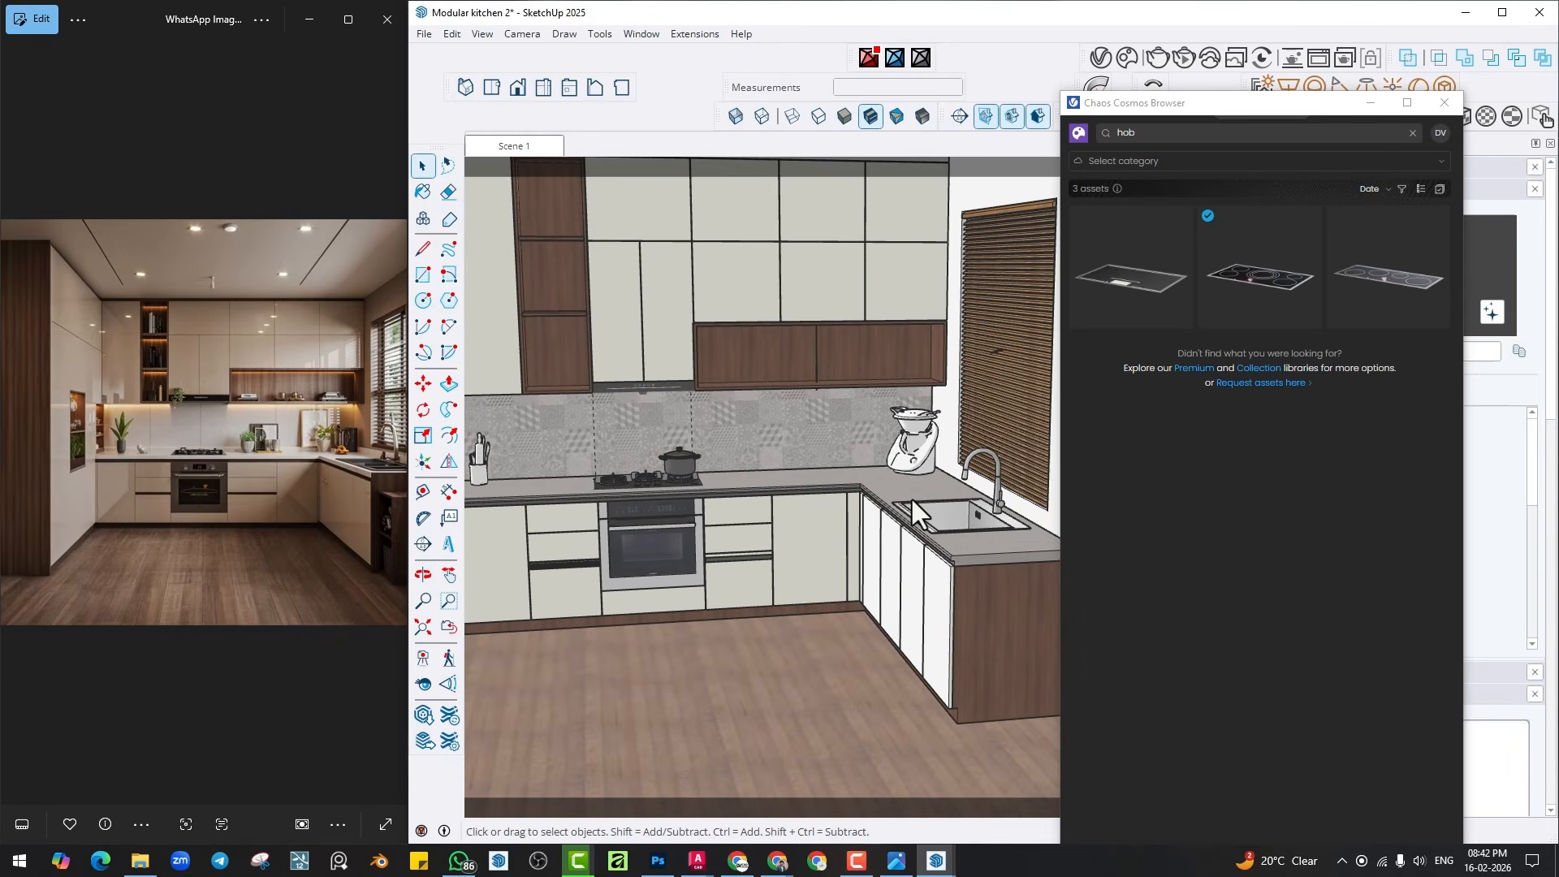
pyautogui.scroll(5, 916, 530)
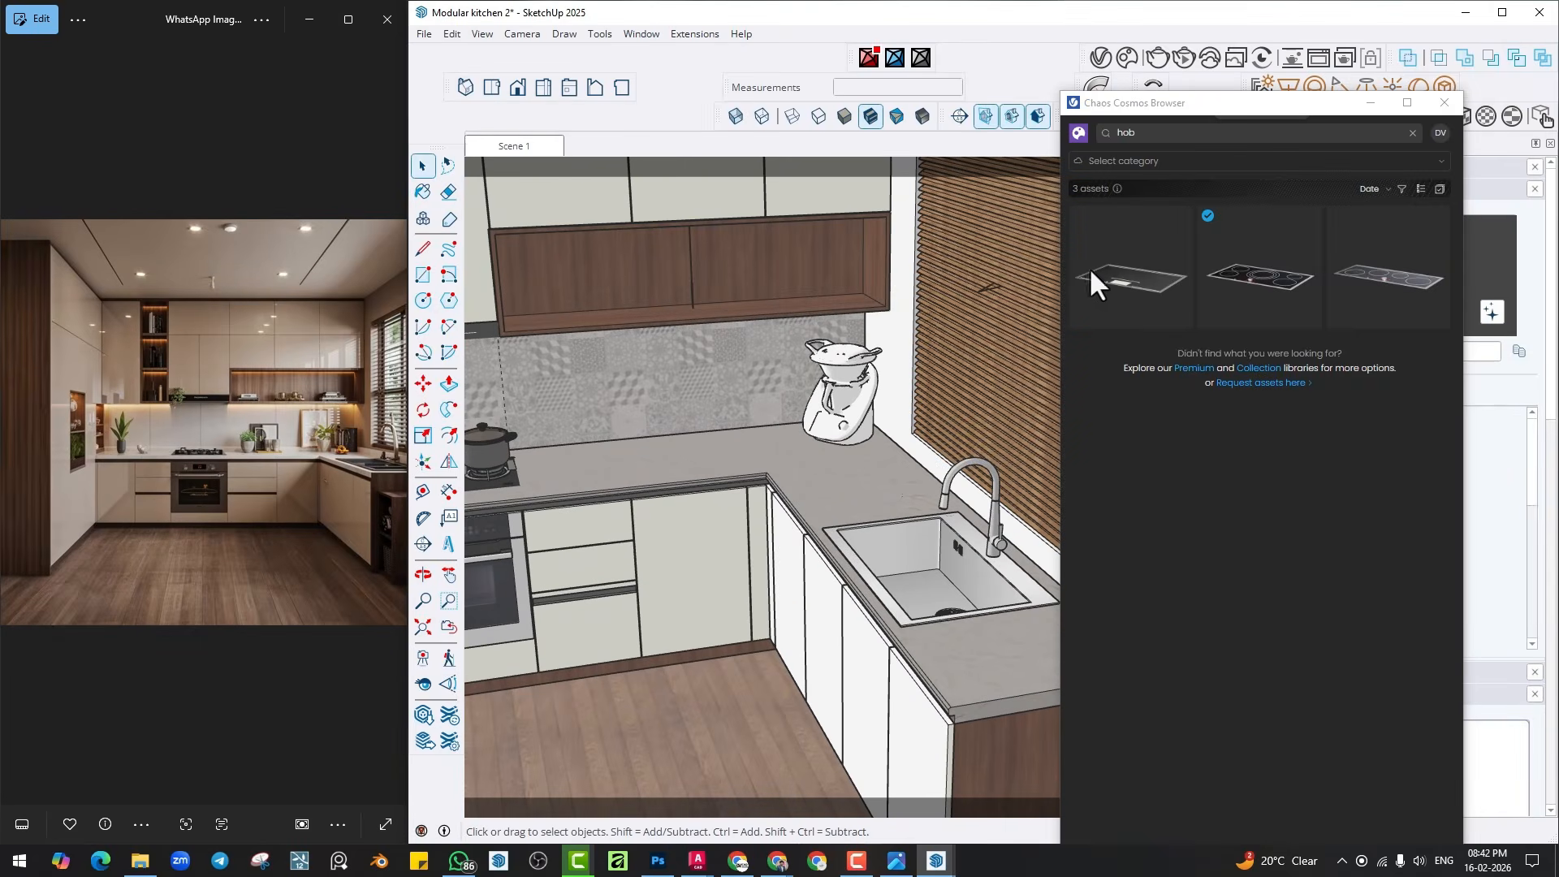
pyautogui.click(1084, 141)
pyautogui.click(1106, 138)
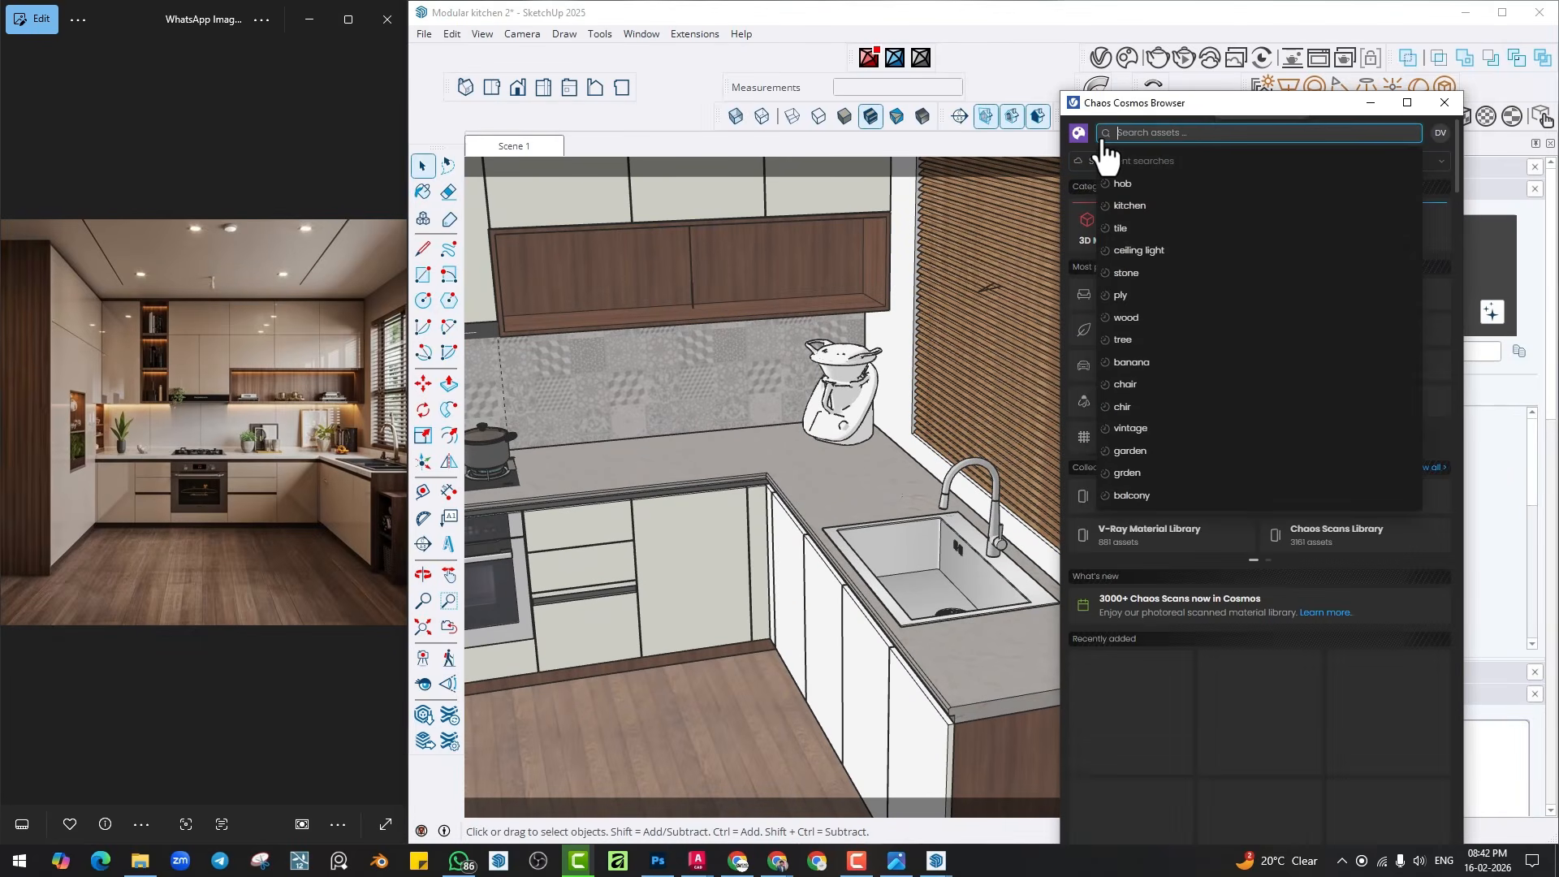
pyautogui.write('kitch')
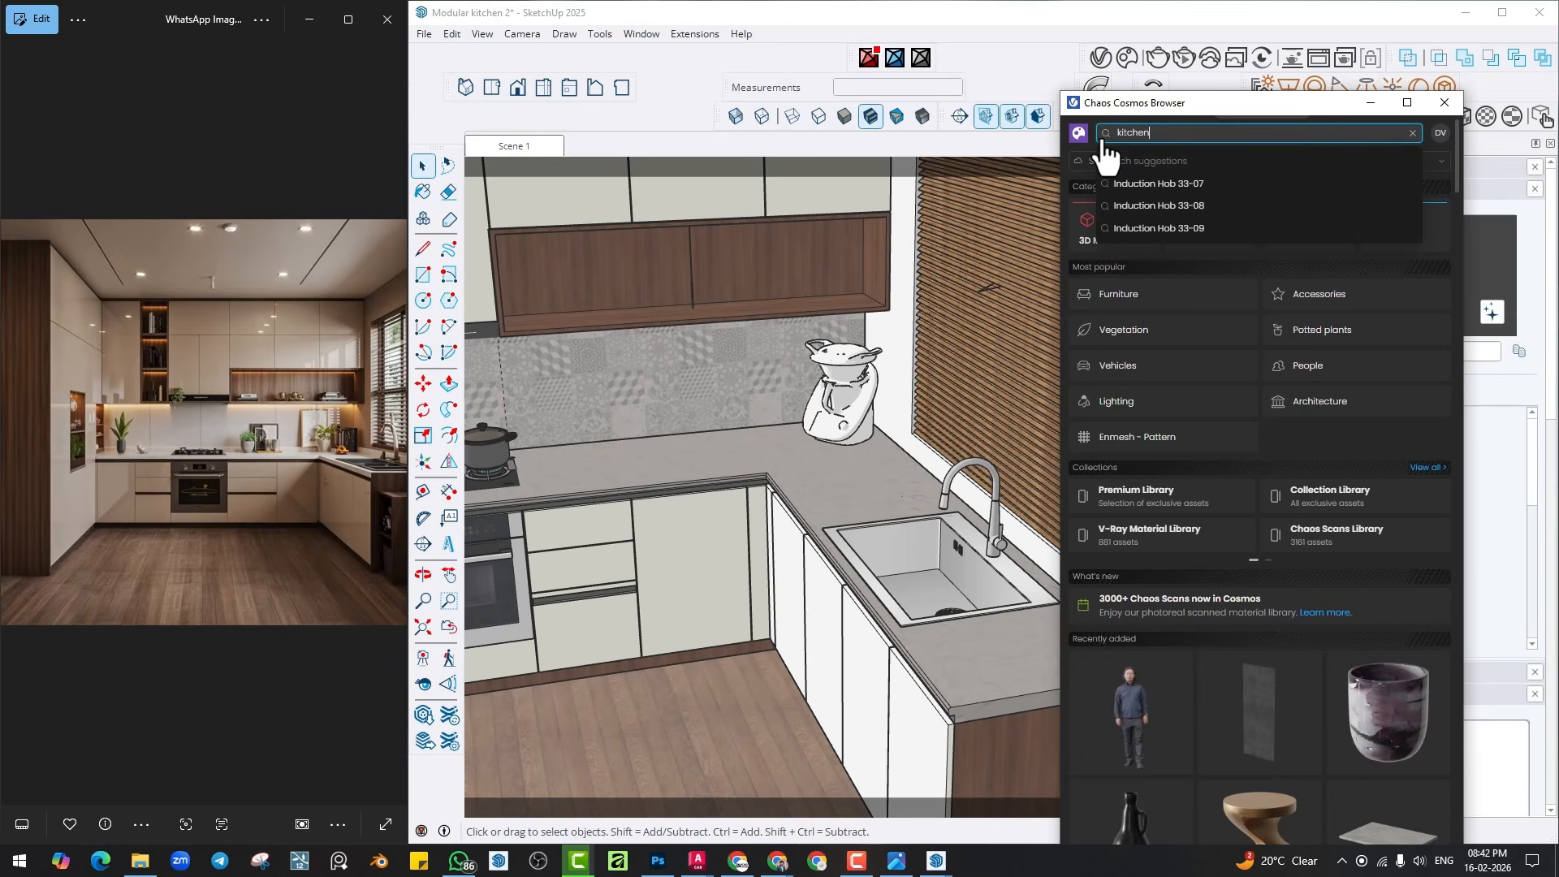
pyautogui.write('en')
pyautogui.press('Return')
# Download the Saucepans 134 001 asset and place it on the countertop beside the sink, near the counter's free end.
pyautogui.scroll(-3, 1284, 474)
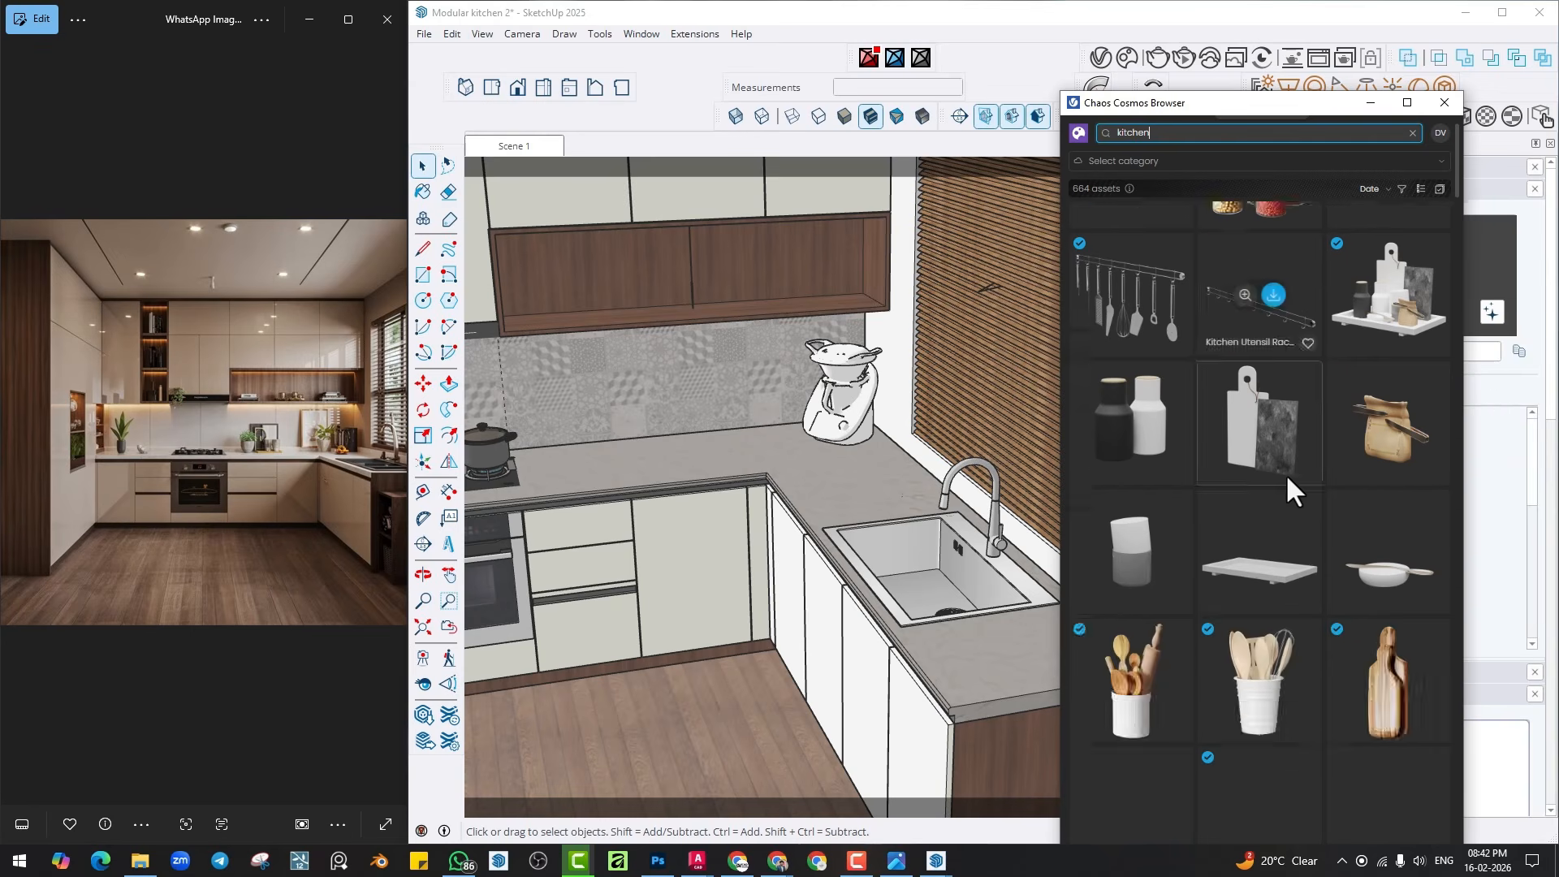
pyautogui.scroll(-5, 1284, 474)
pyautogui.scroll(-2, 1218, 455)
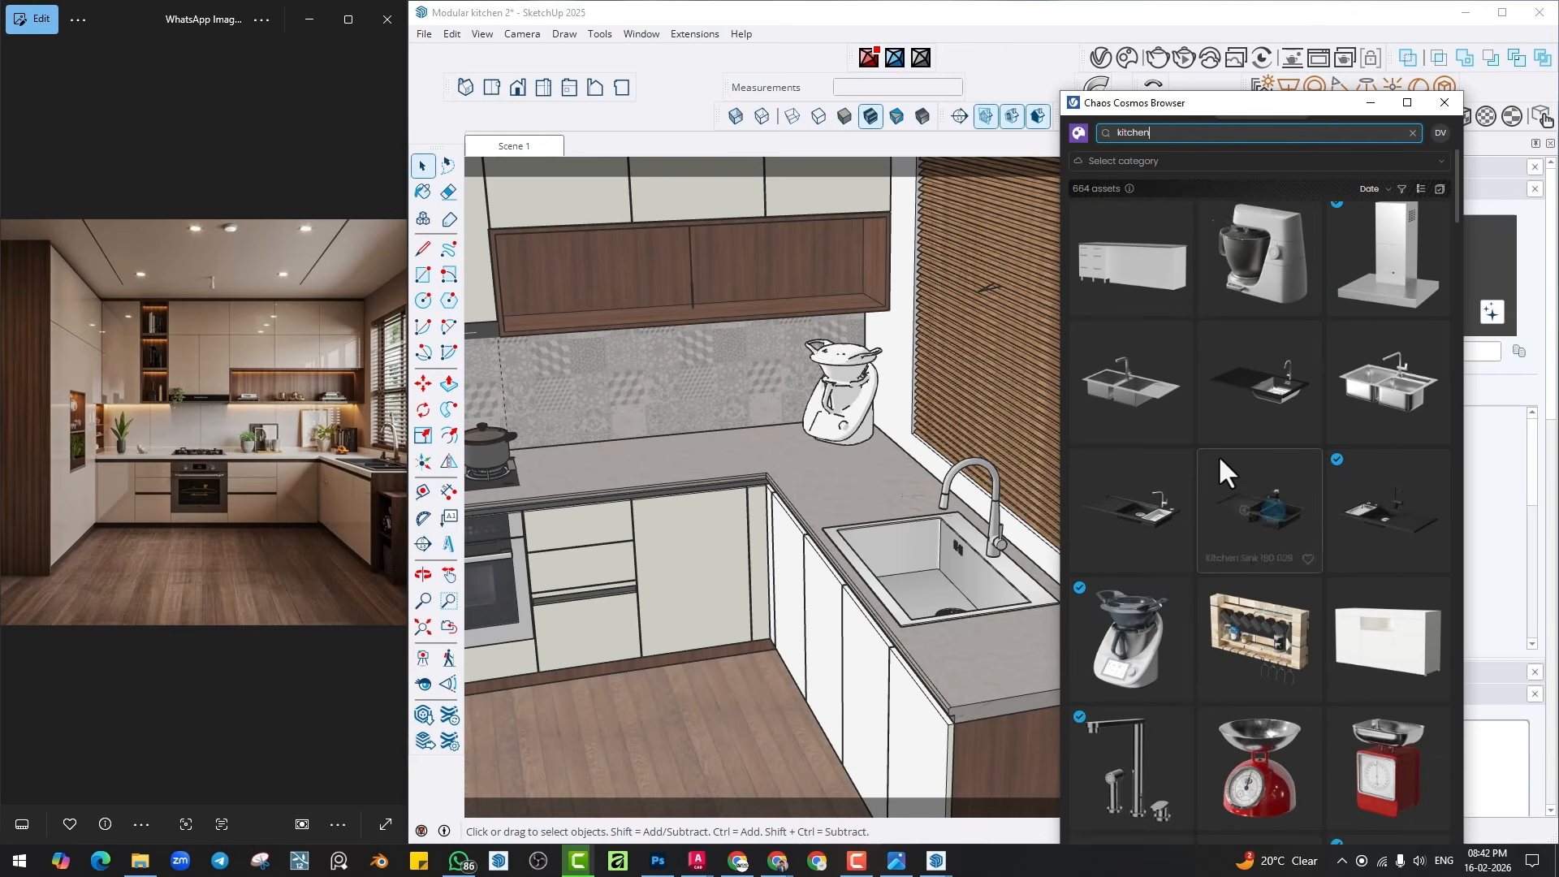
pyautogui.scroll(-8, 1218, 455)
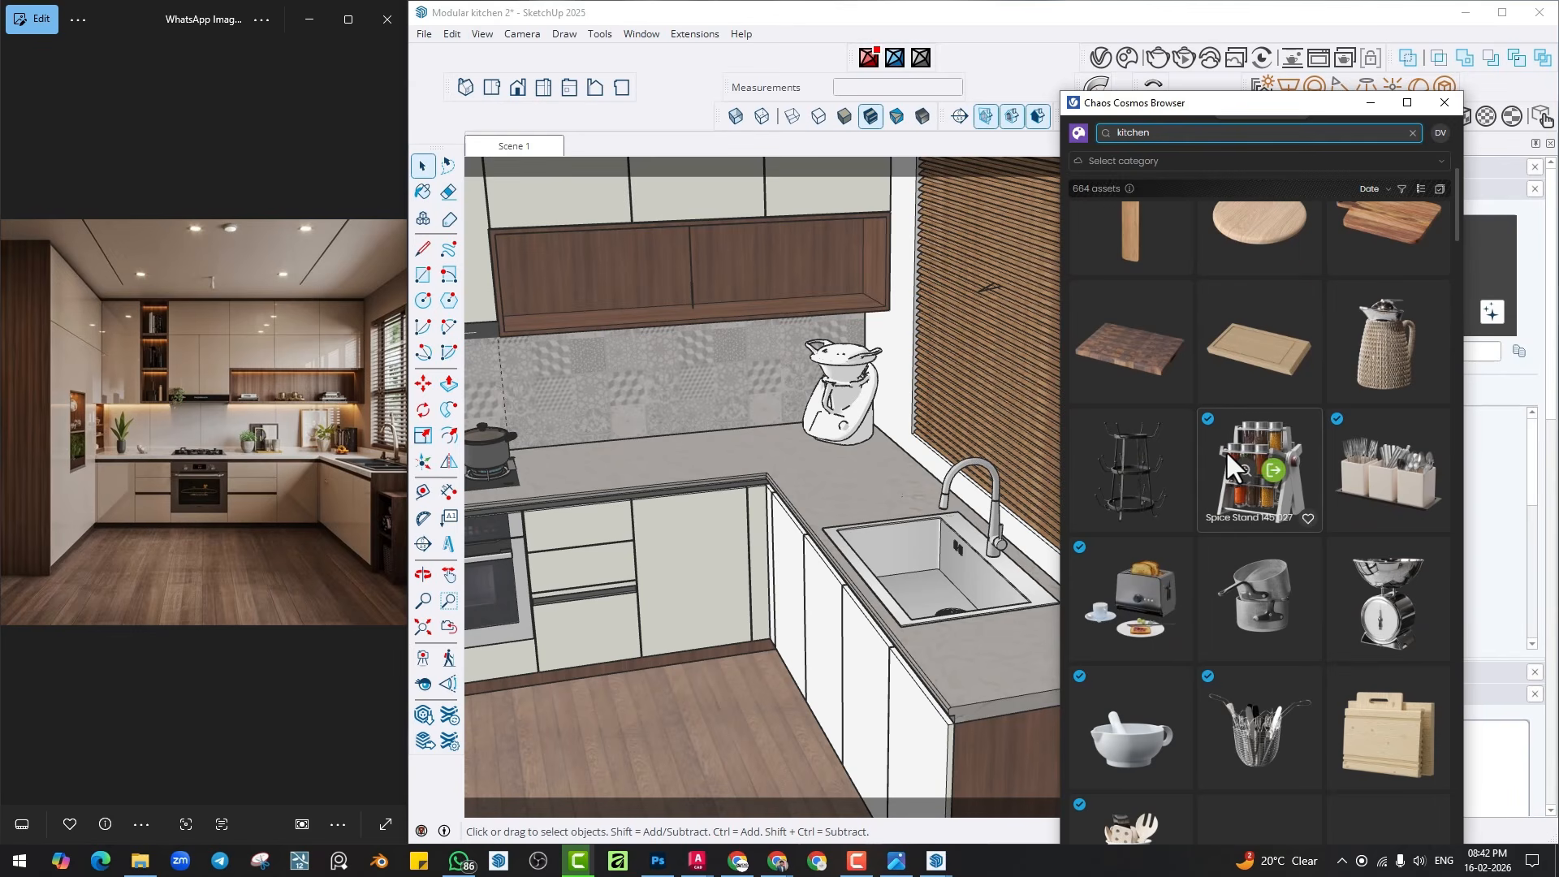
pyautogui.scroll(-2, 1218, 453)
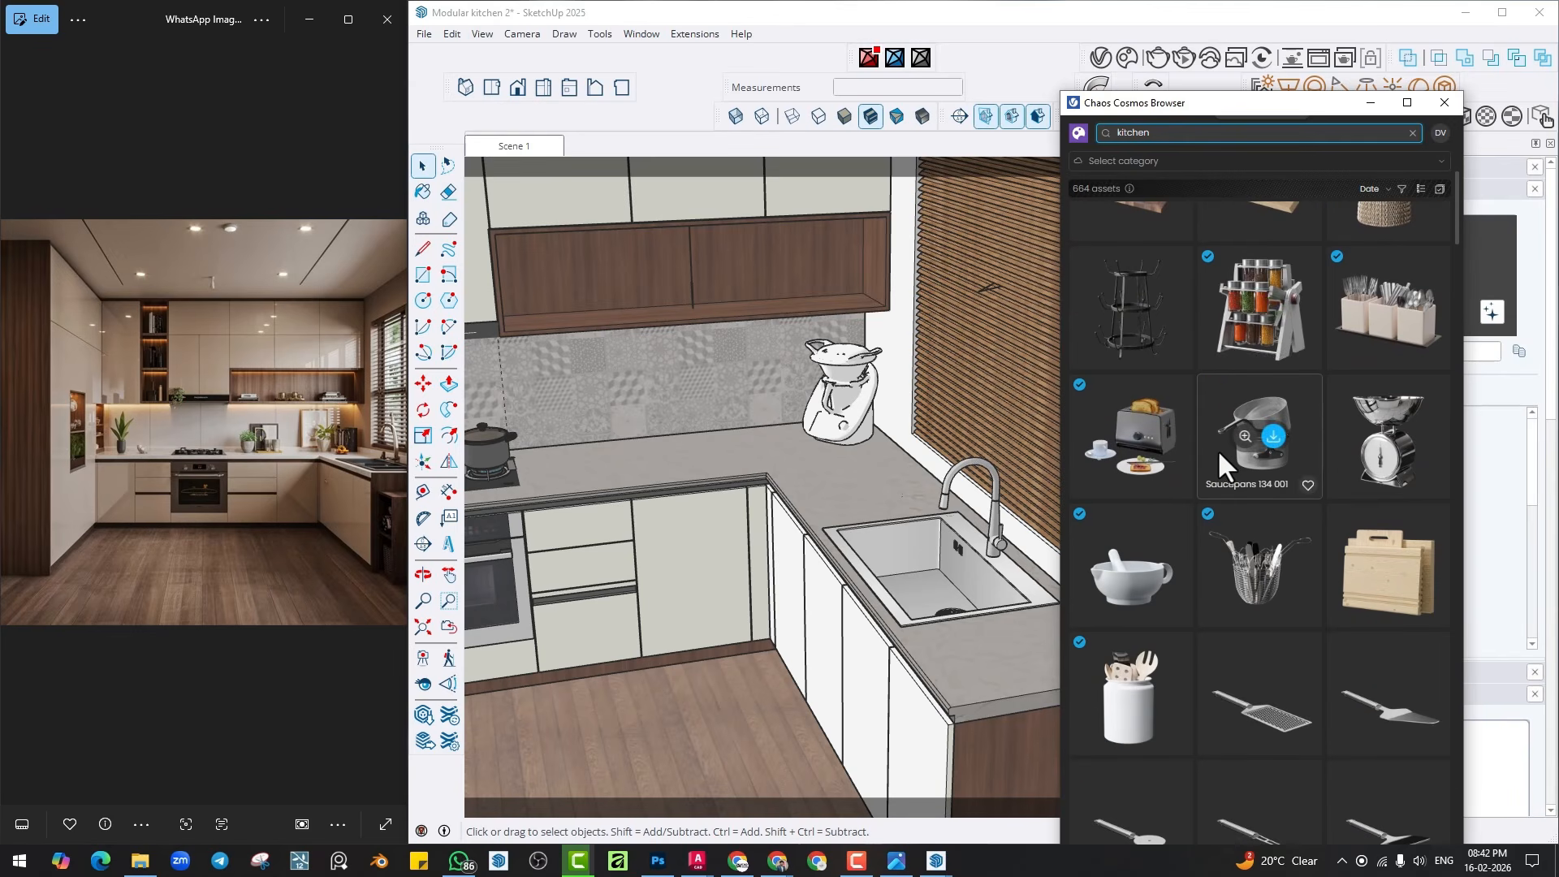
pyautogui.click(1276, 440)
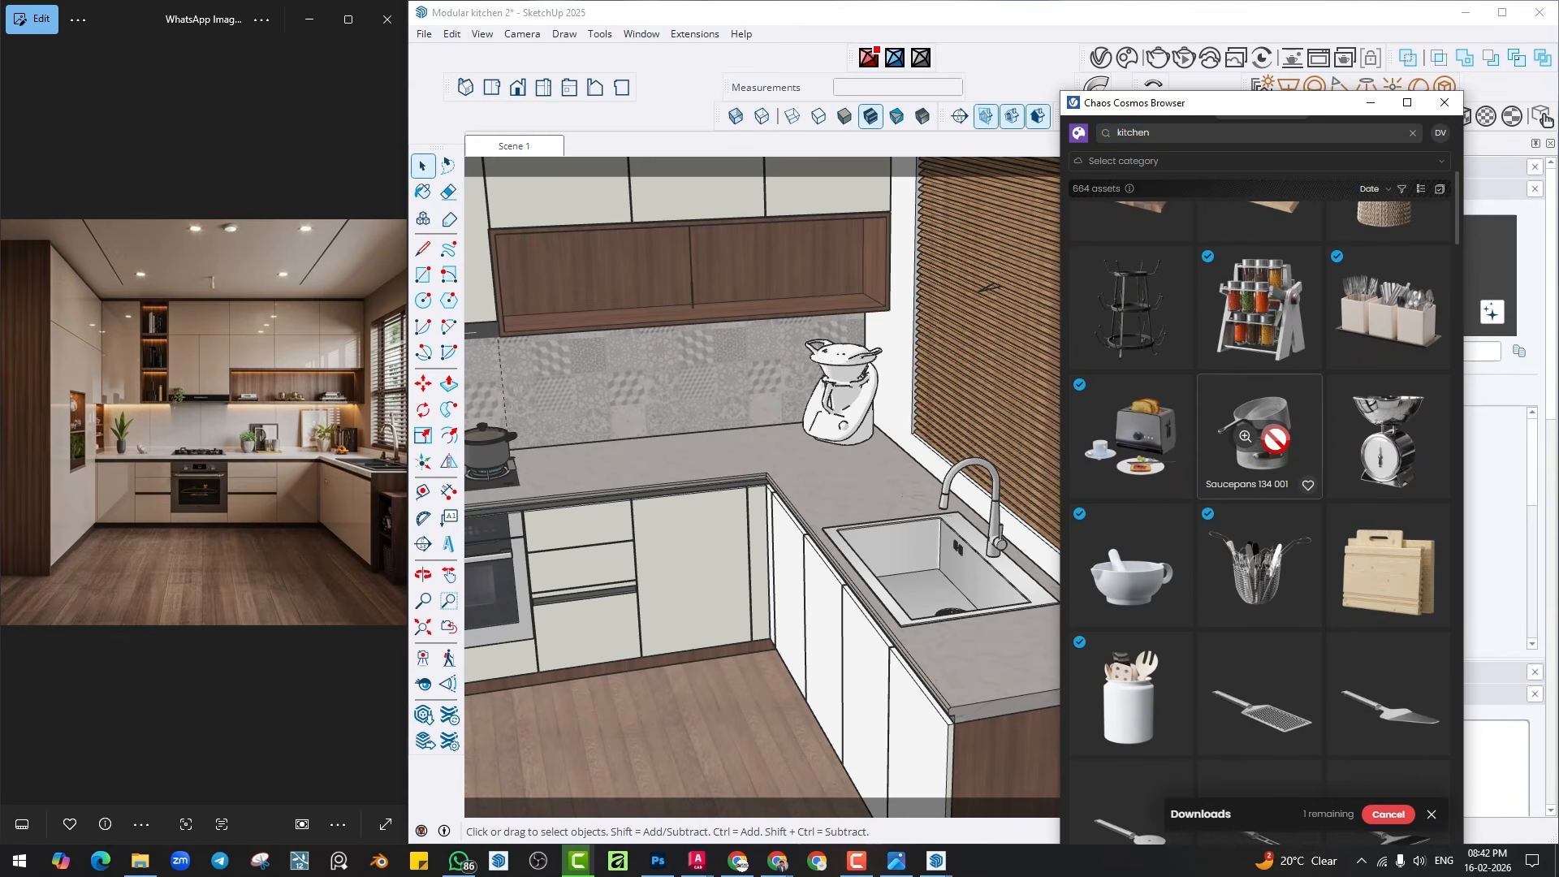
pyautogui.click(1272, 442)
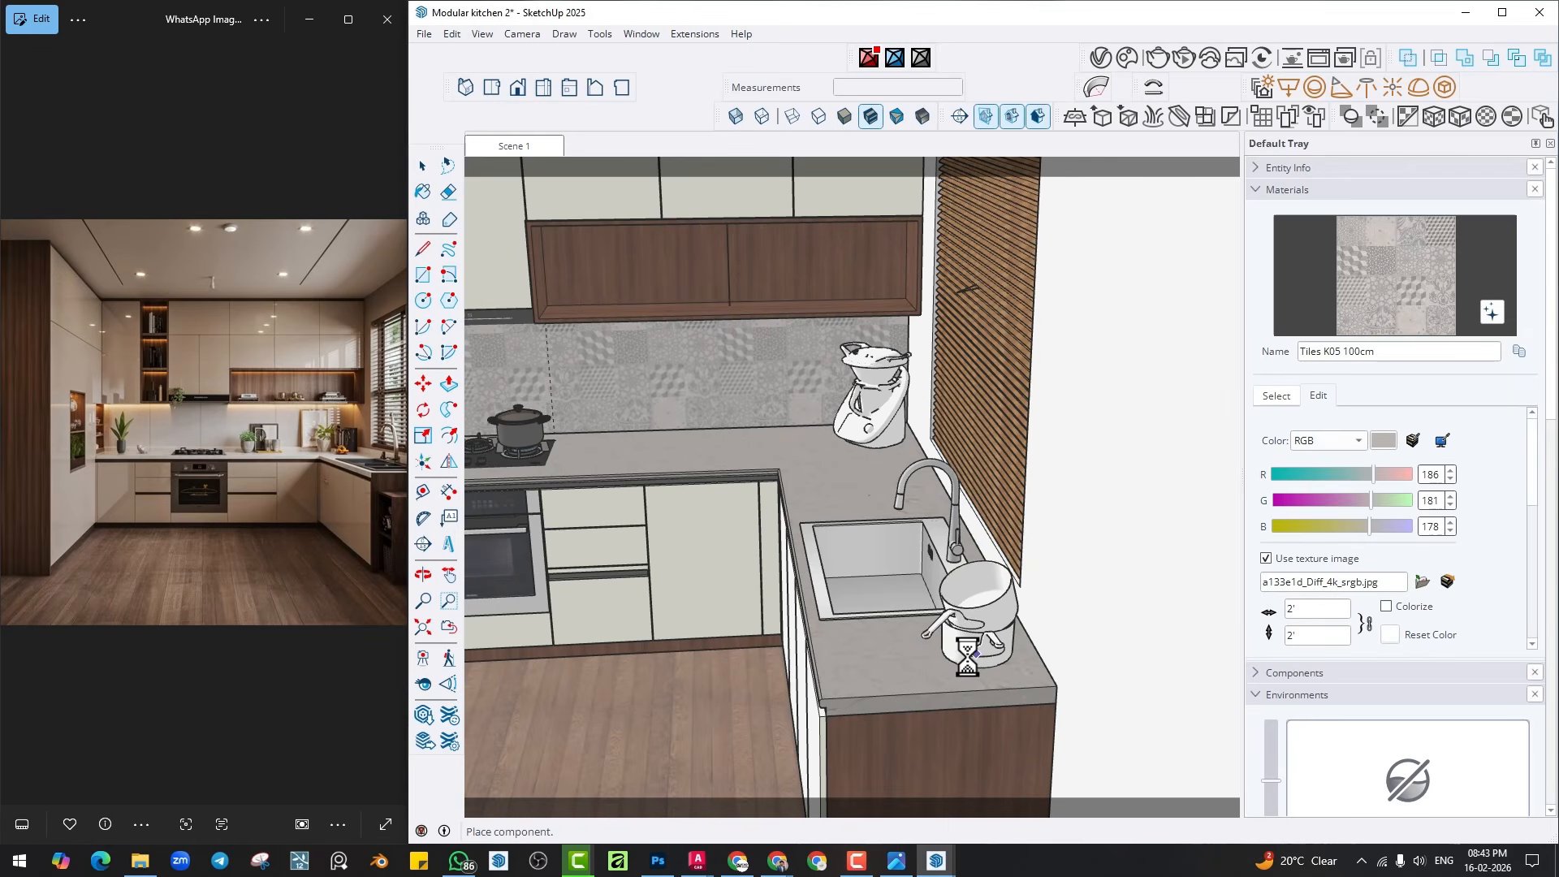
pyautogui.click(976, 647)
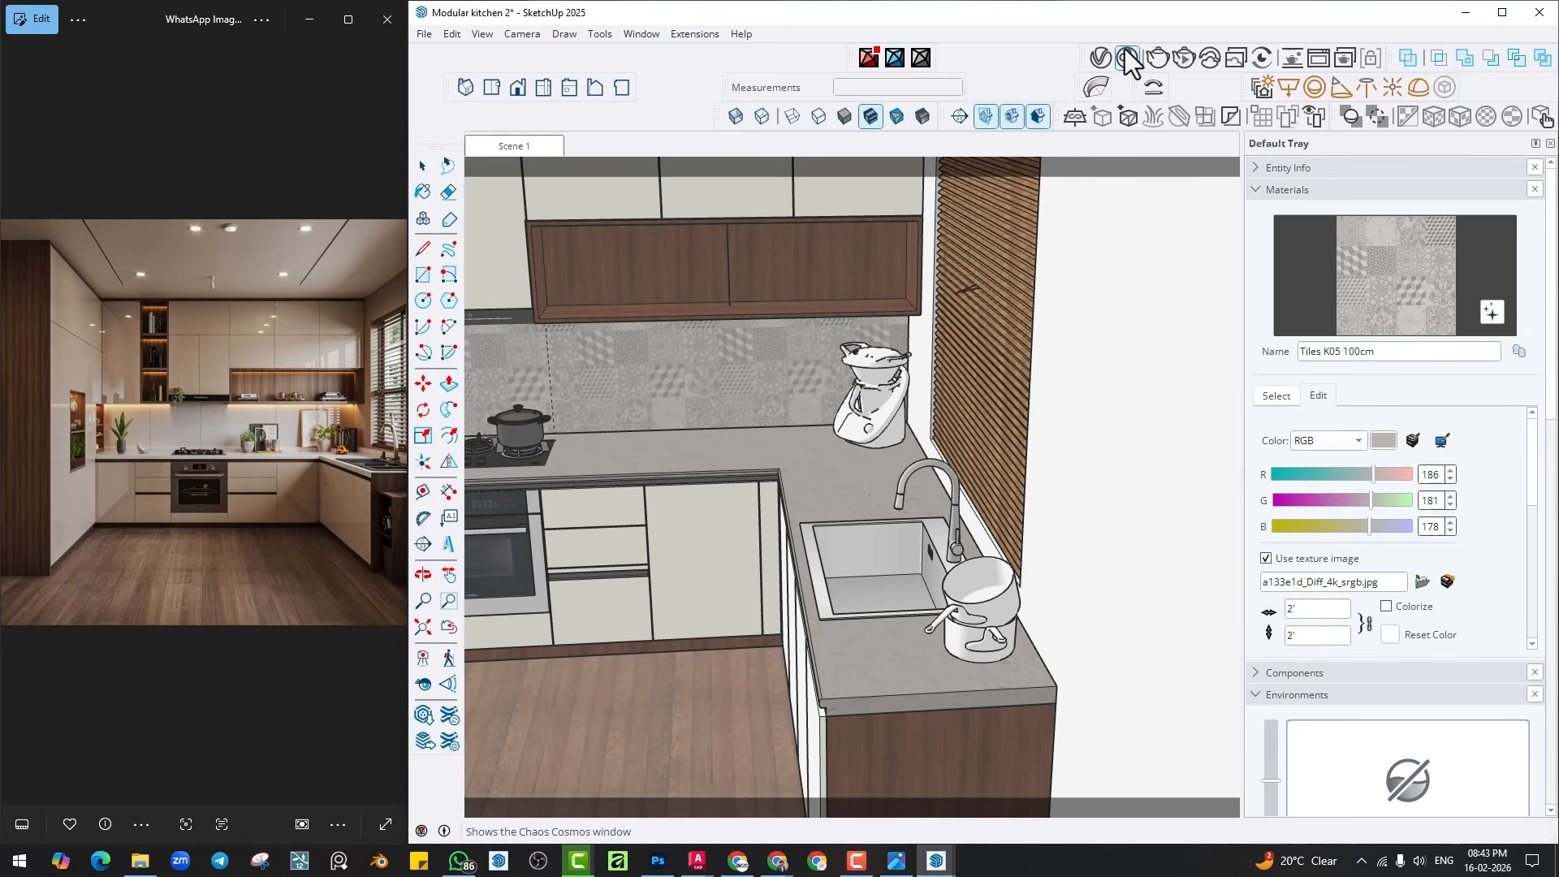
# Import the Cooking Utensils 134 014 asset and place it on the countertop between the food processor and the sink.
pyautogui.scroll(-2, 1288, 421)
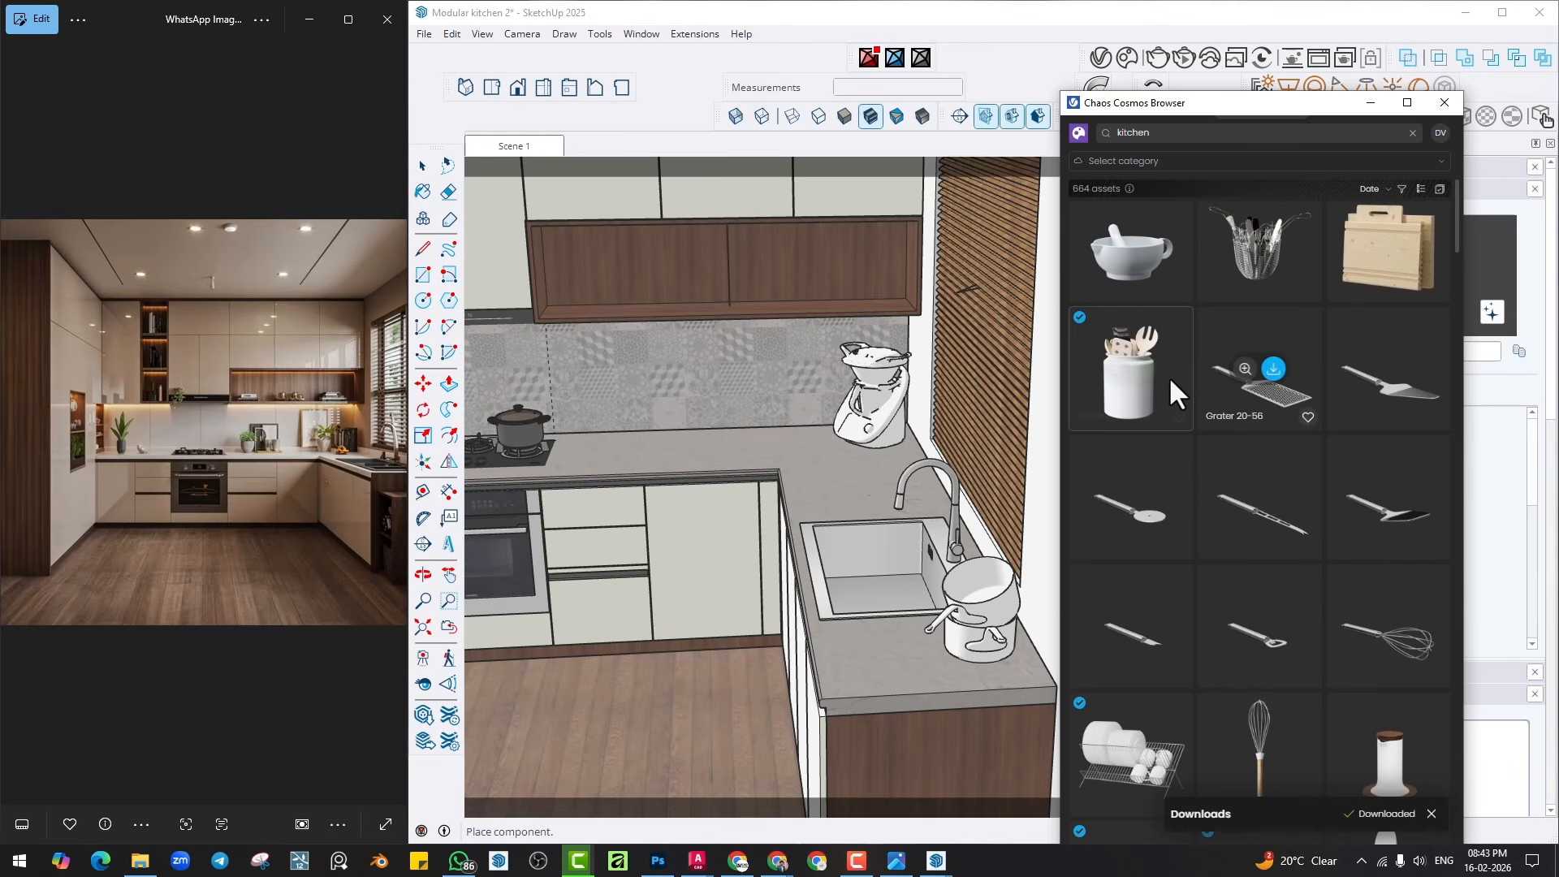
pyautogui.click(1144, 371)
pyautogui.scroll(1, 881, 463)
pyautogui.scroll(2, 880, 463)
pyautogui.moveTo(880, 463); pyautogui.dragTo(955, 473, button='middle')
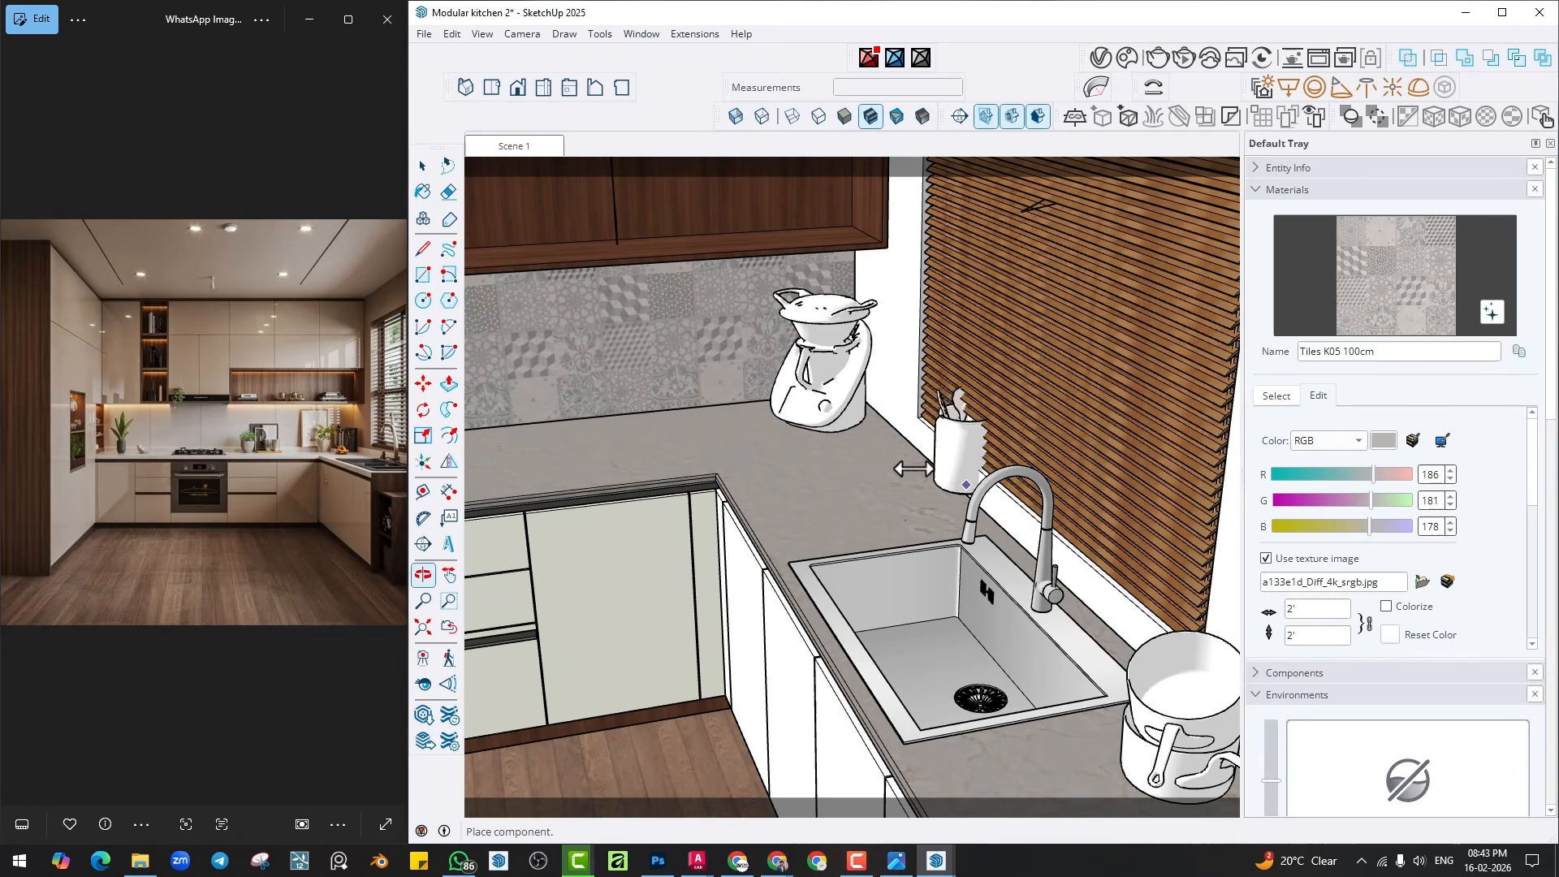
pyautogui.click(878, 466)
# Import Spice Container 02 20-39 and place it at the front of the open shelf unit's middle shelf.
pyautogui.click(1126, 55)
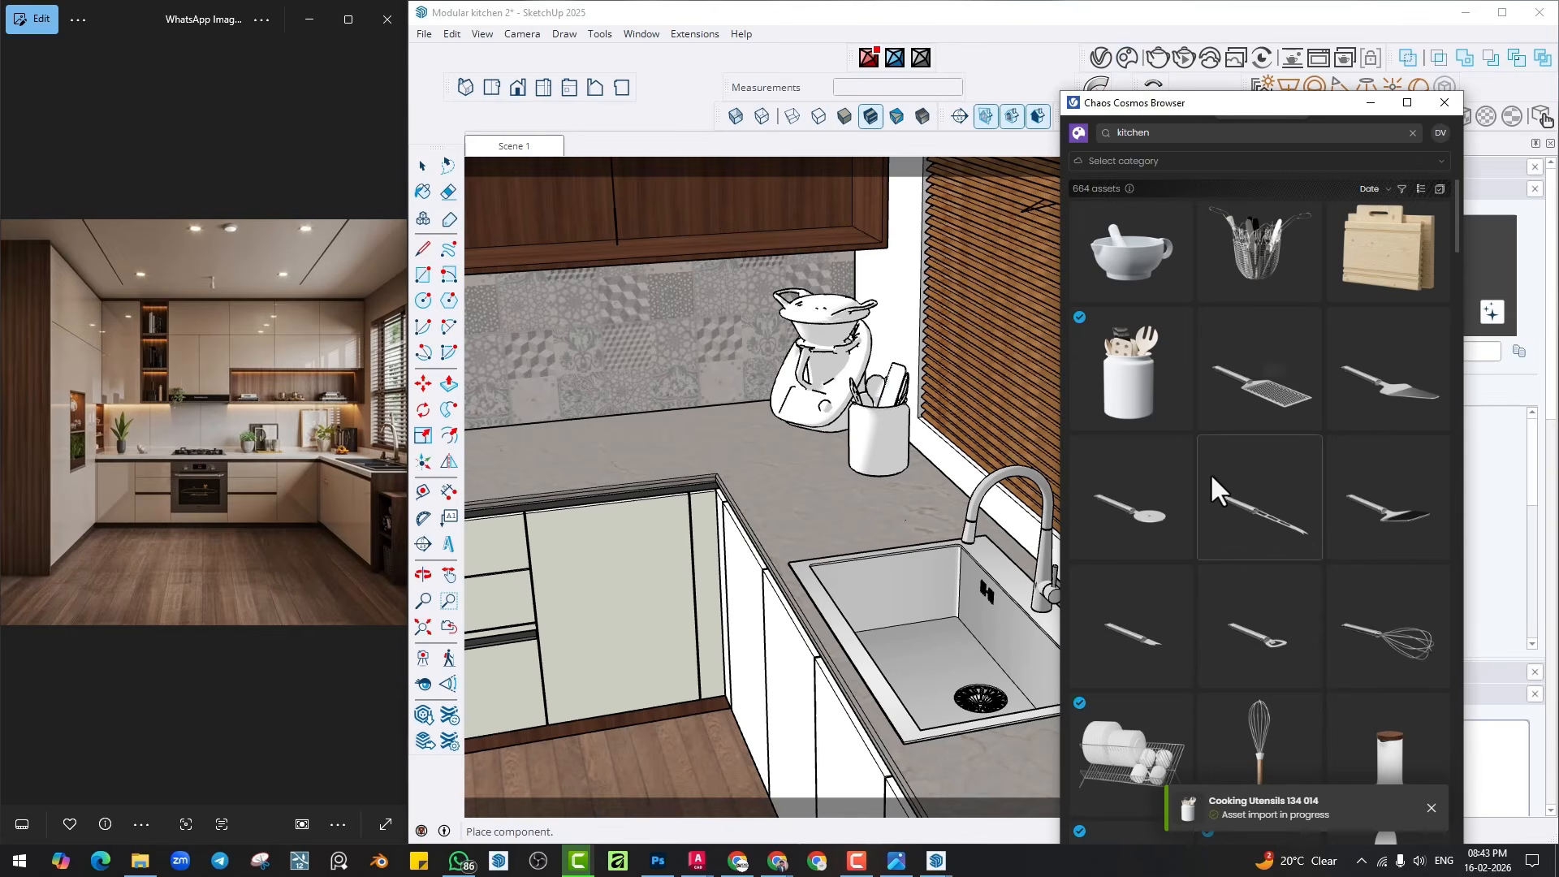
pyautogui.scroll(-3, 1230, 490)
pyautogui.scroll(-3, 1228, 492)
pyautogui.scroll(3, 1227, 492)
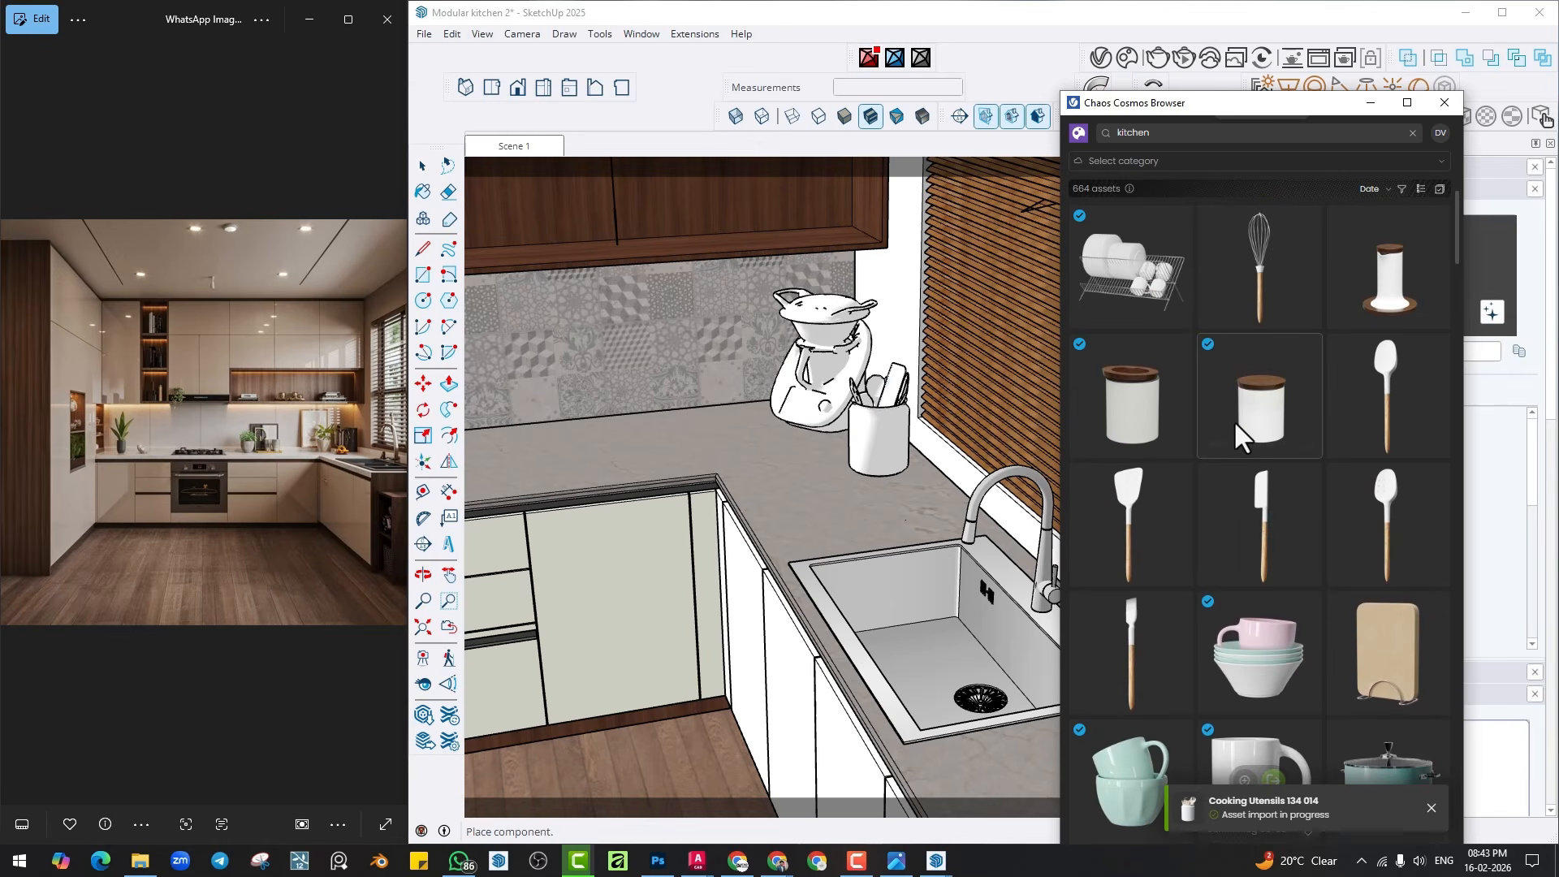
pyautogui.click(1274, 413)
pyautogui.moveTo(668, 631); pyautogui.dragTo(689, 464, button='middle')
pyautogui.scroll(5, 580, 374)
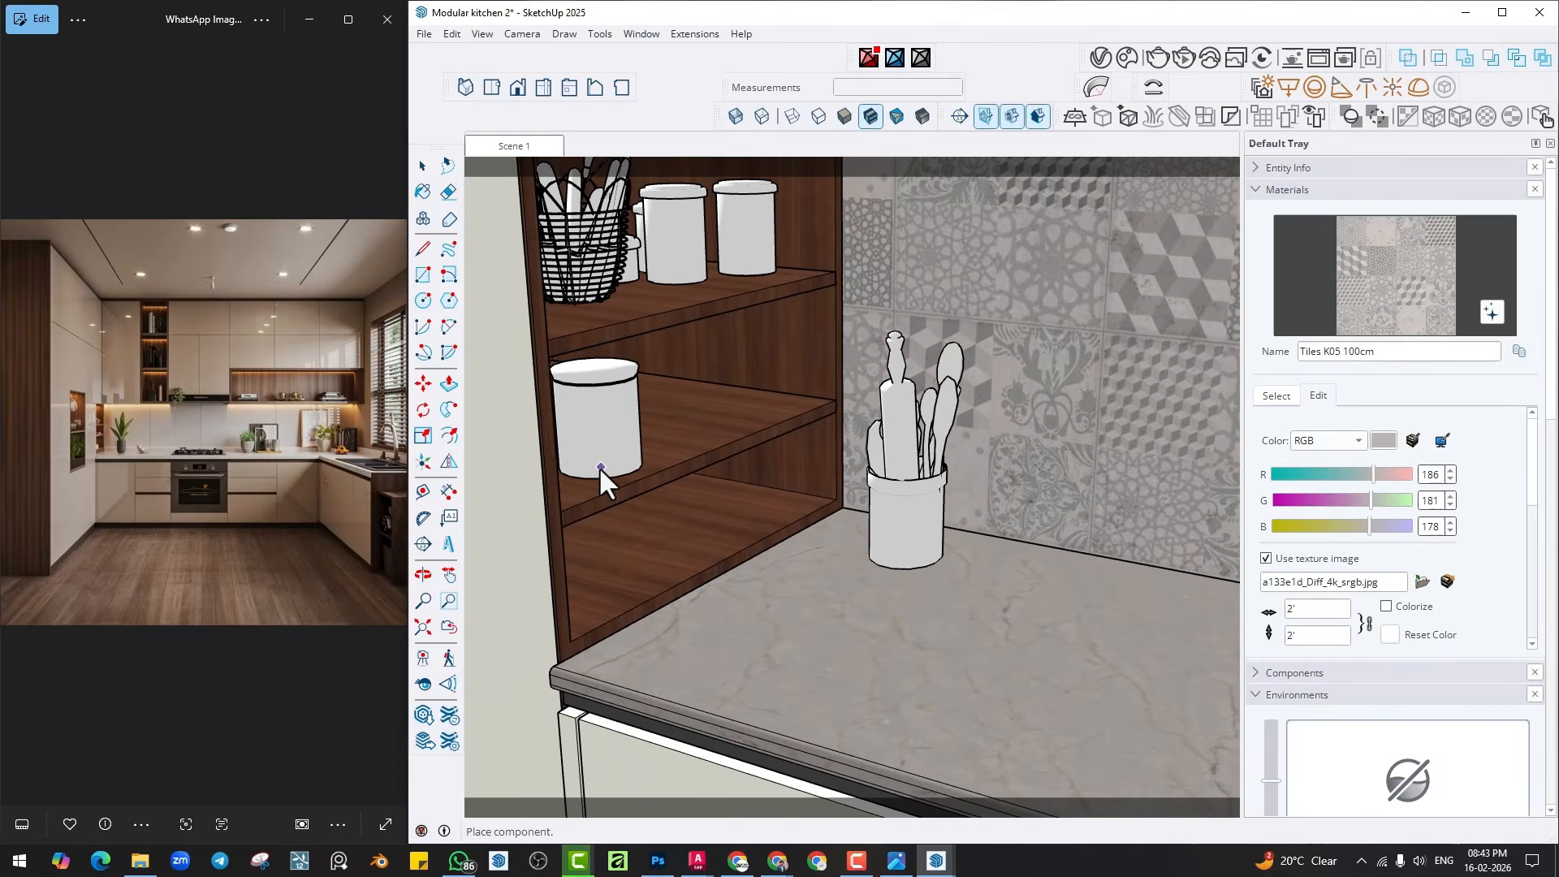
pyautogui.click(599, 466)
# Import Dishware 65-03 and place it beside the spice container on the middle shelf.
pyautogui.click(1126, 55)
pyautogui.scroll(-3, 1234, 487)
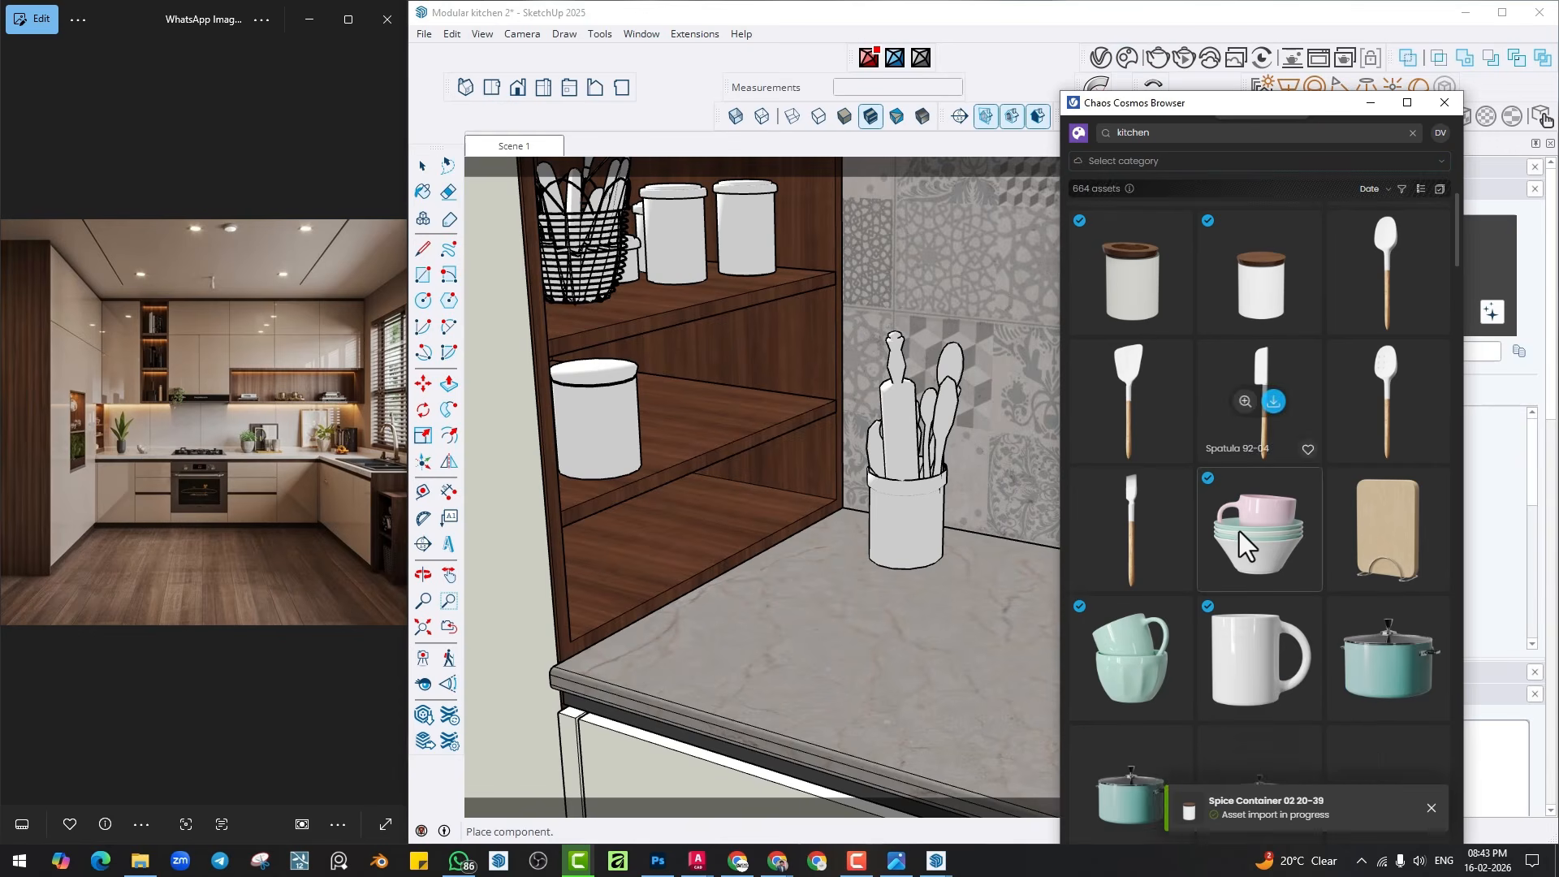
pyautogui.click(1273, 492)
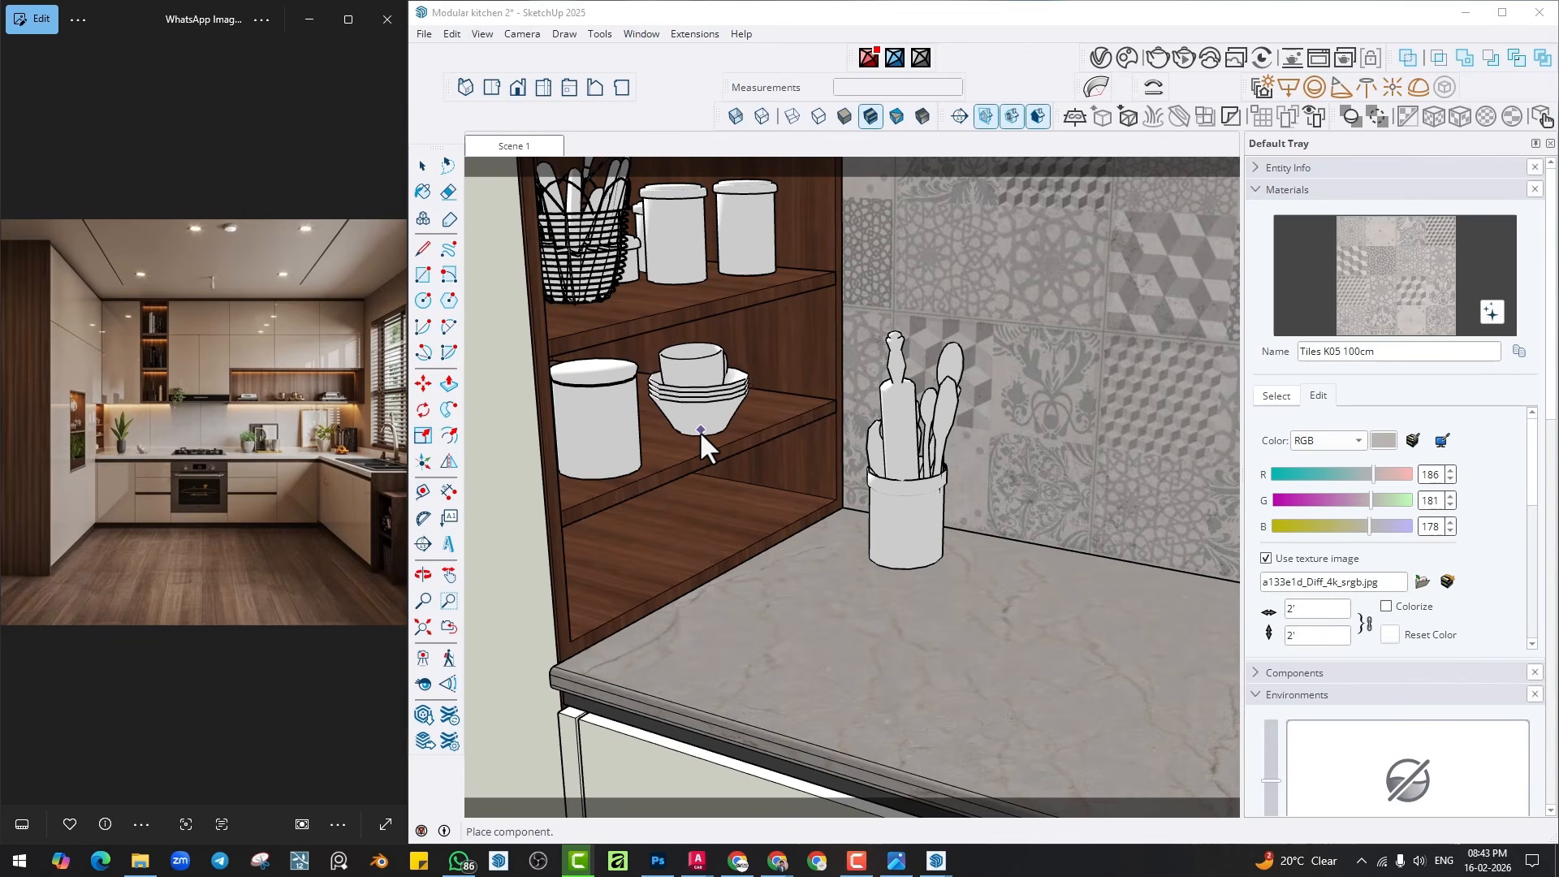
pyautogui.click(699, 430)
# Import Cups 65-03 and place the stacked cups toward the back of the open unit's bottom shelf.
pyautogui.click(1126, 57)
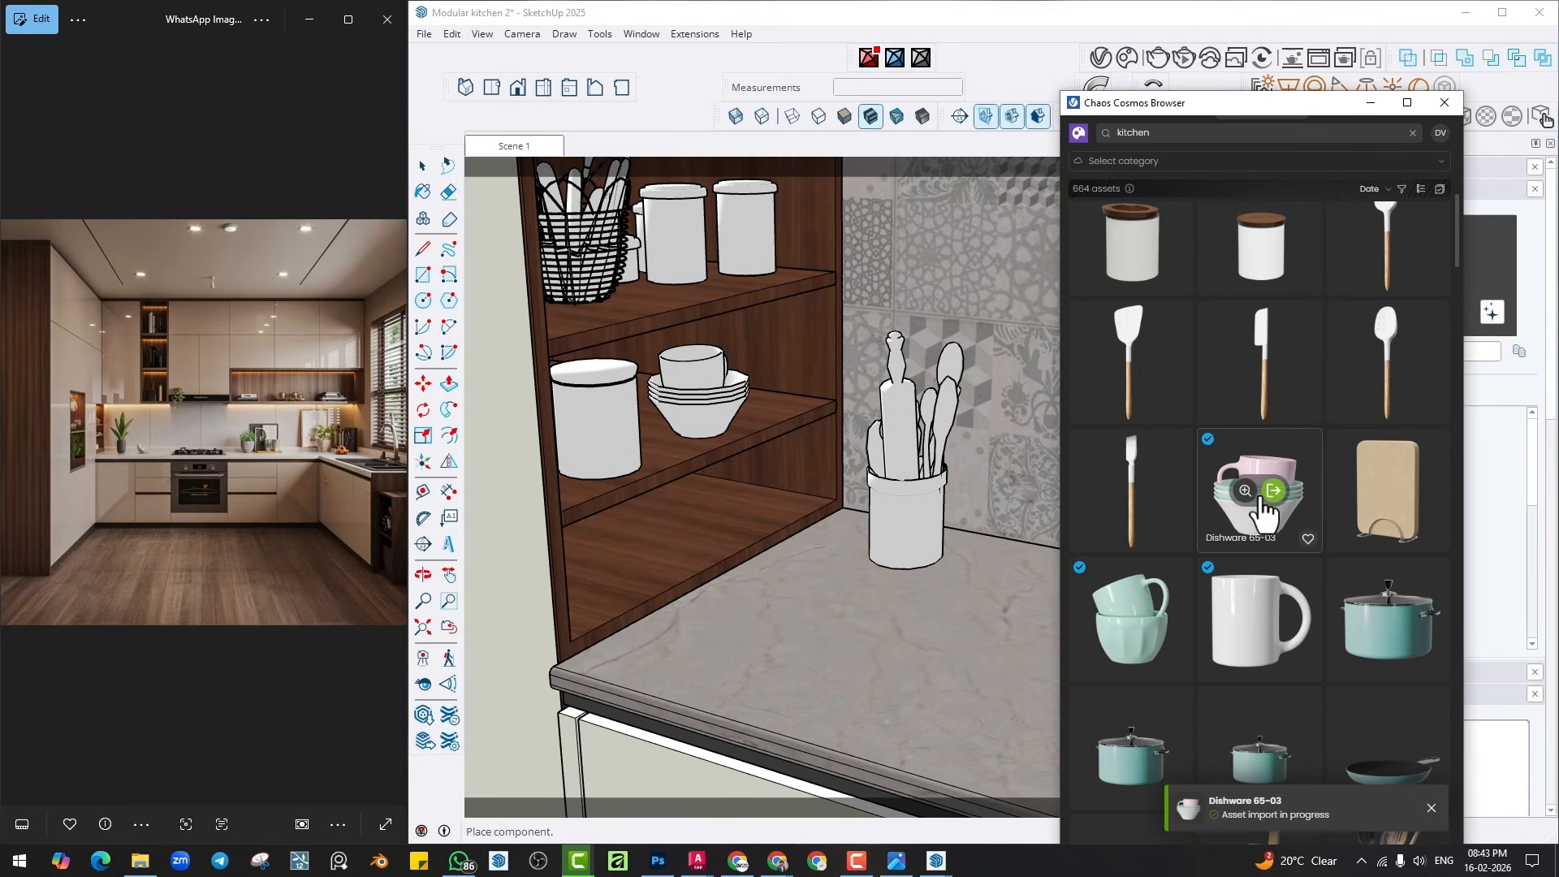
pyautogui.scroll(-3, 1262, 507)
pyautogui.click(1147, 455)
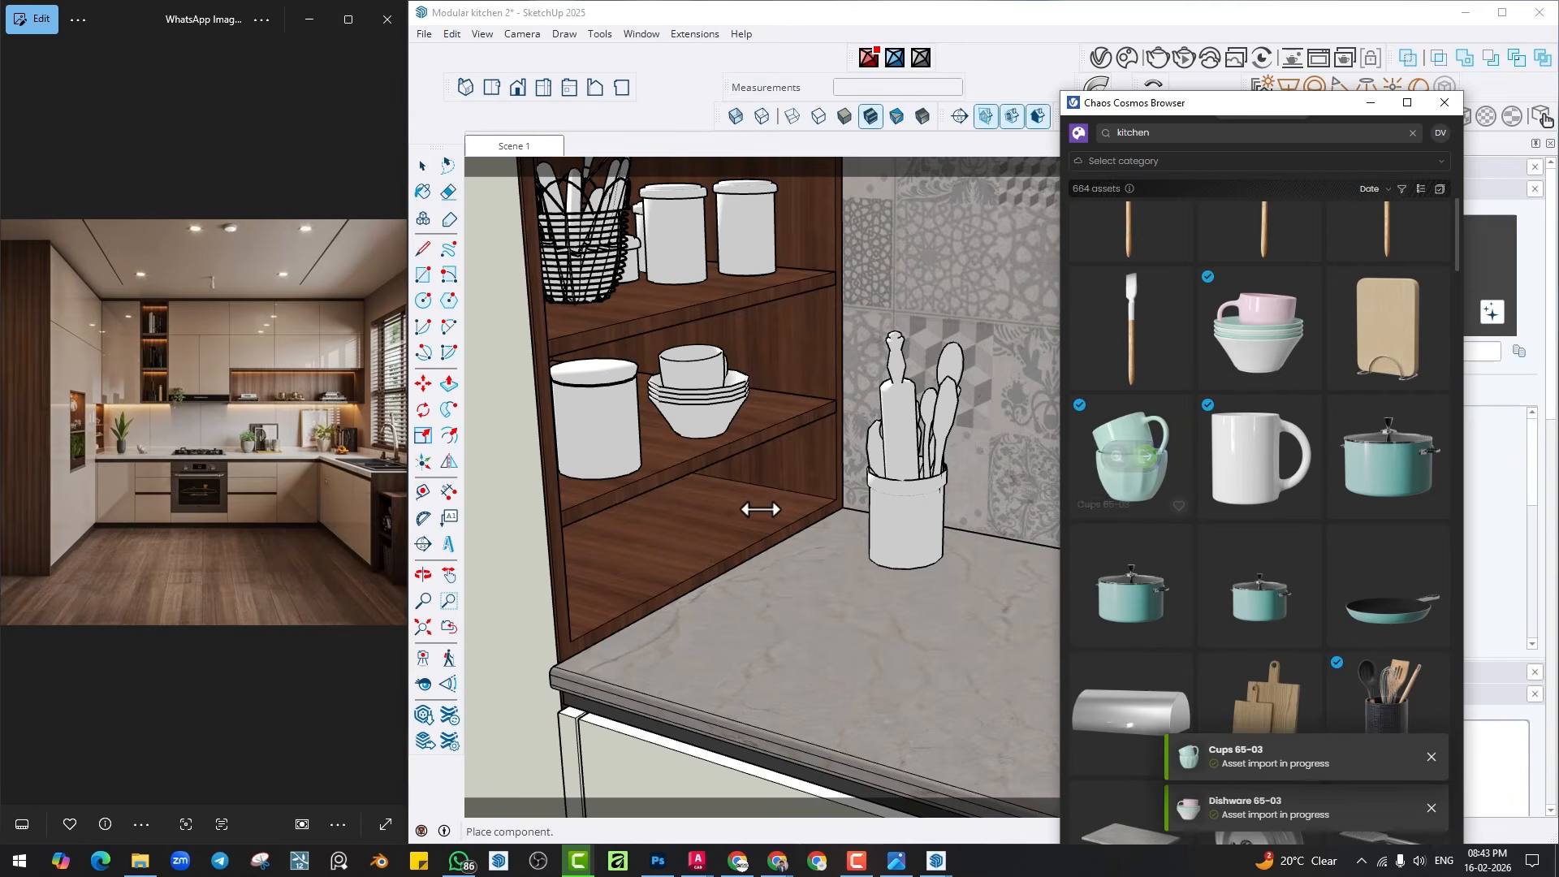
# Download the Cup 298 004 asset and place it at the front end of the bottom shelf.
pyautogui.click(1155, 58)
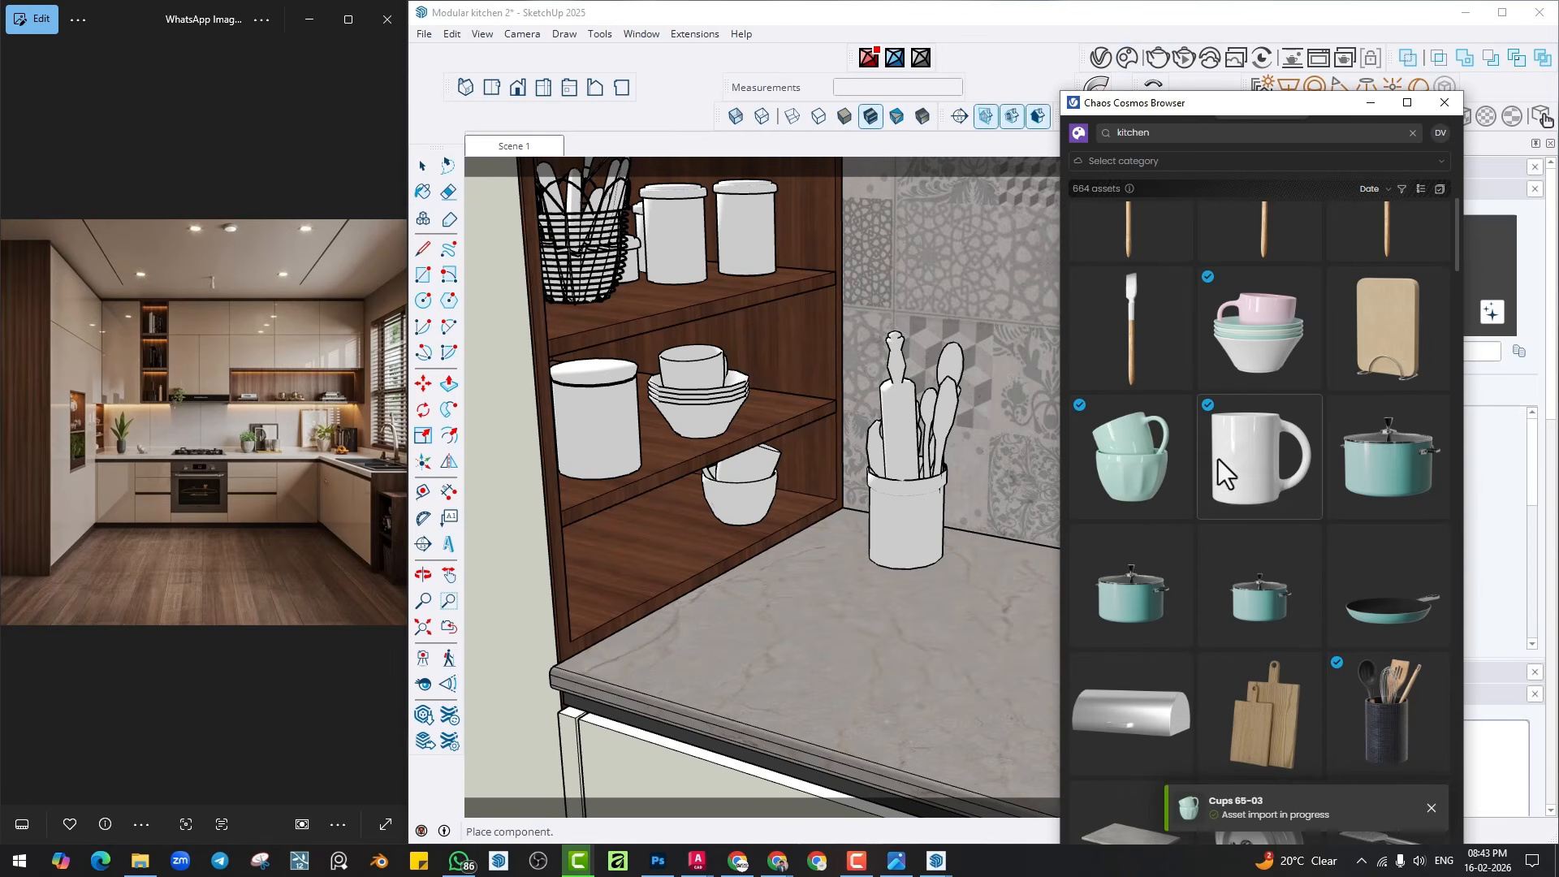
pyautogui.scroll(-3, 1209, 485)
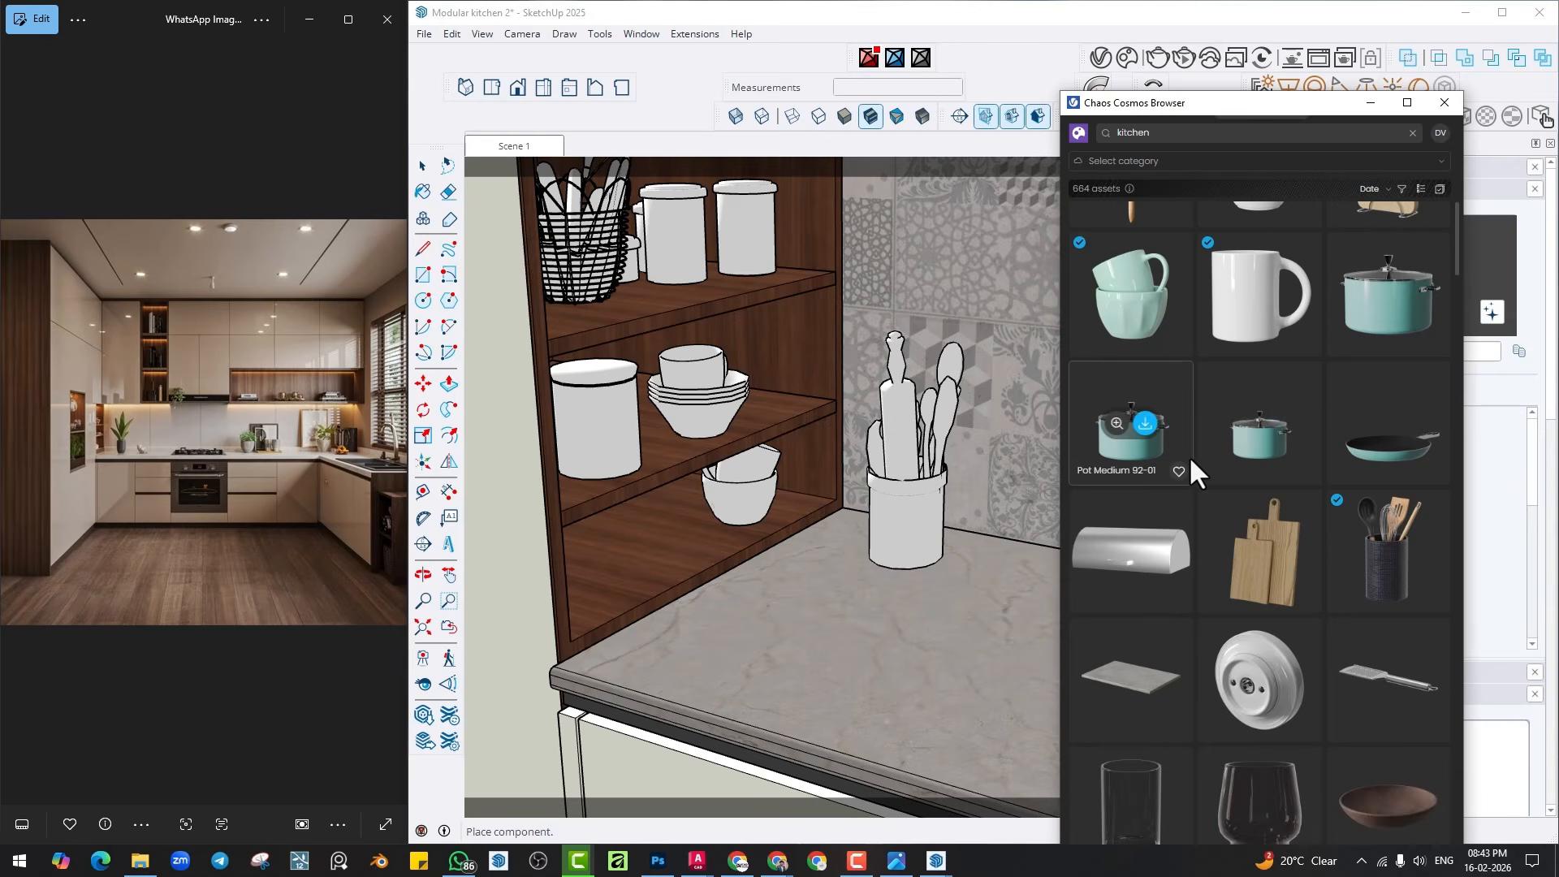
pyautogui.scroll(-2, 1419, 438)
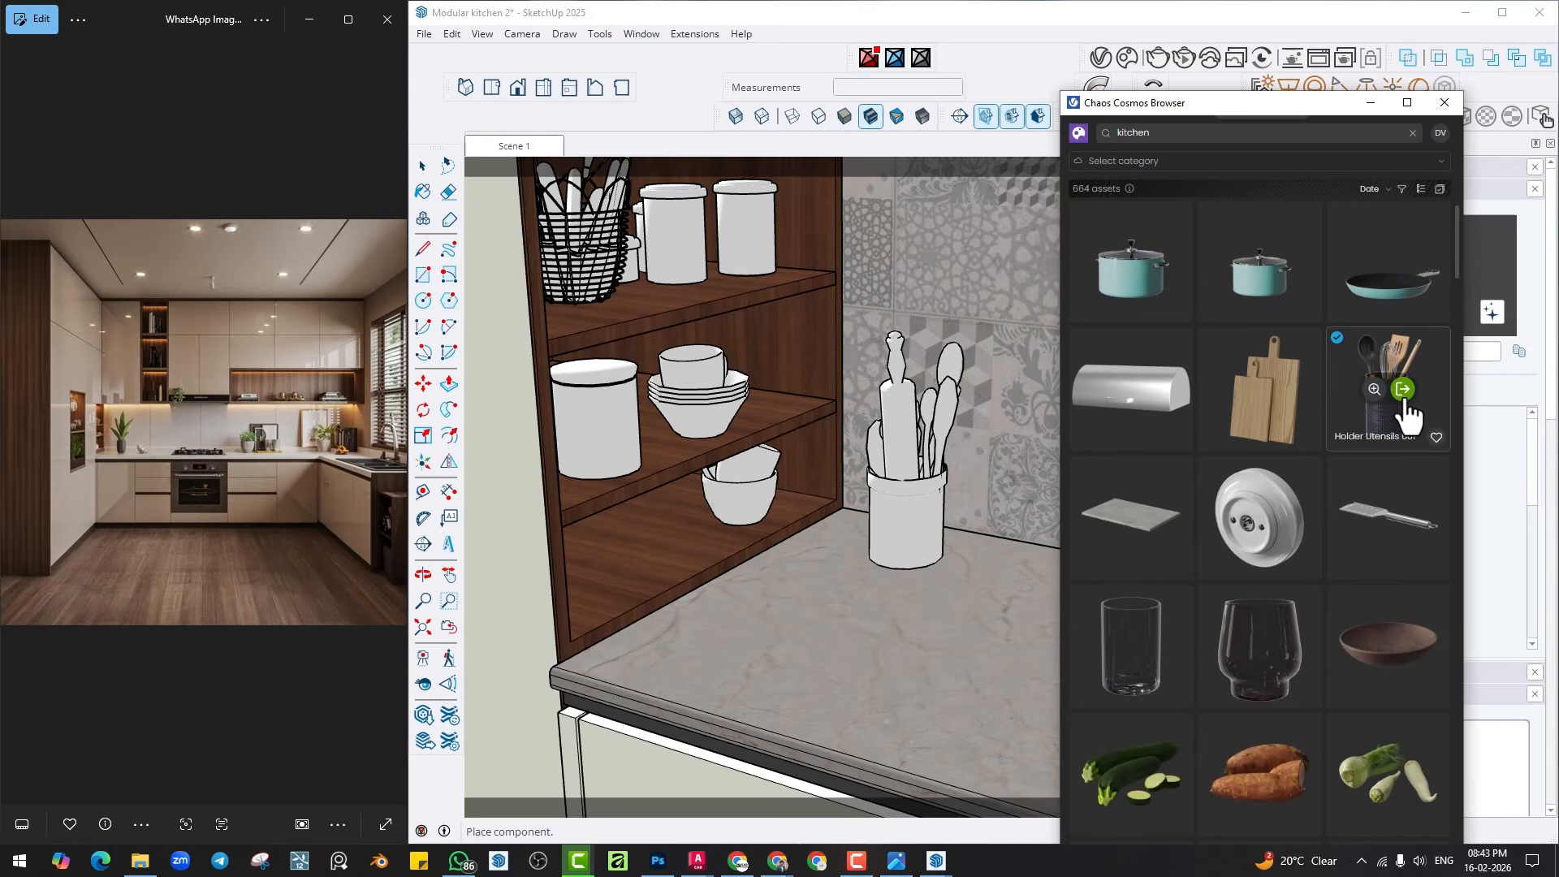
pyautogui.scroll(-4, 1390, 423)
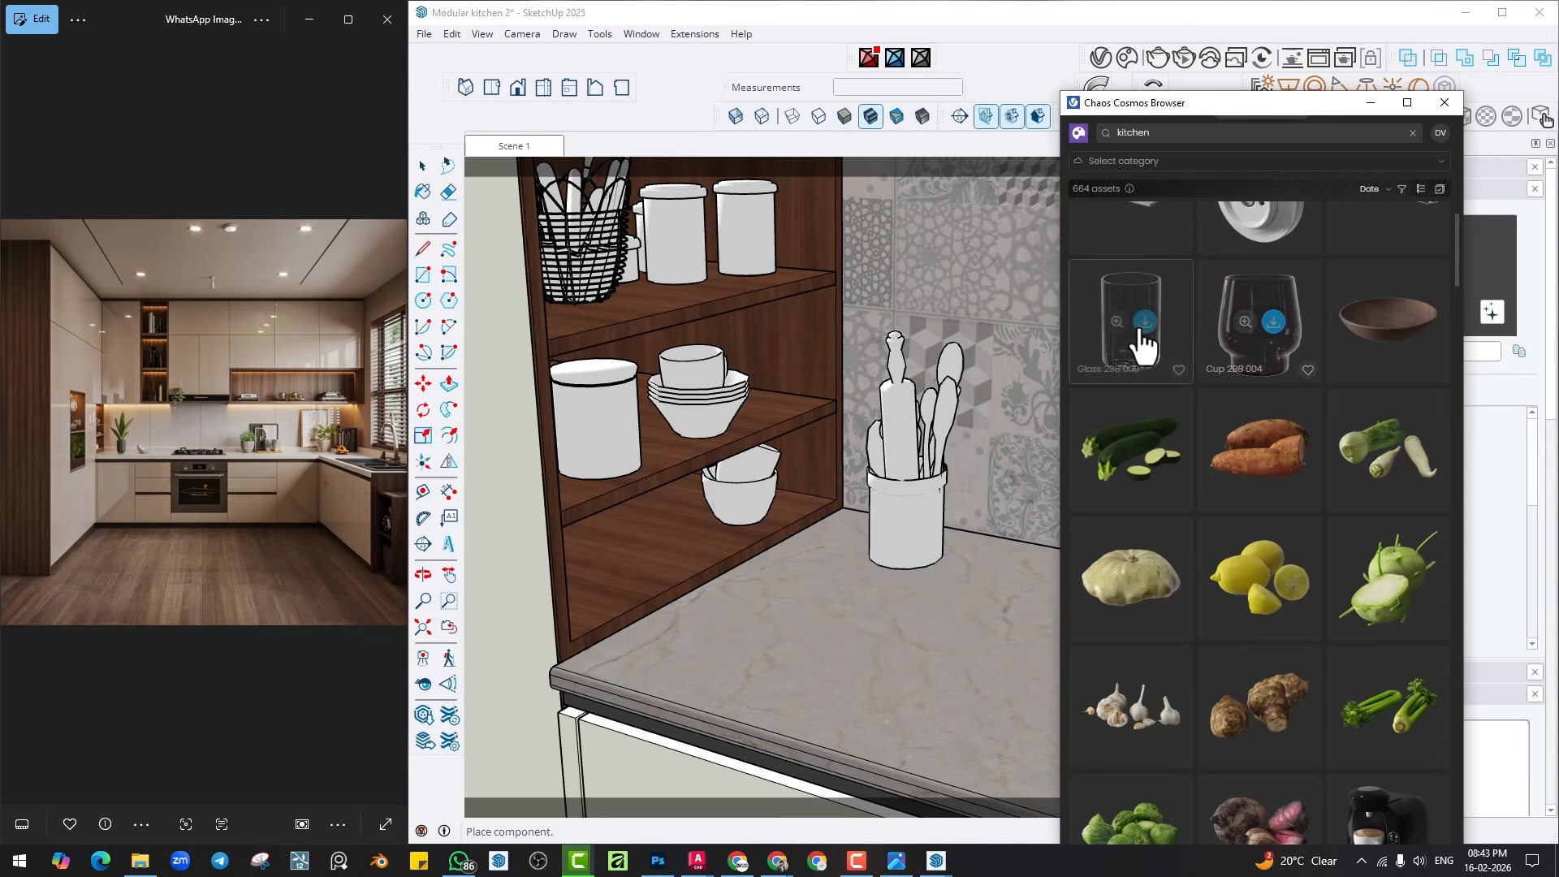
pyautogui.click(1273, 325)
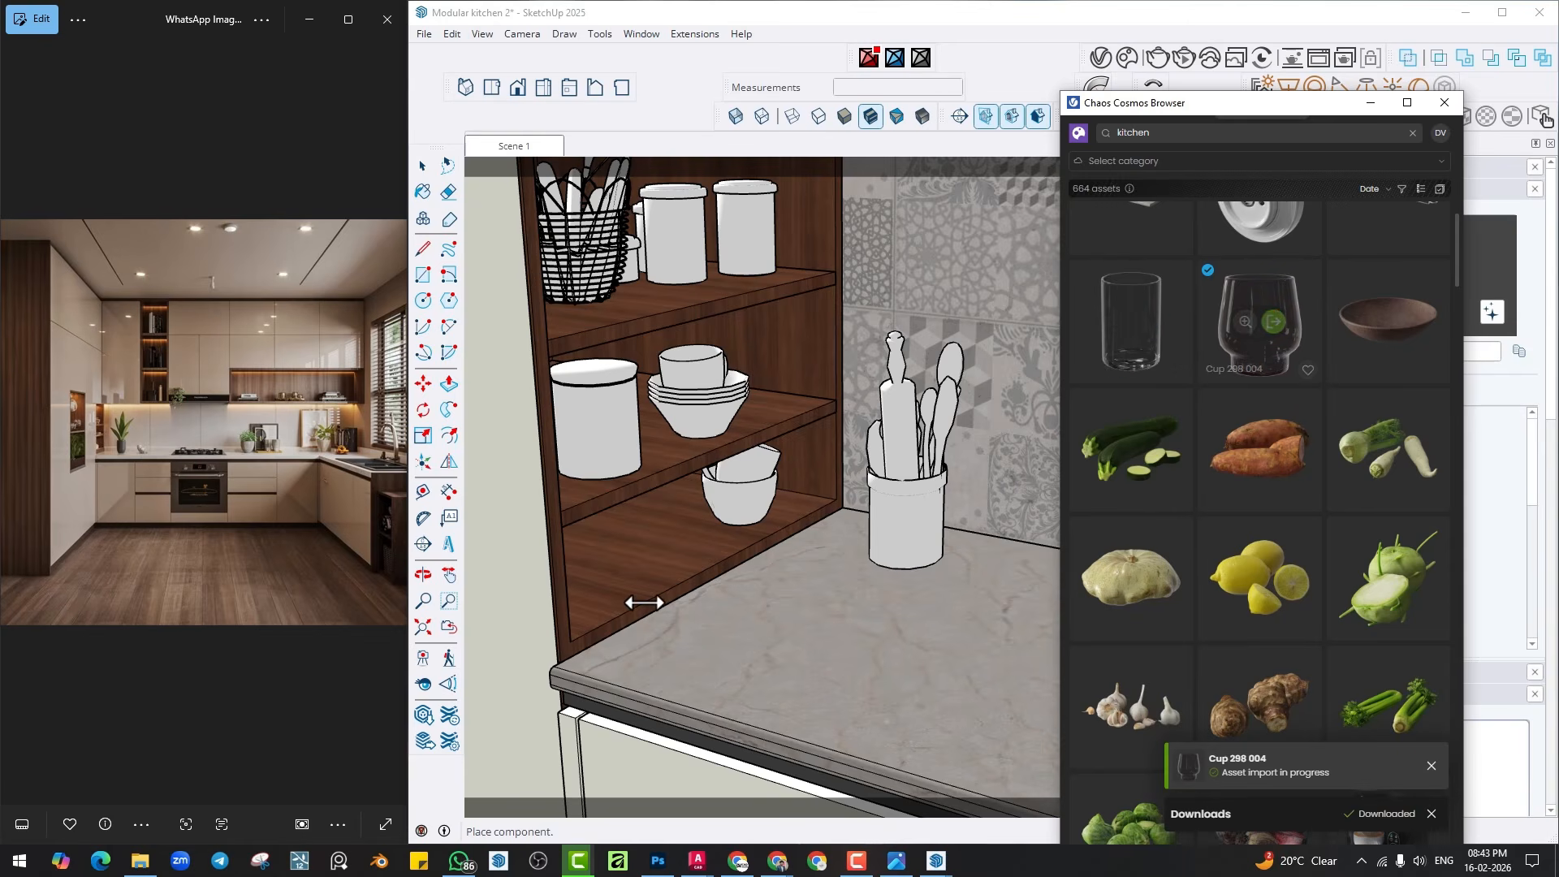
pyautogui.click(628, 581)
# Scale the newly placed cup down uniformly to about 0.53 of its size.
pyautogui.press('s')
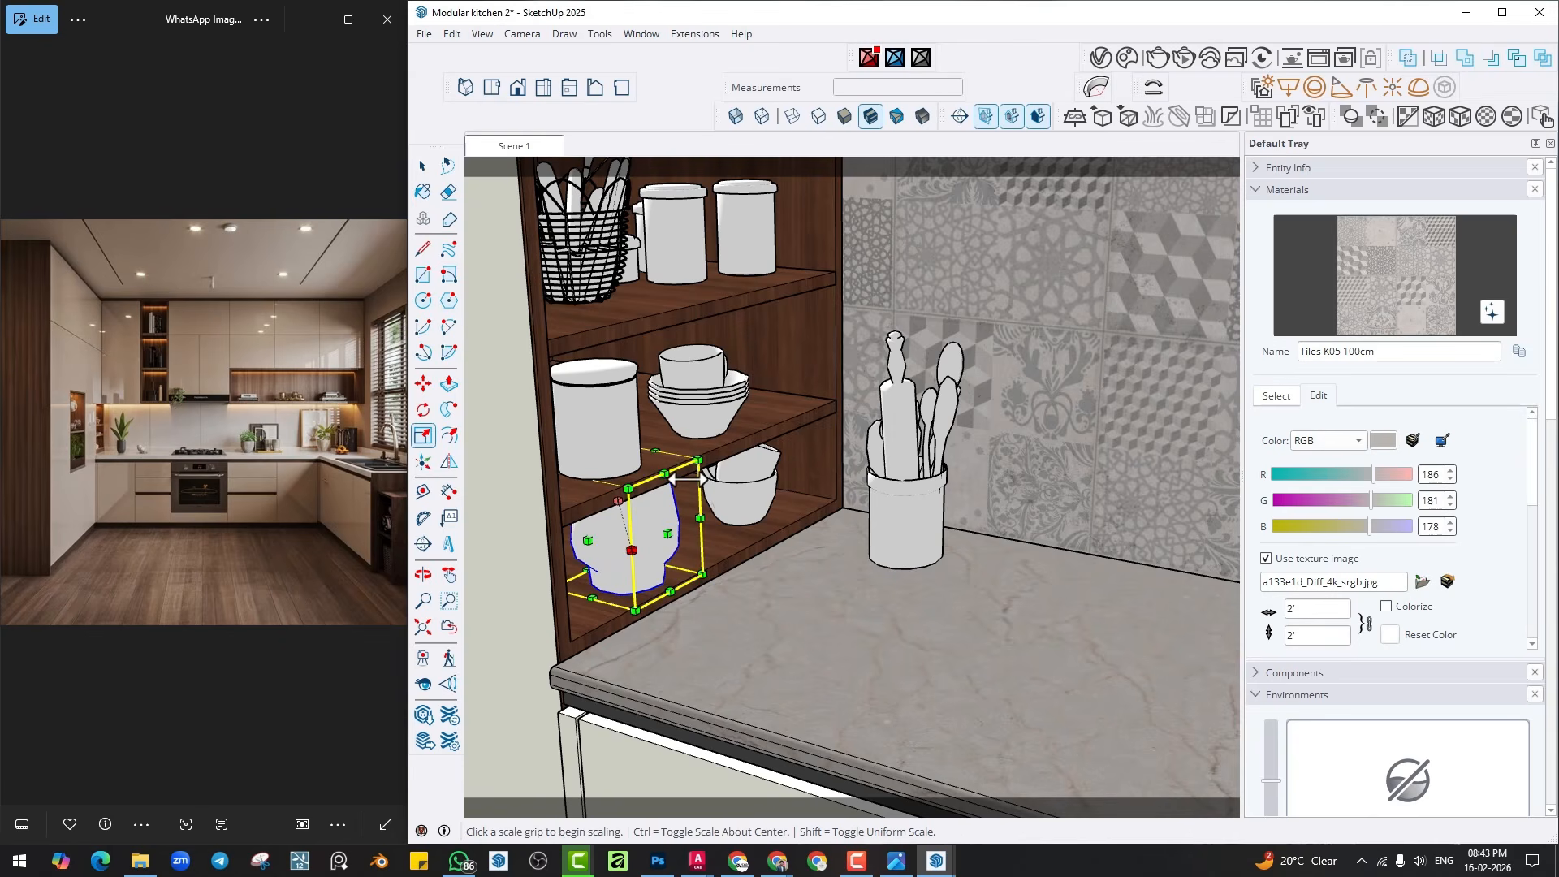
pyautogui.click(679, 479)
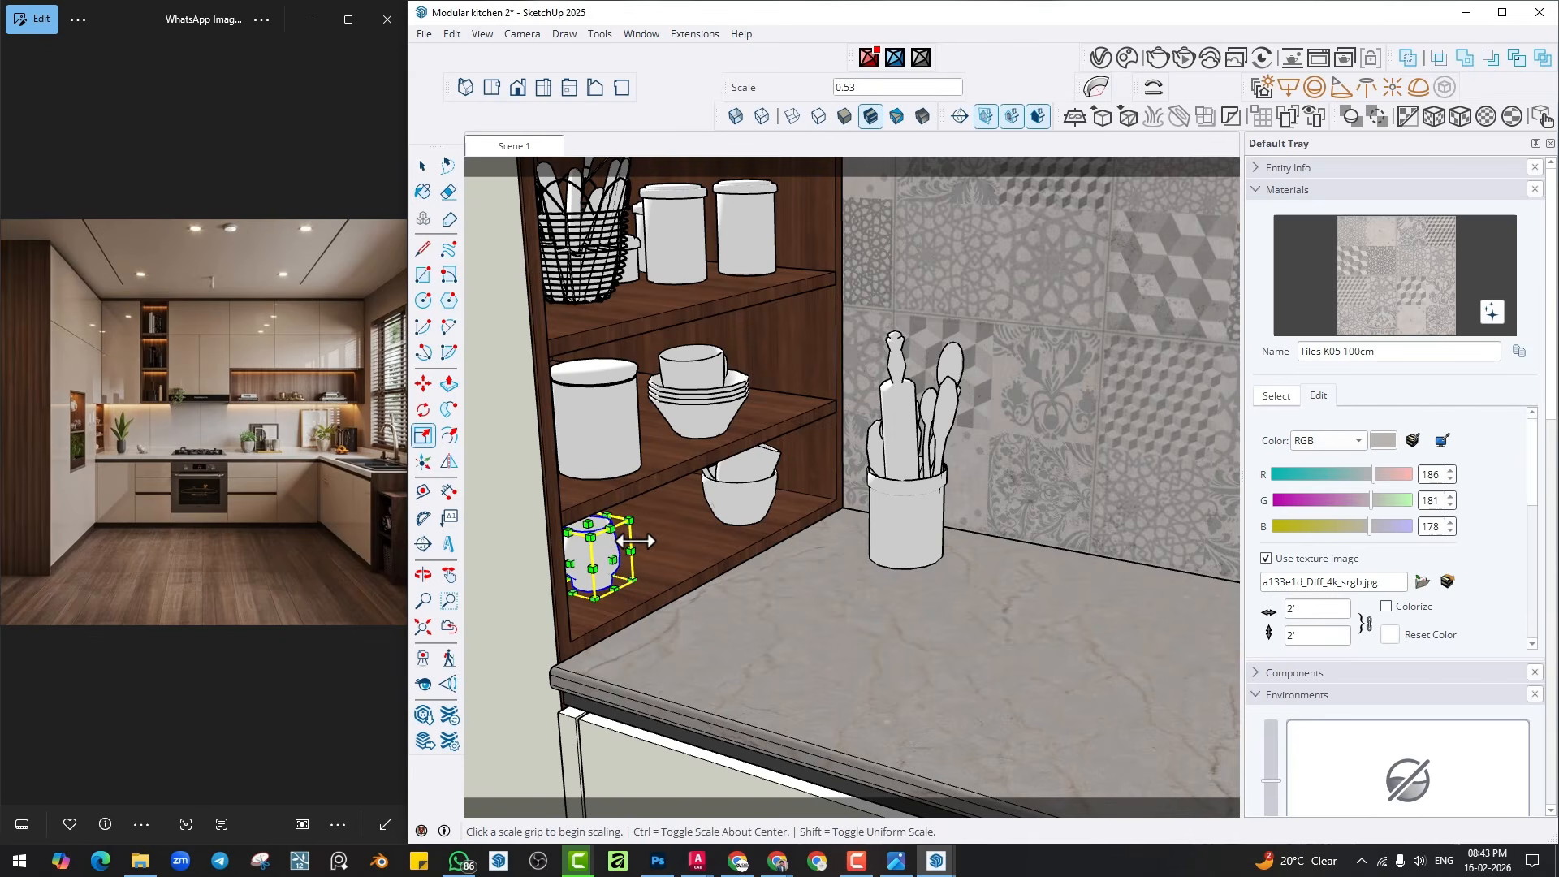
pyautogui.scroll(3, 635, 540)
pyautogui.press('space')
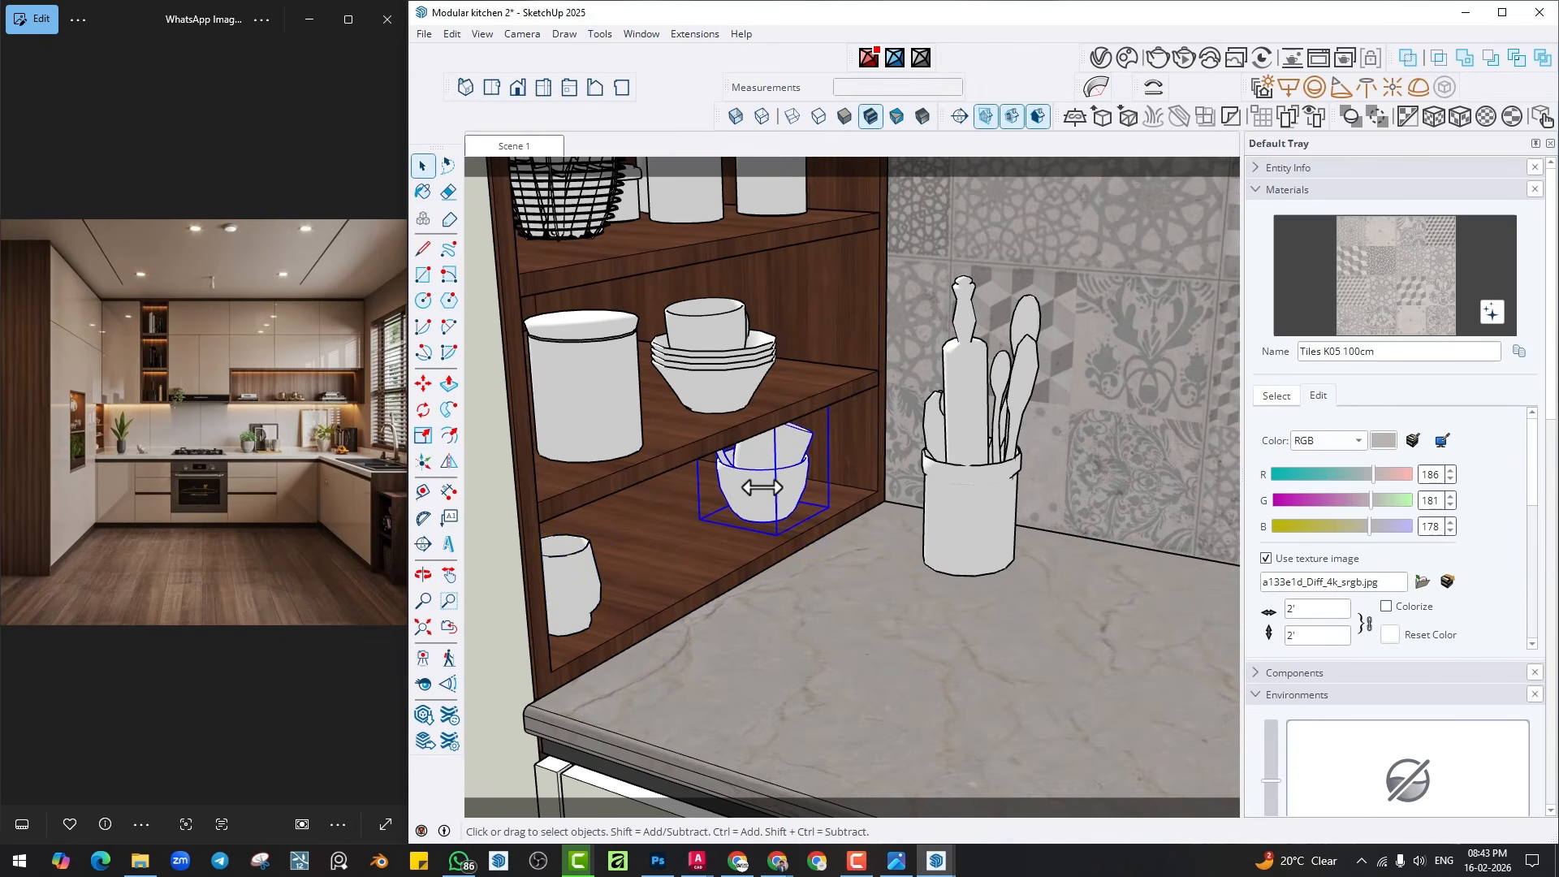
# Scale the stacked cups on the bottom shelf to about 0.81 and move them about 2 3/16" toward the backsplash.
pyautogui.press('s')
pyautogui.click(827, 406)
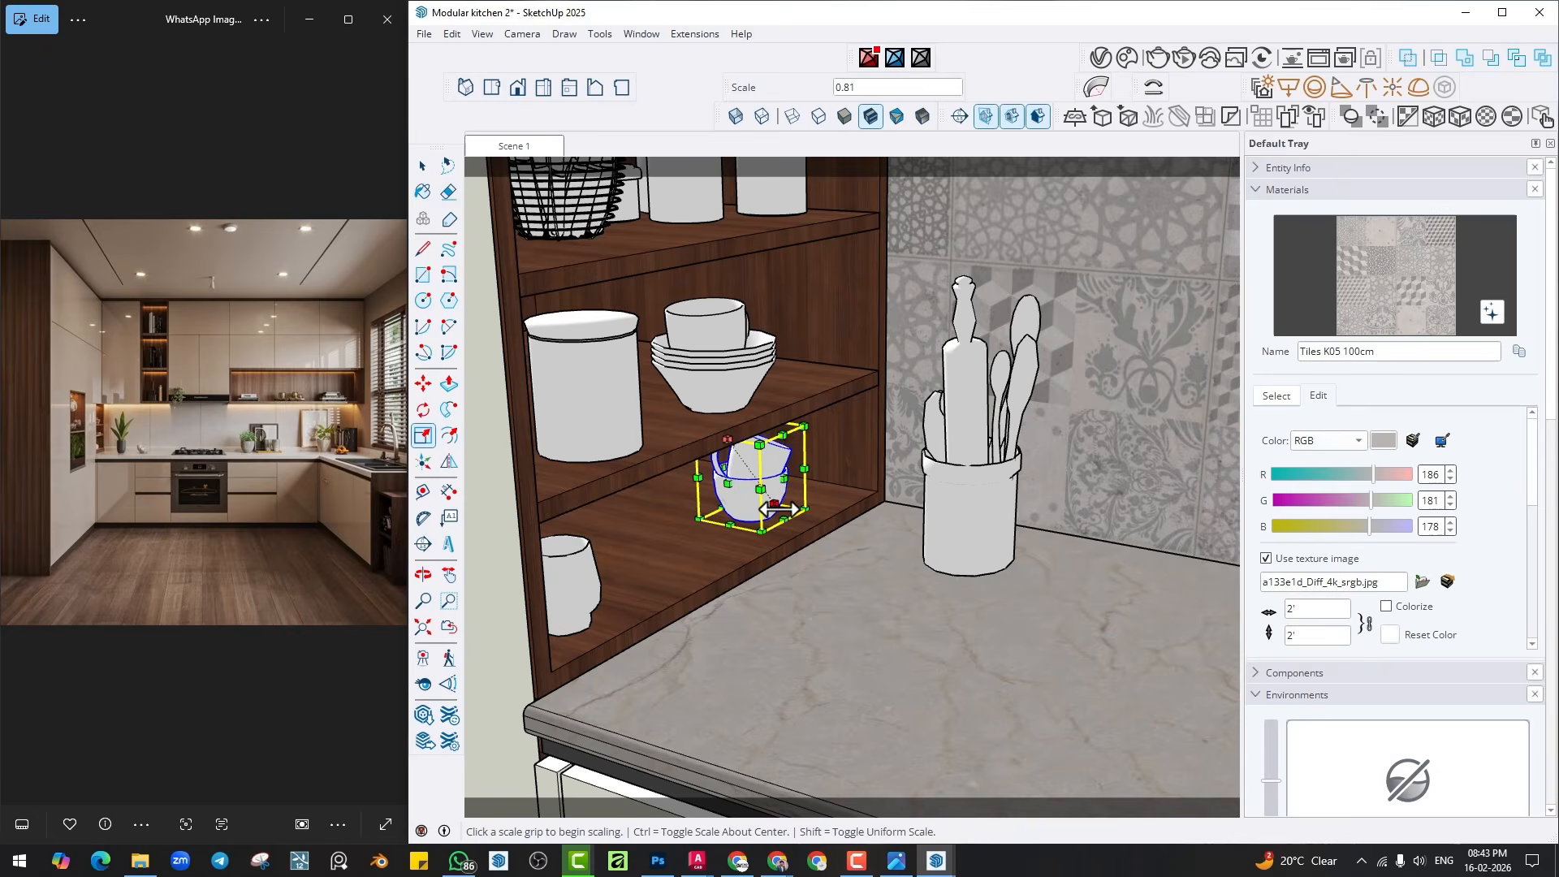
pyautogui.scroll(2, 779, 510)
pyautogui.press('m')
pyautogui.click(781, 515)
pyautogui.click(829, 509)
# Download the Glass 298 009 asset and place it on the bottom shelf beside the single cup.
pyautogui.click(1126, 58)
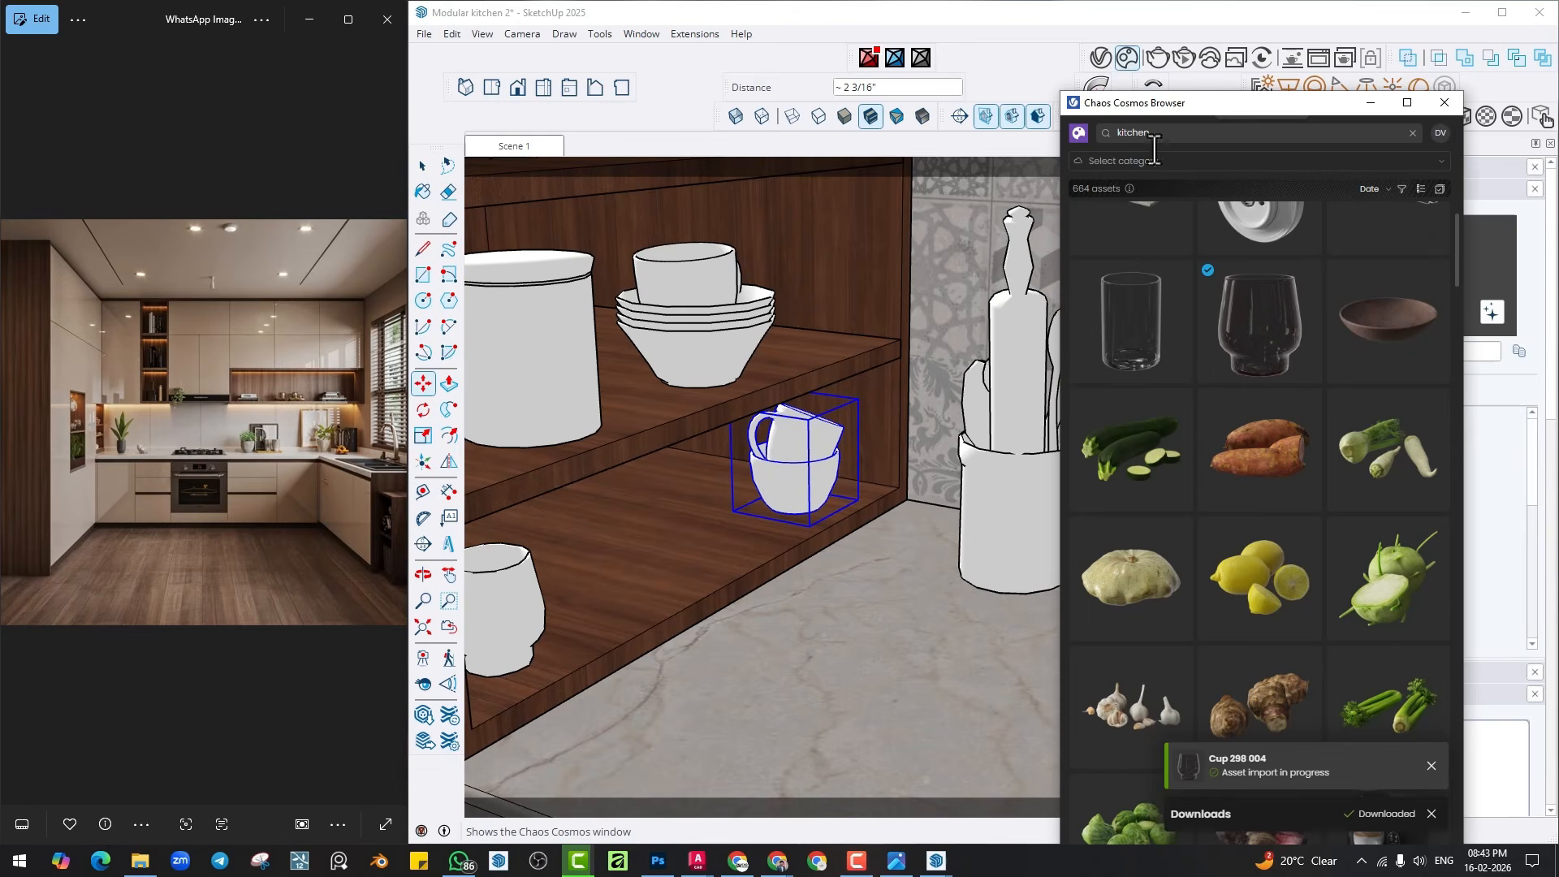
pyautogui.click(1143, 325)
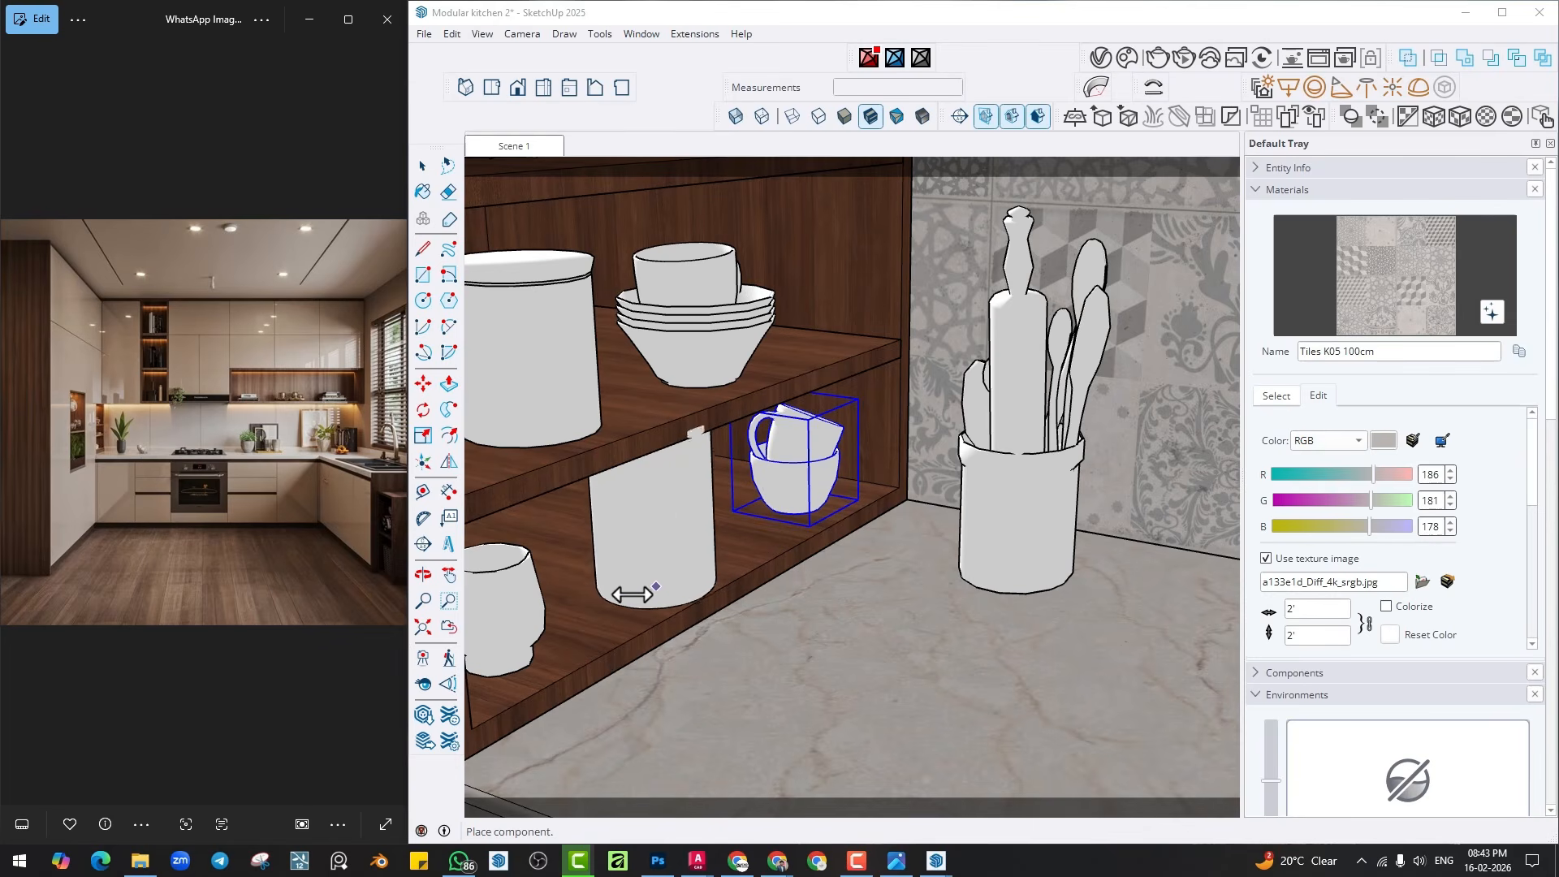
pyautogui.click(613, 575)
# Scale the glass down uniformly so it fits under the middle shelf next to the cup.
pyautogui.press('s')
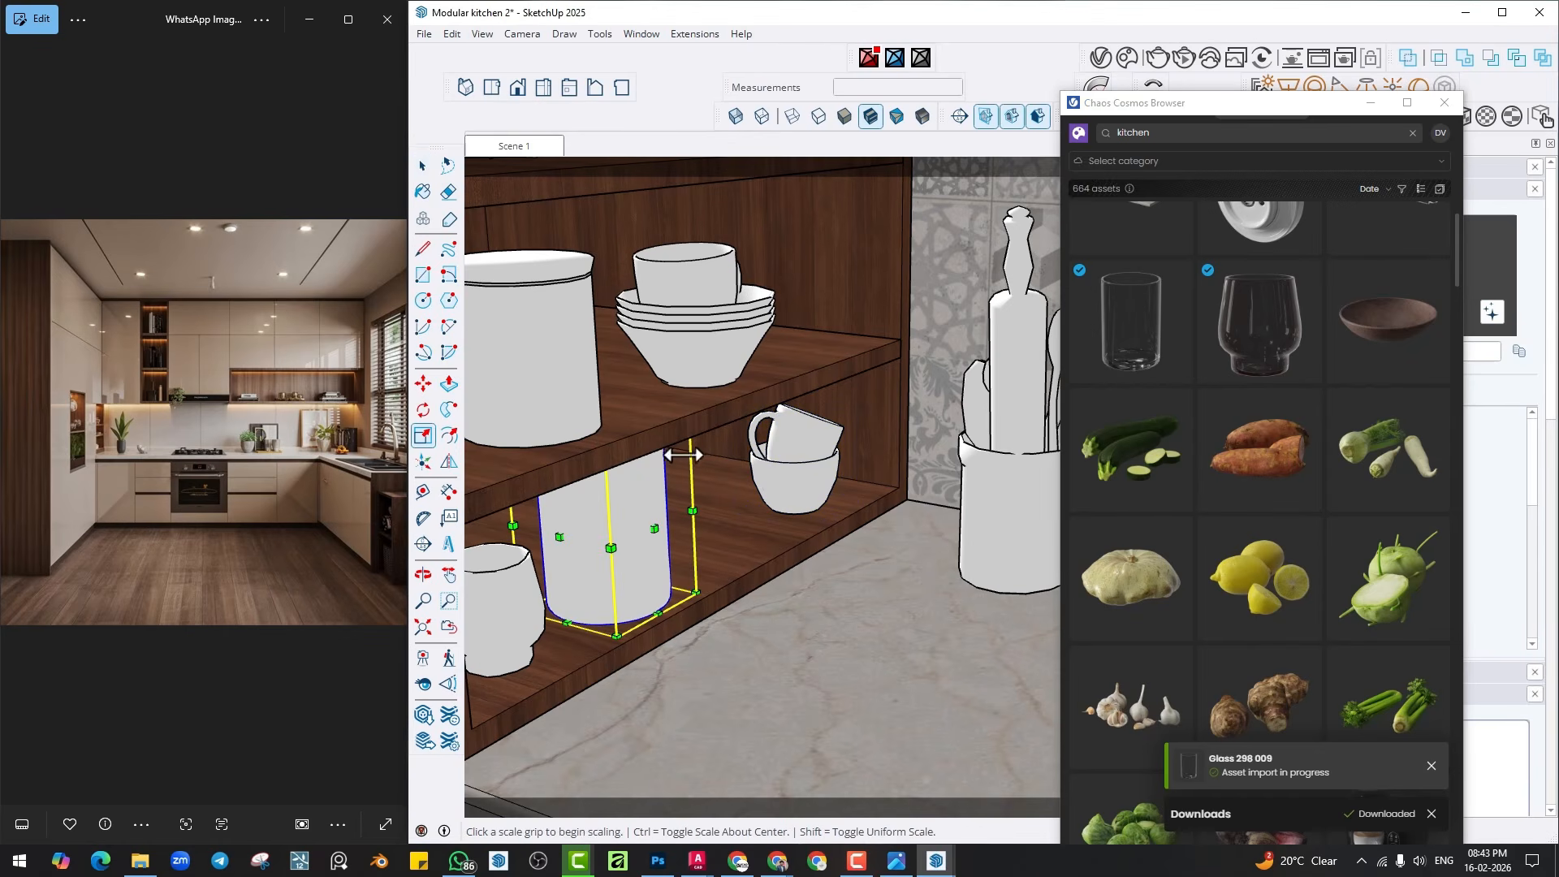
pyautogui.moveTo(690, 423); pyautogui.dragTo(629, 571)
pyautogui.press('space')
pyautogui.scroll(-5, 825, 536)
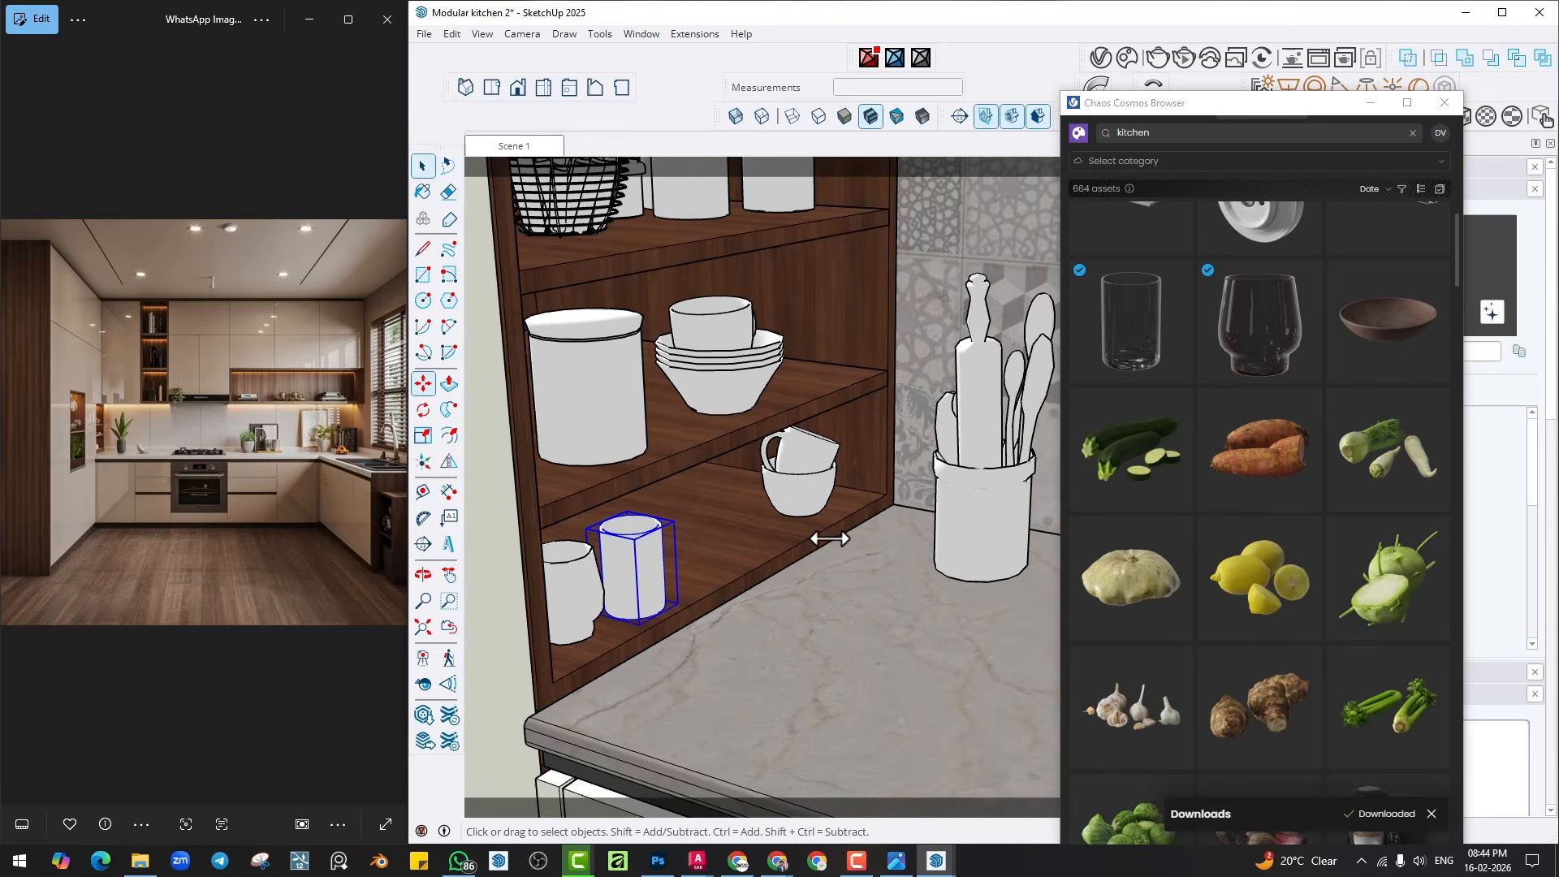
# Download the Toaster 114 025 asset and place it on the lower shelf of the open wooden niche in the tall cabinet.
pyautogui.moveTo(841, 569)
pyautogui.mouseDown(button='middle')
pyautogui.moveTo(845, 524)
pyautogui.moveTo(800, 556)
pyautogui.moveTo(713, 554)
pyautogui.moveTo(732, 558)
pyautogui.mouseUp(button='middle')
pyautogui.scroll(-5, 797, 557)
pyautogui.scroll(6, 793, 557)
pyautogui.scroll(-6, 1269, 515)
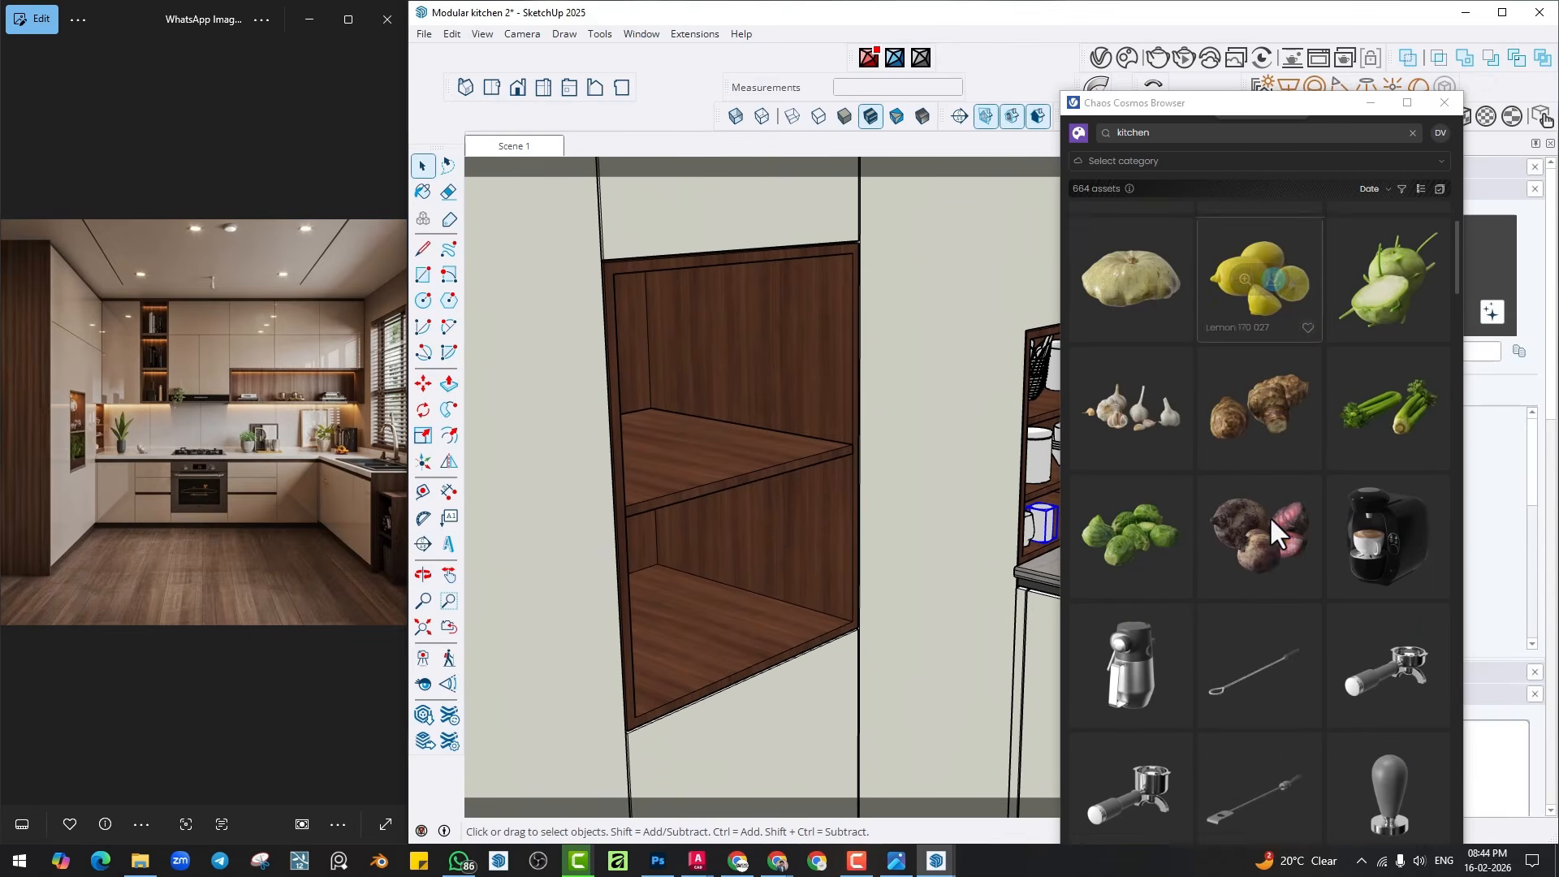
pyautogui.scroll(-3, 1274, 512)
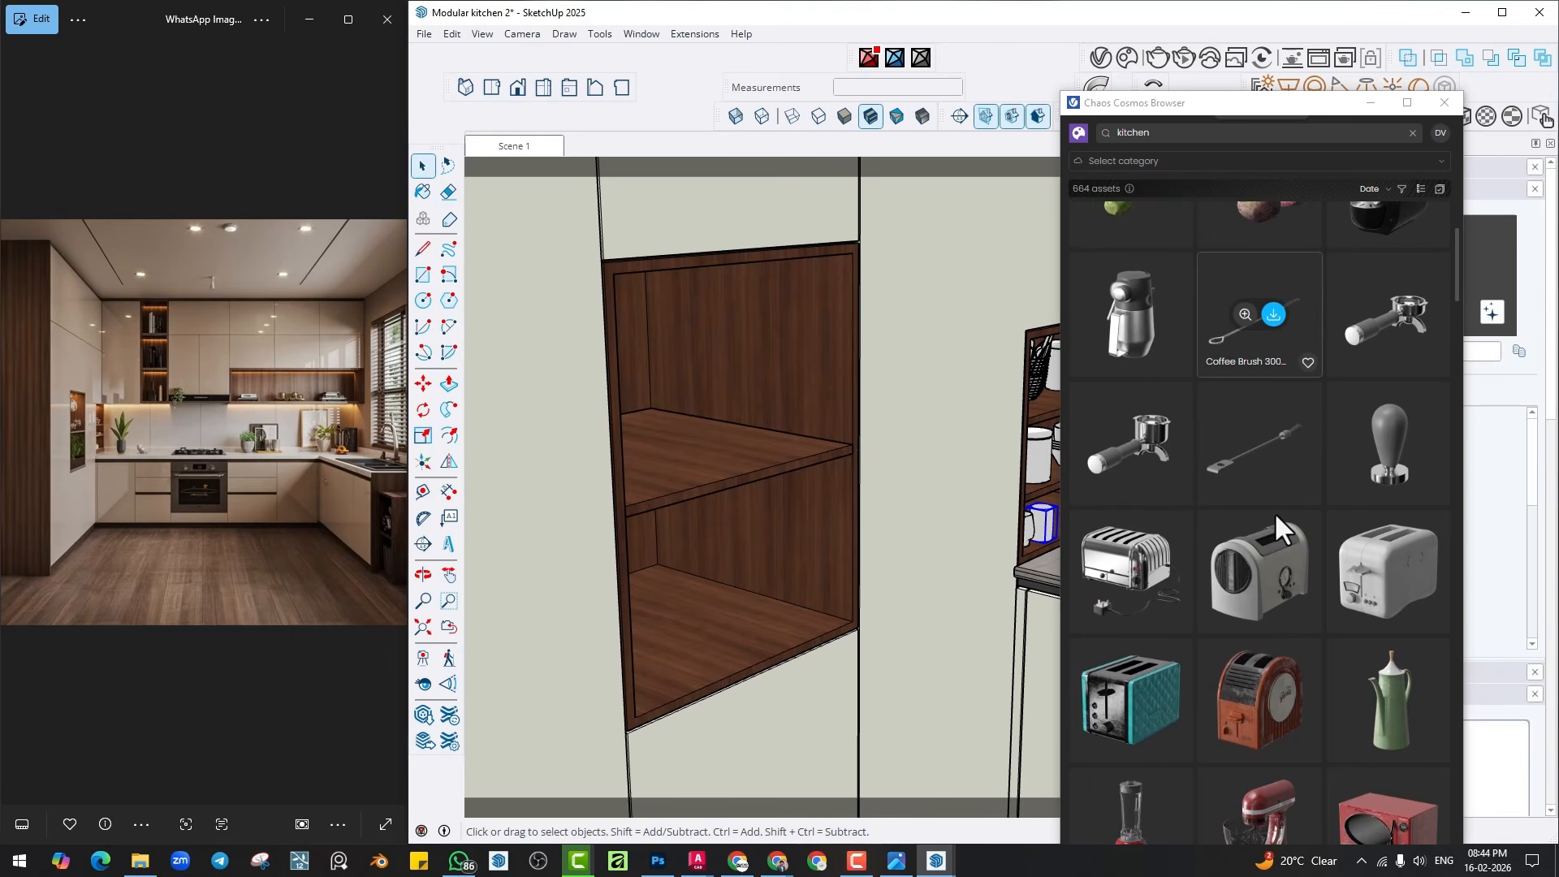
pyautogui.scroll(-3, 1273, 511)
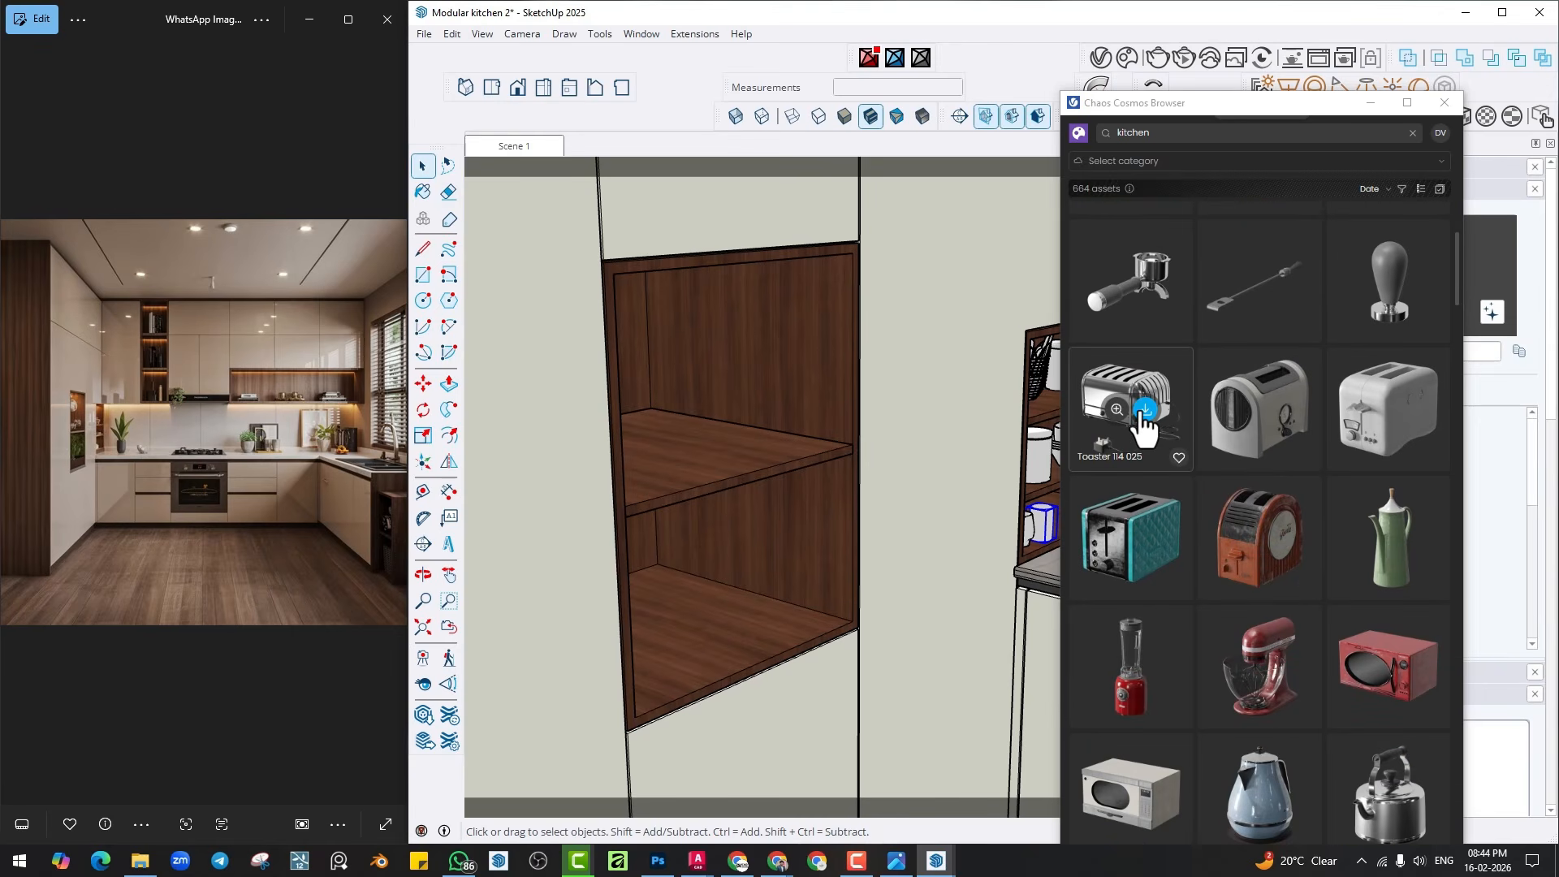
pyautogui.click(1145, 410)
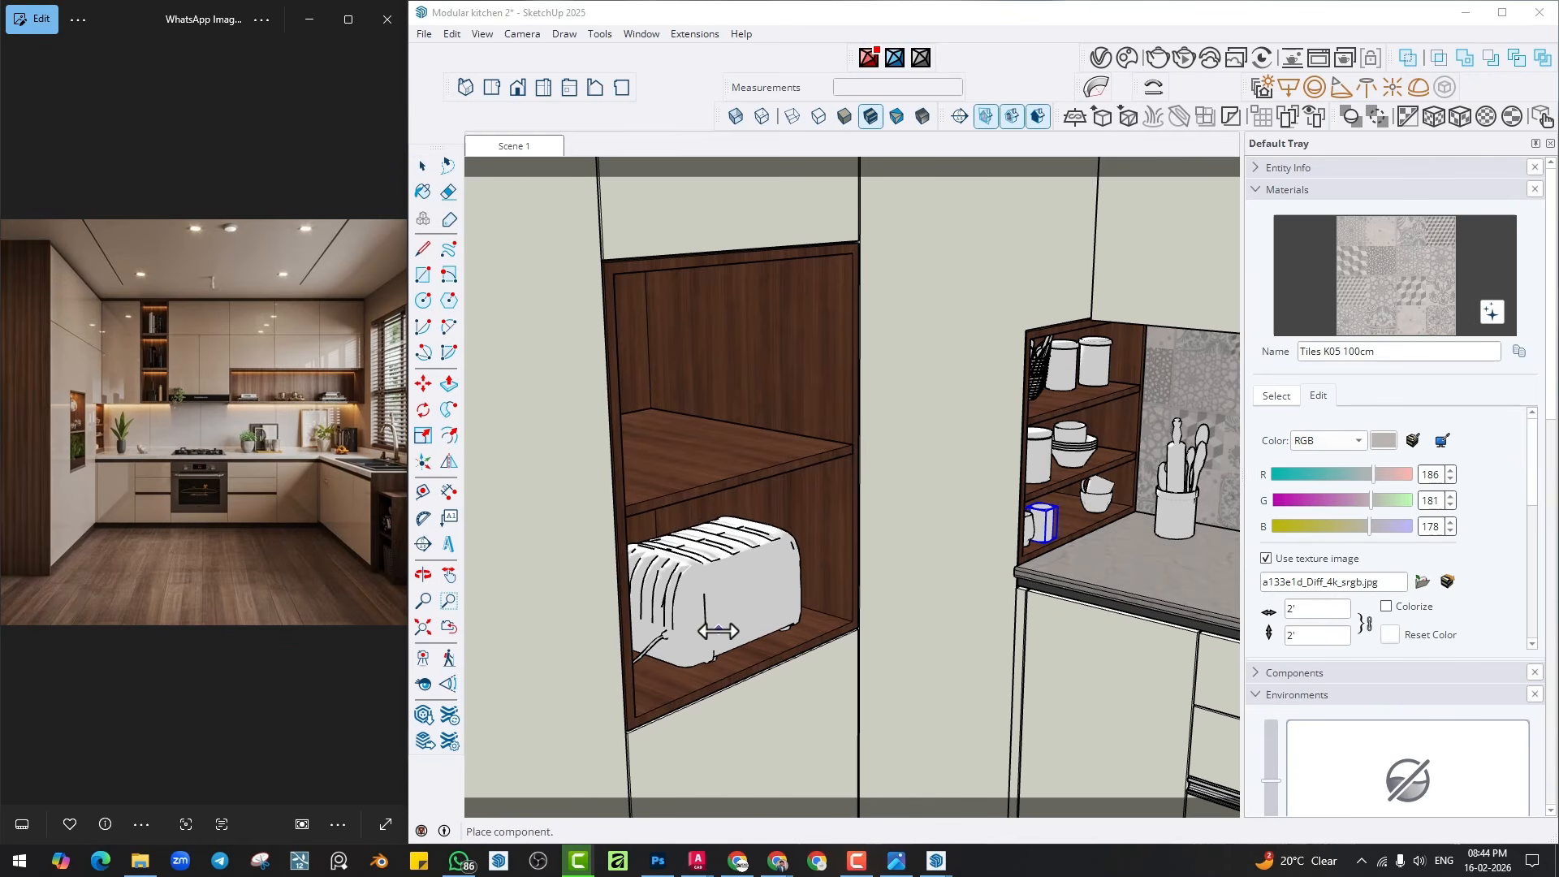
pyautogui.click(718, 631)
# Try to rotate the toaster on the niche shelf, then delete it after checking it in an interactive render.
pyautogui.press('q')
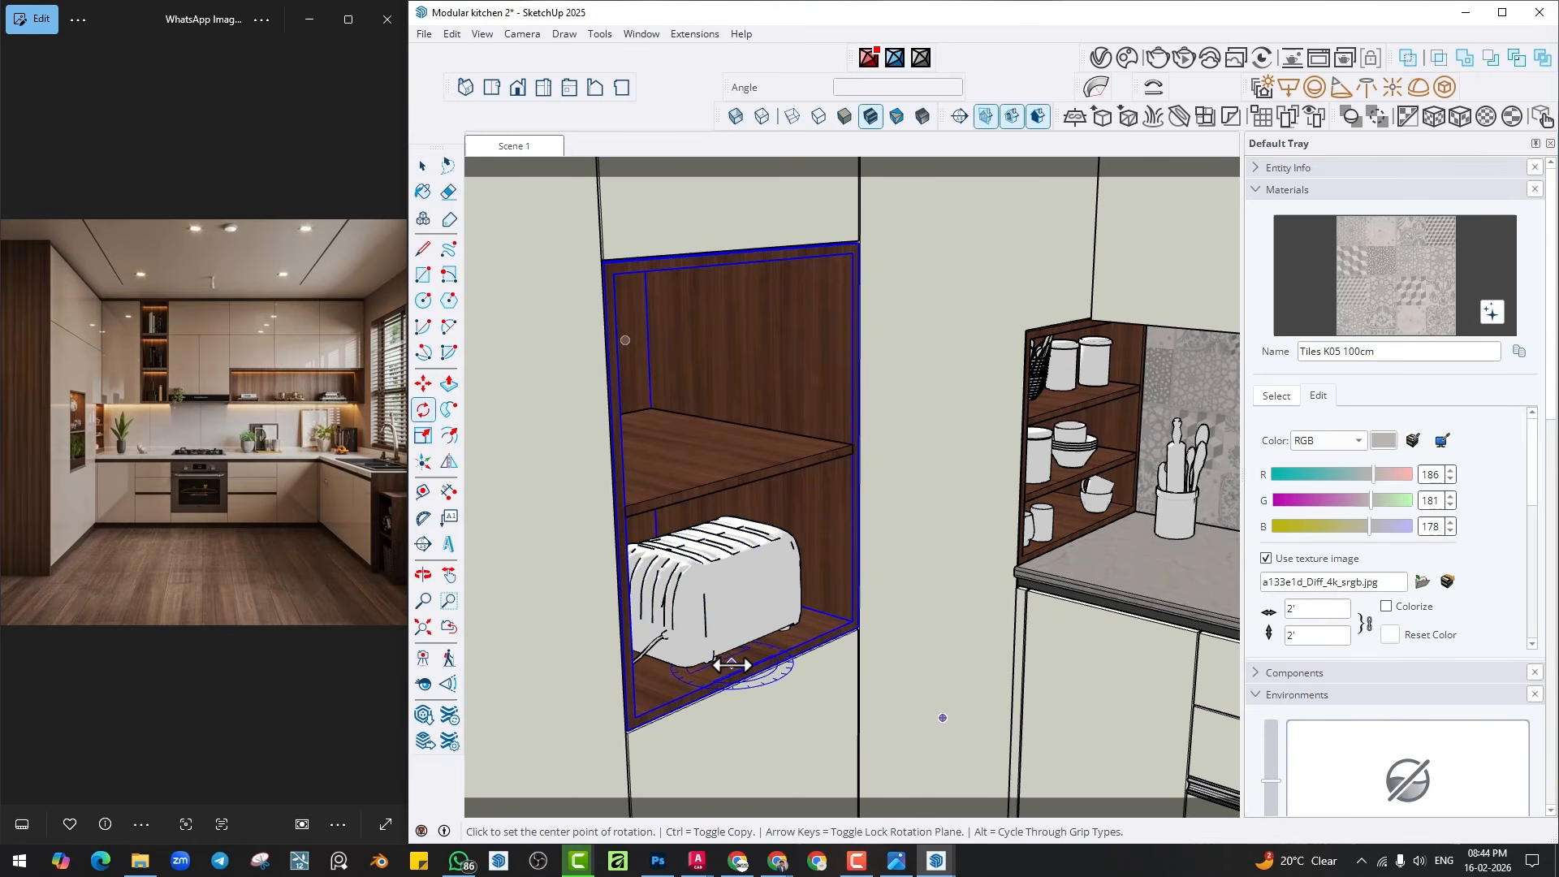
pyautogui.press('space')
pyautogui.press('q')
pyautogui.click(742, 661)
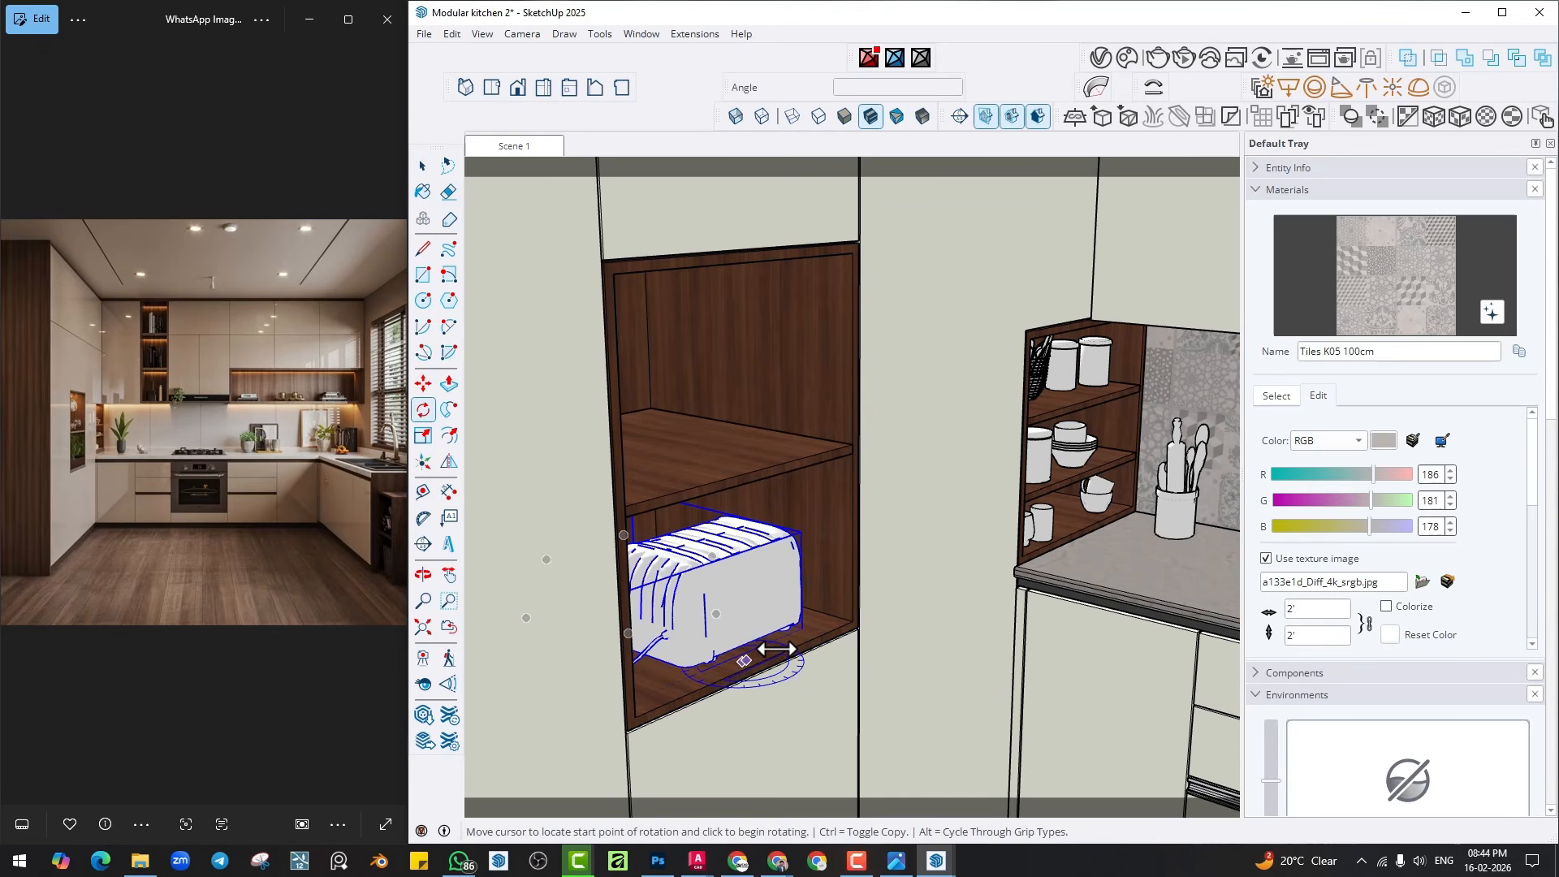
pyautogui.click(778, 647)
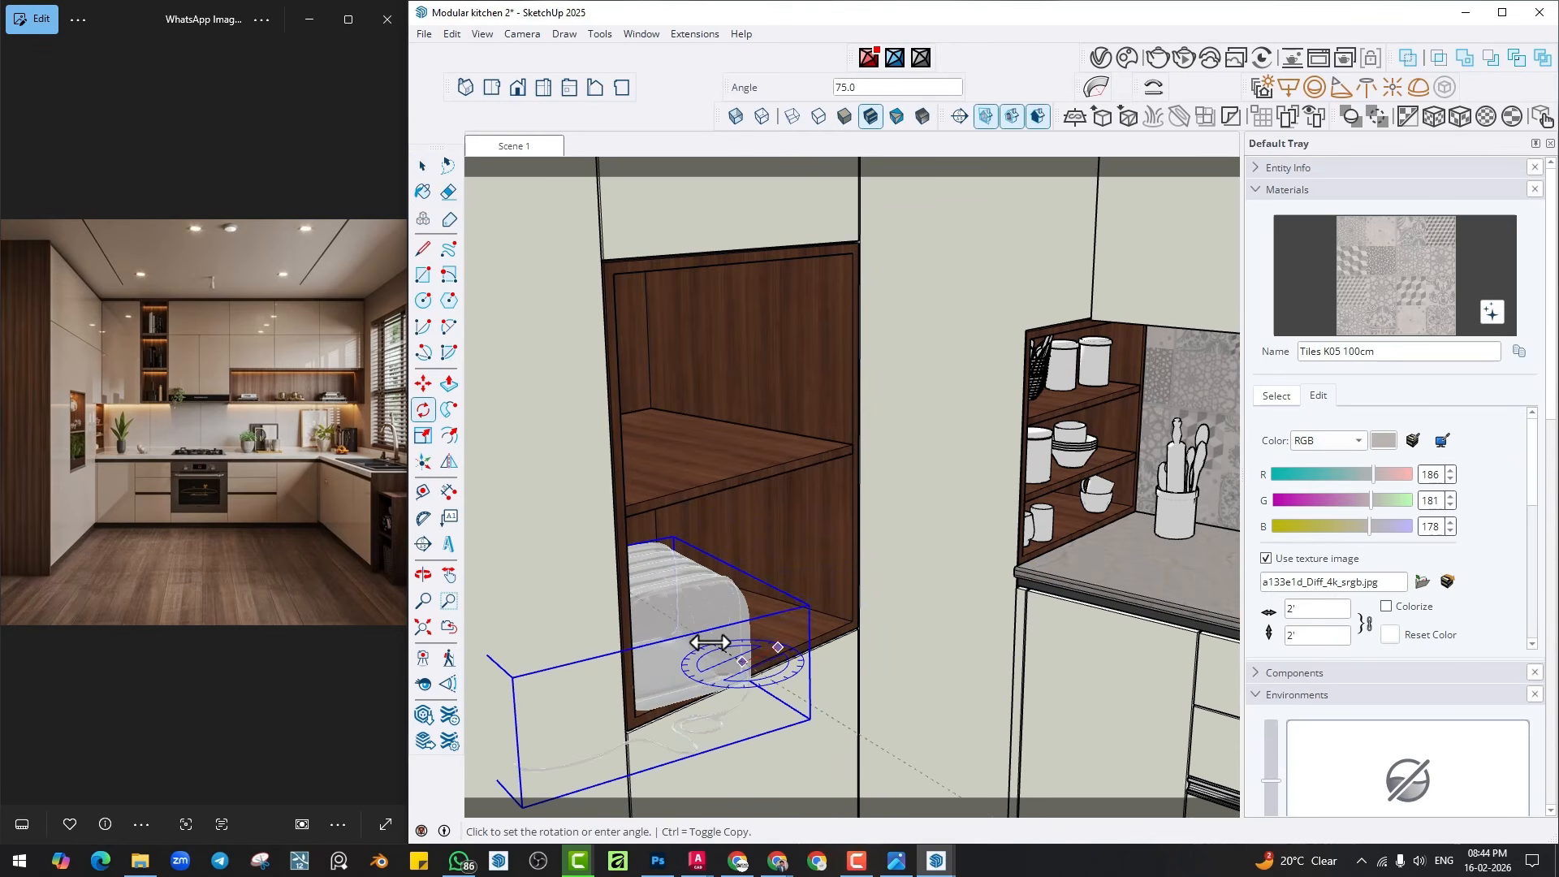
pyautogui.click(518, 642)
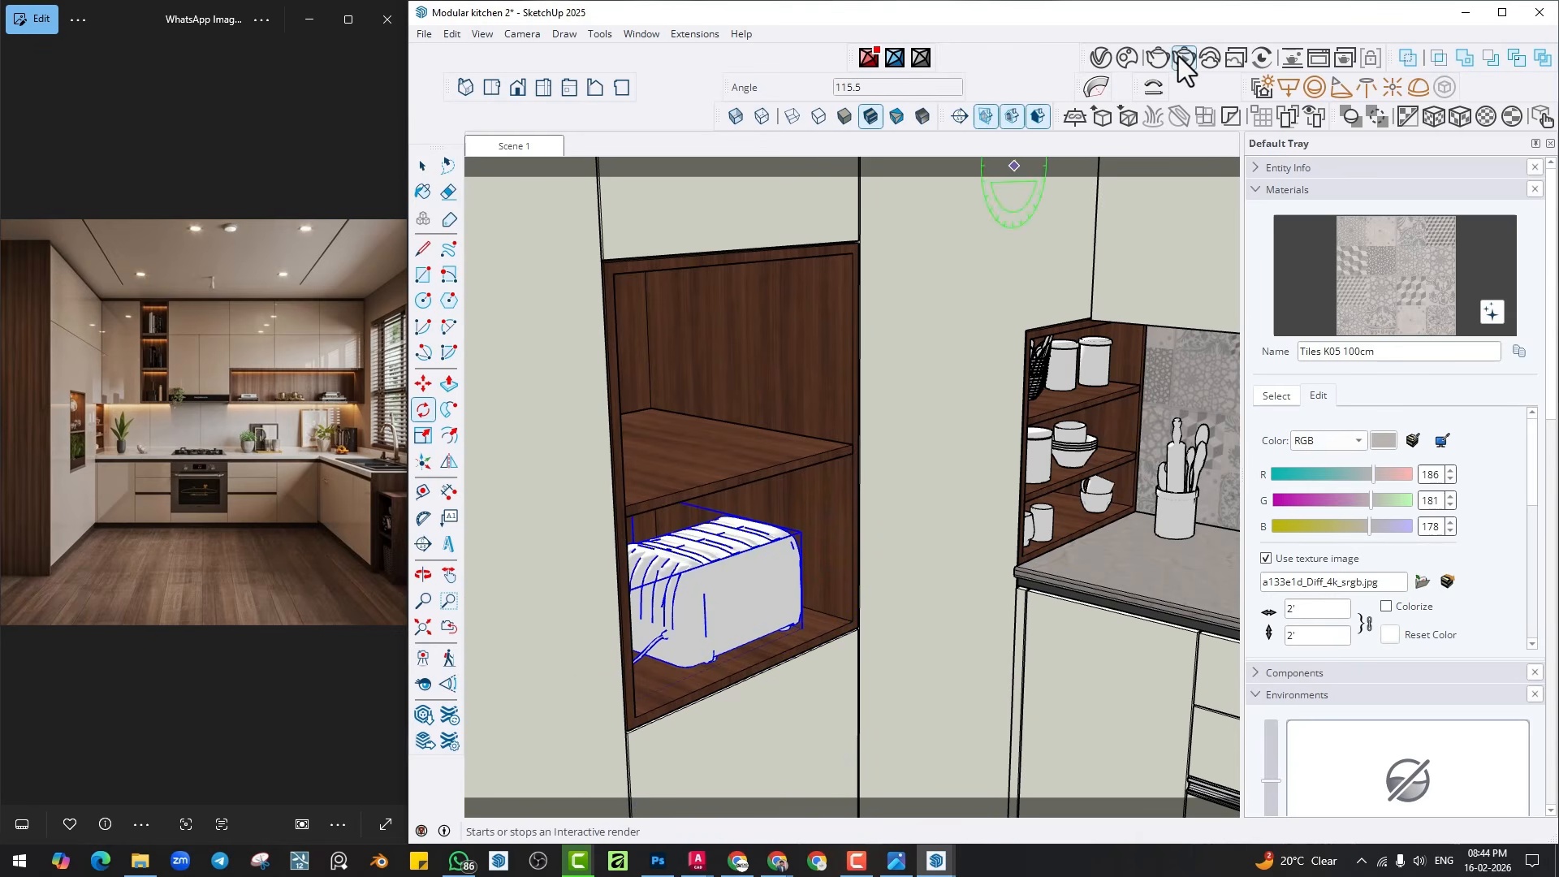
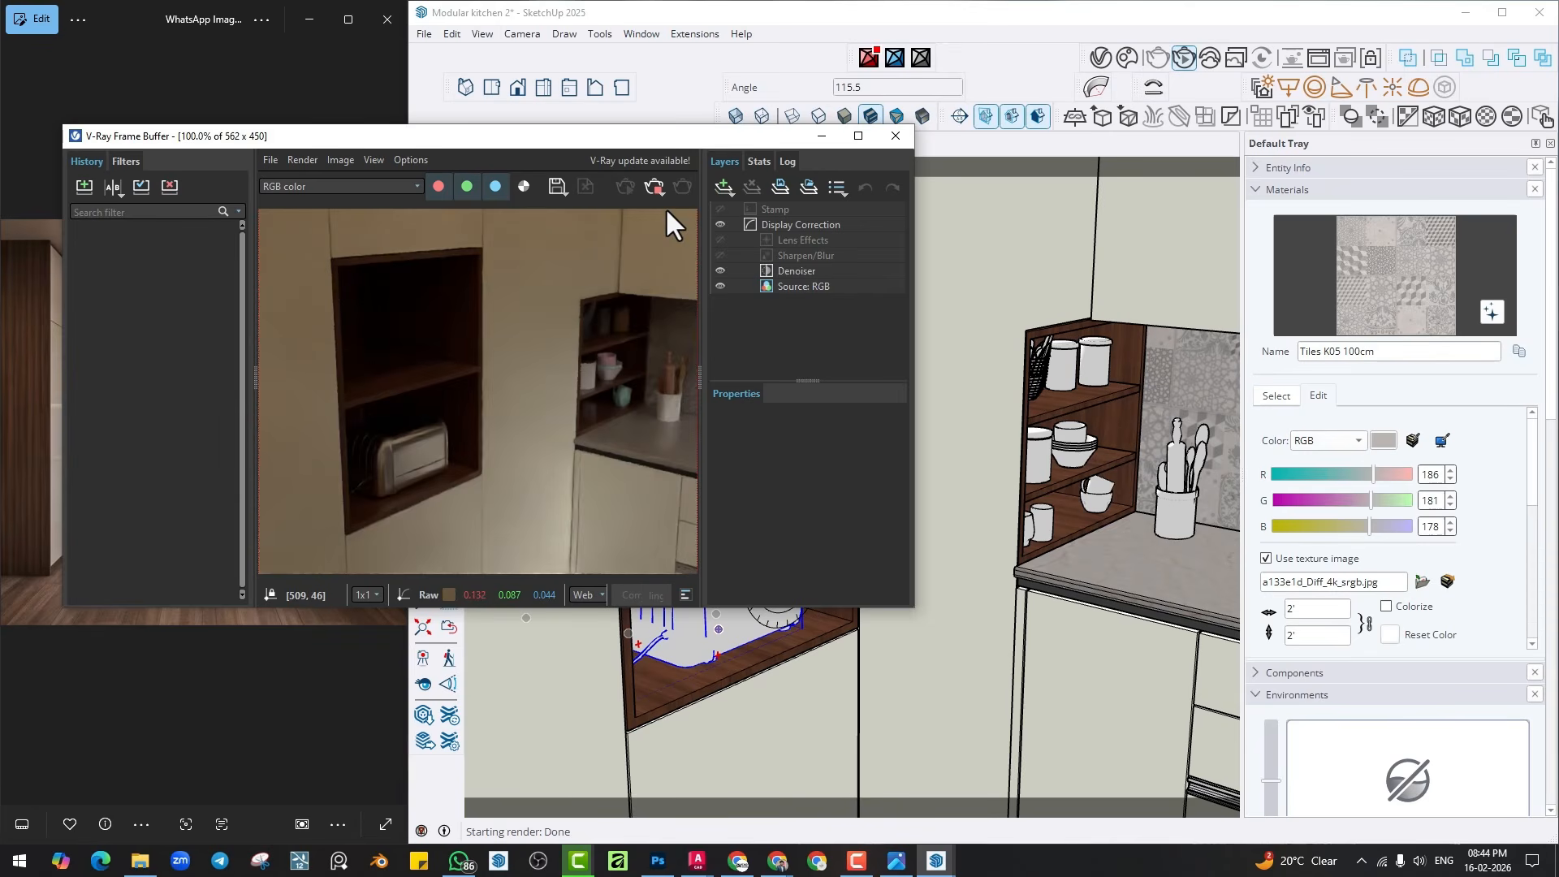
pyautogui.click(897, 135)
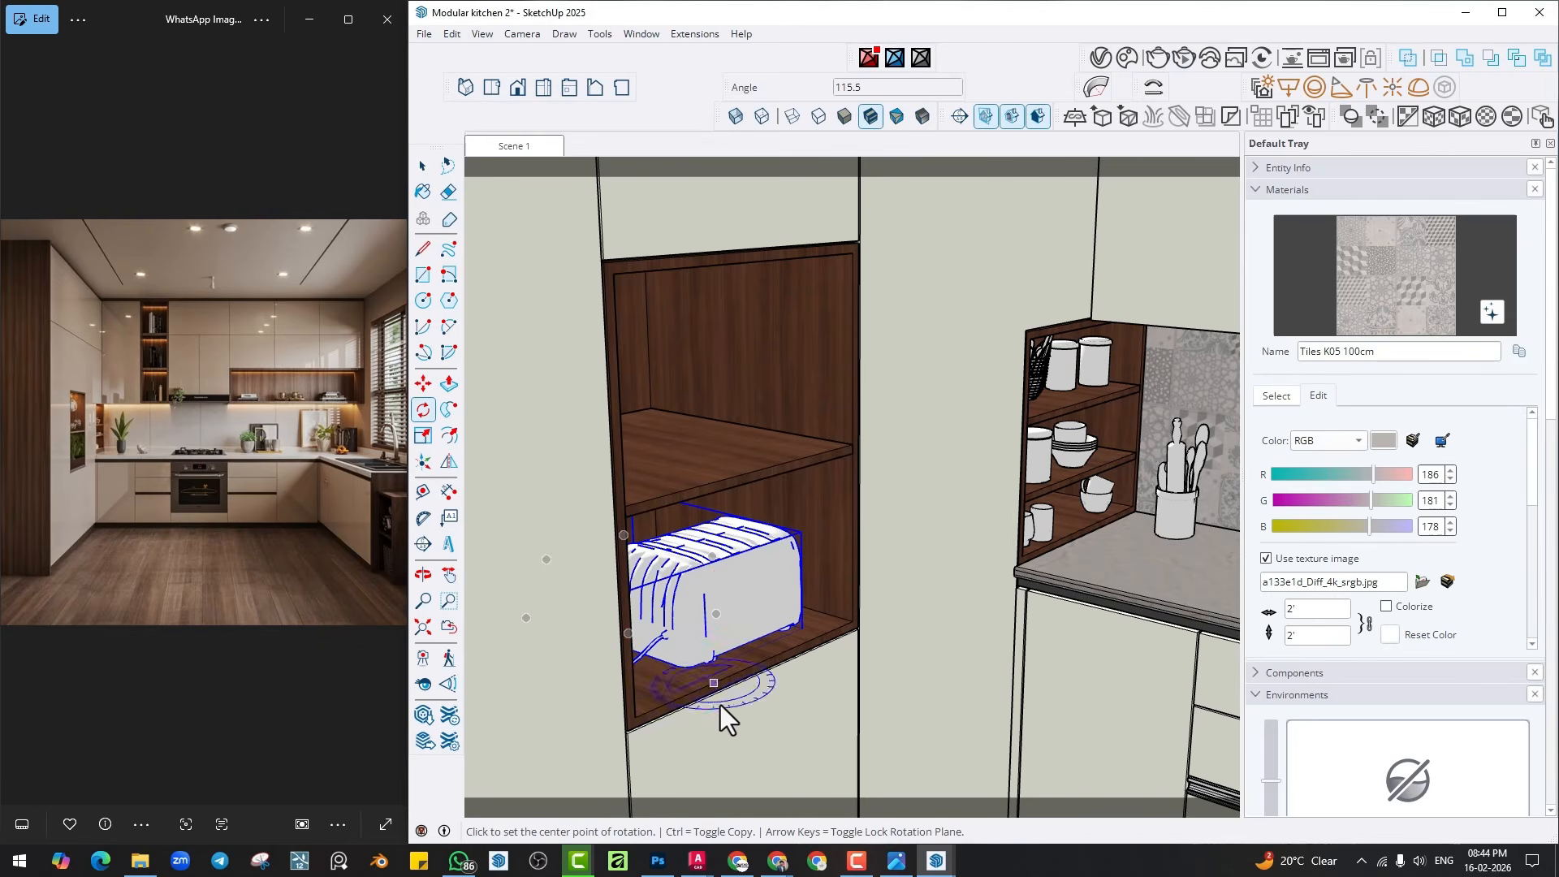
pyautogui.press('Delete')
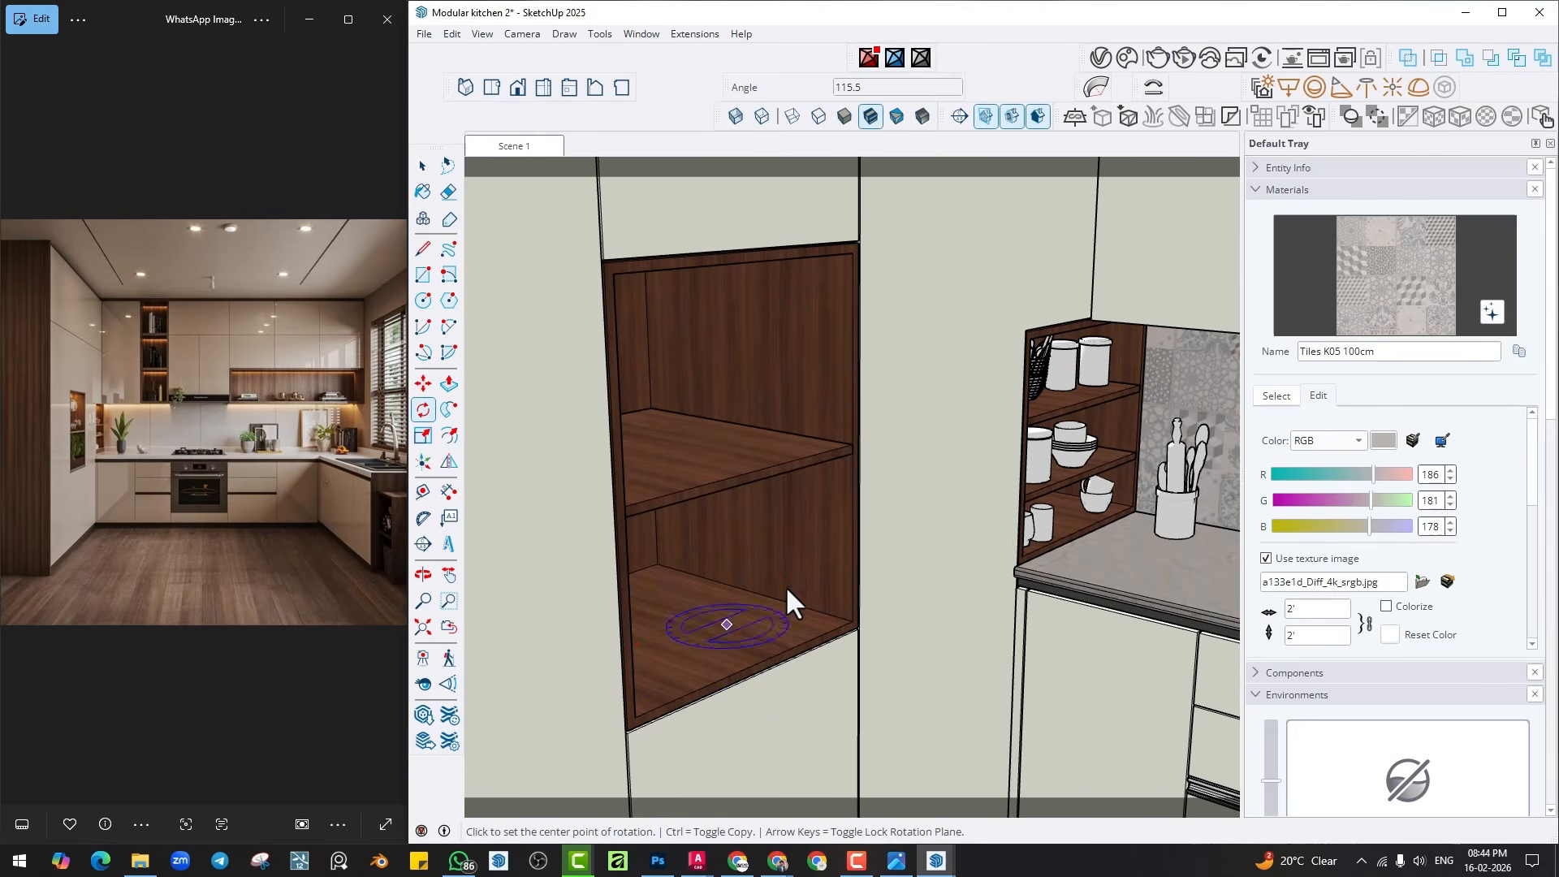
# Place the Toaster 143 017 asset on the niche's lower shelf and scale it down uniformly to 0.80.
pyautogui.click(1127, 57)
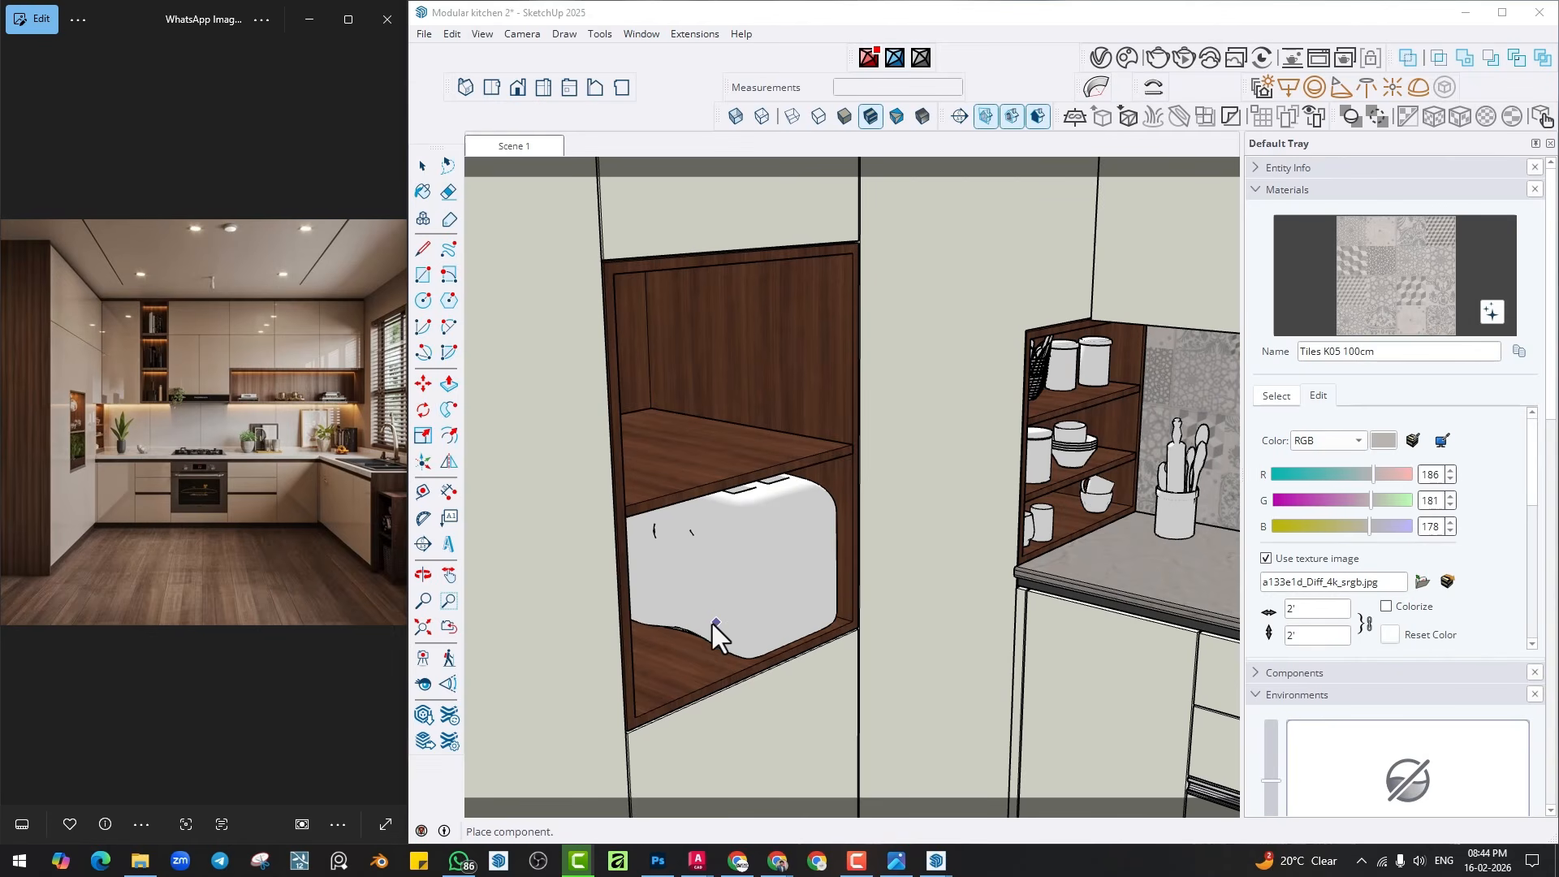
pyautogui.click(713, 623)
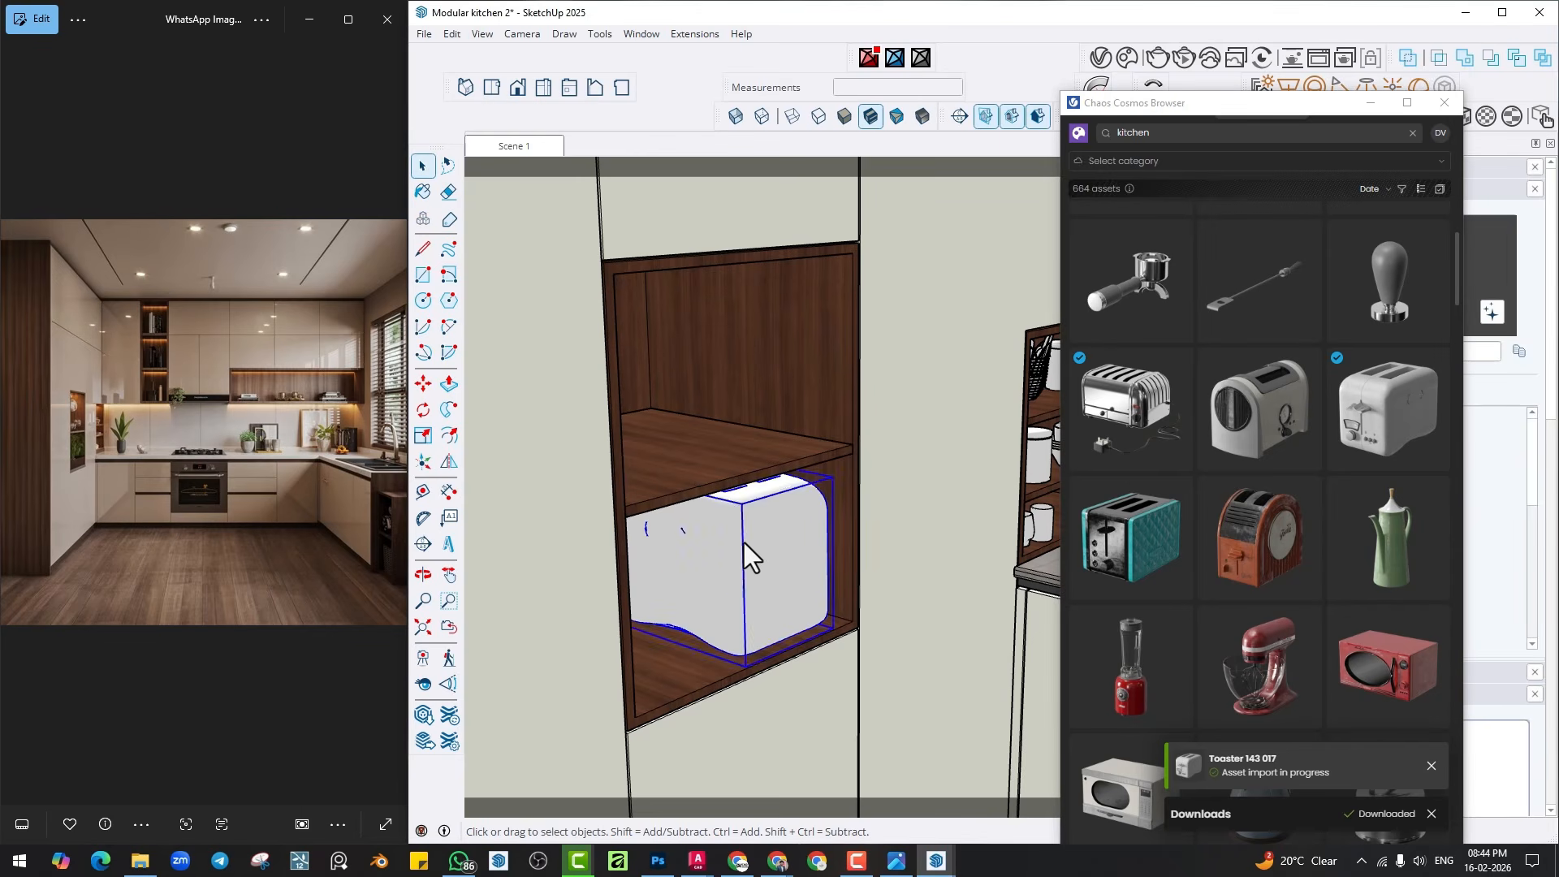
pyautogui.press('s')
pyautogui.click(831, 475)
pyautogui.click(779, 509)
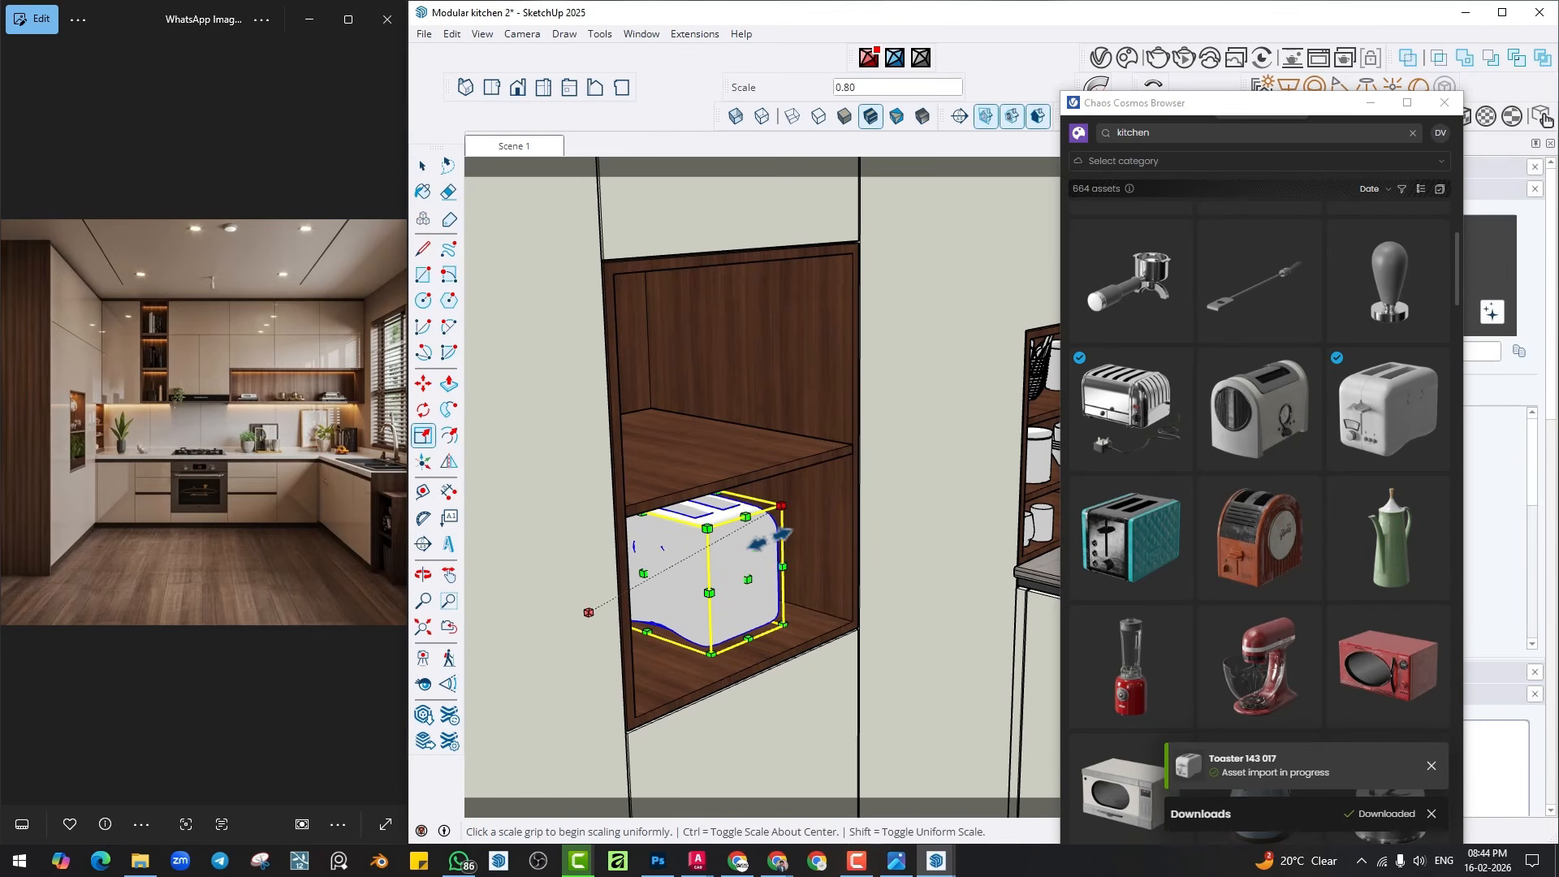
# Flip the toaster so its control side faces out of the niche and reposition it on the lower shelf.
pyautogui.click(449, 469)
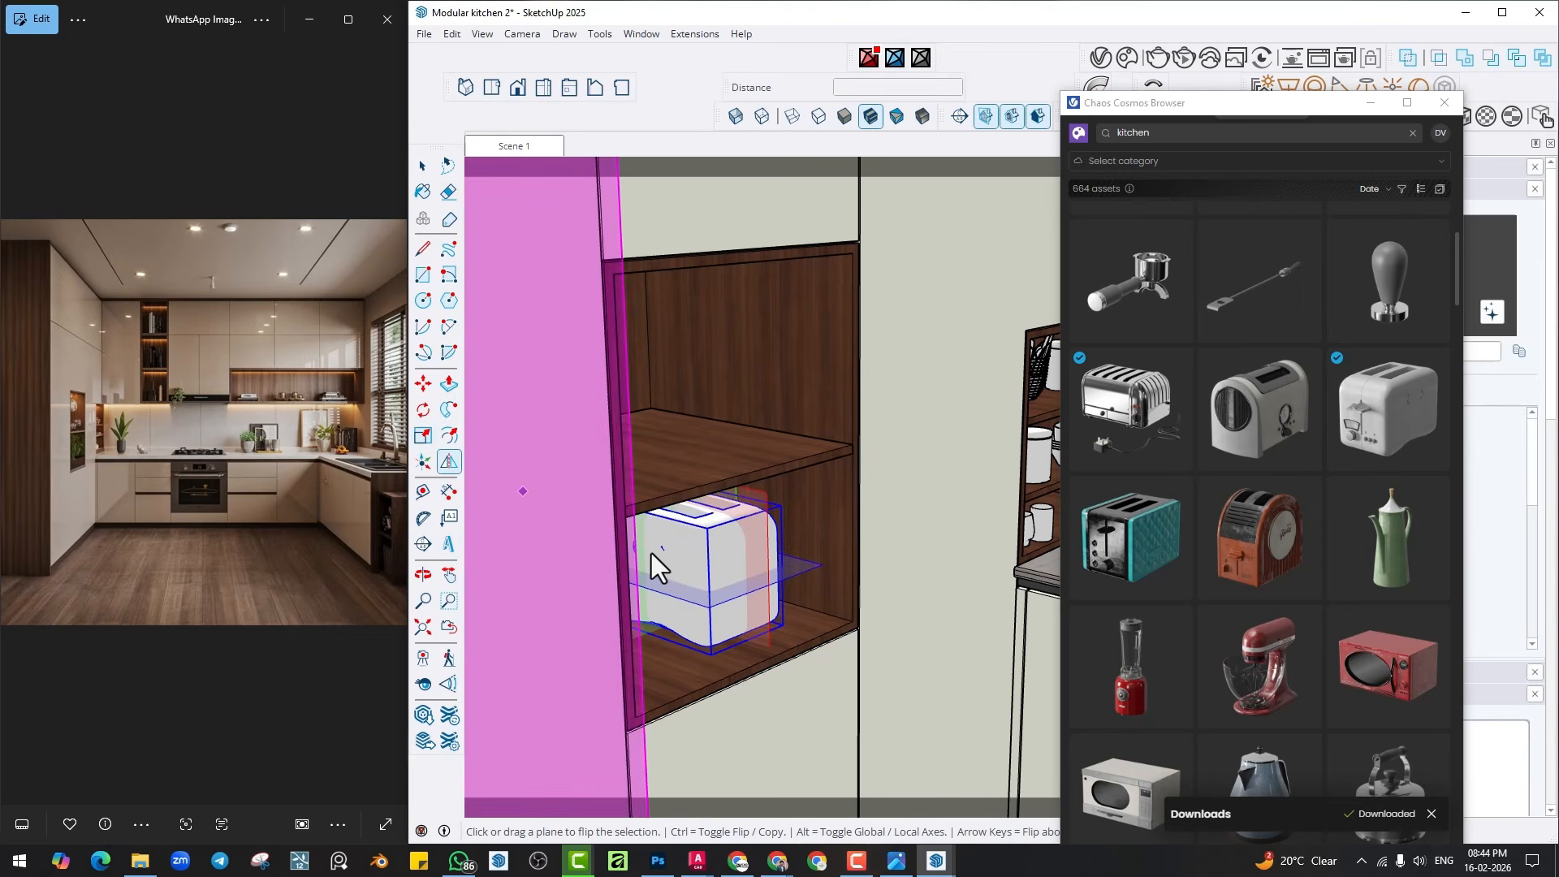
pyautogui.press('m')
pyautogui.click(772, 617)
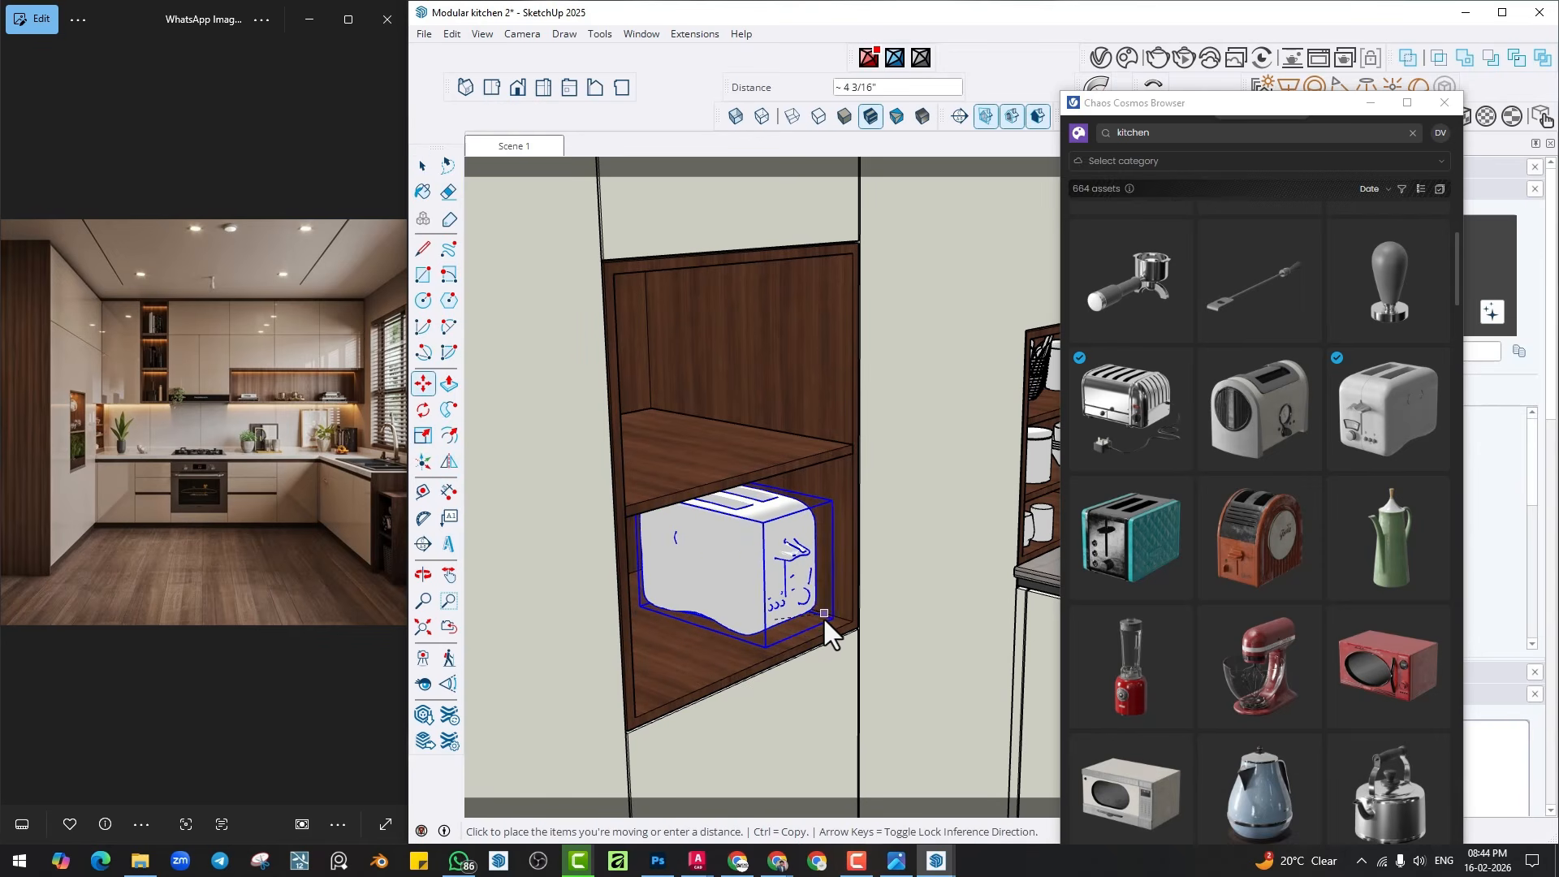
pyautogui.click(843, 635)
# Find the light speckled cup among the kitchen assets and place it on the niche's upper shelf.
pyautogui.scroll(-3, 860, 635)
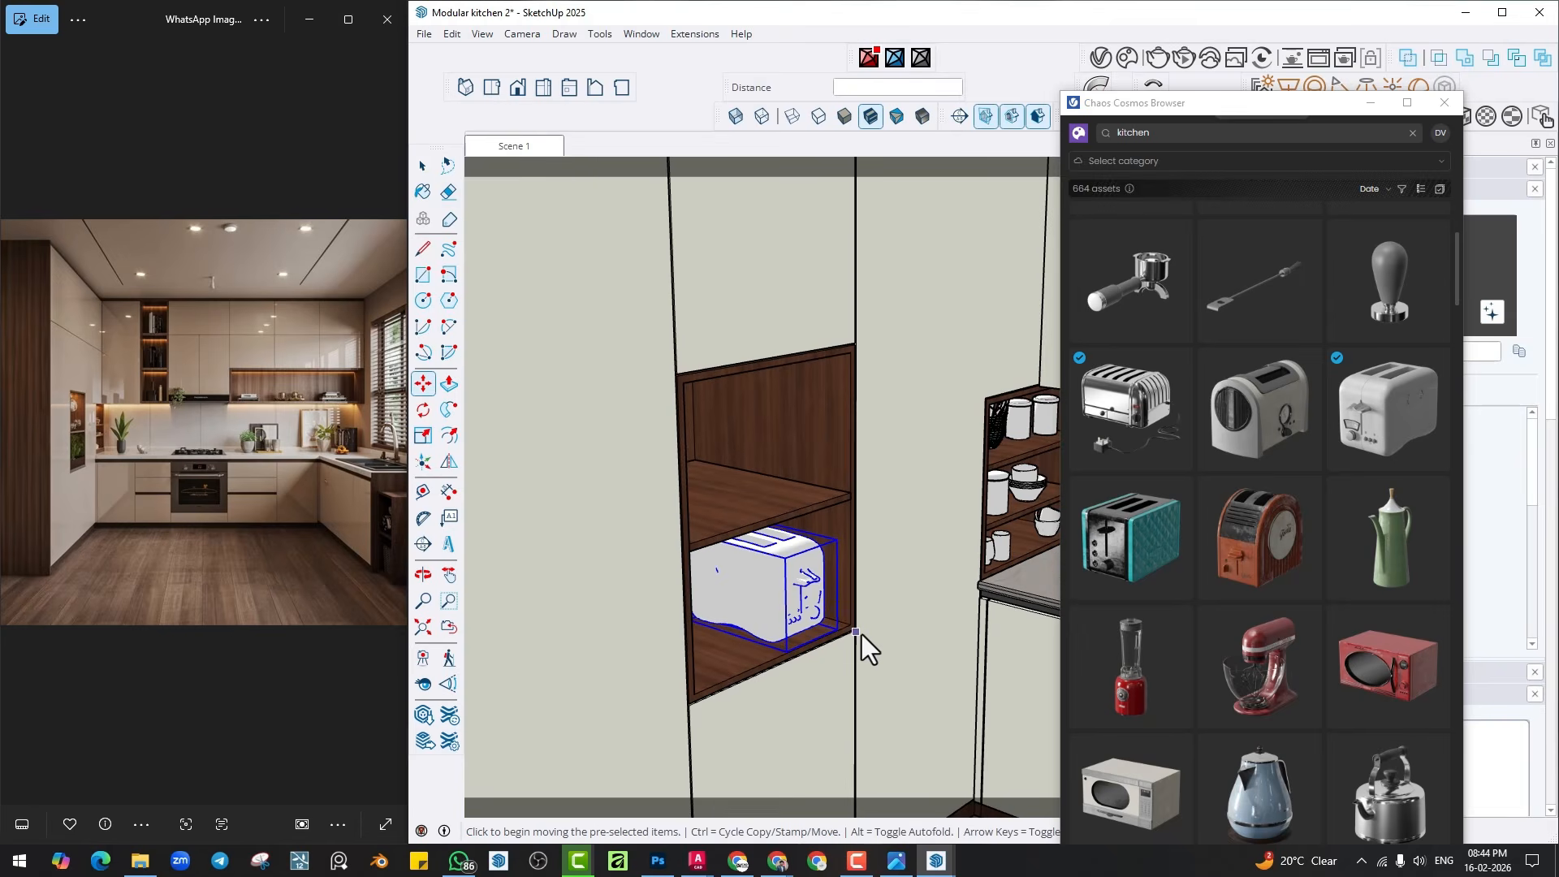
pyautogui.keyDown('shift'); pyautogui.moveTo(861, 635); pyautogui.dragTo(768, 602, button='middle'); pyautogui.keyUp('shift')
pyautogui.scroll(-4, 1251, 495)
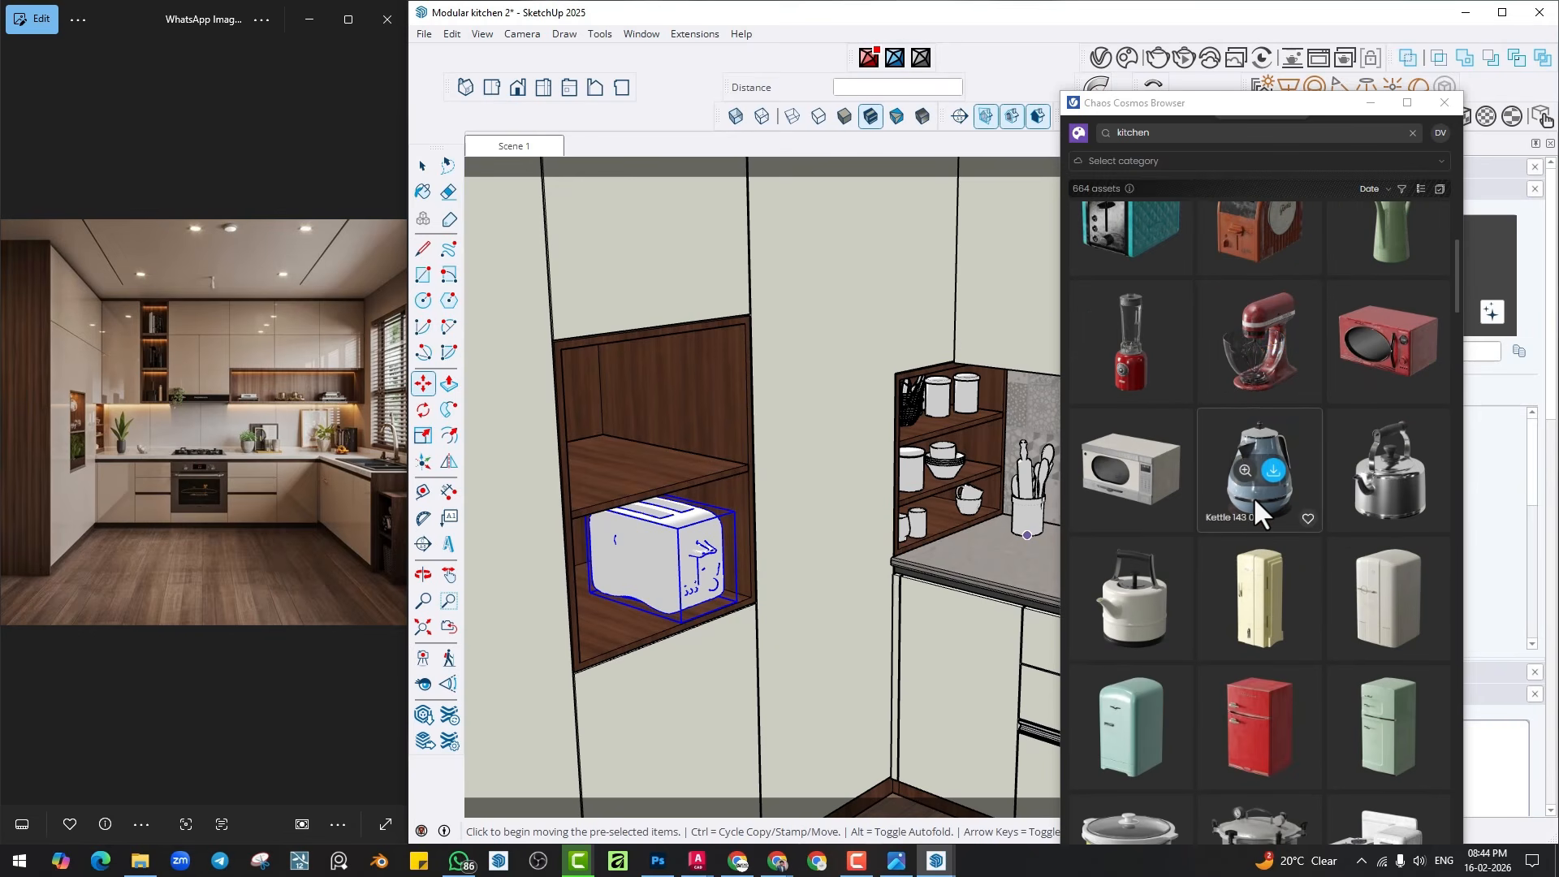
pyautogui.scroll(-5, 1254, 494)
pyautogui.scroll(-15, 1253, 494)
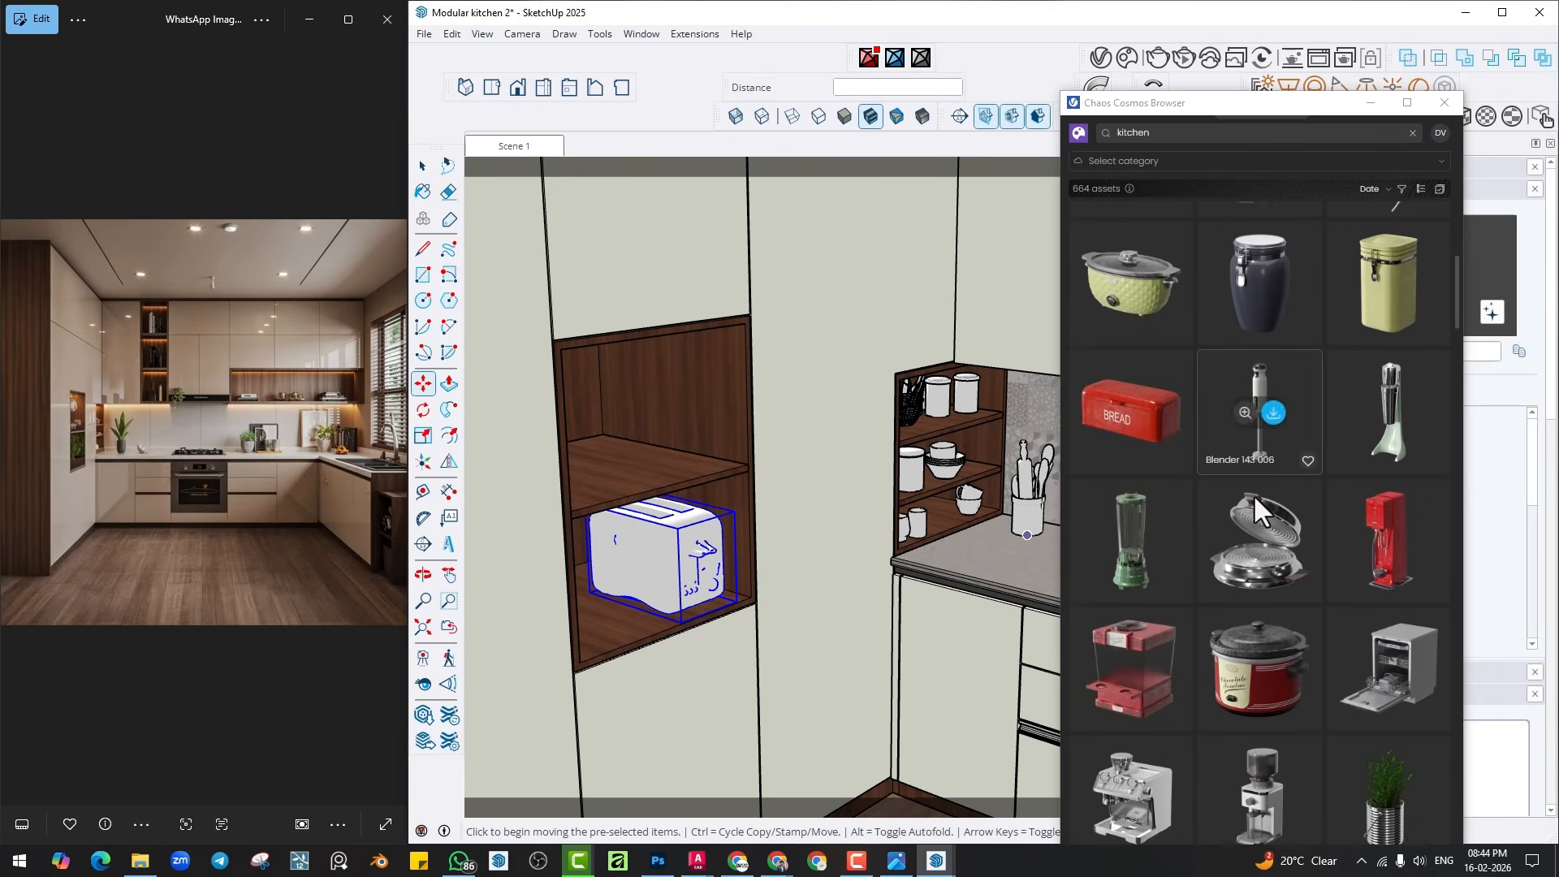
pyautogui.scroll(-5, 1254, 495)
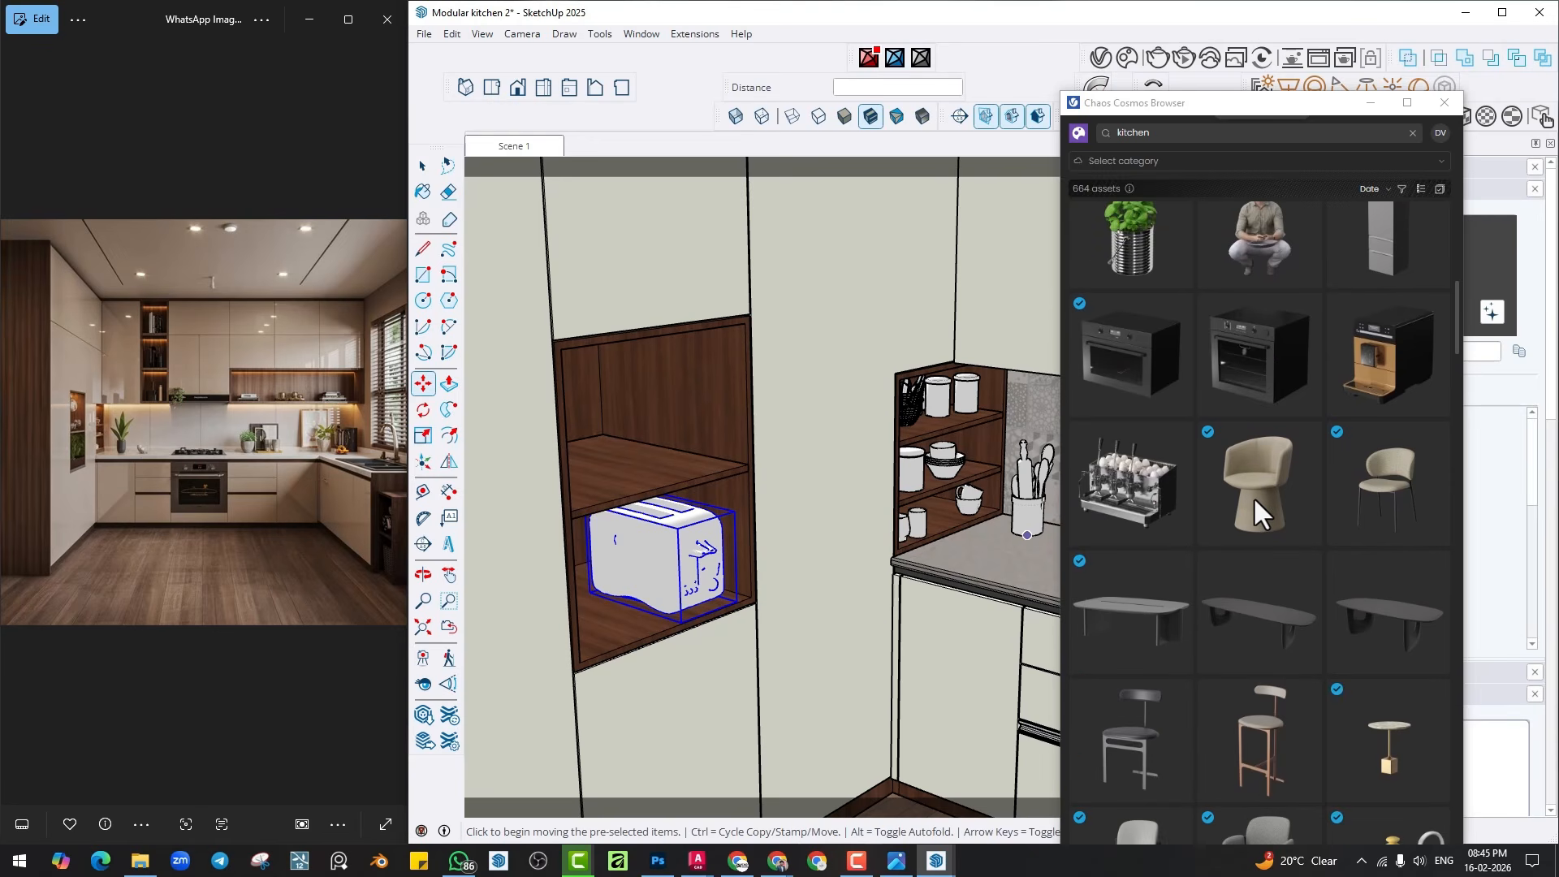
pyautogui.scroll(3, 1253, 495)
pyautogui.scroll(-5, 1253, 495)
pyautogui.scroll(-3, 1253, 496)
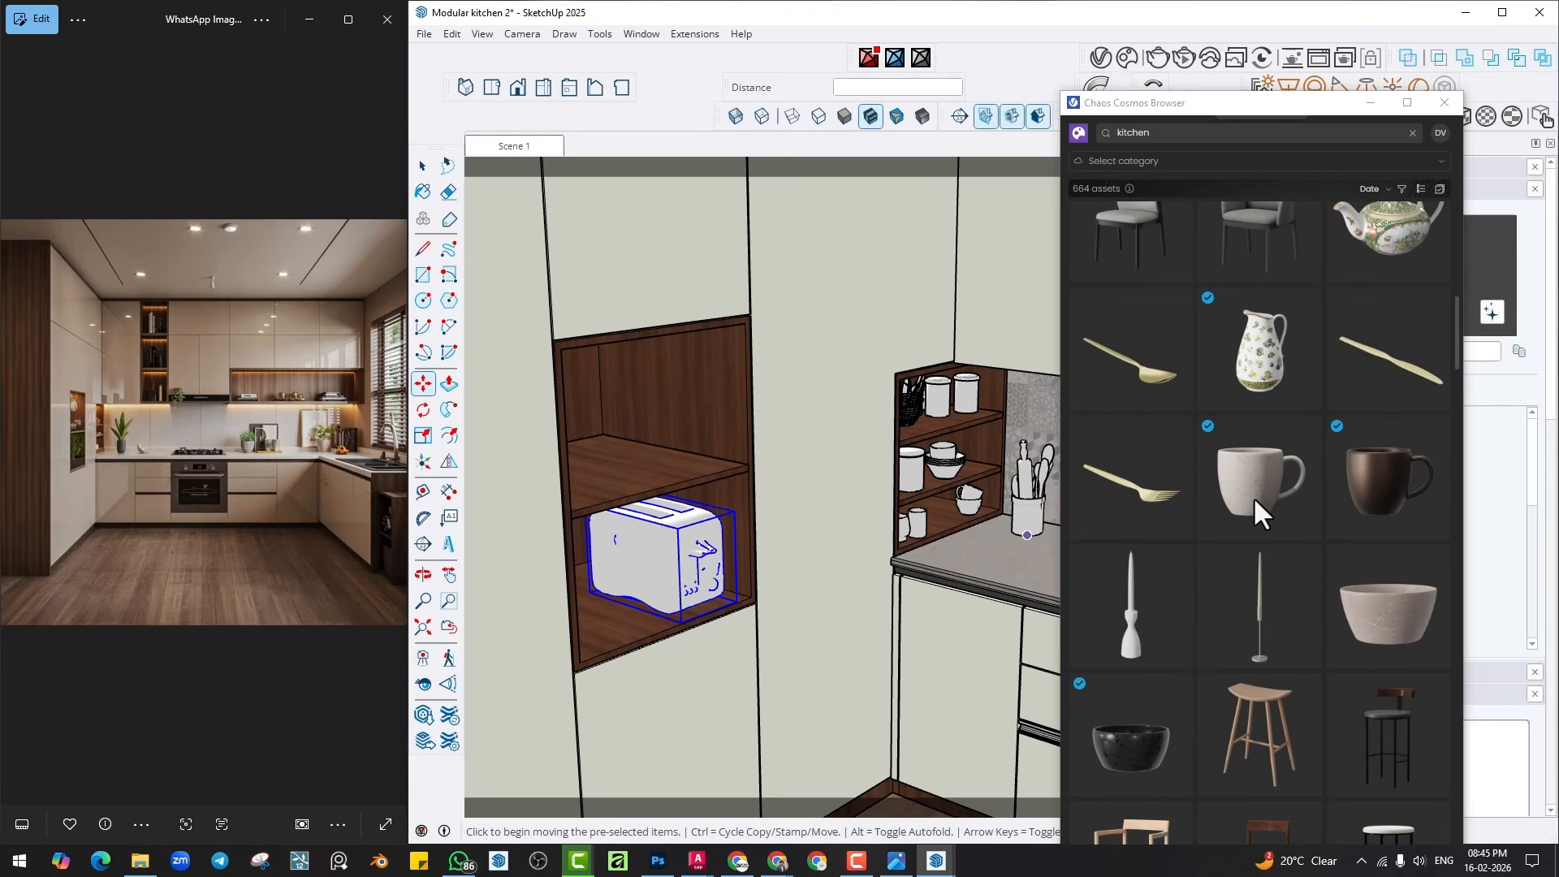
pyautogui.click(1273, 478)
pyautogui.scroll(2, 659, 459)
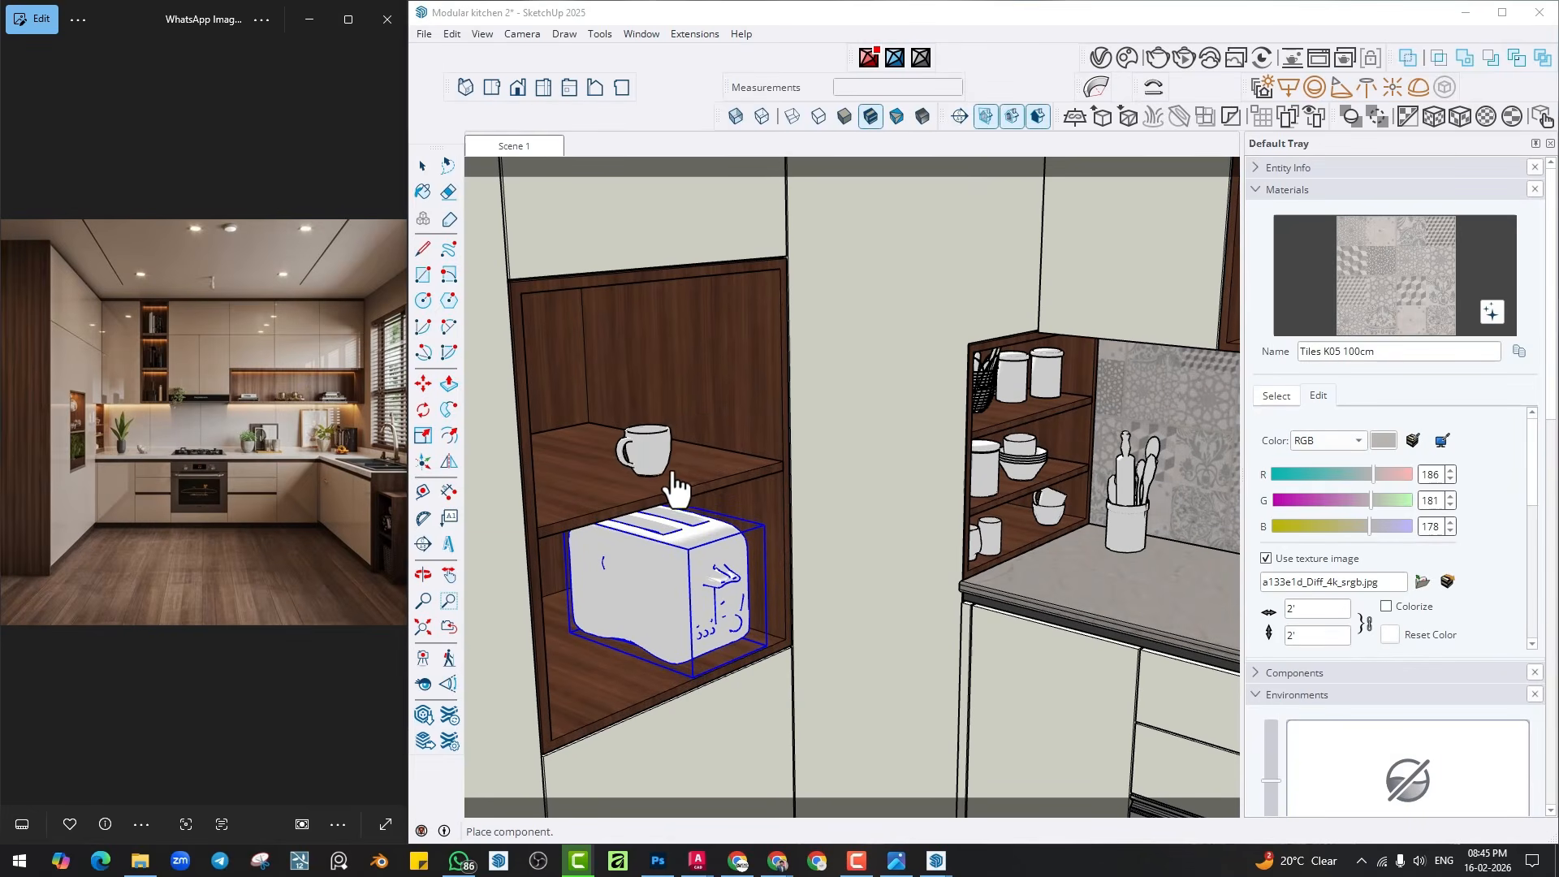
# Place the dark brown Cup 001 asset on the niche's upper shelf beside the light cup.
pyautogui.click(1127, 58)
pyautogui.click(1405, 502)
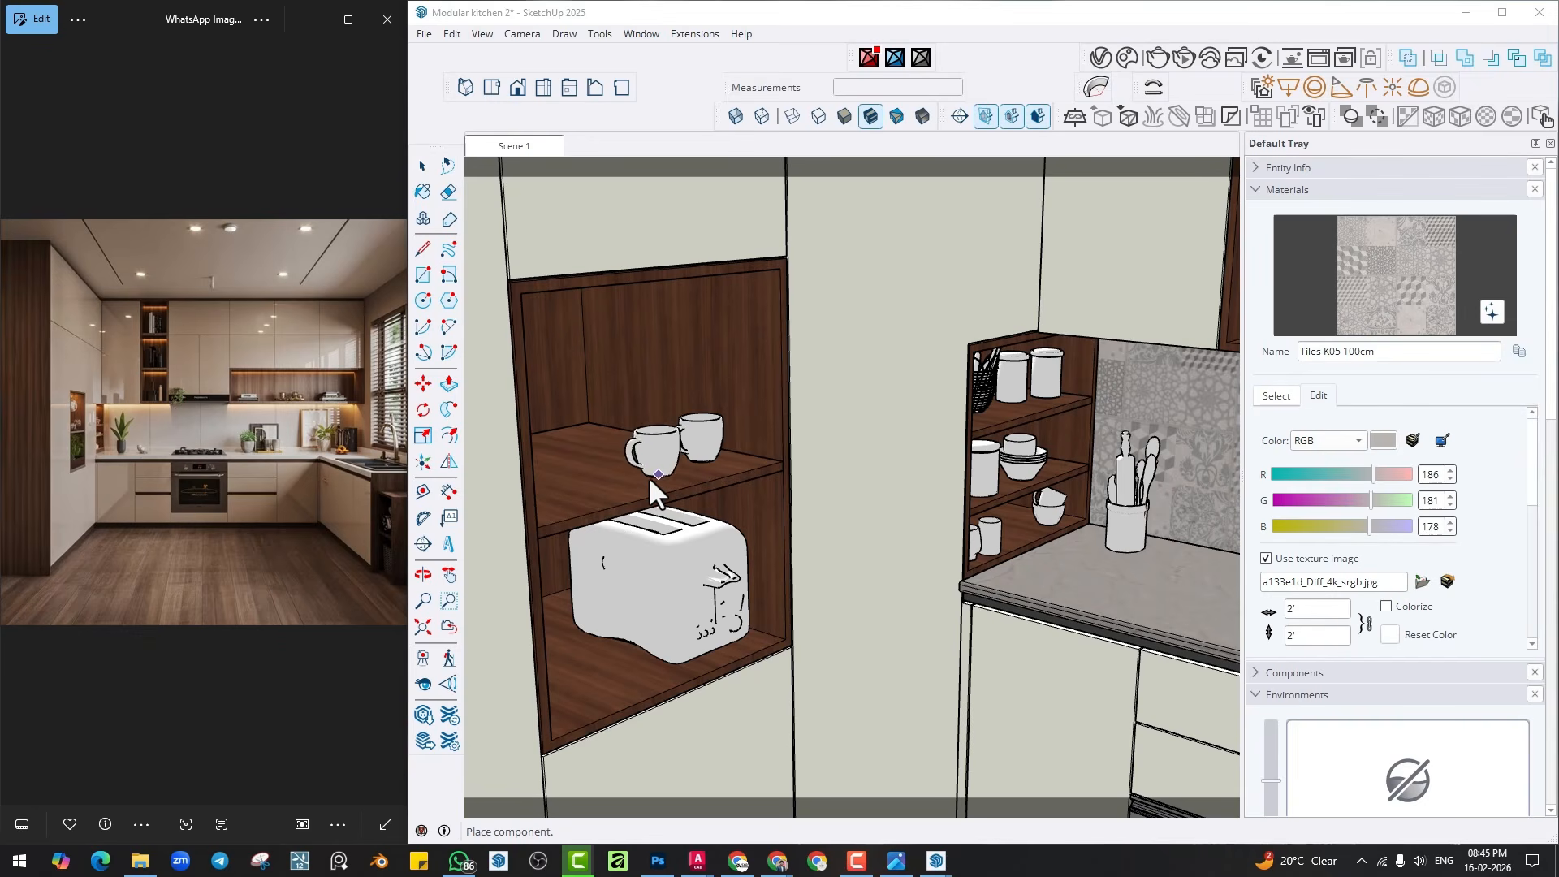
pyautogui.click(651, 473)
# Download the Bowl 009 asset and place it on the niche's upper shelf next to the two cups.
pyautogui.click(1127, 58)
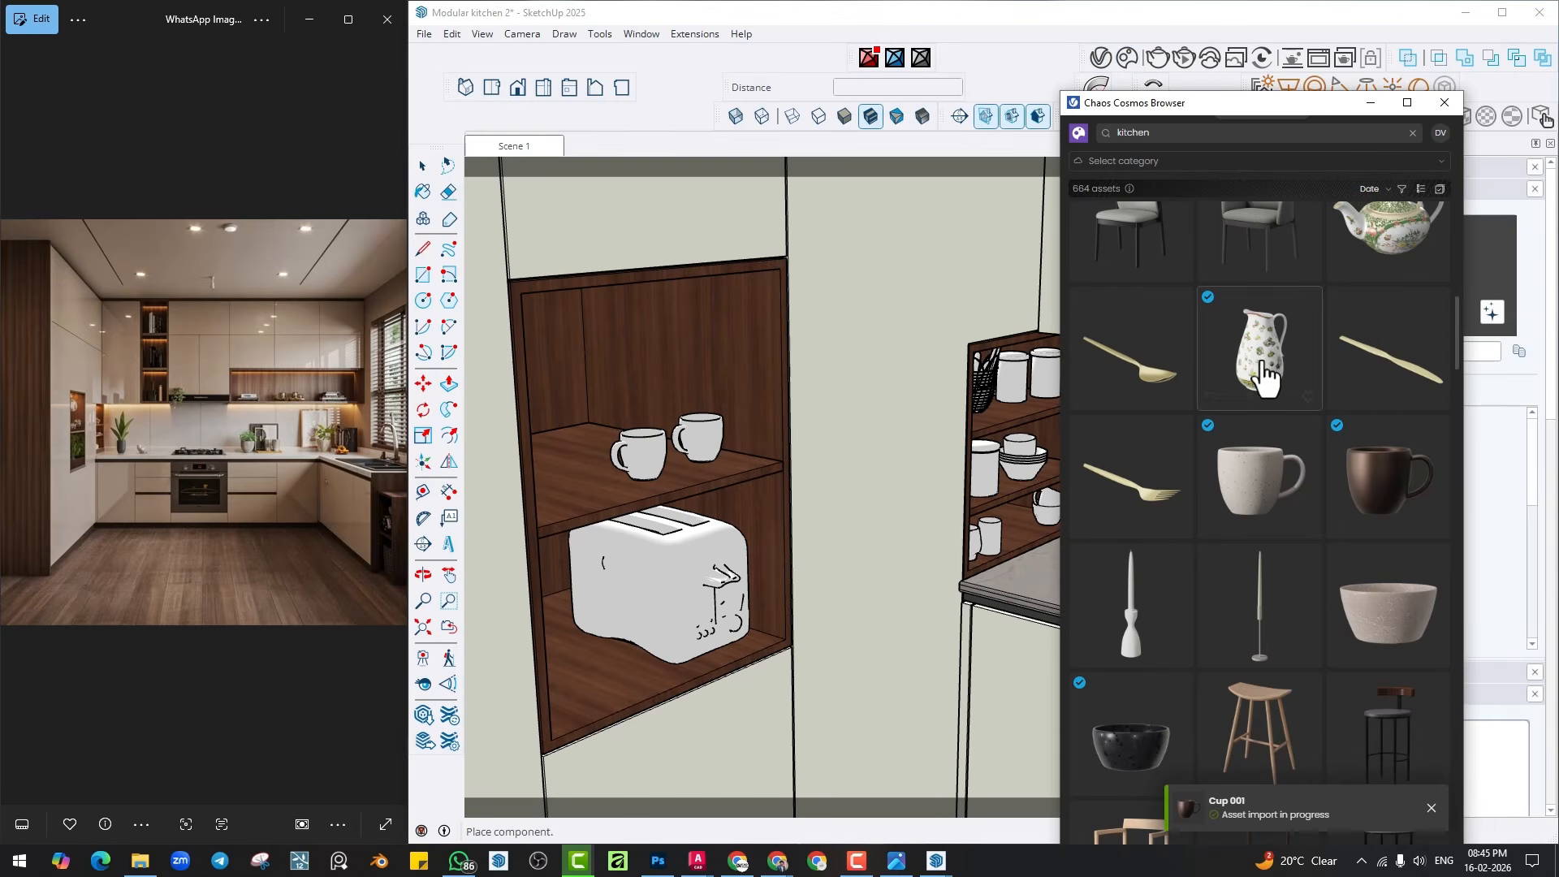
pyautogui.scroll(-2, 1171, 558)
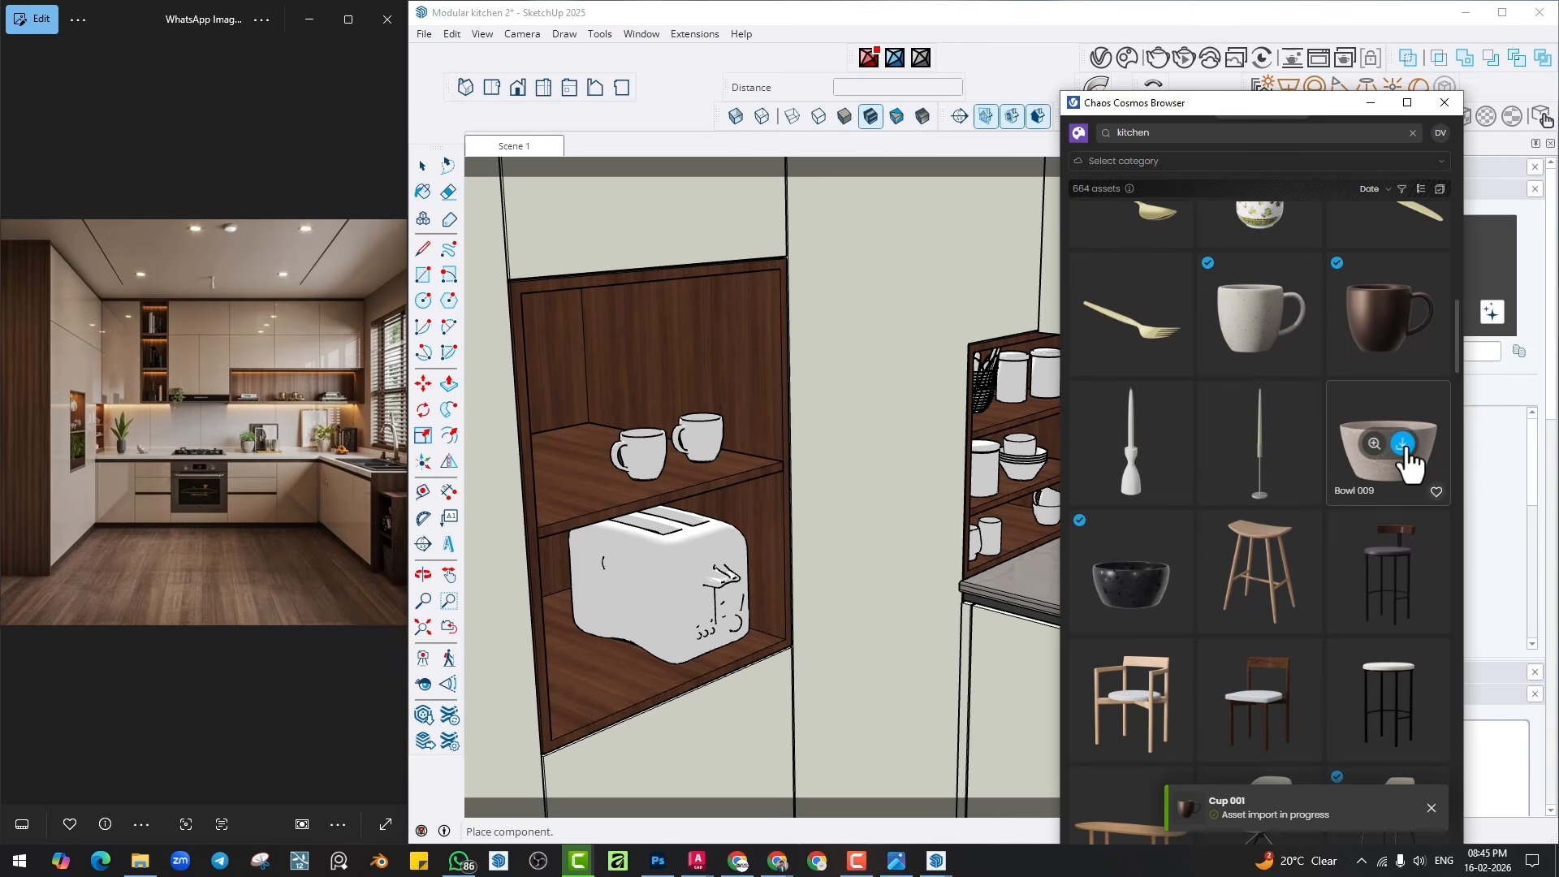
pyautogui.click(1403, 447)
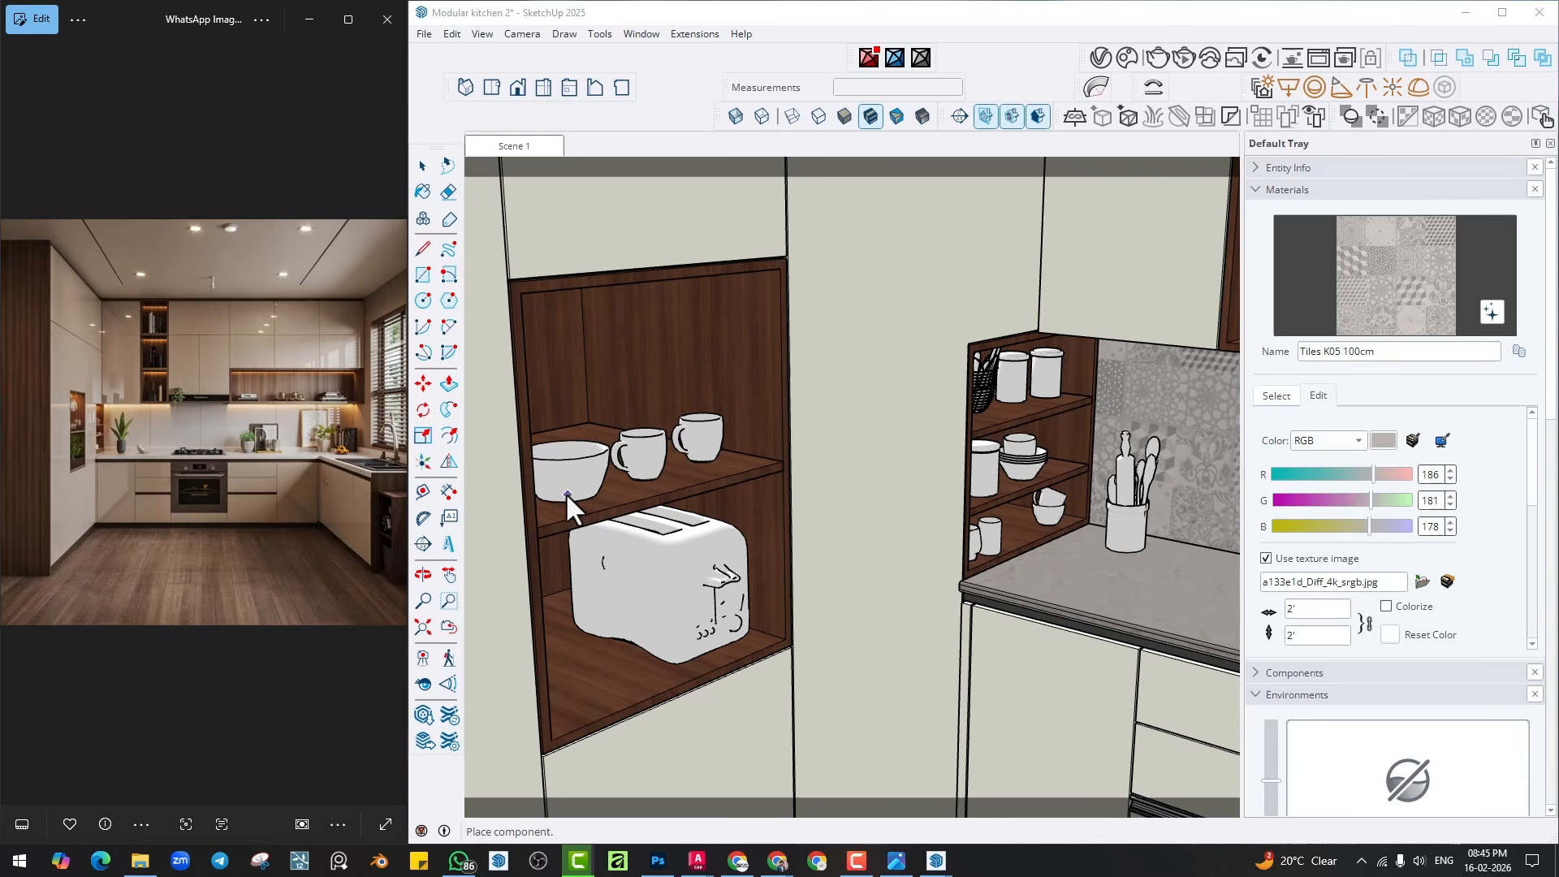
pyautogui.click(565, 492)
# Return to Scene 1 and place the Dishes 155 026 asset on the corner of the countertop near the utensil holder.
pyautogui.scroll(-6, 789, 533)
pyautogui.moveTo(979, 514); pyautogui.dragTo(613, 527, button='middle')
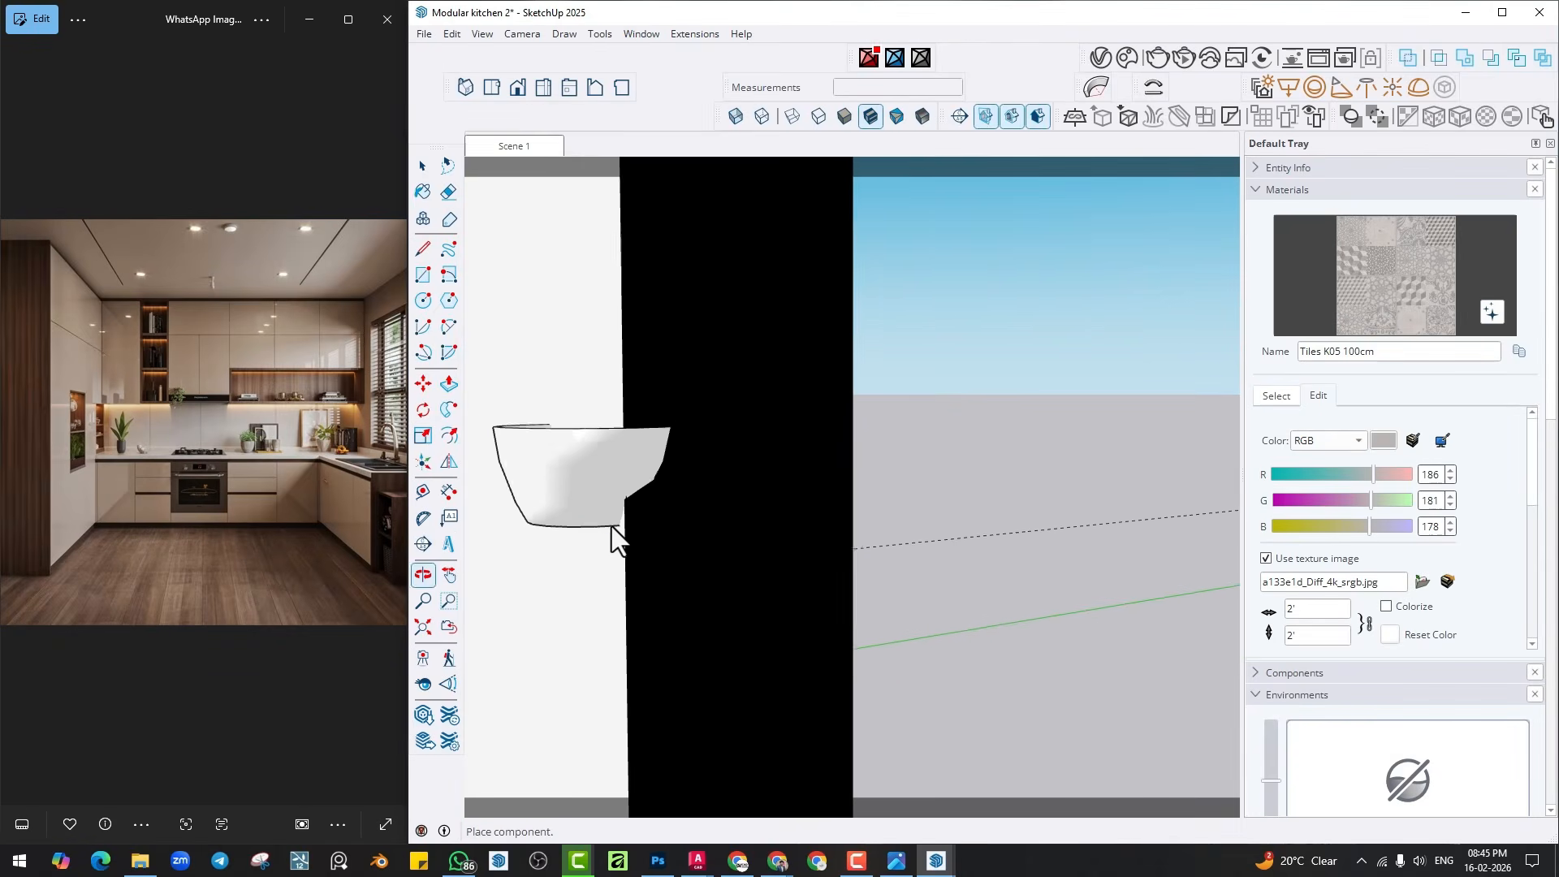
pyautogui.click(527, 147)
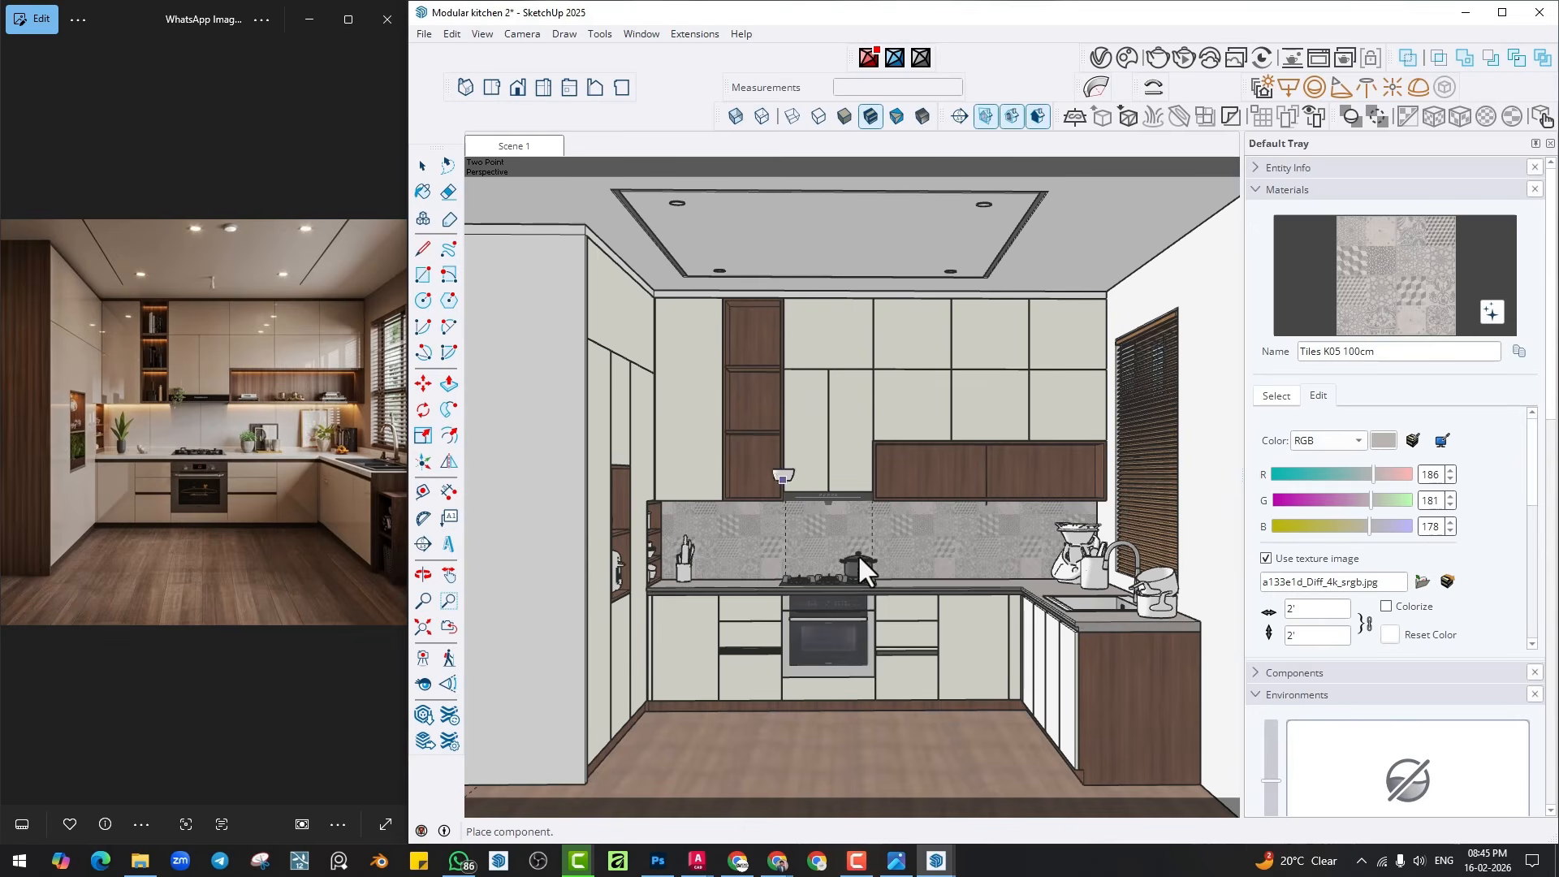
pyautogui.scroll(5, 859, 568)
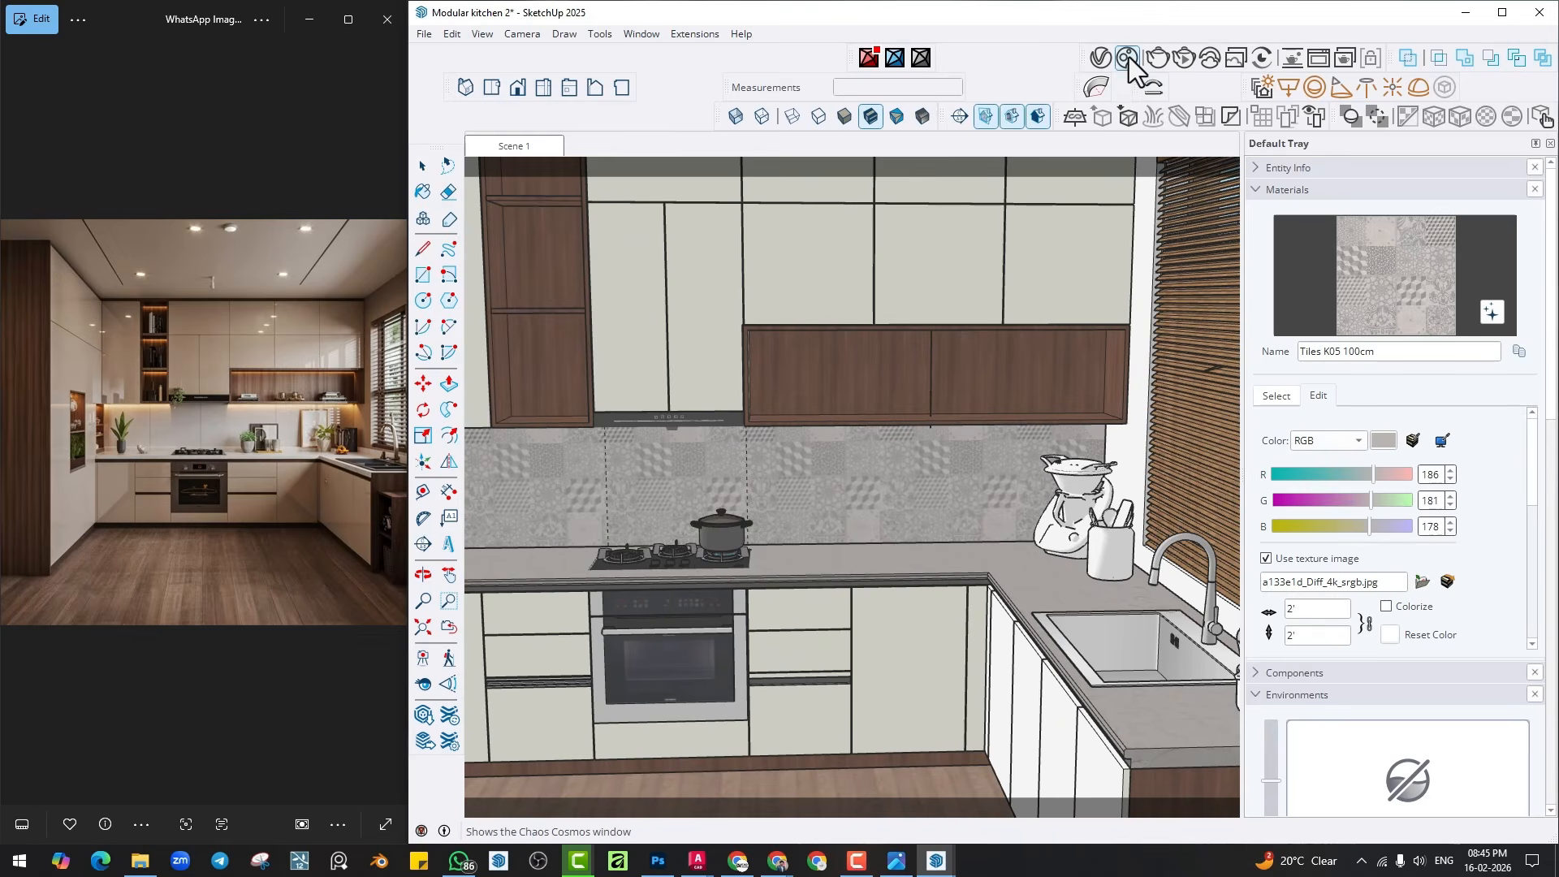
pyautogui.click(1127, 59)
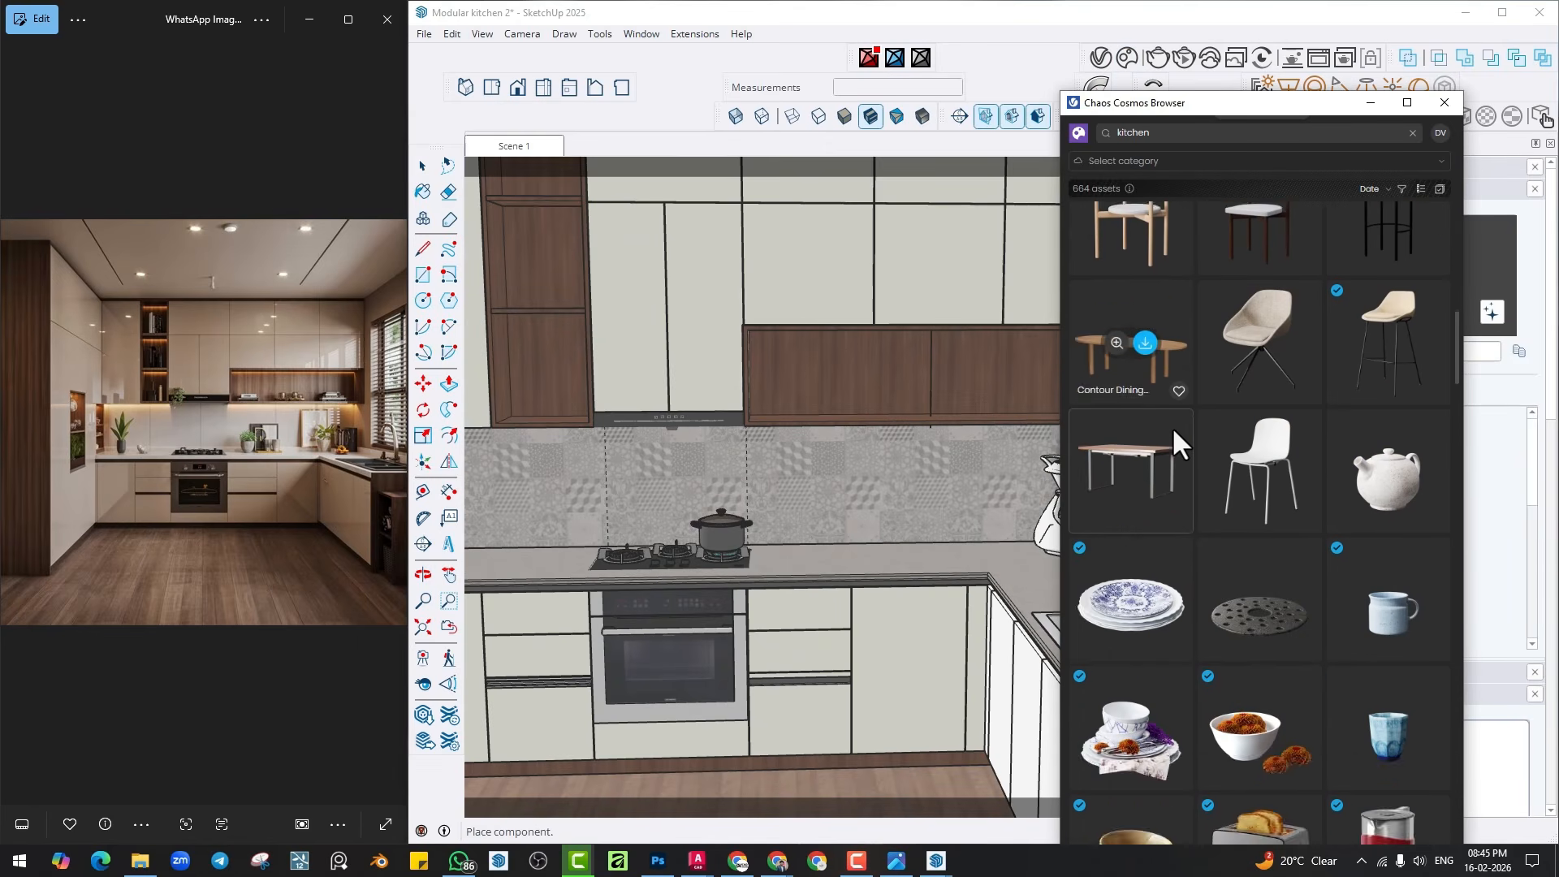
pyautogui.scroll(-5, 1172, 427)
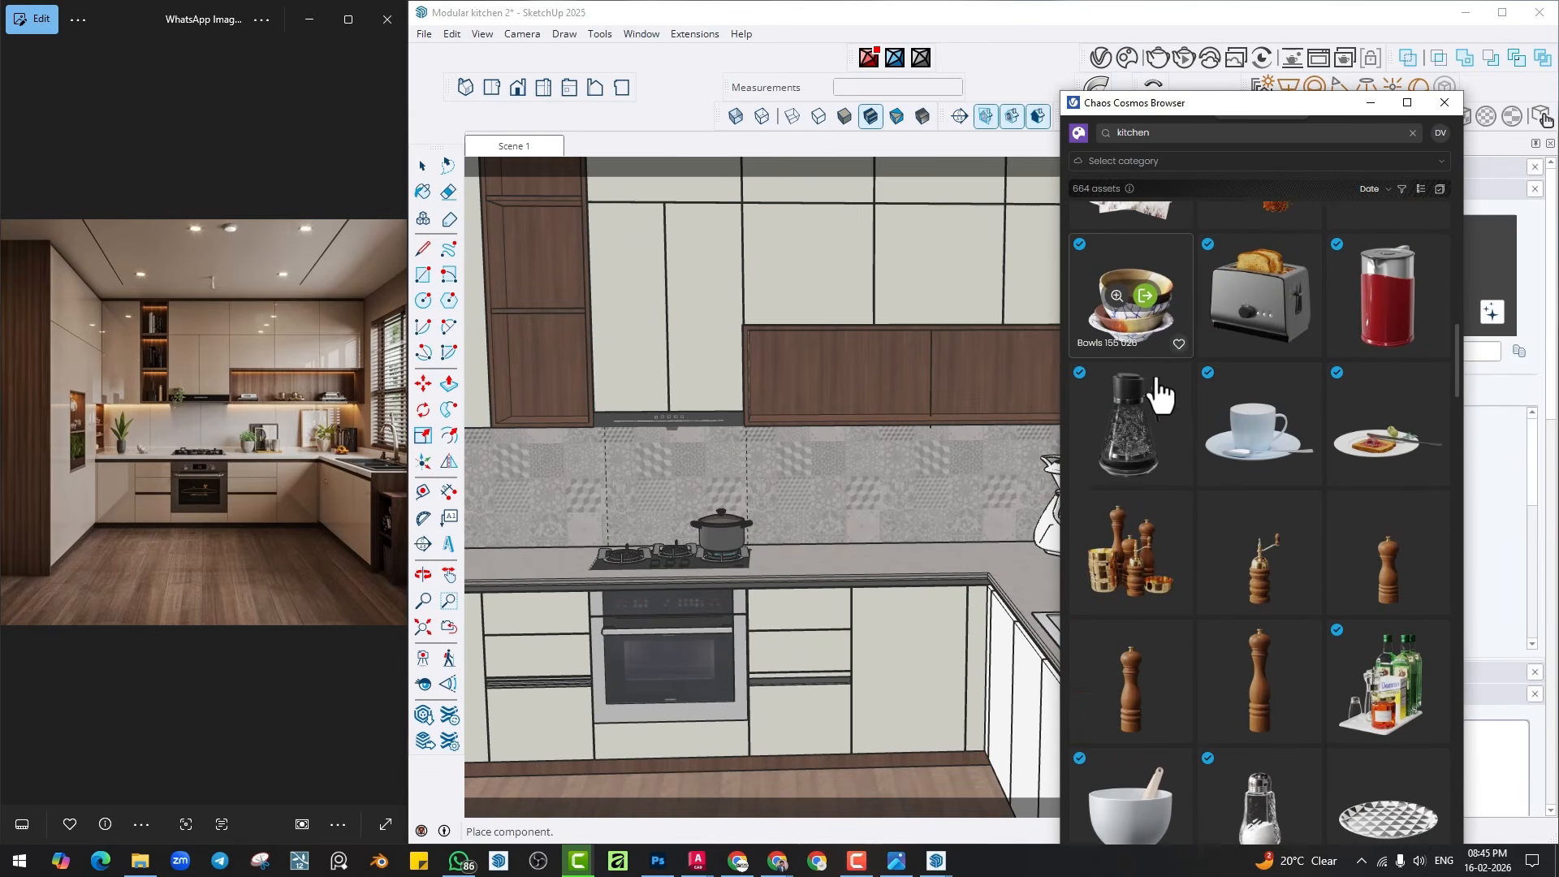
pyautogui.scroll(1, 1159, 394)
pyautogui.click(1145, 241)
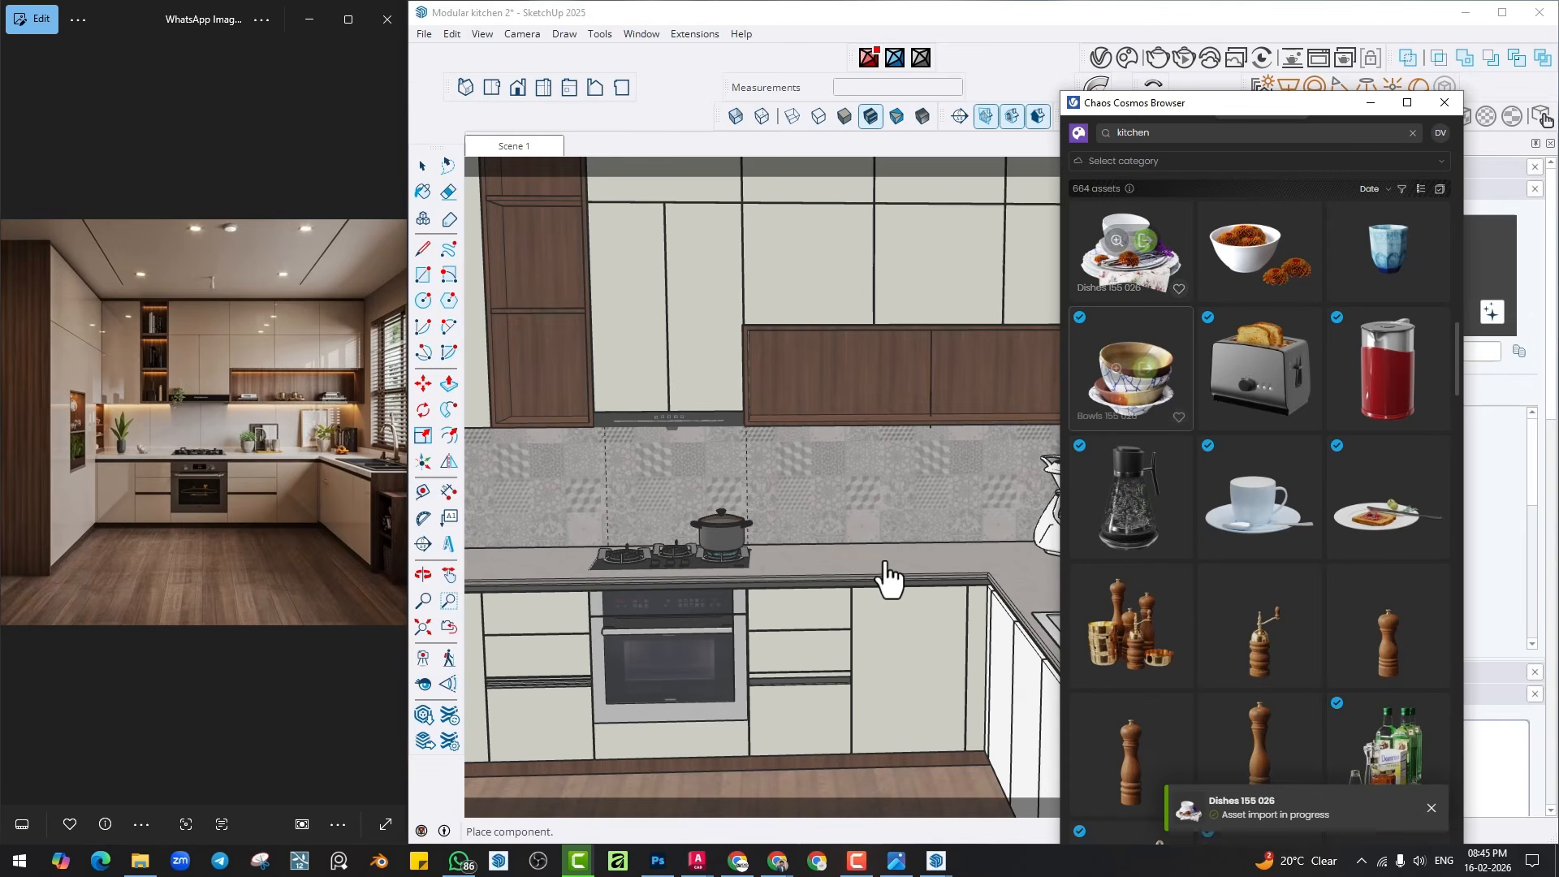
pyautogui.scroll(5, 921, 584)
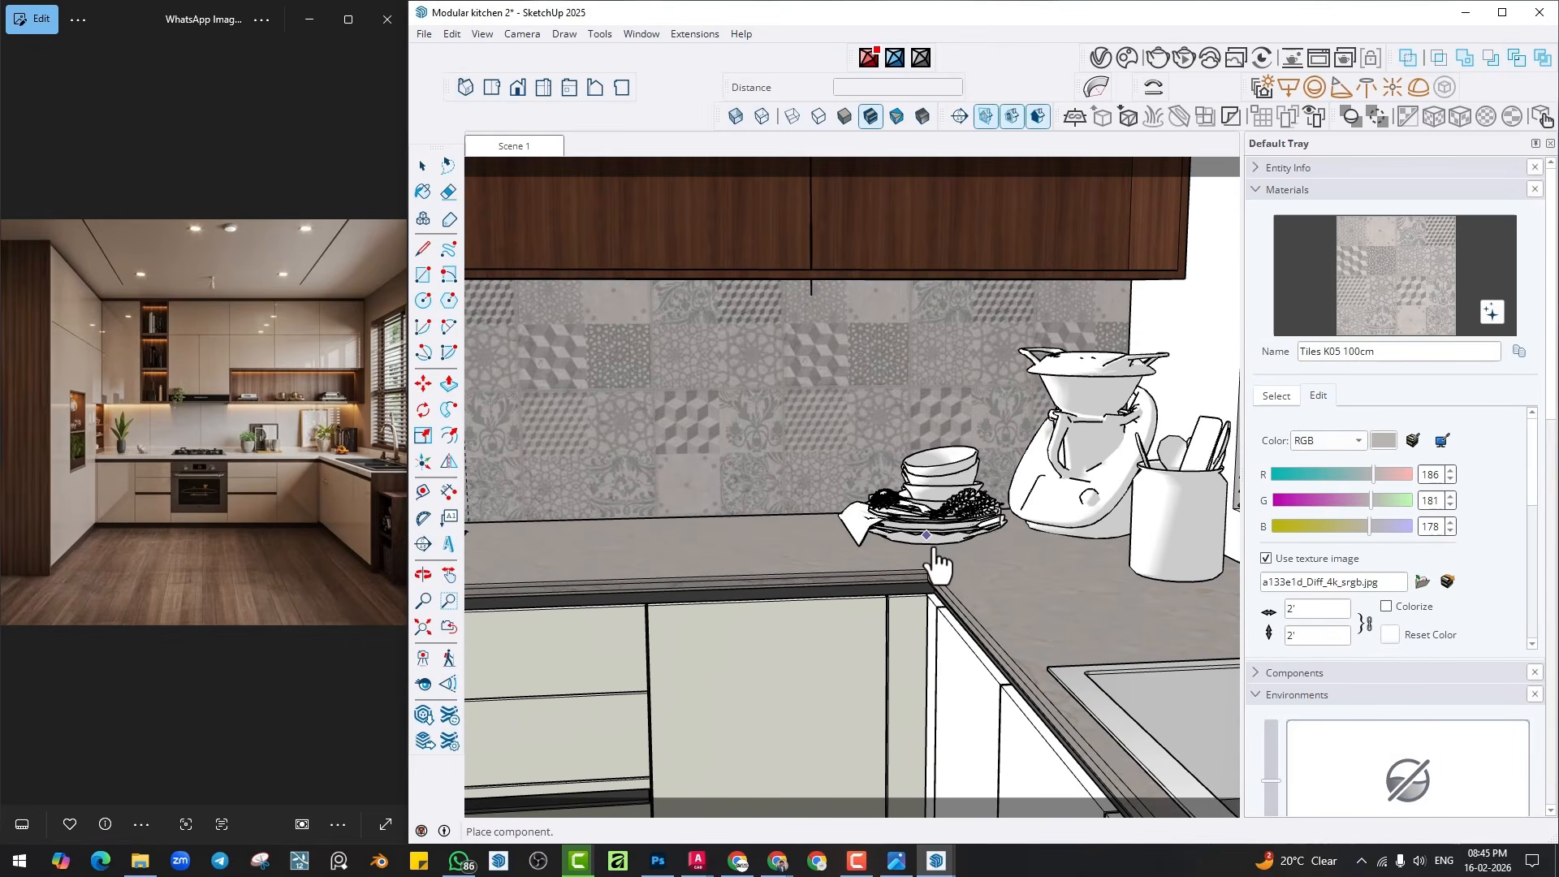
# Find the Seasoning Set 134 014 asset among the kitchen assets and place it at the window end of the wooden wall shelf.
pyautogui.scroll(-2, 931, 556)
pyautogui.moveTo(888, 534); pyautogui.dragTo(901, 666, button='middle')
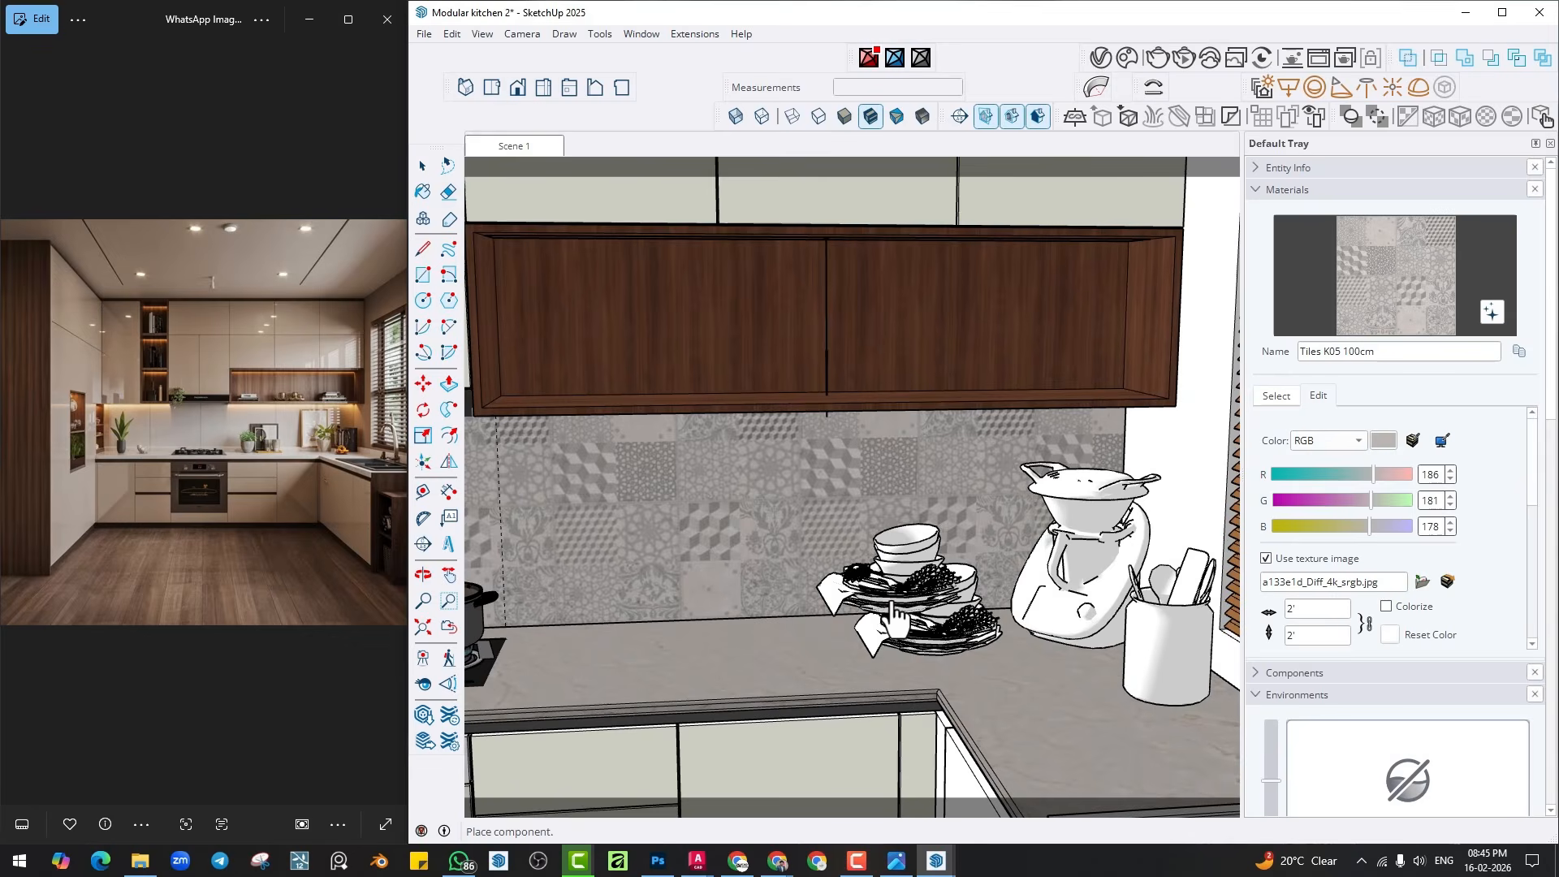
pyautogui.click(1127, 61)
pyautogui.scroll(-3, 1215, 414)
pyautogui.scroll(2, 1211, 413)
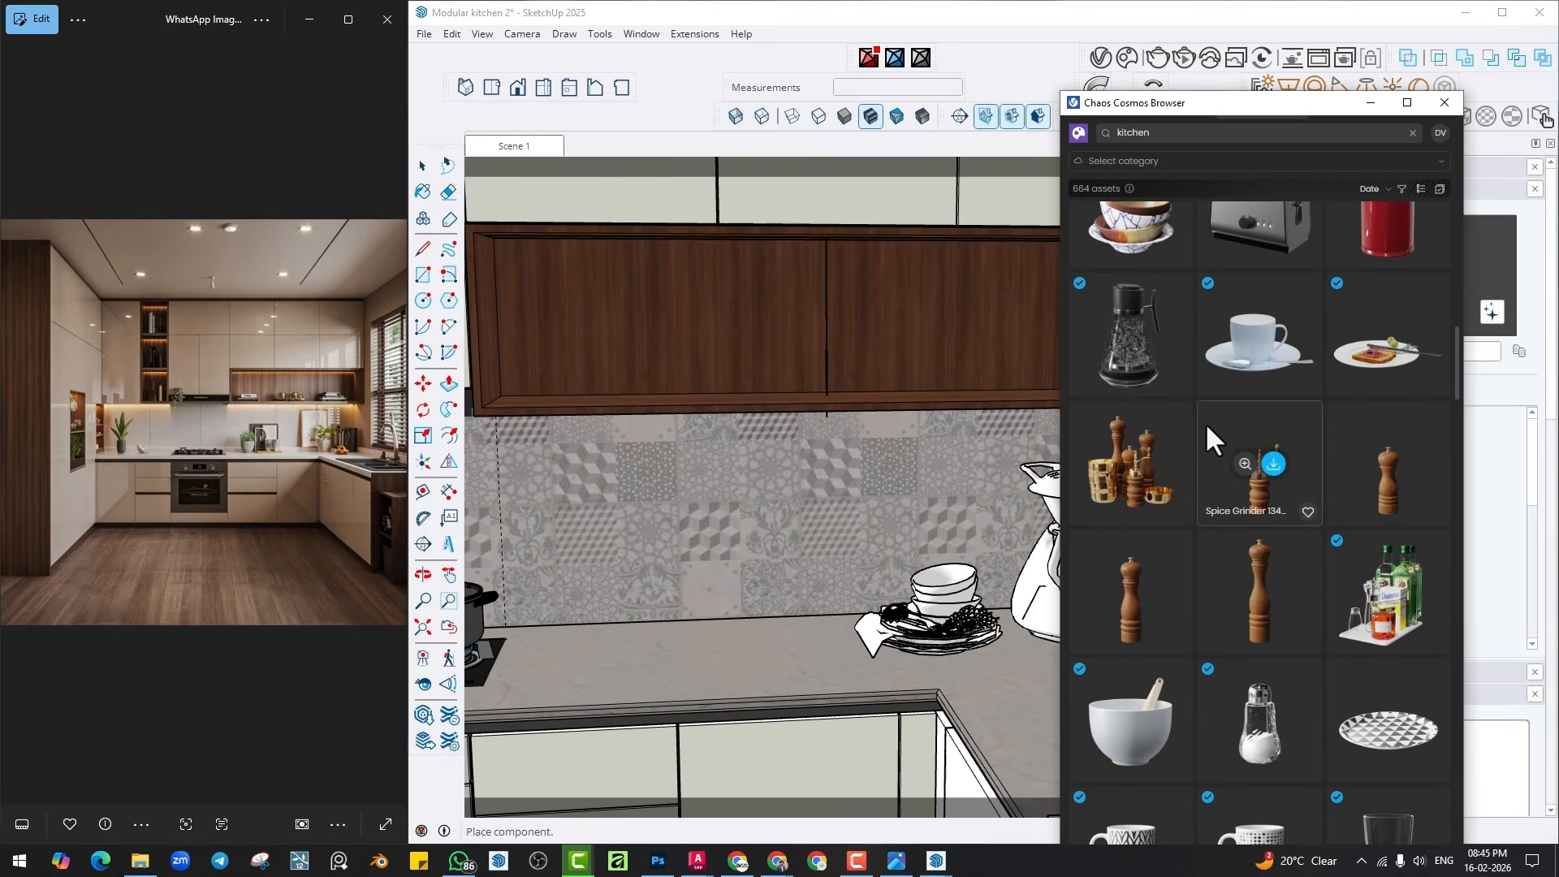
pyautogui.scroll(-2, 1267, 431)
pyautogui.click(1402, 430)
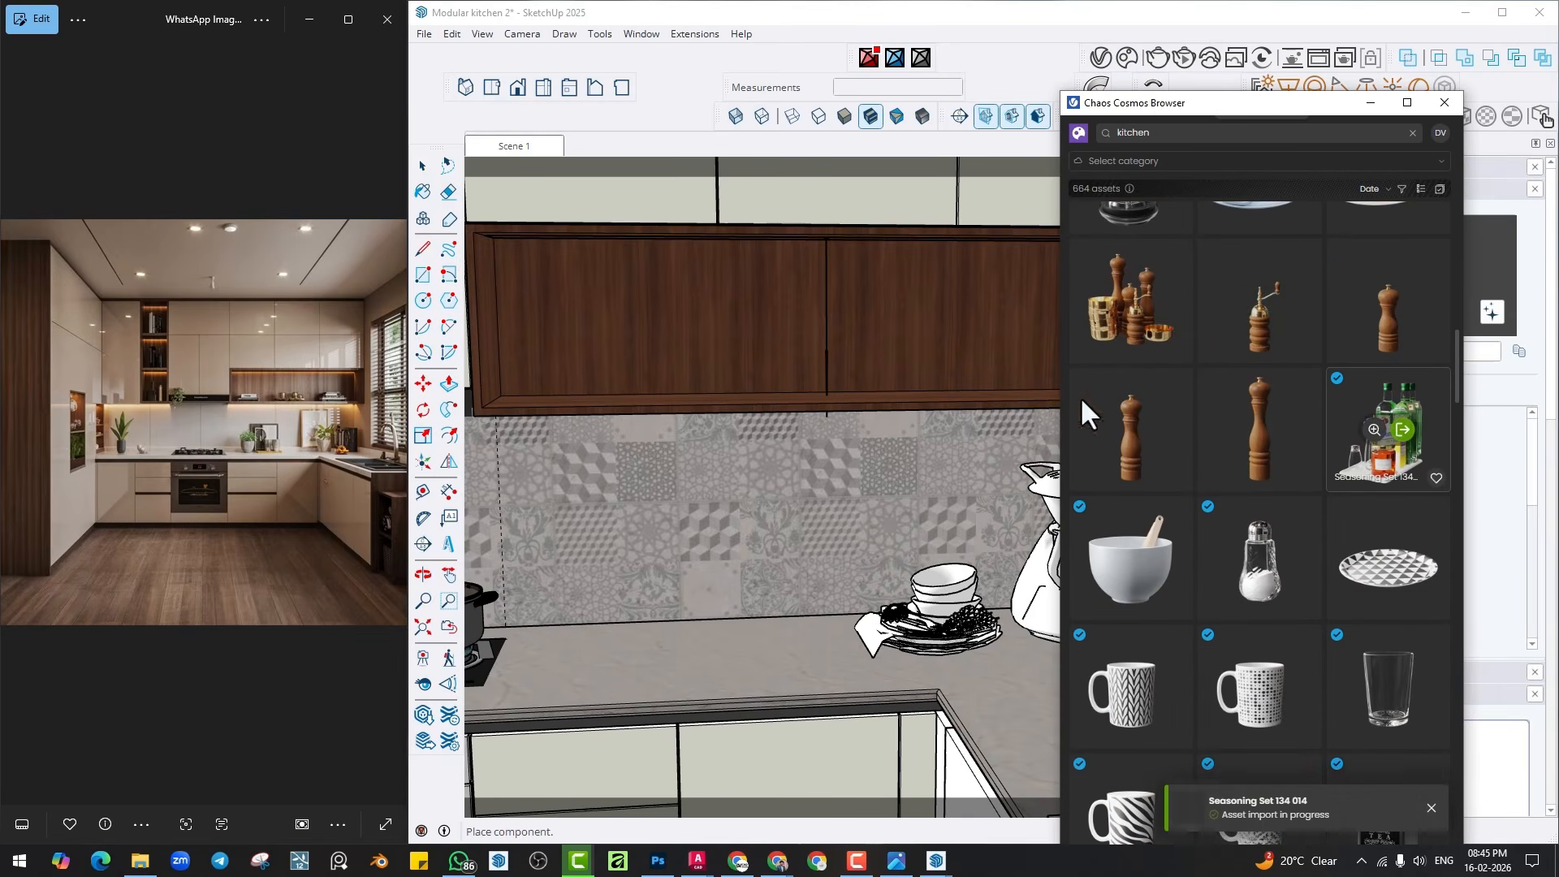
pyautogui.scroll(5, 1083, 353)
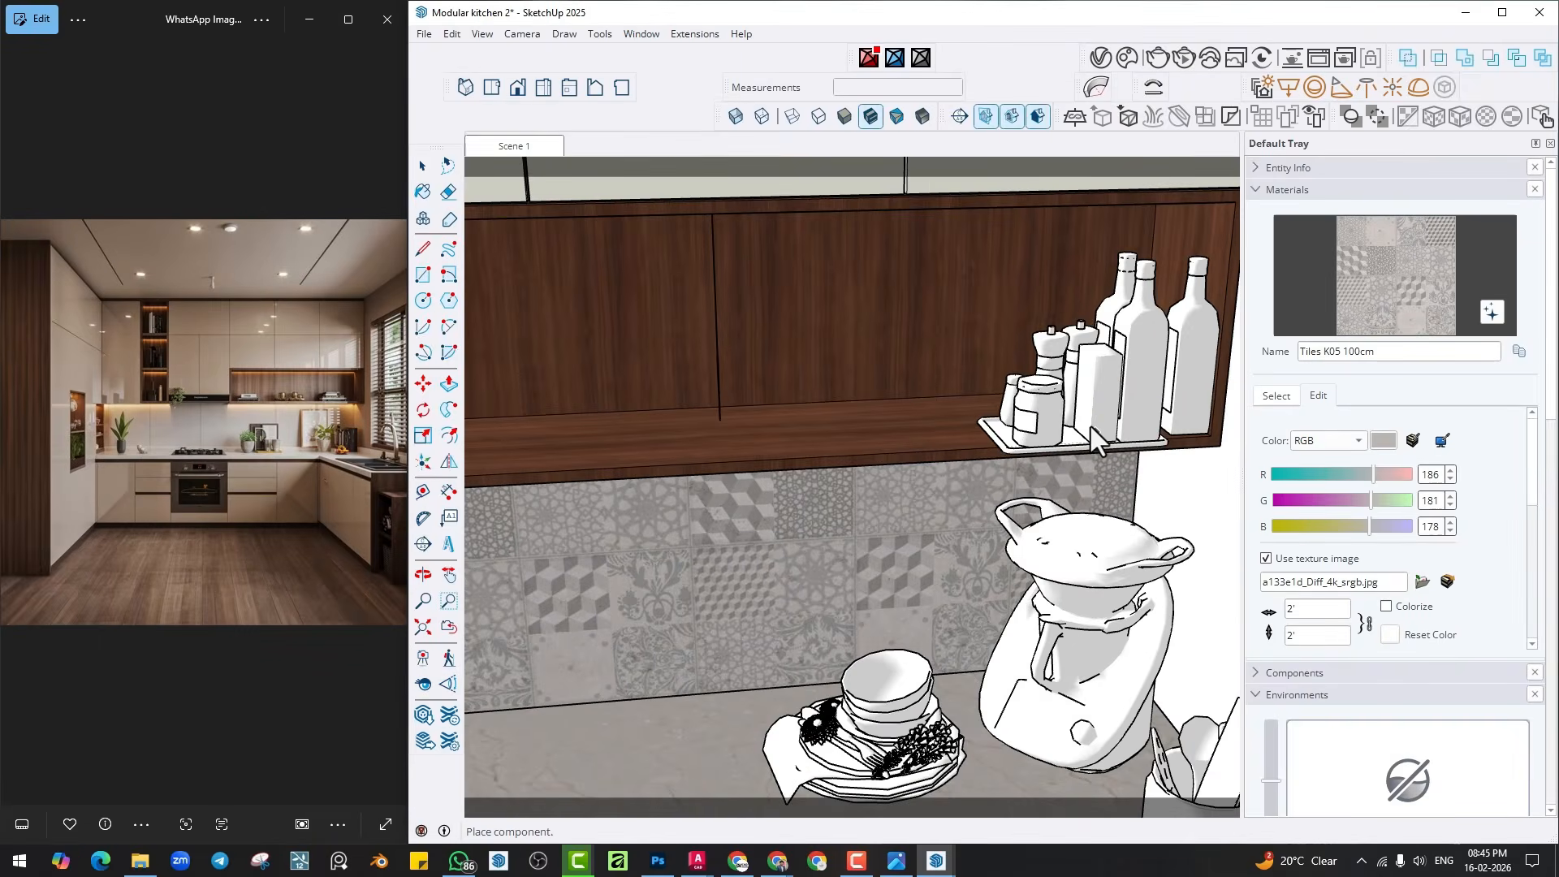
pyautogui.click(1036, 412)
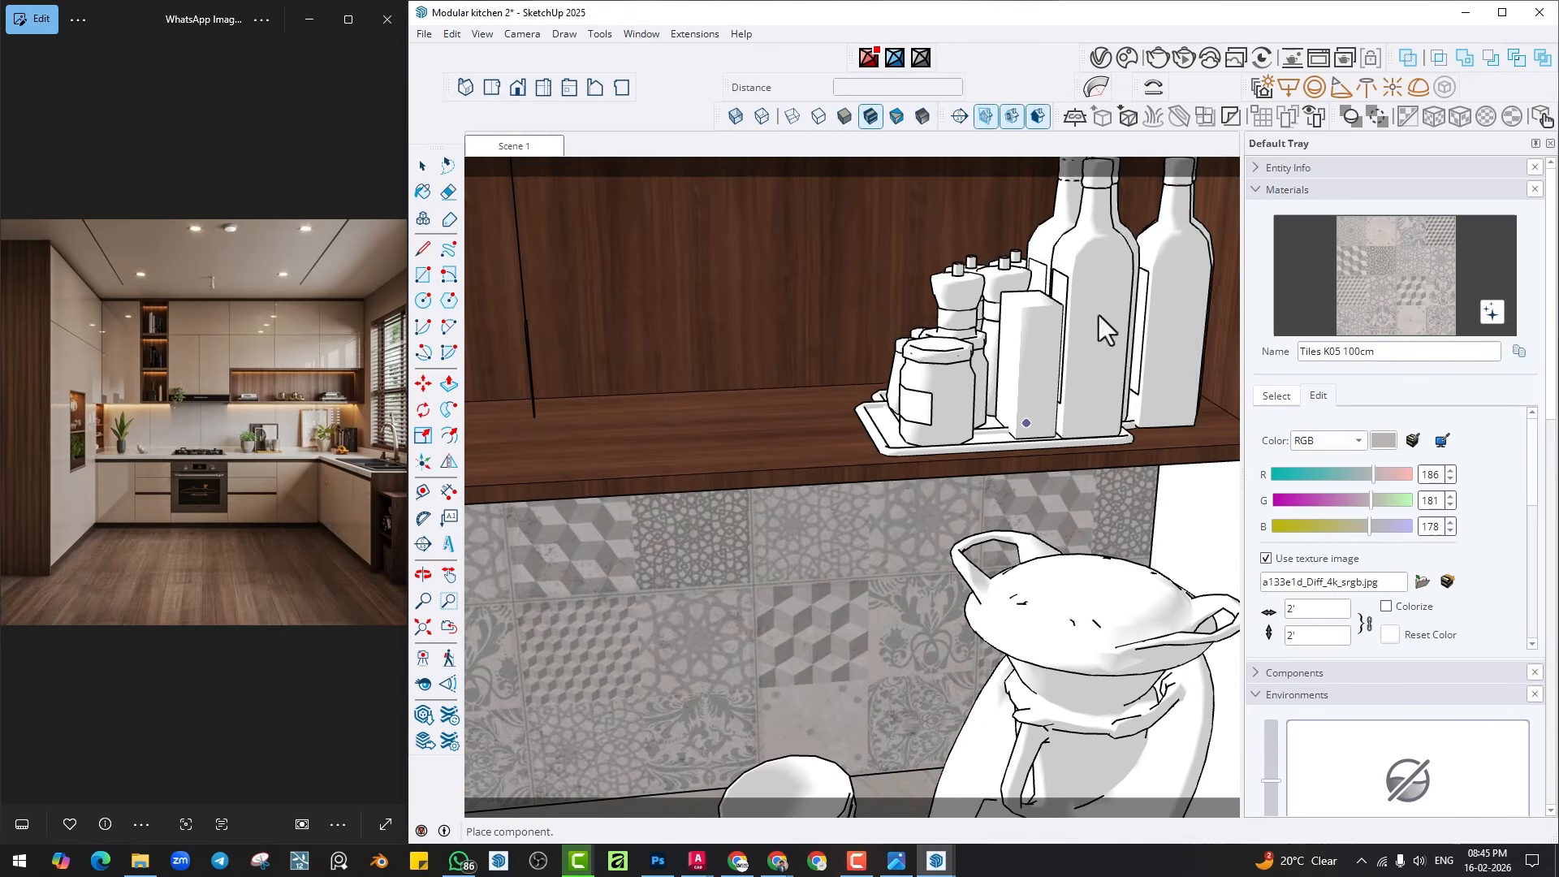
# Place the Candy Jar 134 007 03 and Candy Jar 134 007 01 assets in a row beside the seasoning set on the wooden shelf.
pyautogui.click(1122, 65)
pyautogui.scroll(-5, 1197, 432)
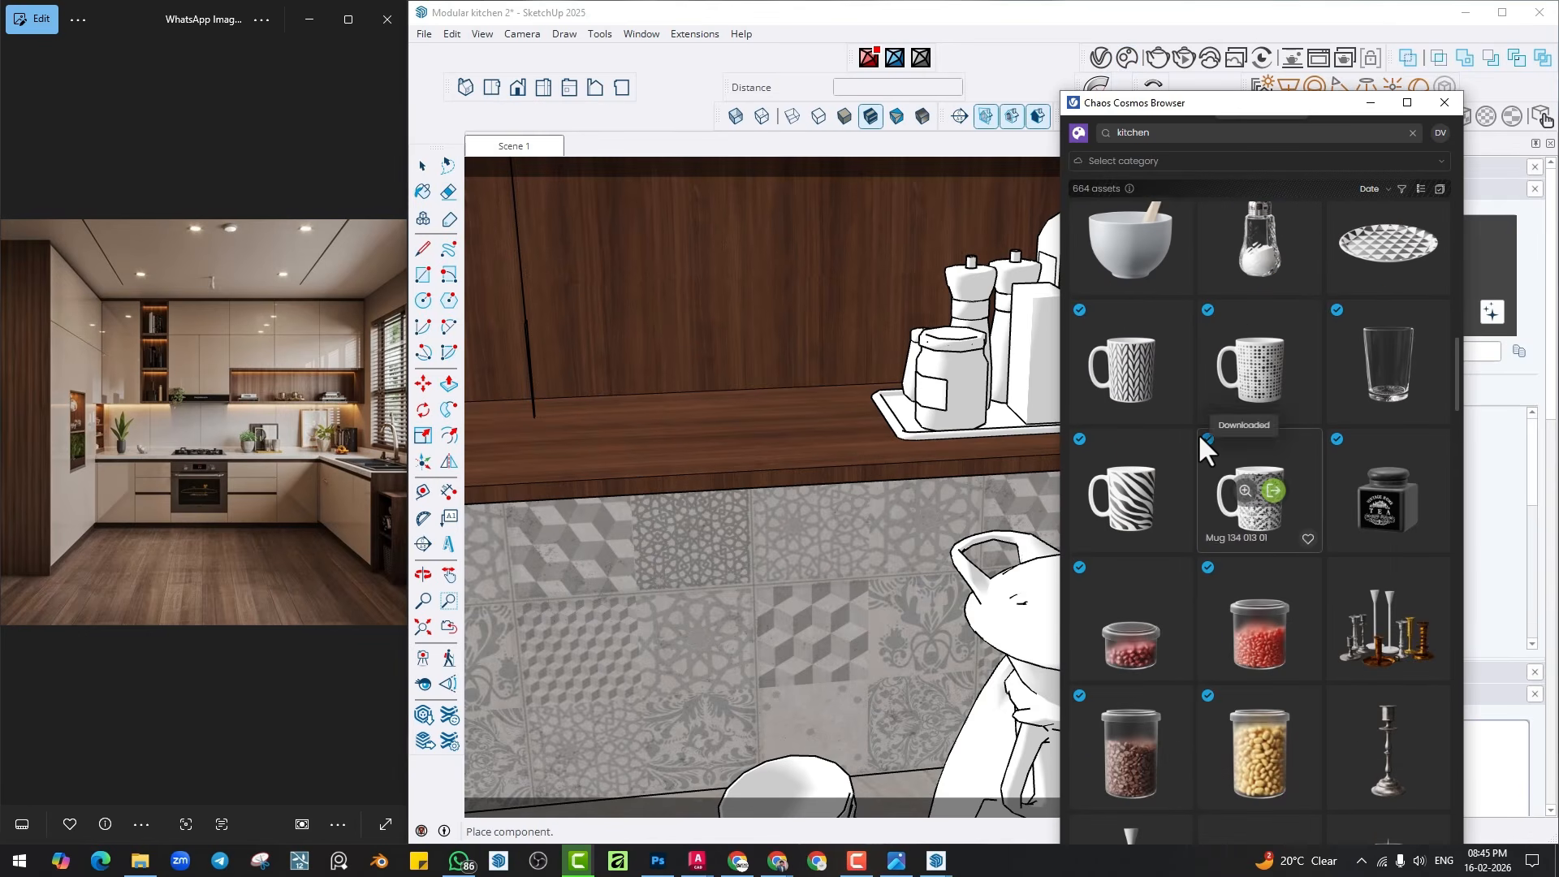
pyautogui.click(1280, 472)
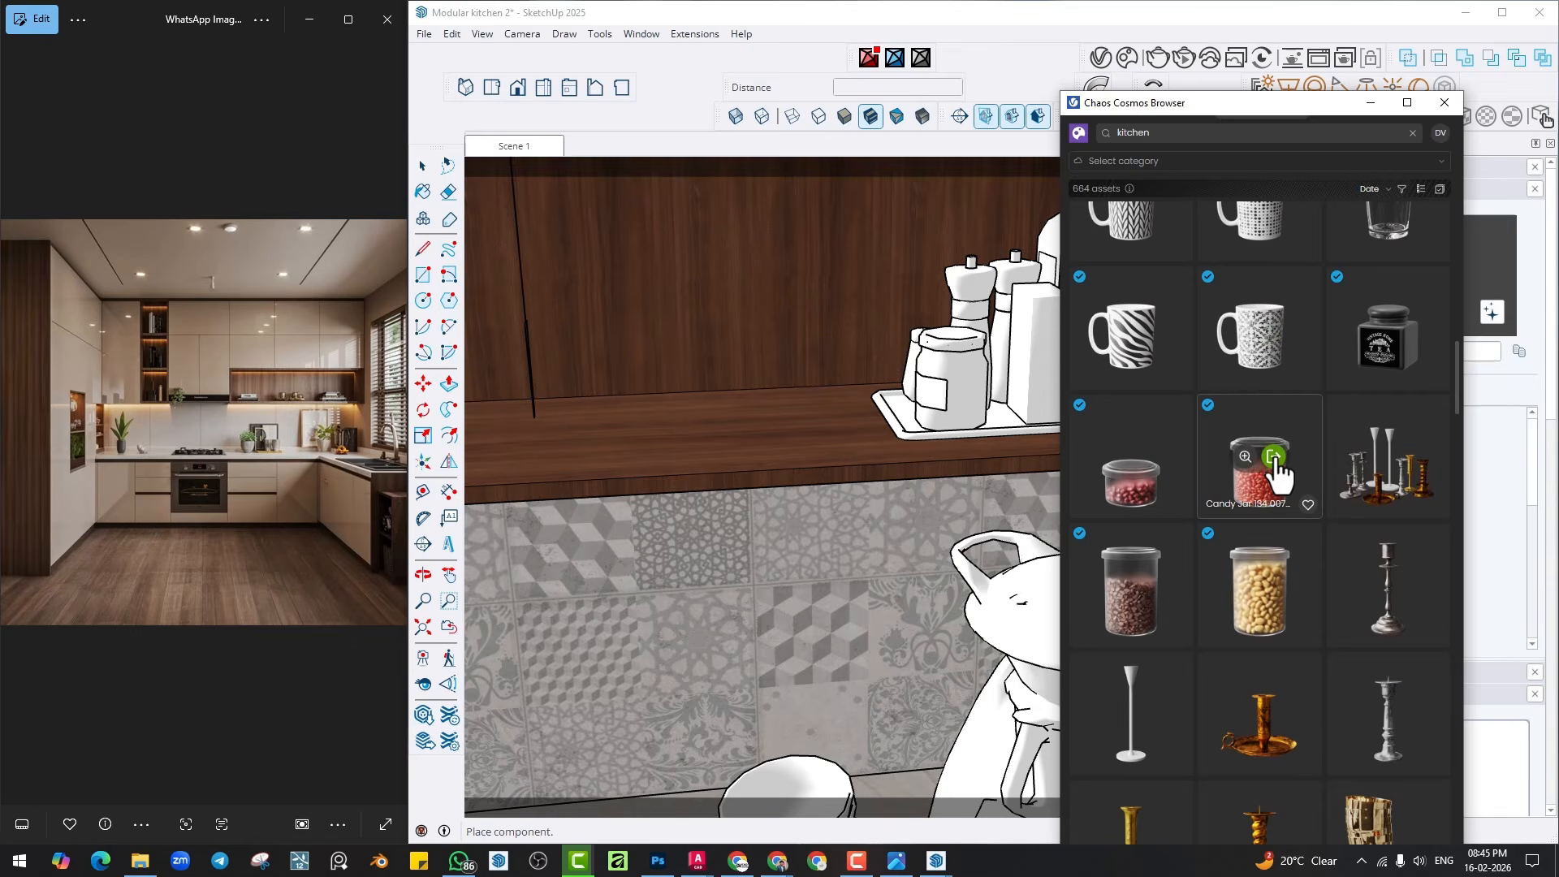
pyautogui.click(805, 442)
pyautogui.click(1127, 58)
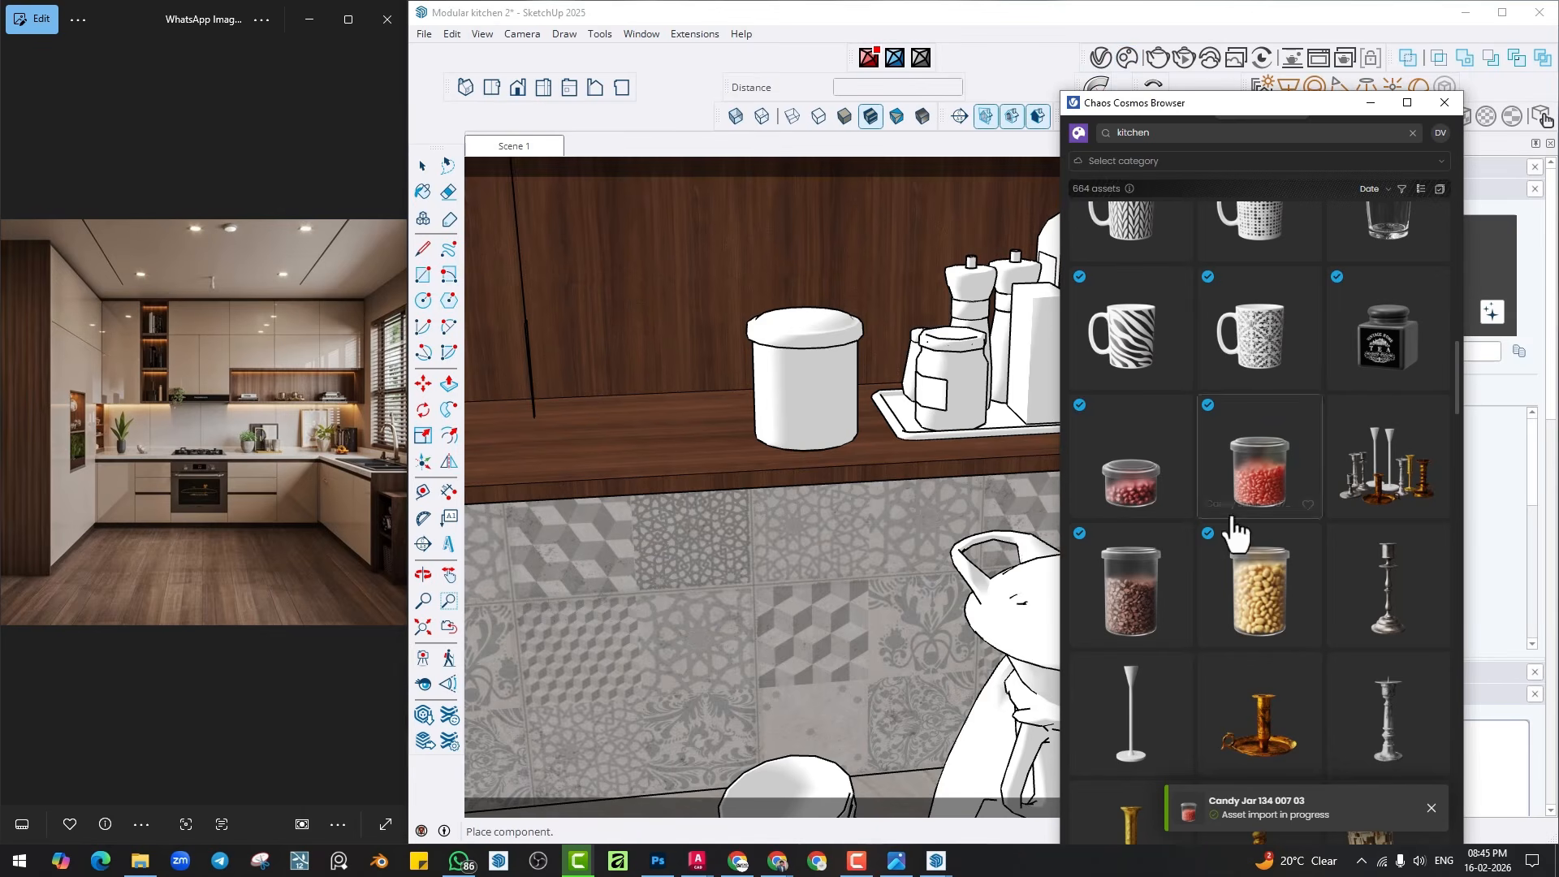
pyautogui.click(1273, 584)
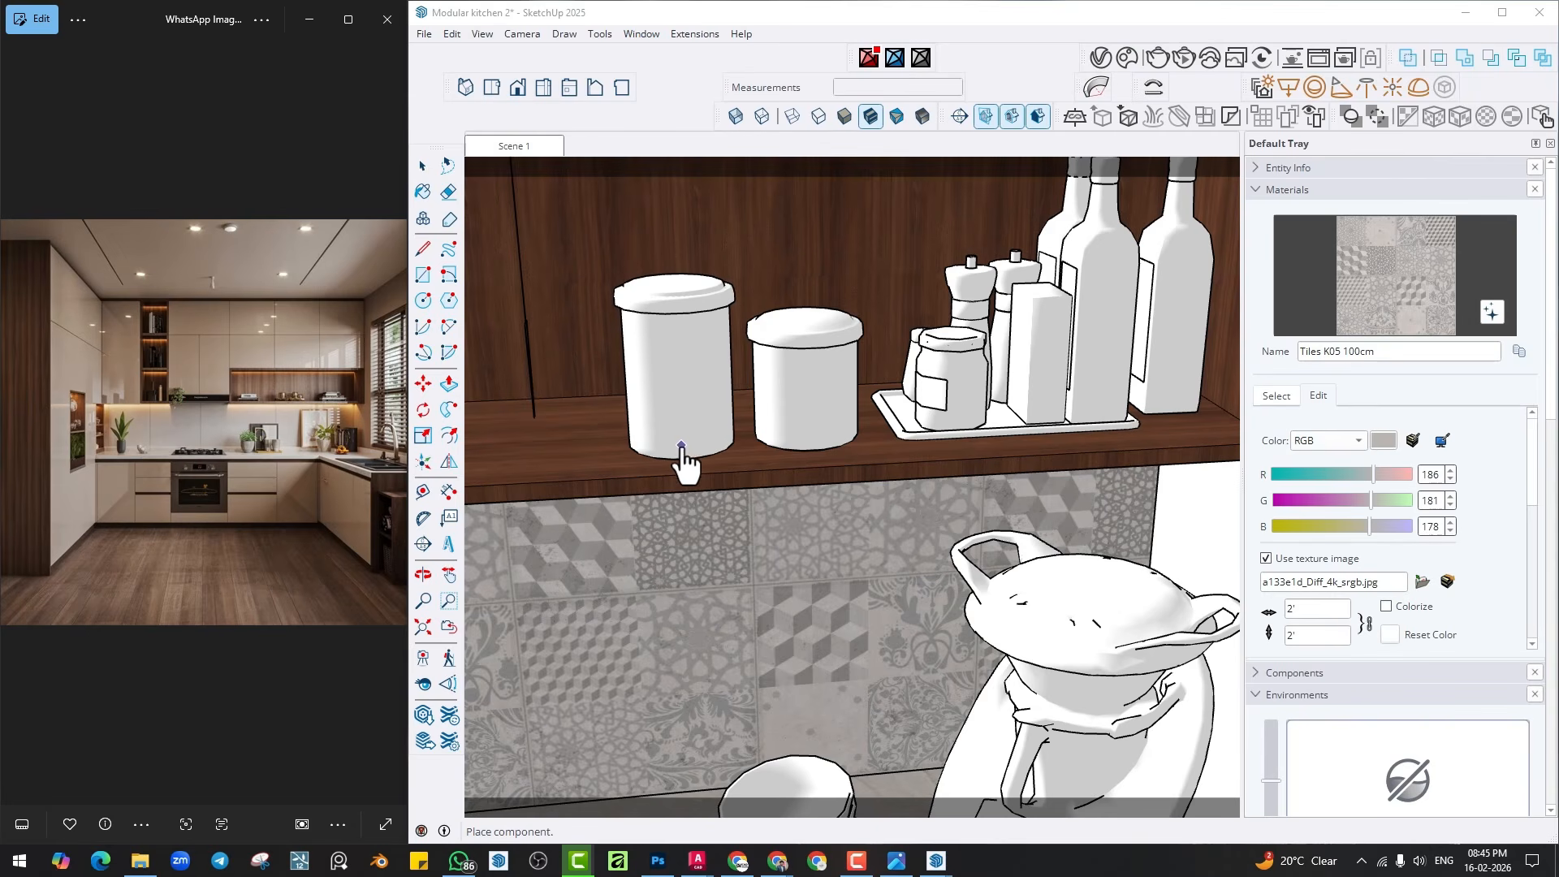
pyautogui.click(684, 455)
# Continue the jar row on the wooden shelf with the Candy Jar 134 007 02 and Candy Jar 134 007 04 assets.
pyautogui.click(1126, 57)
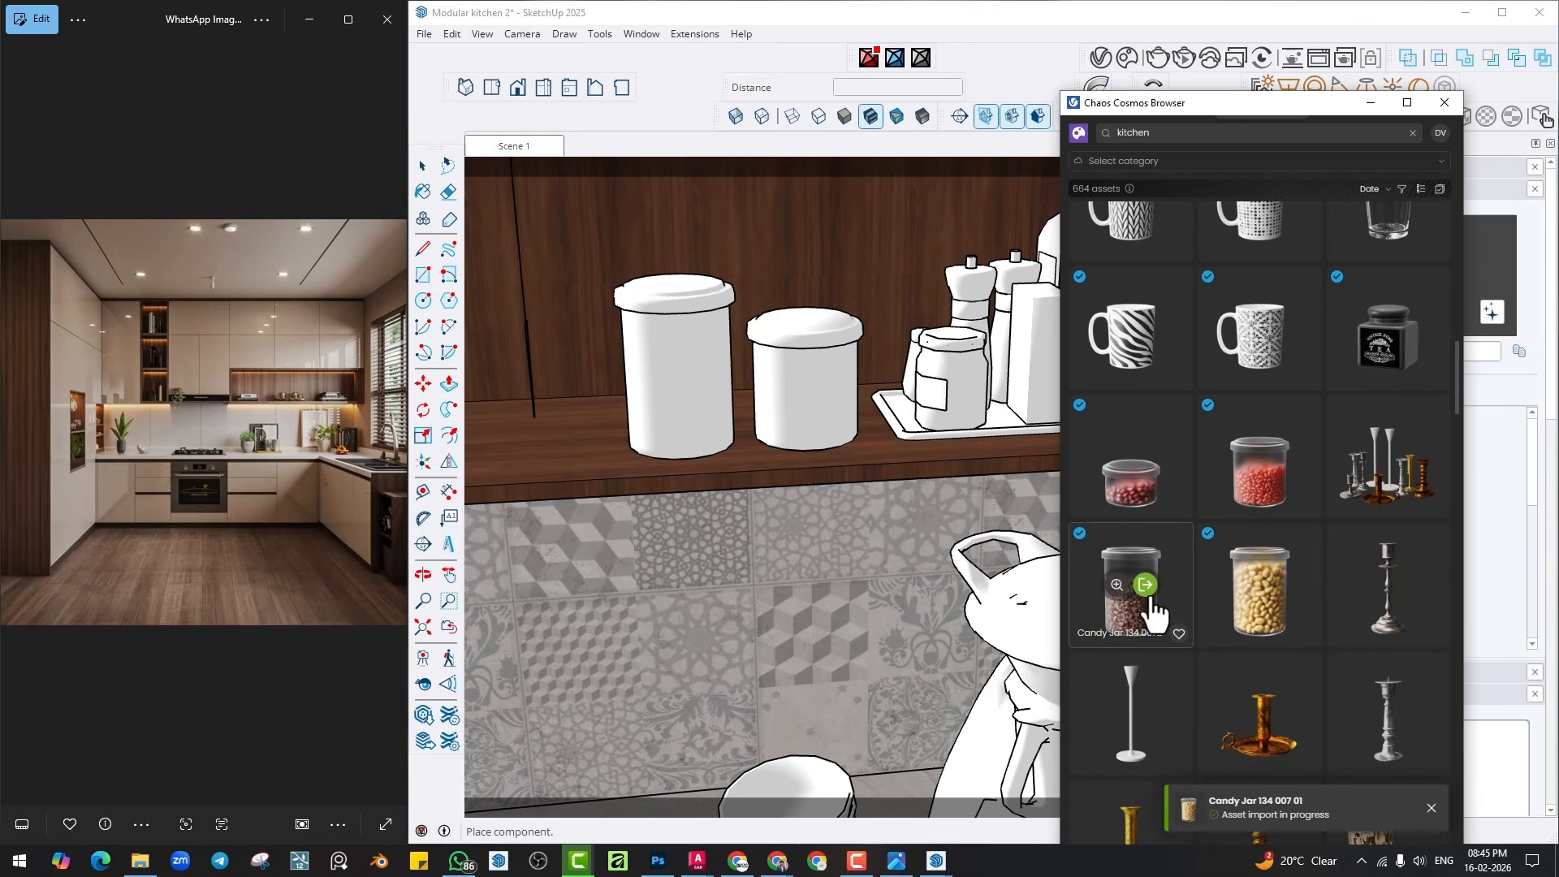
pyautogui.click(1141, 601)
pyautogui.keyDown('shift'); pyautogui.moveTo(617, 442); pyautogui.dragTo(876, 444, button='middle'); pyautogui.keyUp('shift')
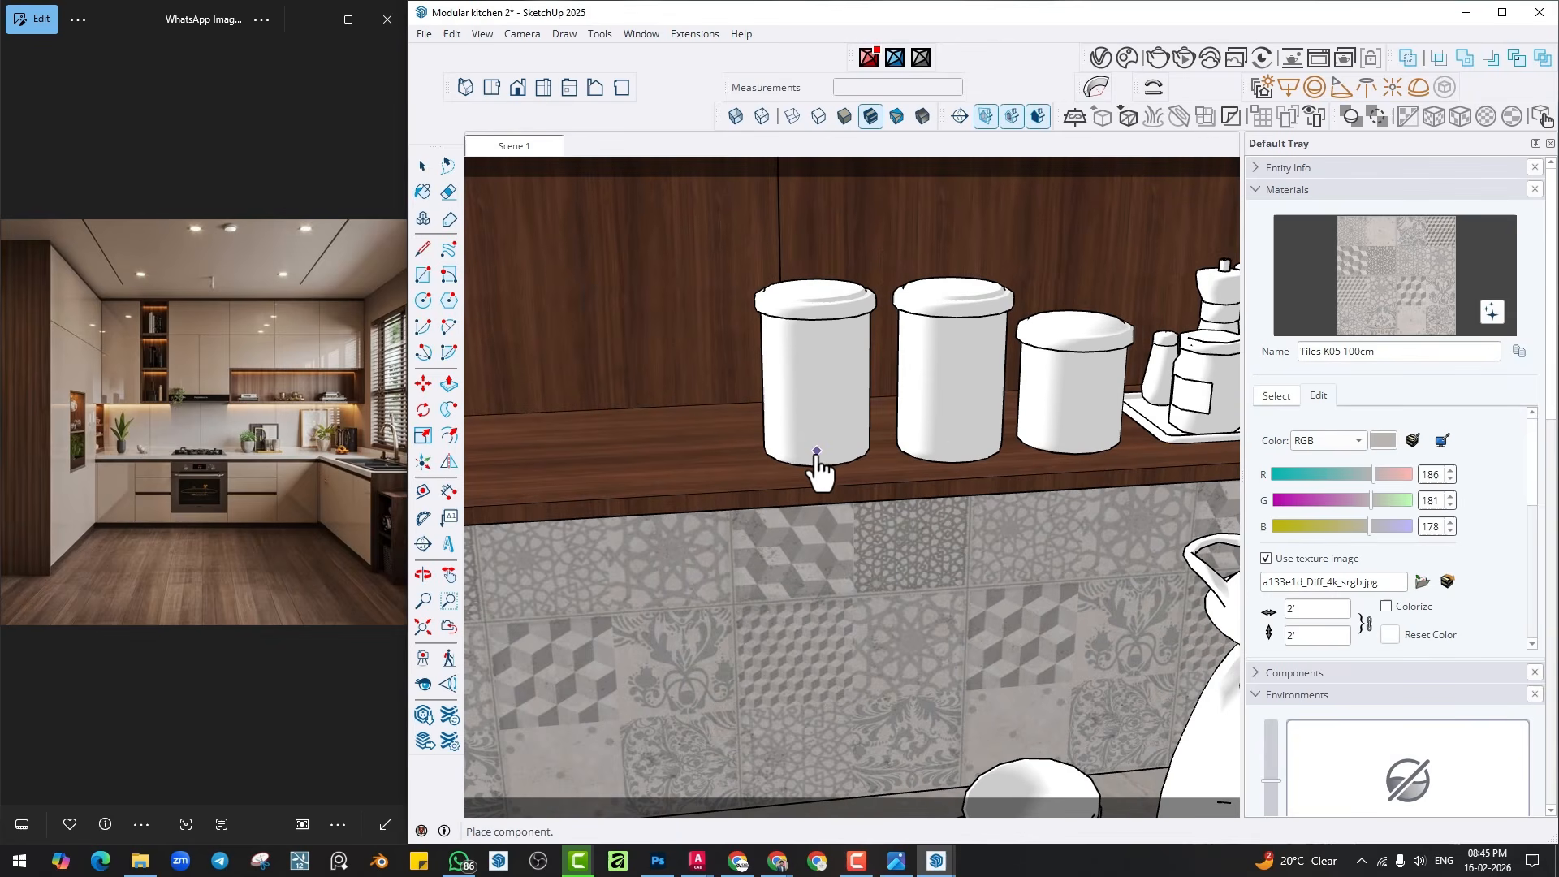
pyautogui.click(815, 455)
pyautogui.click(1128, 58)
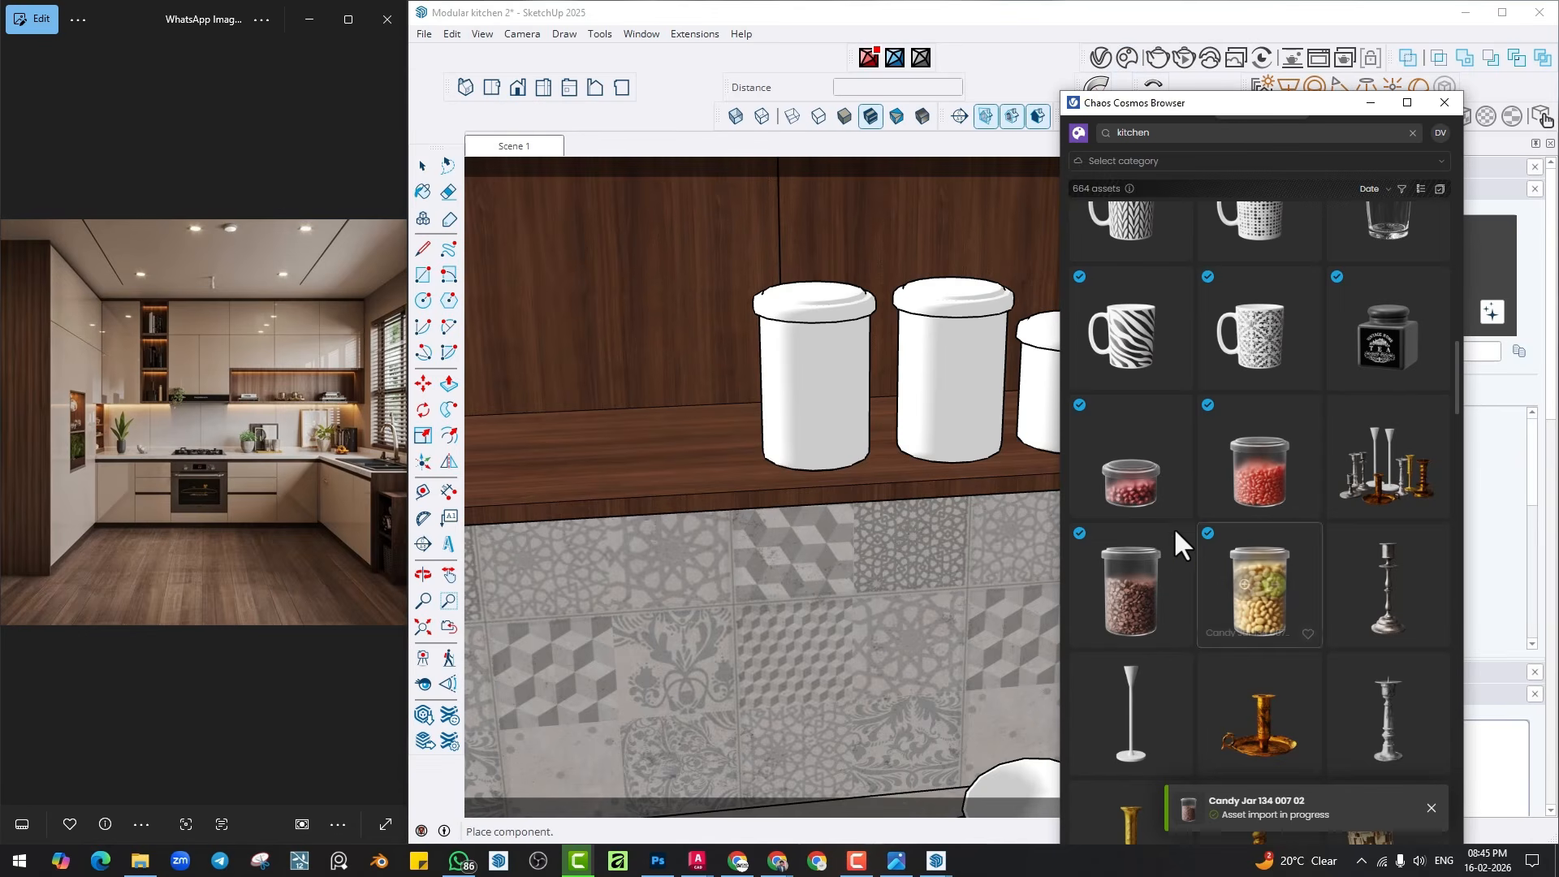
pyautogui.click(1148, 471)
pyautogui.click(695, 477)
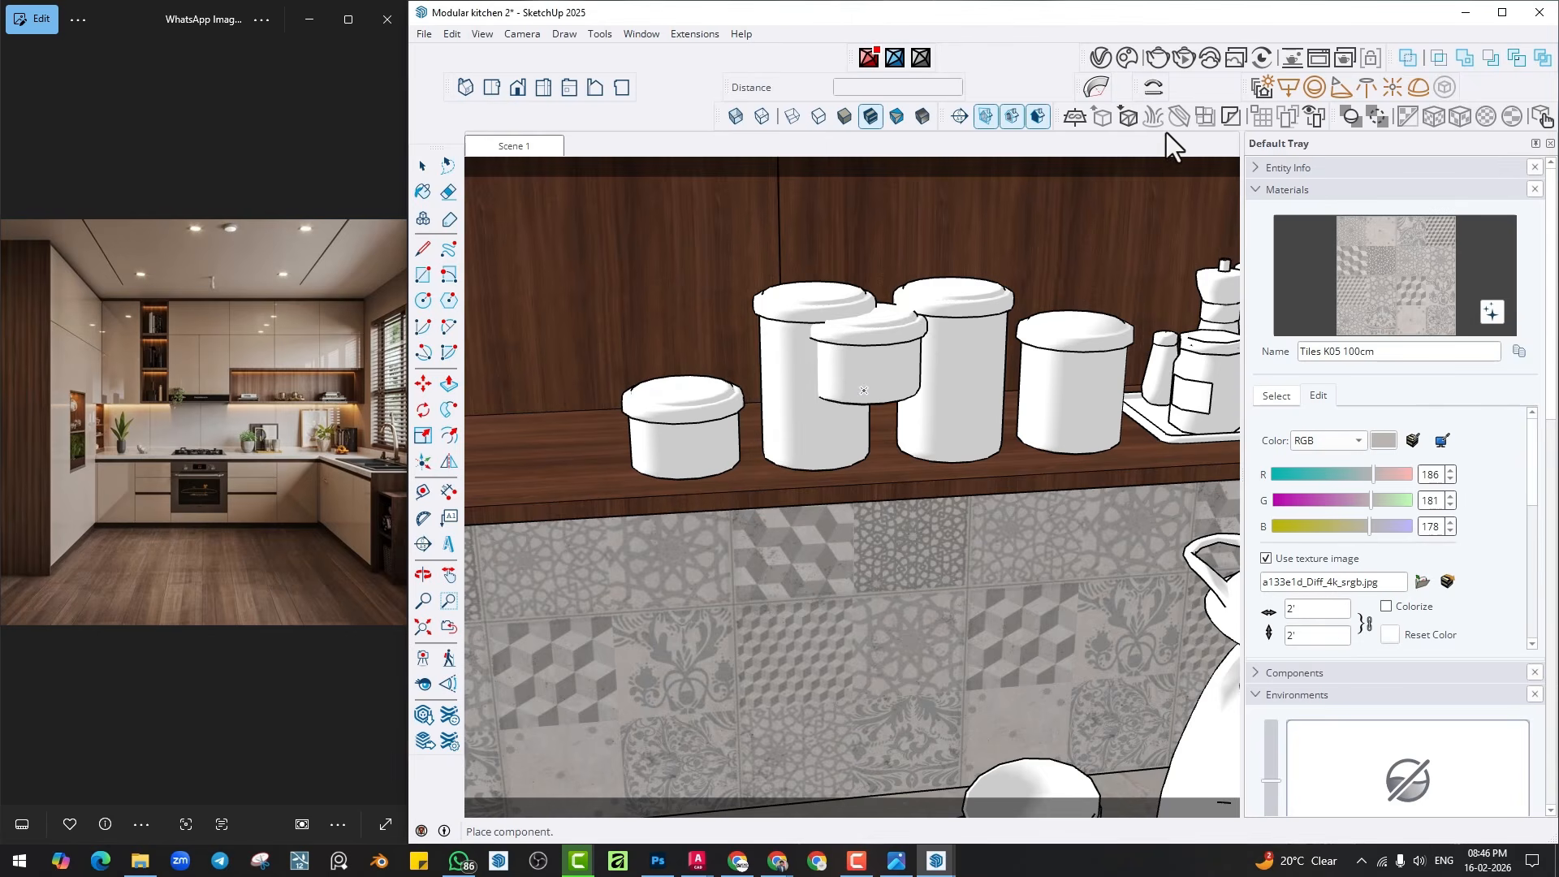
# Find the Carafe 213 008 asset and place it on the wooden shelf beside the shortest candy jar.
pyautogui.click(1123, 57)
pyautogui.scroll(-10, 1253, 470)
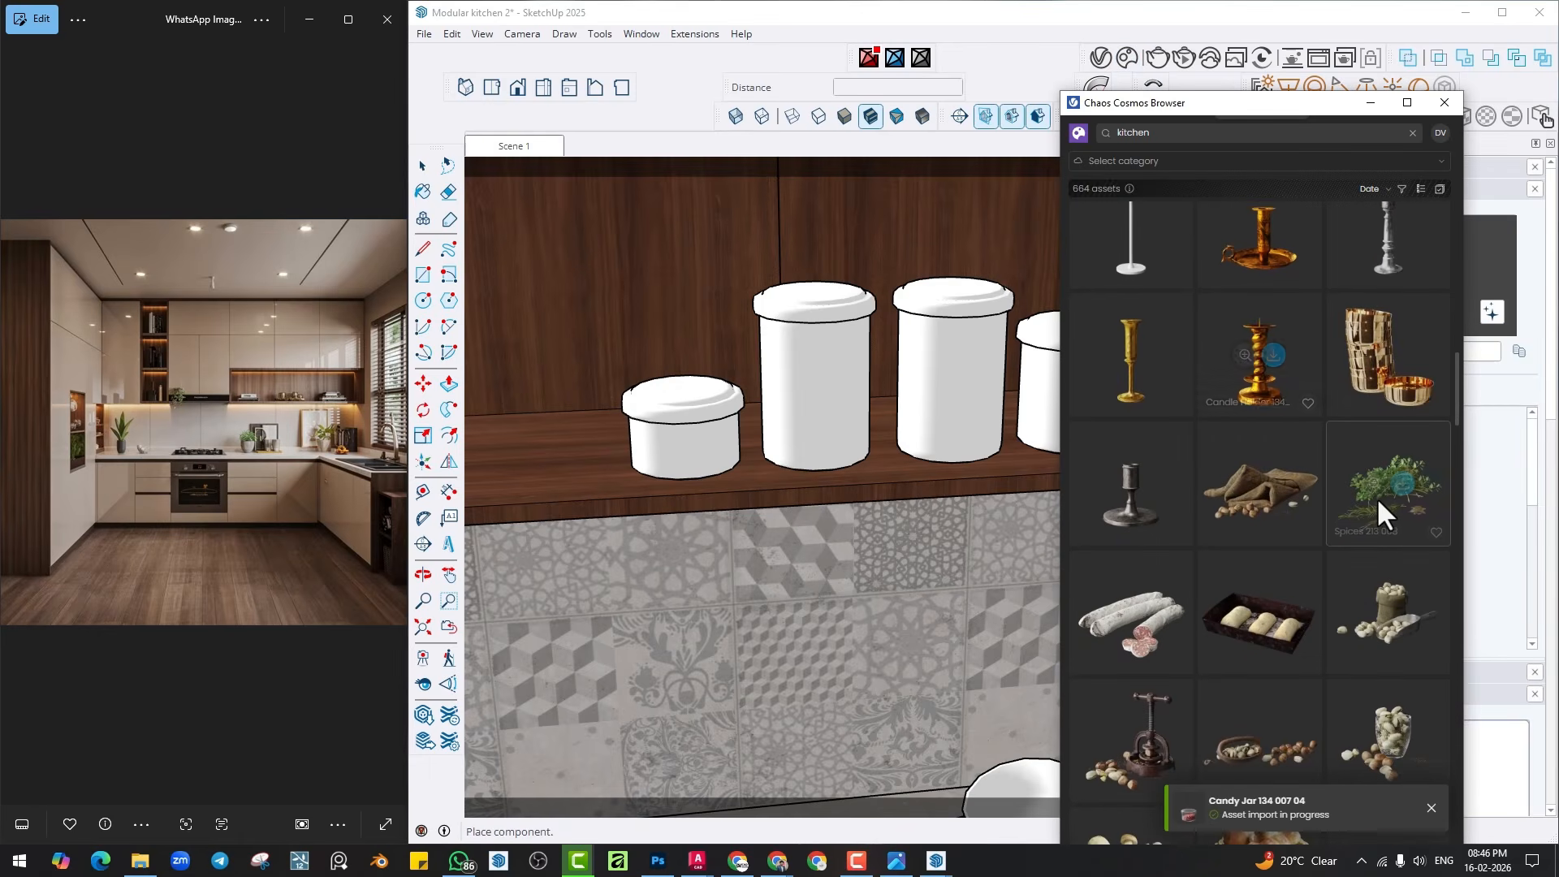
pyautogui.scroll(-2, 1298, 536)
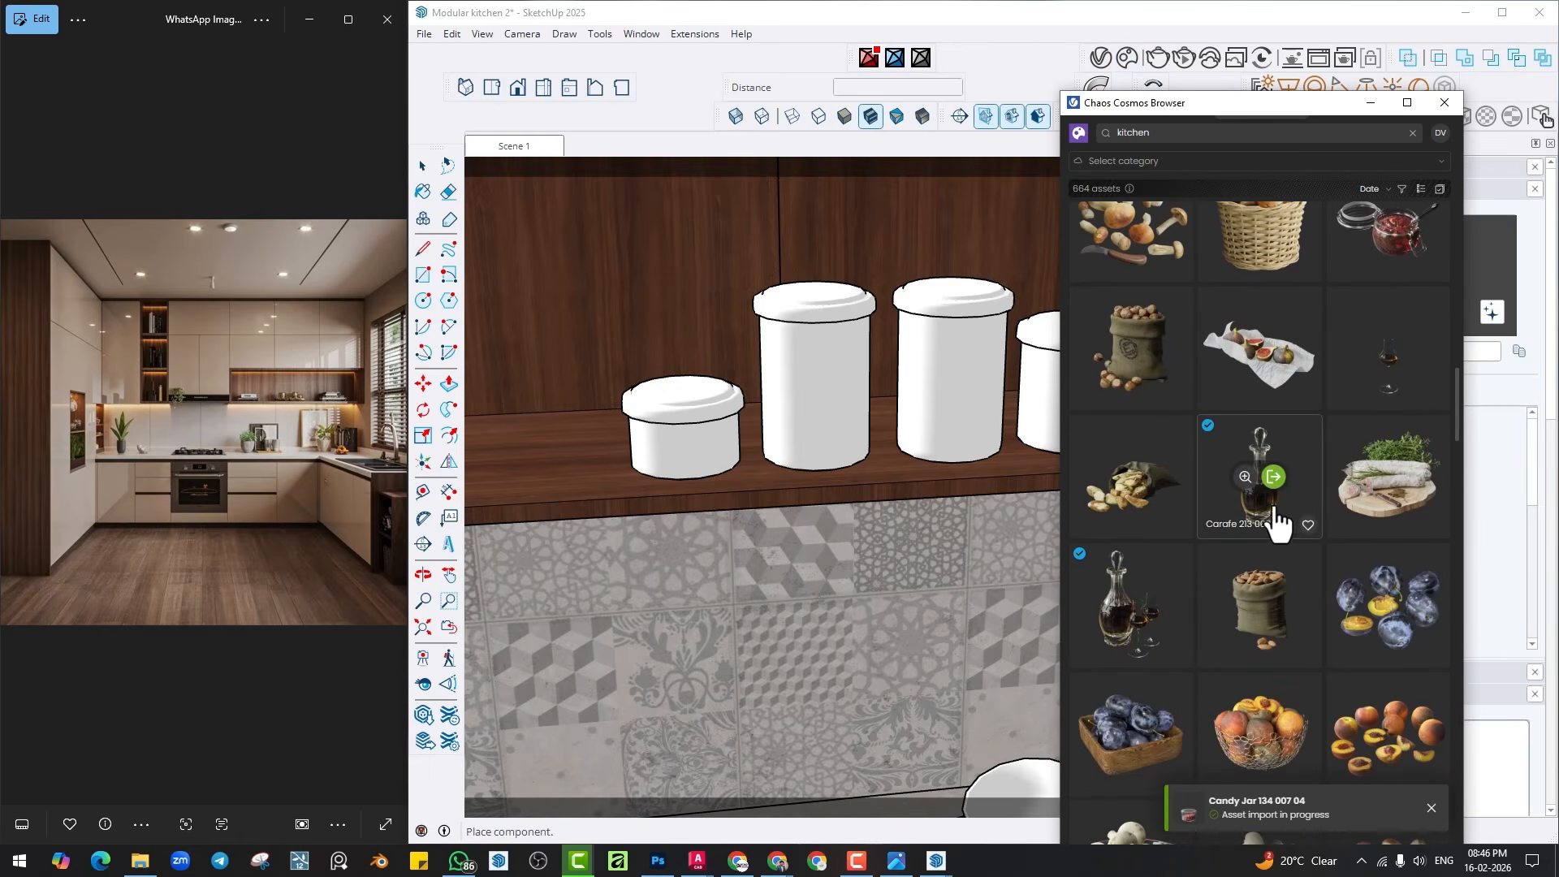
pyautogui.keyDown('shift'); pyautogui.moveTo(678, 498); pyautogui.dragTo(1051, 497, button='middle'); pyautogui.keyUp('shift')
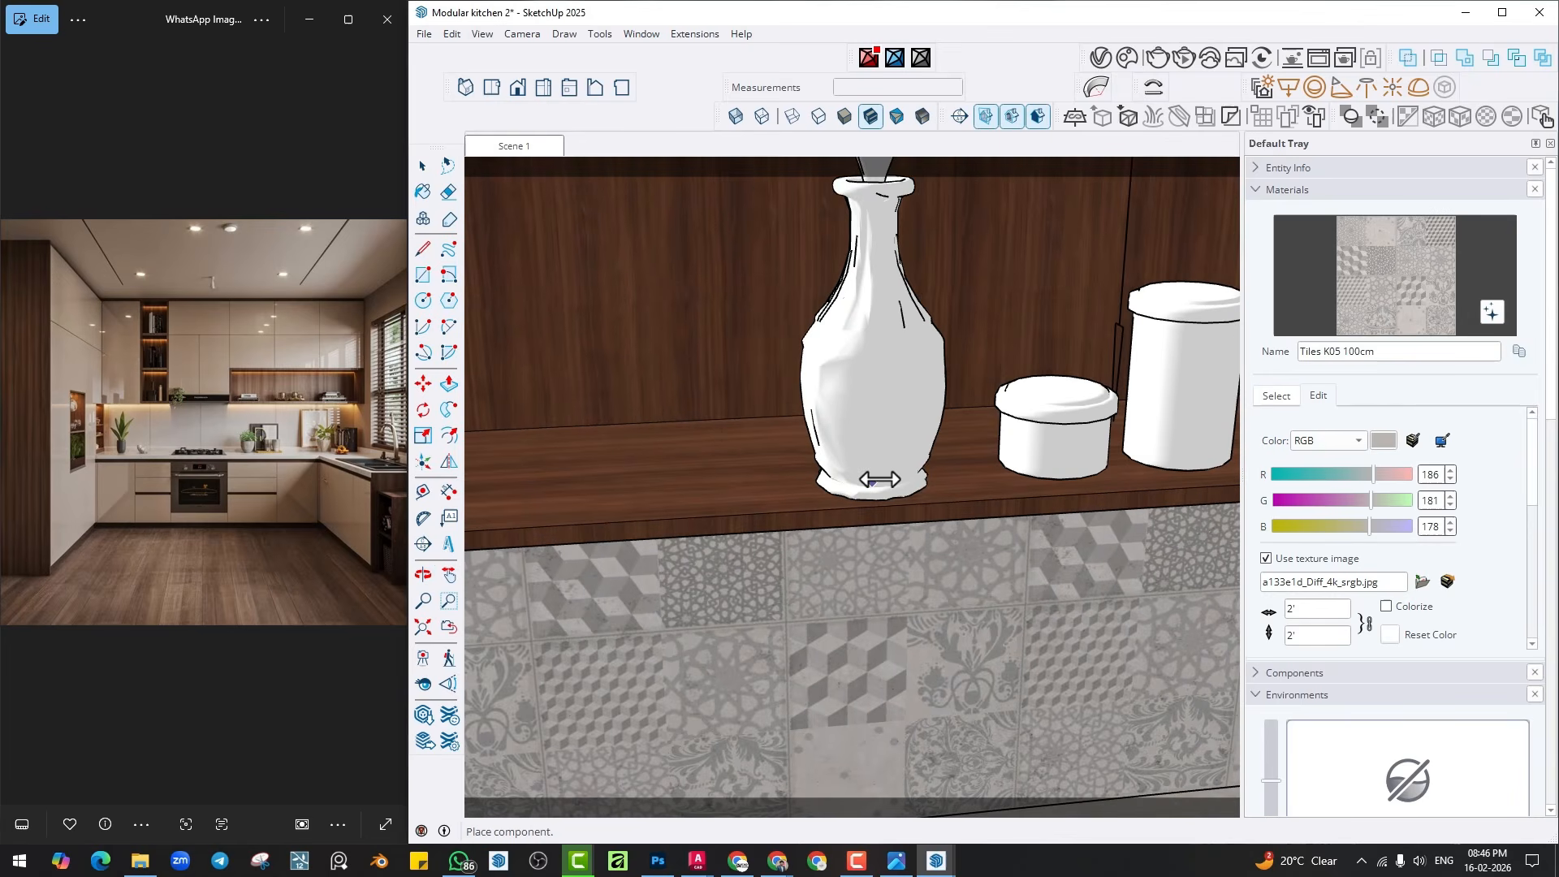
pyautogui.click(879, 474)
pyautogui.scroll(-2, 885, 479)
pyautogui.keyDown('shift'); pyautogui.moveTo(932, 511); pyautogui.dragTo(963, 484, button='middle'); pyautogui.keyUp('shift')
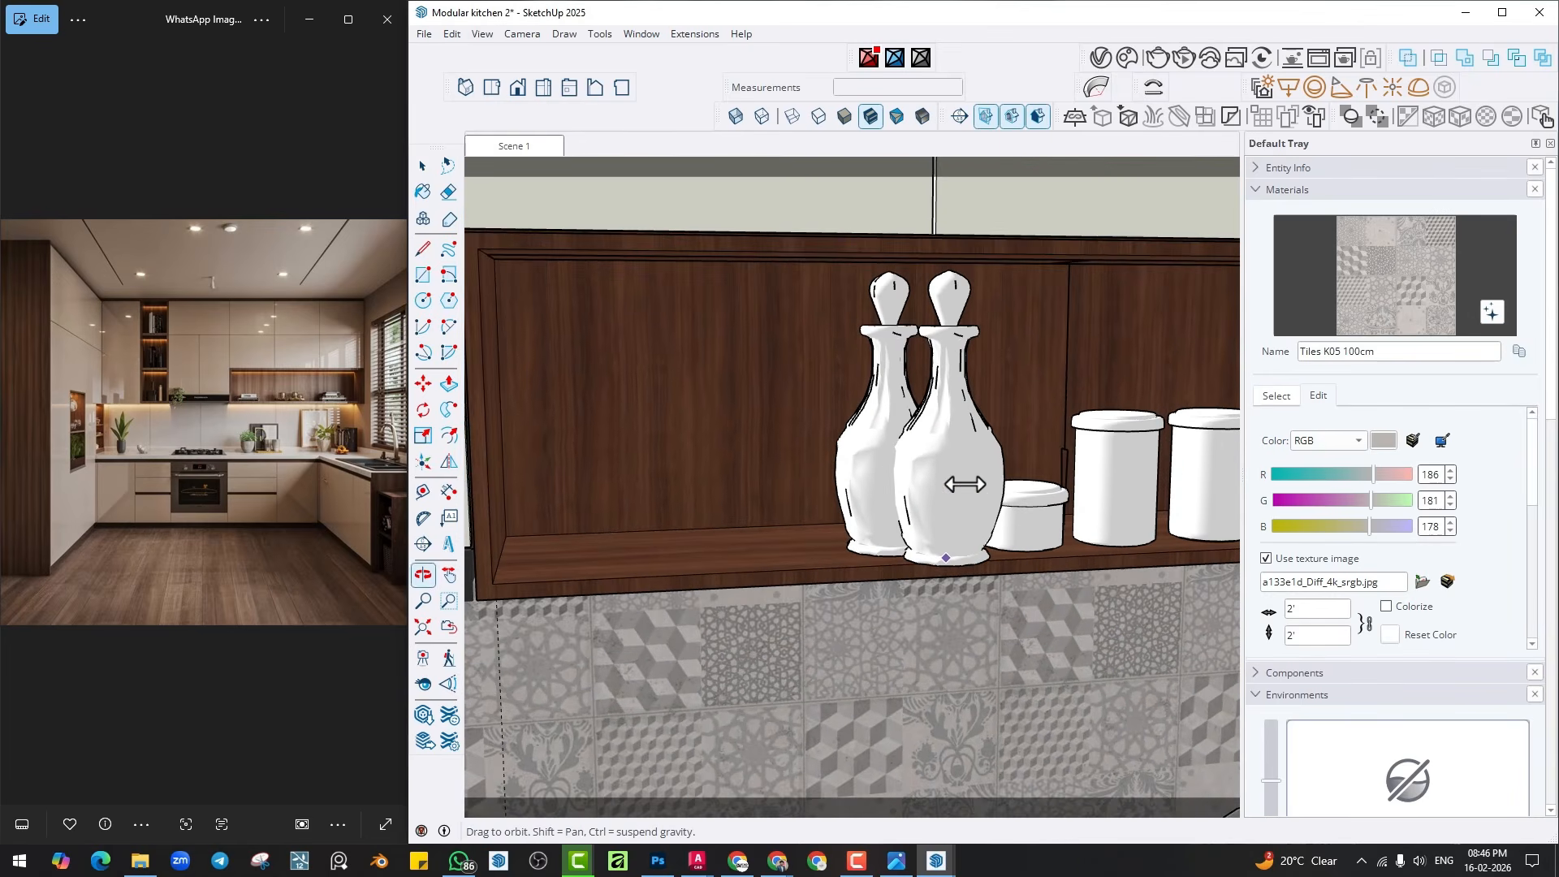
# Place the Brandy 213 008 asset at the hood-side end of the wooden shelf and delete the separate carafe.
pyautogui.scroll(-1, 982, 491)
pyautogui.click(1156, 86)
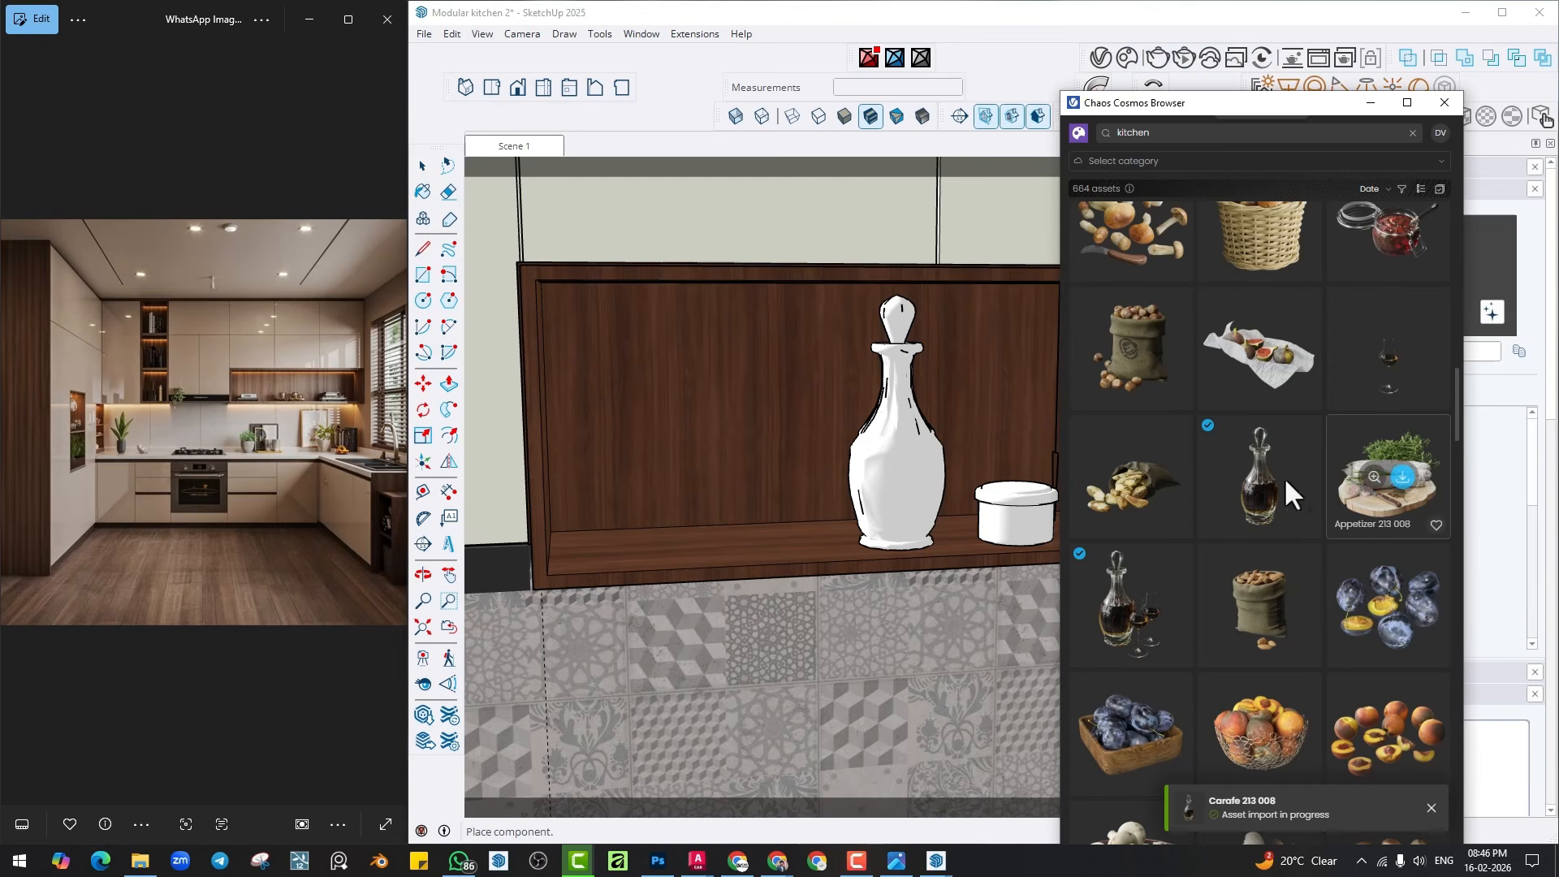
pyautogui.moveTo(1258, 503)
pyautogui.click(1145, 605)
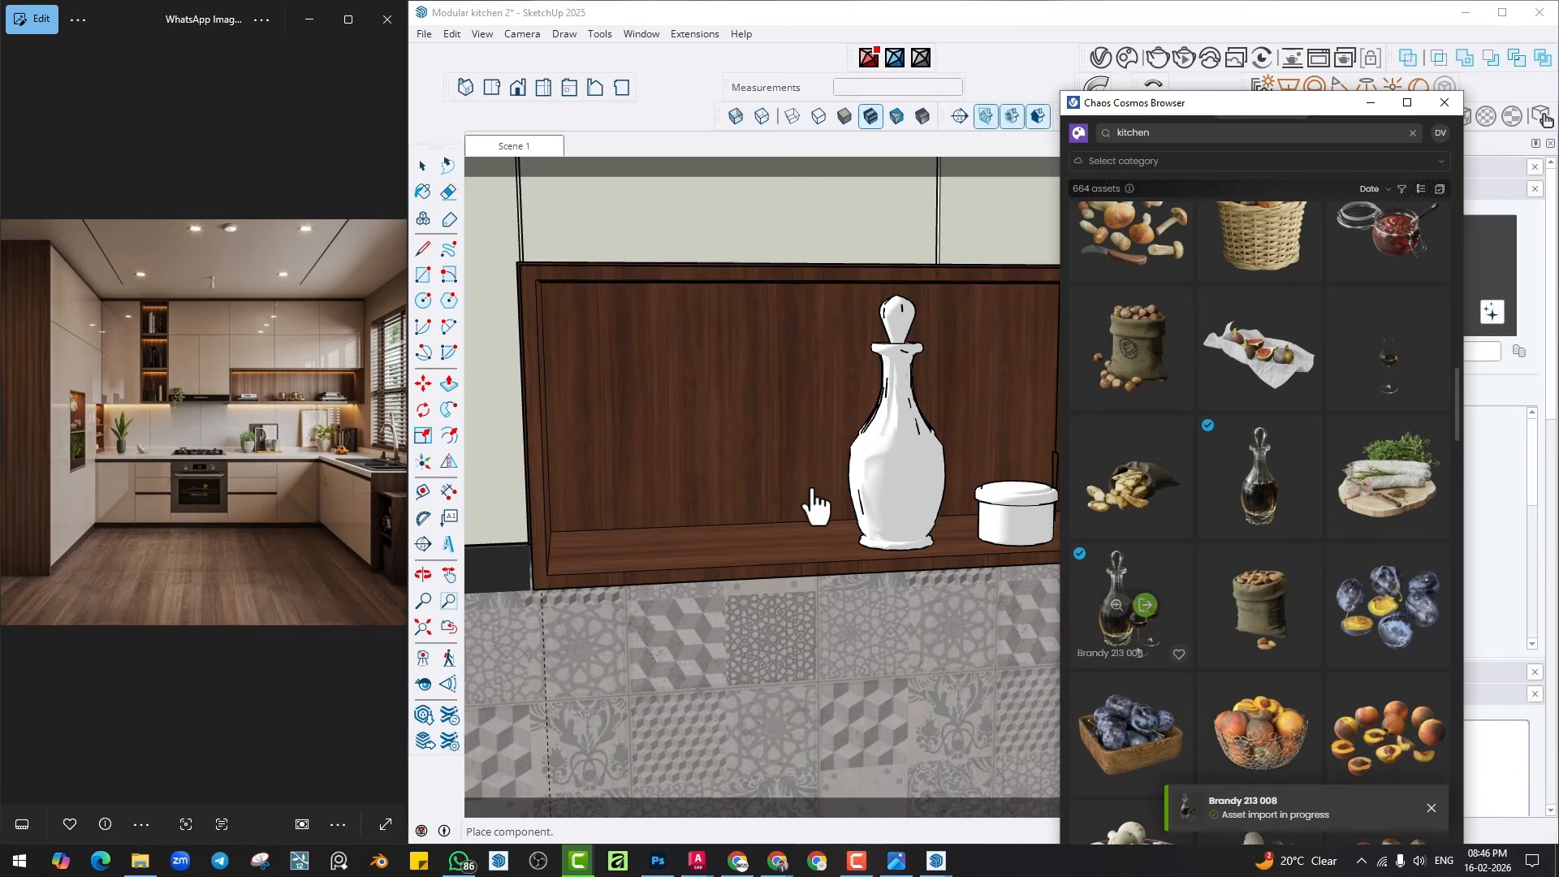
pyautogui.click(649, 562)
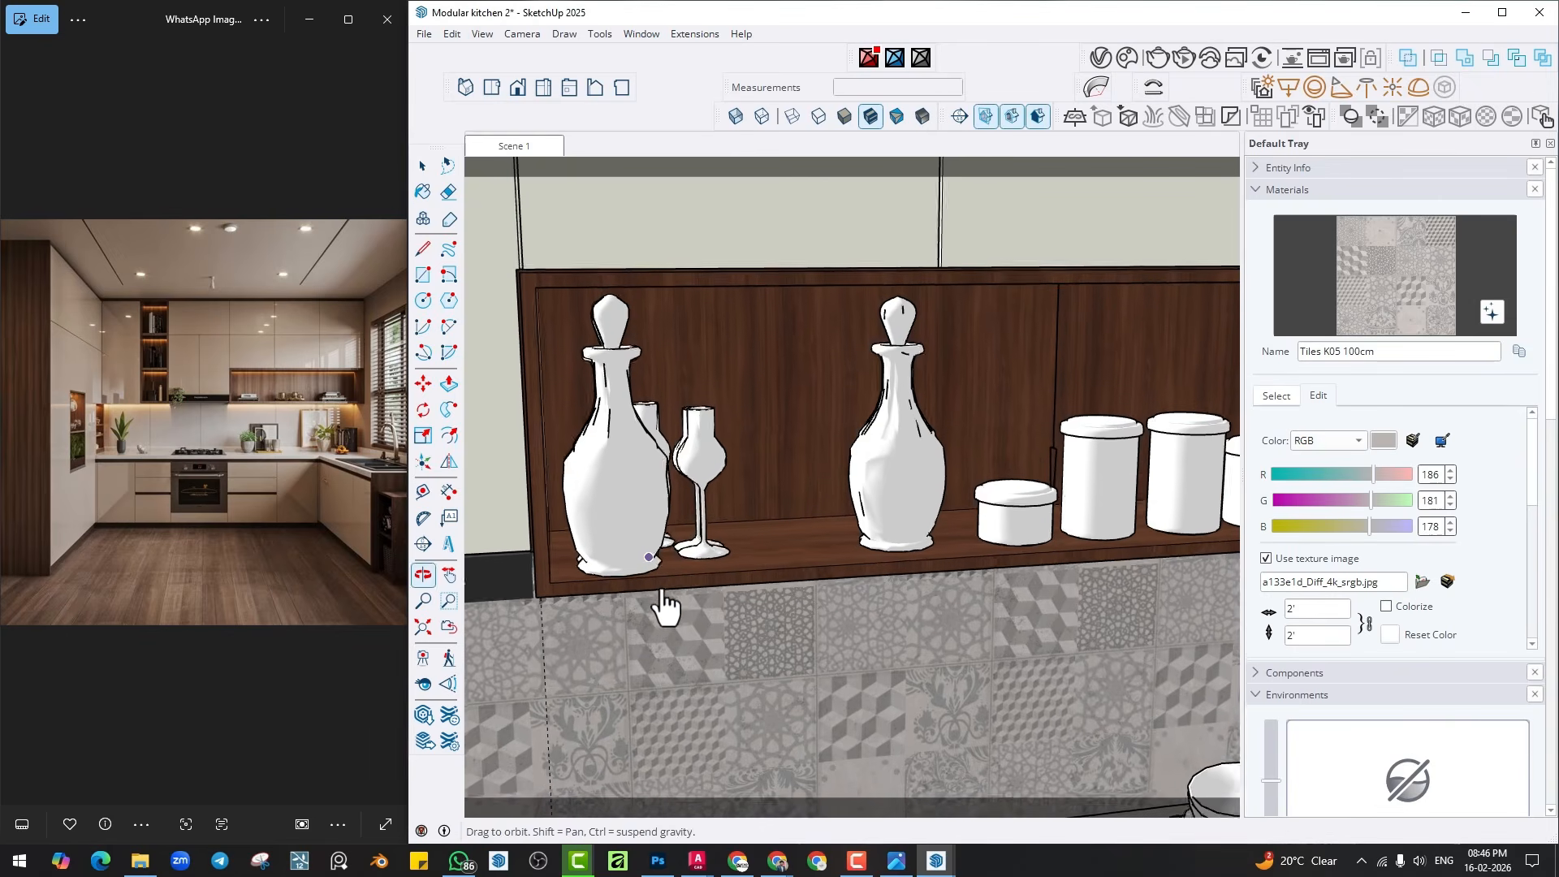
pyautogui.press('Escape')
pyautogui.click(906, 497)
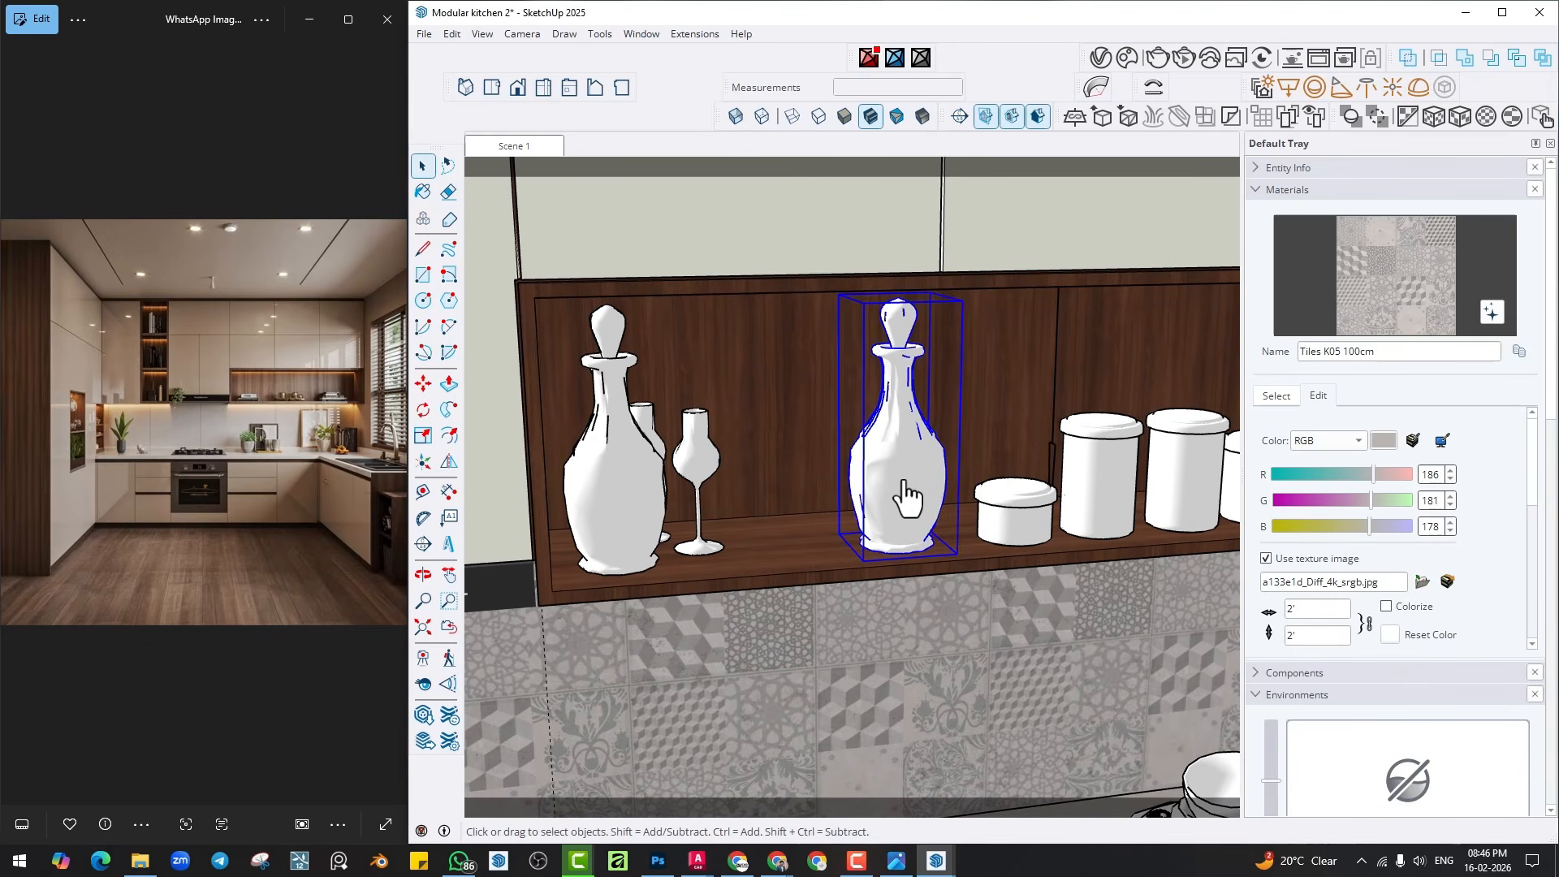
# Rotate the brandy decanter and glasses set by 60 degrees and move it into the hood-side end of the wooden shelf.
pyautogui.click(609, 539)
pyautogui.press('q')
pyautogui.click(781, 539)
pyautogui.click(826, 537)
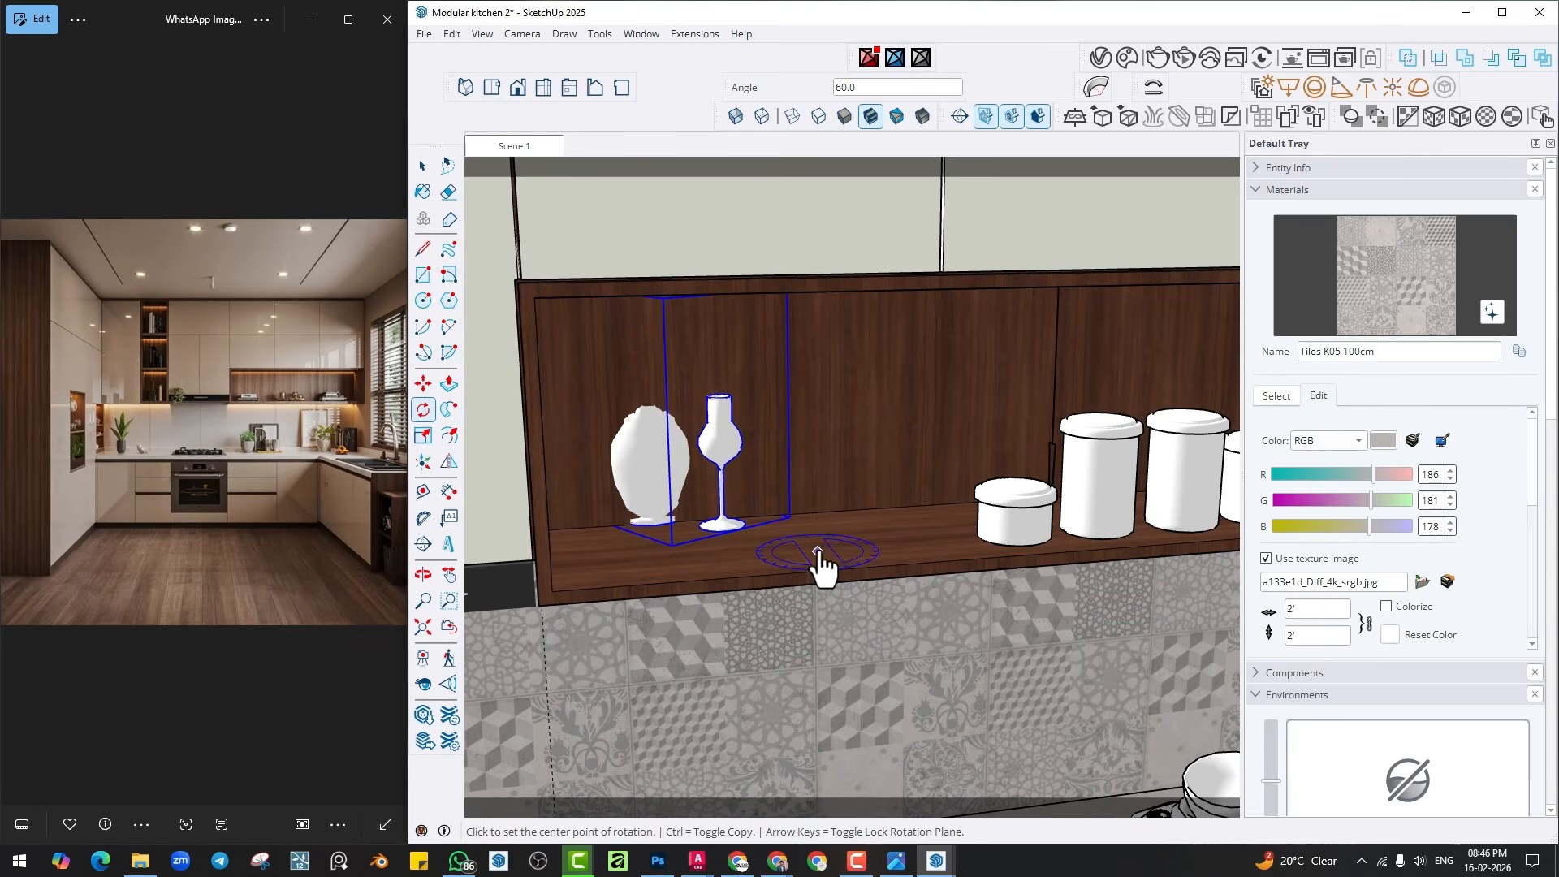
pyautogui.press('m')
pyautogui.click(743, 540)
pyautogui.click(769, 561)
pyautogui.click(845, 520)
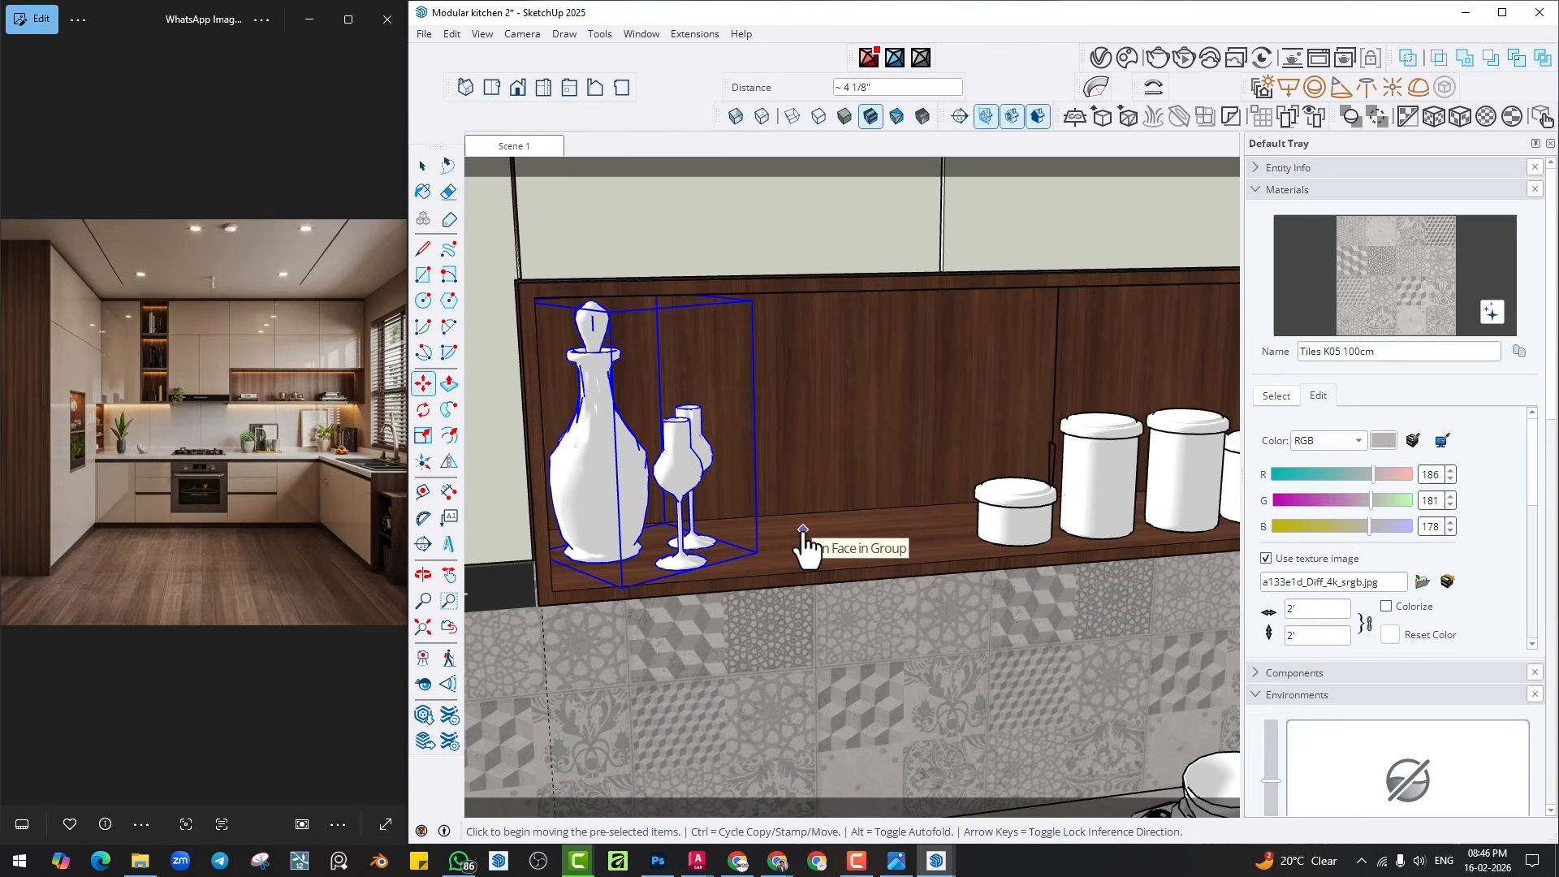
# Search the Chaos Cosmos library for "plant".
pyautogui.scroll(-5, 920, 605)
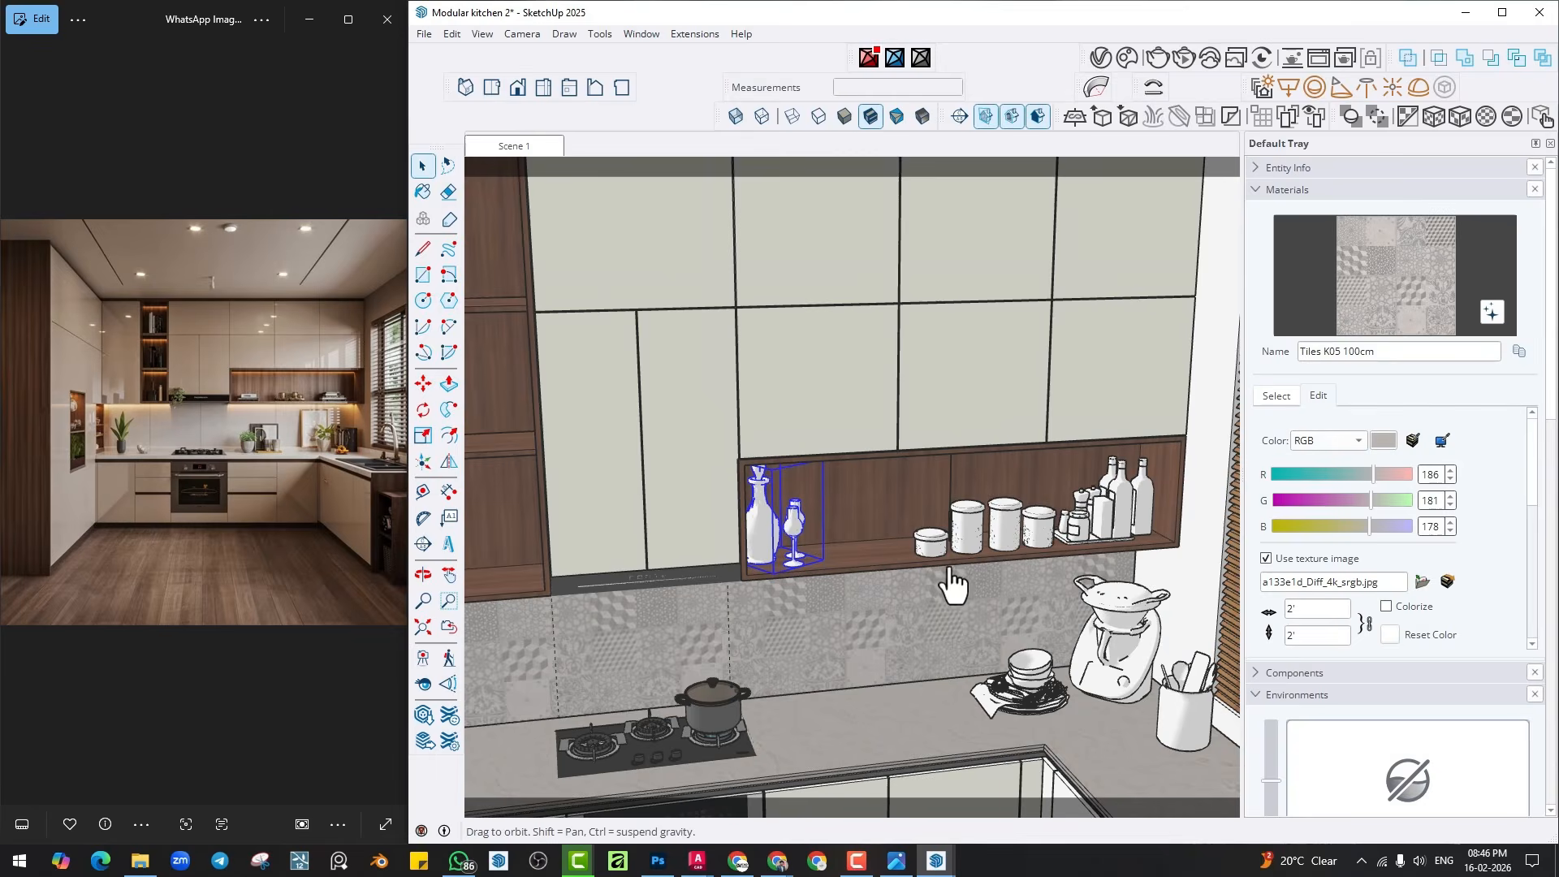
pyautogui.keyDown('shift'); pyautogui.moveTo(965, 524); pyautogui.dragTo(1028, 487, button='middle'); pyautogui.keyUp('shift')
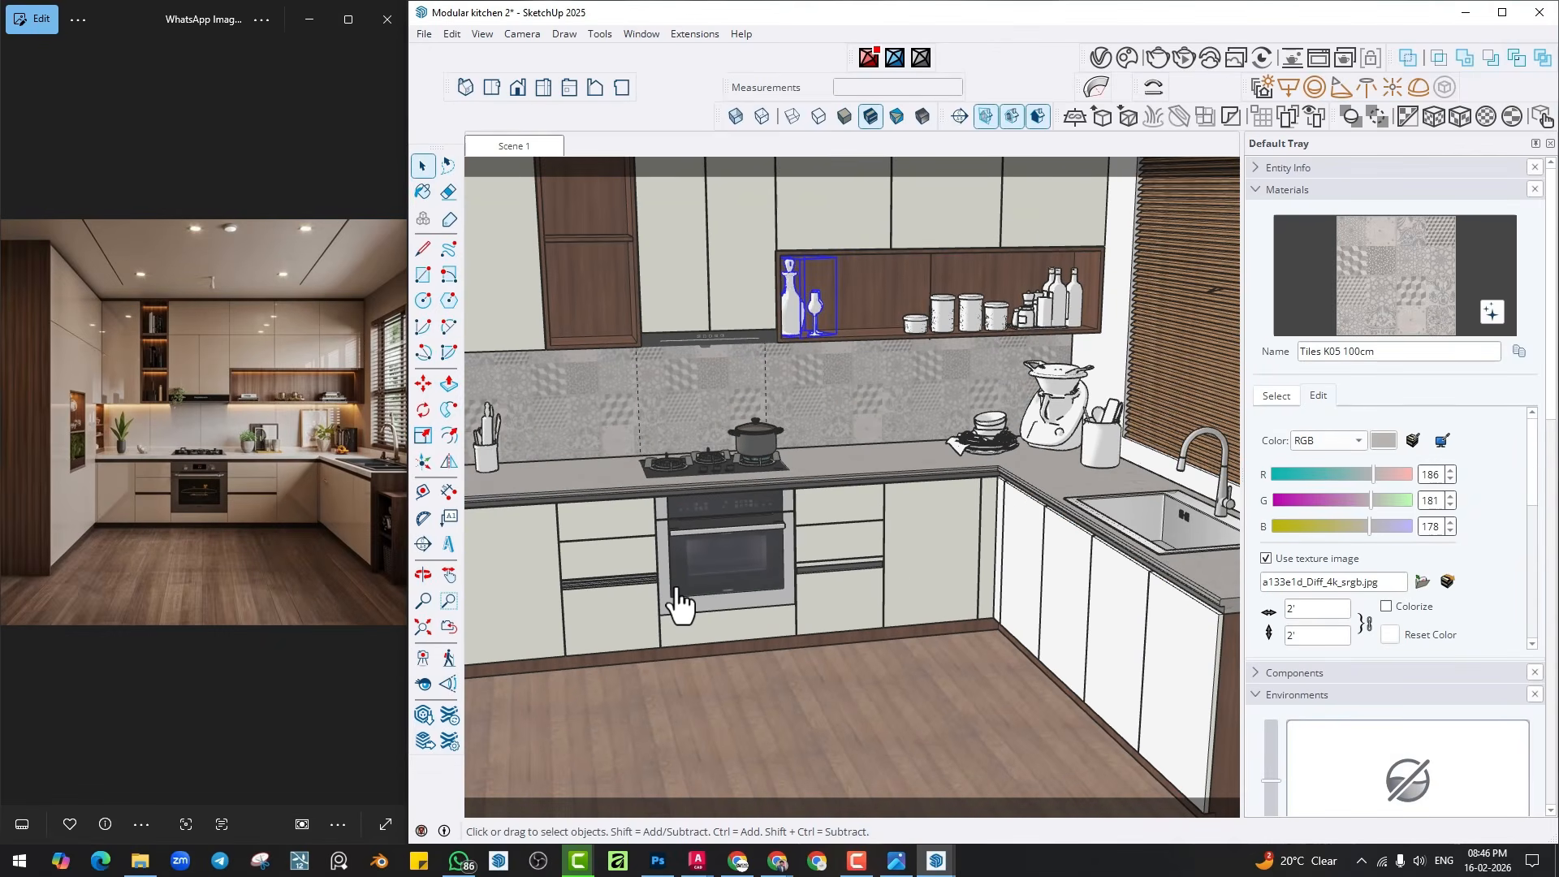
pyautogui.scroll(2, 679, 588)
pyautogui.moveTo(881, 443); pyautogui.dragTo(799, 429, button='middle')
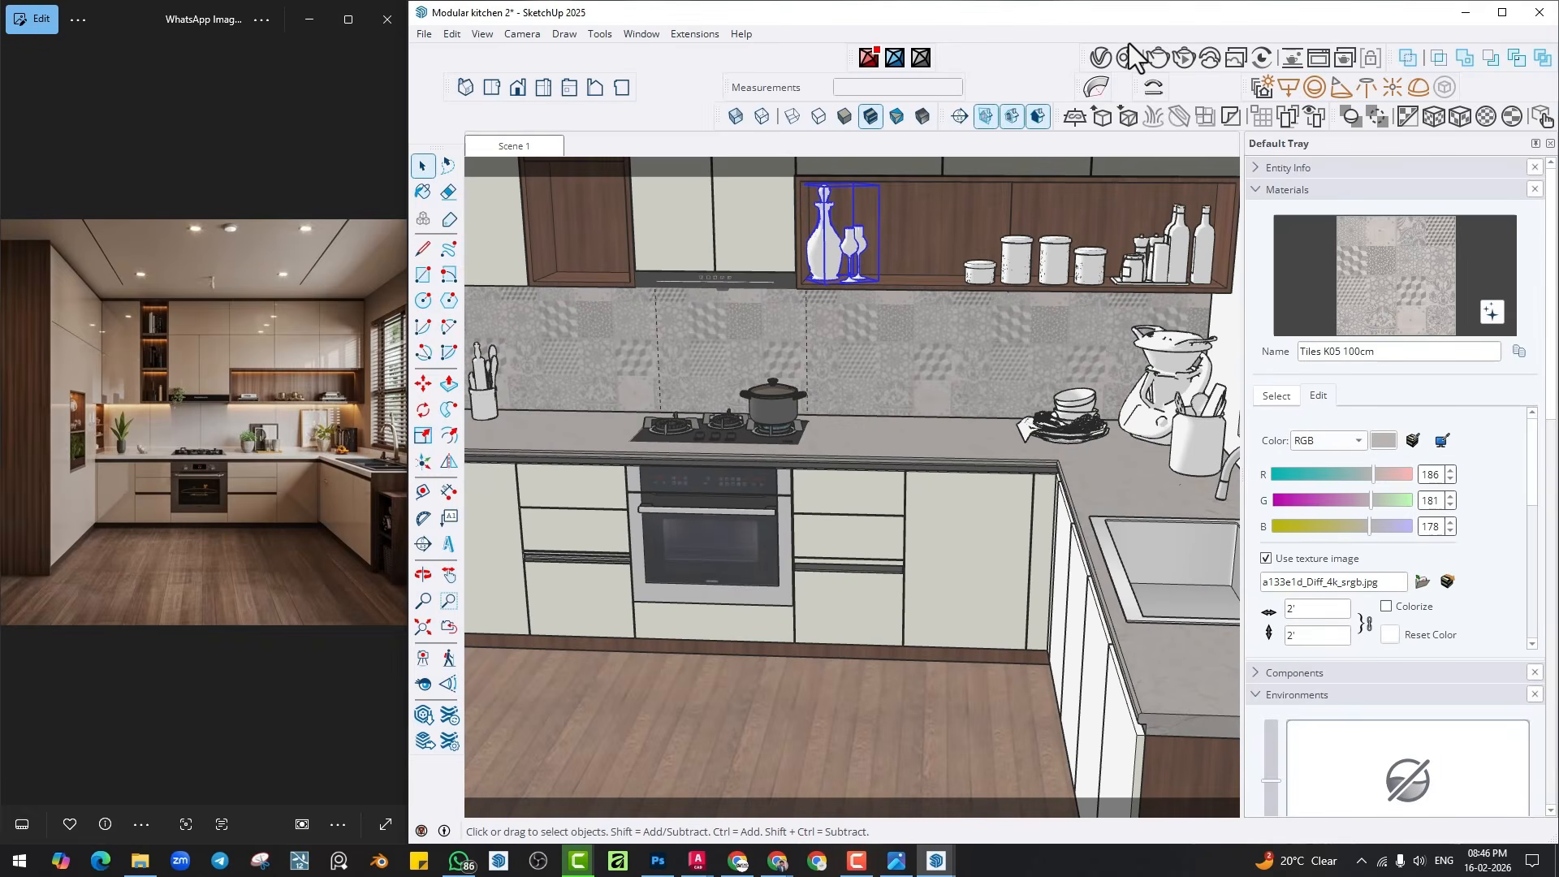
pyautogui.click(1127, 58)
pyautogui.doubleClick(1166, 132)
pyautogui.write('p')
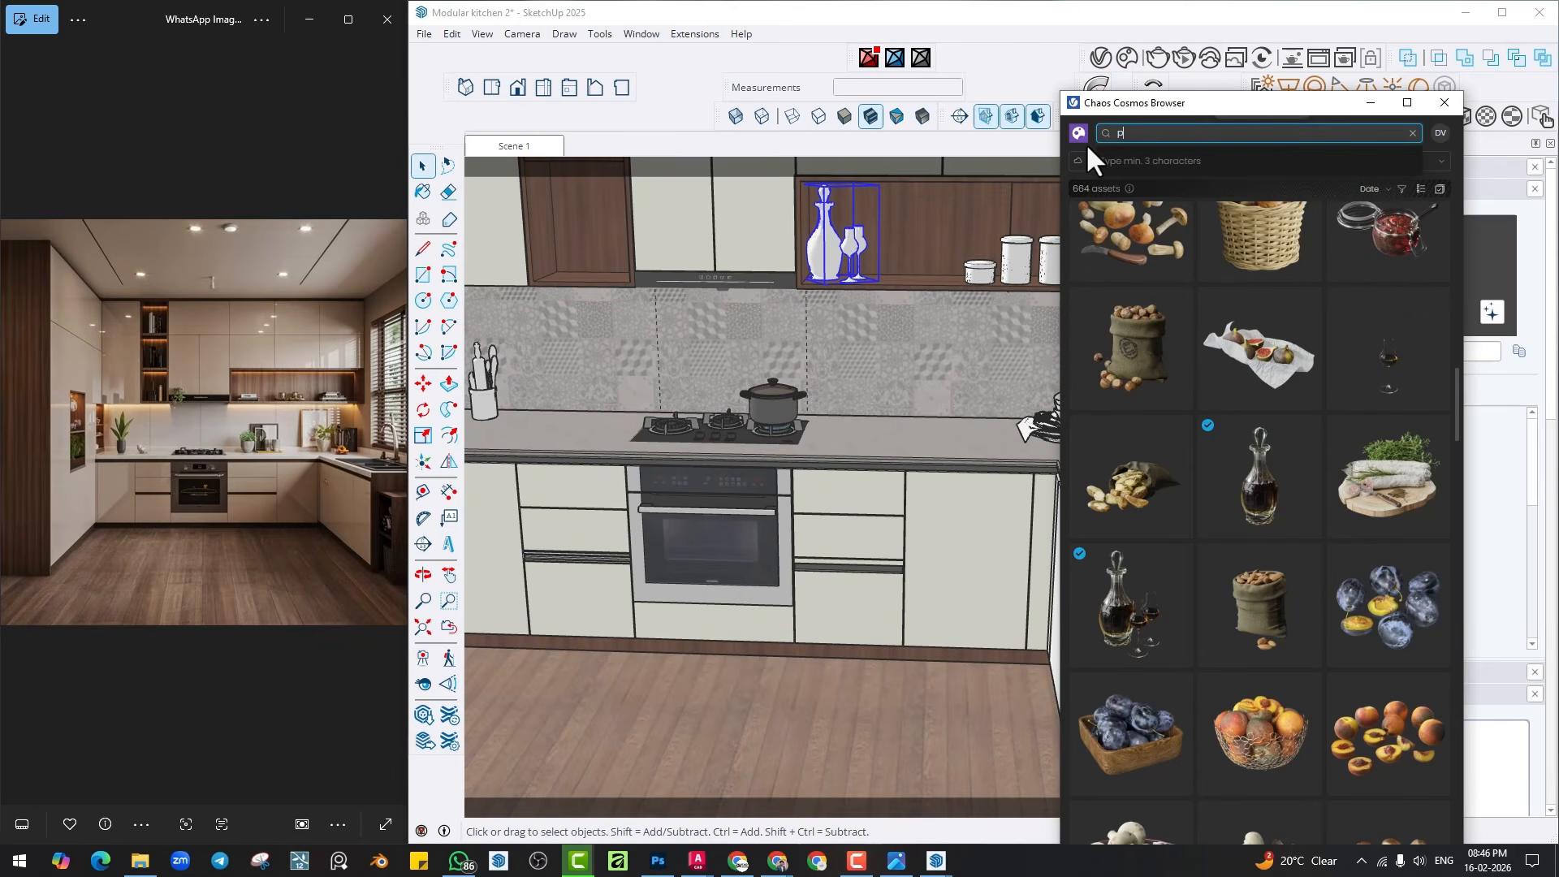
pyautogui.write('lant')
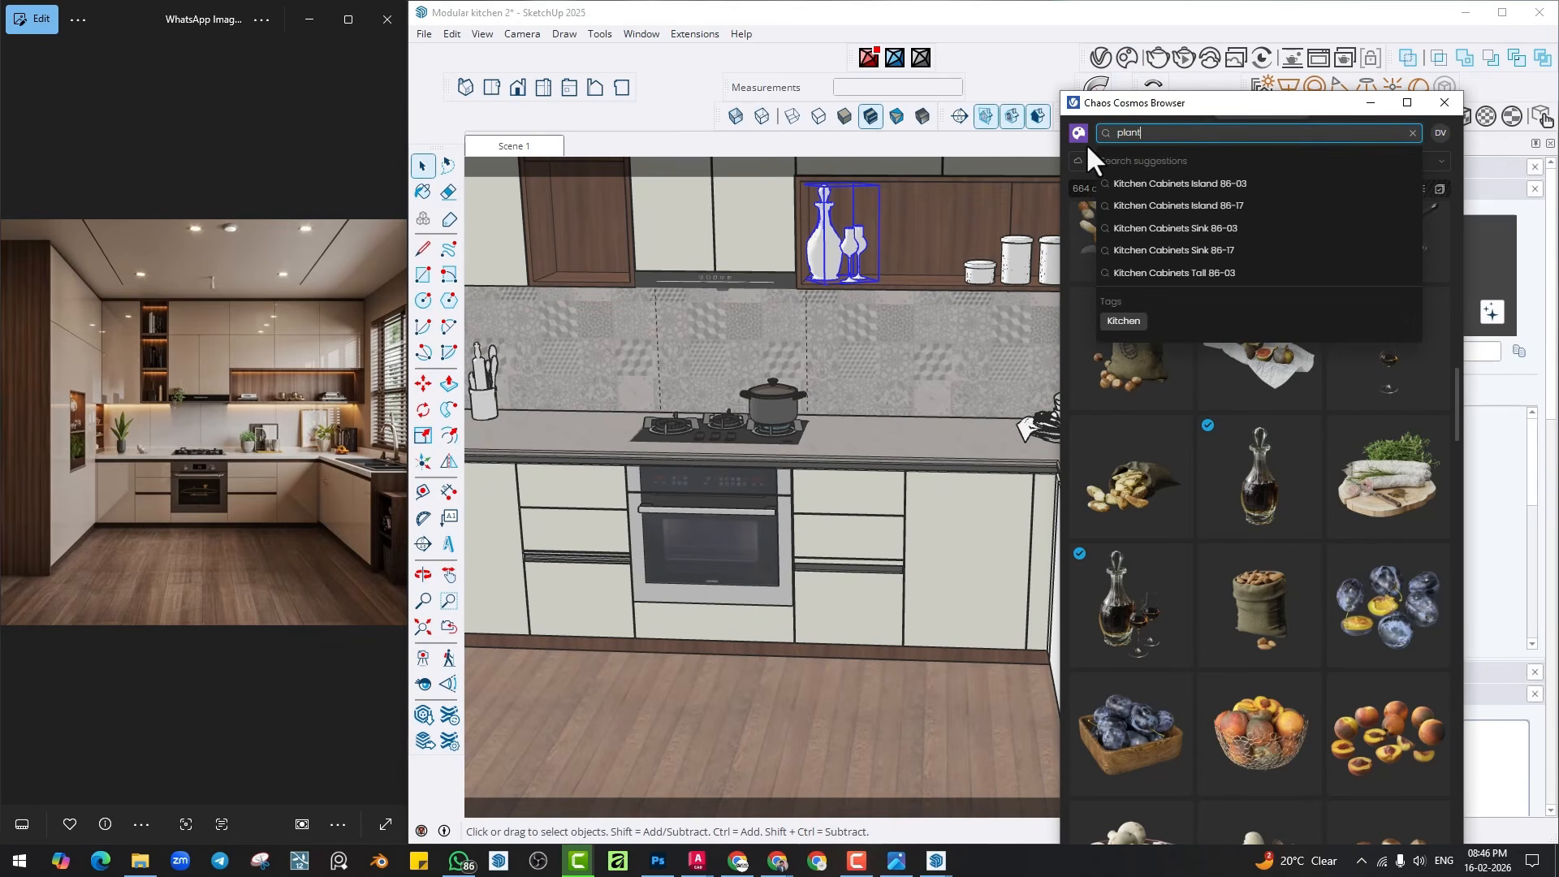
pyautogui.press('Return')
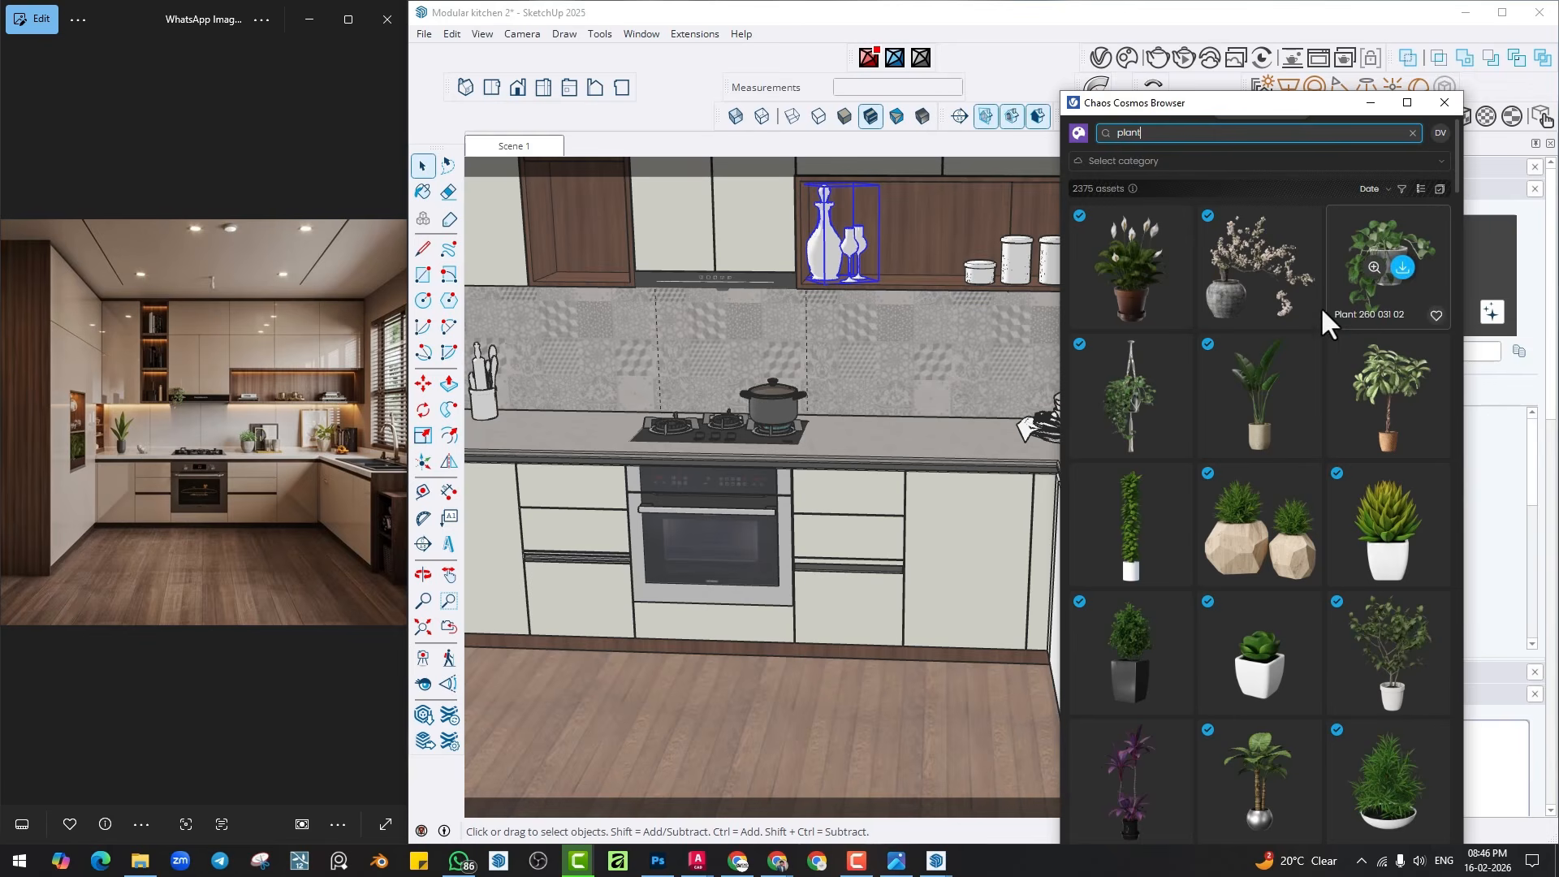
# Place the small succulent in a white pot on the countertop beside the stacked dishes, near the backsplash.
pyautogui.scroll(-1, 1284, 418)
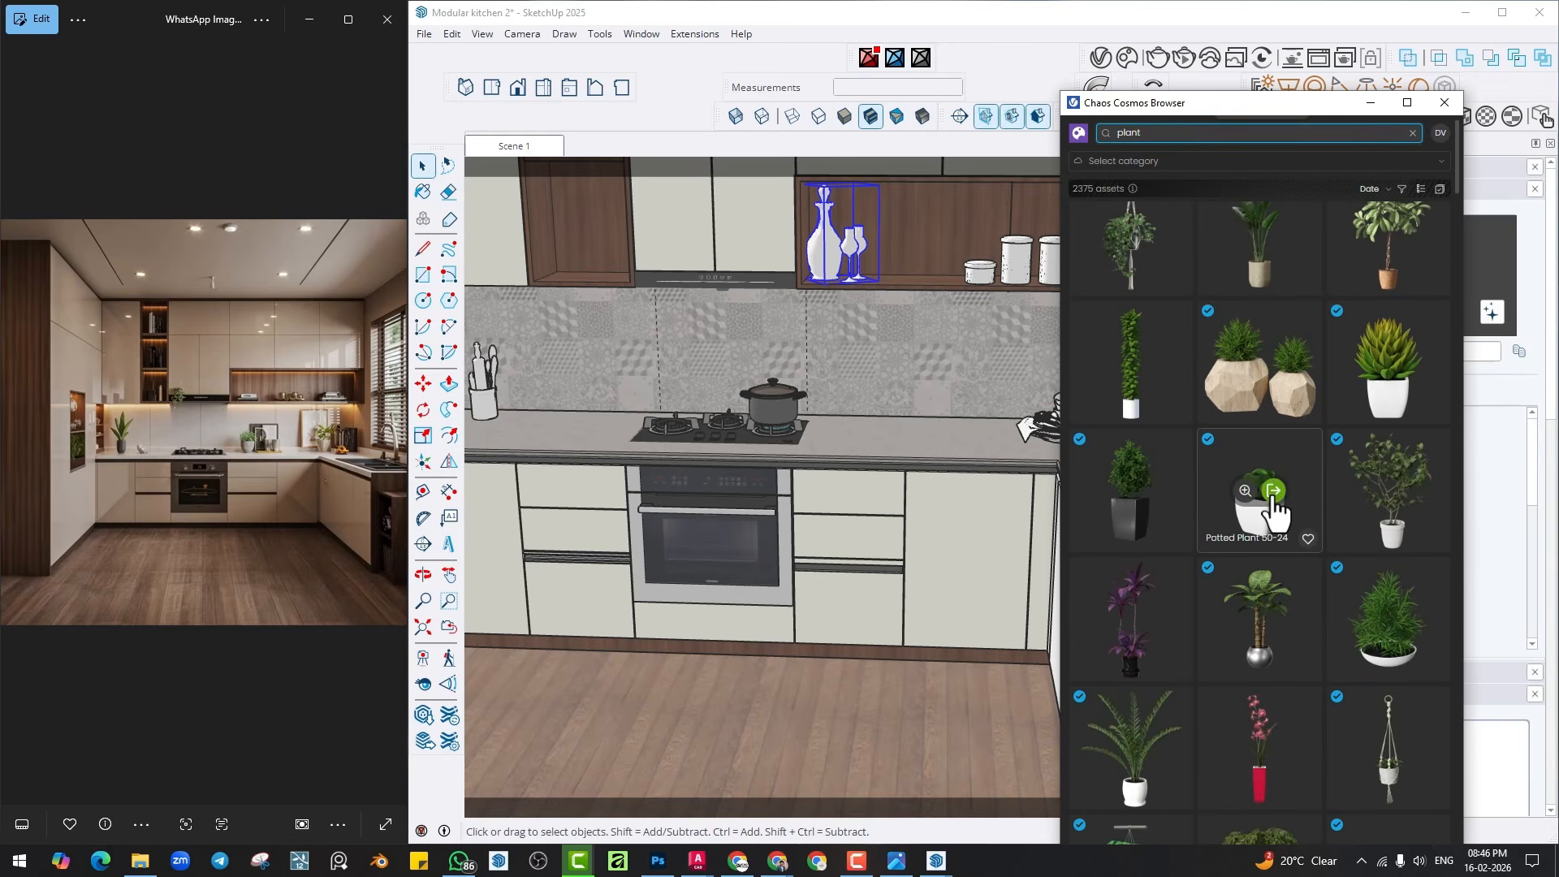
pyautogui.click(1273, 452)
pyautogui.scroll(5, 933, 463)
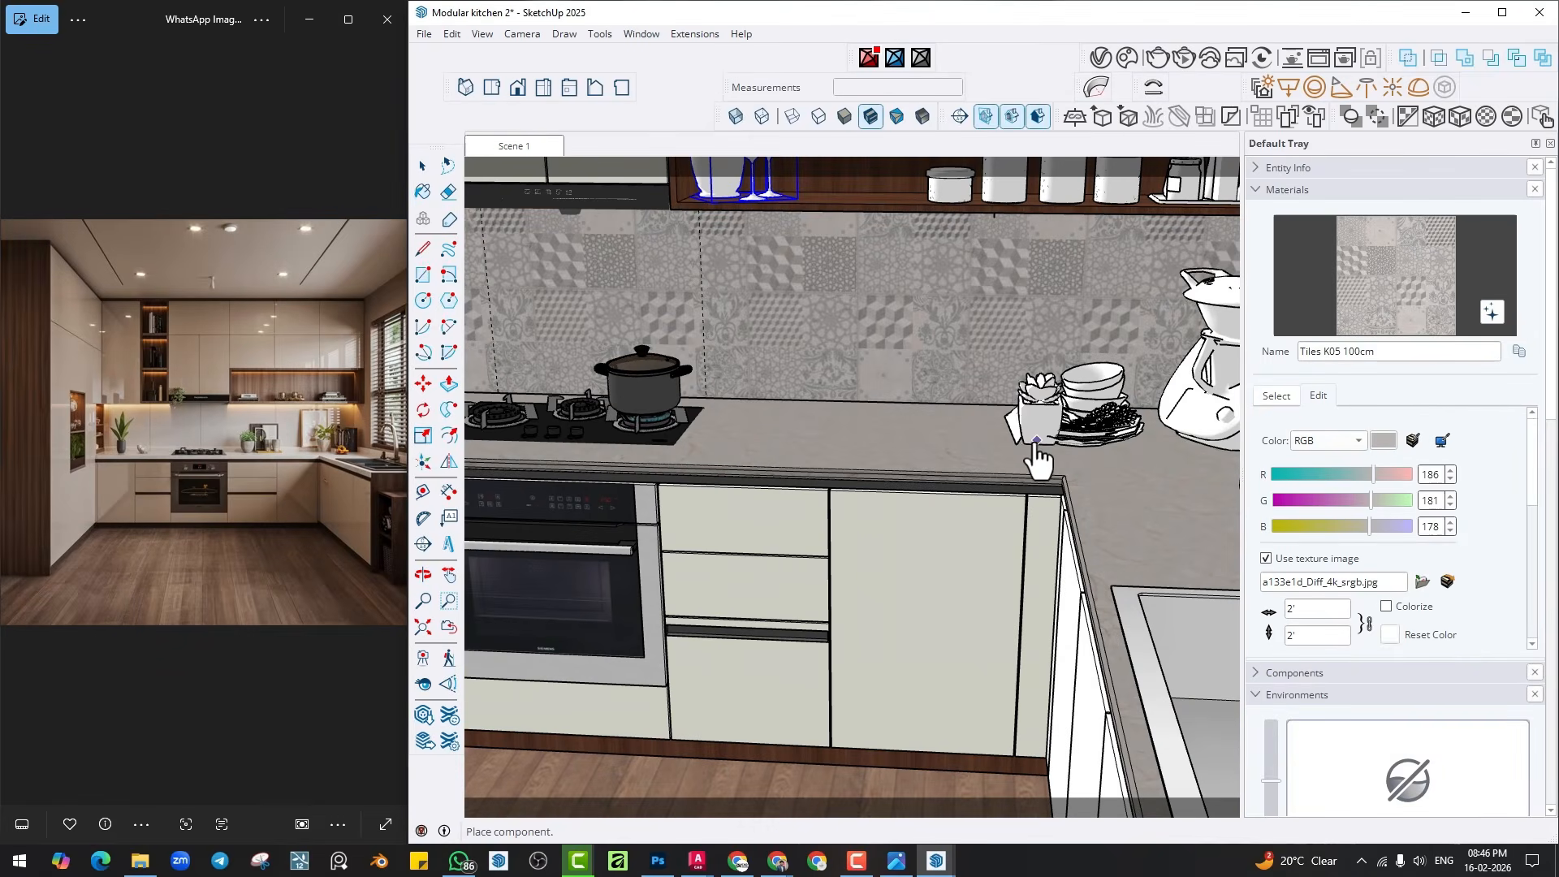
pyautogui.scroll(3, 836, 418)
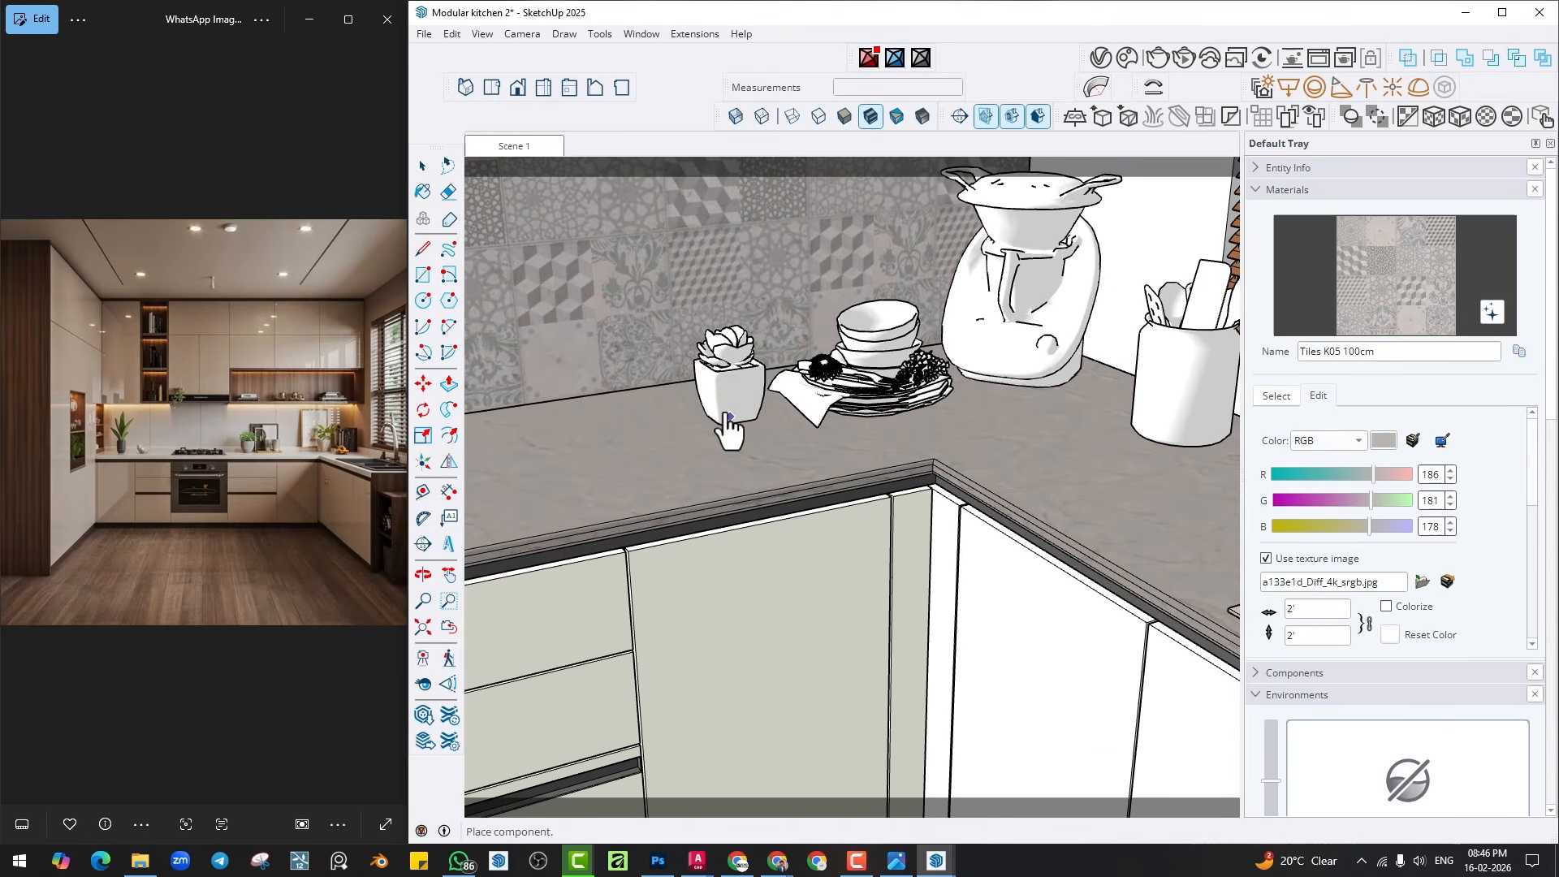
pyautogui.click(708, 400)
# Search the Chaos Cosmos library for "kitchen" to find accessories for the tall open wooden niche beside the hood.
pyautogui.scroll(-5, 942, 438)
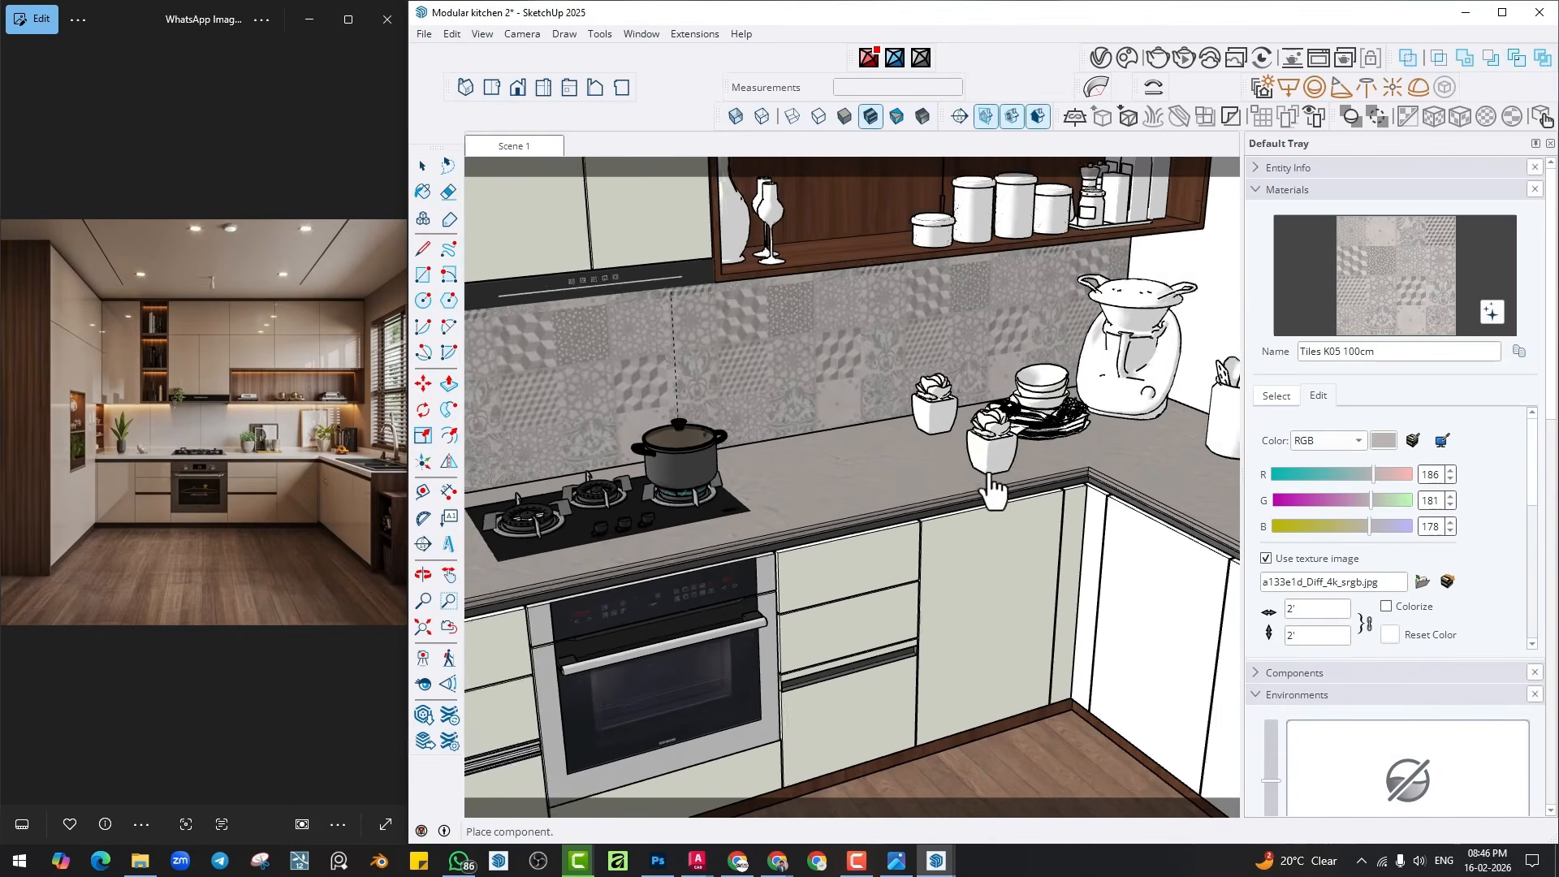
pyautogui.moveTo(937, 454); pyautogui.dragTo(1067, 200, button='middle')
pyautogui.click(1125, 58)
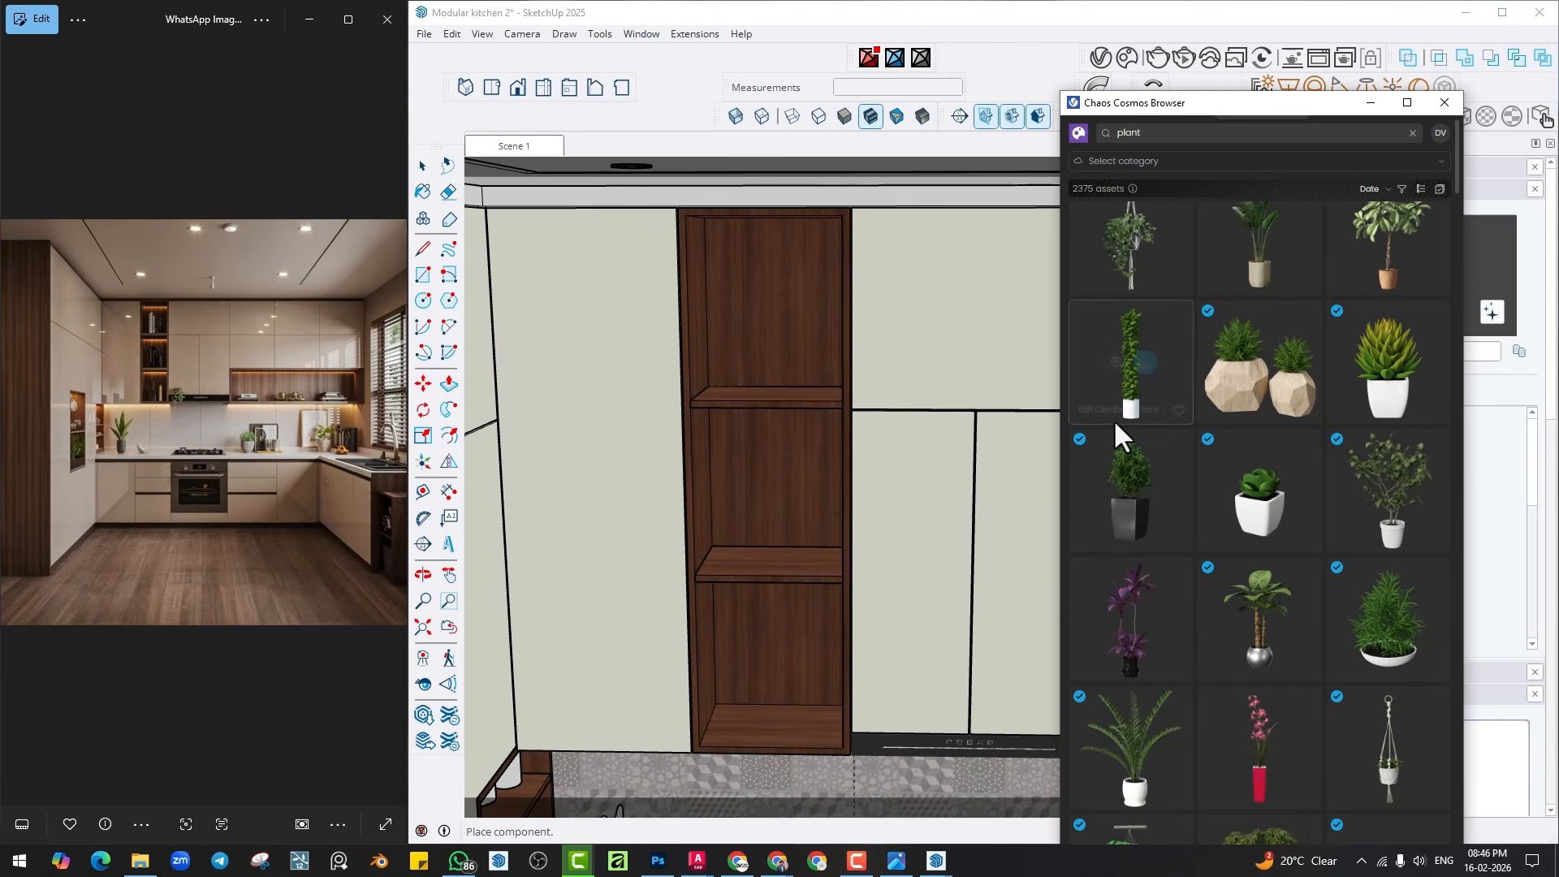
pyautogui.scroll(-3, 1175, 453)
pyautogui.scroll(2, 1227, 243)
pyautogui.doubleClick(1128, 132)
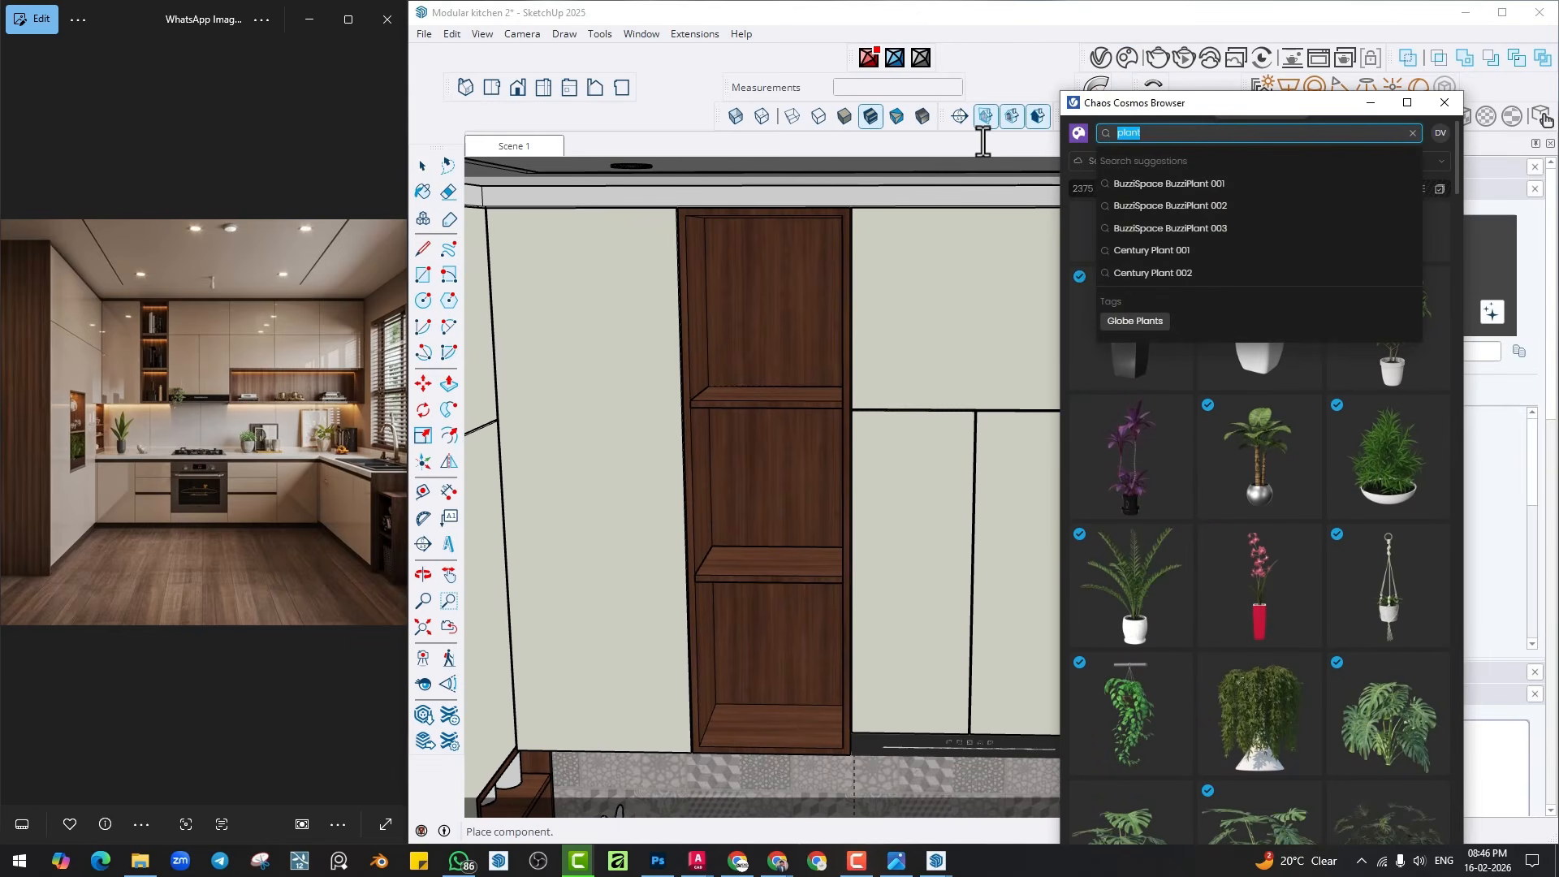
pyautogui.write('kitchen')
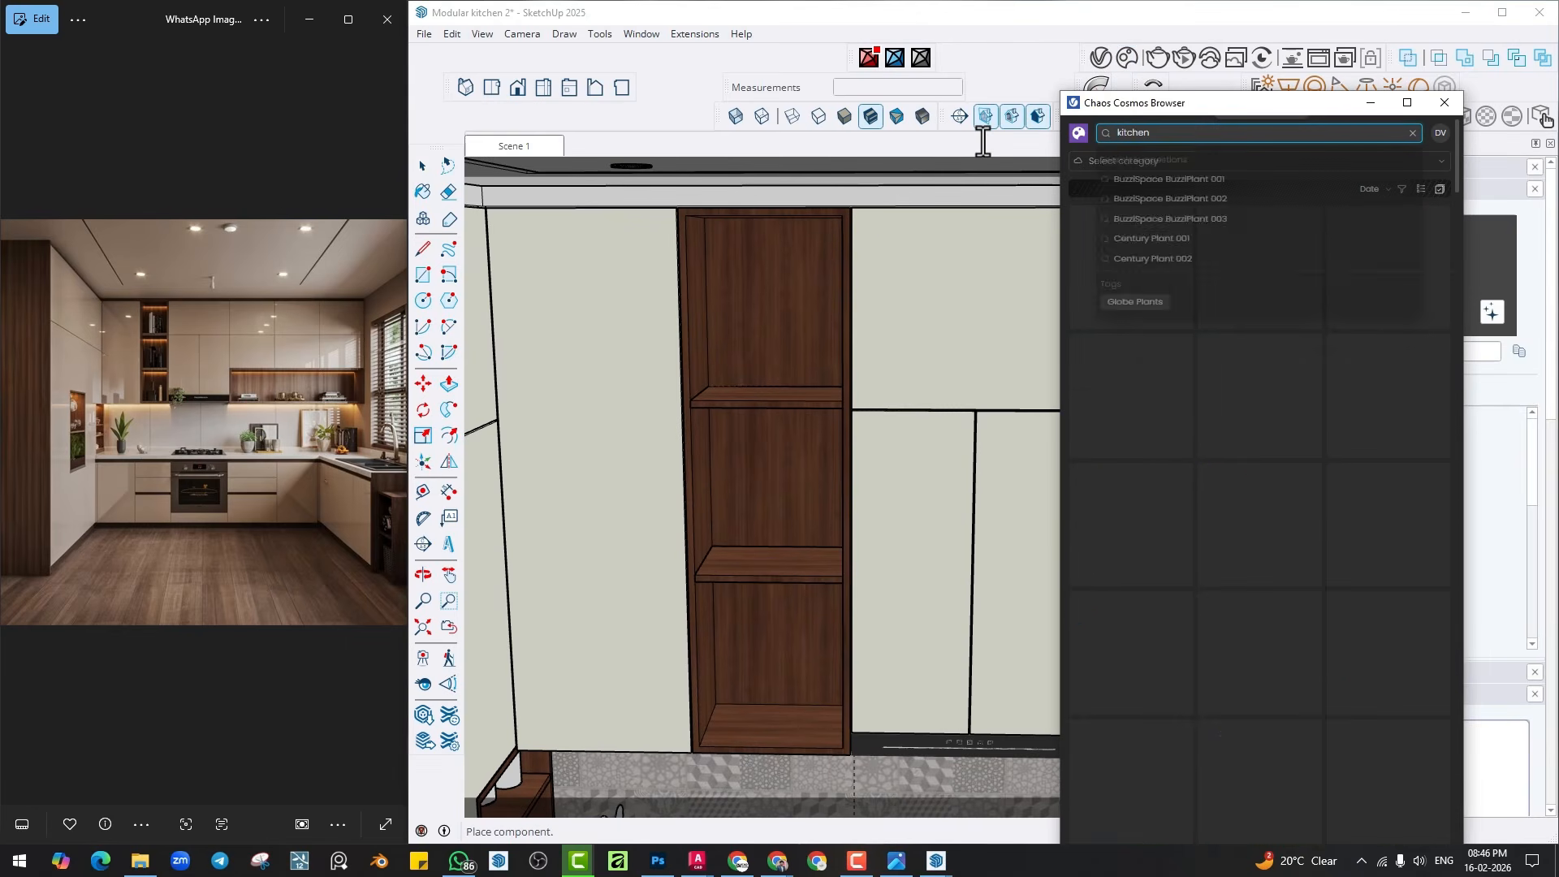
pyautogui.press('Return')
# Place the Kitchen Utensils 65-03 holder on the lowest shelf of the tall wooden niche, at the hood side.
pyautogui.scroll(-5, 1136, 442)
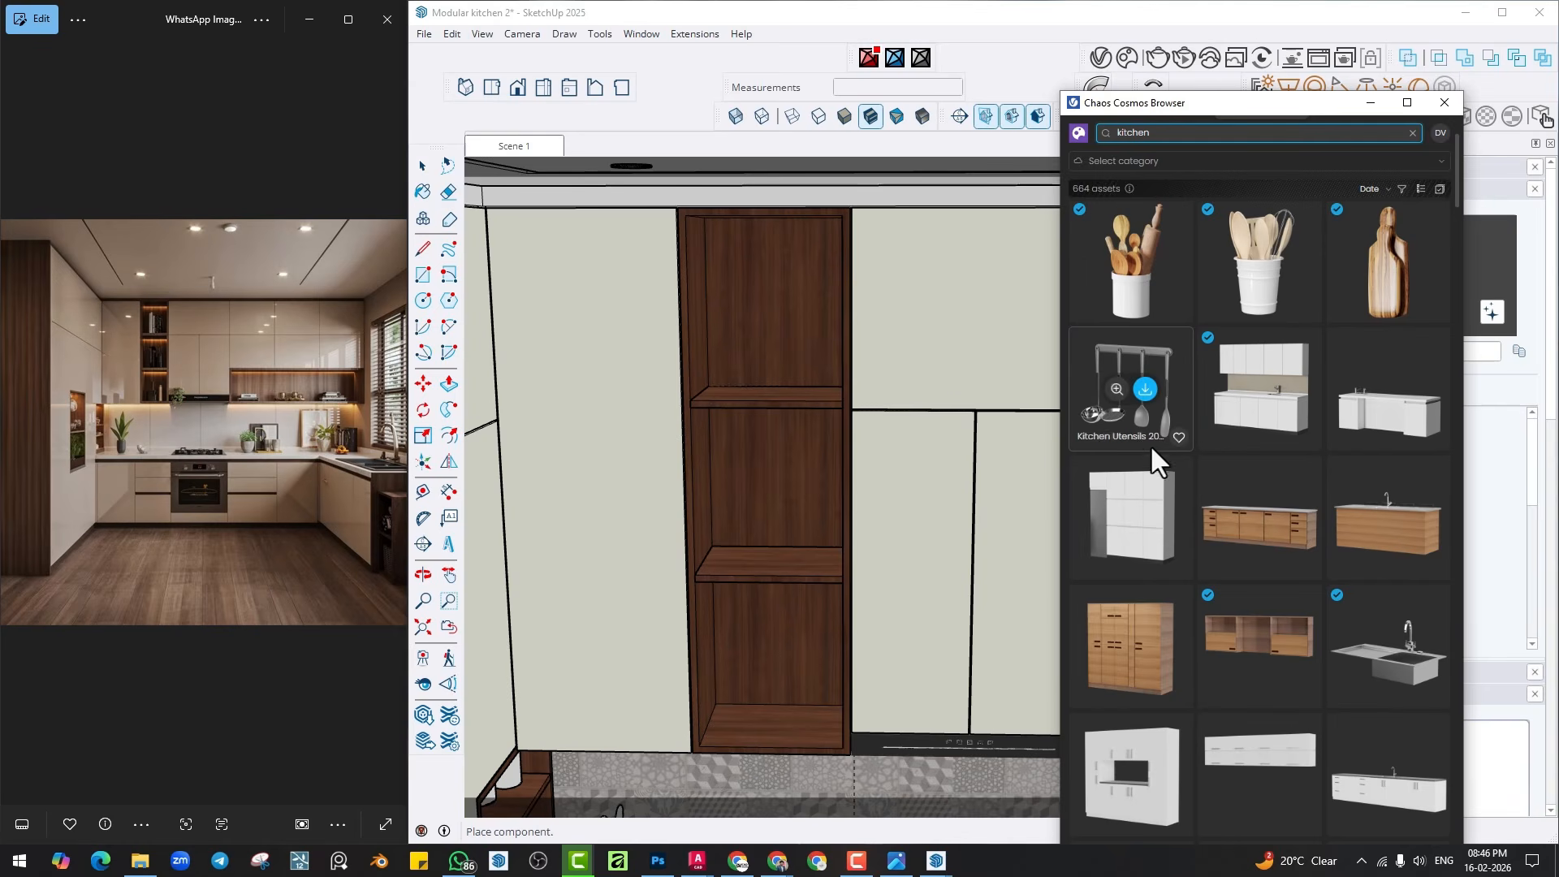
pyautogui.scroll(2, 1138, 439)
pyautogui.click(1235, 427)
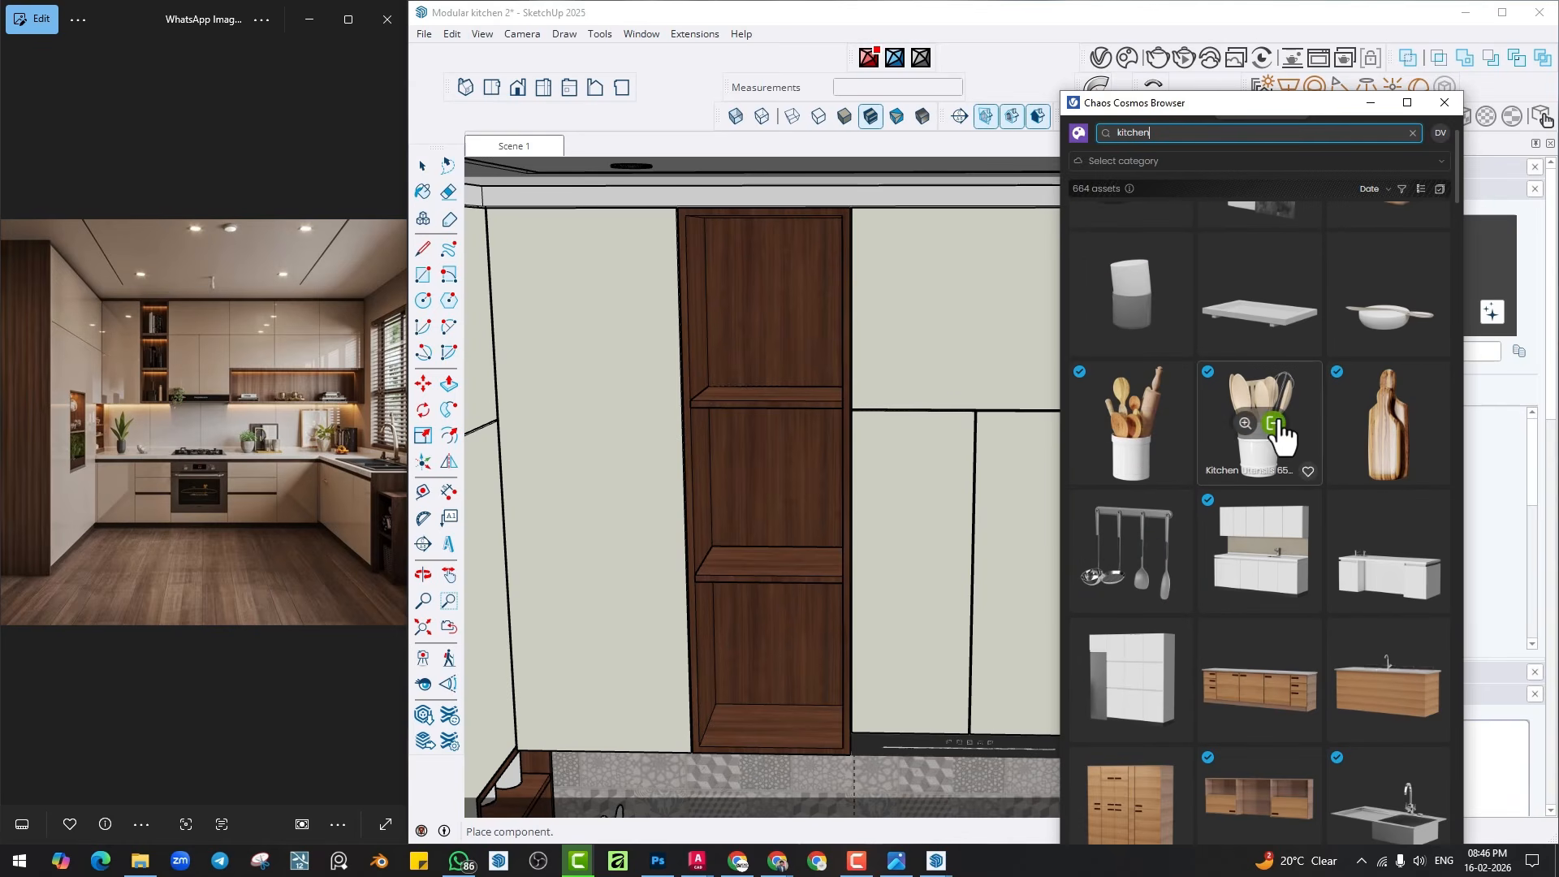
pyautogui.scroll(2, 787, 743)
pyautogui.scroll(1, 794, 754)
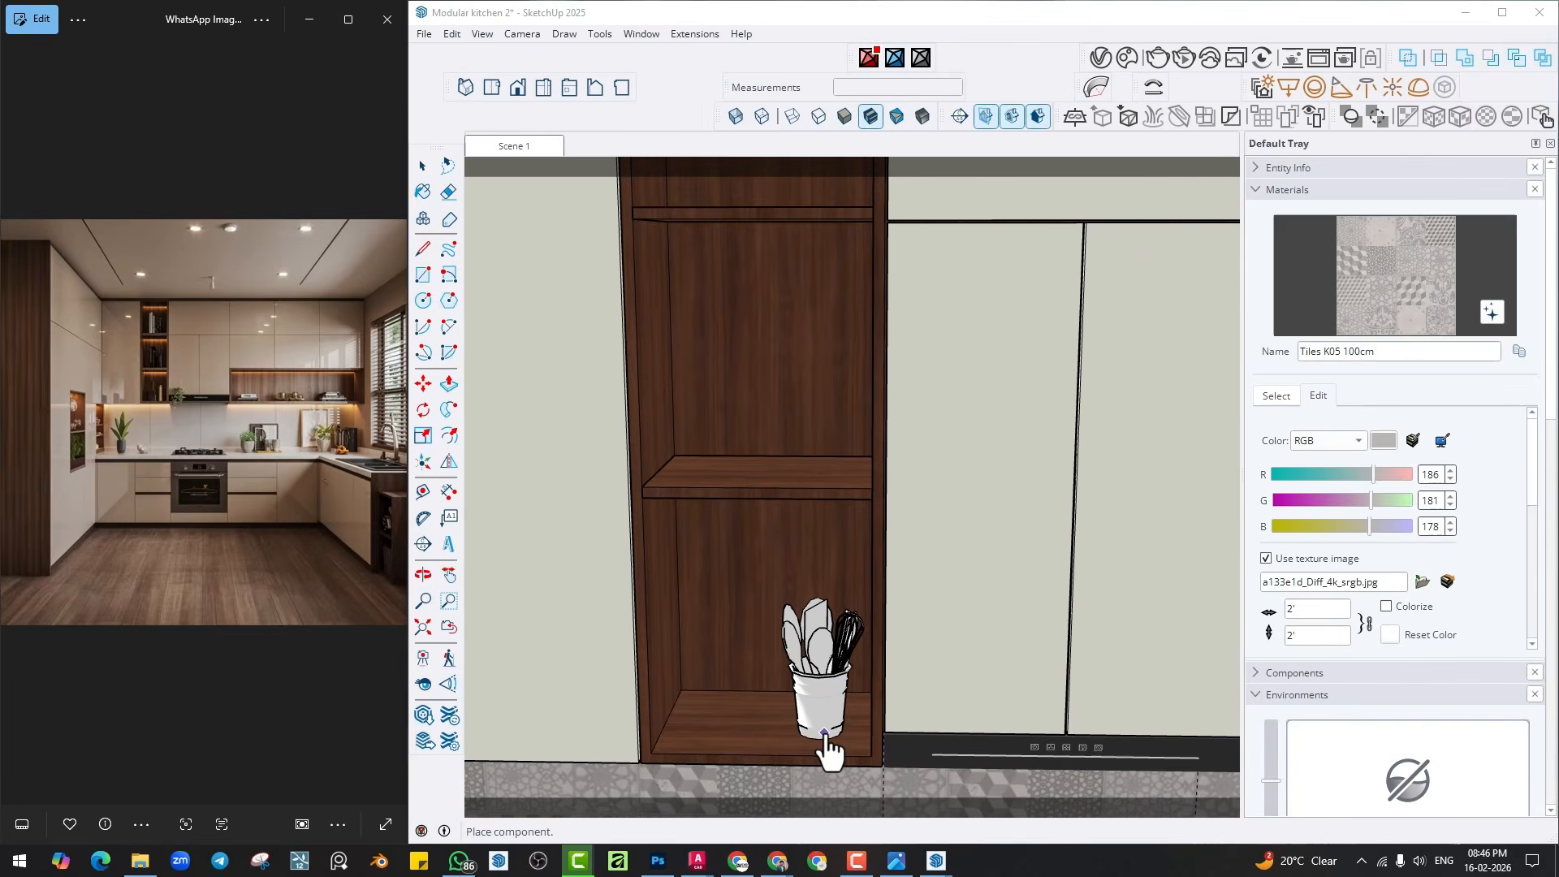
pyautogui.click(824, 740)
# Place the Kitchen Utensils 01 92-03 holder beside the first utensil holder on the niche's lowest shelf.
pyautogui.click(1147, 87)
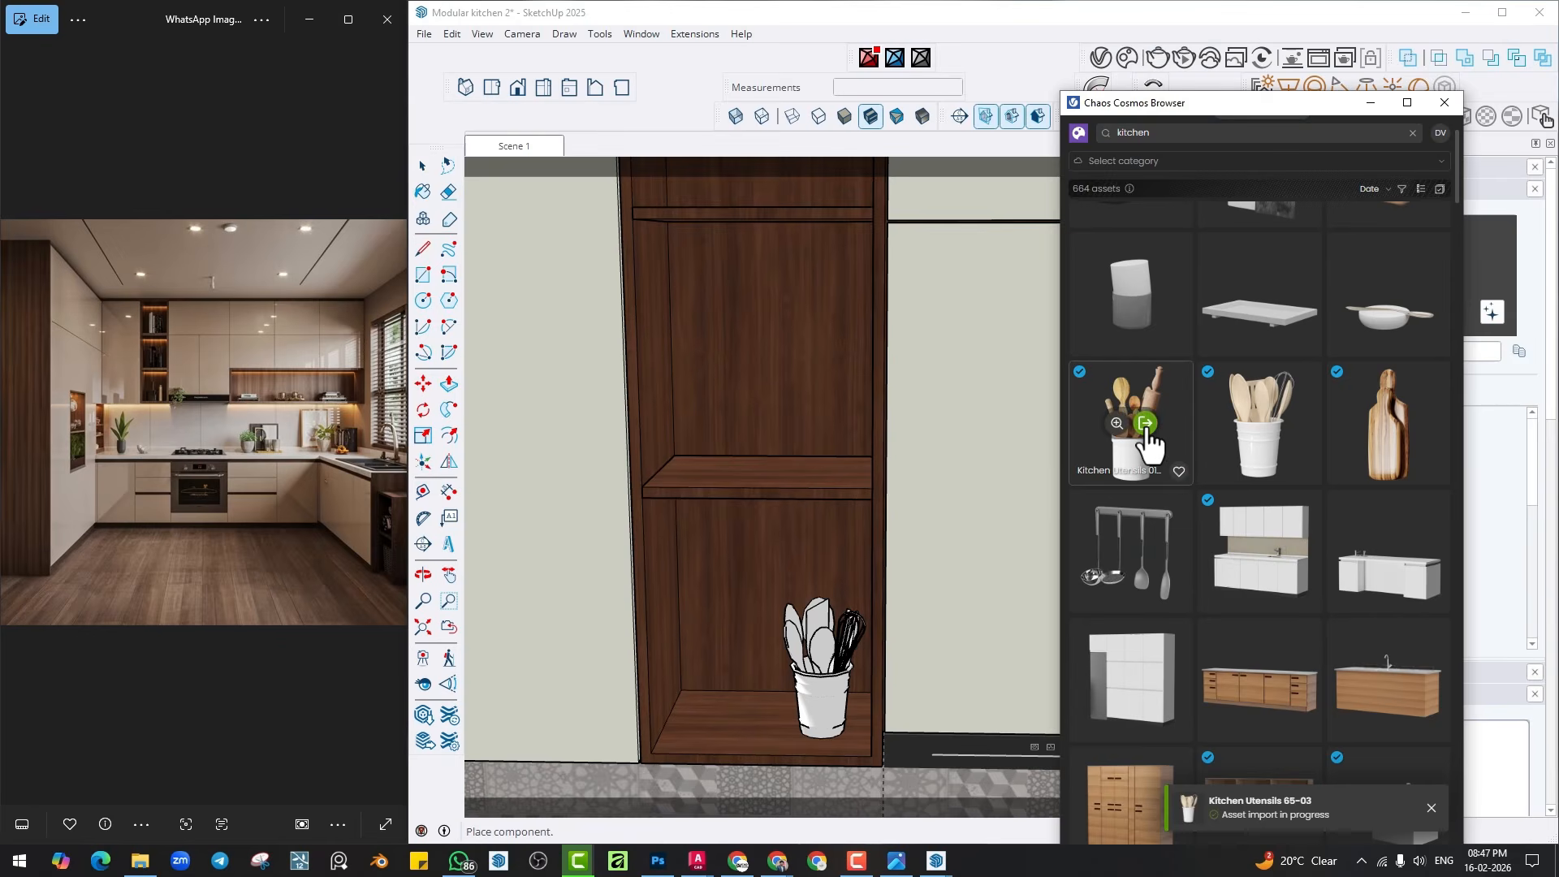
pyautogui.click(1134, 442)
pyautogui.click(734, 723)
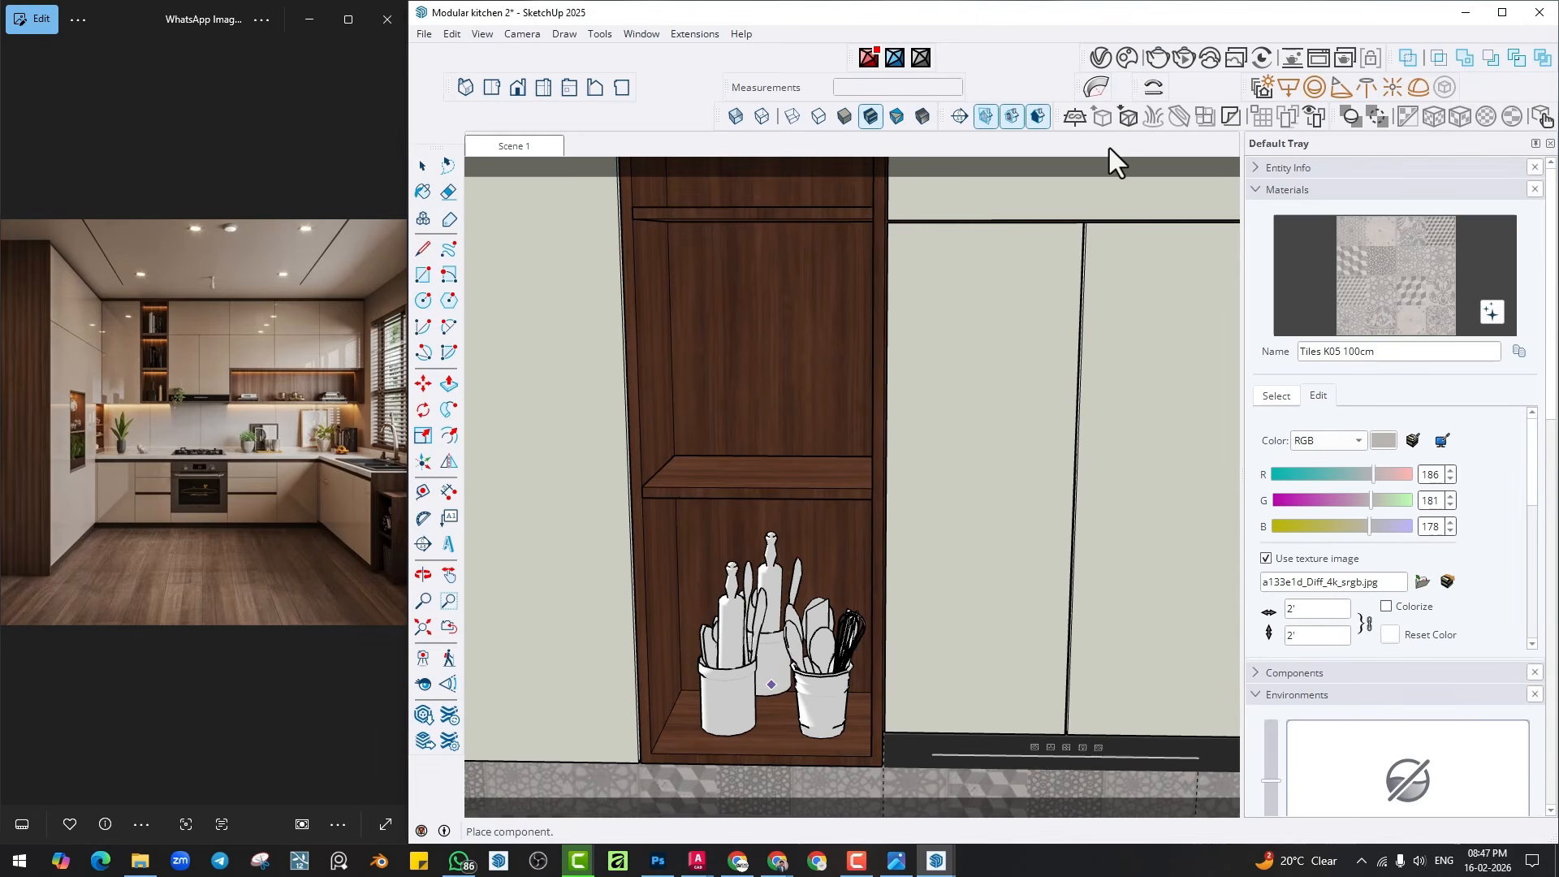
# Find Dishes Set 92-15 among the kitchen assets and place it on the middle shelf of the tall wooden niche.
pyautogui.click(1152, 86)
pyautogui.scroll(-15, 1263, 471)
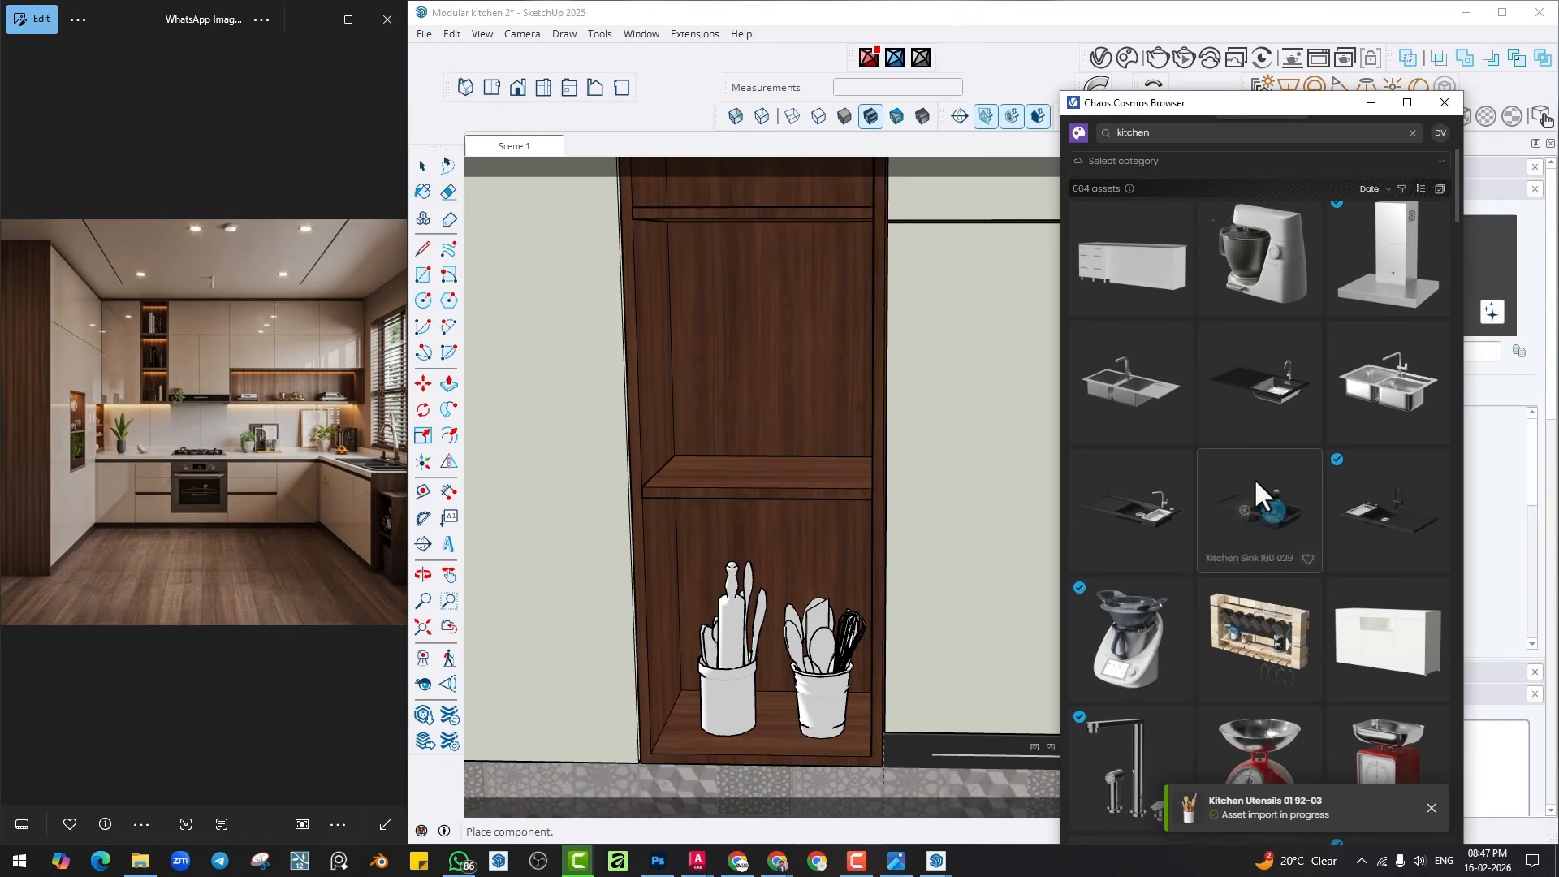
pyautogui.scroll(-12, 1256, 486)
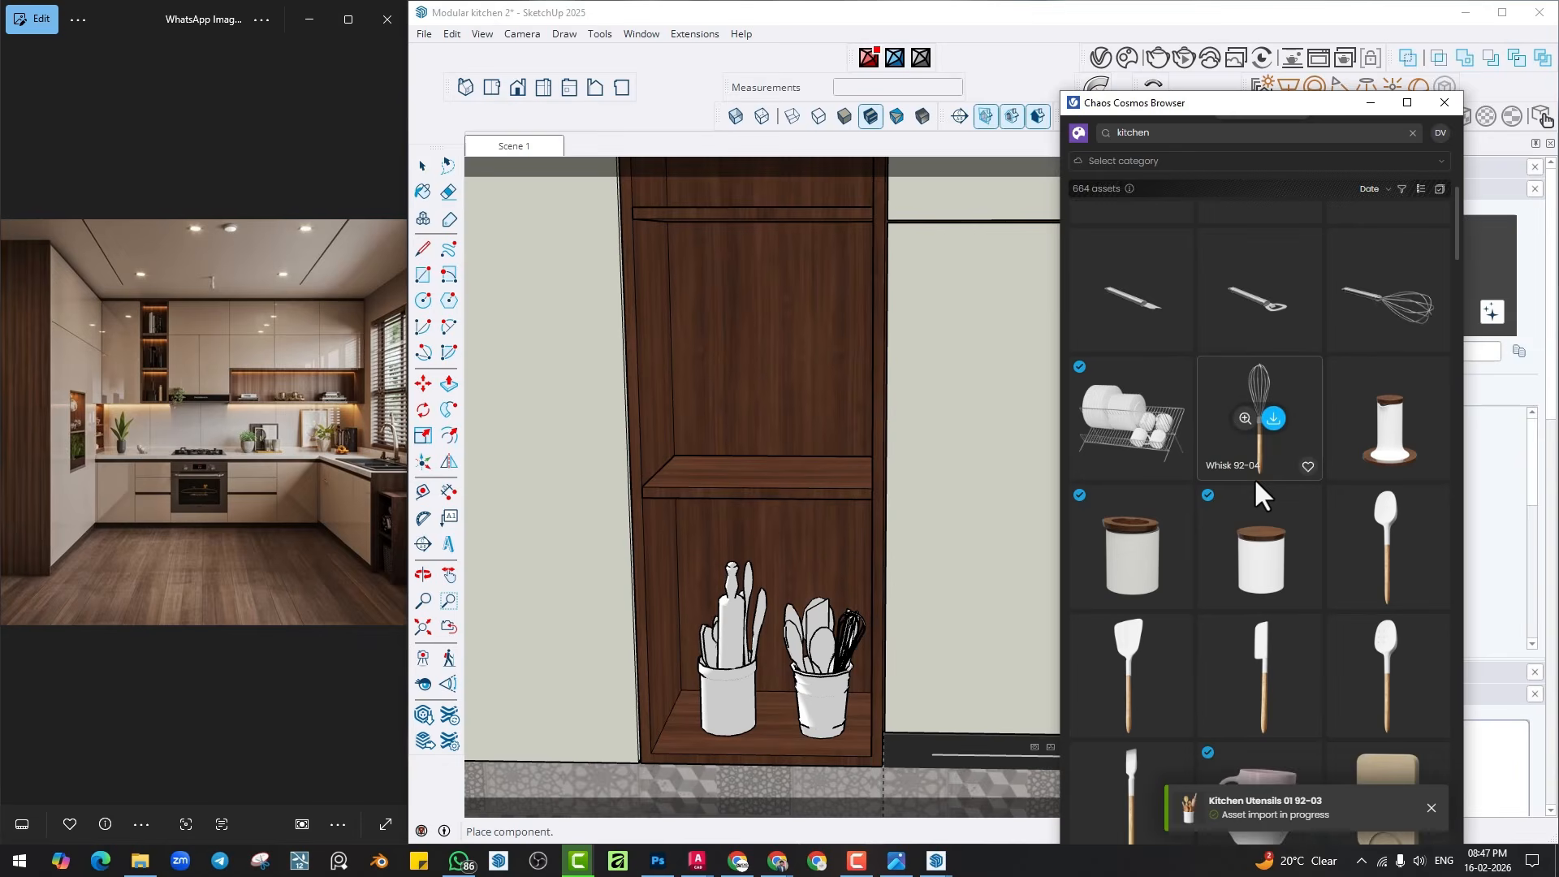
pyautogui.scroll(-15, 1253, 485)
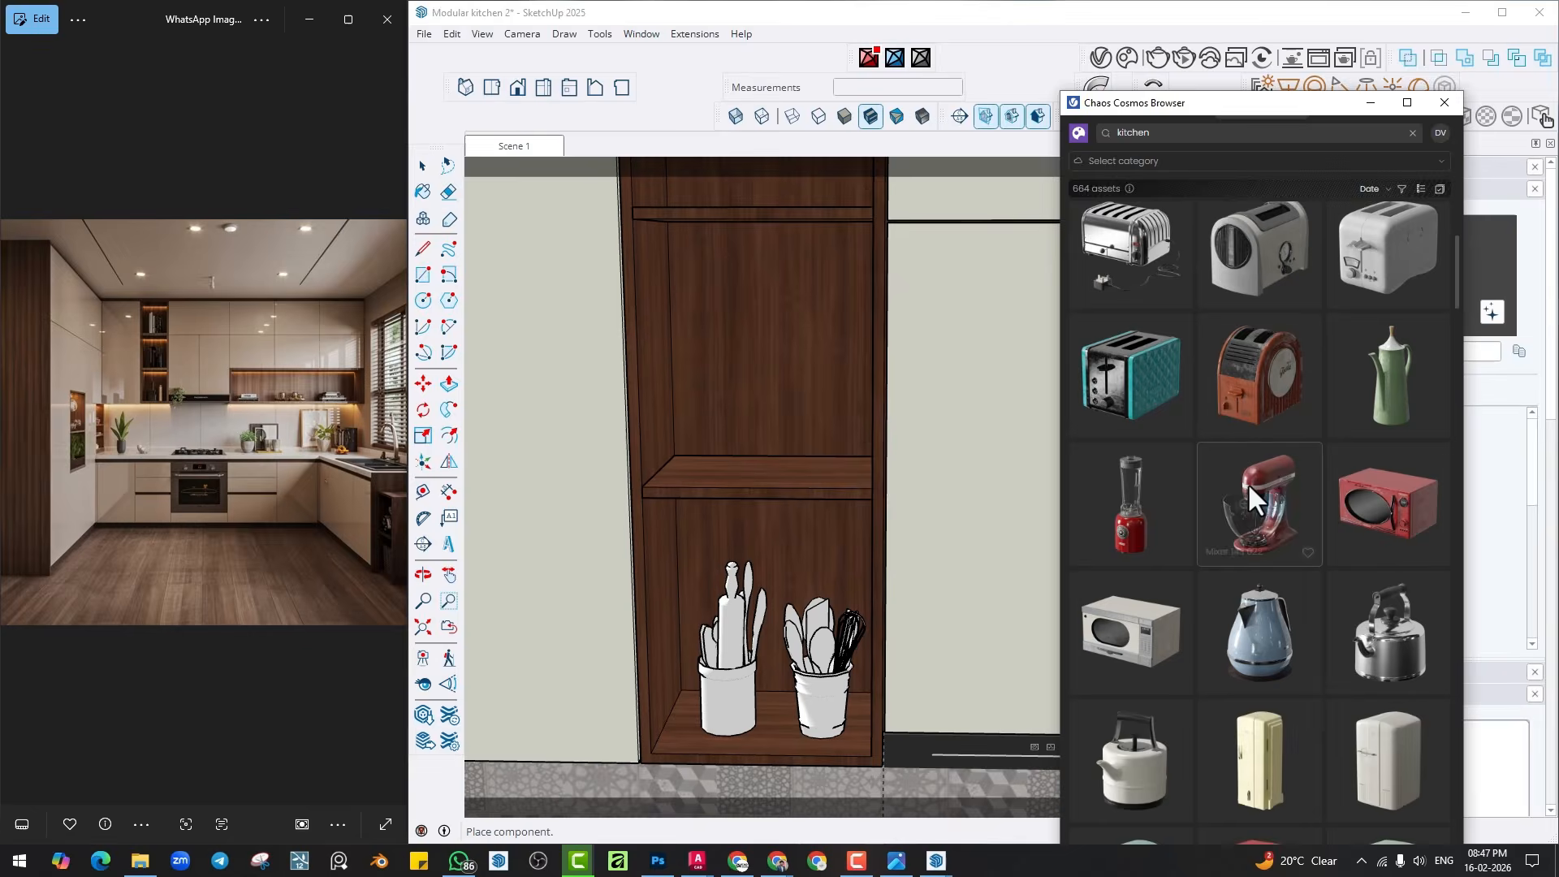
pyautogui.scroll(-15, 1233, 470)
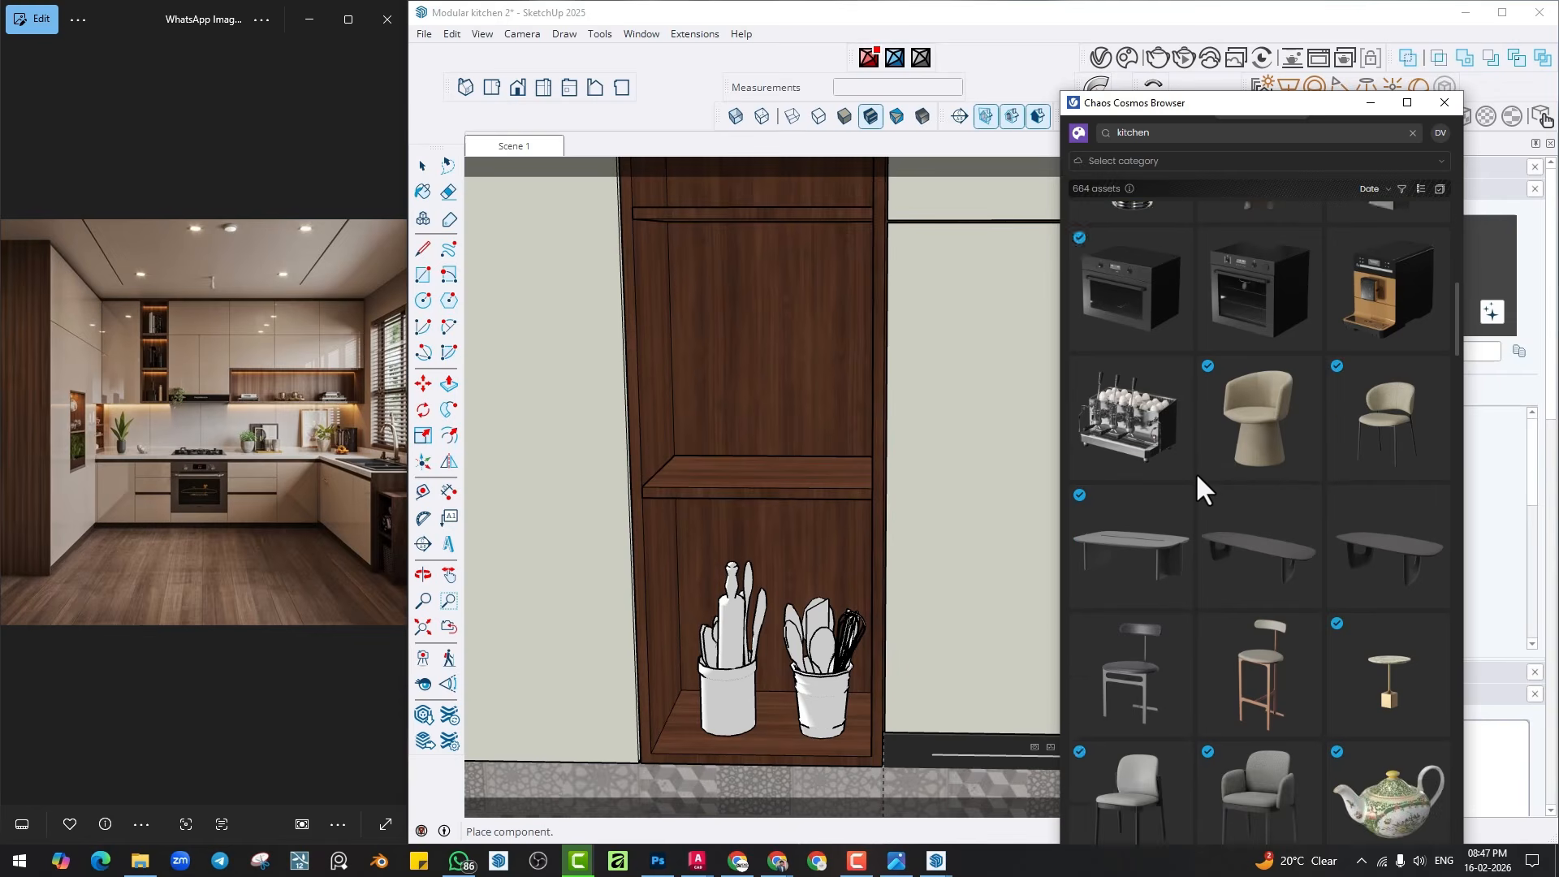
pyautogui.scroll(-5, 1201, 469)
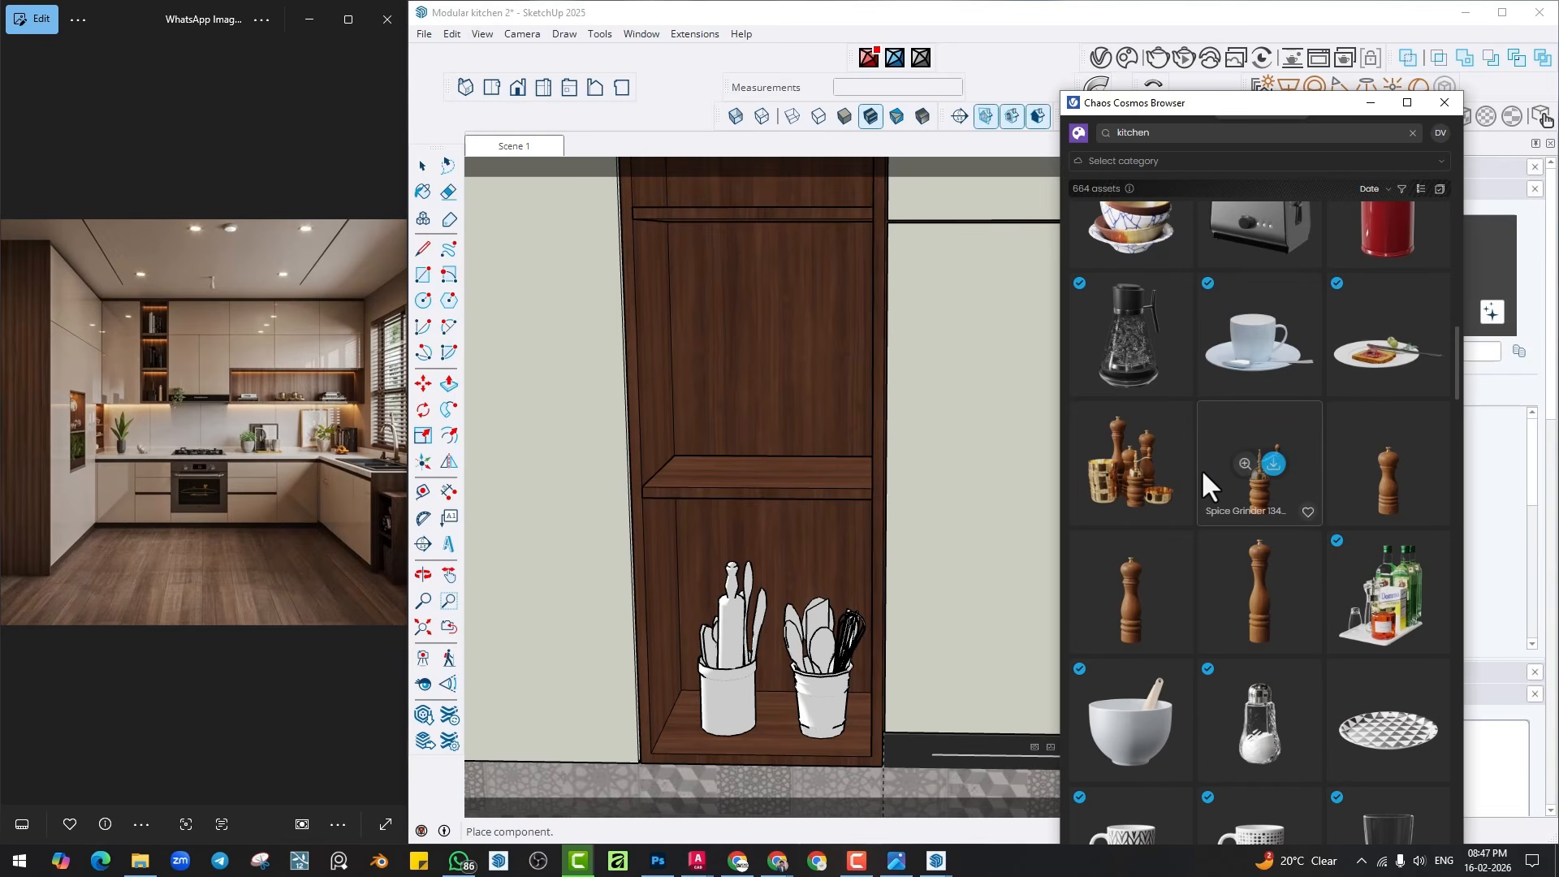
pyautogui.scroll(-12, 1201, 471)
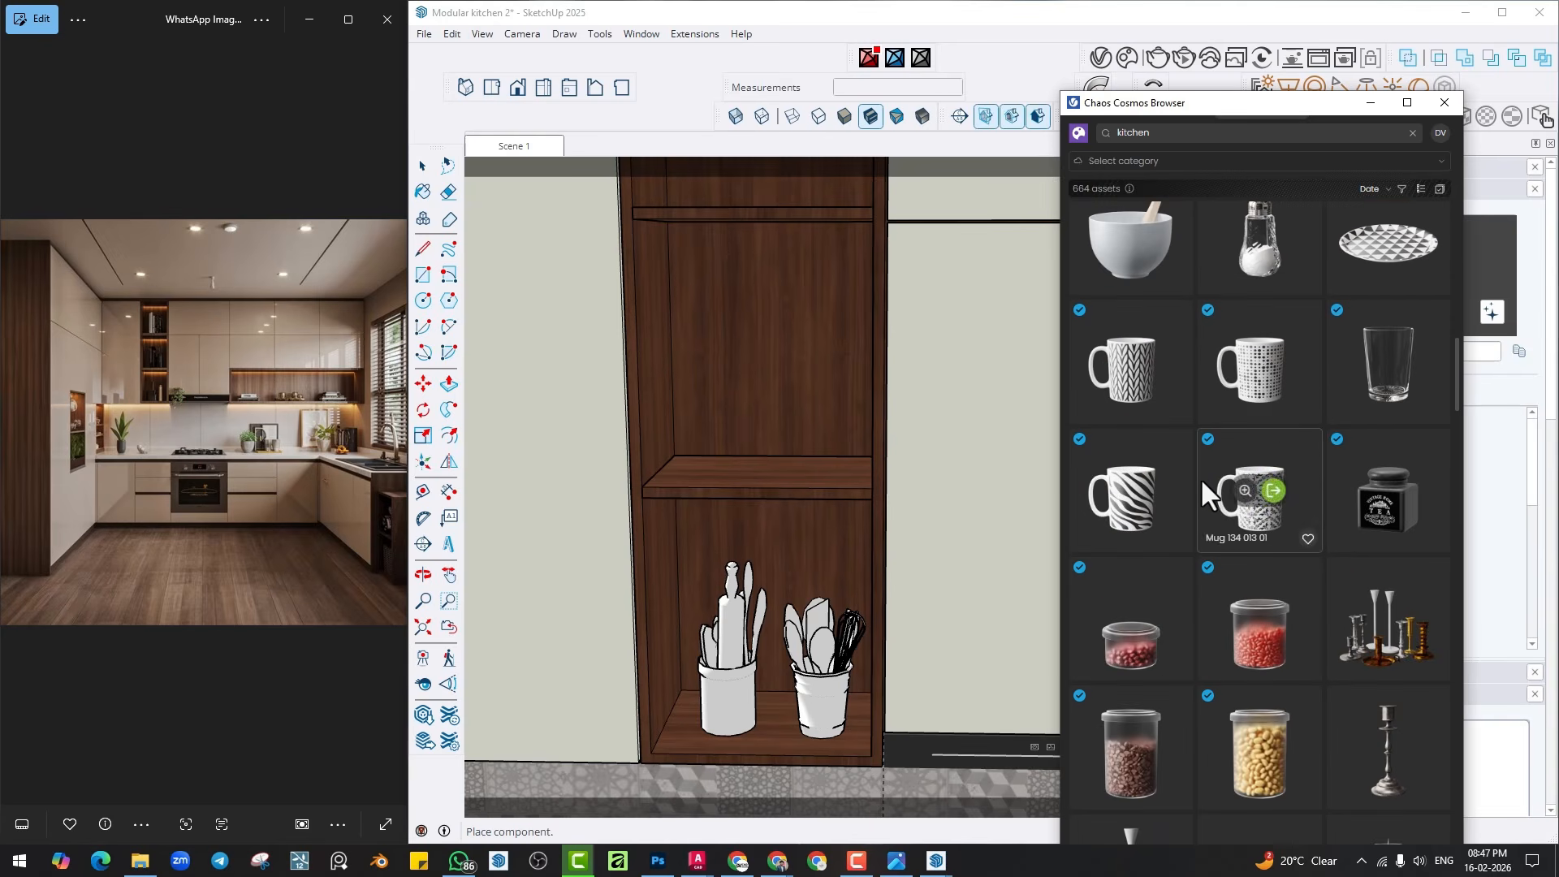
pyautogui.scroll(-10, 1200, 478)
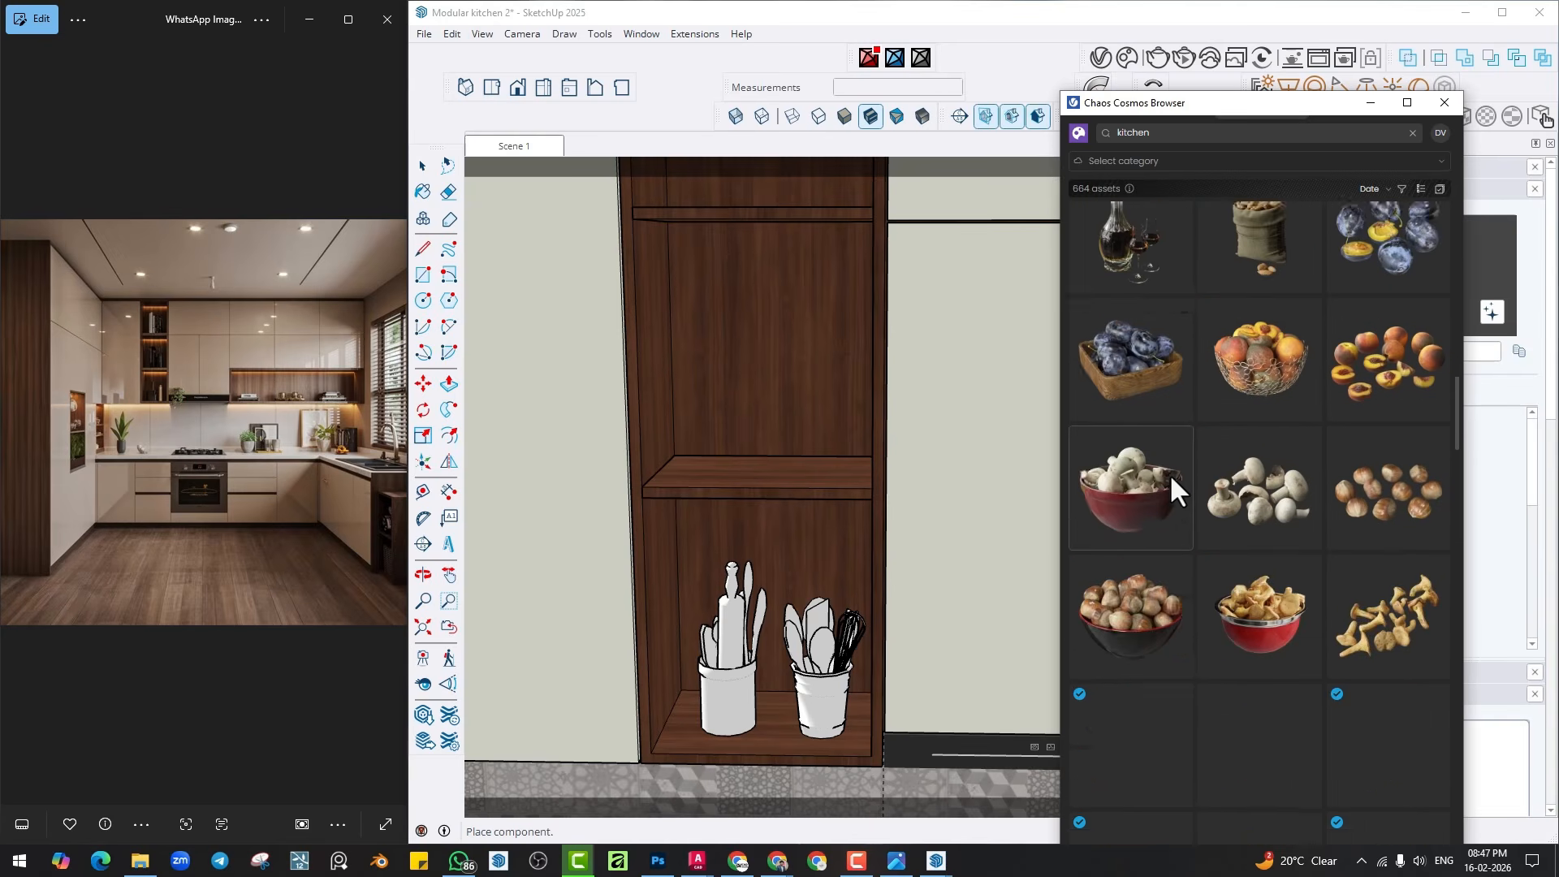
pyautogui.scroll(-5, 1186, 475)
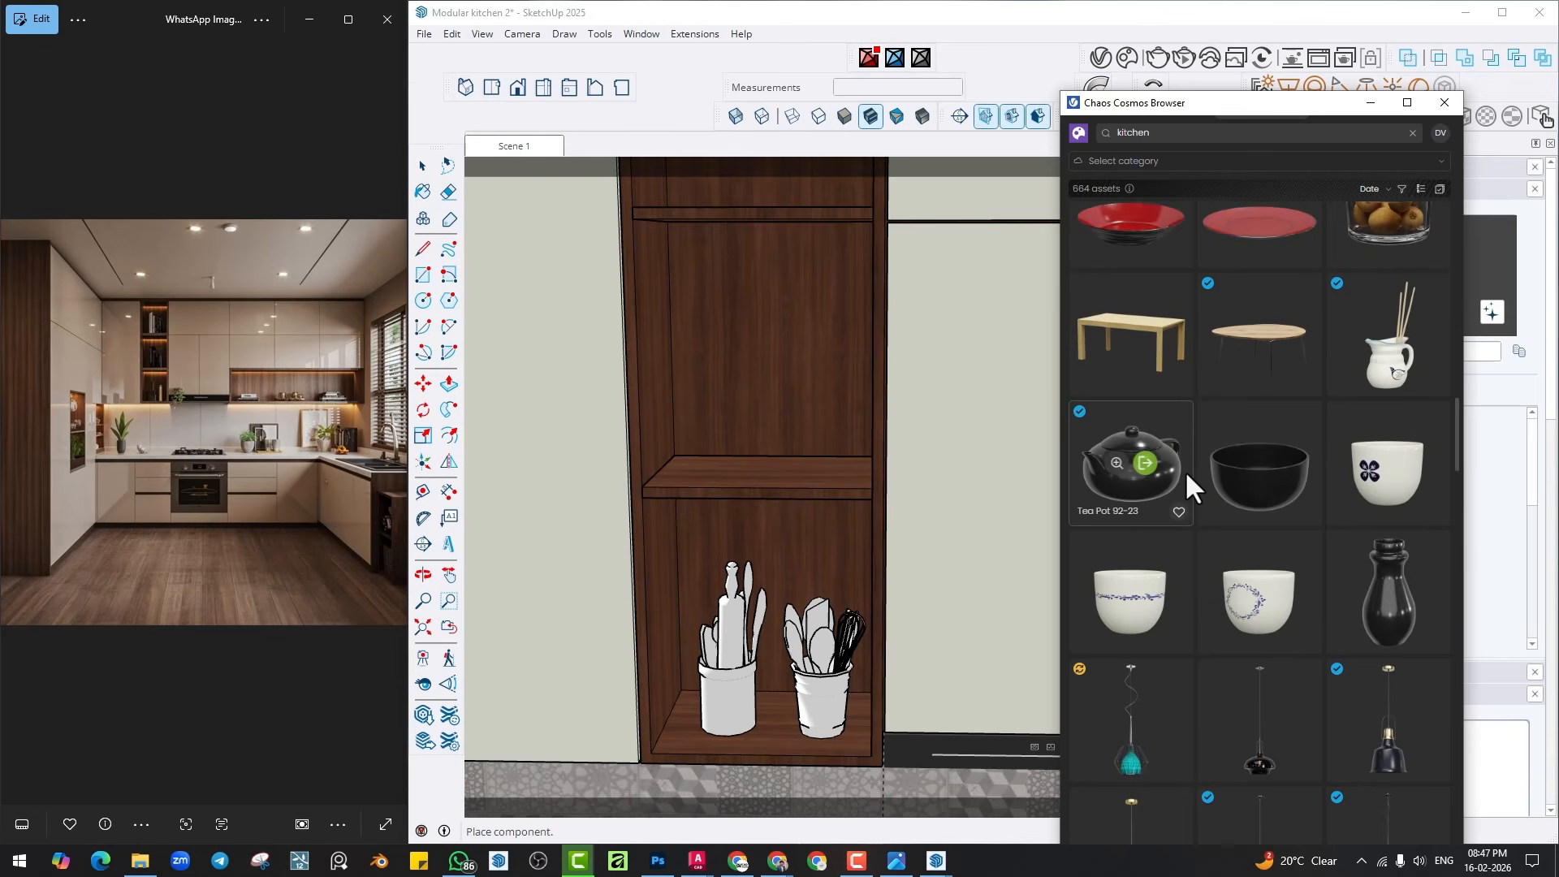
pyautogui.scroll(1, 1187, 488)
pyautogui.scroll(-6, 1186, 488)
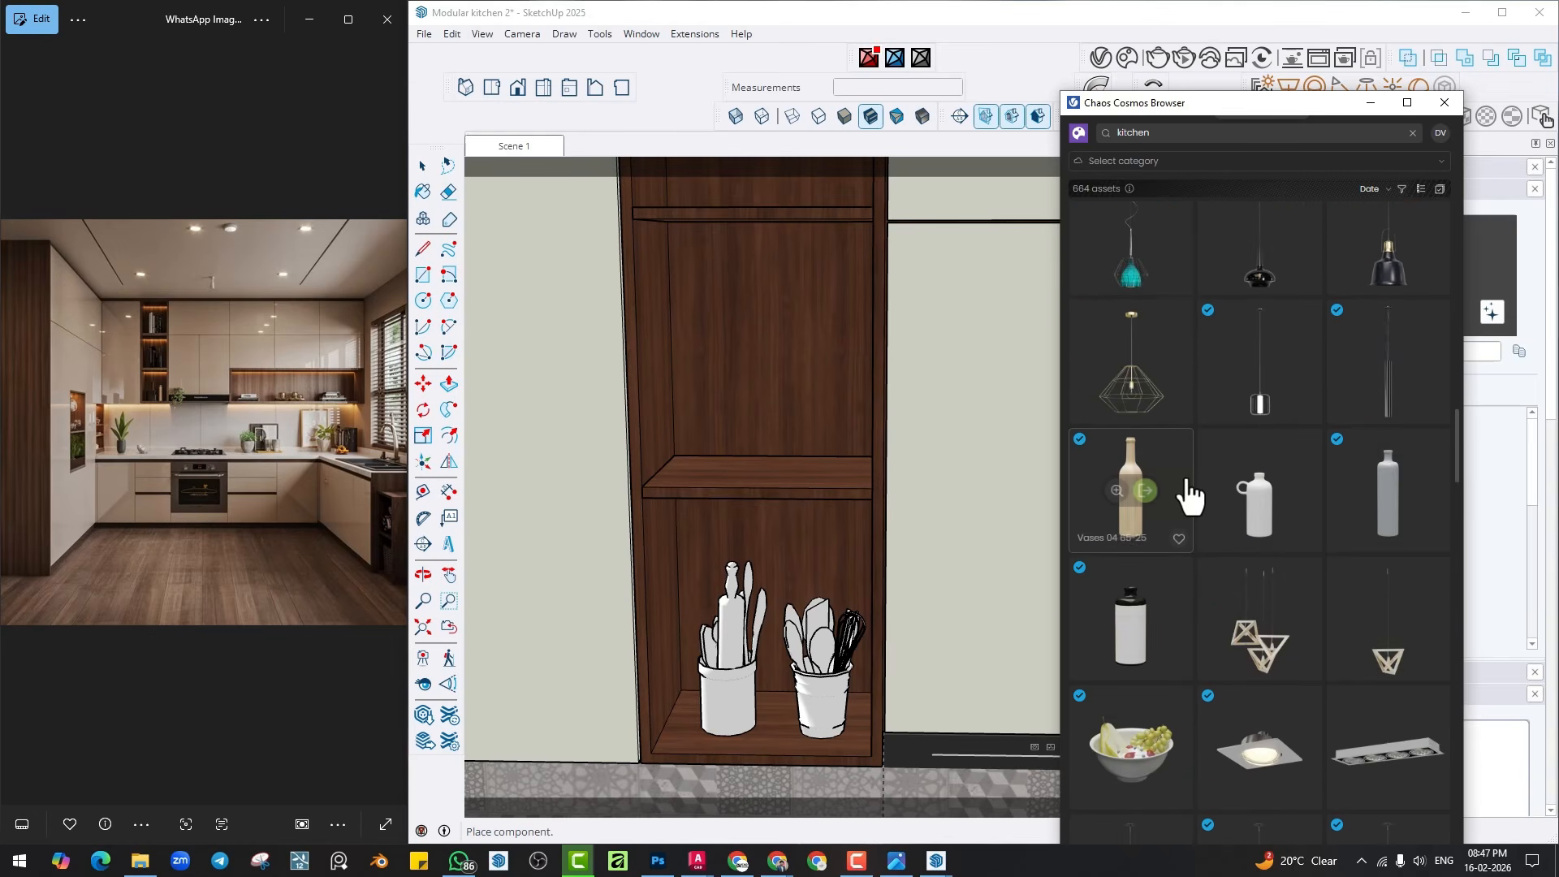
pyautogui.scroll(-5, 1186, 480)
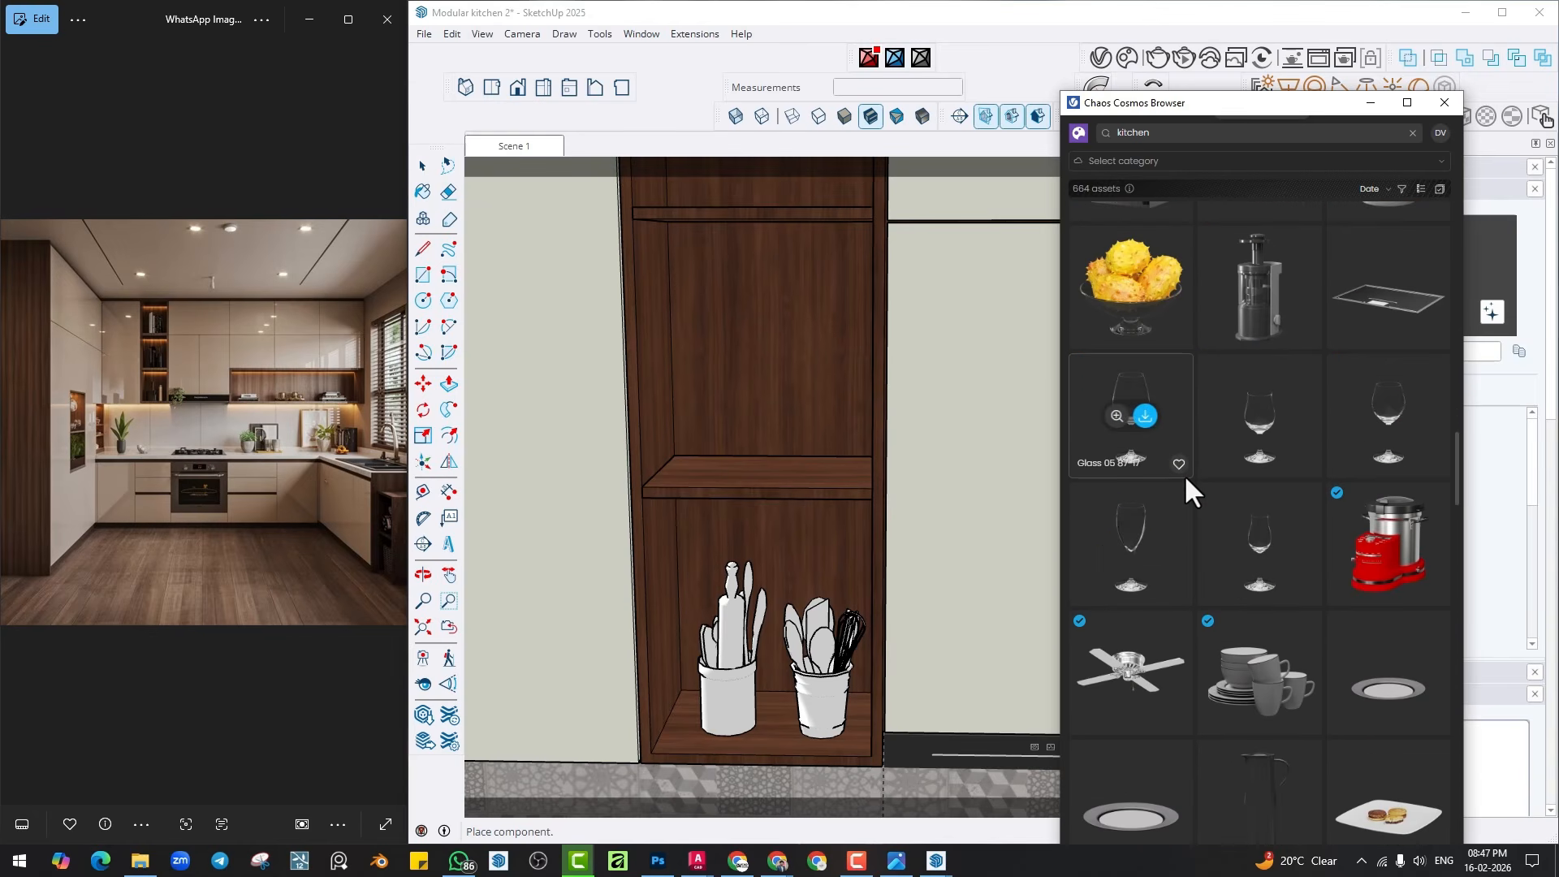
pyautogui.scroll(-3, 1185, 479)
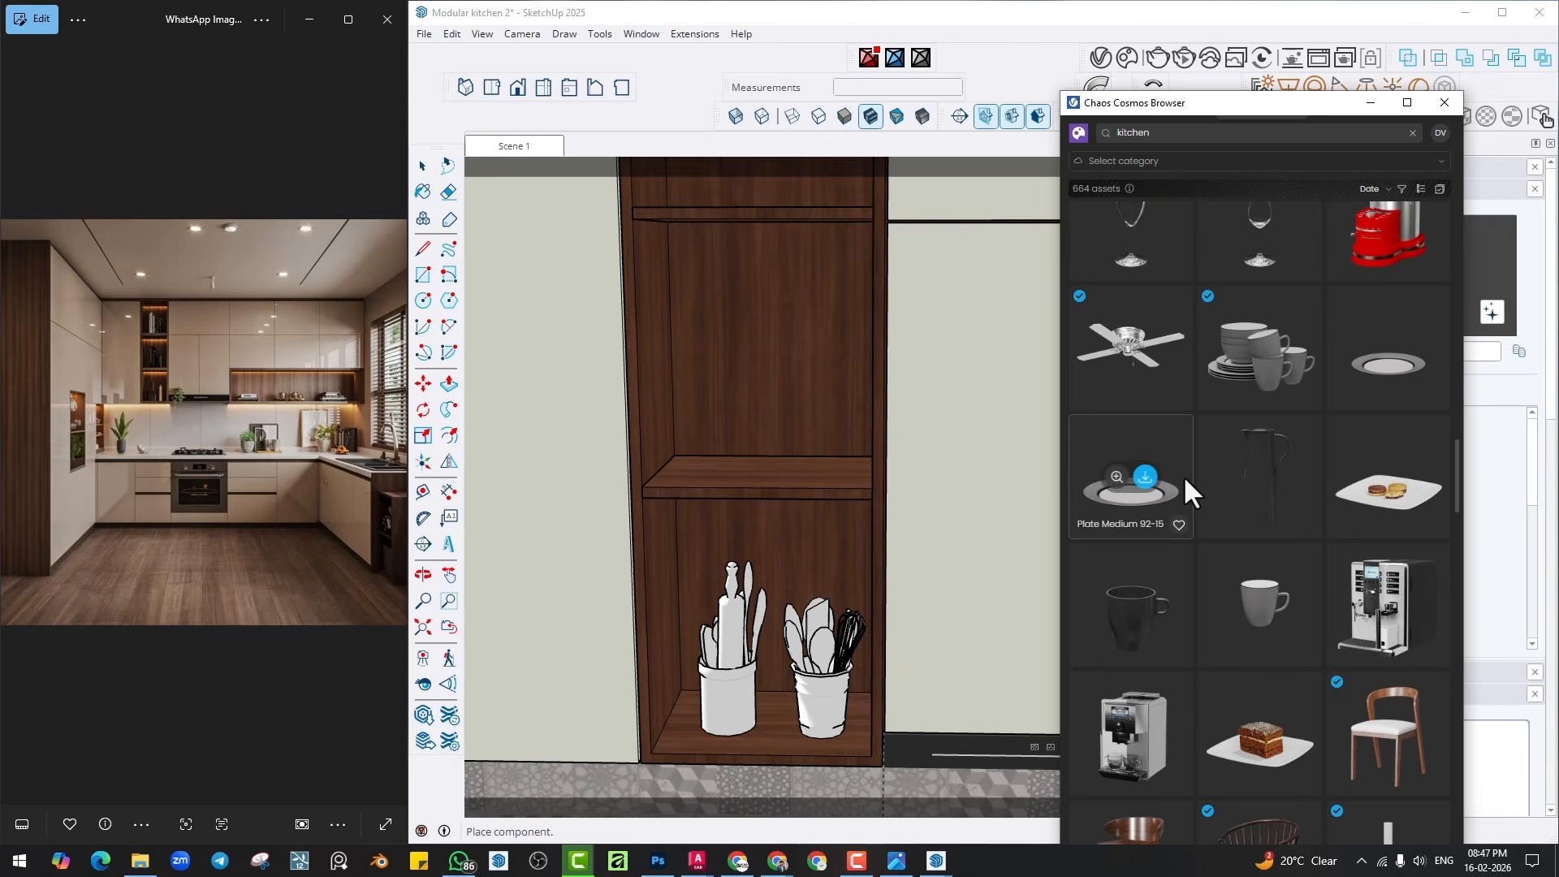
pyautogui.click(1273, 349)
pyautogui.scroll(5, 767, 487)
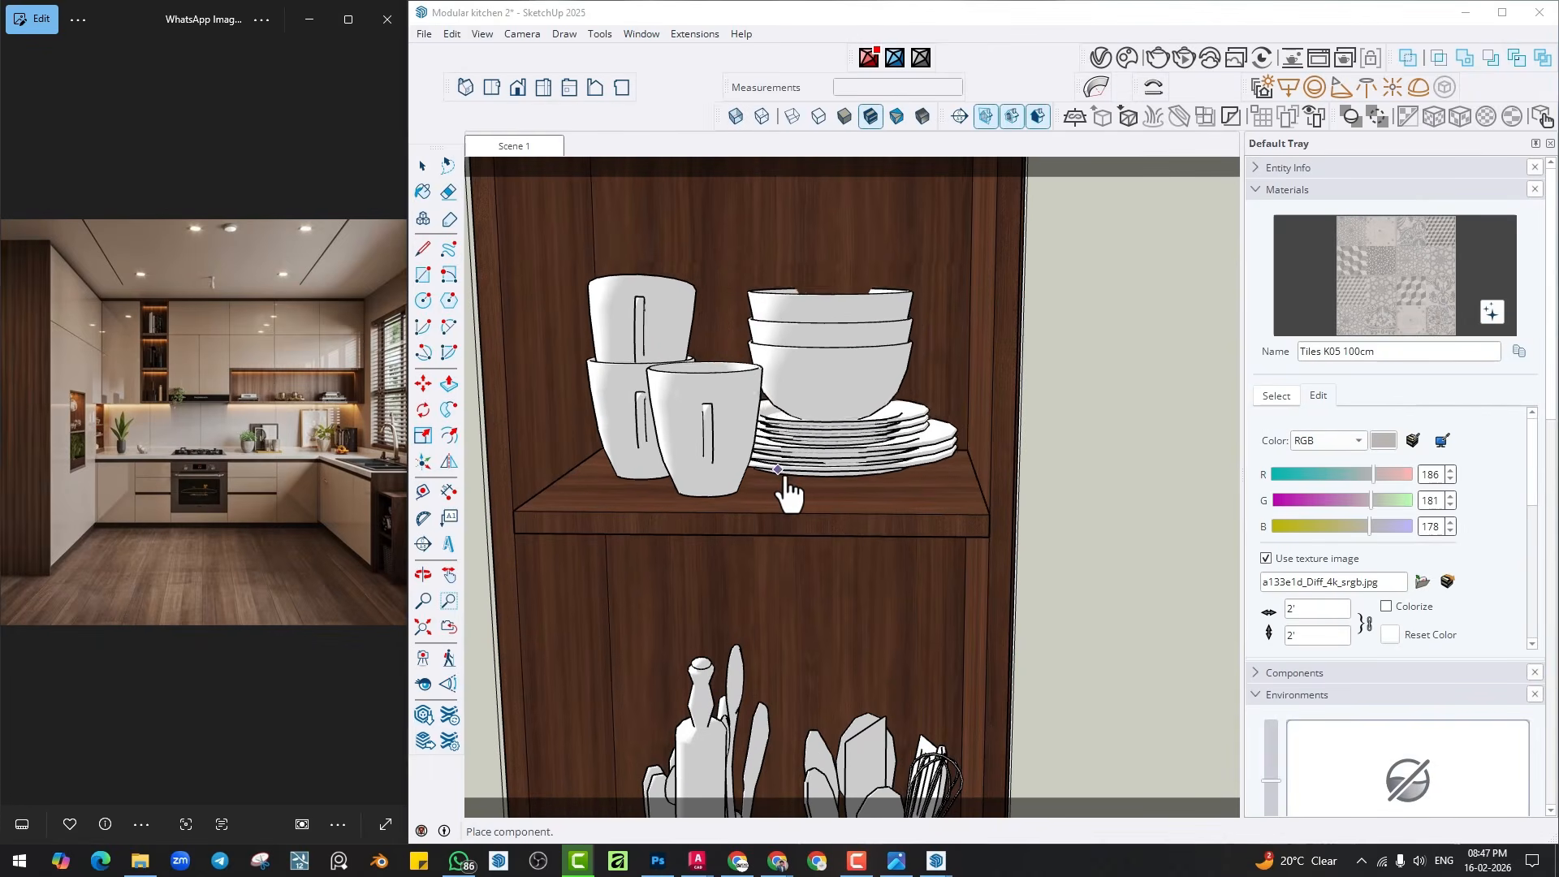
pyautogui.click(786, 476)
# Return to the Scene 1 view to check the tall niche within the whole kitchen.
pyautogui.click(1129, 58)
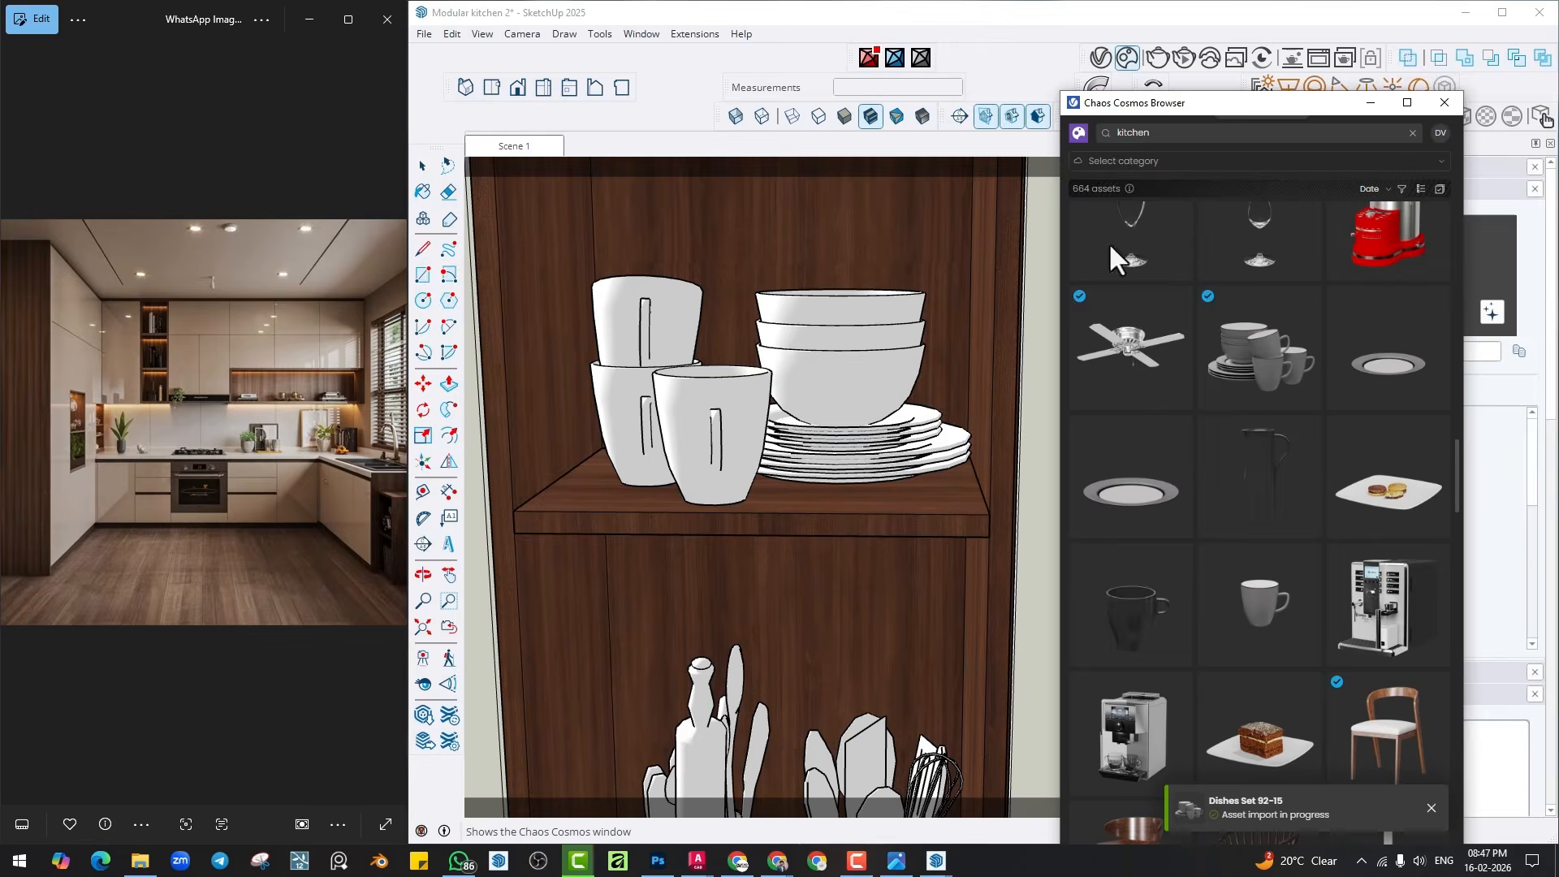
pyautogui.scroll(-3, 831, 554)
pyautogui.moveTo(856, 459); pyautogui.dragTo(825, 719, button='middle')
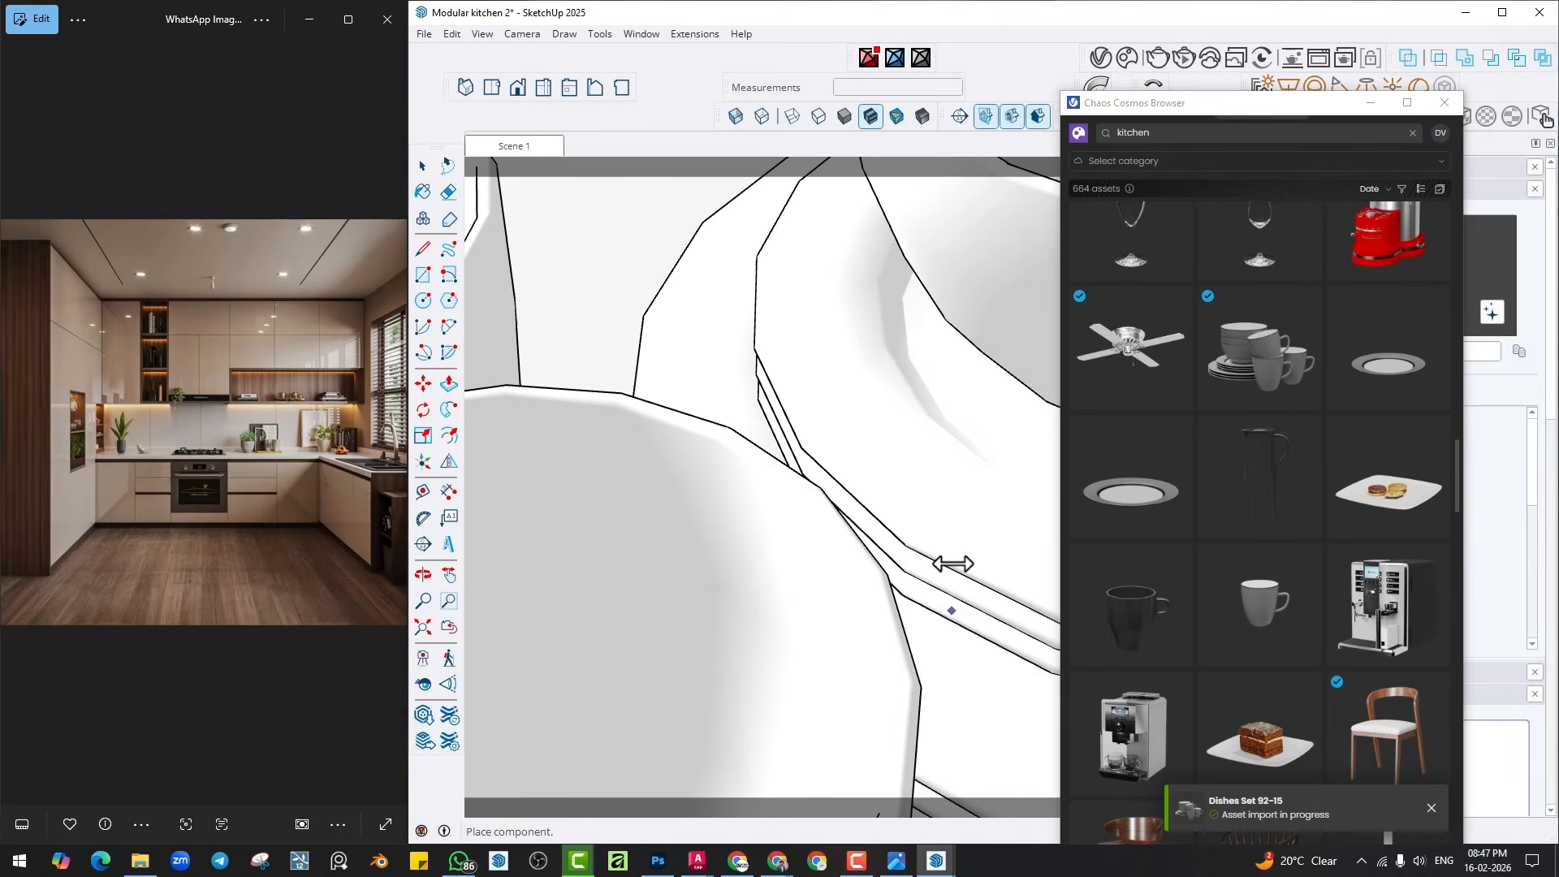
pyautogui.moveTo(901, 503); pyautogui.dragTo(730, 285, button='middle')
pyautogui.scroll(-5, 534, 158)
pyautogui.scroll(8, 772, 398)
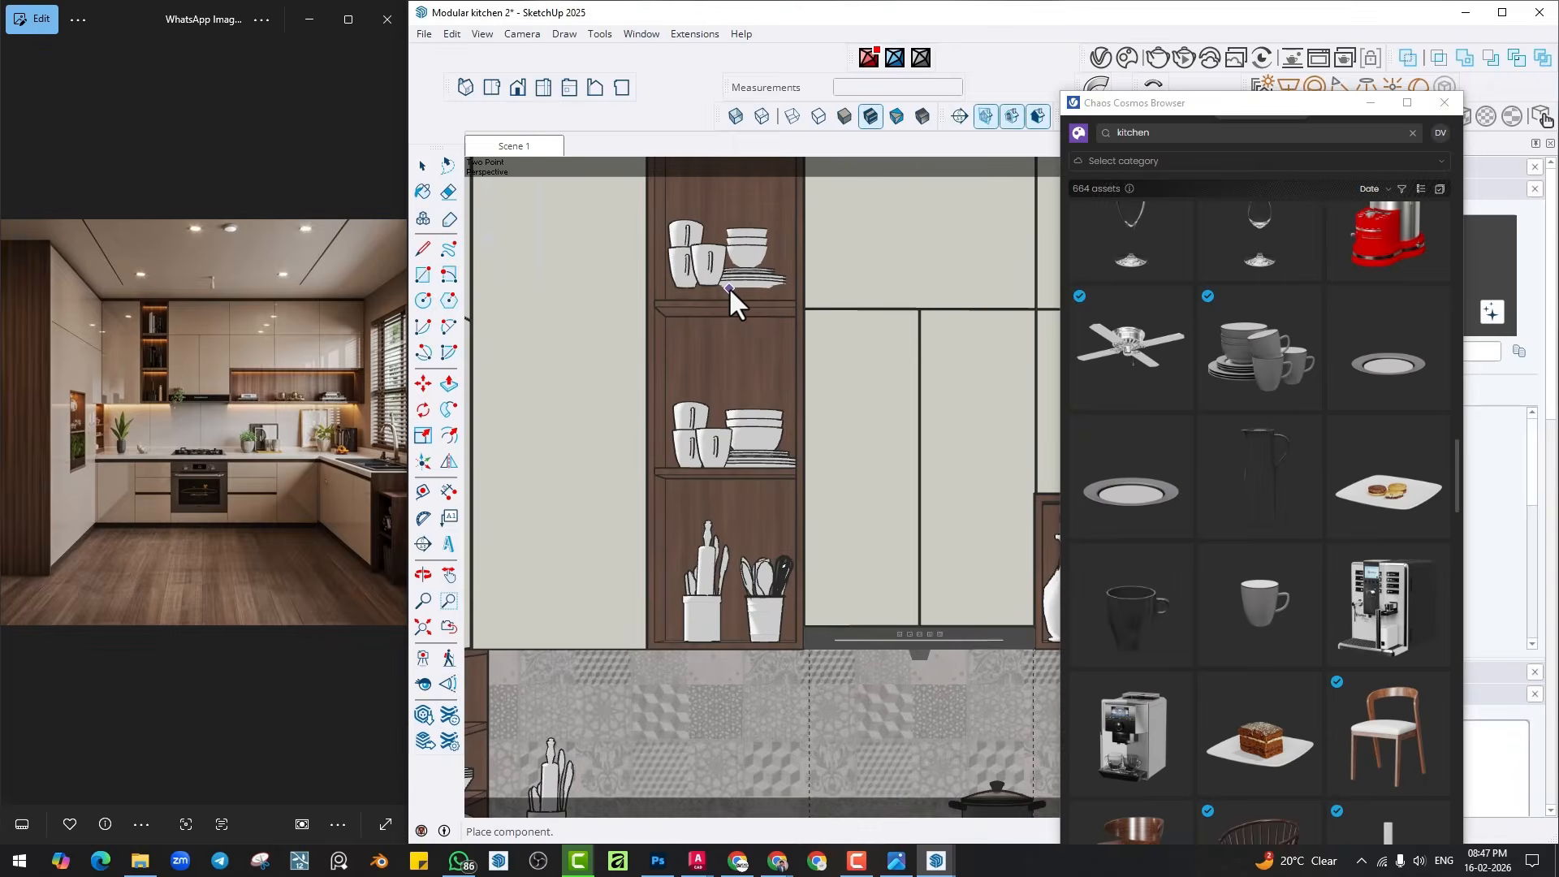
pyautogui.click(526, 145)
pyautogui.scroll(4, 745, 313)
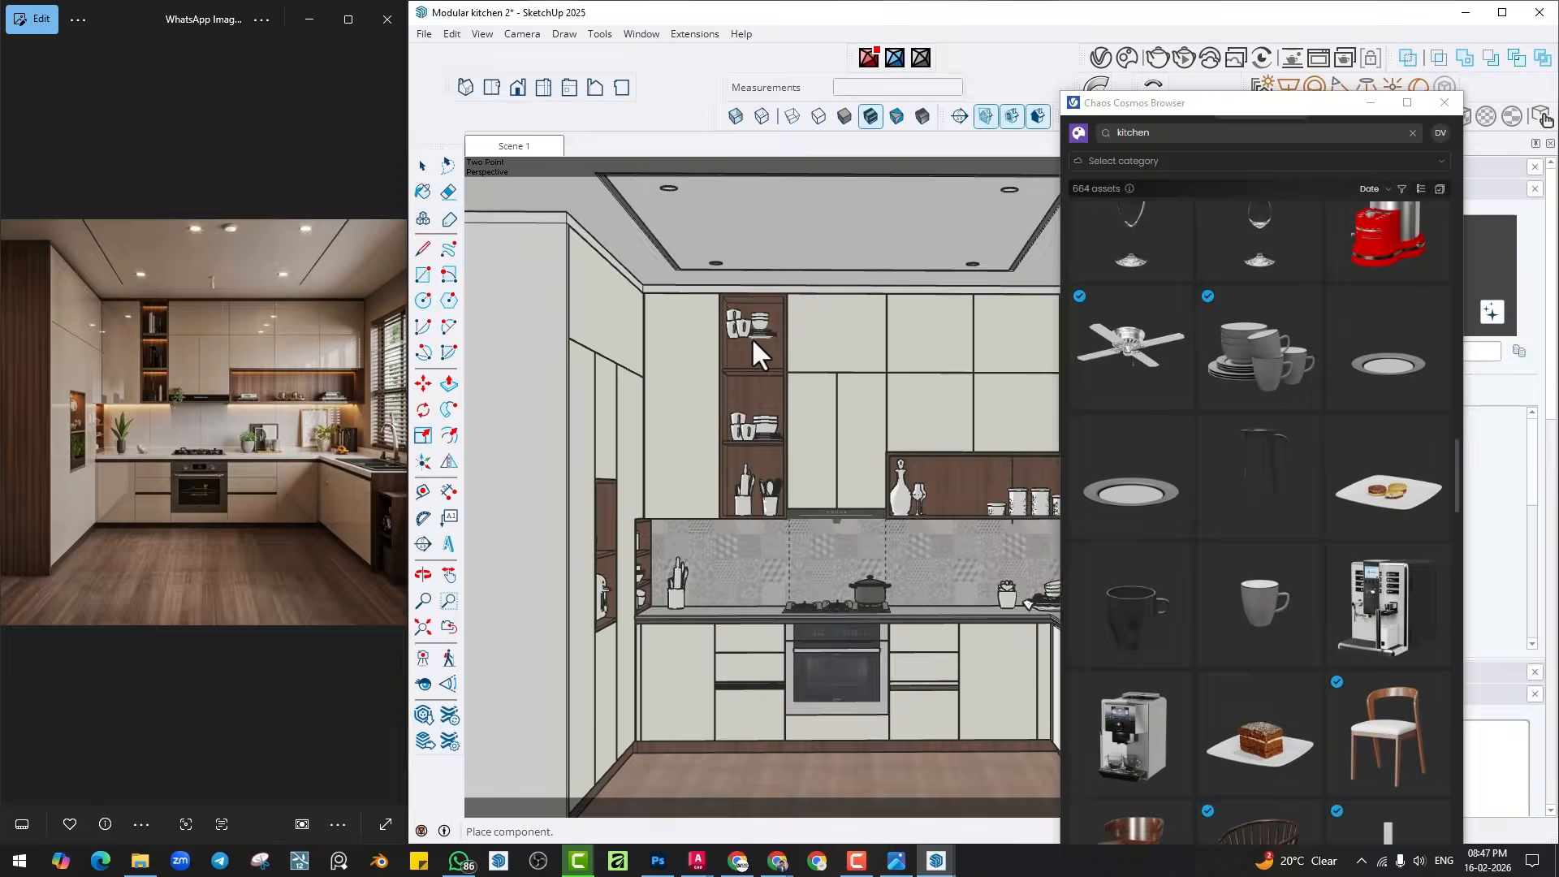
# Find the Dispenser Set with two oil bottles among the kitchen assets and place it in the niche's top compartment.
pyautogui.scroll(5, 771, 442)
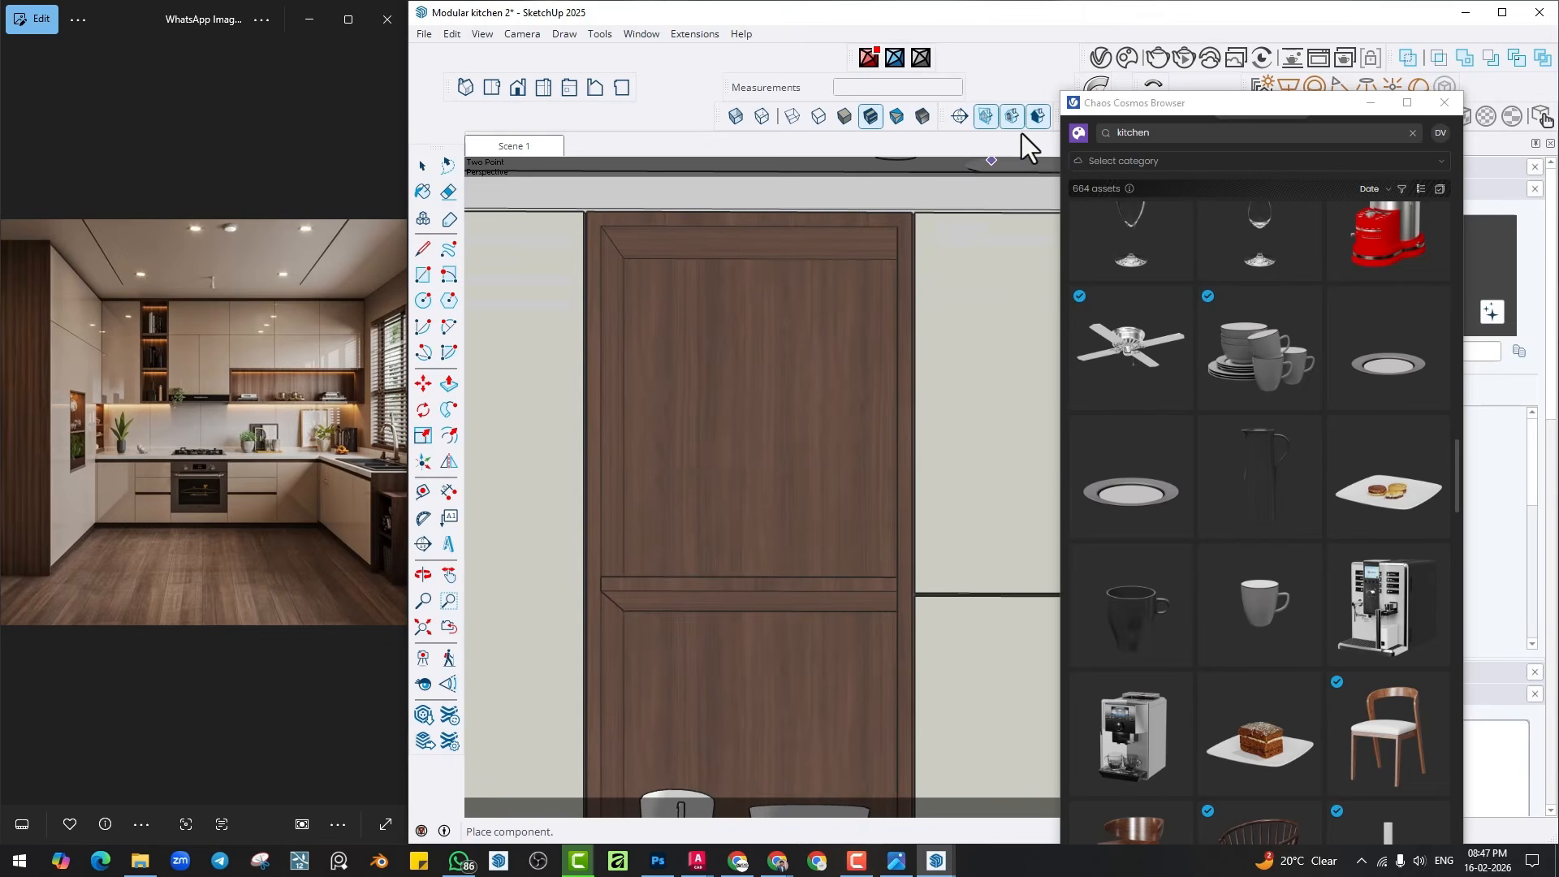
pyautogui.scroll(-5, 1241, 526)
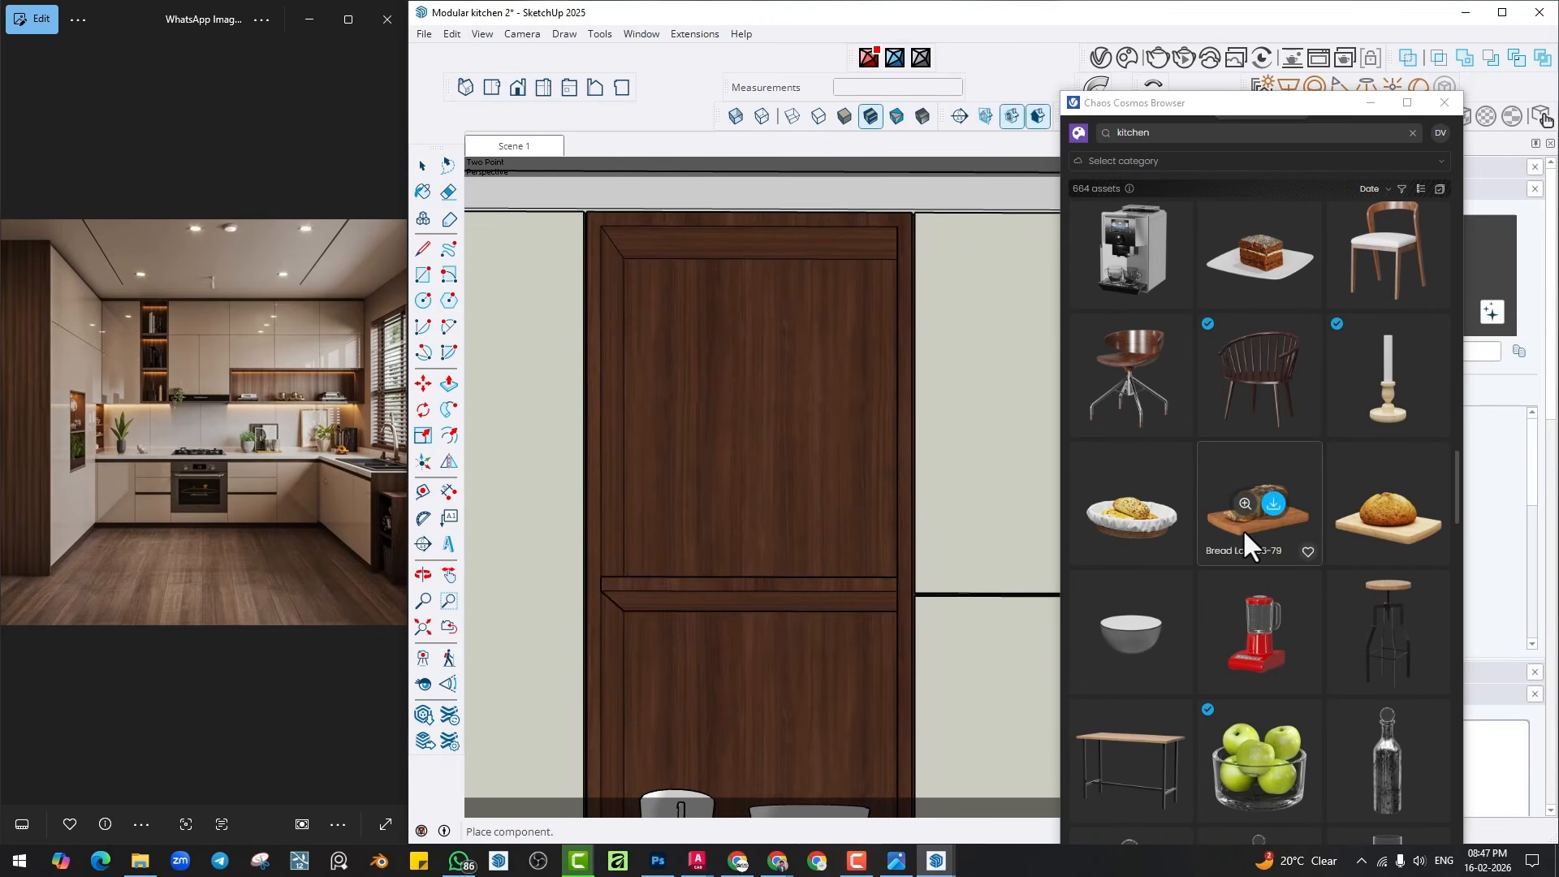
pyautogui.scroll(-3, 1239, 529)
pyautogui.scroll(-3, 1240, 529)
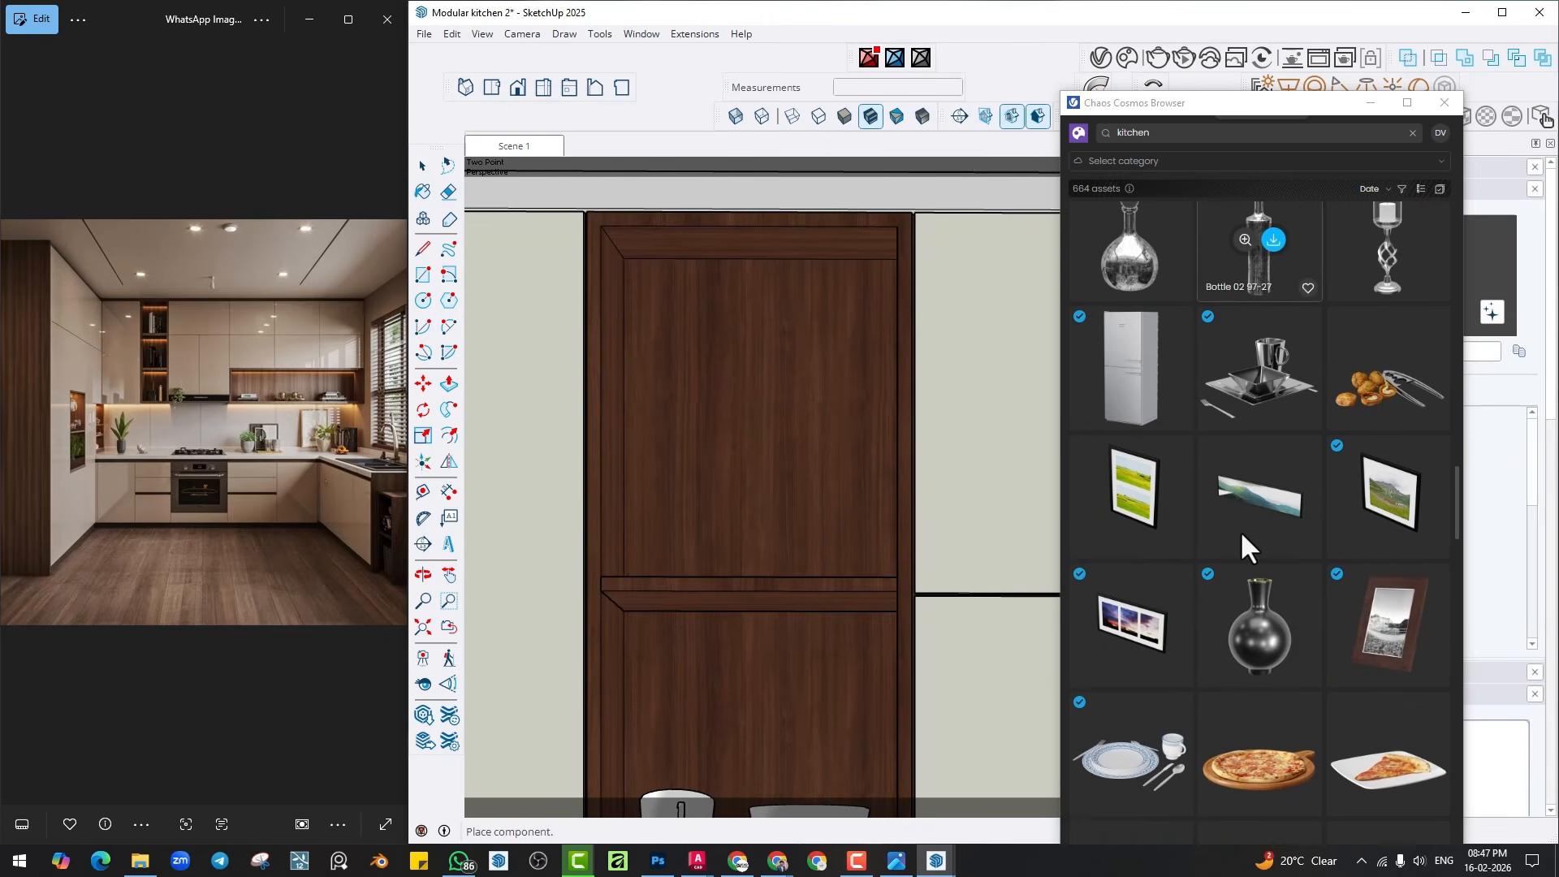
pyautogui.scroll(-3, 1240, 533)
pyautogui.scroll(-7, 1240, 533)
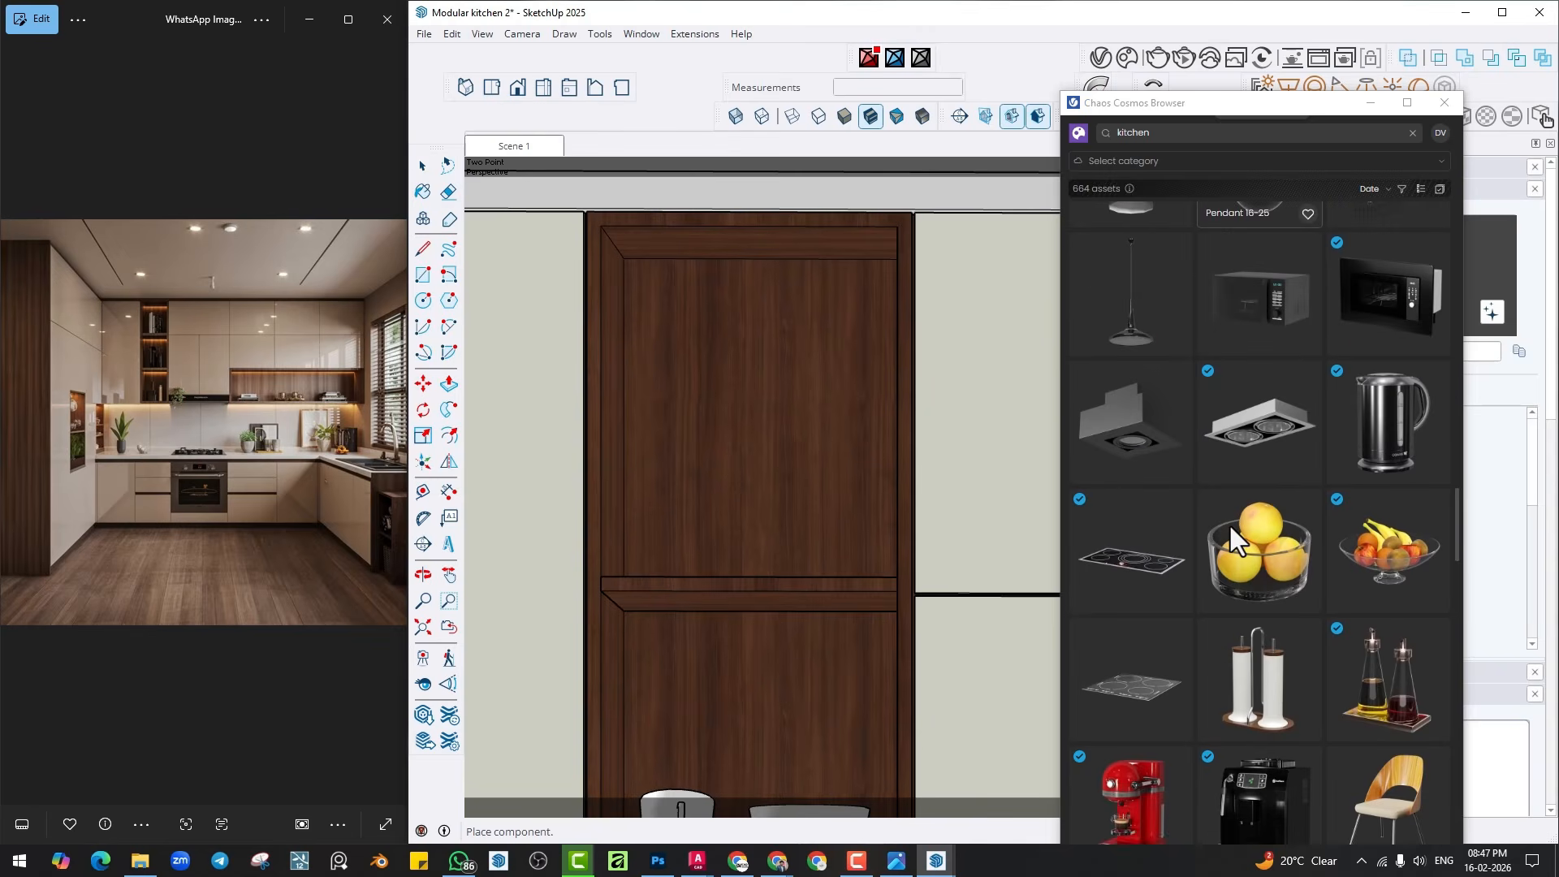
pyautogui.scroll(-2, 1227, 523)
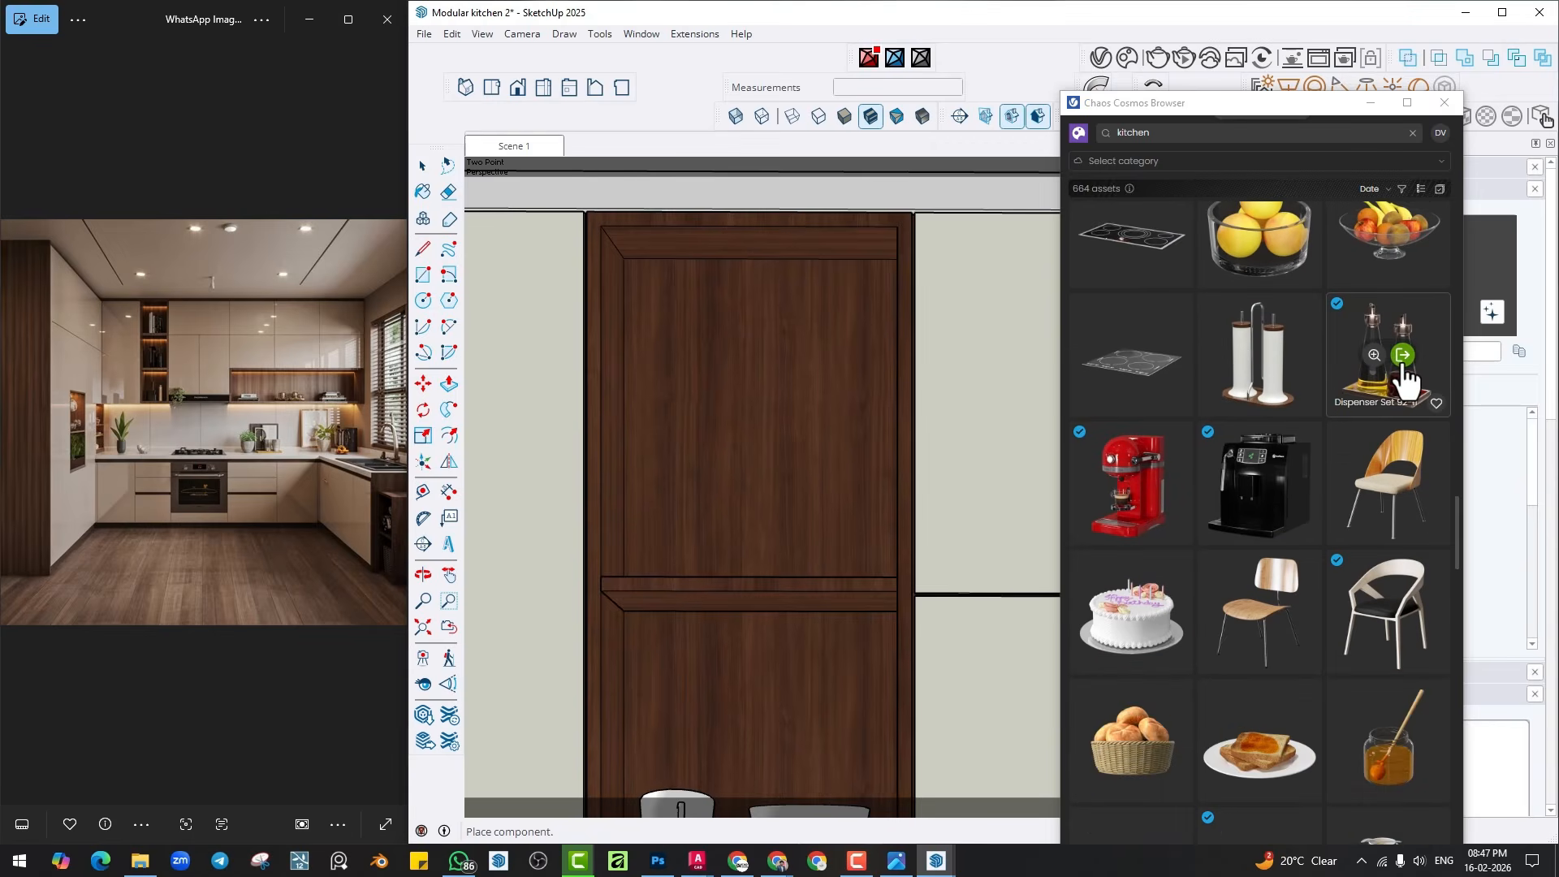
pyautogui.click(1403, 359)
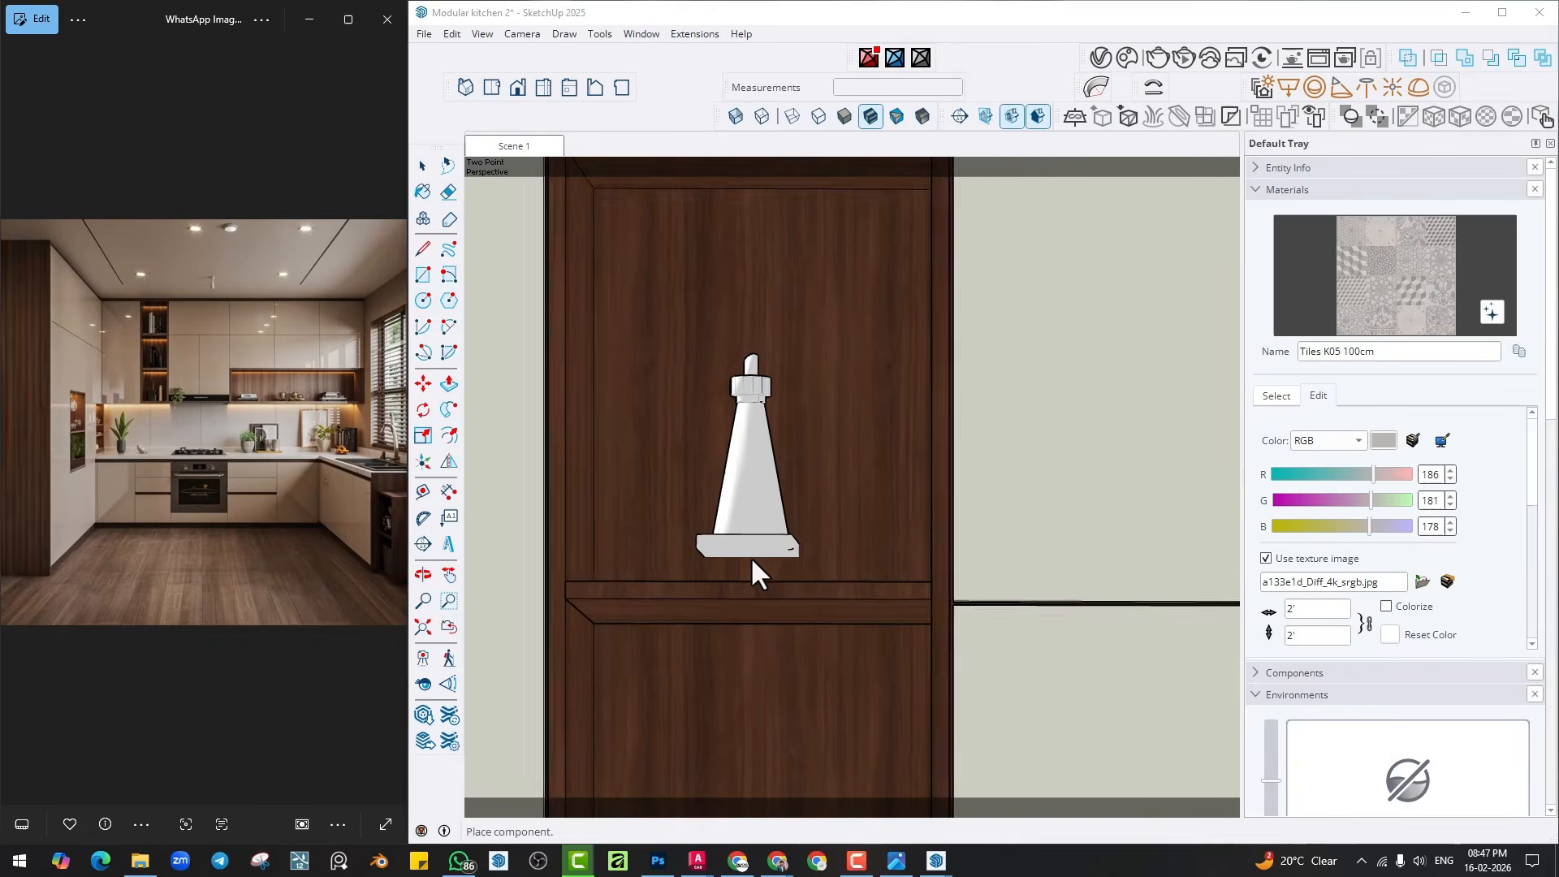
pyautogui.scroll(5, 720, 654)
pyautogui.click(749, 586)
# Rotate the dispenser set by 90 degrees so both bottles stand side by side along the shelf.
pyautogui.press('q')
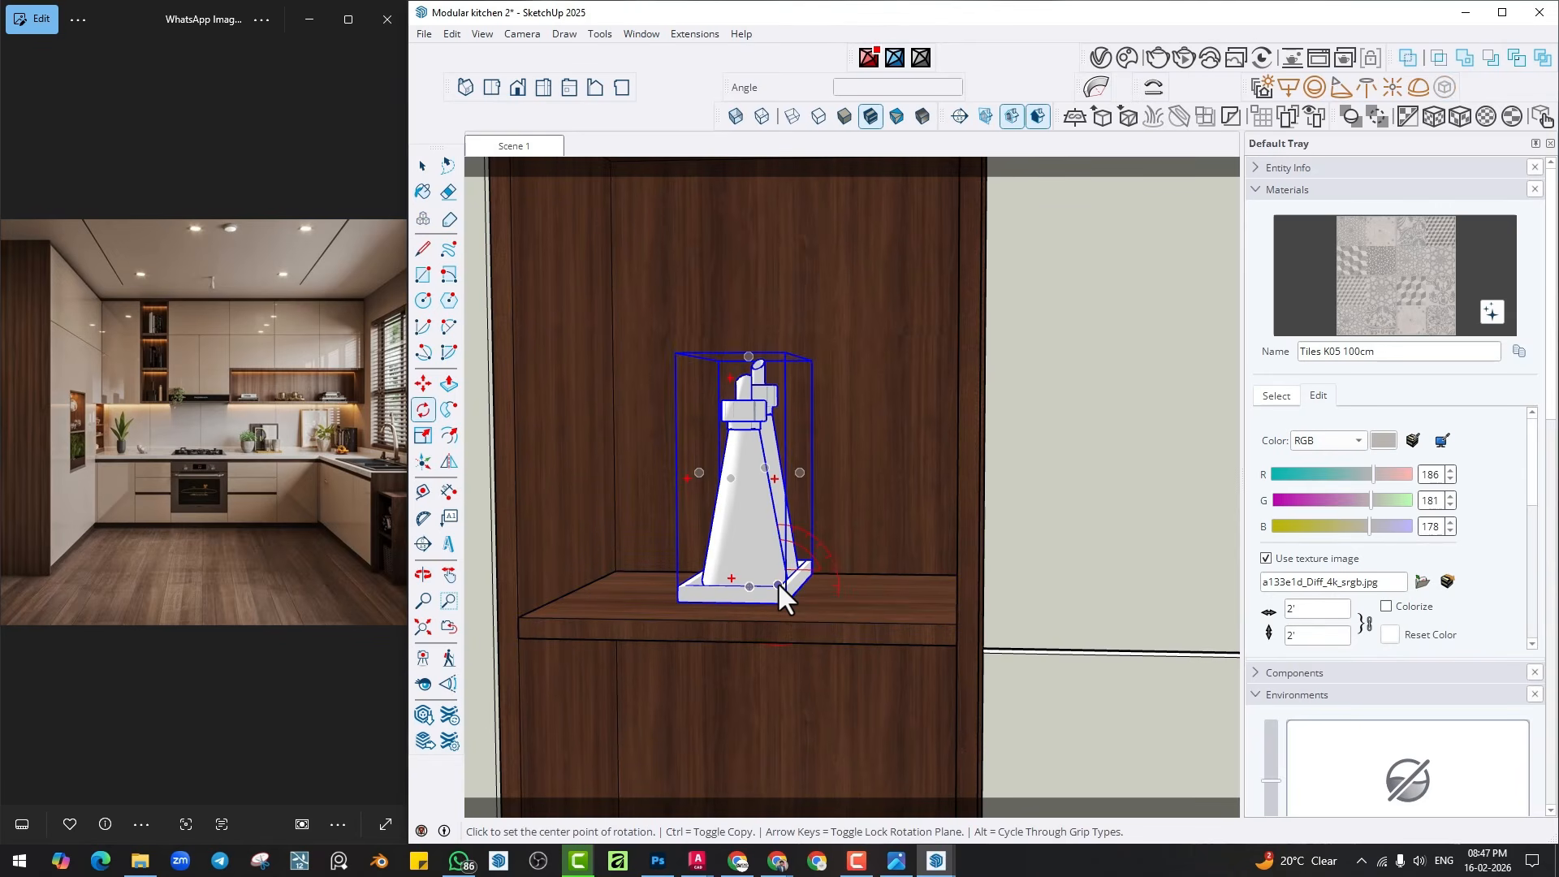
pyautogui.click(778, 583)
pyautogui.click(812, 591)
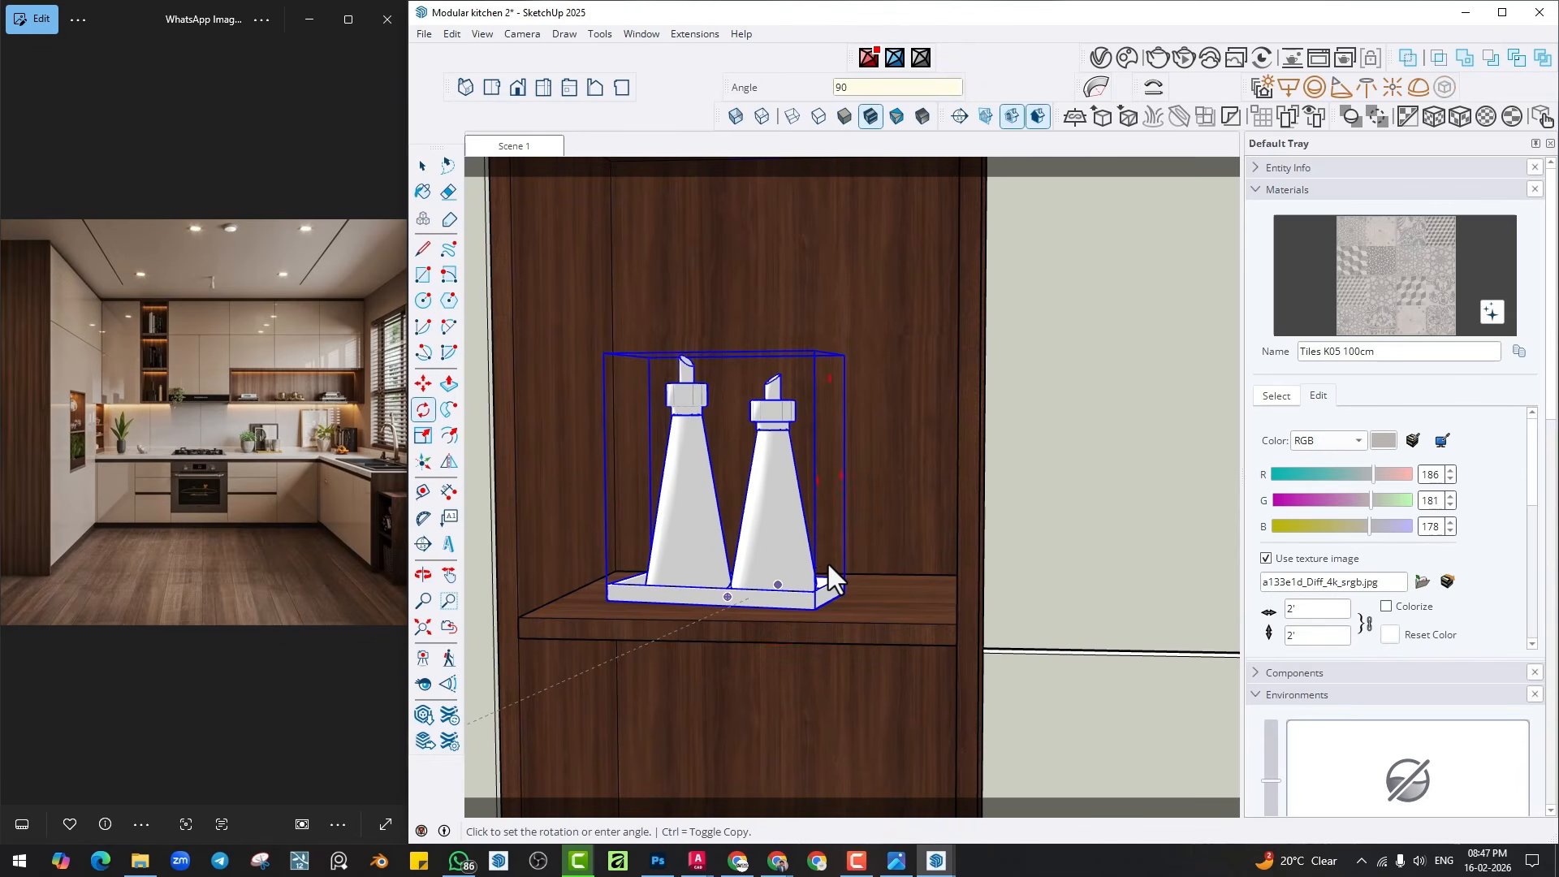
pyautogui.click(826, 561)
# Move the dispenser set about 1 1/16" across the top compartment's shelf, towards its hood-side wall.
pyautogui.moveTo(819, 625)
pyautogui.mouseDown(button='middle')
pyautogui.moveTo(791, 626)
pyautogui.moveTo(804, 607)
pyautogui.mouseUp(button='middle')
pyautogui.scroll(2, 804, 607)
pyautogui.press('m')
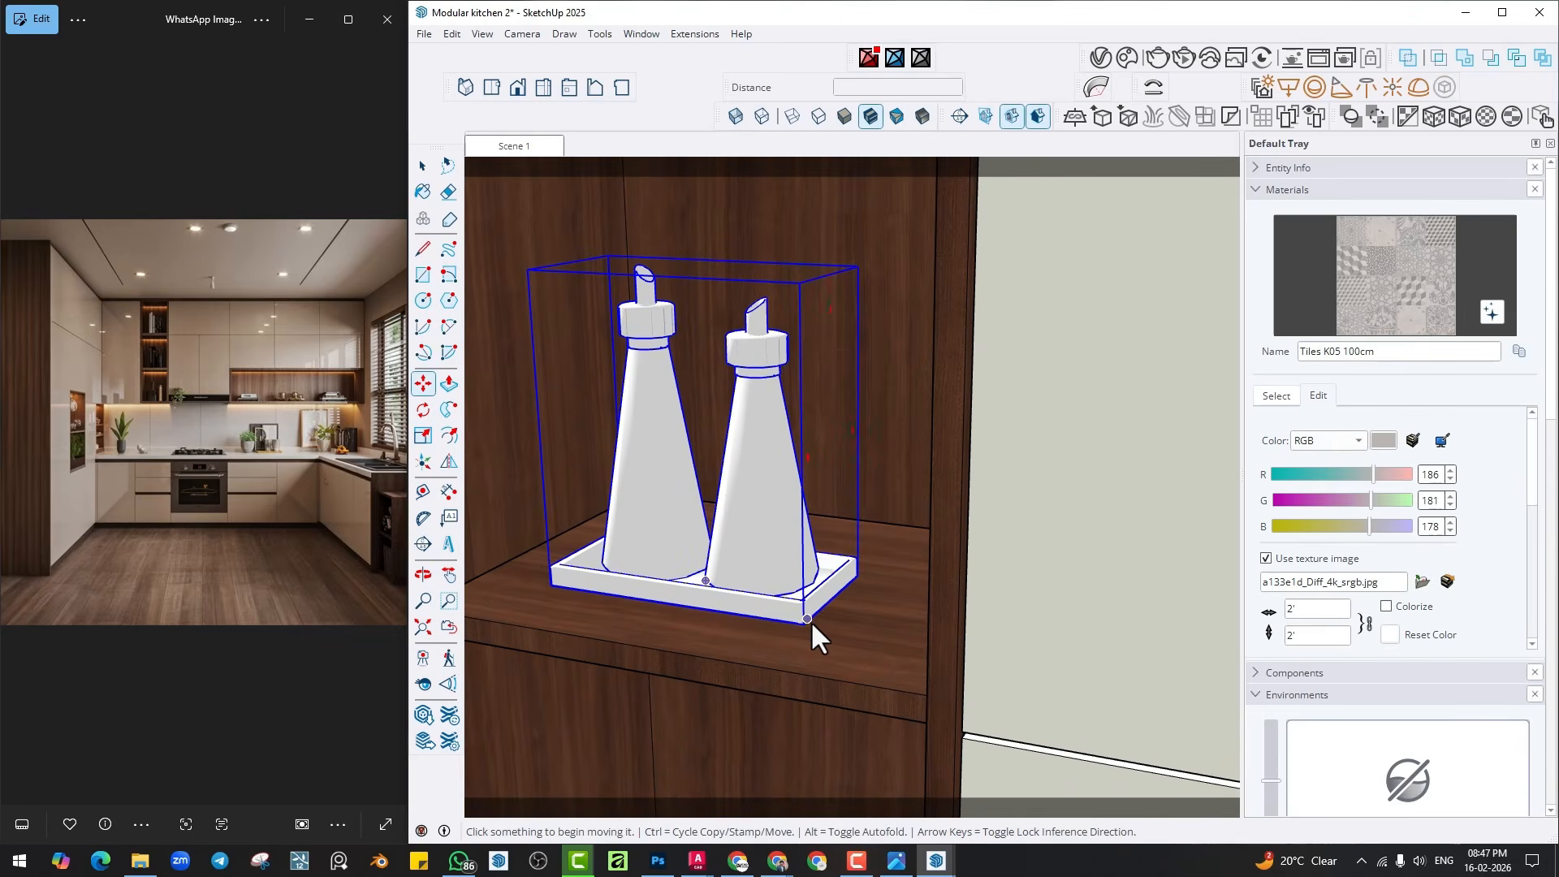
pyautogui.click(809, 620)
pyautogui.click(843, 610)
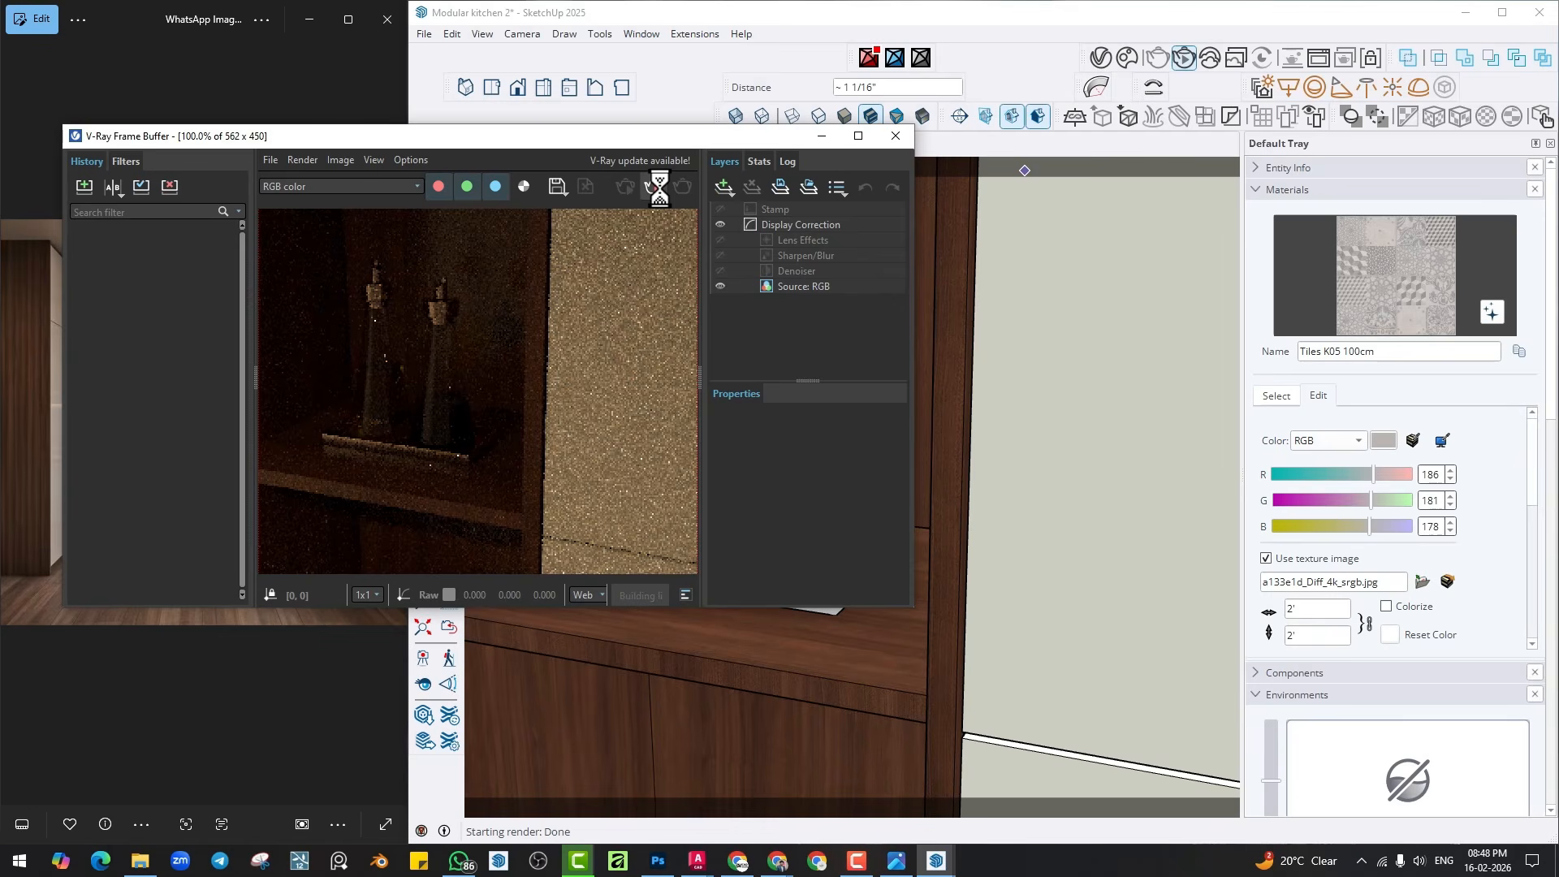
# Close the render window and add a V-Ray rectangle light beneath the ceiling of the tall niche's top compartment.
pyautogui.click(895, 136)
pyautogui.moveTo(867, 303)
pyautogui.mouseDown(button='middle')
pyautogui.moveTo(838, 407)
pyautogui.moveTo(839, 313)
pyautogui.moveTo(860, 387)
pyautogui.moveTo(970, 300)
pyautogui.moveTo(1289, 130)
pyautogui.mouseUp(button='middle')
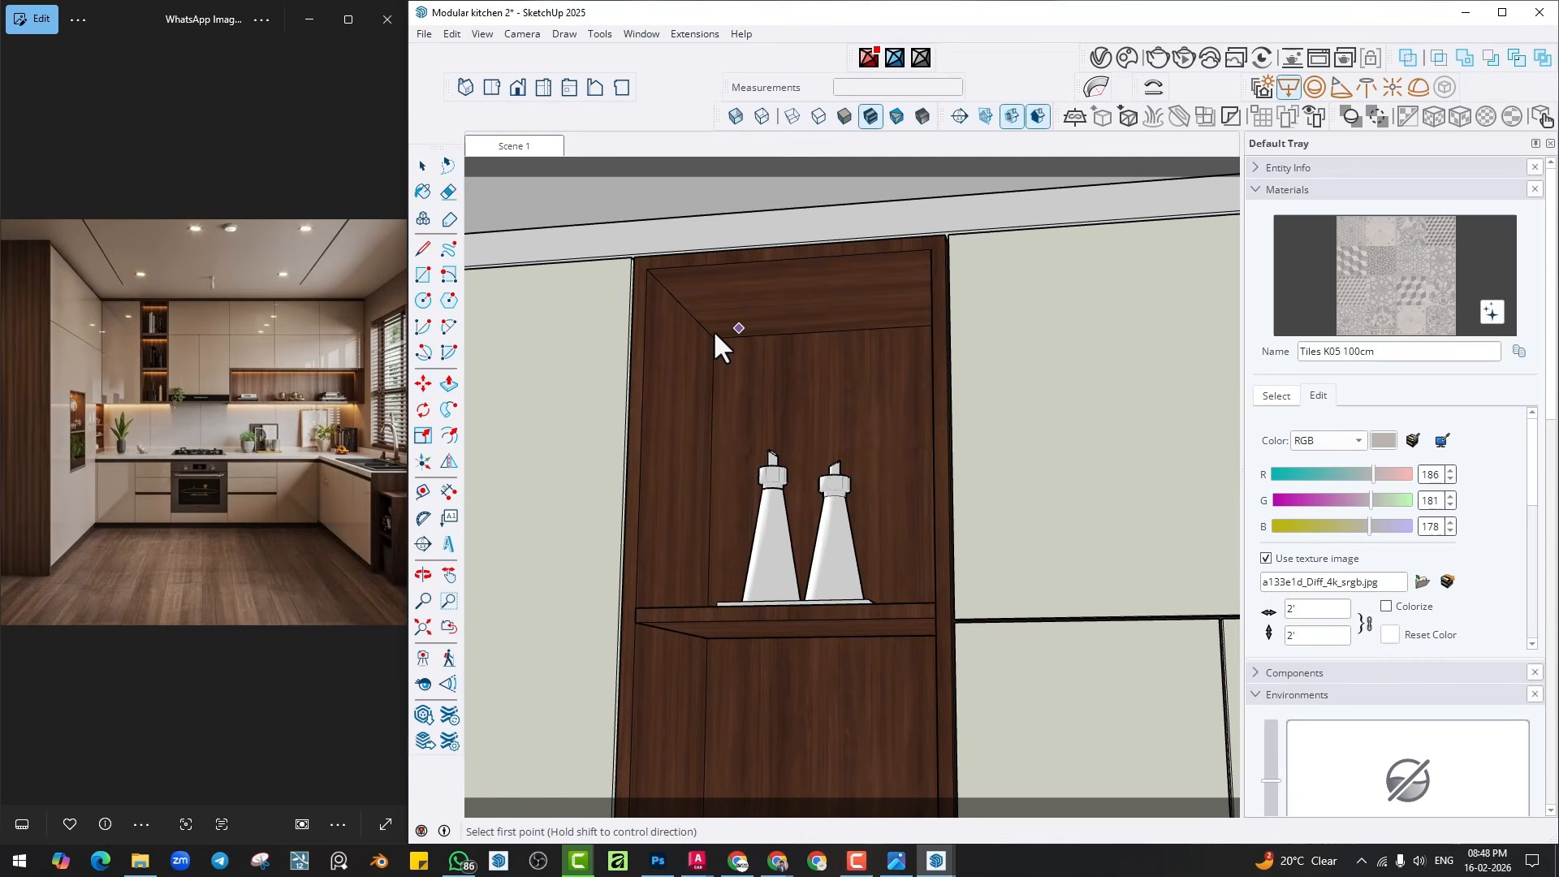
pyautogui.scroll(5, 909, 338)
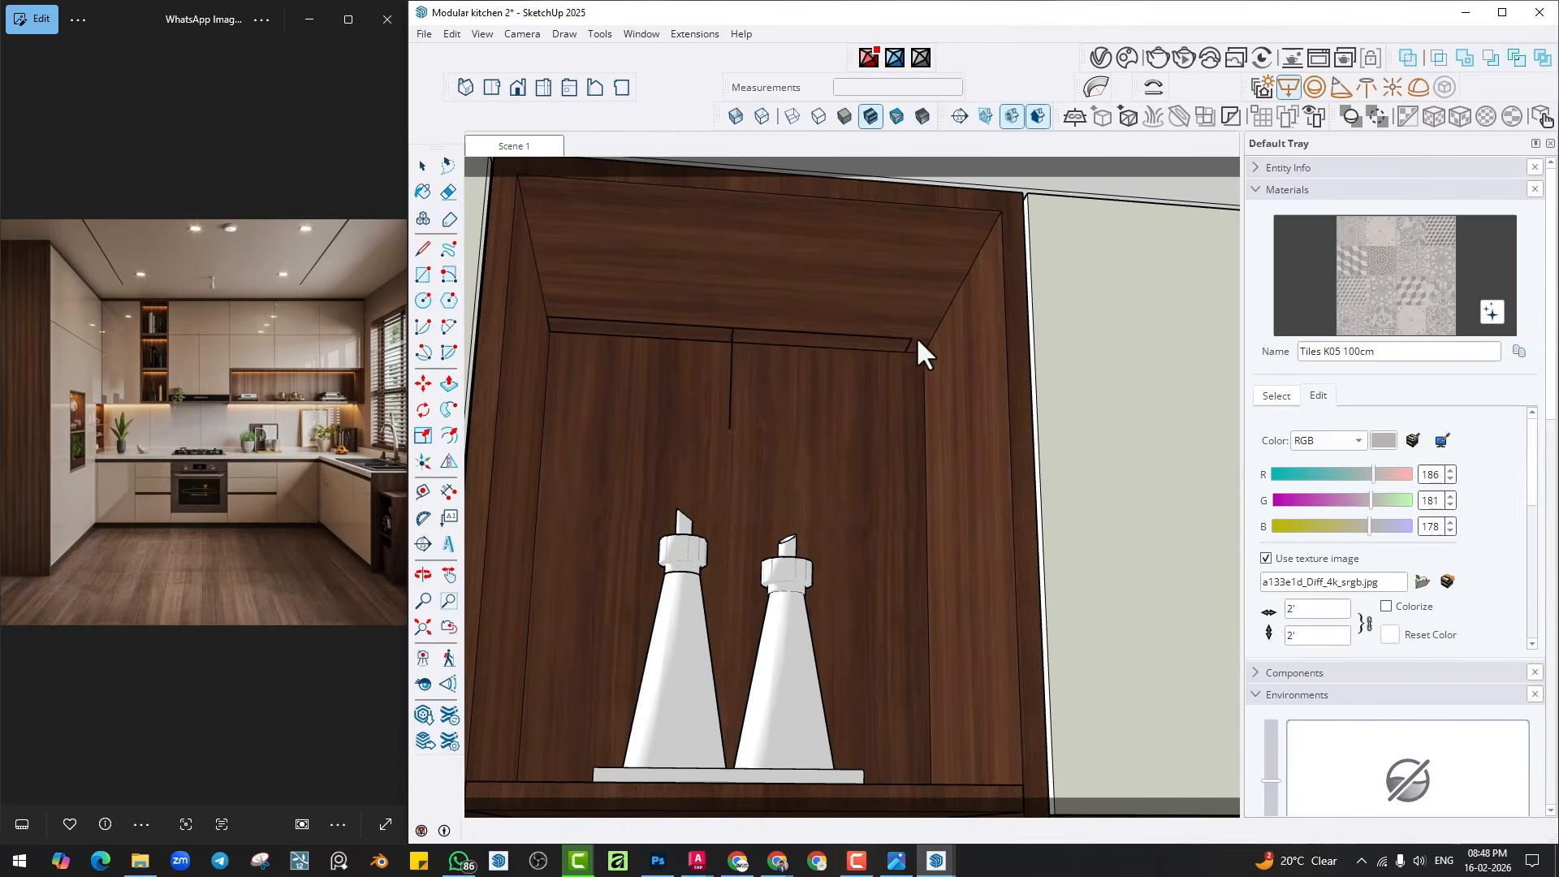
pyautogui.scroll(2, 916, 336)
pyautogui.click(945, 300)
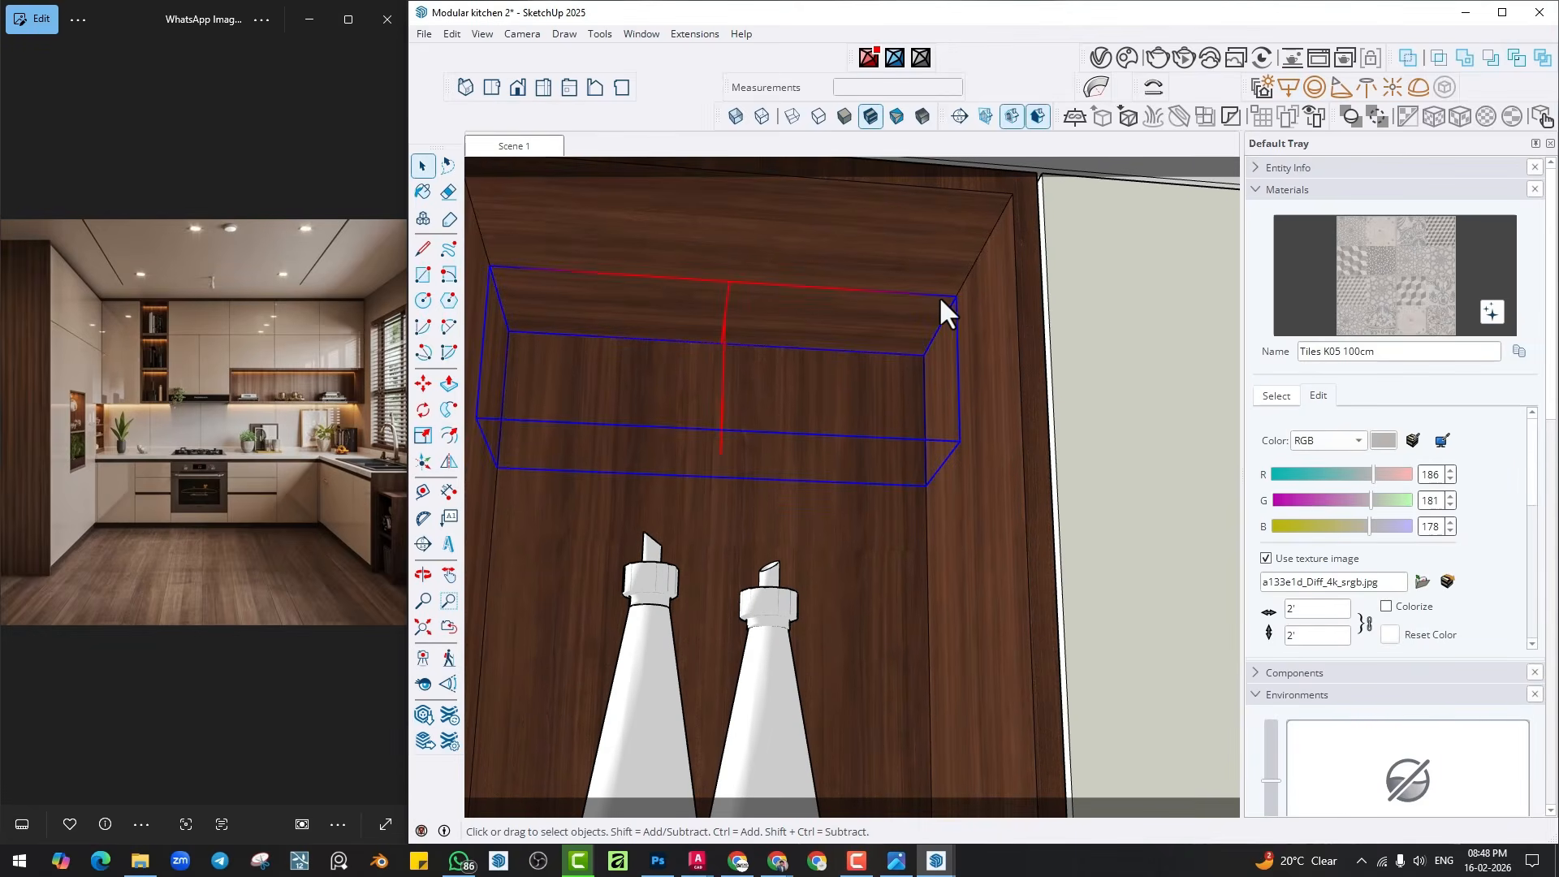
# Make the new rectangle light invisible and set its directionality to 0.5.
pyautogui.click(1101, 57)
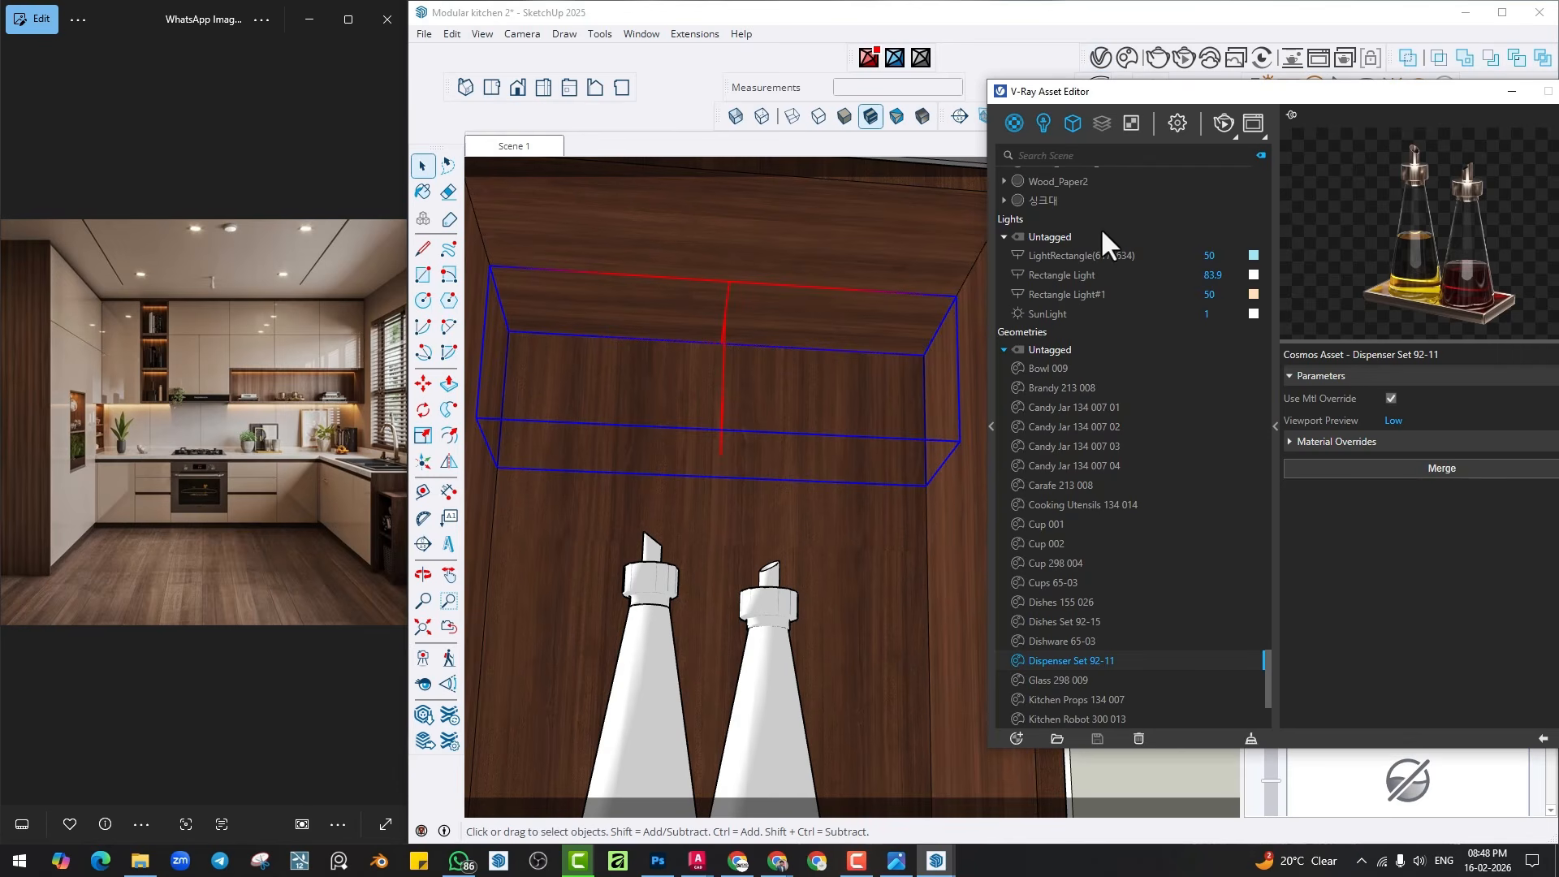
pyautogui.click(1043, 123)
pyautogui.moveTo(1069, 95); pyautogui.dragTo(988, 74)
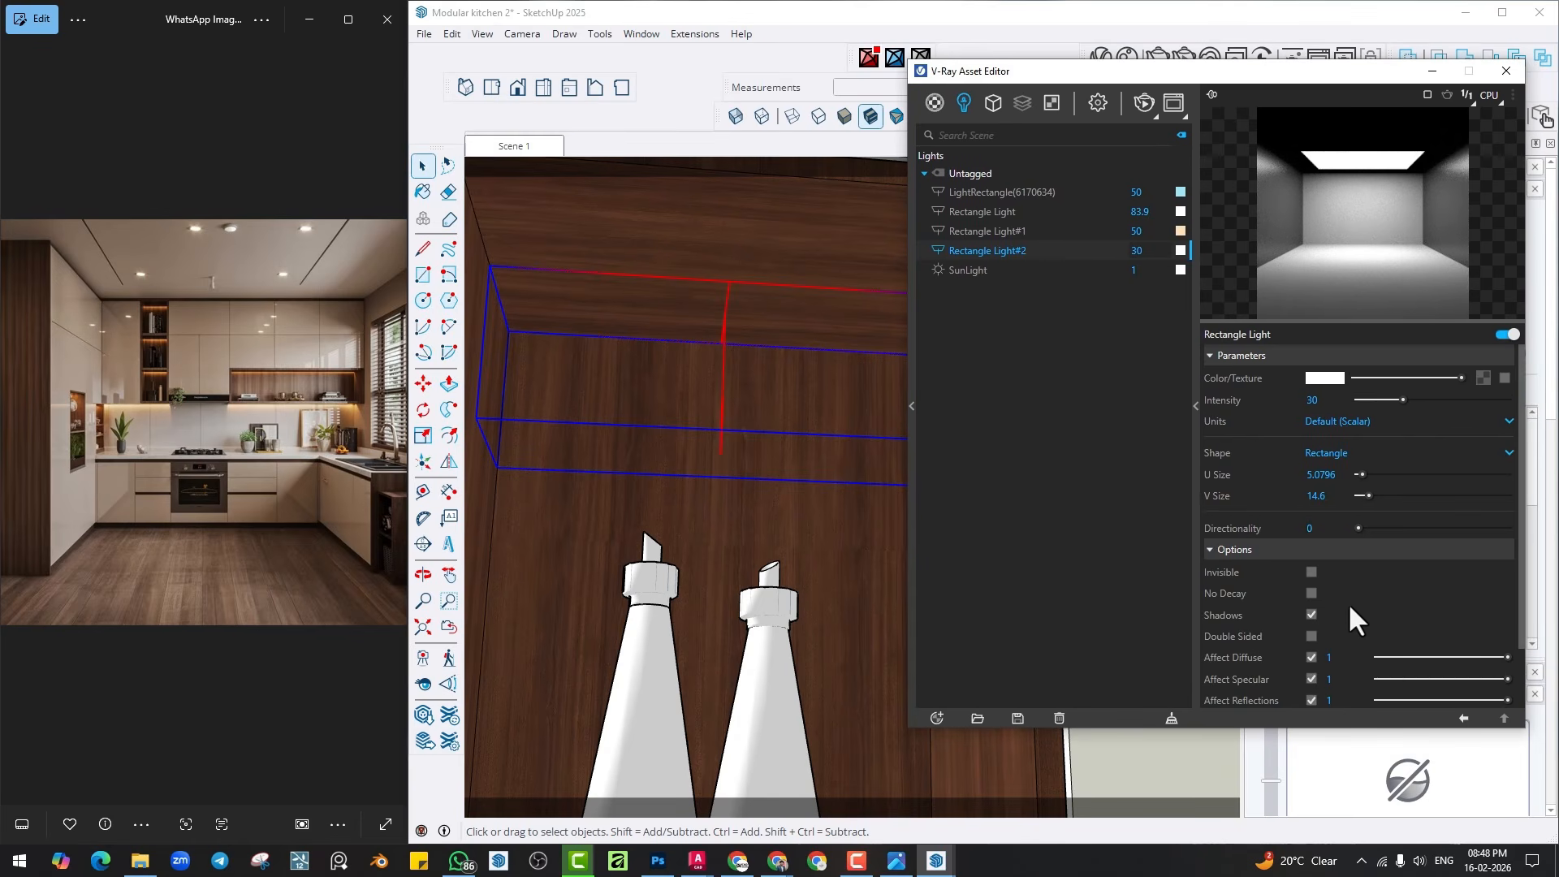
pyautogui.moveTo(1358, 526); pyautogui.dragTo(1429, 526)
pyautogui.click(1315, 528)
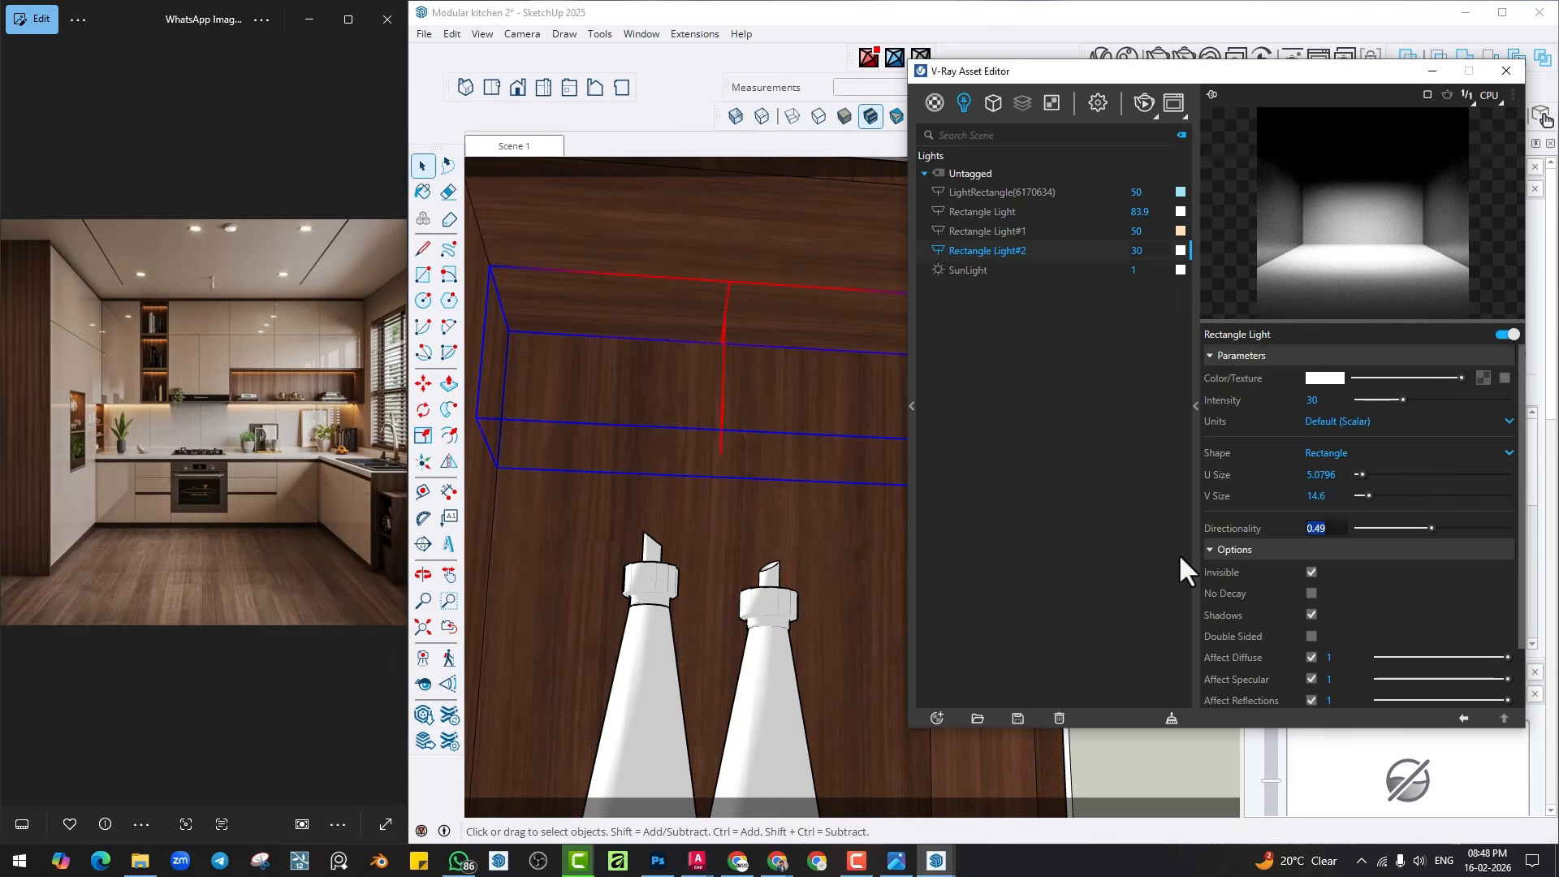
pyautogui.write('.5')
# Set the rectangle light's colour temperature to 4500 K and its intensity to 50.
pyautogui.click(1317, 380)
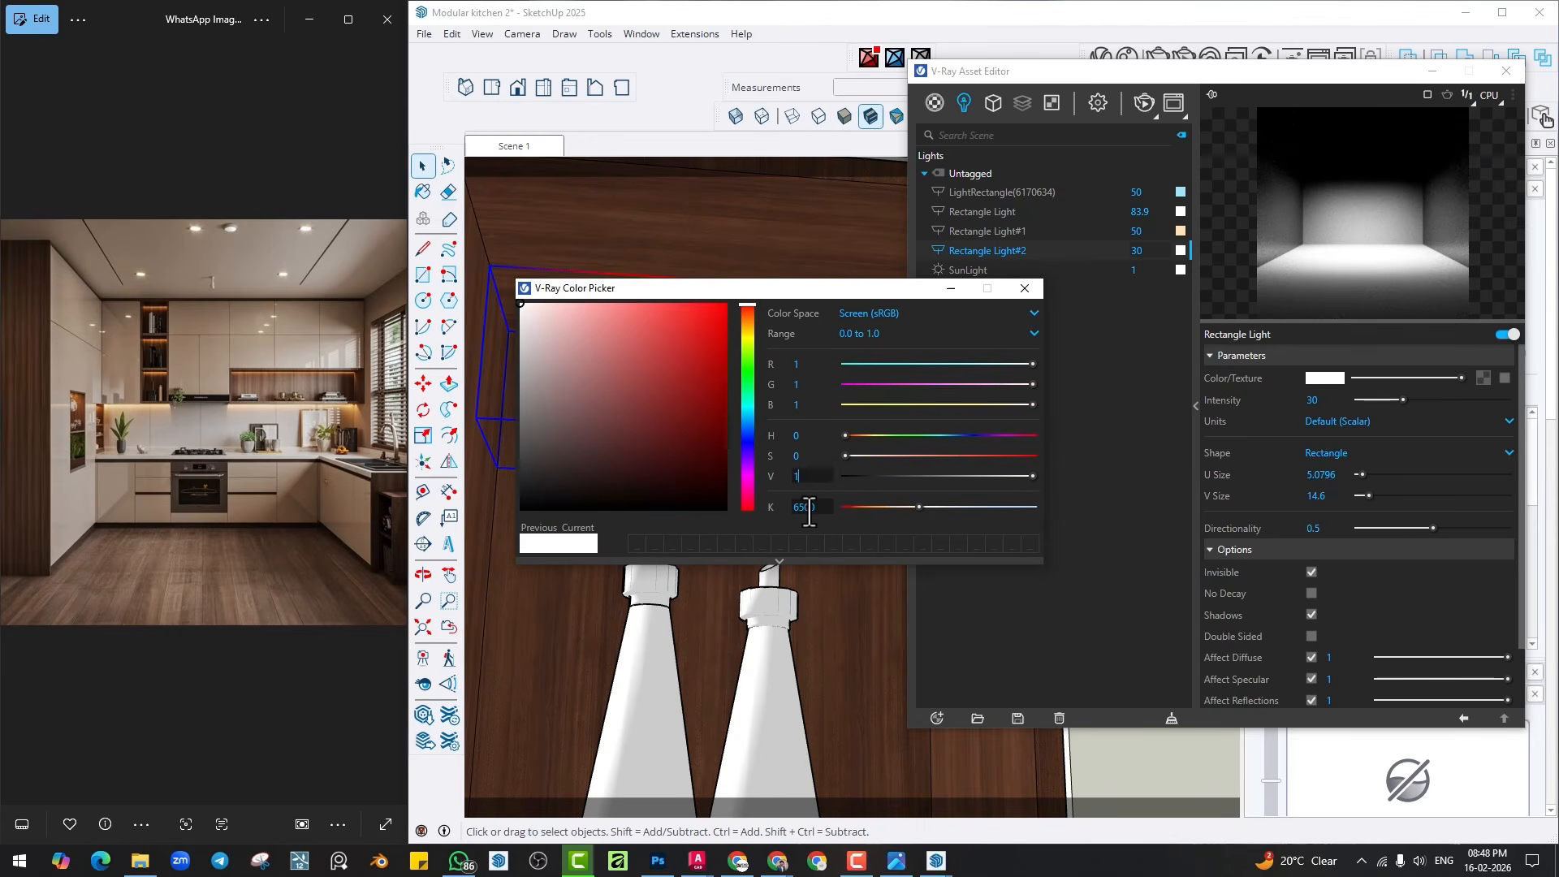
pyautogui.write('4500')
pyautogui.press('Return')
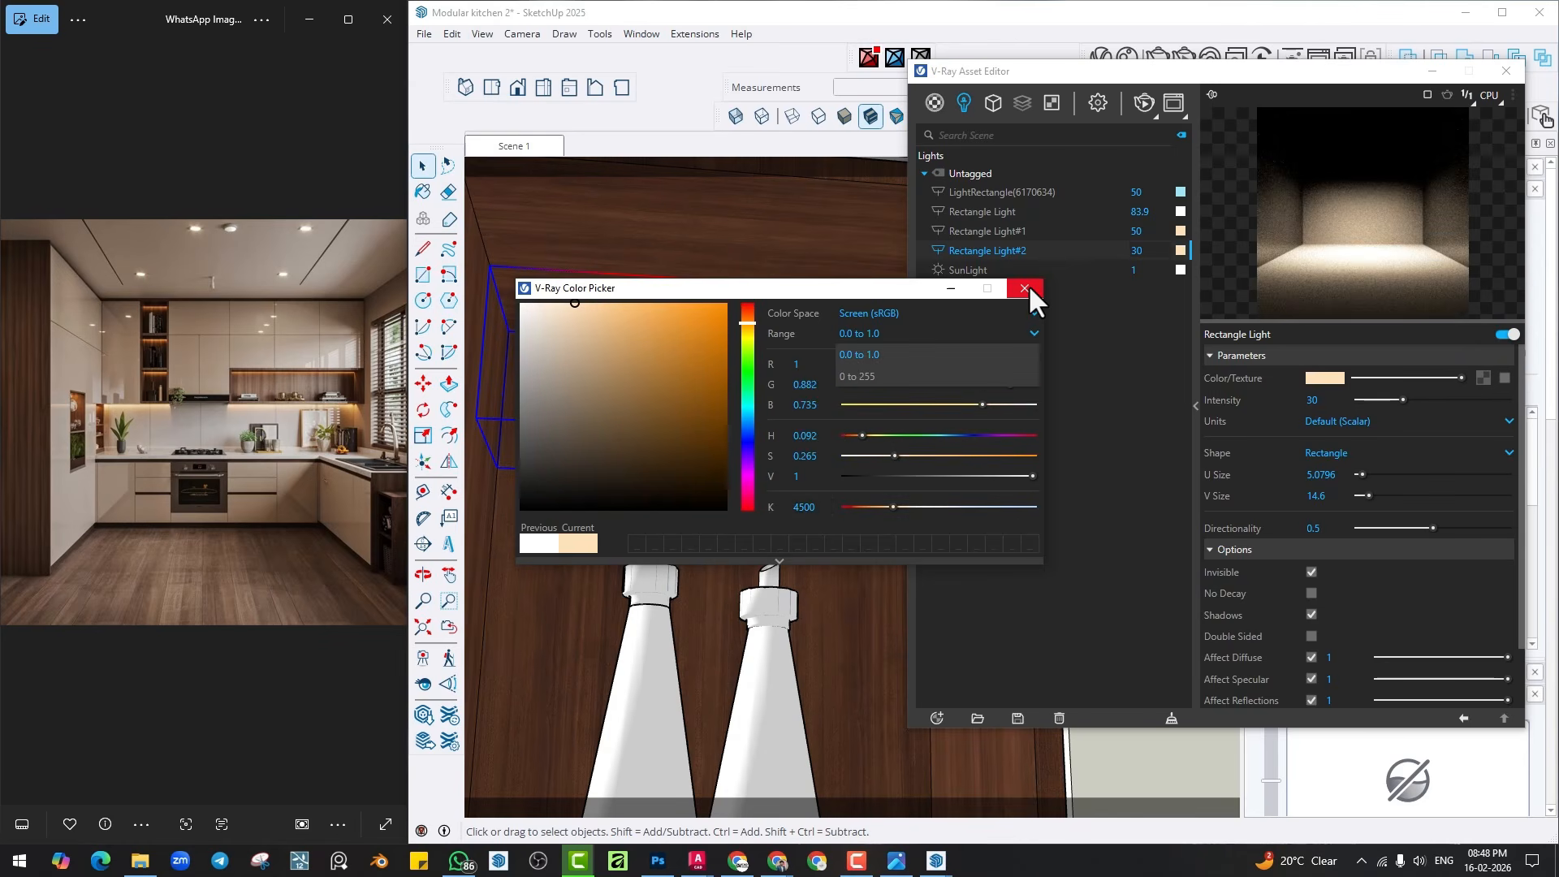
pyautogui.click(1024, 288)
pyautogui.moveTo(1328, 402); pyautogui.dragTo(1187, 406)
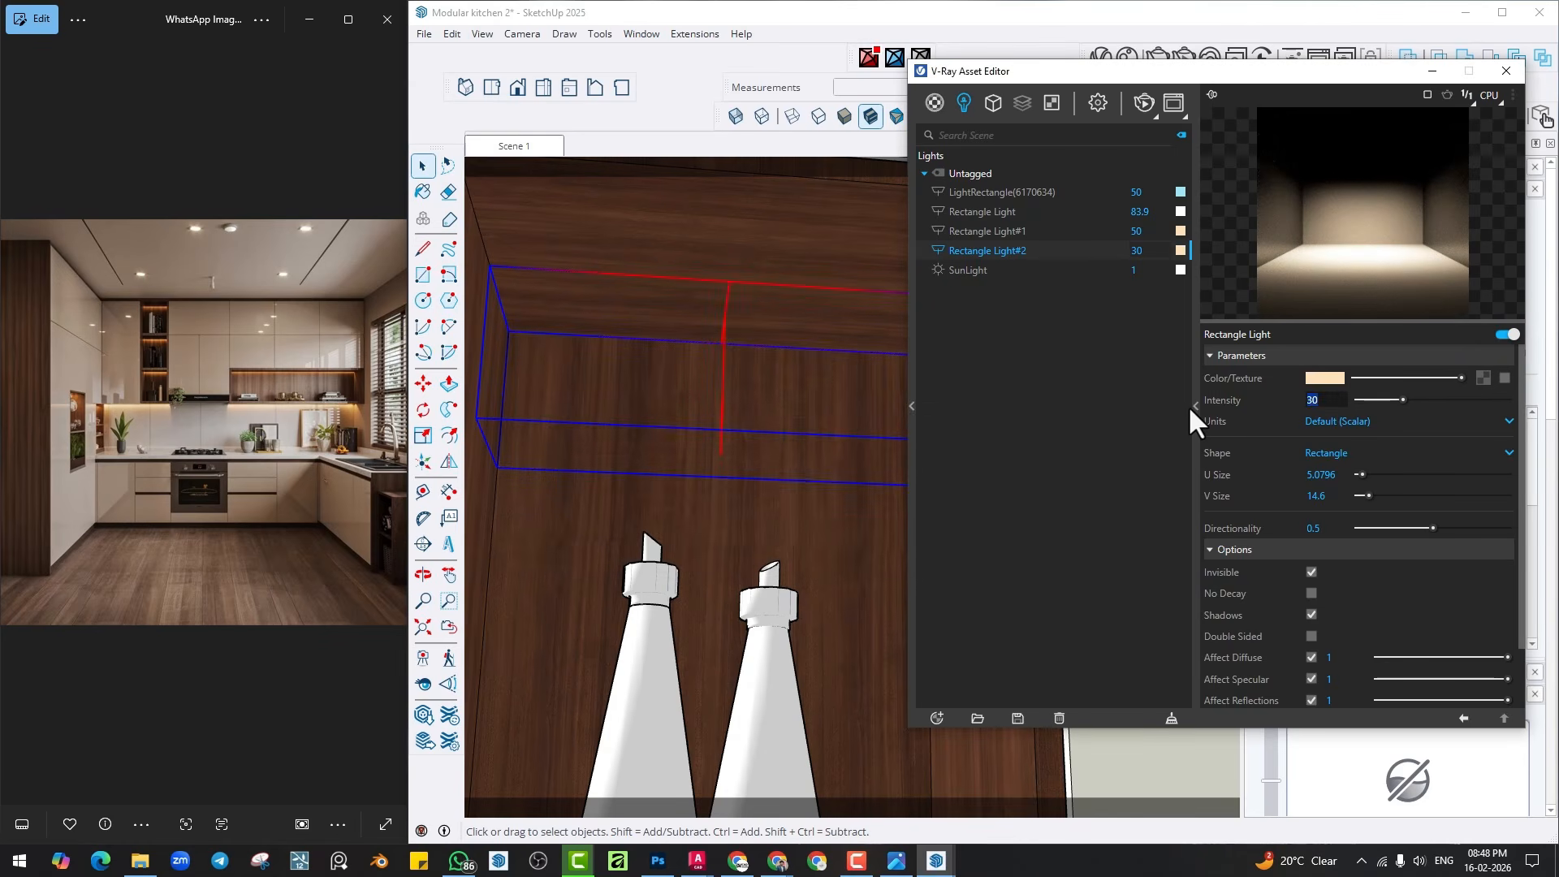
pyautogui.write('50')
pyautogui.press('Return')
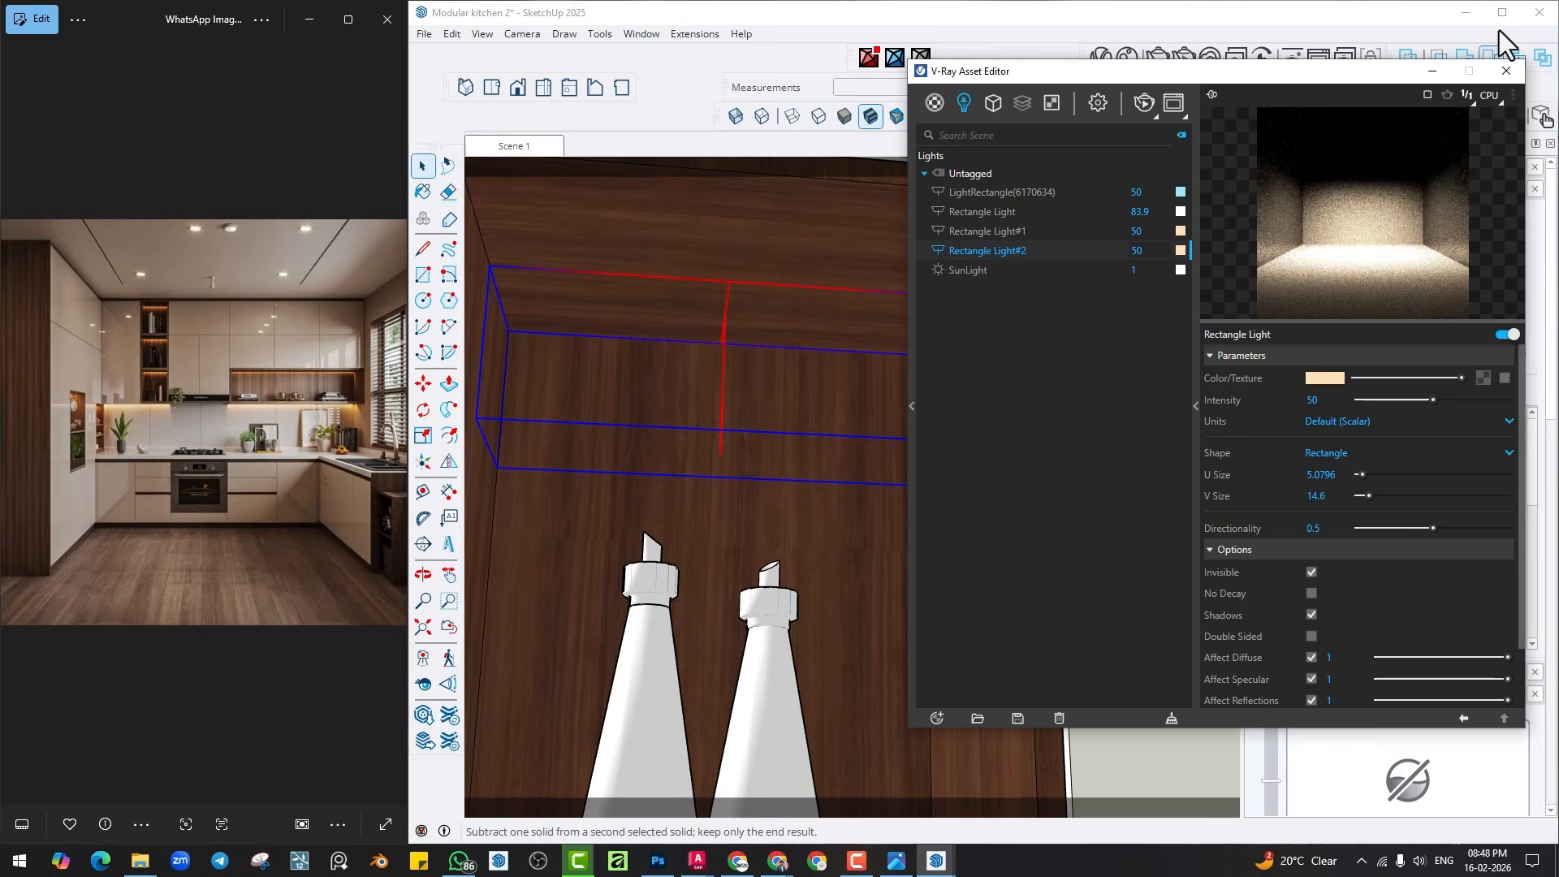
pyautogui.click(1506, 73)
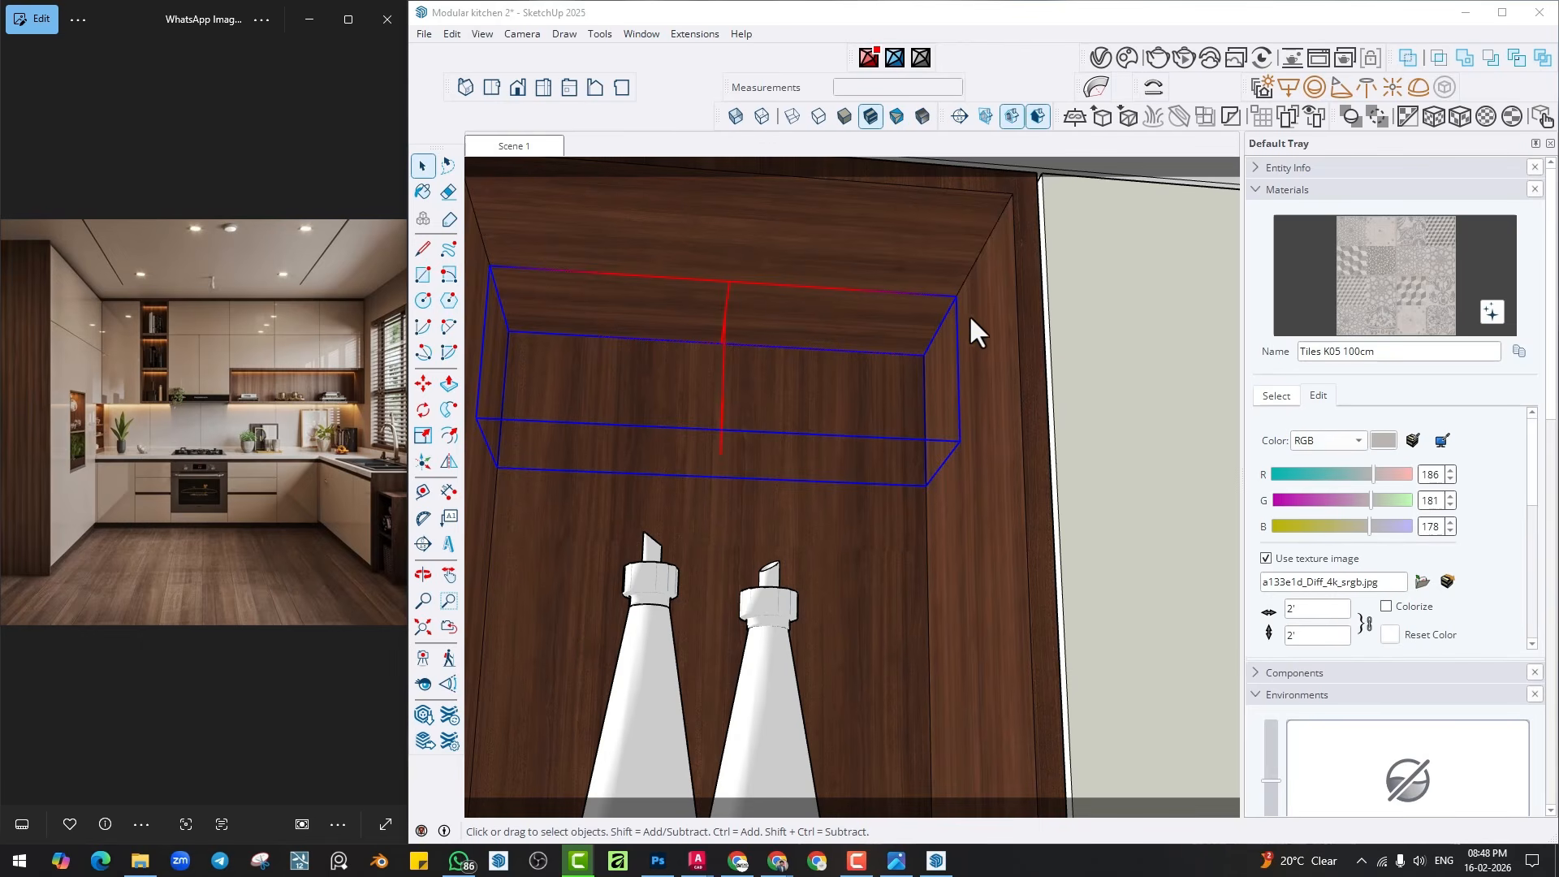
# Copy the rectangle light down the tall niche so it repeats beneath the shelves of the lower compartments.
pyautogui.scroll(-2, 970, 319)
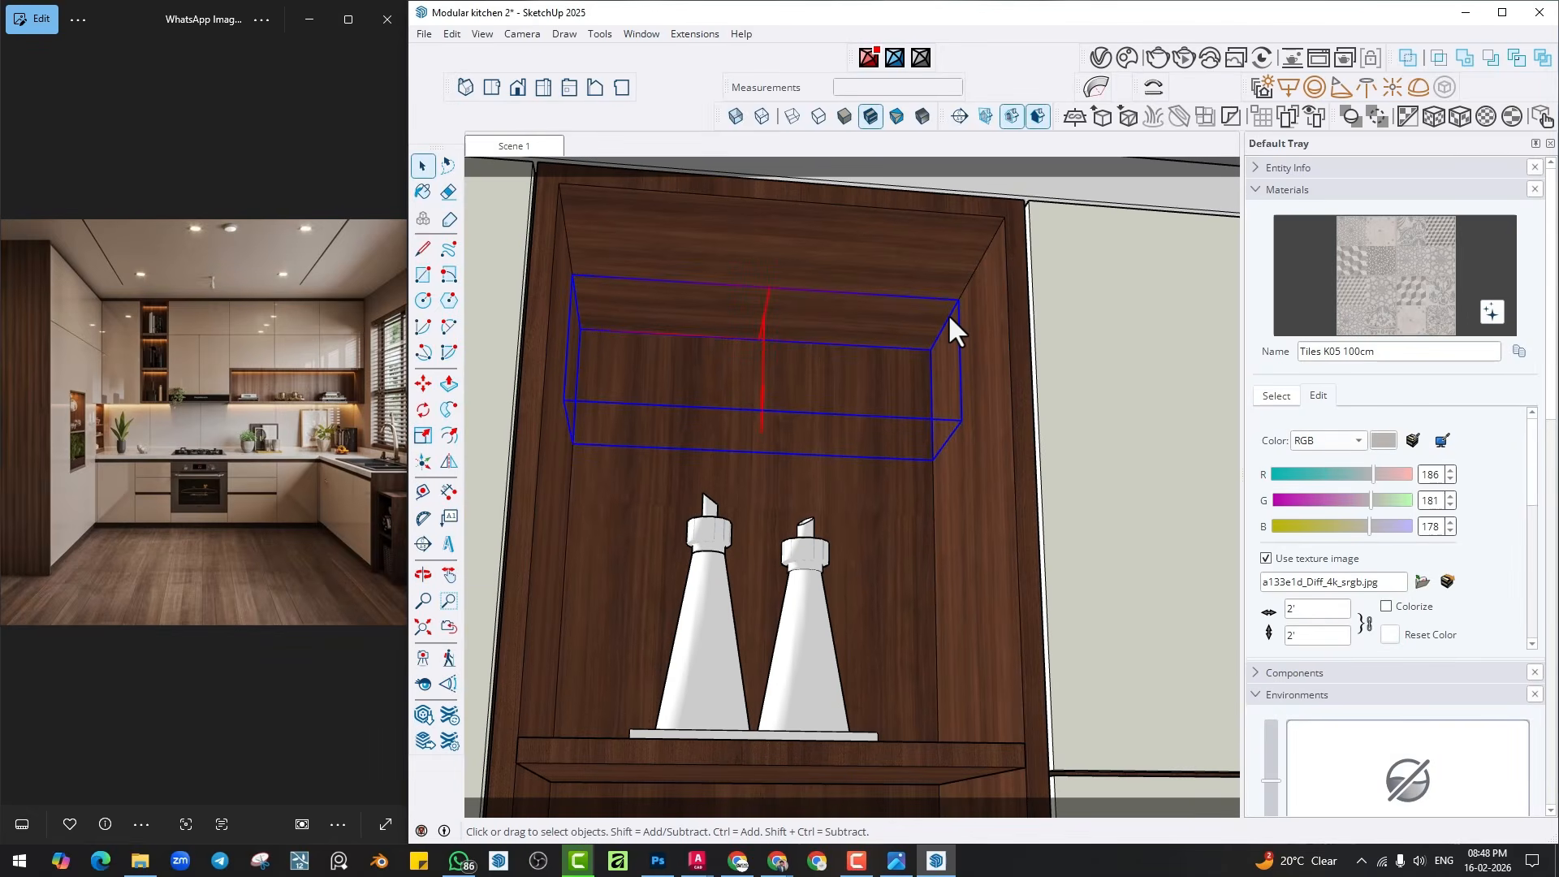
pyautogui.press('m')
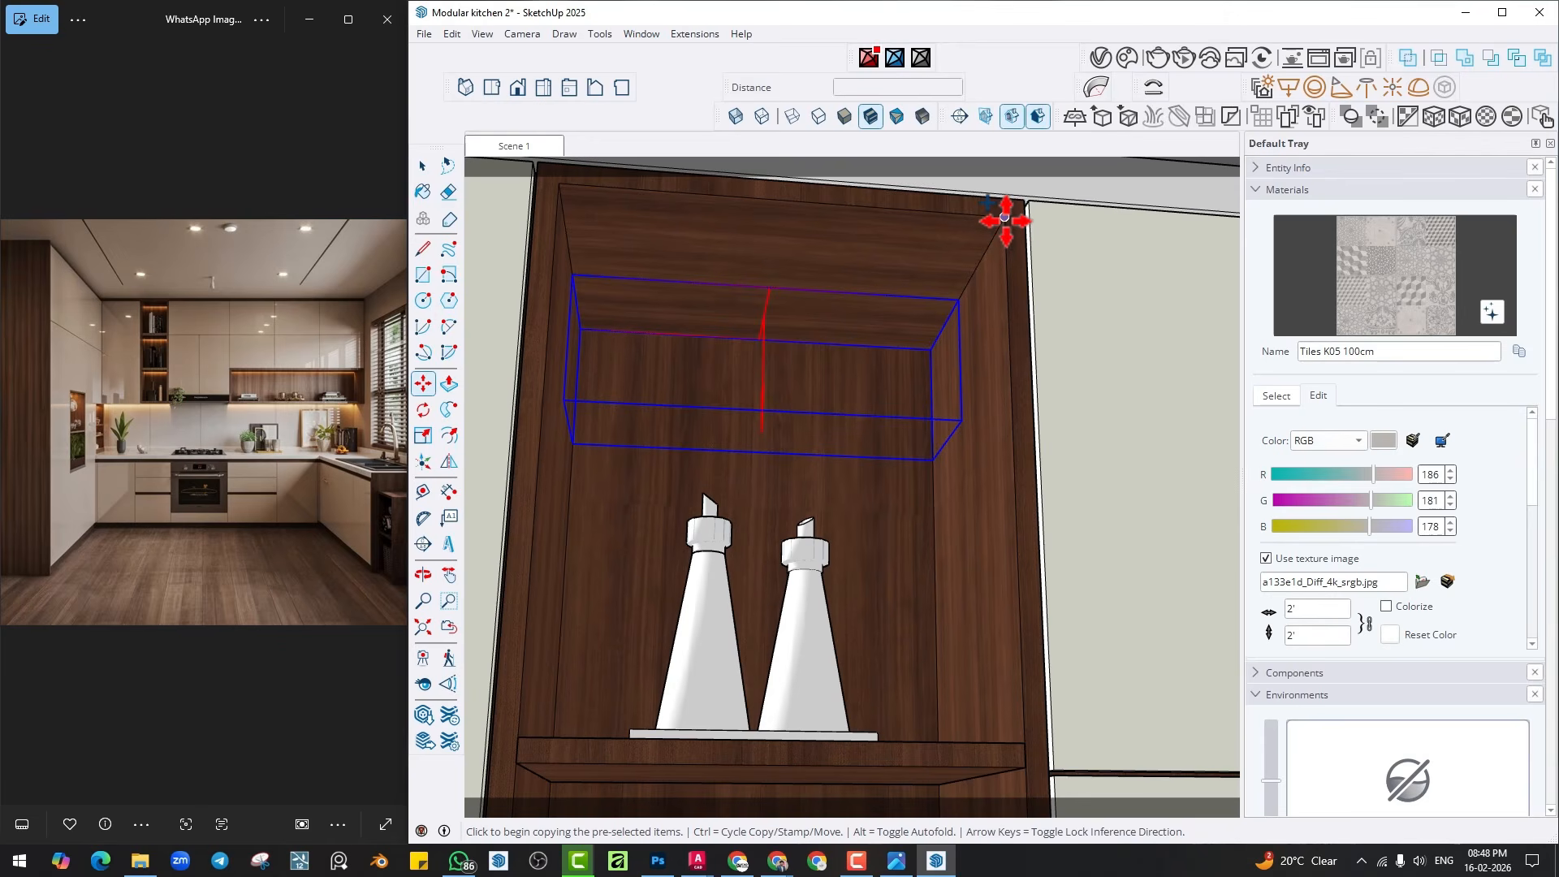
pyautogui.click(1005, 218)
pyautogui.scroll(-2, 984, 504)
pyautogui.keyDown('shift'); pyautogui.moveTo(1024, 787); pyautogui.dragTo(964, 445, button='middle'); pyautogui.keyUp('shift')
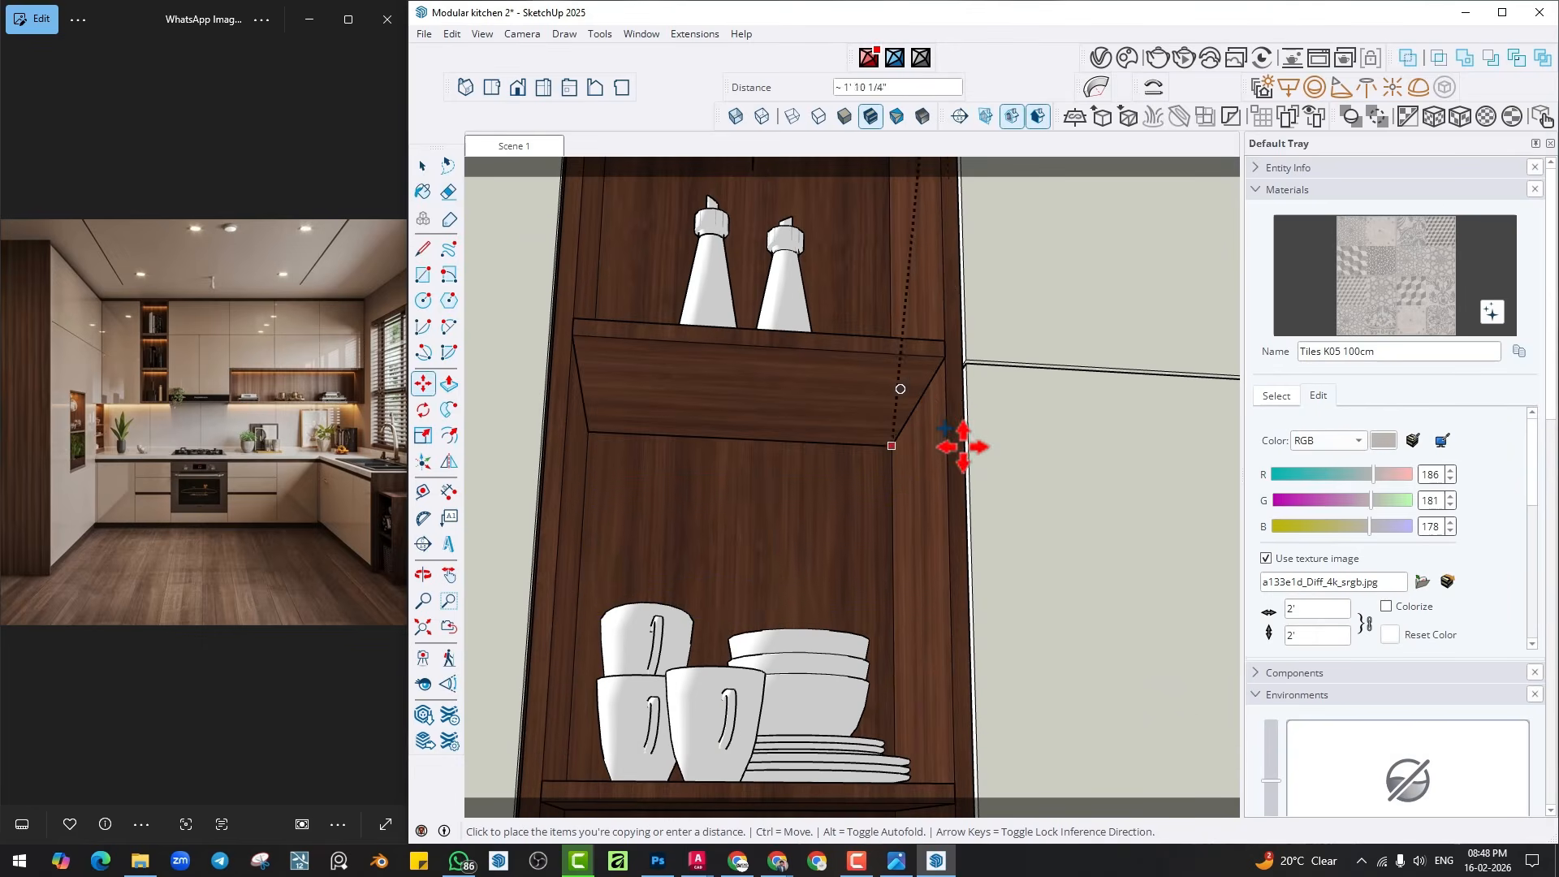
pyautogui.click(944, 355)
pyautogui.scroll(-5, 944, 354)
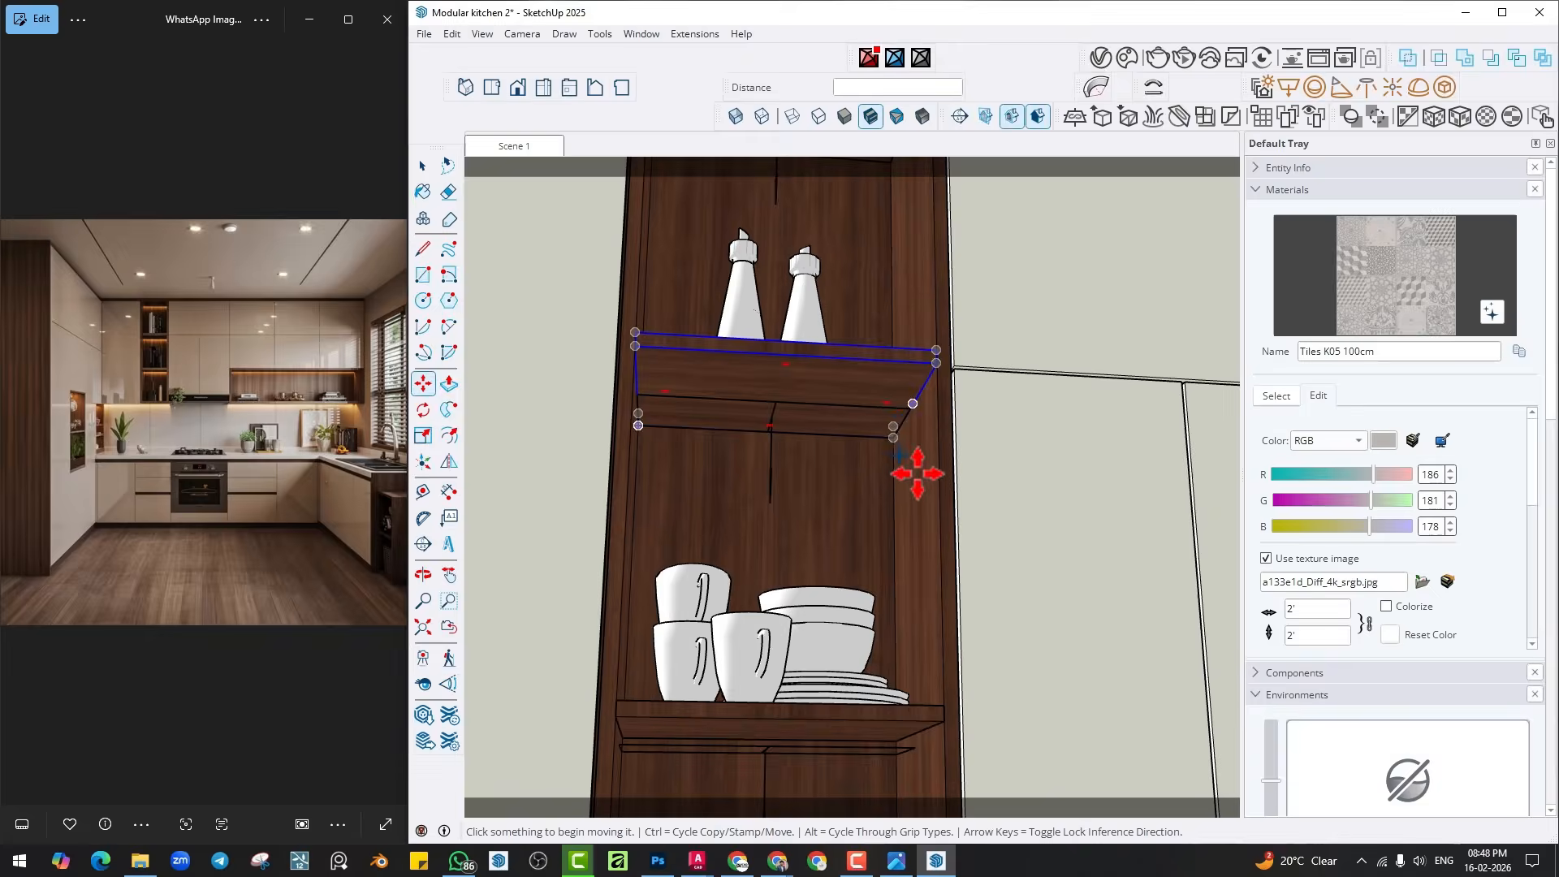
pyautogui.moveTo(932, 592); pyautogui.dragTo(775, 392, button='middle')
pyautogui.scroll(-2, 775, 392)
pyautogui.moveTo(861, 674); pyautogui.dragTo(678, 533, button='middle')
pyautogui.scroll(-2, 1068, 414)
pyautogui.scroll(-2, 811, 550)
pyautogui.press('space')
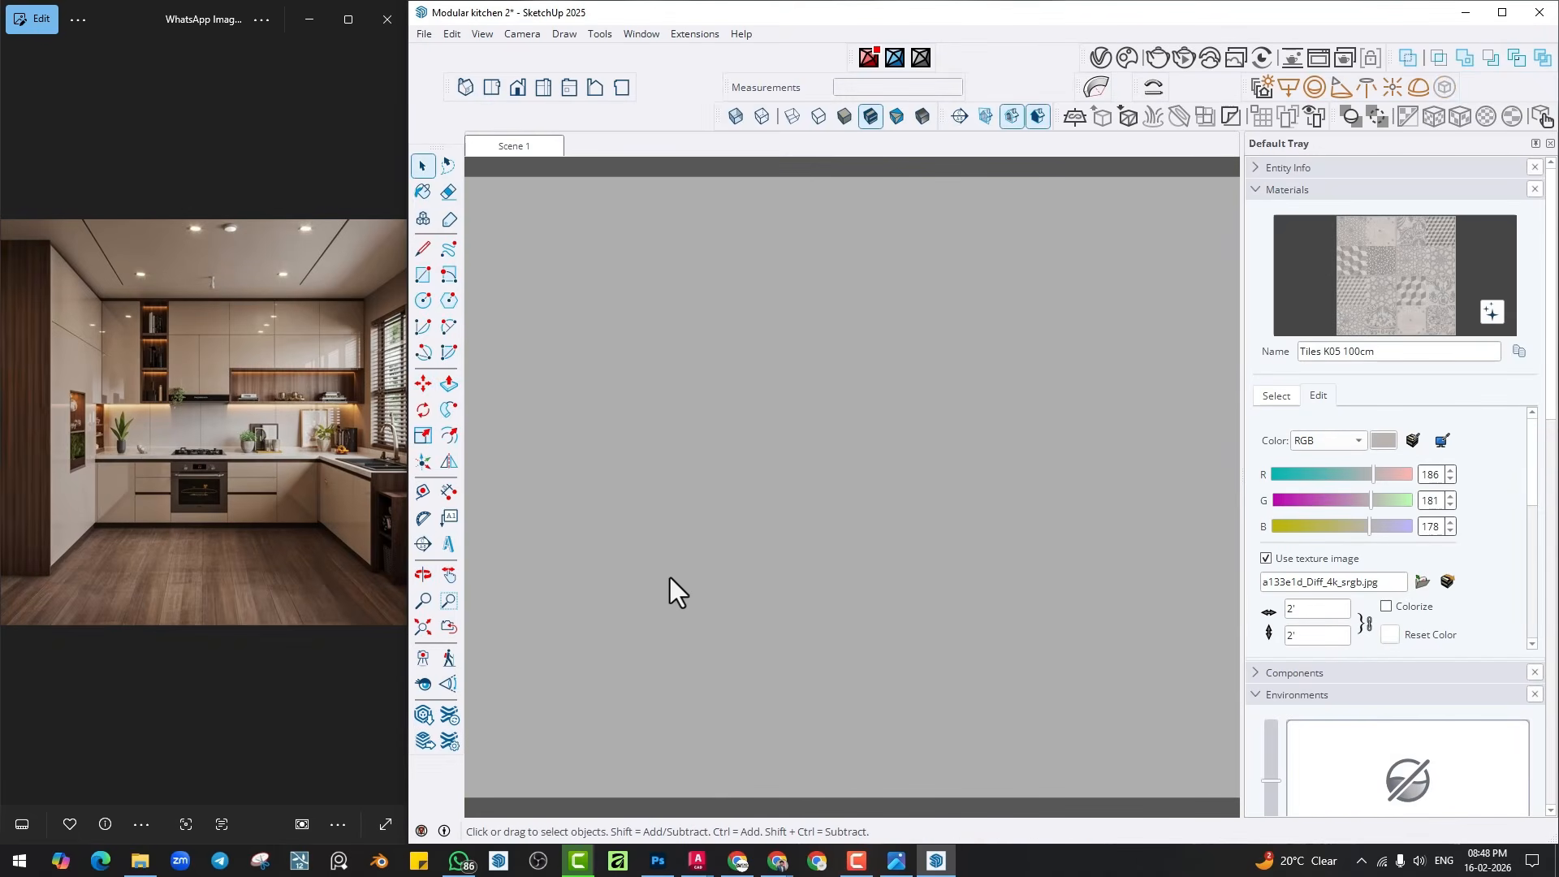
# Return to the Scene 1 view and close in on the small open shelf unit standing on the counter.
pyautogui.click(531, 147)
pyautogui.scroll(8, 629, 544)
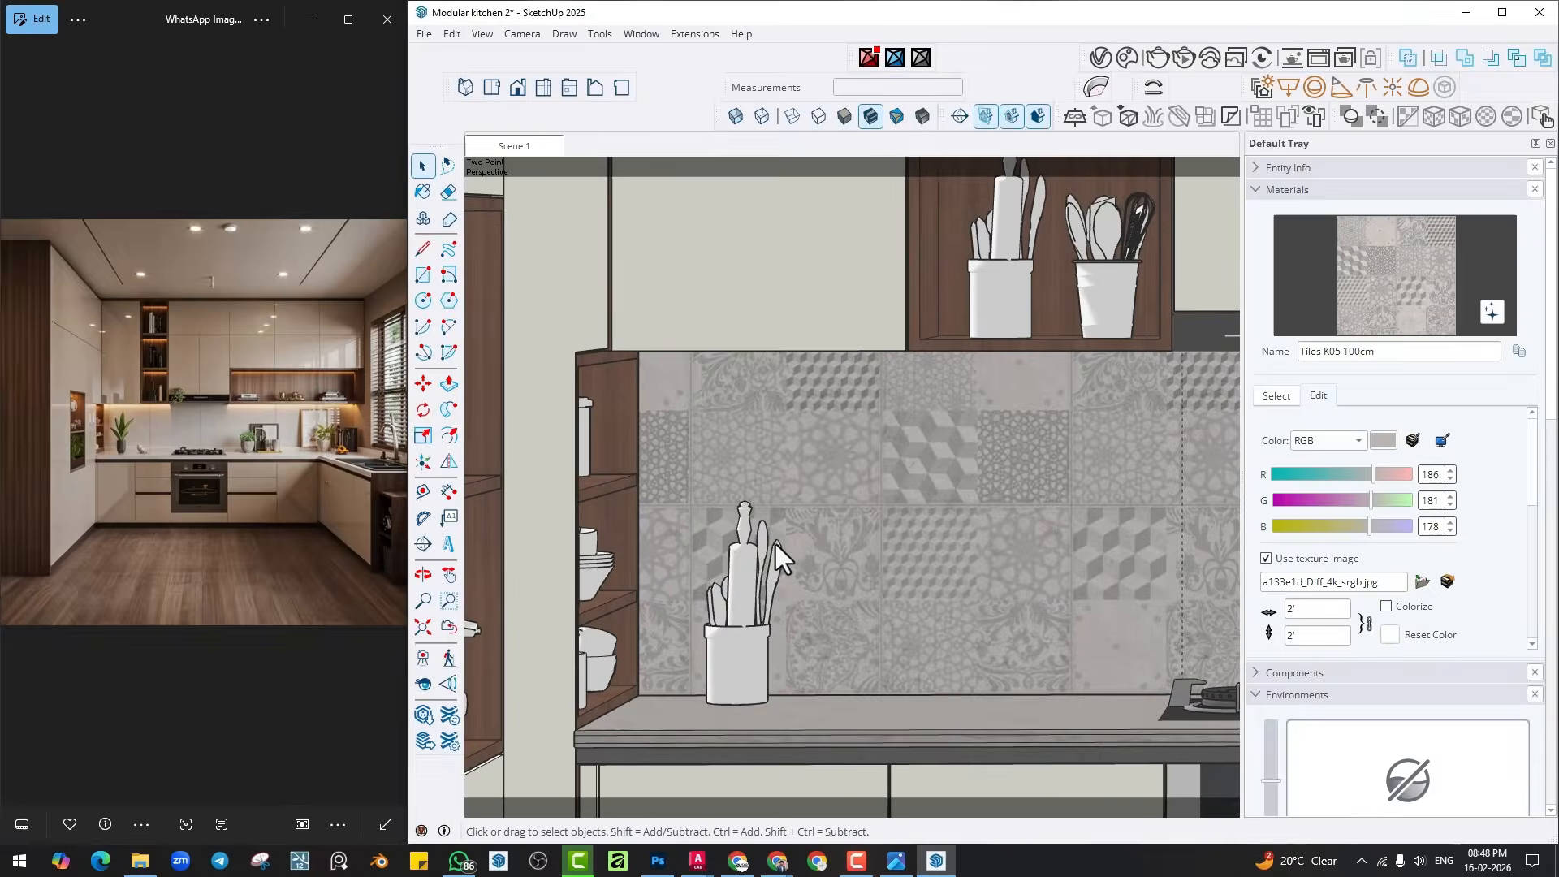
pyautogui.moveTo(776, 543); pyautogui.dragTo(698, 548, button='middle')
pyautogui.doubleClick(683, 524)
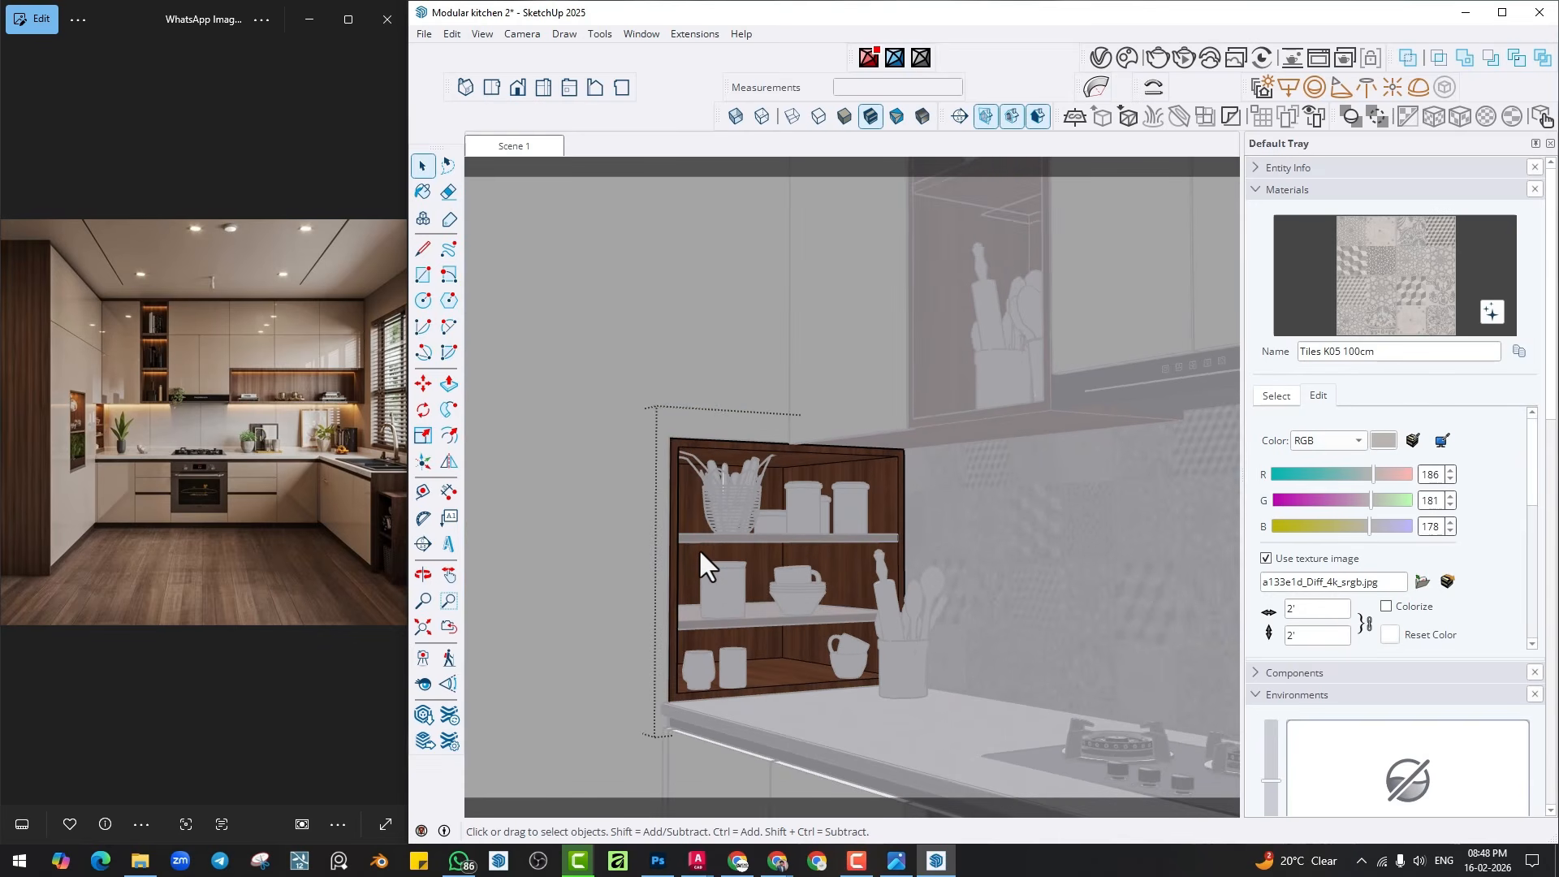
pyautogui.scroll(5, 730, 536)
pyautogui.scroll(3, 682, 528)
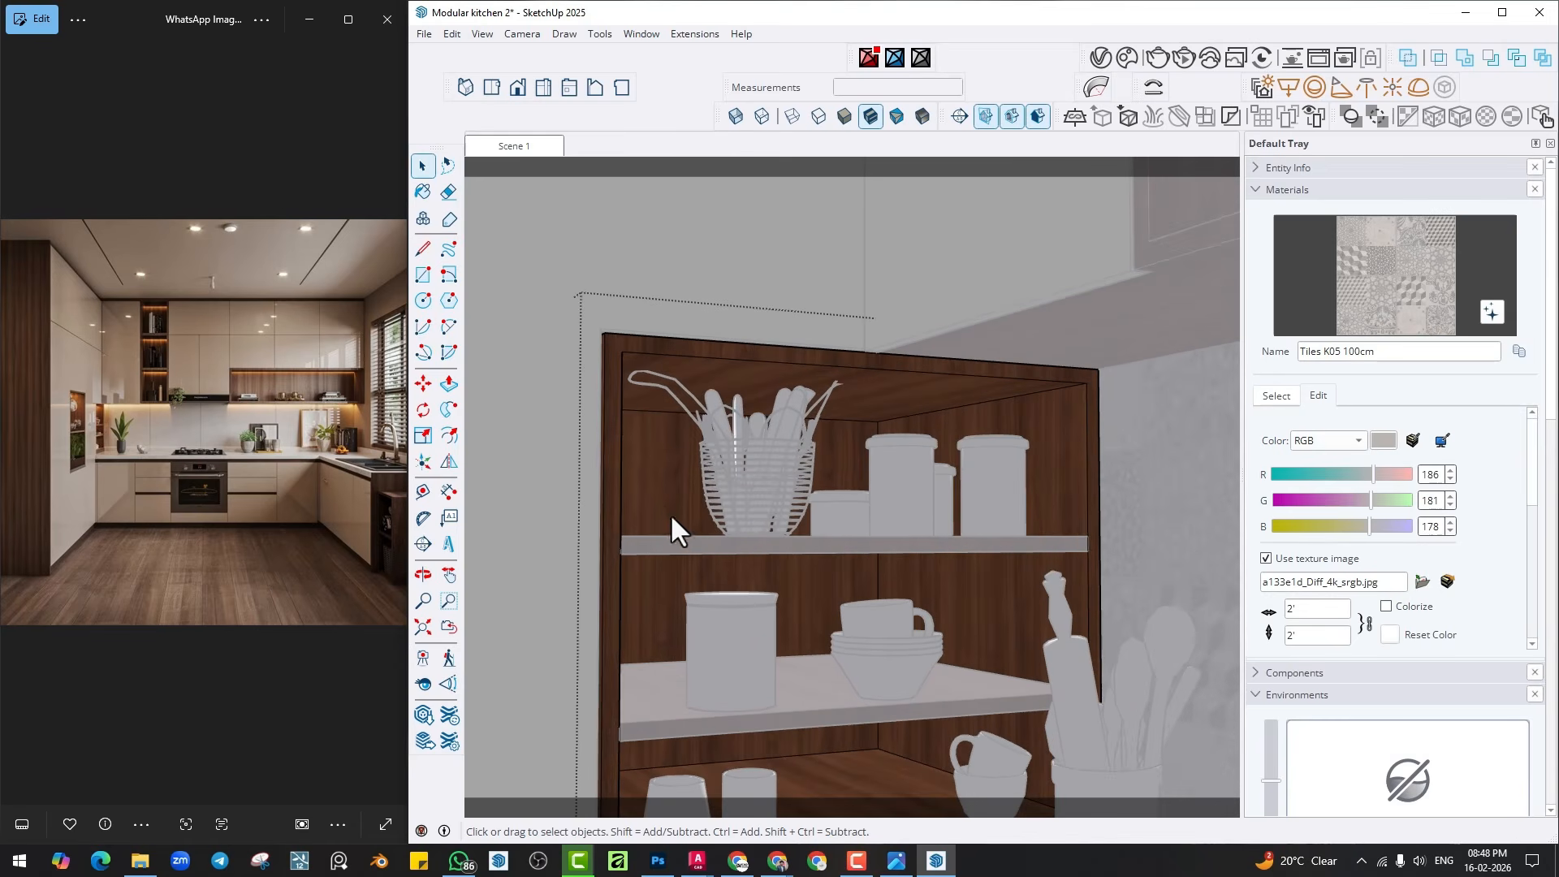
pyautogui.press('Escape')
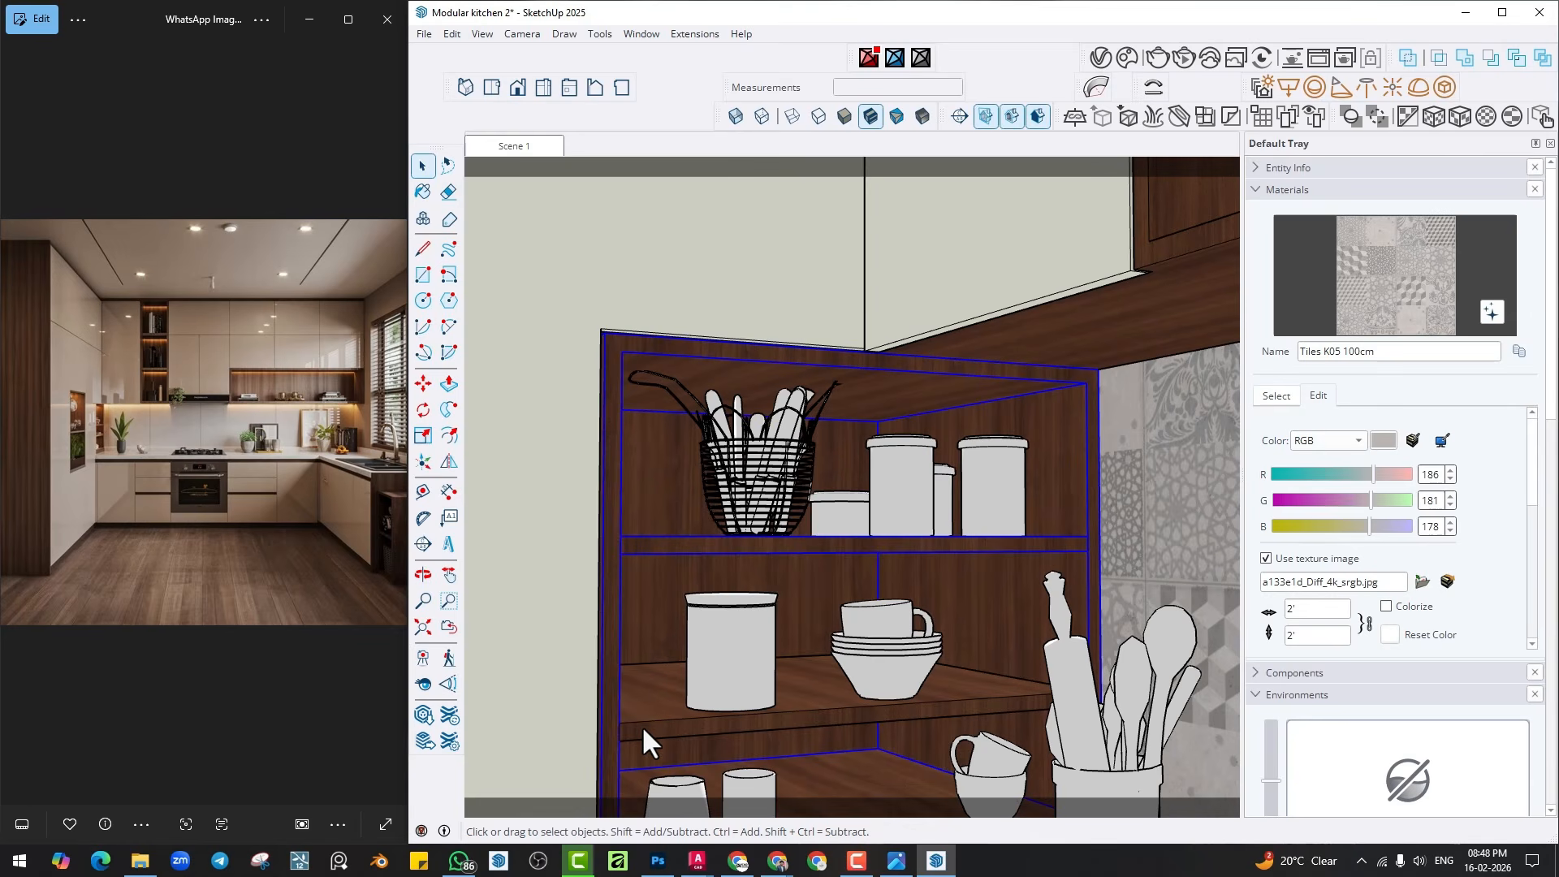
# Try to isolate the counter shelf unit by inverting the selection and hiding the result.
pyautogui.click(457, 37)
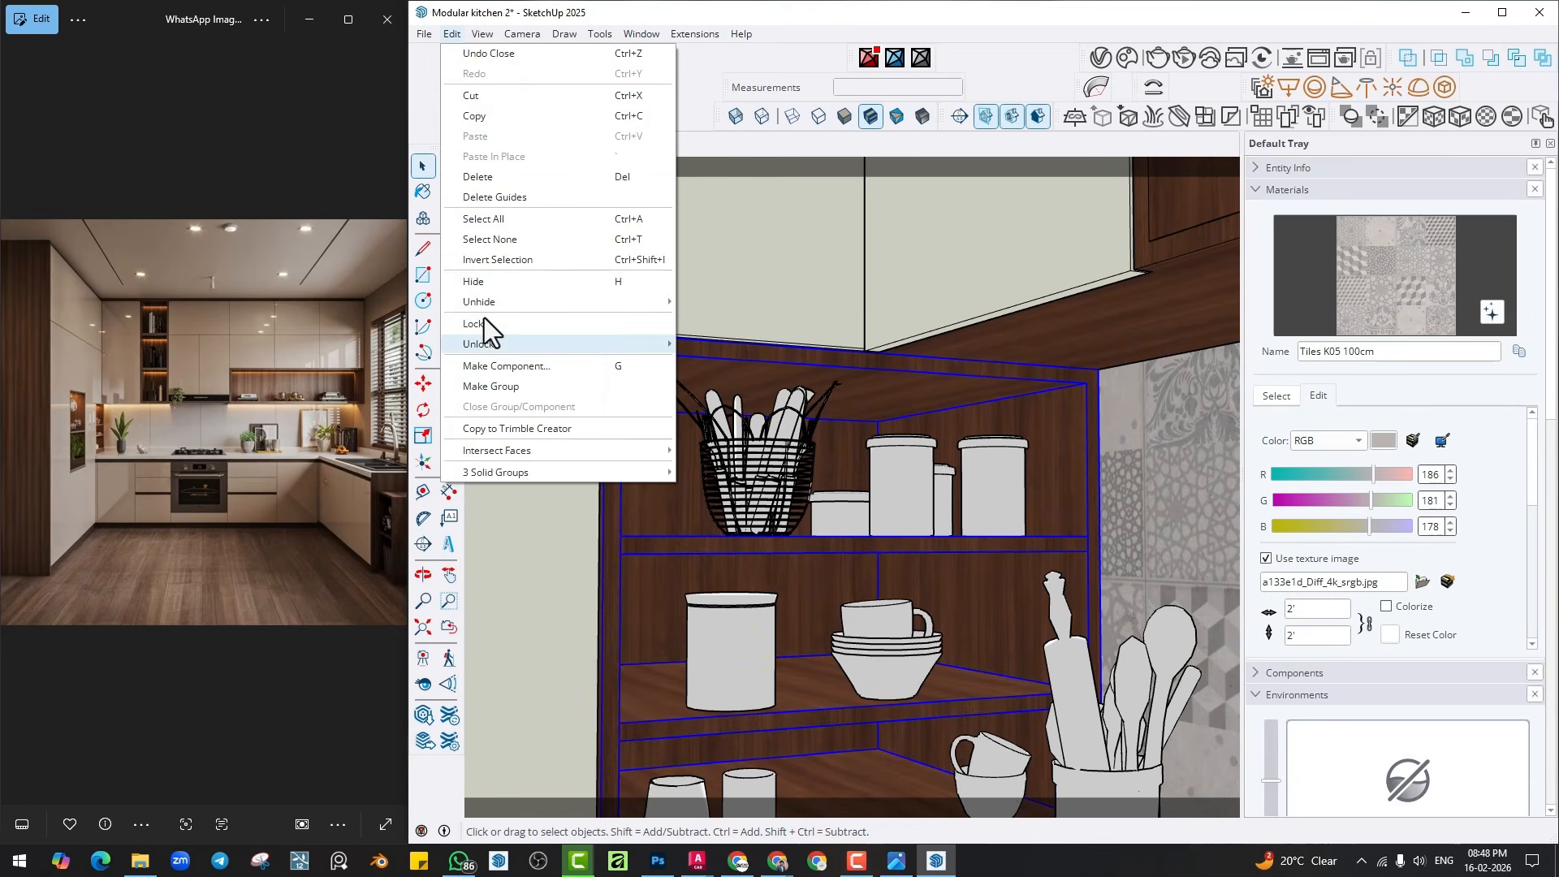
pyautogui.moveTo(492, 304)
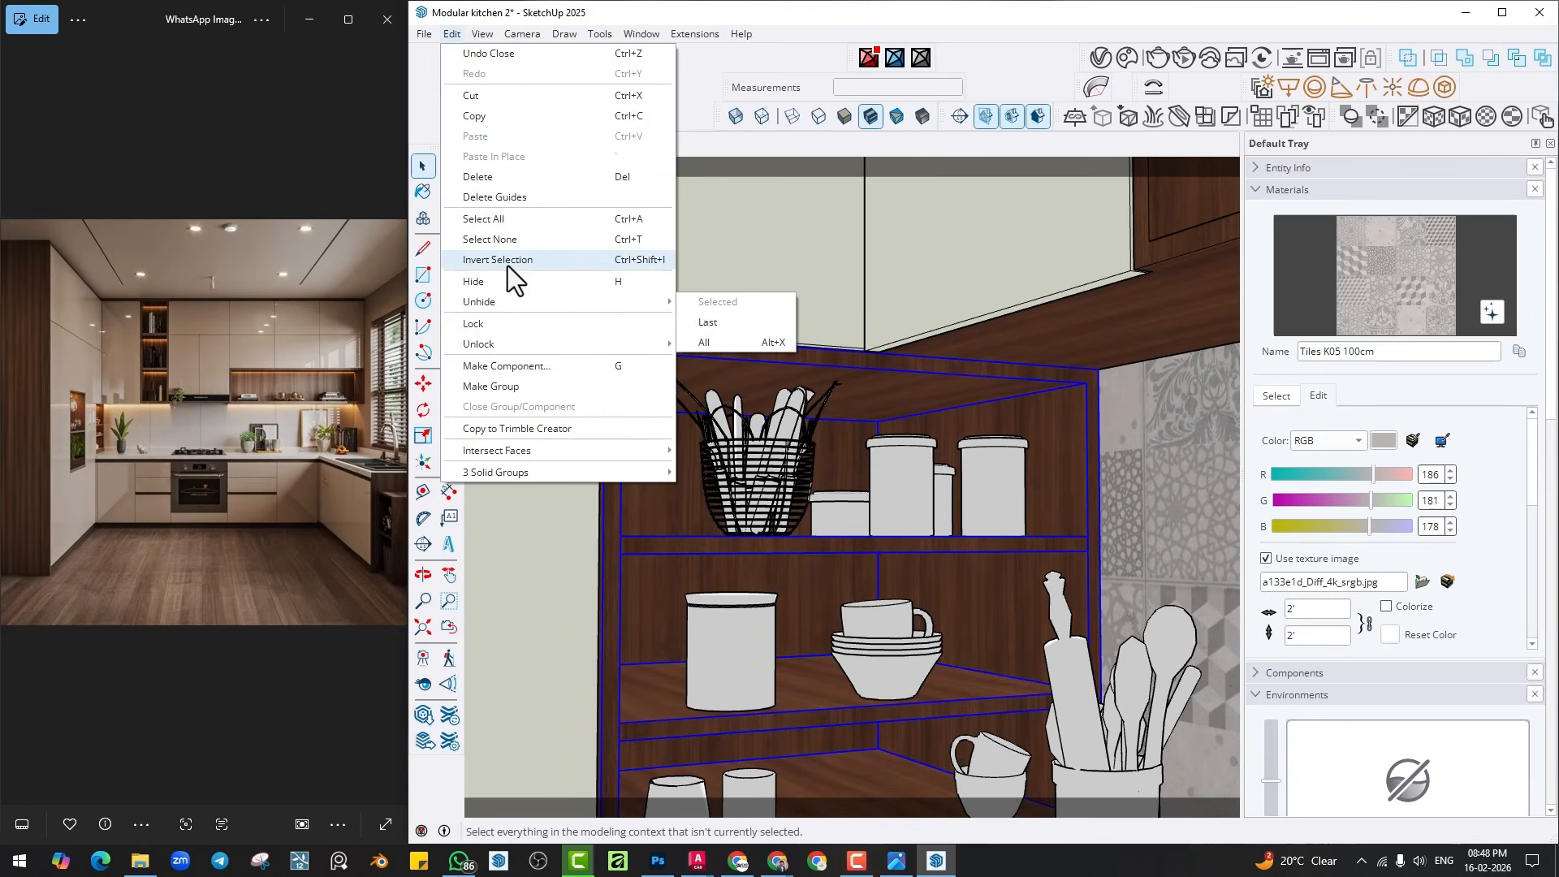
pyautogui.click(547, 263)
pyautogui.click(451, 37)
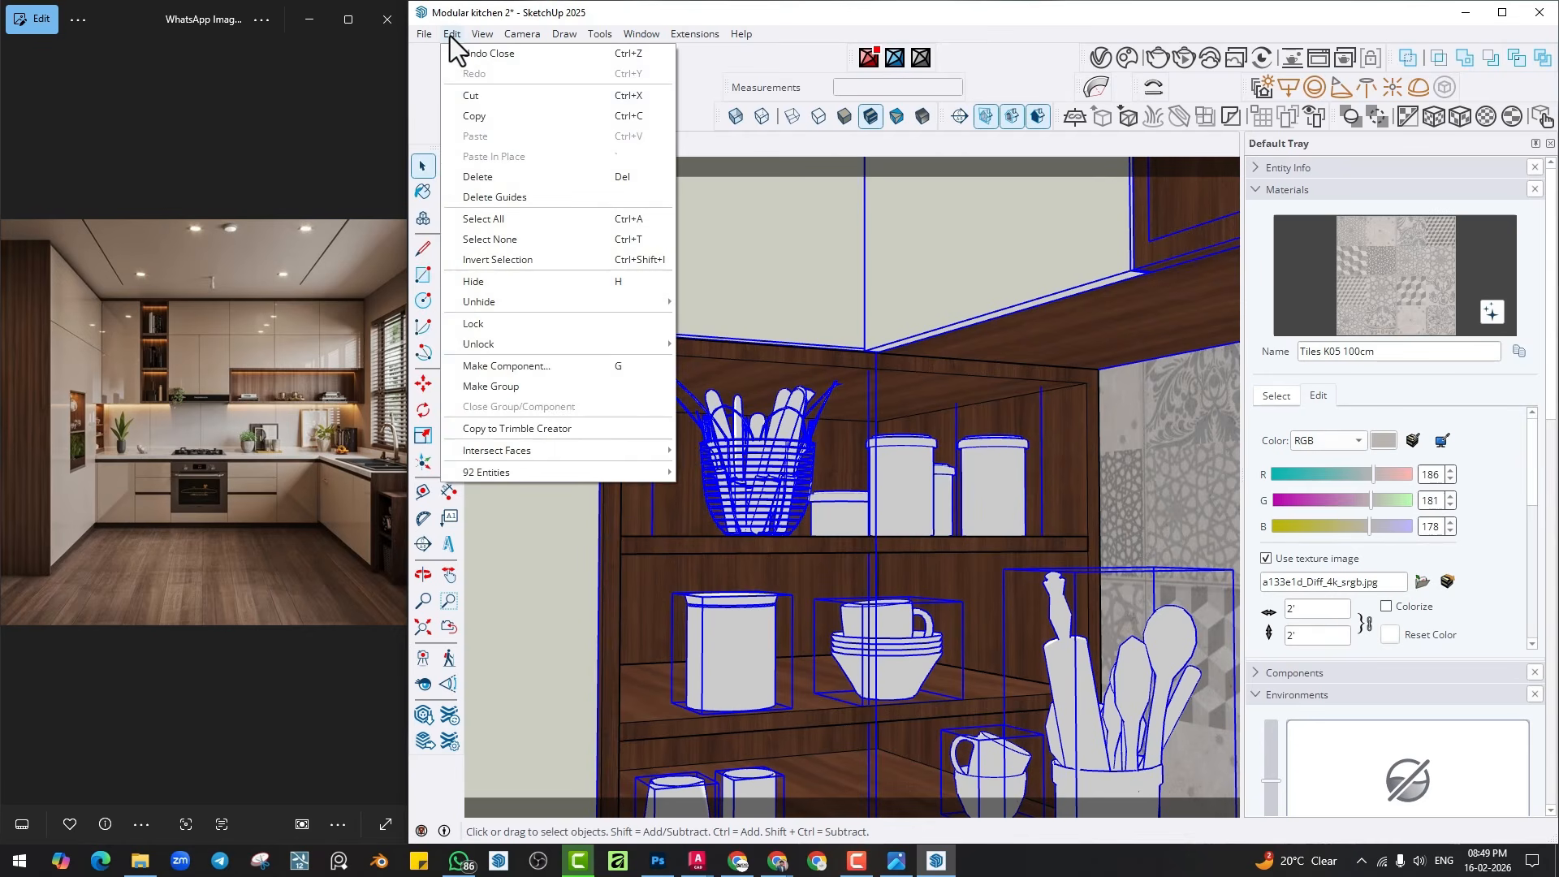
pyautogui.click(449, 36)
pyautogui.rightClick(692, 345)
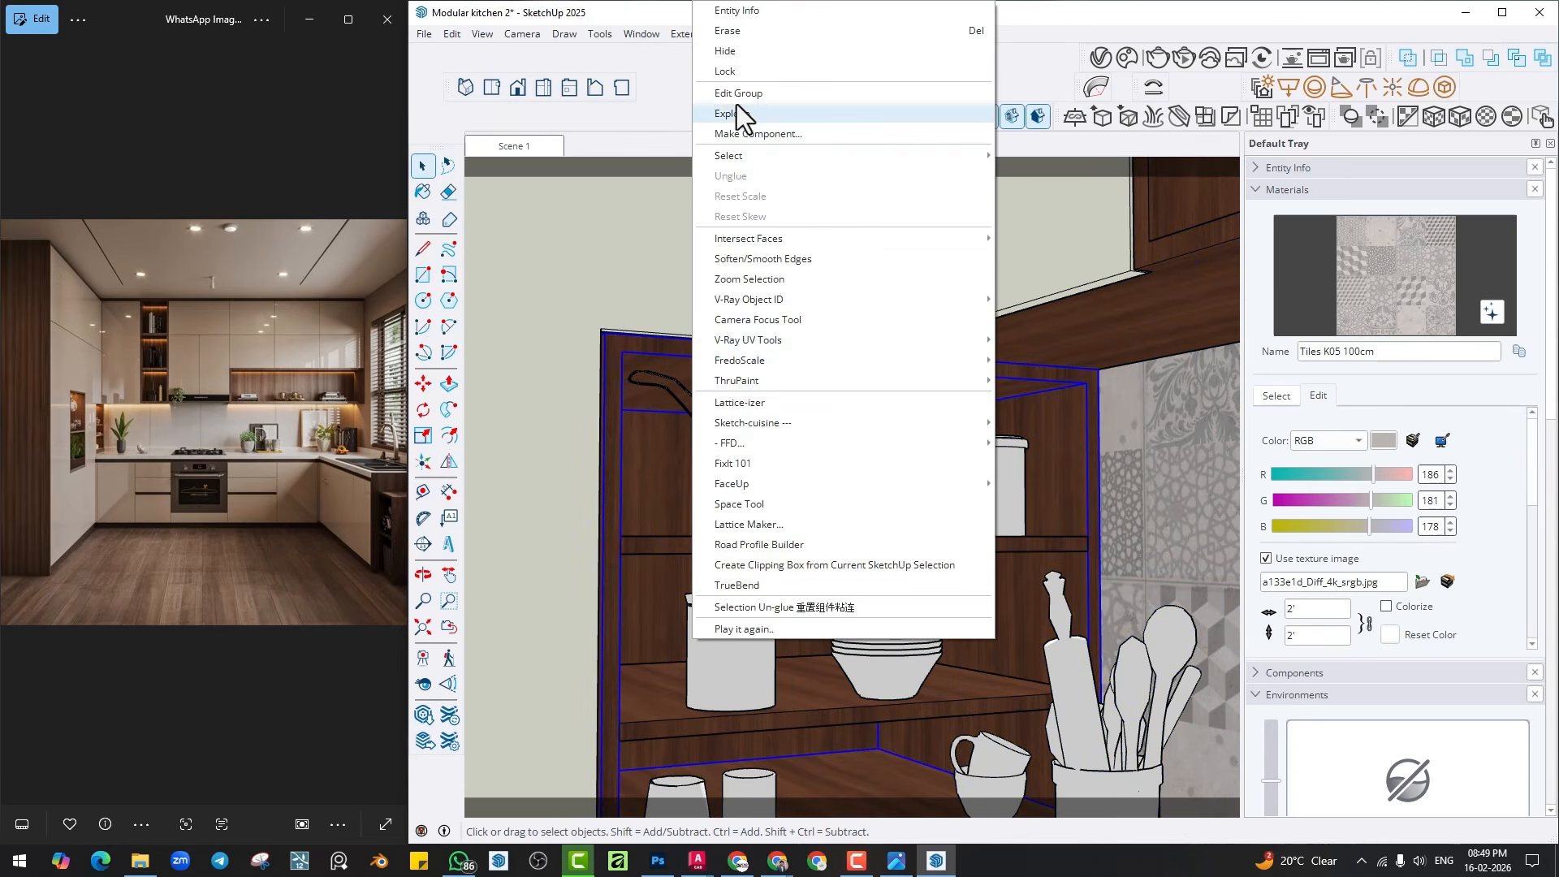
pyautogui.click(725, 51)
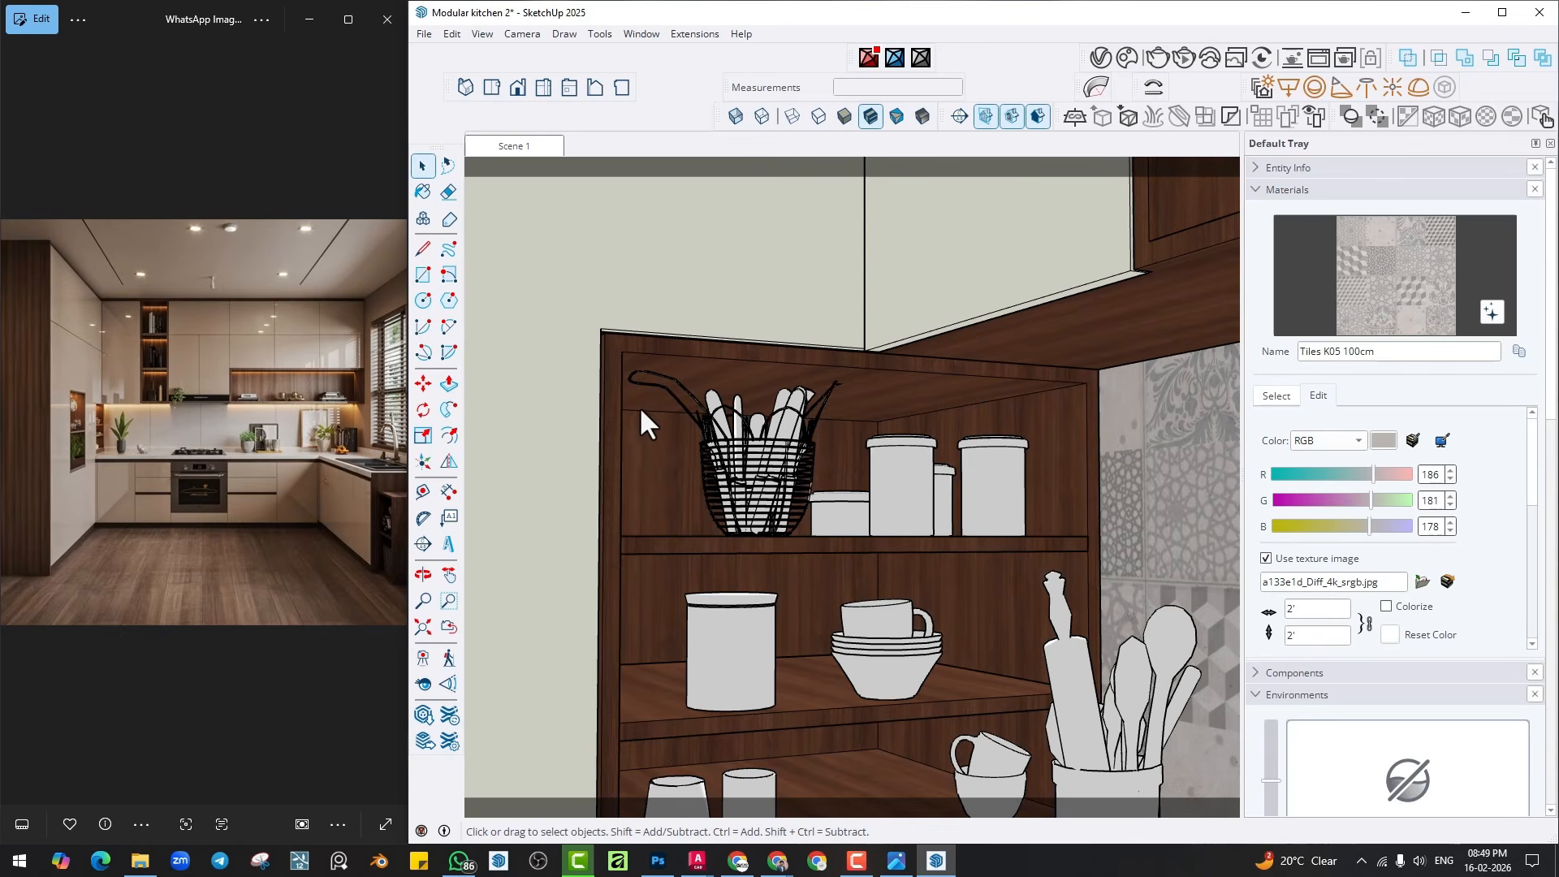
# Select the counter unit's carcass and shelves, invert the selection and hide everything else in the model.
pyautogui.click(650, 471)
pyautogui.keyDown('shift'); pyautogui.click(660, 723); pyautogui.keyUp('shift')
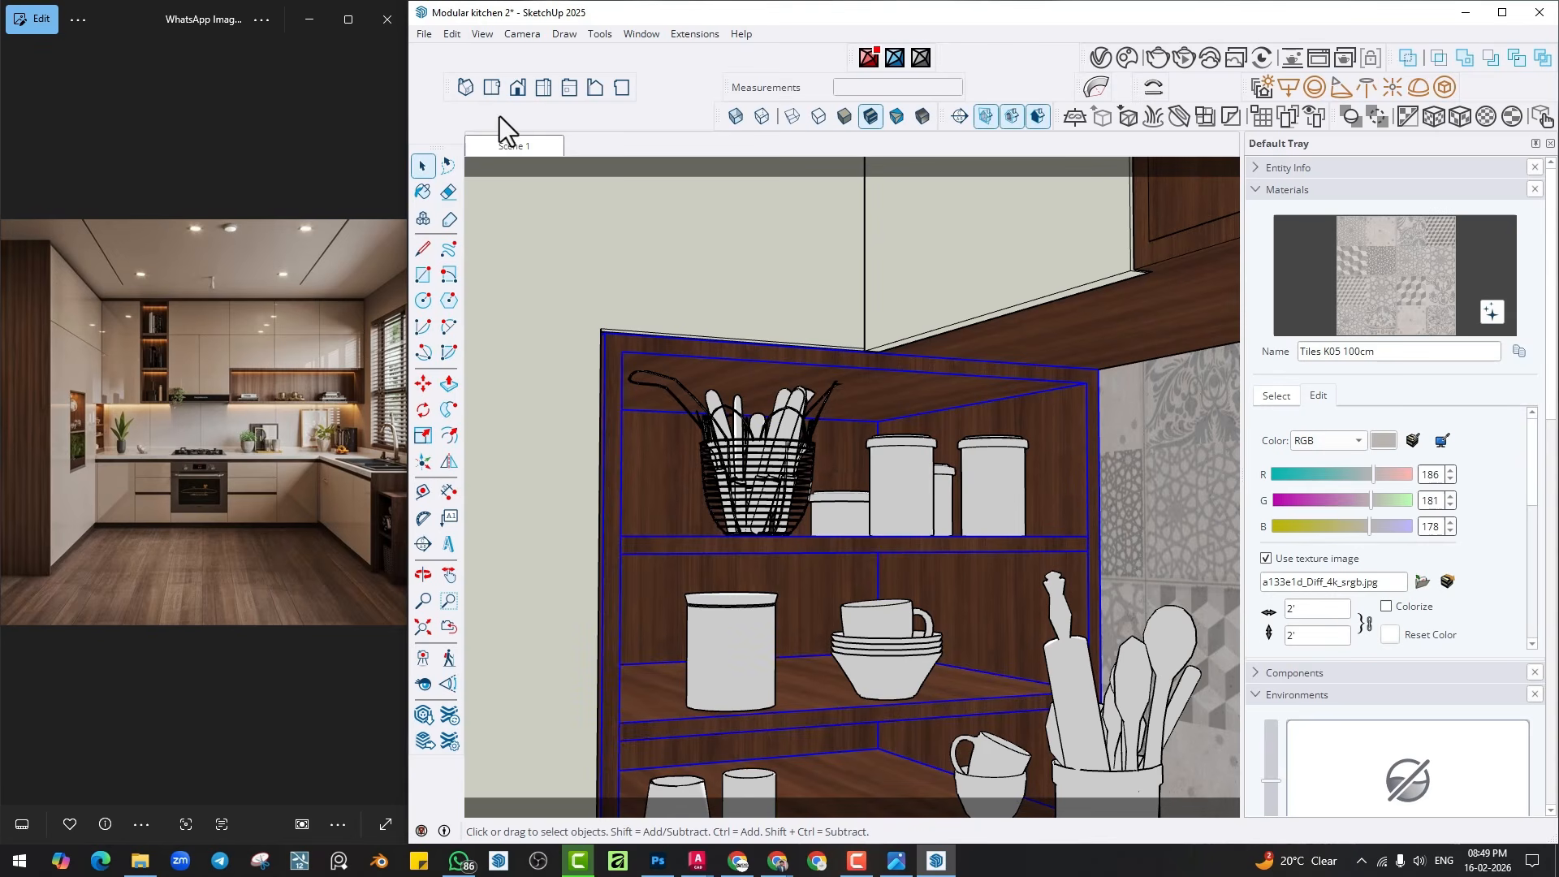
pyautogui.click(450, 36)
pyautogui.click(502, 256)
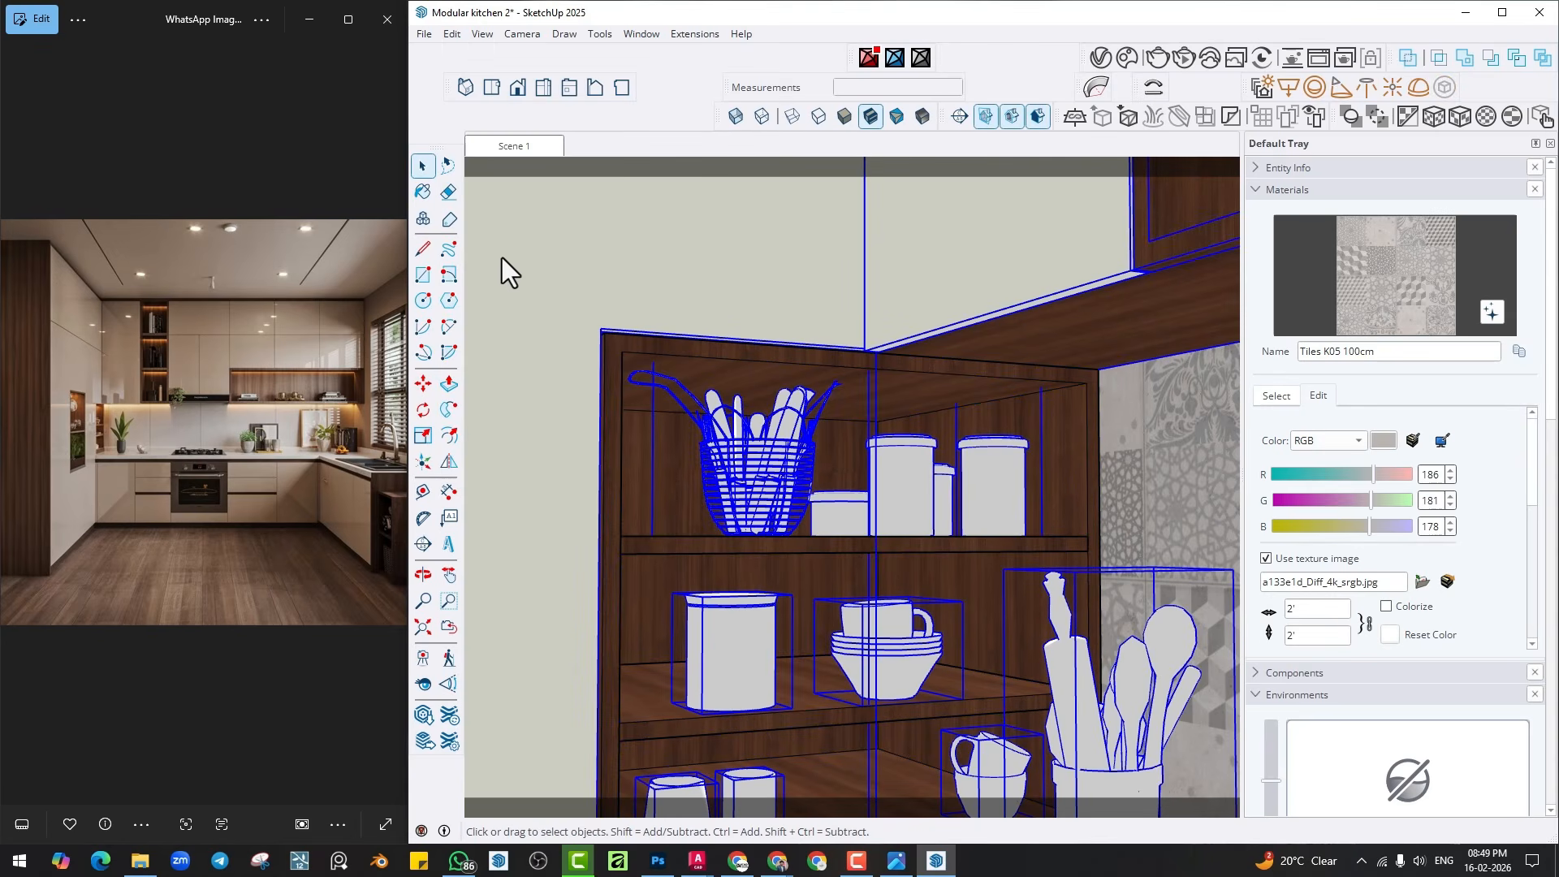
pyautogui.rightClick(536, 275)
pyautogui.click(574, 52)
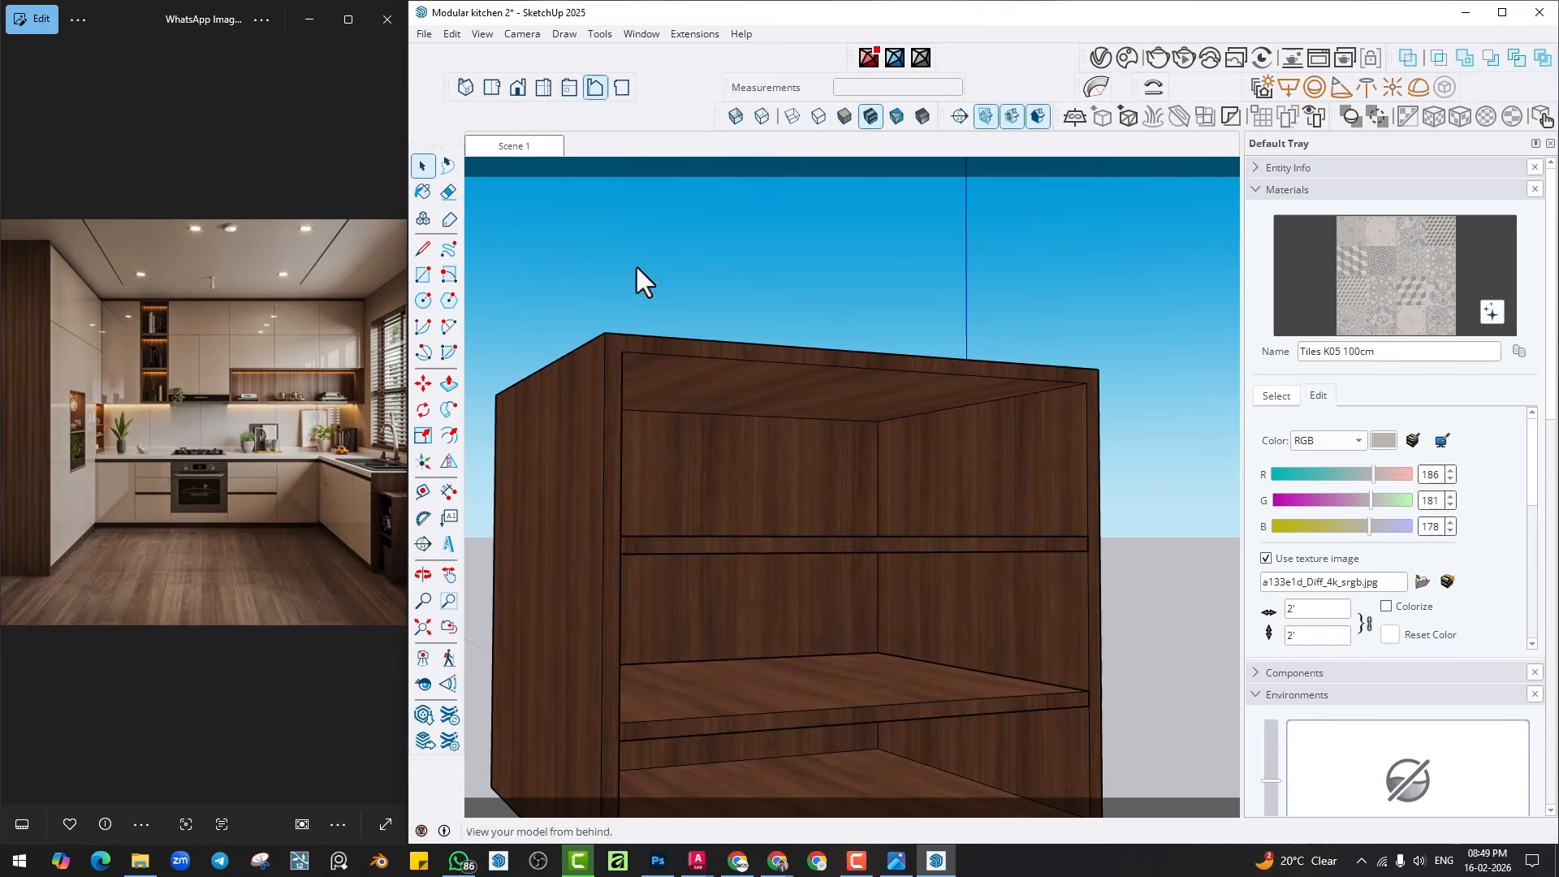
# Add a V-Ray rectangle light across the underside of the isolated shelf unit's top panel.
pyautogui.moveTo(754, 624); pyautogui.dragTo(845, 486, button='middle')
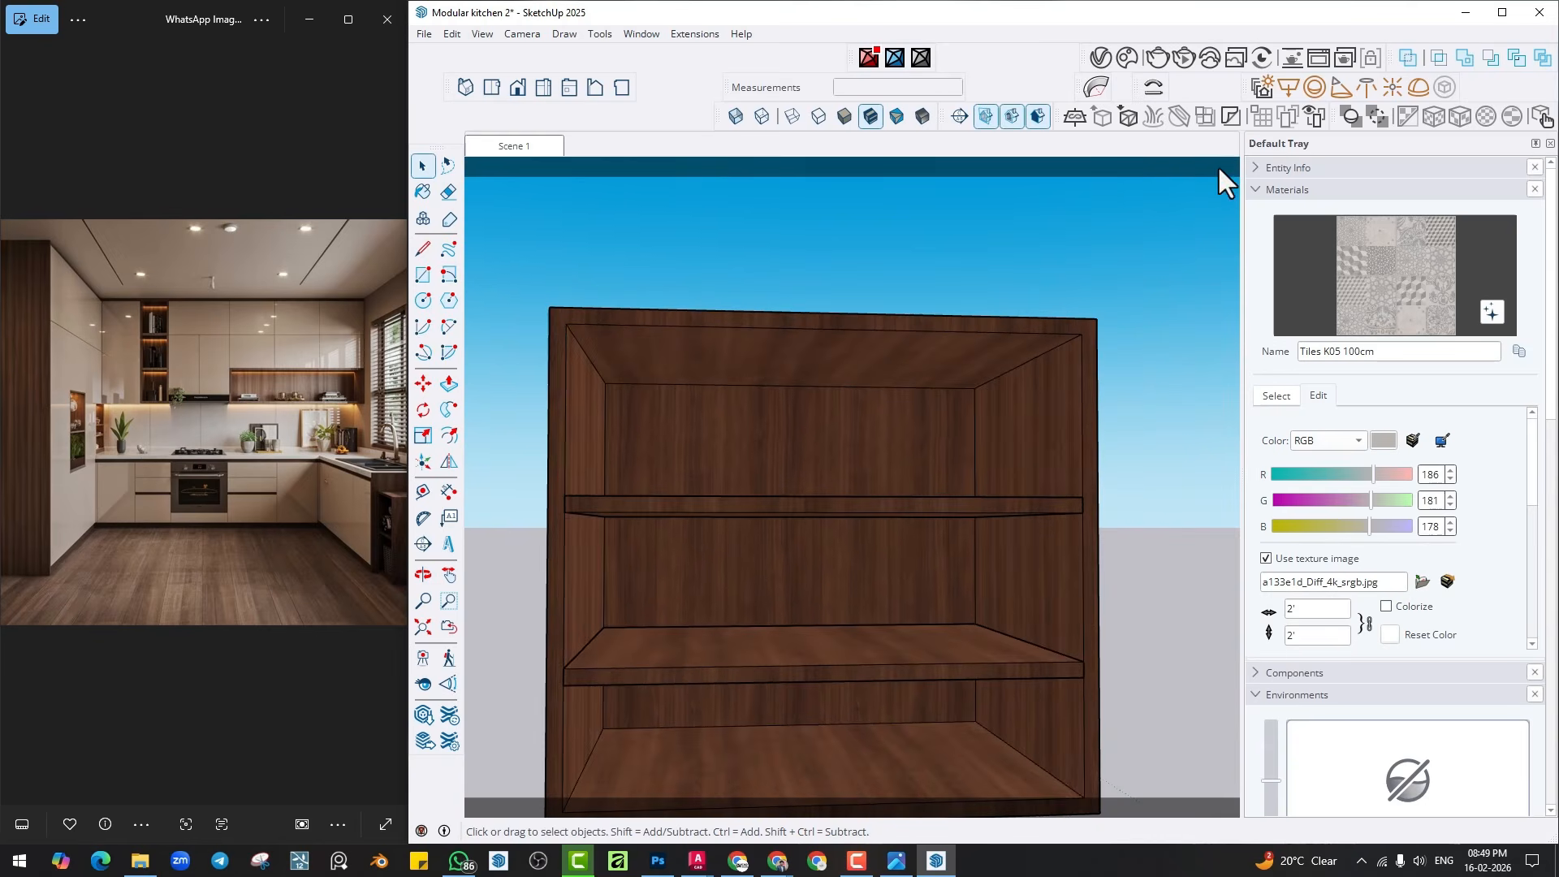
pyautogui.scroll(5, 922, 370)
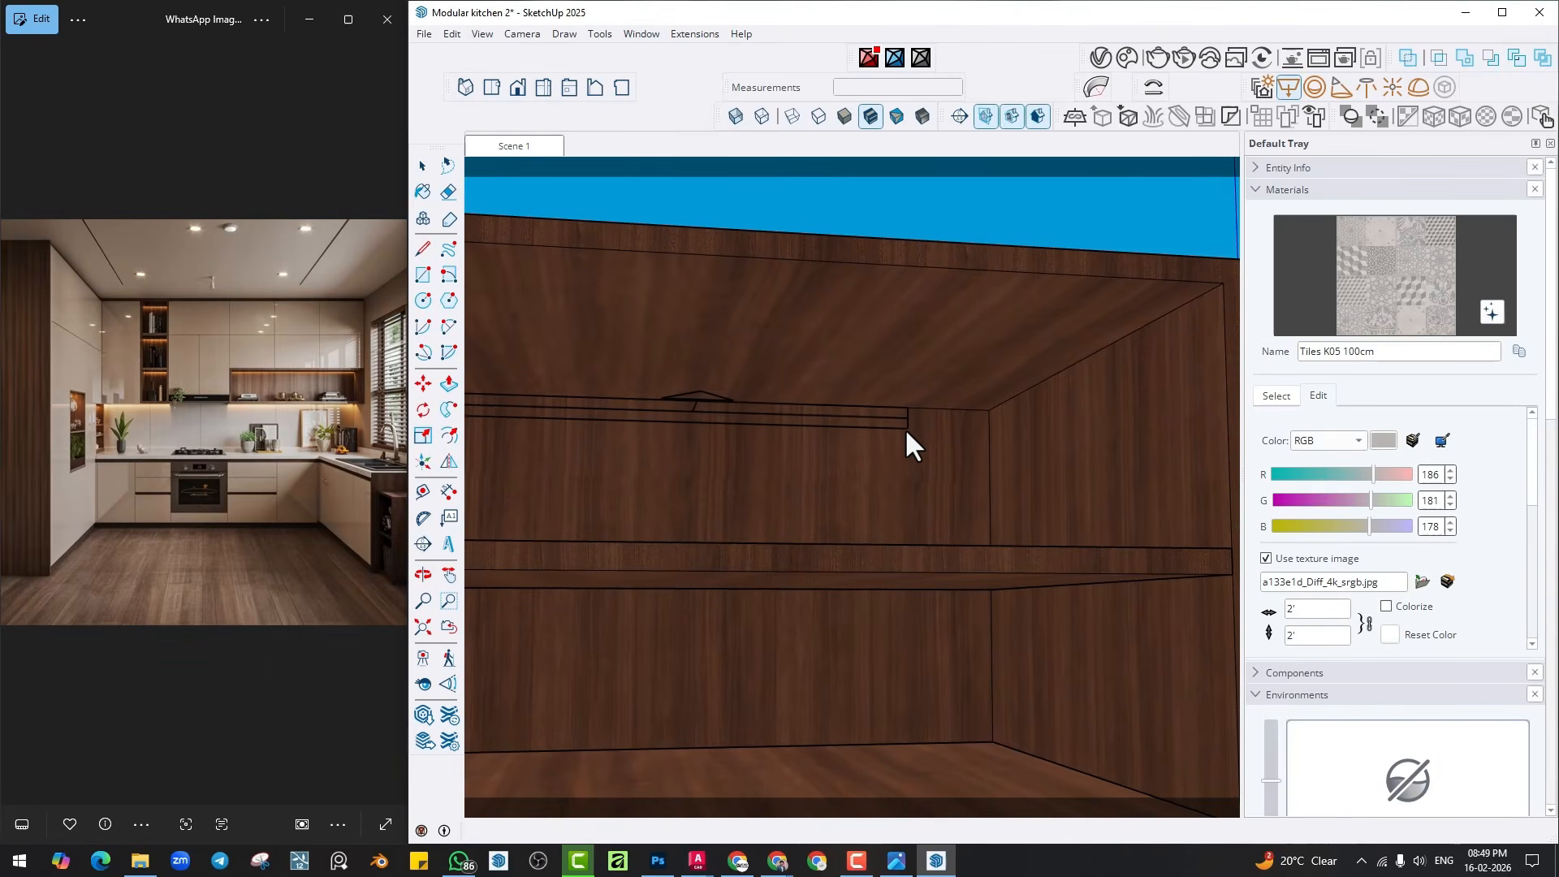
pyautogui.moveTo(905, 427); pyautogui.dragTo(1205, 209, button='middle')
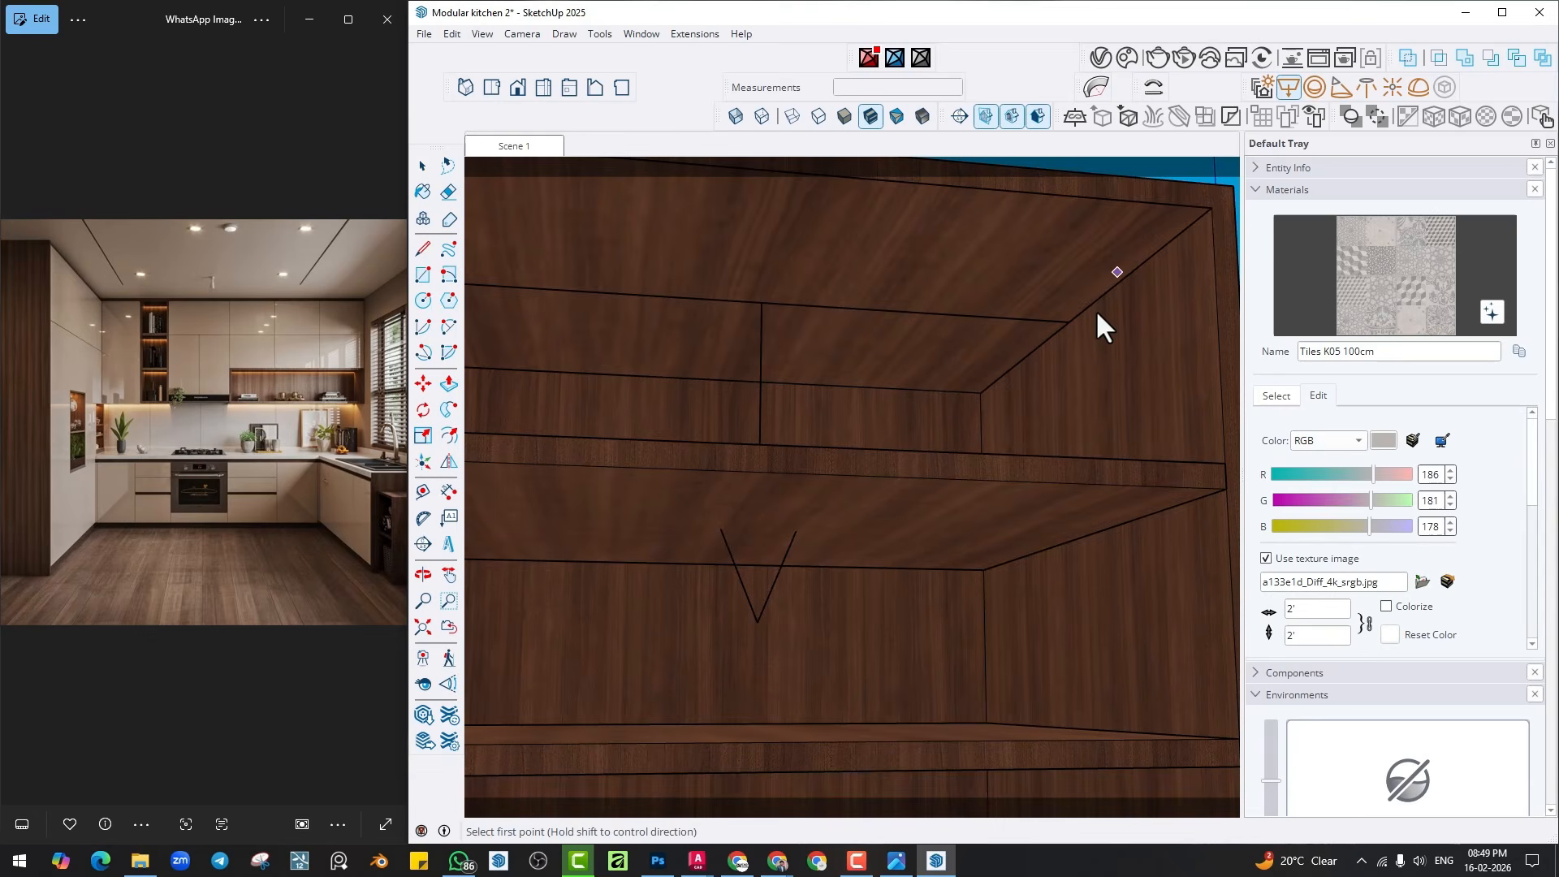
pyautogui.scroll(-5, 1092, 325)
pyautogui.press('space')
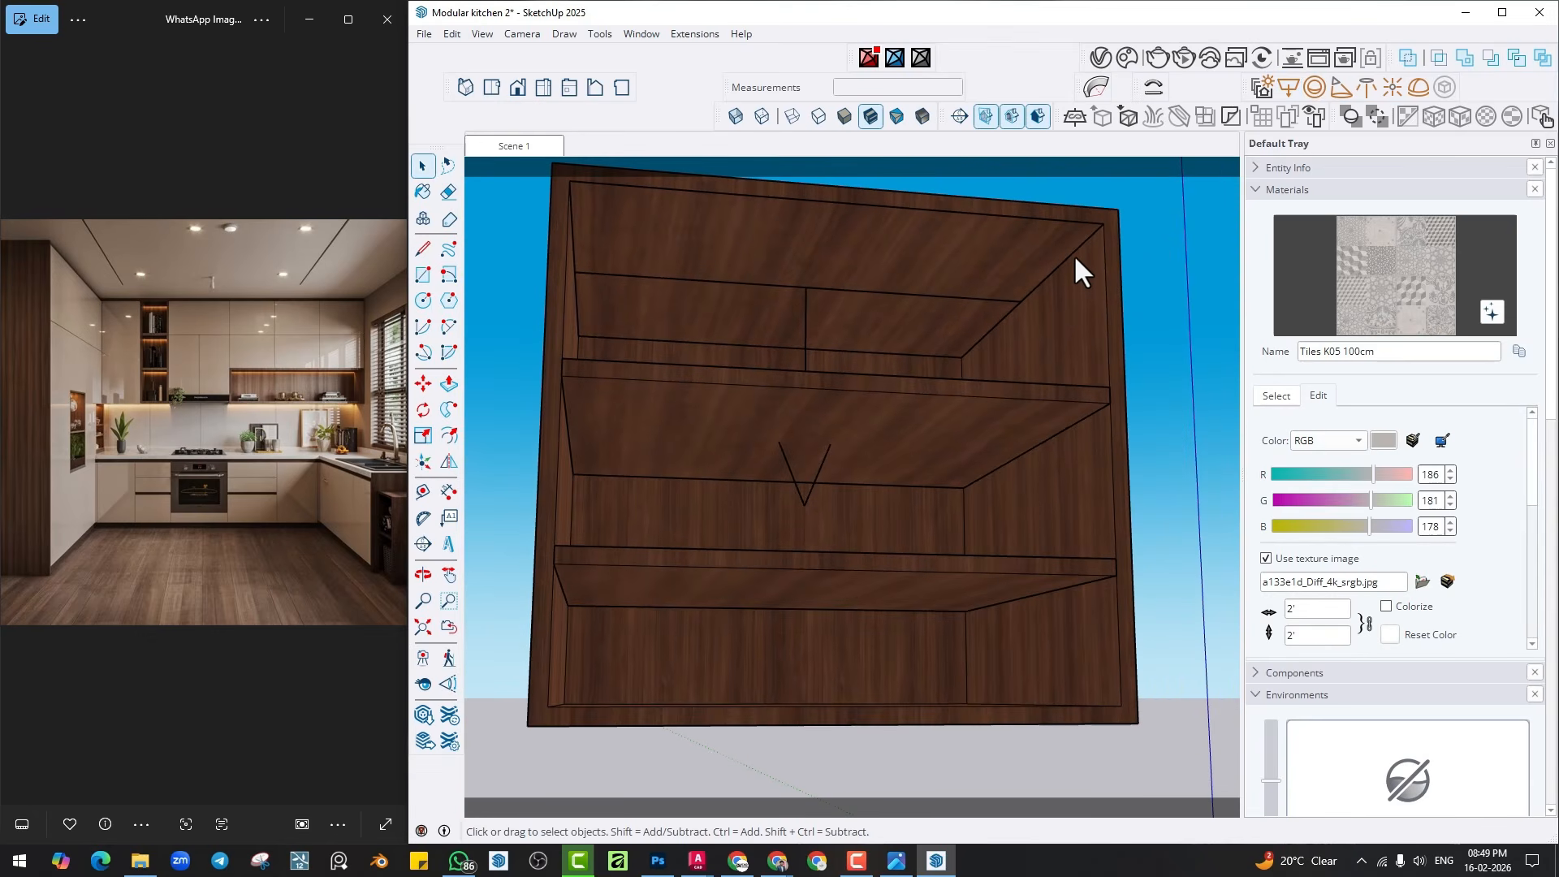
# Copy the shelf unit's light about 8" down to the underside of the first shelf and repeat the copy 2x.
pyautogui.doubleClick(1071, 255)
pyautogui.press('m')
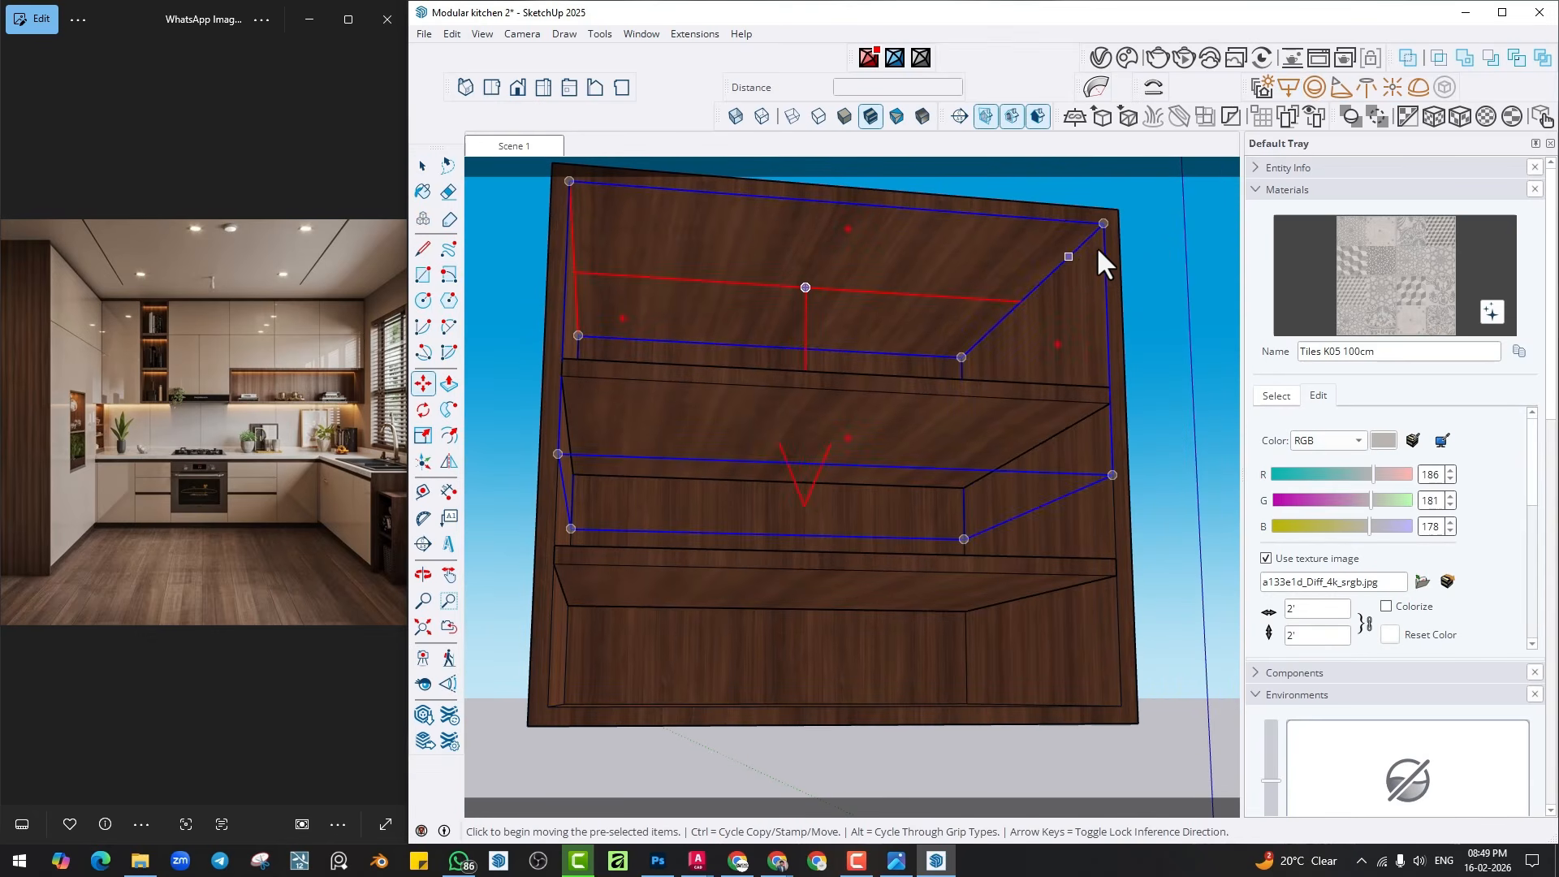
pyautogui.click(1104, 223)
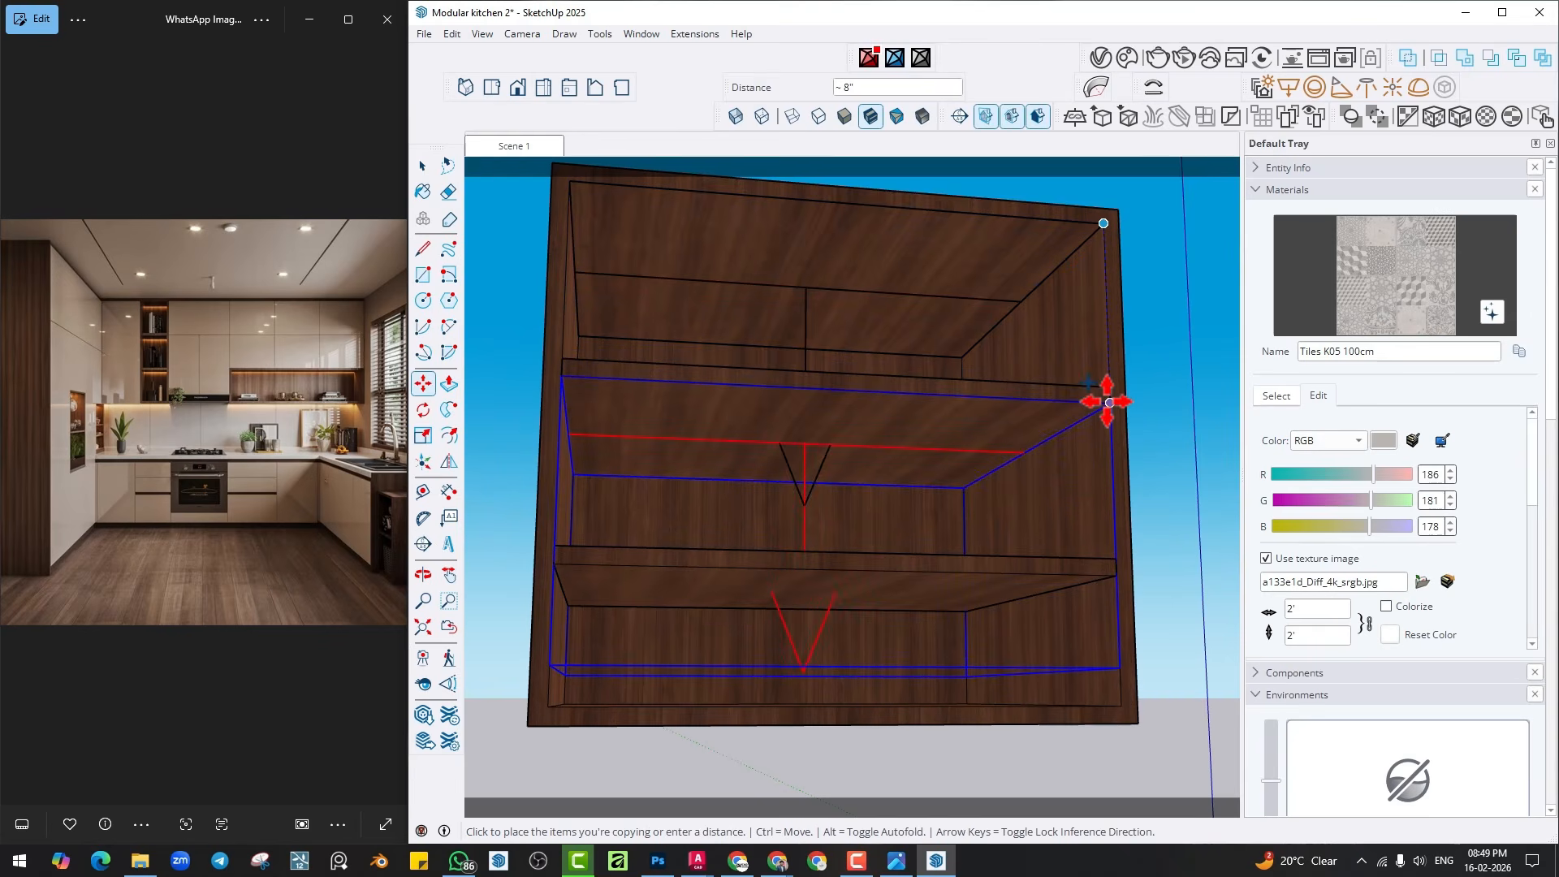
pyautogui.click(1108, 401)
pyautogui.press('Return')
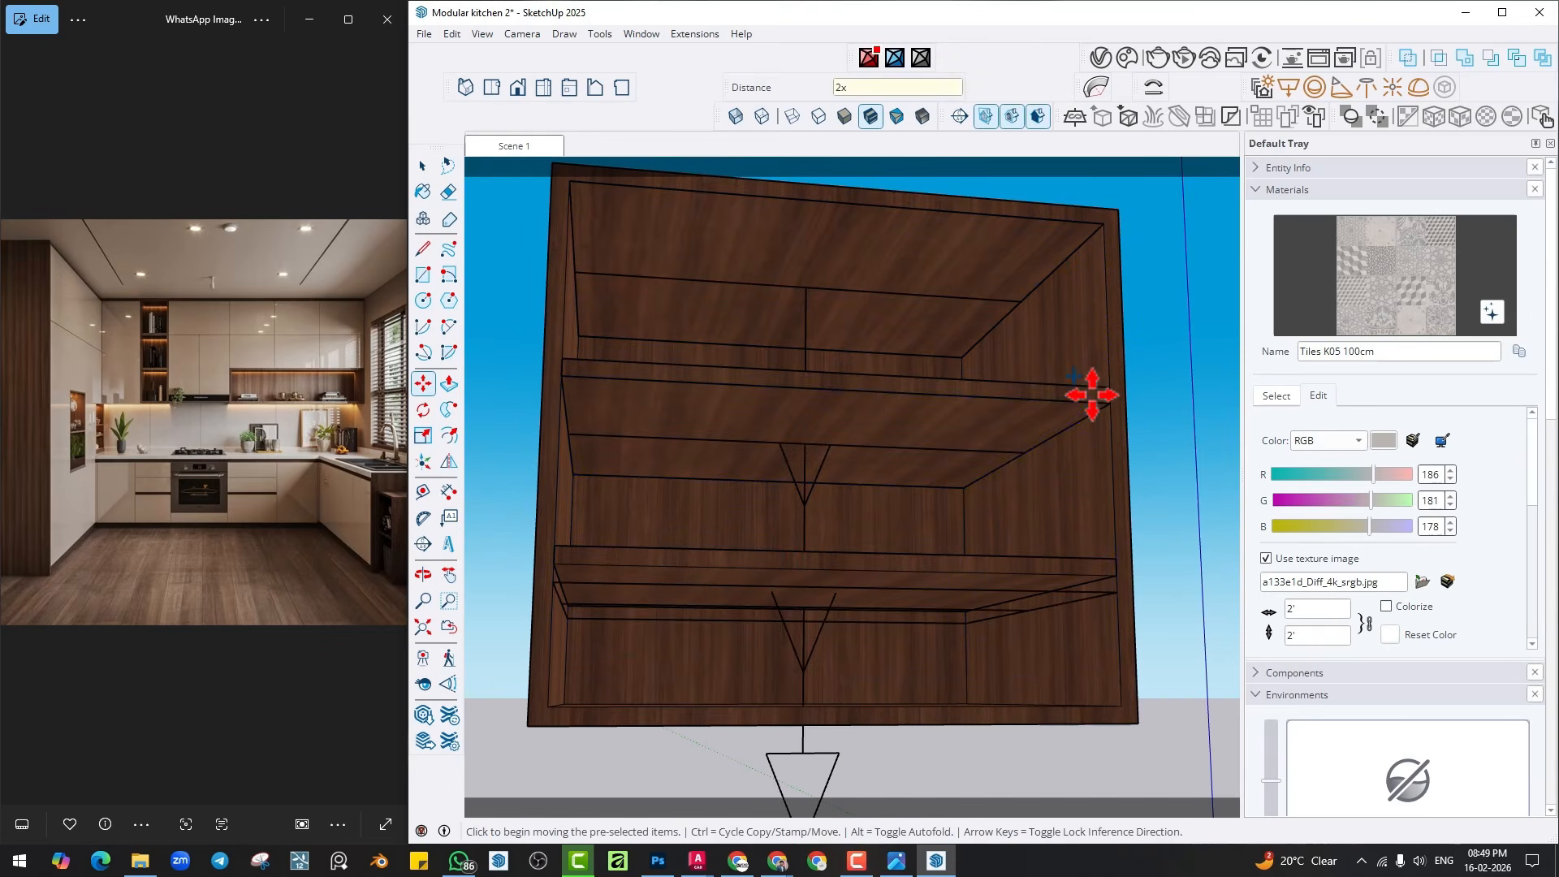
# Move the lowest light copy up about 11/16" to sit against the underside of the lower shelf.
pyautogui.scroll(4, 1089, 528)
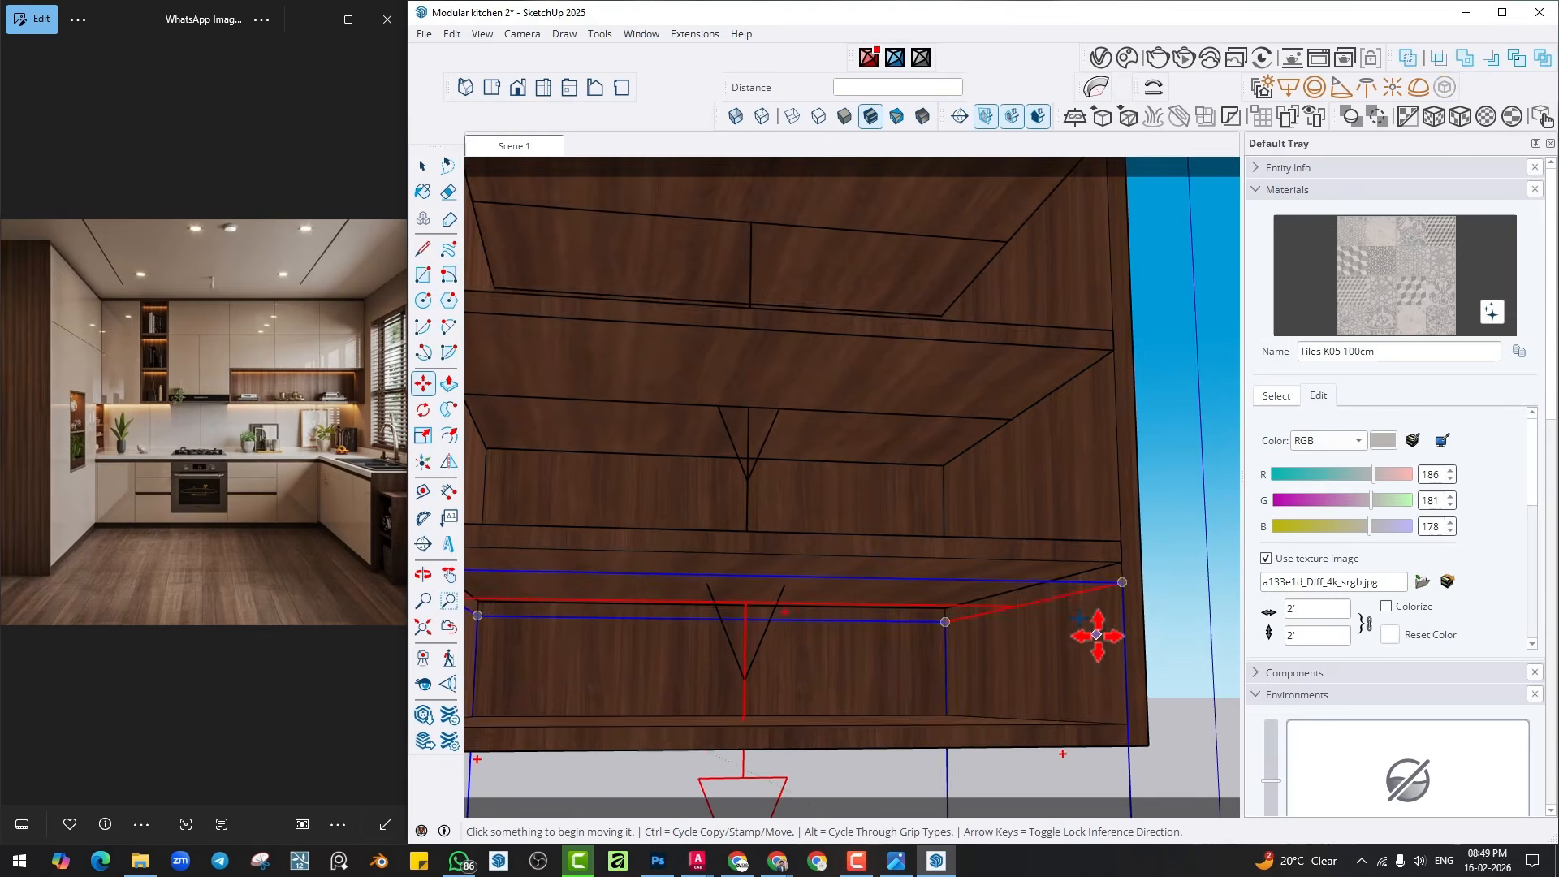
pyautogui.click(1122, 575)
pyautogui.click(1121, 549)
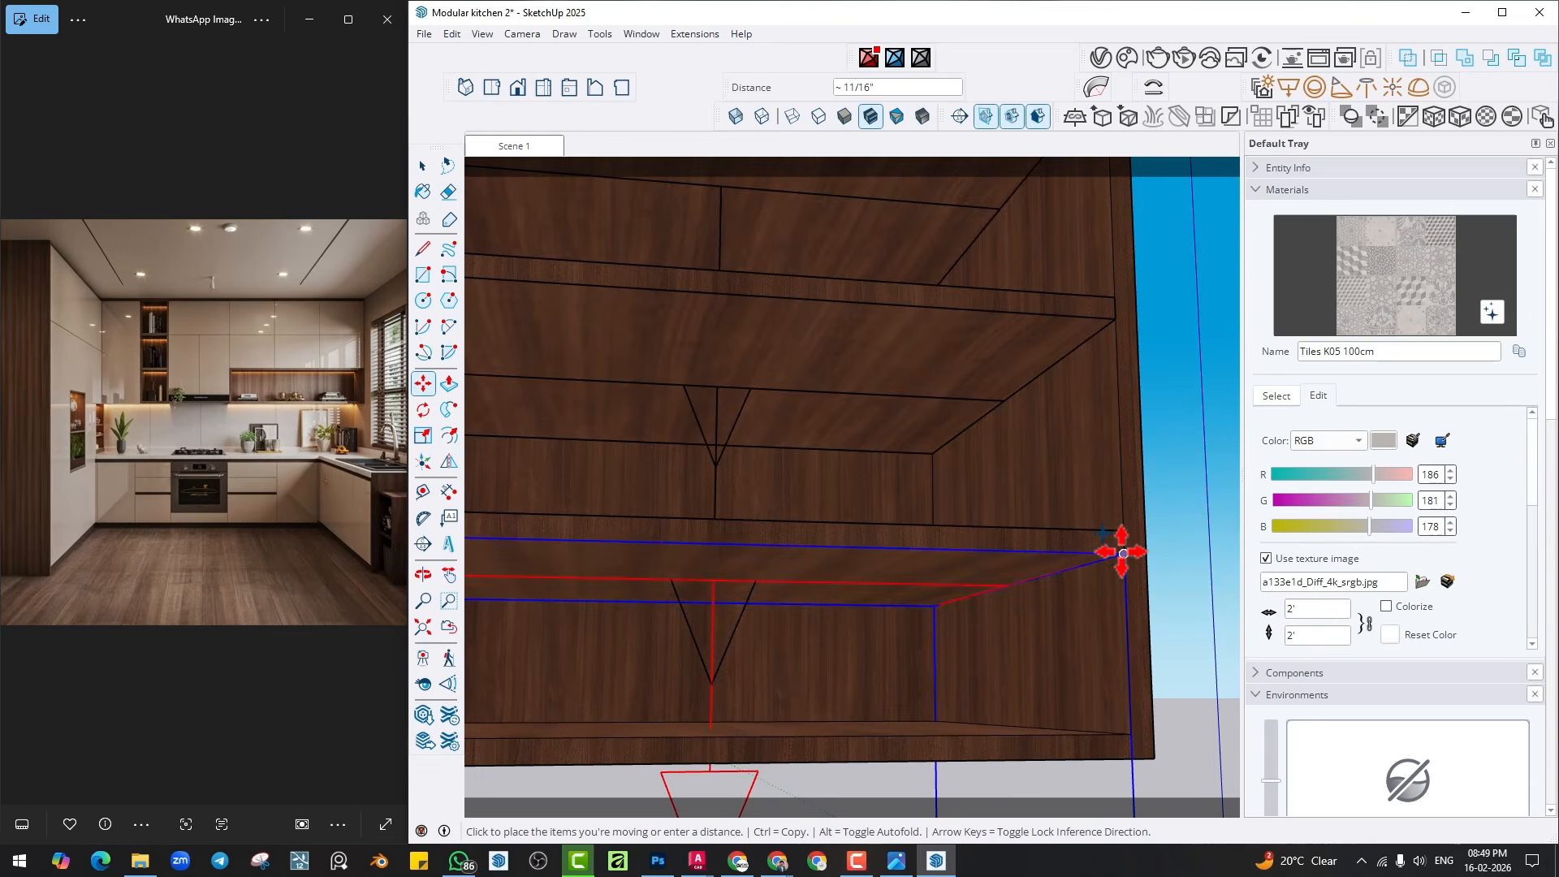
pyautogui.press('space')
# Make the shelf unit's rectangle light (Rectangle Light#3) invisible and set its directionality to 0.5.
pyautogui.click(1113, 59)
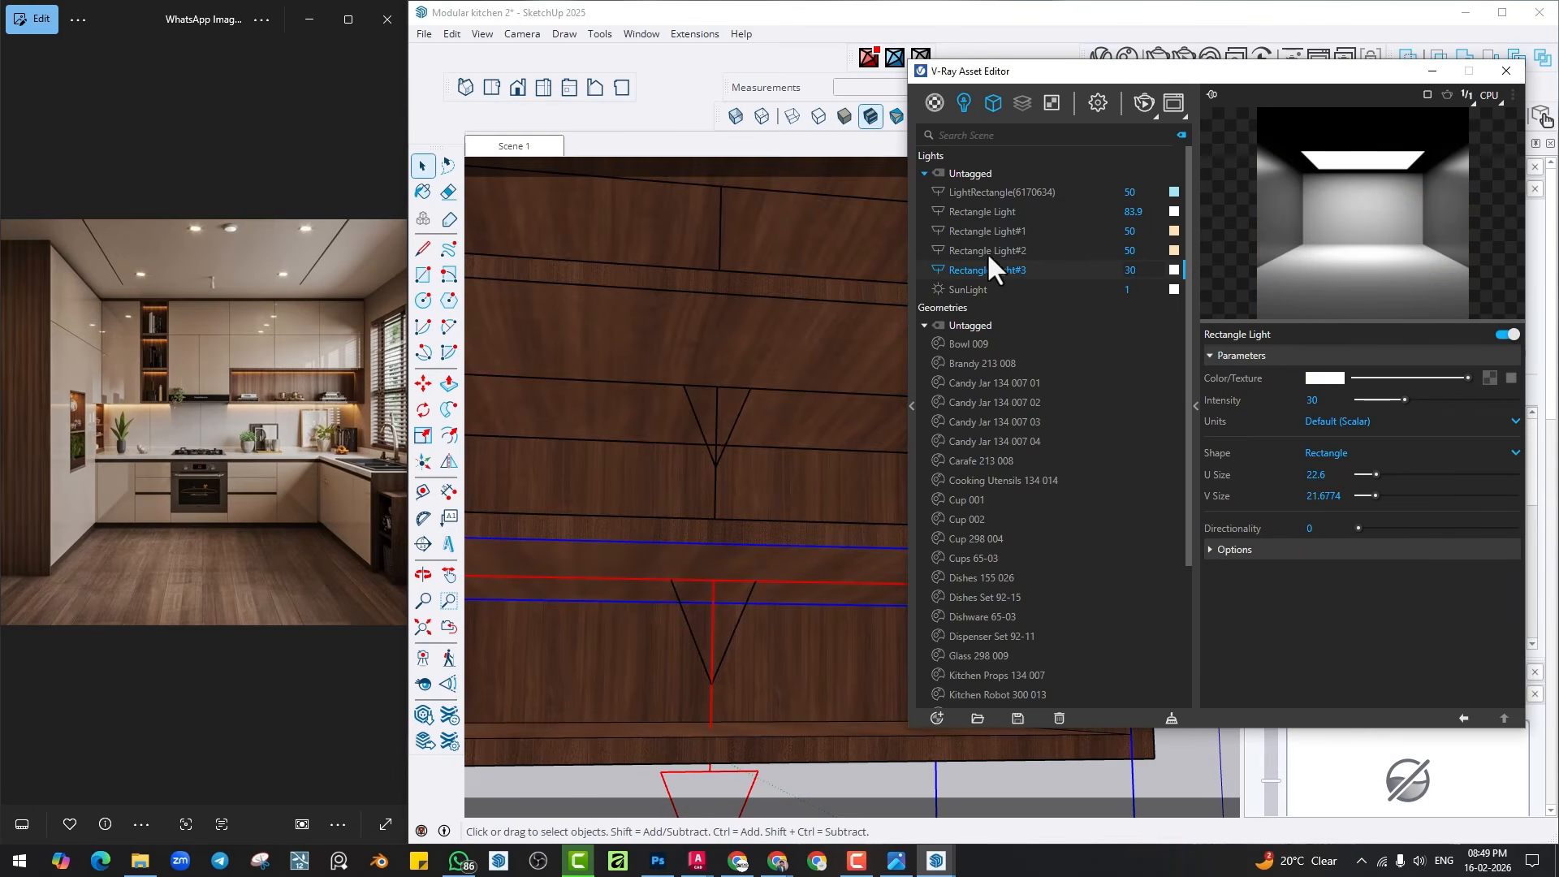
pyautogui.click(1293, 551)
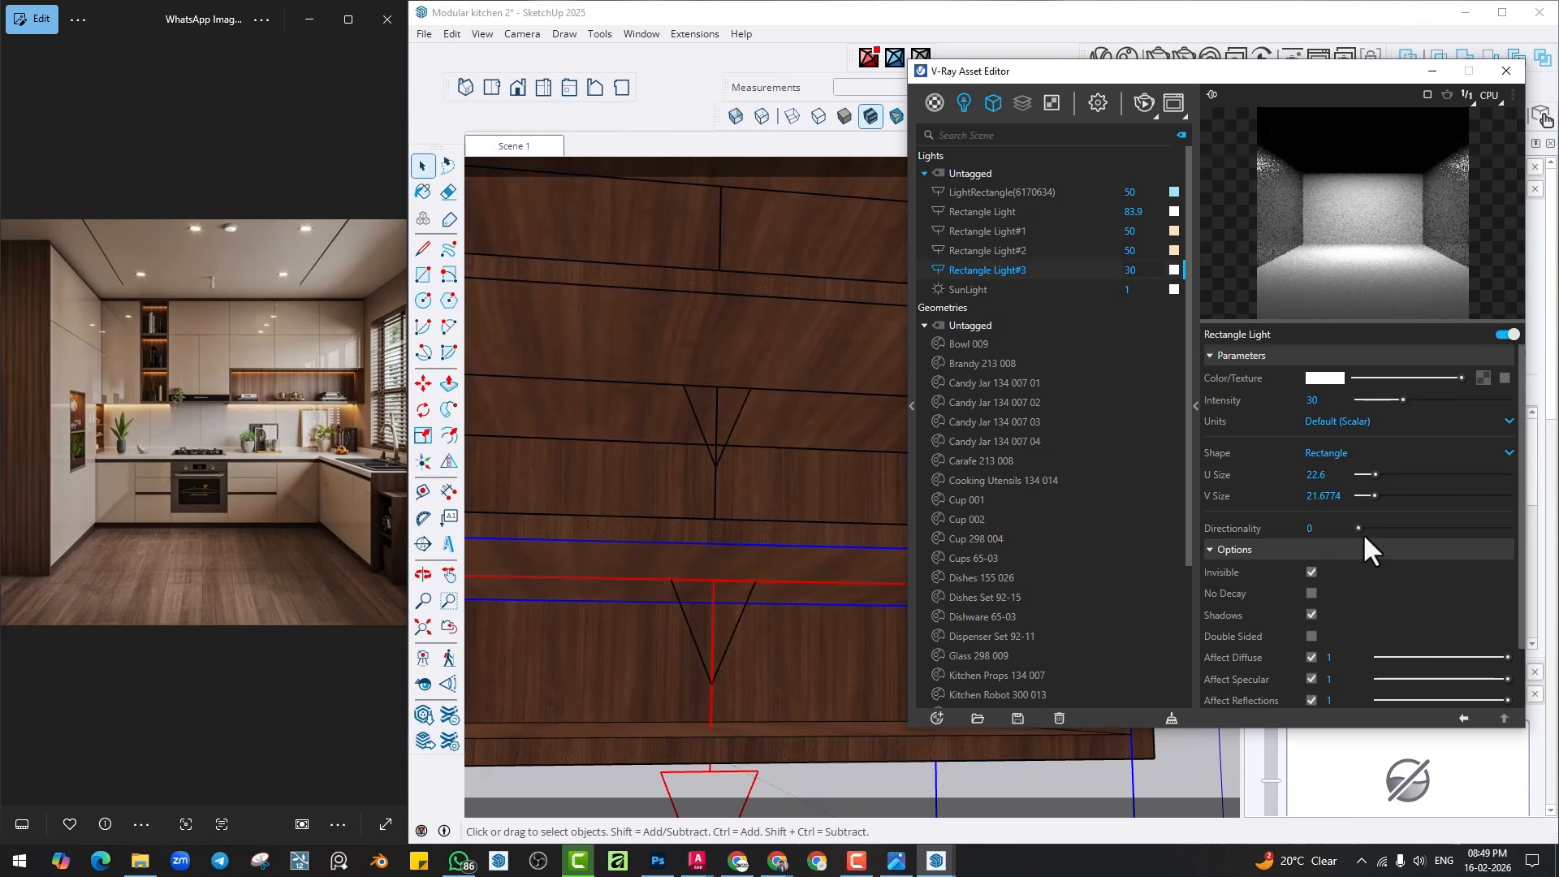
pyautogui.click(1310, 528)
pyautogui.write('.')
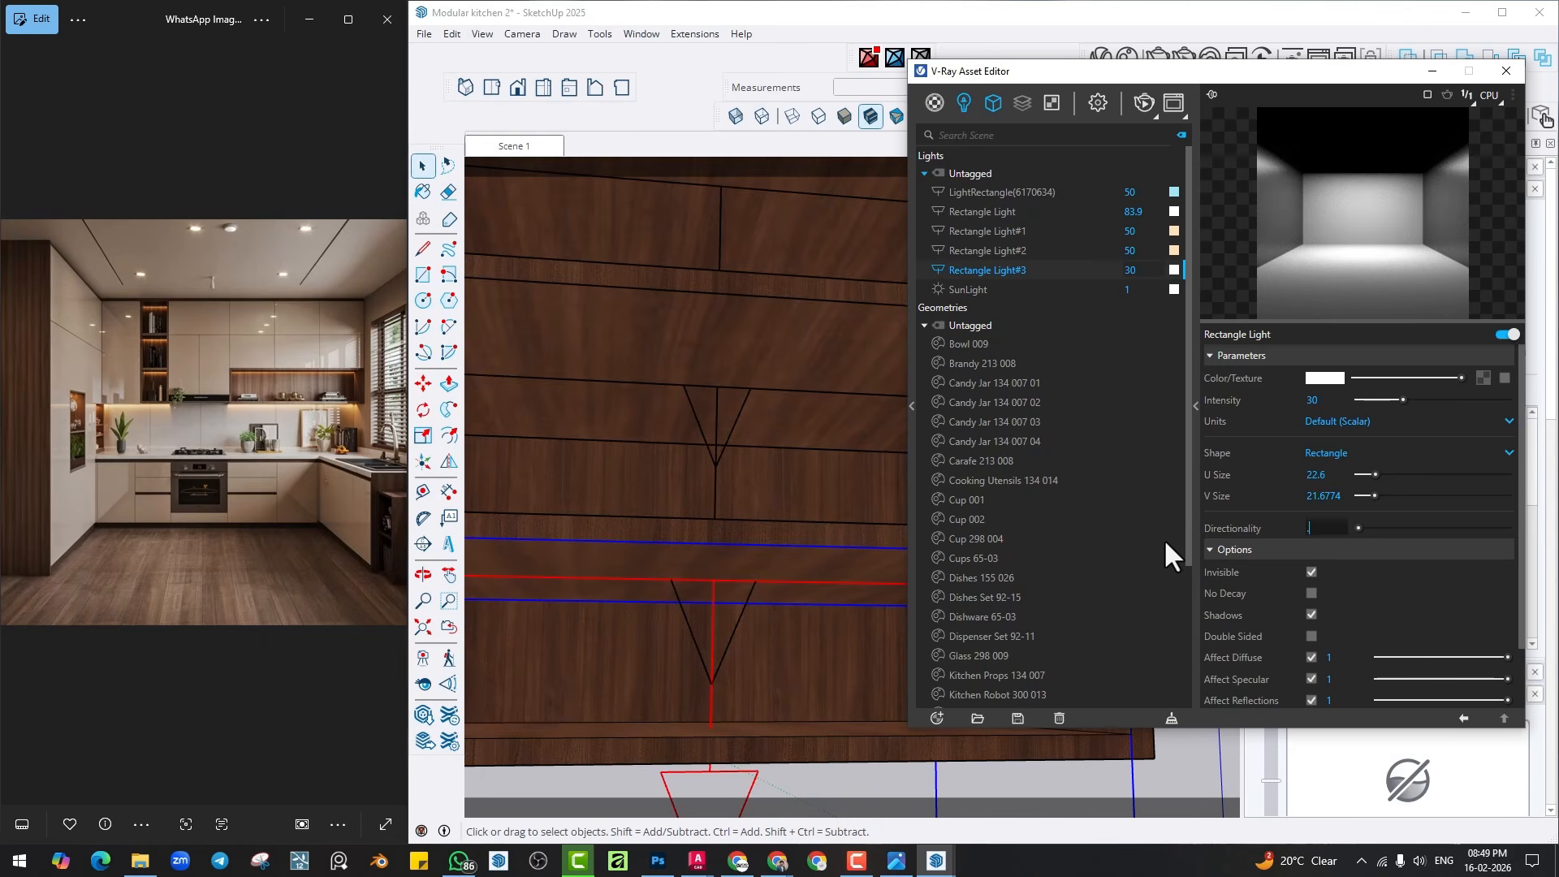
pyautogui.write('5')
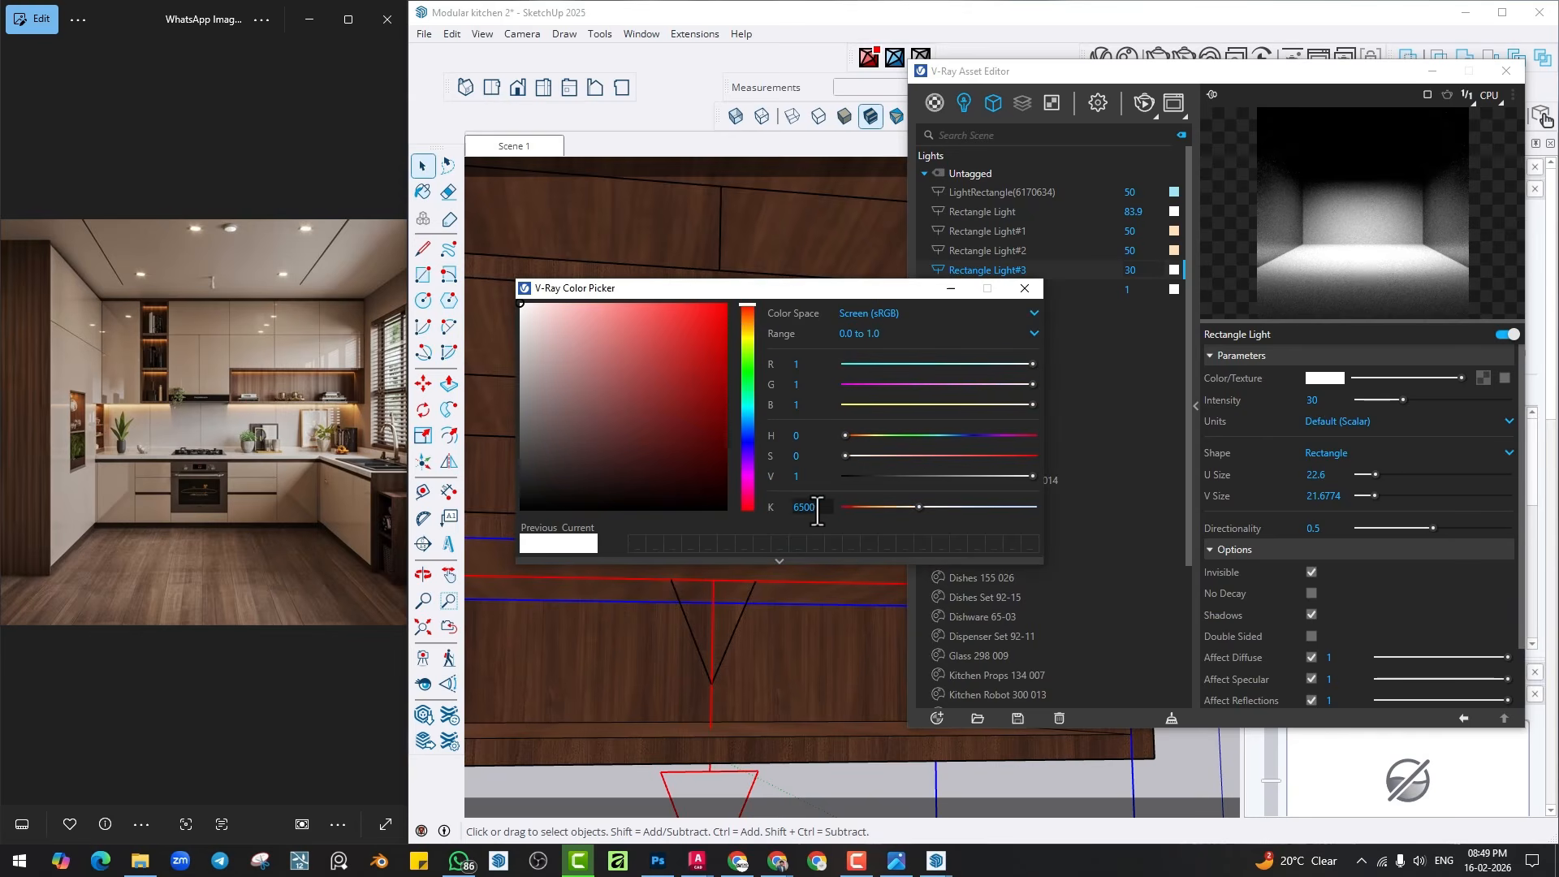
# Set the shelf unit light's colour temperature to 4500 K and its intensity to 50.
pyautogui.write('4500')
pyautogui.press('Return')
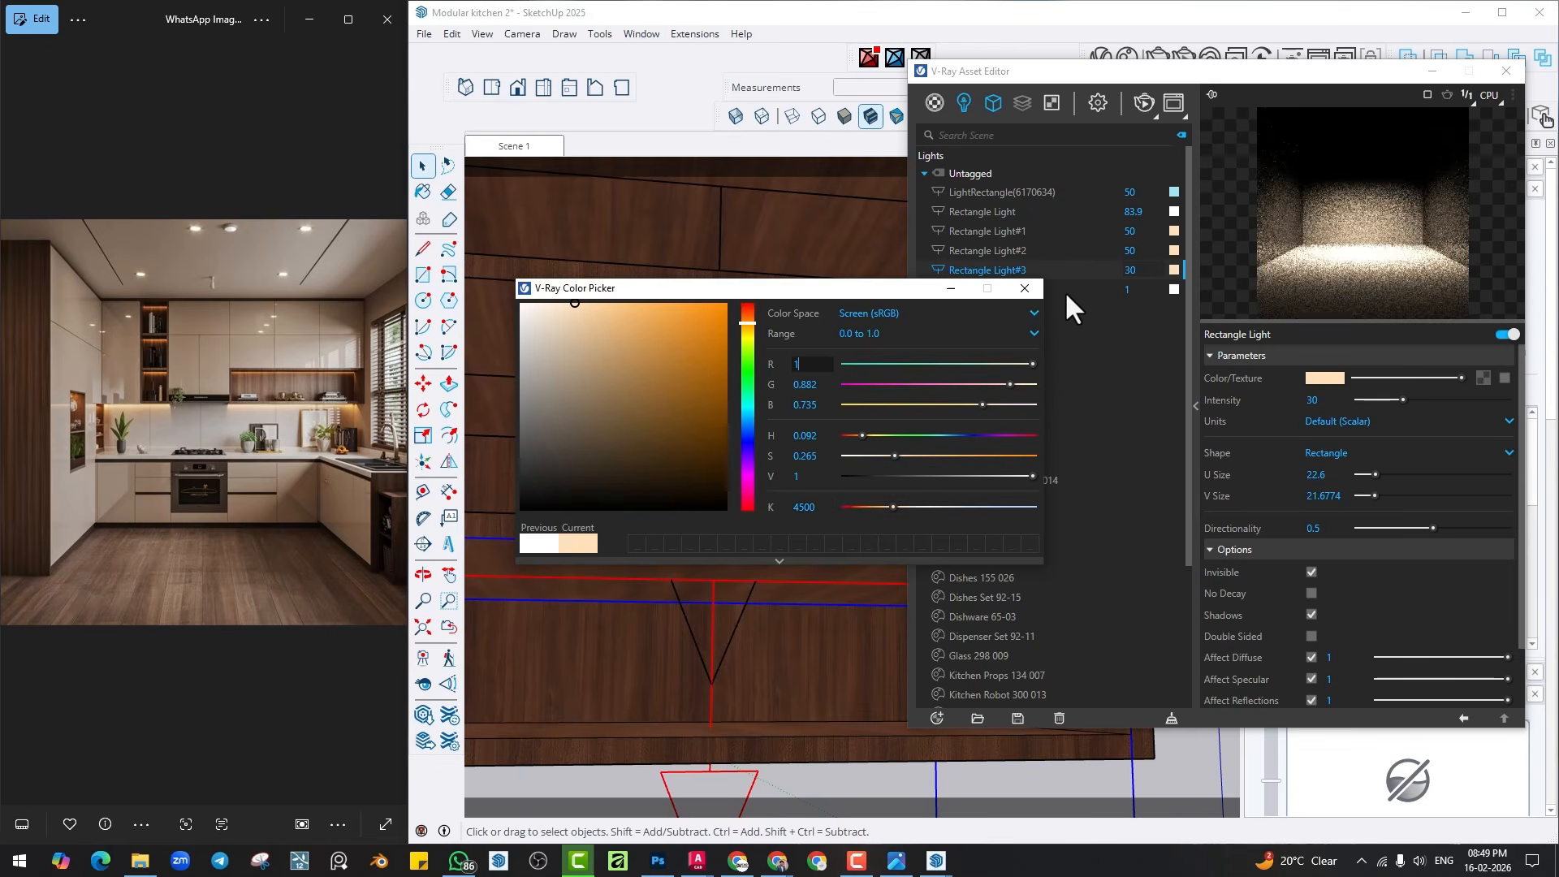
pyautogui.click(1024, 288)
pyautogui.write('50')
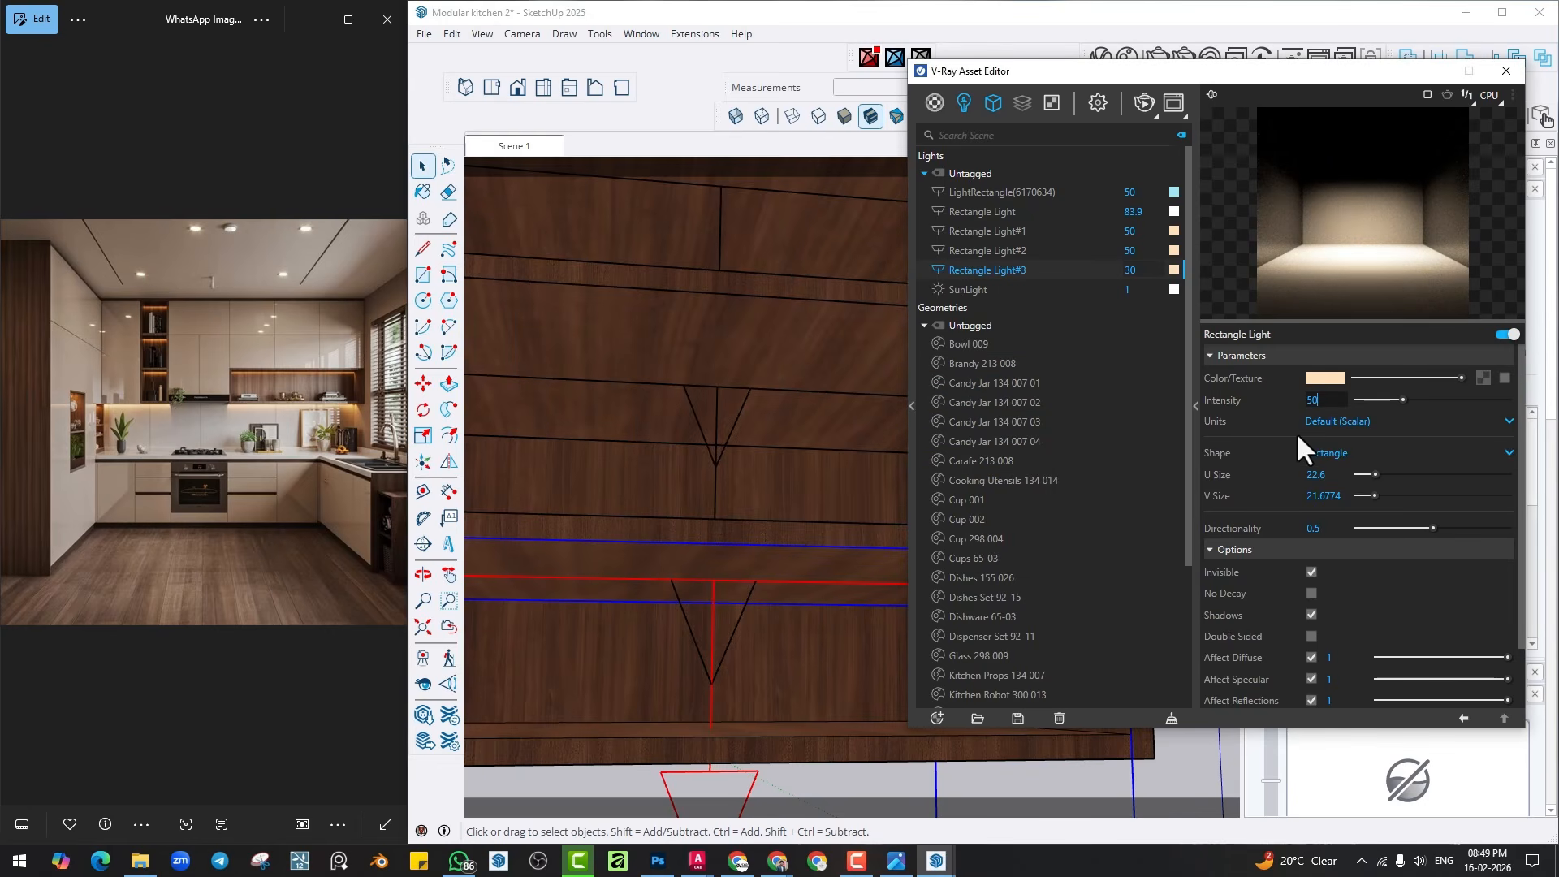
pyautogui.press('Tab')
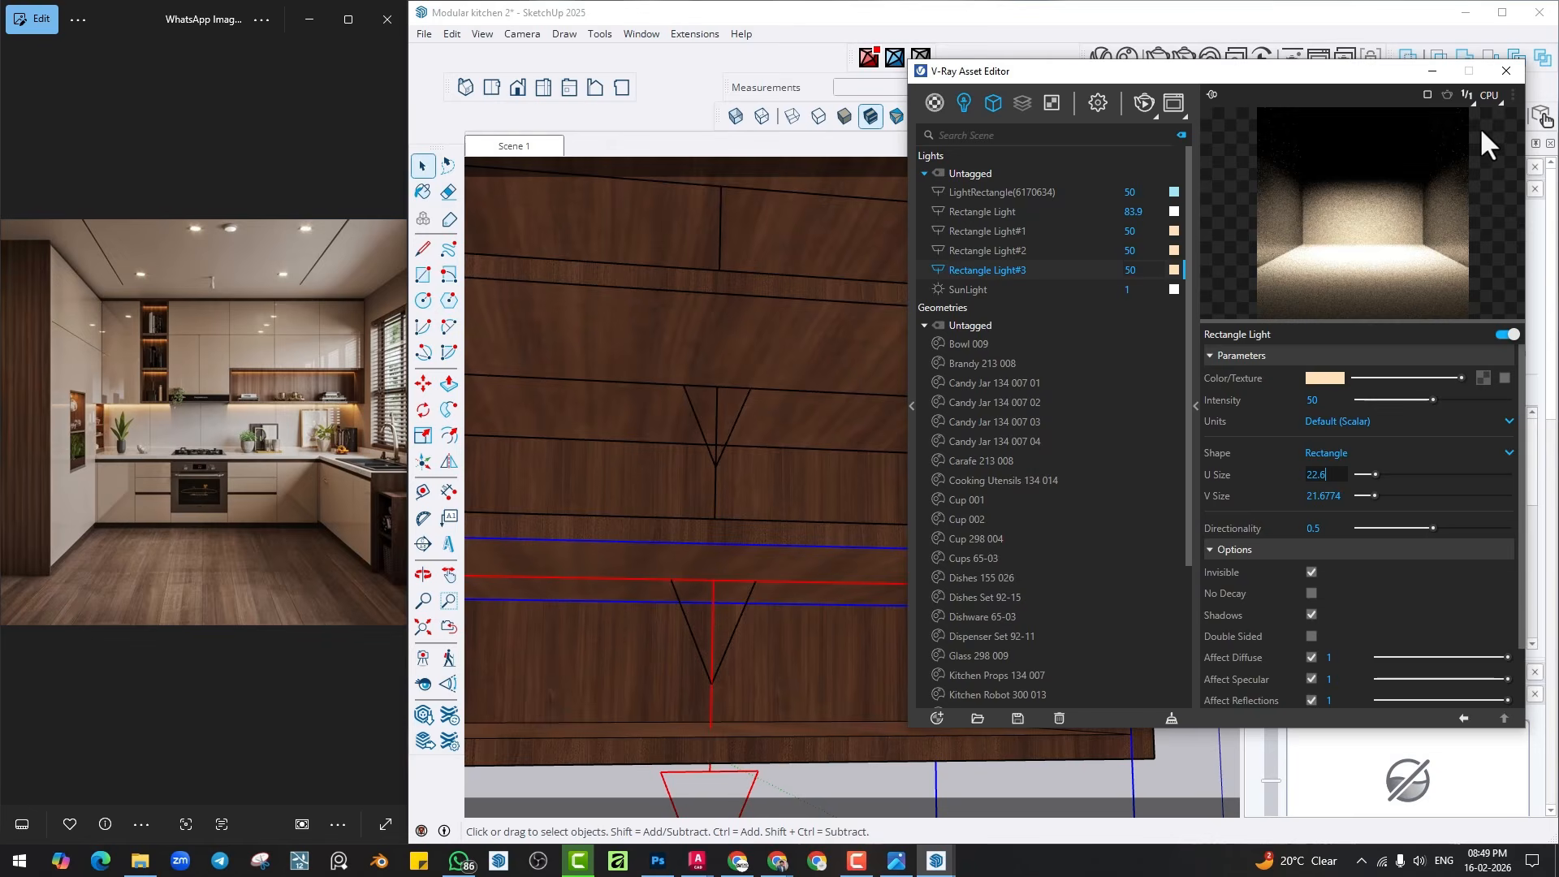
pyautogui.click(1504, 72)
# Return to the Scene 1 view and hide the rest of the model to reach the tall unit's open niche.
pyautogui.scroll(-6, 817, 489)
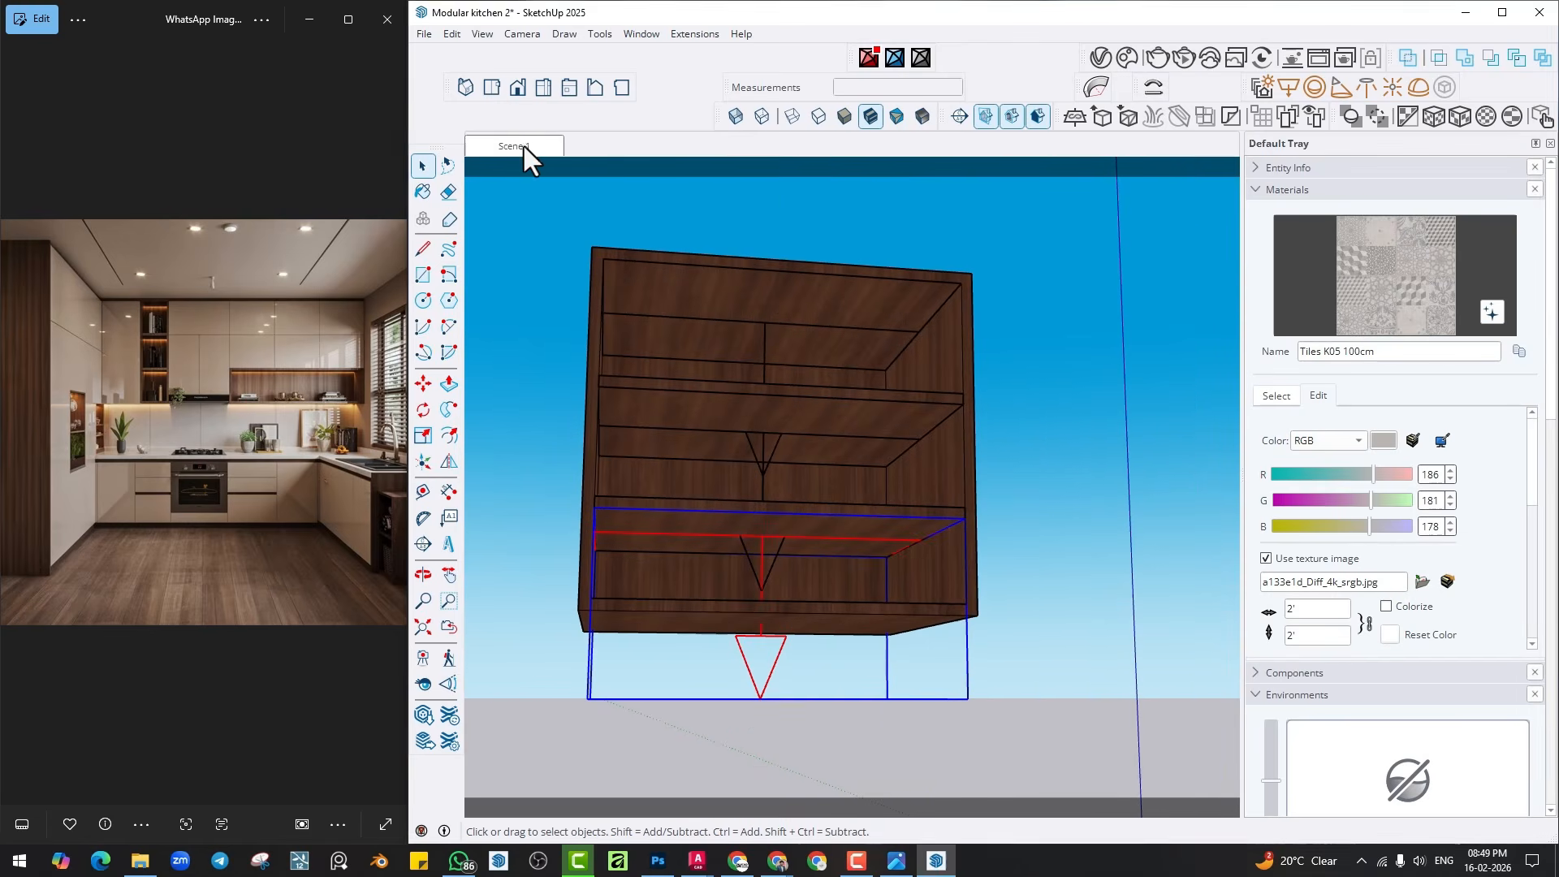
pyautogui.click(524, 149)
pyautogui.scroll(3, 640, 538)
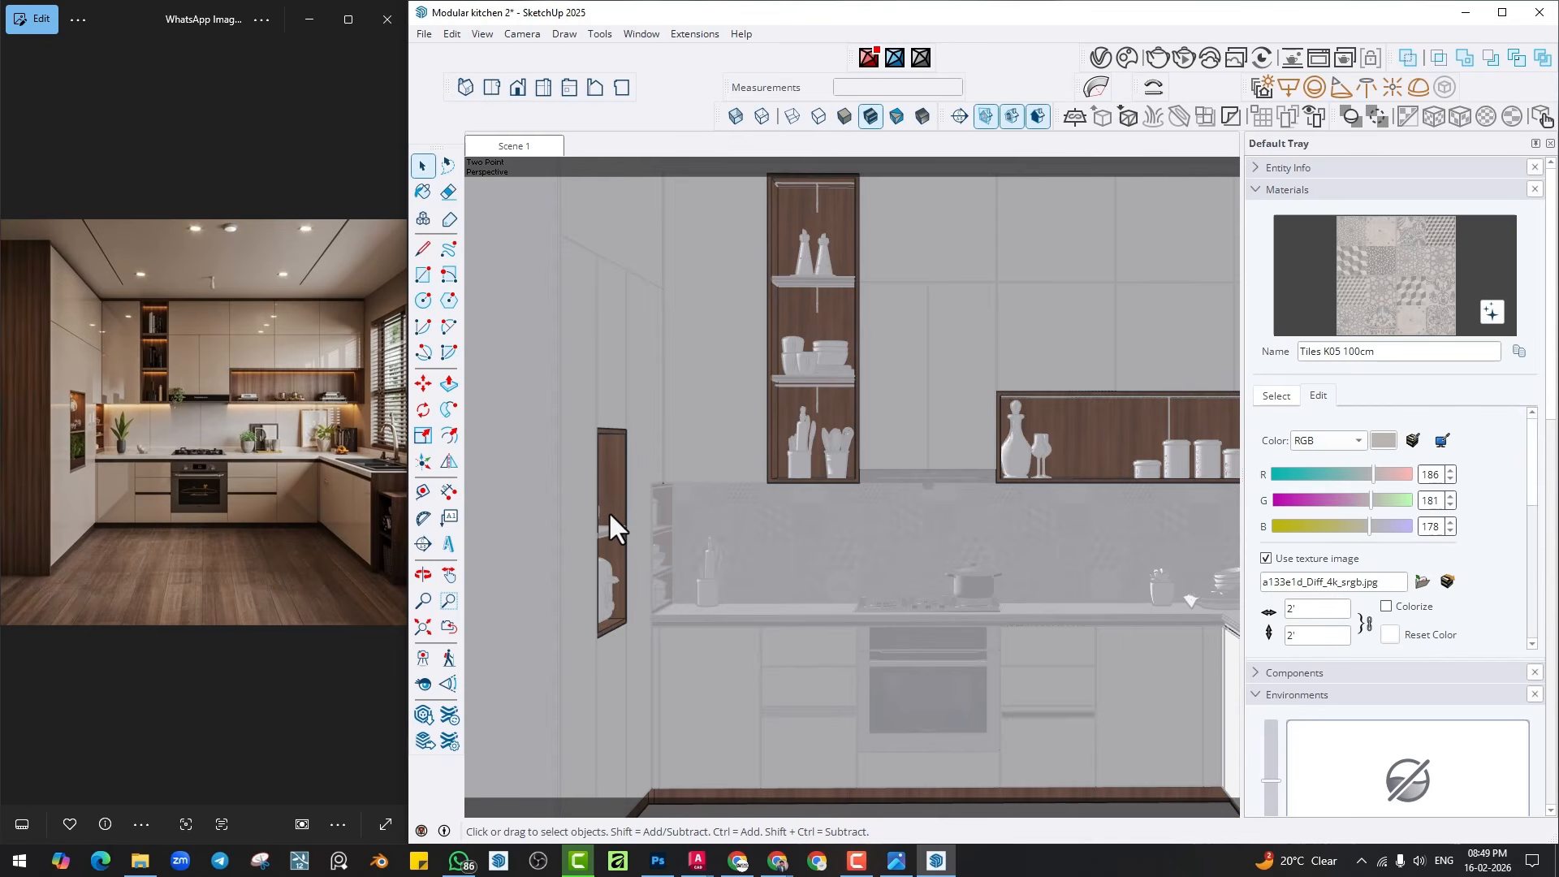
pyautogui.click(611, 520)
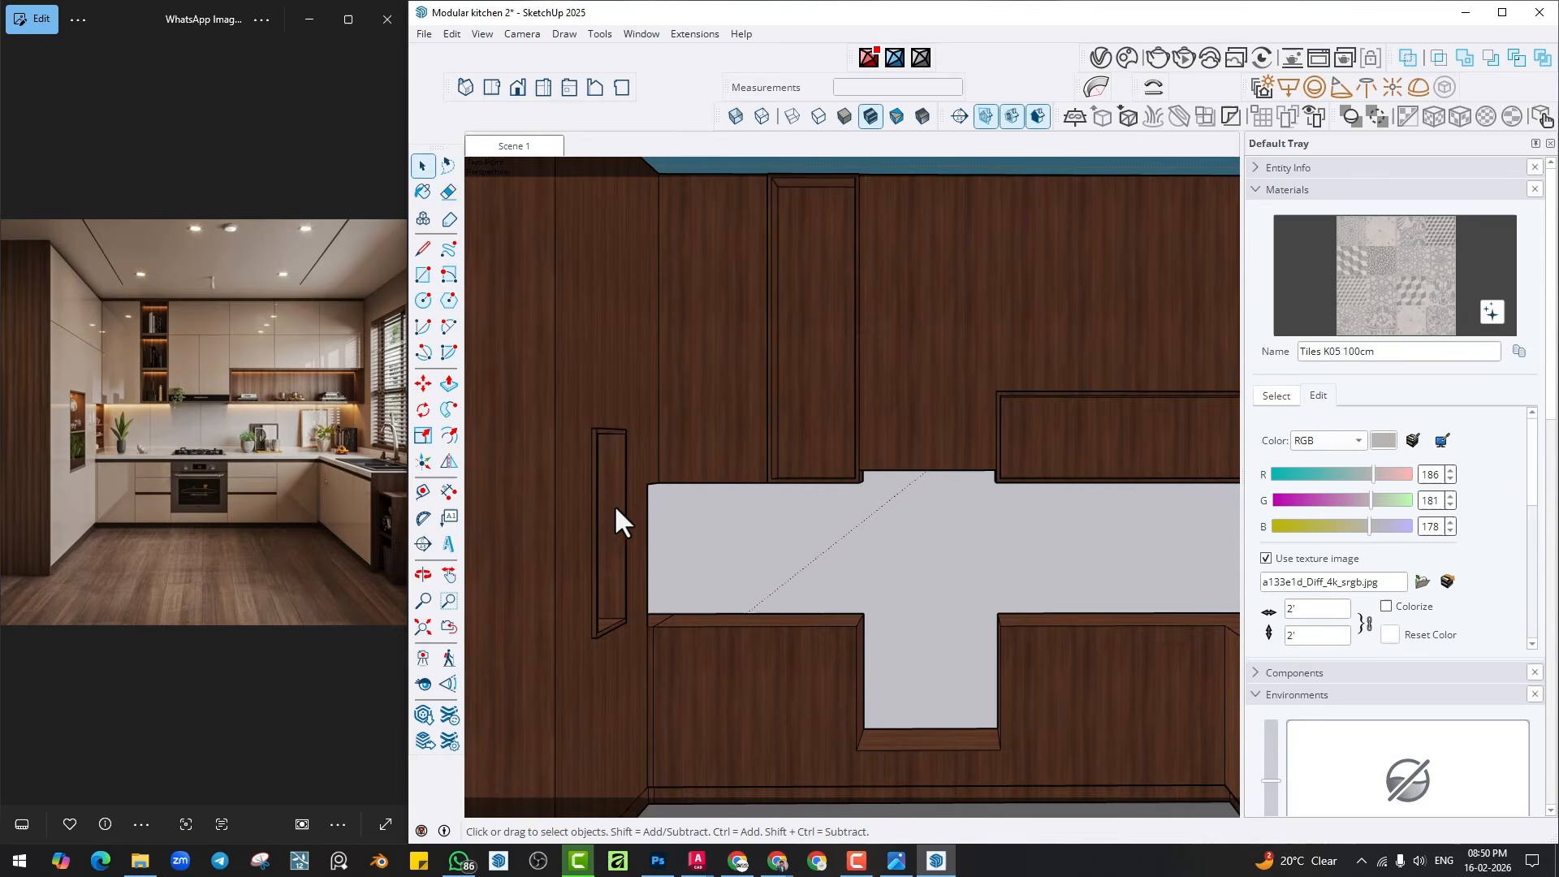
pyautogui.moveTo(614, 504); pyautogui.dragTo(649, 487, button='middle')
# Try a V-Ray rectangle light across the underside of the tall-unit niche's top panel and undo it.
pyautogui.click(1288, 87)
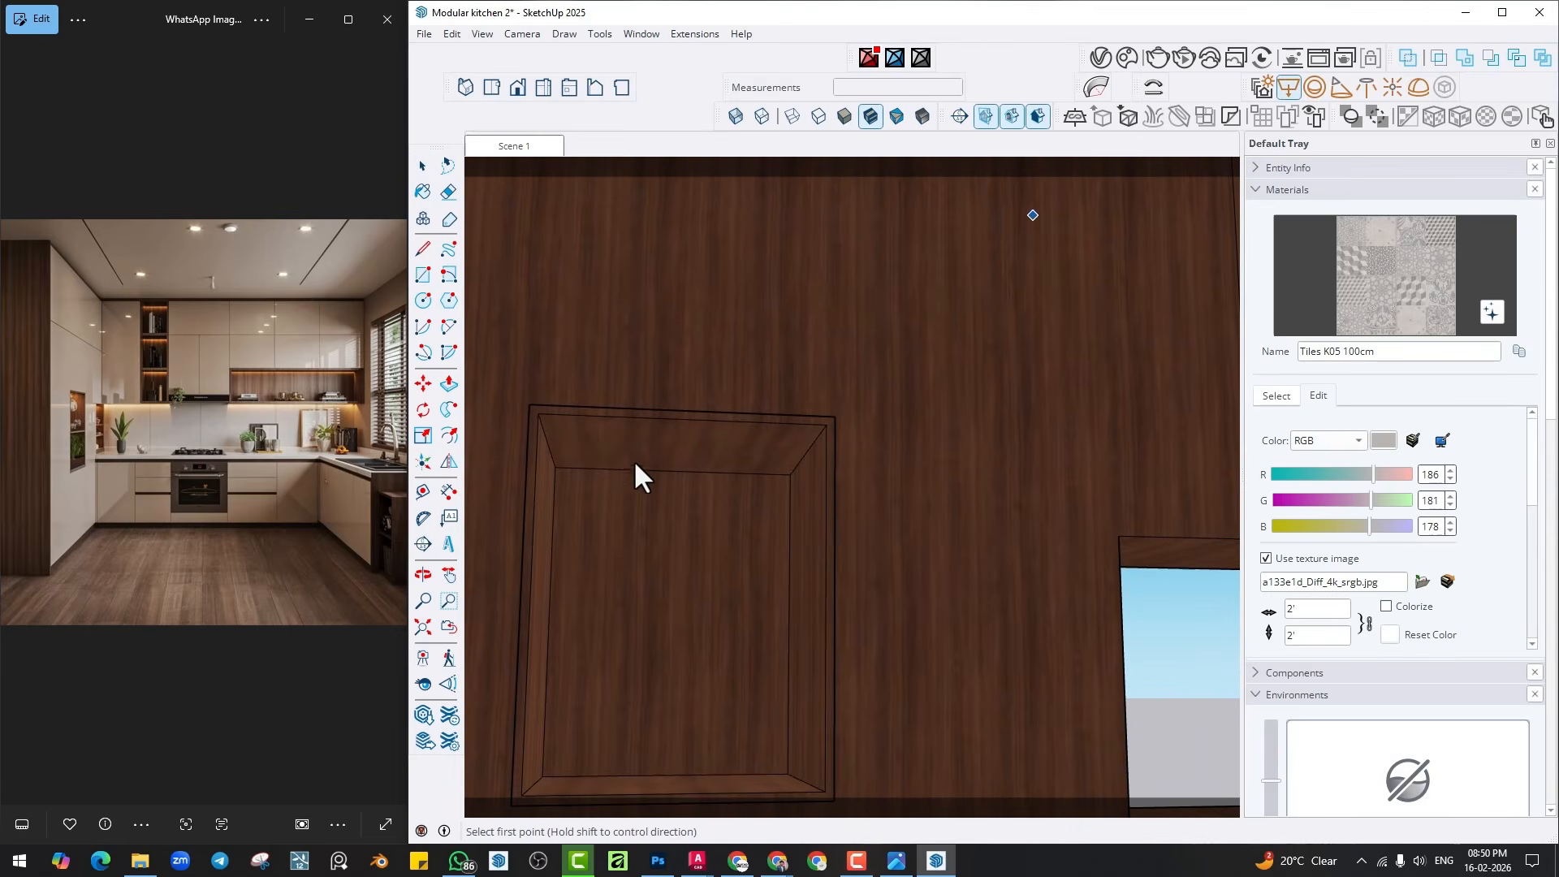
pyautogui.click(568, 465)
pyautogui.click(808, 451)
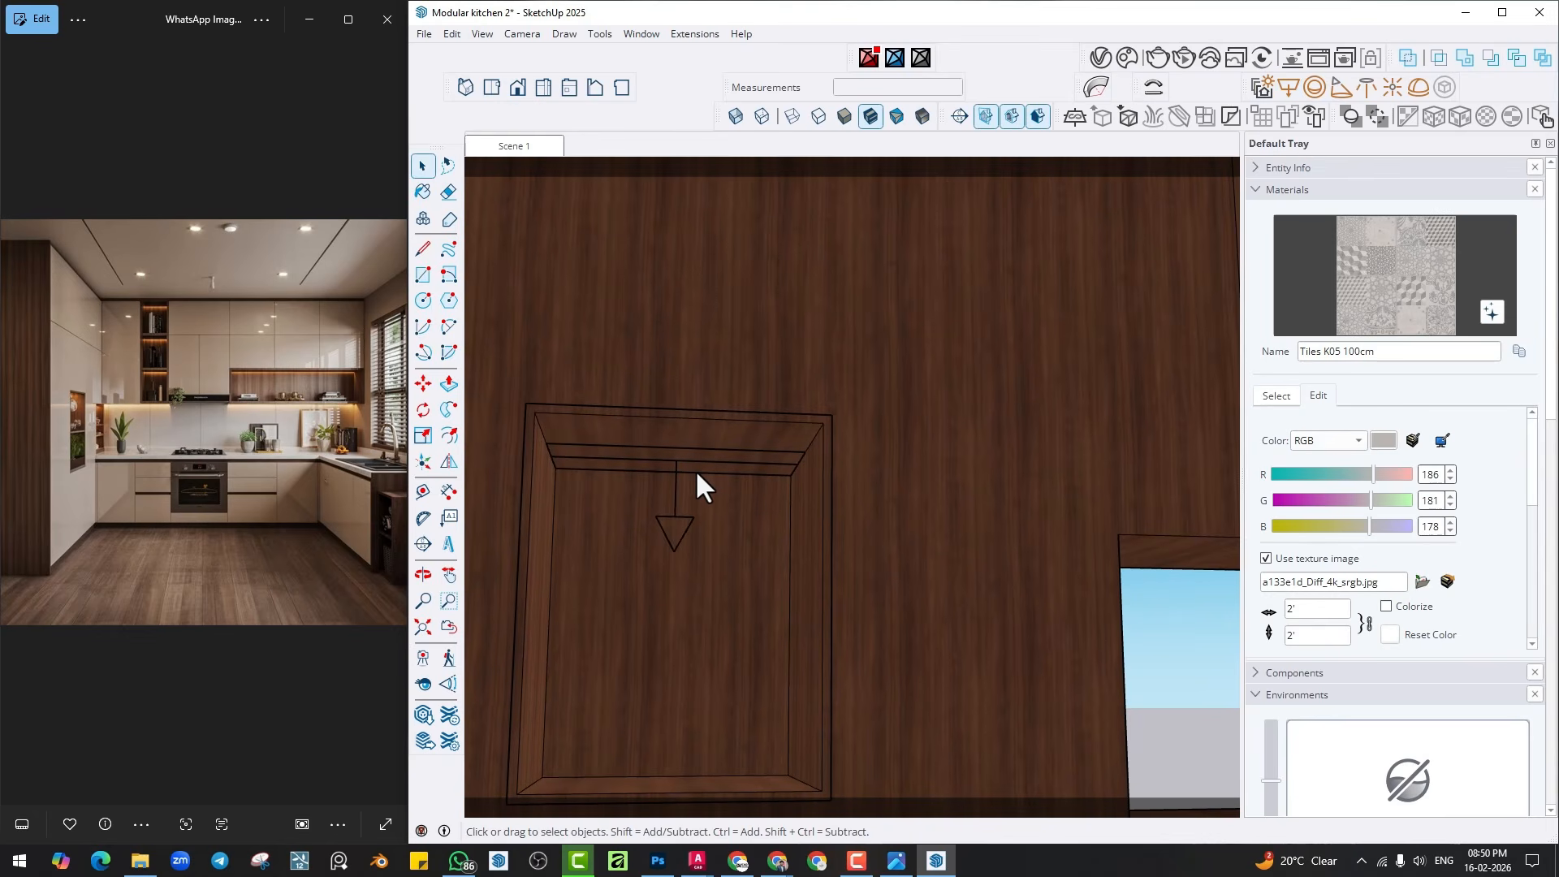
pyautogui.hotkey('ctrl', 'z')
# Add a V-Ray rectangle light corner to corner under the tall-unit niche's top panel, about 22.4 by 20.7 in U and V size.
pyautogui.click(1288, 87)
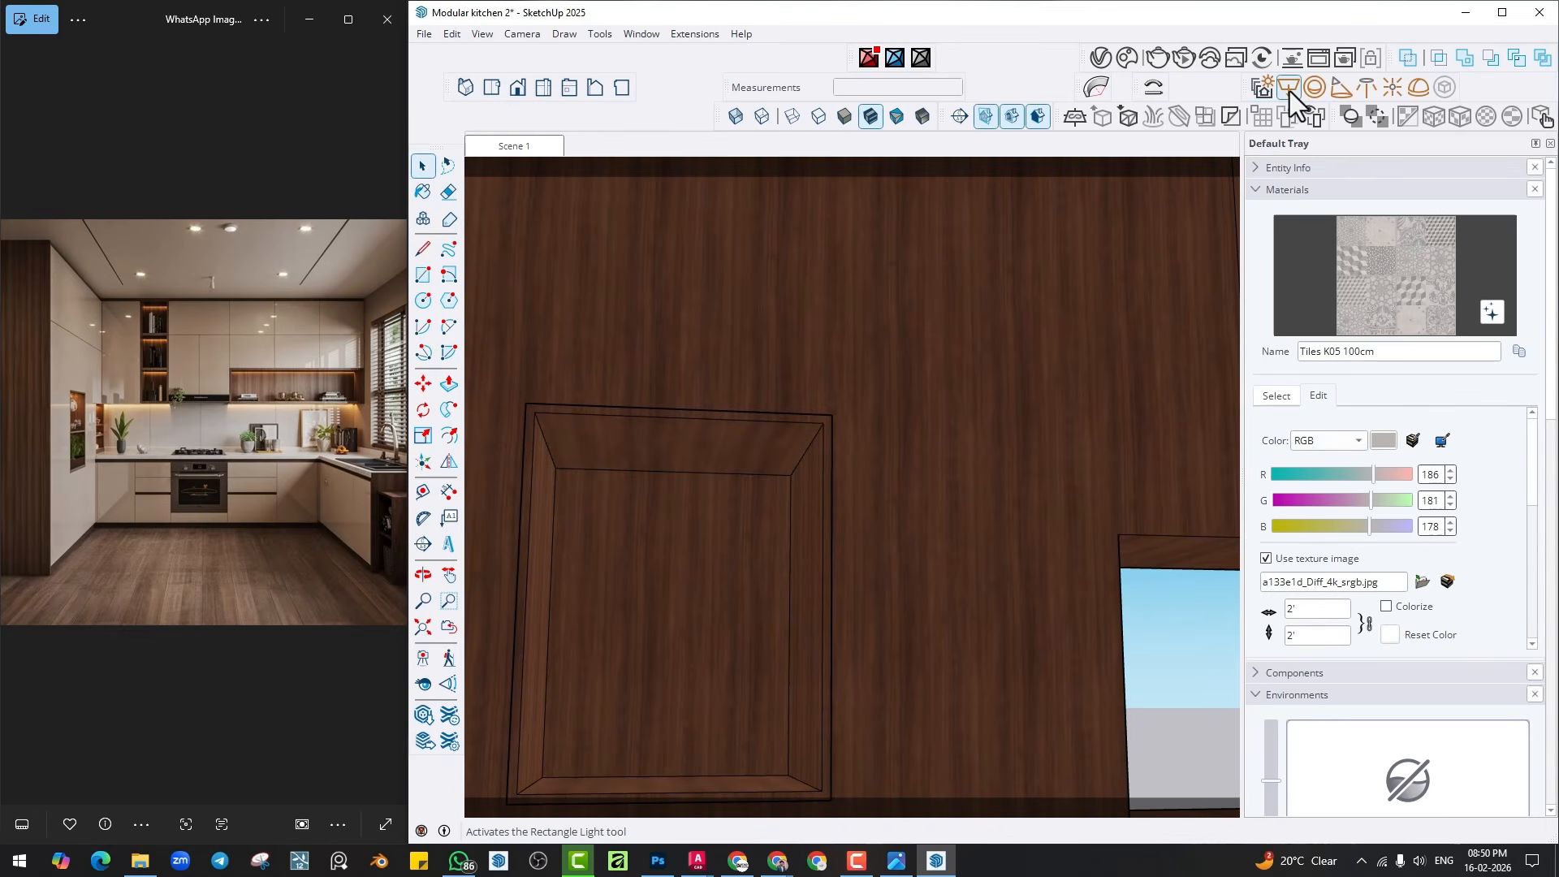
pyautogui.click(557, 469)
pyautogui.moveTo(596, 462); pyautogui.dragTo(708, 419, button='middle')
pyautogui.scroll(3, 851, 419)
pyautogui.click(856, 417)
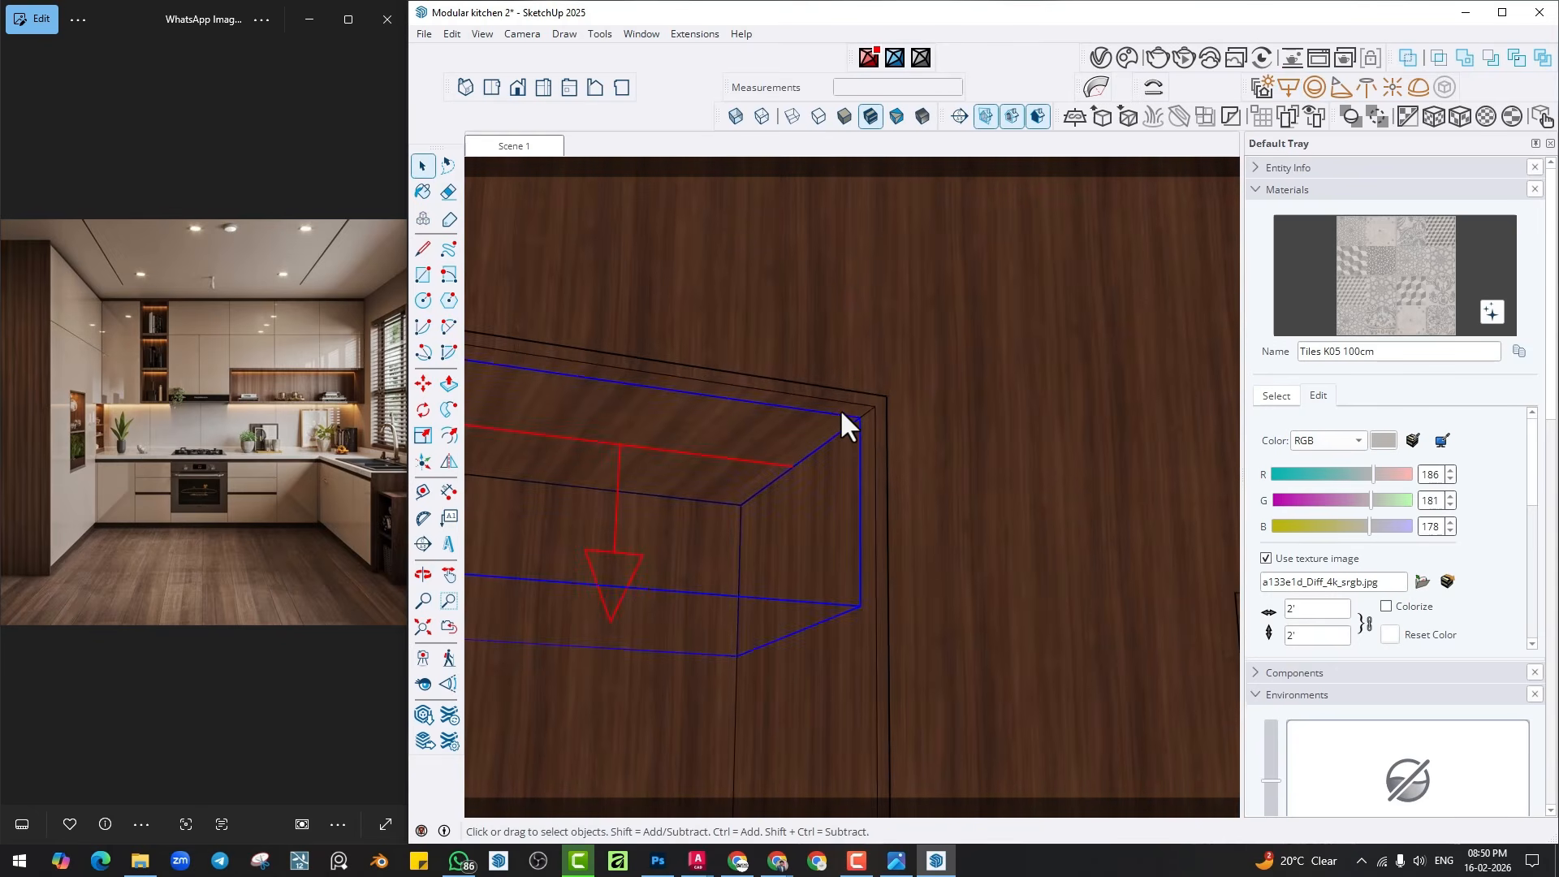
# Give the niche's rectangle light (Rectangle Light#4) directionality 0.5 and intensity 50, and make it invisible.
pyautogui.click(1104, 66)
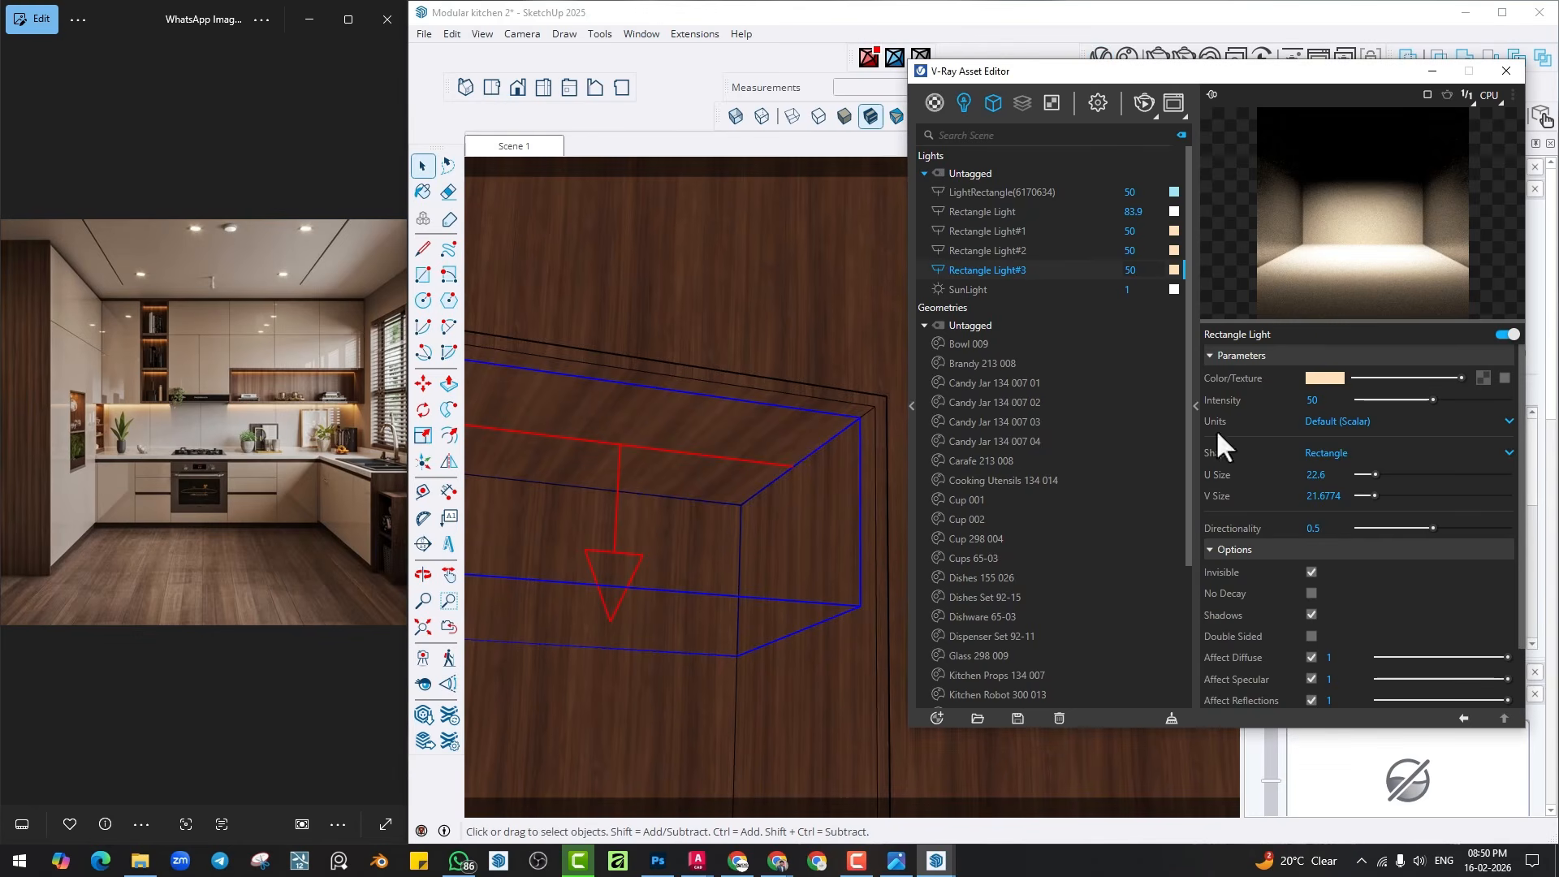
pyautogui.click(1312, 527)
pyautogui.write('0.5')
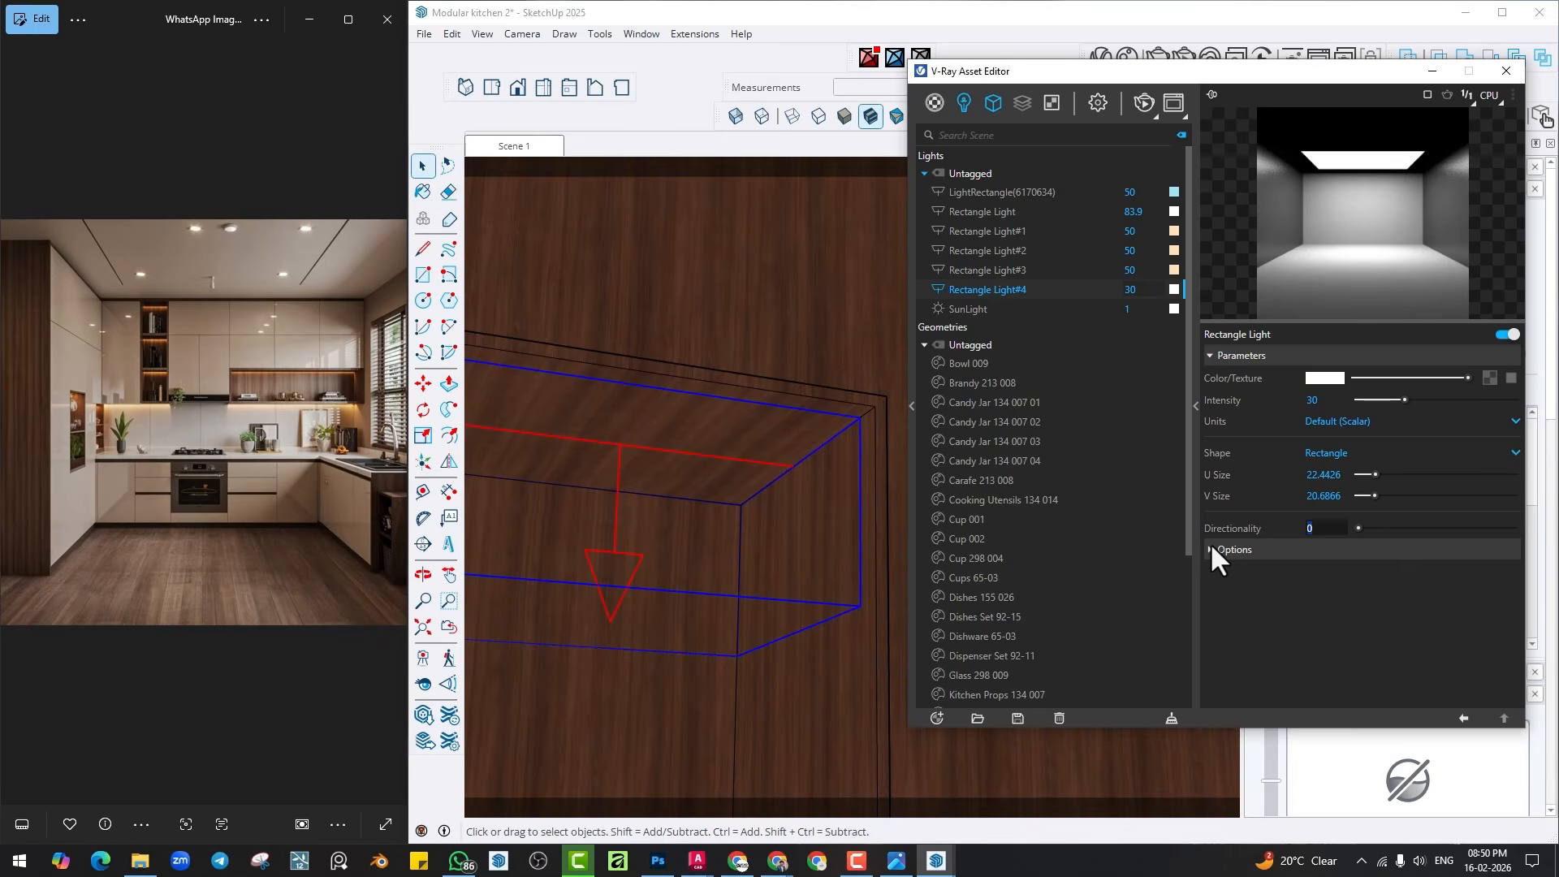
pyautogui.press('Return')
pyautogui.click(1255, 550)
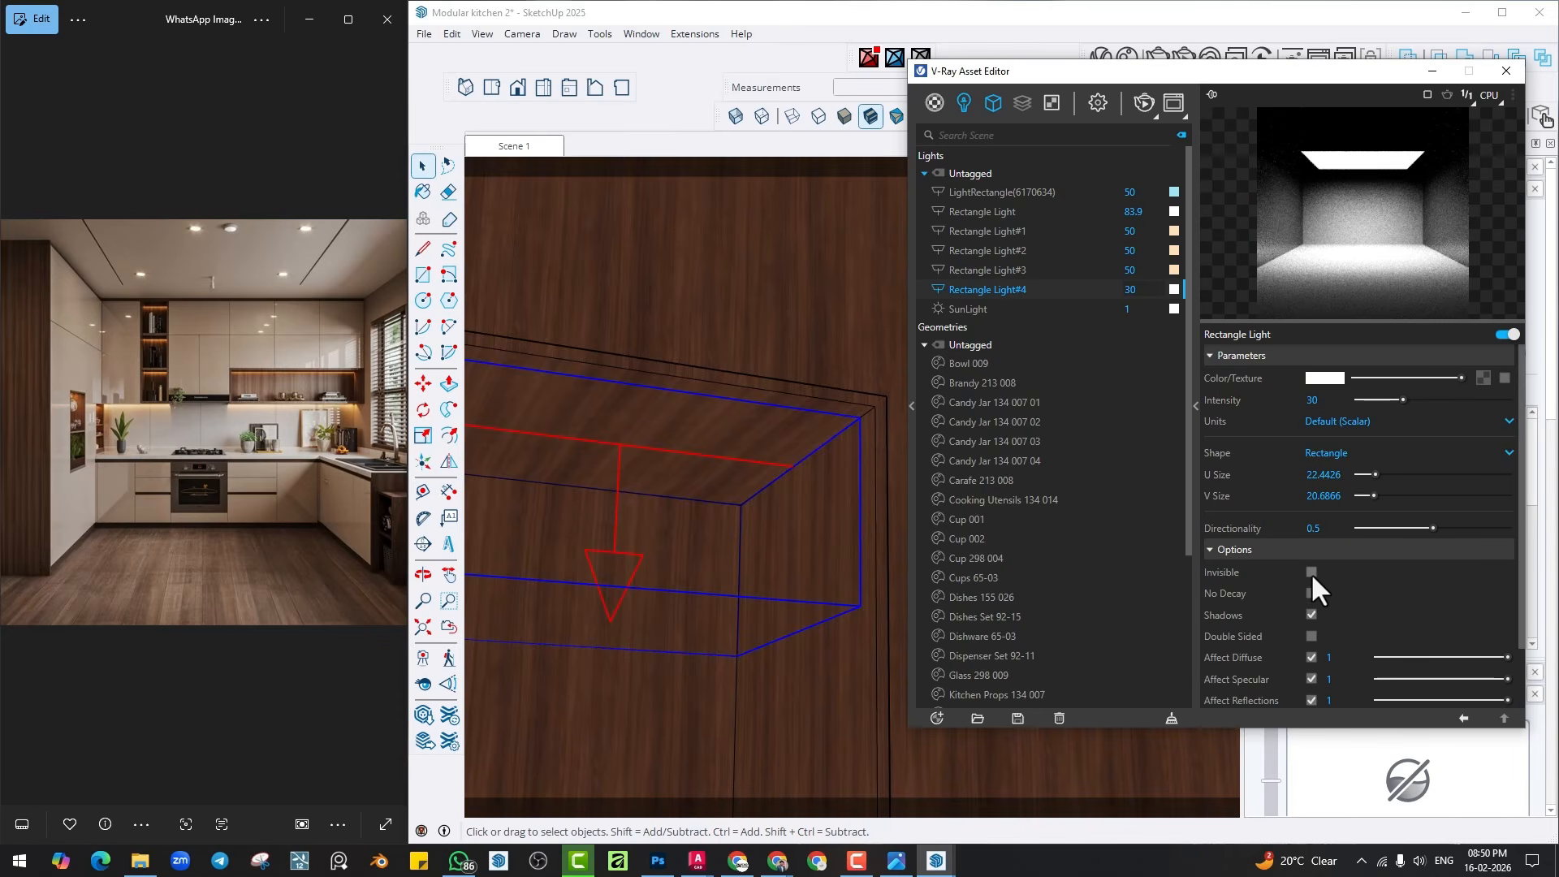
pyautogui.write('50')
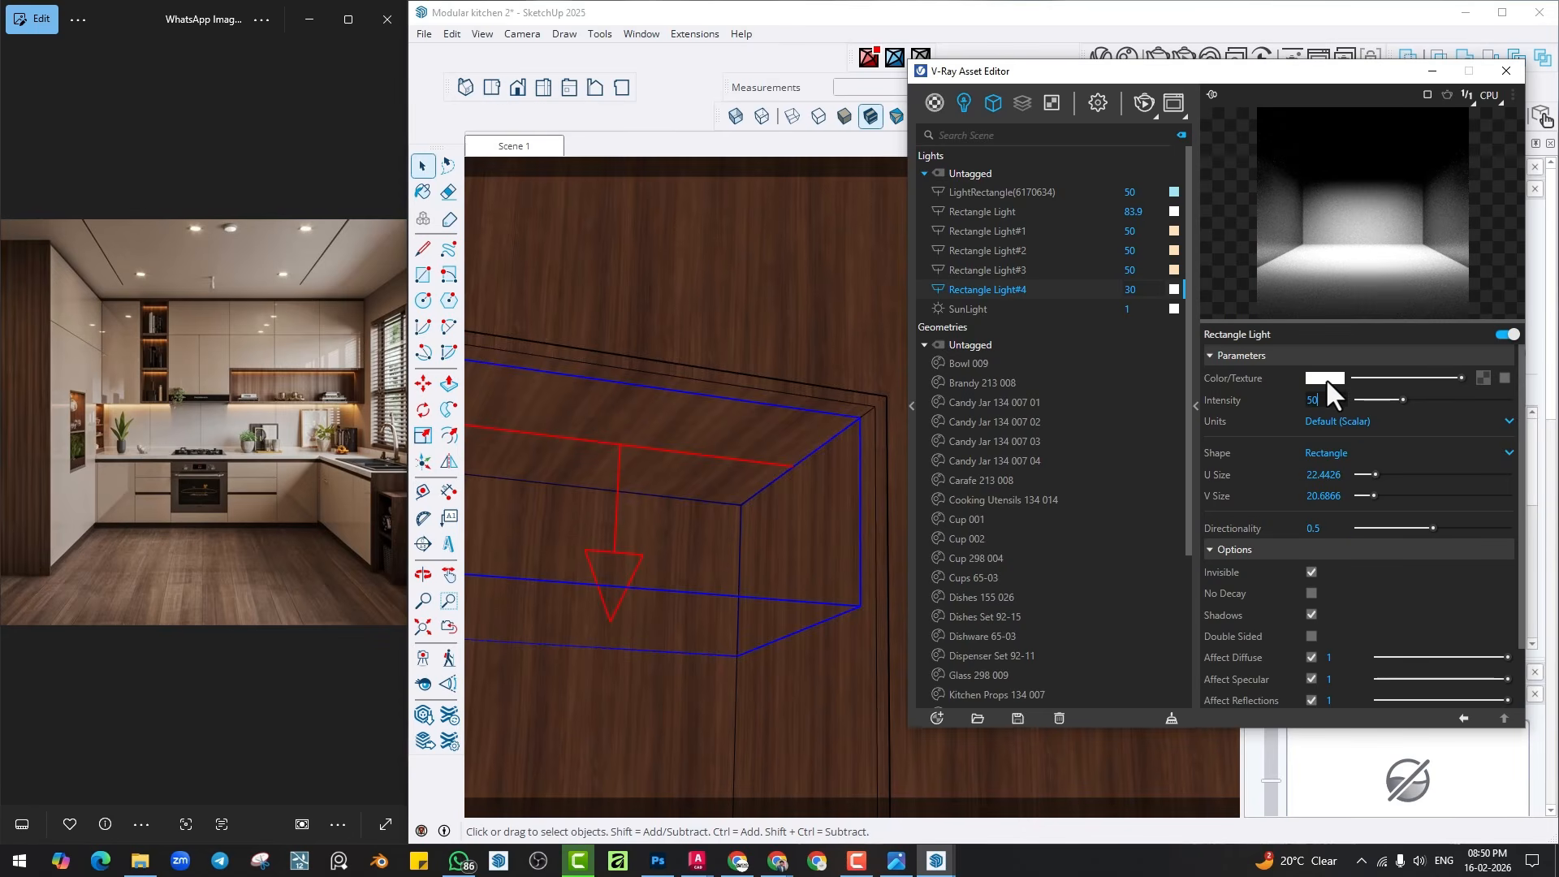
# Set the niche light's colour temperature to 4500 K.
pyautogui.click(1325, 378)
pyautogui.click(807, 507)
pyautogui.write('4500')
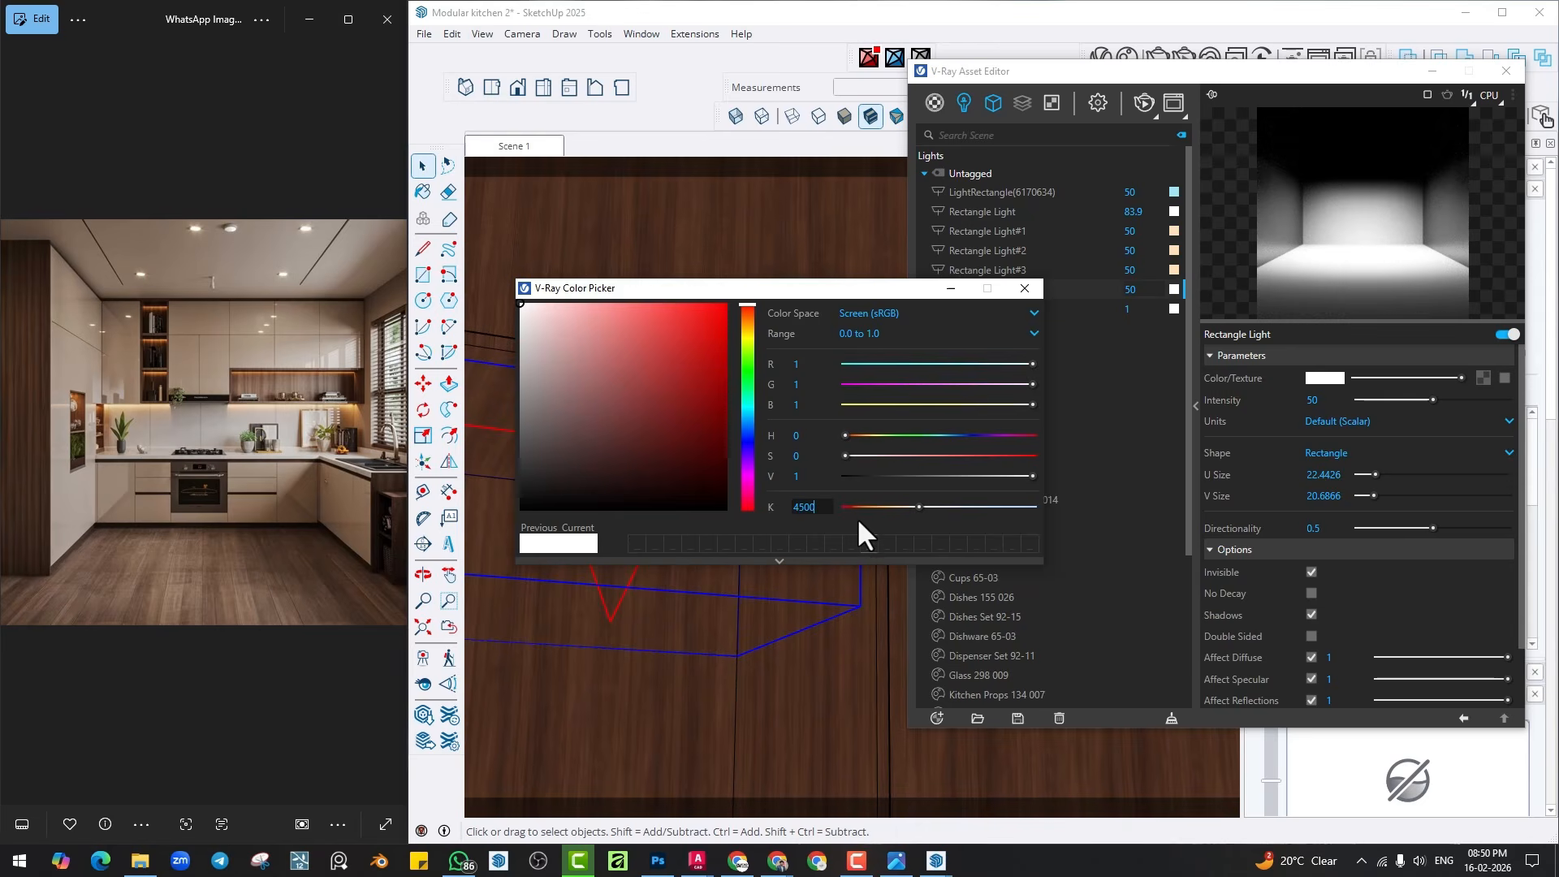
pyautogui.press('Return')
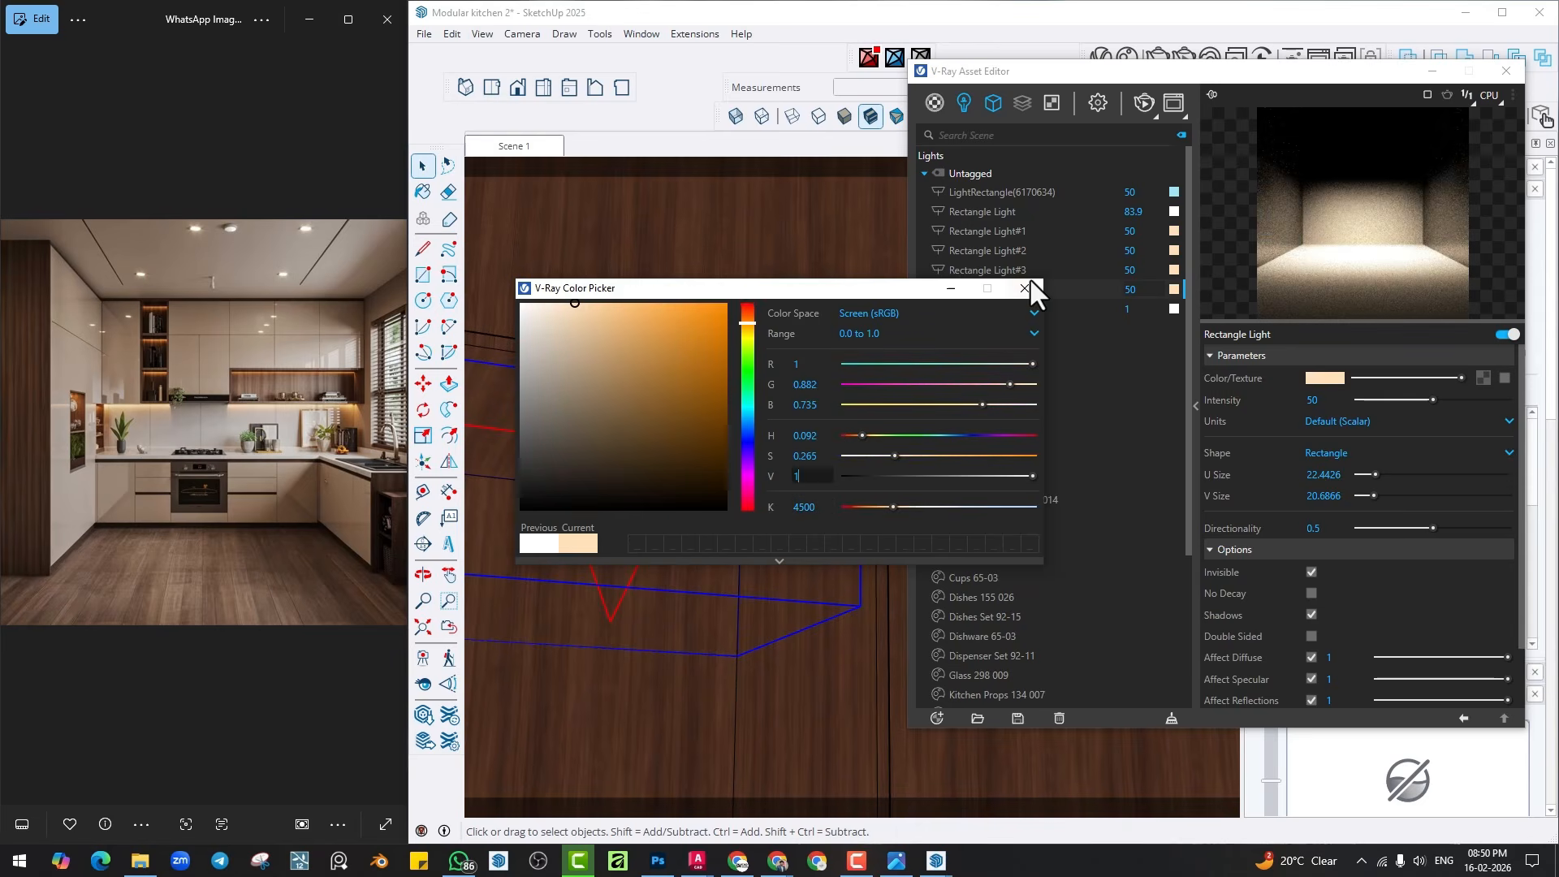
pyautogui.click(1024, 288)
pyautogui.click(1505, 69)
# Move the niche light 1'3" down to the shelf's underside, and copy it 1'3" back up beneath the top panel.
pyautogui.scroll(-3, 794, 500)
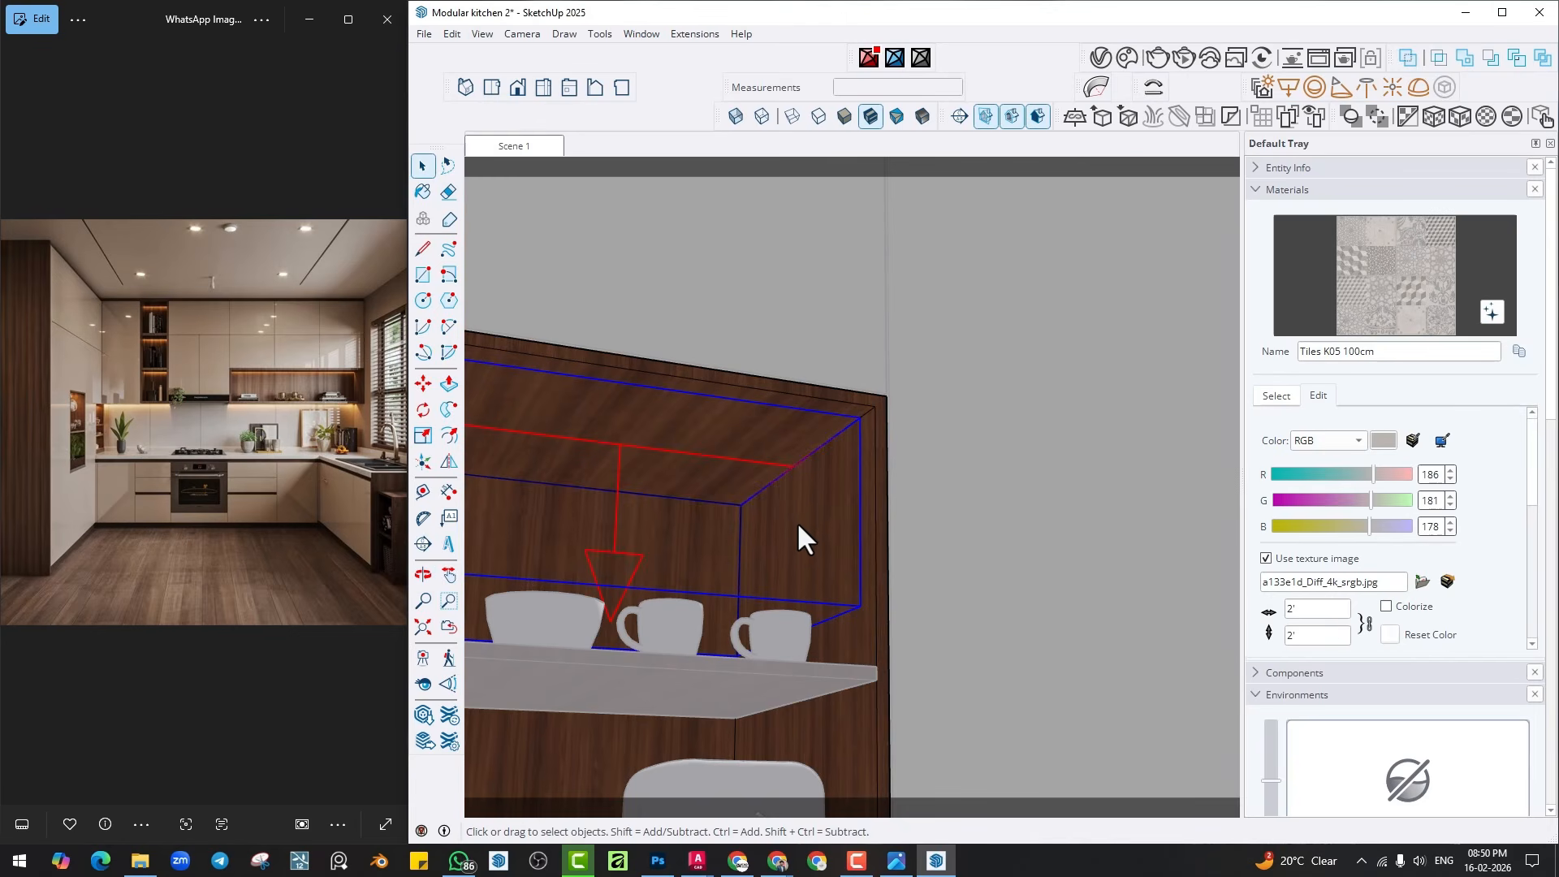
pyautogui.press('m')
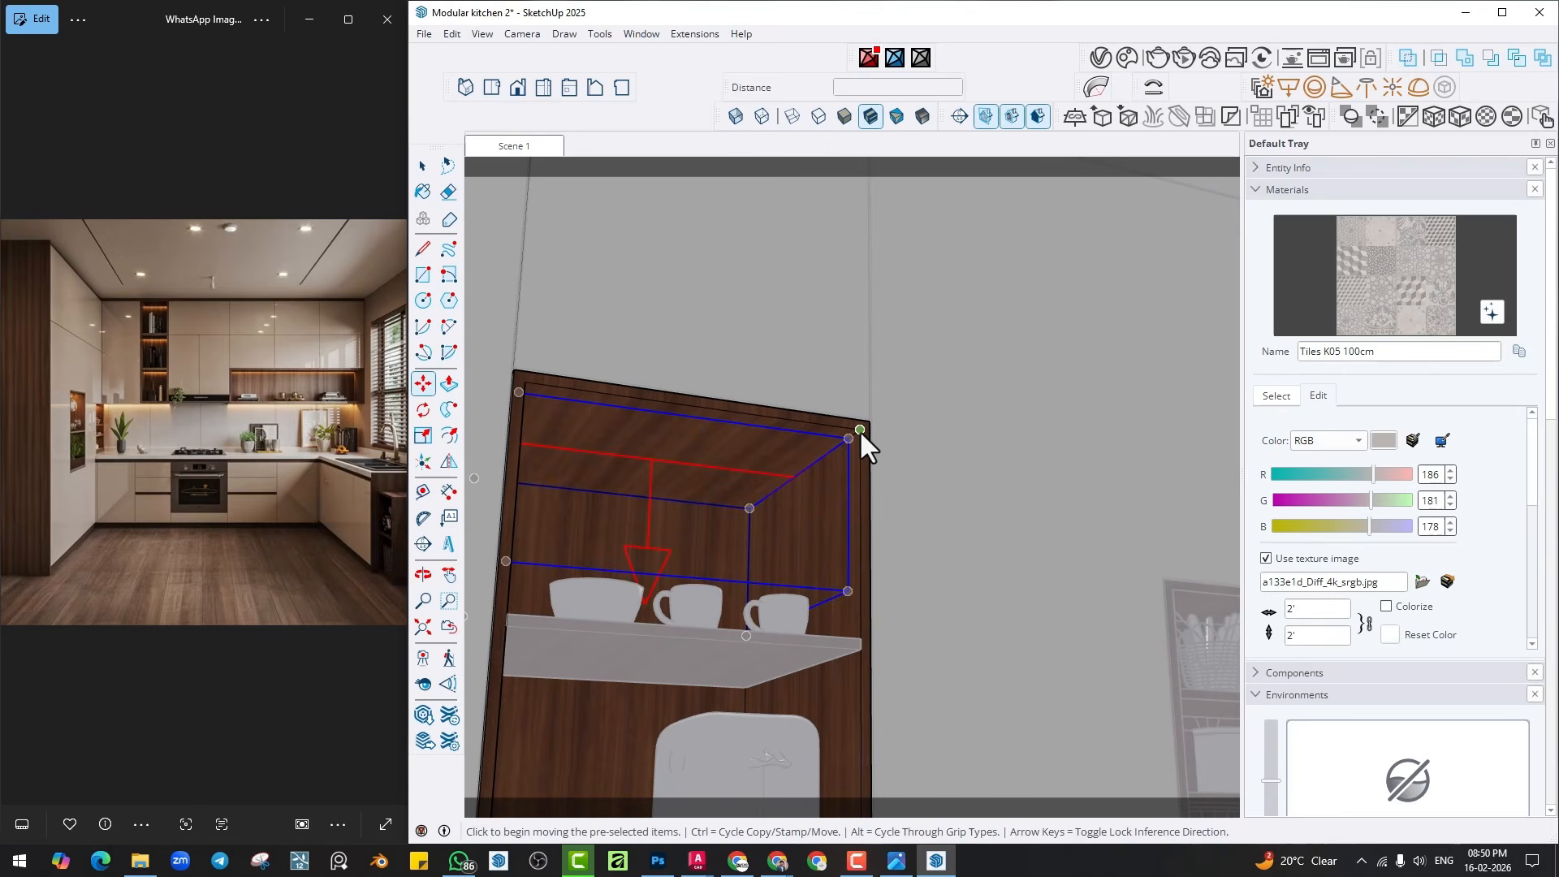
pyautogui.click(849, 438)
pyautogui.click(859, 649)
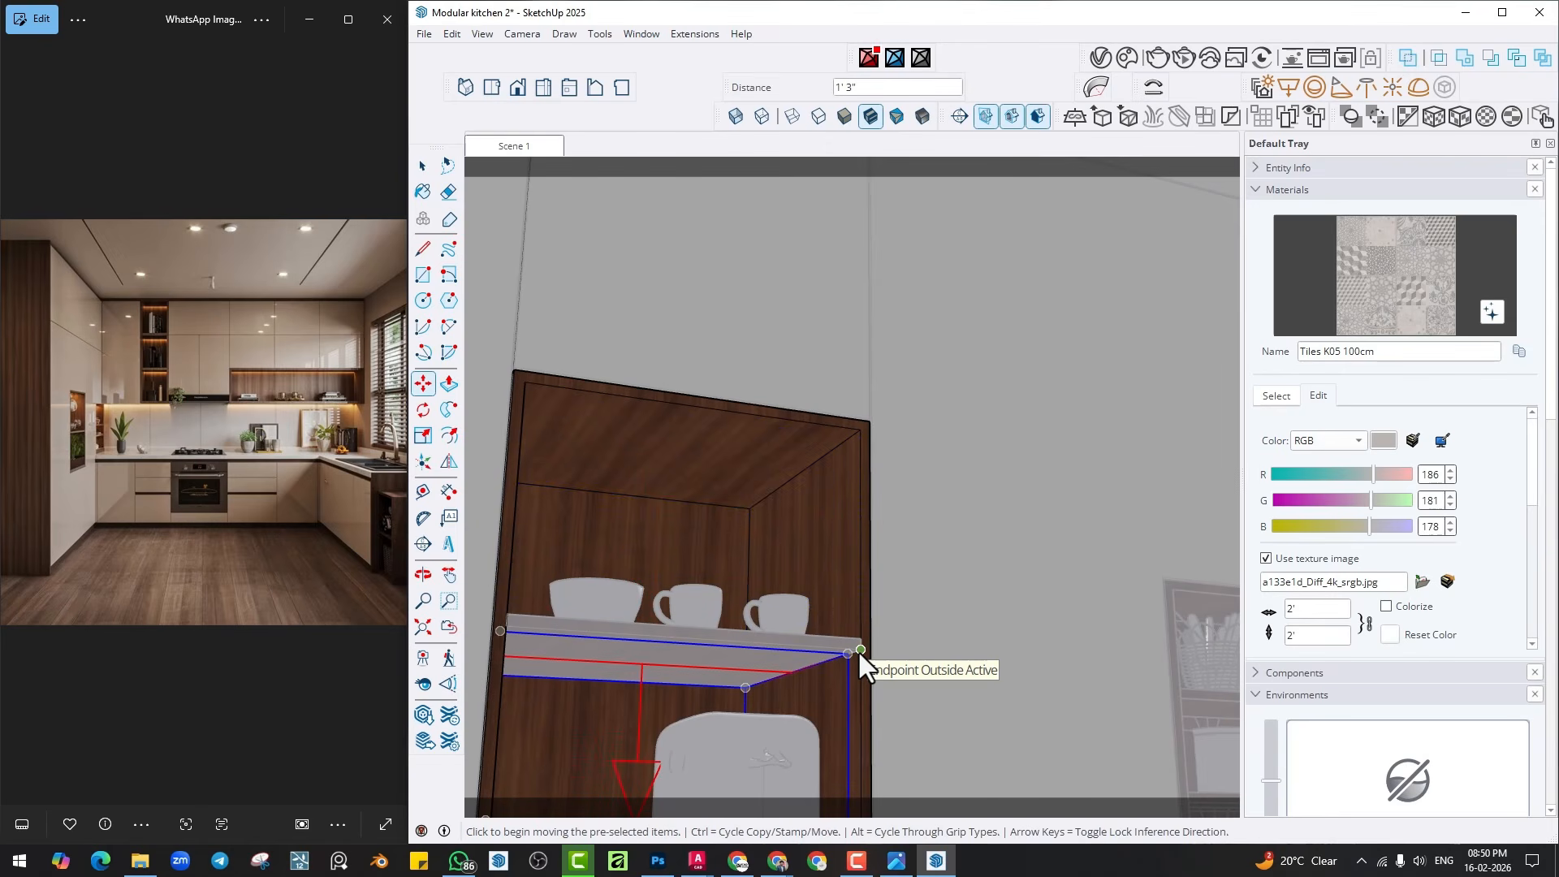
pyautogui.click(859, 649)
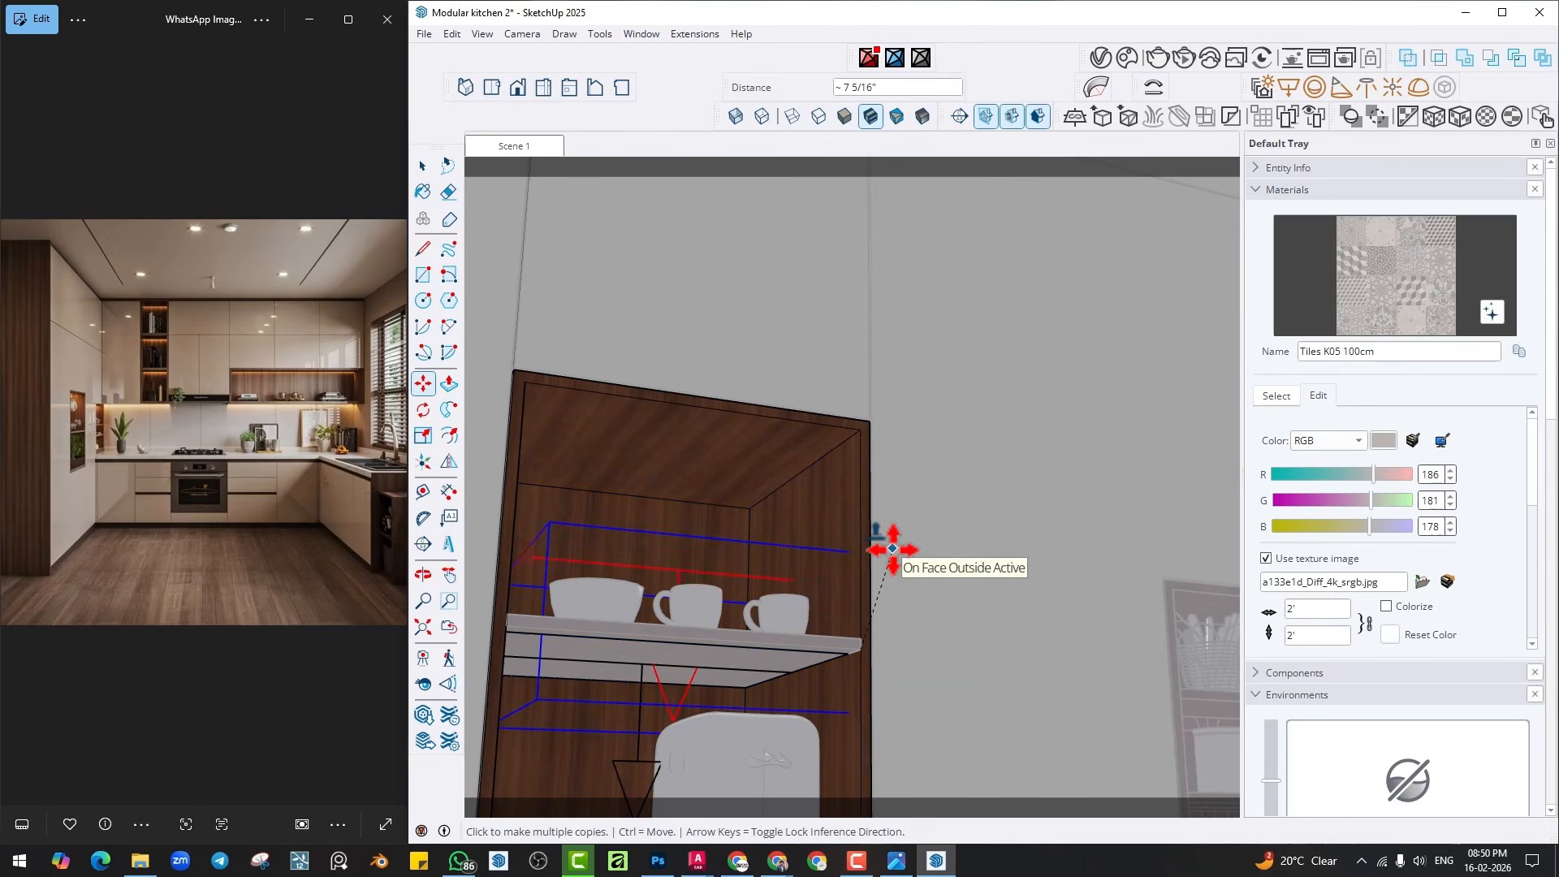
pyautogui.press('ctrl')
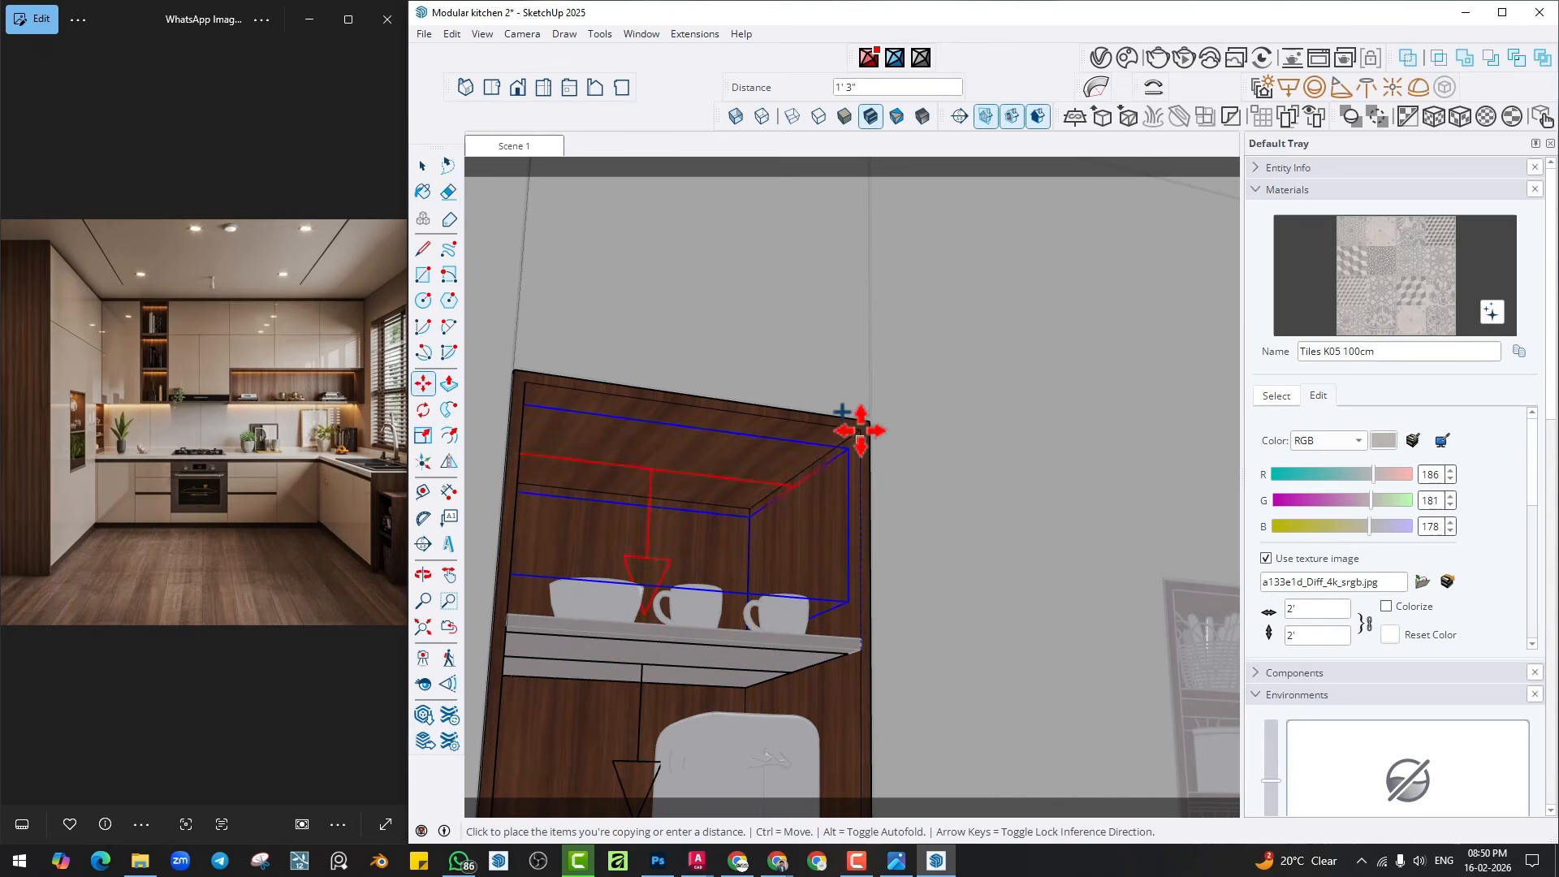
pyautogui.click(862, 432)
pyautogui.press('space')
pyautogui.click(1005, 485)
# Return to the Scene 1 view, open the built-in oven for editing and sample its metal frame material.
pyautogui.scroll(-2, 967, 518)
pyautogui.click(514, 148)
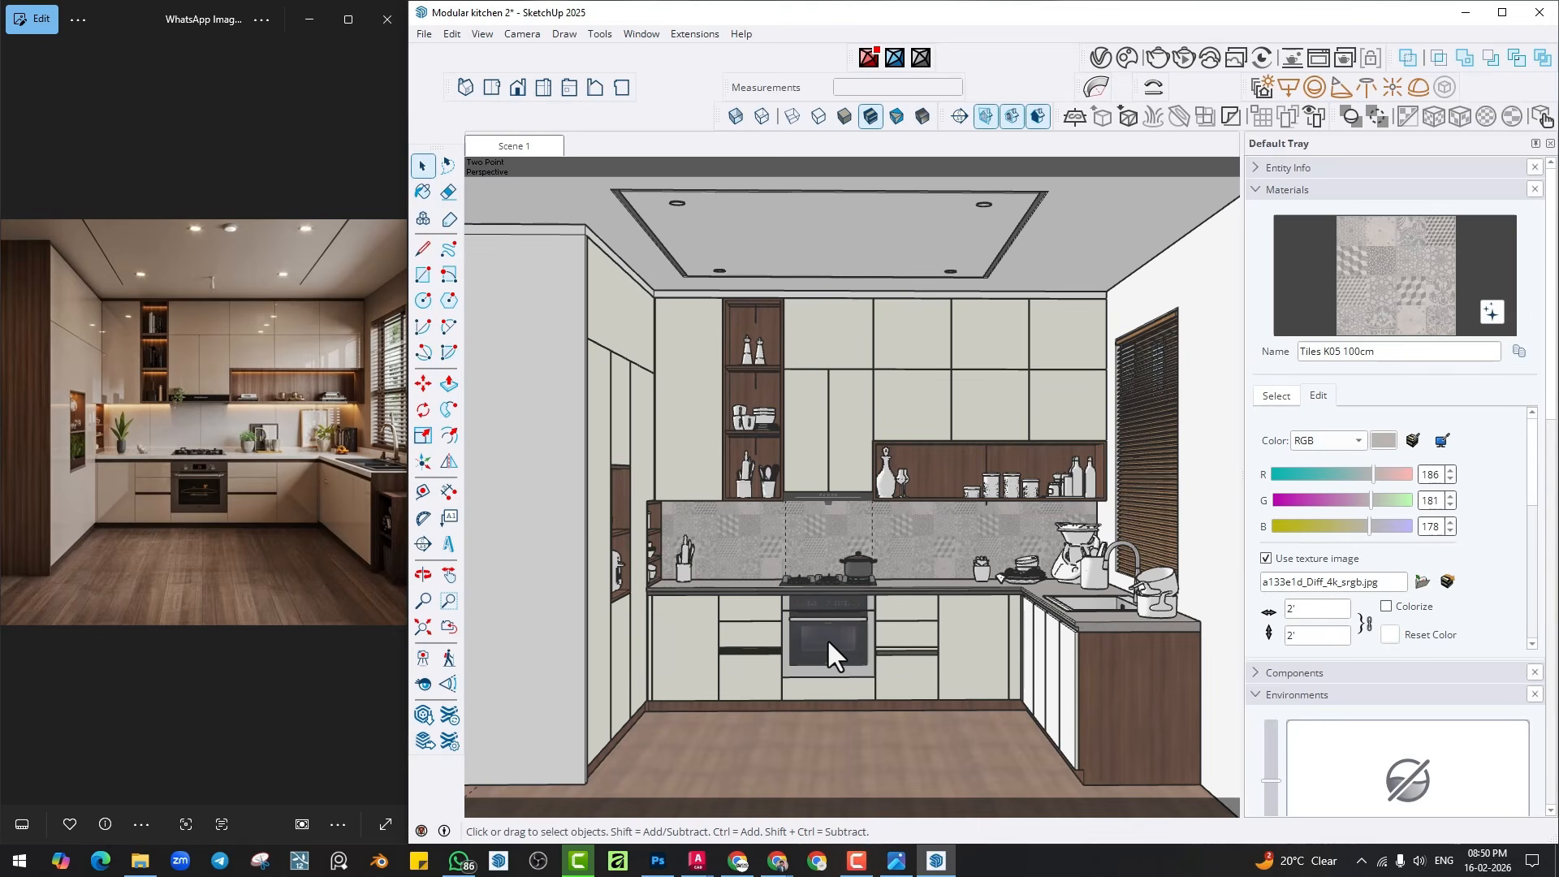
pyautogui.scroll(8, 825, 642)
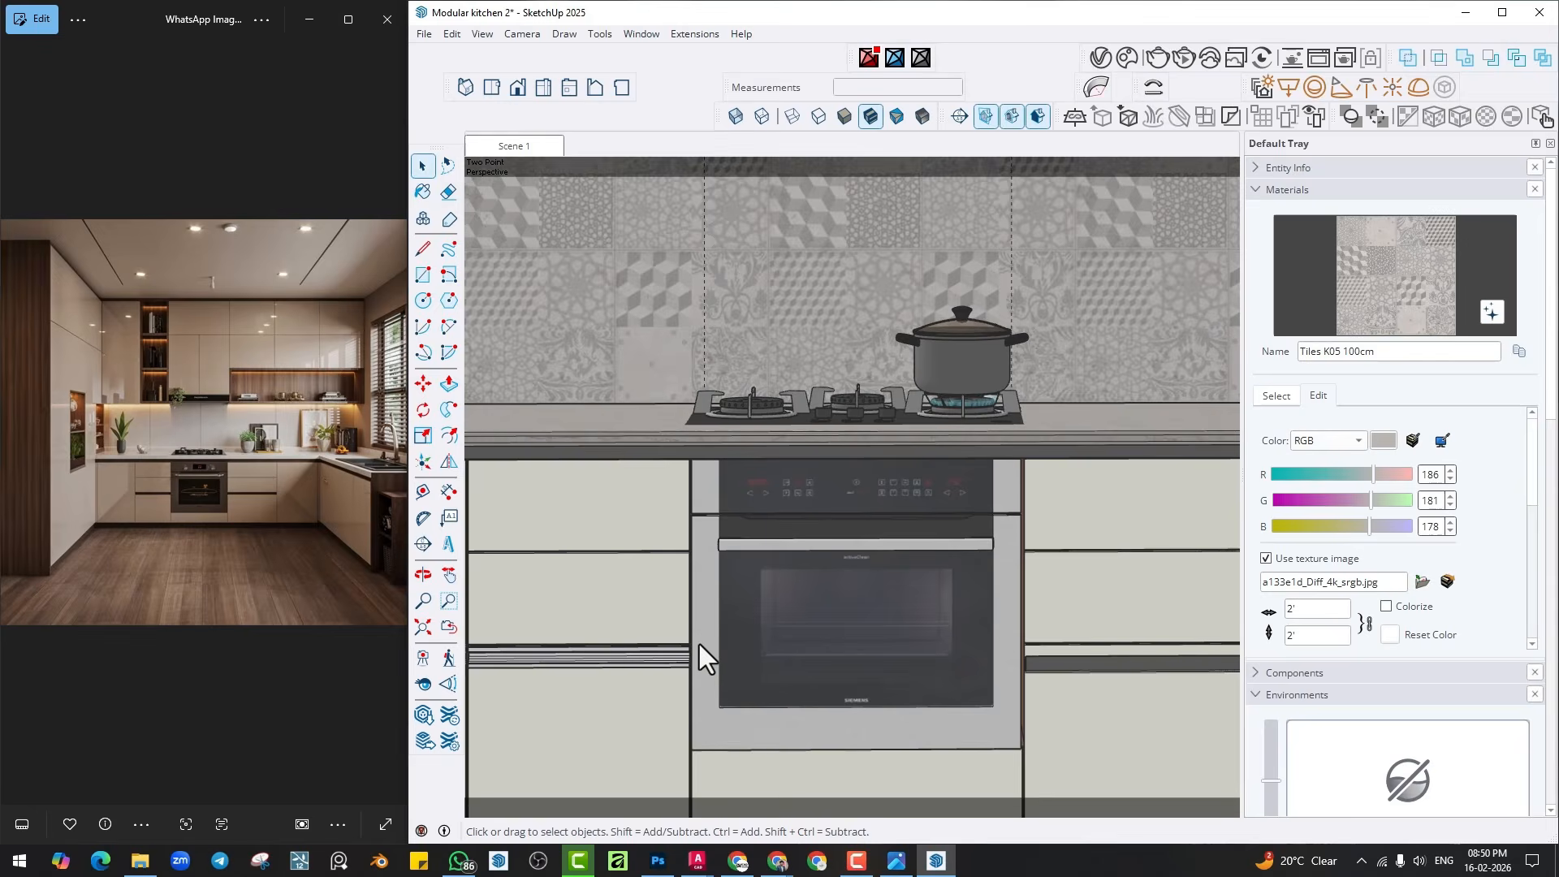
pyautogui.doubleClick(699, 645)
pyautogui.click(1100, 57)
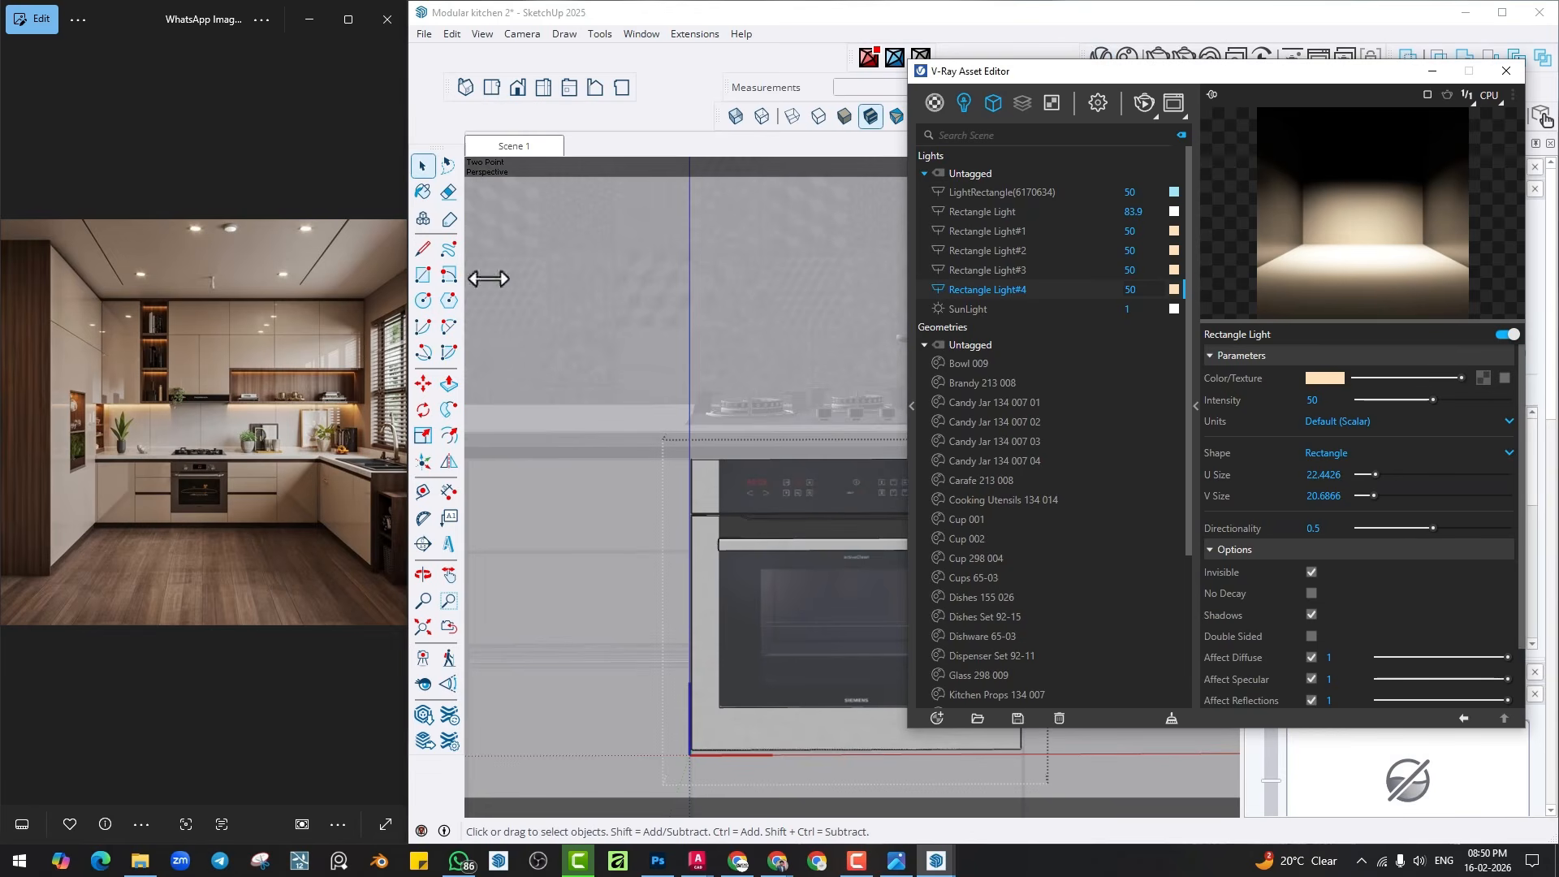
pyautogui.click(423, 193)
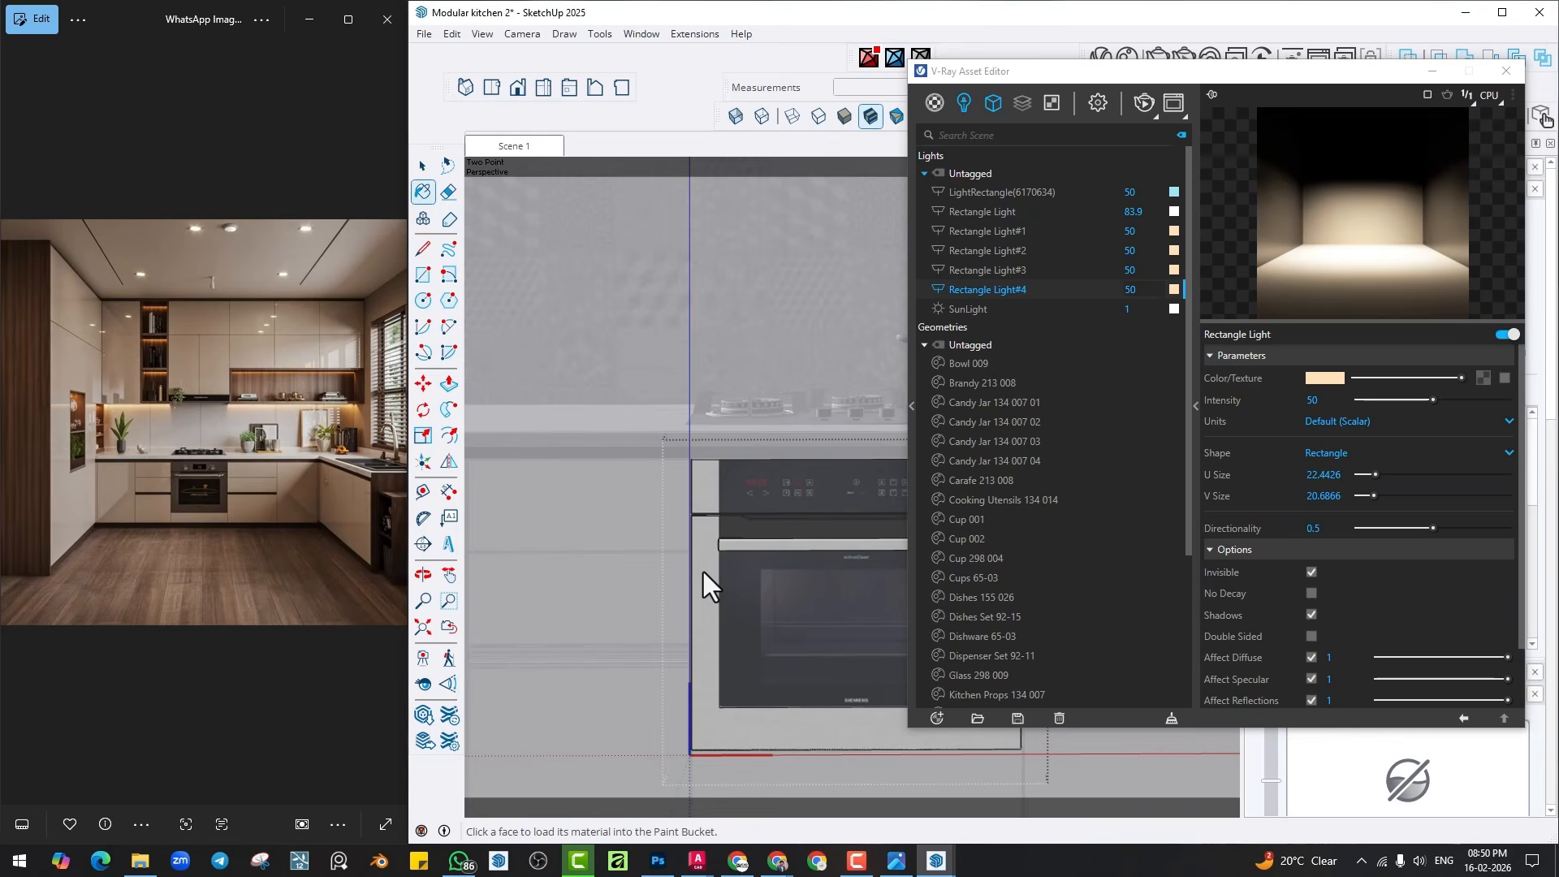
# Convert the oven frame's Material3 to an editable V-Ray material with white reflection colour and 0.71 reflection roughness.
pyautogui.click(1349, 359)
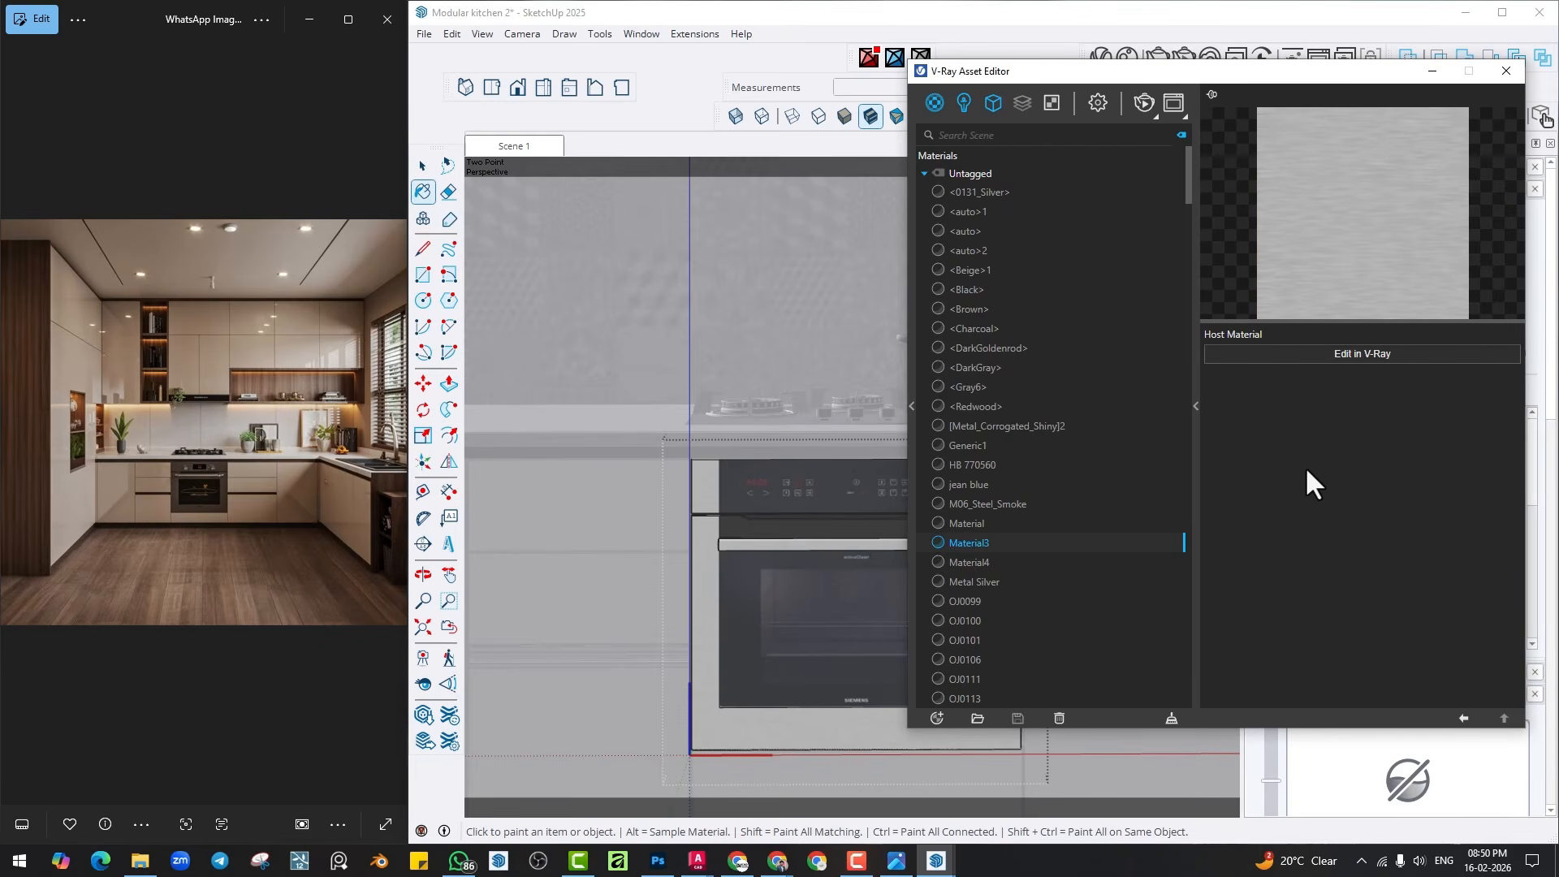
pyautogui.click(1349, 354)
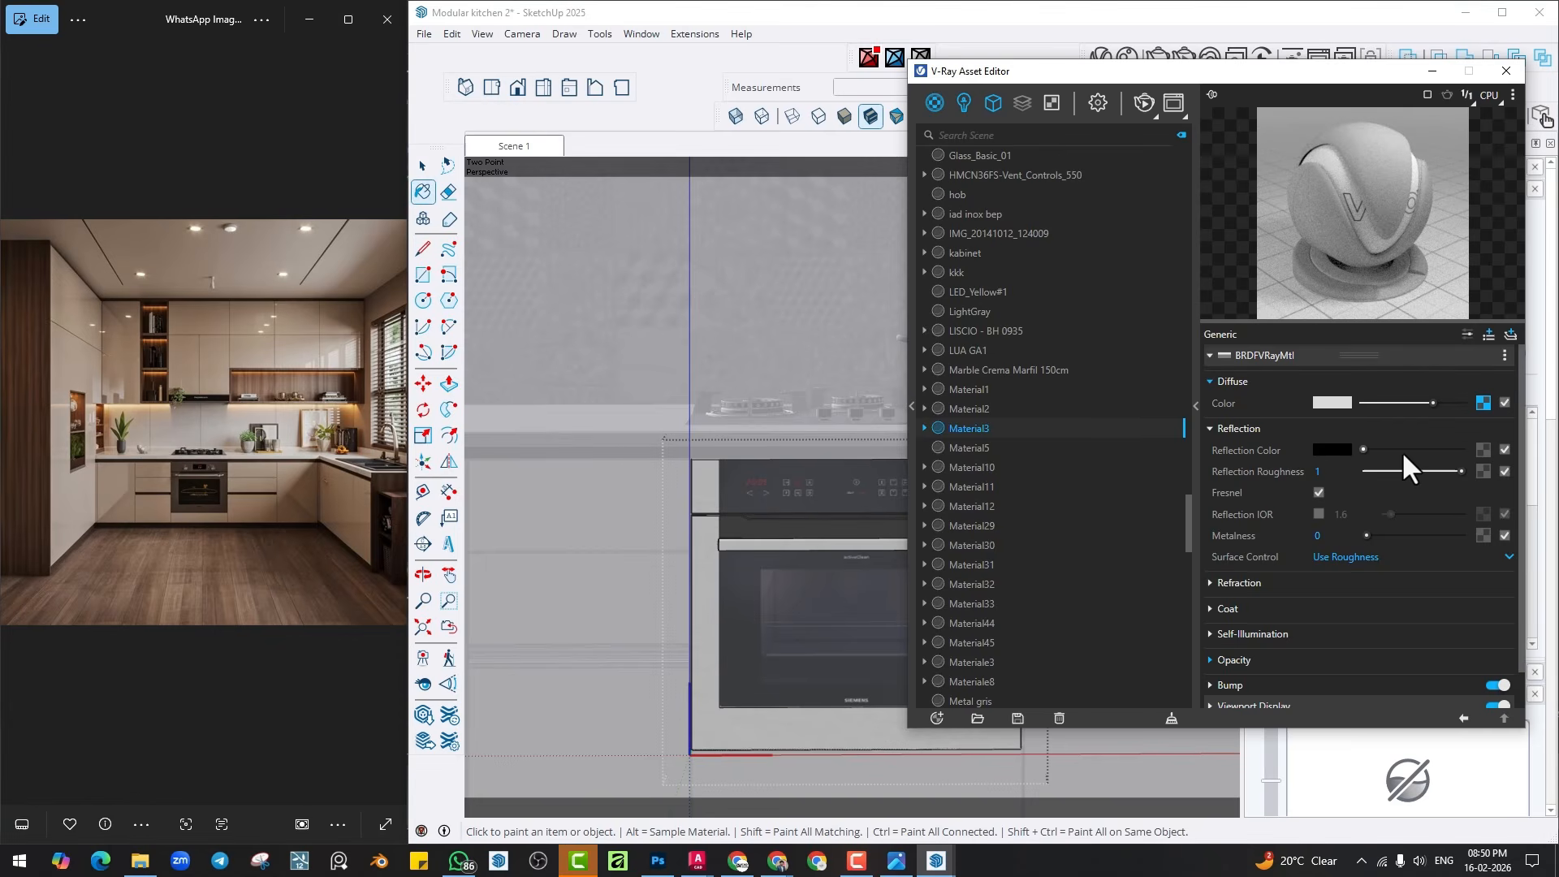
pyautogui.moveTo(1402, 451); pyautogui.dragTo(1433, 471)
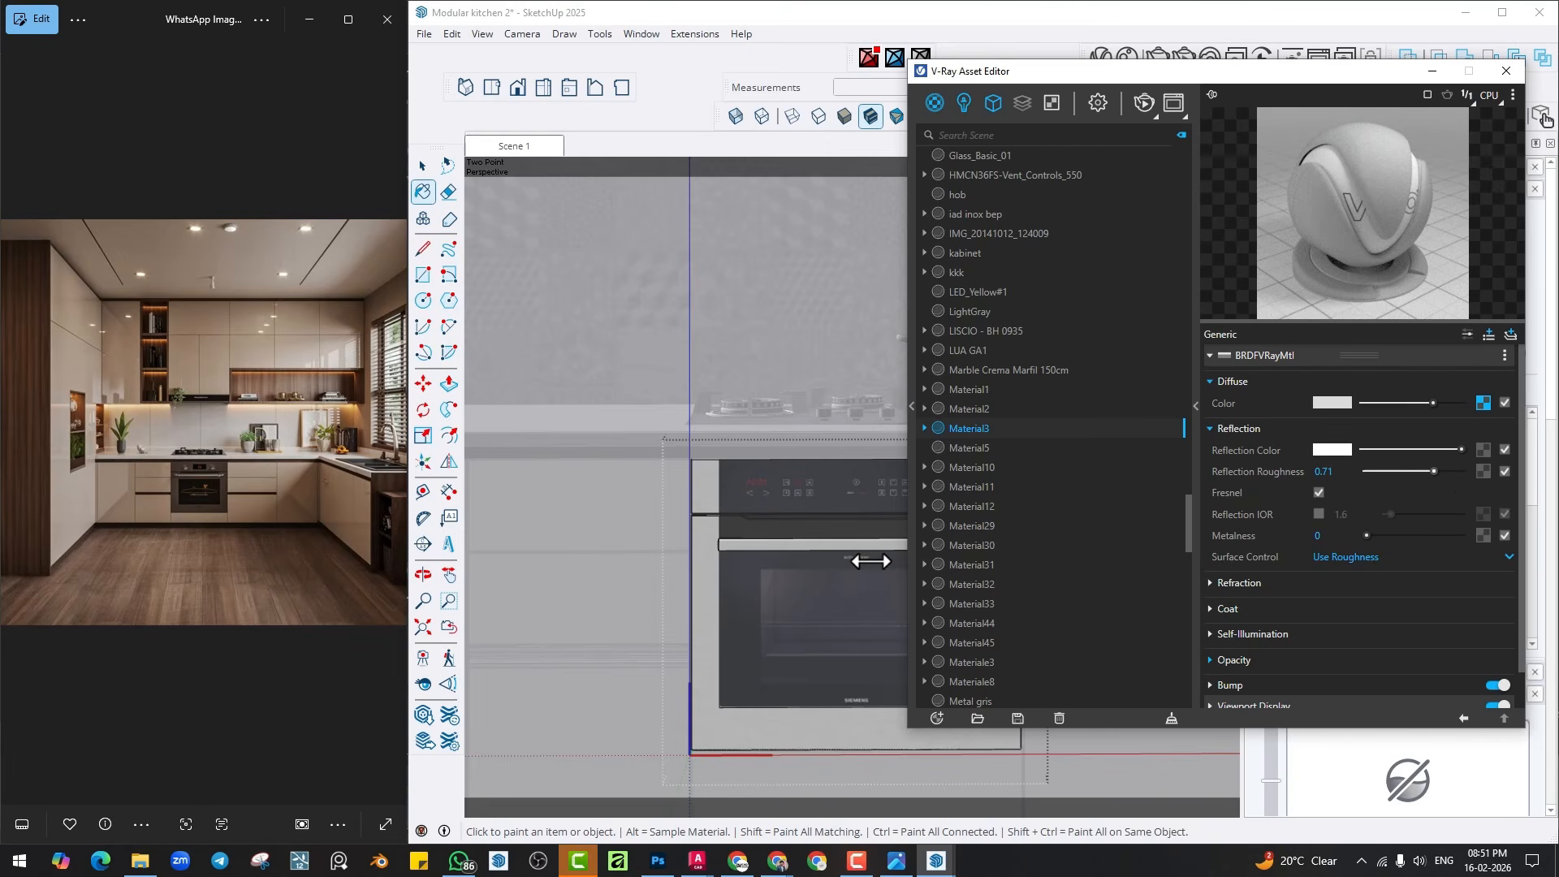
# Sample the oven's glass front material HB 770560, convert it to an editable V-Ray material, and save the model.
pyautogui.click(422, 197)
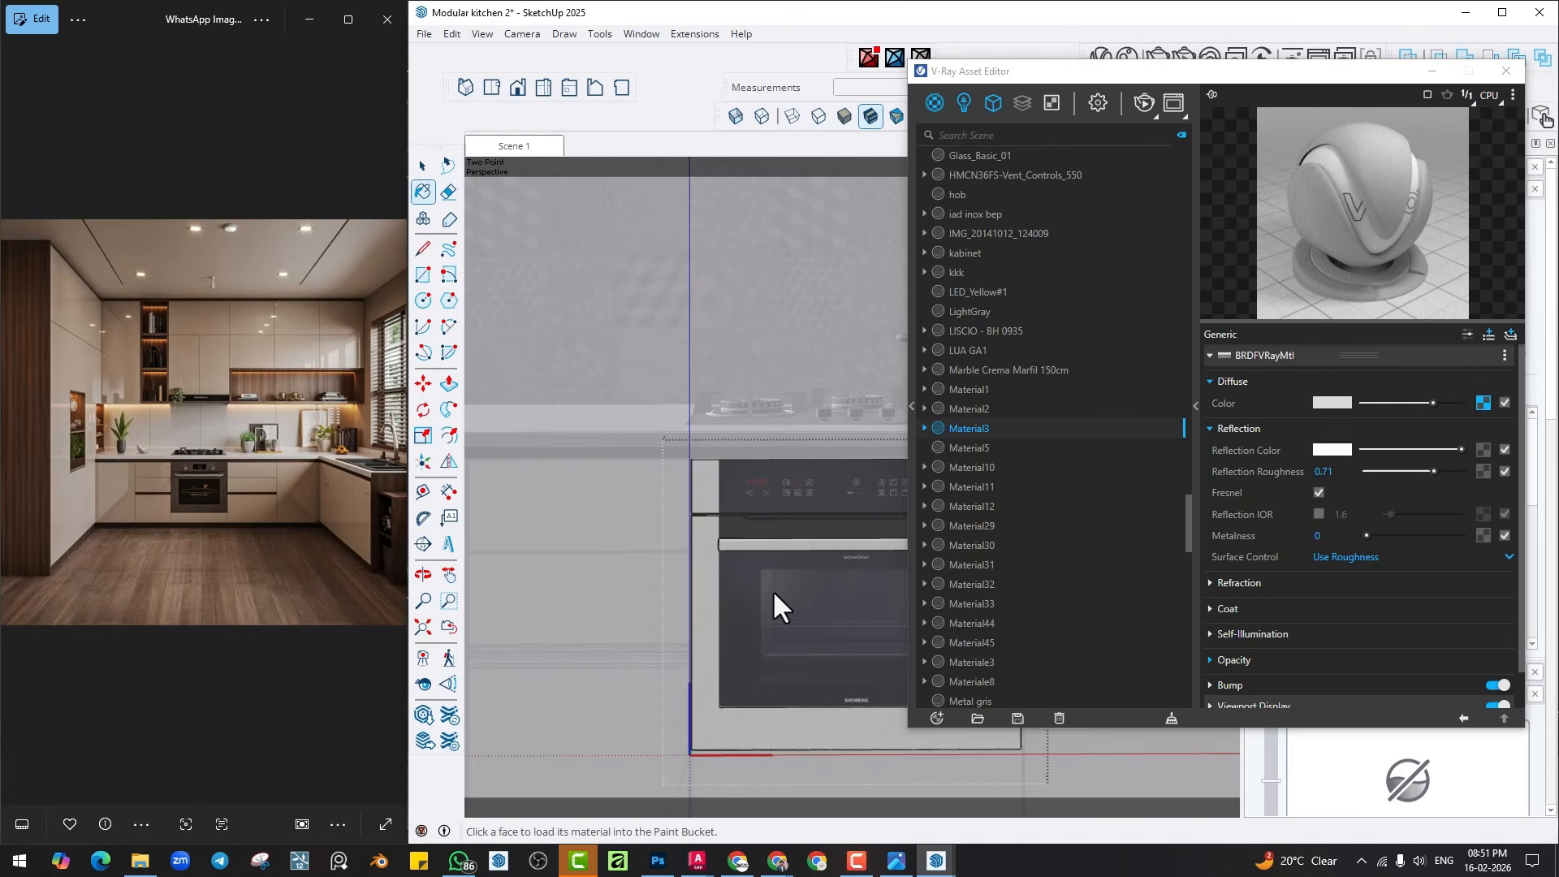
pyautogui.keyDown('alt'); pyautogui.click(748, 595); pyautogui.keyUp('alt')
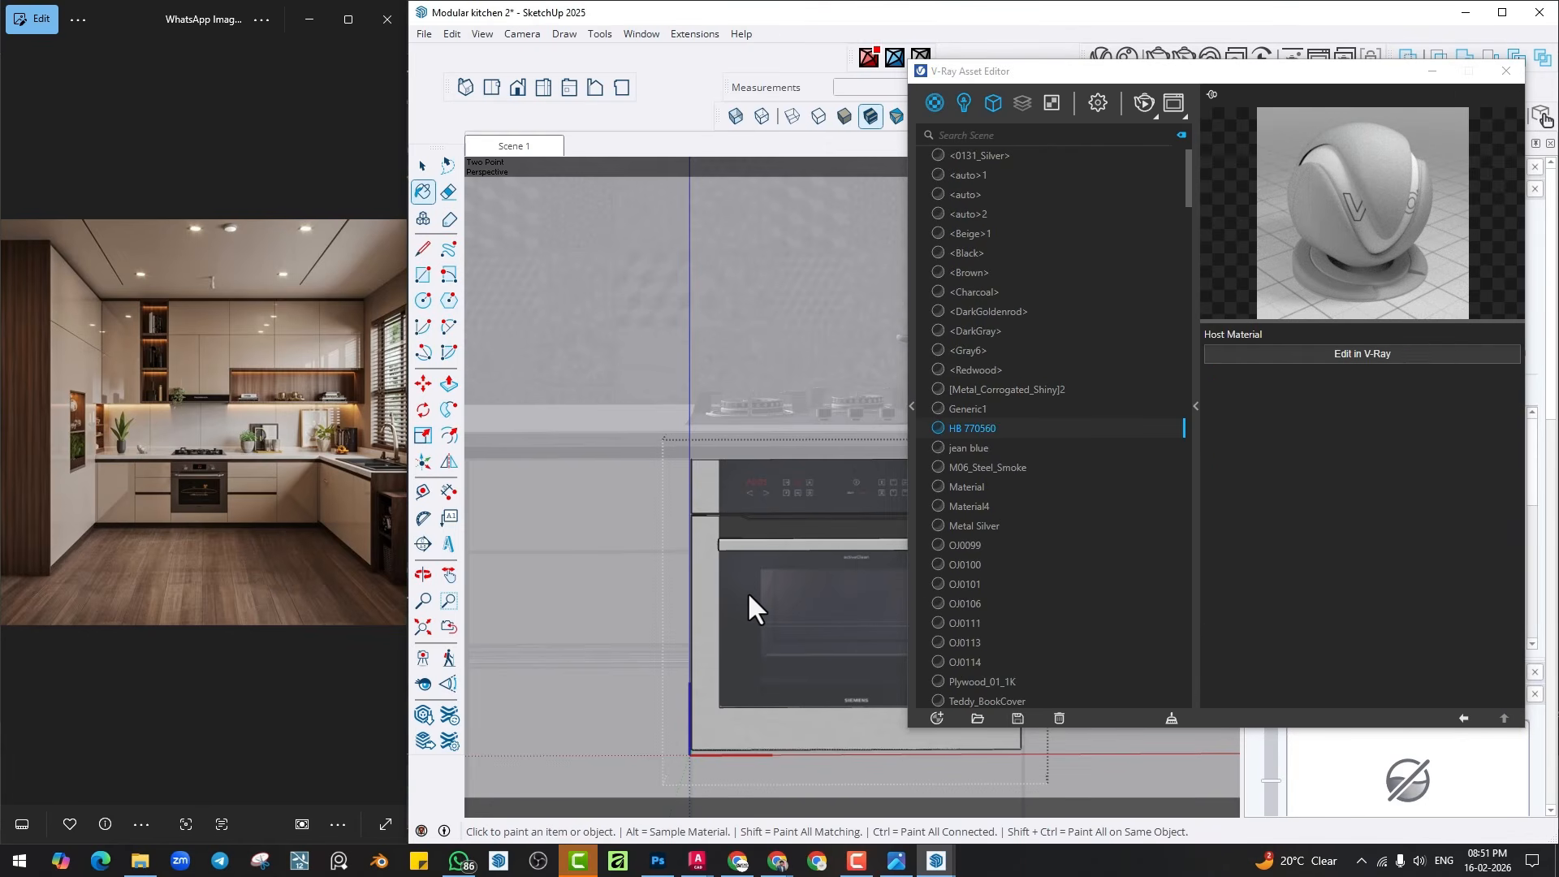
pyautogui.click(1338, 365)
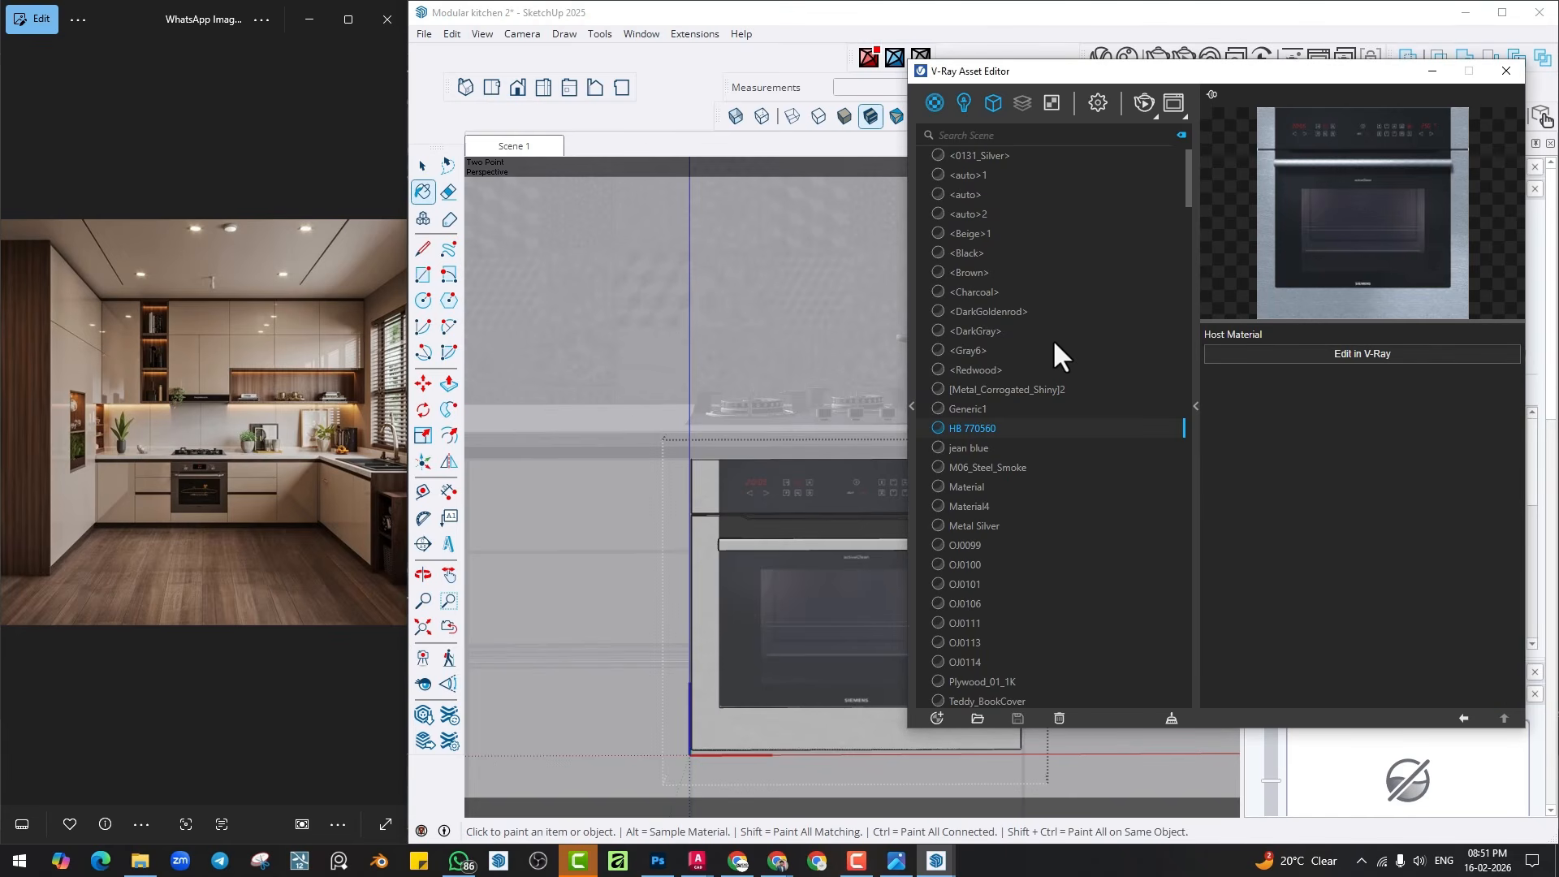
pyautogui.click(424, 34)
pyautogui.click(445, 114)
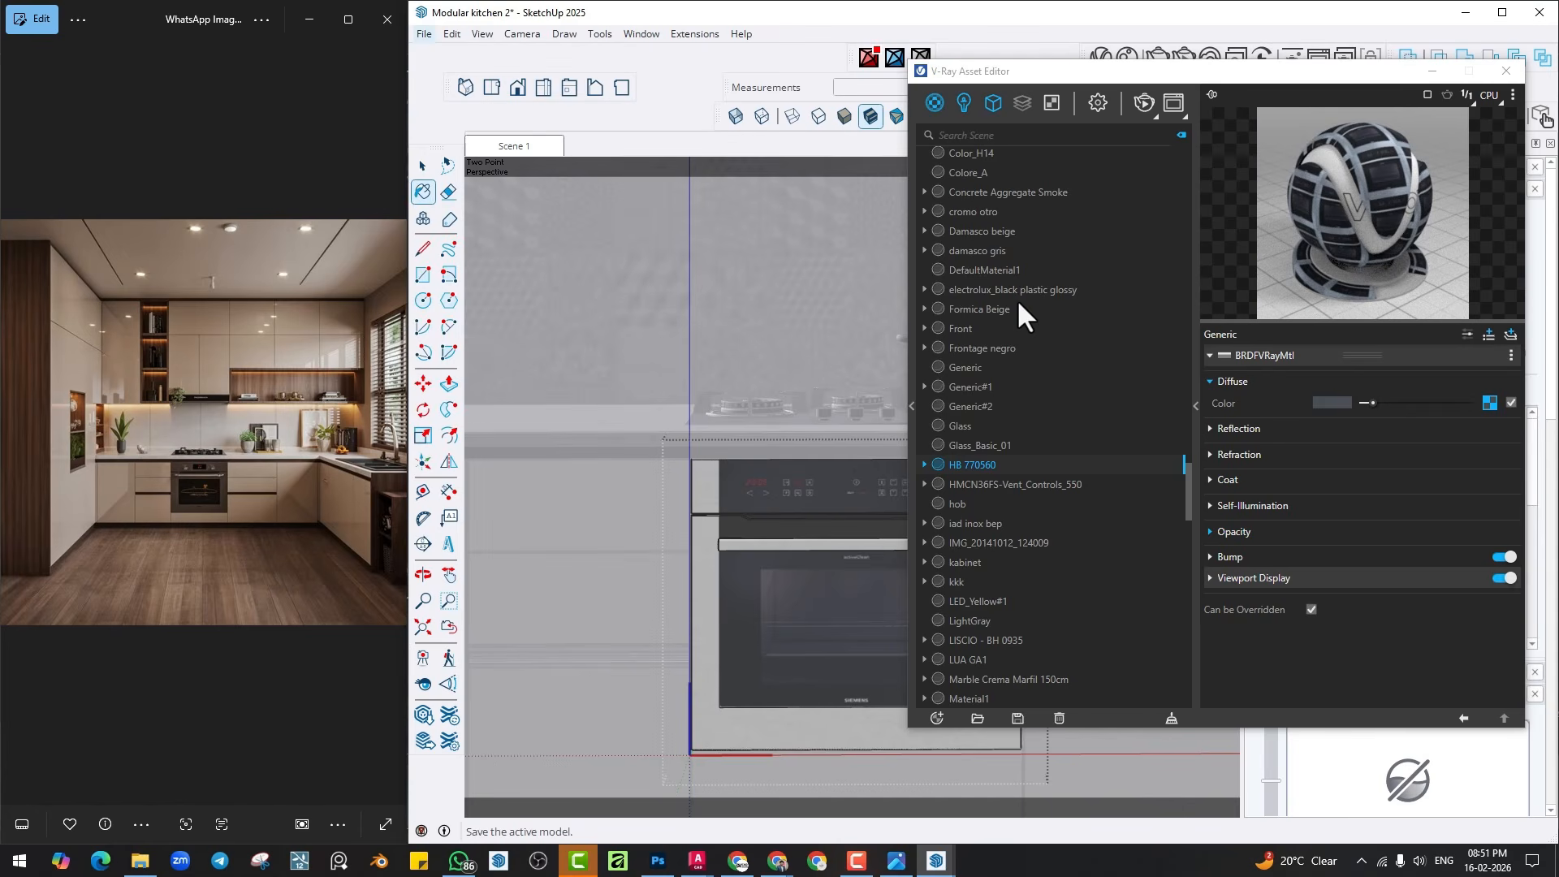
# Convert the host materials from <0131_Silver> through <Brown> to V-Ray materials.
pyautogui.scroll(15, 1011, 289)
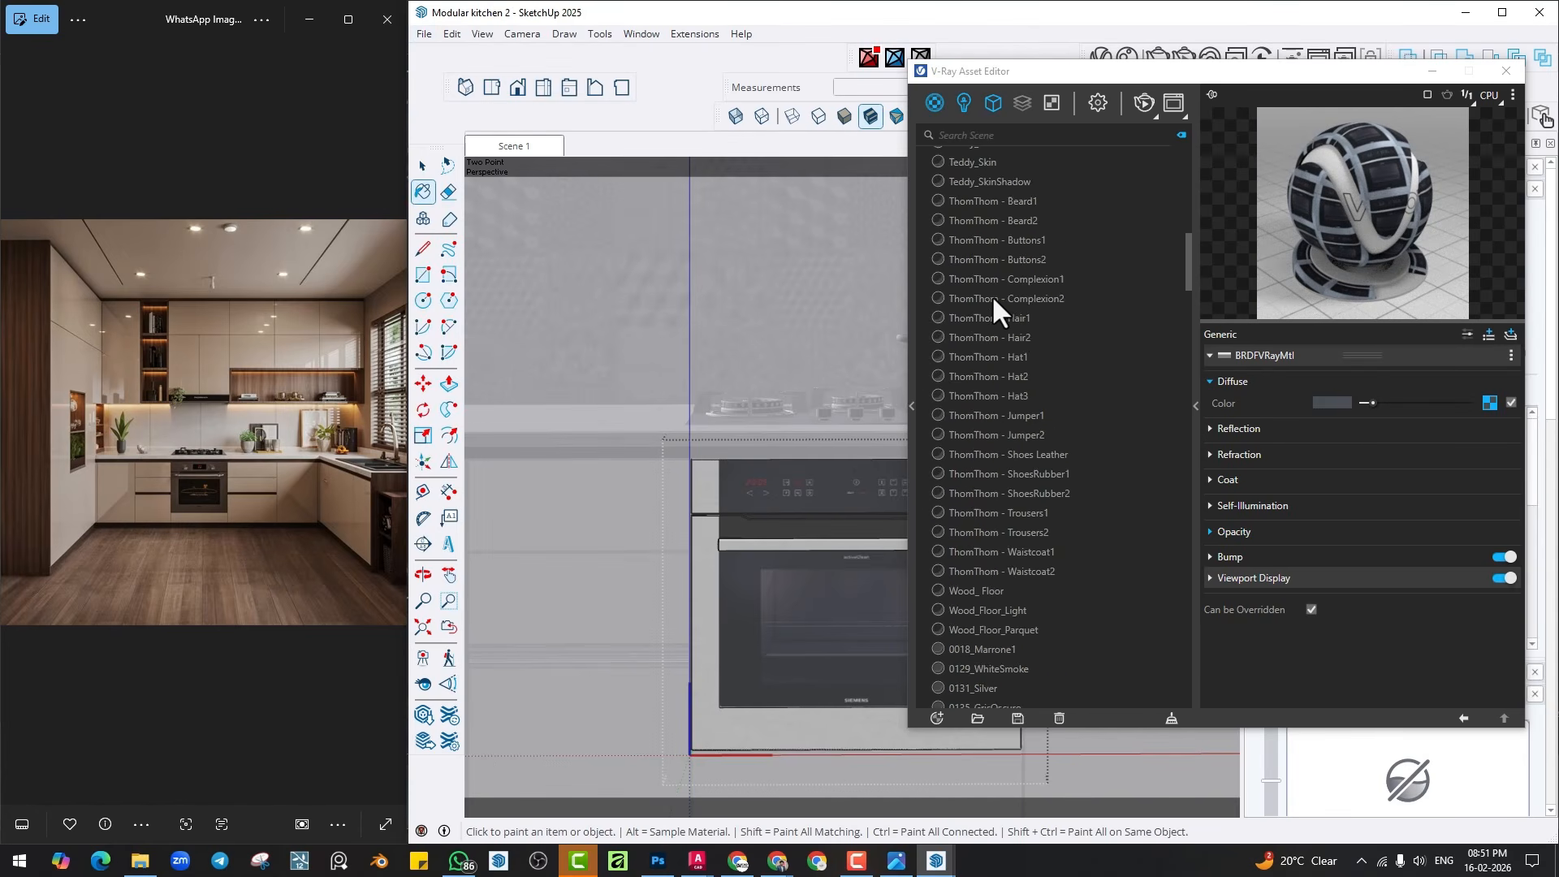
pyautogui.click(957, 191)
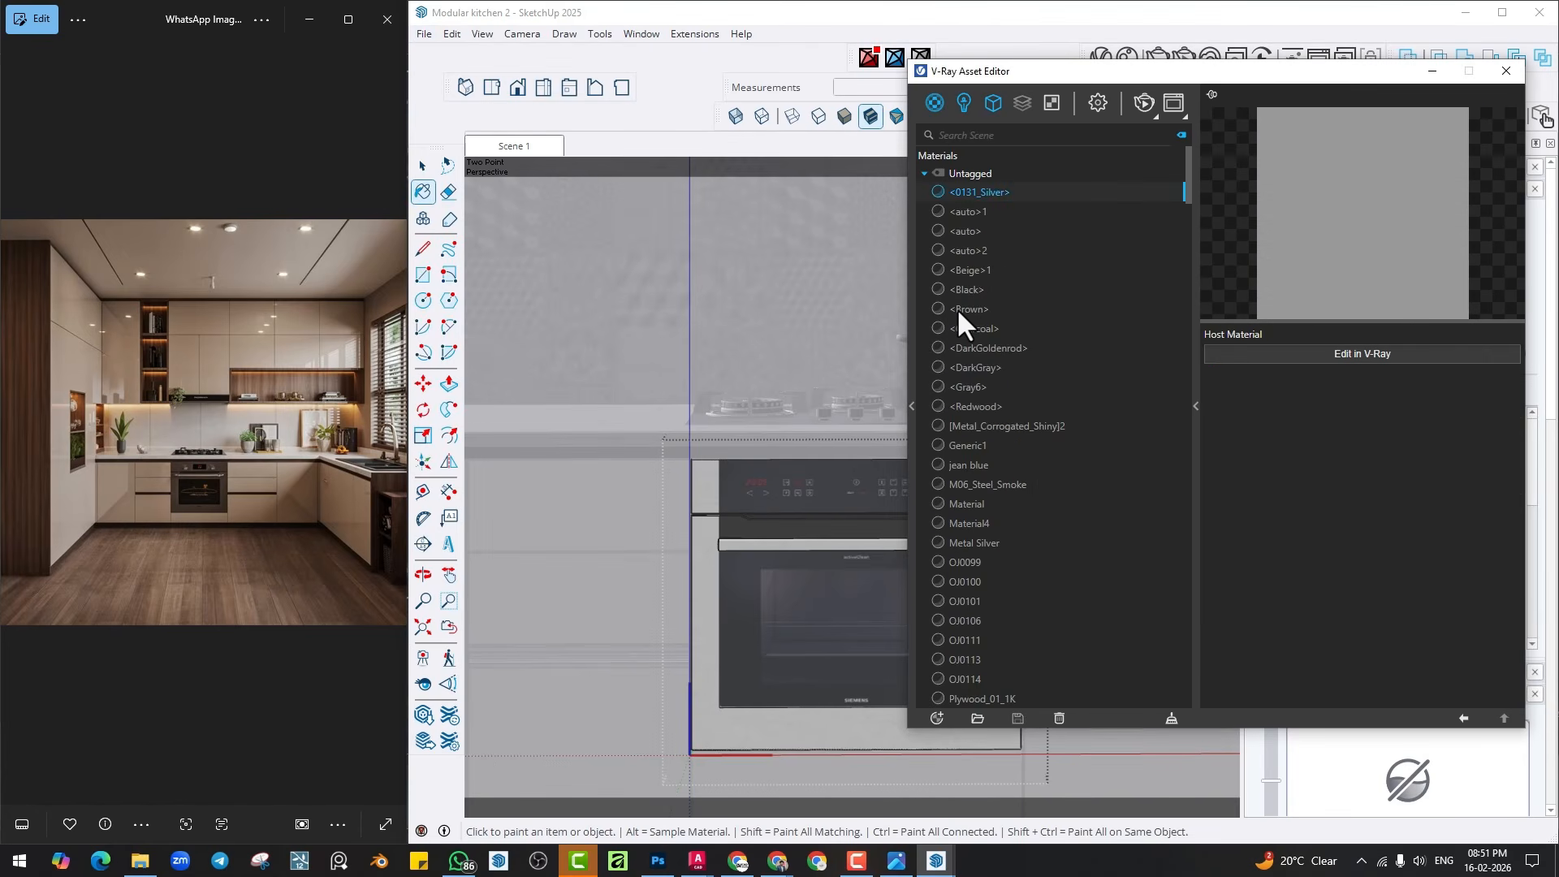
pyautogui.click(956, 308)
pyautogui.rightClick(957, 308)
pyautogui.click(983, 379)
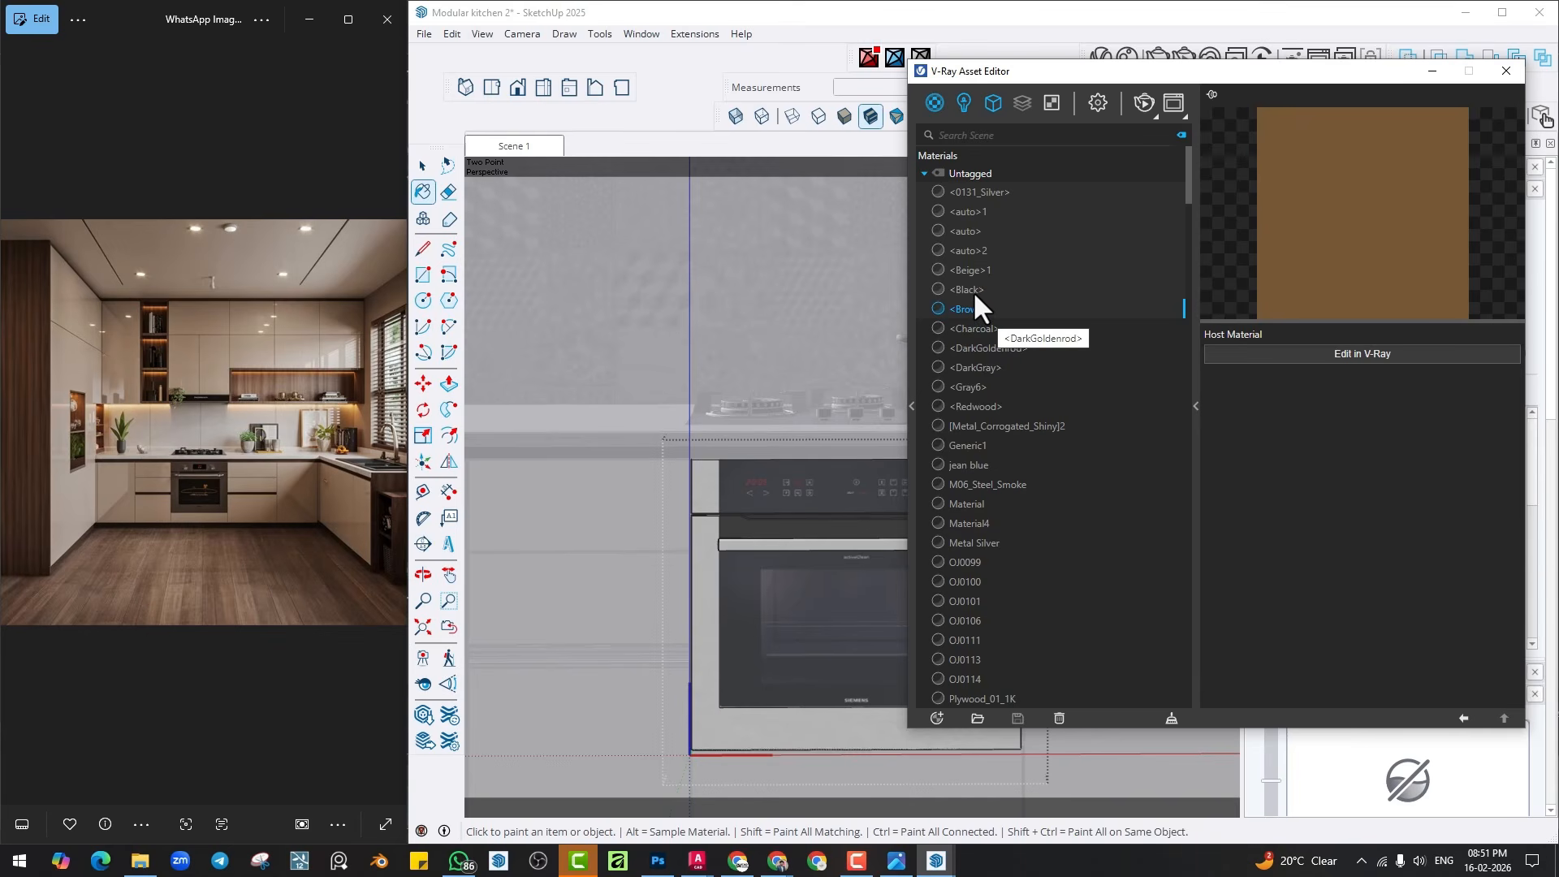
pyautogui.scroll(10, 972, 290)
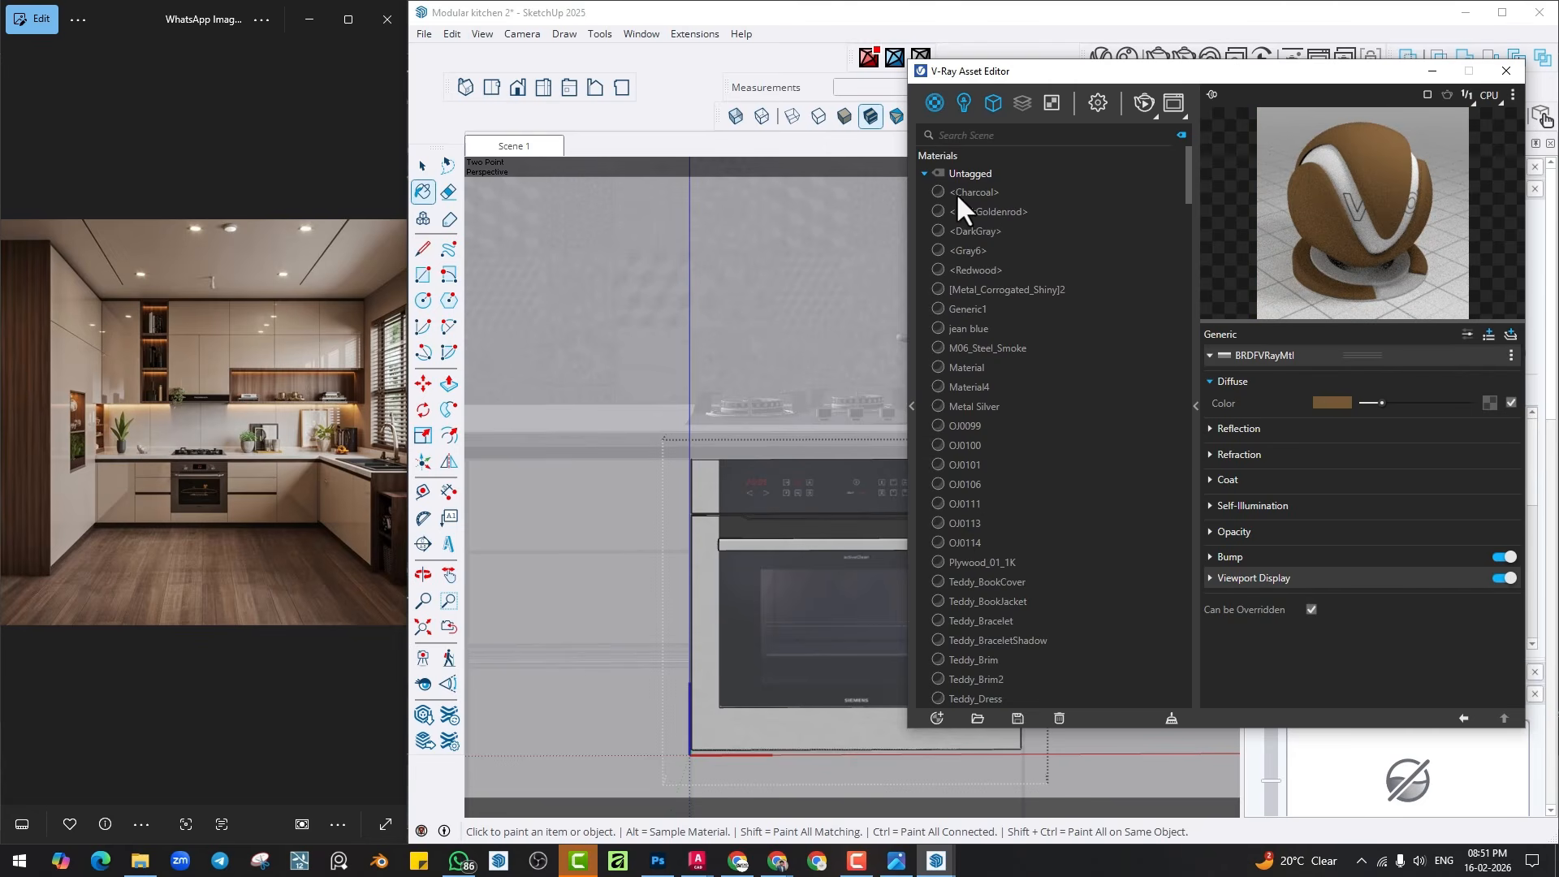
# Convert the host materials from <Charcoal> through jean blue to V-Ray materials.
pyautogui.click(952, 321)
pyautogui.rightClick(952, 322)
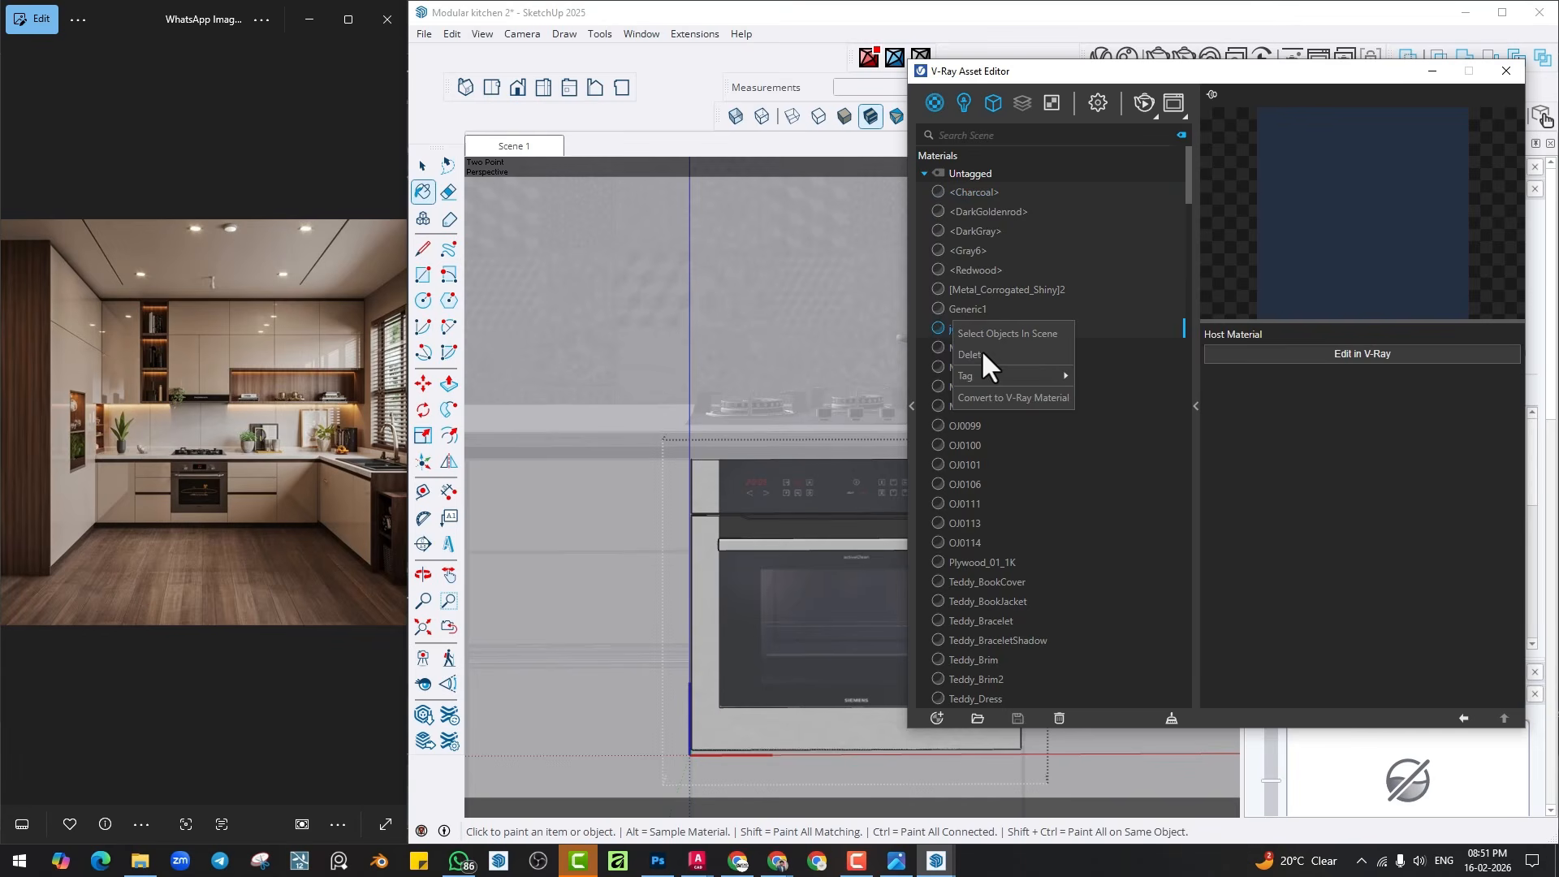
pyautogui.click(972, 398)
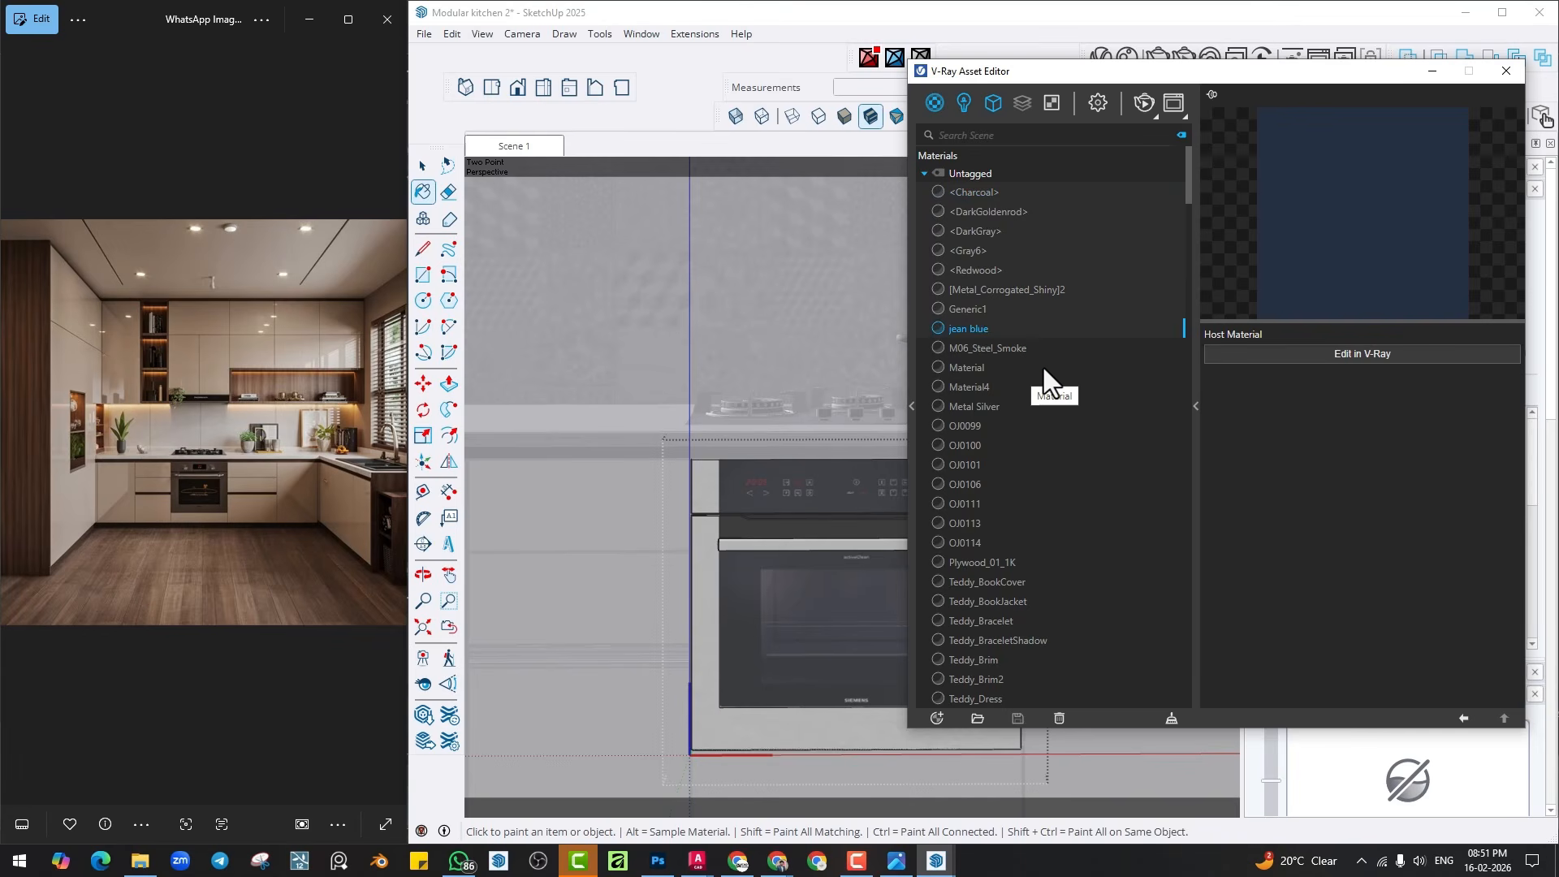
pyautogui.scroll(-2, 1031, 349)
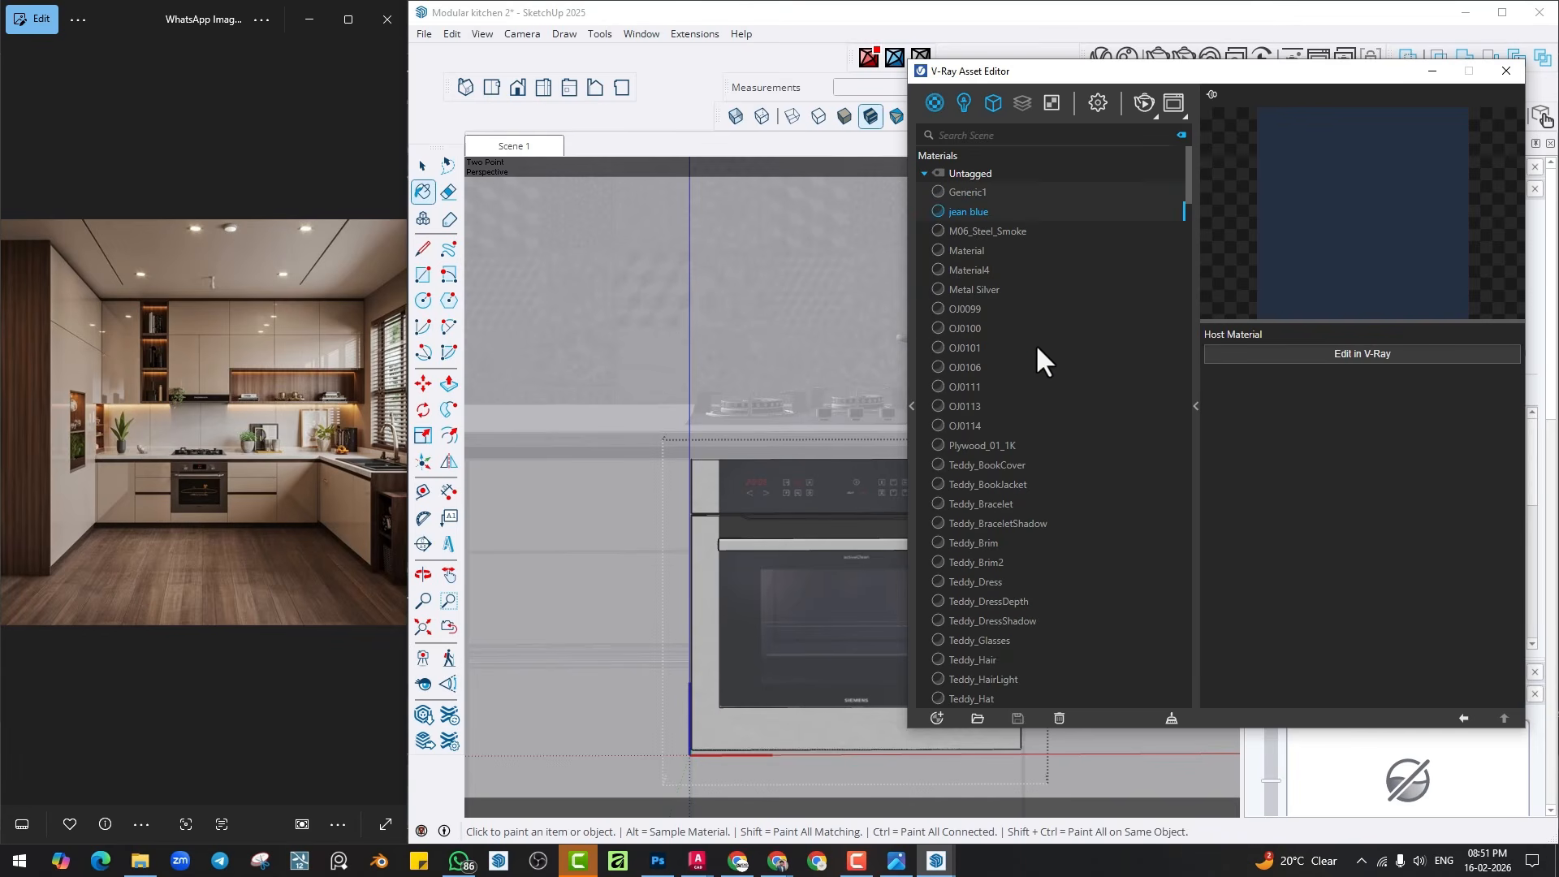
pyautogui.click(958, 307)
pyautogui.rightClick(959, 309)
pyautogui.click(982, 252)
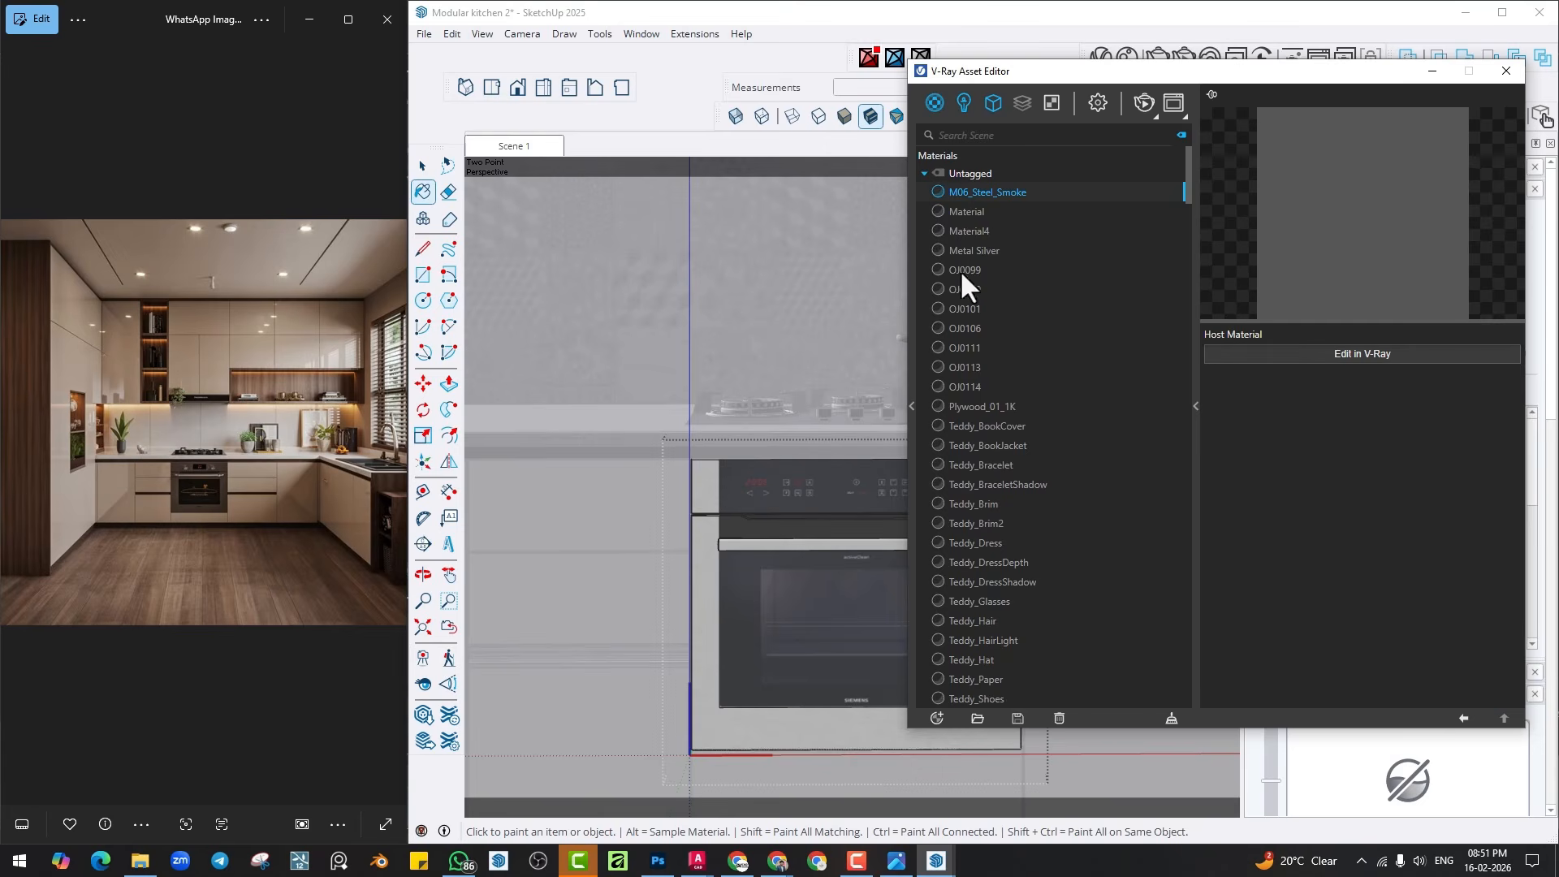
# Try to convert the host materials from M06_Steel_Smoke through OJ0101 to V-Ray materials.
pyautogui.click(962, 307)
pyautogui.rightClick(961, 308)
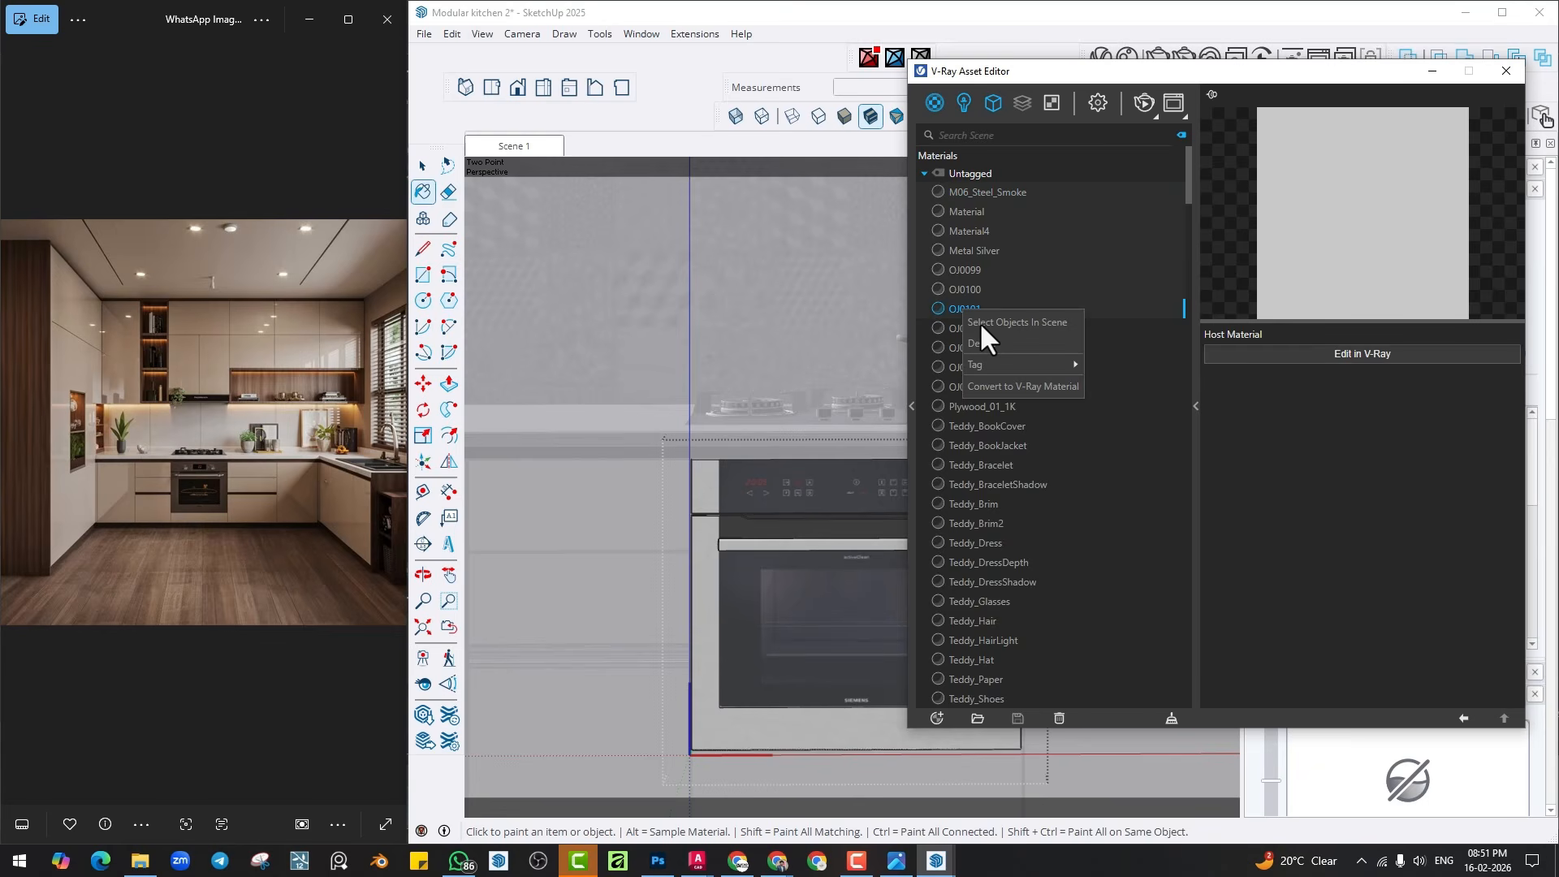
pyautogui.click(994, 385)
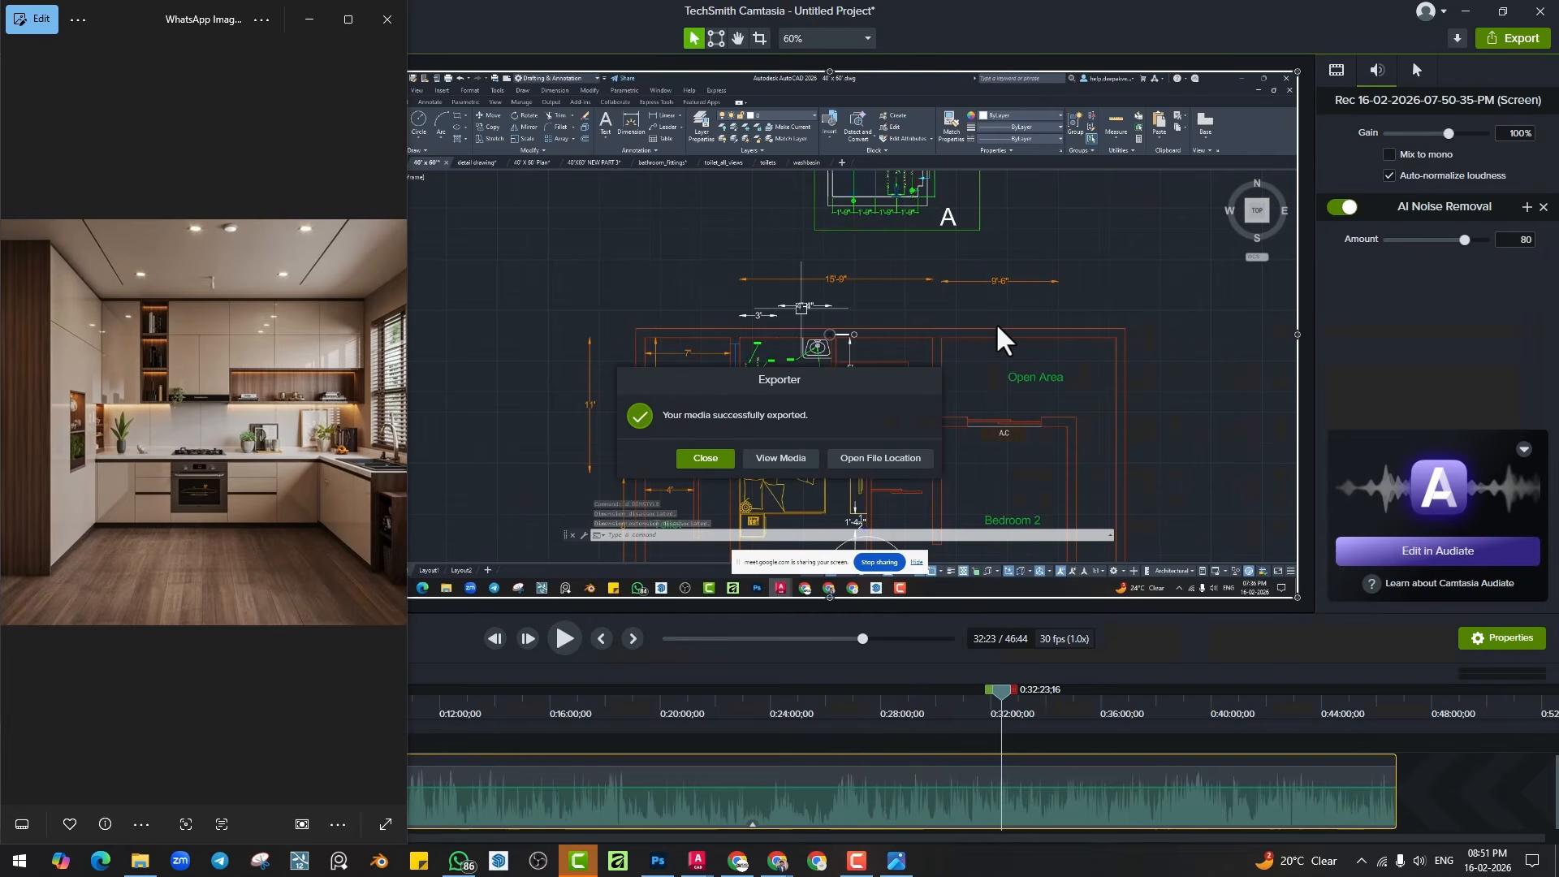
# Dismiss the export message in Camtasia, minimise its window and refresh the desktop.
pyautogui.click(898, 609)
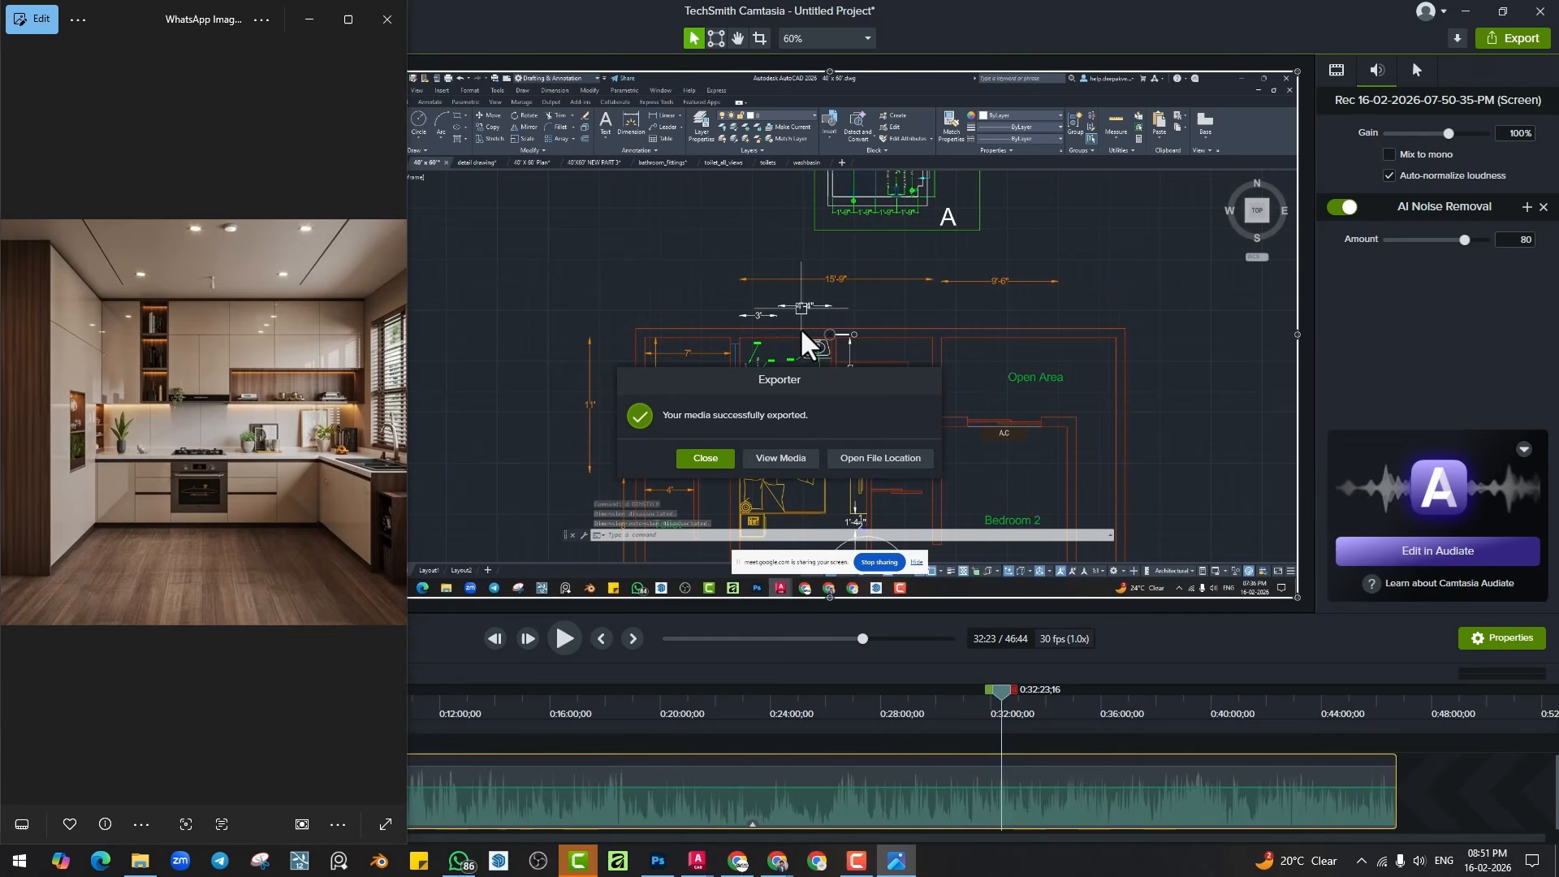
pyautogui.click(703, 459)
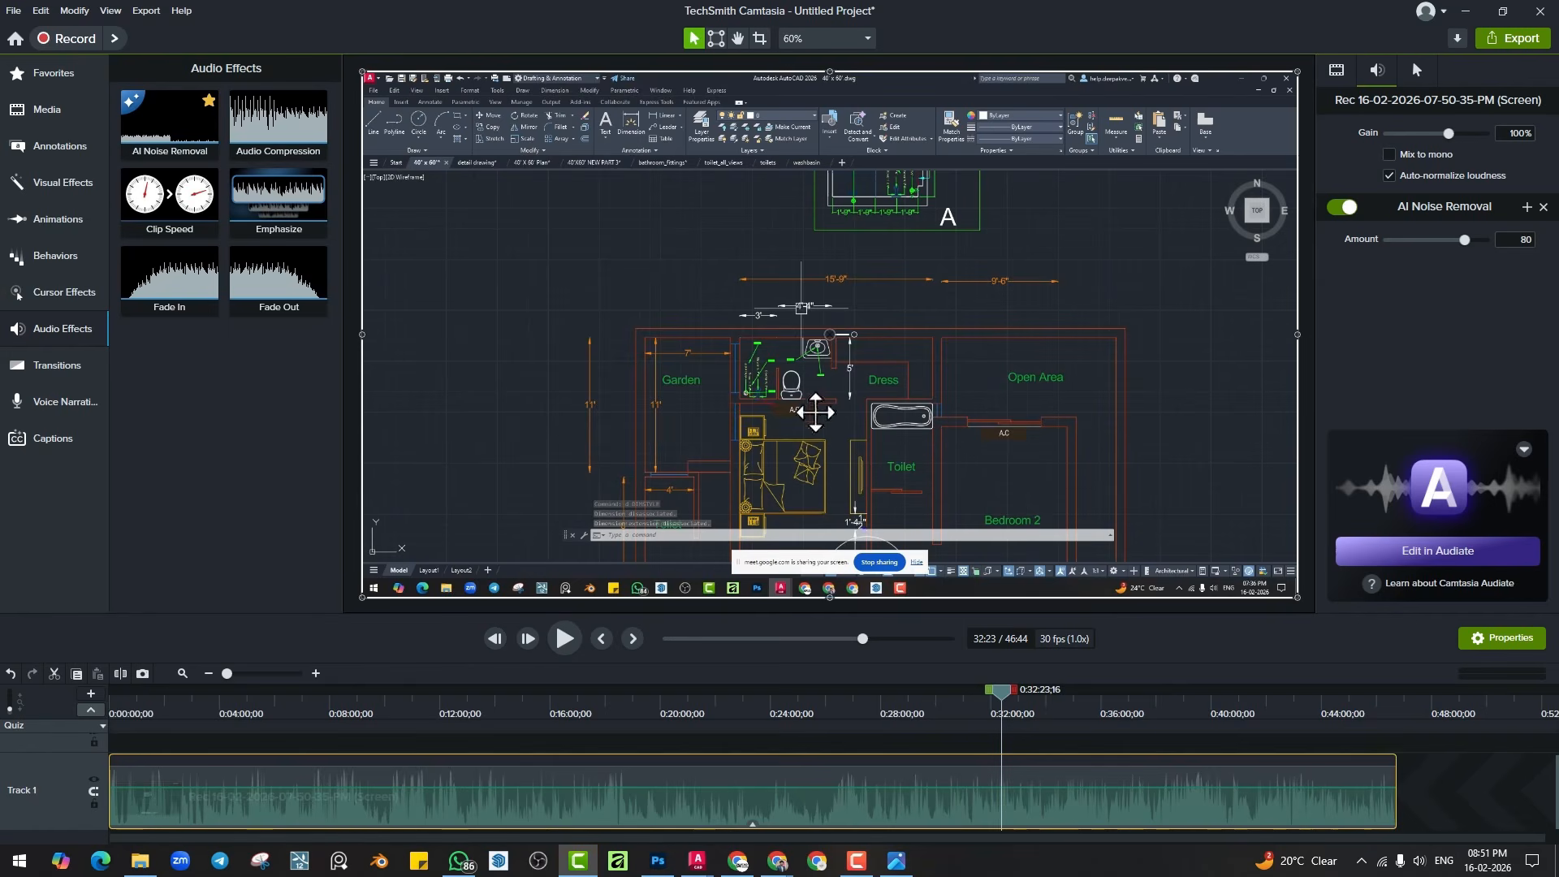
pyautogui.click(1469, 13)
pyautogui.rightClick(771, 250)
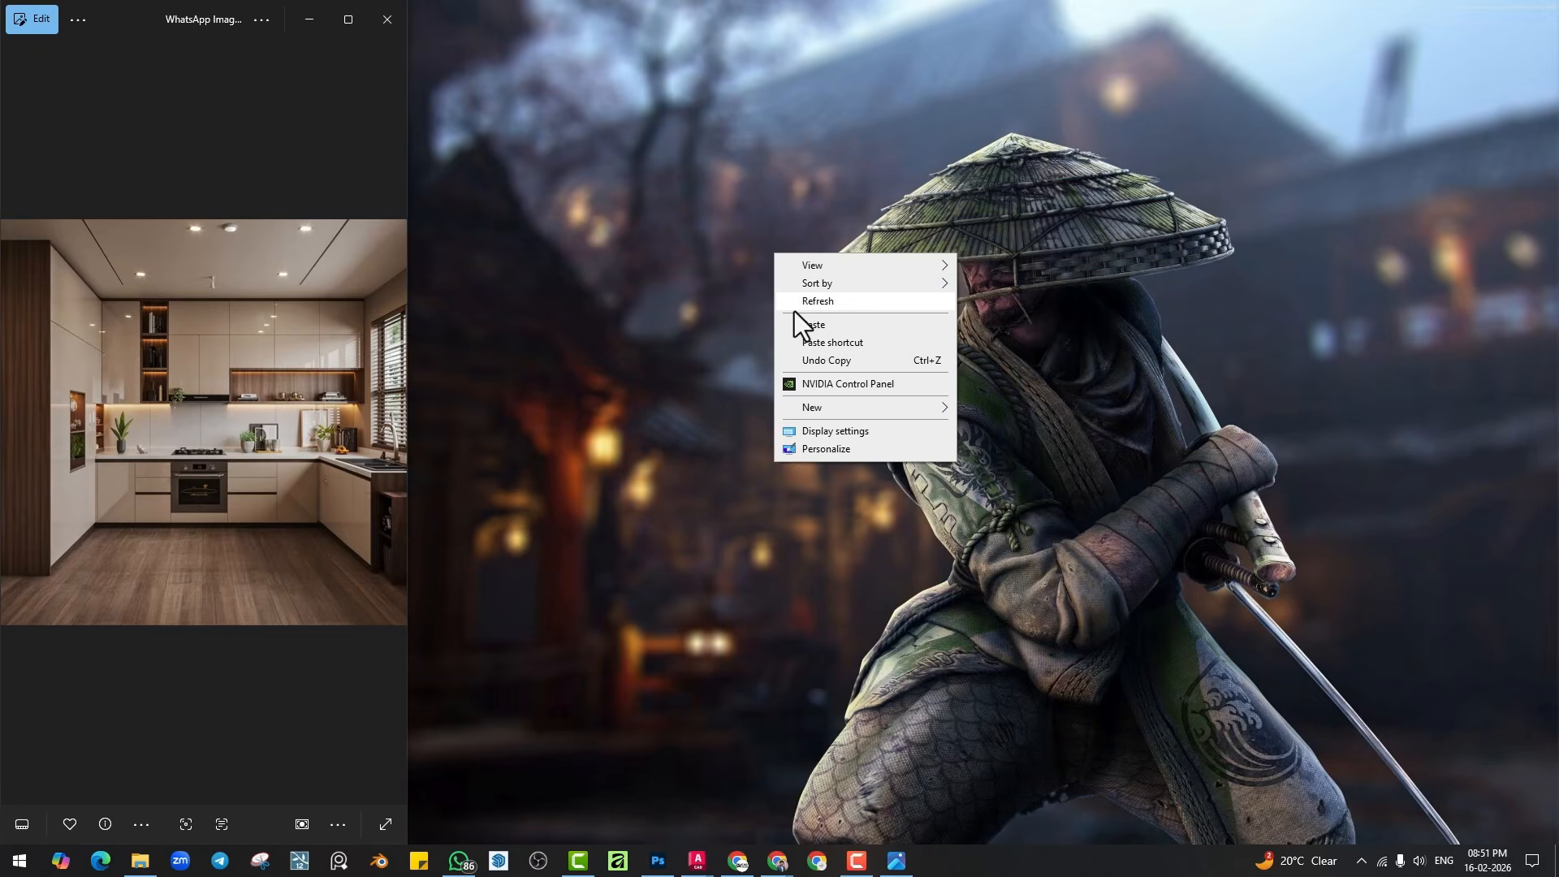
pyautogui.click(793, 307)
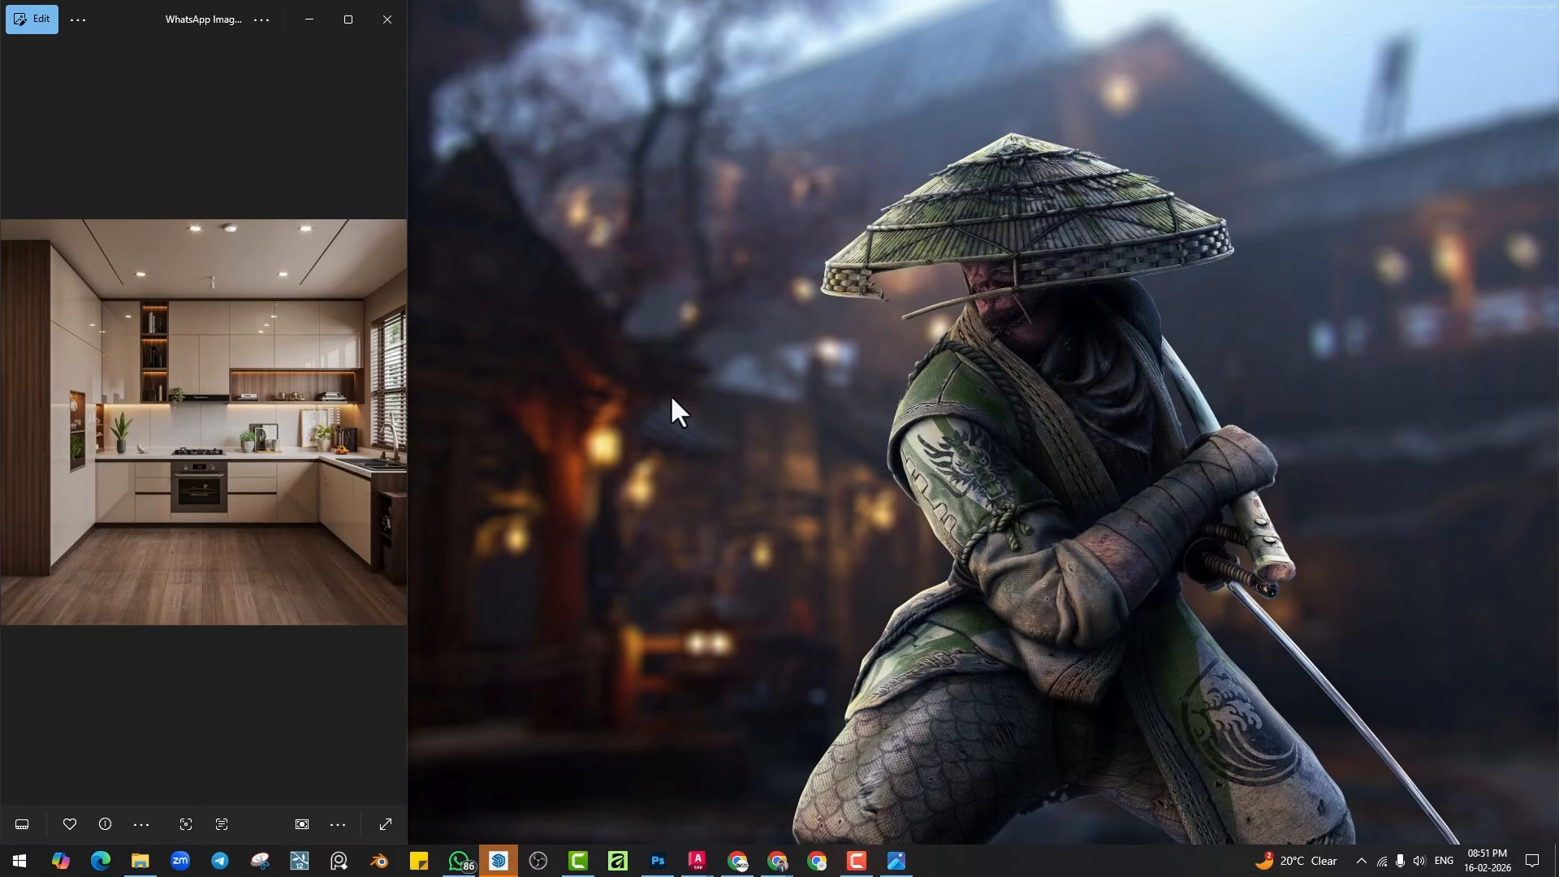
# Reopen the recent file Modular kitchen 2 in the restarted SketchUp.
pyautogui.rightClick(690, 347)
pyautogui.click(722, 395)
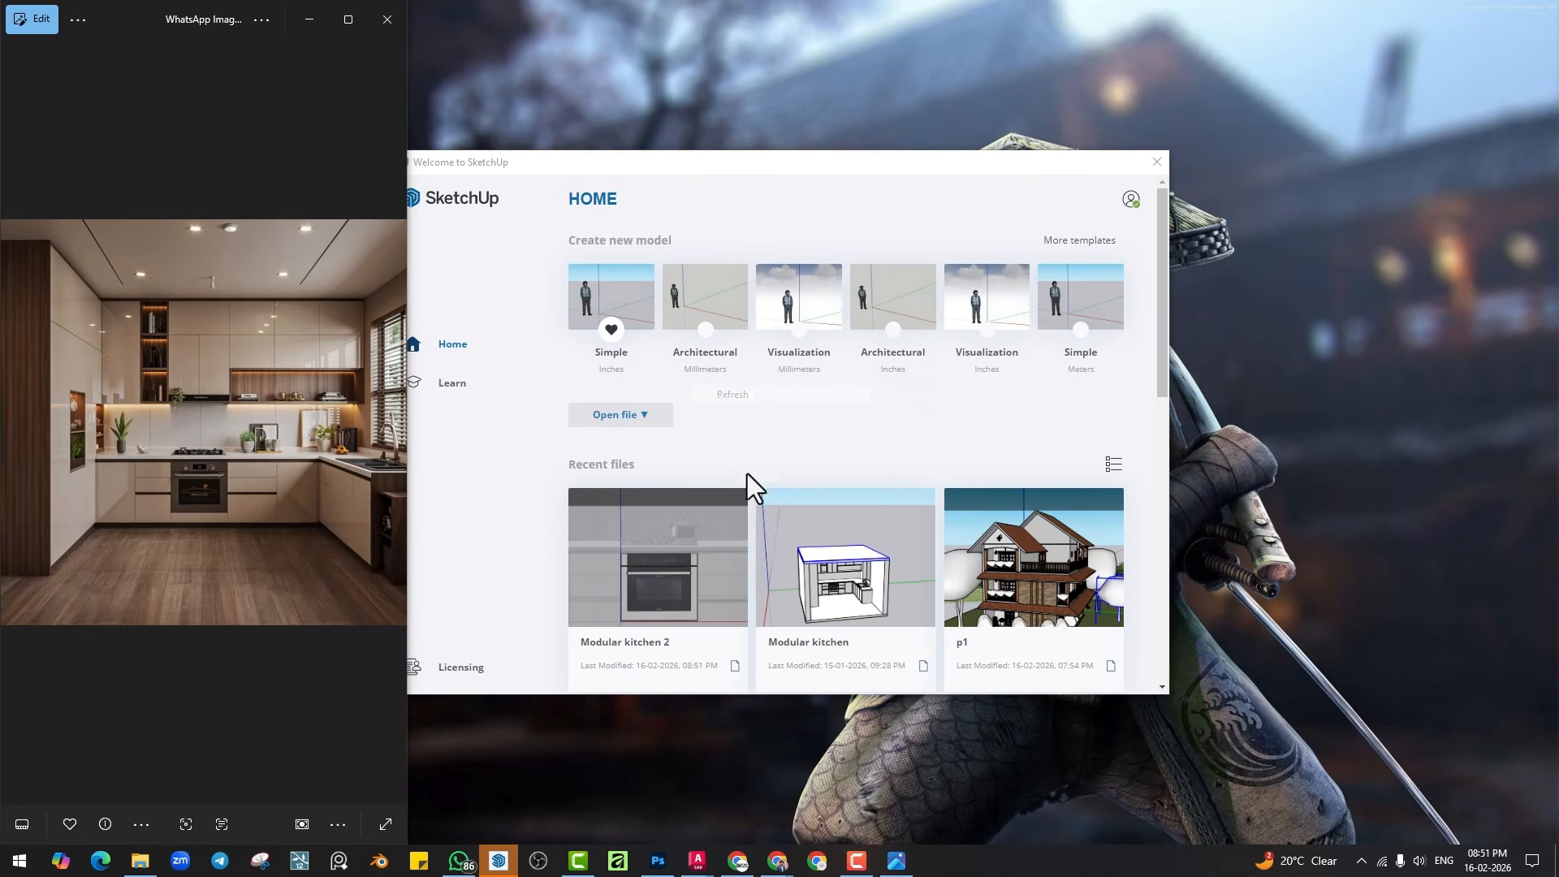
pyautogui.click(685, 592)
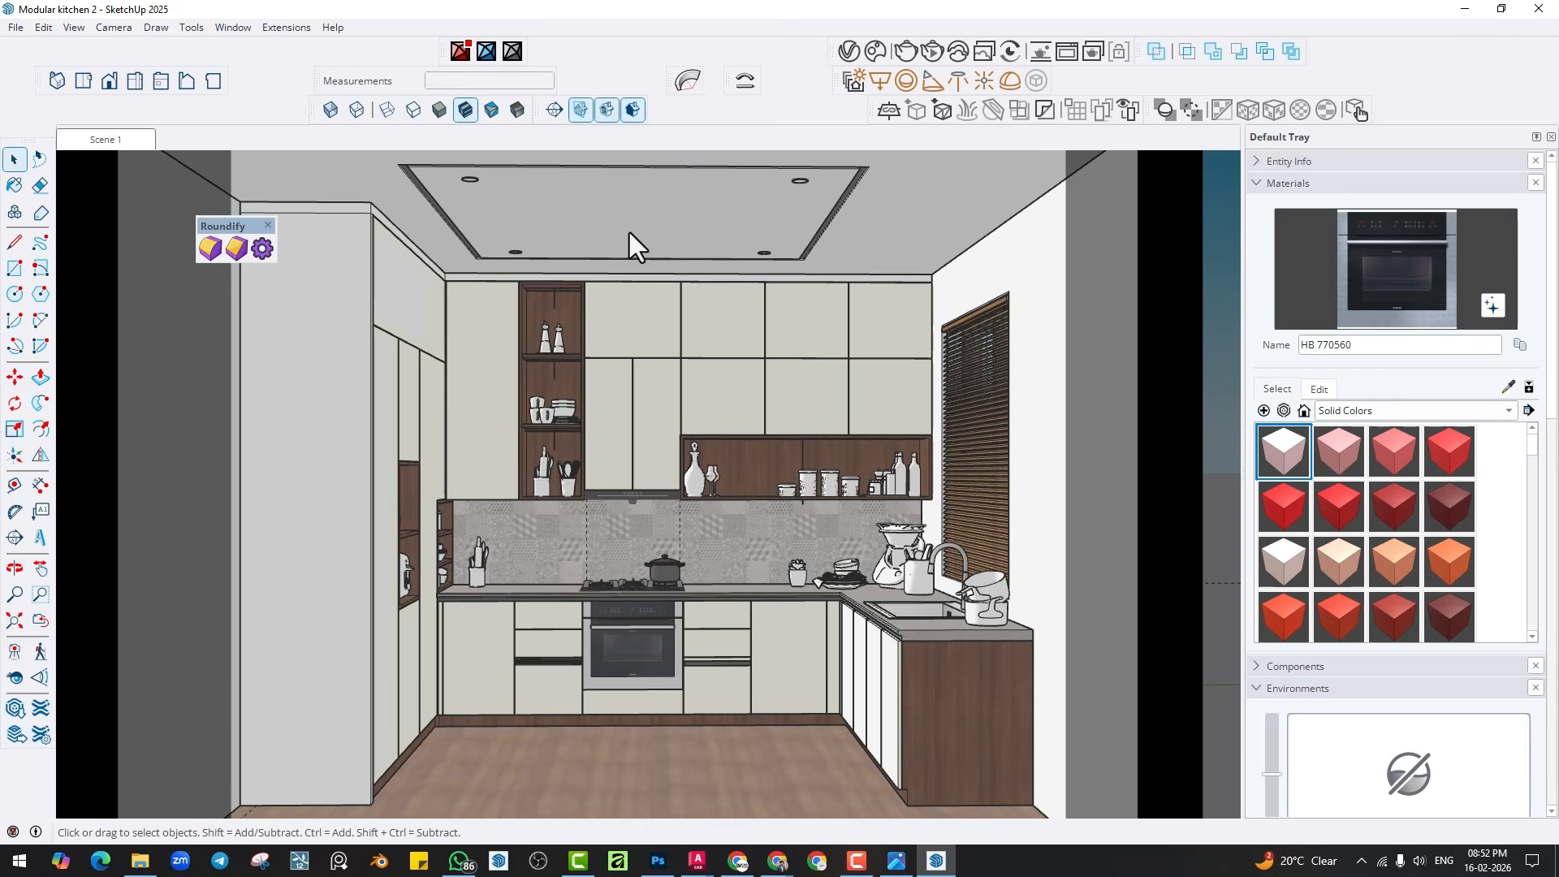
pyautogui.scroll(3, 656, 435)
pyautogui.scroll(-1, 578, 651)
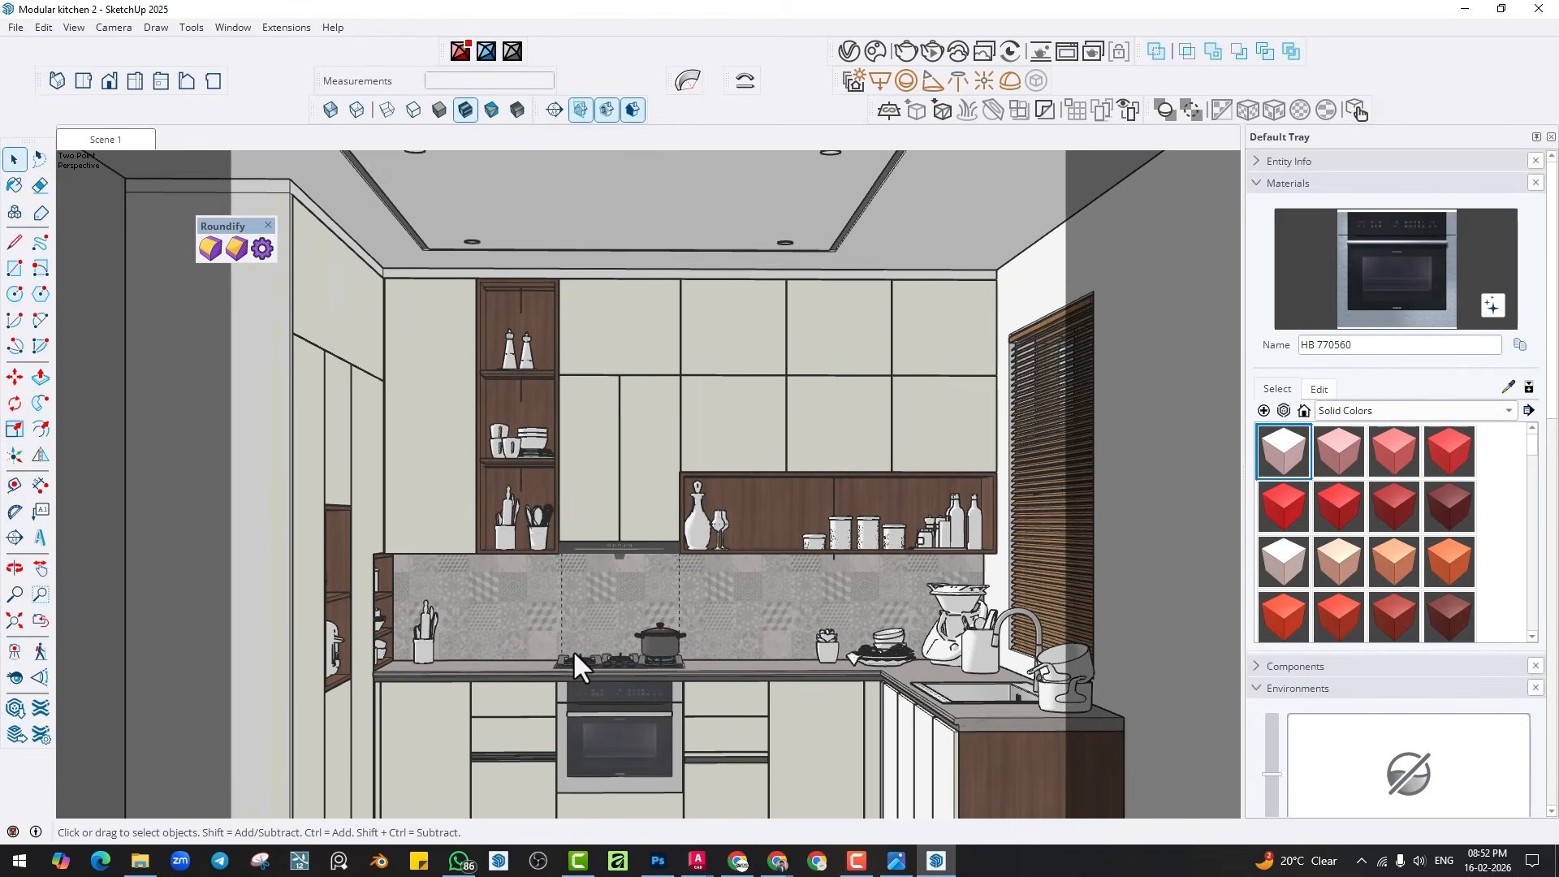
pyautogui.scroll(5, 637, 619)
pyautogui.scroll(-3, 649, 568)
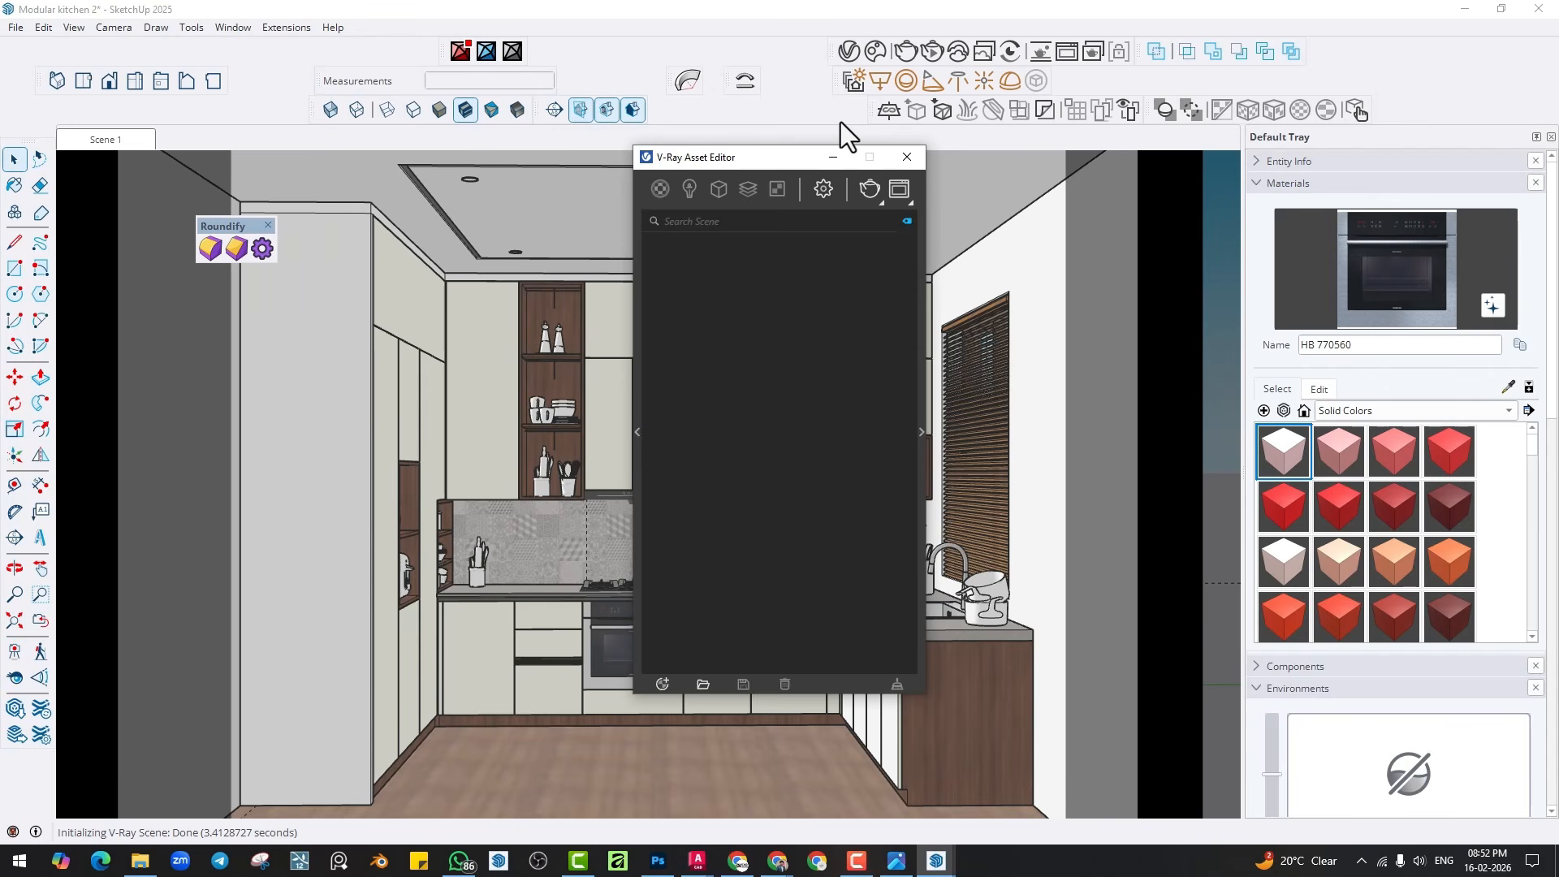
# Convert the host materials from <0131_Silver> through <auto>2 to V-Ray materials, then save the model and close the V-Ray Asset Editor.
pyautogui.scroll(-10, 755, 325)
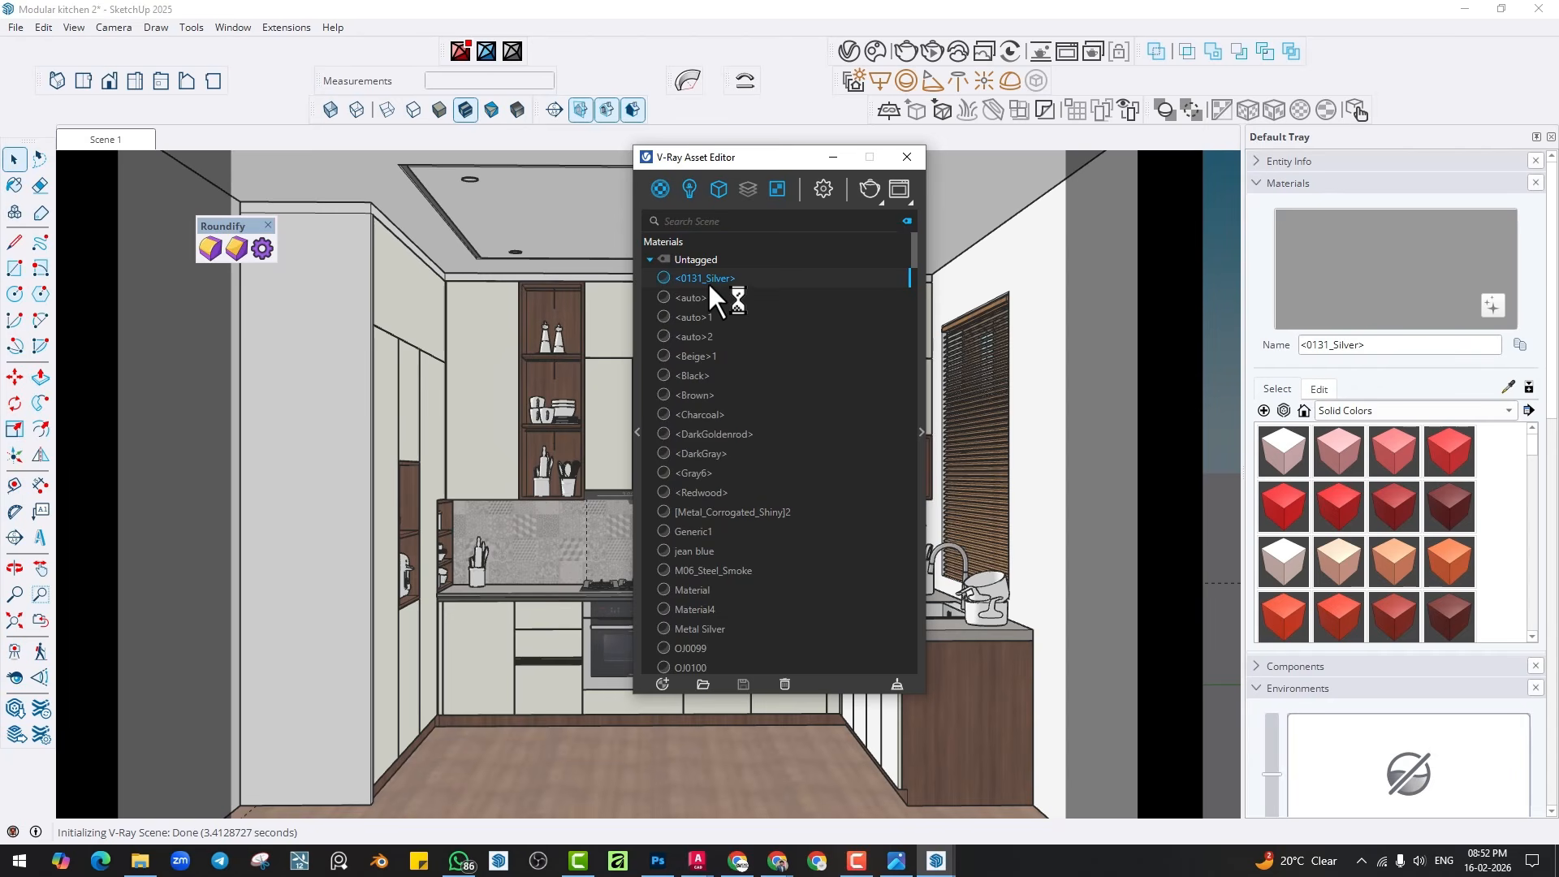
pyautogui.click(695, 331)
pyautogui.rightClick(696, 335)
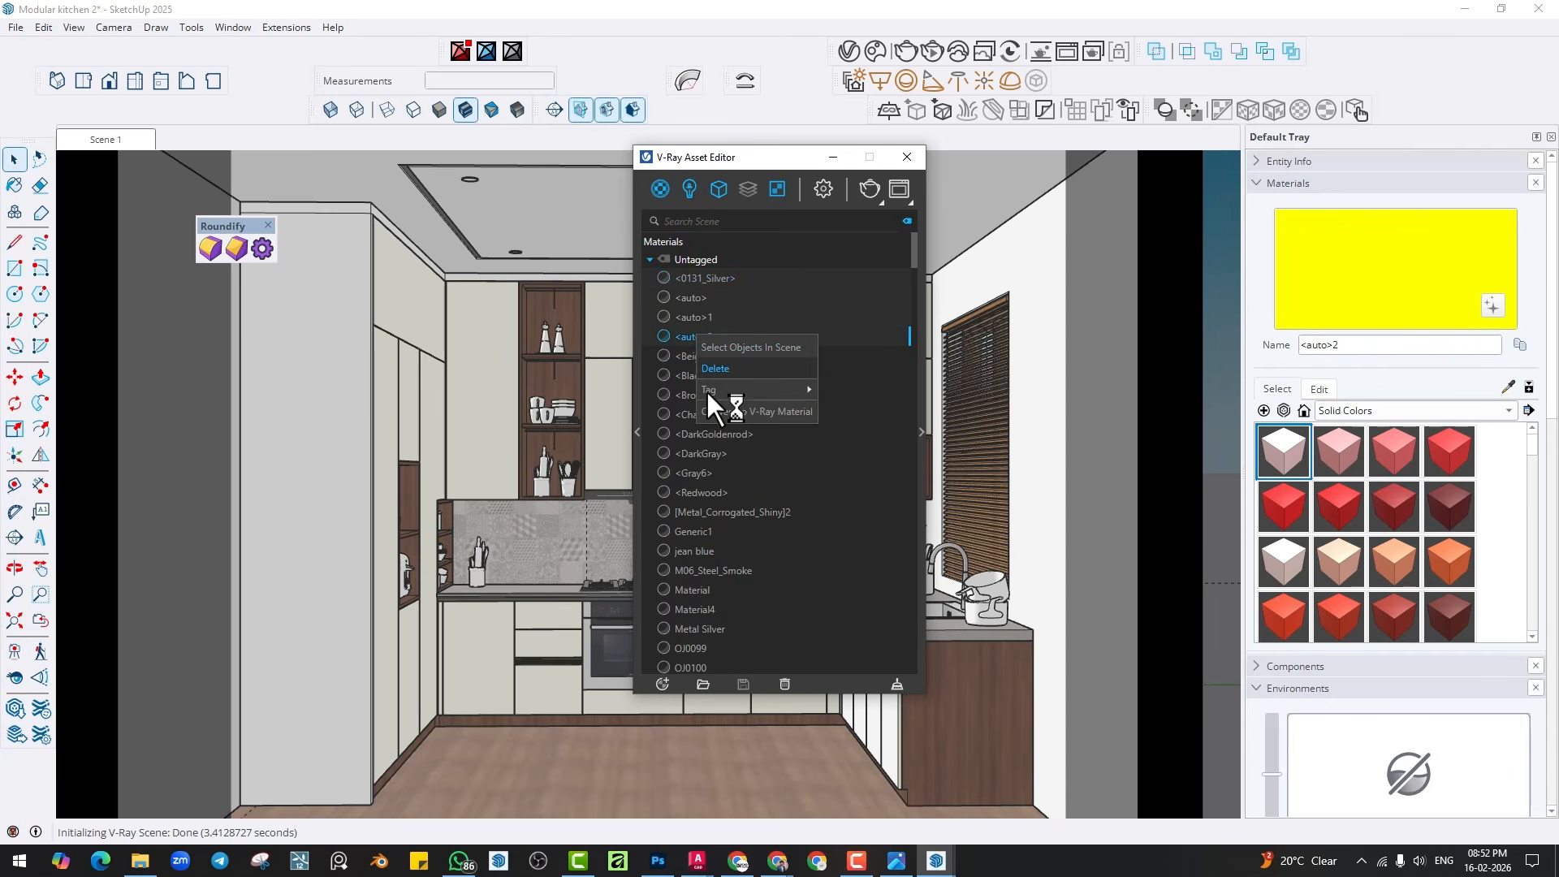
pyautogui.click(708, 406)
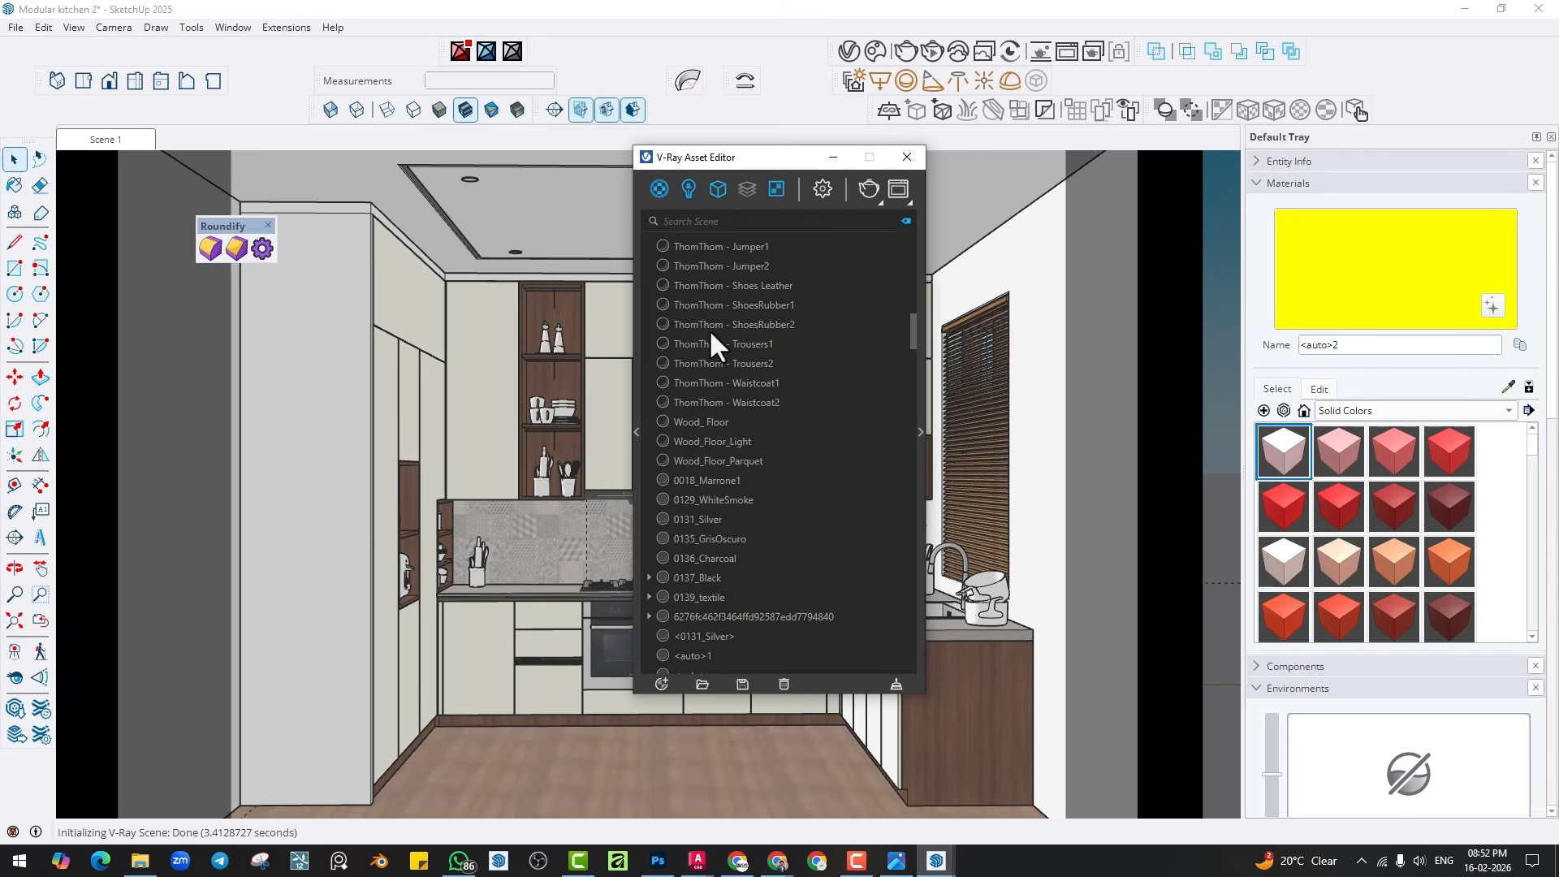
pyautogui.click(15, 27)
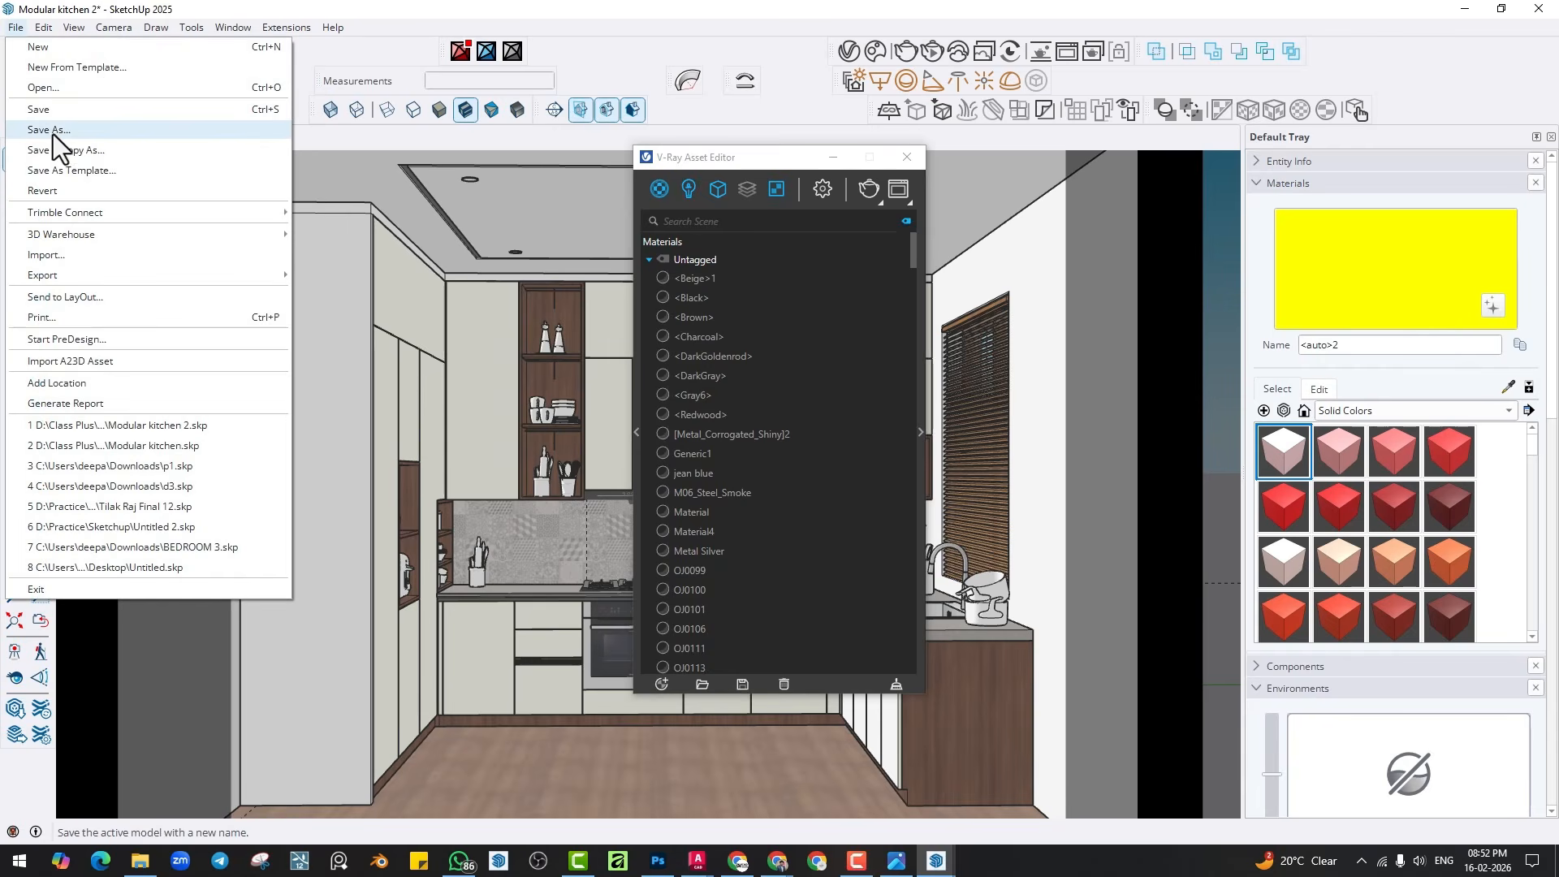
pyautogui.click(57, 123)
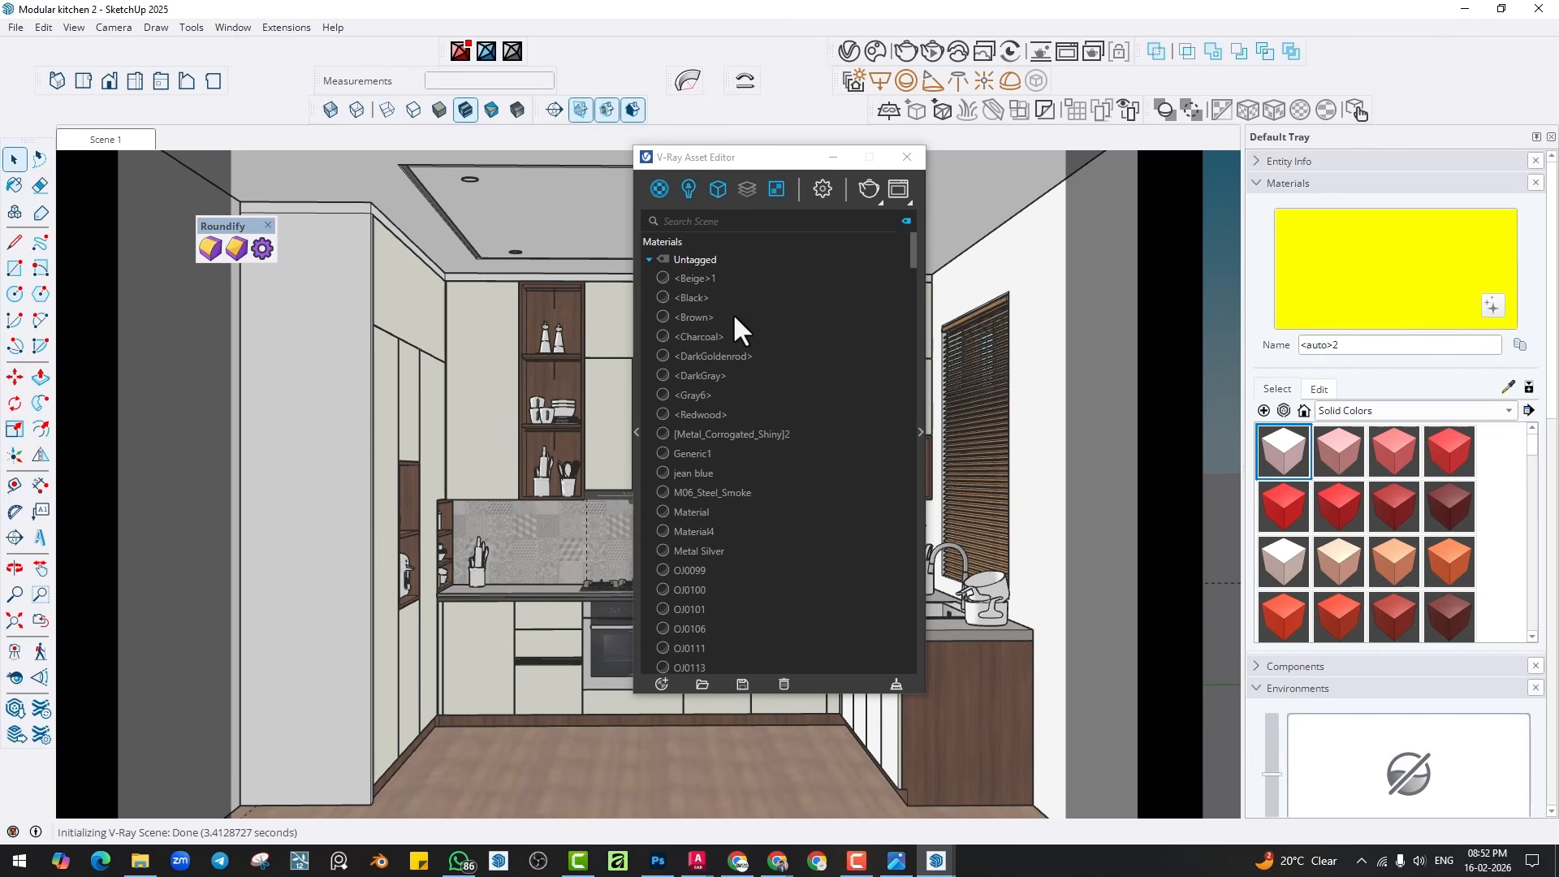
pyautogui.click(906, 157)
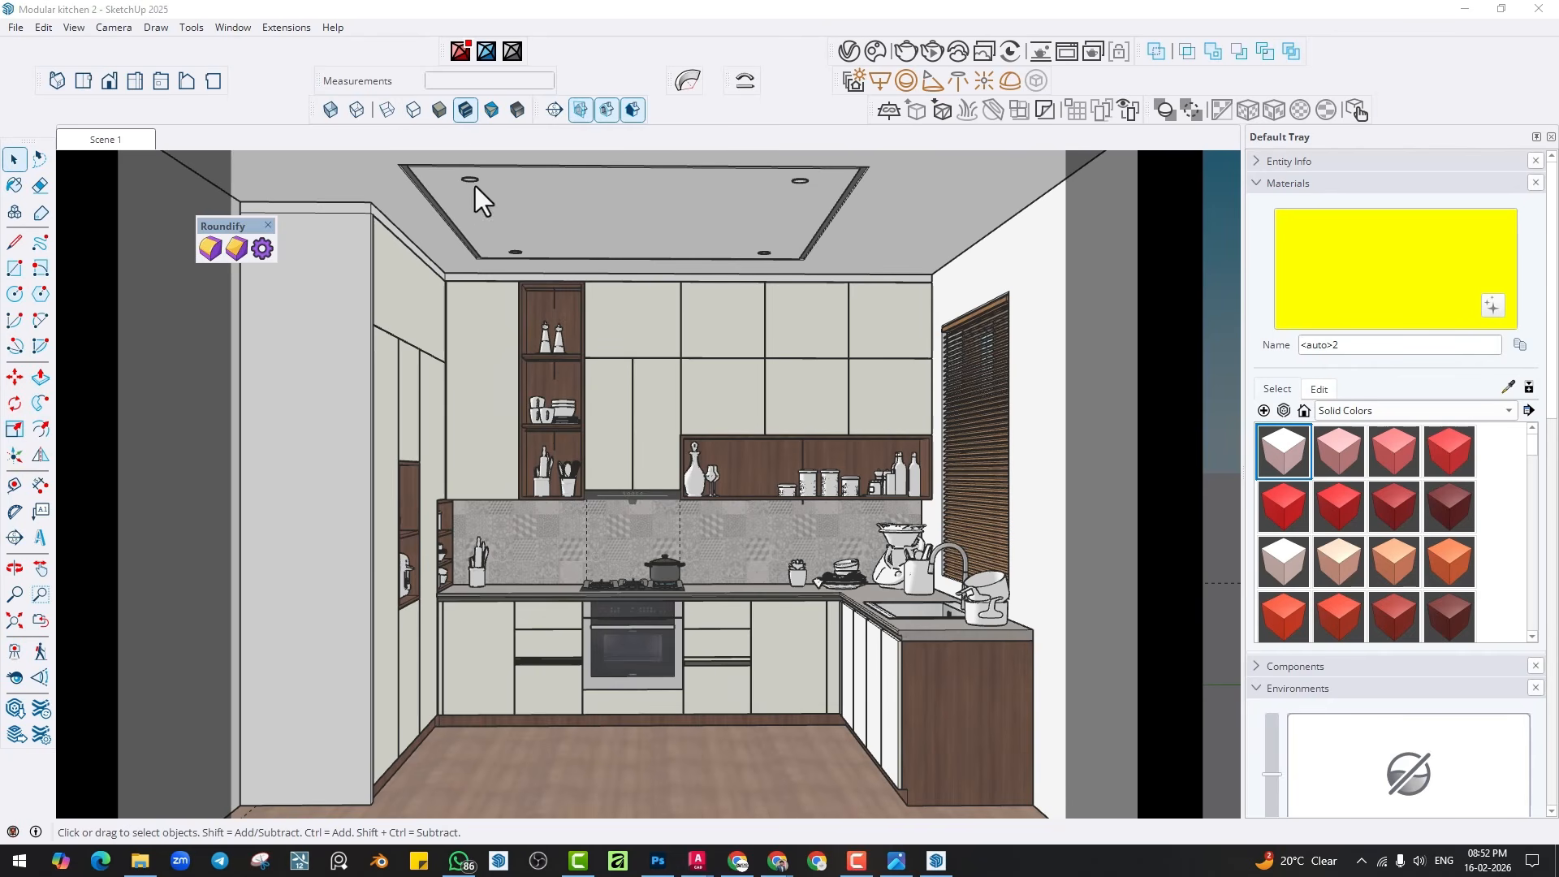
# Check an interactive V-Ray render of the kitchen with SketchUp resized beside the reference image, then stop and close it.
pyautogui.click(932, 51)
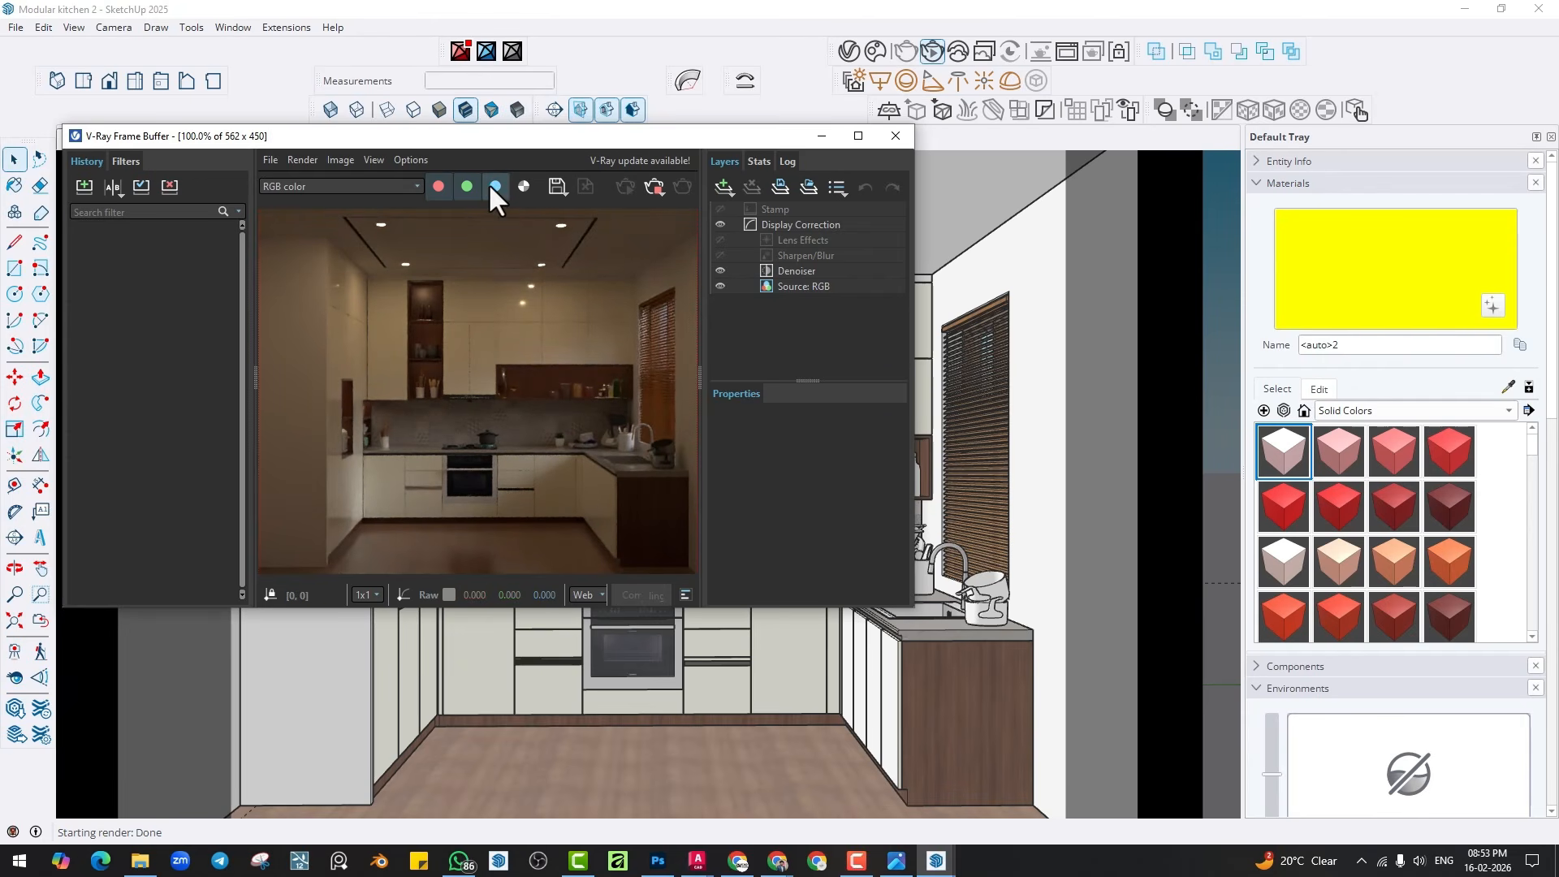
pyautogui.moveTo(713, 13)
pyautogui.mouseDown()
pyautogui.moveTo(752, 28)
pyautogui.moveTo(1557, 48)
pyautogui.mouseUp()
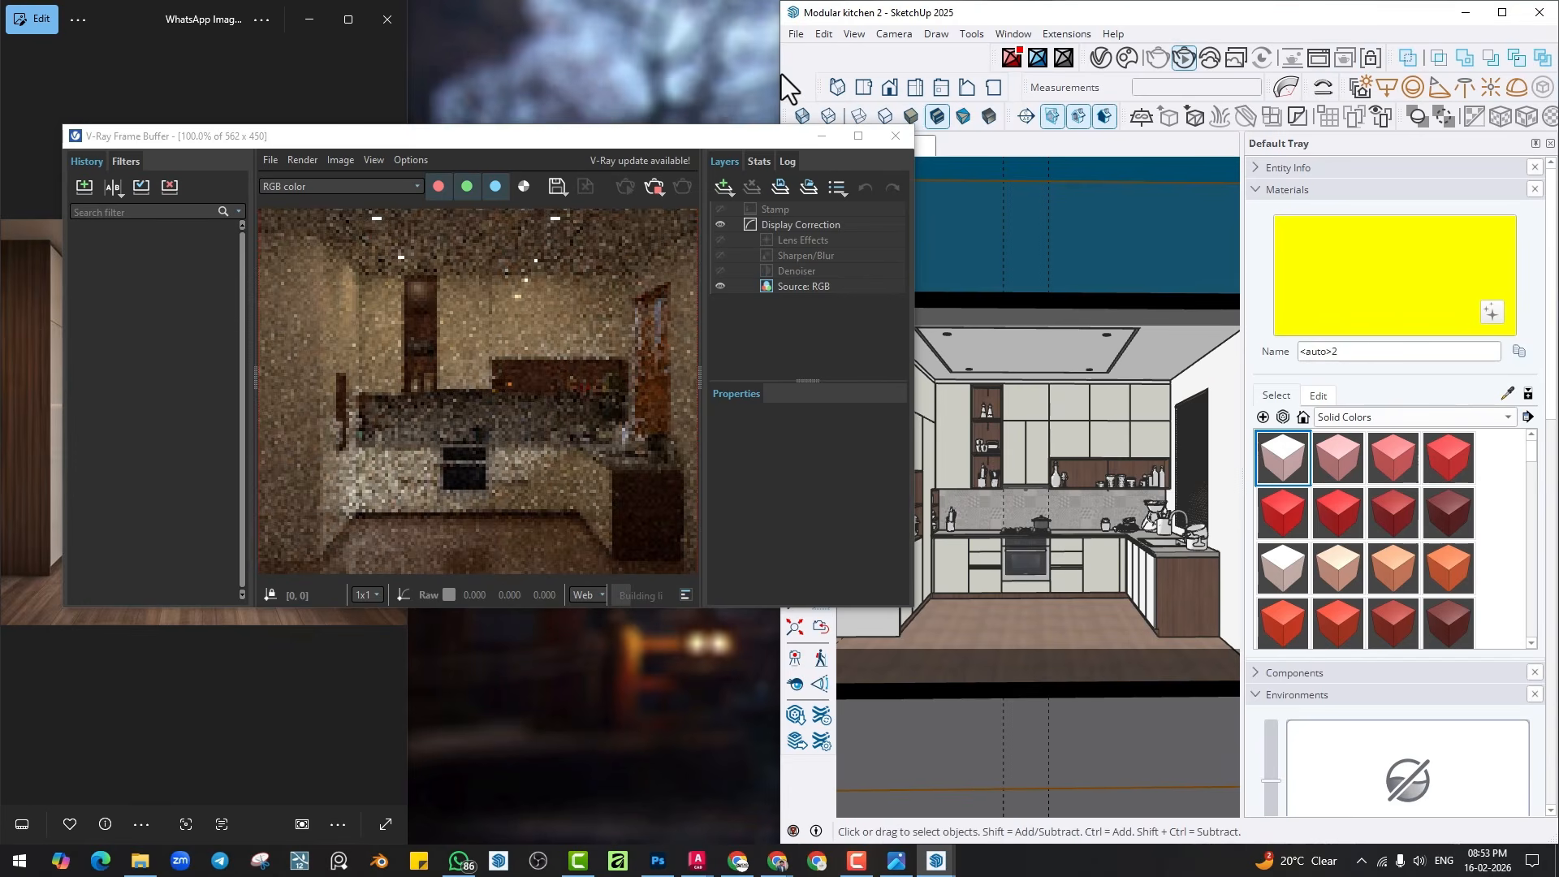
pyautogui.moveTo(778, 69); pyautogui.dragTo(403, 65)
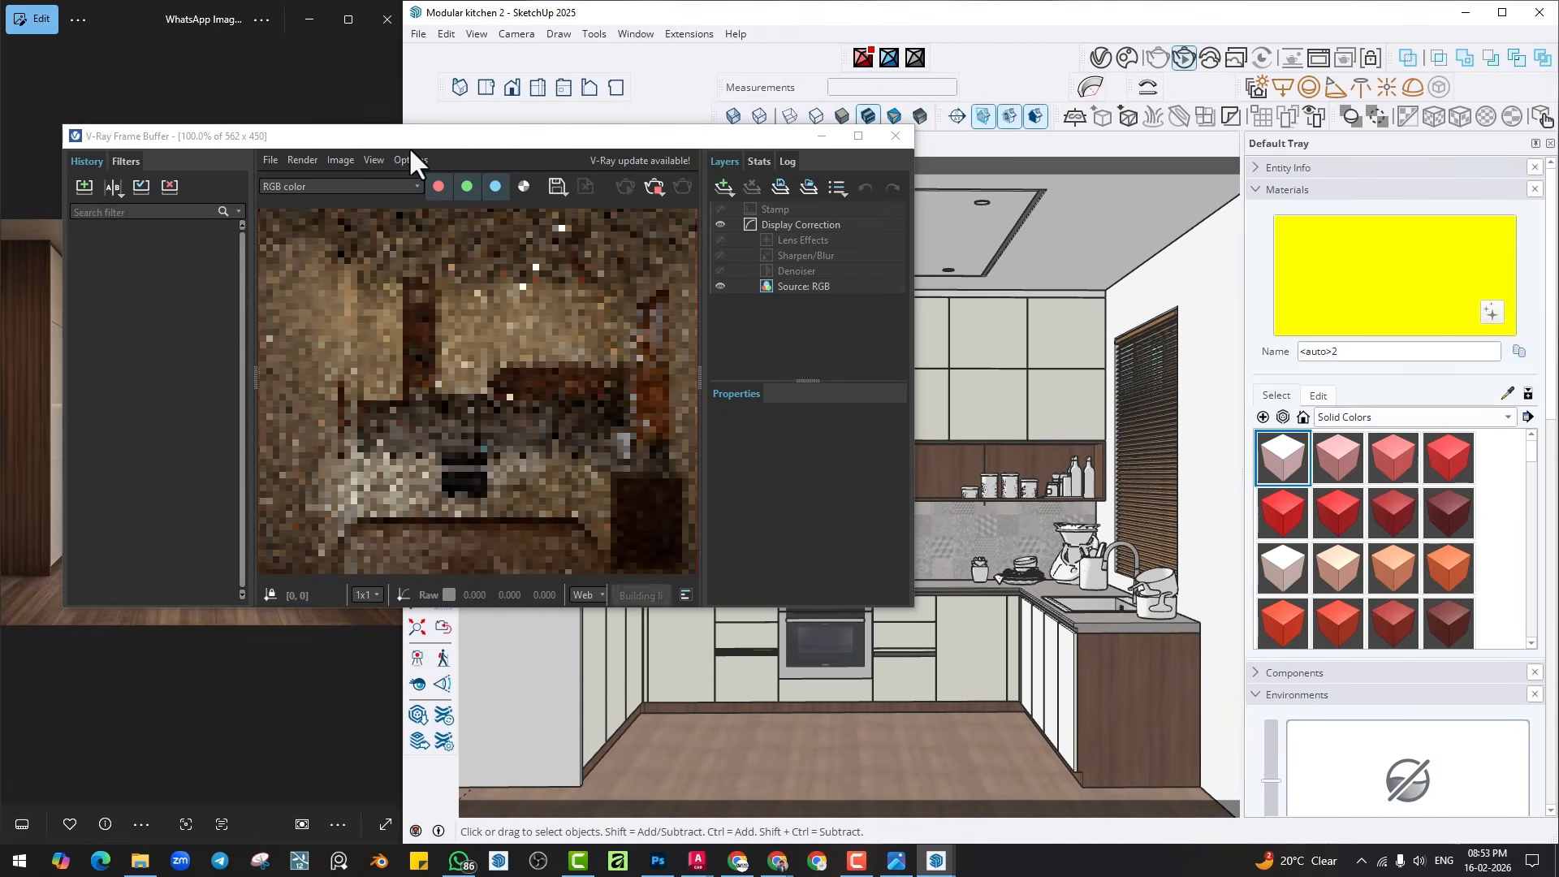
pyautogui.moveTo(409, 142); pyautogui.dragTo(826, 122)
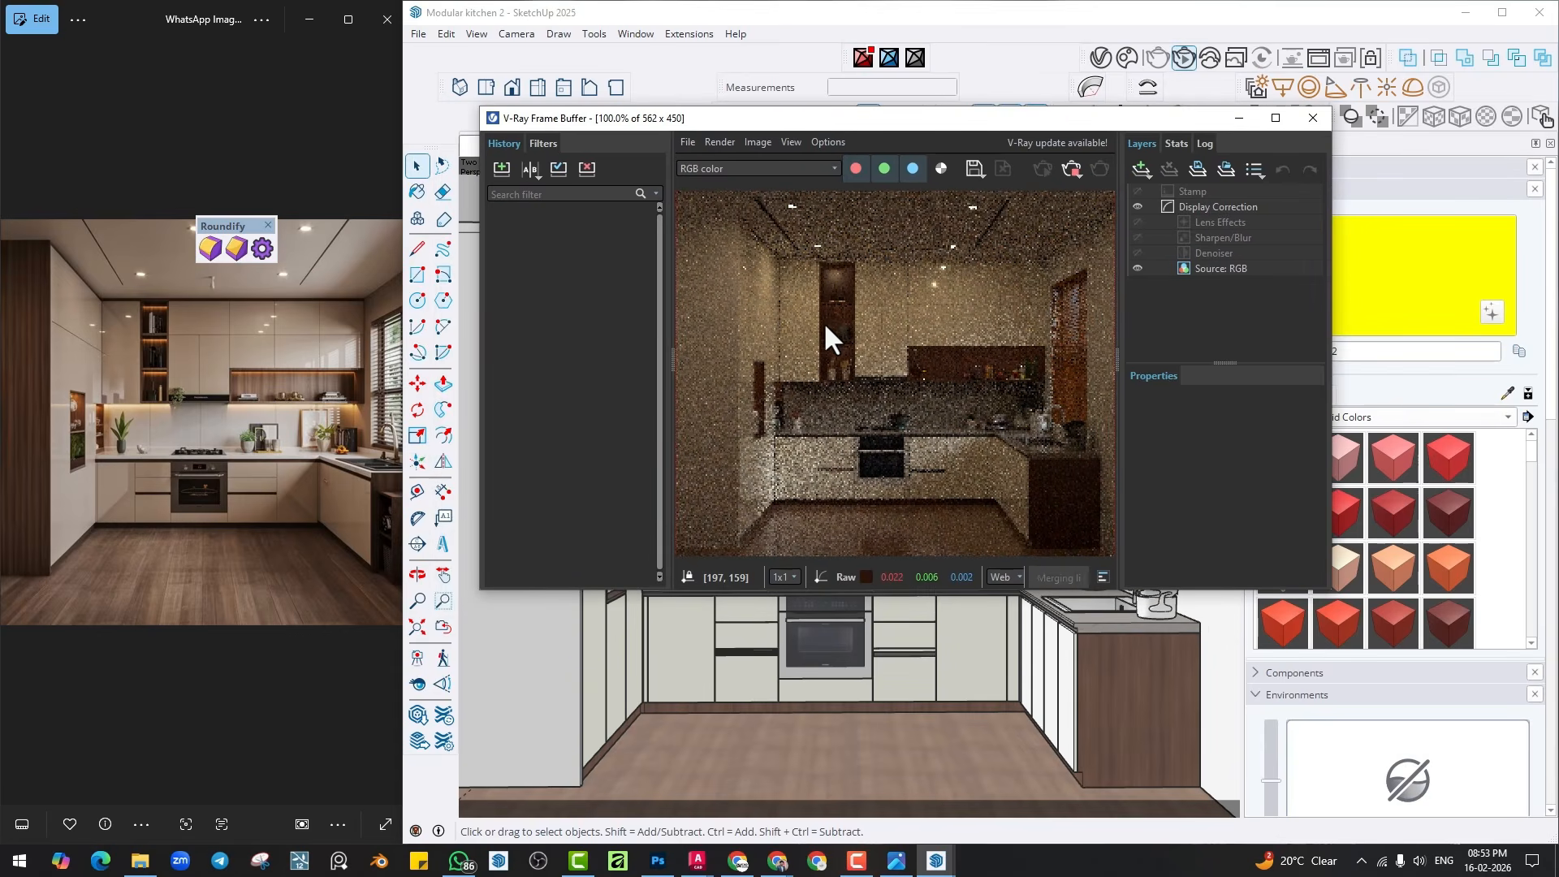
pyautogui.click(1066, 168)
pyautogui.click(1312, 118)
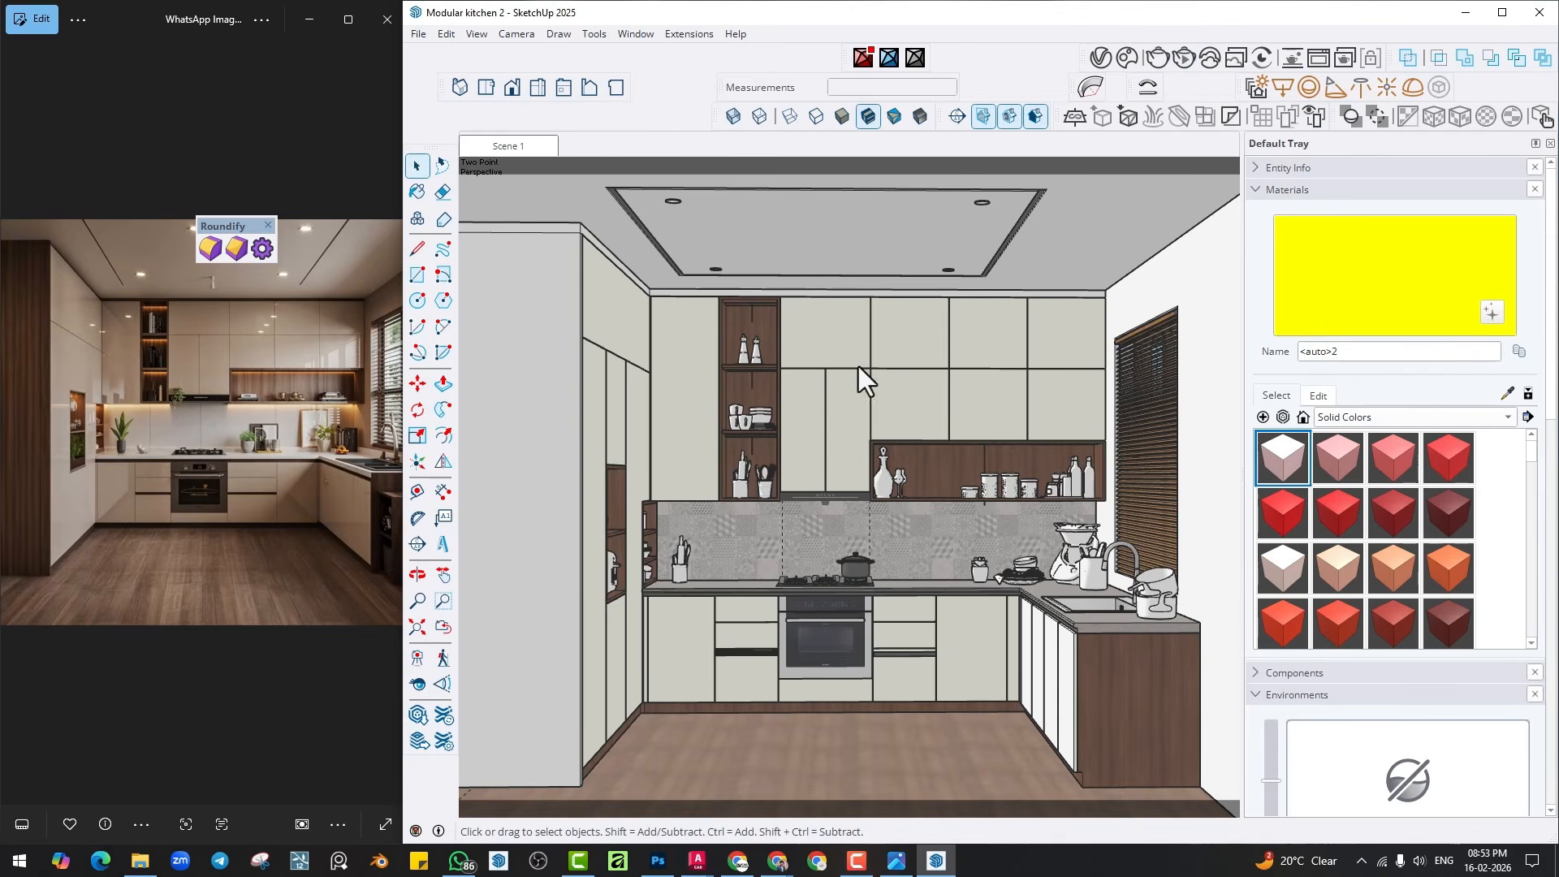
# Open the room's wall group beside the tall cabinets for editing and leave it again.
pyautogui.doubleClick(540, 419)
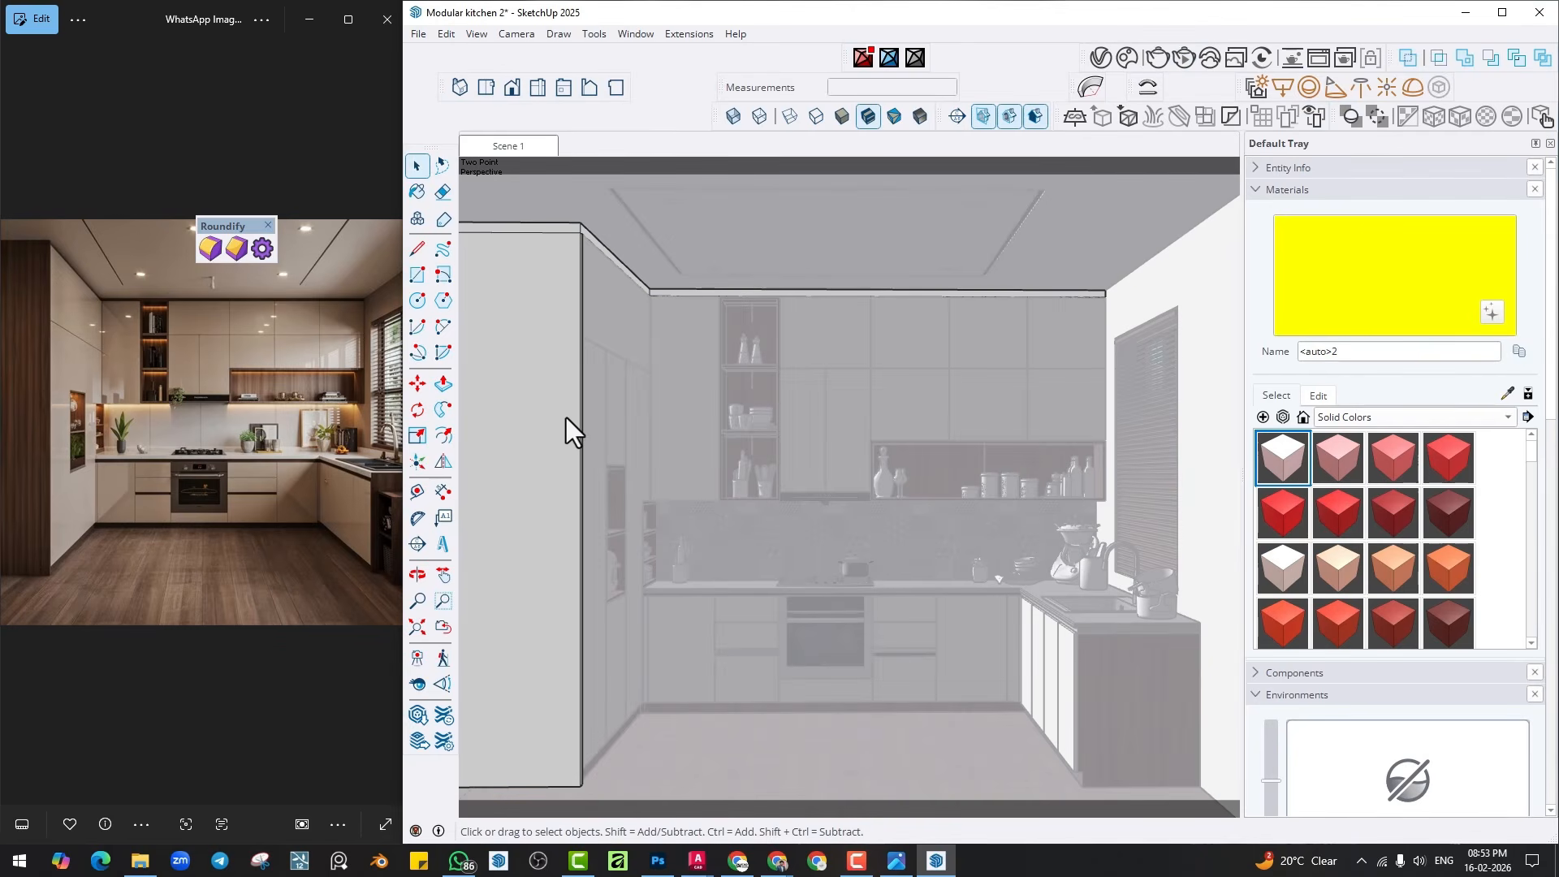
pyautogui.press('Escape')
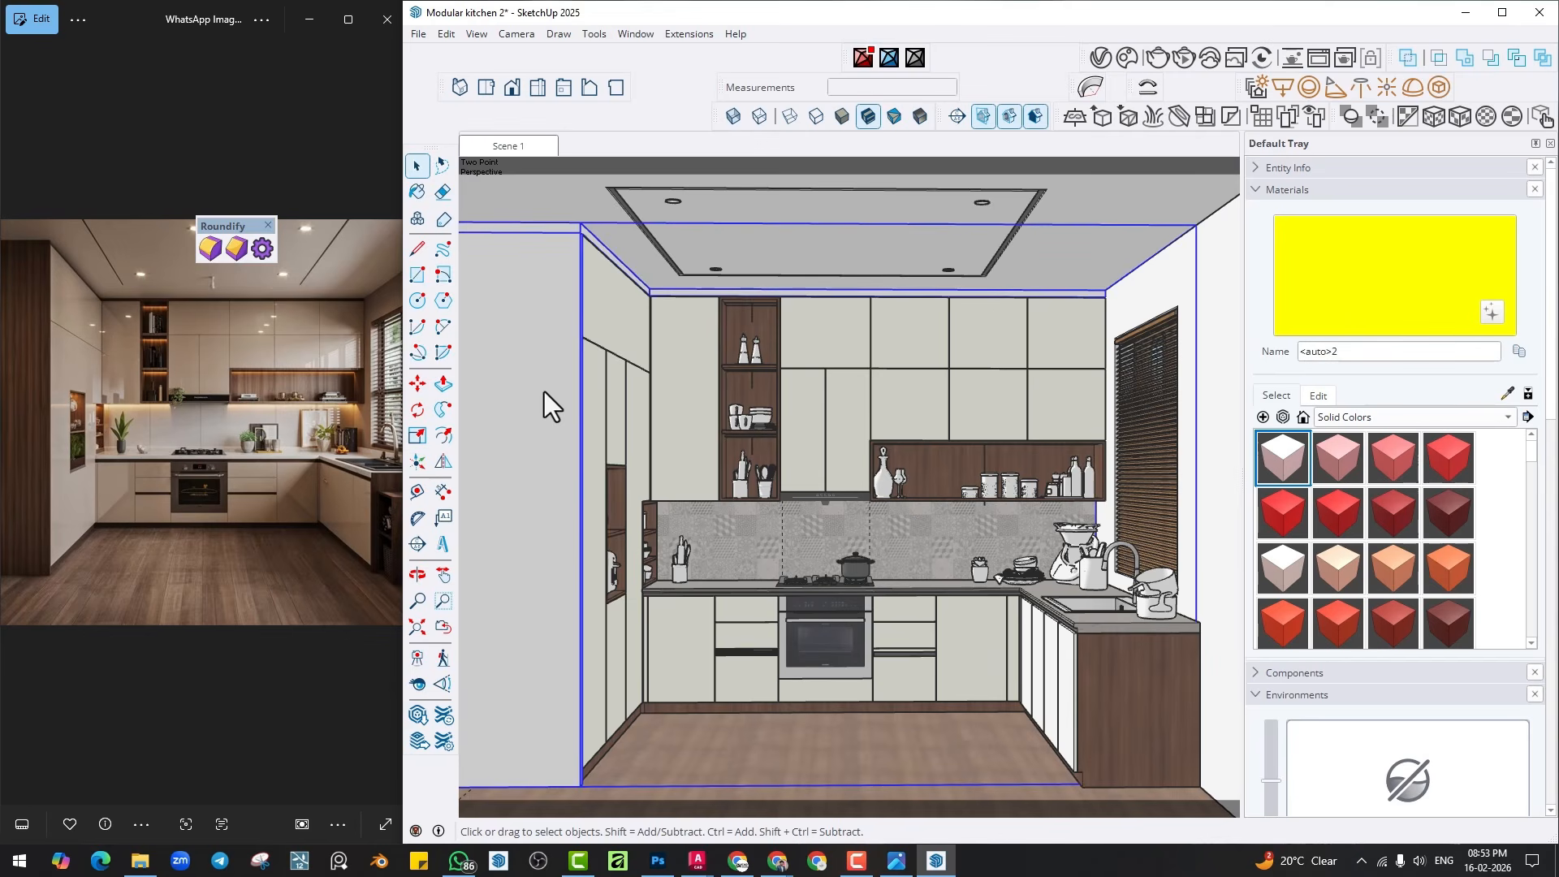
# Paint the wall group beside the tall cabinets with the wood Generic#1 sampled from the open shelf, and check it in a V-Ray render.
pyautogui.click(417, 192)
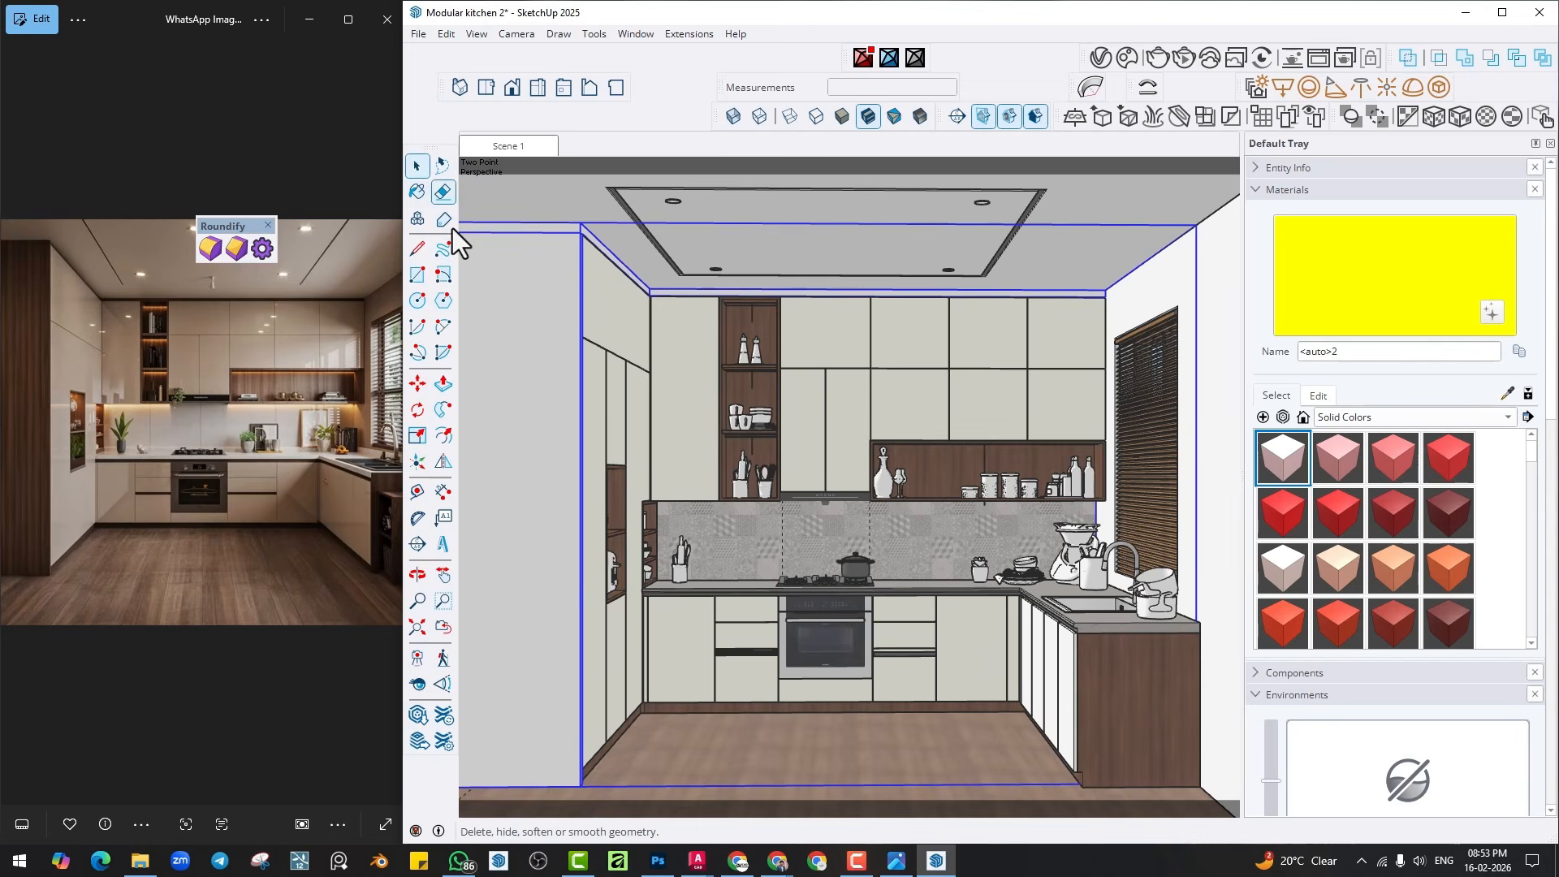
pyautogui.keyDown('alt'); pyautogui.click(732, 349); pyautogui.keyUp('alt')
pyautogui.click(544, 351)
pyautogui.press('space')
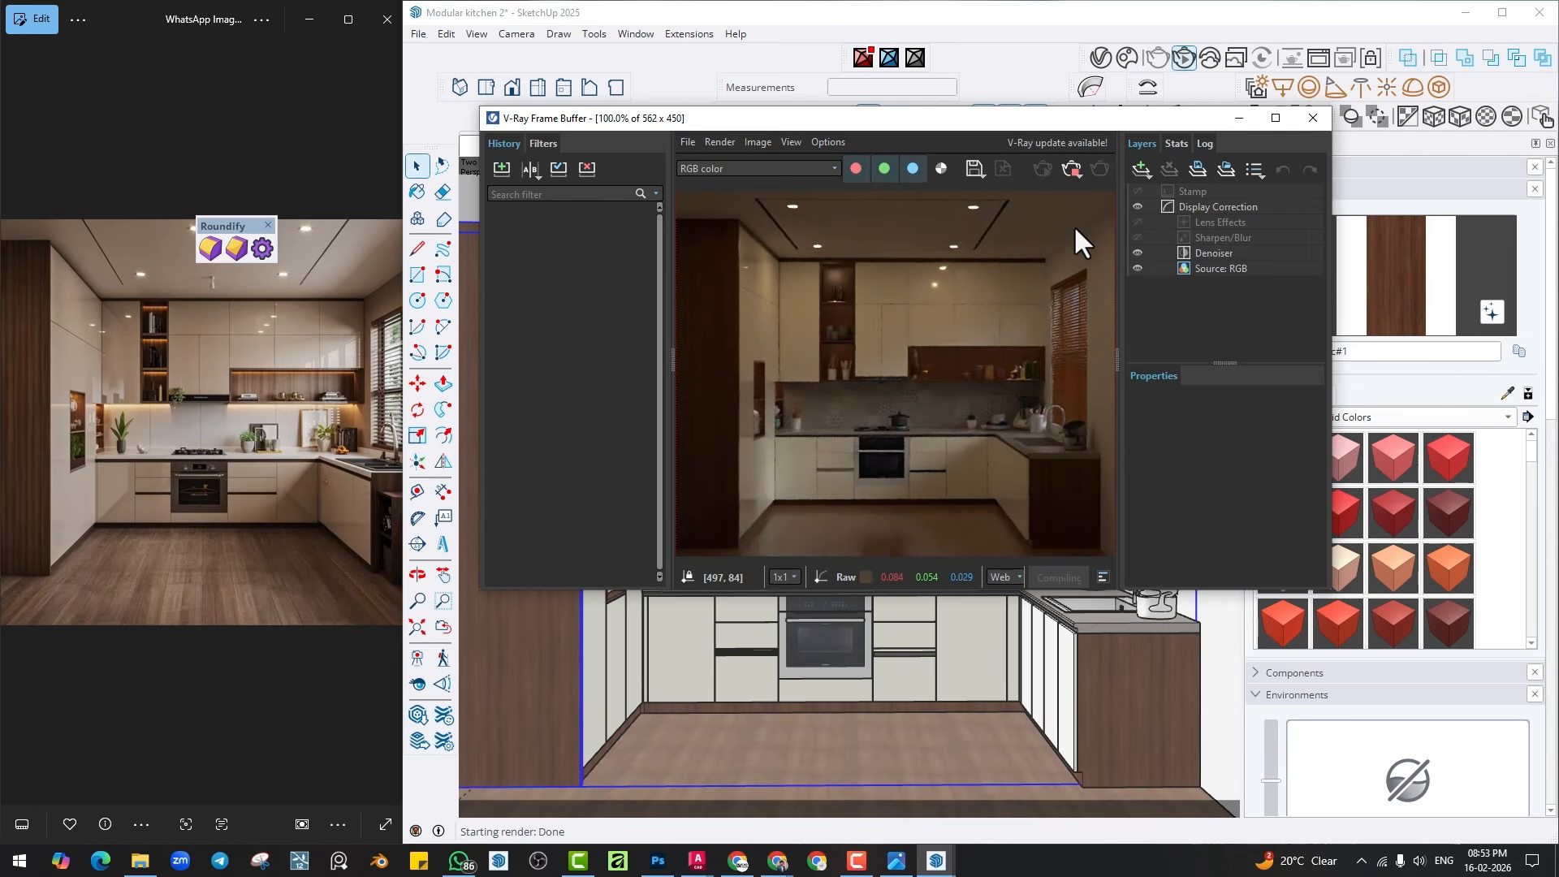
pyautogui.click(1072, 169)
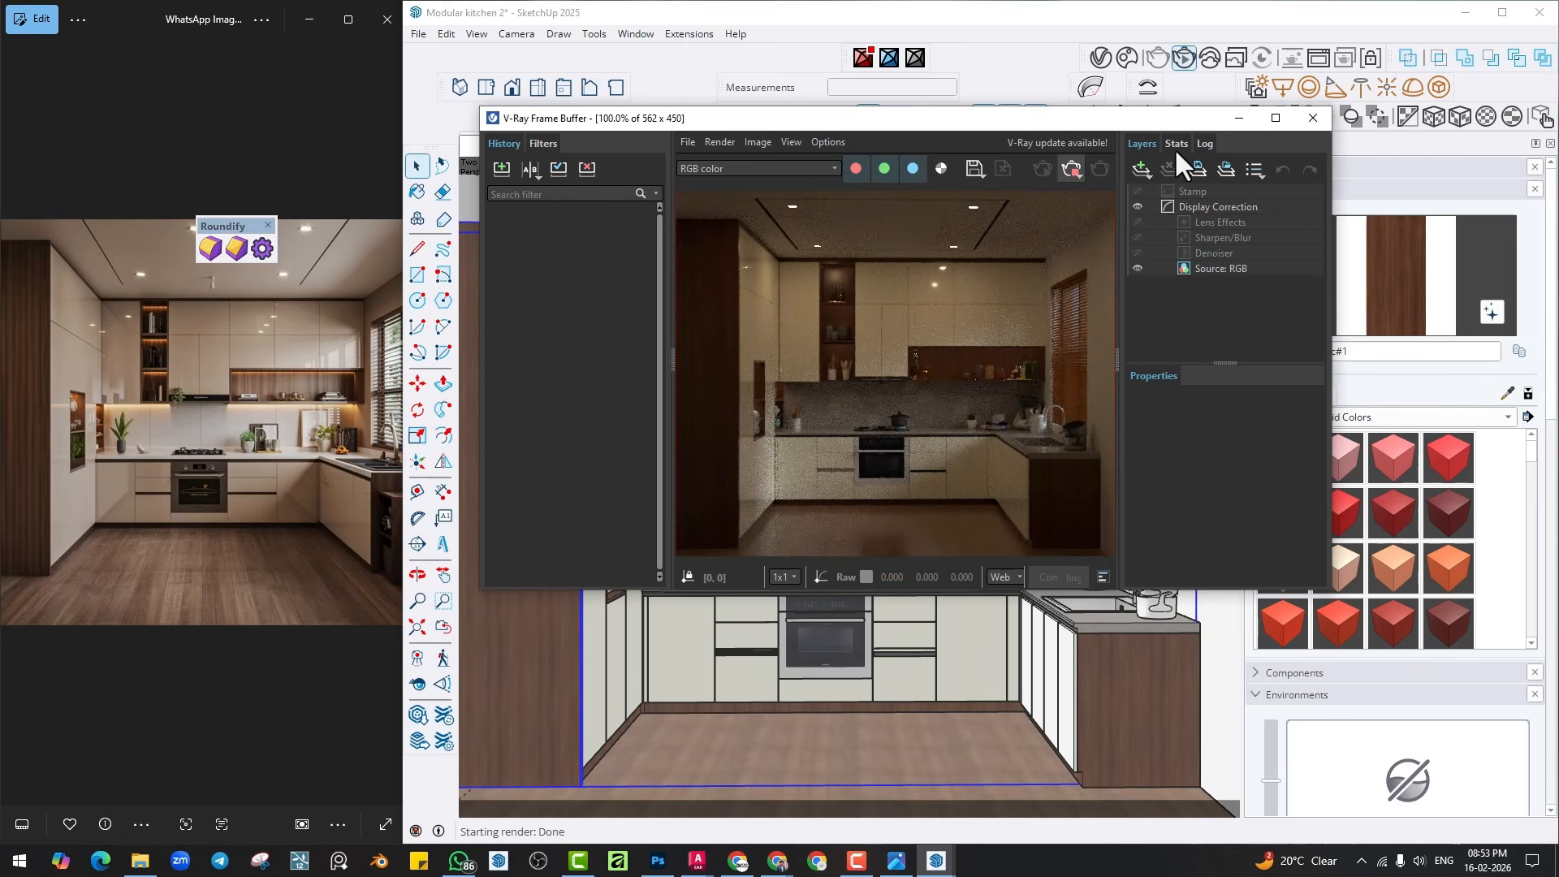
pyautogui.click(1299, 129)
# Paint the wooden handle strip among the drawers beside the oven with the dark Generic#2 sampled from the matching strip across the oven.
pyautogui.scroll(2, 747, 645)
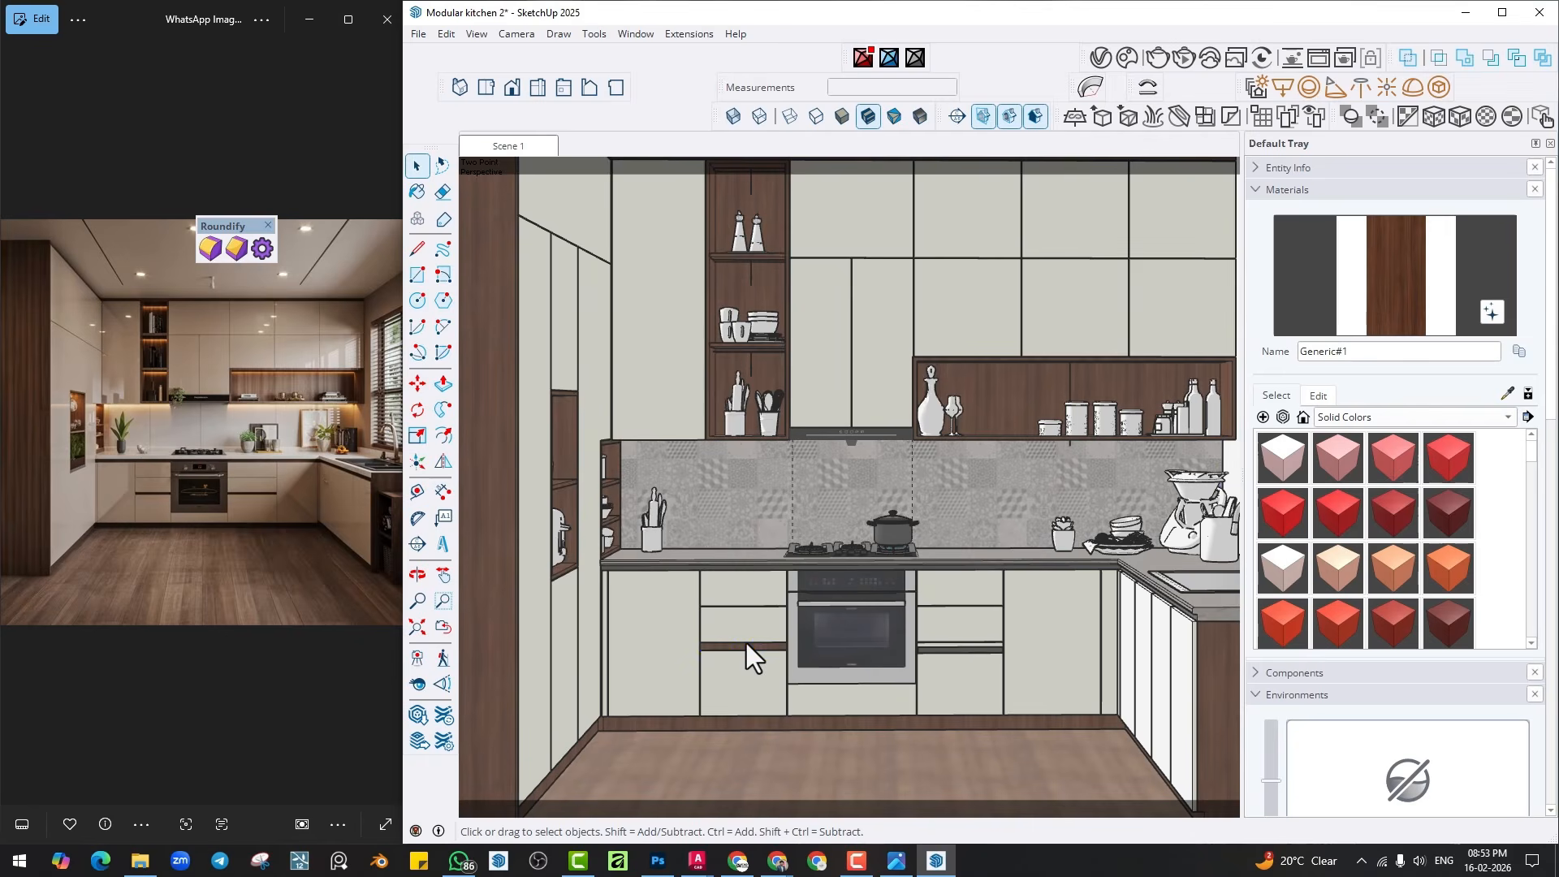
pyautogui.scroll(3, 746, 645)
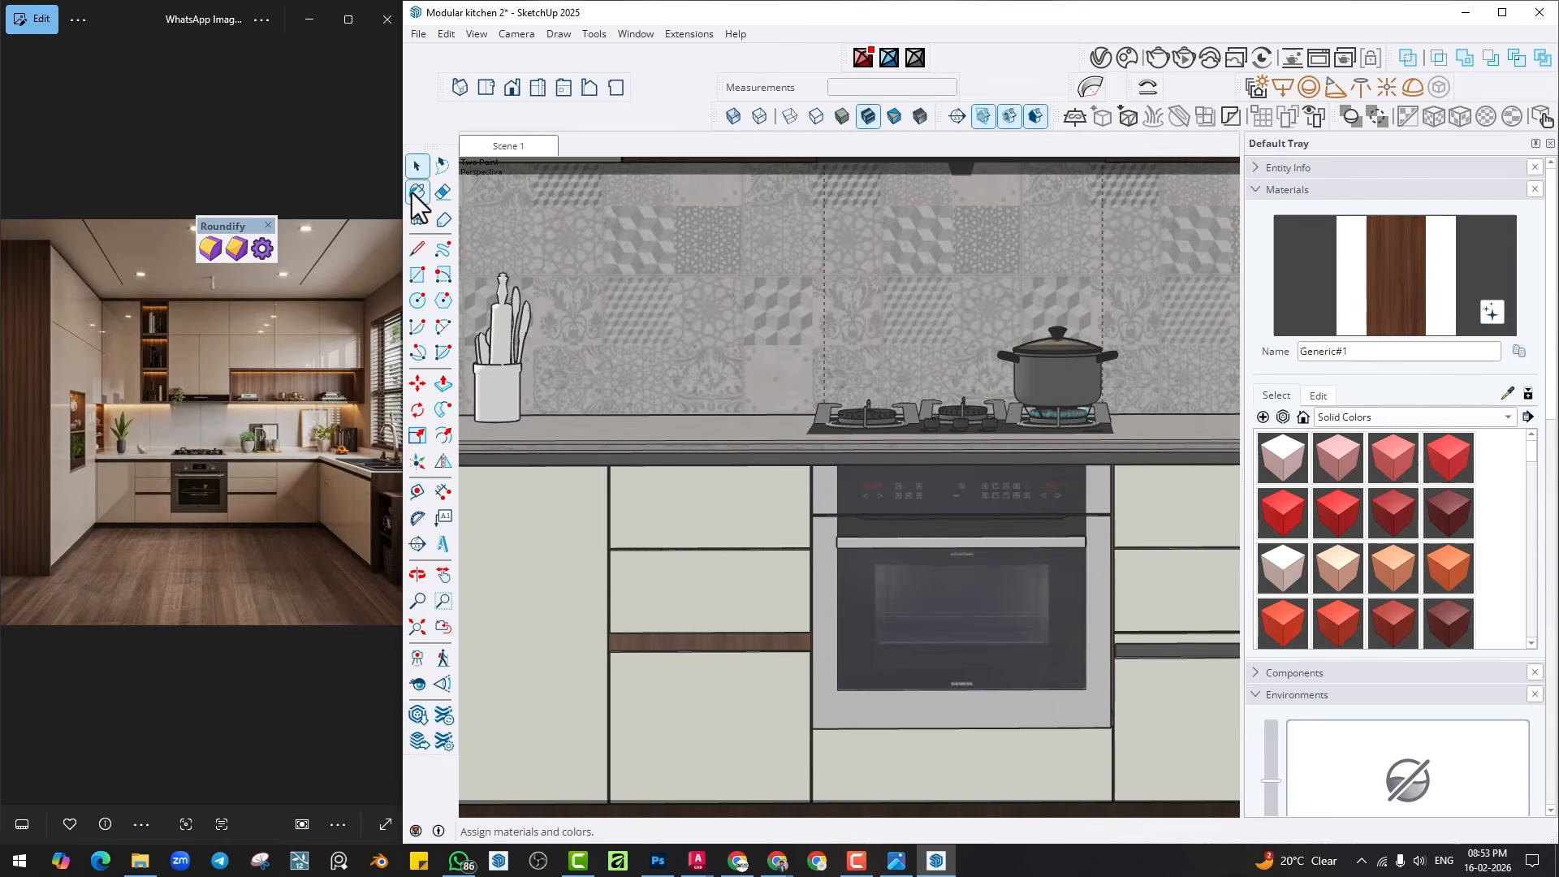
pyautogui.doubleClick(729, 645)
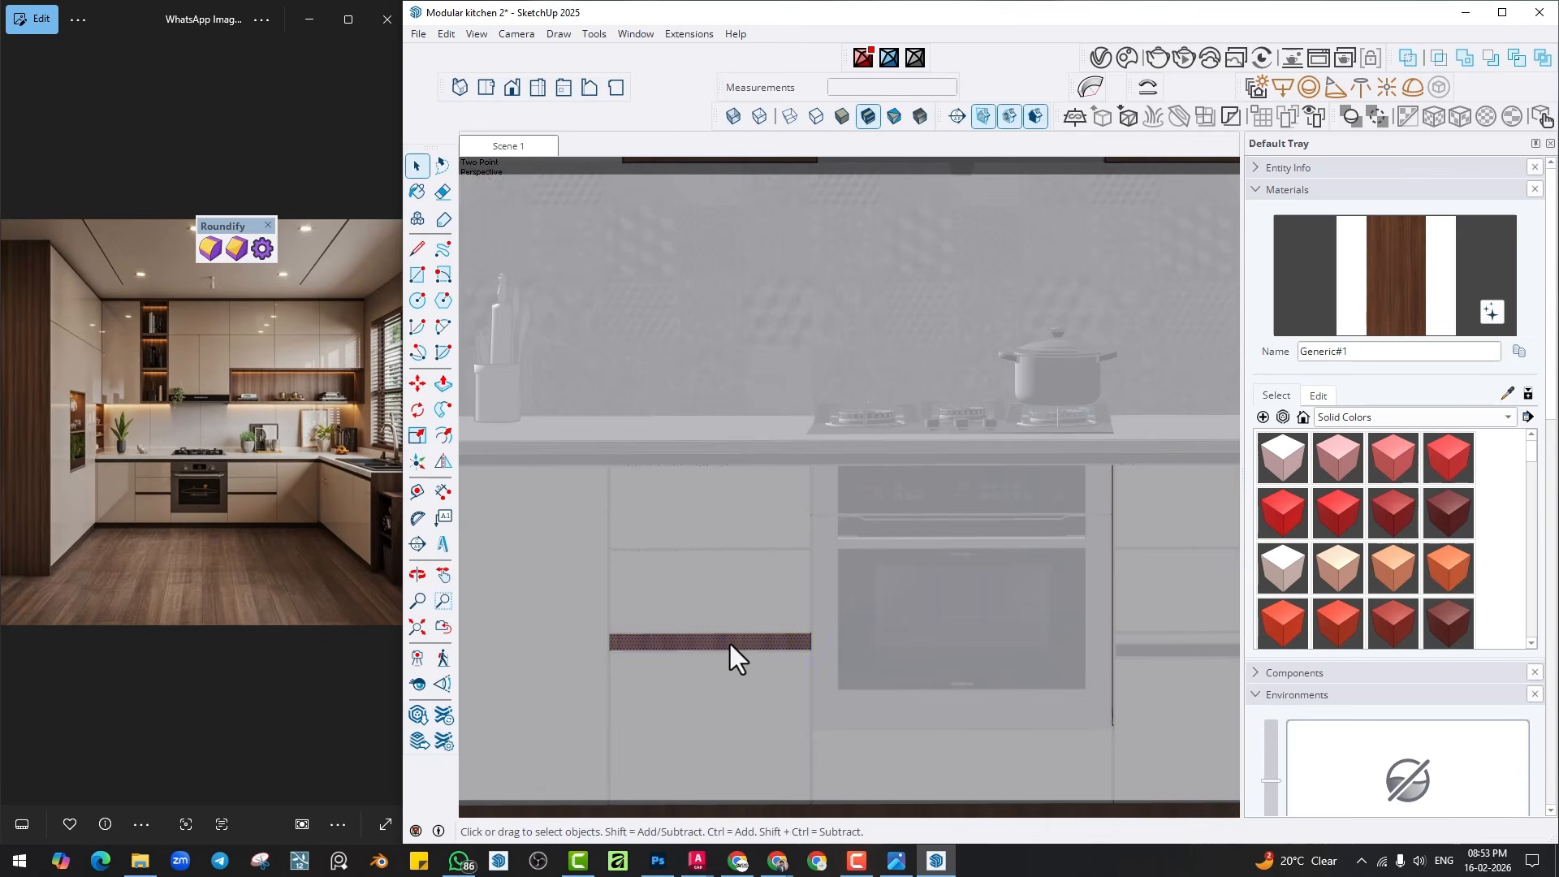
pyautogui.tripleClick(729, 644)
pyautogui.click(417, 192)
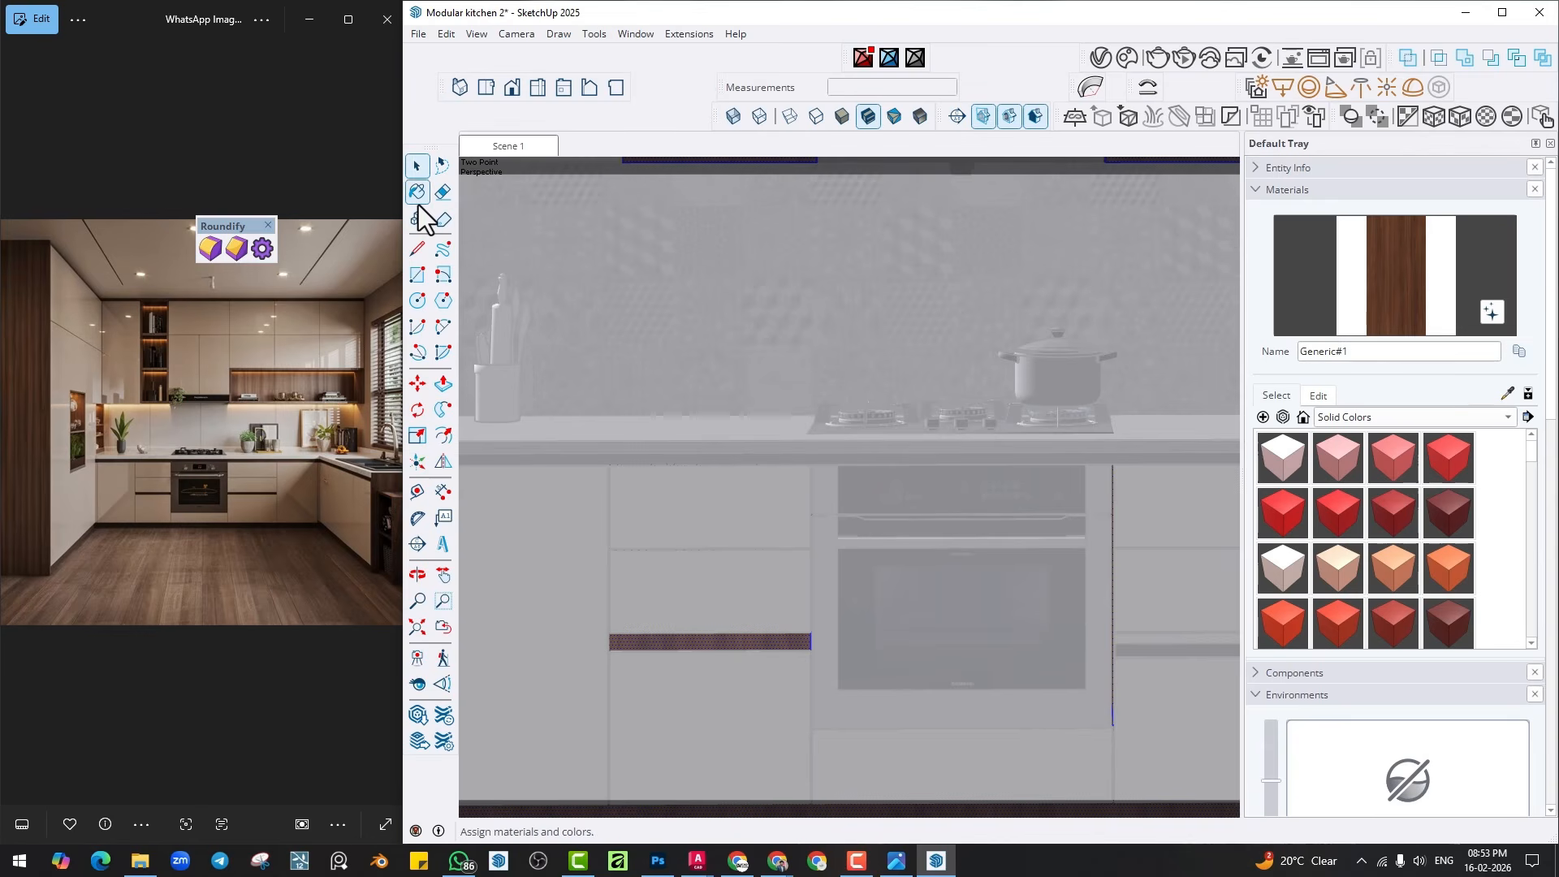
pyautogui.keyDown('alt'); pyautogui.click(1141, 651); pyautogui.keyUp('alt')
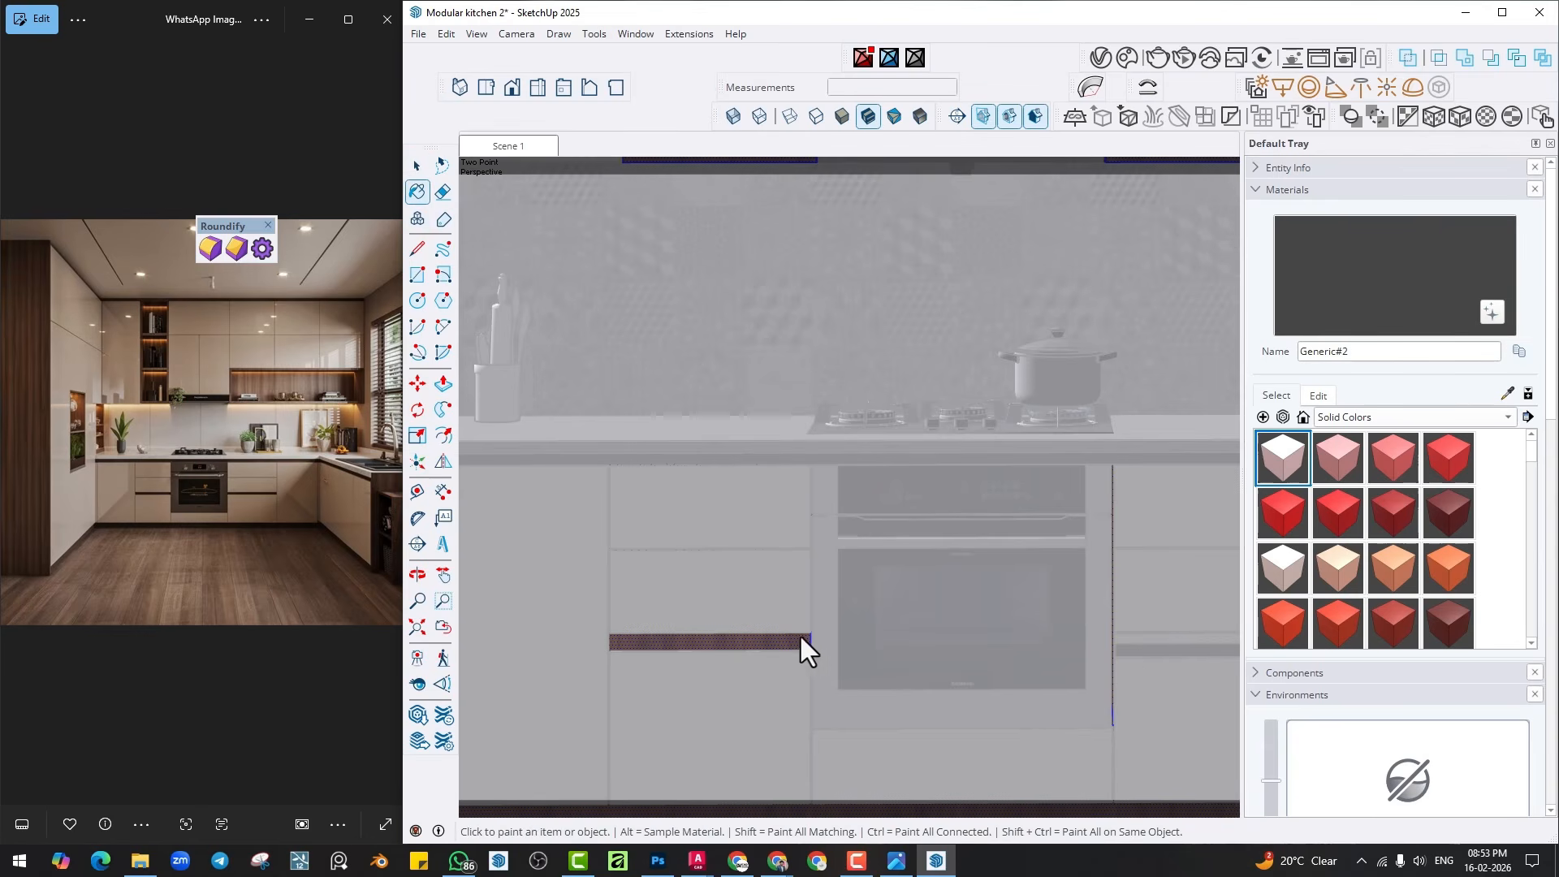
pyautogui.click(781, 646)
pyautogui.press('space')
pyautogui.press('Escape')
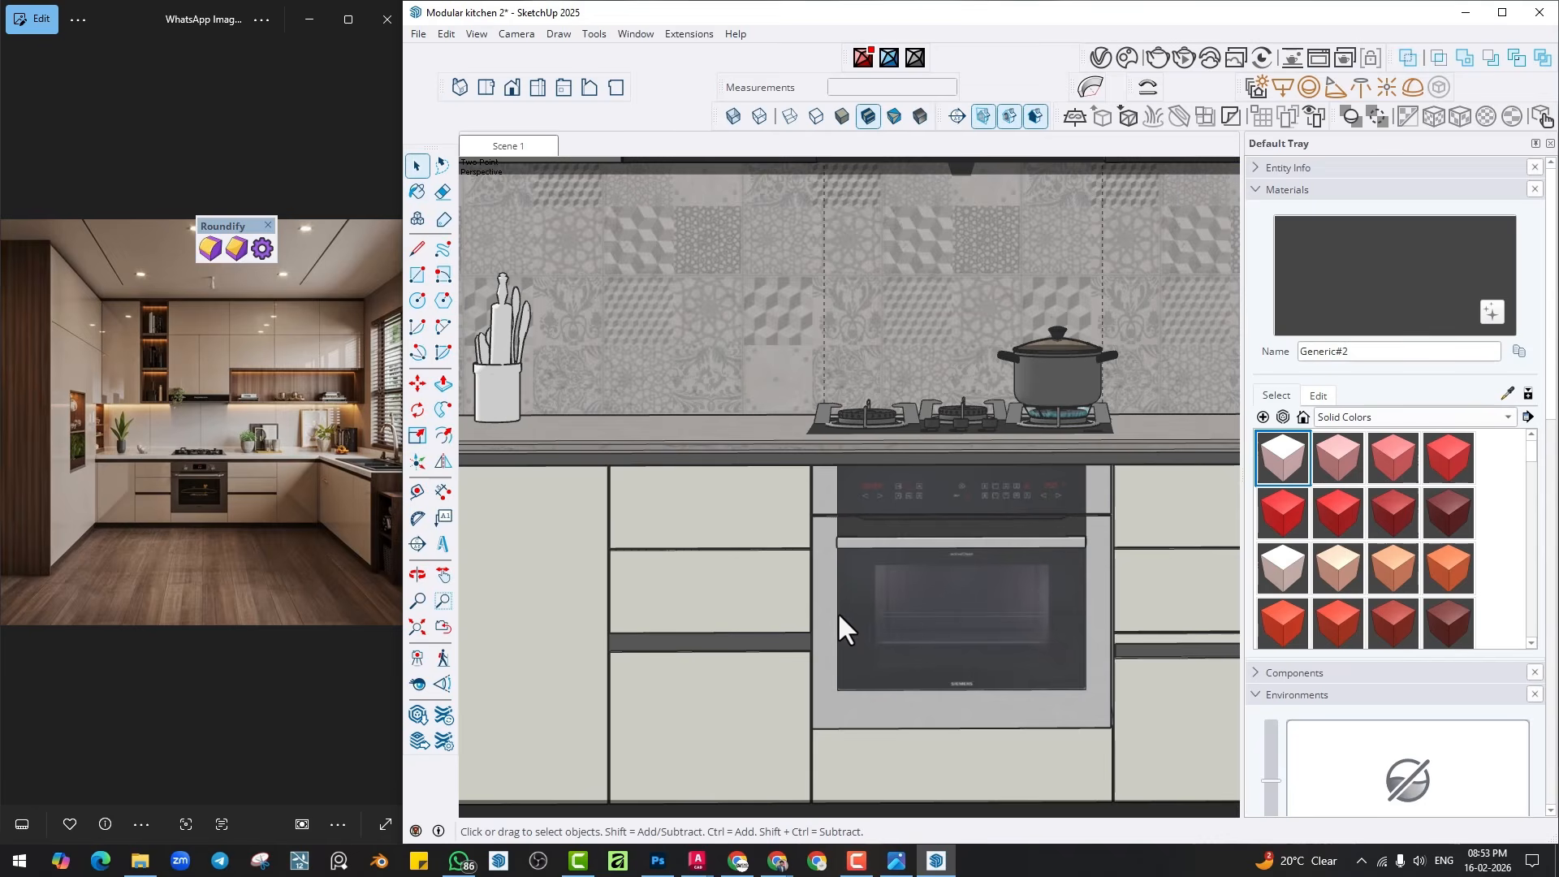
# Draw a V-Ray rectangle light along the underside of the upper cabinets between the corner shelves and the range hood.
pyautogui.scroll(-3, 839, 626)
pyautogui.moveTo(800, 547); pyautogui.dragTo(768, 421, button='middle')
pyautogui.scroll(6, 768, 420)
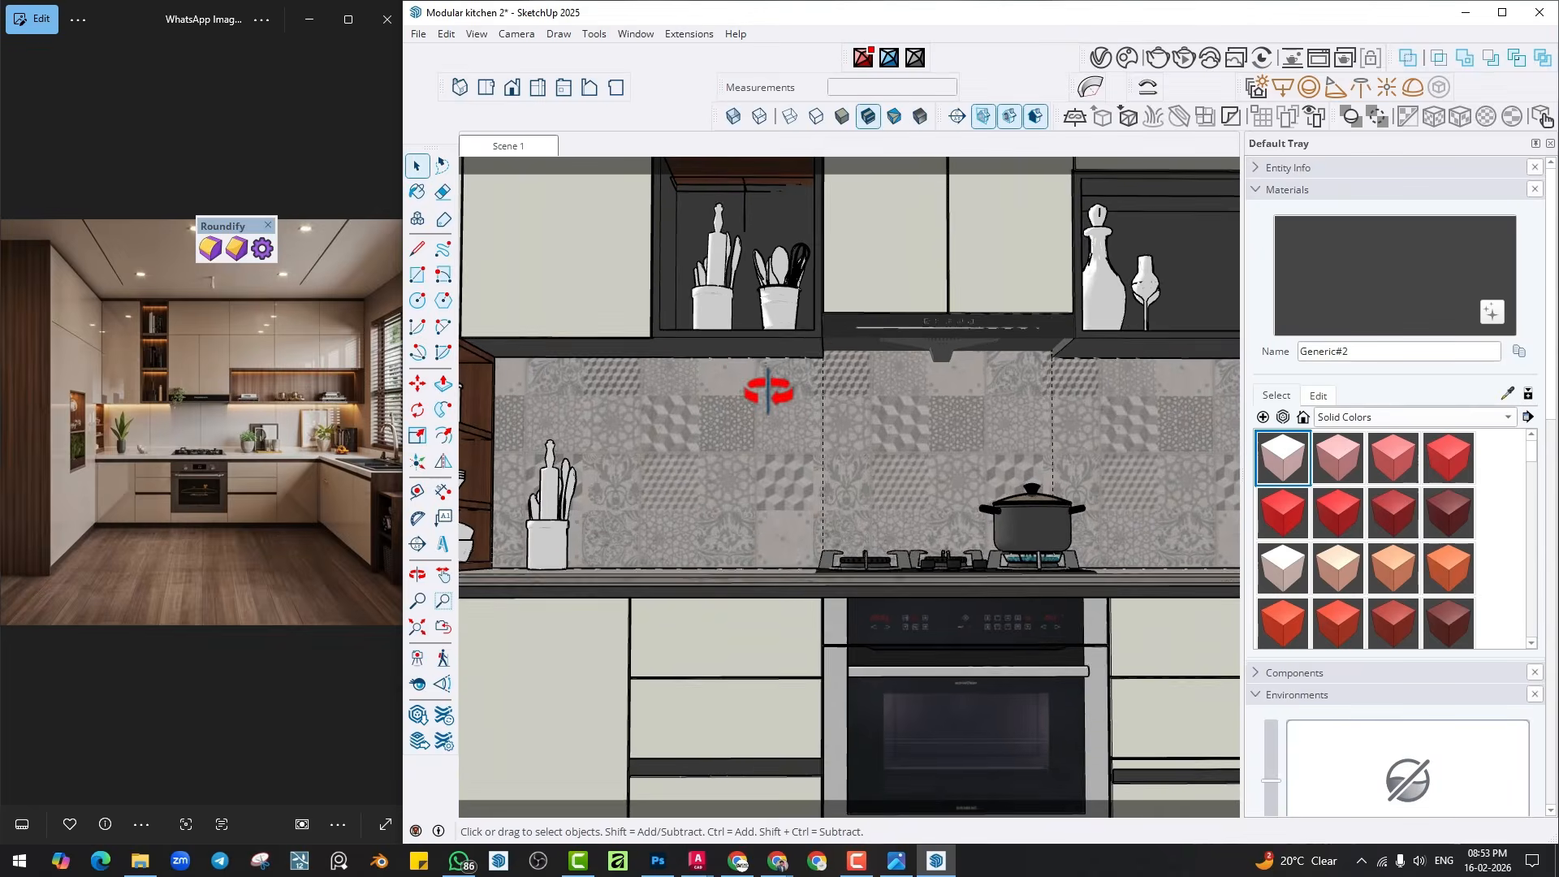
pyautogui.press('space')
pyautogui.click(1282, 87)
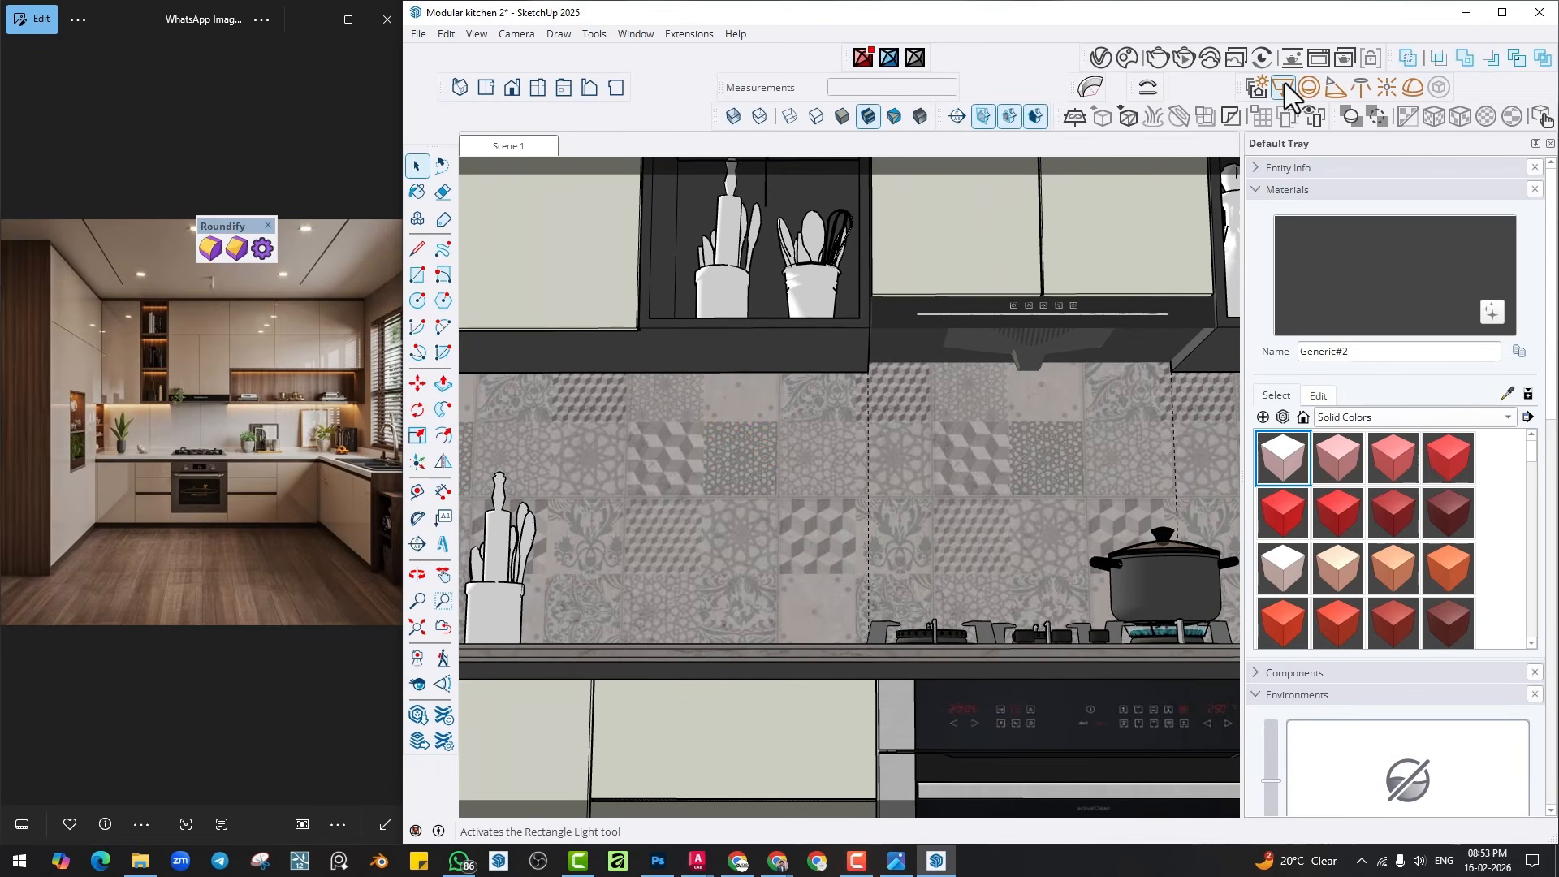
pyautogui.moveTo(556, 428); pyautogui.dragTo(598, 403, button='middle')
pyautogui.click(573, 377)
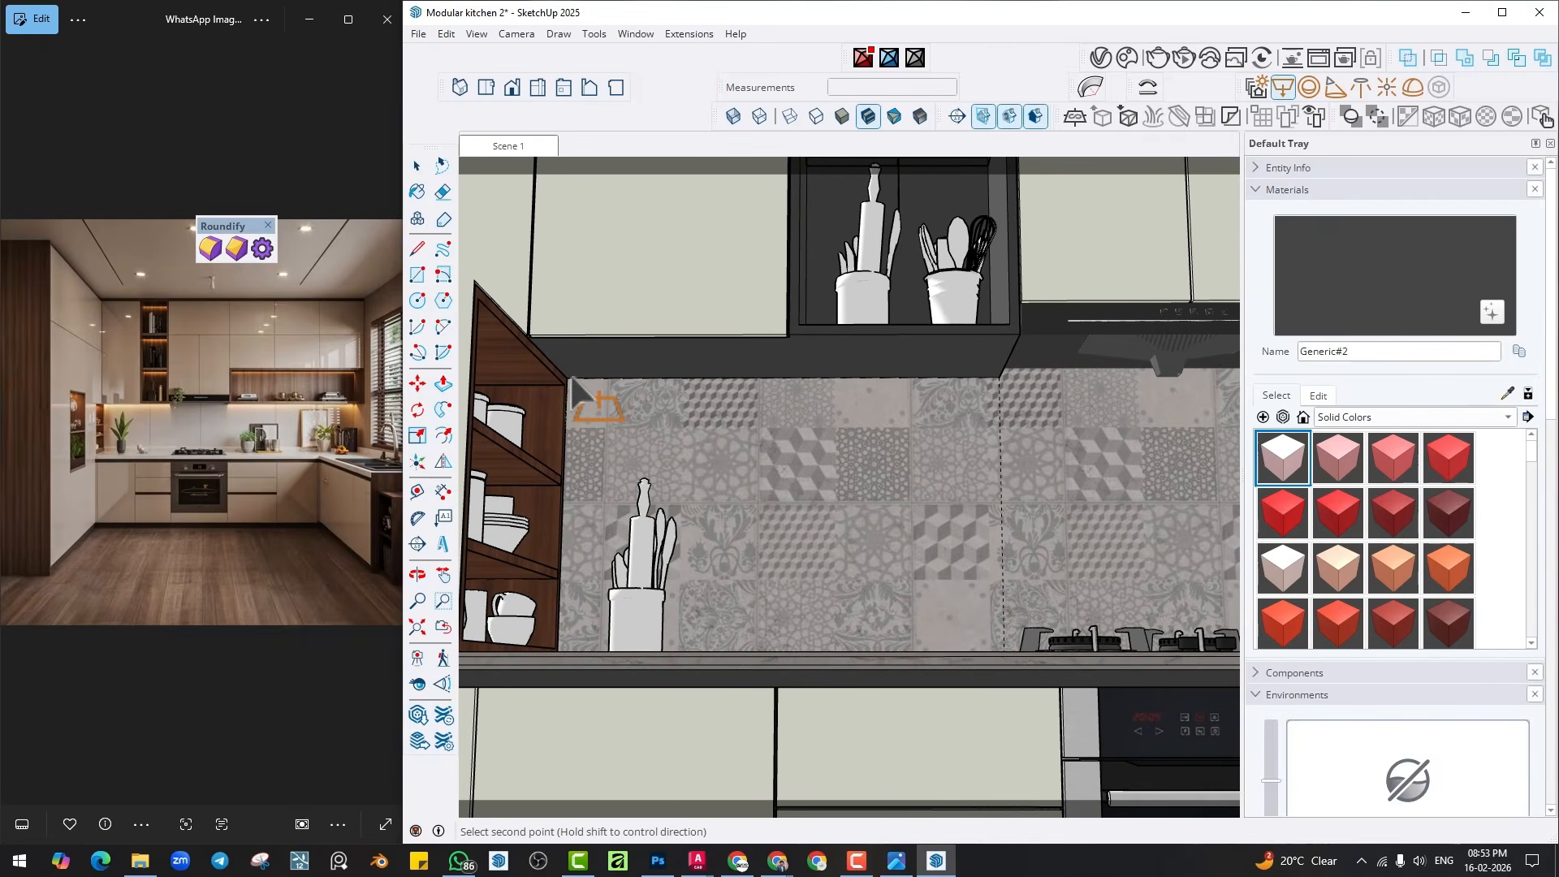
pyautogui.scroll(4, 1015, 369)
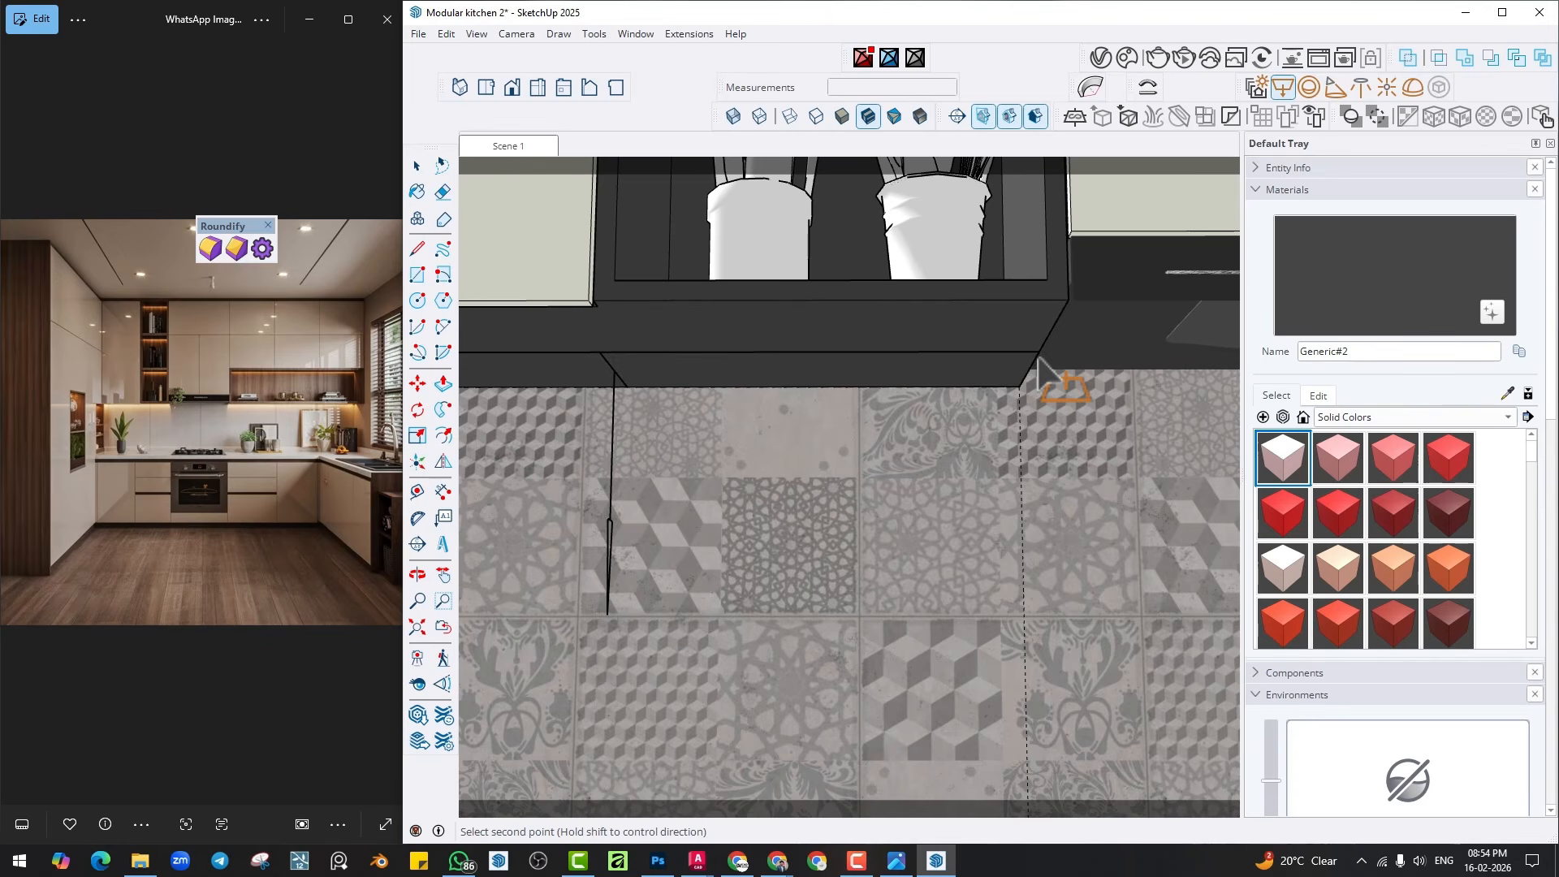
pyautogui.click(1006, 367)
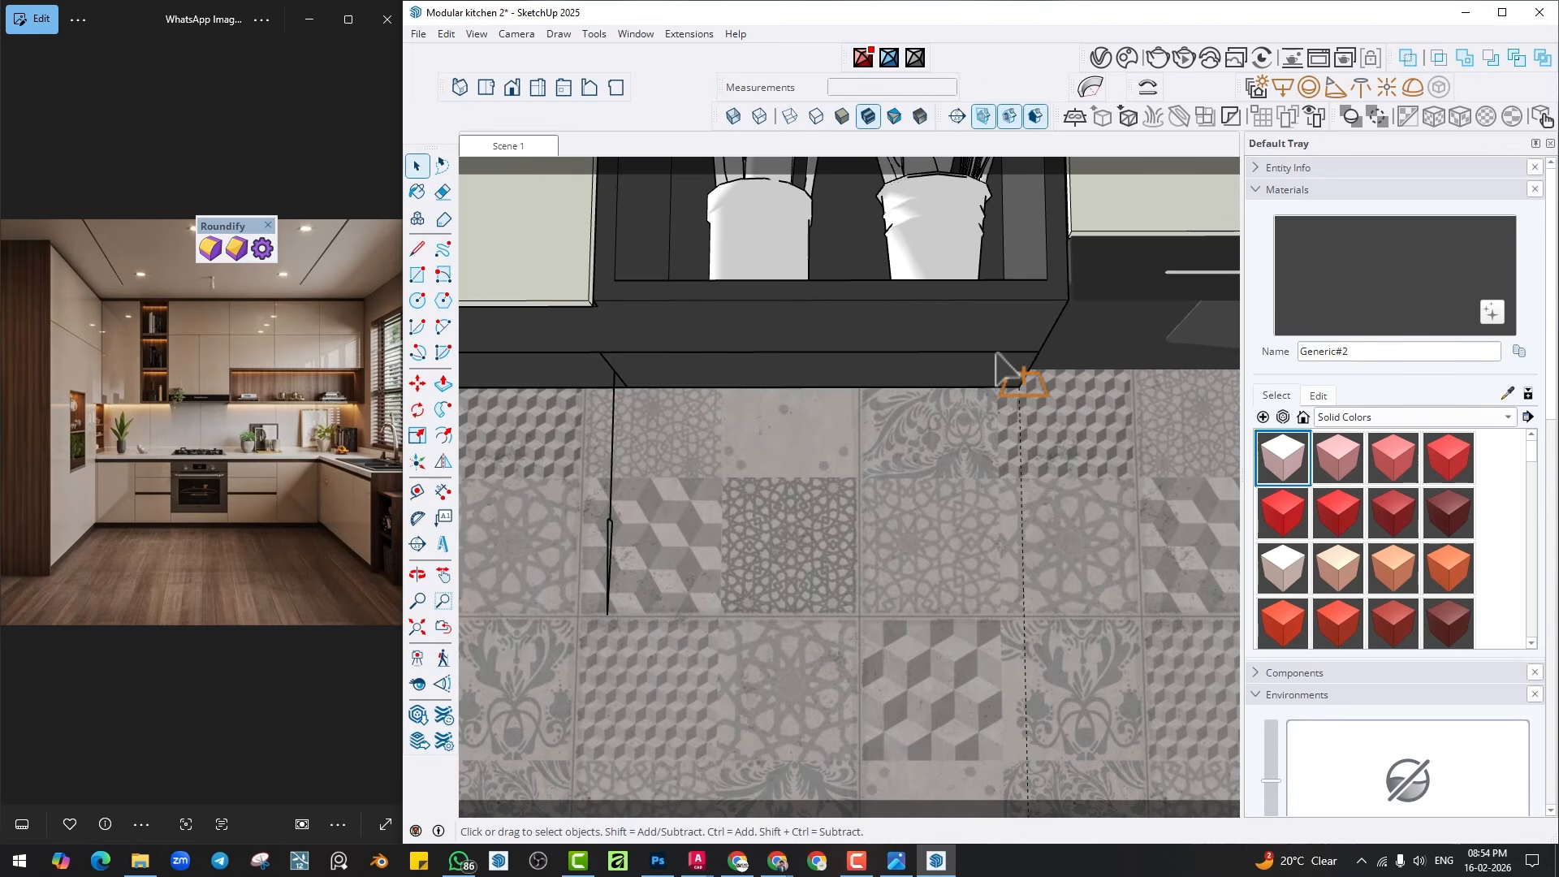
# Set the new rectangle light's intensity to 50 and its colour temperature to 4500 K in the V-Ray Asset Editor.
pyautogui.click(1101, 58)
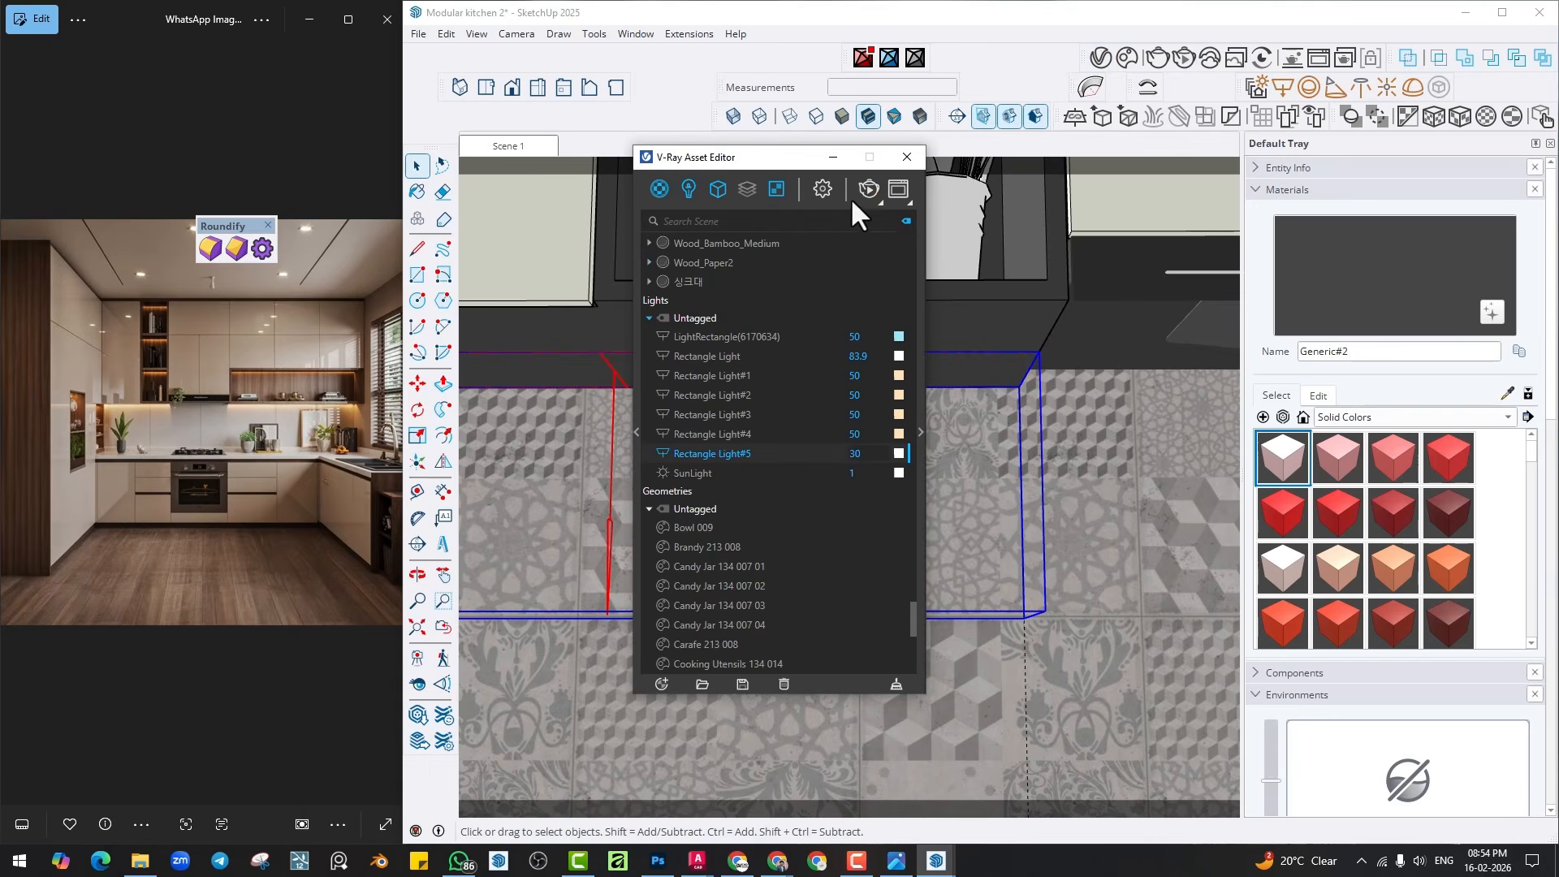
pyautogui.click(688, 188)
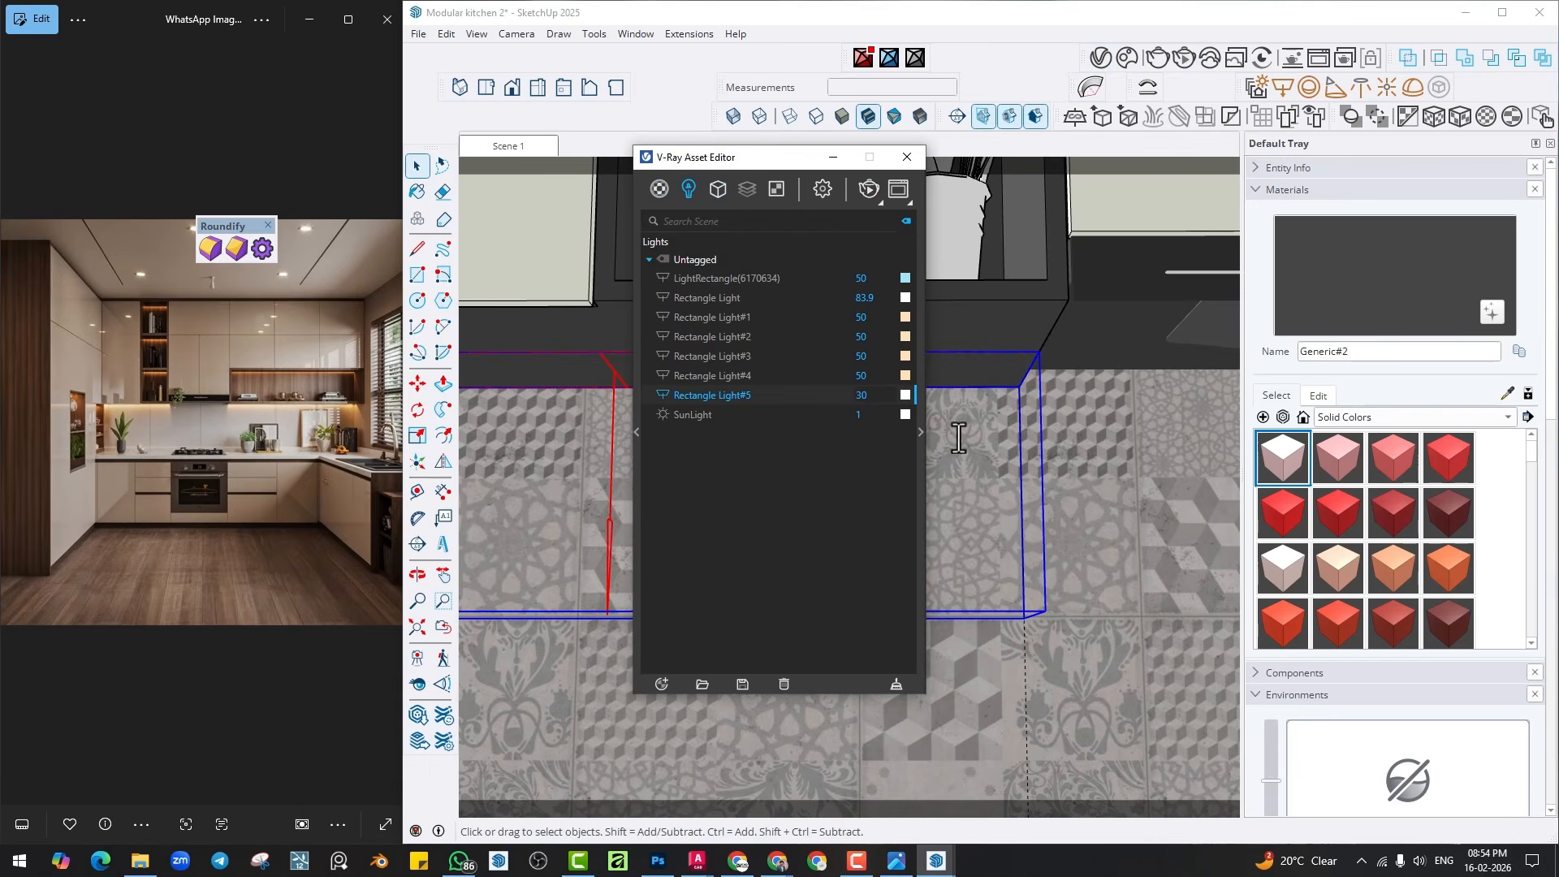
pyautogui.click(924, 391)
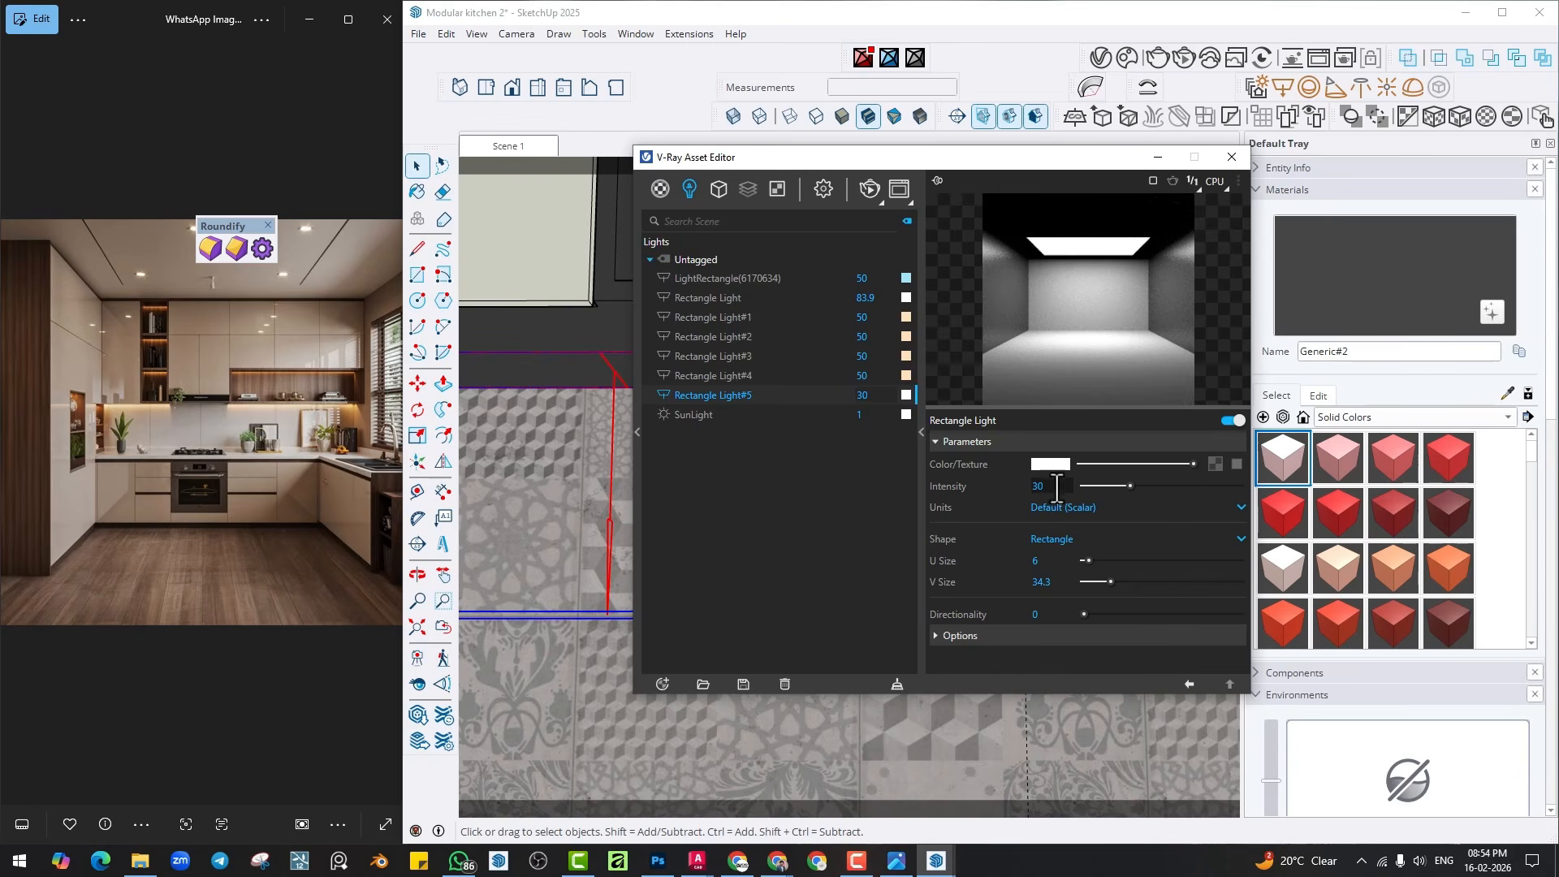
pyautogui.press('Return')
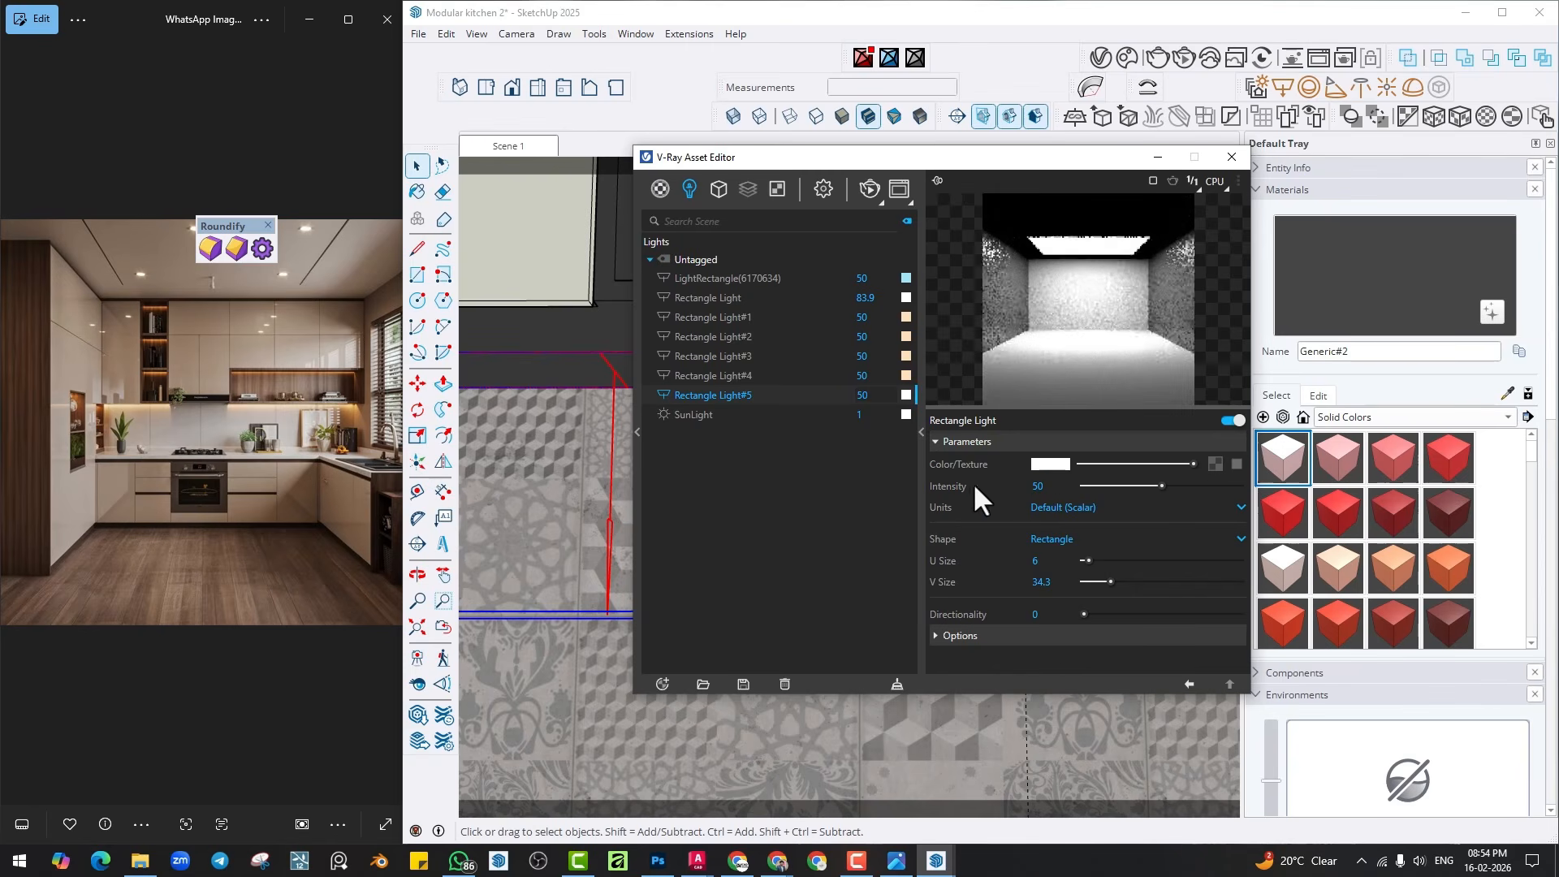
pyautogui.click(1045, 465)
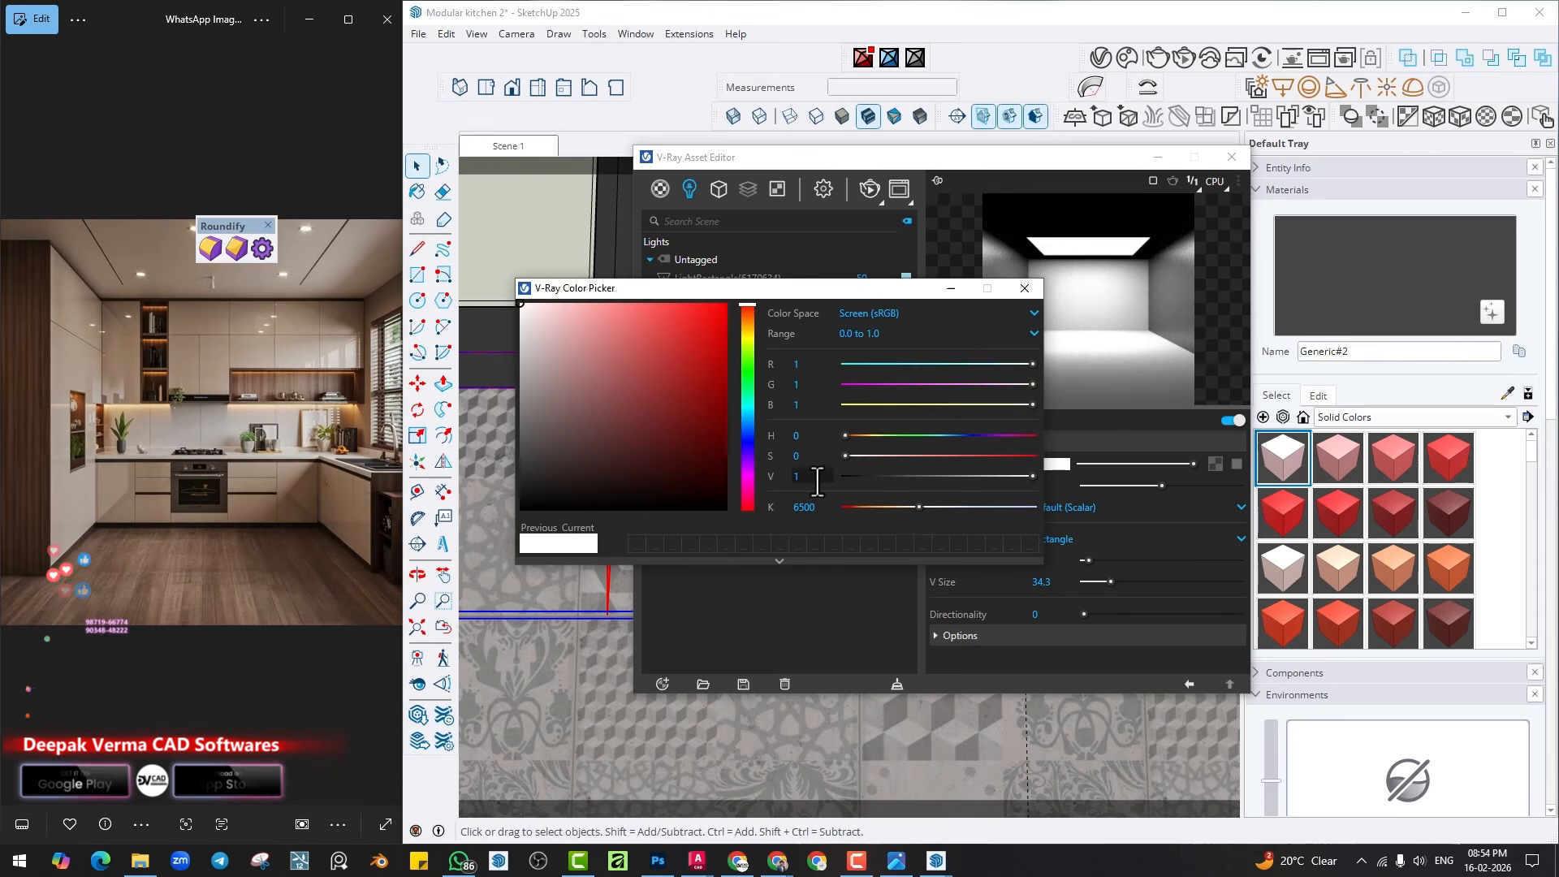
pyautogui.doubleClick(804, 507)
pyautogui.write('4500')
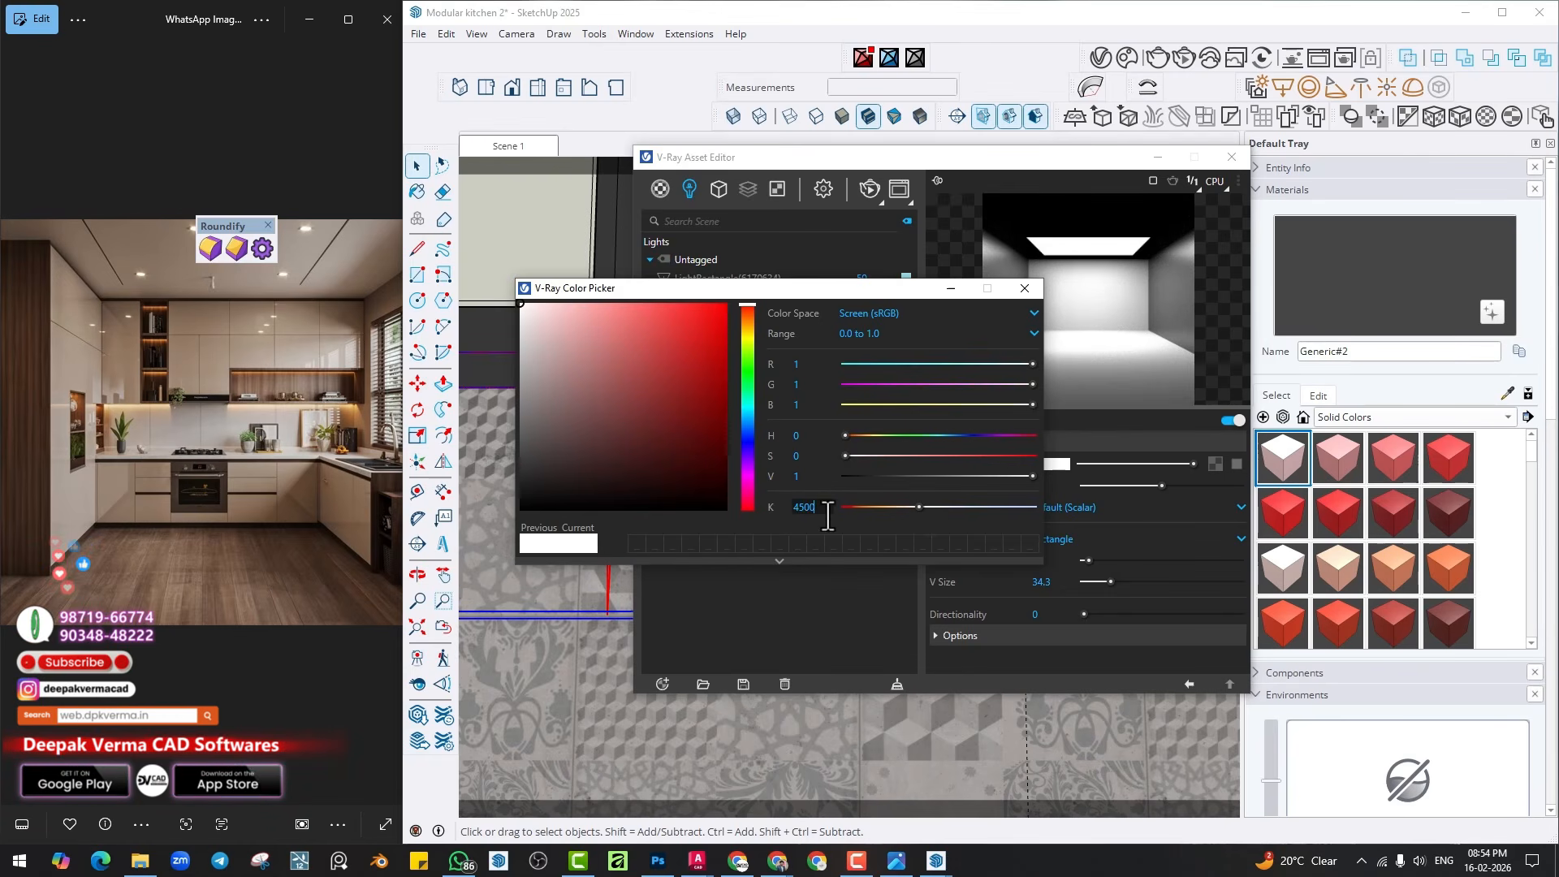
pyautogui.click(814, 439)
pyautogui.click(1024, 288)
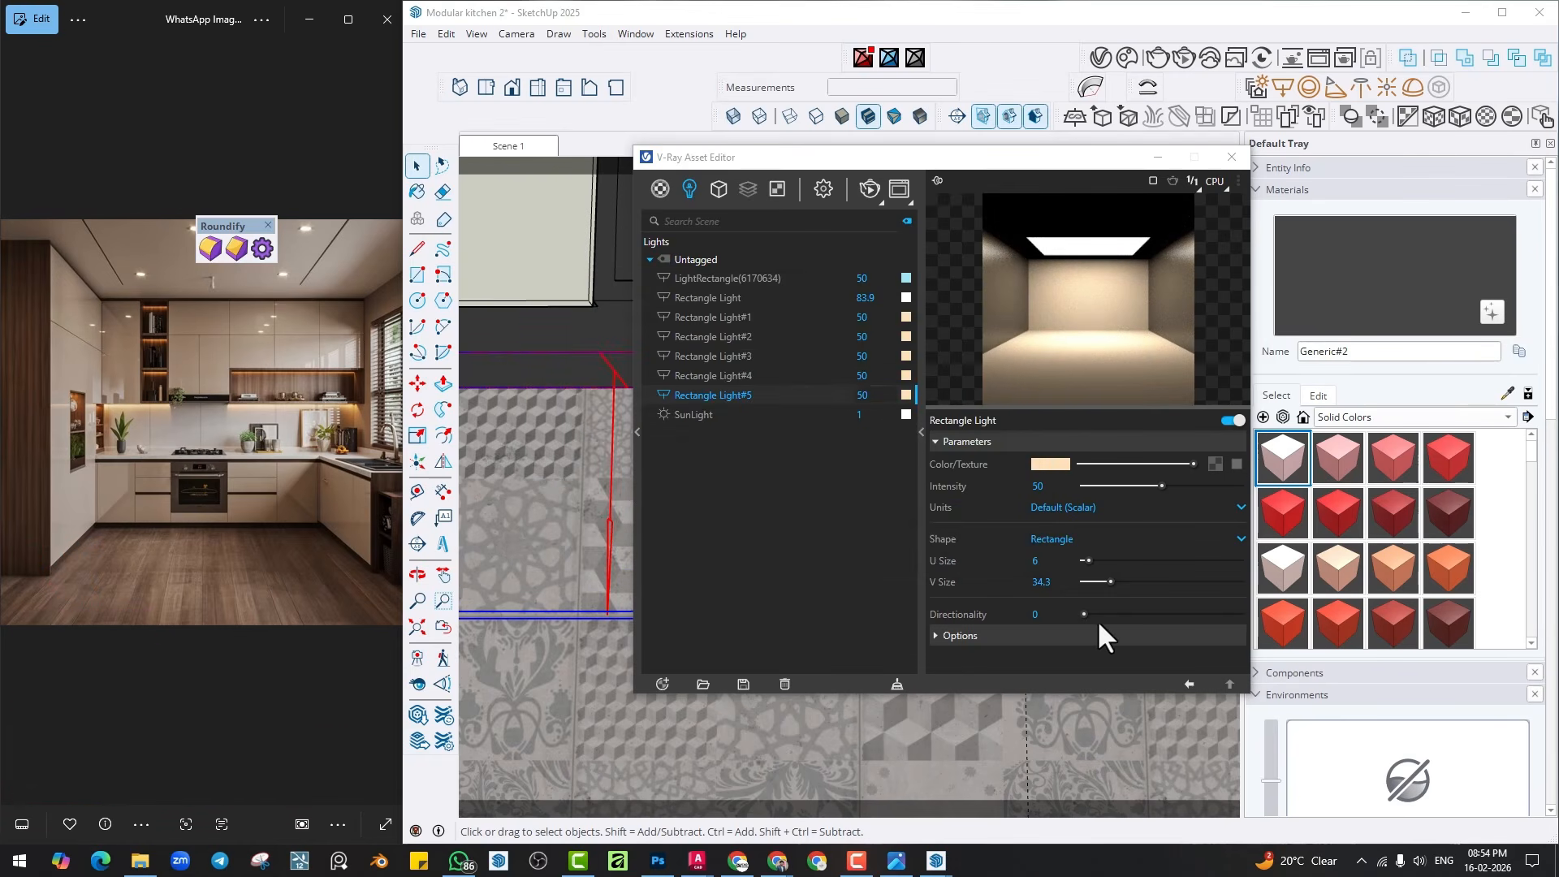
# Set the rectangle light's directionality to 0.5, make it invisible and close the V-Ray Asset Editor.
pyautogui.doubleClick(1036, 615)
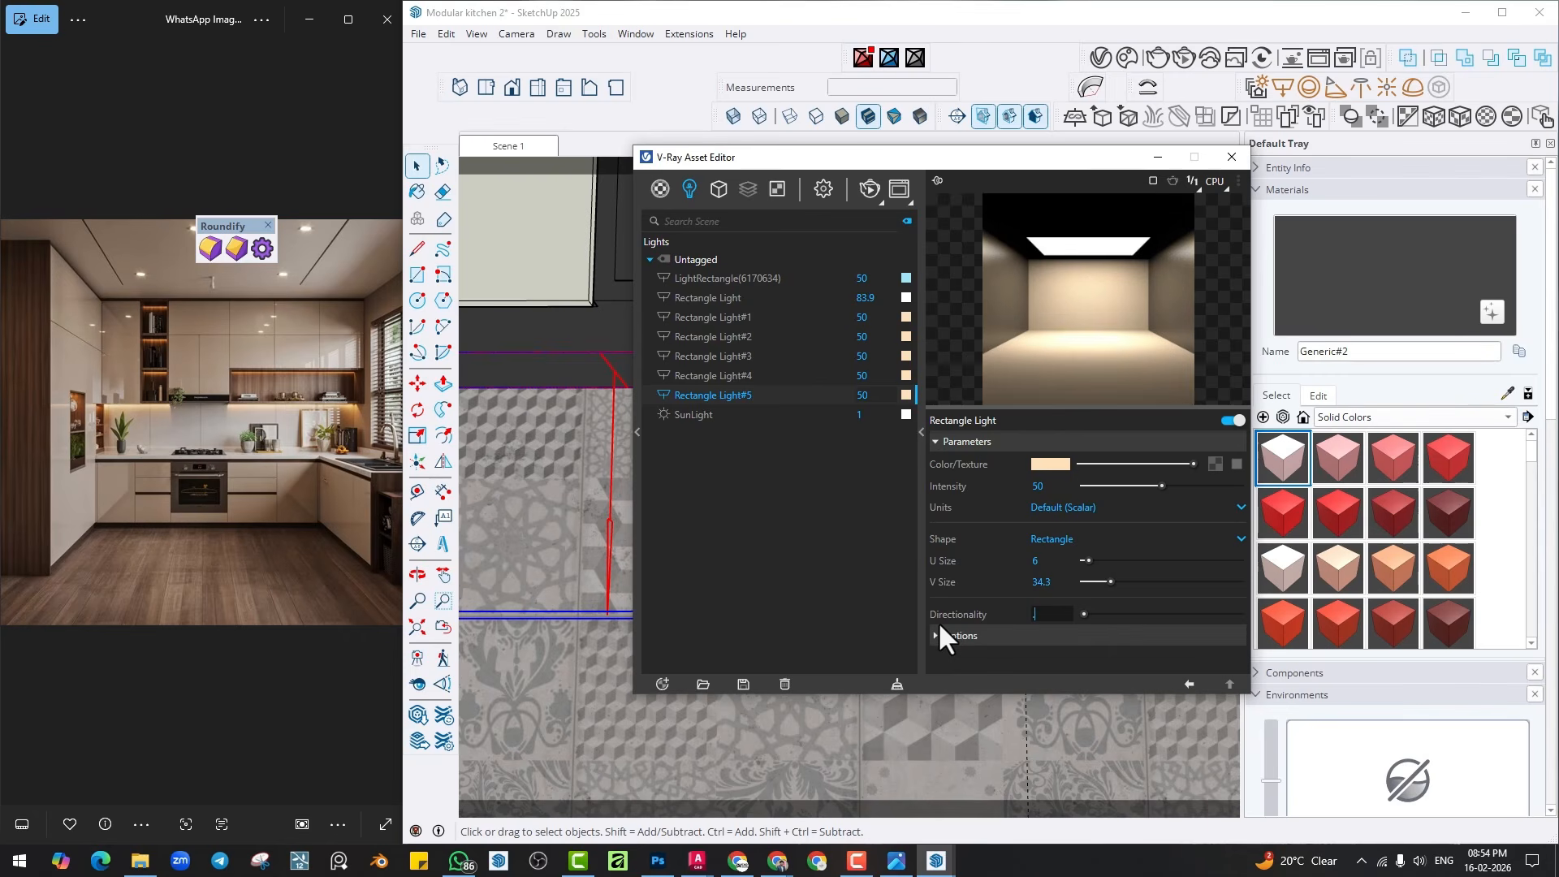
pyautogui.write('0.5')
pyautogui.click(934, 636)
pyautogui.click(1037, 658)
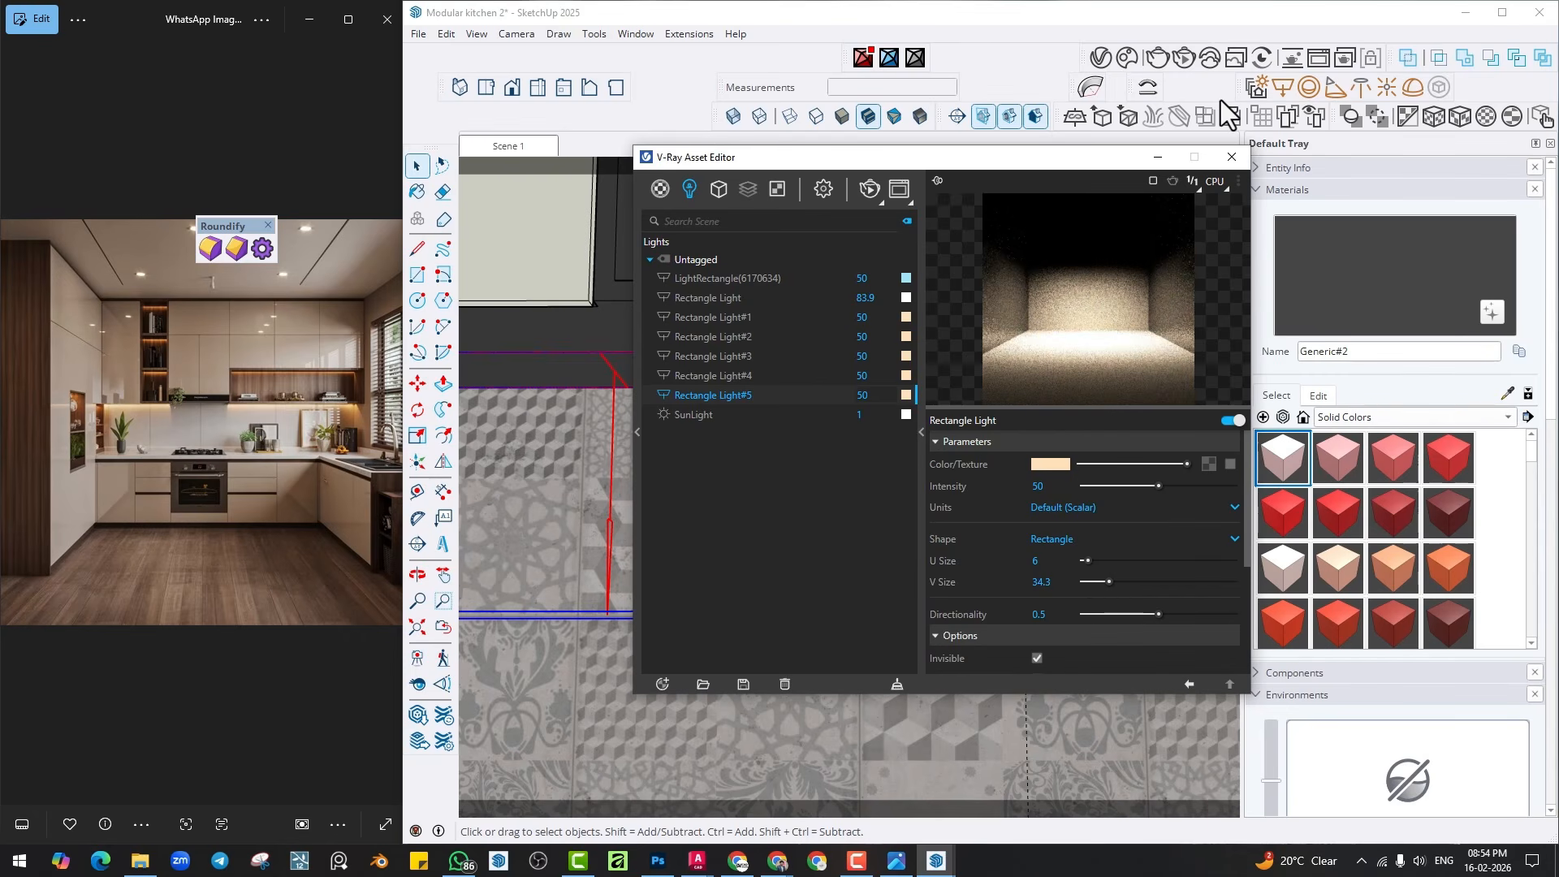
pyautogui.click(1229, 157)
# Copy the rectangle light about 7' 2 1/2" along the wall to the underside of the open shelf near the window.
pyautogui.scroll(-6, 766, 422)
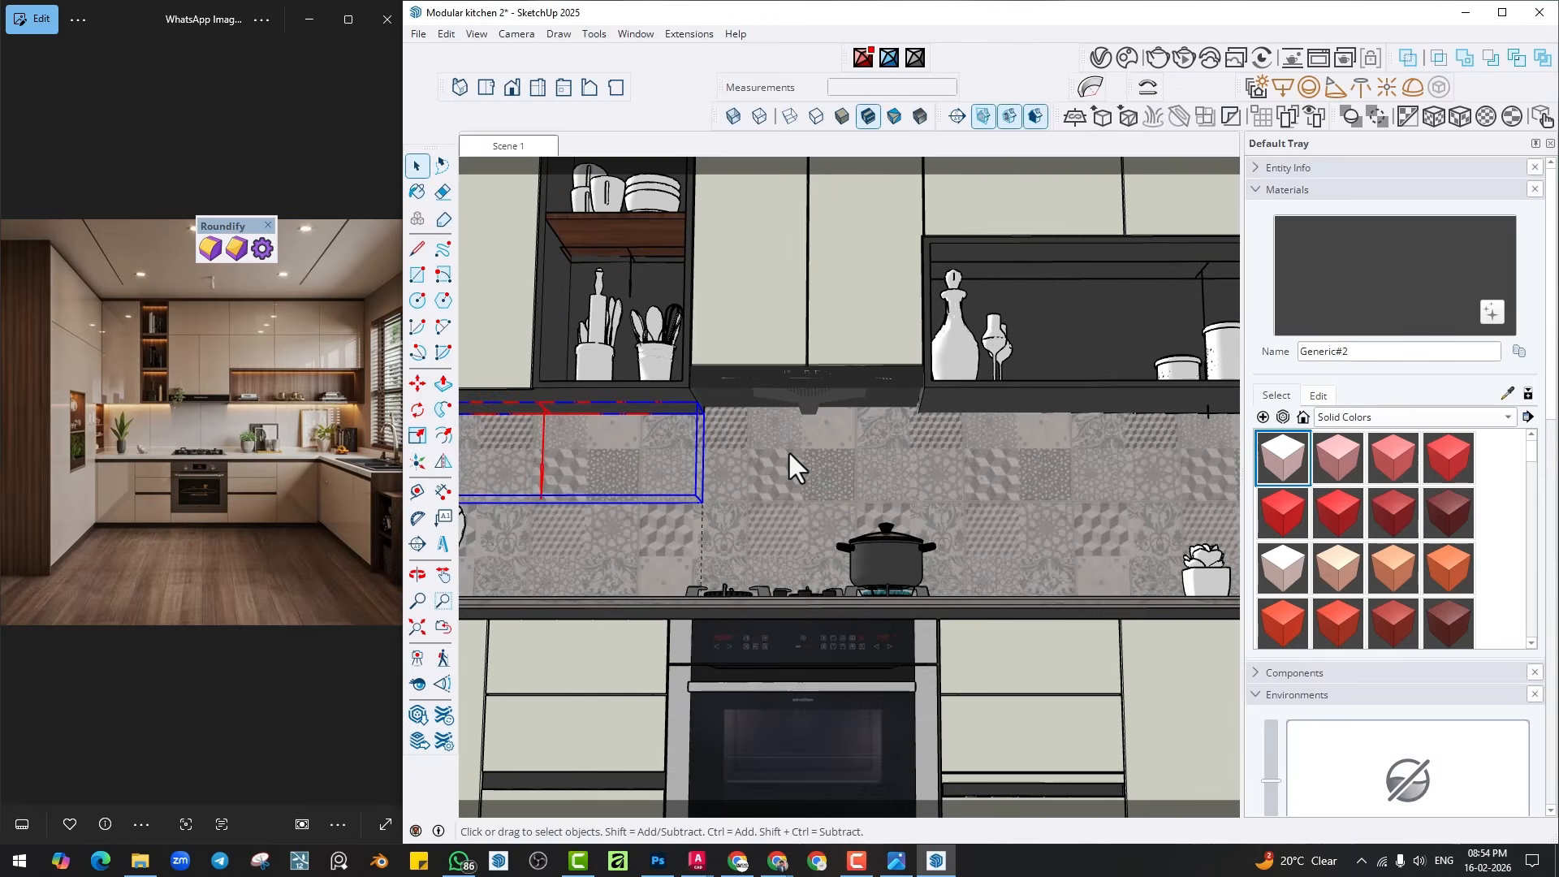
pyautogui.scroll(2, 762, 438)
pyautogui.press('m')
pyautogui.press('ctrl')
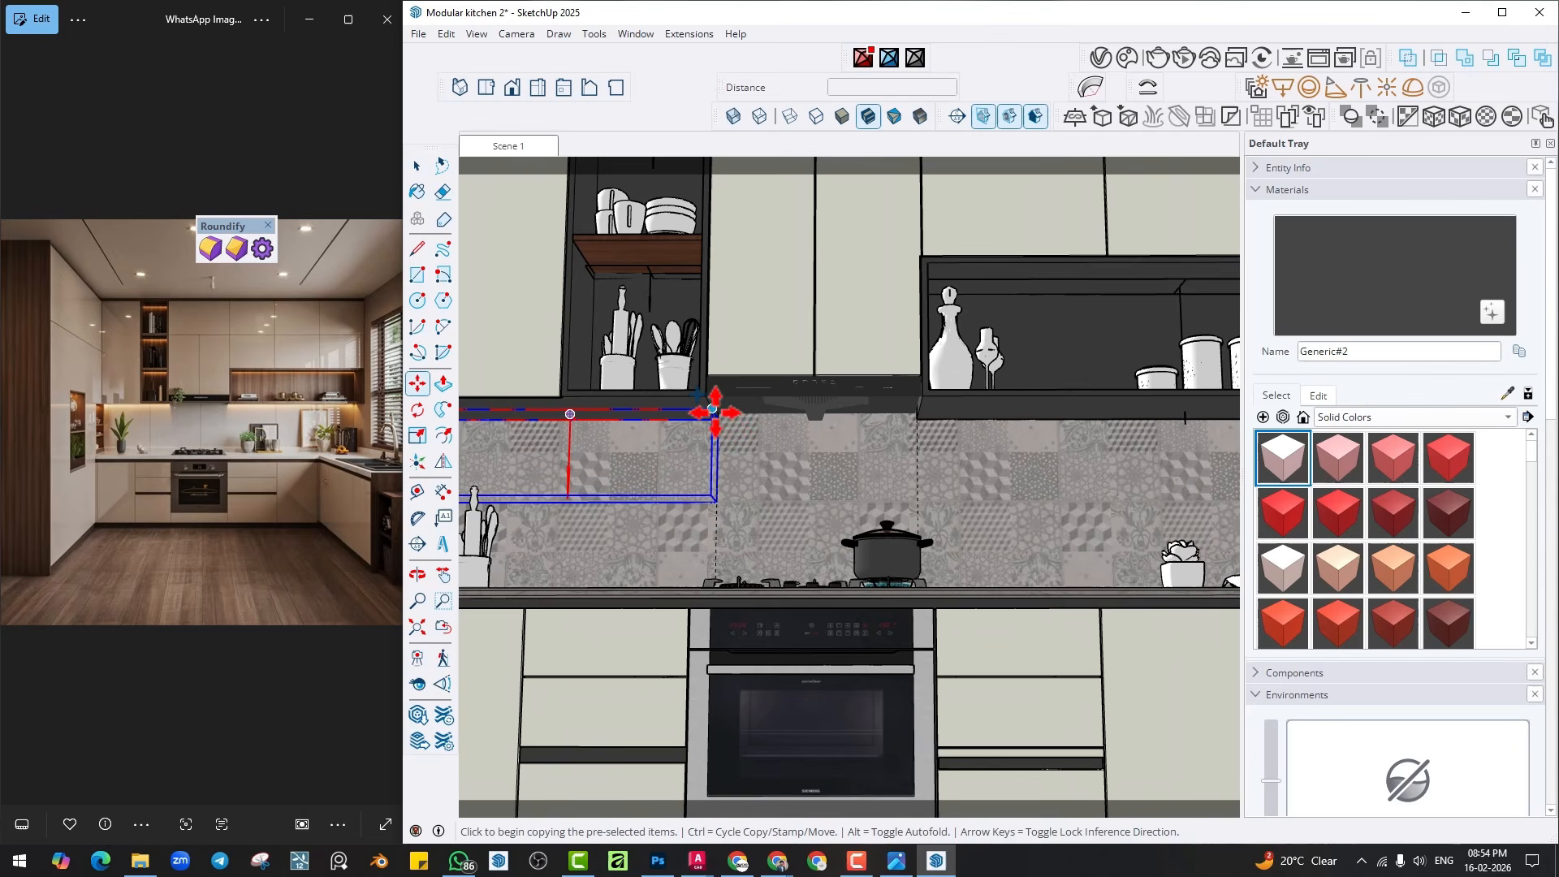
pyautogui.click(712, 408)
pyautogui.keyDown('shift'); pyautogui.moveTo(1181, 417); pyautogui.dragTo(981, 418, button='middle'); pyautogui.keyUp('shift')
pyautogui.scroll(-2, 981, 417)
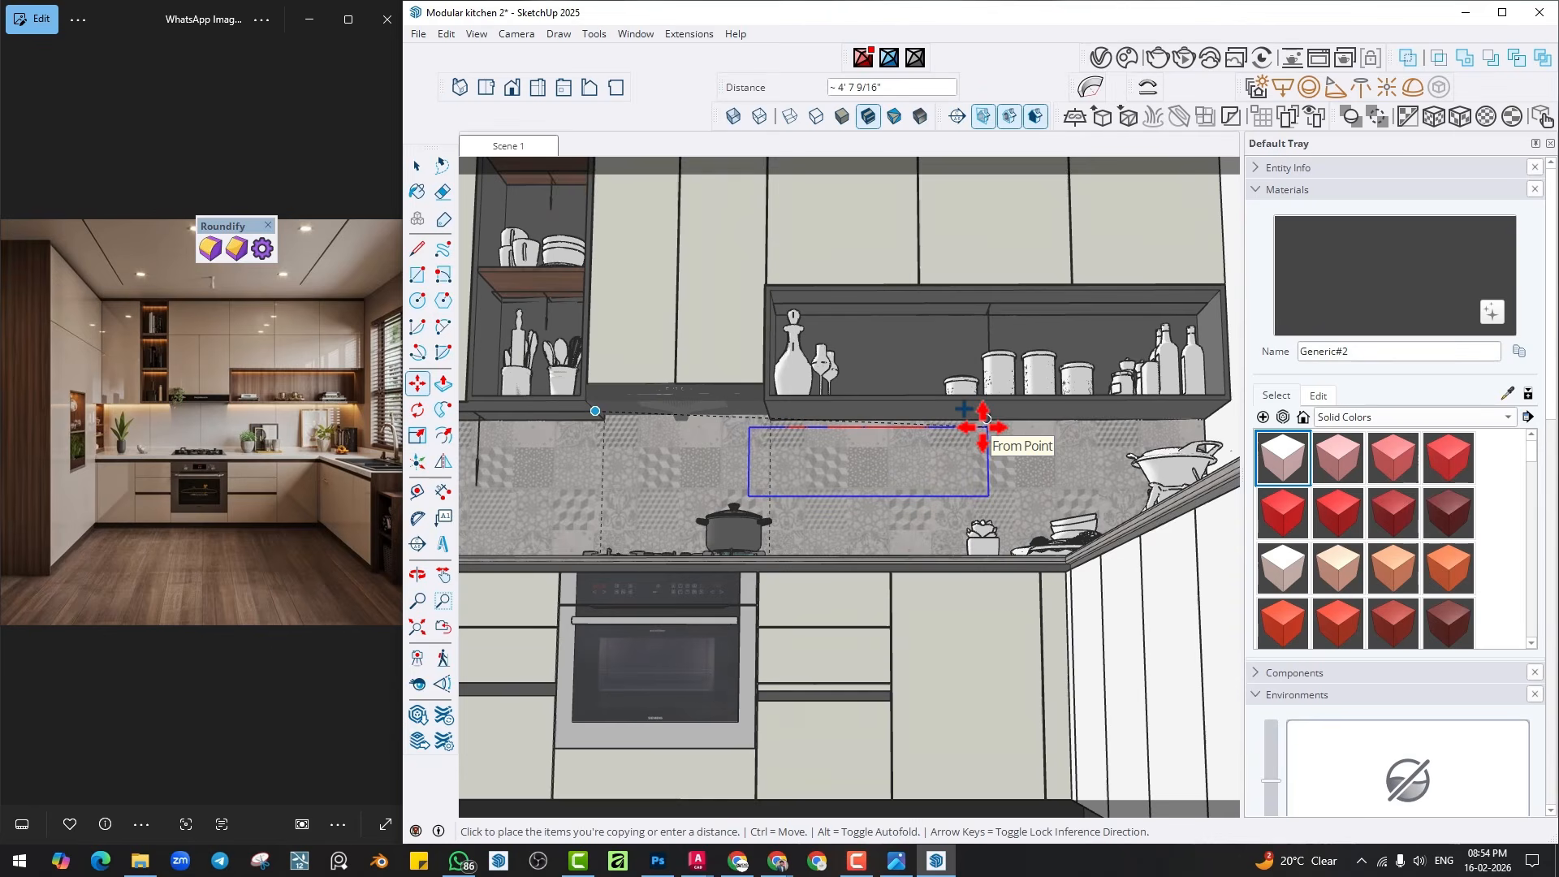
pyautogui.scroll(2, 1123, 419)
pyautogui.scroll(3, 1183, 418)
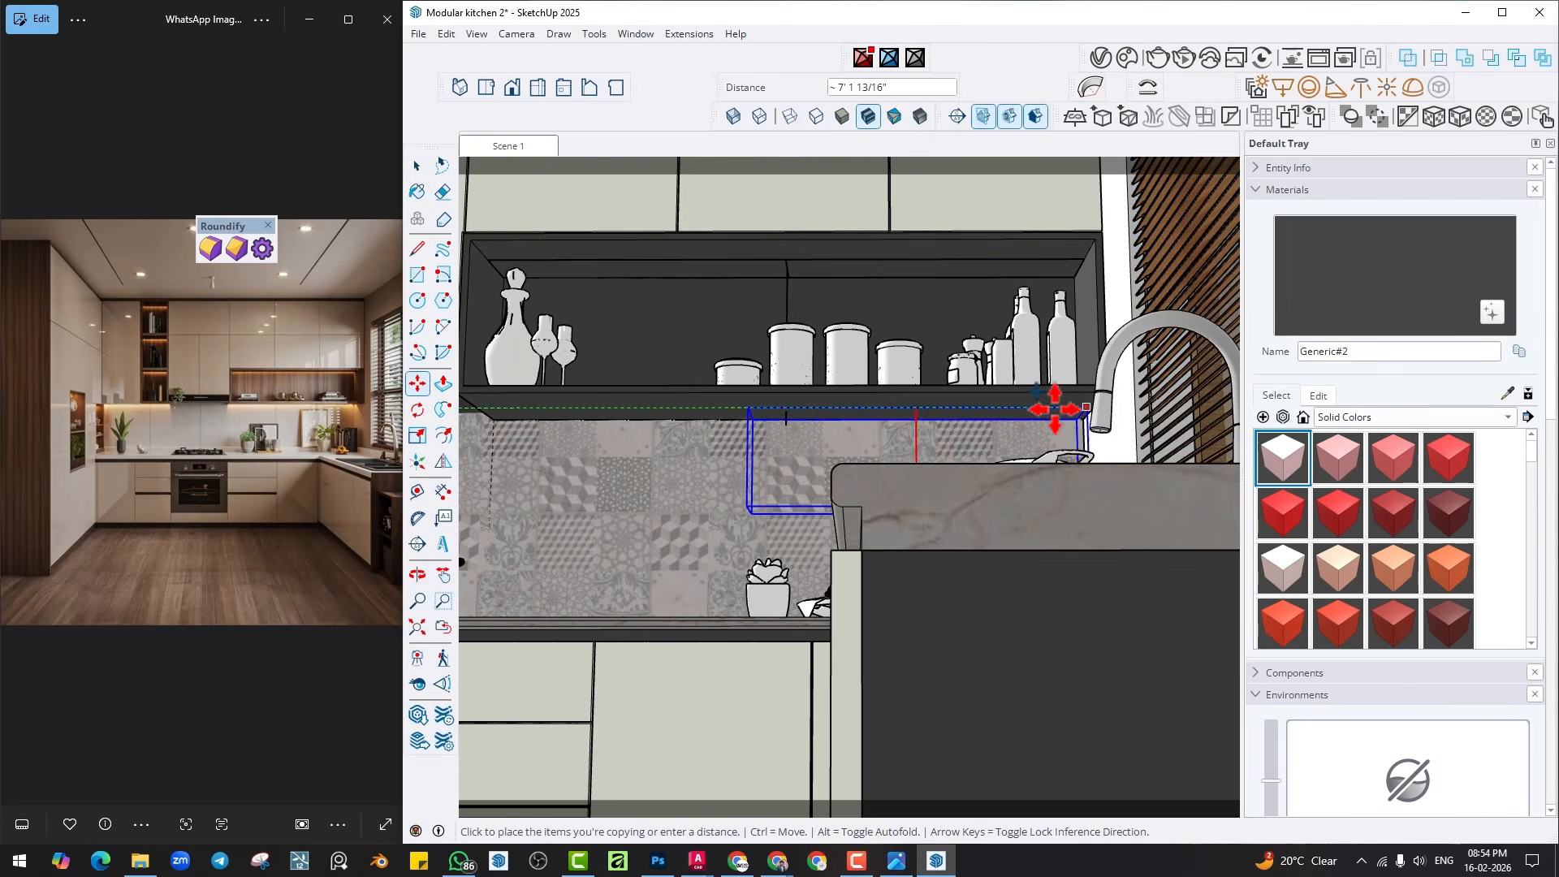
pyautogui.moveTo(1055, 411); pyautogui.dragTo(1136, 414, button='middle')
pyautogui.click(1060, 415)
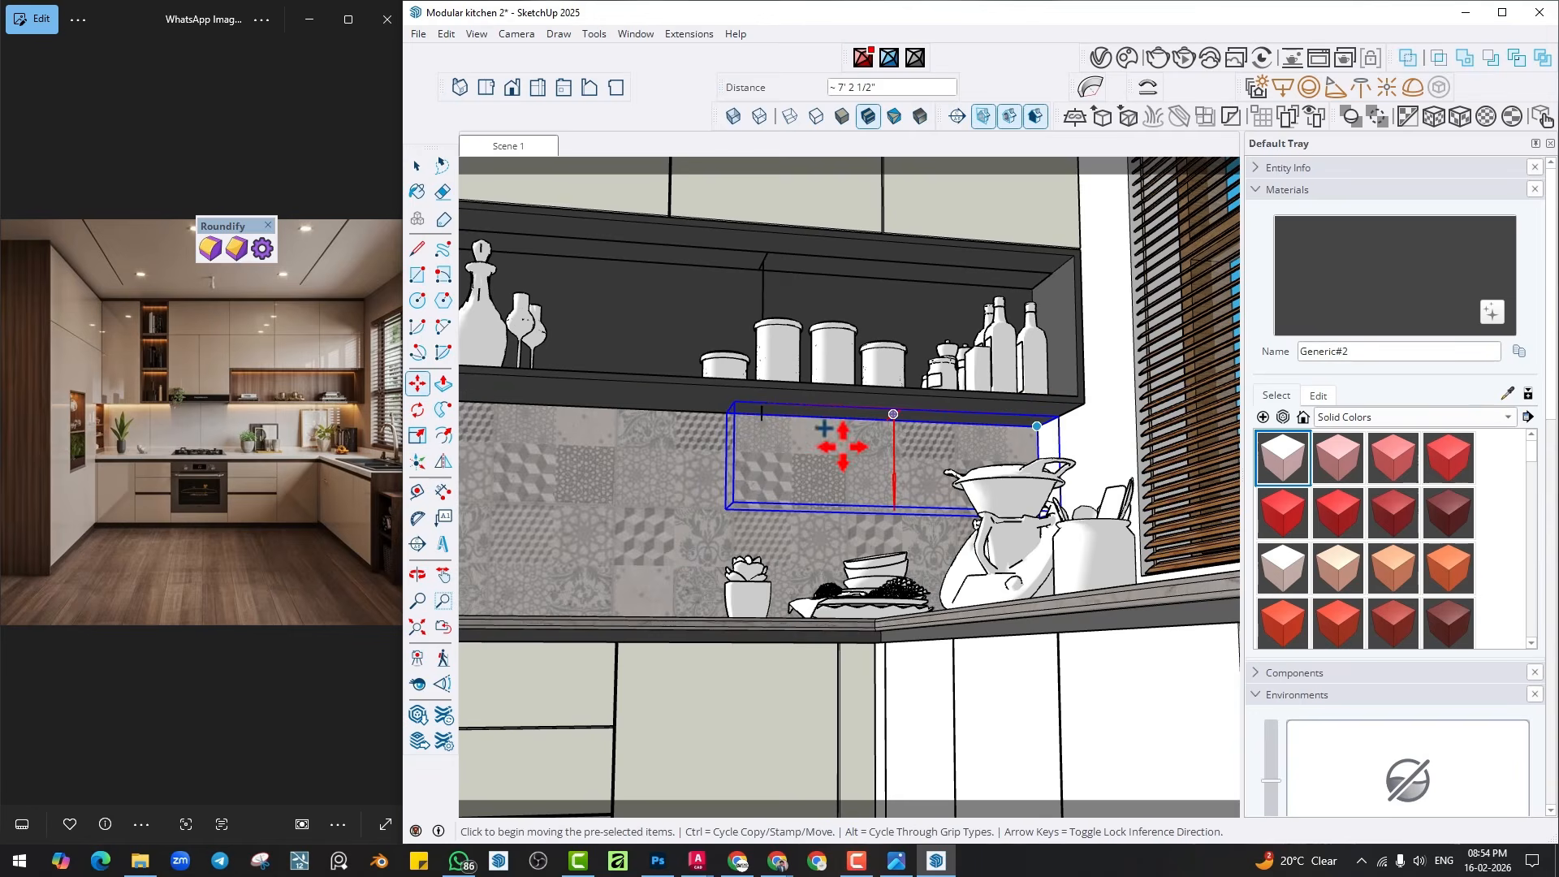
# Scale the copied light along its length by about 1.82 so that it spans the open shelf's full width.
pyautogui.keyDown('shift'); pyautogui.moveTo(838, 441); pyautogui.dragTo(935, 448, button='middle'); pyautogui.keyUp('shift')
pyautogui.press('space')
pyautogui.press('s')
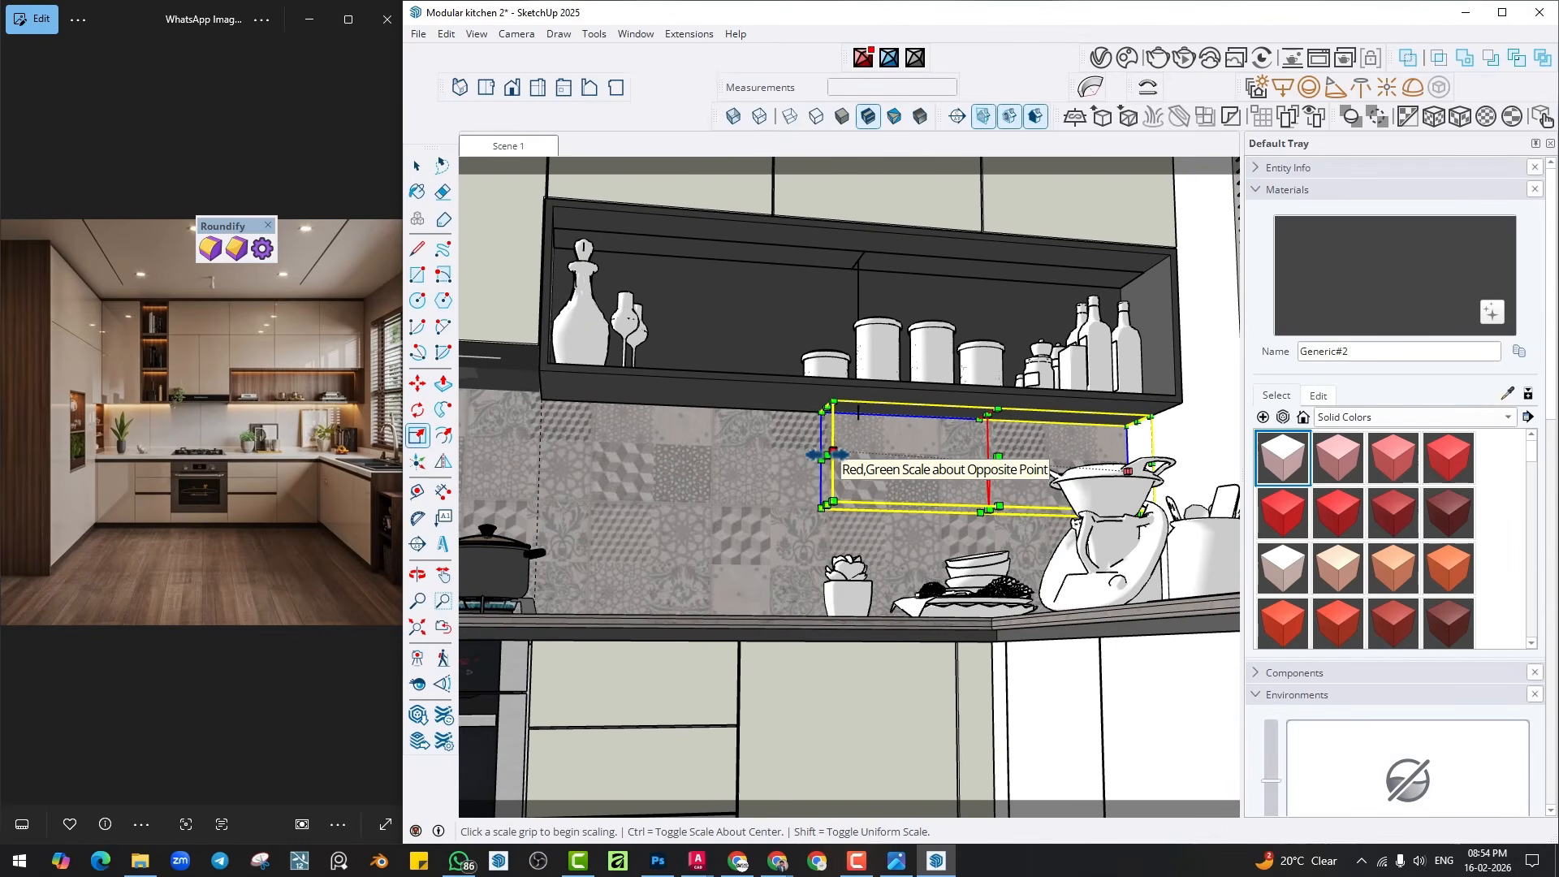
pyautogui.click(824, 457)
pyautogui.click(541, 393)
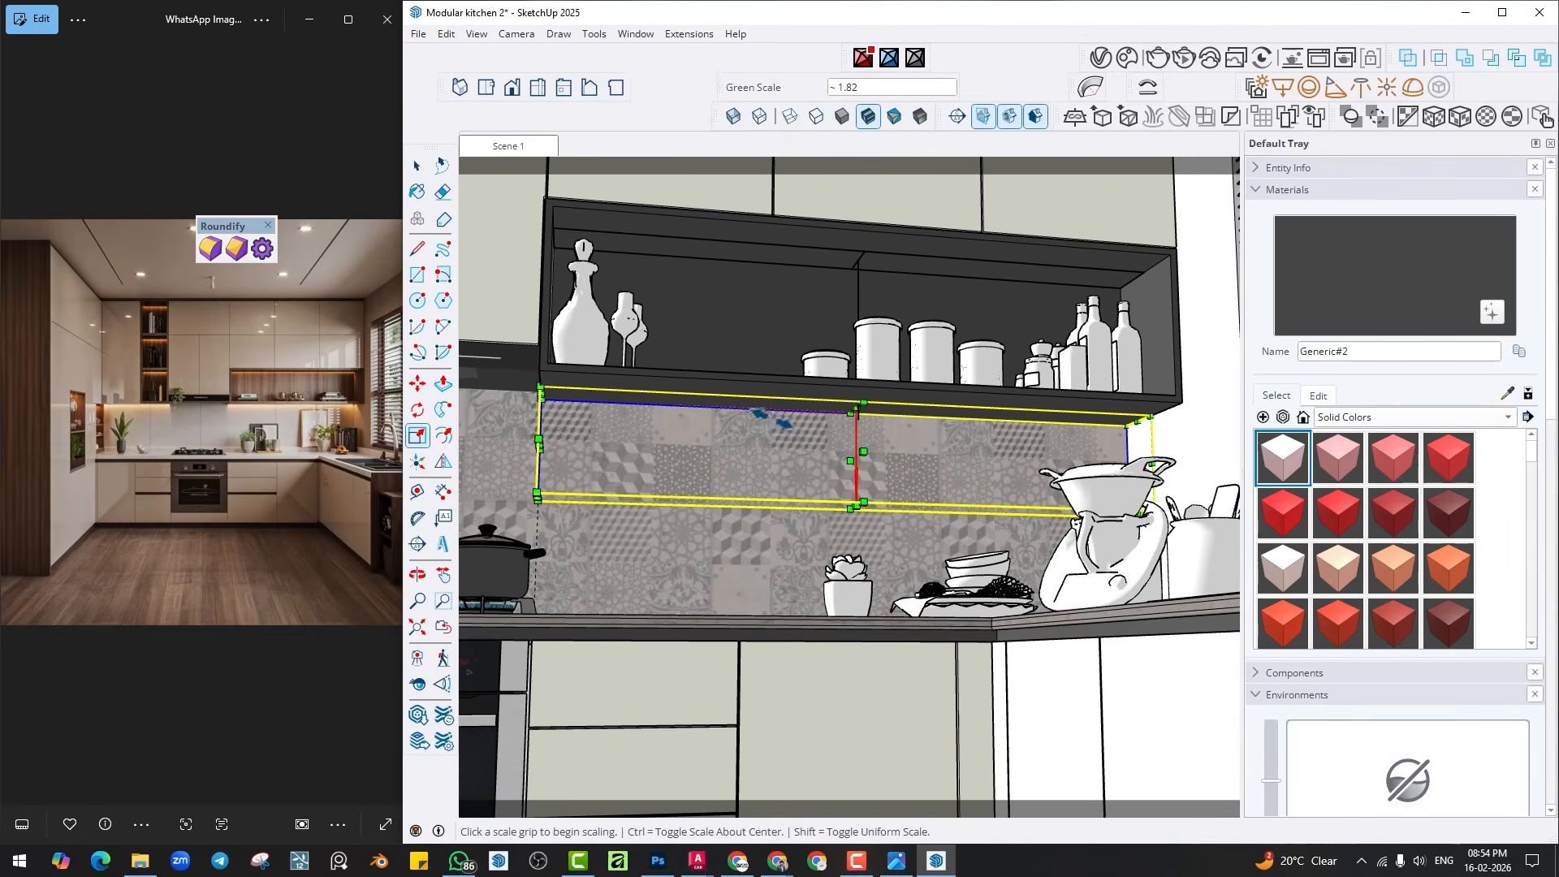
pyautogui.press('space')
pyautogui.scroll(-2, 852, 450)
# Return to Scene 1 and check the under-cabinet lighting in an interactive V-Ray render, stopping and closing it.
pyautogui.click(517, 148)
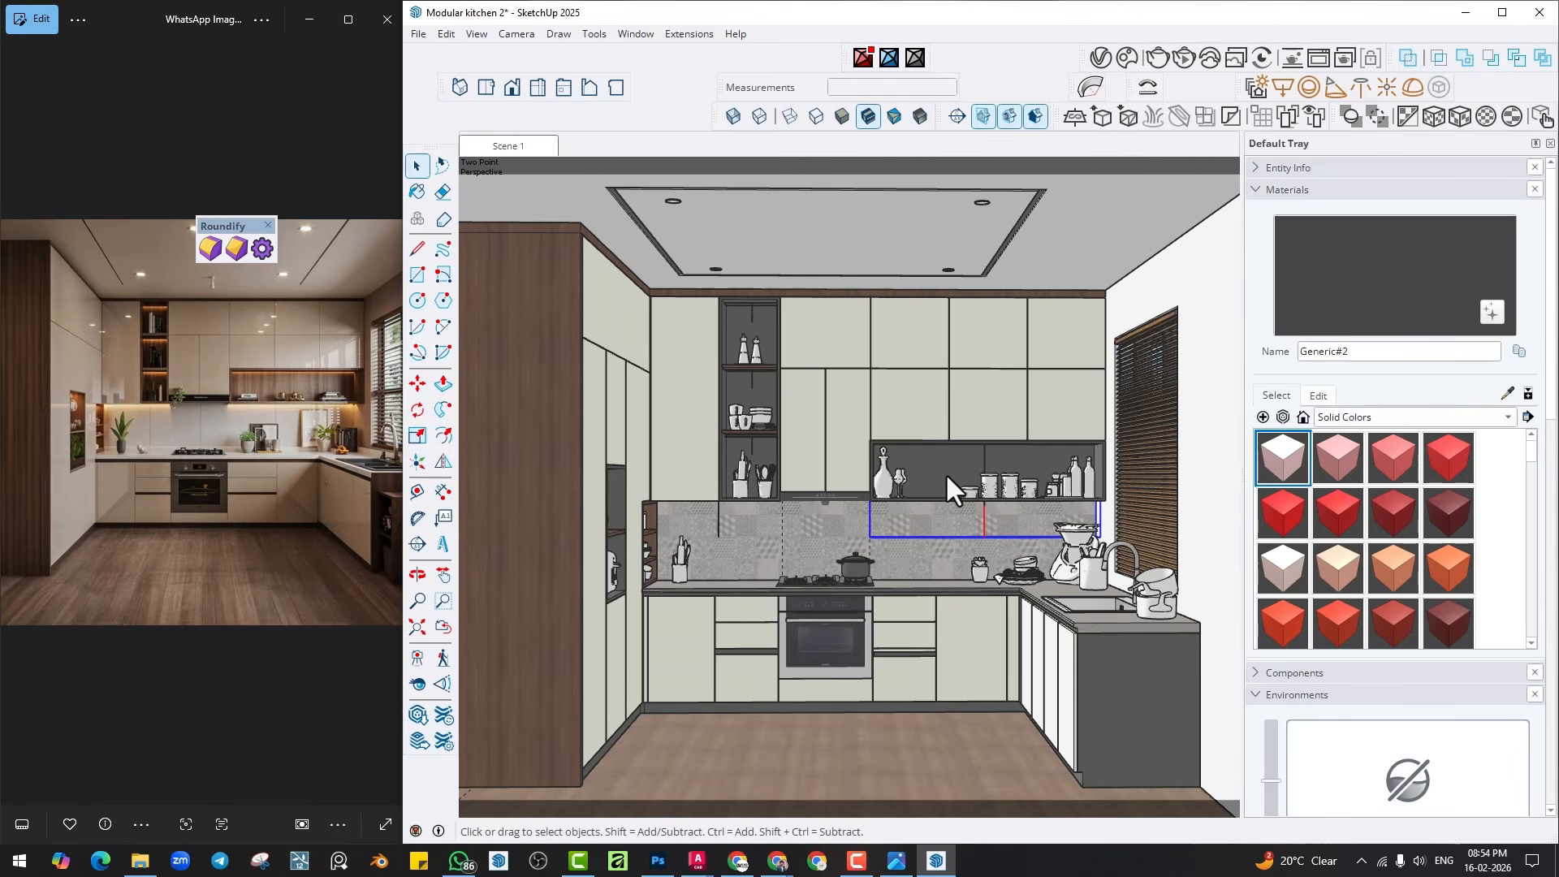
pyautogui.click(1184, 57)
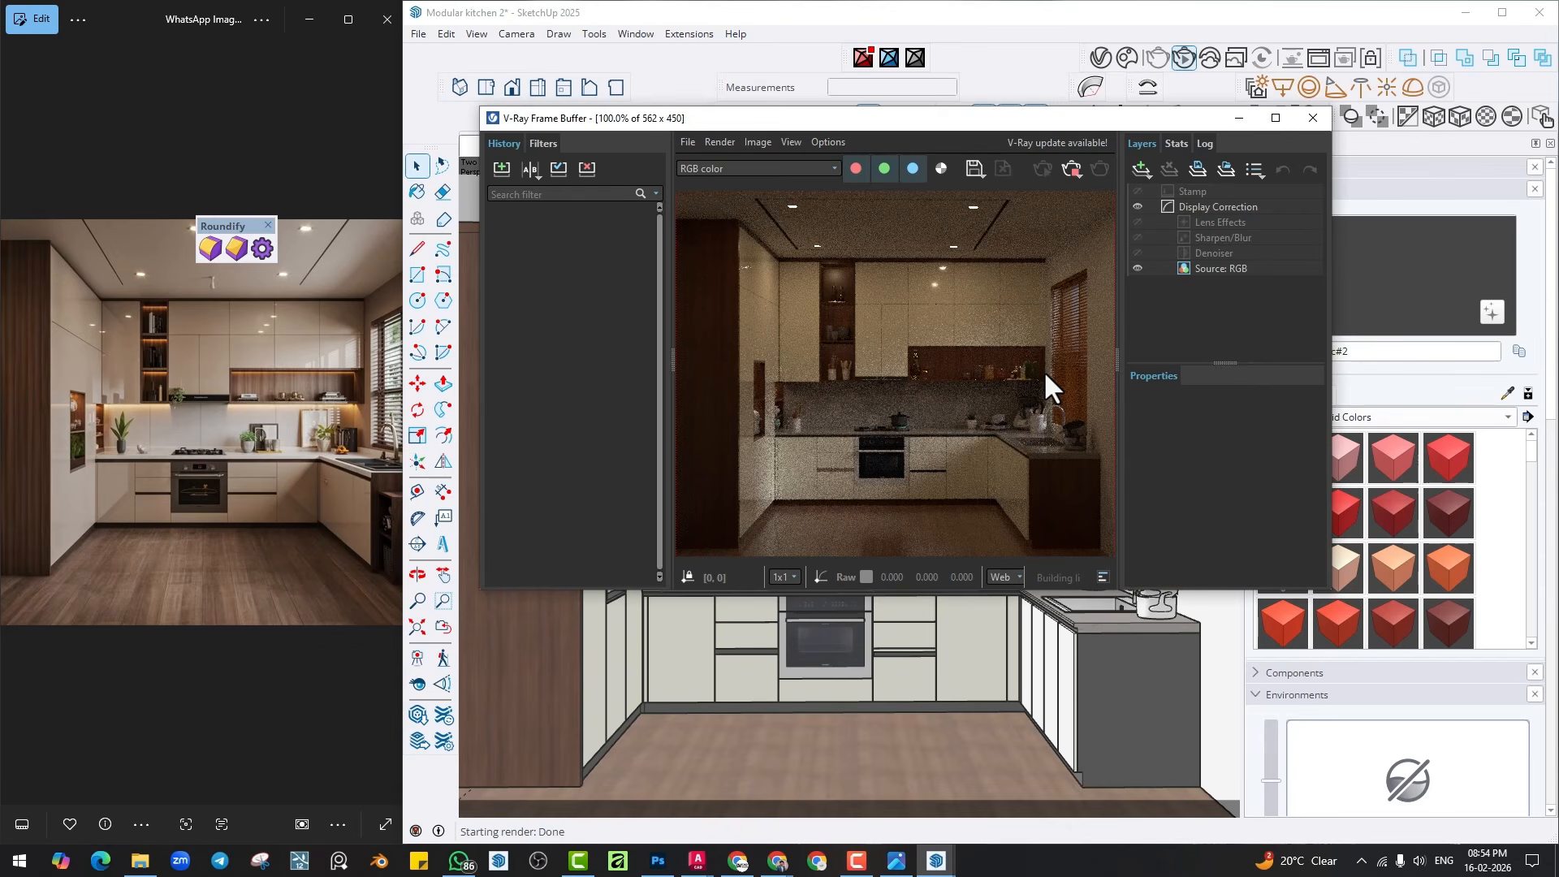
pyautogui.click(1071, 168)
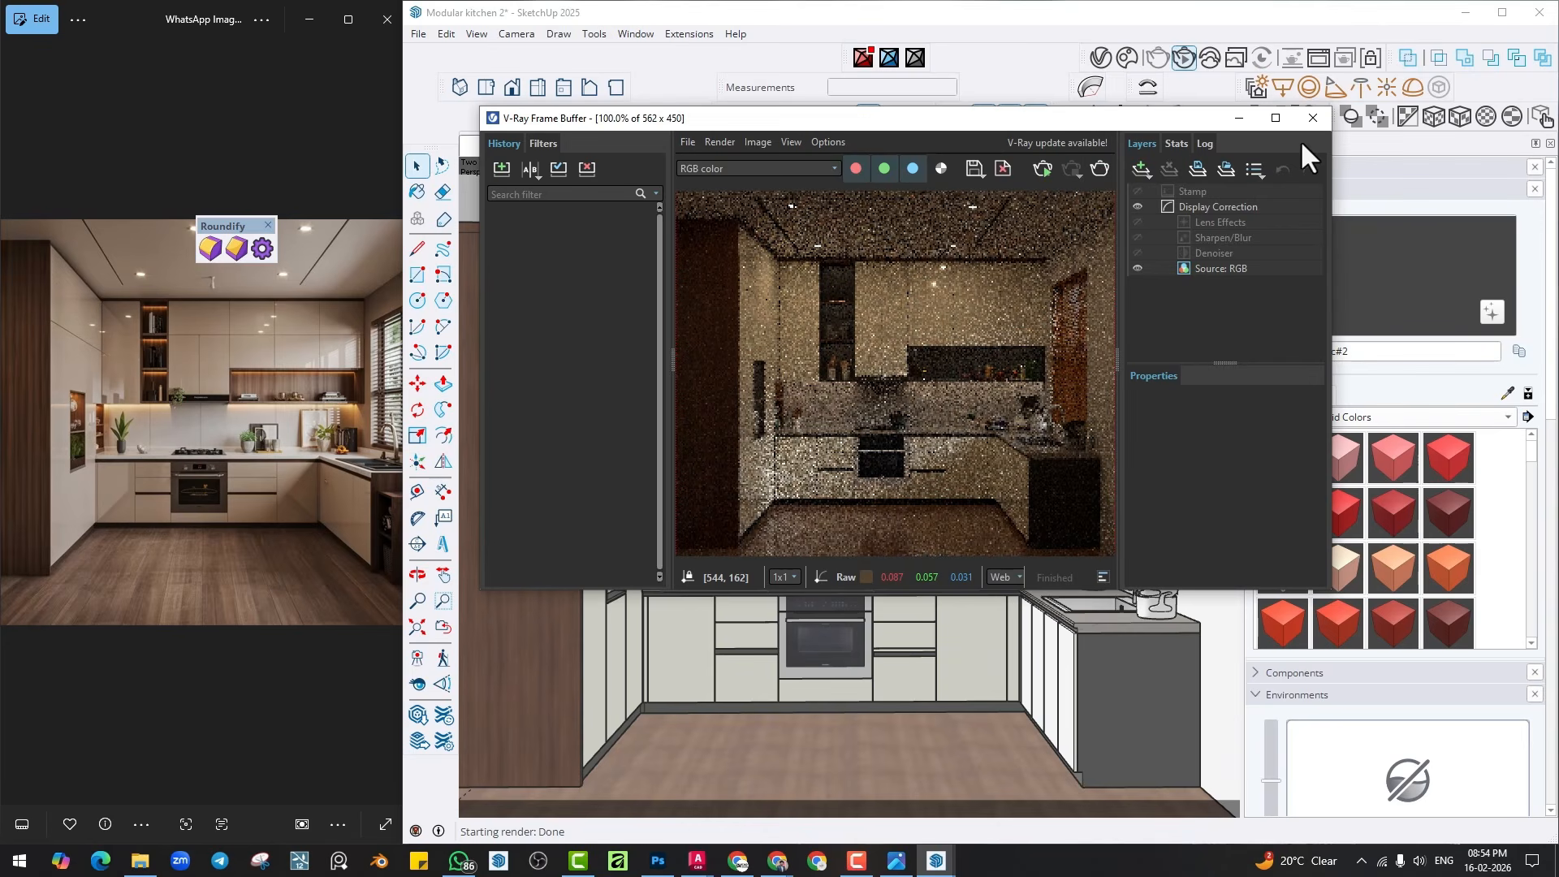
pyautogui.click(1313, 118)
# Paint the end panel of the sink-side base cabinet with the Generic#1 wood sampled from the tall unit.
pyautogui.doubleClick(1144, 699)
pyautogui.click(1137, 686)
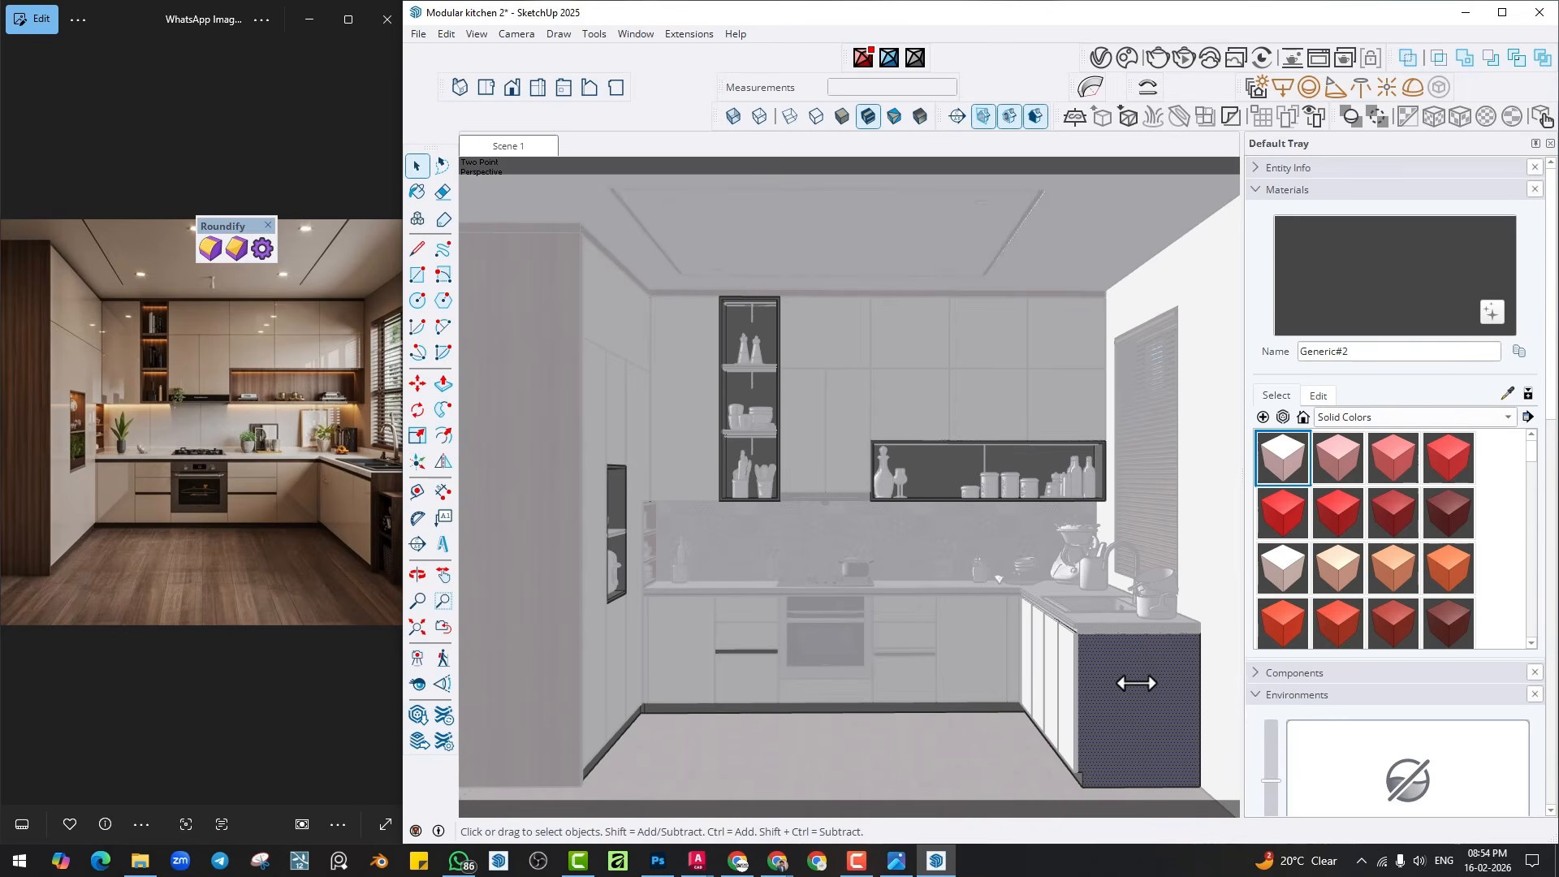
pyautogui.click(415, 196)
pyautogui.keyDown('alt'); pyautogui.click(514, 332); pyautogui.keyUp('alt')
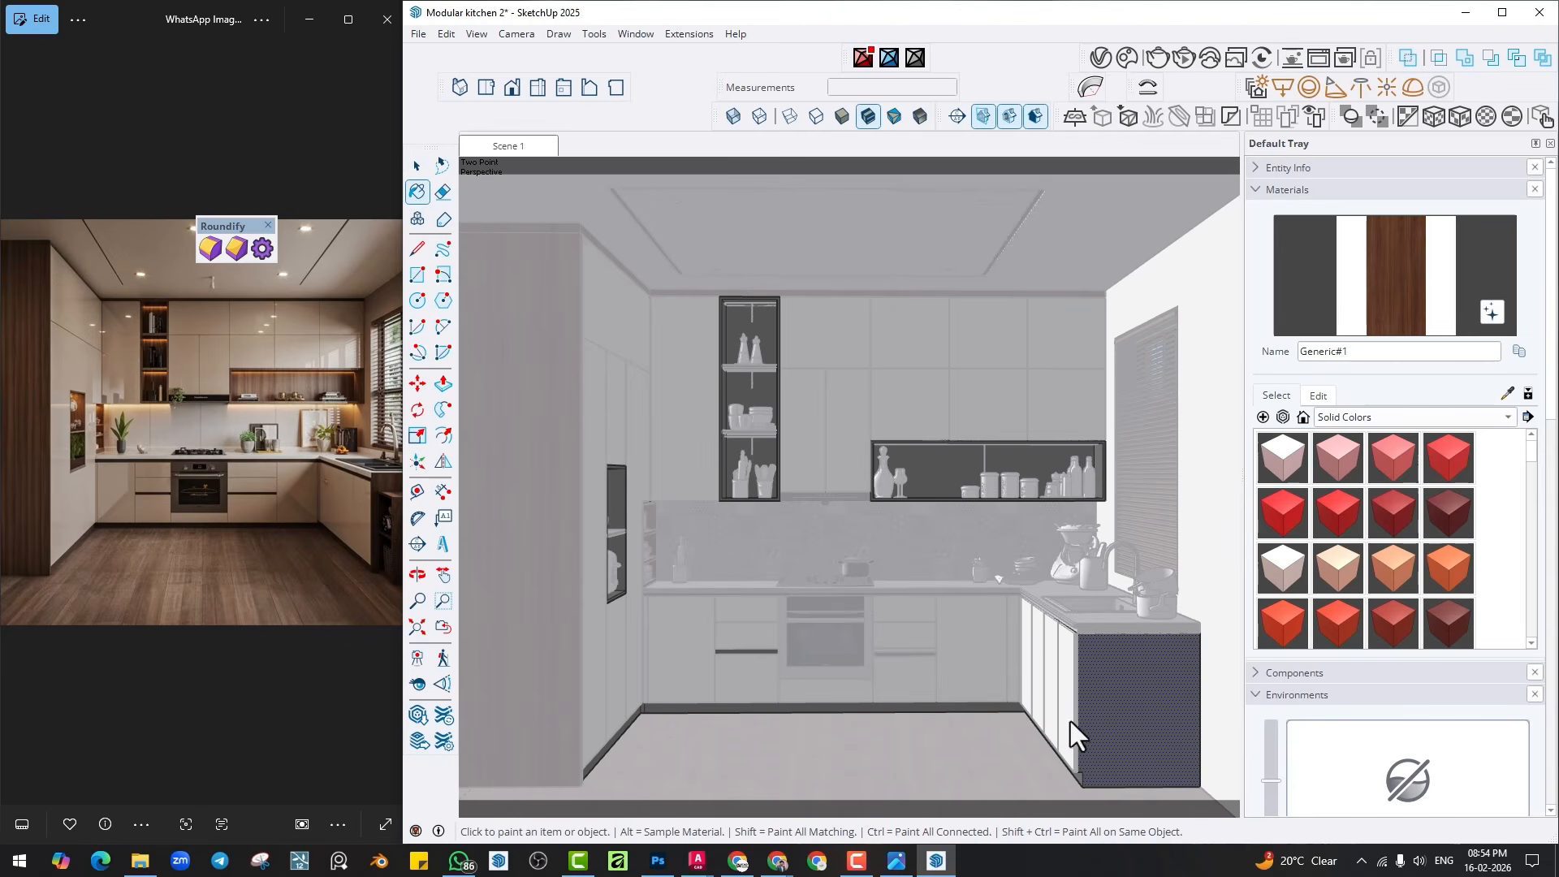
pyautogui.click(1102, 710)
pyautogui.press('space')
pyautogui.press('Escape')
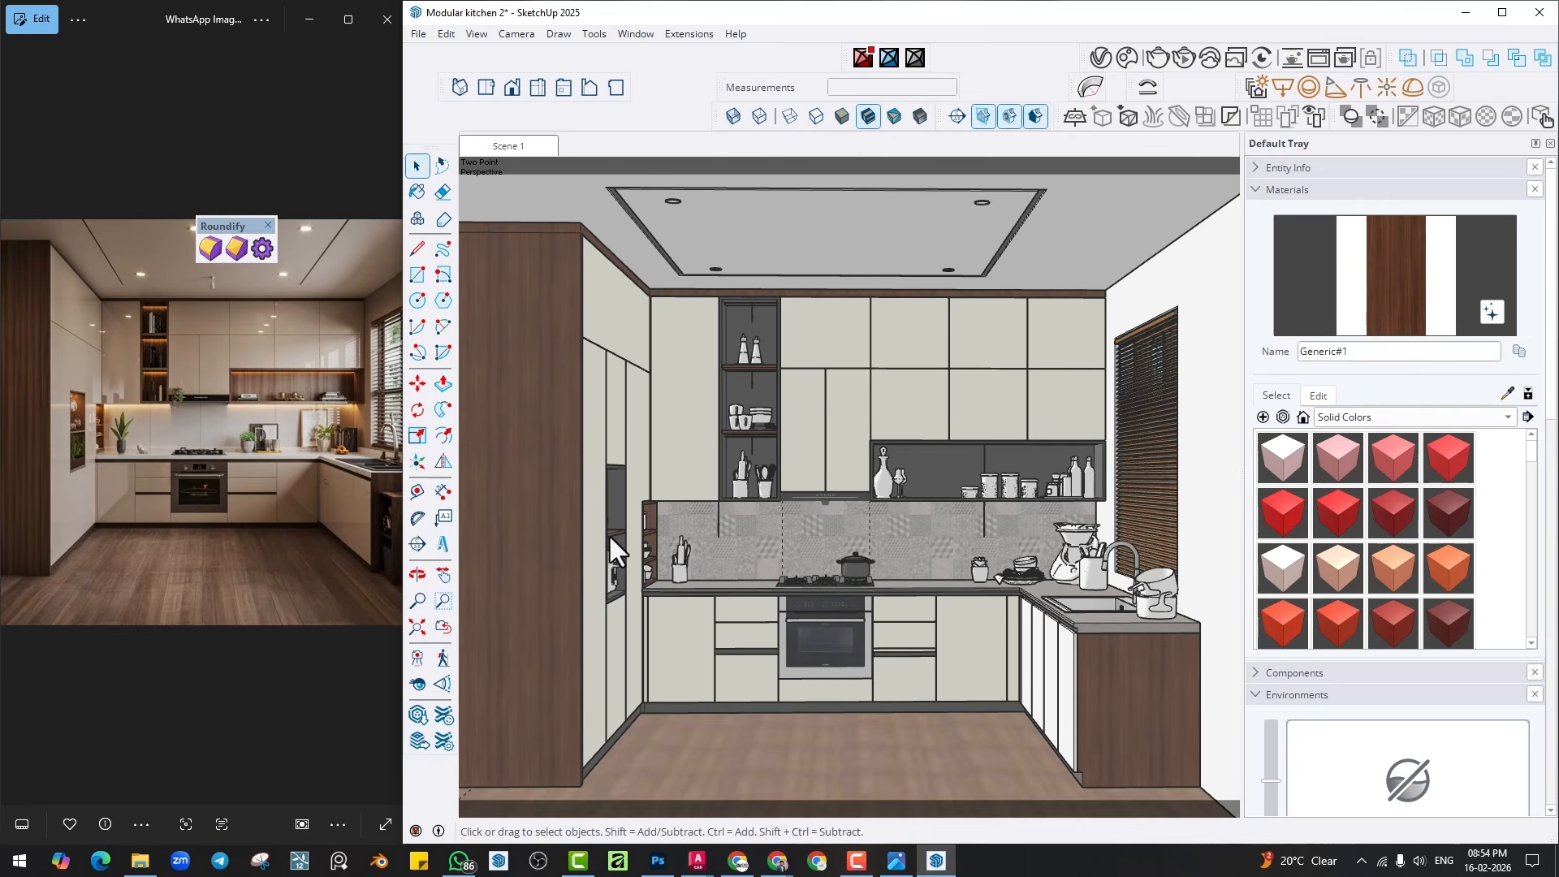
# Paint the interior and front frame of the recessed niche in the tall unit with the Generic#1 wood.
pyautogui.doubleClick(614, 503)
pyautogui.scroll(2, 614, 503)
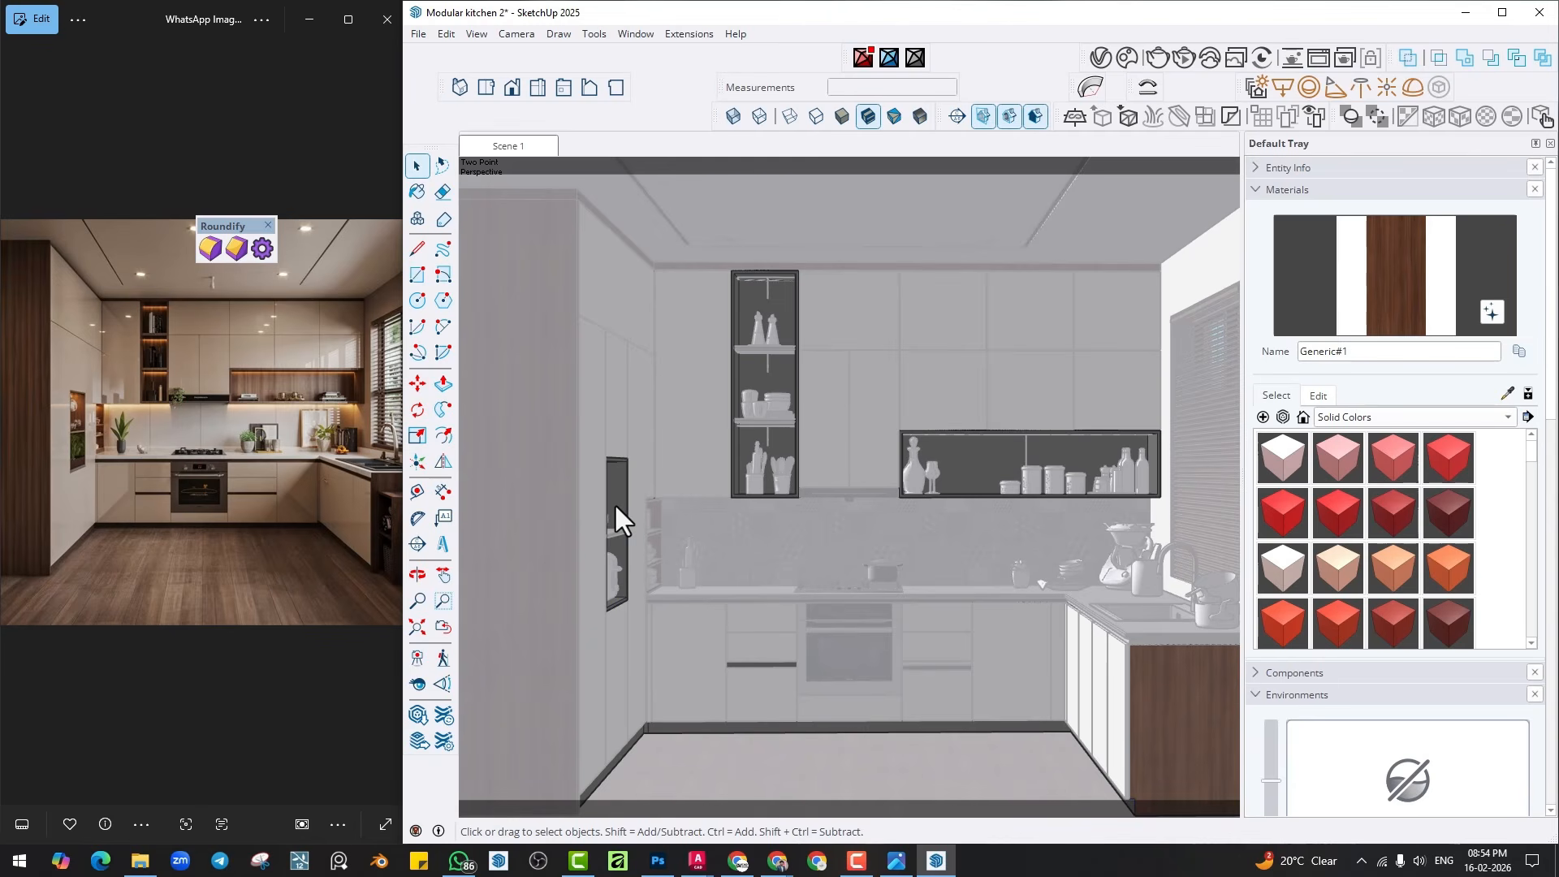
pyautogui.moveTo(614, 503); pyautogui.dragTo(495, 546, button='middle')
pyautogui.scroll(4, 568, 520)
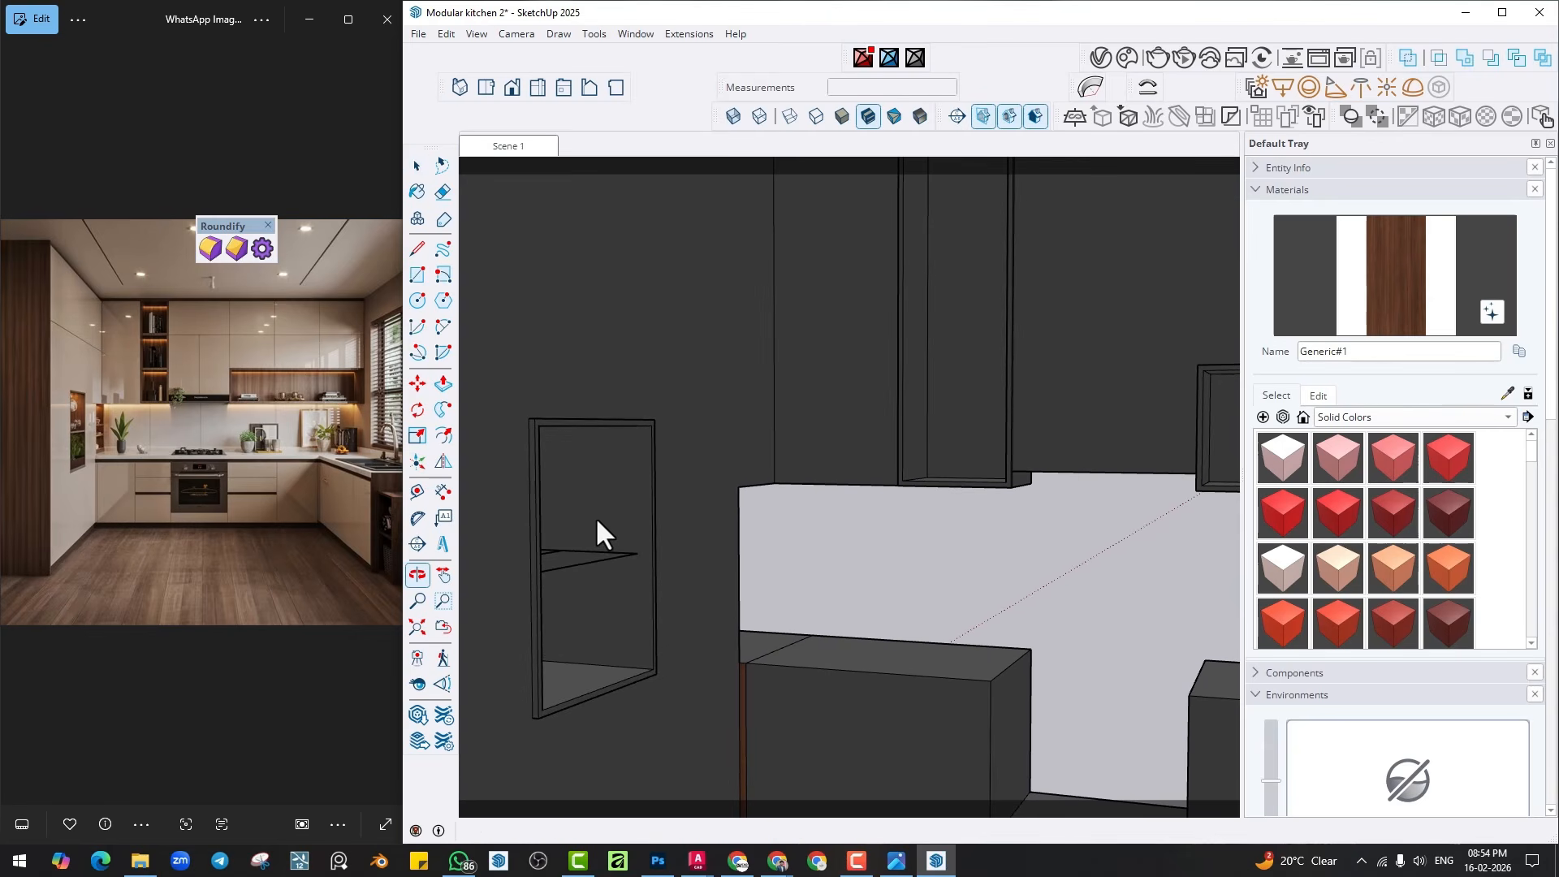
pyautogui.click(589, 503)
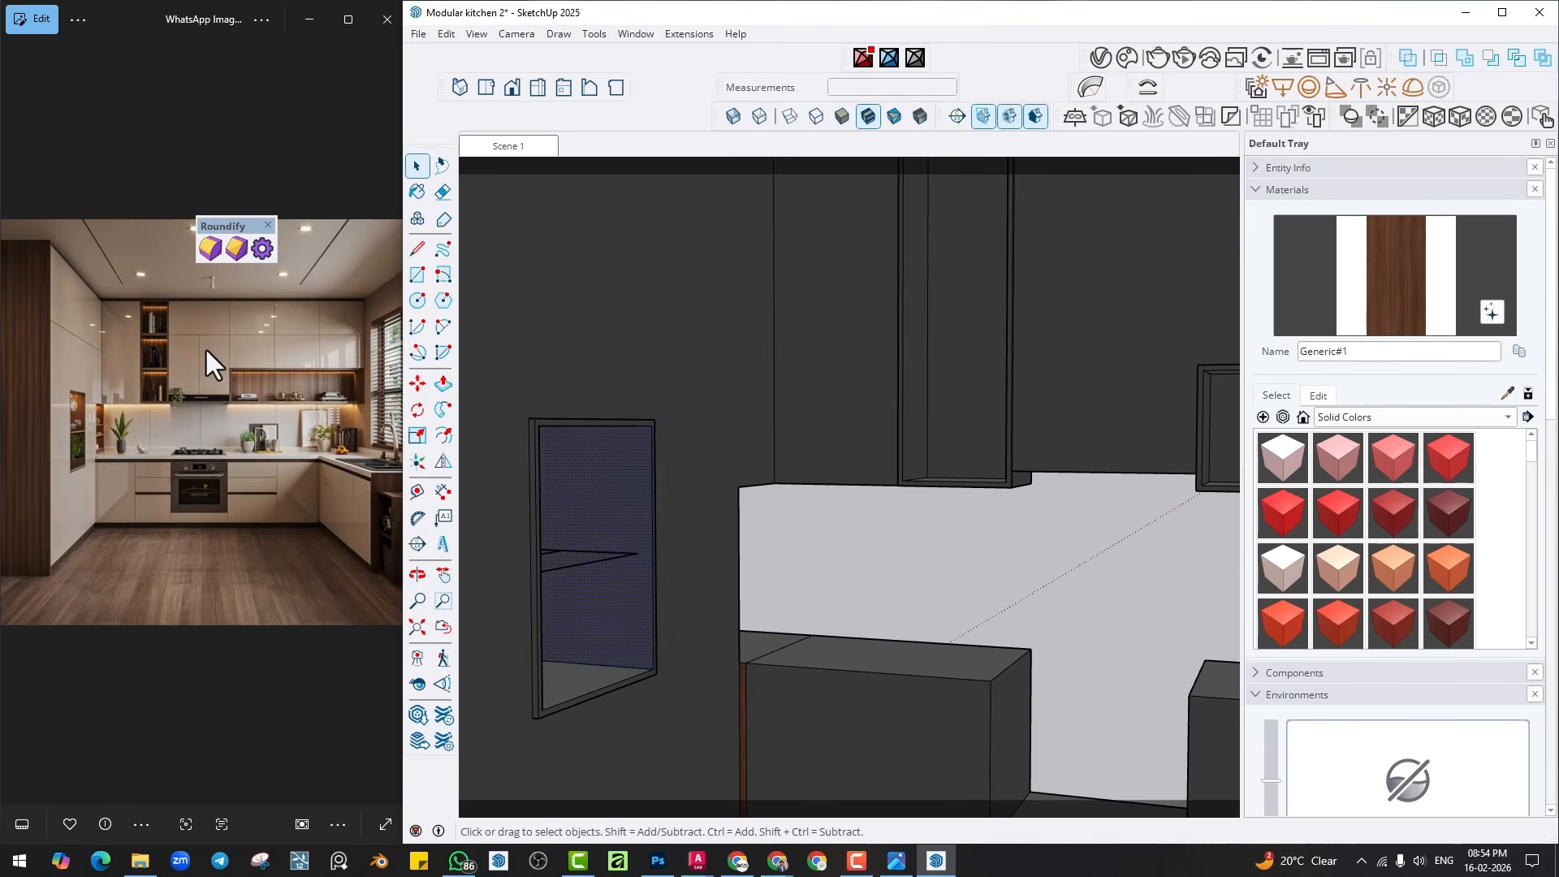
pyautogui.click(417, 191)
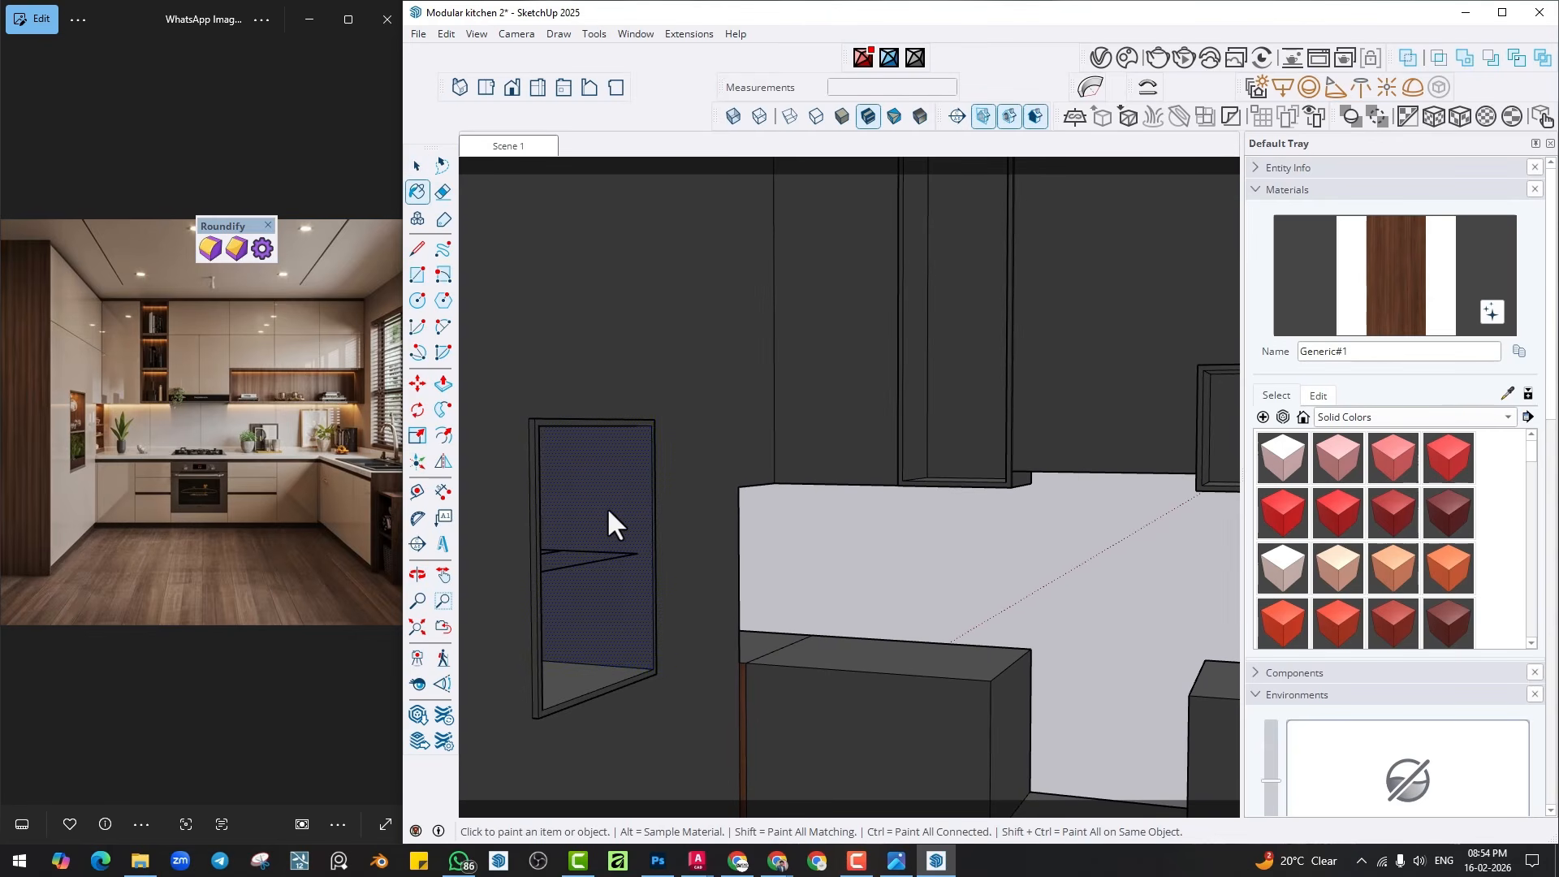
pyautogui.moveTo(575, 573)
pyautogui.mouseDown(button='middle')
pyautogui.moveTo(653, 555)
pyautogui.moveTo(601, 537)
pyautogui.moveTo(714, 529)
pyautogui.moveTo(668, 517)
pyautogui.moveTo(755, 400)
pyautogui.moveTo(768, 682)
pyautogui.mouseUp(button='middle')
pyautogui.click(722, 500)
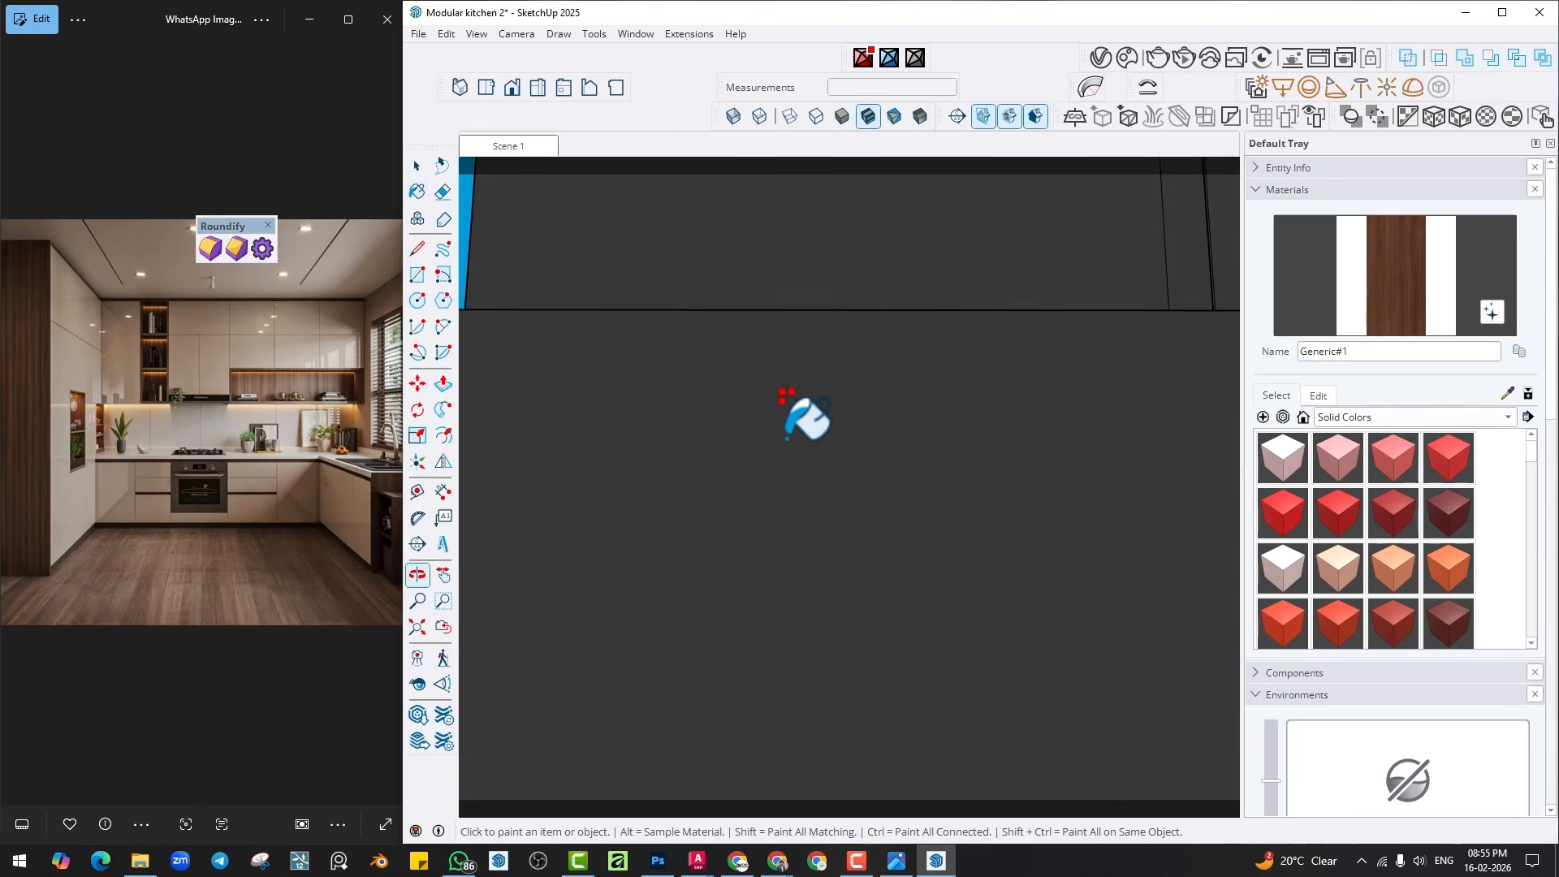
pyautogui.moveTo(789, 434); pyautogui.dragTo(788, 665, button='middle')
pyautogui.scroll(4, 732, 334)
pyautogui.click(730, 330)
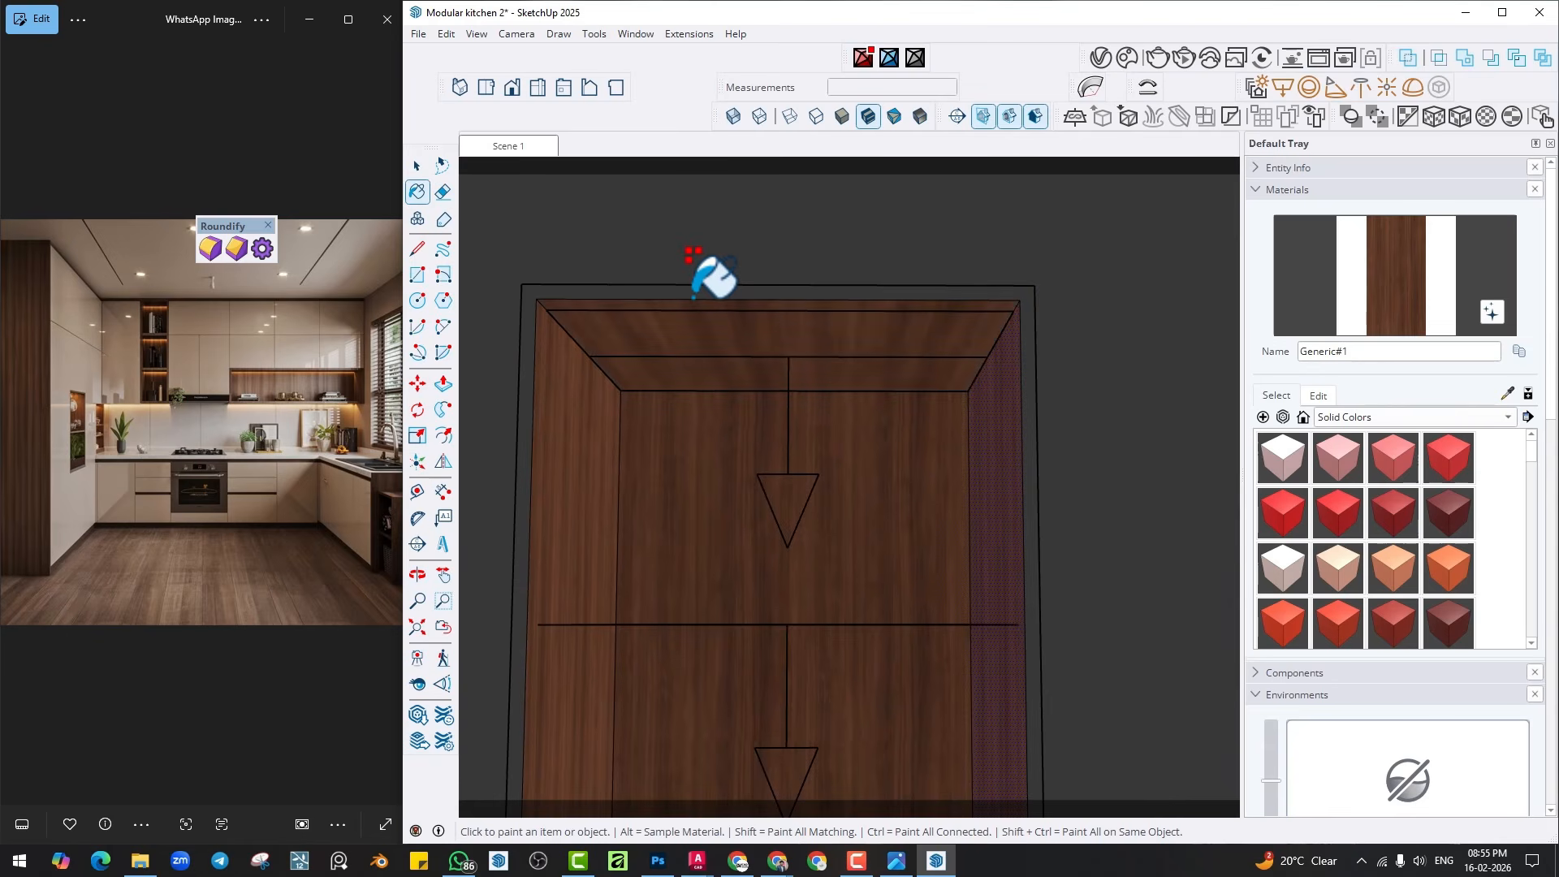
# Cover the niche frame's outer left side and outer top edge with the Generic#1 wood.
pyautogui.moveTo(573, 382); pyautogui.dragTo(765, 376, button='middle')
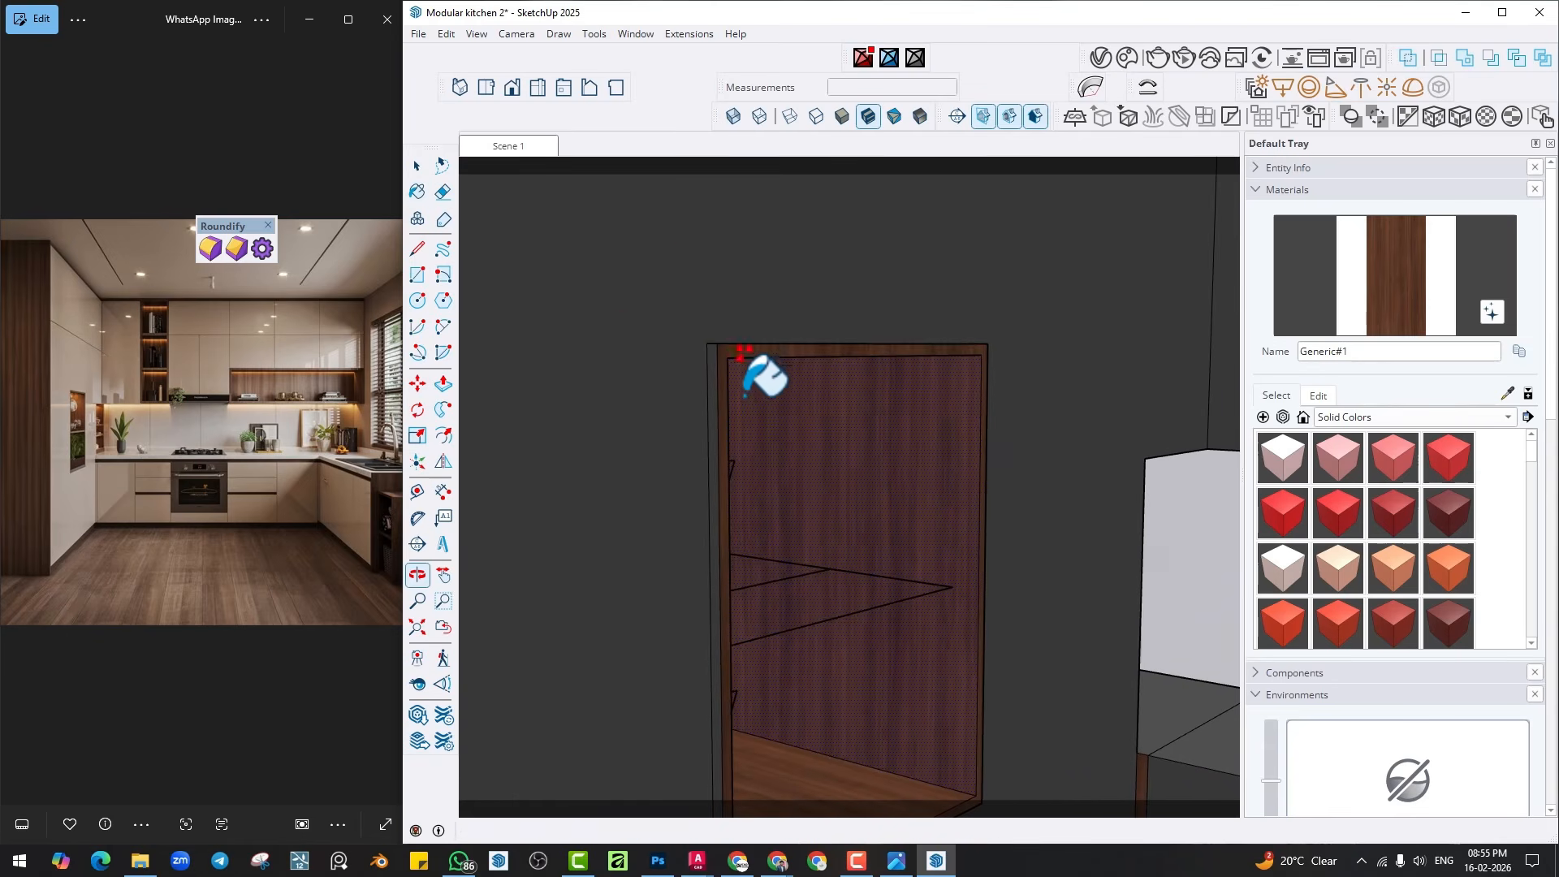
pyautogui.scroll(3, 706, 324)
pyautogui.scroll(1, 688, 345)
pyautogui.click(687, 345)
pyautogui.moveTo(768, 263); pyautogui.dragTo(738, 305, button='middle')
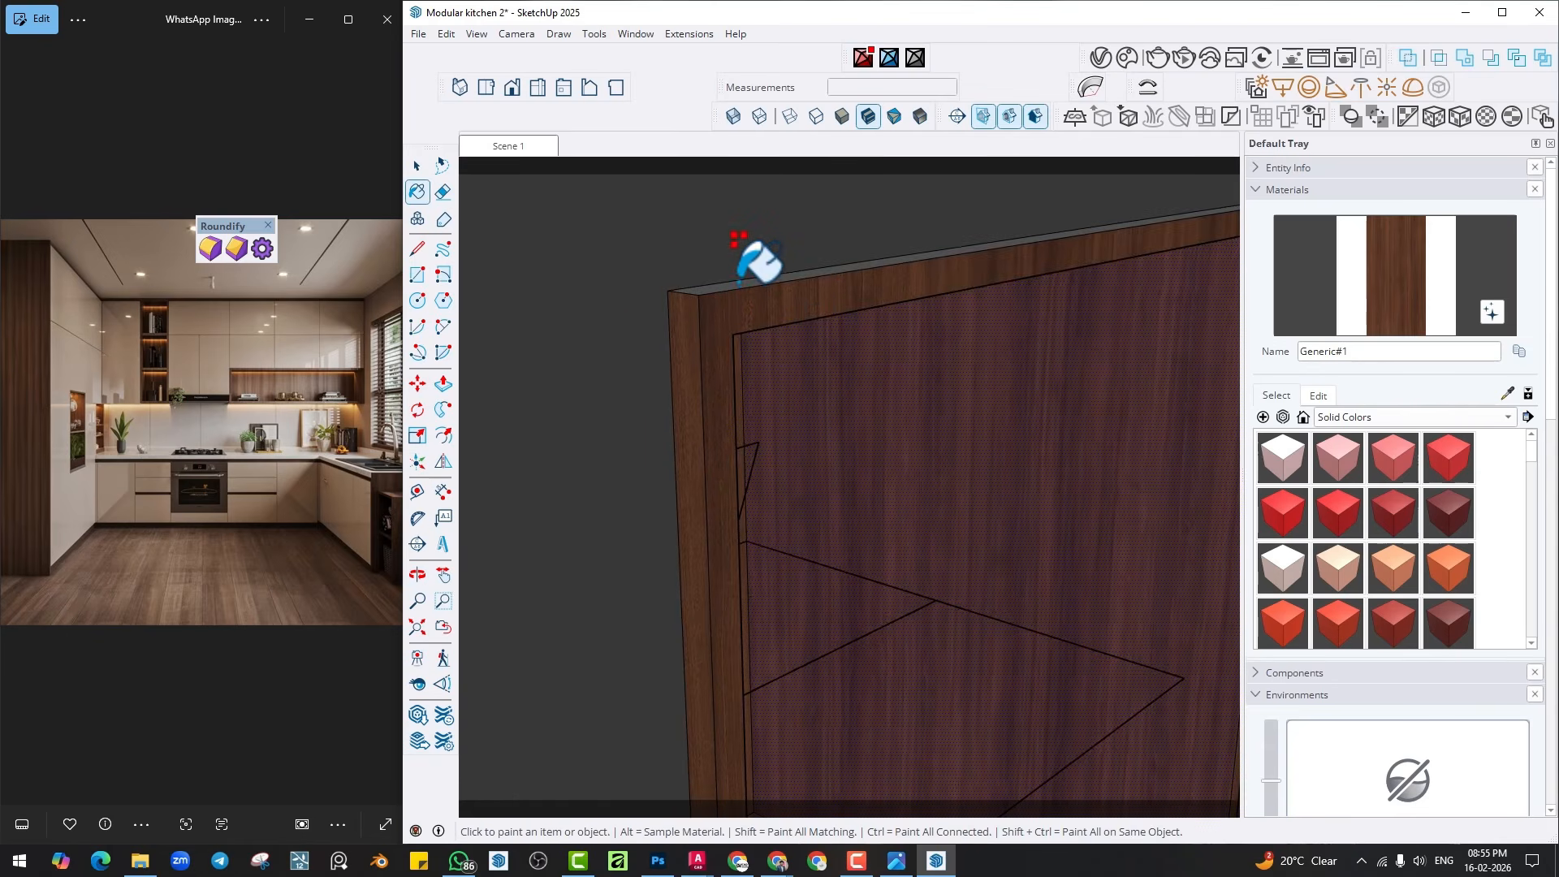
pyautogui.scroll(-2, 801, 349)
pyautogui.scroll(2, 767, 303)
pyautogui.click(767, 303)
pyautogui.scroll(-4, 836, 370)
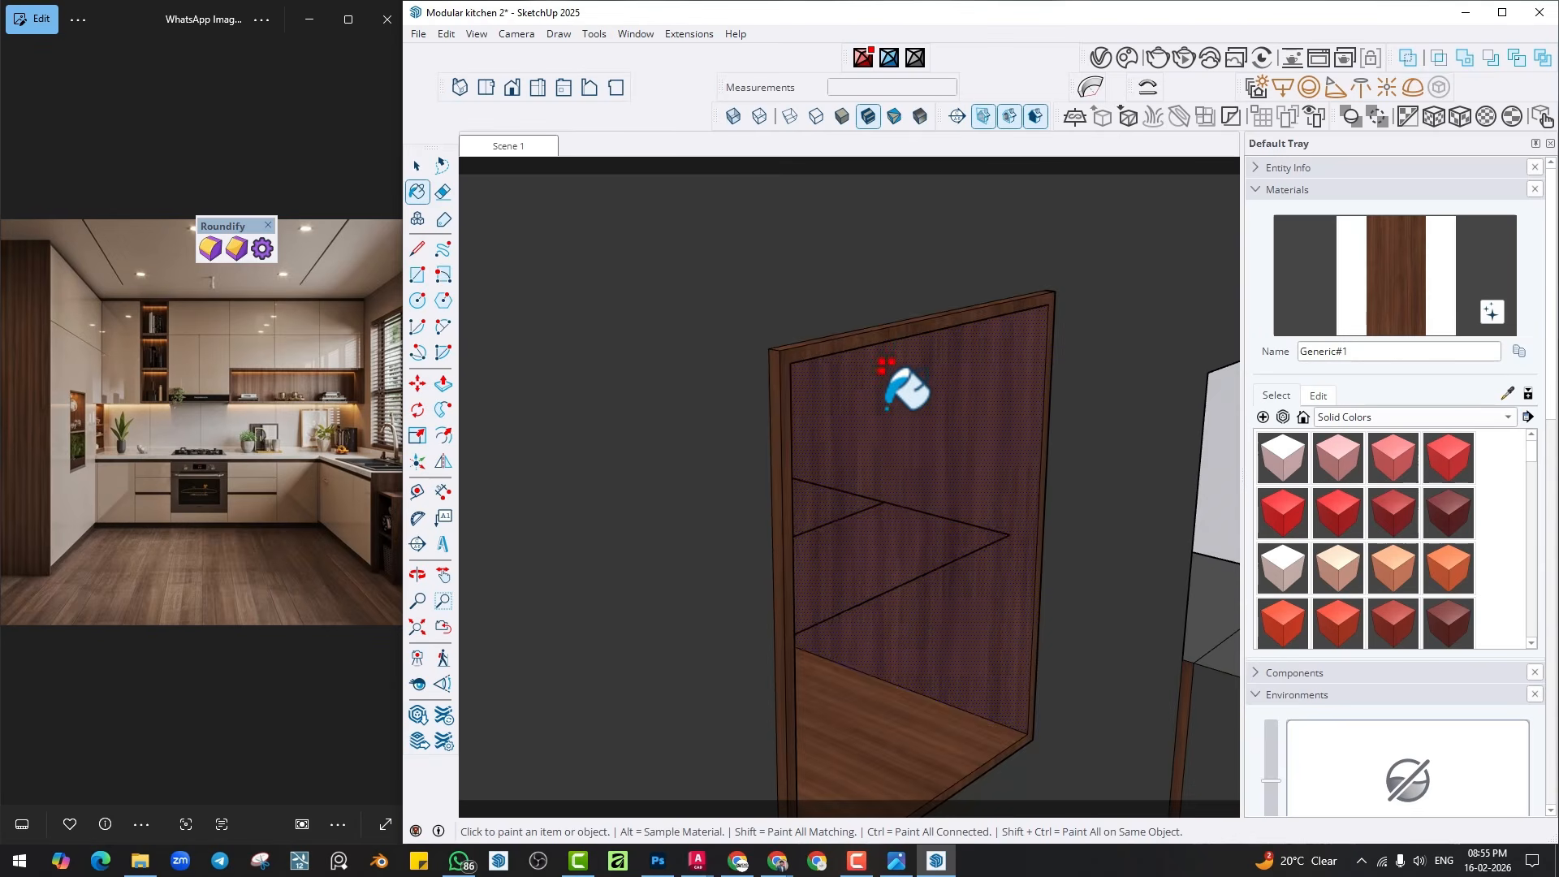
# Paint the niche frame's outer right side with the same wood, leave the group and return to Scene 1.
pyautogui.moveTo(1013, 400); pyautogui.dragTo(821, 402, button='middle')
pyautogui.scroll(5, 1117, 276)
pyautogui.moveTo(1075, 336); pyautogui.dragTo(520, 345, button='middle')
pyautogui.click(1029, 355)
pyautogui.scroll(-3, 869, 460)
pyautogui.scroll(6, 811, 567)
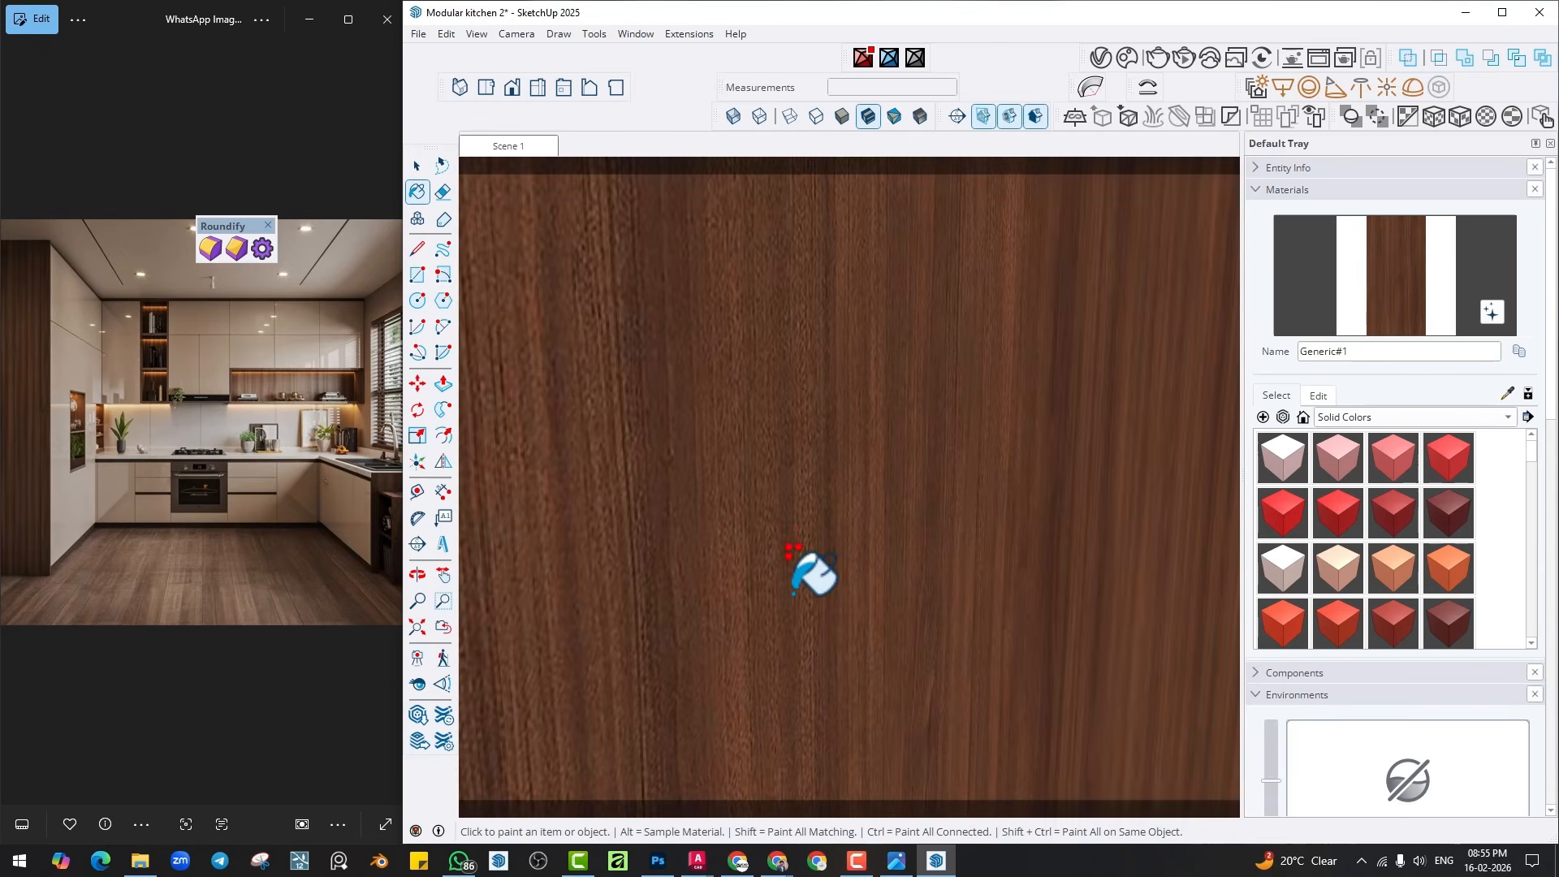
pyautogui.scroll(-6, 820, 577)
pyautogui.moveTo(752, 599)
pyautogui.mouseDown(button='middle')
pyautogui.moveTo(912, 532)
pyautogui.moveTo(990, 373)
pyautogui.moveTo(914, 598)
pyautogui.mouseUp(button='middle')
pyautogui.scroll(6, 825, 533)
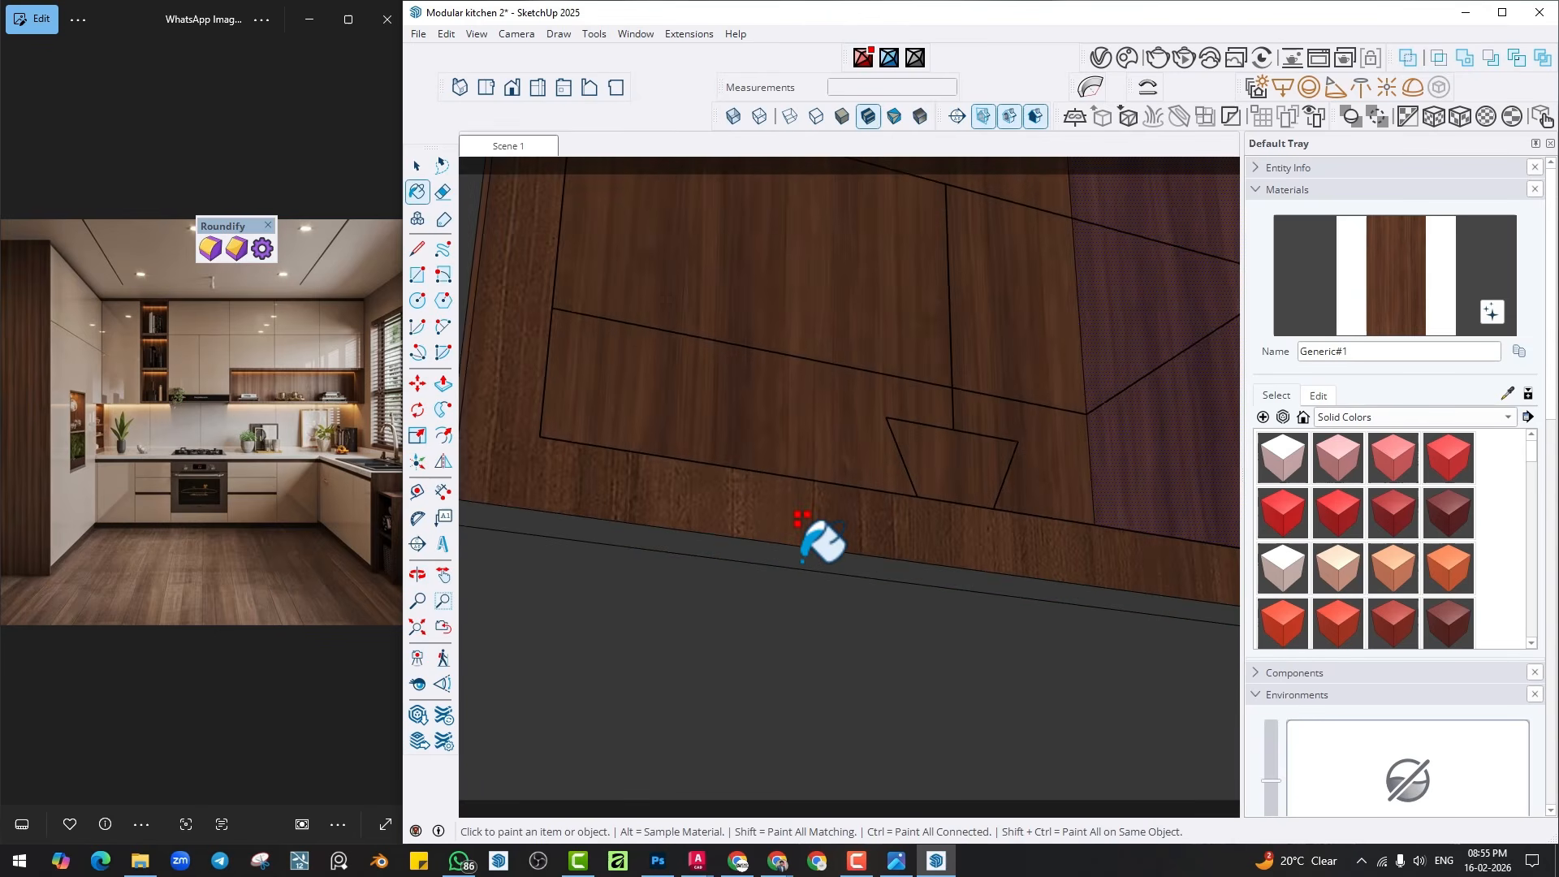
pyautogui.scroll(-8, 862, 513)
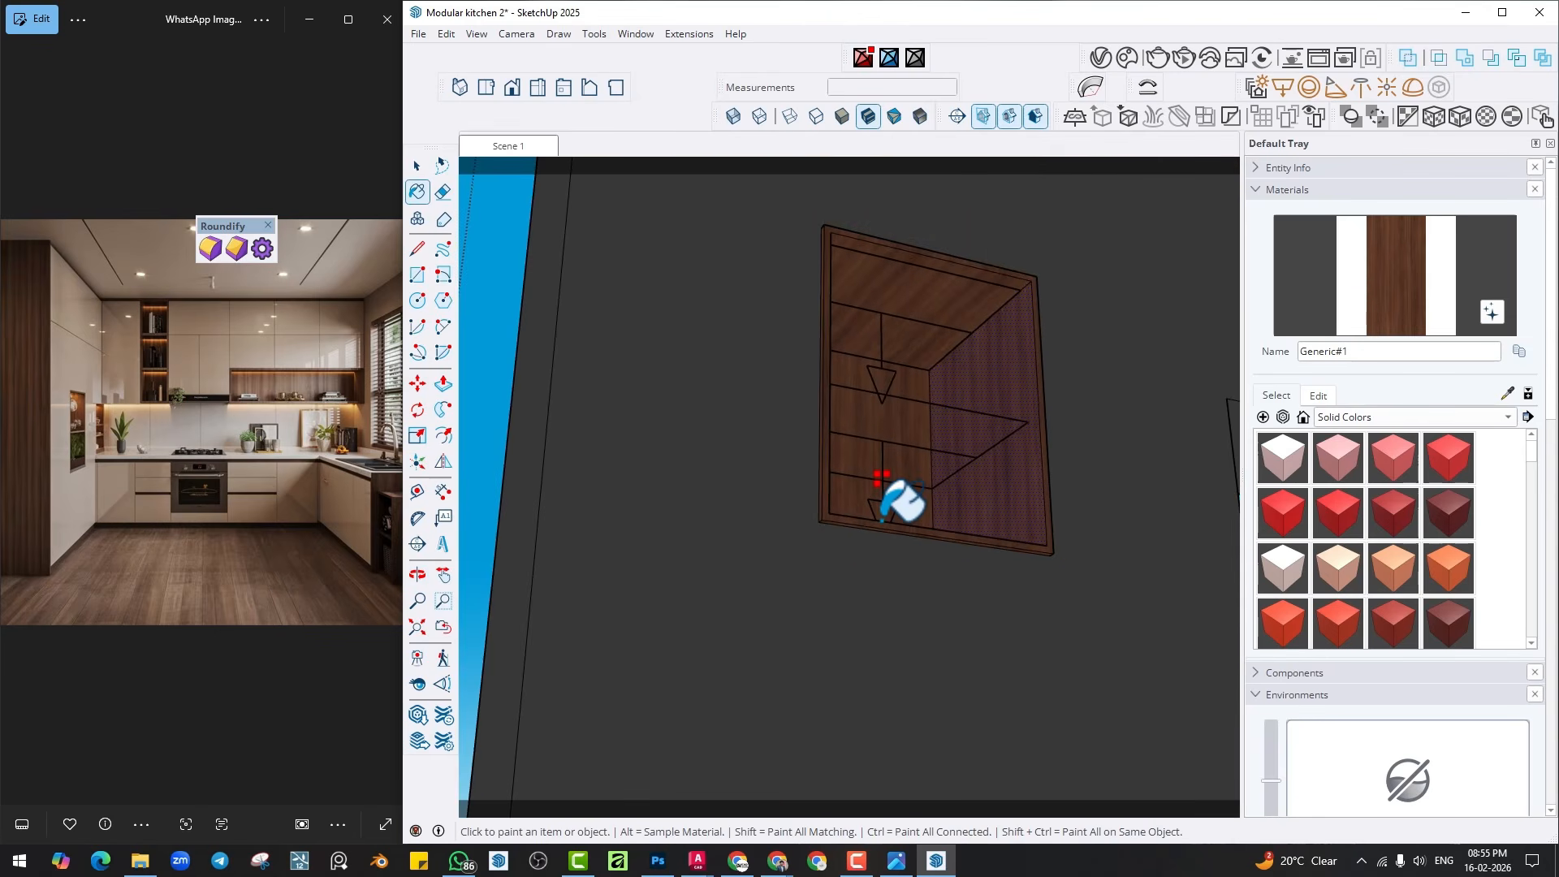
pyautogui.press('space')
pyautogui.scroll(-2, 868, 517)
pyautogui.click(498, 149)
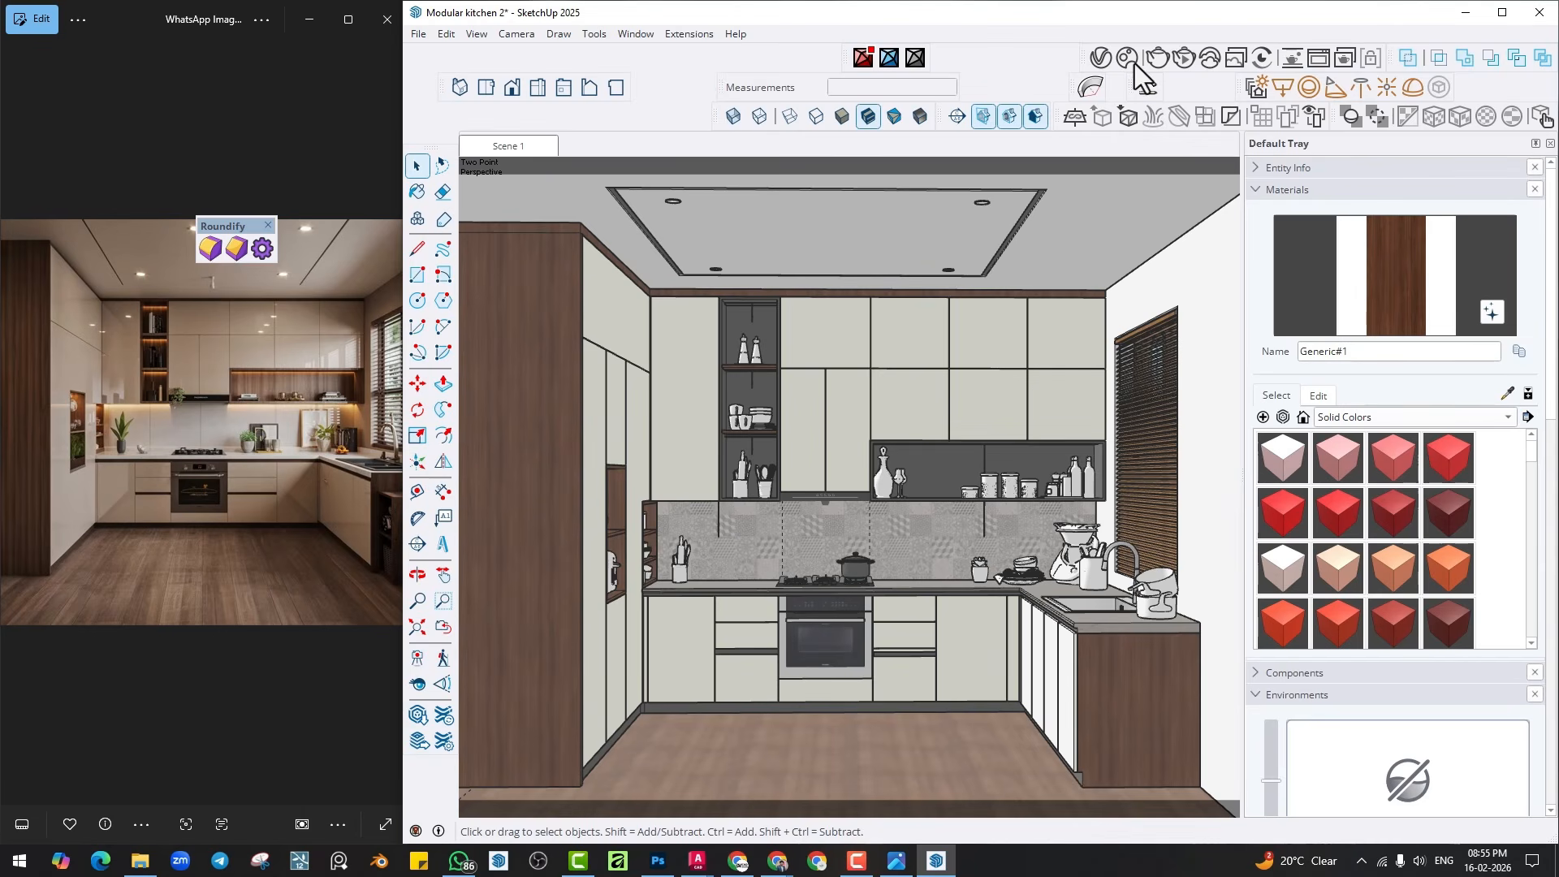
# Start an interactive V-Ray render of the kitchen and open the V-Ray Asset Editor alongside it.
pyautogui.click(1185, 58)
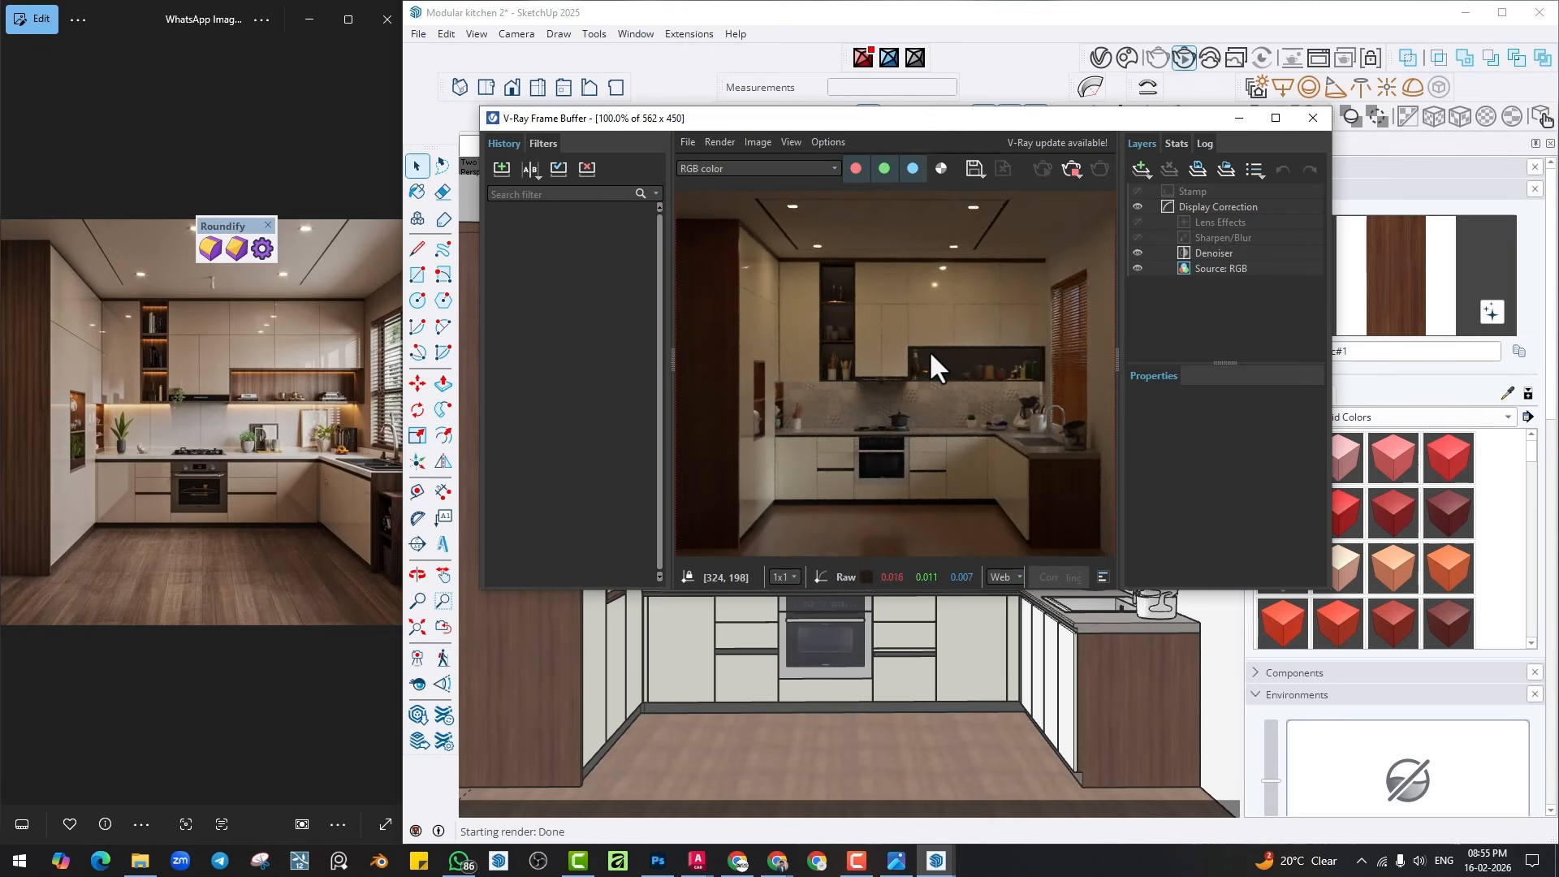
pyautogui.click(1127, 55)
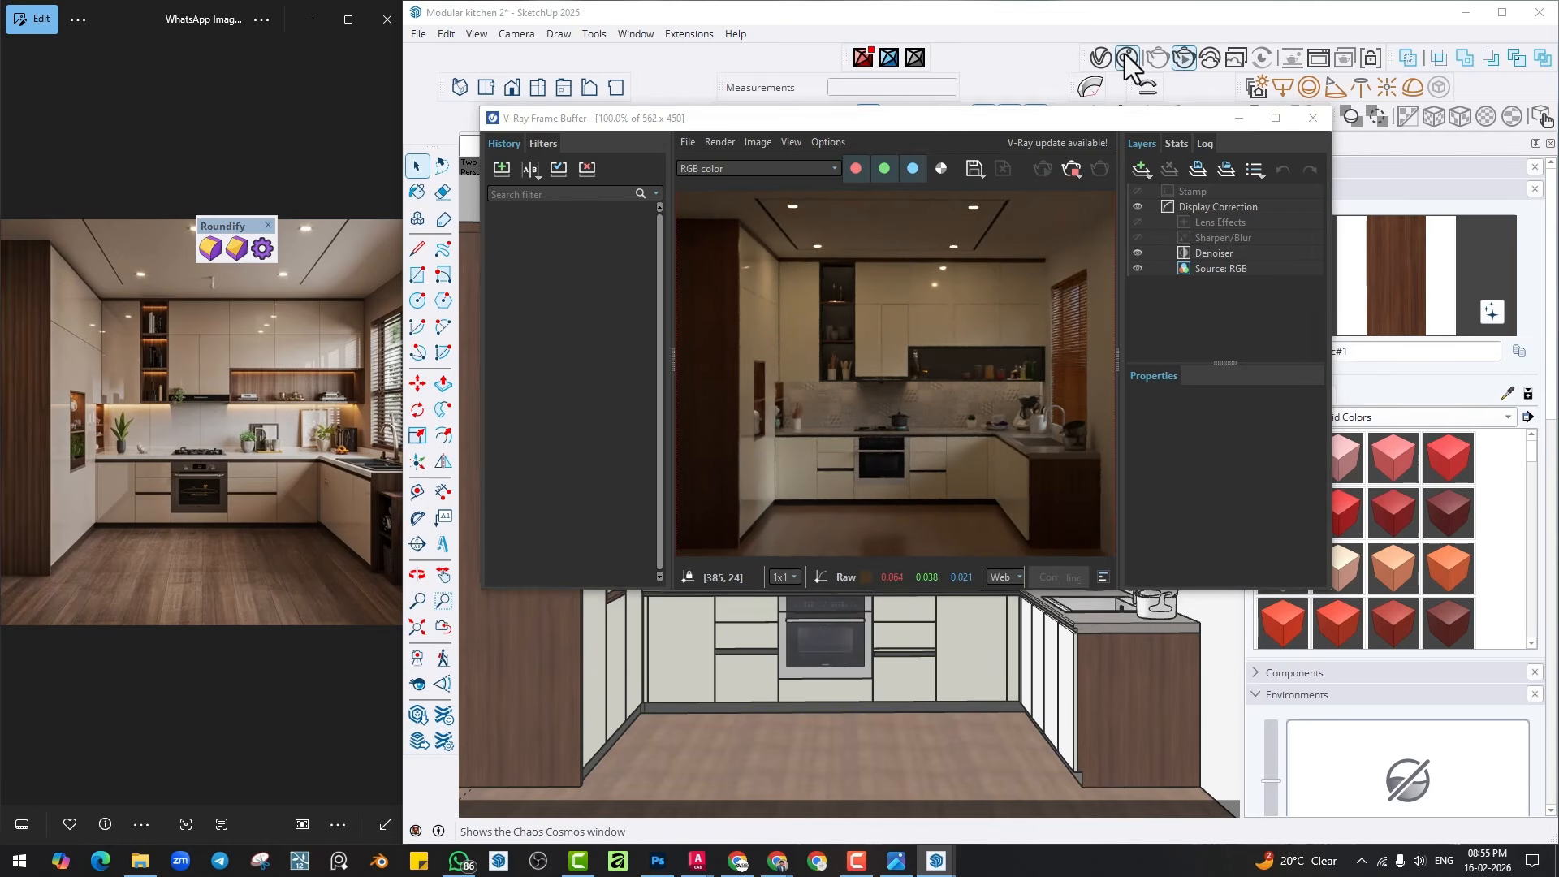
pyautogui.click(1100, 57)
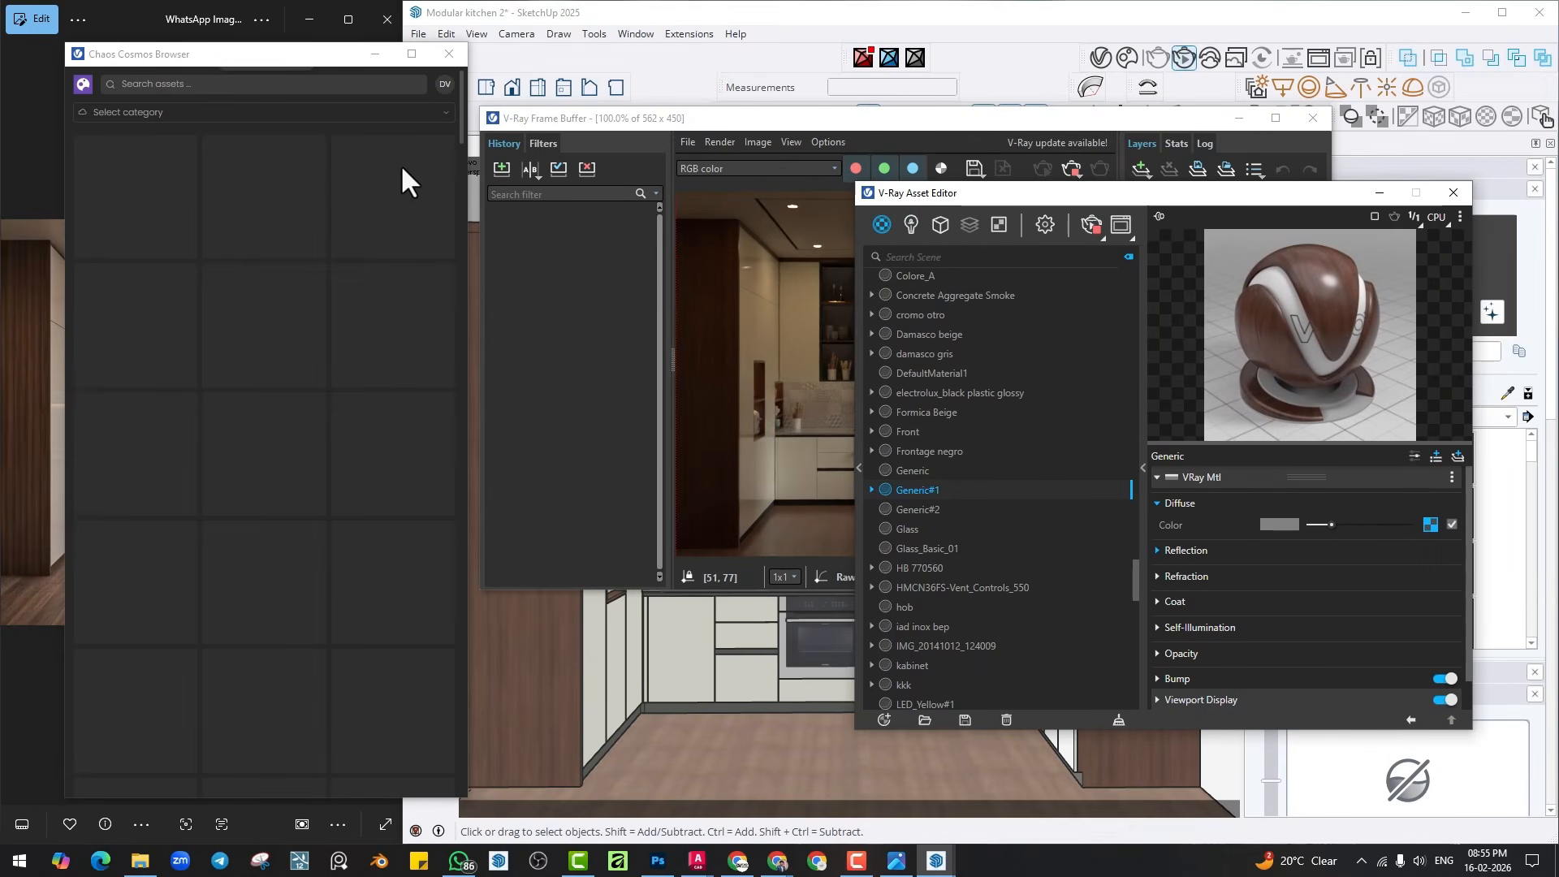
pyautogui.click(449, 54)
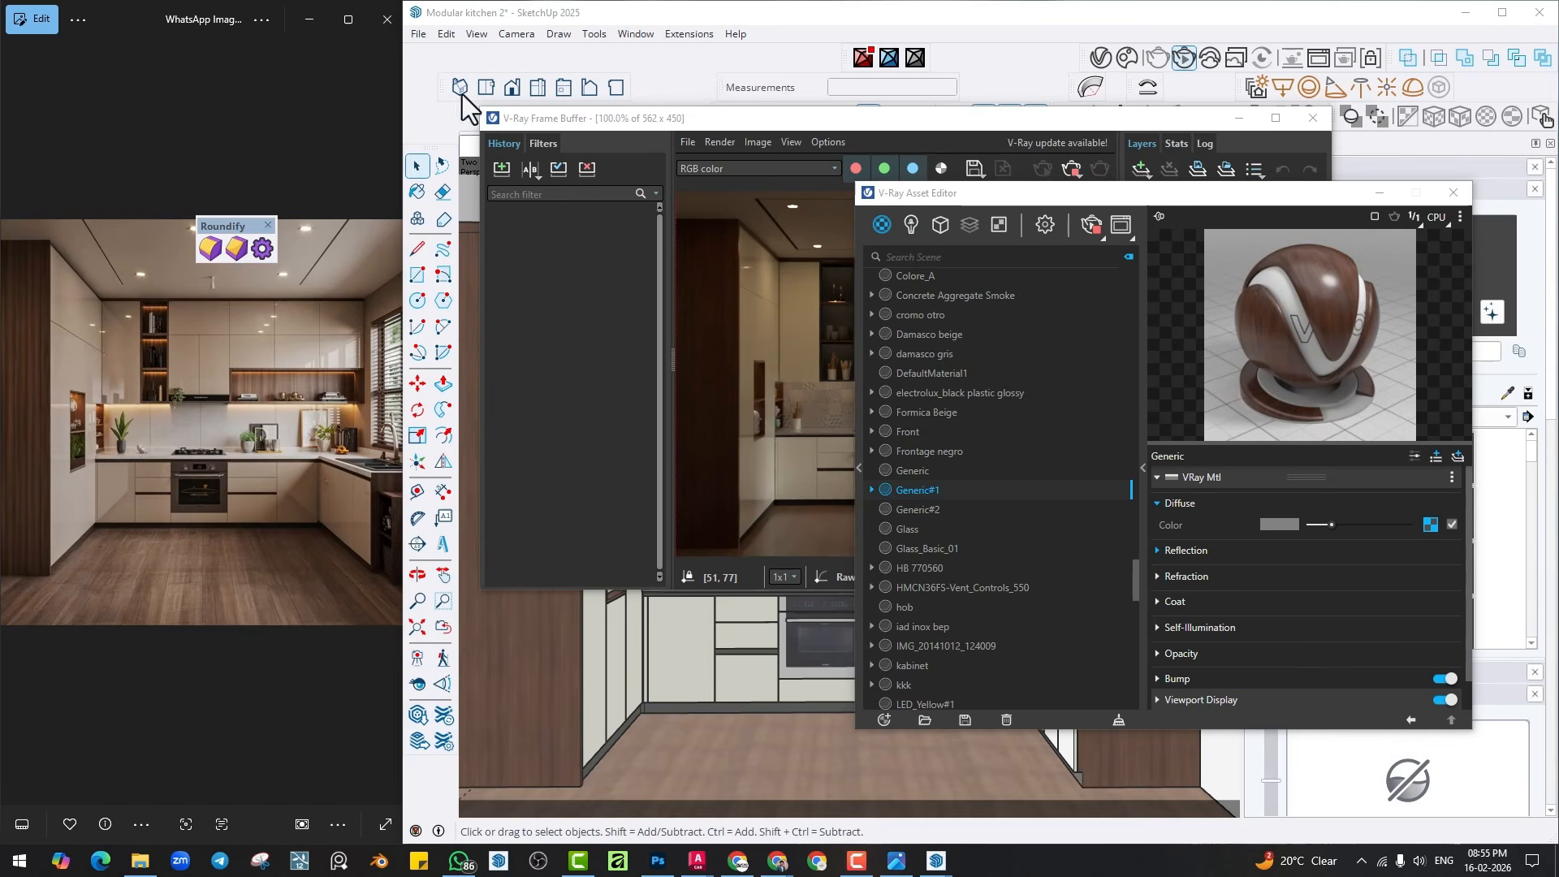
# Set the reflection glossiness of the floor's Wood Planks C01 100cm material to 0.6 and close the Asset Editor and stopped render.
pyautogui.click(420, 195)
pyautogui.keyDown('alt'); pyautogui.click(738, 735); pyautogui.keyUp('alt')
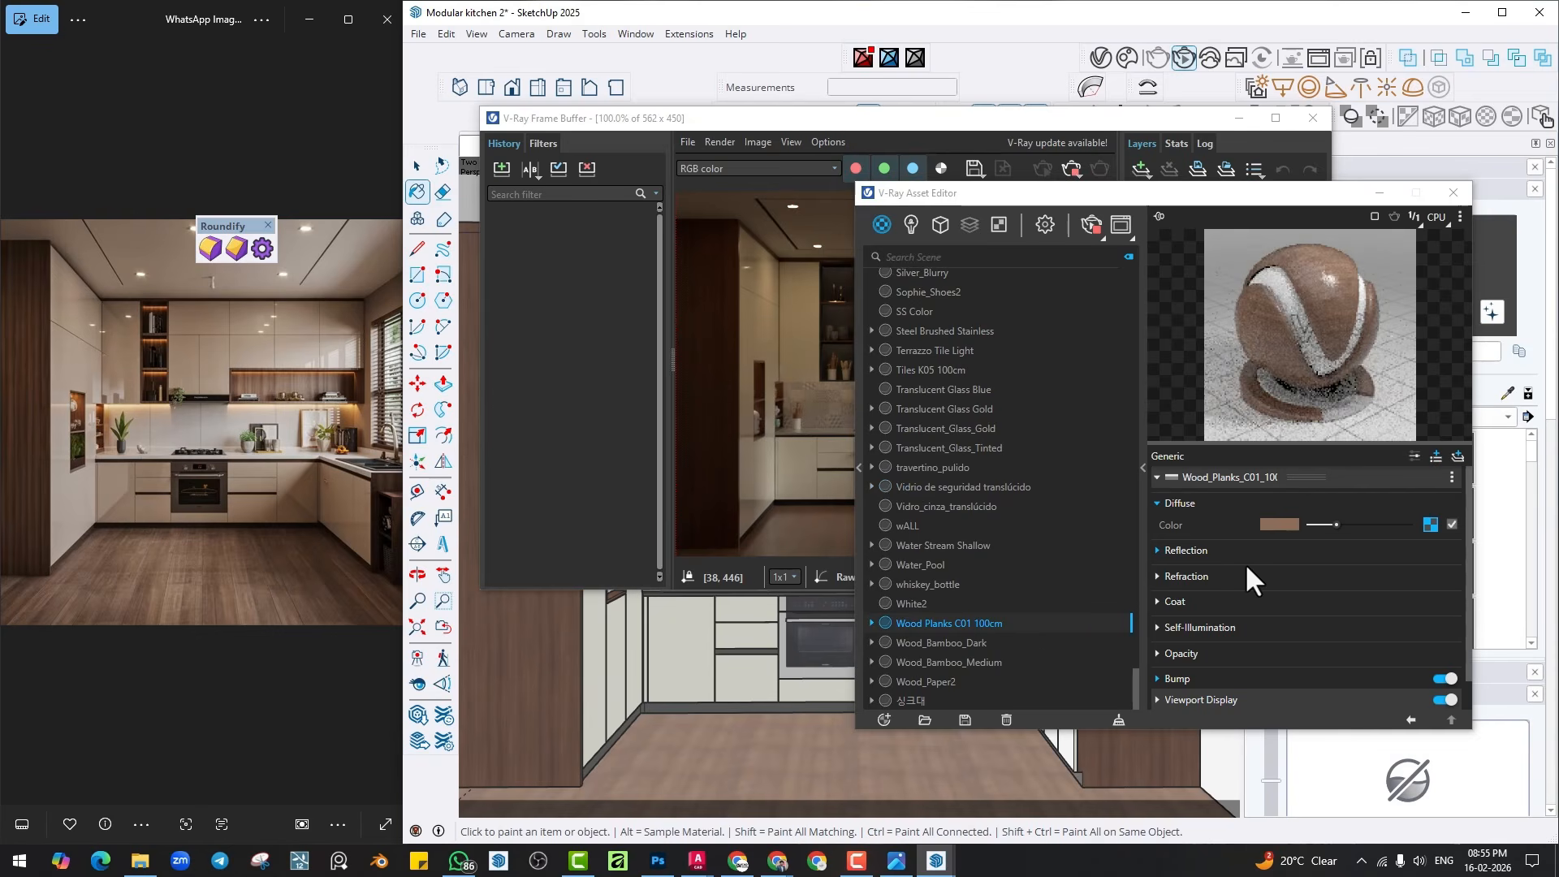
pyautogui.click(1205, 551)
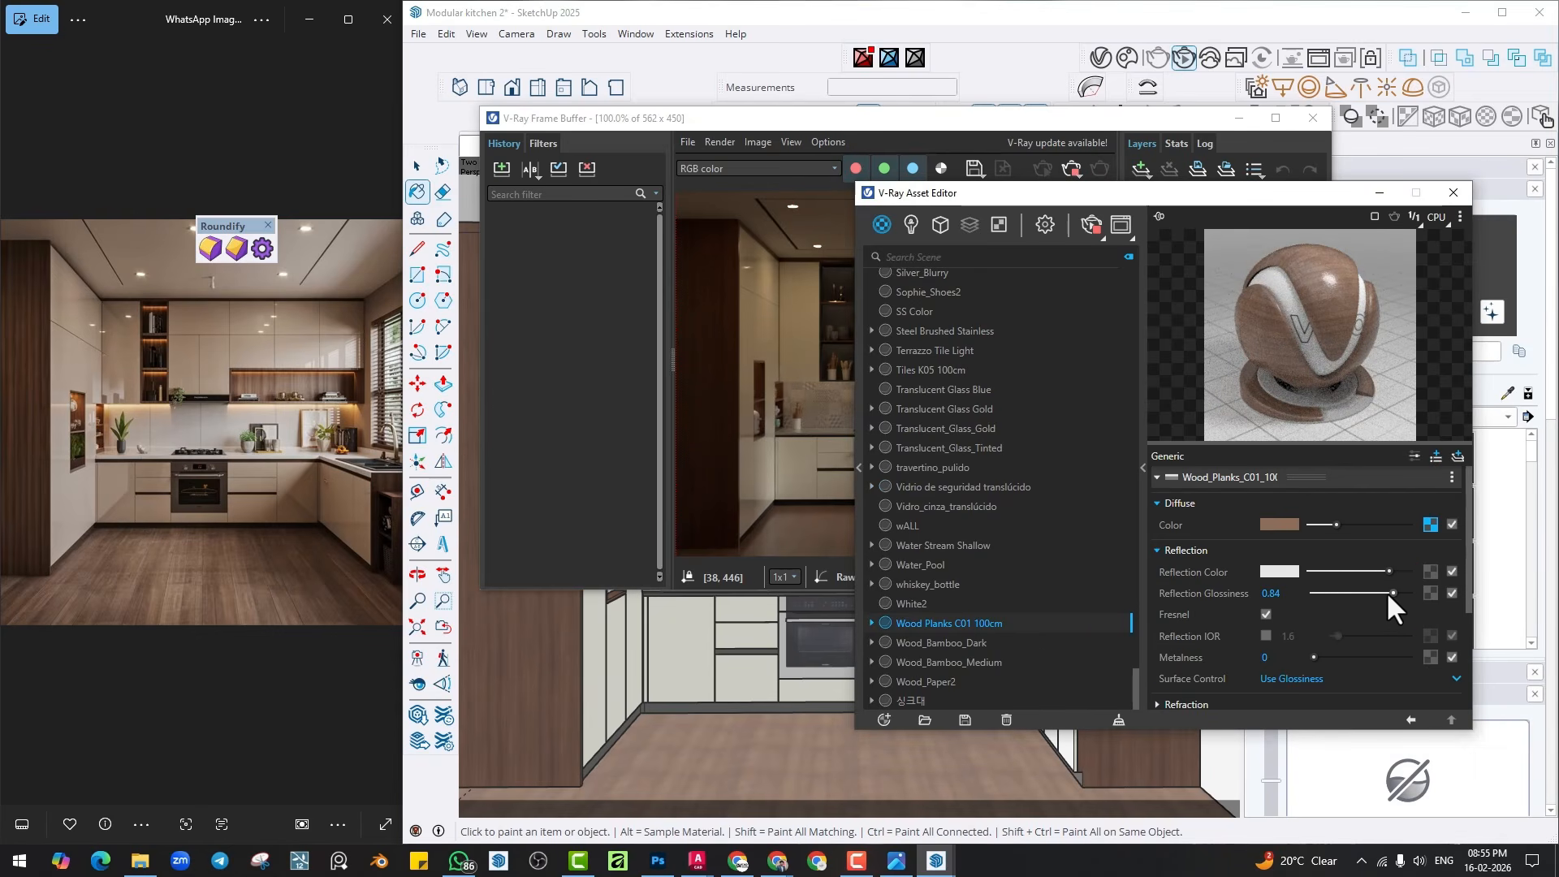
pyautogui.moveTo(1387, 594); pyautogui.dragTo(1369, 593)
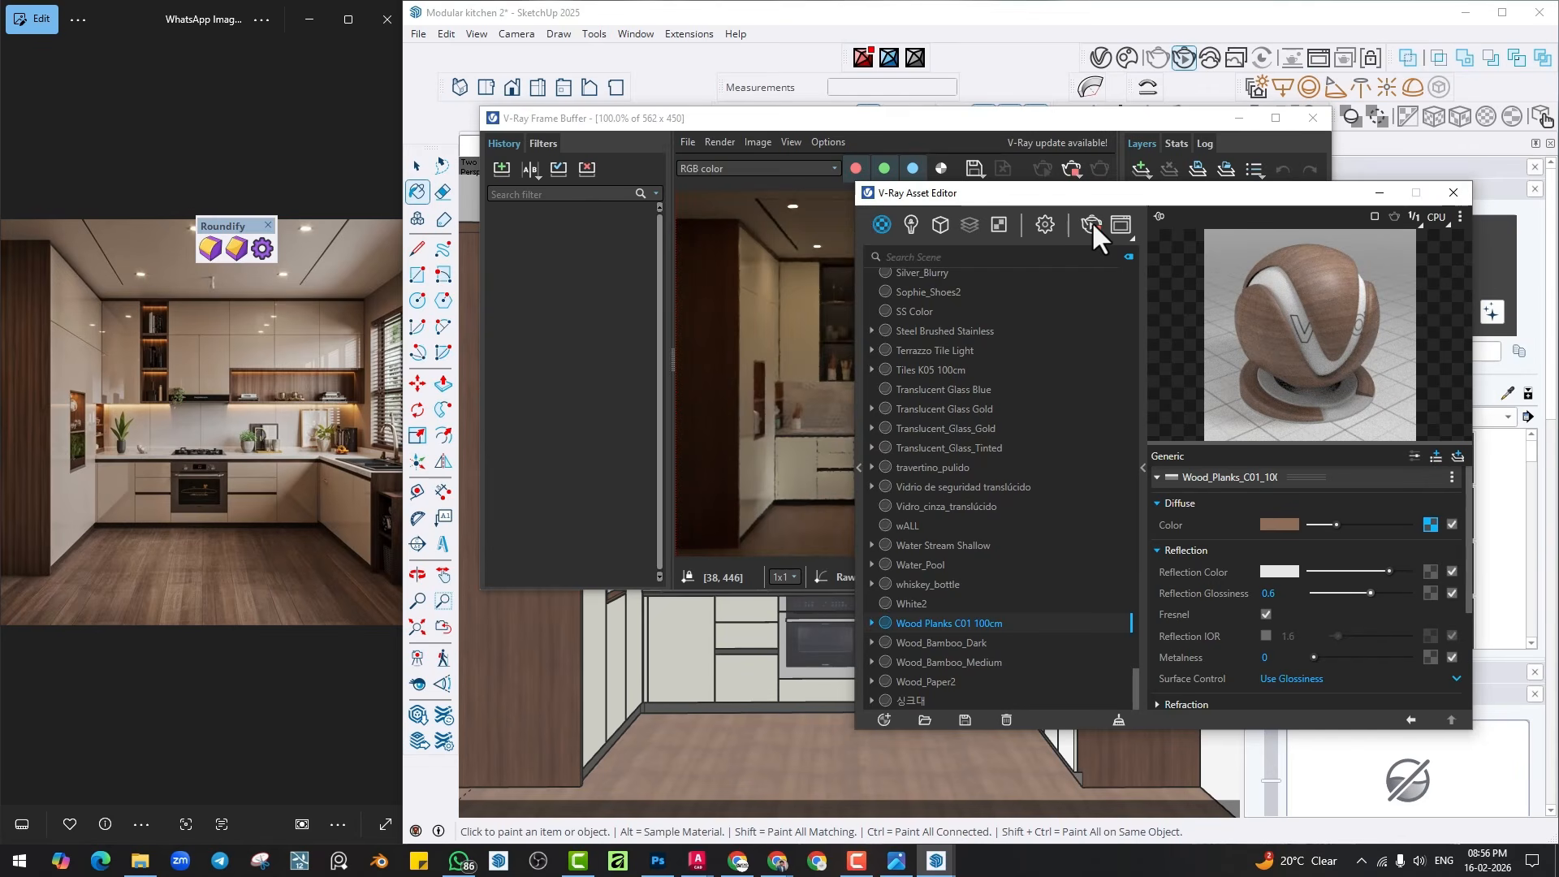
pyautogui.click(1458, 193)
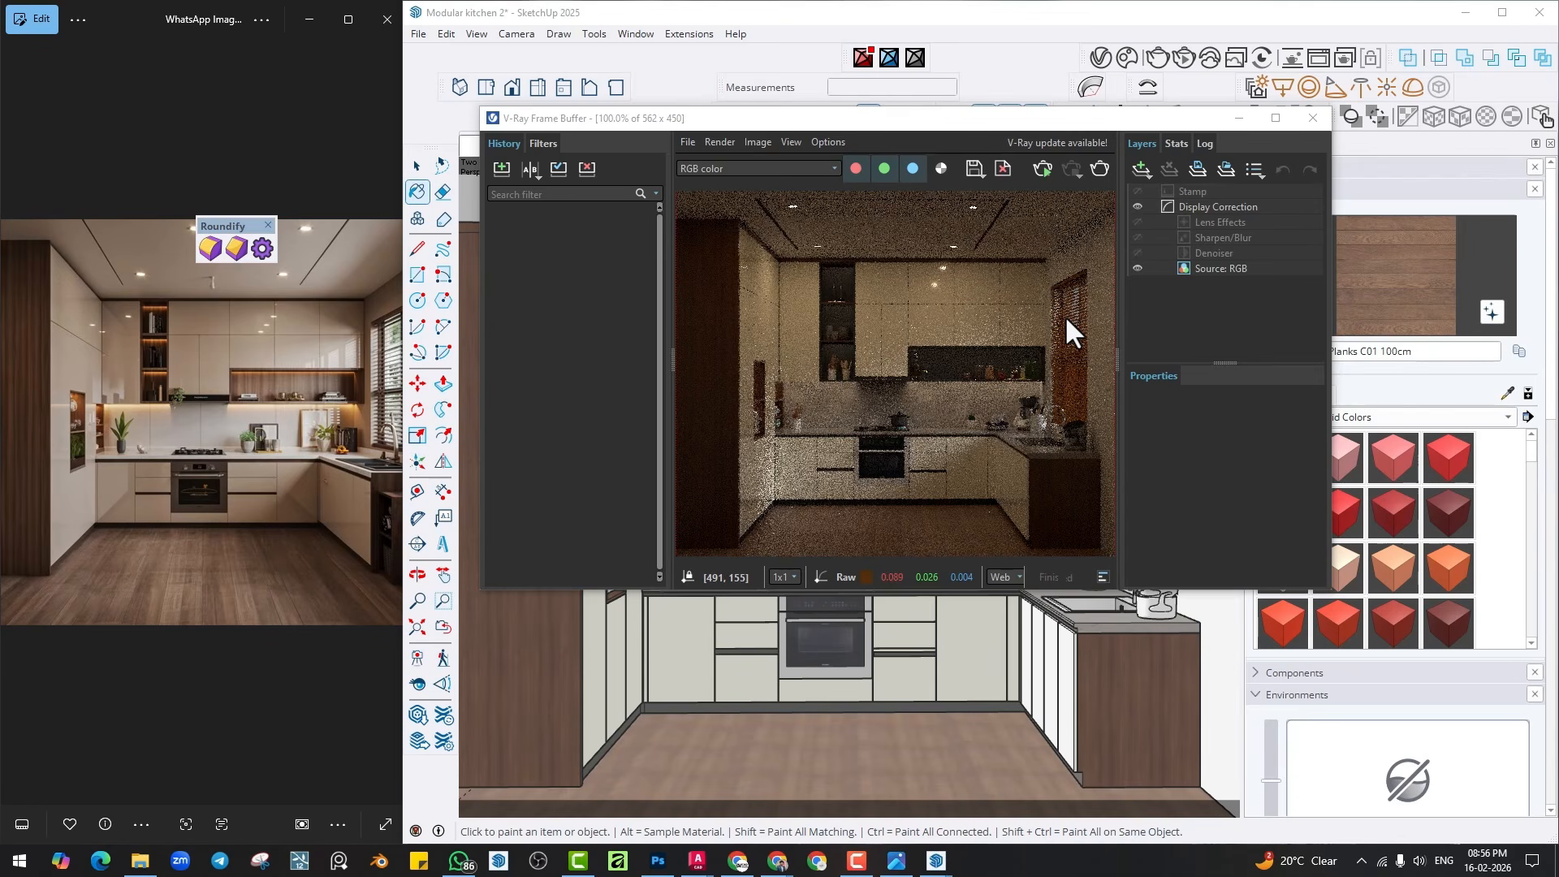
pyautogui.click(1312, 118)
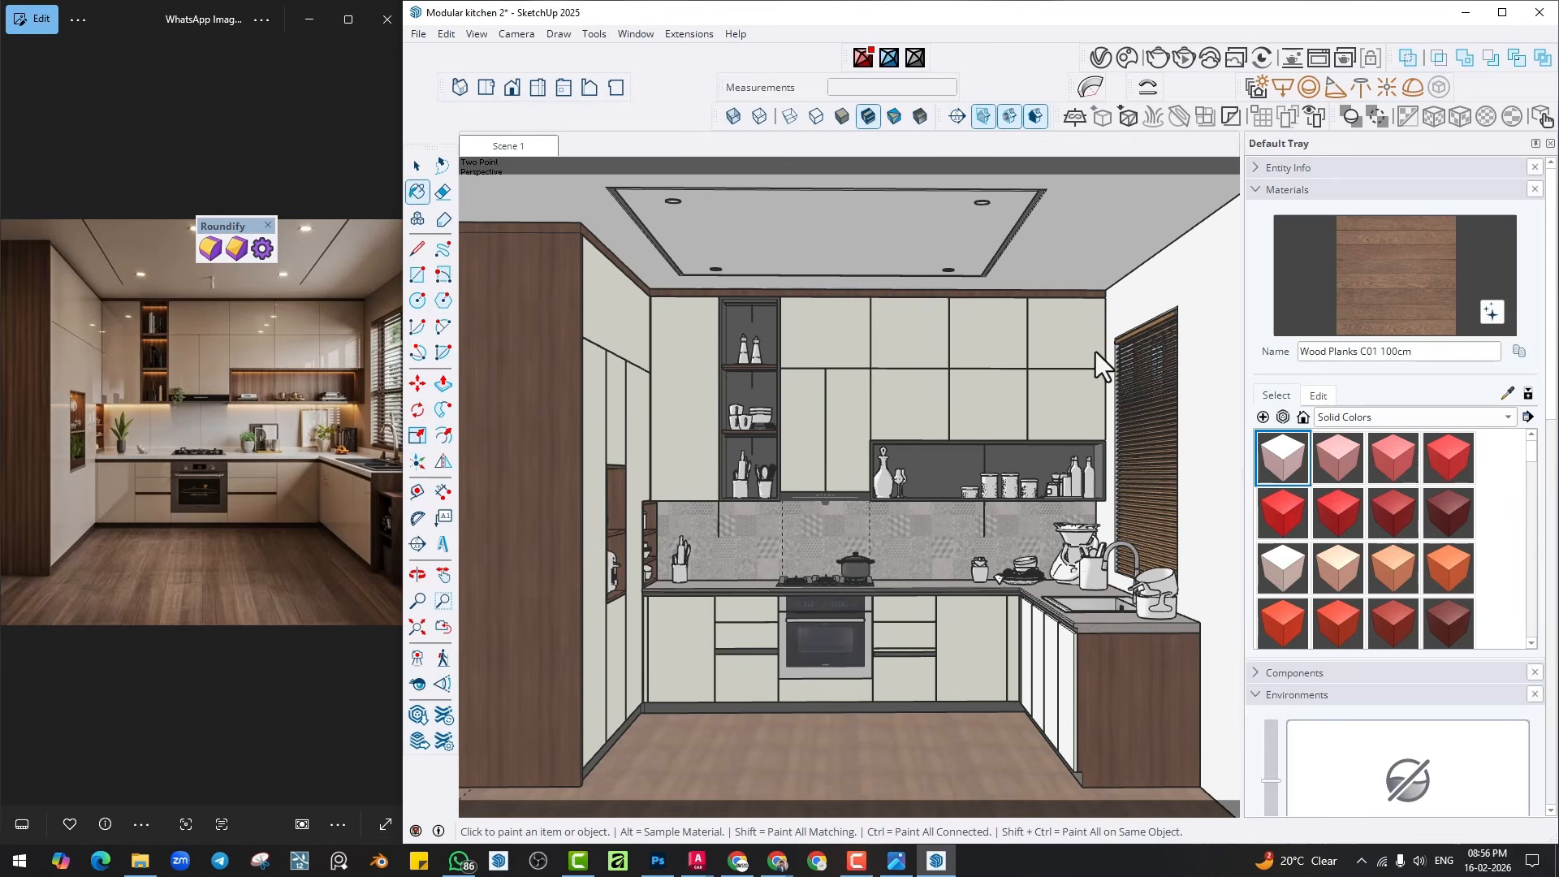
# Delete the wooden horizontal blind covering the kitchen window.
pyautogui.scroll(8, 1094, 353)
pyautogui.moveTo(1181, 403)
pyautogui.mouseDown(button='middle')
pyautogui.moveTo(1030, 415)
pyautogui.moveTo(1285, 433)
pyautogui.mouseUp(button='middle')
pyautogui.scroll(2, 1065, 427)
pyautogui.scroll(4, 983, 353)
pyautogui.scroll(4, 864, 337)
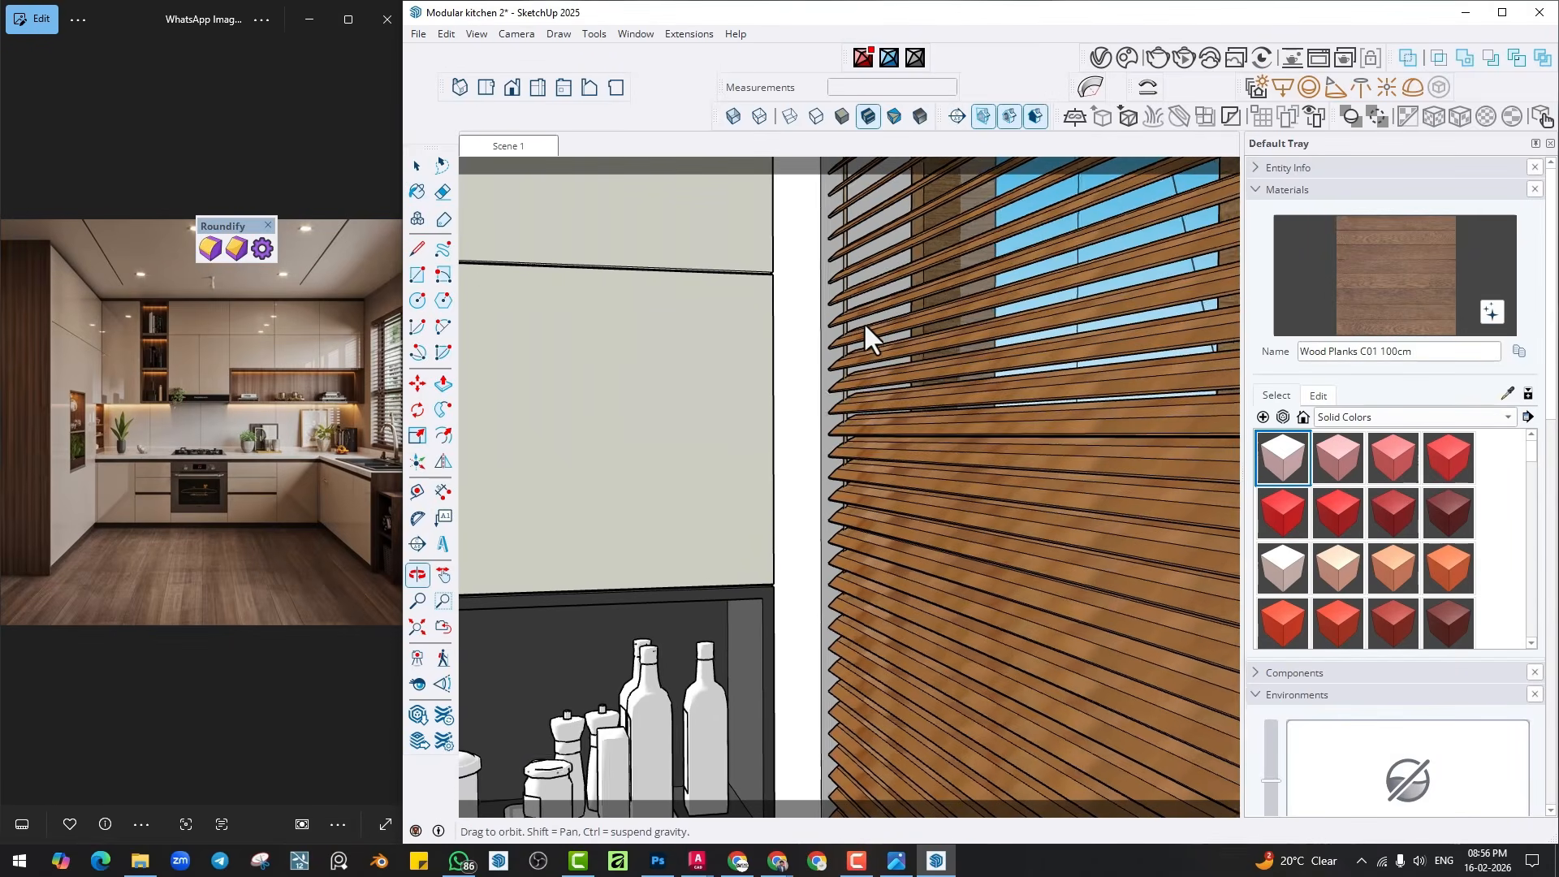
pyautogui.scroll(-6, 915, 422)
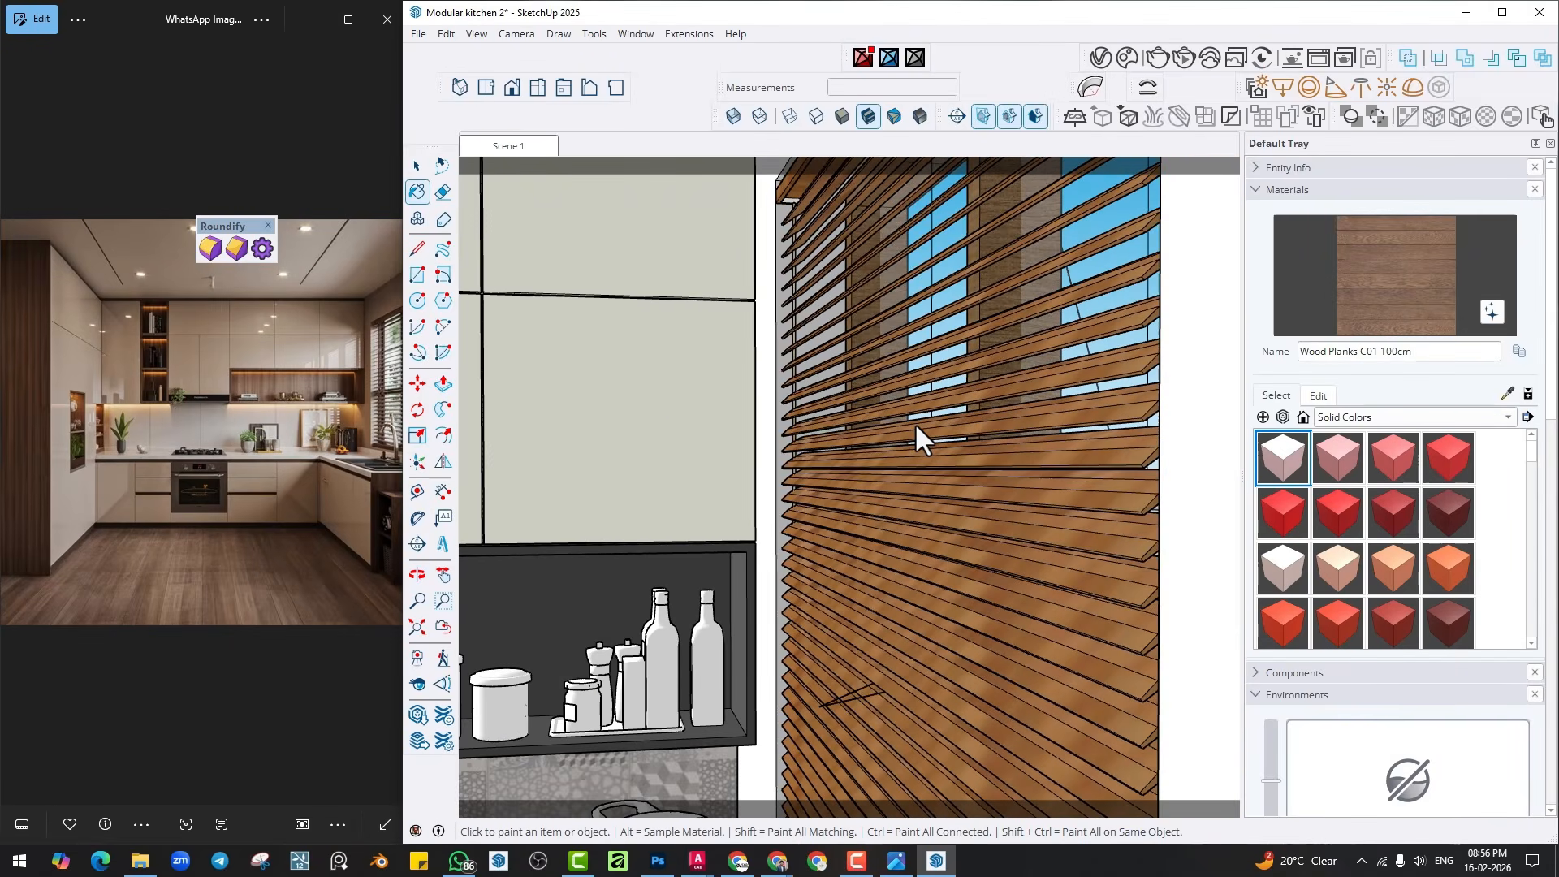
pyautogui.press('space')
pyautogui.click(893, 453)
pyautogui.scroll(-2, 896, 453)
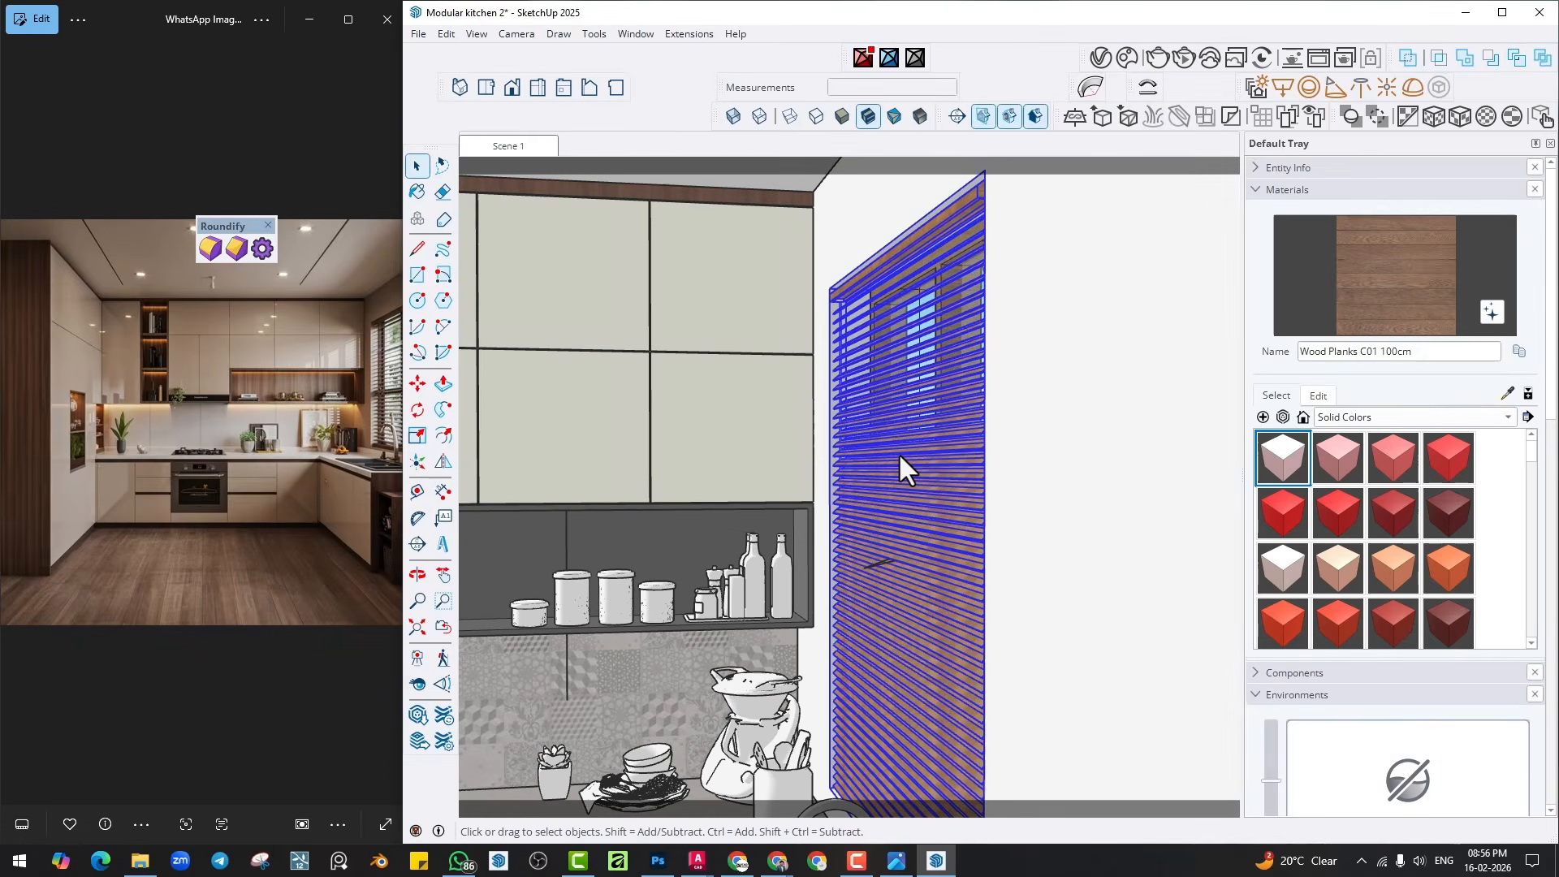
pyautogui.press('Delete')
# Search 3D Warehouse for "blind" and browse the models for a replacement window blind.
pyautogui.click(635, 34)
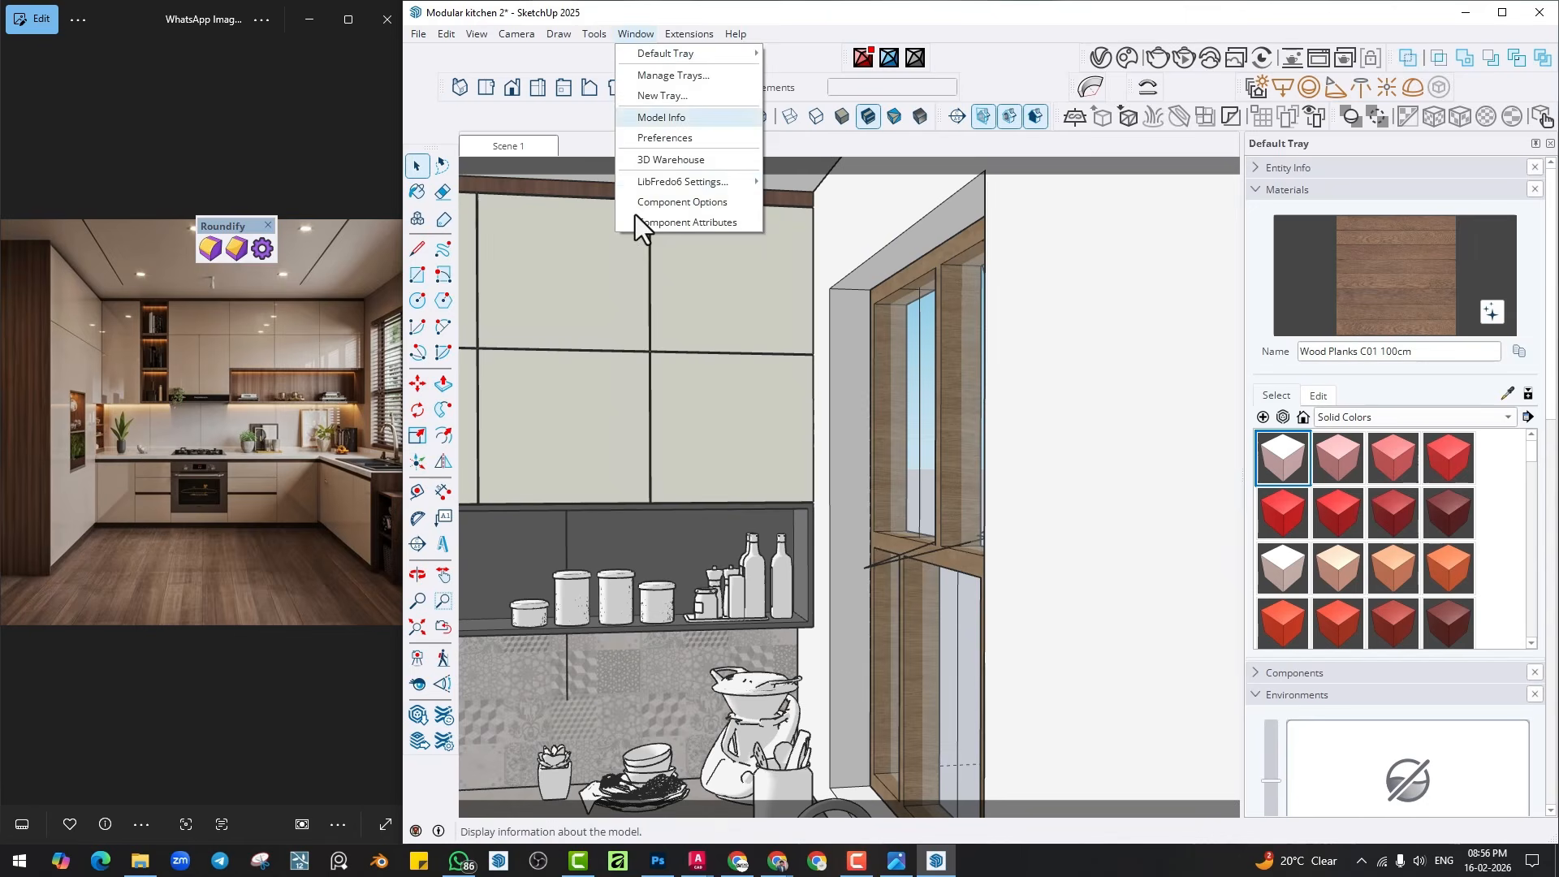
pyautogui.click(651, 161)
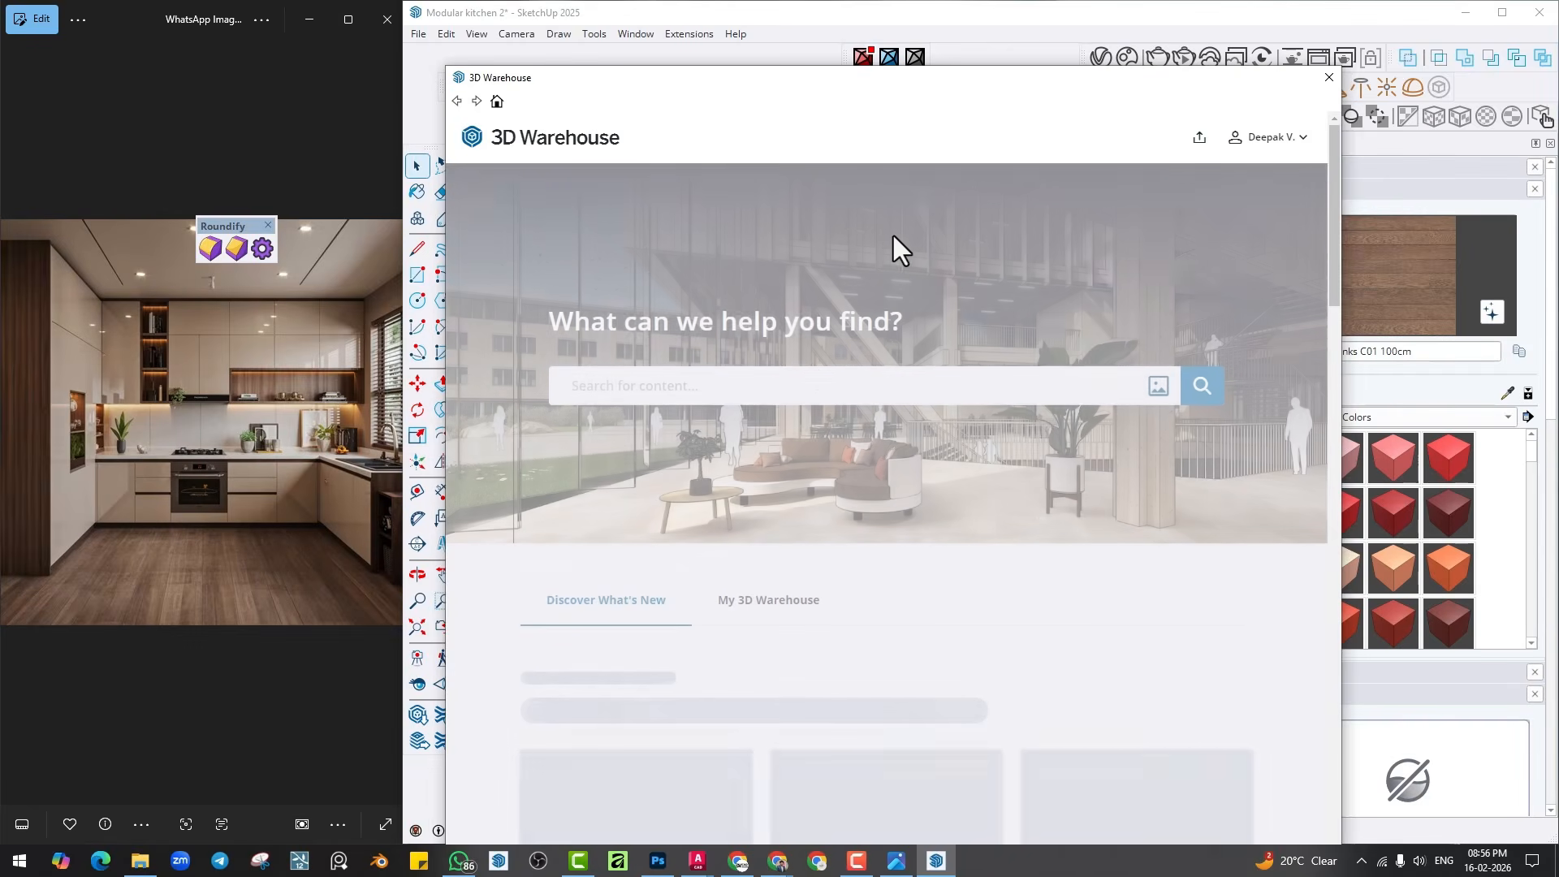
pyautogui.click(785, 381)
pyautogui.write('blind')
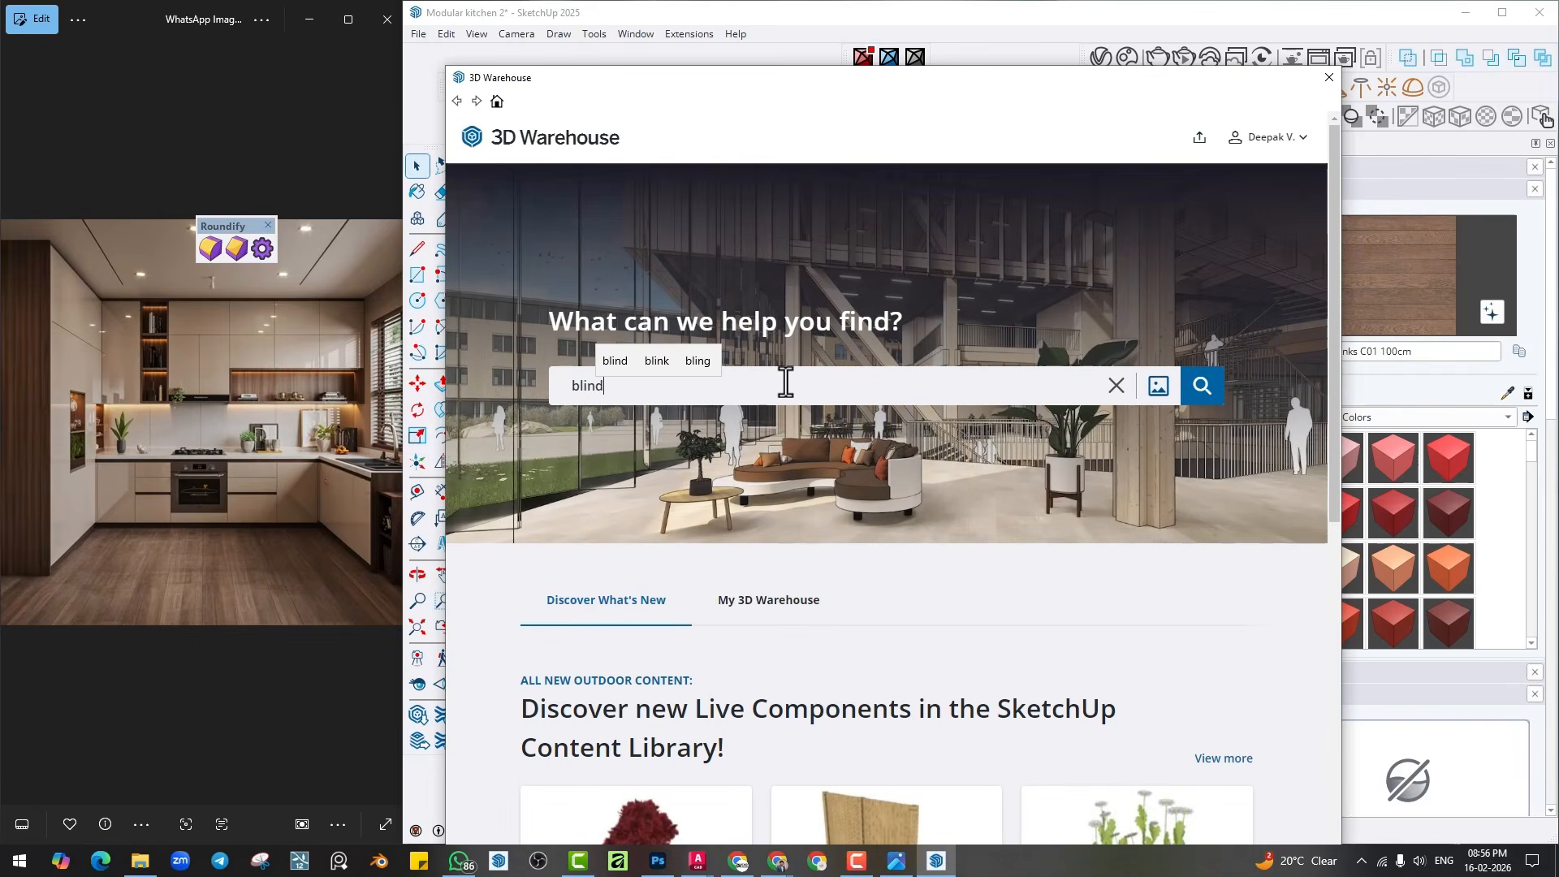
pyautogui.press('Return')
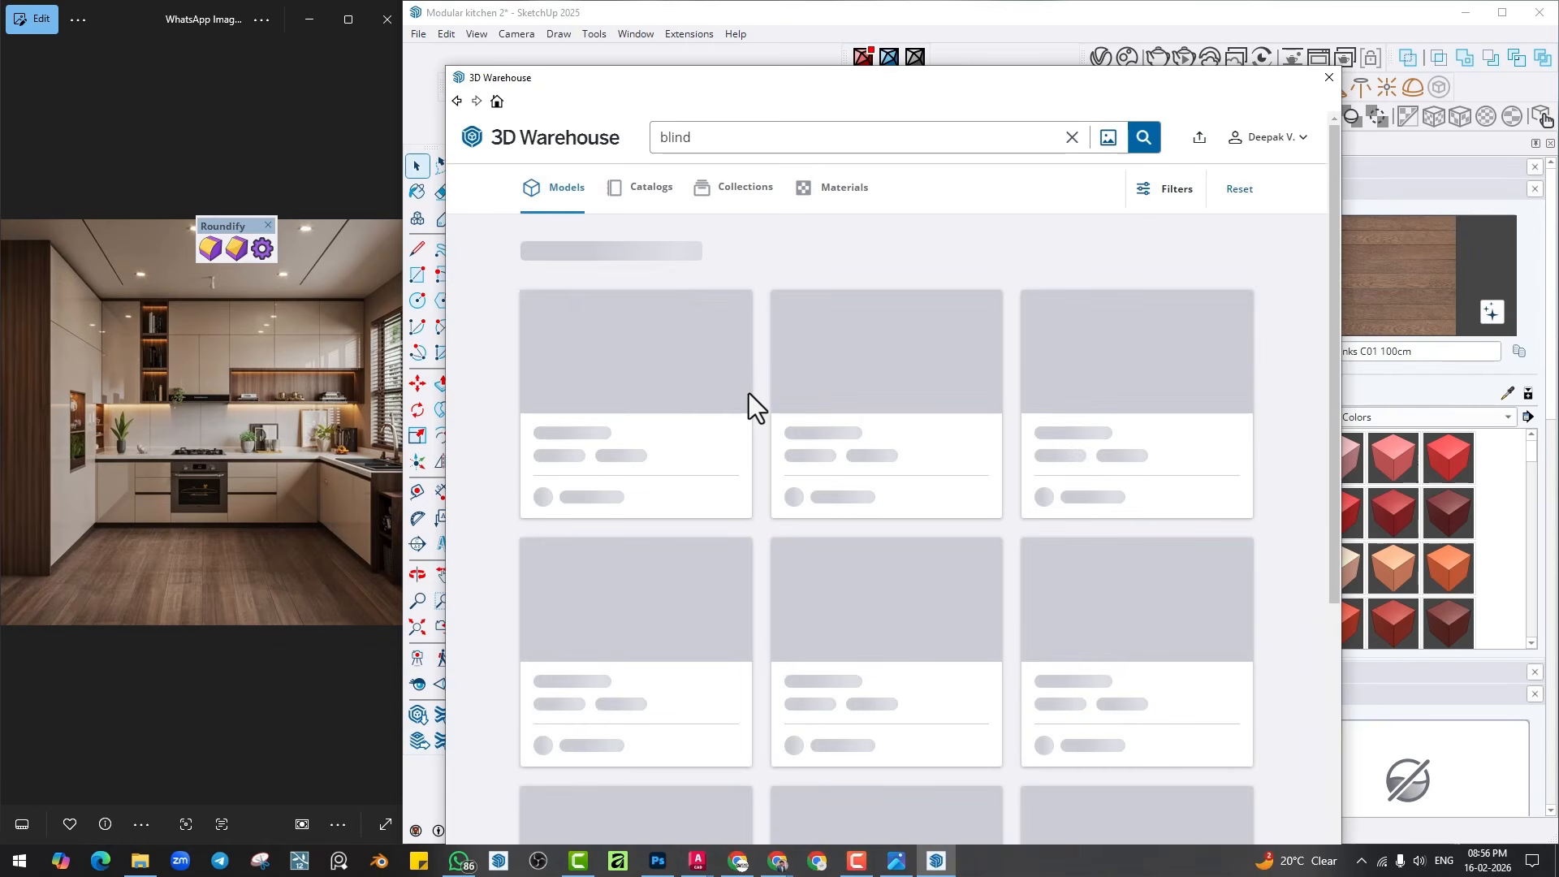
pyautogui.scroll(-1, 752, 414)
pyautogui.scroll(-5, 752, 409)
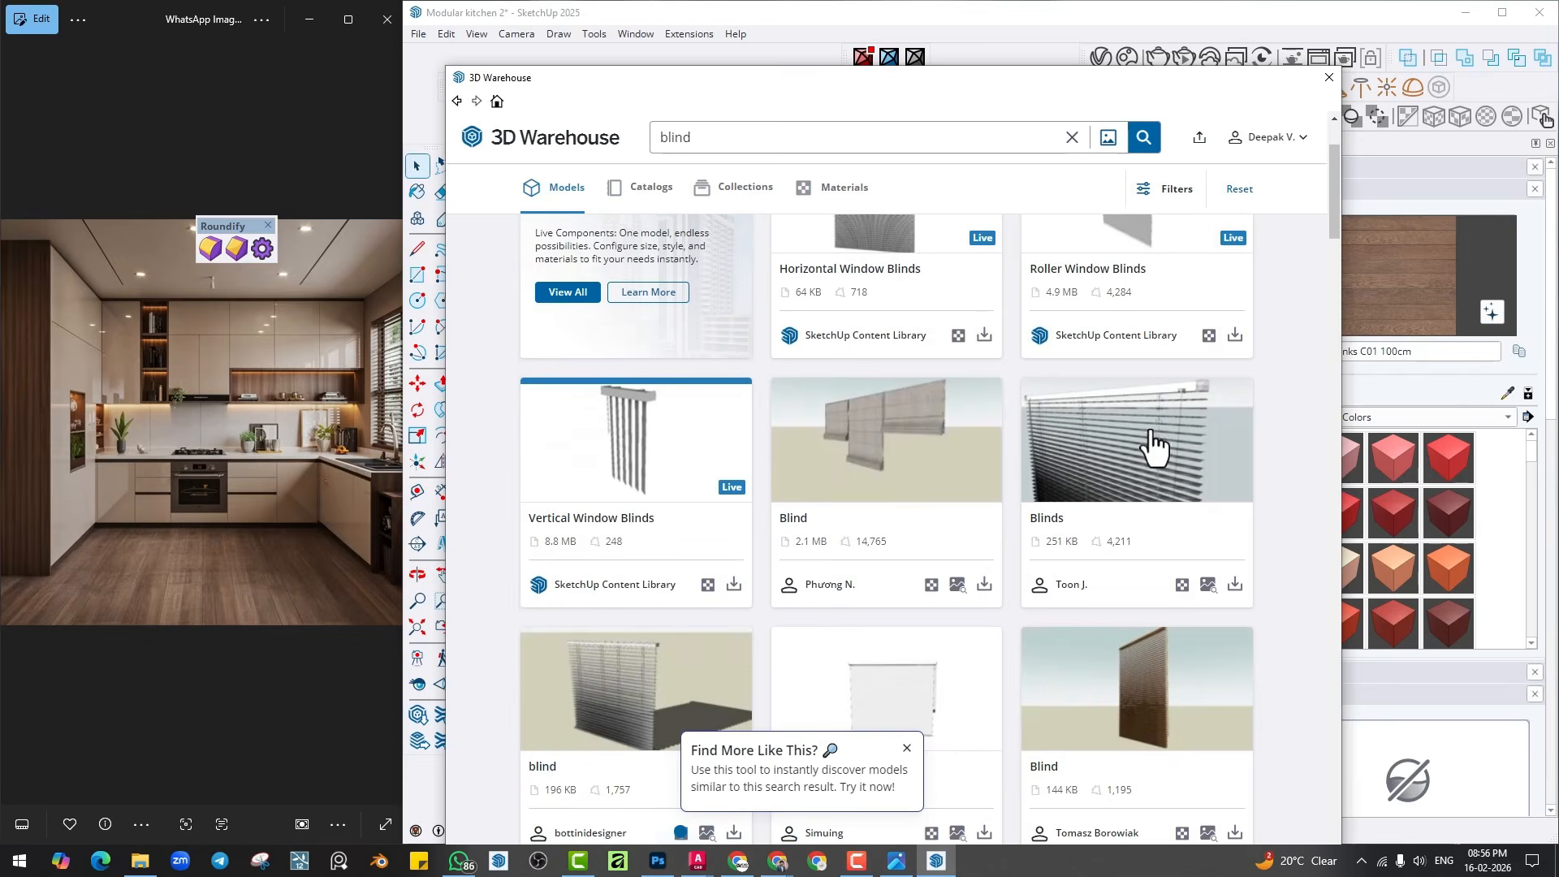
# Load the 251 KB Blinds model from 3D Warehouse into the model and place it on the kitchen floor.
pyautogui.click(1234, 422)
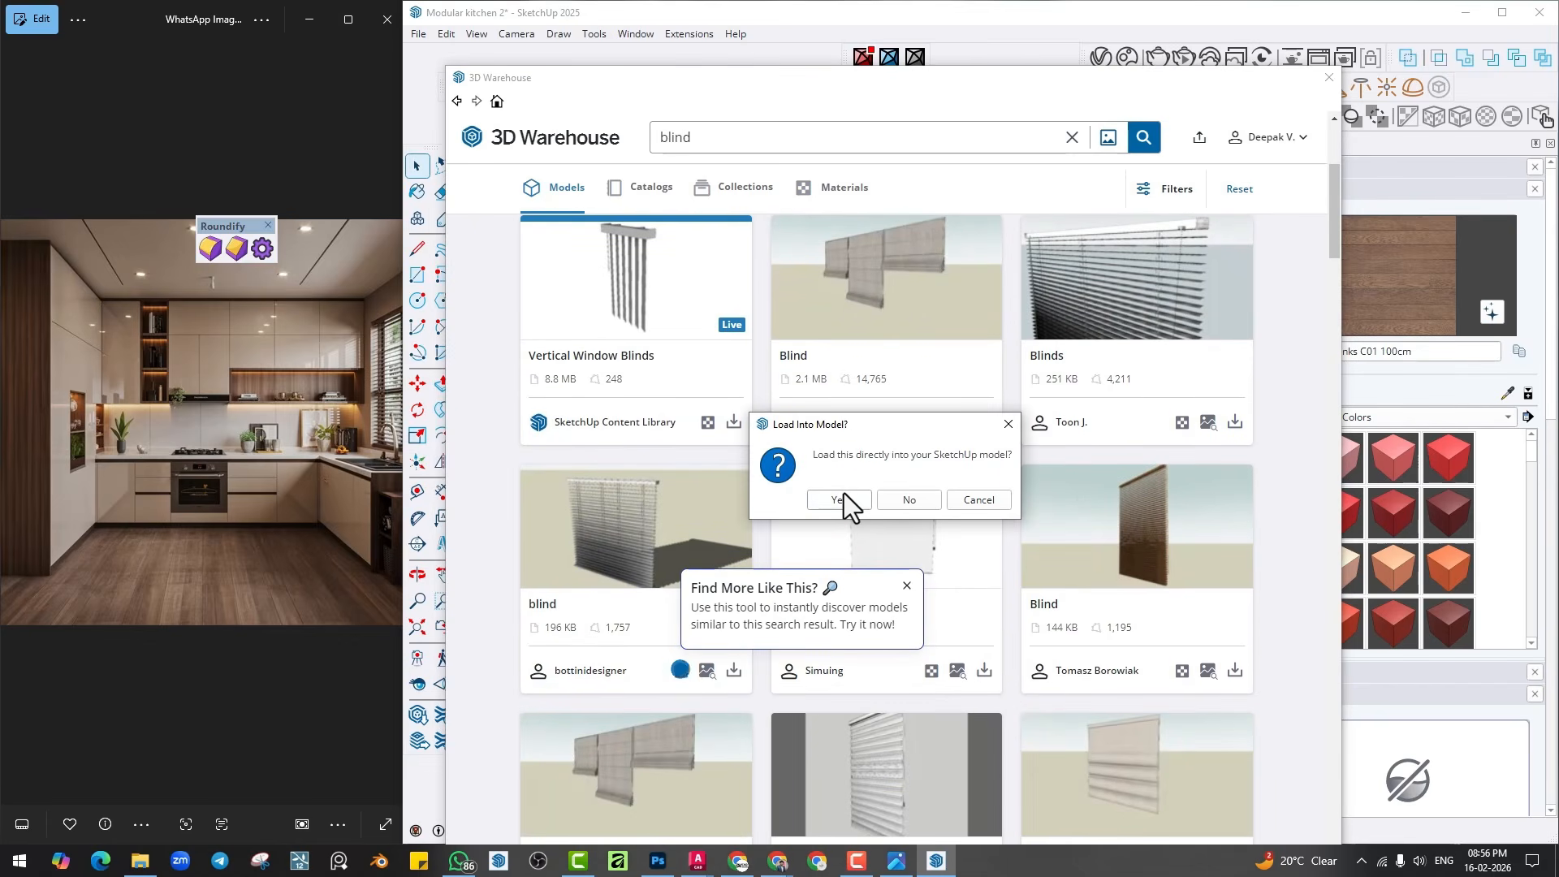
pyautogui.click(845, 495)
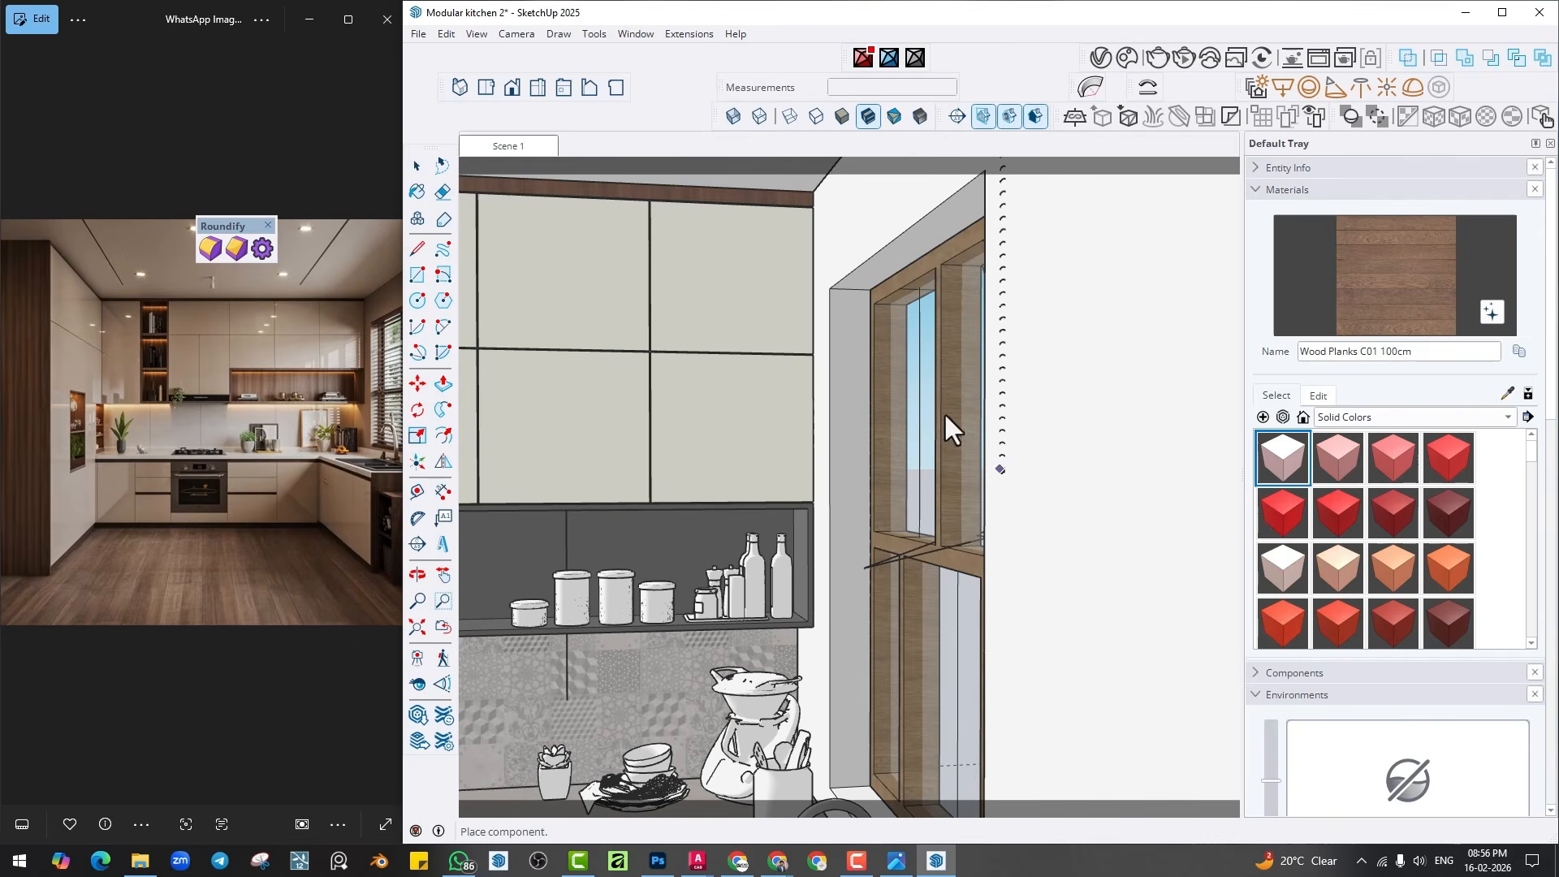
pyautogui.scroll(-3, 859, 334)
pyautogui.scroll(-3, 869, 601)
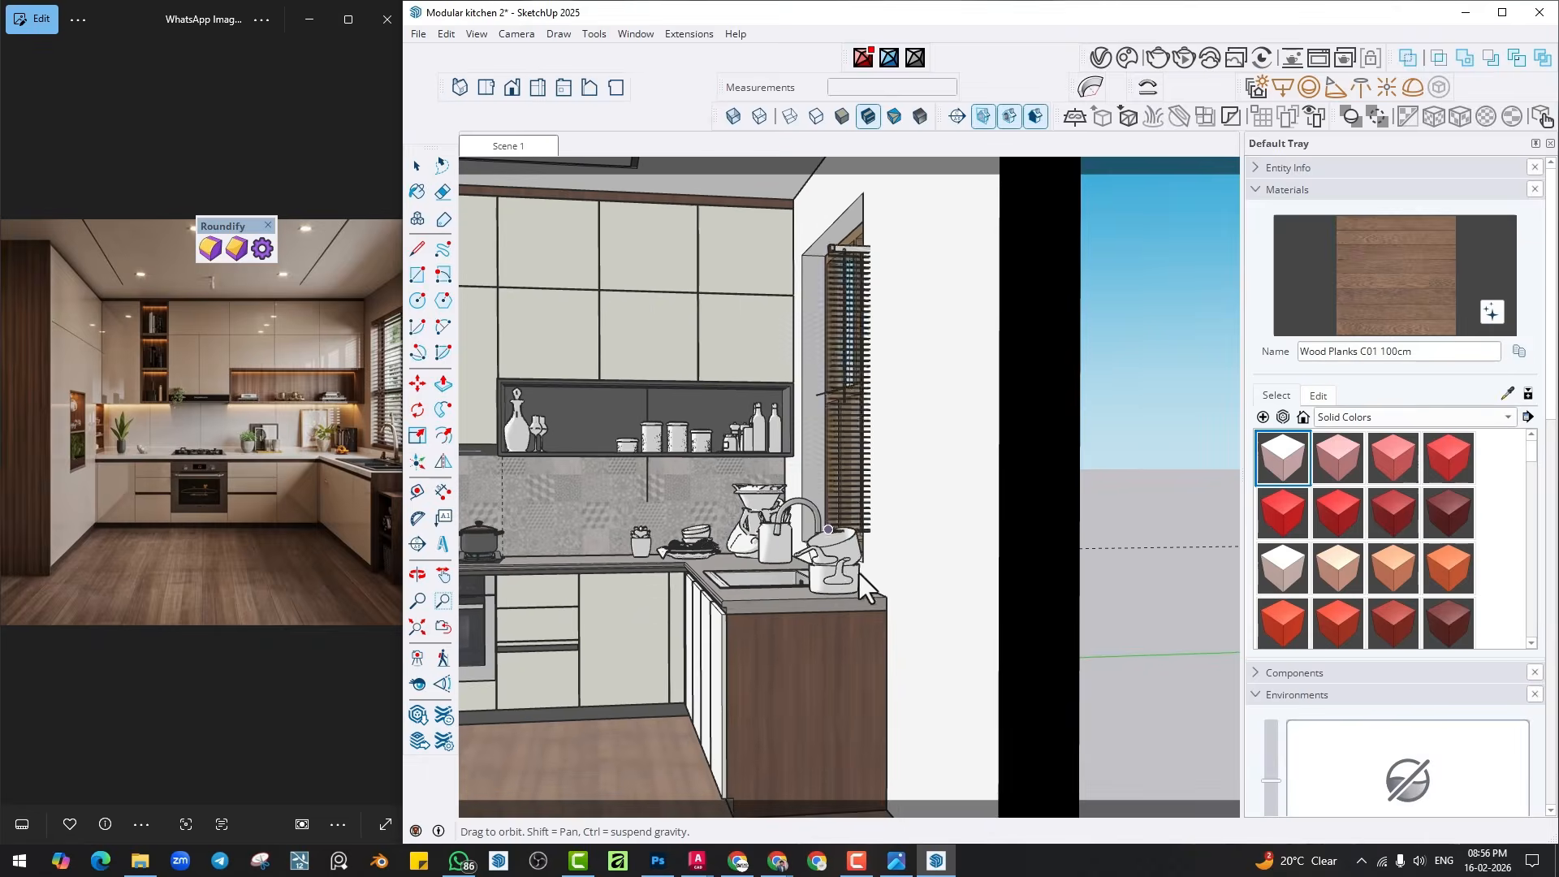
pyautogui.scroll(-2, 925, 492)
pyautogui.scroll(-3, 700, 590)
pyautogui.click(638, 594)
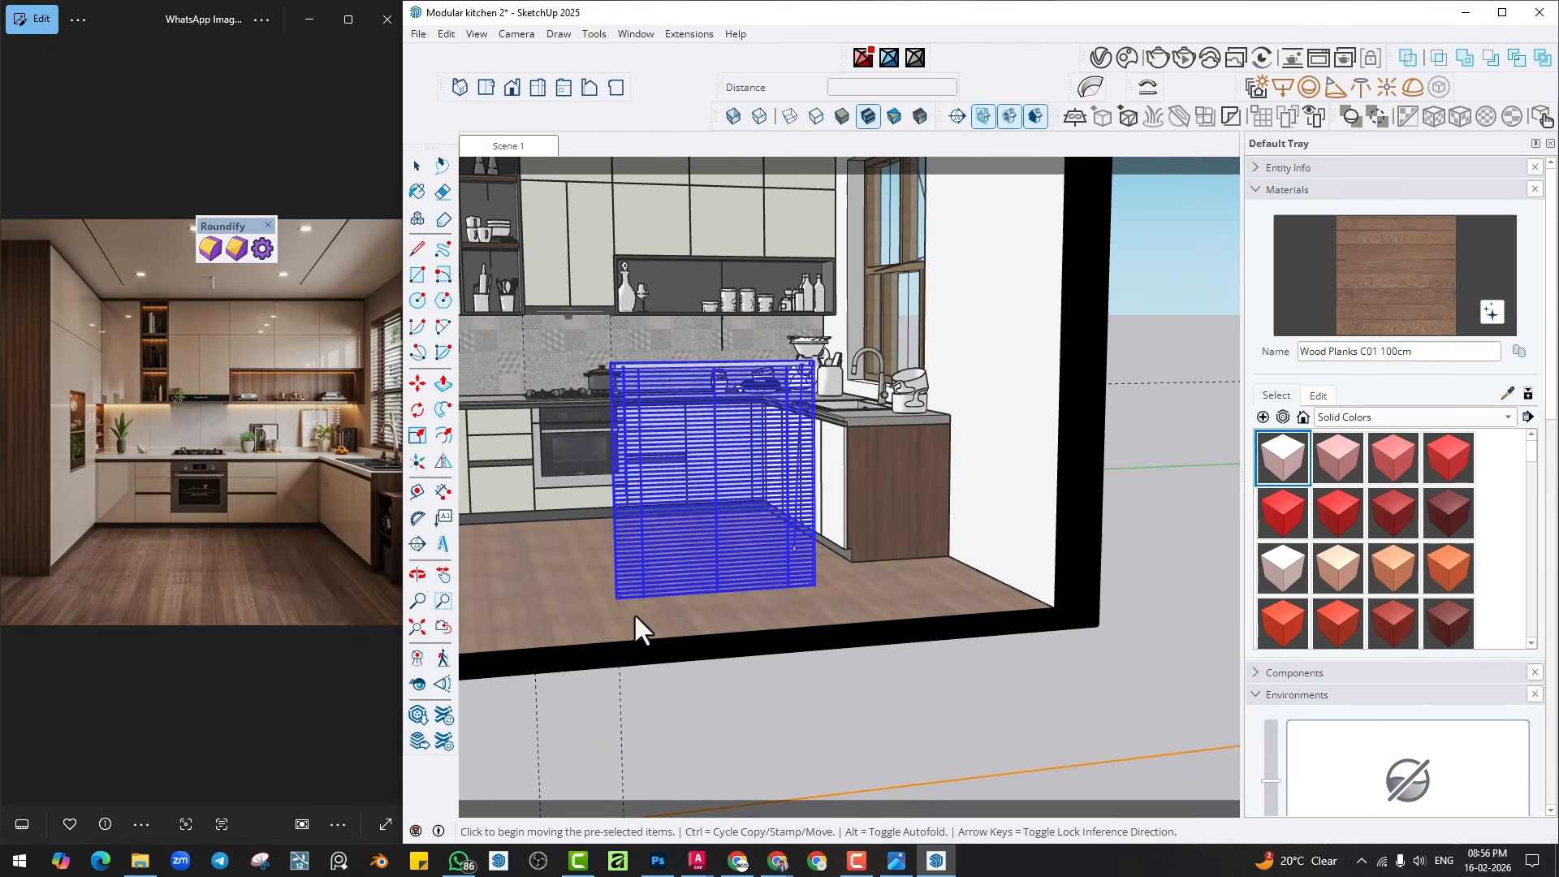
# Rotate the blind 90 degrees in the horizontal plane so it runs parallel to the window wall.
pyautogui.press('q')
pyautogui.click(656, 616)
pyautogui.click(733, 611)
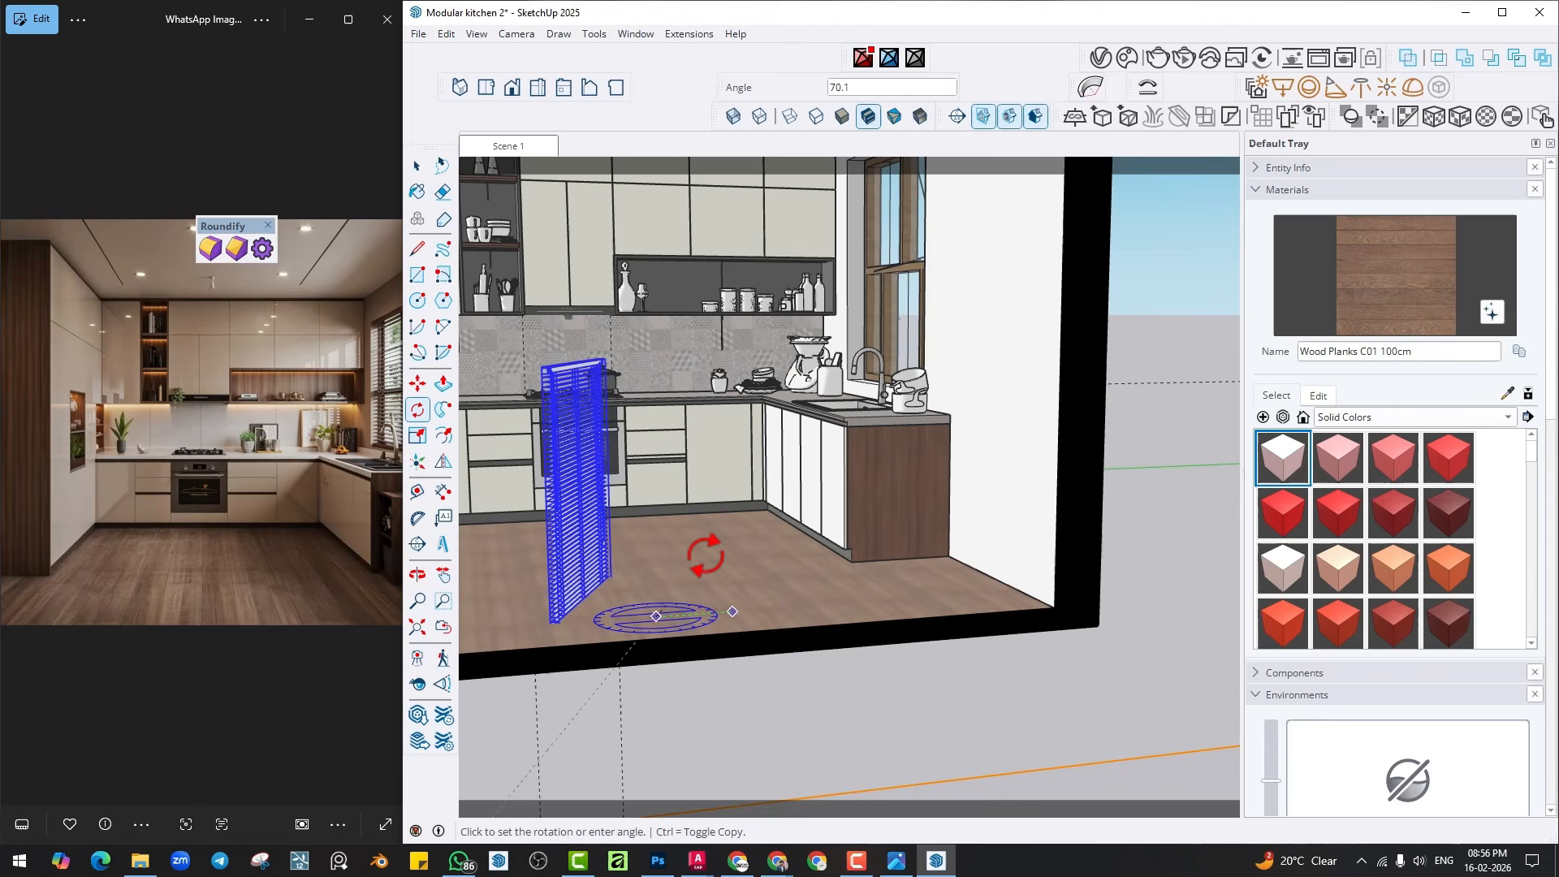
pyautogui.write('90')
pyautogui.press('Return')
# Move the blind by its lower corner from the floor to the lower corner of the window above the sink.
pyautogui.press('m')
pyautogui.scroll(4, 598, 644)
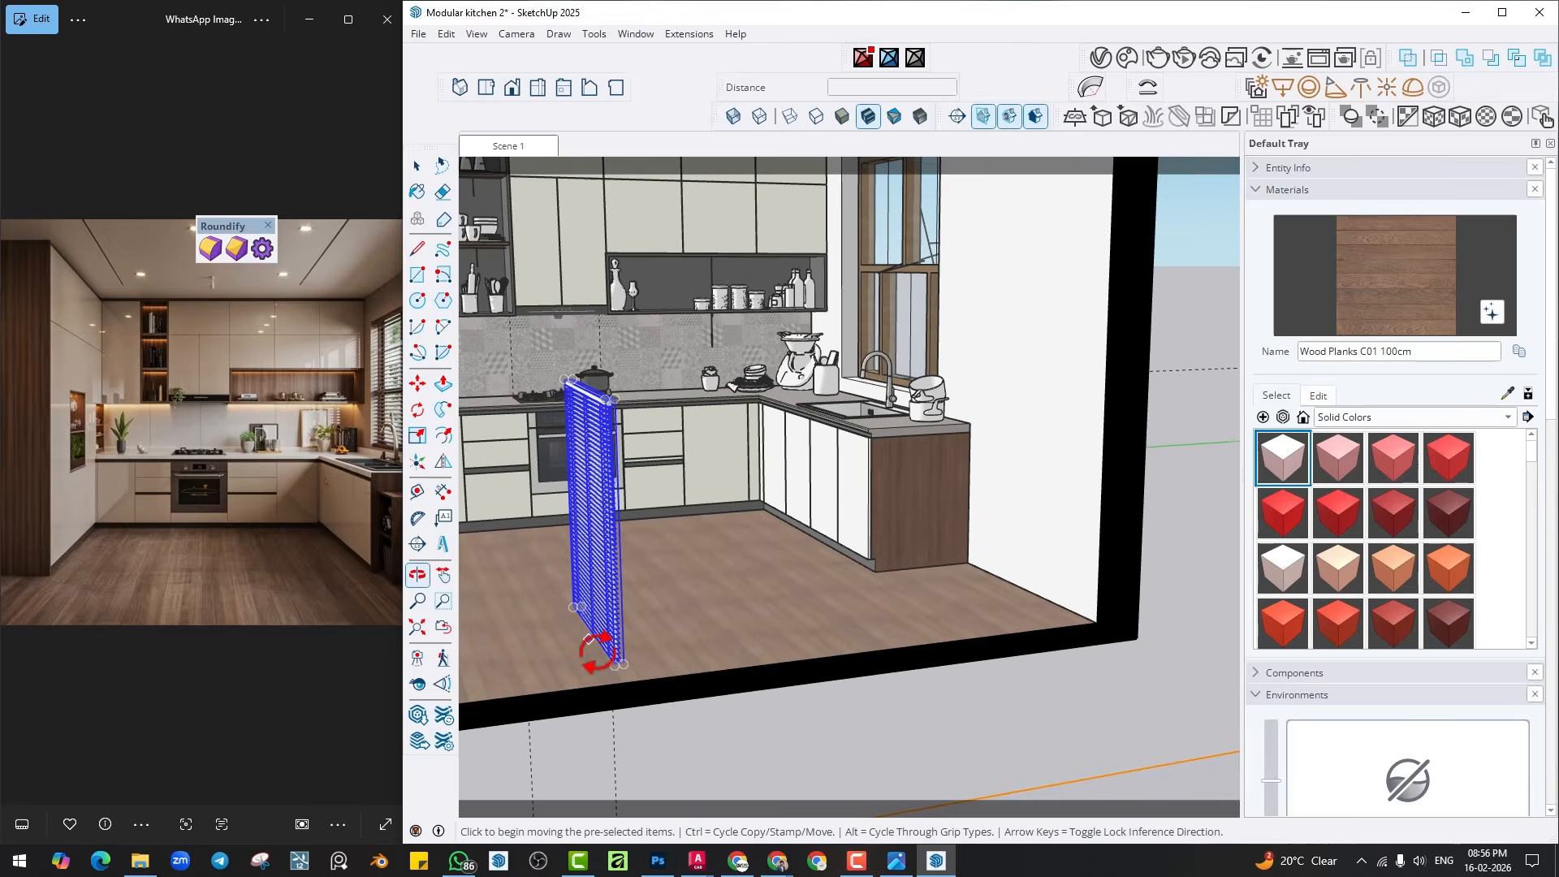
pyautogui.scroll(-2, 617, 666)
pyautogui.click(581, 647)
pyautogui.scroll(-4, 812, 536)
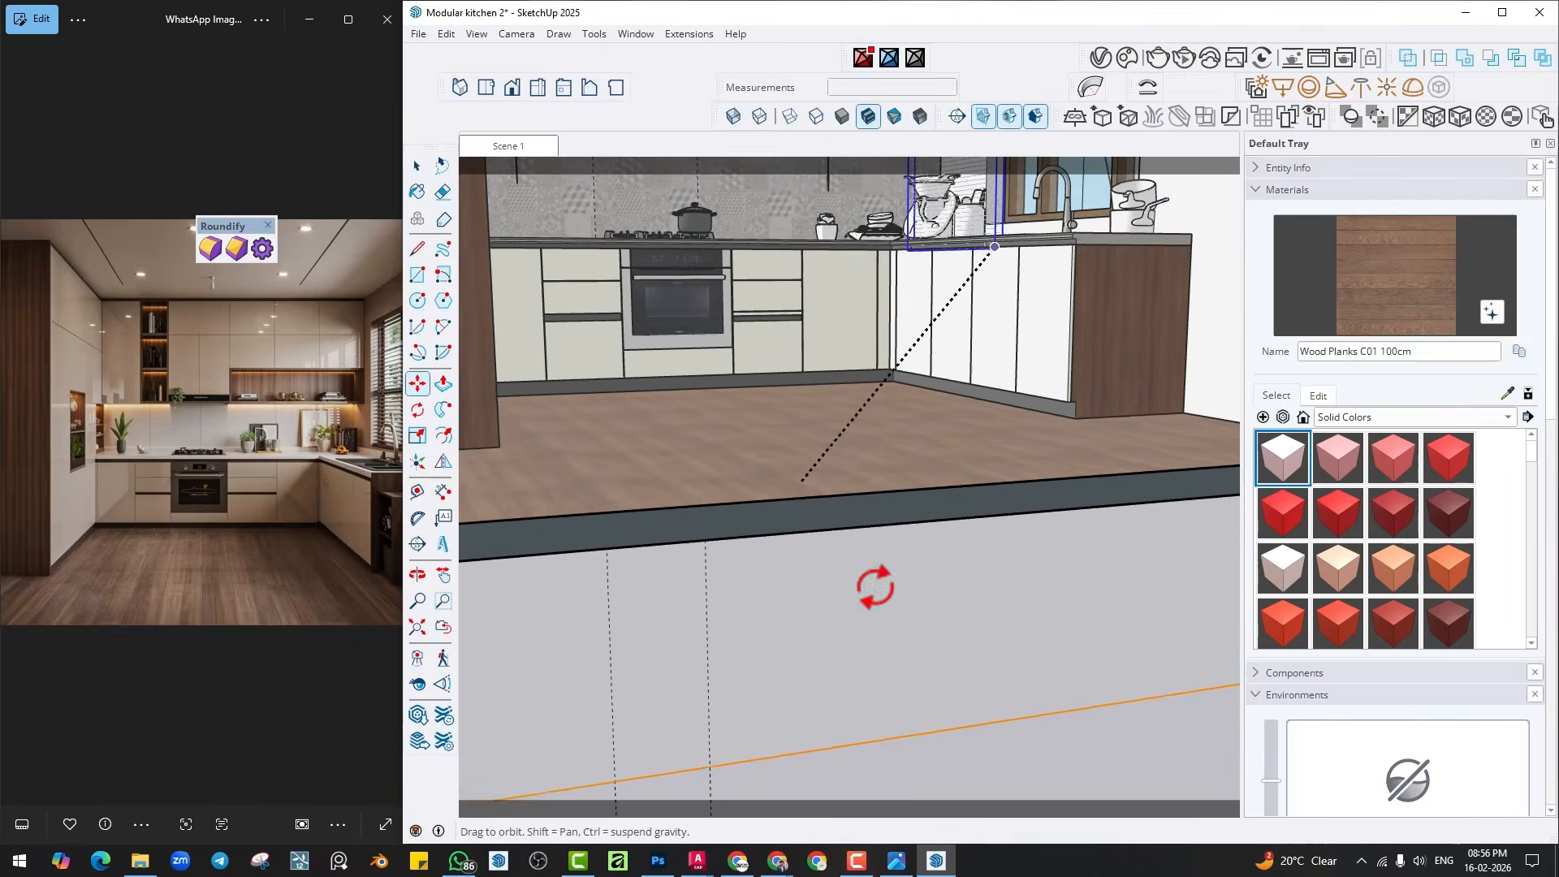
pyautogui.scroll(4, 909, 569)
pyautogui.scroll(4, 986, 605)
pyautogui.scroll(2, 1100, 678)
pyautogui.moveTo(1165, 705); pyautogui.dragTo(1118, 618, button='middle')
pyautogui.scroll(3, 1207, 636)
pyautogui.click(1119, 621)
# Shift the blind by about 1 1/16" to seat it at the window opening's lower corner.
pyautogui.scroll(2, 1087, 634)
pyautogui.click(1107, 665)
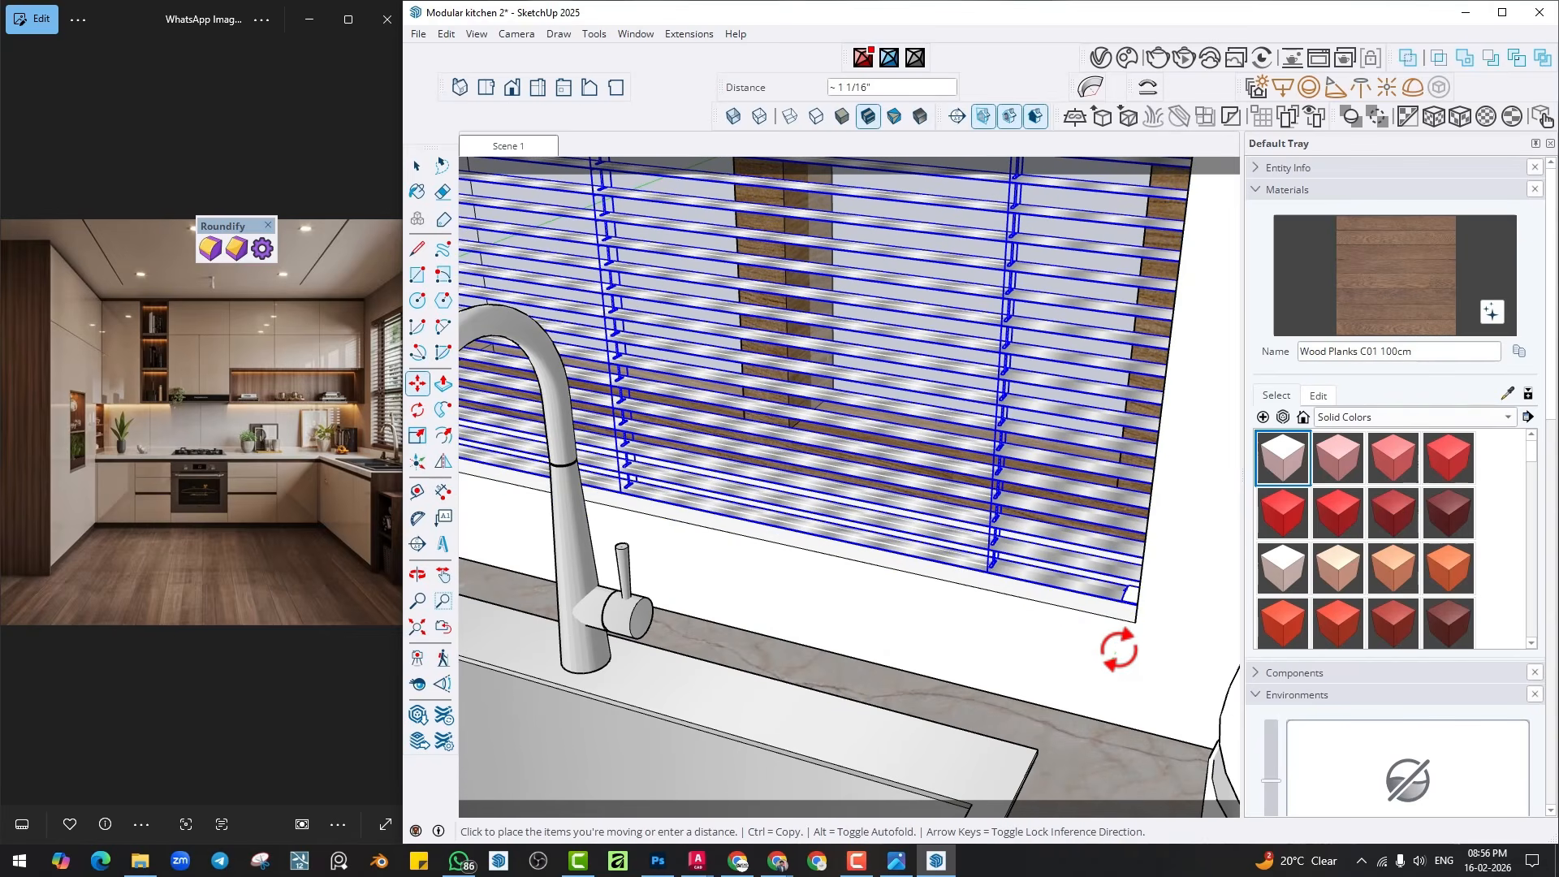
pyautogui.click(1117, 649)
pyautogui.scroll(-5, 1015, 595)
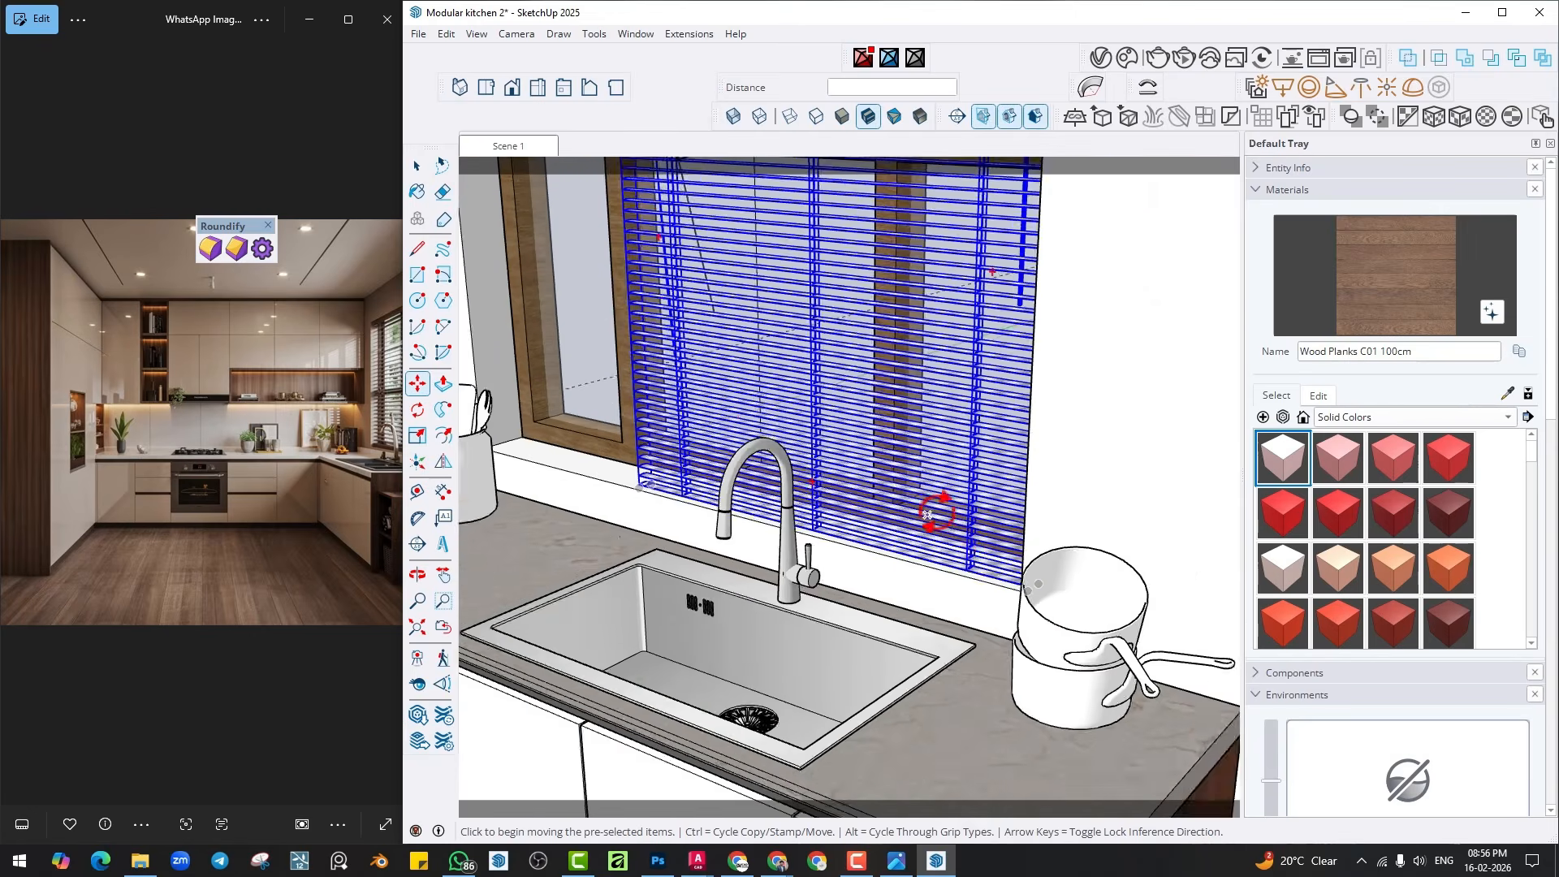
# Scale the blind uniformly by about 1.36 from its upper corner to reach the top of the window opening.
pyautogui.moveTo(936, 508); pyautogui.dragTo(943, 604, button='middle')
pyautogui.scroll(-4, 944, 604)
pyautogui.press('s')
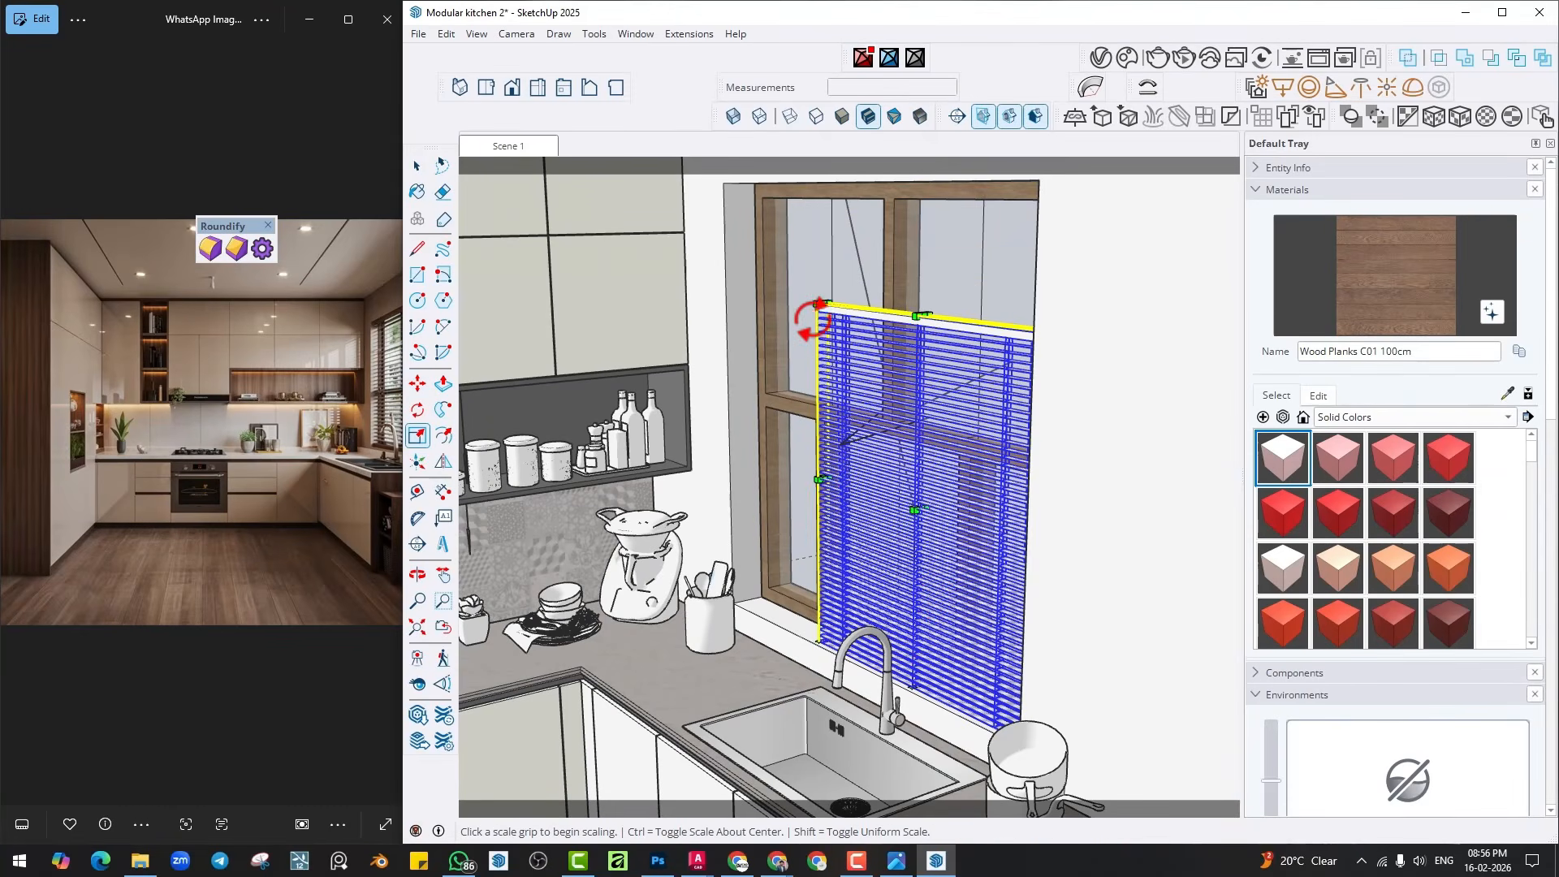
pyautogui.click(818, 304)
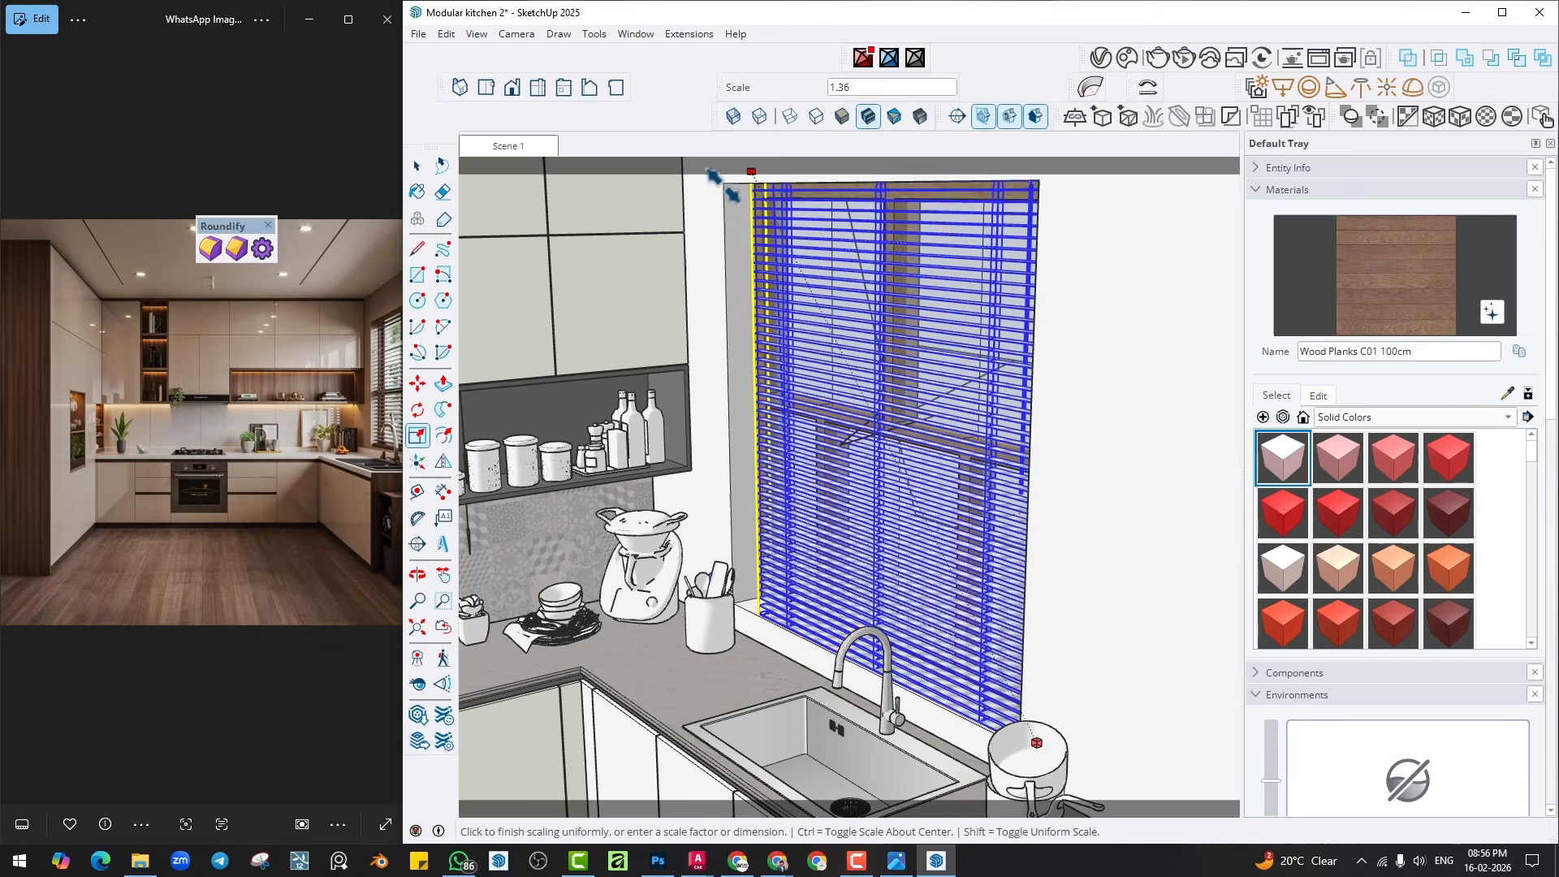
pyautogui.click(763, 253)
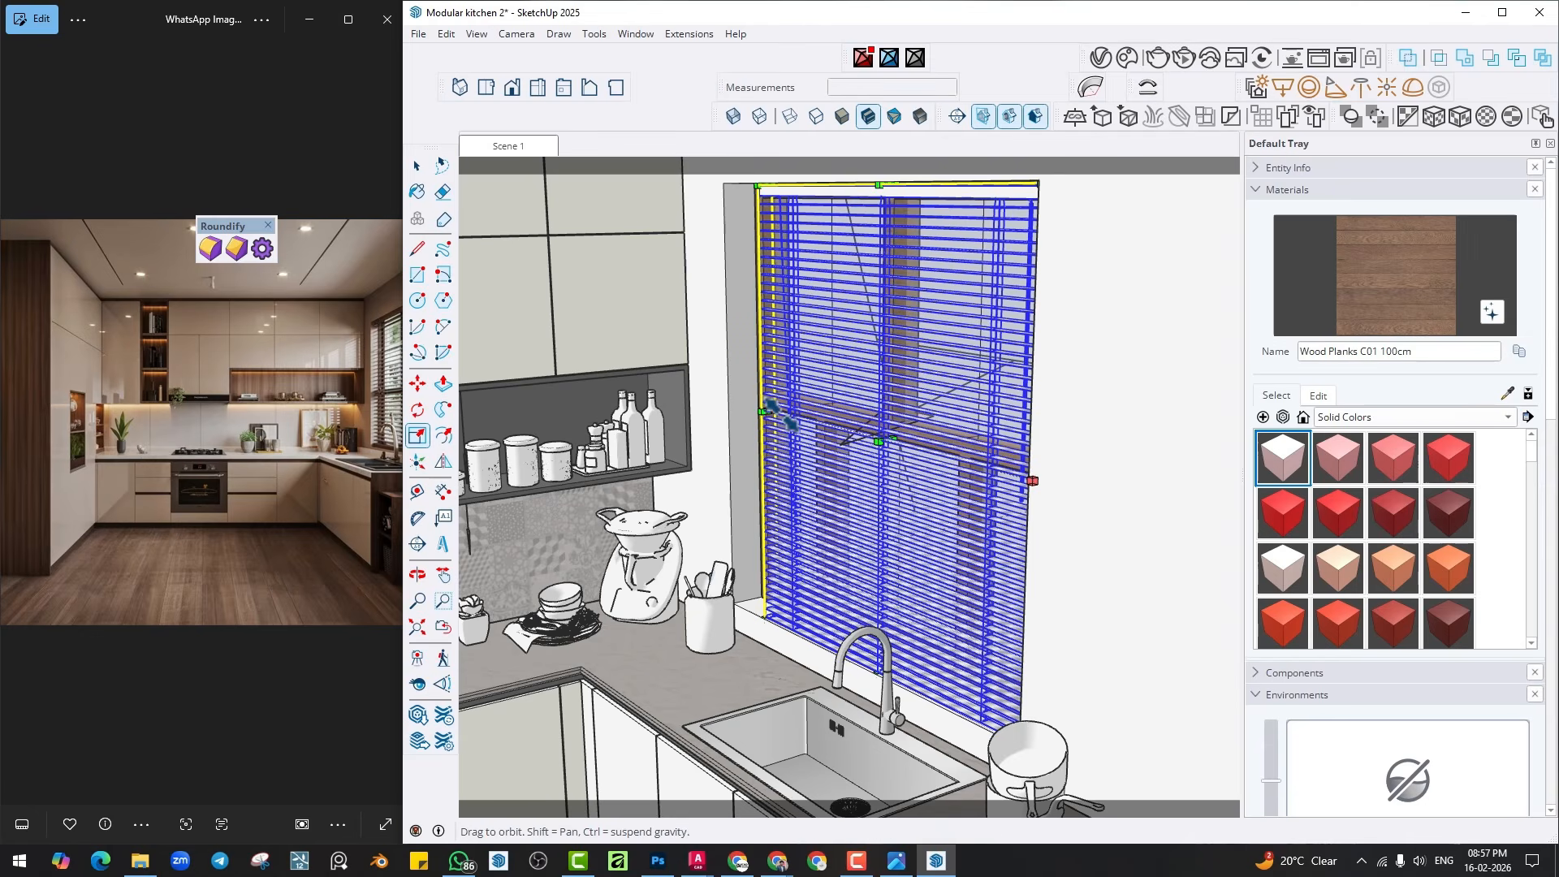
# Stretch the blind along the green axis by about 1.19 to cover the full width of the window.
pyautogui.scroll(4, 759, 402)
pyautogui.scroll(-6, 755, 399)
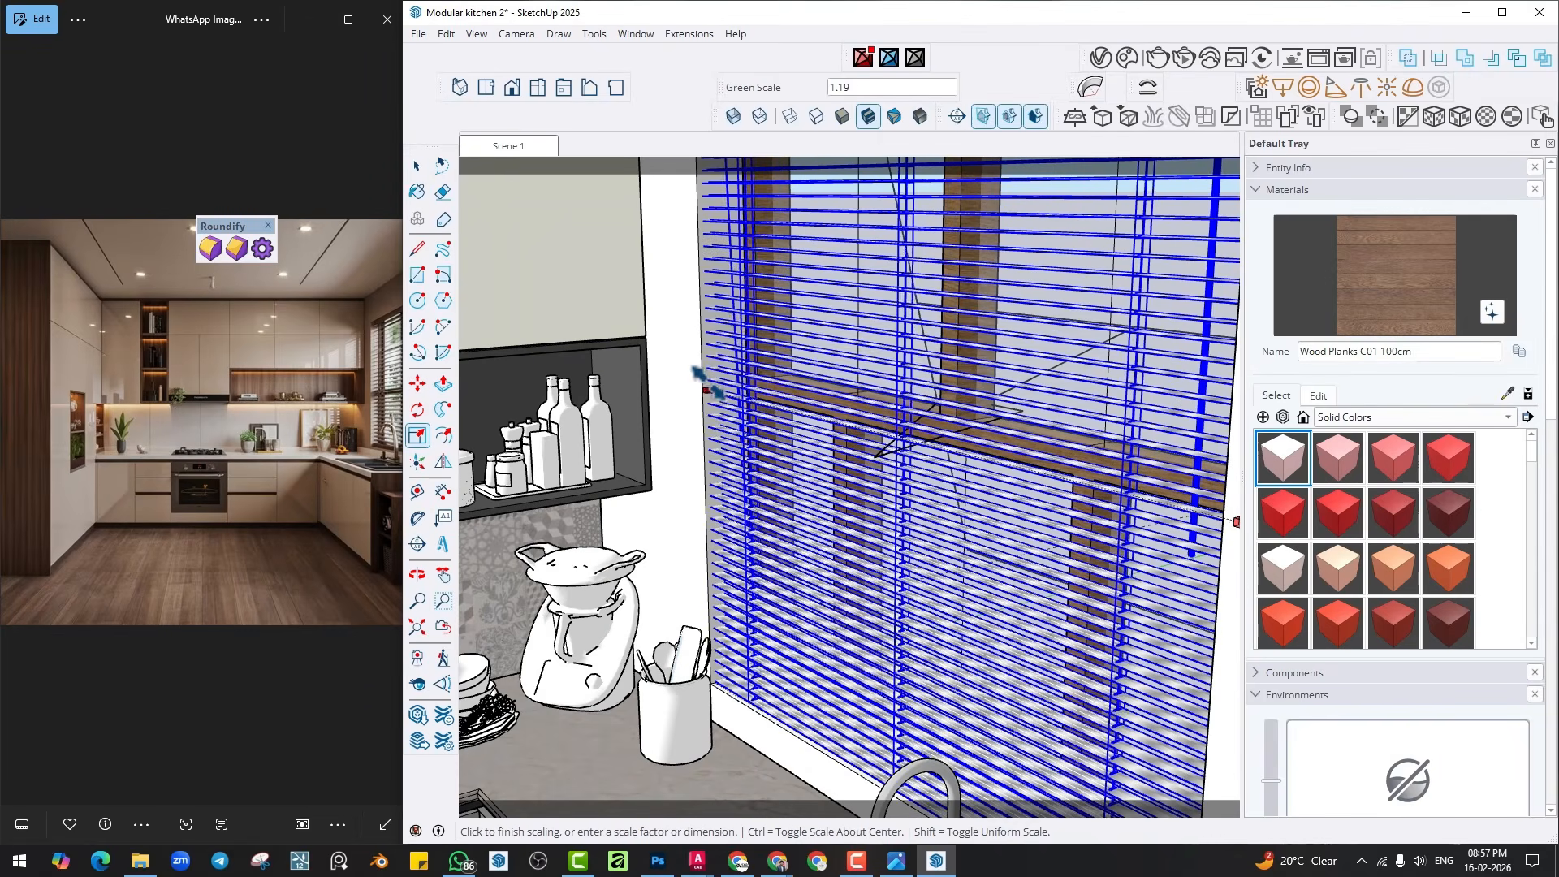
pyautogui.press('space')
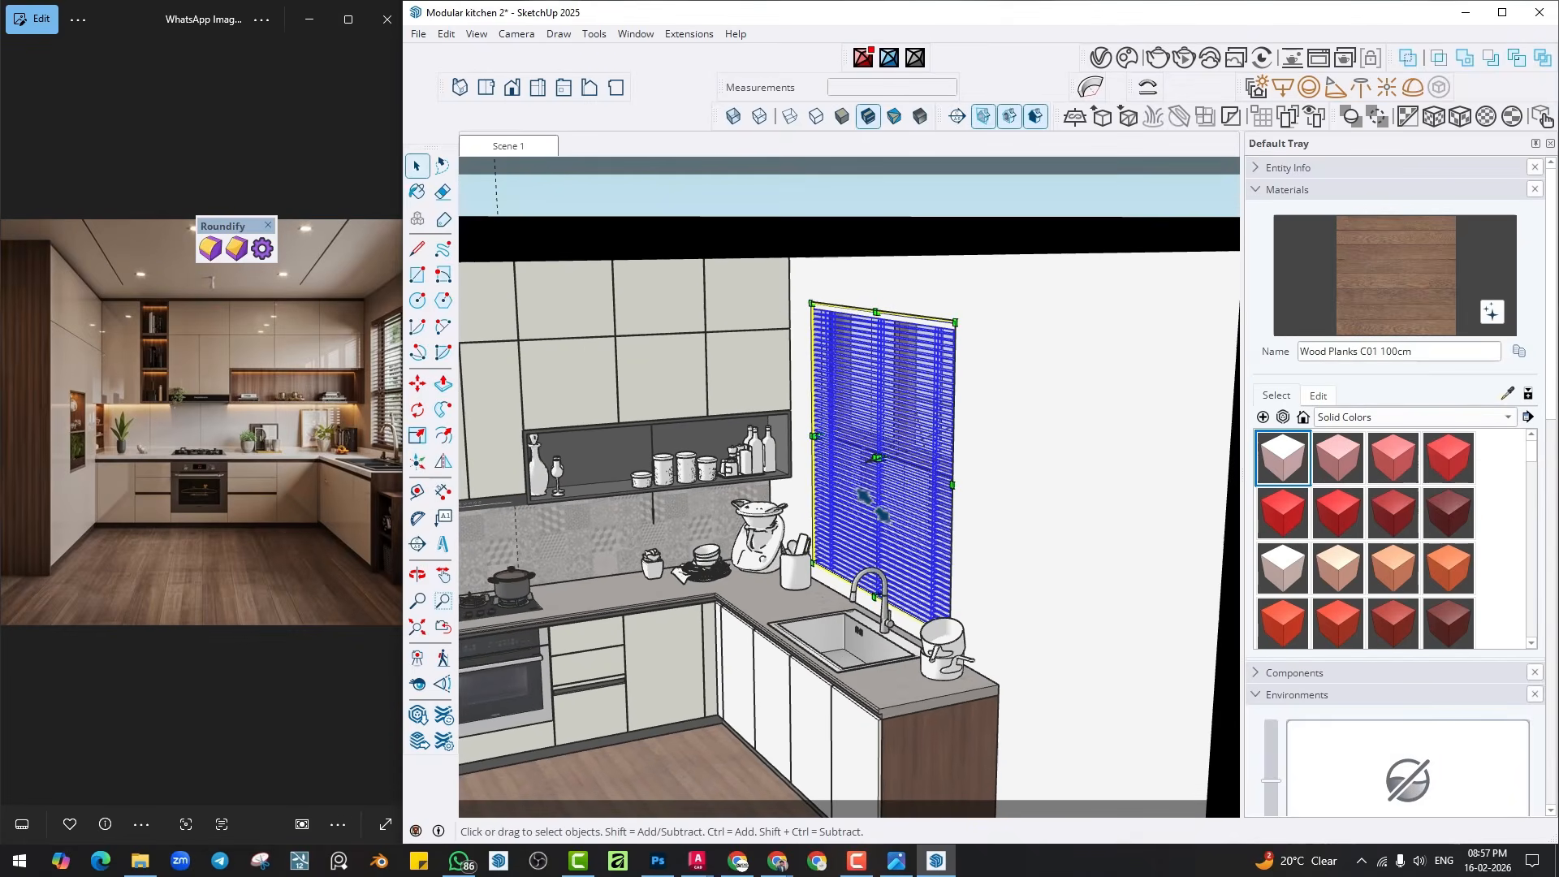
# Run a V-Ray render of the Scene 1 view to check the blinds, and close the frame buffer and Asset Editor.
pyautogui.scroll(5, 893, 487)
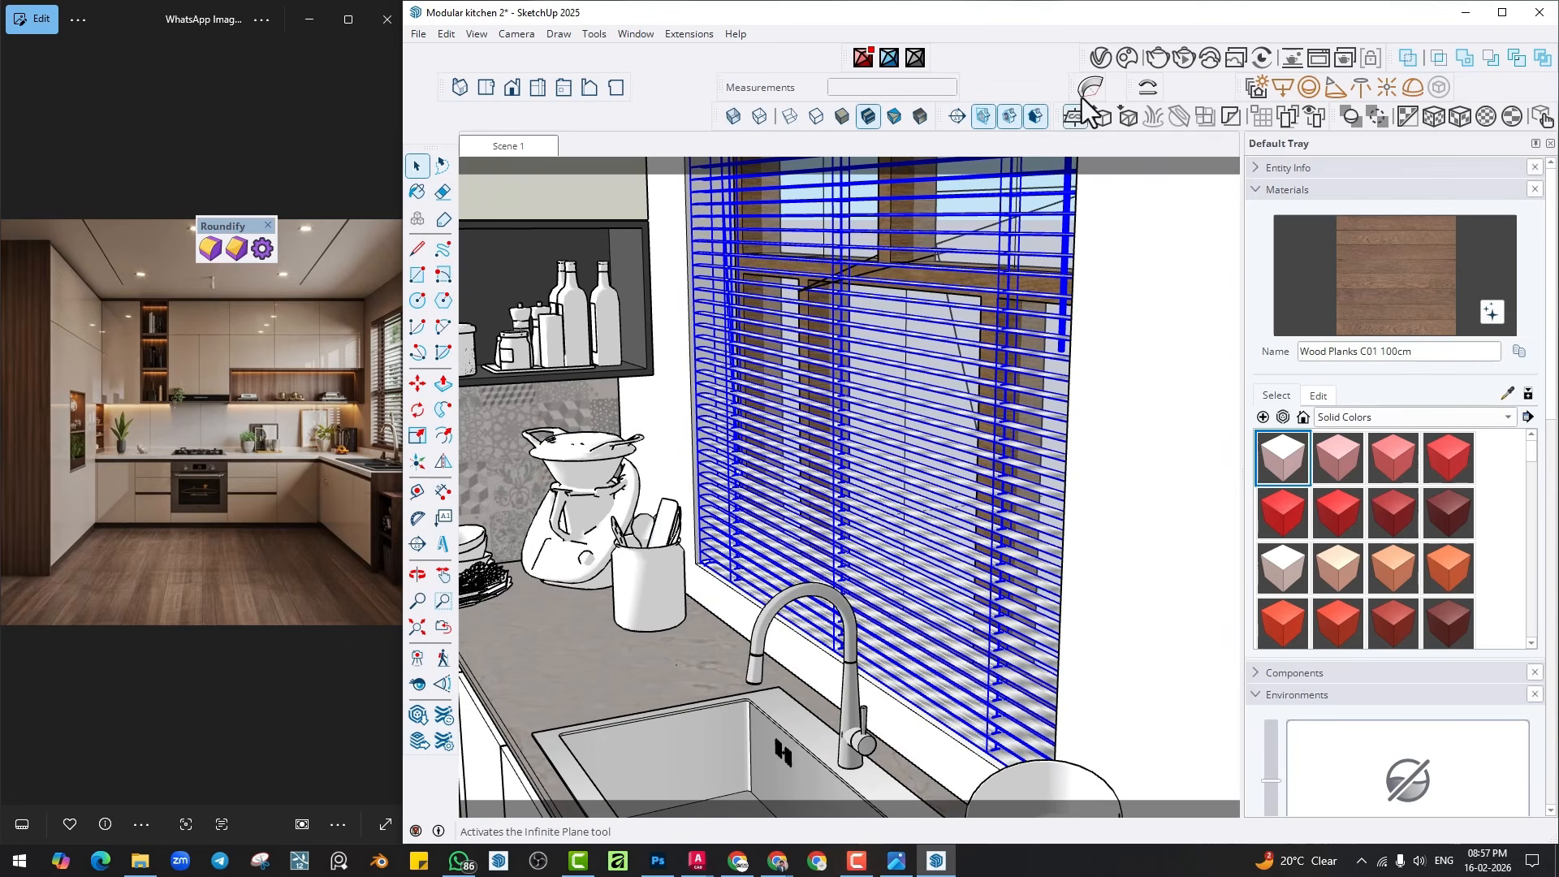
pyautogui.click(1100, 57)
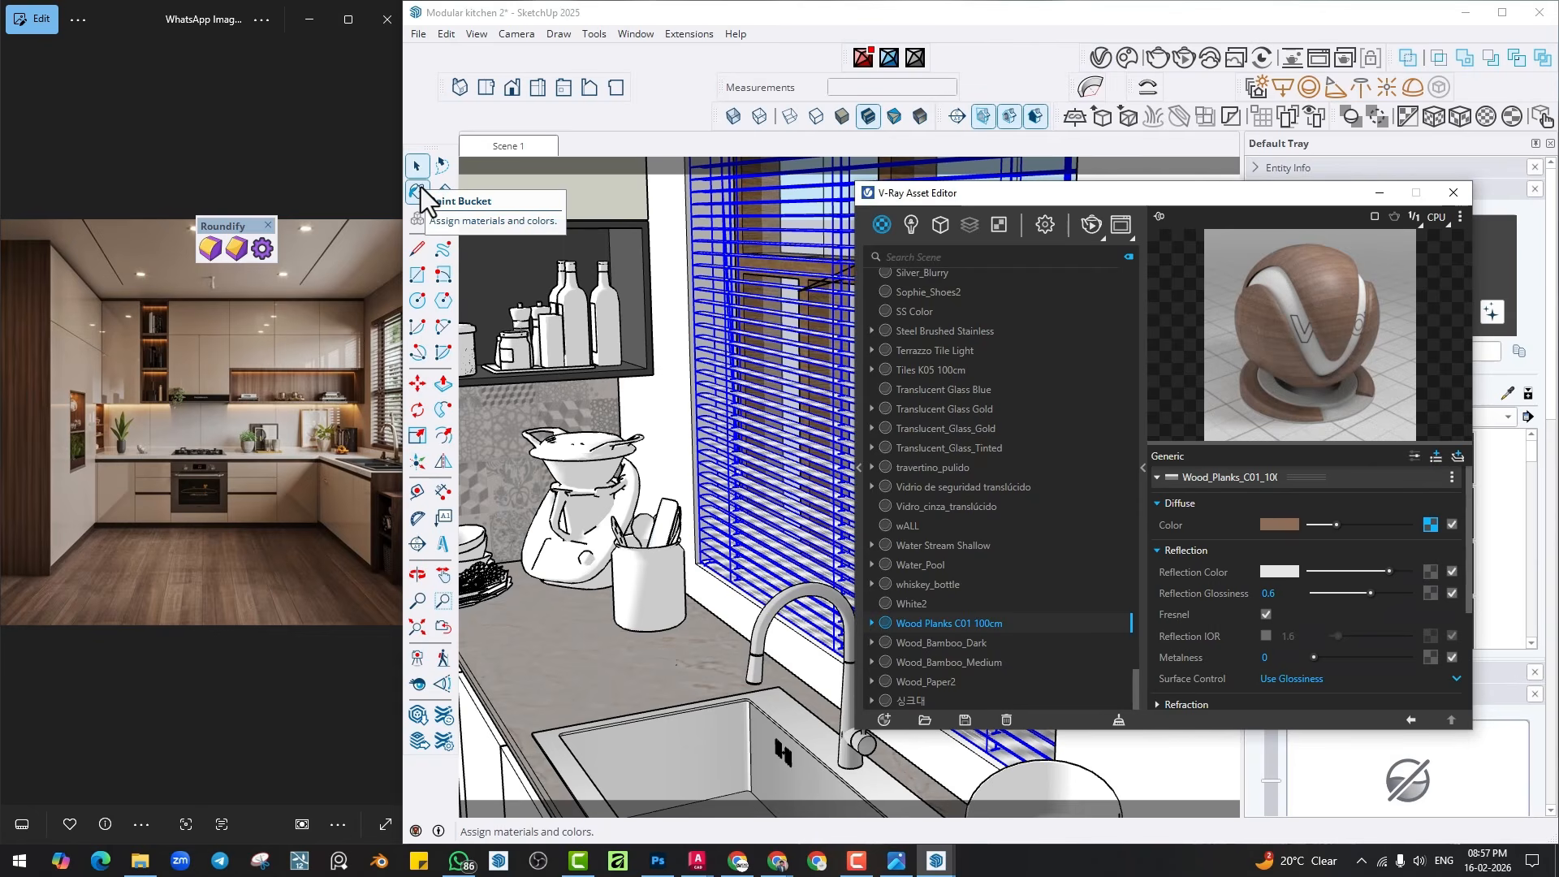
pyautogui.click(504, 151)
pyautogui.click(1087, 225)
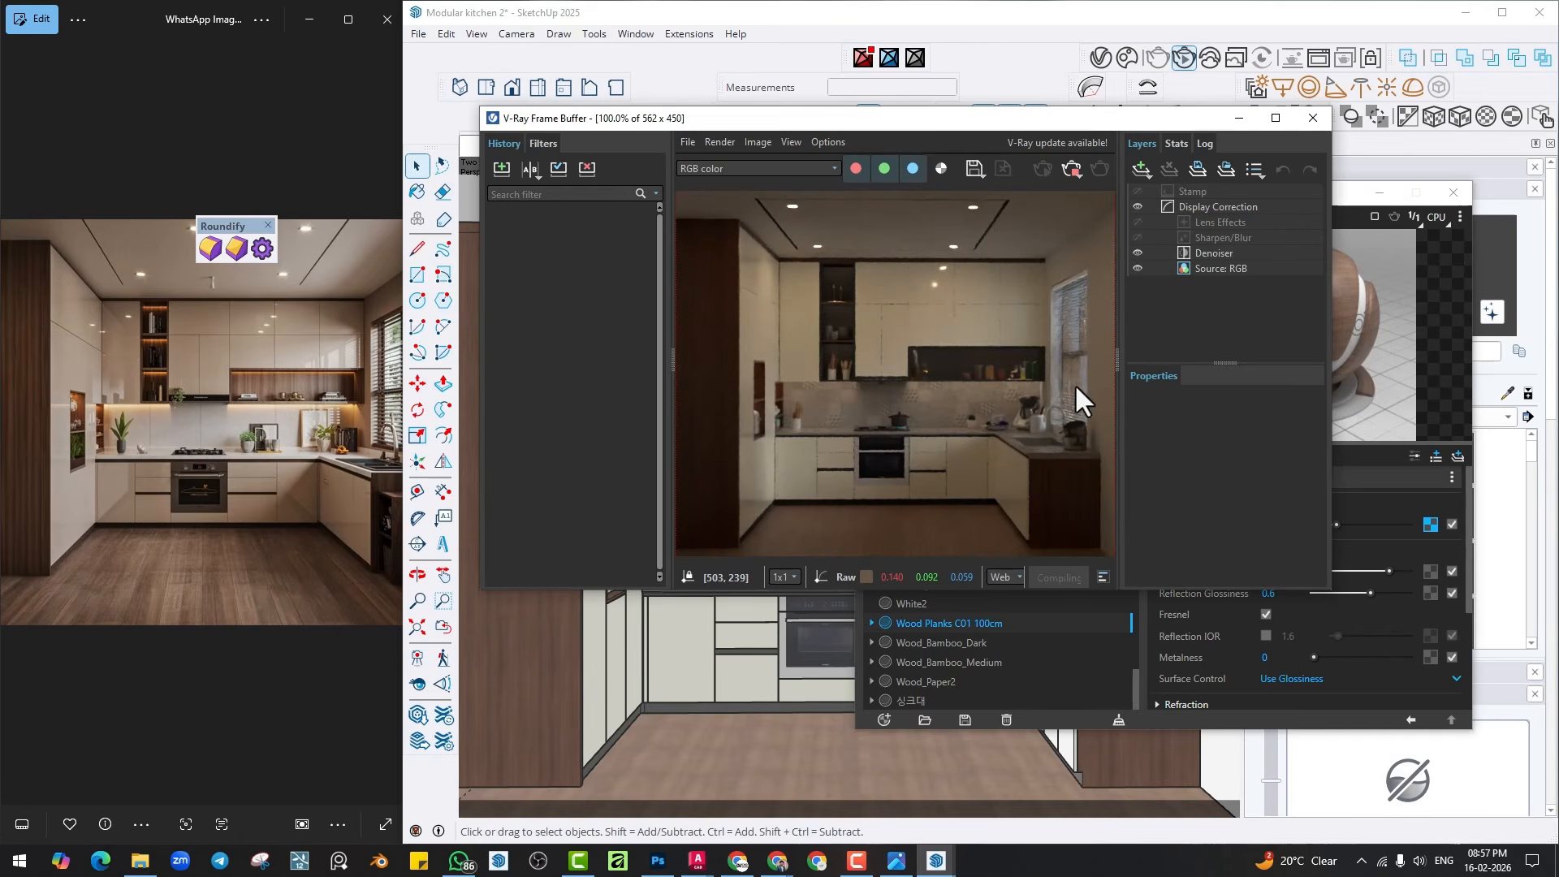
pyautogui.click(1311, 118)
pyautogui.click(1461, 193)
# Switch to Chrome, search for polyhaven in a new tab and open Poly Haven's HDRIs page.
pyautogui.moveTo(736, 867)
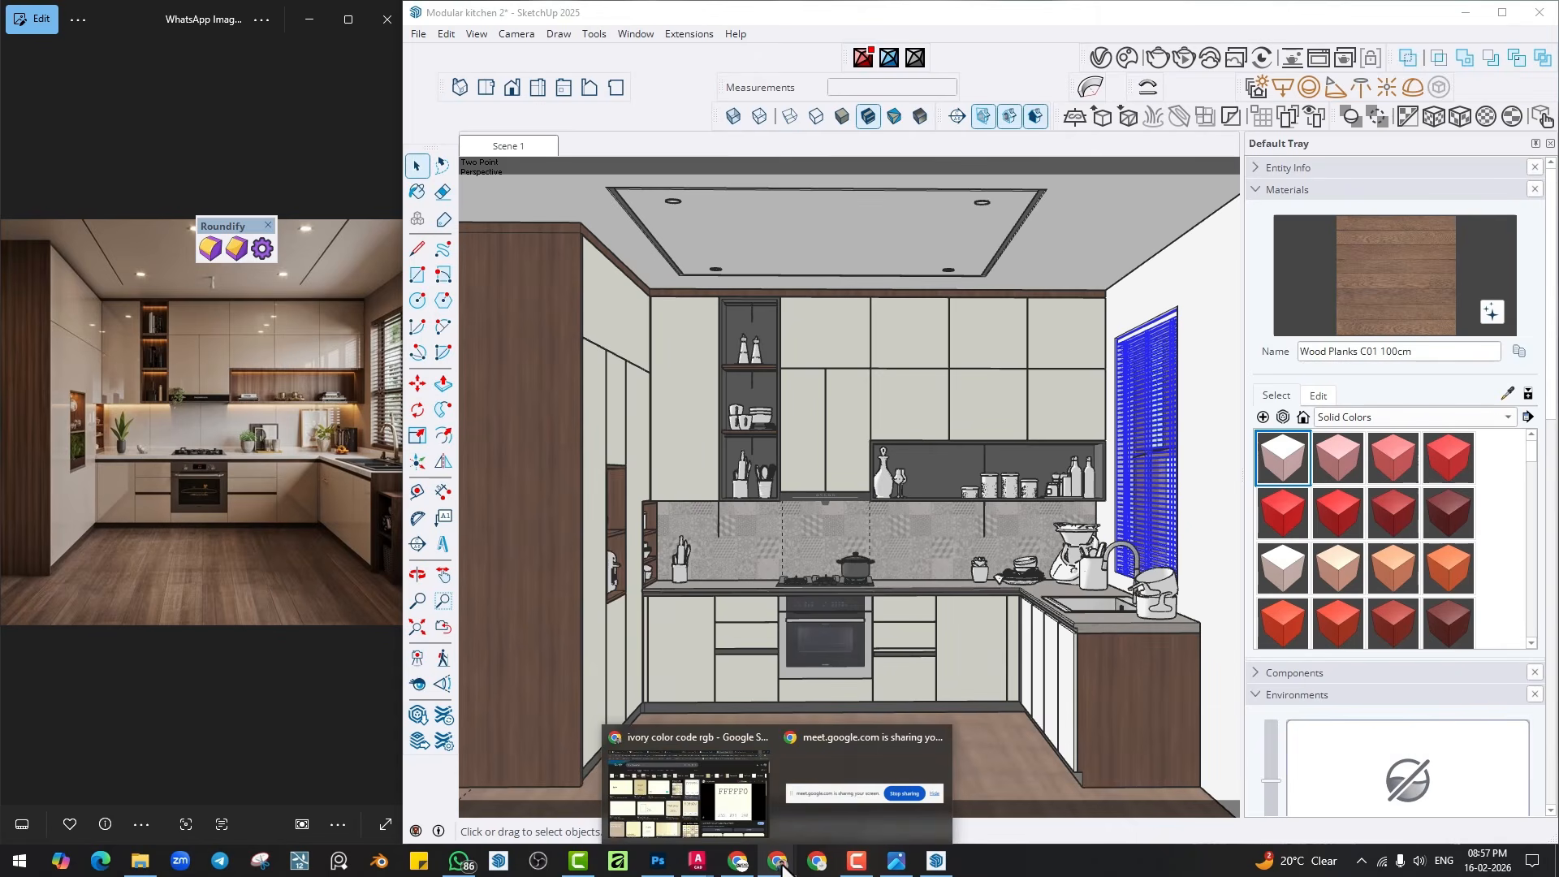
pyautogui.click(720, 779)
pyautogui.click(1380, 16)
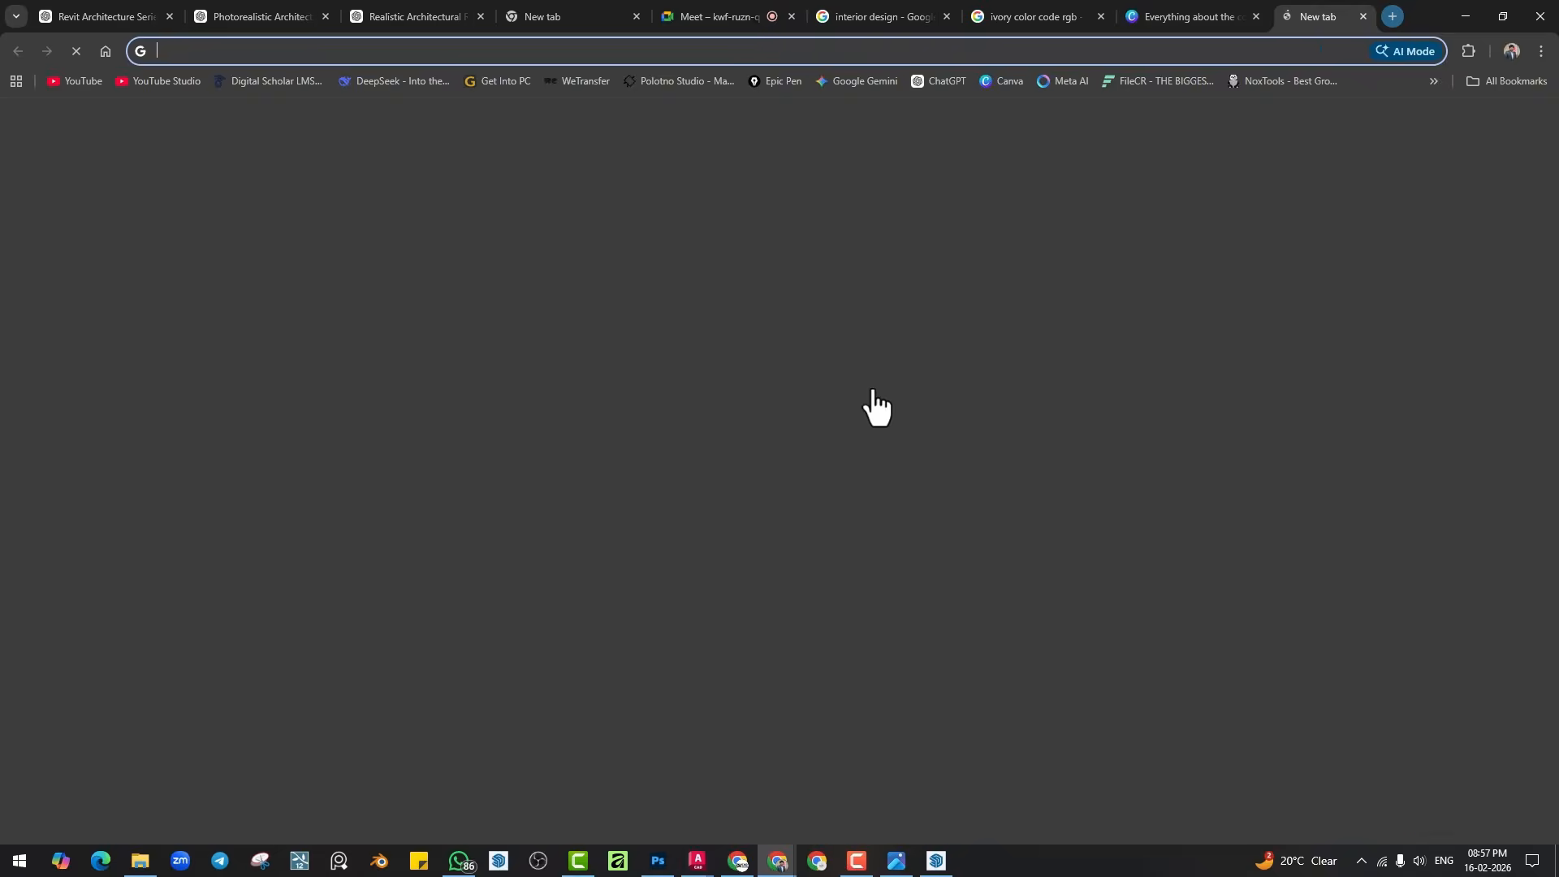
pyautogui.write('polyh')
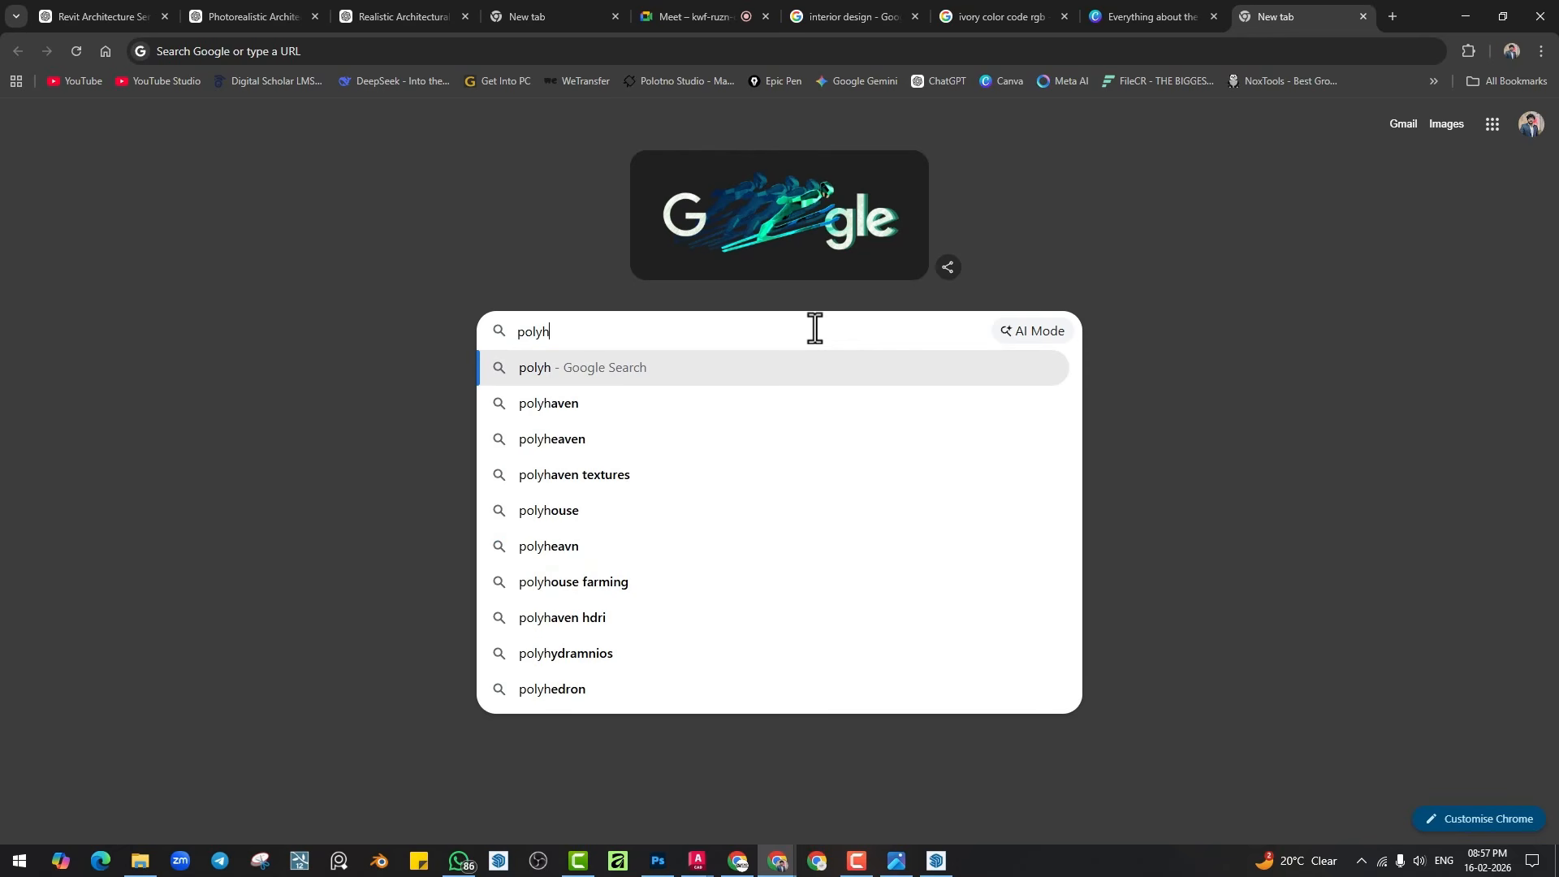
pyautogui.click(592, 402)
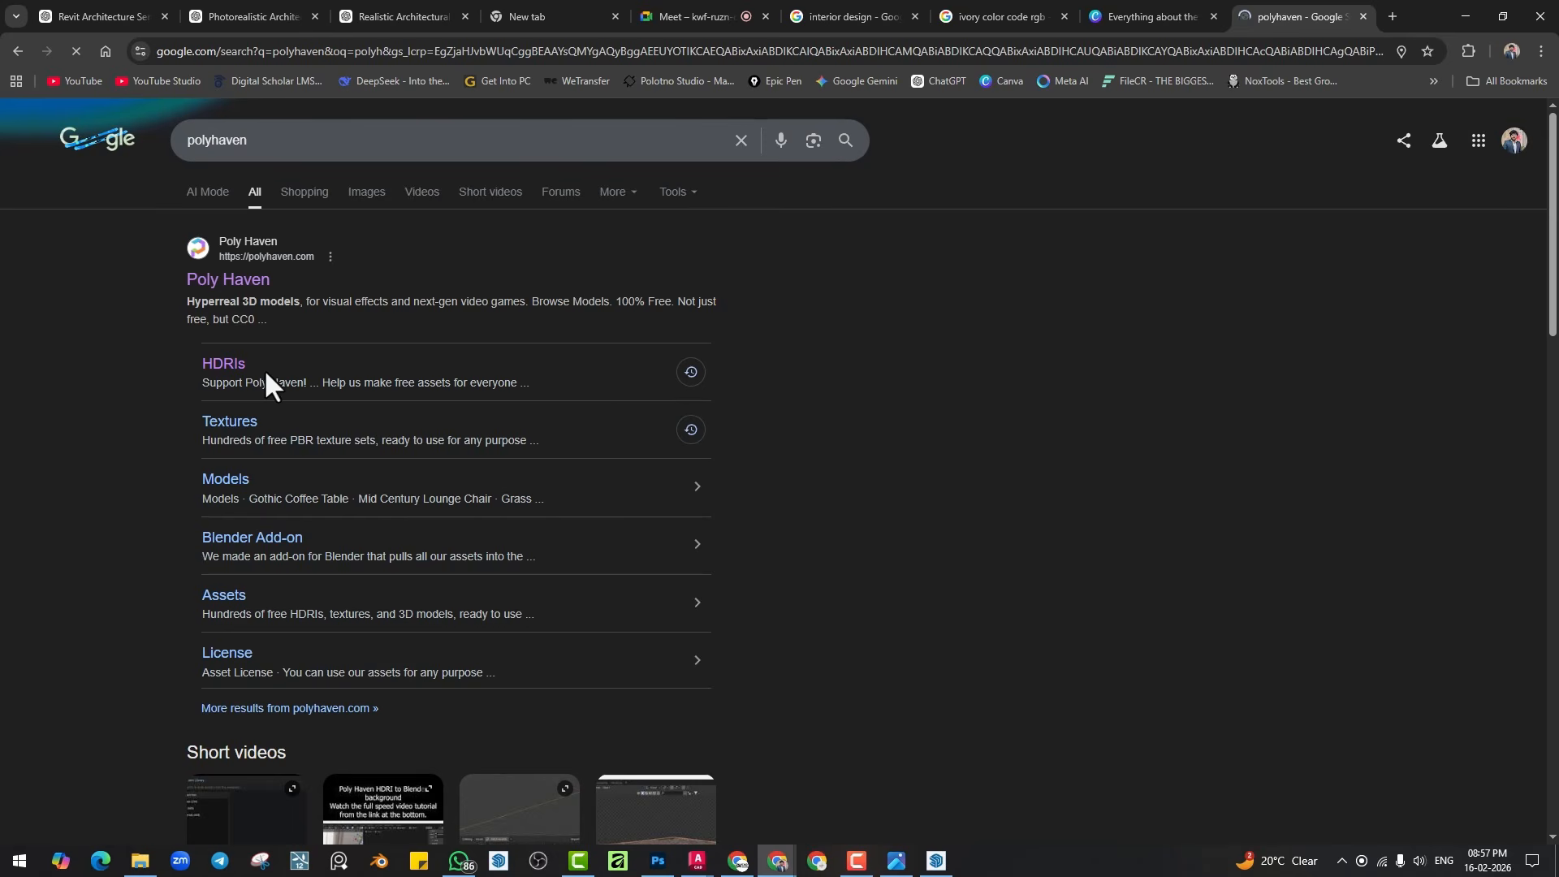
pyautogui.click(658, 382)
# Find the Bryanston Park Sunrise HDRI and download it as an 8K HDR file.
pyautogui.scroll(-5, 656, 388)
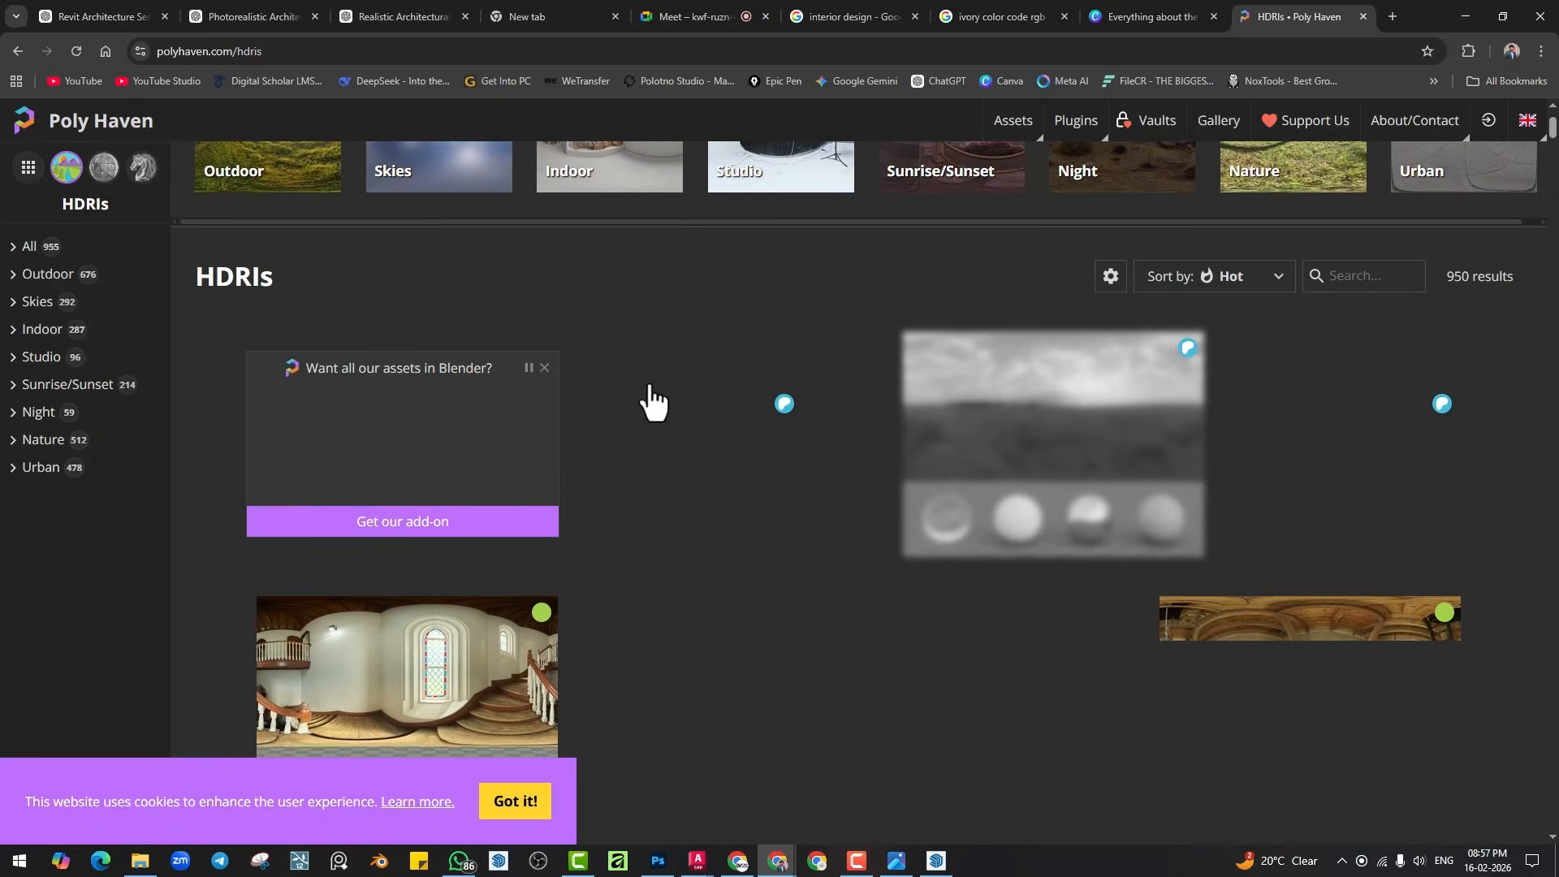
pyautogui.scroll(-5, 658, 403)
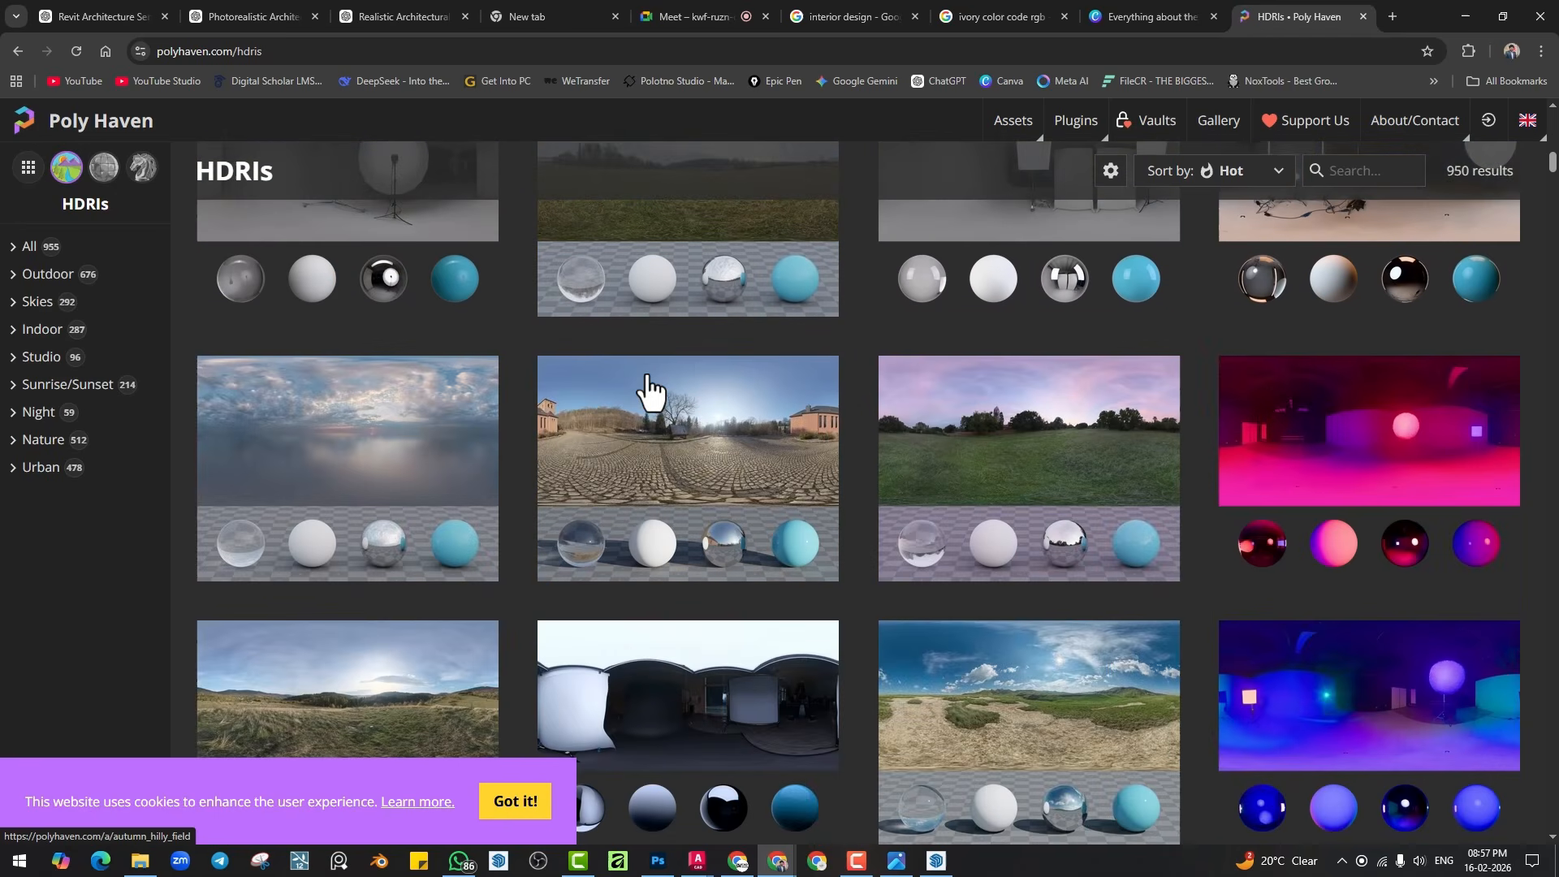
pyautogui.scroll(-2, 666, 389)
pyautogui.click(1085, 293)
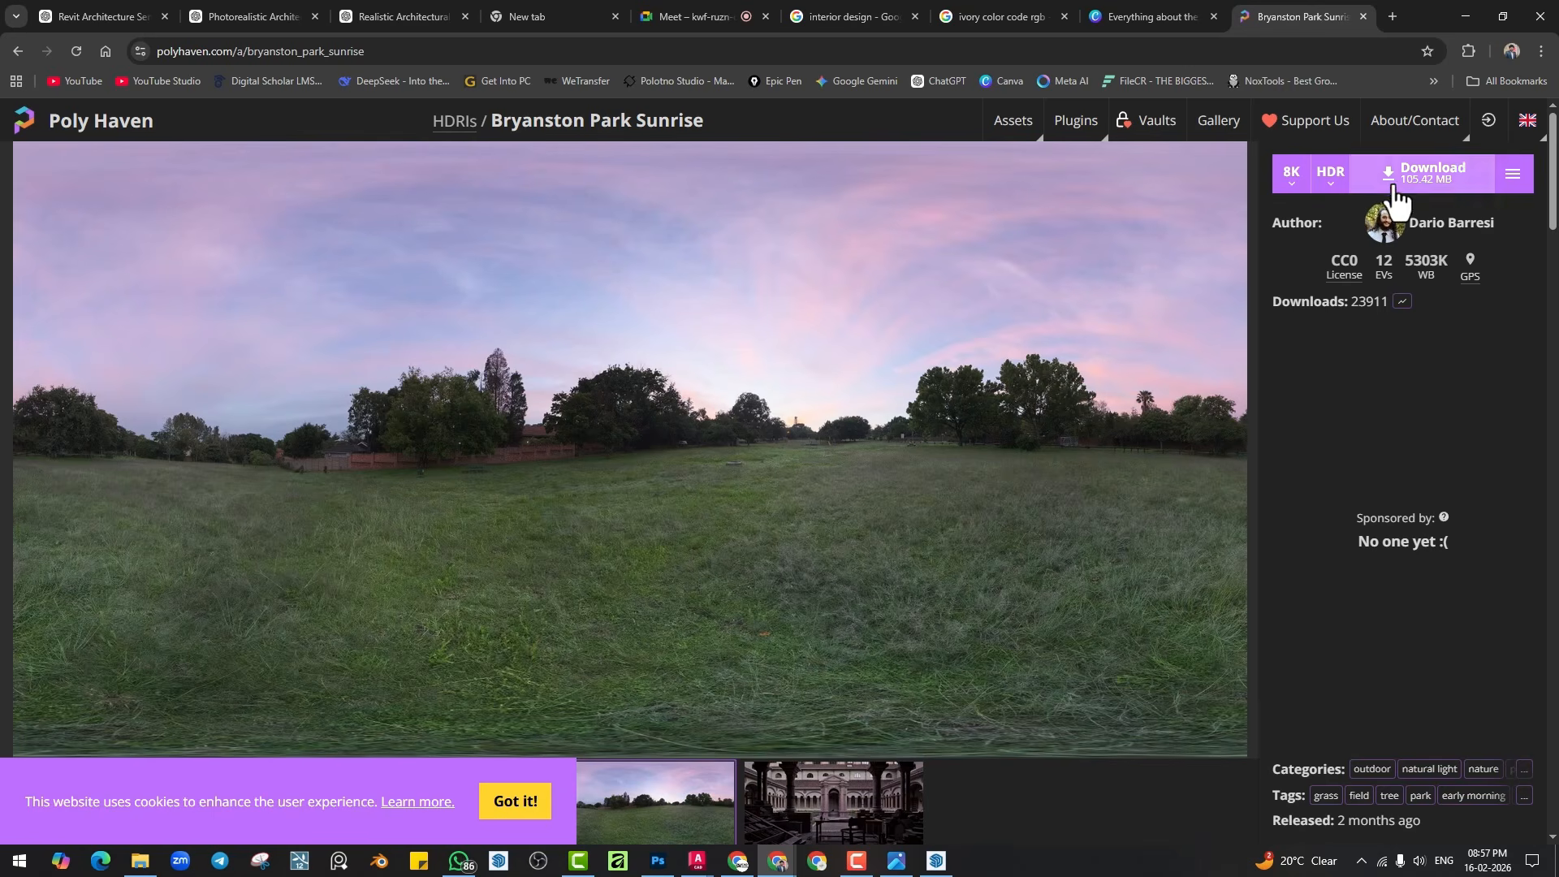
pyautogui.click(1404, 173)
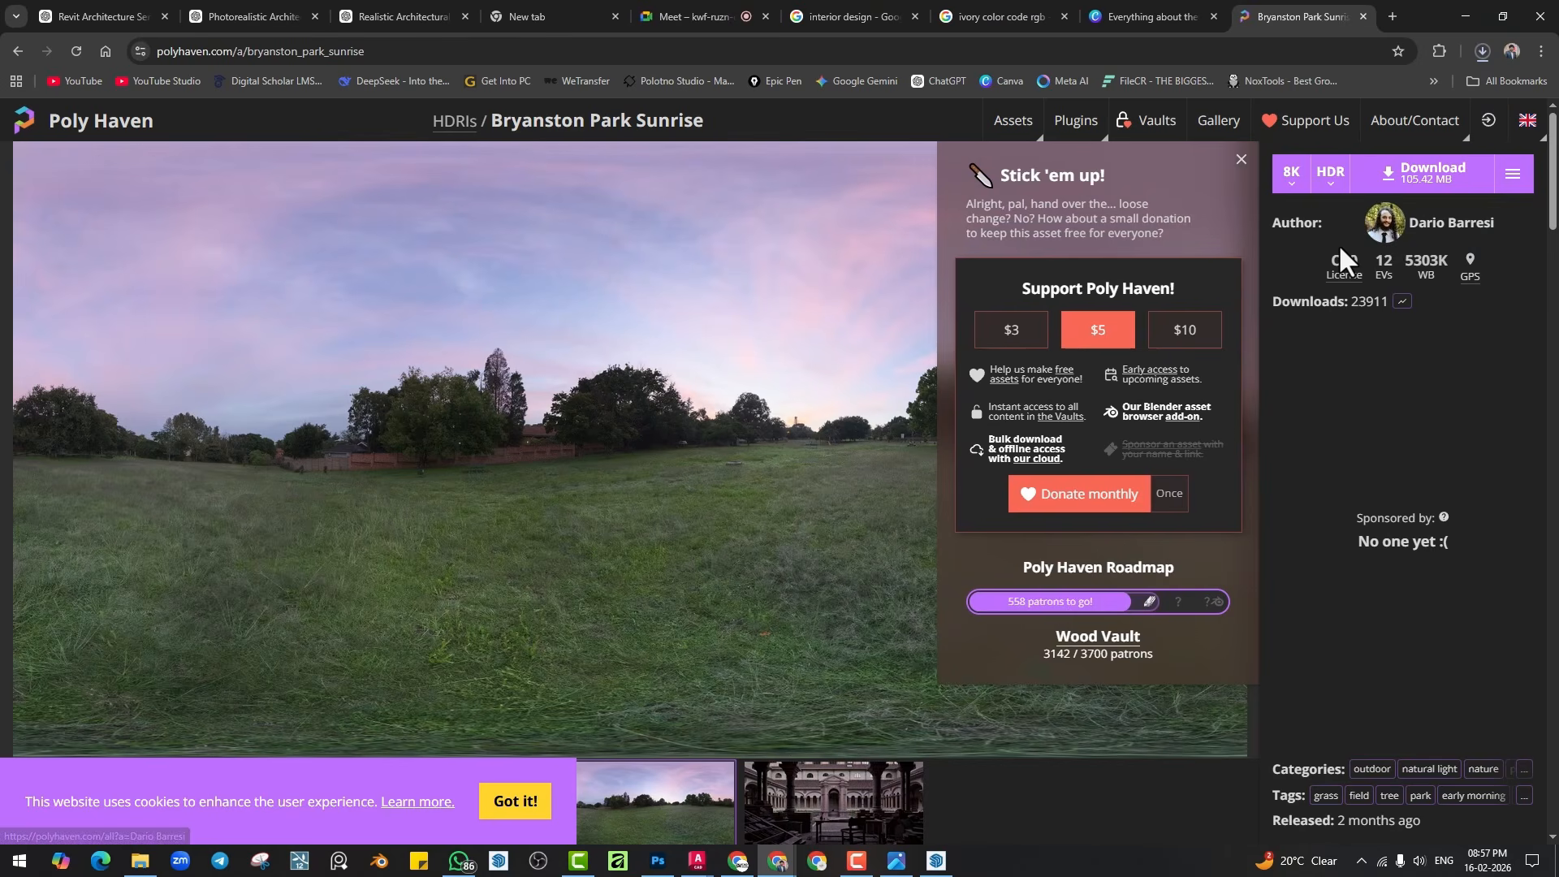
# Return to the HDRI list, open Charolettenbrunn Park and download it as an 8K HDR file.
pyautogui.click(17, 51)
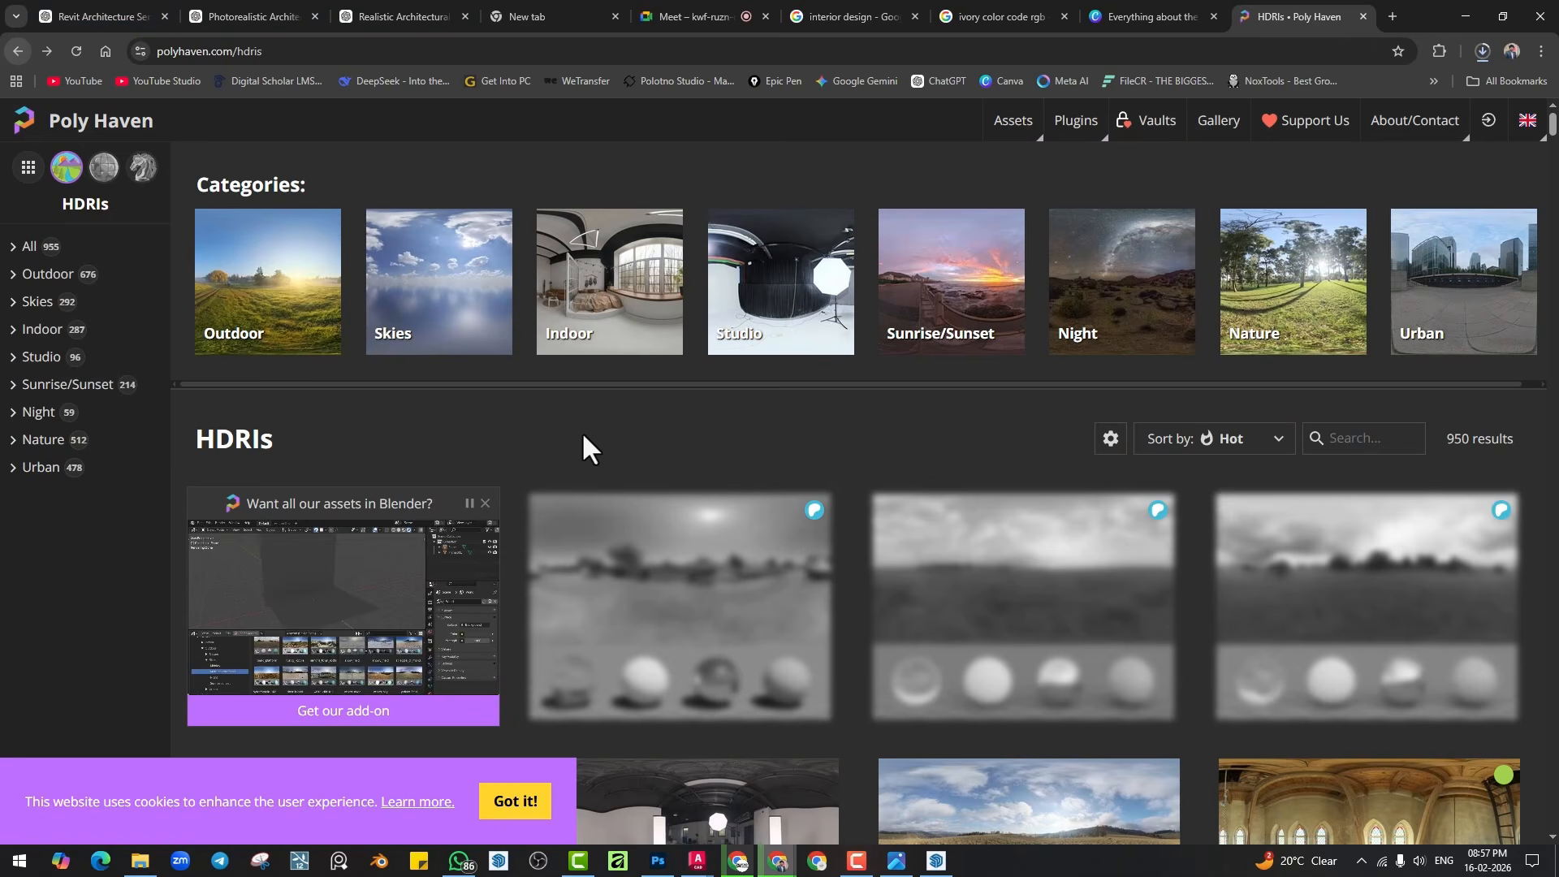
pyautogui.scroll(-15, 583, 449)
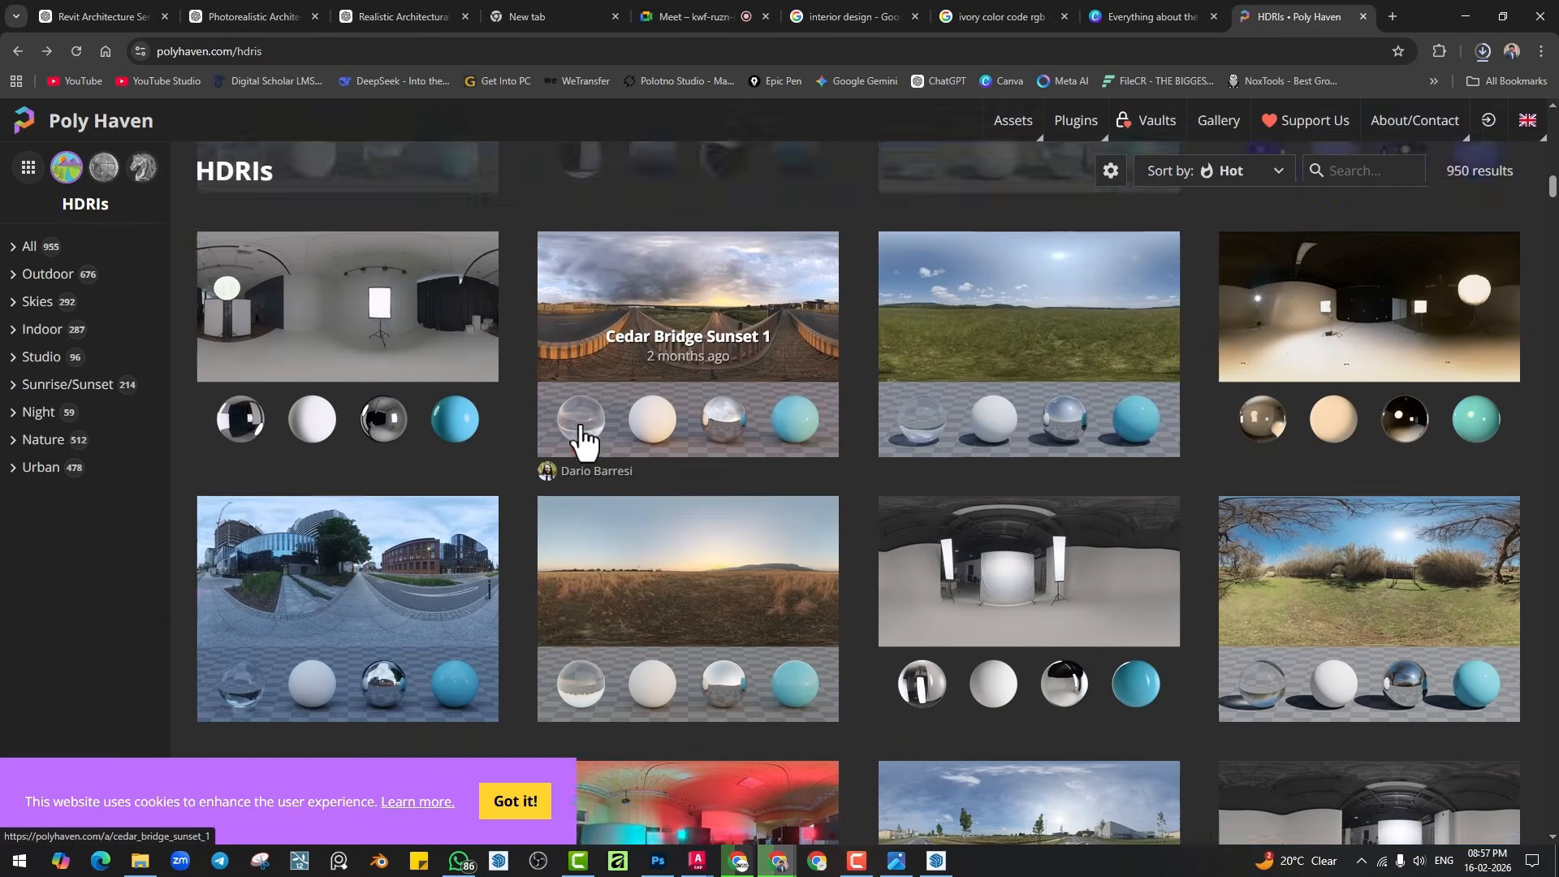
pyautogui.scroll(-5, 581, 426)
pyautogui.scroll(-5, 581, 430)
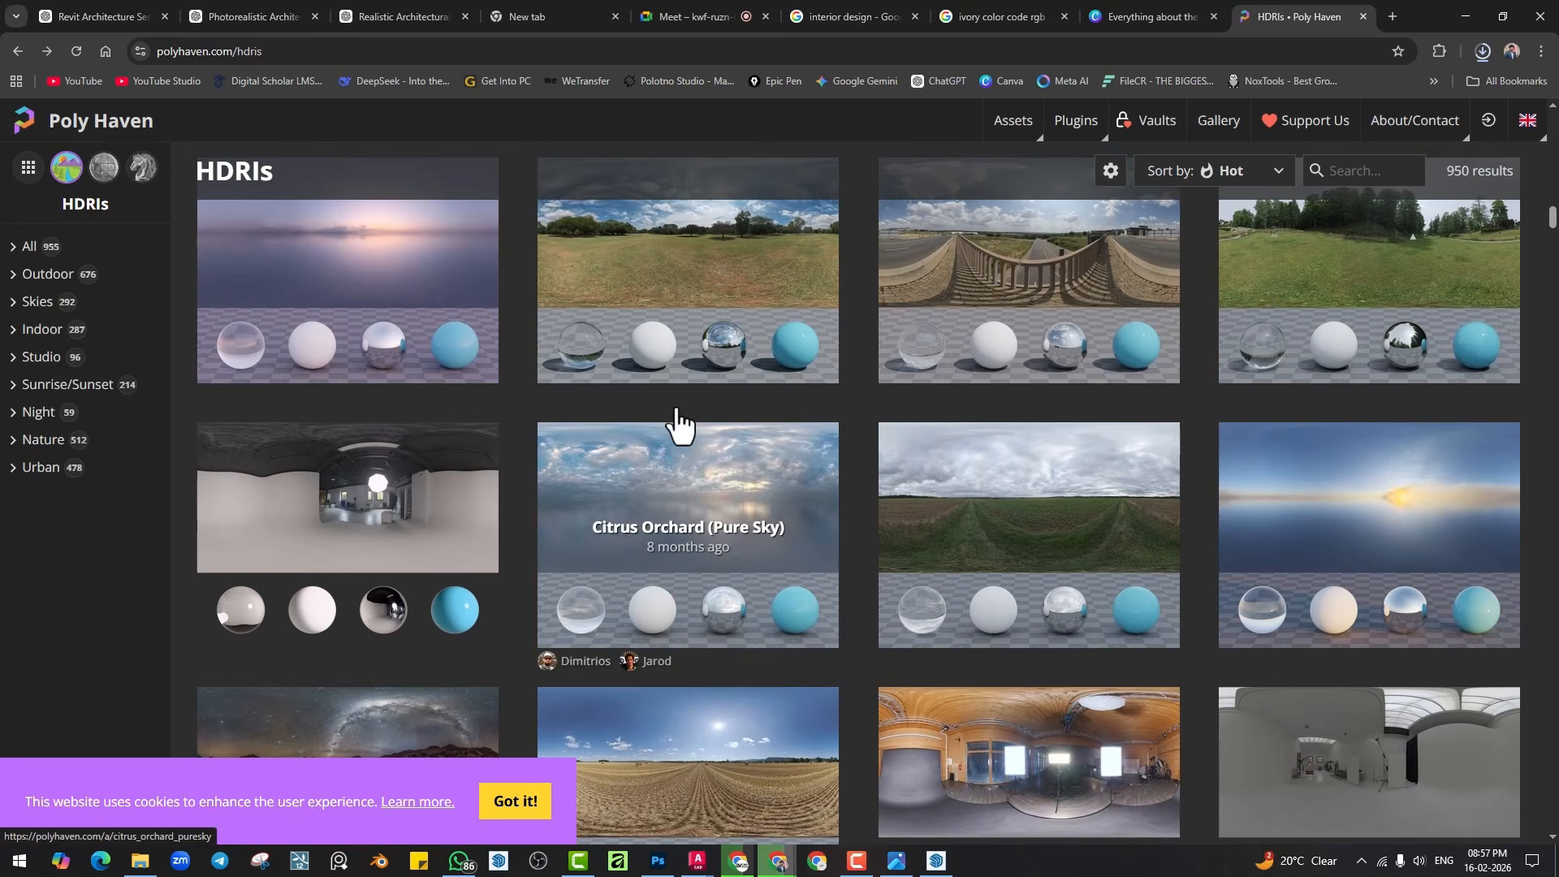
pyautogui.click(1369, 276)
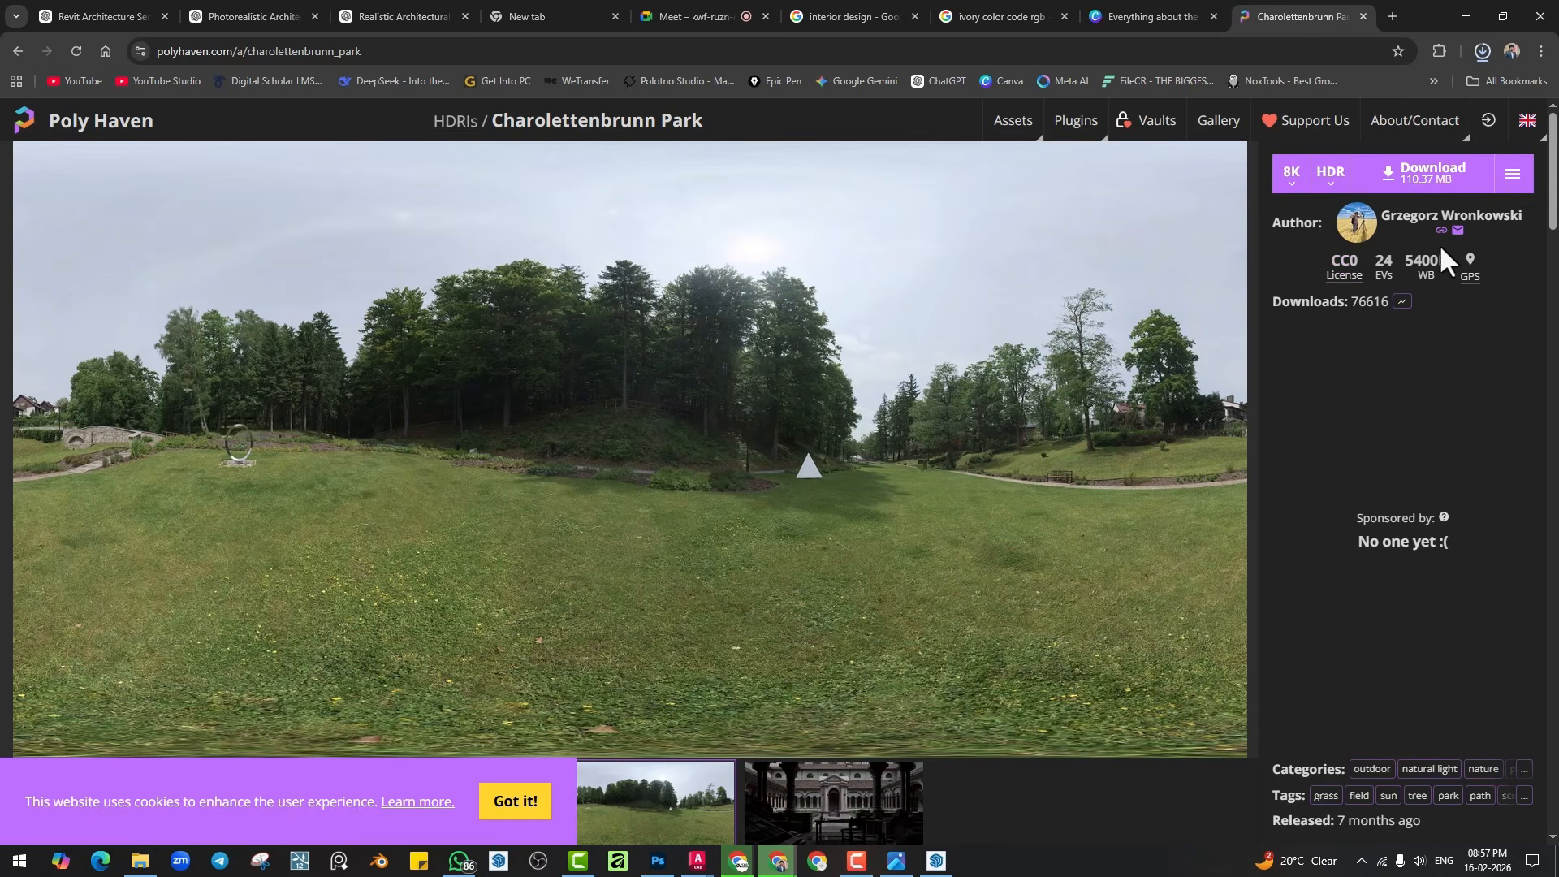
pyautogui.click(1432, 171)
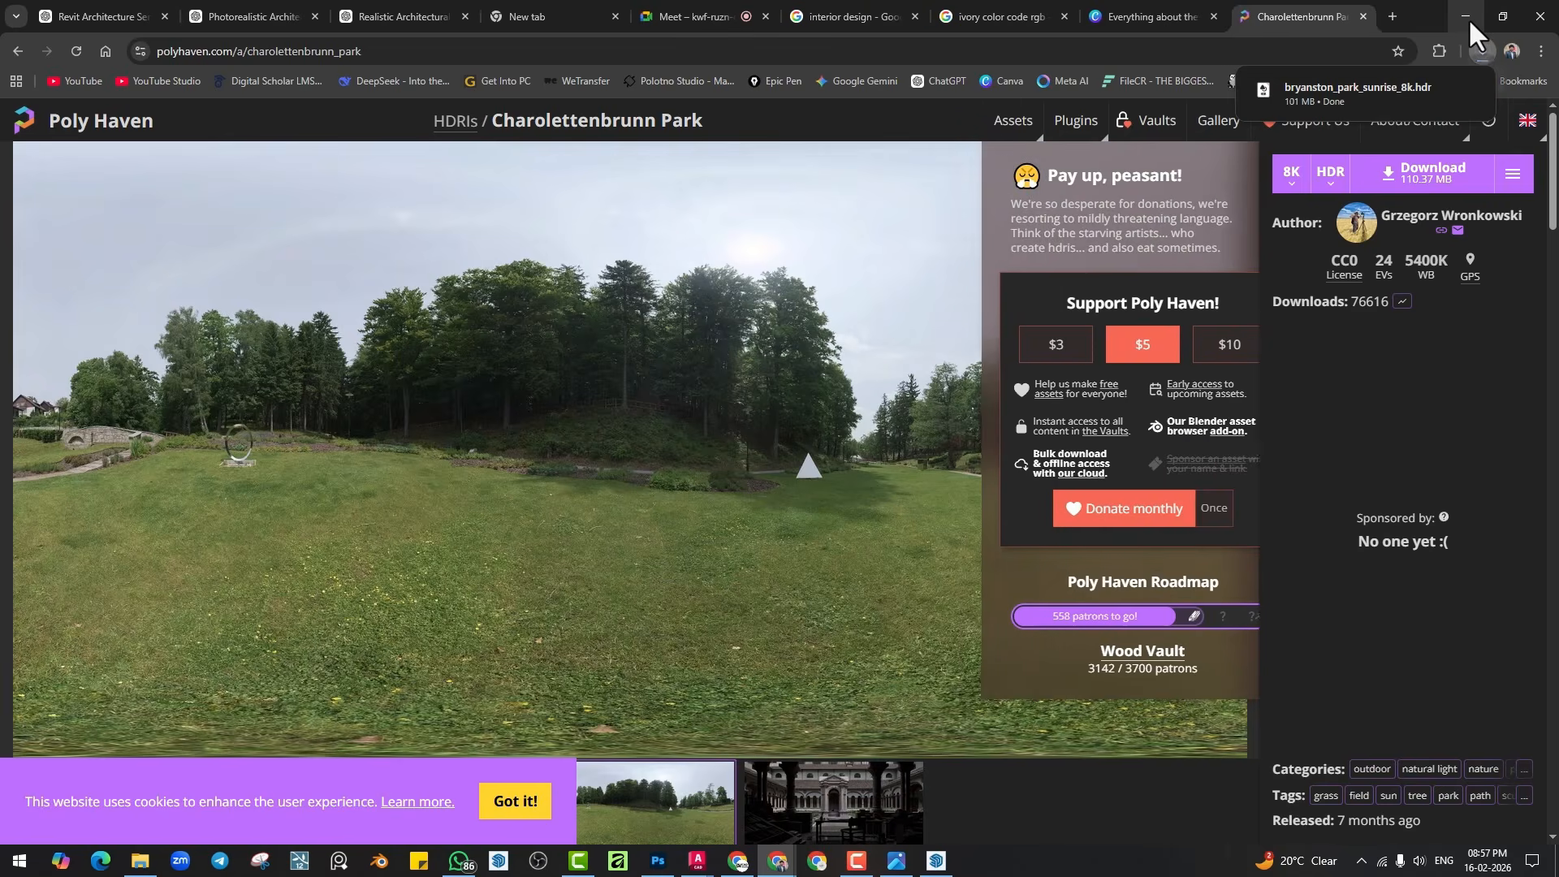
# Switch back to SketchUp and place a V-Ray Dome Light outside the kitchen near the window wall.
pyautogui.click(1465, 16)
pyautogui.scroll(-6, 1064, 496)
pyautogui.moveTo(1071, 432); pyautogui.dragTo(885, 483, button='middle')
pyautogui.click(1413, 87)
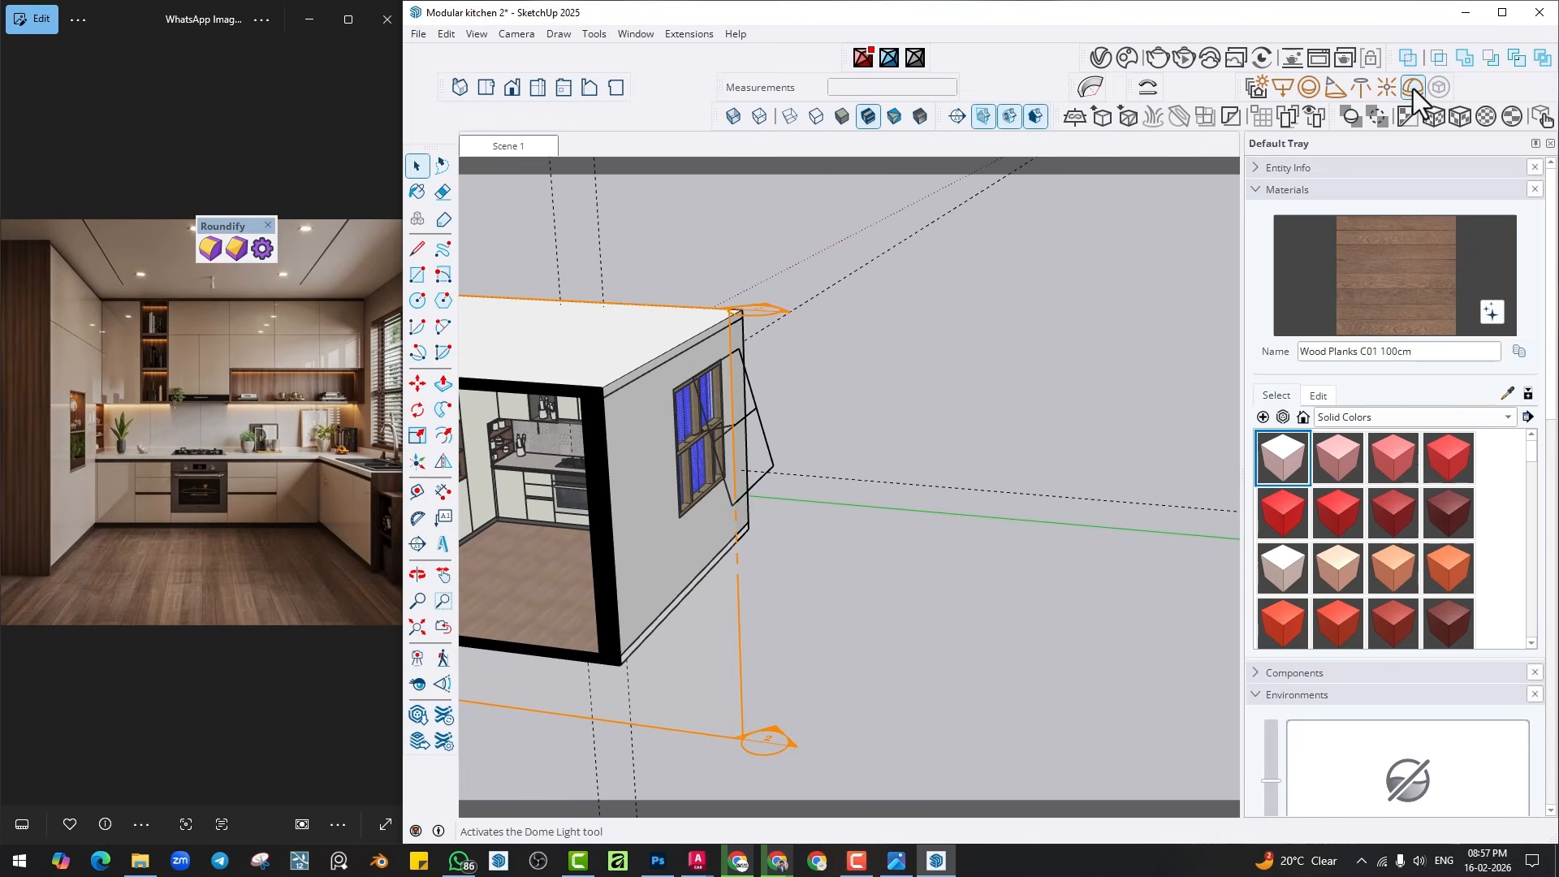
pyautogui.click(883, 534)
# Load charolettenbrunn_park_8k.hdr from the Downloads folder as the Dome Light's HDR texture in the V-Ray Asset Editor.
pyautogui.click(1100, 59)
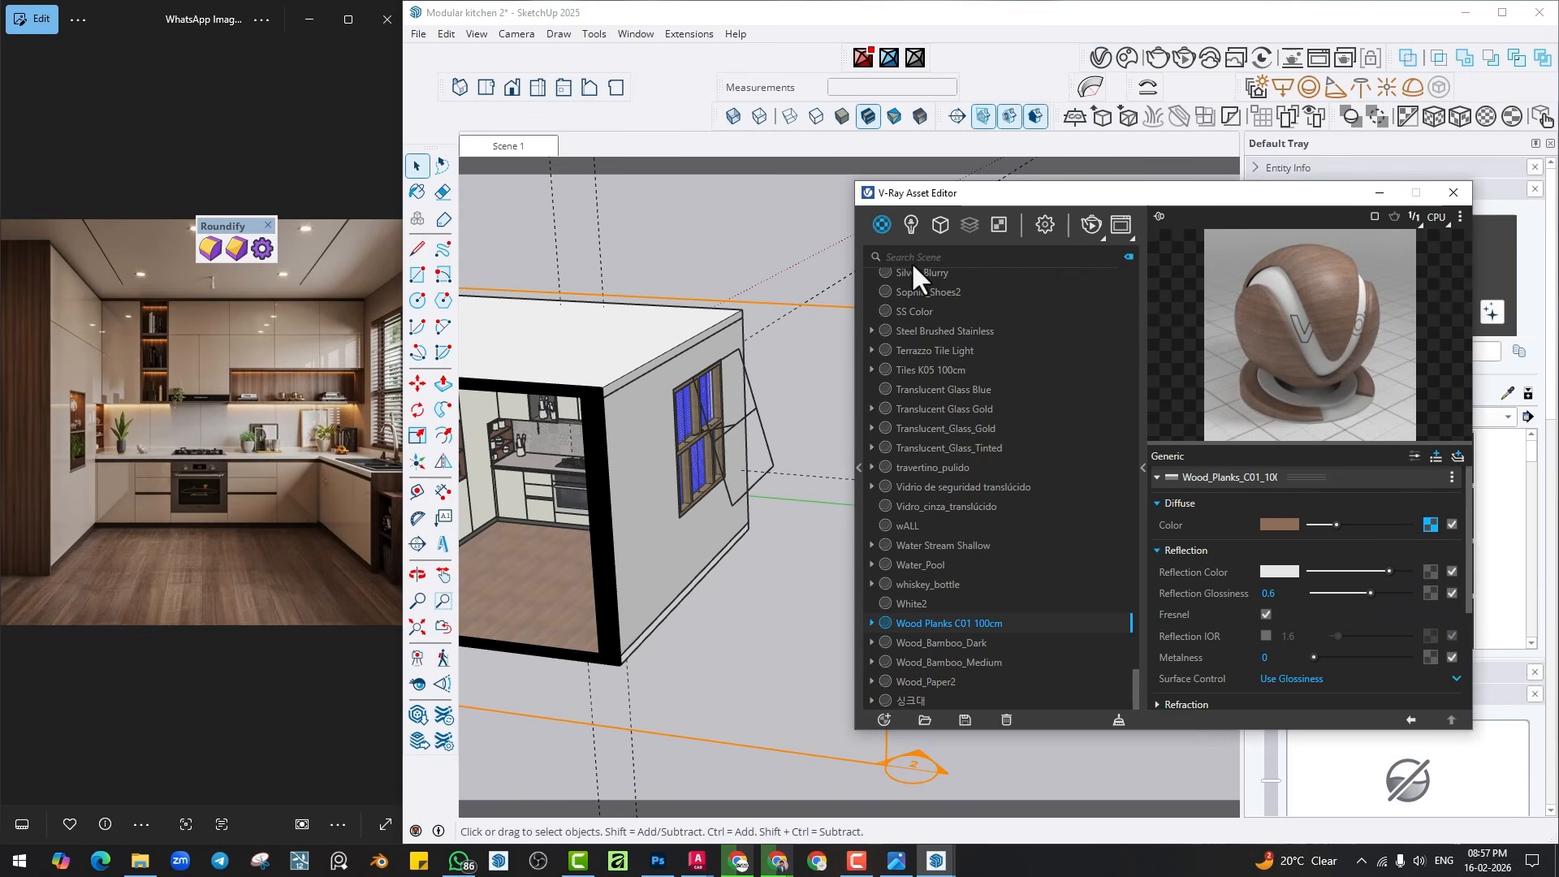
pyautogui.click(913, 224)
pyautogui.click(918, 317)
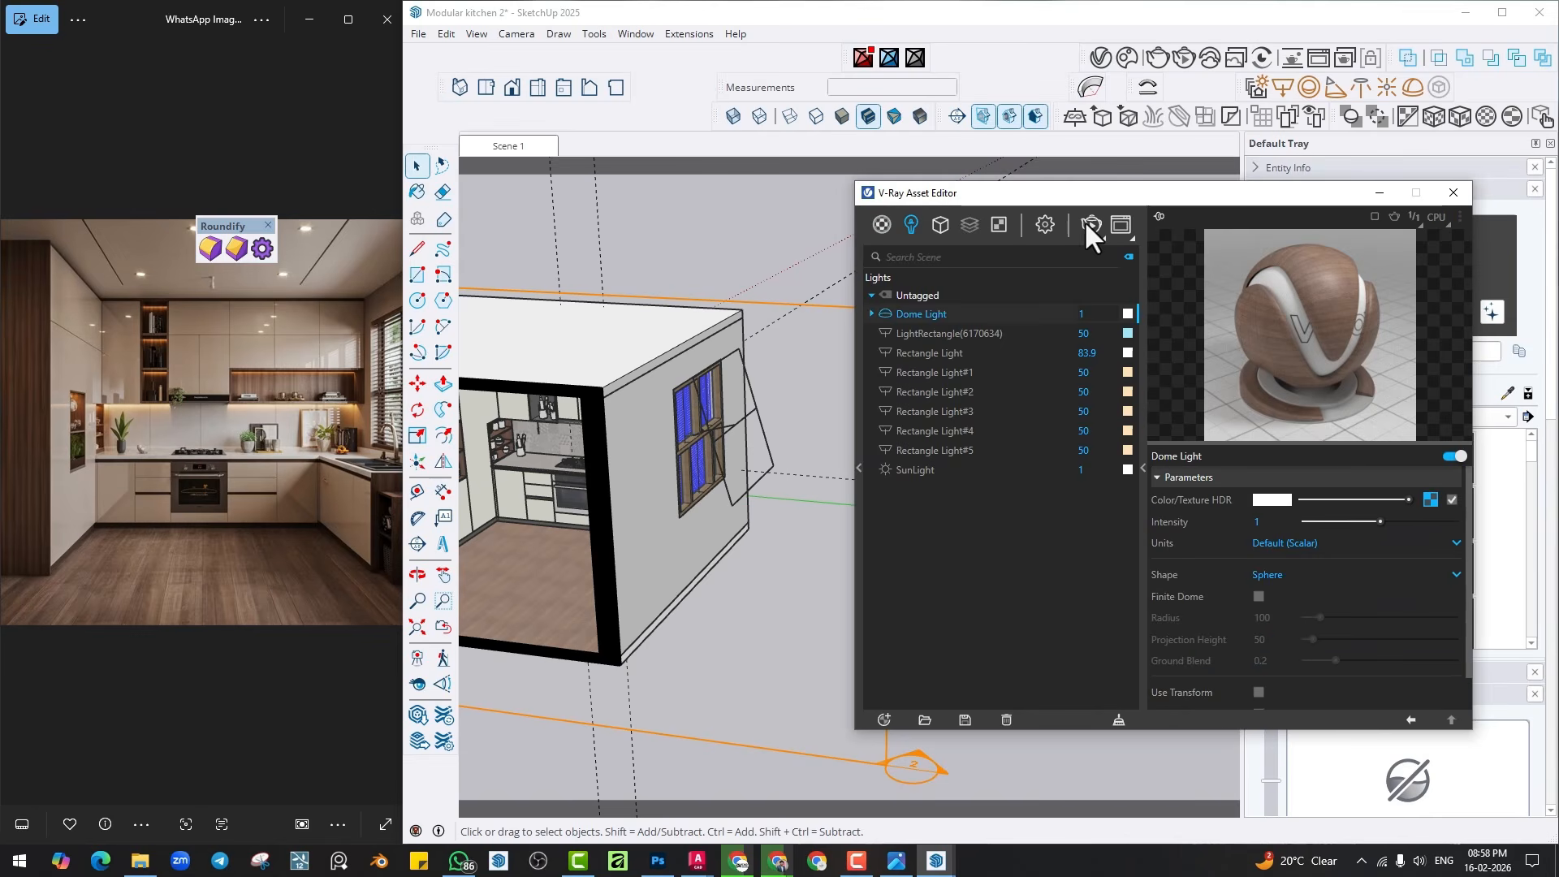
pyautogui.moveTo(1085, 193); pyautogui.dragTo(1030, 164)
pyautogui.click(1374, 469)
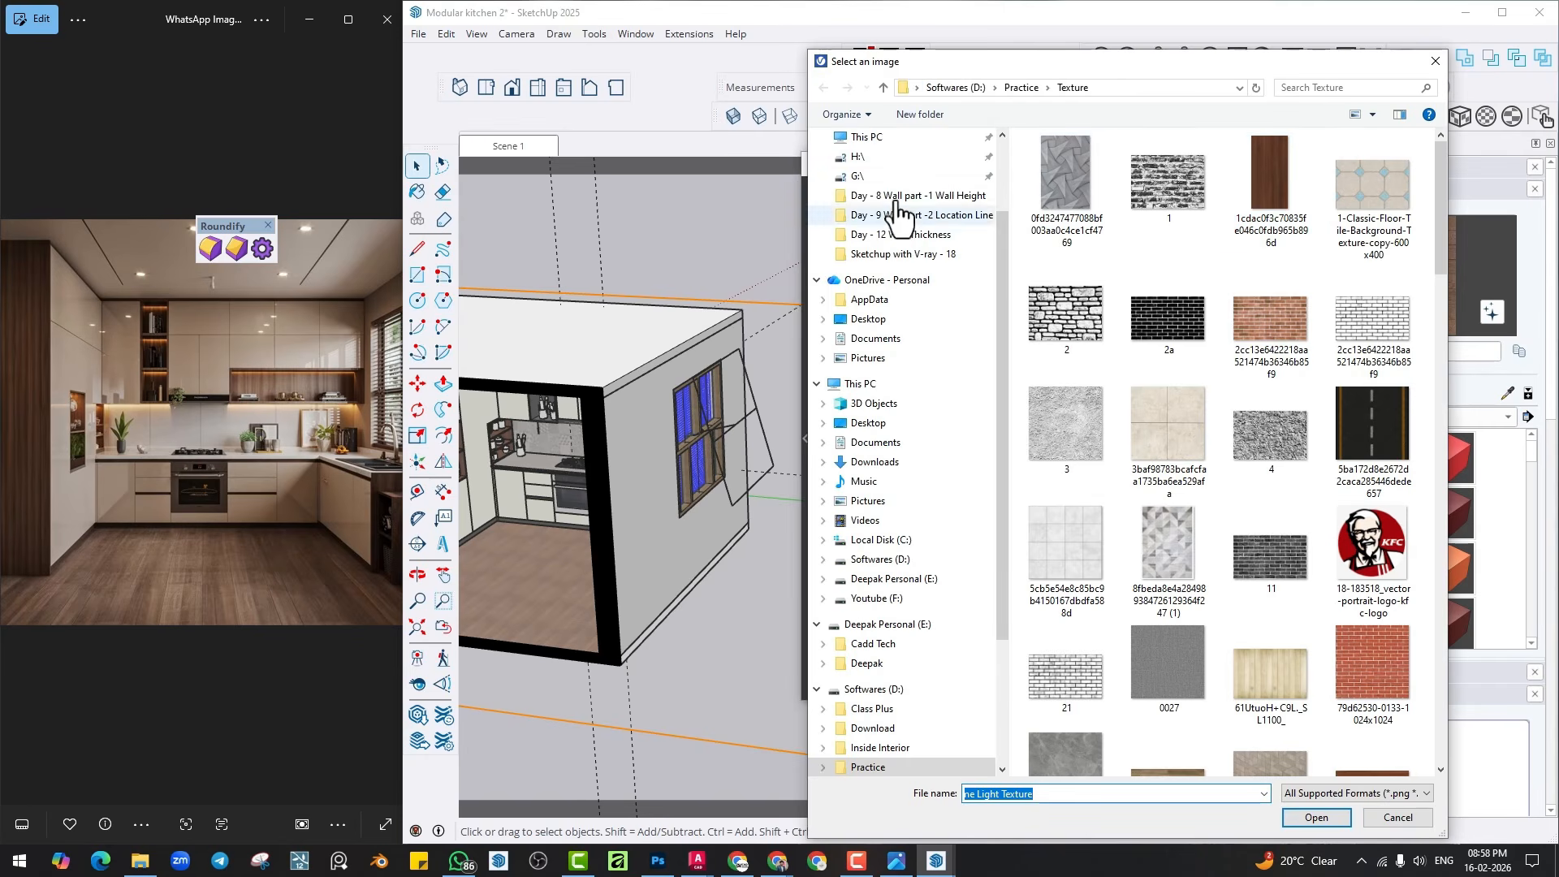
pyautogui.scroll(3, 898, 216)
pyautogui.click(873, 189)
pyautogui.doubleClick(1071, 229)
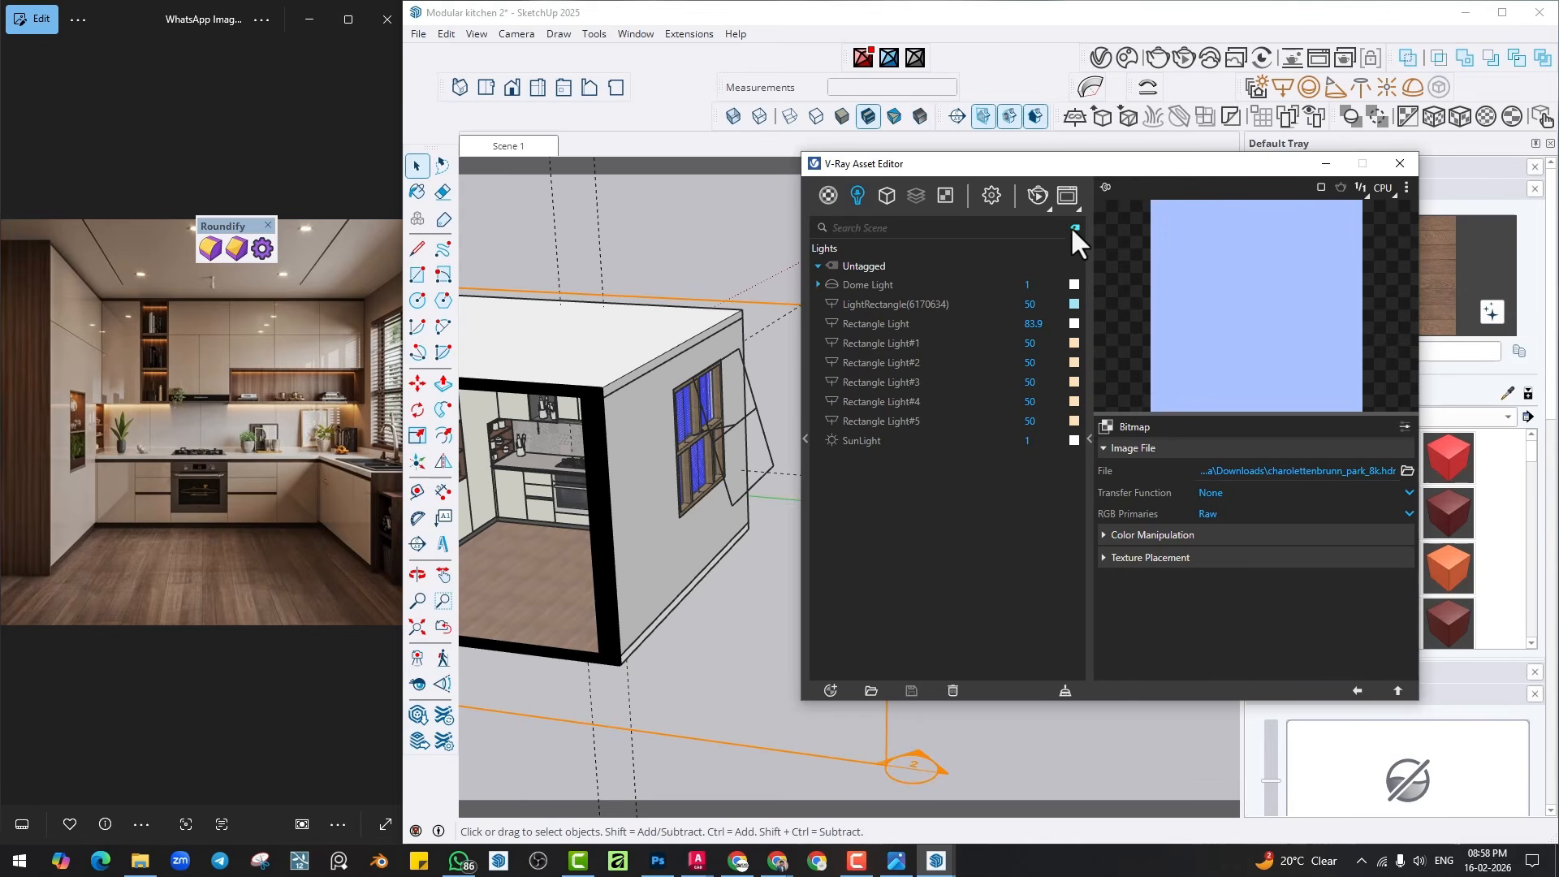
# Set the Dome Light's intensity to 20 and close the V-Ray Asset Editor.
pyautogui.click(864, 287)
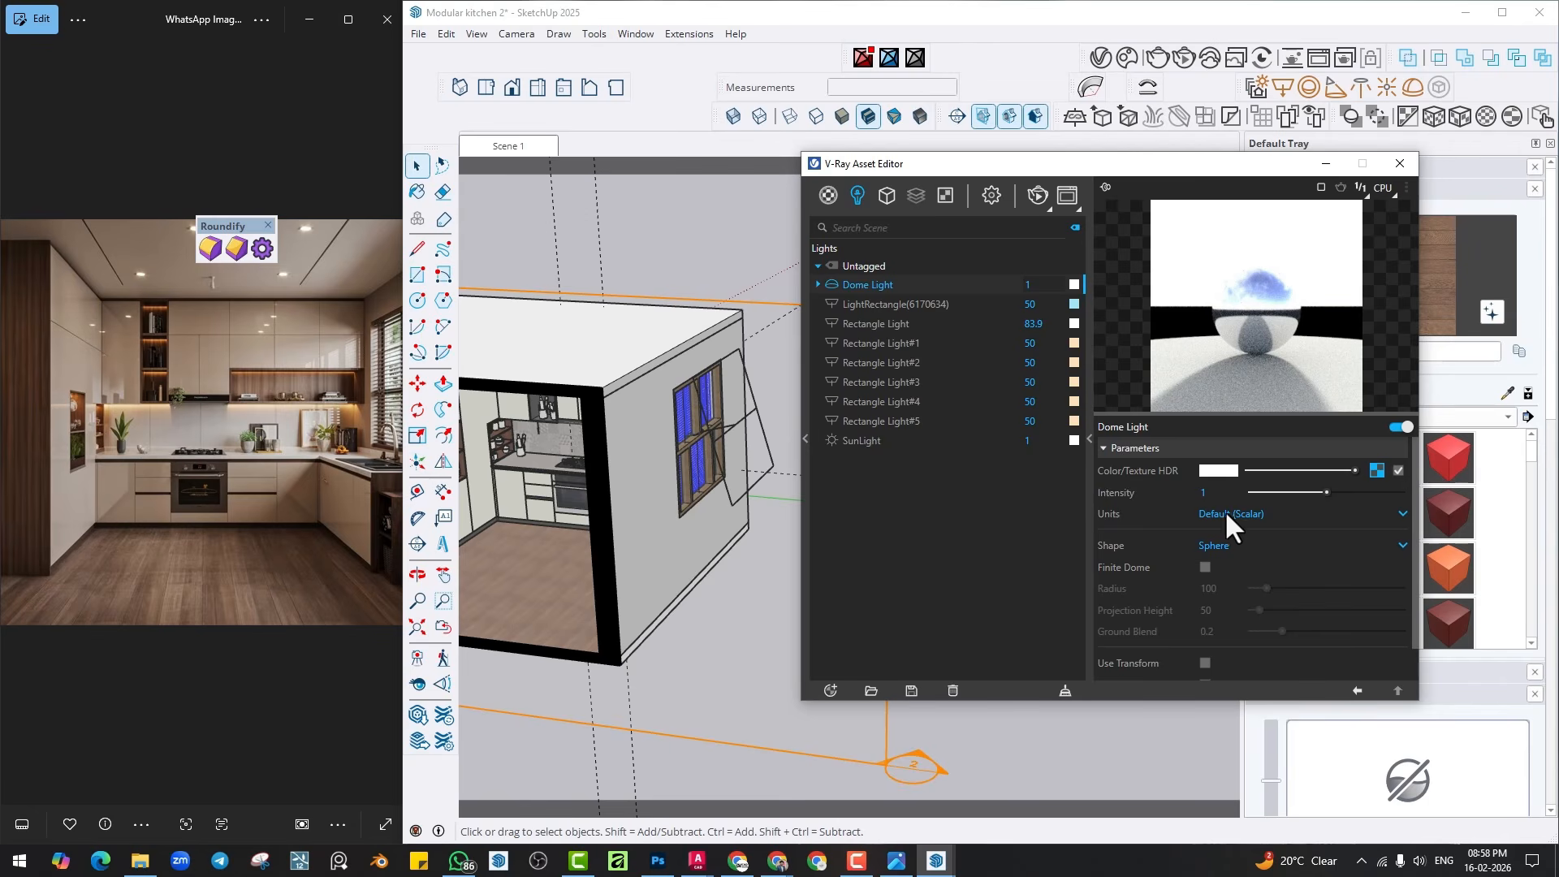
pyautogui.write('20')
pyautogui.press('Return')
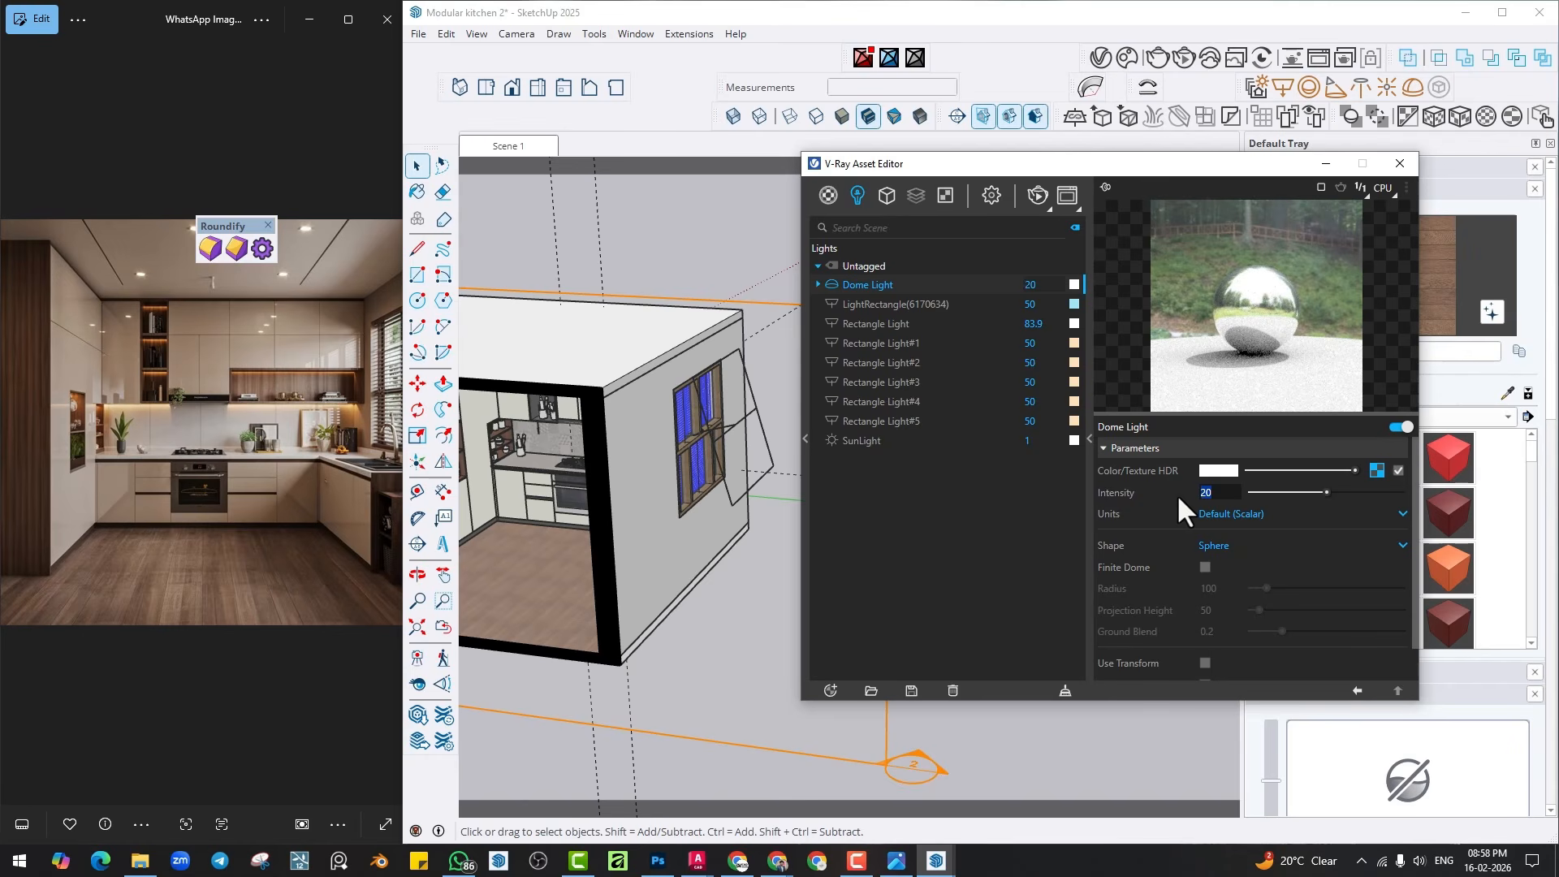
pyautogui.click(1400, 164)
# Render Scene 1 with V-Ray, inspect the sink and window area up close, and close the frame buffer.
pyautogui.click(514, 146)
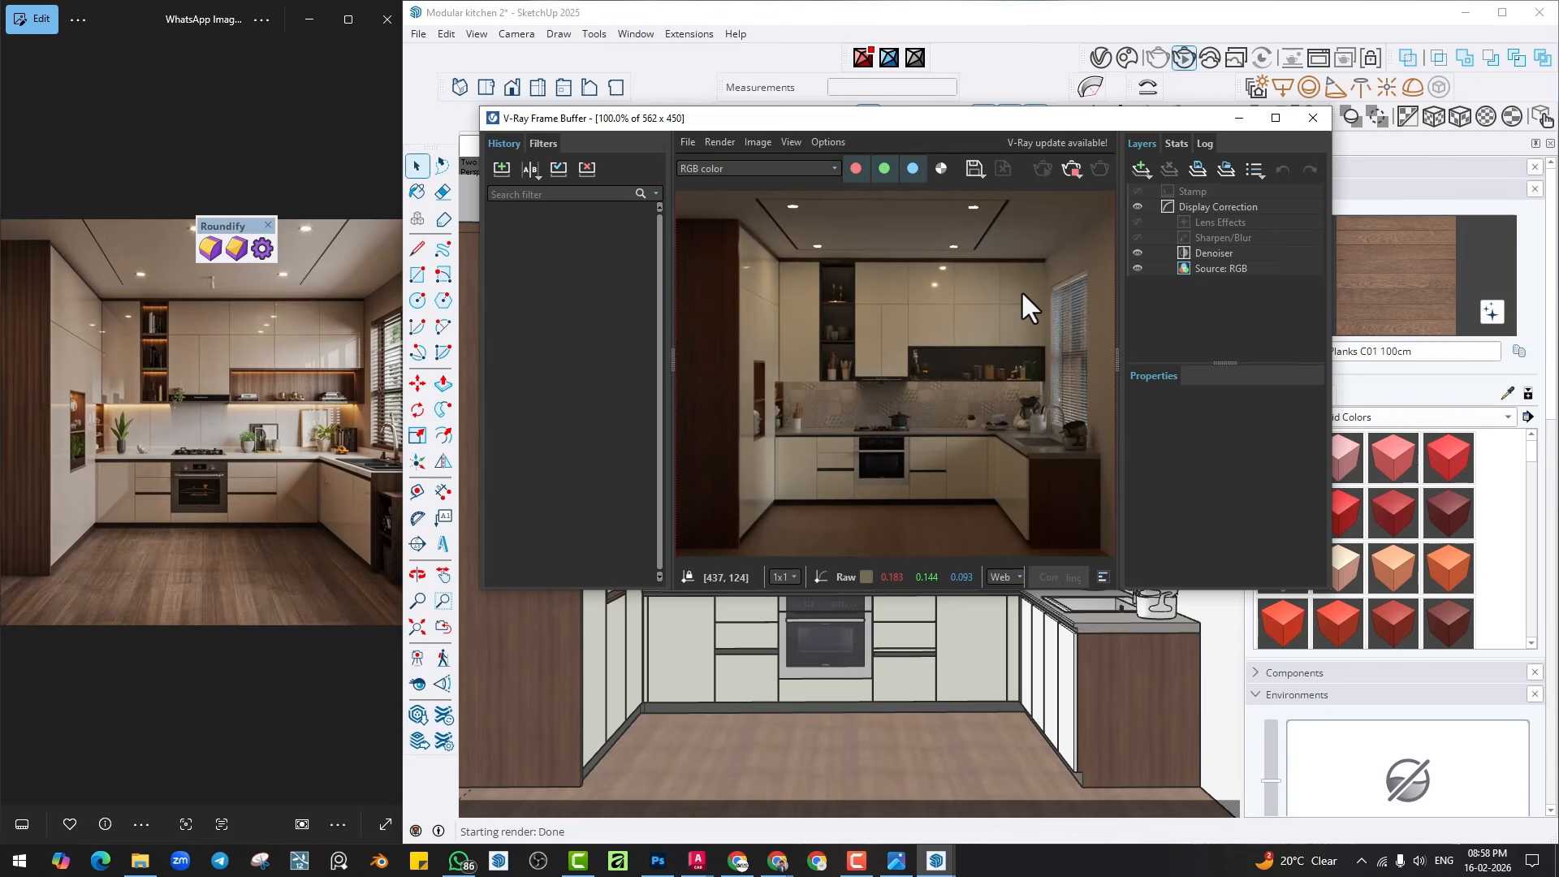
pyautogui.scroll(2, 1047, 446)
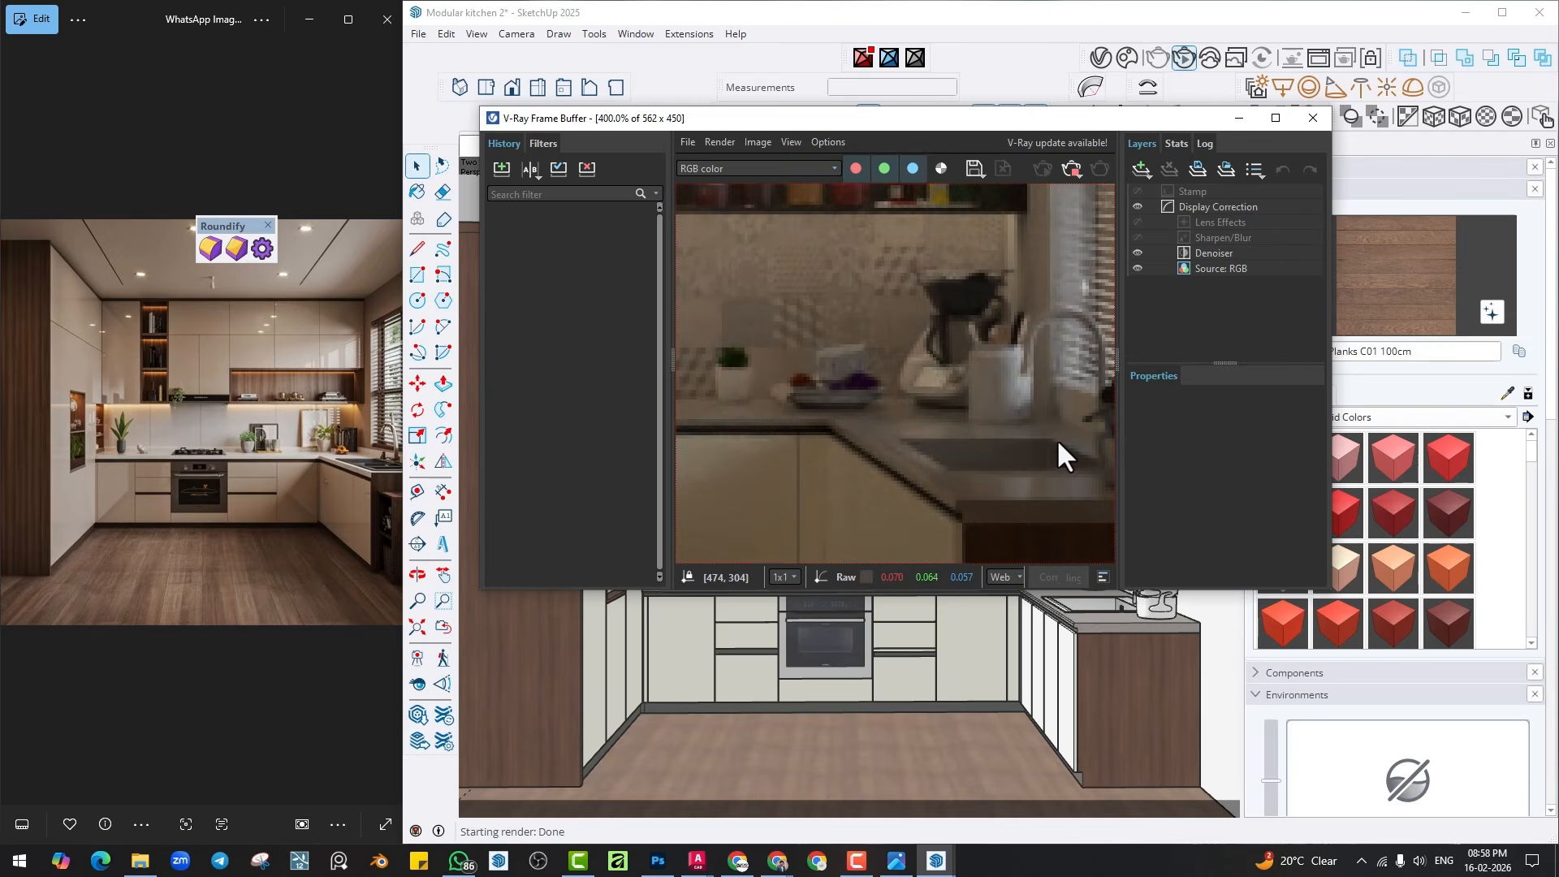
pyautogui.scroll(-1, 1022, 427)
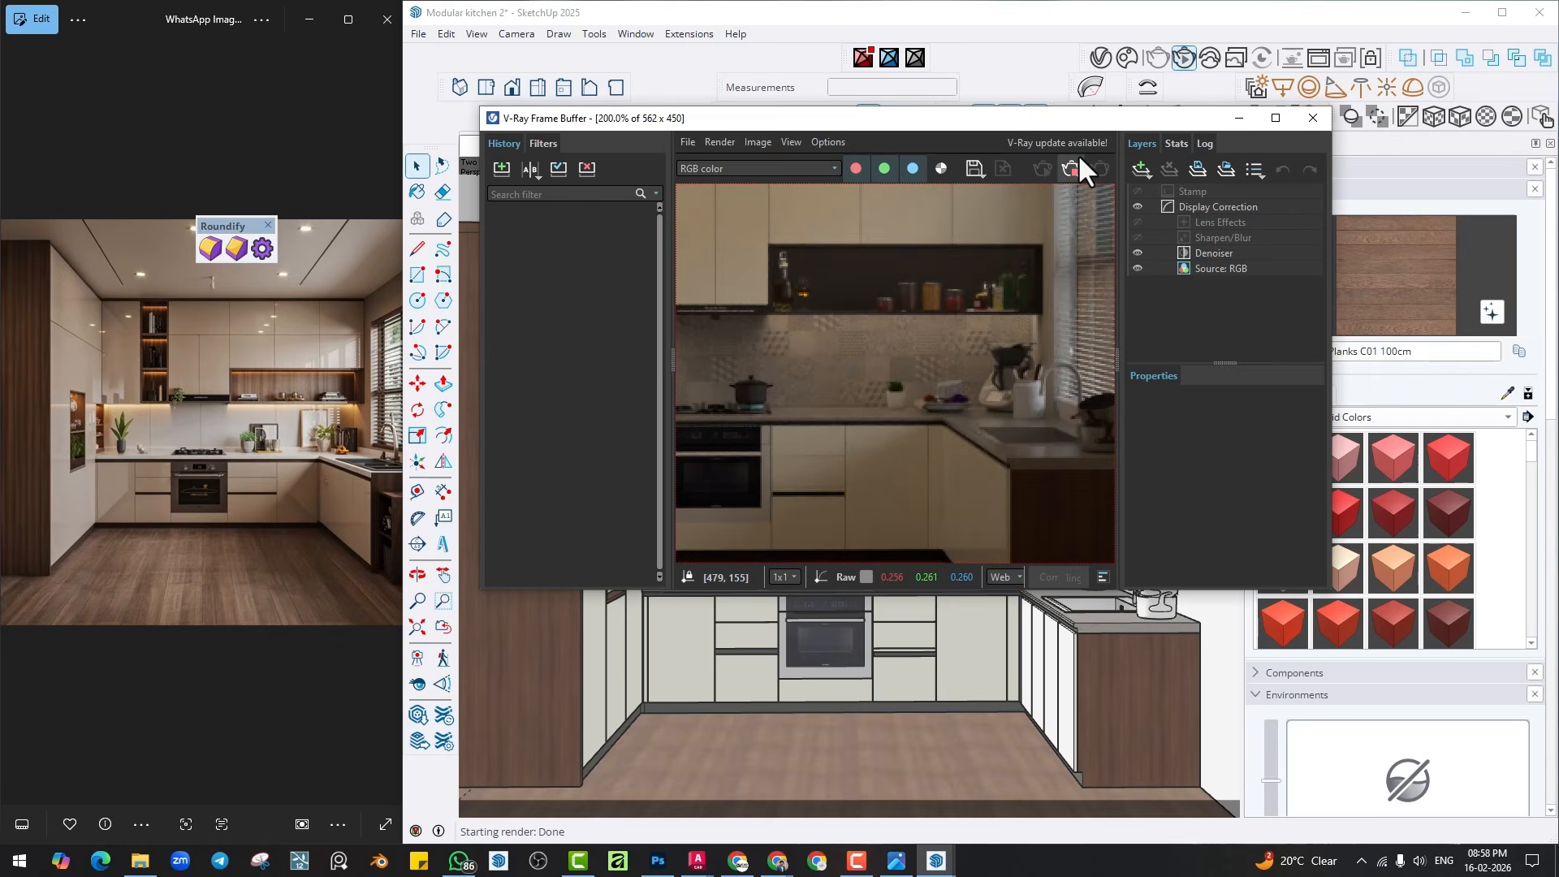
pyautogui.click(1314, 116)
# Open the V-Ray Asset Editor and place it beside a close view of the sink and faucet.
pyautogui.scroll(3, 1096, 520)
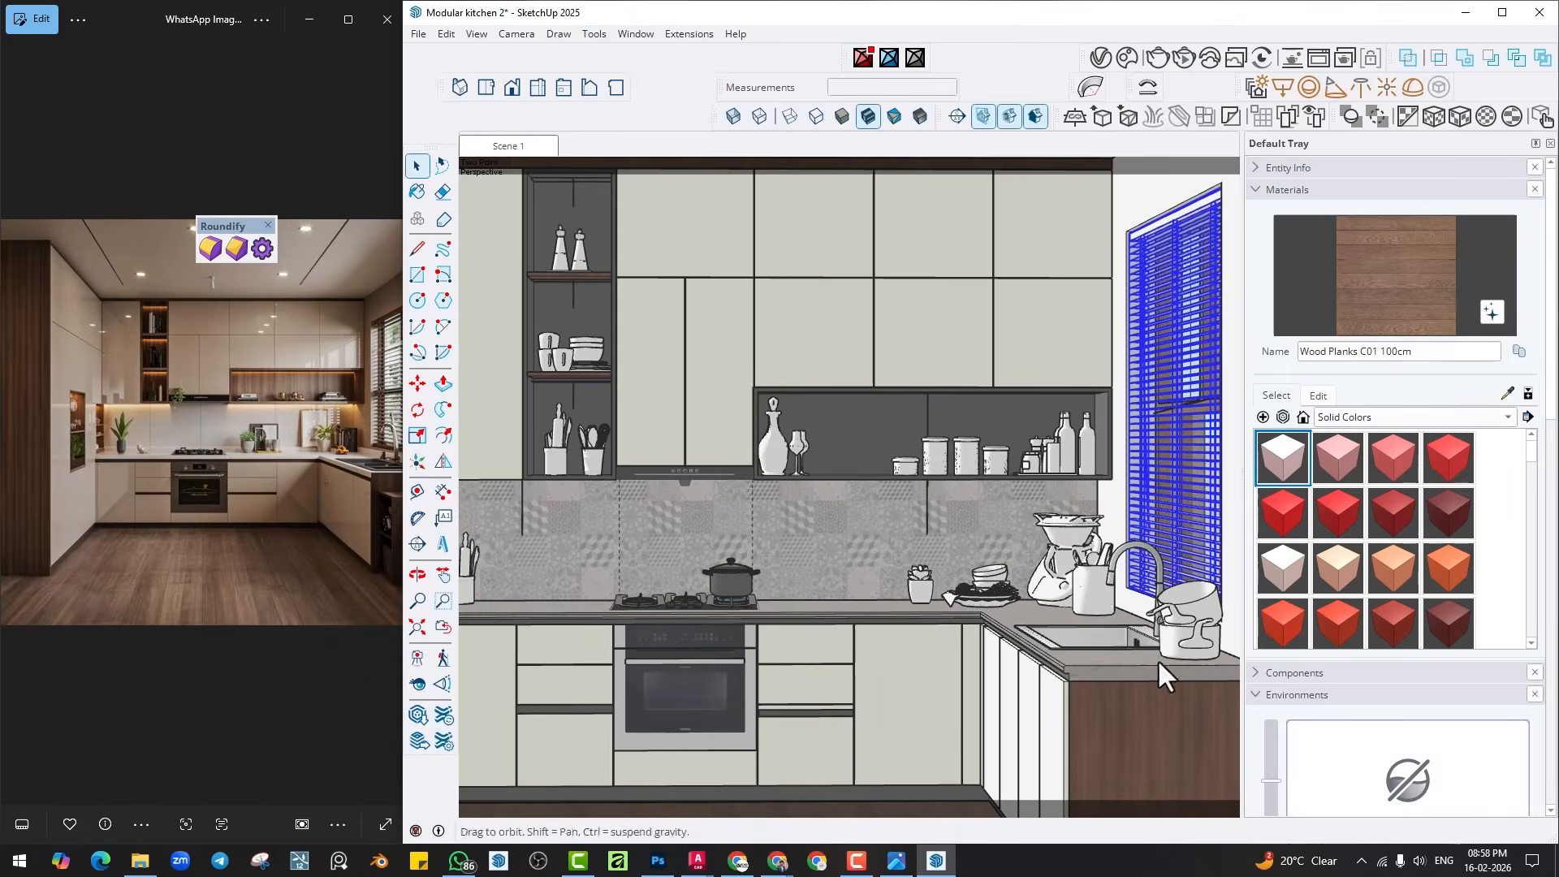
pyautogui.moveTo(1157, 659); pyautogui.dragTo(955, 567, button='middle')
pyautogui.scroll(10, 1006, 630)
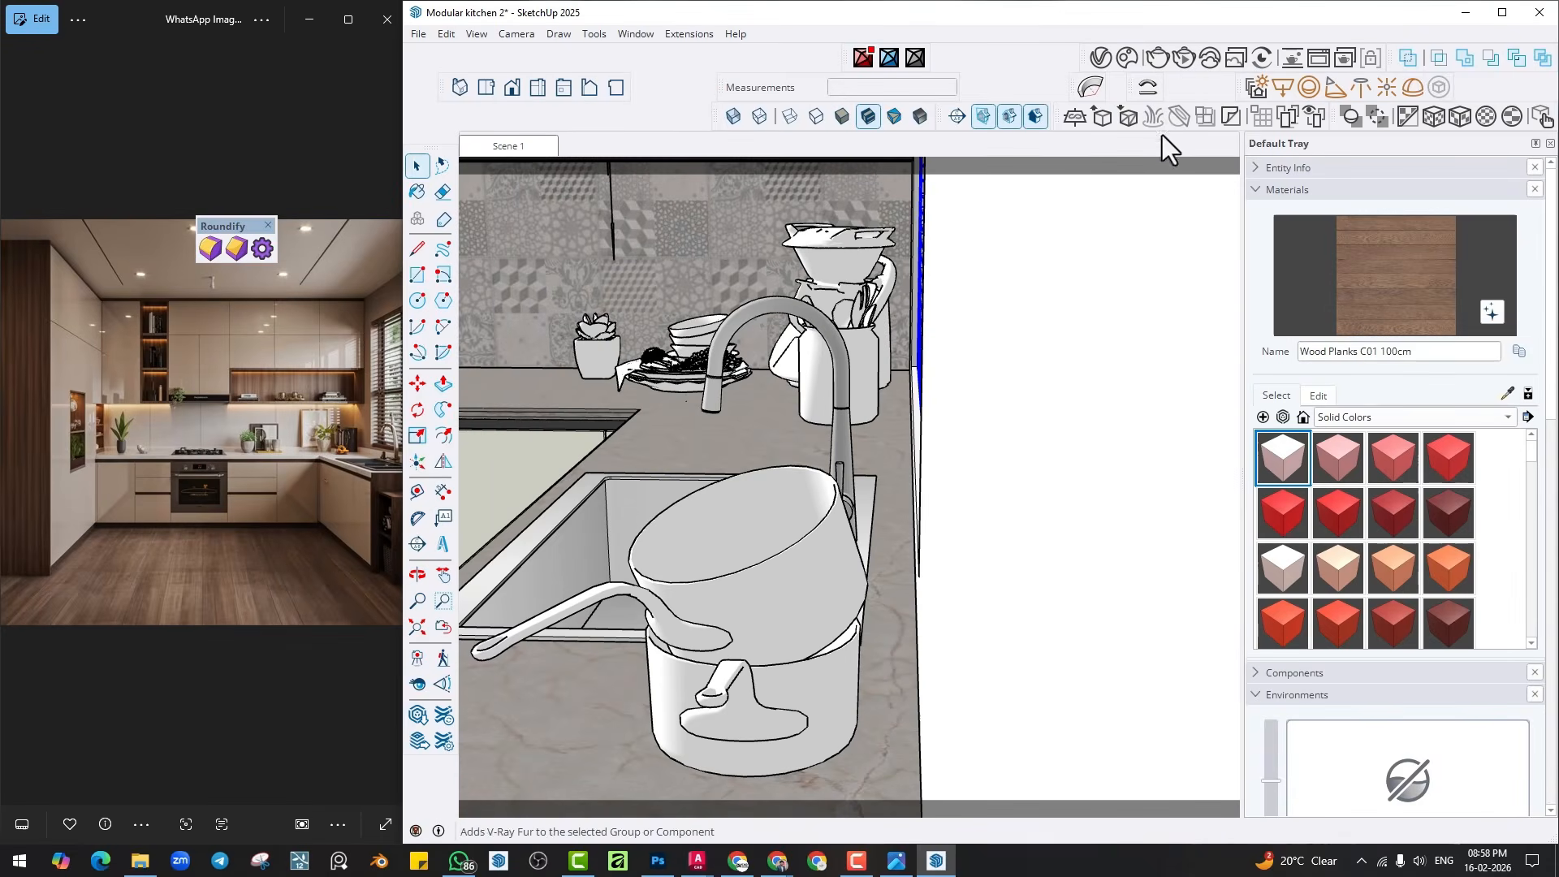
pyautogui.scroll(-6, 950, 569)
pyautogui.click(1127, 57)
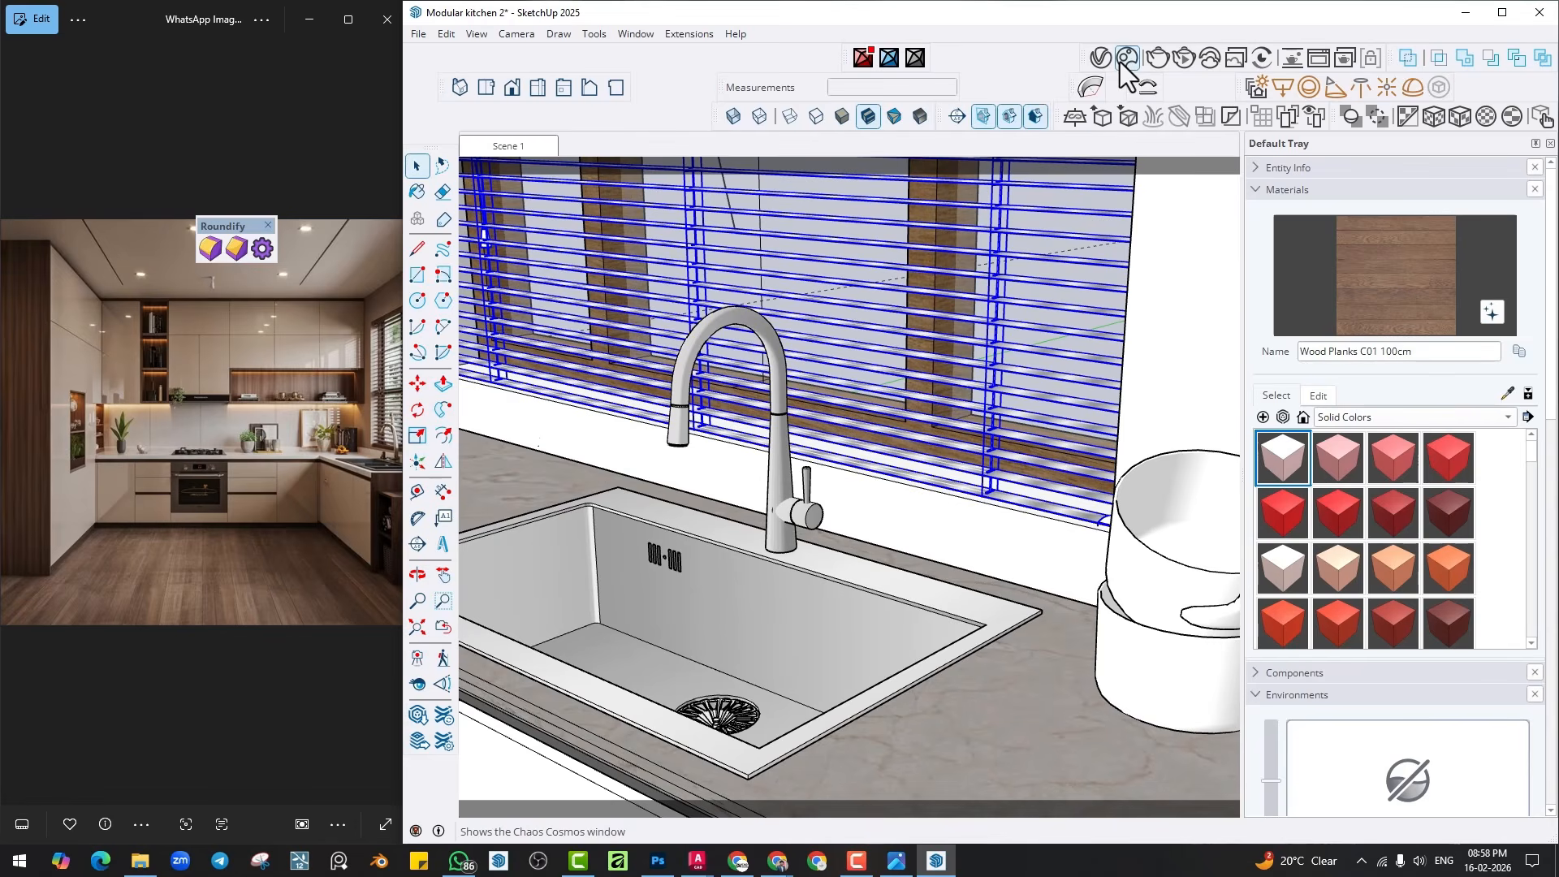
pyautogui.click(451, 55)
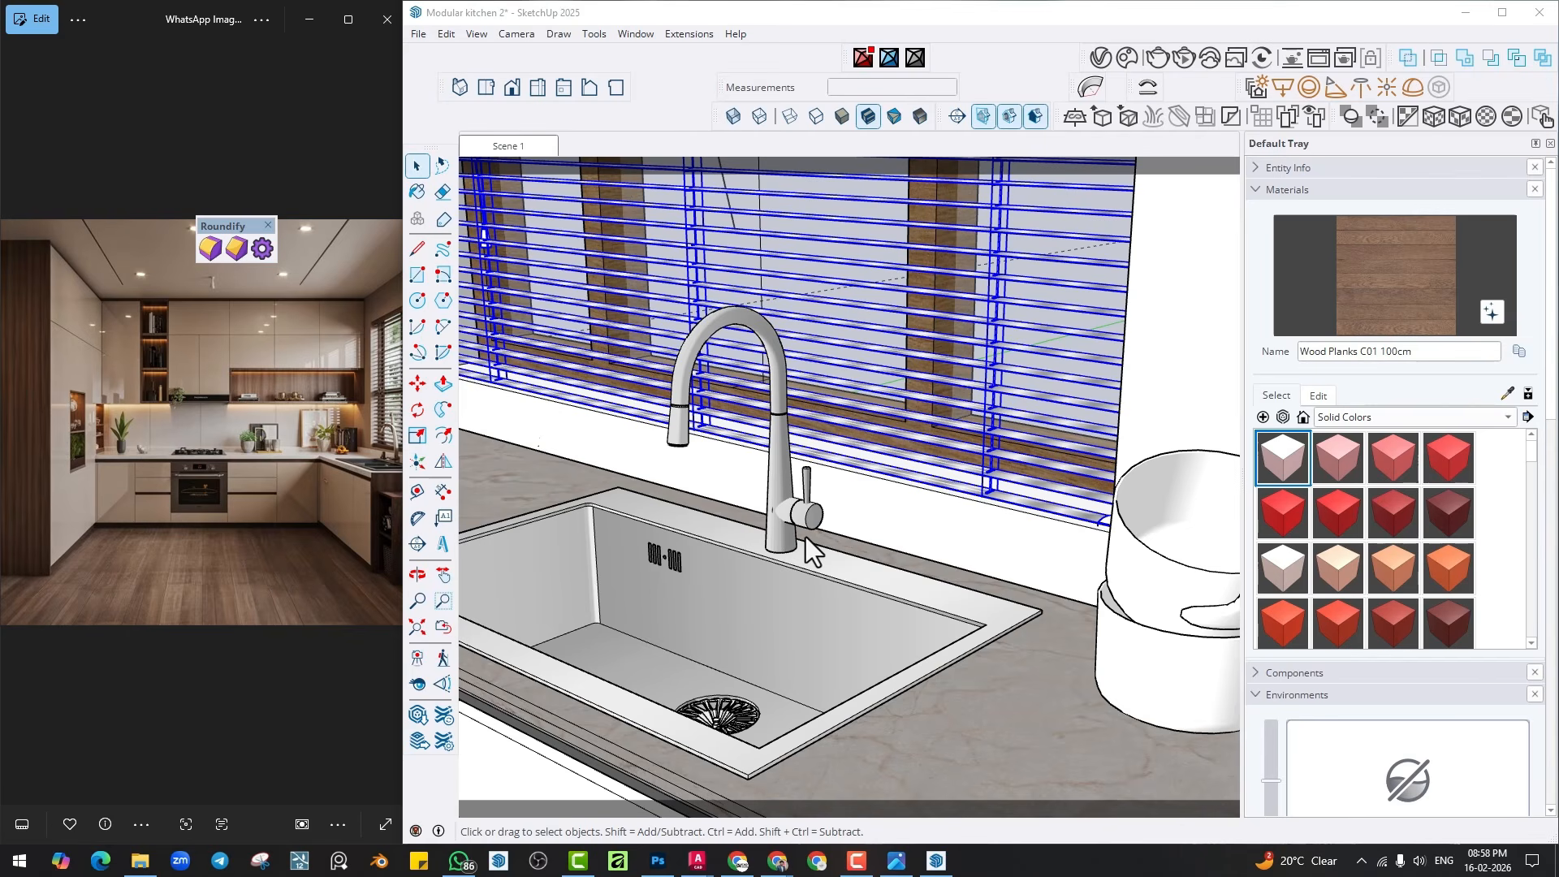
pyautogui.click(1100, 56)
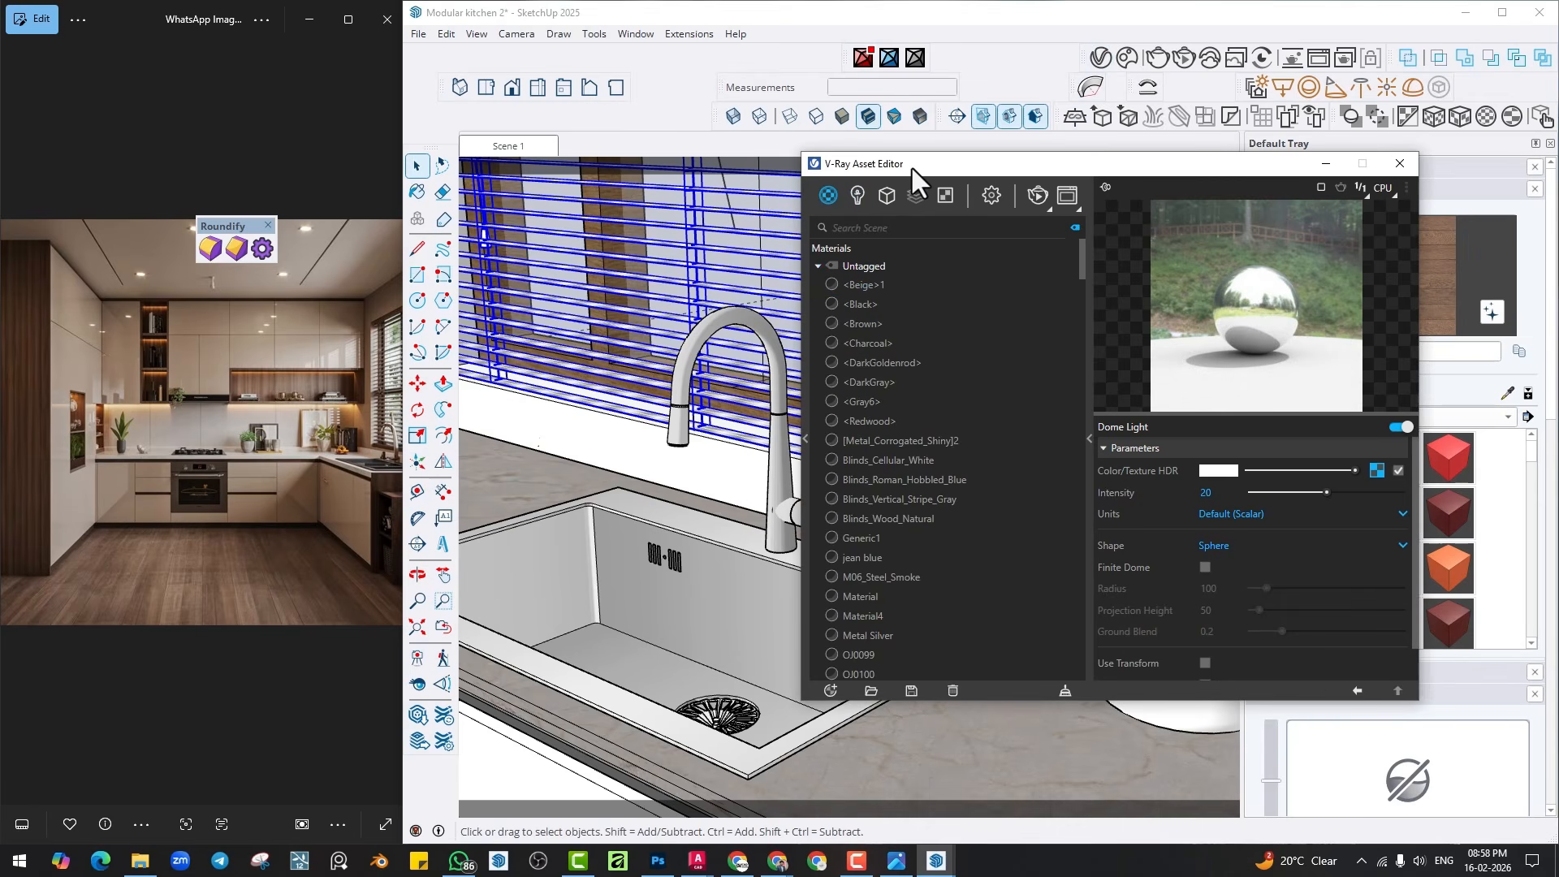
pyautogui.moveTo(911, 165); pyautogui.dragTo(1058, 164)
# Search Chaos Cosmos for "steel" and import the Steel Polished material into the scene.
pyautogui.click(1127, 57)
pyautogui.click(220, 84)
pyautogui.write('st')
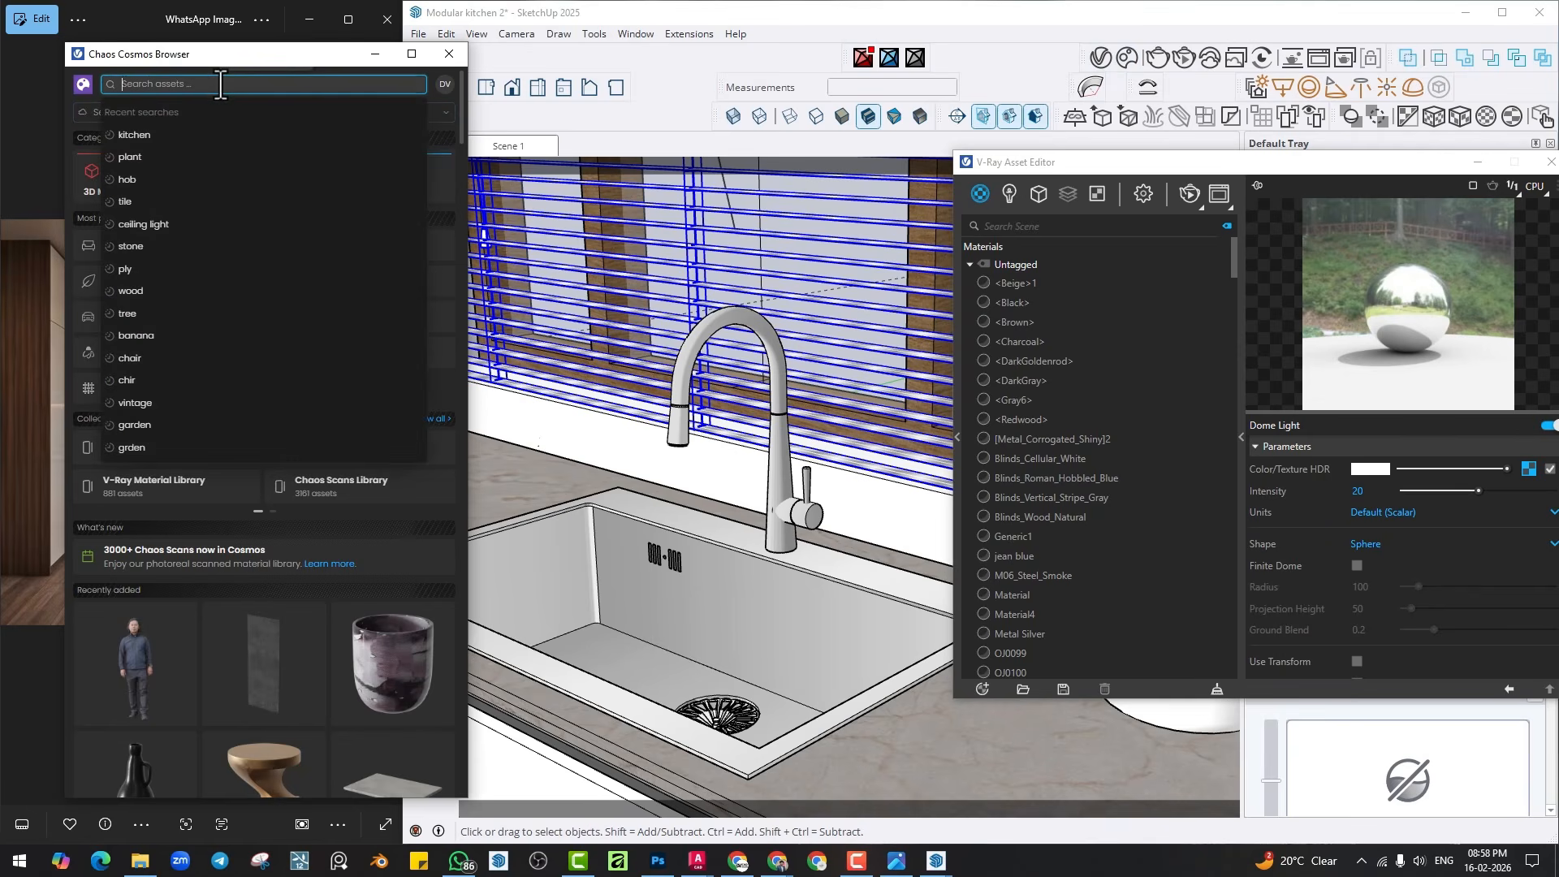
pyautogui.write('eel')
pyautogui.press('Return')
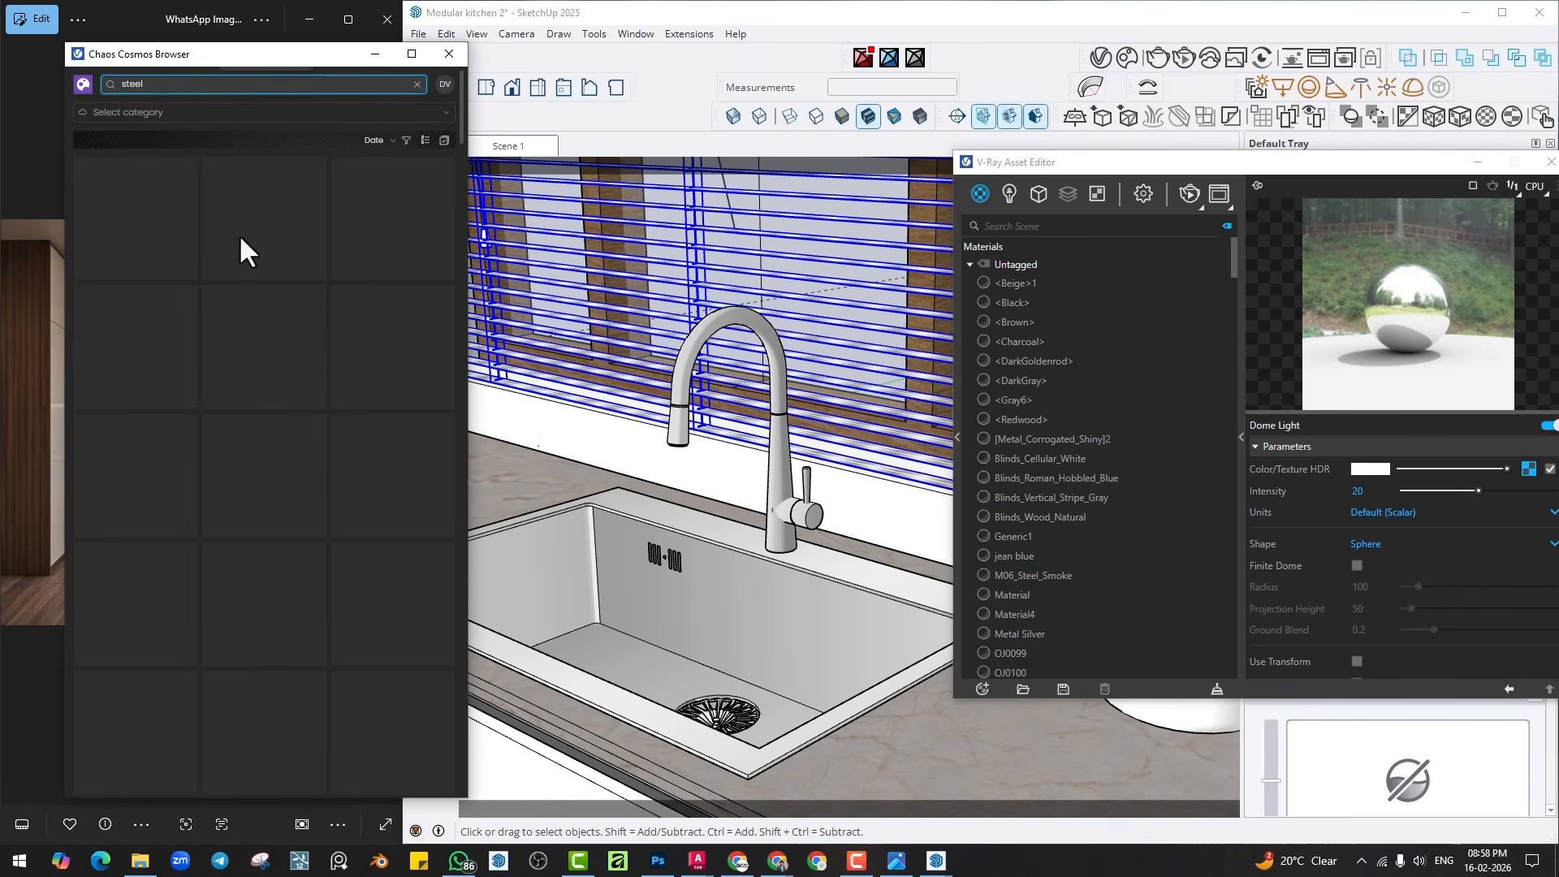
pyautogui.scroll(-2, 378, 213)
pyautogui.scroll(2, 305, 245)
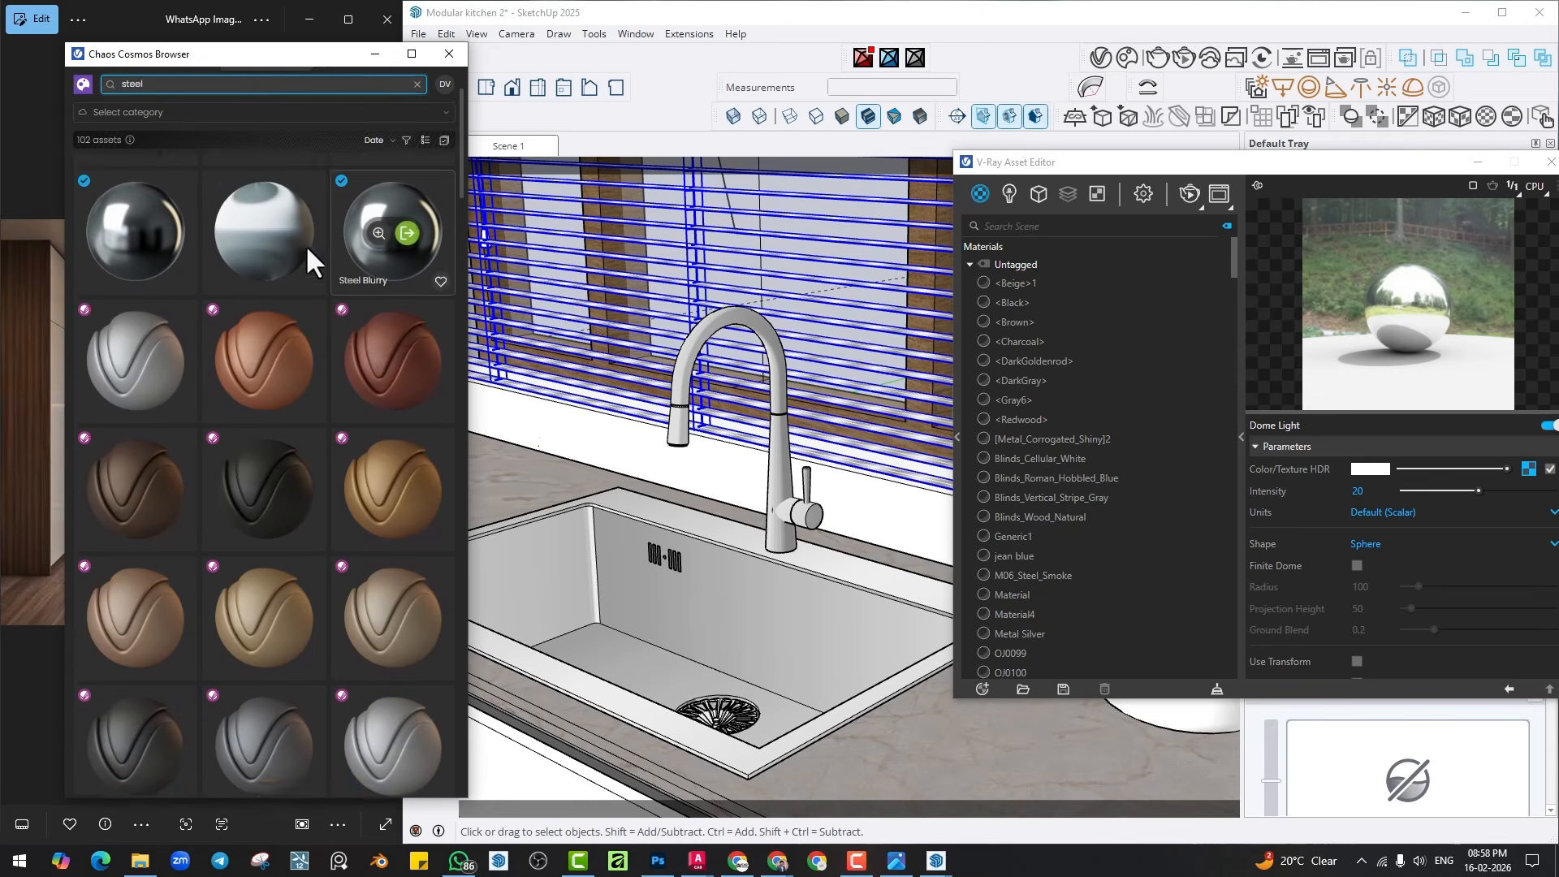
pyautogui.click(149, 349)
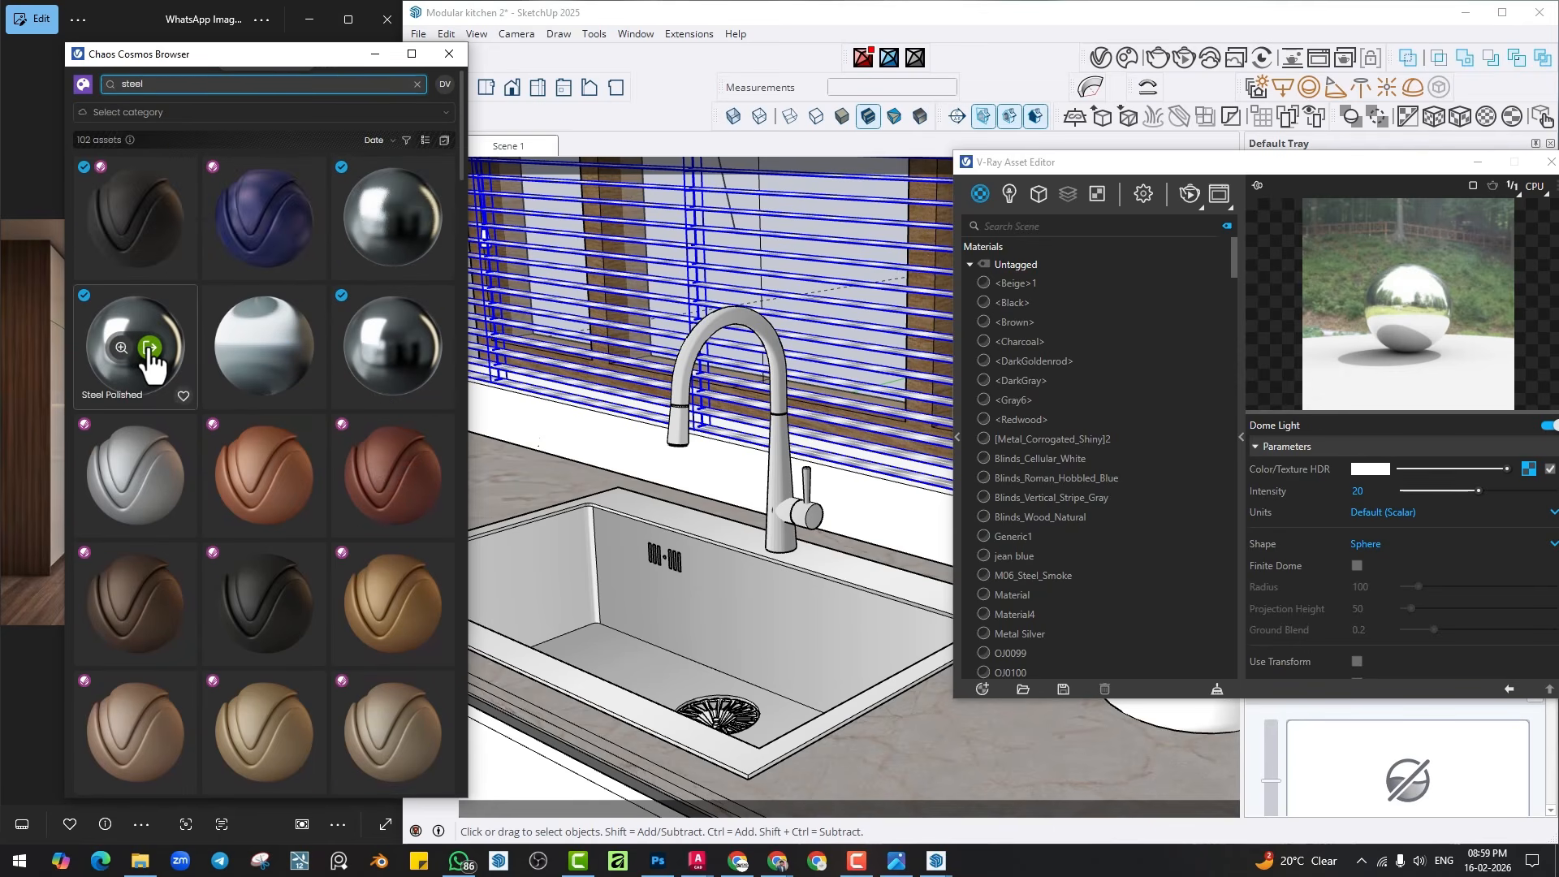
pyautogui.click(374, 53)
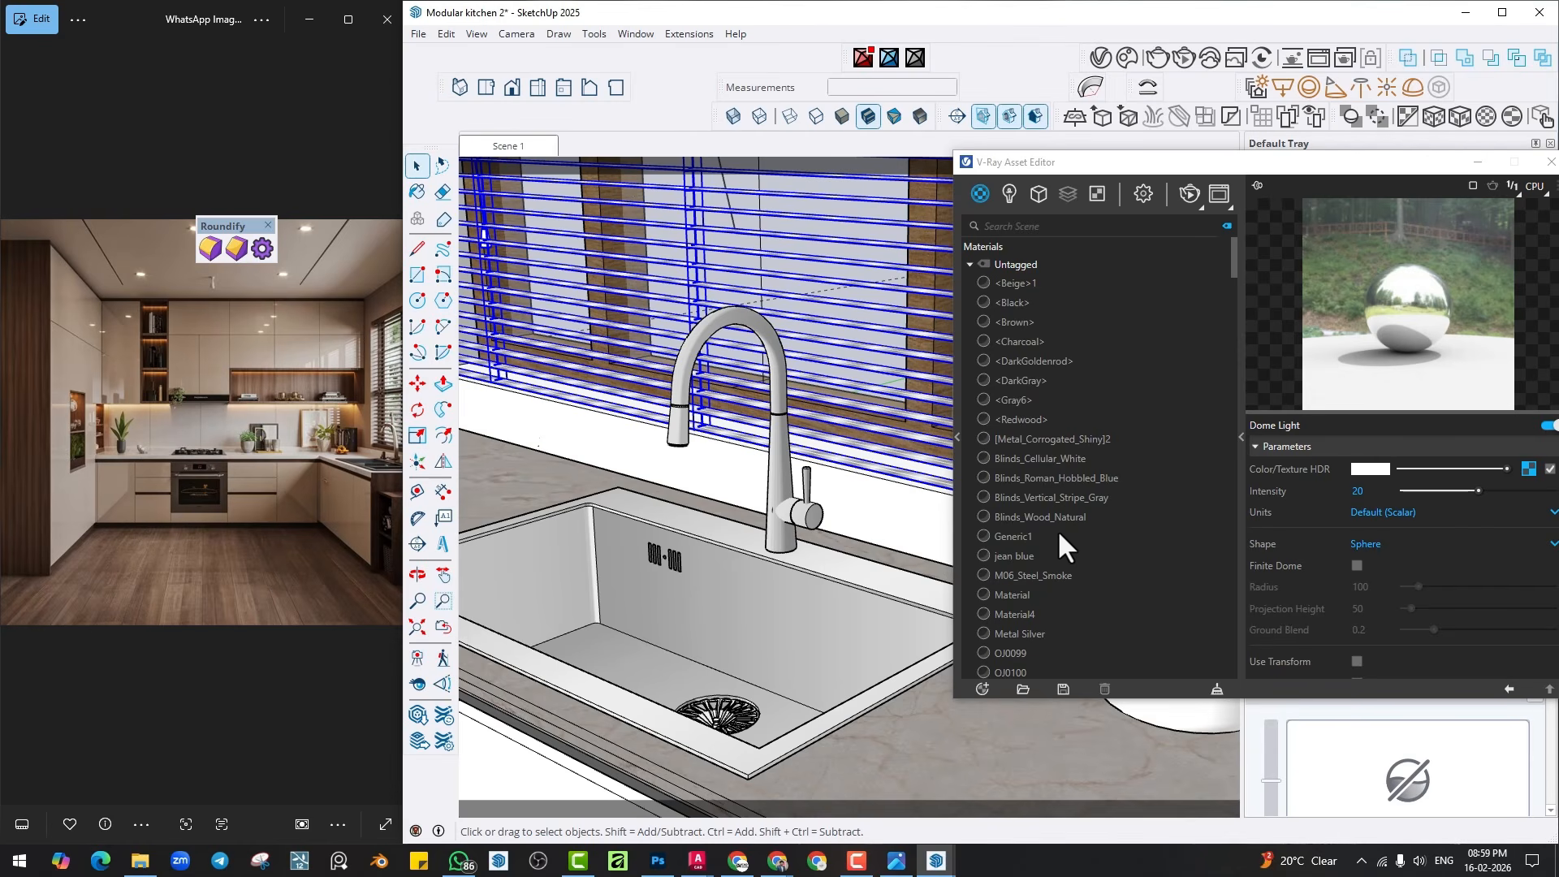
# Mark Steel Polished as the replacement material and substitute it for the sink's [Metal_Corrogated_Shiny]2 material throughout the scene.
pyautogui.rightClick(1022, 299)
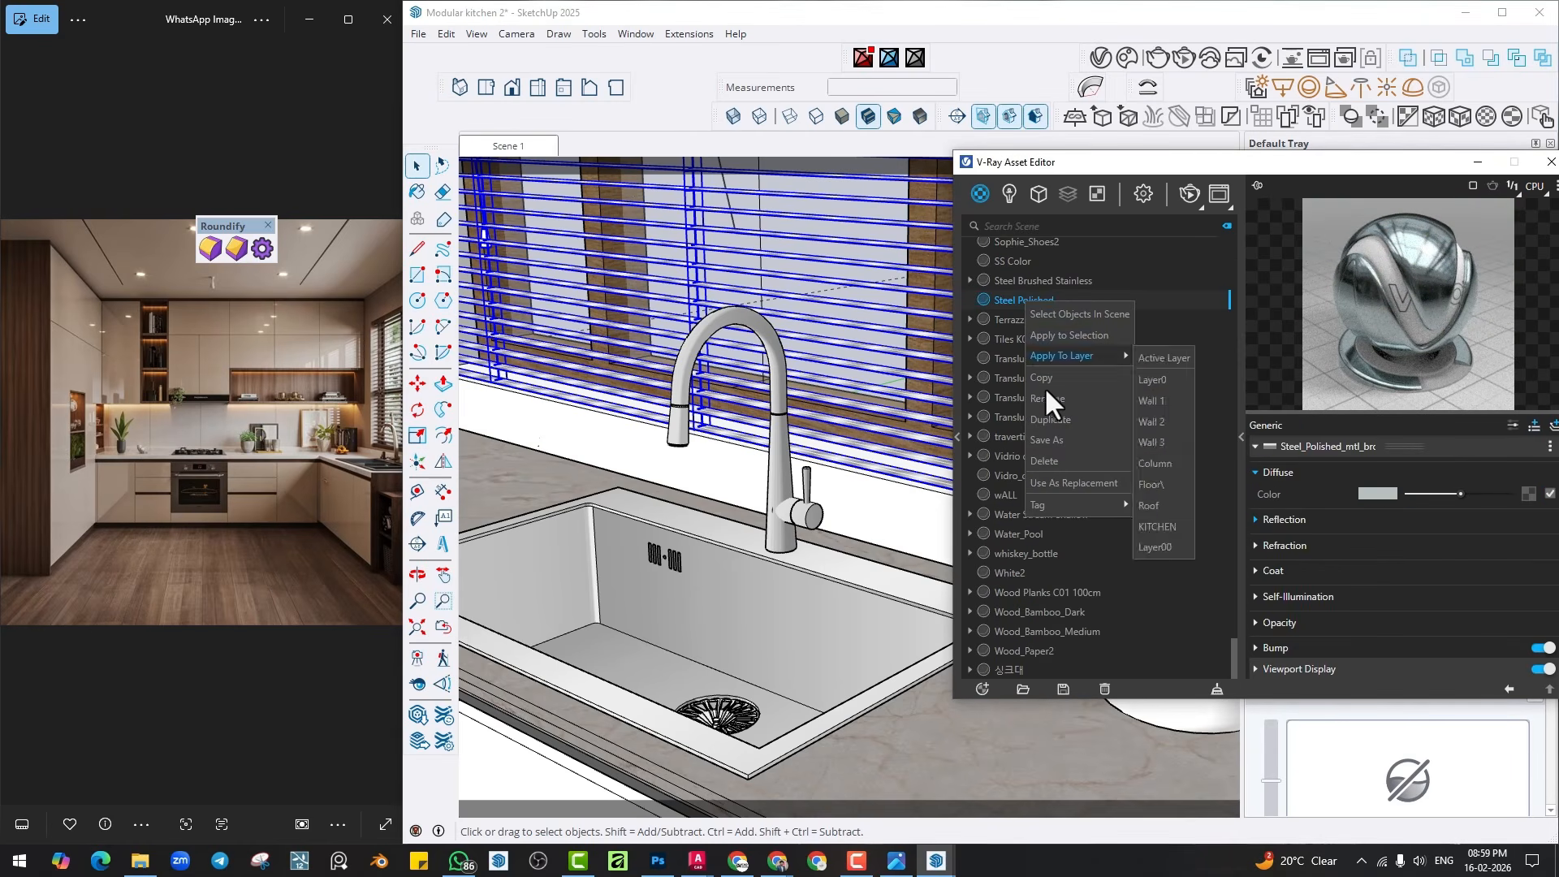
pyautogui.click(1055, 482)
pyautogui.click(417, 192)
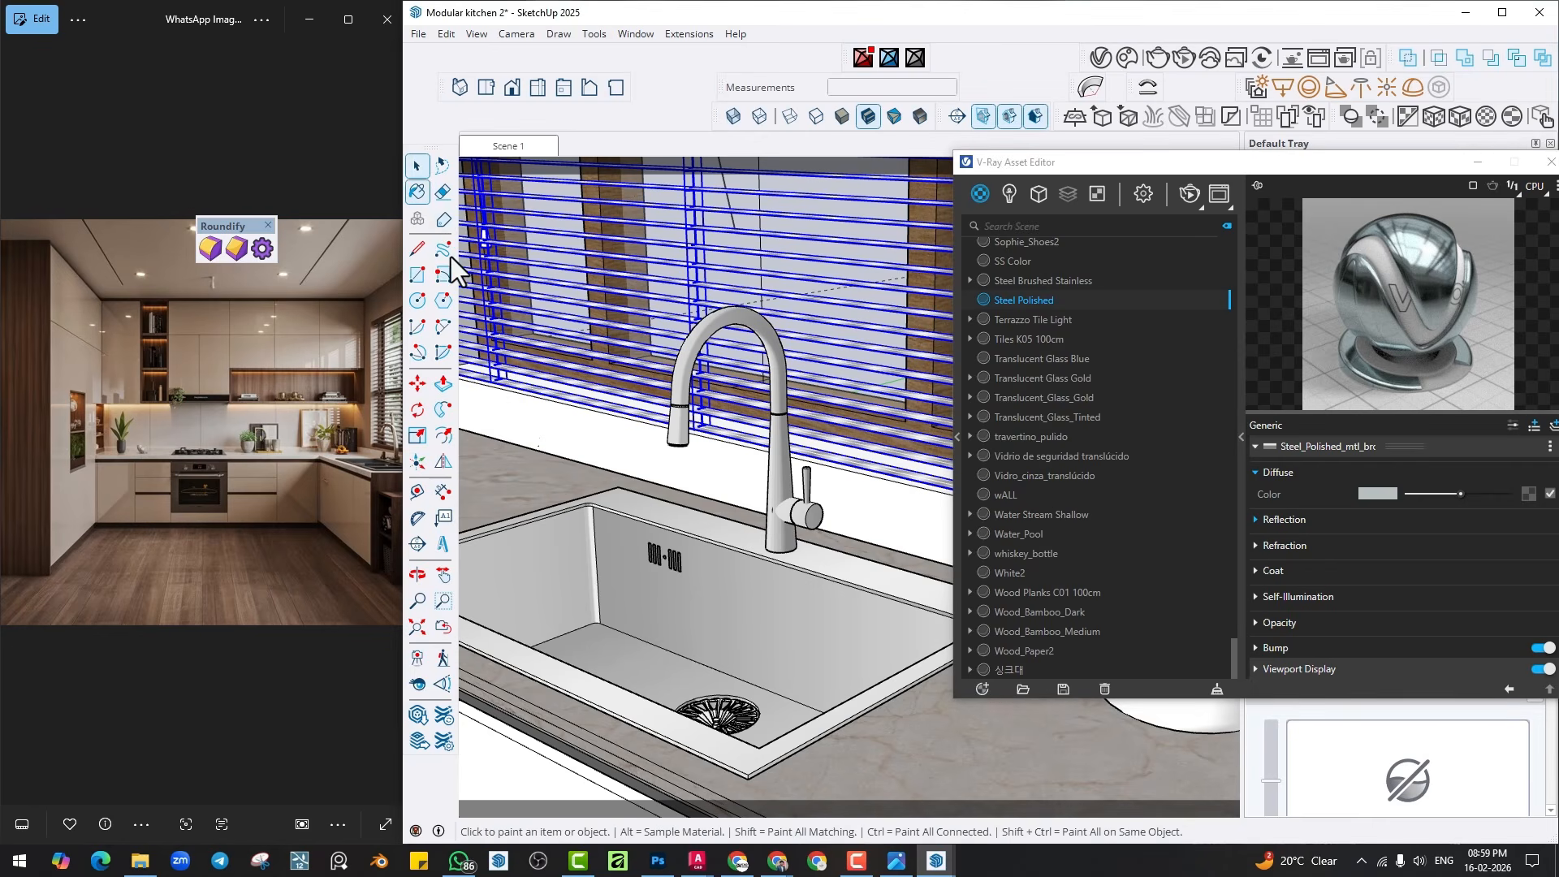
pyautogui.keyDown('alt'); pyautogui.click(630, 537); pyautogui.keyUp('alt')
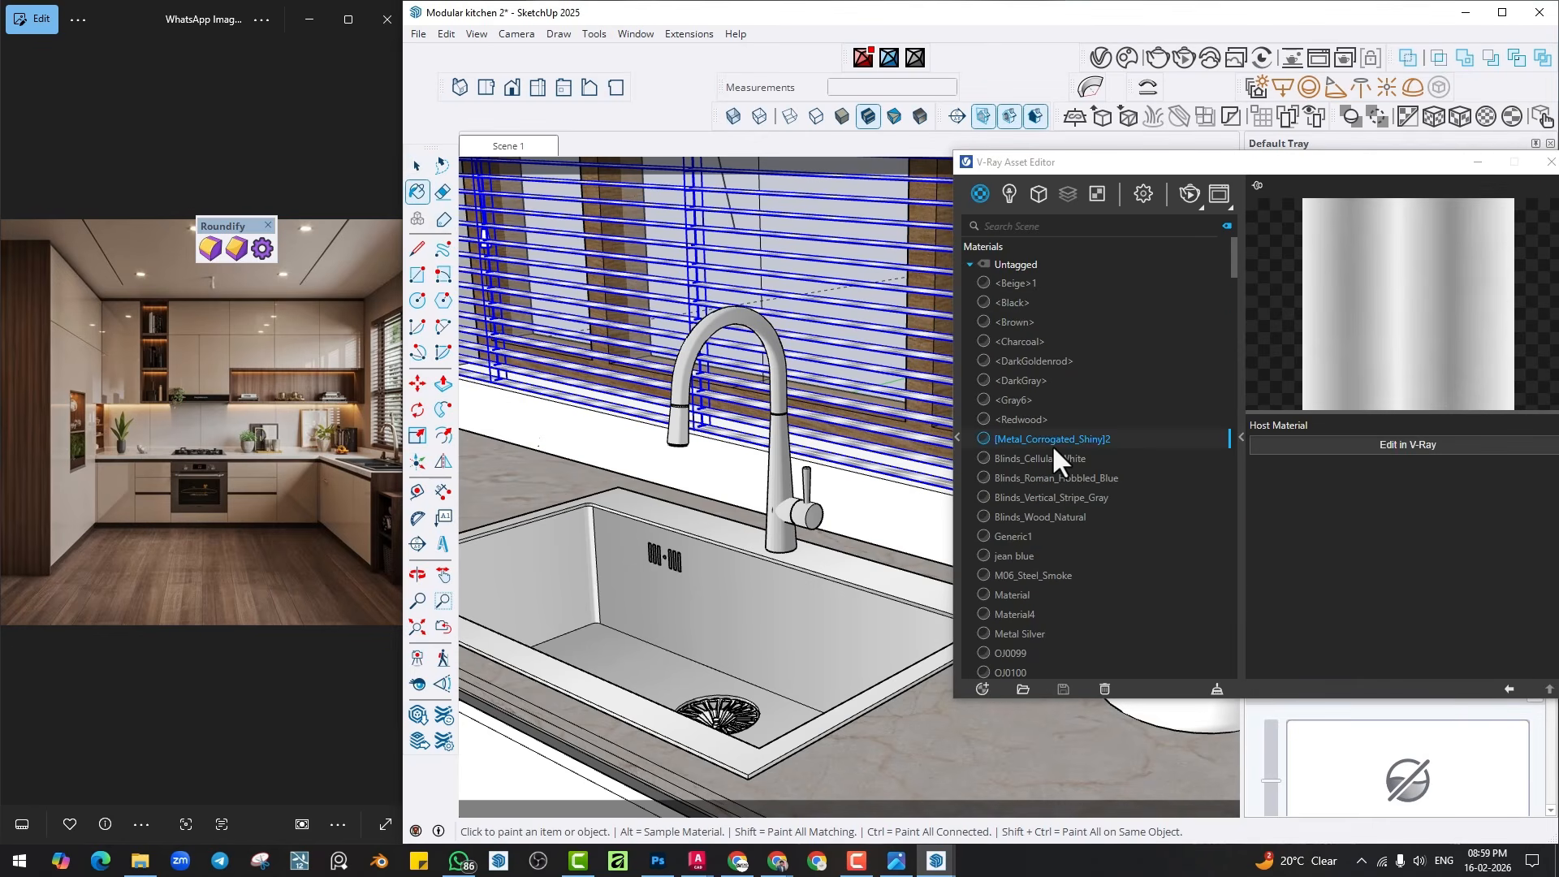
pyautogui.click(1332, 449)
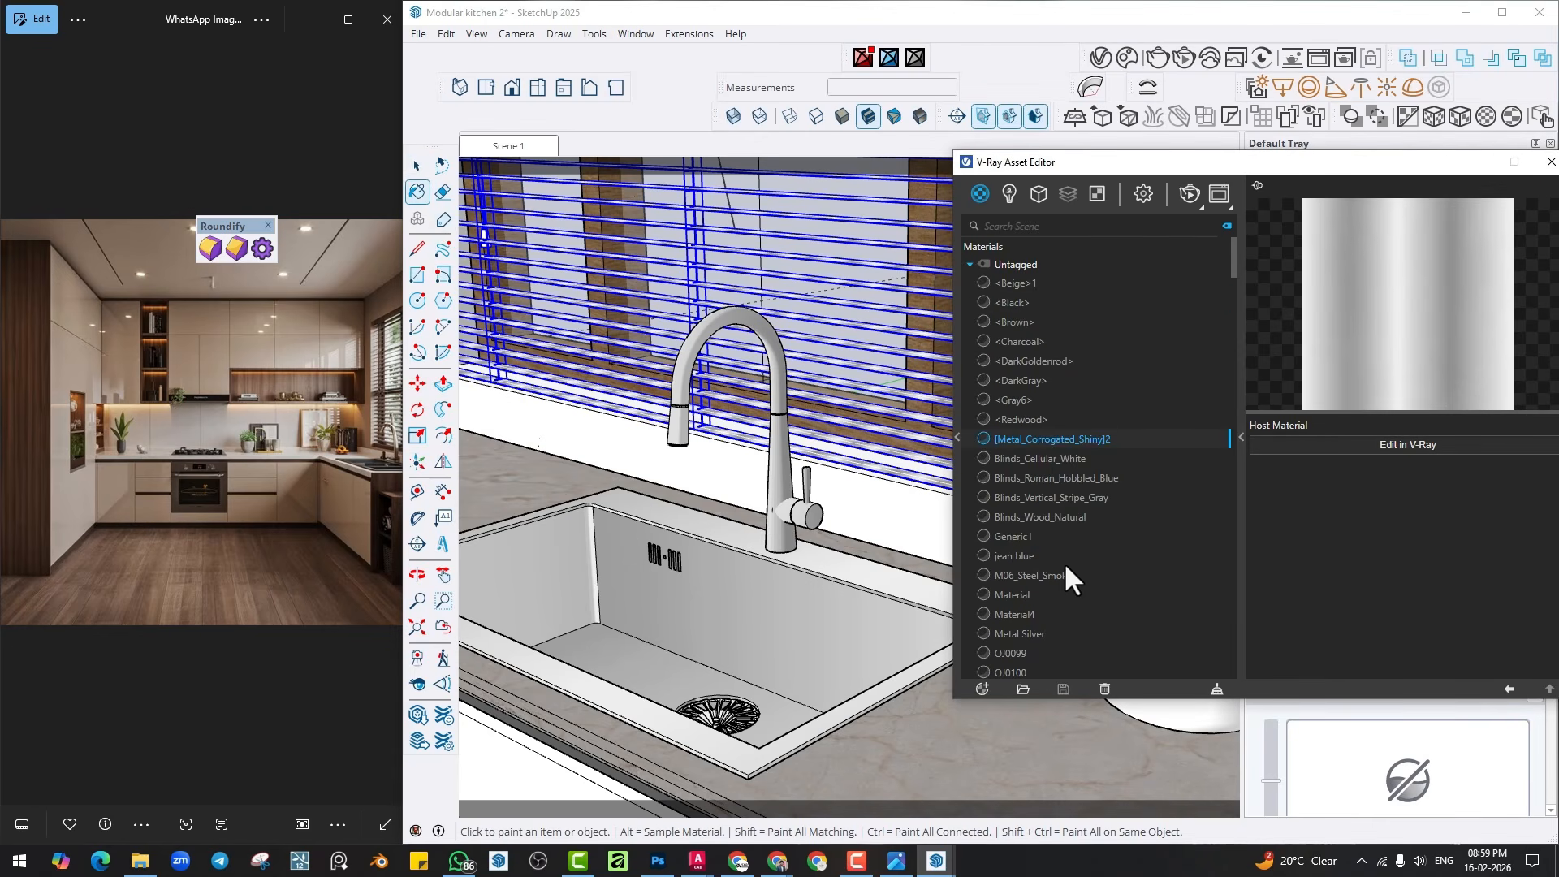
pyautogui.rightClick(1052, 460)
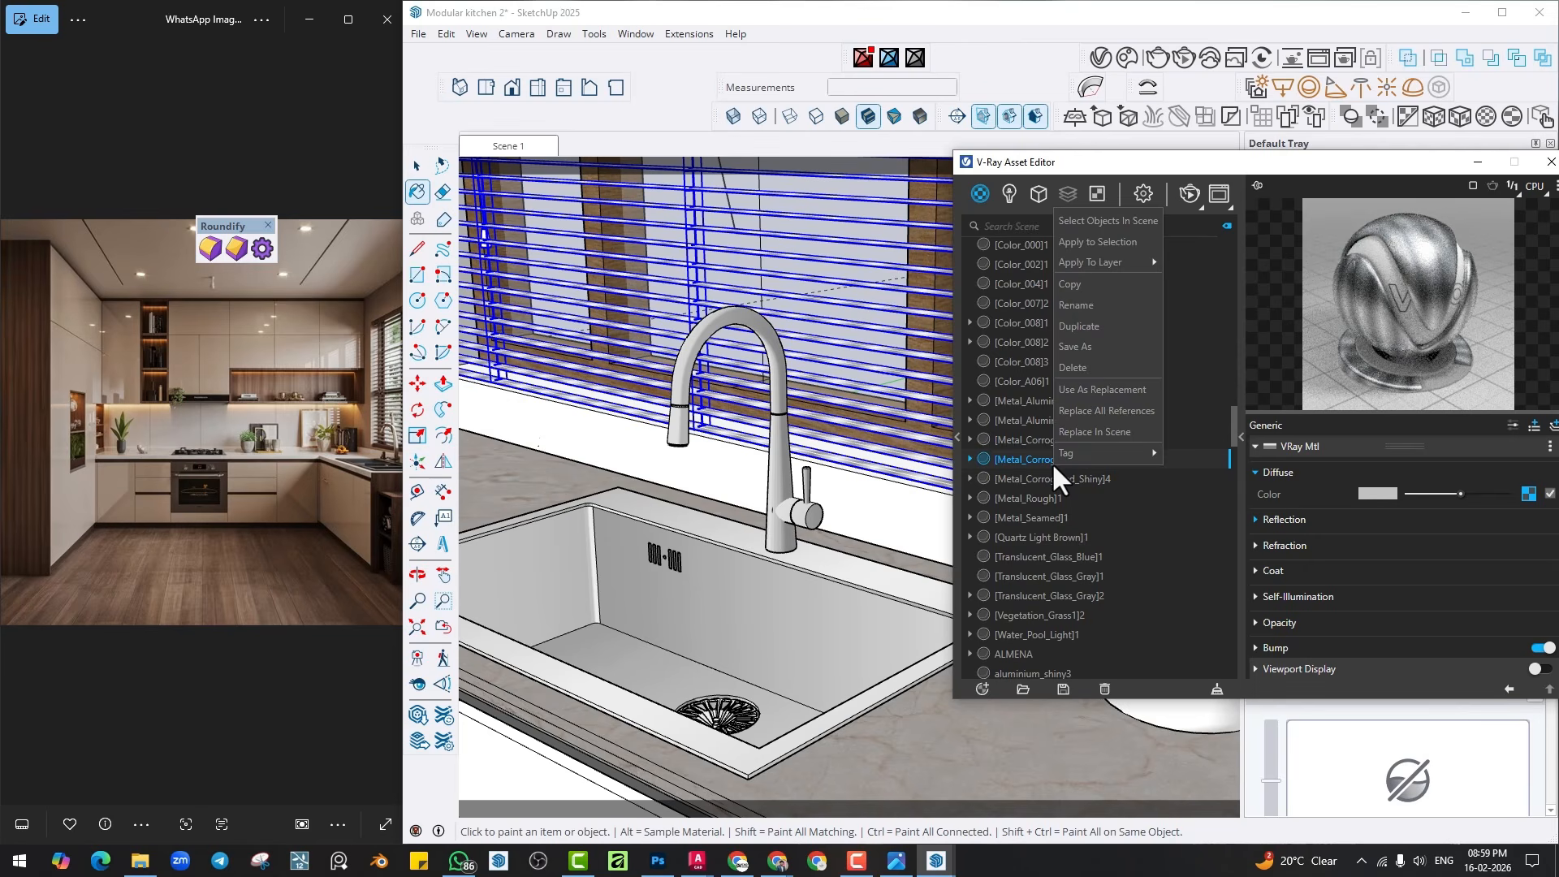
pyautogui.click(1068, 433)
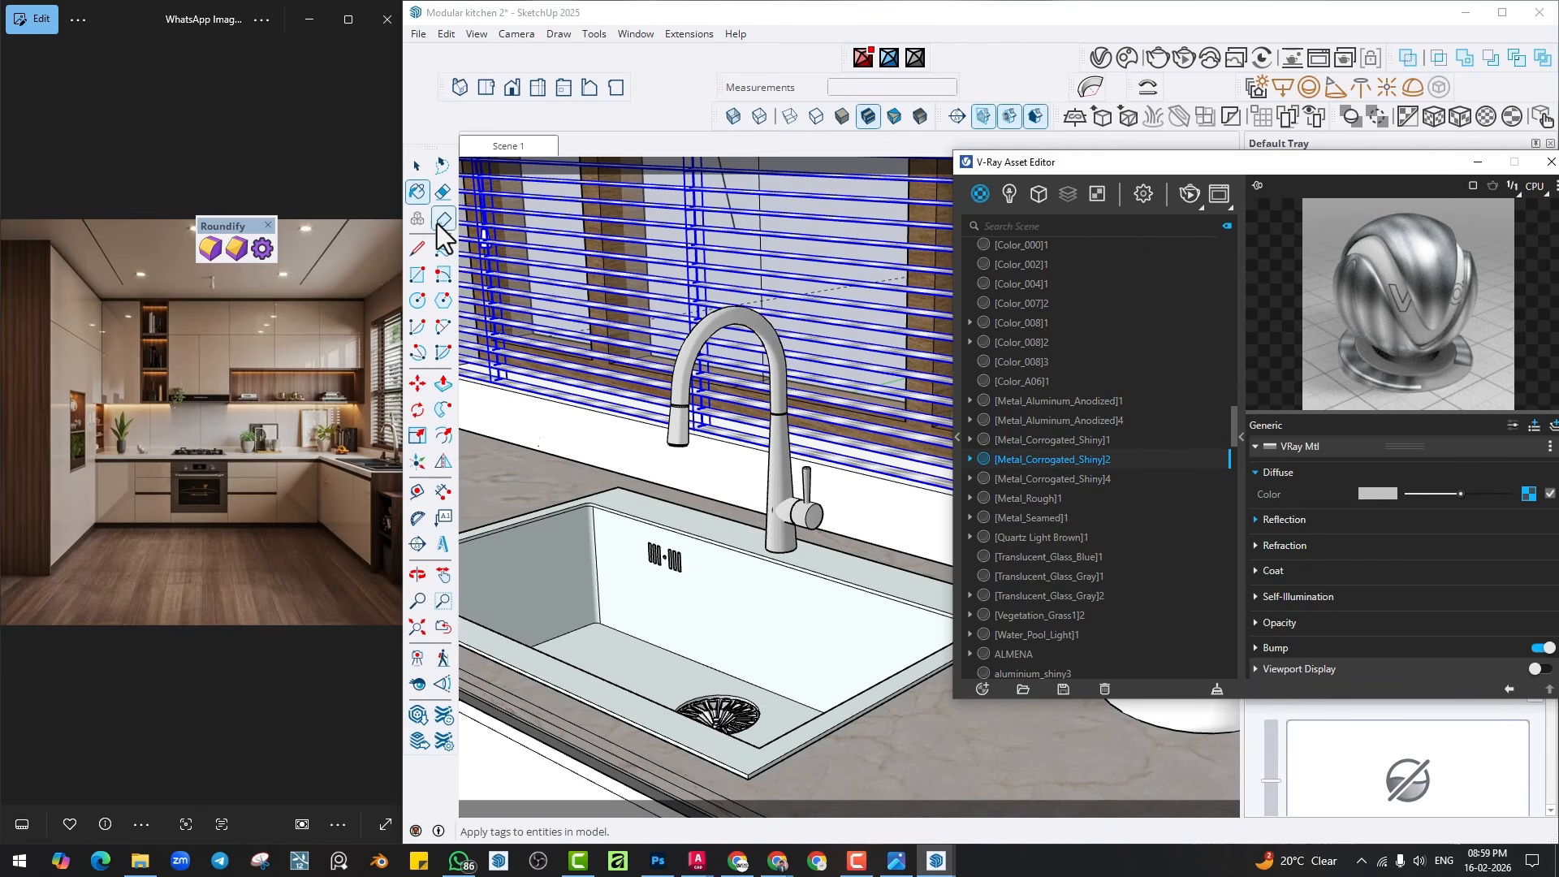
# Sample the faucet's material and replace it in the scene with Steel Polished.
pyautogui.click(422, 201)
pyautogui.keyDown('alt'); pyautogui.click(775, 451); pyautogui.keyUp('alt')
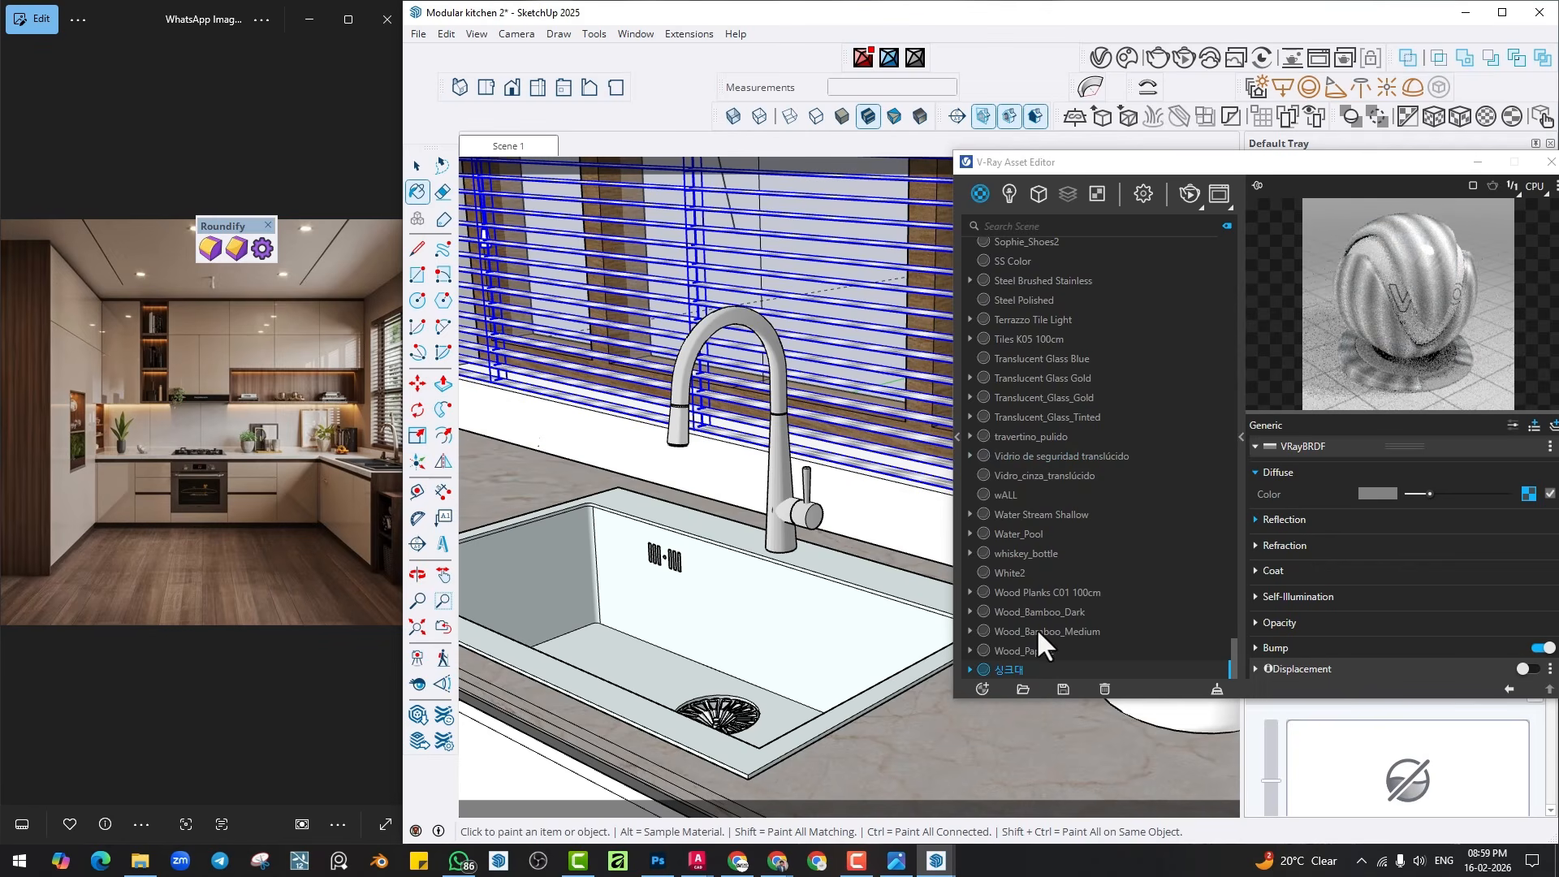
pyautogui.rightClick(1014, 666)
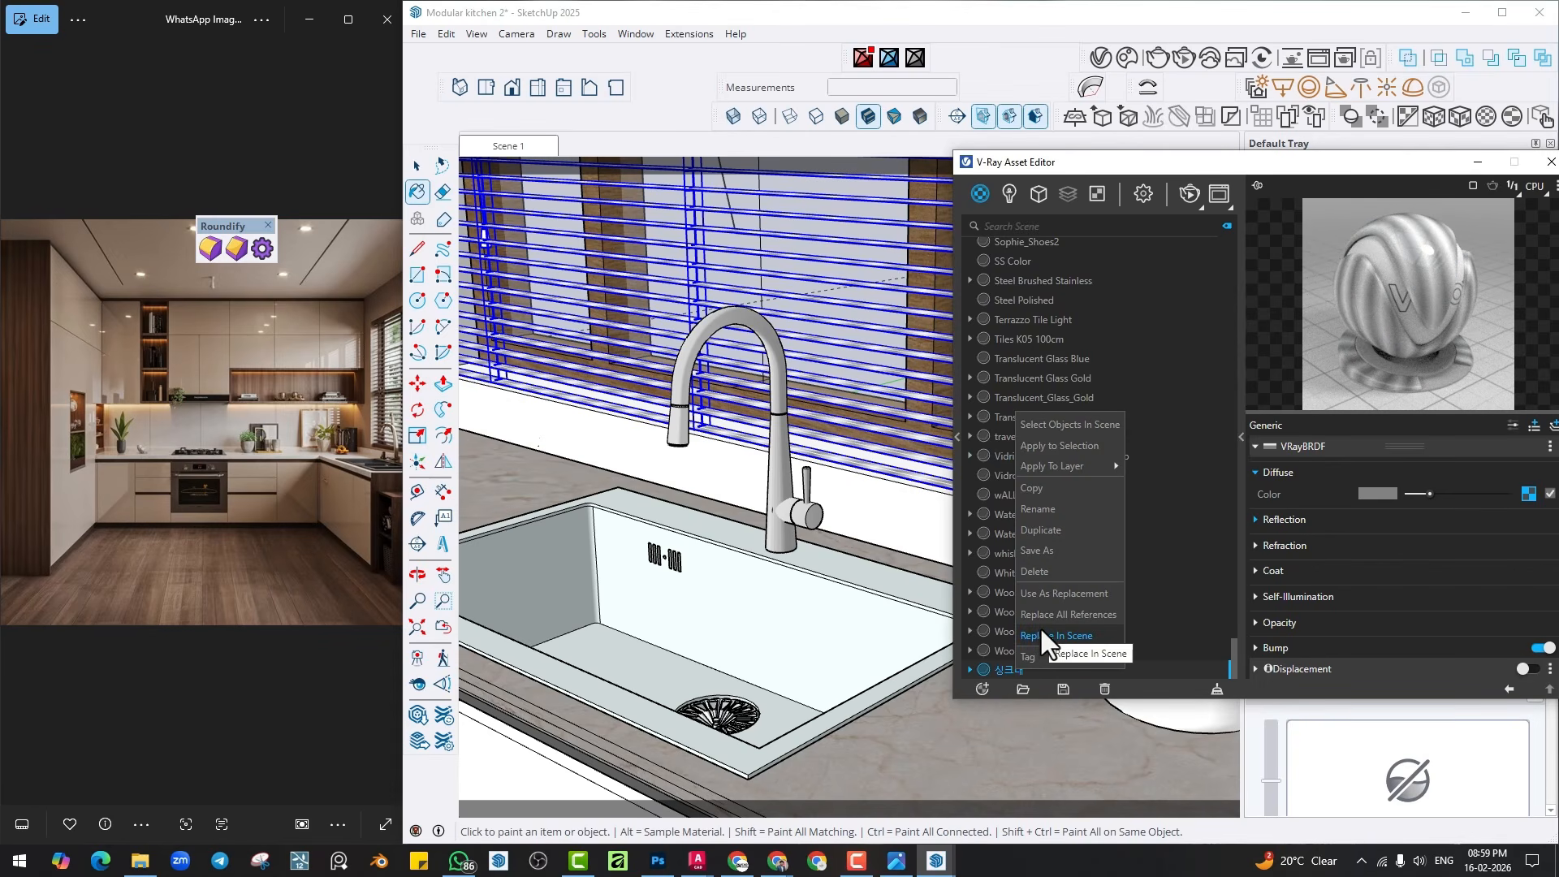
pyautogui.click(1043, 627)
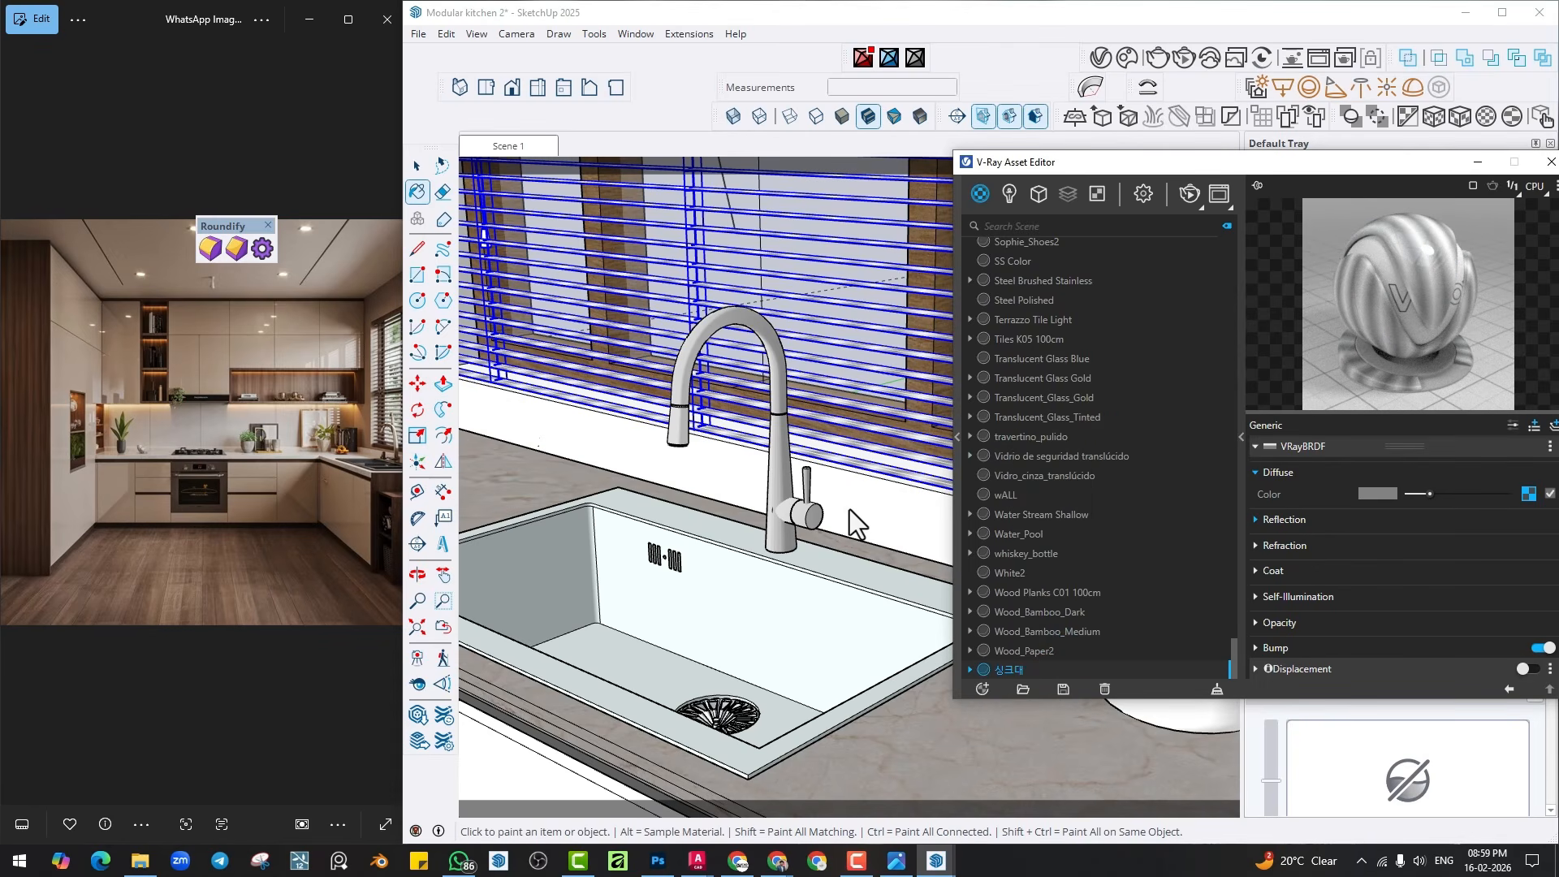
pyautogui.click(806, 468)
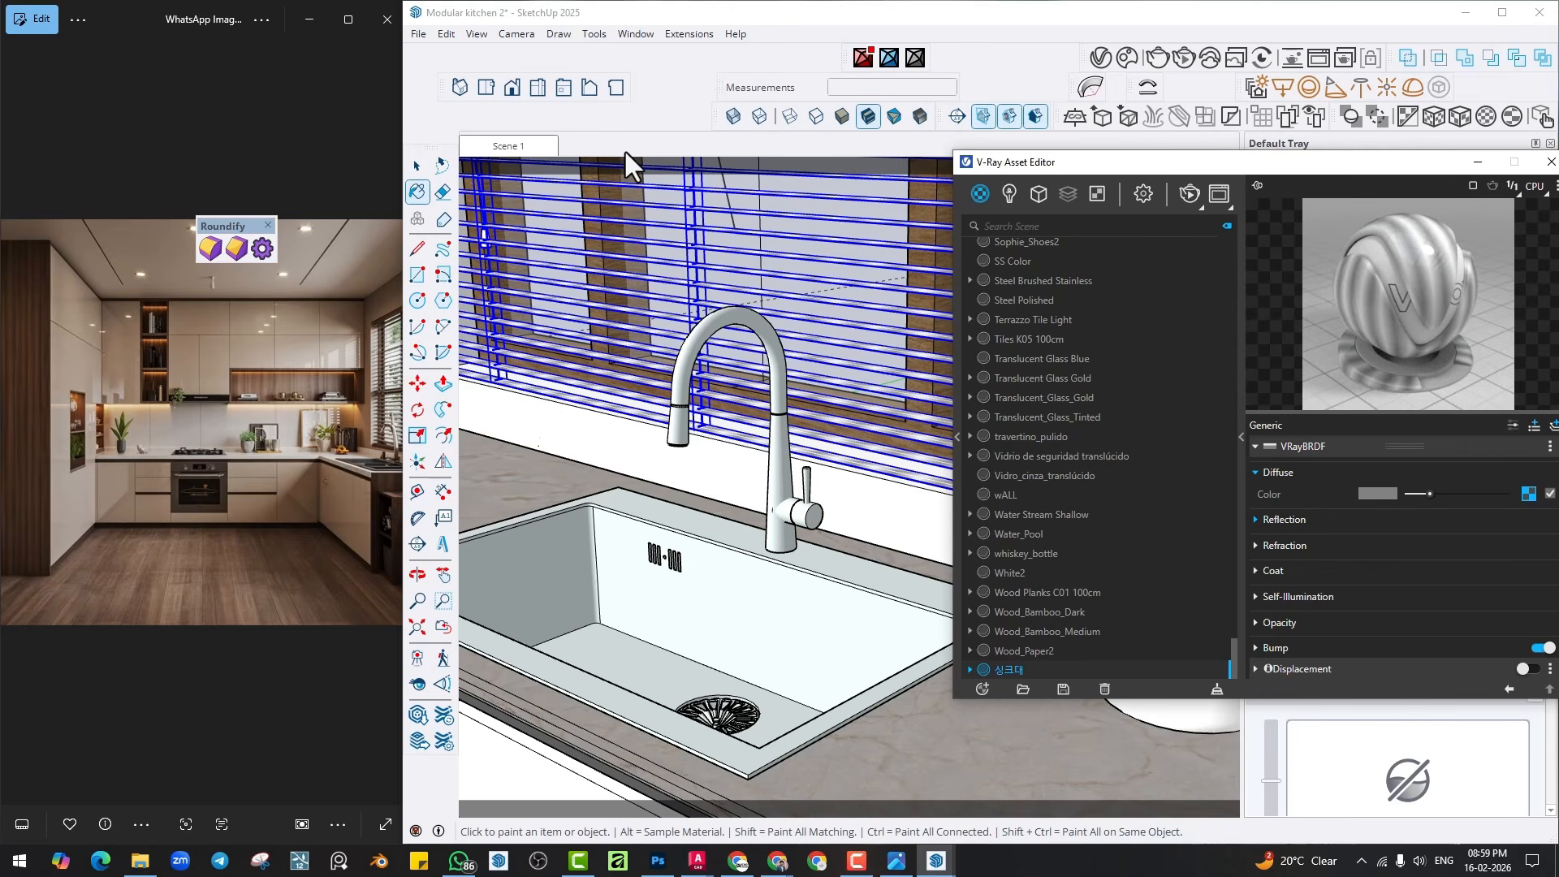
# Close the Asset Editor, check the window wall from outside, and run another V-Ray test render of Scene 1.
pyautogui.click(521, 149)
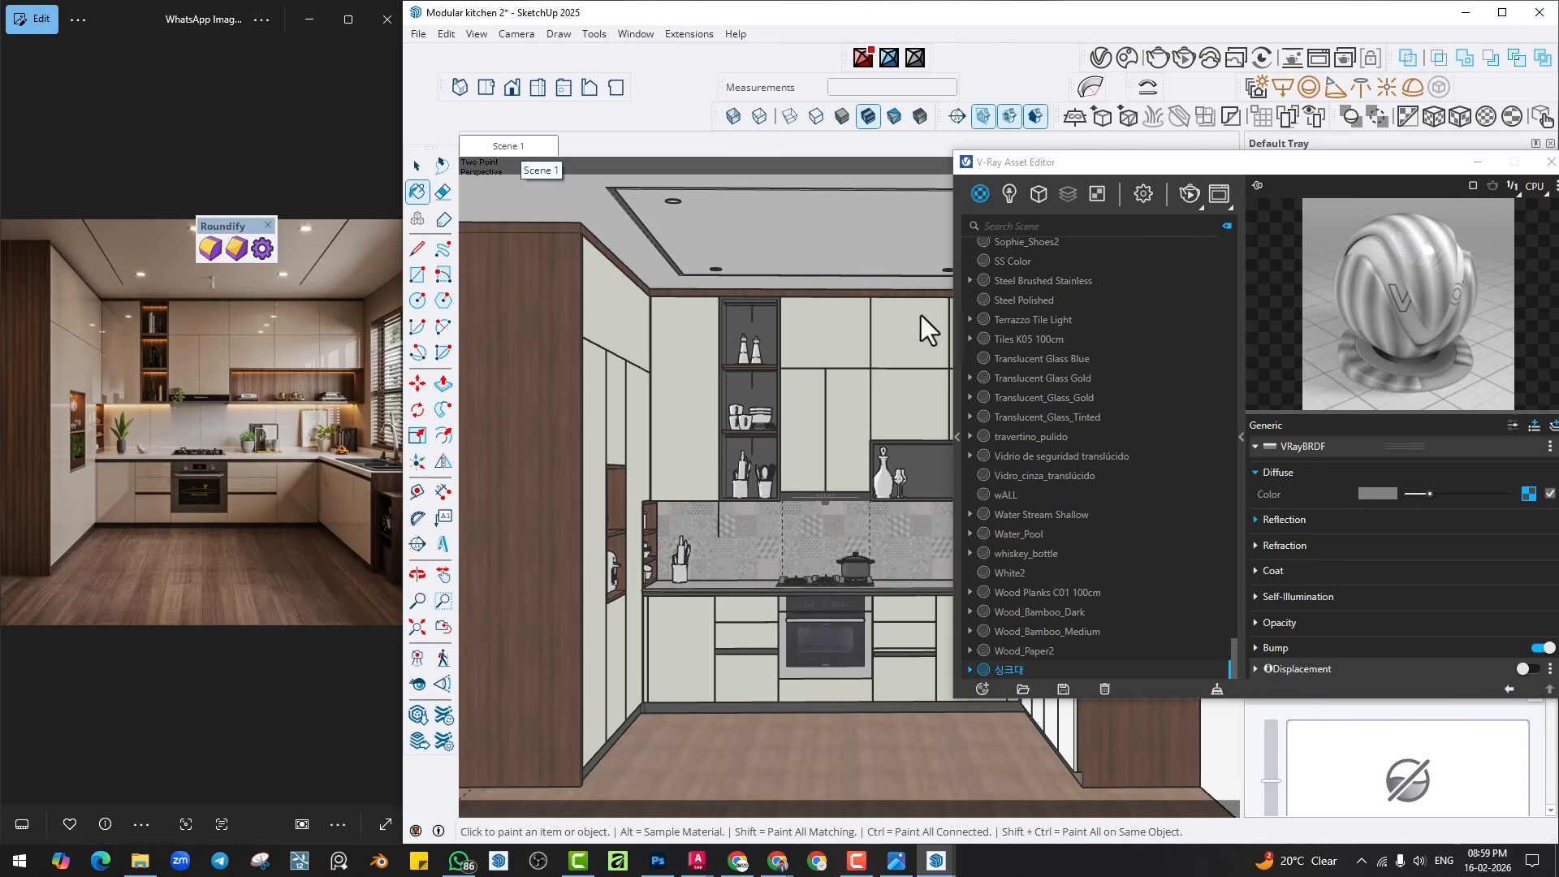
pyautogui.click(1551, 162)
pyautogui.scroll(-5, 977, 377)
pyautogui.moveTo(986, 442); pyautogui.dragTo(1039, 485, button='middle')
pyautogui.scroll(3, 1047, 487)
pyautogui.scroll(2, 1038, 485)
pyautogui.press('space')
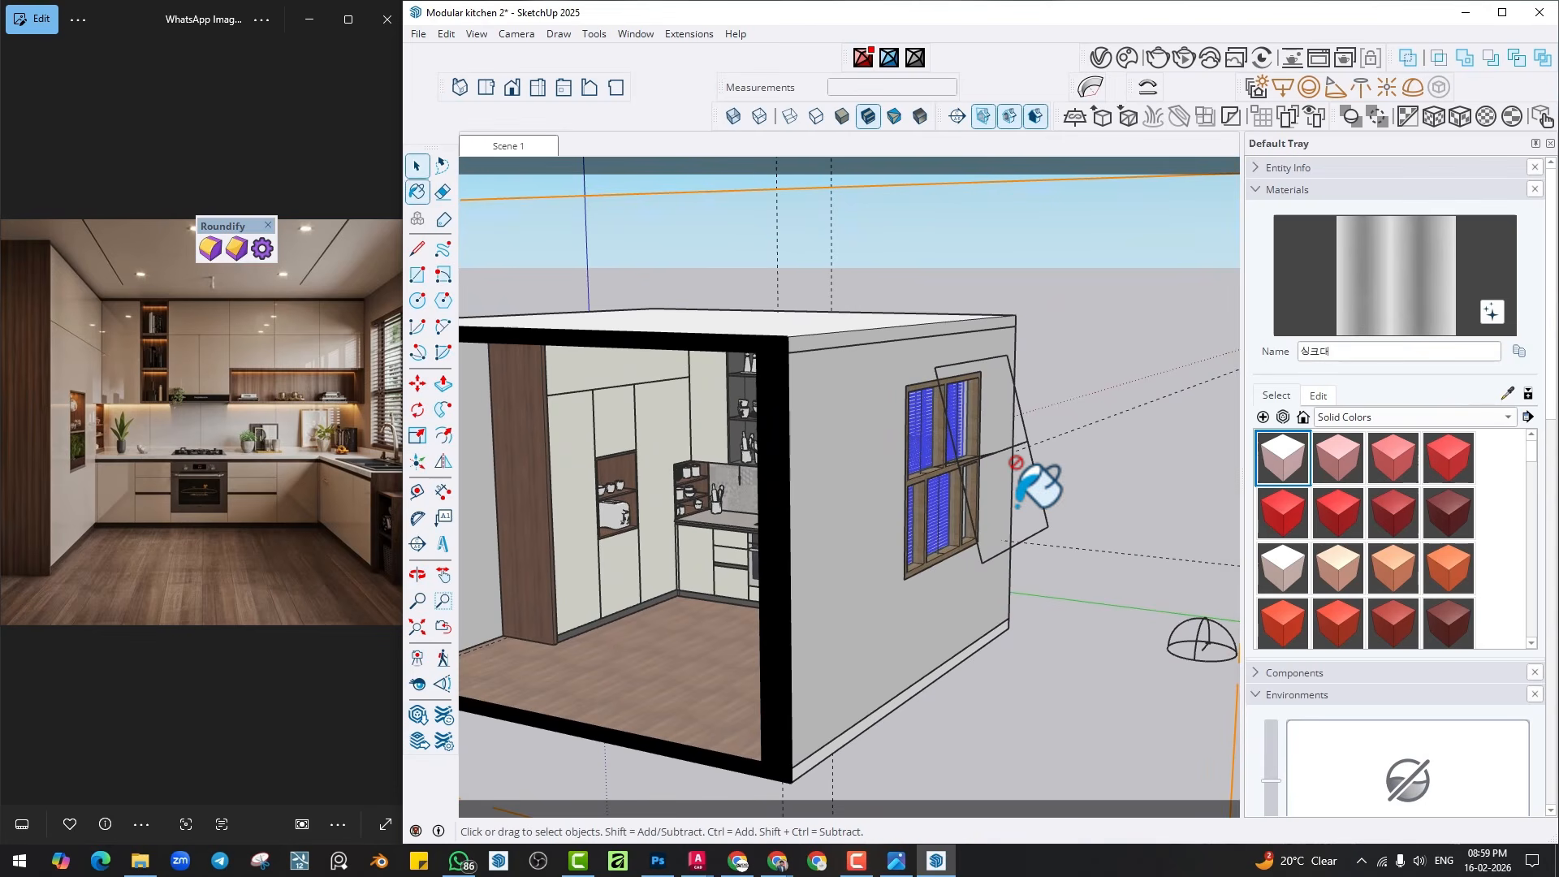
pyautogui.click(527, 151)
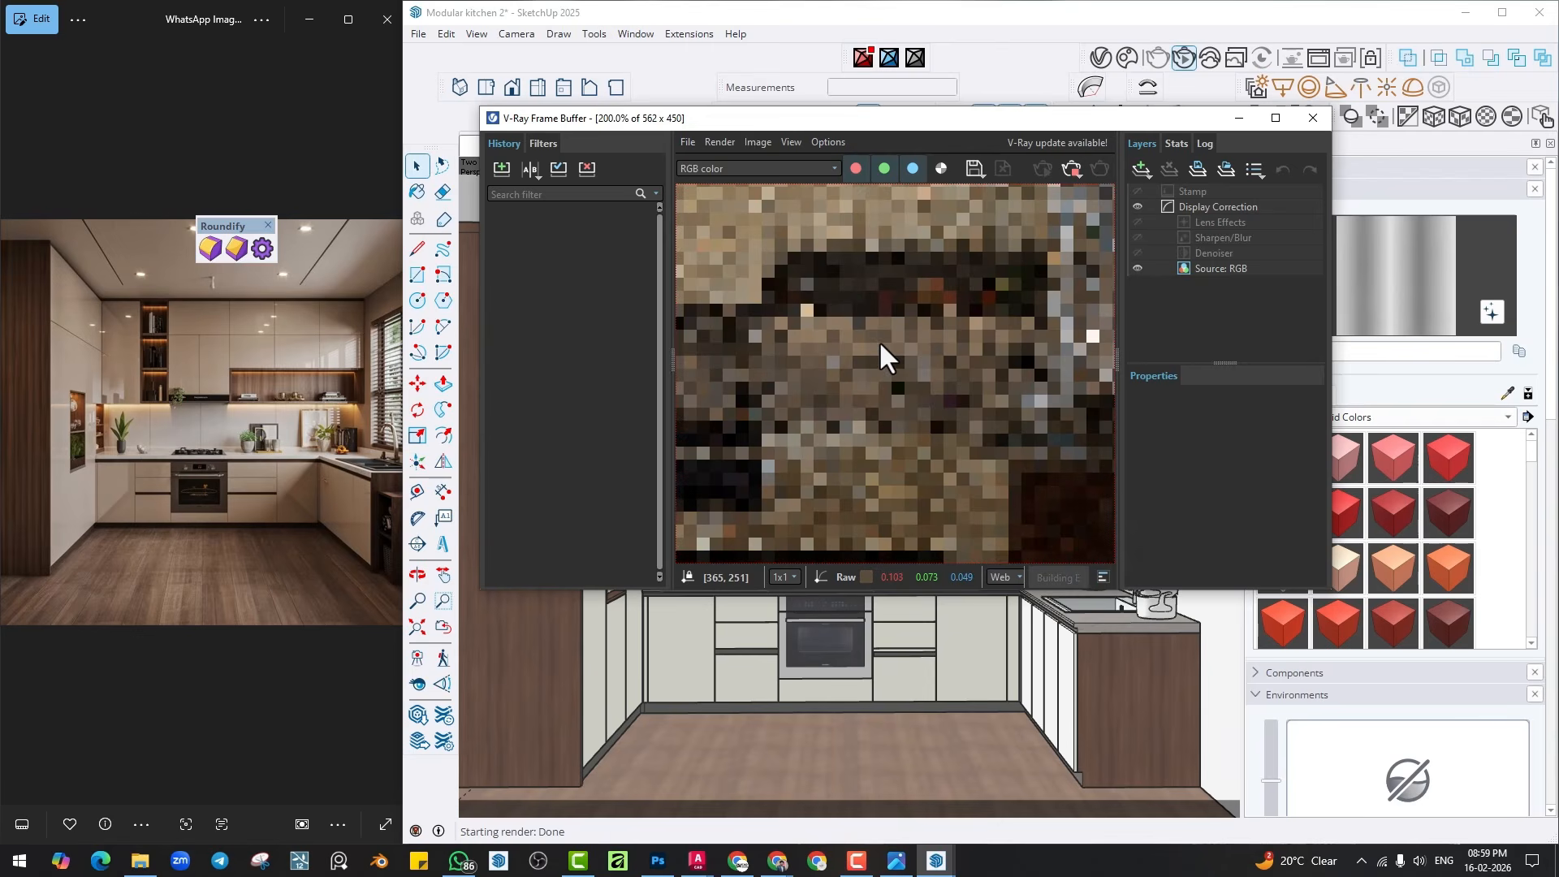
pyautogui.scroll(-1, 880, 339)
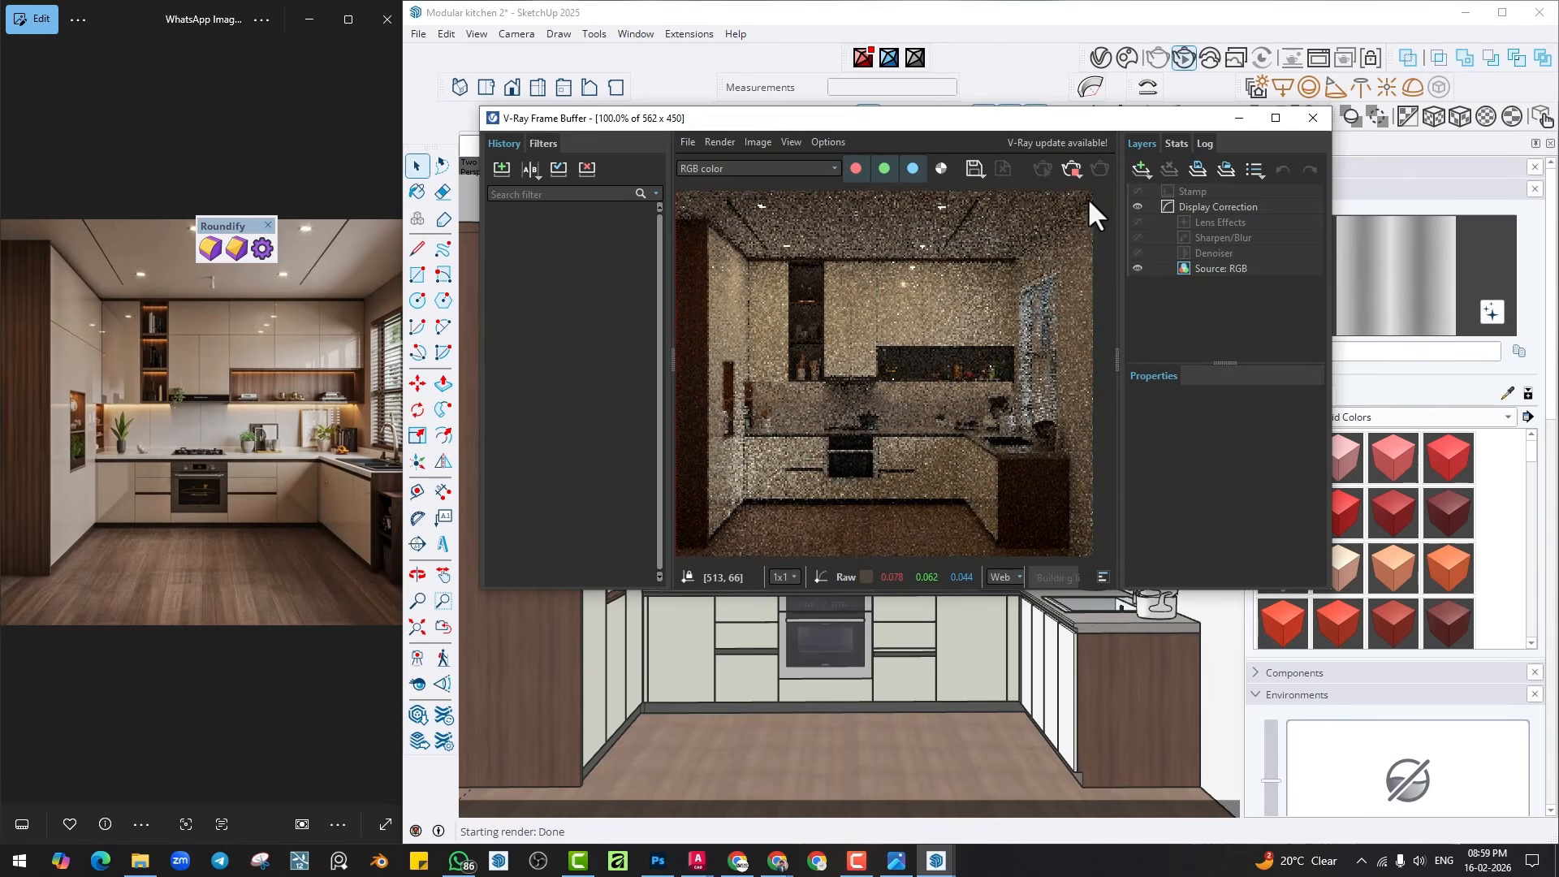
pyautogui.click(1307, 115)
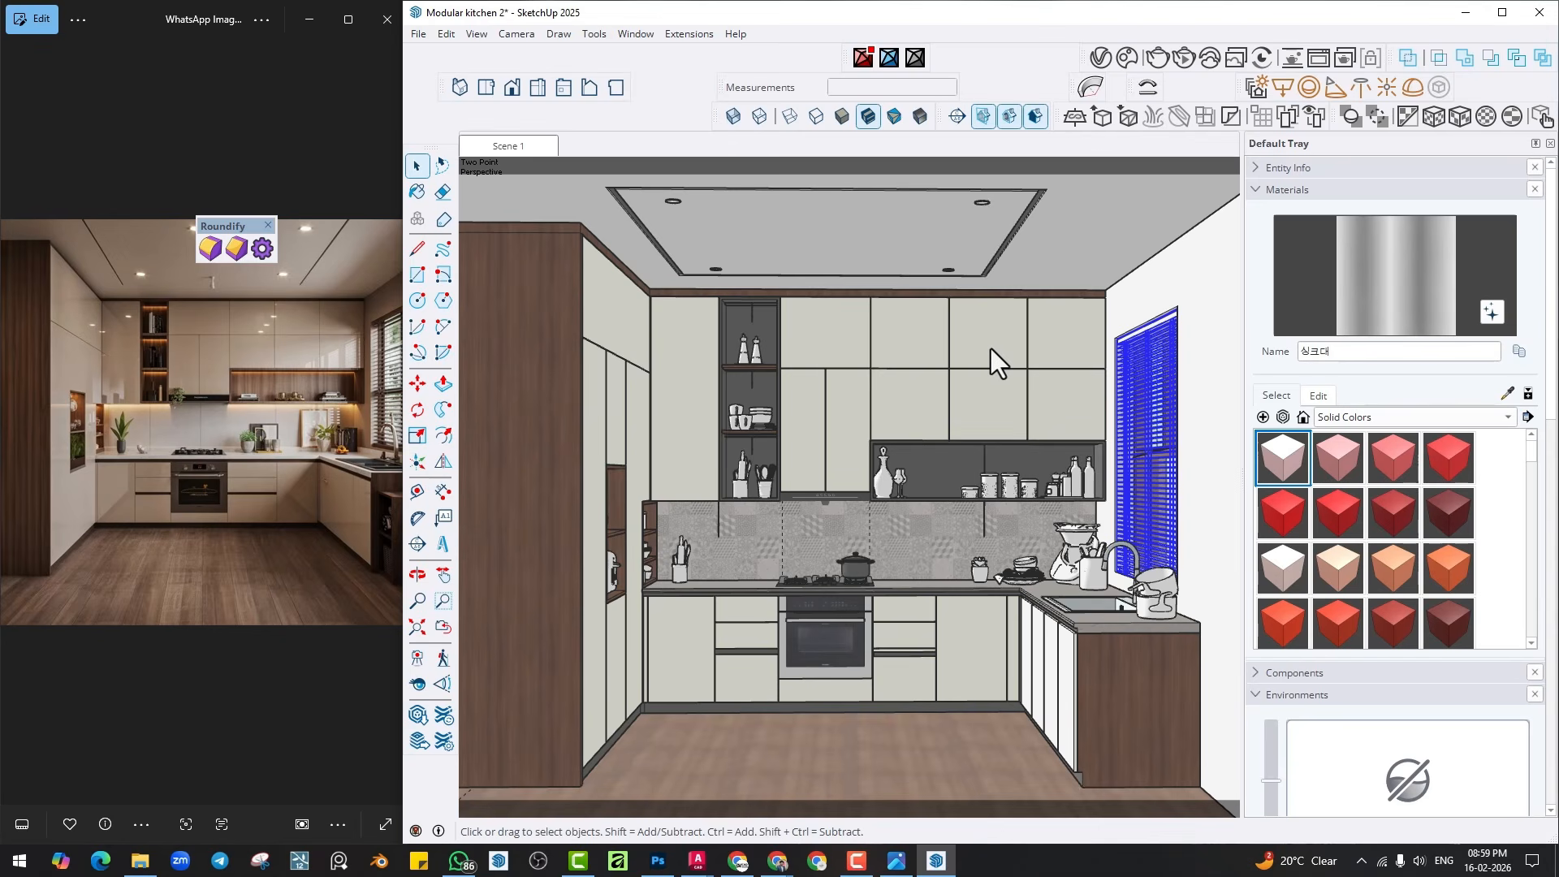
# Open the V-Ray Render settings, switch the engine to GPU for comparison, and set it back to CPU.
pyautogui.click(1101, 58)
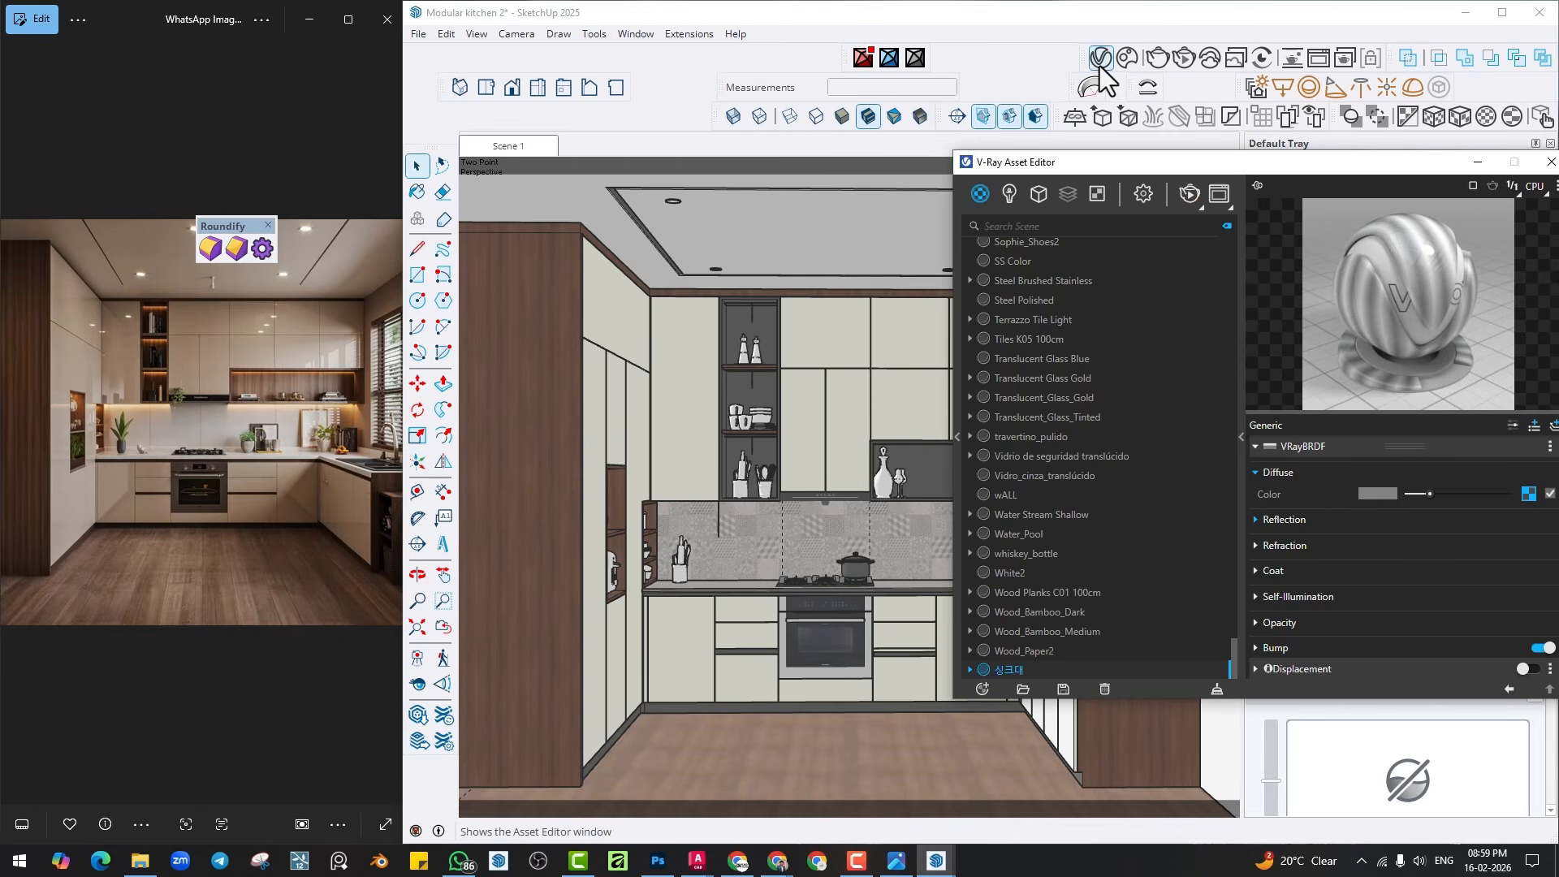
pyautogui.click(1144, 192)
pyautogui.click(840, 170)
pyautogui.click(1035, 154)
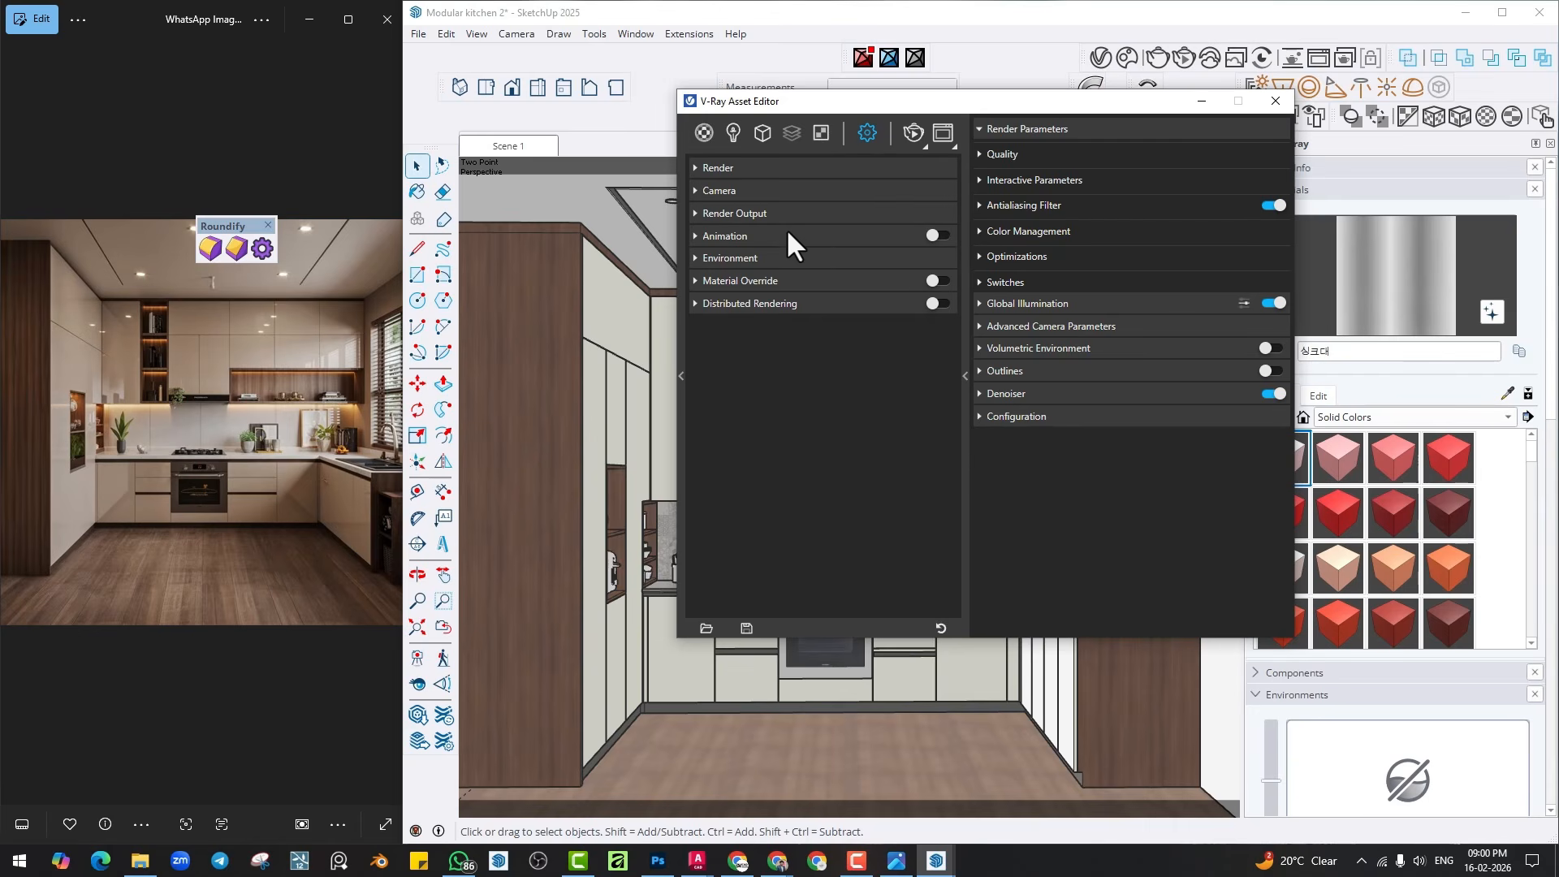
pyautogui.click(737, 168)
pyautogui.moveTo(753, 105); pyautogui.dragTo(893, 125)
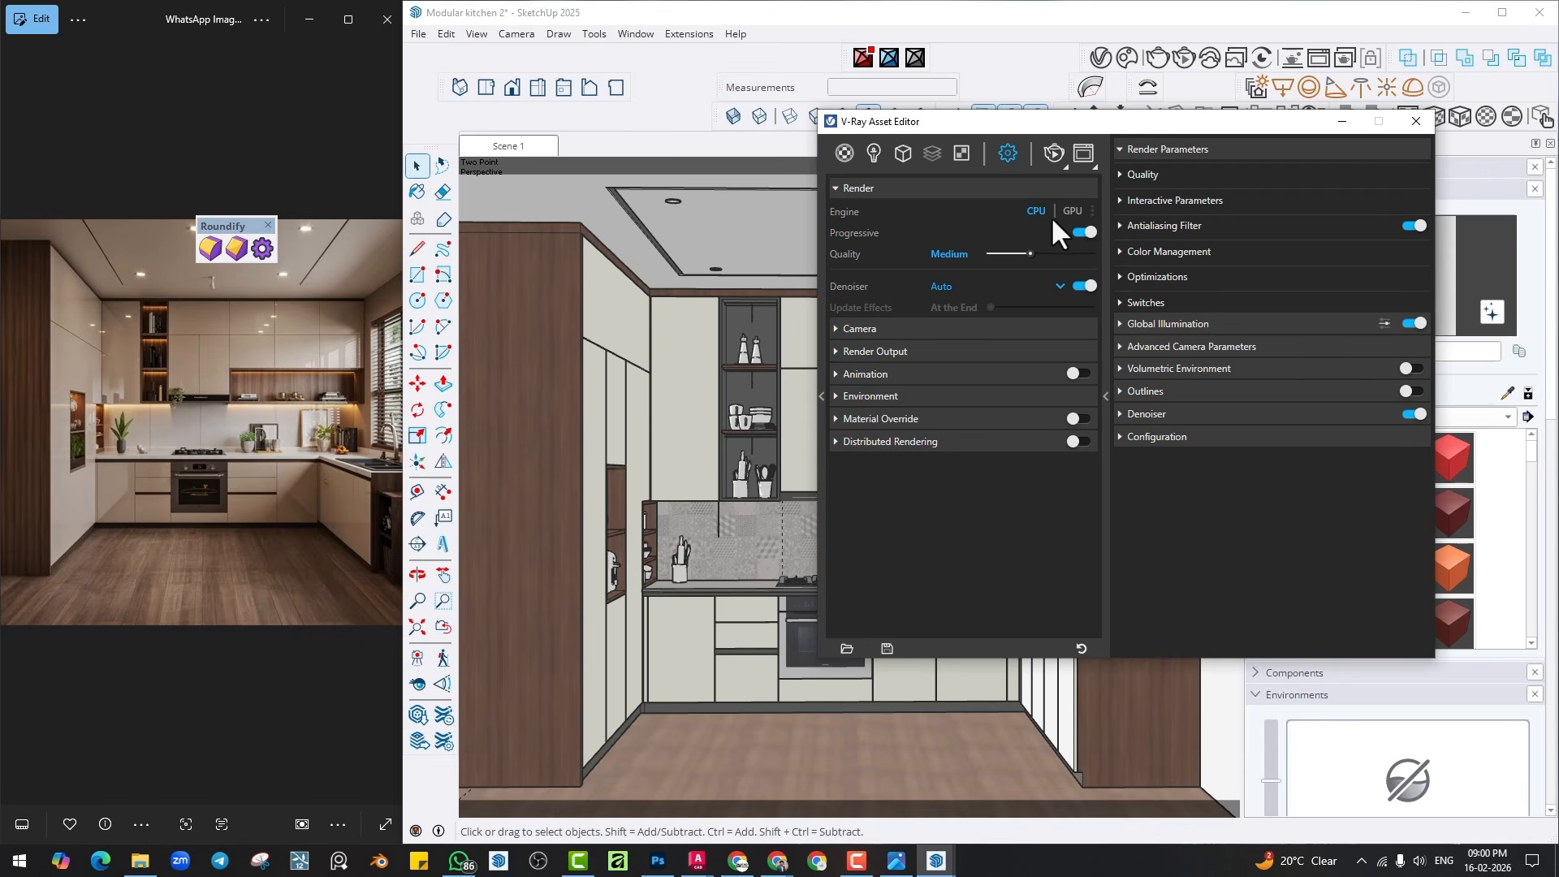
pyautogui.click(1073, 212)
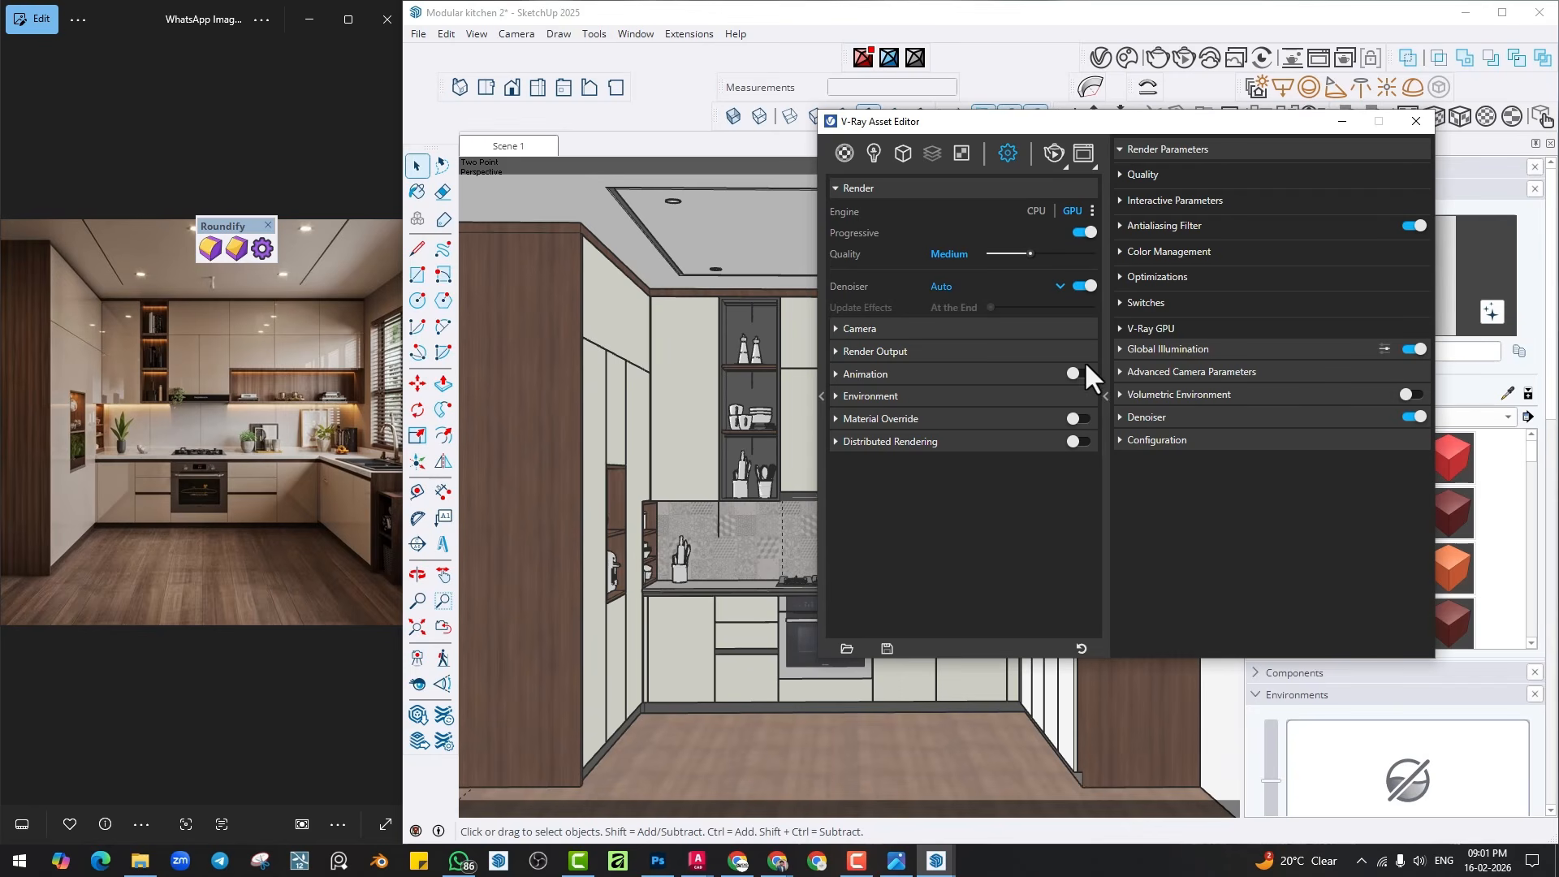
pyautogui.click(1036, 204)
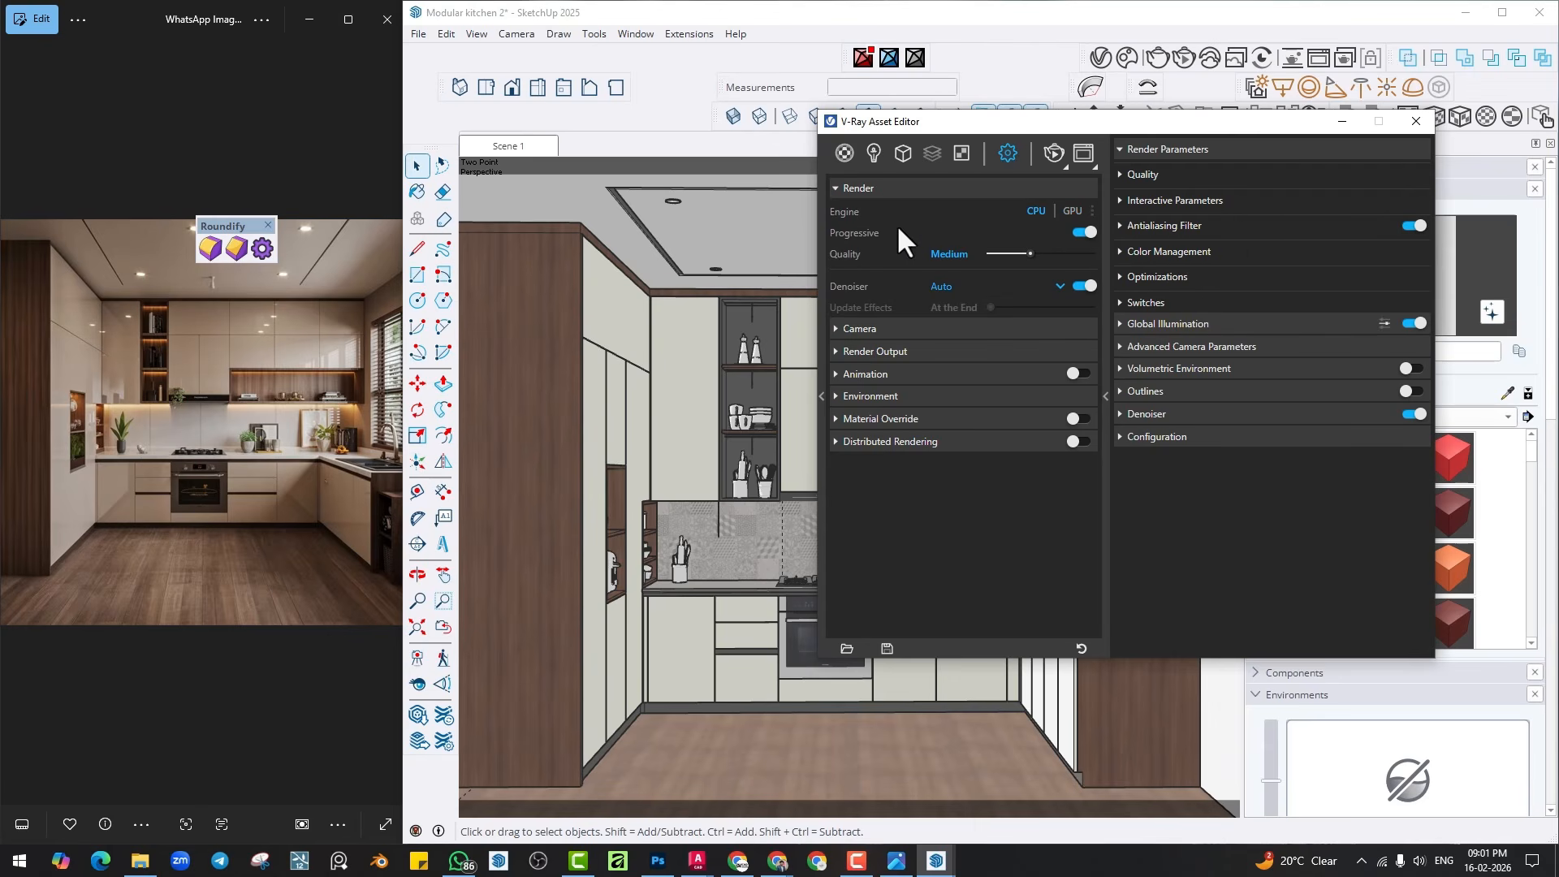
# Run a CPU test render with the frame buffer beside the Asset Editor, stop it early, and close the frame buffer.
pyautogui.click(1055, 152)
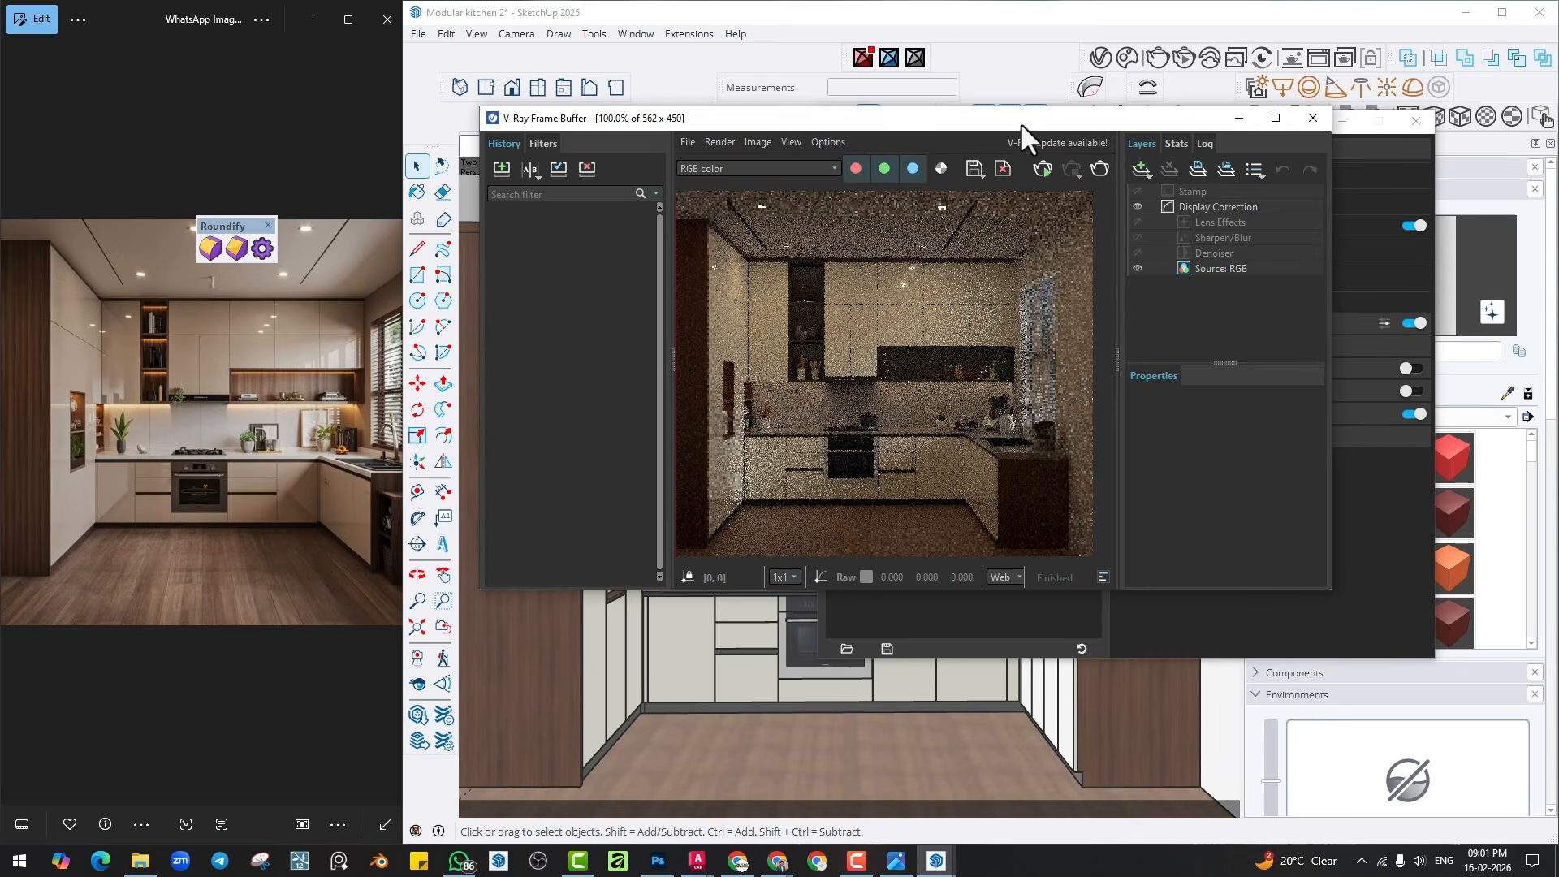
pyautogui.moveTo(1020, 124); pyautogui.dragTo(681, 108)
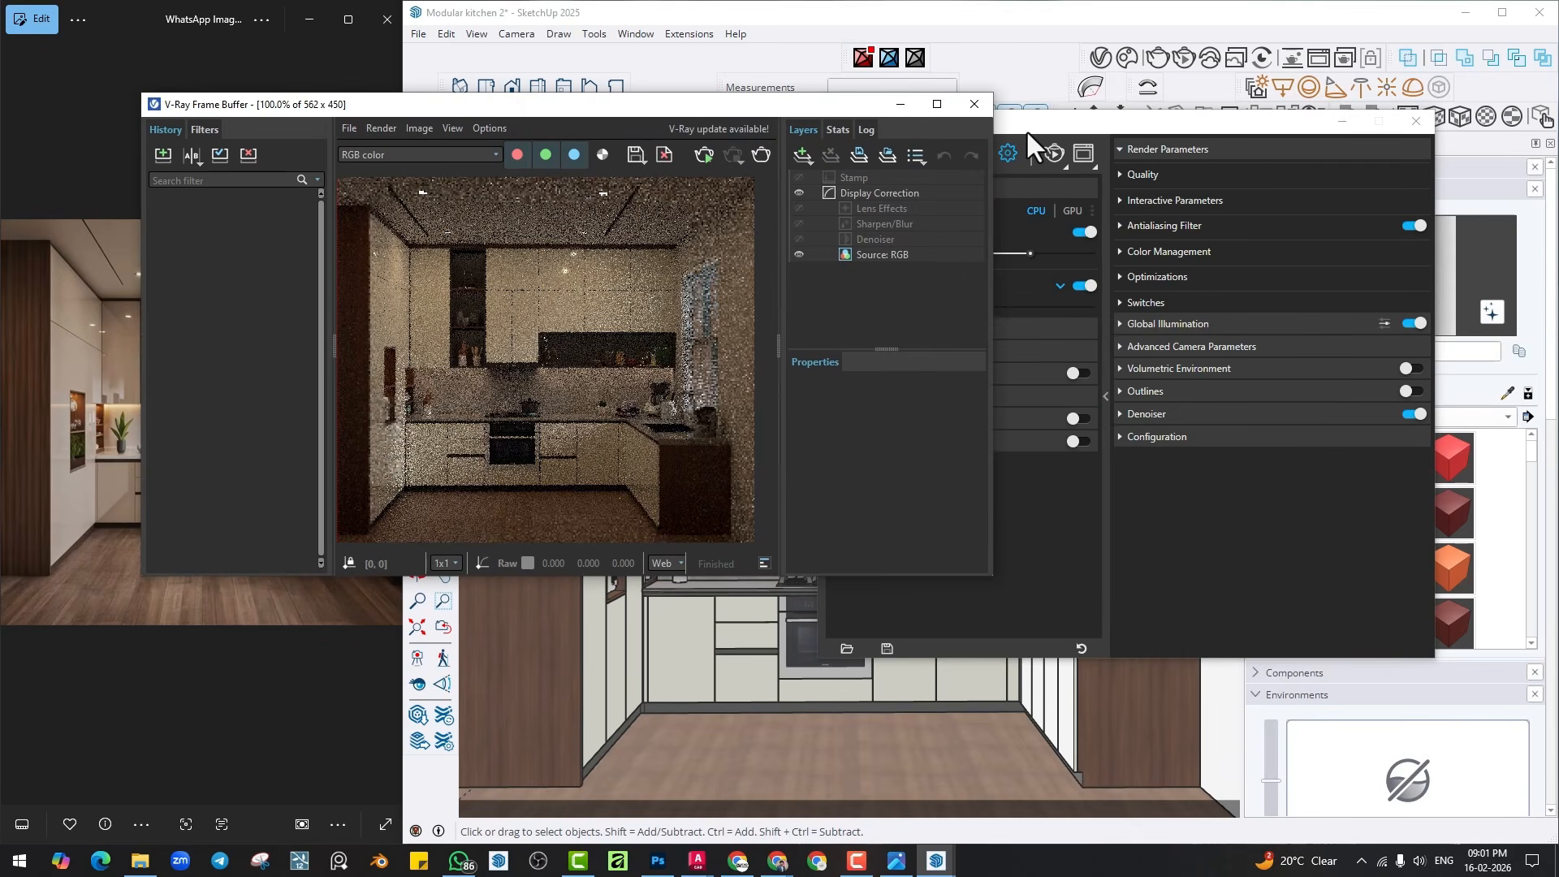
pyautogui.moveTo(1025, 129); pyautogui.dragTo(1172, 133)
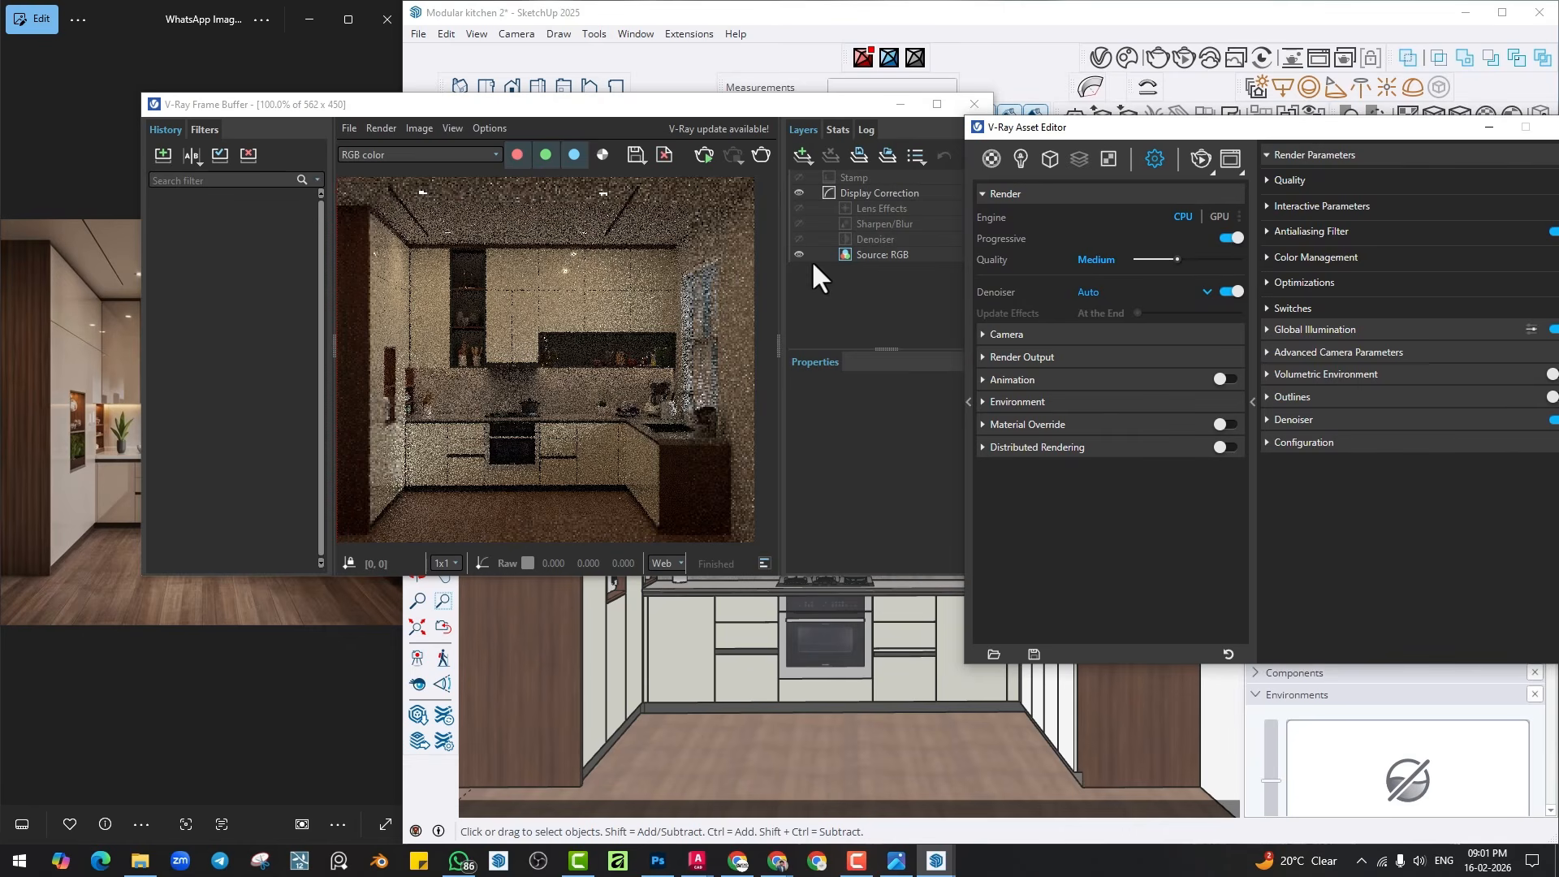
pyautogui.click(760, 155)
pyautogui.moveTo(734, 112); pyautogui.dragTo(599, 102)
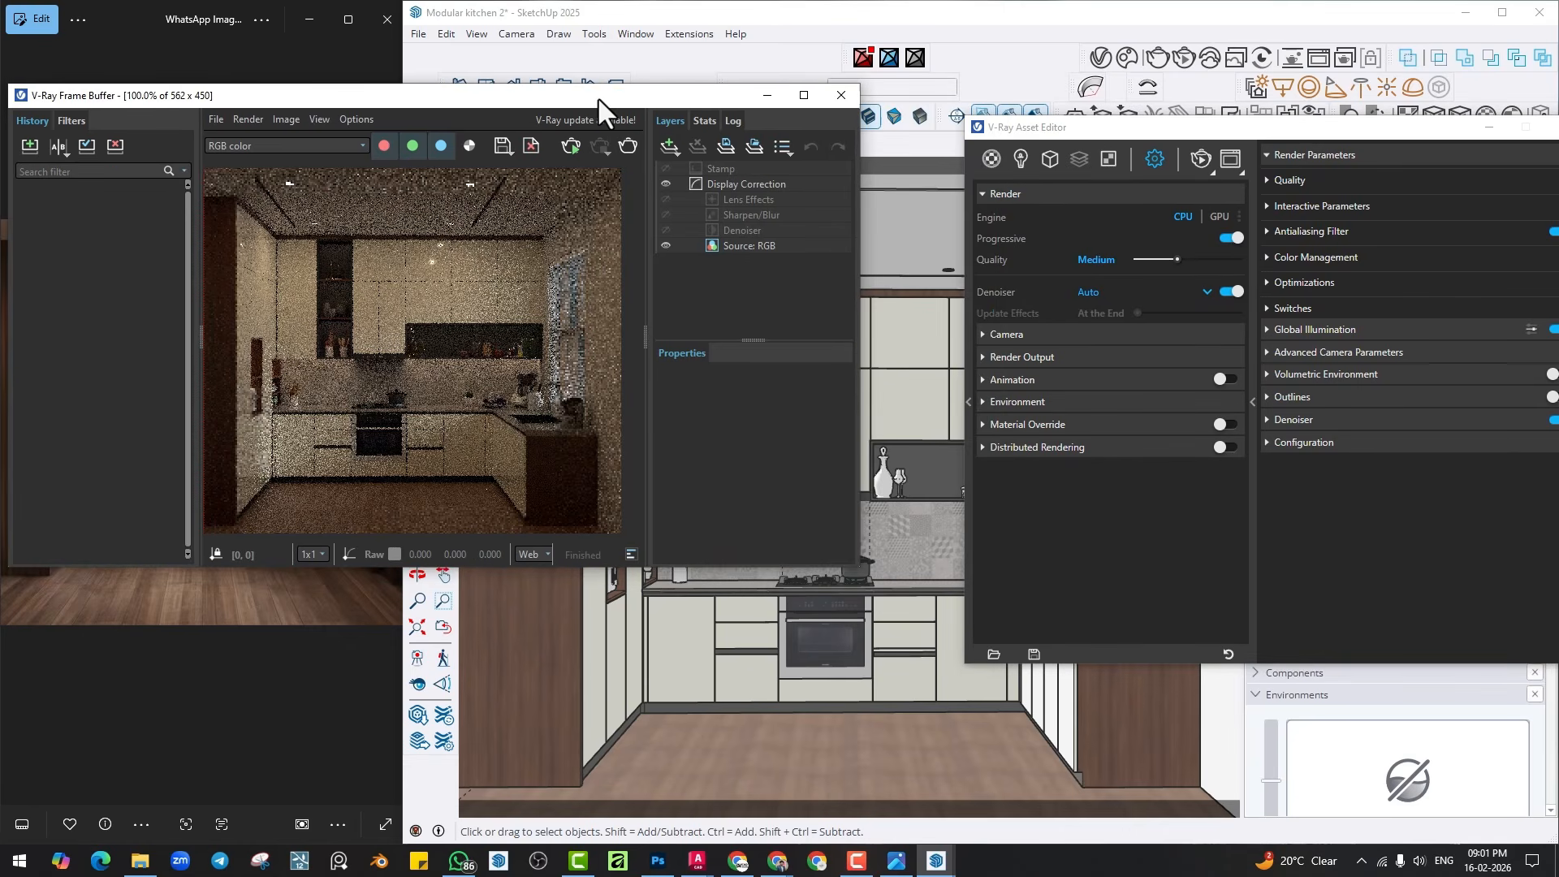
pyautogui.click(597, 144)
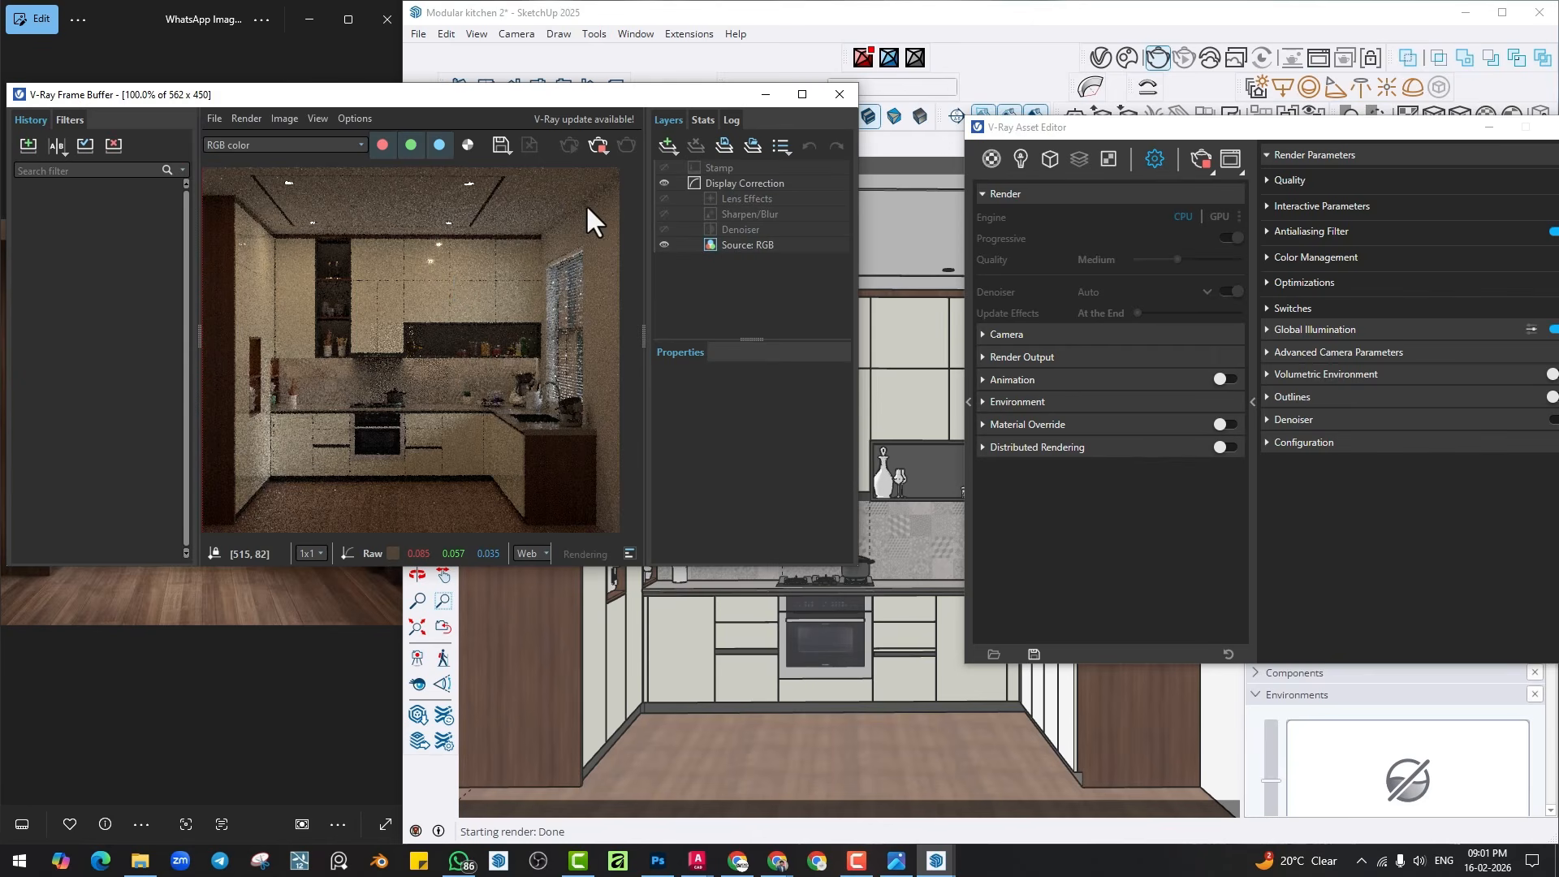
pyautogui.click(598, 144)
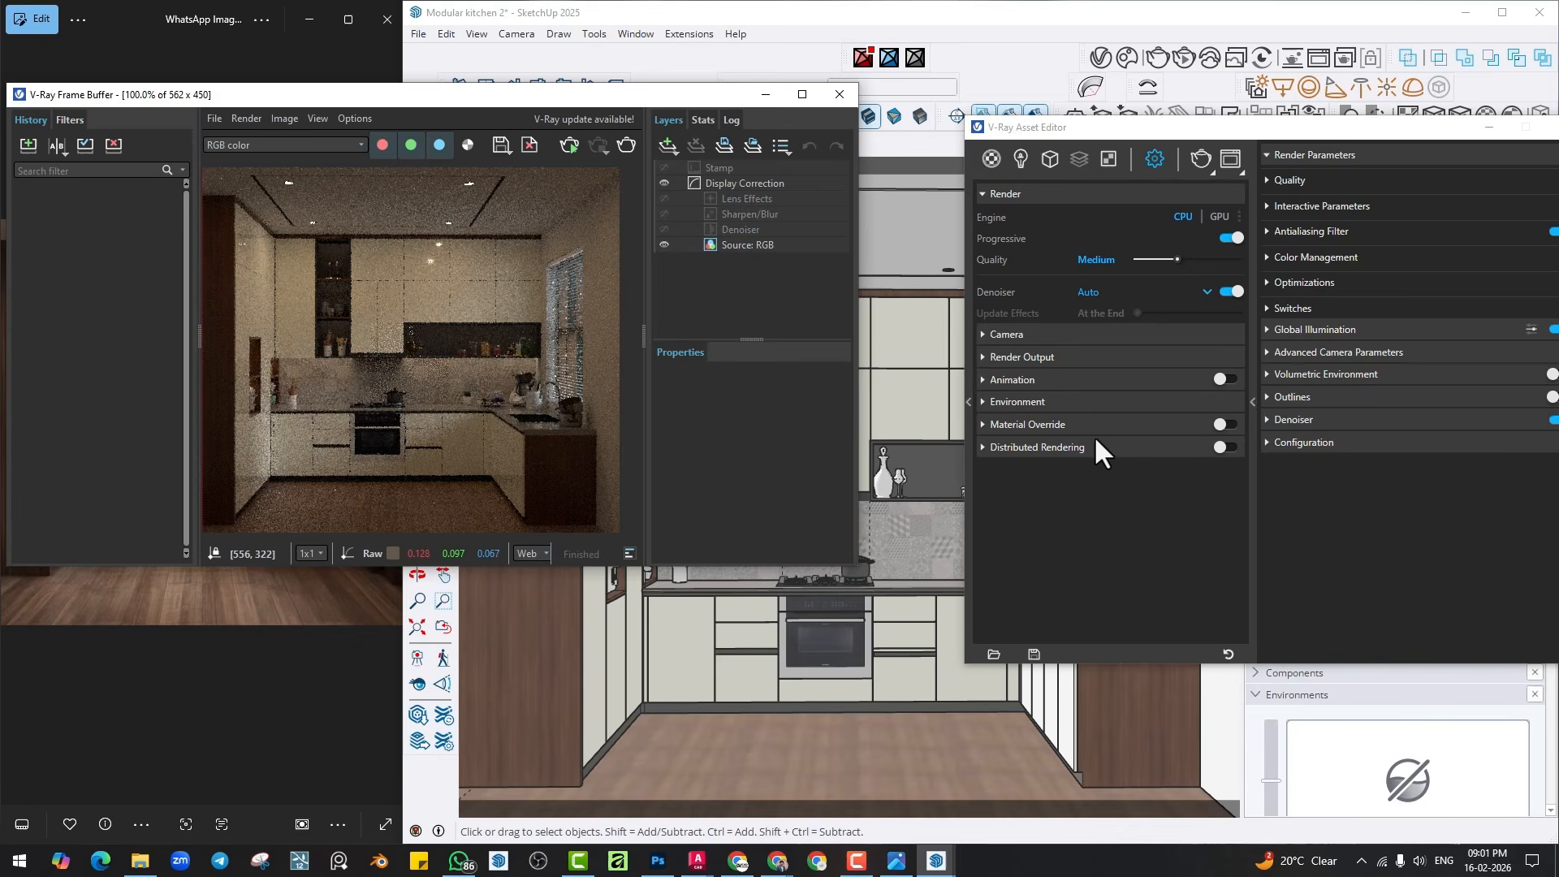
pyautogui.moveTo(552, 96); pyautogui.dragTo(623, 218)
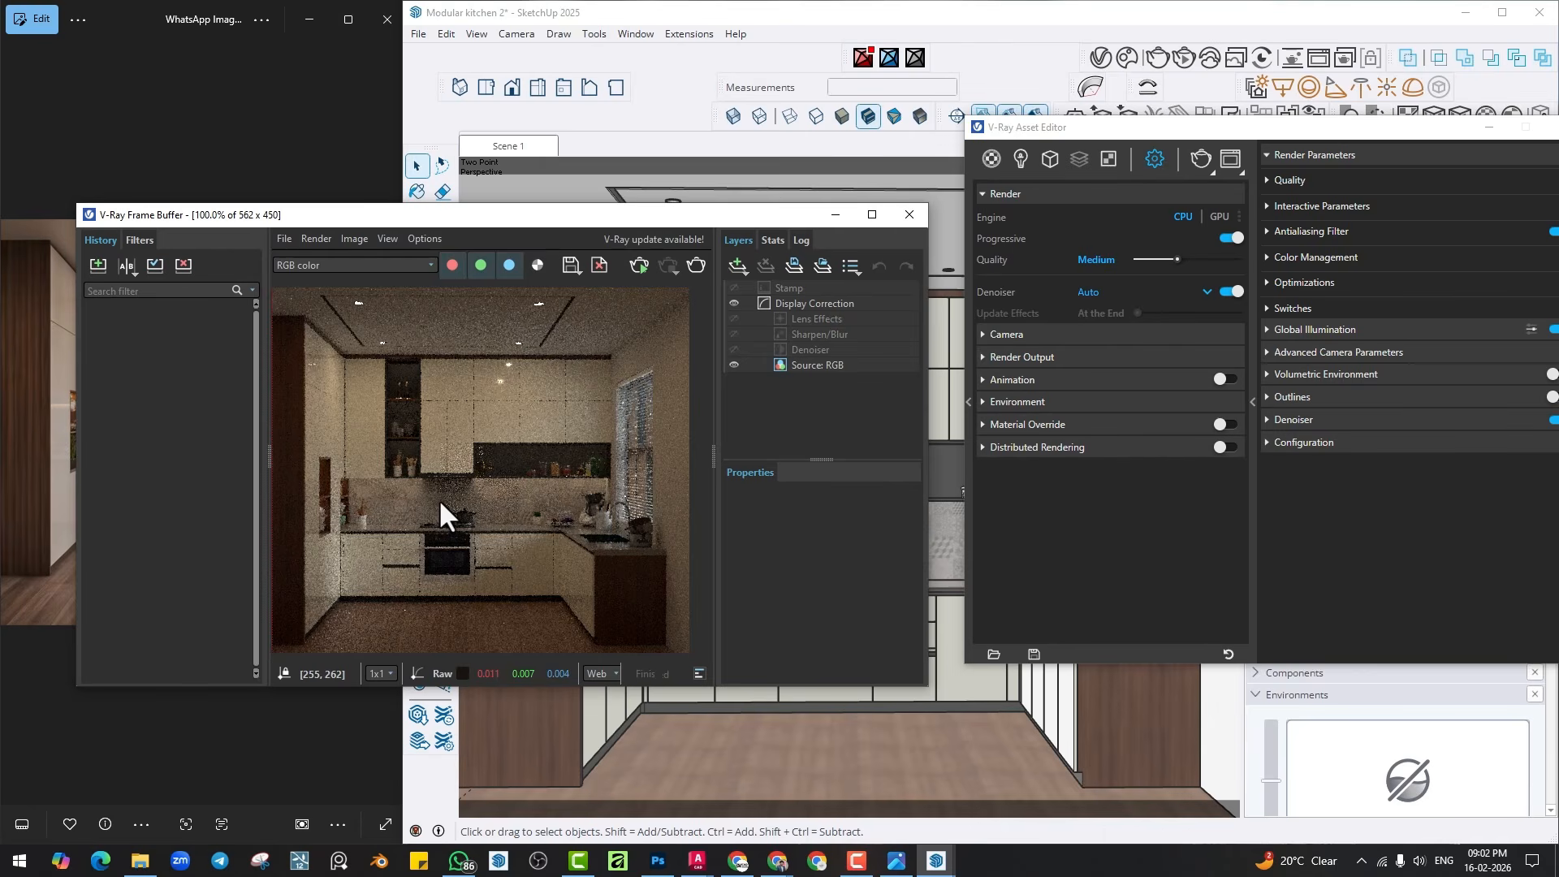
pyautogui.click(908, 215)
# Paint the back panel of the tall open shelf unit with the brown wood material Generic#1.
pyautogui.scroll(6, 771, 343)
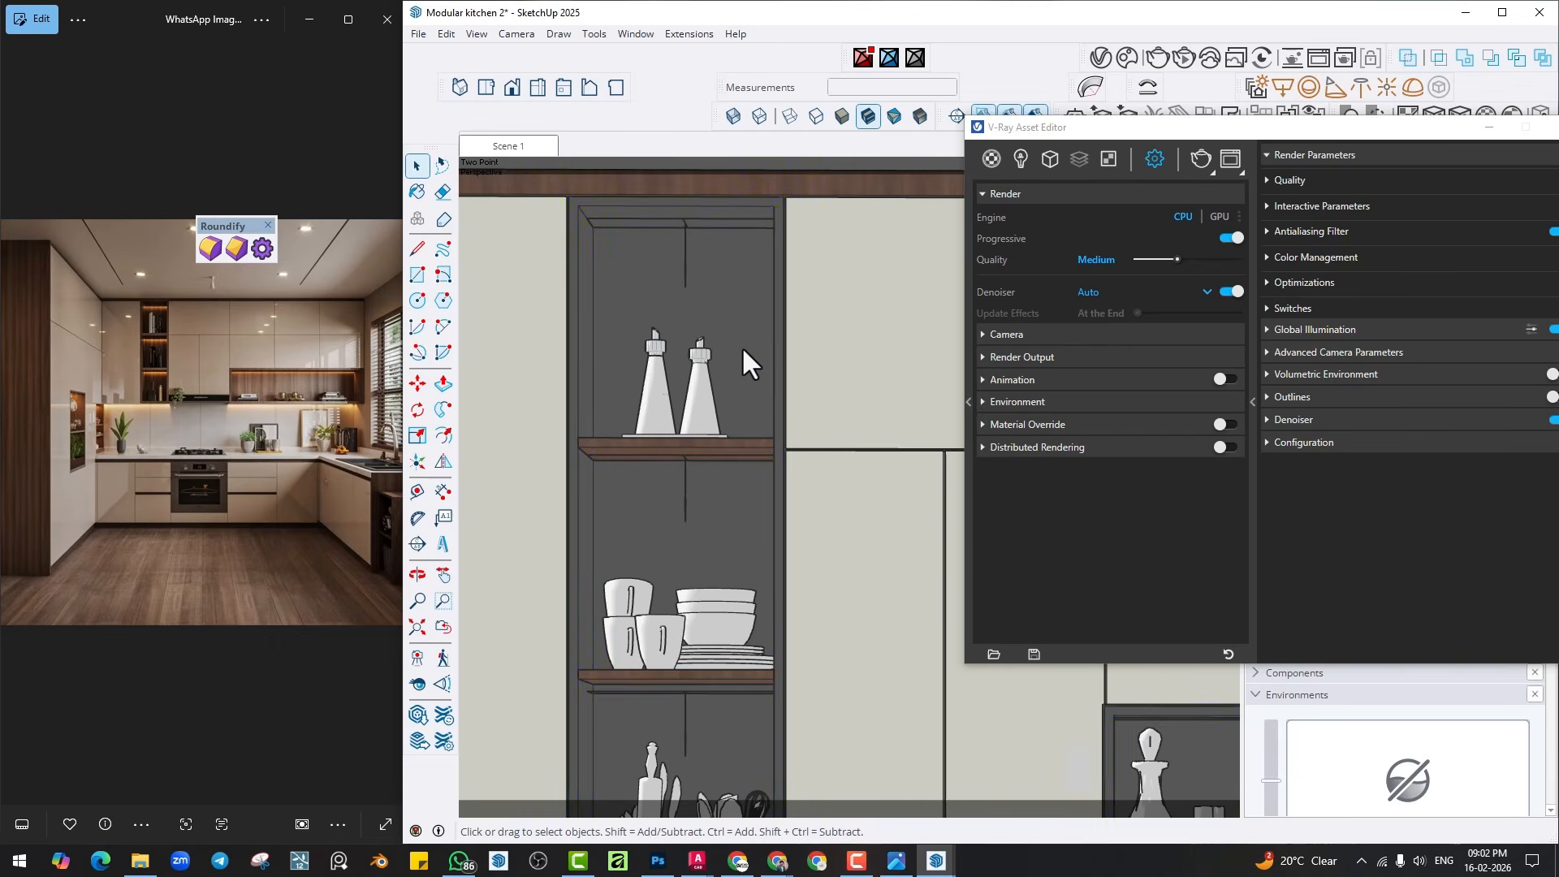
pyautogui.click(417, 191)
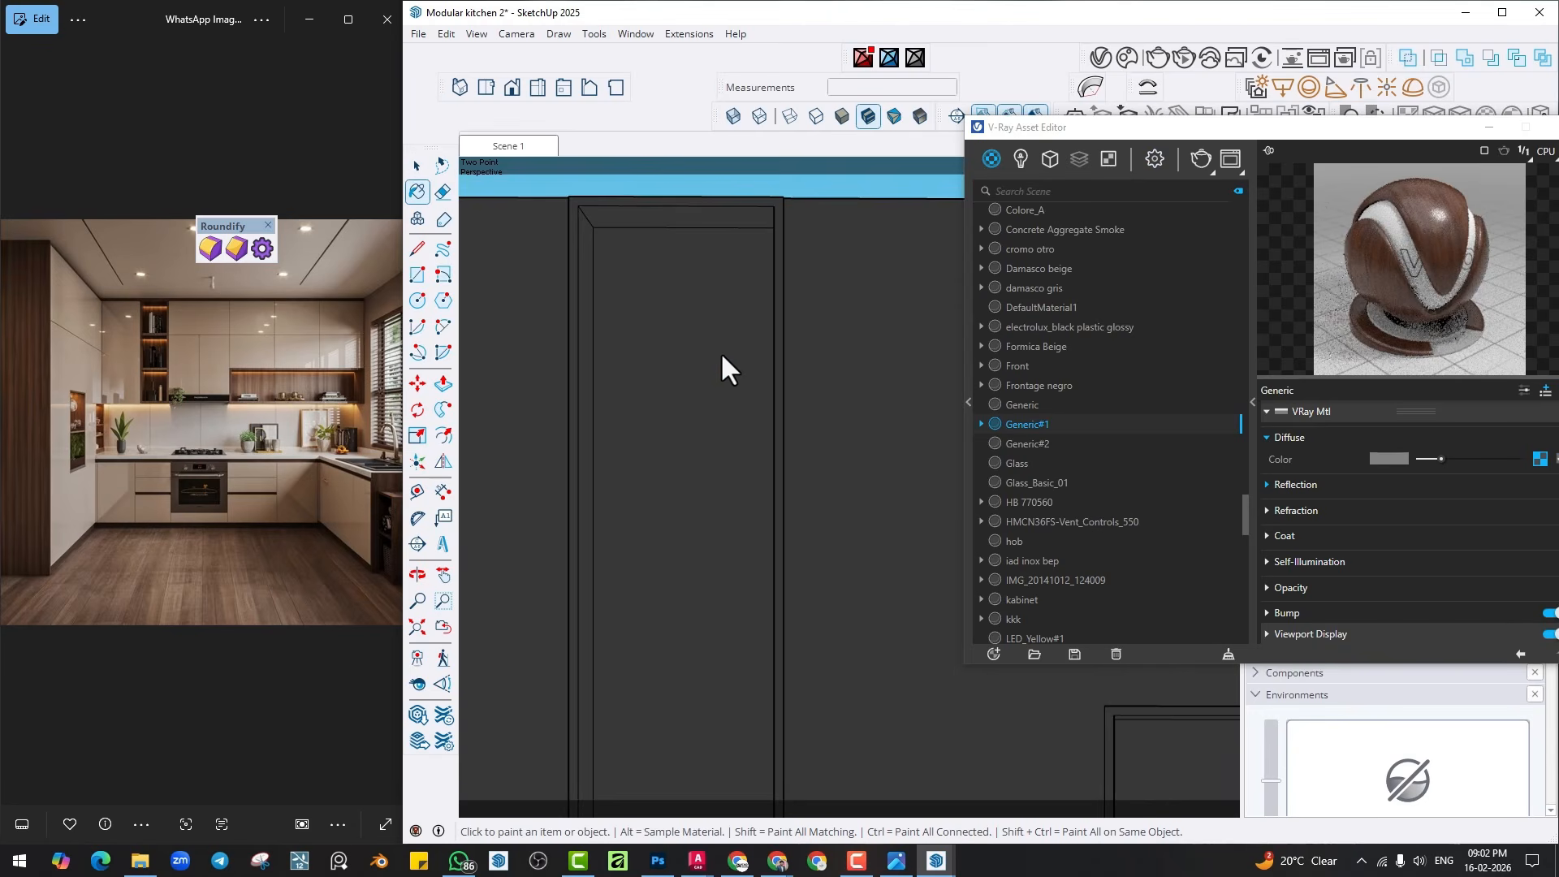
pyautogui.click(699, 335)
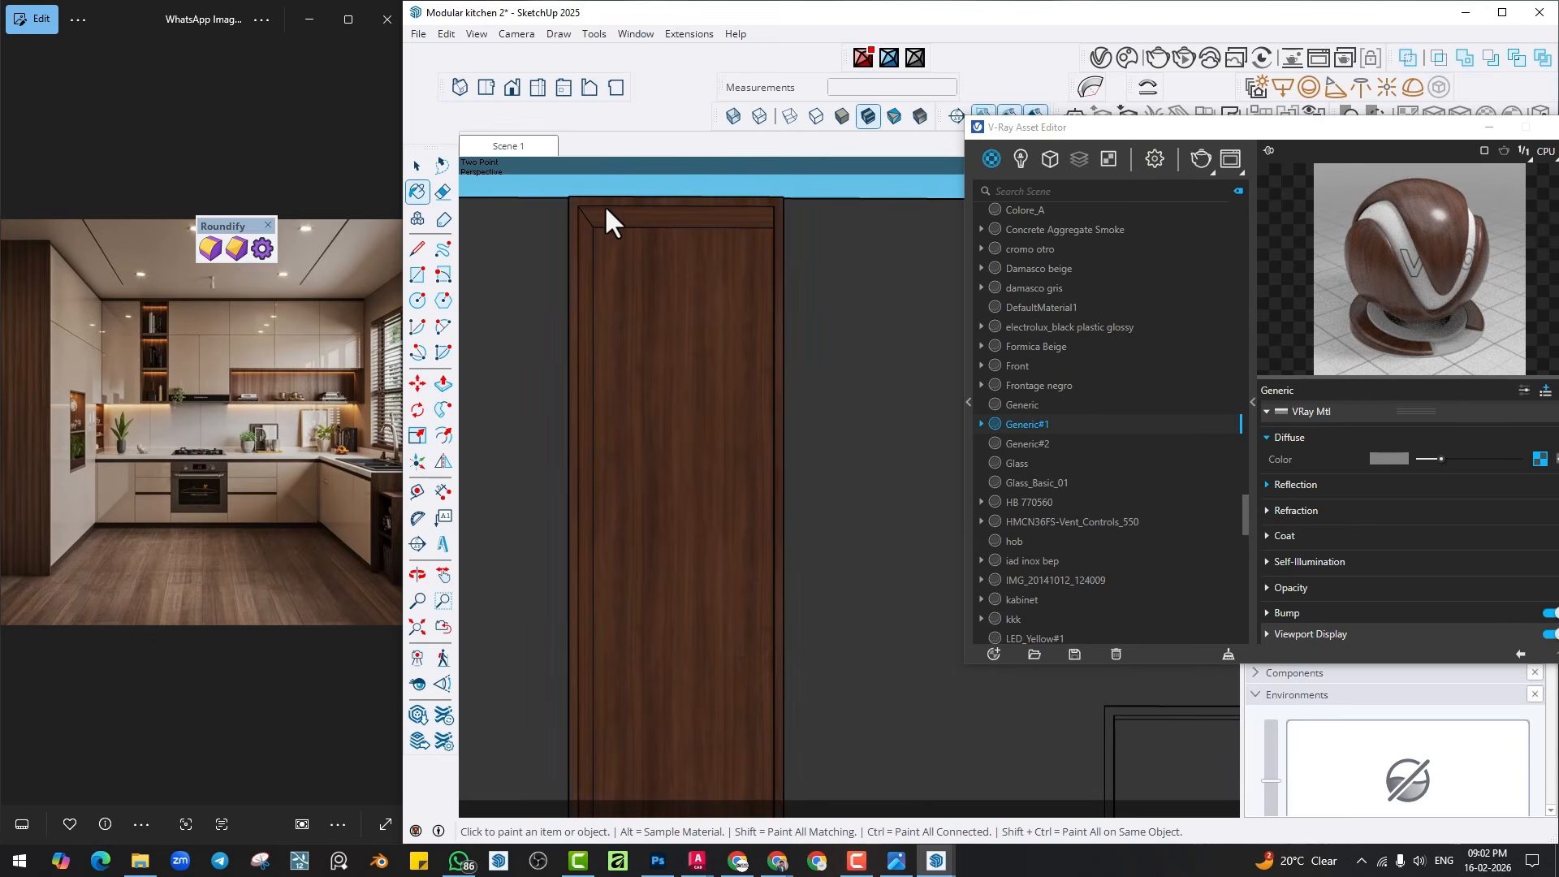
# Paint the unpainted side panel of the tall shelf unit with the same wood and restore the Scene 1 view.
pyautogui.scroll(-3, 768, 372)
pyautogui.moveTo(696, 781)
pyautogui.mouseDown(button='middle')
pyautogui.moveTo(654, 695)
pyautogui.moveTo(625, 417)
pyautogui.moveTo(789, 461)
pyautogui.moveTo(731, 523)
pyautogui.moveTo(821, 519)
pyautogui.moveTo(776, 511)
pyautogui.moveTo(837, 531)
pyautogui.mouseUp(button='middle')
pyautogui.moveTo(737, 535); pyautogui.dragTo(837, 535, button='middle')
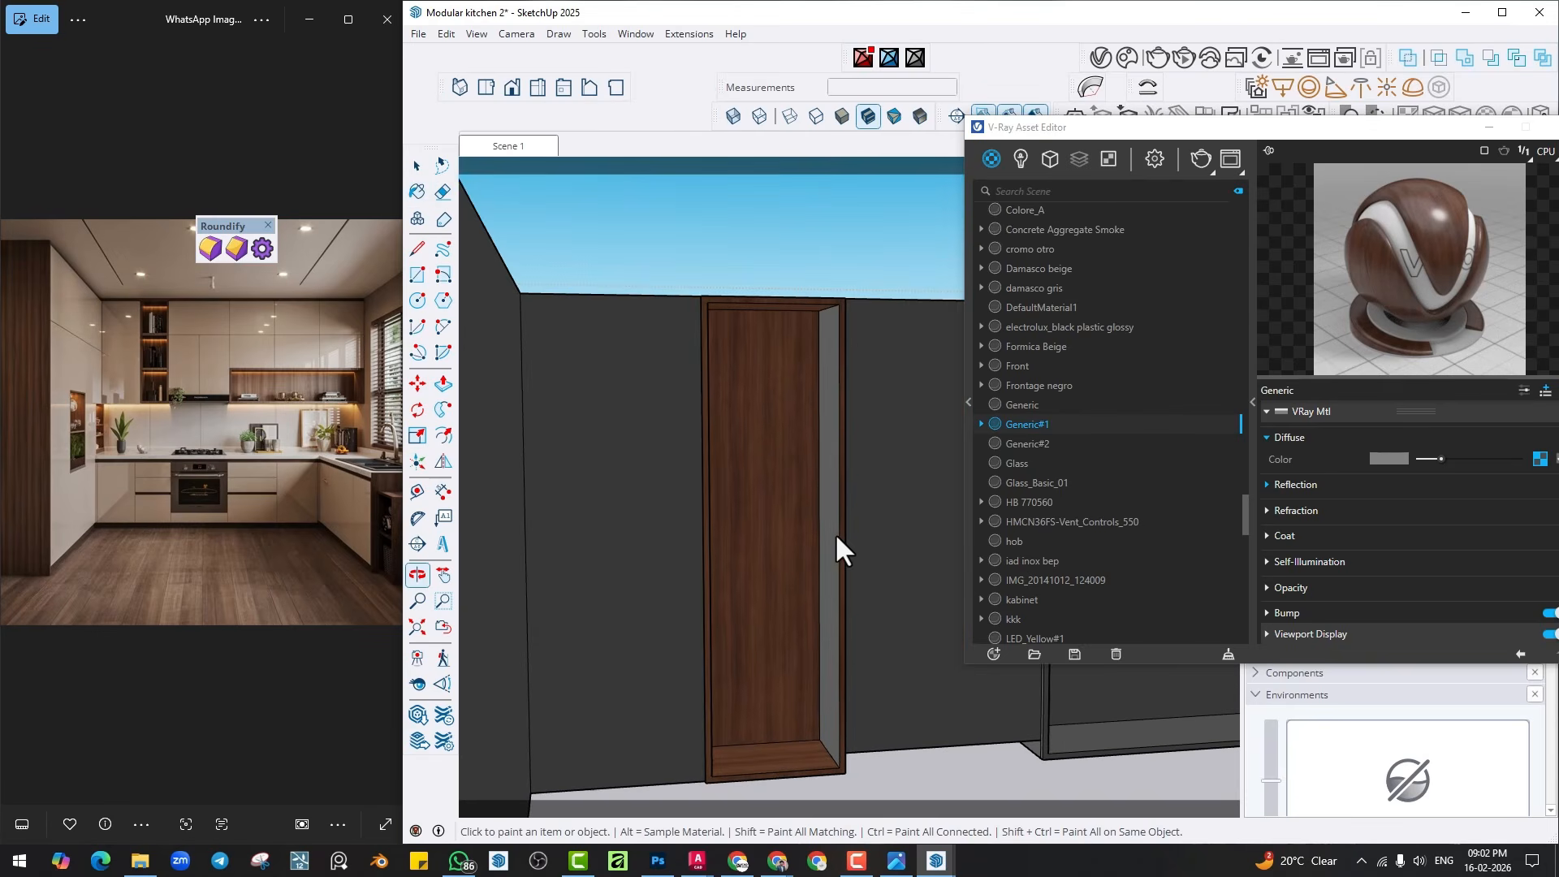
pyautogui.scroll(3, 837, 536)
pyautogui.click(840, 539)
pyautogui.scroll(-4, 838, 539)
pyautogui.press('space')
pyautogui.click(529, 147)
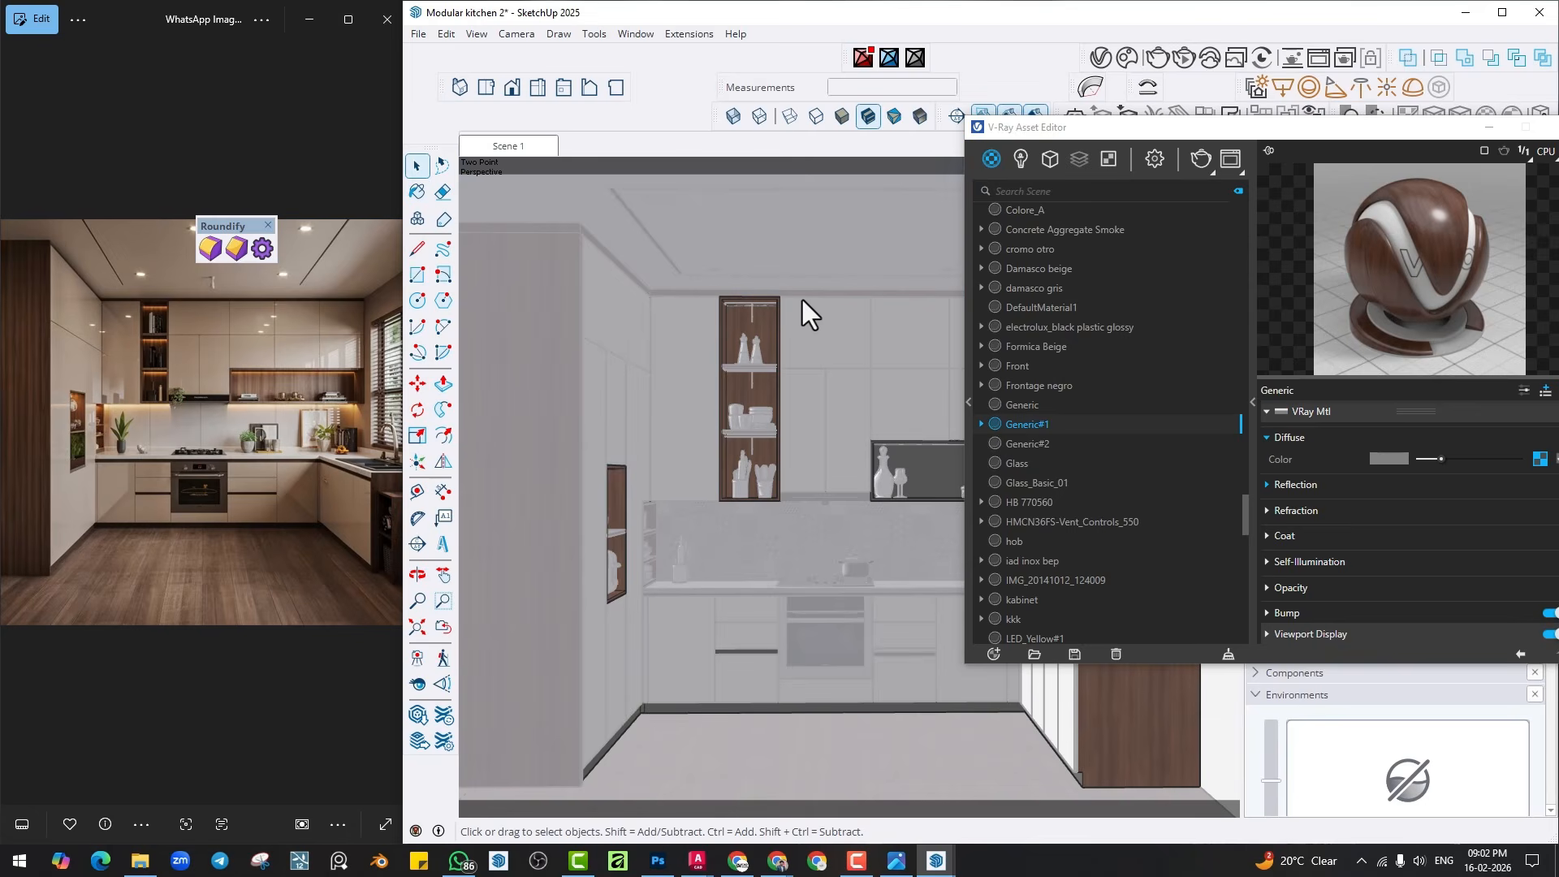
pyautogui.scroll(5, 764, 377)
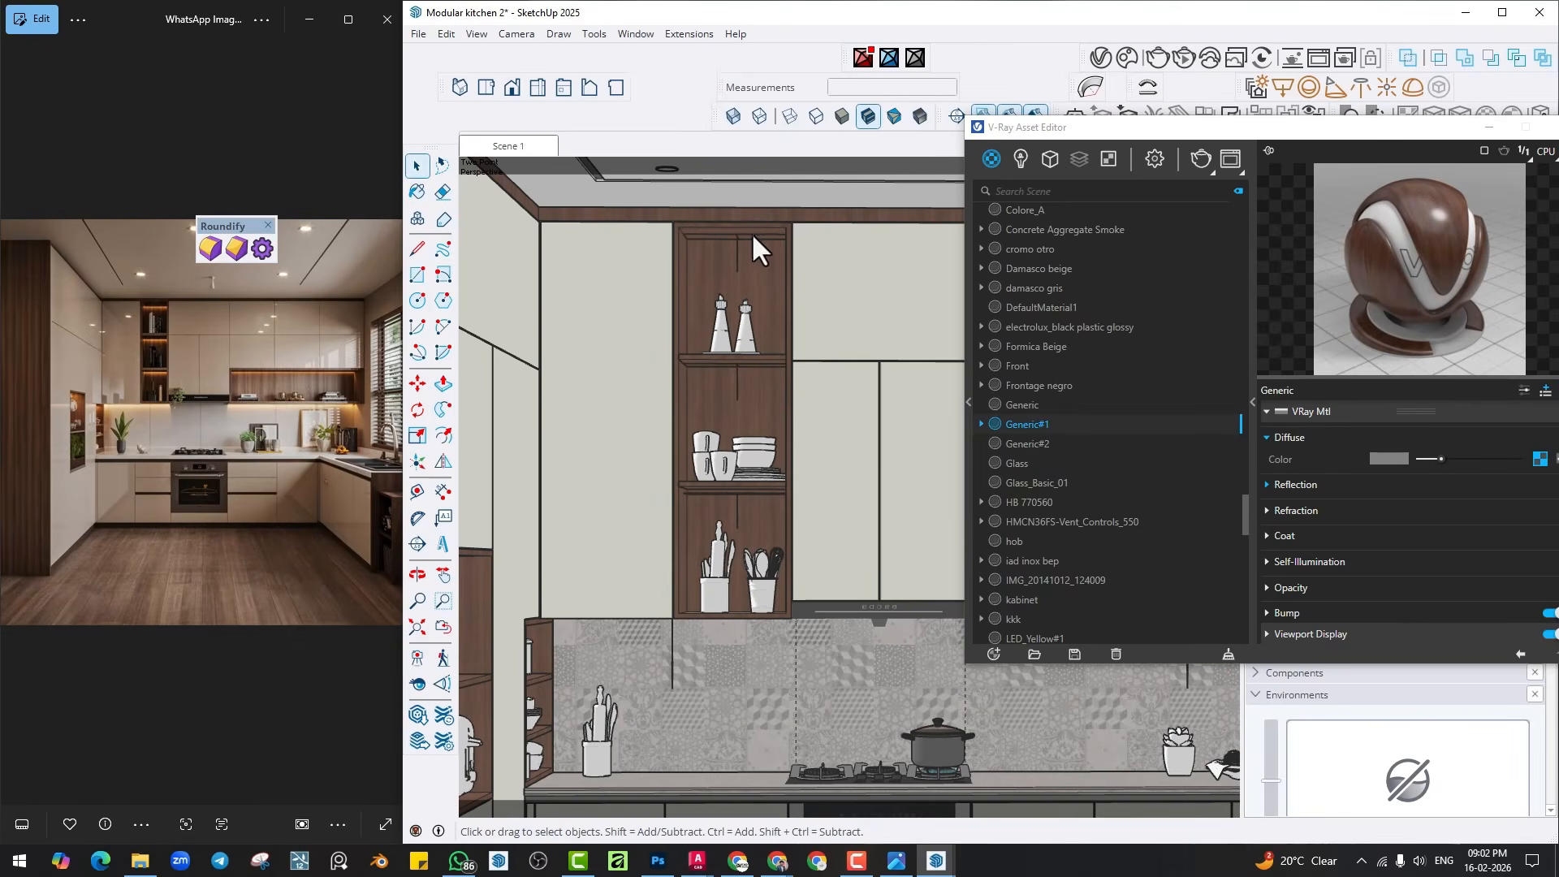
pyautogui.click(526, 148)
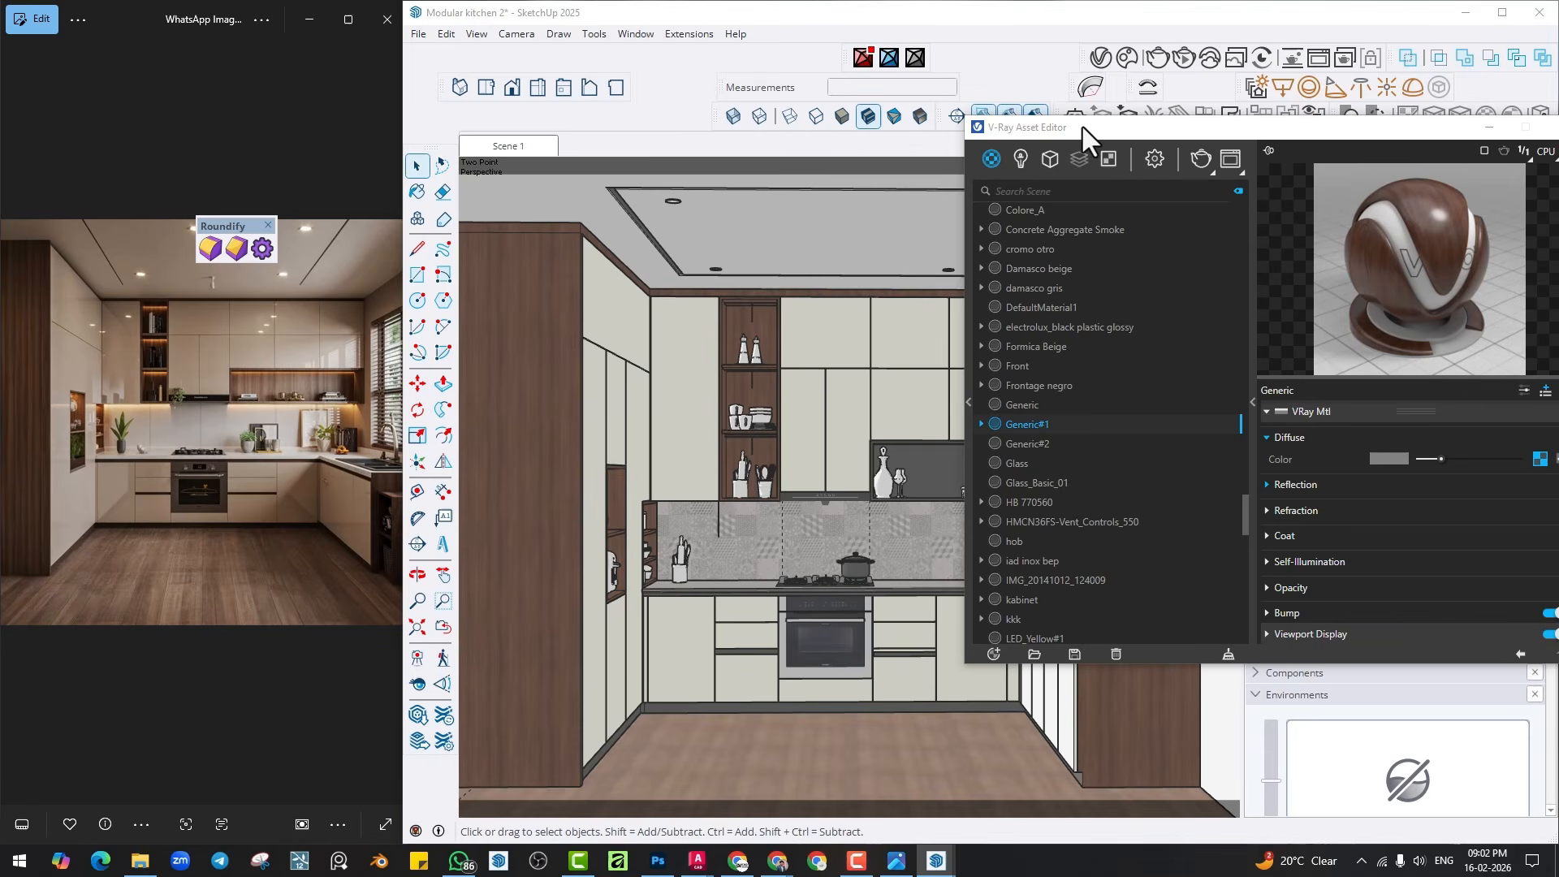
# Open the V-Ray render settings and expand the Quality parameters.
pyautogui.moveTo(1083, 126); pyautogui.dragTo(1063, 125)
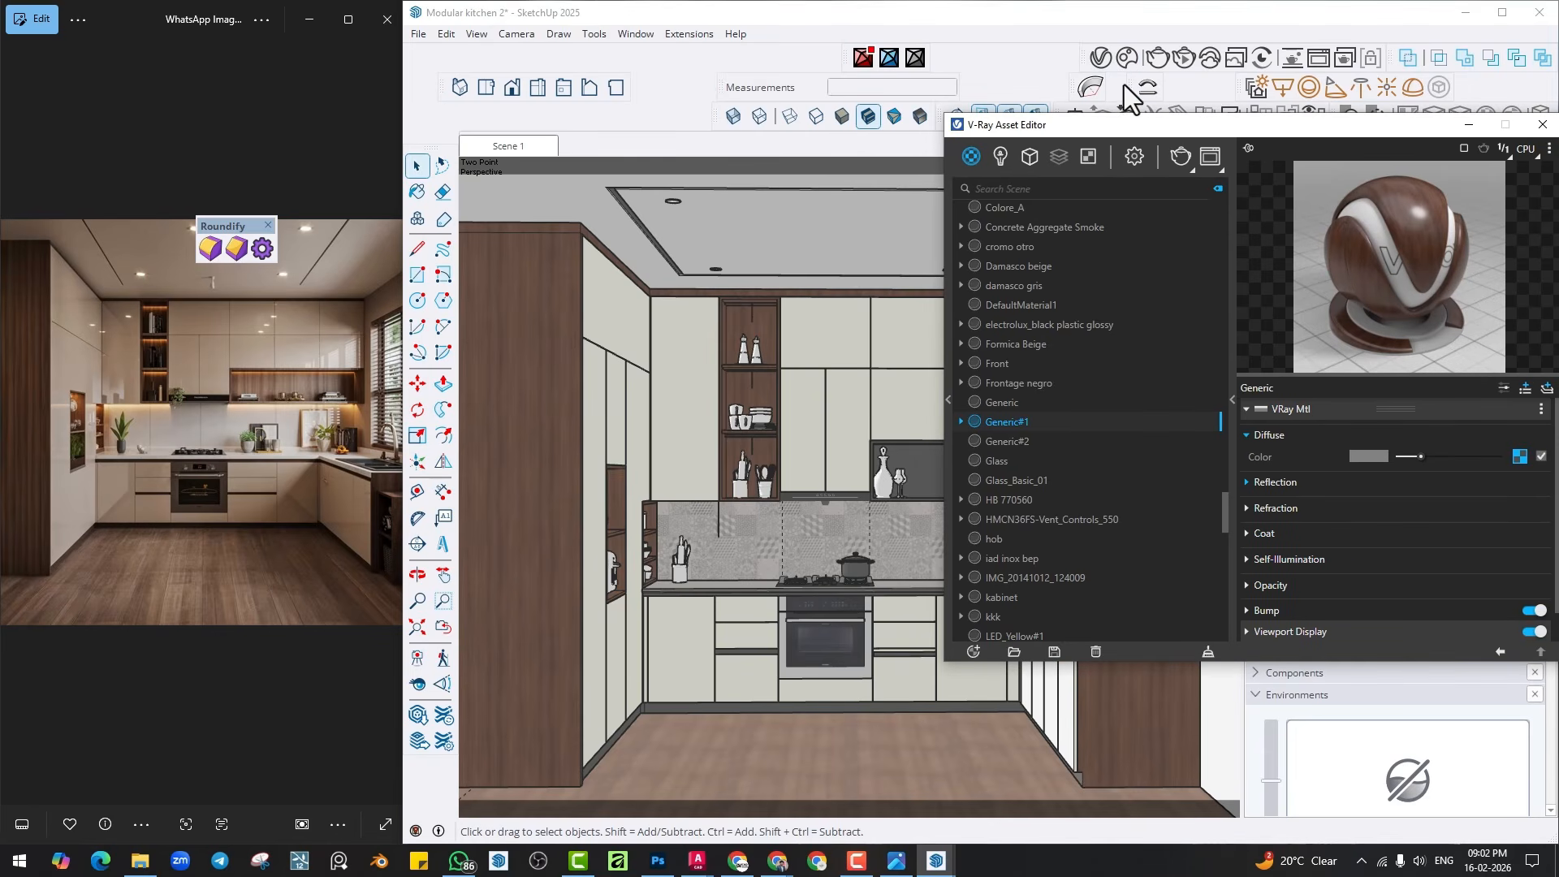
pyautogui.click(1134, 156)
pyautogui.moveTo(1115, 125); pyautogui.dragTo(902, 122)
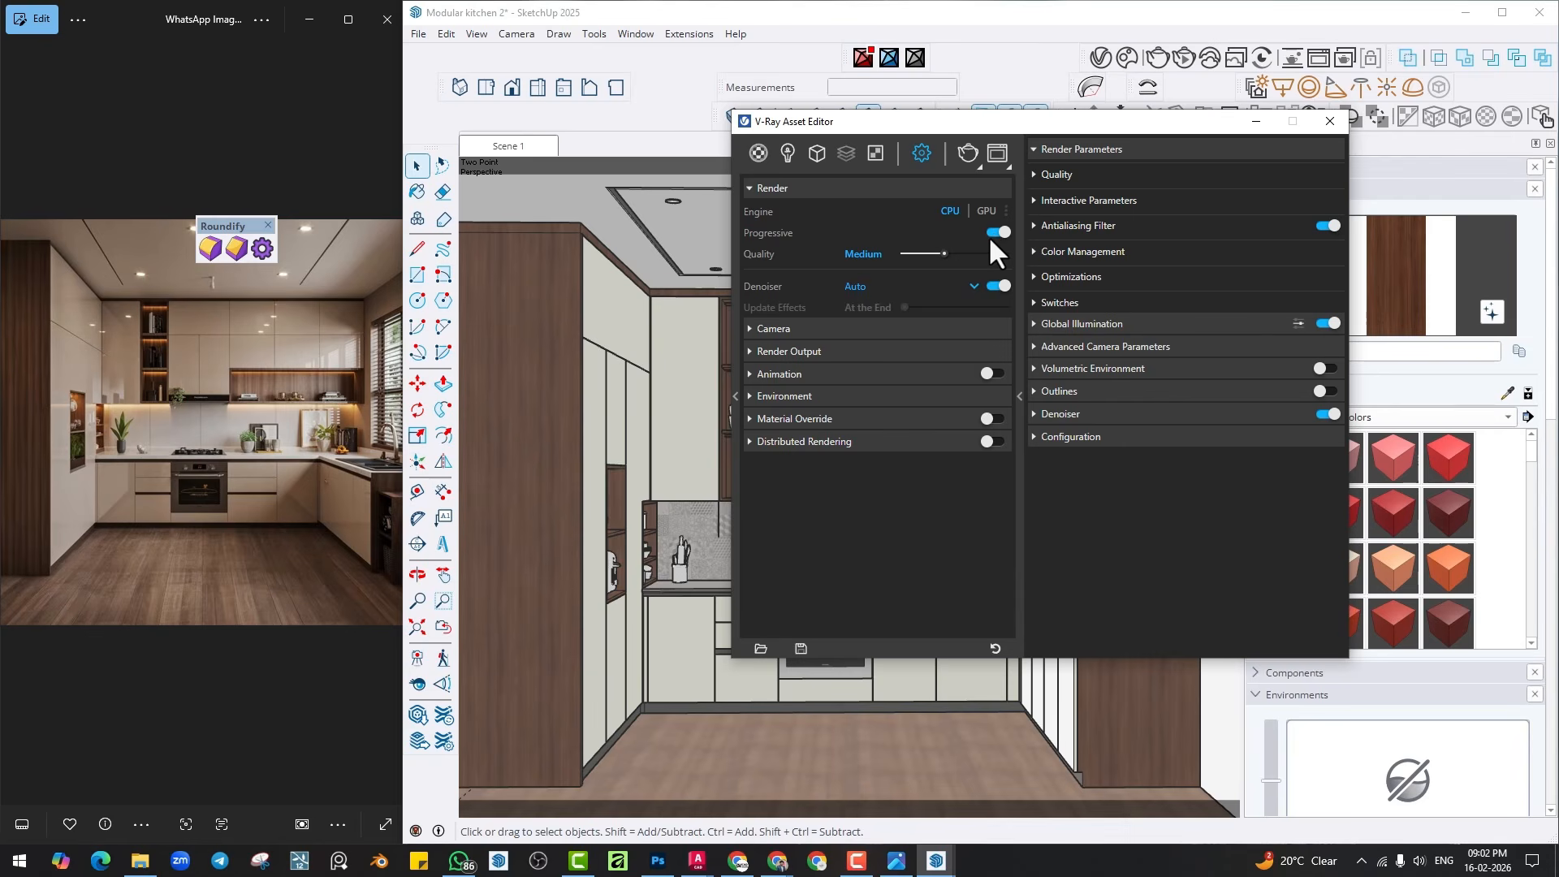
pyautogui.click(1051, 171)
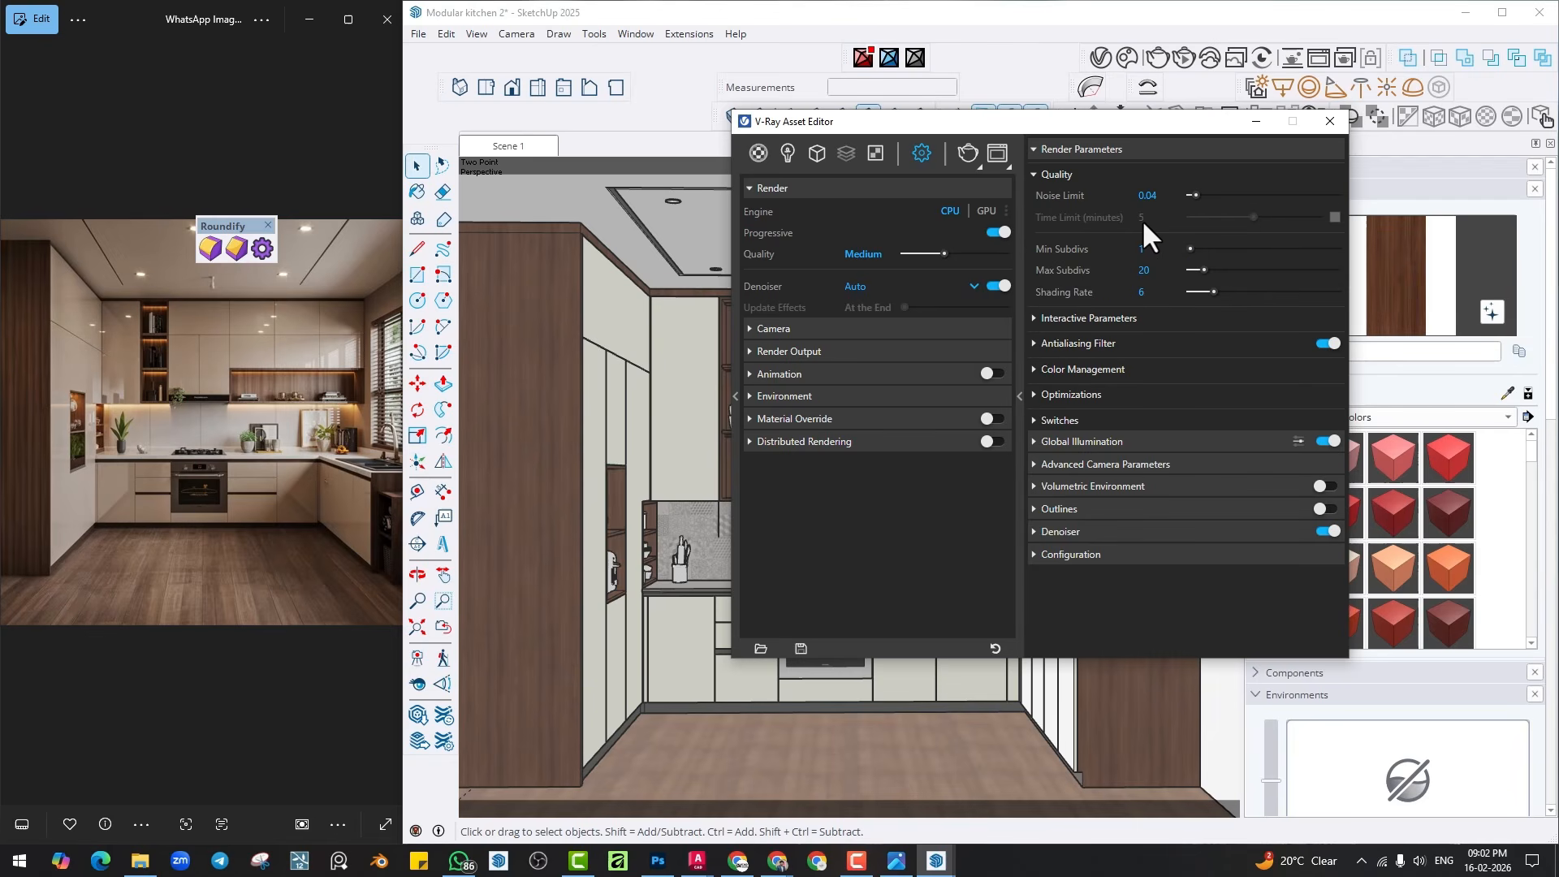
# Switch off Progressive rendering to inspect the Bucket Size setting, and switch Progressive on again.
pyautogui.click(997, 232)
pyautogui.click(1134, 220)
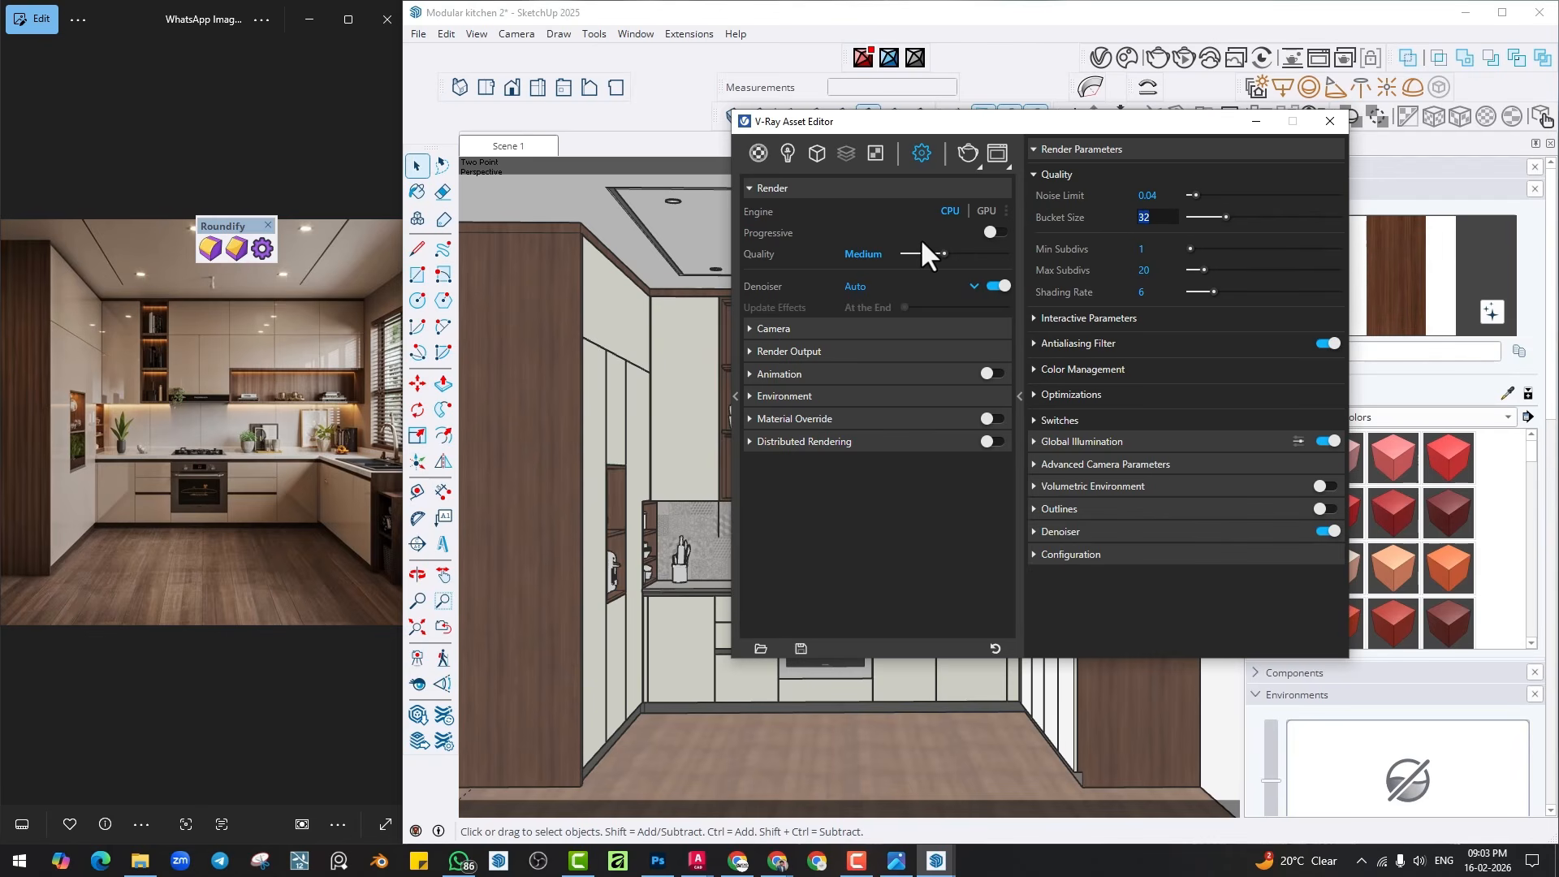
pyautogui.click(997, 233)
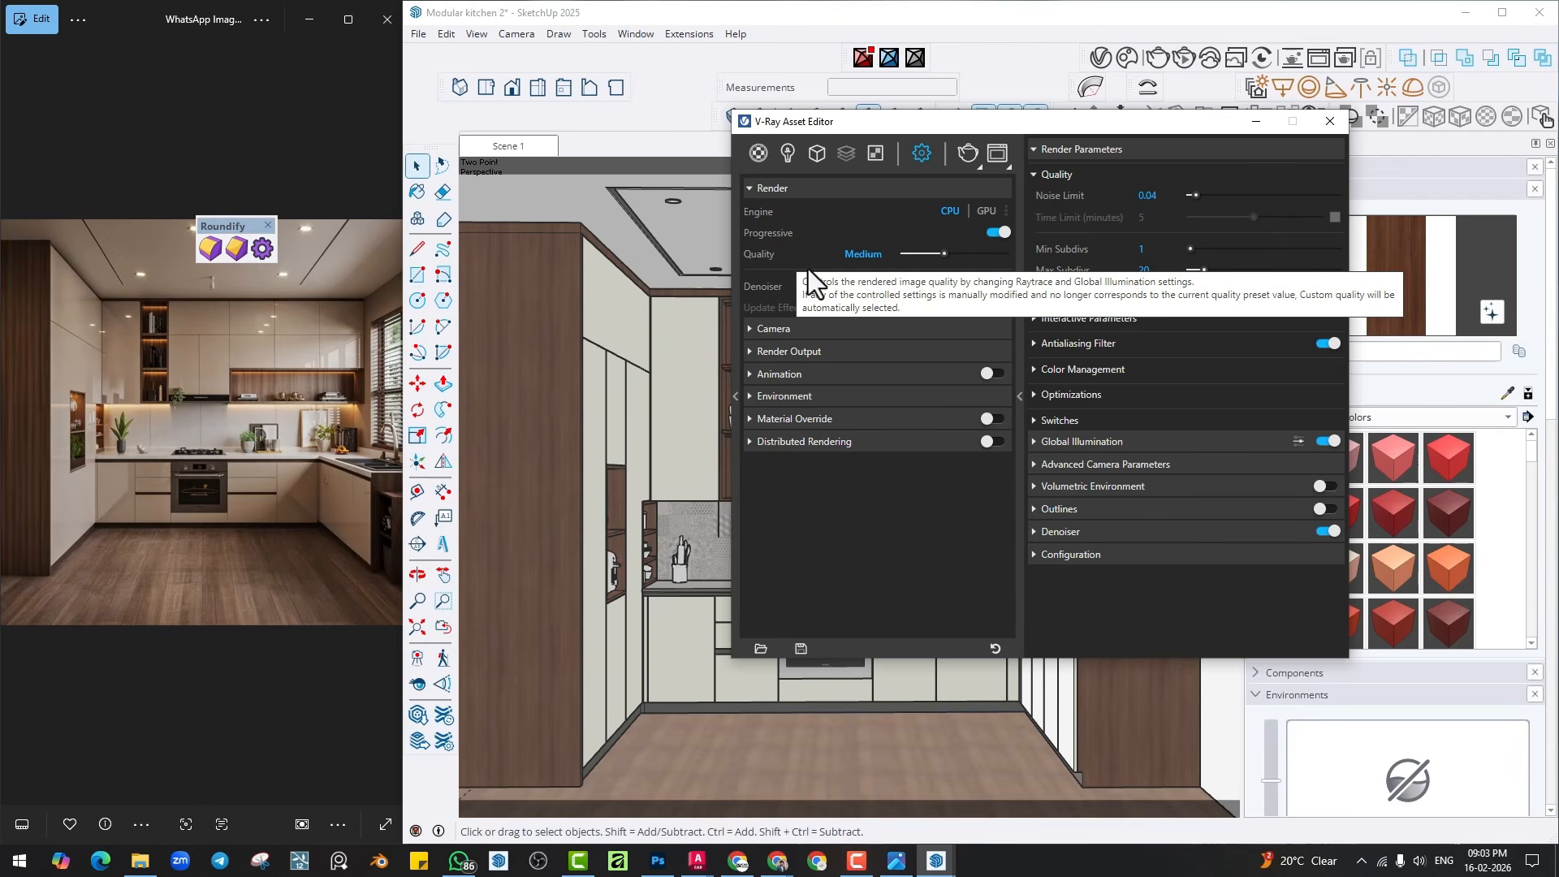
# Enlarge the Asset Editor and examine the Global Illumination, Optimizations, Antialiasing Filter and Switches parameters.
pyautogui.click(1063, 442)
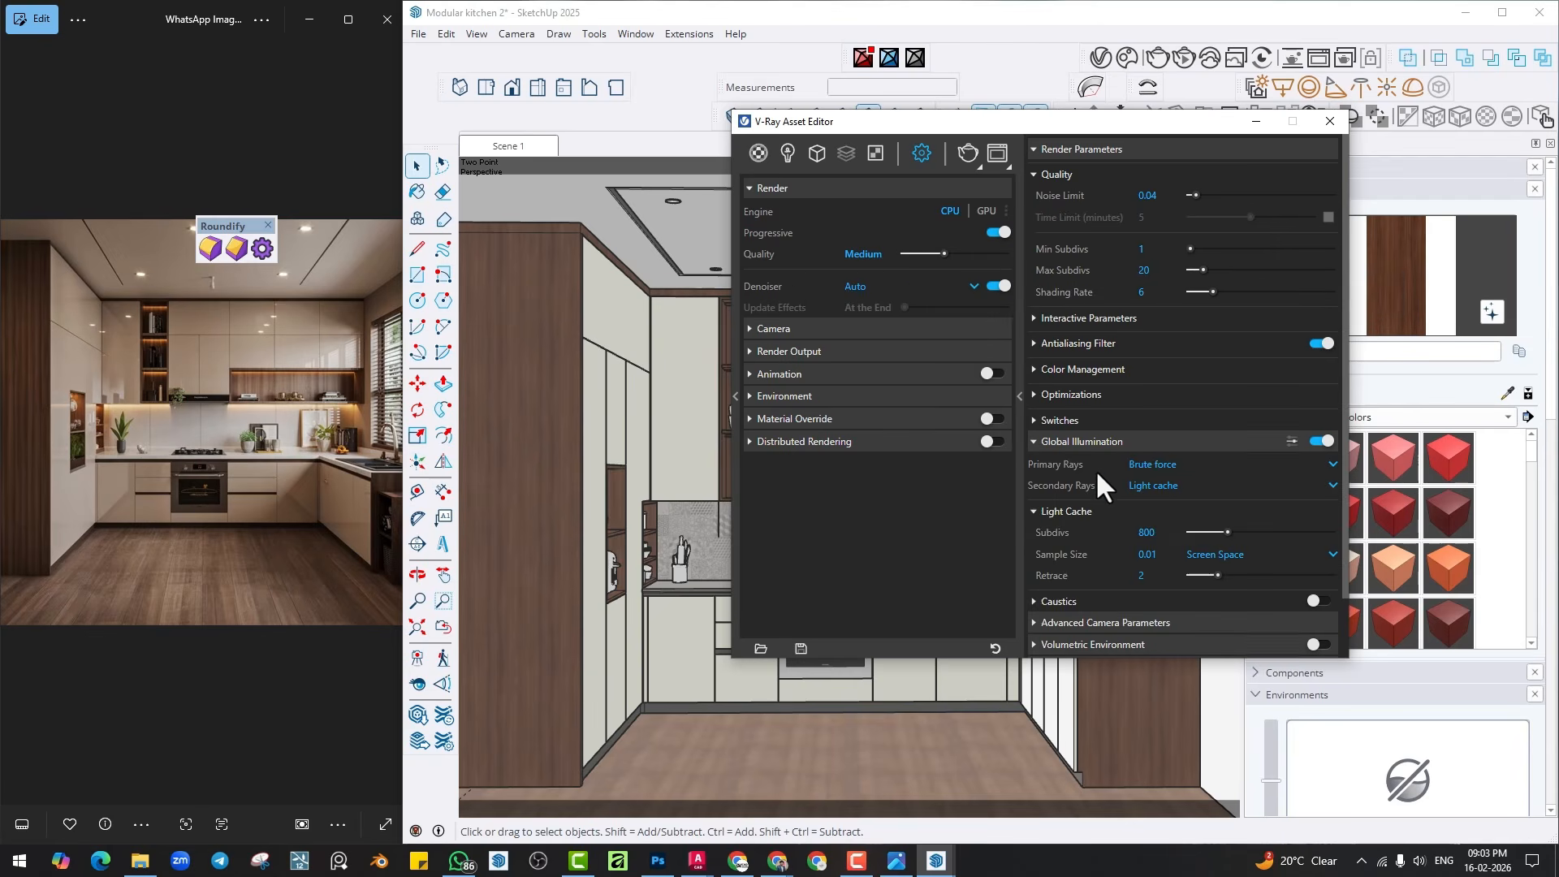
pyautogui.click(1076, 393)
pyautogui.scroll(-3, 1144, 568)
pyautogui.moveTo(1158, 656); pyautogui.dragTo(1153, 838)
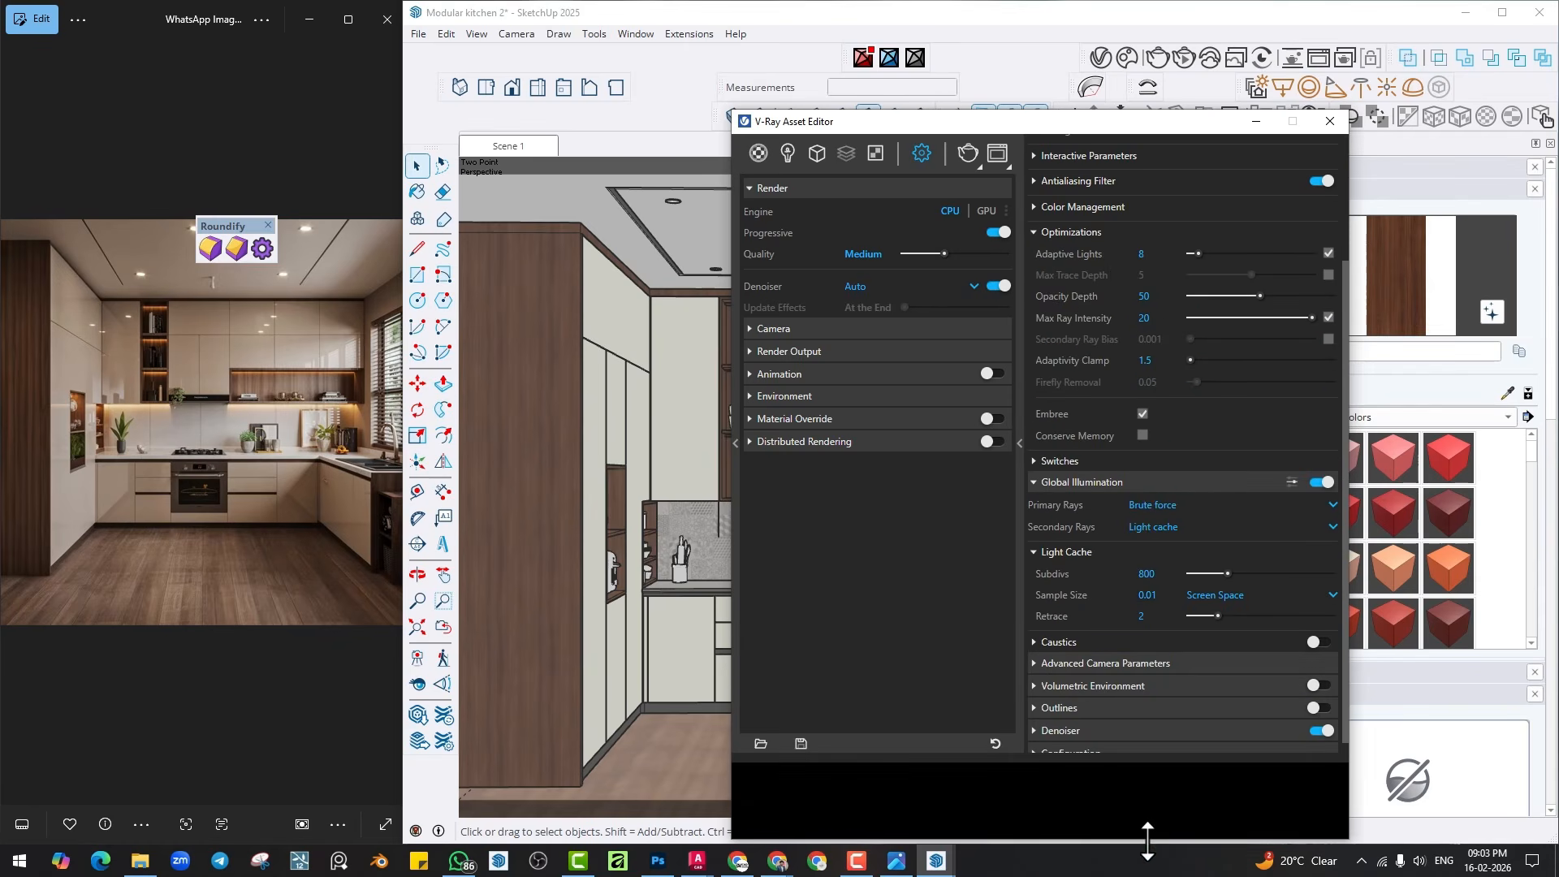
pyautogui.scroll(3, 1157, 636)
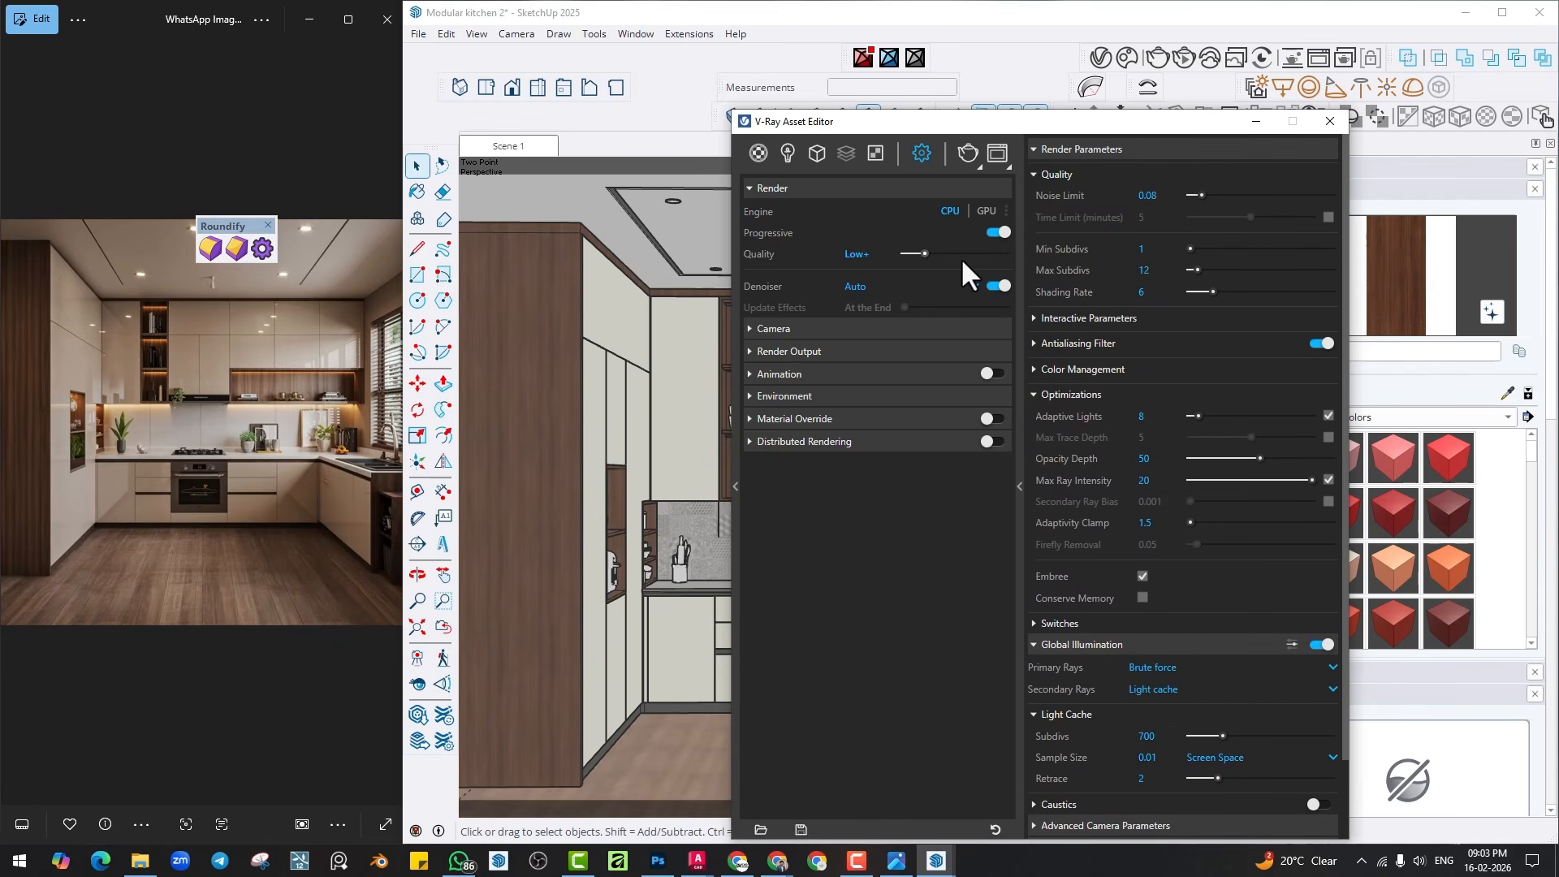
pyautogui.click(1120, 393)
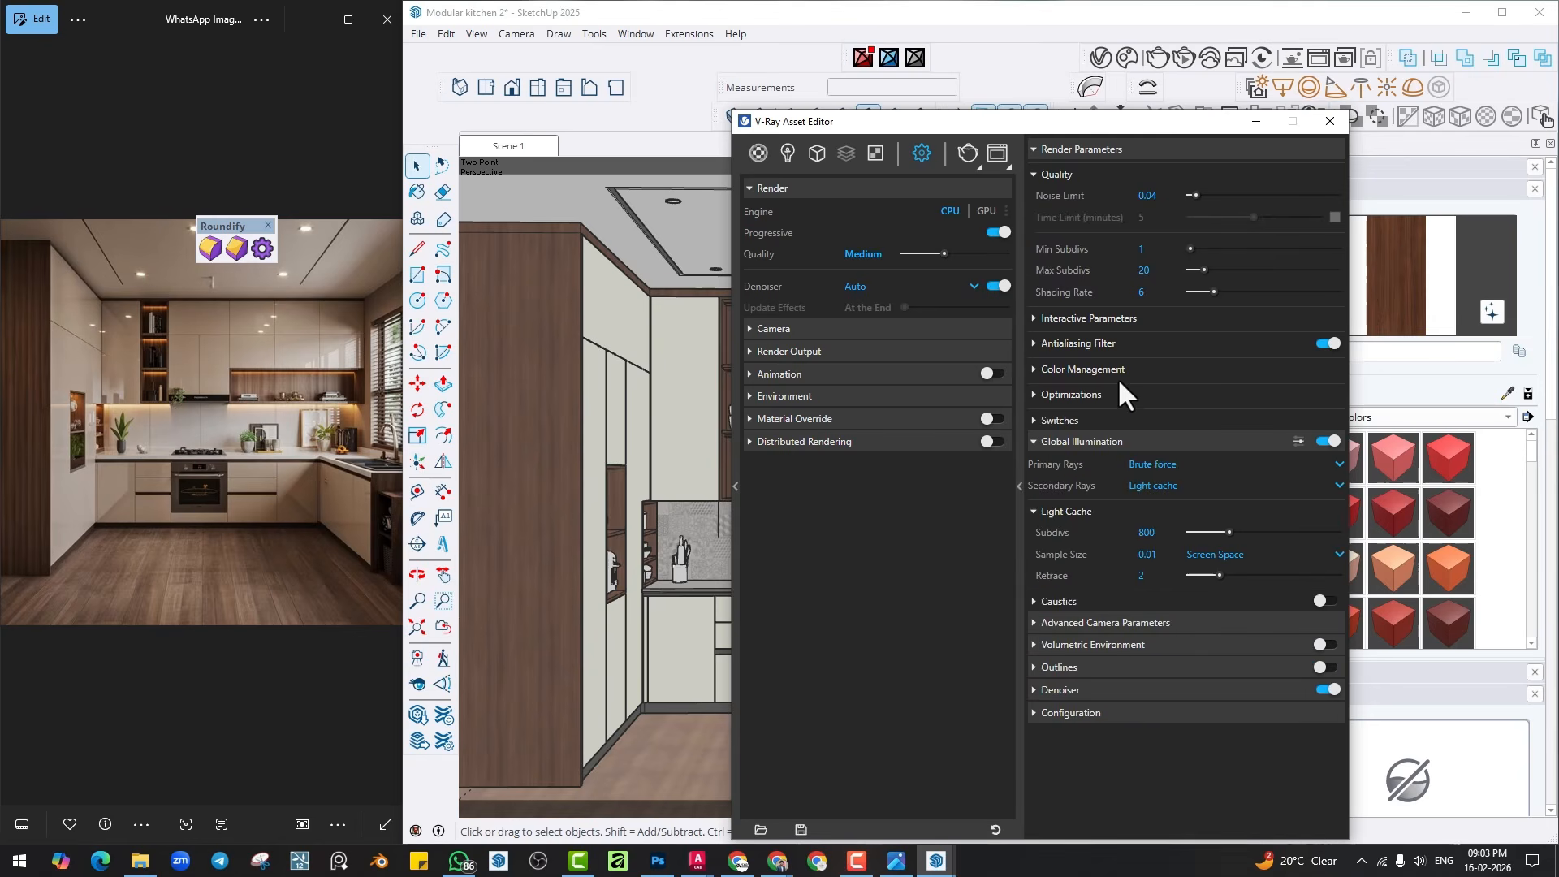
pyautogui.click(1085, 337)
pyautogui.click(1085, 337)
pyautogui.click(1083, 418)
pyautogui.click(1083, 418)
# Raise the render quality preset to High+ and inspect its Noise Limit and Shading Rate.
pyautogui.moveTo(938, 255)
pyautogui.mouseDown()
pyautogui.moveTo(893, 255)
pyautogui.moveTo(977, 255)
pyautogui.moveTo(944, 255)
pyautogui.mouseUp()
pyautogui.moveTo(943, 255)
pyautogui.mouseDown()
pyautogui.moveTo(919, 254)
pyautogui.moveTo(963, 251)
pyautogui.mouseUp()
pyautogui.moveTo(964, 251); pyautogui.dragTo(1015, 250)
pyautogui.click(1166, 194)
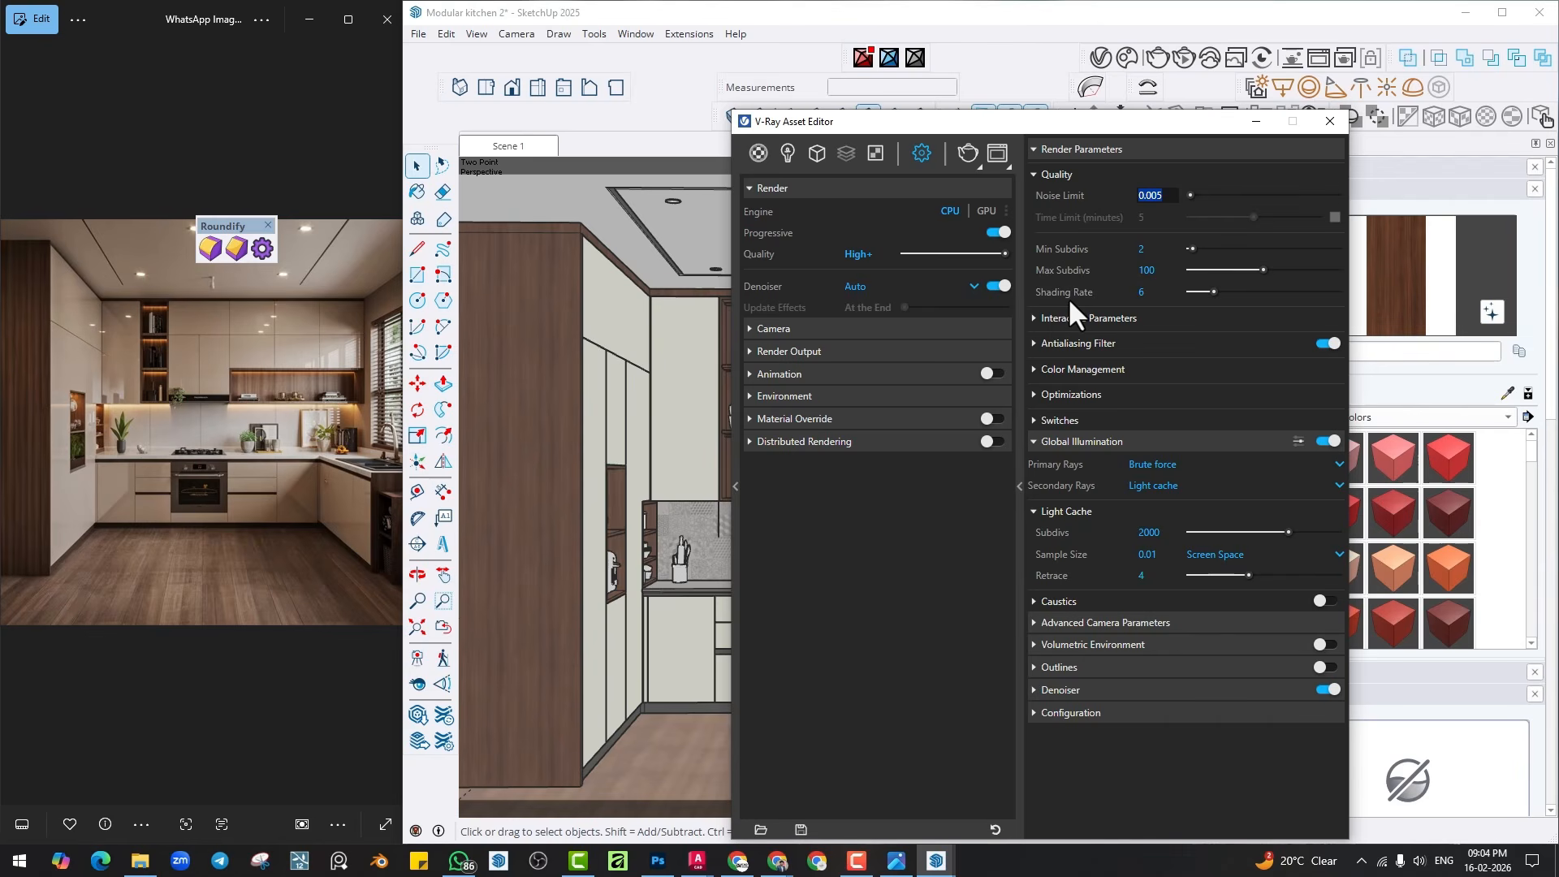
pyautogui.moveTo(1069, 295)
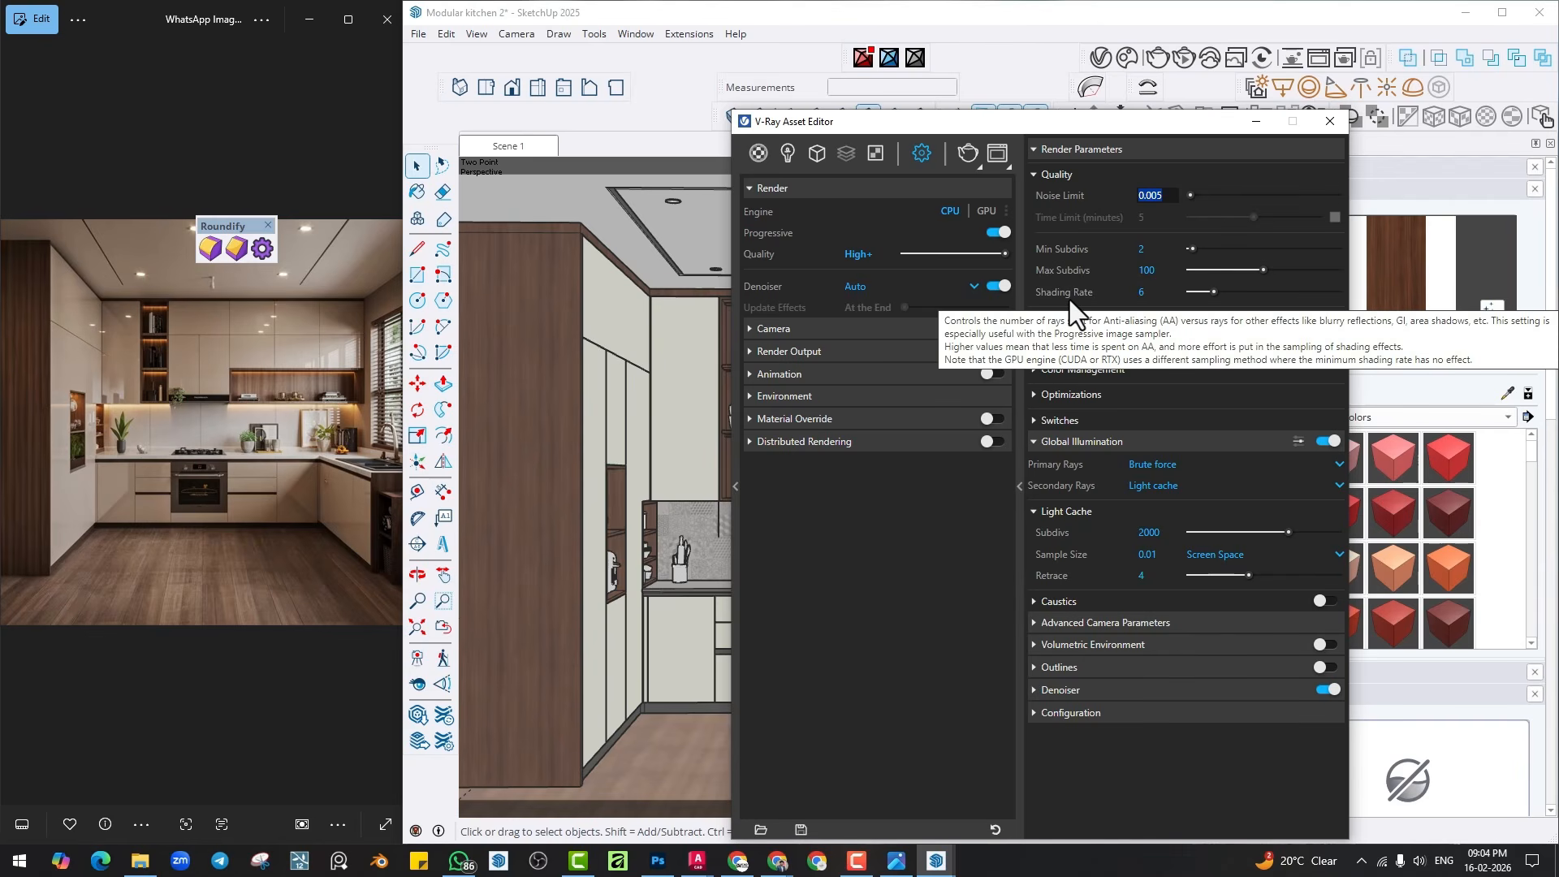
pyautogui.click(1002, 253)
pyautogui.moveTo(1004, 254)
pyautogui.mouseDown()
pyautogui.moveTo(890, 257)
pyautogui.moveTo(1021, 255)
pyautogui.mouseUp()
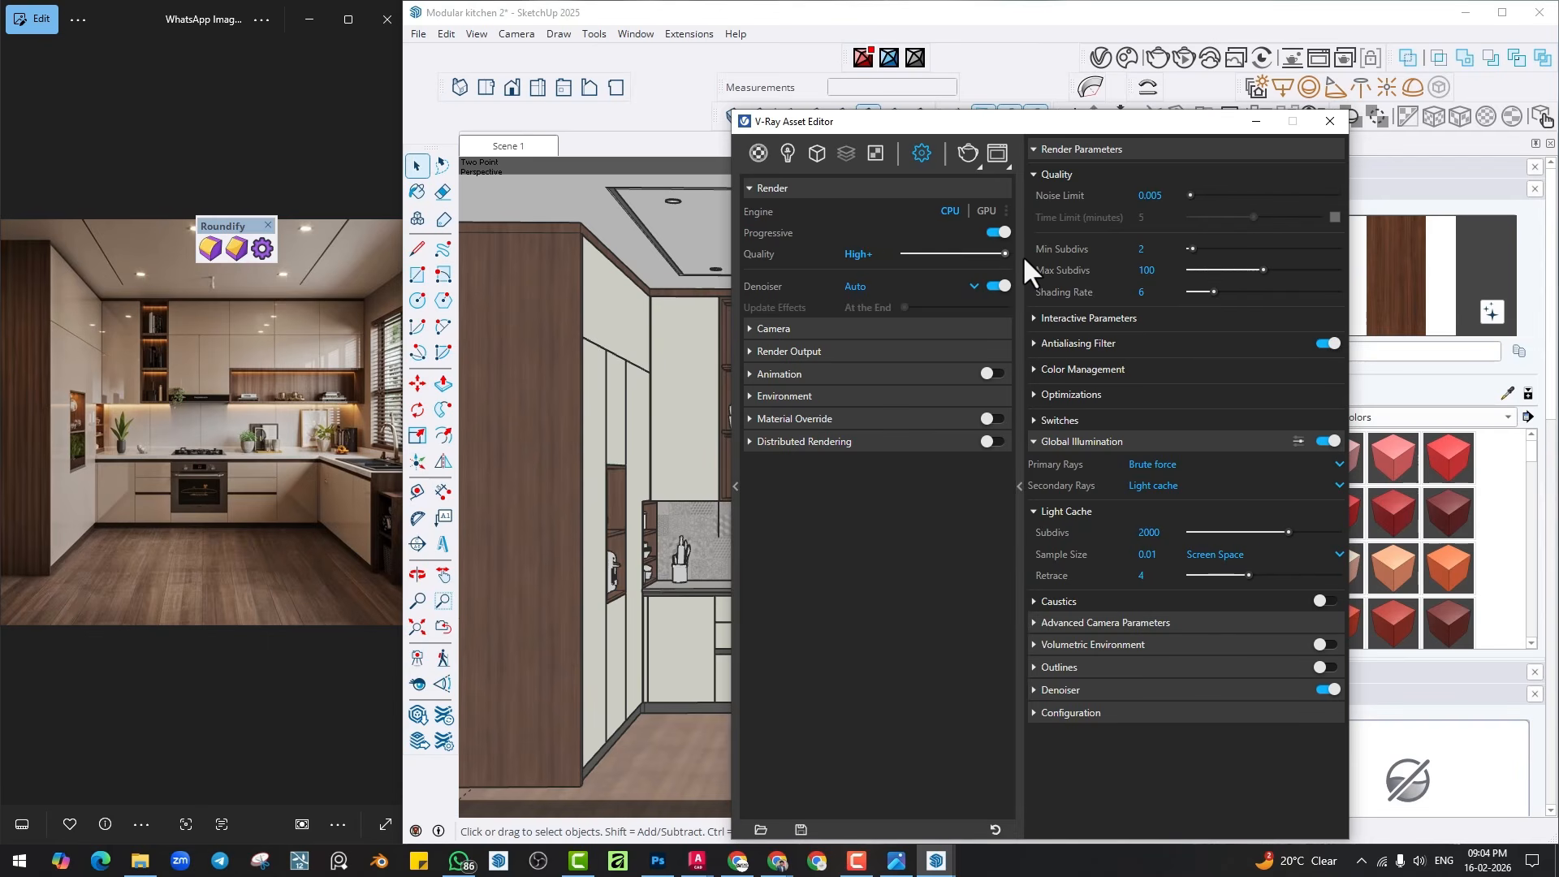
# Set the Noise Limit to 0.0001 as a custom quality, and restore the High+ preset.
pyautogui.click(1153, 195)
pyautogui.click(1155, 195)
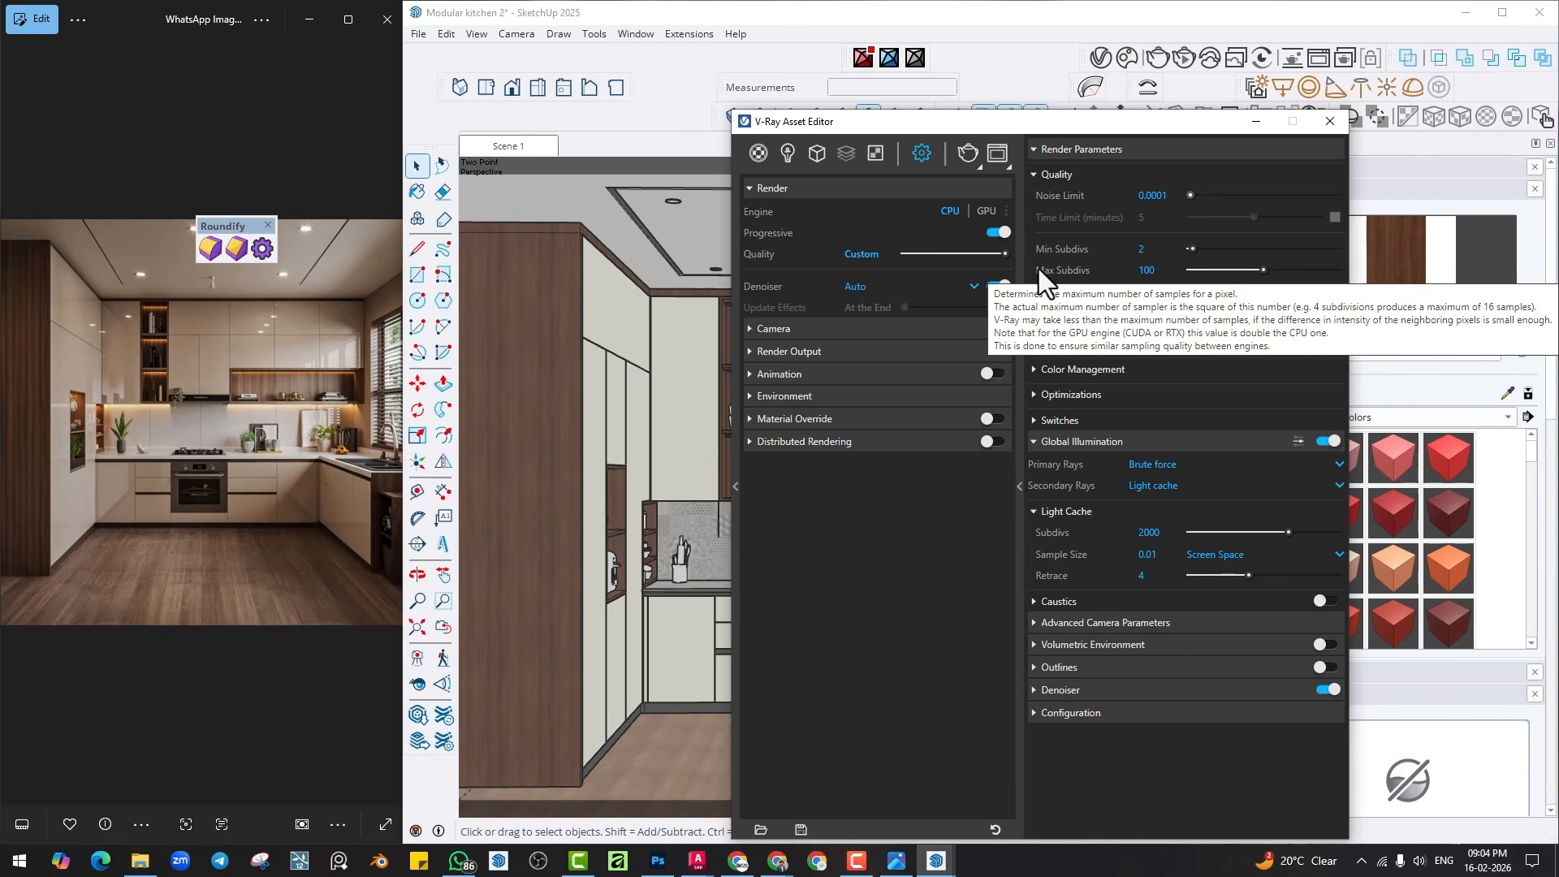
pyautogui.moveTo(1005, 252); pyautogui.dragTo(998, 259)
pyautogui.click(999, 257)
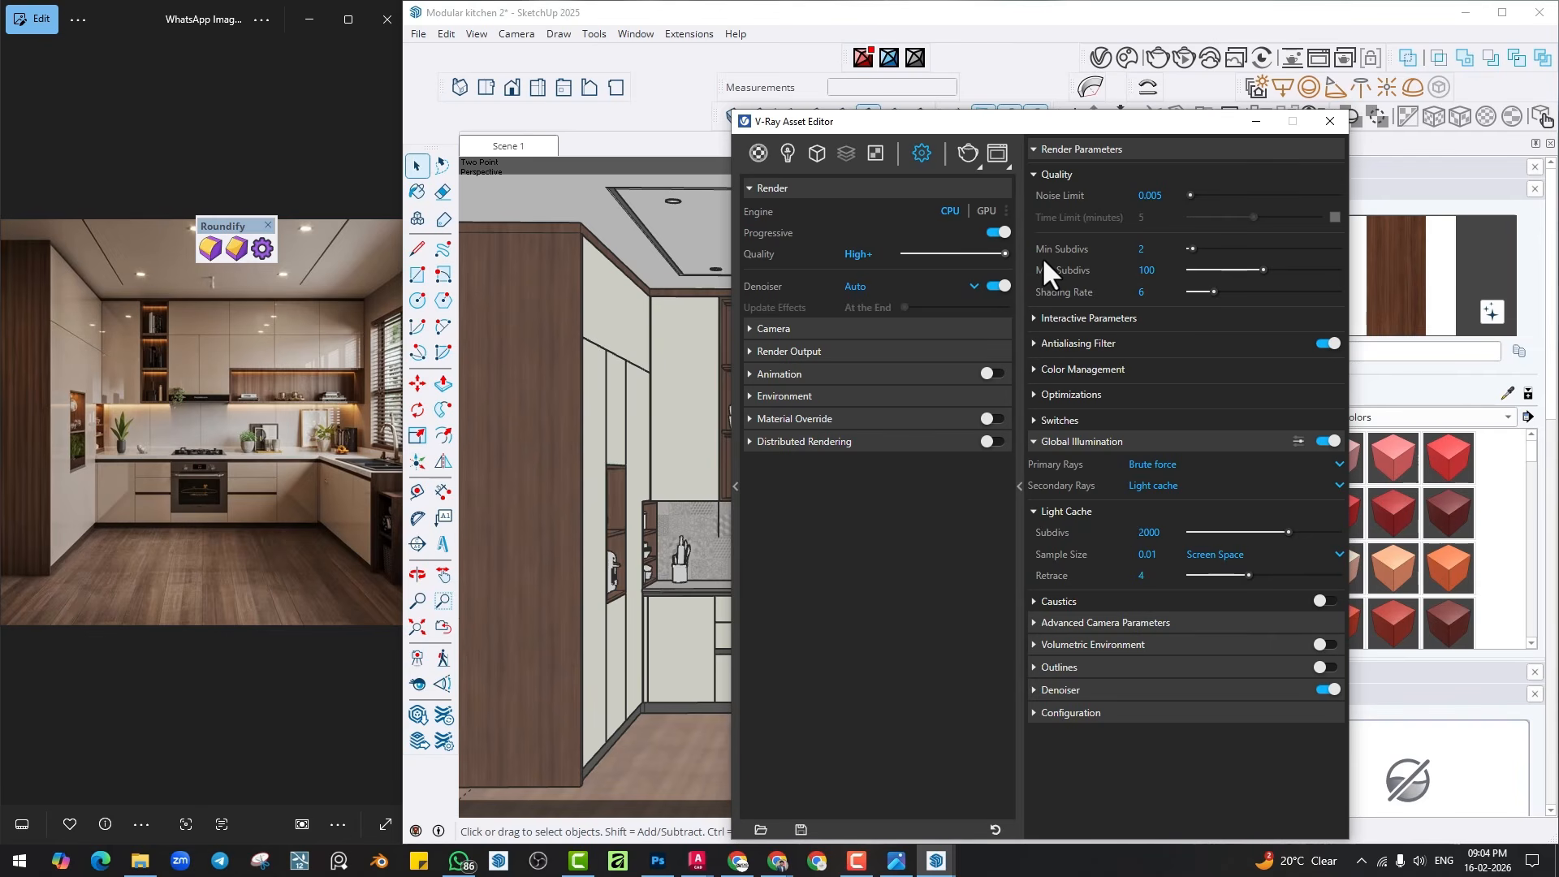
# Set the render quality preset to Medium+.
pyautogui.click(1150, 196)
pyautogui.moveTo(996, 252)
pyautogui.mouseDown()
pyautogui.moveTo(944, 252)
pyautogui.moveTo(971, 252)
pyautogui.mouseUp()
pyautogui.moveTo(757, 281)
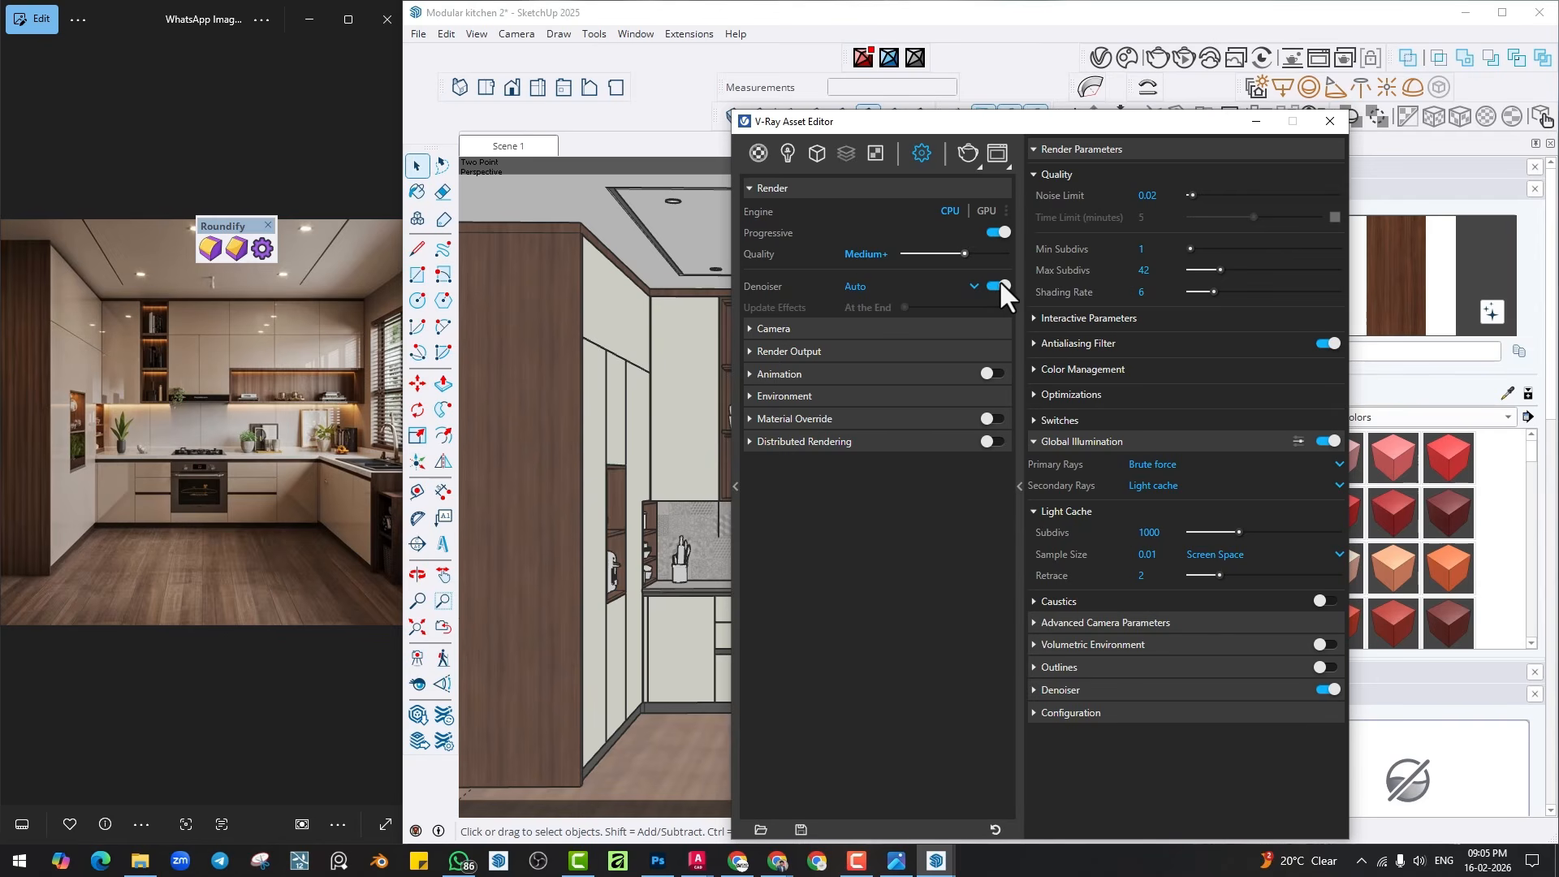
# Review the available Denoiser types and the Camera and Render Output settings.
pyautogui.click(970, 286)
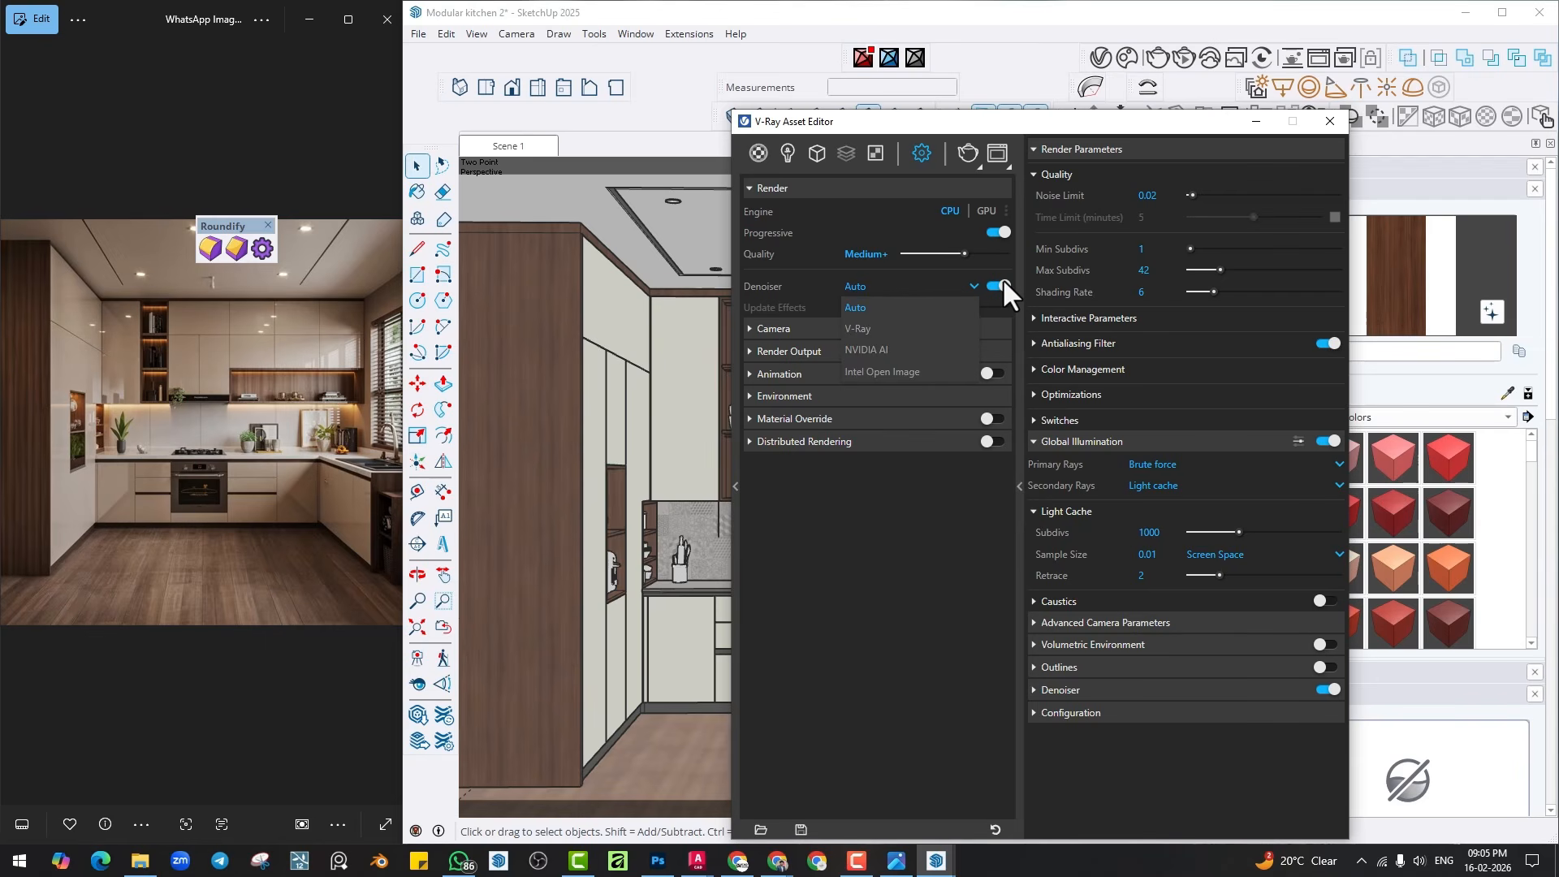
pyautogui.click(875, 286)
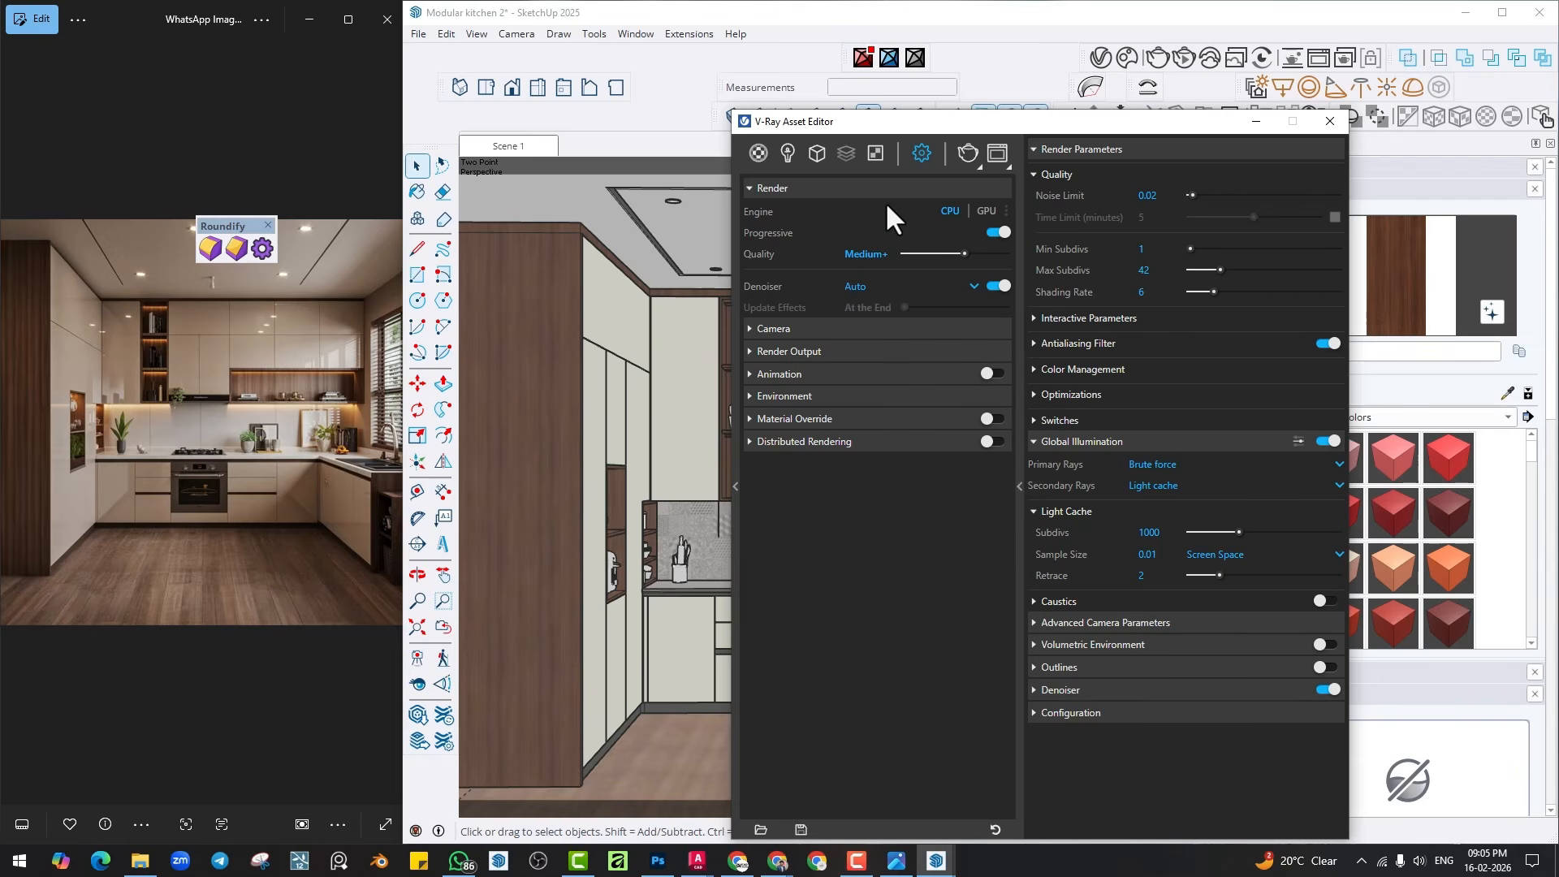
pyautogui.click(802, 328)
pyautogui.click(802, 328)
pyautogui.click(802, 349)
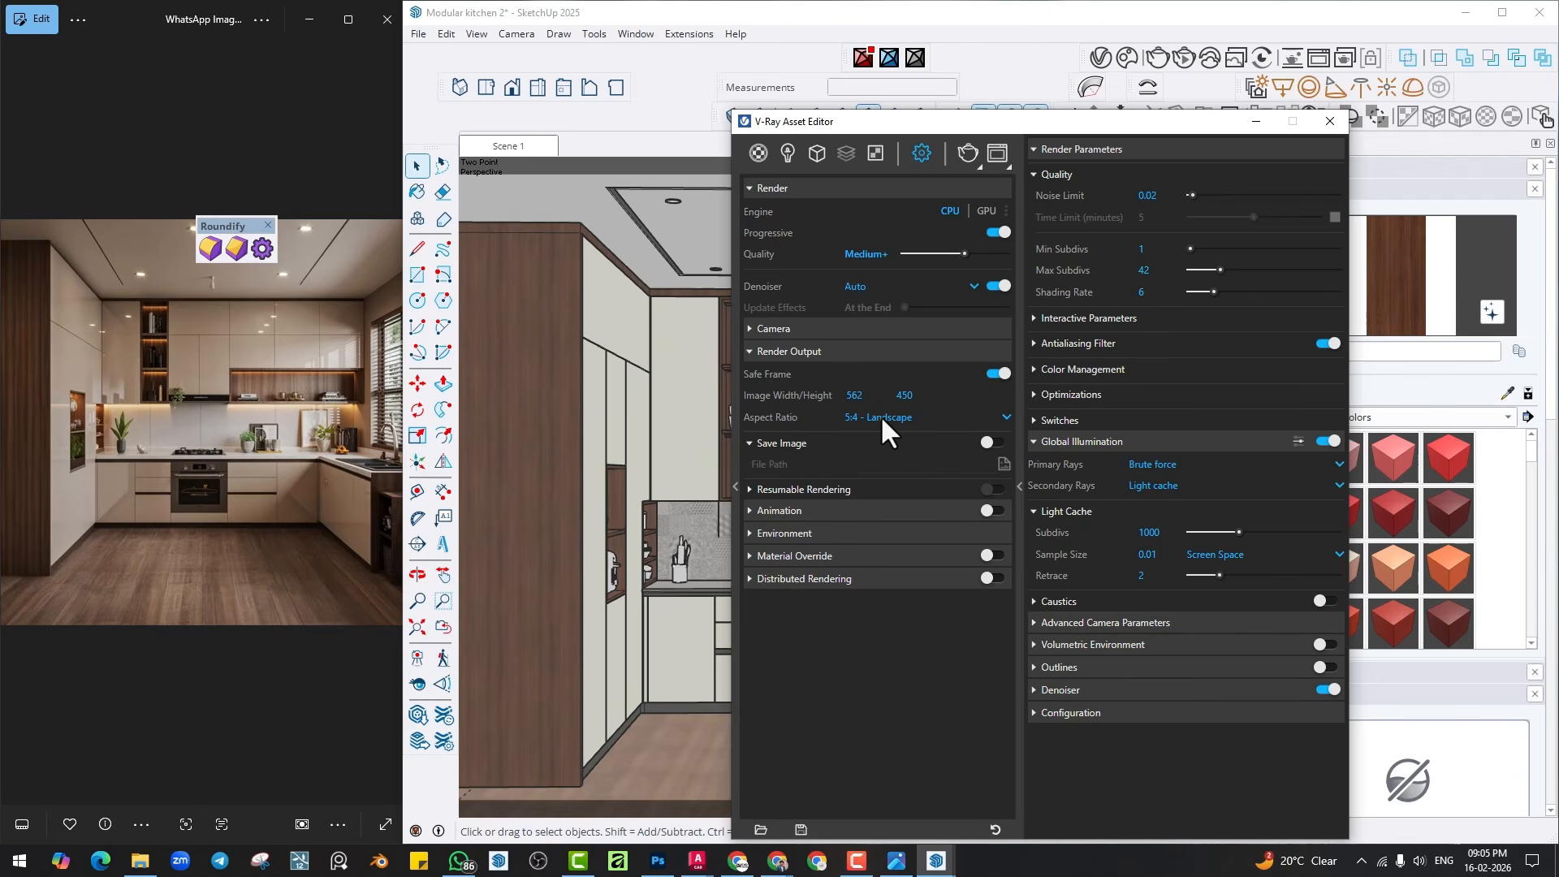
pyautogui.click(825, 352)
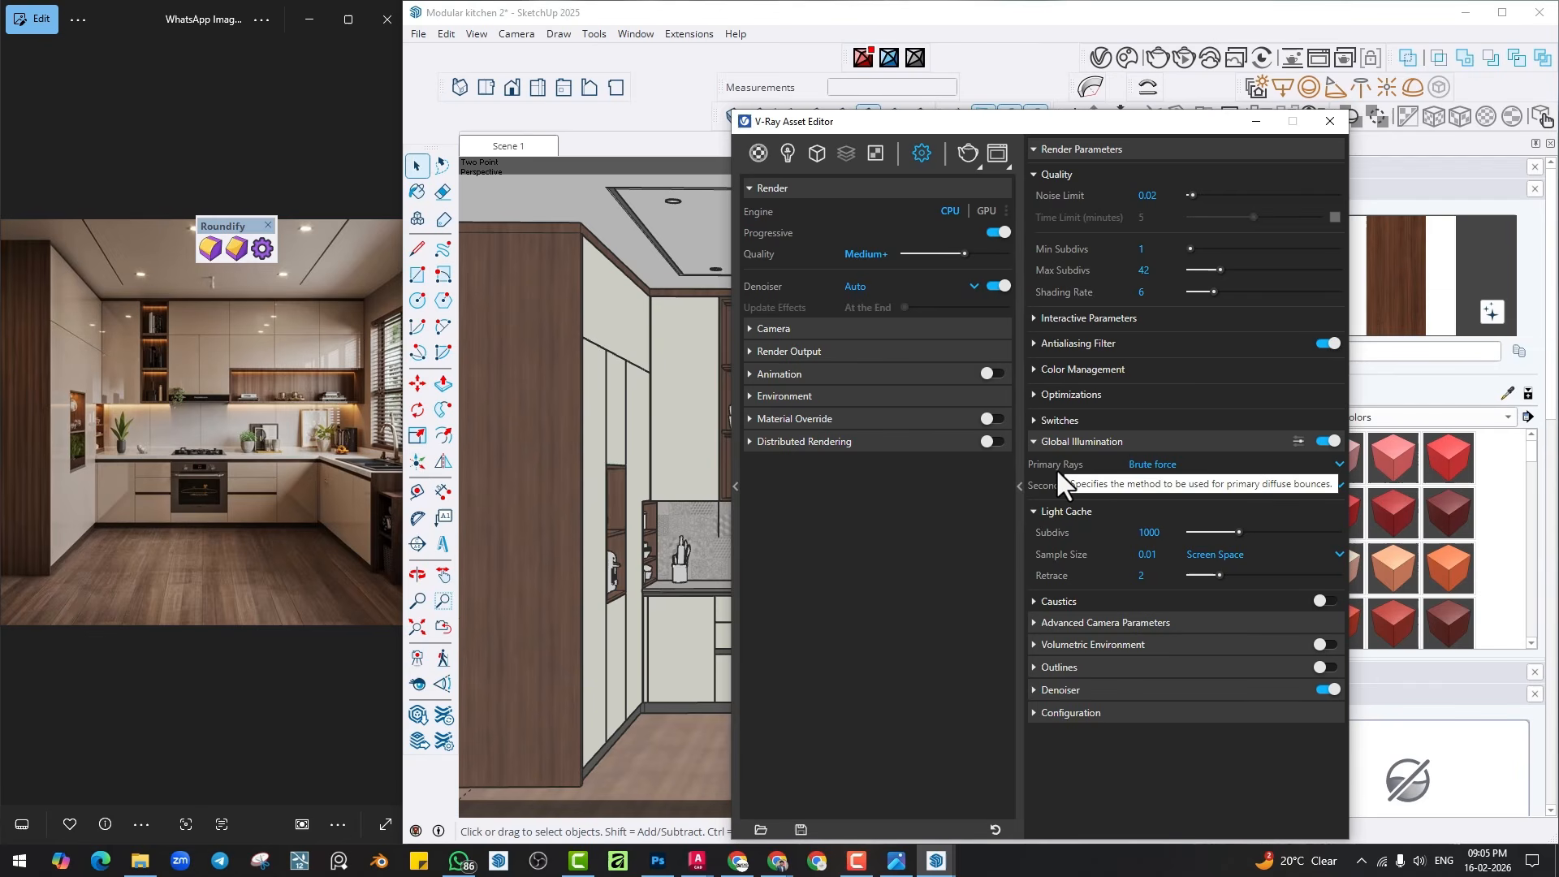
# Switch the global illumination primary rays to Irradiance map, and restore Brute force.
pyautogui.click(1153, 468)
pyautogui.click(1149, 484)
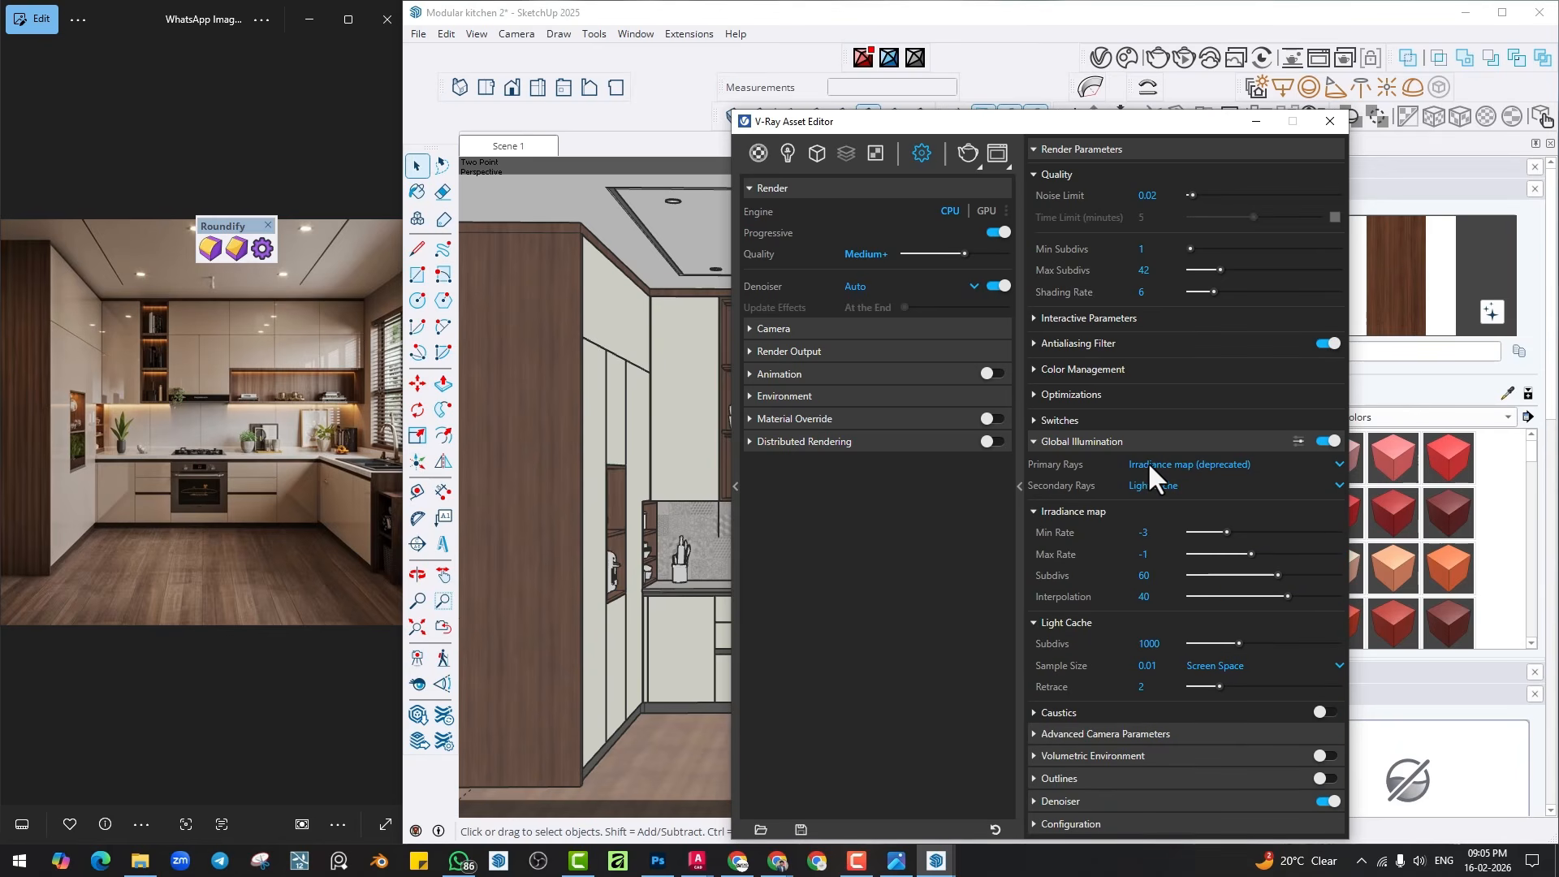
pyautogui.click(1157, 461)
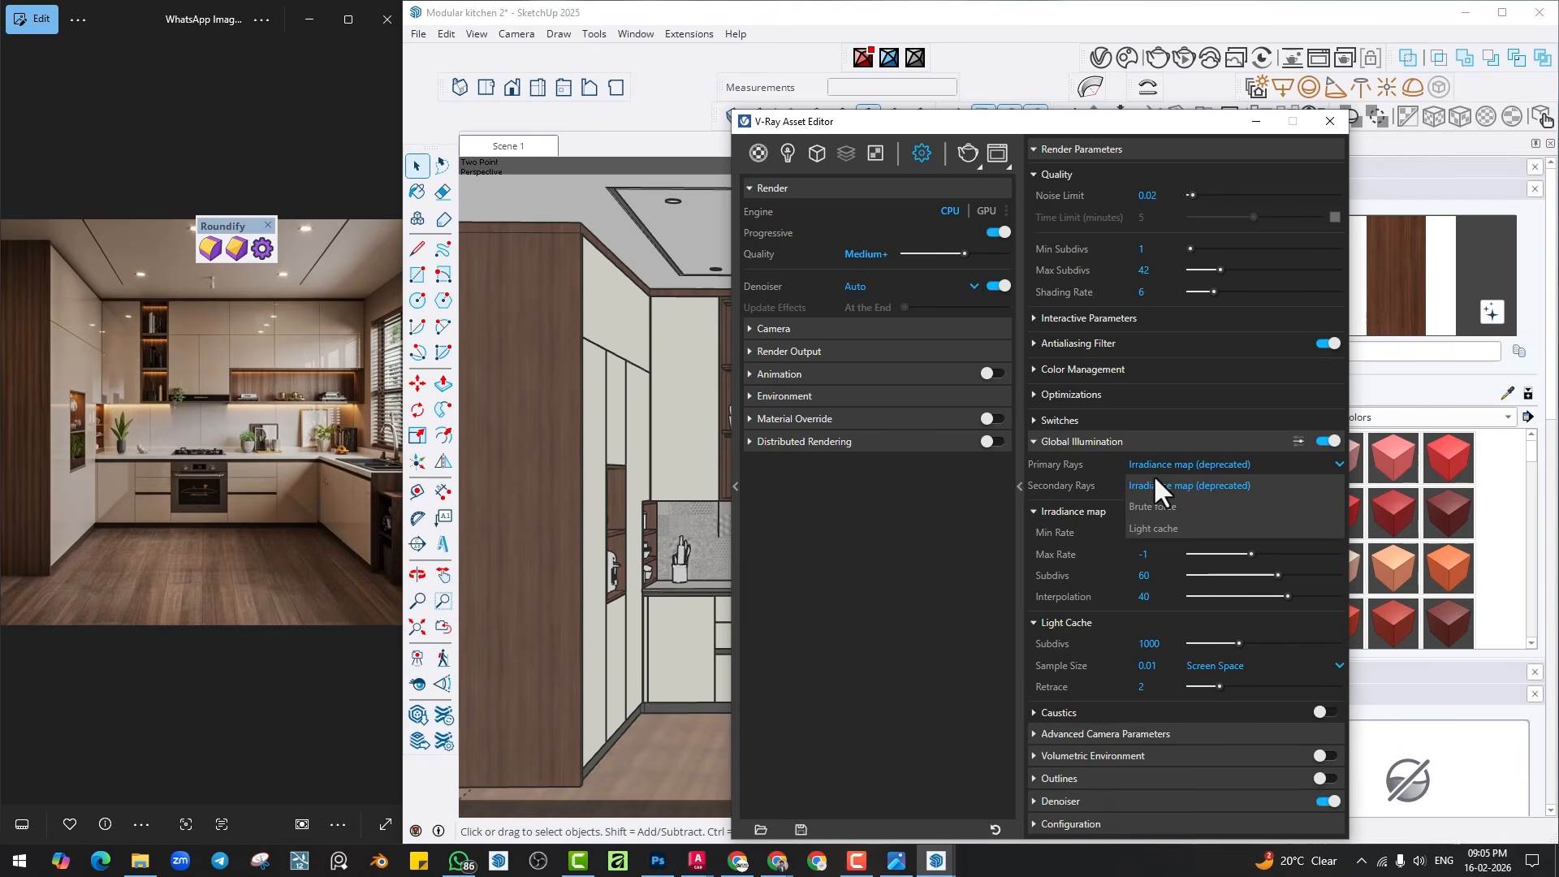
pyautogui.click(1153, 507)
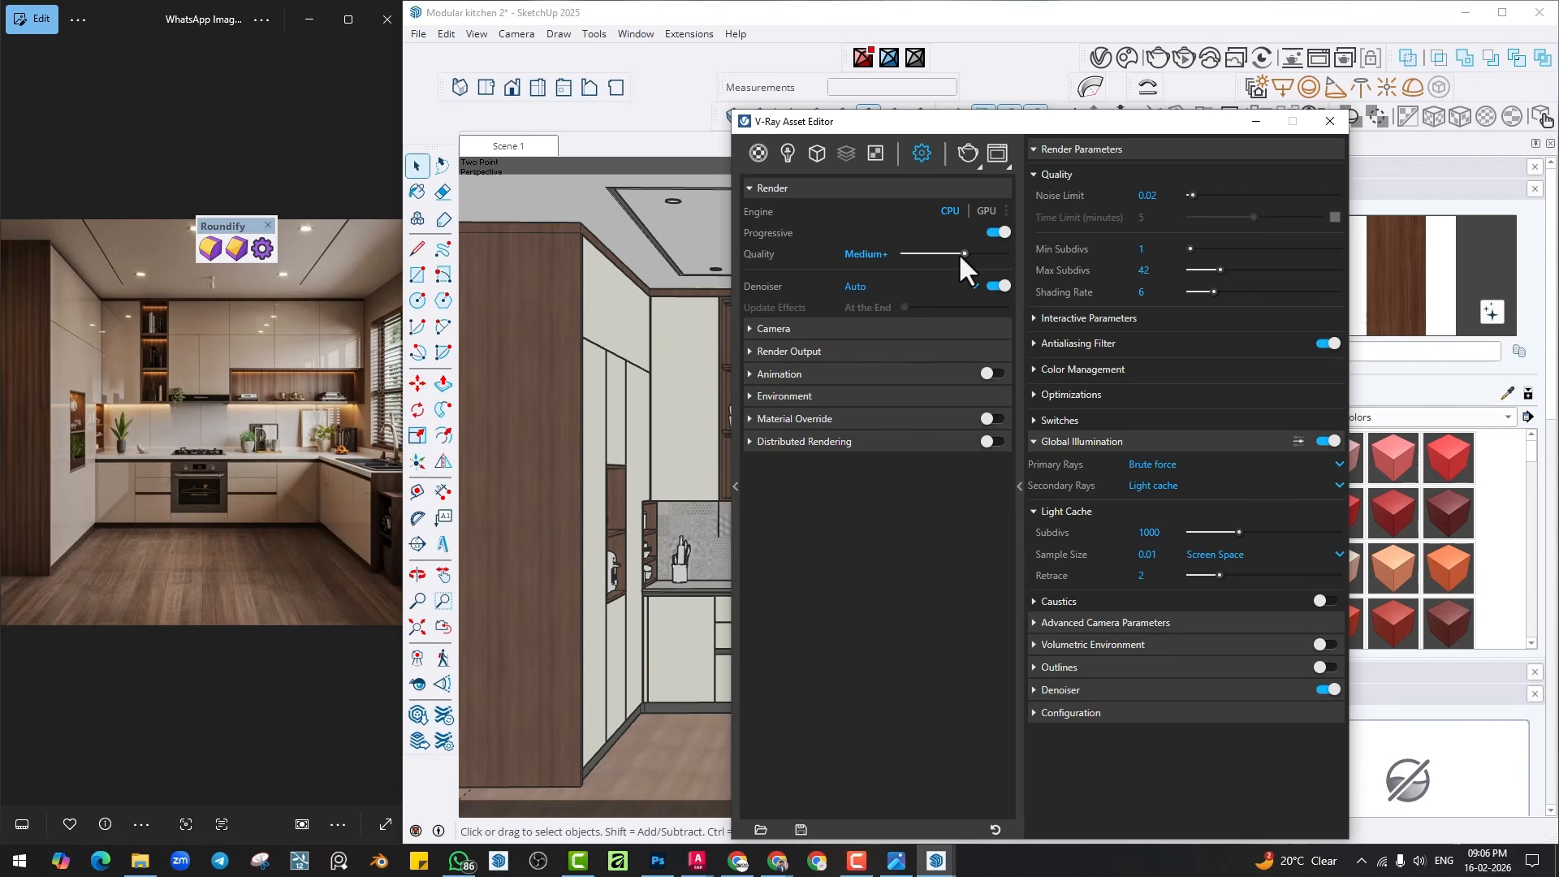
# Set the render output image width to 1200, keeping the 5:4 Landscape aspect ratio.
pyautogui.click(867, 353)
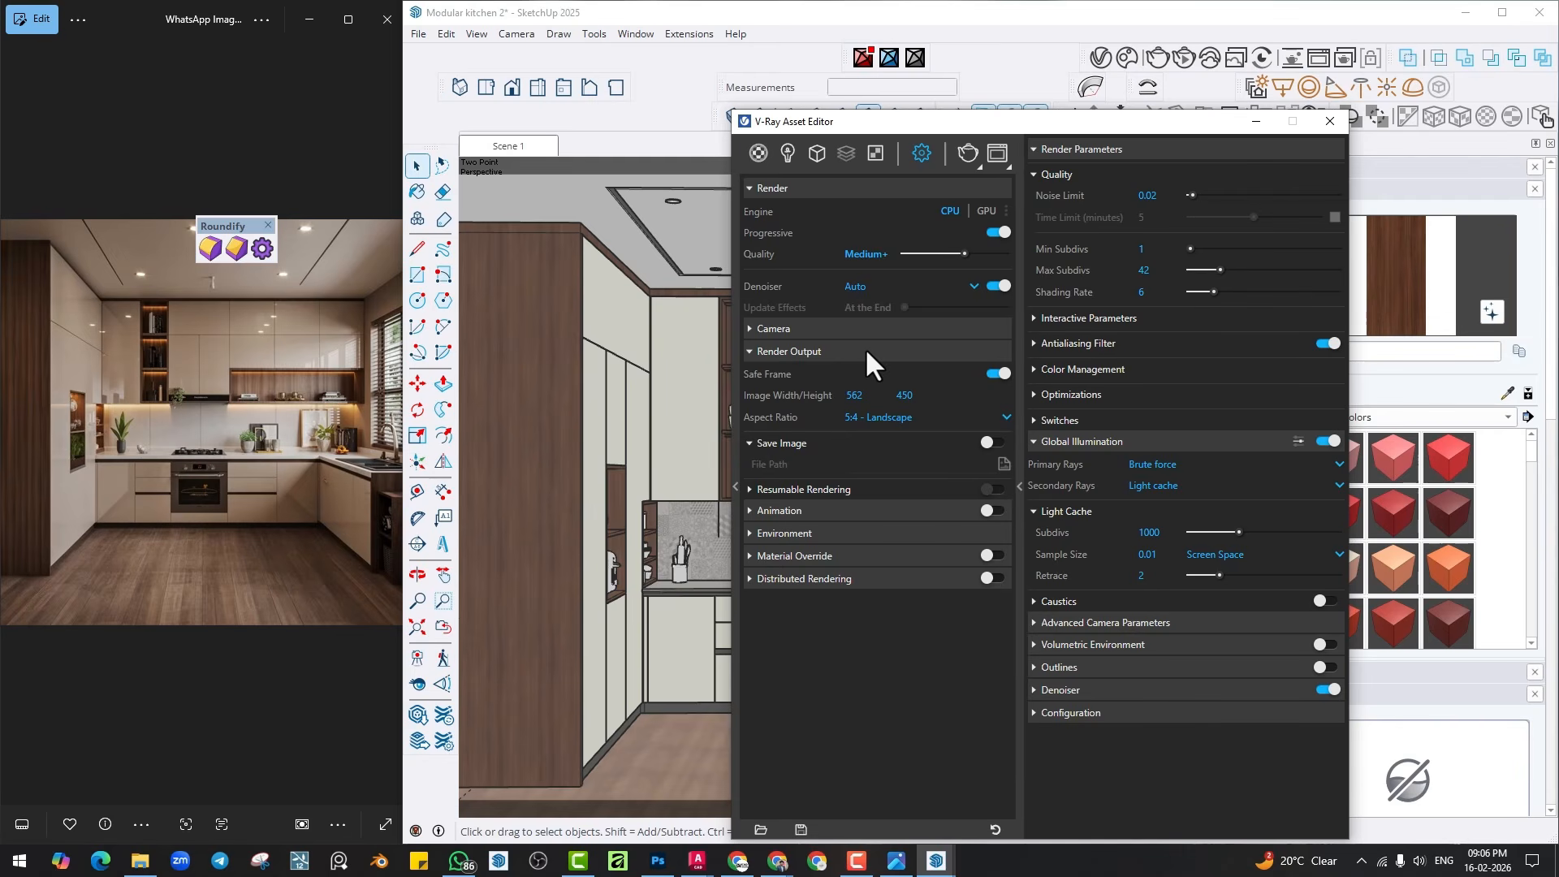
pyautogui.click(852, 396)
pyautogui.press('Tab')
pyautogui.click(865, 396)
pyautogui.write('12')
pyautogui.press('Escape')
pyautogui.doubleClick(856, 395)
pyautogui.write('1200')
pyautogui.doubleClick(893, 395)
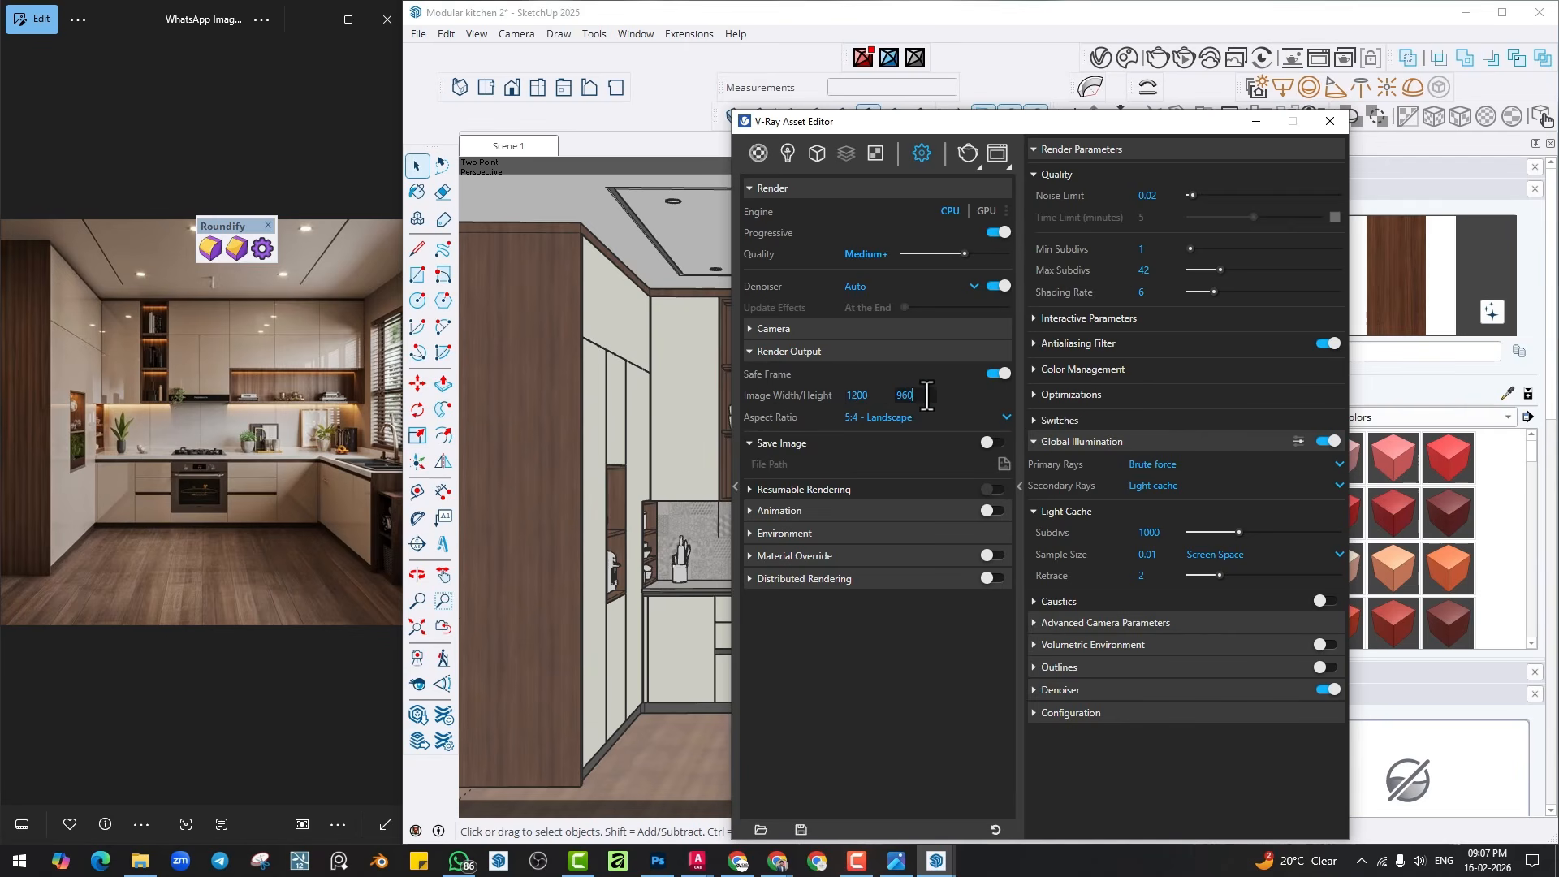
pyautogui.click(862, 396)
pyautogui.hotkey('ctrl', 'a')
# Add a Light Mix render element, start a test render in an enlarged frame buffer, and close it.
pyautogui.rightClick(847, 153)
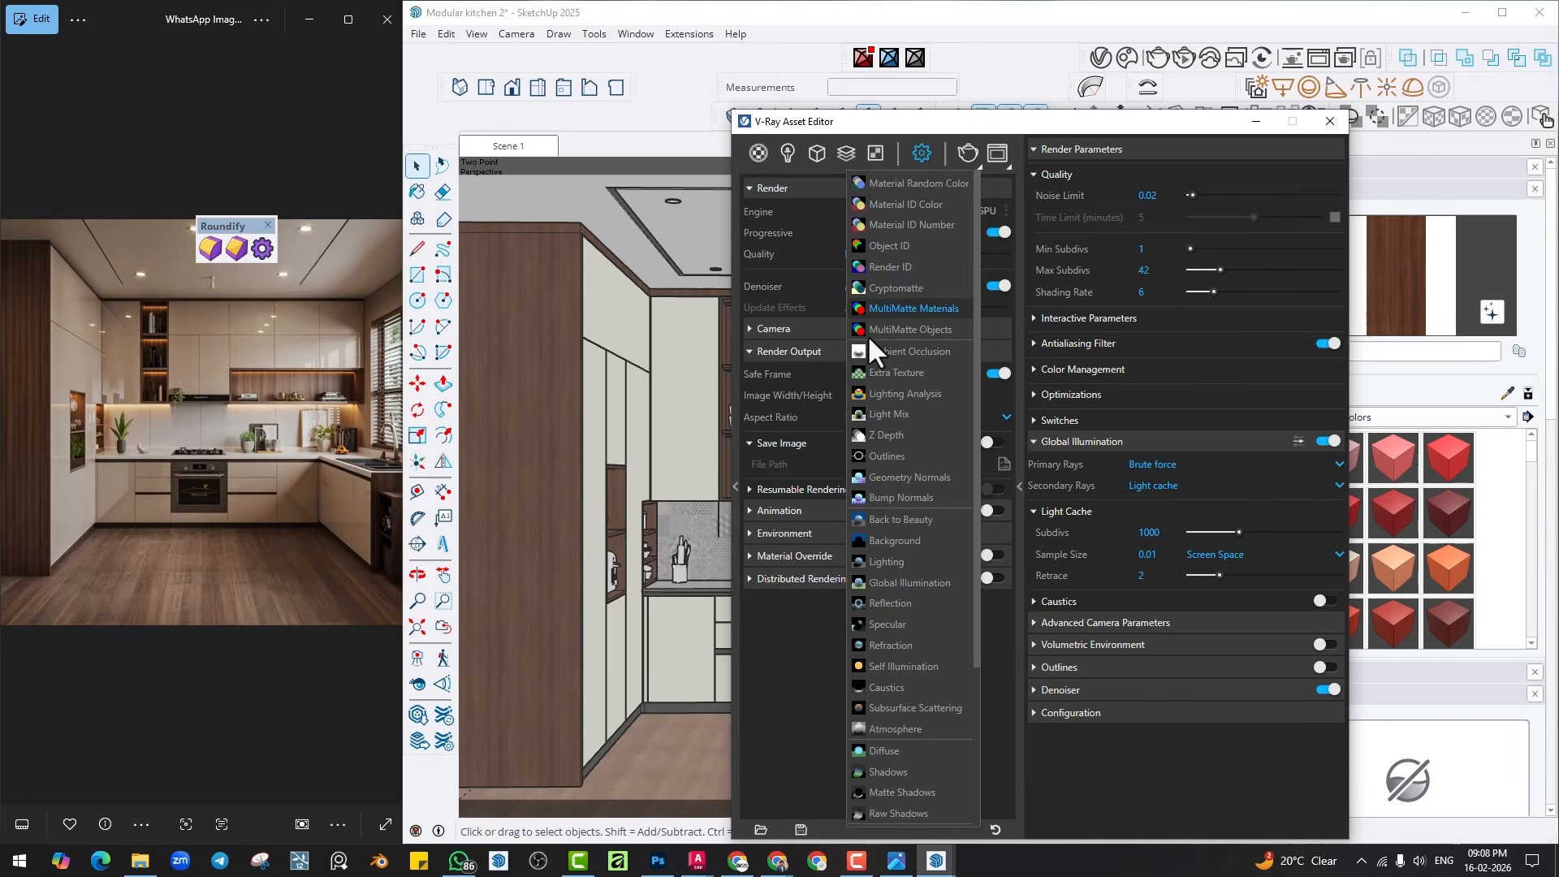
pyautogui.click(874, 414)
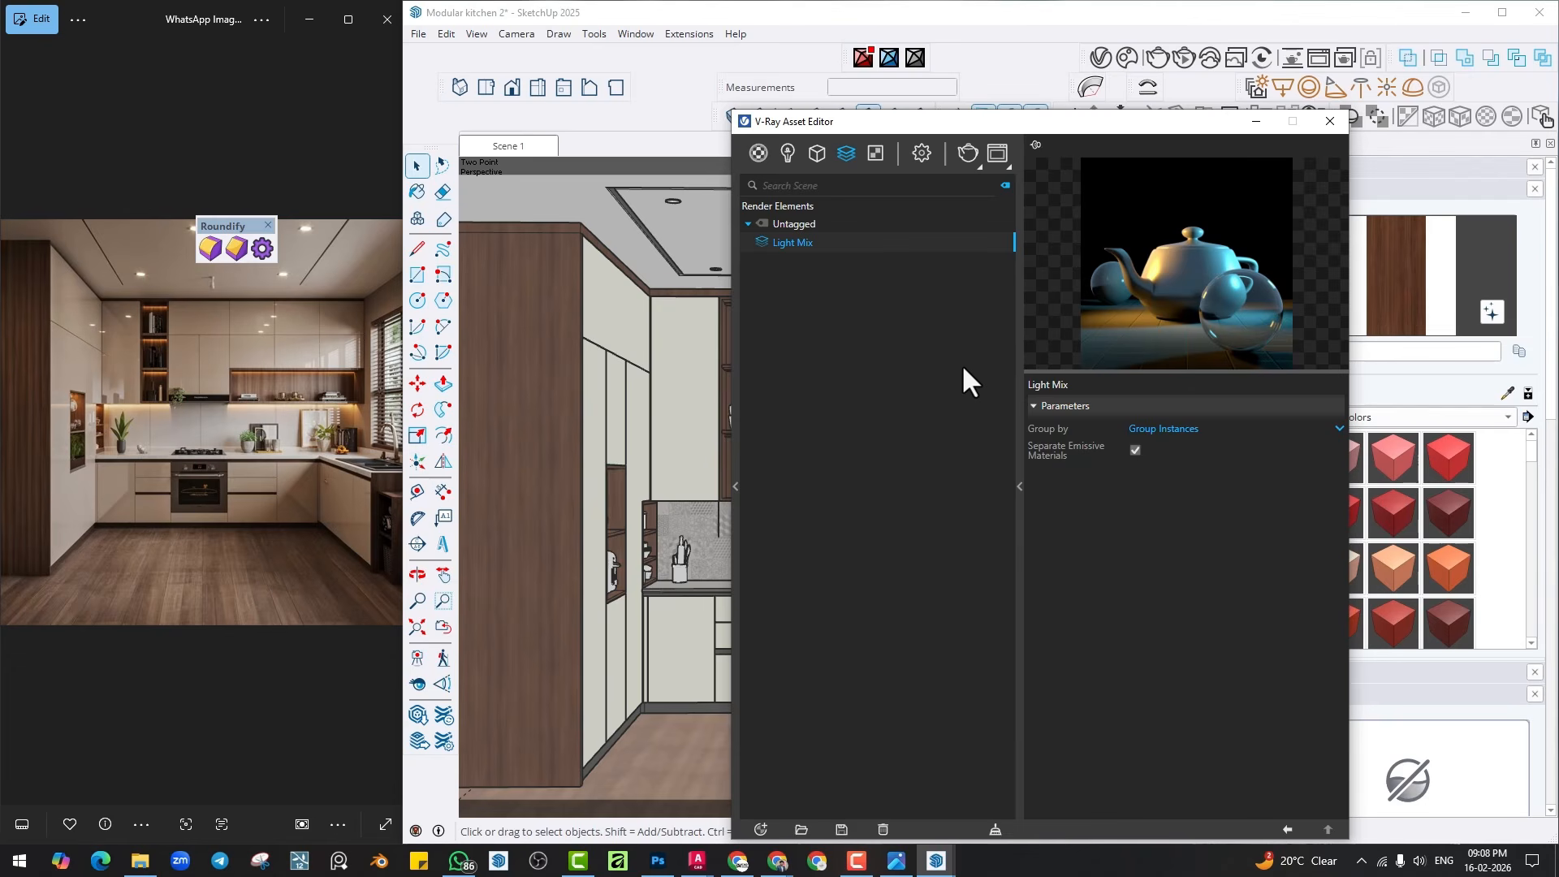
pyautogui.click(997, 155)
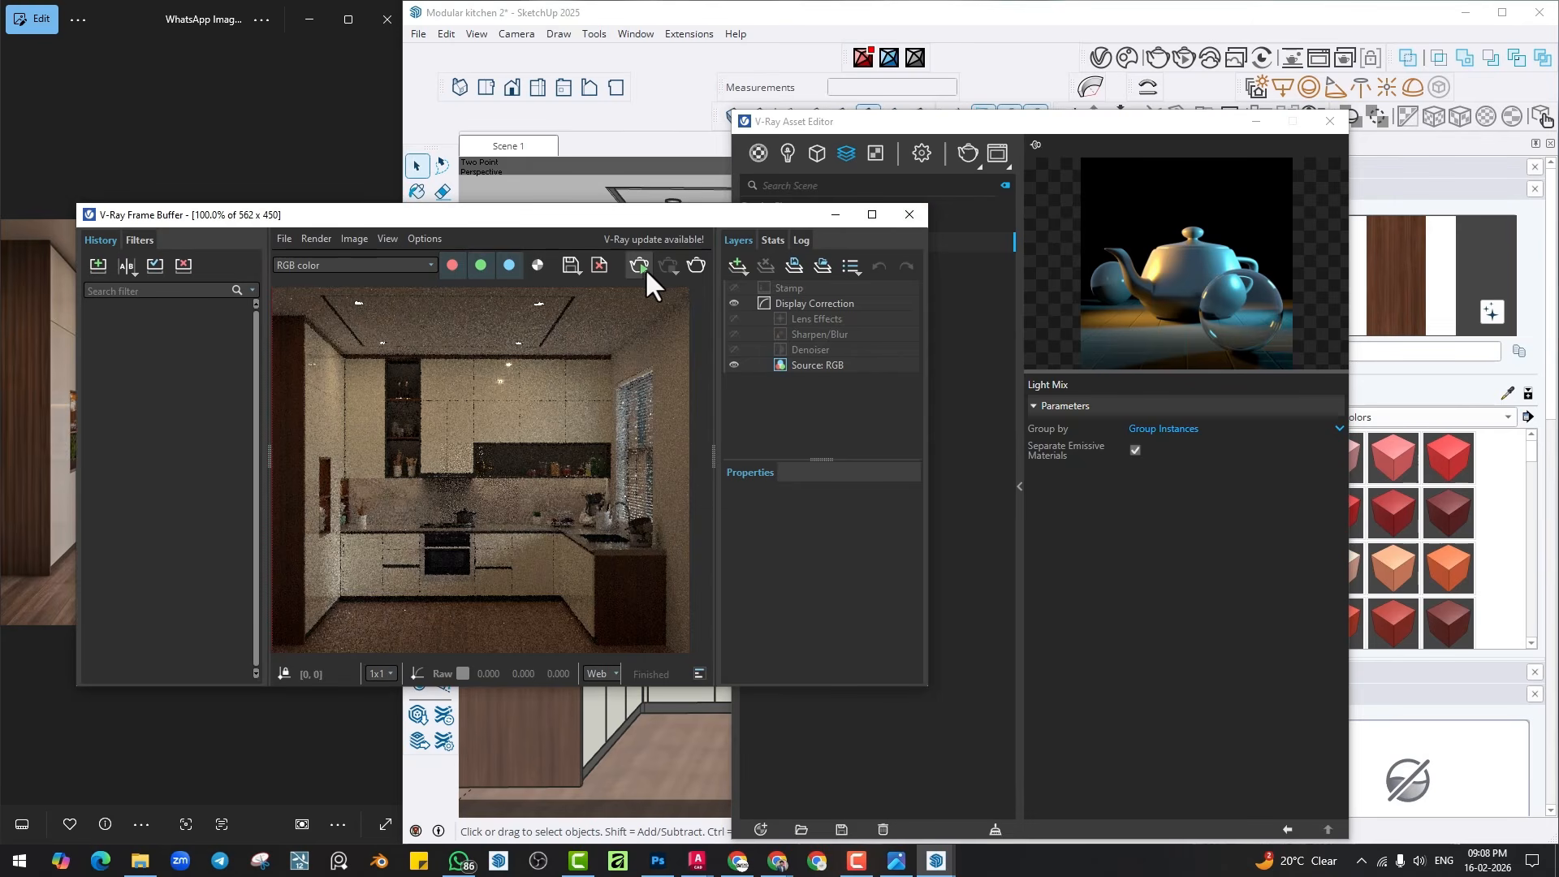
pyautogui.moveTo(730, 213); pyautogui.dragTo(1030, 169)
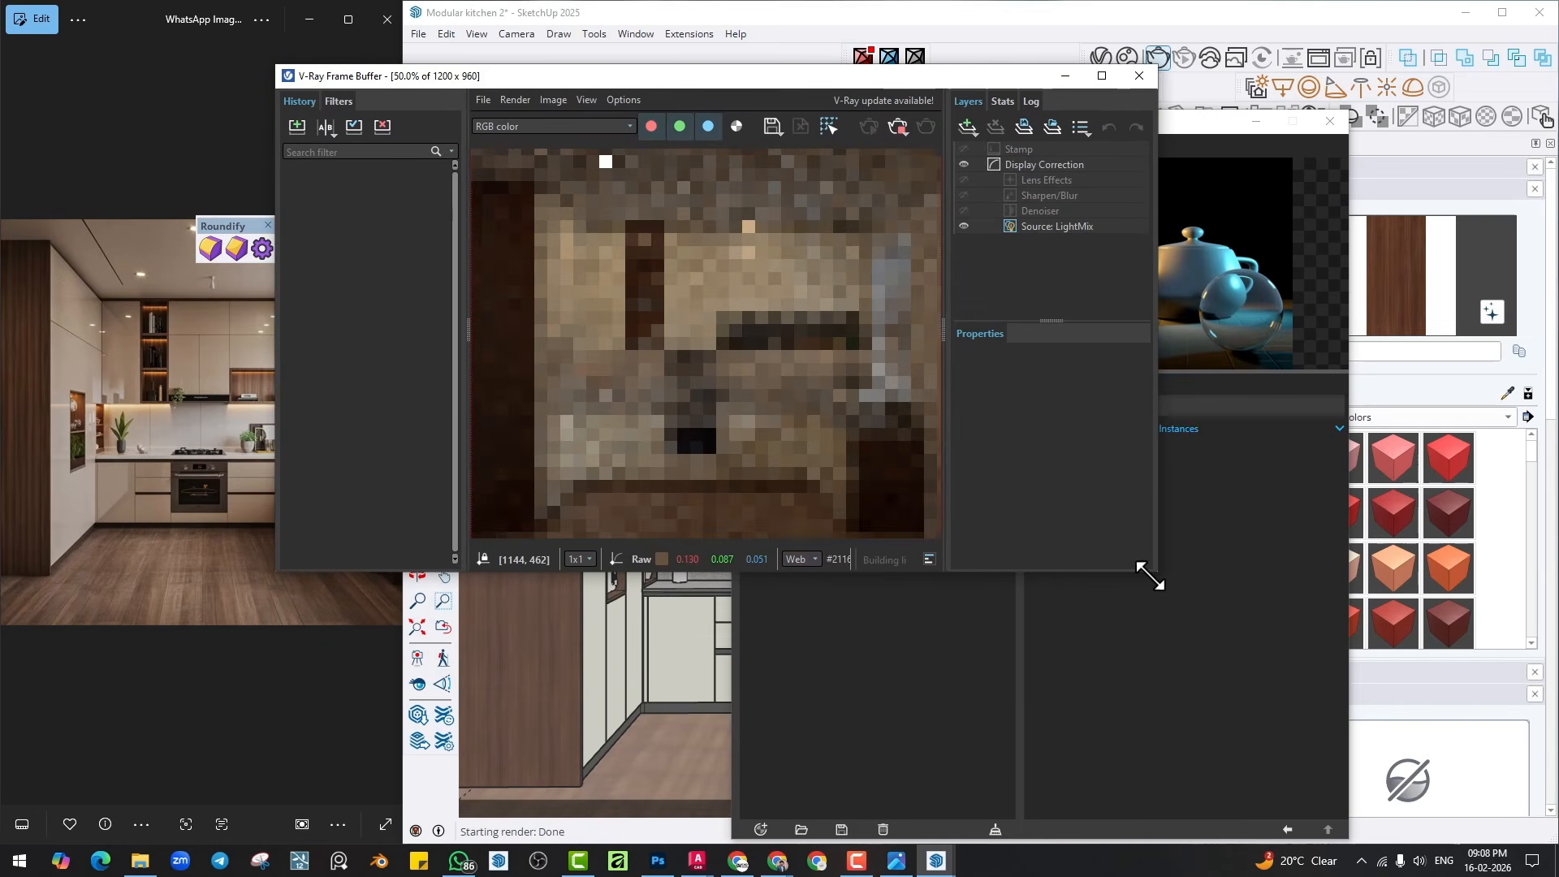
pyautogui.moveTo(1149, 578); pyautogui.dragTo(1249, 715)
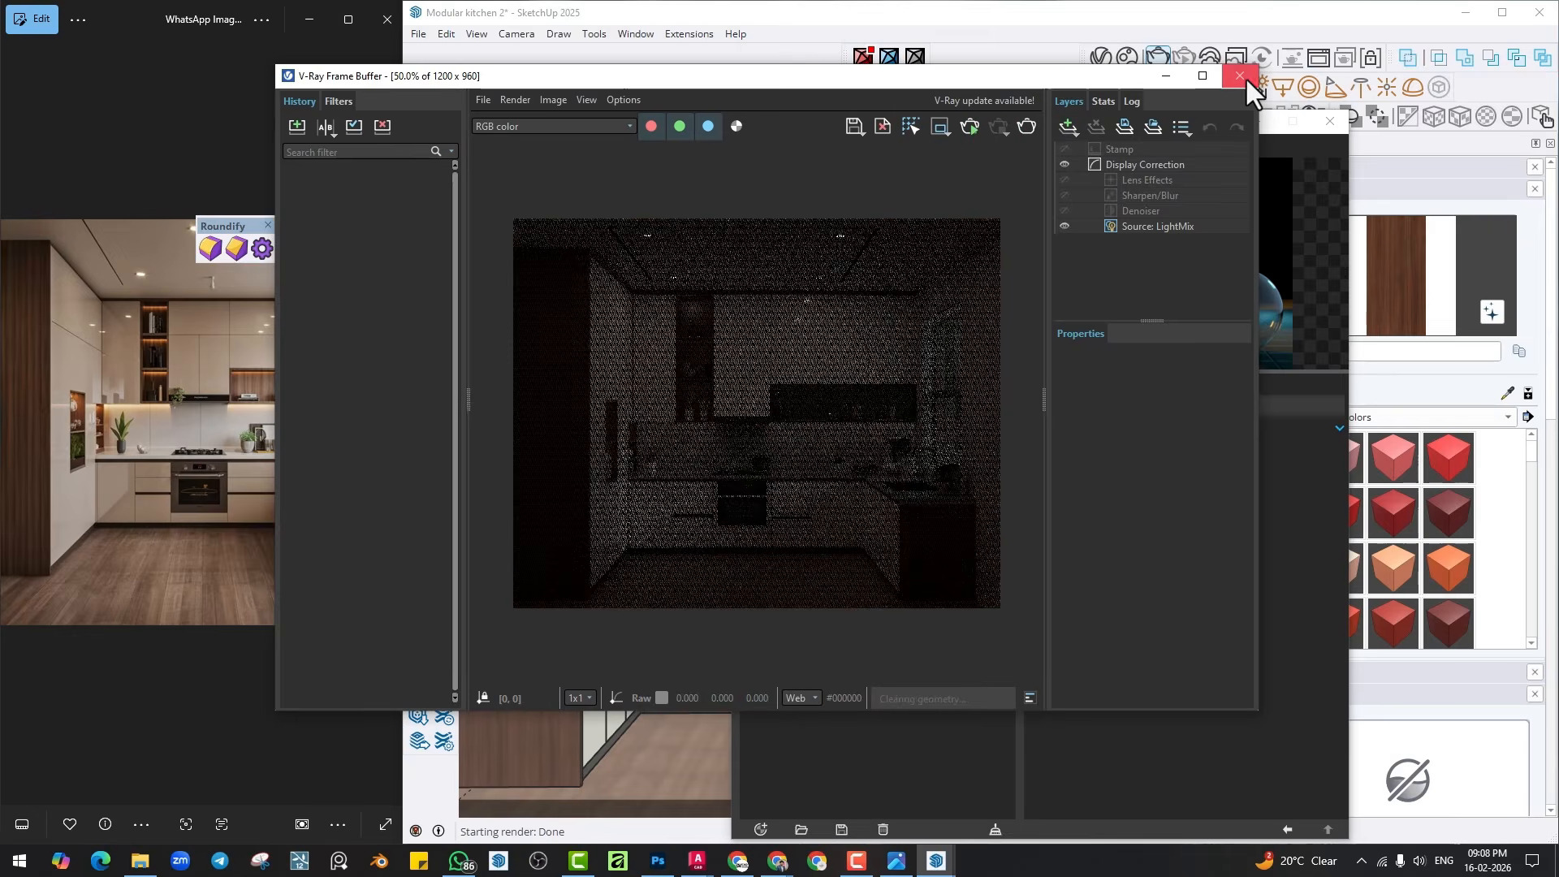
pyautogui.click(1240, 76)
# Set the render output image width to 1000 and start a new render of the kitchen.
pyautogui.click(922, 153)
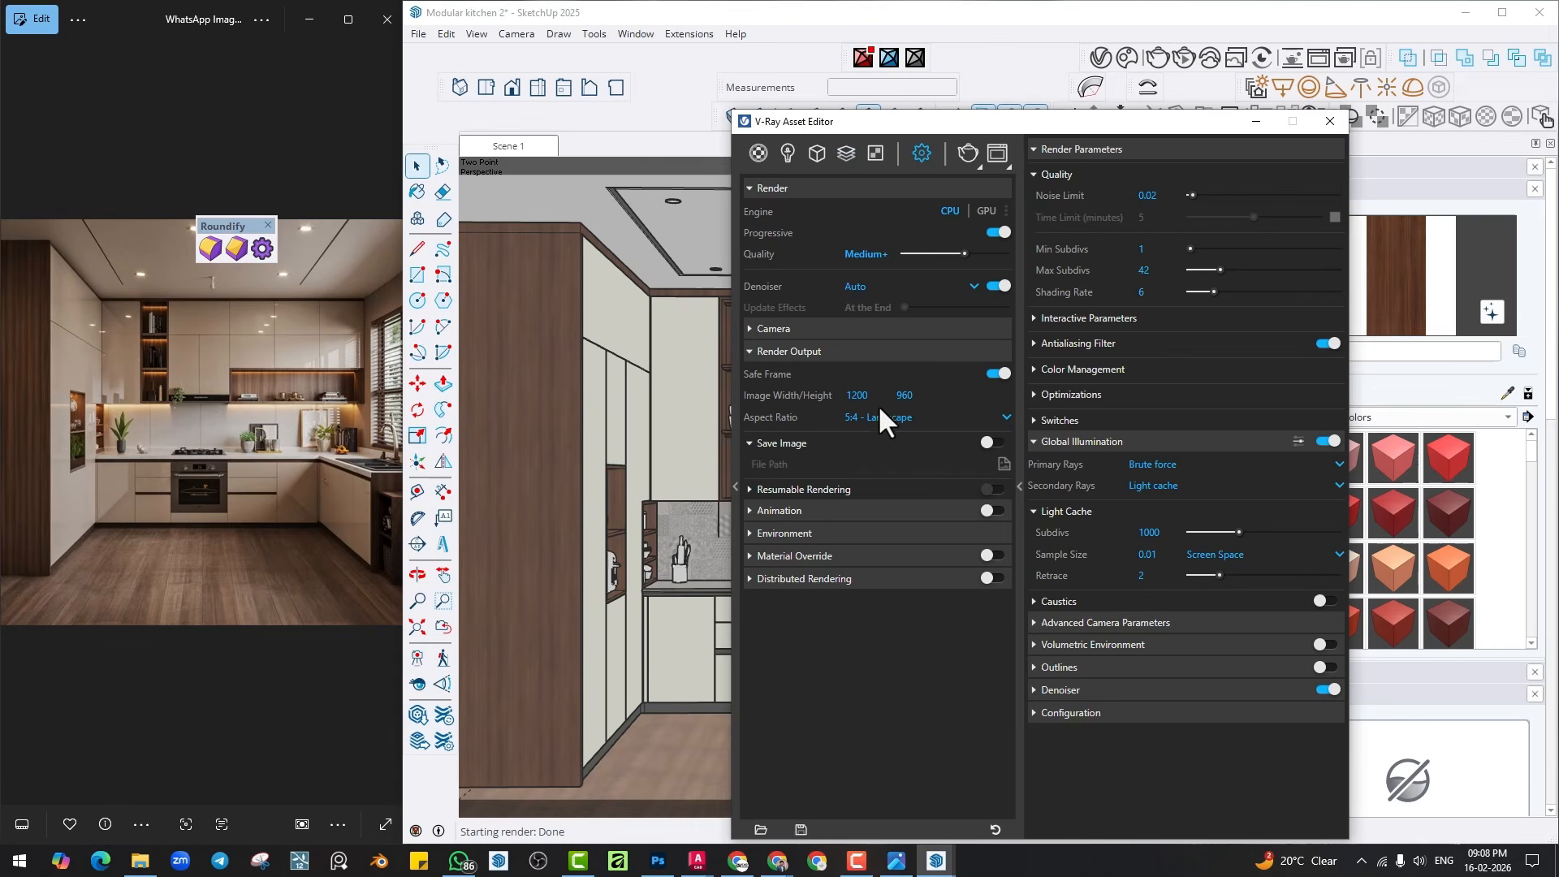
pyautogui.click(857, 395)
pyautogui.write('1000')
pyautogui.press('Return')
pyautogui.click(967, 153)
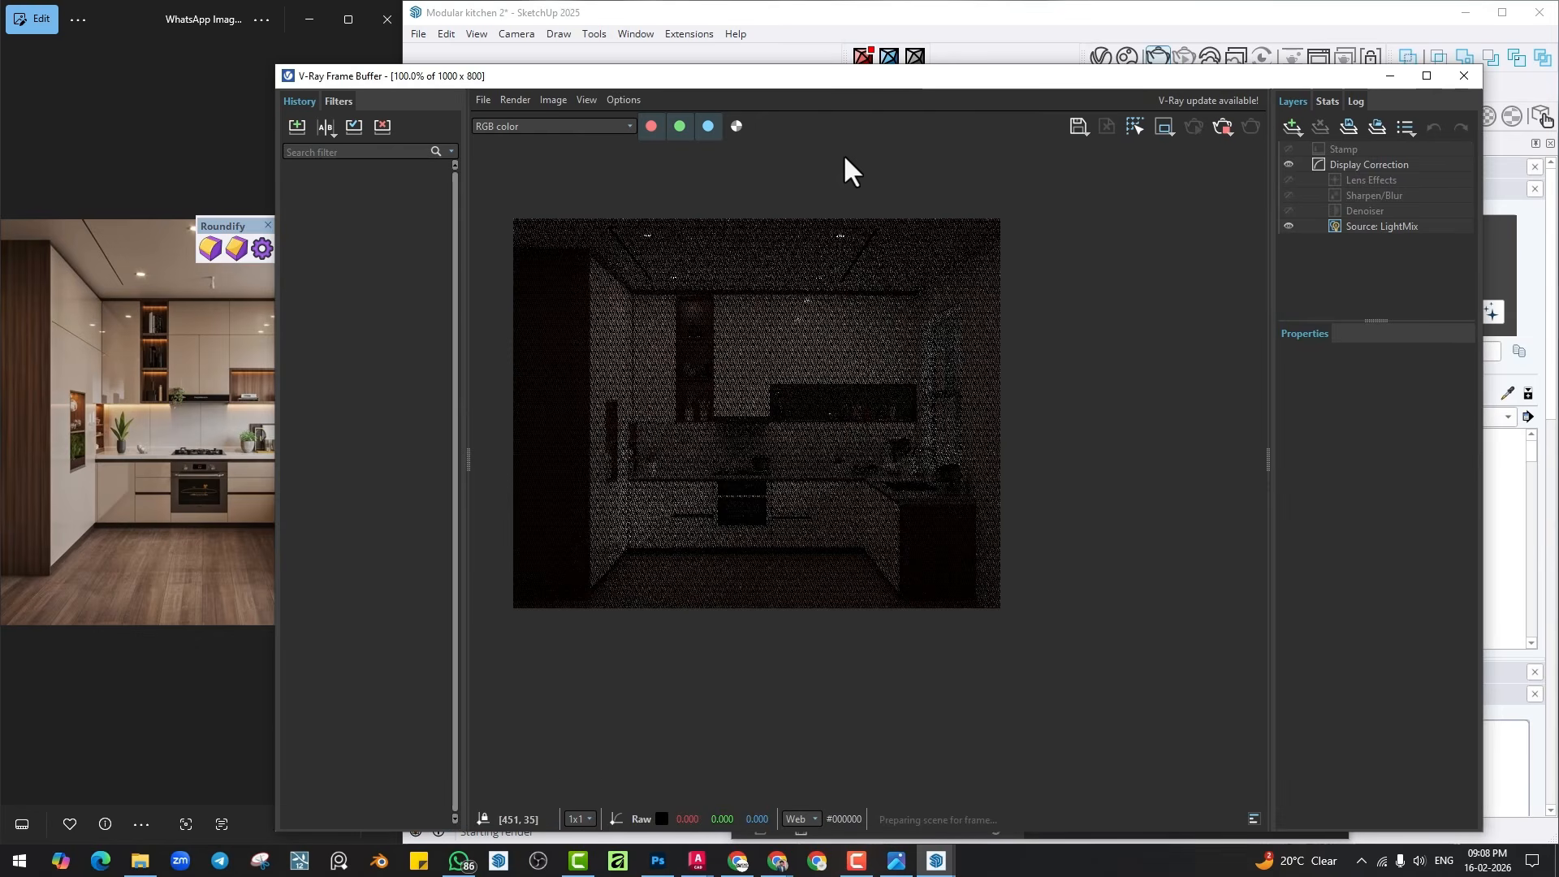
pyautogui.moveTo(863, 76); pyautogui.dragTo(778, 46)
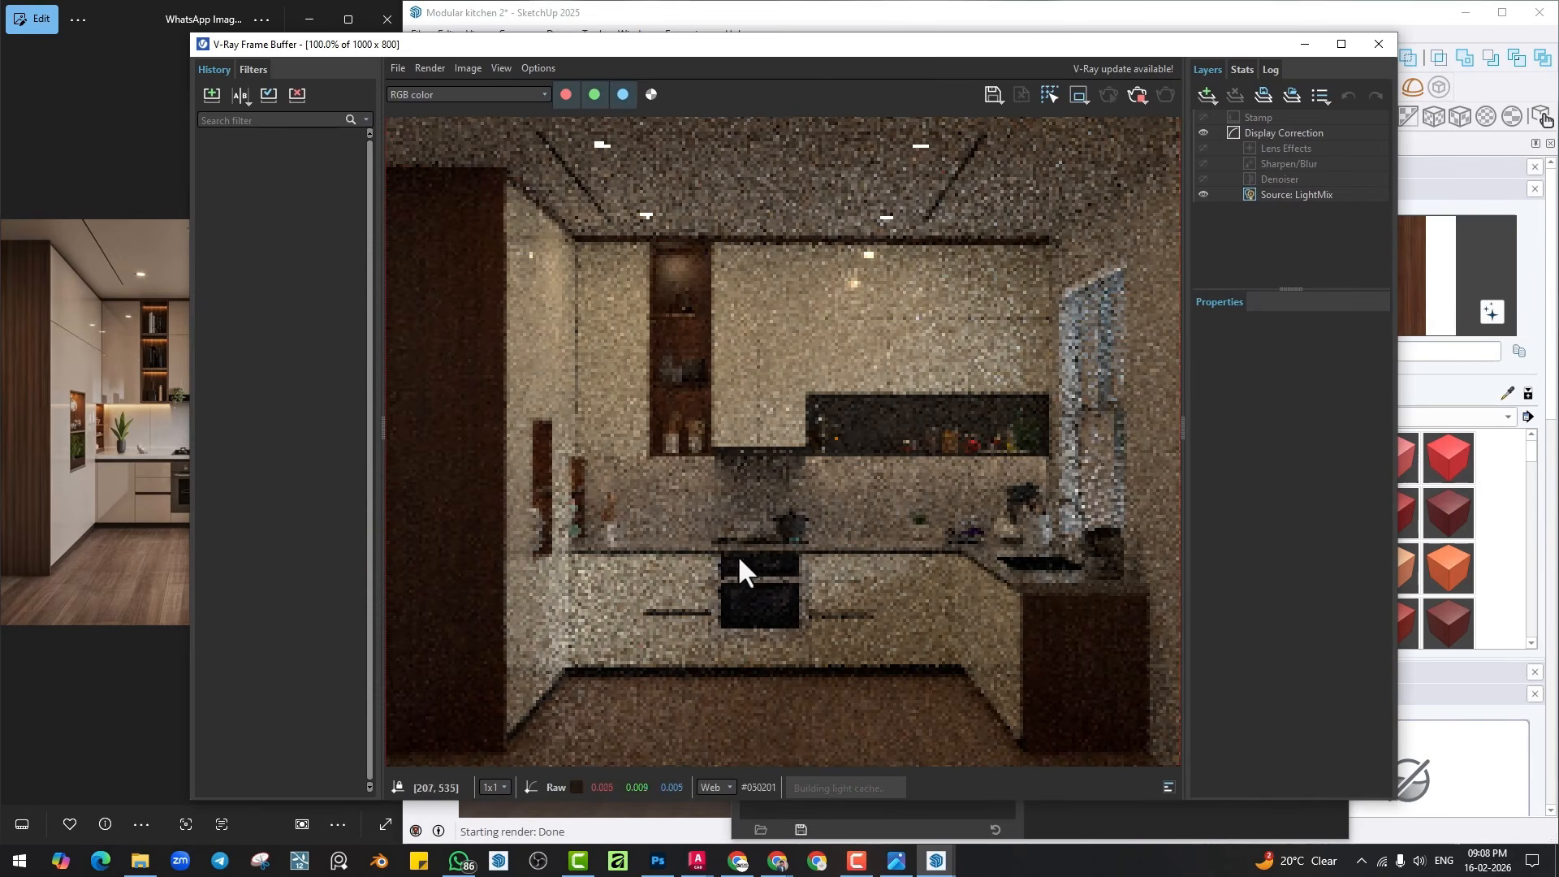
# Examine the progressing kitchen render up close and compare its lighting and materials with the reference photo.
pyautogui.scroll(-2, 816, 349)
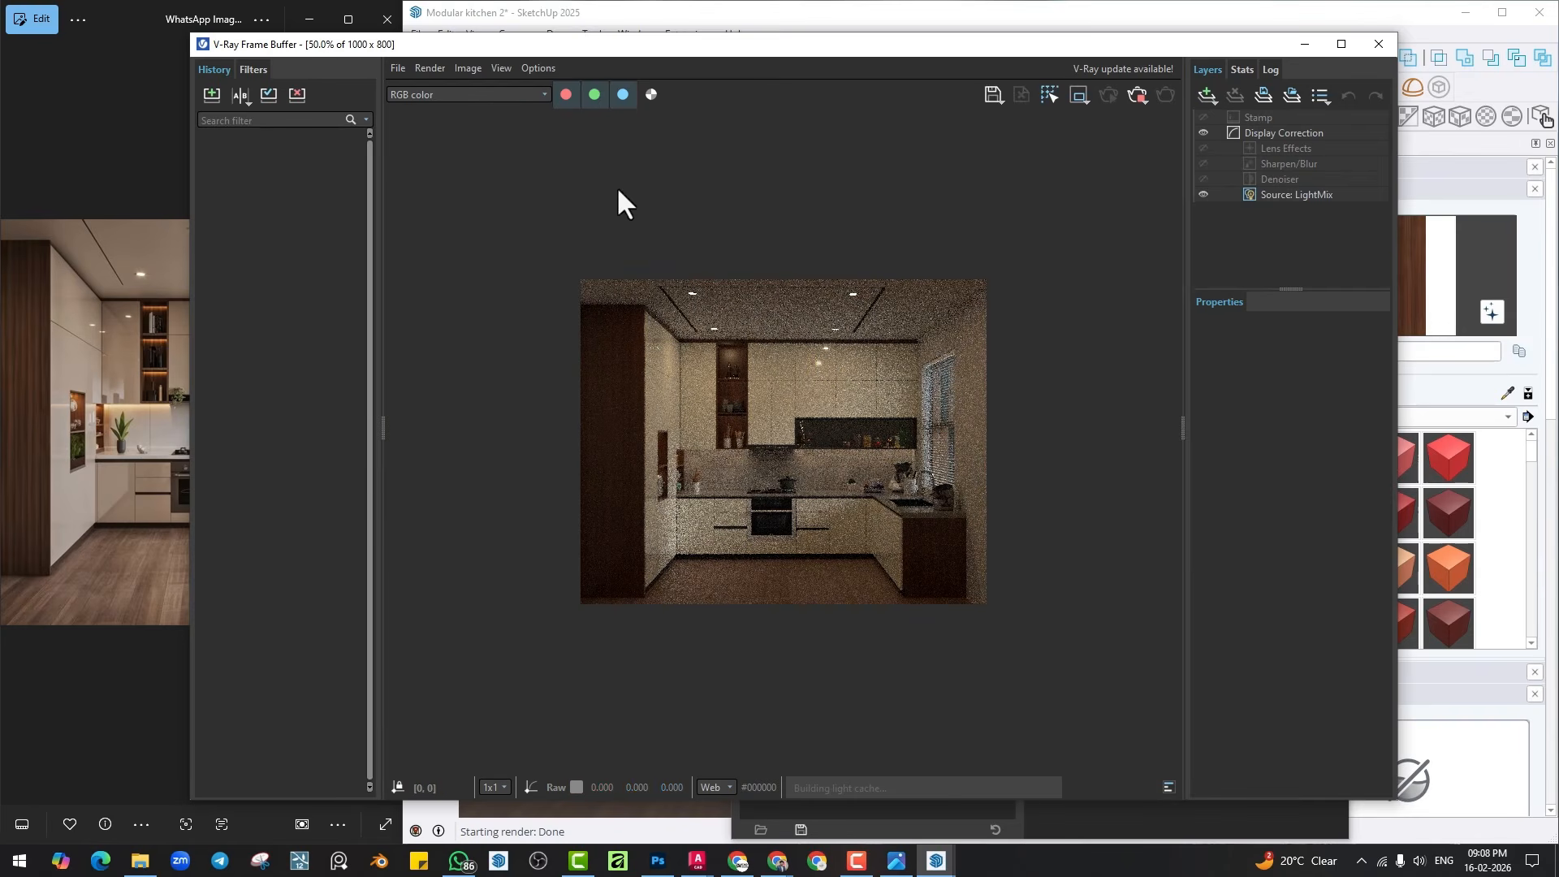
pyautogui.scroll(2, 846, 398)
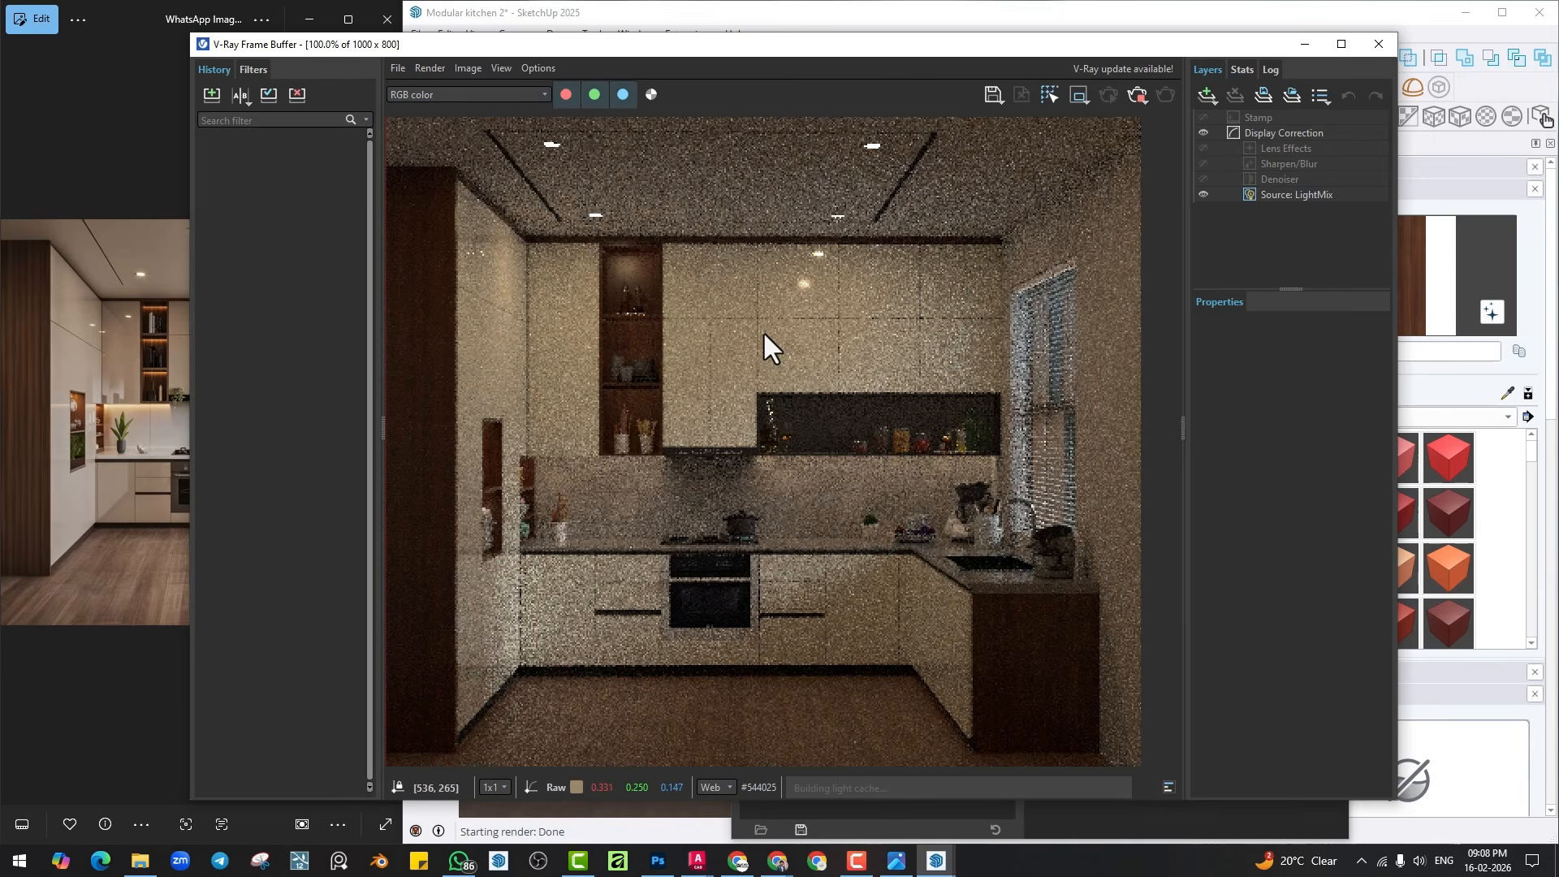
pyautogui.scroll(1, 762, 330)
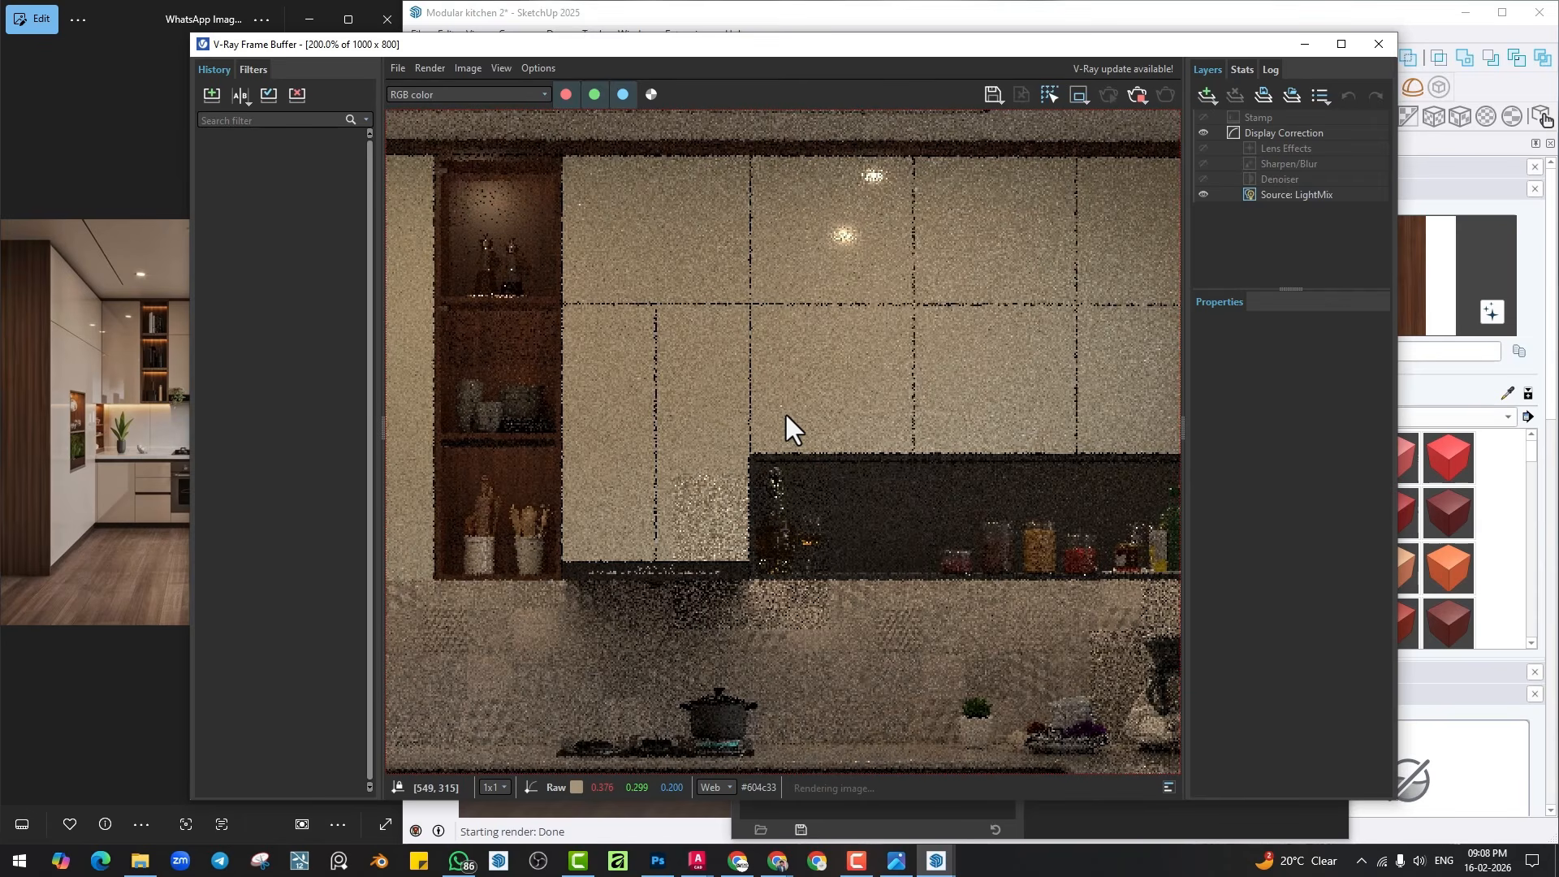
pyautogui.scroll(-1, 771, 422)
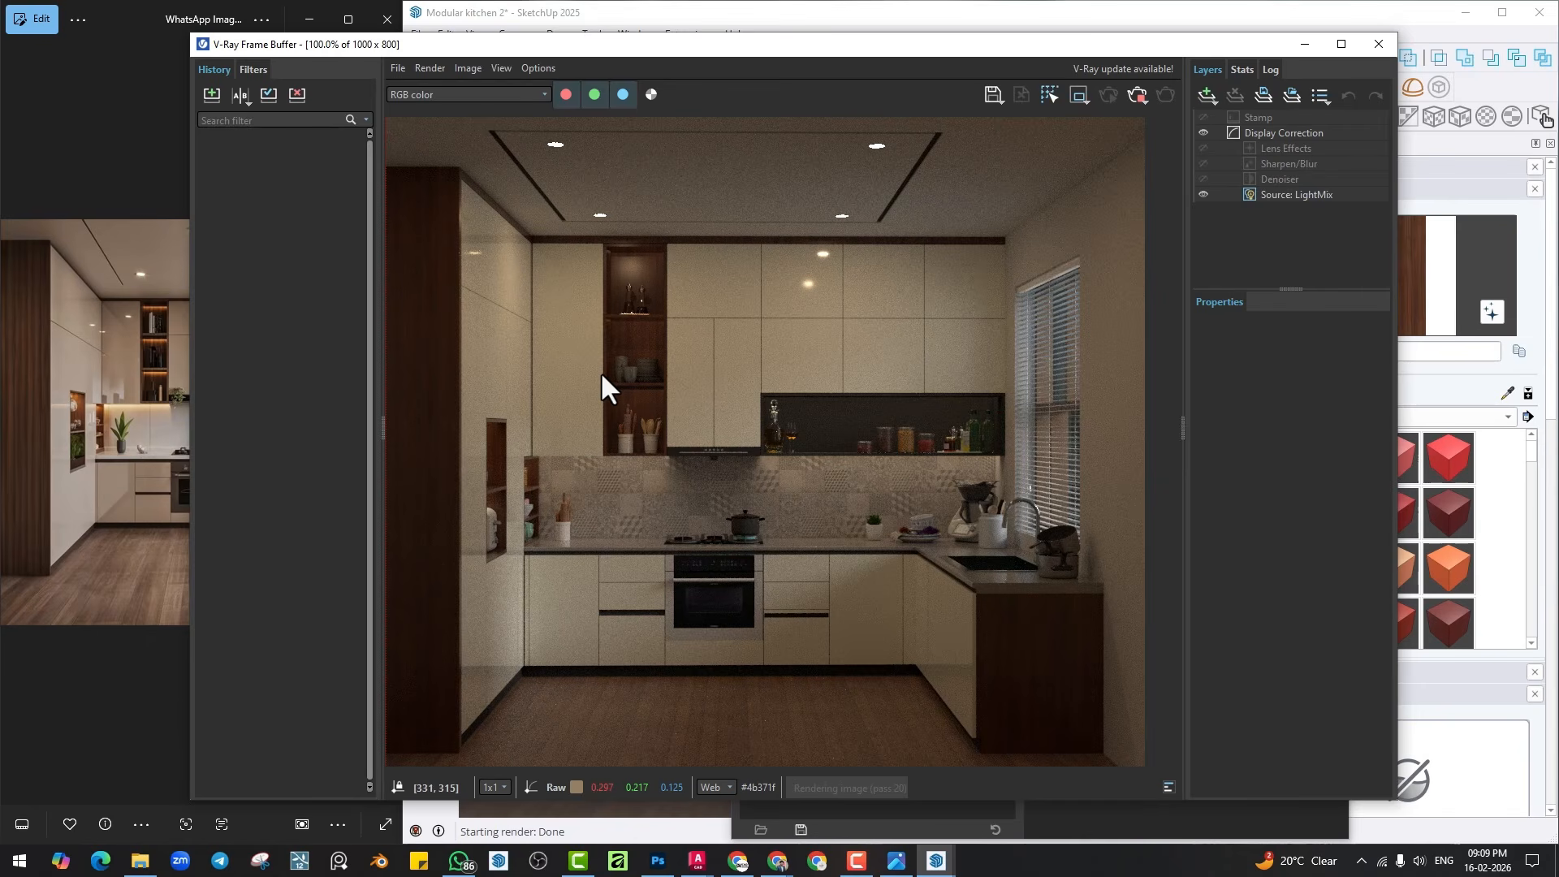
pyautogui.moveTo(519, 44); pyautogui.dragTo(741, 43)
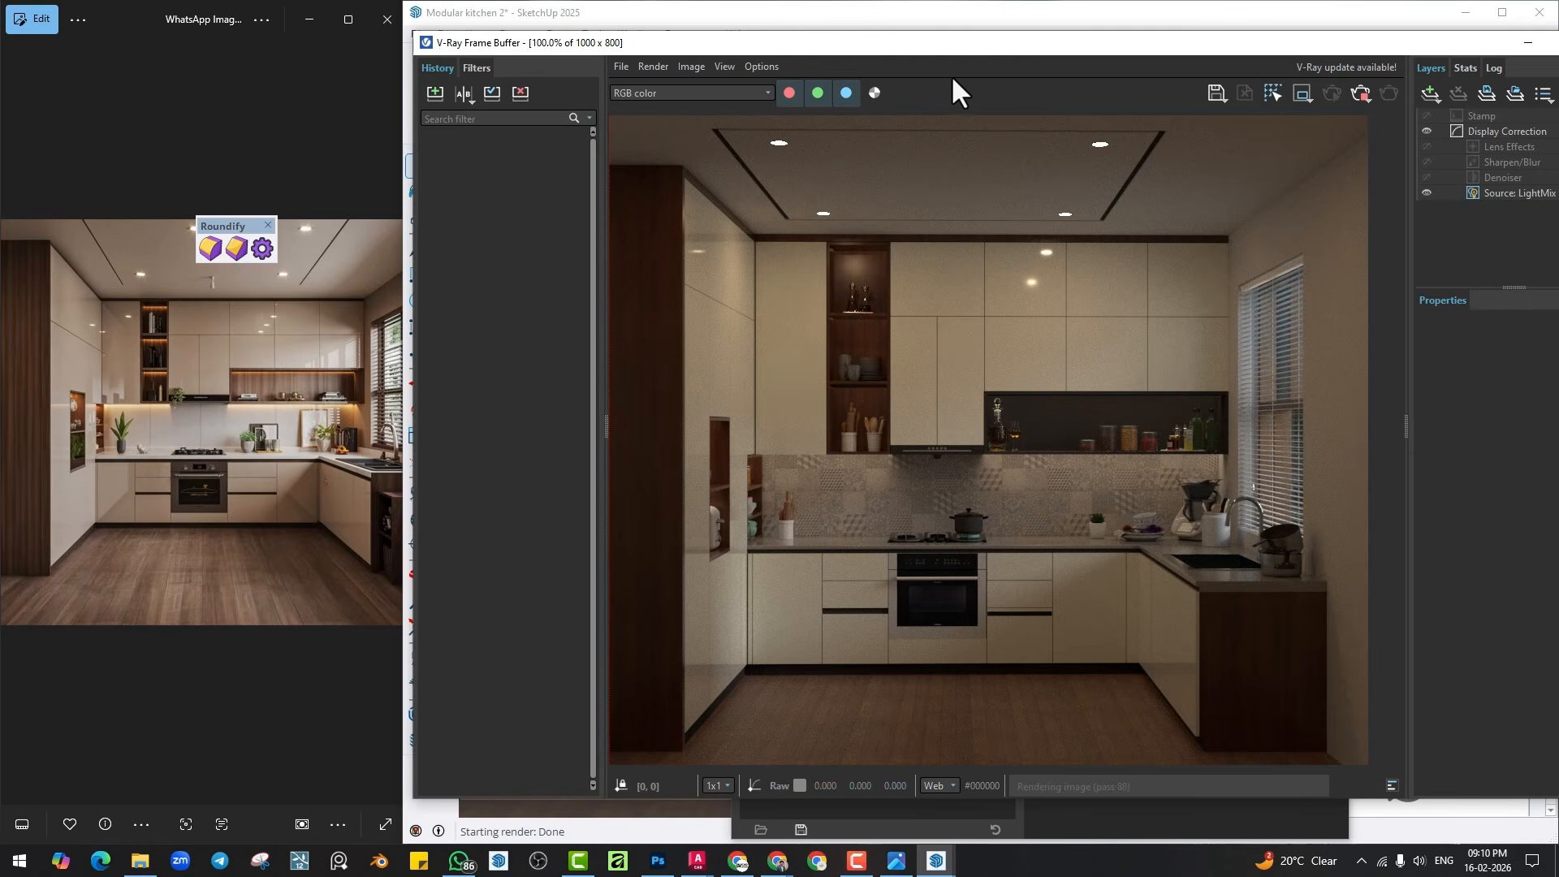
pyautogui.moveTo(952, 44); pyautogui.dragTo(807, 29)
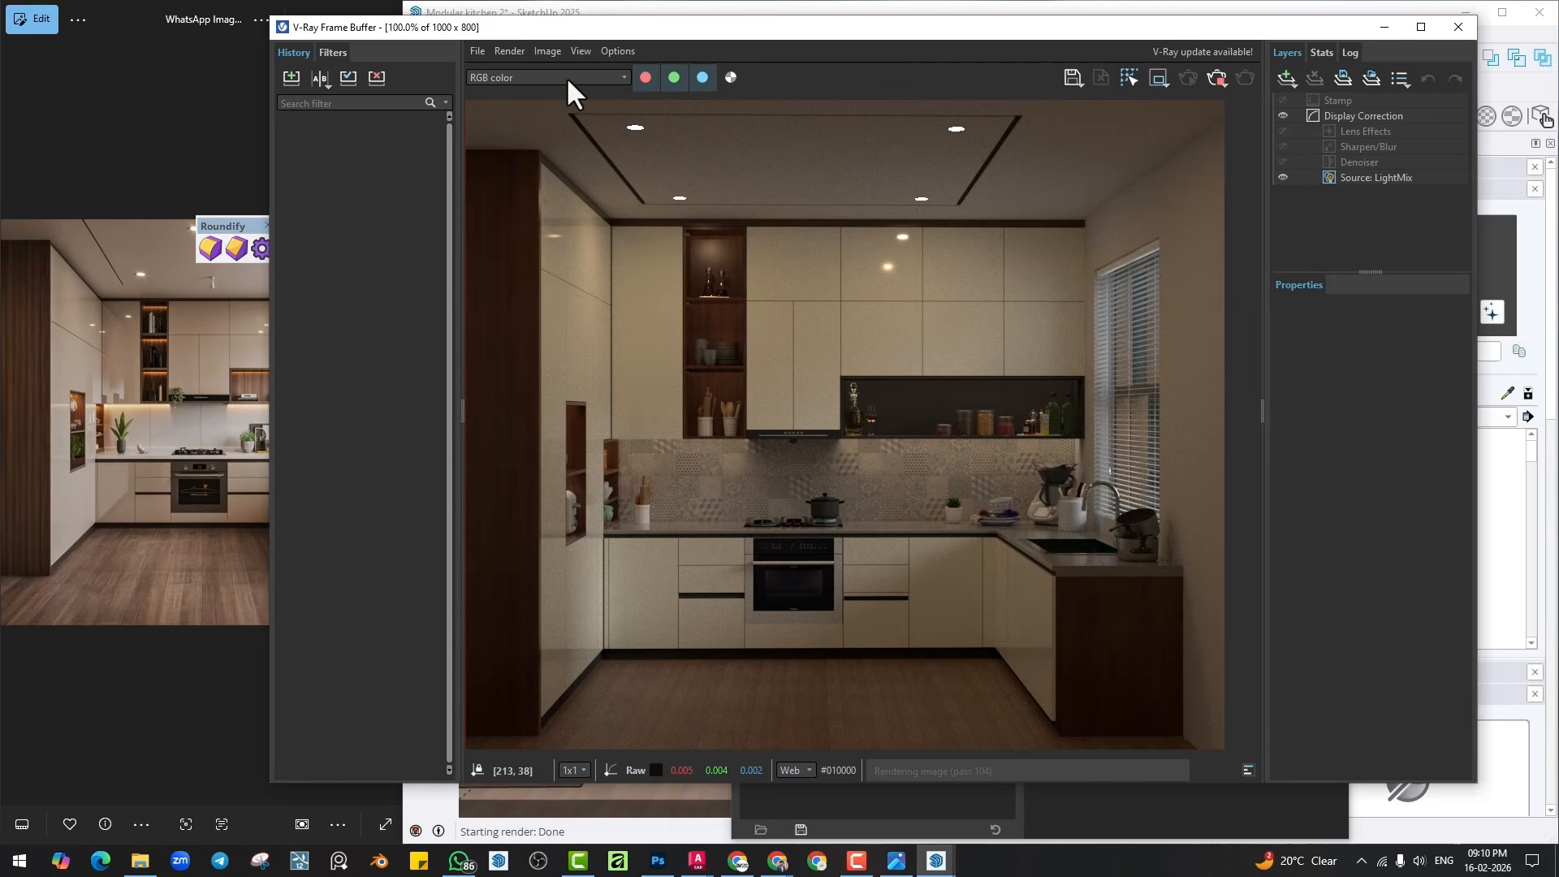
pyautogui.moveTo(555, 36); pyautogui.dragTo(757, 67)
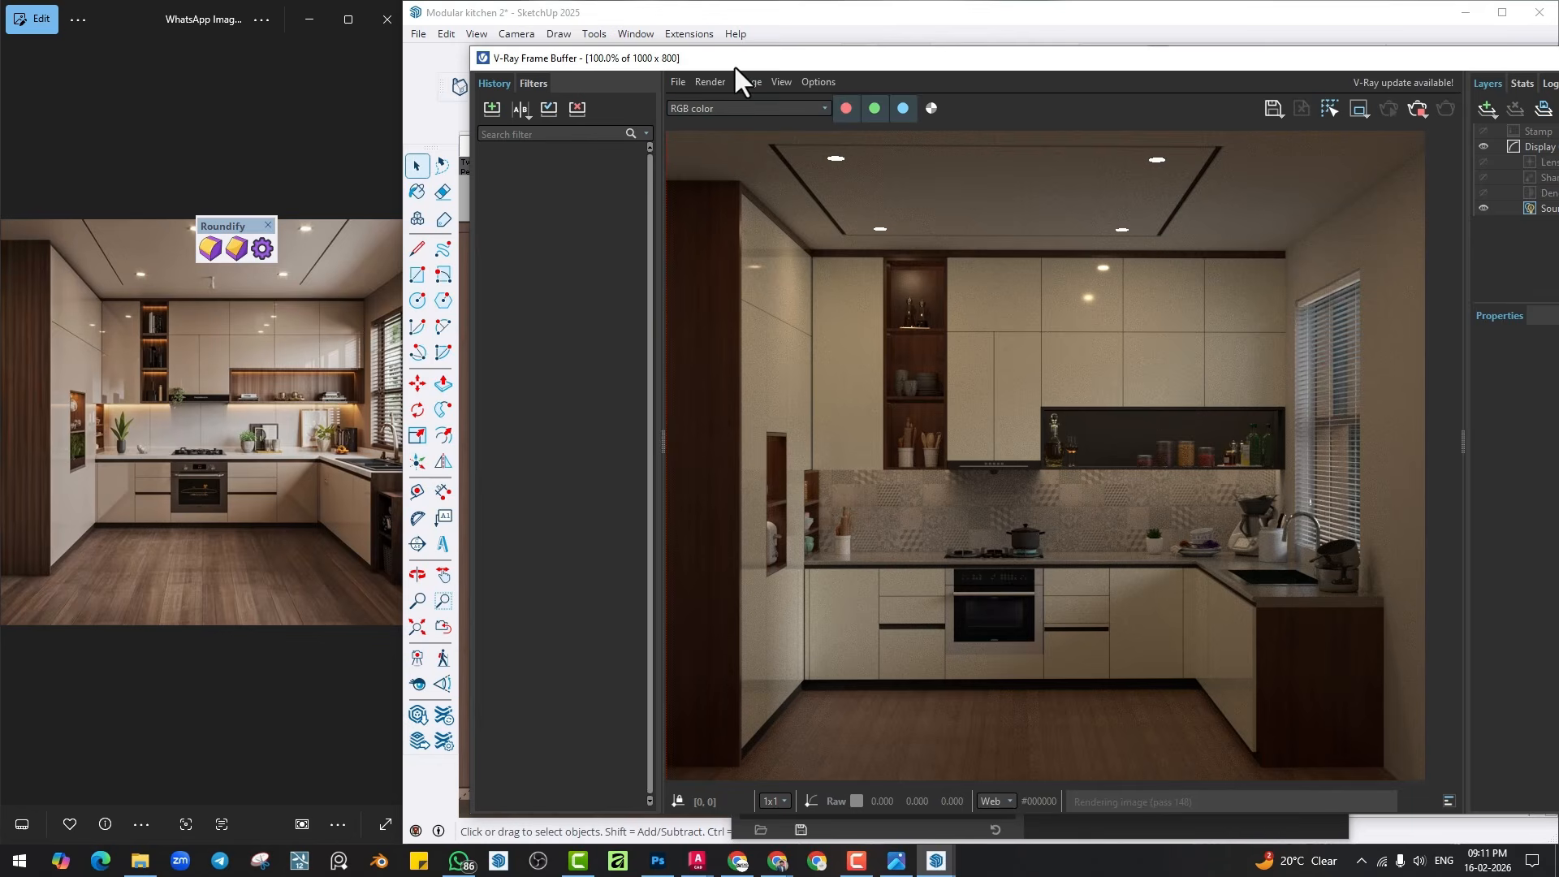
pyautogui.moveTo(734, 65); pyautogui.dragTo(574, 49)
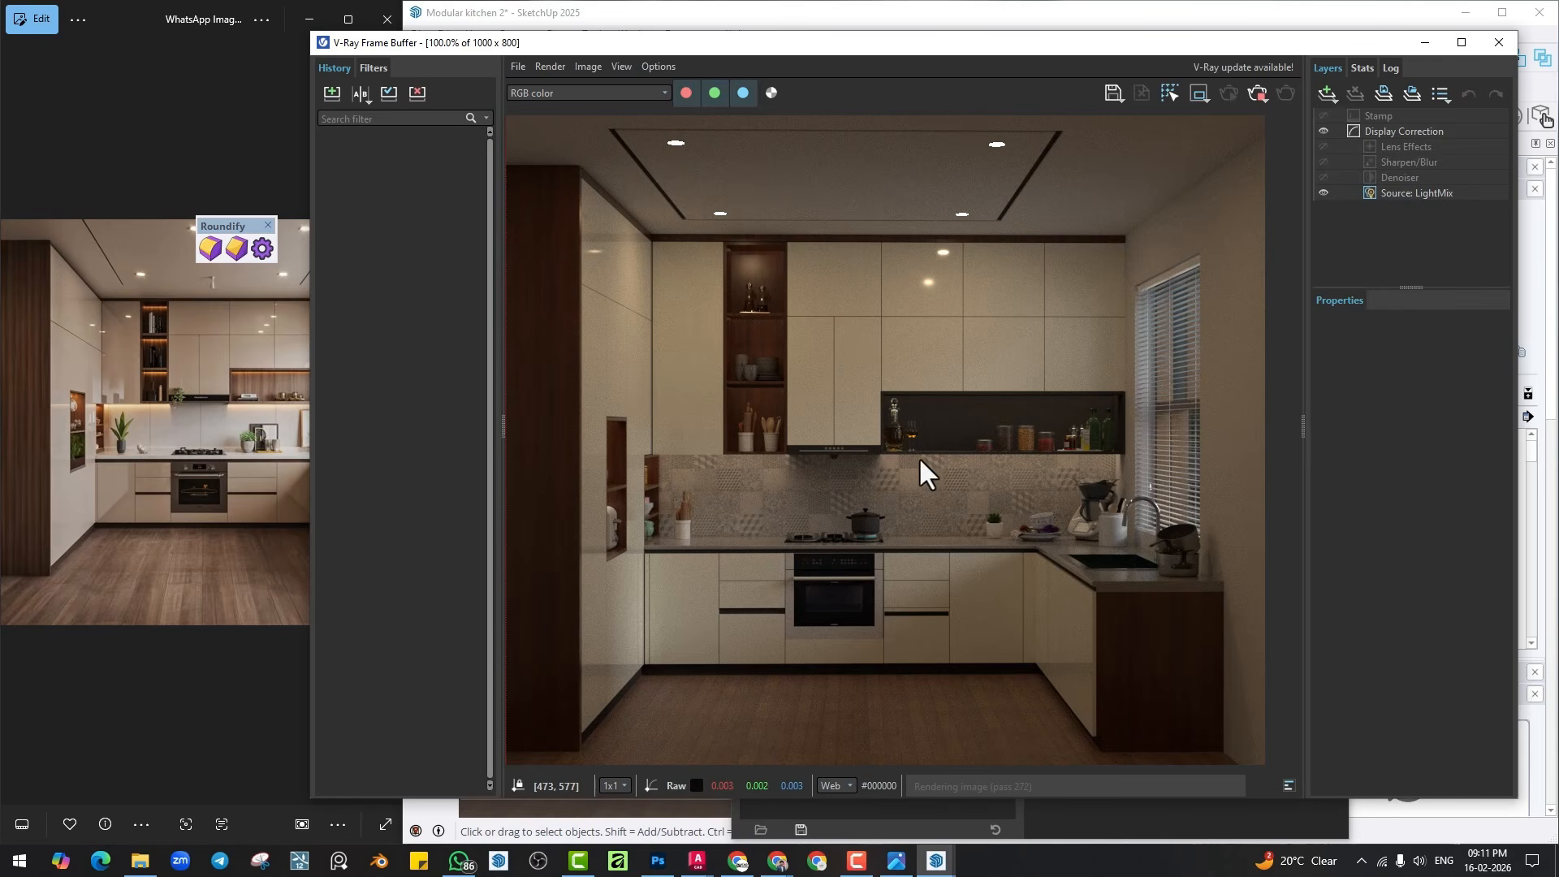
# Stop the running render and close both the frame buffer and the asset editor.
pyautogui.click(1258, 93)
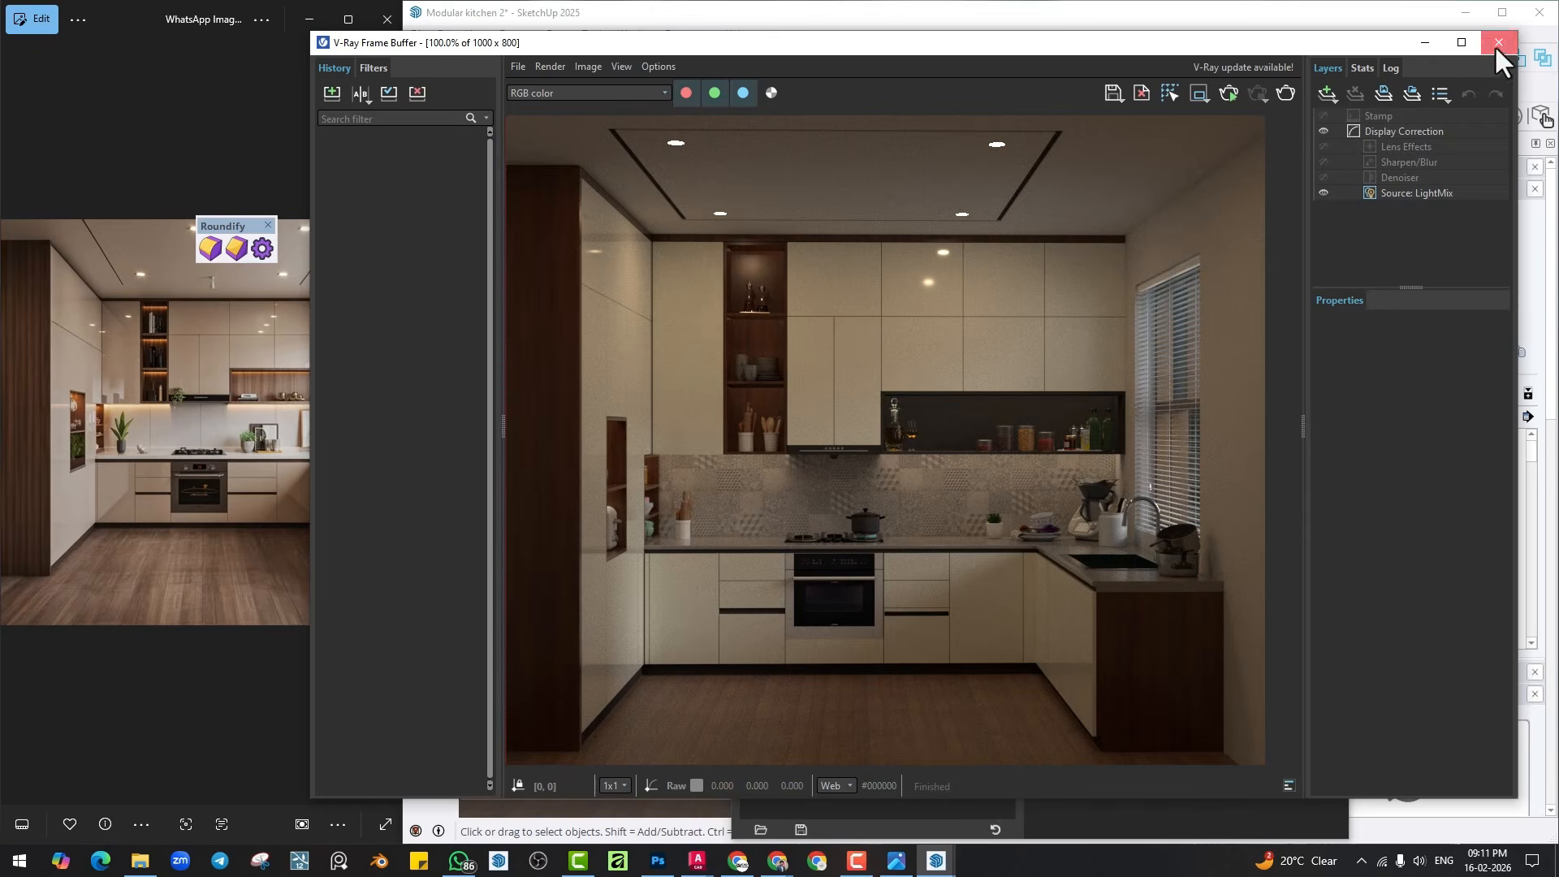
pyautogui.click(1499, 42)
pyautogui.click(1326, 121)
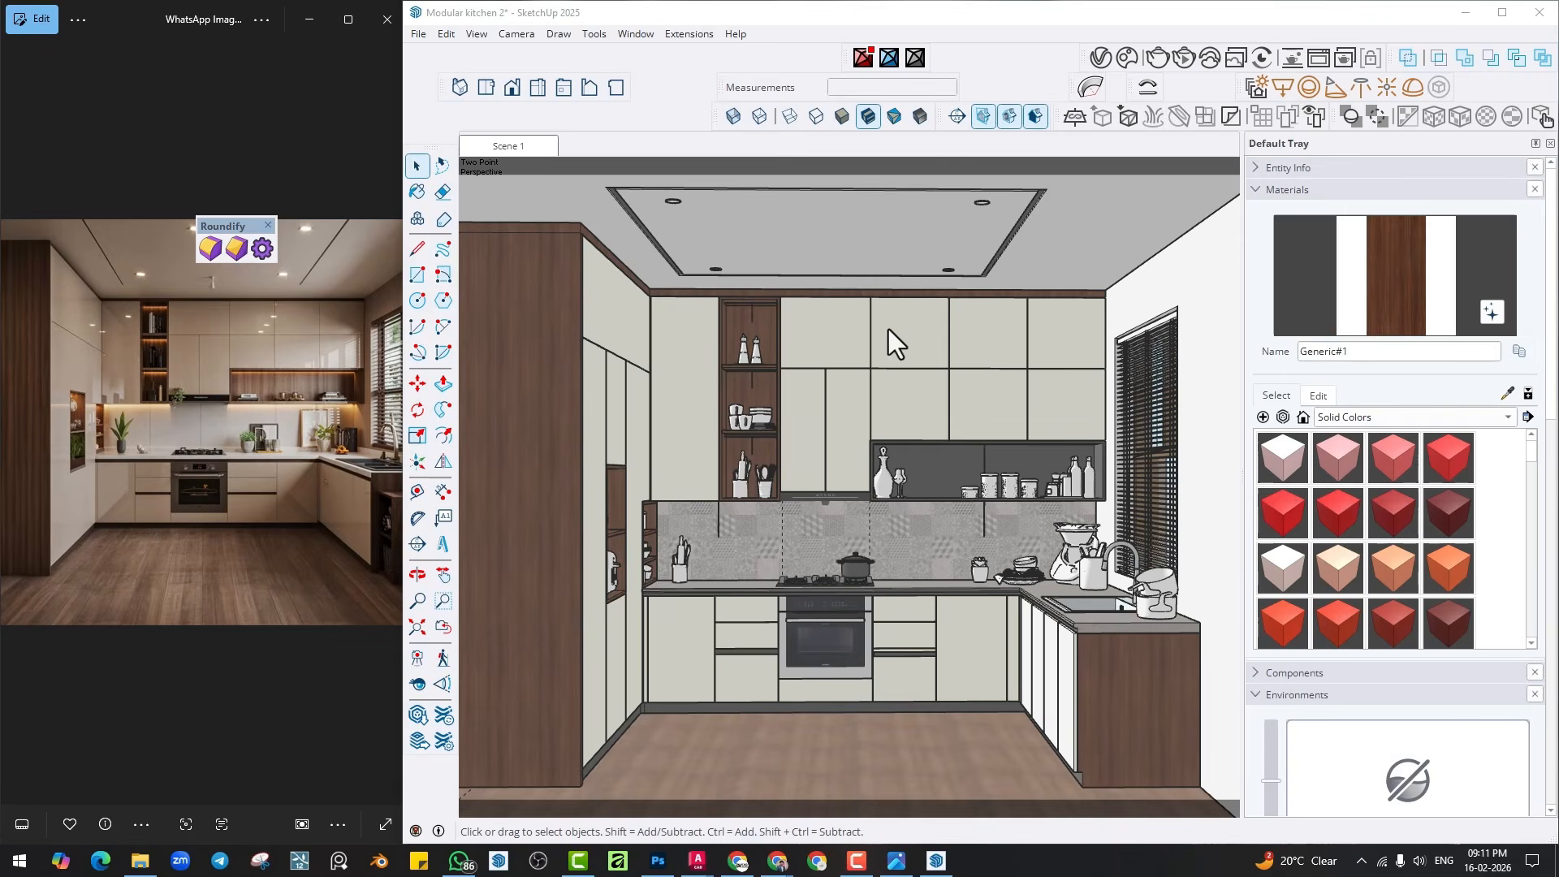
# Sample the cream material from the upper cabinet doors and set its reflection glossiness to 1.
pyautogui.scroll(3, 856, 407)
pyautogui.press('b')
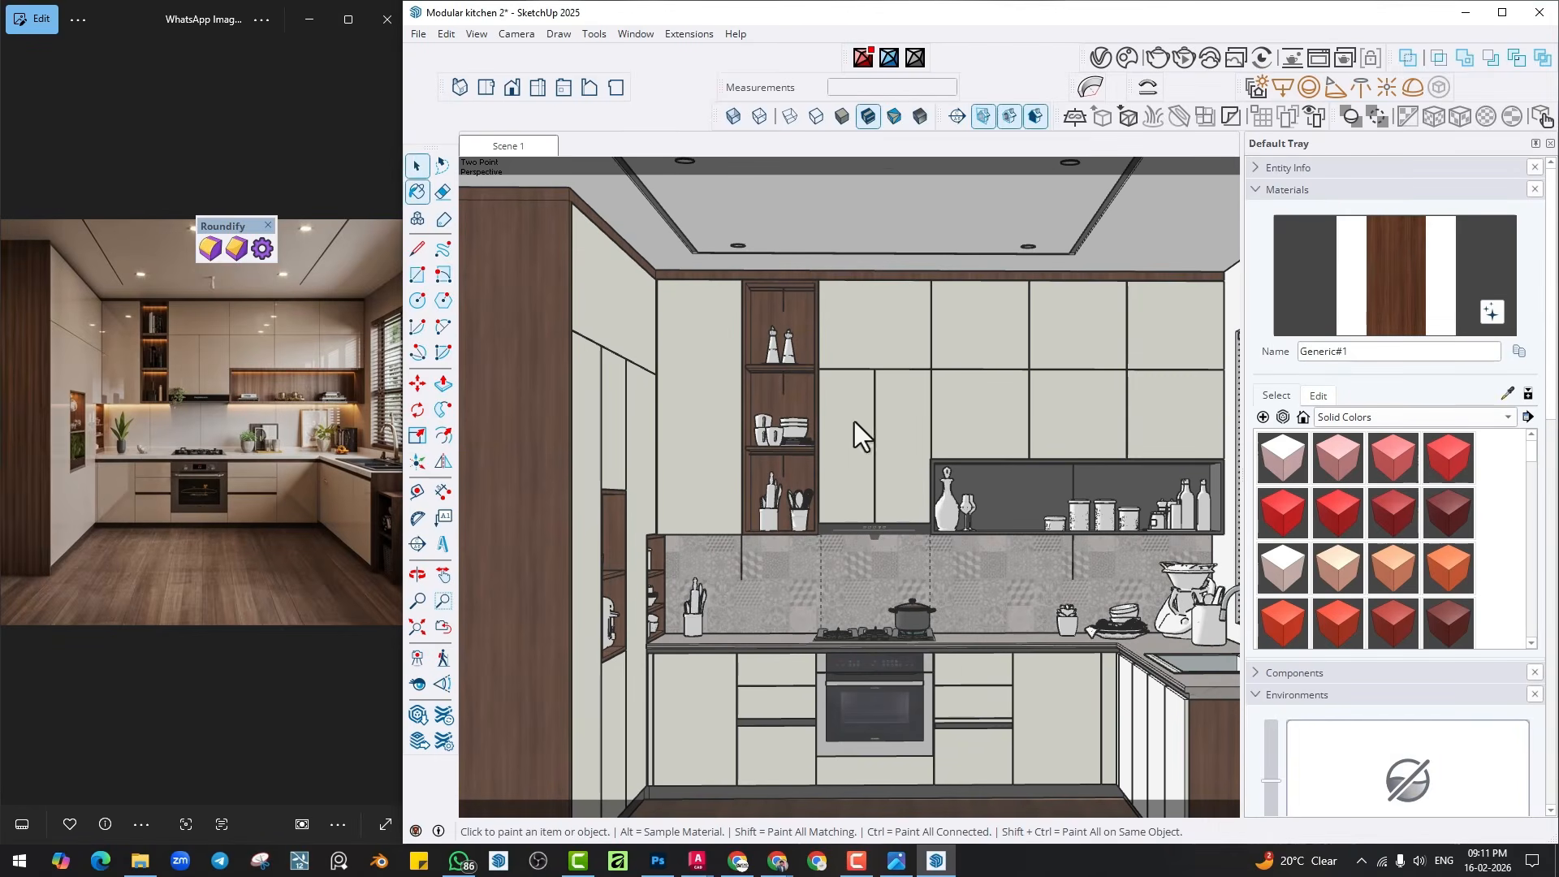
pyautogui.keyDown('alt'); pyautogui.click(893, 328); pyautogui.keyUp('alt')
pyautogui.click(1100, 56)
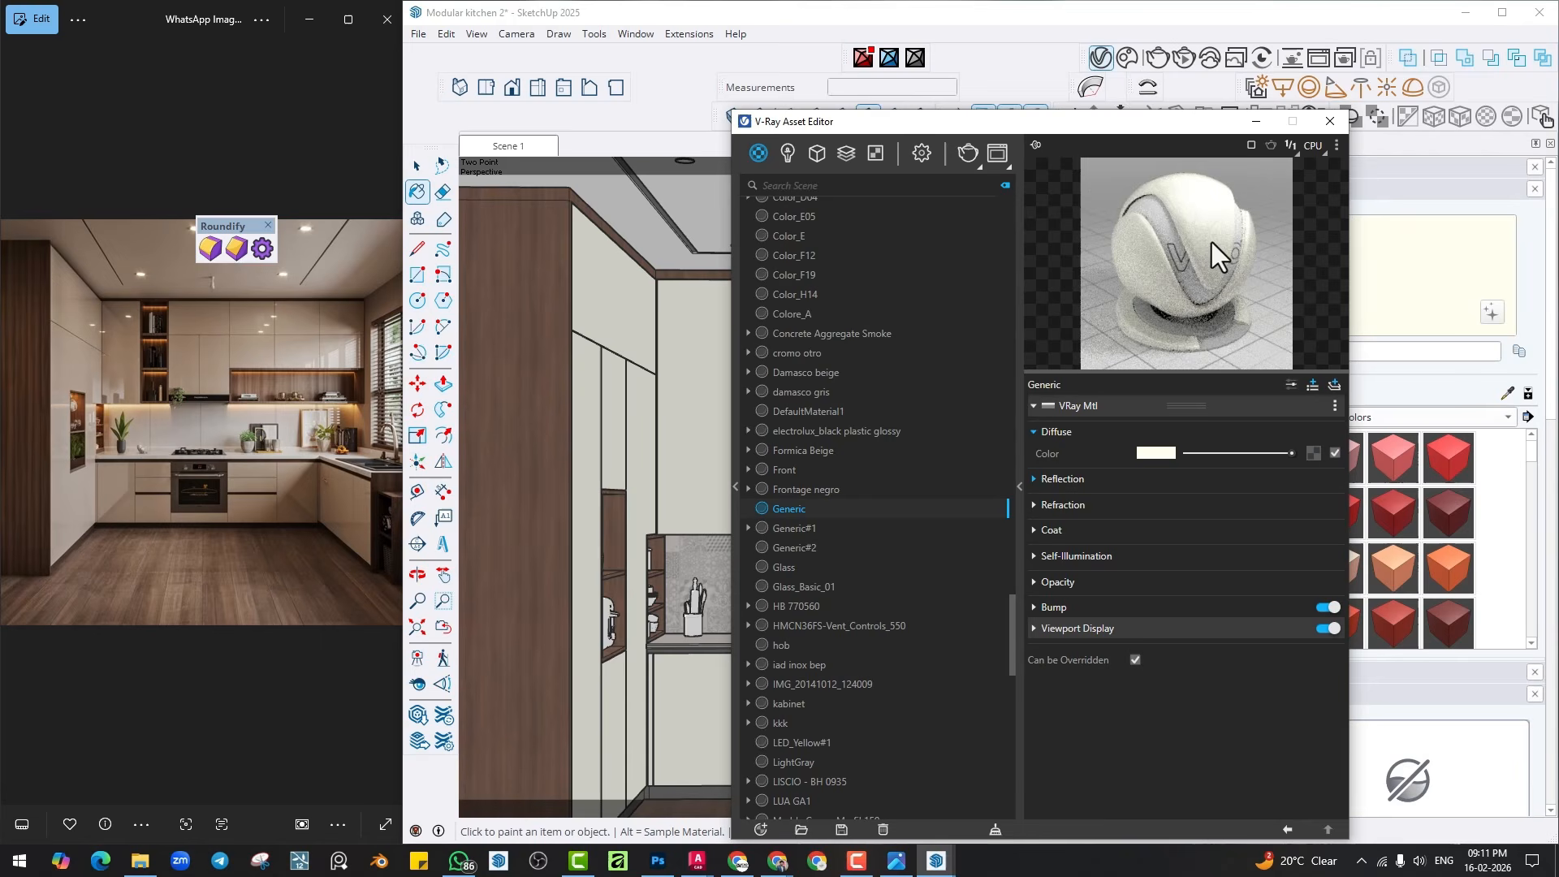
pyautogui.click(1161, 478)
pyautogui.moveTo(1282, 520); pyautogui.dragTo(1337, 514)
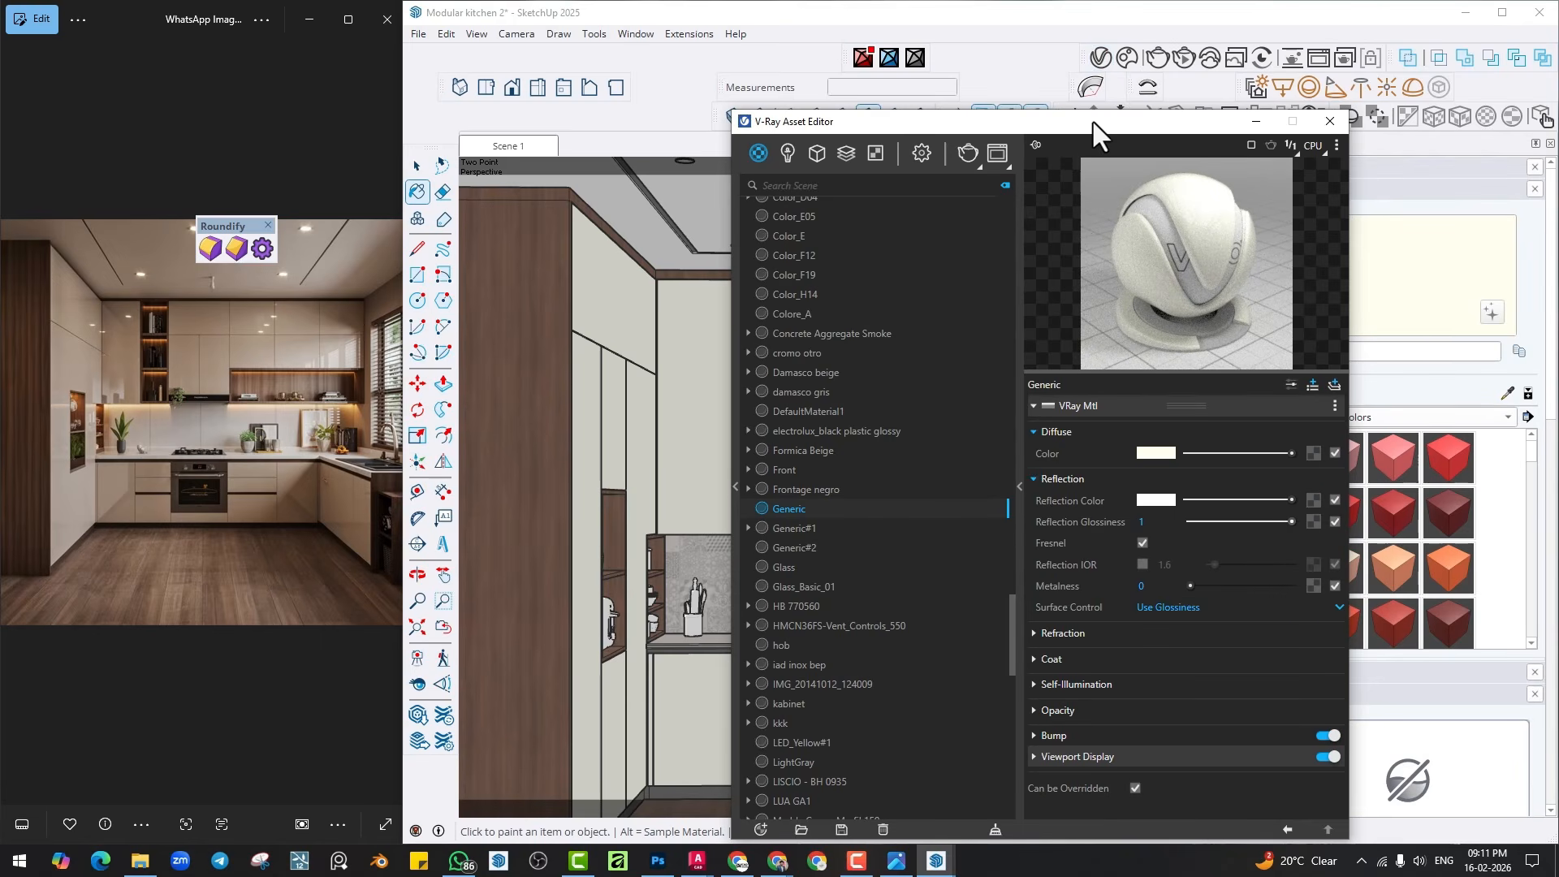
# Check the cabinets in the last render and set their material's diffuse color to a neutral light grey with value 0.835.
pyautogui.moveTo(1088, 130); pyautogui.dragTo(1271, 189)
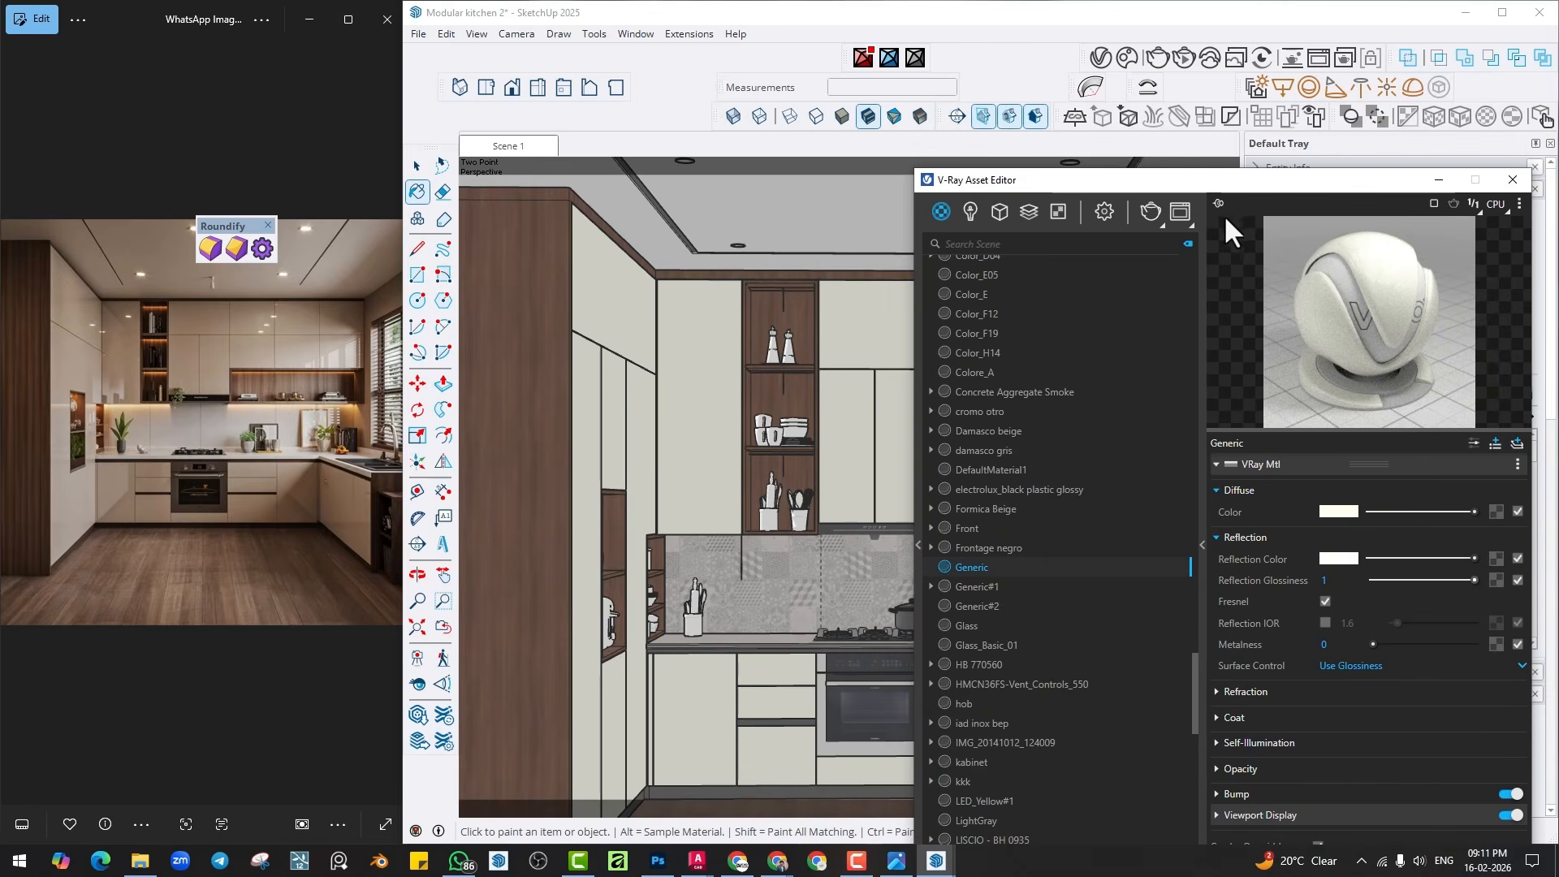
pyautogui.click(1177, 211)
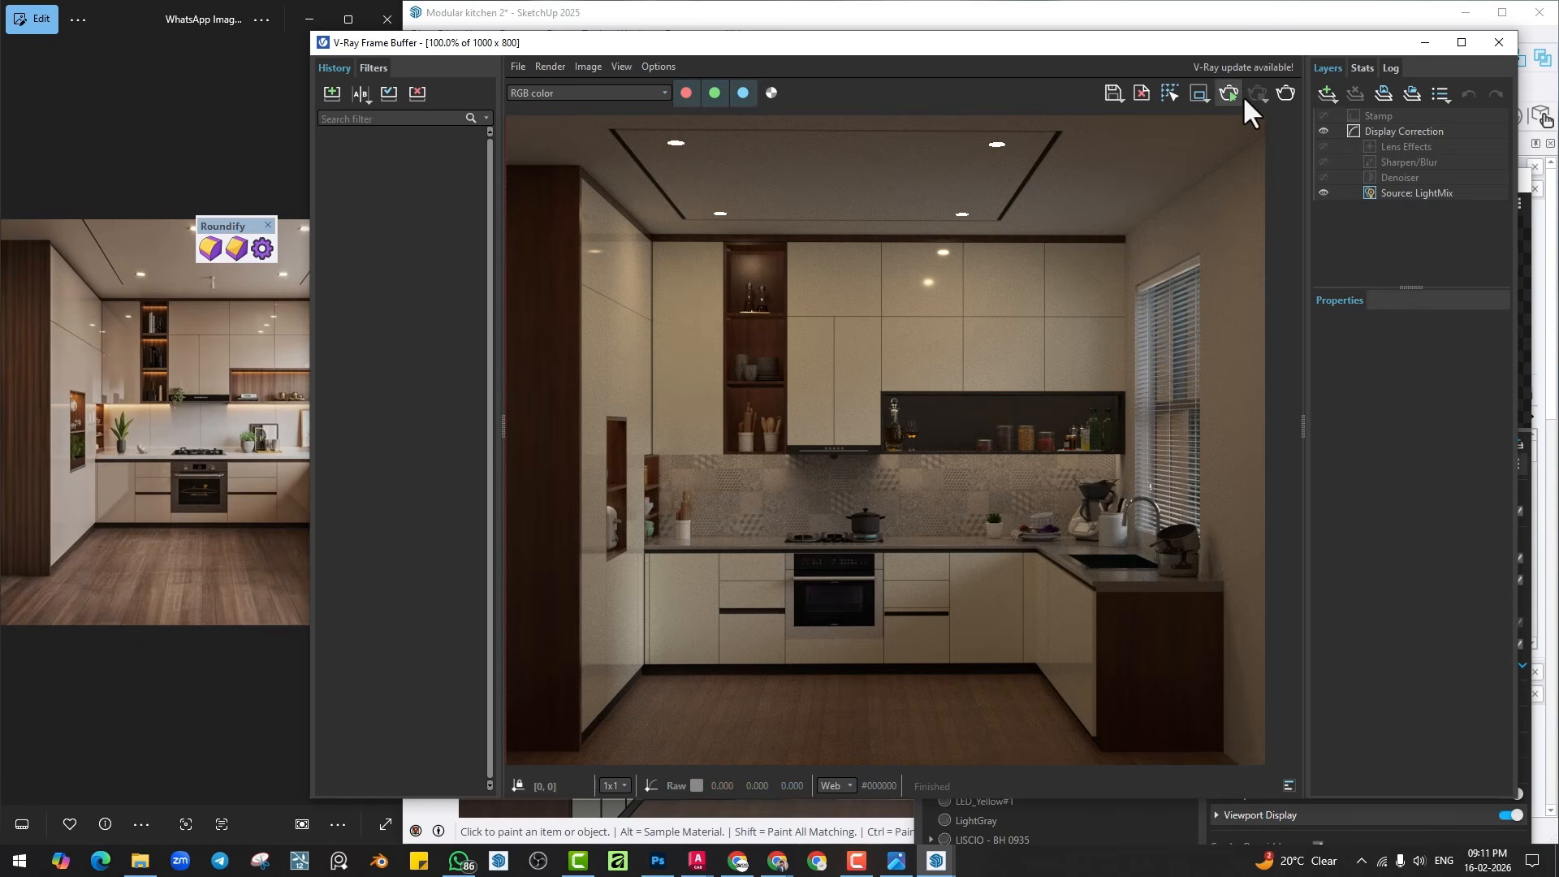
pyautogui.click(1498, 42)
pyautogui.click(1342, 513)
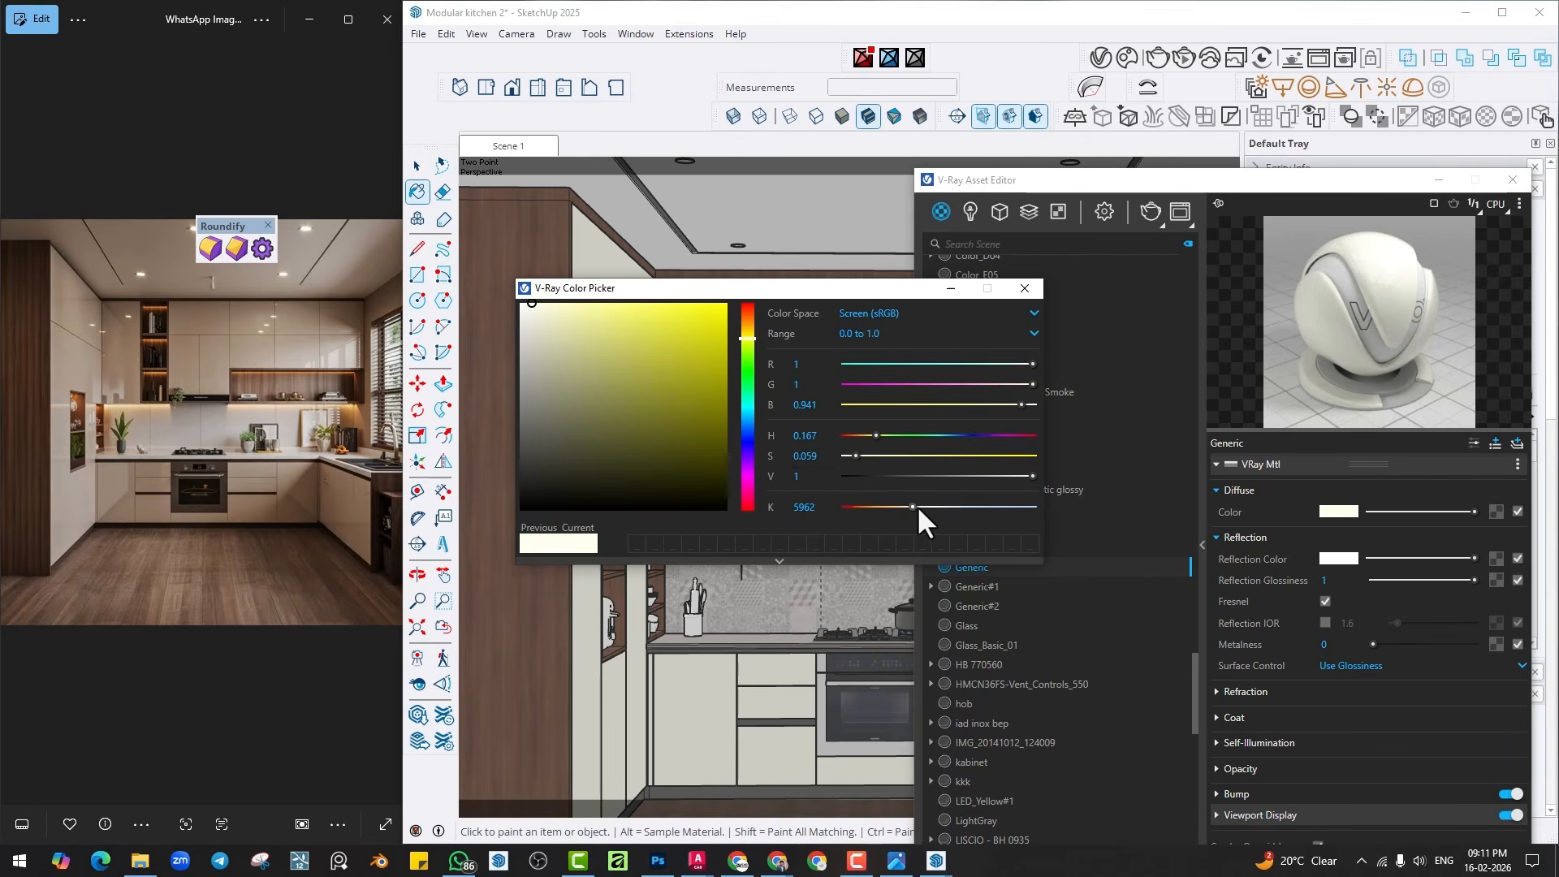
pyautogui.moveTo(917, 506); pyautogui.dragTo(922, 506)
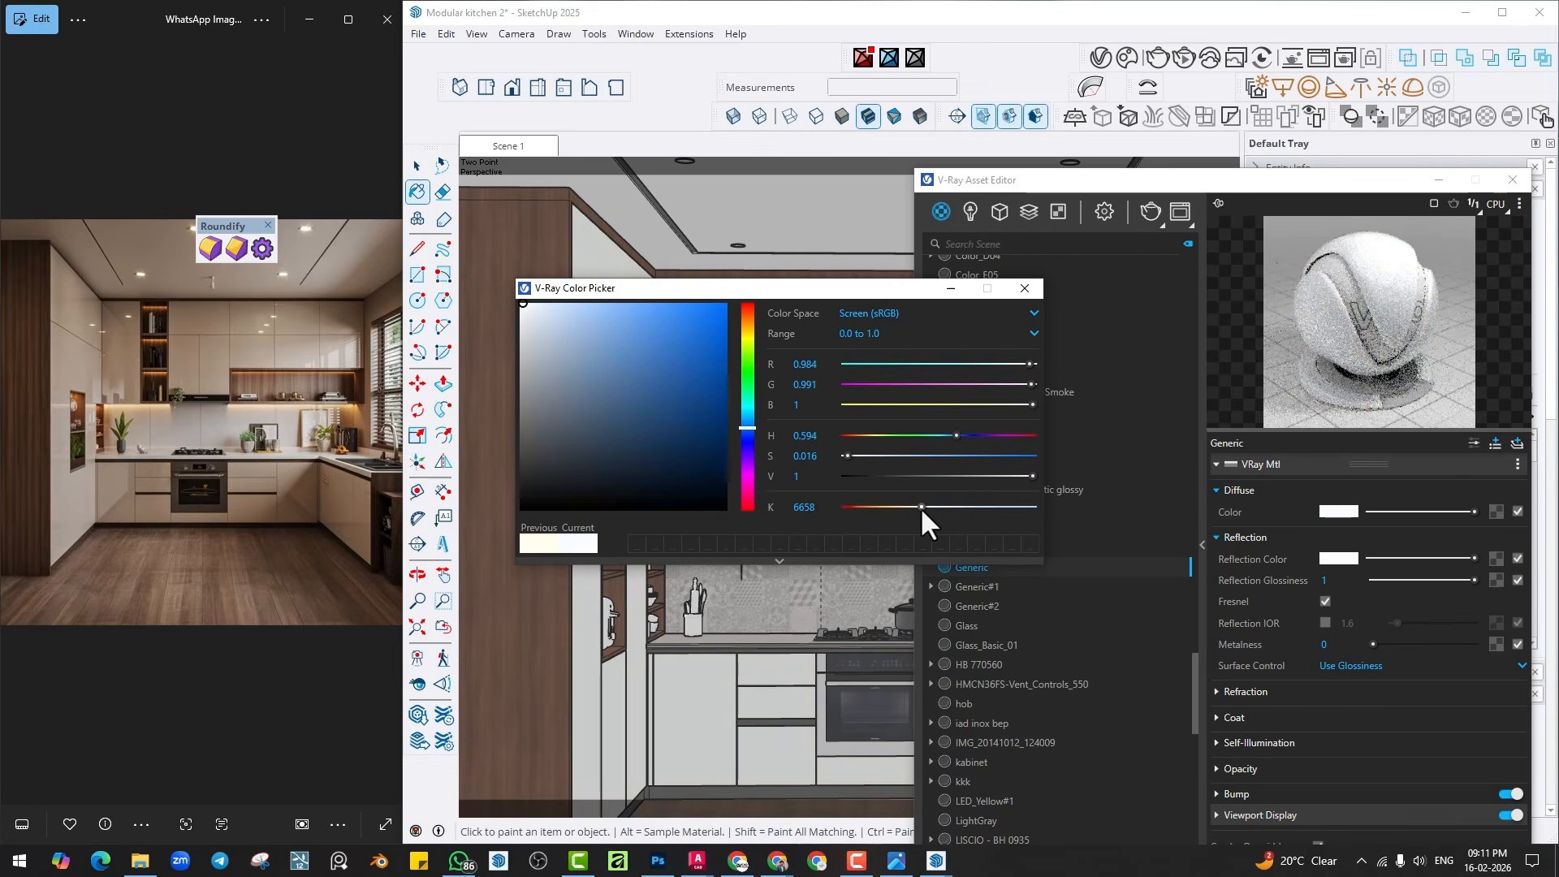
pyautogui.click(545, 373)
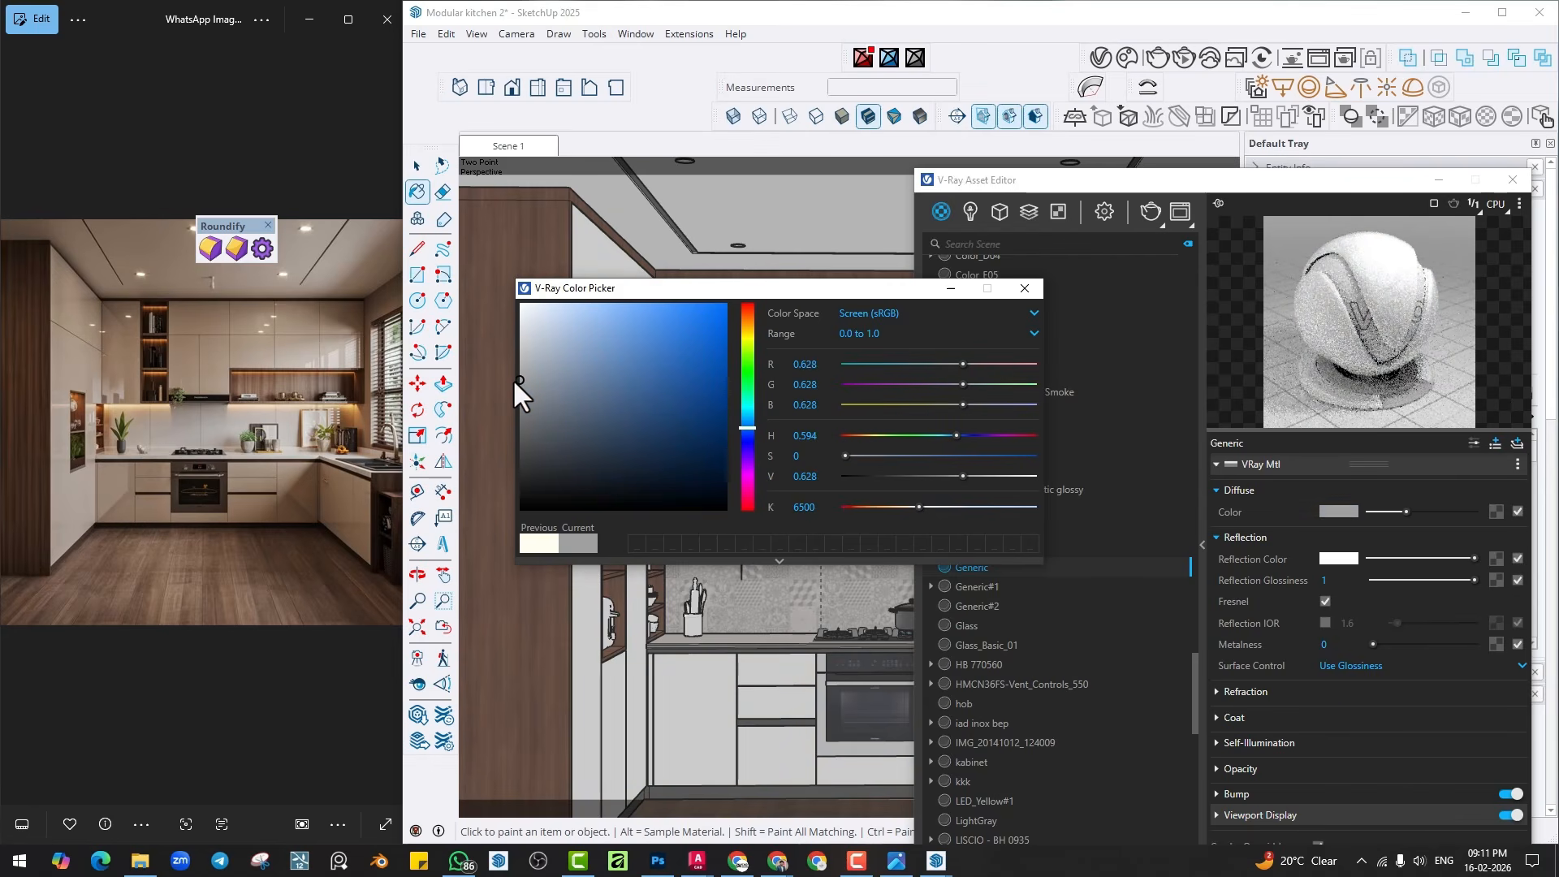
pyautogui.moveTo(514, 376); pyautogui.dragTo(503, 334)
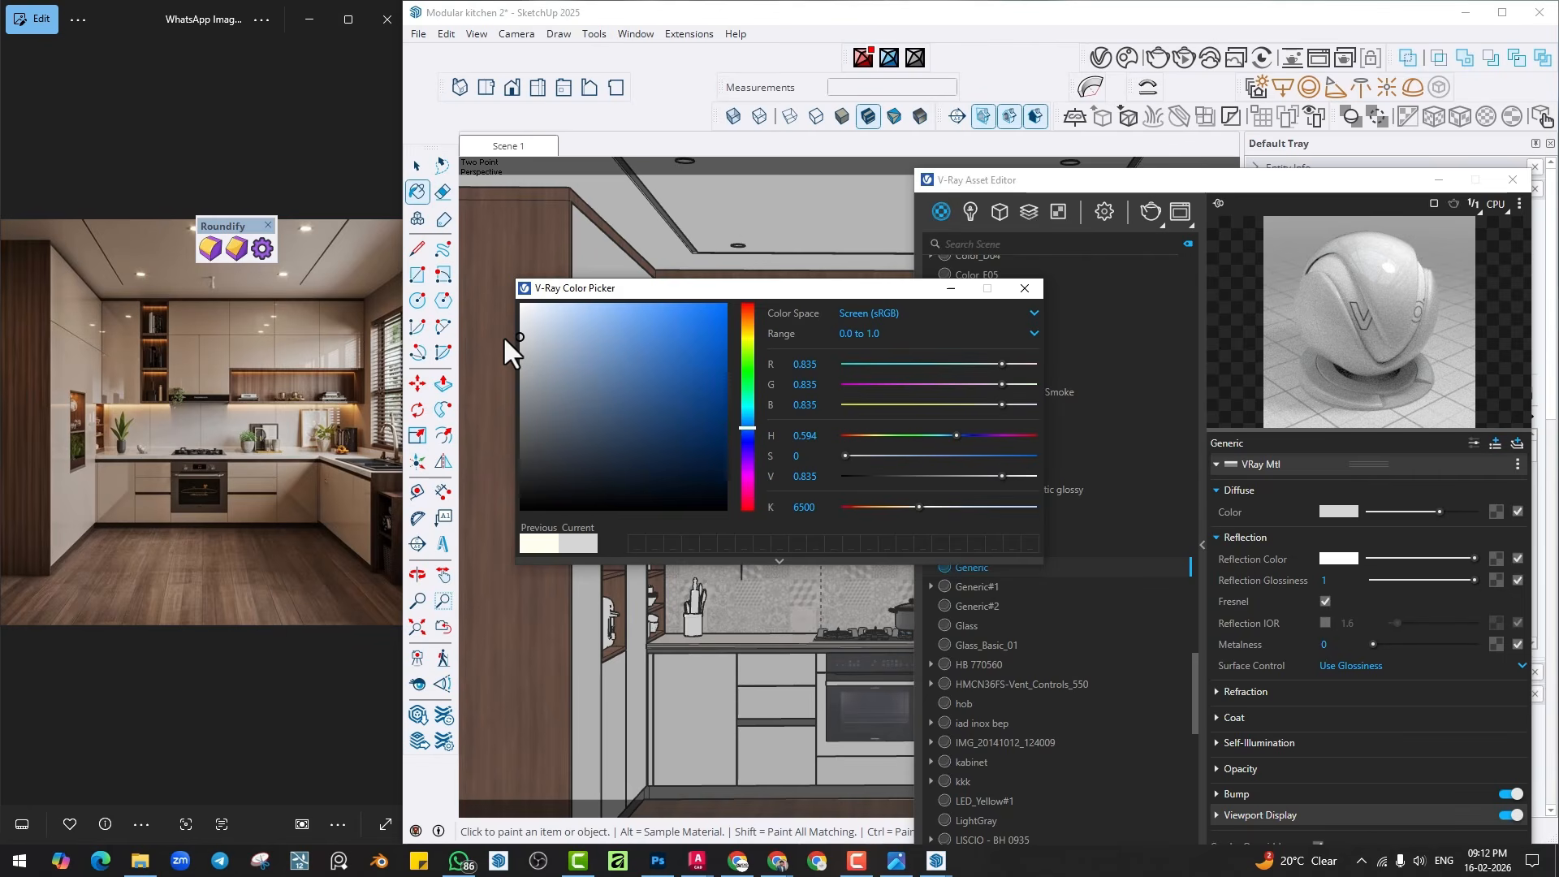
pyautogui.click(1023, 288)
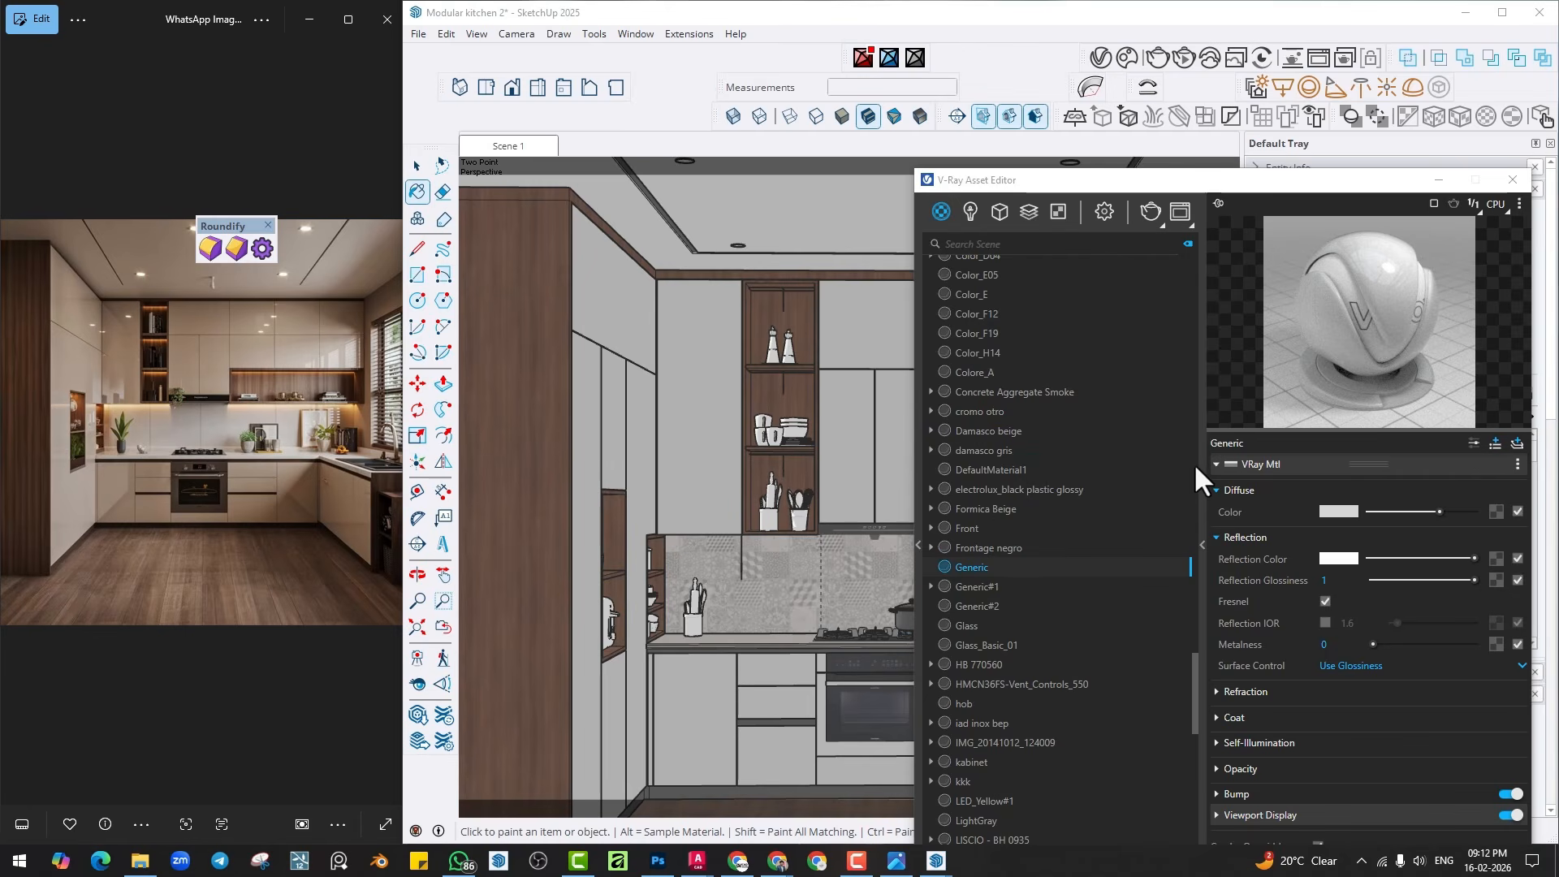
pyautogui.click(1524, 174)
# Open the cabinet carcass group for editing and sample the dark wood material from the tall open shelf niche.
pyautogui.scroll(5, 941, 471)
pyautogui.press('space')
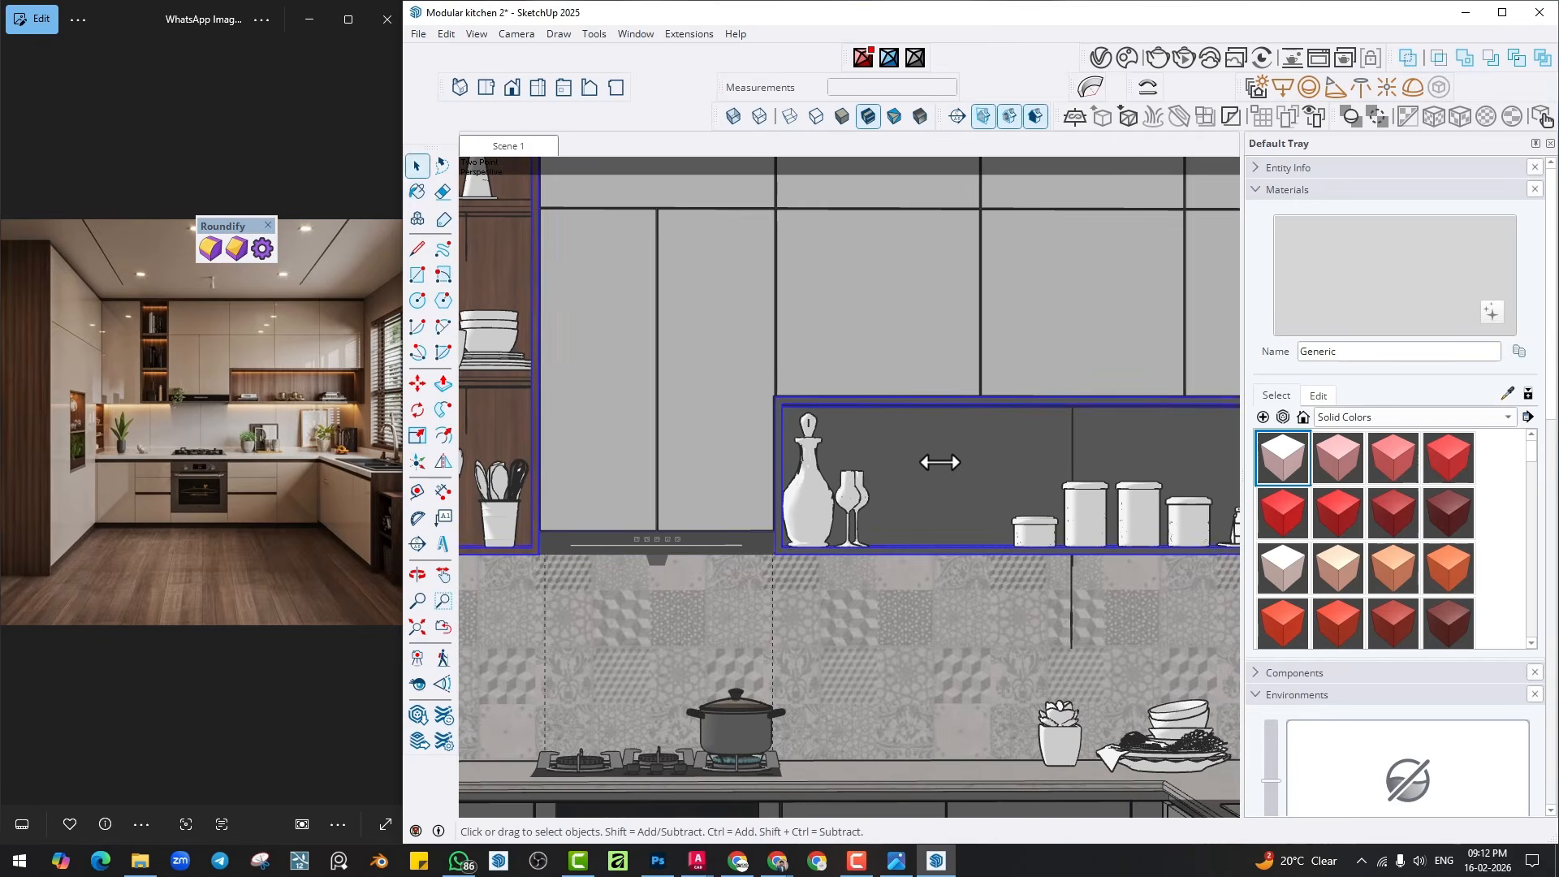
pyautogui.doubleClick(940, 462)
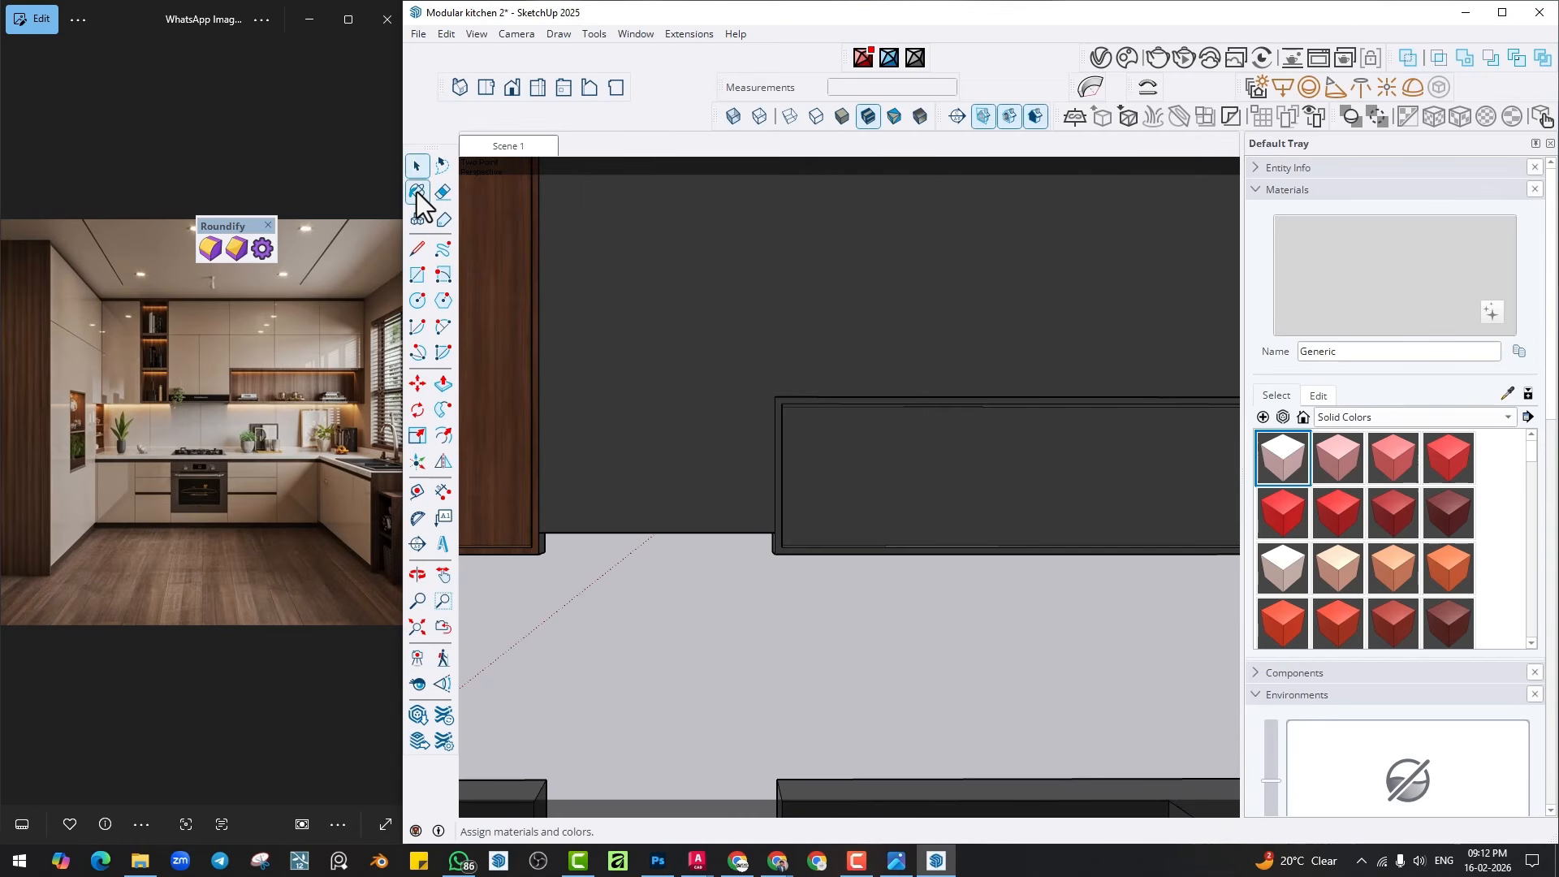
pyautogui.click(417, 191)
pyautogui.keyDown('alt'); pyautogui.click(515, 357); pyautogui.keyUp('alt')
pyautogui.press('space')
# Try to paint the entire connected cabinet carcass with the dark wood material, and undo it.
pyautogui.tripleClick(660, 356)
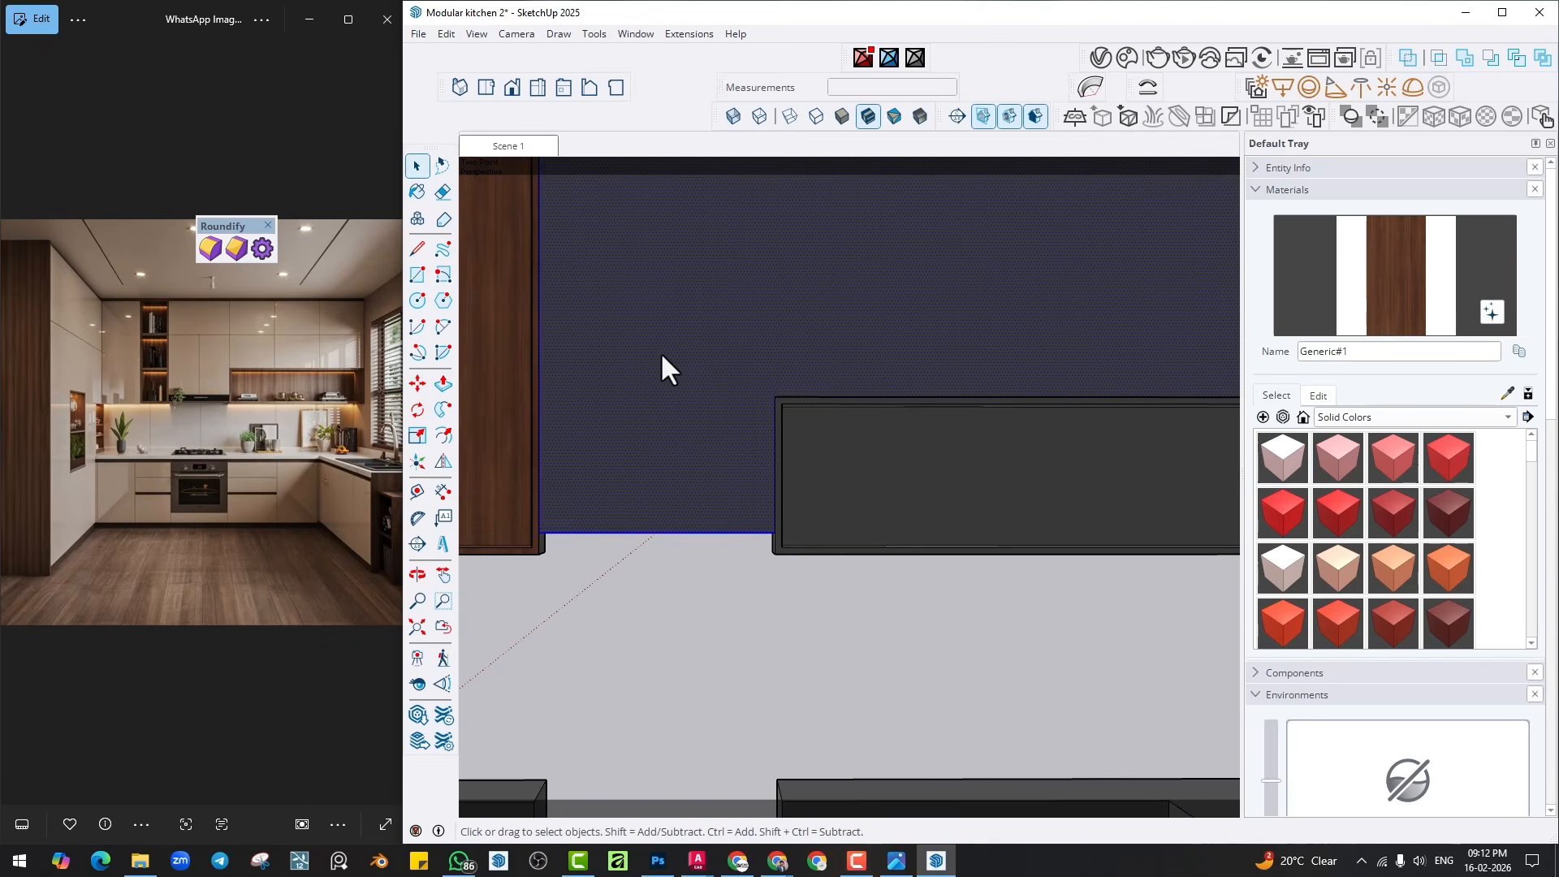
pyautogui.click(417, 195)
pyautogui.click(657, 307)
pyautogui.press('space')
pyautogui.scroll(-2, 765, 411)
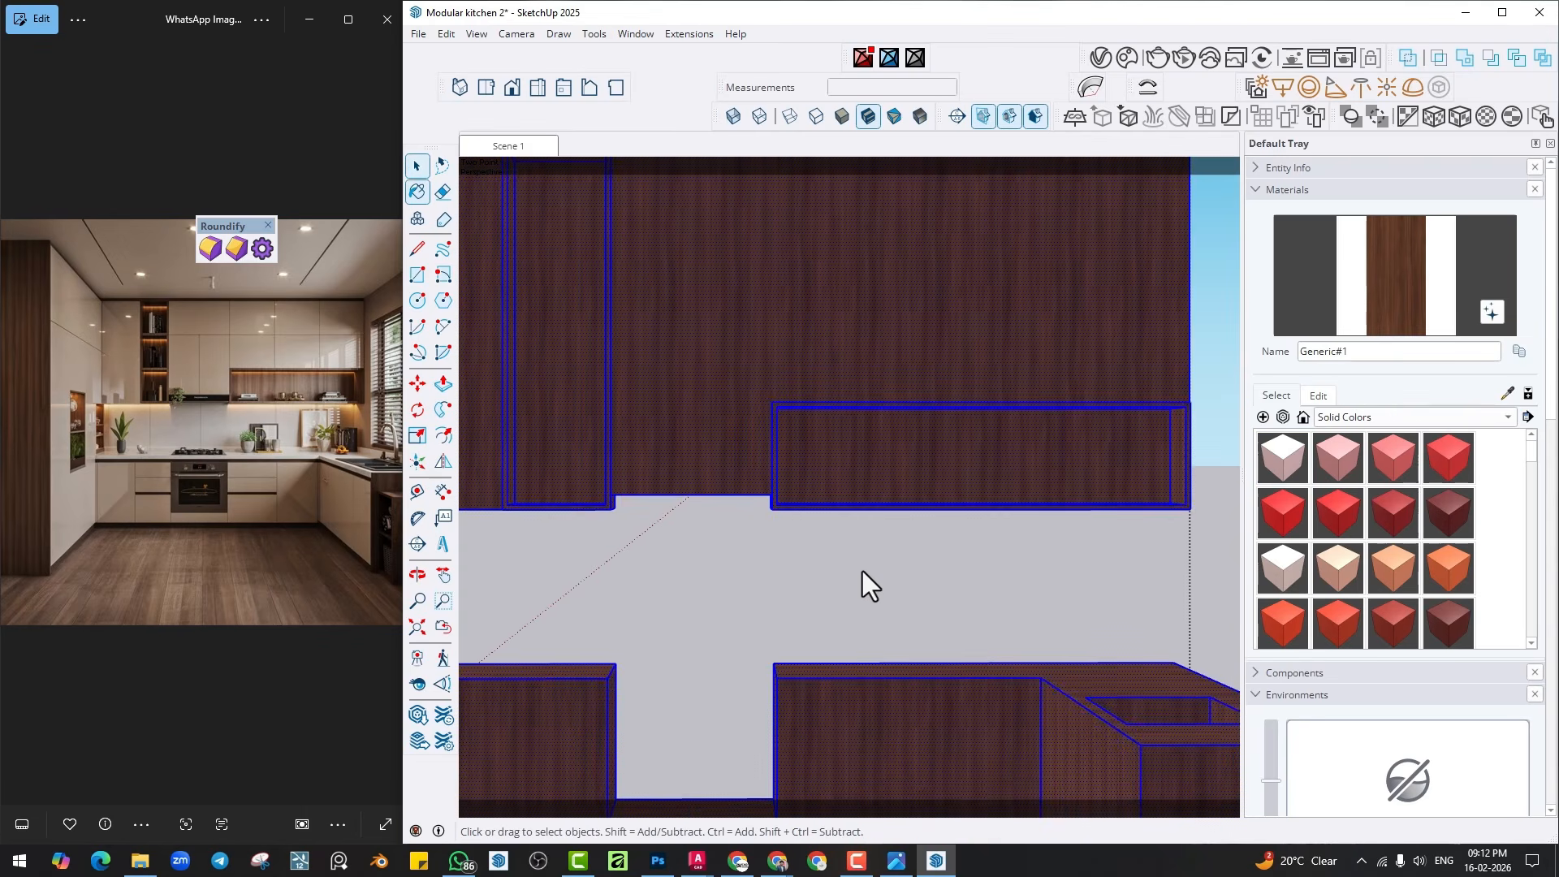
pyautogui.scroll(-2, 860, 582)
pyautogui.click(860, 581)
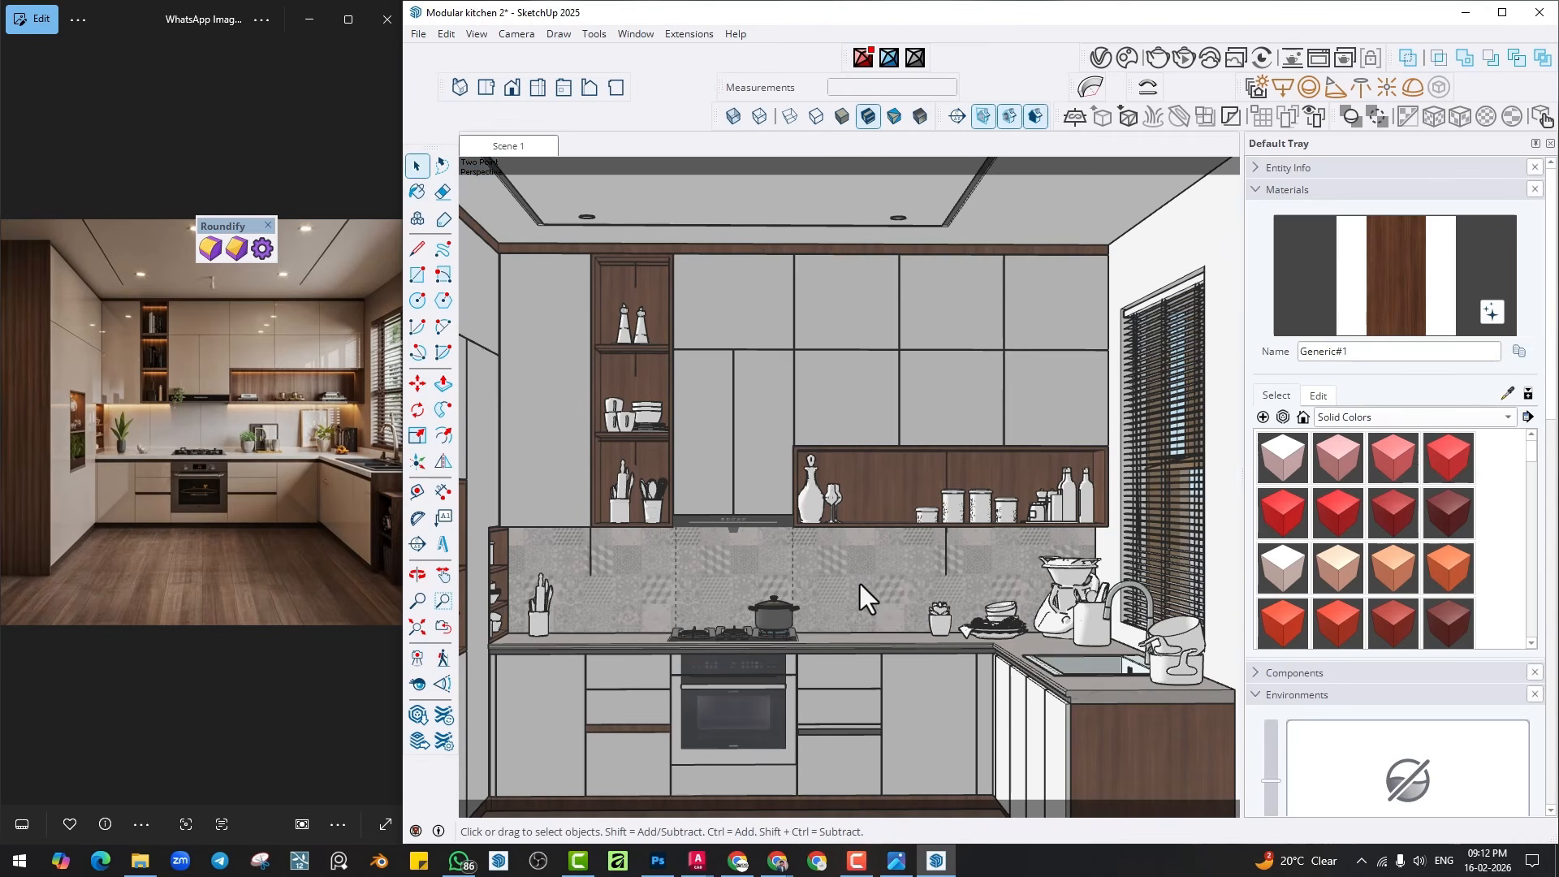
pyautogui.doubleClick(861, 588)
pyautogui.hotkey('ctrl', 'z')
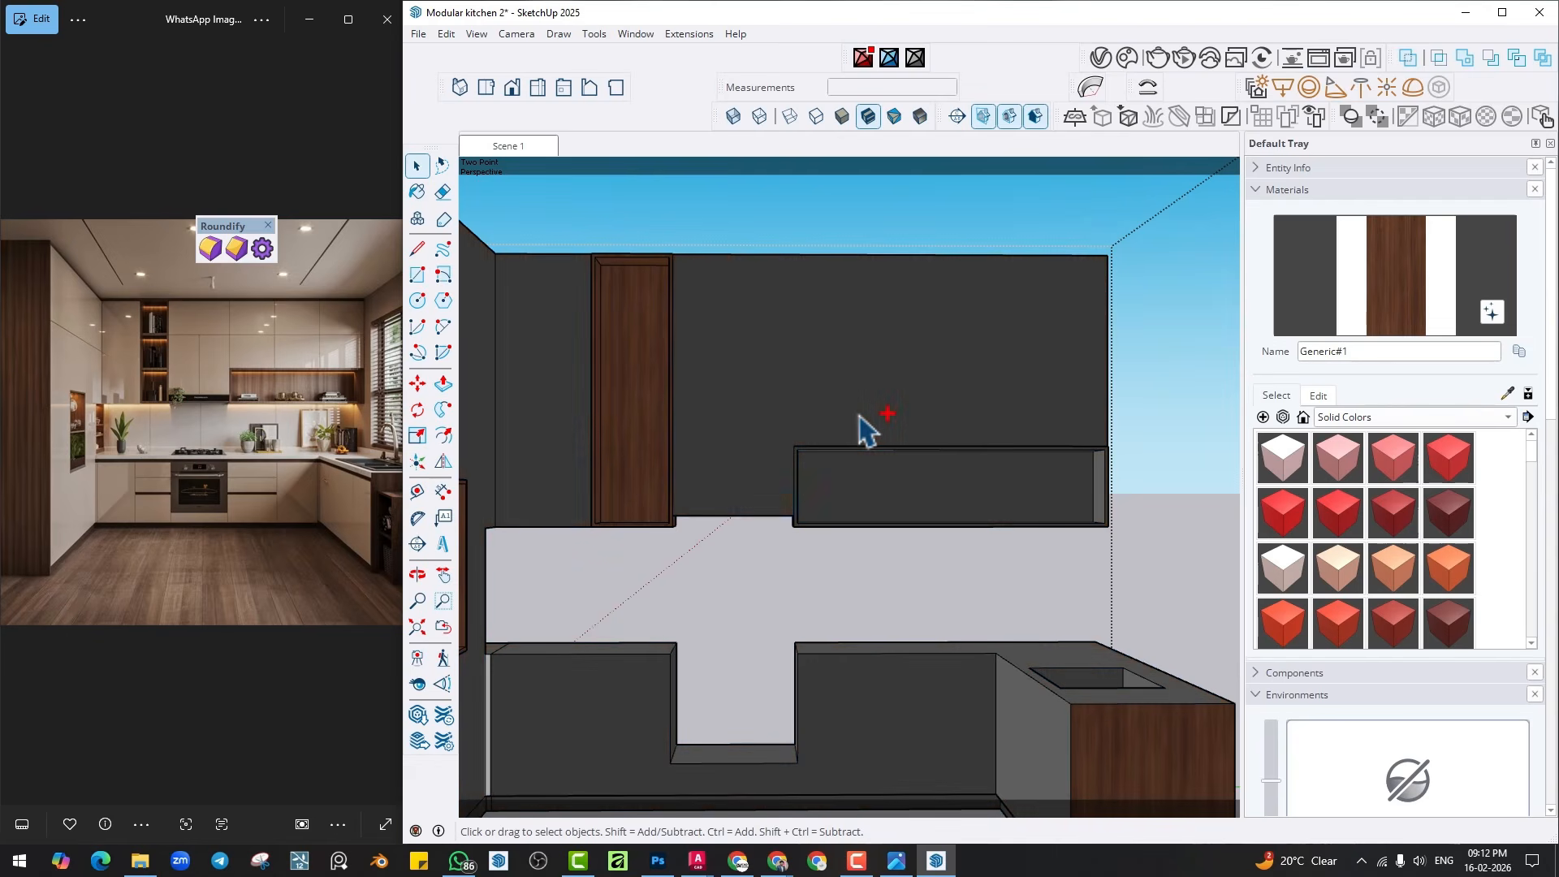
# Paint the horizontal open niche's back, front frame and inner faces with the dark wood material Generic#1.
pyautogui.click(419, 194)
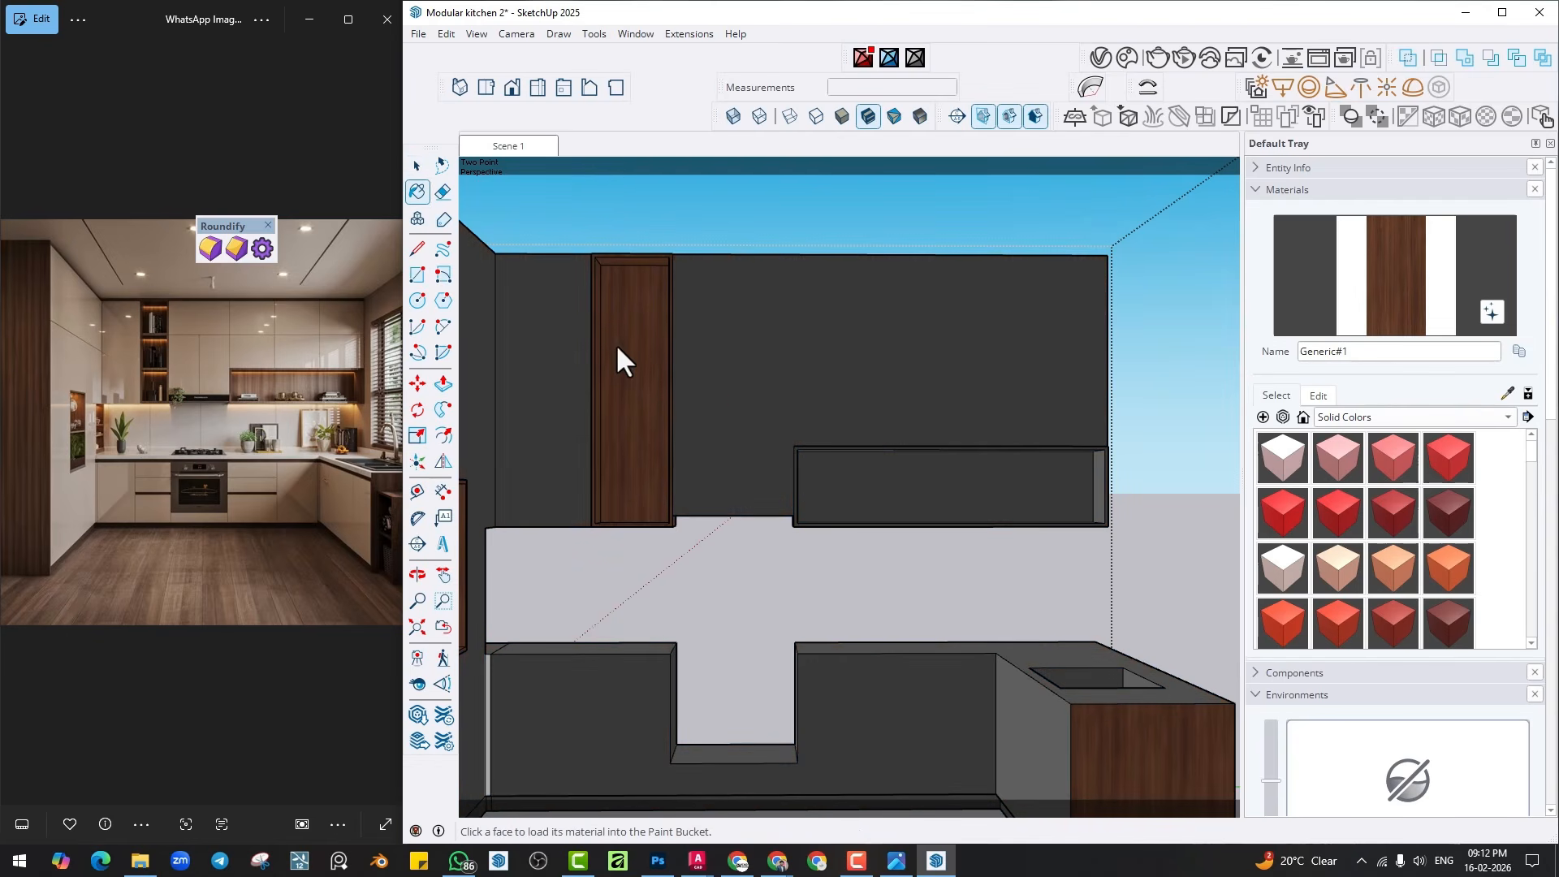
pyautogui.scroll(6, 872, 490)
pyautogui.click(880, 487)
pyautogui.scroll(3, 656, 372)
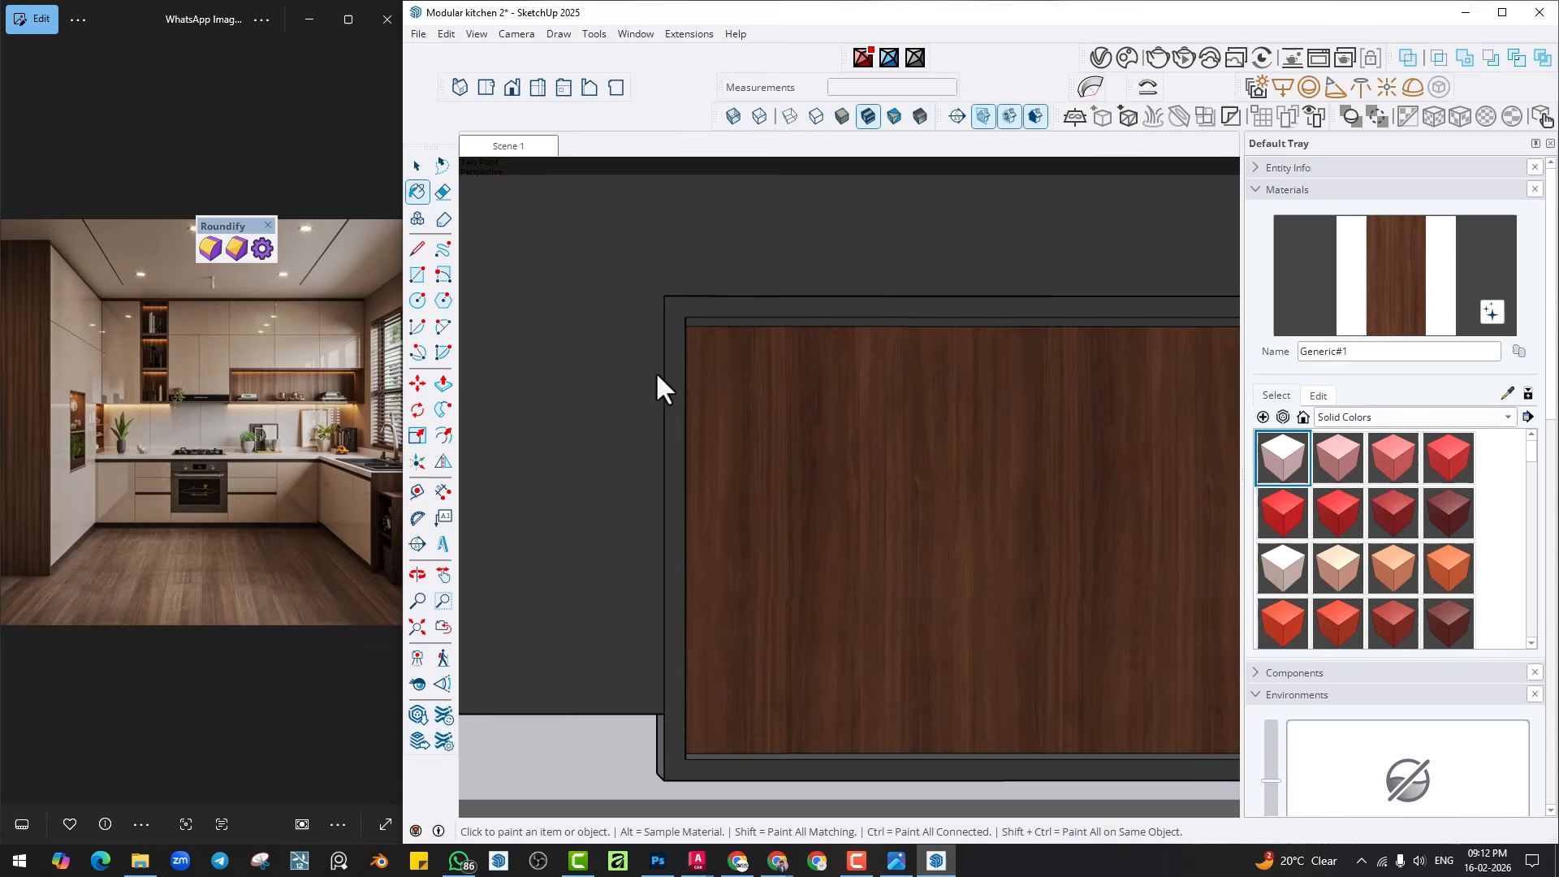
pyautogui.moveTo(666, 362)
pyautogui.mouseDown(button='middle')
pyautogui.moveTo(688, 406)
pyautogui.moveTo(675, 359)
pyautogui.mouseUp(button='middle')
pyautogui.click(675, 361)
pyautogui.click(759, 319)
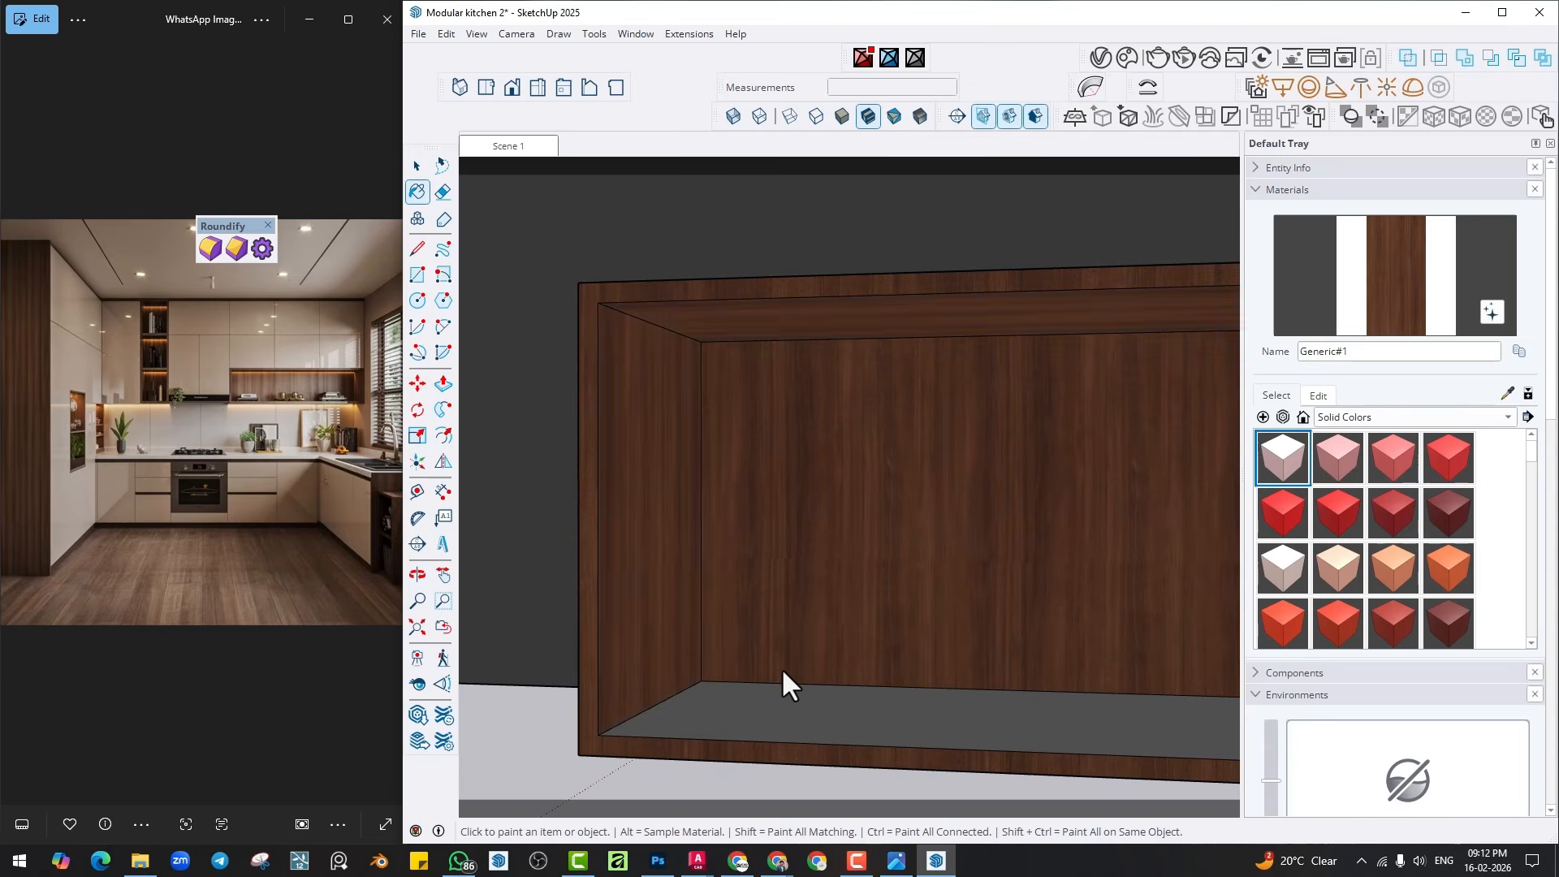
pyautogui.click(778, 695)
pyautogui.moveTo(778, 695)
pyautogui.mouseDown(button='middle')
pyautogui.moveTo(1134, 583)
pyautogui.moveTo(1067, 528)
pyautogui.moveTo(1215, 528)
pyautogui.moveTo(1002, 619)
pyautogui.moveTo(529, 561)
pyautogui.moveTo(634, 564)
pyautogui.moveTo(557, 568)
pyautogui.moveTo(547, 546)
pyautogui.moveTo(571, 522)
pyautogui.moveTo(806, 581)
pyautogui.mouseUp(button='middle')
pyautogui.scroll(-8, 850, 644)
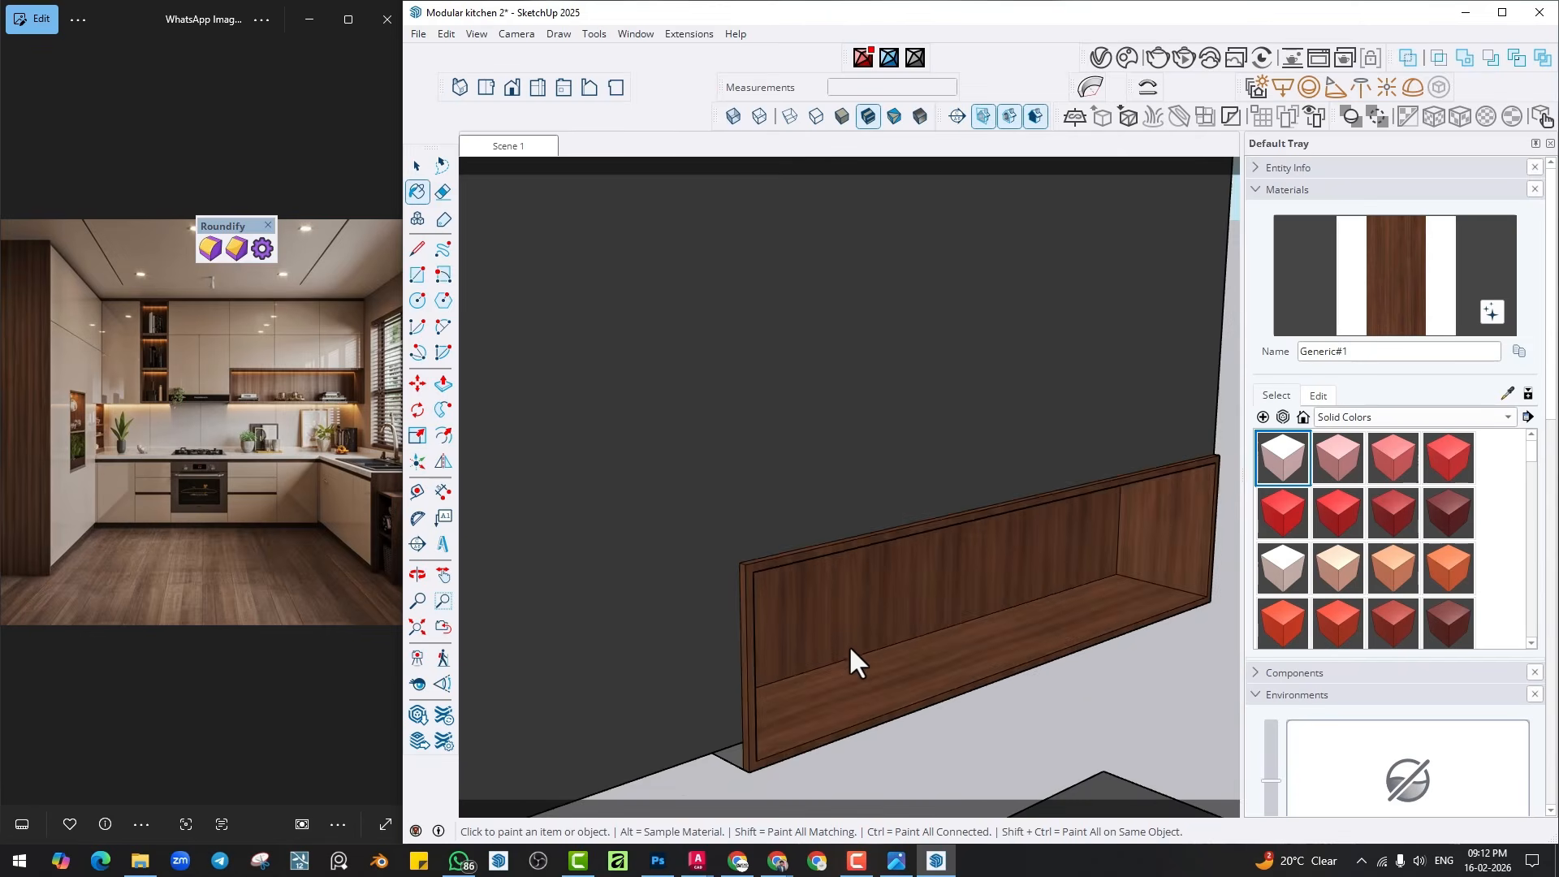
pyautogui.click(520, 158)
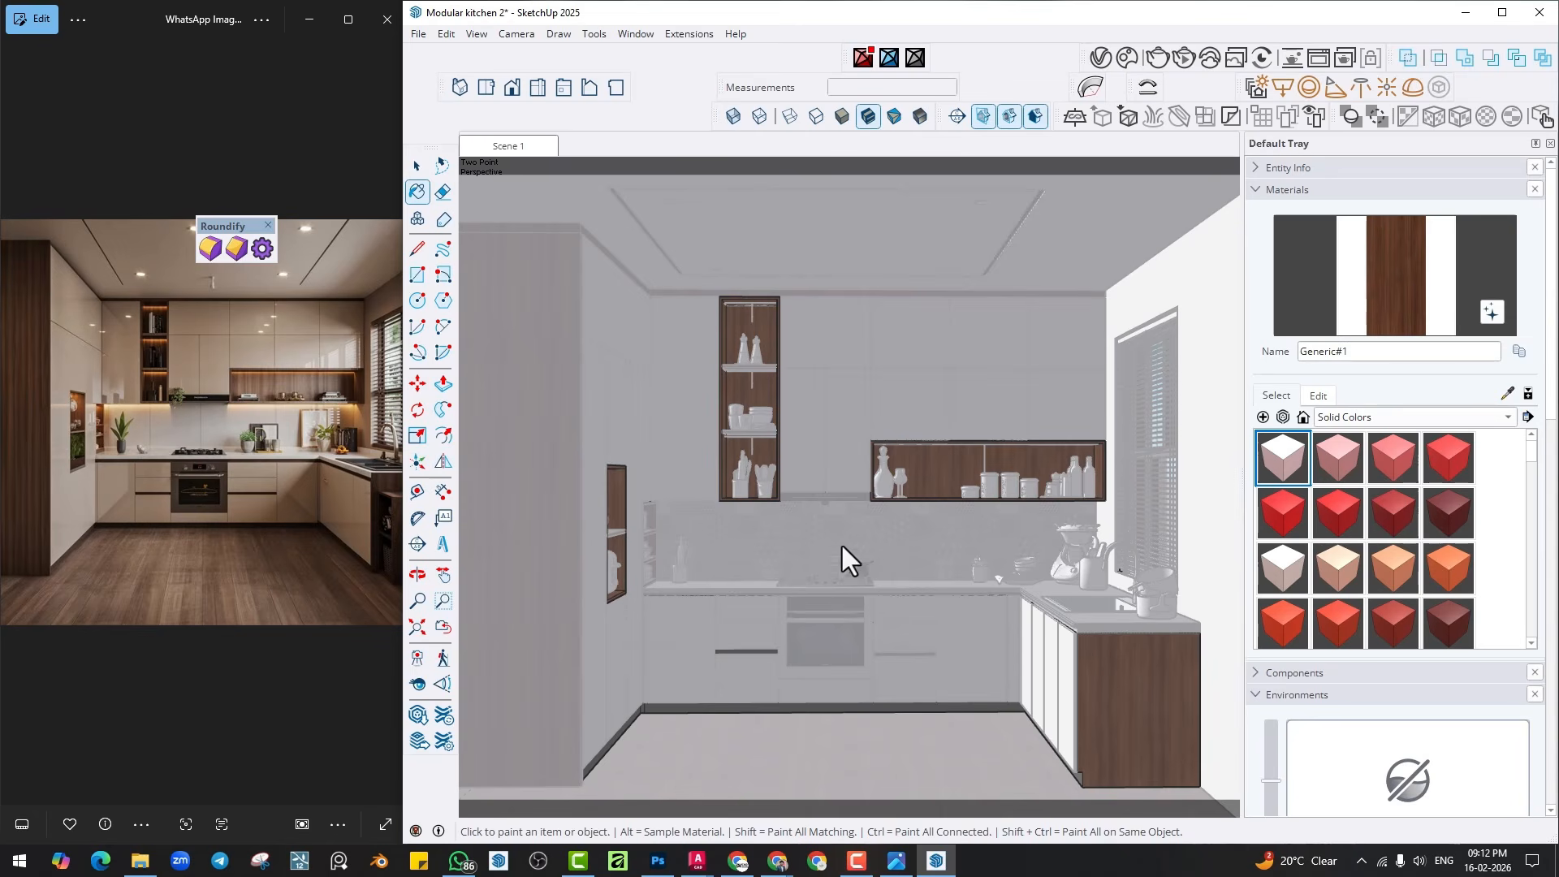
pyautogui.press('space')
# Rotate the rectangular light under the top of the horizontal open niche by 15 degrees about its edge.
pyautogui.scroll(3, 934, 568)
pyautogui.scroll(10, 947, 401)
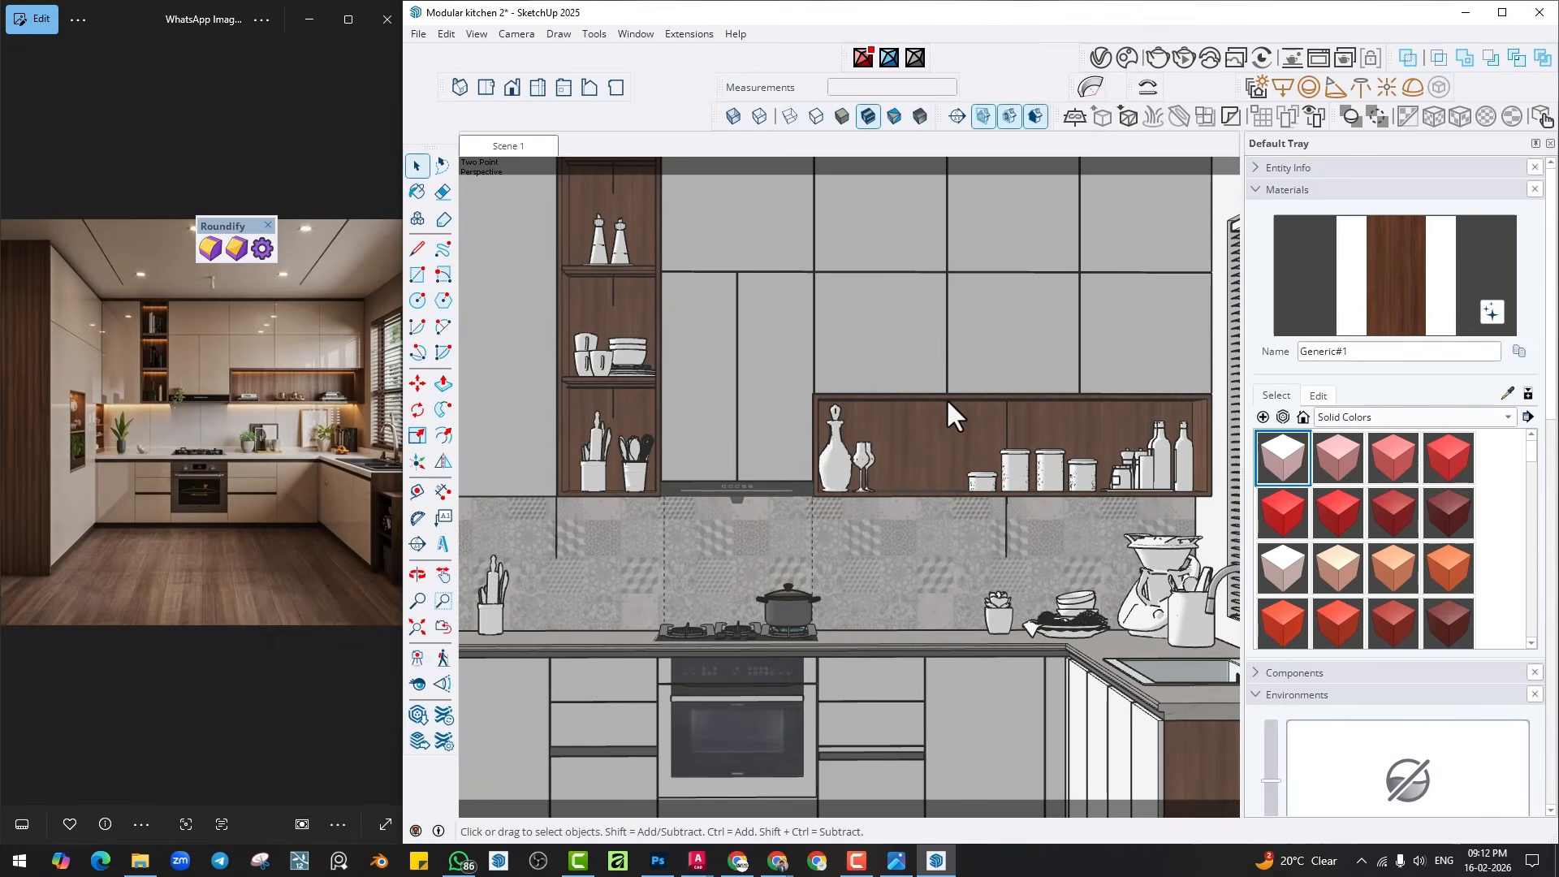
pyautogui.scroll(8, 1029, 401)
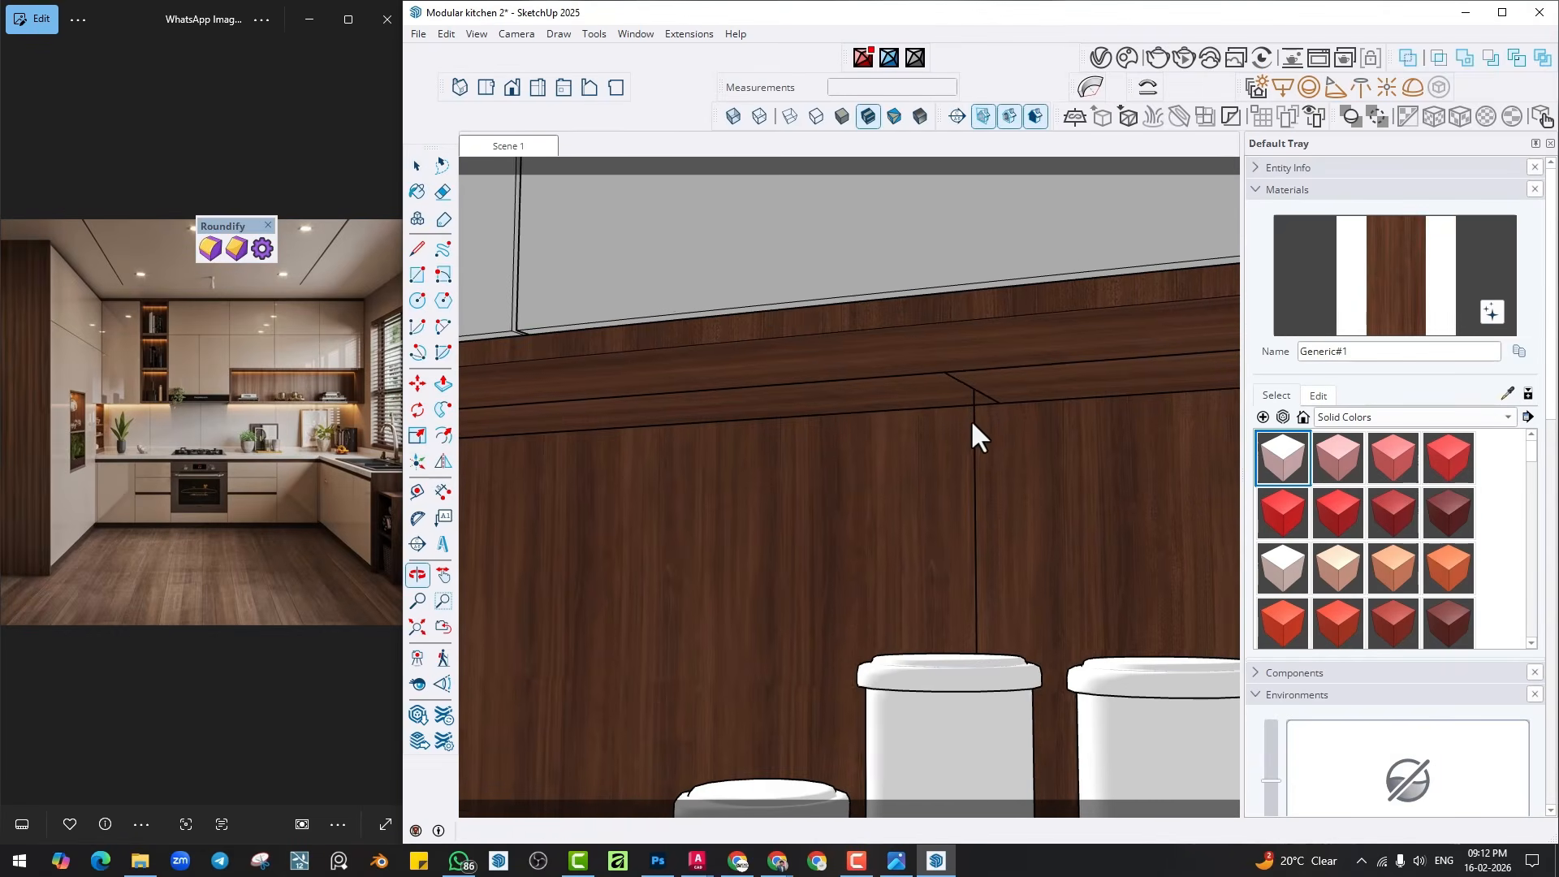
pyautogui.click(795, 382)
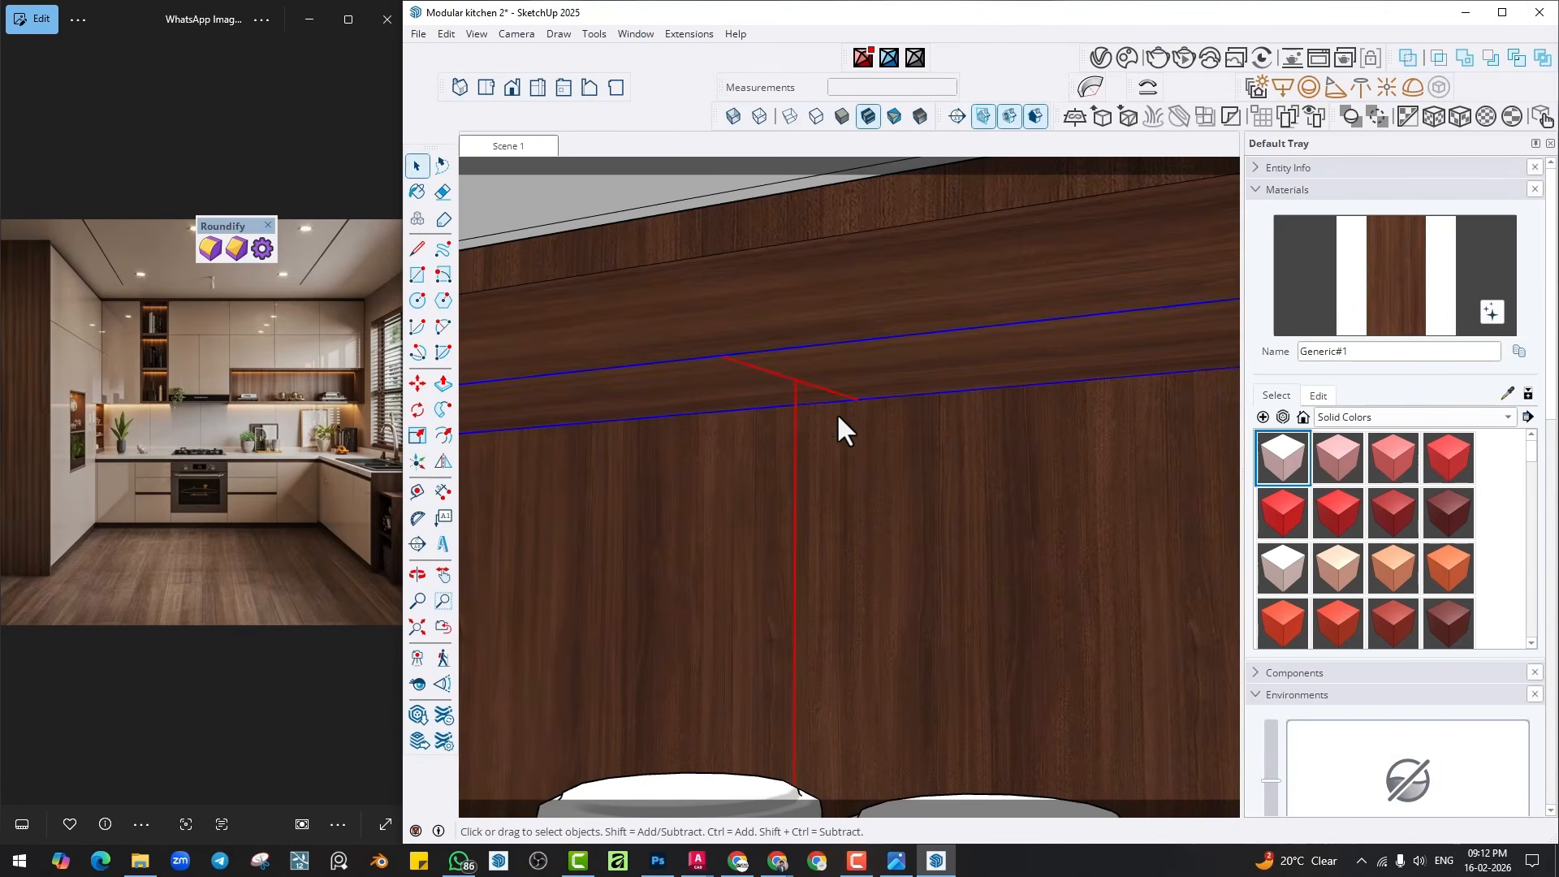
pyautogui.click(418, 409)
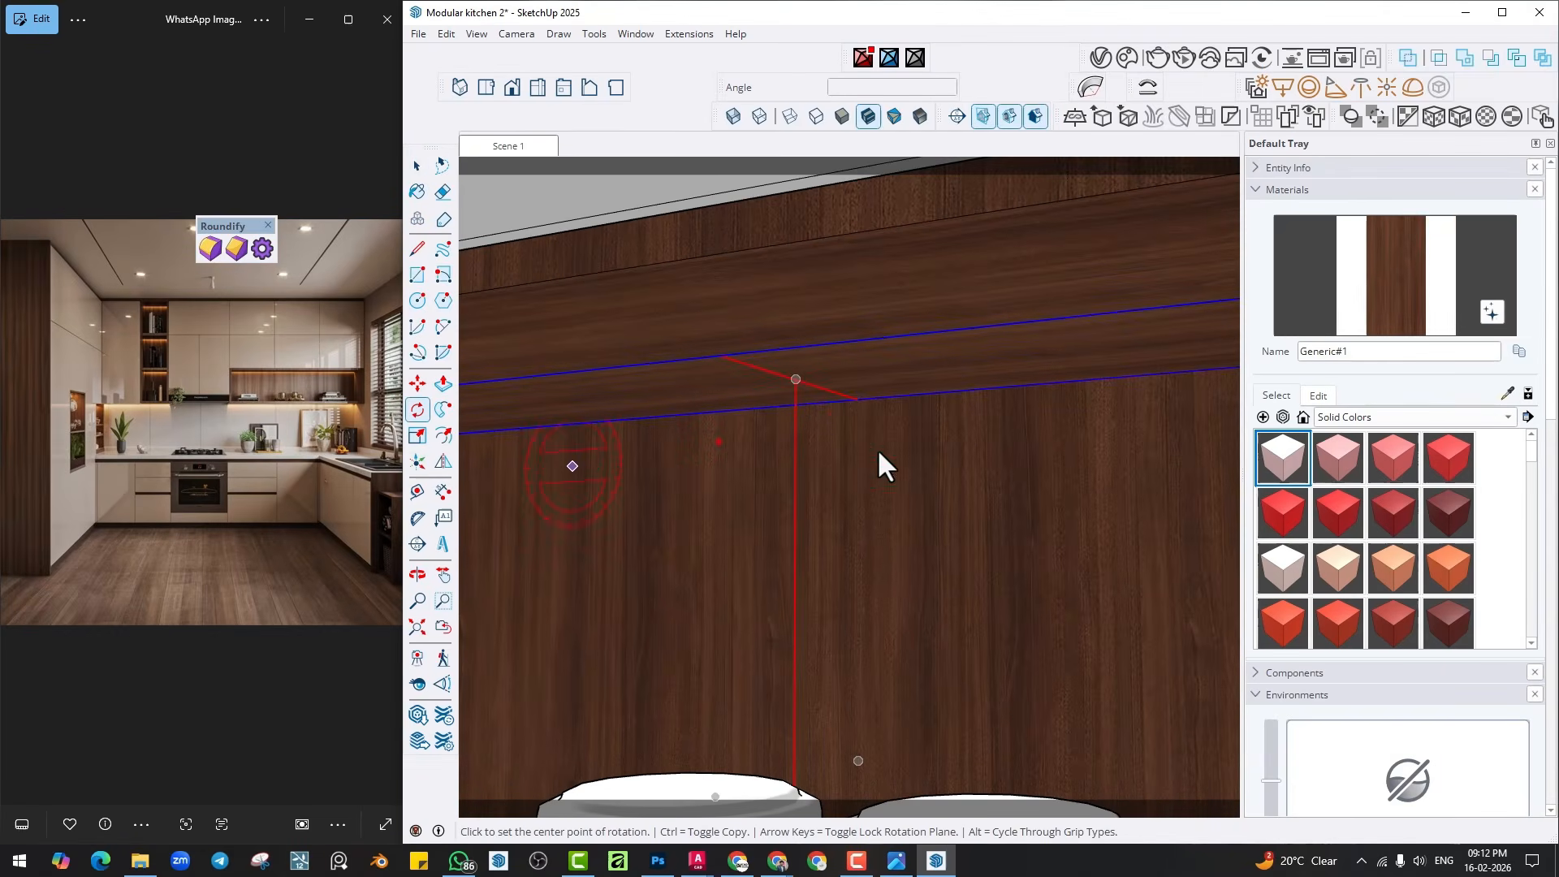
pyautogui.press('Left')
pyautogui.click(857, 399)
pyautogui.click(721, 357)
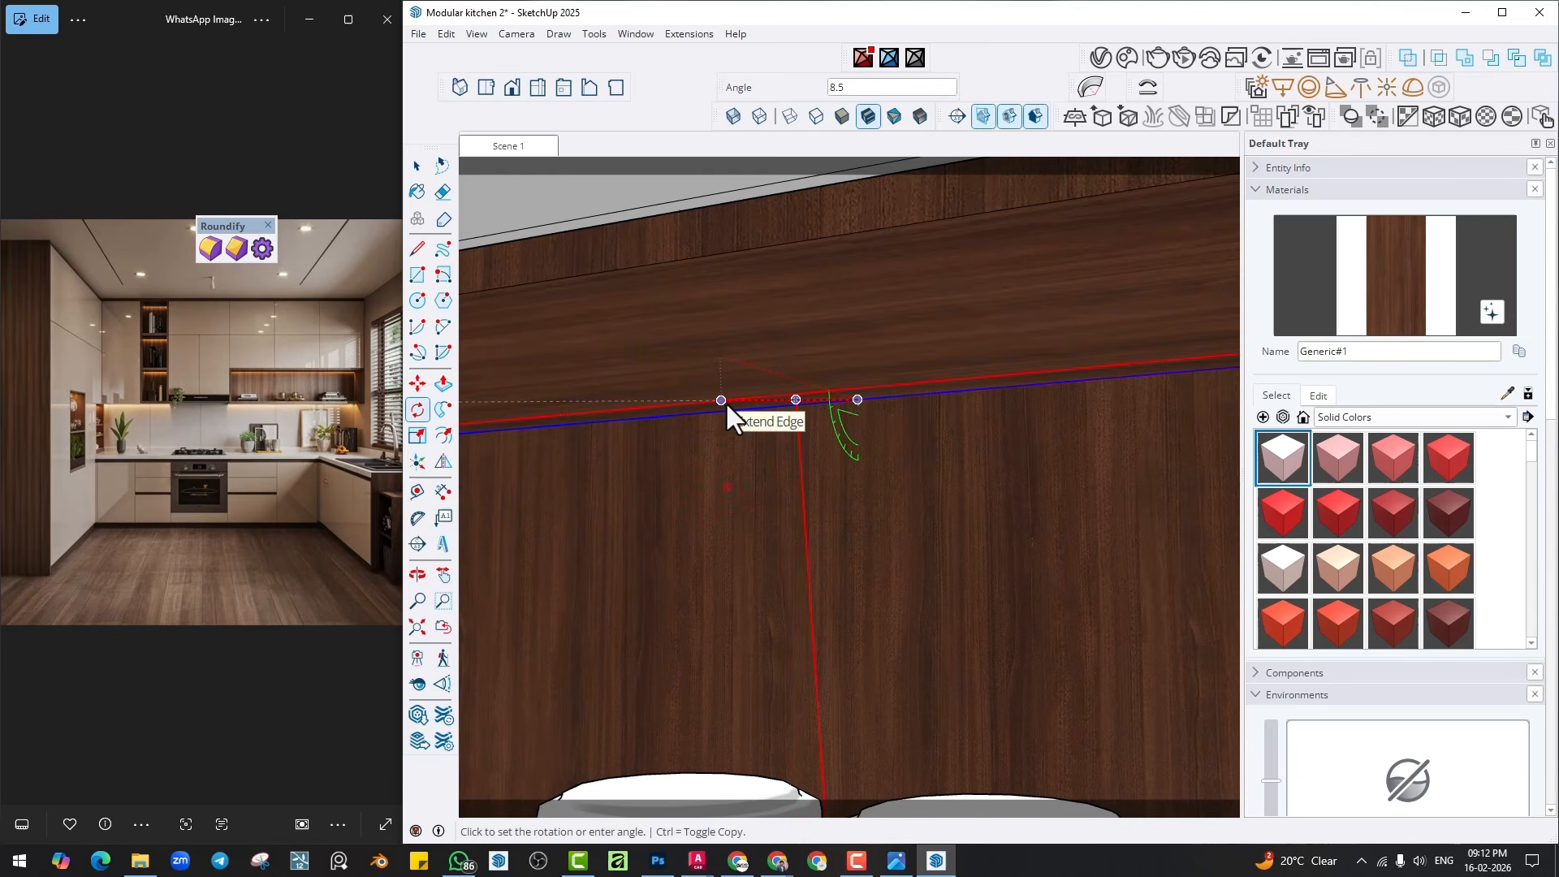
pyautogui.write('15')
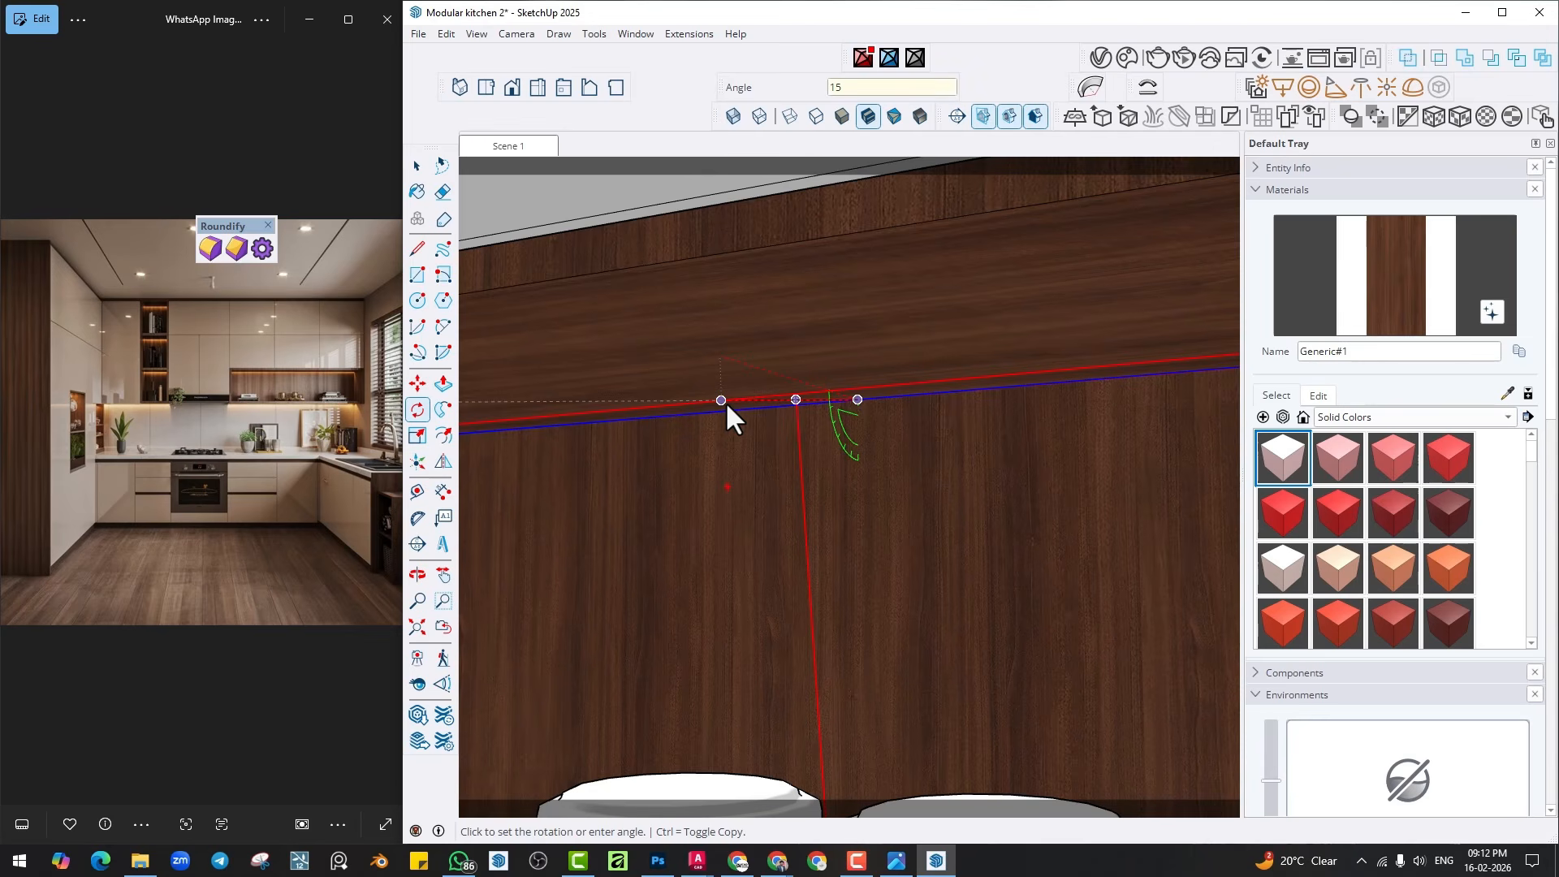
pyautogui.press('Return')
pyautogui.scroll(-8, 931, 486)
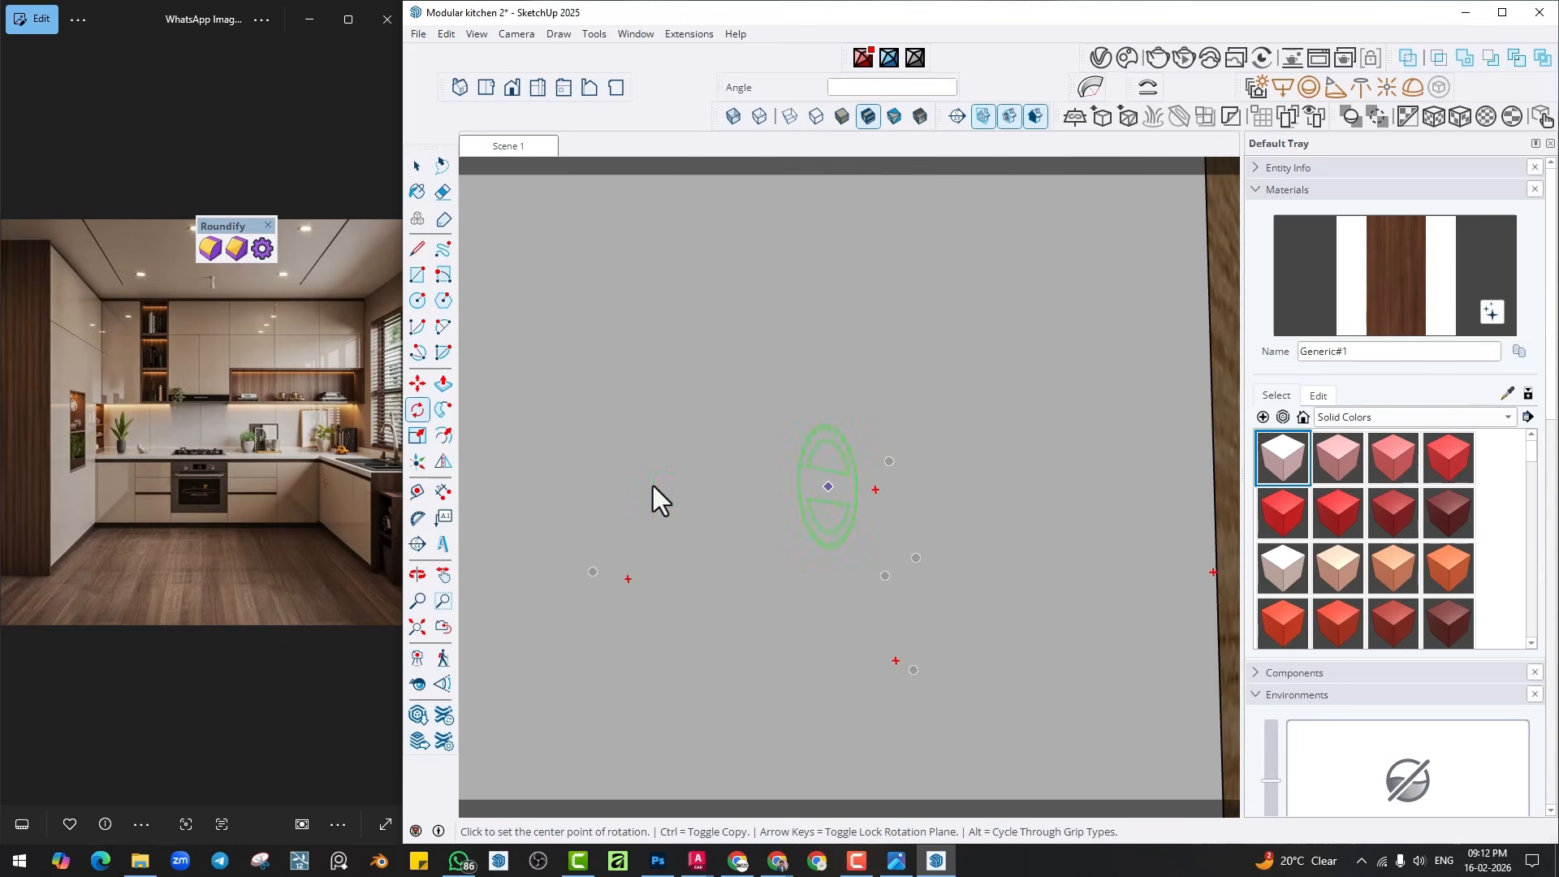
pyautogui.click(510, 146)
# Tilt the rectangular light in the top compartment of the tall open shelf by rotating it about its long edge.
pyautogui.scroll(6, 697, 312)
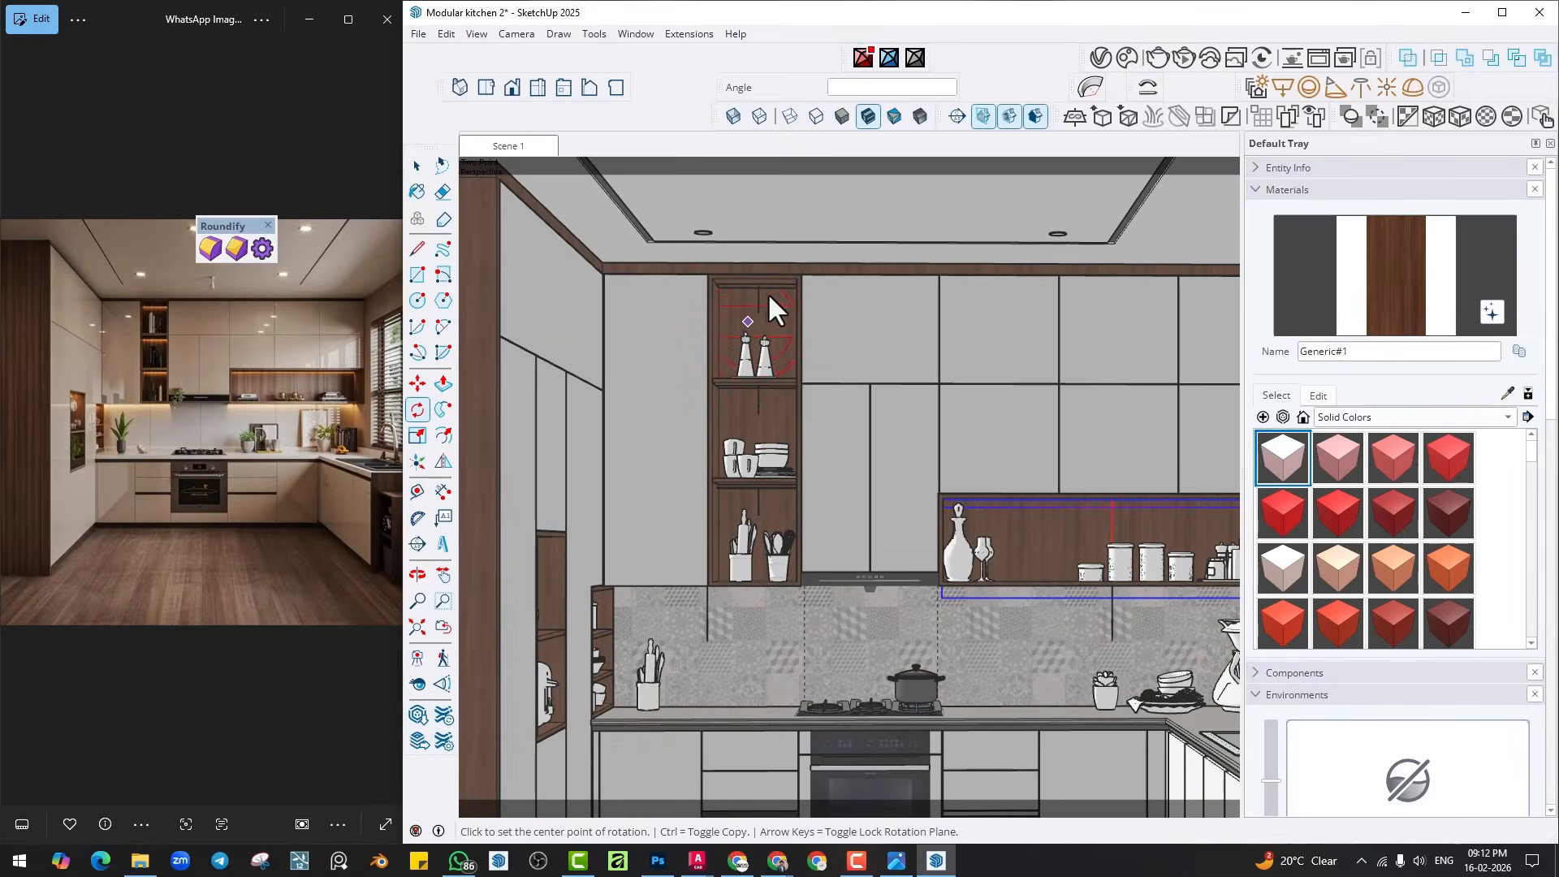
pyautogui.press('space')
pyautogui.click(739, 317)
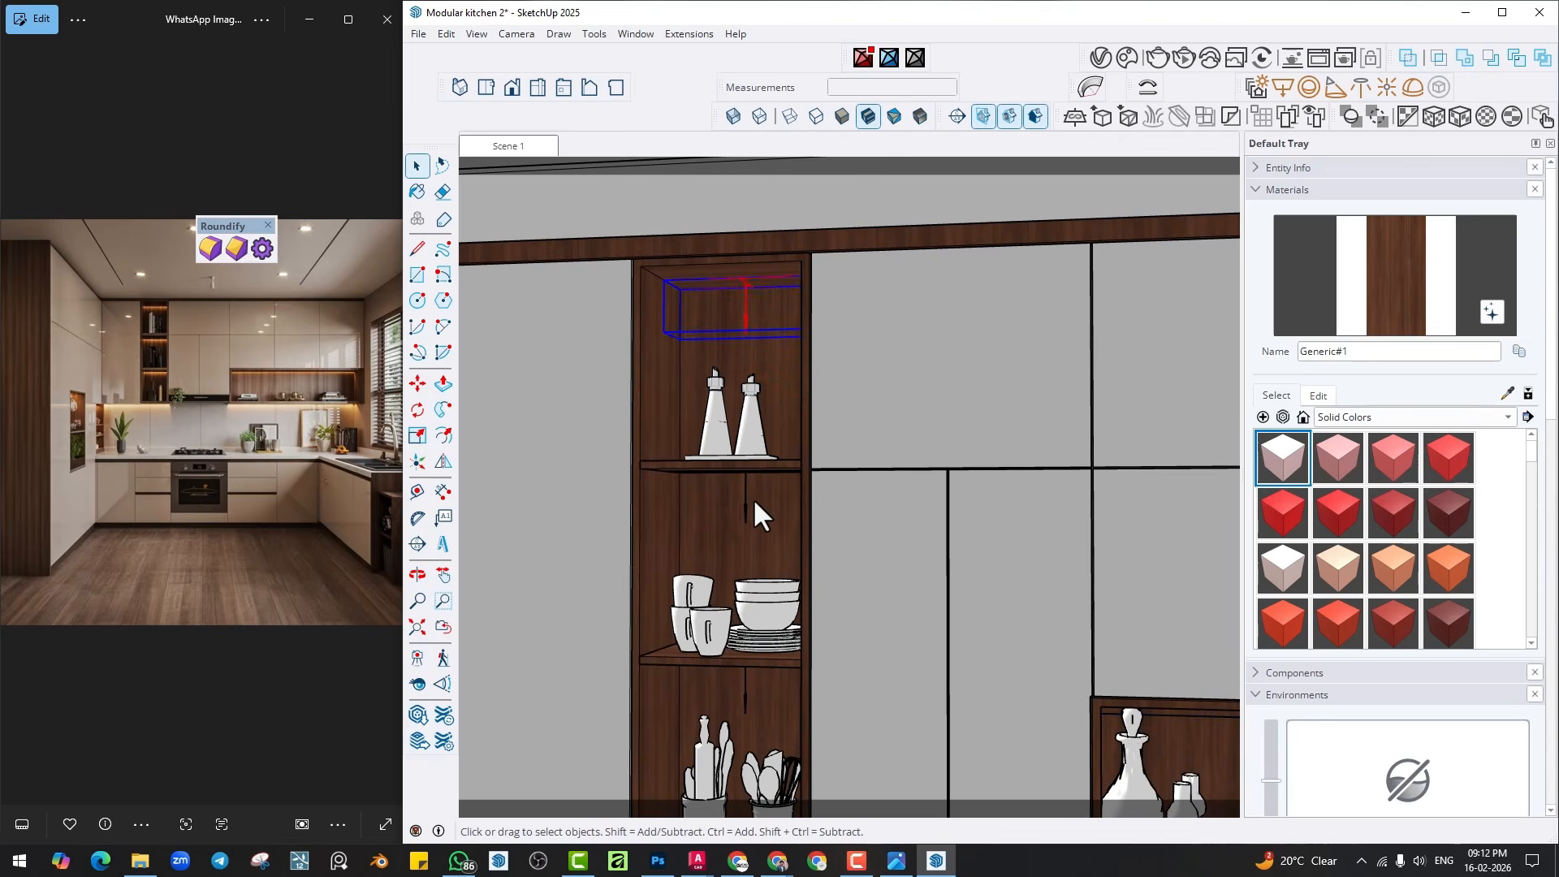
pyautogui.click(743, 685)
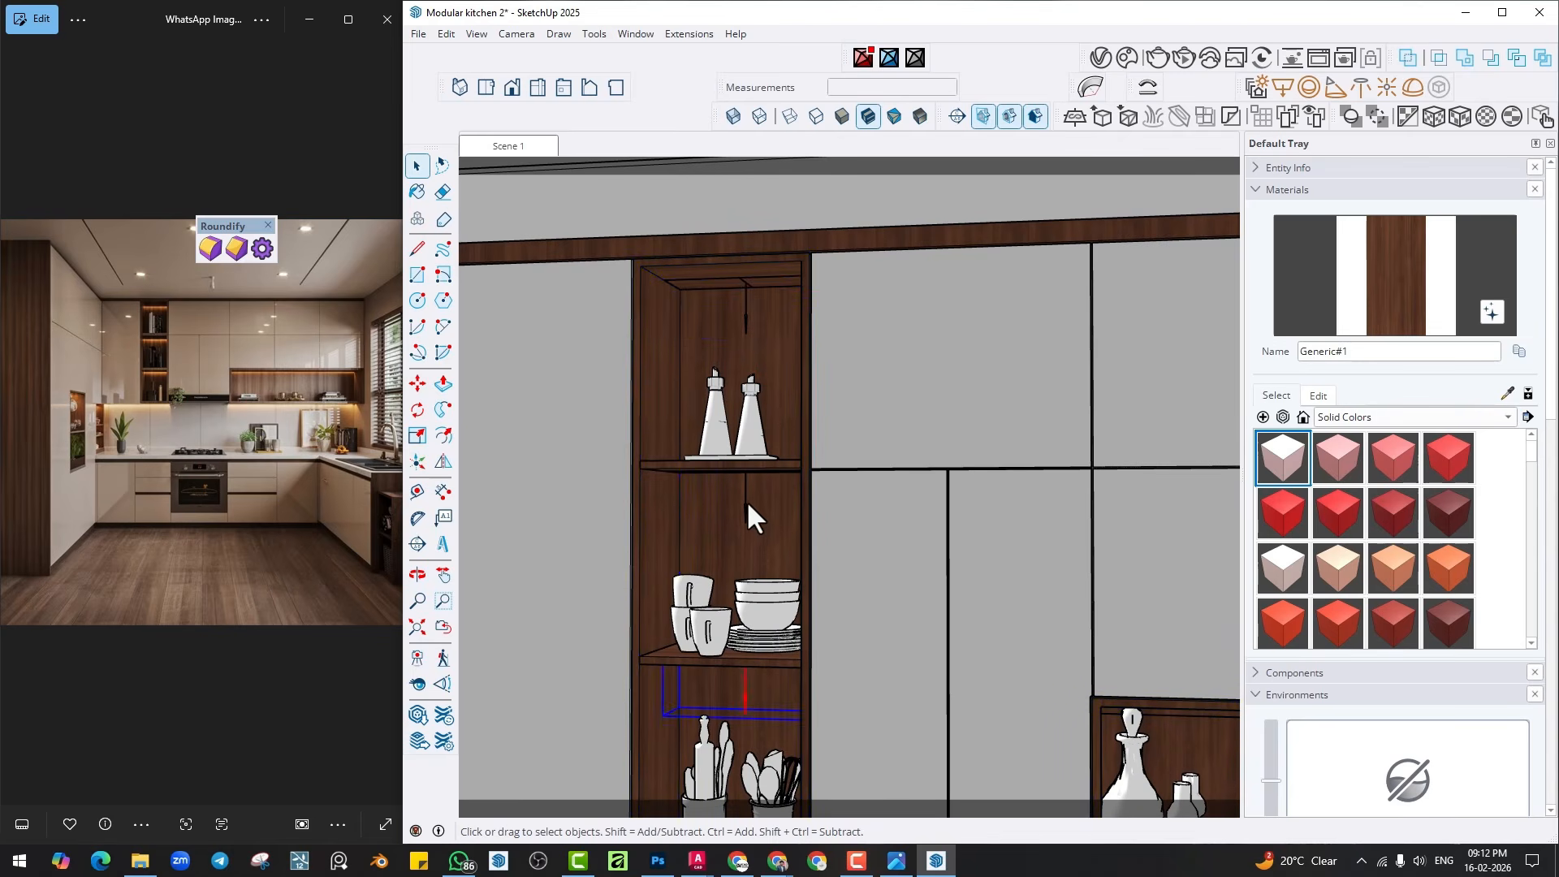
pyautogui.scroll(2, 747, 288)
pyautogui.click(739, 276)
pyautogui.scroll(3, 699, 276)
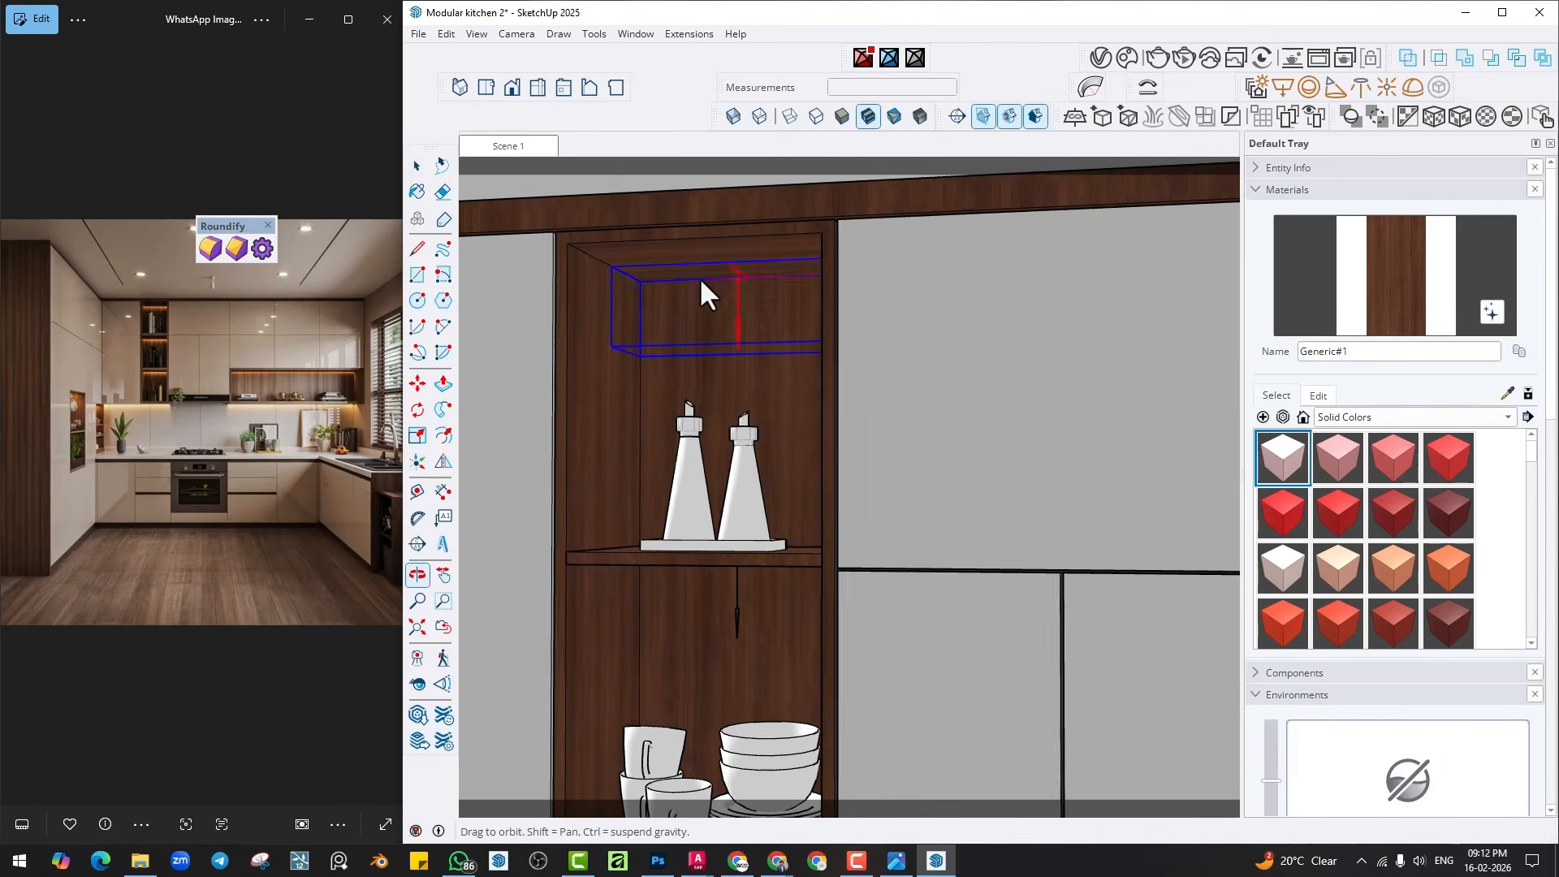
pyautogui.press('m')
pyautogui.scroll(1, 640, 278)
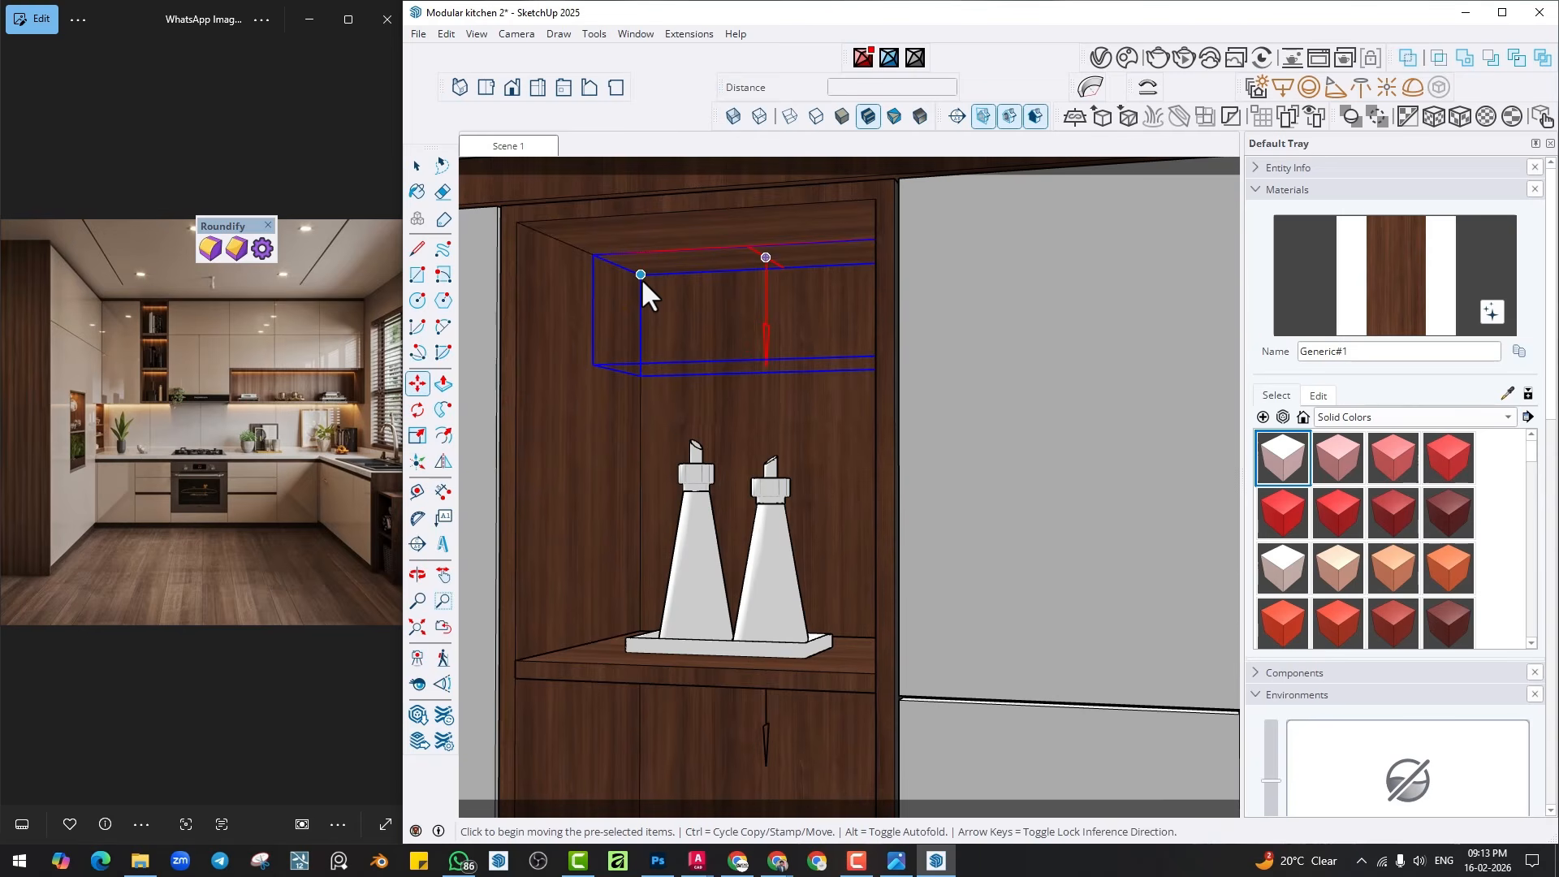
pyautogui.press('q')
pyautogui.click(640, 275)
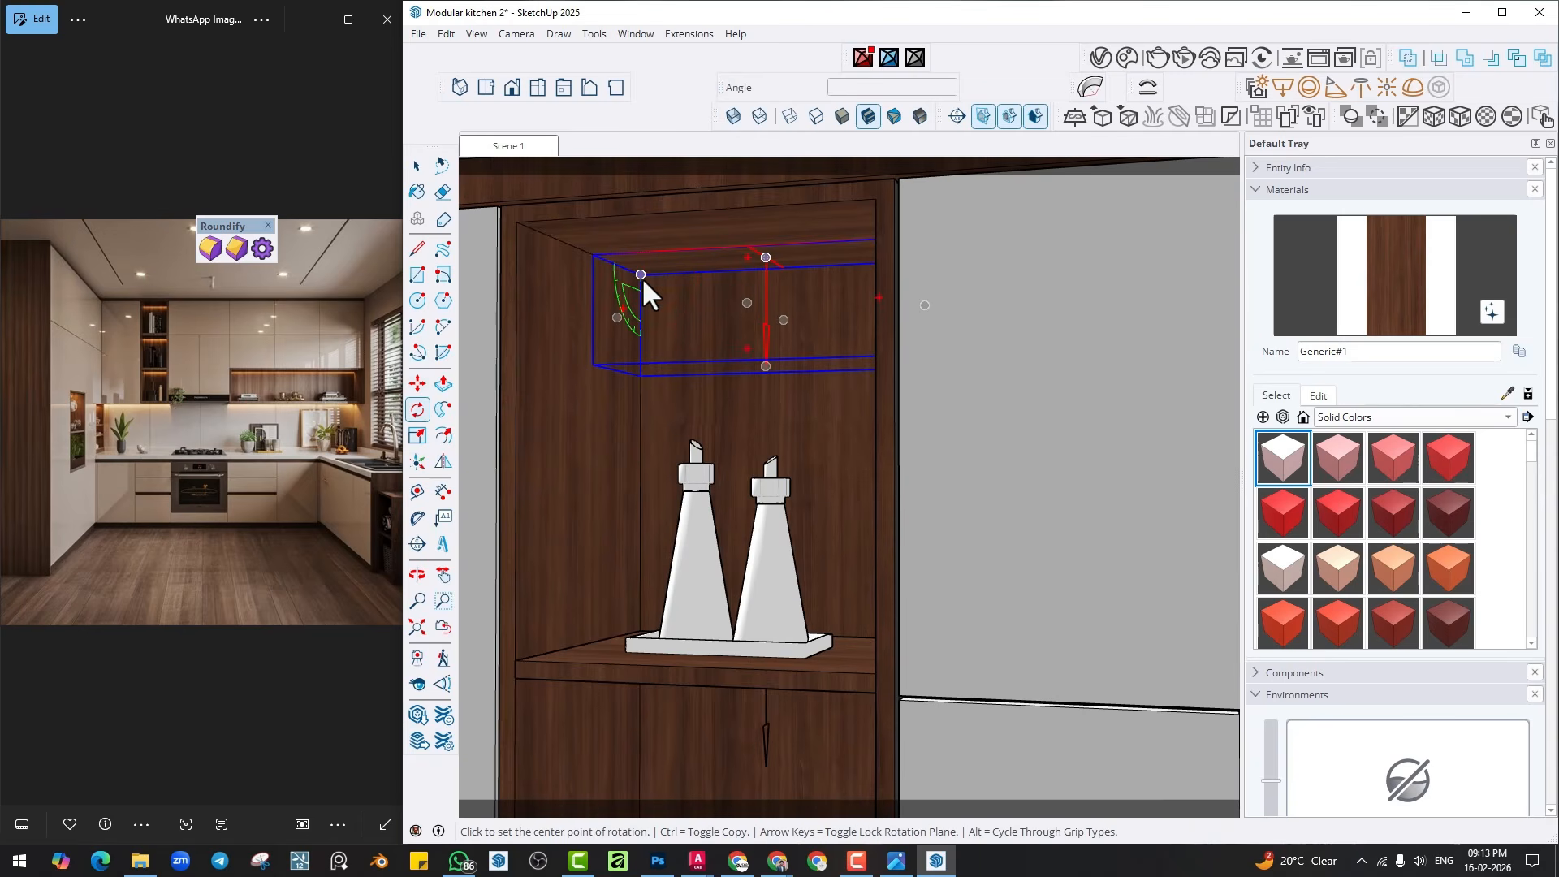
pyautogui.click(592, 254)
pyautogui.write('2')
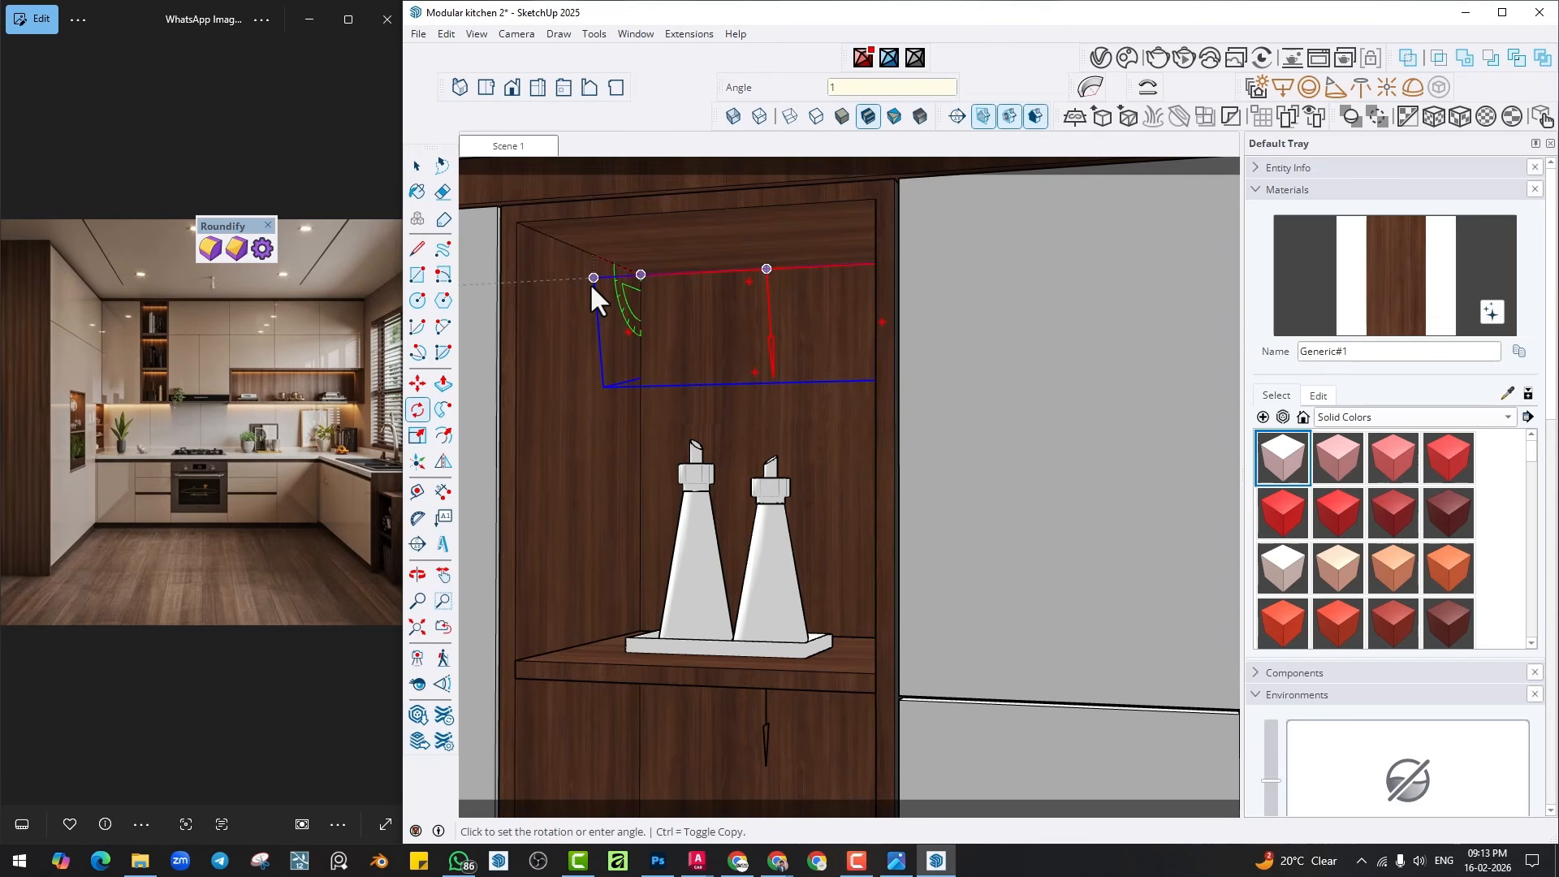
pyautogui.press('Return')
pyautogui.press('space')
pyautogui.scroll(-3, 707, 388)
# Replace the lights in the tall shelf's middle and lower compartments with copies of the tilted top light, placed from the shelf corners.
pyautogui.moveTo(706, 390); pyautogui.dragTo(812, 347, button='middle')
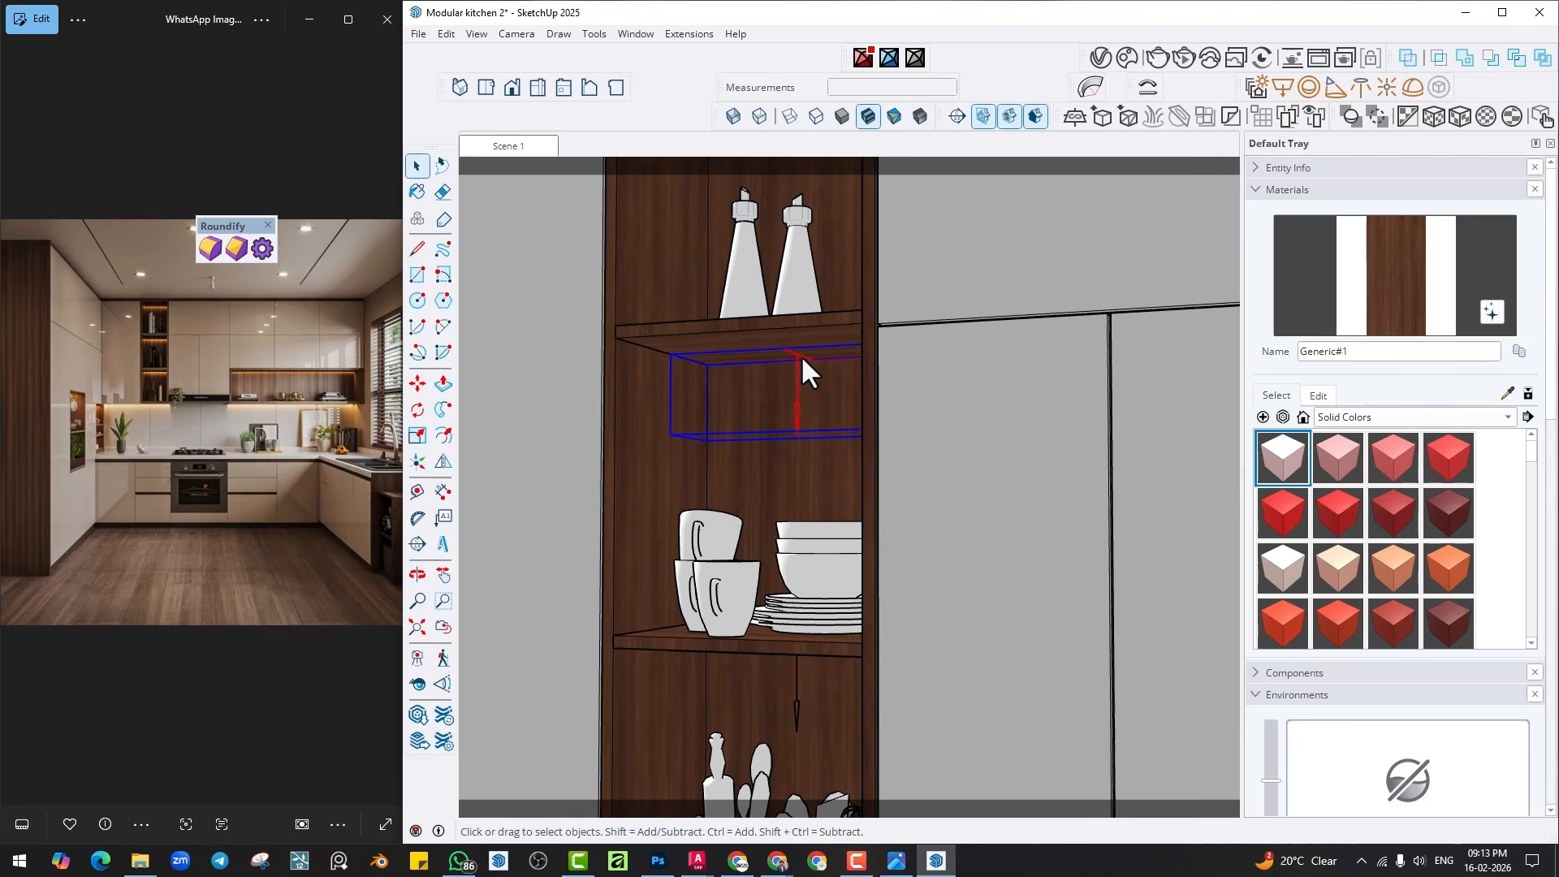
pyautogui.moveTo(795, 683); pyautogui.dragTo(797, 347, button='middle')
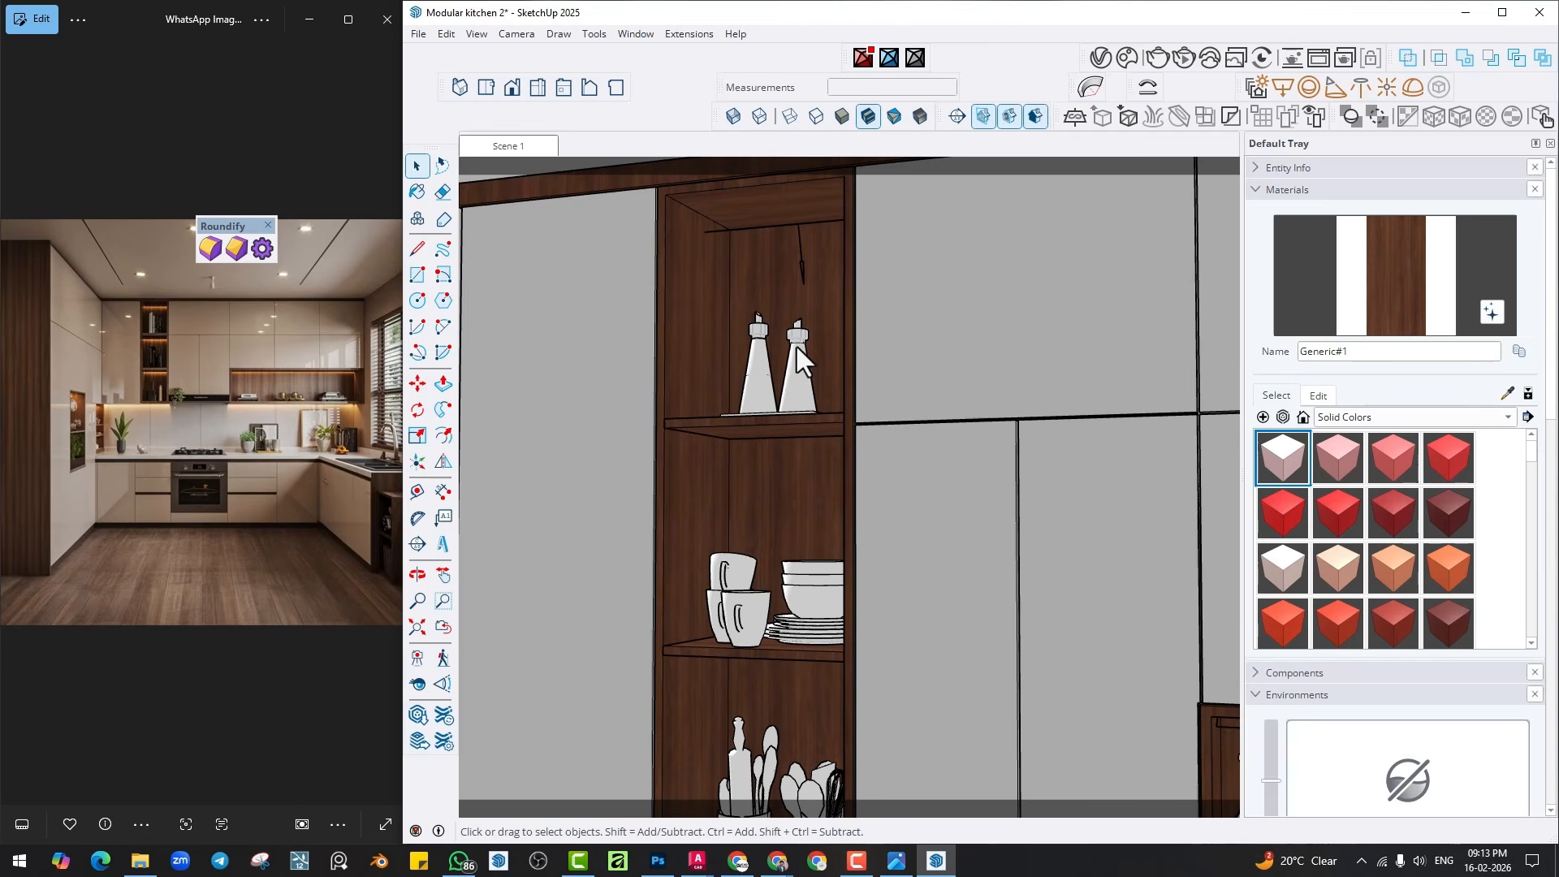
pyautogui.click(798, 263)
pyautogui.press('m')
pyautogui.press('ctrl')
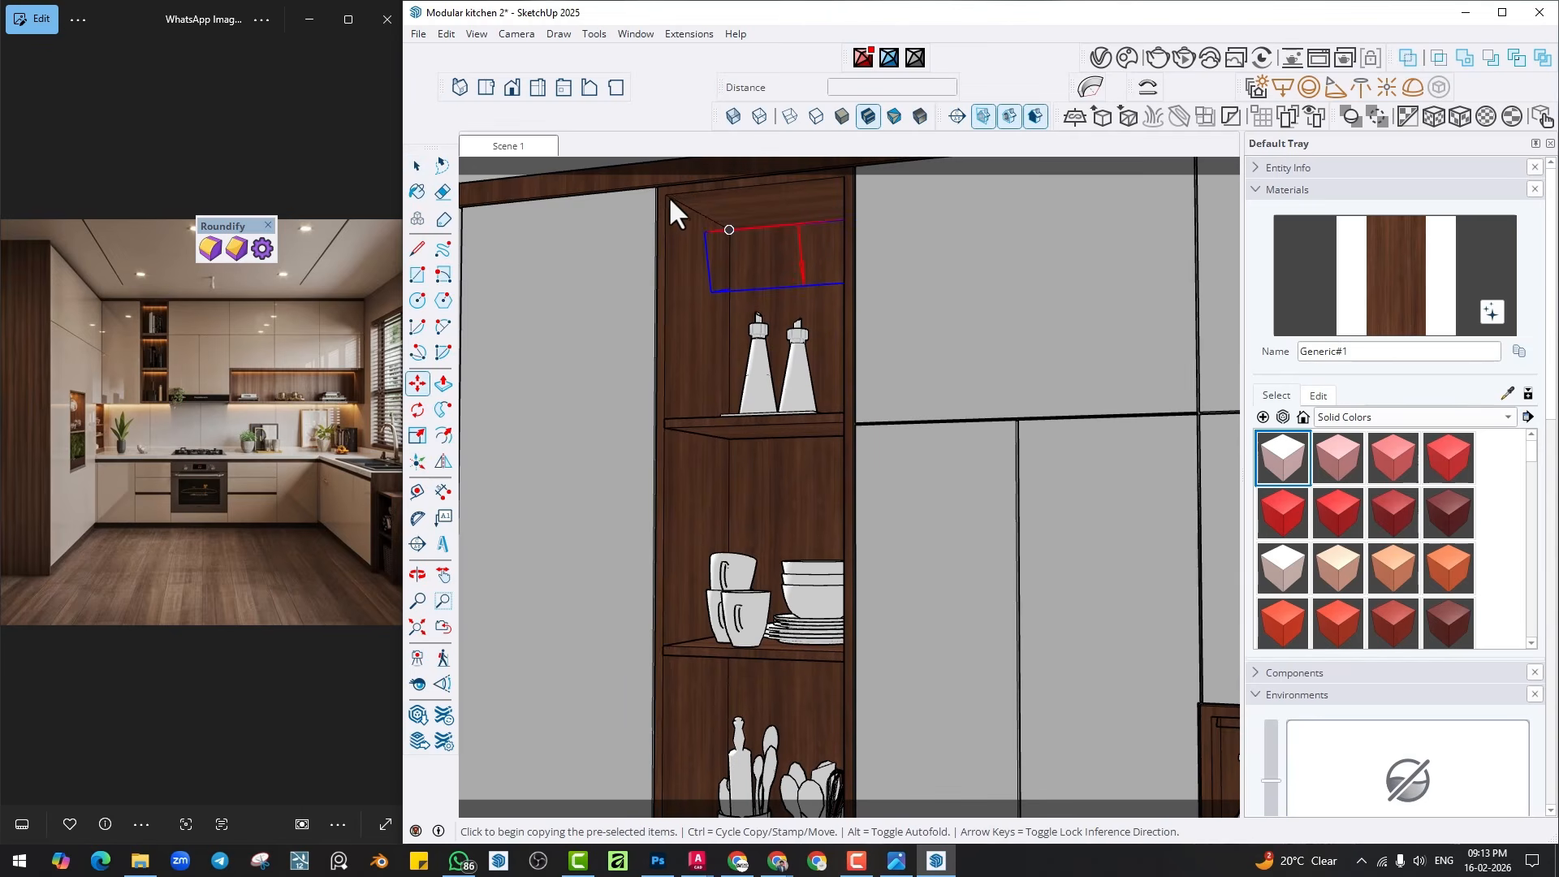
pyautogui.click(670, 199)
pyautogui.click(664, 430)
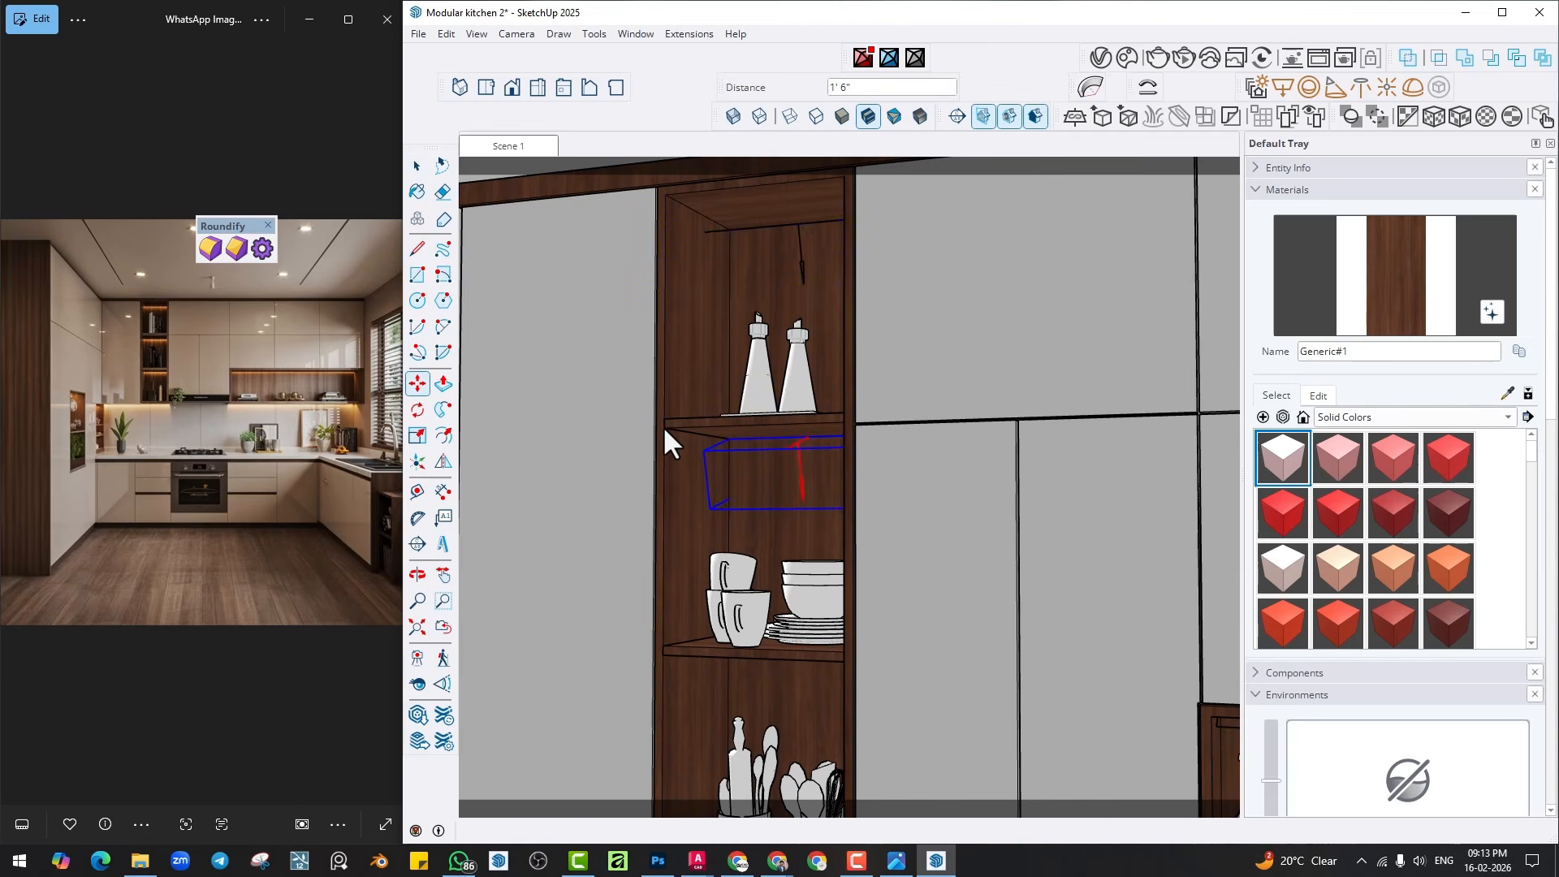
pyautogui.click(663, 426)
pyautogui.click(662, 654)
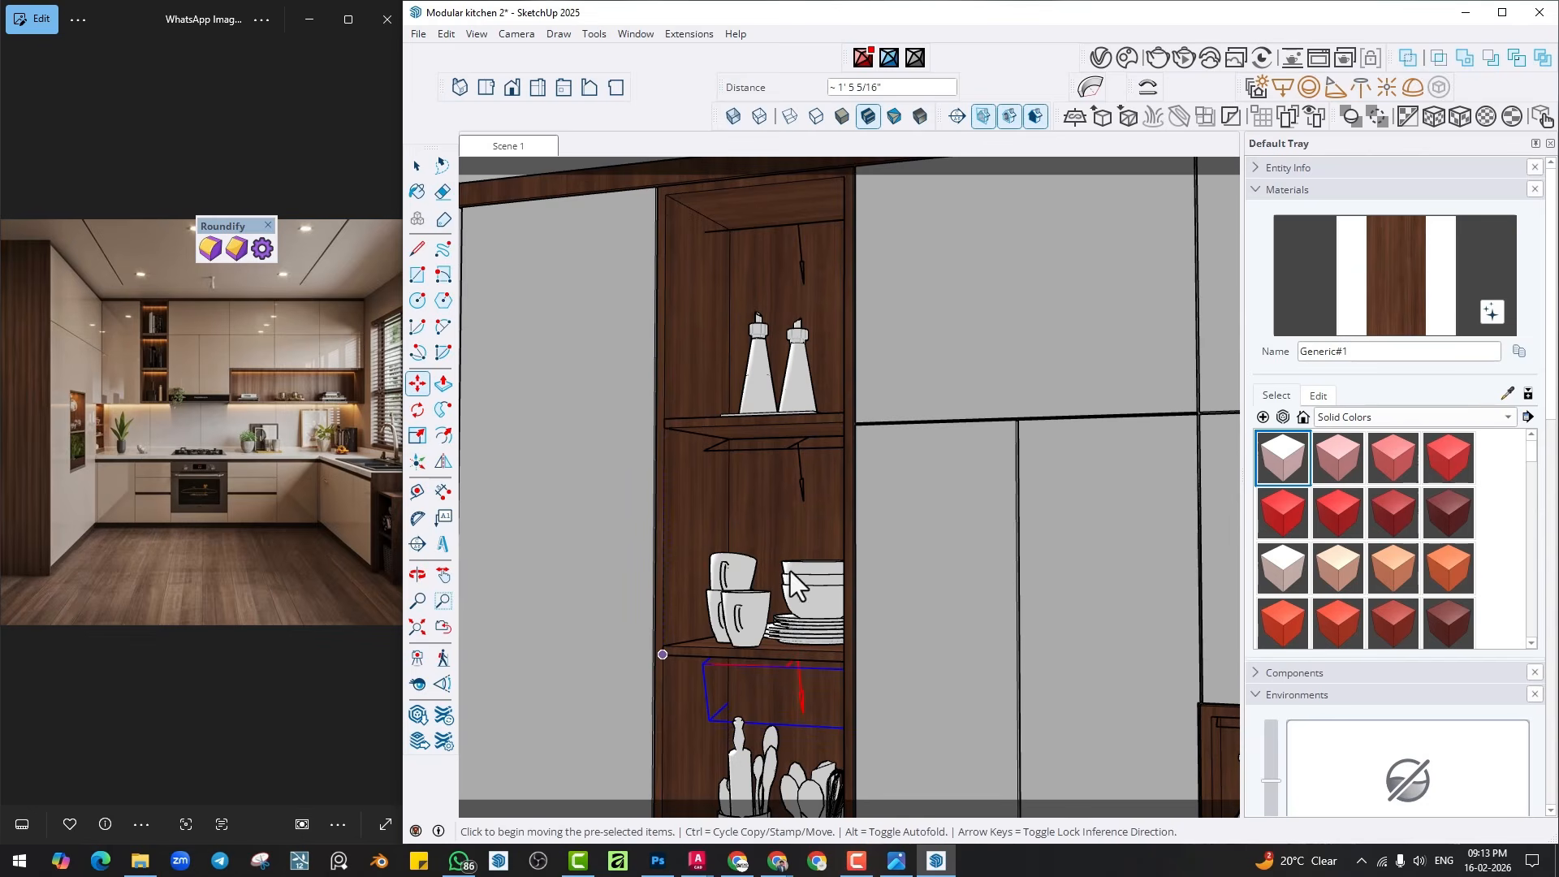
pyautogui.scroll(-3, 893, 576)
pyautogui.scroll(3, 881, 574)
pyautogui.press('space')
# Rotate the light beneath the upper cabinet, over the backsplash beside the hob, by 15 degrees about its edge.
pyautogui.scroll(2, 715, 600)
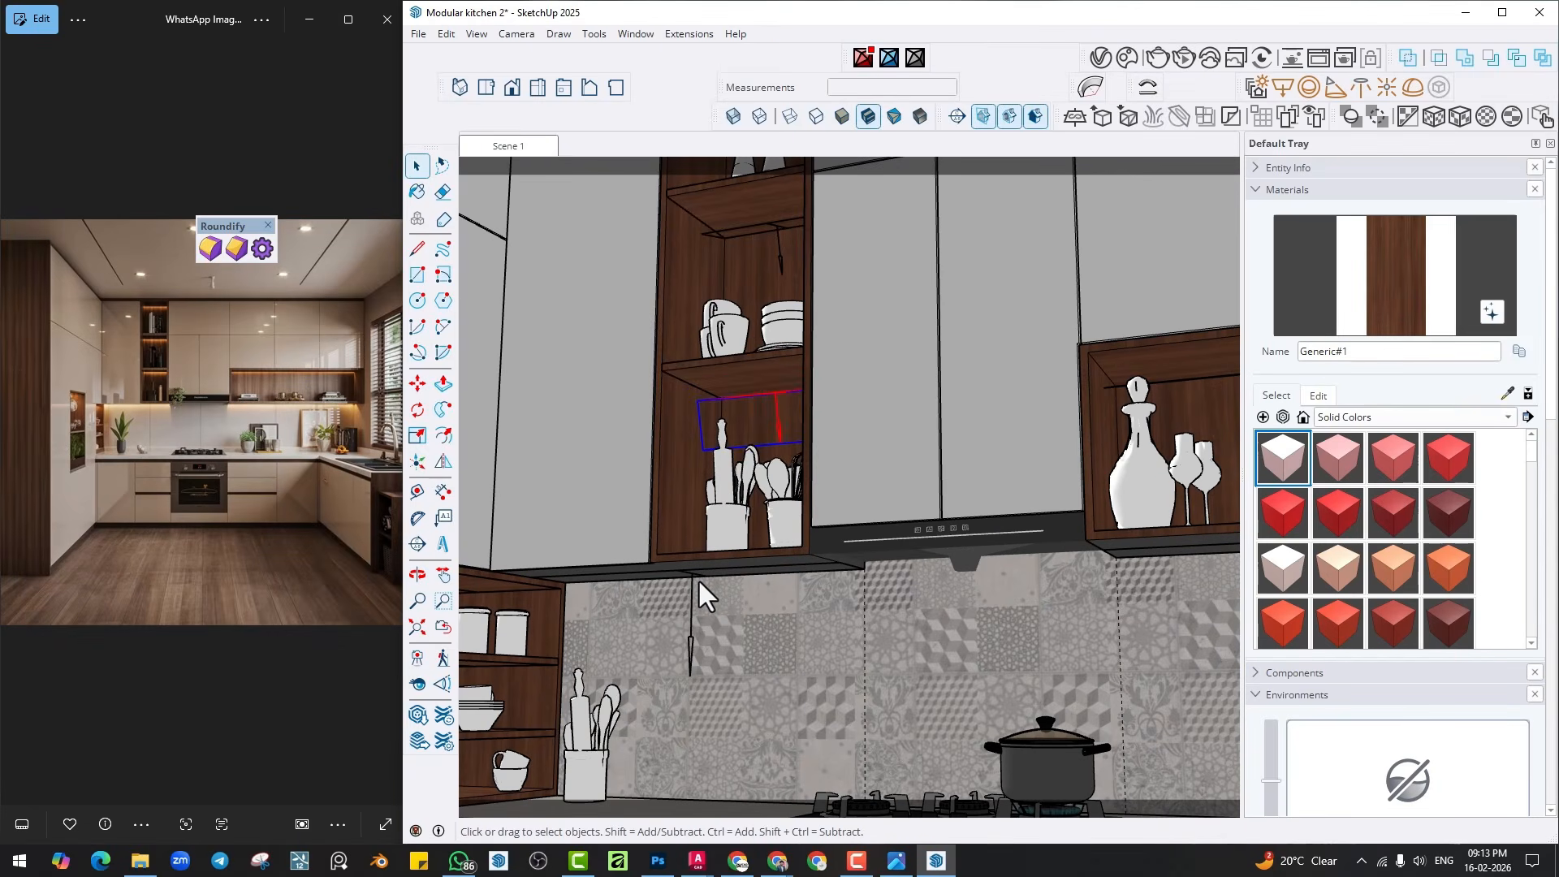
pyautogui.click(697, 576)
pyautogui.scroll(3, 693, 572)
pyautogui.press('q')
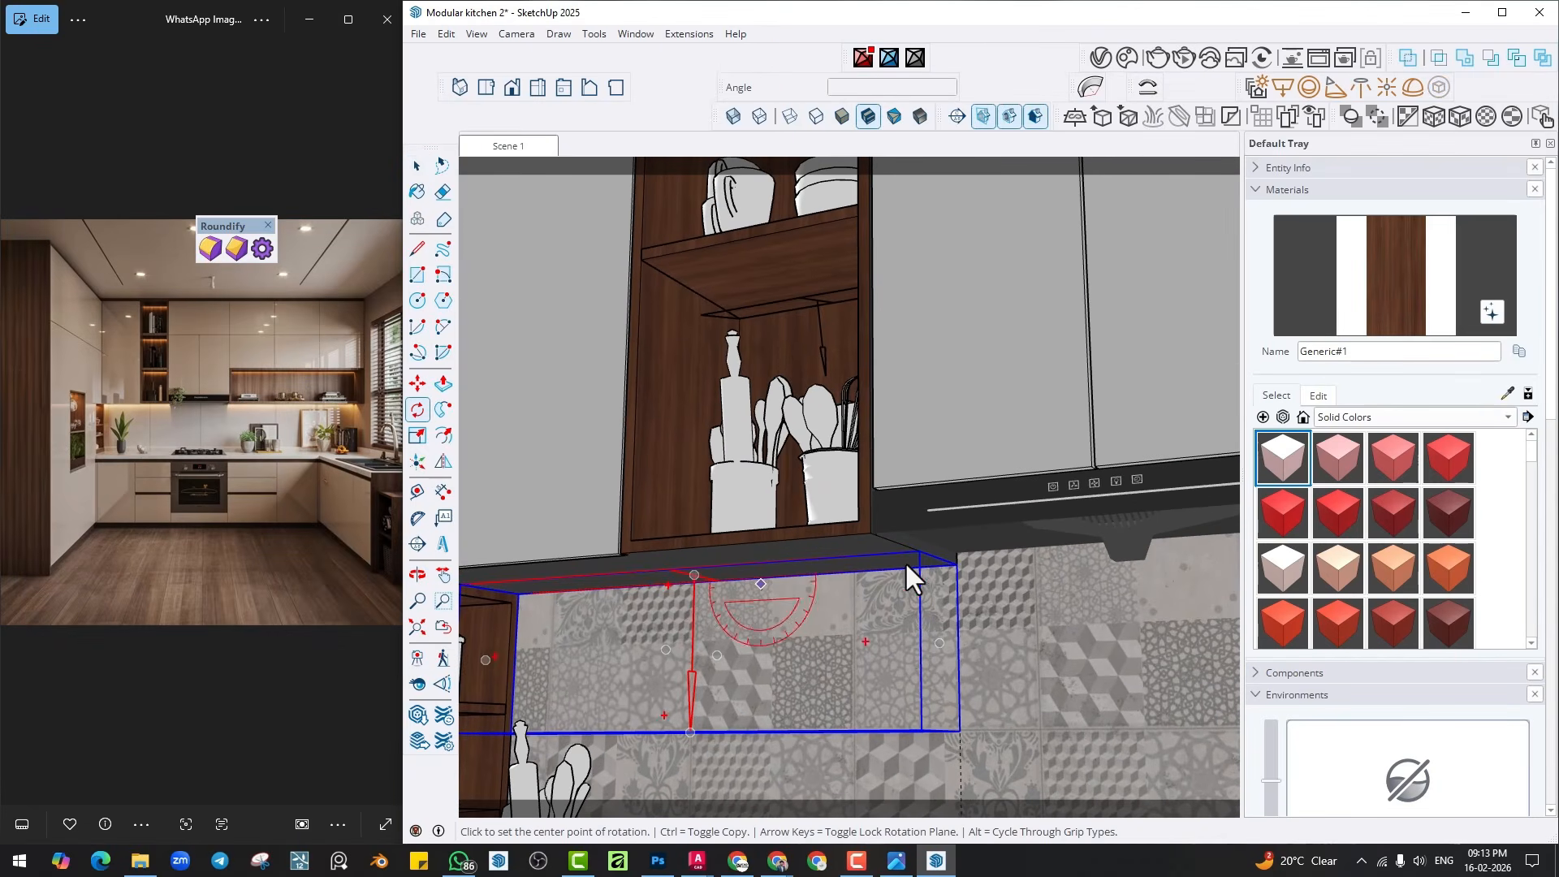
pyautogui.click(956, 563)
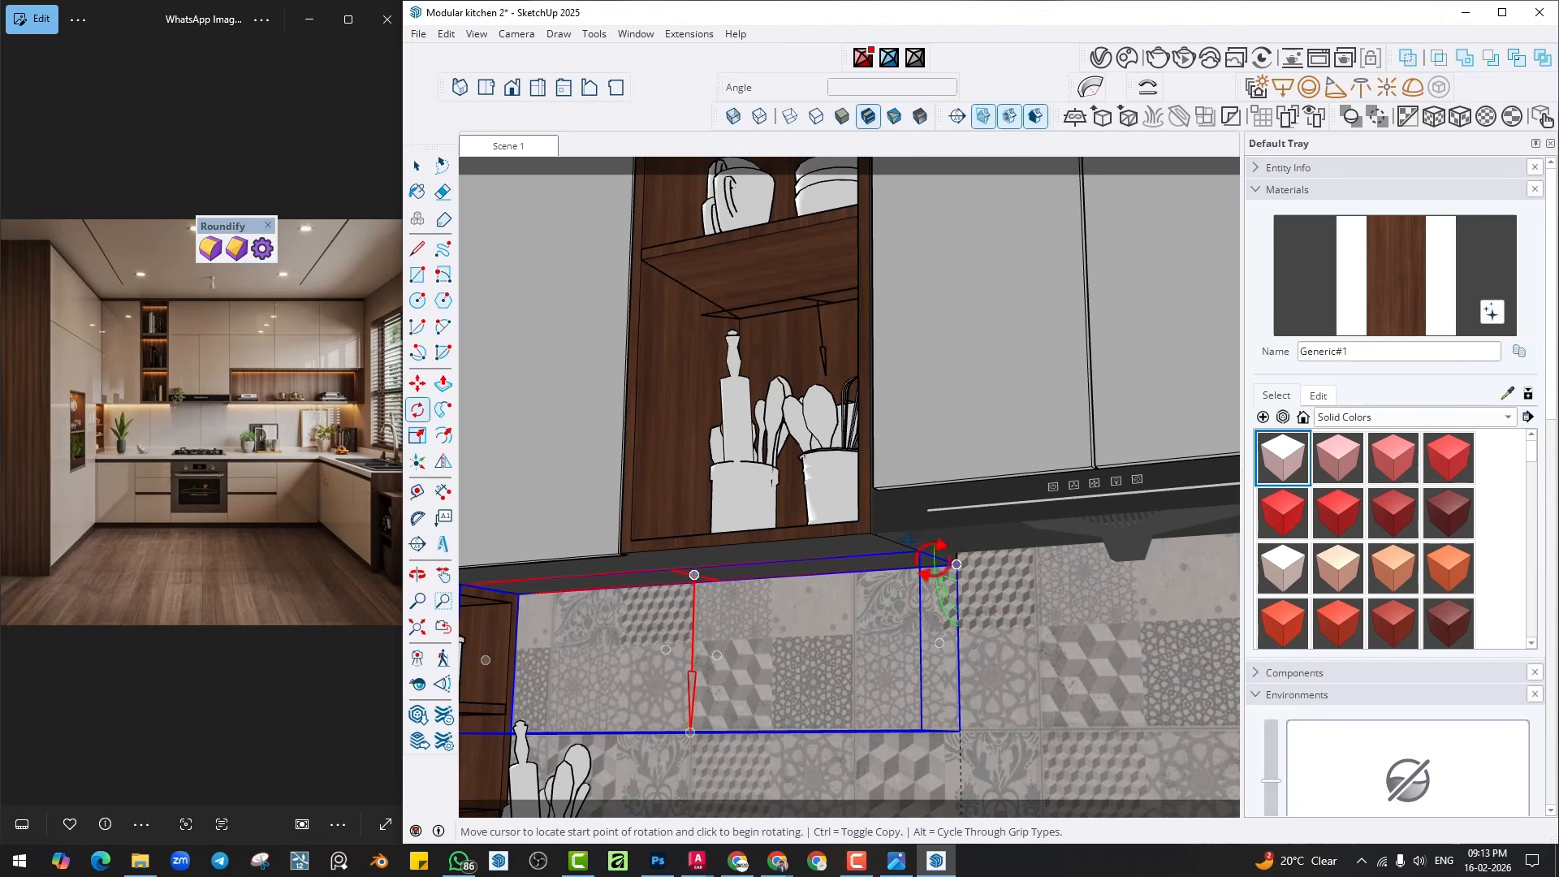
pyautogui.click(922, 552)
pyautogui.write('15')
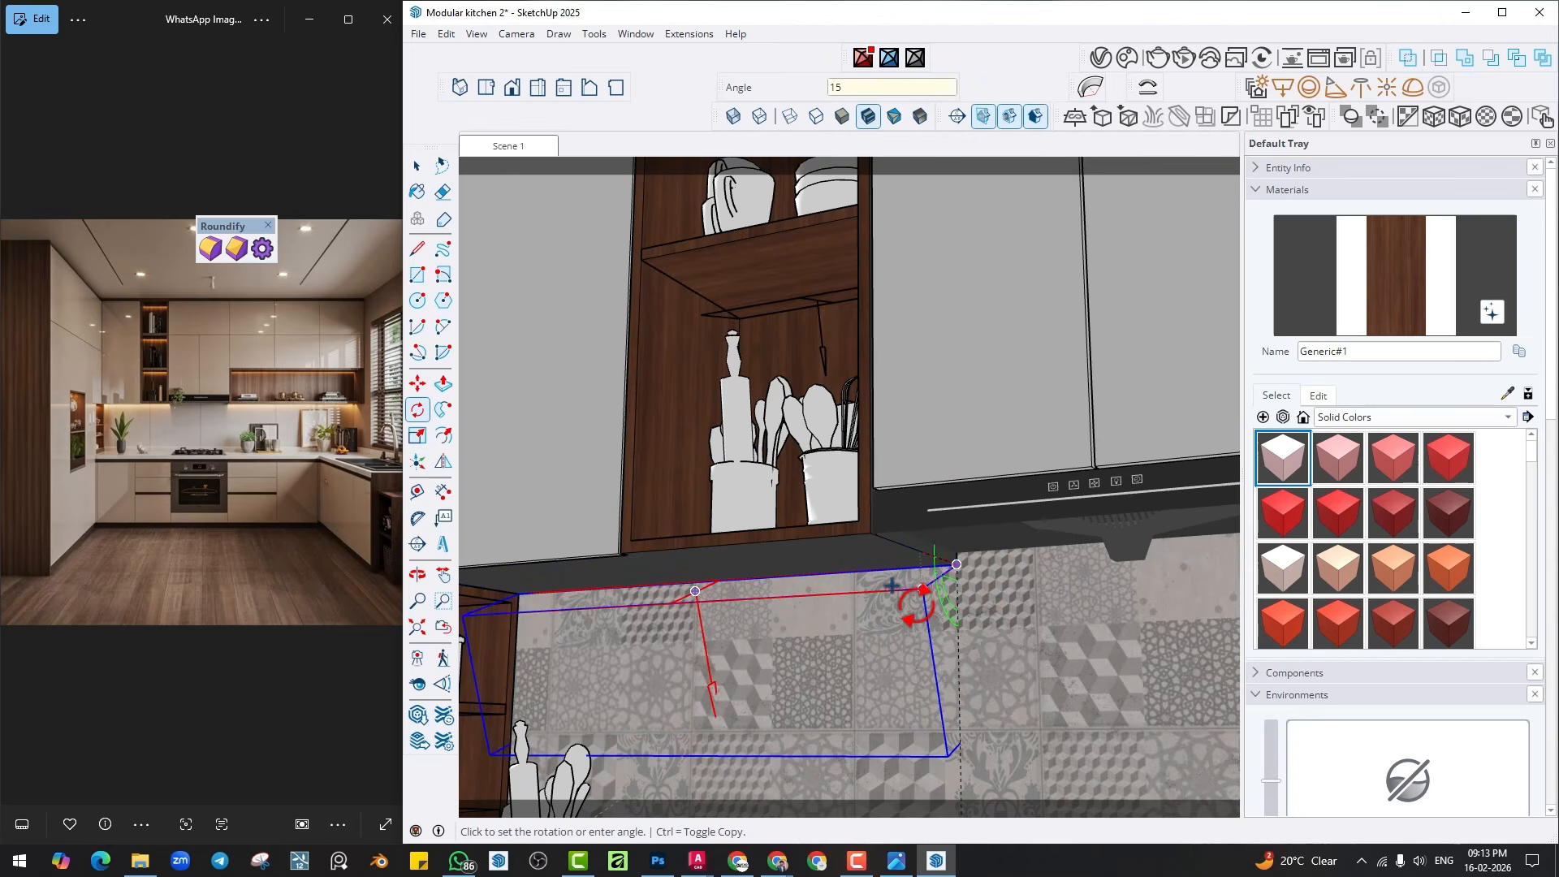
pyautogui.press('Return')
pyautogui.scroll(-3, 926, 698)
pyautogui.press('F1')
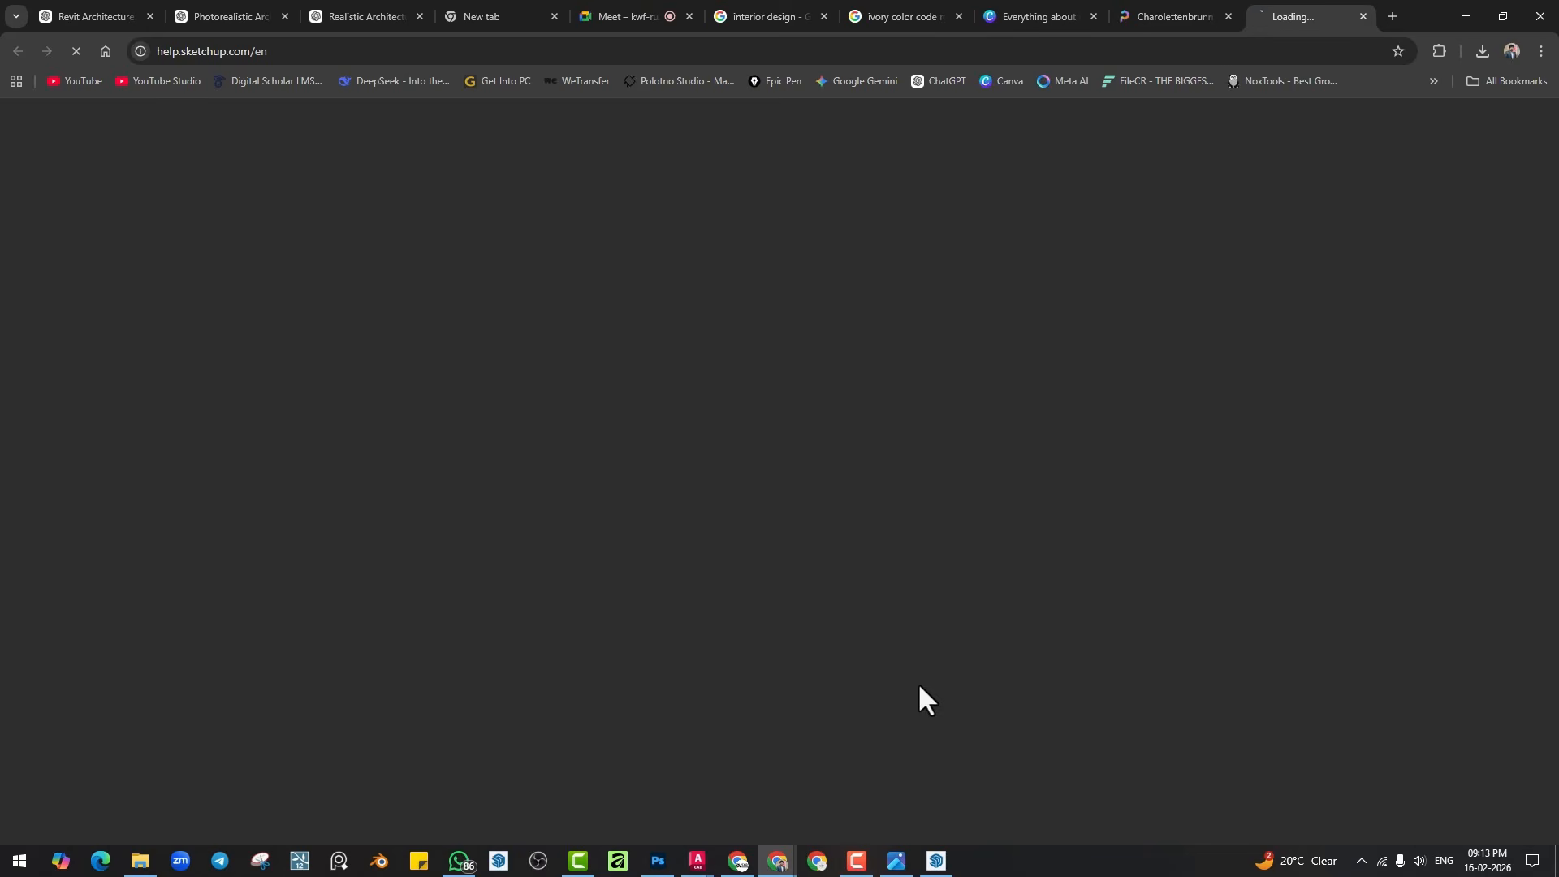
# Close the SketchUp help page in the browser and return to the kitchen model beneath the horizontal open niche.
pyautogui.click(1363, 16)
pyautogui.click(1465, 16)
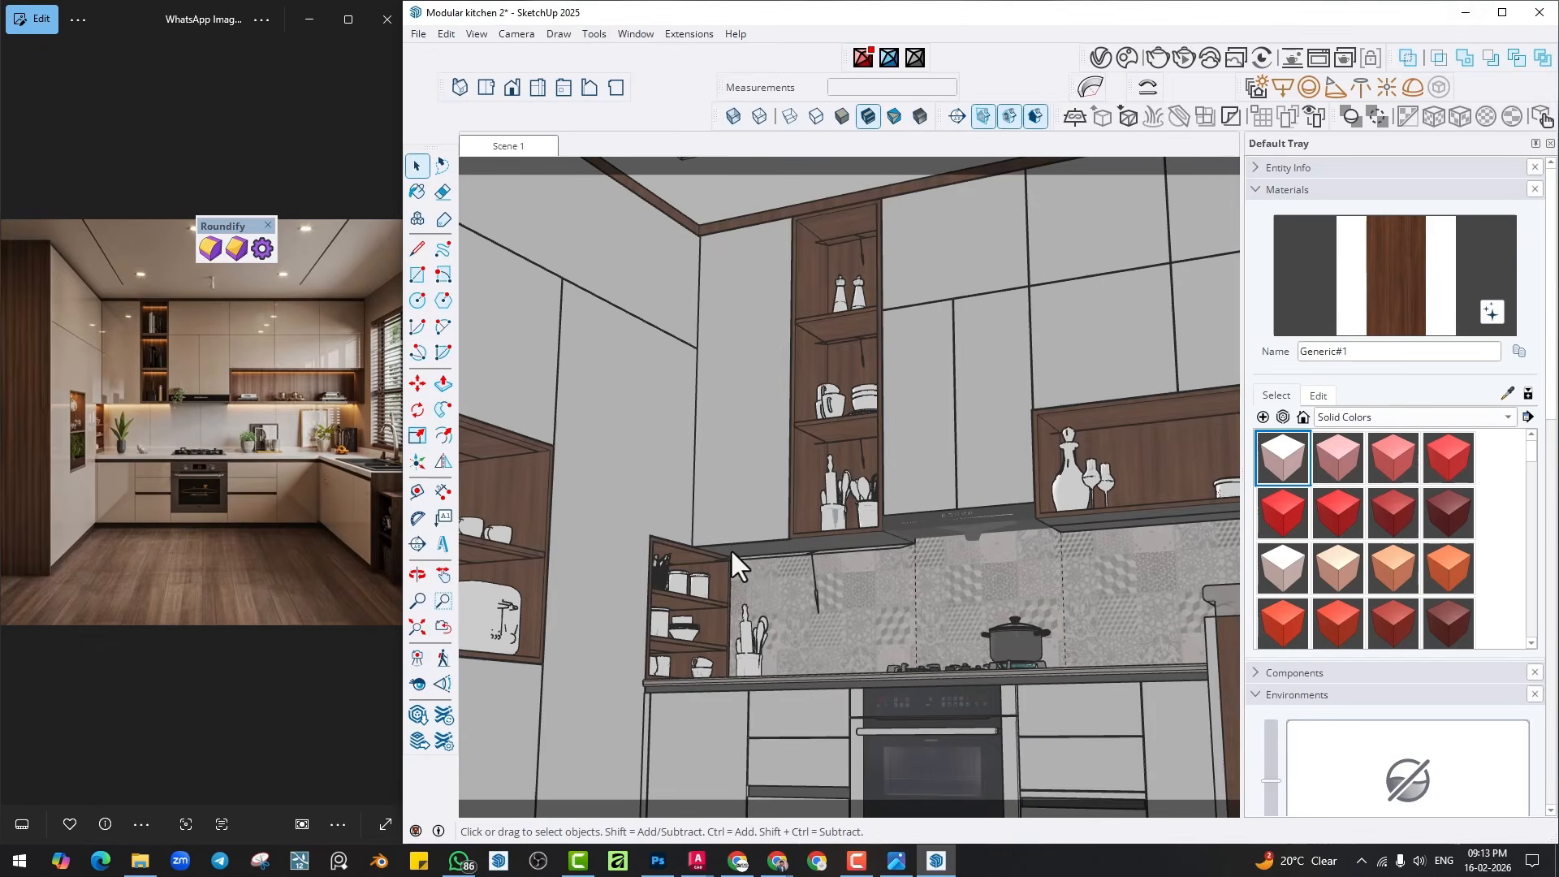
pyautogui.moveTo(729, 548); pyautogui.dragTo(839, 607, button='middle')
pyautogui.scroll(10, 1068, 573)
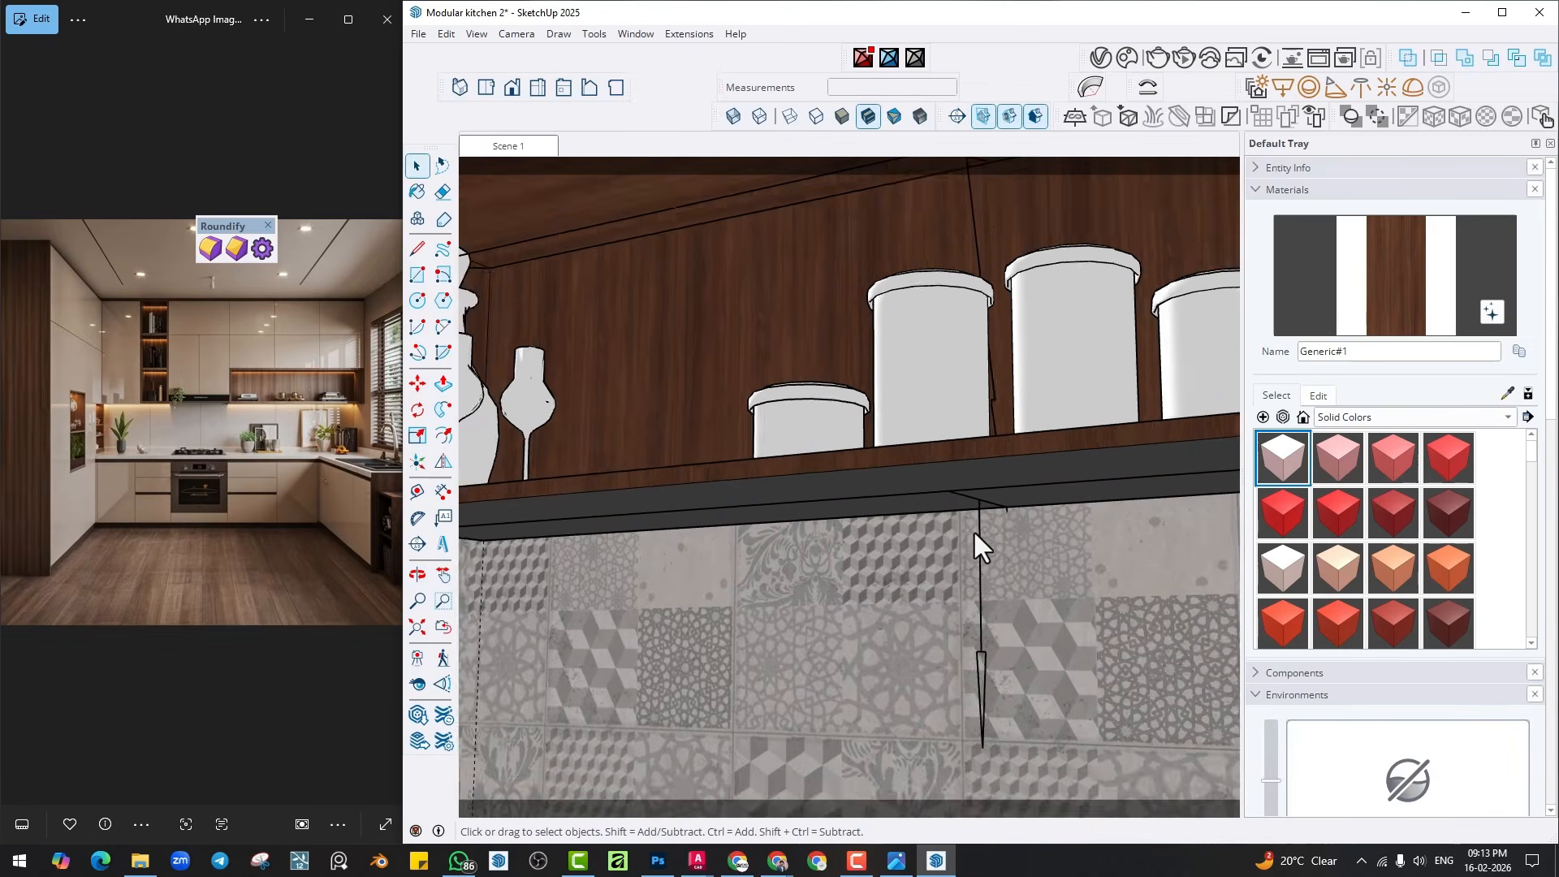
pyautogui.press('q')
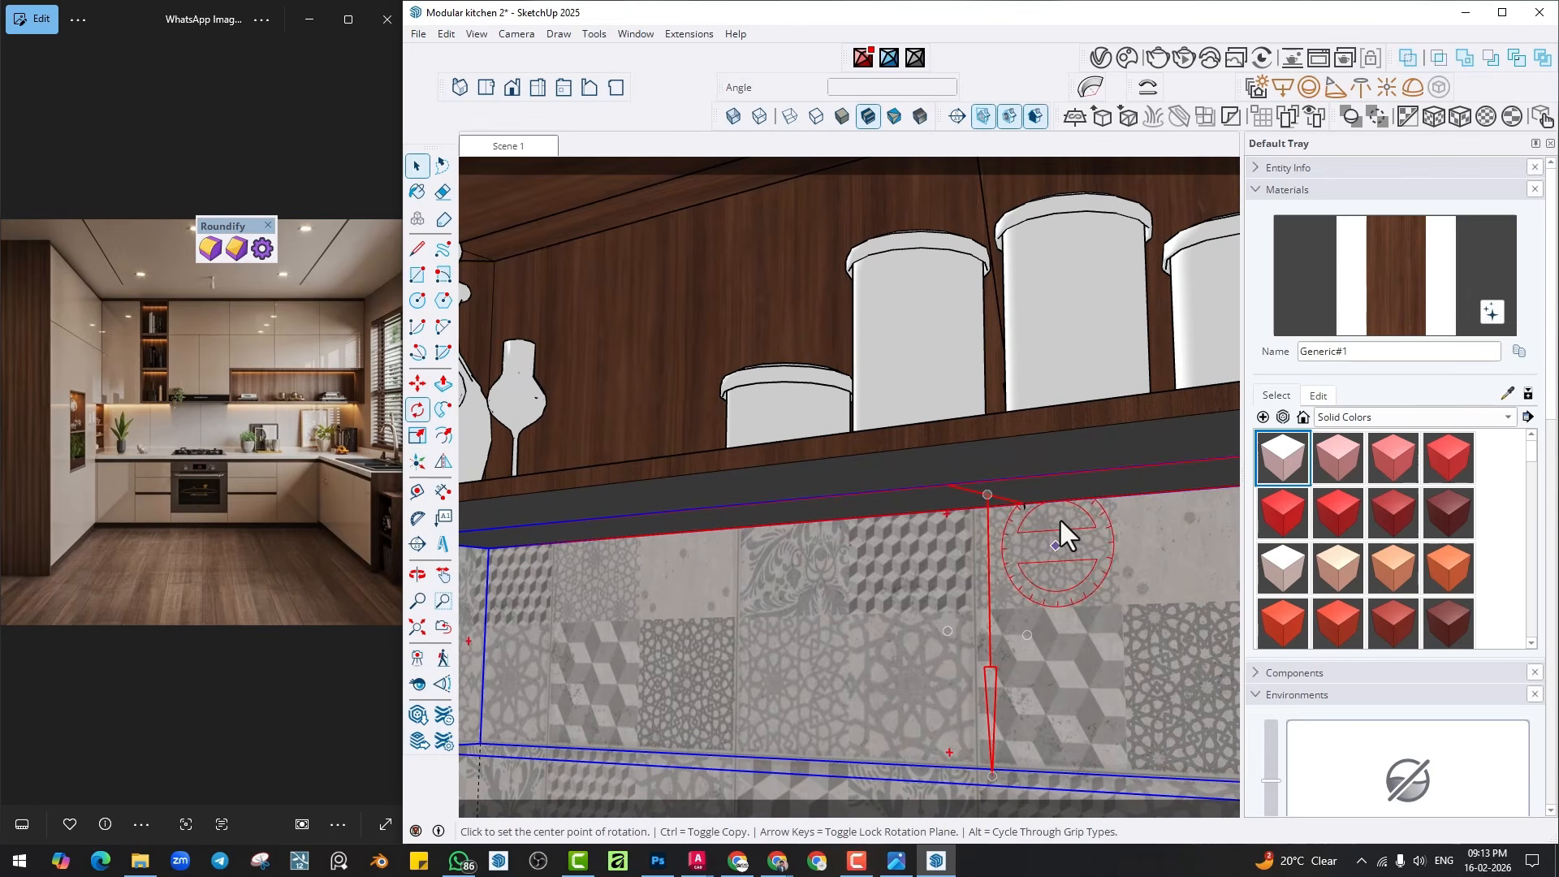
pyautogui.scroll(3, 1039, 512)
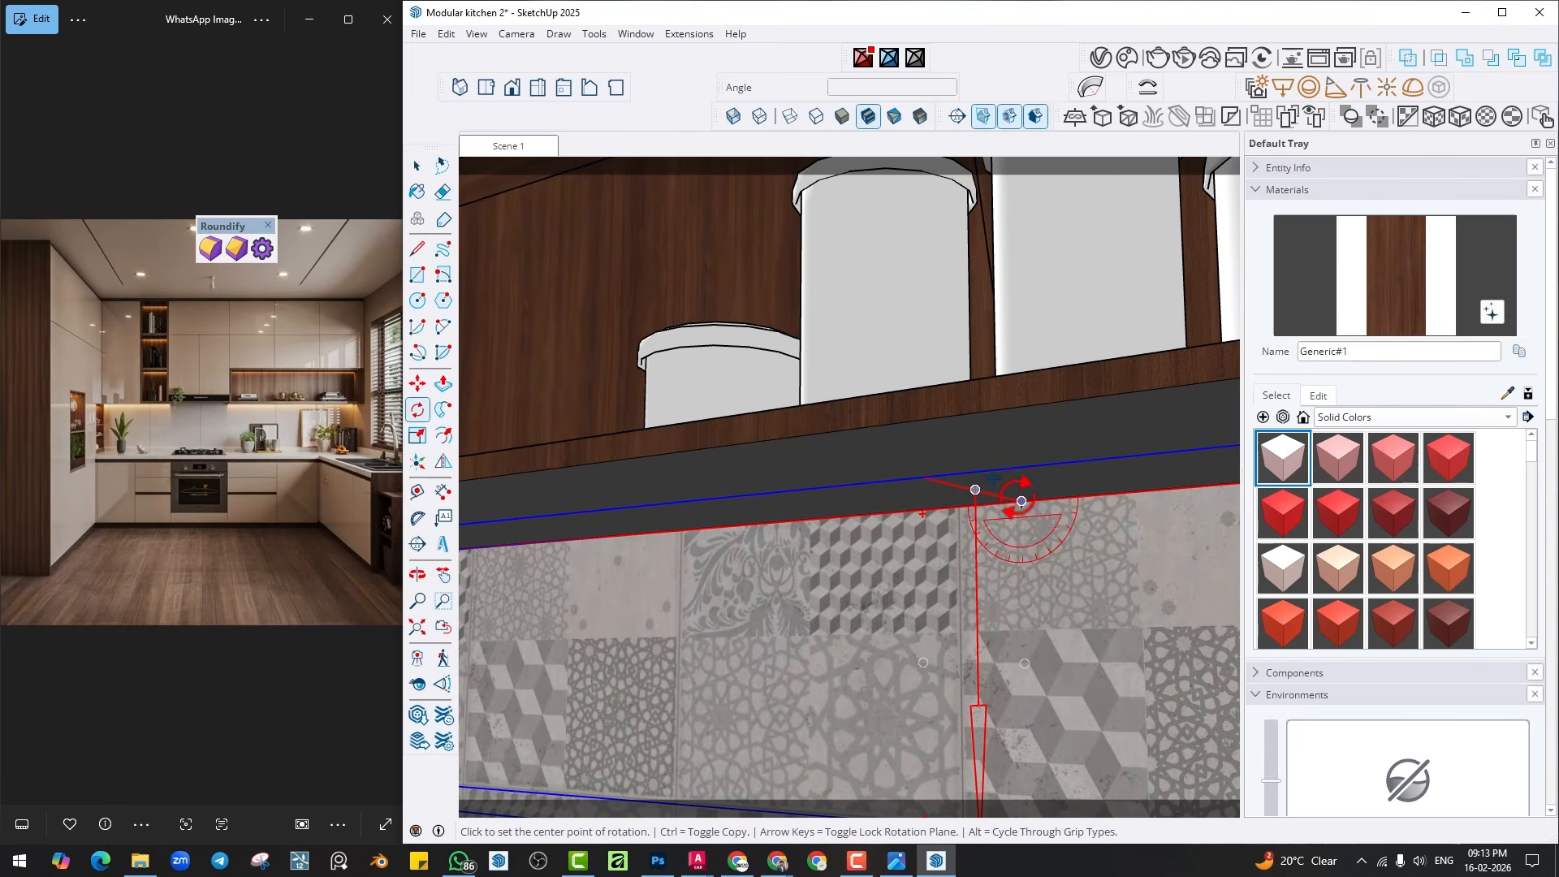
pyautogui.click(1021, 501)
pyautogui.scroll(1, 1021, 501)
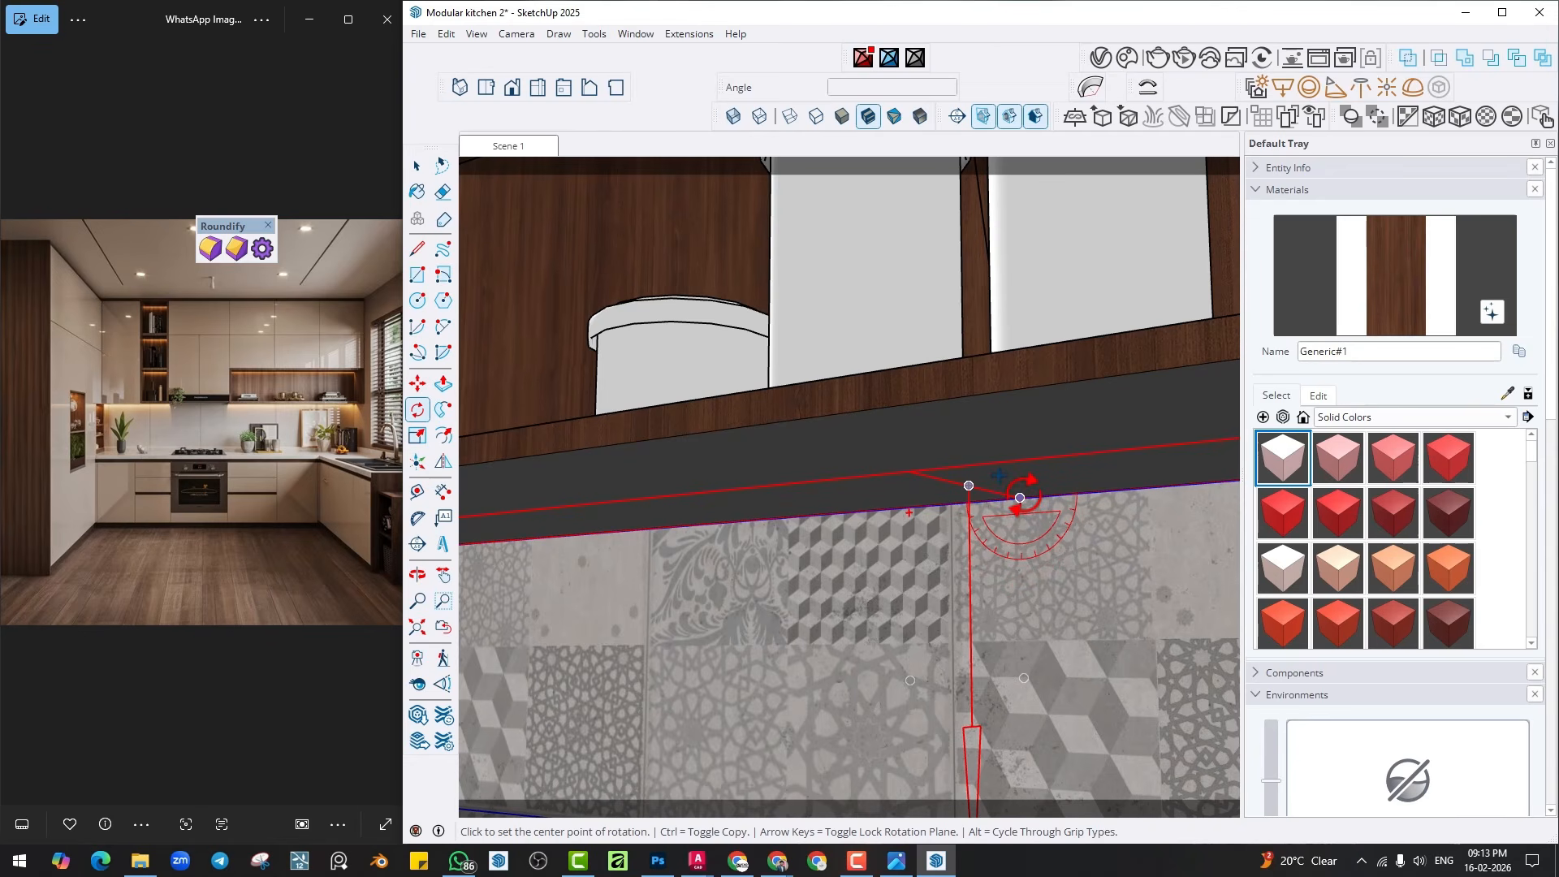
pyautogui.press('space')
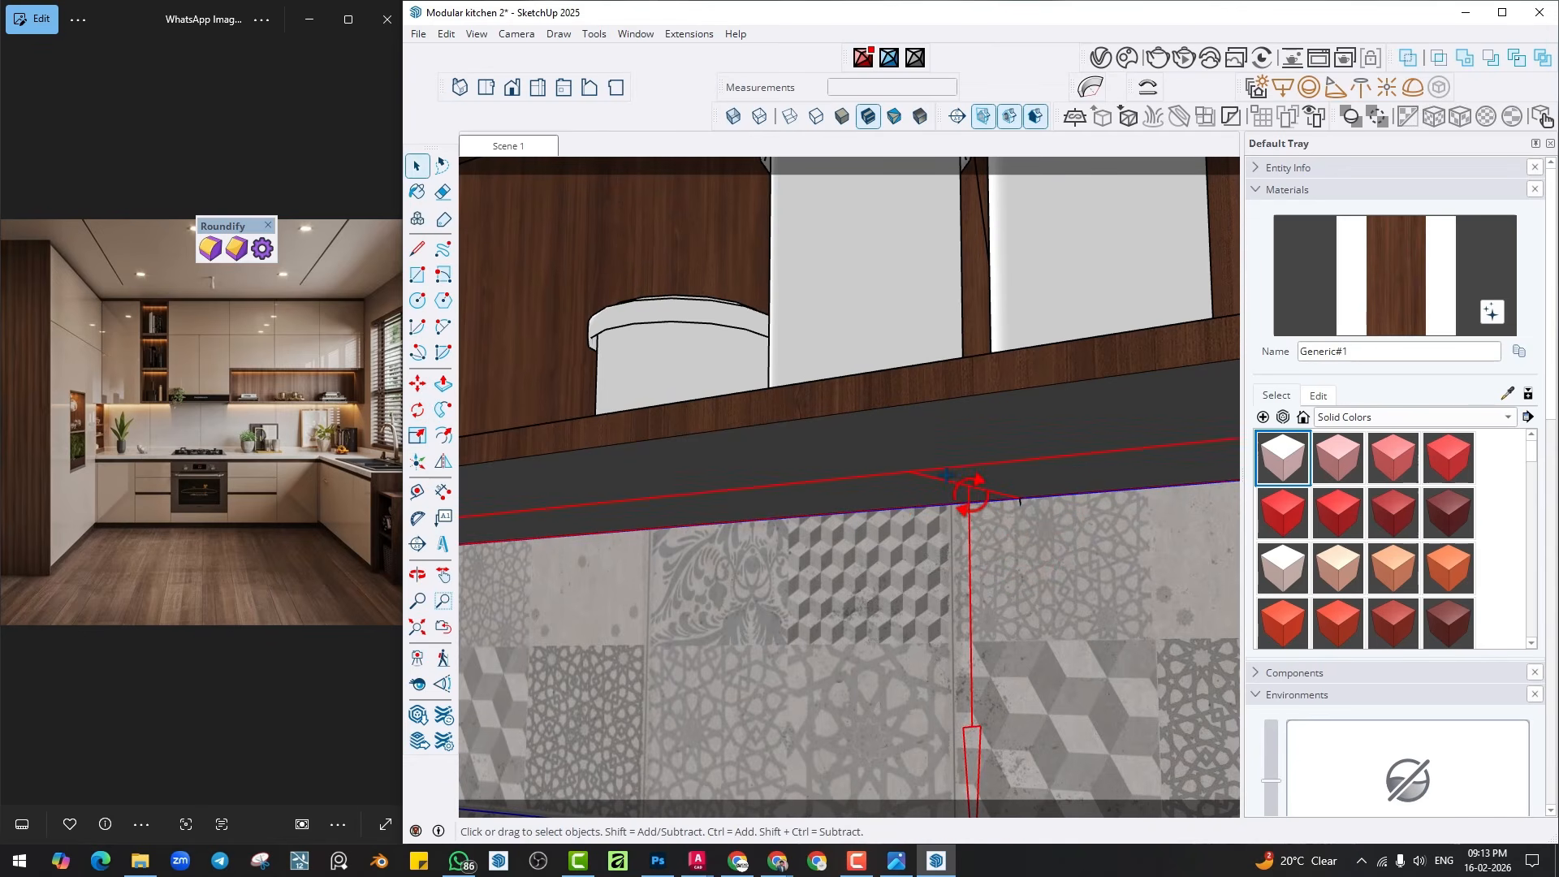
# Rotate the rectangular light beneath the horizontal open niche, over the backsplash, by 15 degrees about its edge.
pyautogui.click(417, 410)
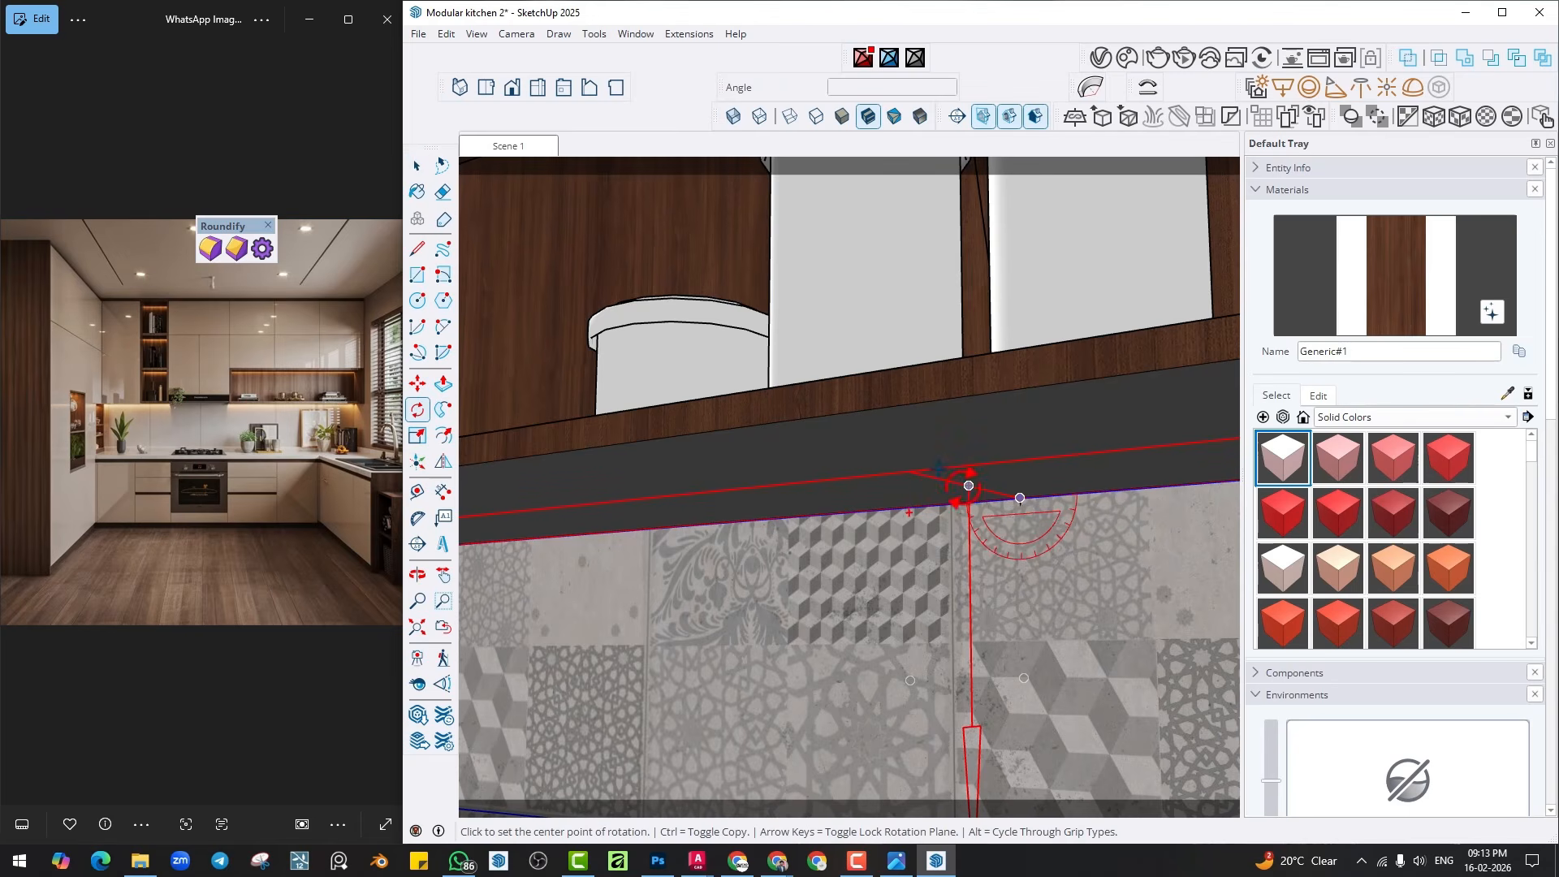
pyautogui.click(909, 471)
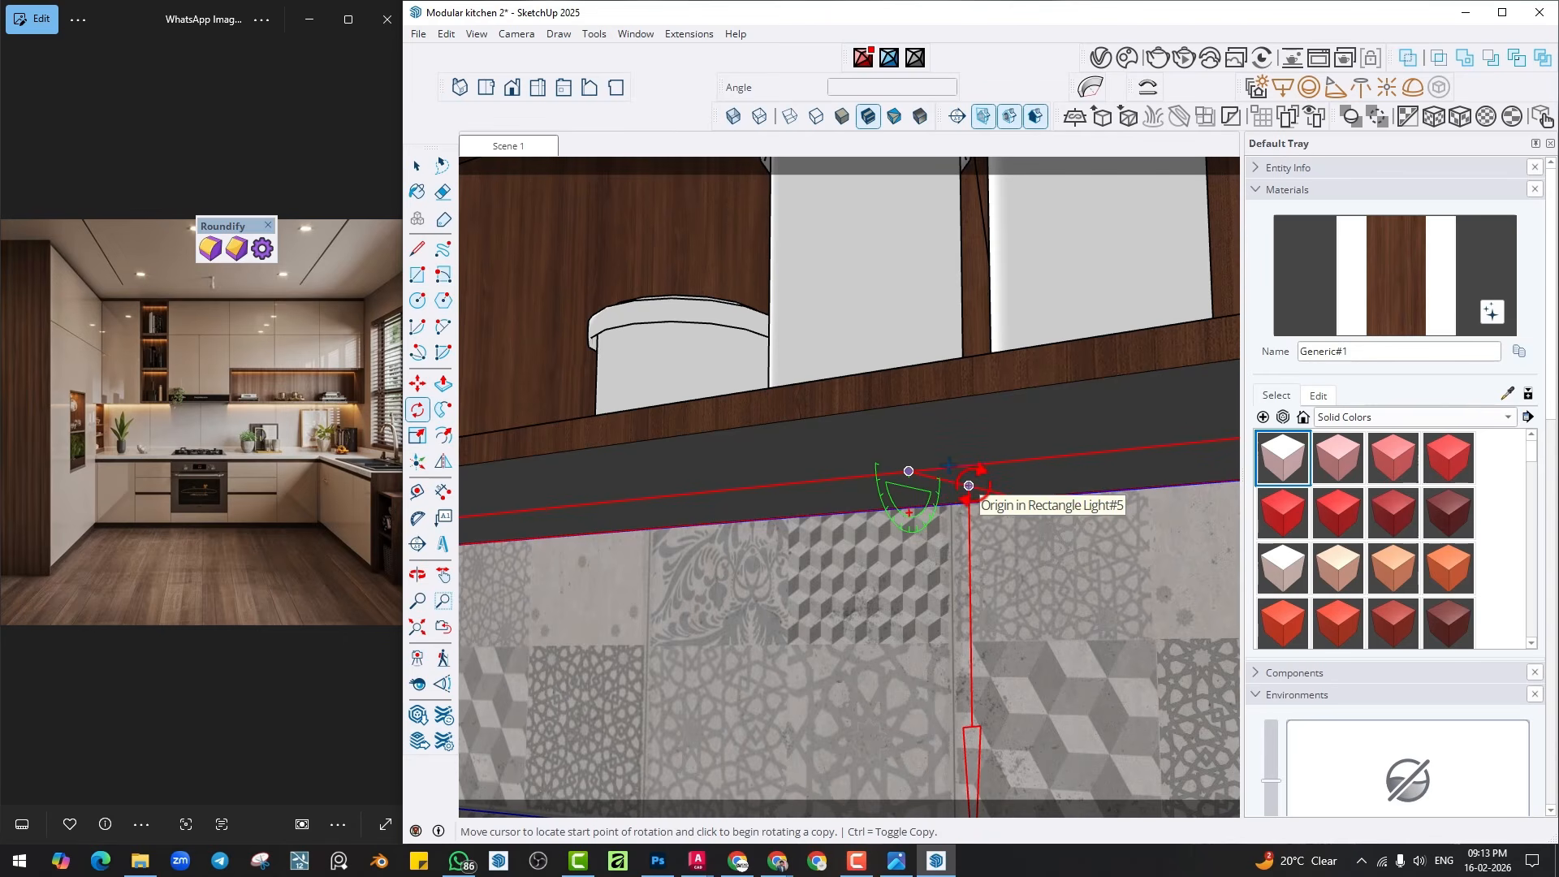
pyautogui.press('Escape')
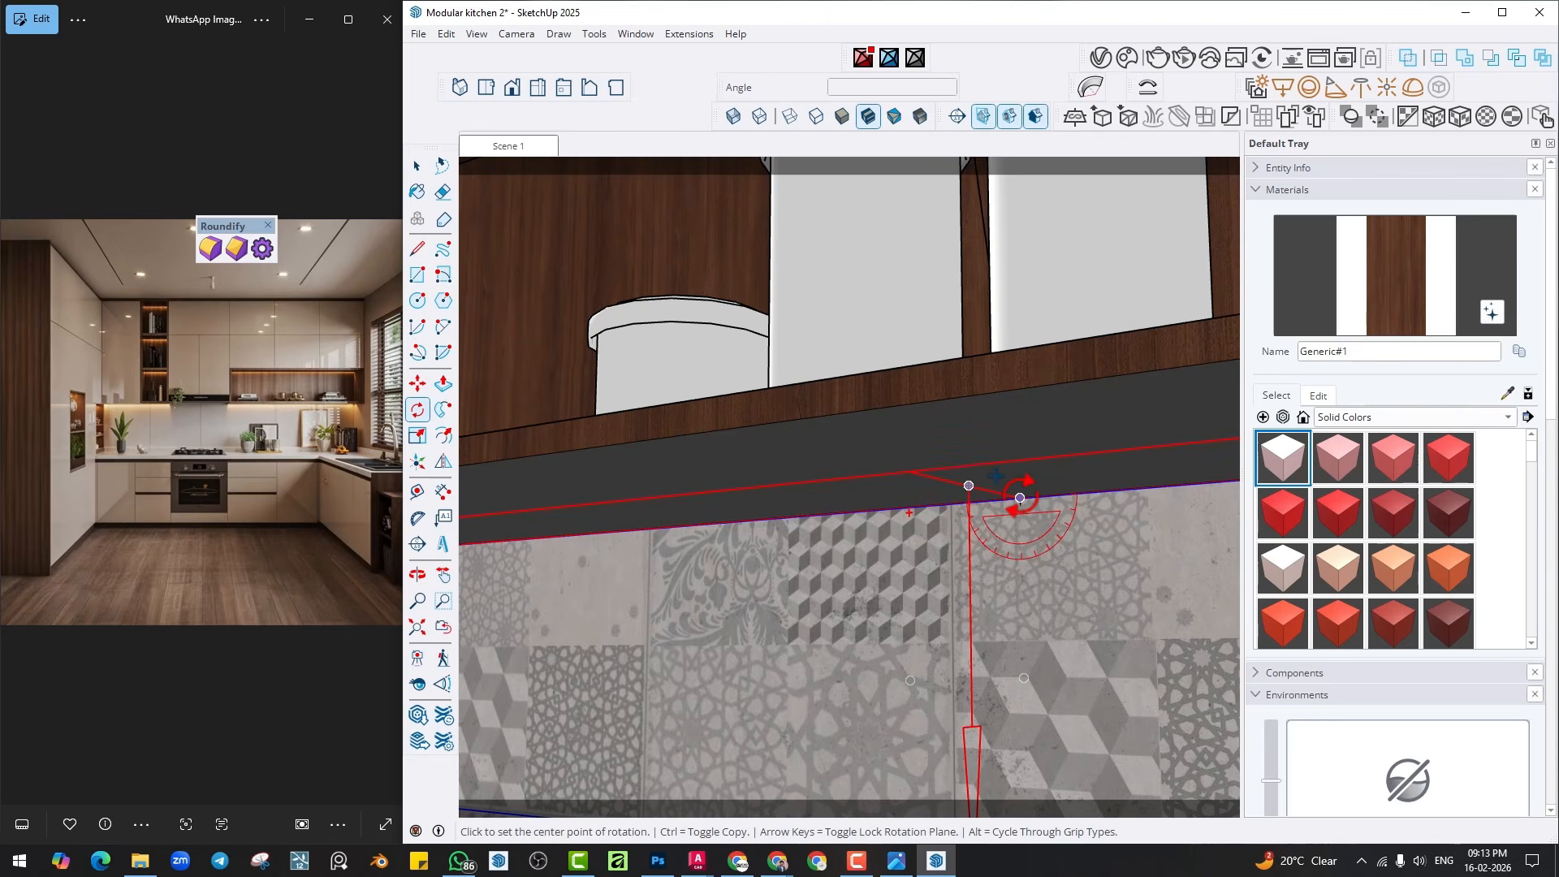
pyautogui.click(942, 483)
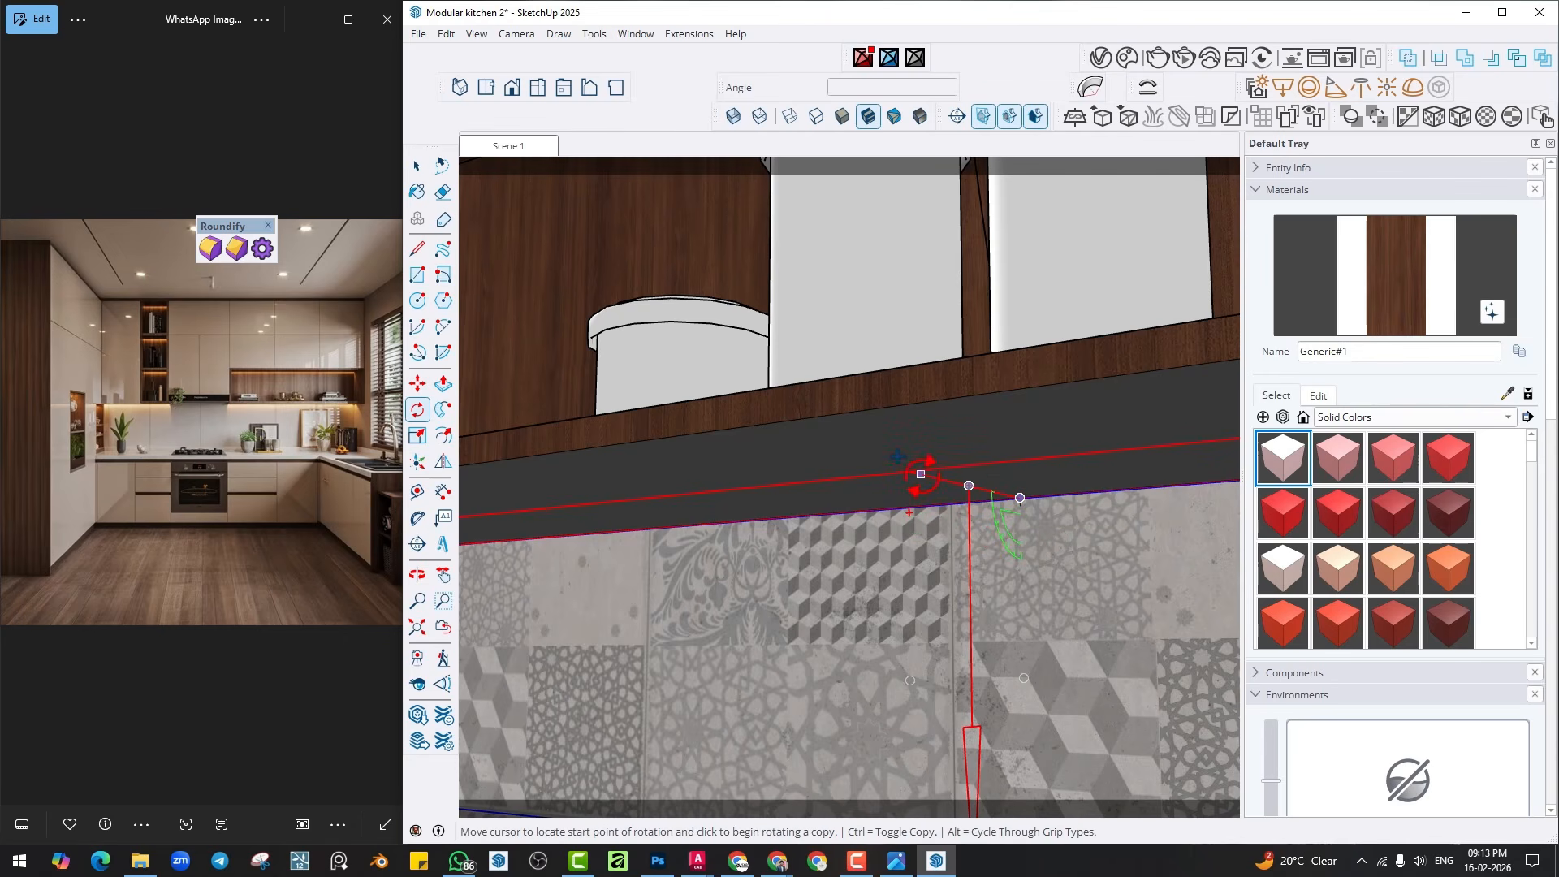
pyautogui.click(909, 512)
pyautogui.press('Return')
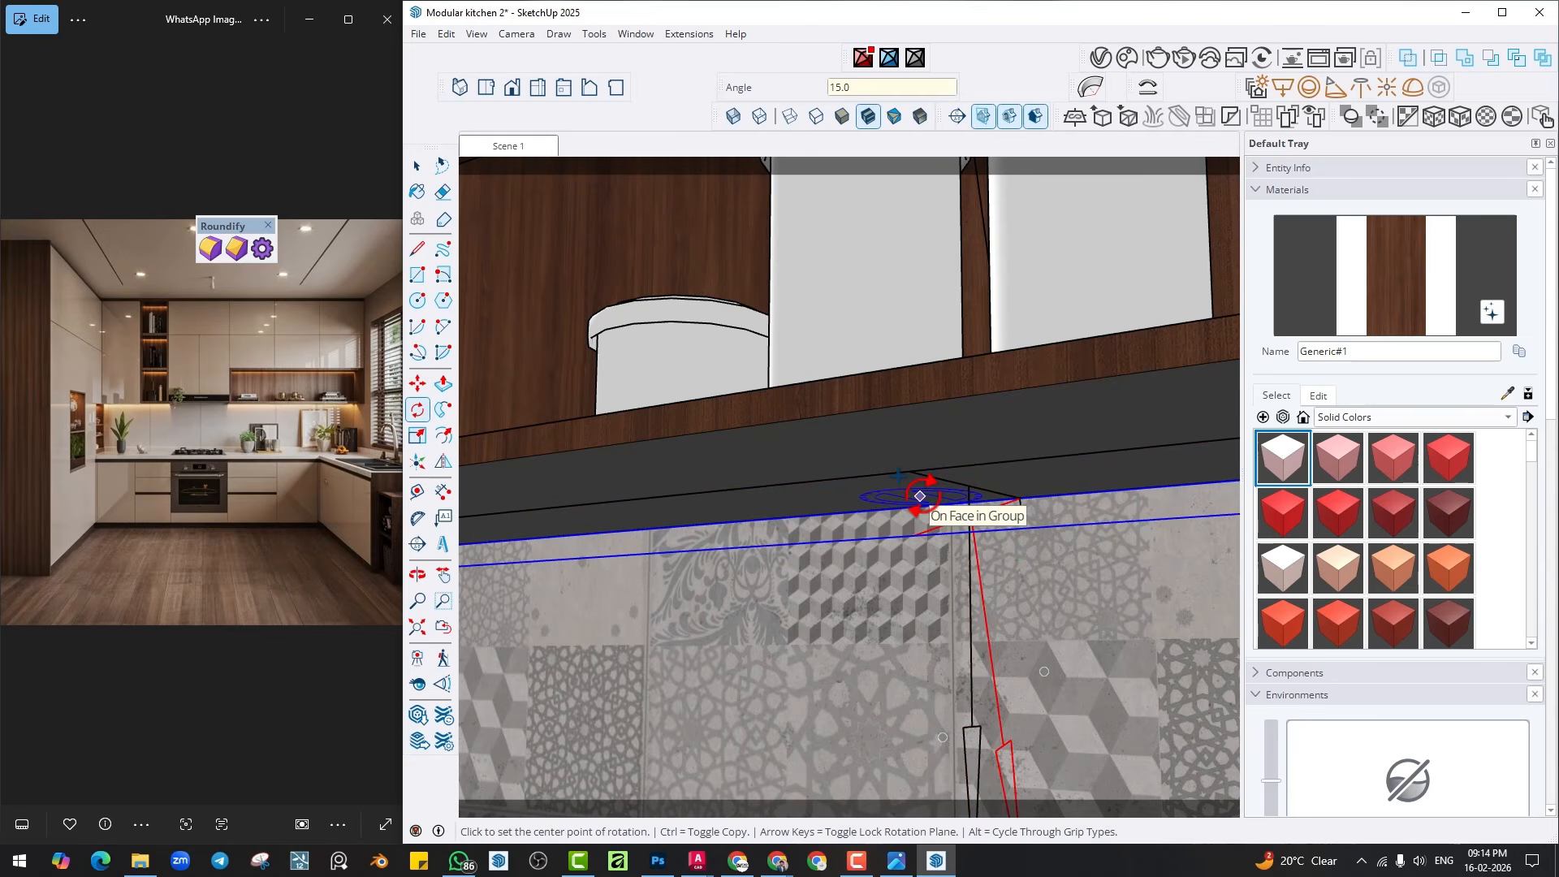
pyautogui.press('space')
pyautogui.click(931, 543)
# Draw a V-Ray rectangle light across the back panel of the upper compartment in the tall cabinet's open niche.
pyautogui.scroll(-3, 933, 546)
pyautogui.moveTo(932, 547)
pyautogui.mouseDown(button='middle')
pyautogui.moveTo(1212, 414)
pyautogui.moveTo(1357, 460)
pyautogui.mouseUp(button='middle')
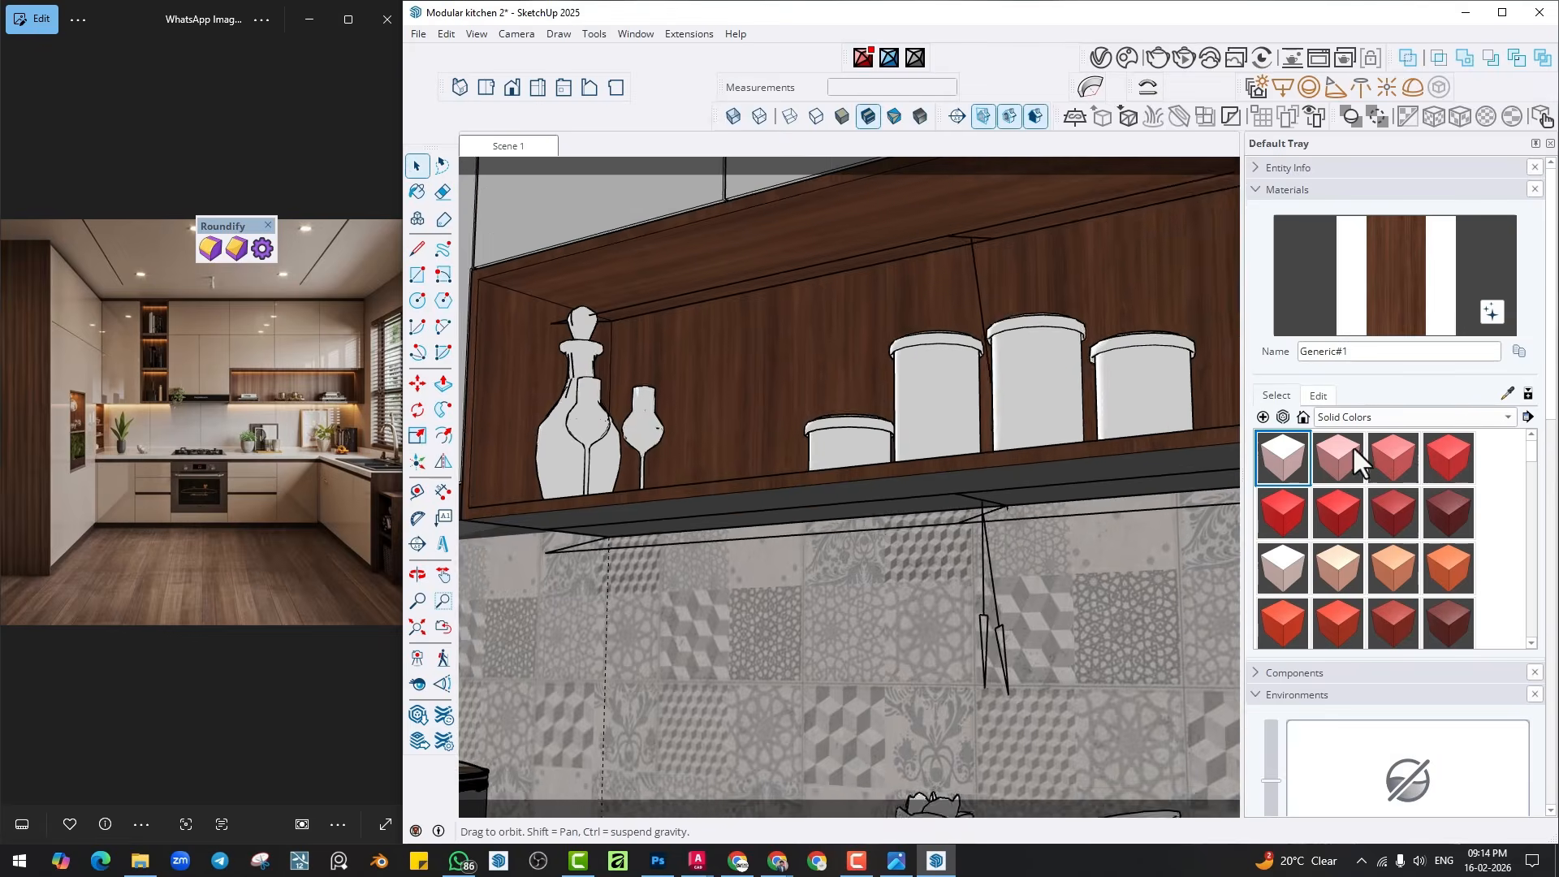
pyautogui.scroll(-3, 934, 487)
pyautogui.moveTo(933, 487)
pyautogui.mouseDown(button='middle')
pyautogui.moveTo(1225, 487)
pyautogui.moveTo(706, 557)
pyautogui.moveTo(692, 537)
pyautogui.mouseUp(button='middle')
pyautogui.scroll(3, 763, 504)
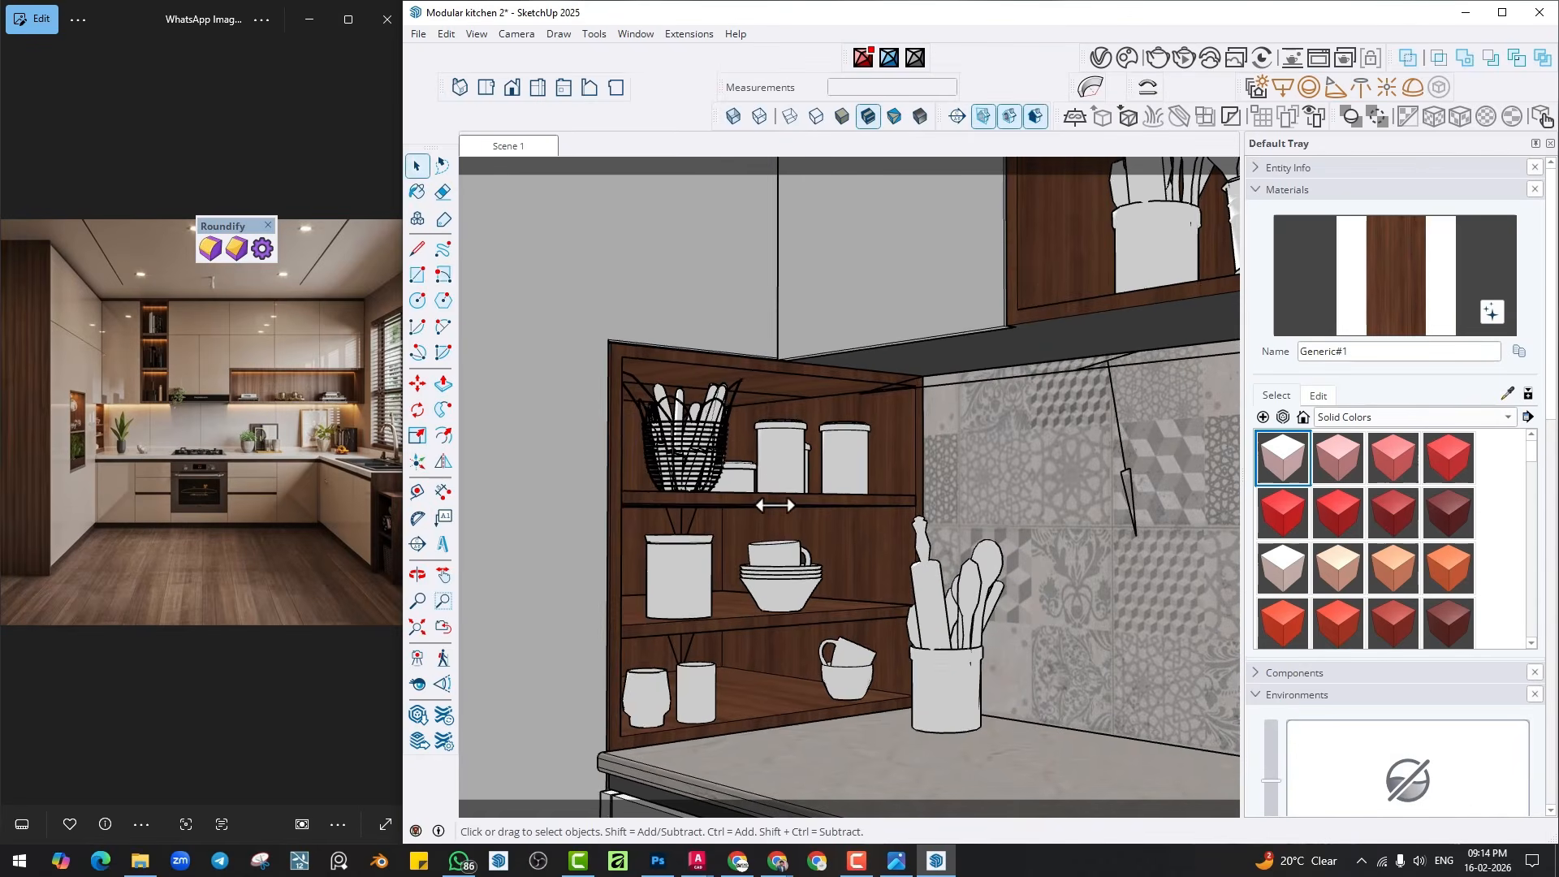
pyautogui.moveTo(772, 508); pyautogui.dragTo(788, 484, button='middle')
pyautogui.scroll(2, 849, 413)
pyautogui.moveTo(875, 417)
pyautogui.mouseDown(button='middle')
pyautogui.moveTo(983, 422)
pyautogui.moveTo(947, 411)
pyautogui.moveTo(912, 508)
pyautogui.mouseUp(button='middle')
pyautogui.scroll(-4, 912, 508)
pyautogui.moveTo(830, 545)
pyautogui.mouseDown(button='middle')
pyautogui.moveTo(676, 456)
pyautogui.moveTo(784, 456)
pyautogui.mouseUp(button='middle')
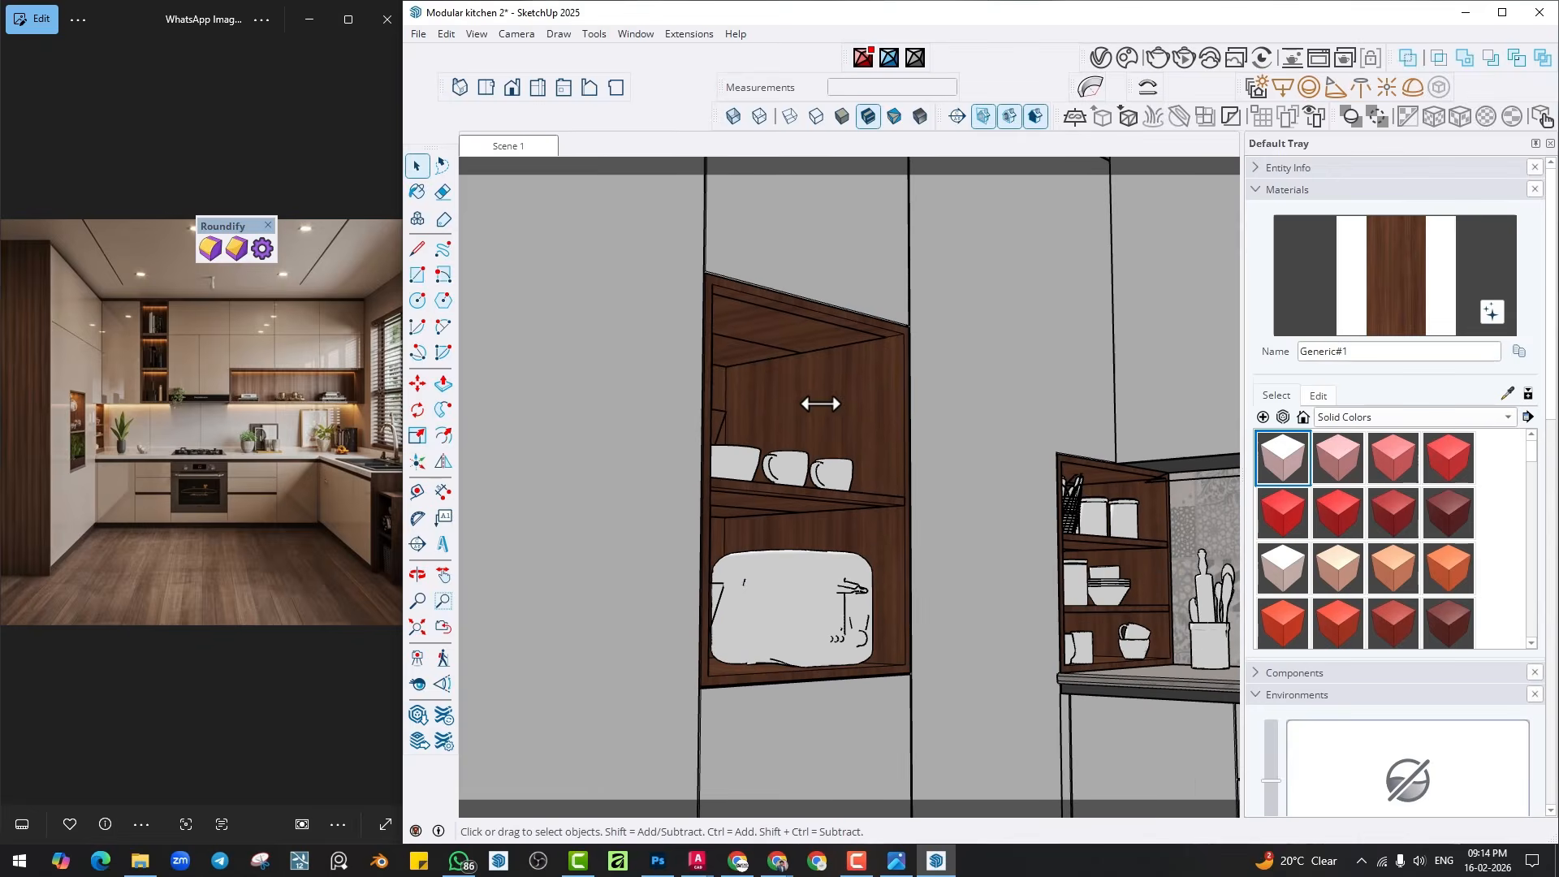
pyautogui.scroll(2, 821, 403)
pyautogui.moveTo(821, 403)
pyautogui.mouseDown(button='middle')
pyautogui.moveTo(690, 460)
pyautogui.moveTo(738, 458)
pyautogui.moveTo(713, 447)
pyautogui.mouseUp(button='middle')
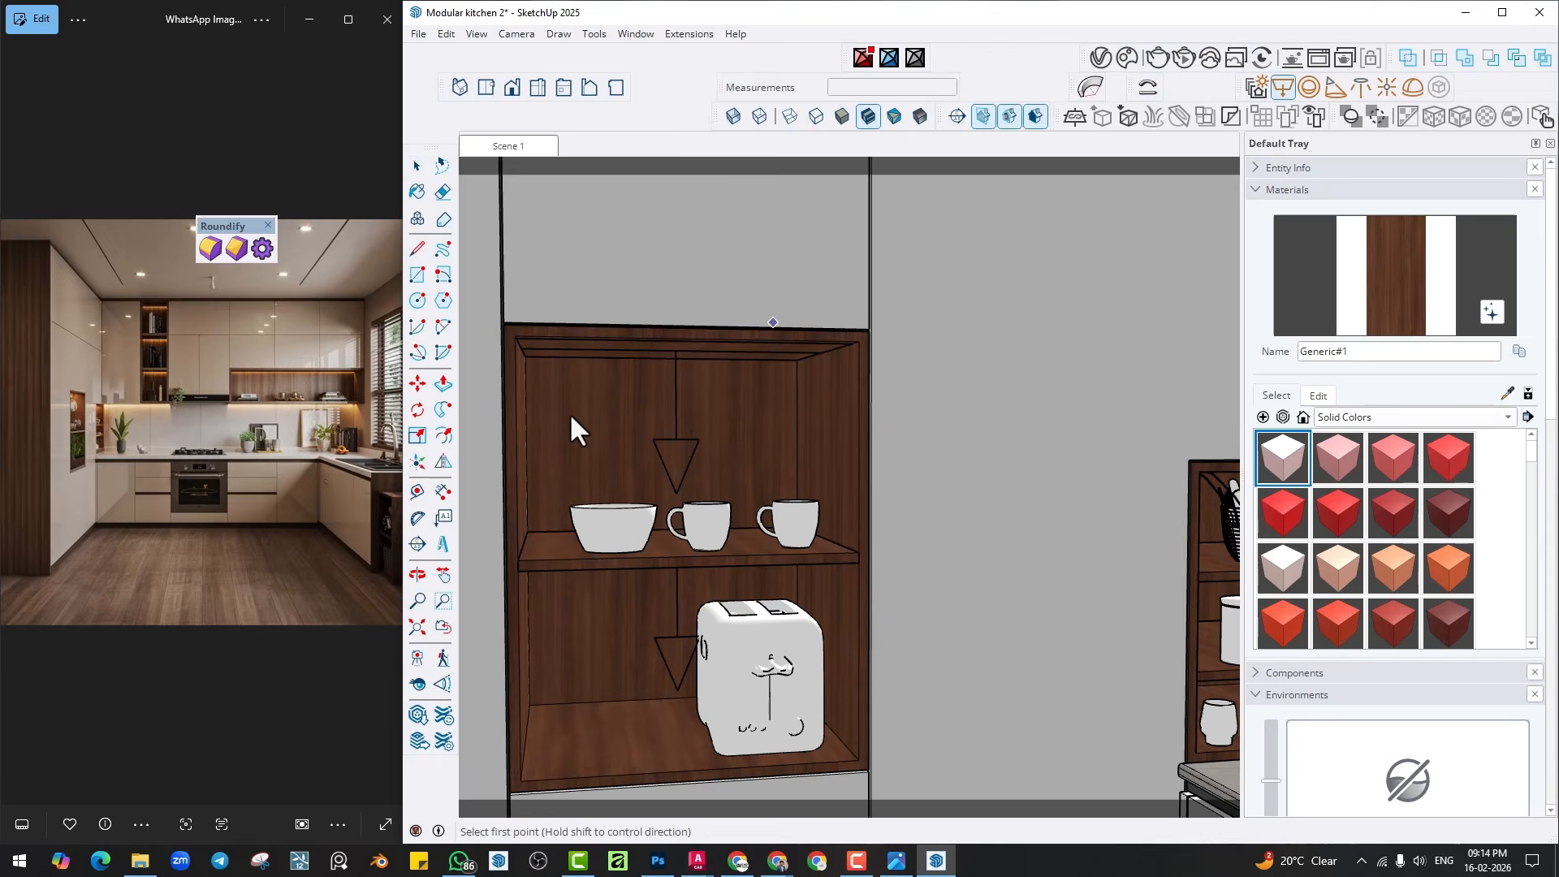
pyautogui.scroll(2, 542, 370)
pyautogui.moveTo(528, 354); pyautogui.dragTo(787, 490, button='middle')
pyautogui.scroll(3, 800, 515)
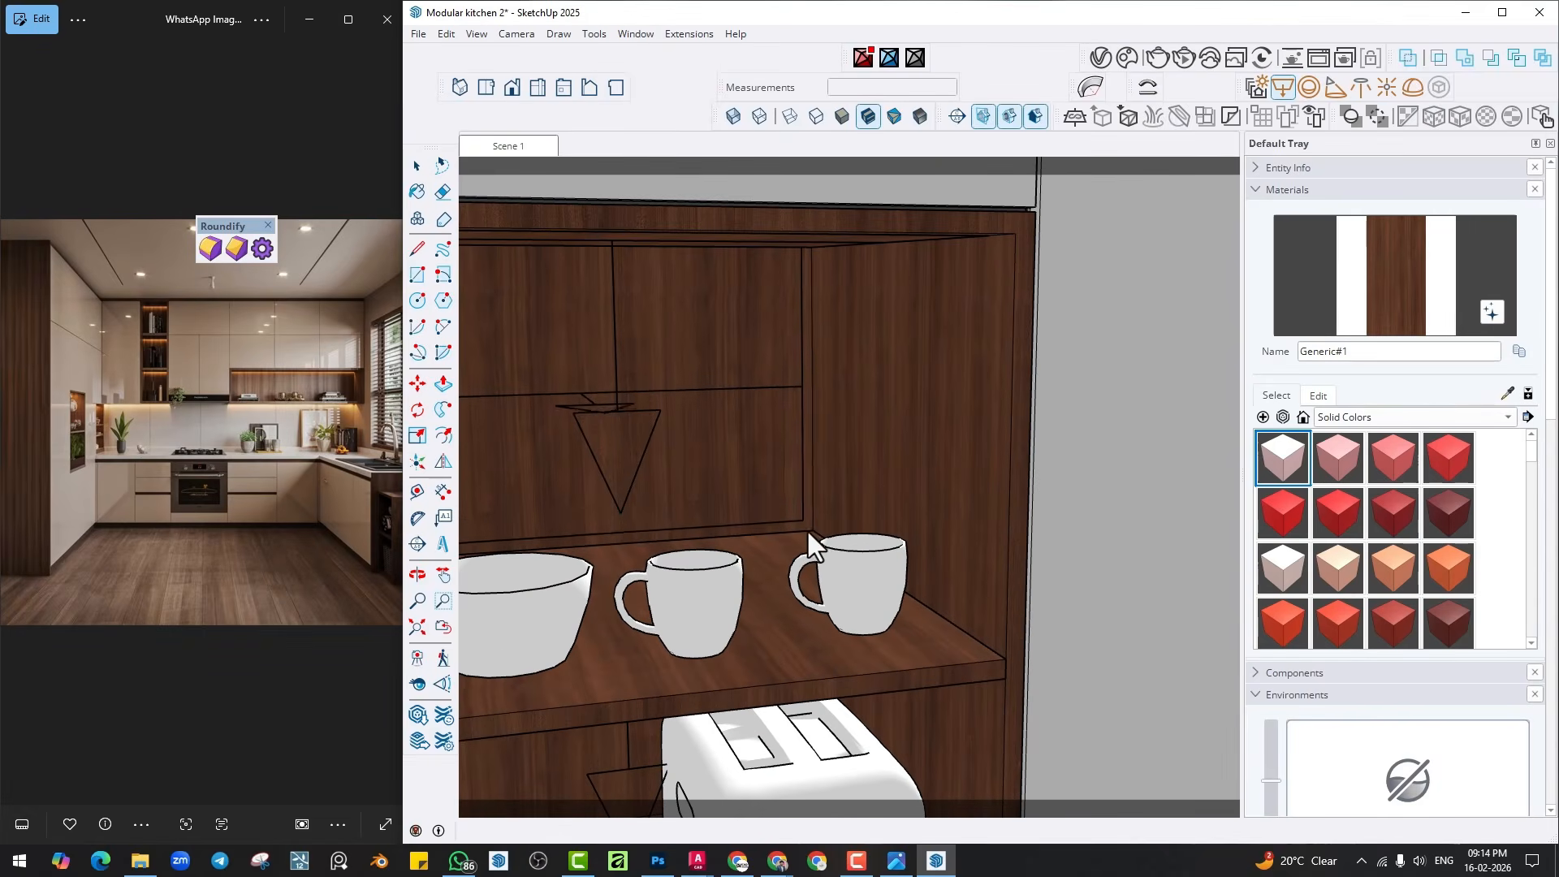
pyautogui.keyDown('shift'); pyautogui.moveTo(779, 582); pyautogui.dragTo(775, 309, button='middle'); pyautogui.keyUp('shift')
pyautogui.moveTo(493, 610)
pyautogui.mouseDown(button='middle')
pyautogui.moveTo(557, 549)
pyautogui.moveTo(685, 560)
pyautogui.moveTo(585, 456)
pyautogui.mouseUp(button='middle')
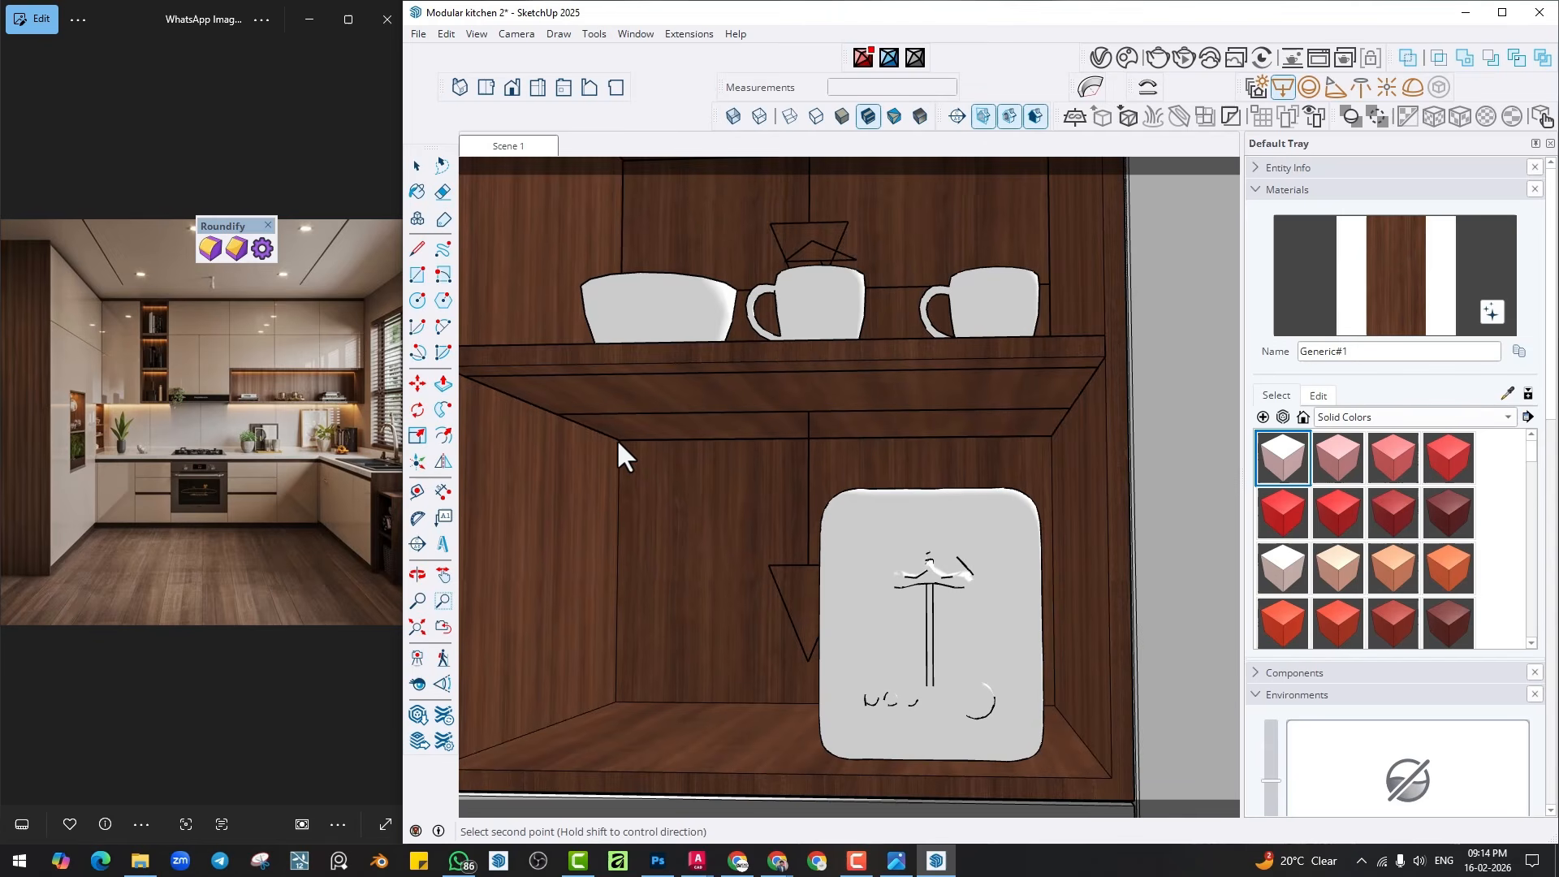
pyautogui.moveTo(699, 549); pyautogui.dragTo(850, 627, button='middle')
pyautogui.press('space')
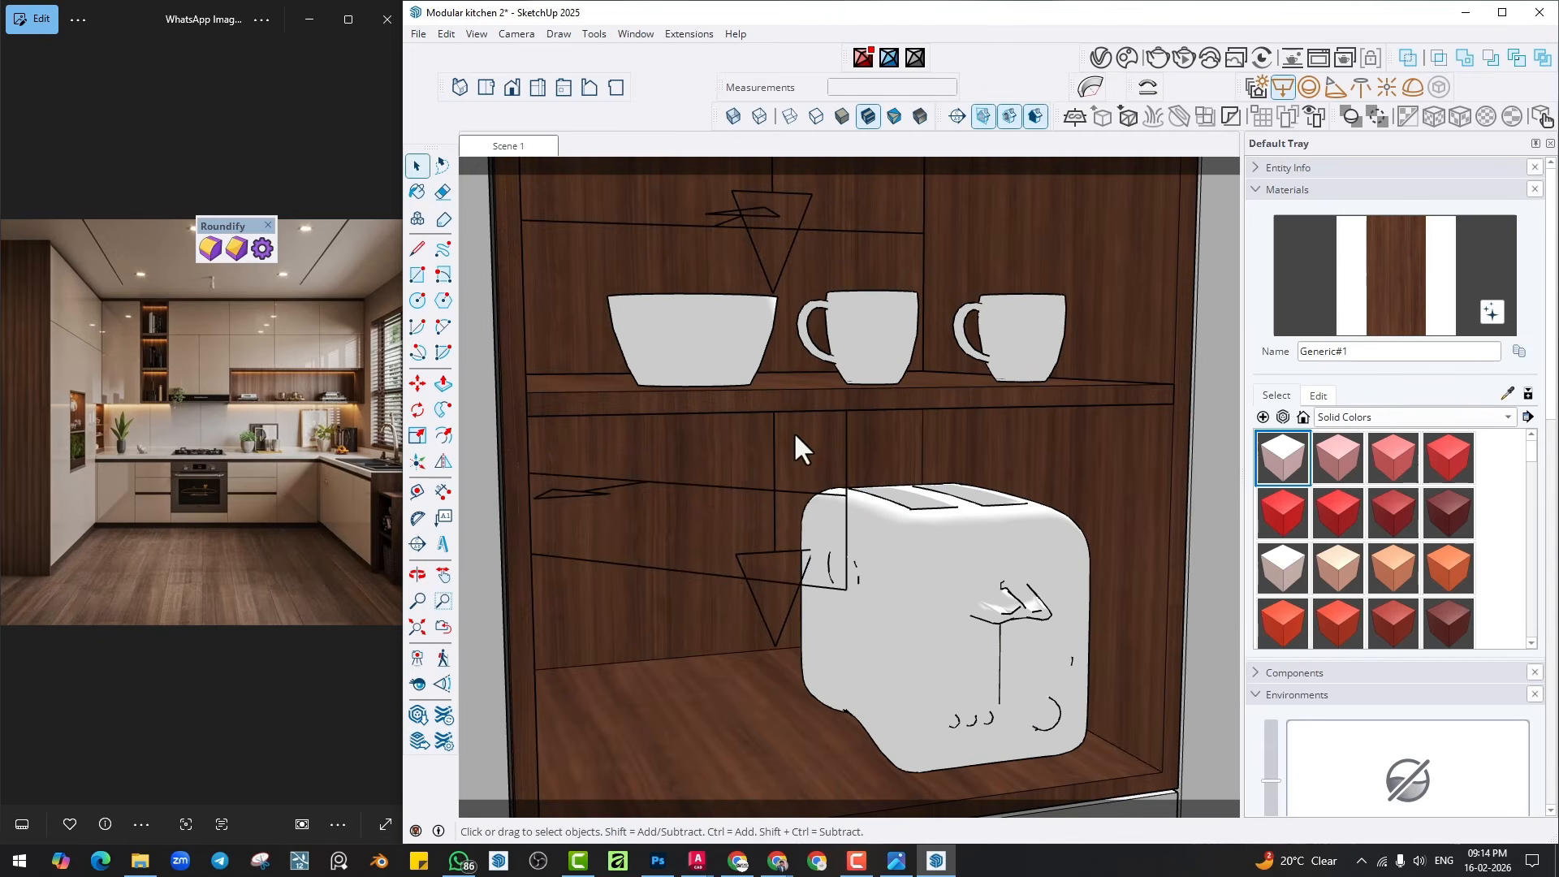
# Copy the upper compartment's back-panel light from its corner to the matching corner of the lower compartment holding the toaster.
pyautogui.moveTo(788, 269); pyautogui.dragTo(867, 267, button='middle')
pyautogui.click(874, 237)
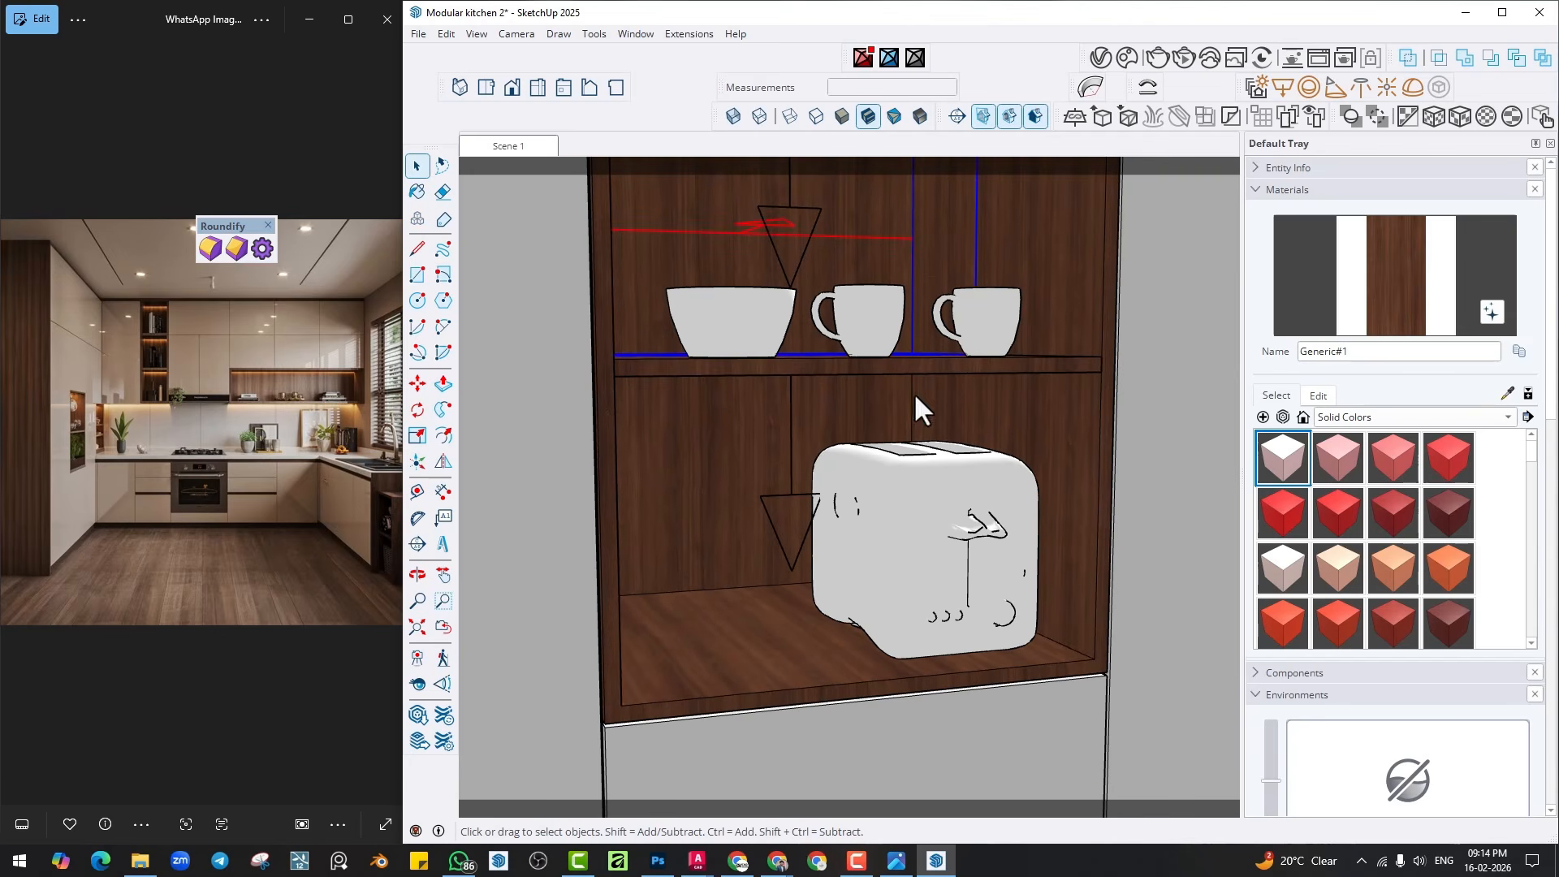
pyautogui.press('m')
pyautogui.scroll(-1, 929, 354)
pyautogui.moveTo(913, 263); pyautogui.dragTo(898, 317, button='middle')
pyautogui.click(898, 316)
pyautogui.moveTo(881, 554); pyautogui.dragTo(905, 561, button='middle')
pyautogui.scroll(1, 904, 560)
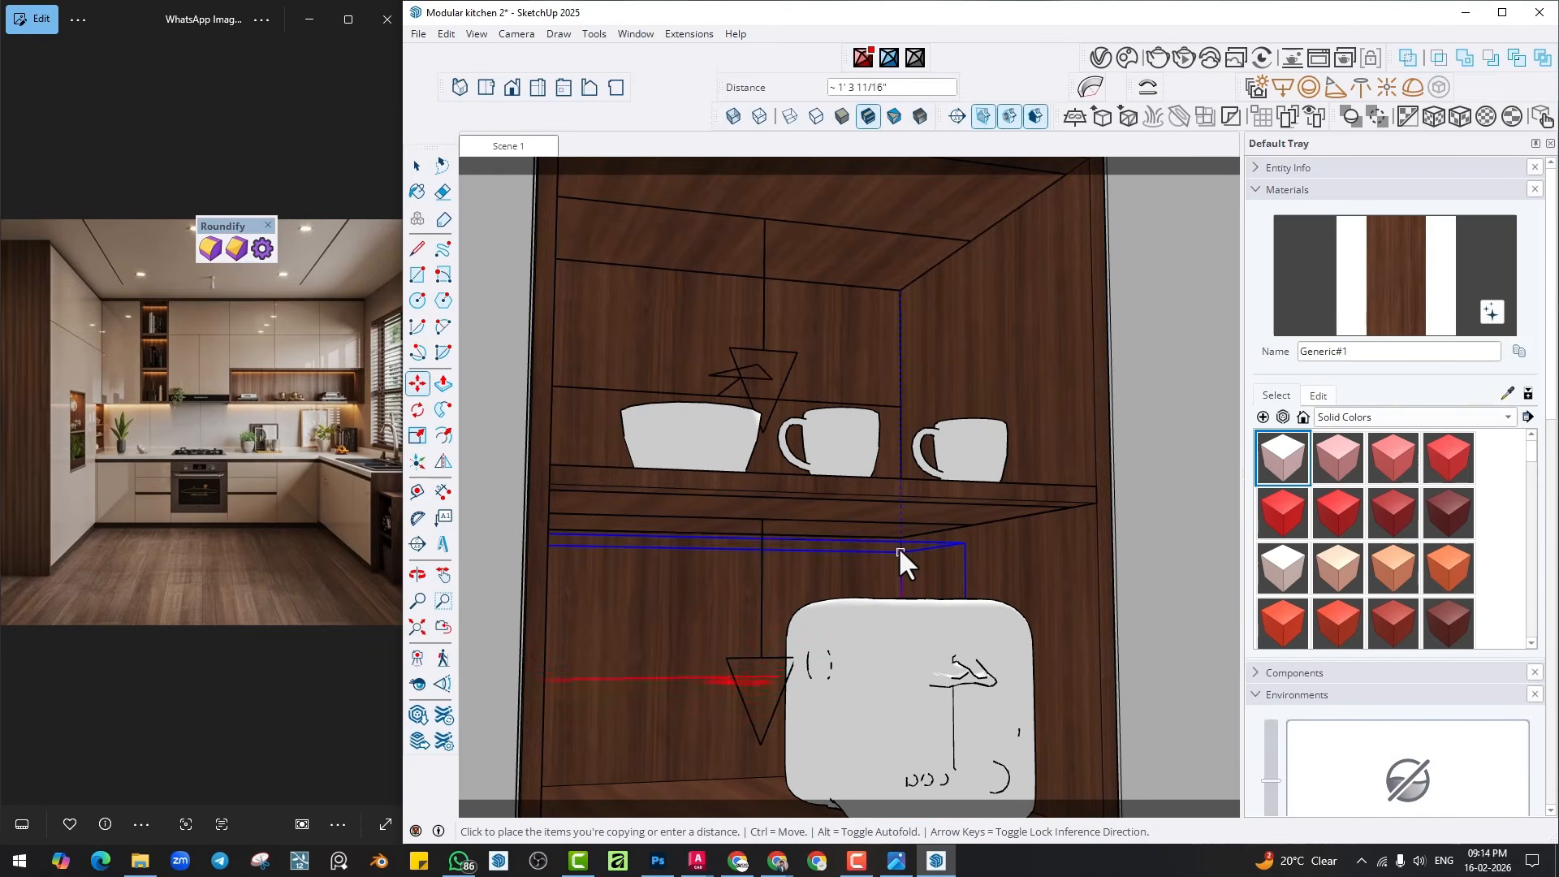
pyautogui.click(900, 536)
# Make the niche's back-panel light invisible in the V-Ray Asset Editor, with directionality 0.54 and intensity 50.
pyautogui.click(1123, 58)
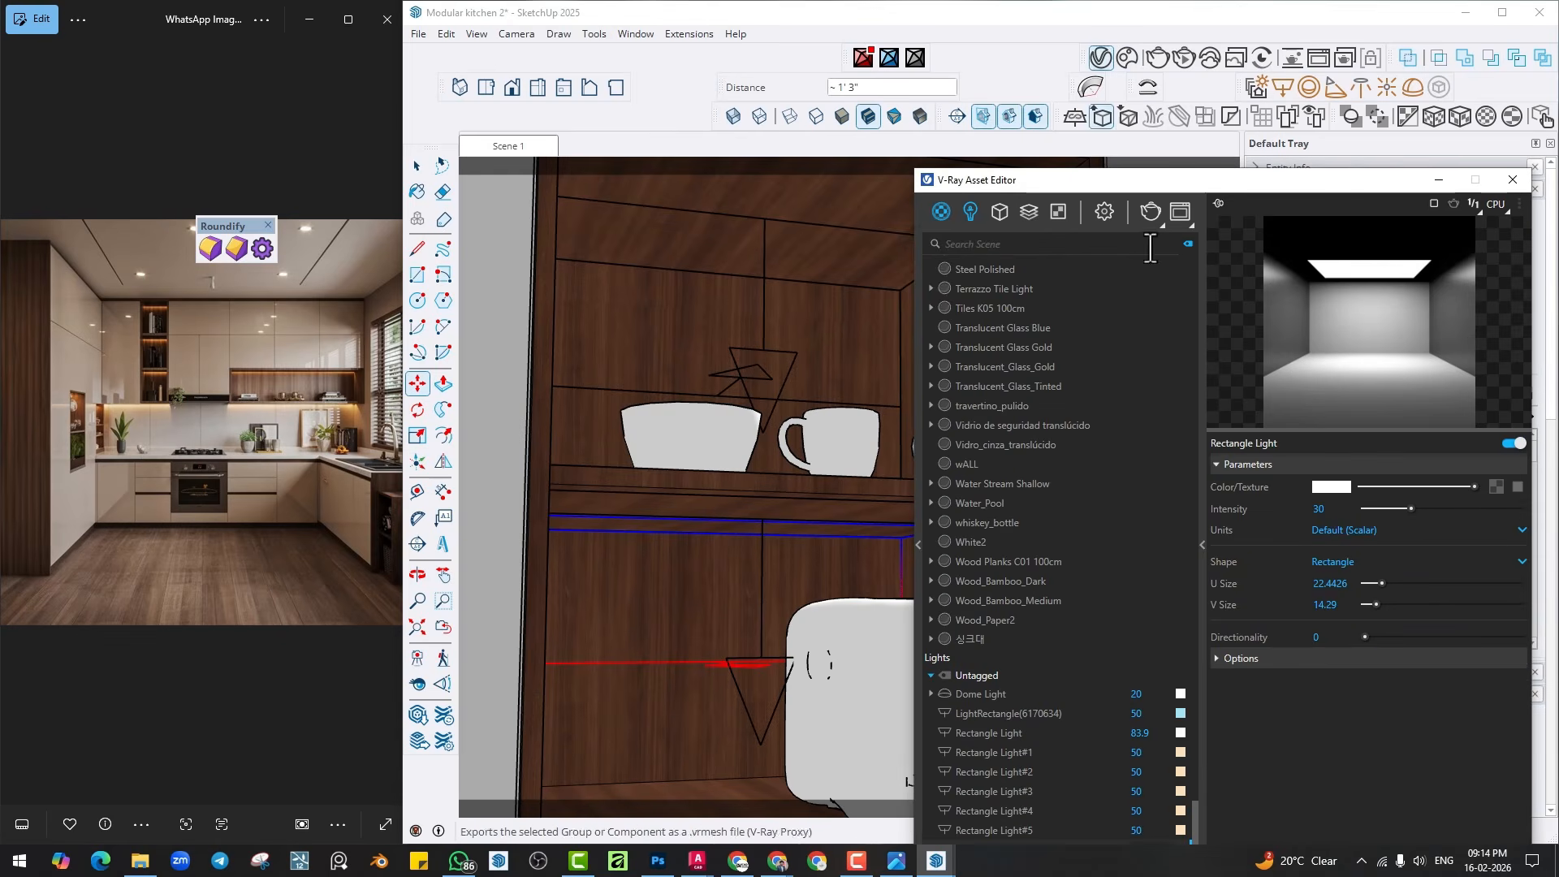
pyautogui.moveTo(1035, 185); pyautogui.dragTo(964, 102)
pyautogui.click(1008, 137)
pyautogui.click(1199, 573)
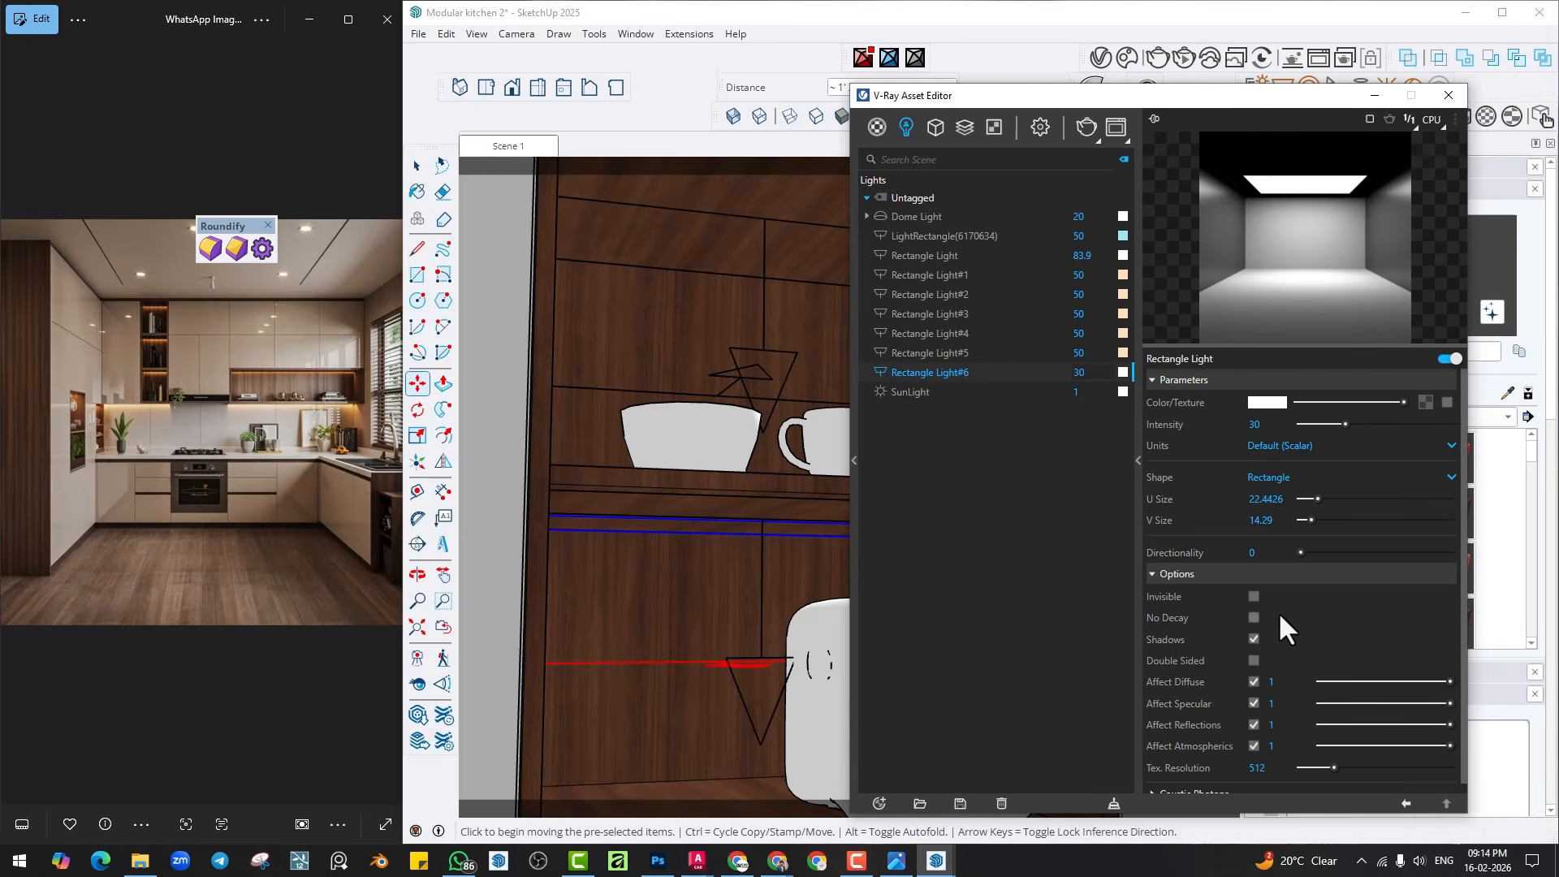
pyautogui.click(1253, 591)
pyautogui.moveTo(1301, 552); pyautogui.dragTo(1380, 551)
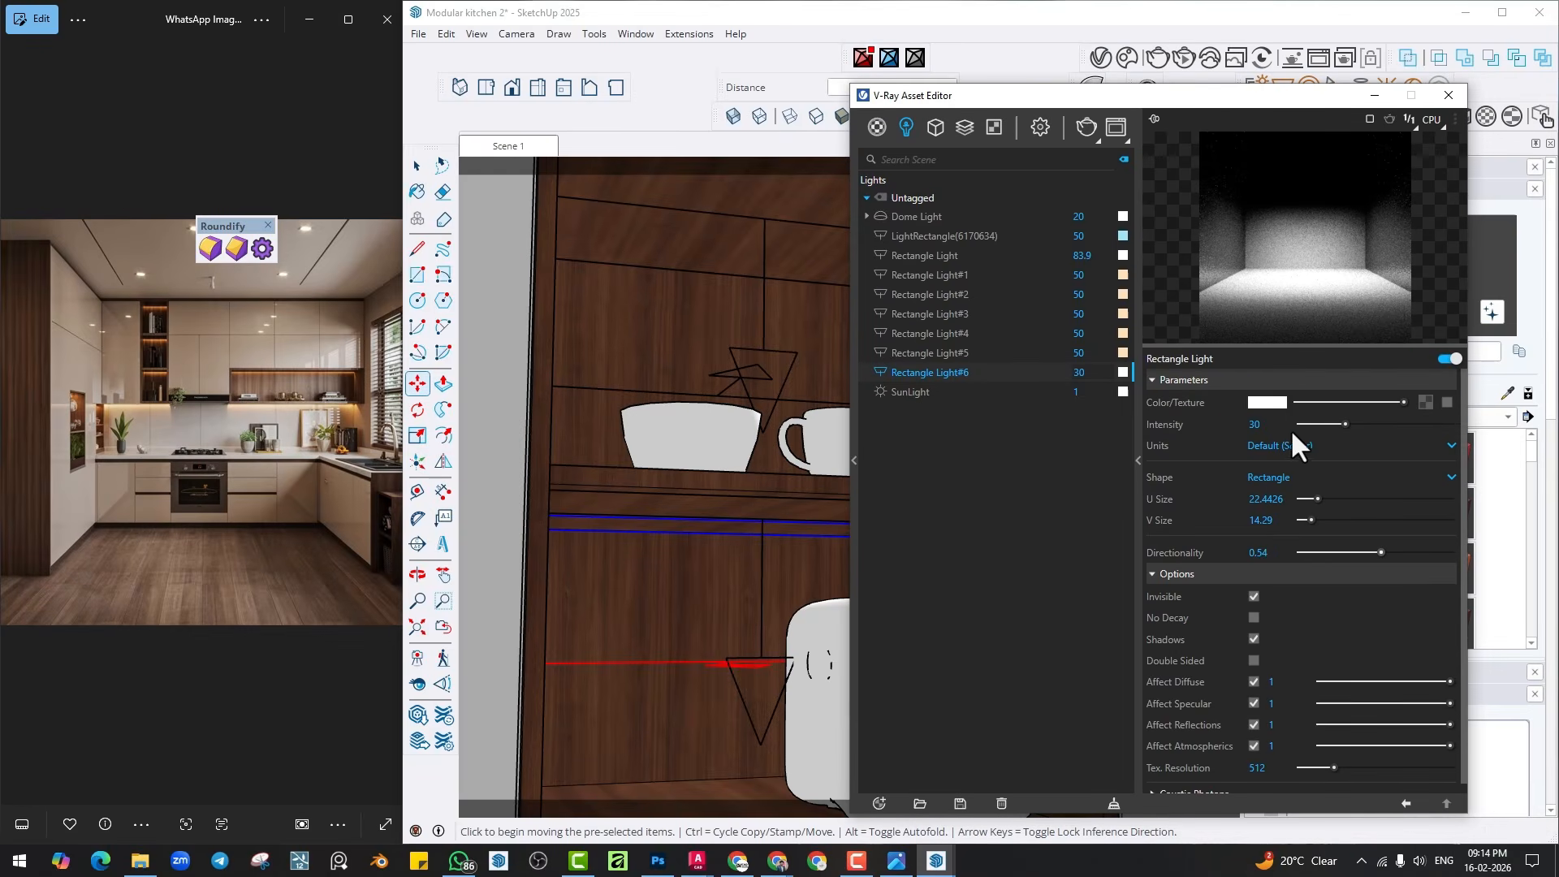
pyautogui.write('50')
pyautogui.press('Return')
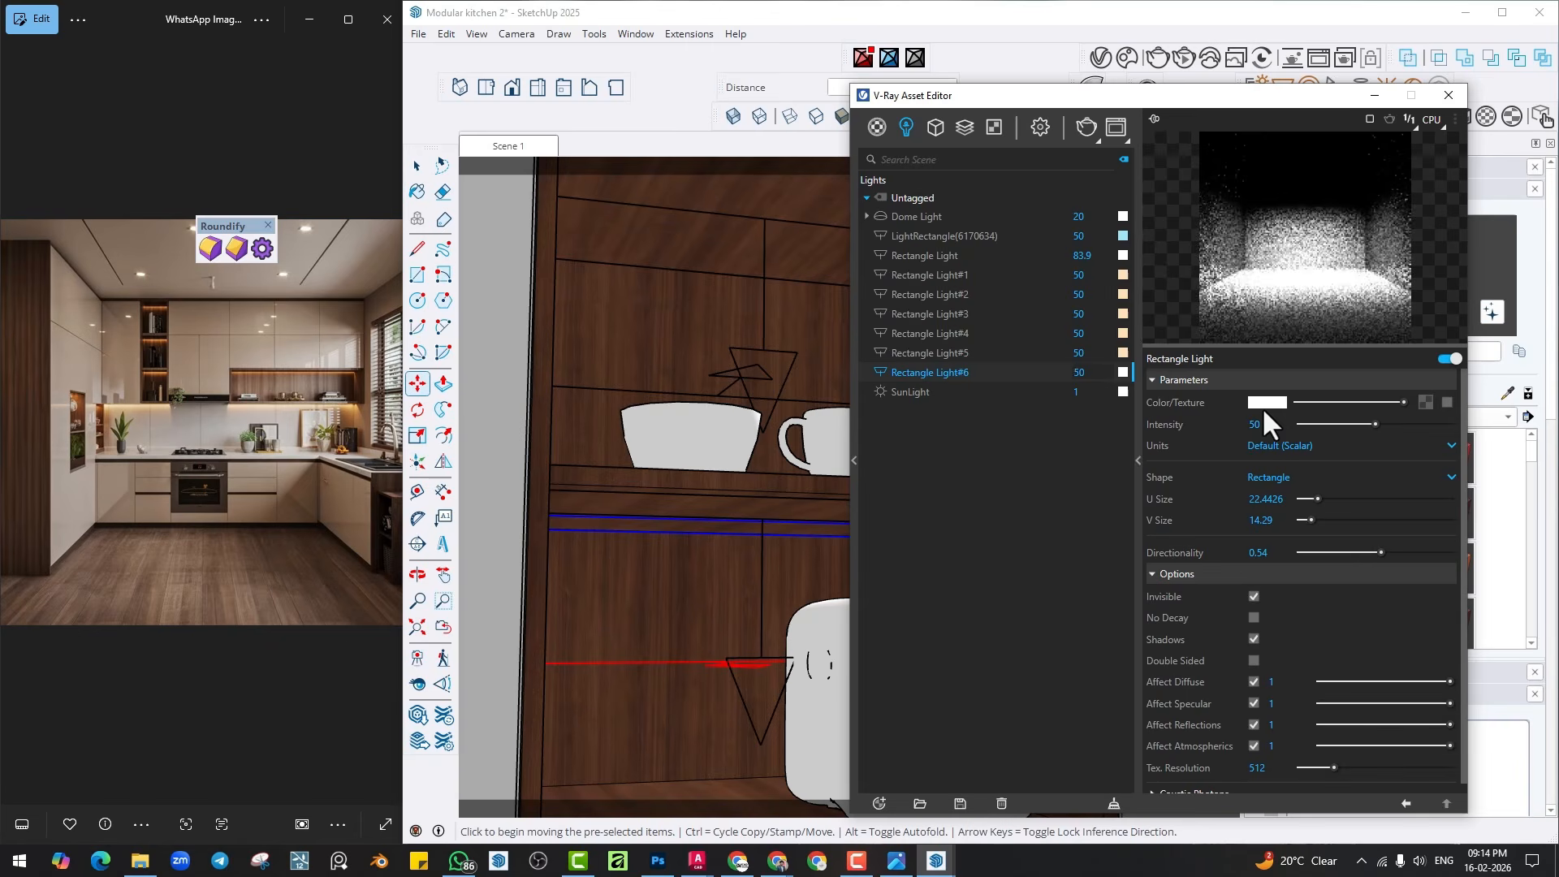
# Set the colour temperature of the niche's back-panel light to 4500 K and close the V-Ray editor.
pyautogui.click(1263, 403)
pyautogui.hotkey('ctrl', 'a')
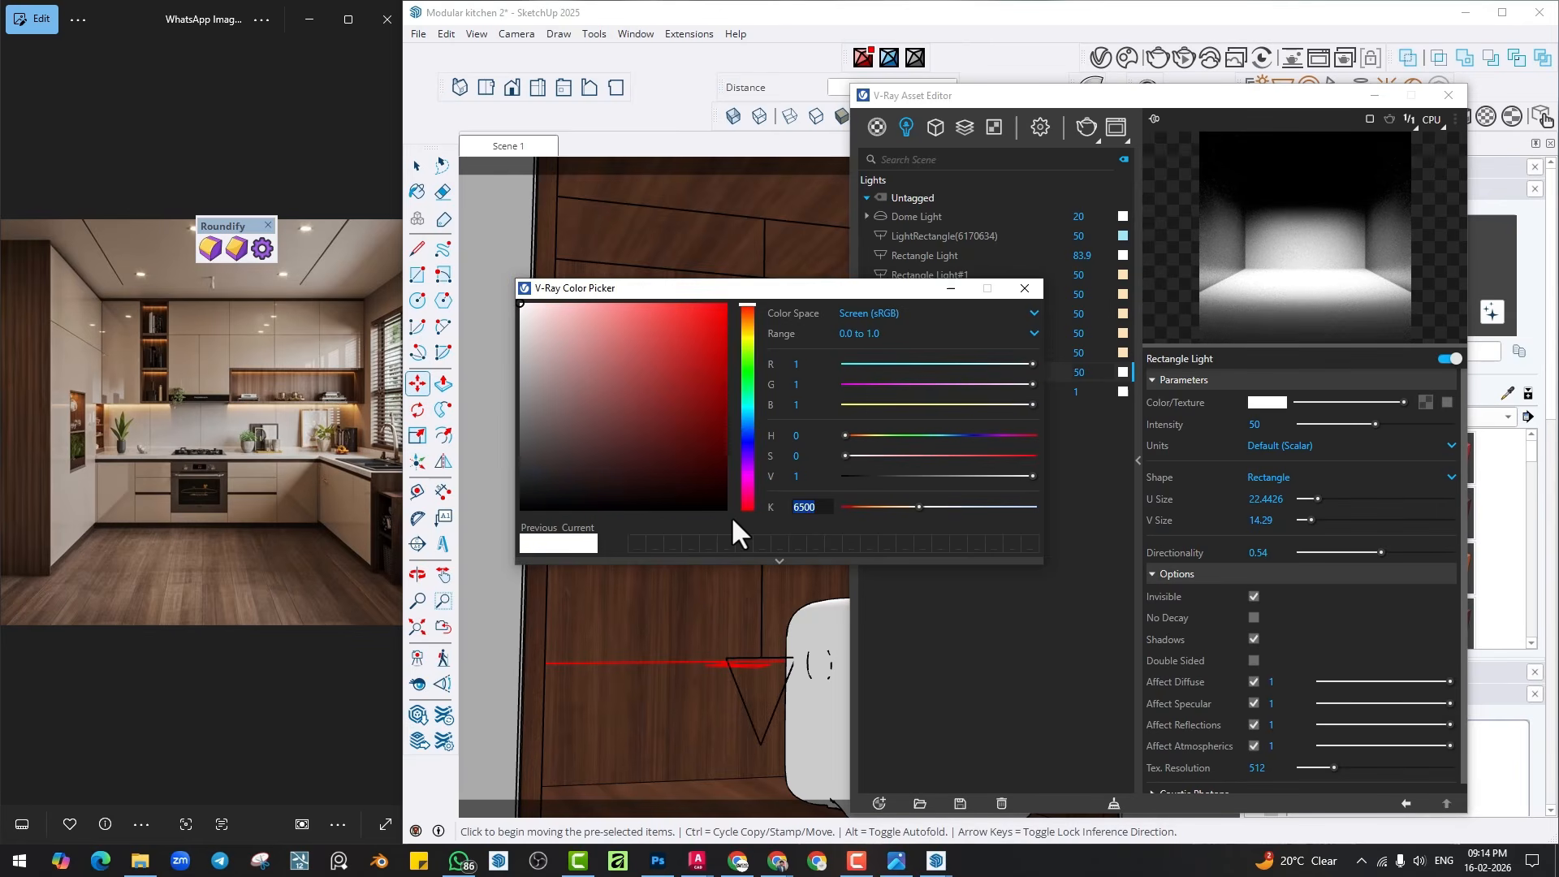
pyautogui.write('4500')
pyautogui.press('Return')
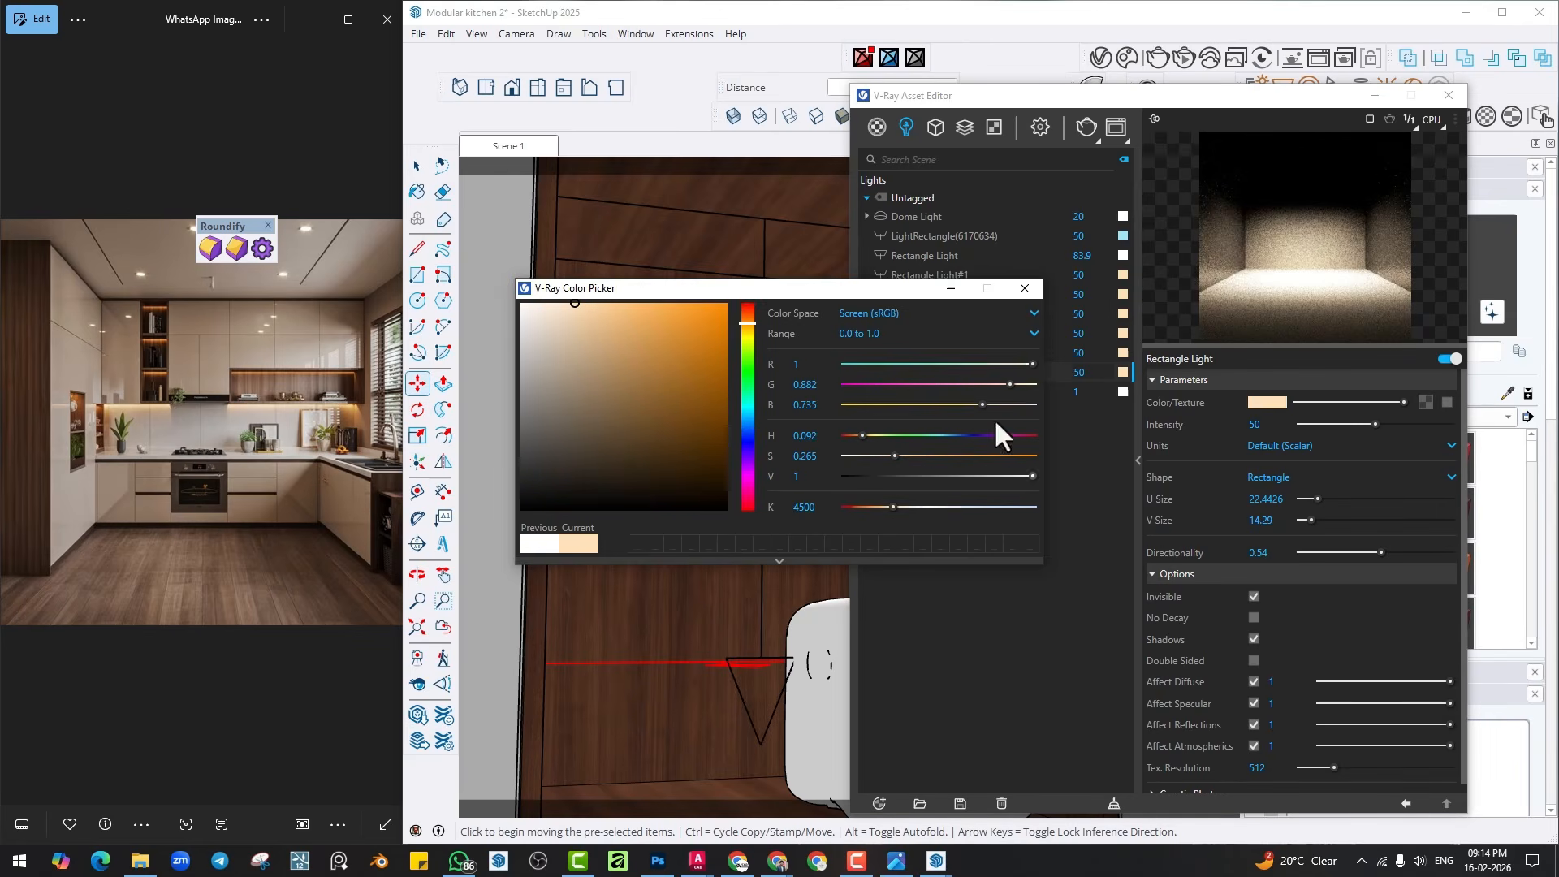
pyautogui.click(1026, 288)
pyautogui.click(1448, 95)
# Review the last render in the V-Ray Frame Buffer, then restore the Scene 1 camera view.
pyautogui.scroll(-3, 852, 392)
pyautogui.moveTo(861, 503); pyautogui.dragTo(880, 513, button='middle')
pyautogui.scroll(4, 875, 523)
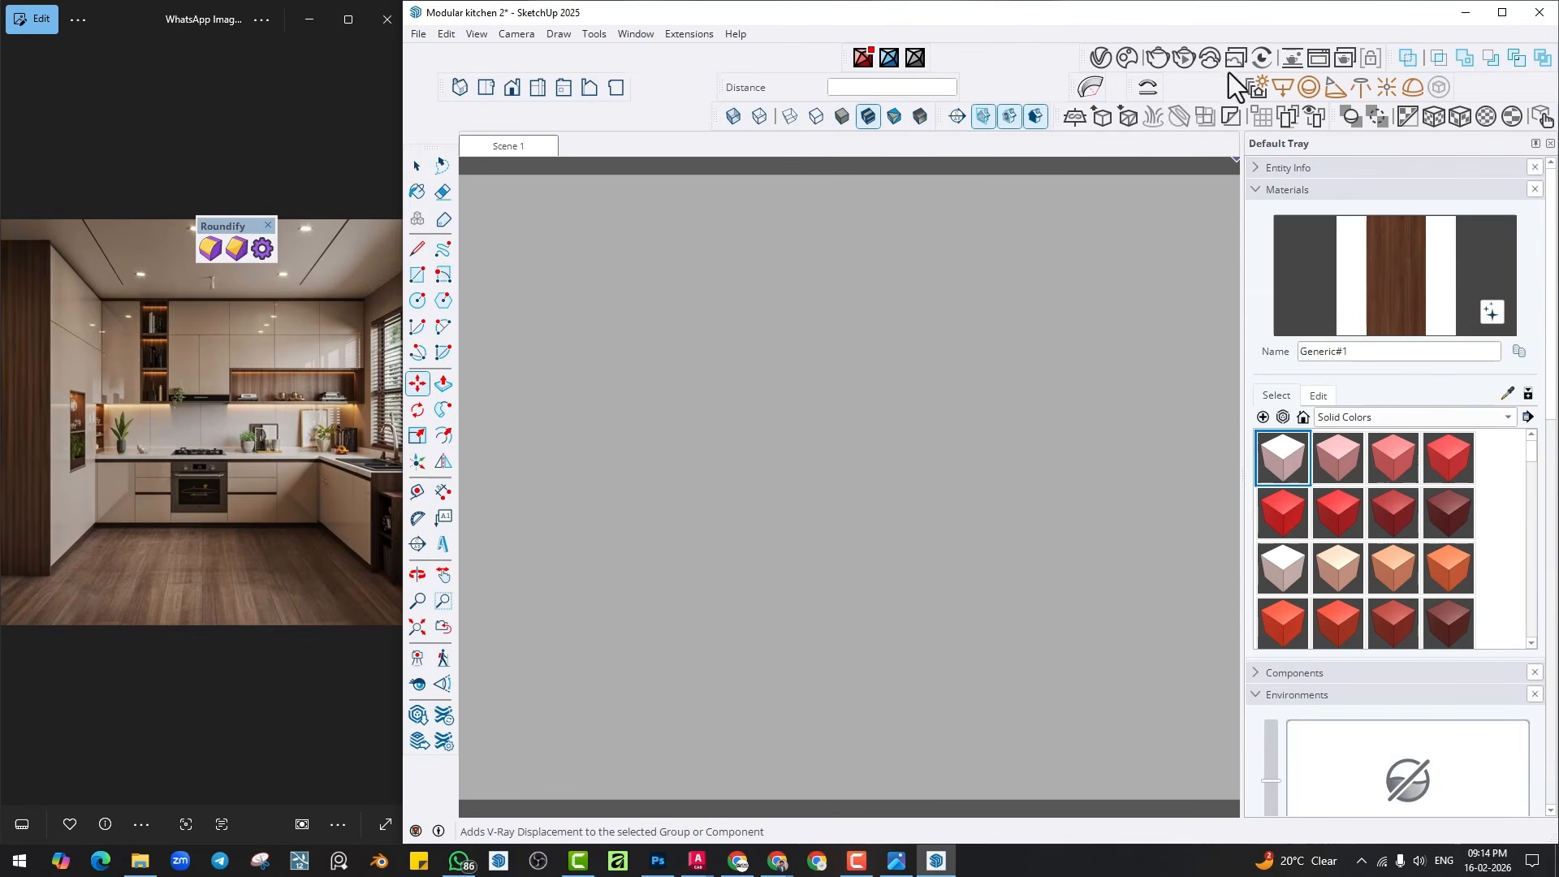
pyautogui.click(1318, 57)
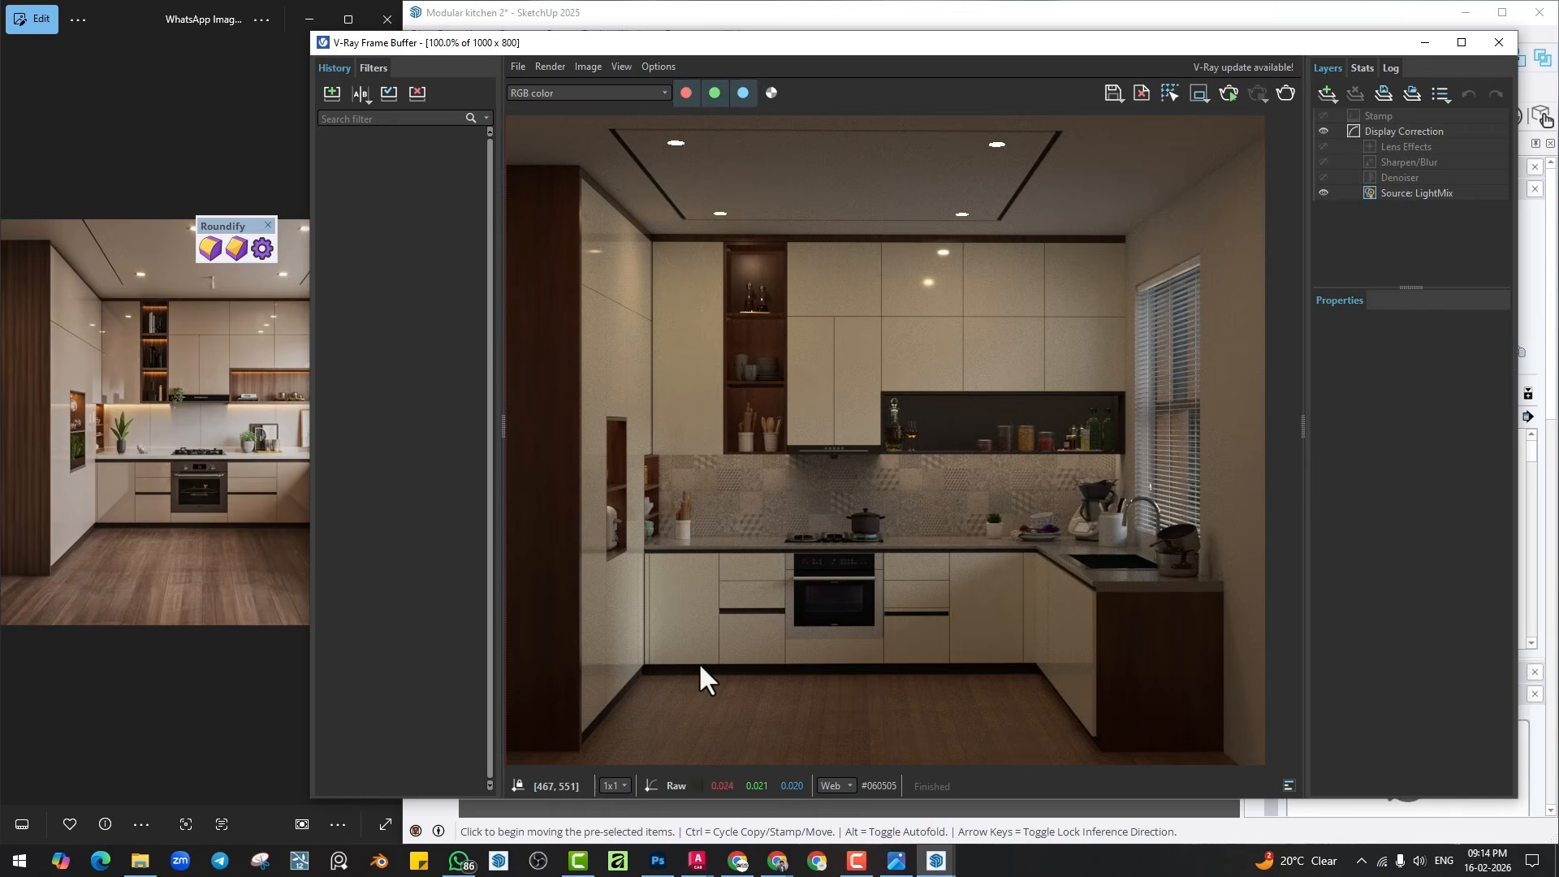
pyautogui.click(1495, 41)
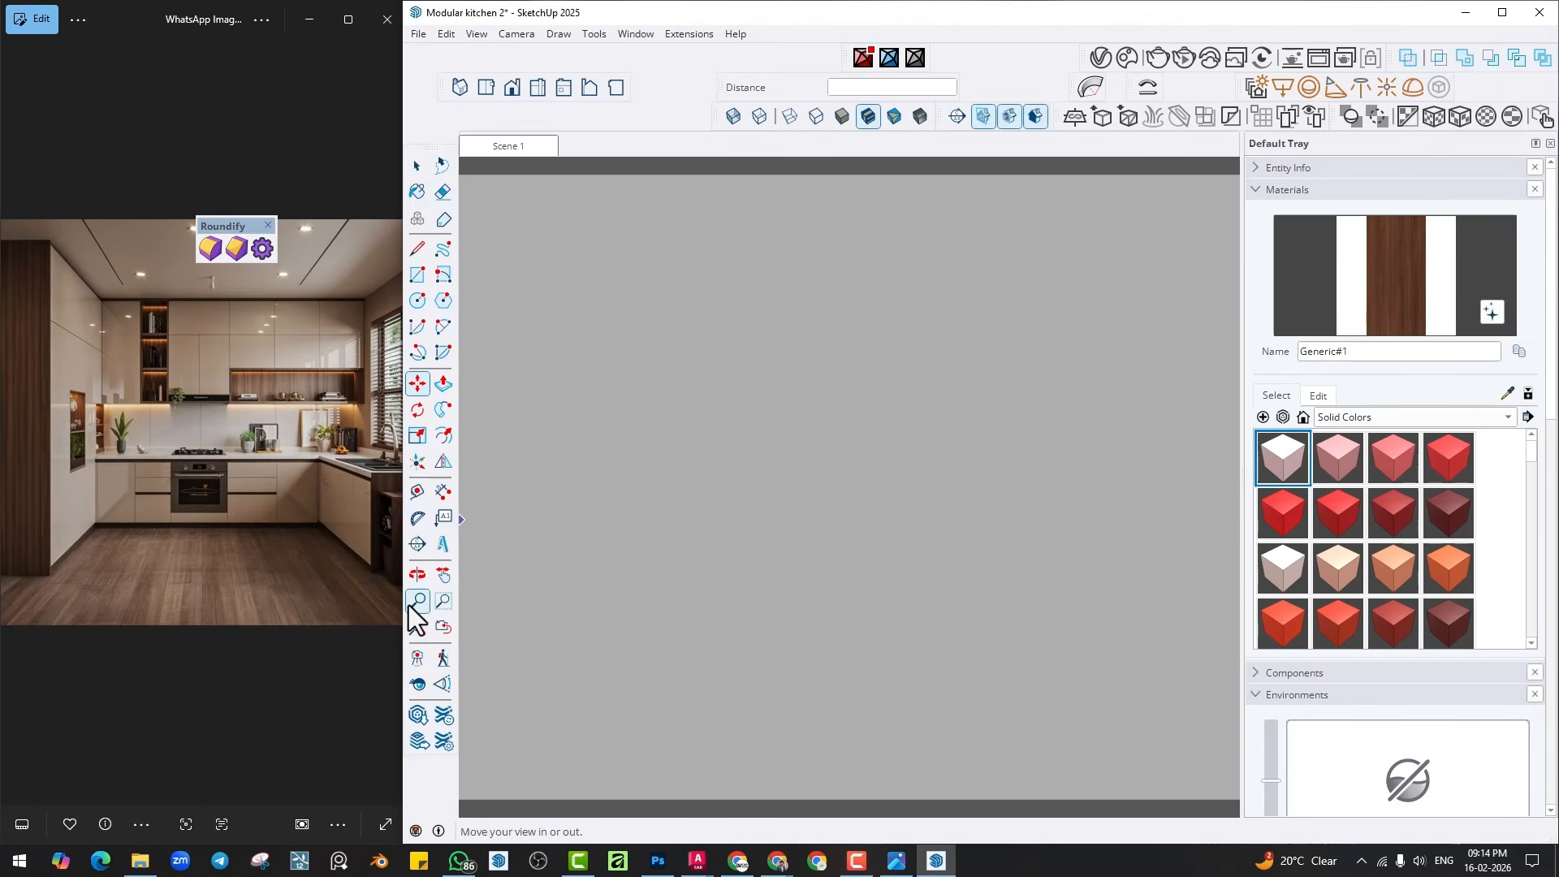
pyautogui.click(514, 148)
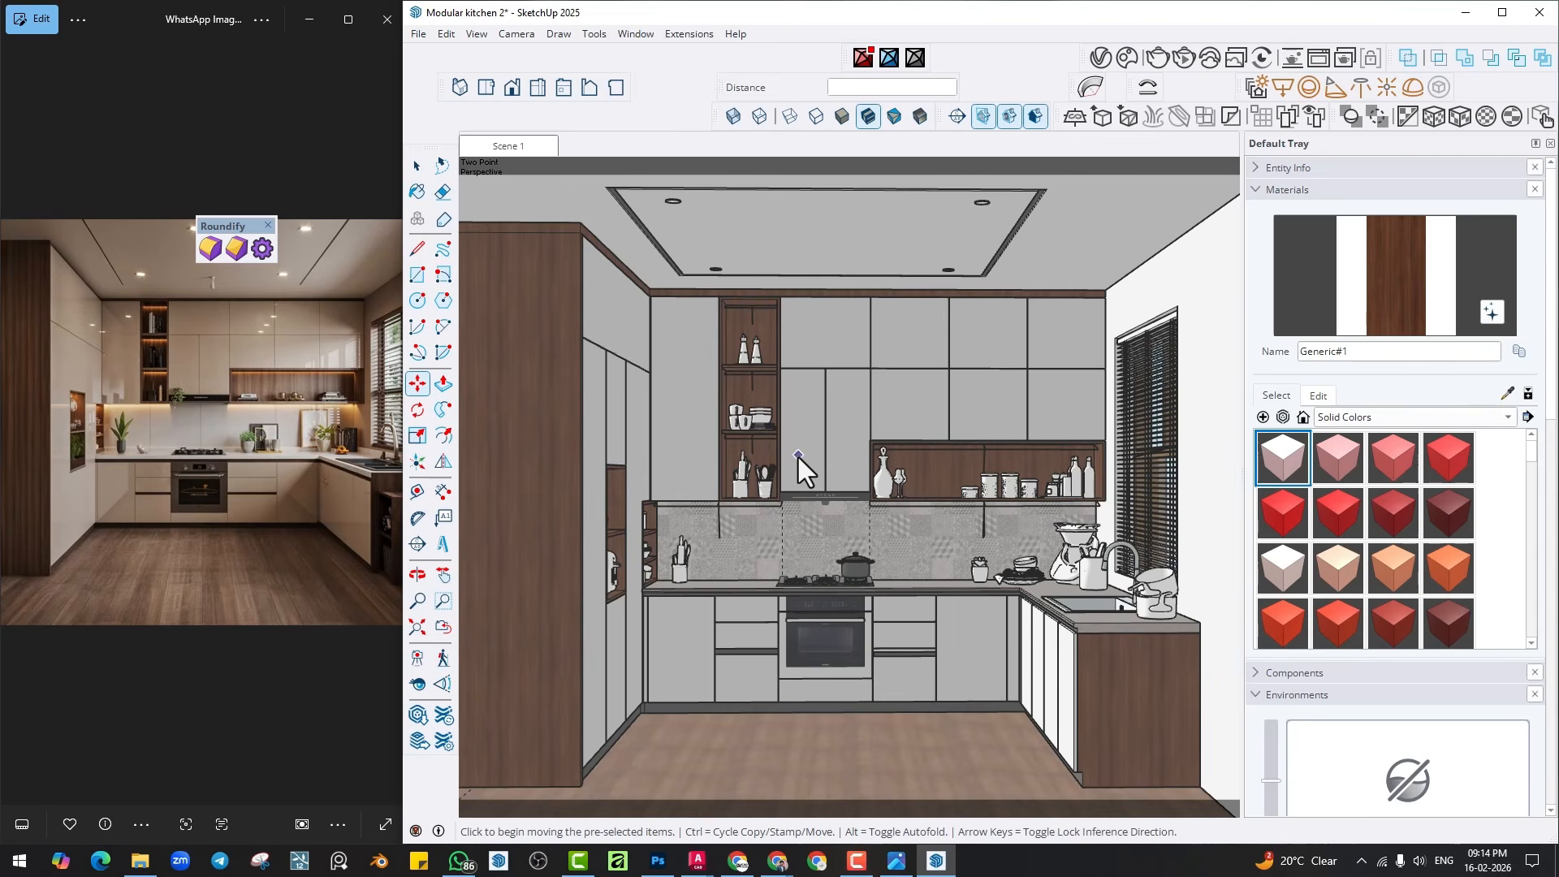
# Create an Emissive V-Ray material and apply it to the inner face of the ceiling groove.
pyautogui.press('space')
pyautogui.scroll(2, 839, 480)
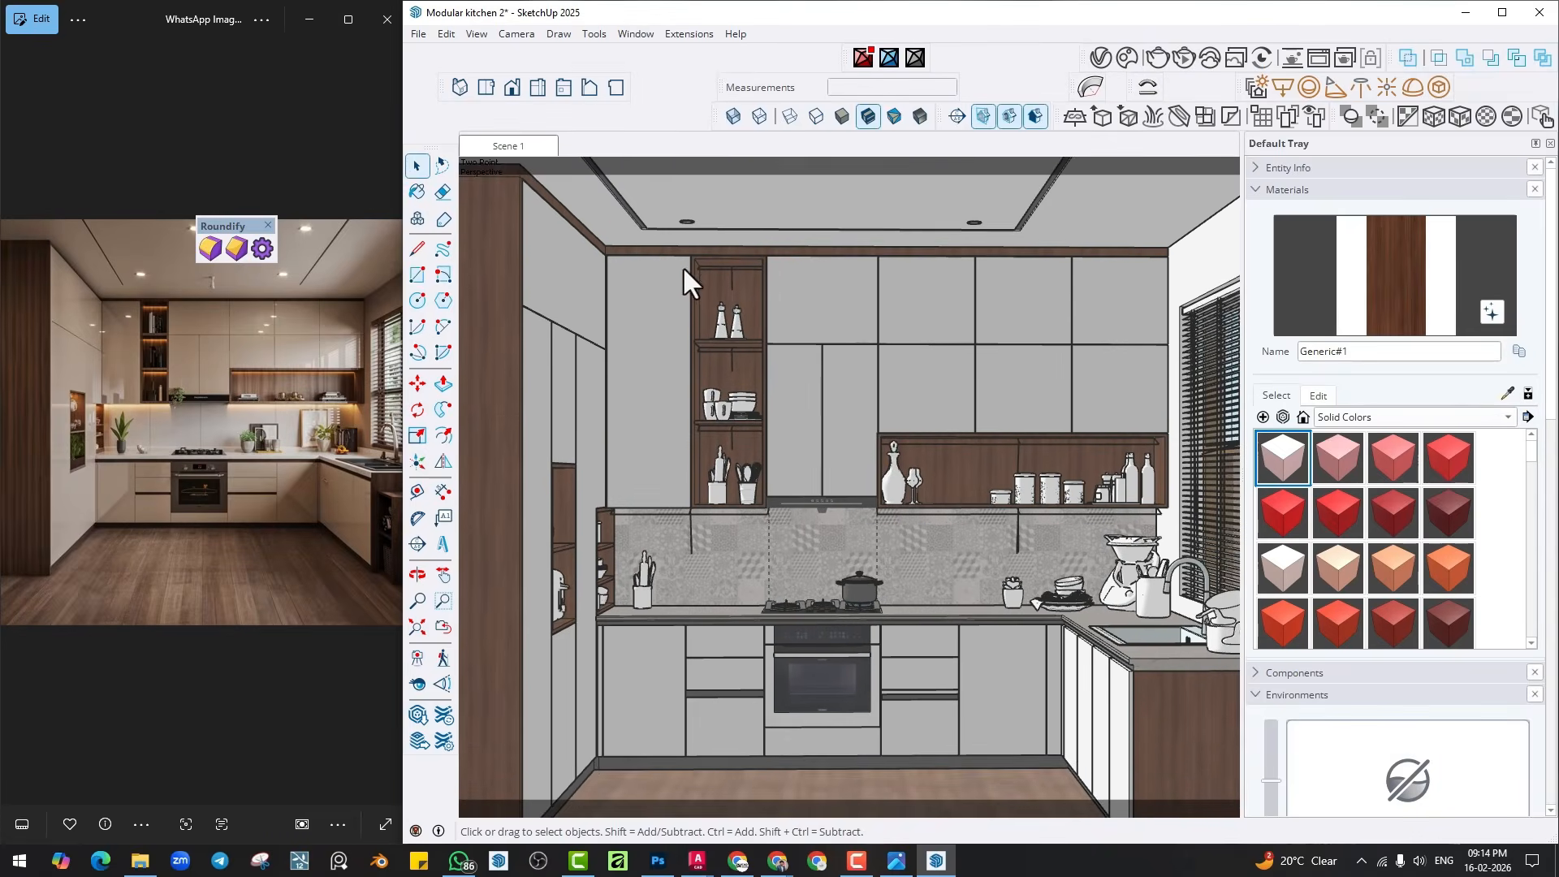
pyautogui.moveTo(684, 266); pyautogui.dragTo(792, 529, button='middle')
pyautogui.scroll(3, 755, 479)
pyautogui.scroll(3, 670, 398)
pyautogui.scroll(-1, 723, 432)
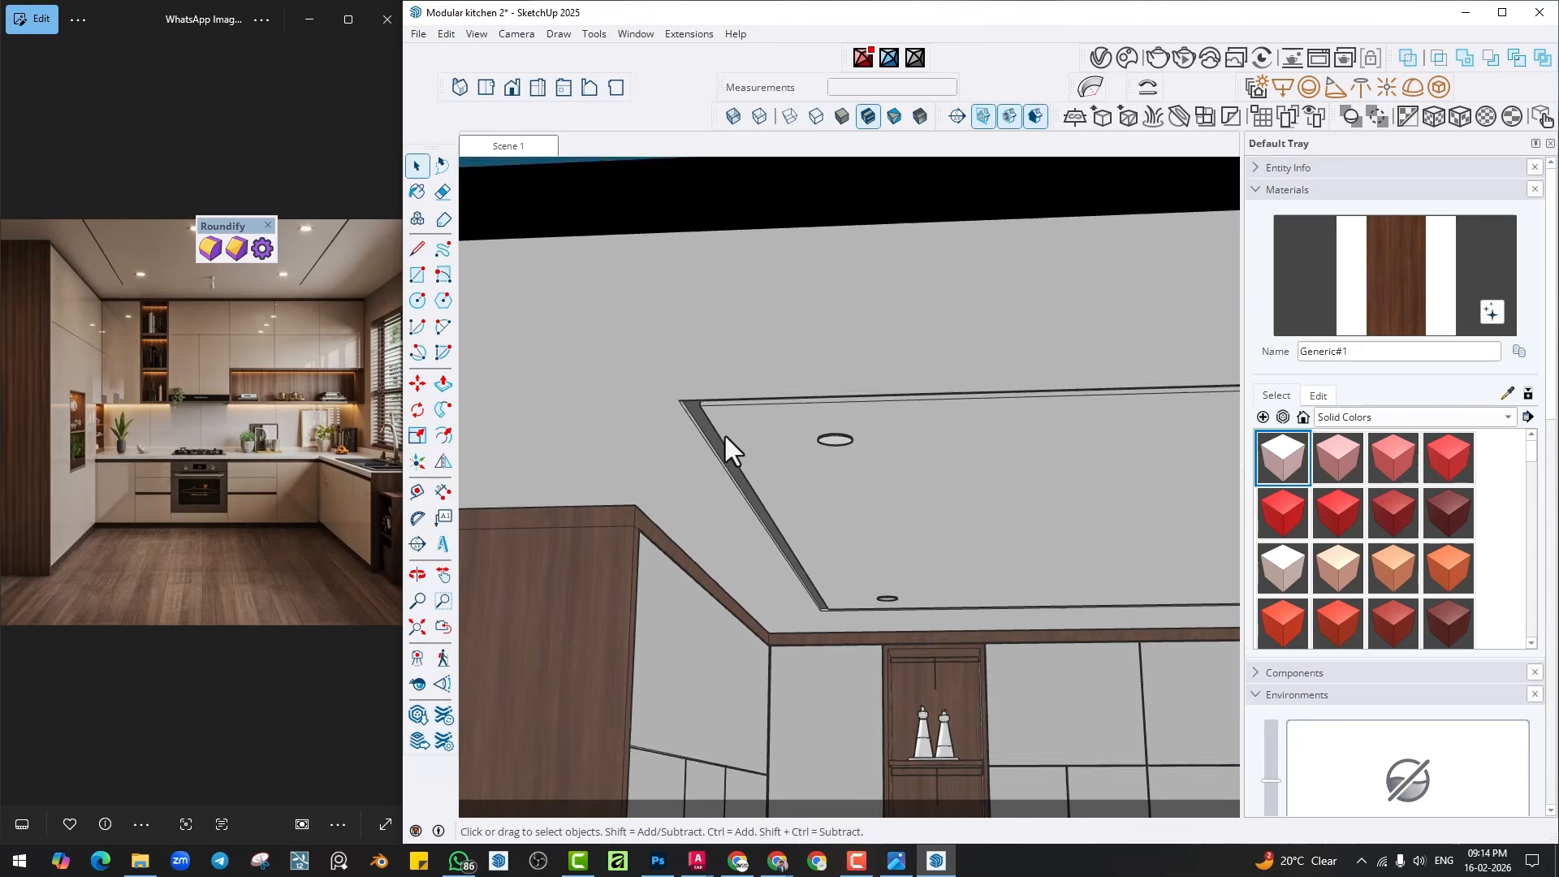
pyautogui.scroll(4, 722, 431)
pyautogui.click(675, 392)
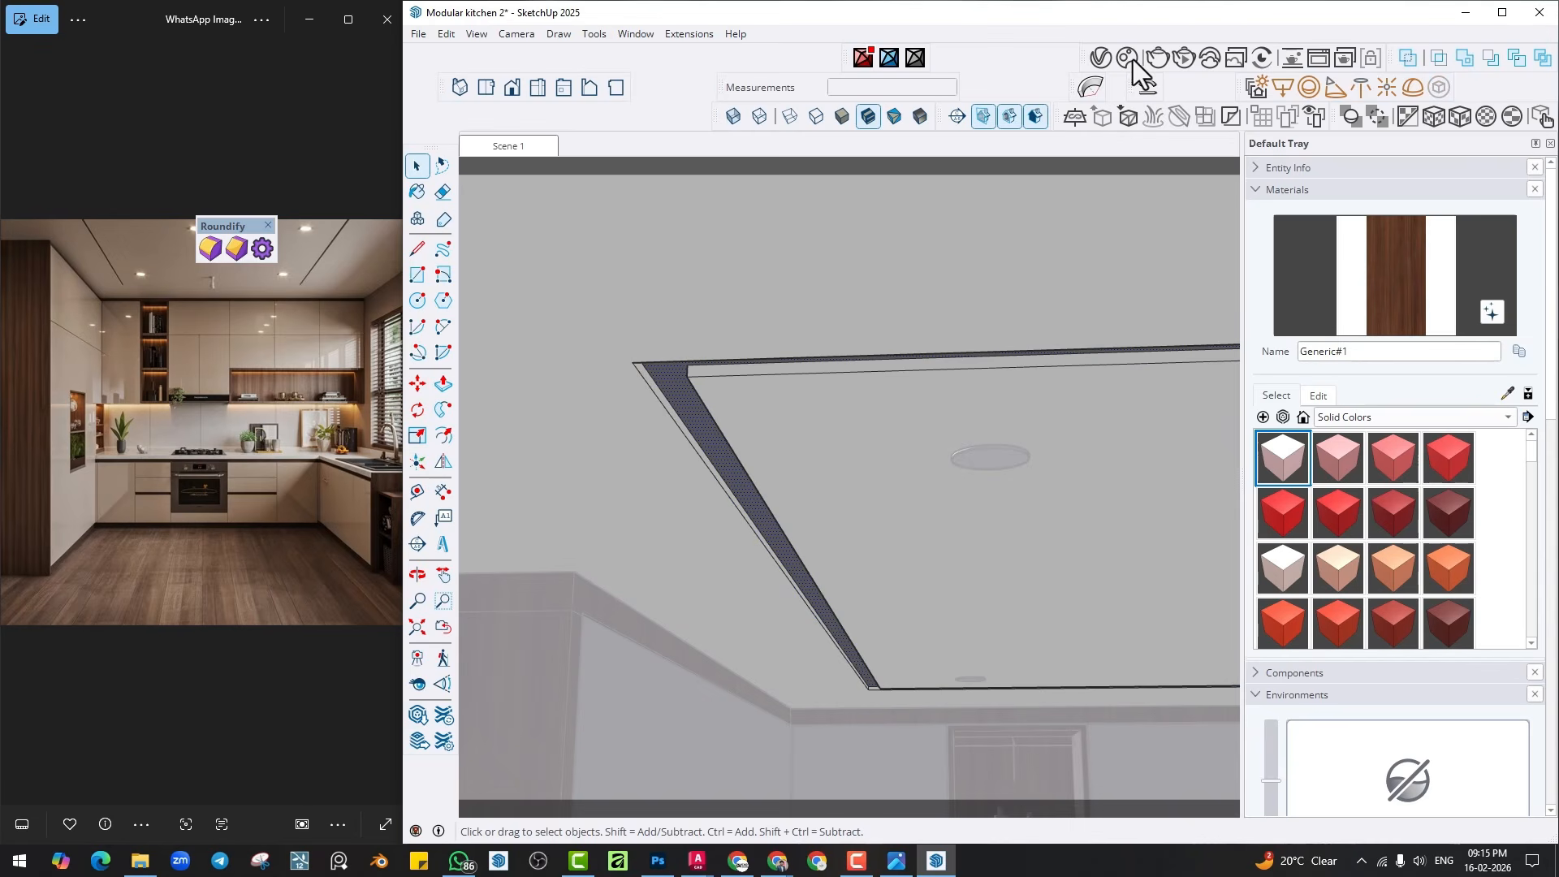
pyautogui.click(1104, 56)
pyautogui.rightClick(876, 125)
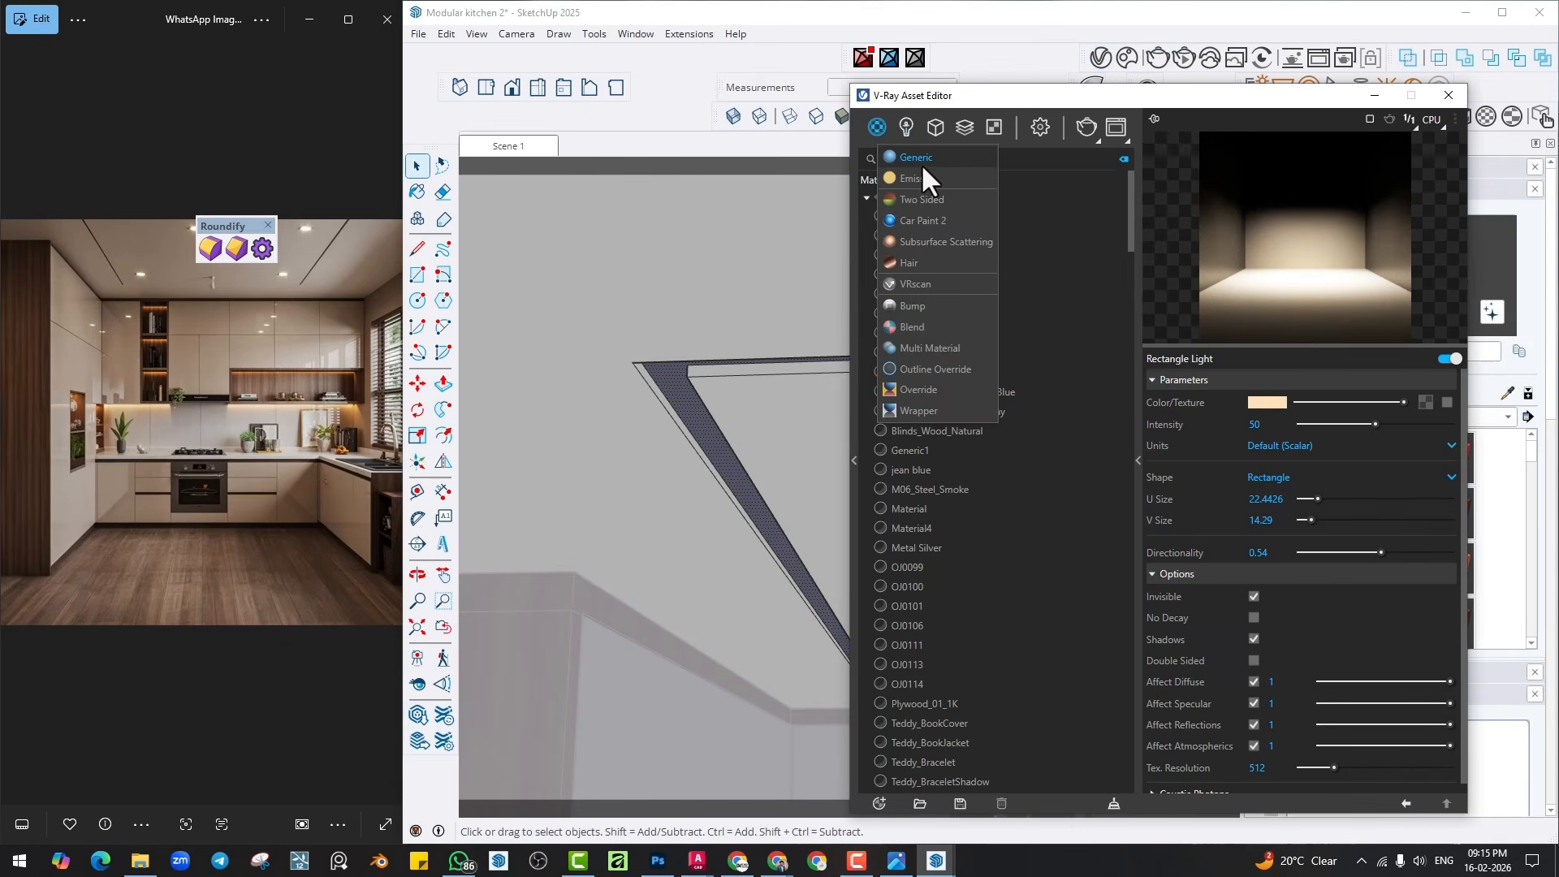
pyautogui.click(907, 179)
pyautogui.rightClick(909, 482)
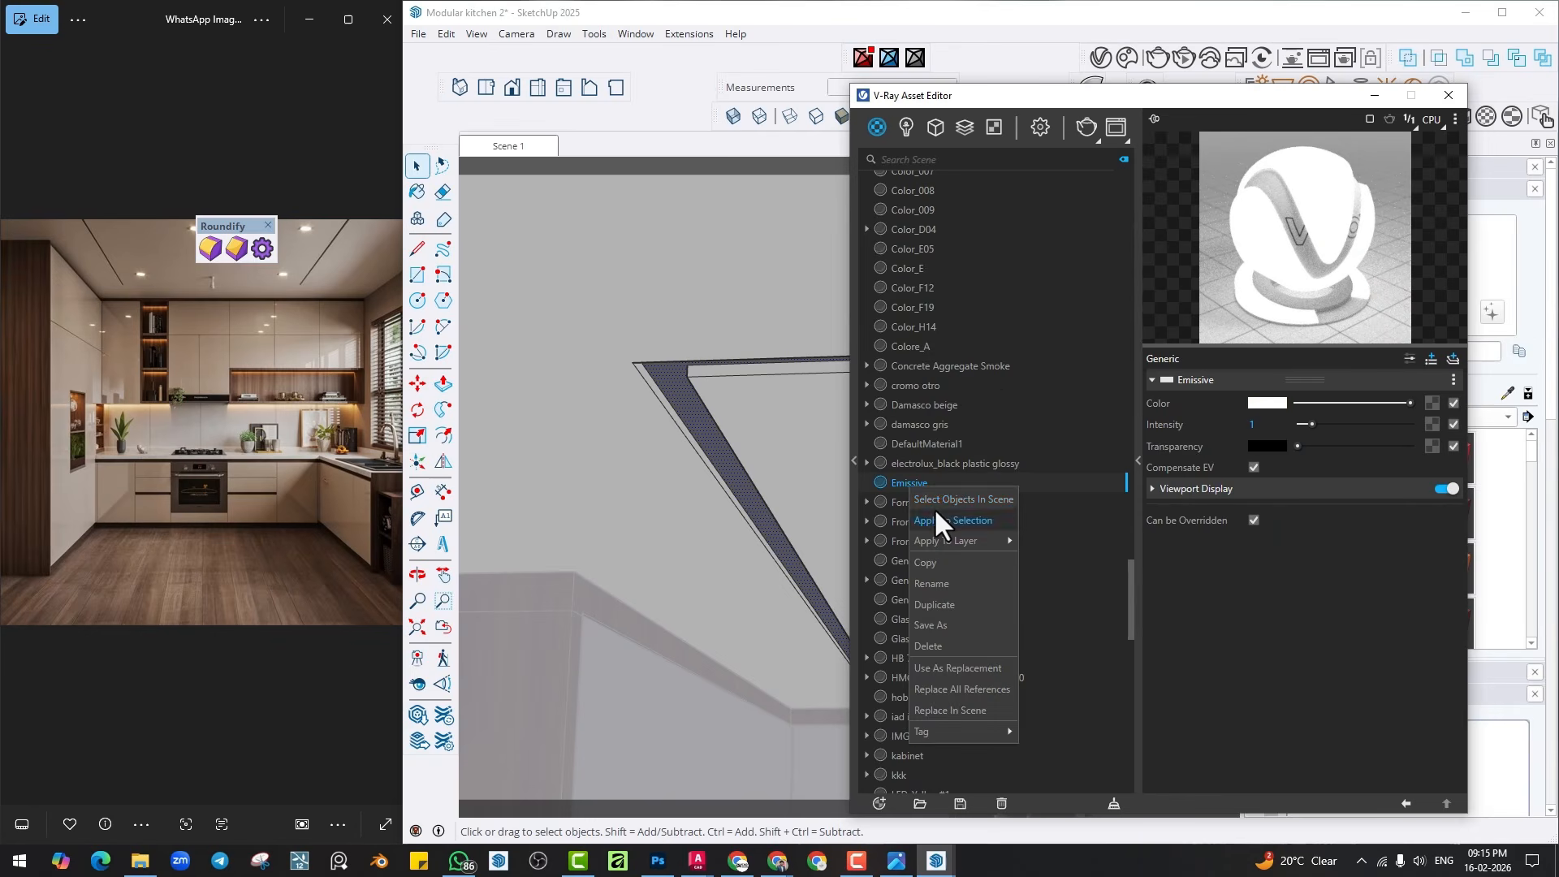
pyautogui.click(986, 508)
# Set the Emissive material's colour temperature to 4500 K, close the editor and check the last render in the V-Ray Frame Buffer.
pyautogui.click(1266, 406)
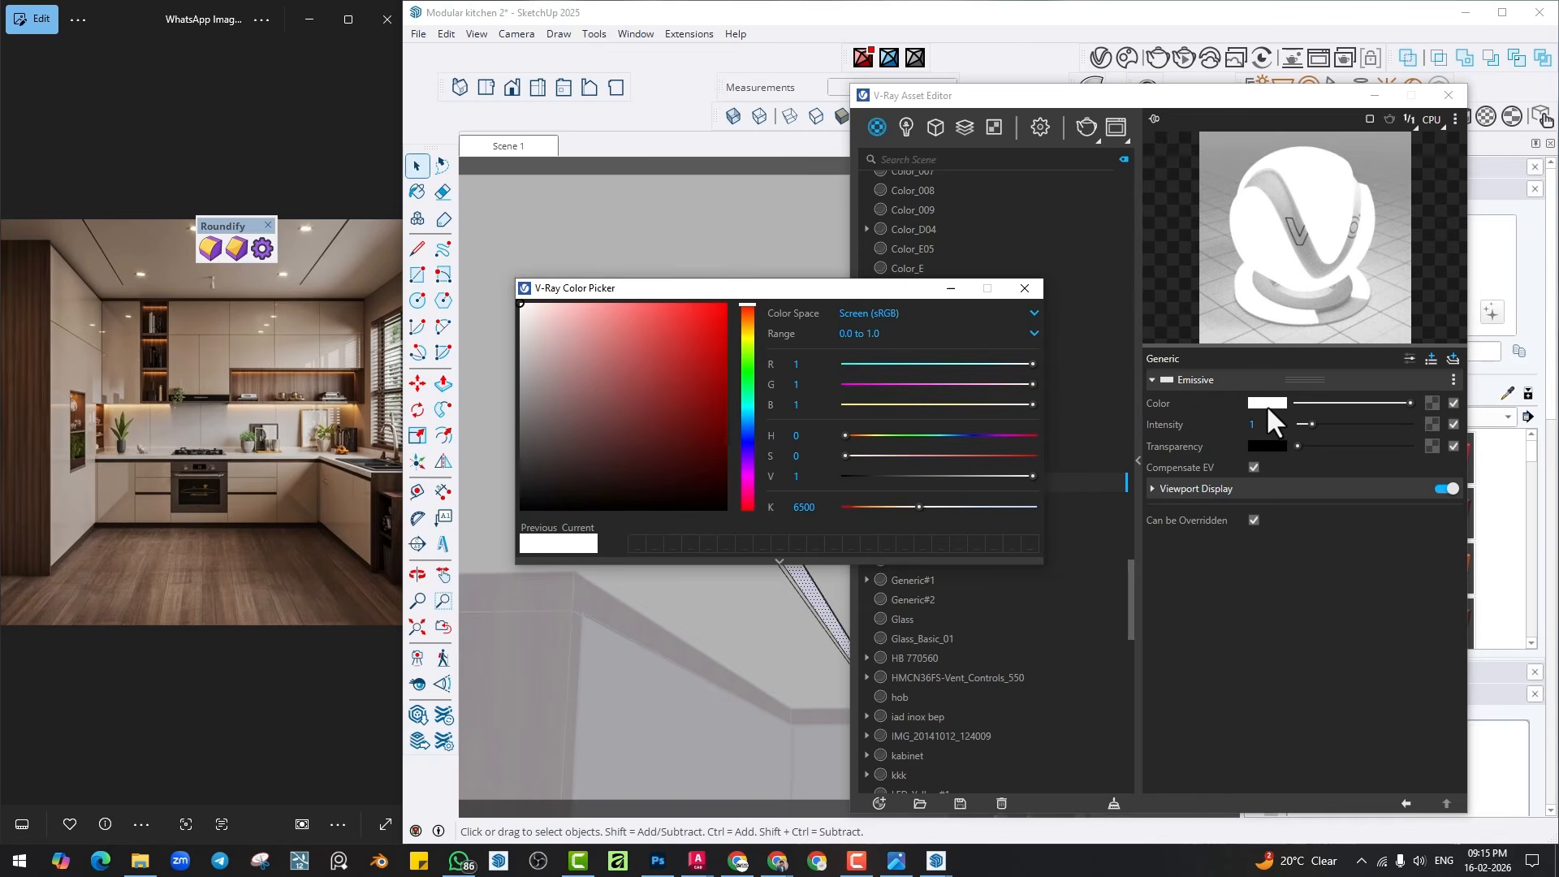
pyautogui.write('4500')
pyautogui.press('Return')
pyautogui.click(1025, 288)
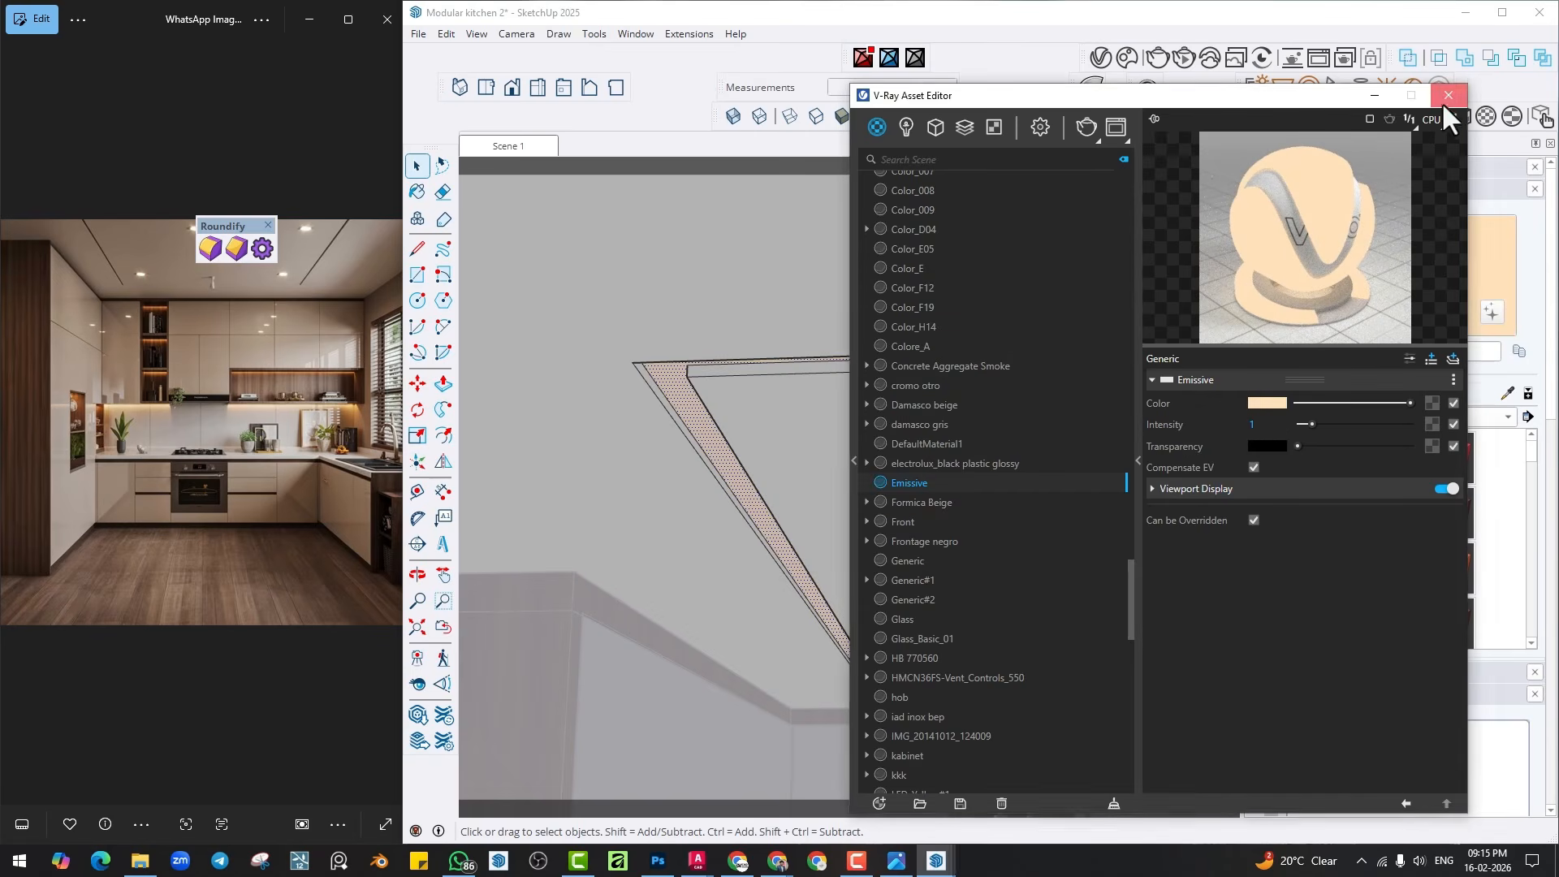
pyautogui.click(1444, 97)
pyautogui.moveTo(910, 531)
pyautogui.mouseDown(button='middle')
pyautogui.moveTo(1002, 626)
pyautogui.moveTo(933, 484)
pyautogui.moveTo(788, 379)
pyautogui.mouseUp(button='middle')
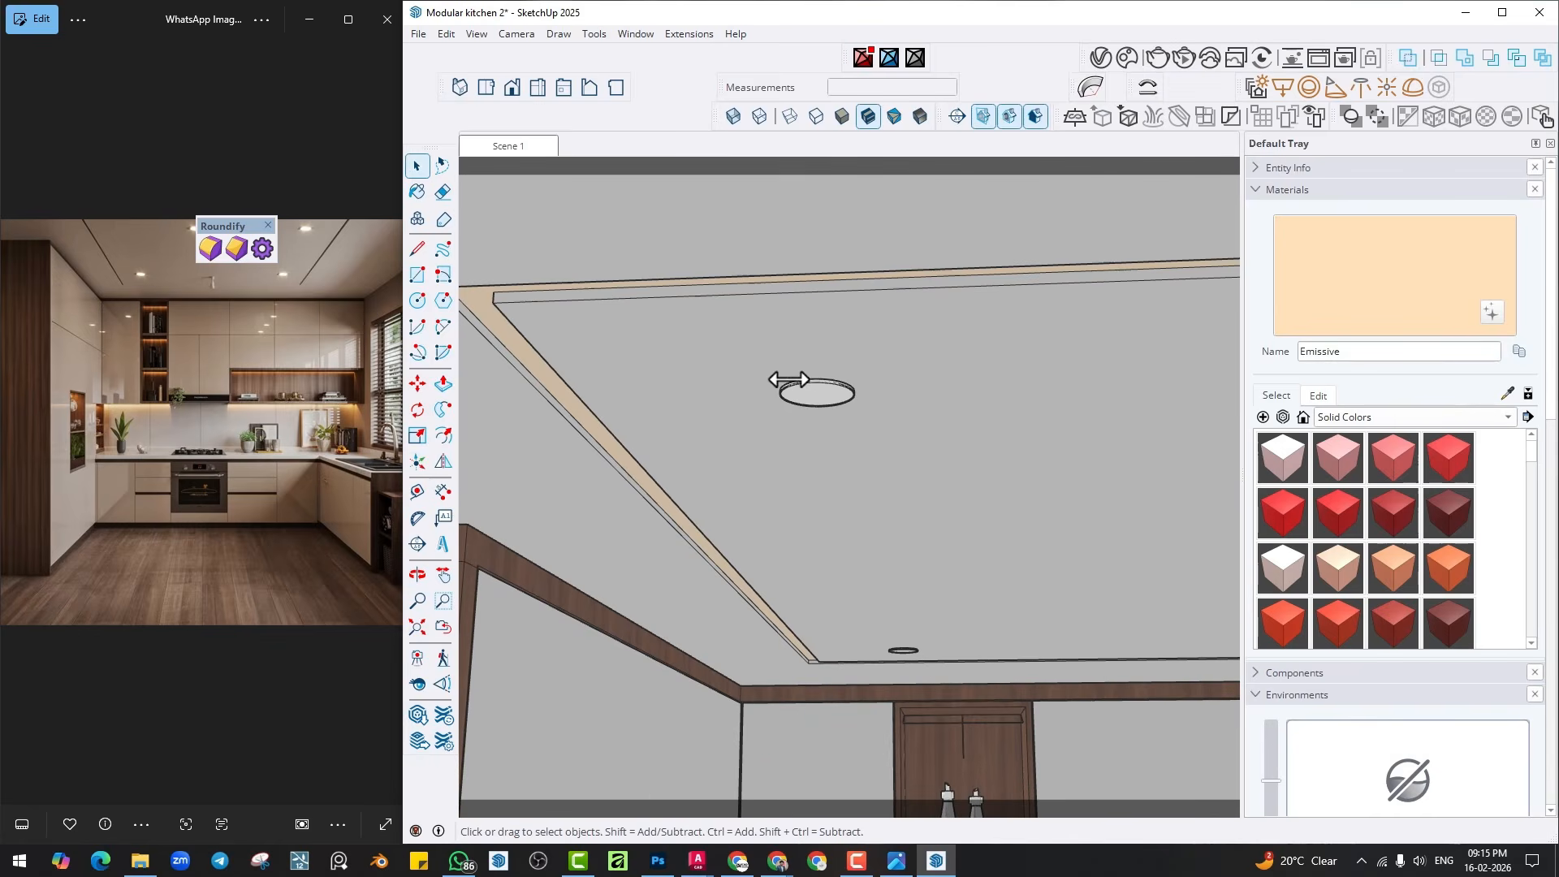
pyautogui.click(1318, 57)
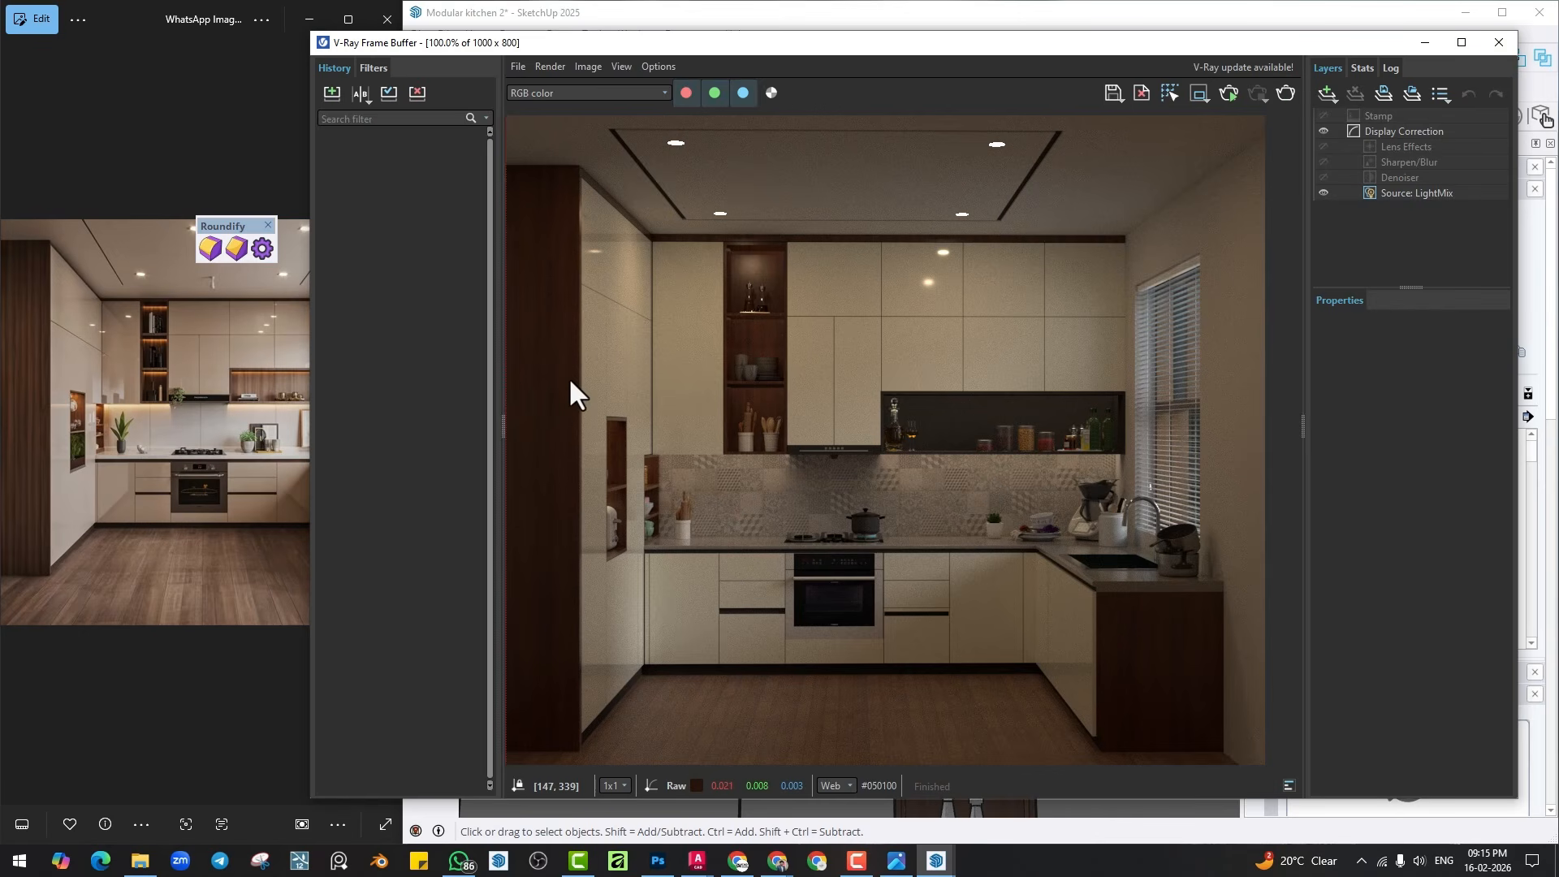
pyautogui.click(1510, 39)
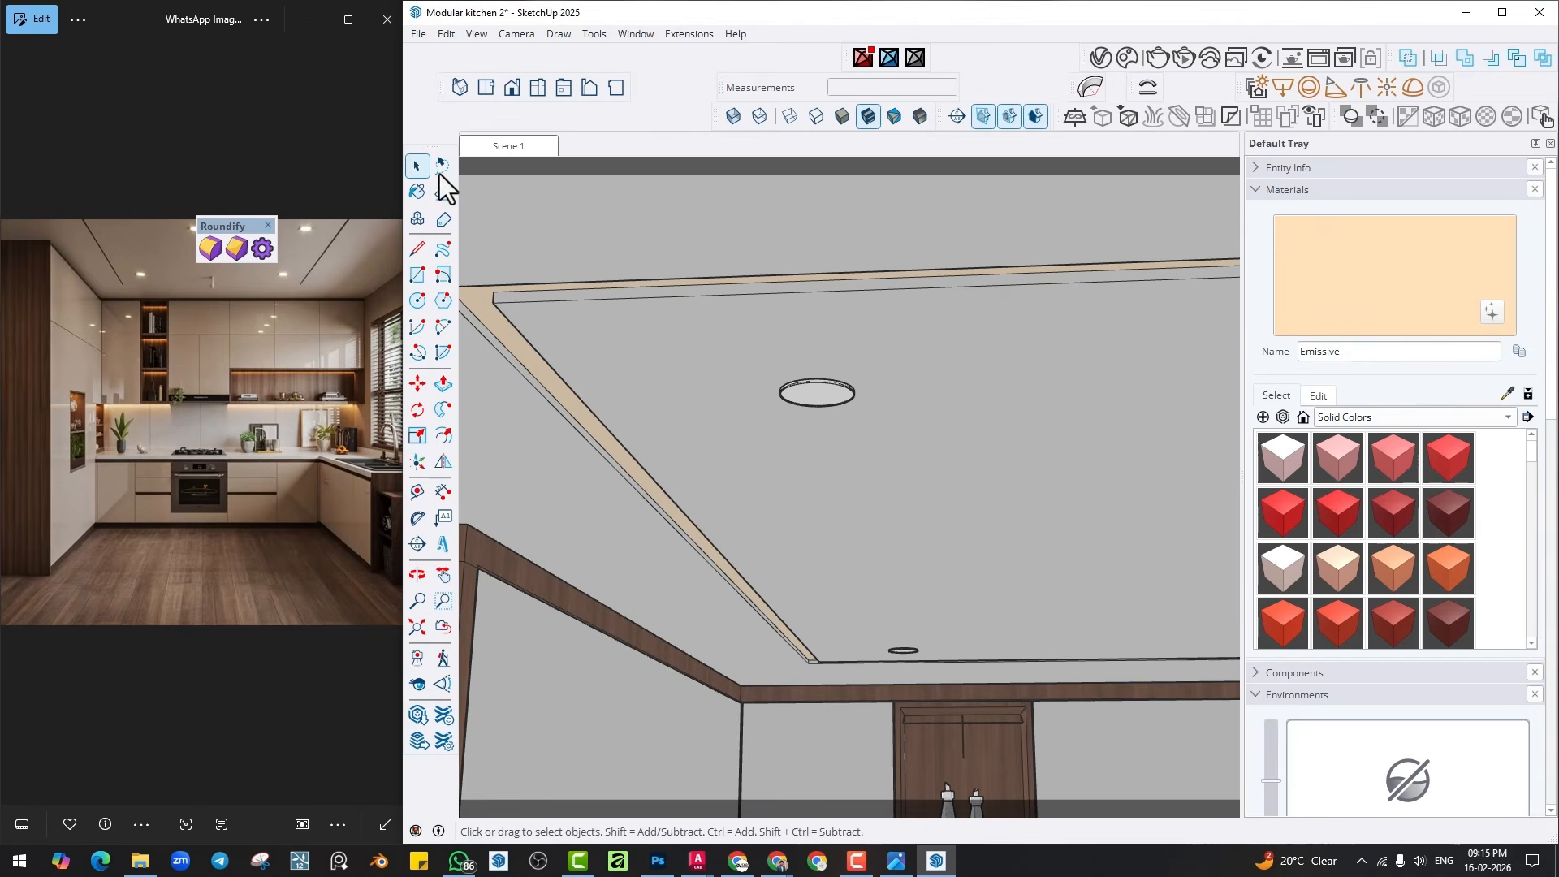
# Sample the tall cabinet's wood material, wrap its diffuse texture in a Color Correction and set the saturation to -0.44.
pyautogui.click(417, 192)
pyautogui.scroll(-1, 879, 660)
pyautogui.keyDown('alt'); pyautogui.click(565, 621); pyautogui.keyUp('alt')
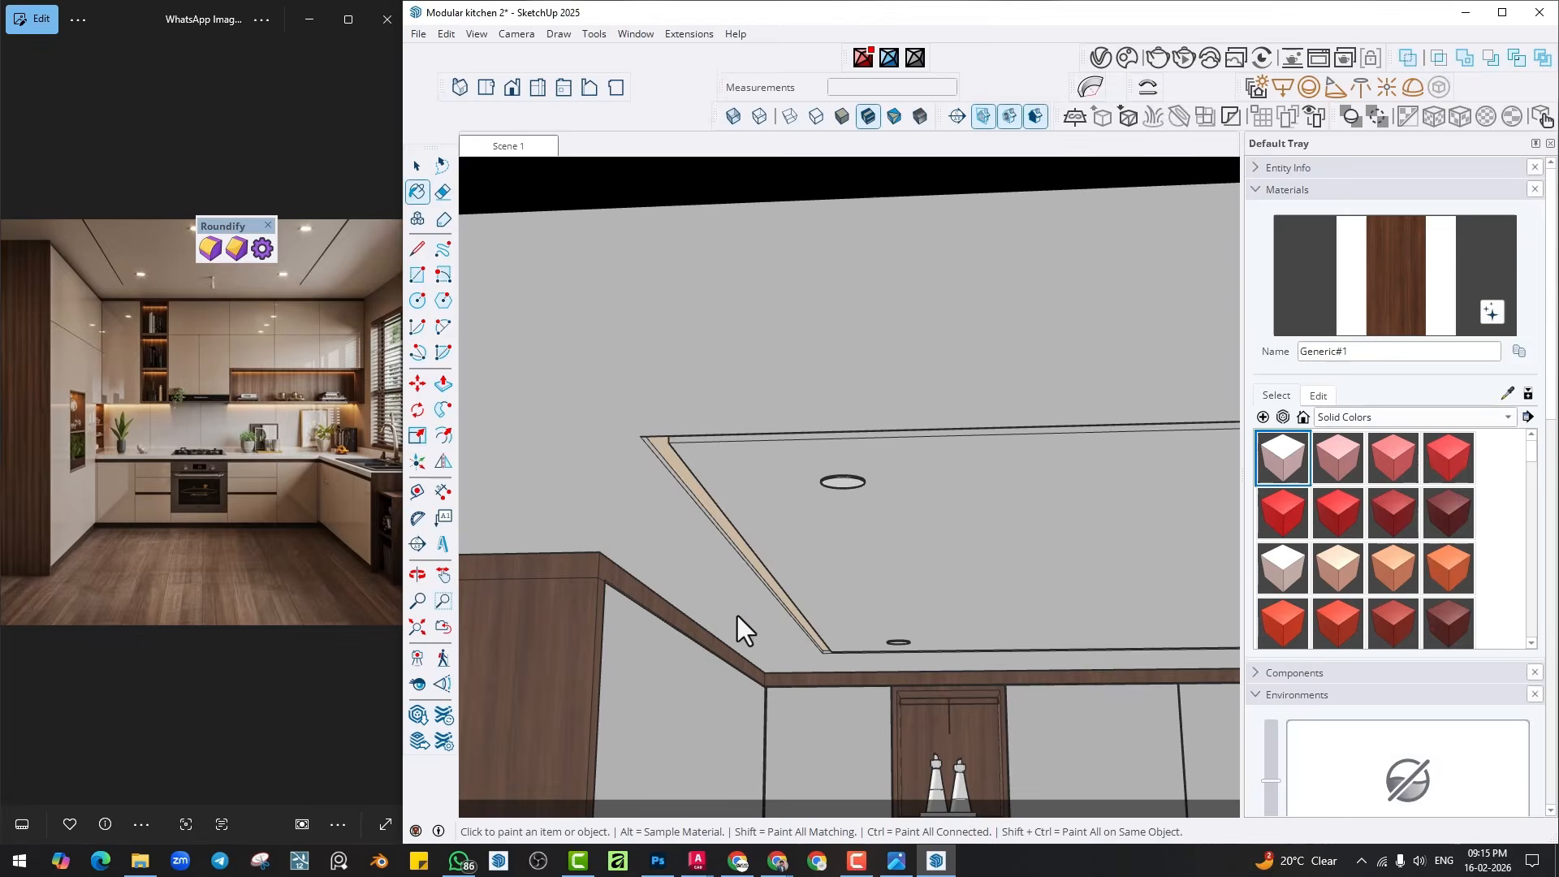
pyautogui.scroll(-2, 739, 614)
pyautogui.moveTo(743, 612); pyautogui.dragTo(816, 516, button='middle')
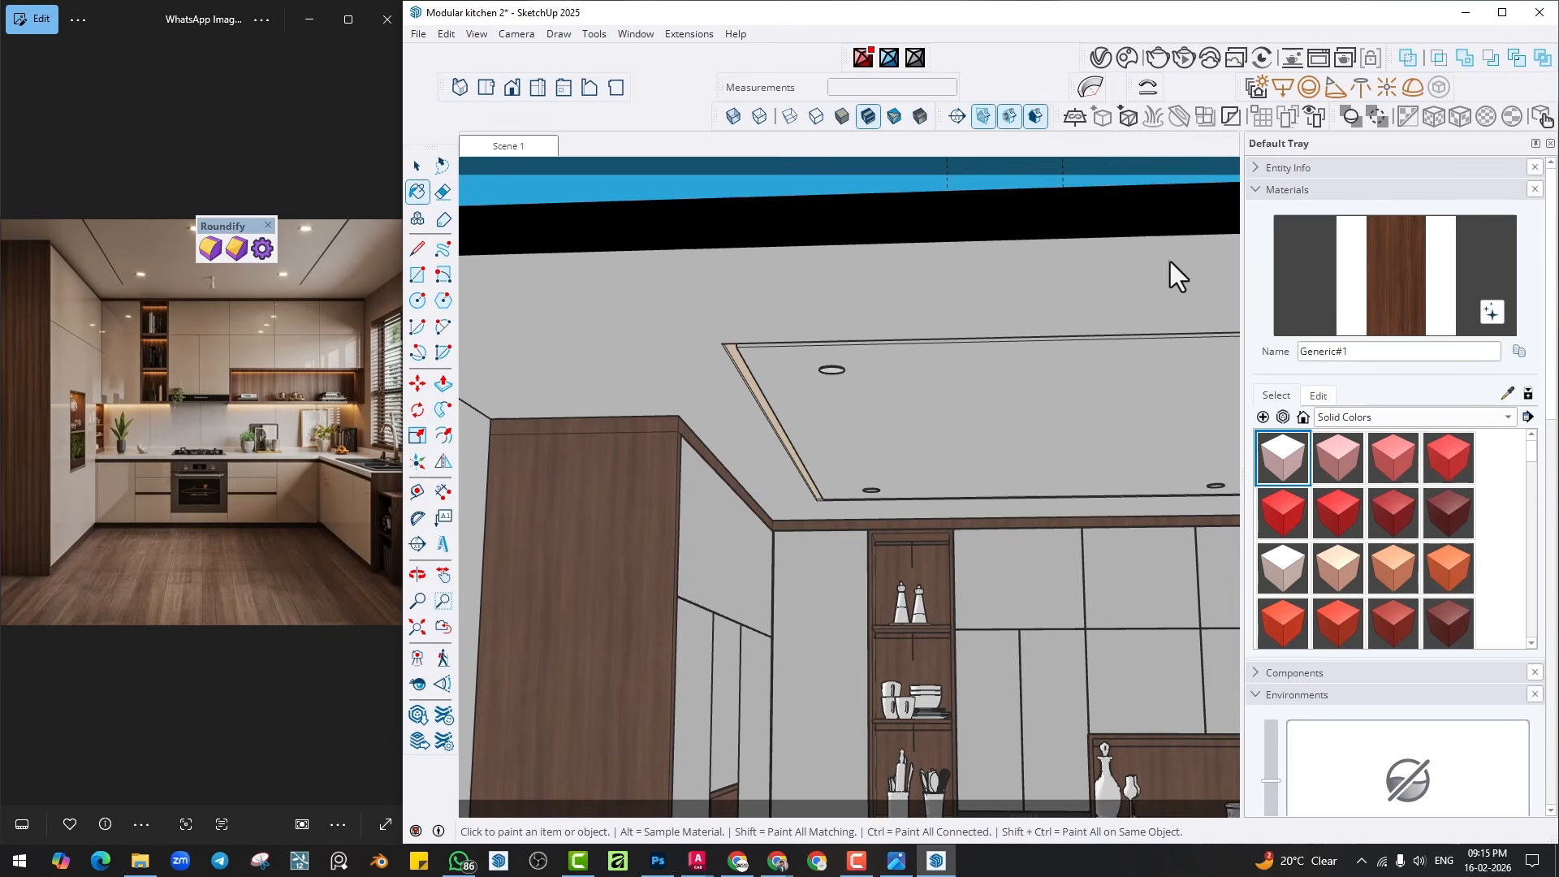
pyautogui.click(1101, 57)
pyautogui.rightClick(1431, 426)
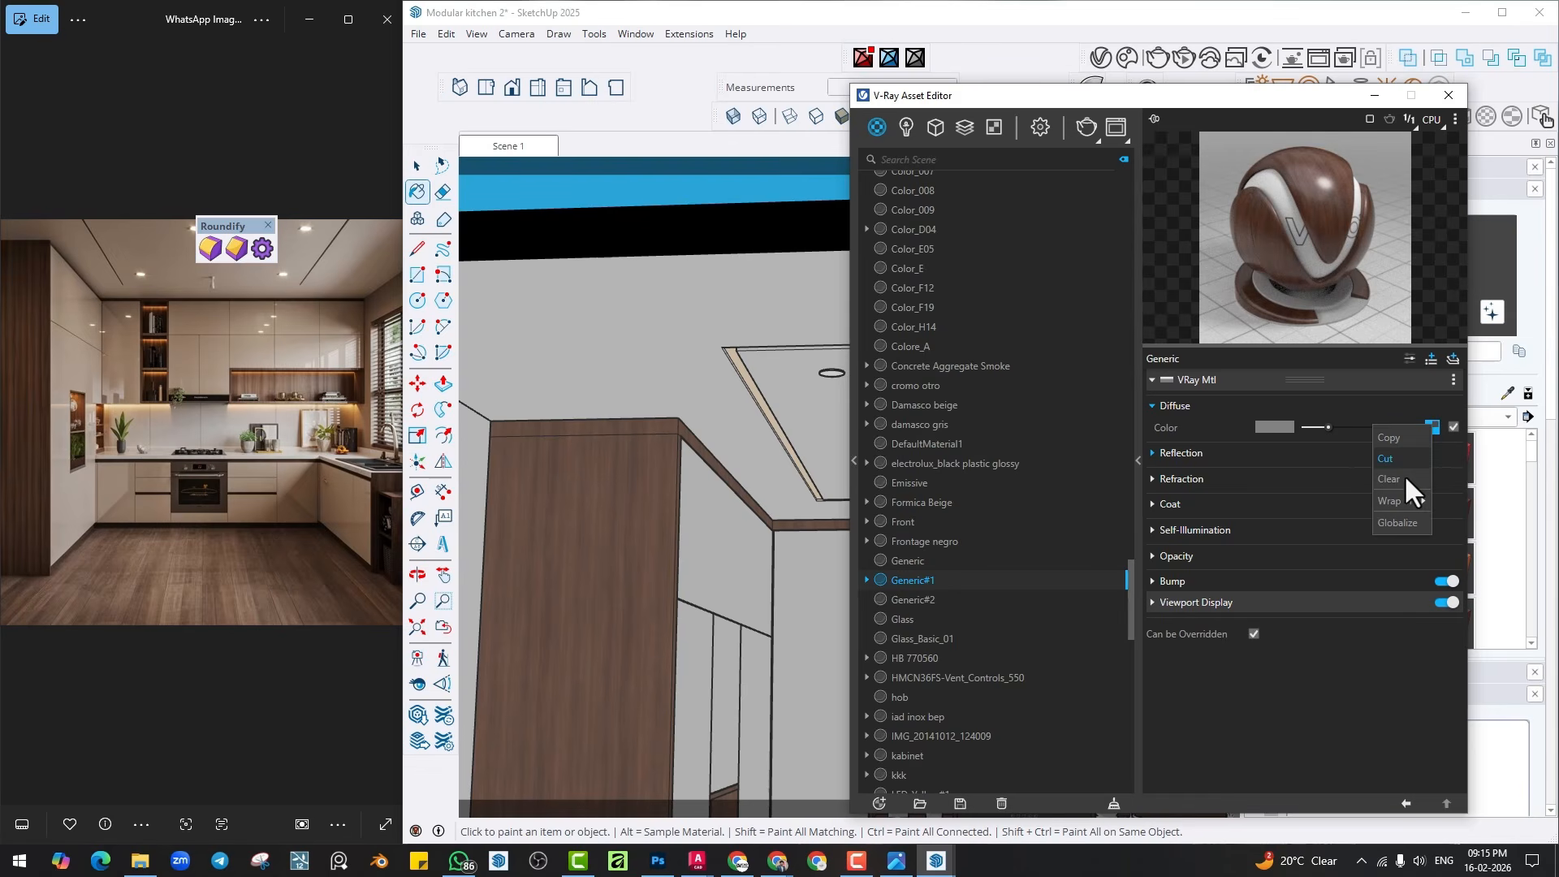
pyautogui.moveTo(1395, 499)
pyautogui.click(1330, 244)
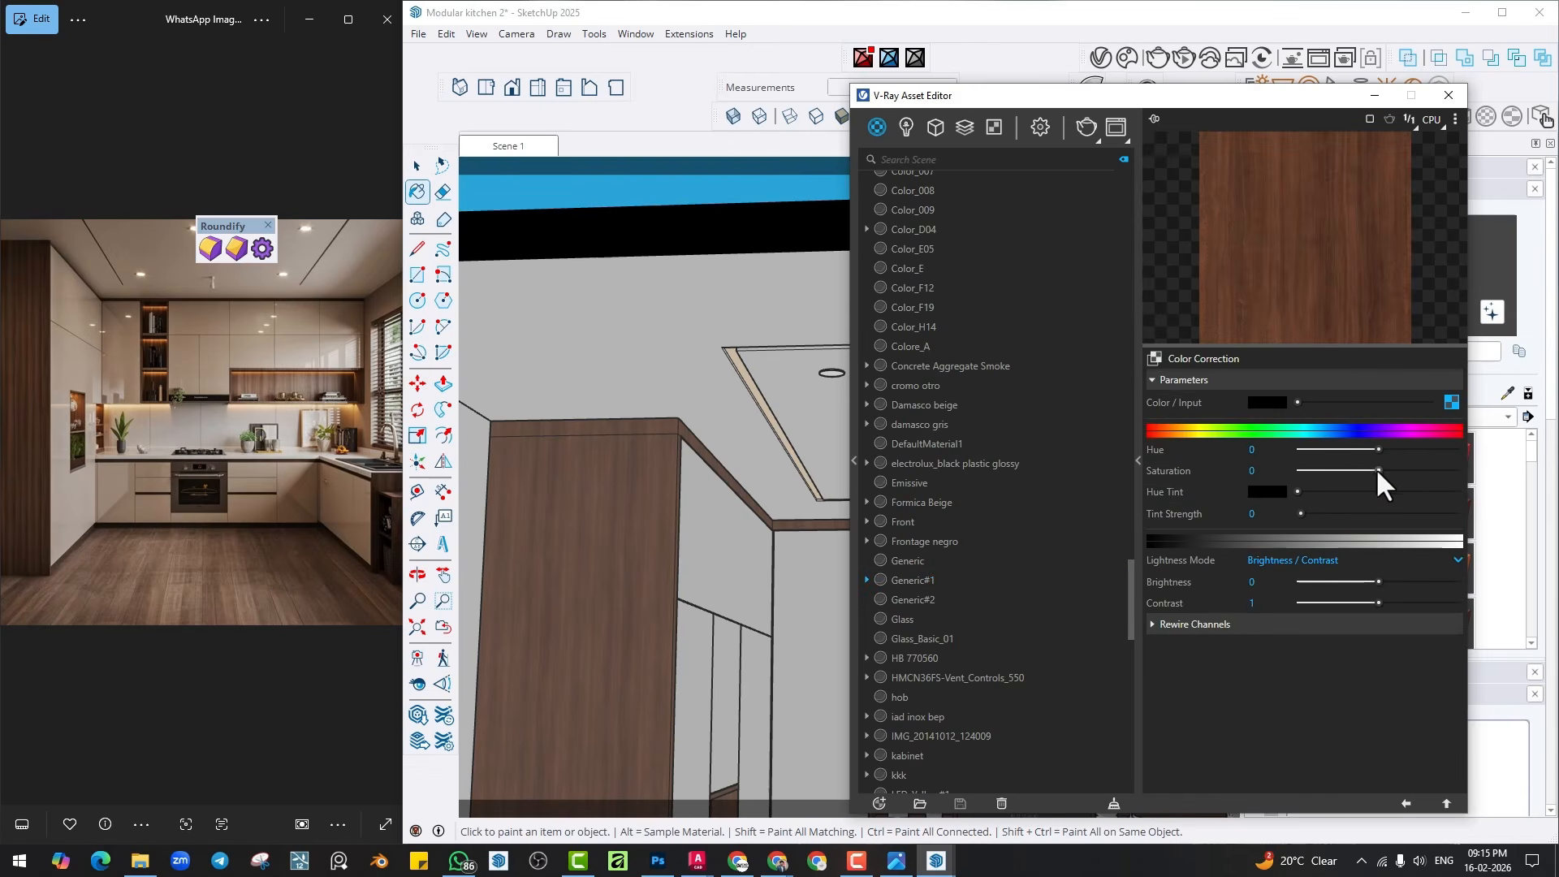
pyautogui.moveTo(1378, 470); pyautogui.dragTo(1344, 470)
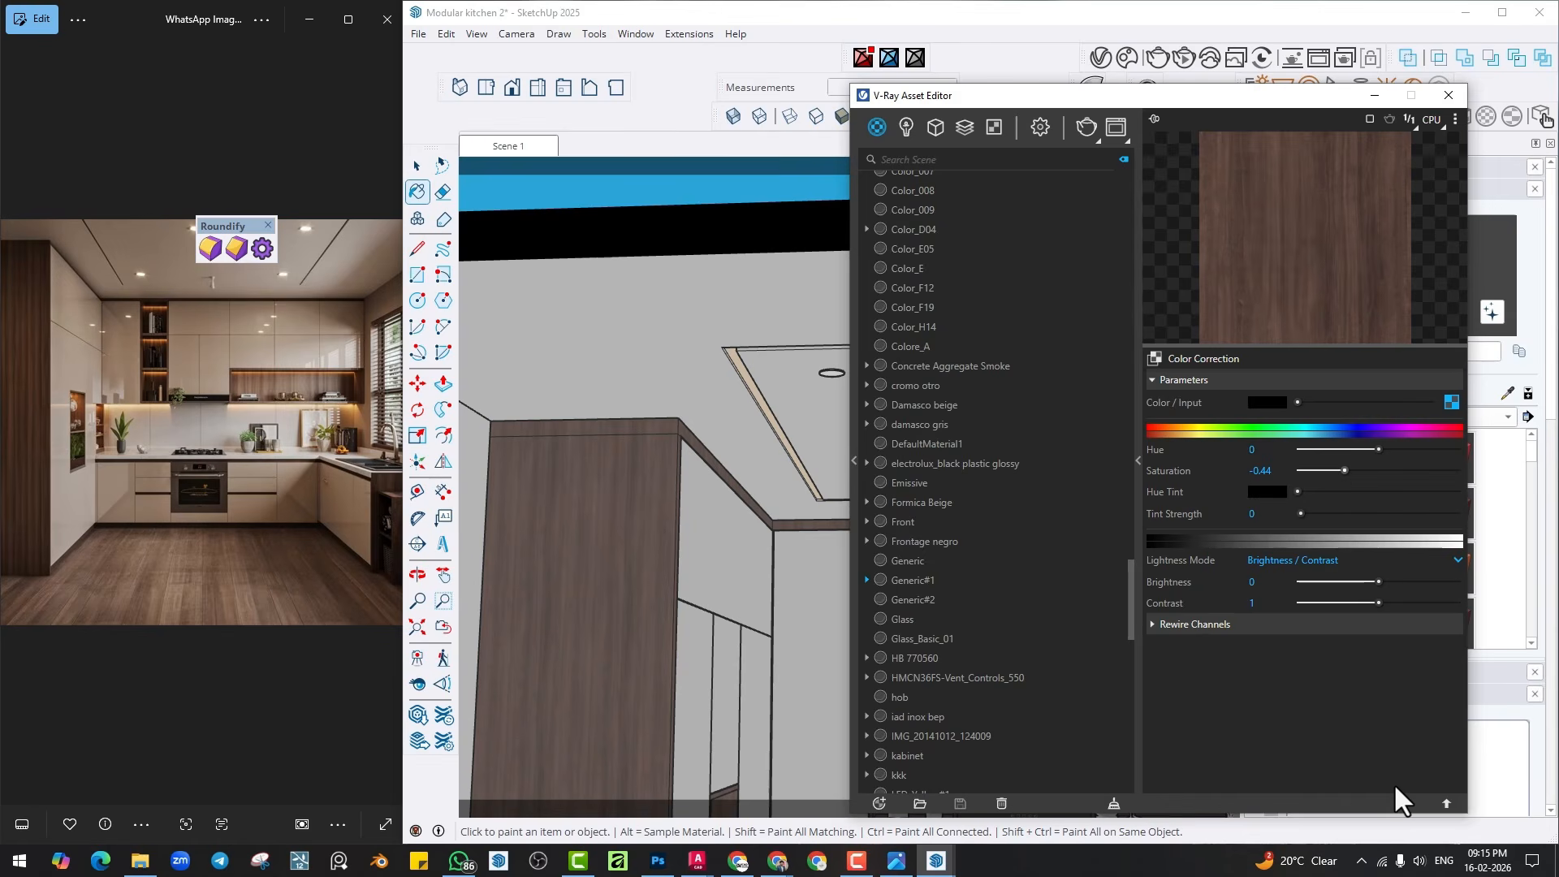
pyautogui.click(1405, 803)
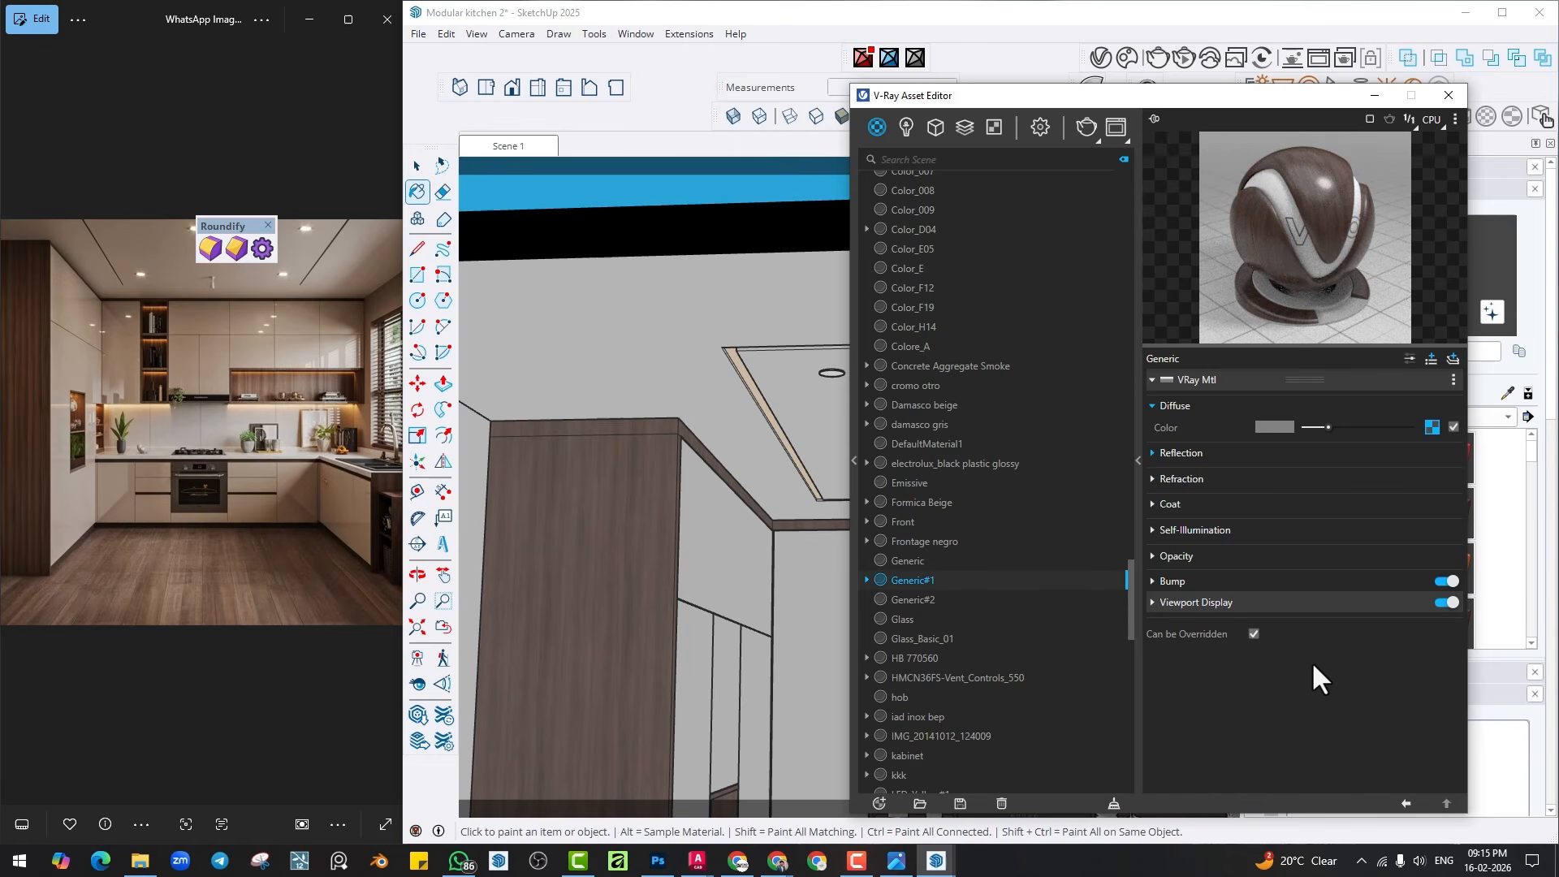
# Review the wood tones of the last render in the V-Ray Frame Buffer and close the V-Ray windows.
pyautogui.click(1235, 57)
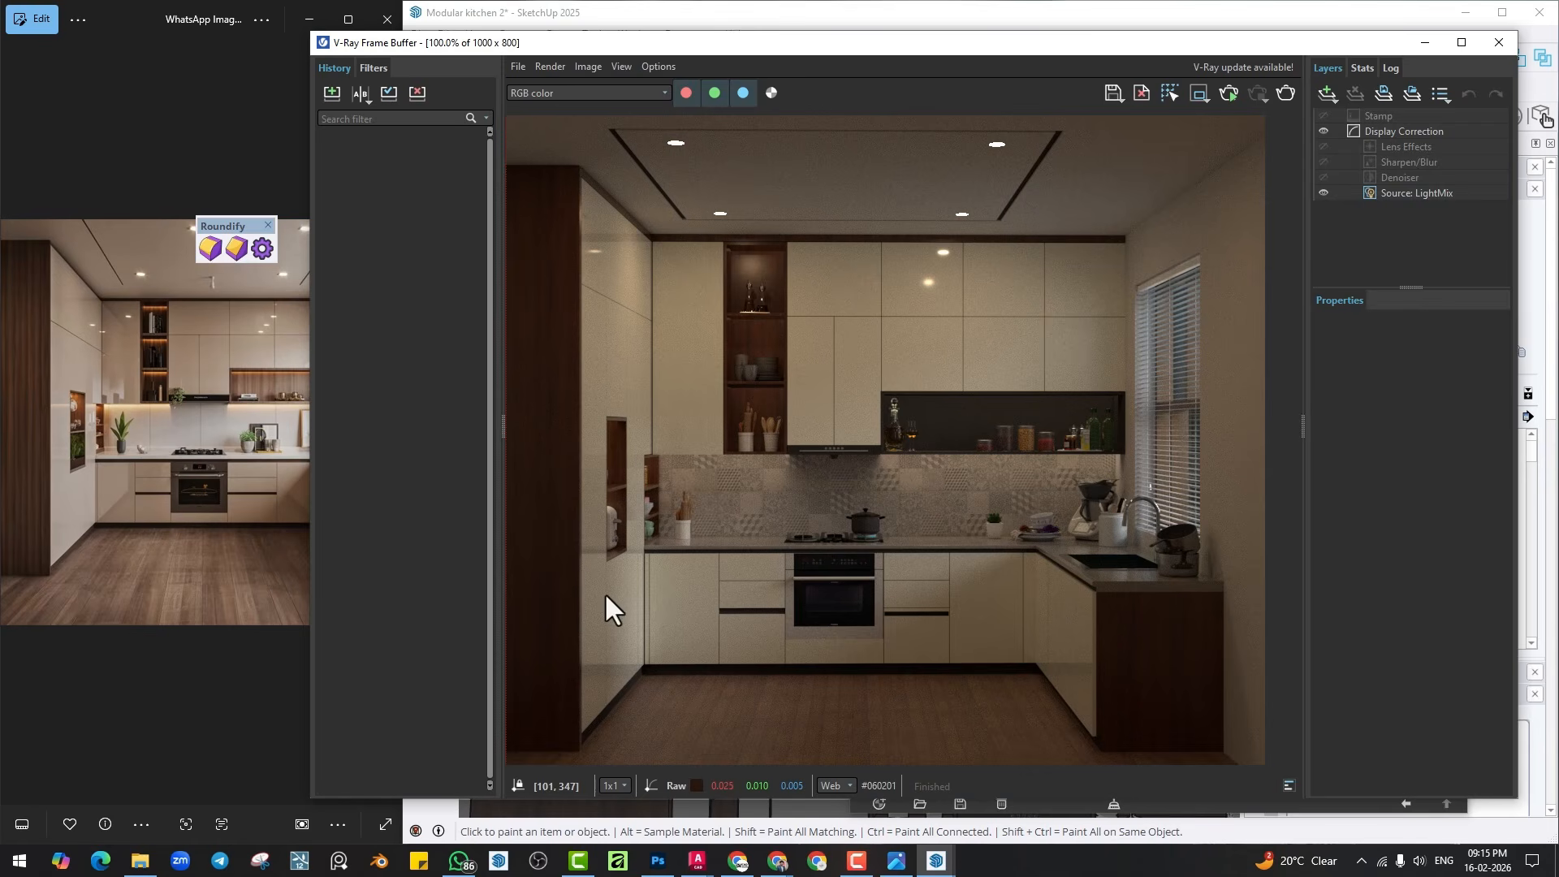
pyautogui.click(1498, 42)
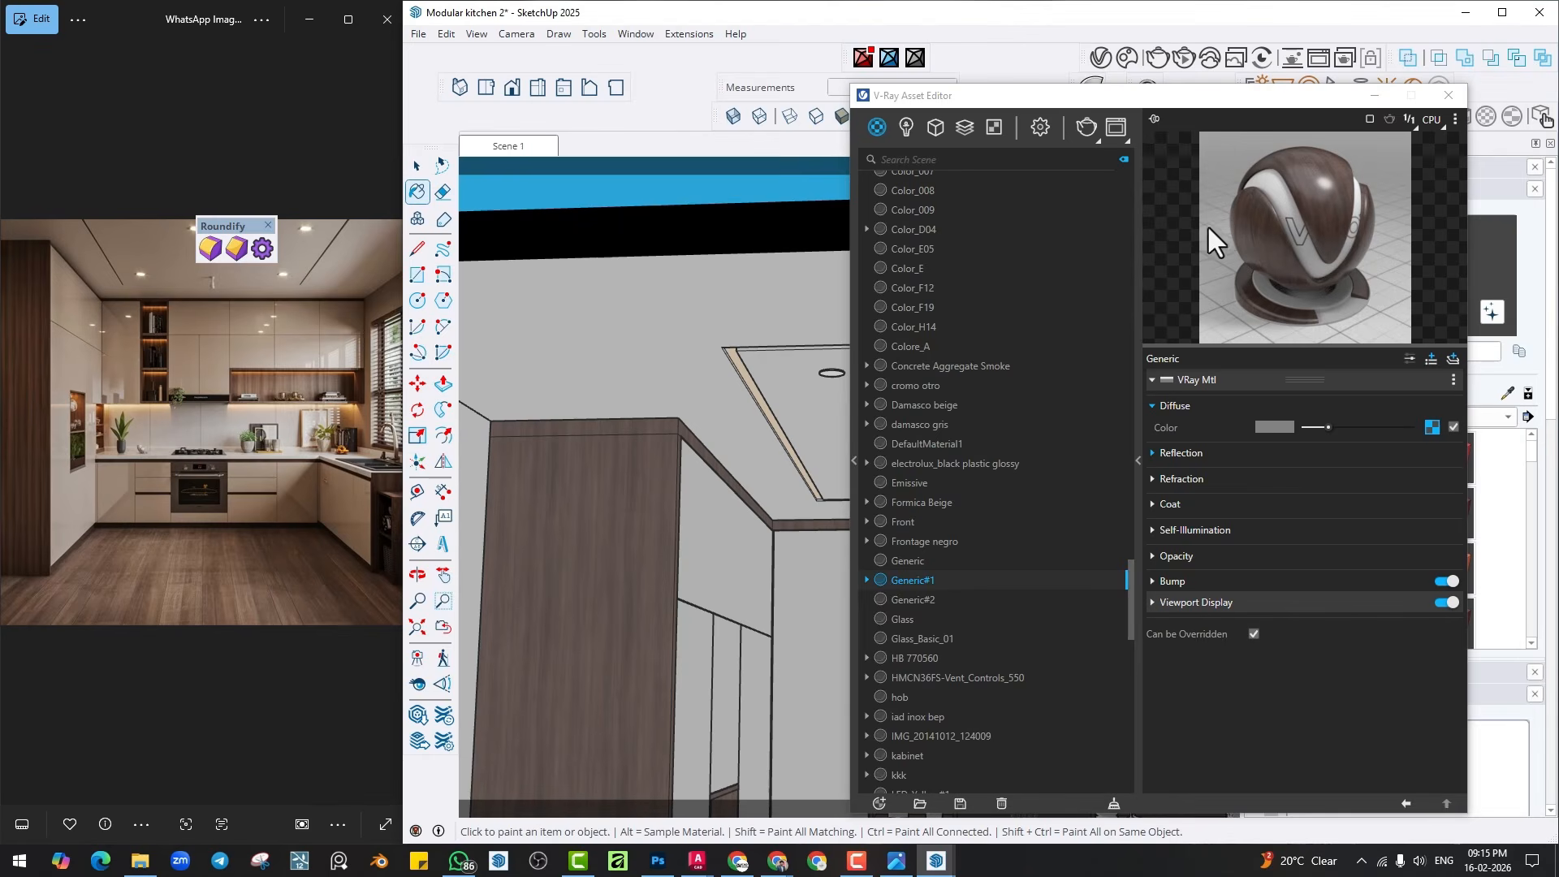
pyautogui.click(1448, 95)
# Draw a V-Ray rectangle light over the whole kitchen window from the outside of the wall.
pyautogui.scroll(-3, 1055, 455)
pyautogui.moveTo(807, 586); pyautogui.dragTo(781, 505, button='middle')
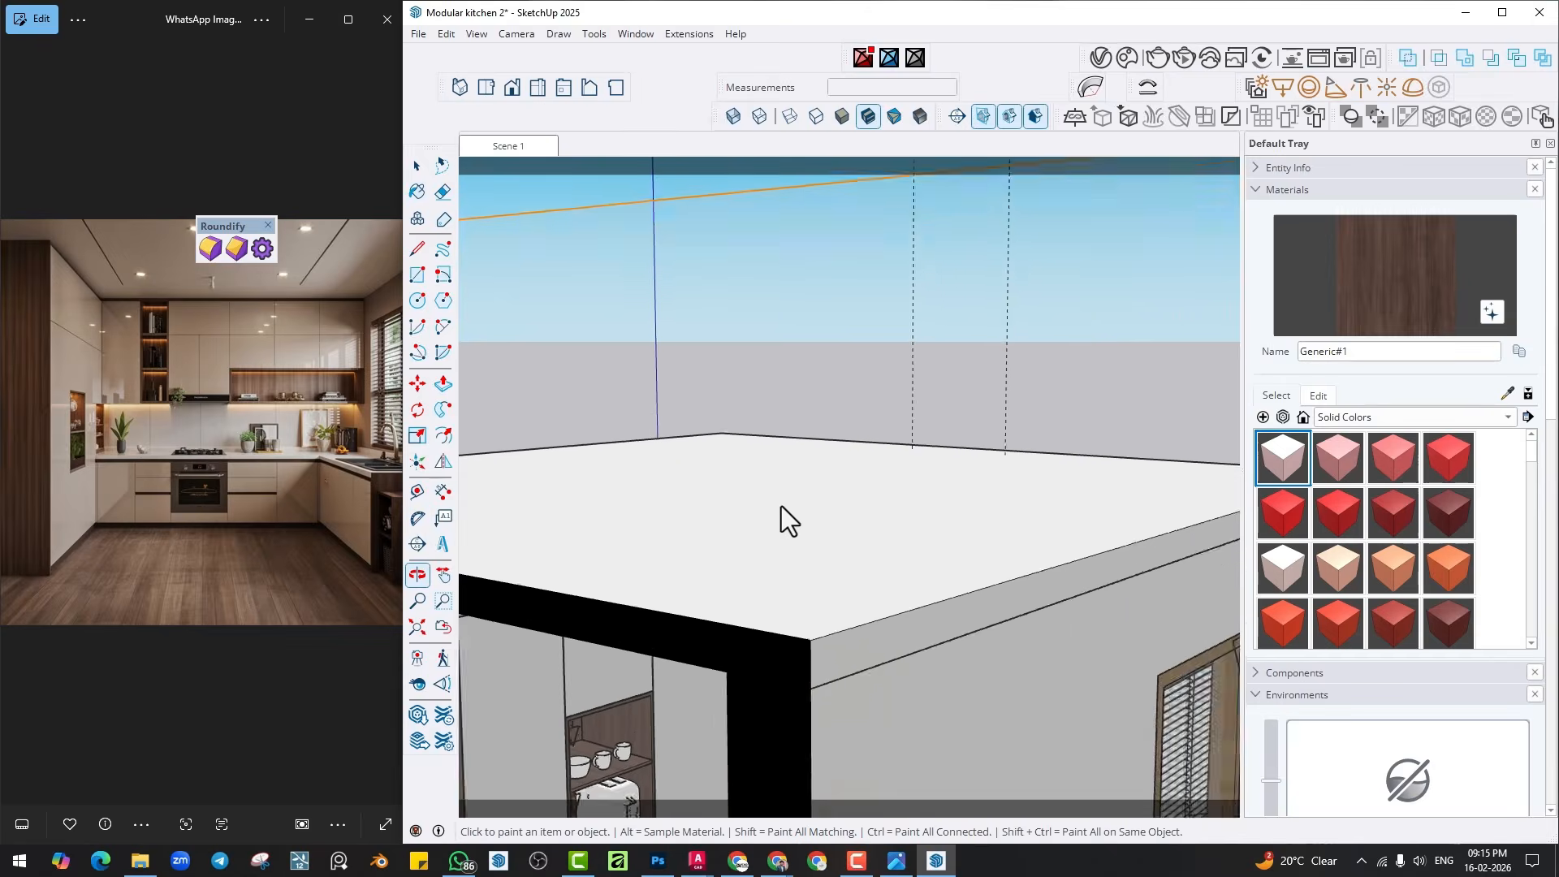
pyautogui.scroll(-3, 781, 505)
pyautogui.press('space')
pyautogui.moveTo(977, 521); pyautogui.dragTo(1094, 186, button='middle')
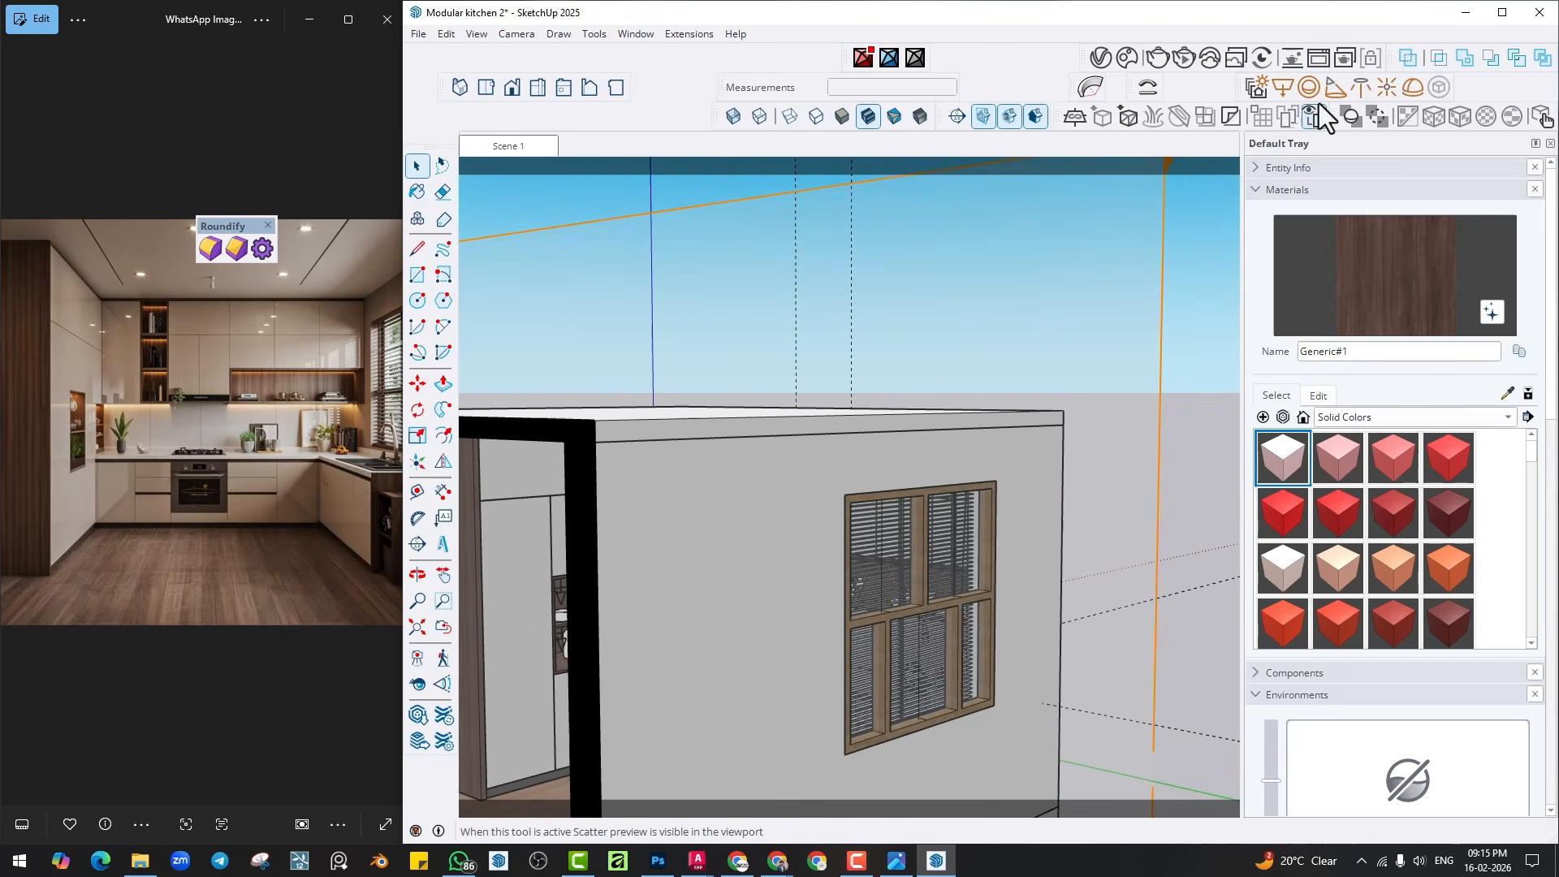
pyautogui.click(1281, 87)
pyautogui.click(842, 493)
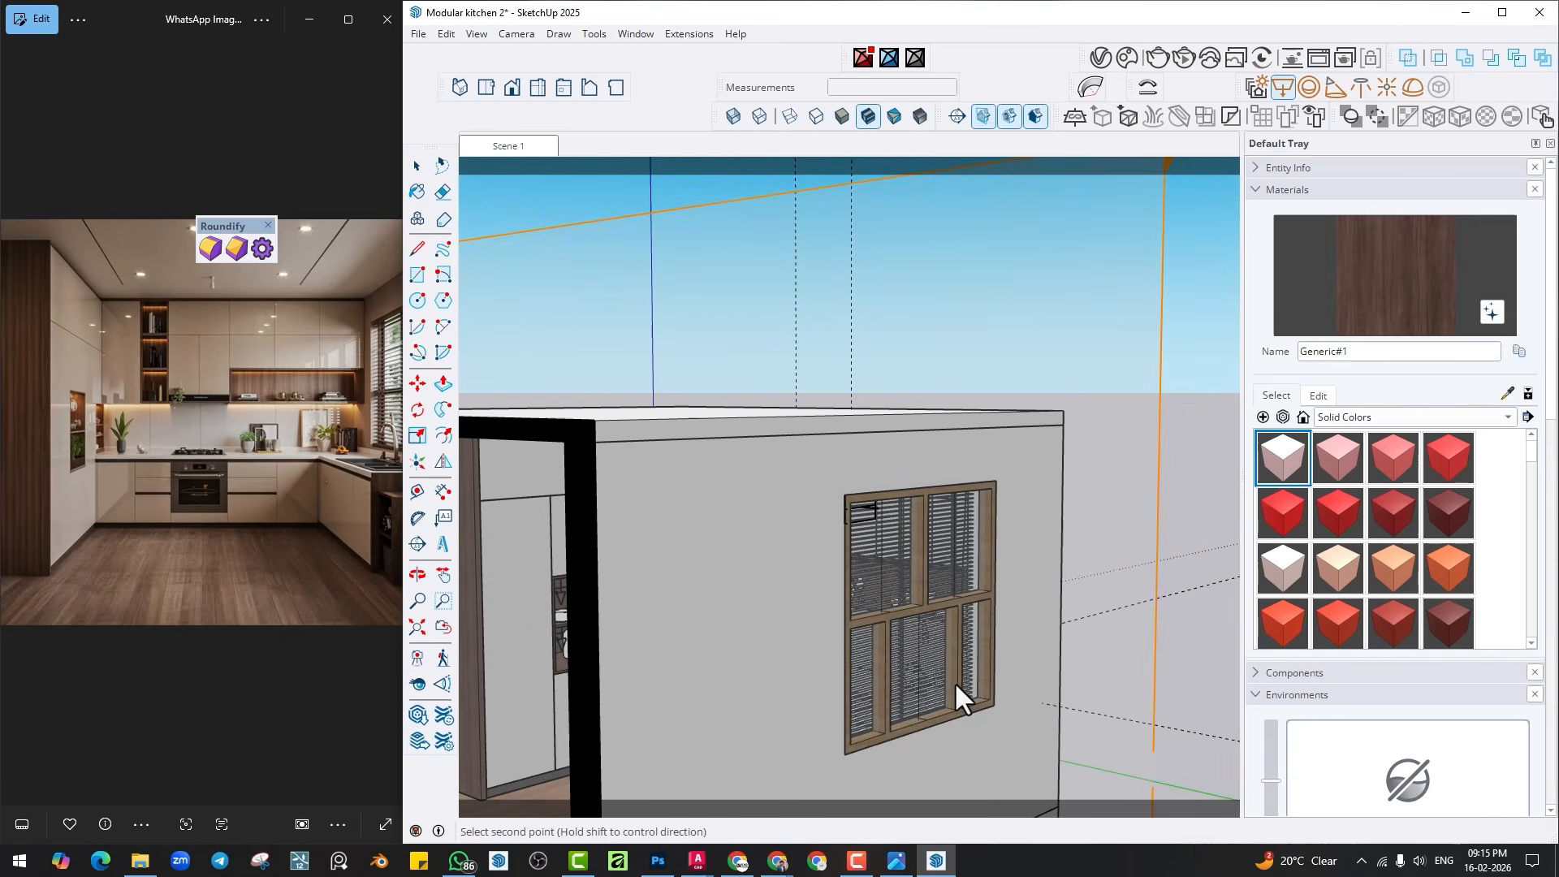
pyautogui.click(1002, 713)
pyautogui.press('space')
# Flip the window's rectangle light so that it points into the room.
pyautogui.moveTo(955, 709); pyautogui.dragTo(1035, 715, button='middle')
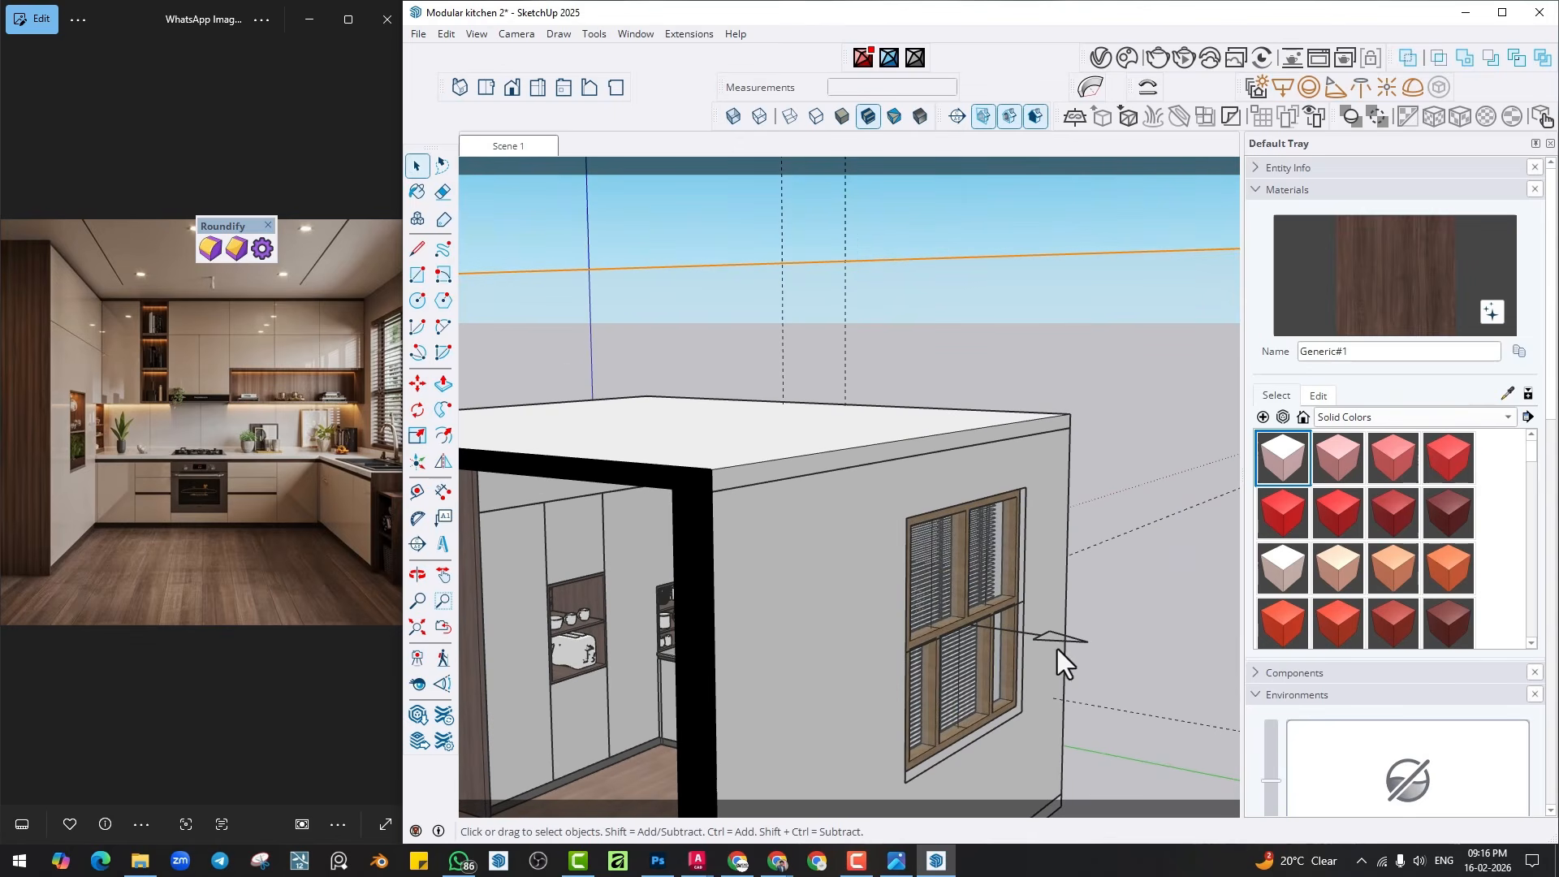
pyautogui.click(1050, 647)
pyautogui.moveTo(1050, 647); pyautogui.dragTo(958, 597, button='middle')
pyautogui.click(440, 467)
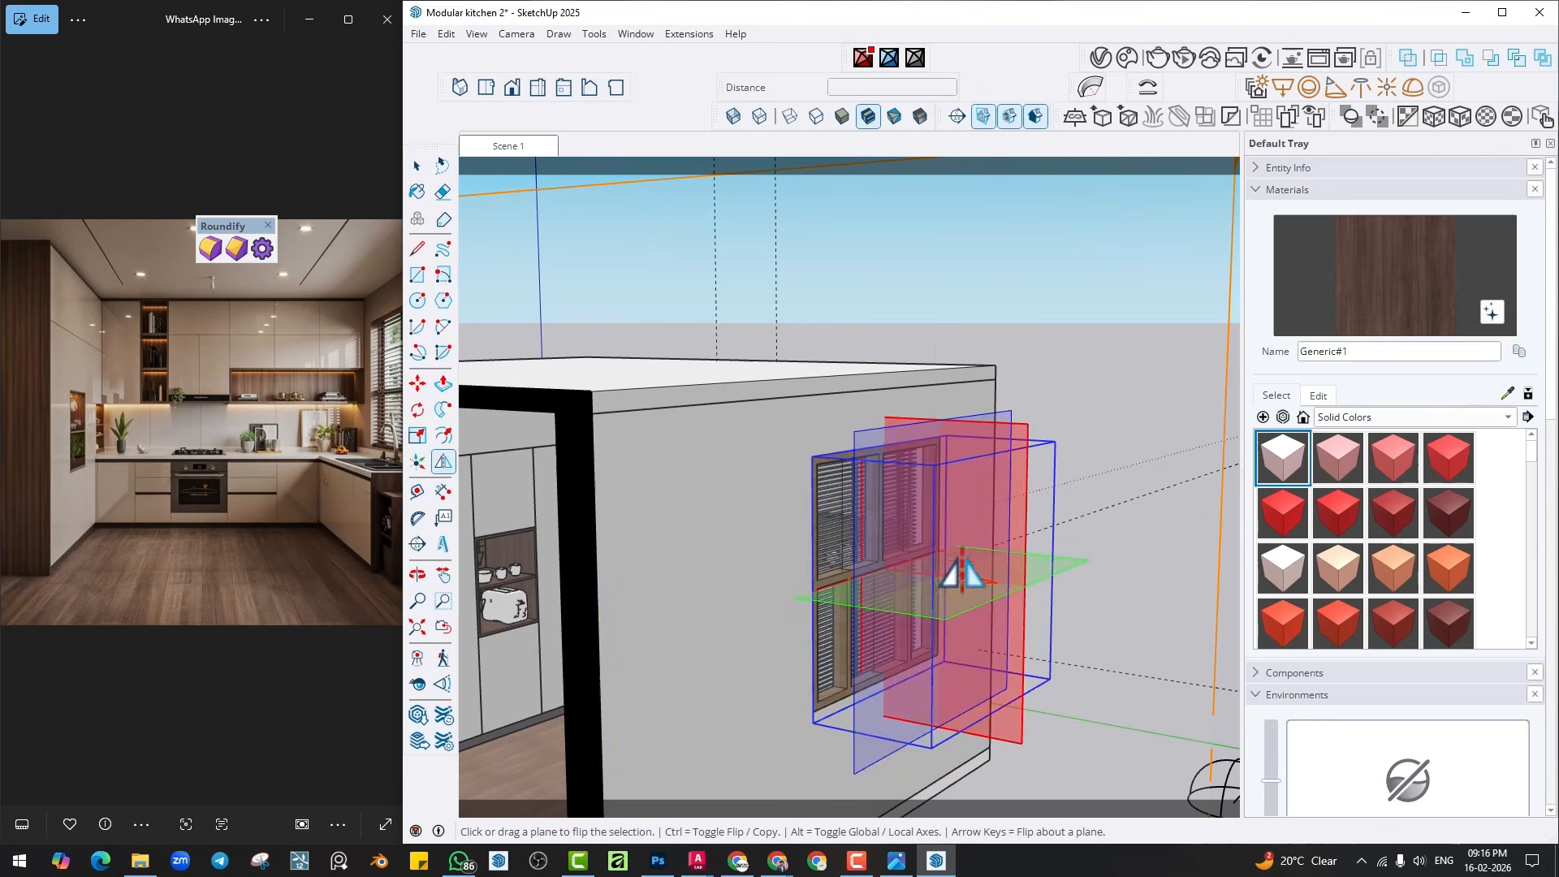
pyautogui.click(810, 520)
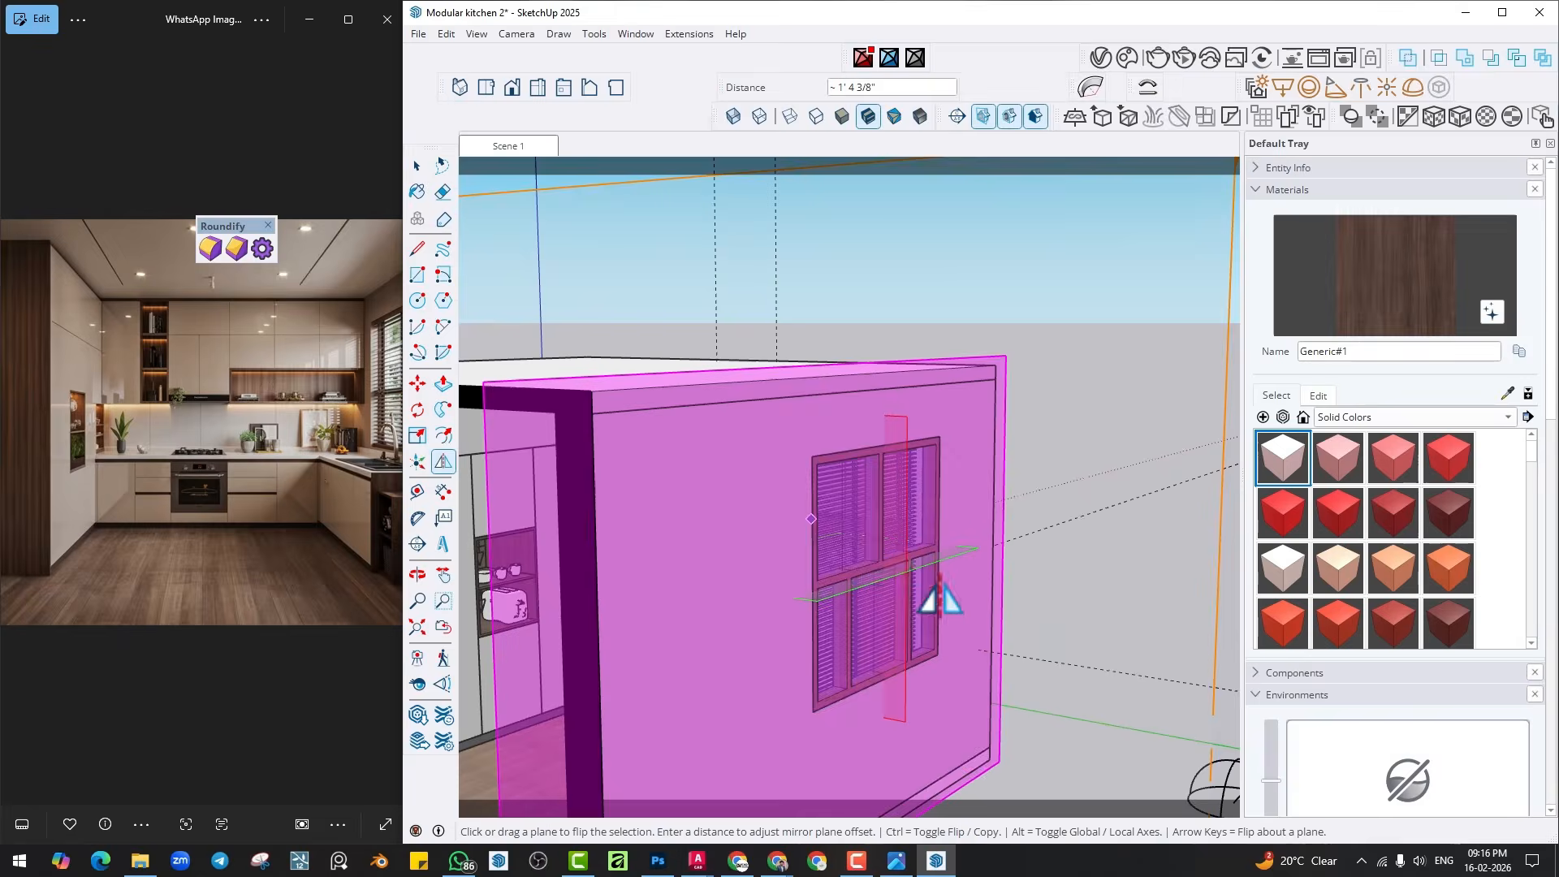
# Move the window's rectangle light about 3 15/16" outward, away from the wall.
pyautogui.scroll(2, 936, 645)
pyautogui.press('m')
pyautogui.moveTo(723, 779); pyautogui.dragTo(824, 741, button='middle')
pyautogui.click(827, 741)
pyautogui.click(853, 740)
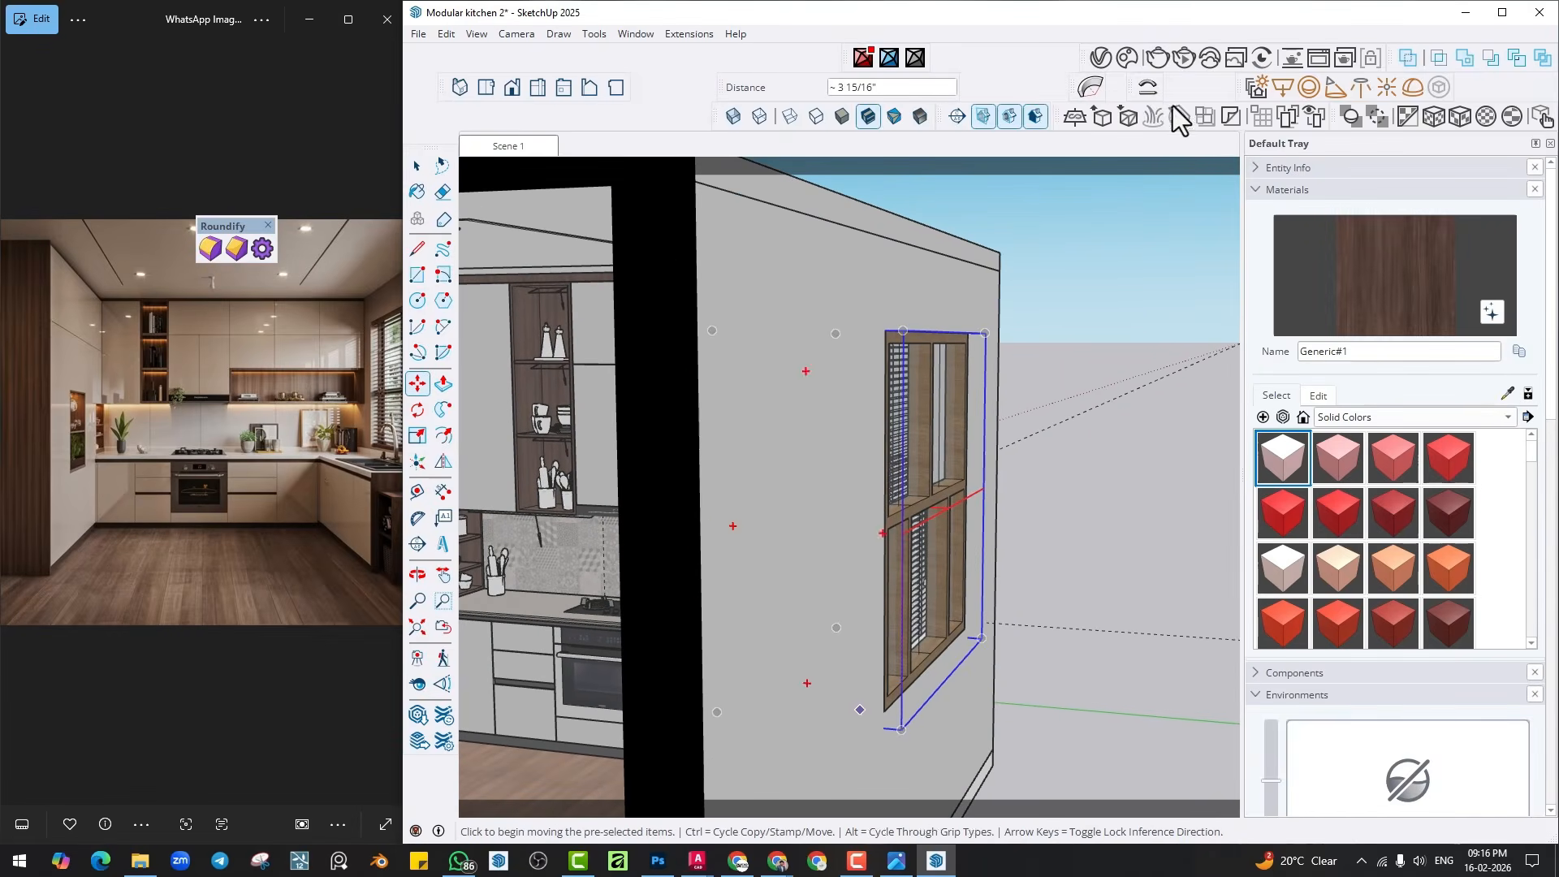
# Make the window's rectangle light invisible, with directionality 0.42 and intensity 100.
pyautogui.click(1097, 59)
pyautogui.click(906, 127)
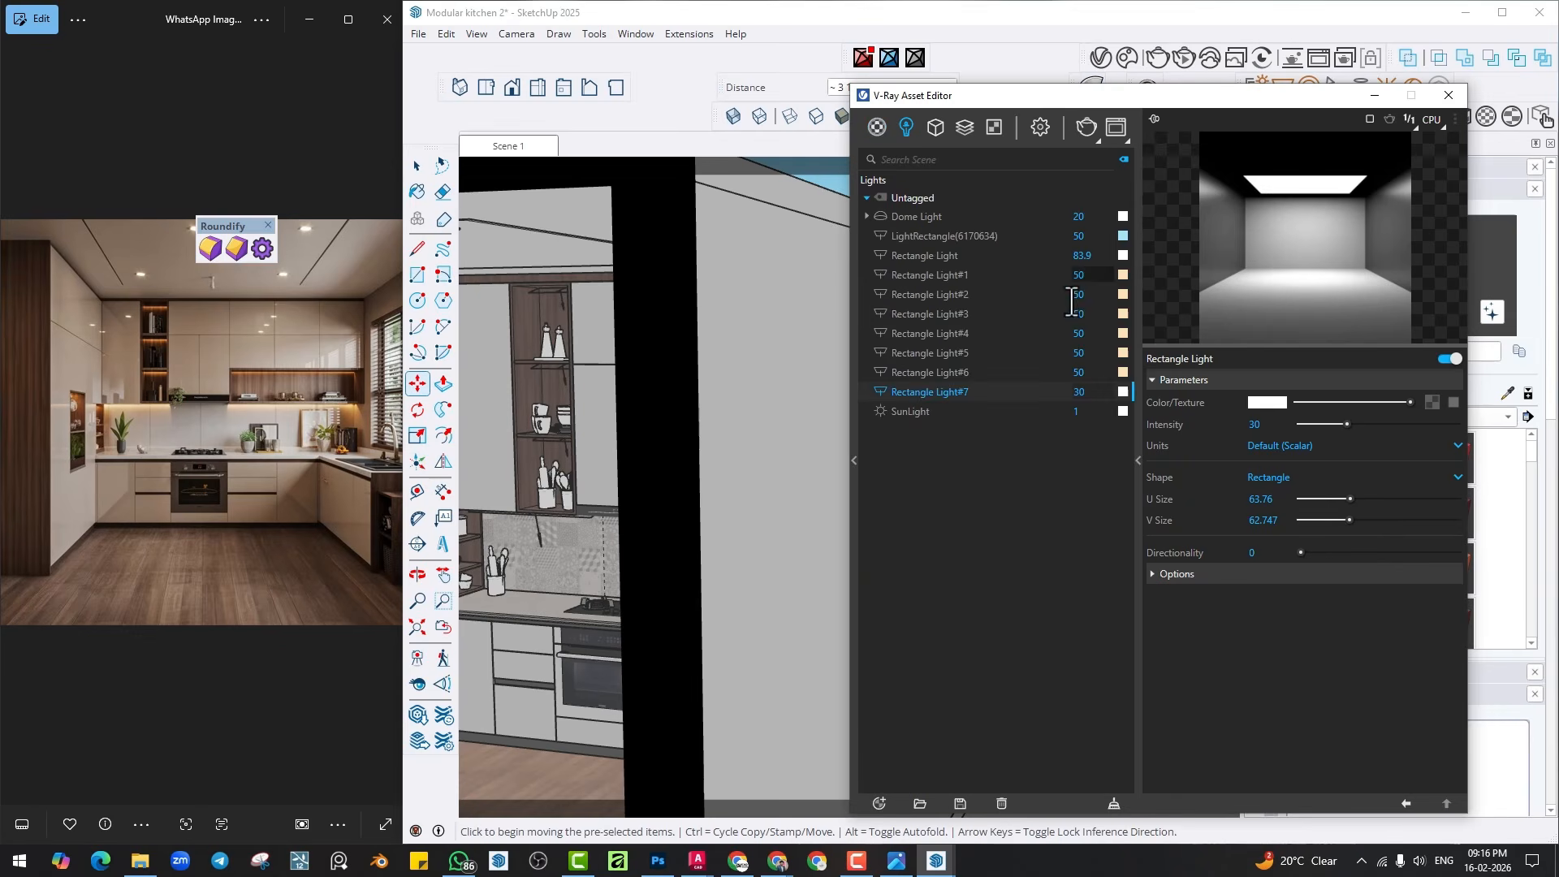
pyautogui.click(1235, 573)
pyautogui.click(1254, 596)
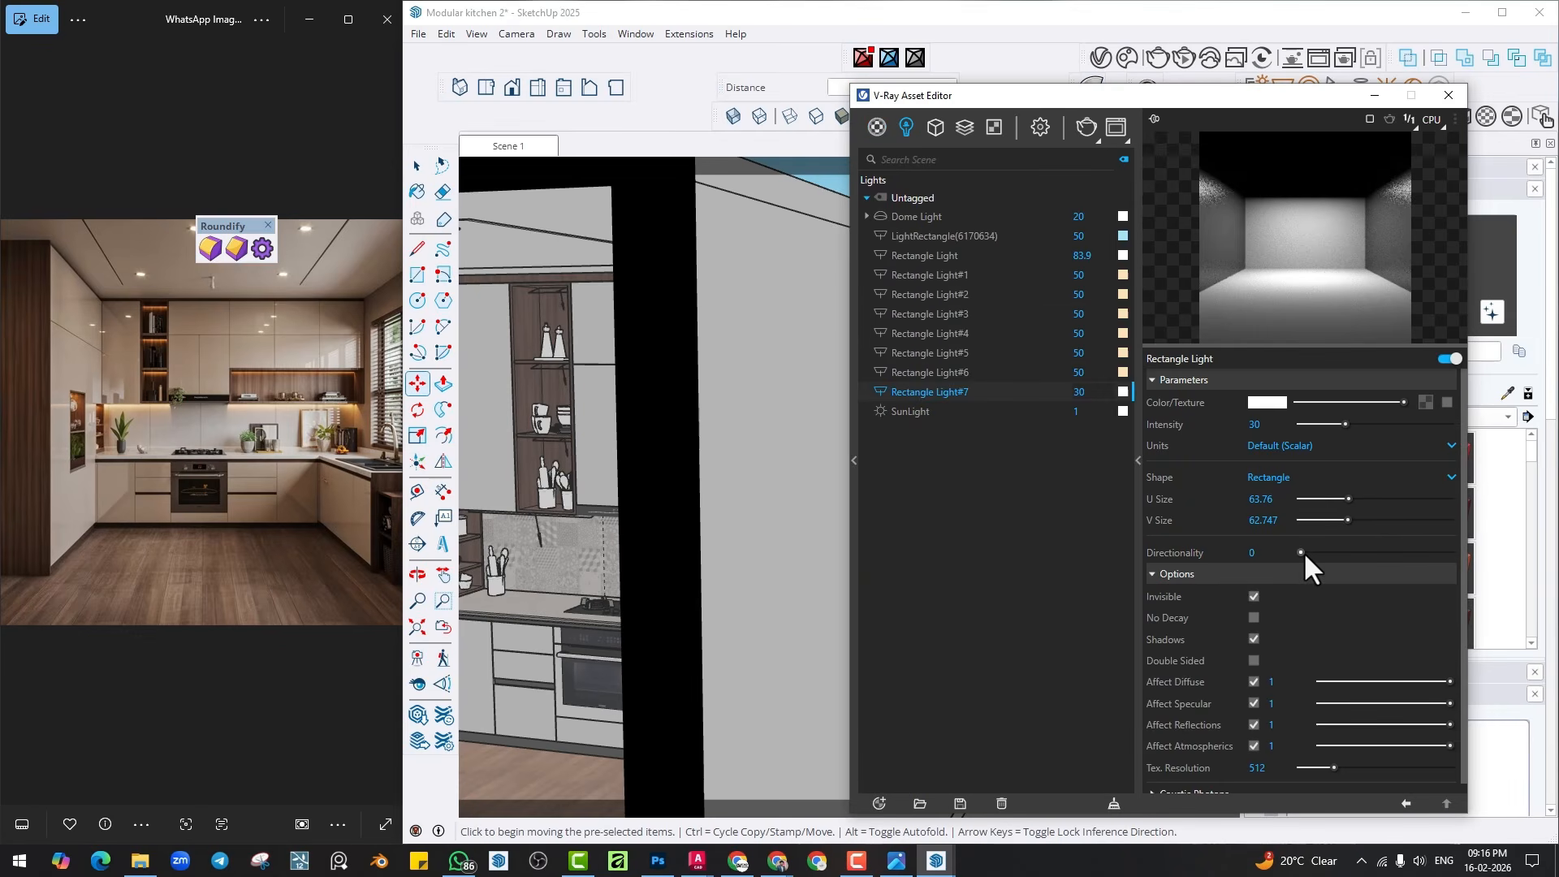
pyautogui.moveTo(1301, 552); pyautogui.dragTo(1362, 553)
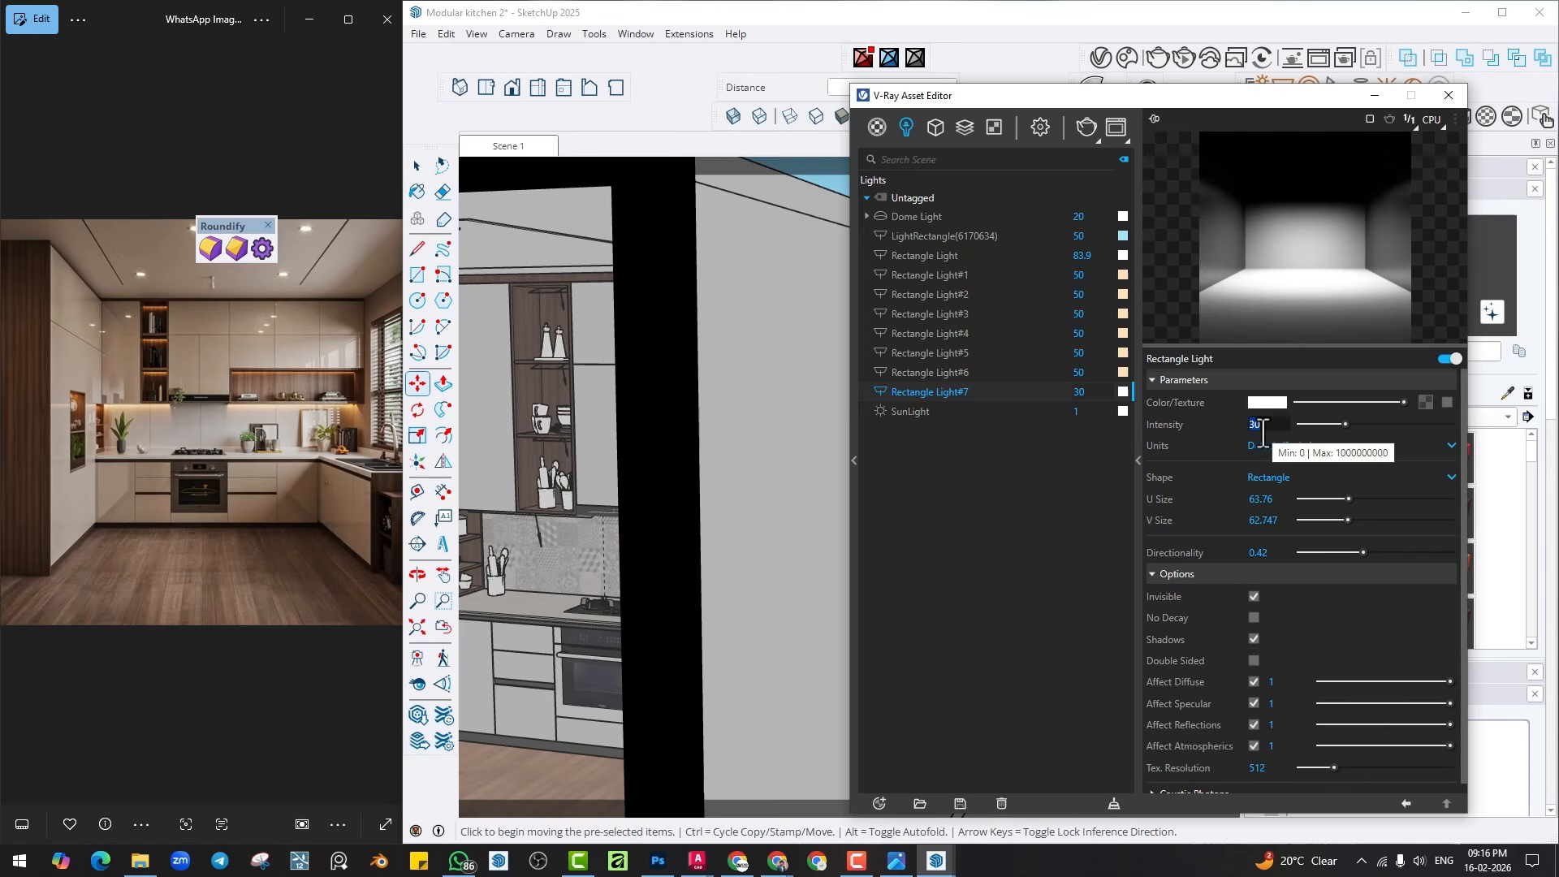
pyautogui.write('100')
pyautogui.press('Return')
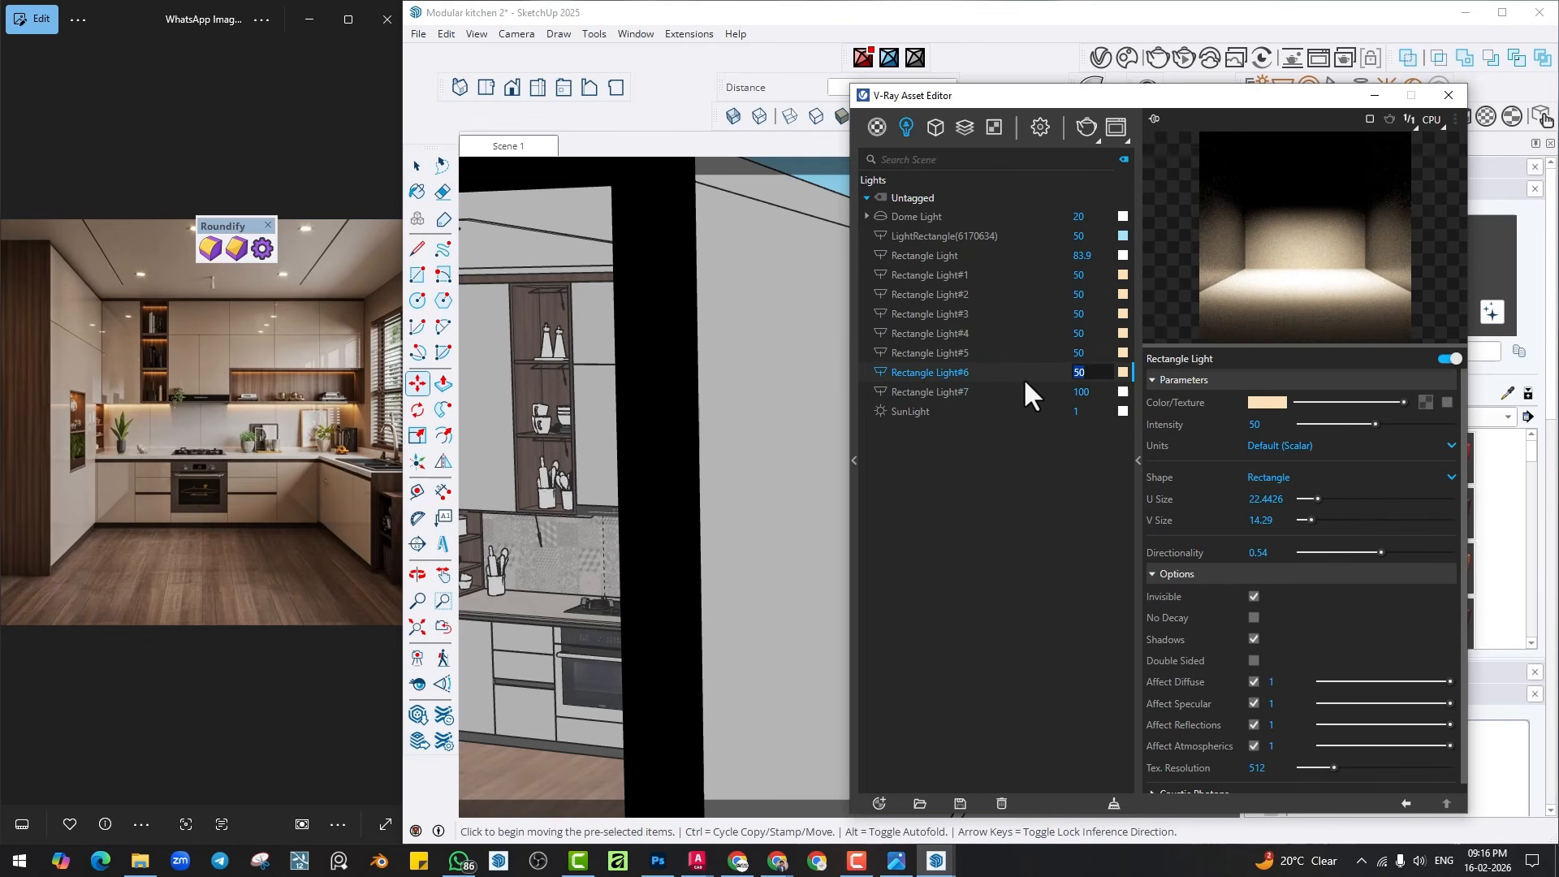
# Restore the Scene 1 camera view, render it with V-Ray and close the frame buffer.
pyautogui.click(529, 149)
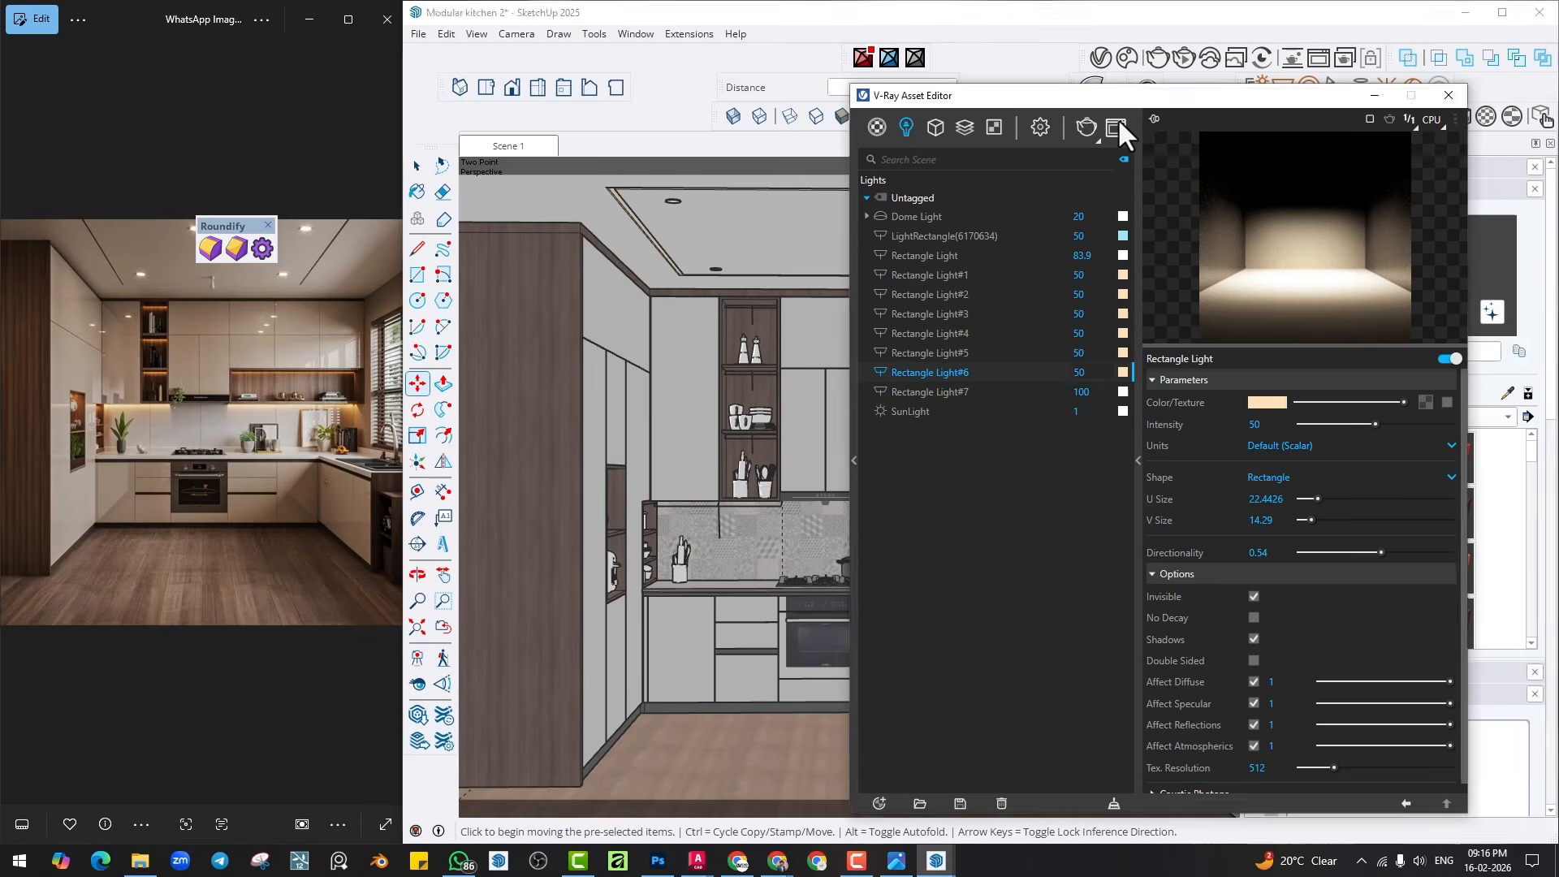
pyautogui.click(1116, 126)
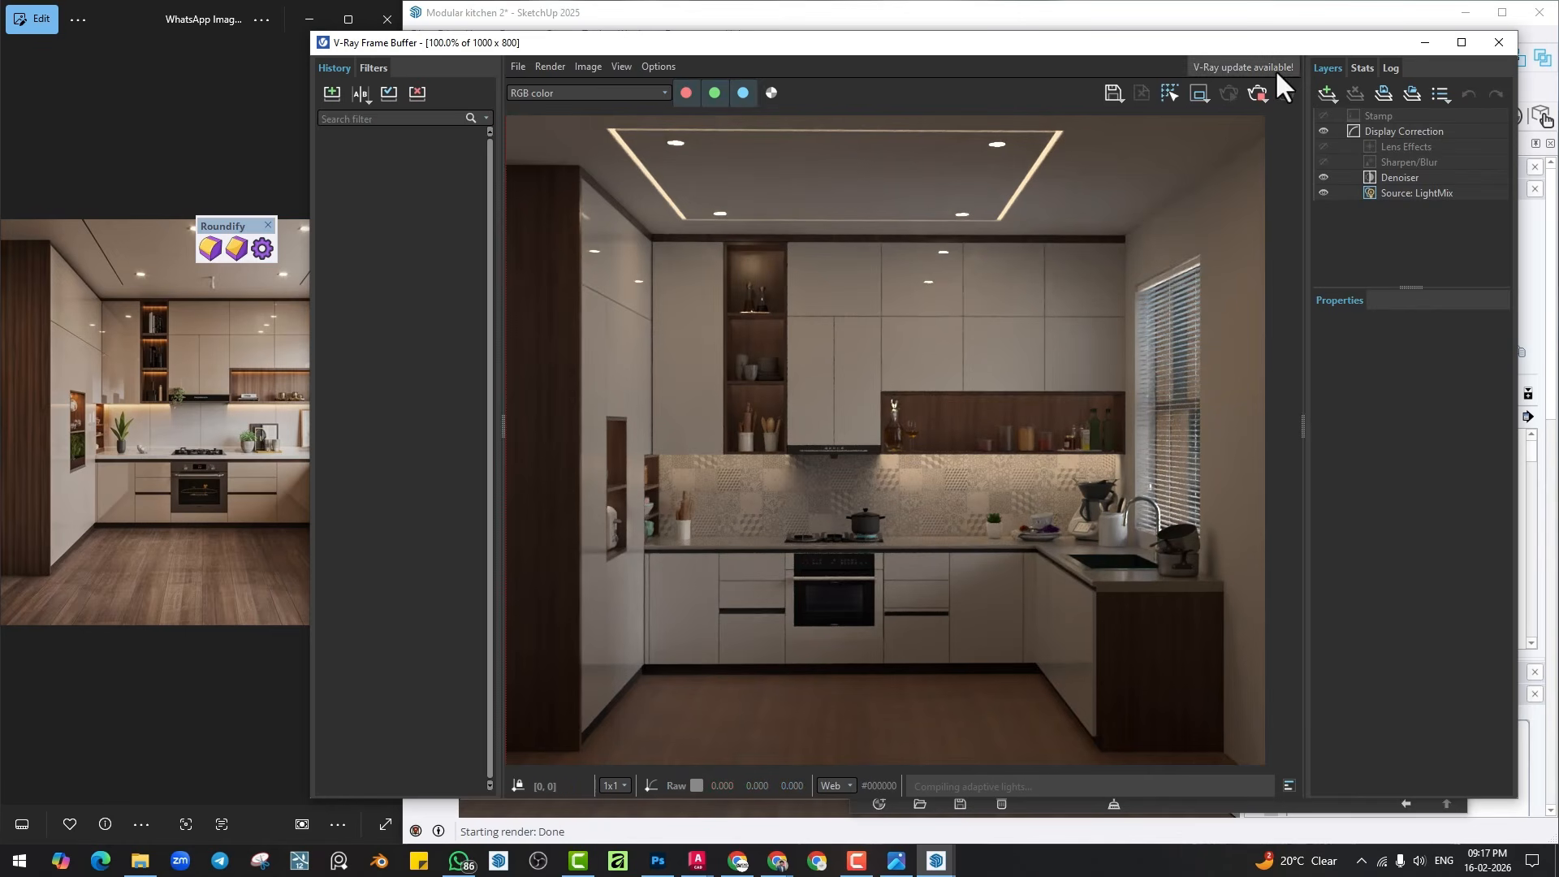
pyautogui.click(1498, 42)
# Delete the existing rectangle light under the top of the tall open shelf's uppermost compartment and close the asset editor.
pyautogui.press('space')
pyautogui.scroll(10, 794, 309)
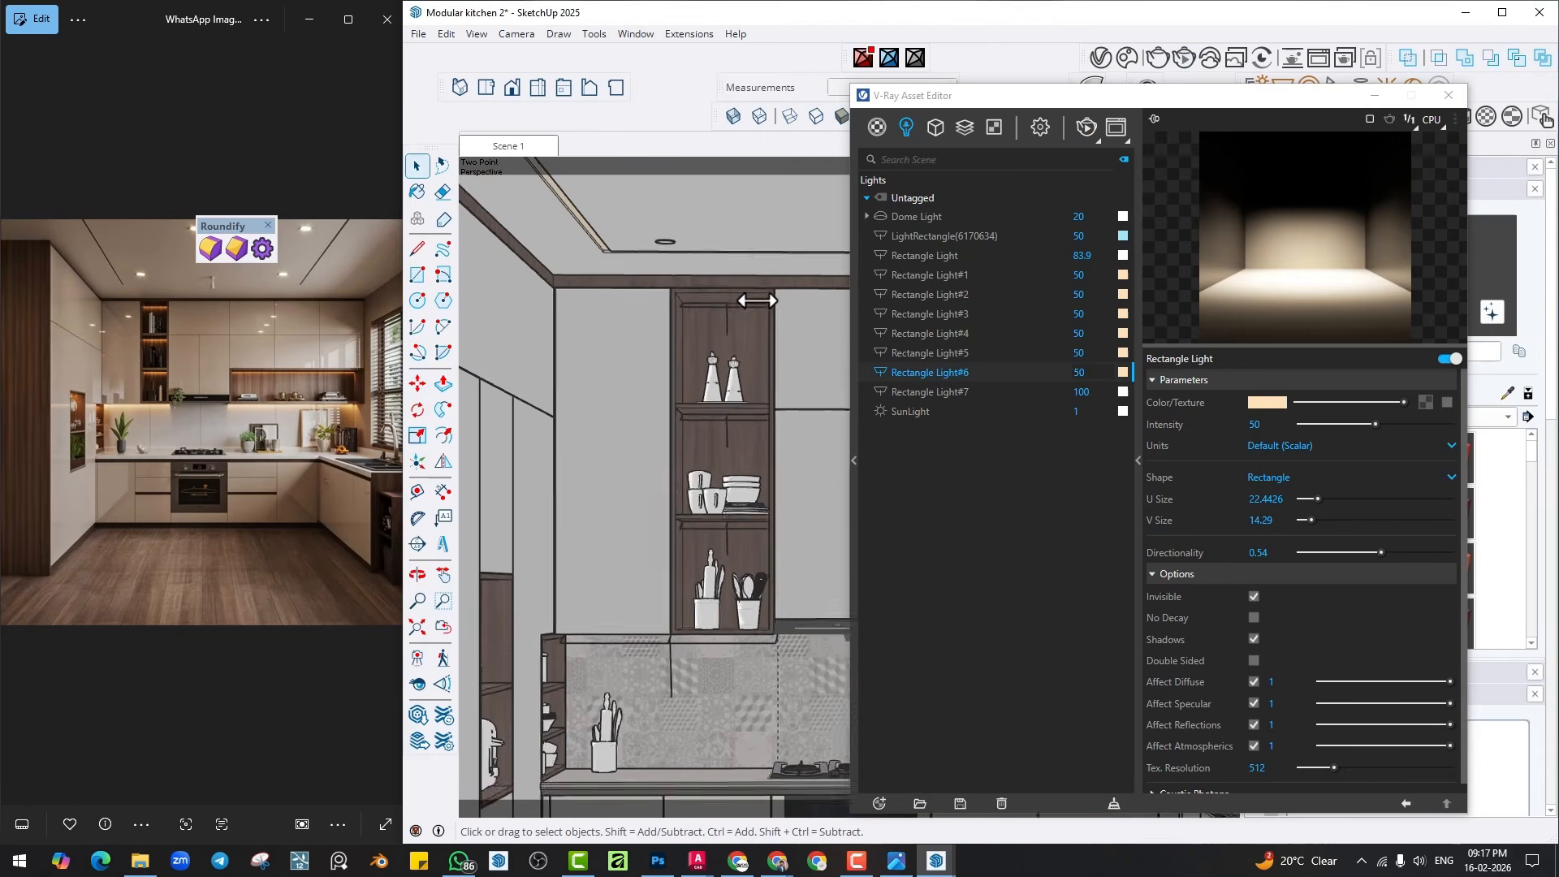
pyautogui.scroll(3, 761, 325)
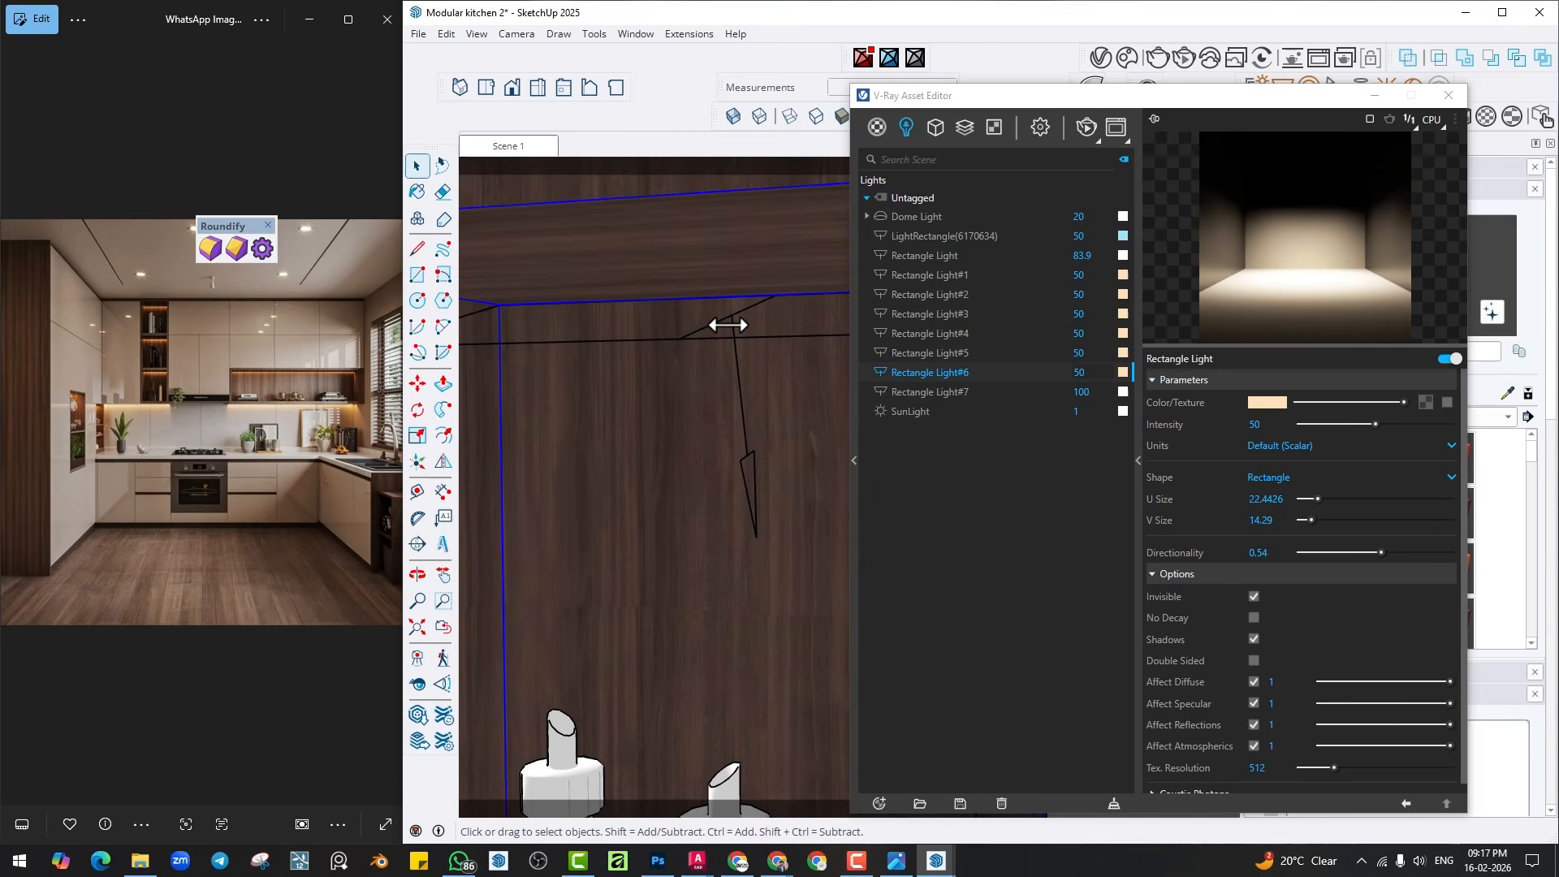
pyautogui.doubleClick(727, 320)
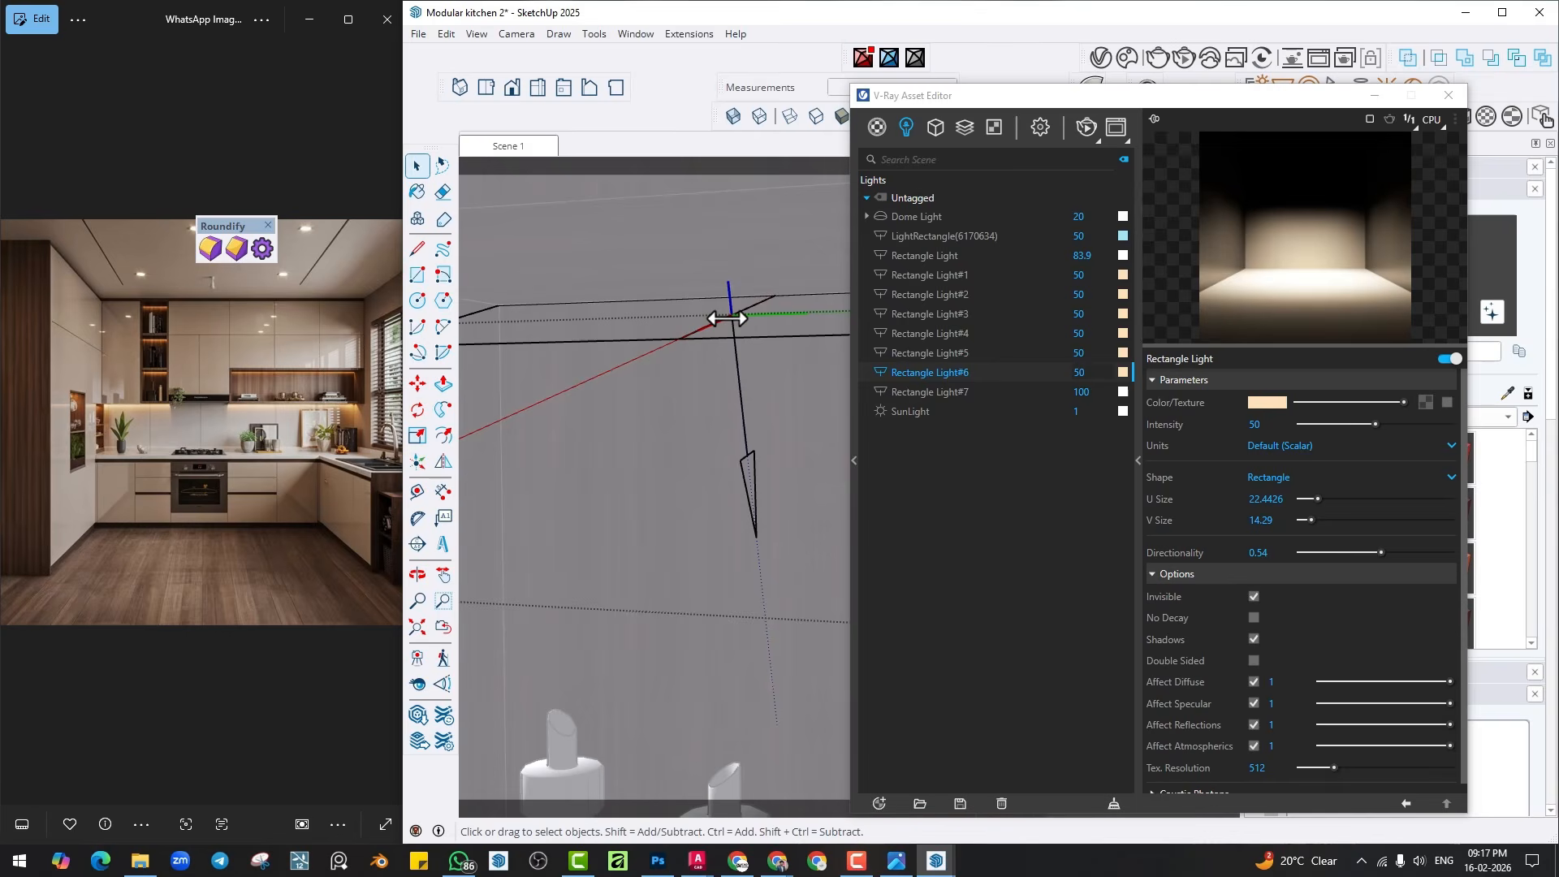
pyautogui.click(738, 396)
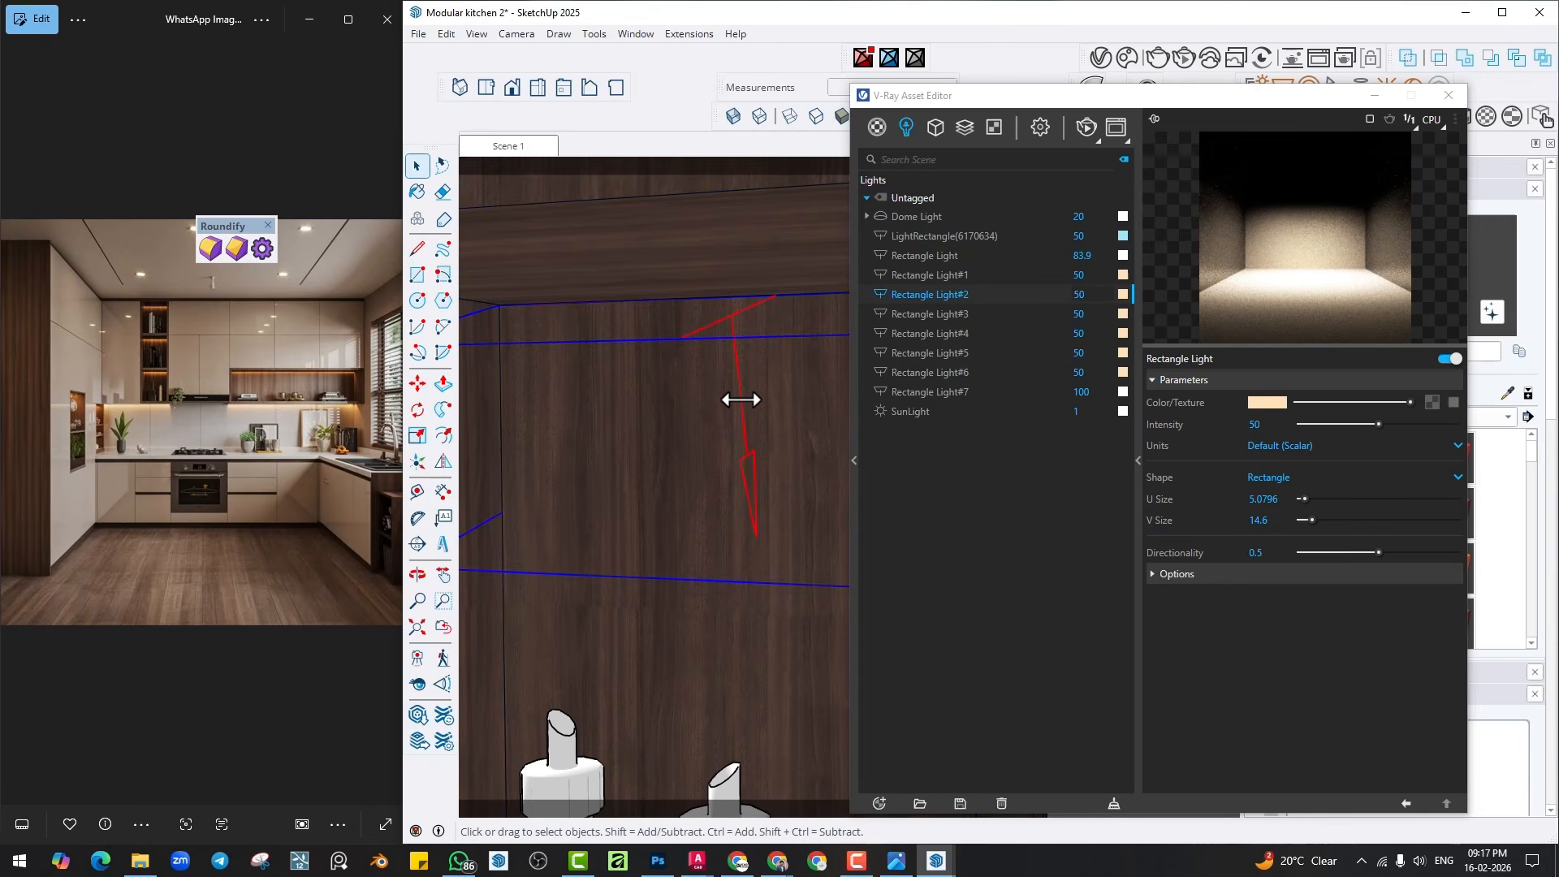
pyautogui.click(1447, 95)
# Draw a V-Ray rectangle light about 1.3 by 14.6 along the narrow strip at the top of the tall open shelf.
pyautogui.moveTo(788, 280); pyautogui.dragTo(1187, 76, button='middle')
pyautogui.click(1283, 87)
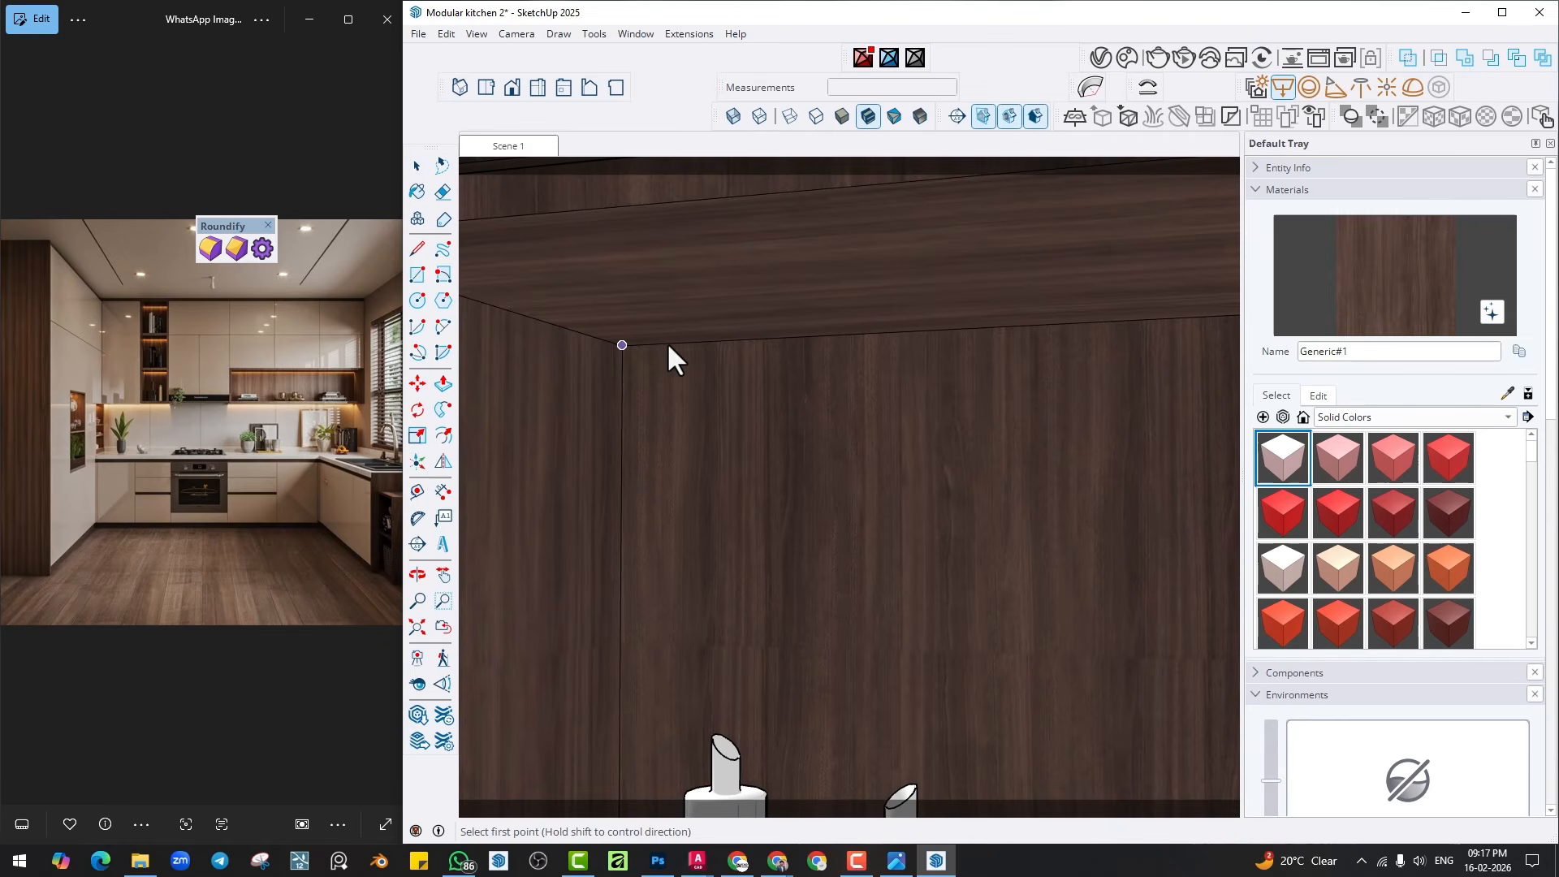
pyautogui.moveTo(667, 344); pyautogui.dragTo(956, 400, button='middle')
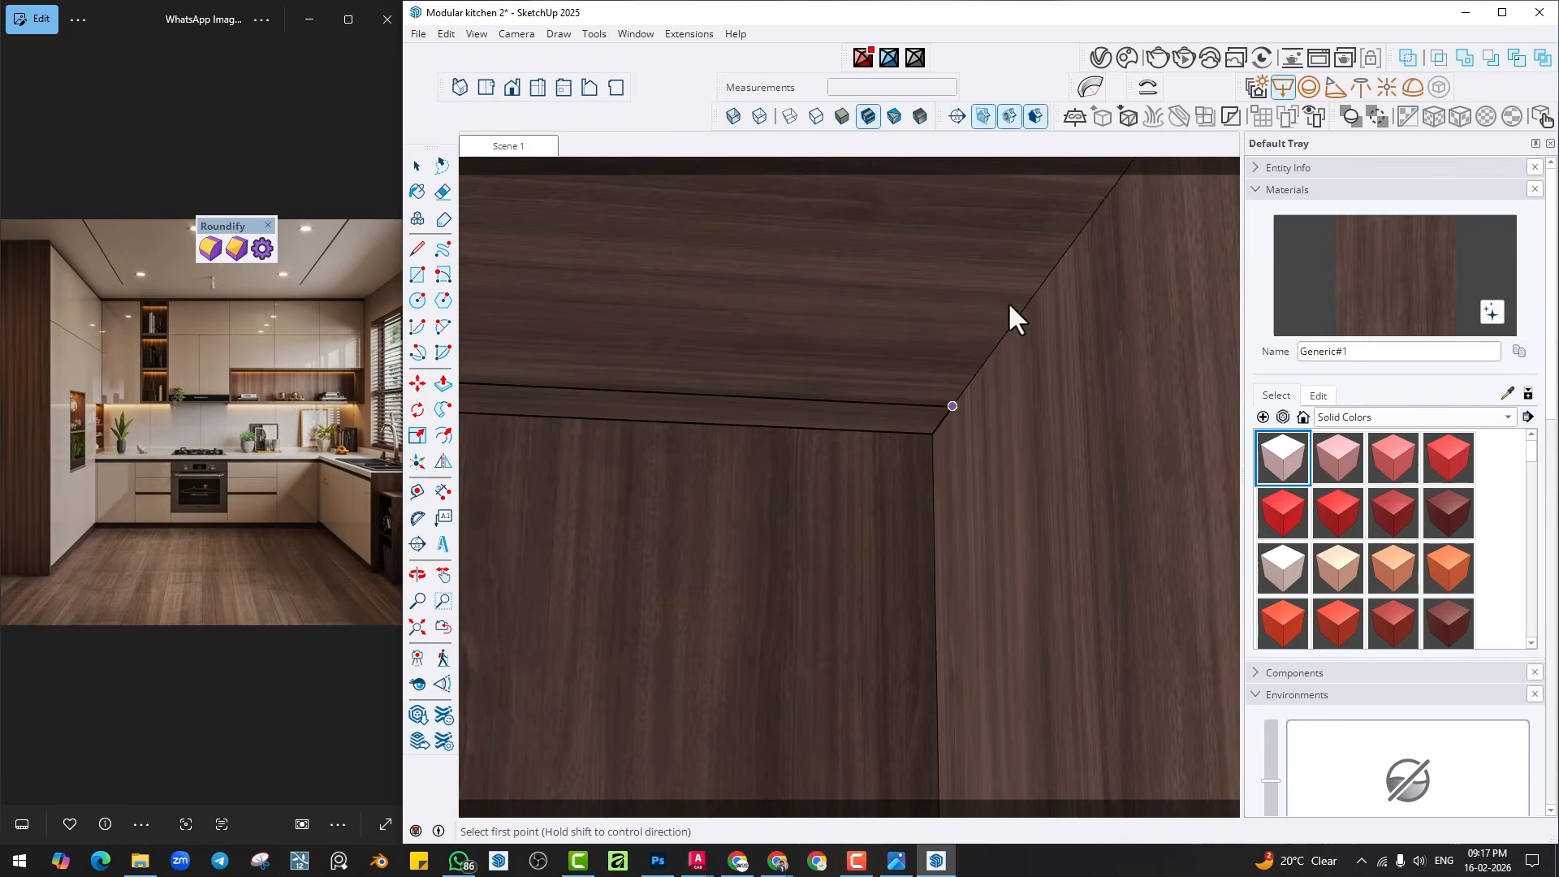
# Set the new shelf rectangle light's directionality to about 0.68 and its intensity to 100.
pyautogui.click(1100, 58)
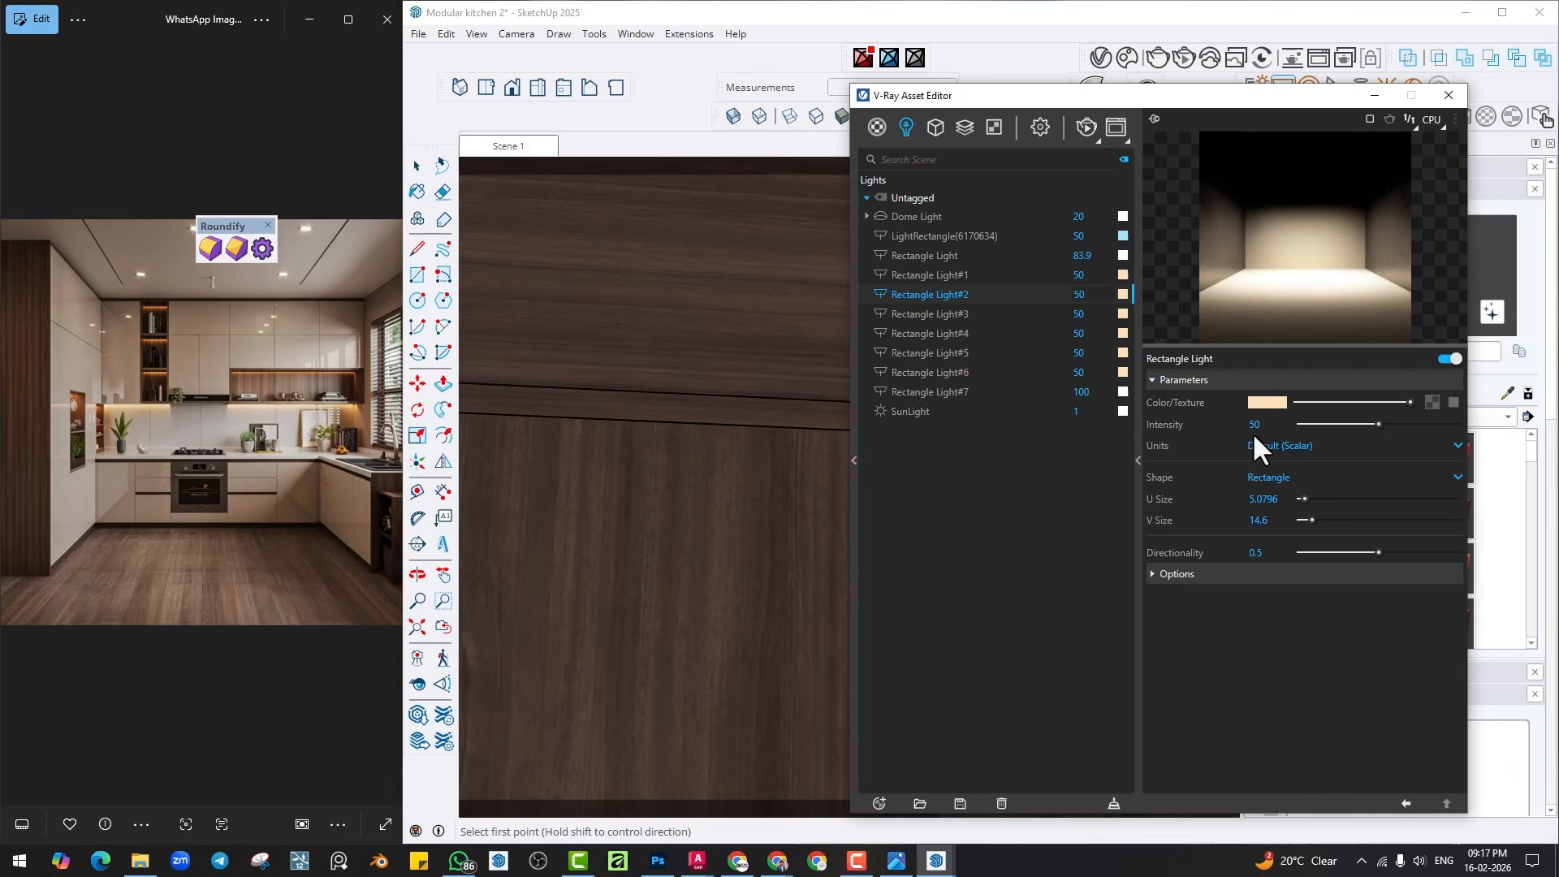
pyautogui.click(943, 412)
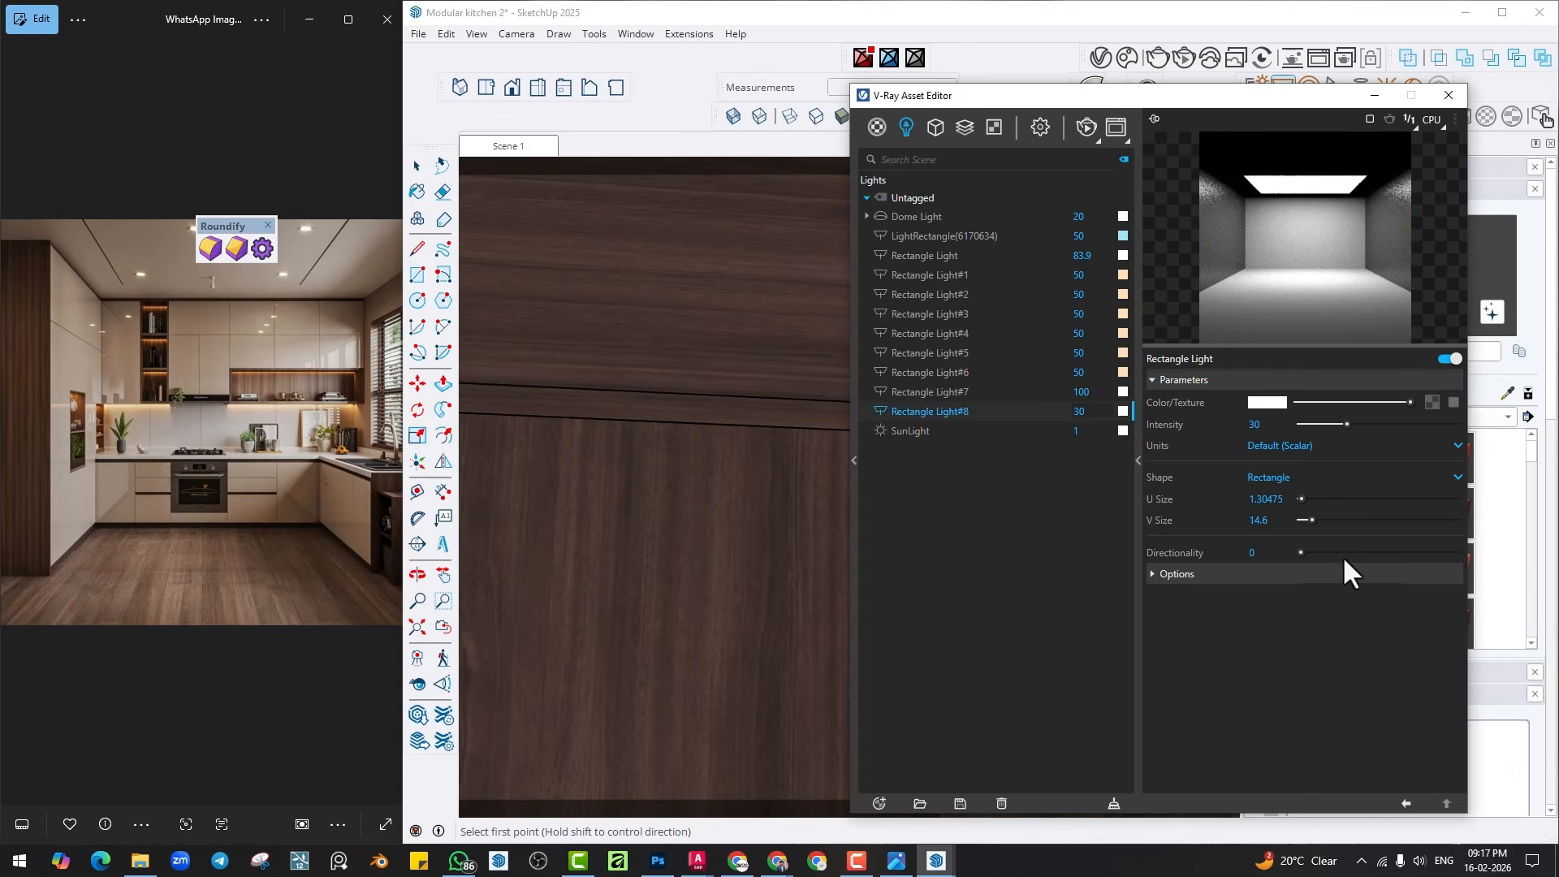
pyautogui.moveTo(1299, 550); pyautogui.dragTo(1408, 552)
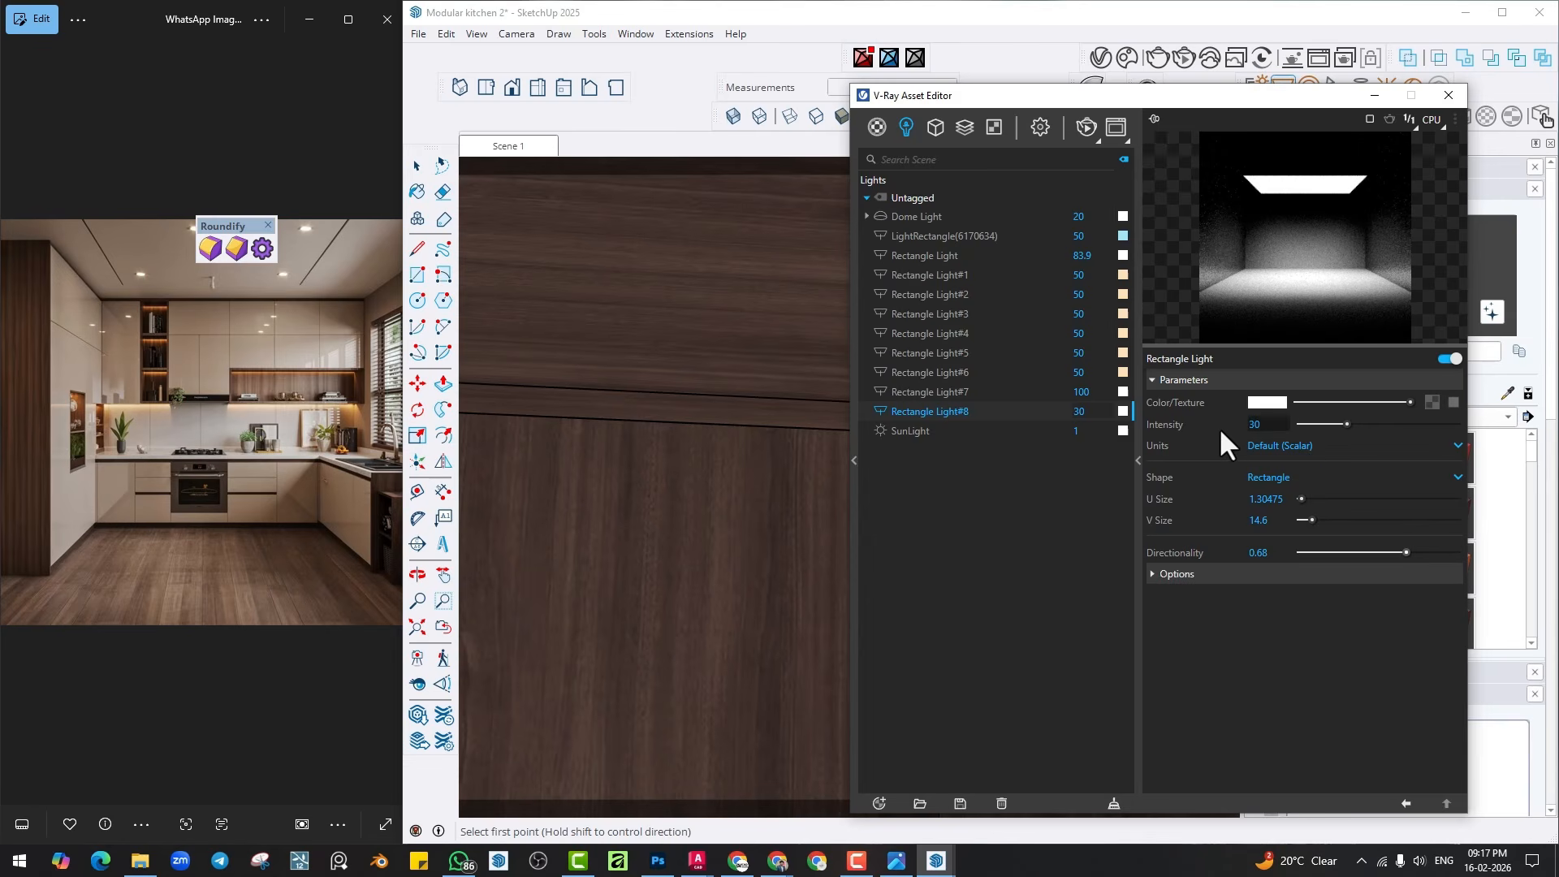
pyautogui.doubleClick(1254, 424)
pyautogui.write('100')
# Give the new shelf light a warm color of about 4643 K, expand its options and close the asset editor.
pyautogui.click(1281, 403)
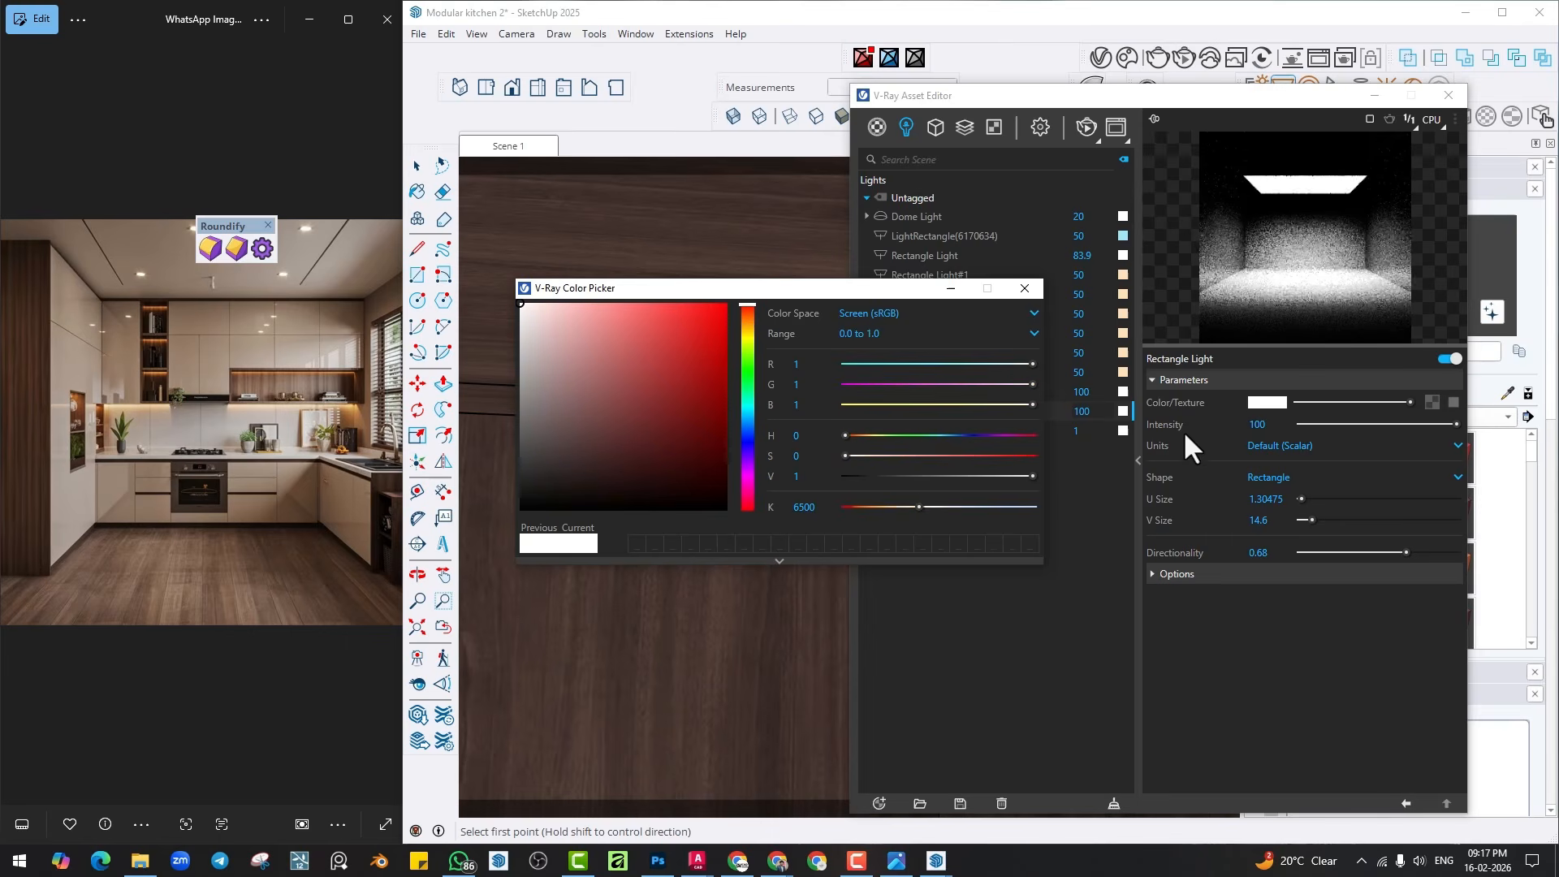
pyautogui.write('4500')
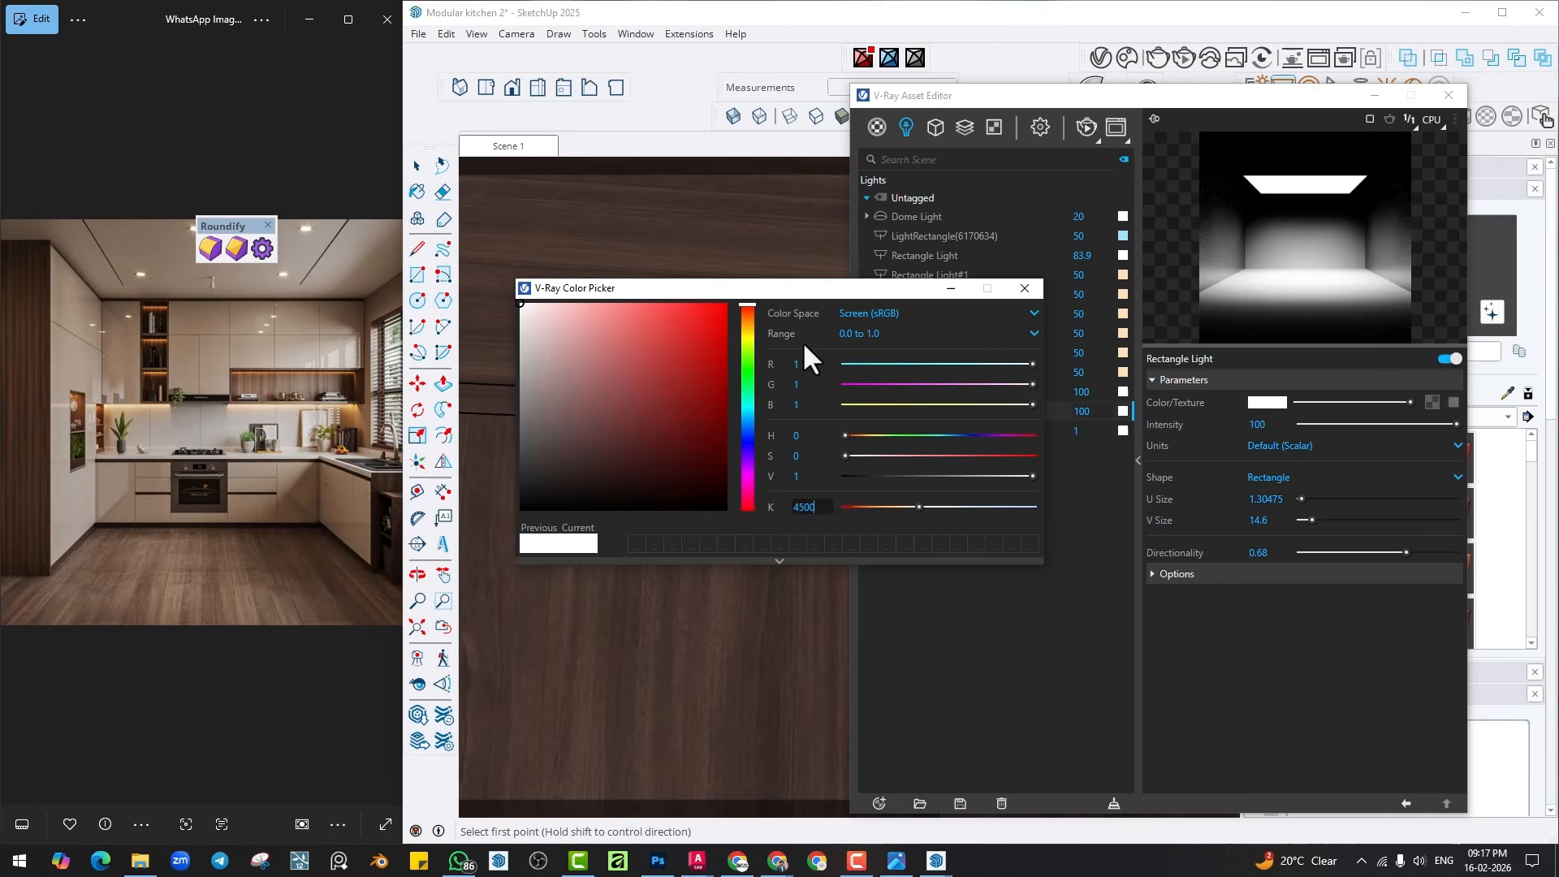
pyautogui.press('Return')
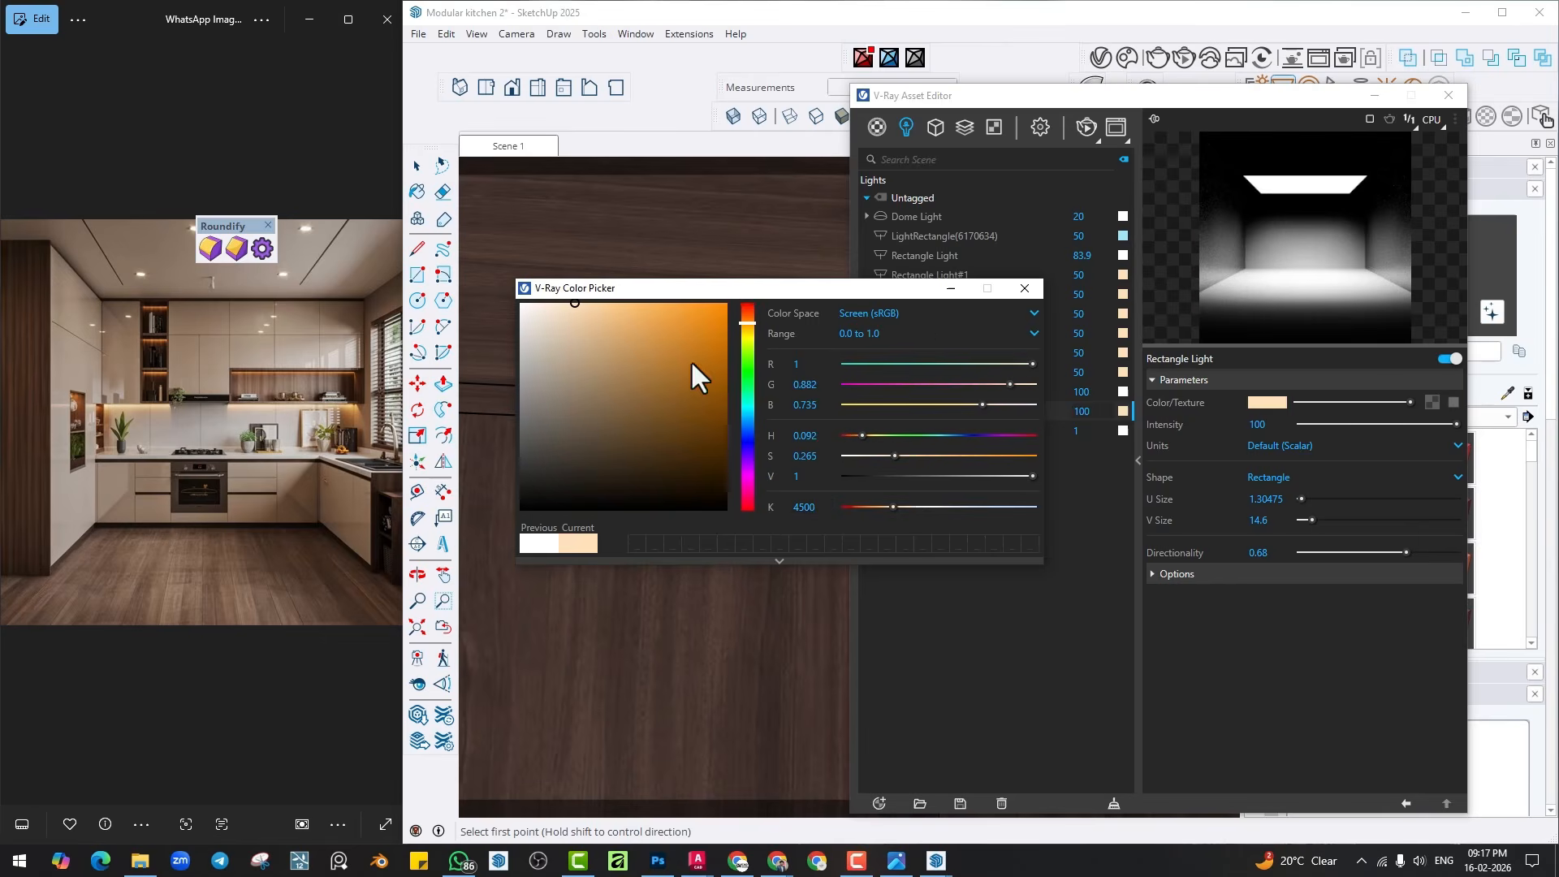
pyautogui.click(892, 507)
pyautogui.moveTo(892, 506); pyautogui.dragTo(893, 507)
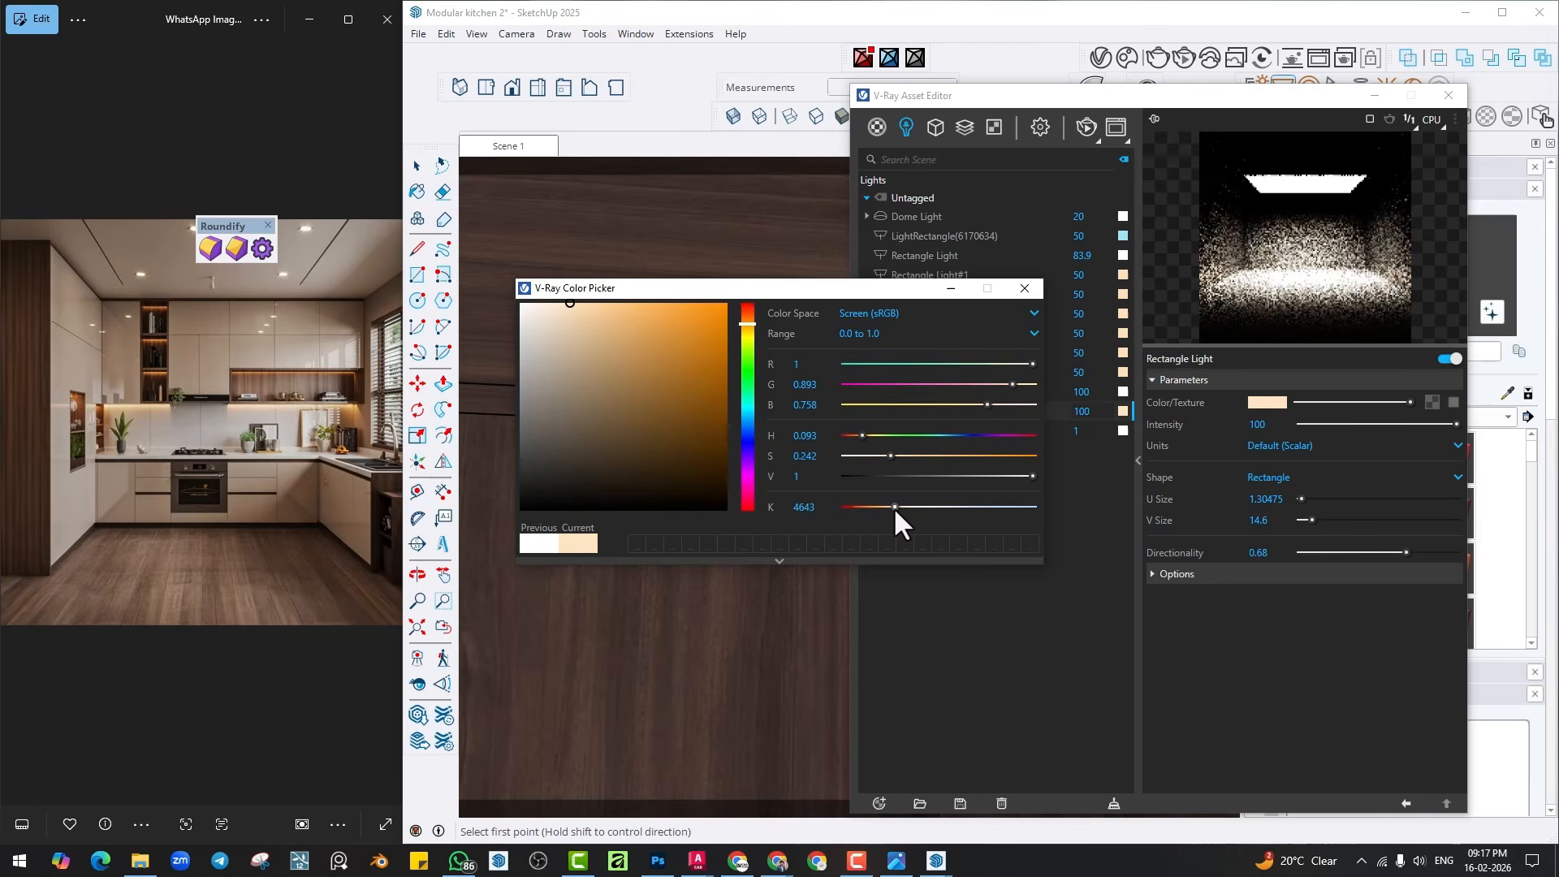
pyautogui.click(1024, 288)
pyautogui.click(1198, 575)
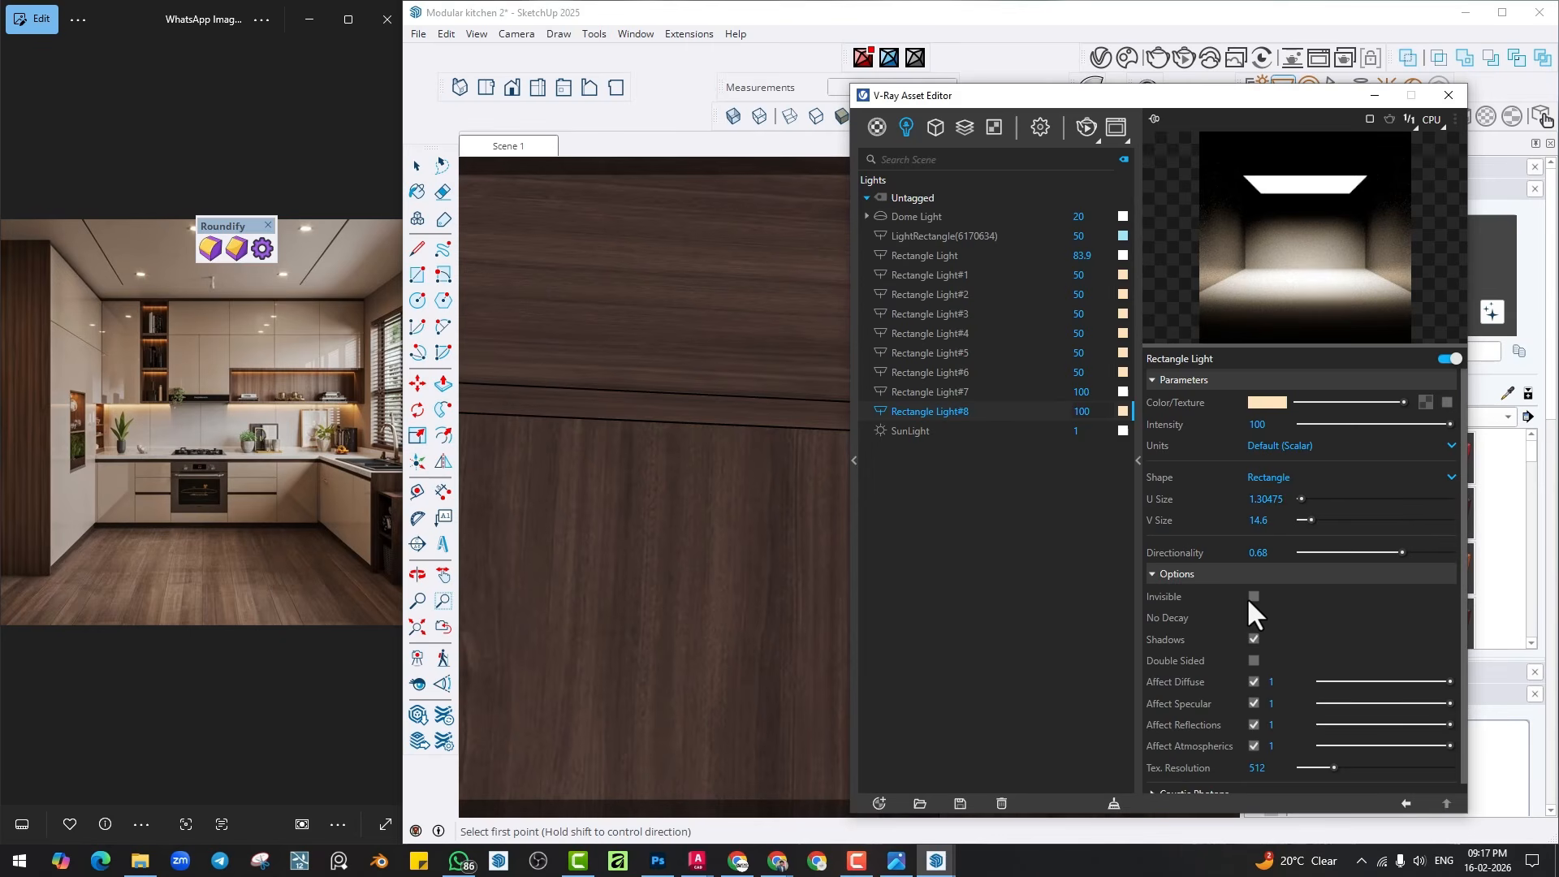
pyautogui.click(1447, 95)
# Restore the Scene 1 camera view, start a V-Ray render, stop it and prepare to restart rendering.
pyautogui.click(537, 148)
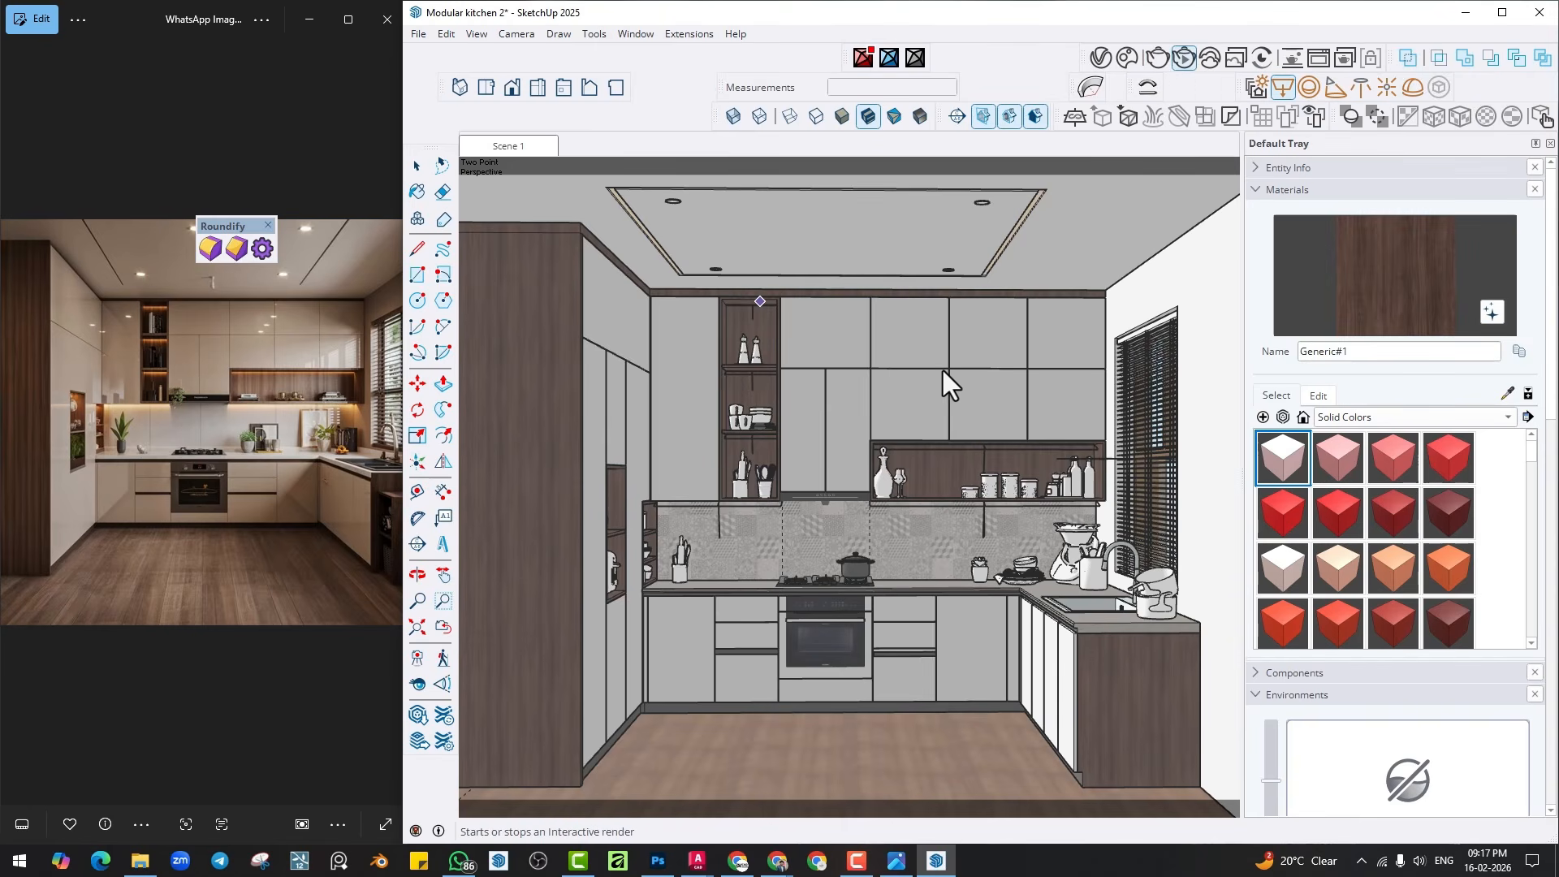
pyautogui.click(1541, 114)
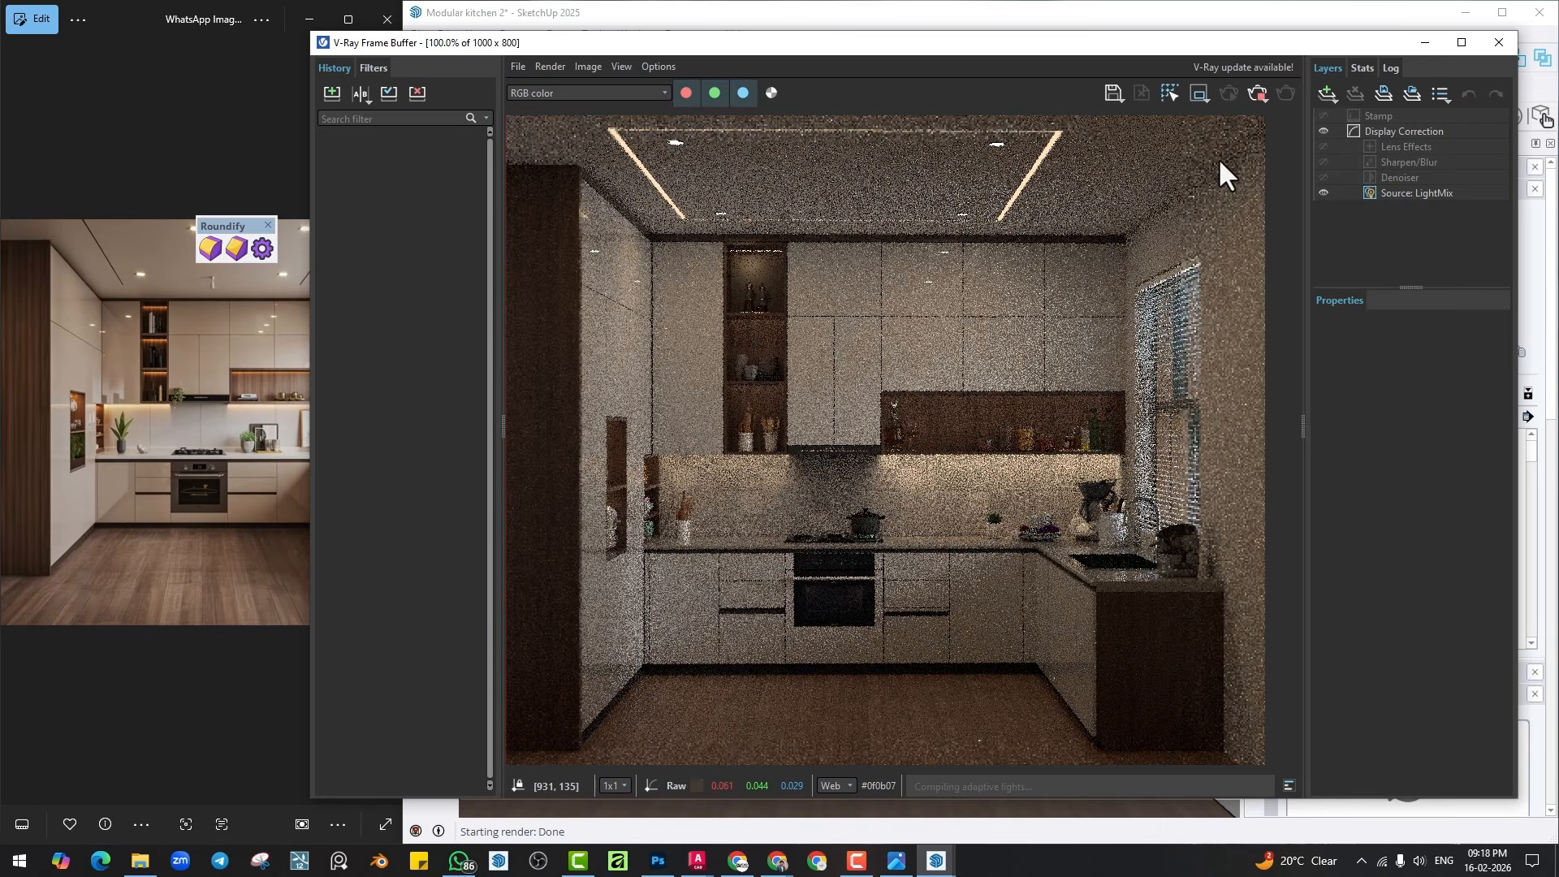
pyautogui.click(1253, 92)
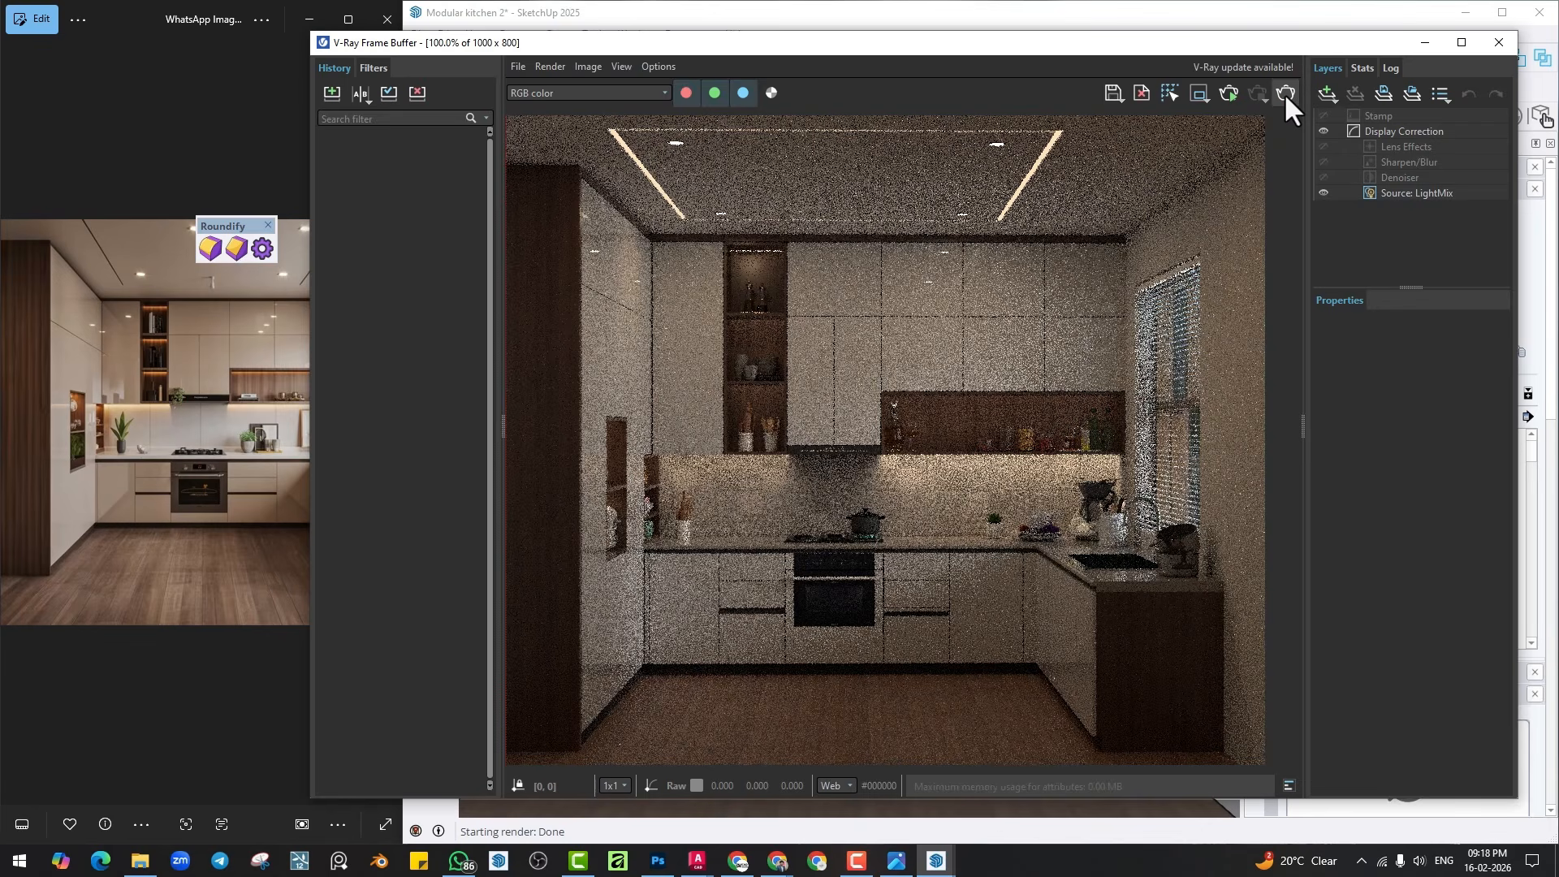
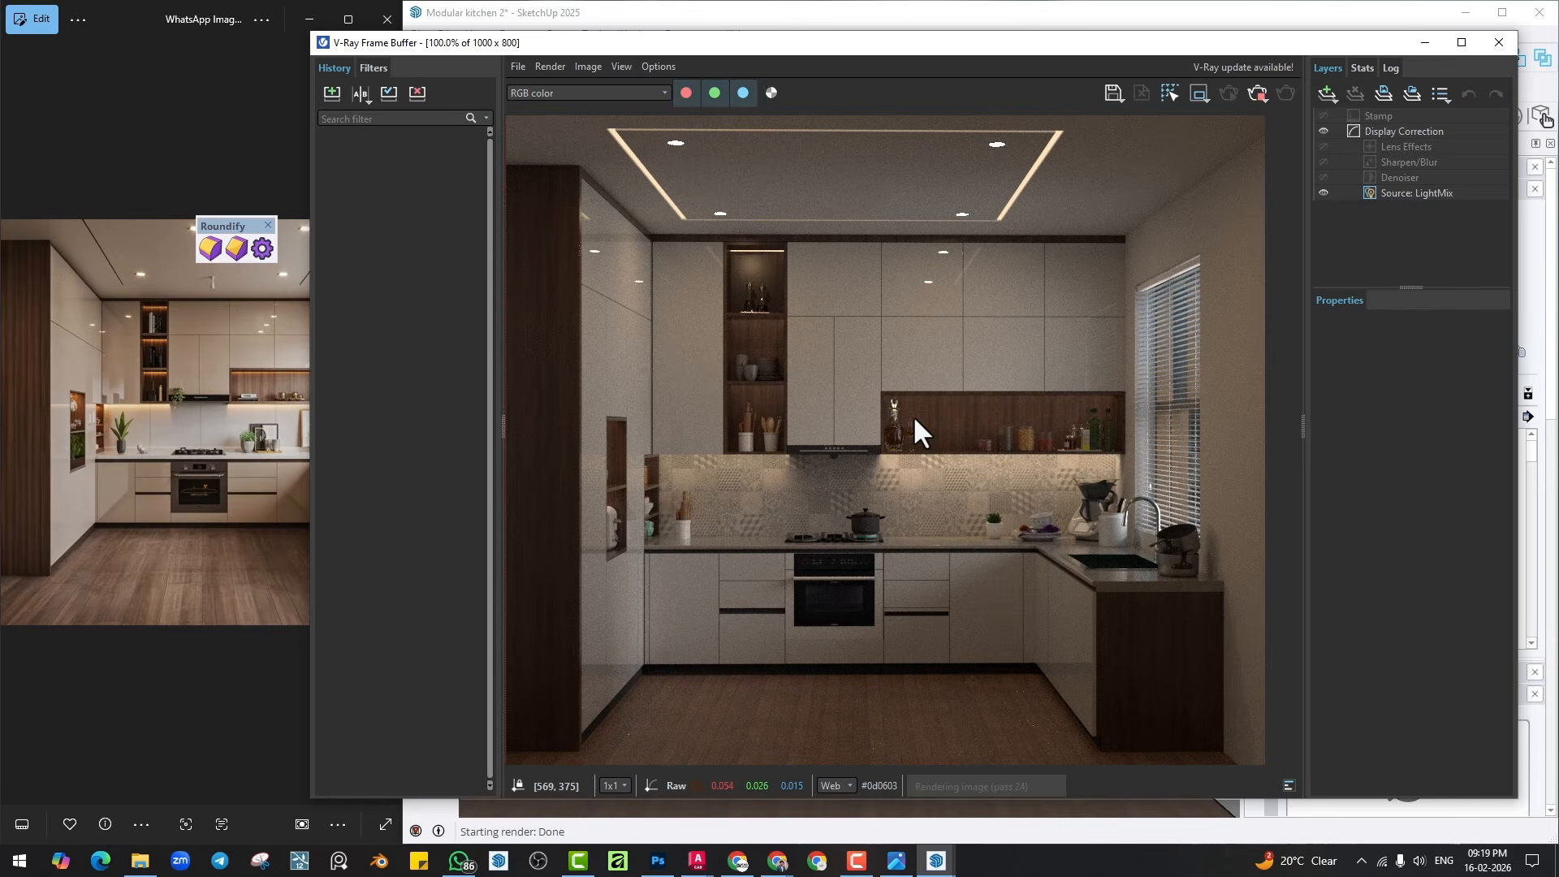
# Widen and reposition the V-Ray frame buffer window to inspect the whole kitchen render.
pyautogui.scroll(-1, 786, 300)
pyautogui.scroll(1, 787, 299)
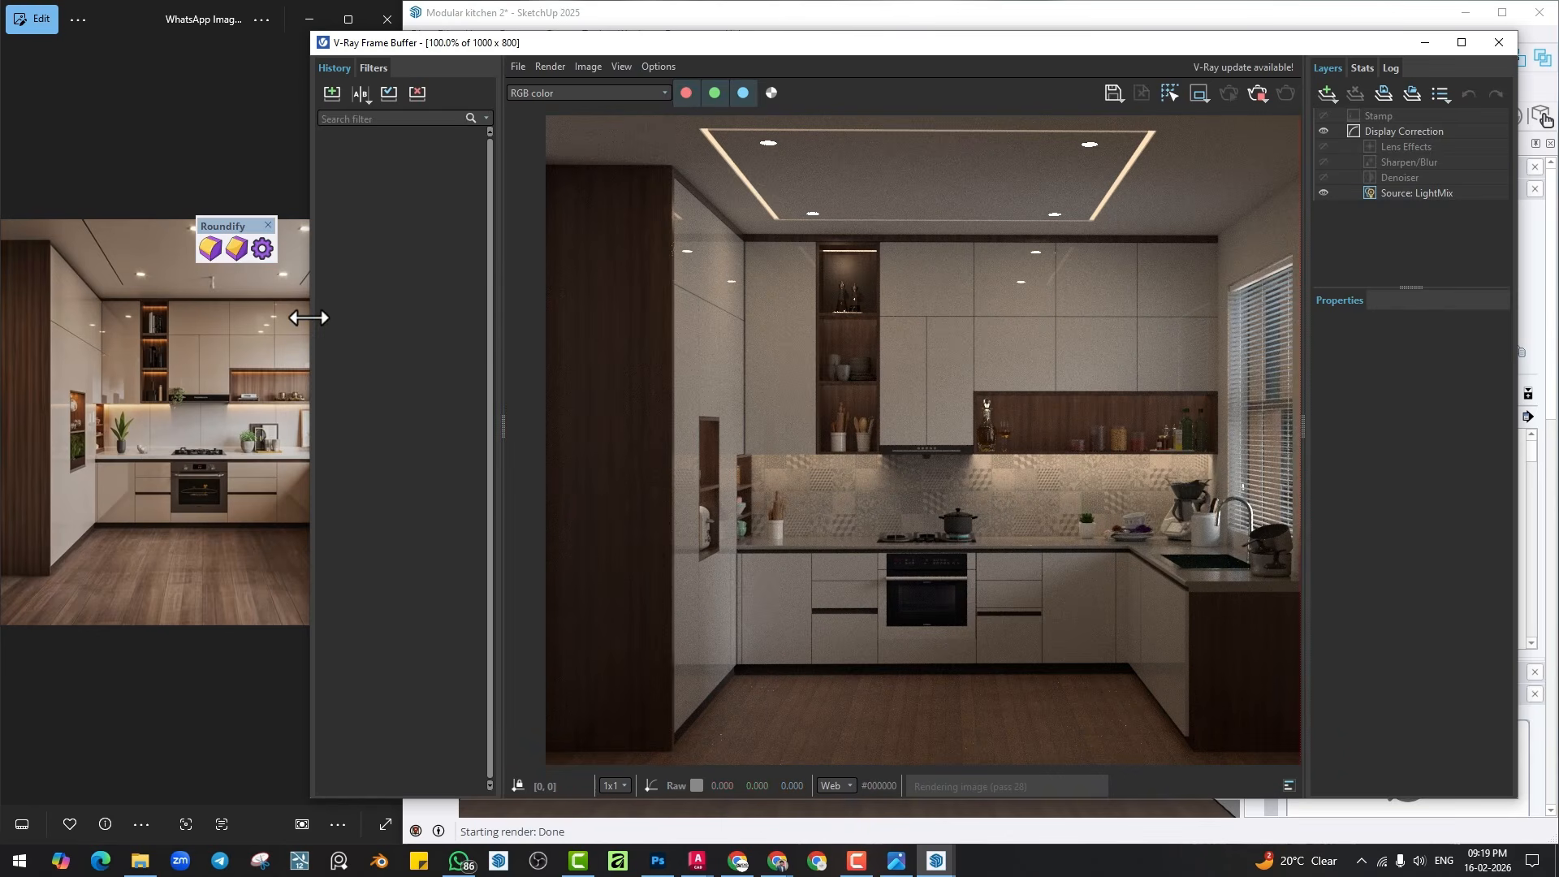
pyautogui.moveTo(311, 320); pyautogui.dragTo(186, 320)
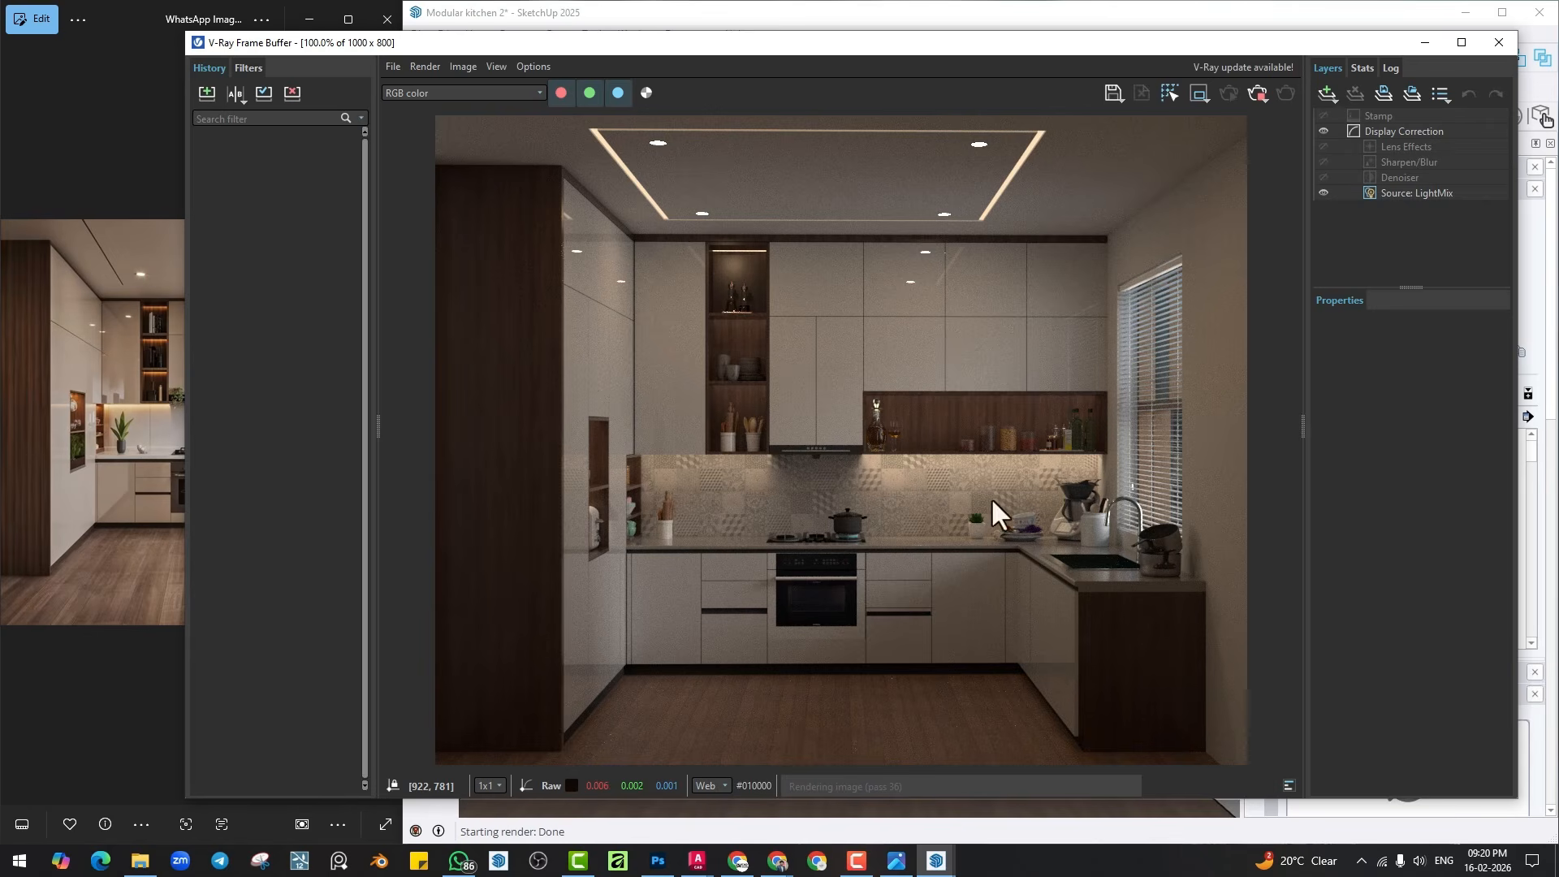
pyautogui.moveTo(570, 42)
pyautogui.mouseDown()
pyautogui.moveTo(670, 84)
pyautogui.moveTo(905, 81)
pyautogui.moveTo(422, 107)
pyautogui.moveTo(477, 84)
pyautogui.mouseUp()
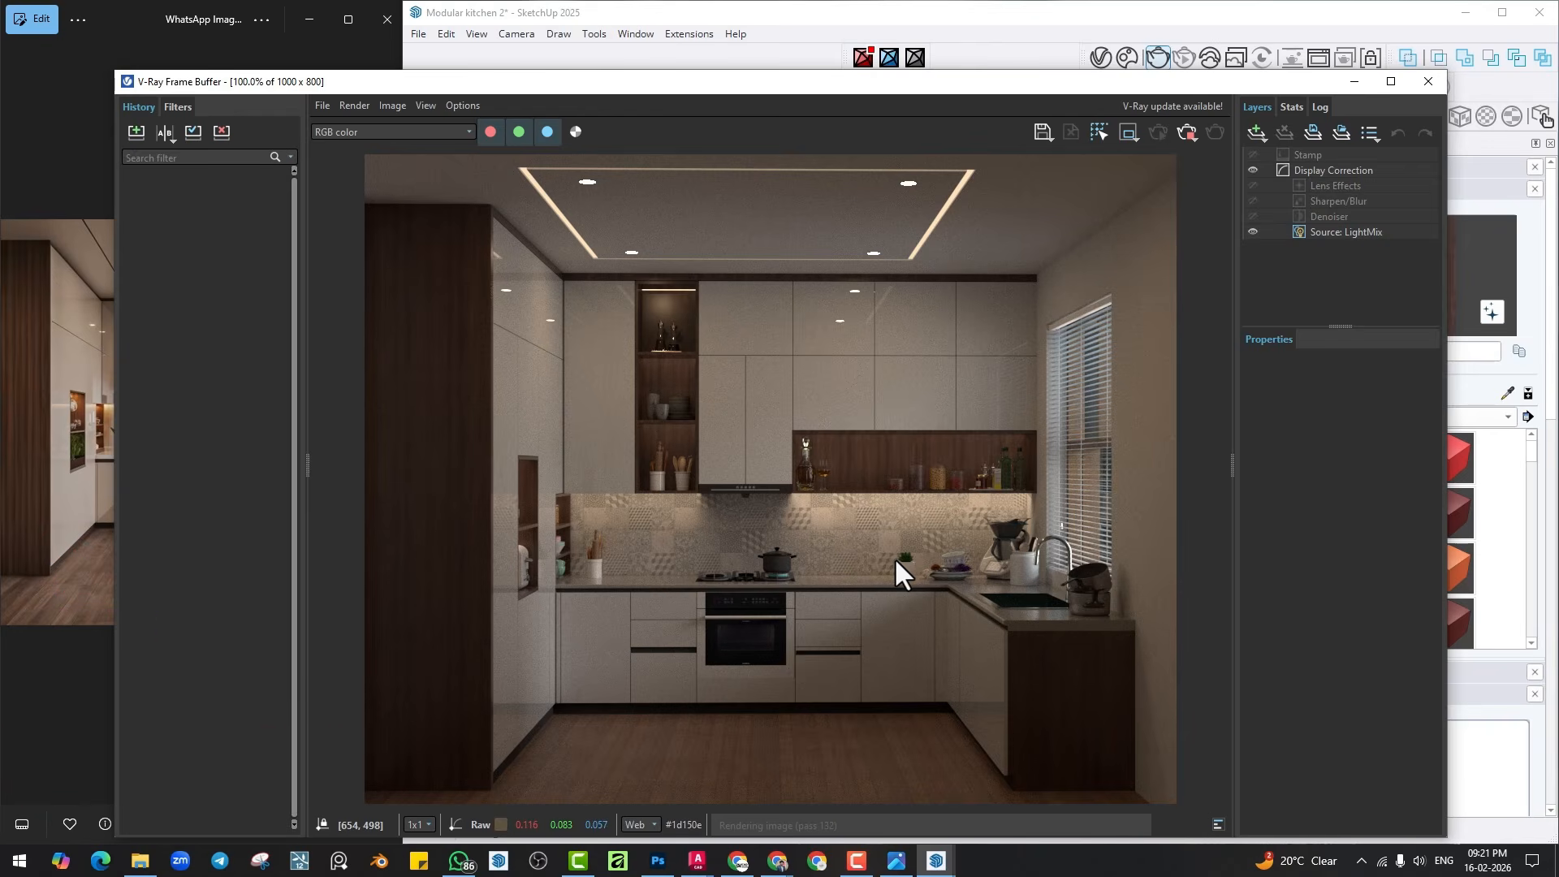
# Open the Fairy Wood laminate photo from the WhatsApp group chat, then open ChatGPT in a new Chrome tab.
pyautogui.click(457, 859)
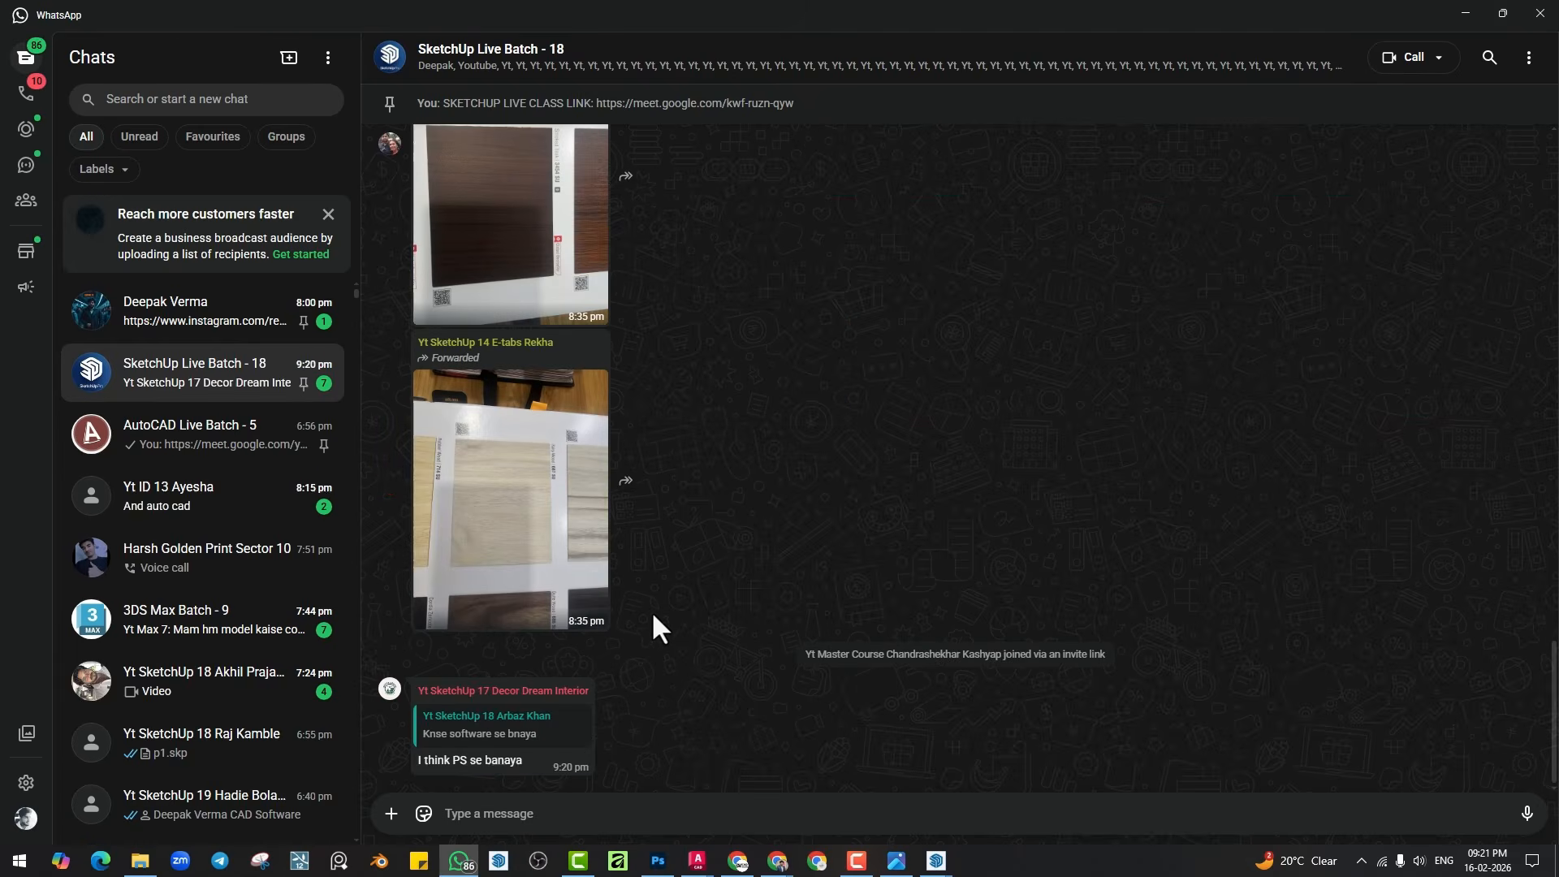
pyautogui.click(547, 532)
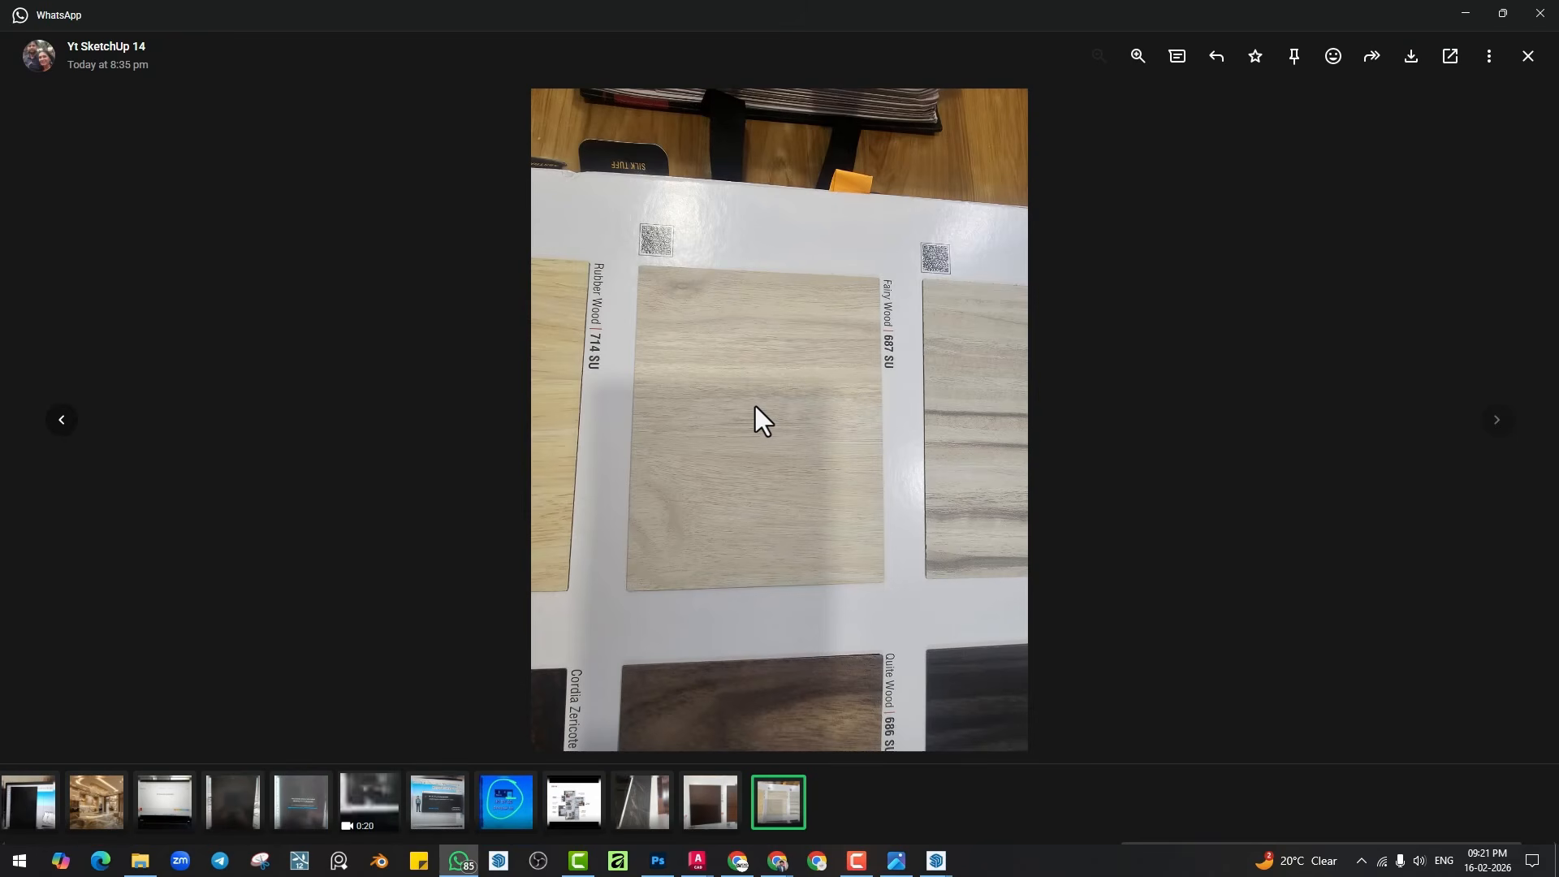
pyautogui.moveTo(736, 857)
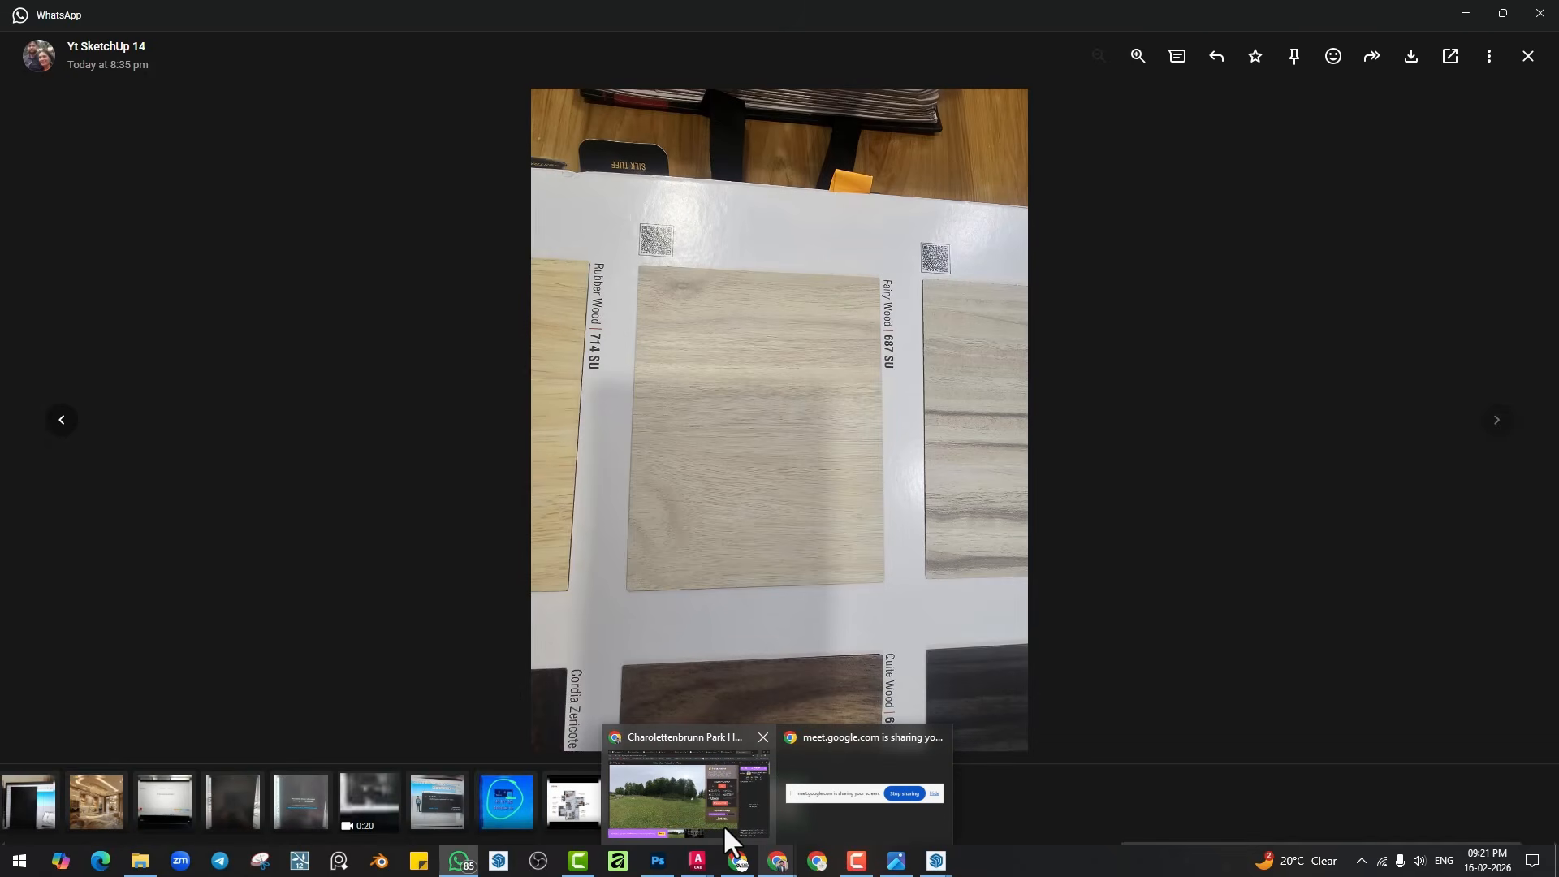
pyautogui.click(718, 821)
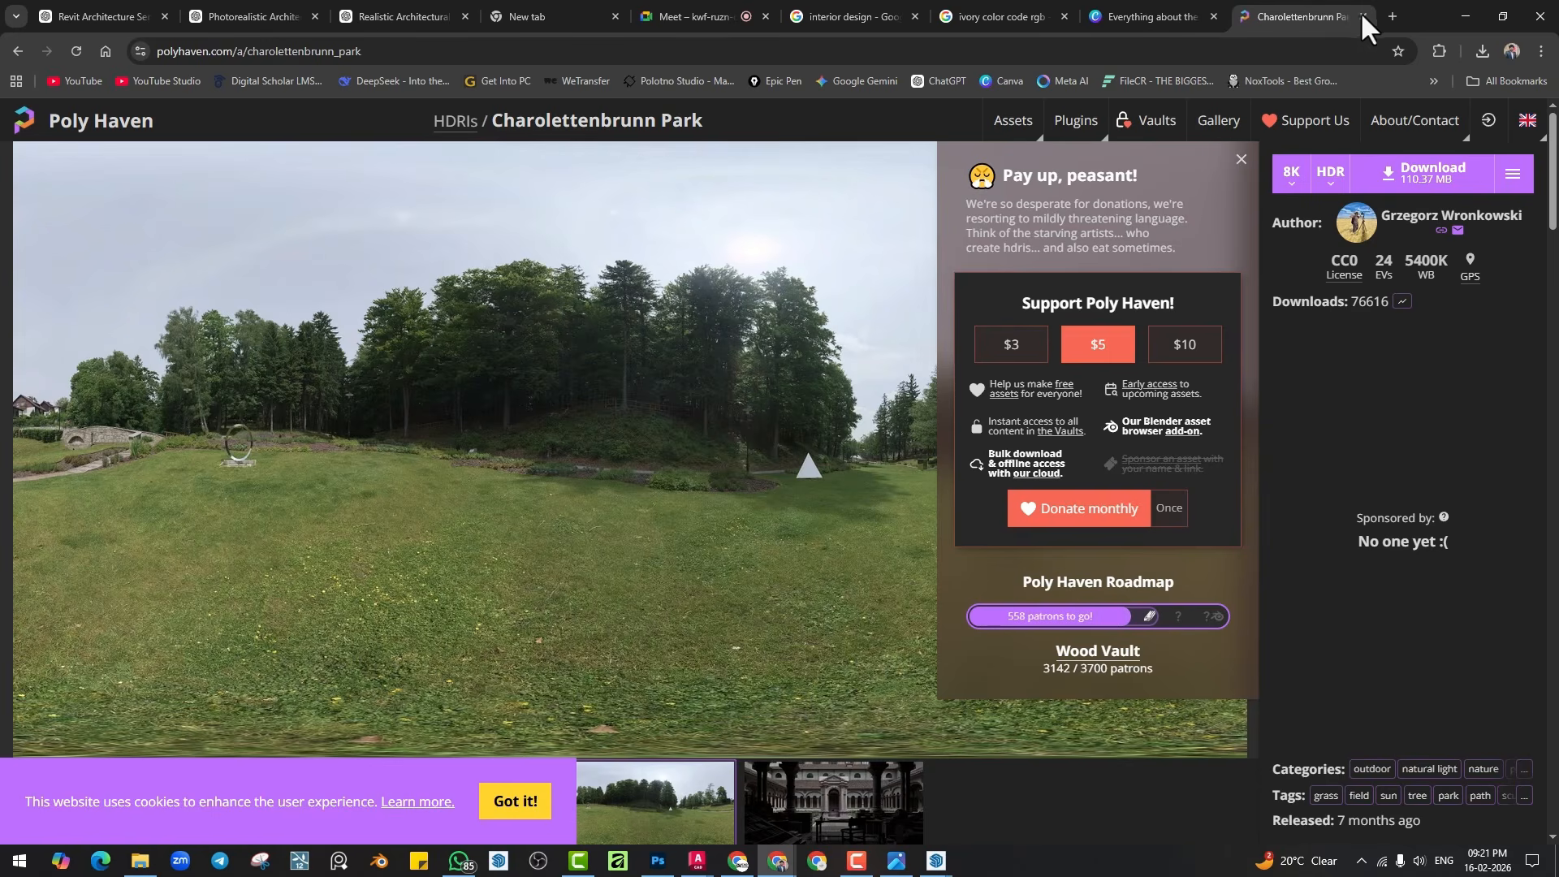
pyautogui.click(1394, 16)
pyautogui.click(926, 81)
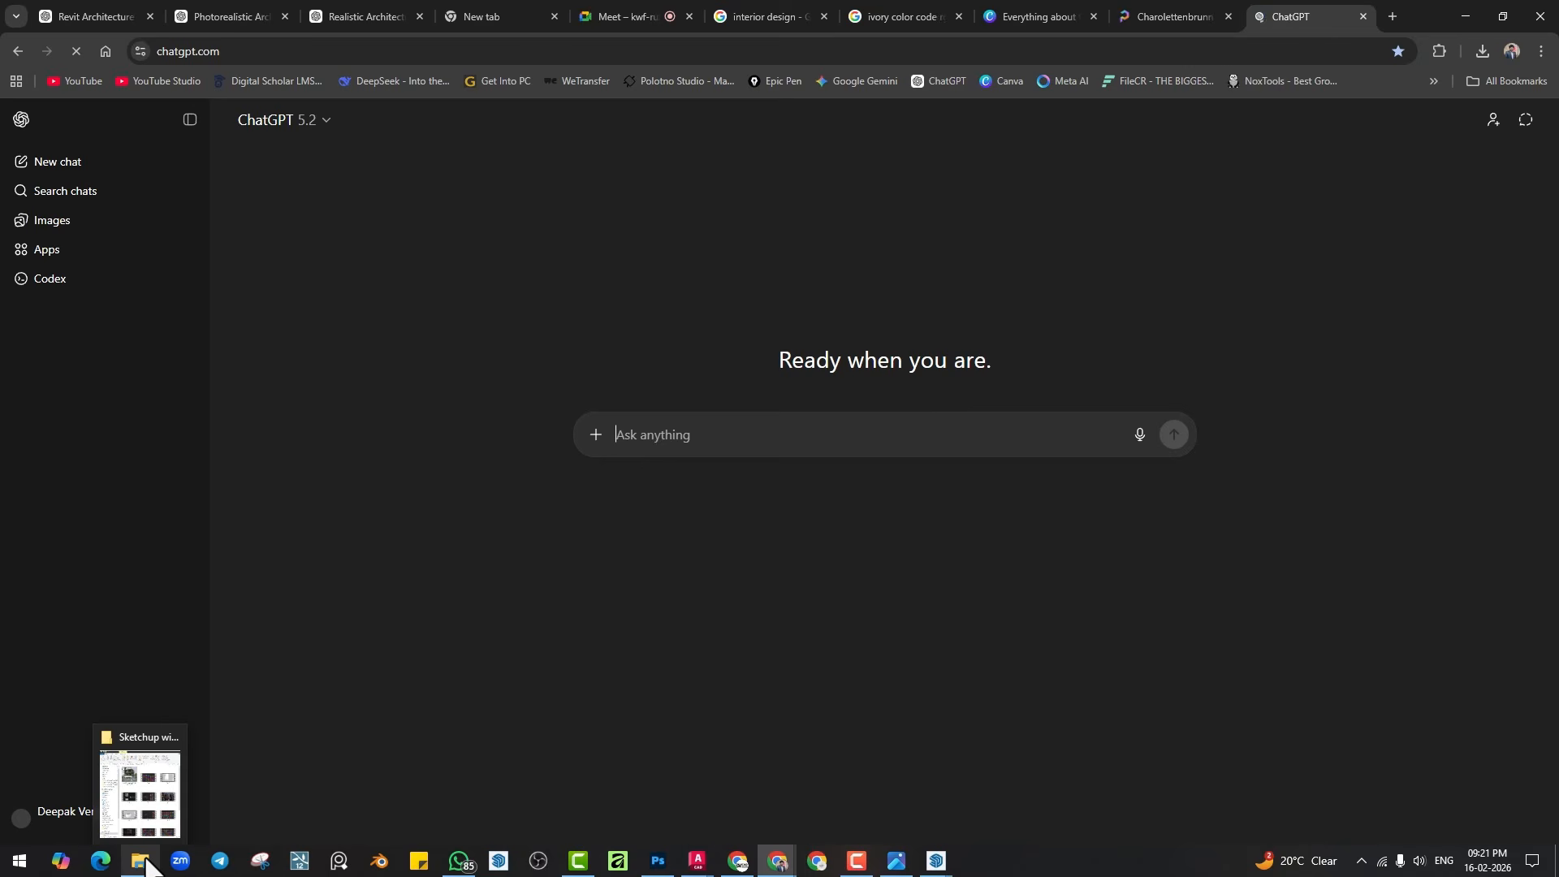
# Return to the laminate photo in WhatsApp and save it as a JPEG file in Downloads.
pyautogui.click(152, 859)
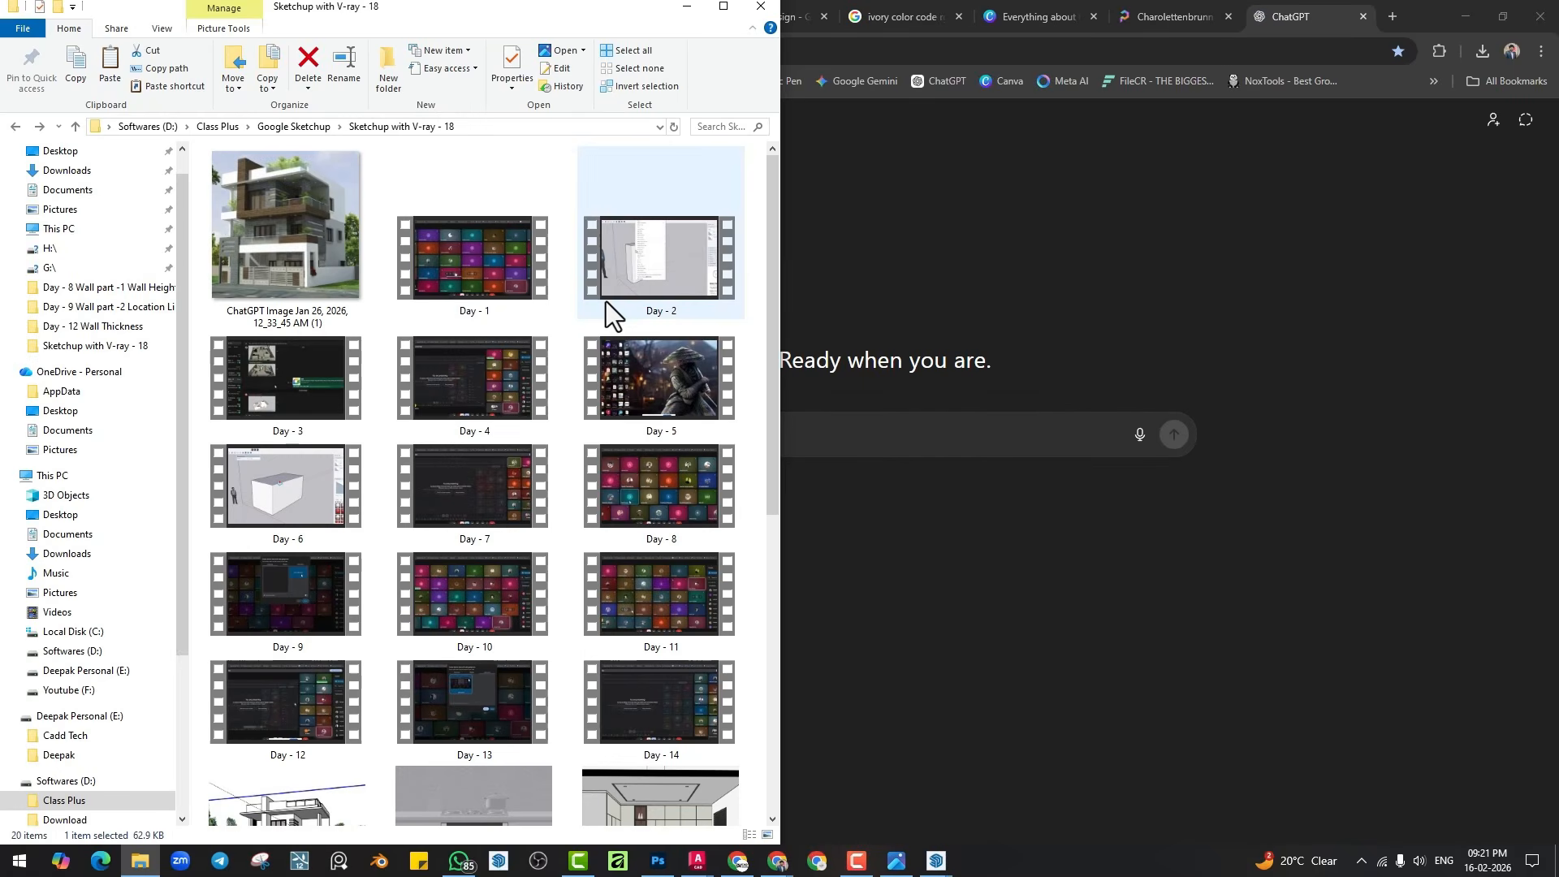
pyautogui.click(467, 788)
pyautogui.rightClick(737, 391)
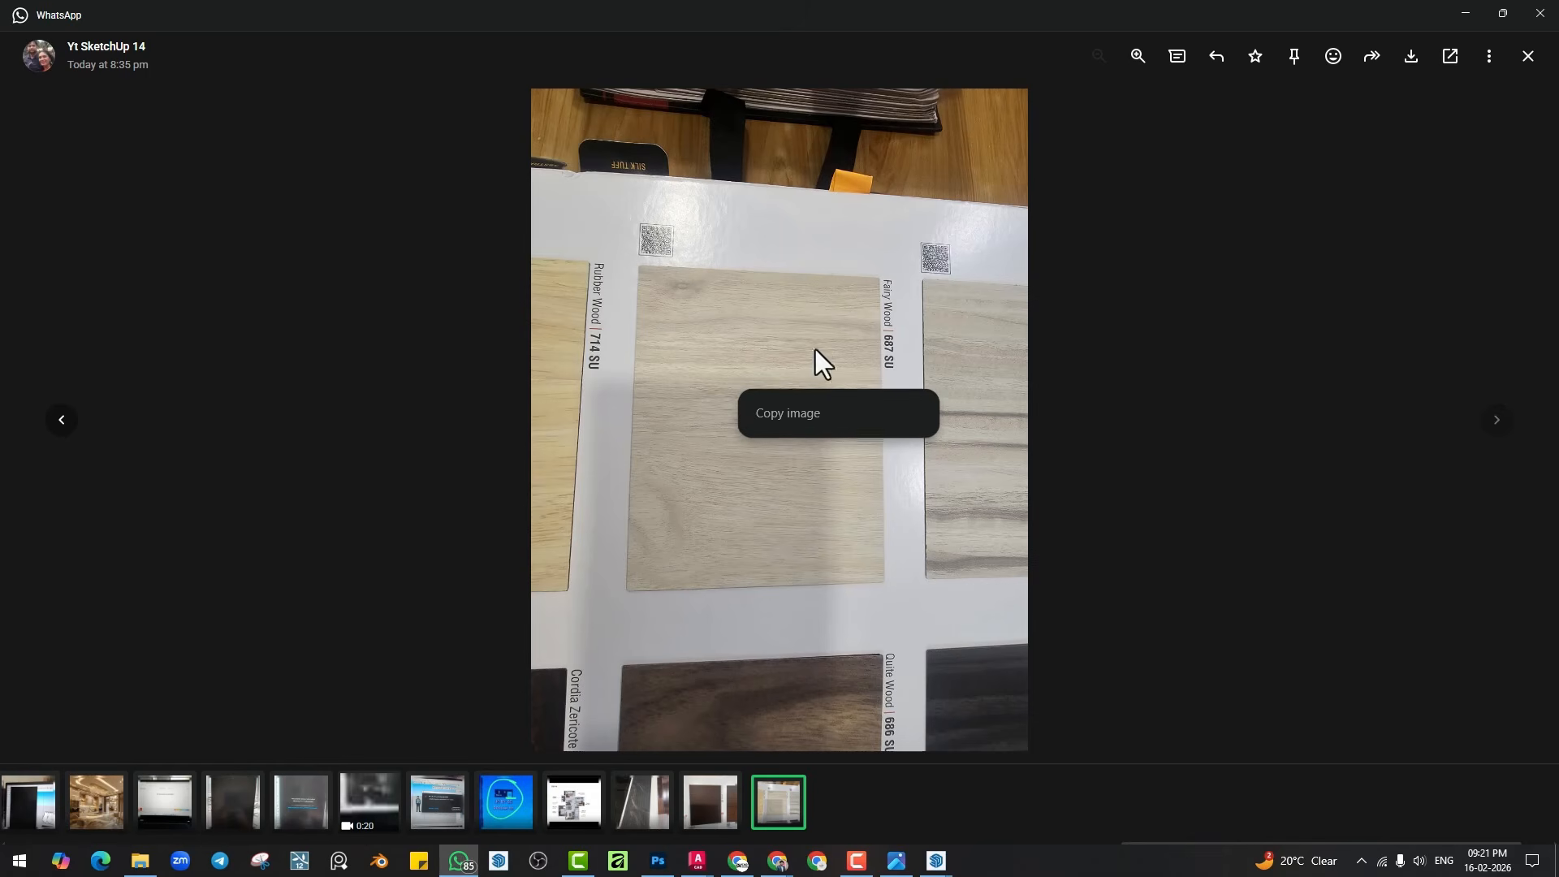
pyautogui.click(1412, 55)
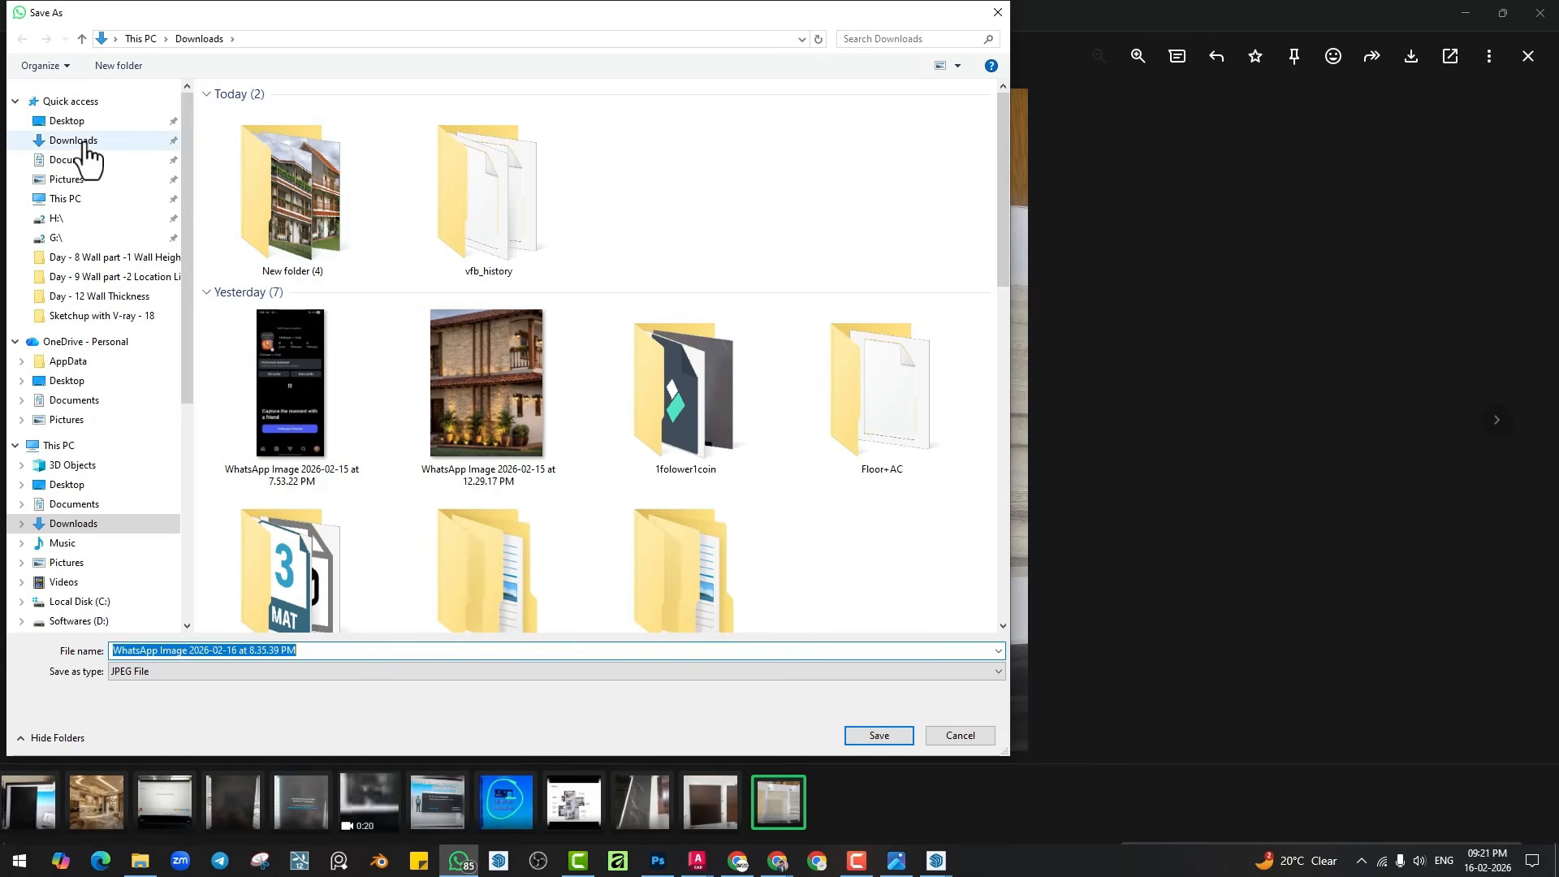
pyautogui.press('Return')
# Switch back to ChatGPT in Chrome and attach the saved laminate photo from Downloads to the prompt.
pyautogui.moveTo(790, 860)
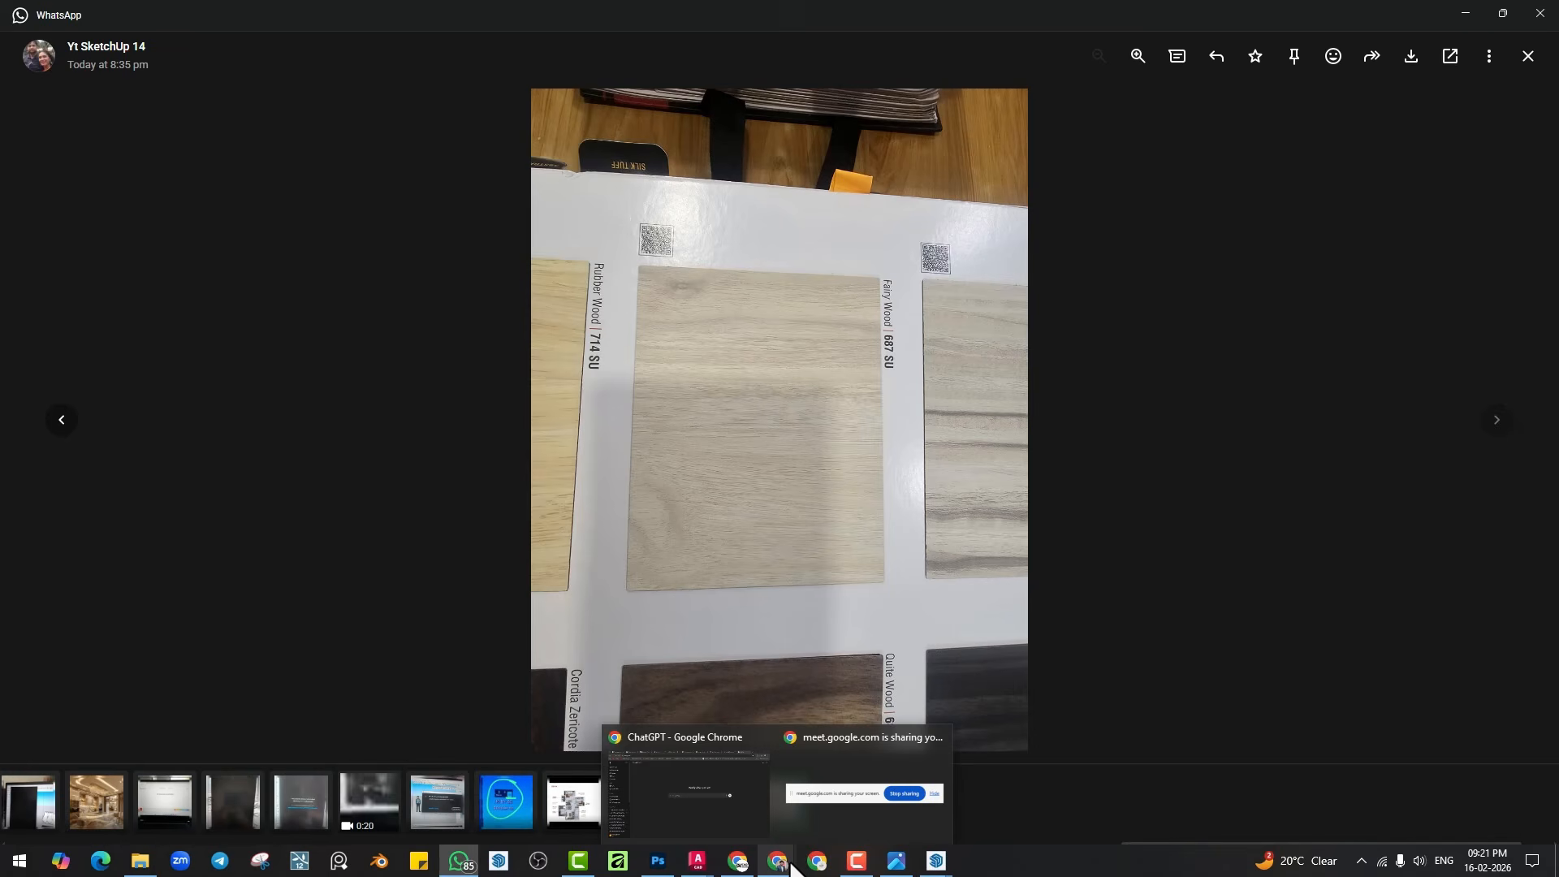
pyautogui.click(698, 799)
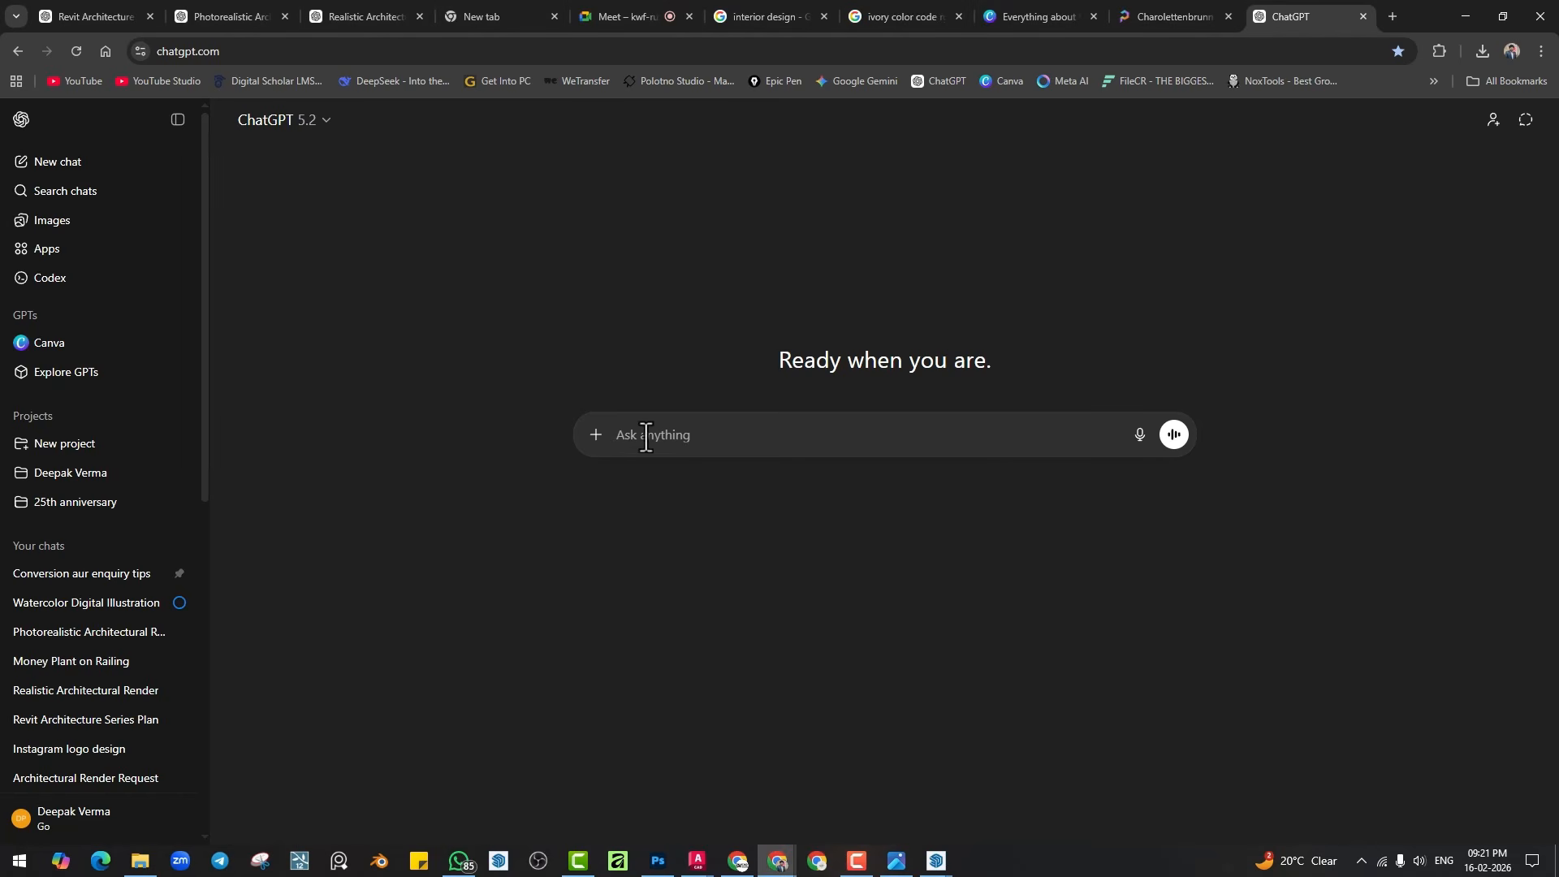
pyautogui.click(595, 434)
pyautogui.click(654, 487)
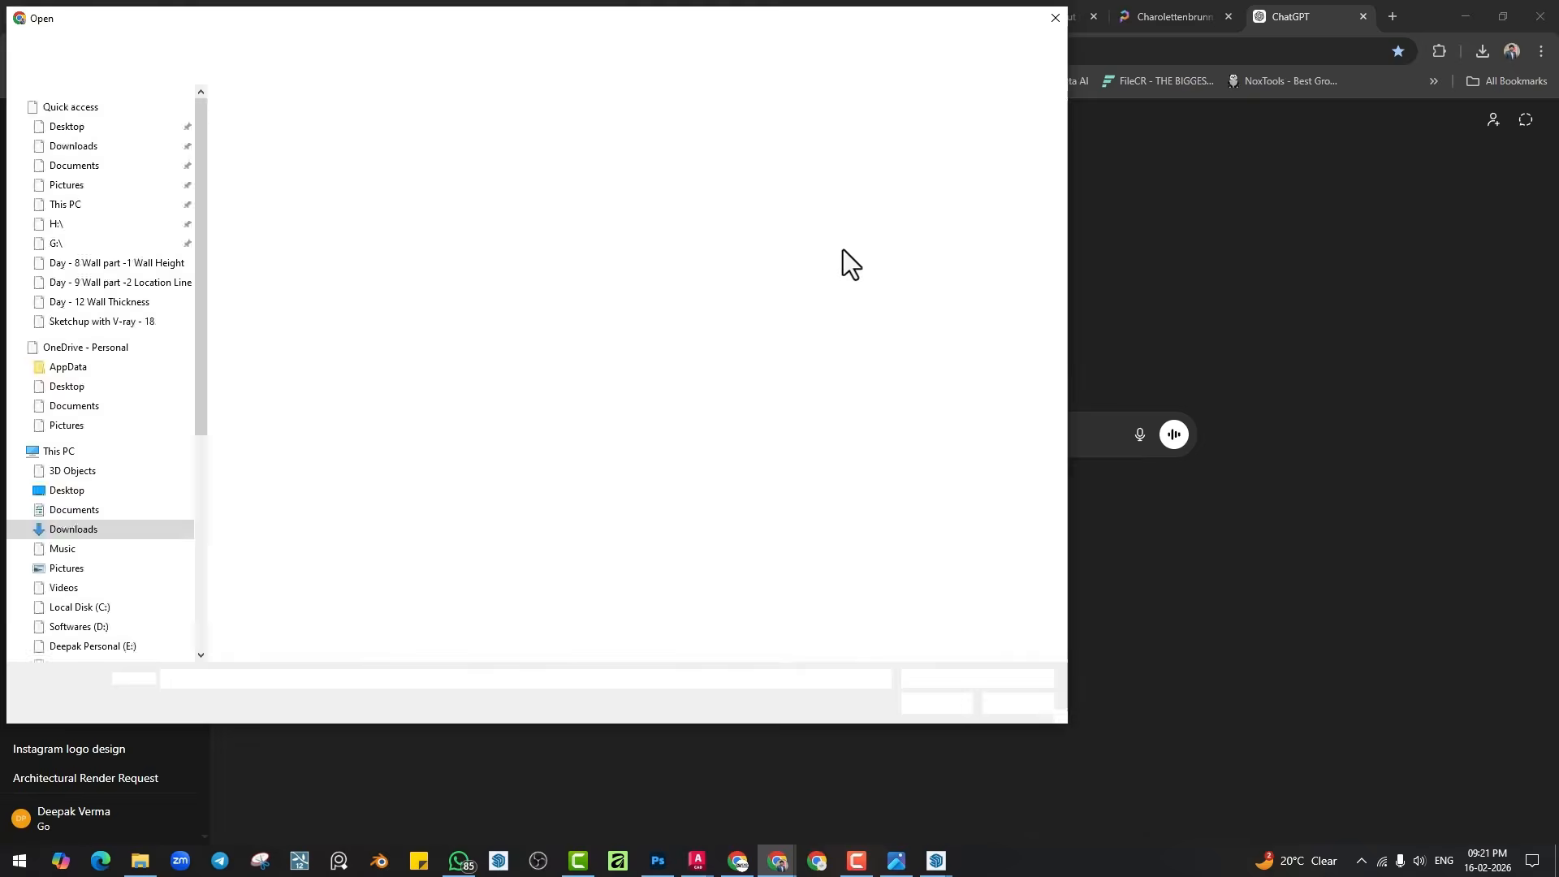
pyautogui.click(120, 145)
pyautogui.doubleClick(304, 205)
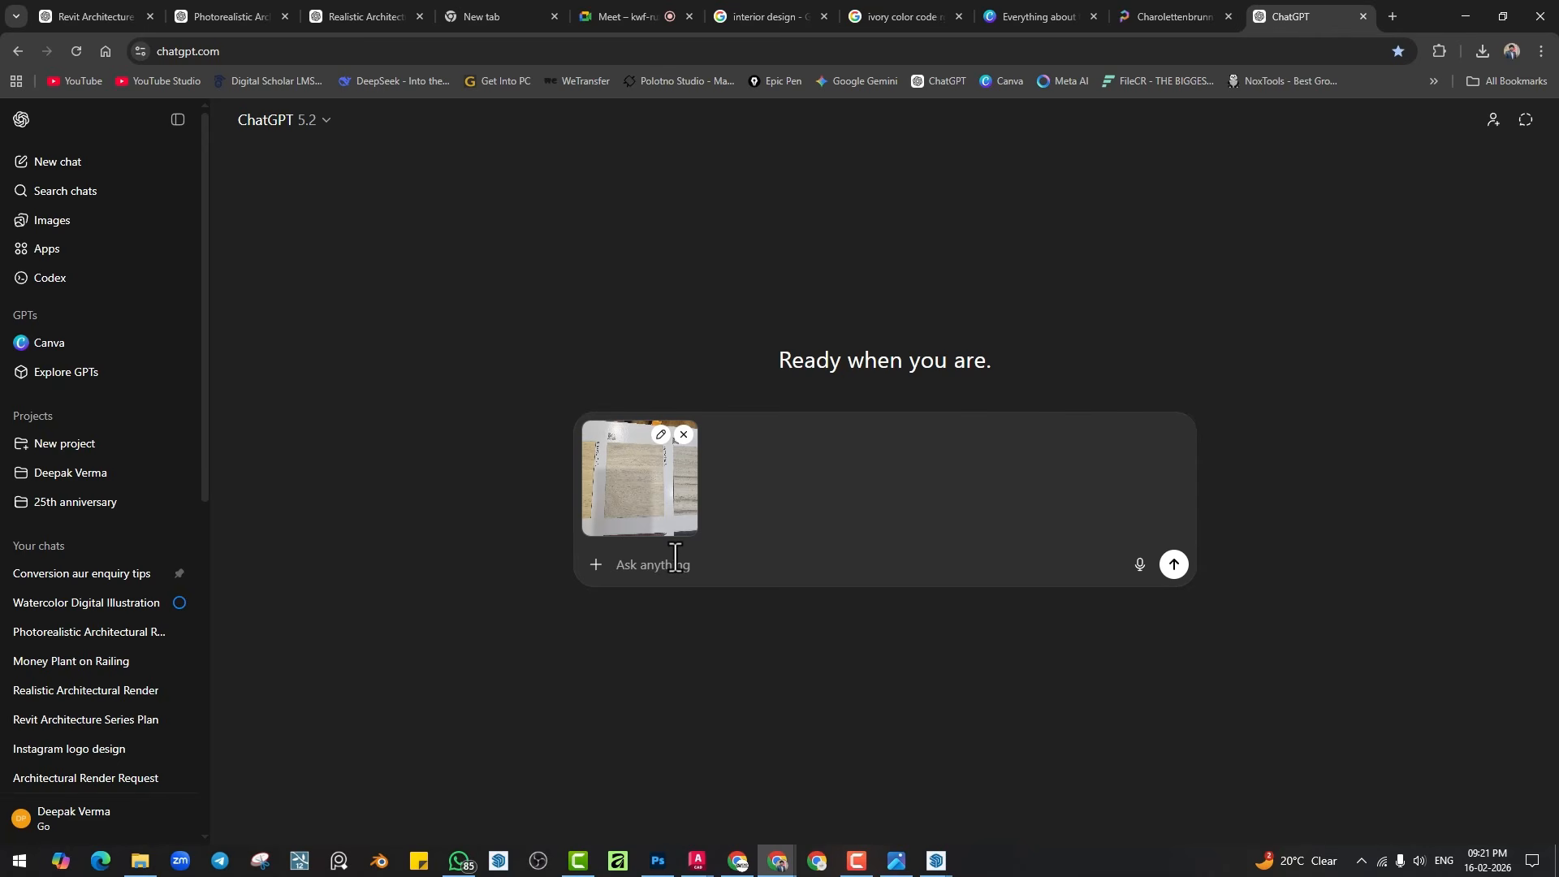
# Ask ChatGPT about the attached laminate photo with the prompt "please give link for this type of texture".
pyautogui.write('ple')
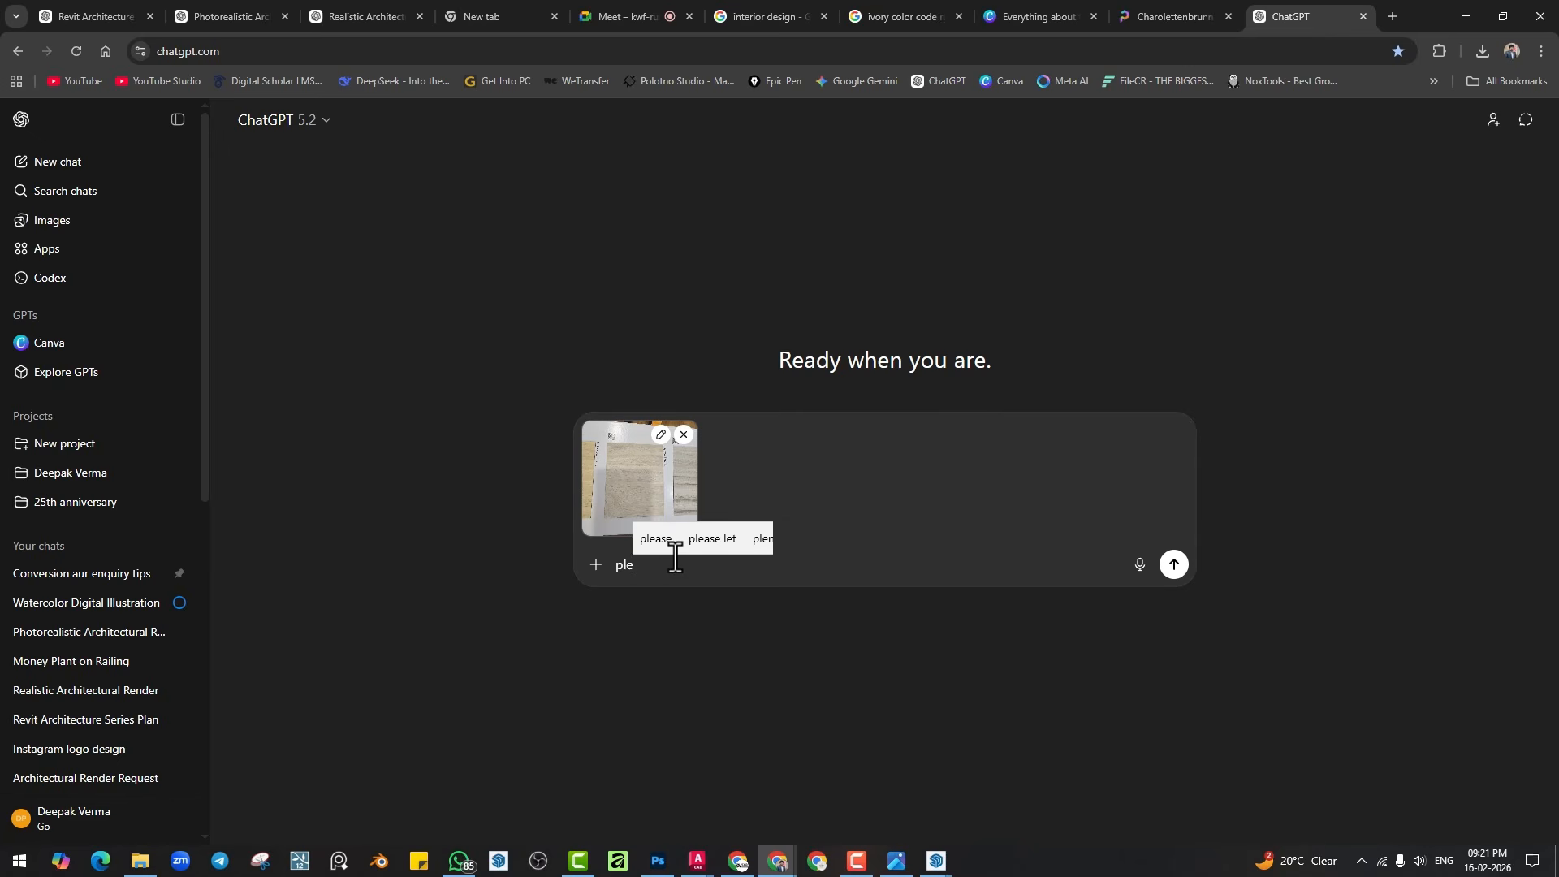
pyautogui.write('ase gi')
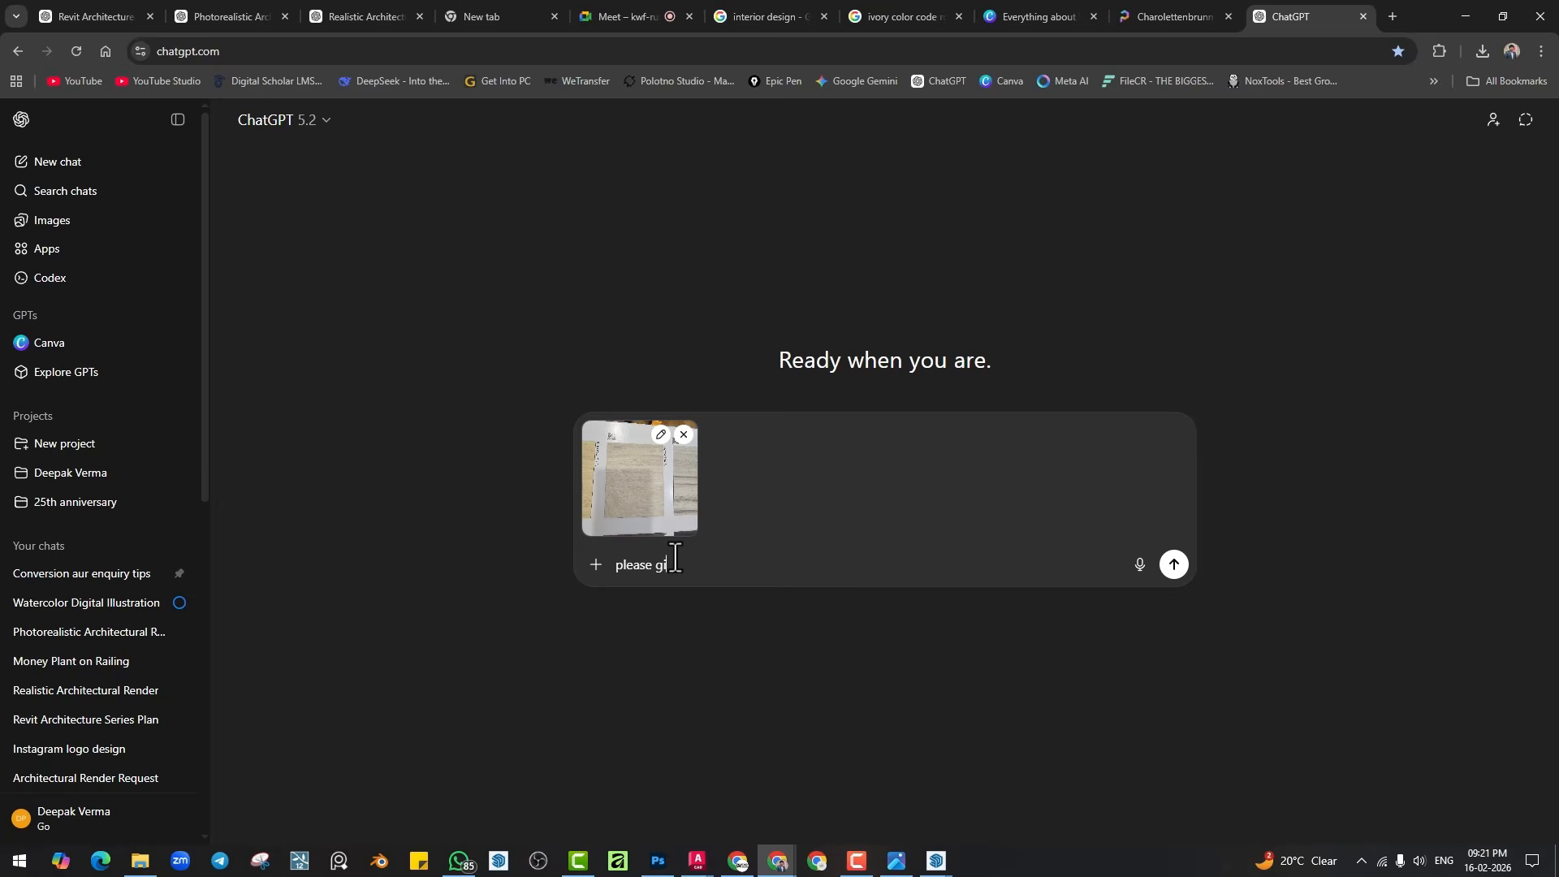
pyautogui.write('ve link')
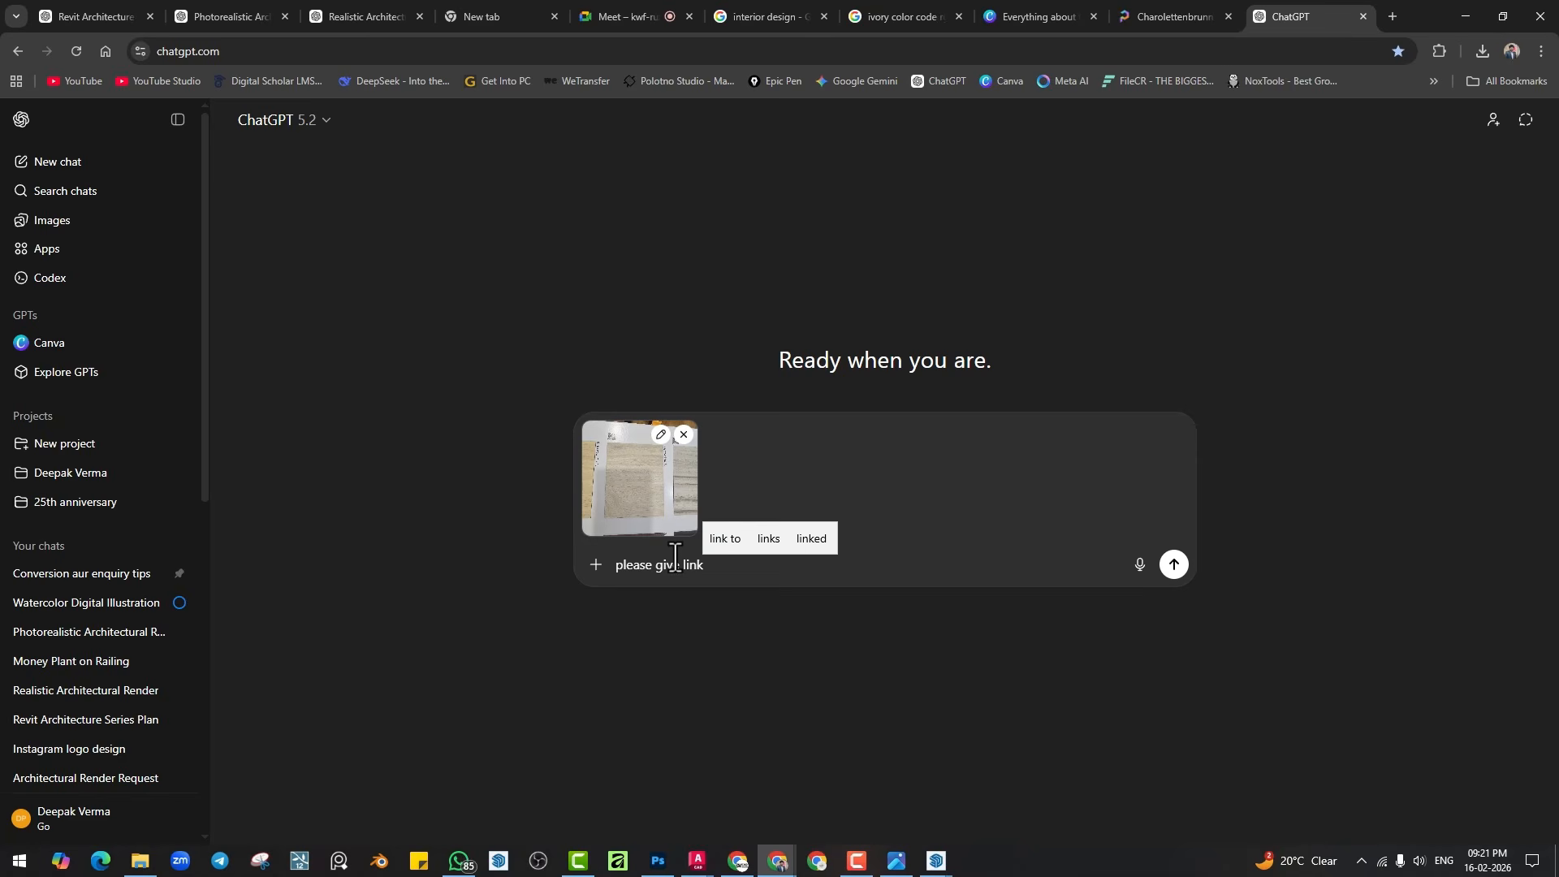
pyautogui.write(' for this ty')
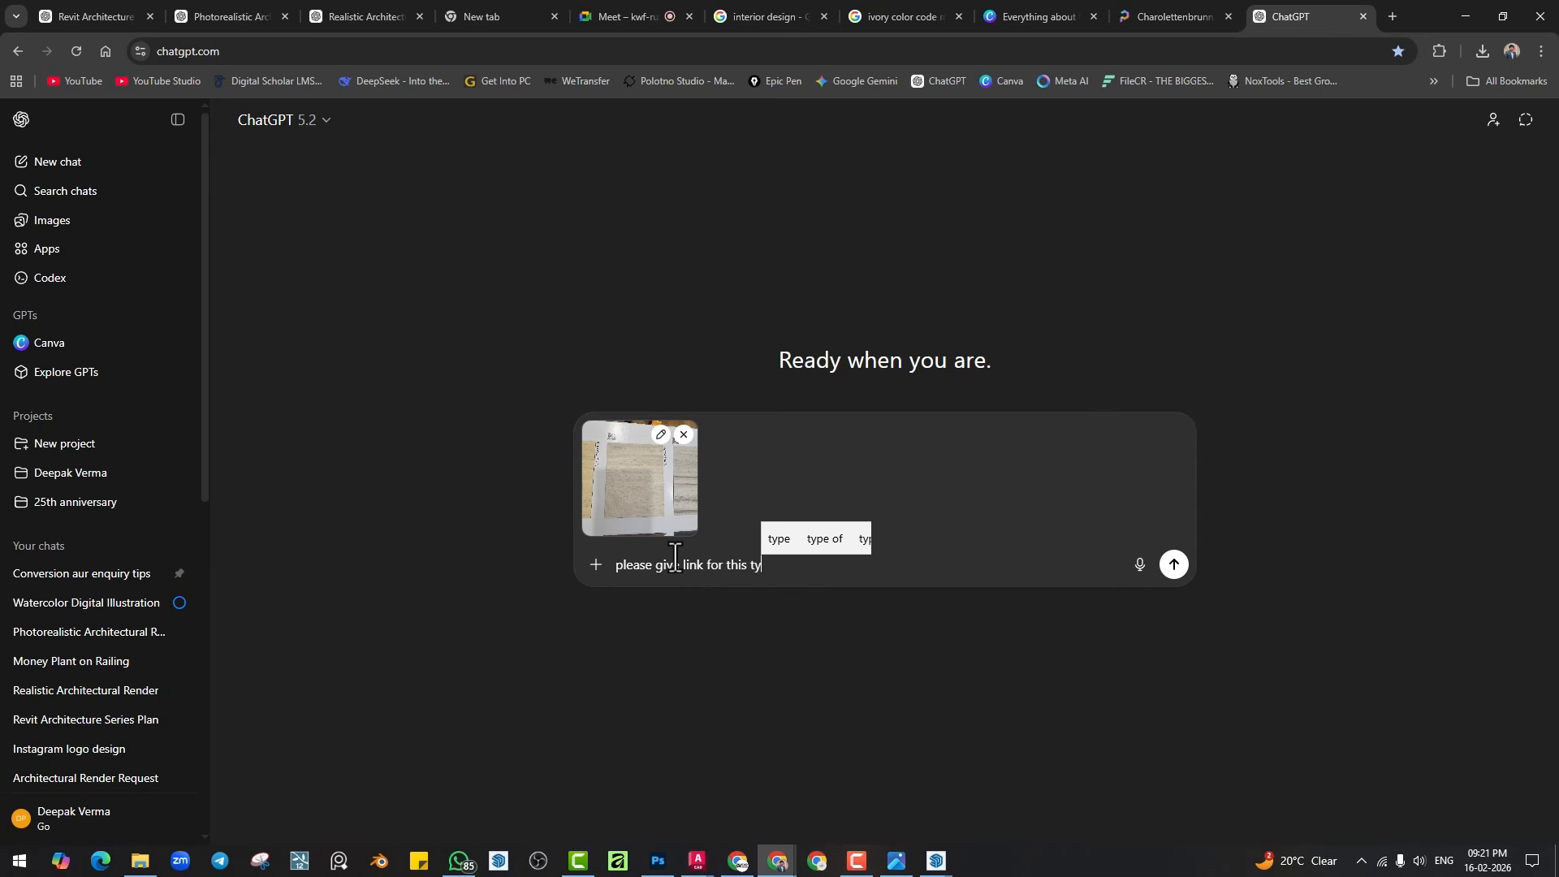
pyautogui.write('pe of texture')
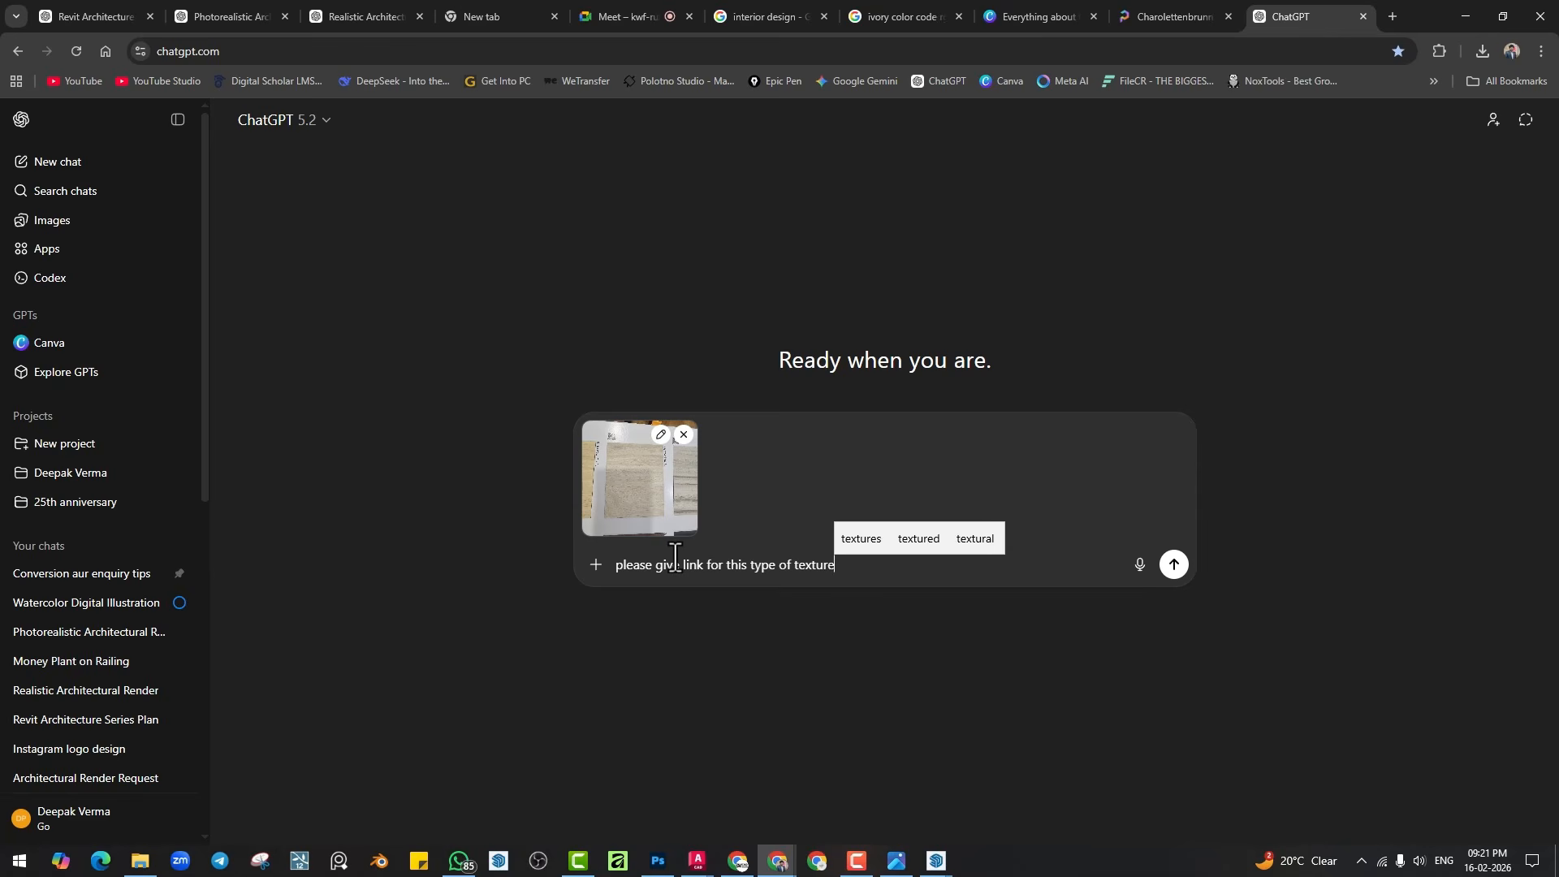
pyautogui.press('Return')
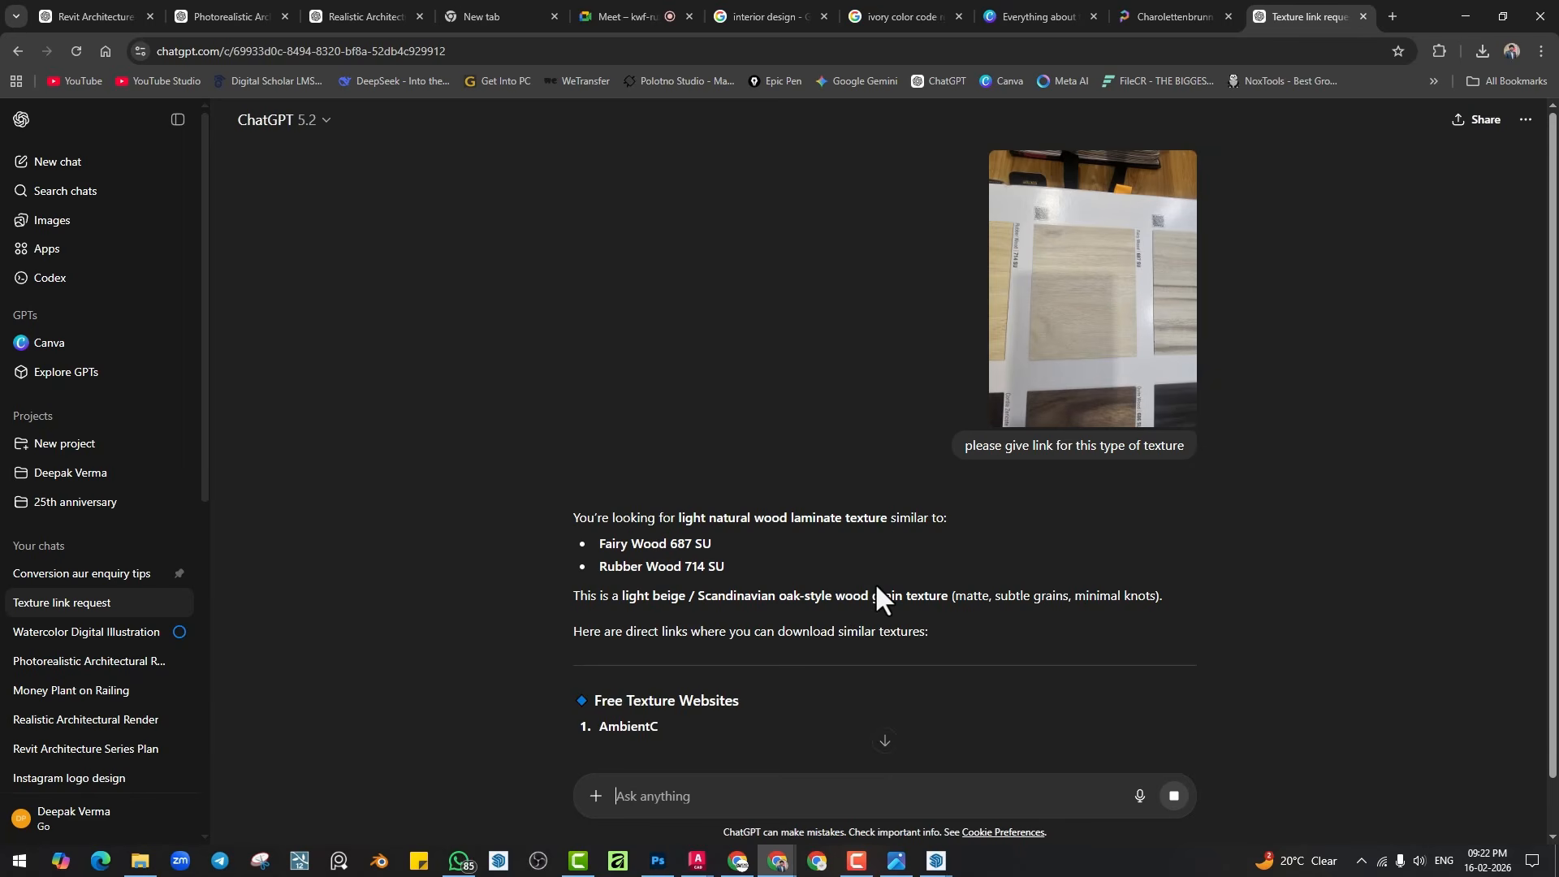
# Open the suggested AmbientCG wood link from the reply and browse its wood materials for a light laminate match.
pyautogui.scroll(-3, 869, 584)
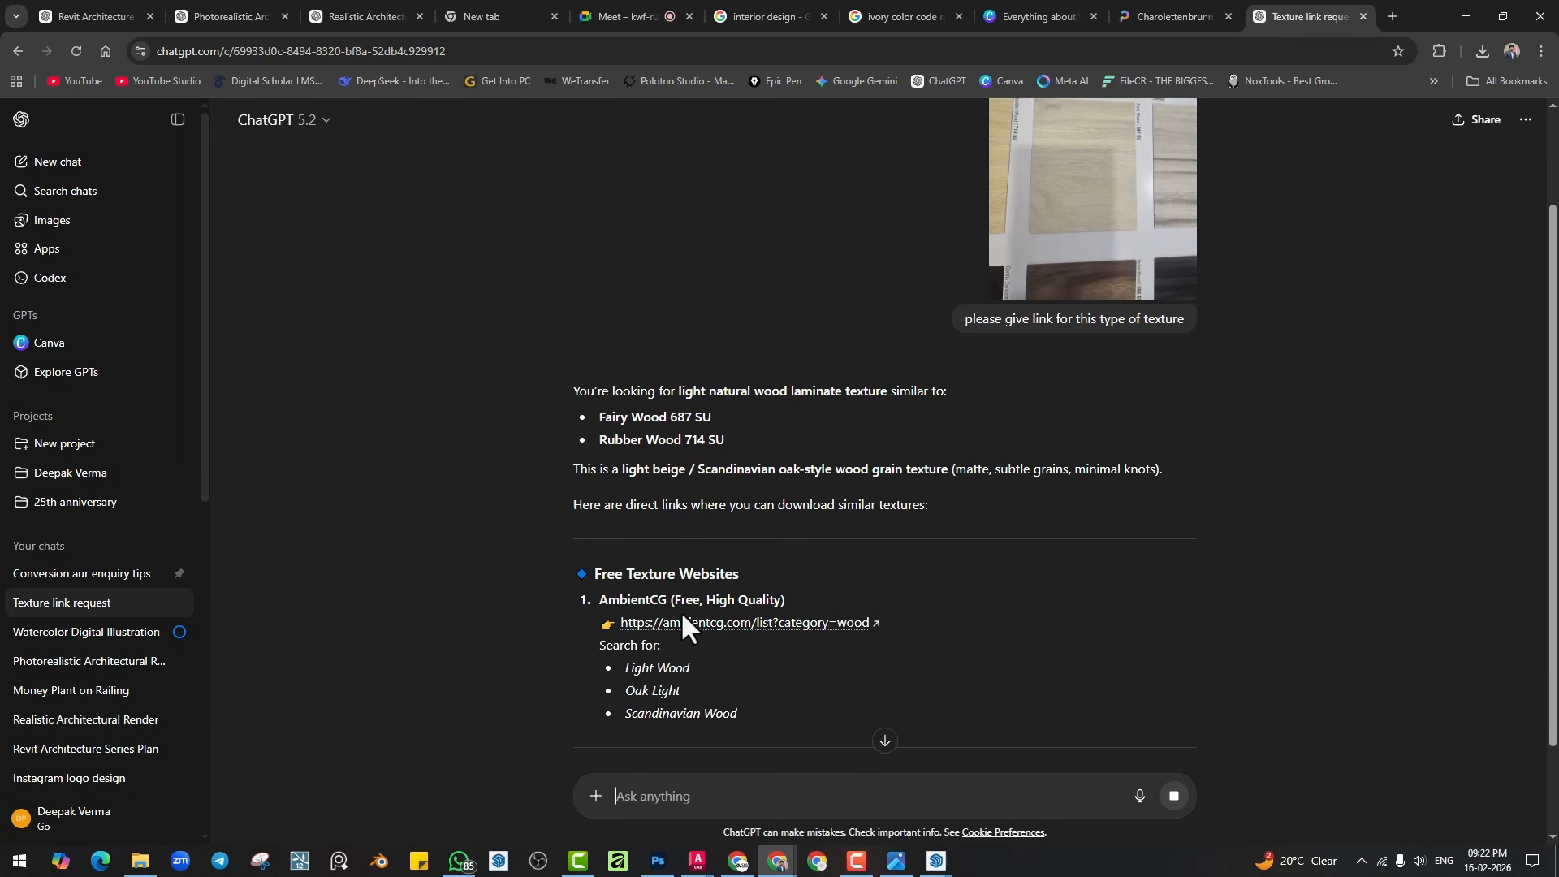
pyautogui.click(719, 623)
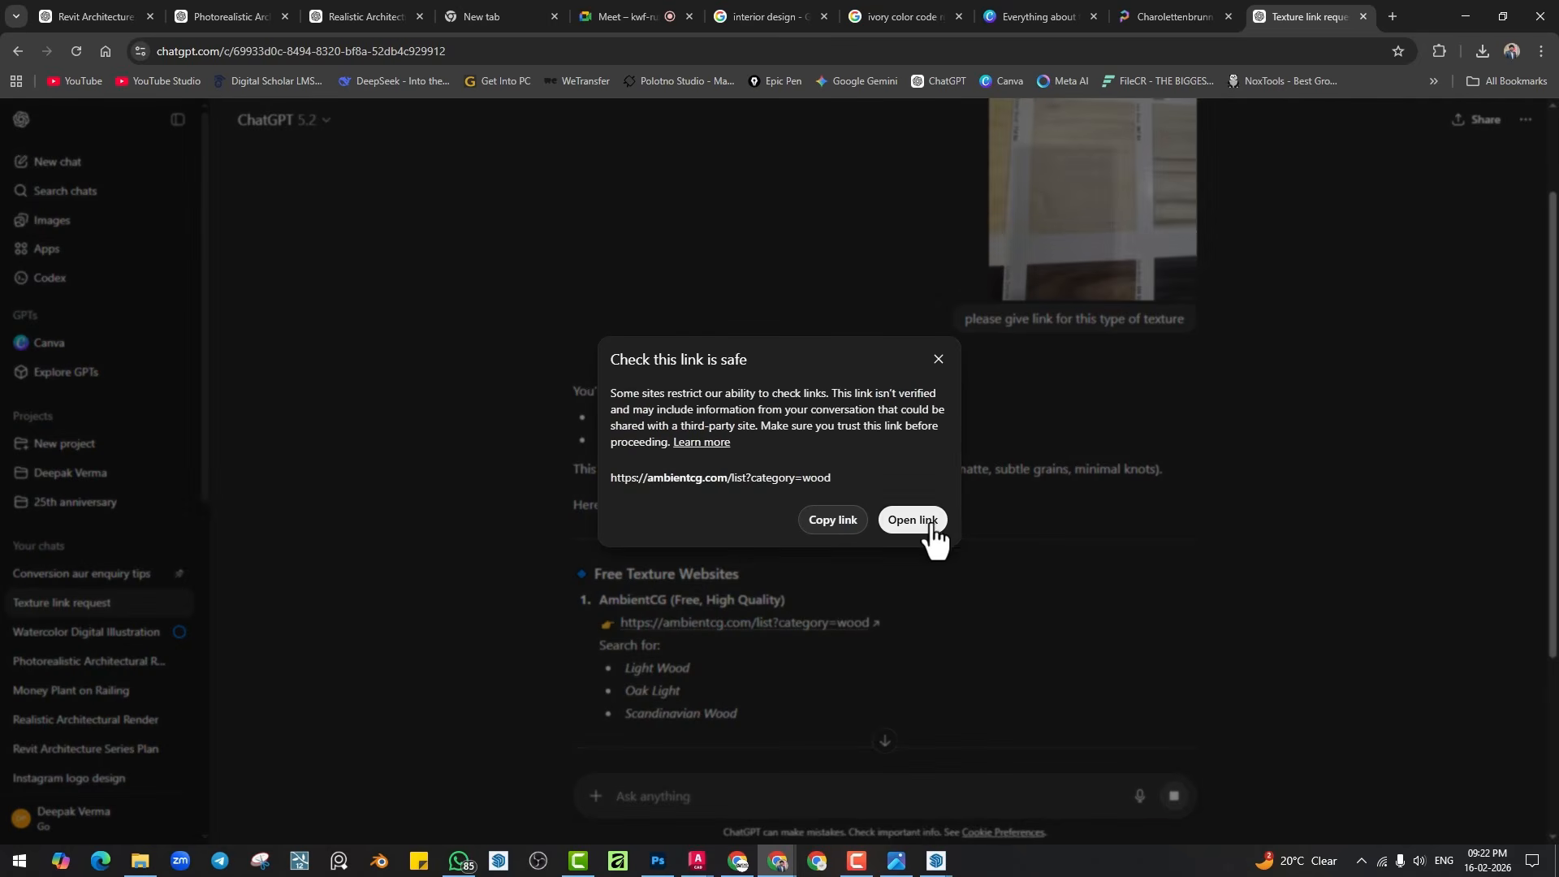
pyautogui.click(913, 521)
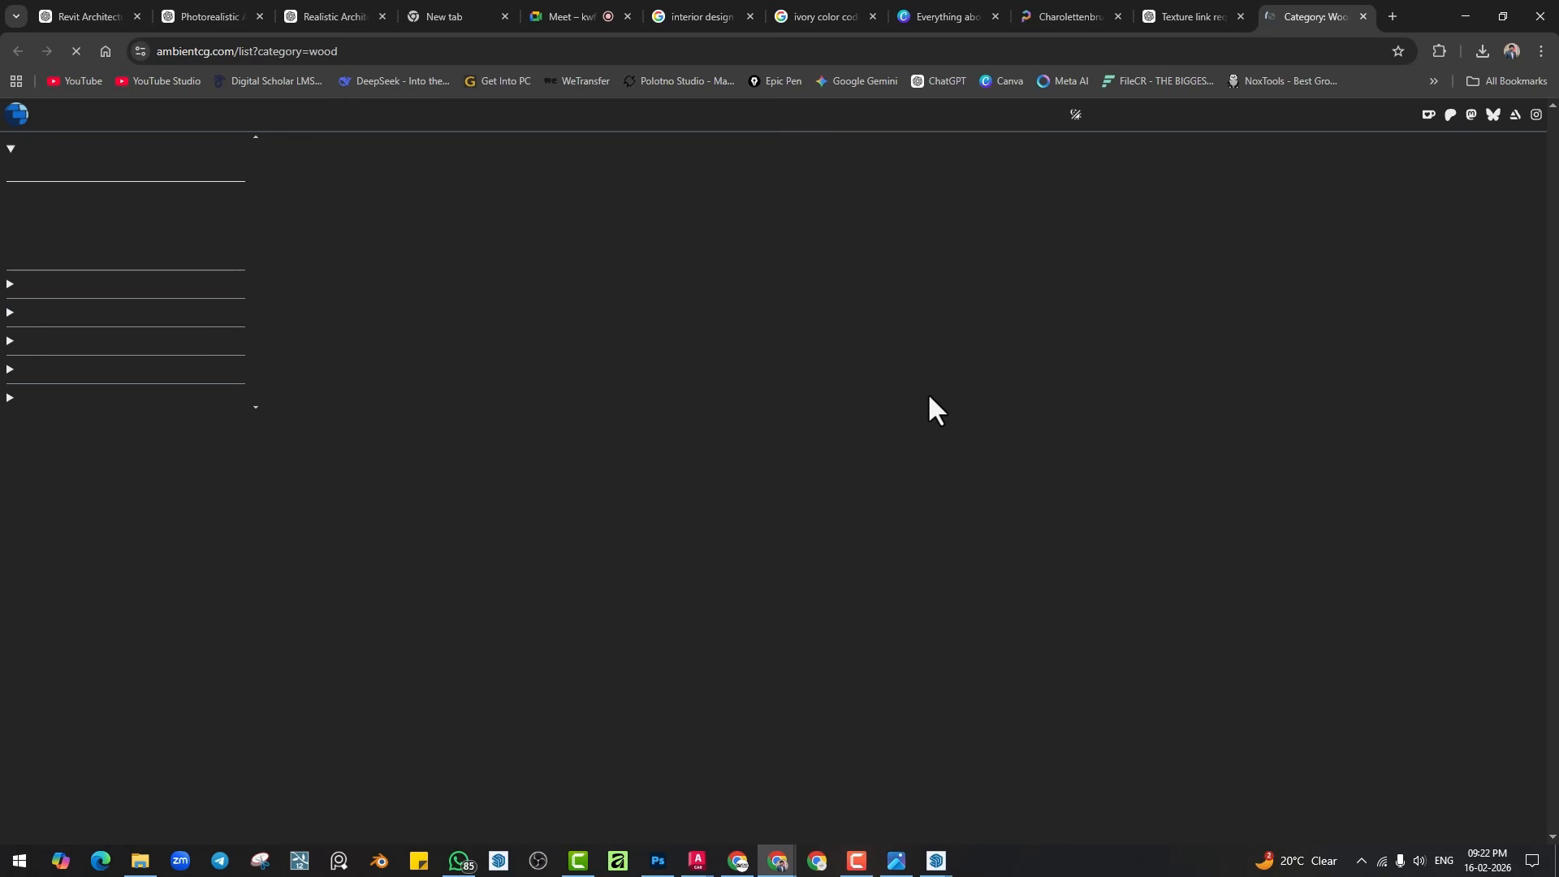
pyautogui.scroll(-2, 767, 386)
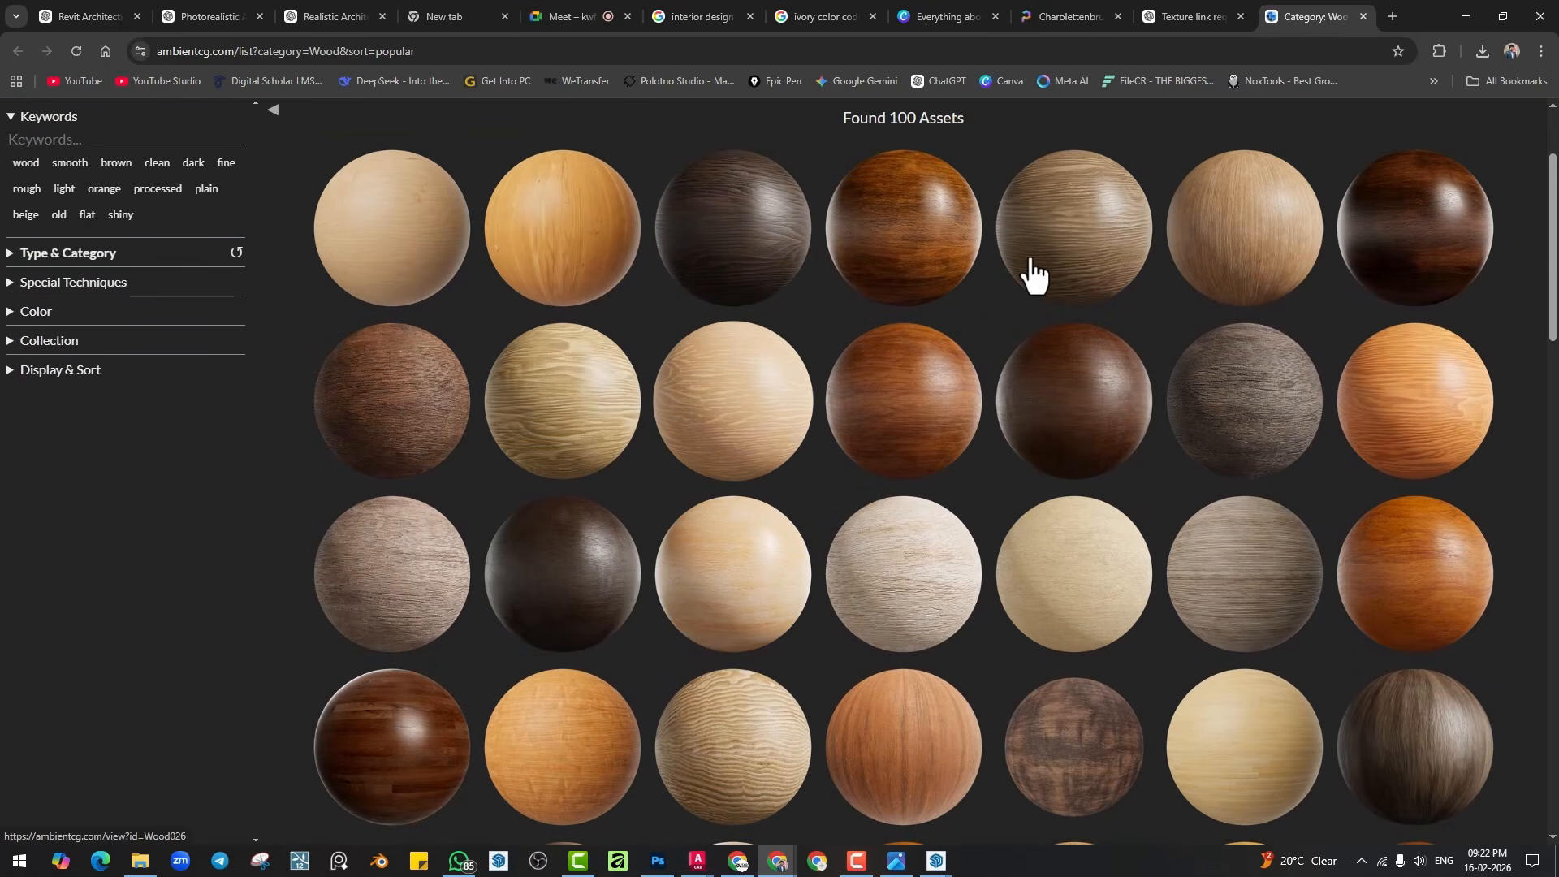
pyautogui.scroll(-1, 698, 568)
pyautogui.scroll(-5, 698, 568)
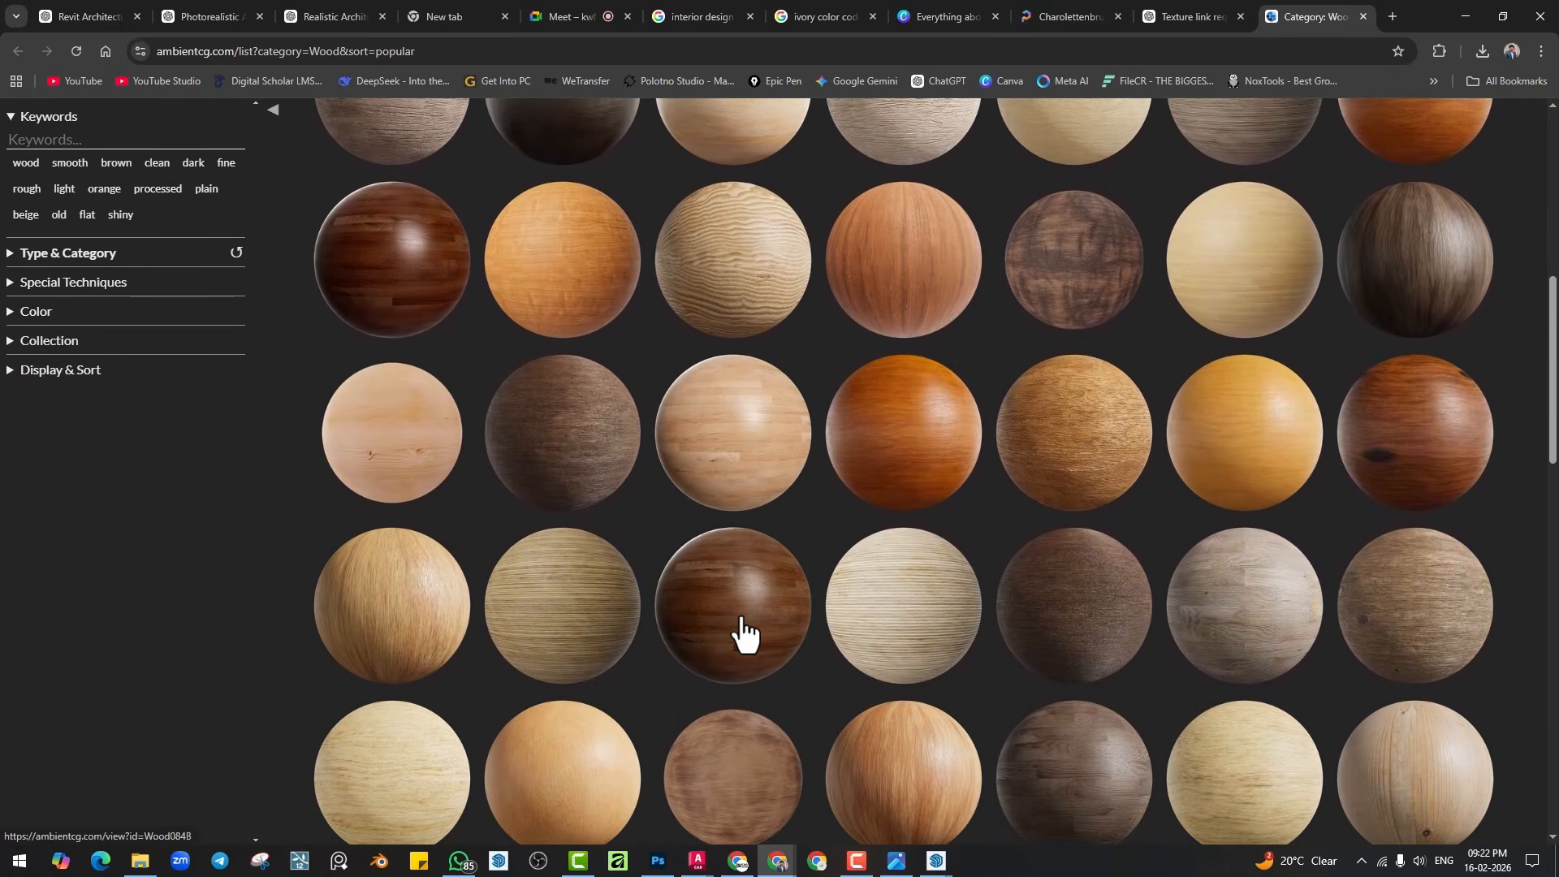
pyautogui.scroll(10, 738, 633)
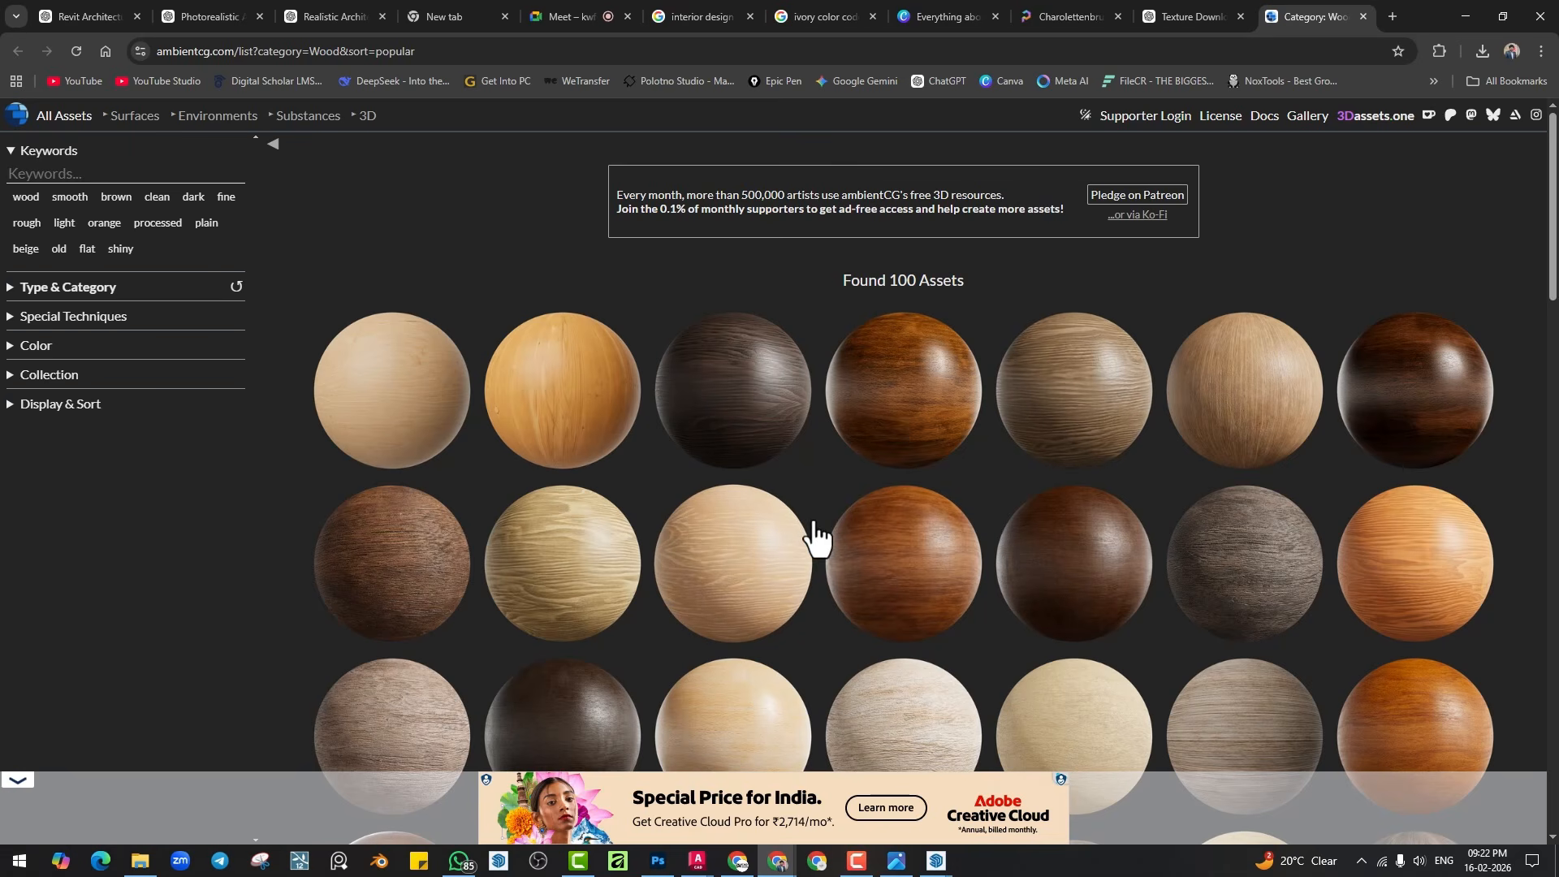
# Return to the ChatGPT reply, open its Poly Haven wood textures link and browse the listed textures.
pyautogui.click(1209, 16)
pyautogui.scroll(-4, 771, 435)
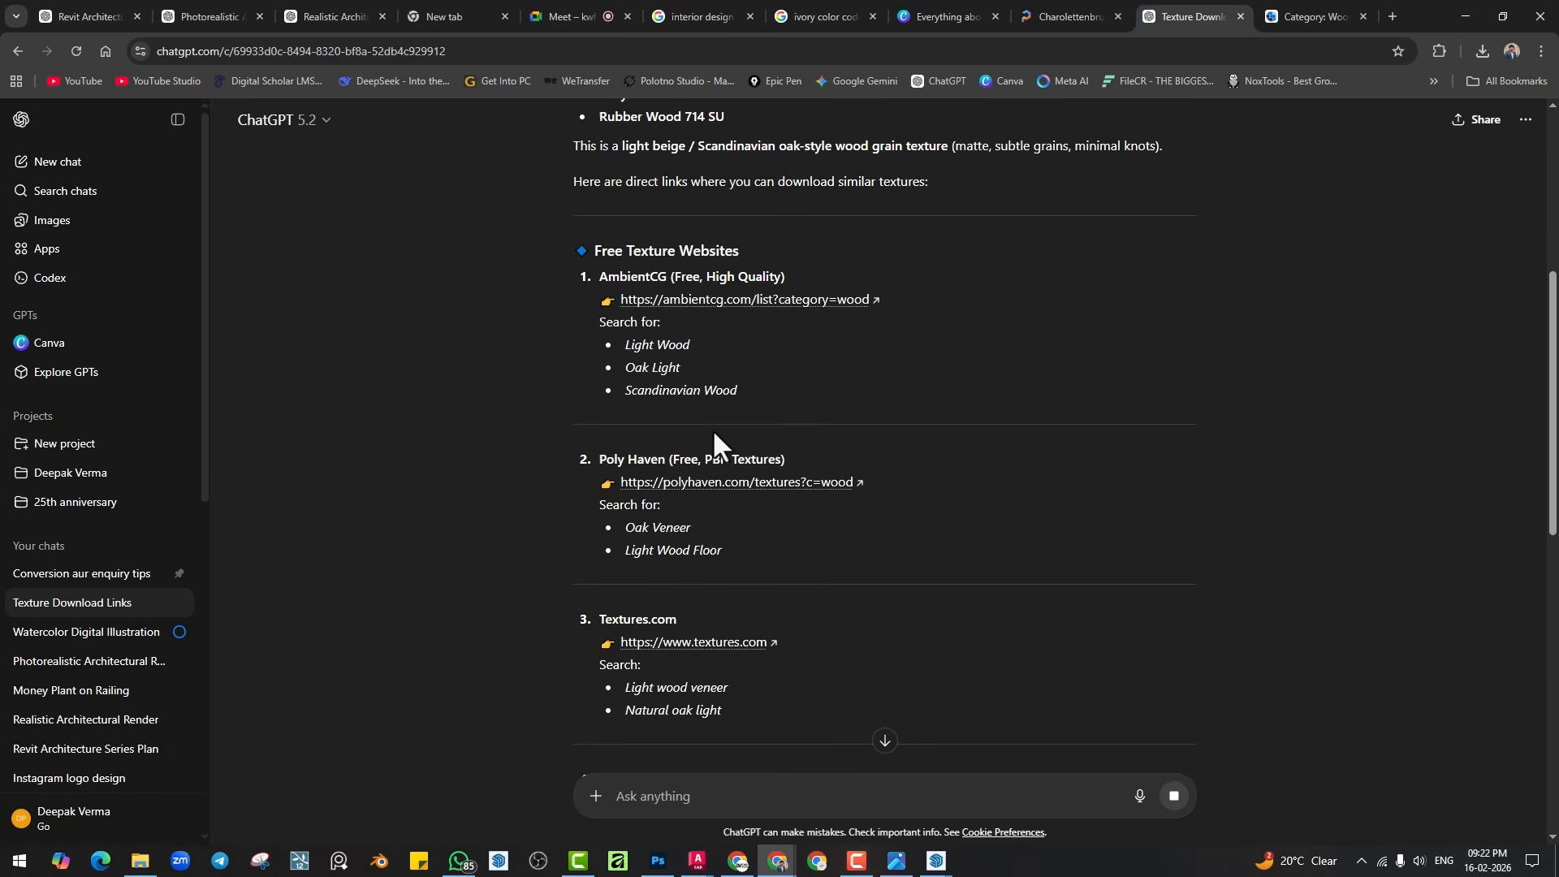
pyautogui.click(729, 481)
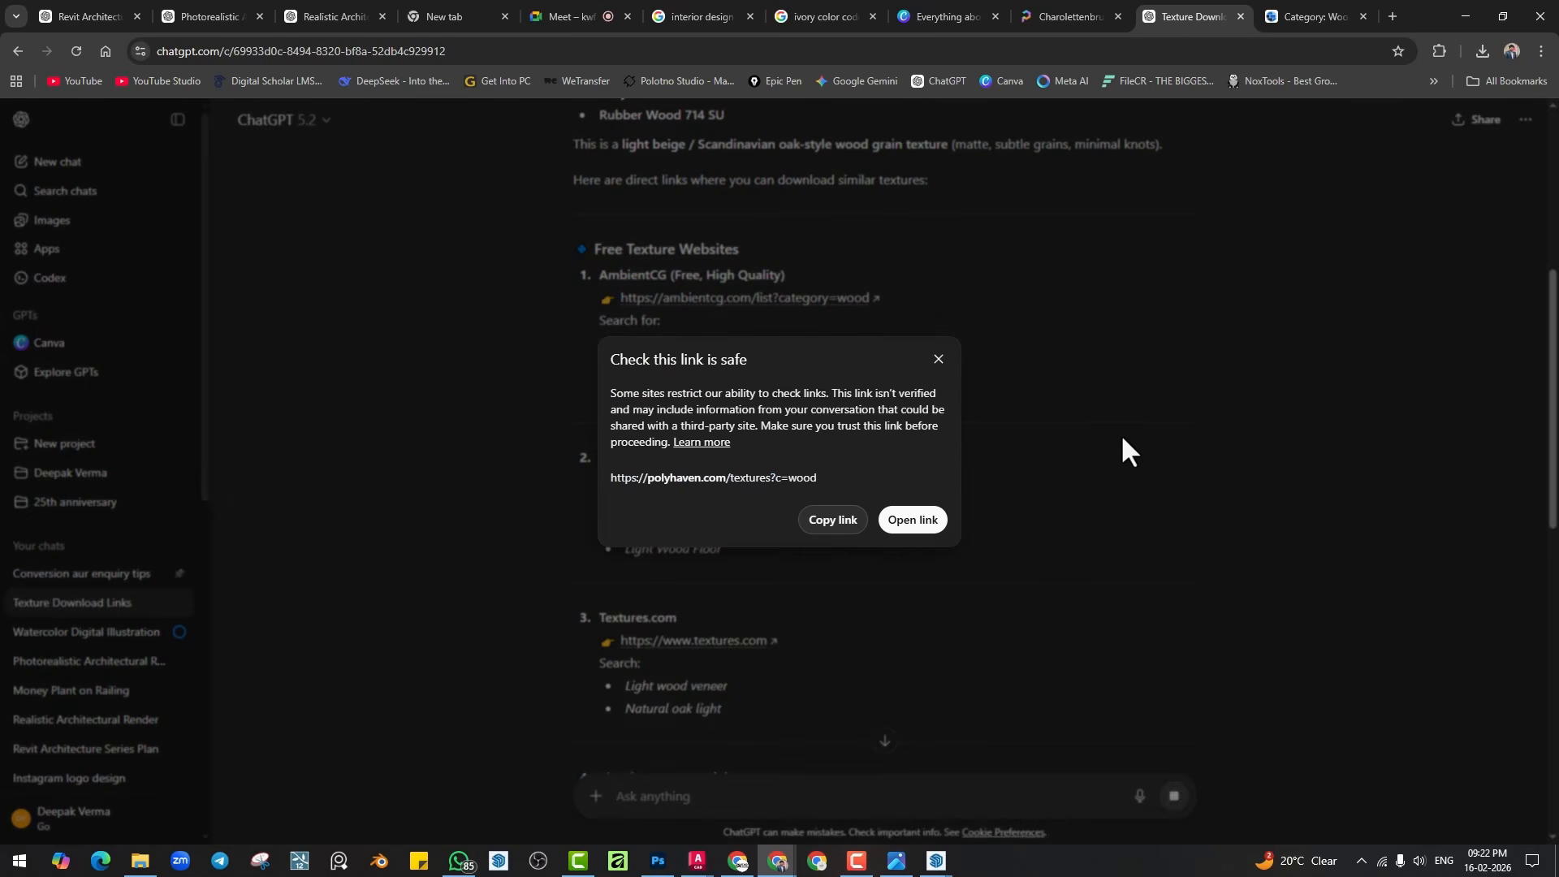
pyautogui.click(911, 518)
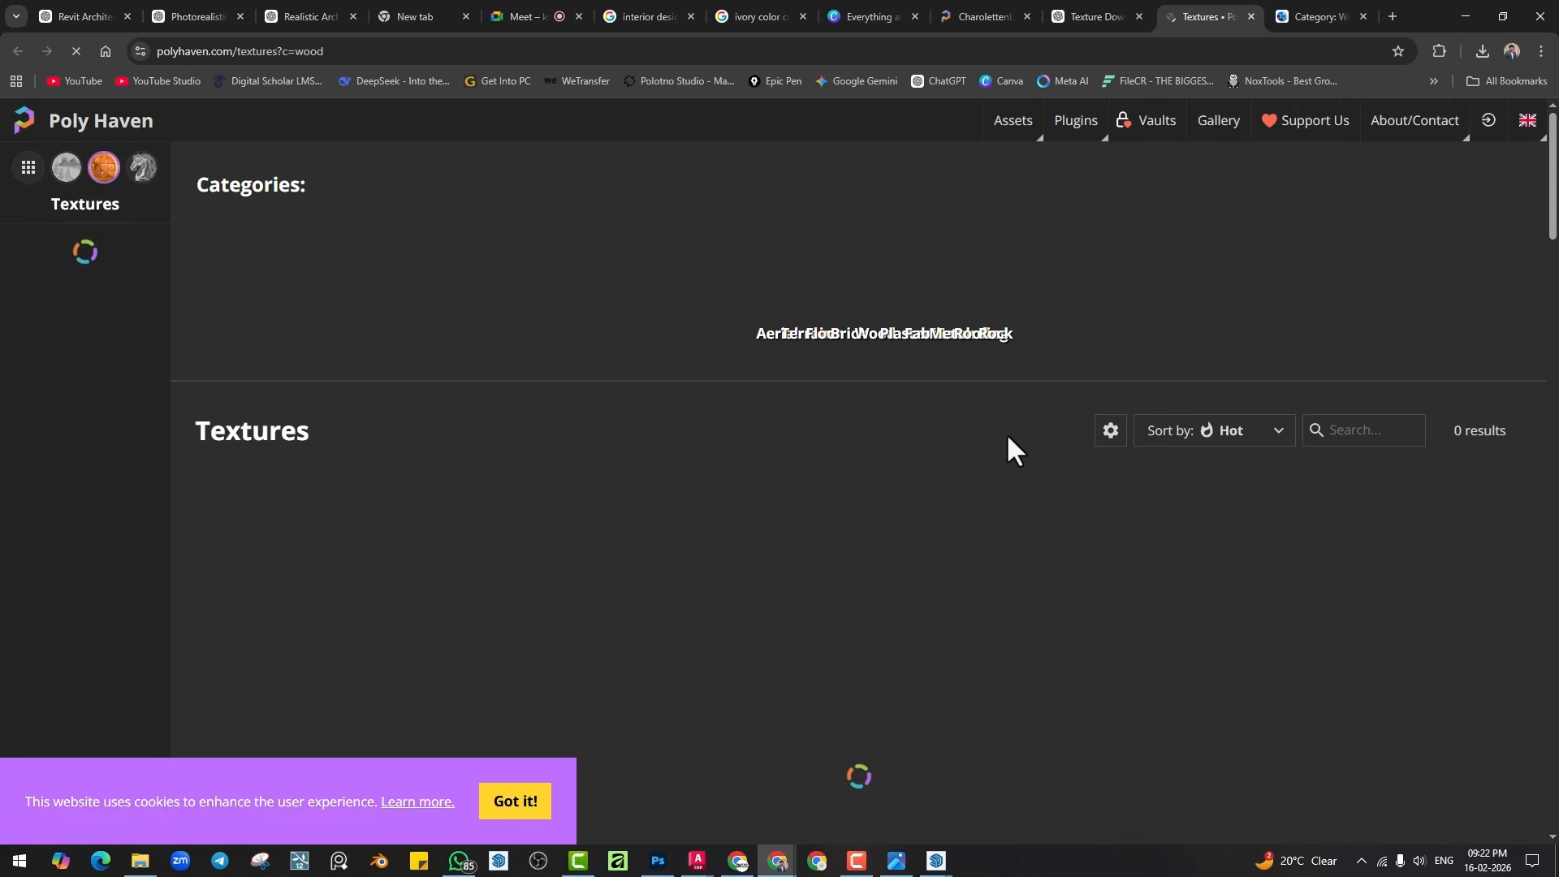
pyautogui.scroll(-3, 1006, 432)
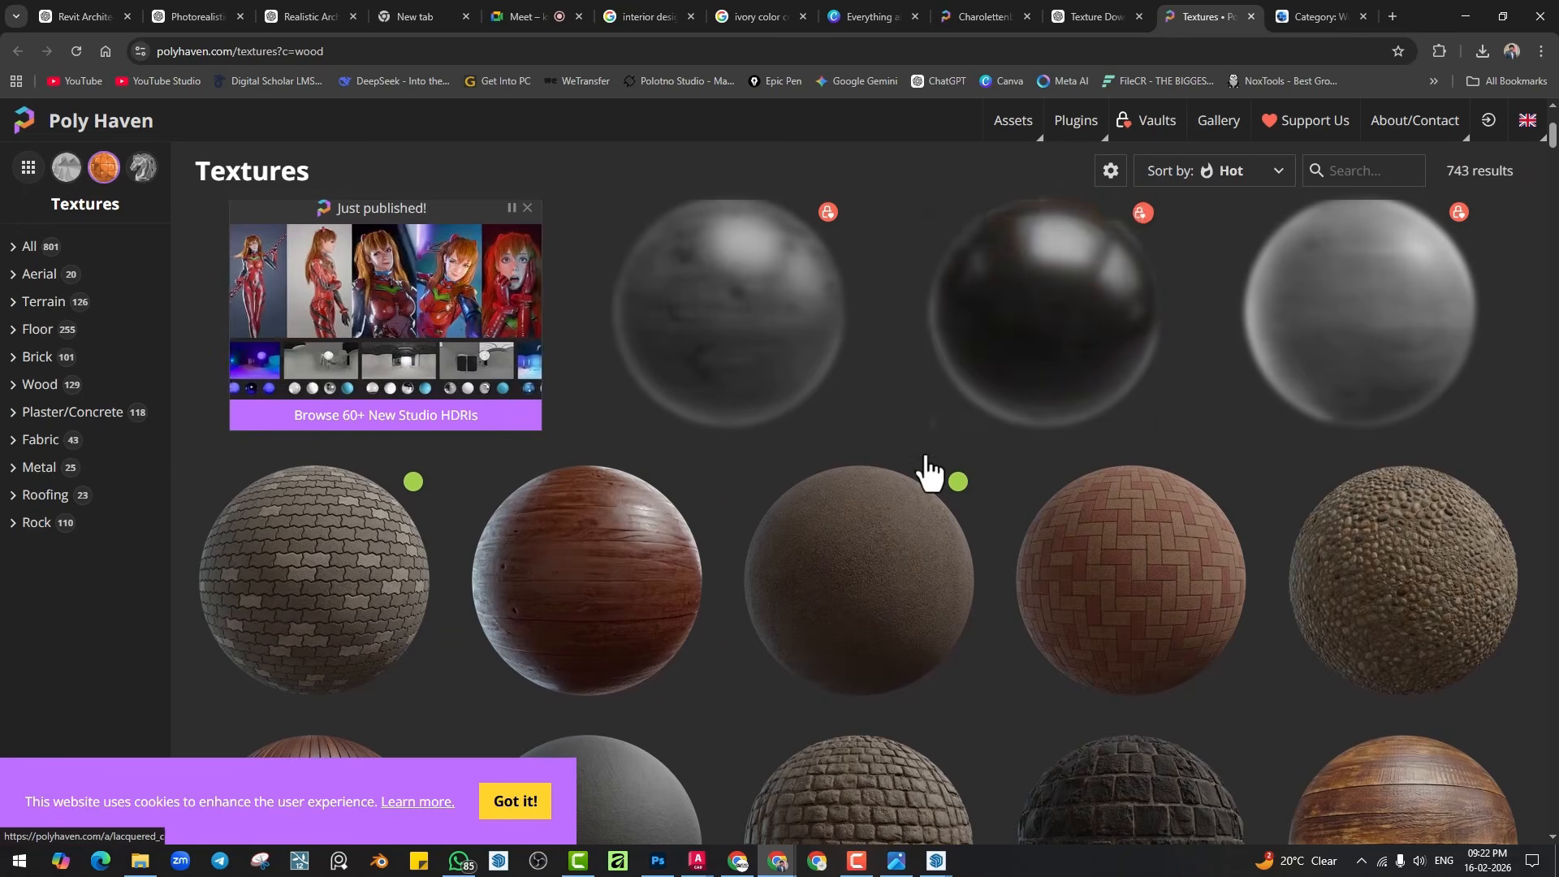
pyautogui.scroll(-3, 928, 476)
# Go back to the ChatGPT chat and review the remaining texture sites, laminate brands and search keywords.
pyautogui.click(1092, 16)
pyautogui.scroll(-8, 714, 528)
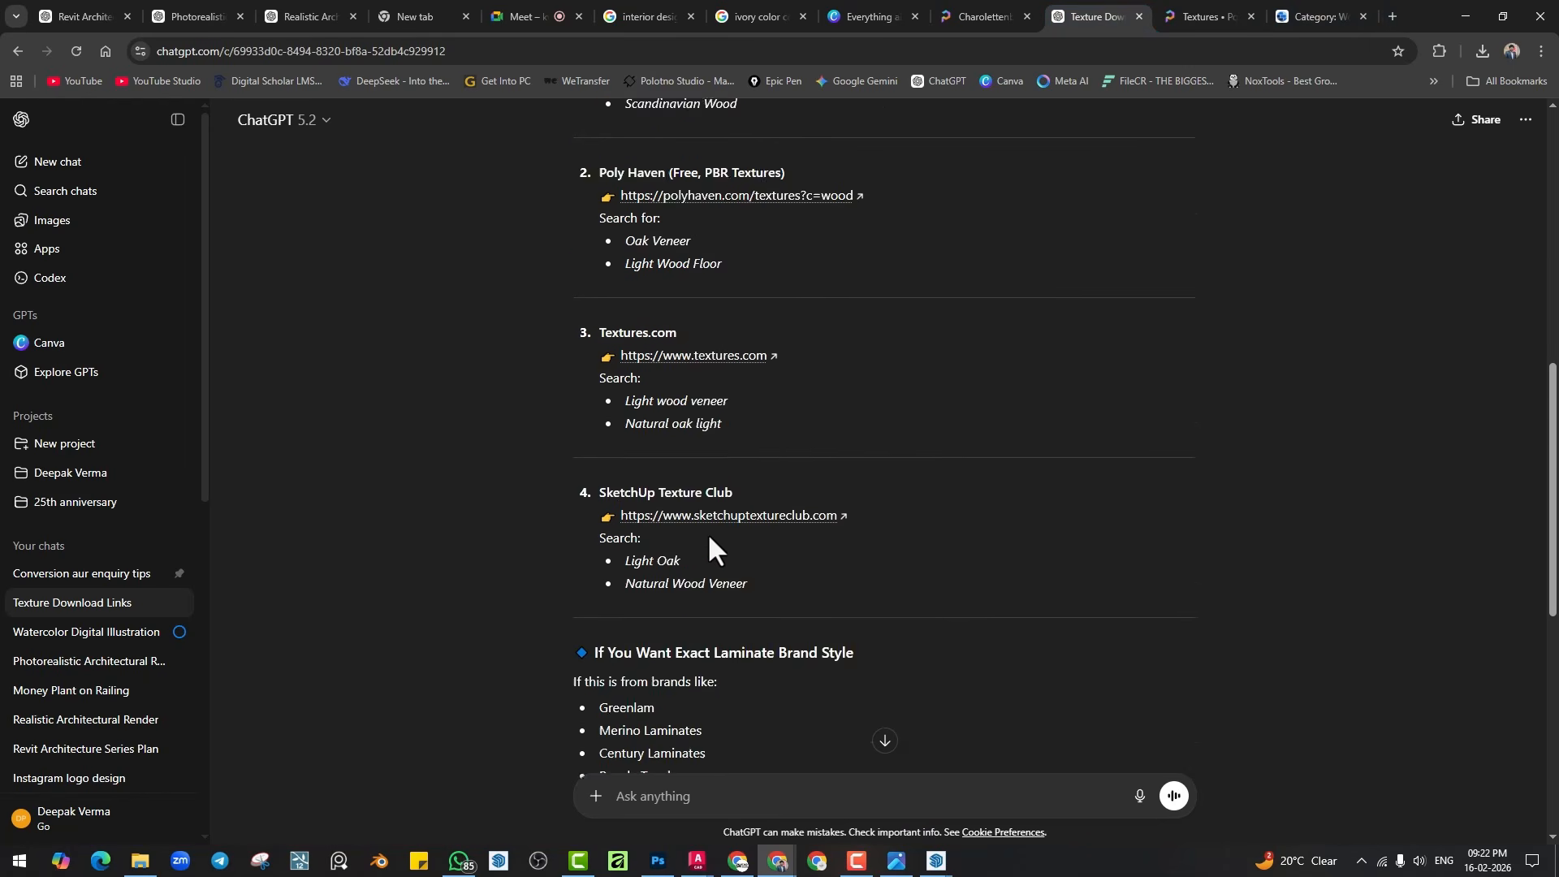
pyautogui.scroll(2, 711, 548)
pyautogui.scroll(-3, 712, 560)
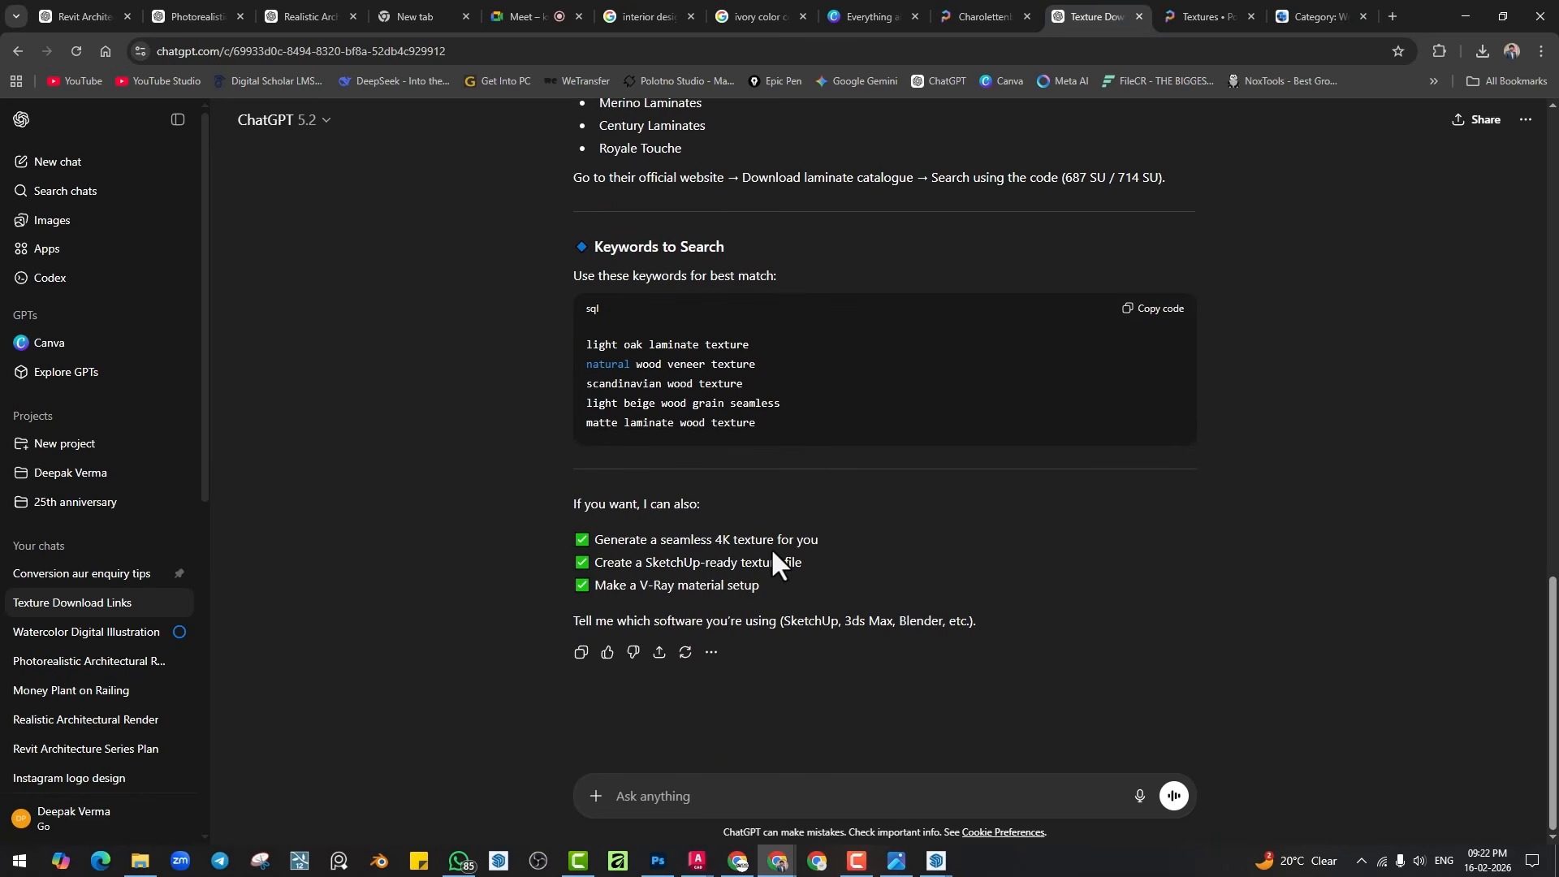
pyautogui.scroll(5, 770, 545)
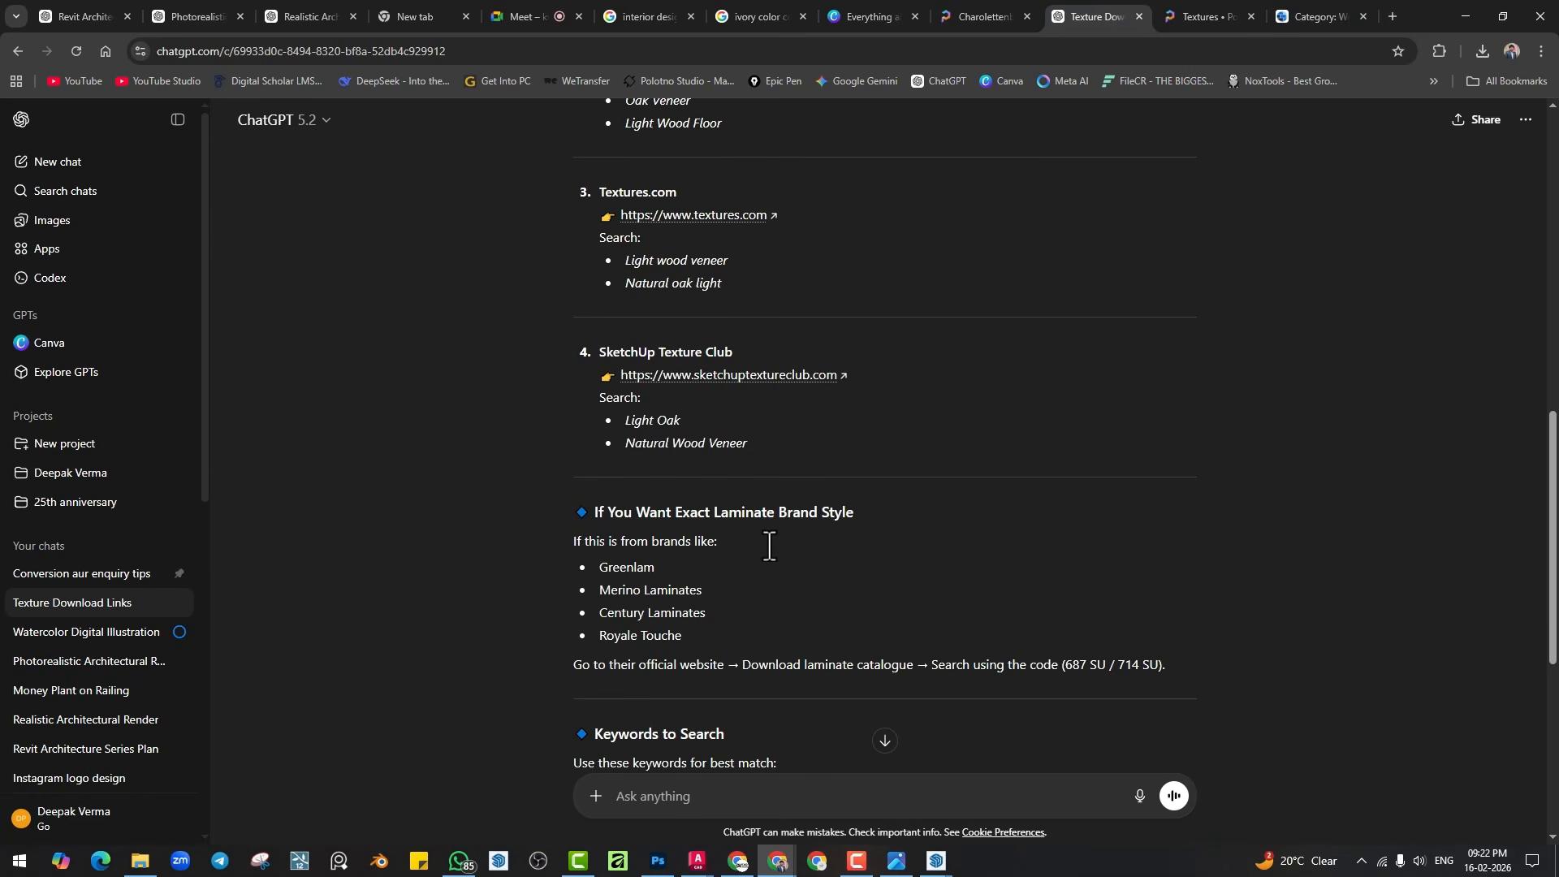
pyautogui.scroll(10, 770, 547)
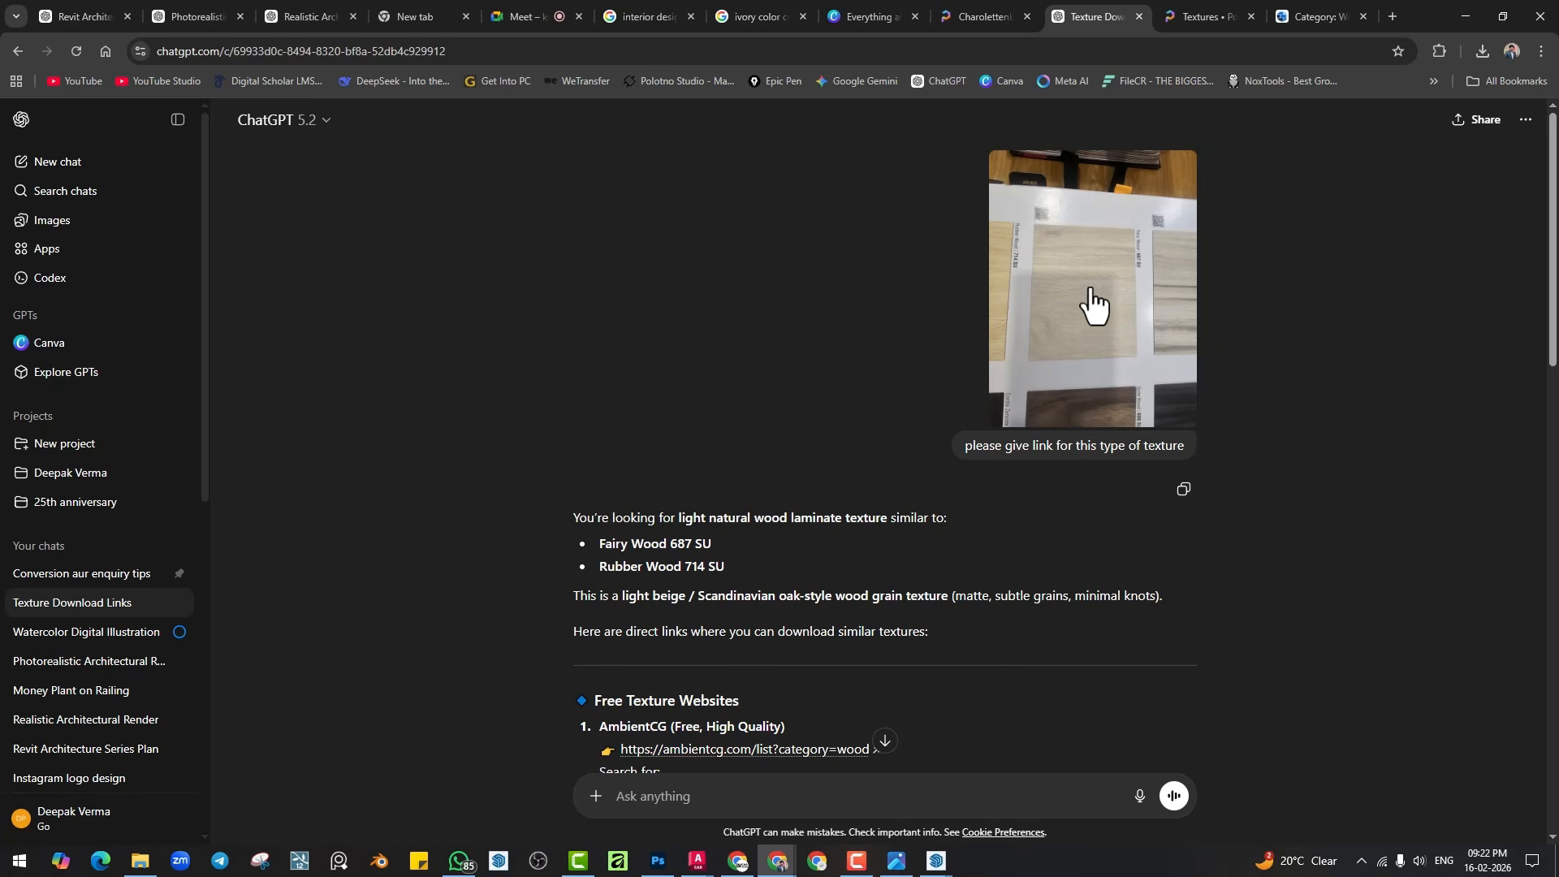
# Run a Google image search in a new tab using the saved laminate photo from Downloads.
pyautogui.click(1392, 16)
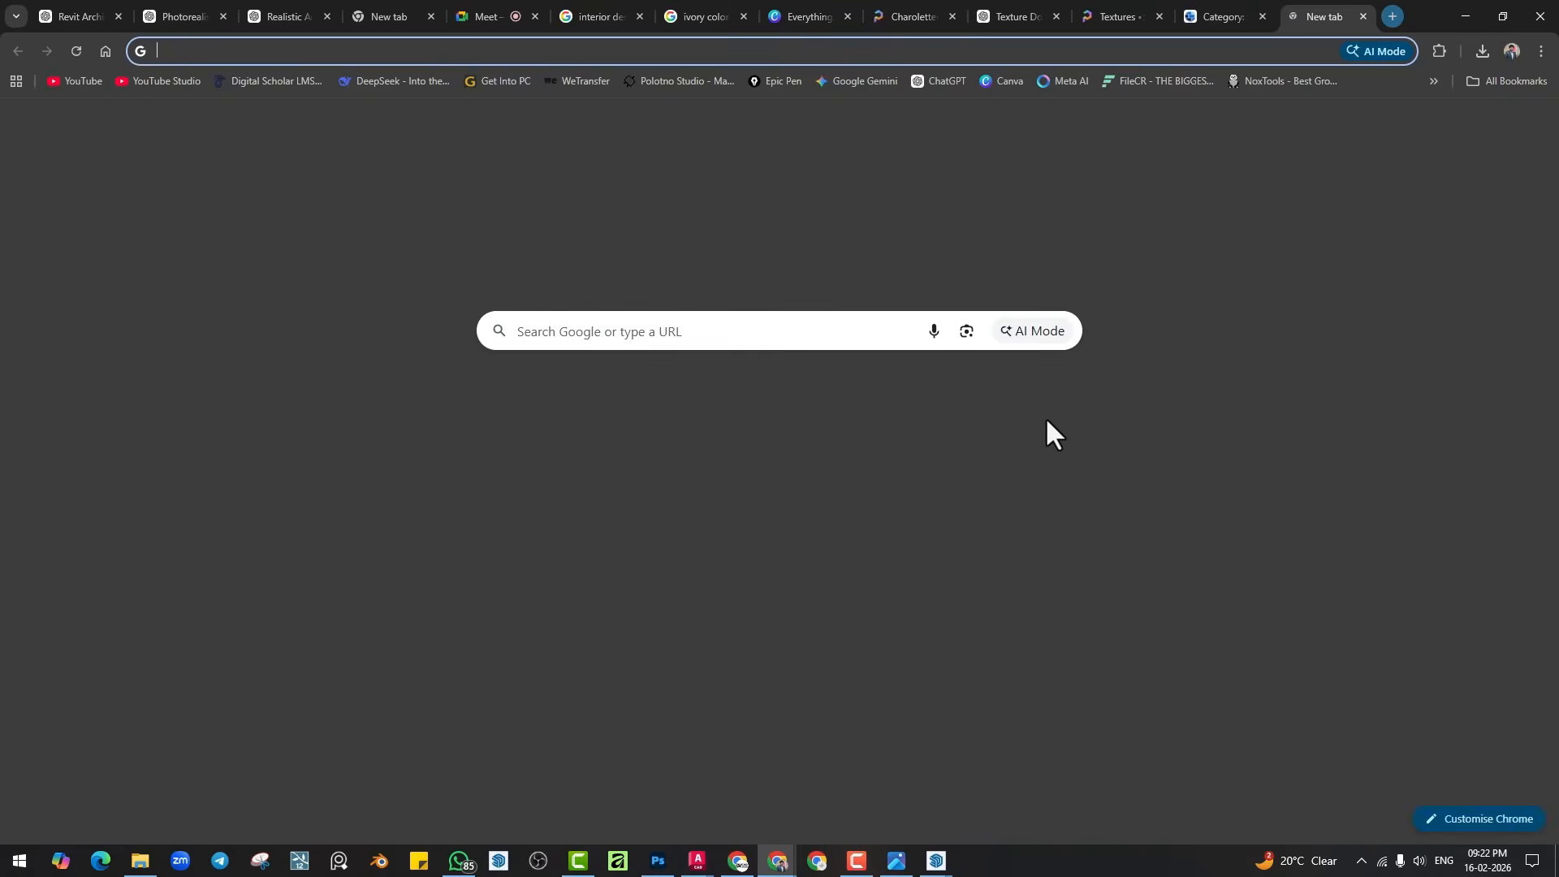
pyautogui.click(964, 332)
pyautogui.click(884, 449)
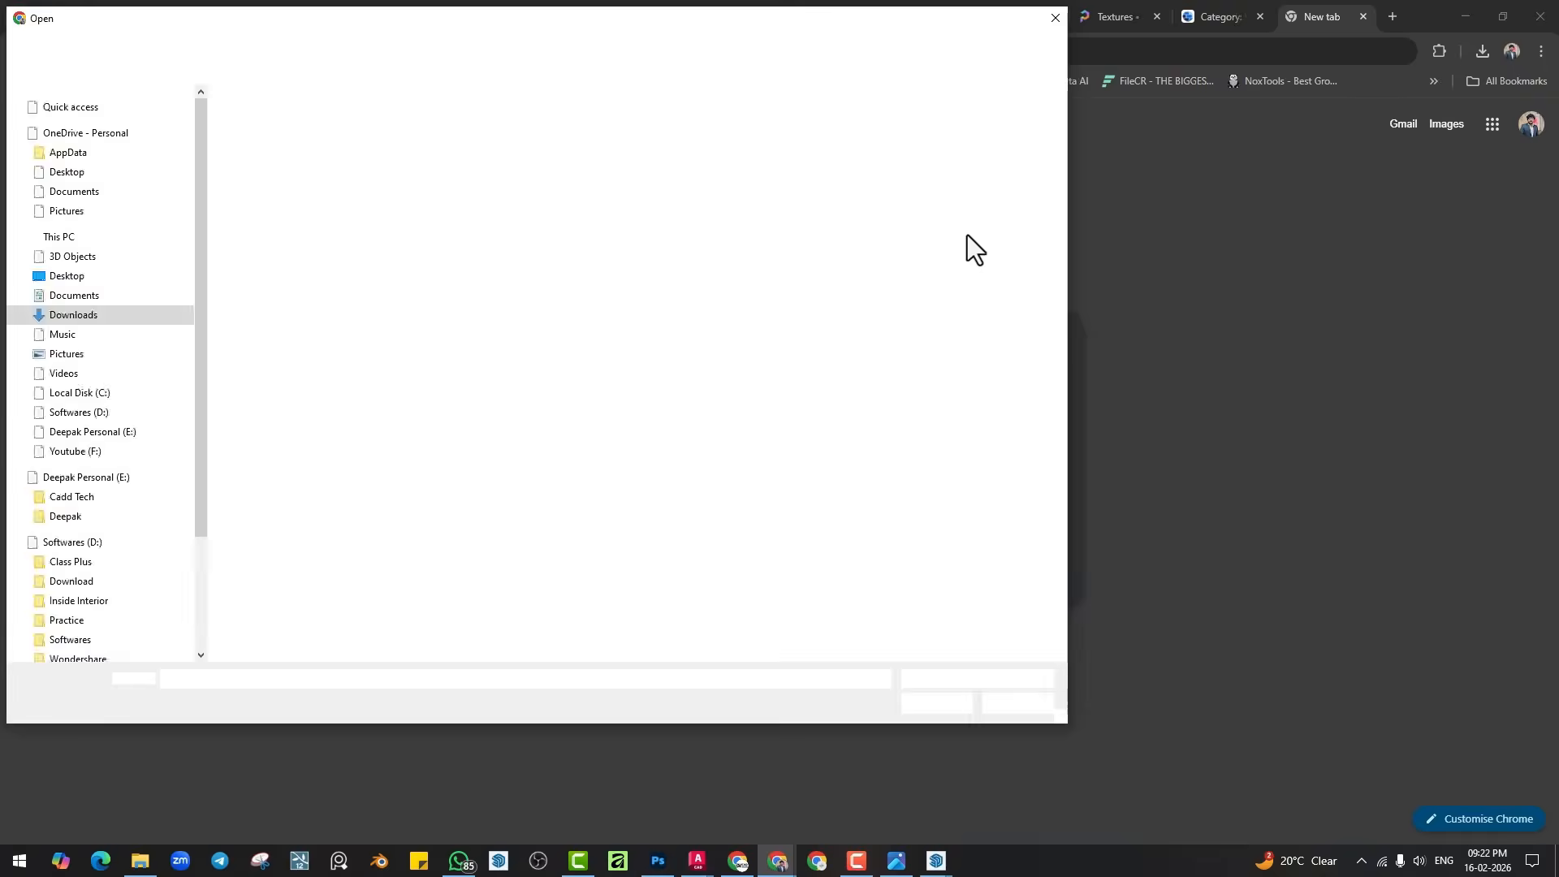
pyautogui.doubleClick(340, 219)
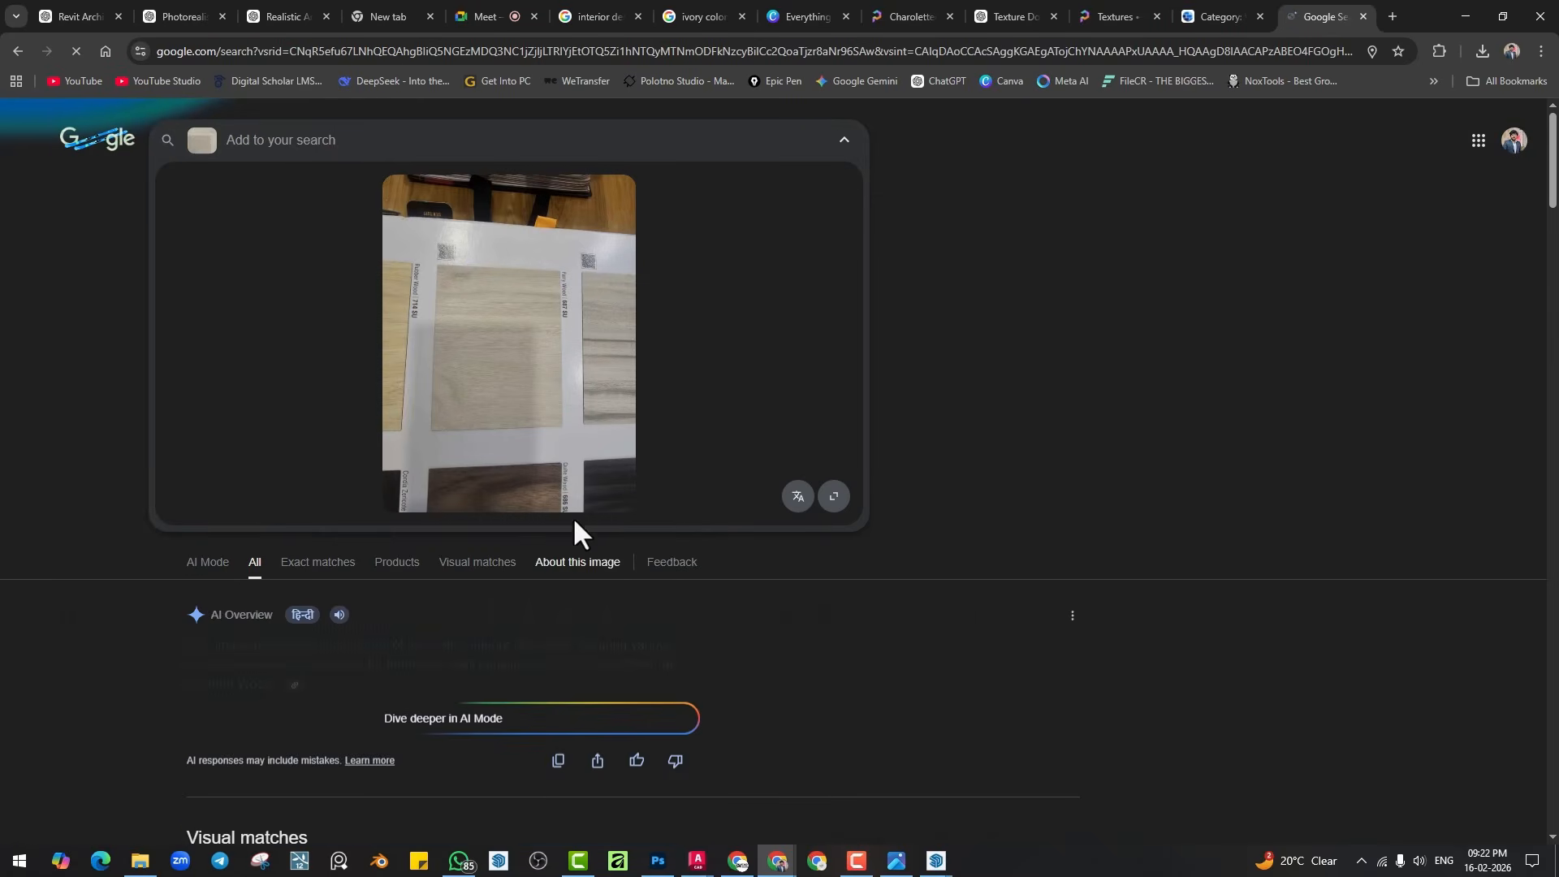
# Find the Chipboard SAVIOLA Artwood D72 Natural Oak result among the visual matches and open its viyar.com product page.
pyautogui.scroll(-10, 337, 591)
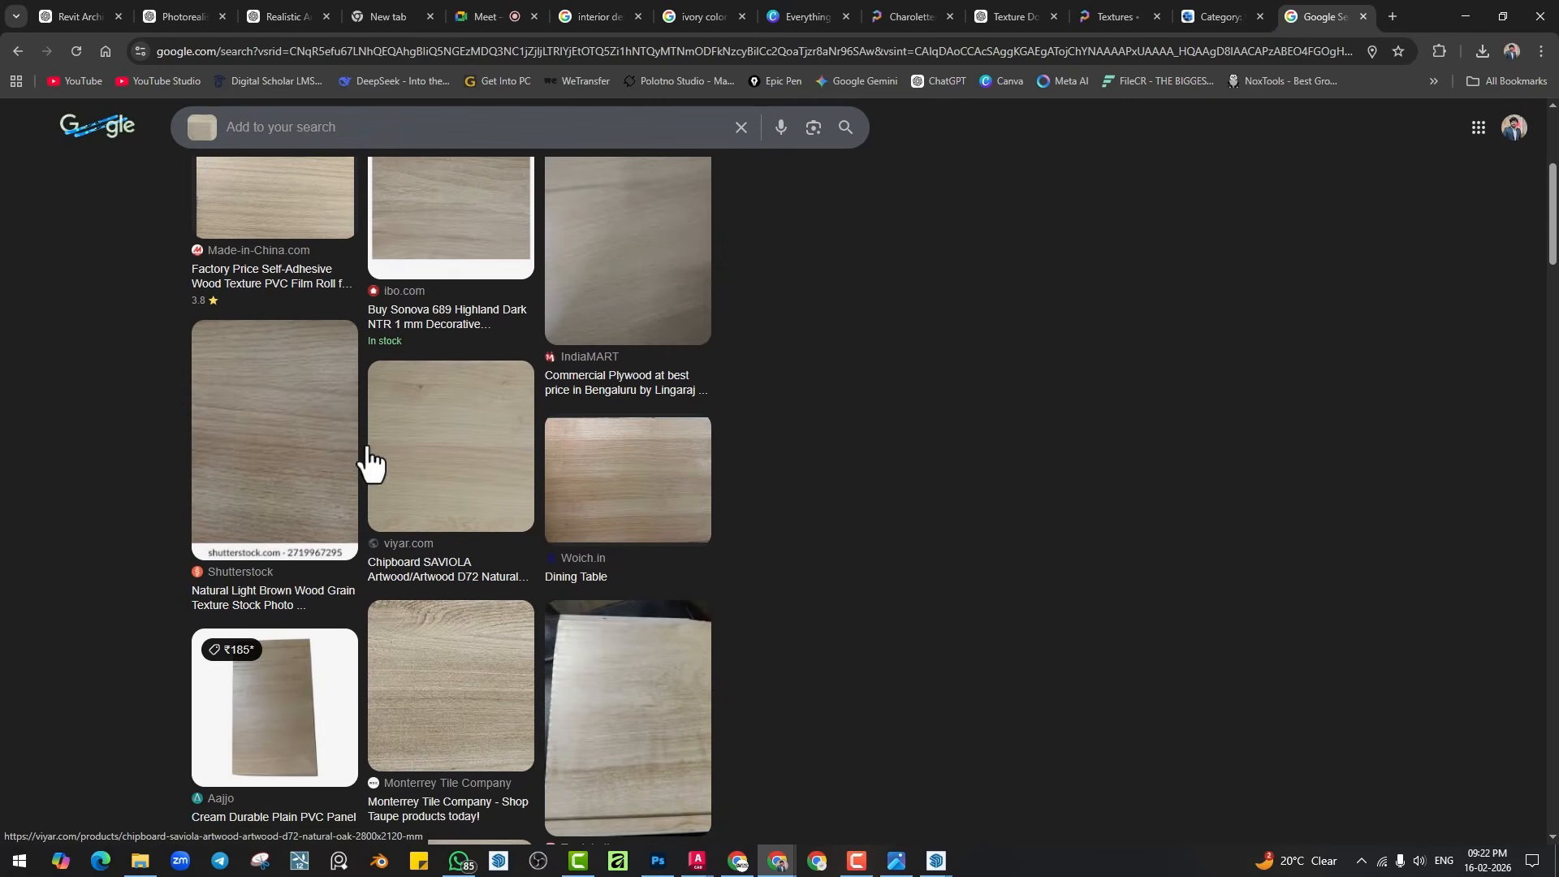
pyautogui.click(456, 481)
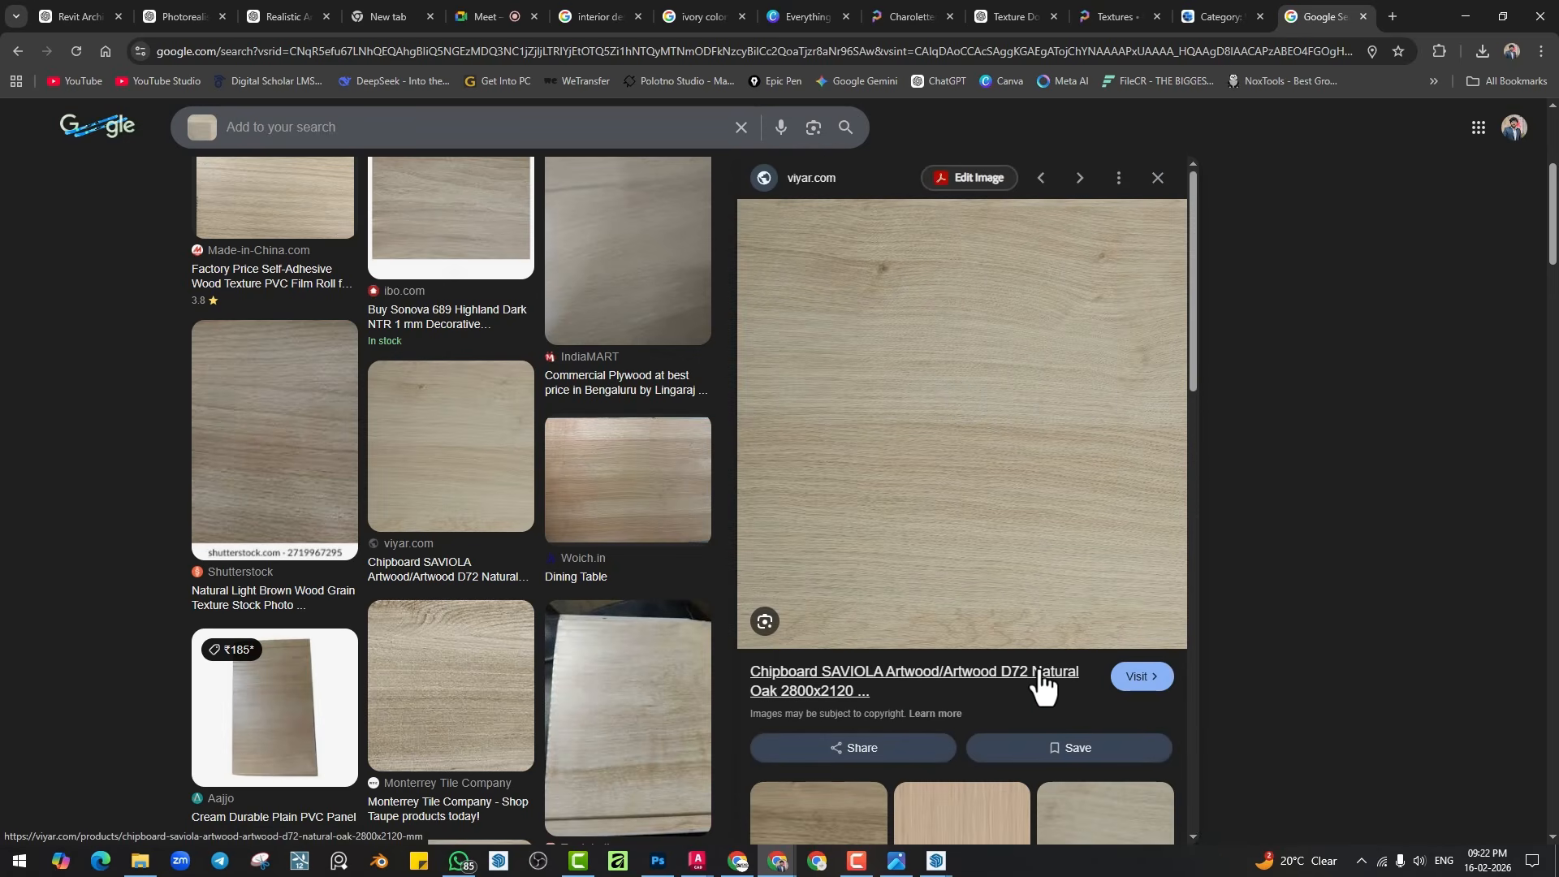
pyautogui.click(1135, 676)
pyautogui.scroll(-2, 559, 368)
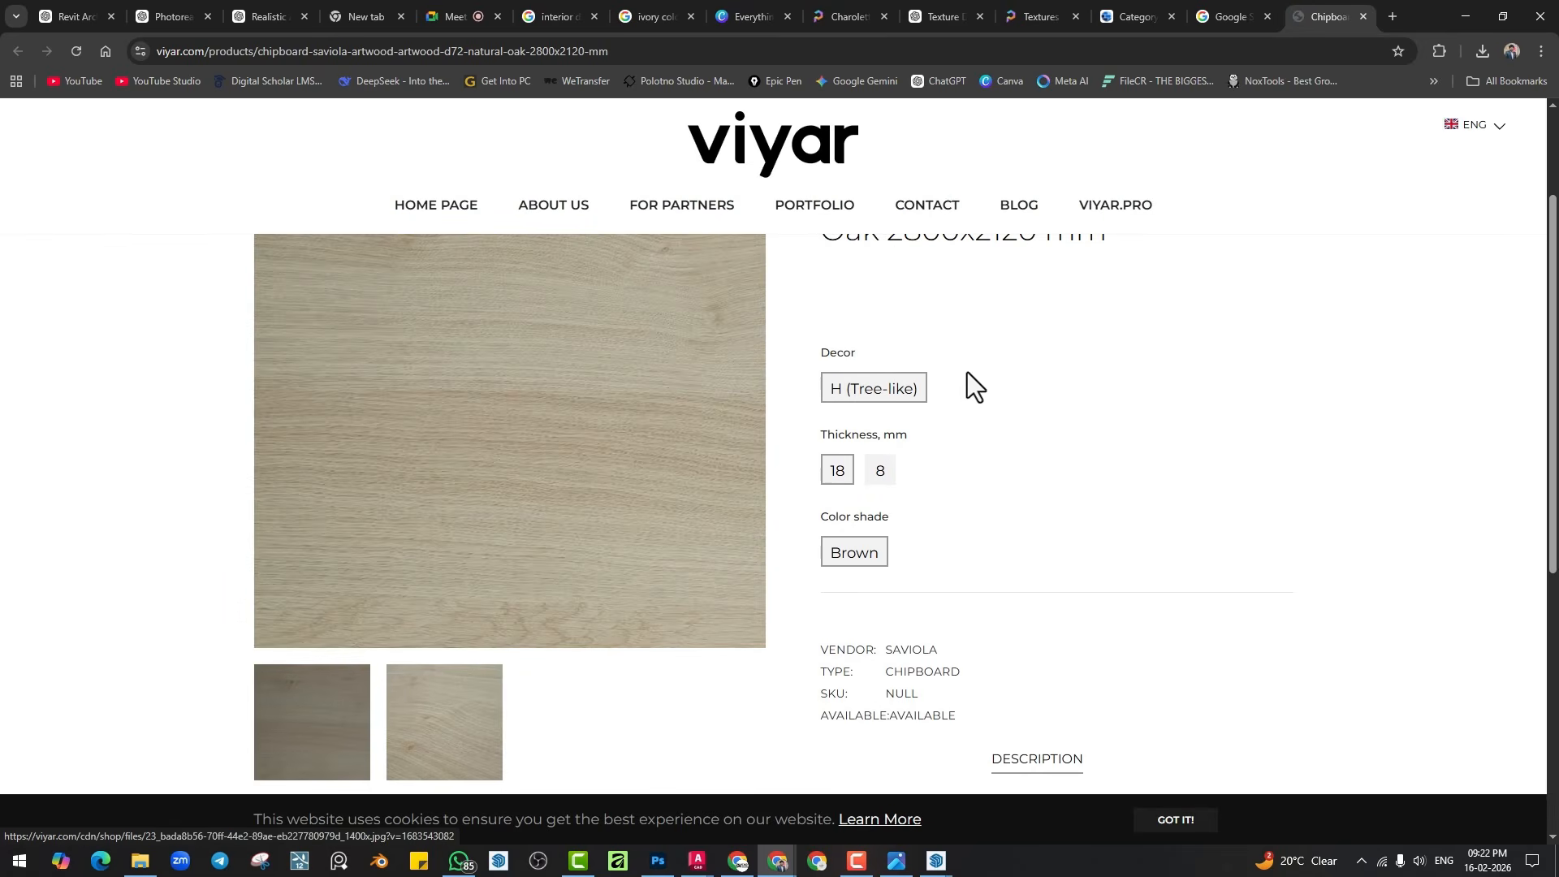
pyautogui.scroll(-2, 974, 406)
pyautogui.scroll(4, 986, 434)
# Enlarge the Natural Oak product image and save it as a JPG file in Downloads.
pyautogui.click(648, 490)
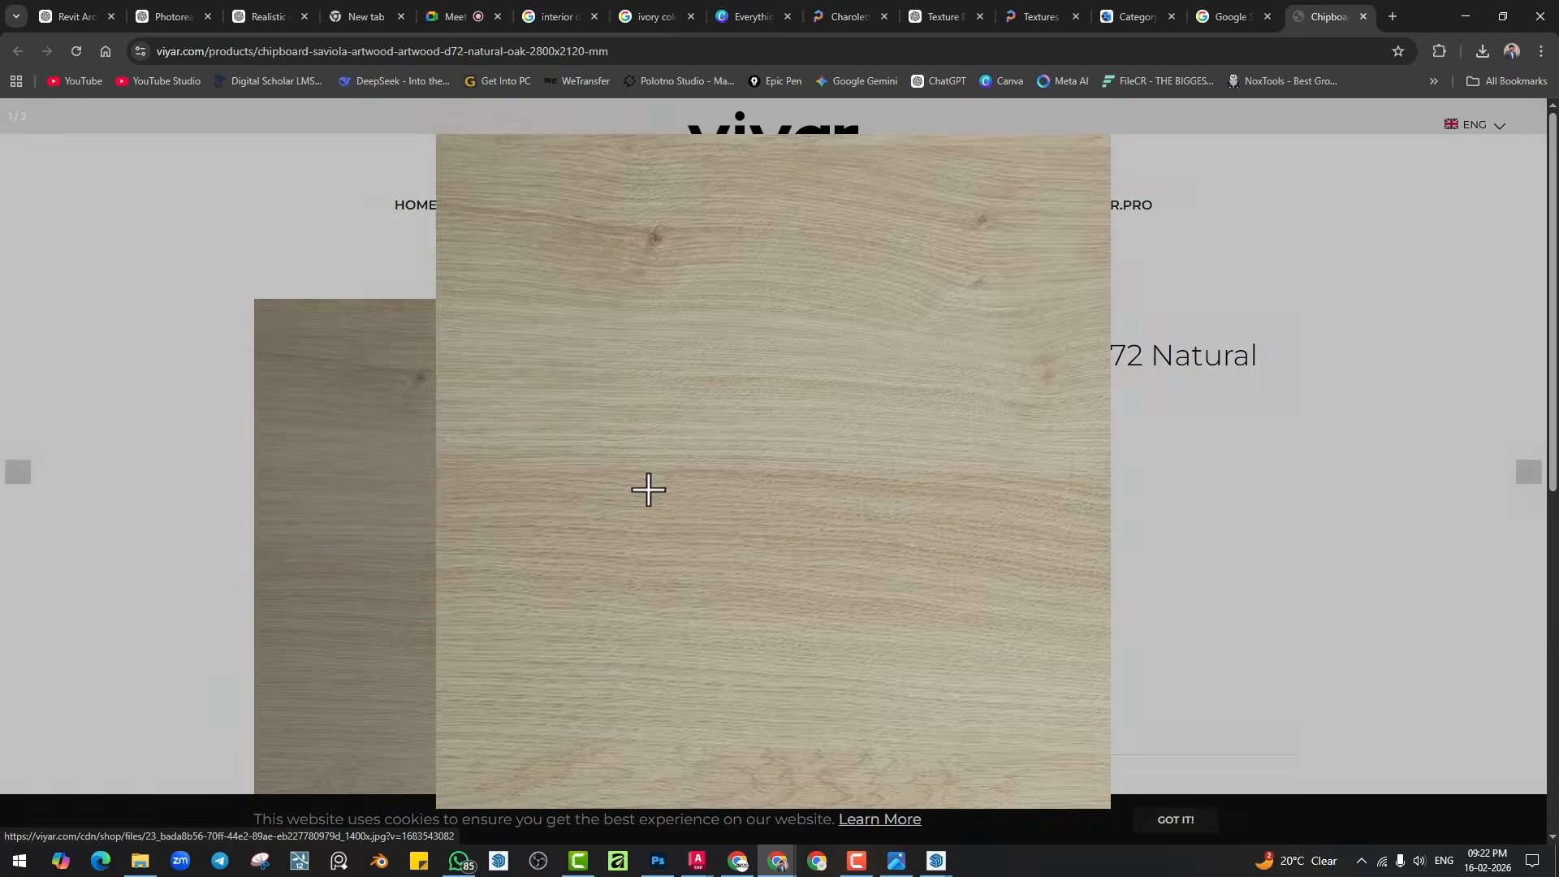
pyautogui.click(733, 454)
pyautogui.click(748, 333)
pyautogui.rightClick(754, 337)
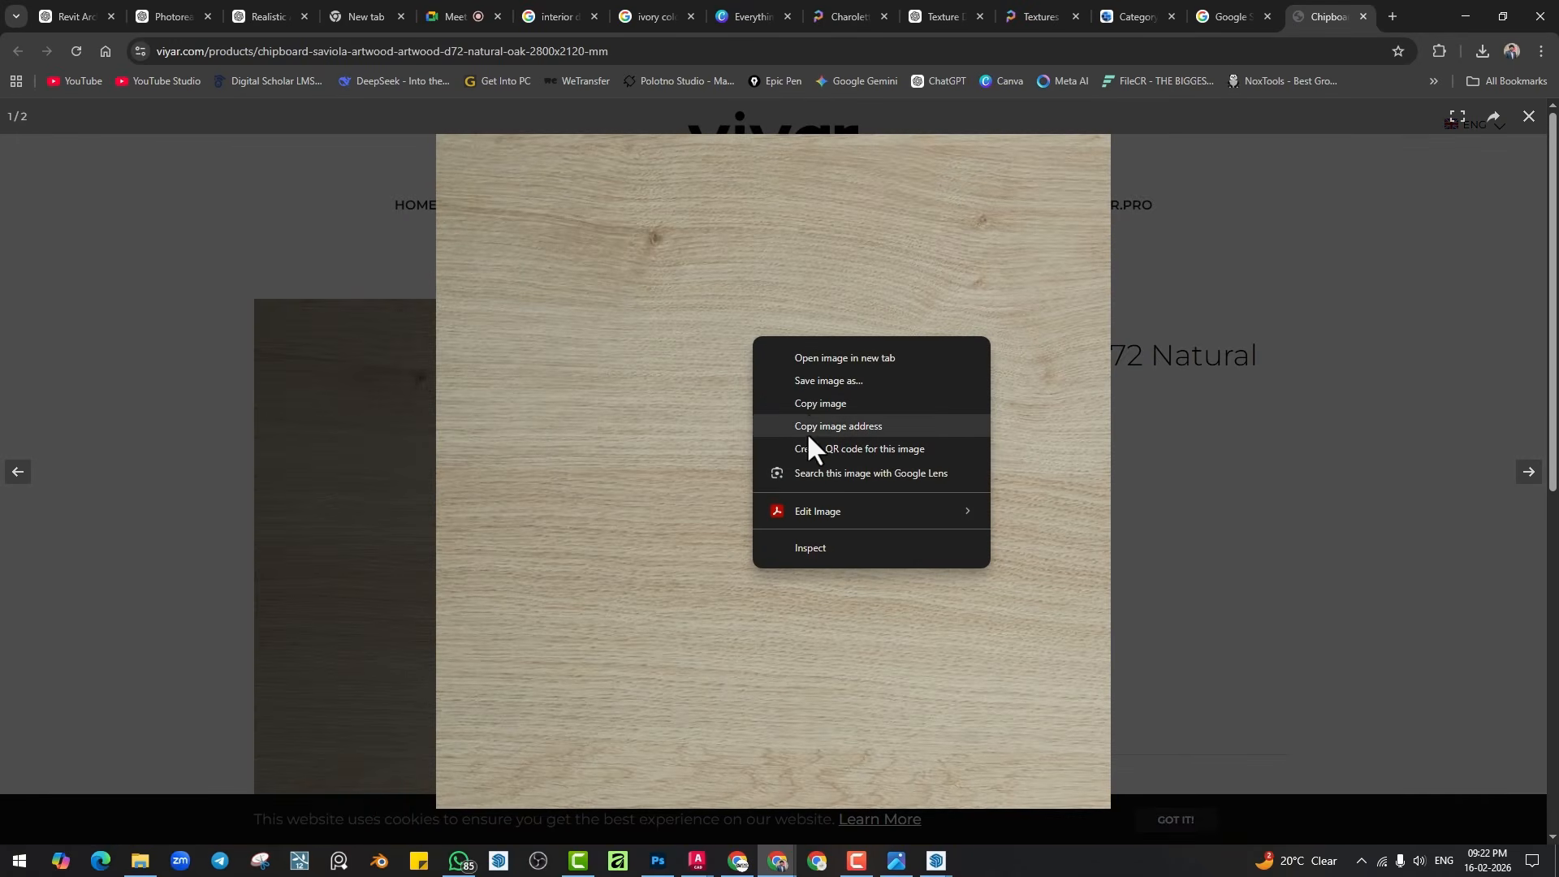
pyautogui.click(810, 381)
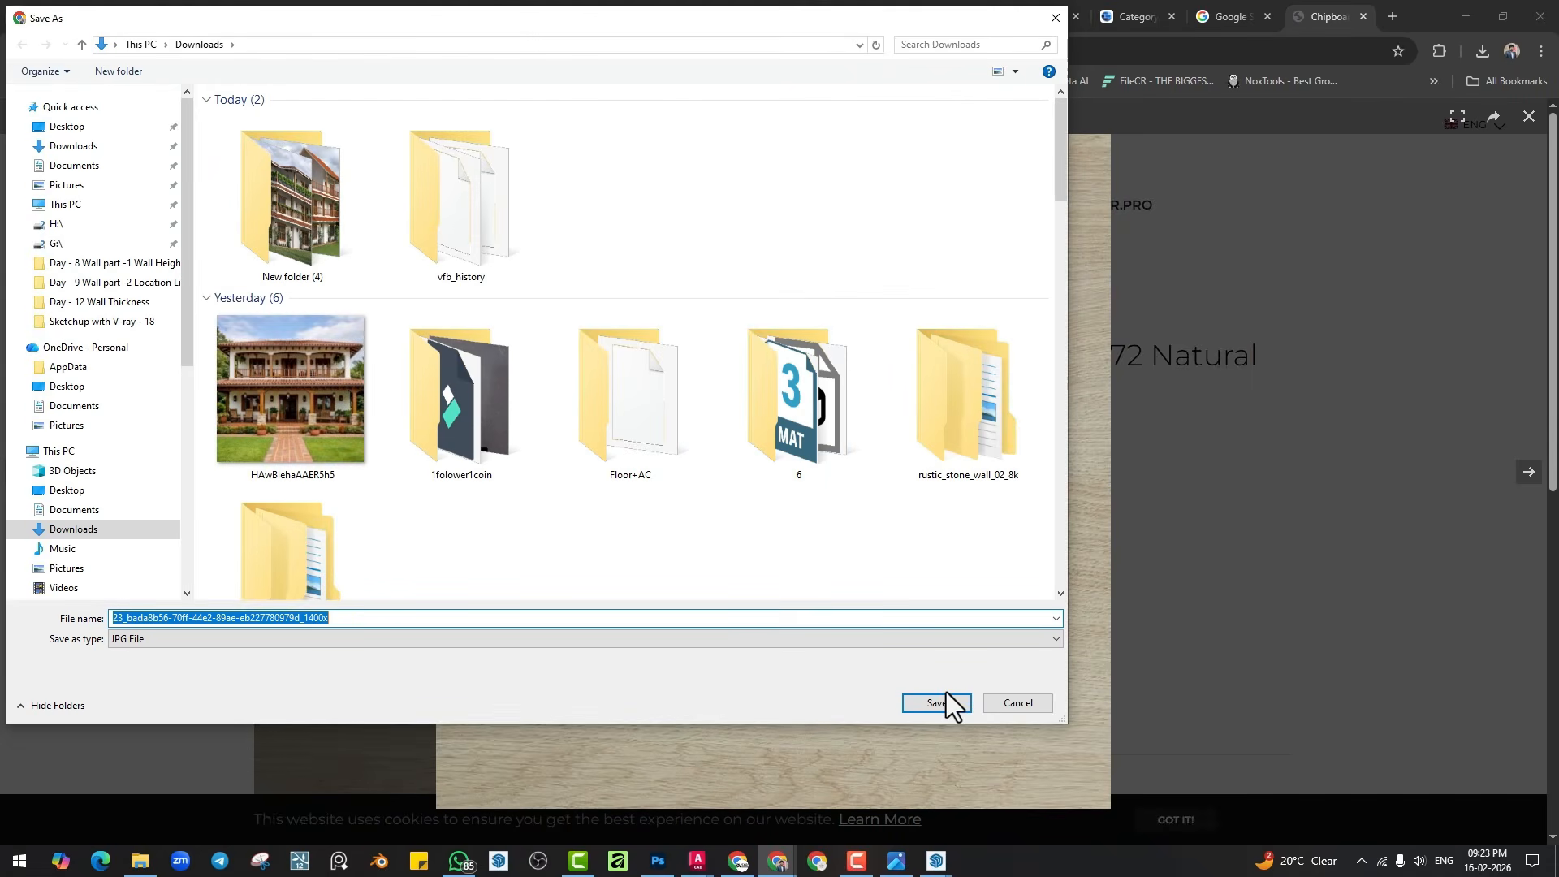
pyautogui.click(935, 702)
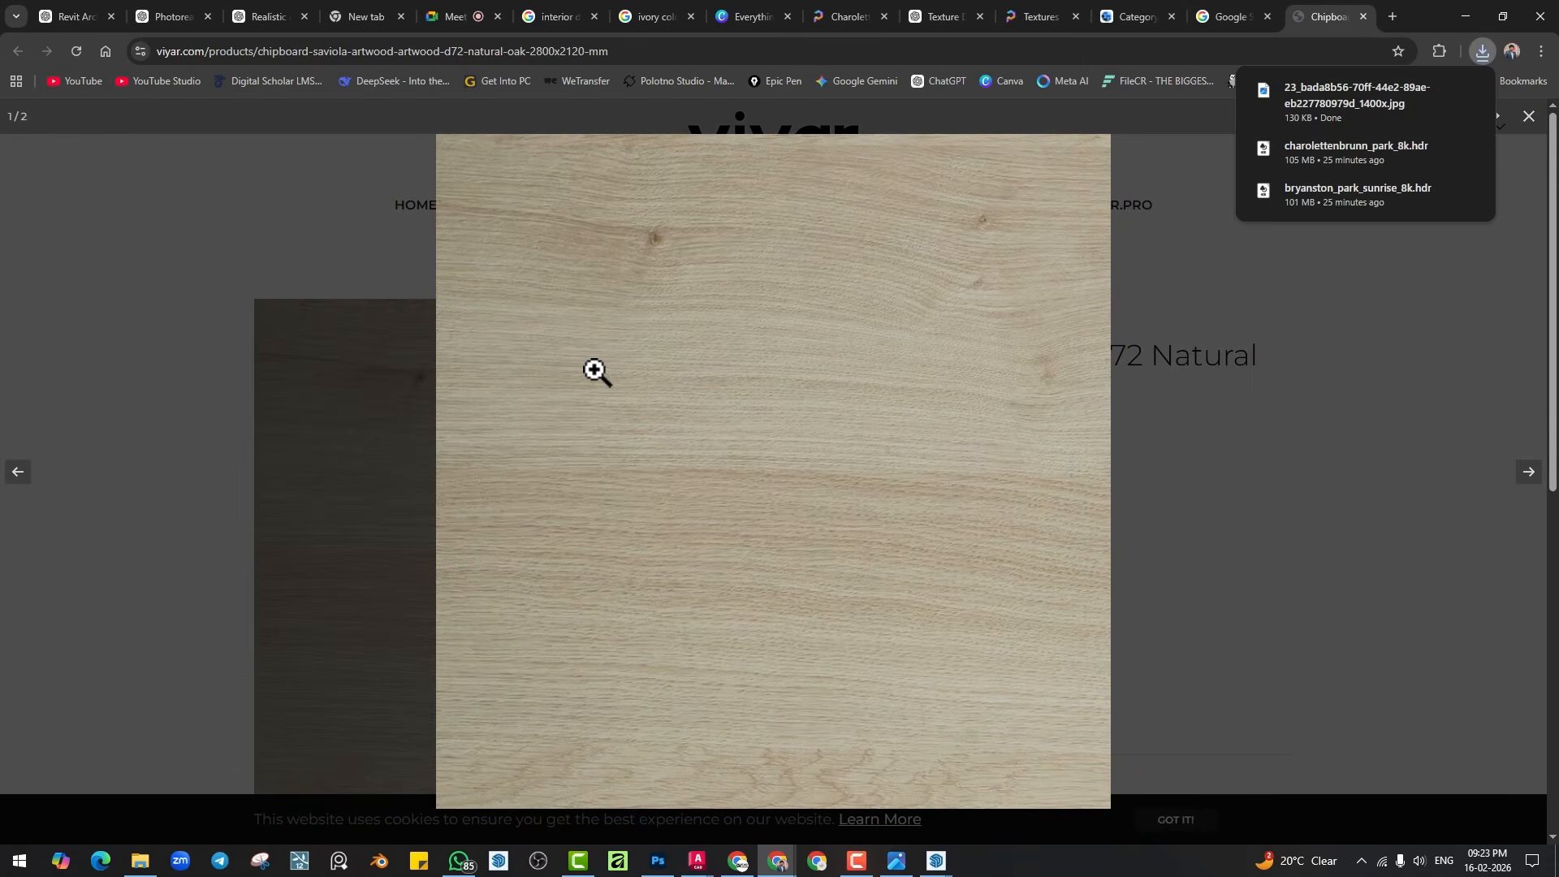
# Switch to the V-Ray Frame Buffer and move its window up to check the kitchen render.
pyautogui.click(961, 837)
pyautogui.moveTo(949, 863)
pyautogui.click(994, 815)
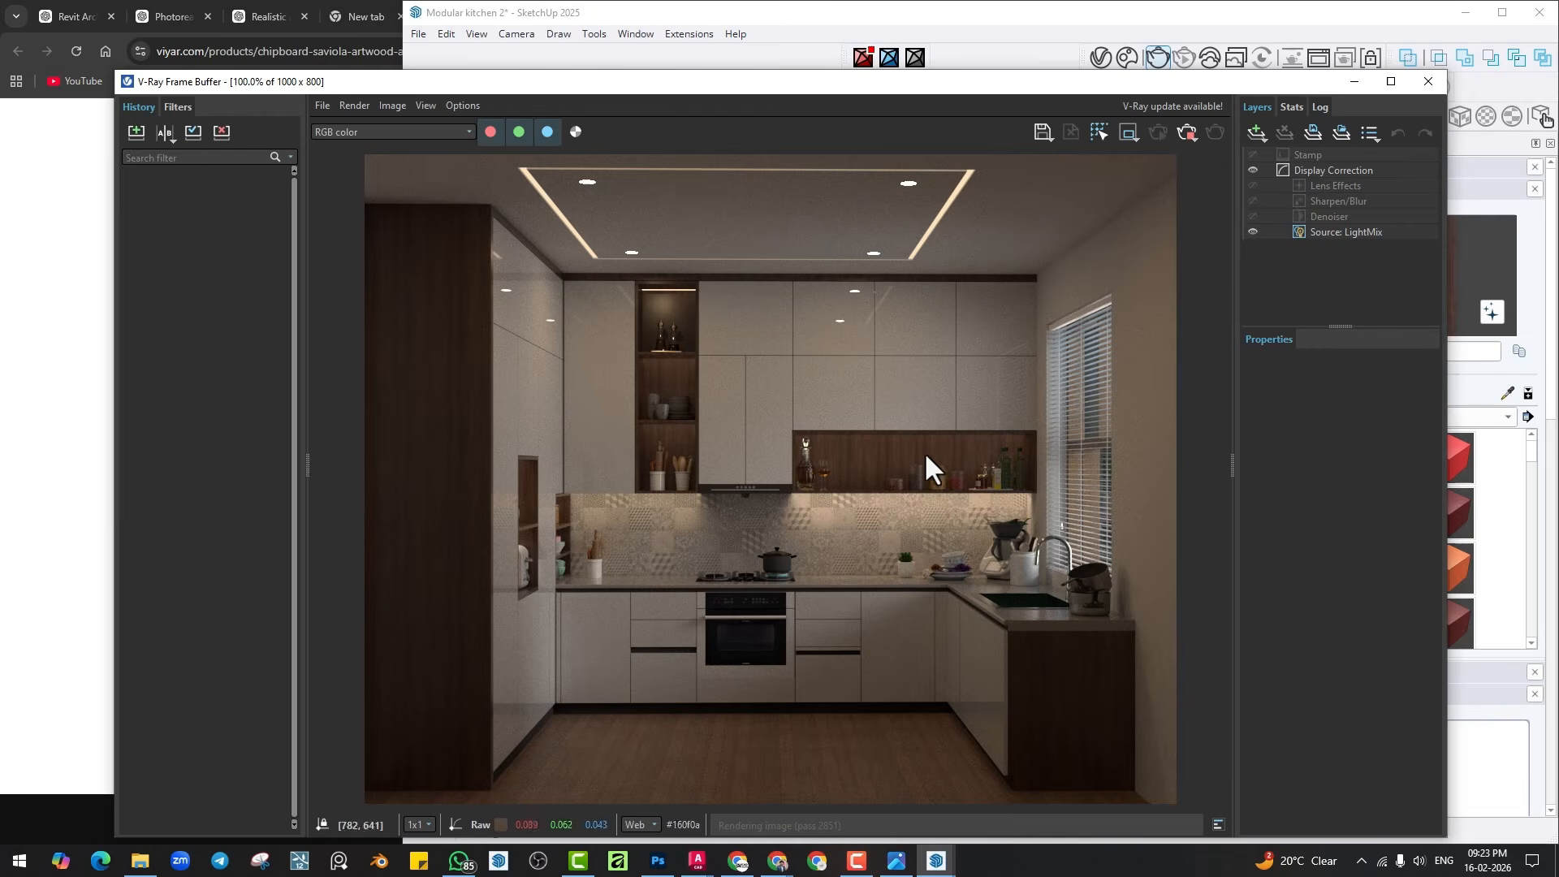
pyautogui.moveTo(901, 84); pyautogui.dragTo(903, 48)
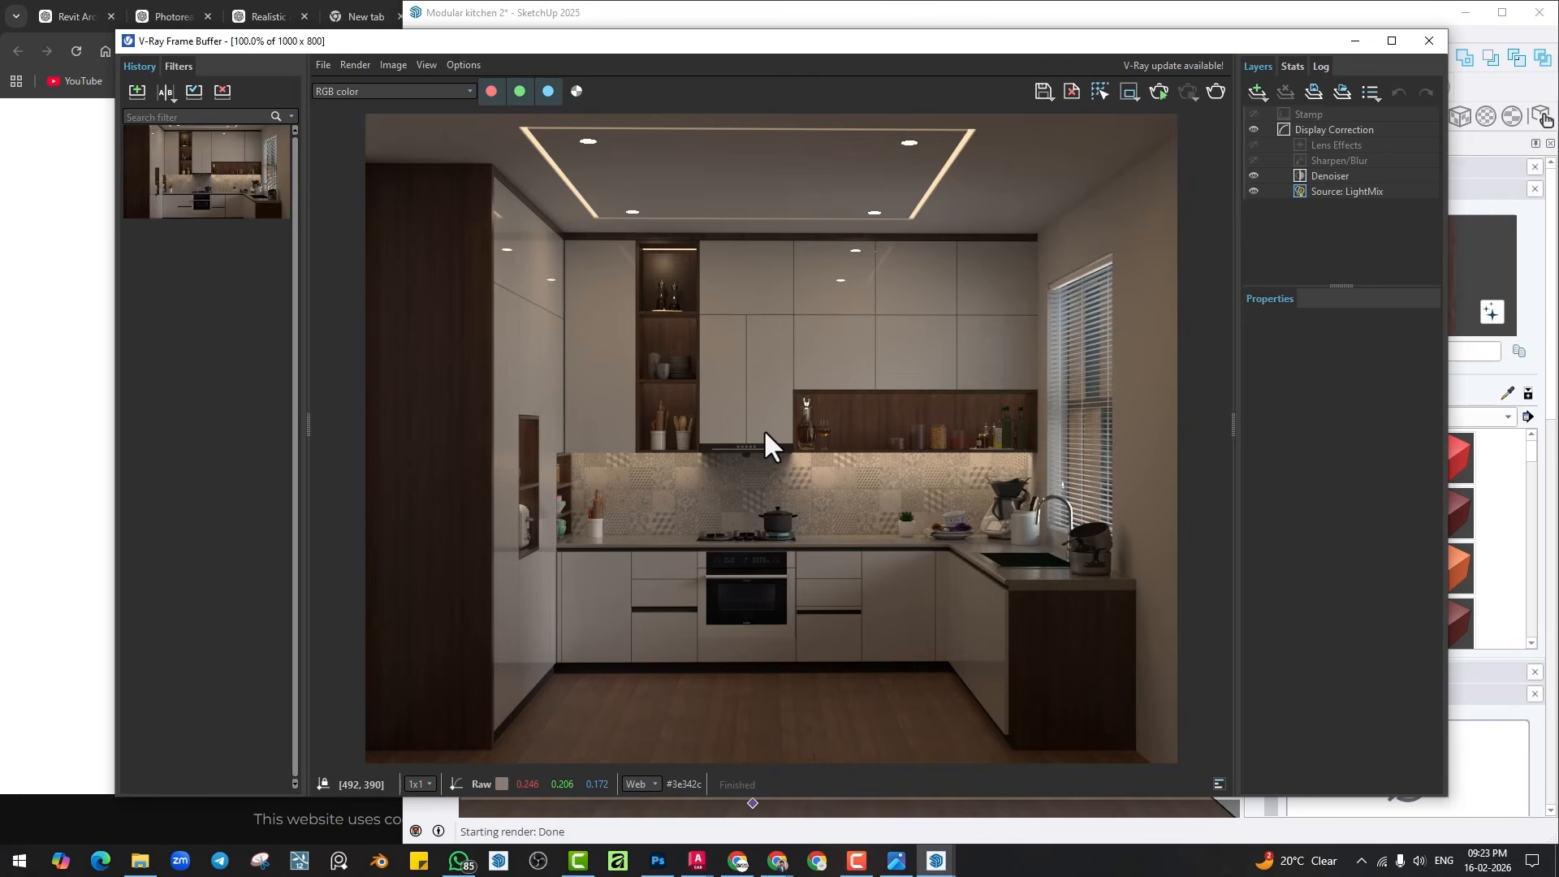
# Add an Exposure correction layer to the kitchen render with exposure 1.692, highlight burn 0.311 and contrast 0.025.
pyautogui.click(1391, 41)
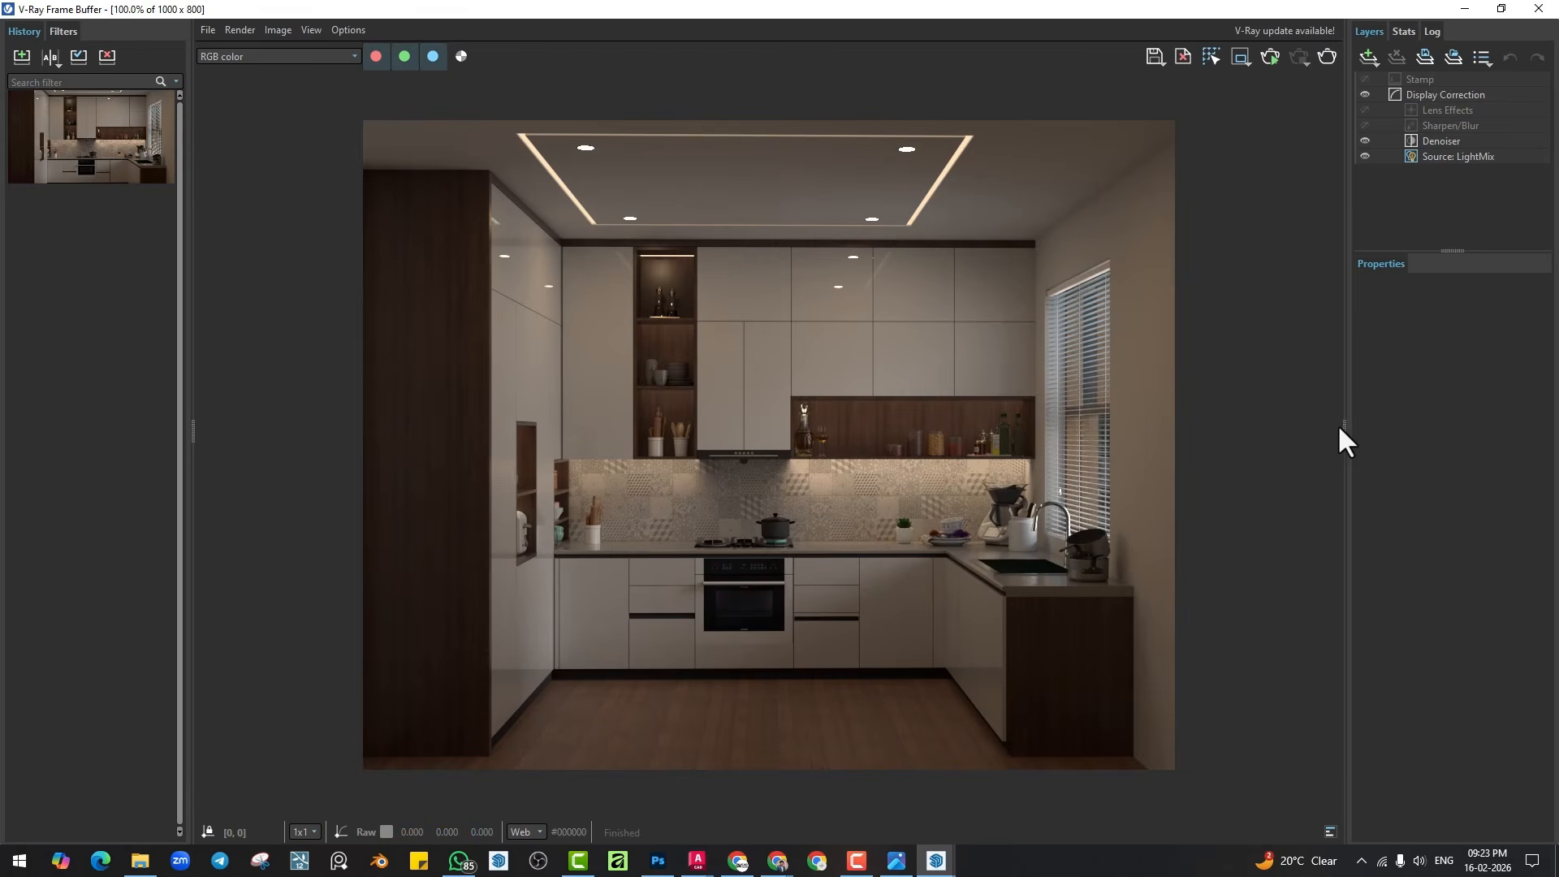
pyautogui.moveTo(1340, 428); pyautogui.dragTo(1147, 439)
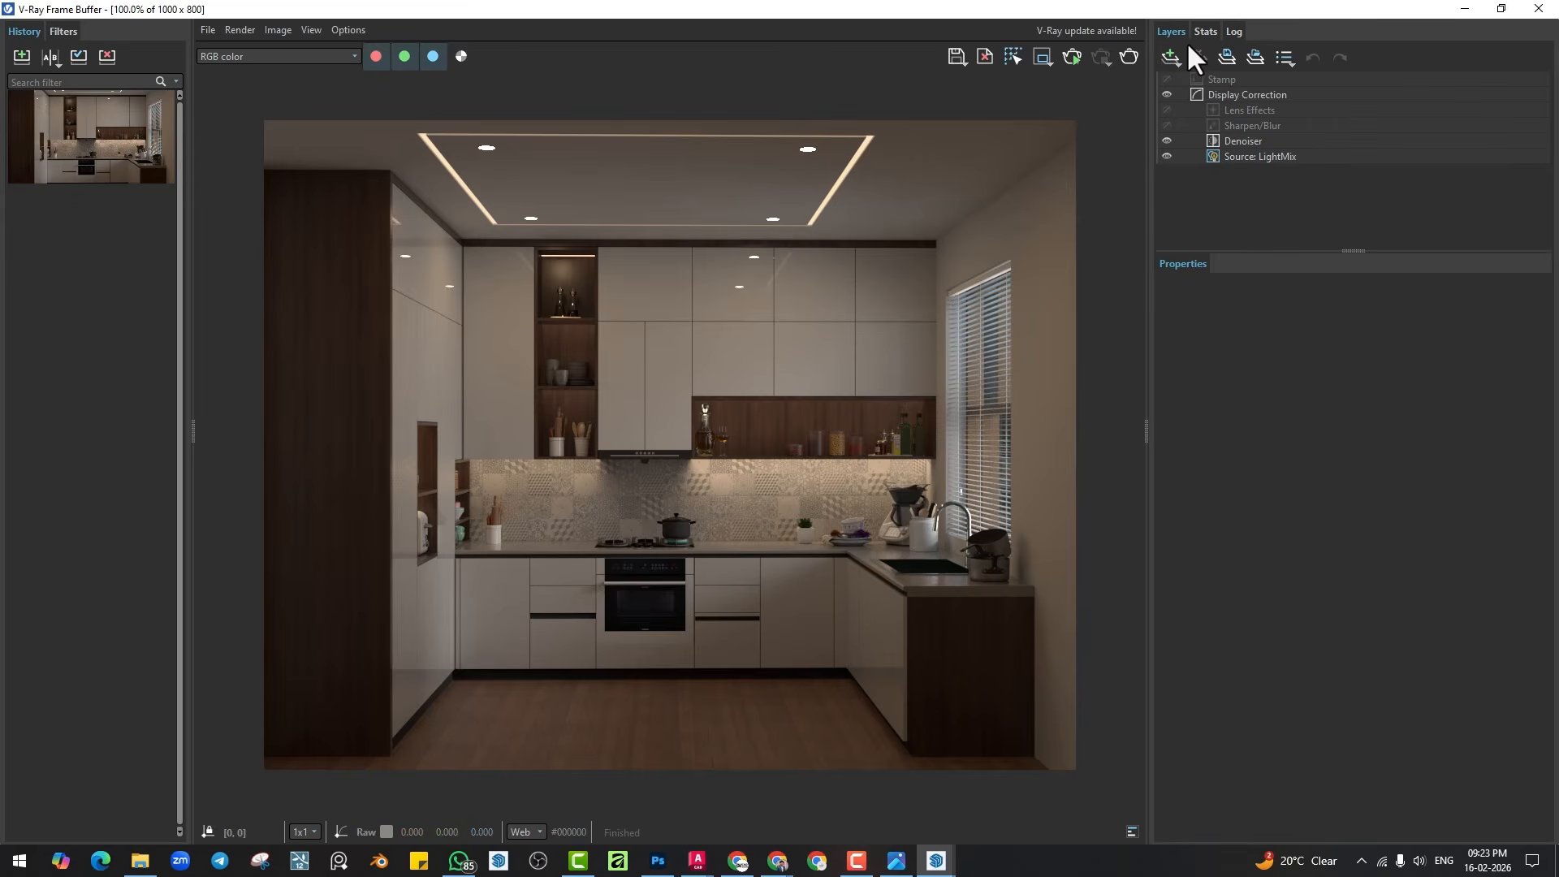
pyautogui.click(1168, 57)
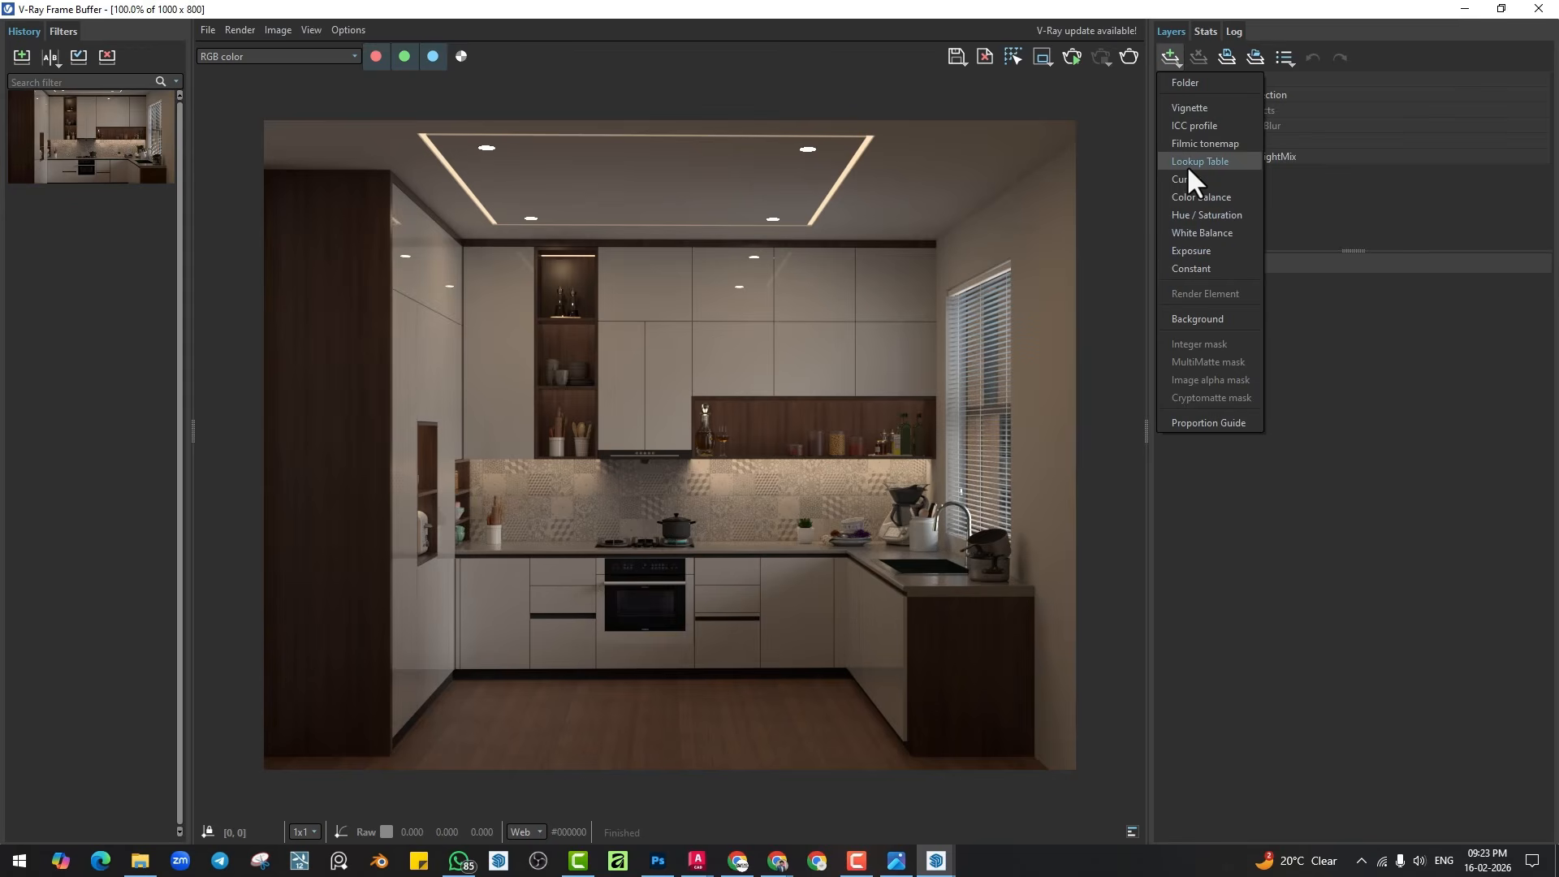
pyautogui.click(1185, 250)
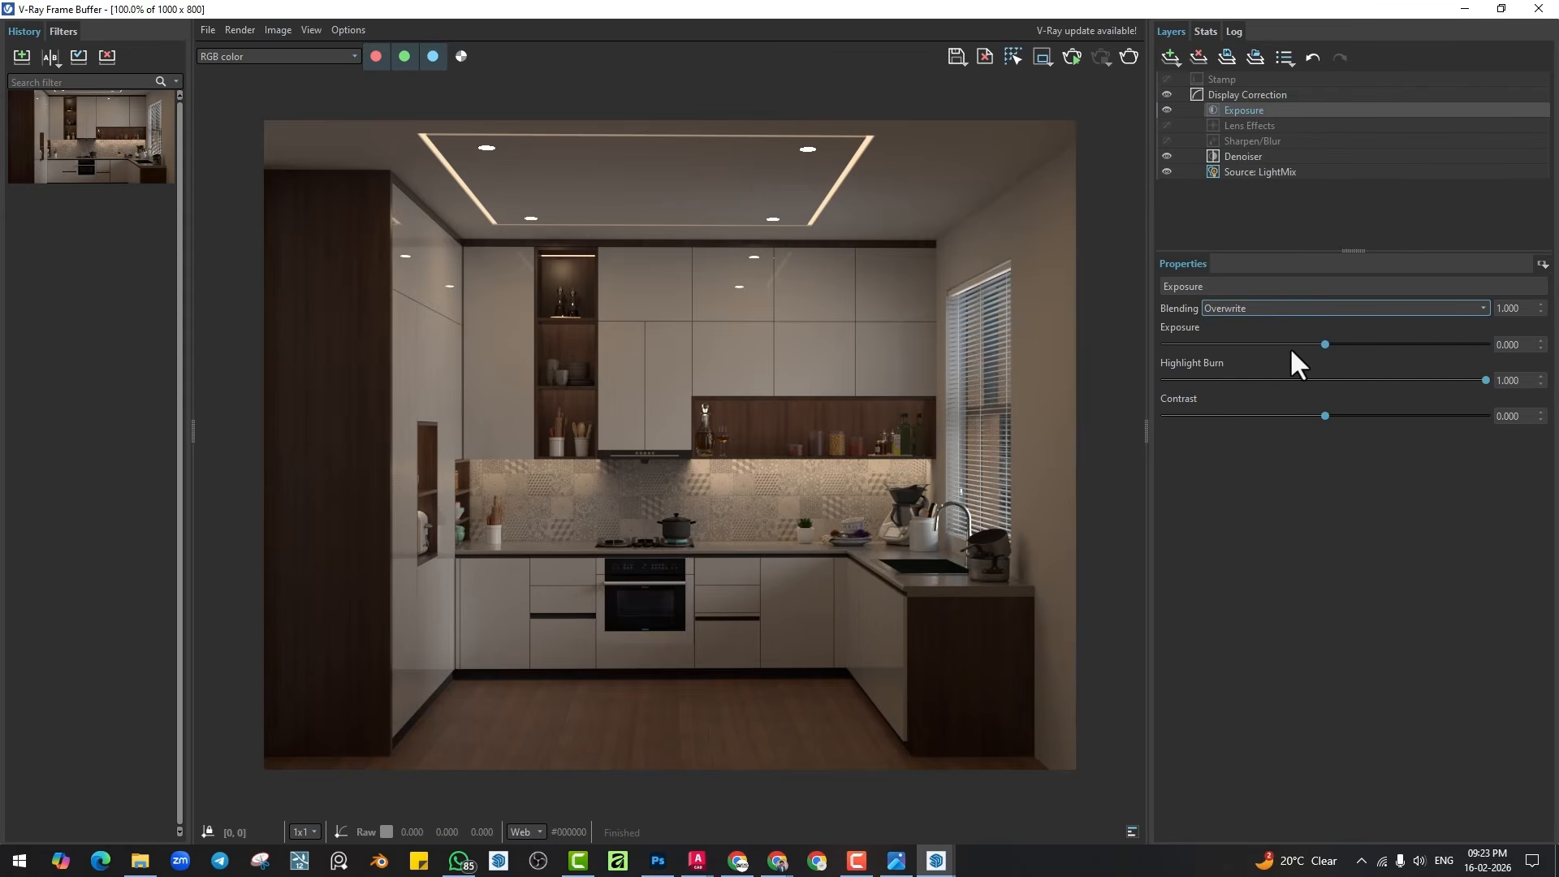
pyautogui.moveTo(1326, 344); pyautogui.dragTo(1405, 345)
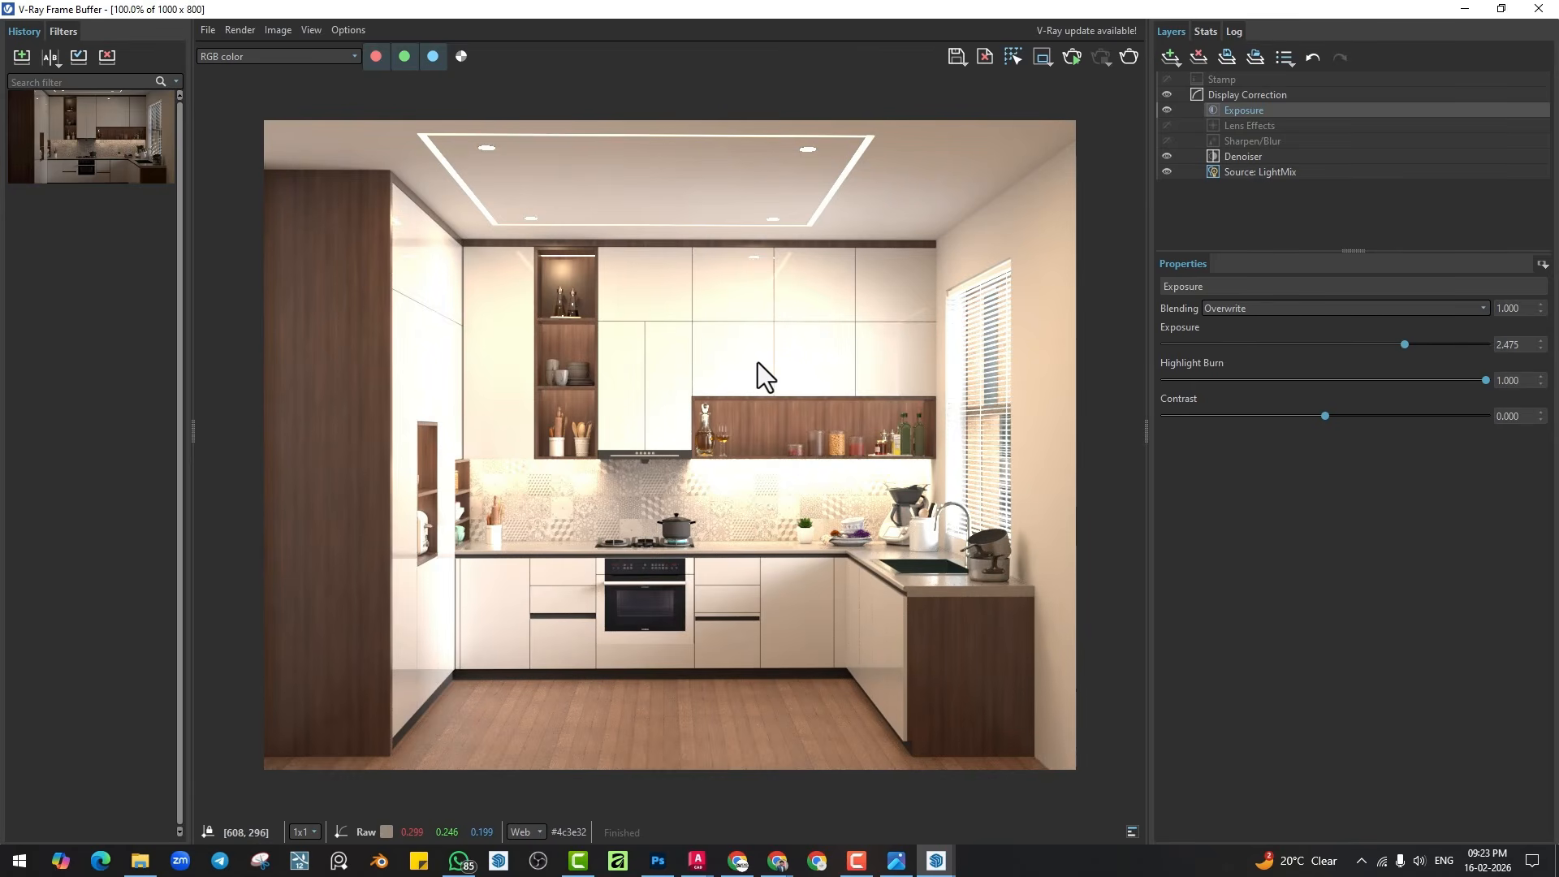
pyautogui.moveTo(1400, 344); pyautogui.dragTo(1377, 348)
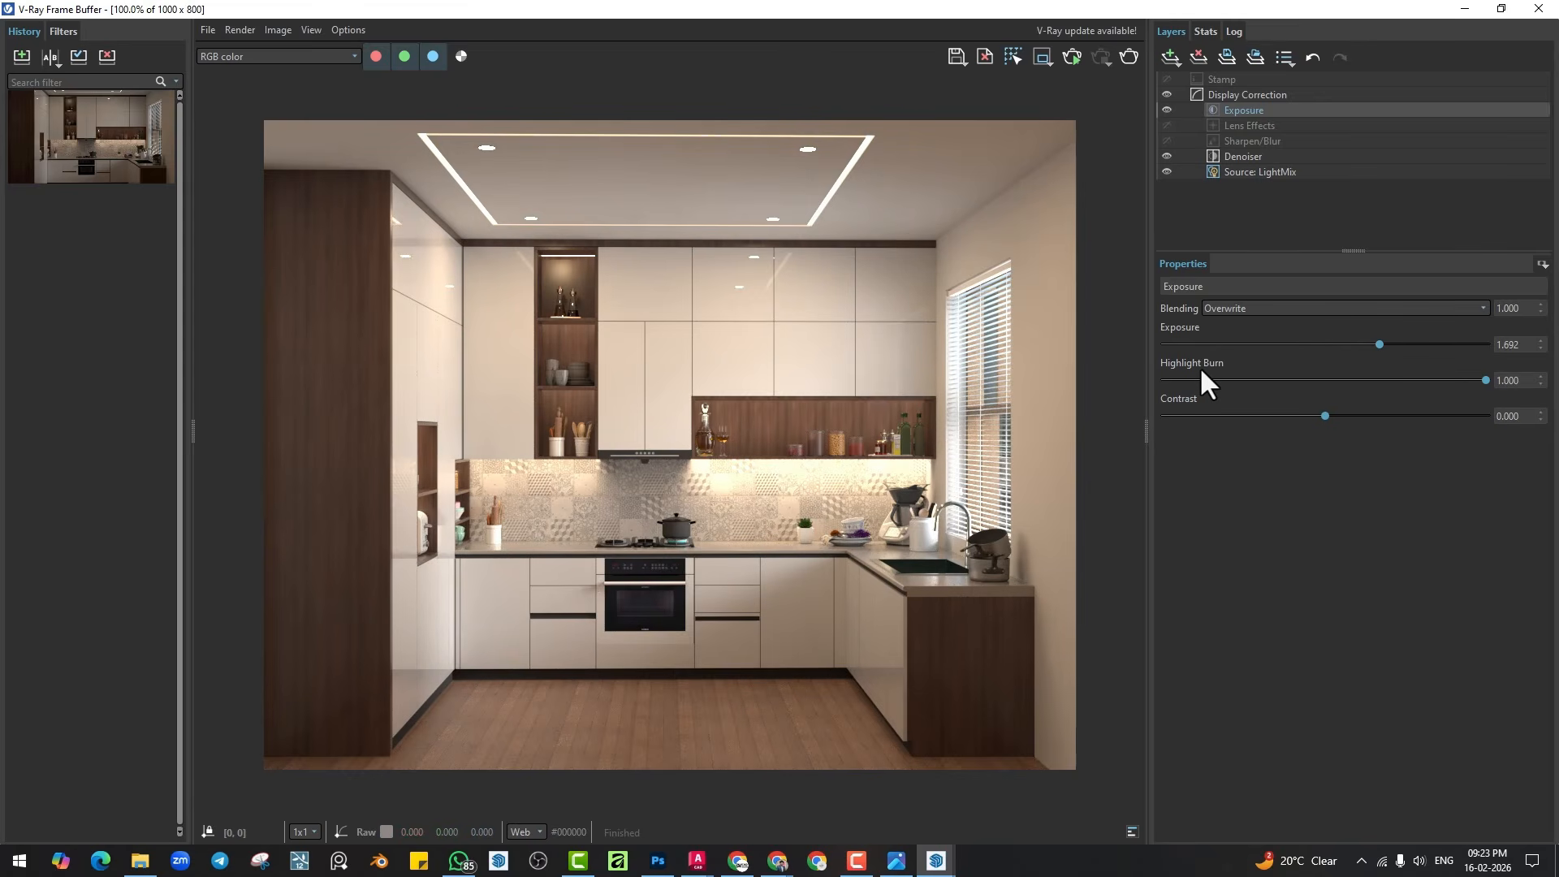
pyautogui.moveTo(1485, 380)
pyautogui.mouseDown()
pyautogui.moveTo(1211, 391)
pyautogui.moveTo(1250, 393)
pyautogui.mouseUp()
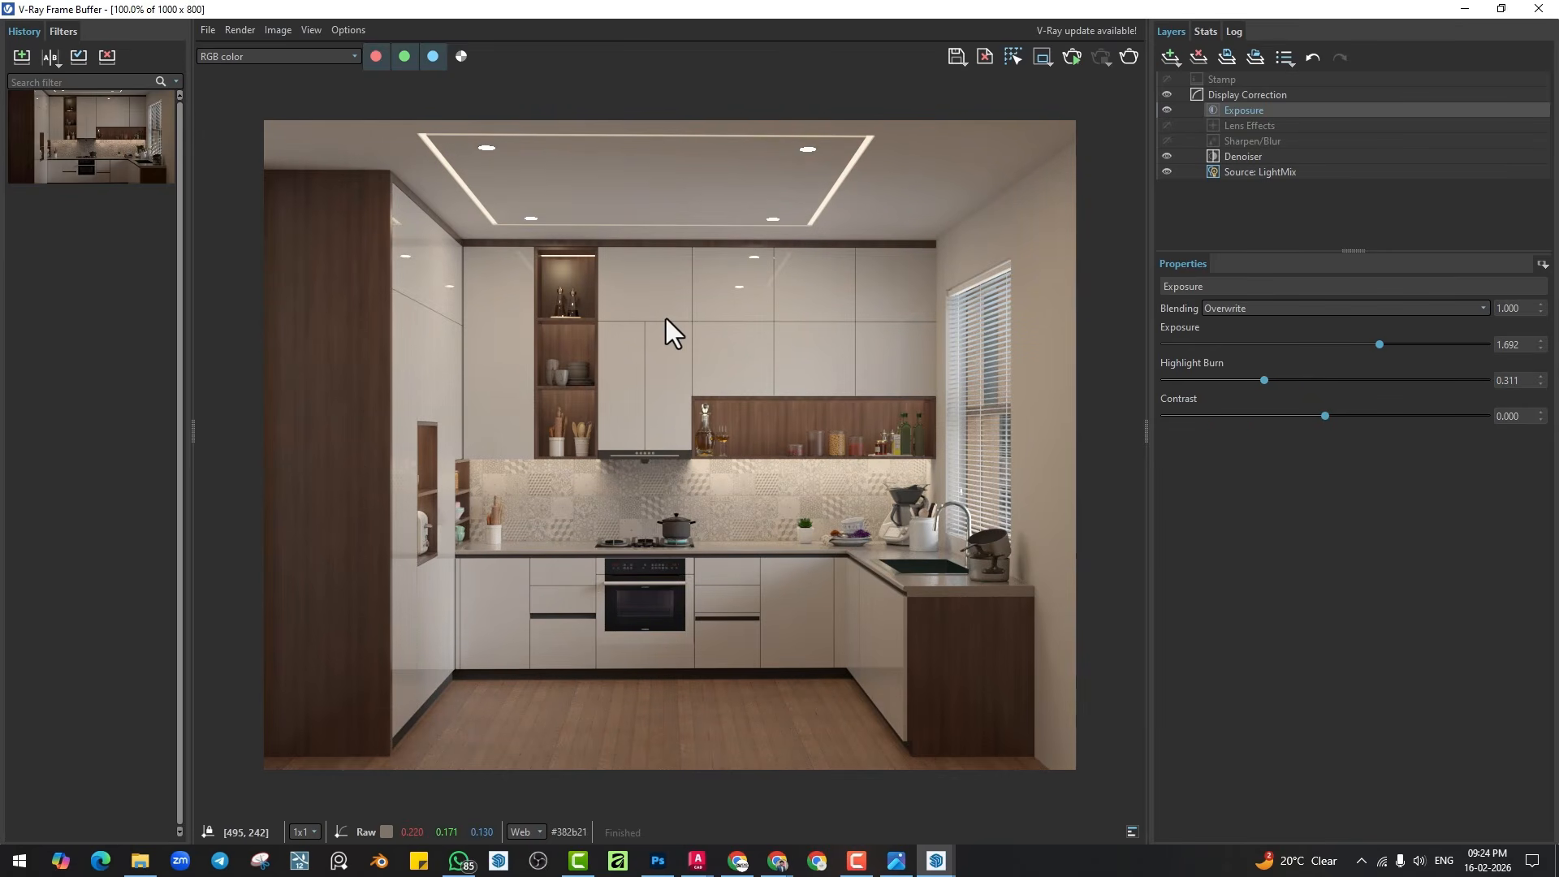
pyautogui.moveTo(1326, 416); pyautogui.dragTo(1328, 416)
# Add a White Balance correction layer and lower its temperature slightly below 6500 to cool the render.
pyautogui.click(1170, 56)
pyautogui.click(1208, 231)
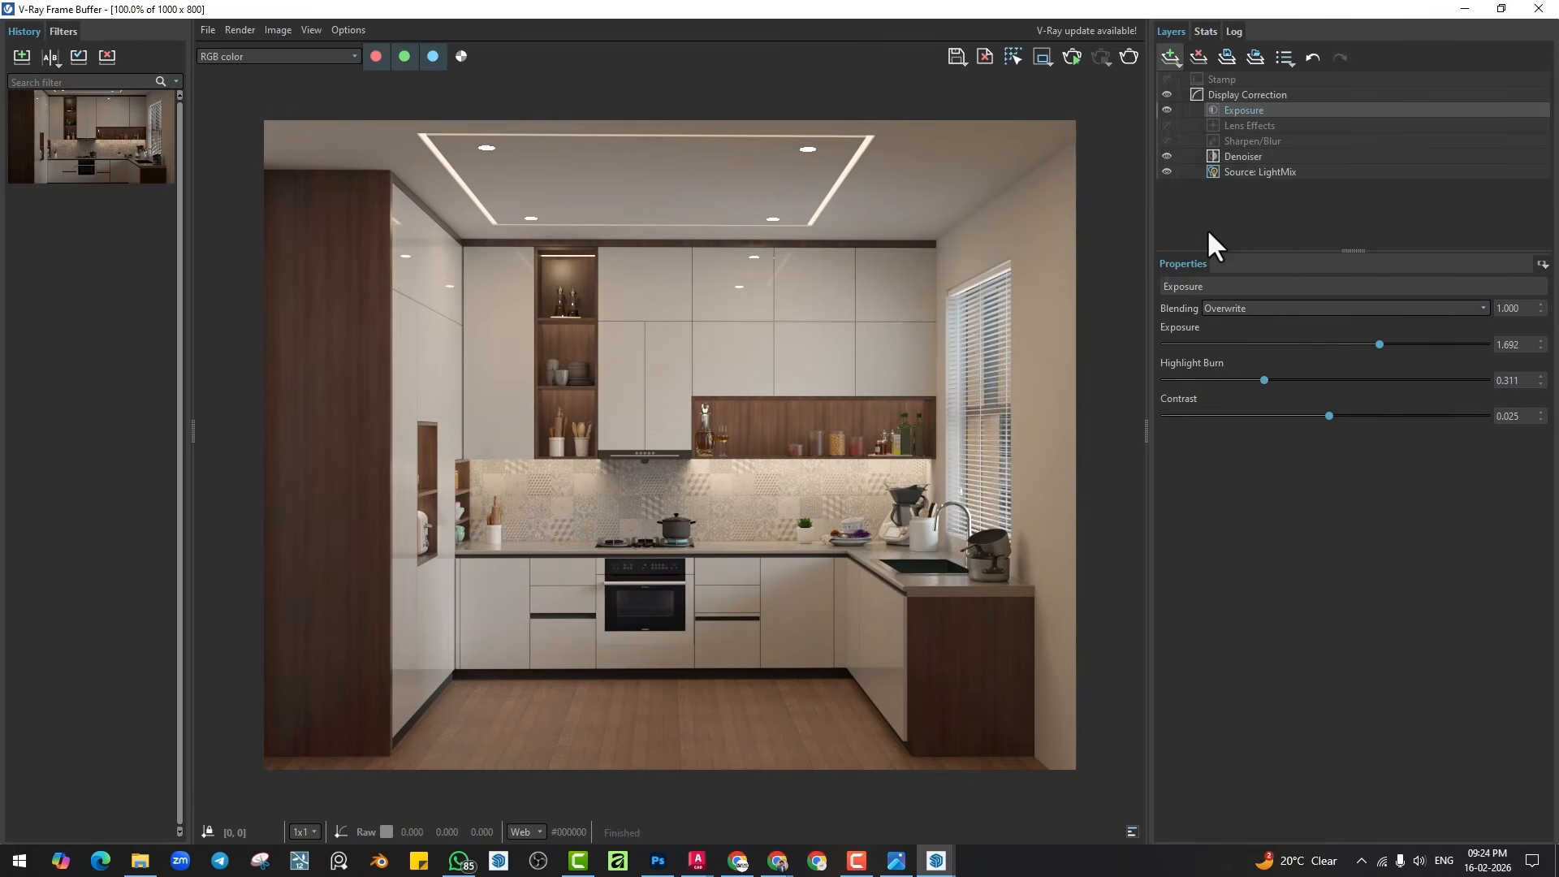
pyautogui.moveTo(777, 861)
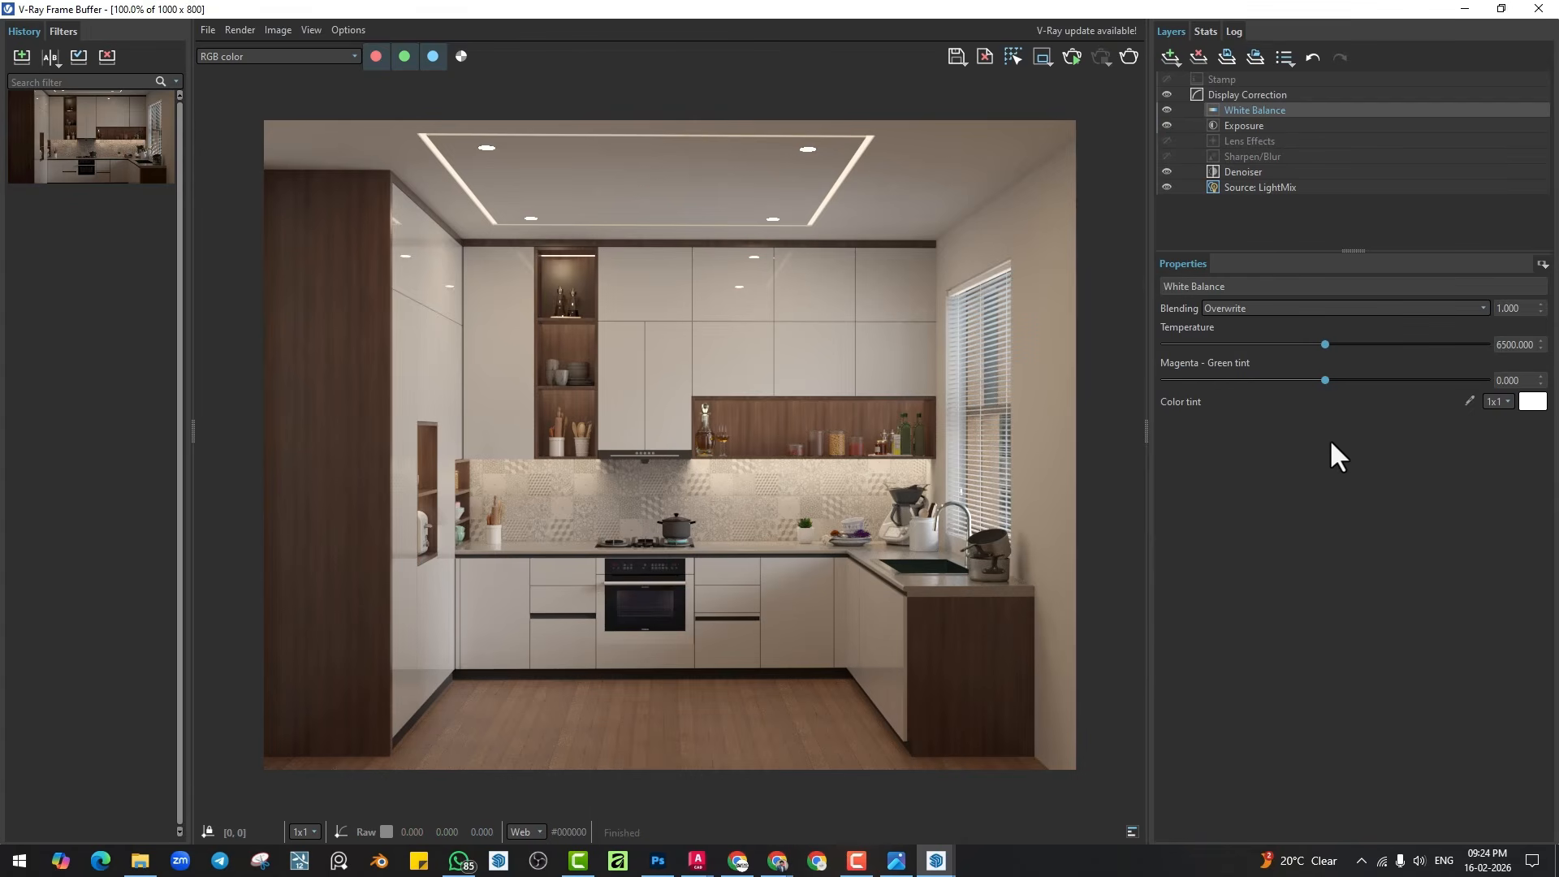
pyautogui.moveTo(1320, 343)
pyautogui.mouseDown()
pyautogui.moveTo(1276, 347)
pyautogui.moveTo(1364, 346)
pyautogui.moveTo(1279, 346)
pyautogui.moveTo(1304, 345)
pyautogui.mouseUp()
# Toggle Rectangle Light#1 and Rectangle Light#2 off and on in the LightMix source to identify which areas they illuminate.
pyautogui.click(1259, 190)
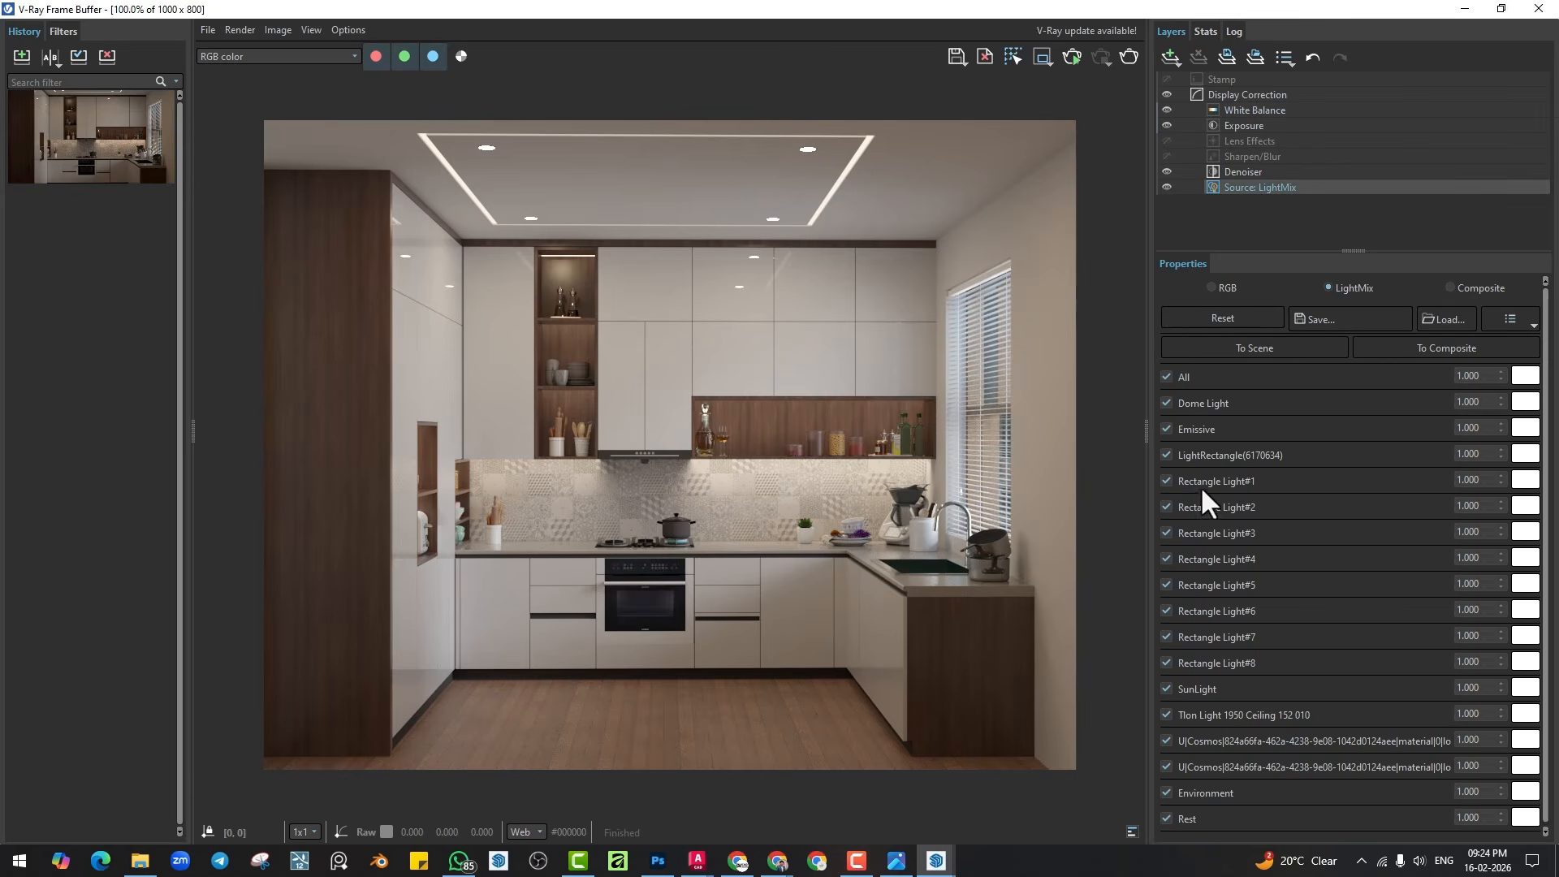
pyautogui.click(1166, 480)
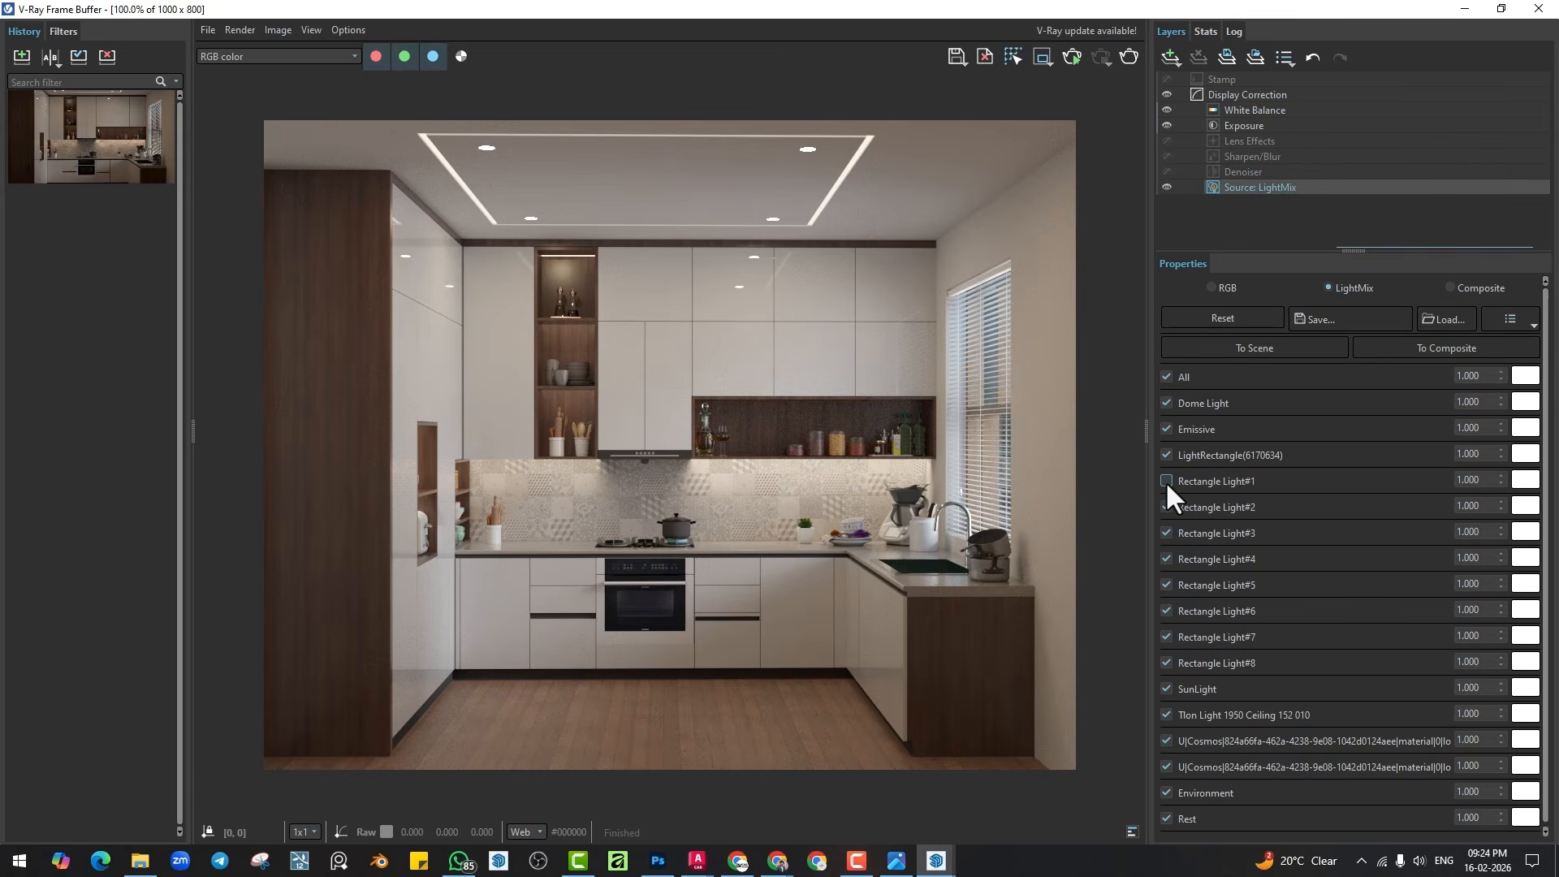
pyautogui.click(1166, 481)
pyautogui.click(1163, 503)
pyautogui.click(1163, 503)
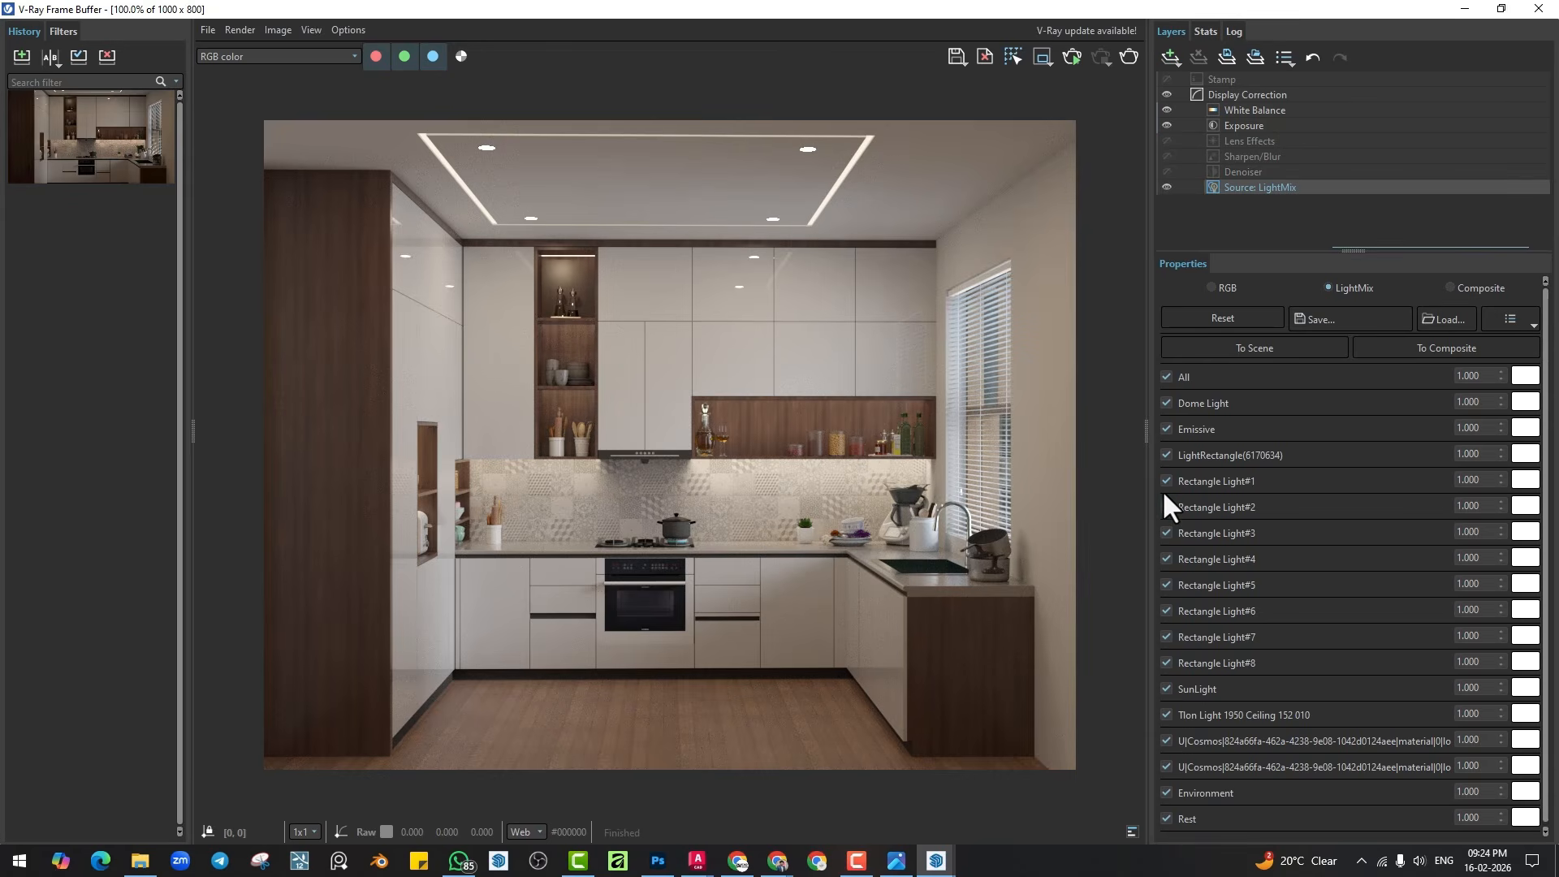
pyautogui.click(1161, 479)
pyautogui.click(1164, 481)
pyautogui.click(1167, 505)
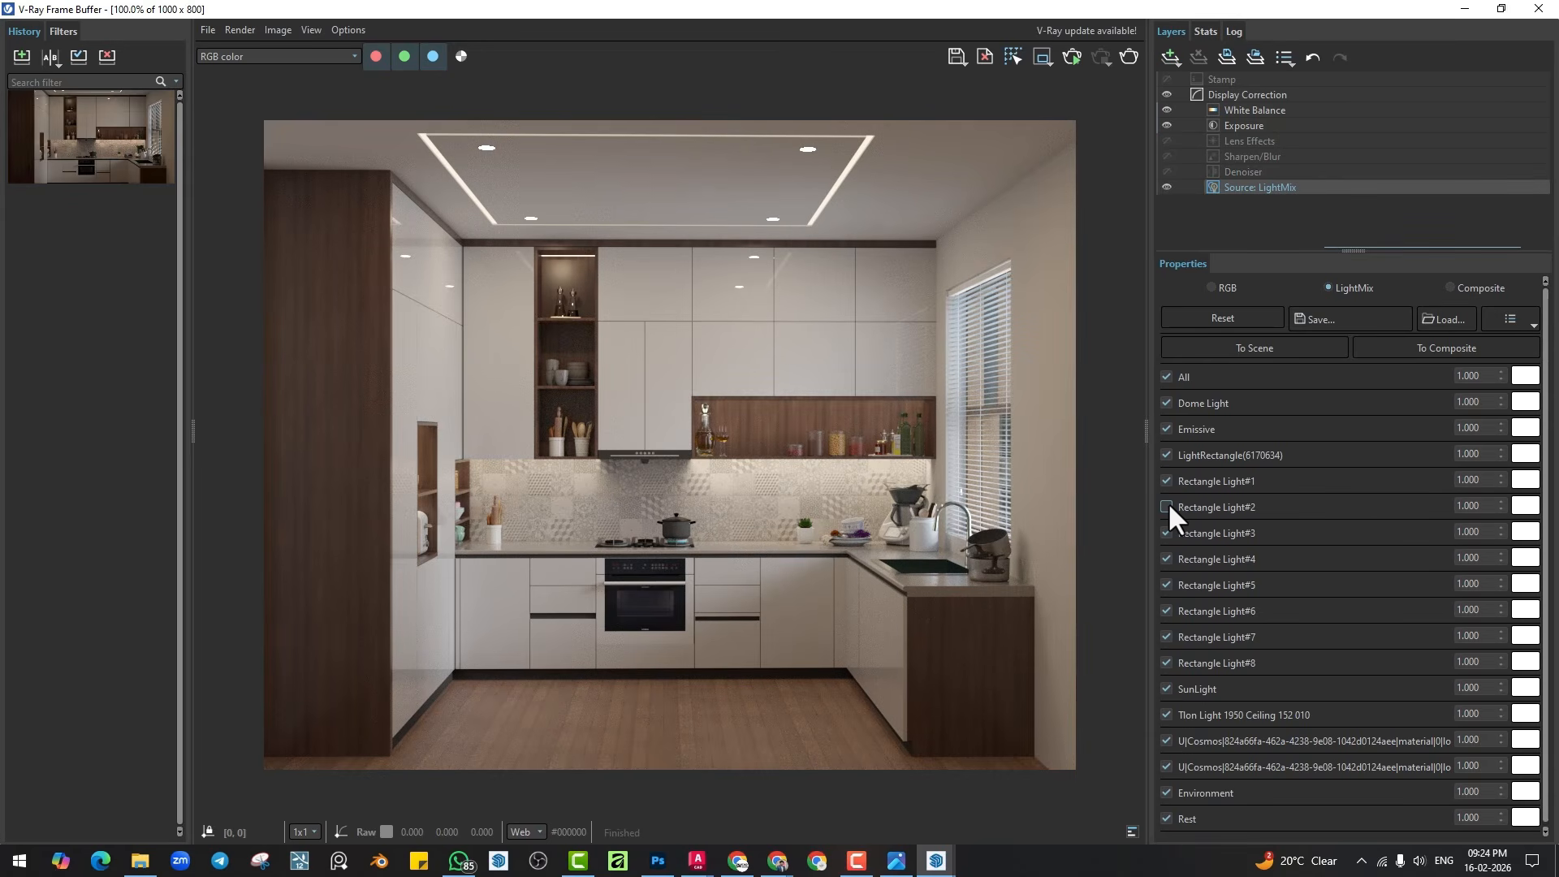
pyautogui.click(1166, 505)
# Try a warm 4834 K colour and an intensity of 2.070 for Rectangle Light#1 in the LightMix.
pyautogui.click(1517, 481)
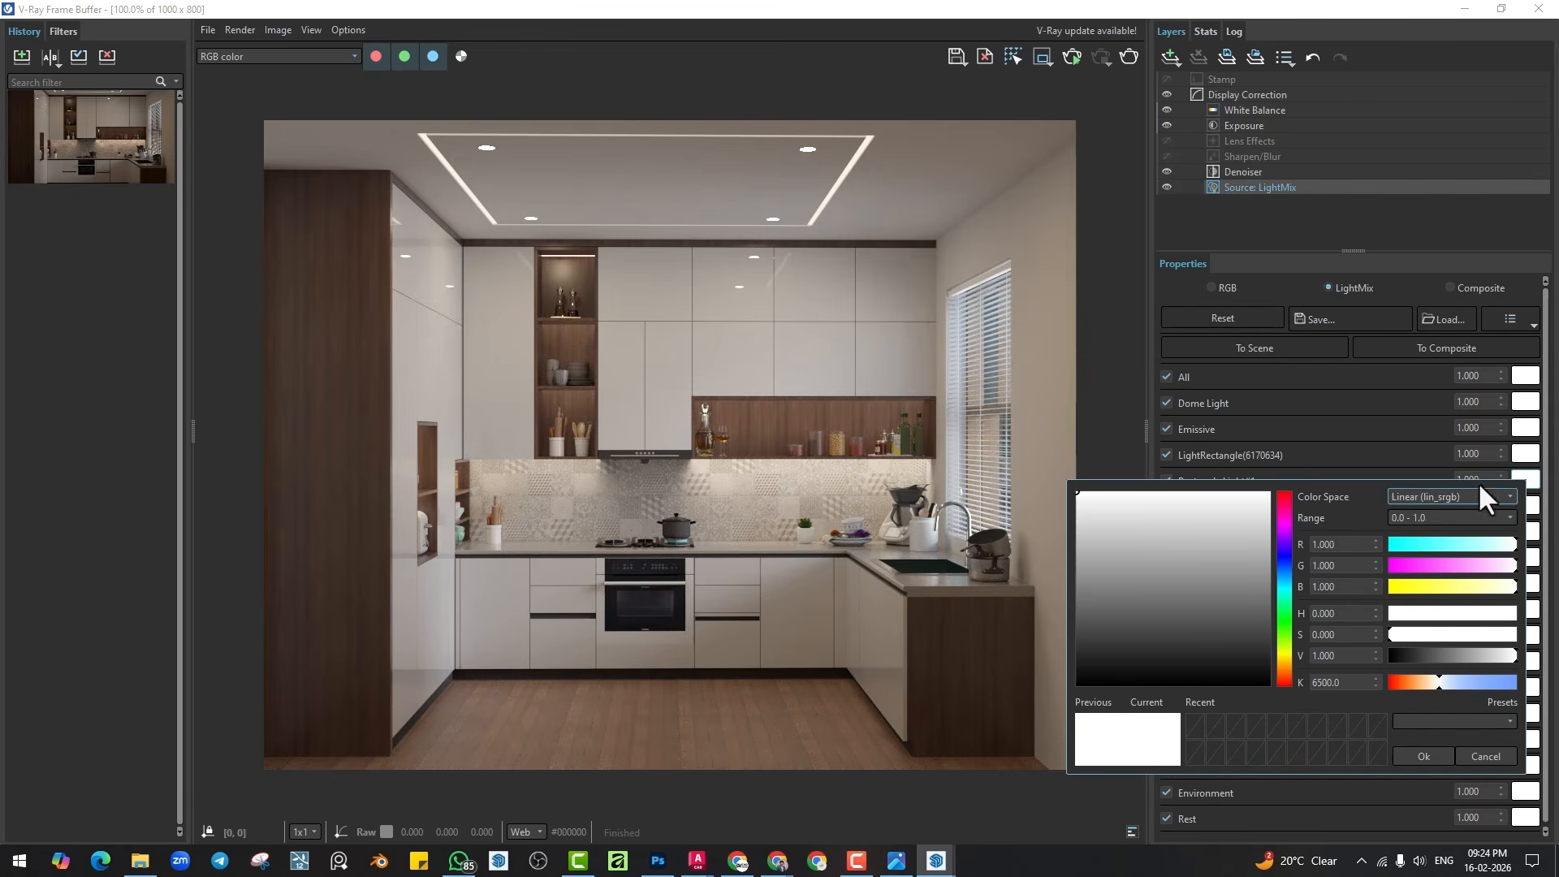
pyautogui.moveTo(1438, 680); pyautogui.dragTo(1422, 681)
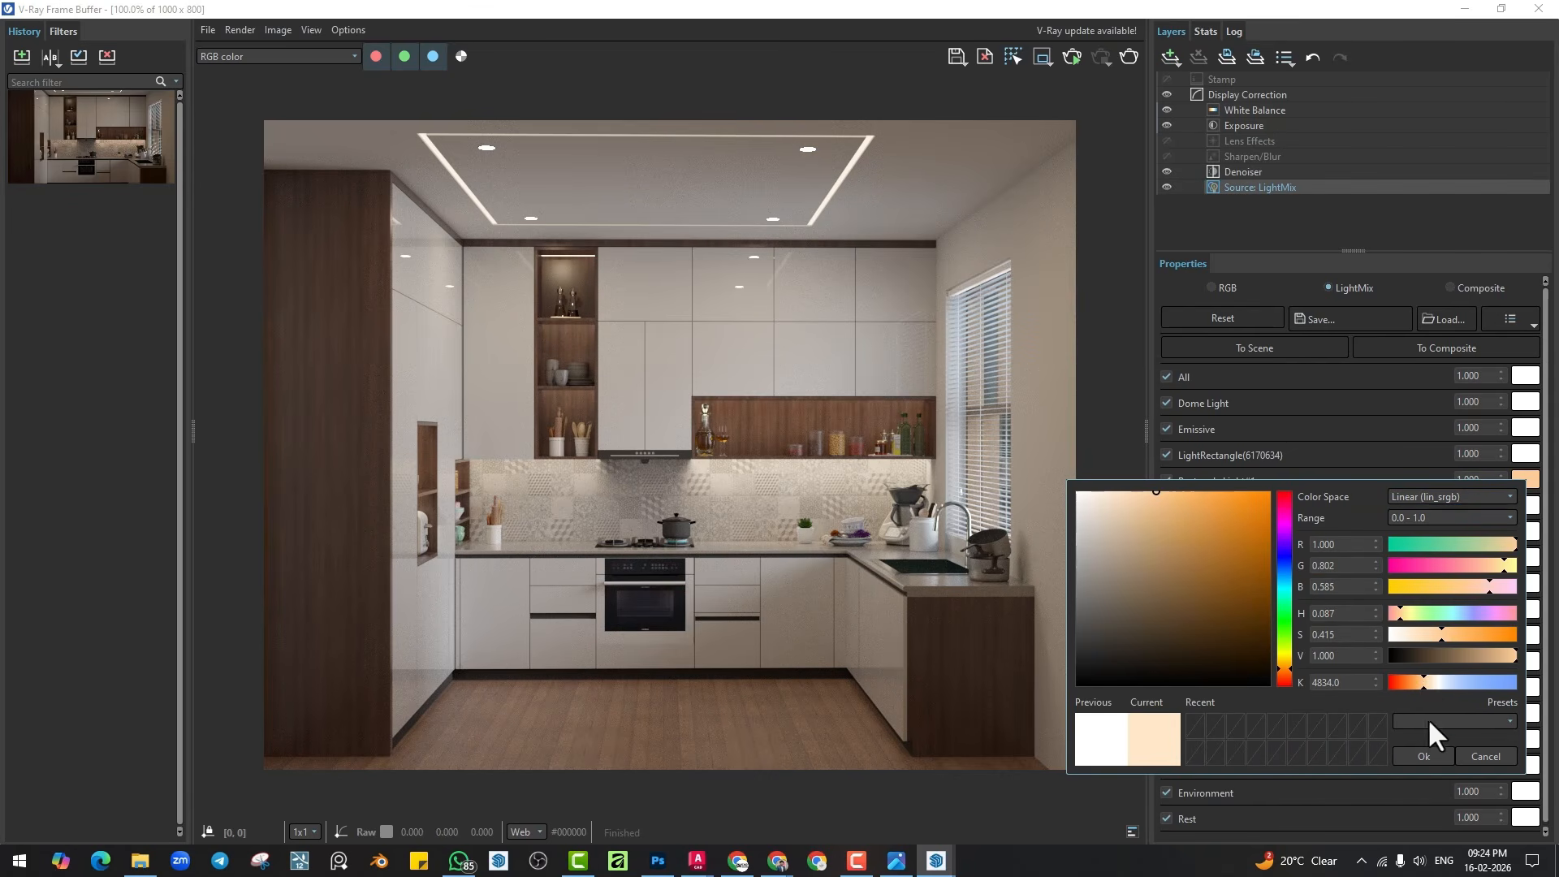
pyautogui.click(1427, 754)
pyautogui.moveTo(1500, 479); pyautogui.dragTo(1499, 341)
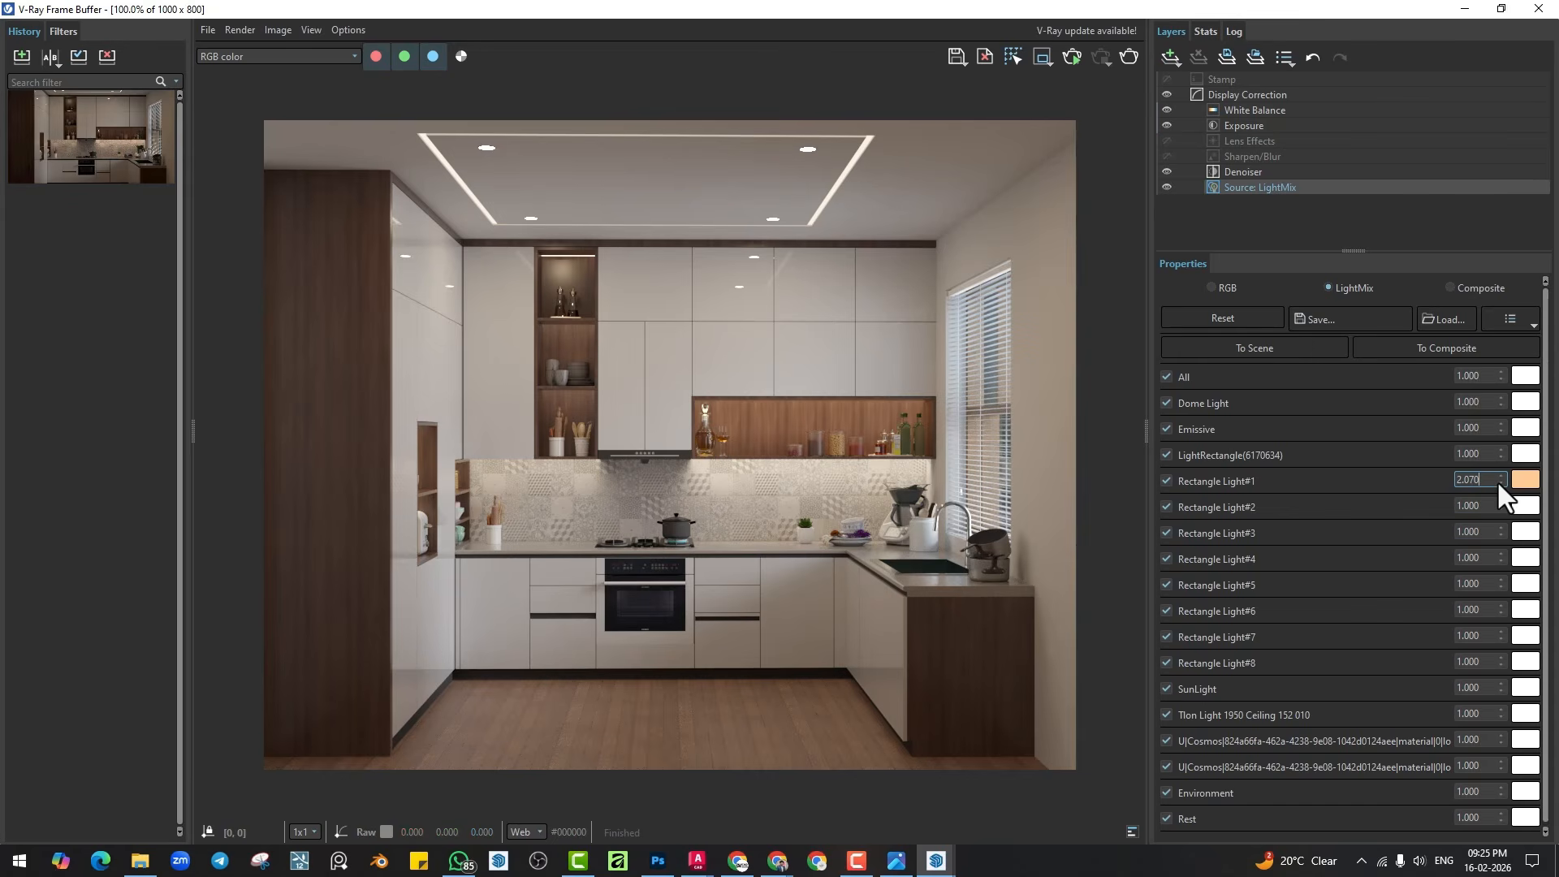
# Set Rectangle Light#1's intensity to 1.900 and shift its colour temperature to a cool light blue.
pyautogui.moveTo(1498, 478); pyautogui.dragTo(1483, 511)
pyautogui.click(1526, 481)
pyautogui.moveTo(1423, 684); pyautogui.dragTo(1447, 683)
pyautogui.click(1424, 756)
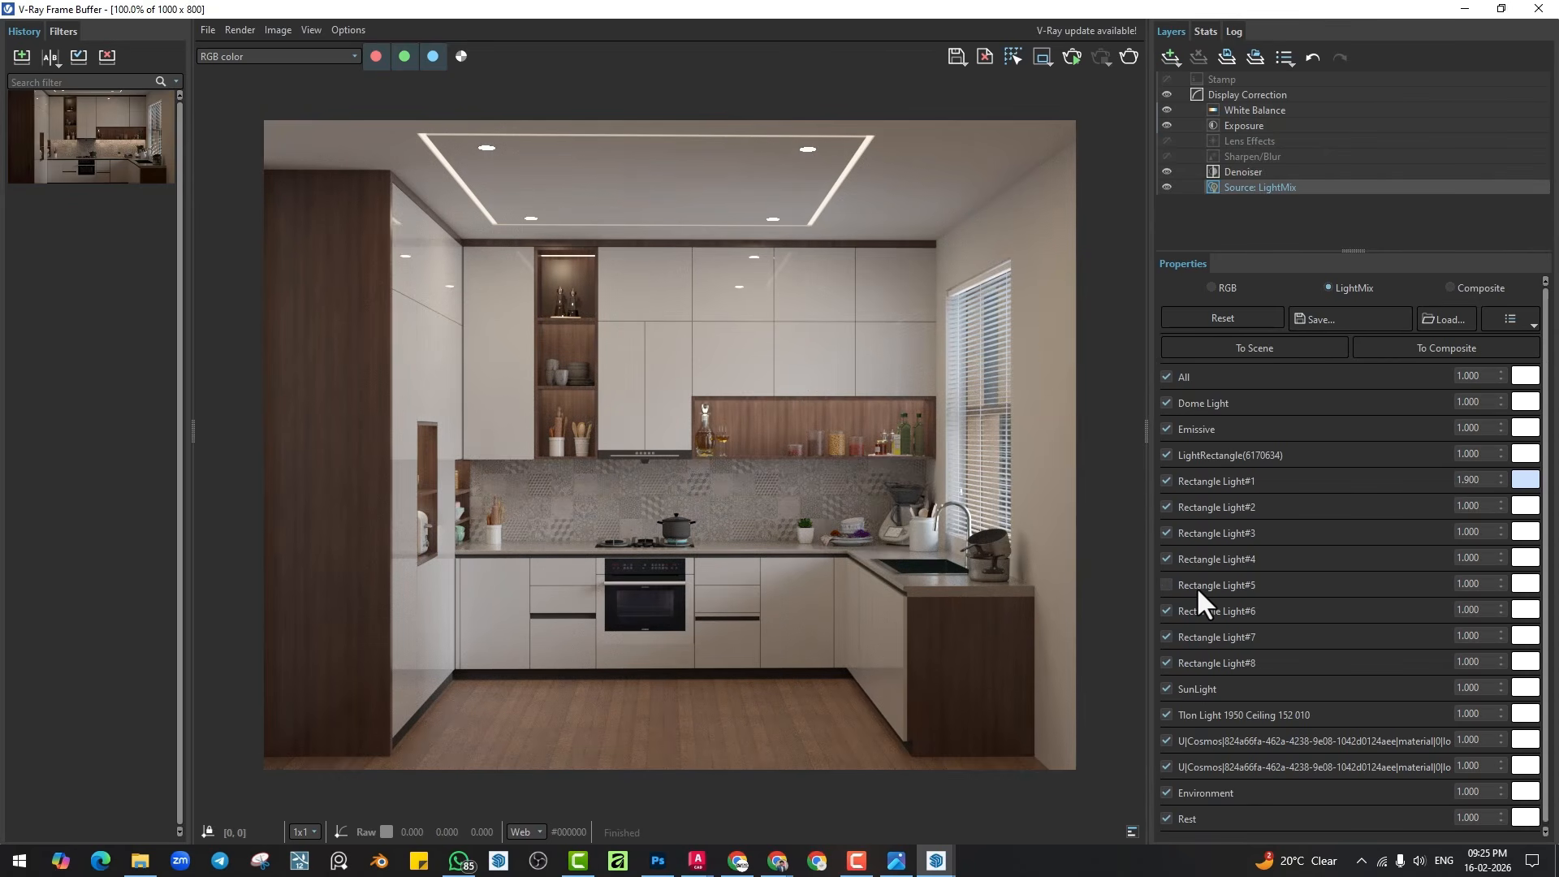
# Check which area Rectangle Light#7 illuminates and set its colour temperature to about 7064 K.
pyautogui.click(1195, 633)
pyautogui.click(1197, 639)
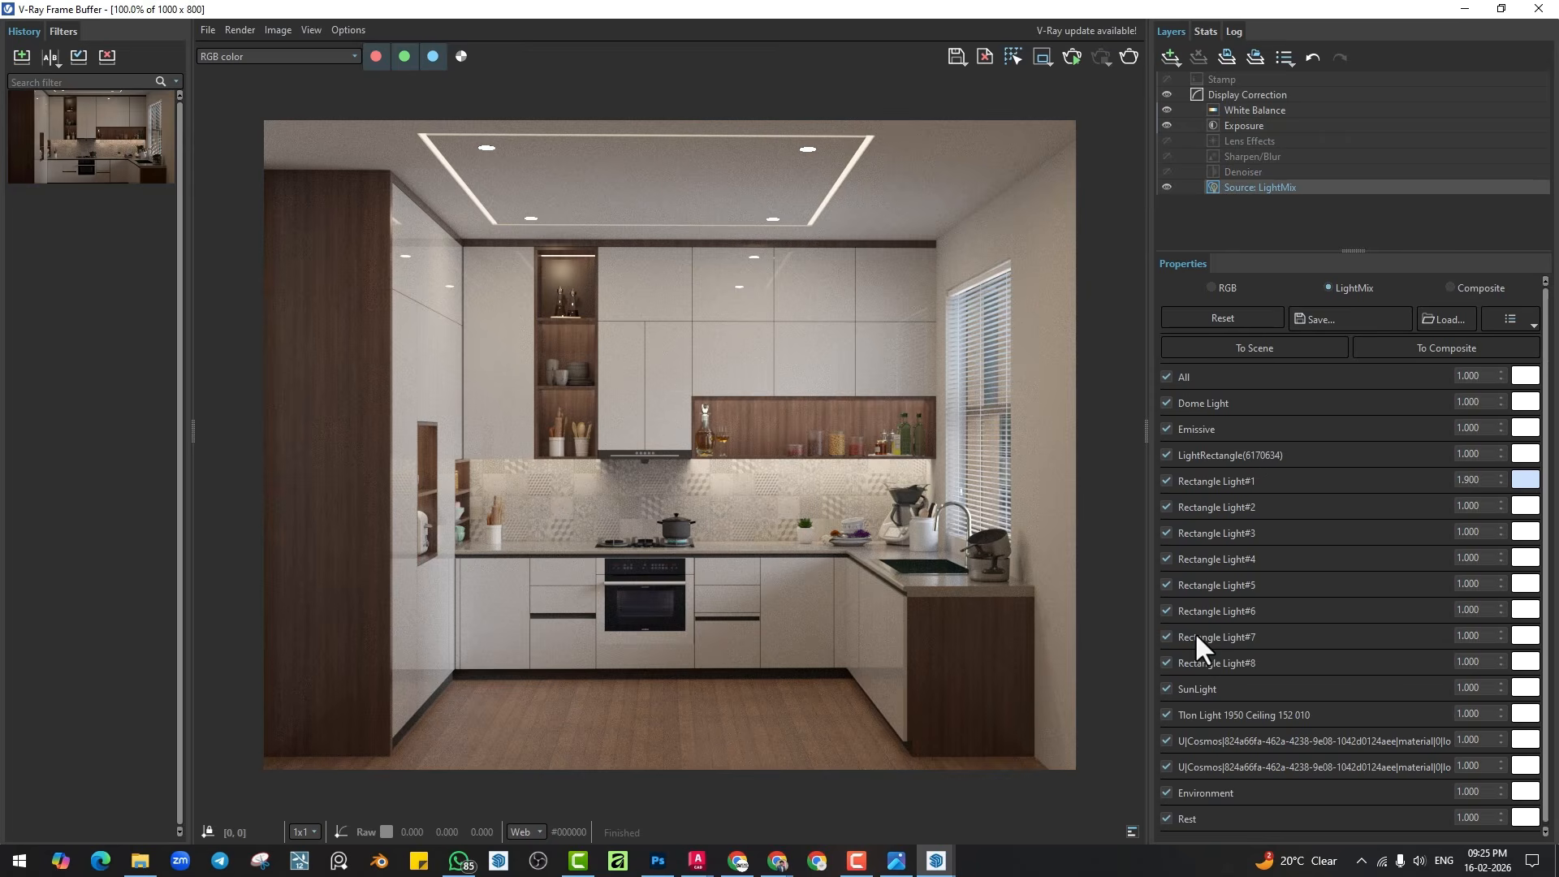
pyautogui.click(1525, 637)
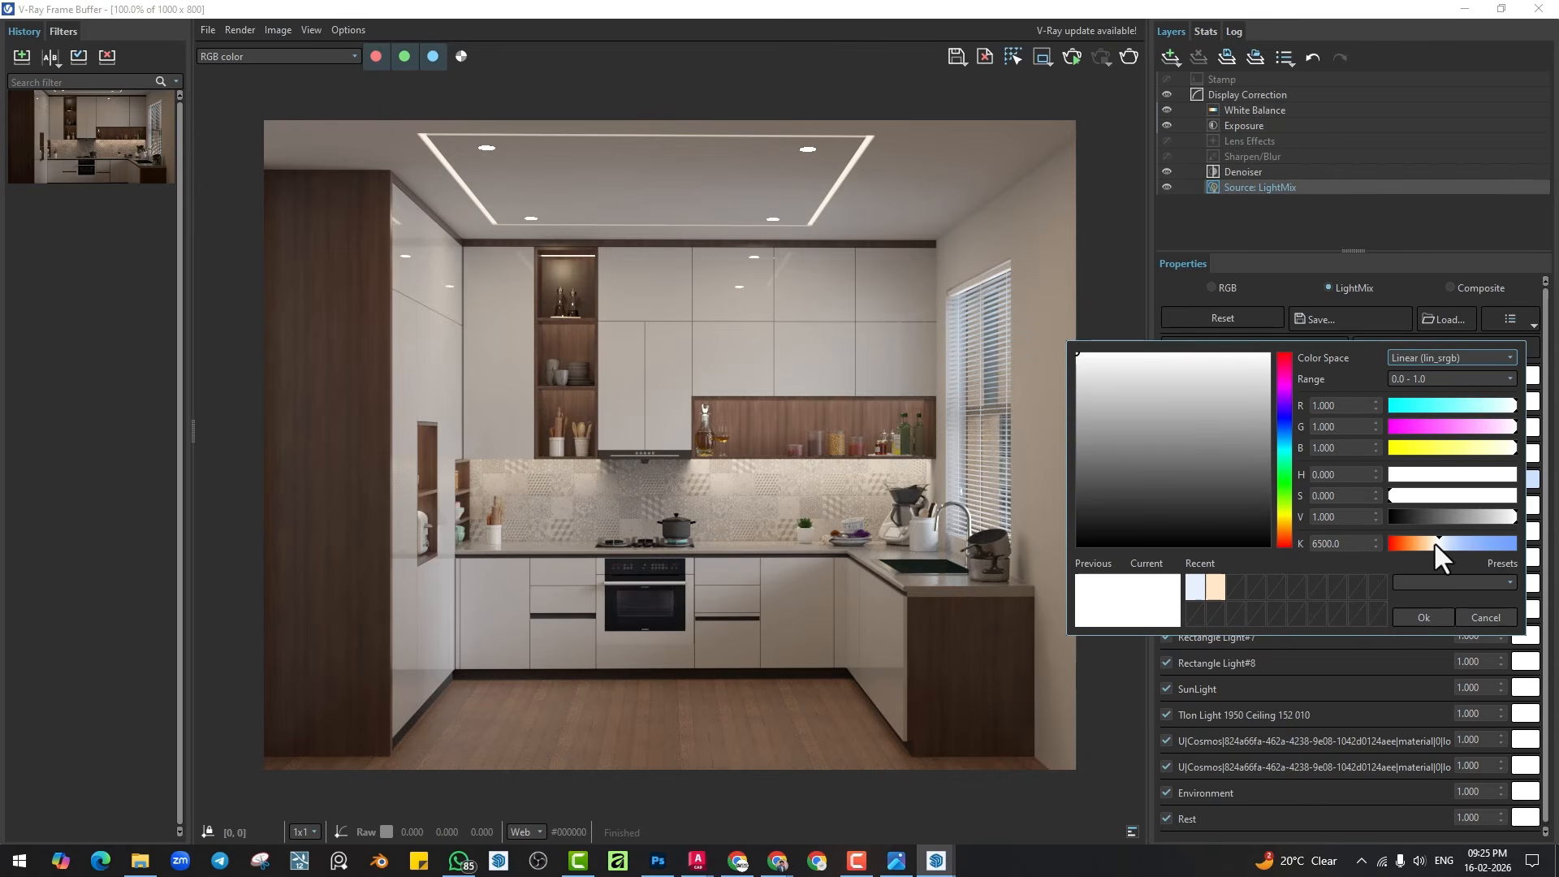
pyautogui.moveTo(1434, 542)
pyautogui.mouseDown()
pyautogui.moveTo(1478, 544)
pyautogui.moveTo(1425, 544)
pyautogui.moveTo(1444, 543)
pyautogui.mouseUp()
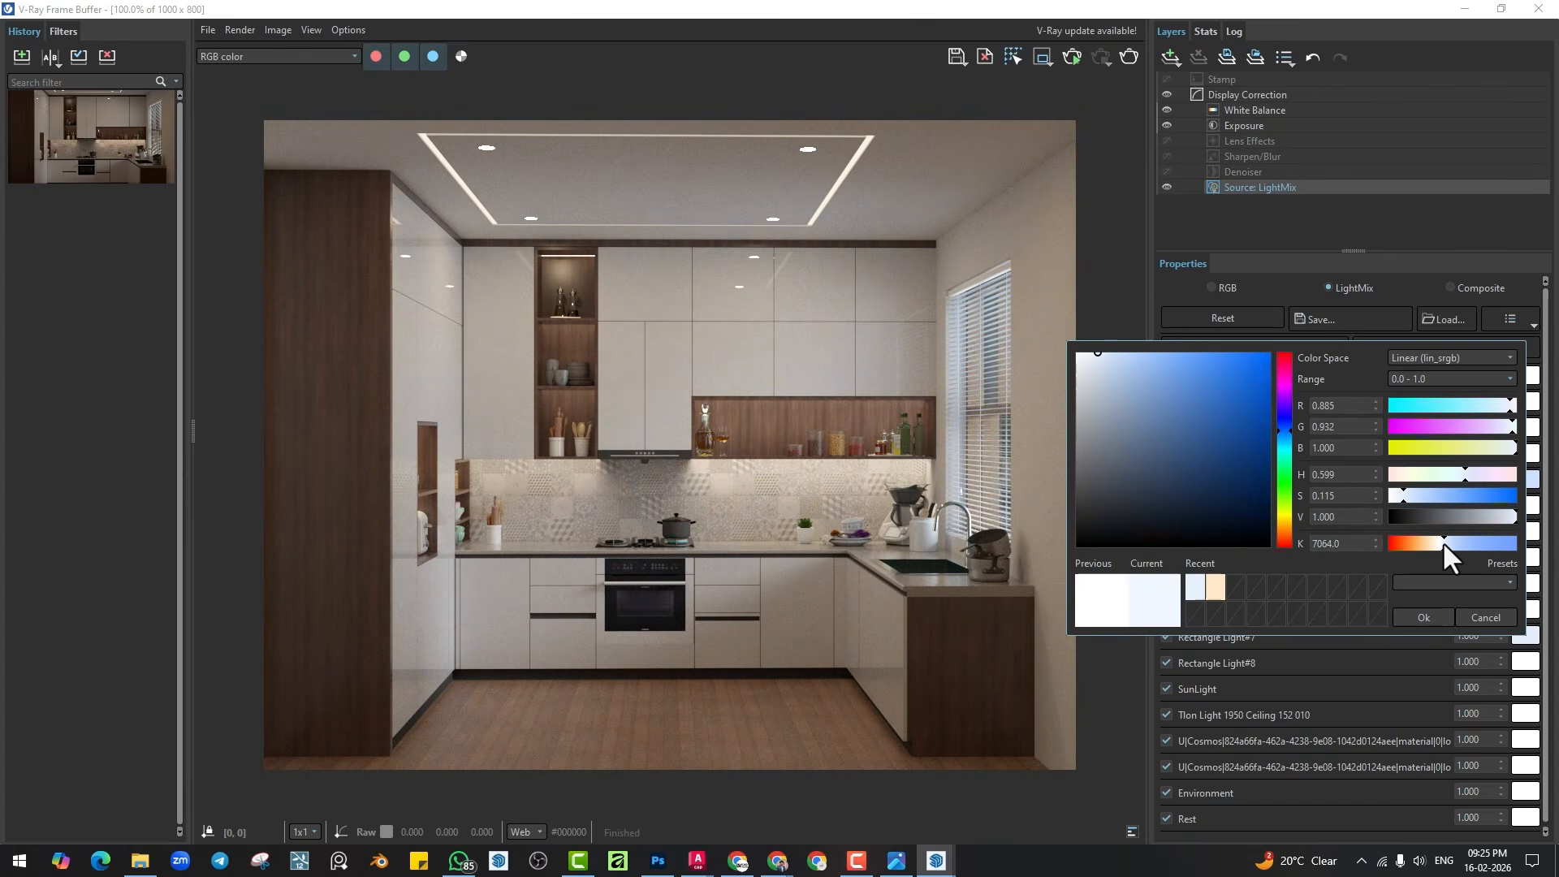
pyautogui.click(1424, 617)
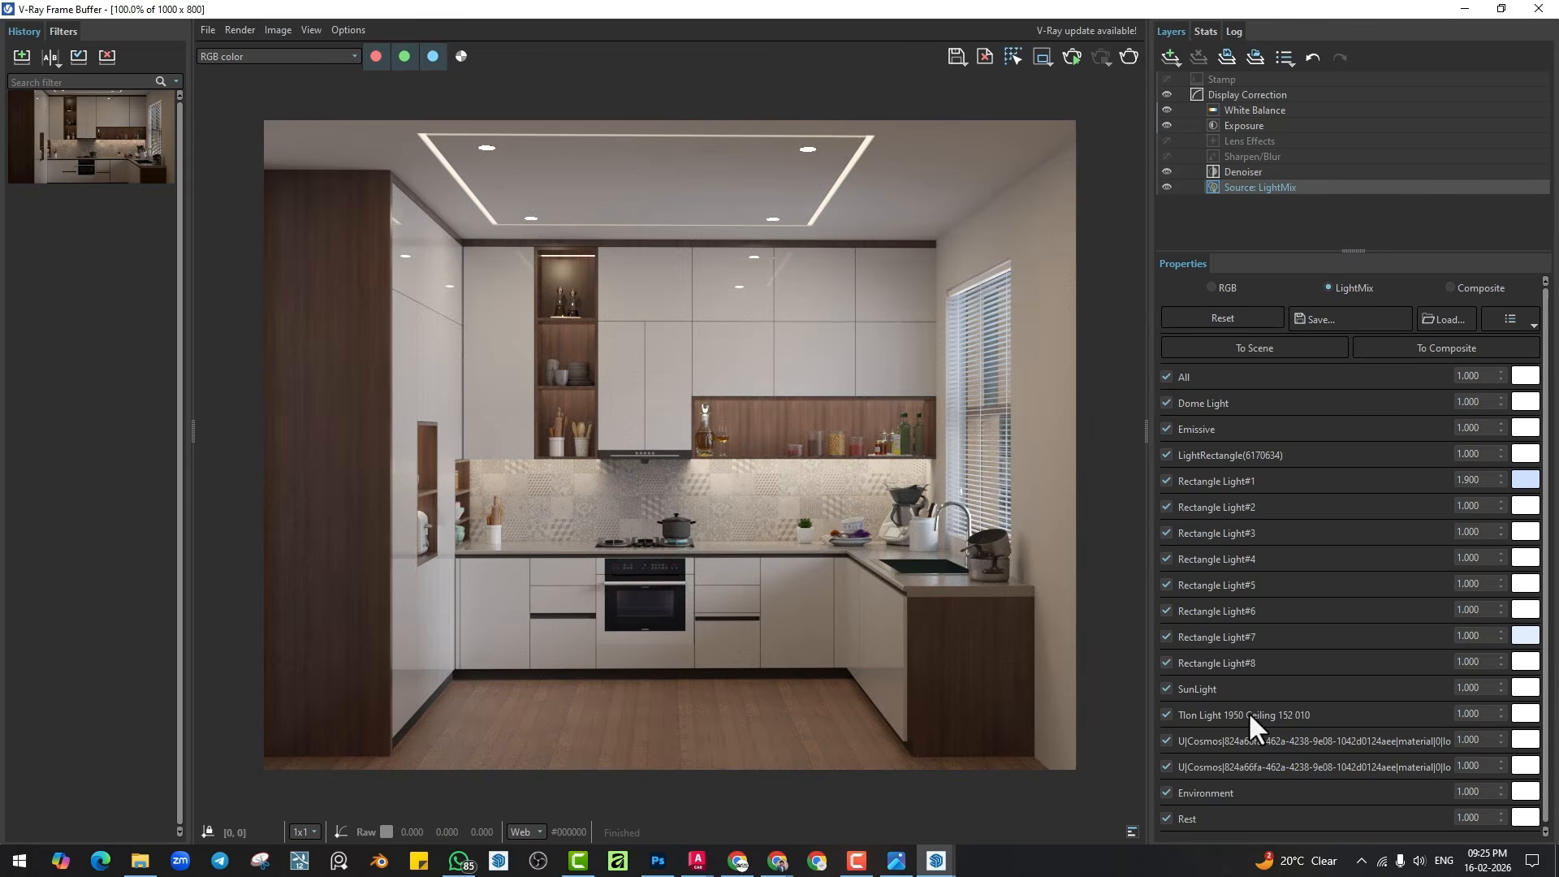
# Set the Tlon Light 1950 Ceiling 152 010 intensity to 0.945 and its colour temperature to about 6707 K.
pyautogui.moveTo(1500, 714)
pyautogui.mouseDown()
pyautogui.moveTo(1506, 750)
pyautogui.moveTo(1494, 625)
pyautogui.moveTo(1488, 730)
pyautogui.mouseUp()
pyautogui.click(1523, 714)
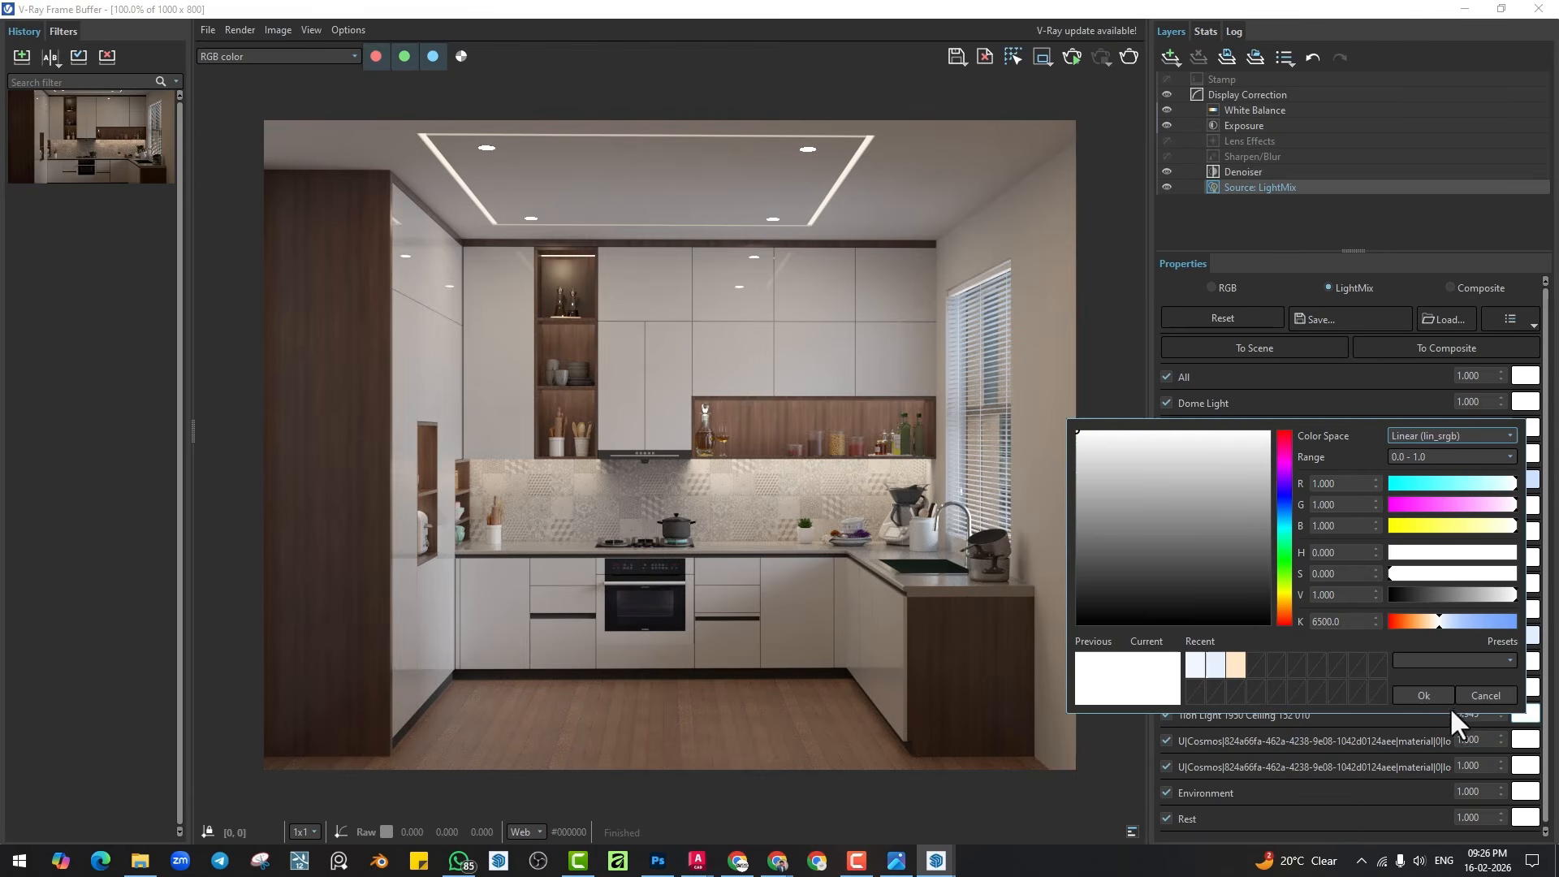
pyautogui.moveTo(1447, 622)
pyautogui.mouseDown()
pyautogui.moveTo(1492, 621)
pyautogui.moveTo(1414, 625)
pyautogui.moveTo(1444, 626)
pyautogui.mouseUp()
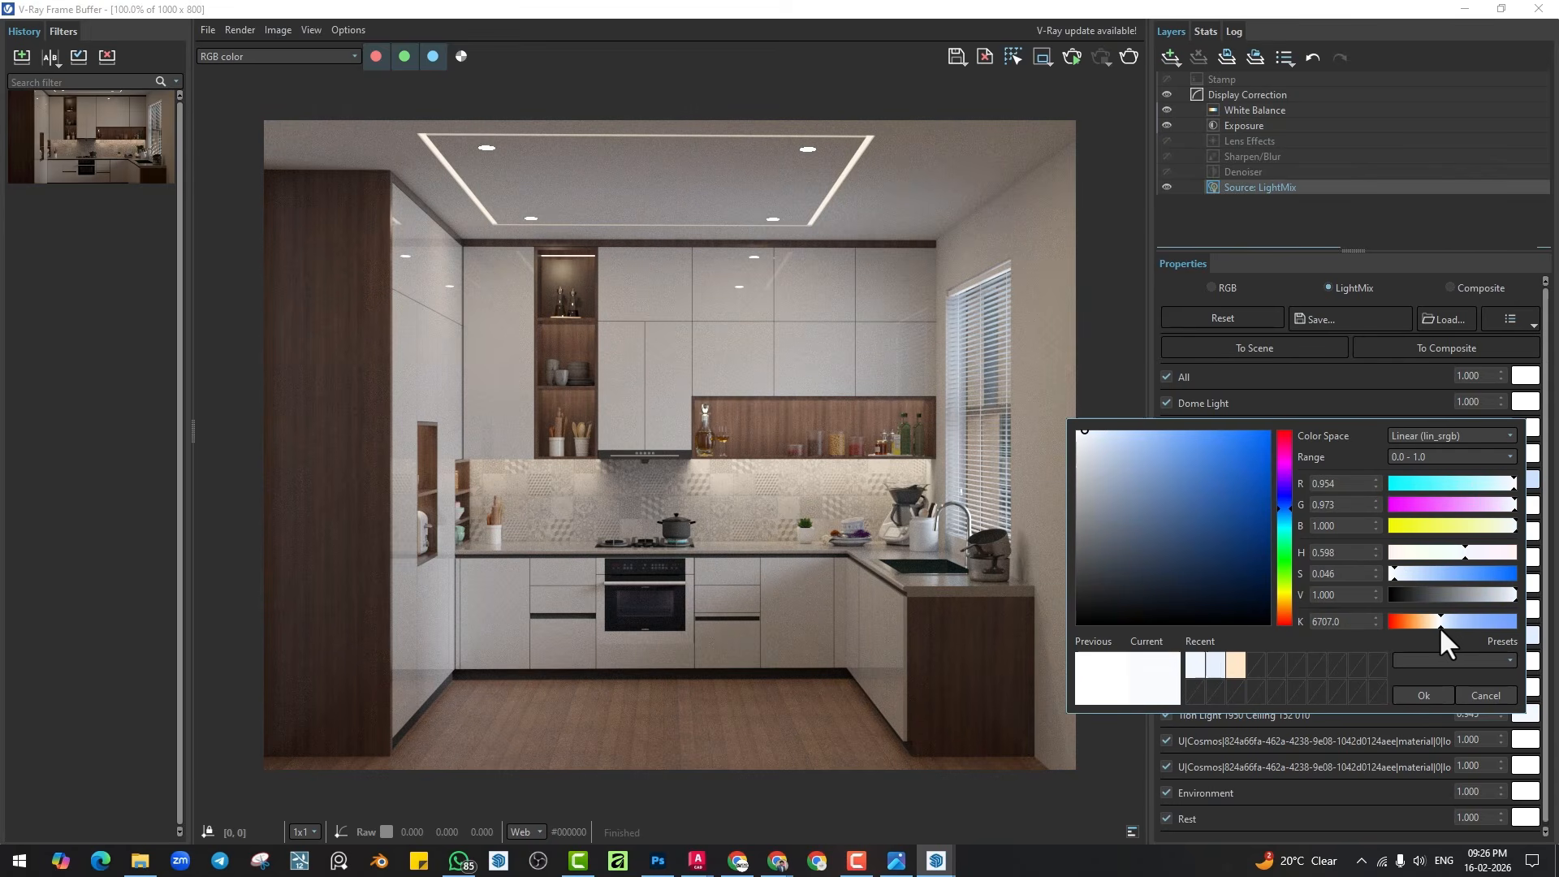
pyautogui.click(1423, 695)
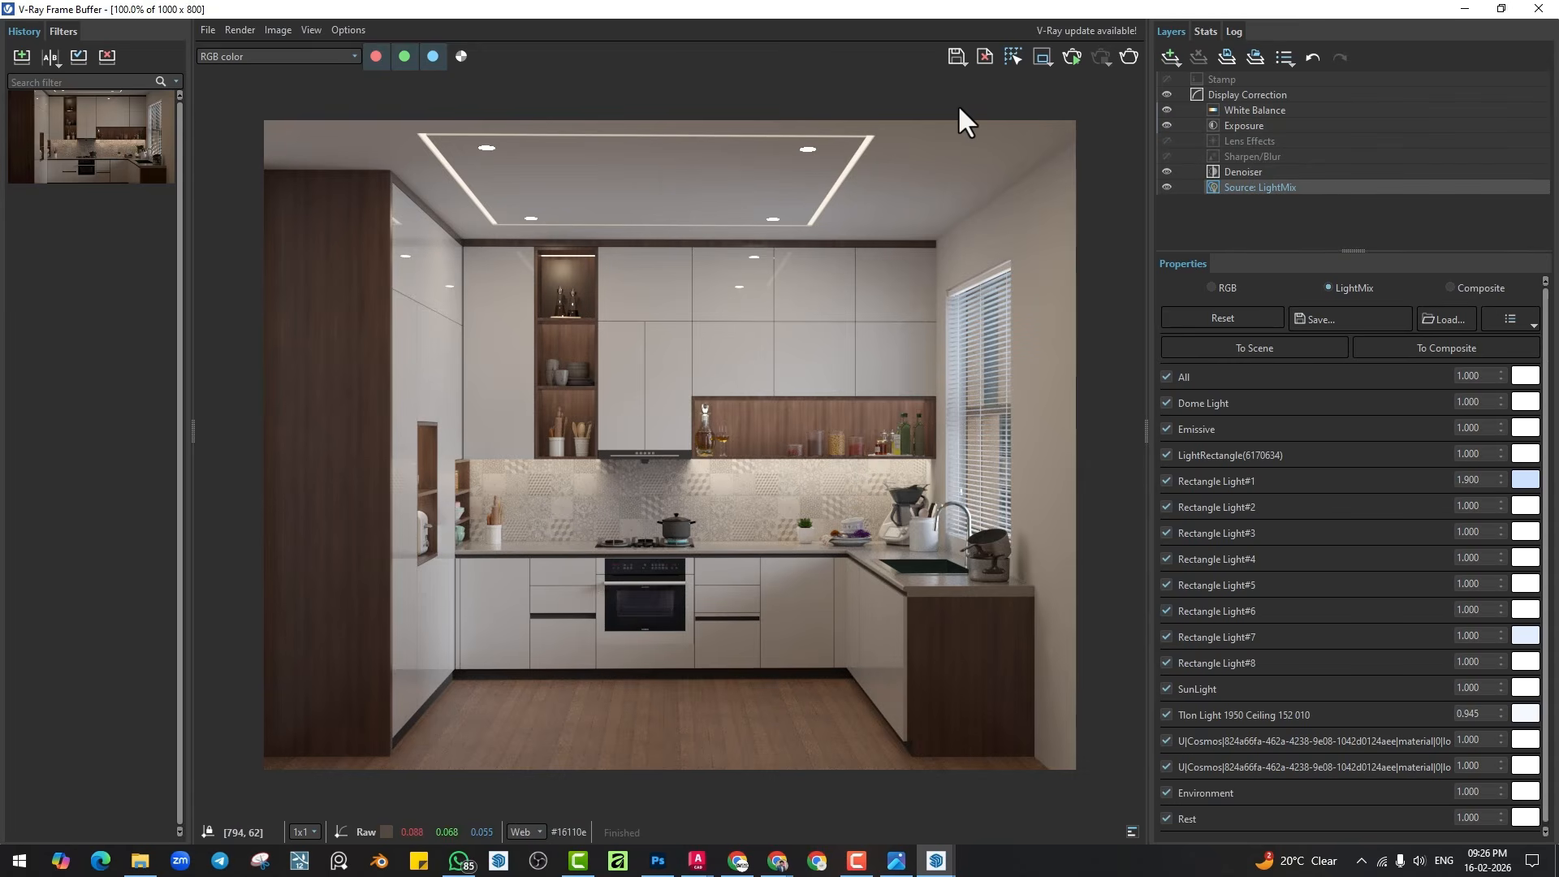
# Save the corrected kitchen render in Downloads as a JPEG image named r4.
pyautogui.click(955, 54)
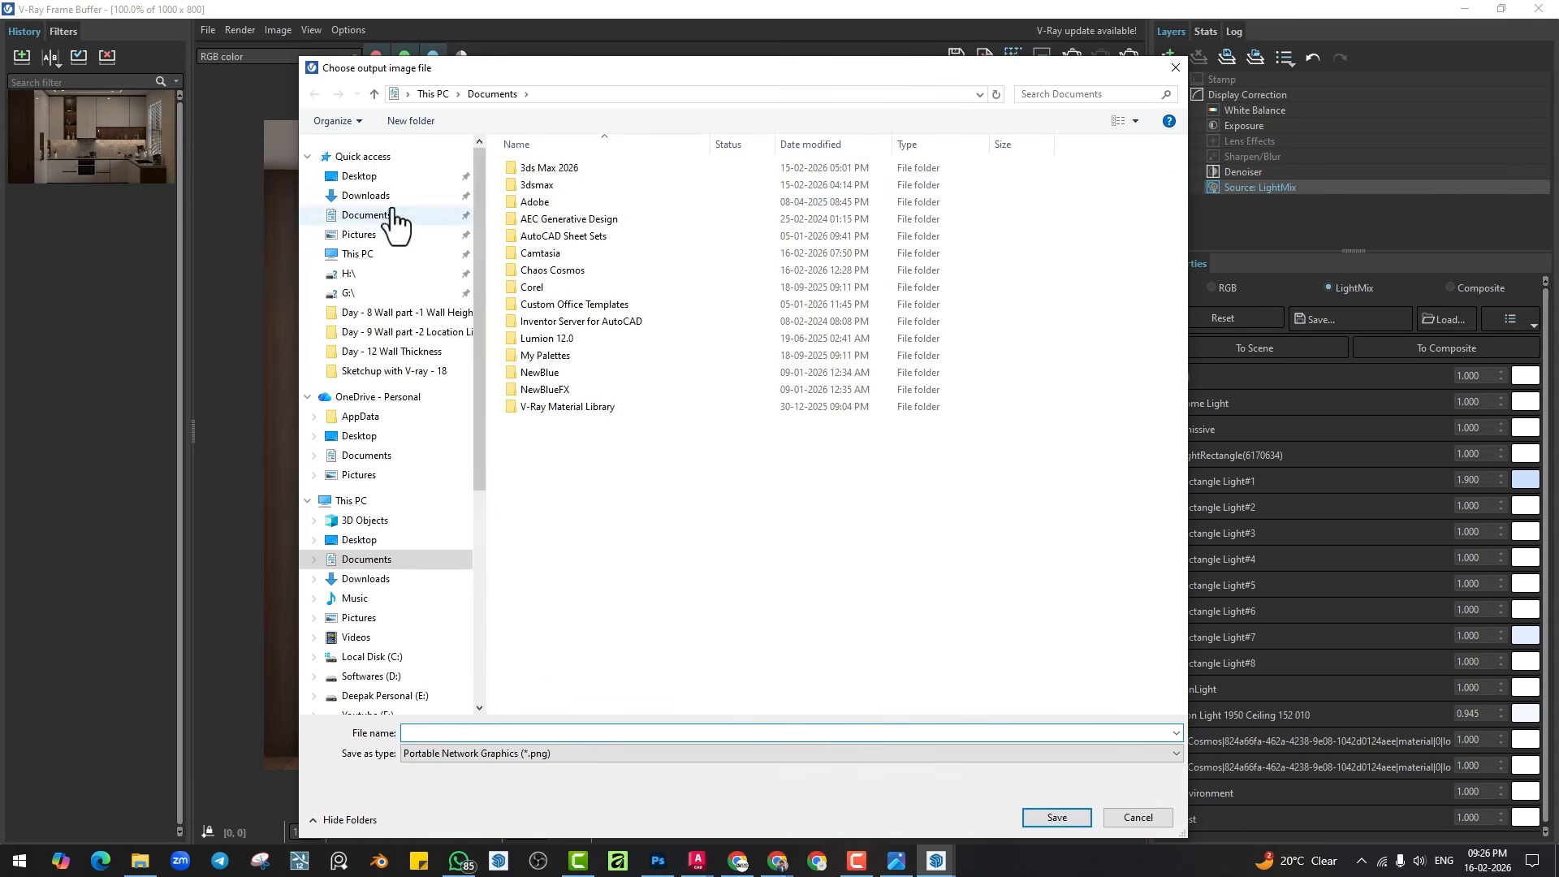
pyautogui.click(361, 196)
pyautogui.click(483, 754)
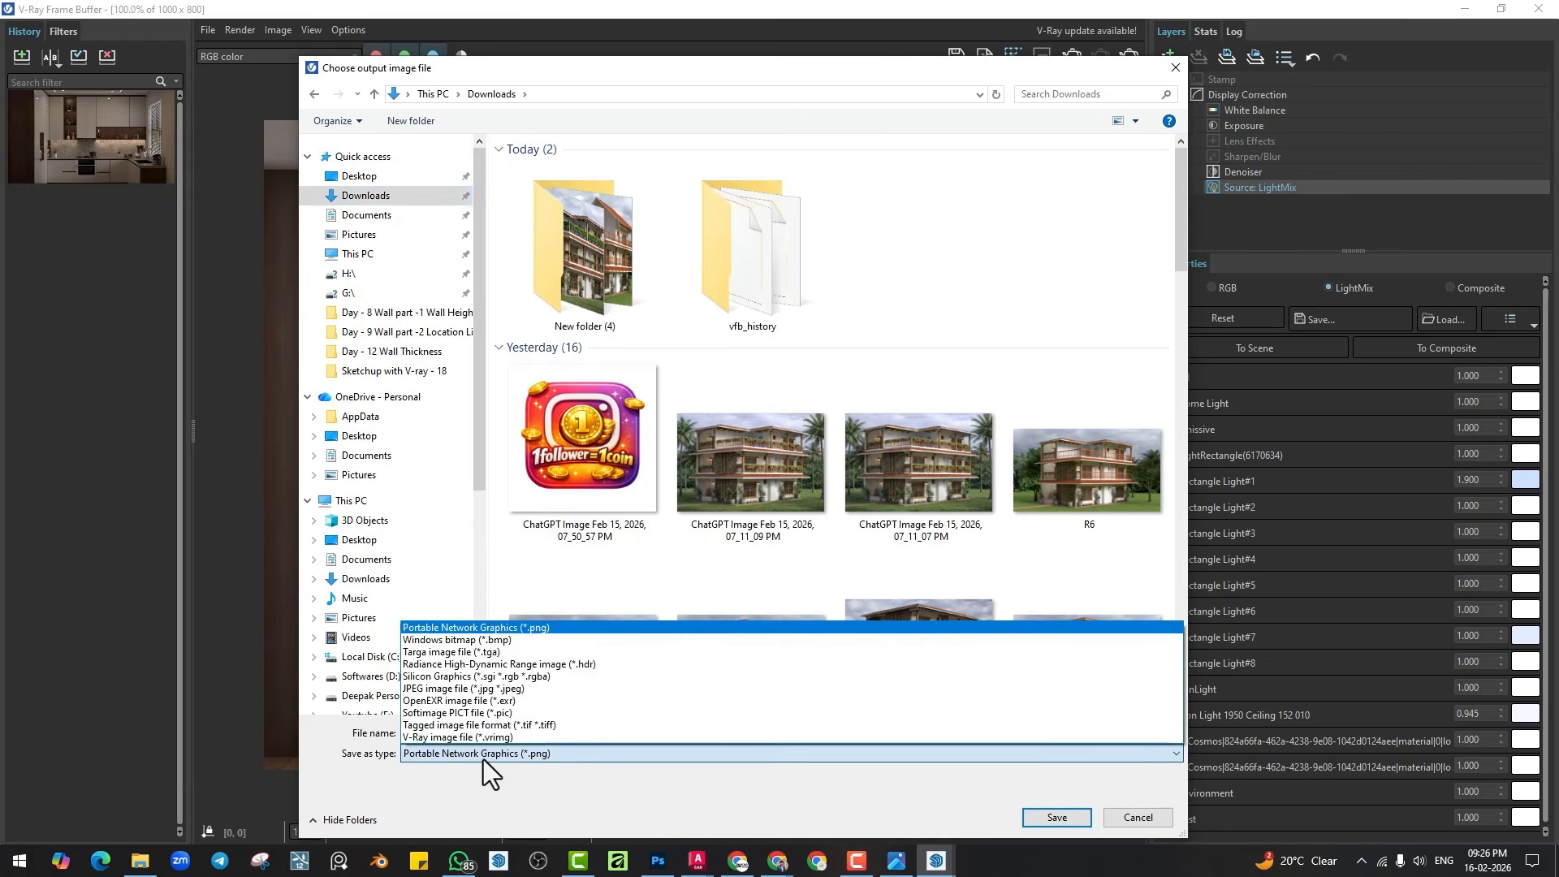
pyautogui.click(480, 689)
pyautogui.click(490, 733)
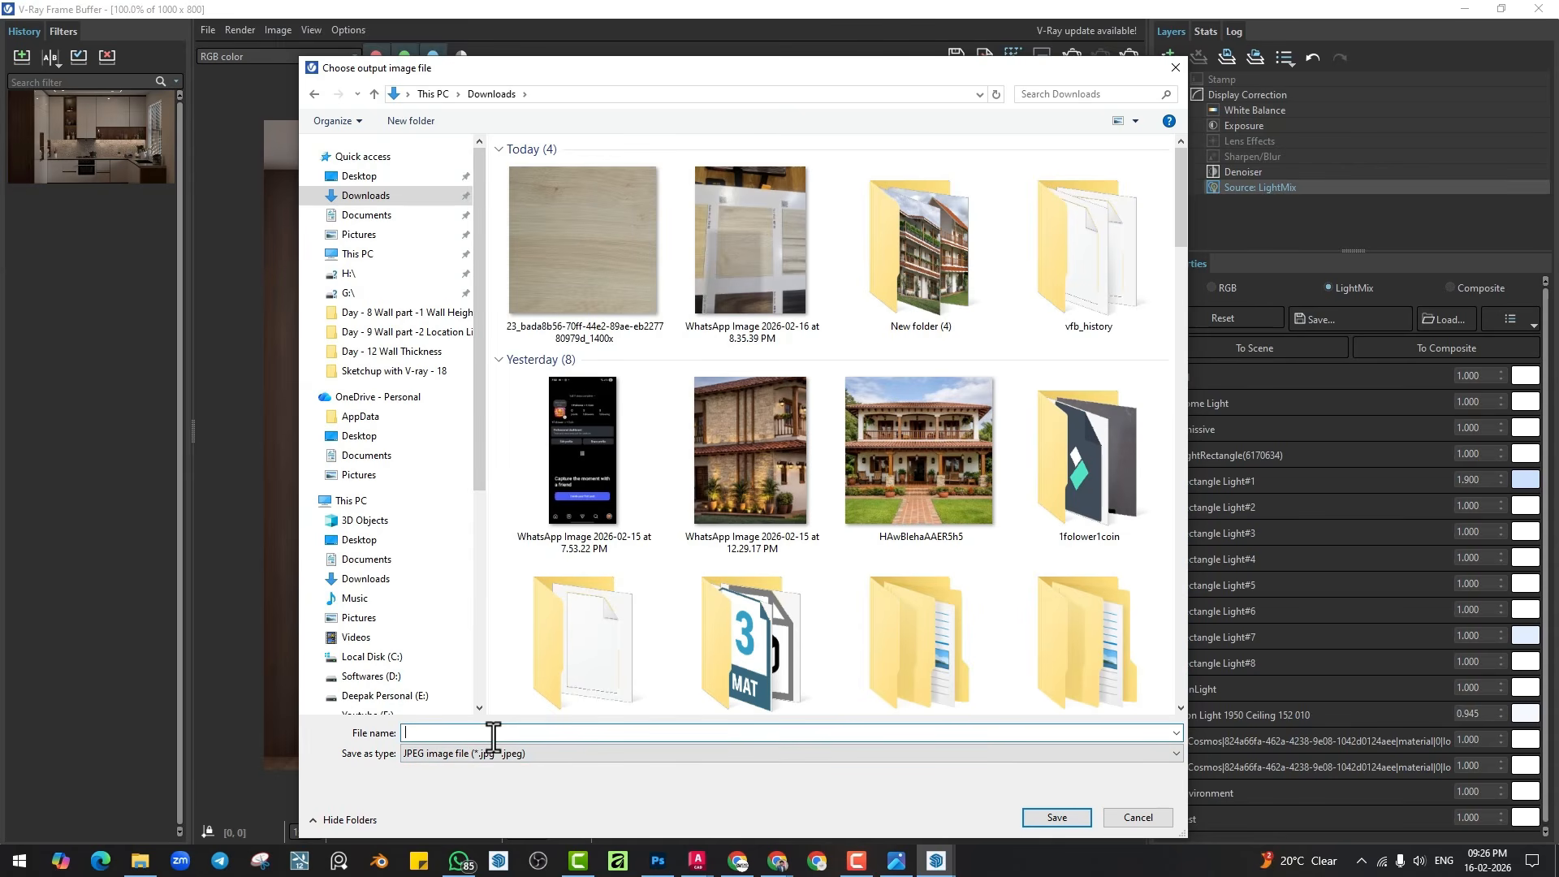
pyautogui.write('r4')
pyautogui.click(1056, 817)
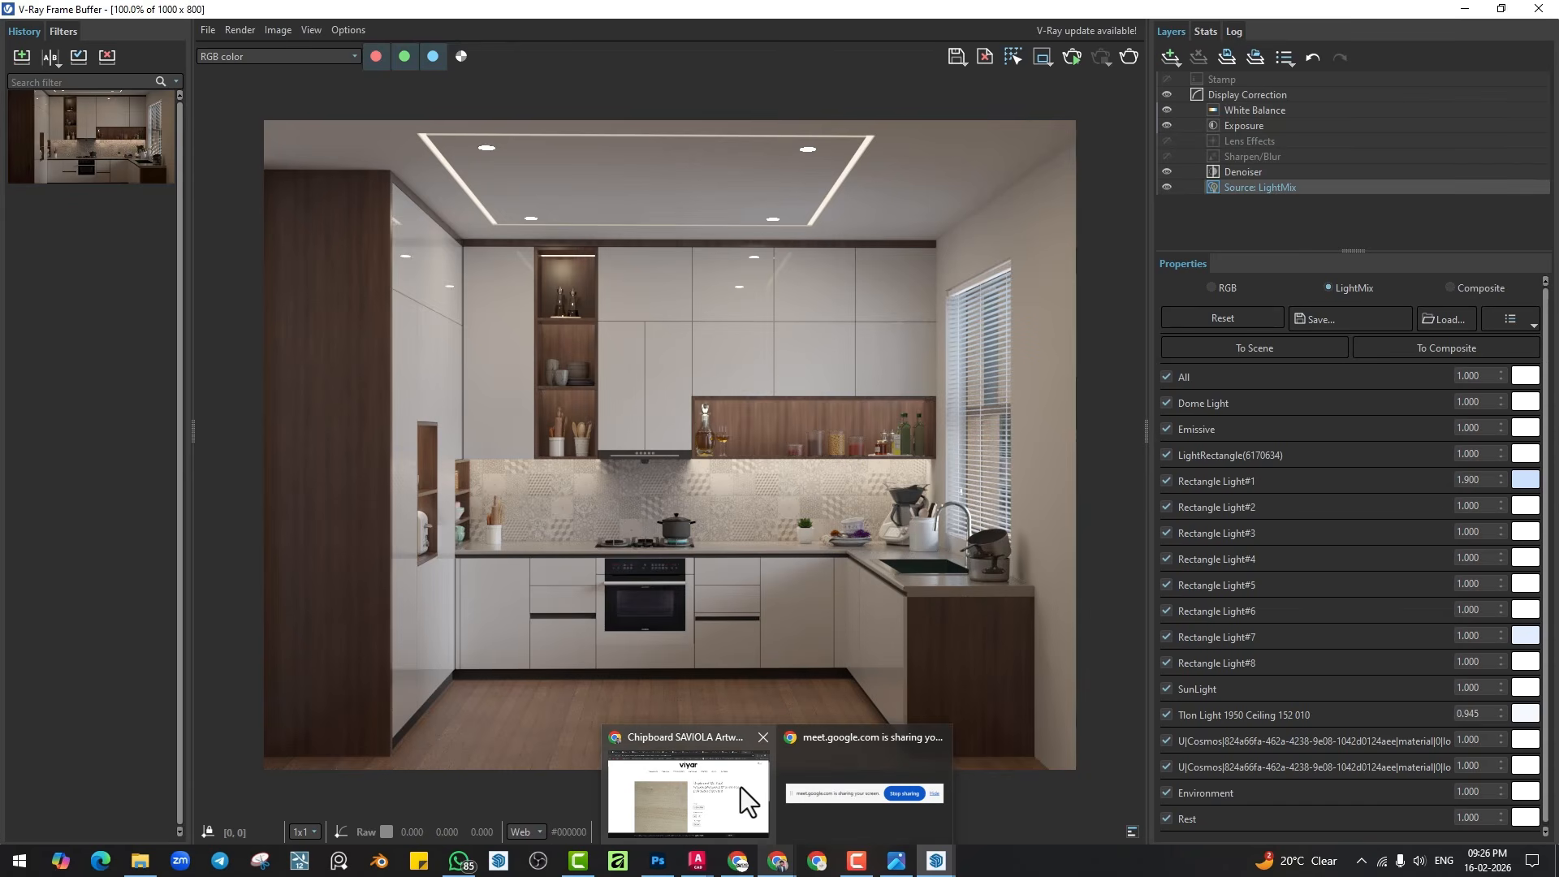
# Switch to ChatGPT in Chrome, start a new chat and attach the saved kitchen render.
pyautogui.click(740, 786)
pyautogui.click(942, 16)
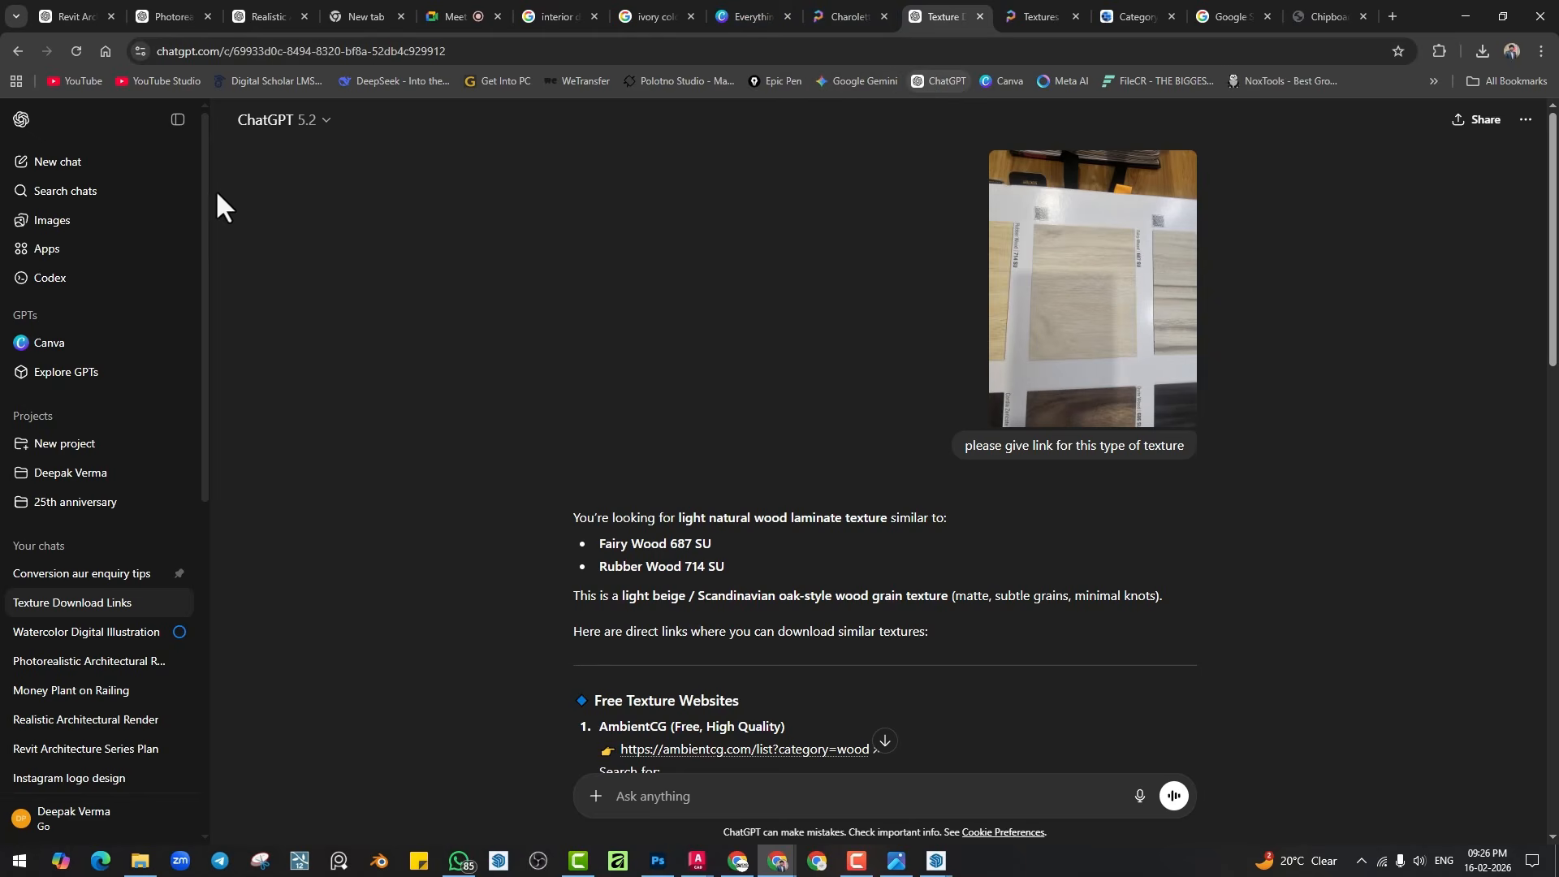
pyautogui.click(59, 162)
pyautogui.click(597, 438)
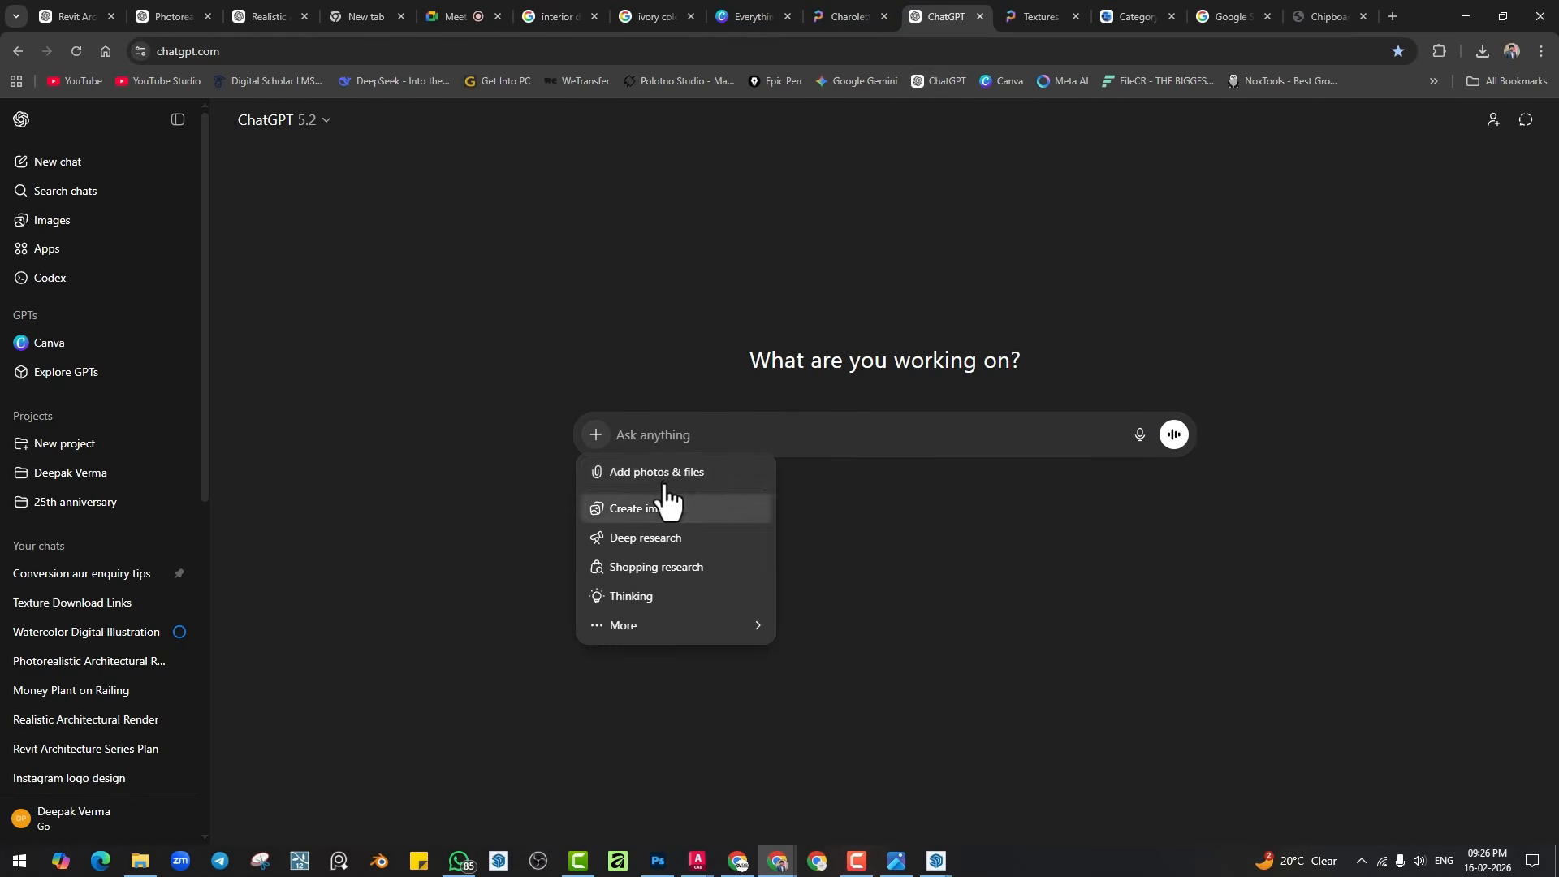
pyautogui.click(653, 469)
pyautogui.doubleClick(357, 228)
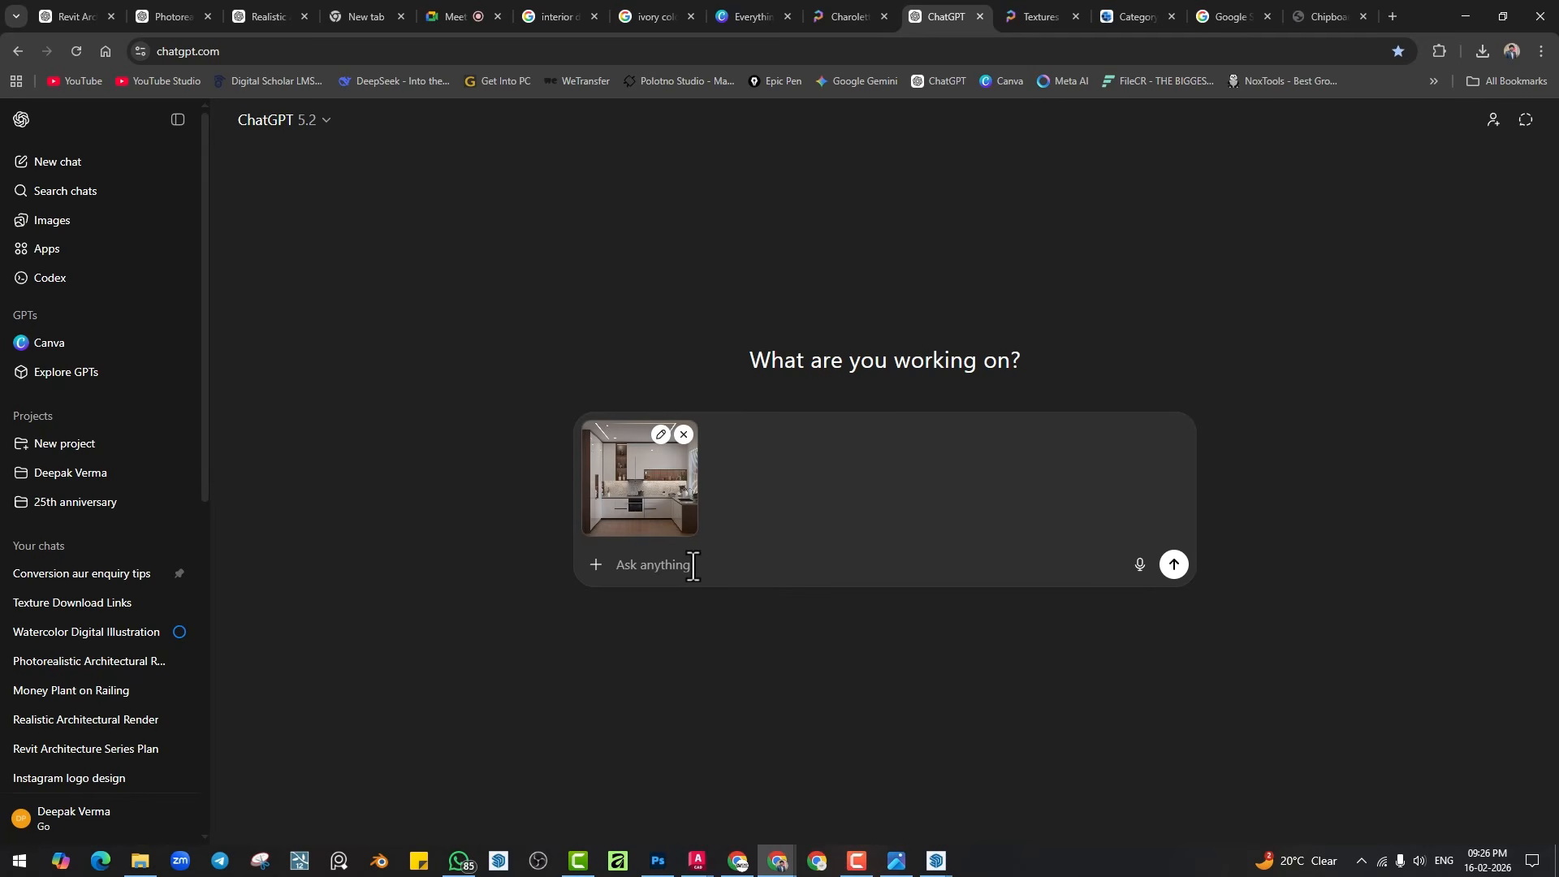
# Submit the prompt "make this more realistic" for the attached render and wait for the generated image.
pyautogui.write('make this more realistic')
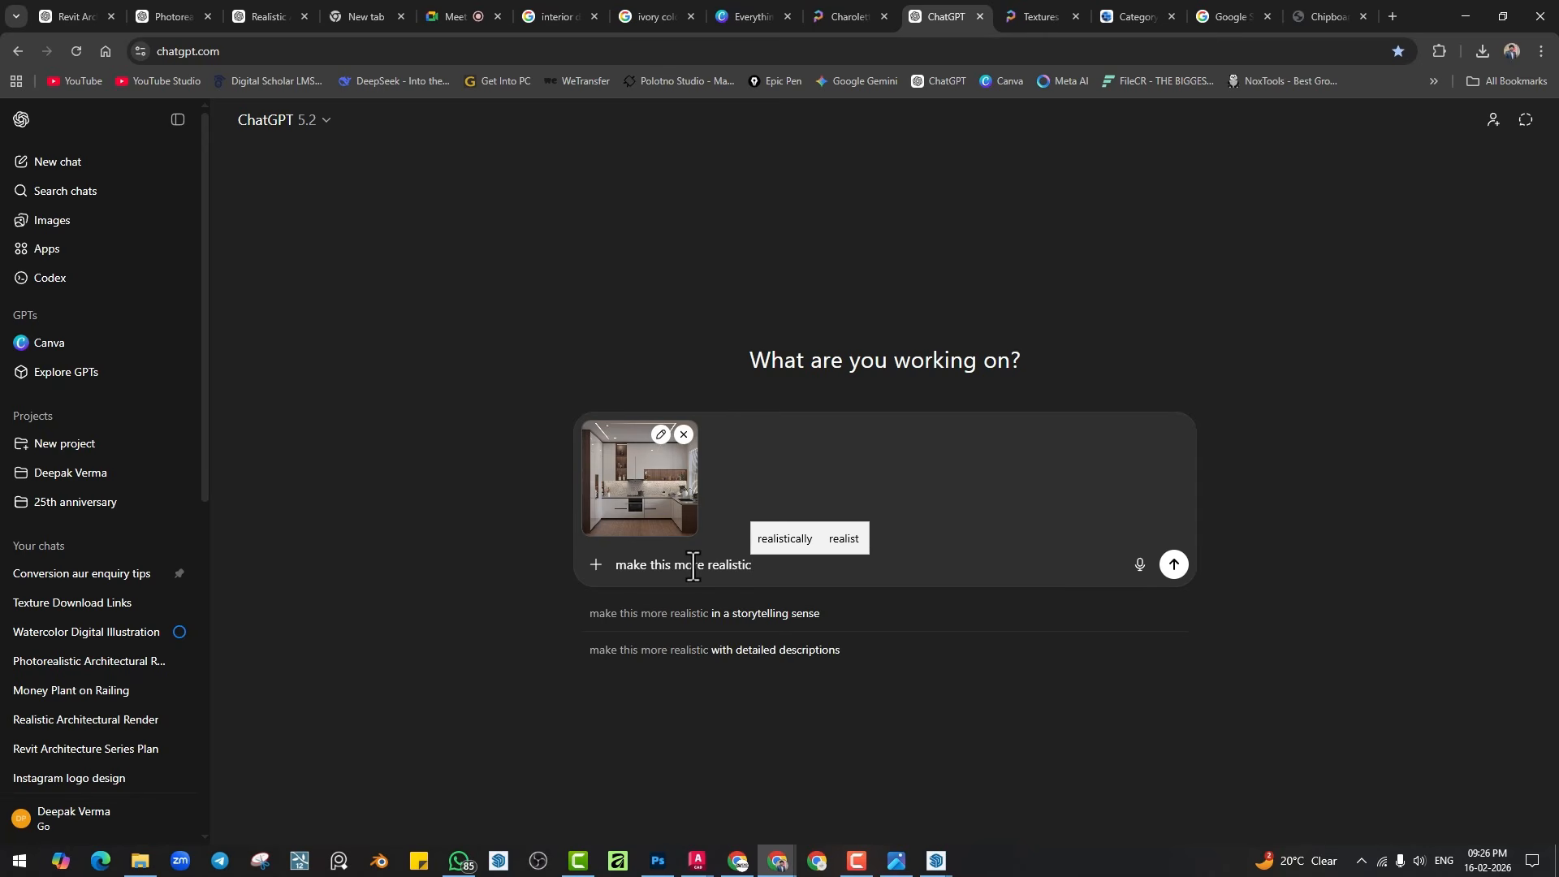
pyautogui.press('Return')
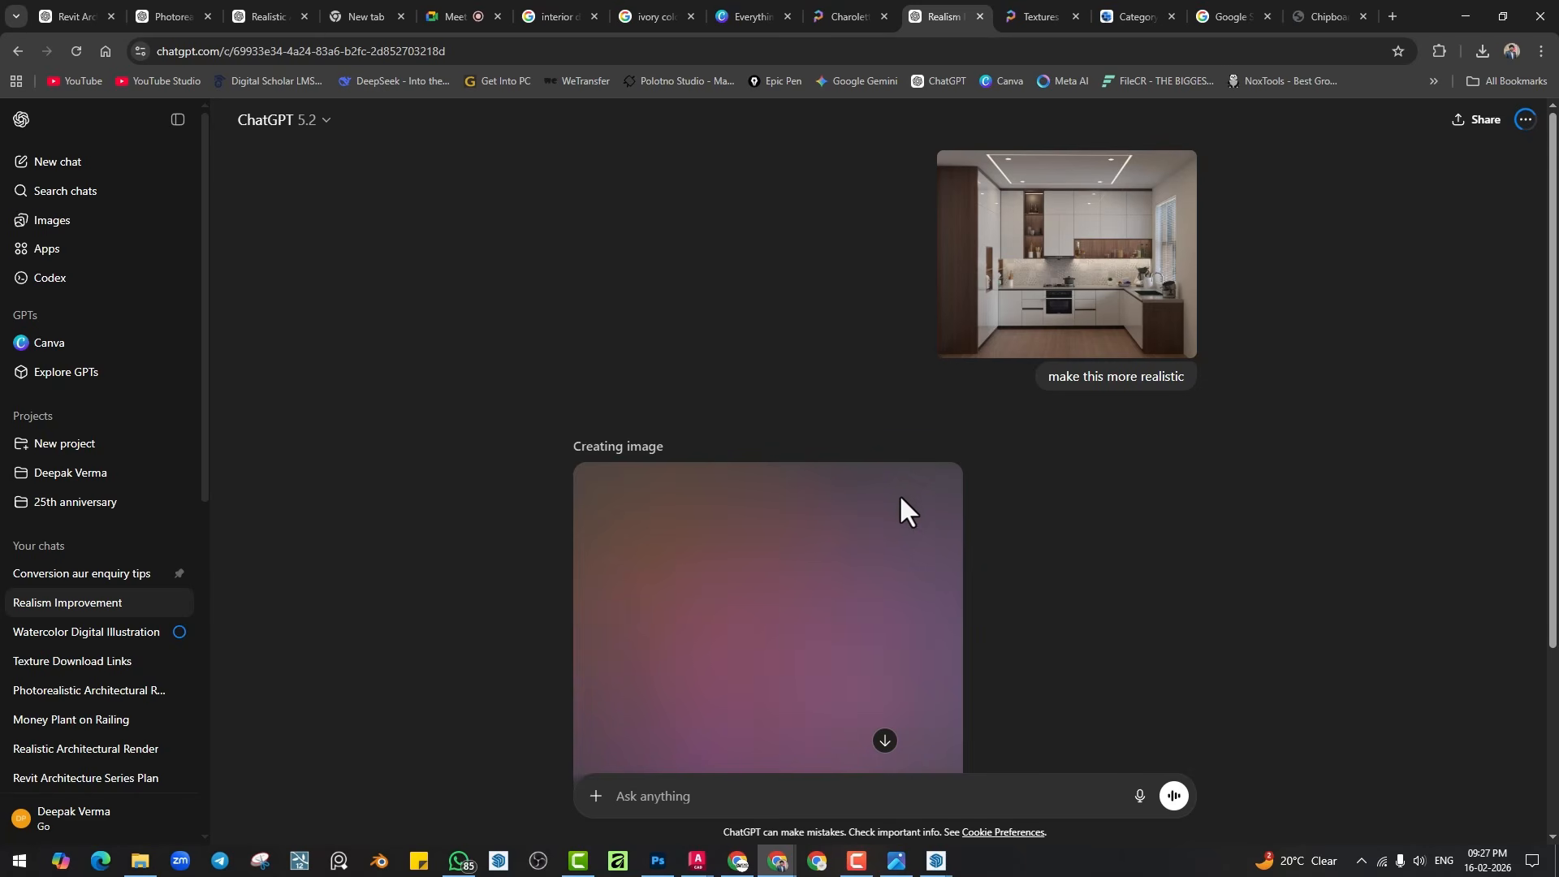
pyautogui.scroll(-2, 909, 507)
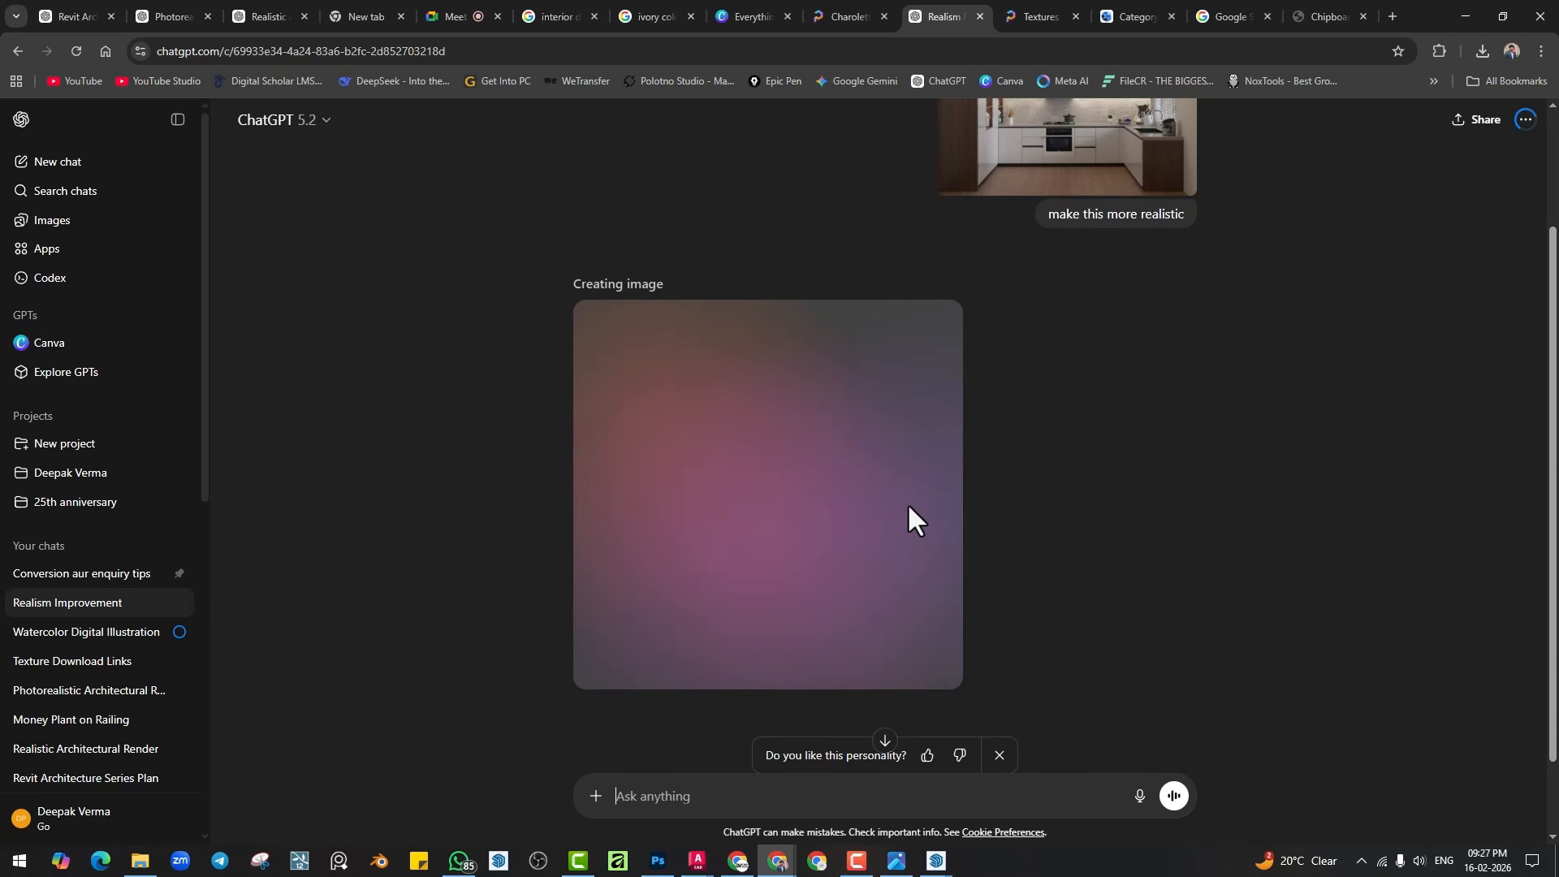
pyautogui.scroll(2, 907, 503)
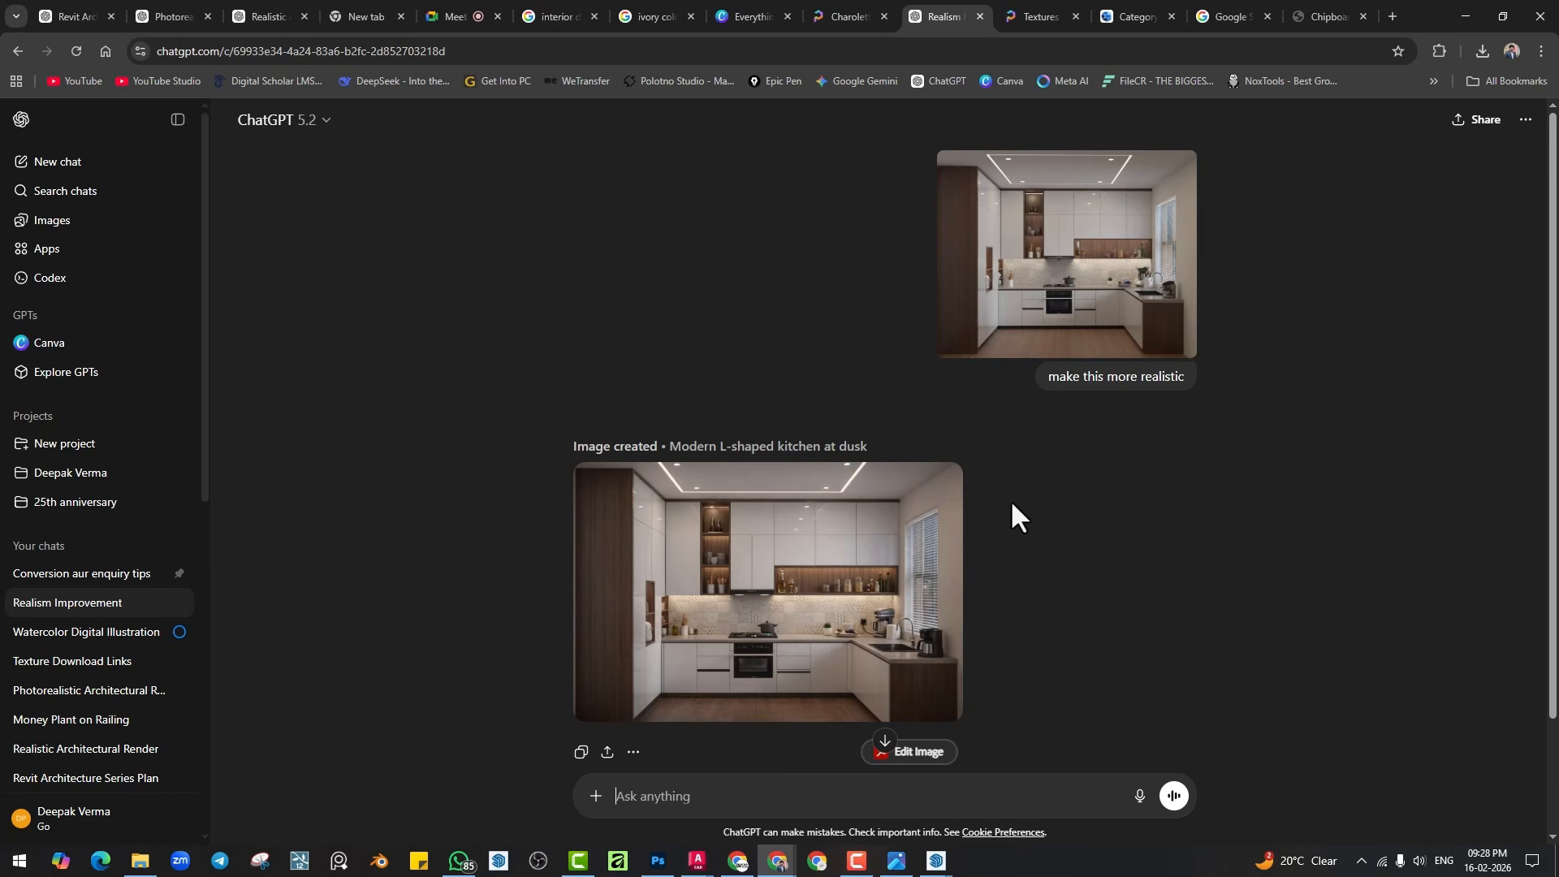
# Enlarge the generated kitchen image in ChatGPT, and open the original r4 render from the Downloads folder in the image viewer.
pyautogui.click(890, 586)
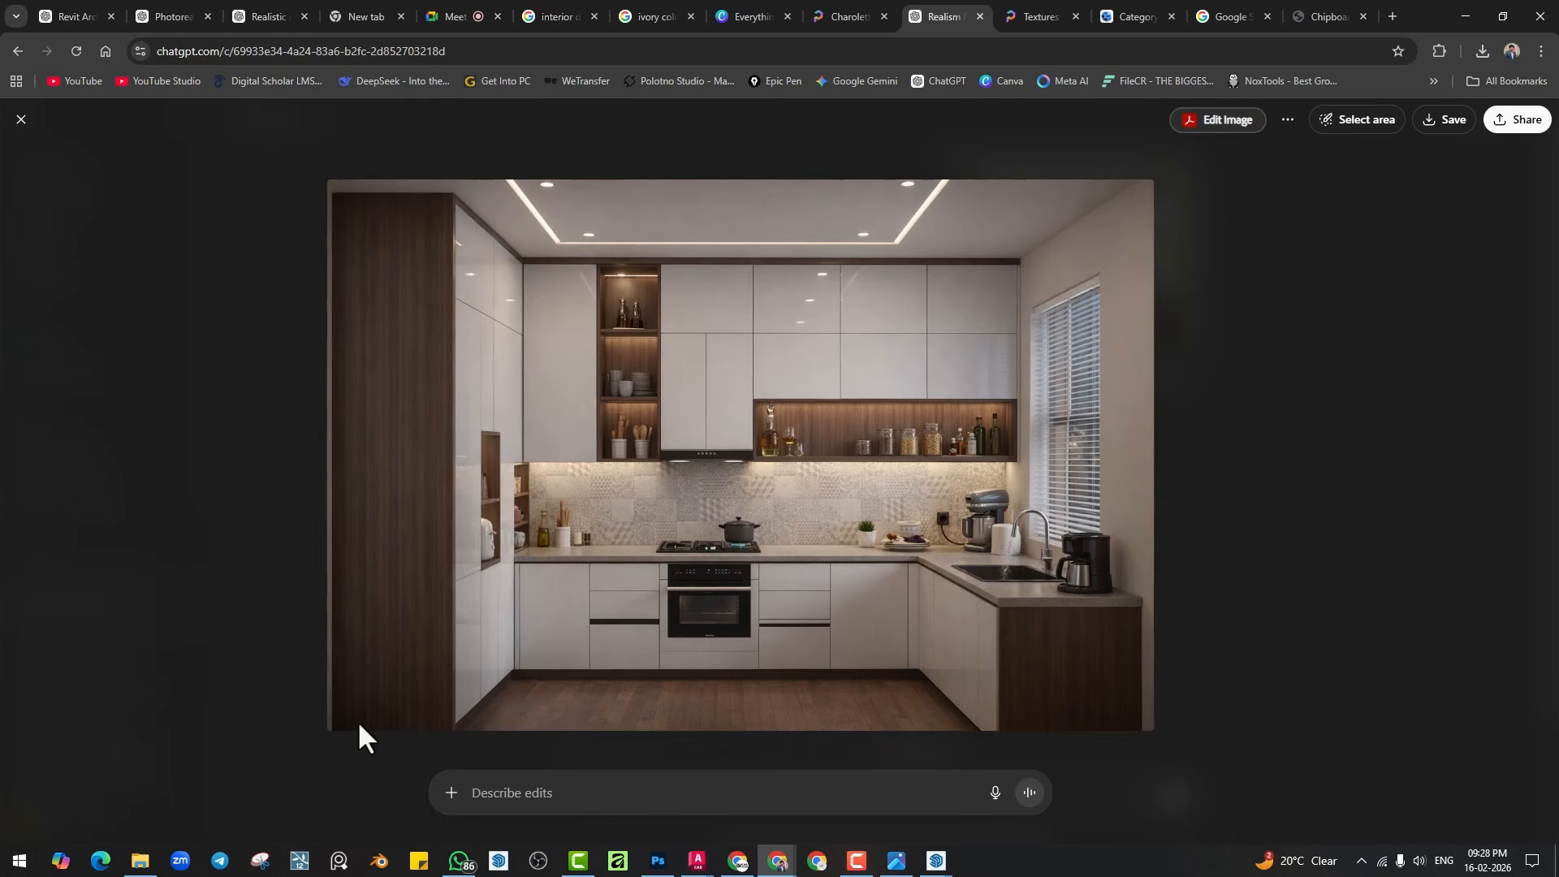
pyautogui.click(139, 861)
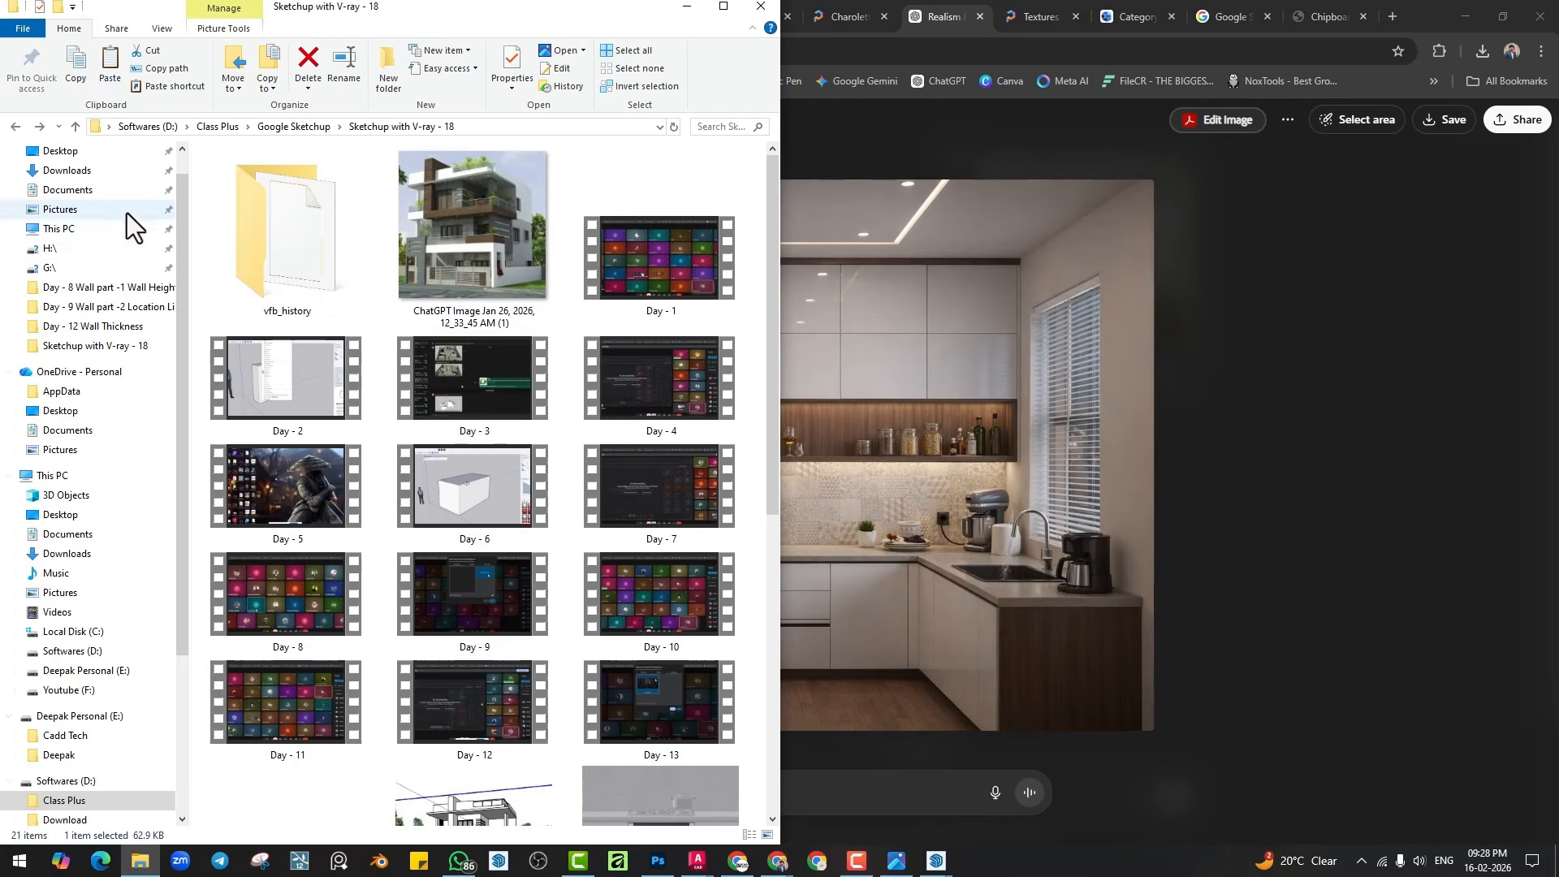
pyautogui.click(65, 171)
pyautogui.scroll(-5, 436, 445)
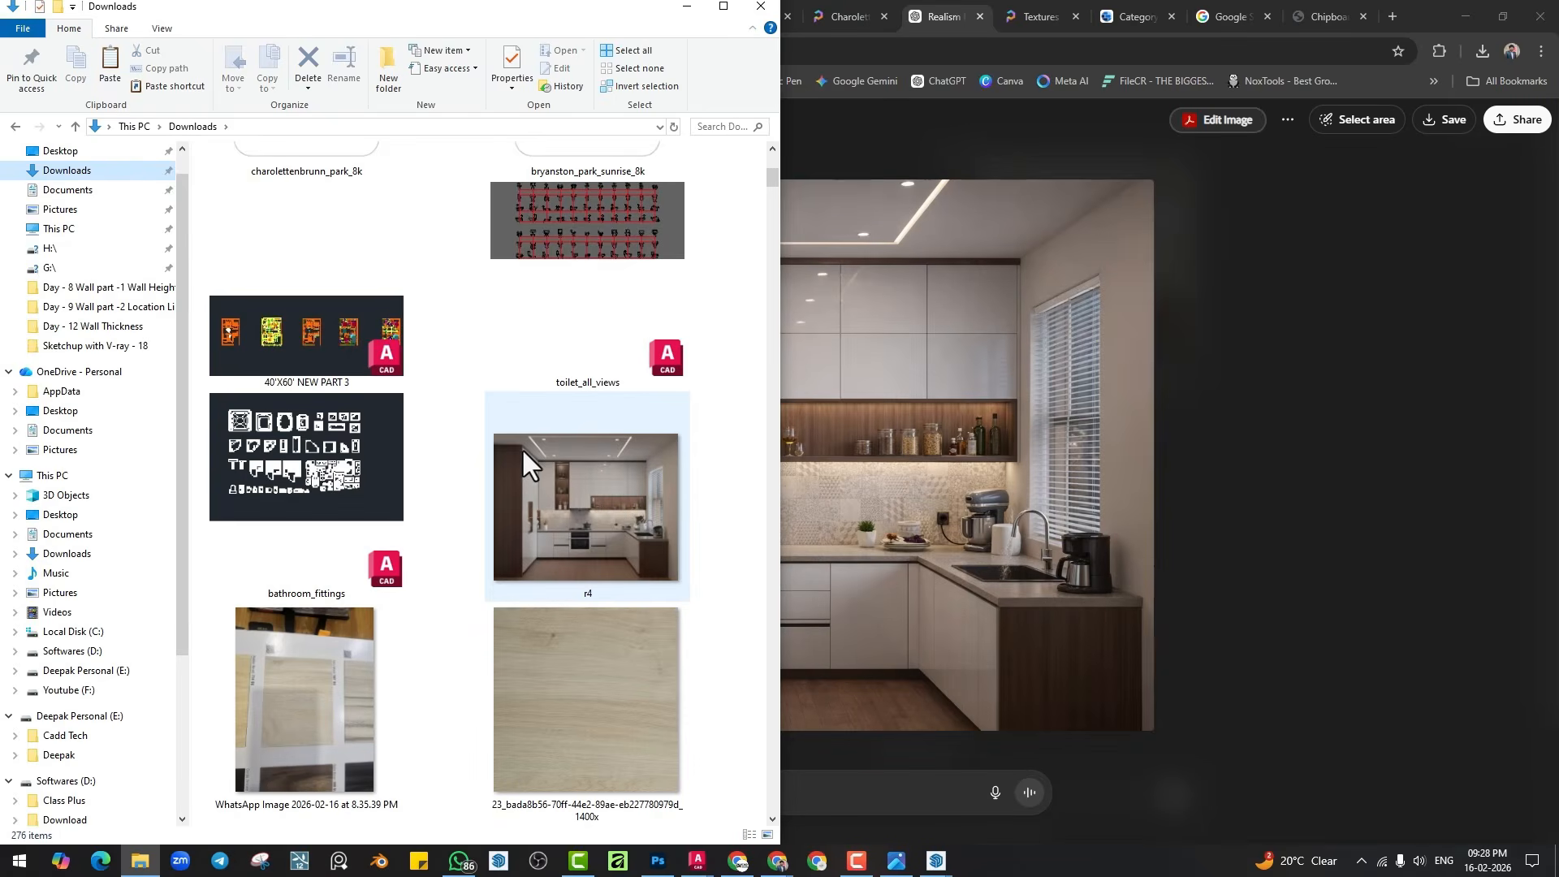
pyautogui.click(604, 477)
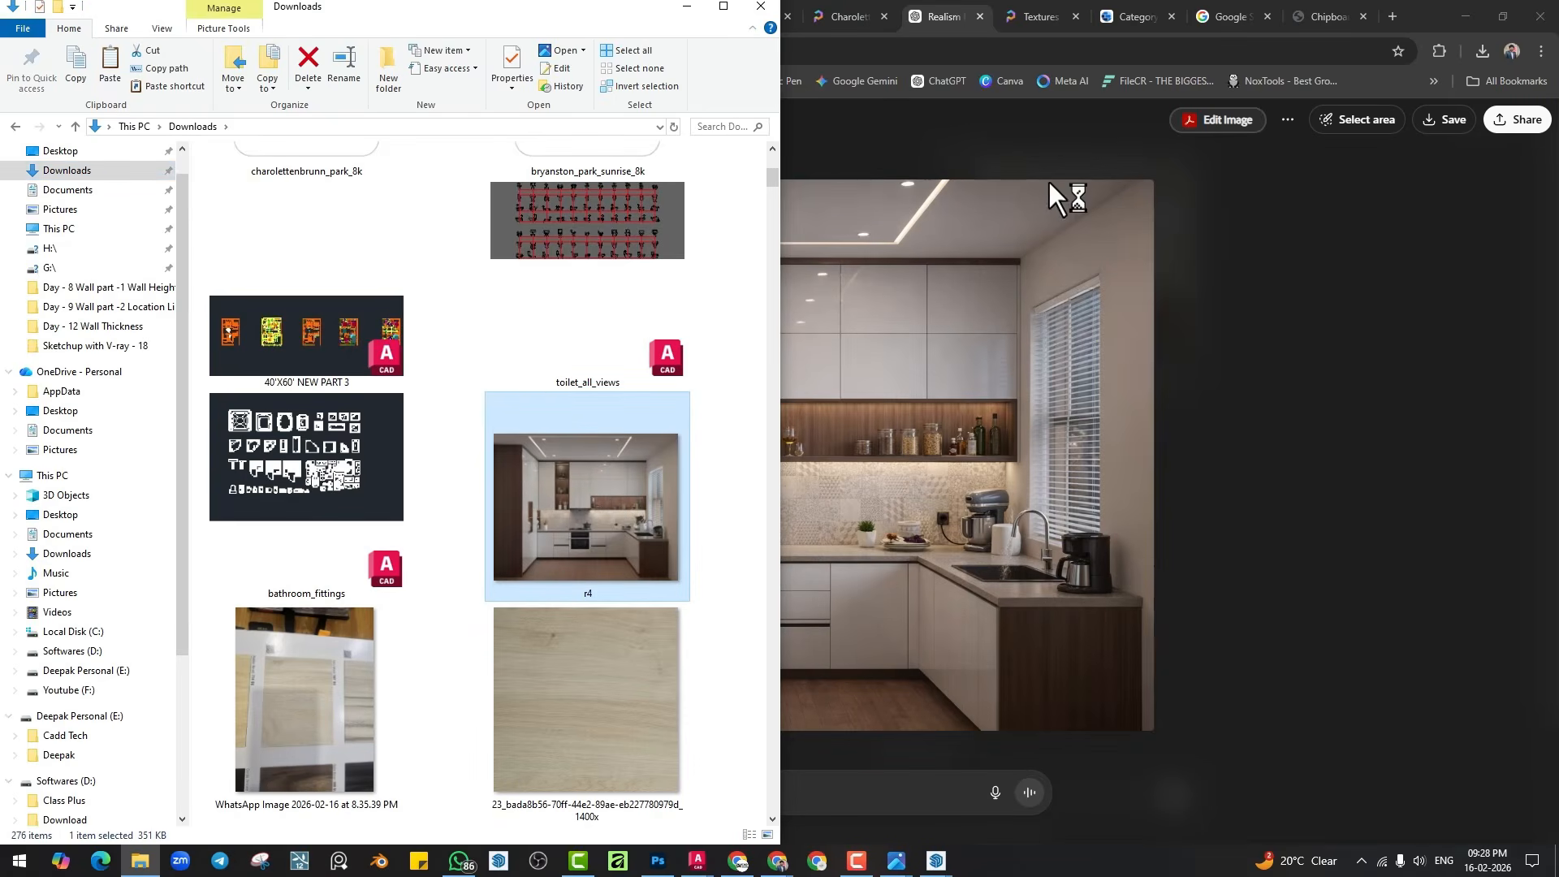
pyautogui.doubleClick(679, 463)
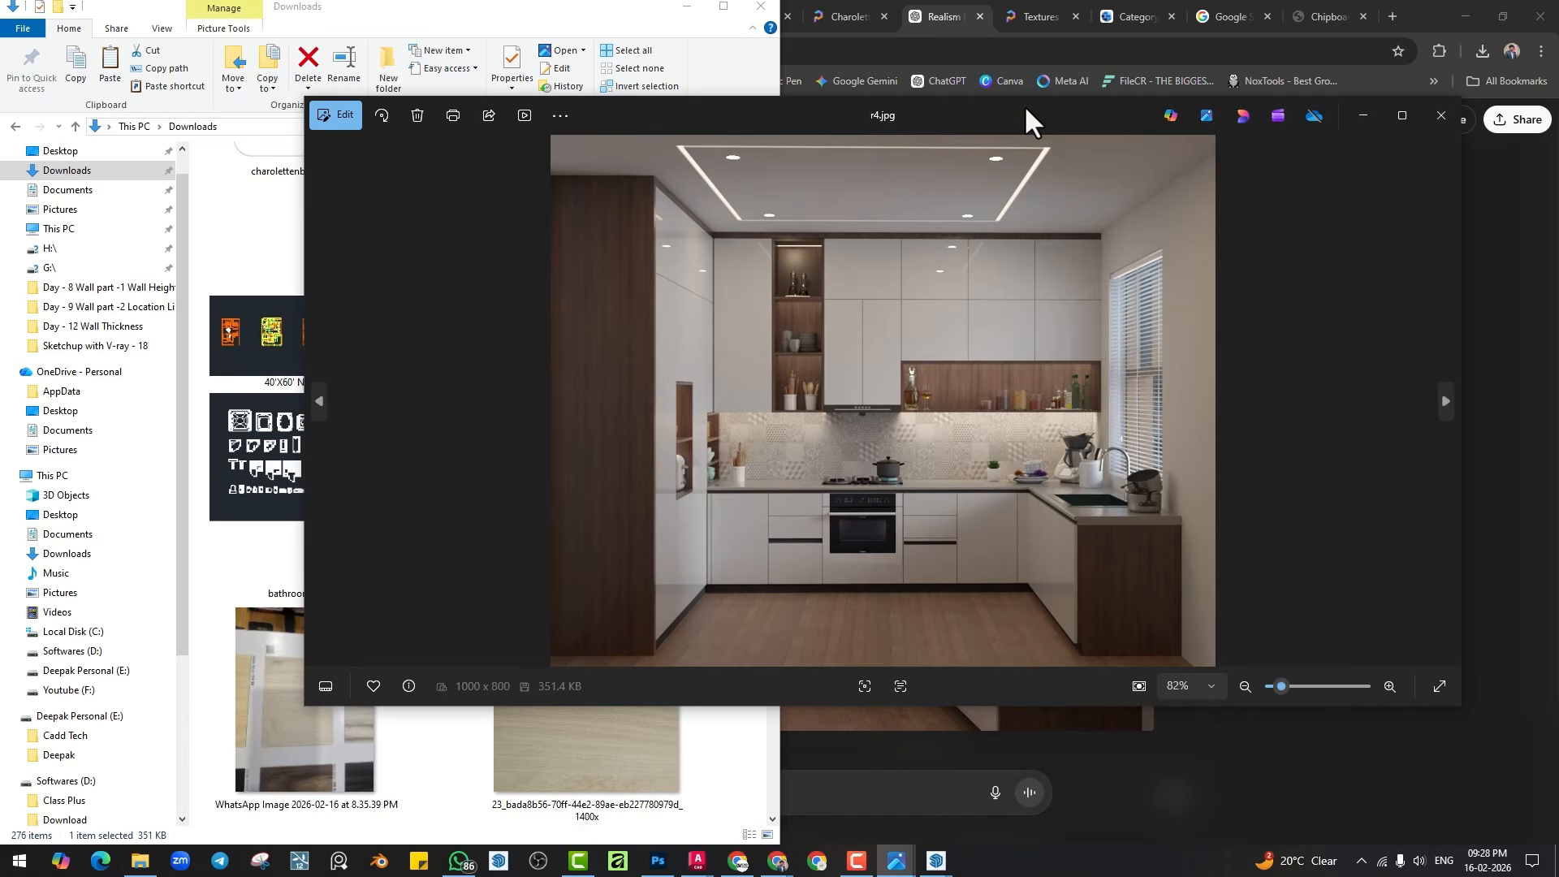
# Compare the r4 render side by side with the ChatGPT image, and return the browser window to full size.
pyautogui.moveTo(1025, 105); pyautogui.dragTo(1555, 243)
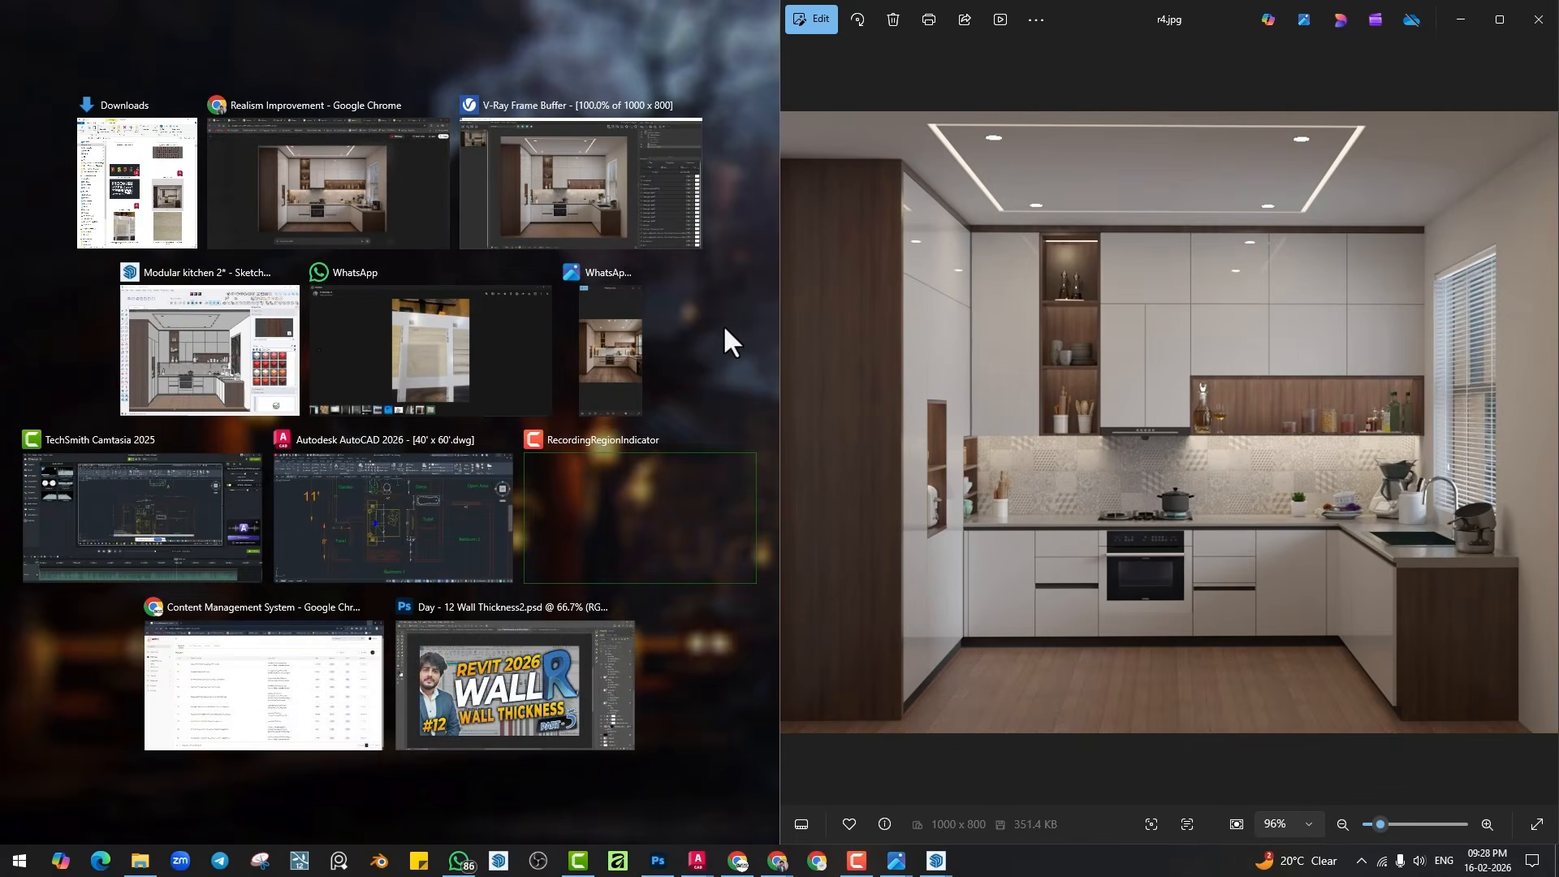
pyautogui.click(372, 213)
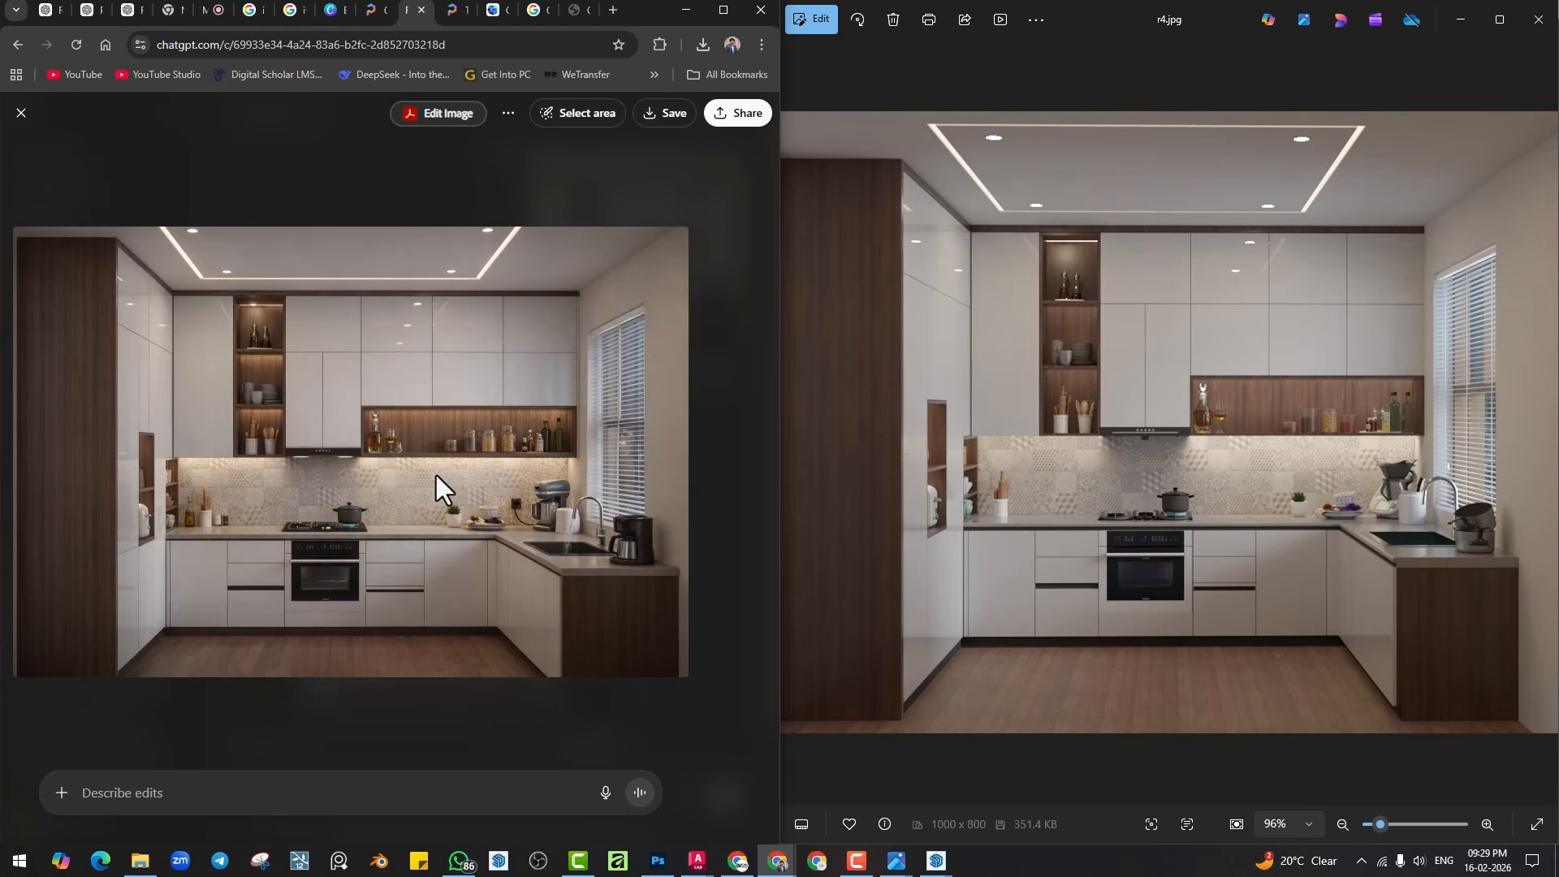
pyautogui.click(723, 10)
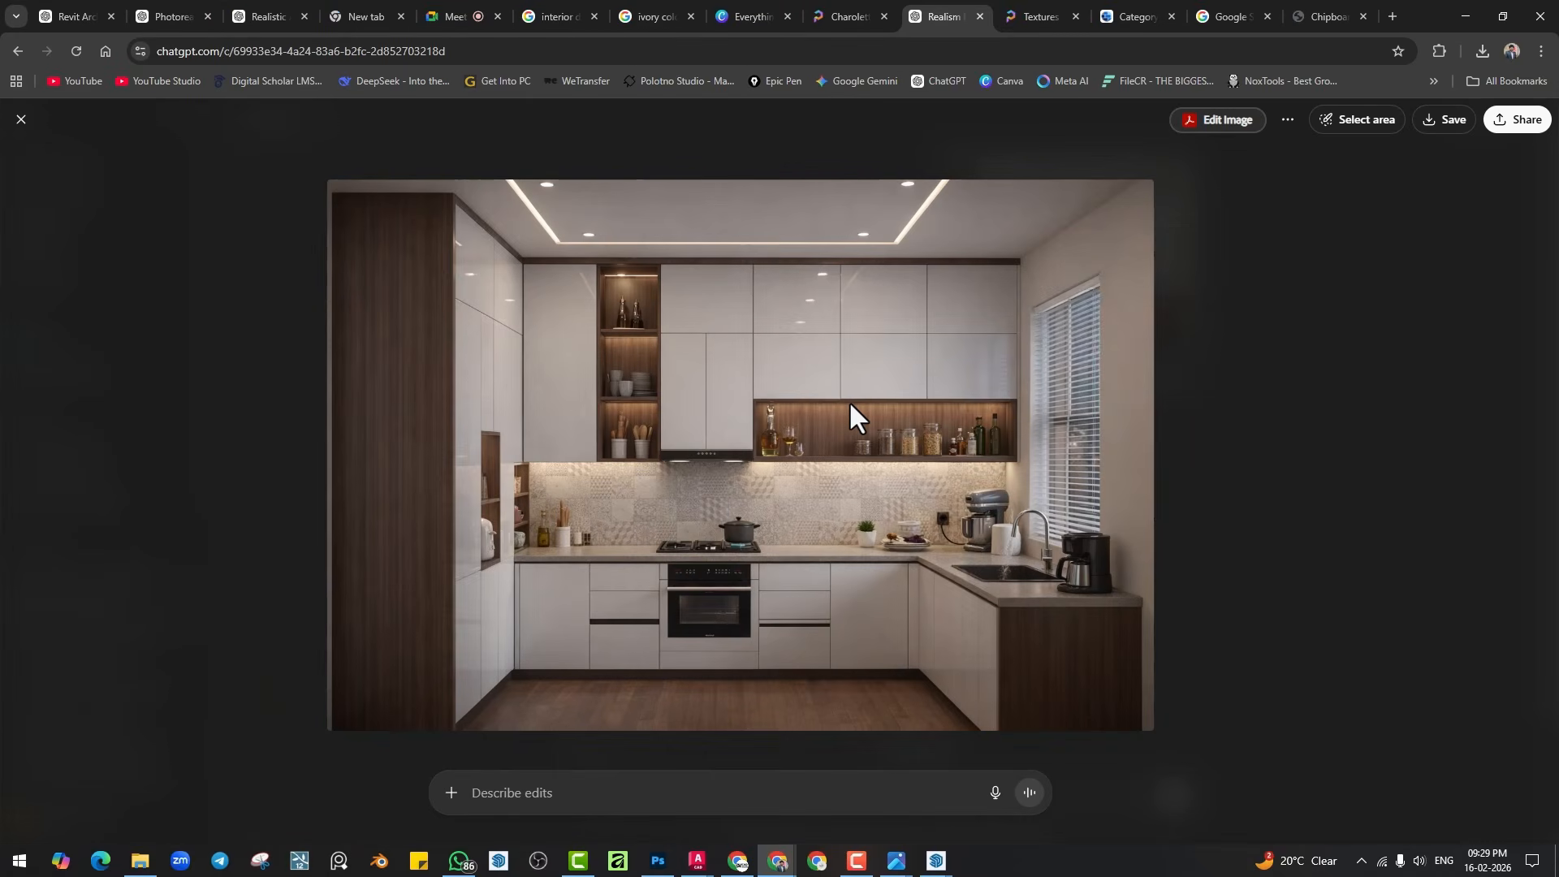